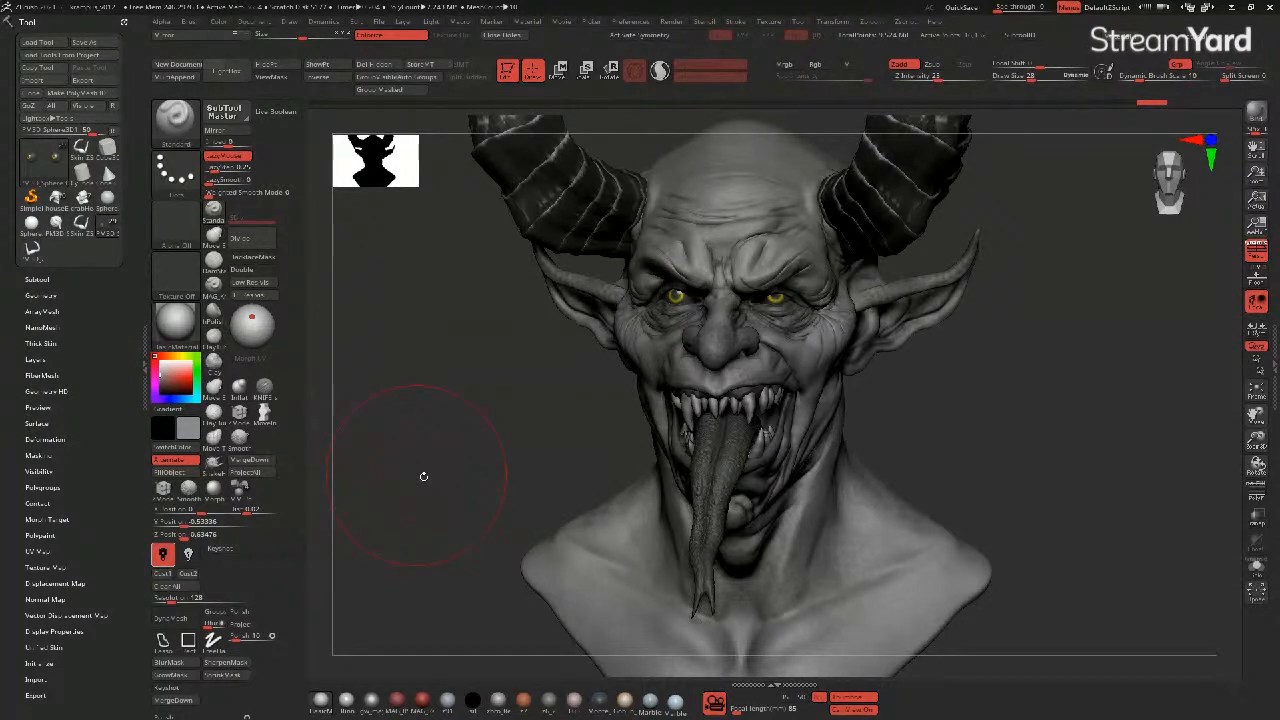
- Examine the horned demon bust from the front and from both sides
mouse_move(434, 426)
mouse_down()
mouse_move(503, 431)
mouse_move(451, 437)
mouse_move(463, 426)
mouse_up()
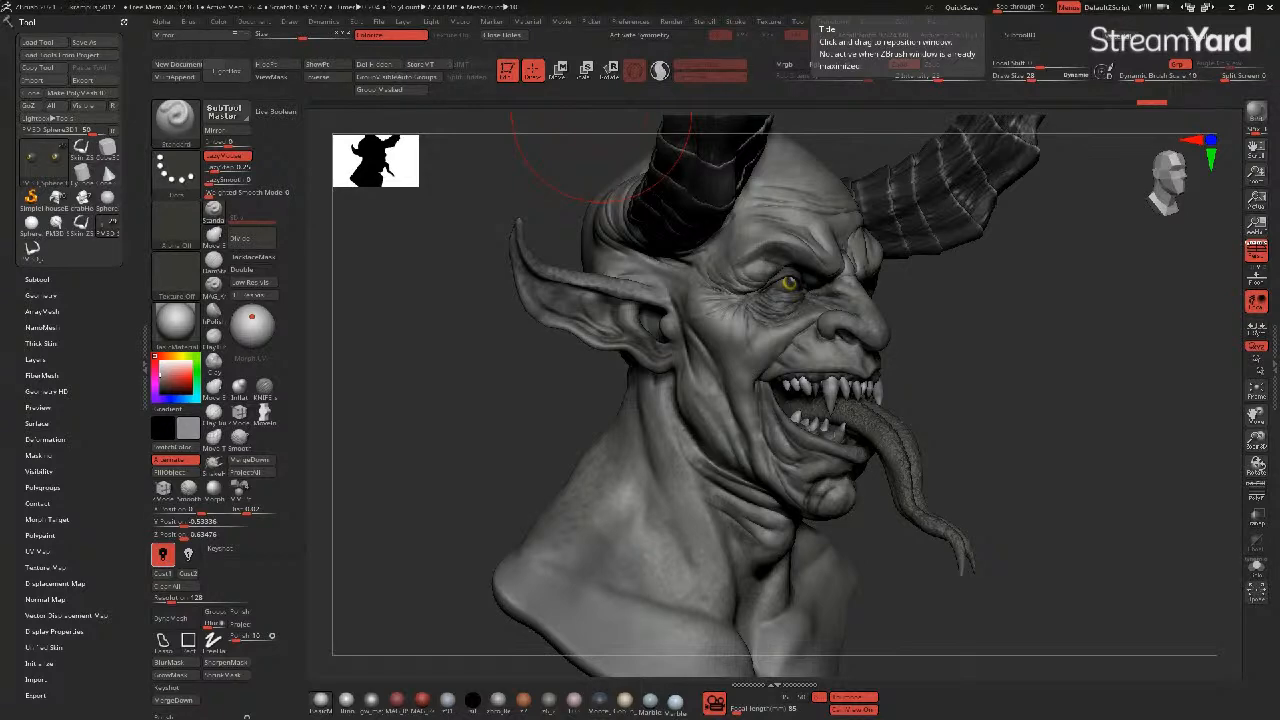
drag(453, 372, 527, 360)
mouse_move(528, 360)
right_down()
mouse_move(534, 369)
mouse_move(546, 349)
mouse_move(534, 357)
right_up()
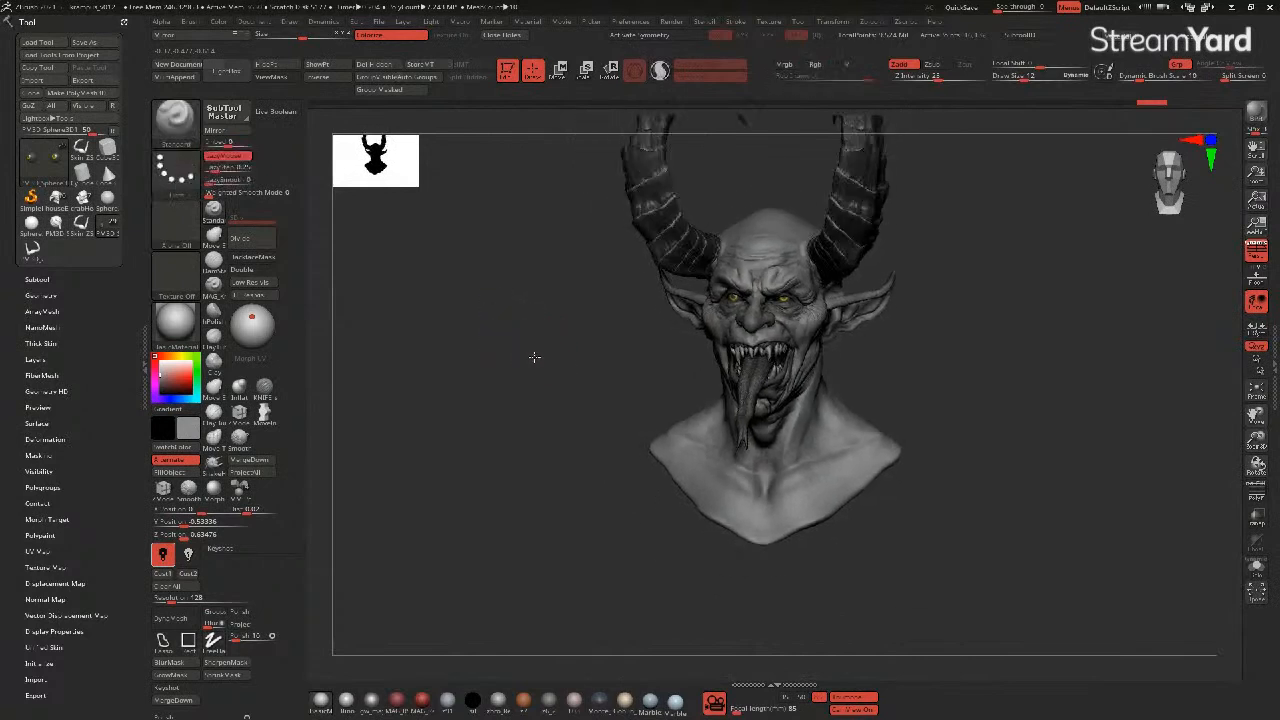
drag(534, 357, 531, 354)
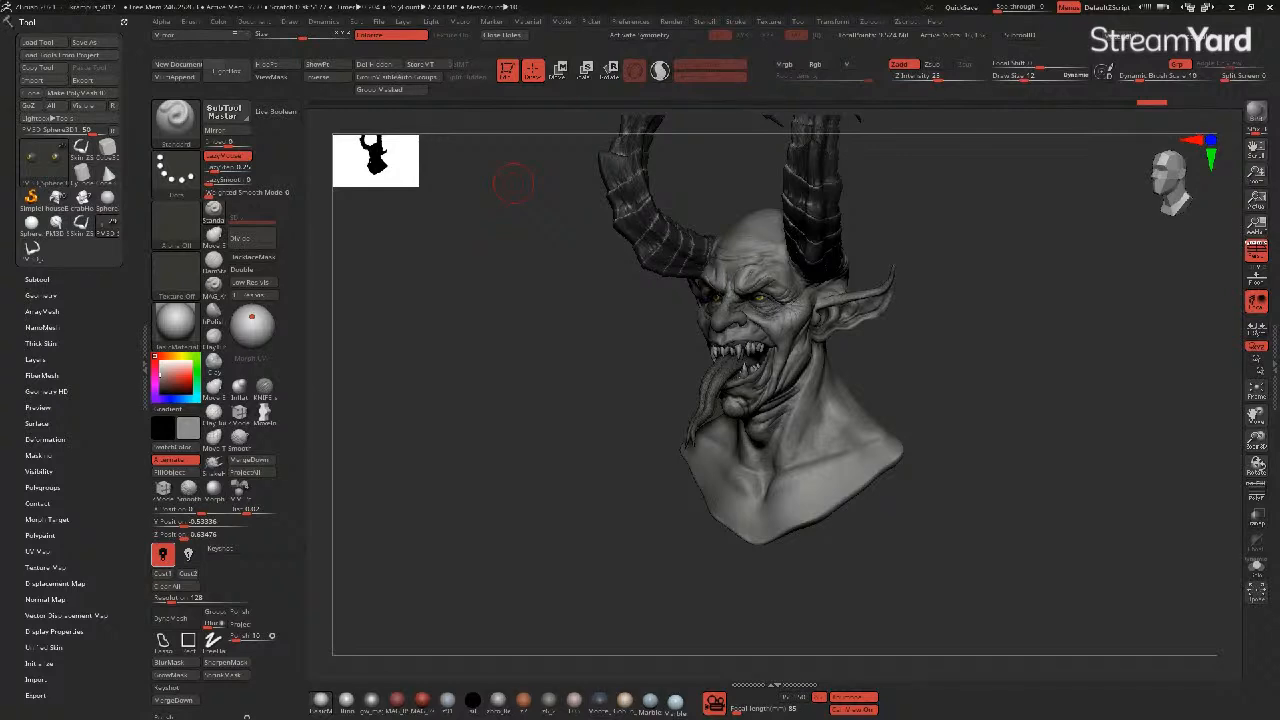
drag(520, 366, 498, 332)
- Select the head and body subtool and examine the density of its mesh with the polygon wireframe shown
alt+click(784, 405)
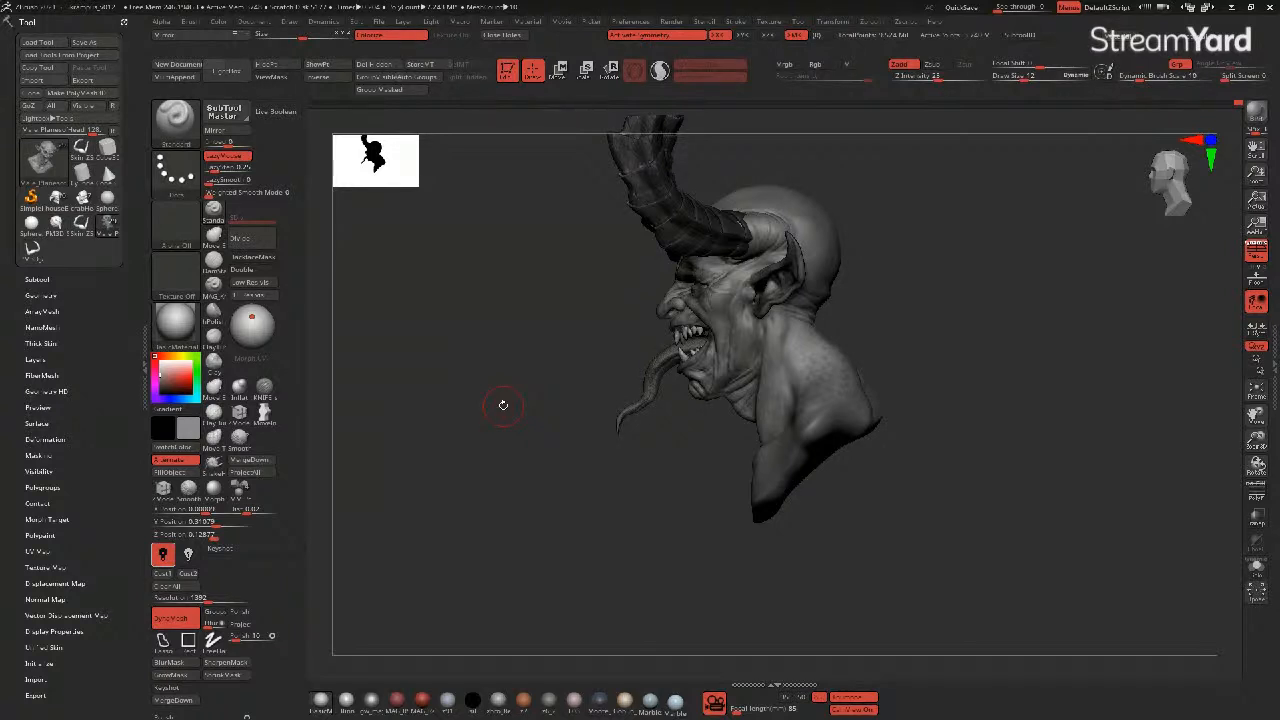
mouse_move(503, 405)
mouse_down()
mouse_move(451, 394)
mouse_move(474, 394)
mouse_move(474, 381)
mouse_move(506, 397)
mouse_up()
alt+drag(626, 451, 631, 422)
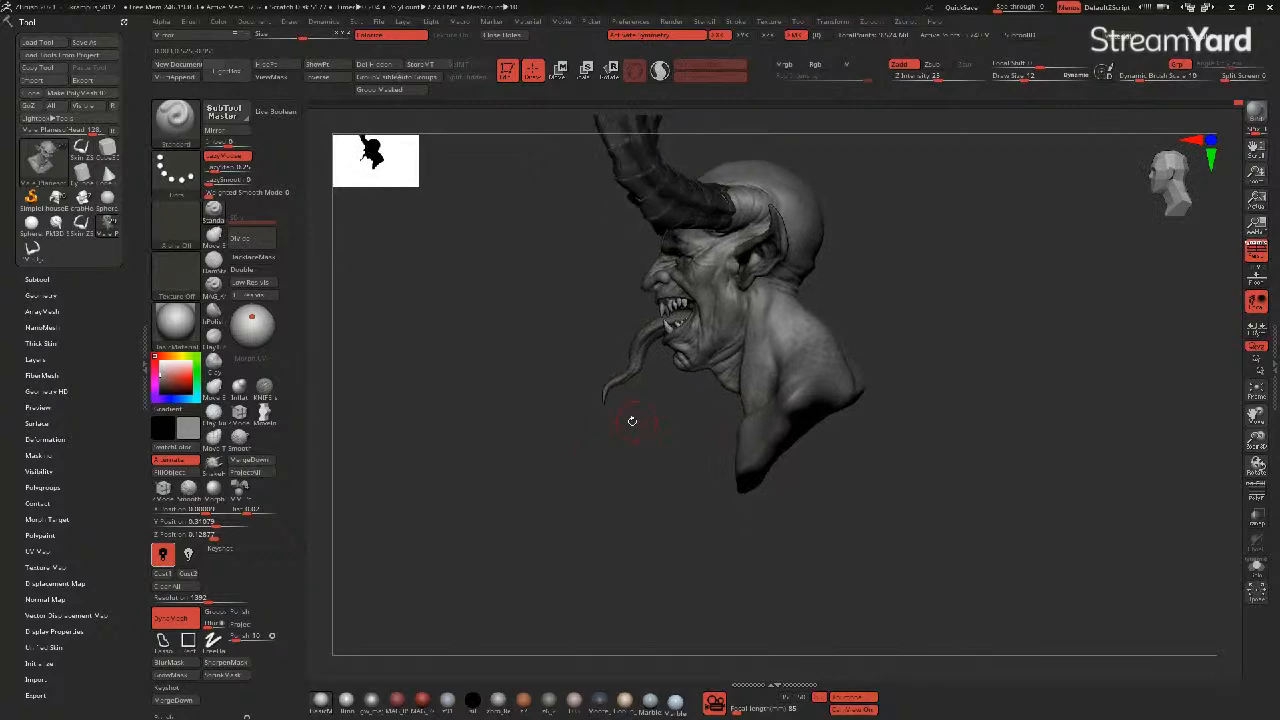
click(1256, 491)
ctrl+right_drag(604, 350, 700, 420)
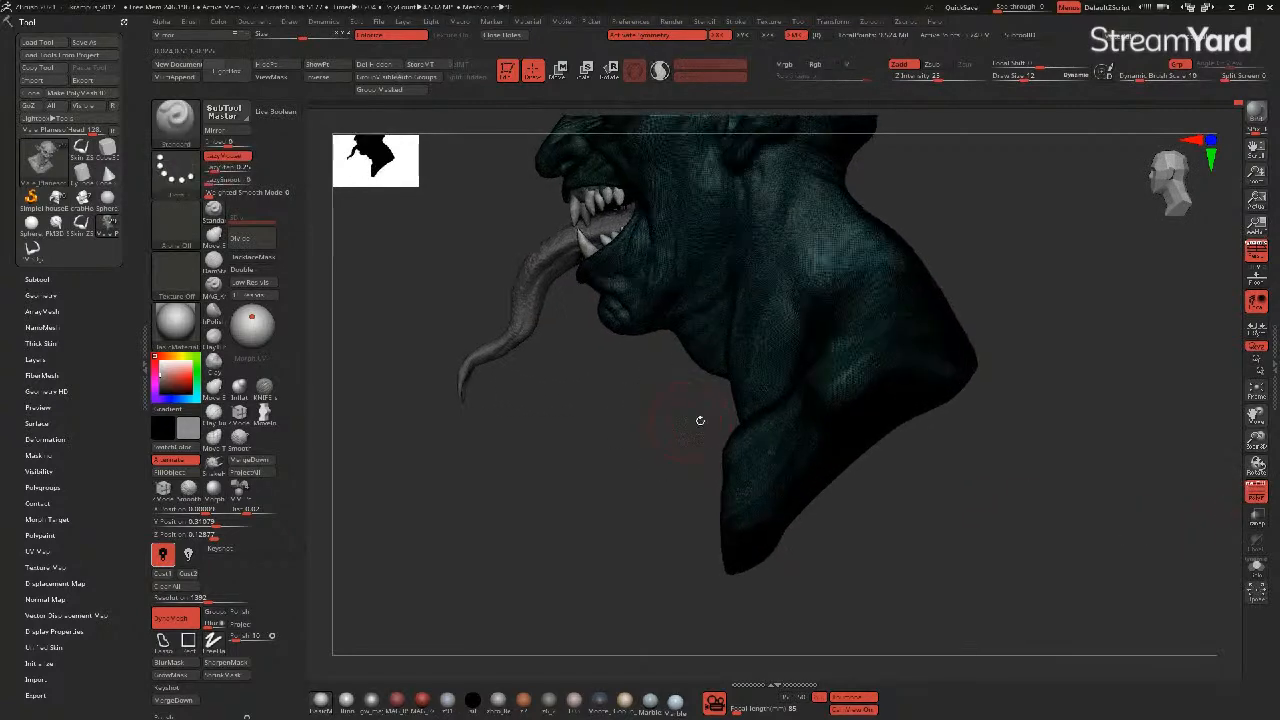
drag(660, 417, 760, 415)
click(1254, 491)
drag(1046, 451, 340, 343)
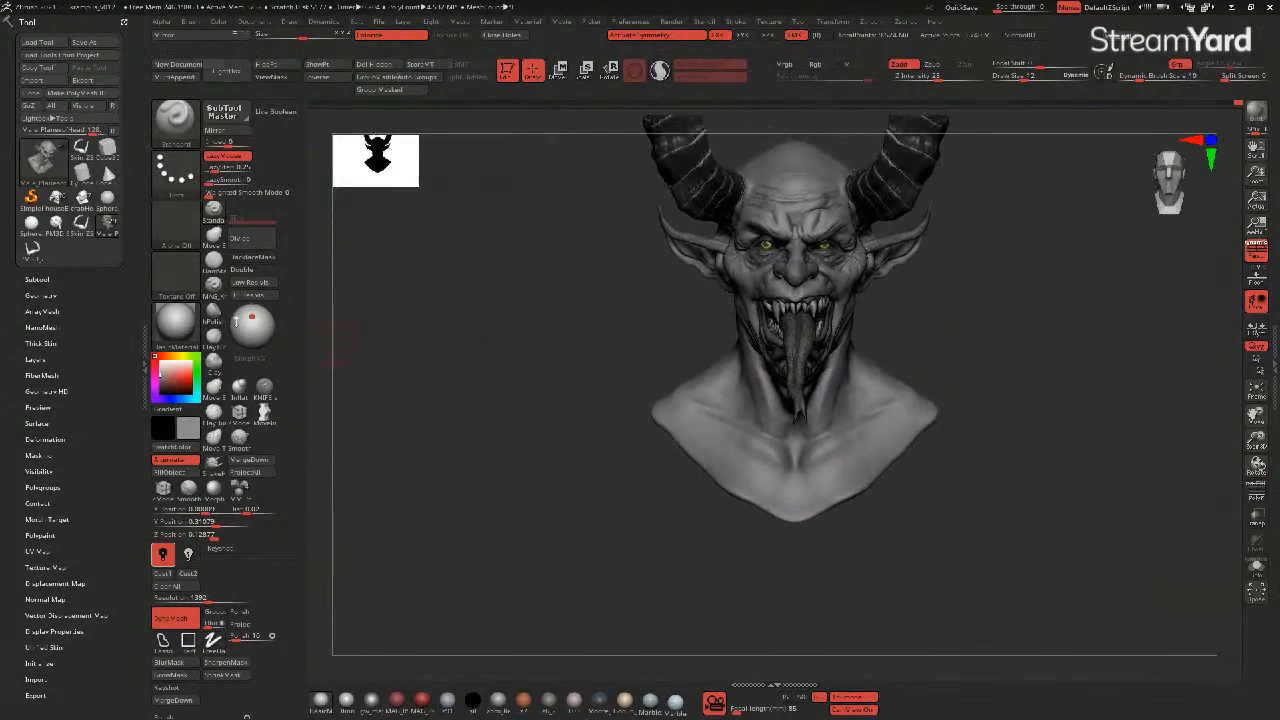
- Duplicate the head subtool and isolate the duplicate in Solo mode
click(37, 279)
click(28, 645)
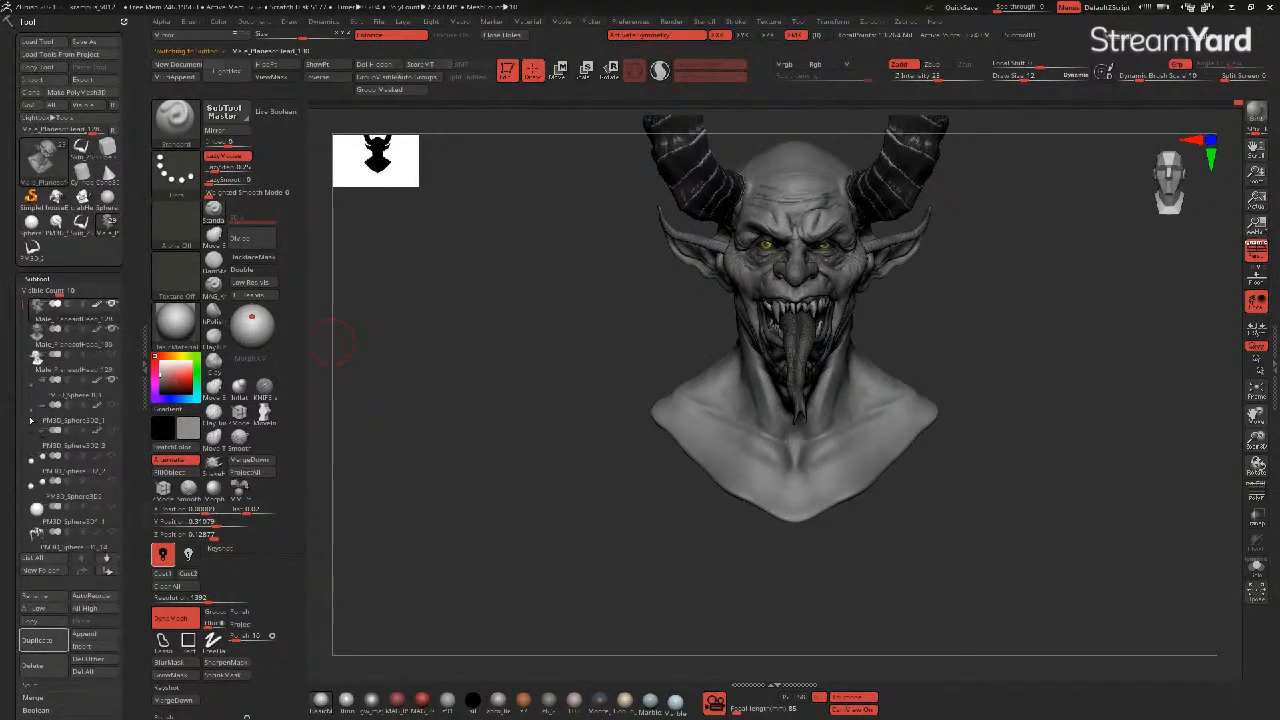
mouse_move(140, 352)
click(1257, 568)
drag(1107, 528, 1037, 518)
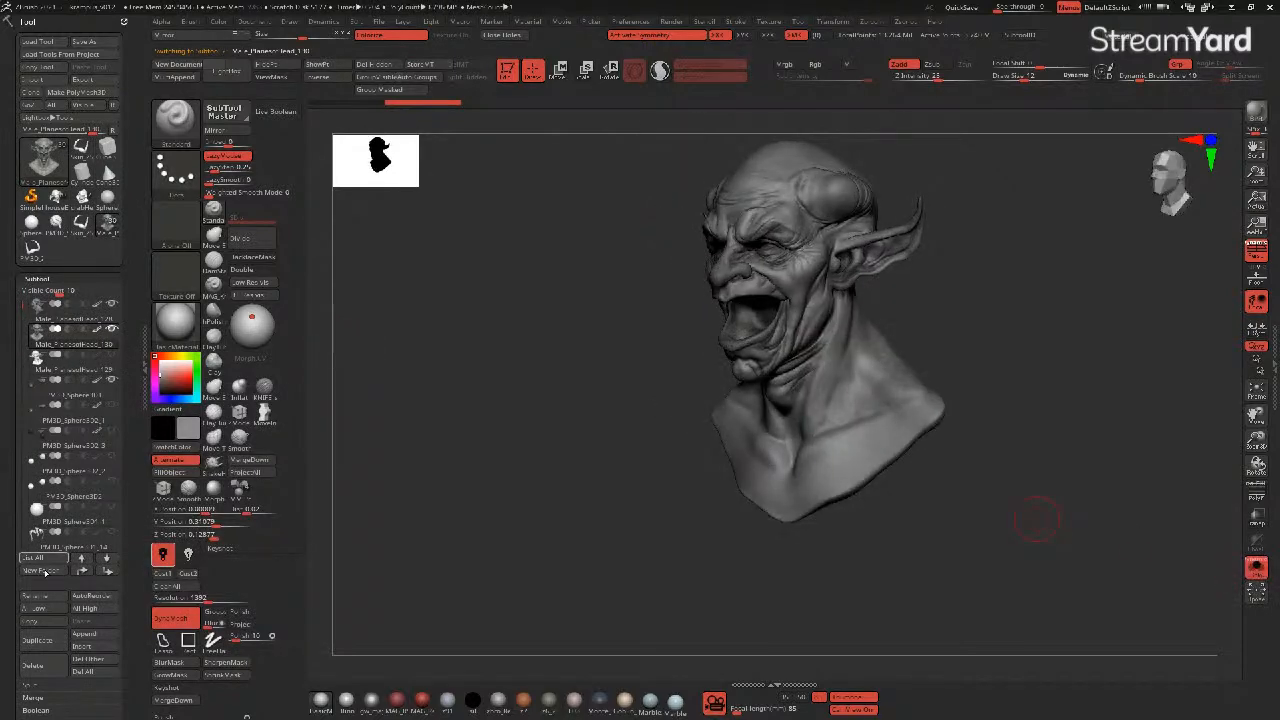
- Turn off X symmetry and remesh the isolated head copy with ZRemesher
scroll(18, 582, down, 5)
click(40, 485)
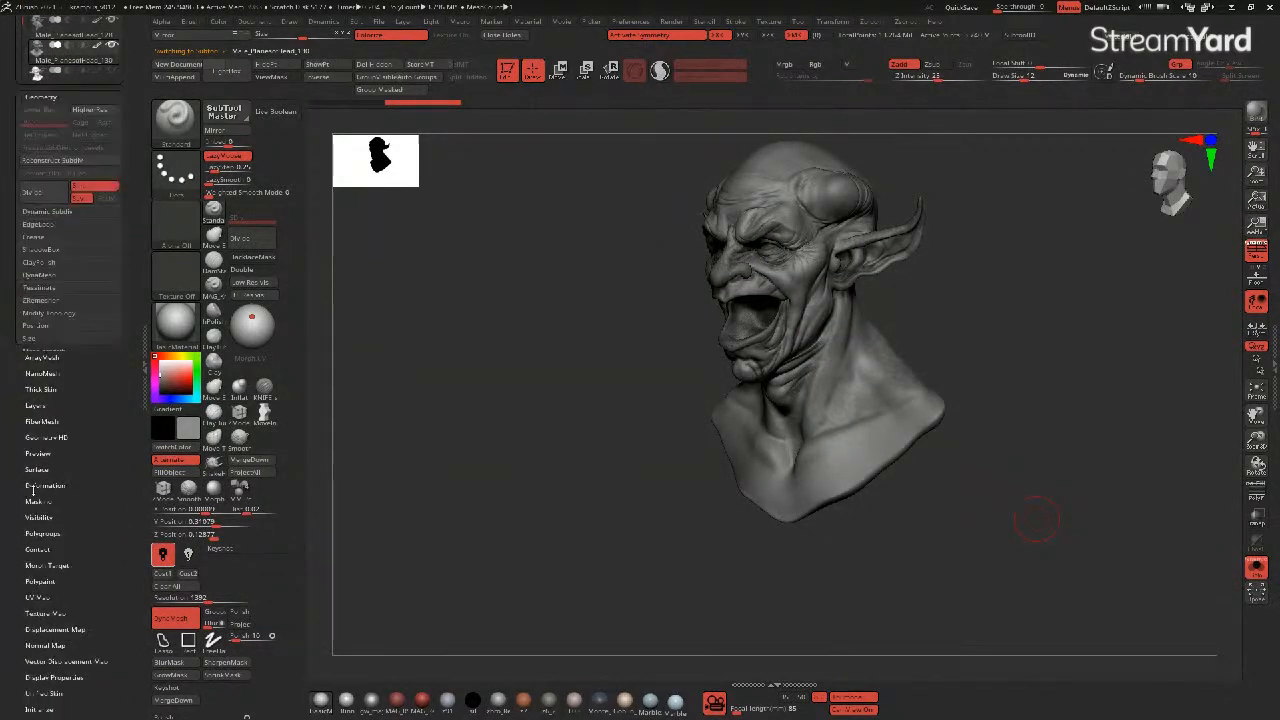
scroll(16, 392, up, 2)
scroll(16, 392, up, 1)
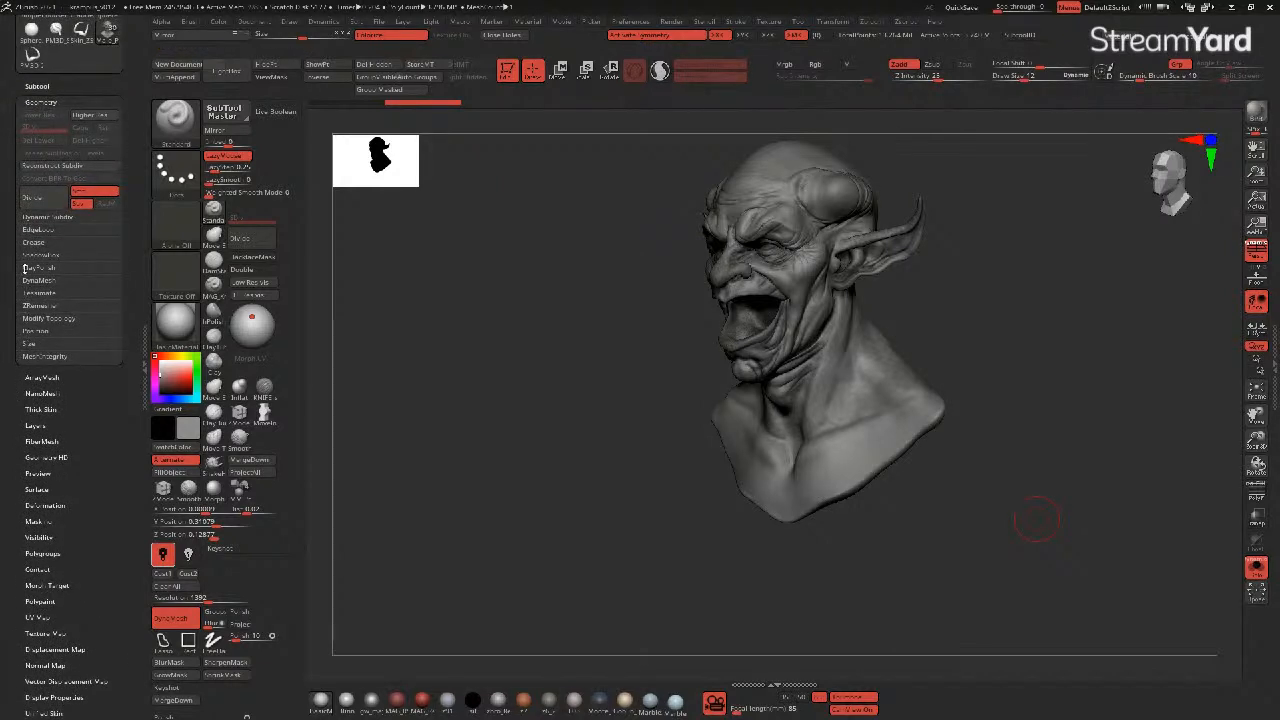
click(30, 306)
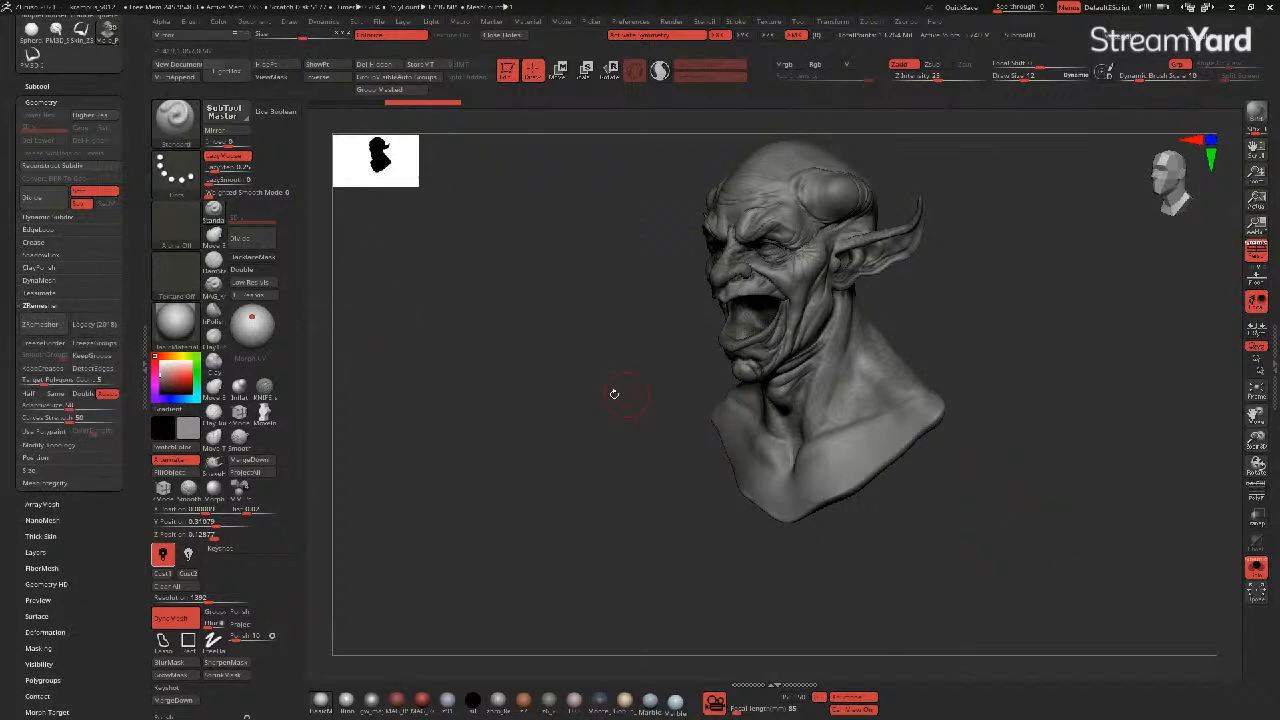
shift+drag(614, 394, 770, 455)
key(x)
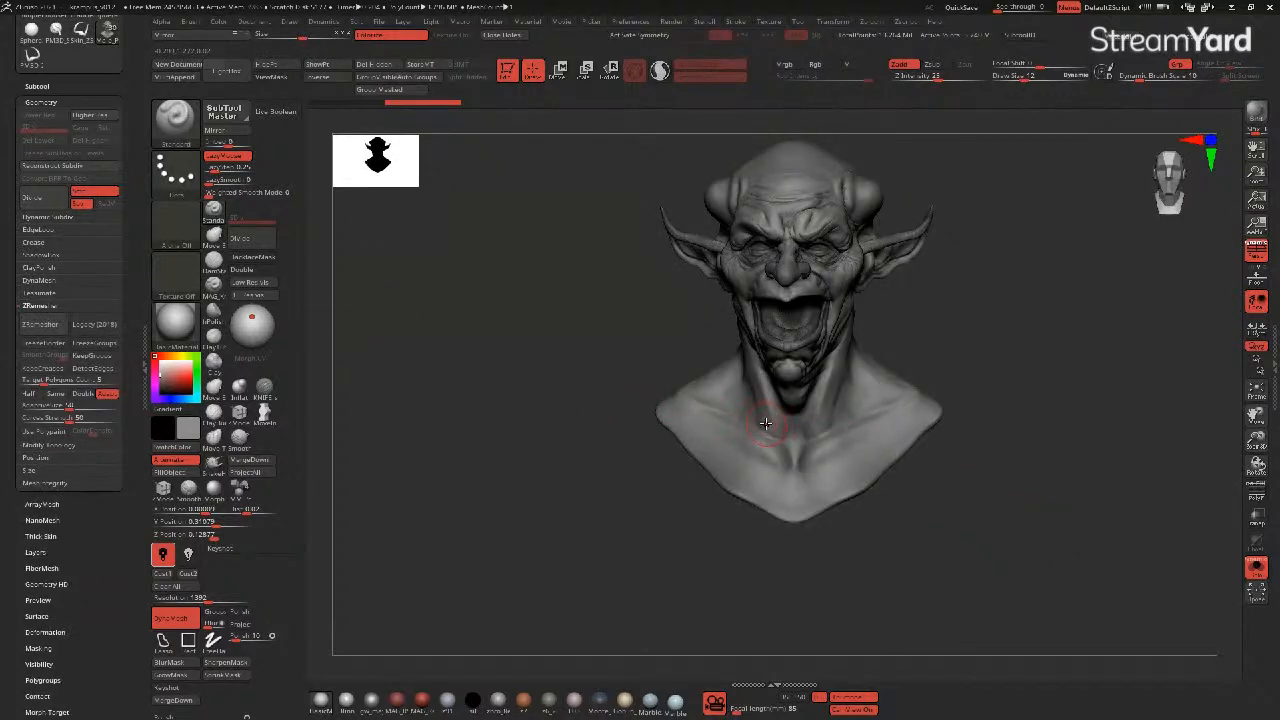
click(40, 324)
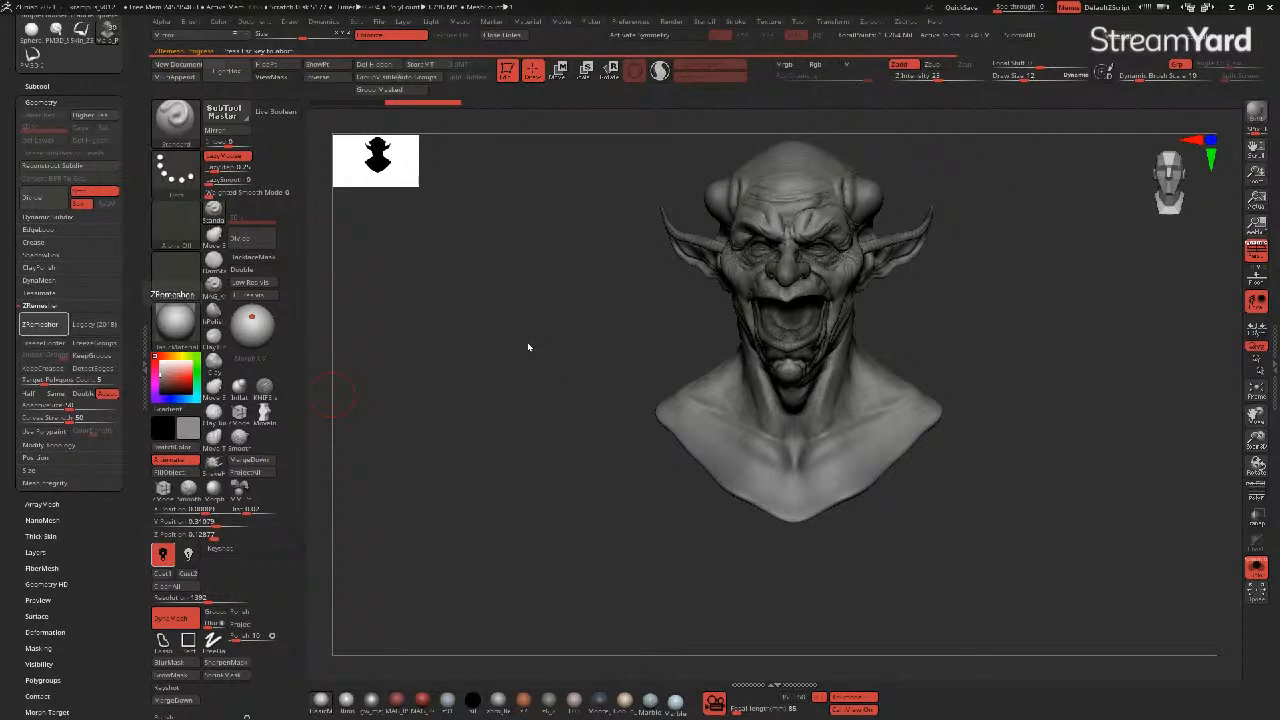
- Show the polygon wireframe and examine the new topology of the remeshed head up close
mouse_move(534, 346)
mouse_down()
mouse_move(508, 352)
mouse_move(517, 331)
mouse_move(534, 446)
mouse_up()
key(shift+f)
ctrl+right_drag(748, 303, 790, 368)
mouse_move(546, 390)
mouse_down()
mouse_move(526, 403)
mouse_move(637, 354)
mouse_move(576, 386)
mouse_move(739, 406)
mouse_move(560, 403)
mouse_move(554, 351)
mouse_move(551, 451)
mouse_move(506, 340)
mouse_move(514, 397)
mouse_move(451, 349)
mouse_up()
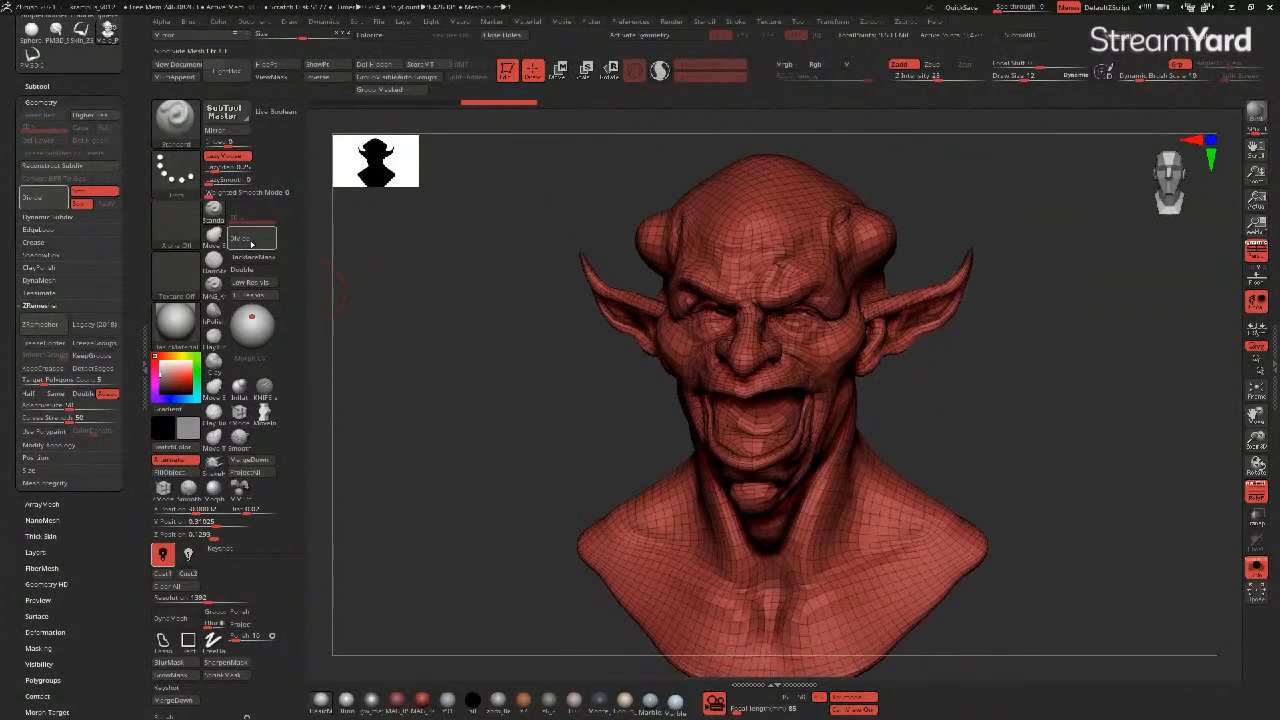
- Leave Solo mode and project the original head's detail onto the remeshed copy, including its polypaint
click(37, 86)
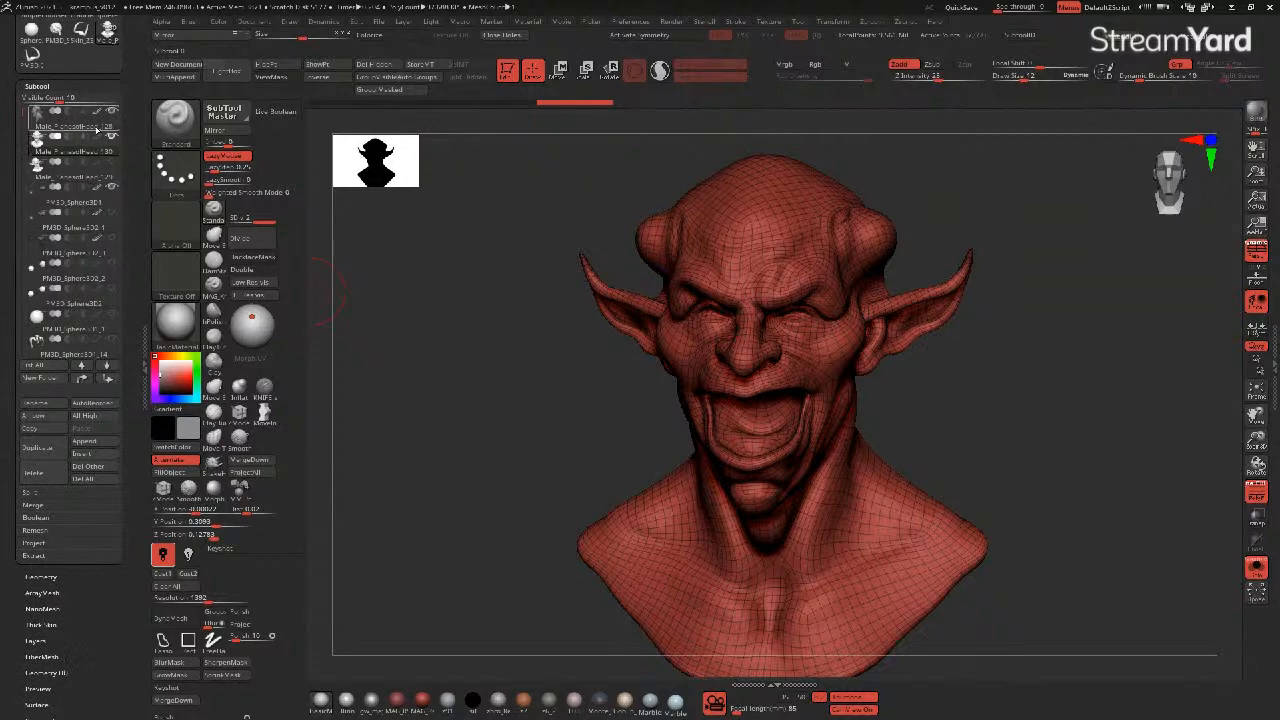
mouse_move(109, 190)
drag(17, 140, 18, 190)
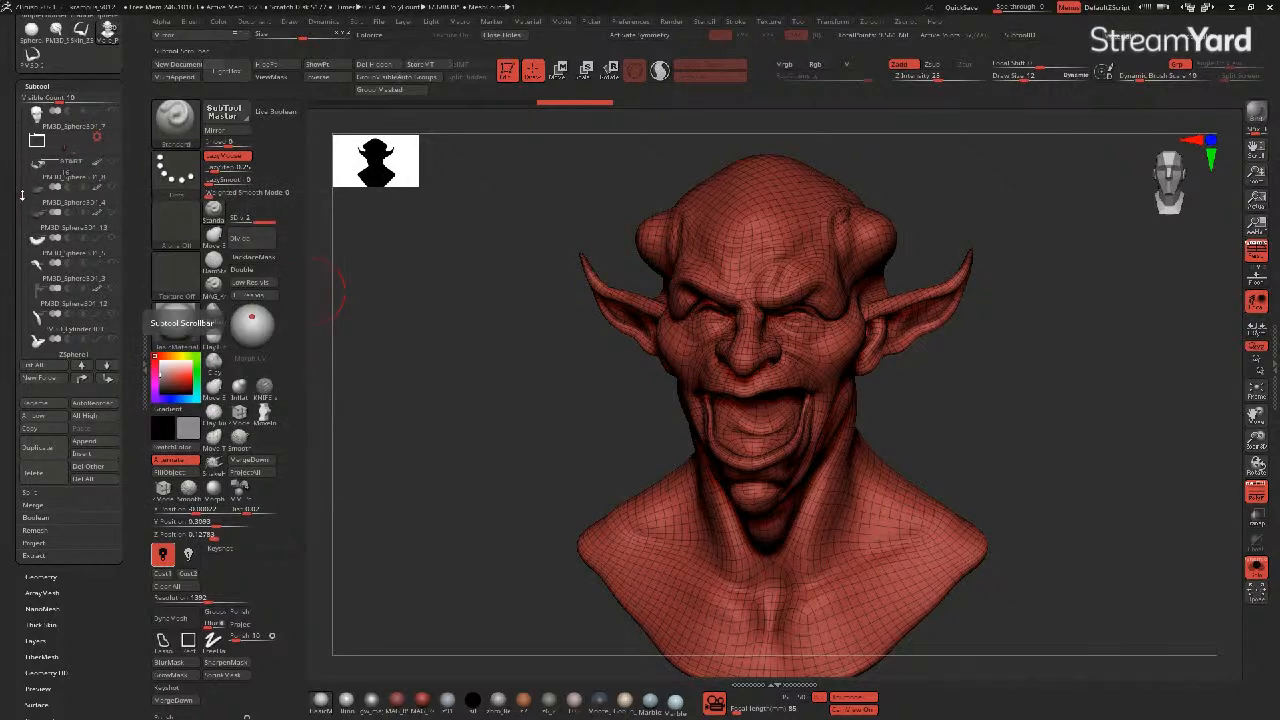
drag(24, 196, 26, 100)
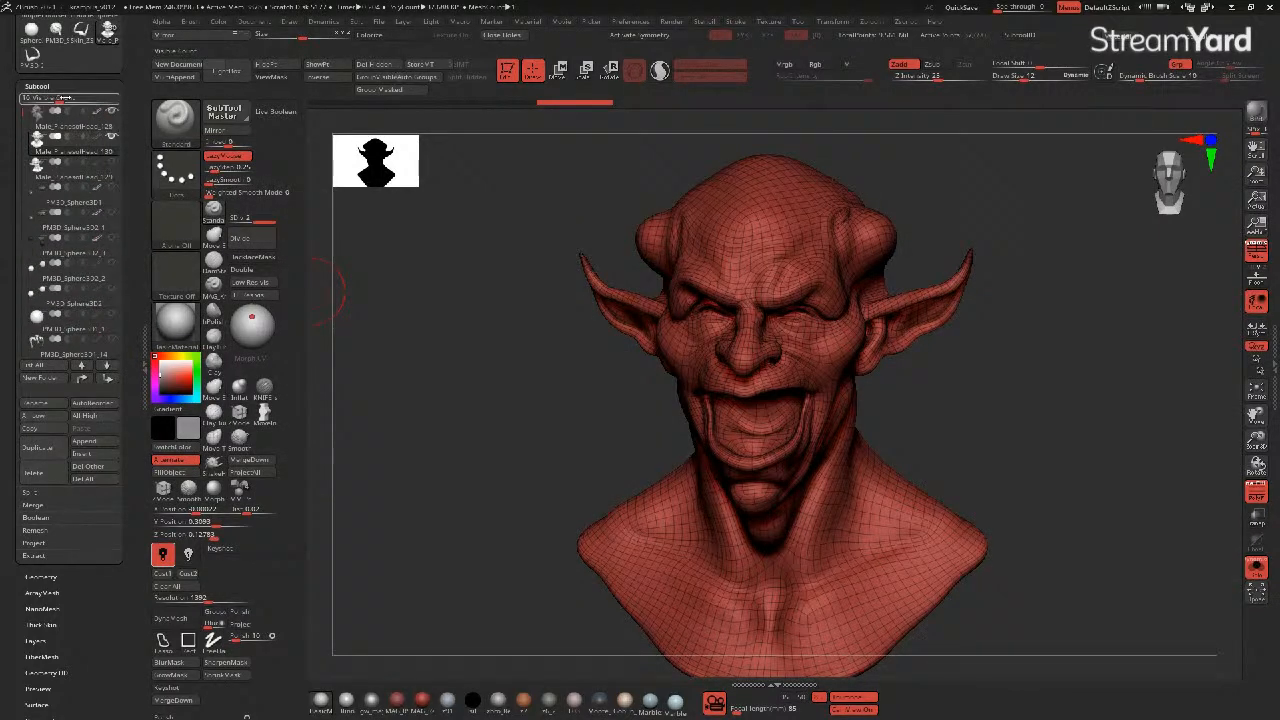
click(1247, 573)
drag(490, 428, 397, 406)
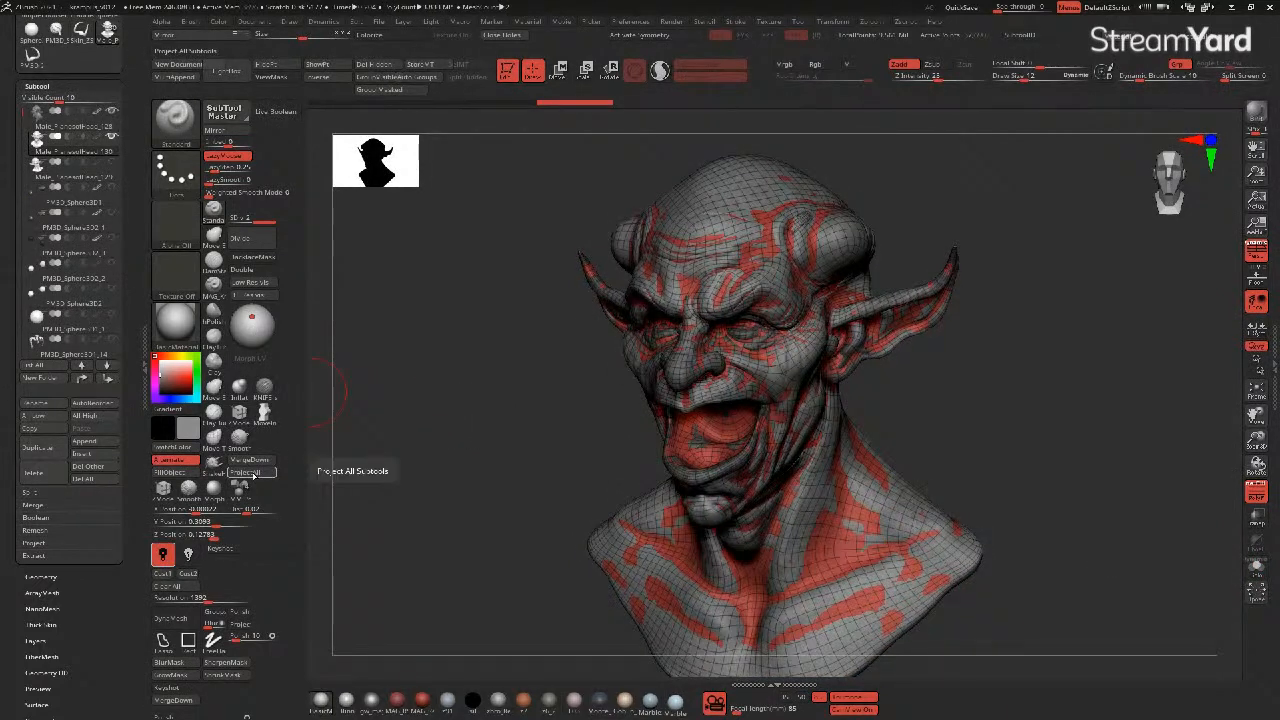
click(245, 472)
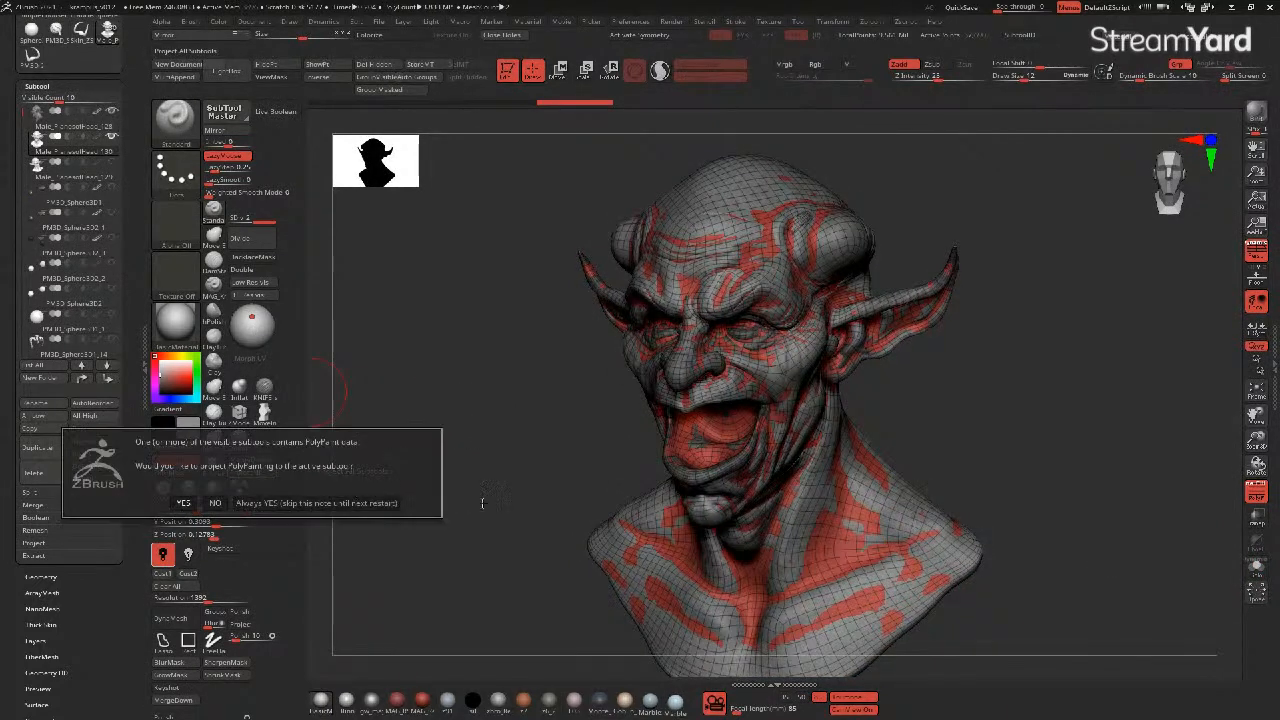
click(183, 503)
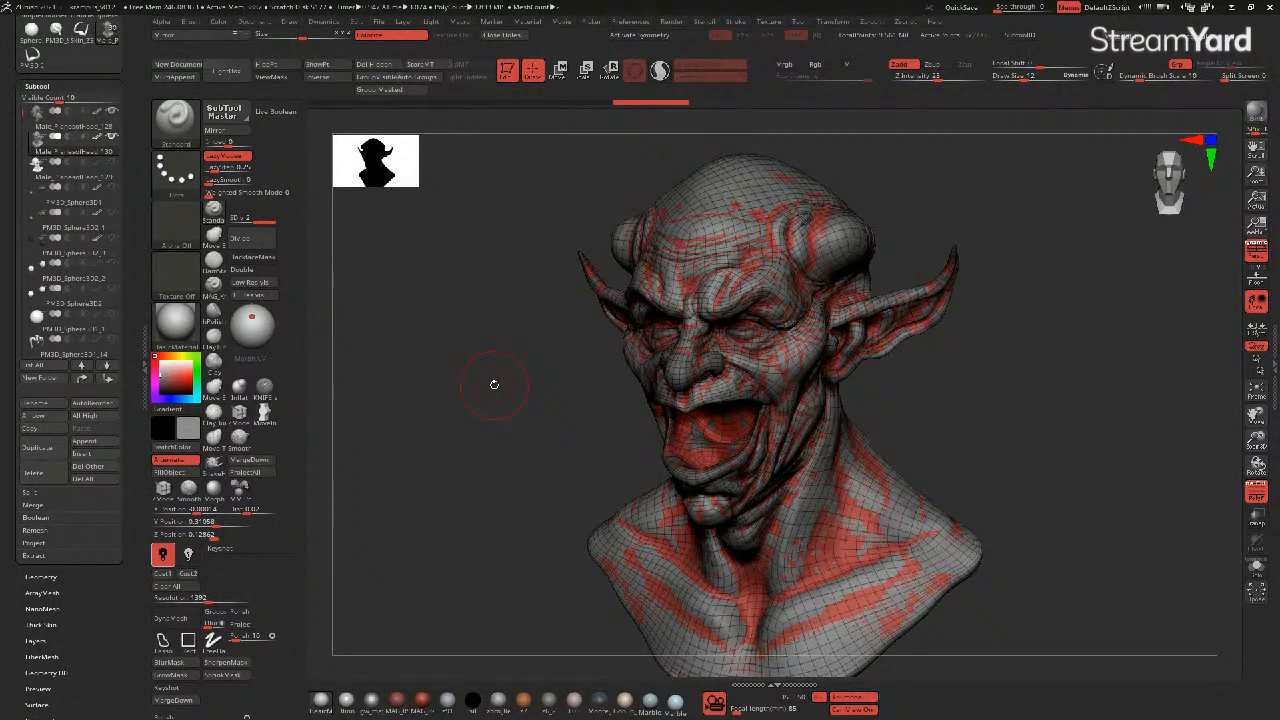
- Isolate the remeshed head, smooth the rough patch beside the horn stump and hide the wireframe
drag(486, 389, 480, 382)
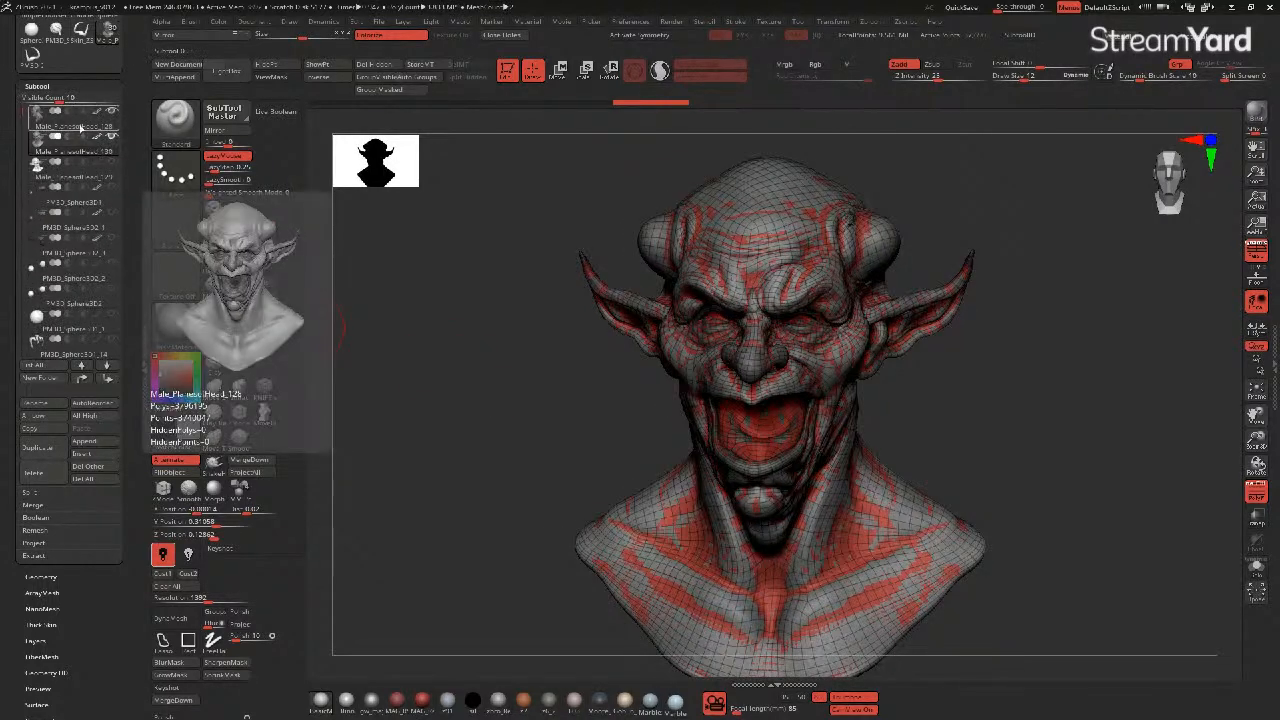
click(1256, 567)
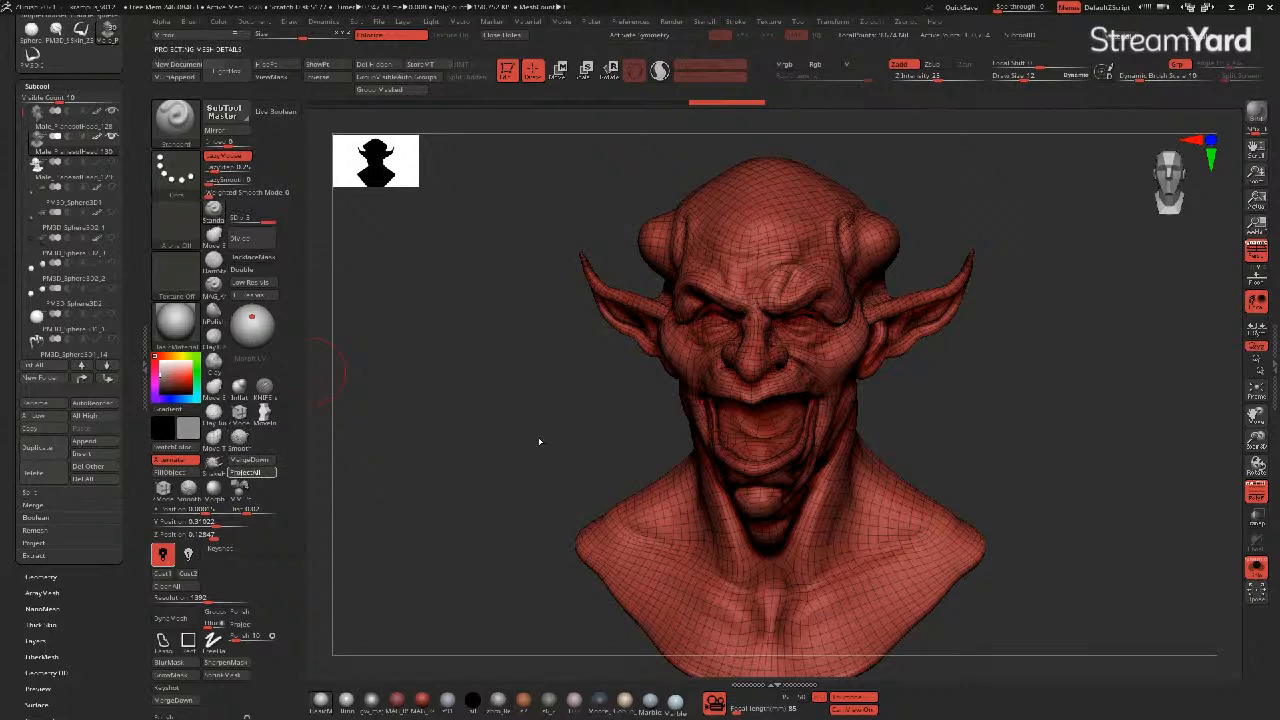
right_drag(540, 440, 588, 417)
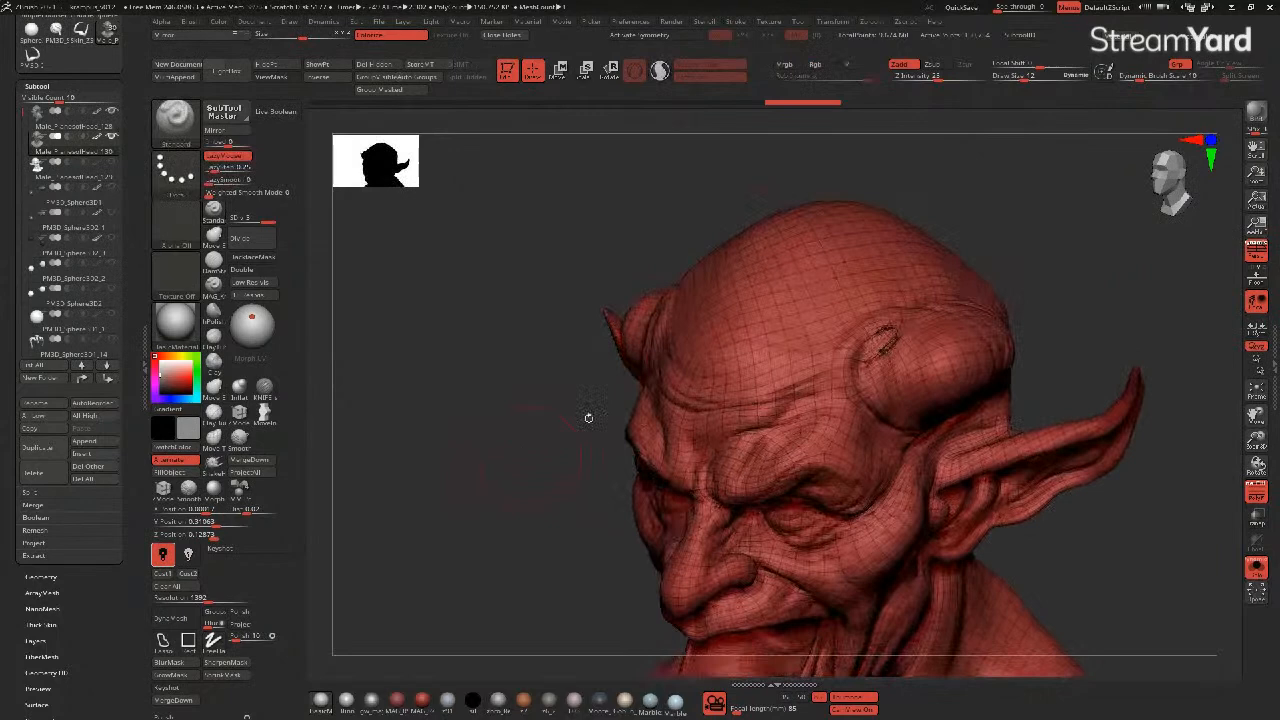
shift+drag(885, 328, 871, 366)
mouse_move(474, 436)
right_down()
mouse_move(506, 432)
mouse_move(503, 359)
mouse_move(503, 457)
mouse_move(477, 483)
mouse_move(511, 446)
mouse_move(511, 388)
right_up()
key(shift+f)
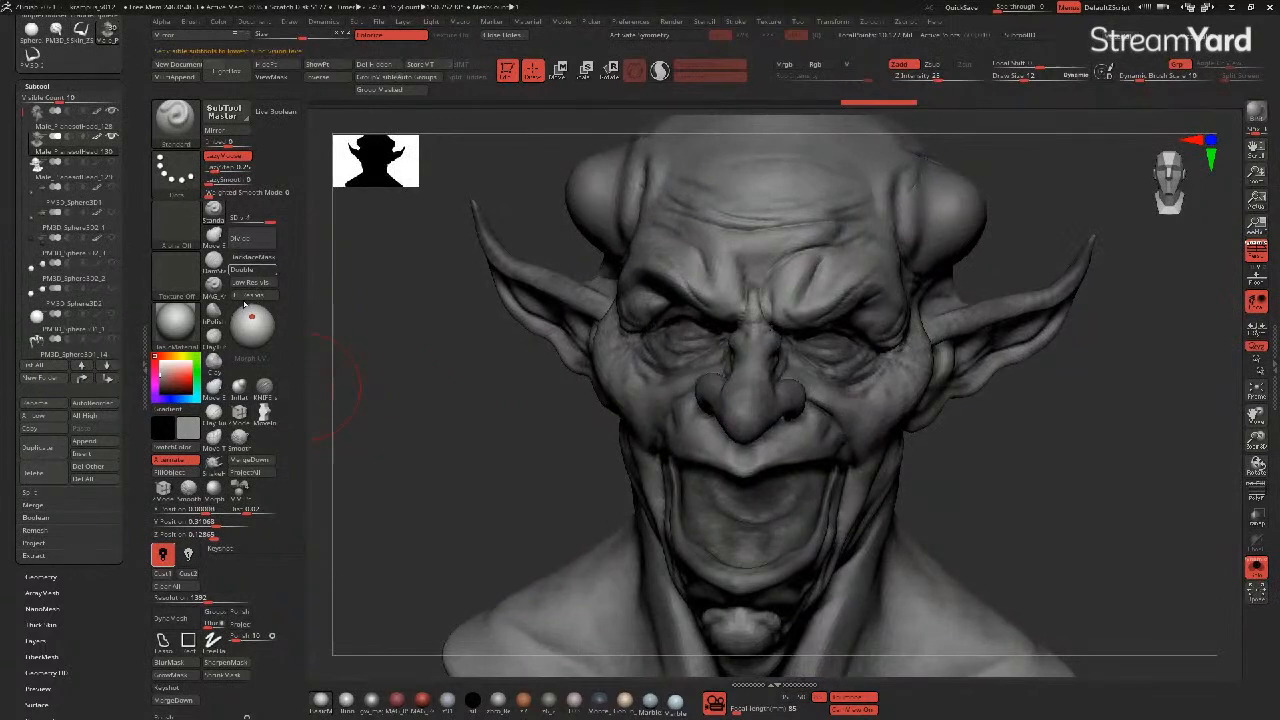
- Project the original's detail onto the remeshed head, then subdivide it one more level and project again
click(259, 472)
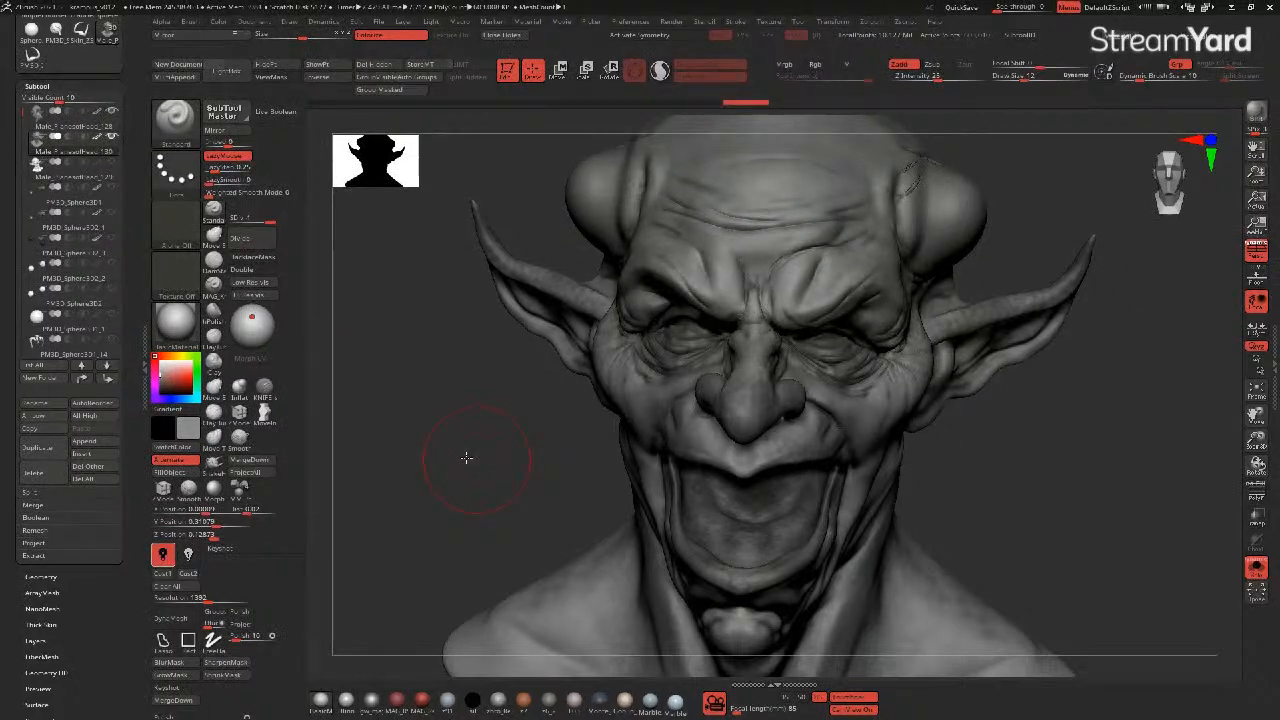
drag(466, 457, 461, 452)
click(246, 238)
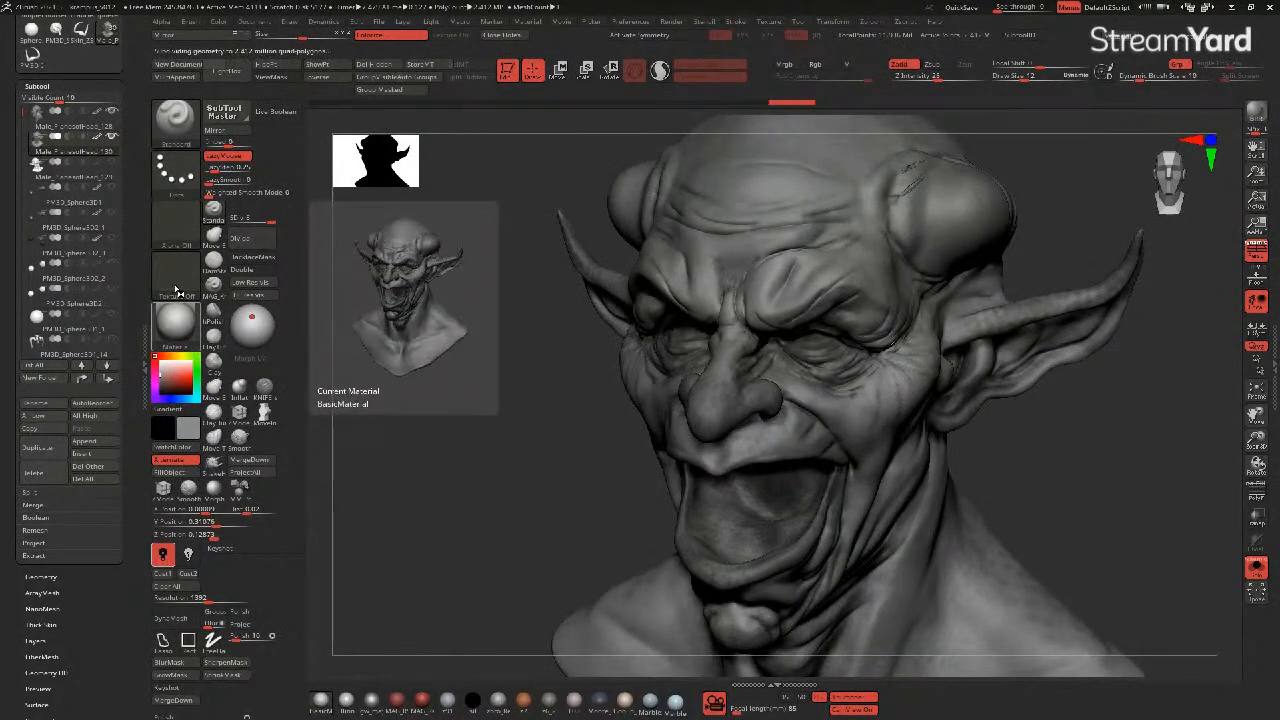
click(245, 472)
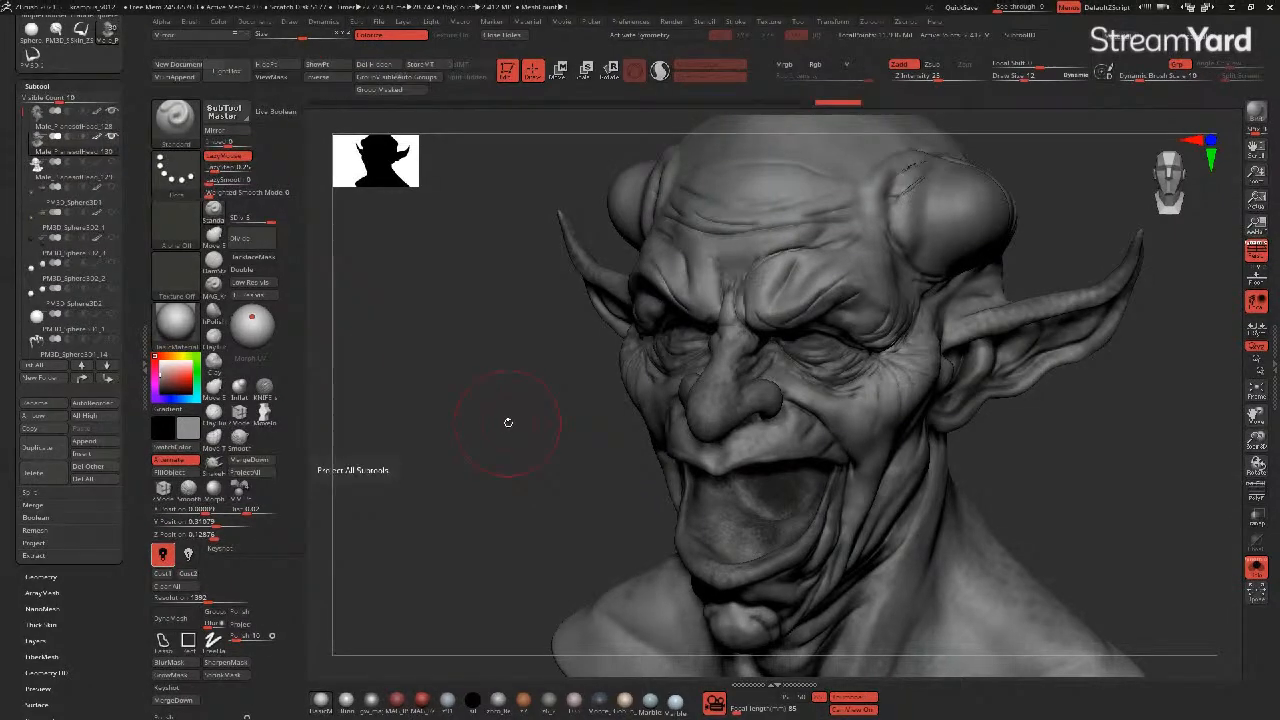
- Compare the remeshed head with the original from the front by switching between the two subtools
drag(494, 425, 552, 417)
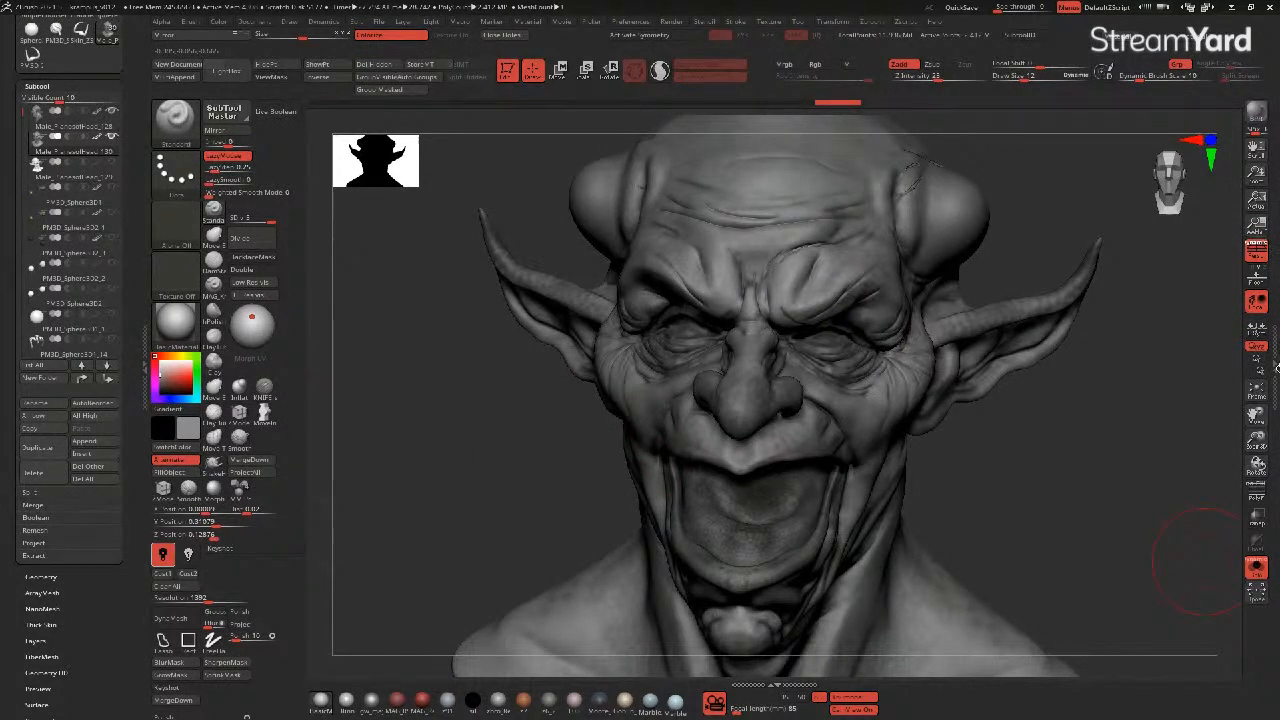
key(Up)
key(Down)
key(Up)
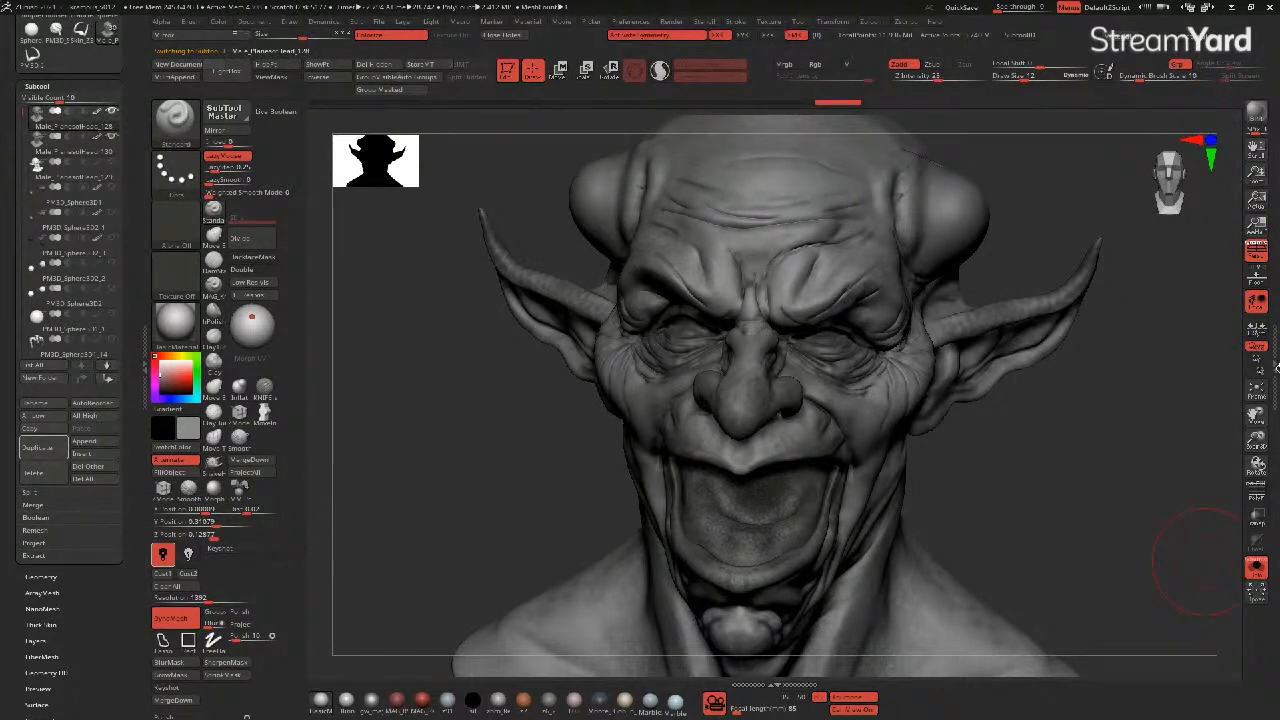
key(Down)
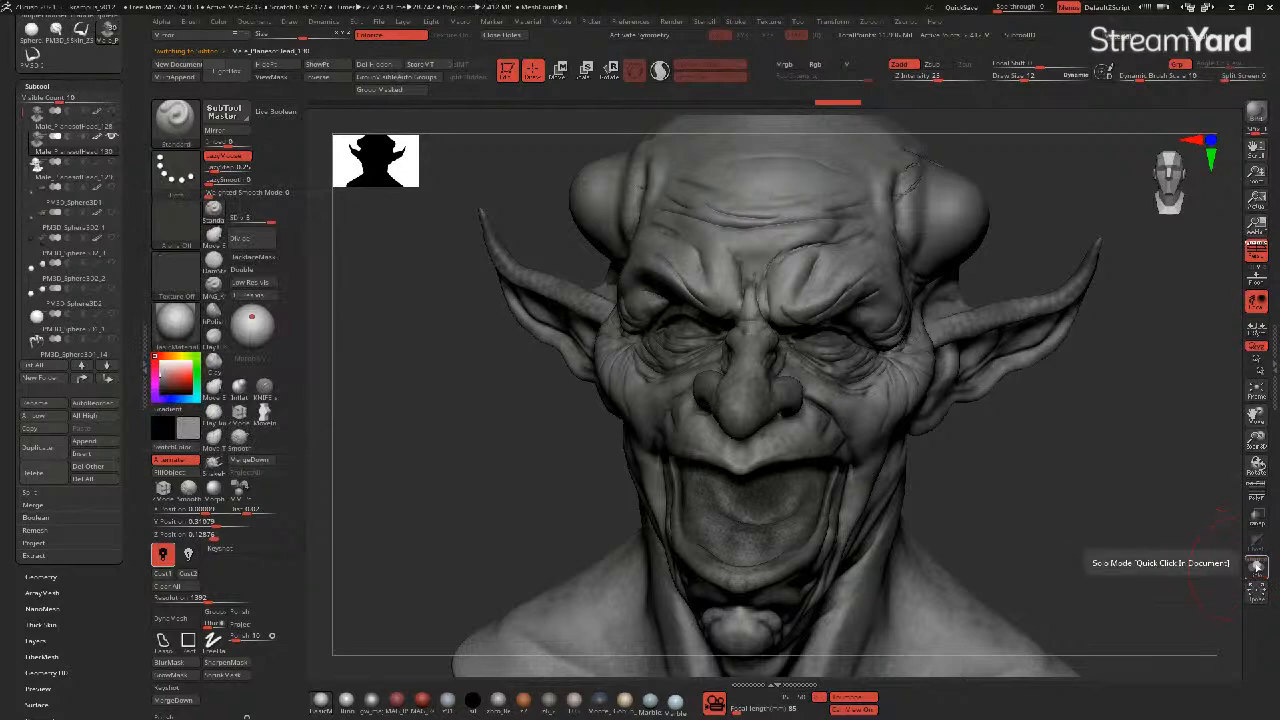
- Show the folder holding the horns, teeth and tongue, and turn on the visibility of the eyeballs
drag(20, 122, 20, 185)
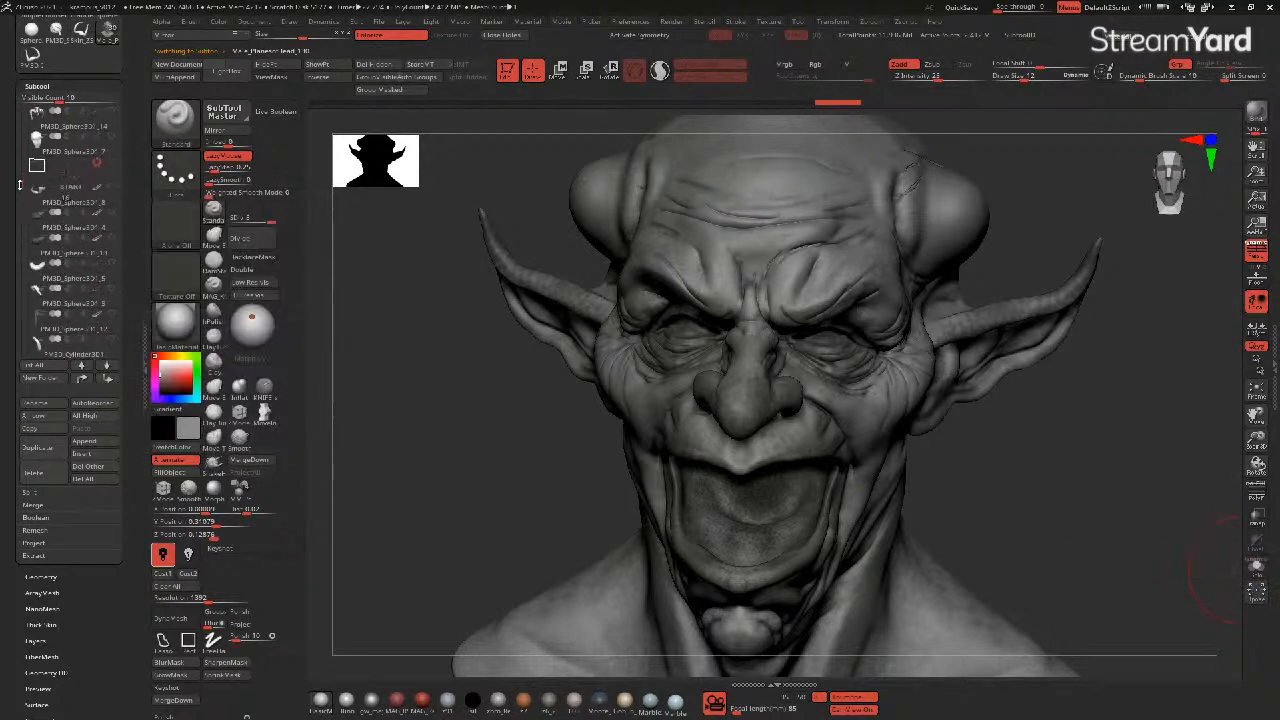
click(110, 185)
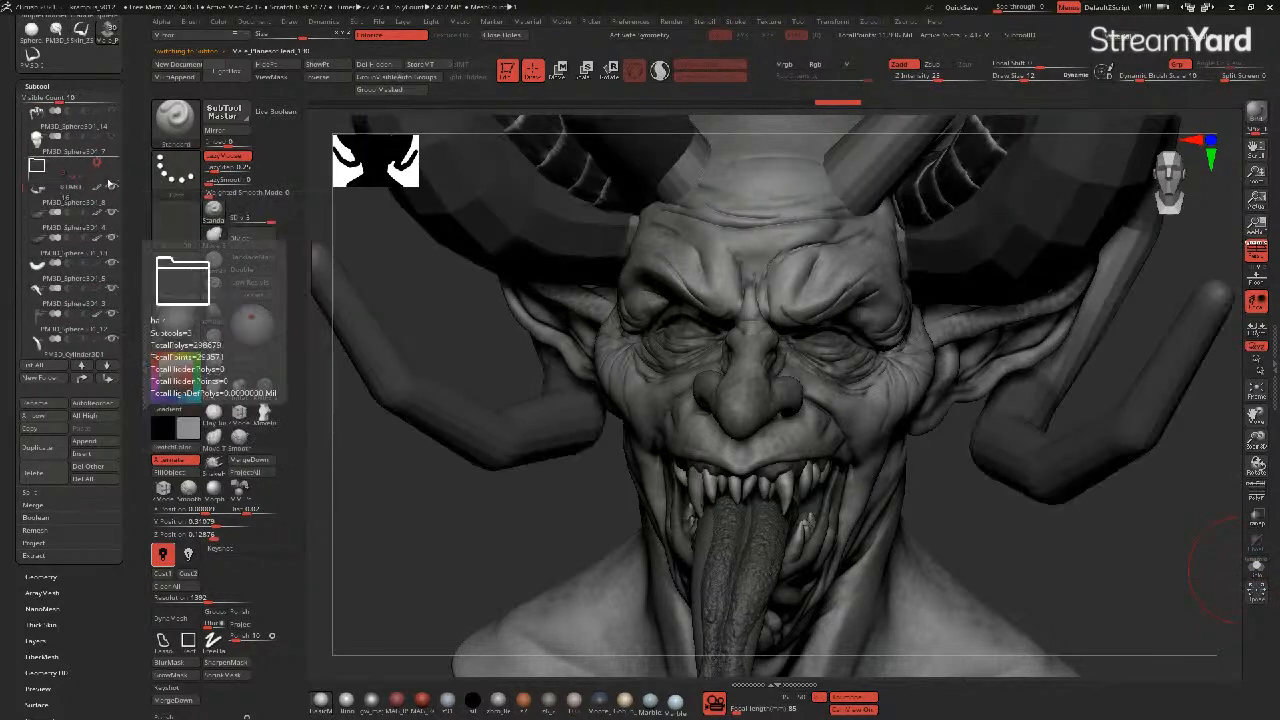
right_drag(500, 480, 460, 491)
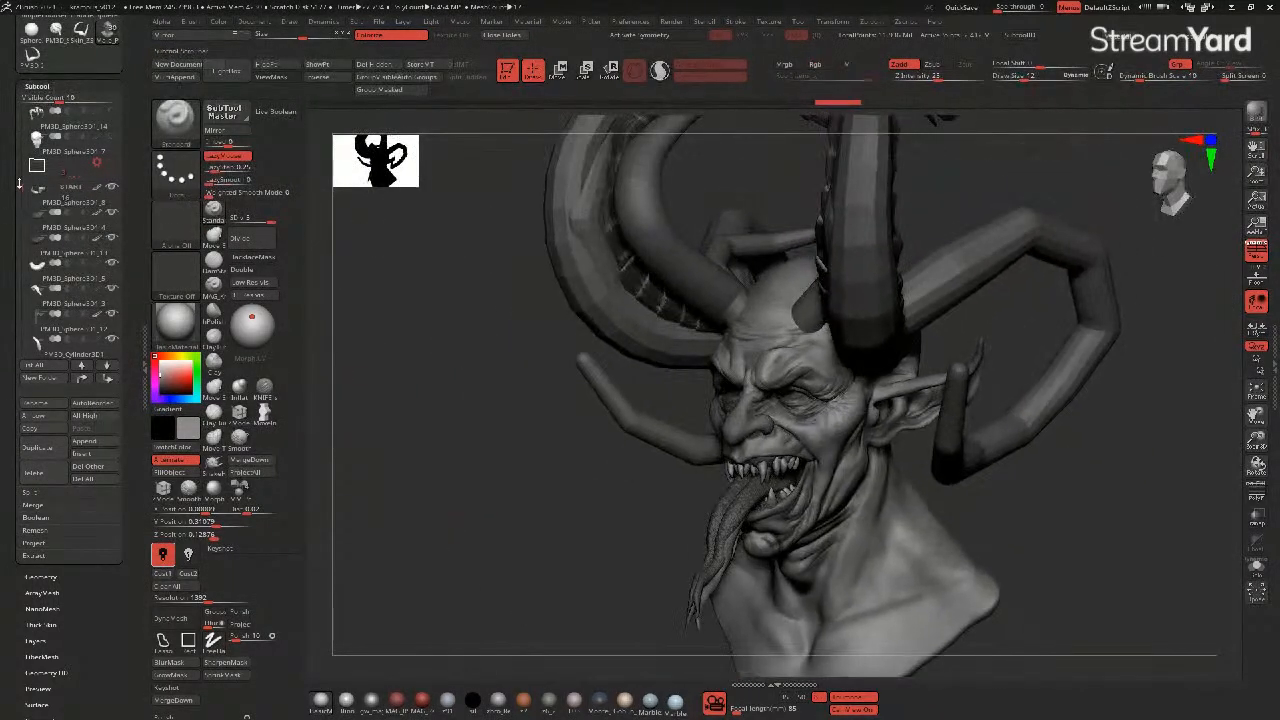
drag(19, 185, 13, 135)
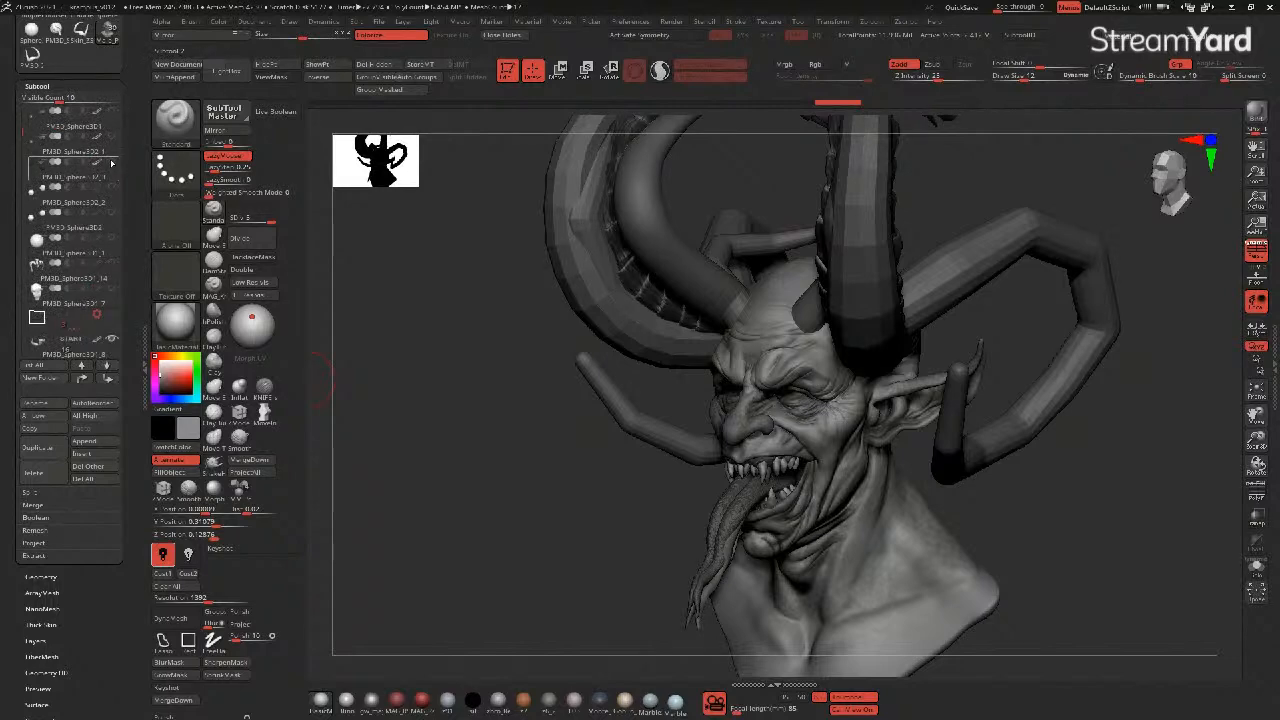
click(110, 138)
drag(400, 377, 493, 365)
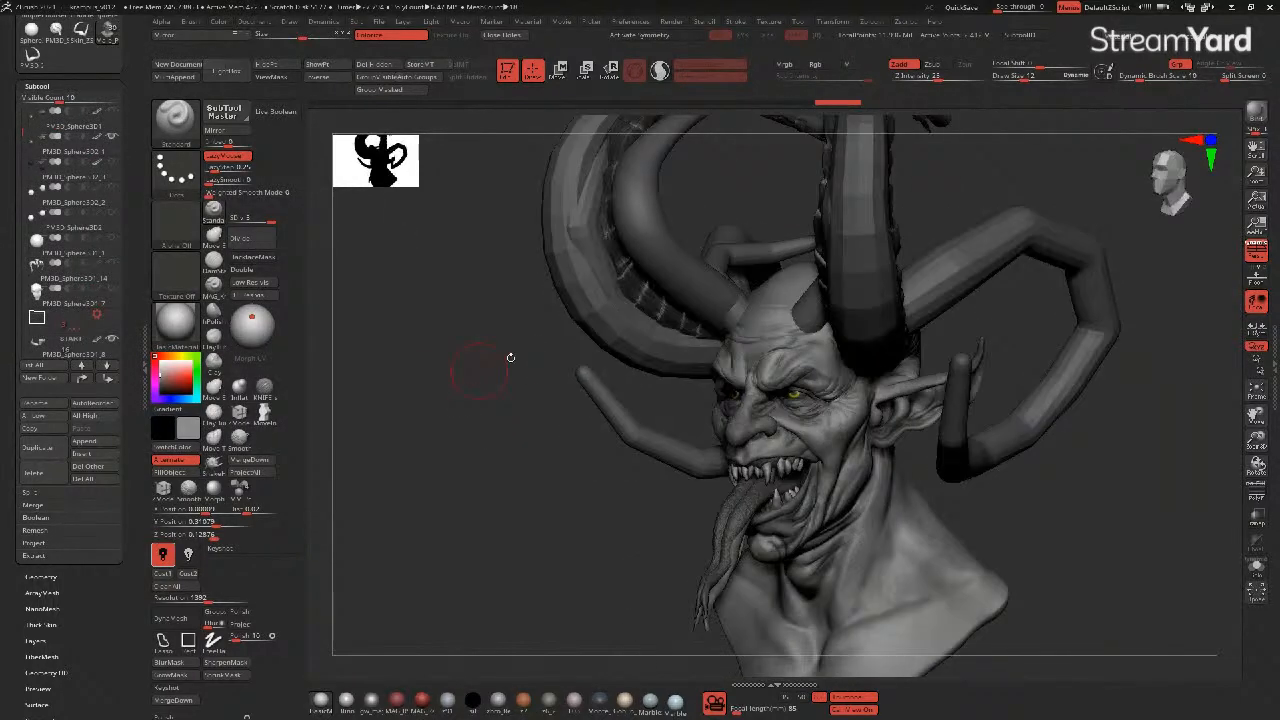
- Delete one of the faceted block-out versions of the large curved horns and accept the permanent deletion
alt+click(600, 322)
ctrl+right_drag(520, 326, 490, 340)
alt+right_drag(490, 340, 494, 388)
right_drag(494, 388, 477, 400)
click(38, 474)
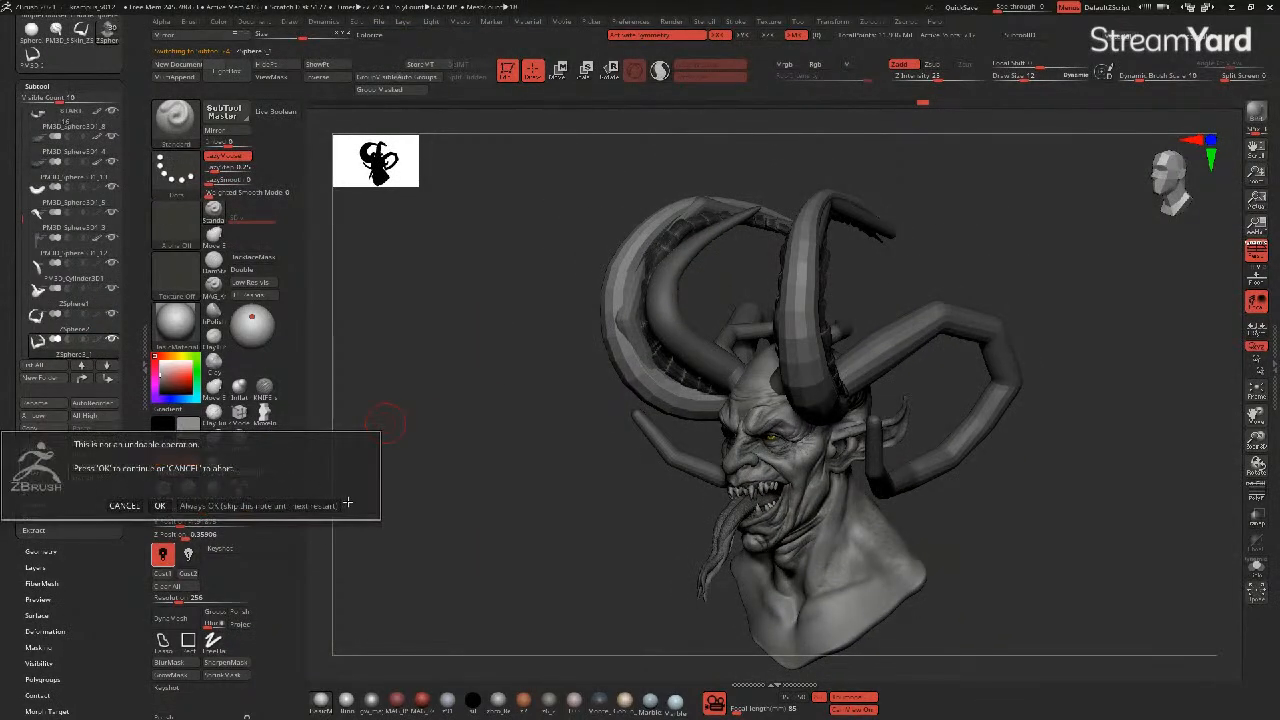
click(159, 505)
right_drag(537, 437, 562, 407)
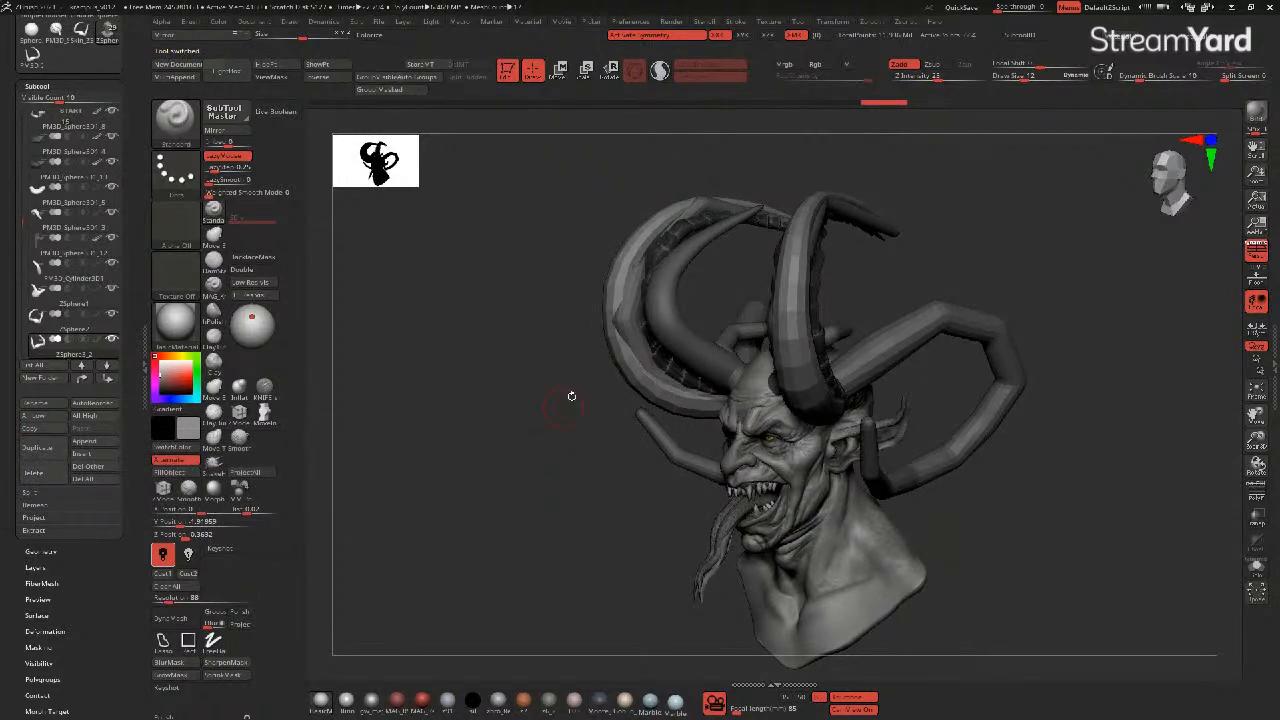
- Delete the remaining block-out horns that enclose the detailed ribbed pair
click(44, 474)
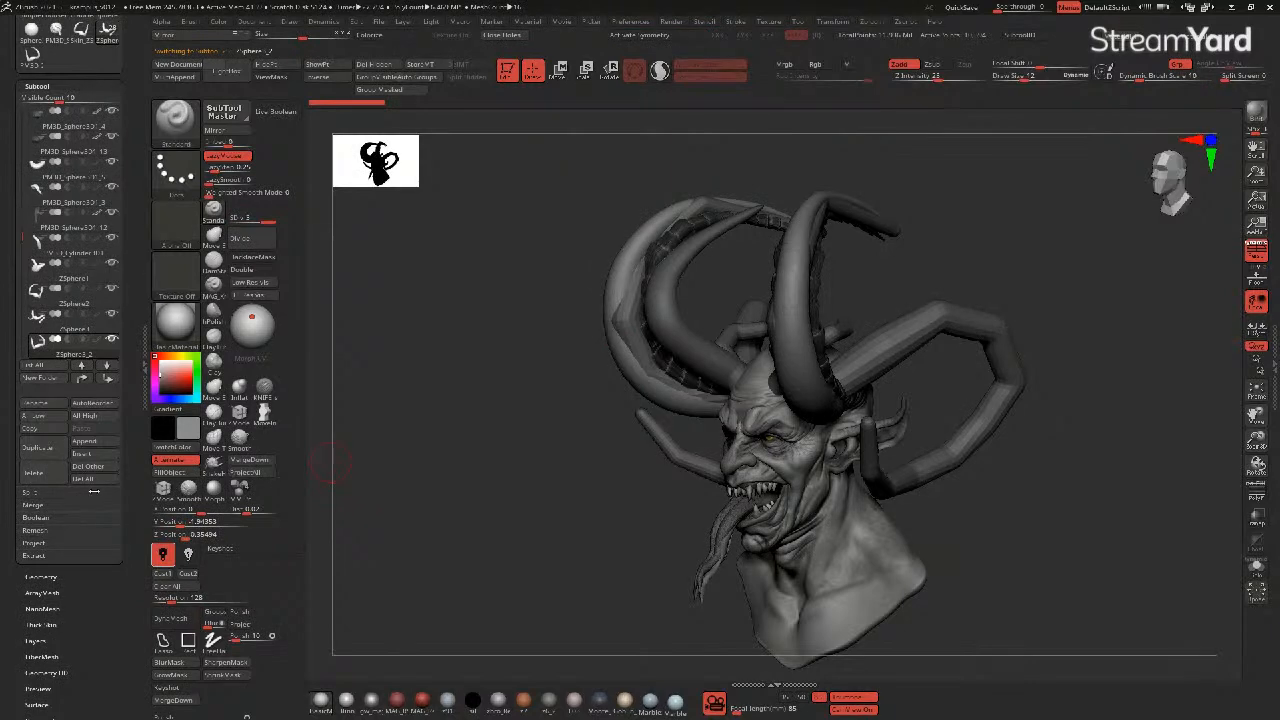
click(39, 474)
alt+click(630, 363)
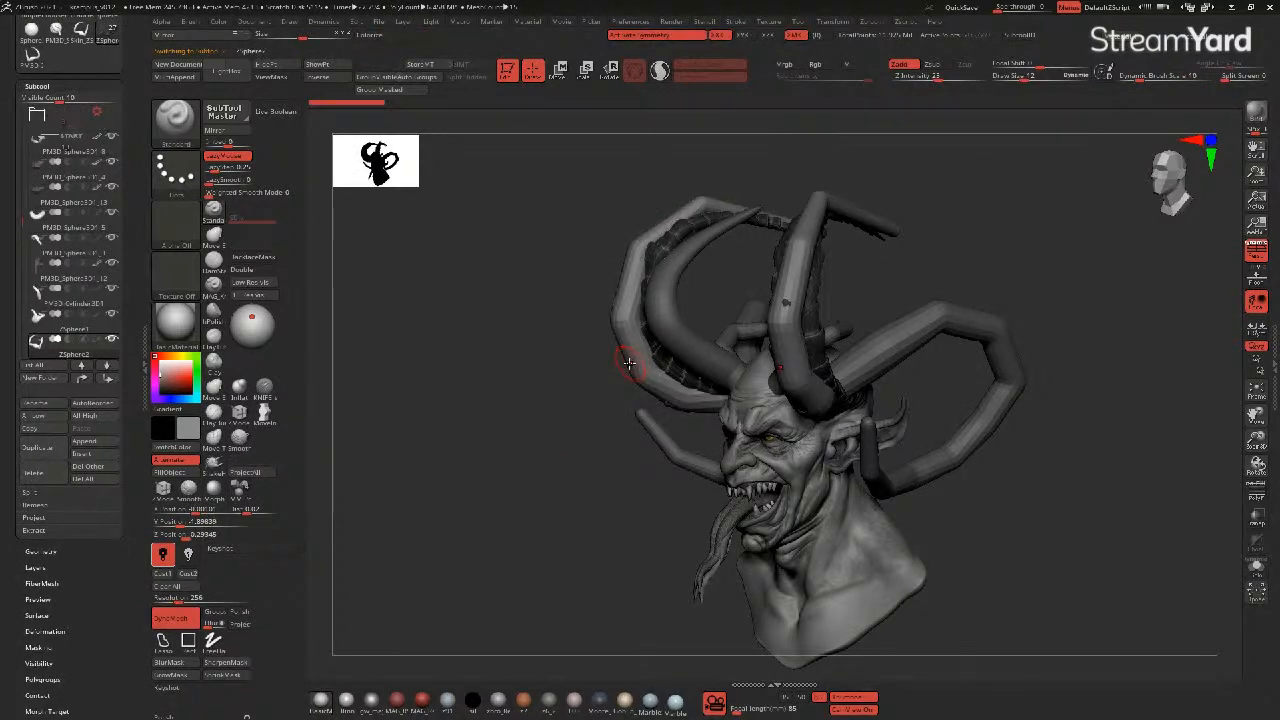
click(41, 476)
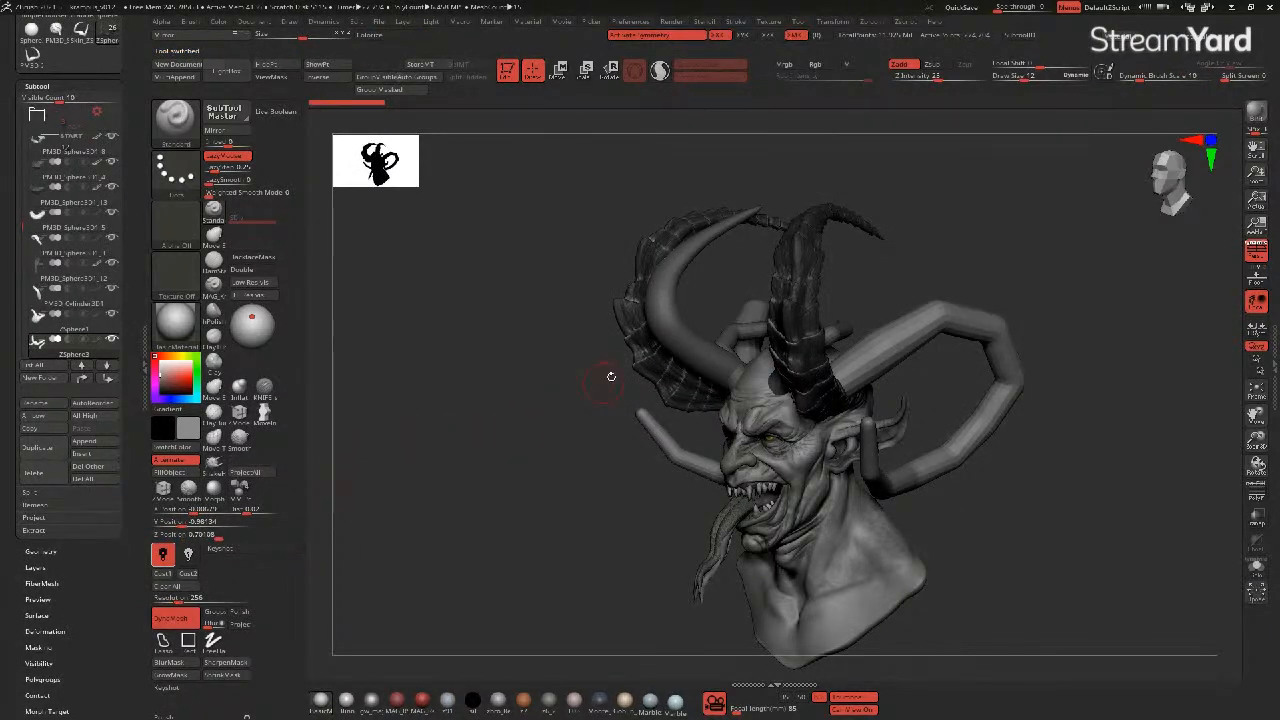
- Delete the smooth curved cylinder horns inside the arc of the ribbed horns
alt+click(634, 358)
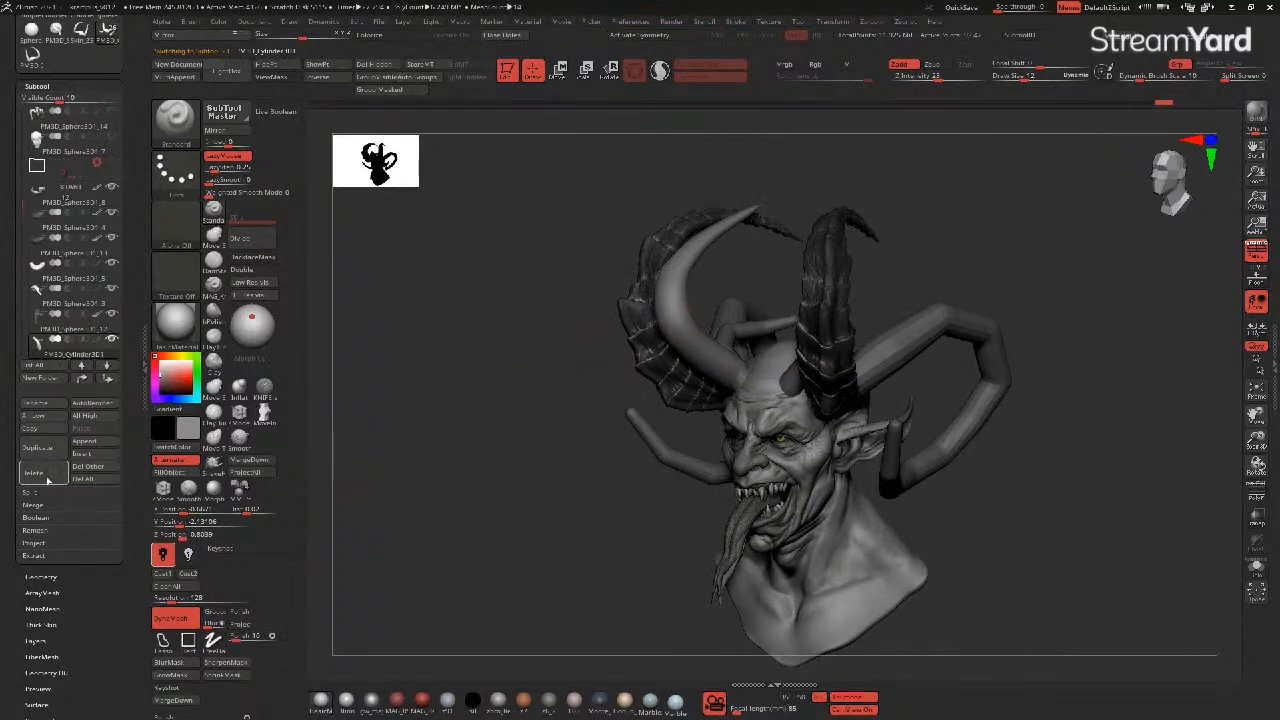
click(46, 479)
drag(543, 419, 565, 407)
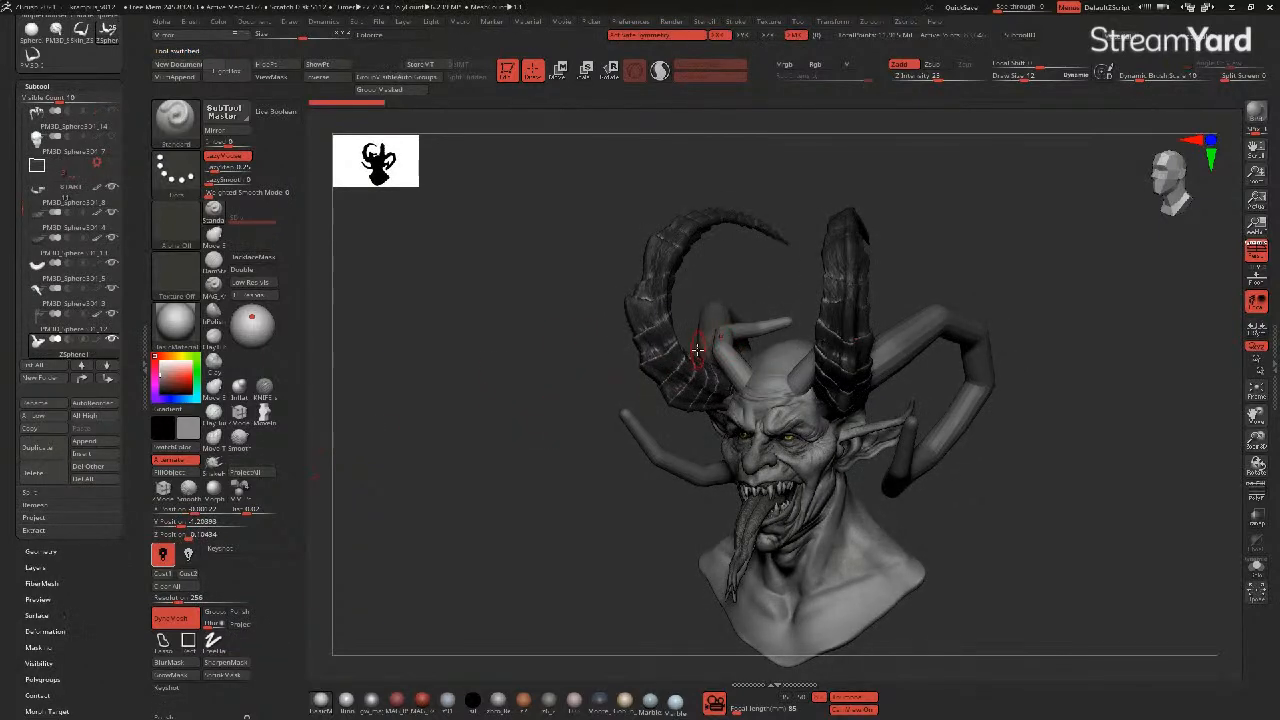
- Delete the short horns on the crown and the bent horns beside the head, leaving only the ribbed pair
shift+drag(557, 329, 745, 323)
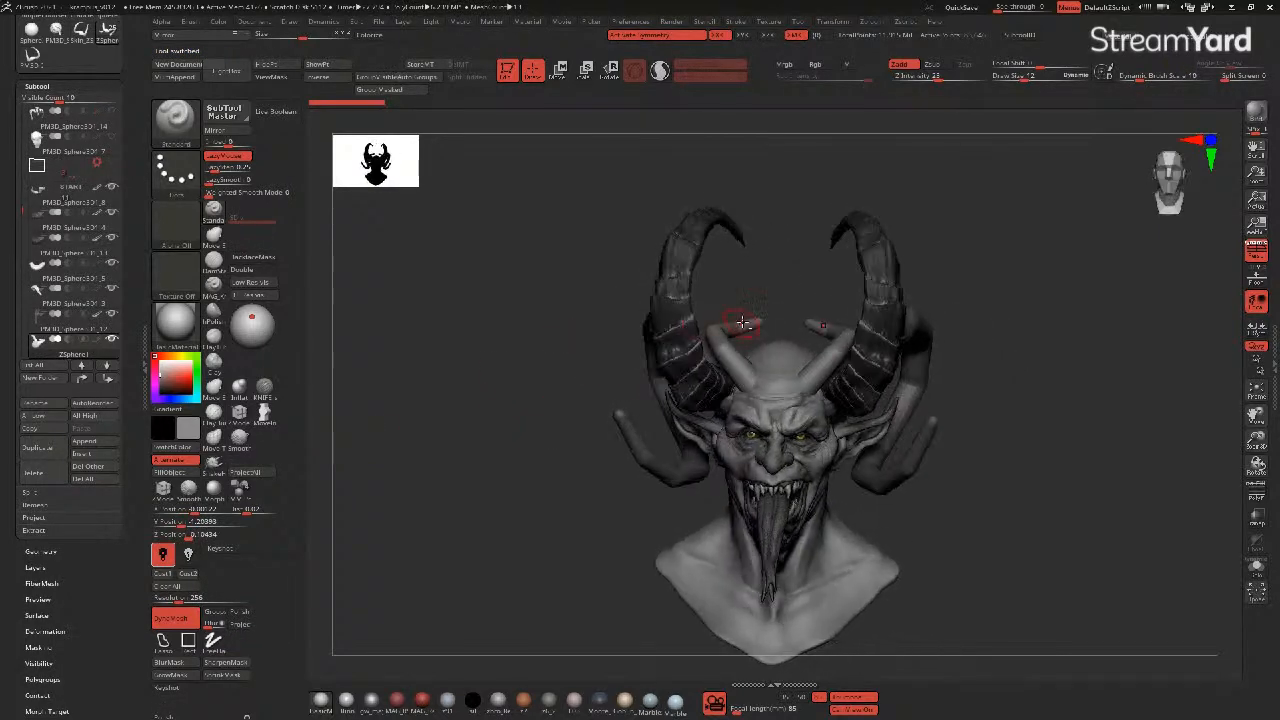
click(40, 476)
drag(572, 420, 474, 414)
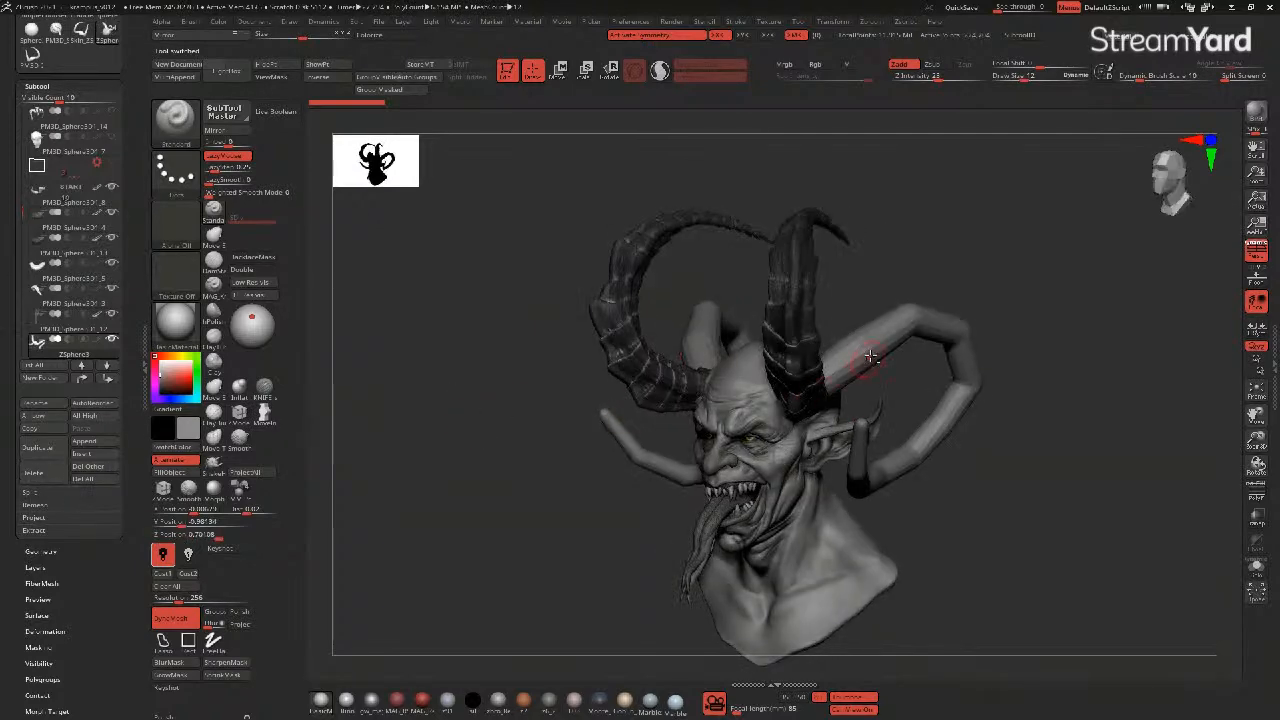
click(38, 474)
mouse_move(489, 481)
mouse_down()
mouse_move(534, 451)
mouse_move(543, 383)
mouse_move(549, 403)
mouse_move(567, 372)
mouse_move(567, 394)
mouse_up()
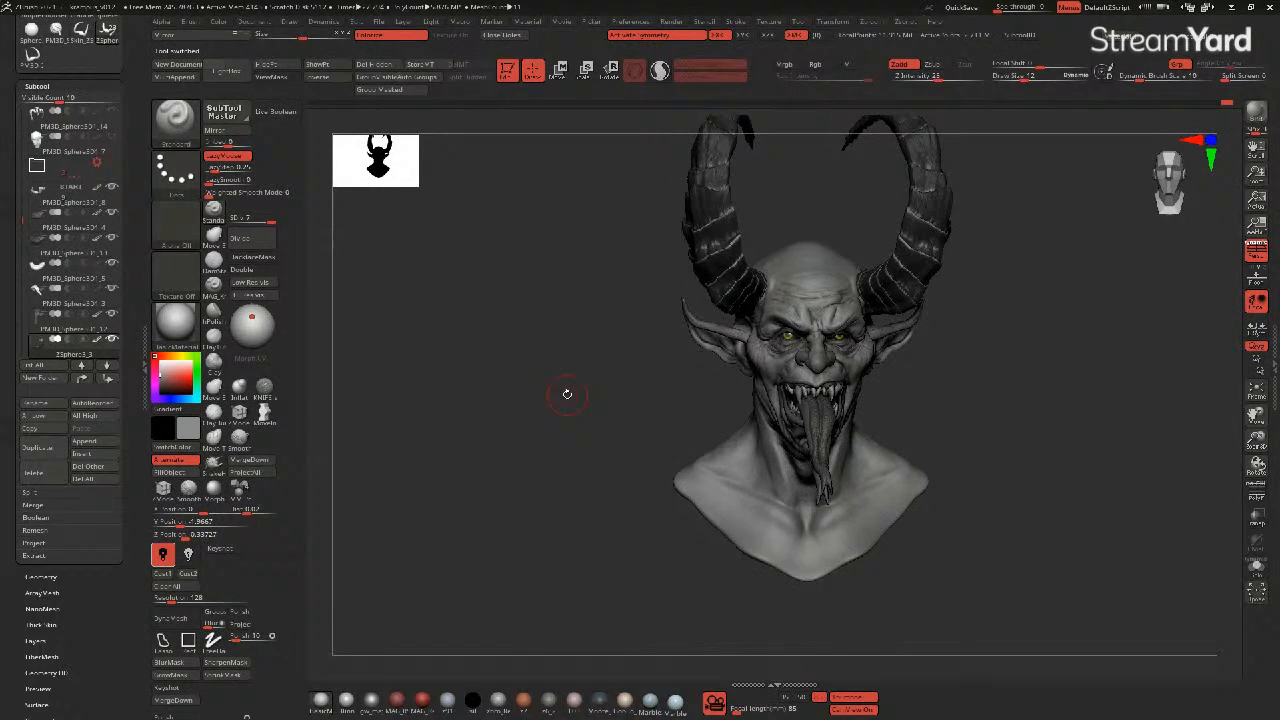
drag(560, 394, 566, 397)
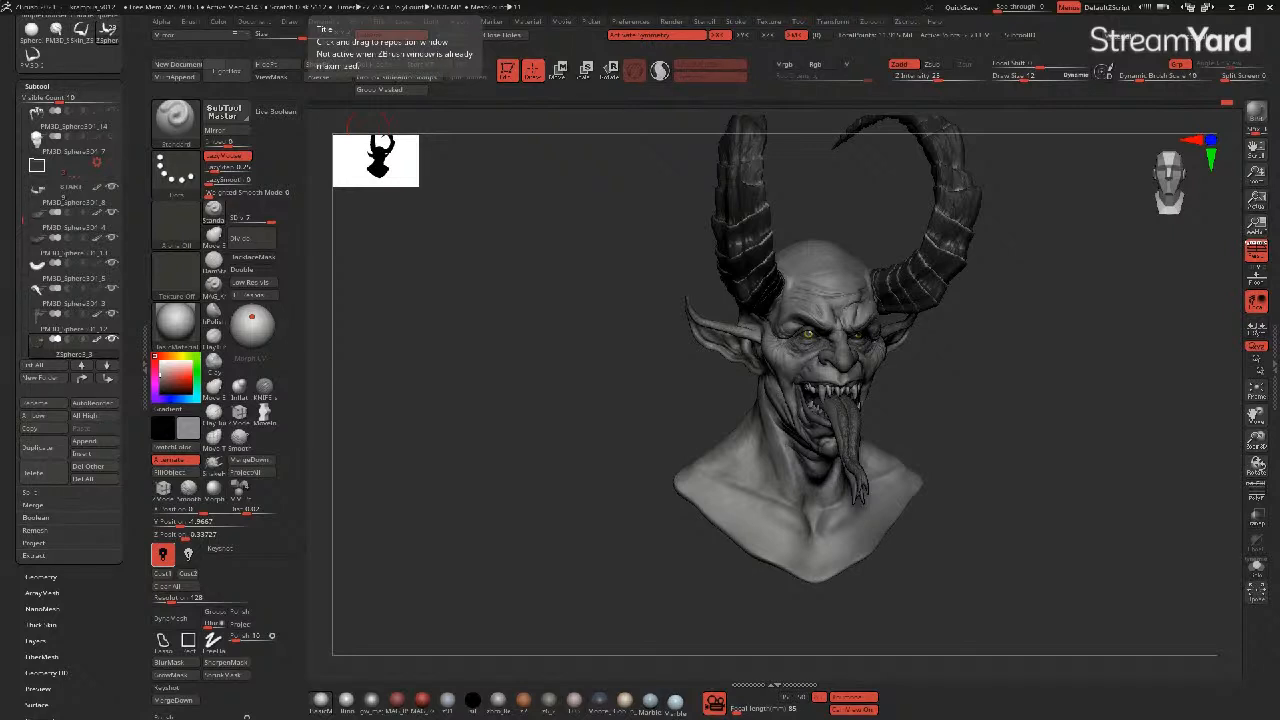
drag(568, 370, 553, 357)
key(space)
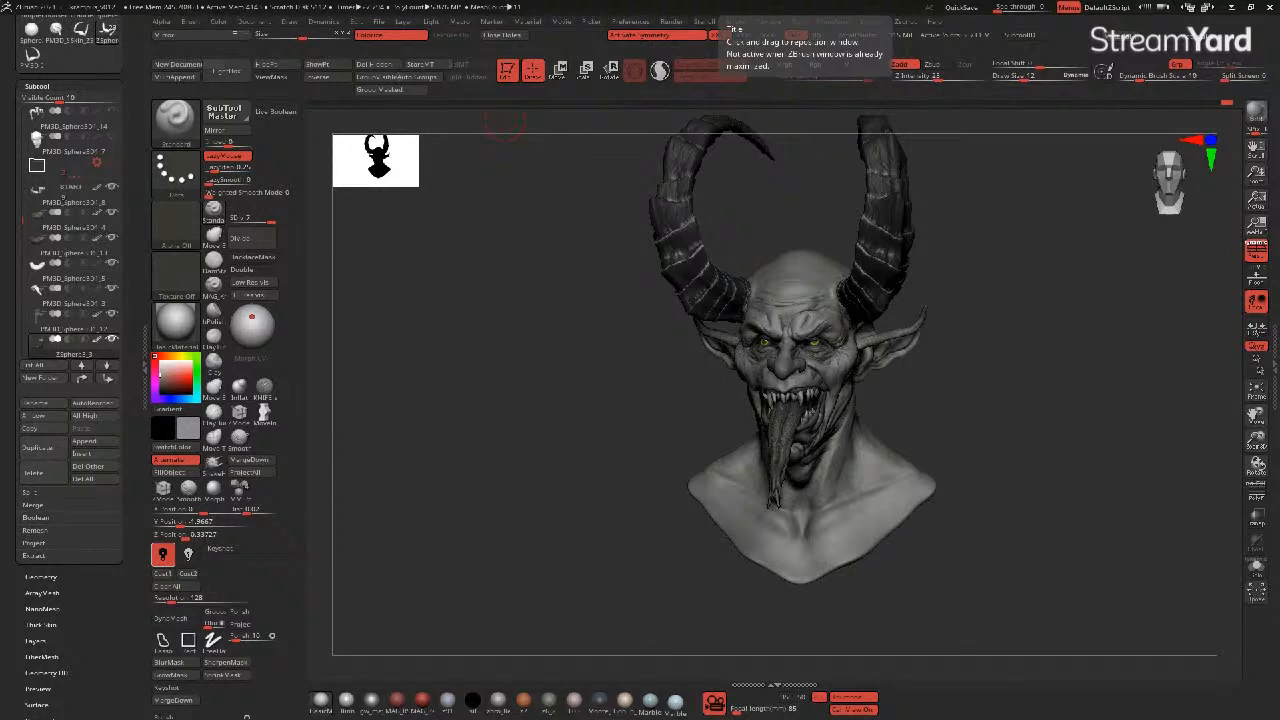
drag(568, 355, 617, 386)
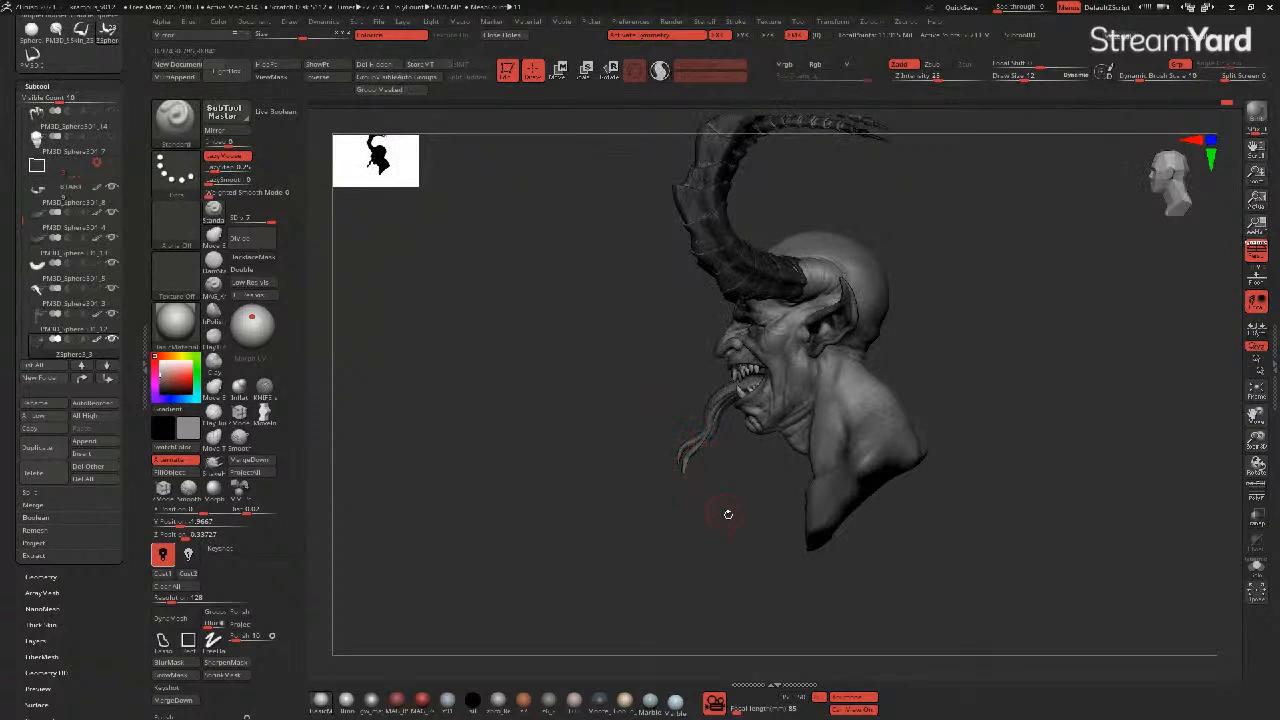
drag(654, 517, 771, 546)
drag(704, 508, 600, 423)
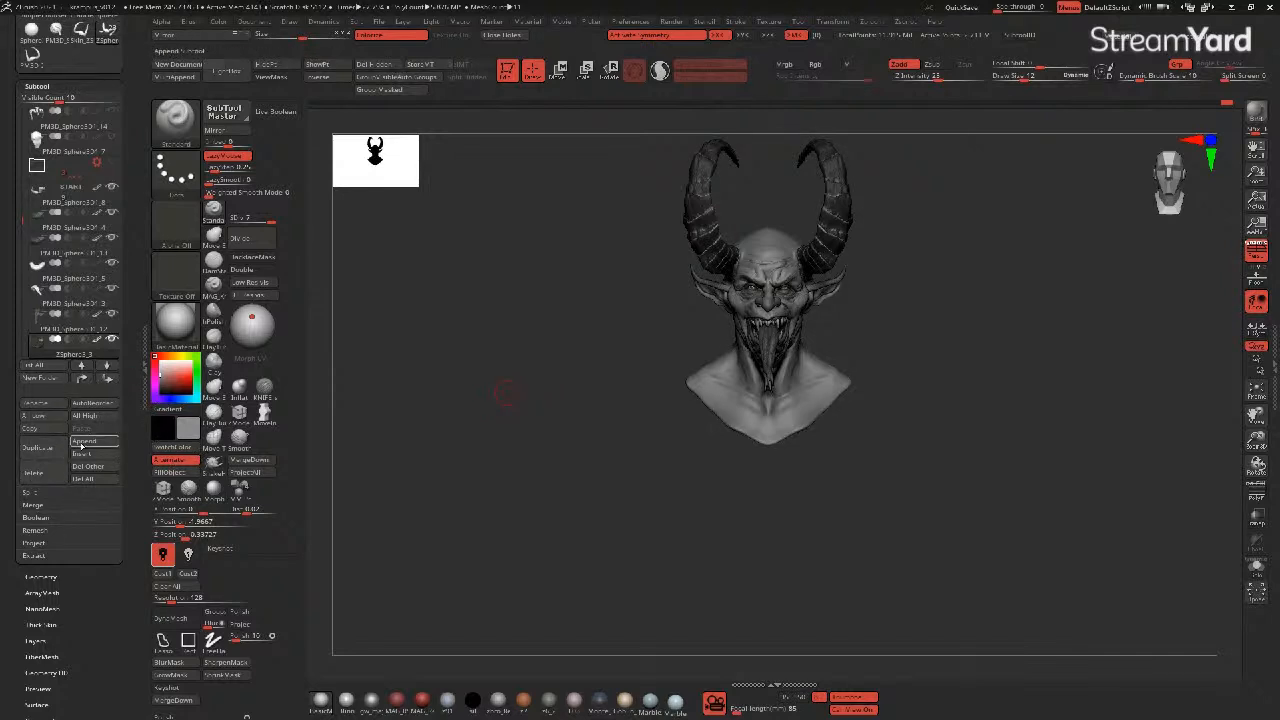
- Make the plain sphere subtool active for blocking in the torso
click(82, 452)
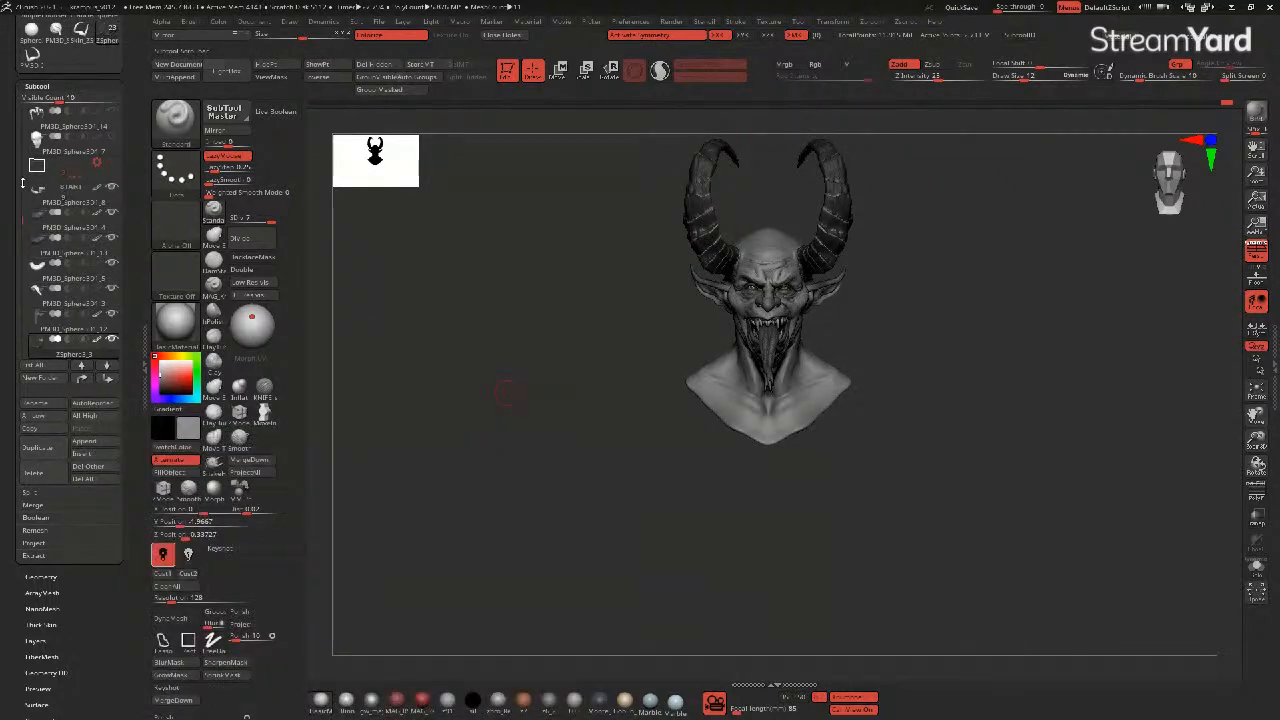
scroll(20, 218, up, 6)
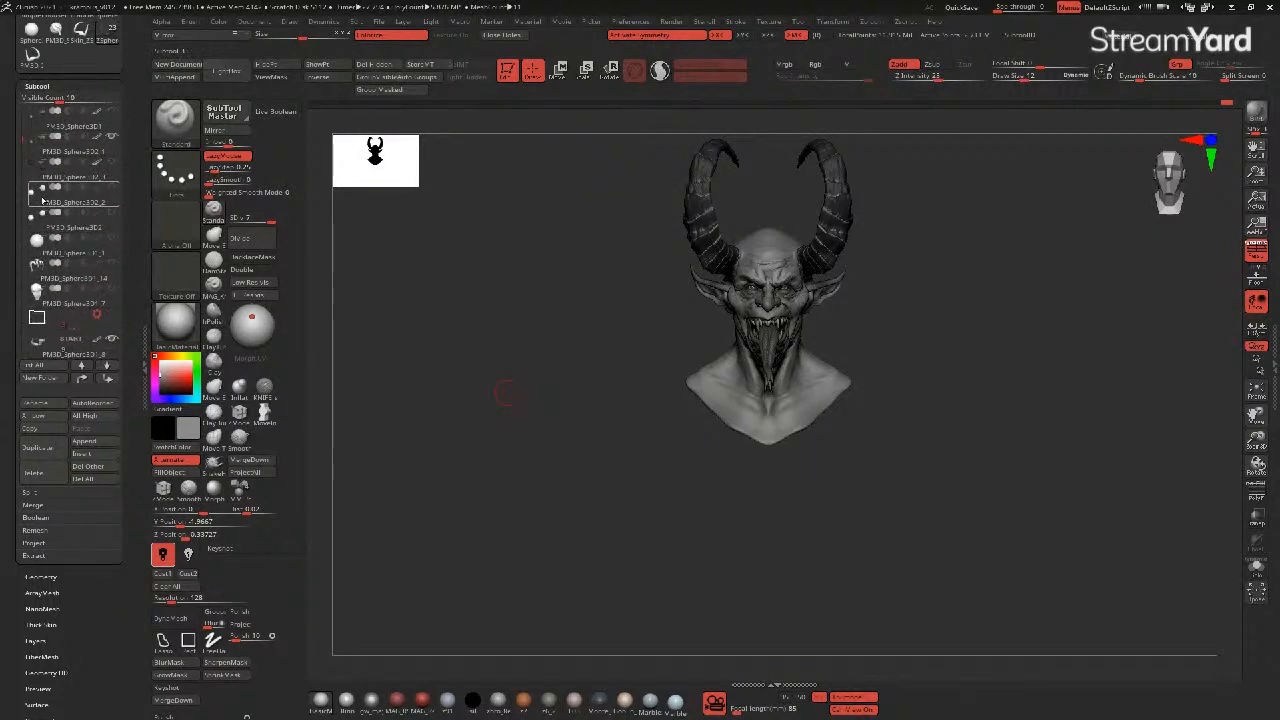
click(43, 200)
mouse_move(636, 348)
right_down()
mouse_move(551, 363)
mouse_move(646, 380)
mouse_move(603, 374)
mouse_move(624, 367)
mouse_move(602, 412)
mouse_move(609, 347)
right_up()
mouse_move(566, 394)
right_down()
mouse_move(586, 394)
mouse_move(578, 401)
right_up()
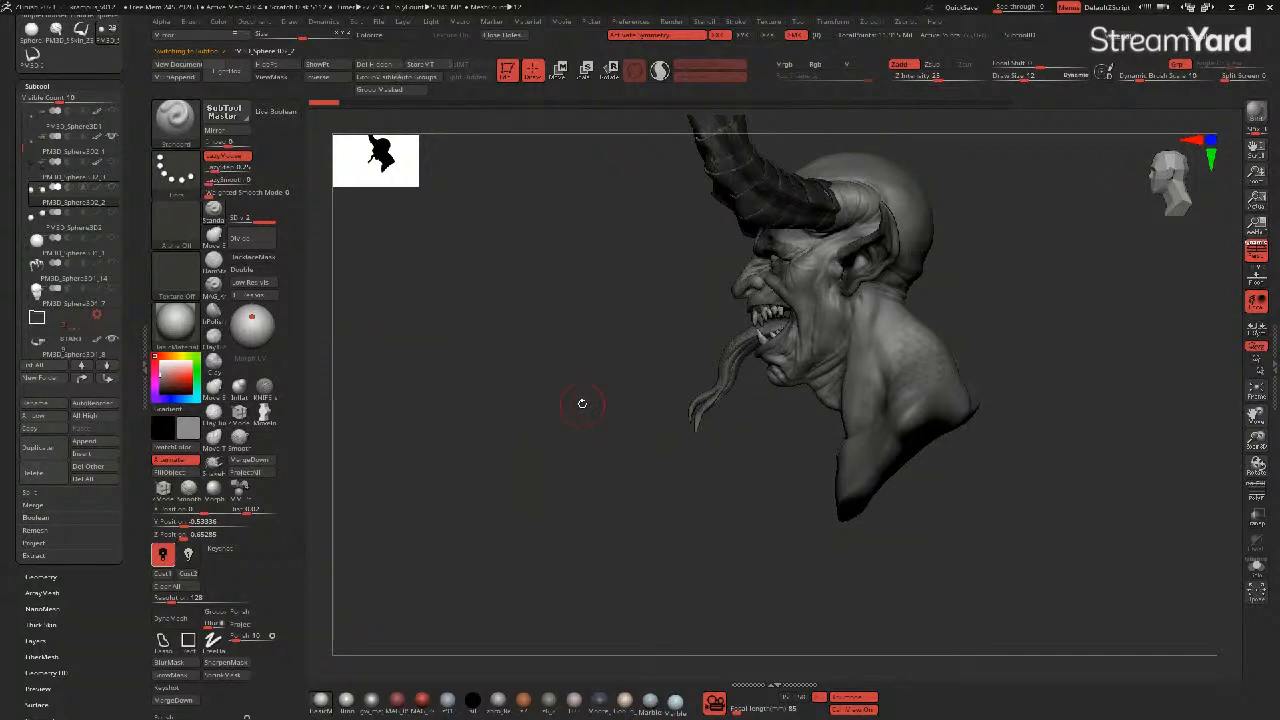
right_drag(569, 363, 600, 369)
mouse_move(814, 498)
ctrl+mouse_down()
mouse_move(974, 363)
mouse_move(1002, 366)
ctrl+mouse_up()
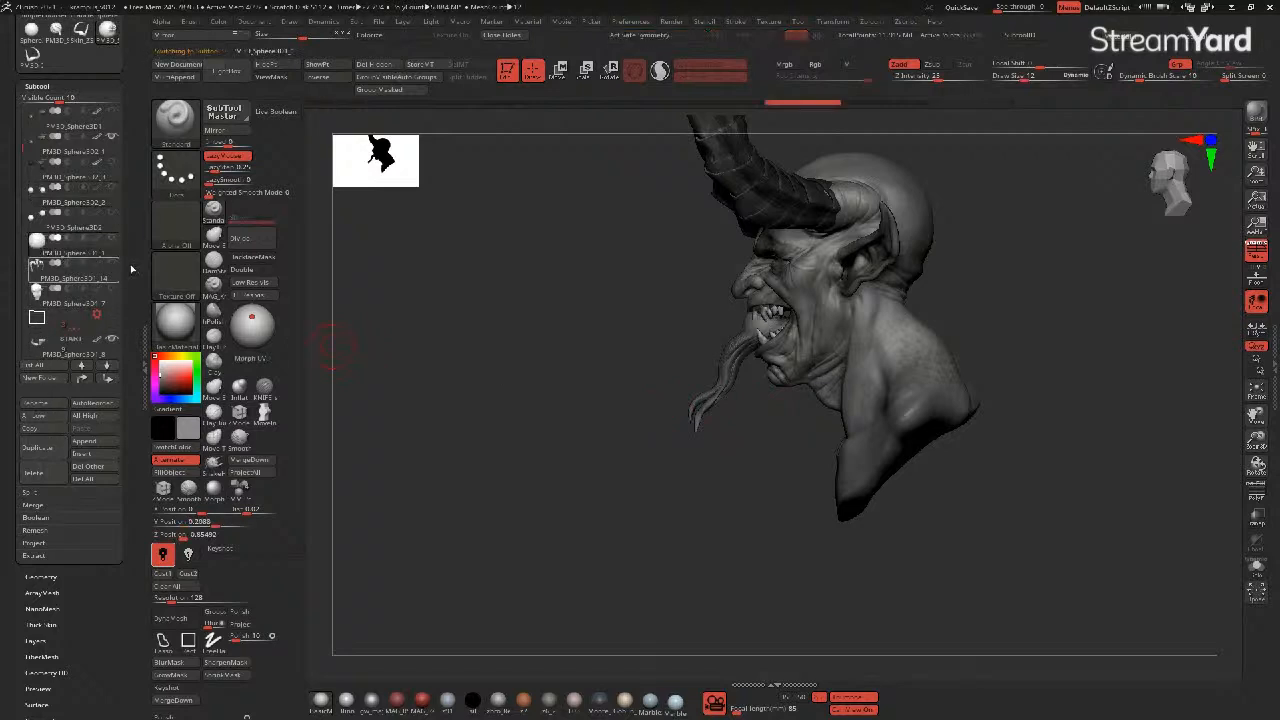
- Move the sphere down to the lower tip of the bust and scale it up uniformly
click(558, 70)
drag(760, 250, 768, 428)
drag(698, 510, 809, 505)
drag(662, 496, 742, 497)
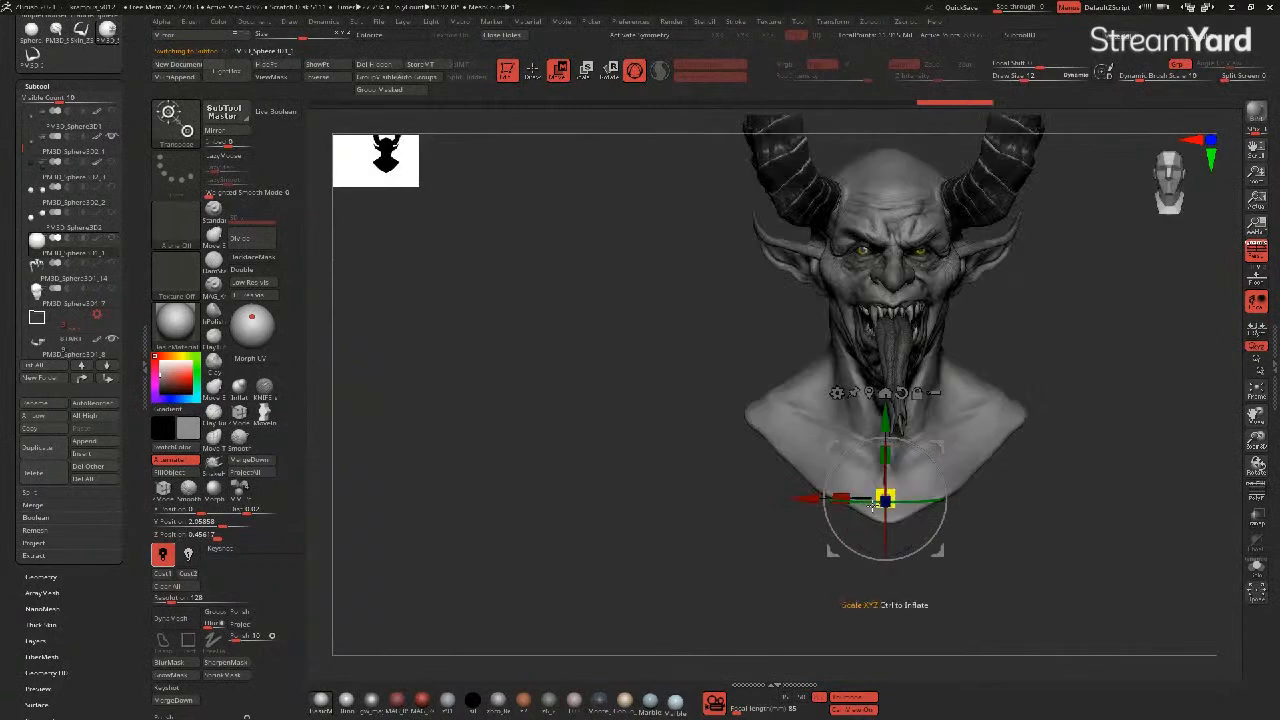
drag(885, 499, 906, 448)
- Turn on X symmetry for the sphere and snap the bust to a front view
drag(684, 454, 625, 454)
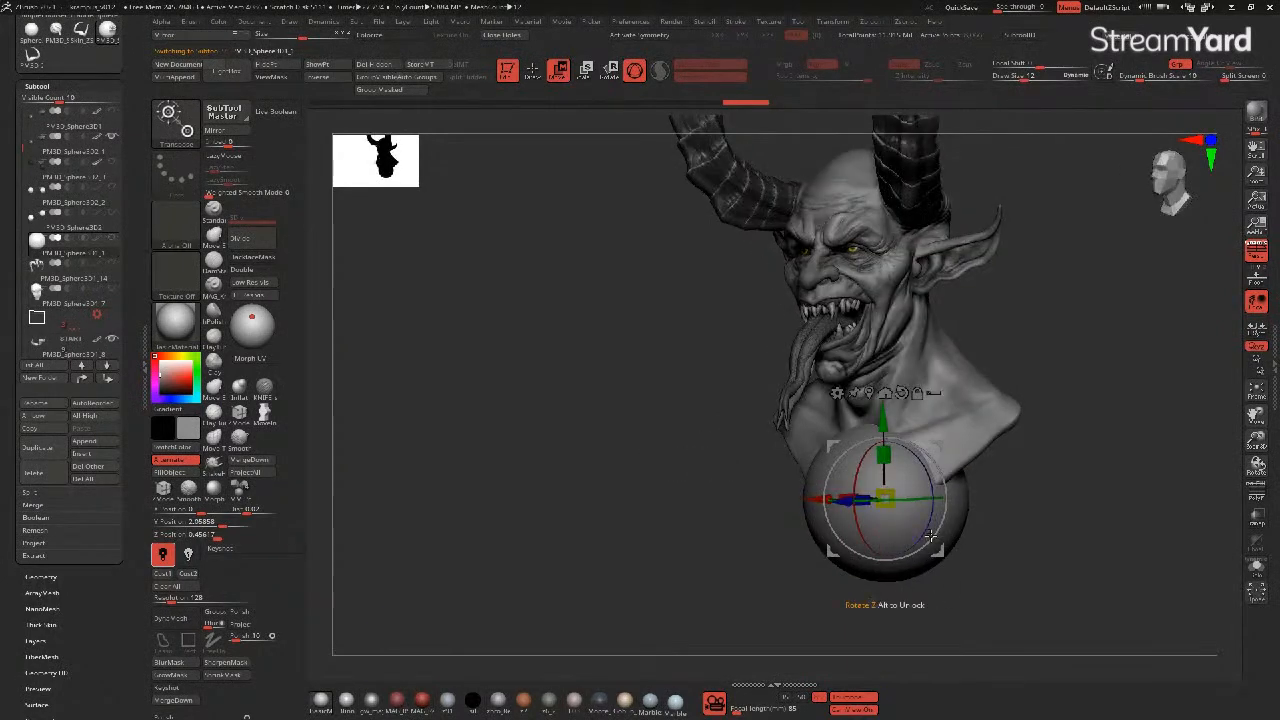
drag(780, 553, 834, 551)
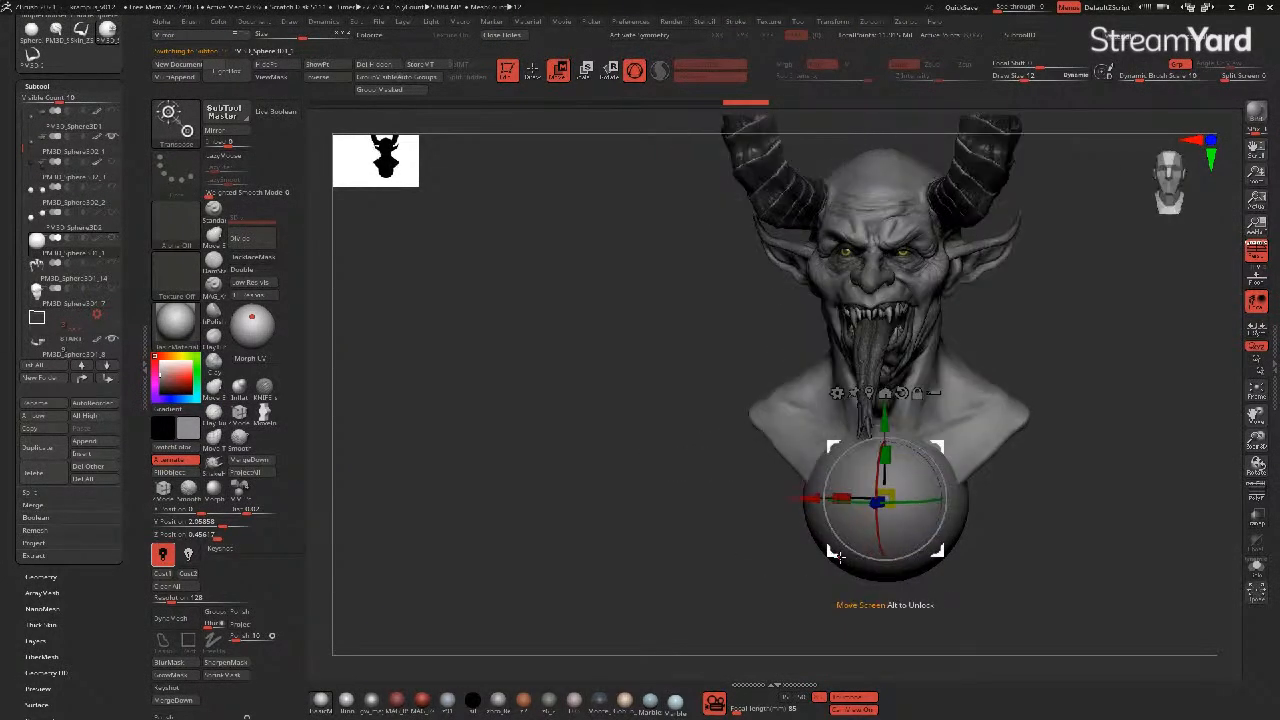
key(x)
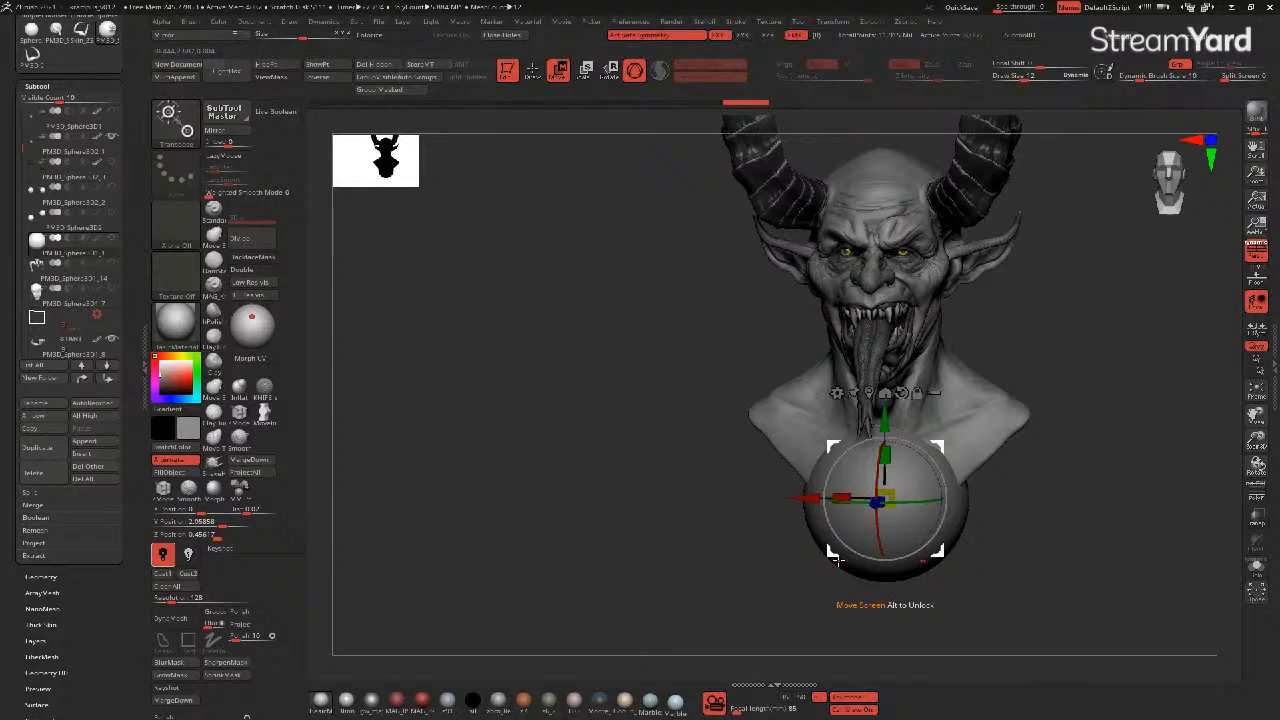
shift+drag(706, 507, 683, 501)
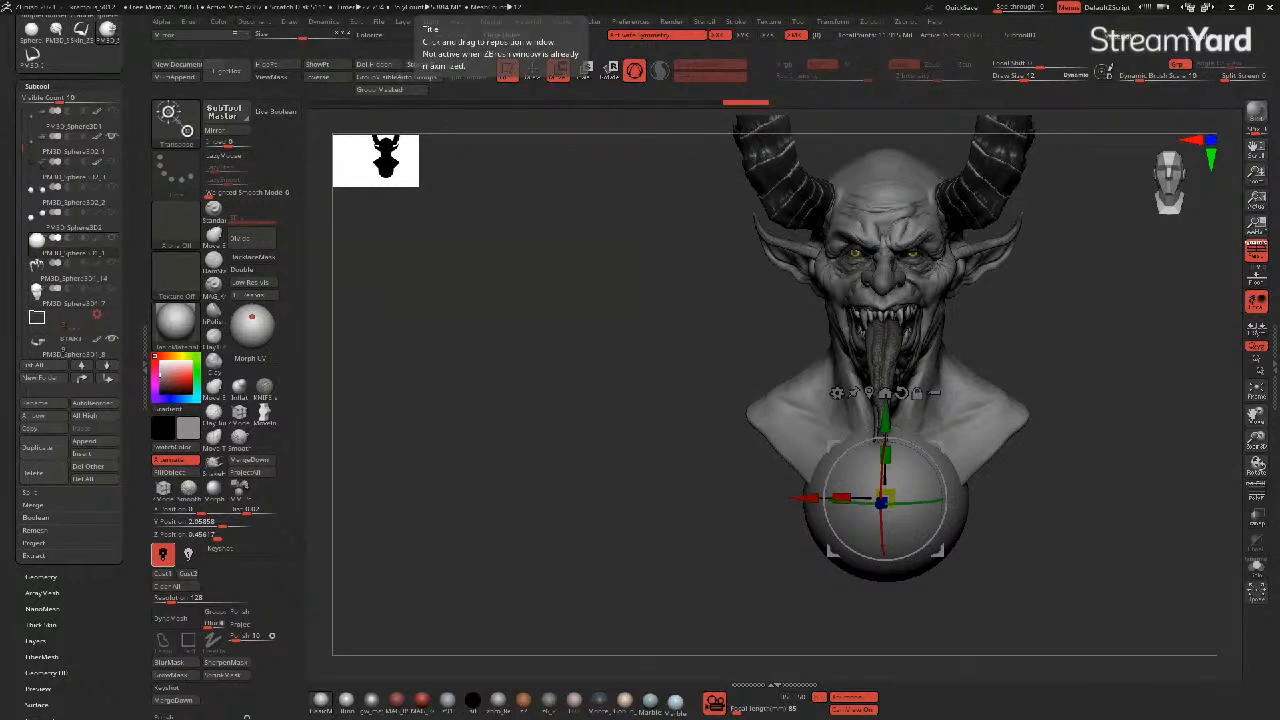
- Enlarge the sphere further, then shift it back and up so it sits behind the chest in profile
drag(562, 335, 541, 159)
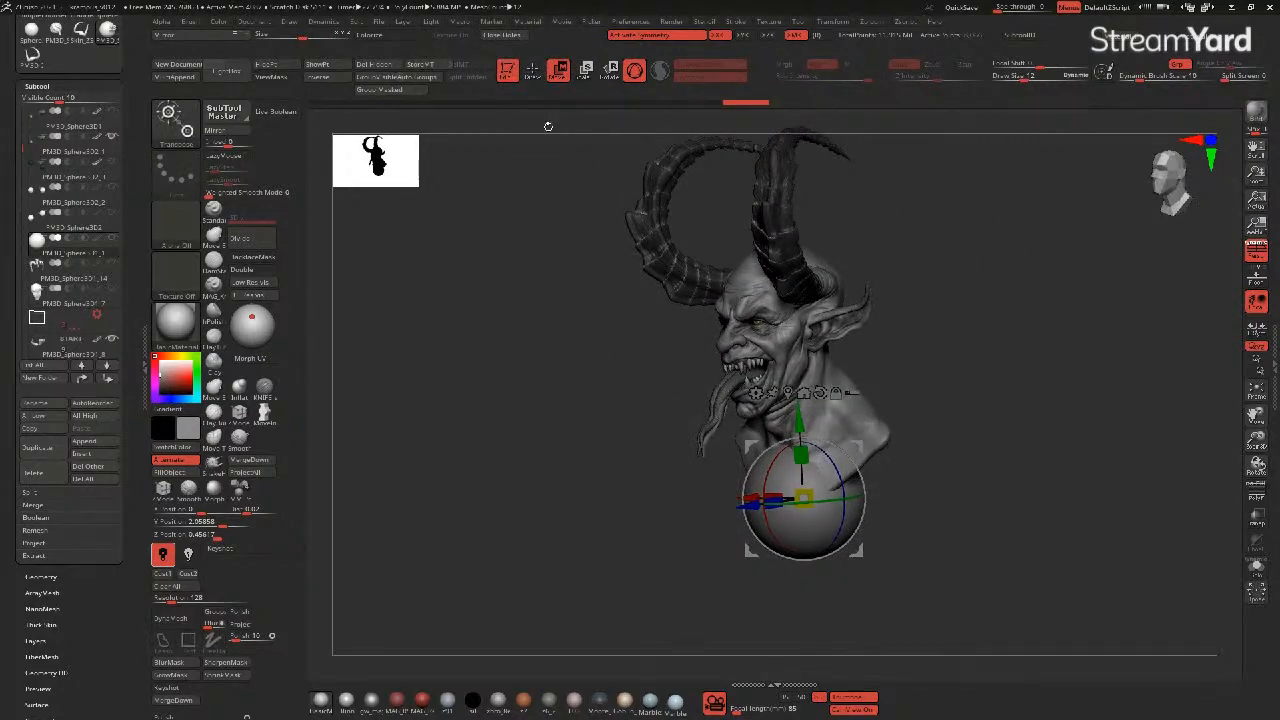
click(584, 71)
drag(803, 498, 738, 446)
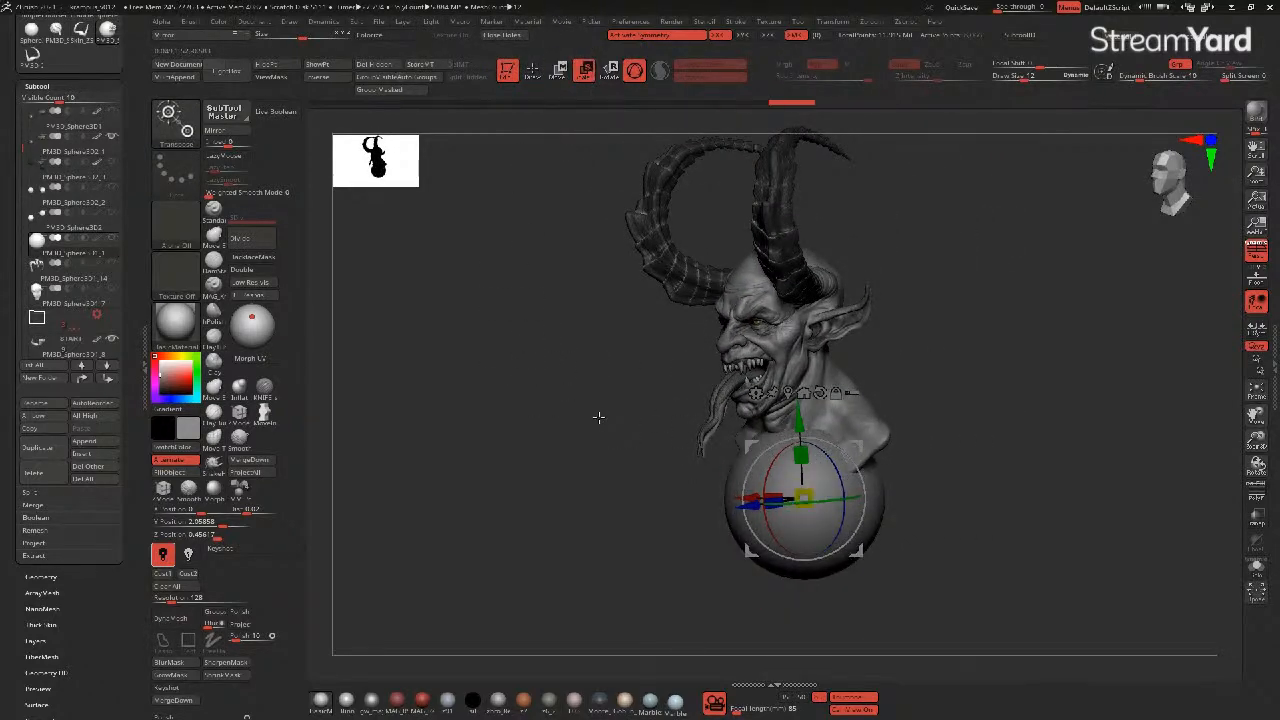
drag(610, 416, 569, 351)
click(559, 70)
drag(720, 501, 758, 500)
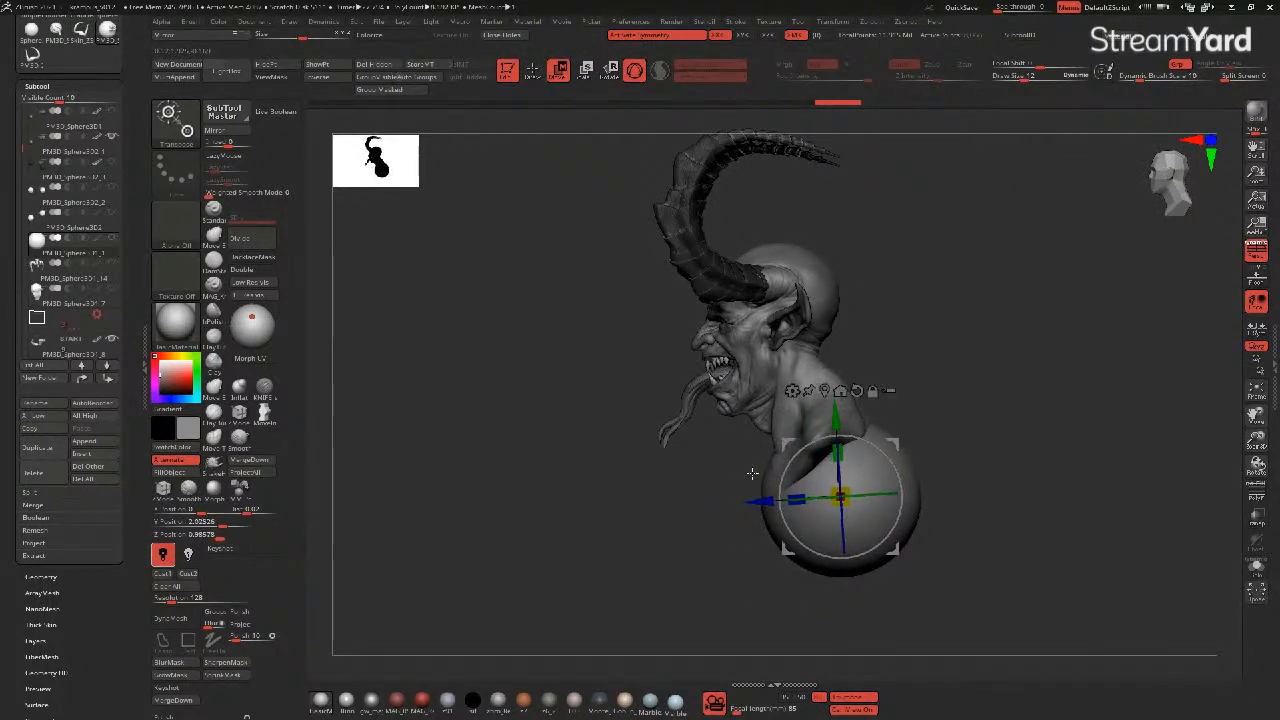
drag(830, 405, 830, 378)
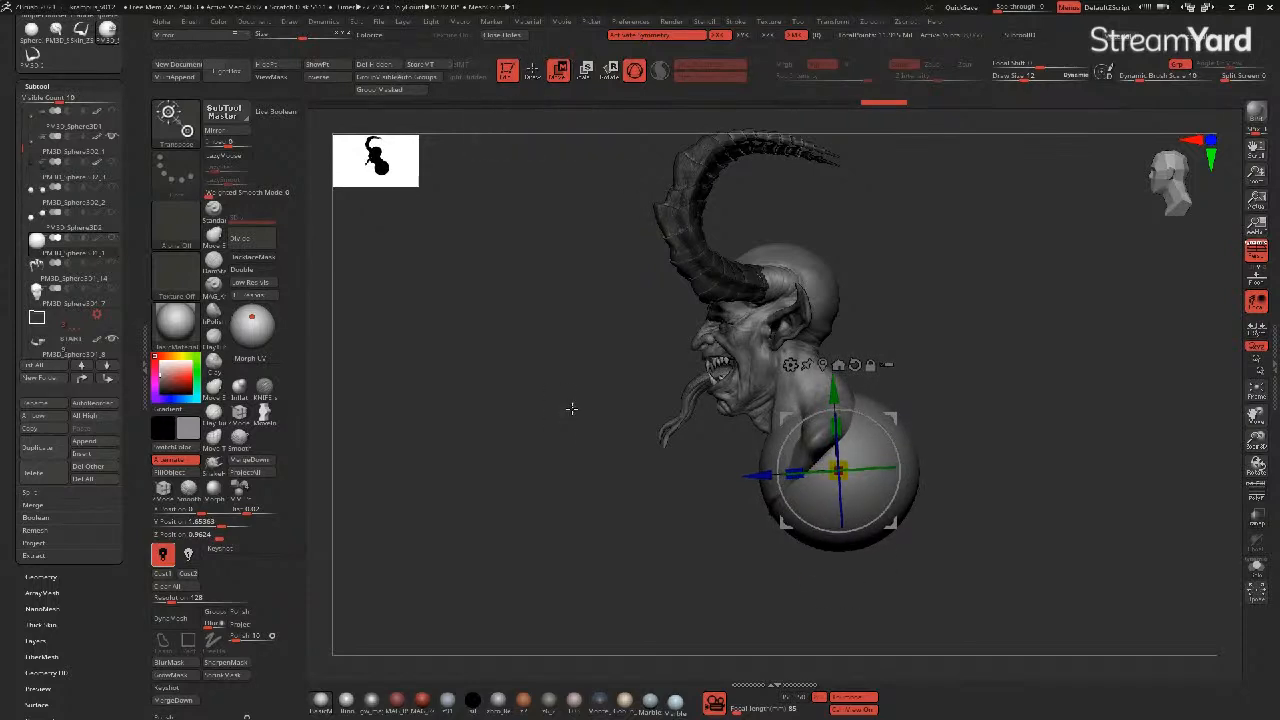
- Stretch the bottom of the sphere downward with a large Move brush to start the torso
drag(569, 415, 559, 353)
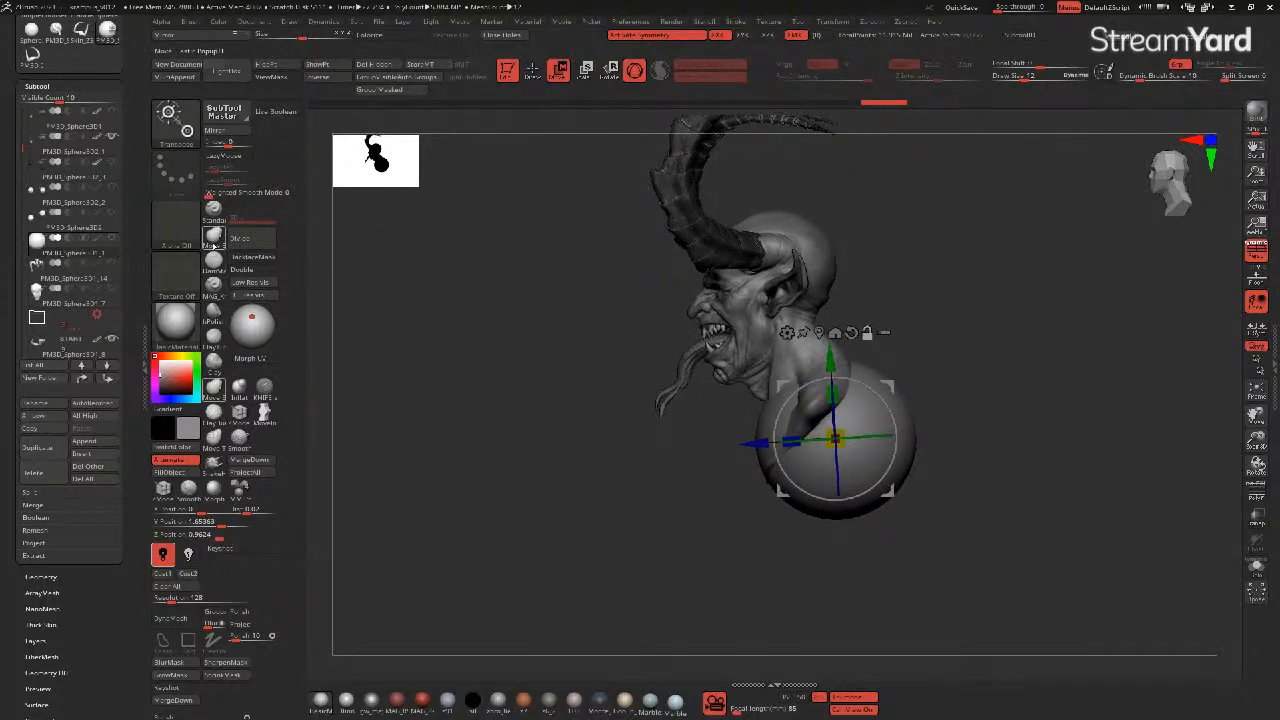
click(215, 240)
key(b)
key(v)
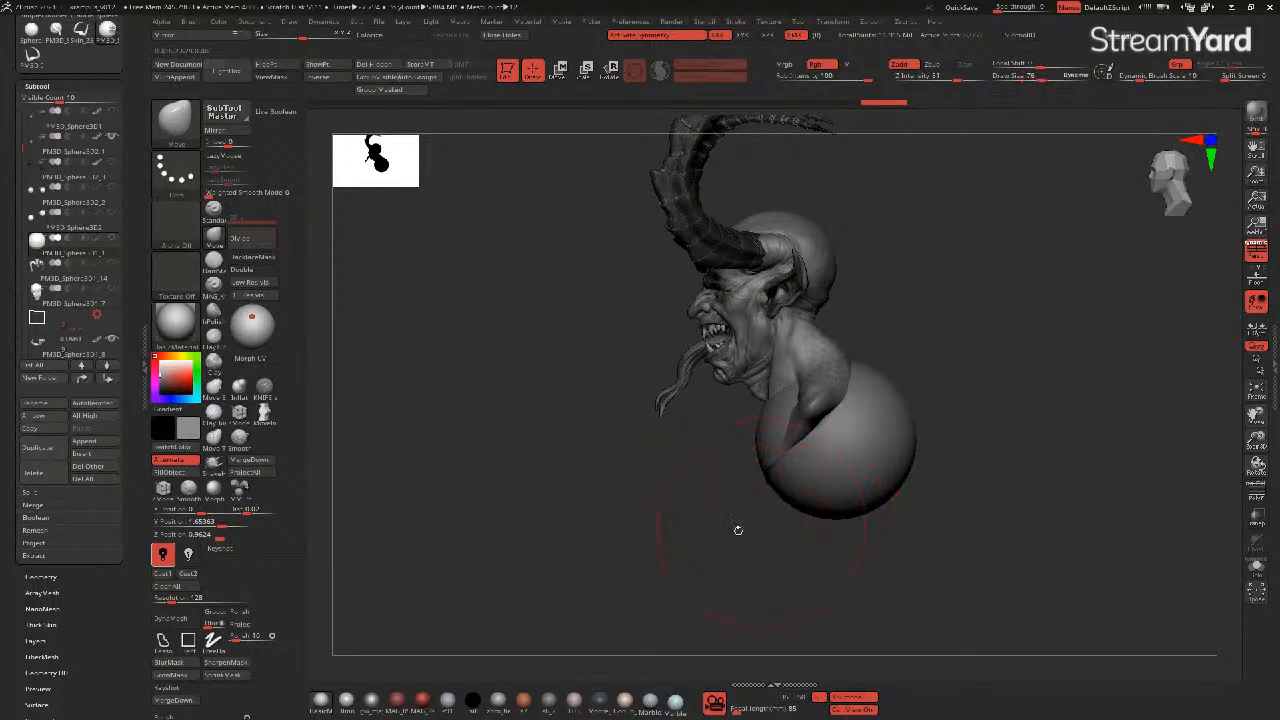
shift+drag(737, 529, 815, 507)
drag(701, 525, 625, 522)
drag(837, 511, 797, 583)
- Mold the sphere into a curved torso in profile with the Move brush, rounding the upper back and extending the waist downward
drag(774, 438, 799, 467)
drag(855, 389, 830, 369)
drag(856, 394, 848, 374)
drag(907, 426, 886, 428)
drag(833, 366, 806, 361)
drag(886, 420, 925, 430)
mouse_move(872, 505)
mouse_down()
mouse_move(881, 511)
mouse_move(851, 554)
mouse_up()
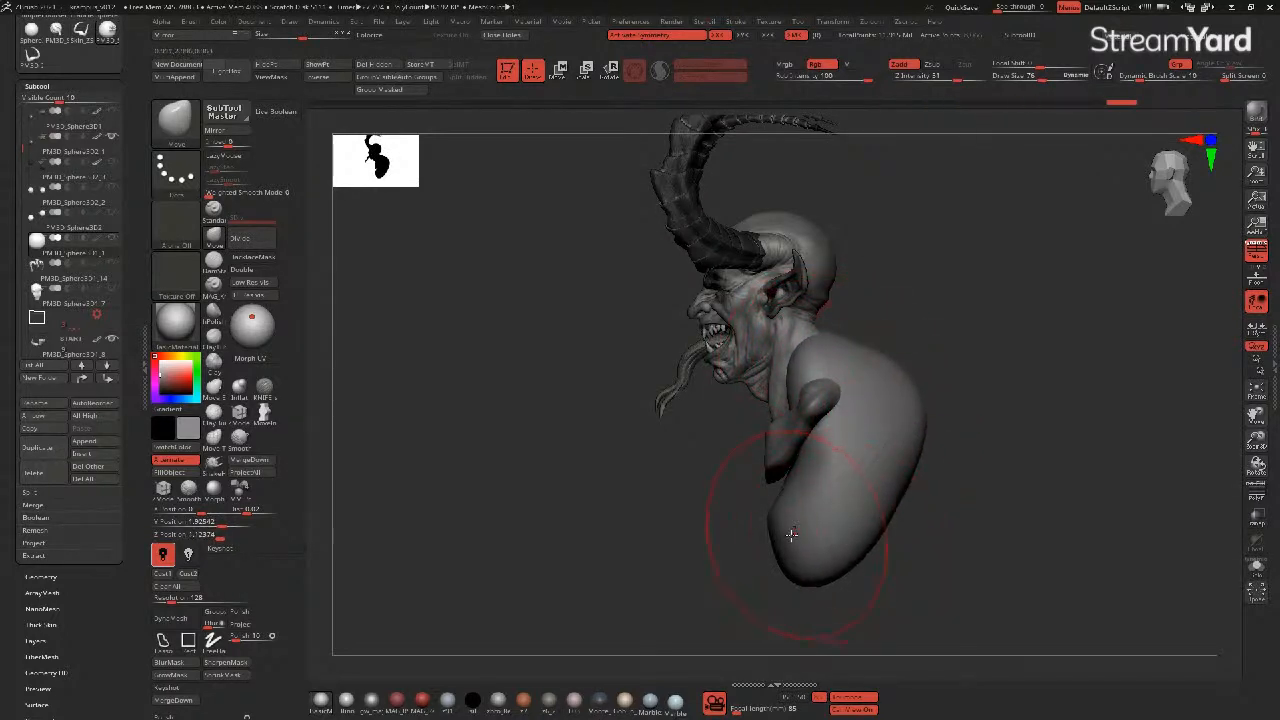
- Refine the lower torso with the Move brush, lengthening its bottom and pushing the lower back outward
drag(782, 530, 794, 534)
mouse_move(877, 528)
mouse_down()
mouse_move(889, 517)
mouse_move(868, 506)
mouse_up()
drag(657, 455, 630, 469)
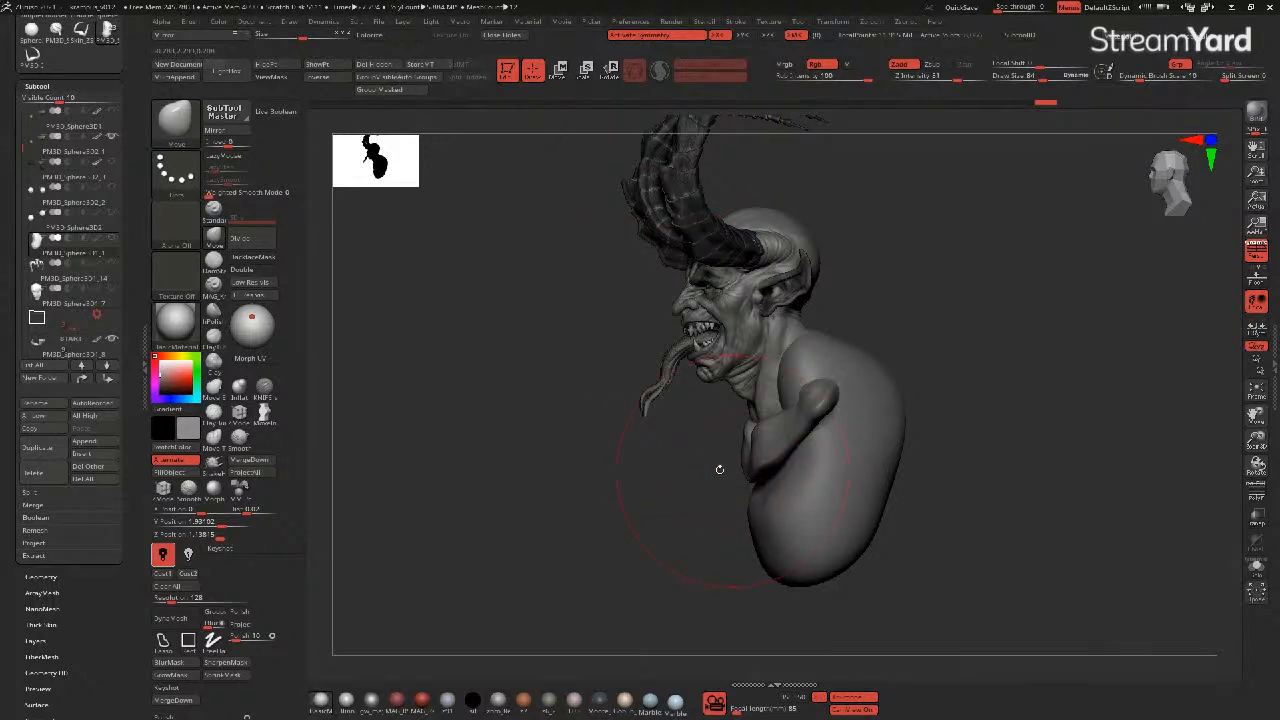
shift+drag(645, 494, 628, 494)
mouse_move(803, 534)
mouse_down()
mouse_move(816, 598)
mouse_move(866, 583)
mouse_up()
mouse_move(840, 522)
mouse_down()
mouse_move(862, 522)
mouse_move(828, 515)
mouse_move(926, 516)
mouse_up()
drag(802, 515, 657, 451)
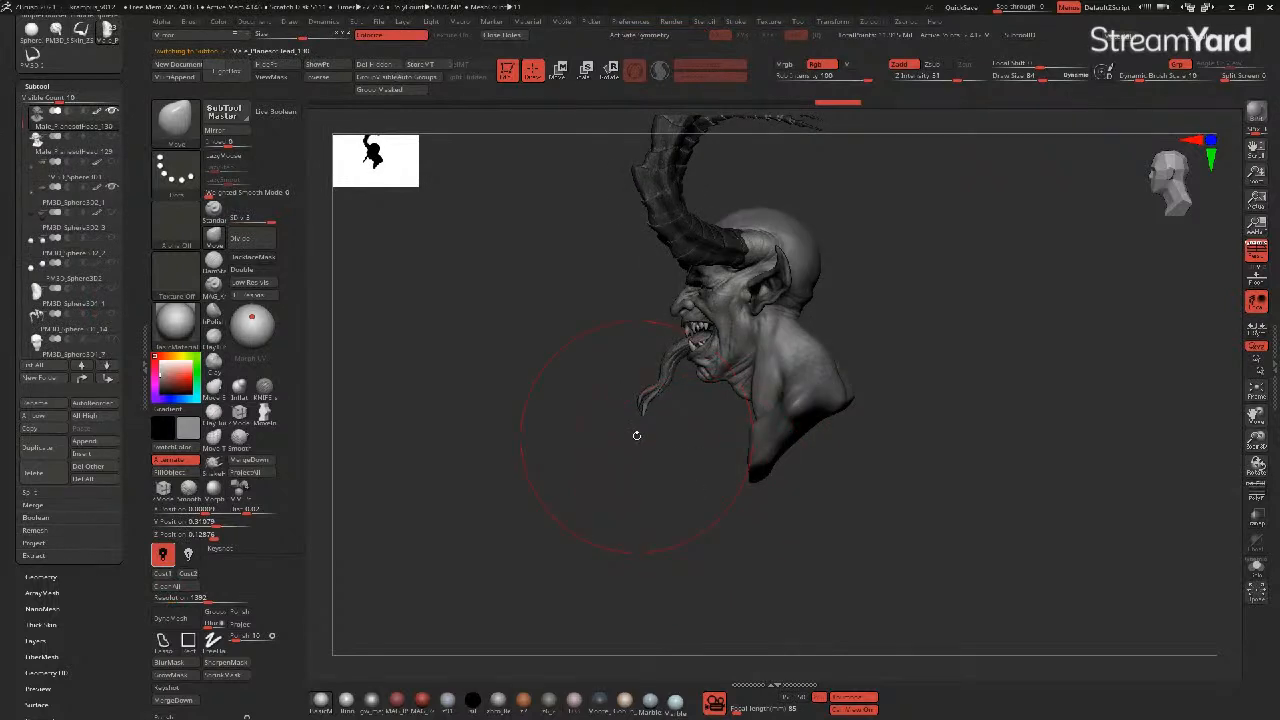
- With the torso shown, lower the bust to subdivision level 1 and lasso-mask everything except its chest and shoulders
click(111, 289)
drag(534, 423, 671, 443)
click(233, 220)
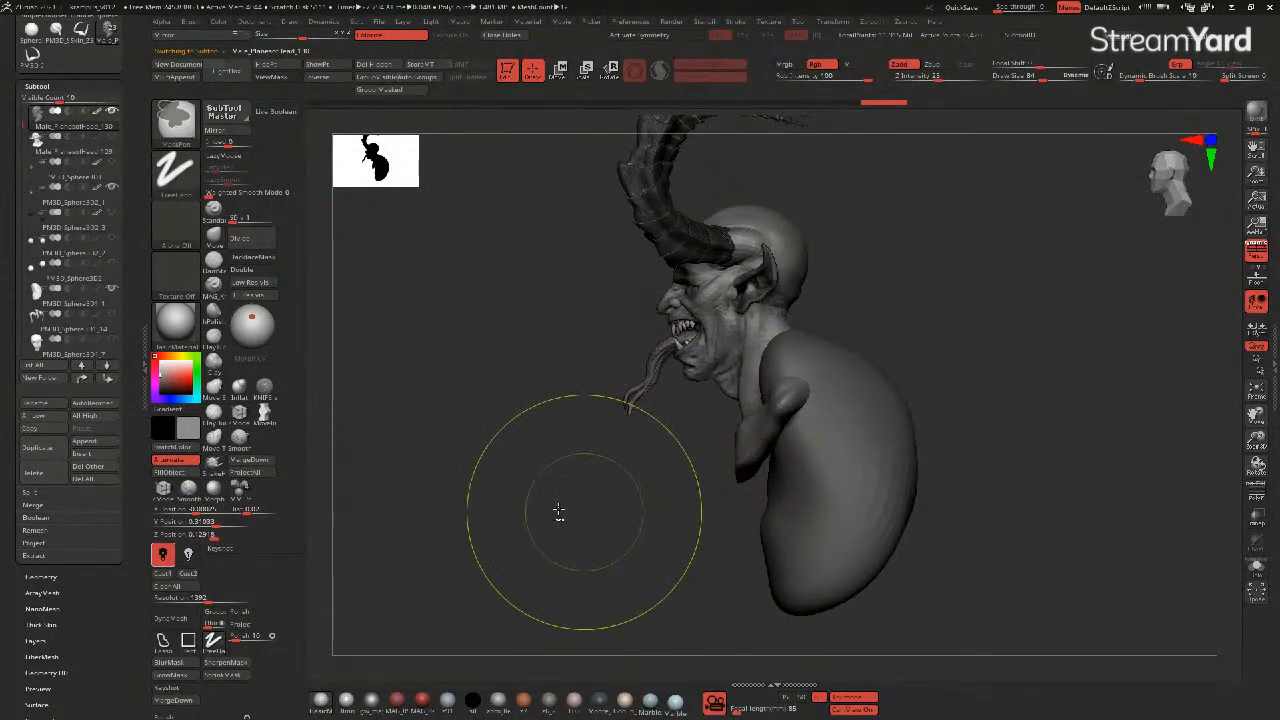
click(163, 640)
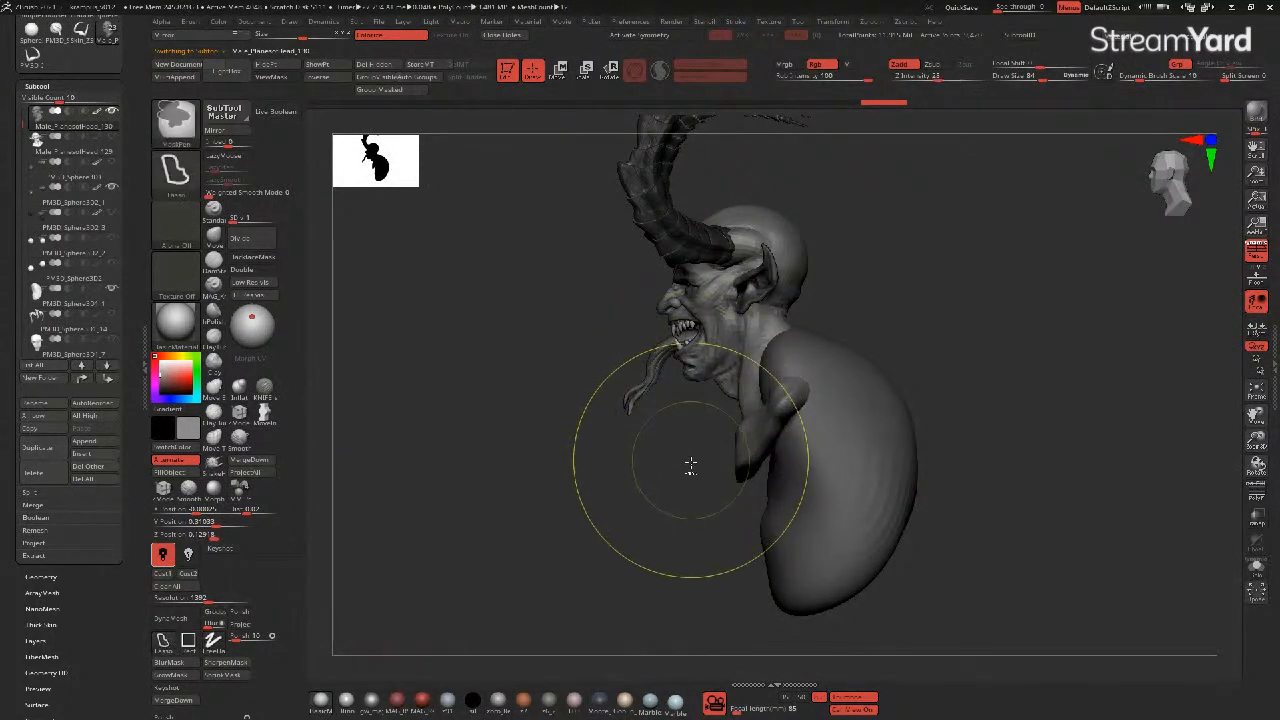
mouse_move(713, 482)
ctrl+mouse_down()
mouse_move(805, 316)
mouse_move(773, 566)
mouse_move(714, 516)
ctrl+mouse_up()
ctrl+click(657, 508)
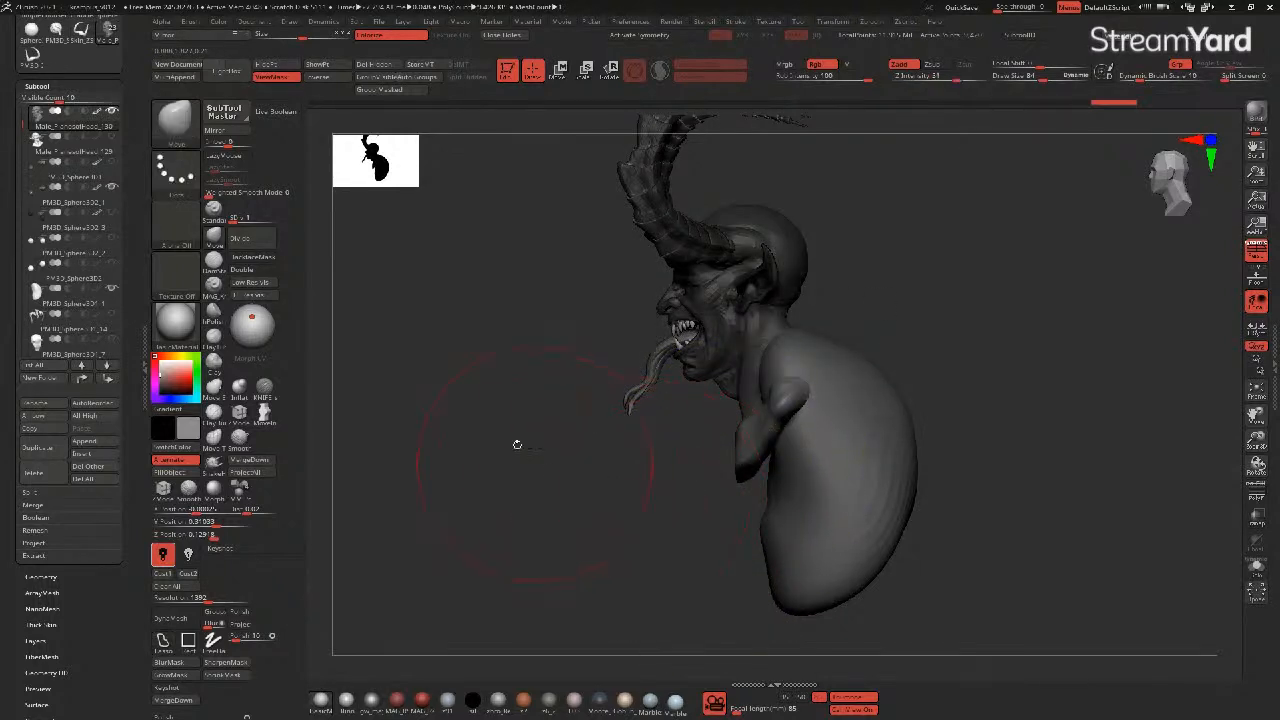
- Shift the unmasked chest and shoulders of the bust back toward the torso with the Move gizmo
click(558, 70)
drag(741, 293, 748, 286)
drag(640, 282, 652, 295)
drag(757, 292, 762, 287)
click(533, 70)
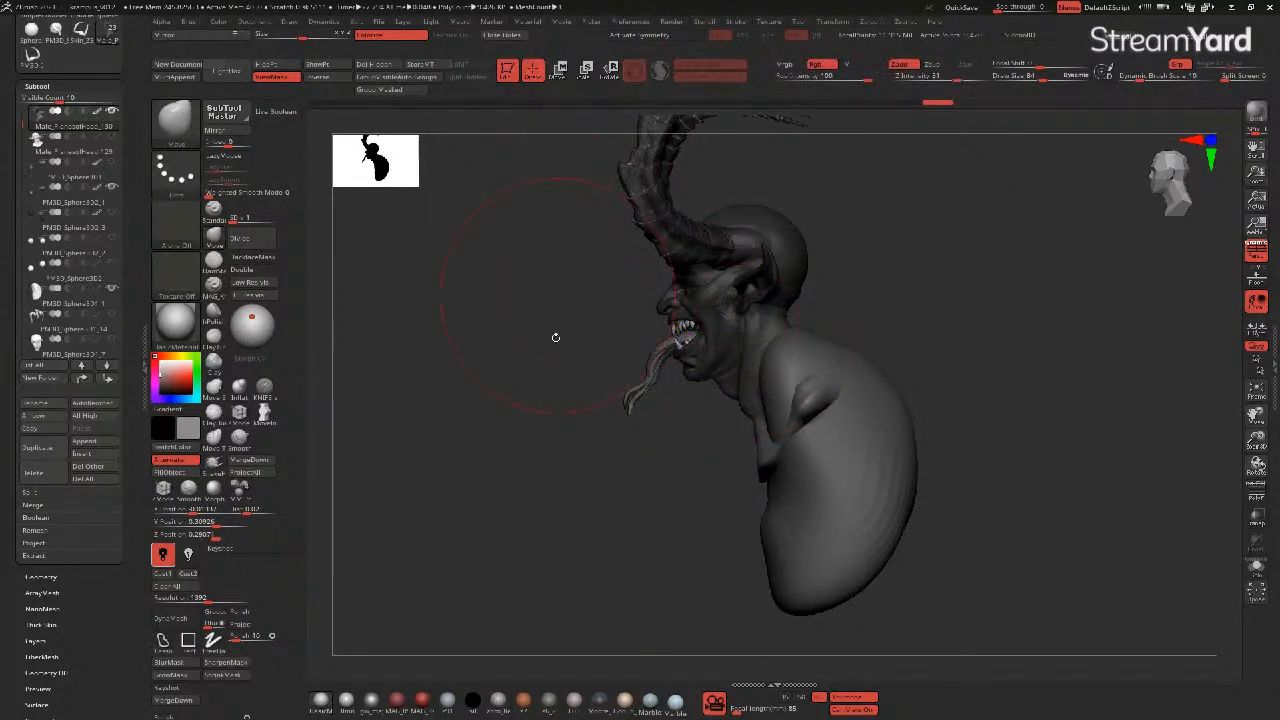
- Check the shoulders against the torso, reselect the bust and raise its subdivision level
shift+drag(556, 337, 603, 374)
alt+click(699, 514)
mouse_move(528, 460)
mouse_down()
mouse_move(506, 460)
mouse_move(526, 437)
mouse_move(575, 435)
mouse_up()
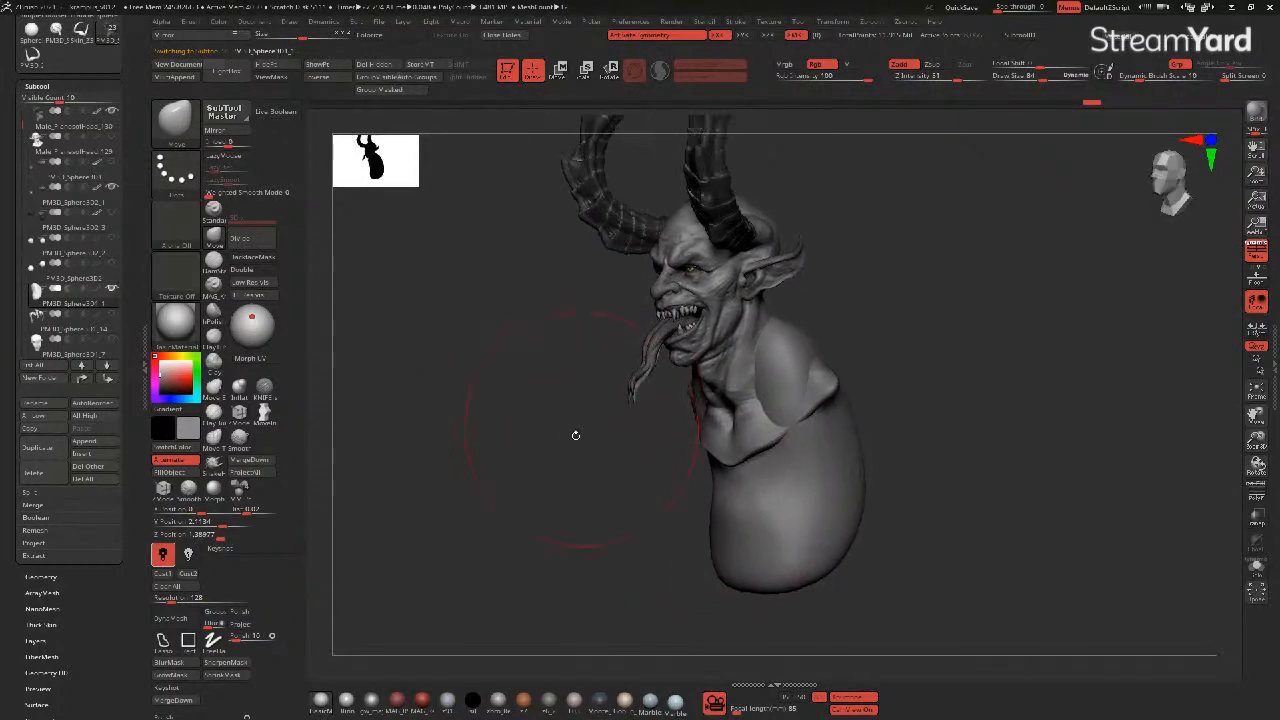
alt+click(710, 344)
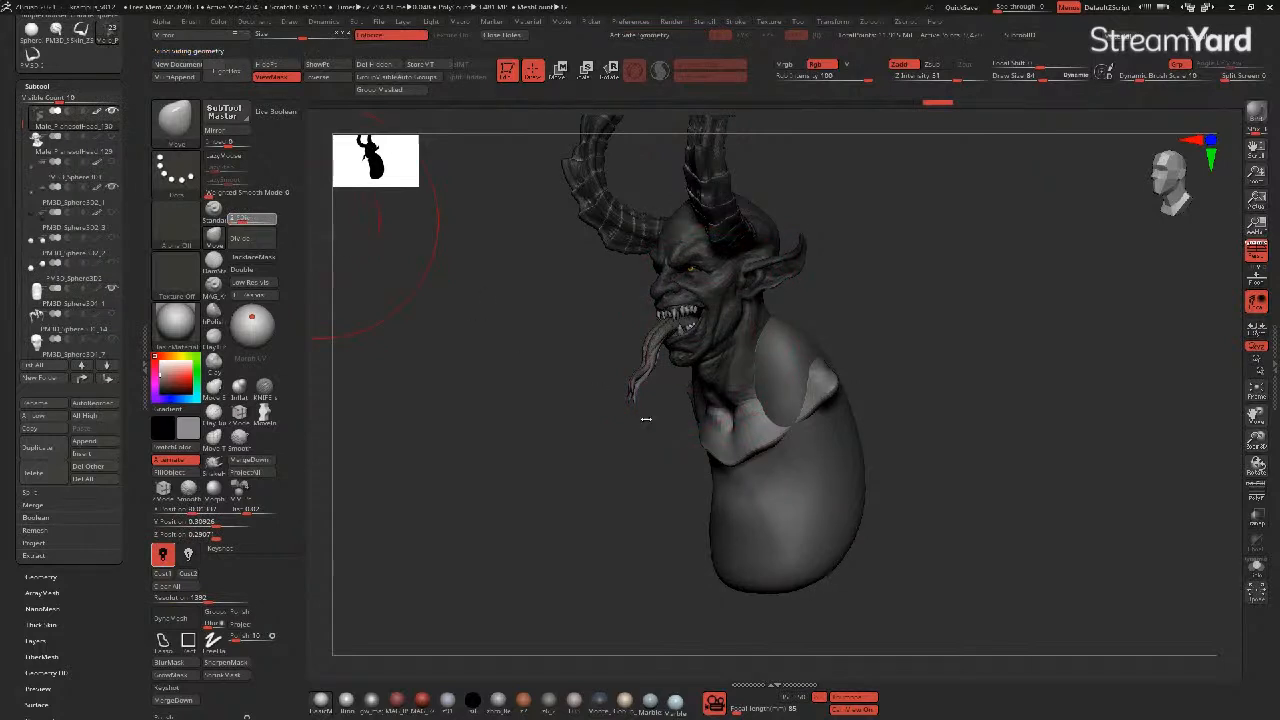
- Reshape the torso beneath the collarbones with the Move brush, adjusting its chest, sides and bottom from three-quarter and front views
alt+click(768, 502)
drag(688, 476, 651, 469)
mouse_move(757, 412)
mouse_down()
mouse_move(772, 424)
mouse_move(771, 390)
mouse_move(787, 394)
mouse_up()
mouse_move(753, 480)
mouse_down()
mouse_move(743, 483)
mouse_move(771, 432)
mouse_up()
mouse_move(742, 518)
mouse_down()
mouse_move(771, 612)
mouse_move(816, 584)
mouse_up()
mouse_move(642, 548)
shift+mouse_down()
mouse_move(694, 537)
mouse_move(677, 465)
shift+mouse_up()
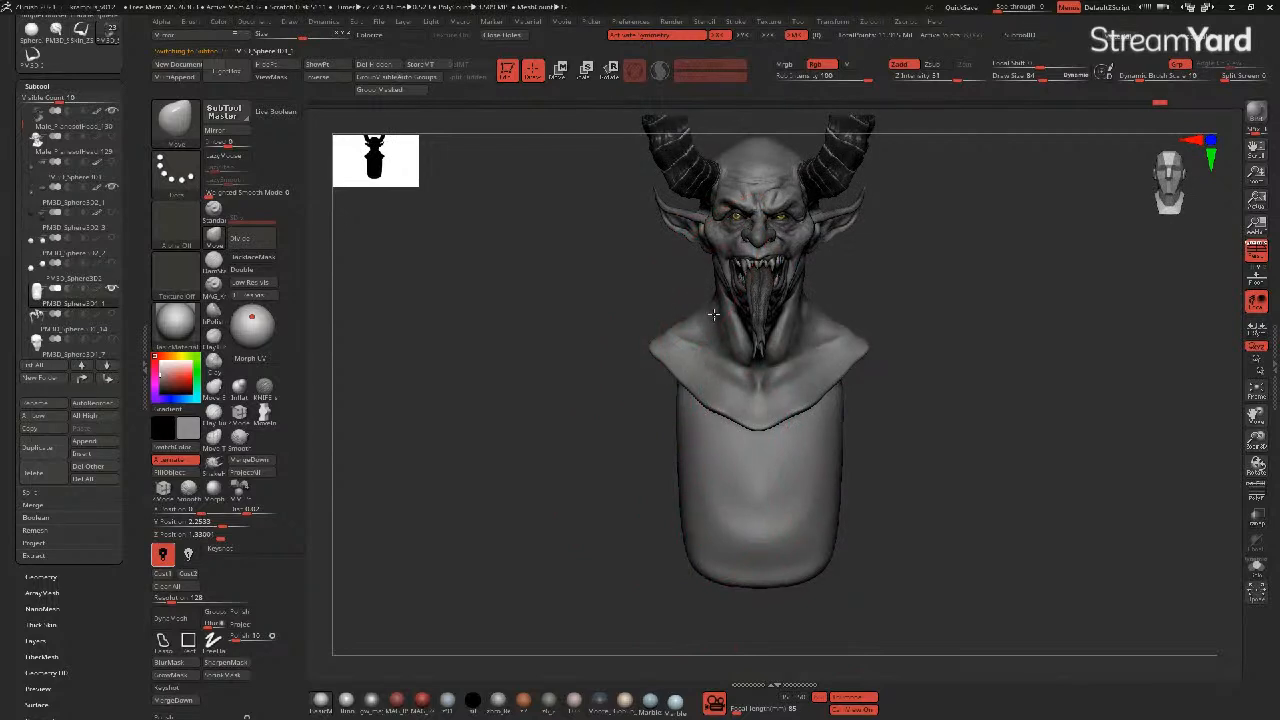
mouse_move(677, 400)
mouse_down()
mouse_move(643, 380)
mouse_move(658, 363)
mouse_move(664, 401)
mouse_move(688, 408)
mouse_up()
drag(835, 431, 836, 434)
drag(610, 453, 511, 480)
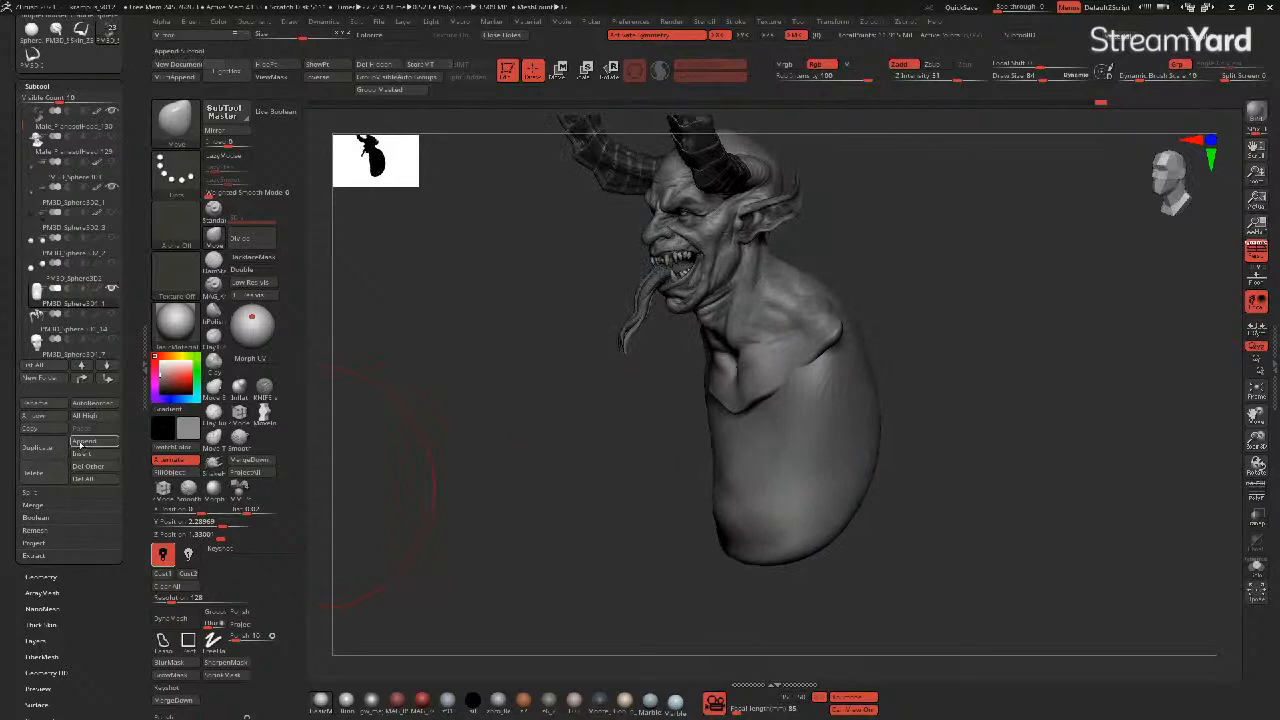
- Append a new sphere subtool, select it and ready it for moving in front view
click(82, 453)
click(158, 458)
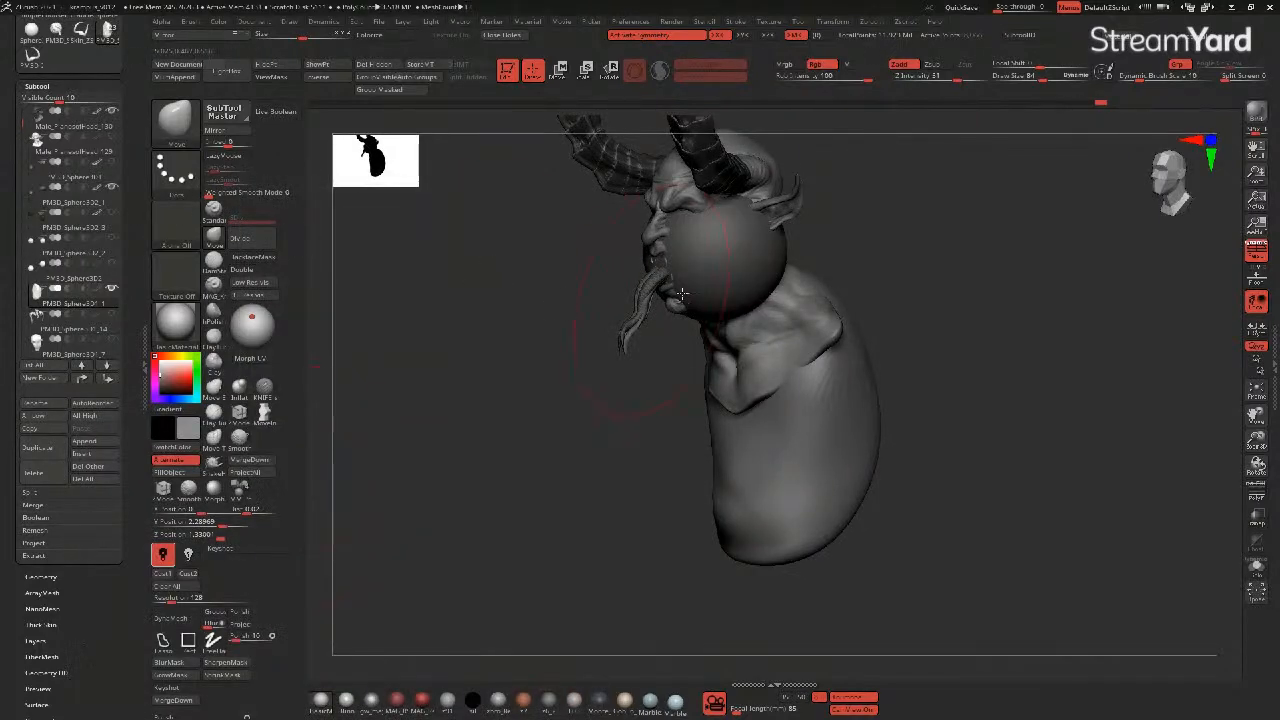
alt+click(698, 267)
shift+drag(518, 290, 534, 263)
click(555, 72)
drag(738, 245, 572, 318)
alt+right_drag(554, 304, 552, 263)
drag(549, 258, 680, 490)
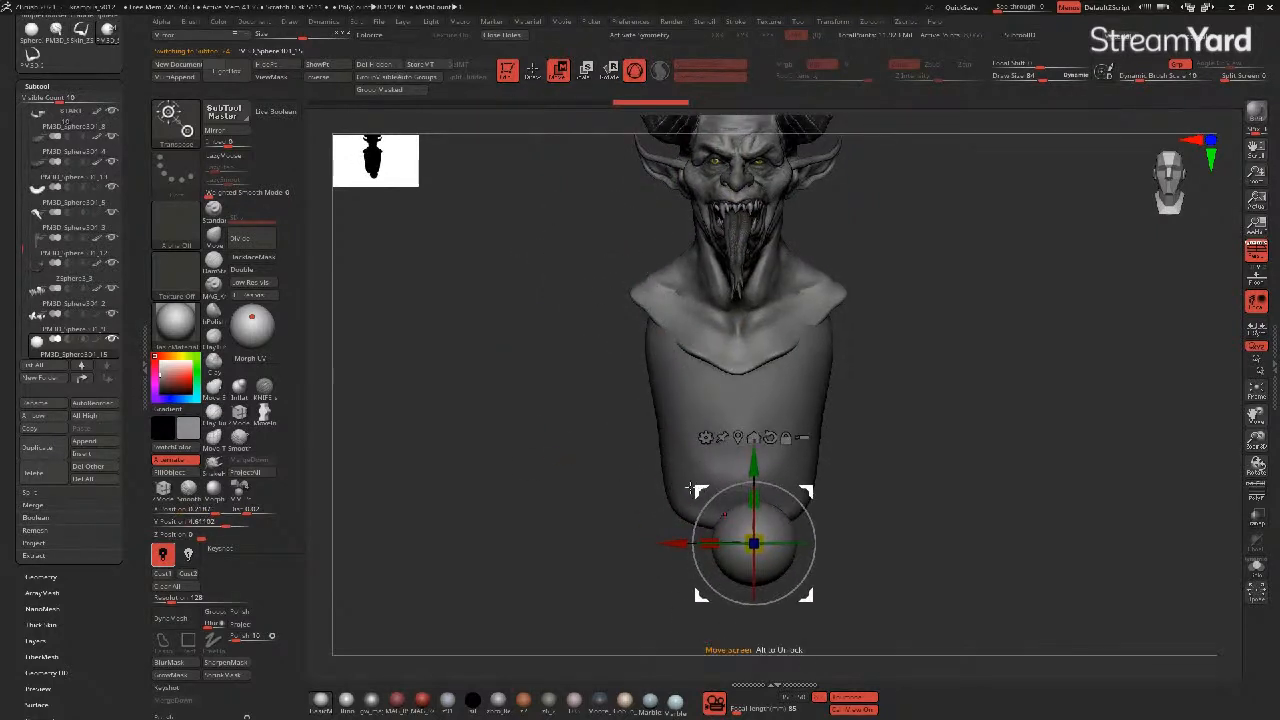
alt+right_drag(680, 490, 678, 432)
key(ctrl+z)
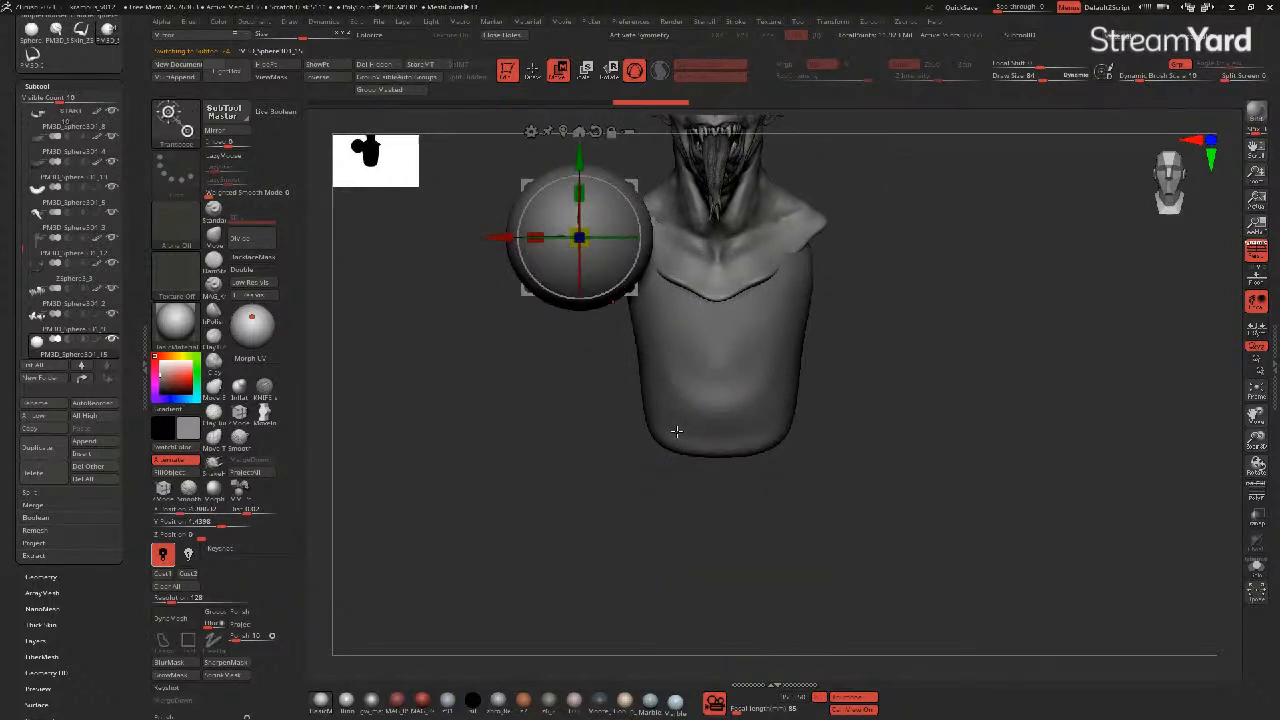
key(ctrl+z)
key(ctrl+z)
- Move the new sphere down to the bottom of the torso and back in profile to place the pelvis
alt+right_drag(531, 320, 540, 380)
drag(726, 132, 726, 412)
alt+right_drag(602, 408, 566, 408)
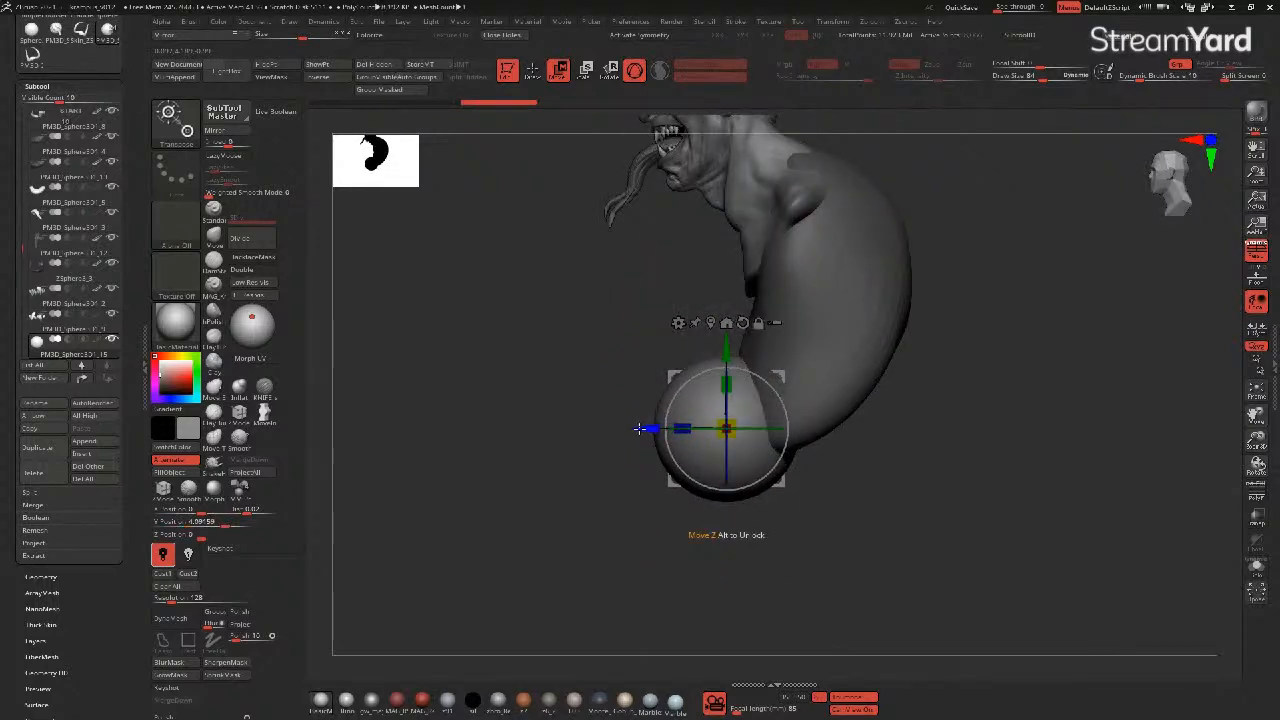
drag(636, 428, 696, 428)
drag(786, 384, 786, 420)
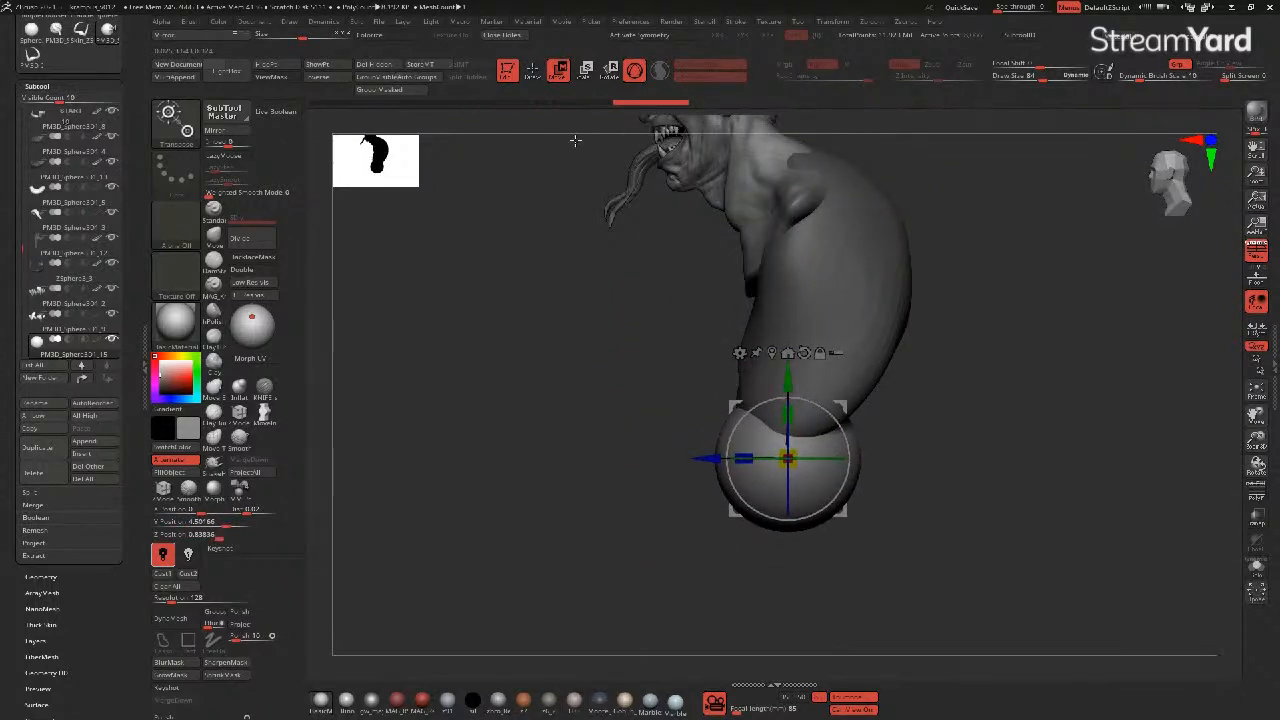
- Turn on X symmetry for the pelvis sphere and narrow its sides with the Move brush in front view
click(532, 71)
shift+right_drag(550, 398, 603, 403)
click(556, 73)
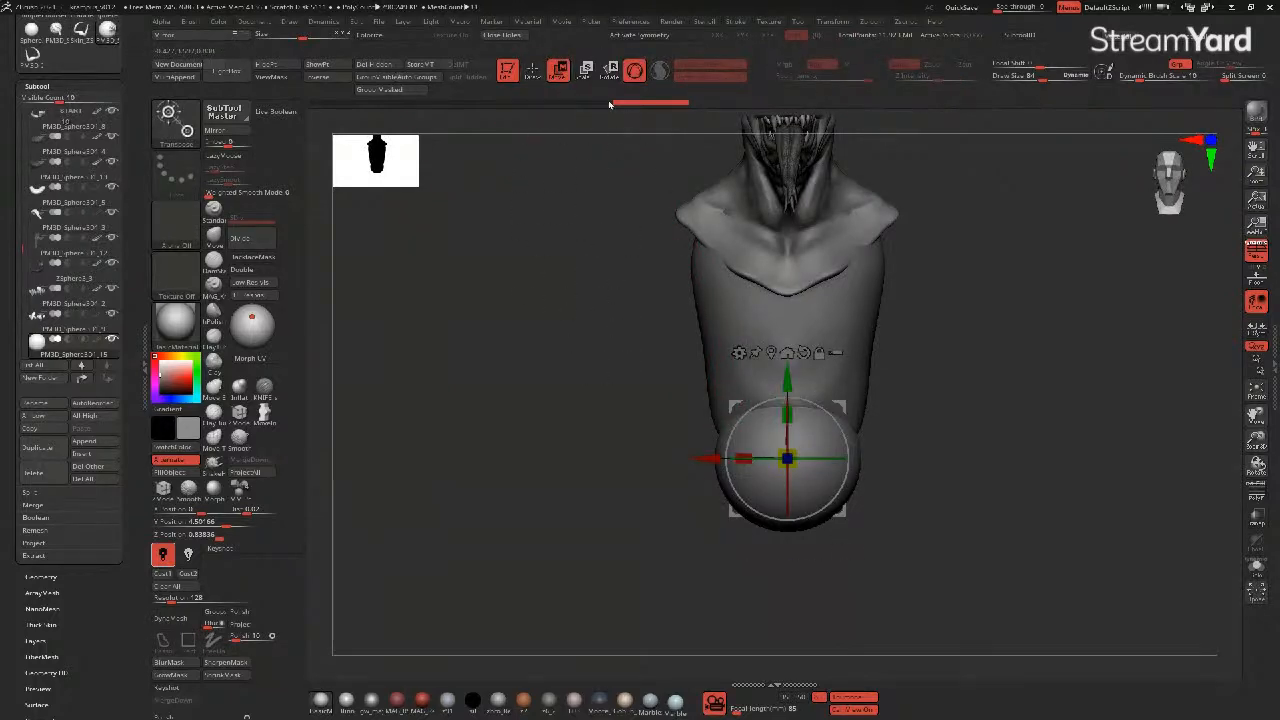
click(532, 71)
key(b)
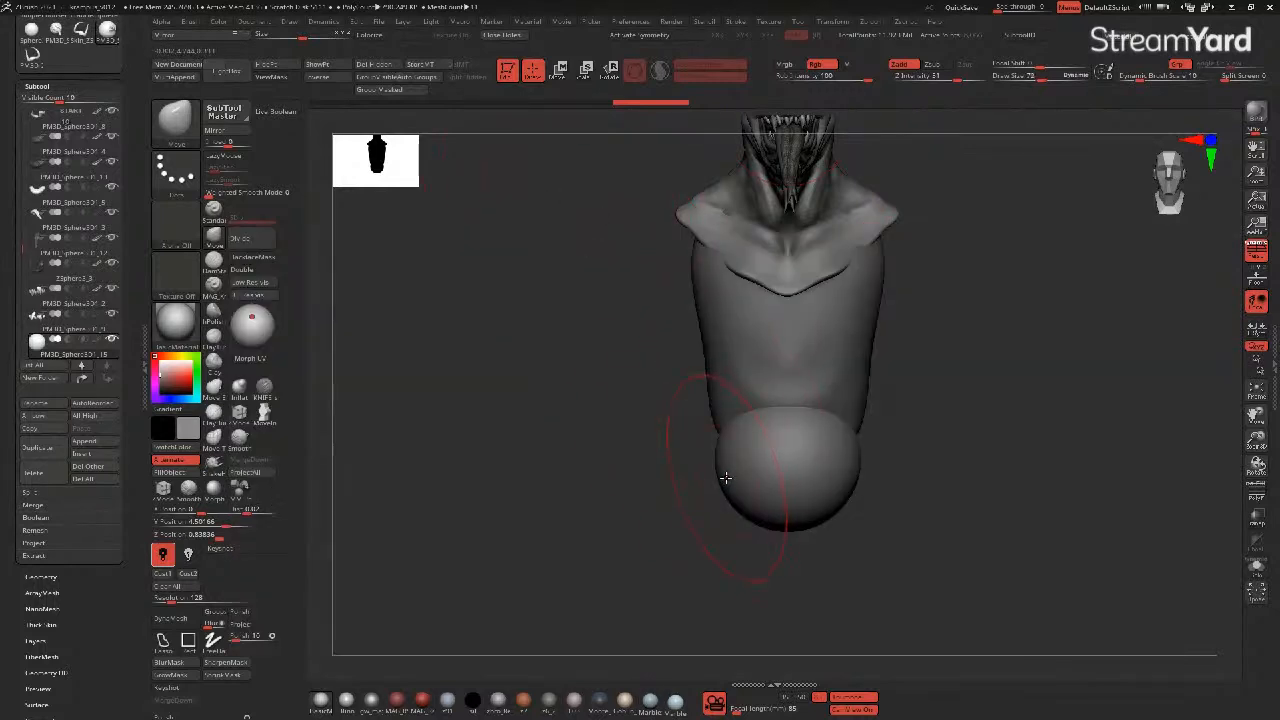
key(x)
mouse_move(725, 480)
mouse_down()
mouse_move(751, 477)
mouse_move(746, 486)
mouse_up()
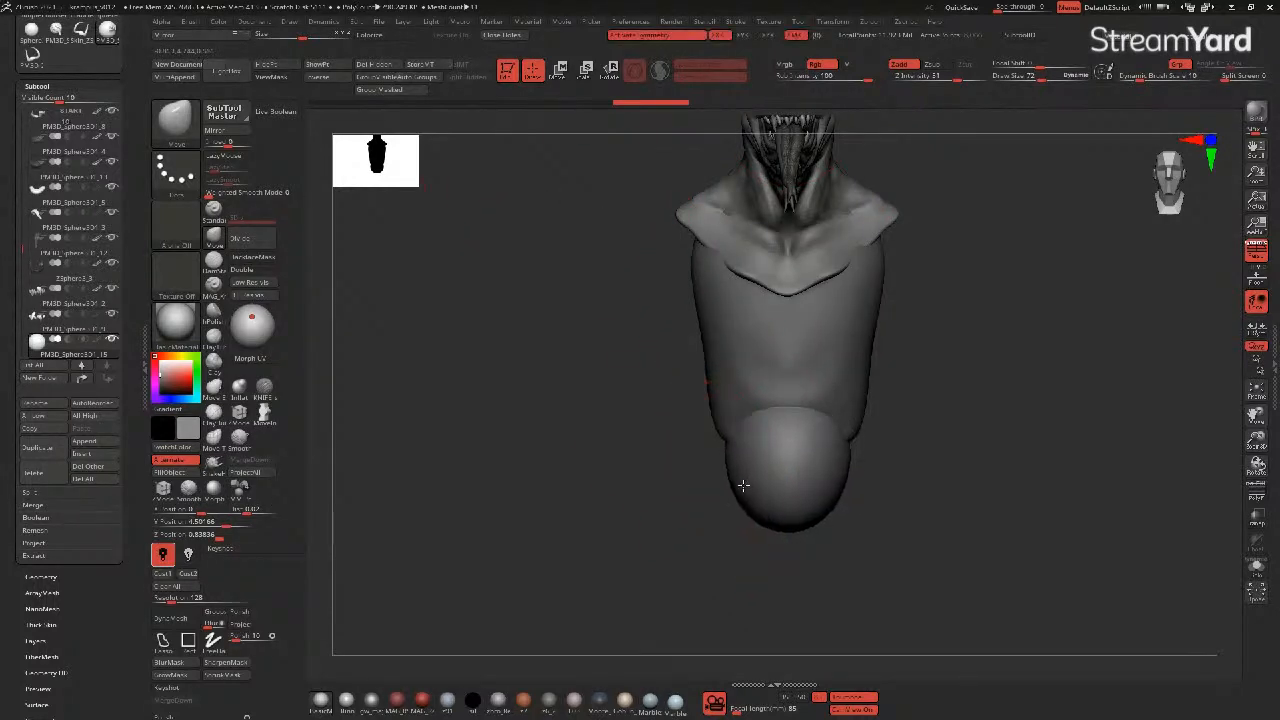
drag(743, 426, 746, 443)
- Shape the pelvis in profile with the Move brush, fitting its top to the waist and tapering it down toward the front
mouse_move(650, 435)
mouse_down()
mouse_move(606, 443)
mouse_move(754, 421)
mouse_move(845, 462)
mouse_up()
drag(686, 495, 689, 458)
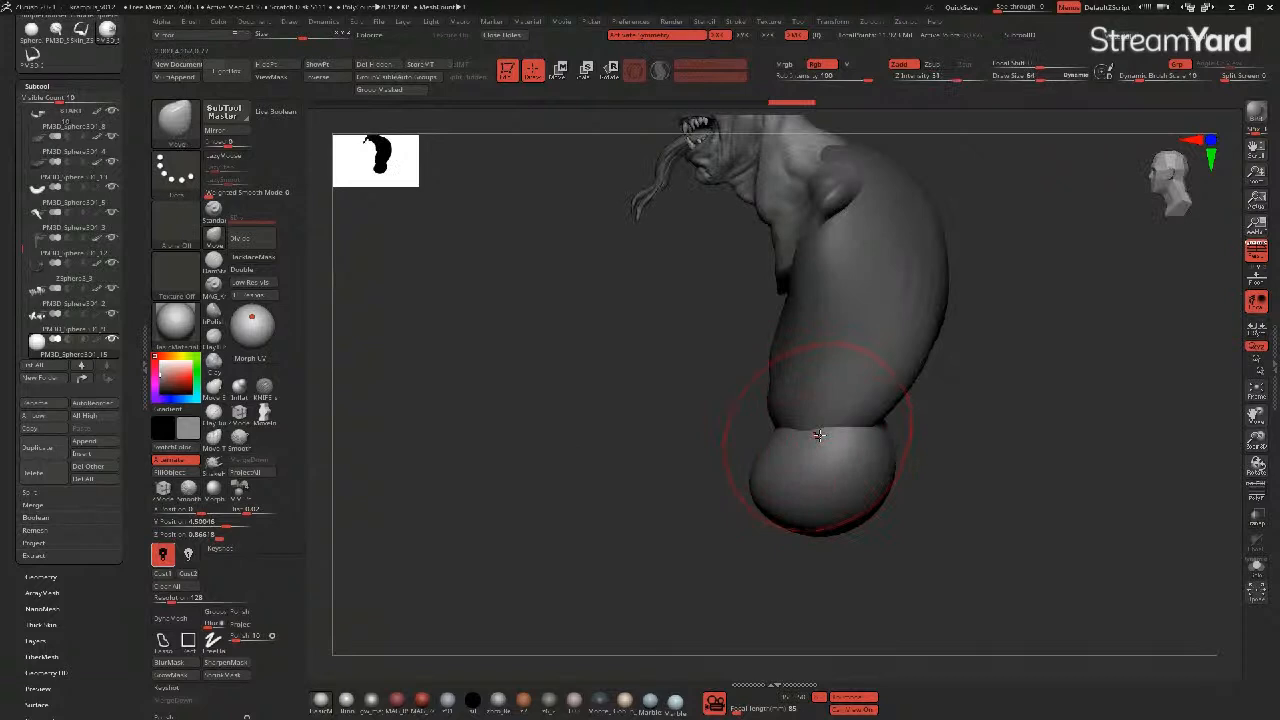
drag(824, 432, 827, 417)
mouse_move(783, 509)
mouse_down()
mouse_move(779, 519)
mouse_move(768, 507)
mouse_move(839, 501)
mouse_up()
mouse_move(671, 408)
alt+right_down()
mouse_move(638, 357)
mouse_move(641, 318)
mouse_move(660, 362)
mouse_move(642, 342)
alt+right_up()
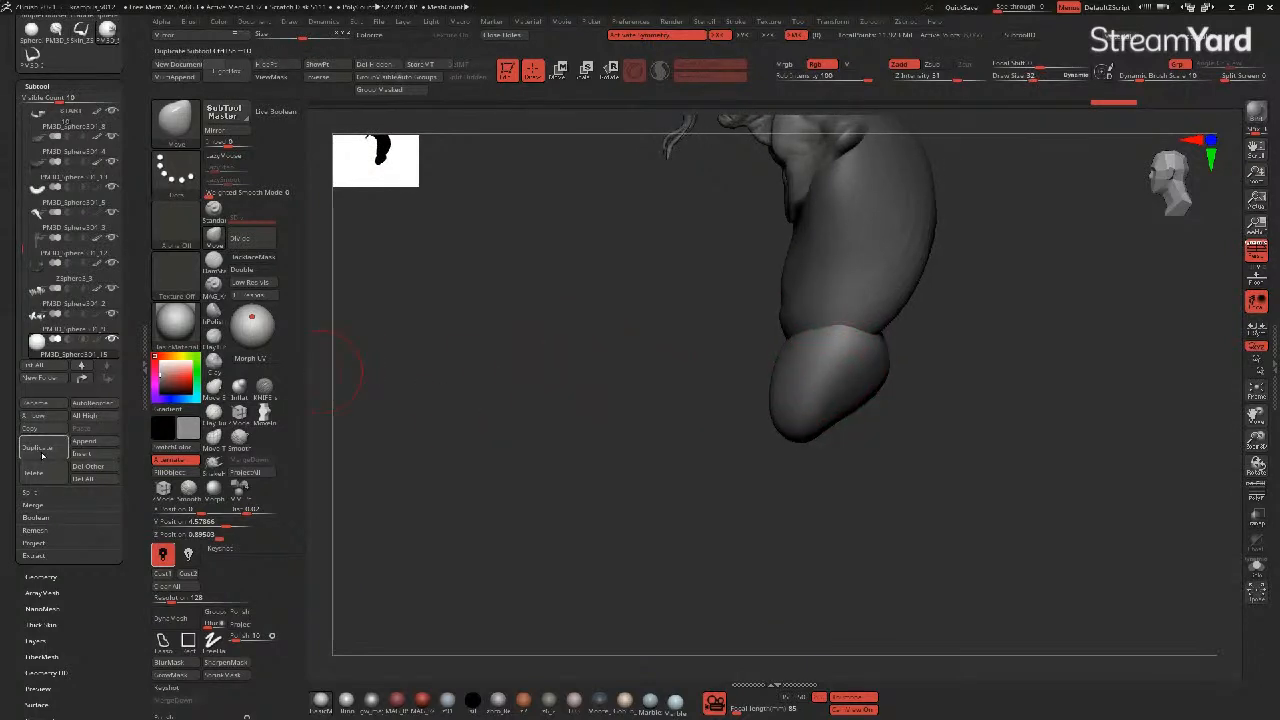
- Append another sphere, place it beside the pelvis, and stretch and tilt it into an elongated thigh
click(82, 451)
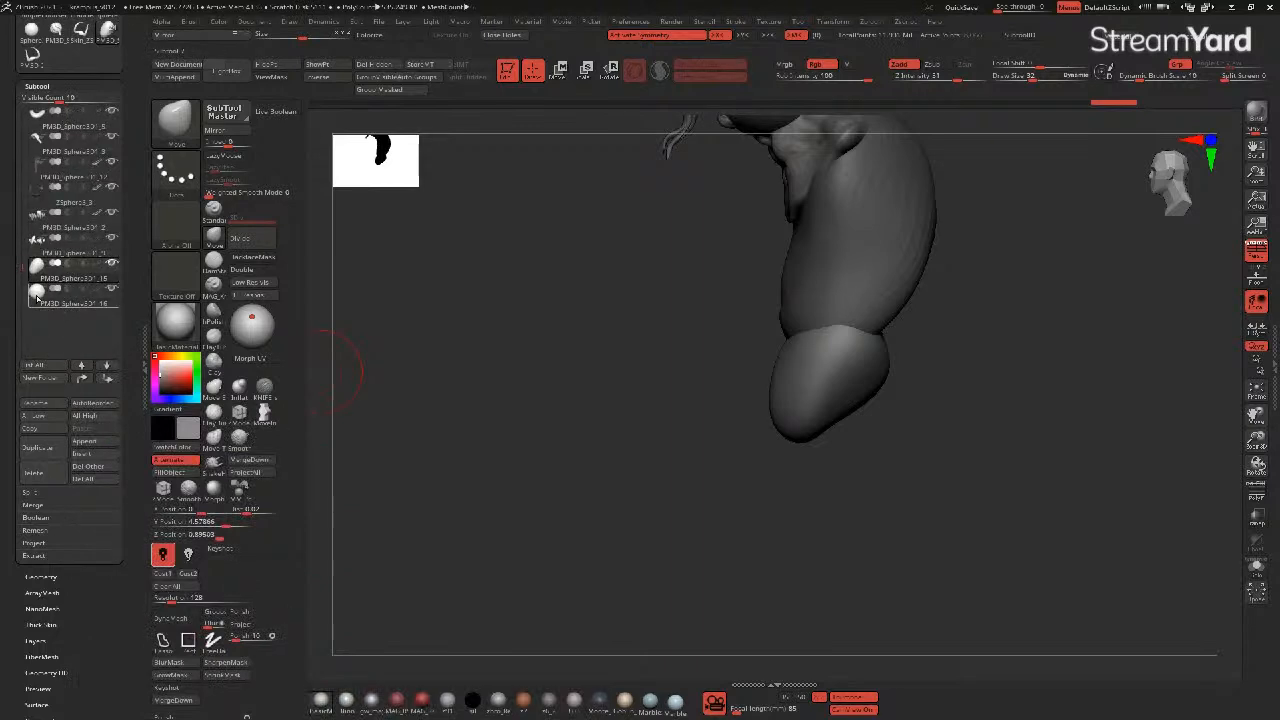
click(559, 68)
shift+drag(611, 276, 644, 402)
drag(723, 161, 643, 352)
drag(621, 402, 728, 391)
drag(704, 342, 671, 321)
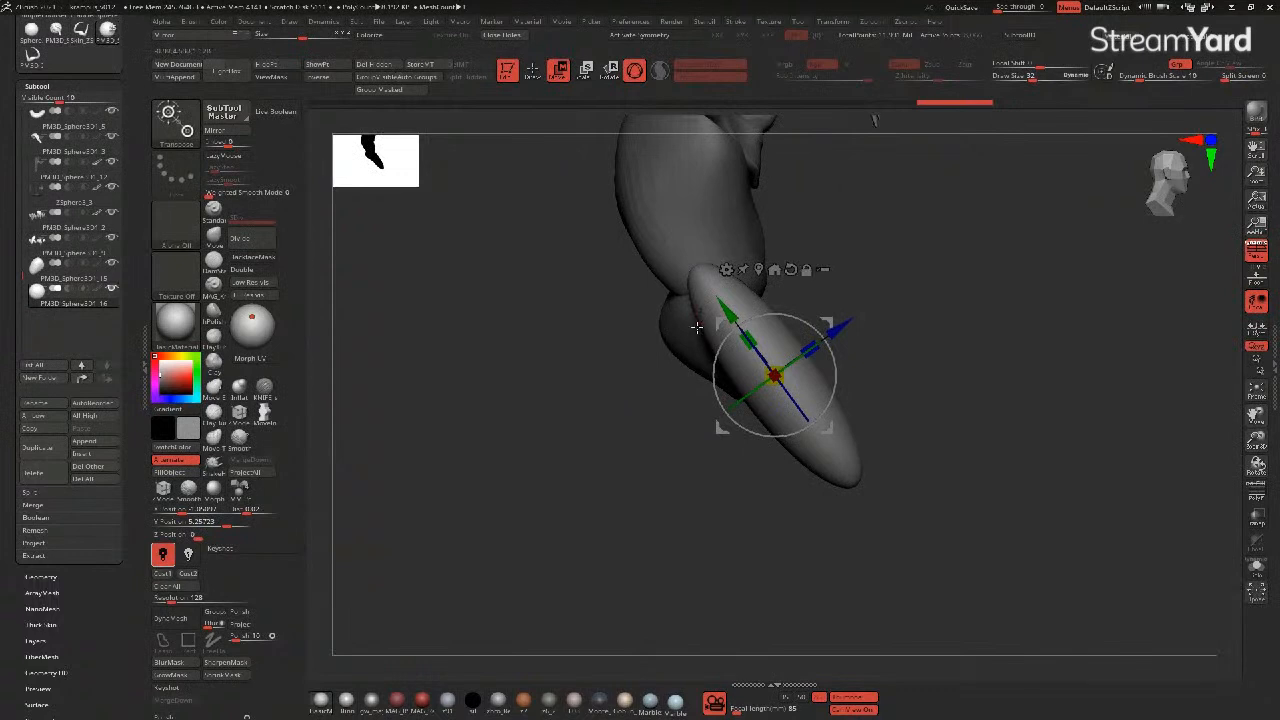
- Adjust the thigh's scale and angle in profile and move it back against the pelvis
drag(584, 345, 512, 318)
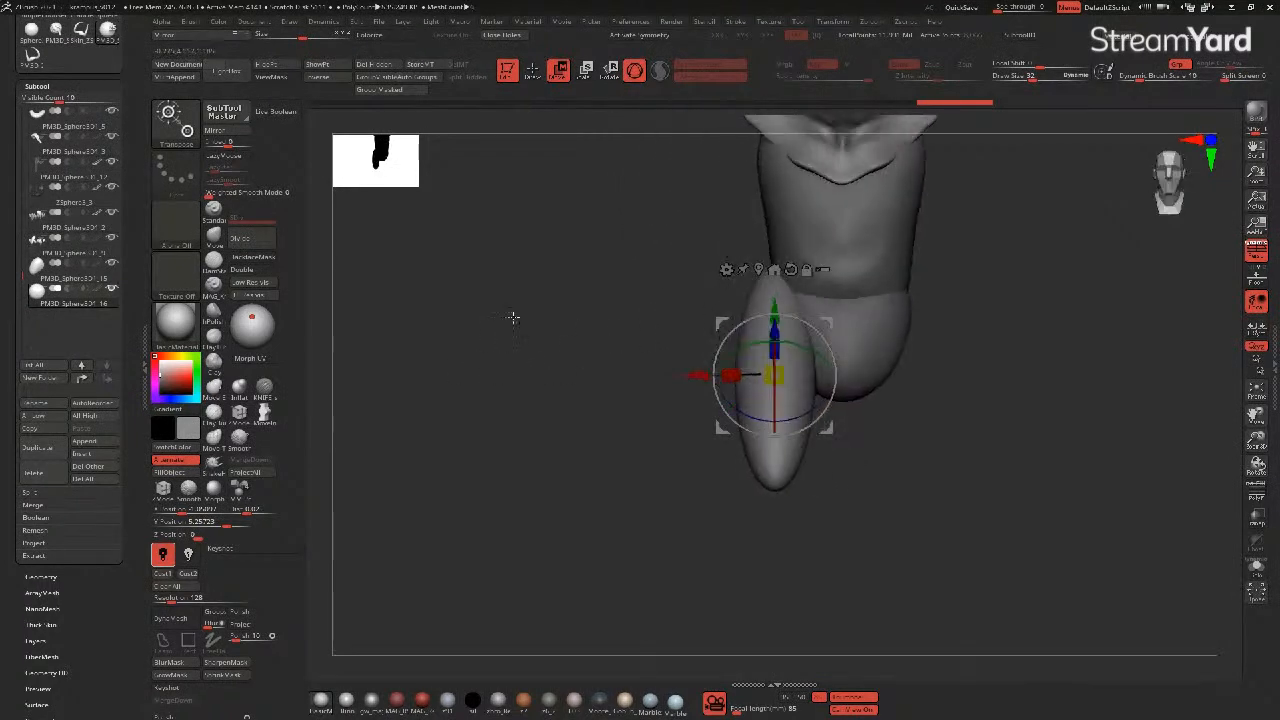
drag(600, 323, 508, 312)
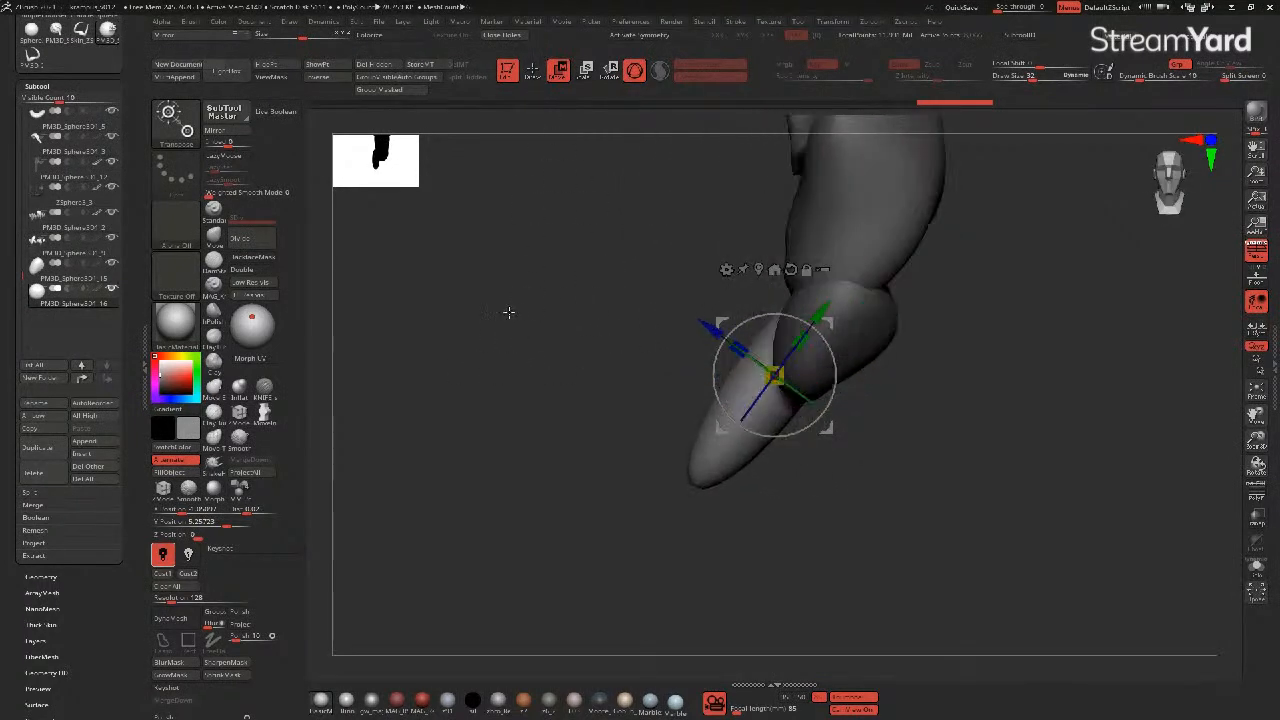
click(583, 77)
mouse_move(717, 334)
mouse_down()
mouse_move(717, 391)
mouse_move(709, 354)
mouse_move(720, 363)
mouse_move(727, 345)
mouse_up()
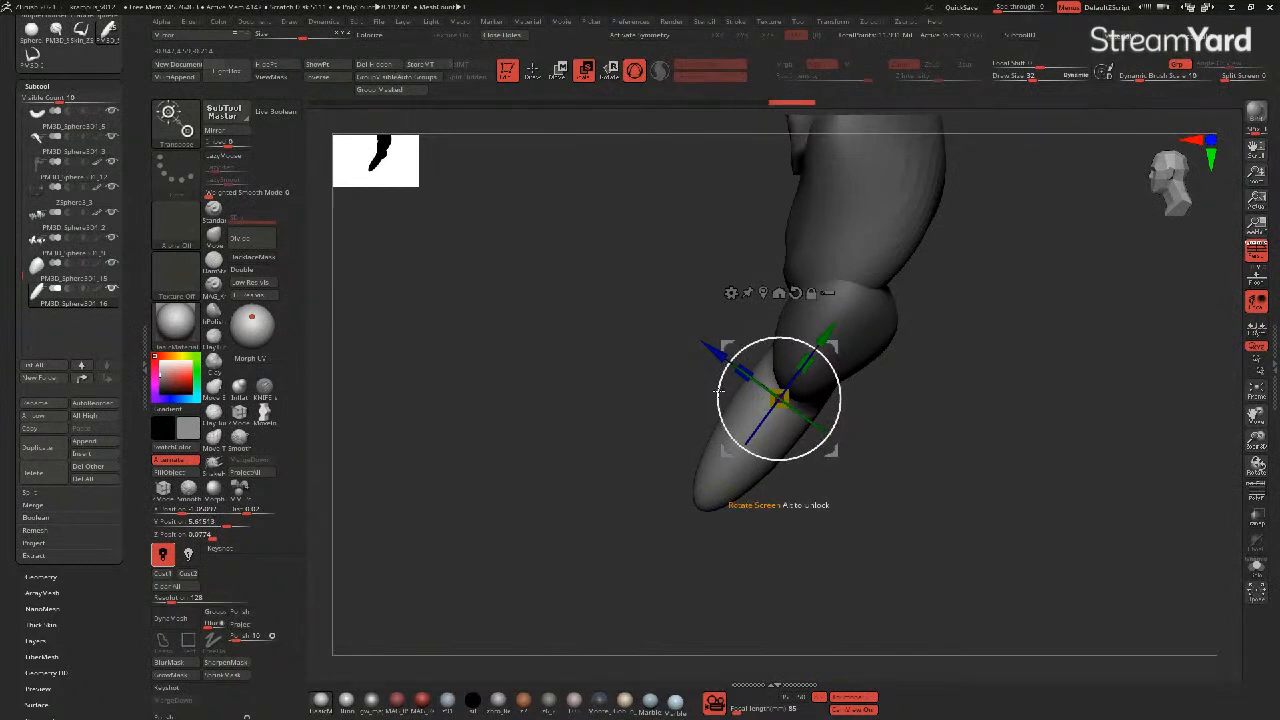
drag(719, 392, 719, 401)
drag(728, 341, 803, 355)
- Select the pelvis and shift it back slightly in profile, adjusting its tilt with the gizmo
alt+click(790, 340)
alt+drag(680, 196, 638, 177)
click(533, 72)
click(559, 70)
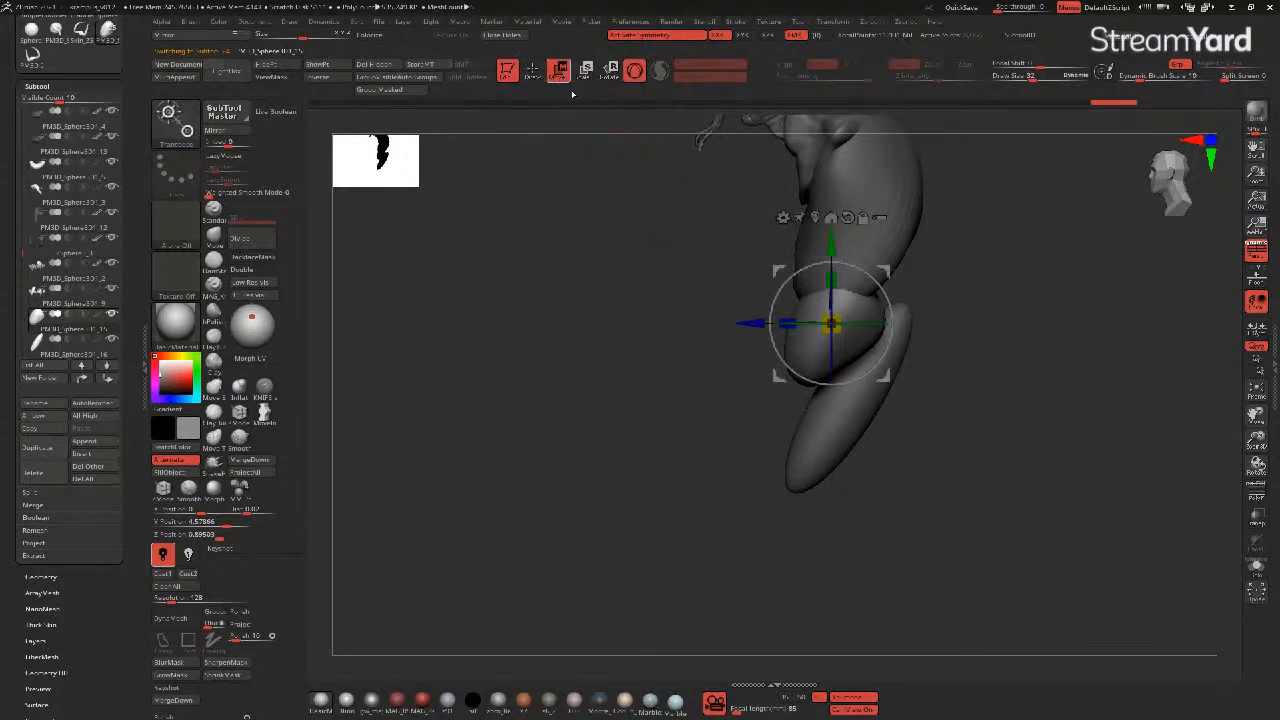
drag(743, 325, 766, 325)
drag(788, 265, 798, 281)
- Select the torso and reshape its belly and lower end above the pelvis with the Move brush
alt+click(800, 263)
alt+drag(690, 248, 648, 318)
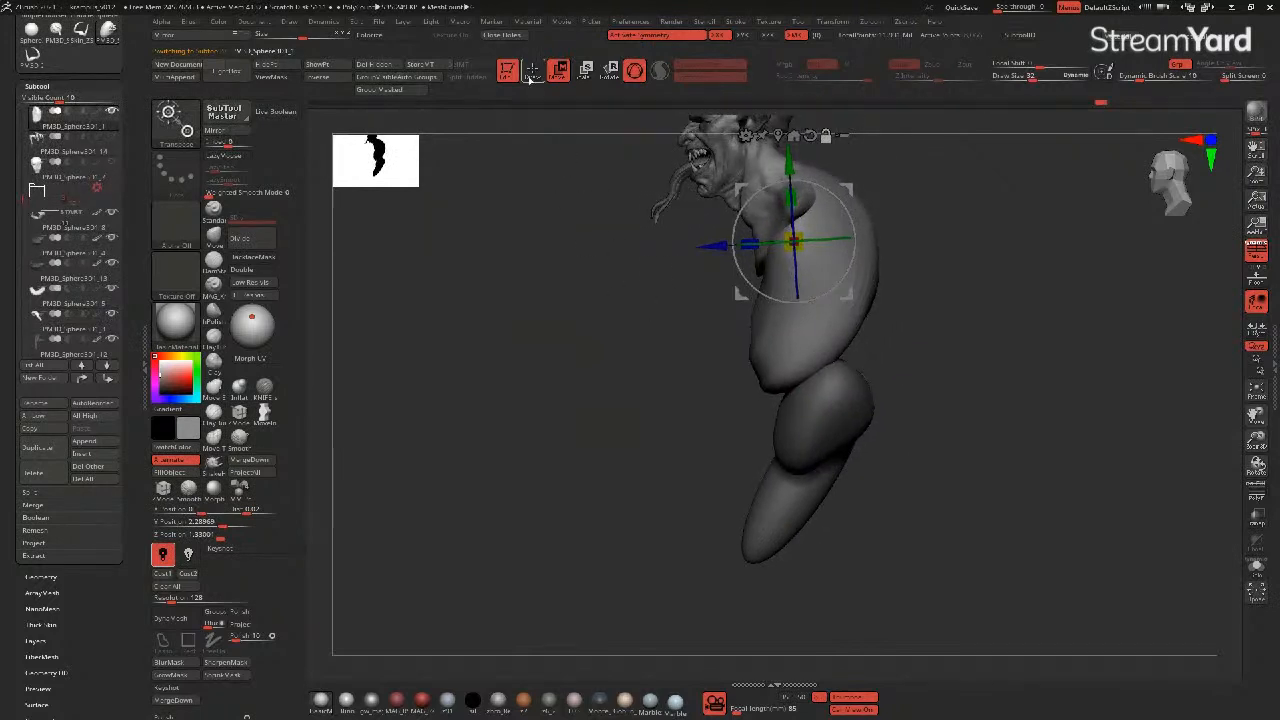
click(531, 73)
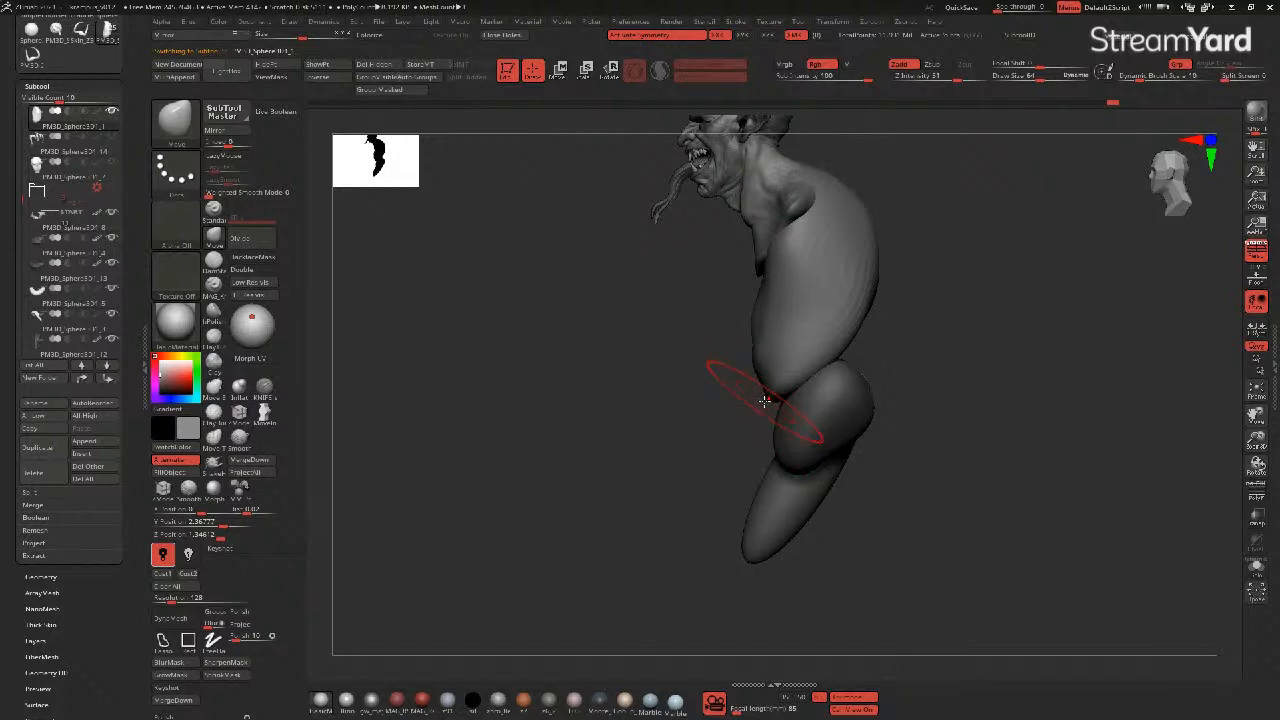
mouse_move(764, 380)
shift+mouse_down()
mouse_move(826, 357)
mouse_move(846, 330)
mouse_move(832, 352)
mouse_move(756, 352)
shift+mouse_up()
drag(771, 393, 763, 396)
drag(763, 294, 757, 291)
- Select the thigh and stretch it downward into a longer leg with a larger Move brush
mouse_move(668, 320)
mouse_down()
mouse_move(720, 322)
mouse_move(626, 337)
mouse_move(660, 371)
mouse_move(614, 354)
mouse_move(660, 424)
mouse_move(680, 374)
mouse_move(708, 380)
mouse_up()
alt+click(749, 492)
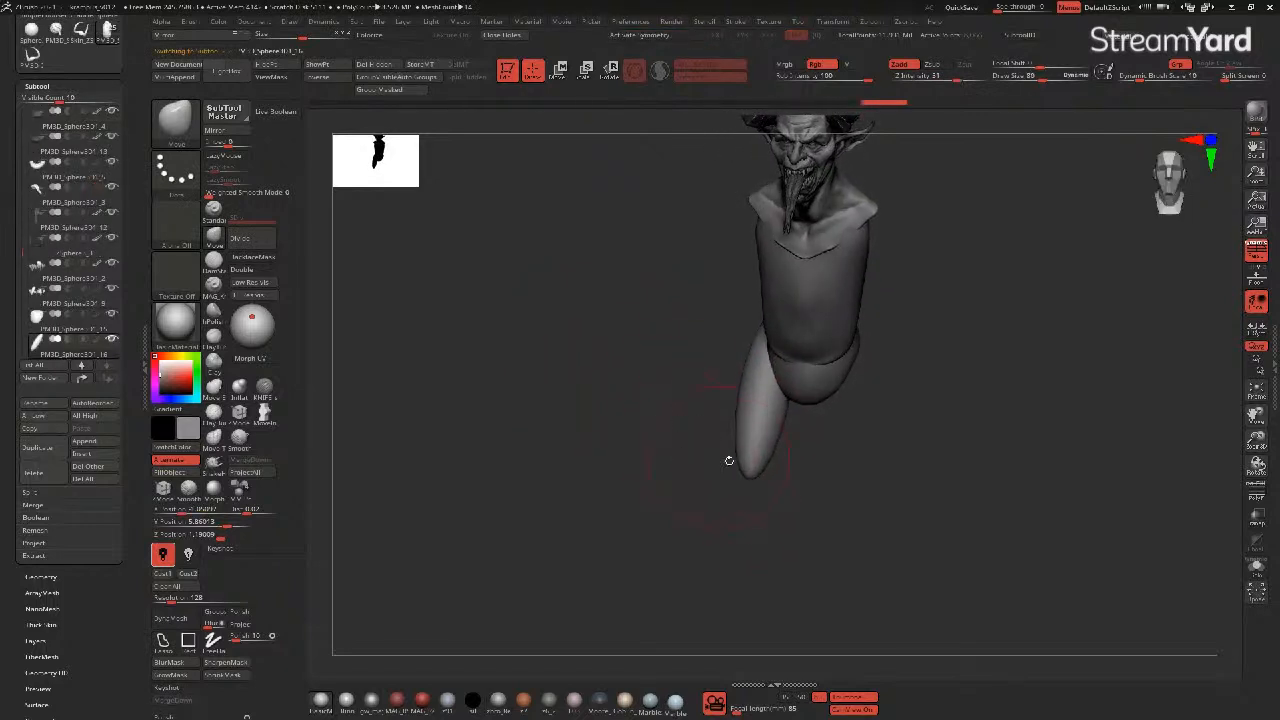
key(bracketright)
mouse_move(747, 466)
mouse_down()
mouse_move(729, 556)
mouse_move(651, 420)
mouse_move(439, 417)
mouse_up()
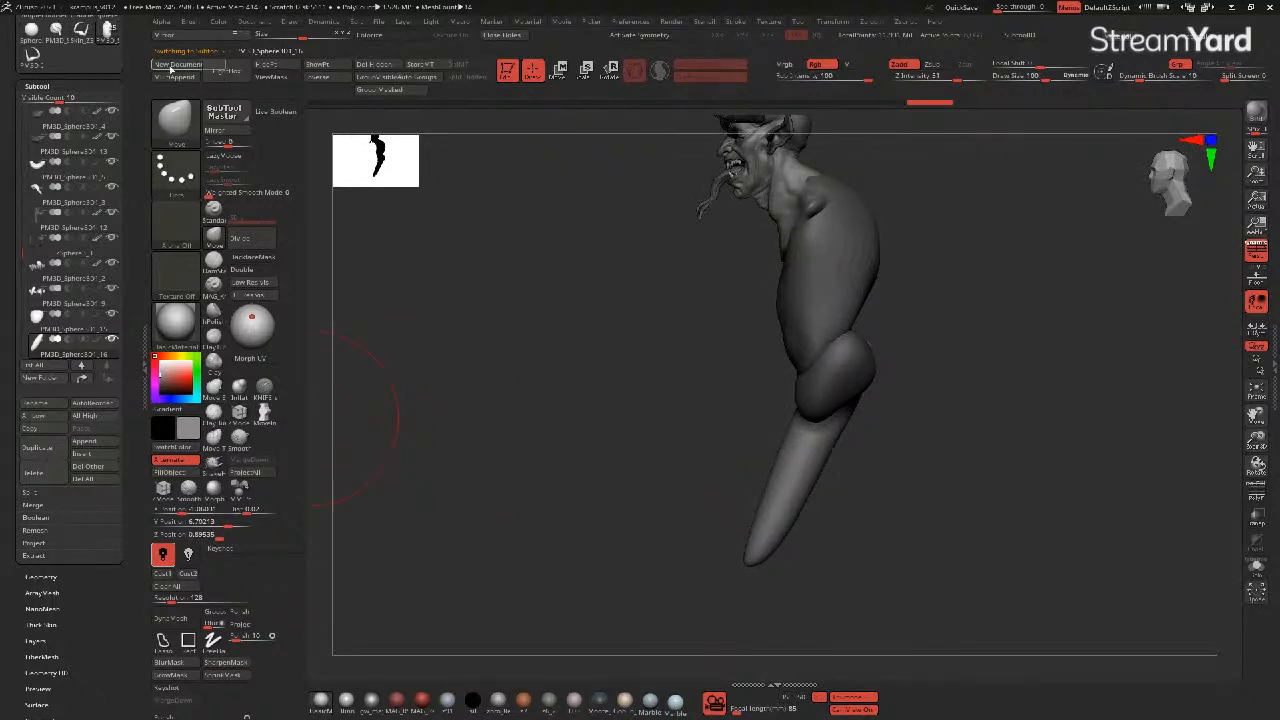
- Mirror the leg across X with SubTool Master to create the pair in one subtool, and turn on X symmetry
click(188, 36)
mouse_move(577, 365)
mouse_down()
mouse_move(594, 386)
mouse_move(593, 354)
mouse_up()
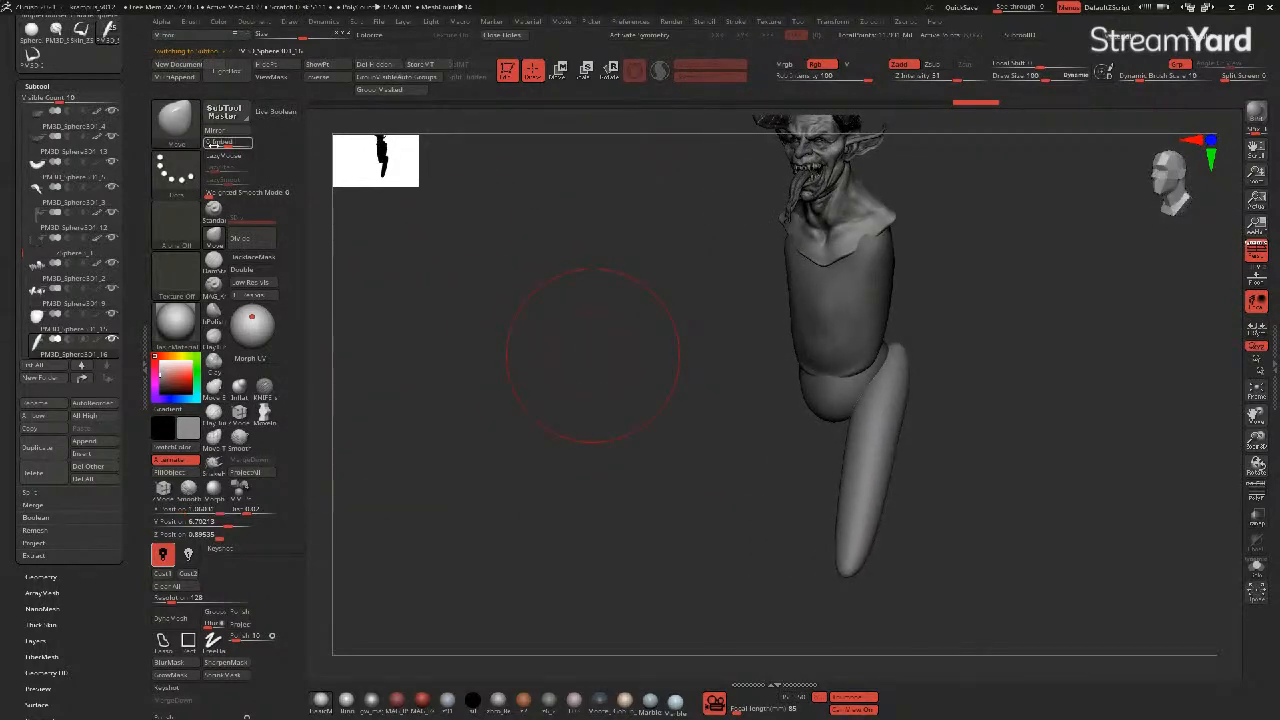
click(242, 141)
click(569, 341)
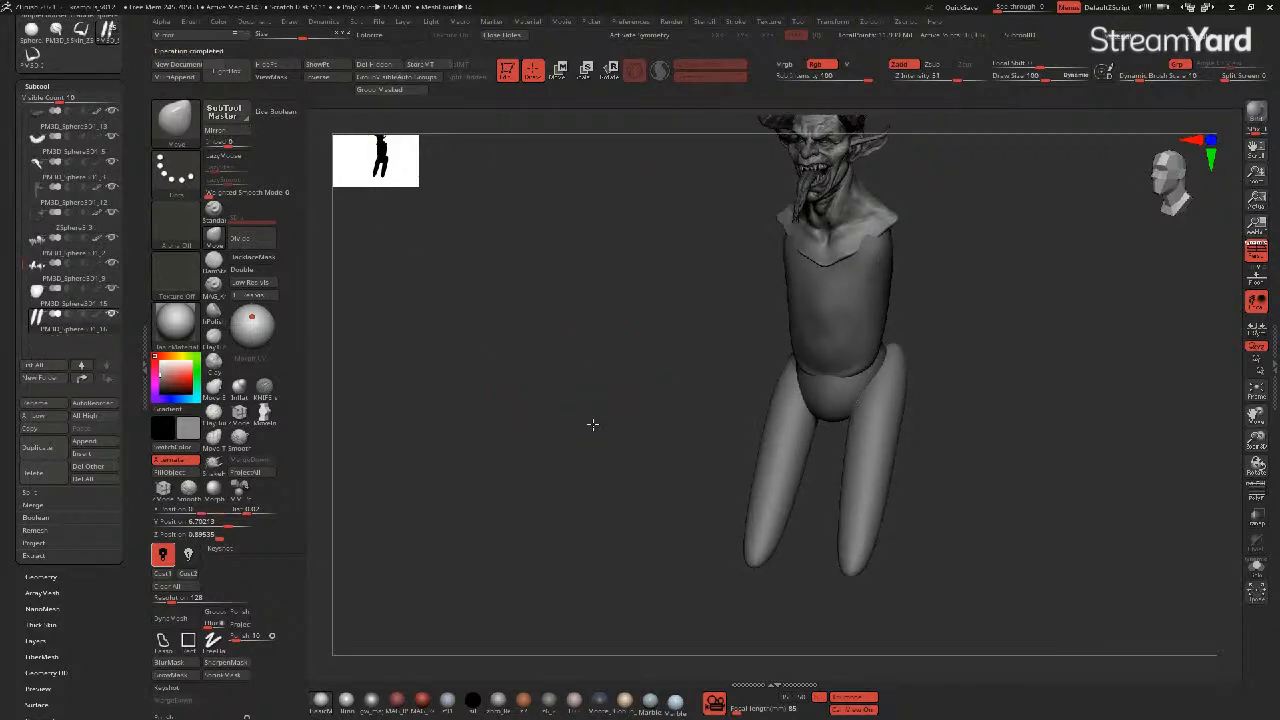
drag(591, 426, 726, 450)
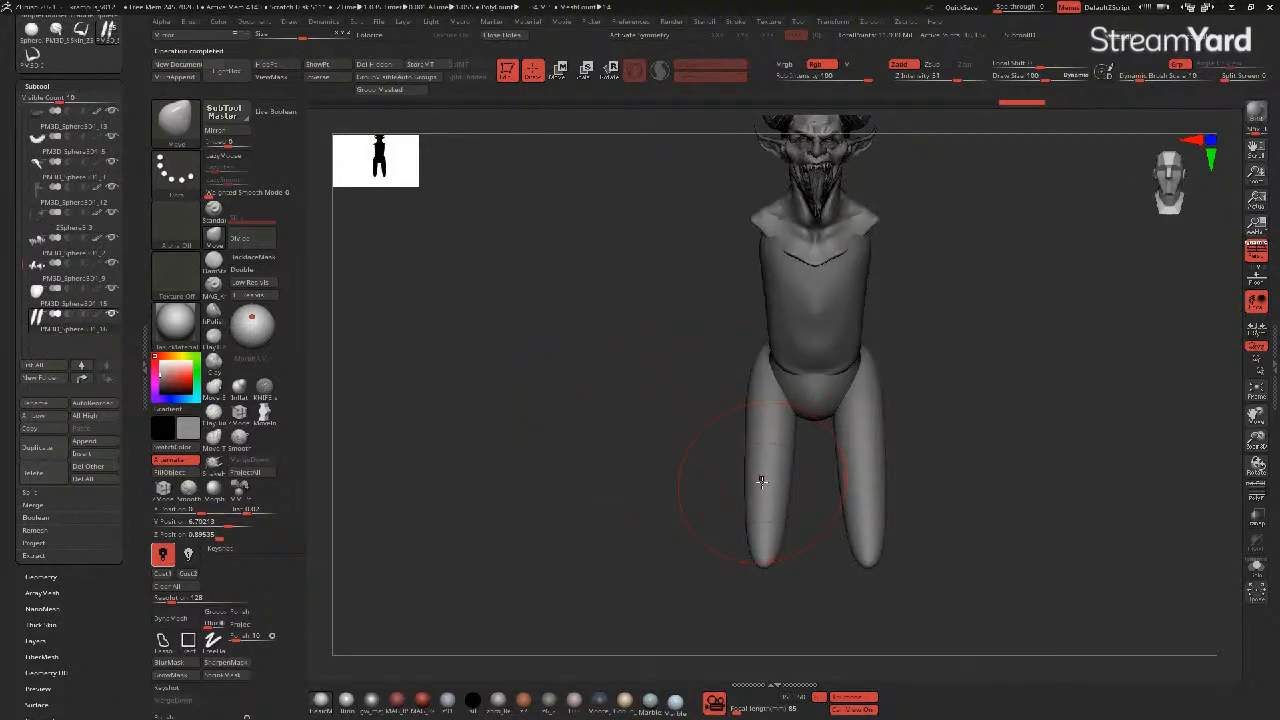
key(x)
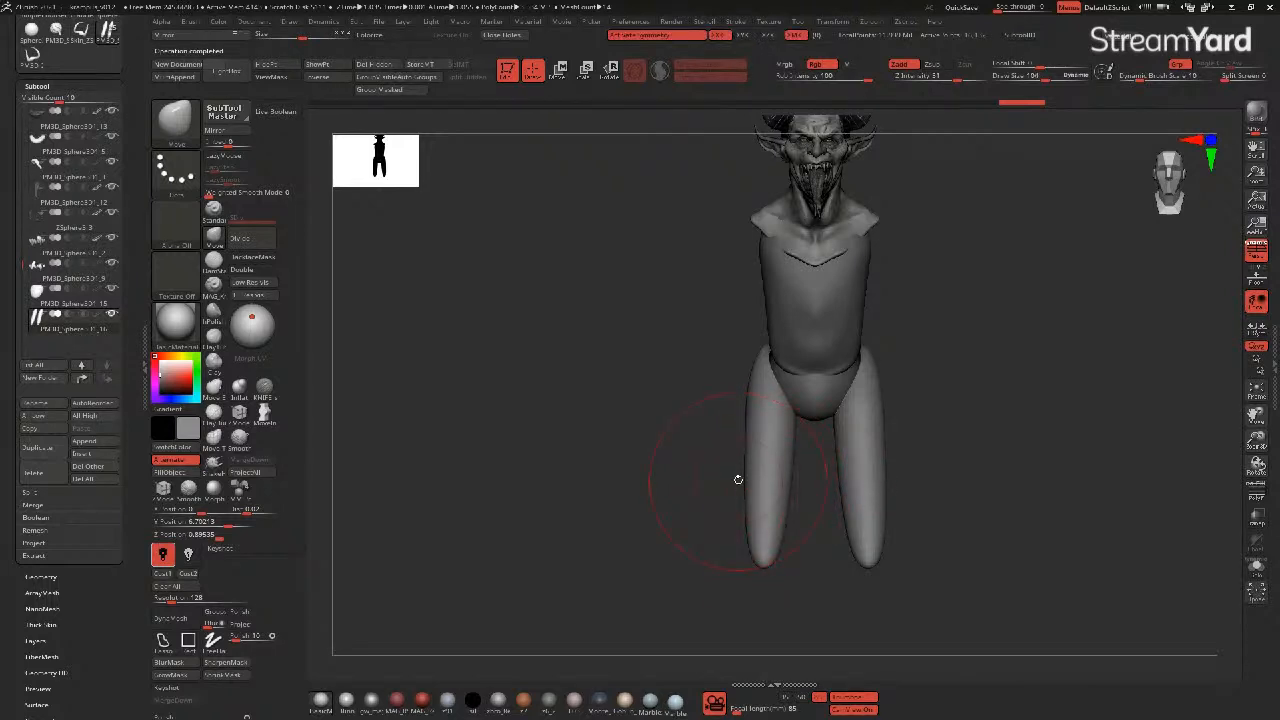
- Nudge the outer upper edge of the thighs inward beside the pelvis with the Move brush
drag(424, 388, 424, 358)
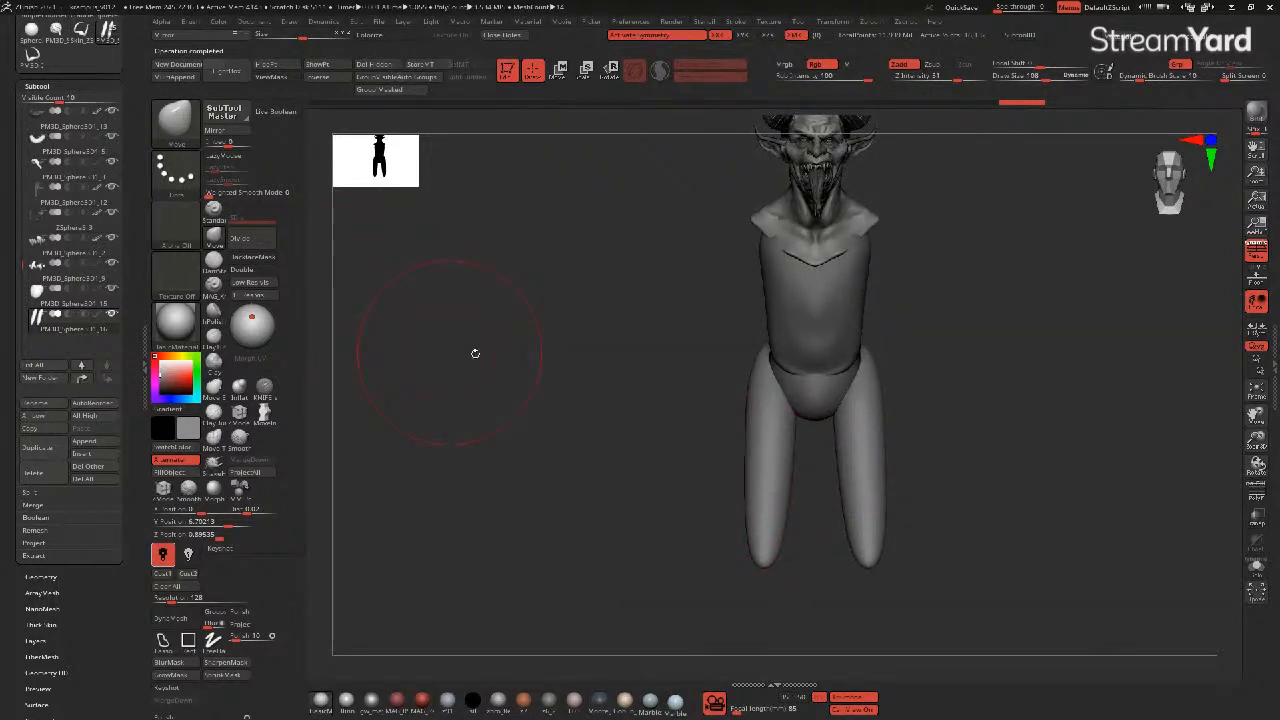
drag(758, 367, 769, 370)
shift+drag(620, 385, 744, 396)
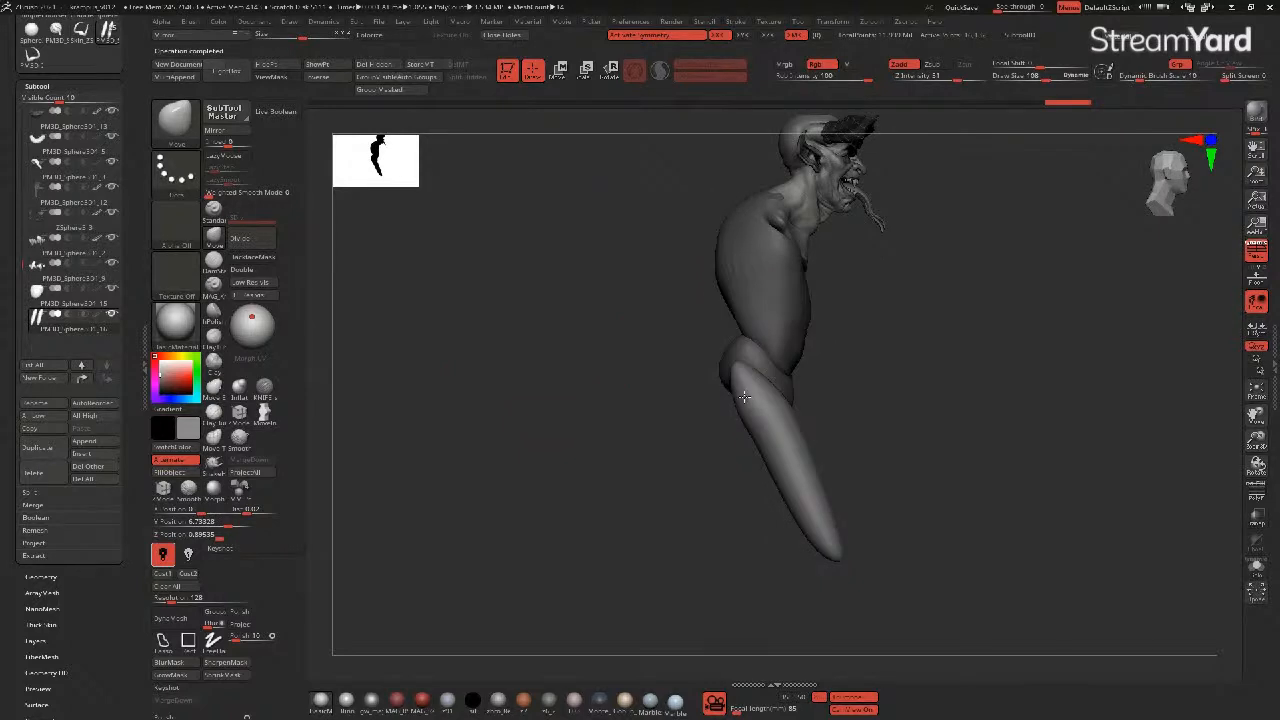
drag(588, 387, 616, 402)
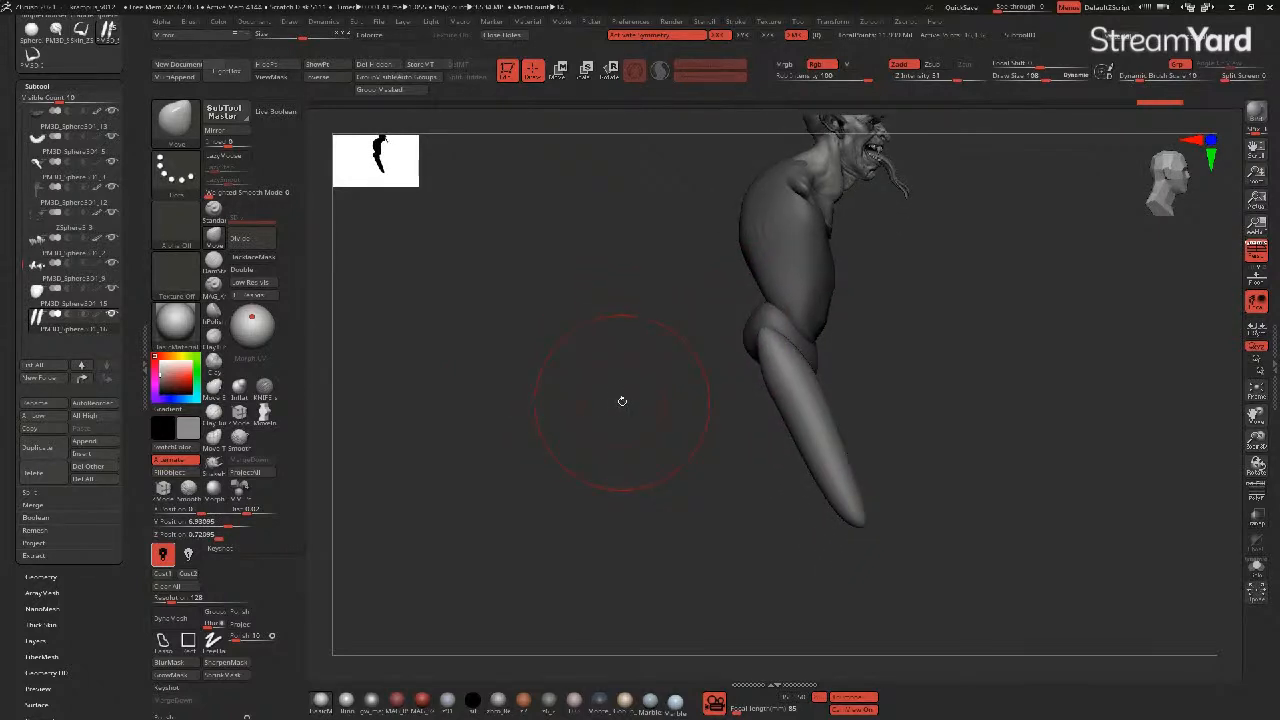
- Adjust the thighs beneath the pelvis with the gizmo in profile, and clear the mask on them
mouse_move(638, 400)
mouse_down()
mouse_move(809, 557)
mouse_move(861, 523)
mouse_move(706, 388)
mouse_move(702, 306)
mouse_up()
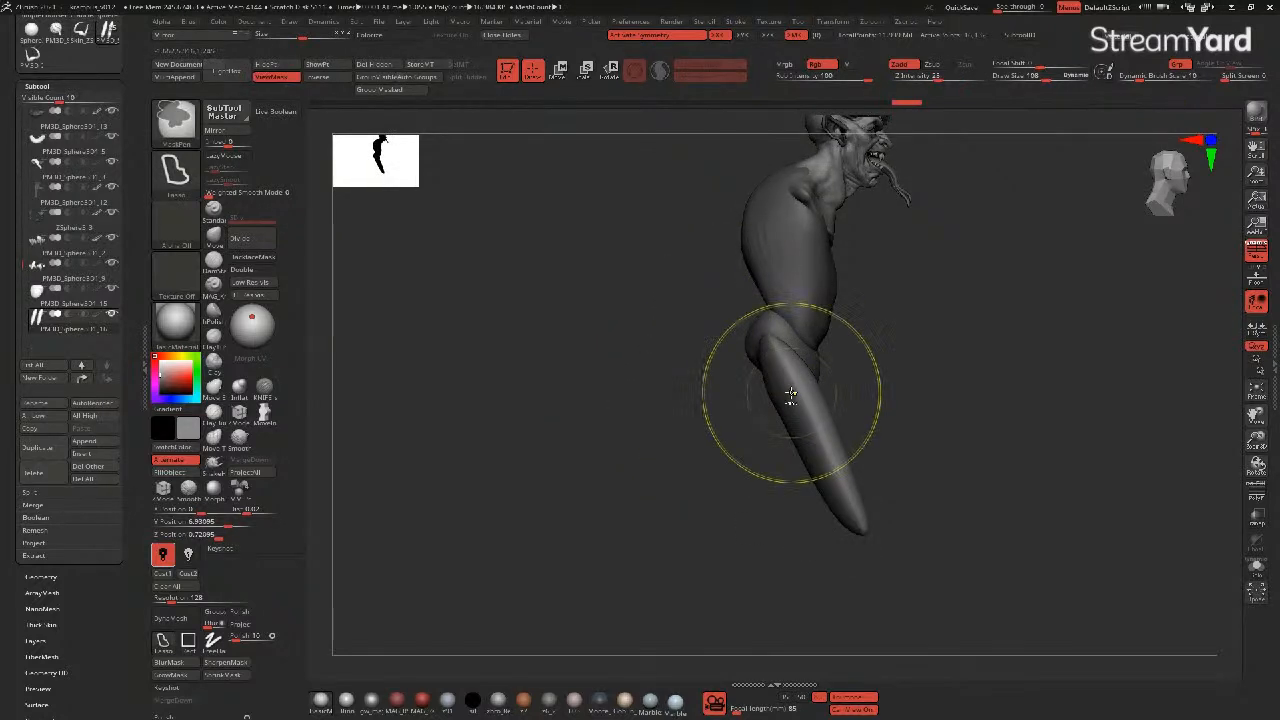
key(w)
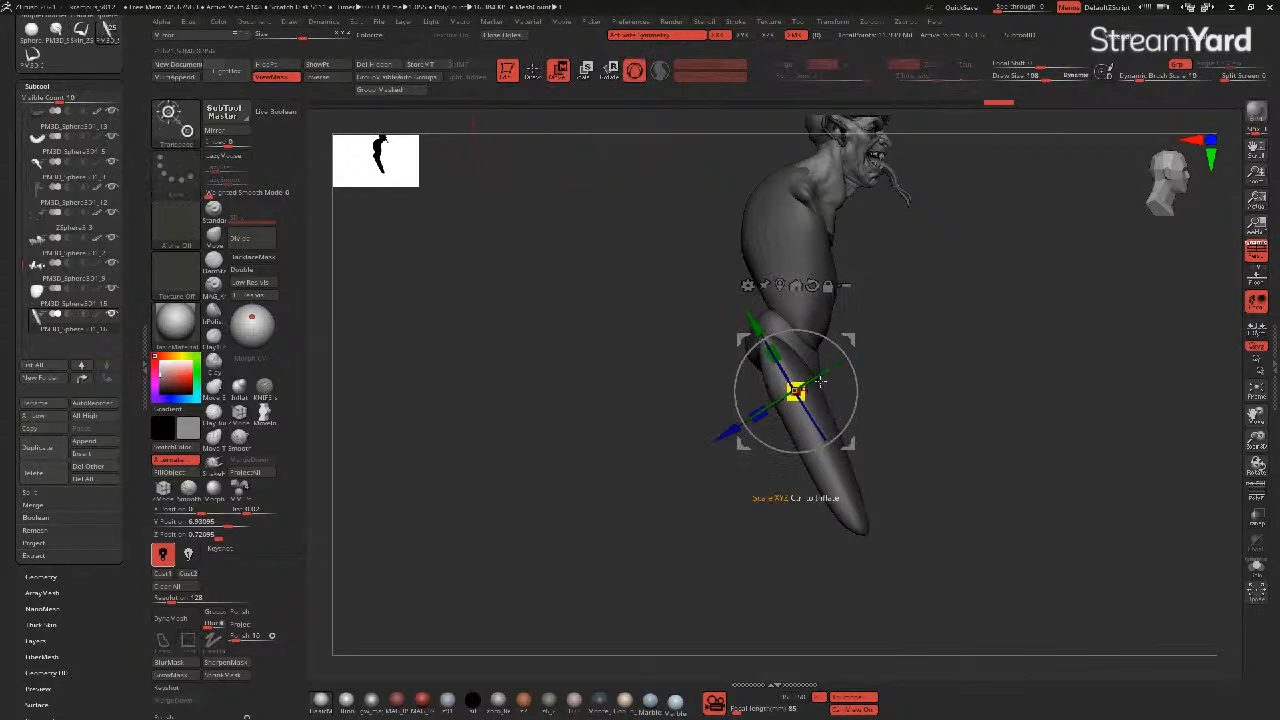
drag(852, 352, 849, 355)
drag(720, 441, 715, 444)
click(531, 72)
drag(611, 407, 602, 372)
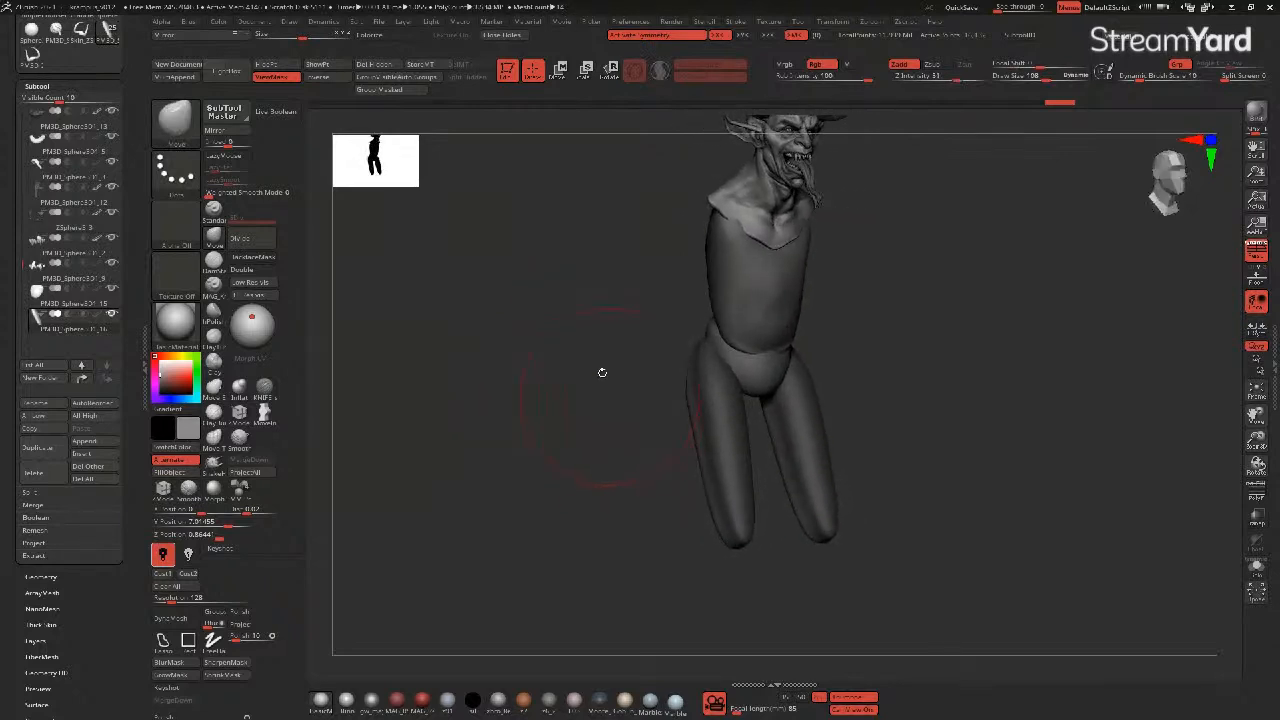
ctrl+drag(514, 400, 503, 421)
- Thicken the upper thighs with the Inflate brush
click(239, 387)
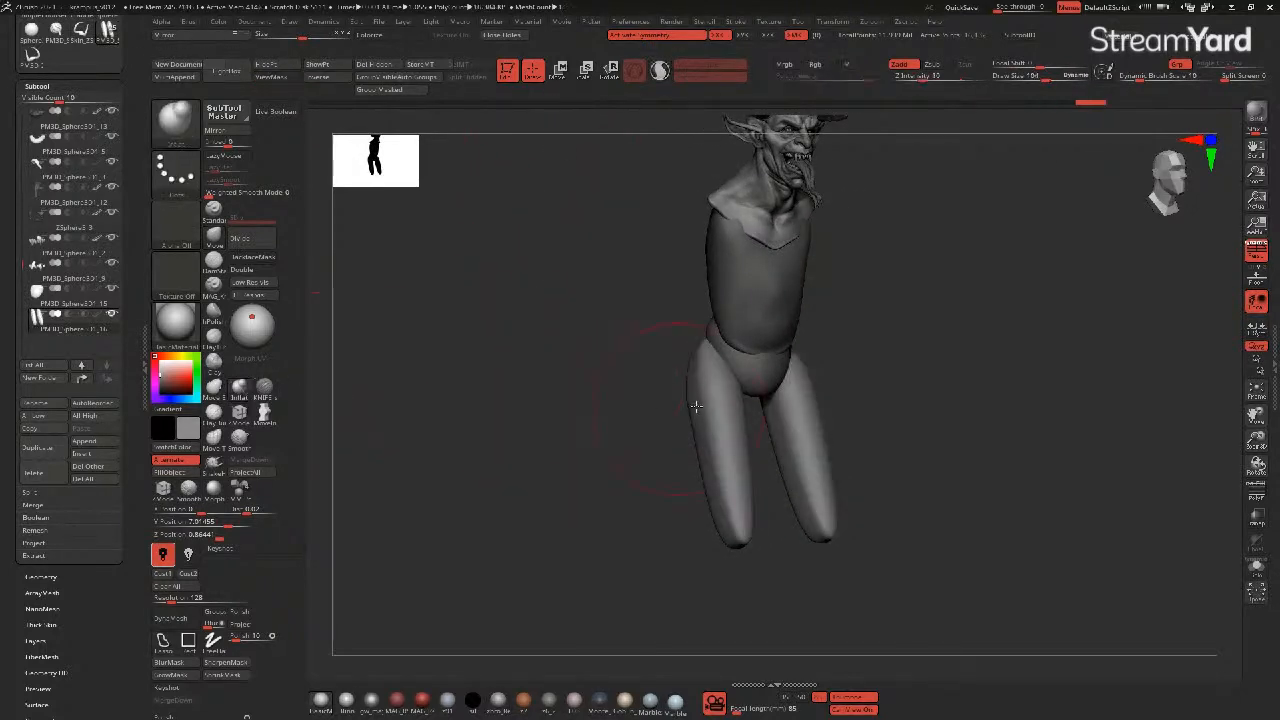
drag(671, 405, 684, 409)
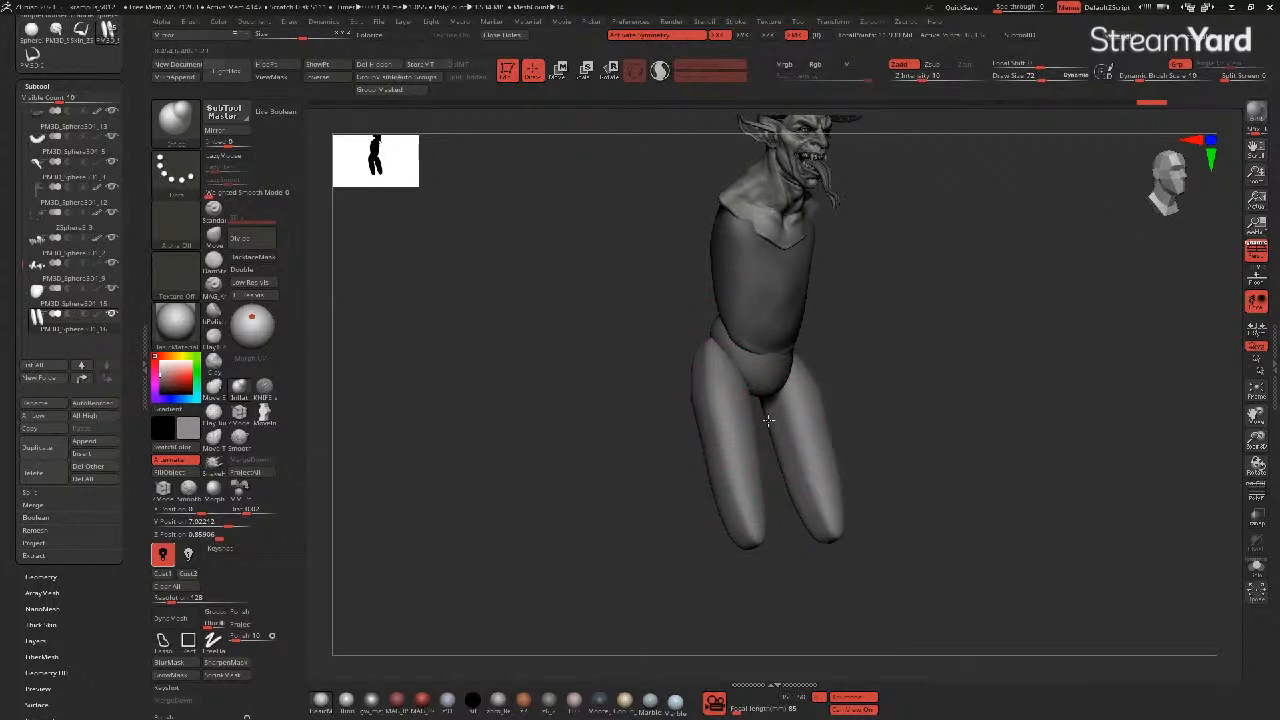
drag(680, 412, 458, 422)
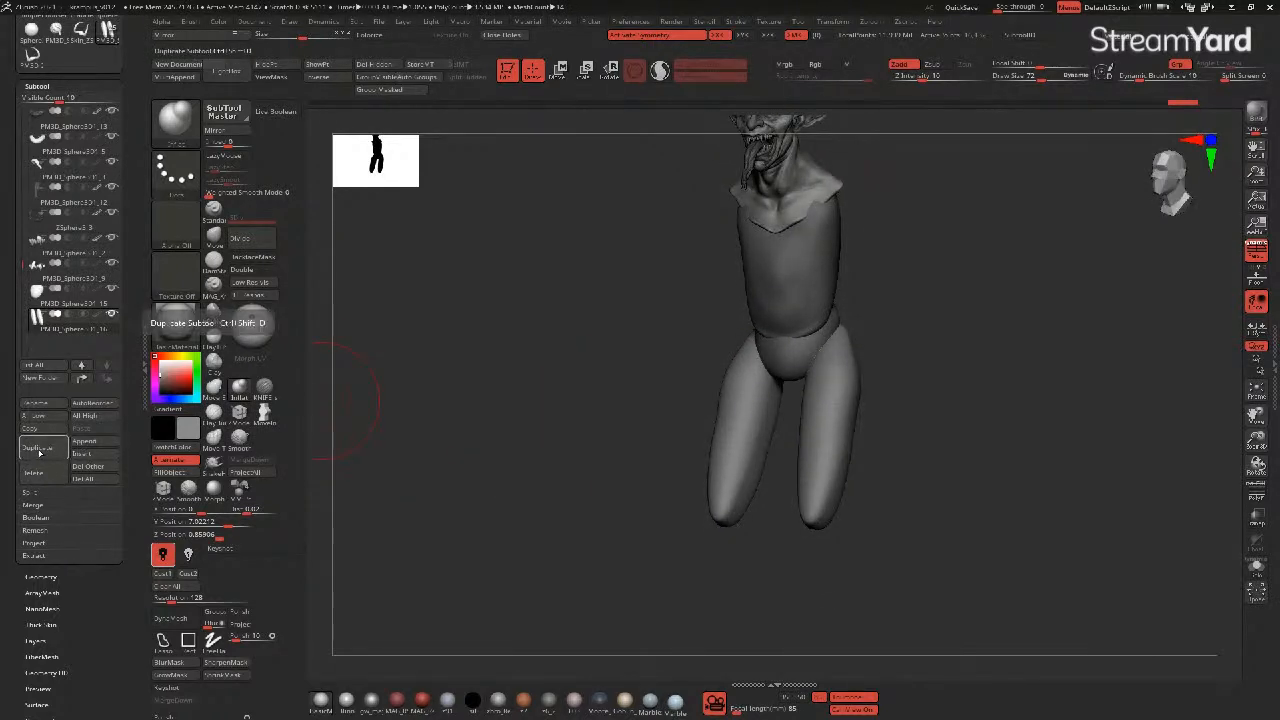
- Duplicate the thigh pair, then rotate and move the copy below the knees to form backward-angled lower legs
click(40, 453)
click(76, 345)
key(w)
shift+drag(584, 298, 585, 327)
drag(872, 311, 768, 435)
alt+right_drag(768, 435, 754, 352)
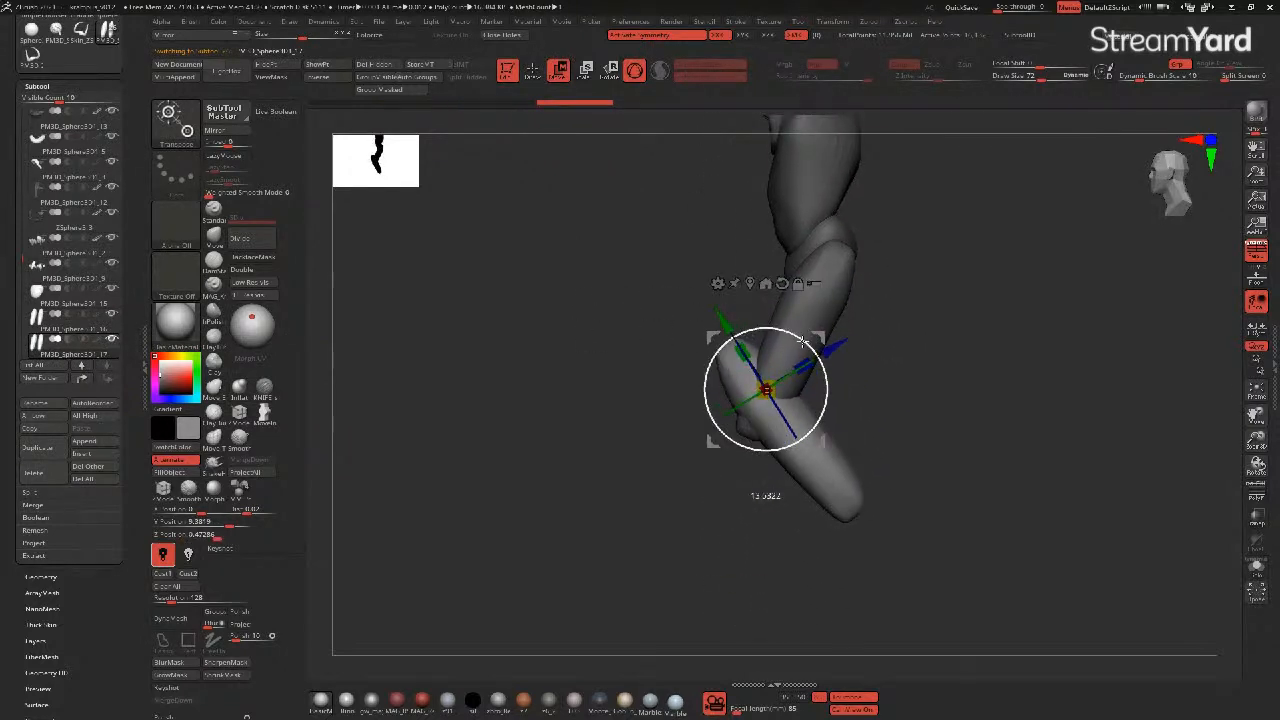
drag(753, 351, 765, 380)
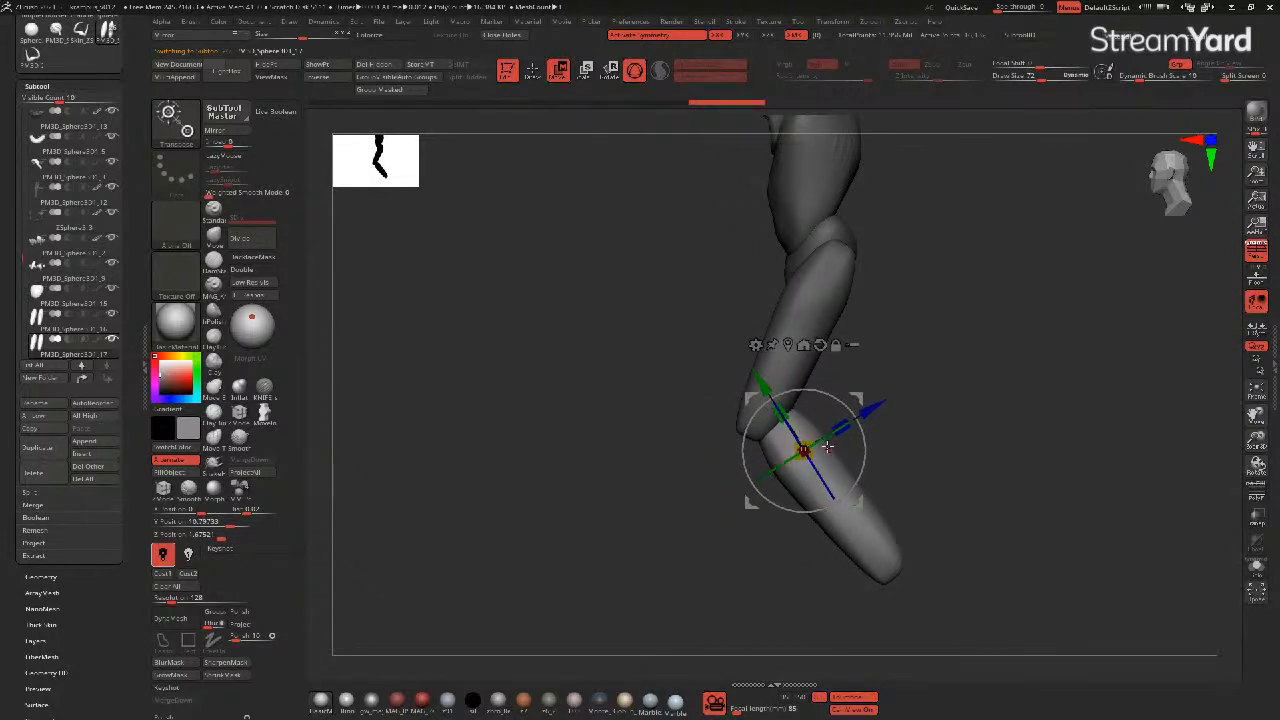
- Scale the lower legs down and fit them under the thighs at the knees with the gizmo
drag(804, 451, 790, 452)
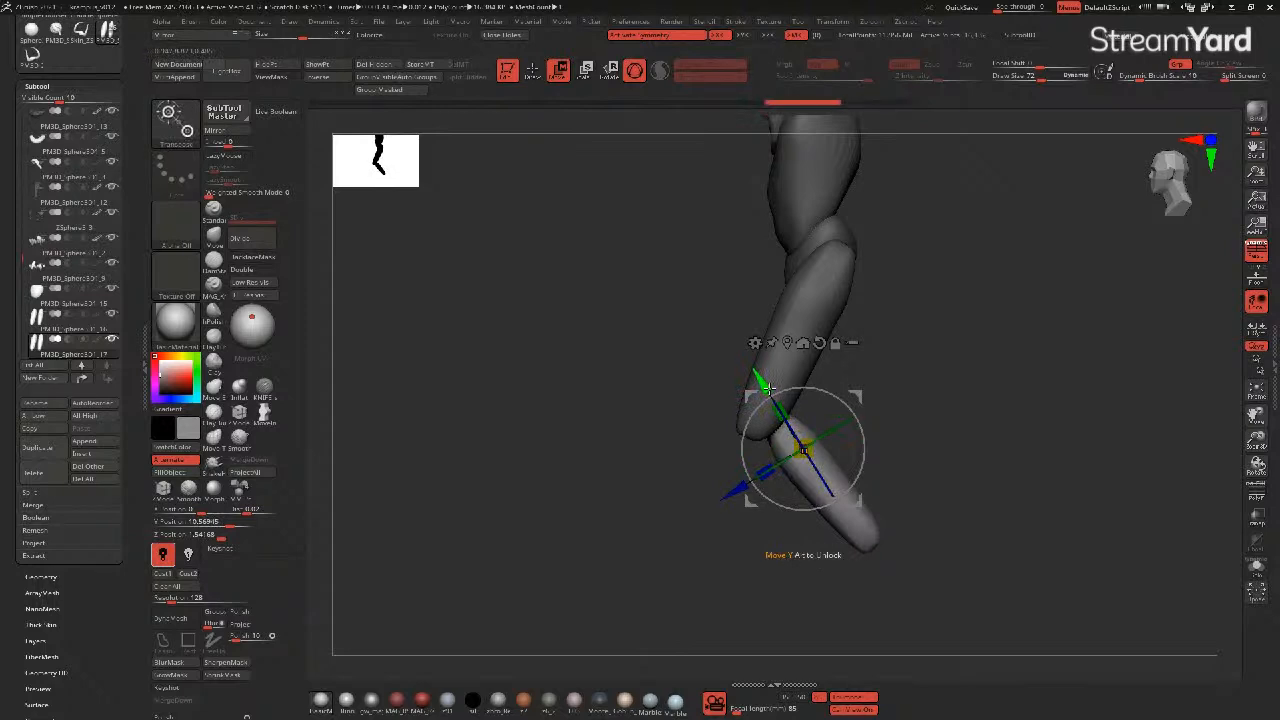
shift+drag(636, 426, 525, 426)
drag(720, 414, 617, 375)
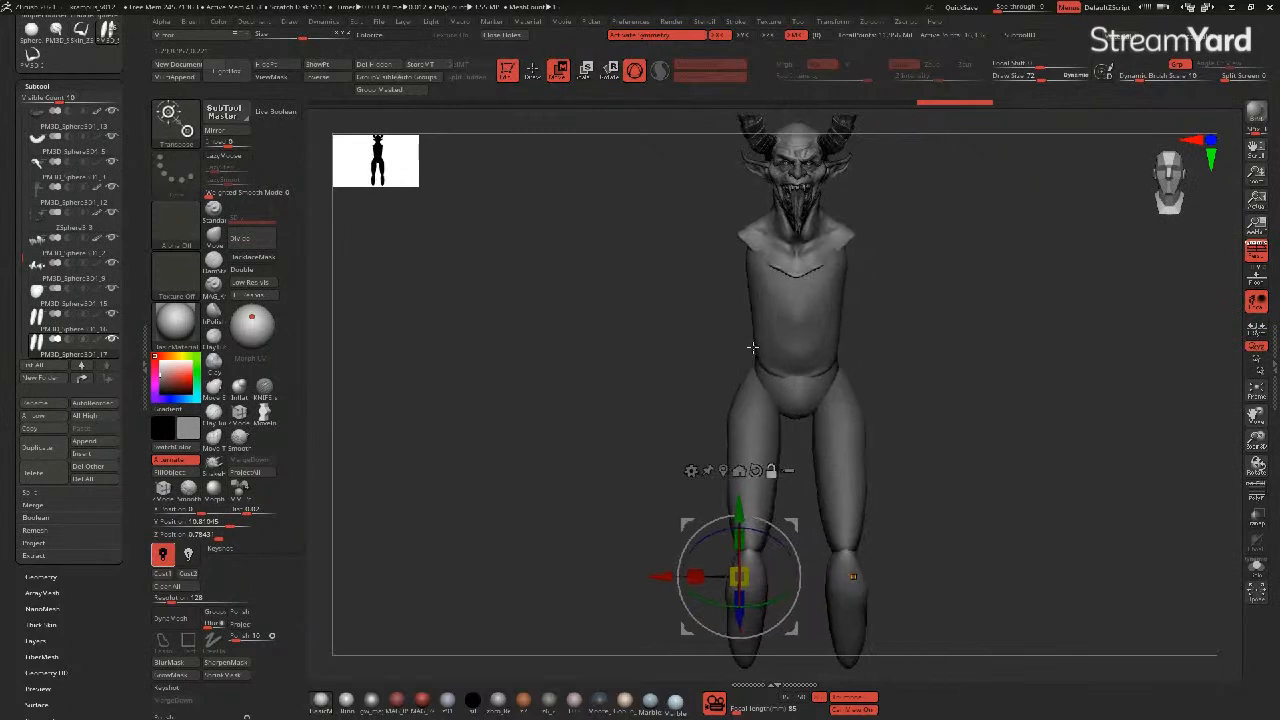
drag(656, 319, 665, 318)
- Select the torso, carve a centre line and the lower edge of the ribcage with the KNIFE brush, then DynaMesh it at resolution 128
alt+click(780, 327)
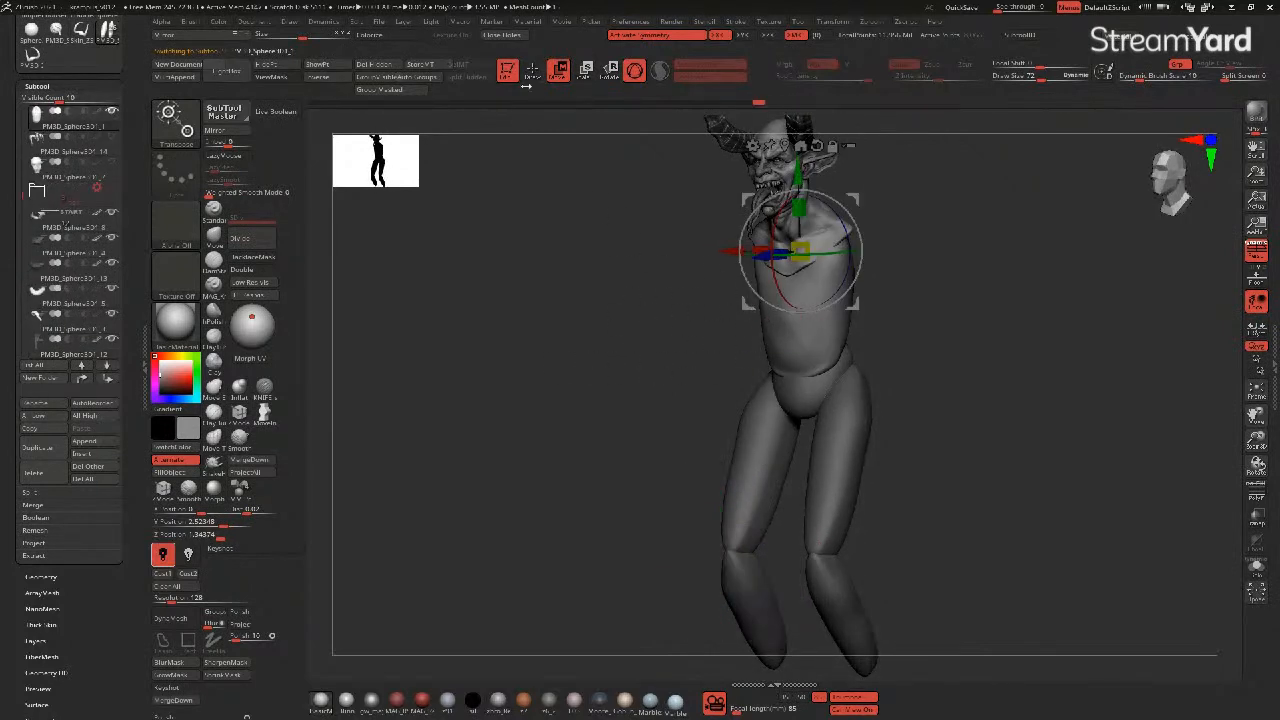
key(q)
shift+drag(597, 287, 641, 292)
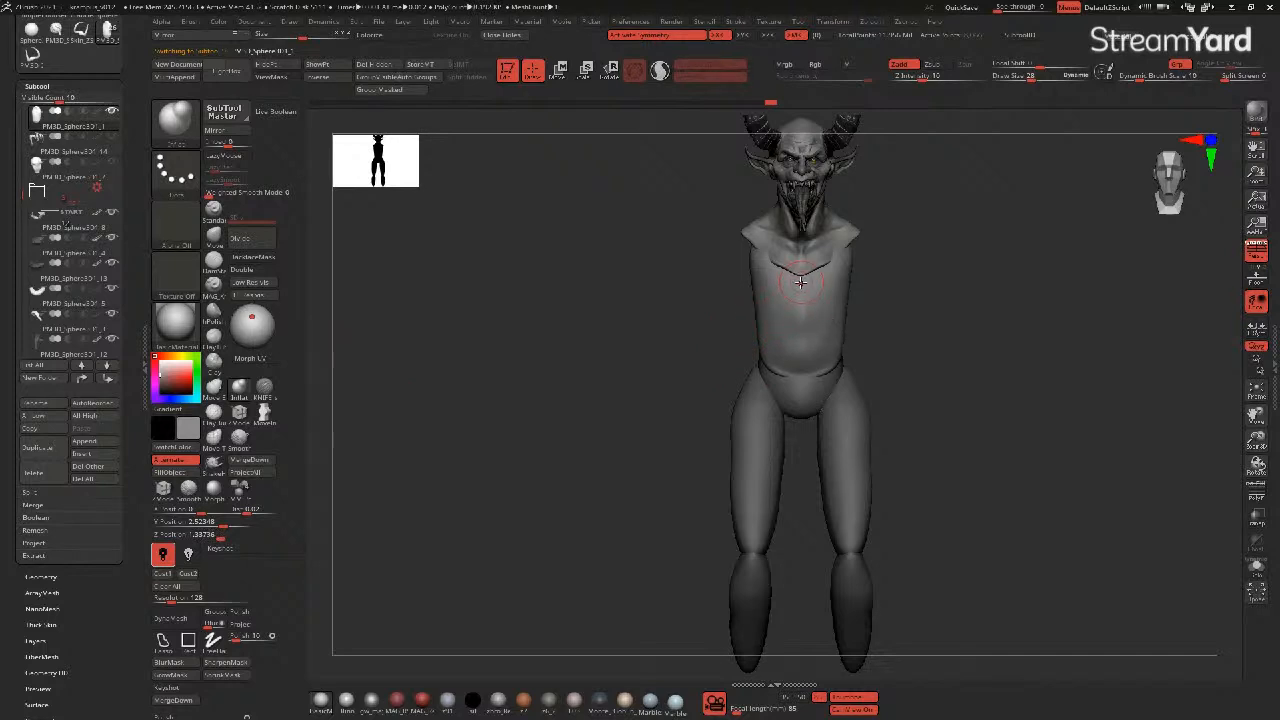
click(263, 386)
drag(806, 362, 801, 379)
mouse_move(798, 311)
right_down()
mouse_move(623, 329)
mouse_move(807, 311)
right_up()
right_drag(726, 305, 807, 318)
drag(830, 325, 864, 336)
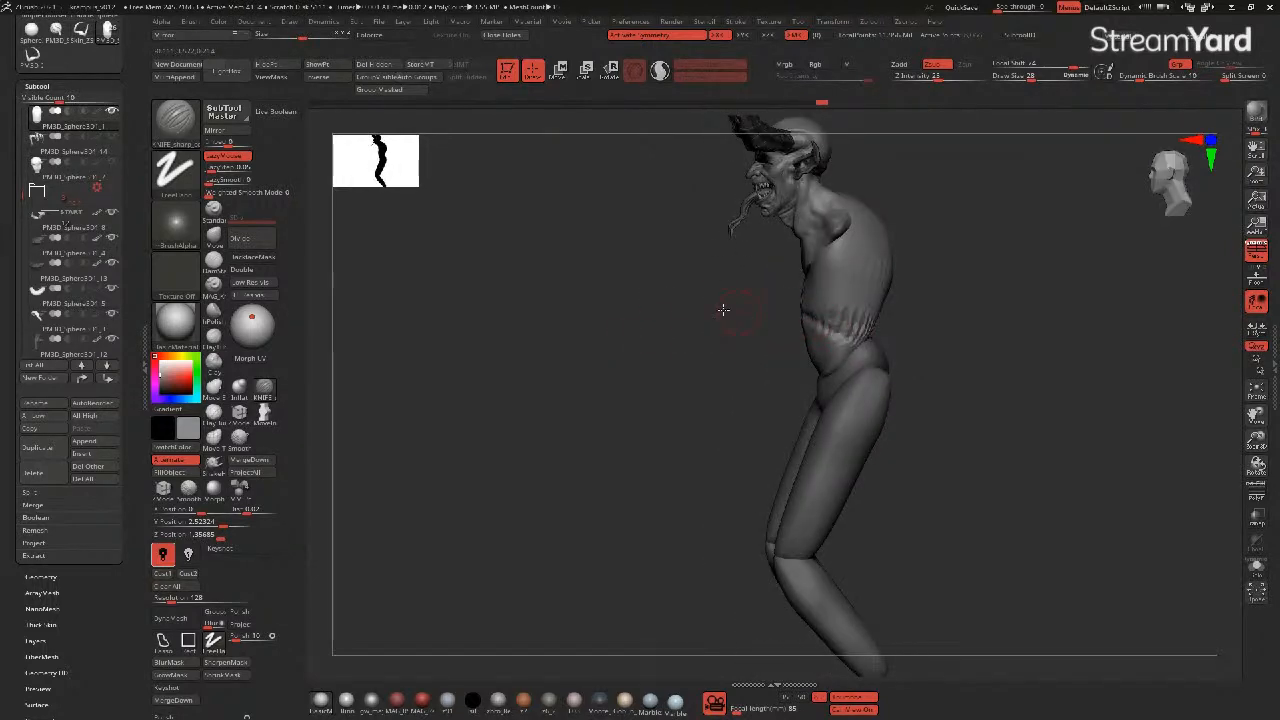
mouse_move(723, 310)
right_down()
mouse_move(500, 410)
mouse_move(798, 332)
mouse_move(637, 306)
mouse_move(638, 287)
mouse_move(683, 314)
mouse_move(717, 291)
mouse_move(693, 313)
mouse_move(649, 320)
right_up()
click(174, 619)
- Raise the torso's shoulders and round out its upper back in profile with the Move brush
click(214, 238)
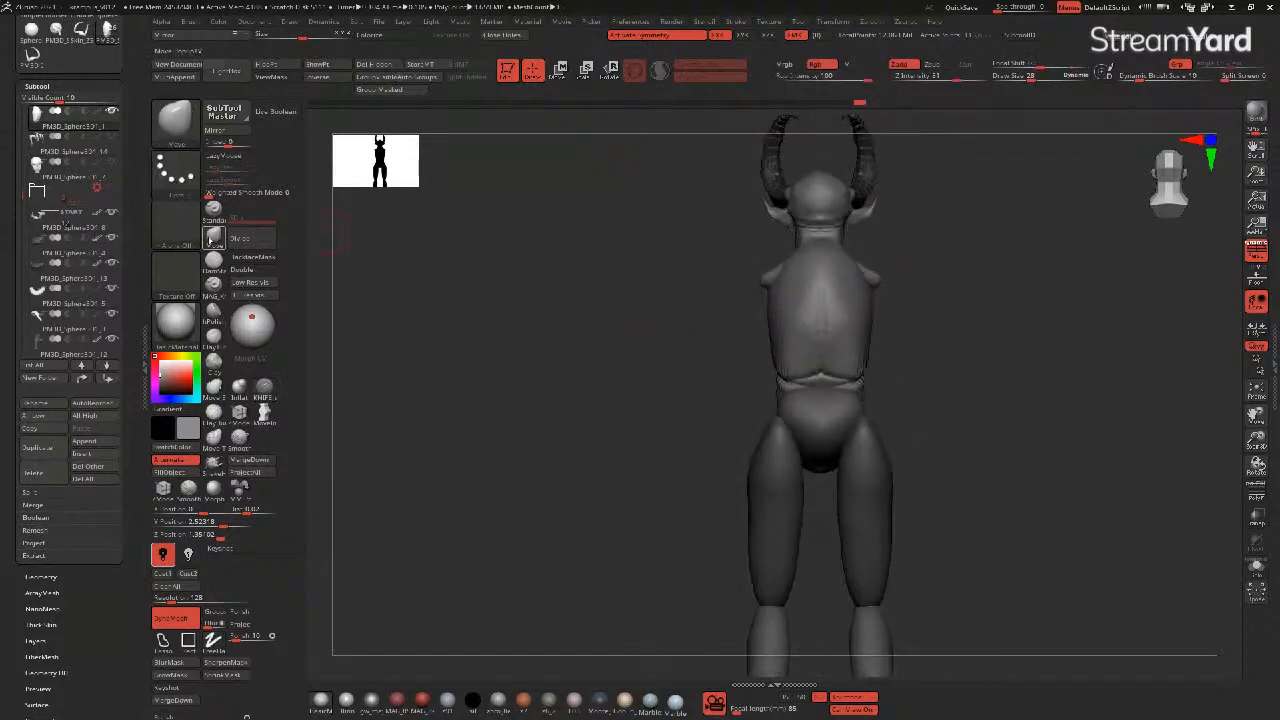
right_drag(521, 320, 599, 331)
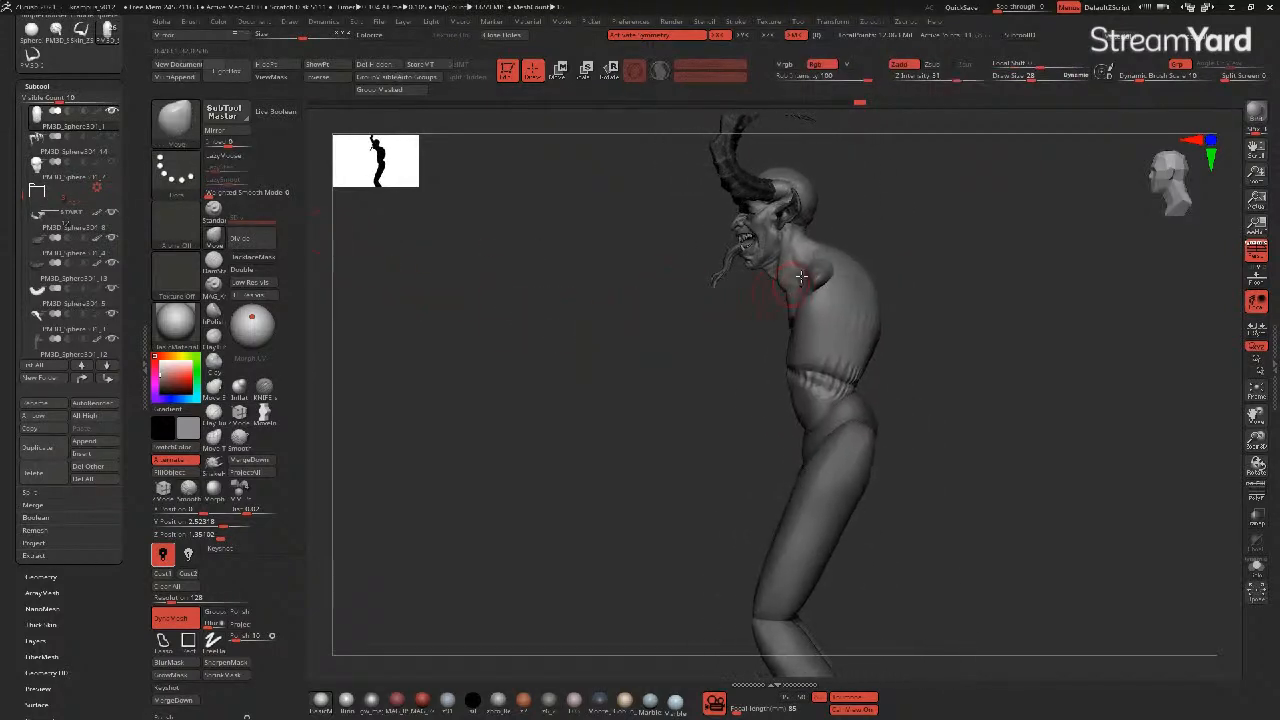
drag(829, 254, 829, 232)
mouse_move(611, 314)
right_down()
mouse_move(569, 329)
mouse_move(592, 326)
right_up()
drag(858, 233, 839, 208)
right_drag(684, 281, 728, 280)
drag(826, 229, 829, 222)
drag(893, 255, 914, 251)
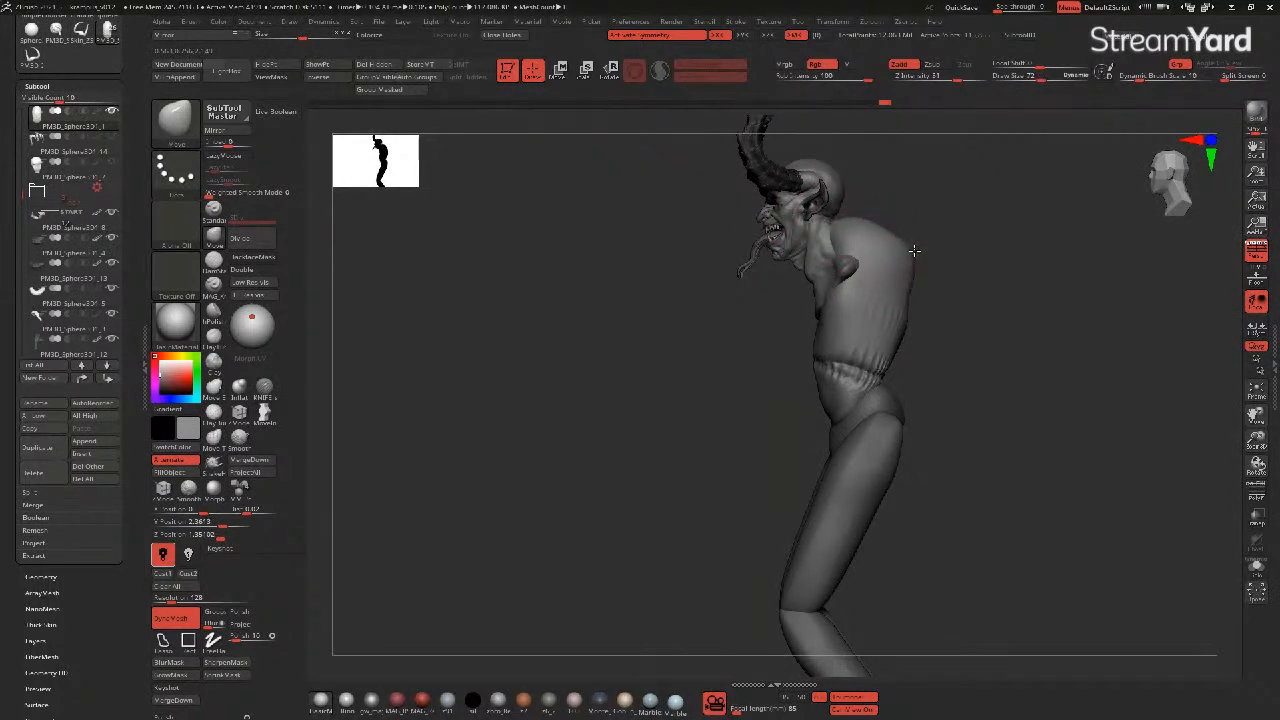
drag(899, 302, 882, 374)
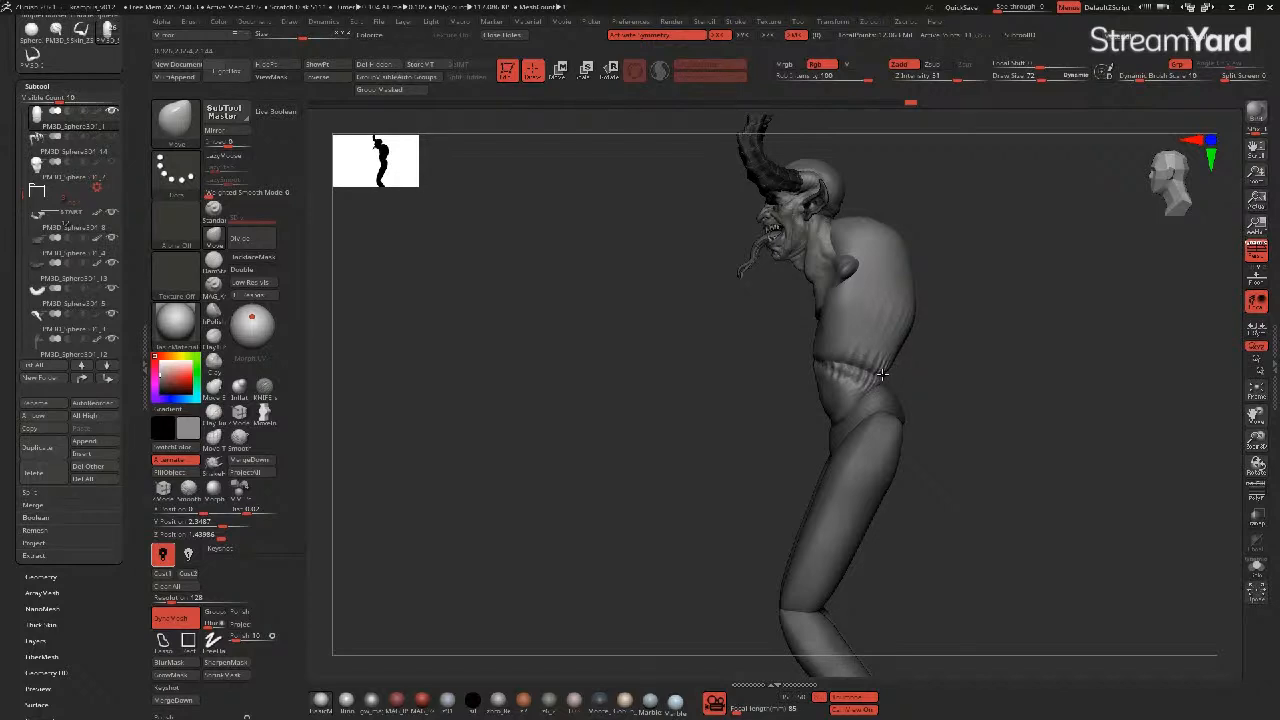
- Select the head bust and fit its neck and shoulder edge to the torso with the Move brush
drag(706, 392, 618, 378)
alt+click(767, 282)
drag(697, 304, 622, 329)
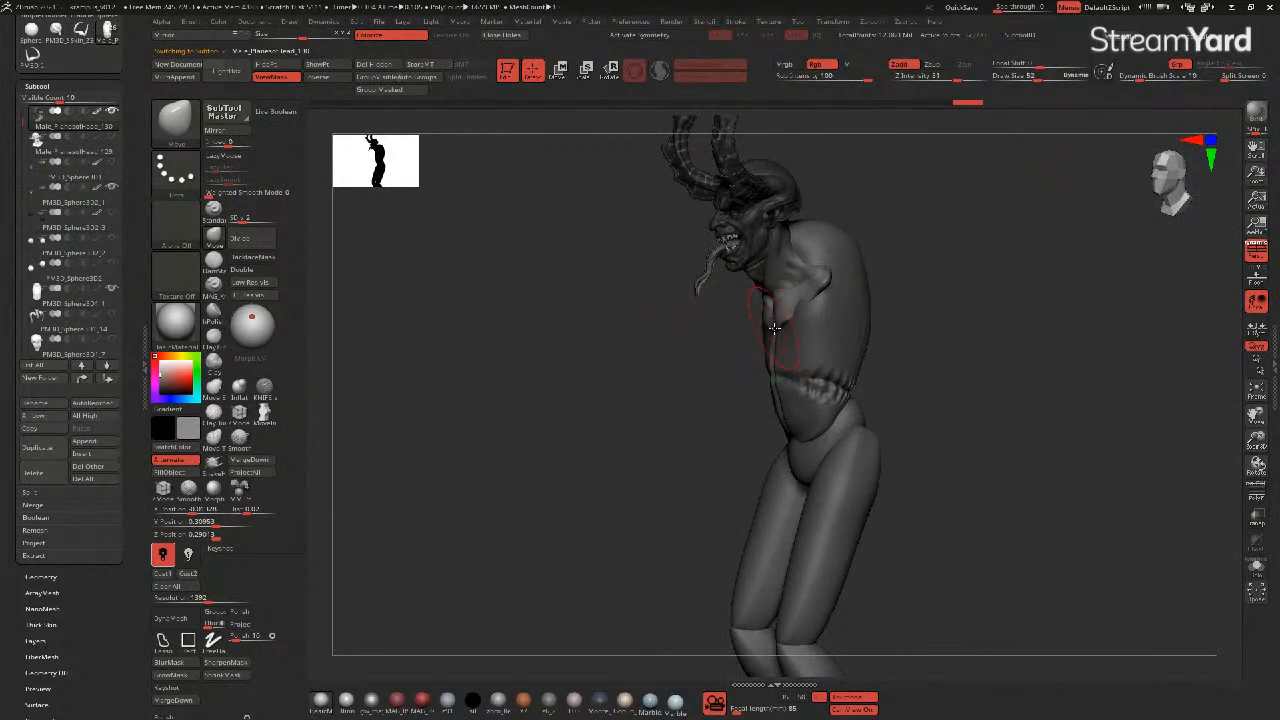
drag(713, 346, 824, 287)
drag(728, 336, 790, 265)
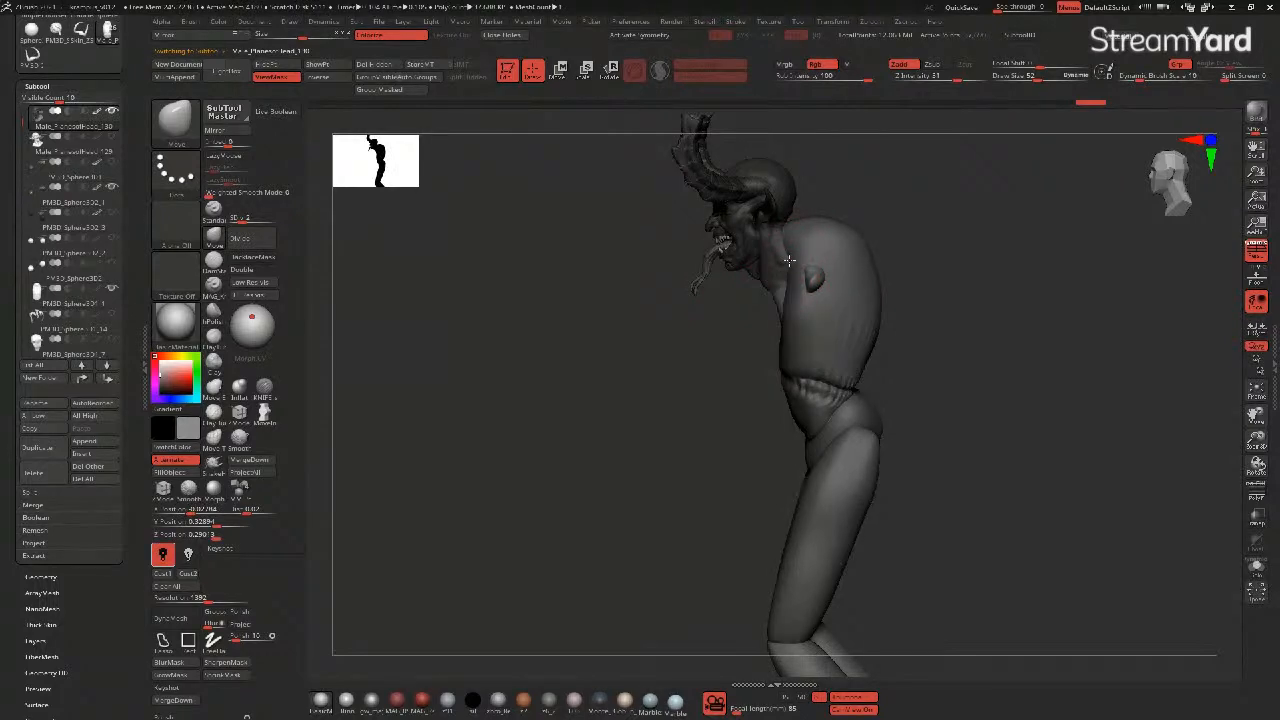
drag(738, 338, 787, 270)
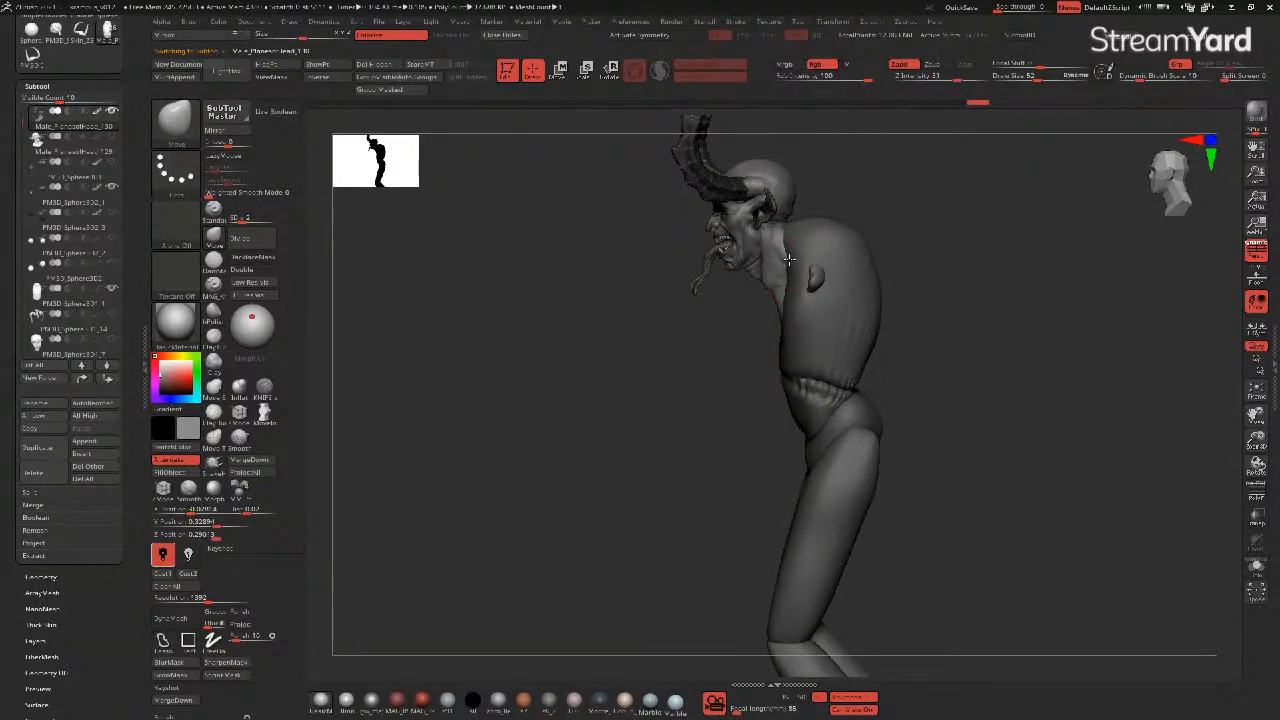
drag(733, 343, 550, 356)
- Select the torso subtool and reorder it to the top of the subtool list
alt+click(679, 287)
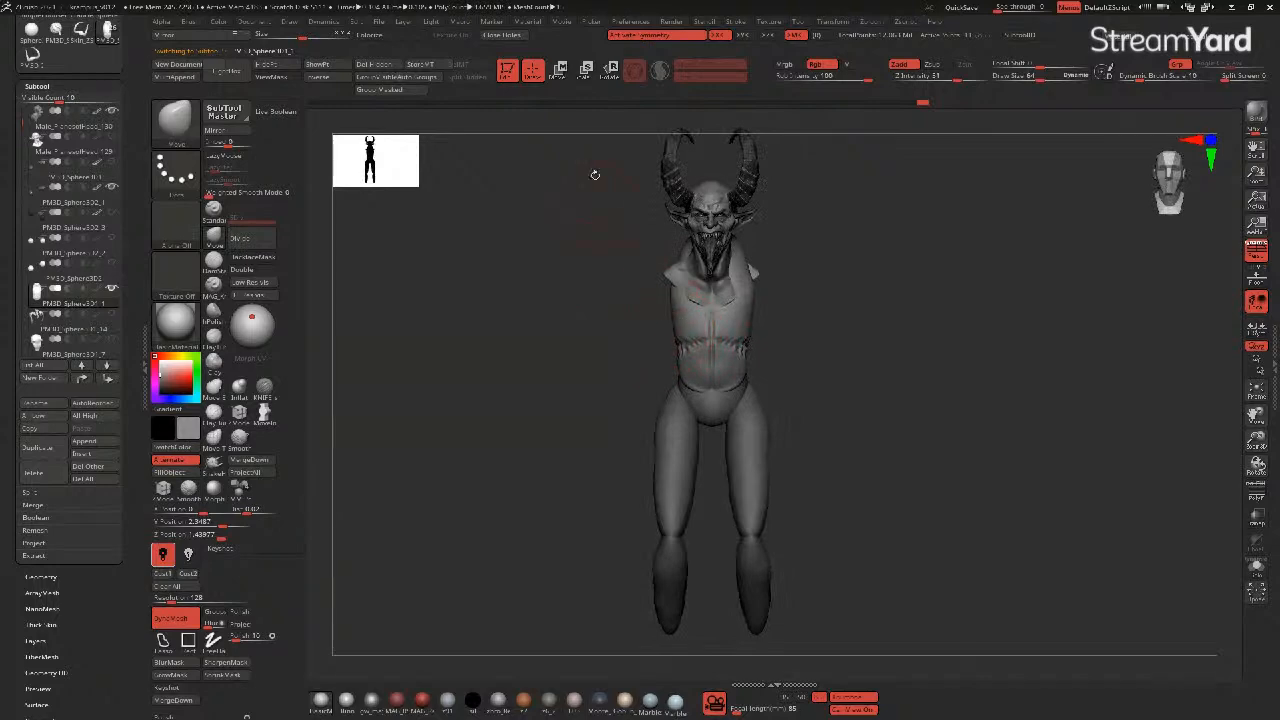
key(w)
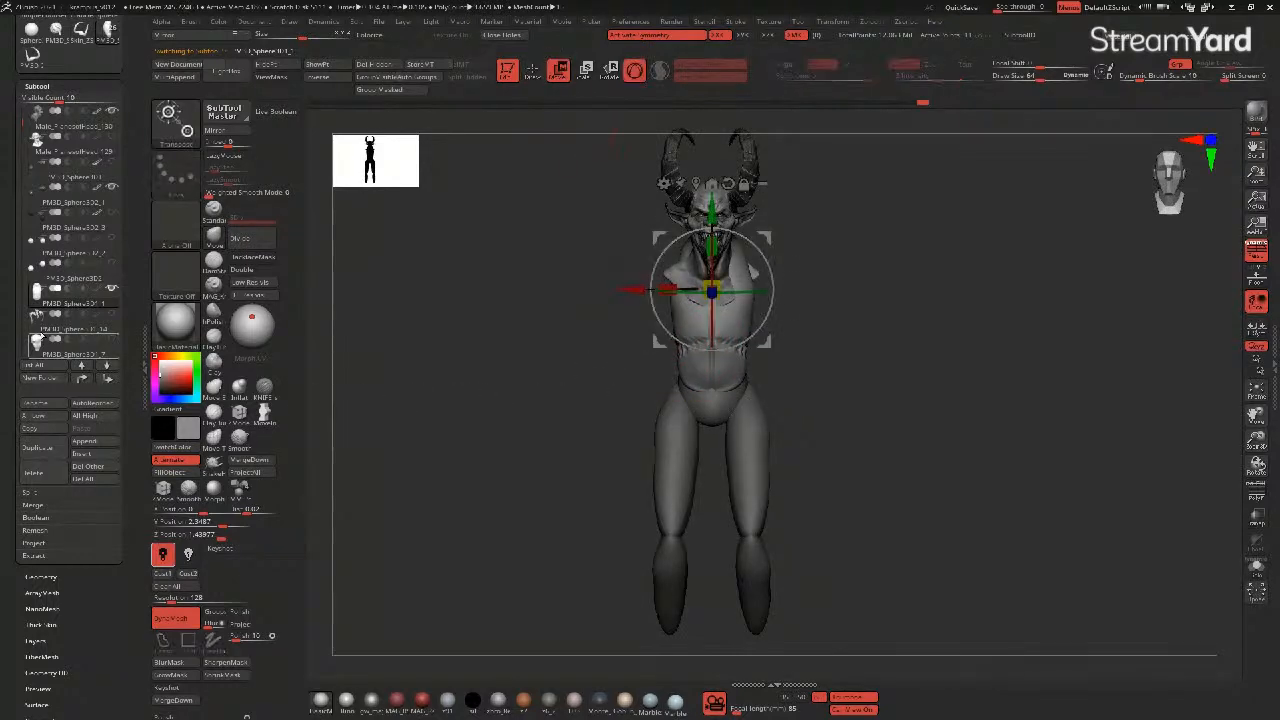
mouse_move(18, 125)
mouse_down()
mouse_move(17, 326)
mouse_move(15, 134)
mouse_up()
click(82, 399)
click(83, 400)
click(83, 400)
click(83, 400)
click(83, 400)
click(83, 400)
click(83, 400)
click(83, 400)
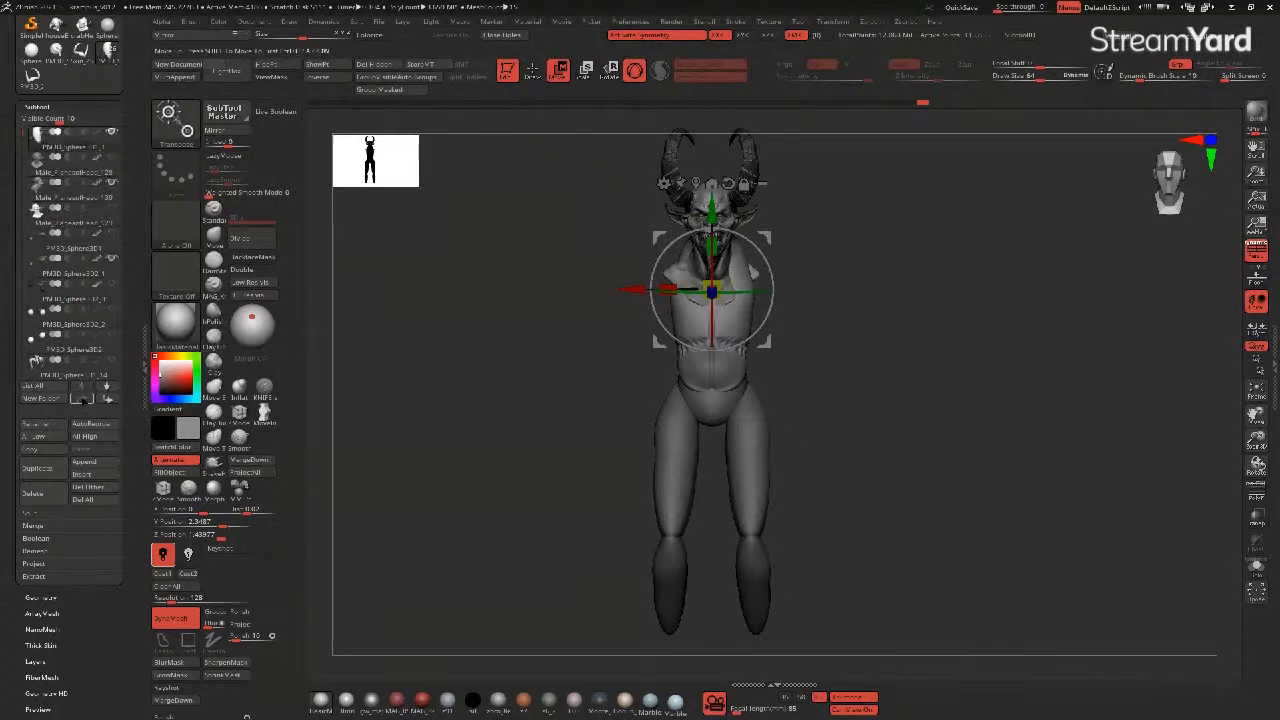
- Select the pelvis subtool and reorder it directly above the torso in the subtool list
alt+click(692, 381)
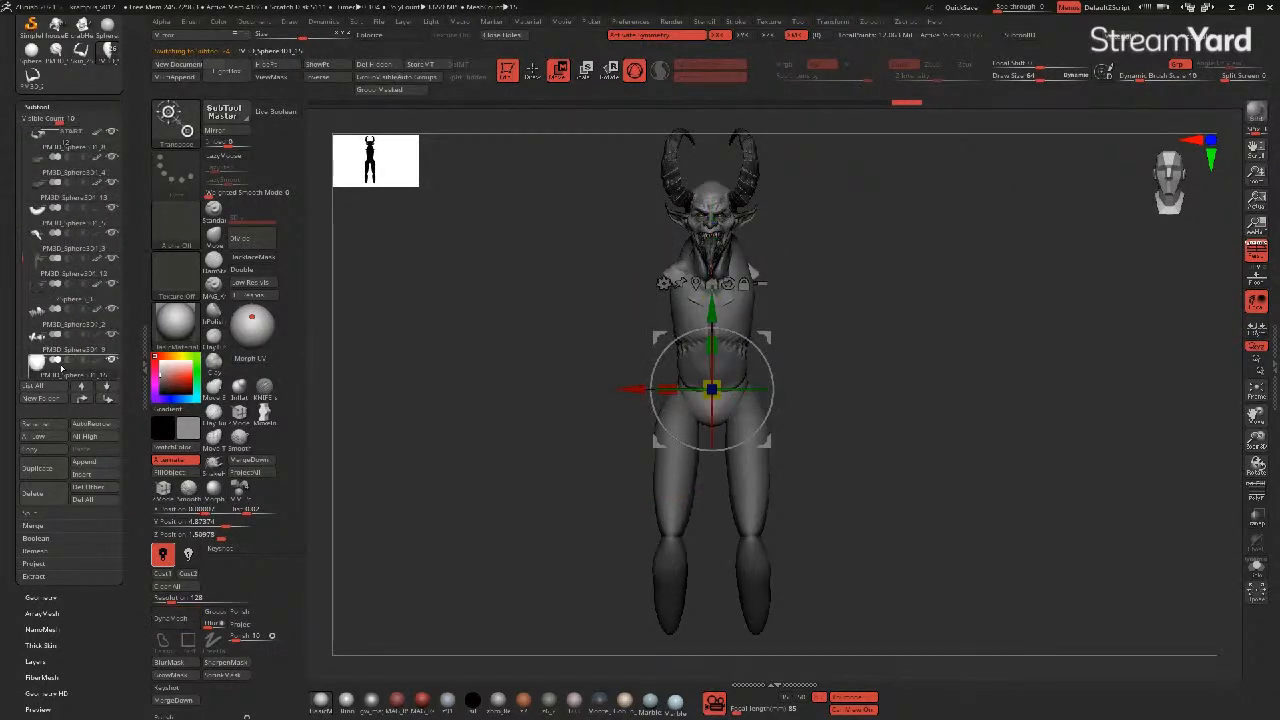
click(82, 399)
click(82, 399)
click(82, 399)
click(82, 399)
click(82, 399)
click(82, 399)
click(82, 399)
click(82, 399)
click(80, 401)
click(80, 401)
click(80, 401)
click(80, 401)
click(80, 401)
click(80, 401)
click(80, 401)
click(80, 401)
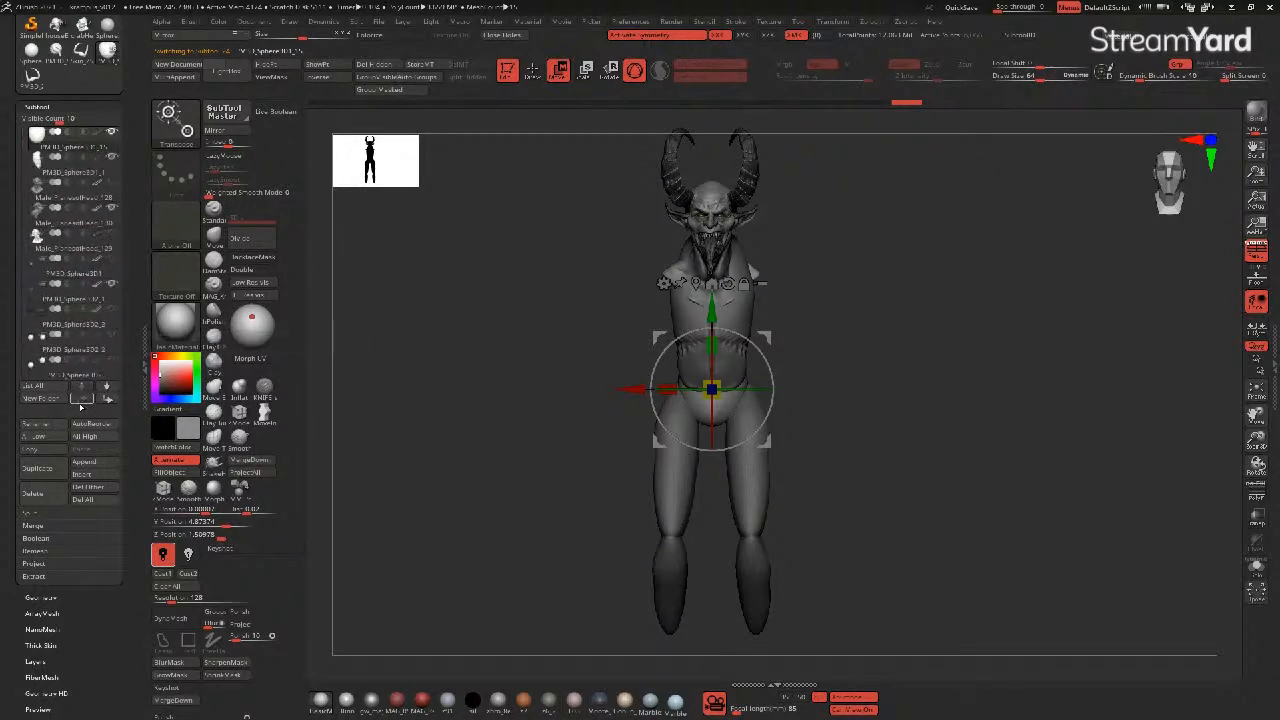
- Select the thighs subtool and reorder it directly above the pelvis in the subtool list
alt+click(641, 482)
click(80, 399)
click(80, 399)
click(80, 399)
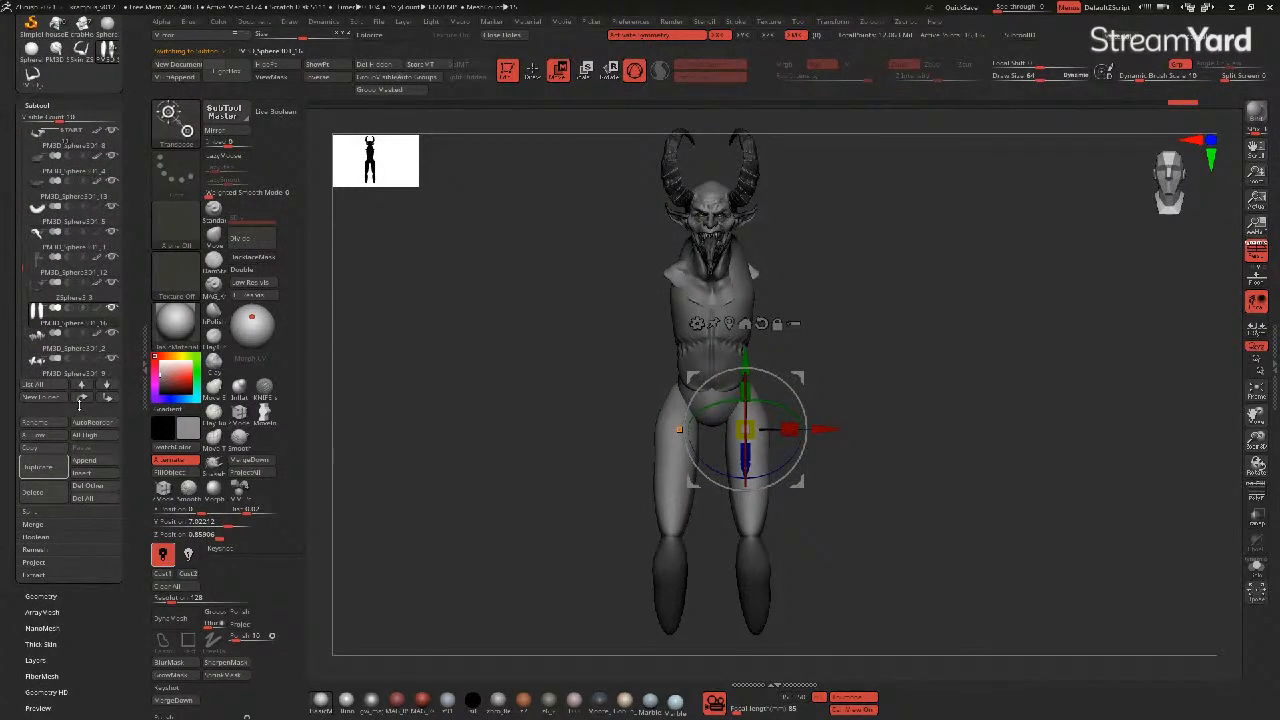
click(80, 399)
click(80, 399)
click(80, 399)
click(80, 399)
click(80, 399)
click(80, 399)
click(80, 399)
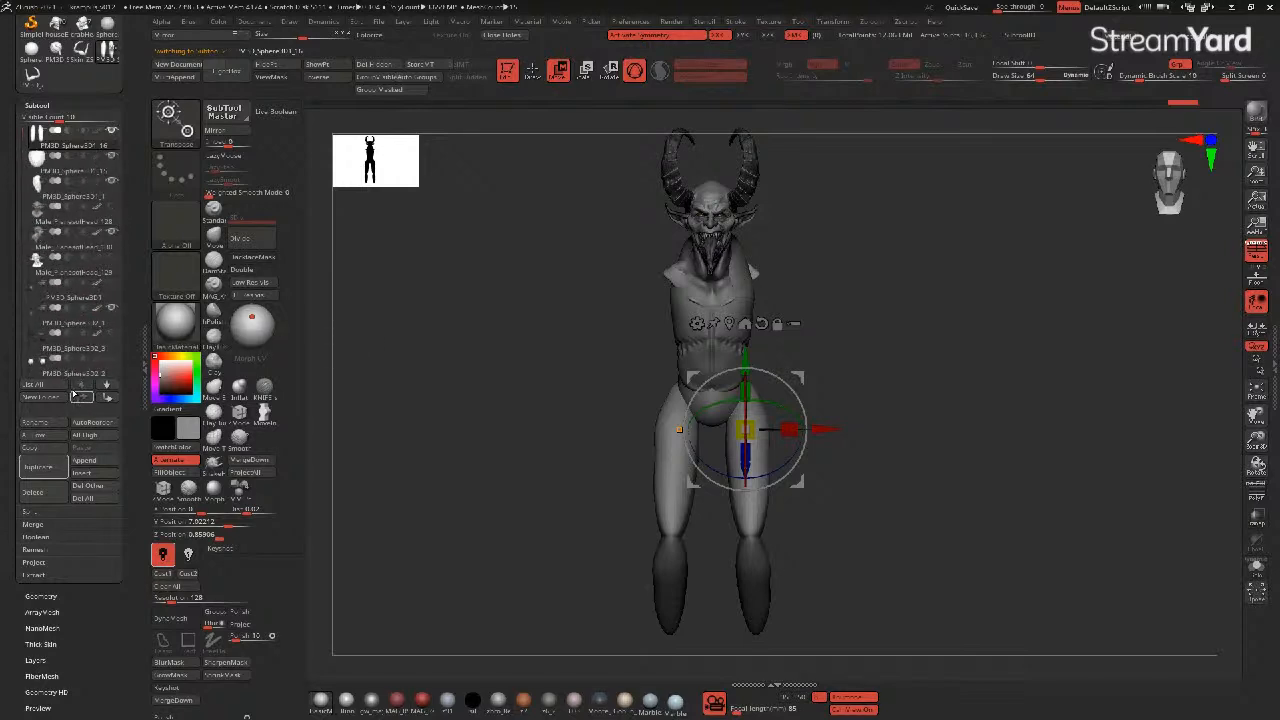
- Merge the thighs down with the pelvis and with the torso into one subtool
click(33, 523)
click(172, 700)
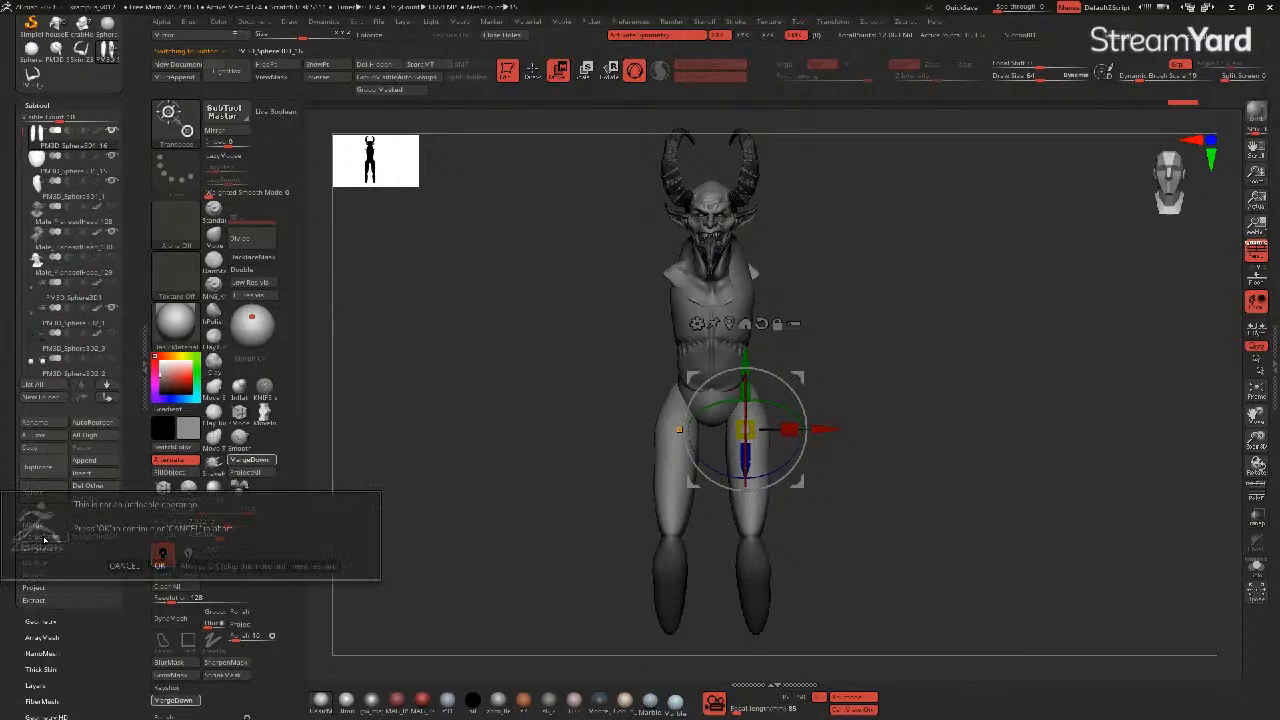
click(160, 565)
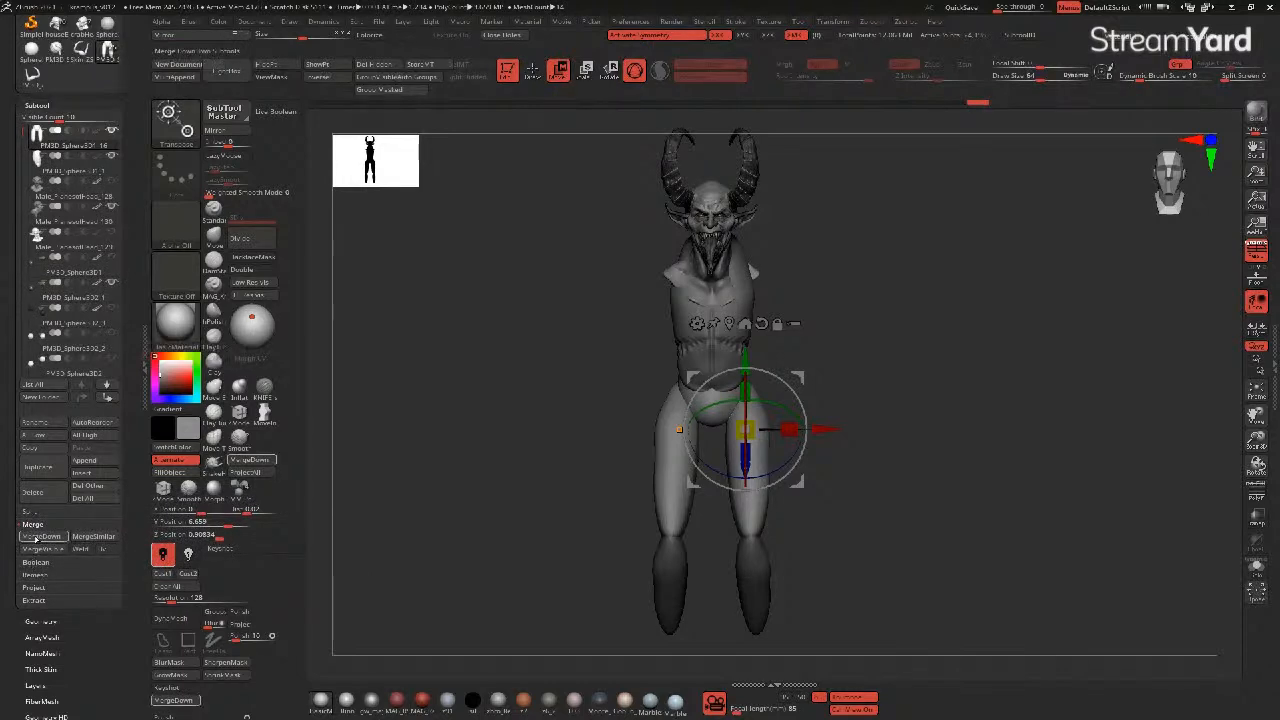
click(36, 537)
click(200, 565)
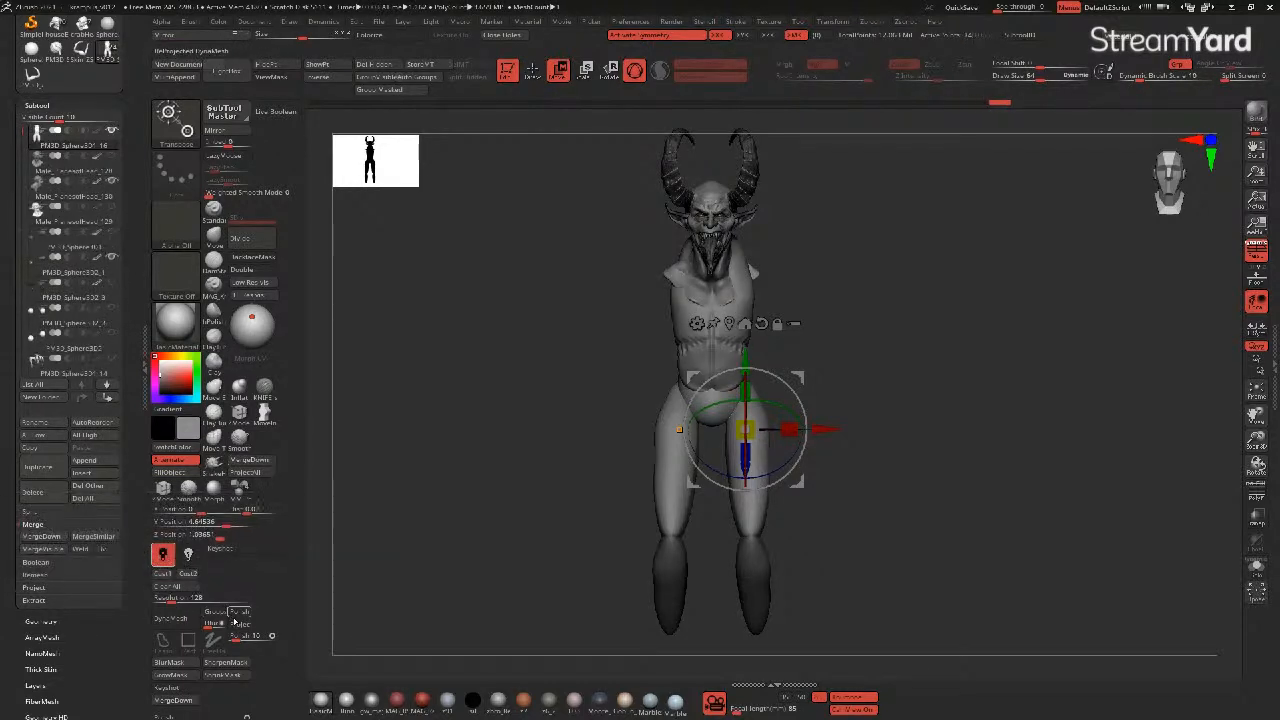
- DynaMesh the merged body at resolution 128 with Groups on, then return to the Move brush
click(175, 618)
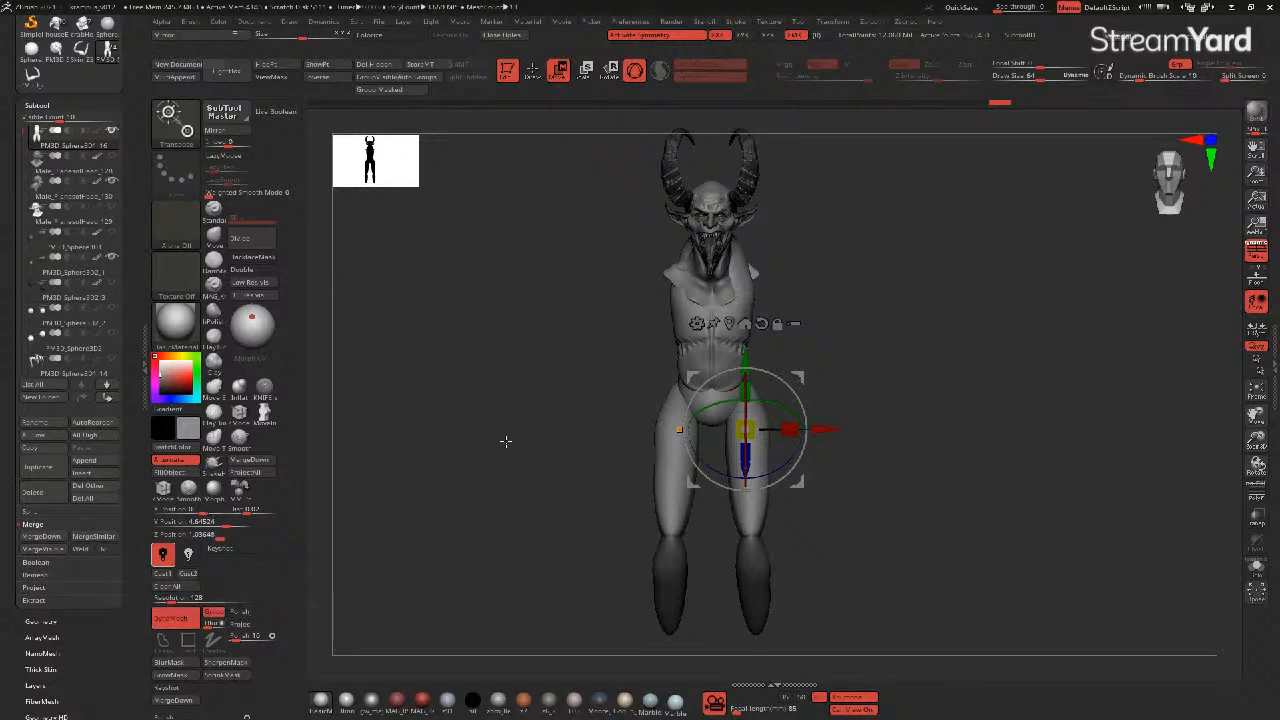
click(532, 69)
mouse_move(531, 311)
right_down()
mouse_move(520, 334)
mouse_move(538, 349)
mouse_move(605, 346)
mouse_move(548, 356)
right_up()
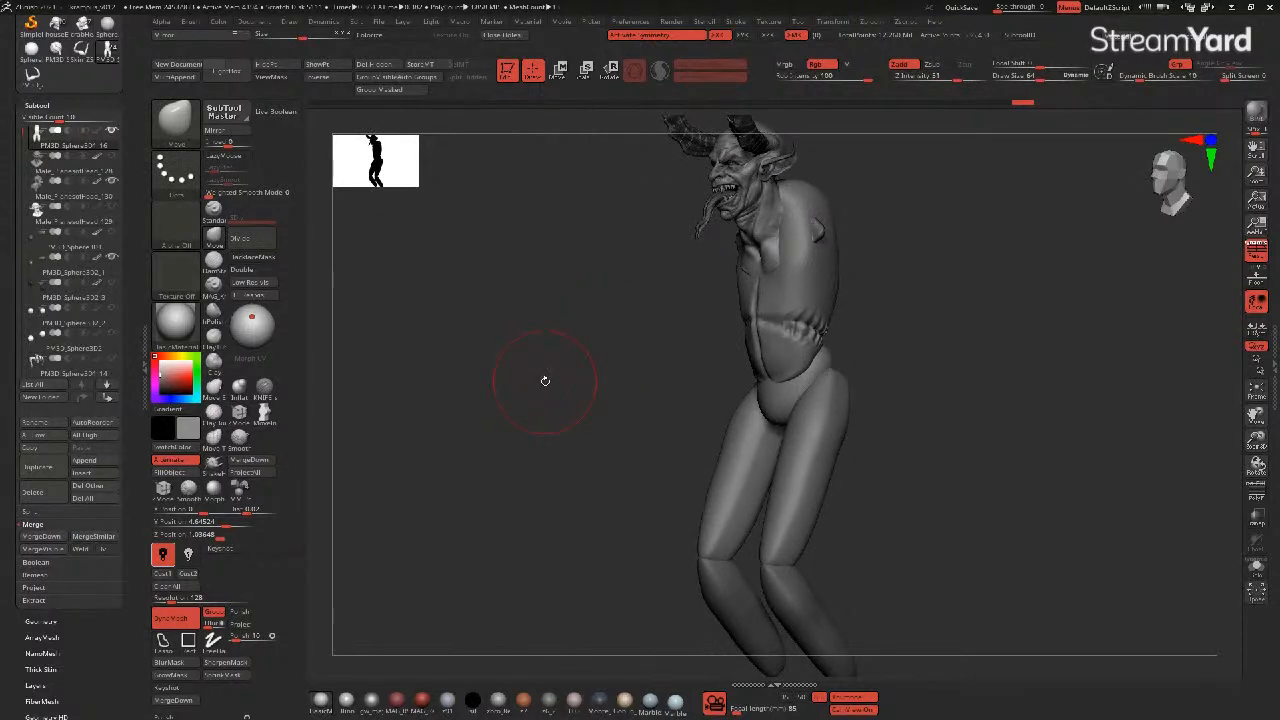
- Reset the gizmo's orientation and move the merged body slightly downward beneath the demon head, then return to Draw mode
drag(542, 383, 546, 382)
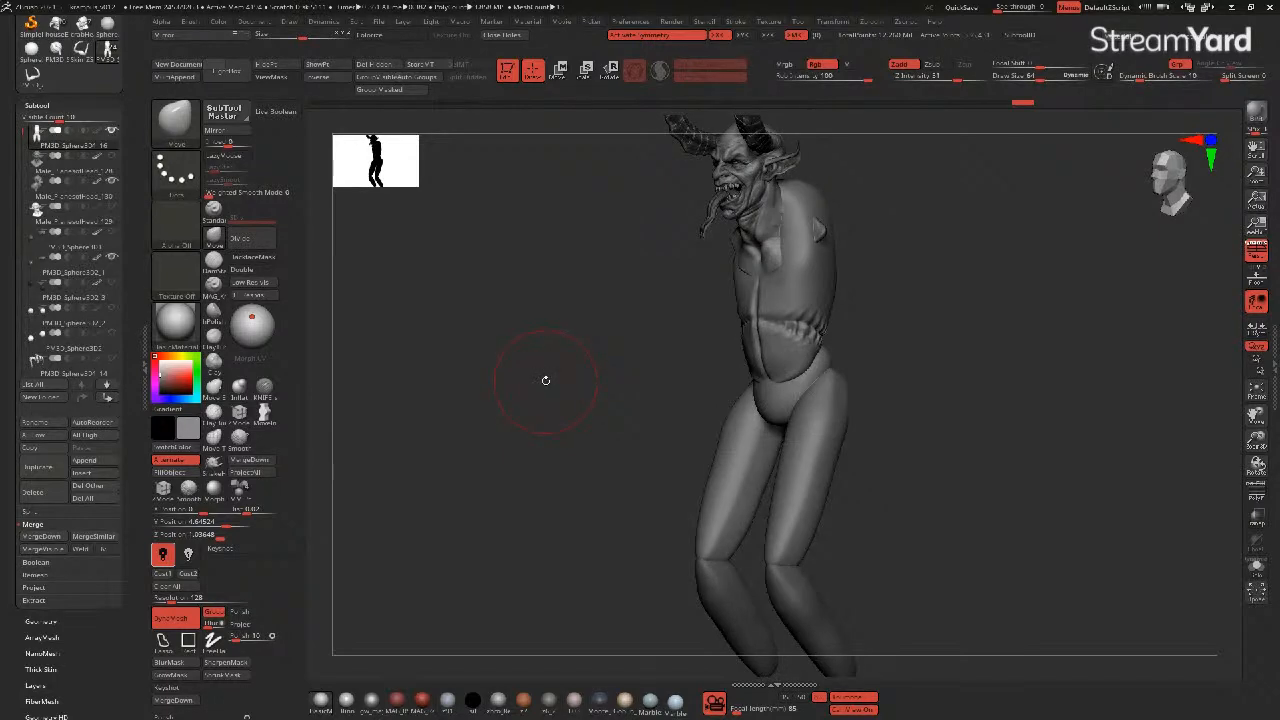
mouse_move(545, 380)
mouse_down()
mouse_move(543, 397)
mouse_move(531, 371)
mouse_move(547, 359)
mouse_move(549, 391)
mouse_move(527, 393)
mouse_move(574, 397)
mouse_move(560, 400)
mouse_move(557, 380)
mouse_move(569, 406)
mouse_move(532, 373)
mouse_up()
click(558, 72)
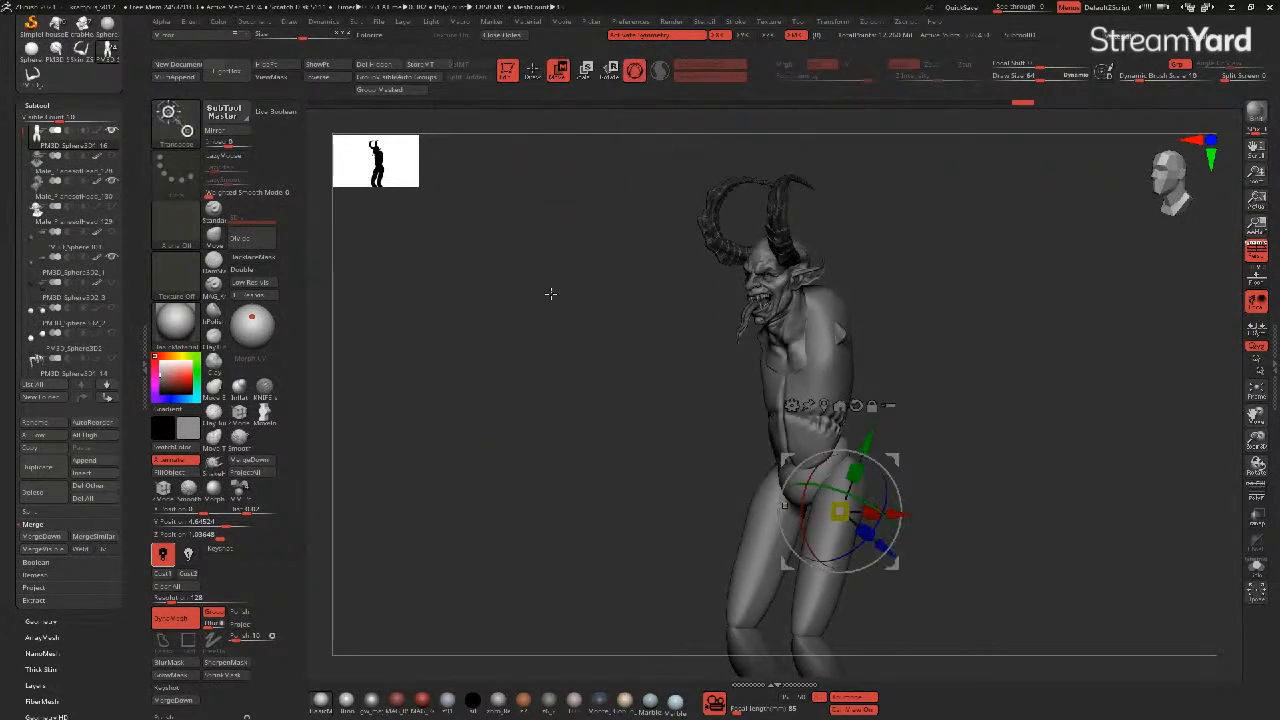
shift+drag(549, 263, 600, 285)
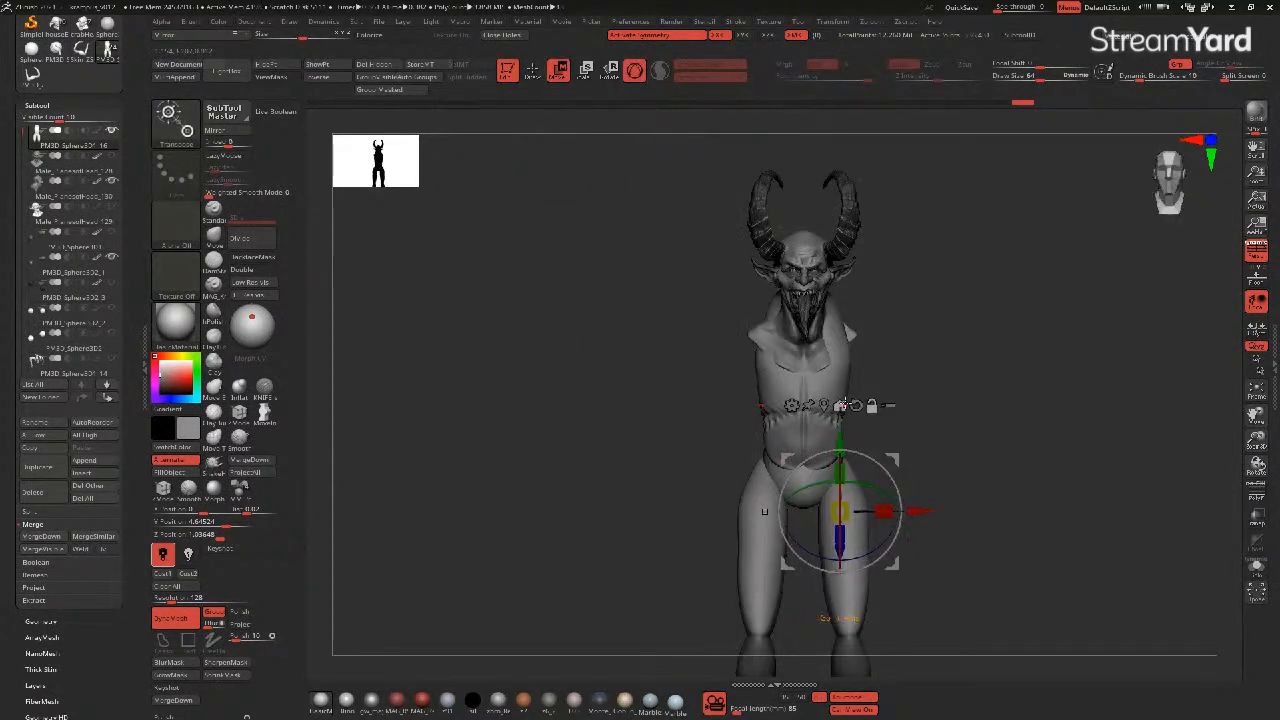
drag(784, 459, 713, 406)
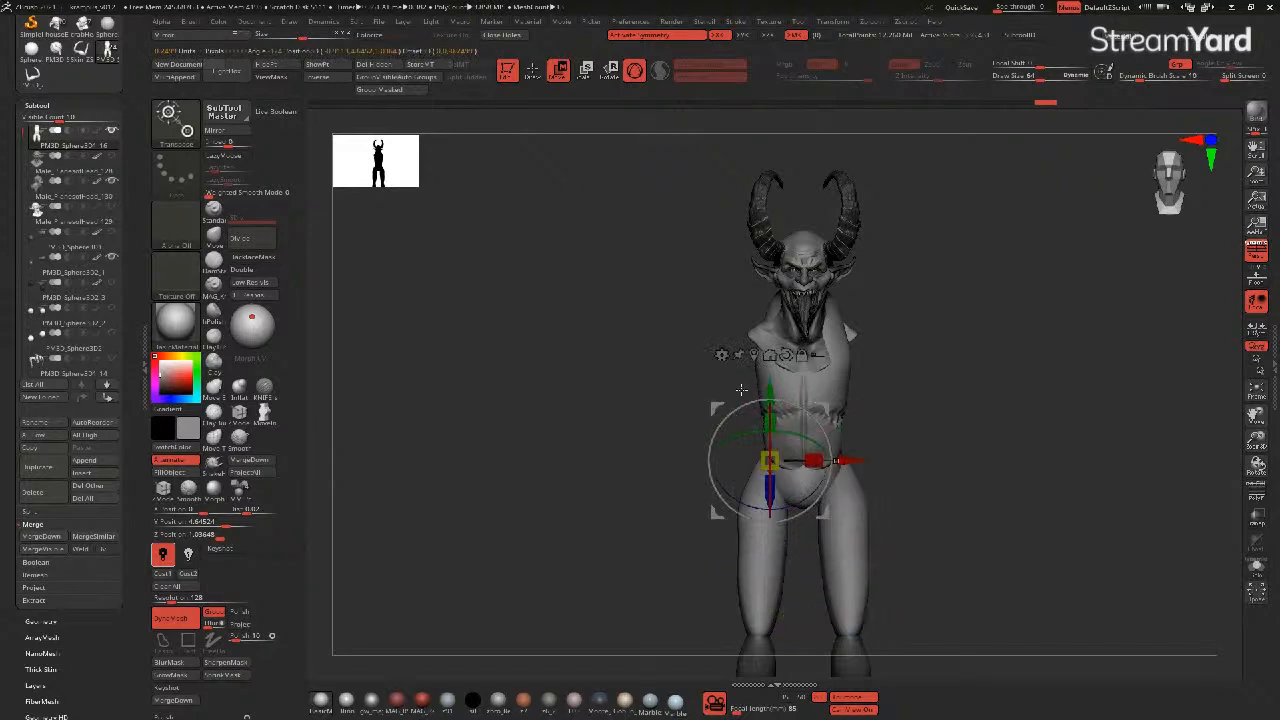
click(785, 354)
drag(769, 381, 769, 396)
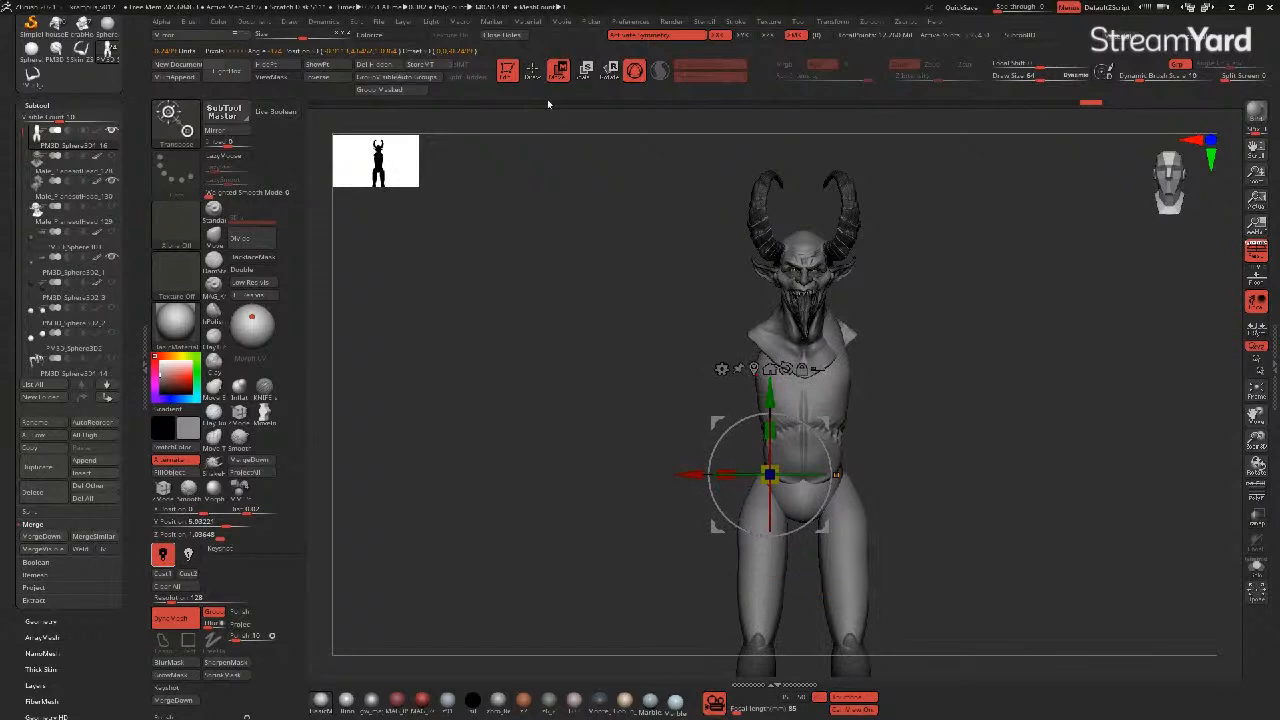
click(533, 72)
mouse_move(577, 254)
mouse_down()
mouse_move(549, 329)
mouse_move(577, 335)
mouse_move(447, 373)
mouse_up()
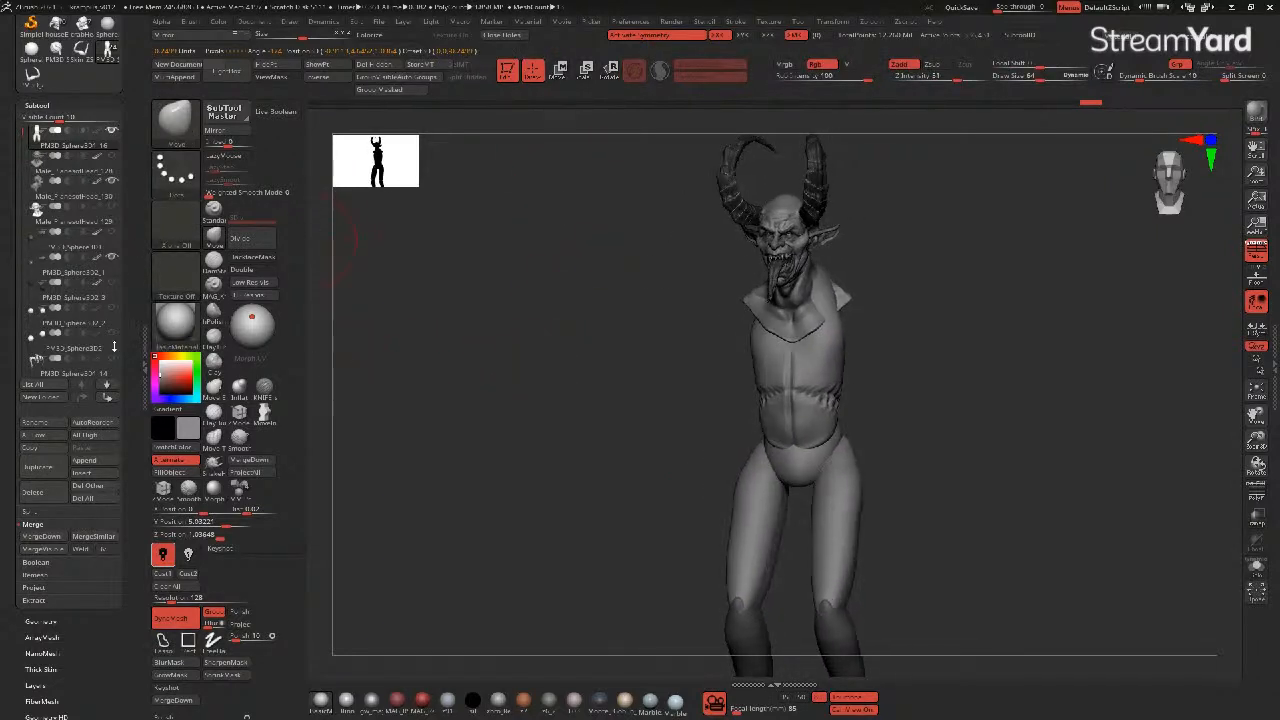
- Append a Sphere3D subtool, select it and move it from the head out to one shoulder in front view
click(84, 461)
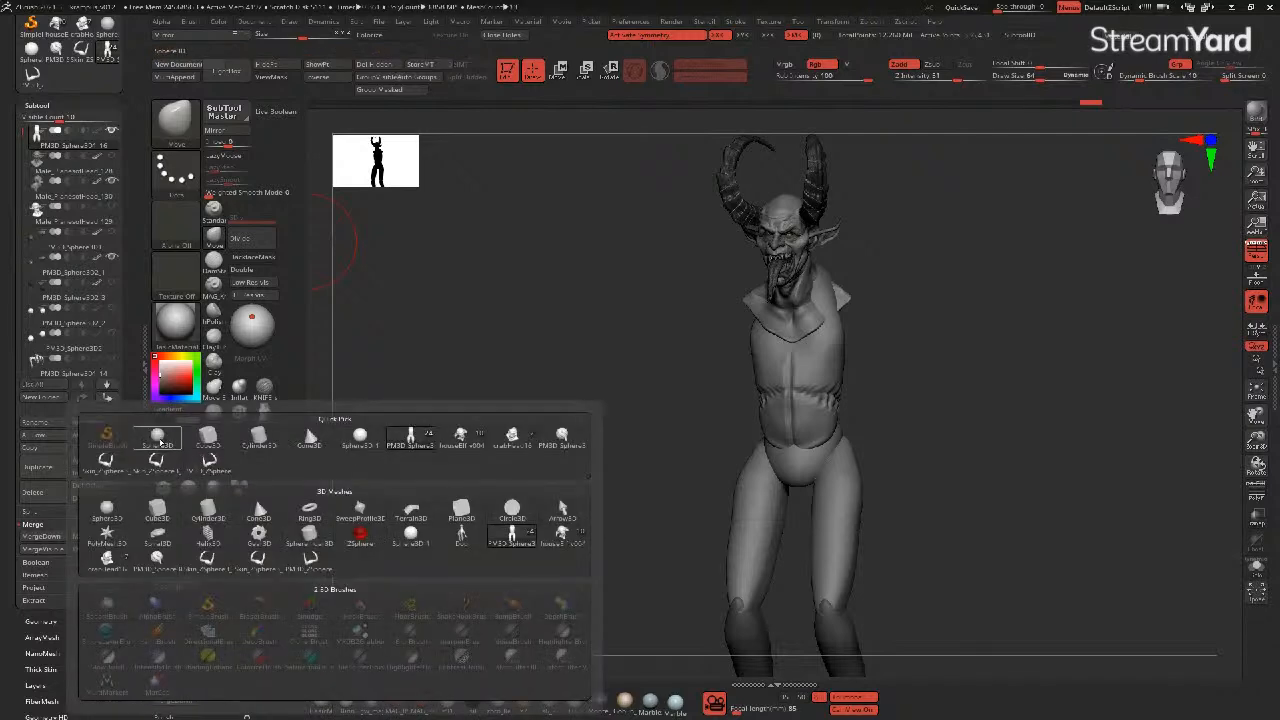
click(160, 441)
shift+drag(560, 381, 573, 370)
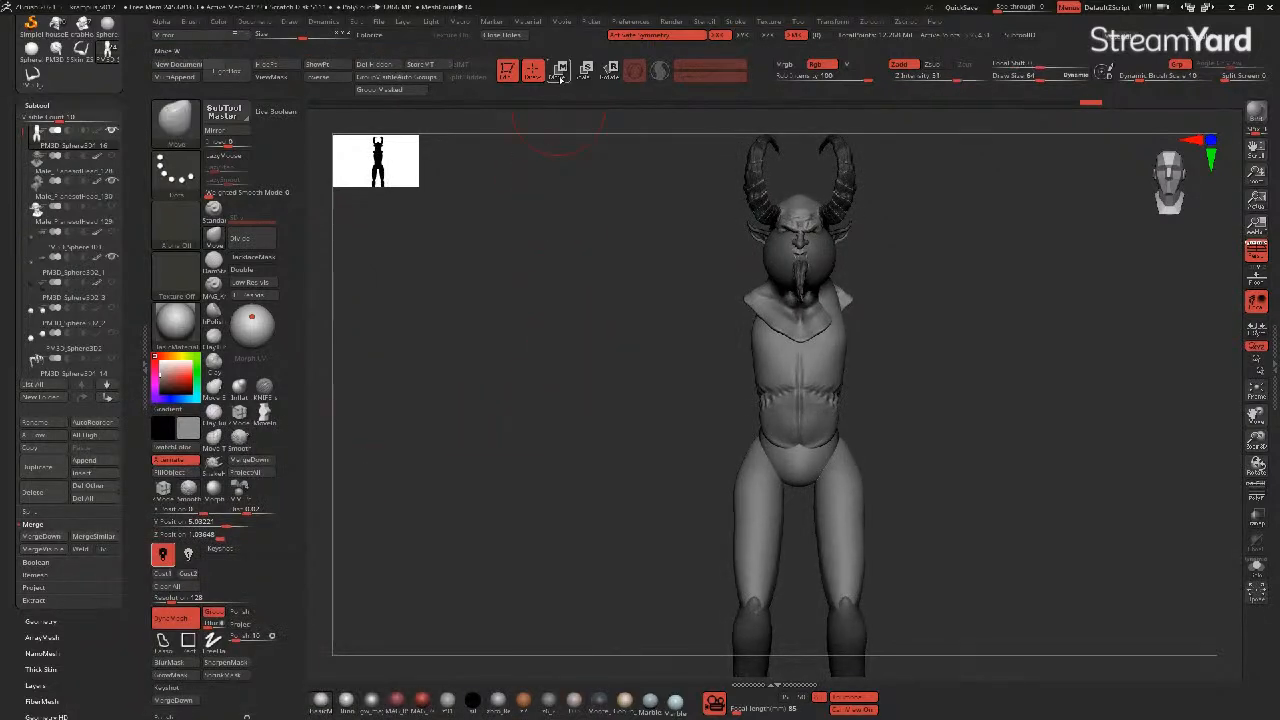
click(559, 71)
alt+click(767, 257)
drag(811, 247, 735, 327)
- Align the sphere with the shoulder in side view and mirror it to the other shoulder with SubTool Master
shift+drag(595, 317, 651, 320)
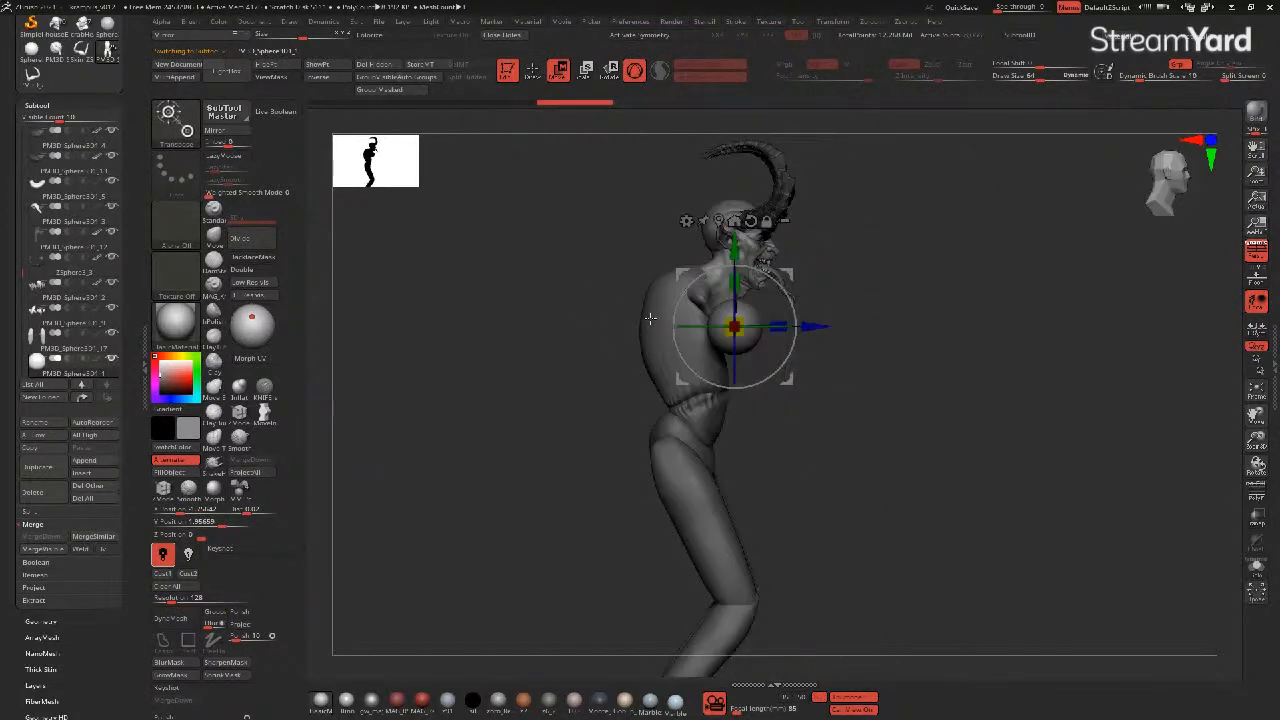
drag(682, 273, 627, 252)
drag(496, 310, 549, 326)
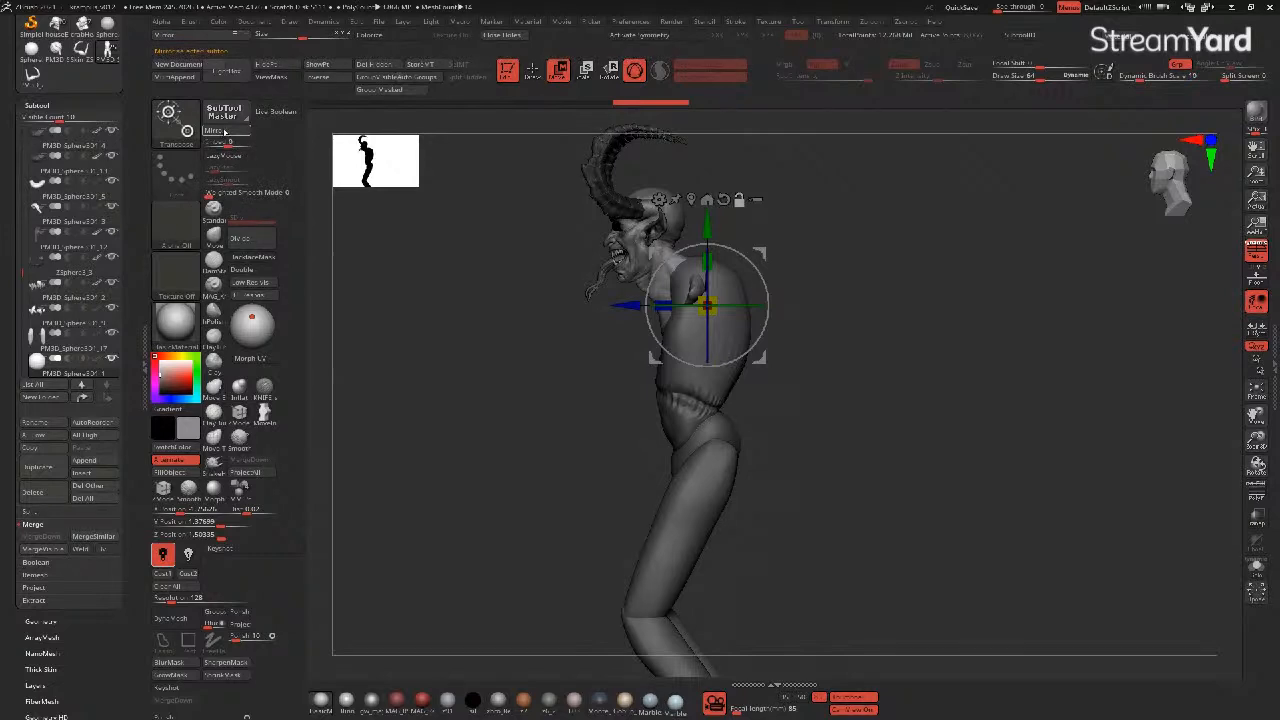
click(224, 131)
click(562, 340)
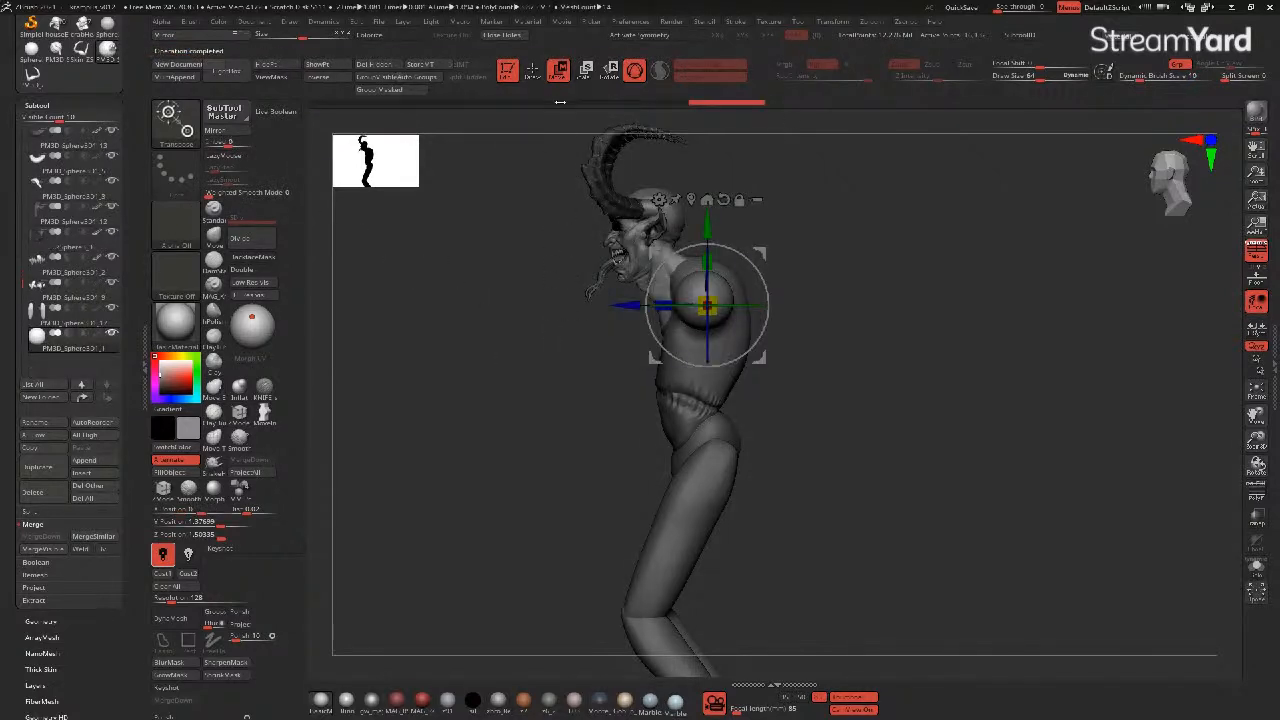
drag(653, 252, 652, 255)
alt+drag(542, 366, 606, 331)
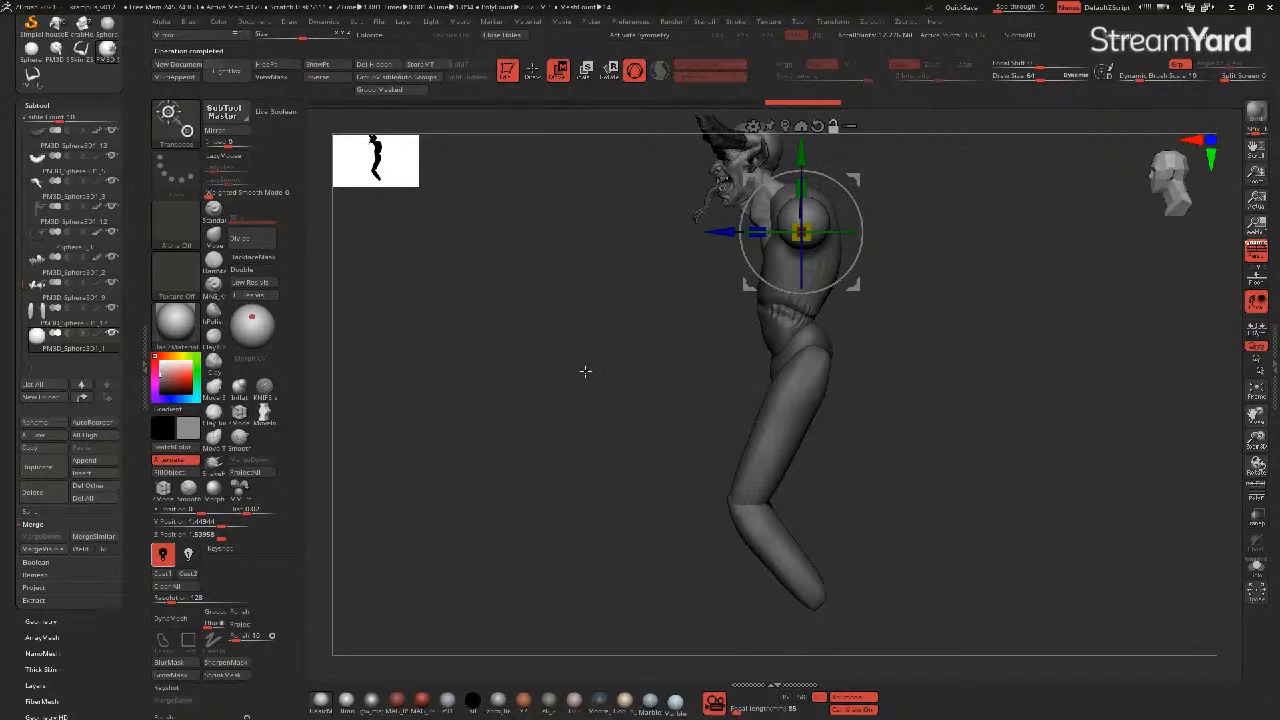
alt+drag(585, 371, 592, 353)
- Select the merged body, move it backward in side view and rotate it so the torso leans forward toward the neck
click(533, 78)
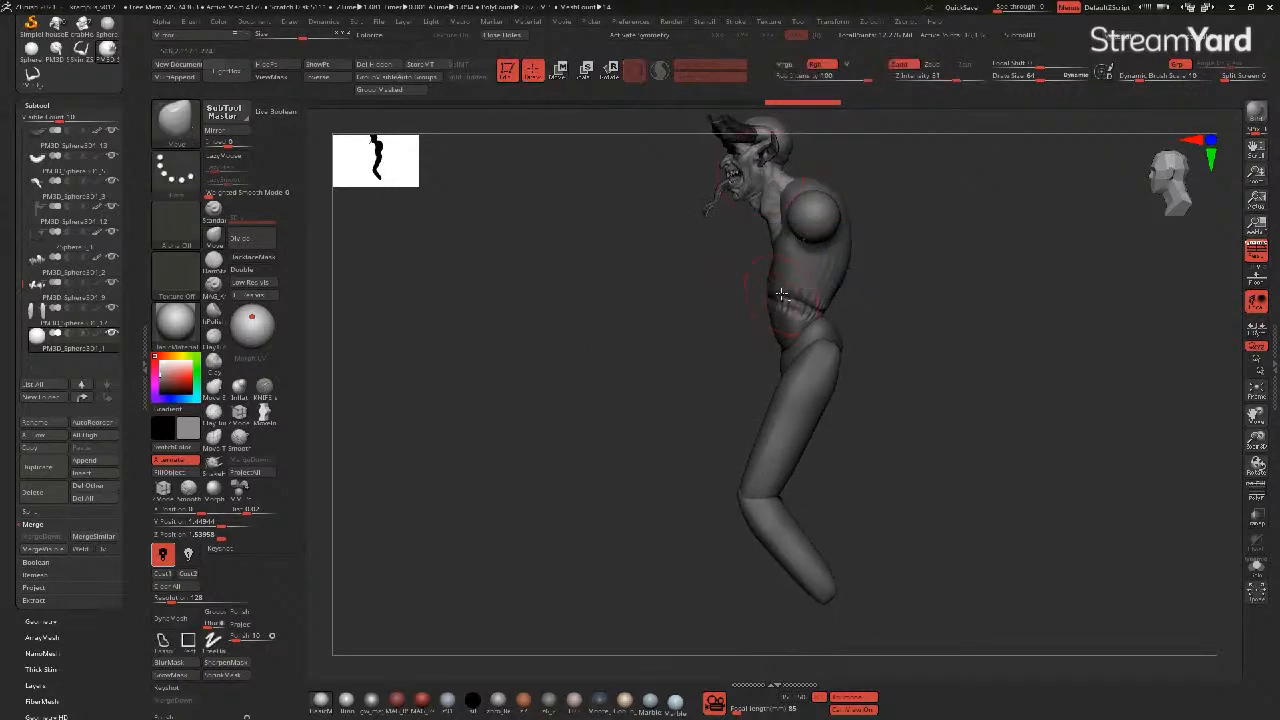
alt+click(778, 292)
click(559, 76)
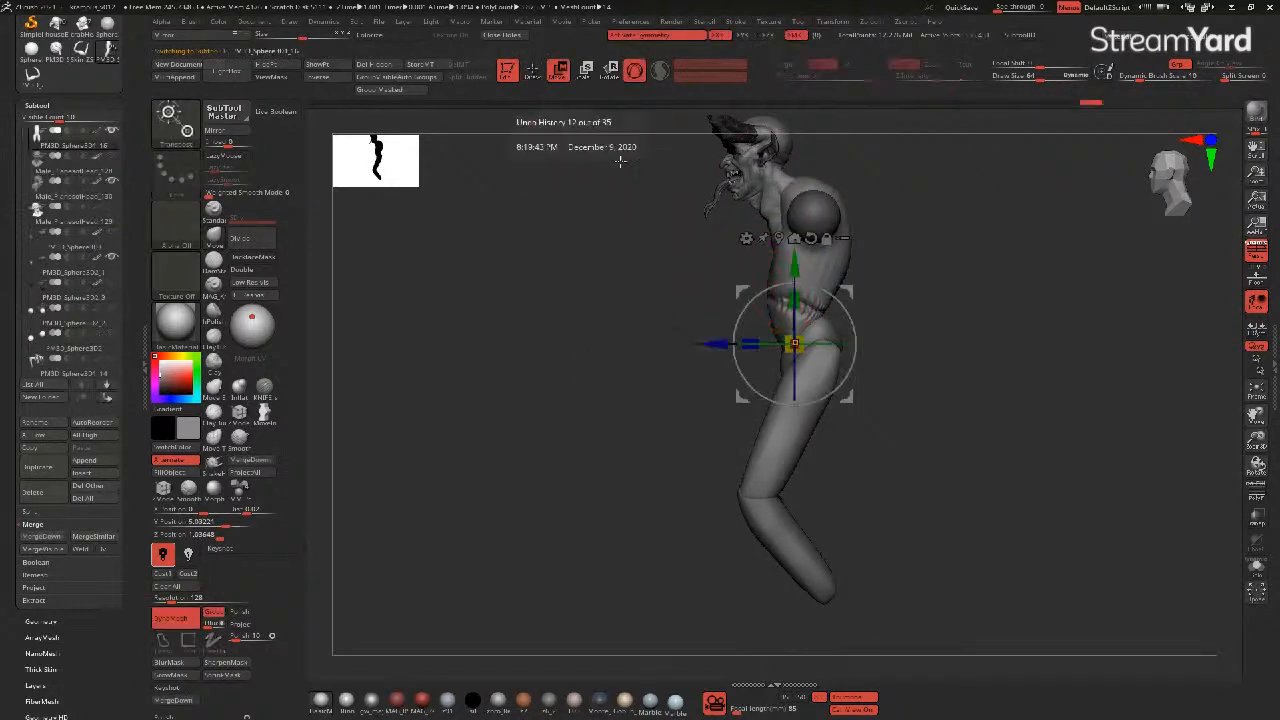
drag(715, 343, 749, 334)
drag(754, 289, 775, 280)
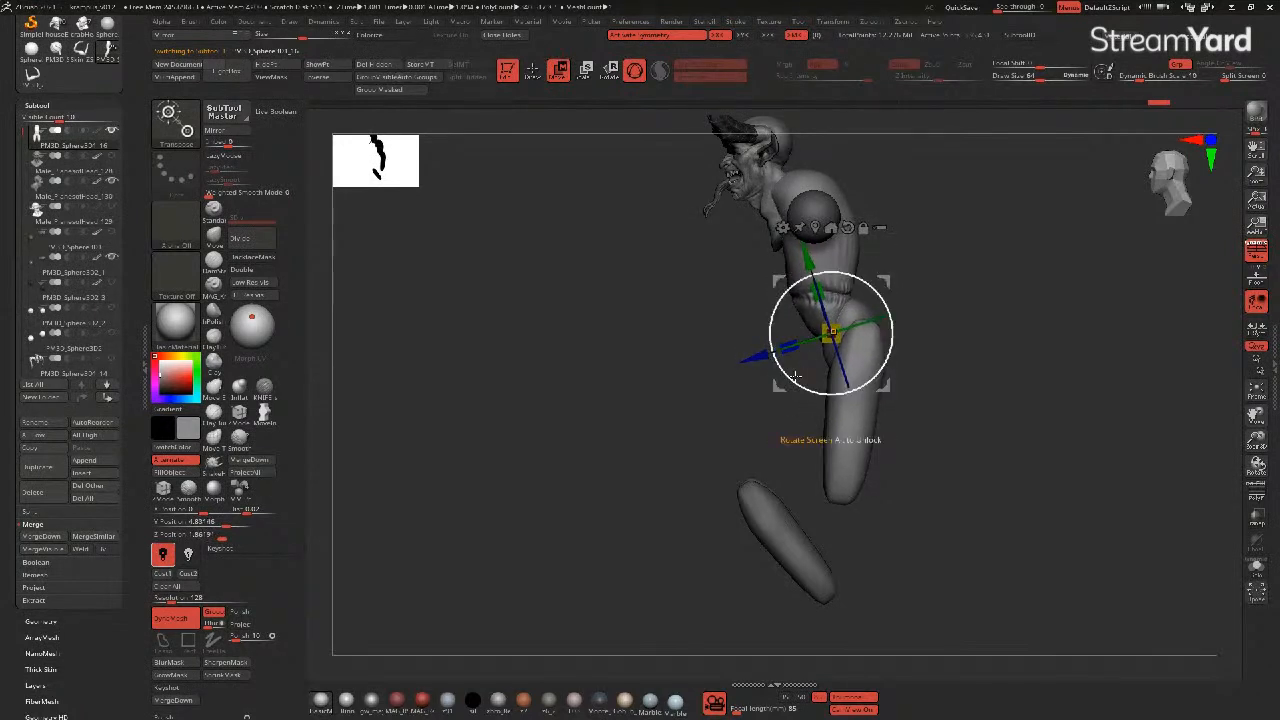
drag(786, 381, 780, 375)
drag(775, 280, 773, 285)
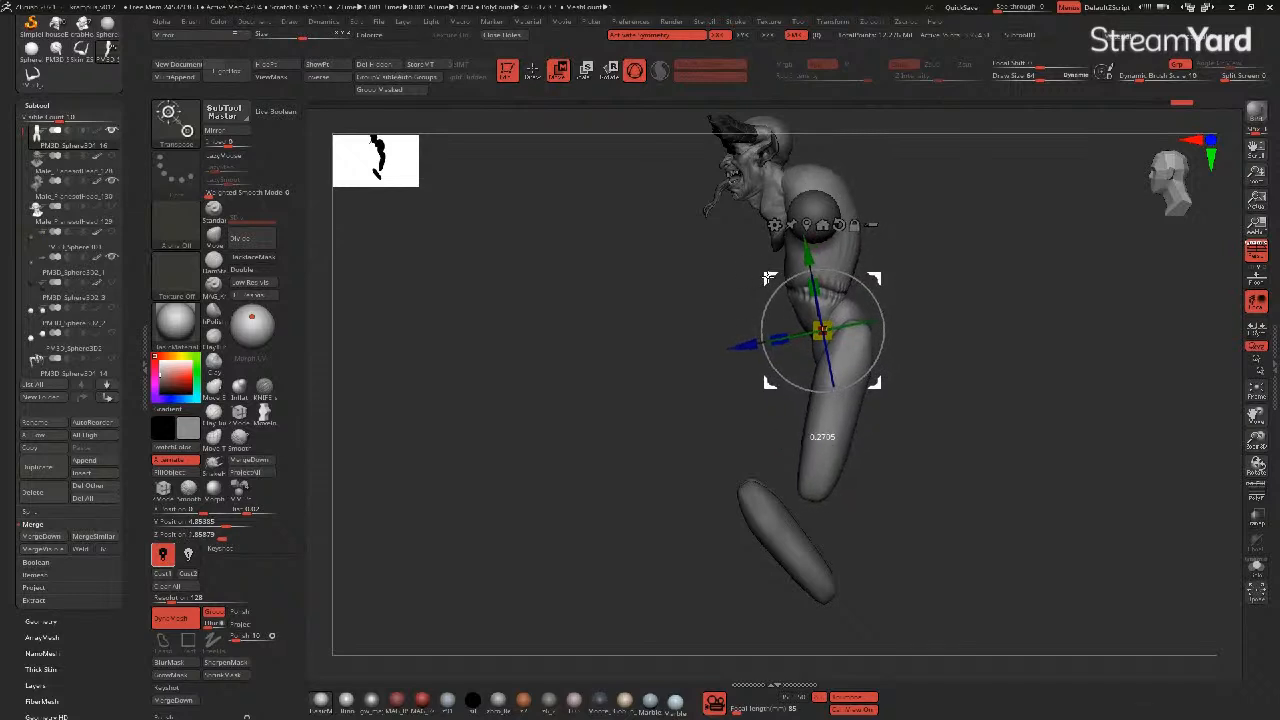
- Select the lower legs and move them backward toward the lower ends of the thighs
click(760, 511)
key(p)
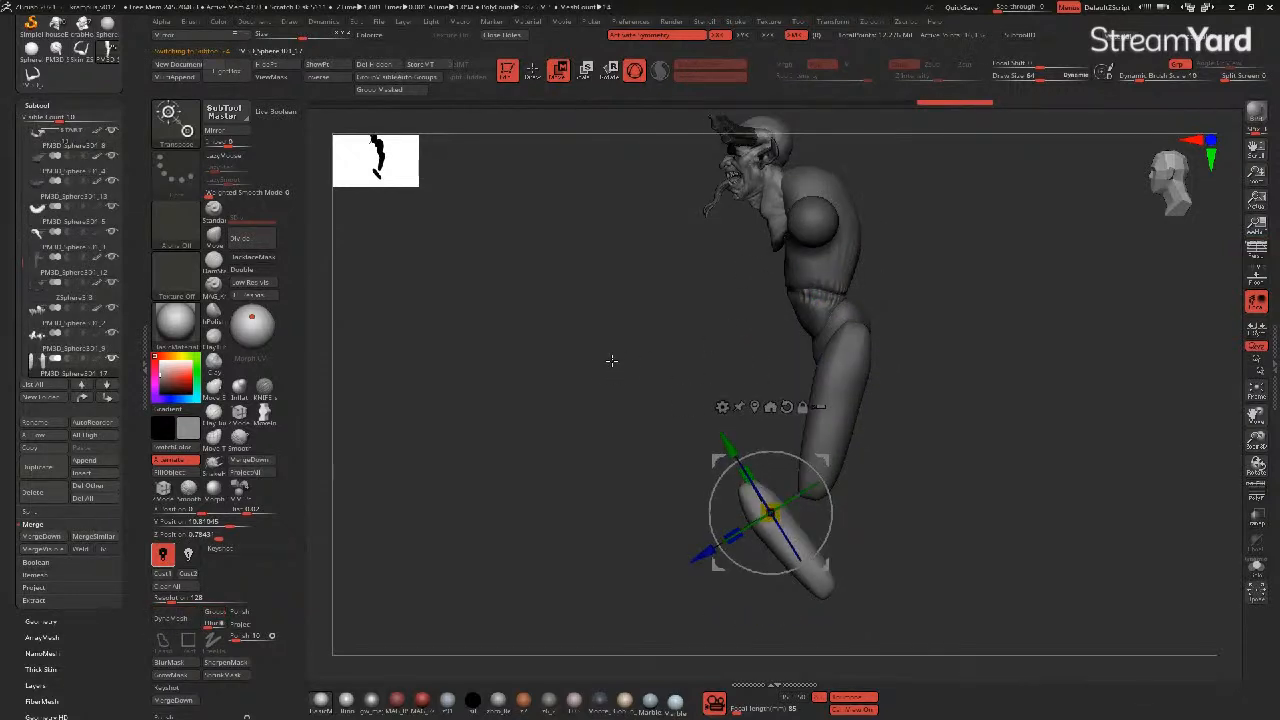
drag(700, 555, 731, 537)
- Isolate the thighs of the body with a mask and rotate them forward from the hips to meet the lower legs
click(834, 388)
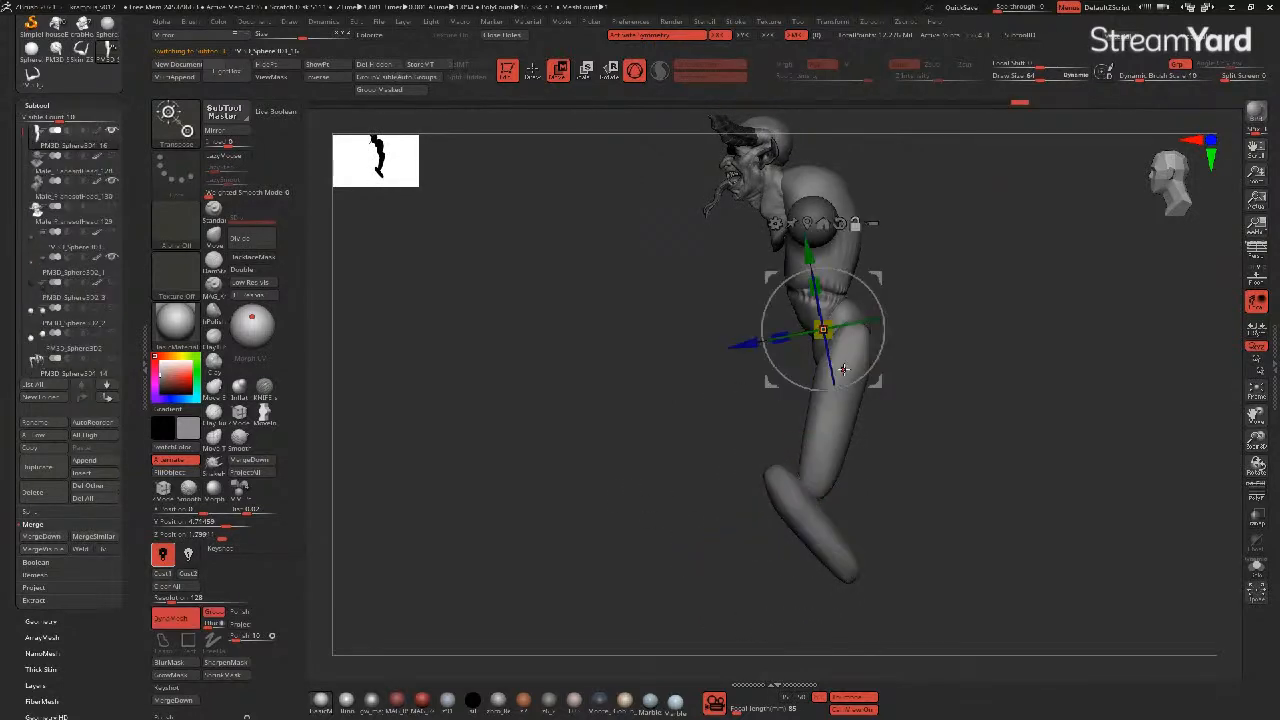
click(808, 431)
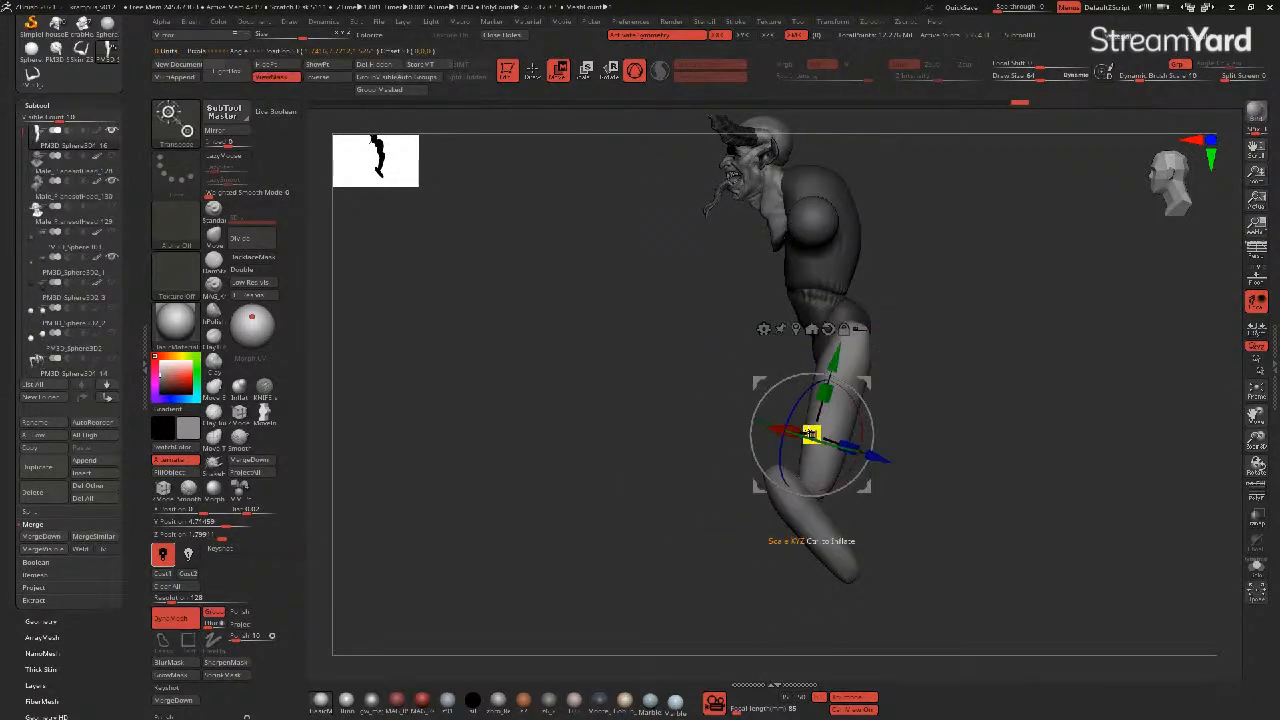
mouse_move(703, 389)
mouse_down()
mouse_move(729, 399)
mouse_move(723, 389)
mouse_up()
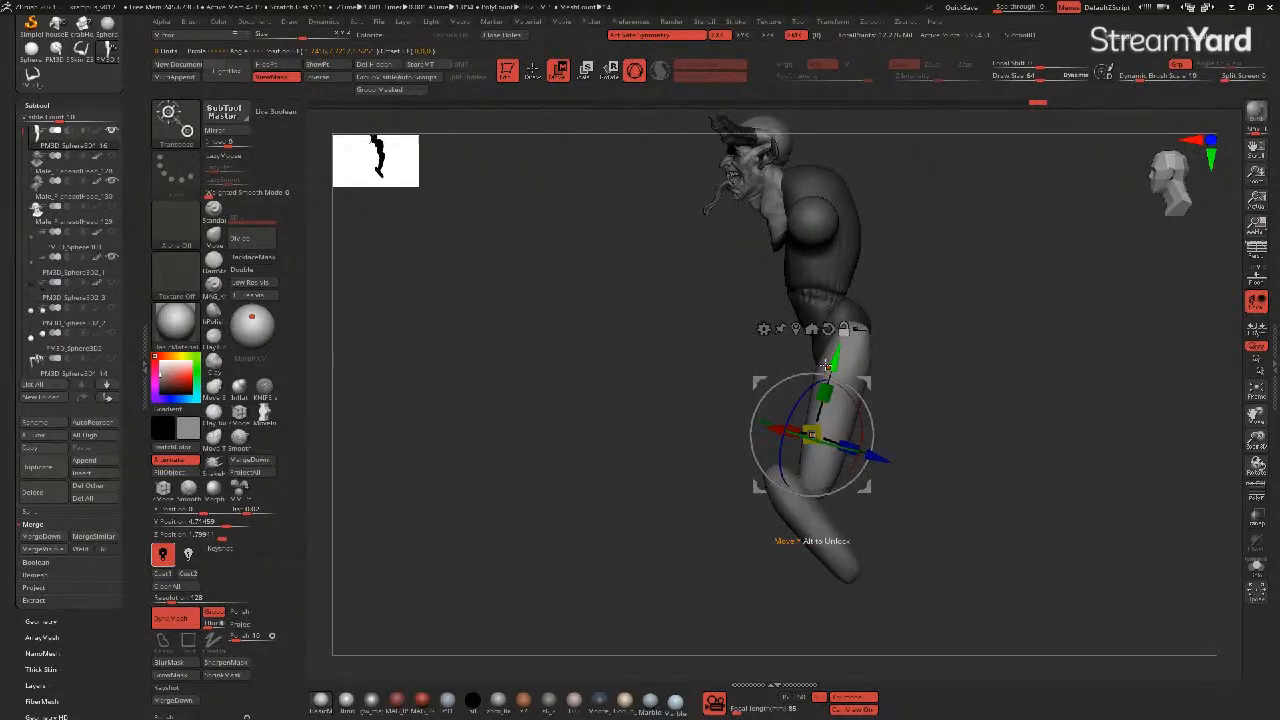
alt+drag(756, 381, 812, 295)
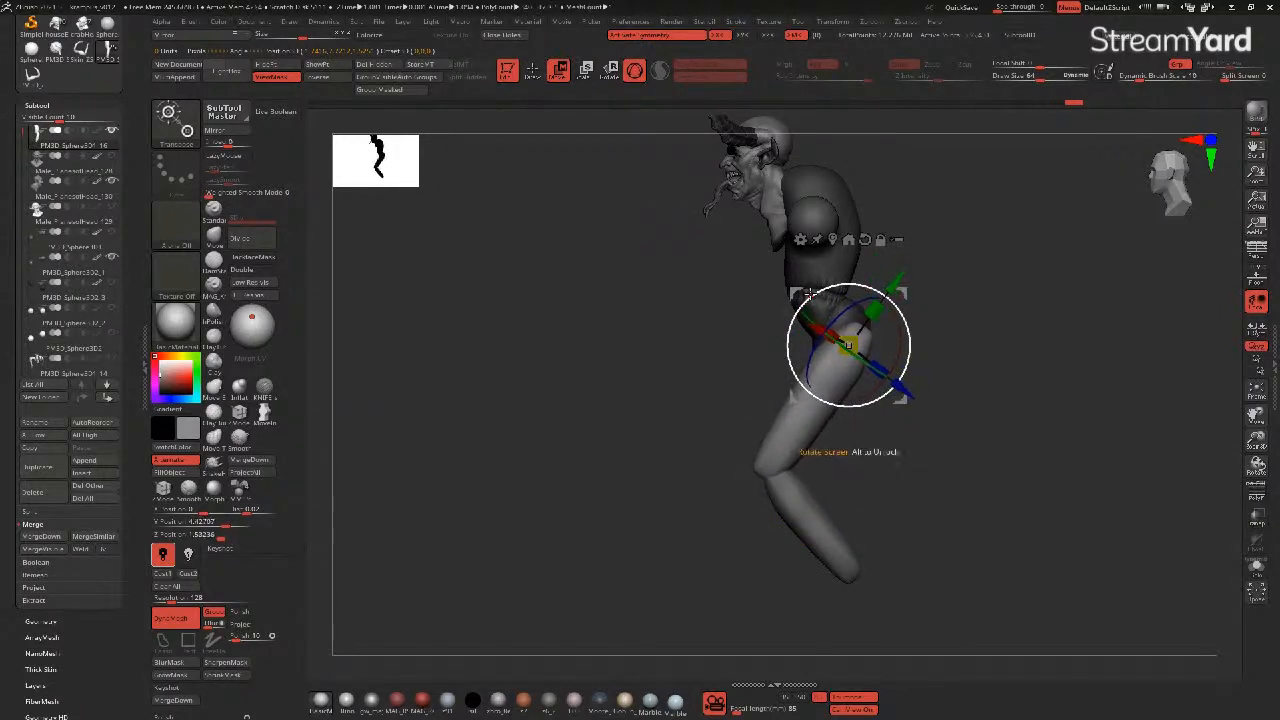
- Select the lower legs and shift them slightly to fit the thighs at the knees
alt+click(793, 513)
drag(738, 443, 732, 441)
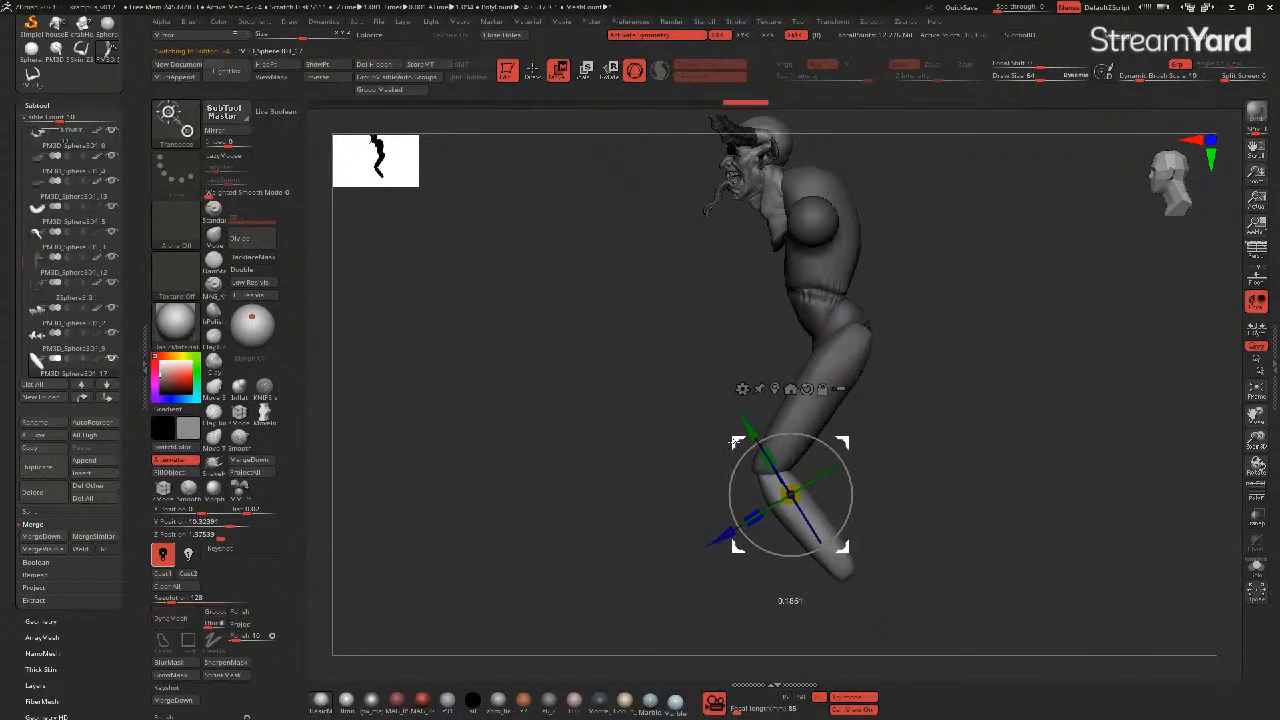
drag(590, 406, 562, 355)
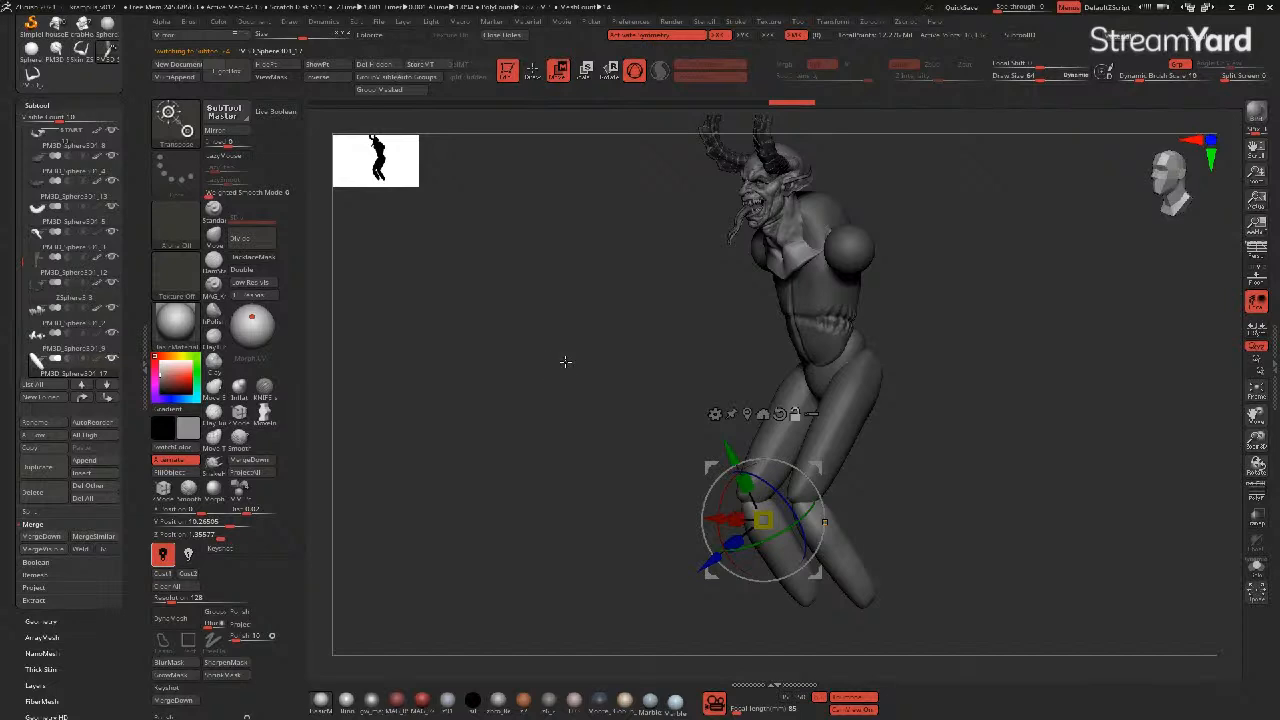
drag(561, 359, 591, 395)
- Select the shoulder spheres and reposition them against the sides of the upper torso
alt+click(738, 349)
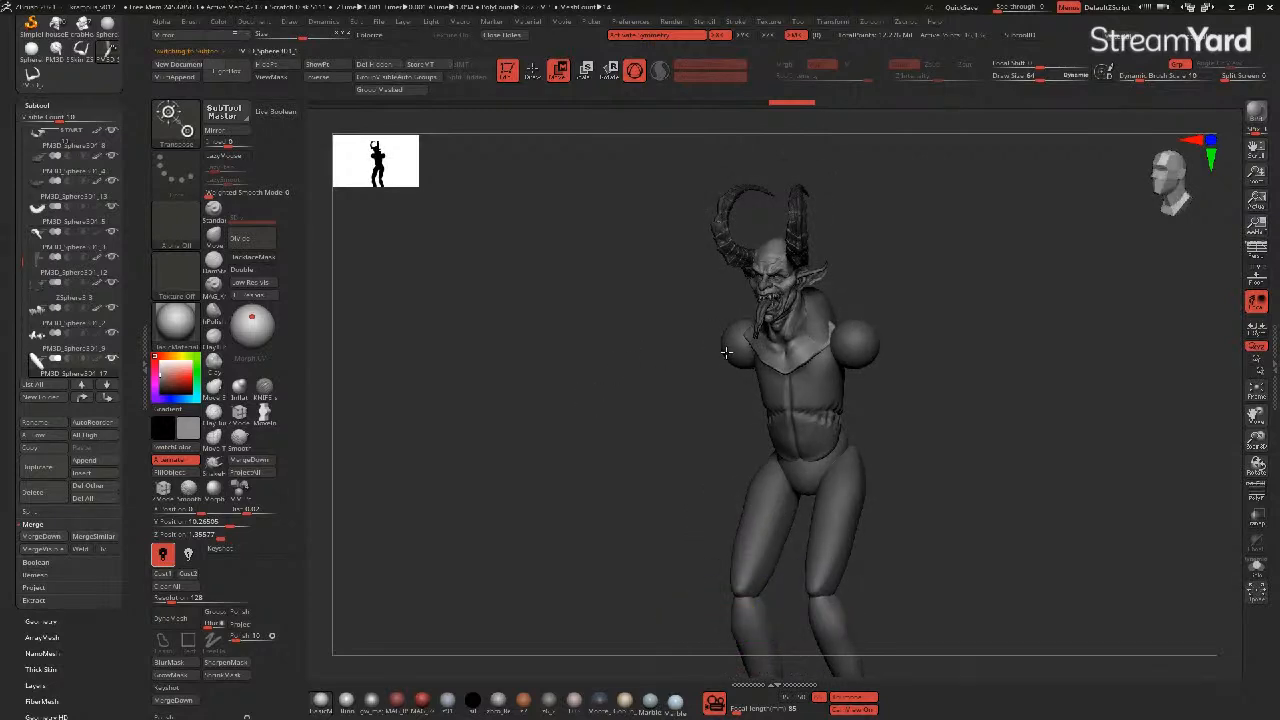
drag(743, 282, 621, 278)
drag(743, 259, 743, 267)
drag(532, 328, 562, 330)
- Turn on X symmetry and reshape the shoulder spheres inward and upward with the Move brush
click(533, 72)
drag(562, 390, 568, 387)
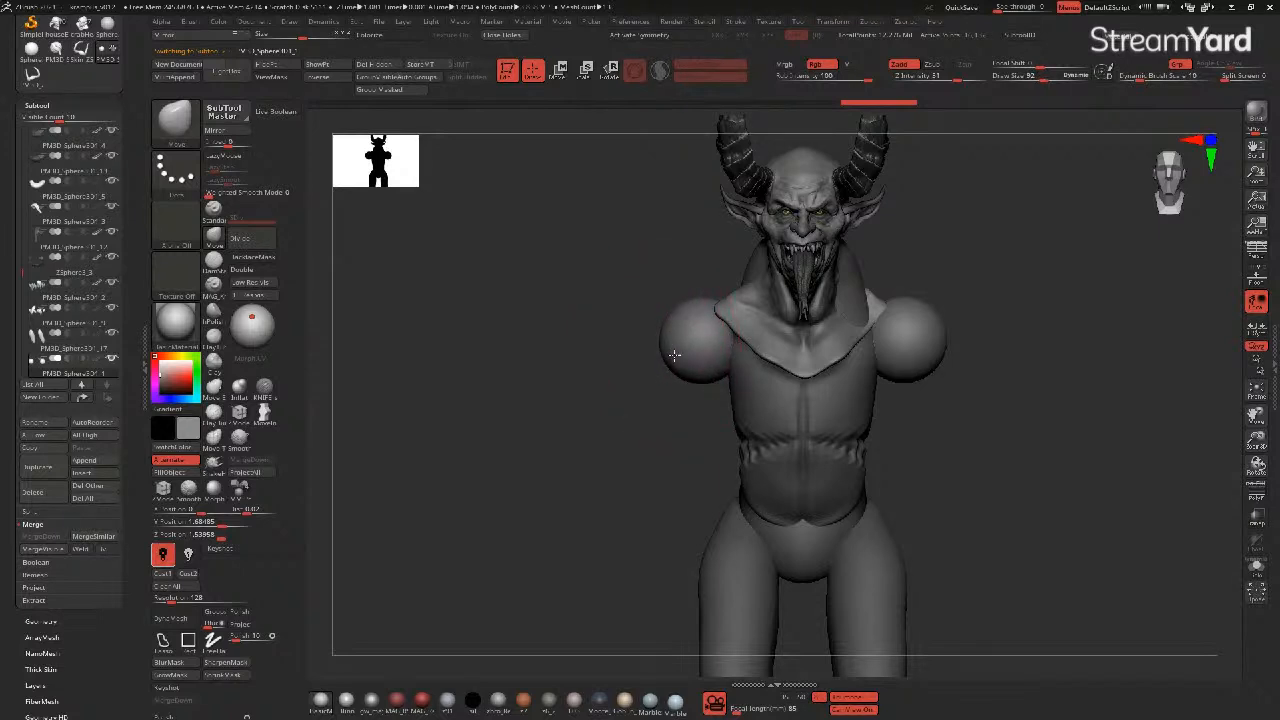
key(x)
drag(673, 350, 697, 328)
mouse_move(673, 384)
mouse_down()
mouse_move(664, 366)
mouse_move(688, 342)
mouse_move(545, 331)
mouse_move(570, 366)
mouse_move(558, 344)
mouse_up()
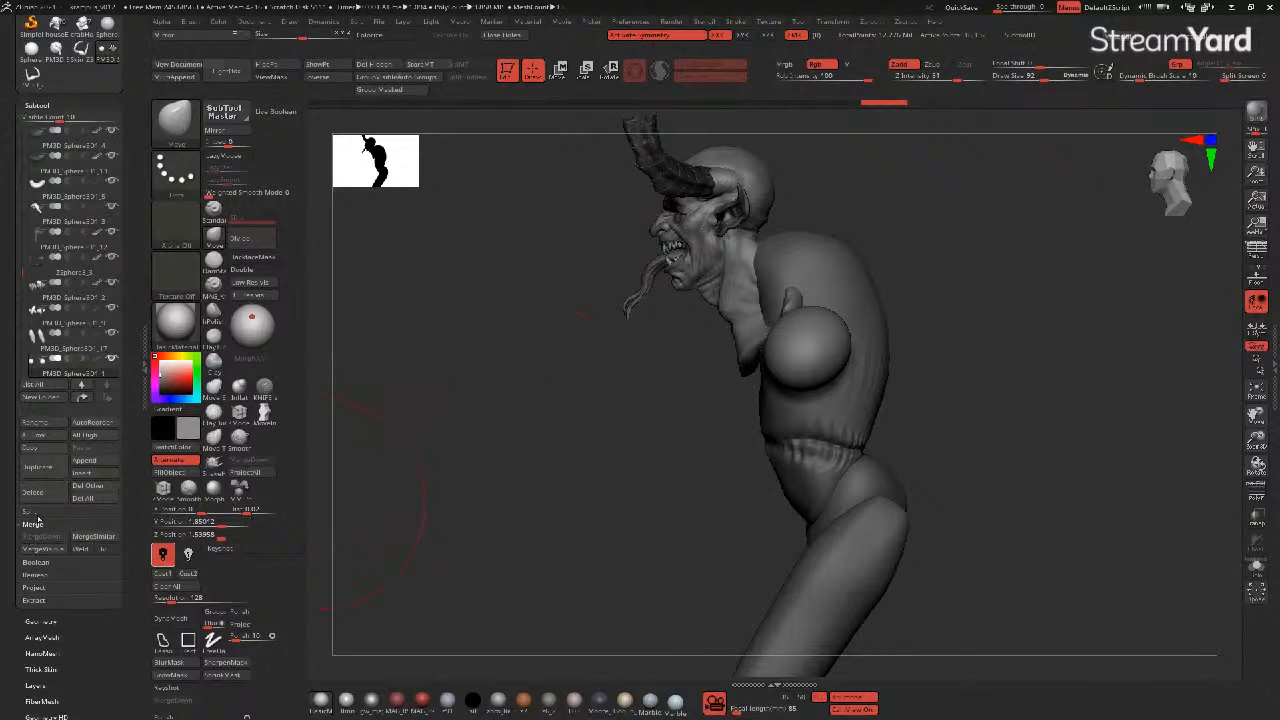
- Duplicate the shoulder spheres, stretch the copies into long upper arms and position them angled below the shoulders
click(36, 469)
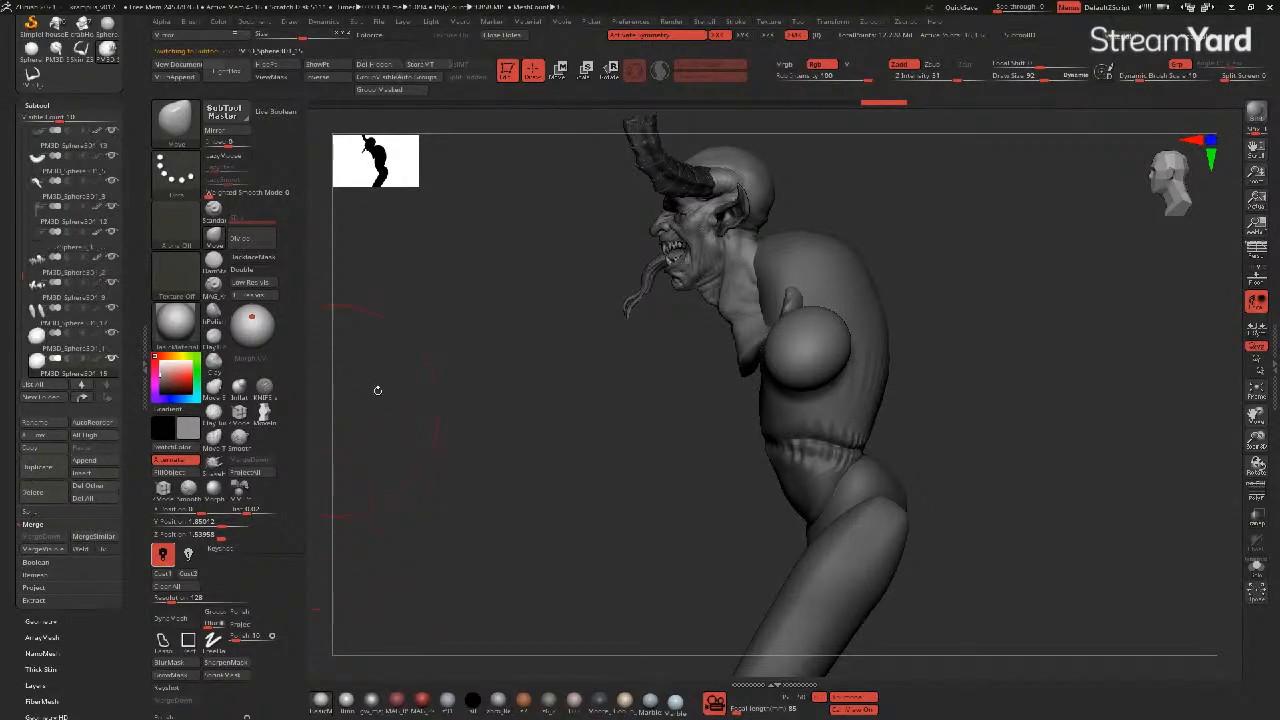
click(560, 74)
drag(803, 296, 810, 262)
drag(809, 337, 805, 352)
drag(808, 296, 626, 396)
drag(738, 346, 688, 346)
drag(568, 373, 565, 376)
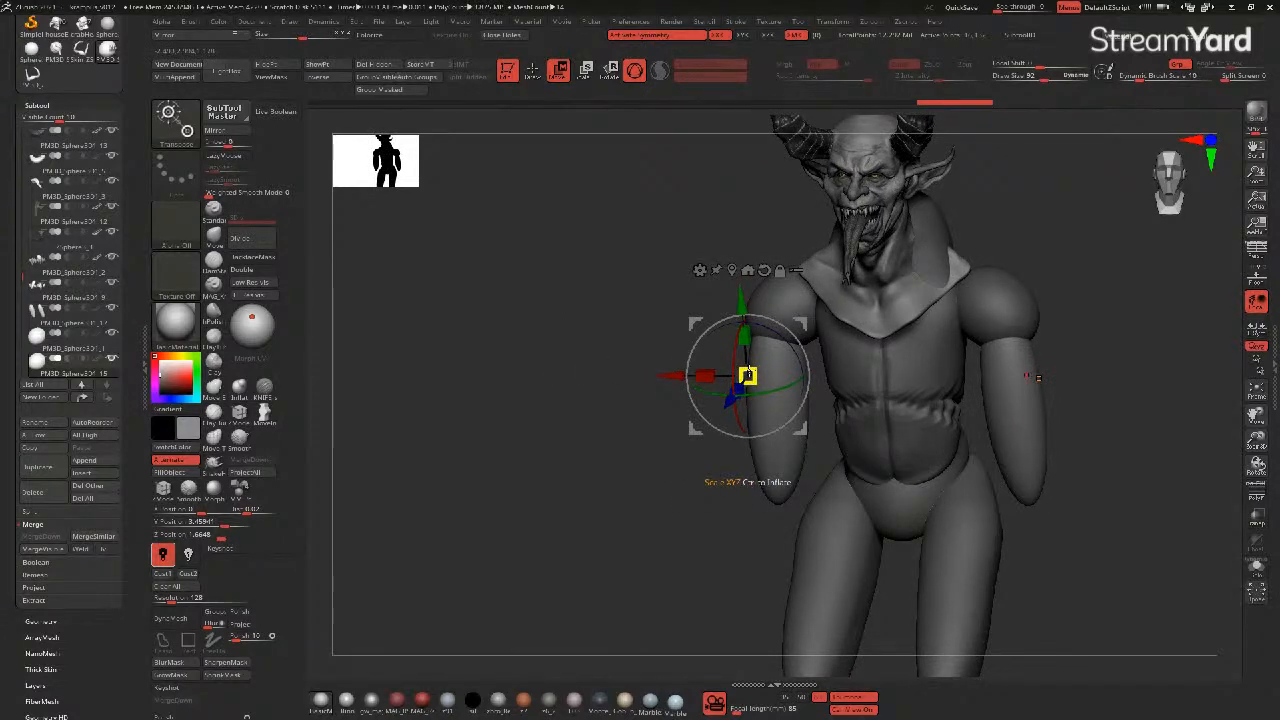
drag(742, 322, 744, 345)
drag(600, 345, 525, 372)
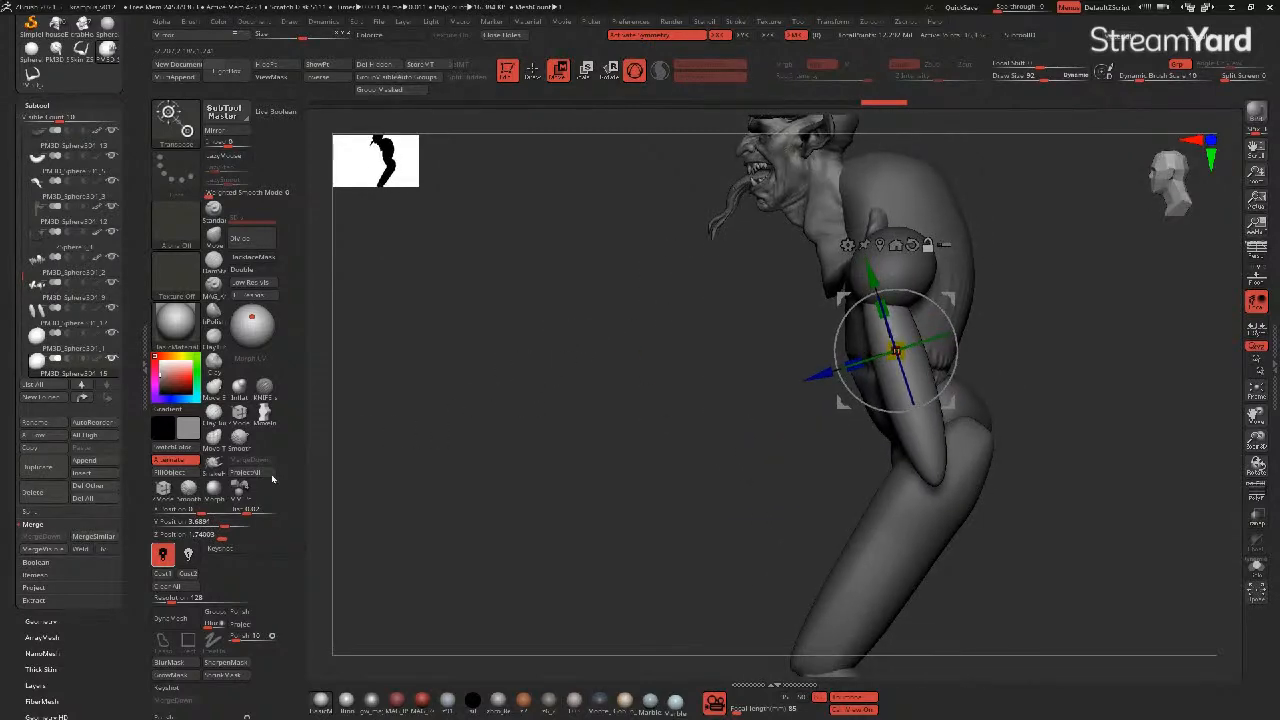
- Duplicate the upper arms, rotate the copies forward, move them to the elbows and lengthen them into forearms
click(39, 474)
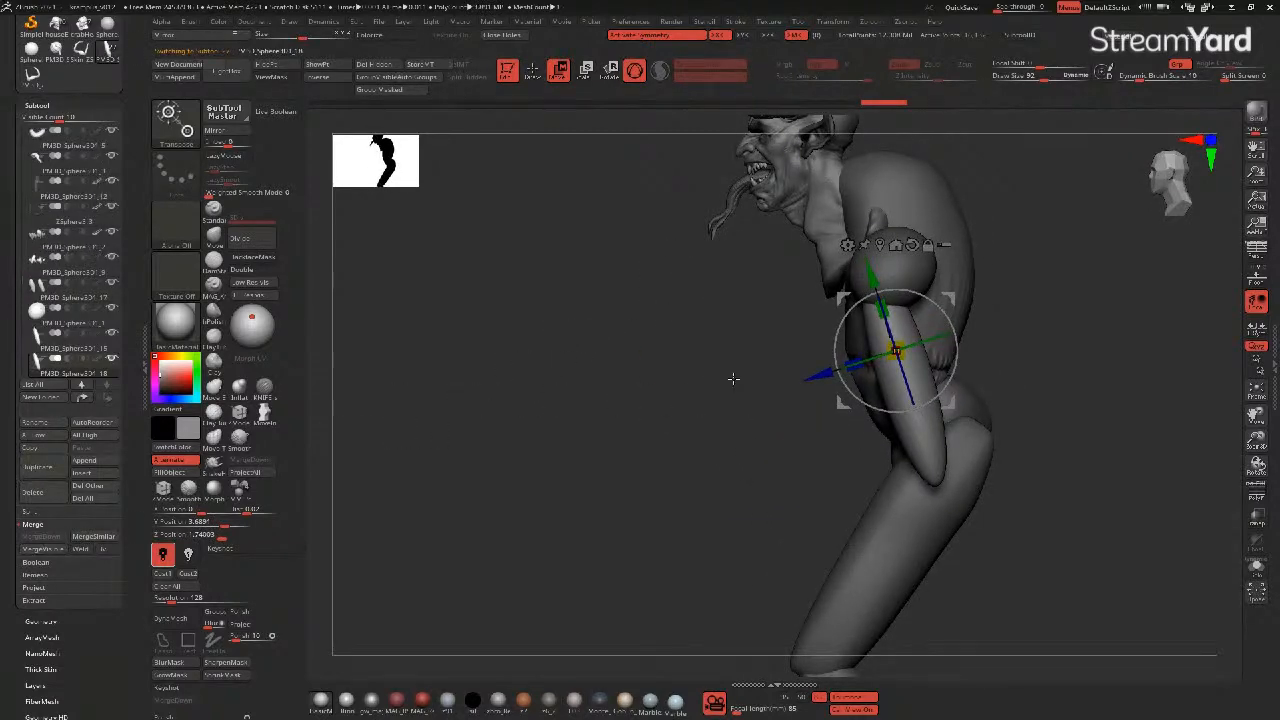
drag(926, 297, 965, 345)
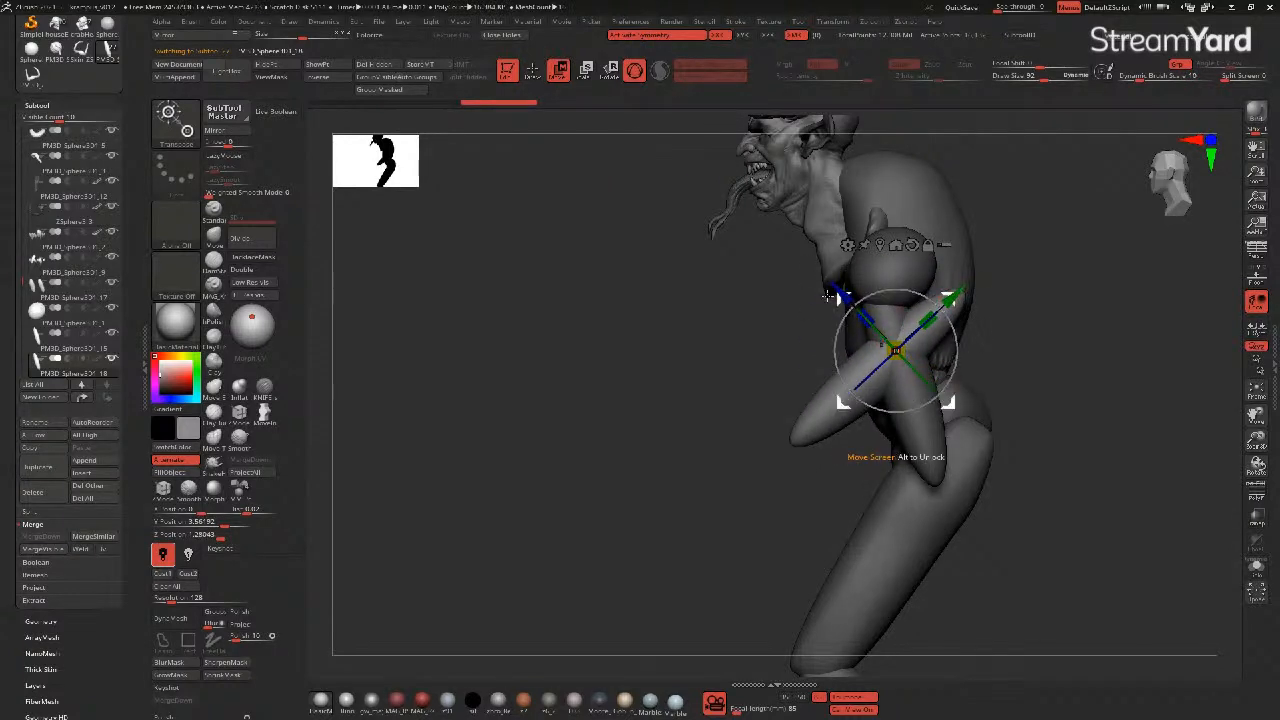
drag(838, 298, 818, 435)
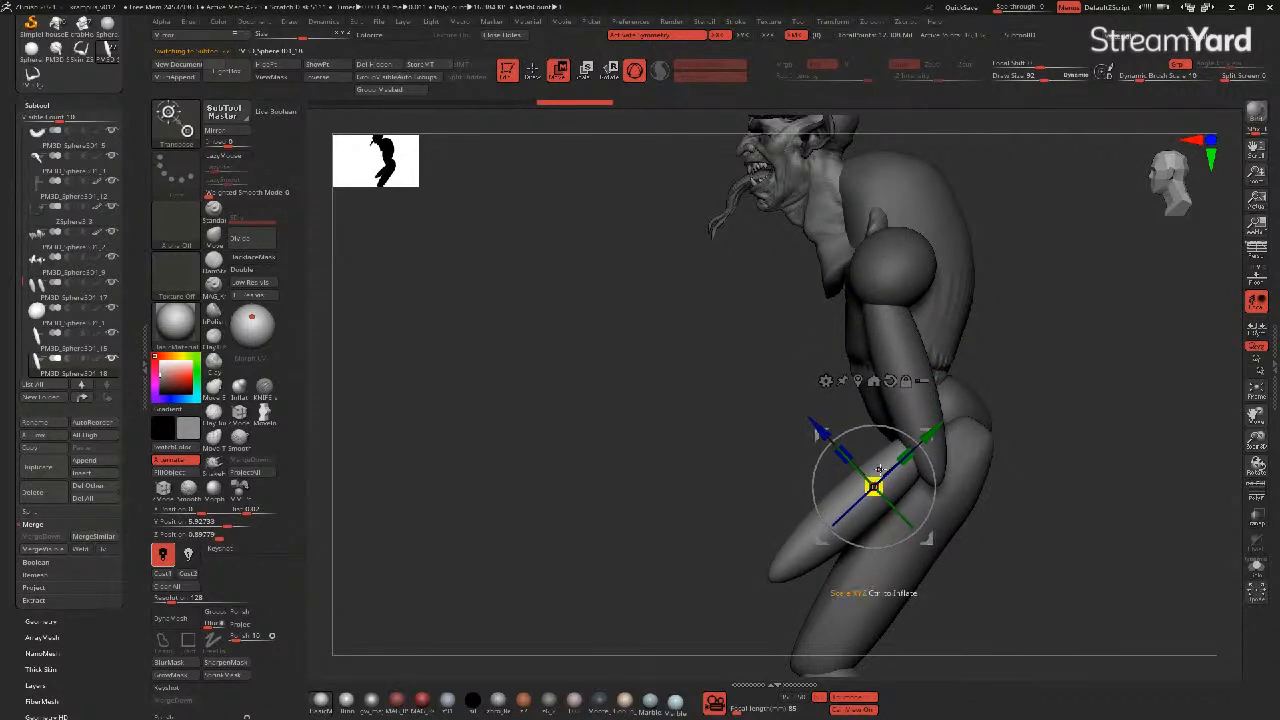
drag(907, 455, 905, 457)
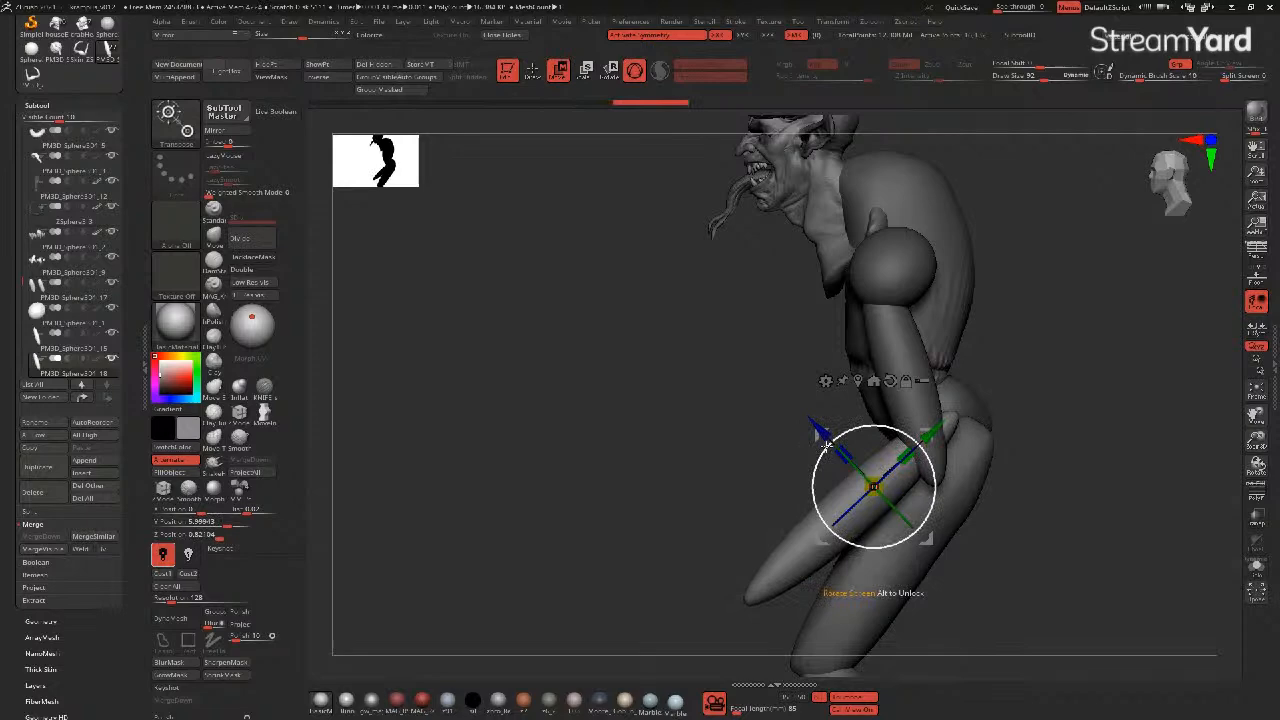
drag(815, 436, 808, 447)
- Move the forearms outward in front view, then select the upper arms and angle them outward to meet the forearms
shift+drag(683, 414, 745, 417)
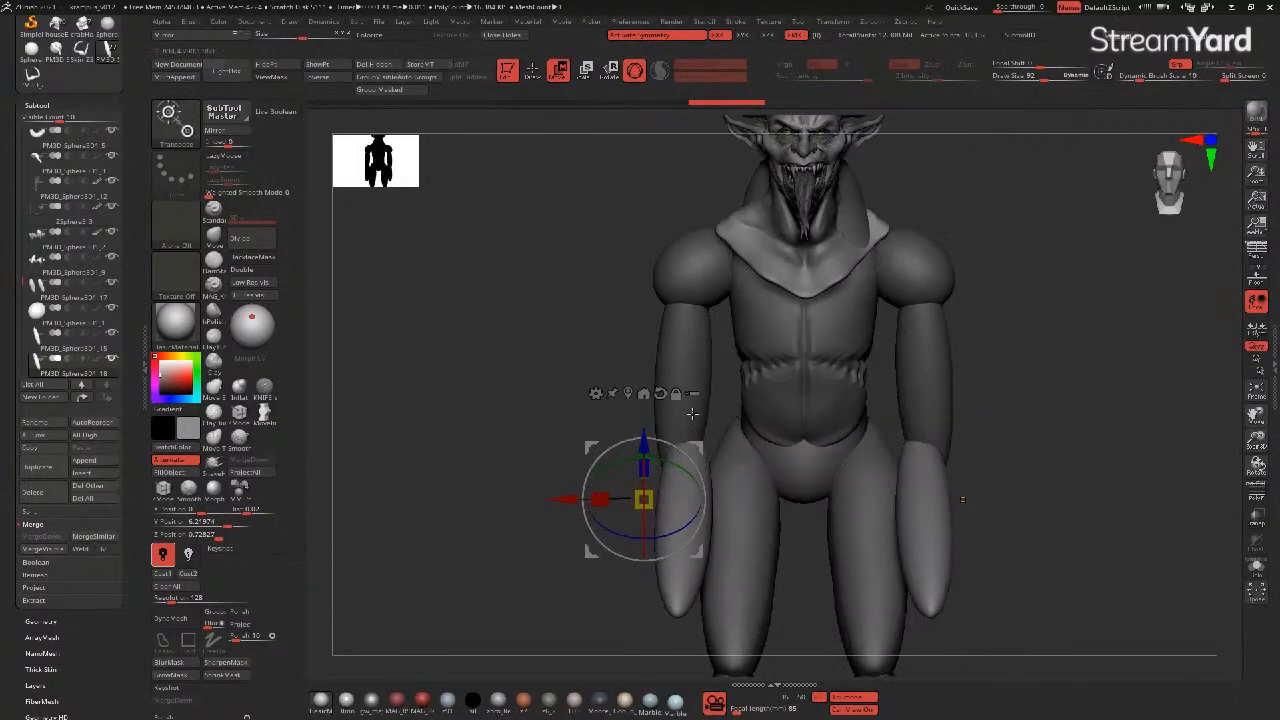
drag(590, 448, 563, 450)
alt+click(682, 352)
drag(591, 317, 579, 302)
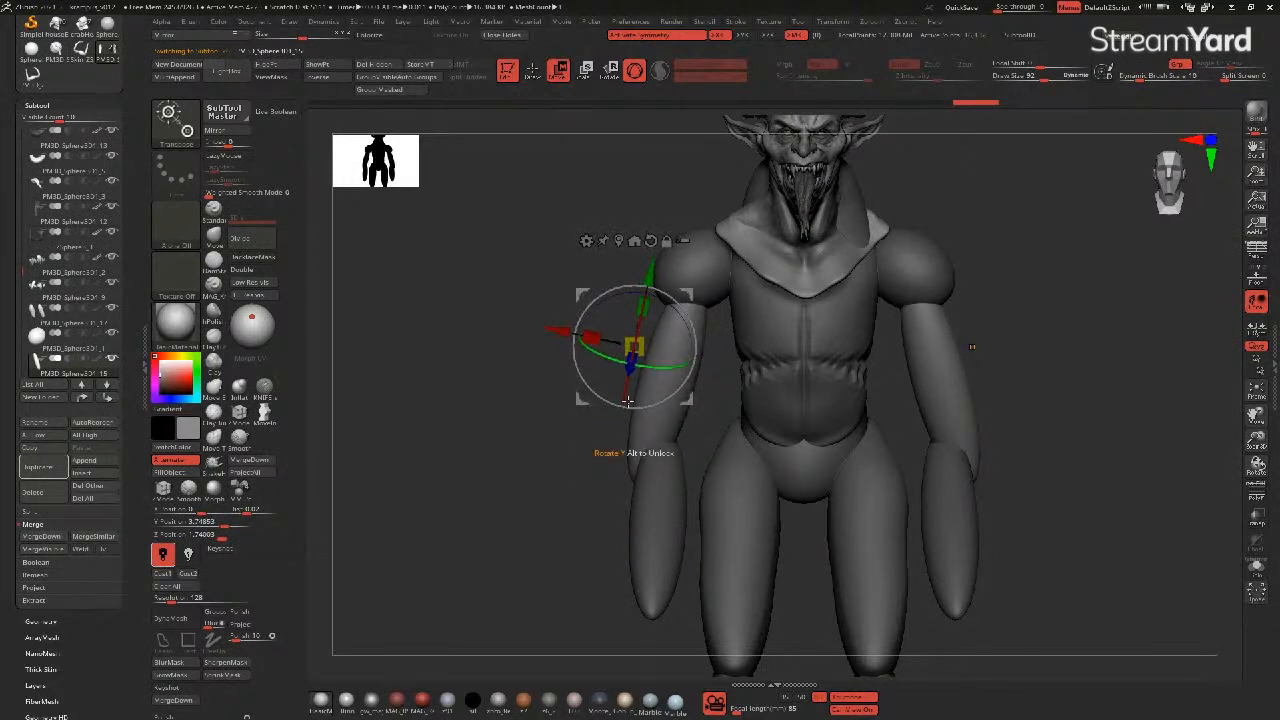
- Select the forearms and shift and angle them farther outward so they line up beneath the upper arms
alt+click(641, 476)
drag(641, 476, 628, 477)
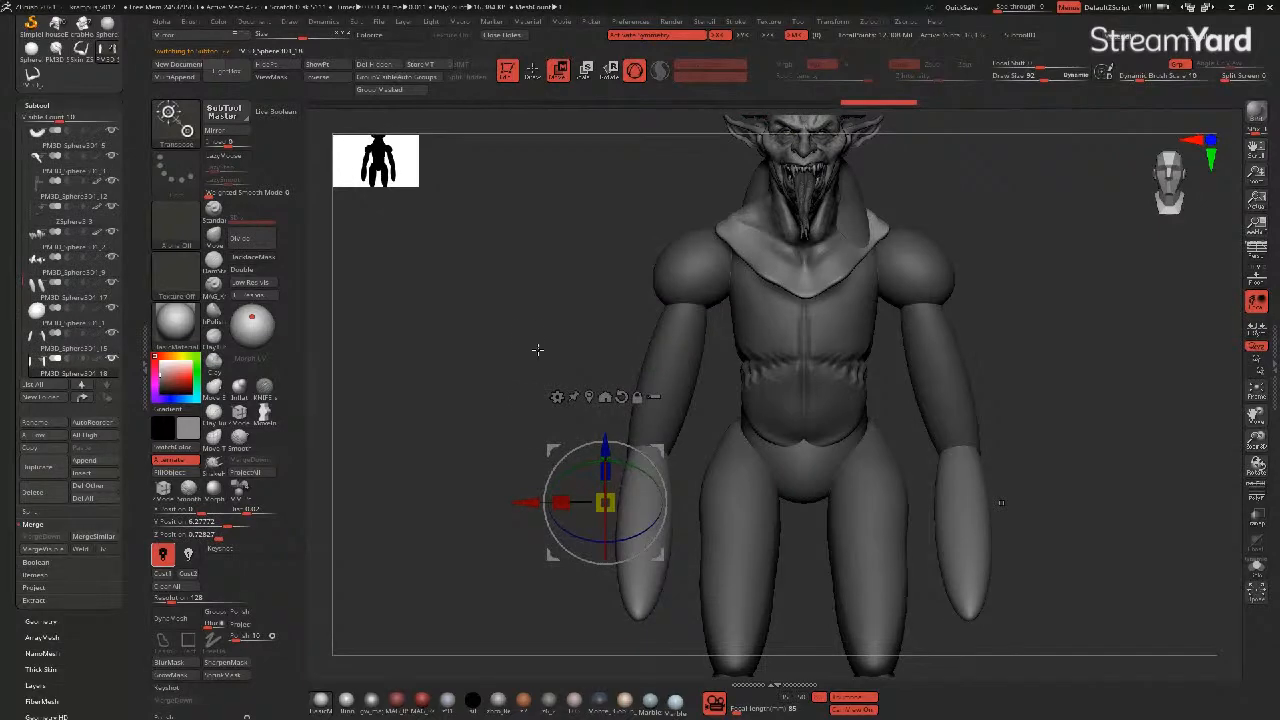
drag(532, 349, 527, 350)
drag(646, 549, 632, 559)
drag(553, 446, 541, 441)
- Examine the figure's arms, shoulders, head and neck area from front, three-quarter and side angles
right_drag(530, 363, 470, 364)
ctrl+right_drag(470, 364, 503, 325)
alt+right_drag(503, 325, 605, 314)
mouse_move(540, 392)
right_down()
mouse_move(569, 417)
mouse_move(546, 389)
mouse_move(611, 380)
right_up()
mouse_move(608, 328)
alt+right_down()
mouse_move(593, 355)
mouse_move(573, 352)
alt+right_up()
alt+click(834, 240)
alt+right_drag(652, 287, 556, 410)
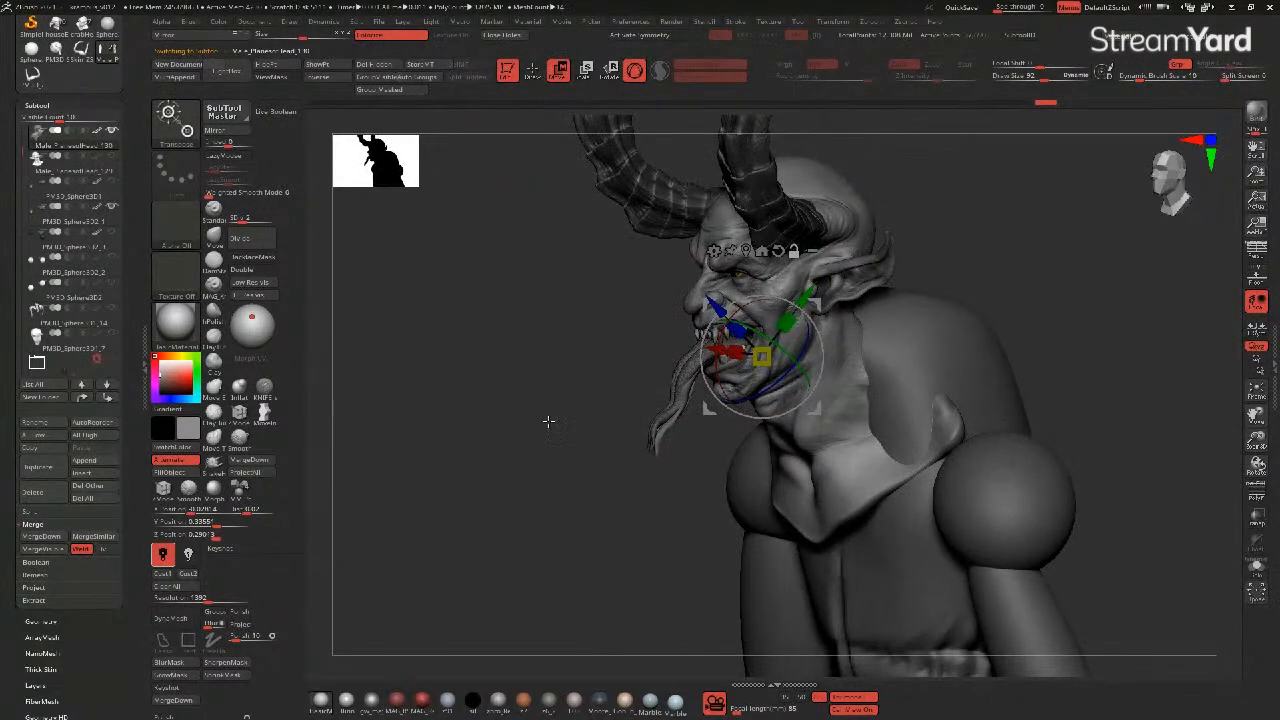
click(532, 70)
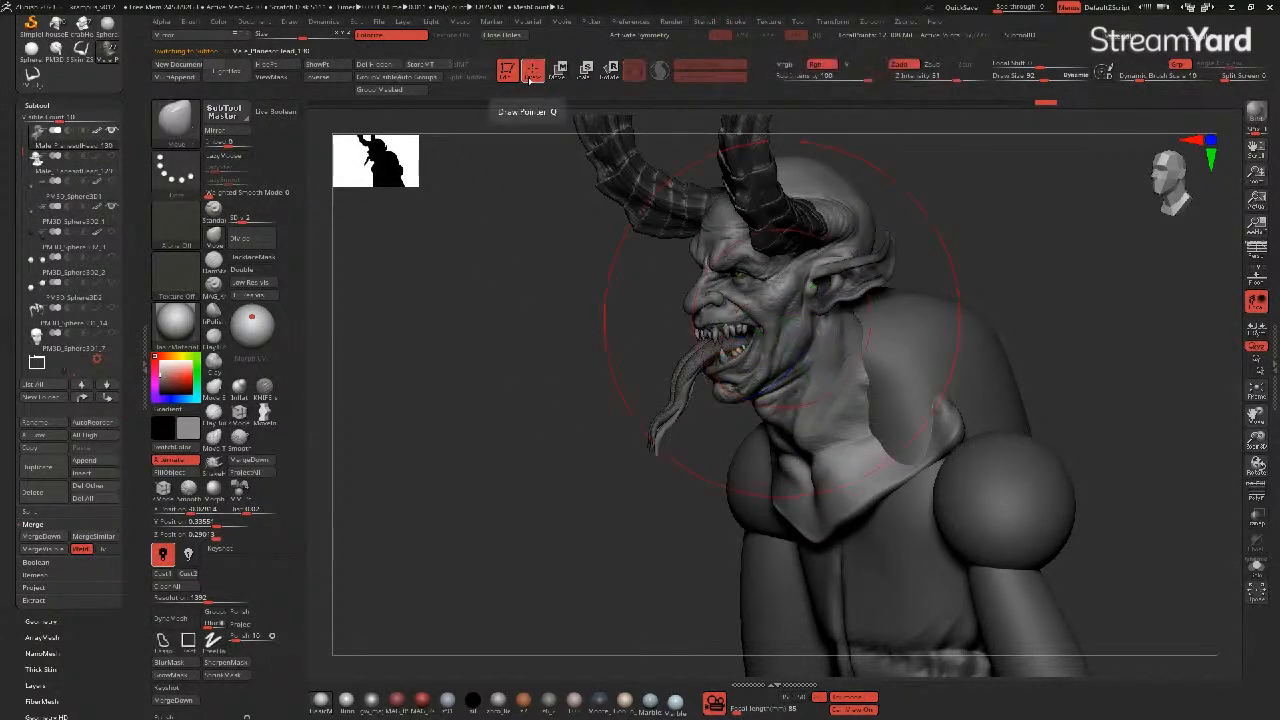
right_drag(543, 447, 659, 428)
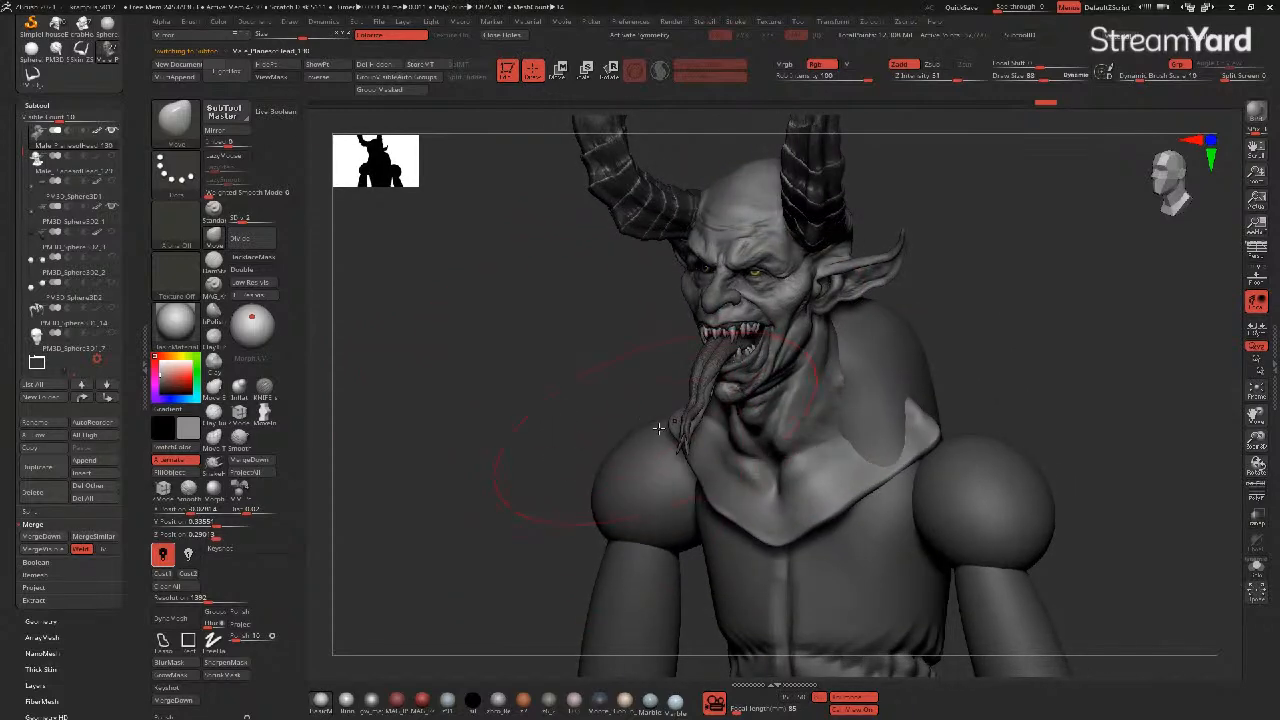
right_drag(518, 410, 537, 353)
drag(549, 356, 574, 344)
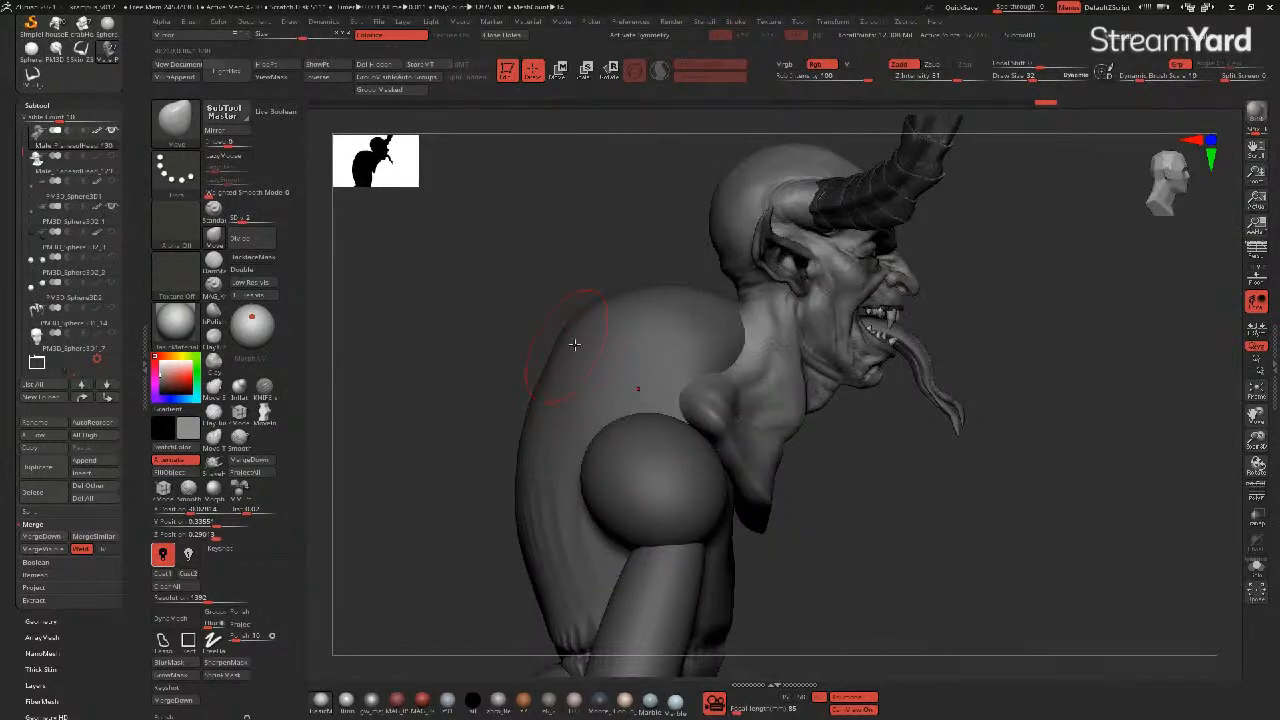
- Select the torso and reshape its upper back with the Move brush, pushing the hunch outward and downward
alt+click(583, 328)
ctrl+drag(426, 320, 452, 342)
key(b)
key(m)
key(v)
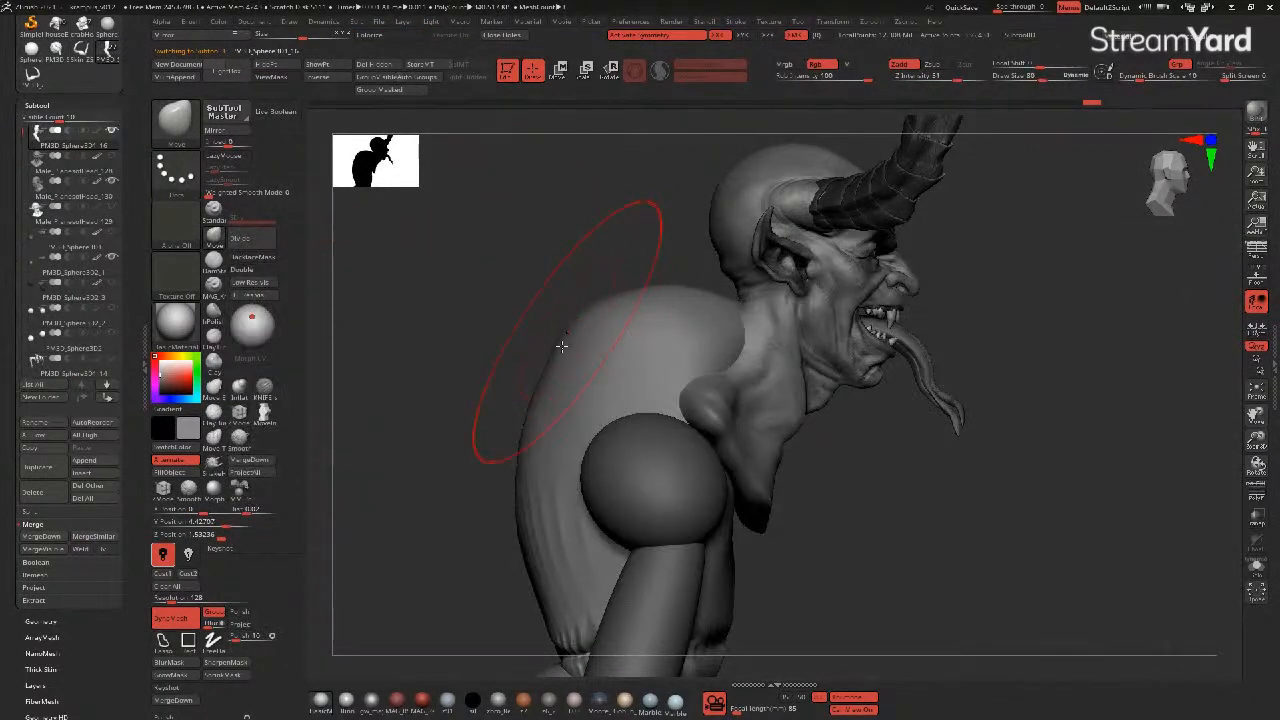
drag(567, 333, 509, 409)
drag(711, 346, 700, 415)
mouse_move(538, 343)
mouse_down()
mouse_move(497, 337)
mouse_move(511, 340)
mouse_up()
- Lower the bust to subdivision level 1, mask off the head and reposition the unmasked lower neck and collar
alt+click(750, 454)
click(235, 218)
mouse_move(505, 380)
ctrl+mouse_down()
mouse_move(526, 438)
mouse_move(797, 549)
mouse_move(706, 366)
mouse_move(620, 285)
ctrl+mouse_up()
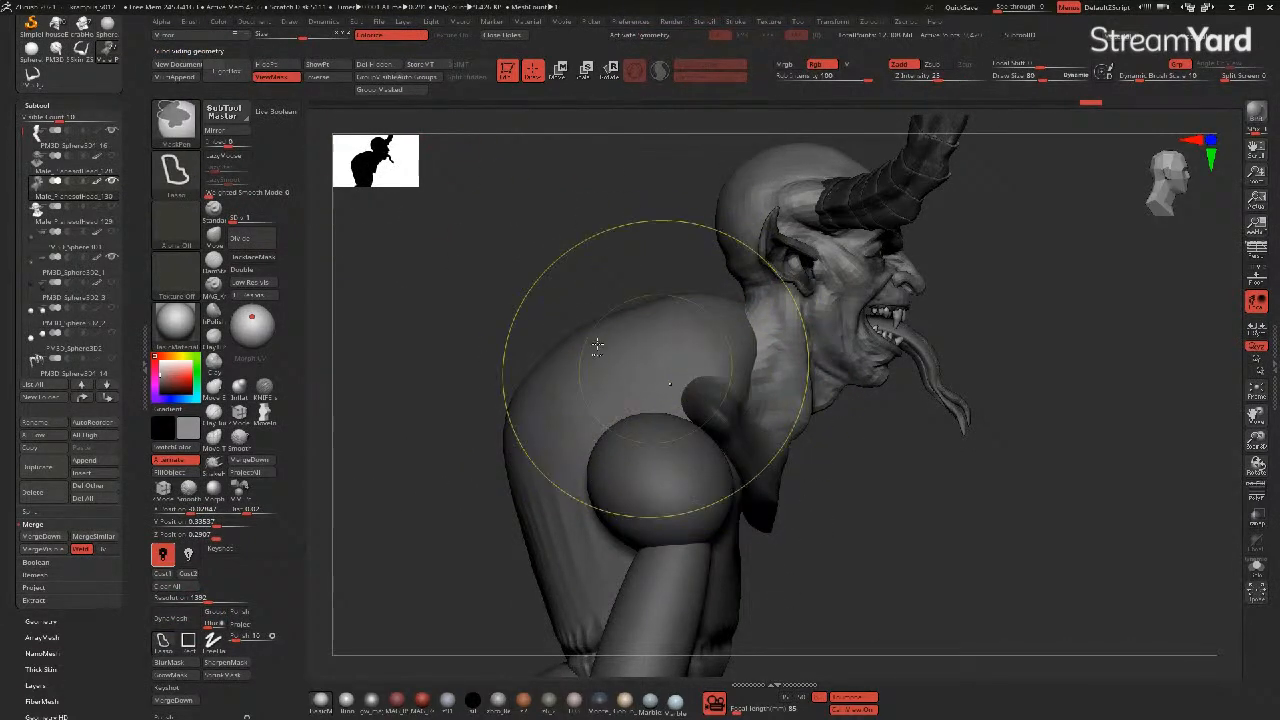
ctrl+click(491, 291)
key(w)
mouse_move(775, 294)
mouse_down()
mouse_move(784, 287)
mouse_move(767, 285)
mouse_up()
click(532, 71)
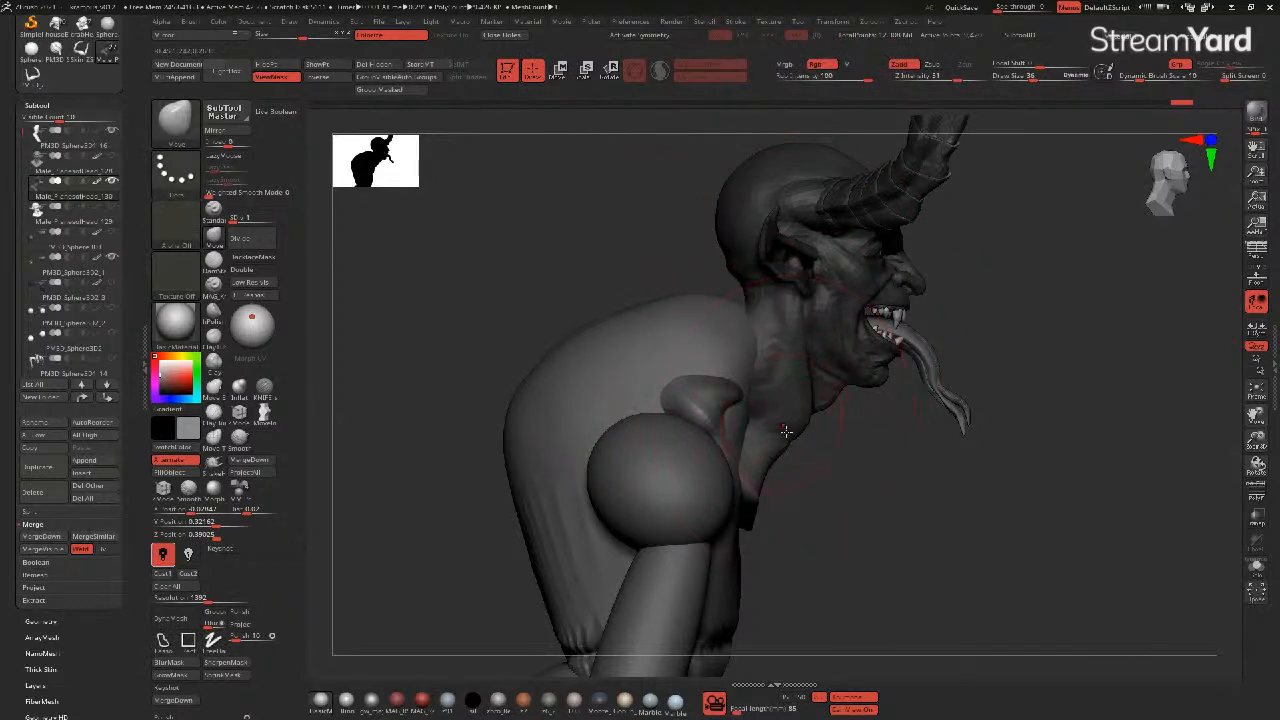
- Try pushing the front of the bust's collar back with the Move brush, then undo the last change
key(ctrl+h)
drag(787, 430, 776, 416)
mouse_move(578, 290)
mouse_down()
mouse_move(420, 300)
mouse_move(651, 274)
mouse_move(522, 304)
mouse_move(608, 354)
mouse_move(778, 396)
mouse_up()
key(ctrl+z)
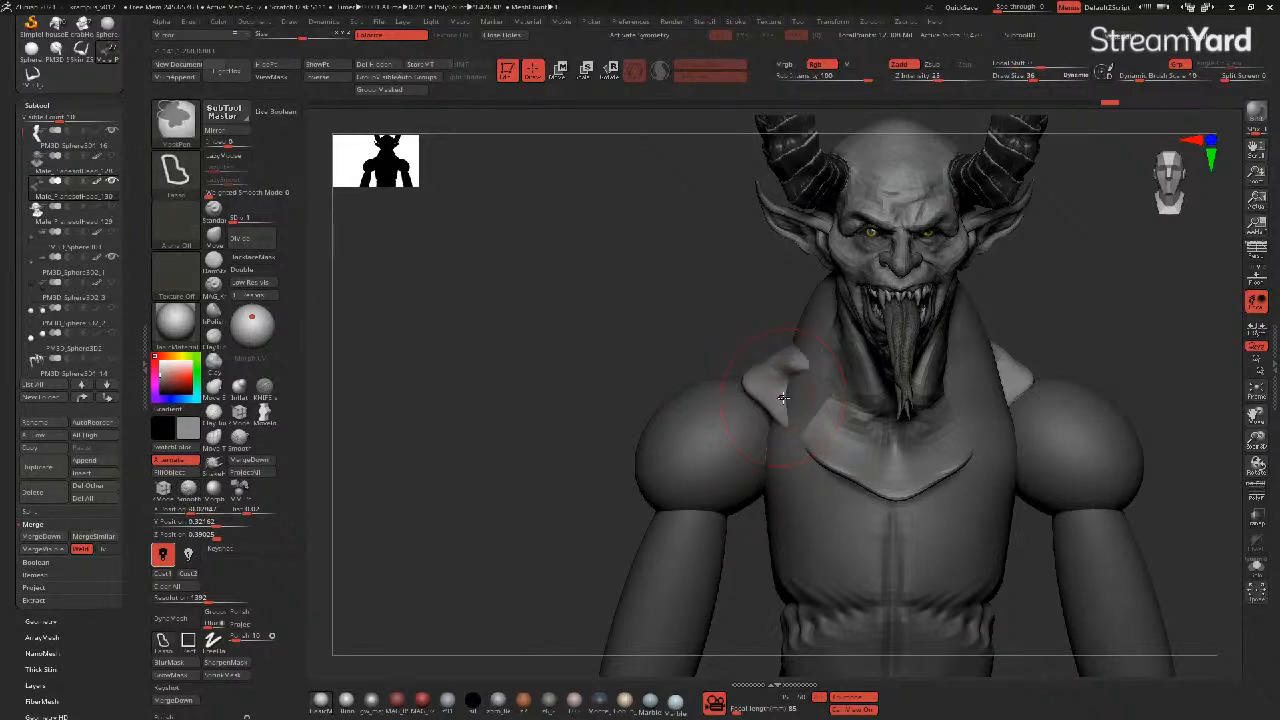
- Turn on X symmetry, set Weighted Smooth Mode to 1 and smooth the bust's collar into the torso
key(x)
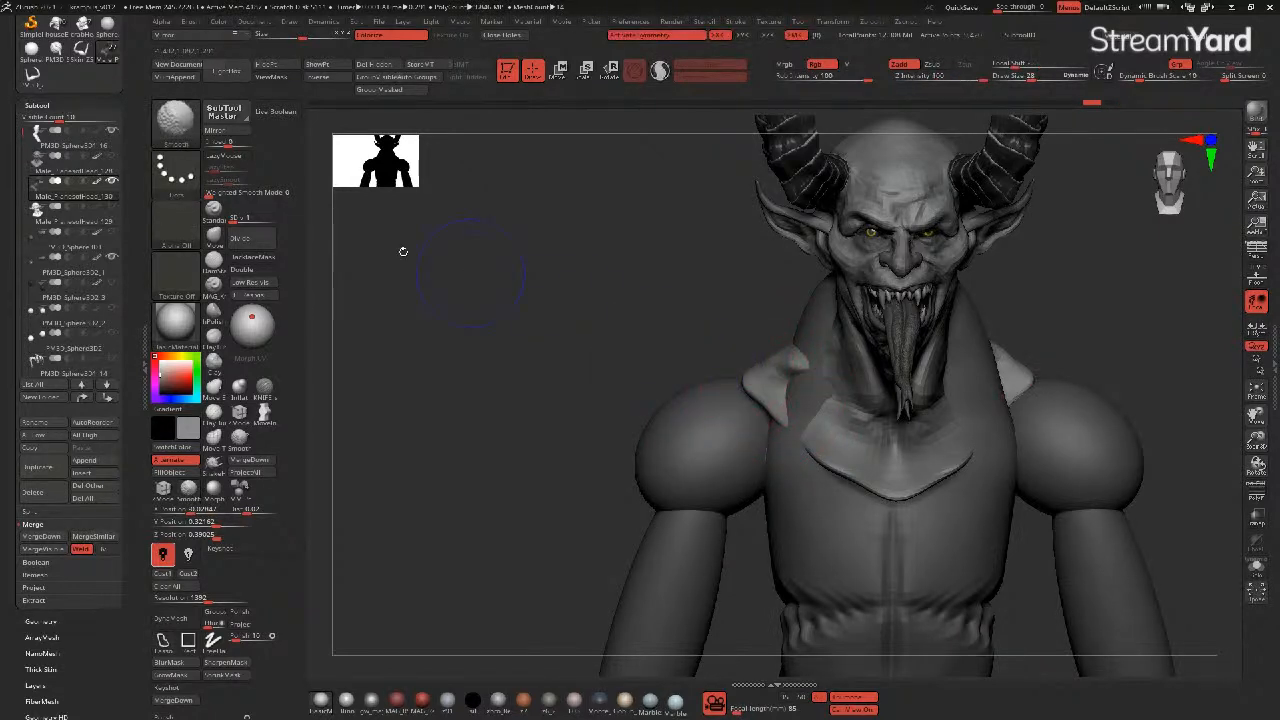
shift+drag(209, 193, 218, 193)
mouse_move(759, 385)
shift+mouse_down()
mouse_move(782, 380)
mouse_move(822, 445)
mouse_move(886, 474)
mouse_move(836, 434)
shift+mouse_up()
drag(625, 362, 455, 368)
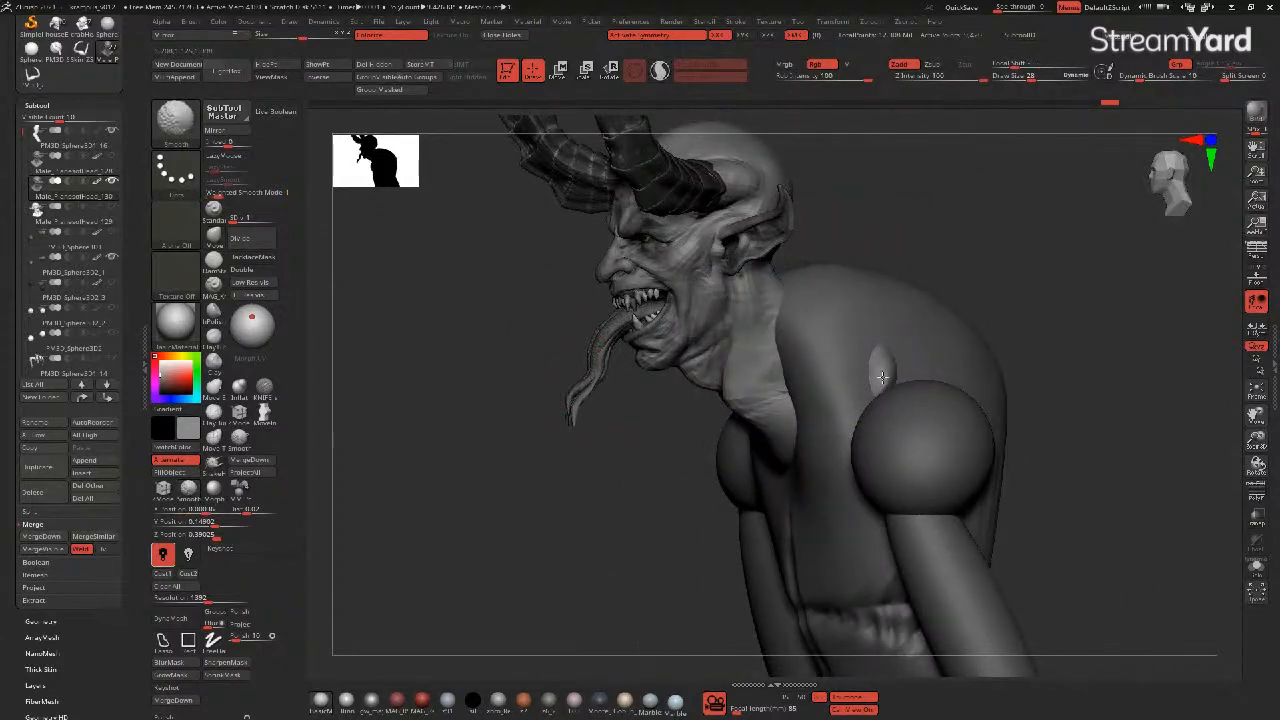
drag(614, 491, 818, 375)
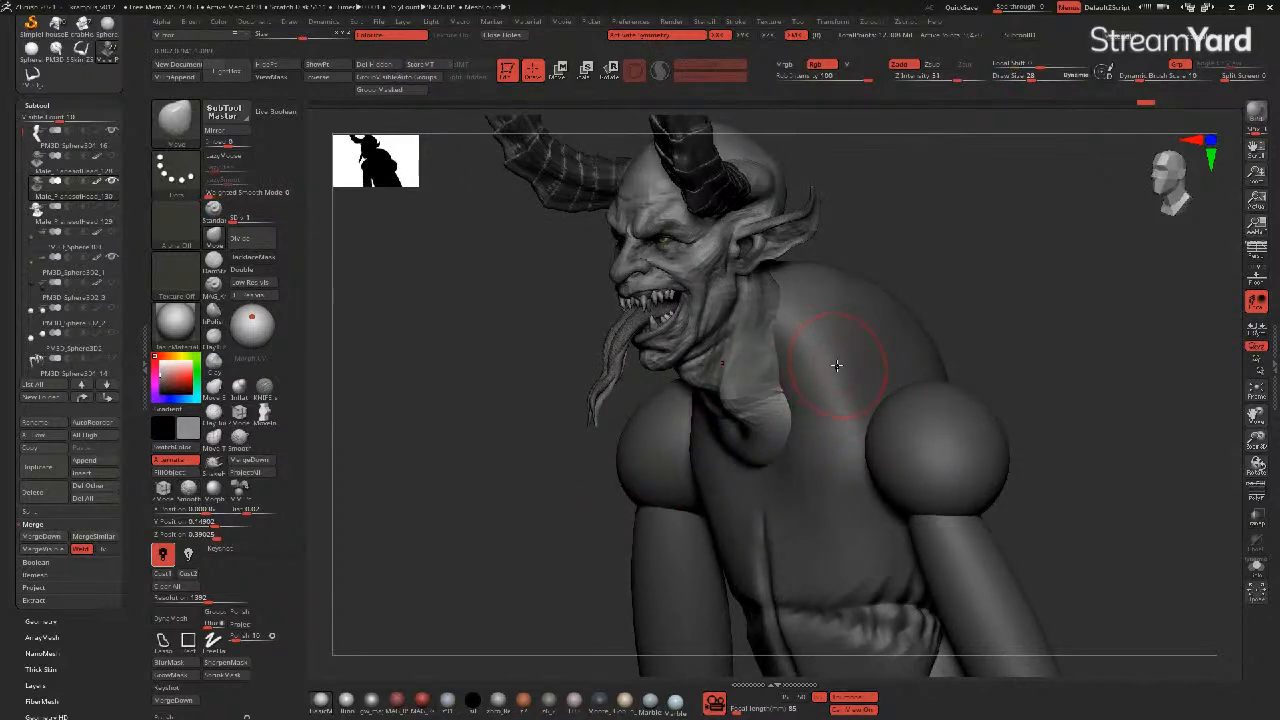
drag(491, 363, 657, 381)
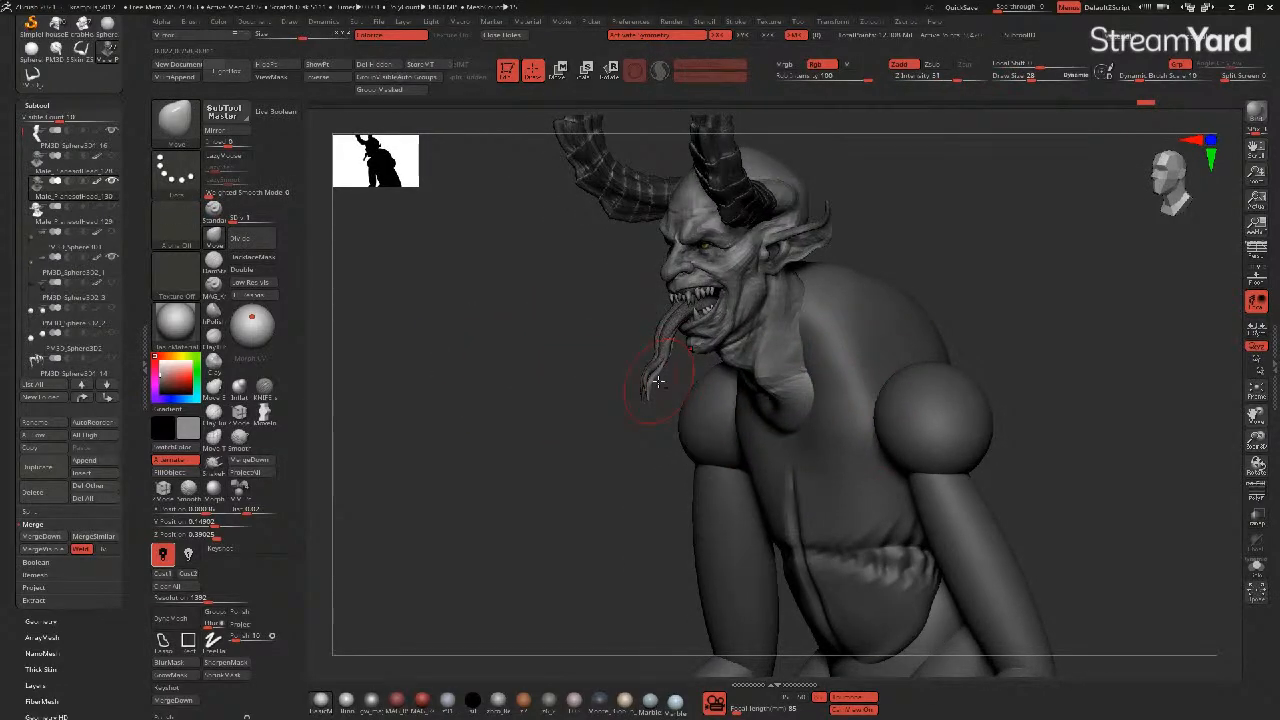
- Select the shoulder spheres and move them slightly upward and inward in front view
alt+click(922, 423)
click(563, 75)
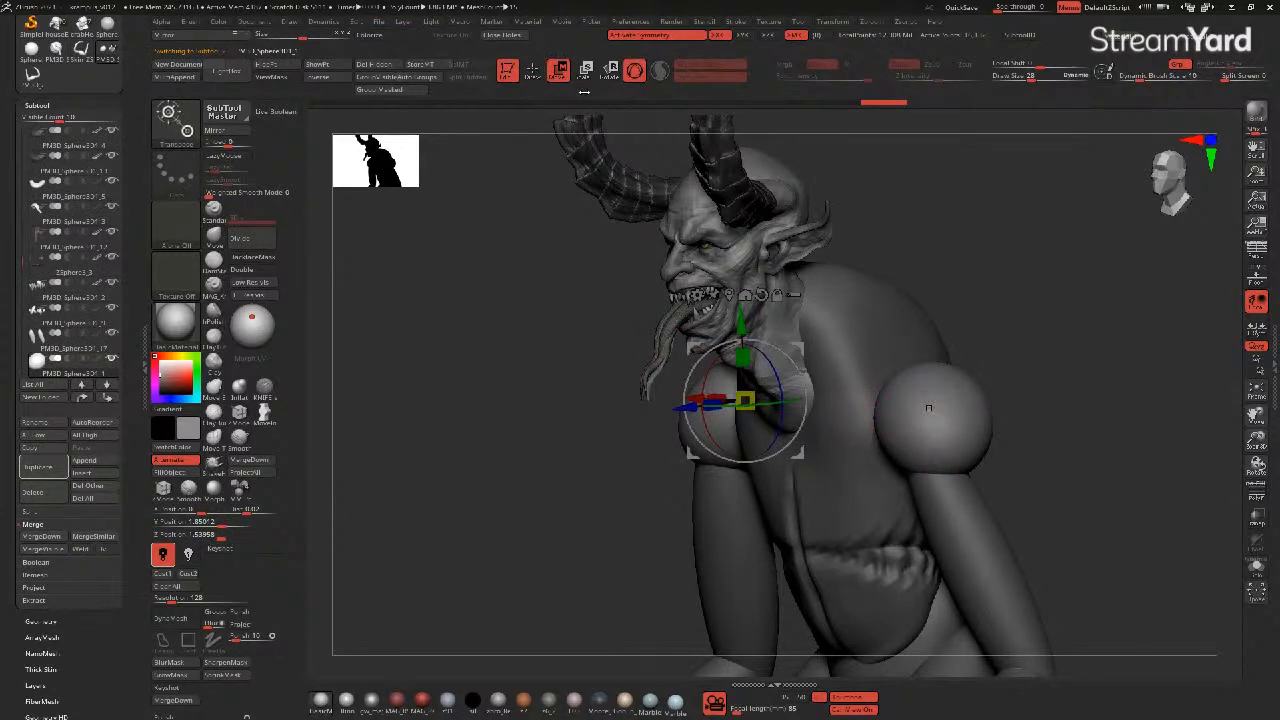
click(912, 410)
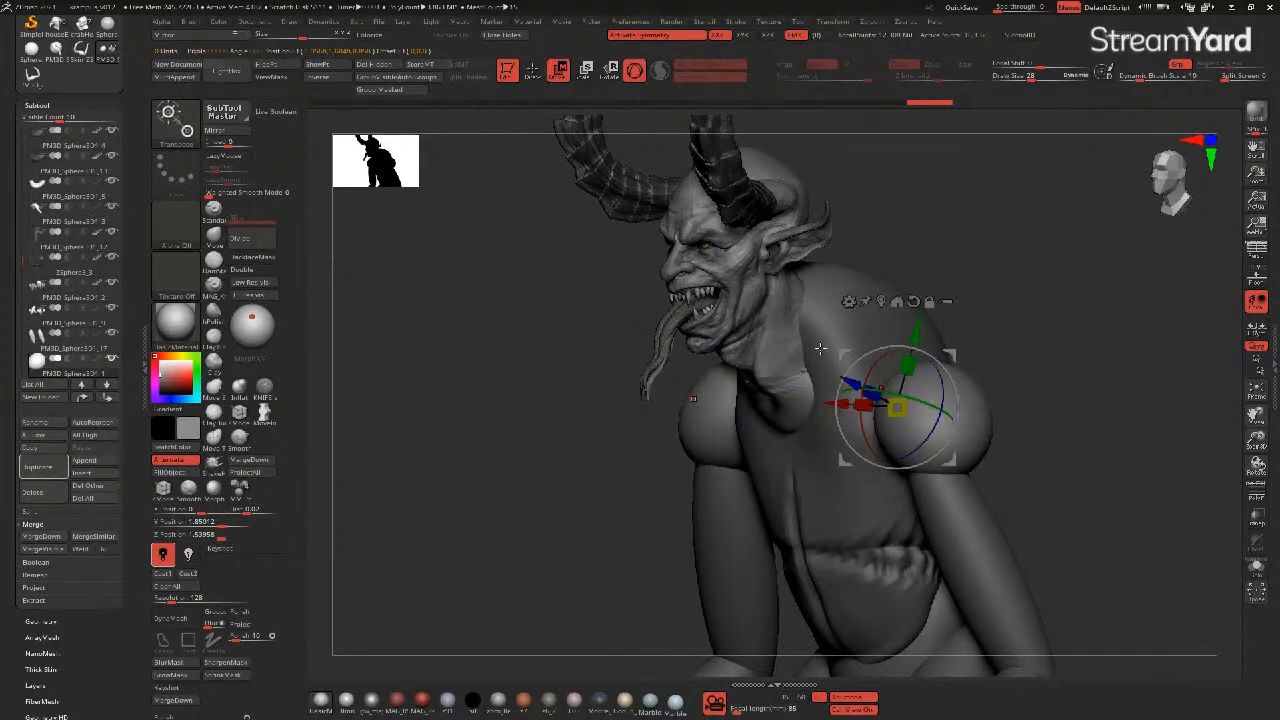
shift+drag(583, 332, 611, 331)
drag(843, 355, 833, 334)
click(531, 76)
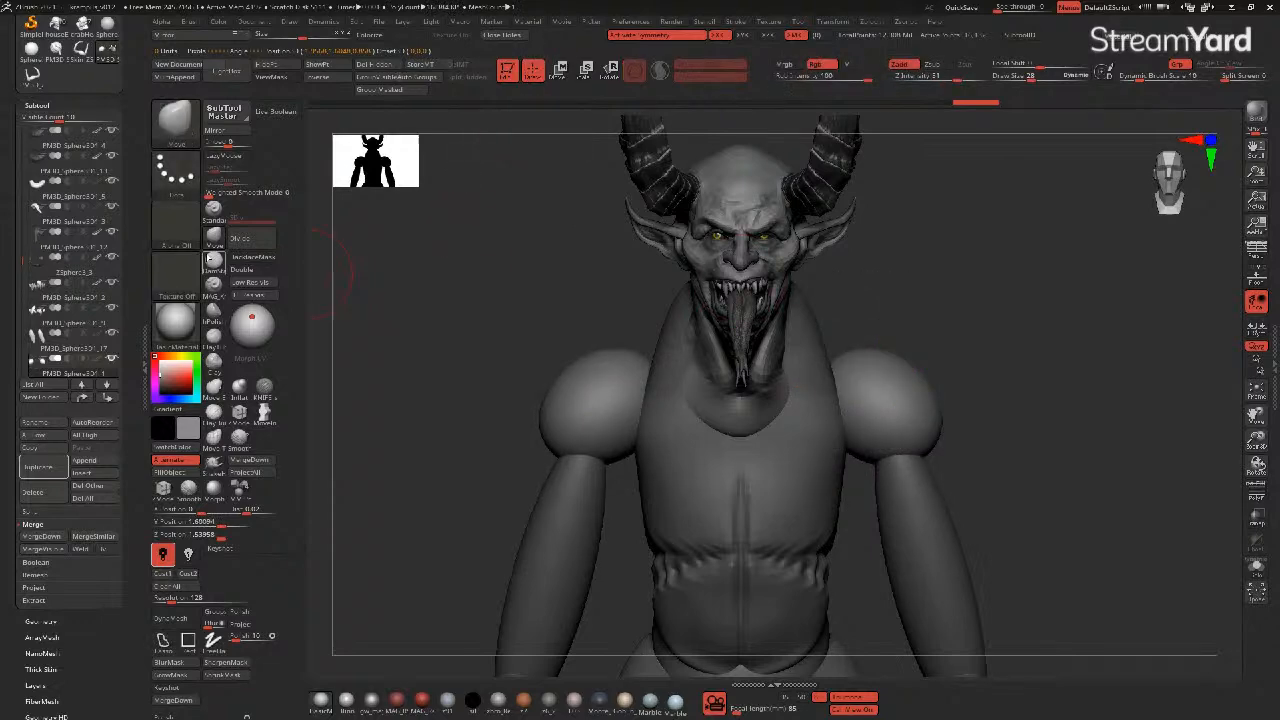
- Reshape the shoulders with the Move brush, pulling their tops toward the neck and their fronts down over the arms
click(214, 237)
drag(841, 364, 797, 317)
mouse_move(550, 303)
mouse_down()
mouse_move(469, 306)
mouse_move(650, 346)
mouse_up()
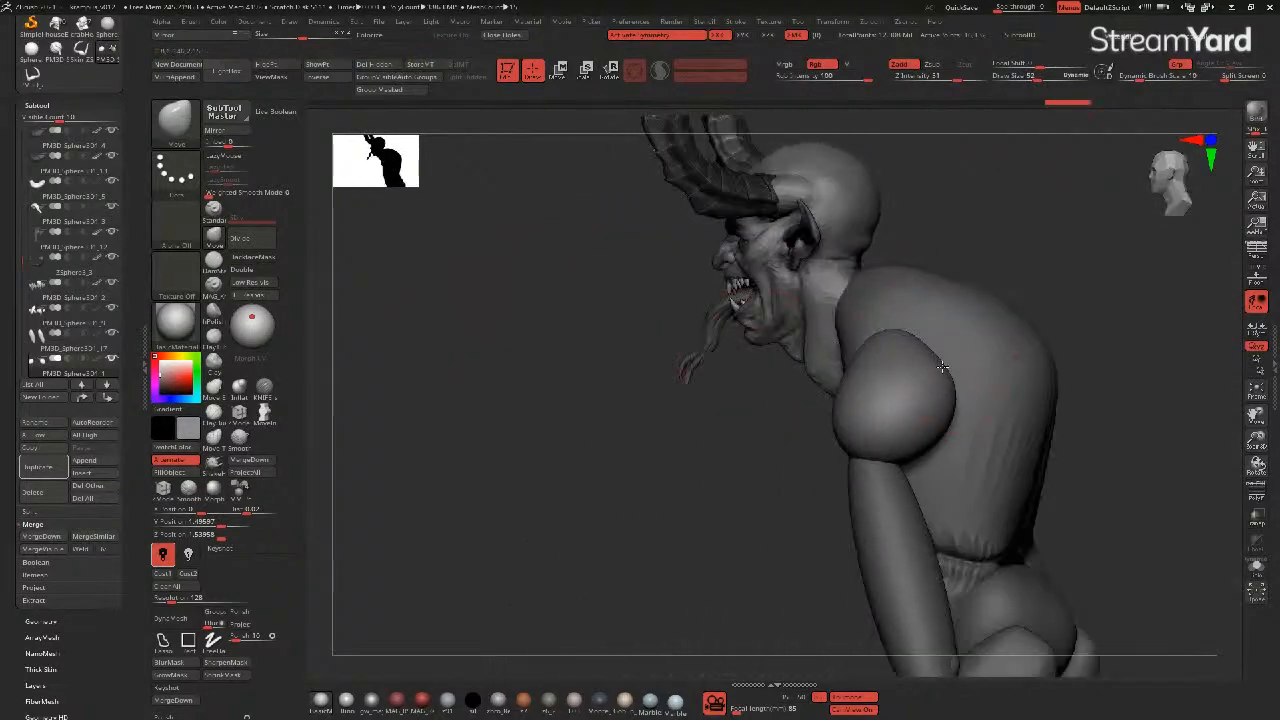
drag(707, 432, 704, 349)
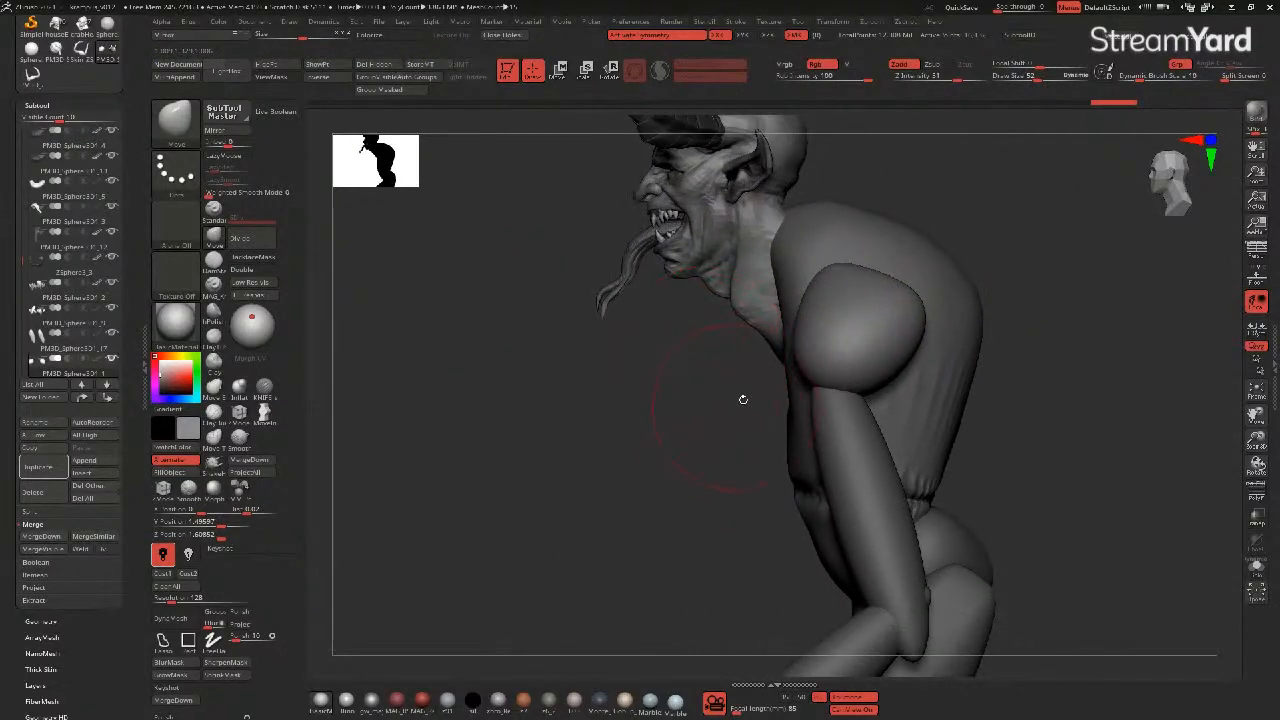
drag(800, 388, 816, 441)
mouse_move(866, 408)
mouse_down()
mouse_move(841, 397)
mouse_move(871, 377)
mouse_move(828, 414)
mouse_move(857, 379)
mouse_move(842, 418)
mouse_up()
- Refine the upper arms with the Move brush and stretch the lower shoulder tips down over them
alt+click(848, 421)
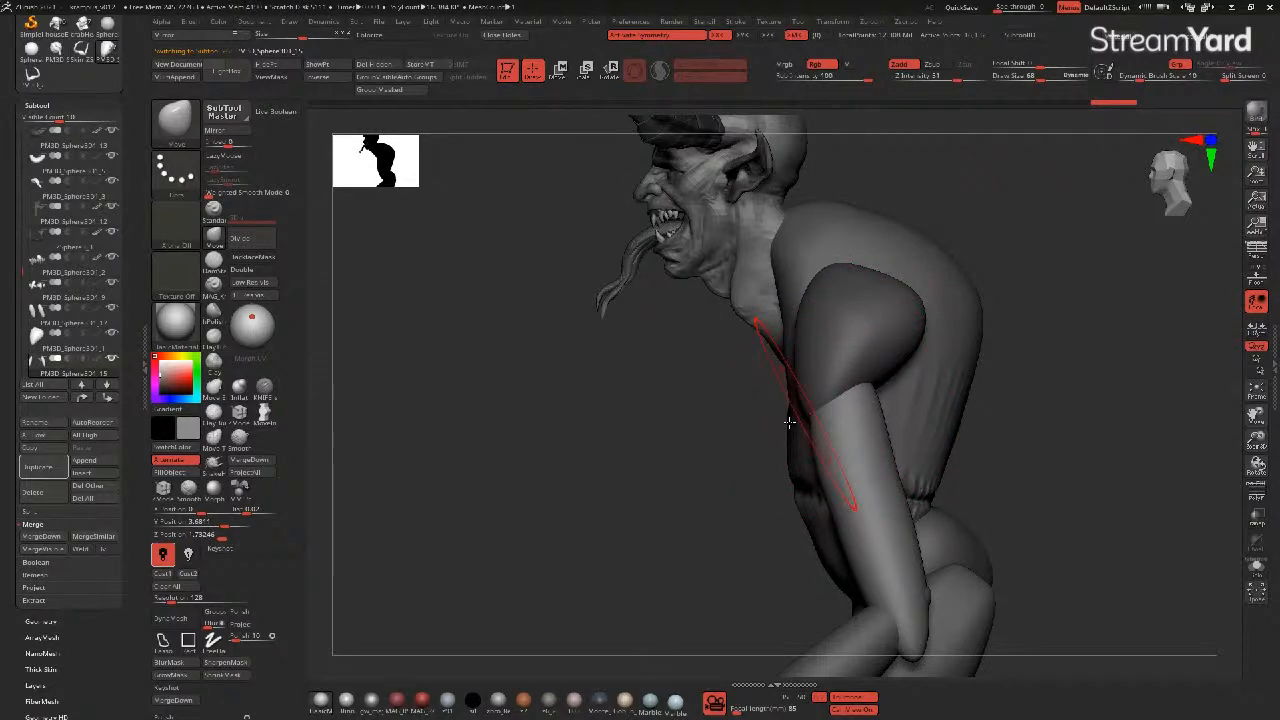
alt+drag(736, 415, 697, 346)
mouse_move(615, 385)
mouse_down()
mouse_move(739, 387)
mouse_move(749, 324)
mouse_up()
drag(808, 434, 795, 423)
drag(778, 344, 773, 330)
drag(888, 386, 826, 391)
drag(796, 341, 817, 368)
alt+click(789, 331)
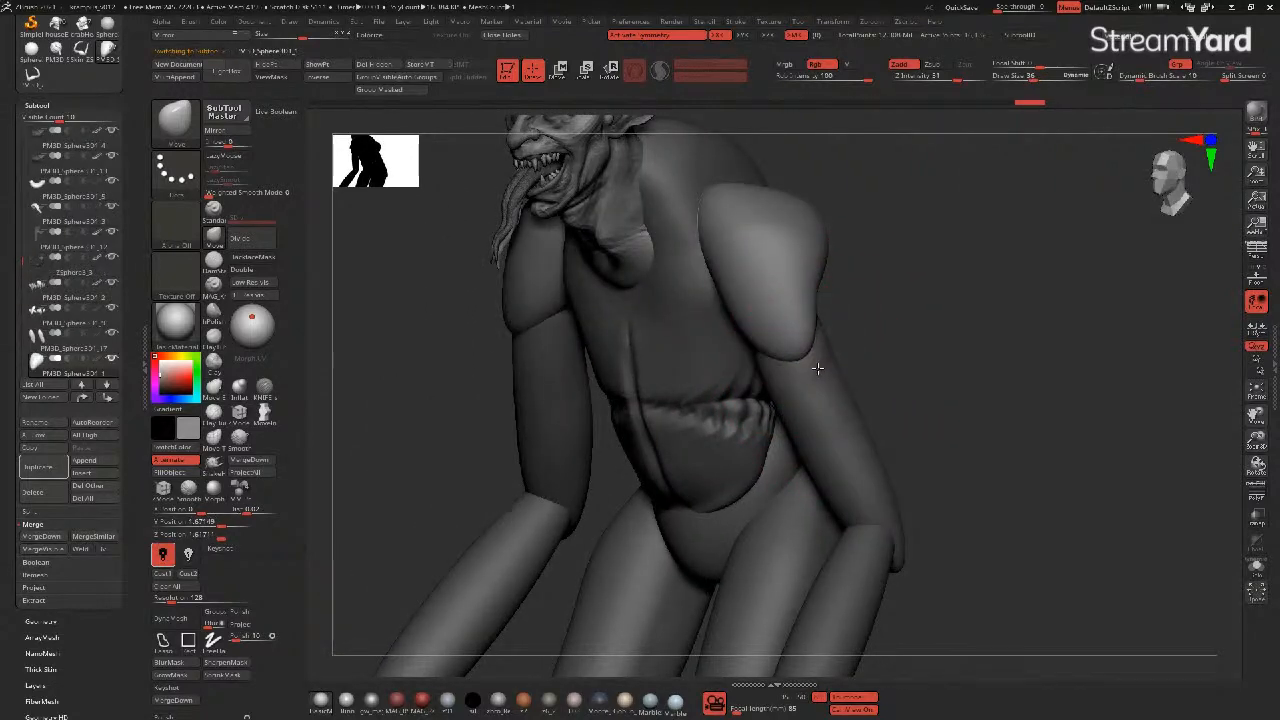
- Select the forearms and reshape their upper ends with the Move brush to meet the elbows
mouse_move(881, 404)
mouse_down()
mouse_move(929, 337)
mouse_move(971, 423)
mouse_move(906, 430)
mouse_move(942, 418)
mouse_move(924, 412)
mouse_up()
alt+click(906, 430)
drag(916, 432, 908, 422)
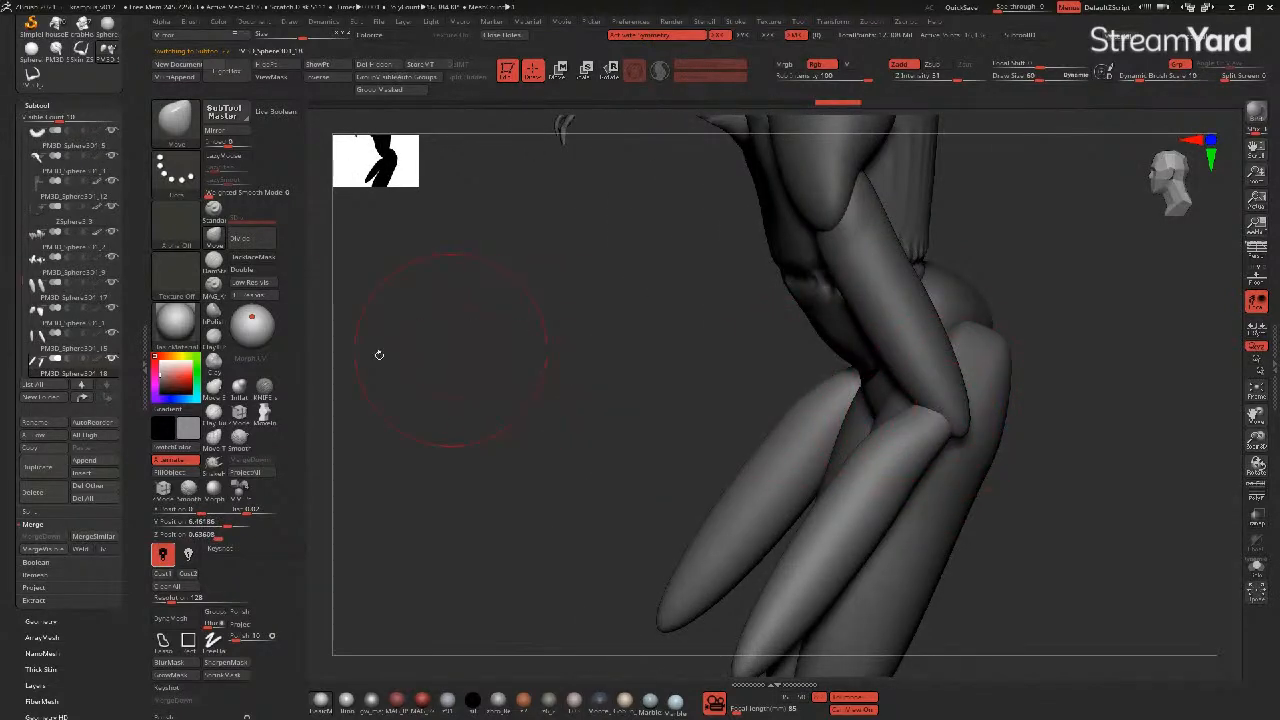
drag(898, 442, 923, 397)
drag(640, 358, 748, 356)
drag(850, 411, 844, 406)
- Select the bust and step back through its undo history to restore the earlier symmetrical collar
mouse_move(794, 471)
alt+mouse_down()
mouse_move(843, 446)
mouse_move(583, 326)
mouse_move(598, 286)
alt+mouse_up()
right_drag(598, 286, 585, 400)
alt+right_drag(505, 255, 583, 434)
mouse_move(522, 397)
right_down()
mouse_move(500, 397)
mouse_move(520, 405)
right_up()
alt+click(688, 491)
shift+right_drag(548, 462, 572, 449)
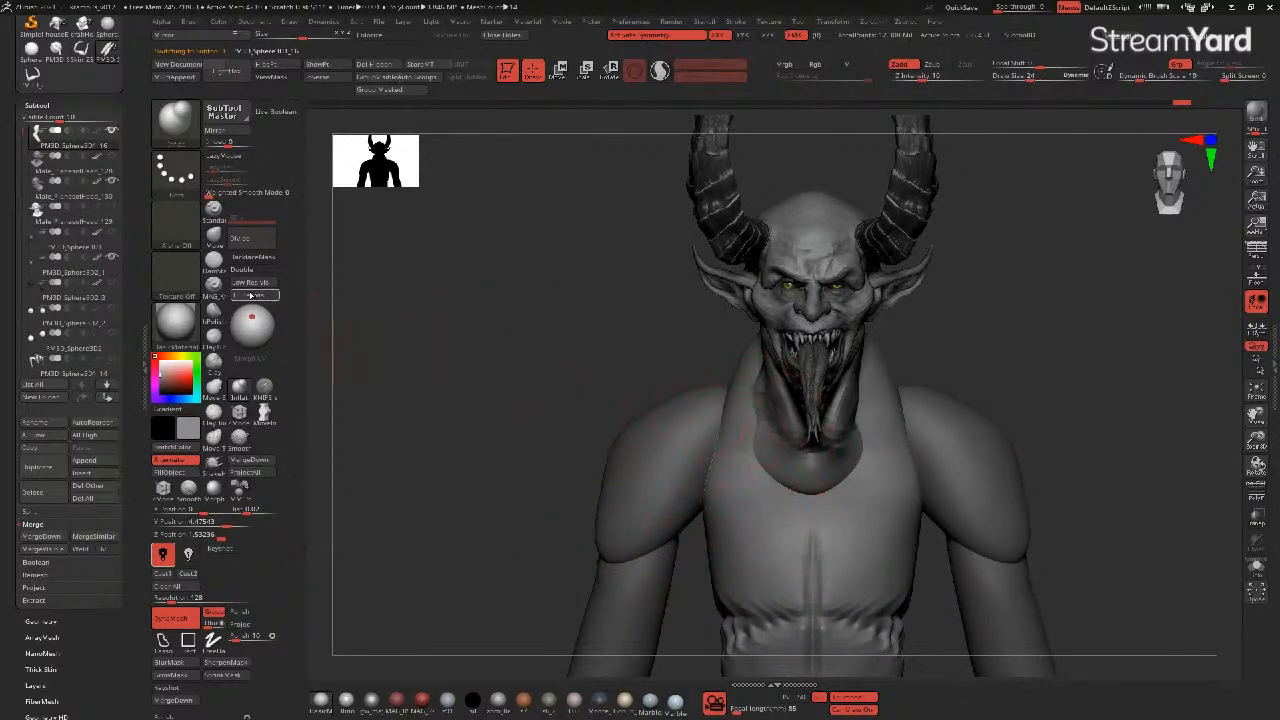
alt+click(754, 389)
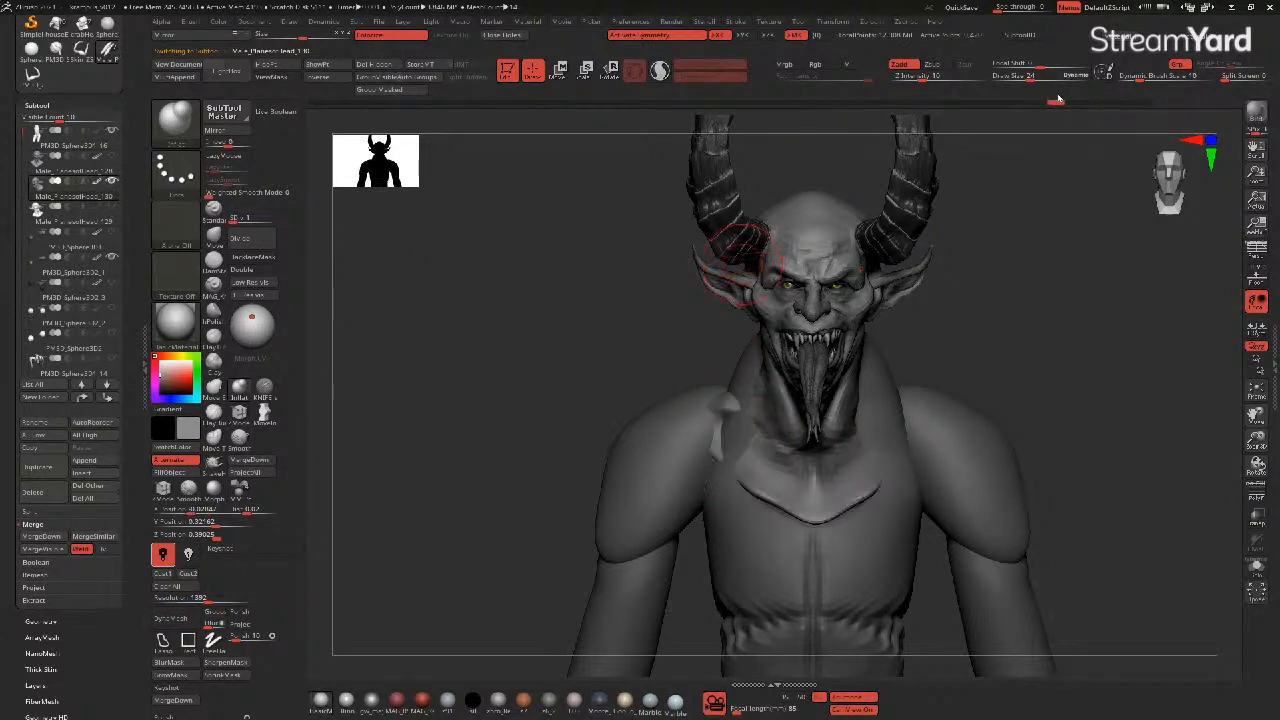
drag(997, 96, 975, 94)
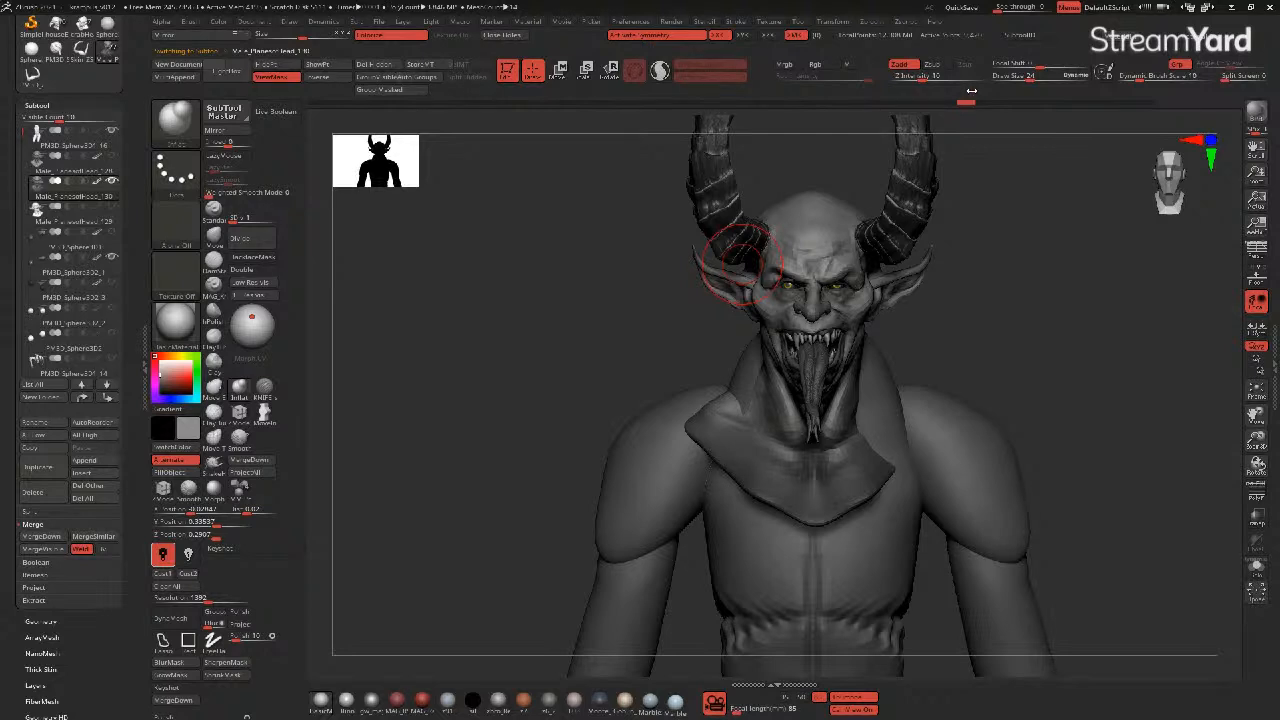
click(950, 101)
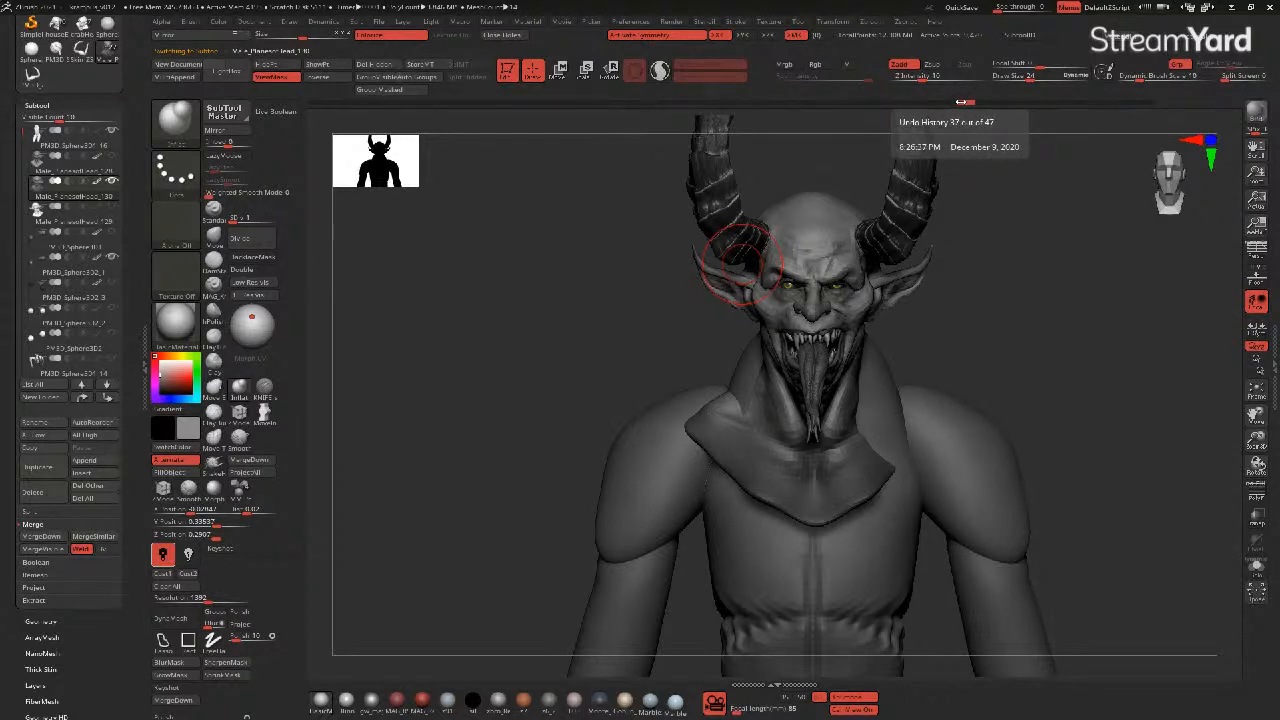
drag(948, 104, 893, 104)
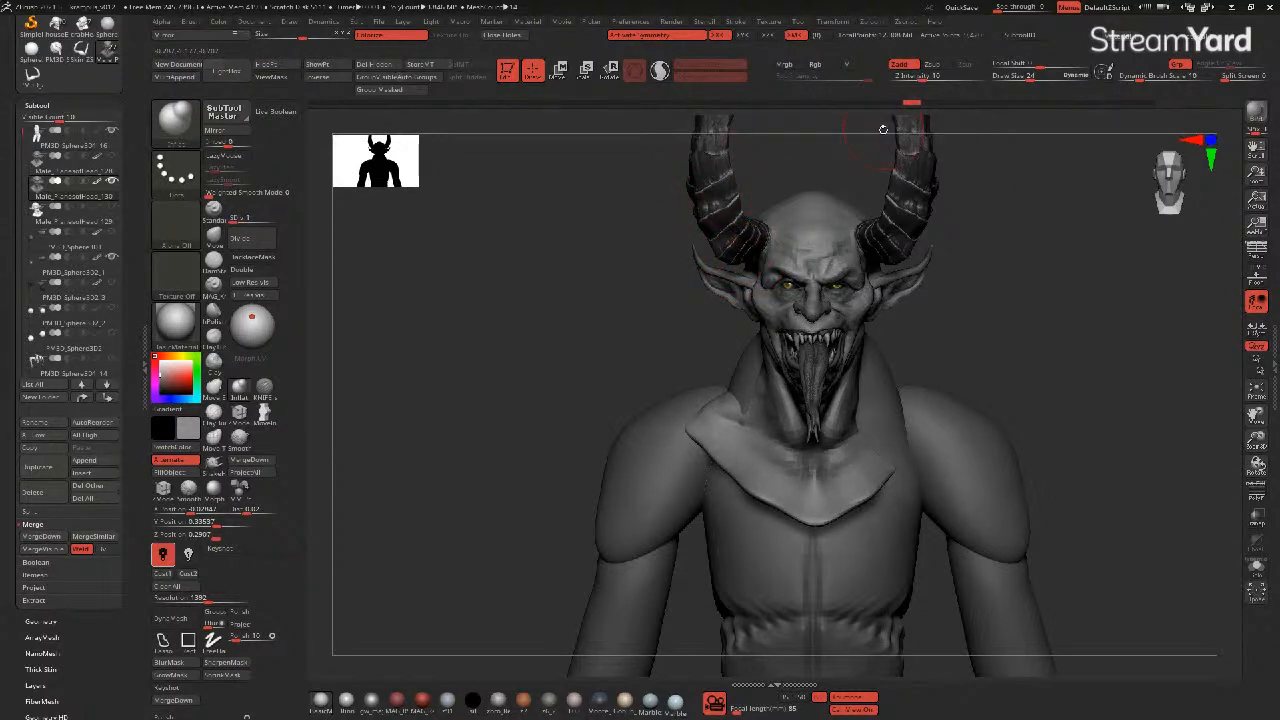
mouse_move(587, 259)
mouse_down()
mouse_move(506, 289)
mouse_move(577, 314)
mouse_up()
mouse_move(904, 105)
mouse_down()
mouse_move(645, 107)
mouse_move(670, 112)
mouse_up()
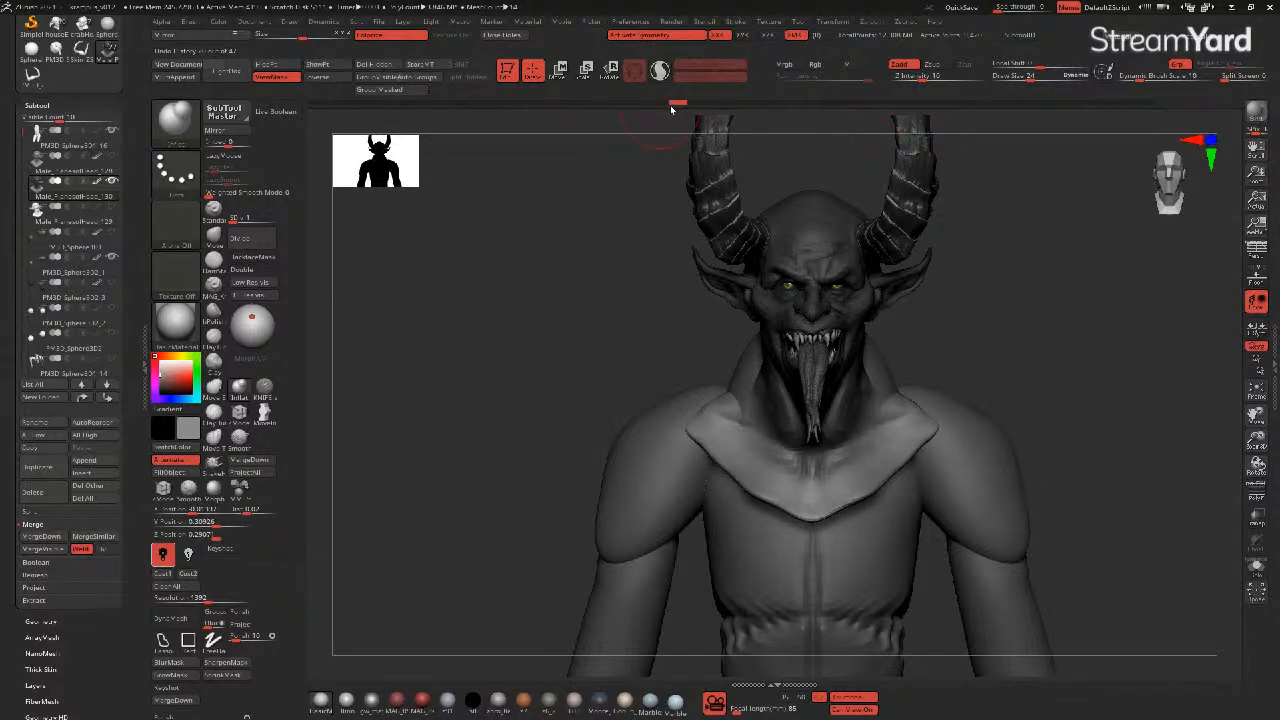
- Push the restored bust's collar and lower neck back into the torso with the Move brush
drag(352, 269, 328, 262)
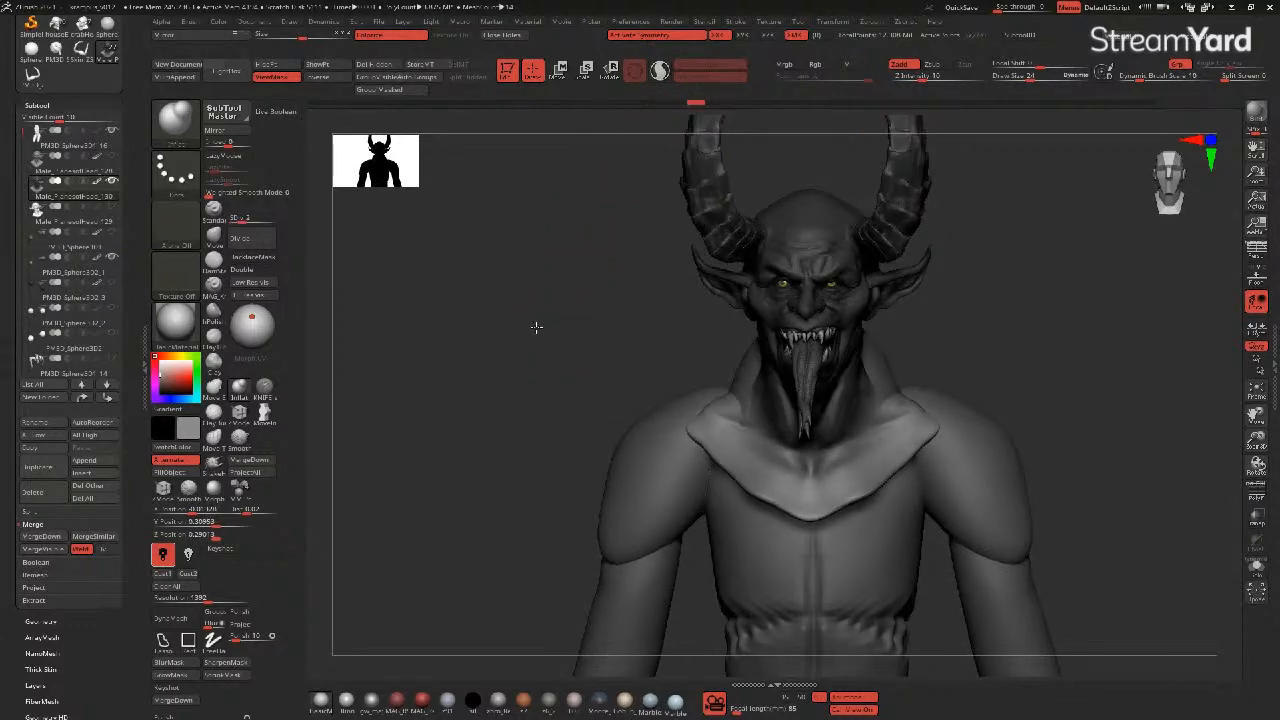
mouse_move(448, 340)
mouse_down()
mouse_move(426, 349)
mouse_move(370, 310)
mouse_up()
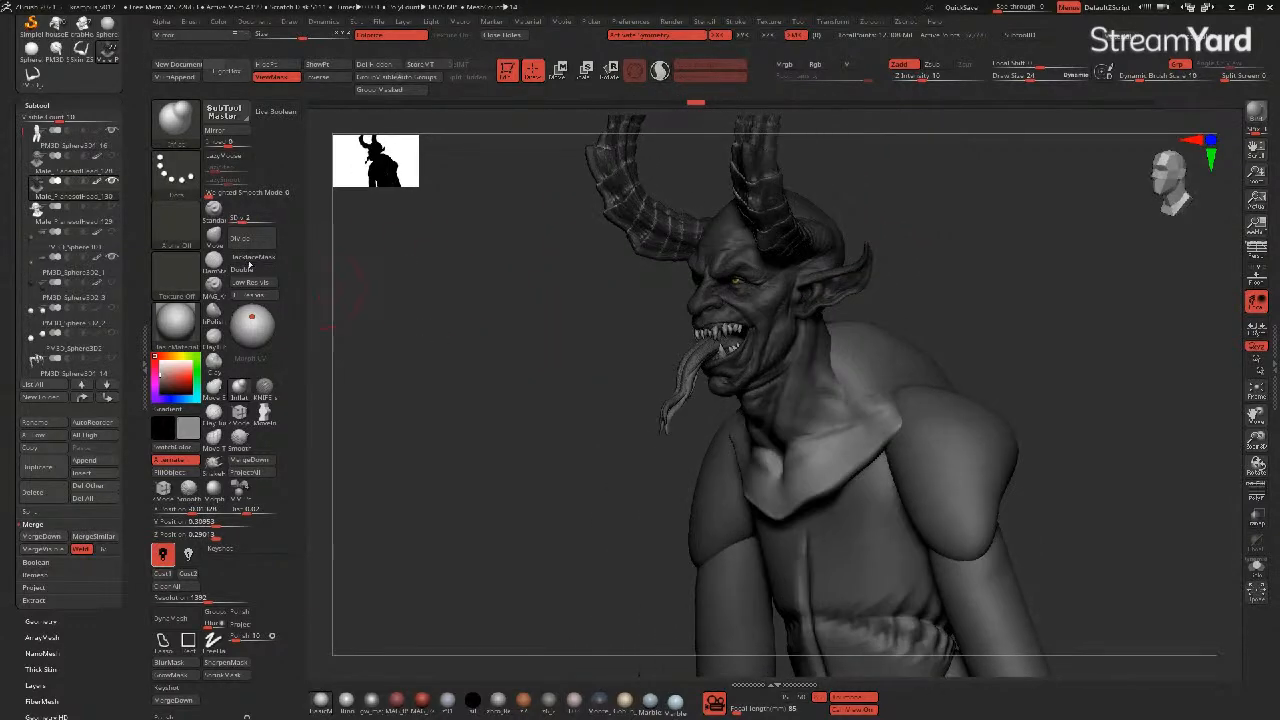
mouse_move(320, 277)
mouse_down()
mouse_move(633, 451)
mouse_move(752, 455)
mouse_up()
mouse_move(512, 407)
mouse_down()
mouse_move(487, 418)
mouse_move(523, 391)
mouse_move(616, 516)
mouse_move(682, 530)
mouse_up()
click(688, 562)
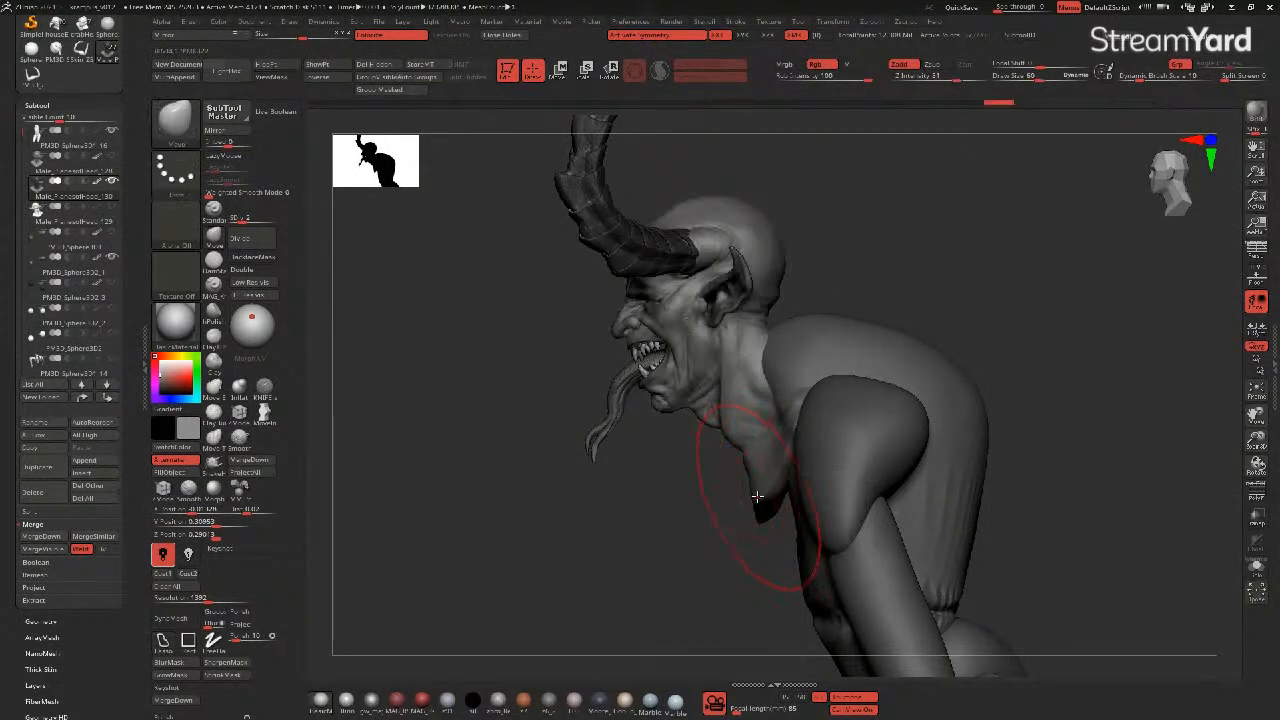
drag(758, 499, 783, 507)
mouse_move(752, 466)
mouse_down()
mouse_move(738, 447)
mouse_move(747, 413)
mouse_move(791, 419)
mouse_move(817, 406)
mouse_up()
drag(788, 508, 803, 514)
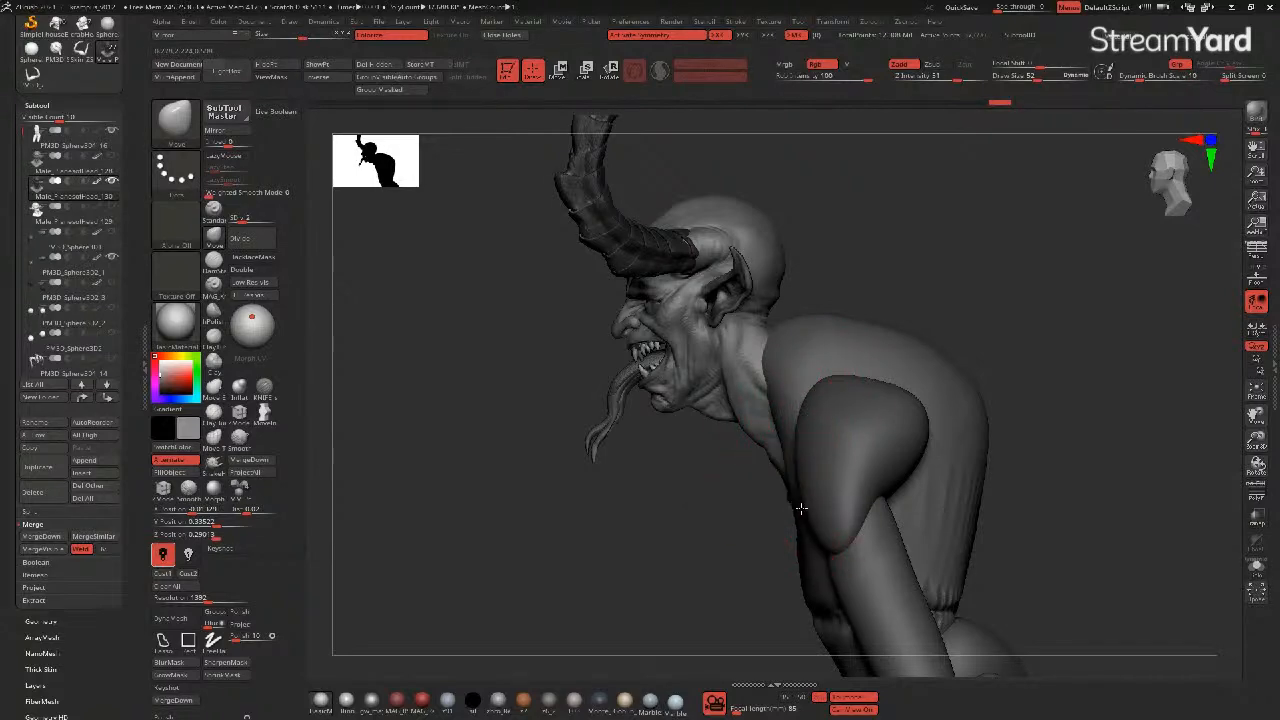
drag(777, 467, 776, 460)
drag(688, 498, 802, 494)
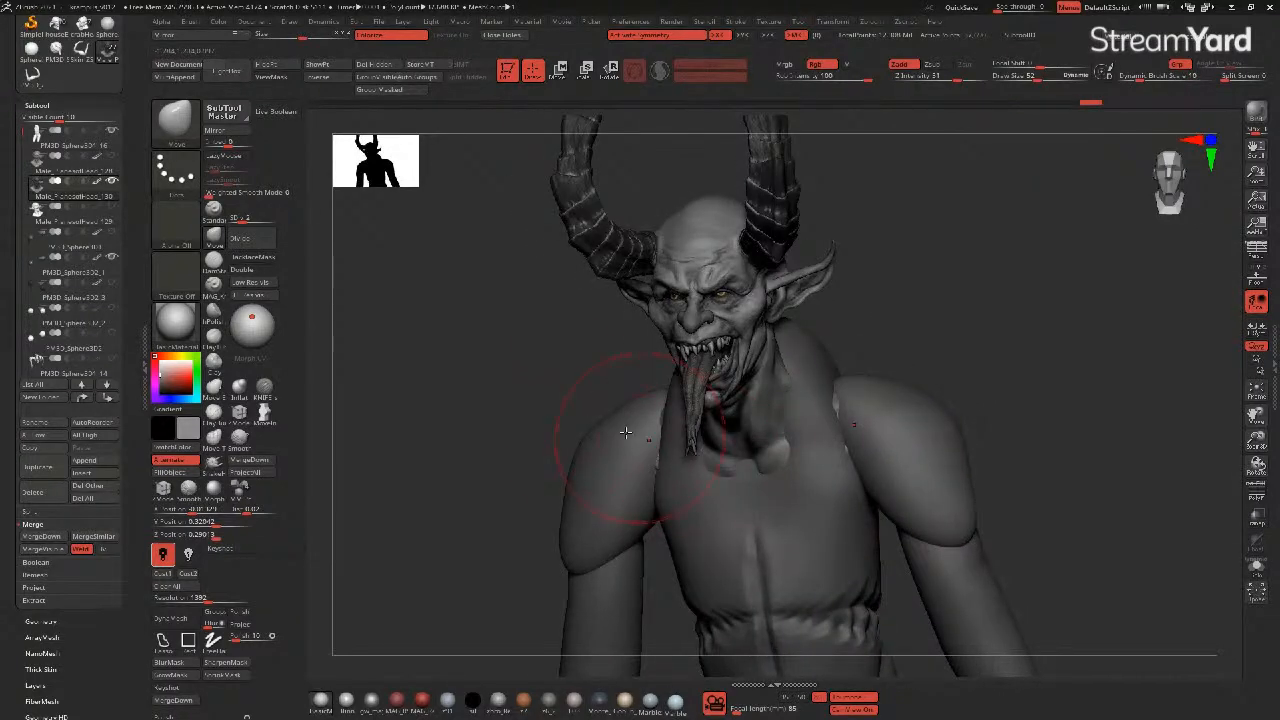
drag(506, 380, 544, 381)
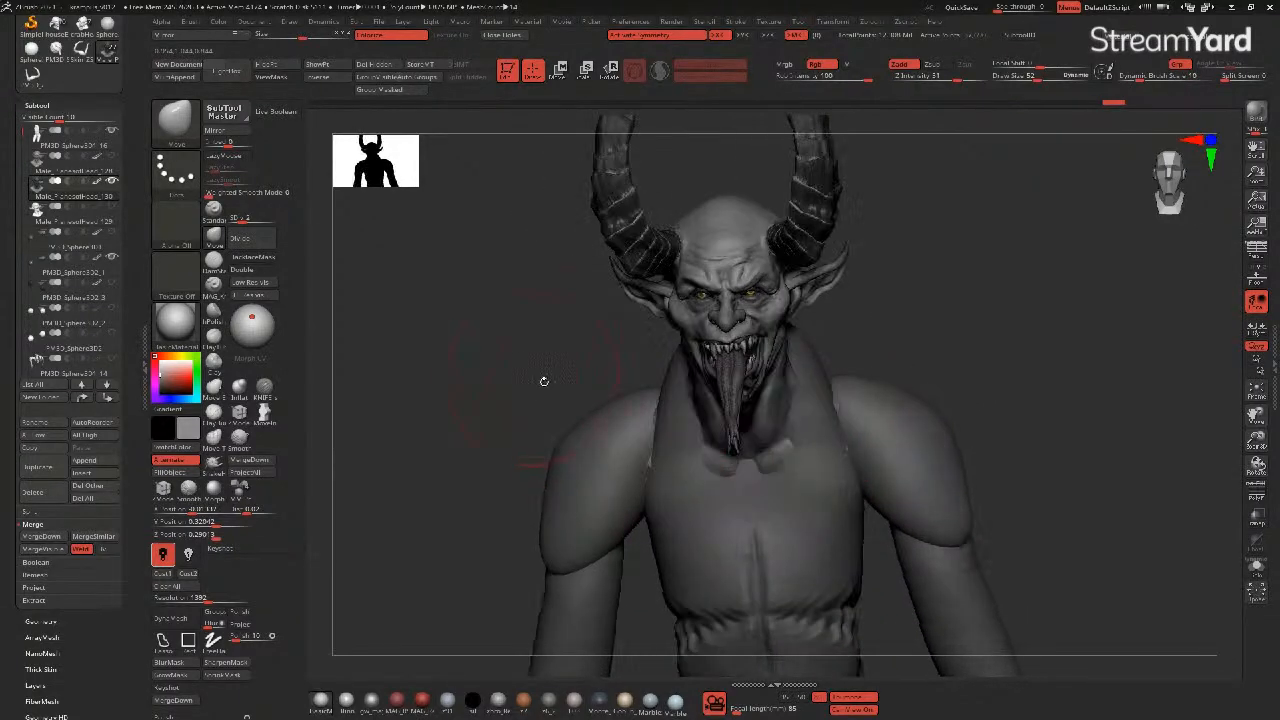
- Select the torso, remesh it with DynaMesh at resolution 56, and smooth the wrinkled folds along the waist
alt+click(679, 496)
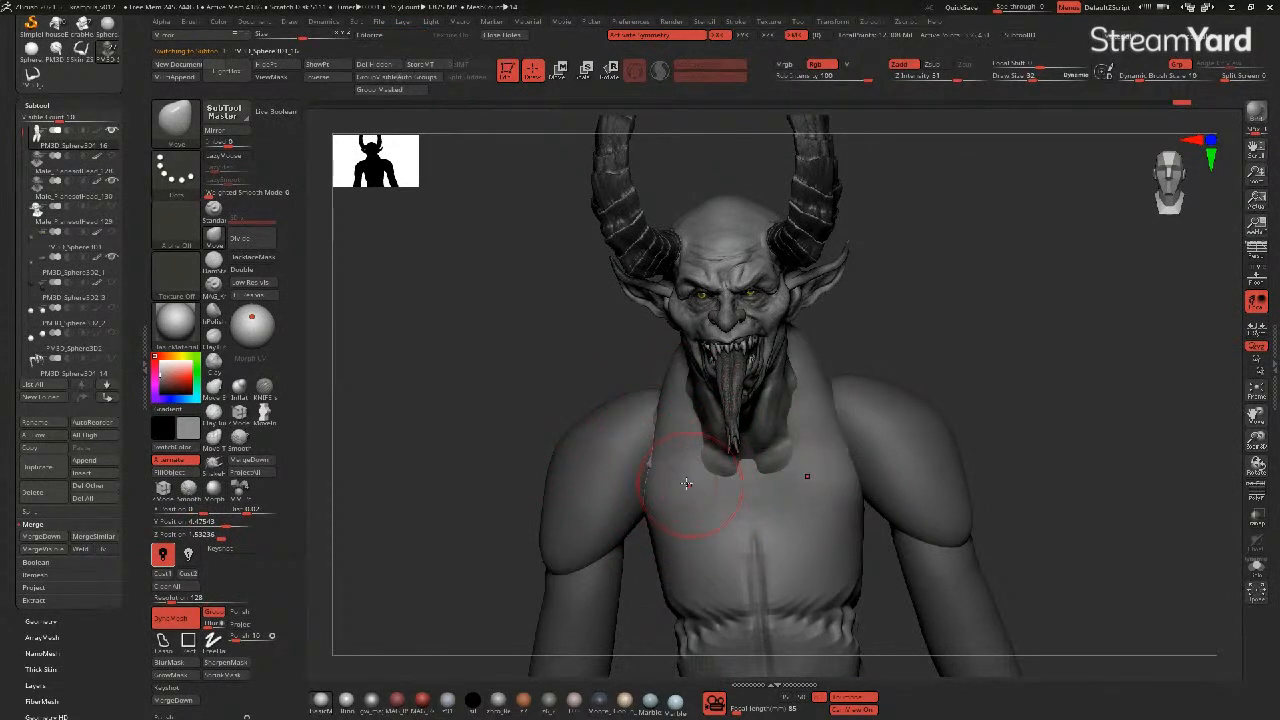
drag(472, 450, 496, 376)
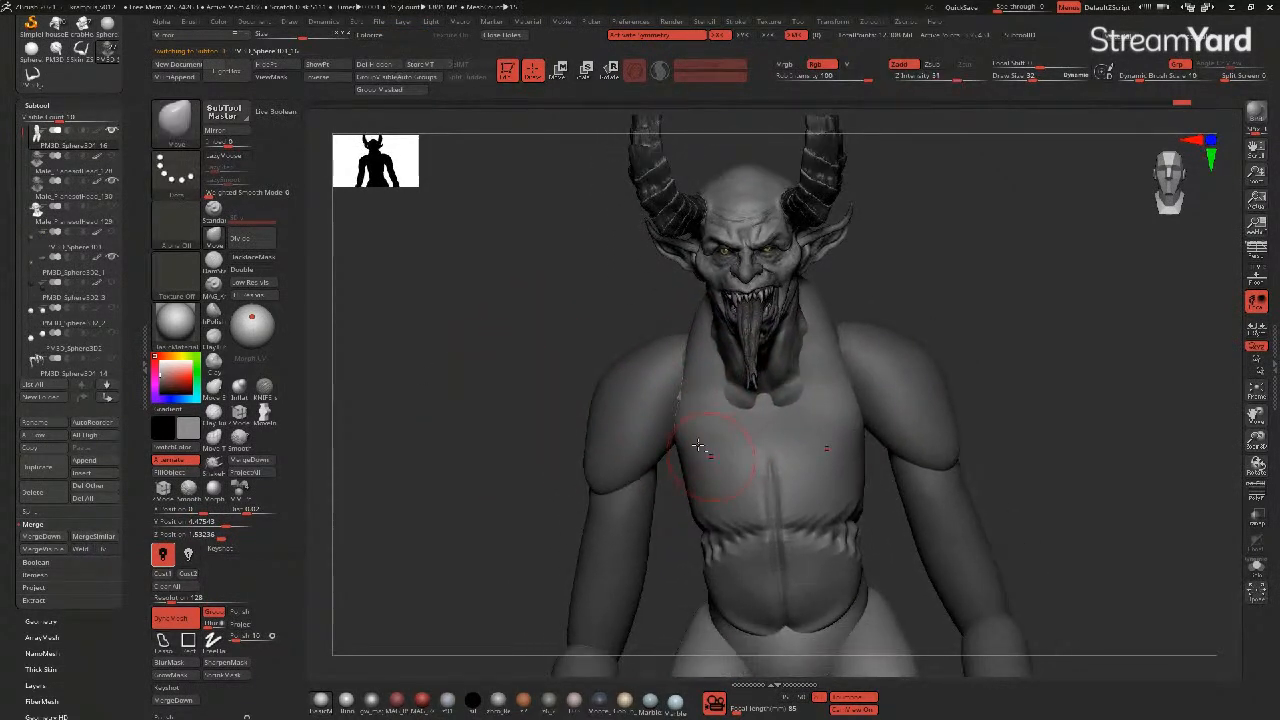
drag(499, 412, 717, 464)
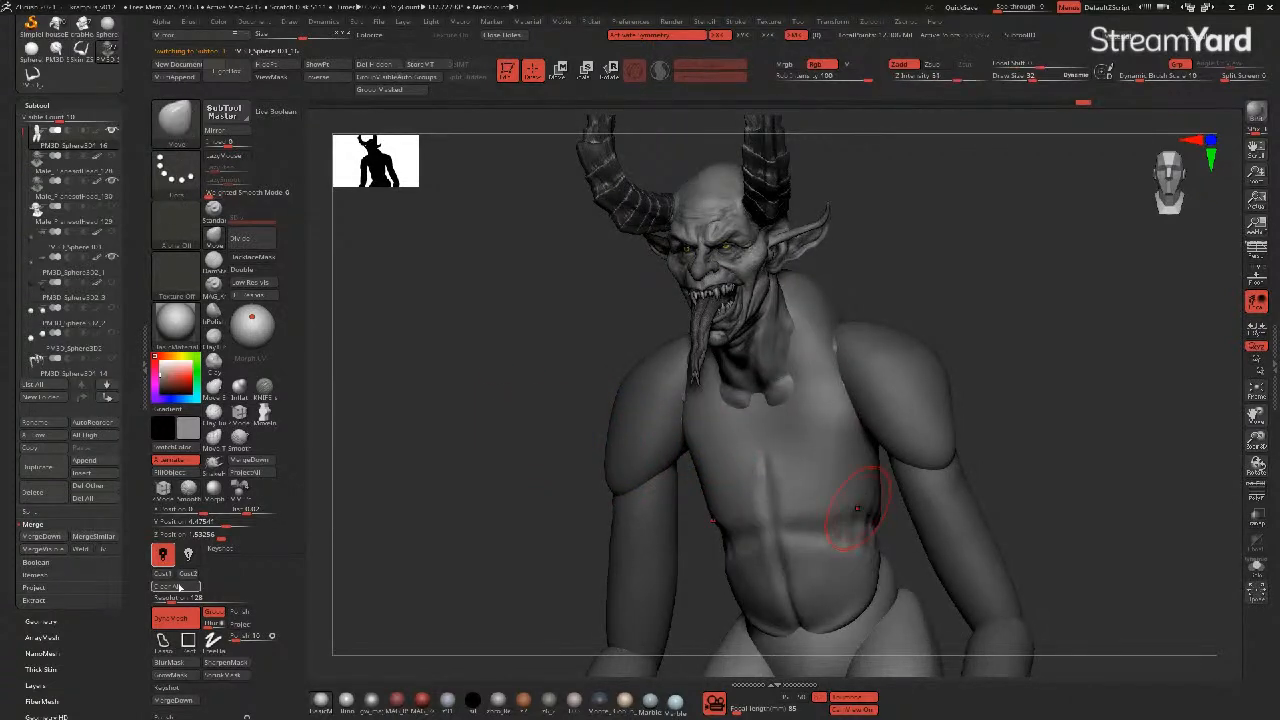
drag(173, 600, 163, 600)
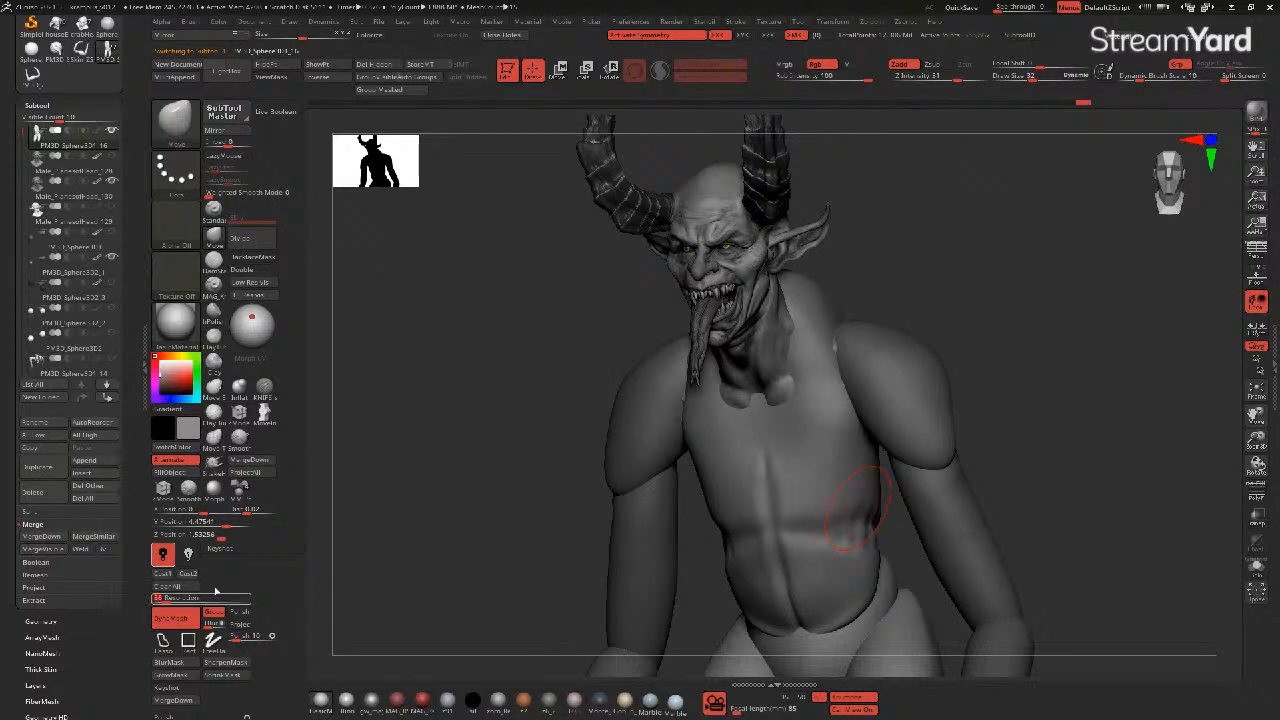
ctrl+drag(455, 512, 480, 536)
shift+drag(853, 496, 860, 514)
drag(494, 372, 481, 377)
- Carve the collarbone lines across the upper chest with the knife brush and build them up with ClayTubes strokes
click(264, 388)
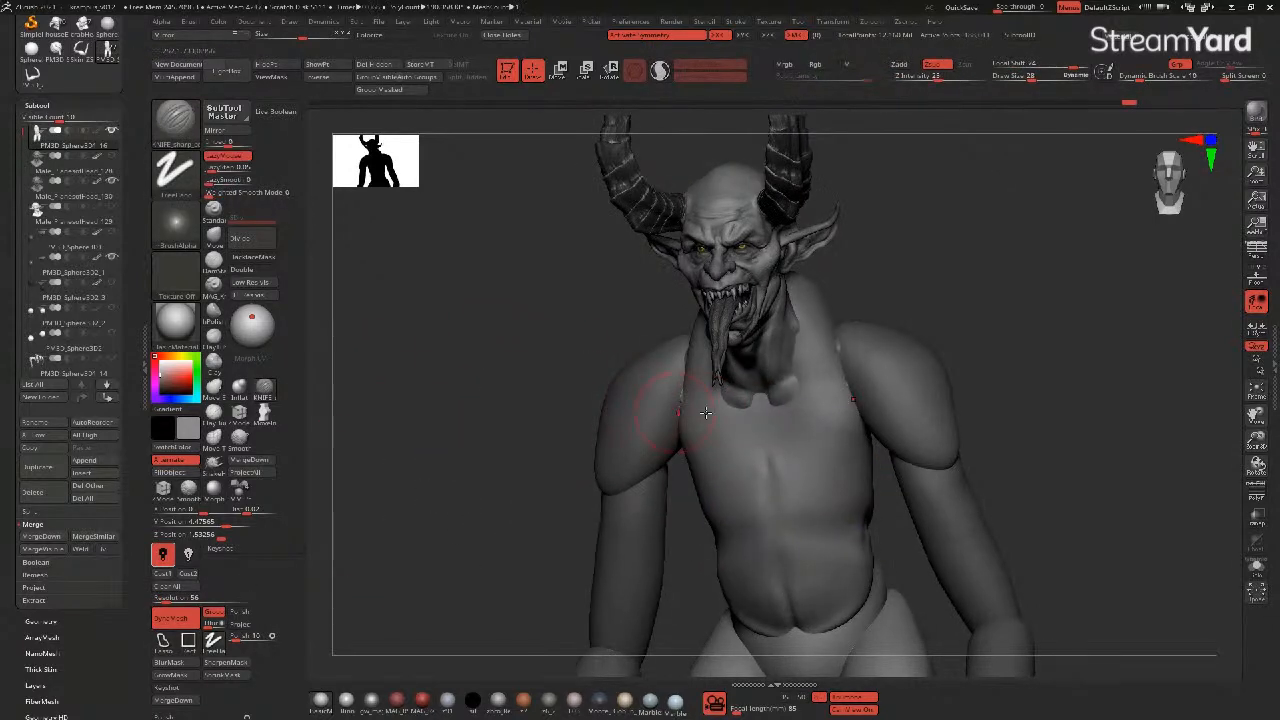
drag(753, 415, 685, 382)
click(212, 340)
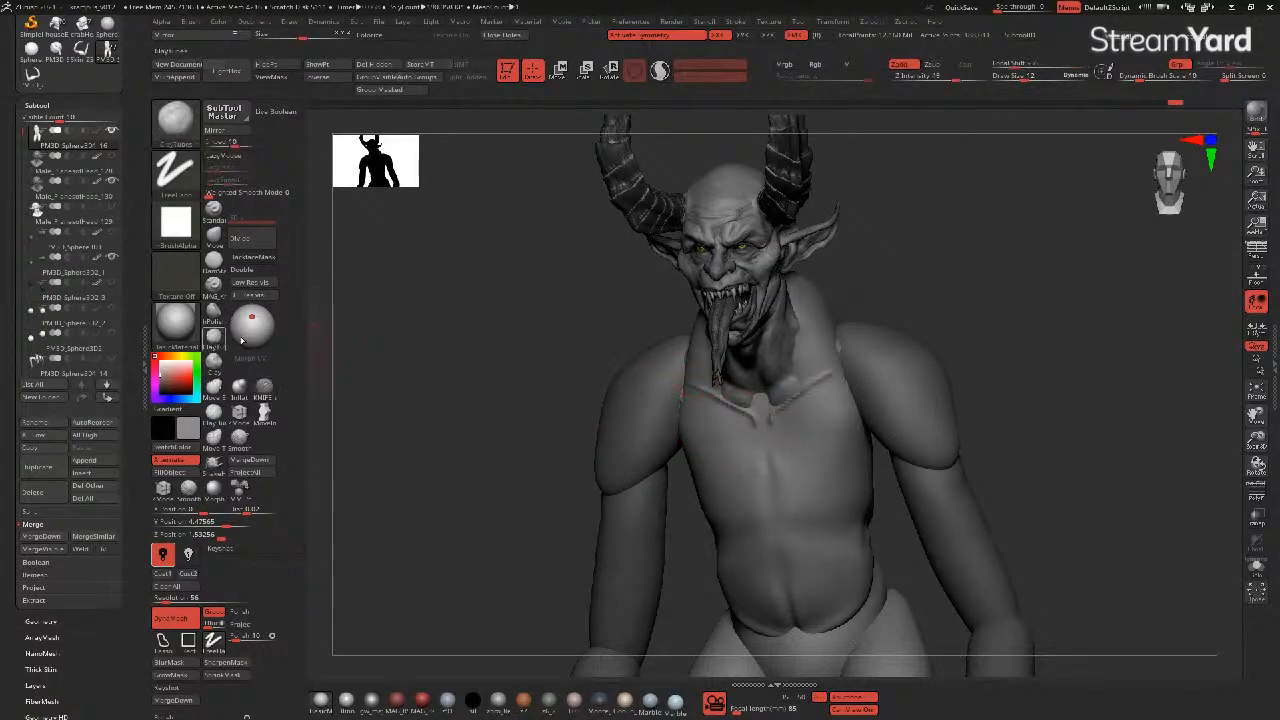
drag(735, 414, 684, 380)
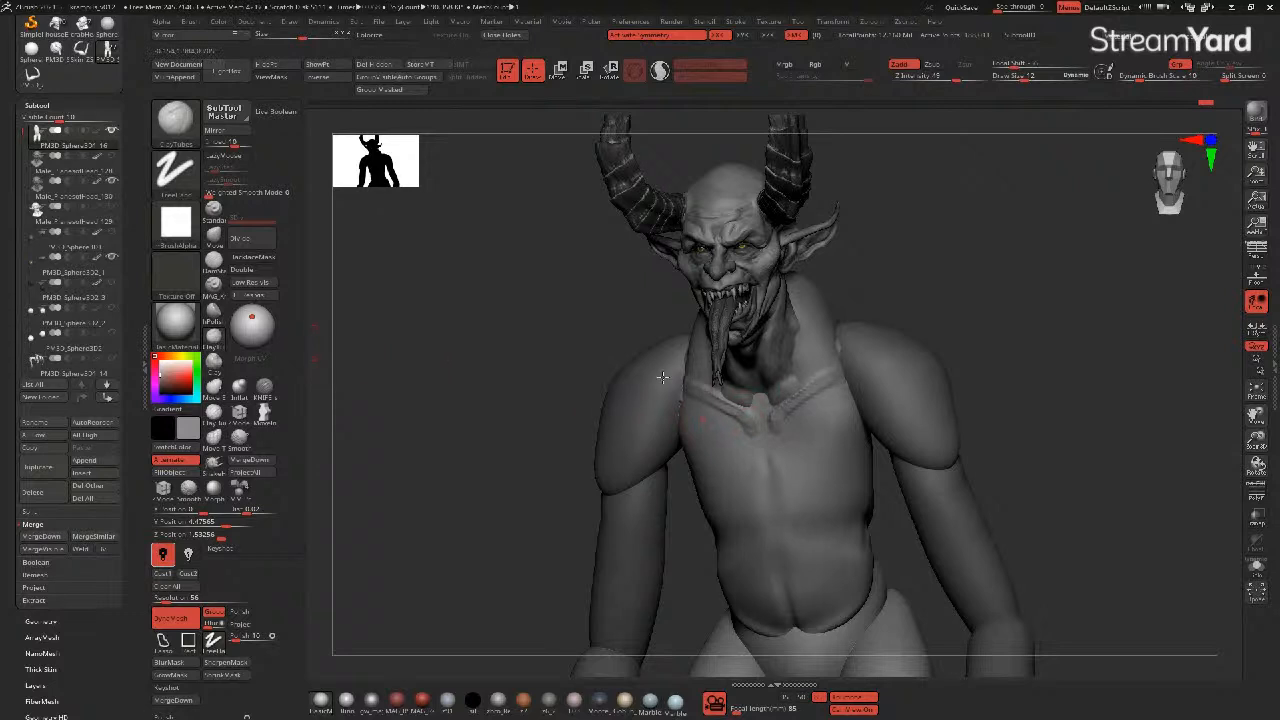
drag(505, 365, 530, 362)
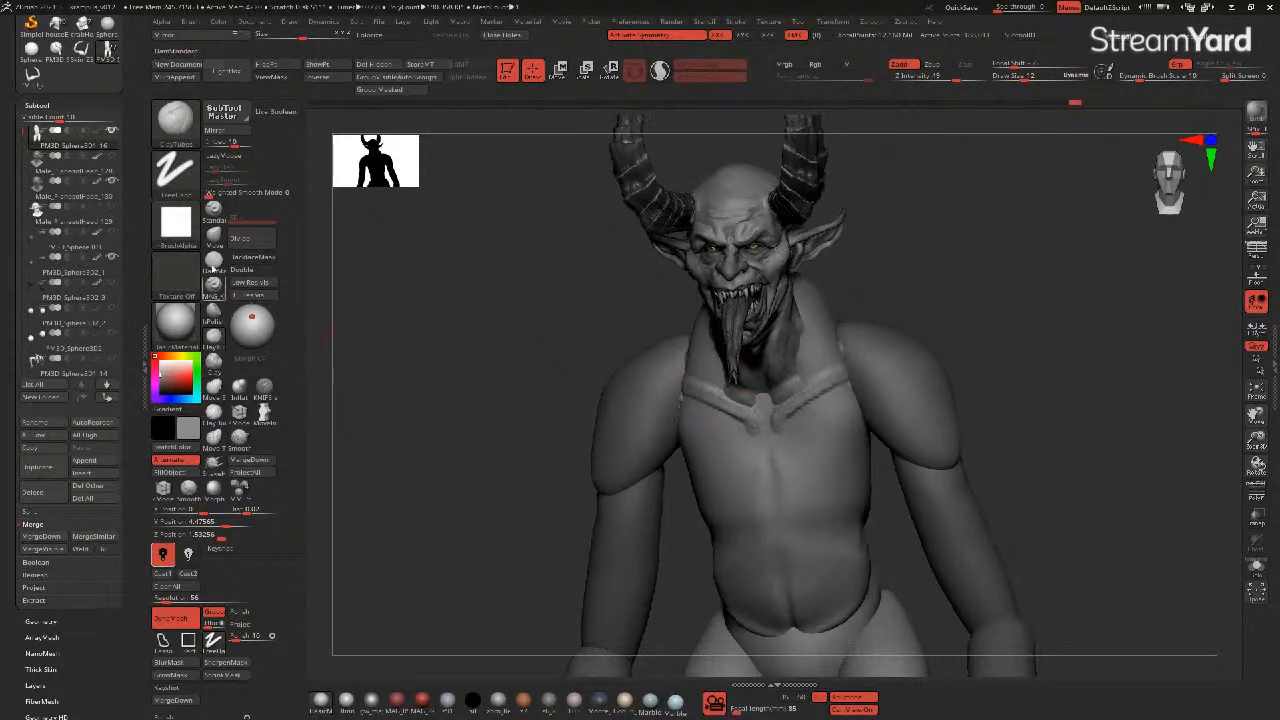
- Pull the torso's upper corners outward over the upper arms with the Move brush to form broad shoulders and a sloping neckline
click(214, 238)
drag(452, 340, 581, 356)
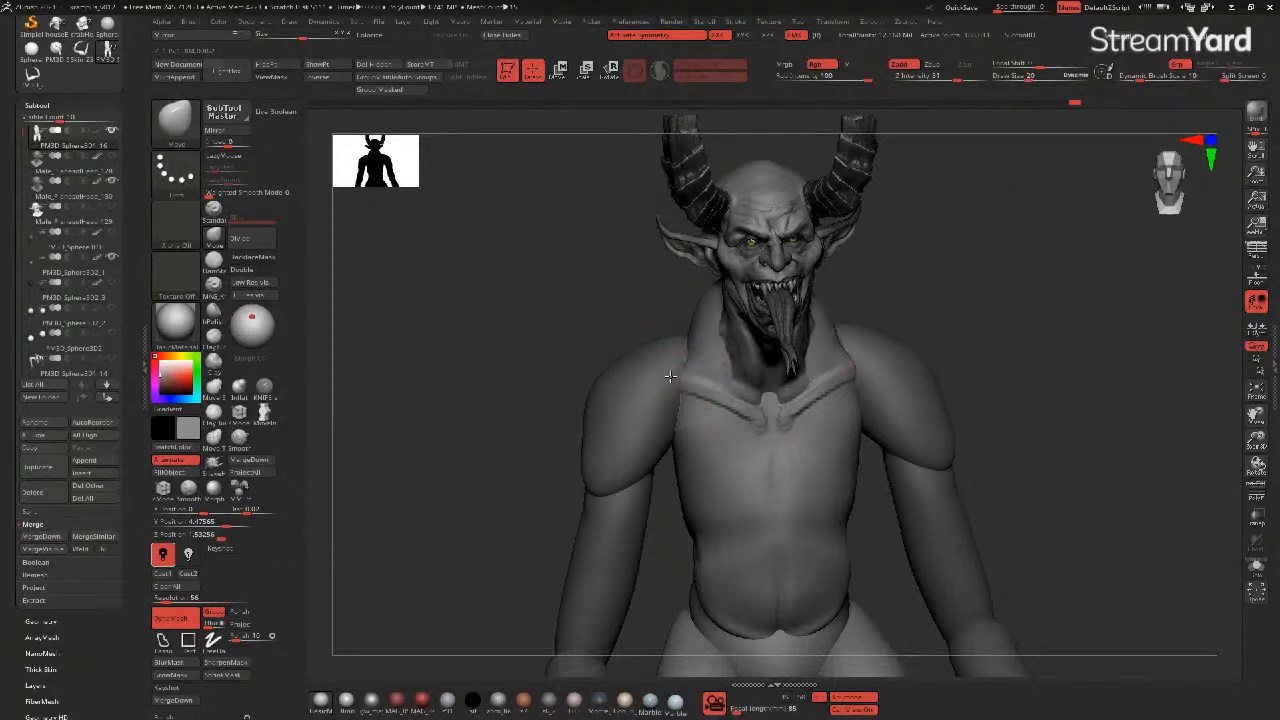
mouse_move(677, 380)
mouse_down()
mouse_move(594, 360)
mouse_move(662, 369)
mouse_move(623, 350)
mouse_move(616, 365)
mouse_move(506, 366)
mouse_move(534, 487)
mouse_up()
key(])
mouse_move(797, 446)
mouse_down()
mouse_move(866, 490)
mouse_move(798, 507)
mouse_up()
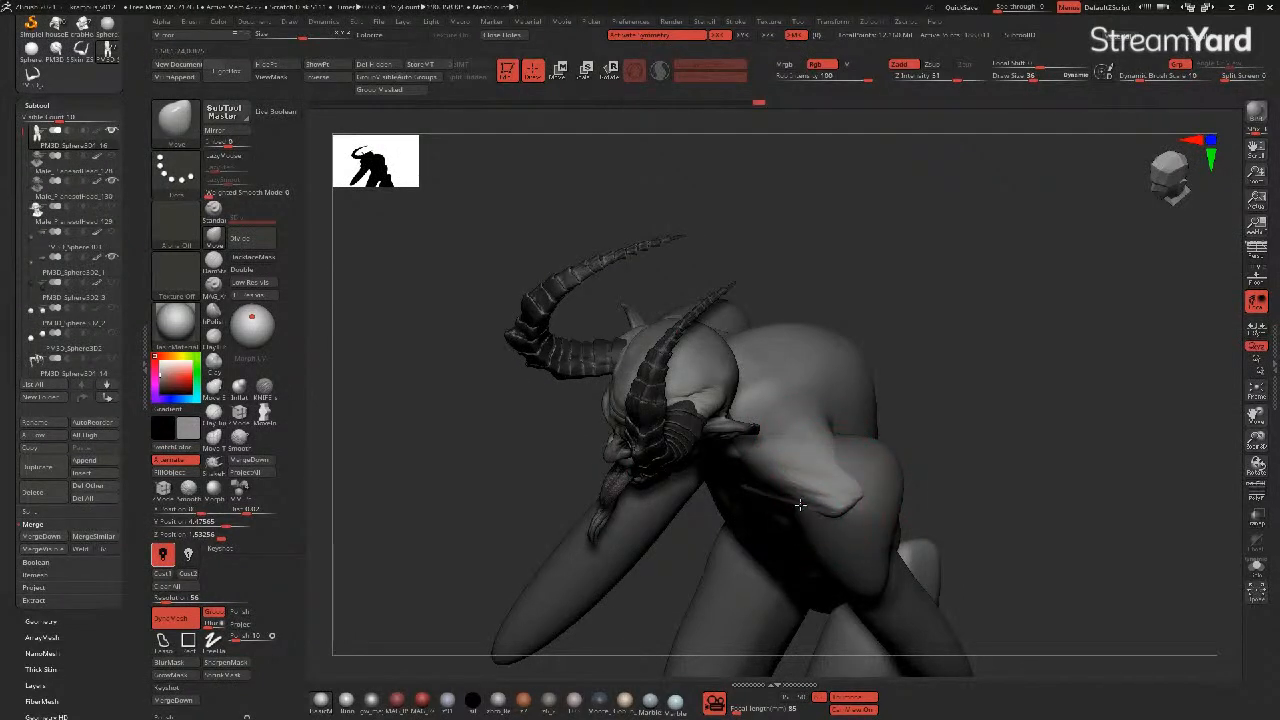
drag(834, 455, 827, 379)
drag(841, 444, 850, 448)
drag(848, 502, 852, 512)
mouse_move(517, 440)
mouse_down()
mouse_move(480, 323)
mouse_move(566, 394)
mouse_move(575, 355)
mouse_move(551, 414)
mouse_move(563, 429)
mouse_move(537, 439)
mouse_up()
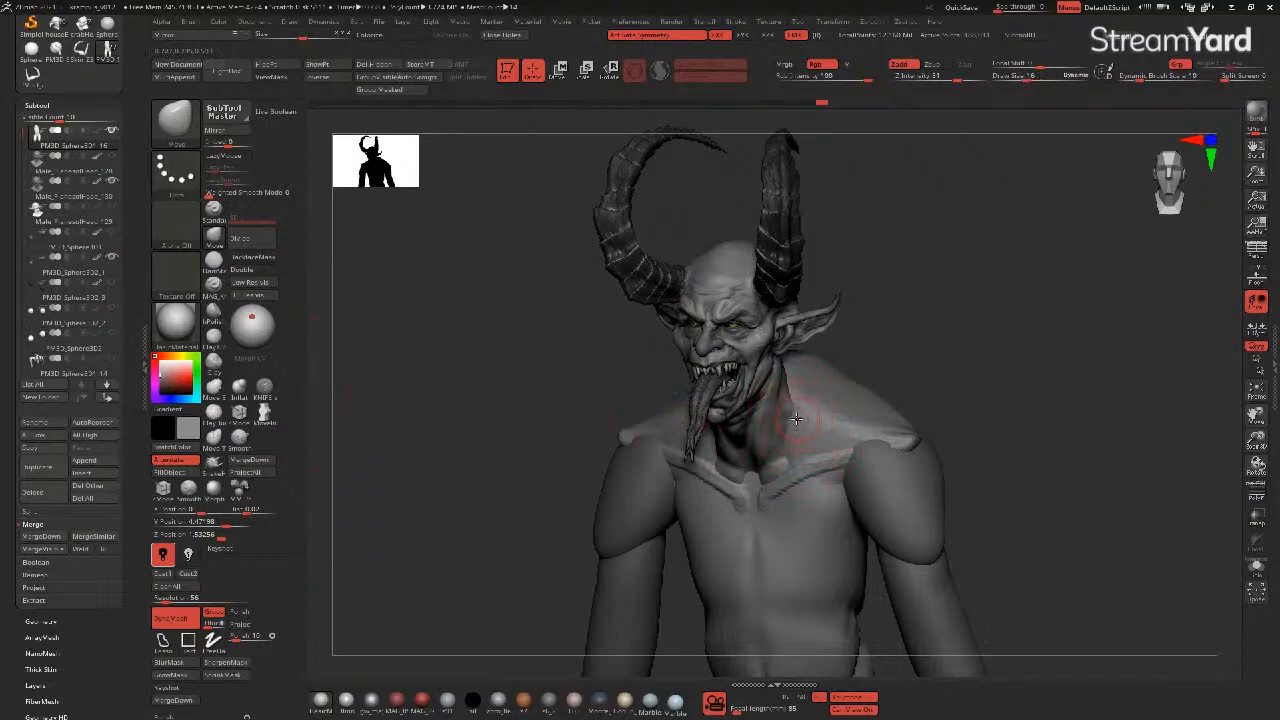
- Paint a freehand mask over the hollow between the neck and the collarbone, and invert it
key(ctrl)
key(ctrl+h)
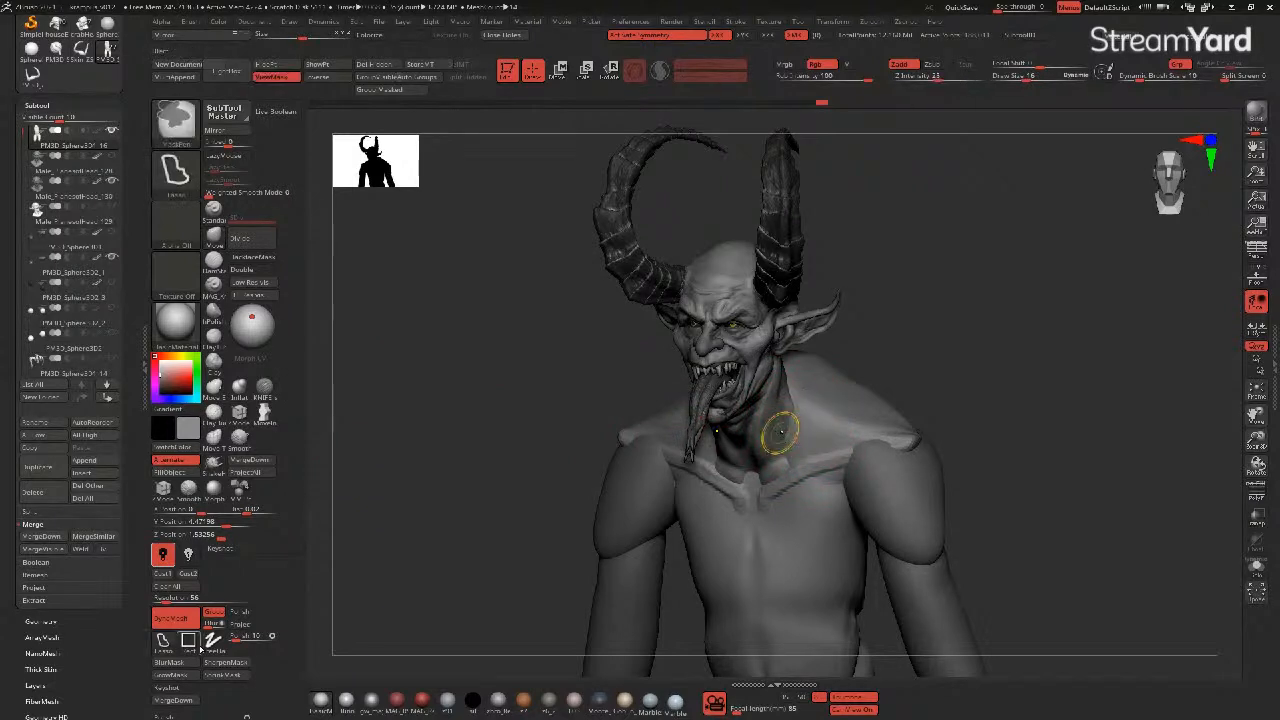
key(ctrl+f)
mouse_move(793, 398)
ctrl+mouse_down()
mouse_move(796, 446)
mouse_move(826, 404)
mouse_move(814, 400)
mouse_move(846, 412)
ctrl+mouse_up()
ctrl+drag(537, 397, 566, 478)
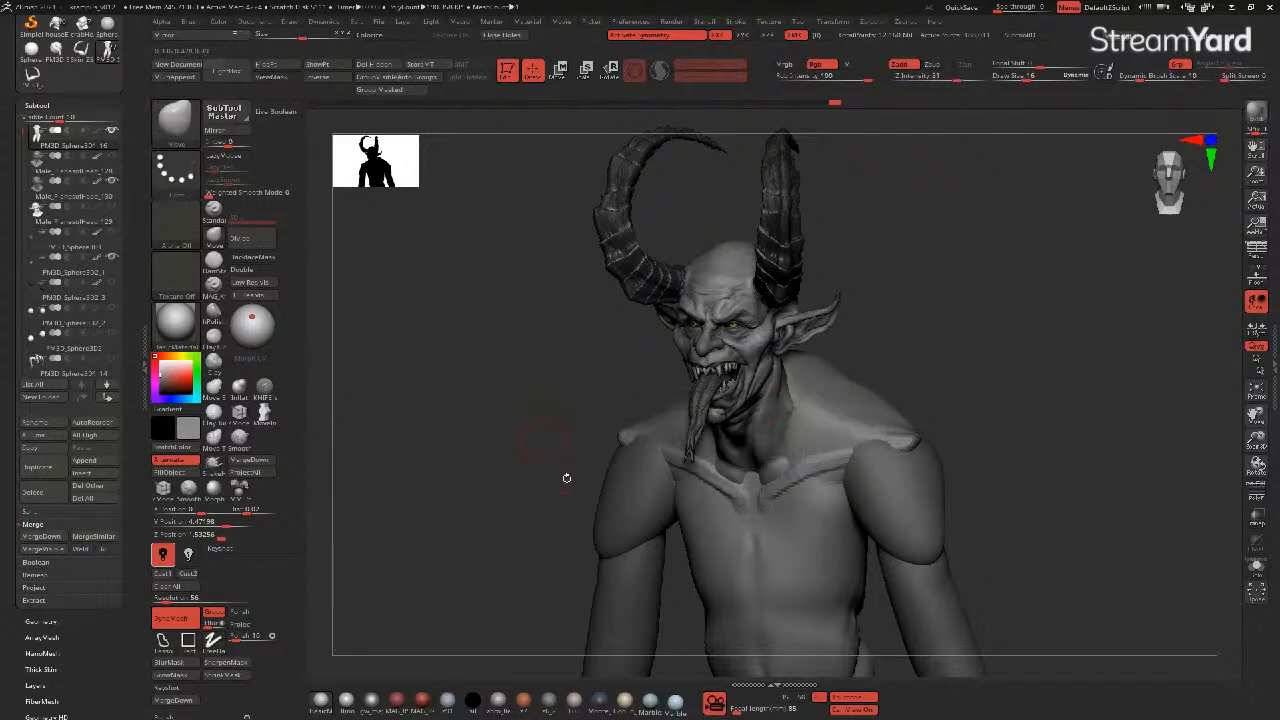
ctrl+drag(457, 500, 510, 545)
mouse_move(803, 403)
ctrl+mouse_down()
mouse_move(792, 443)
mouse_move(826, 408)
mouse_move(848, 438)
mouse_move(812, 434)
ctrl+mouse_up()
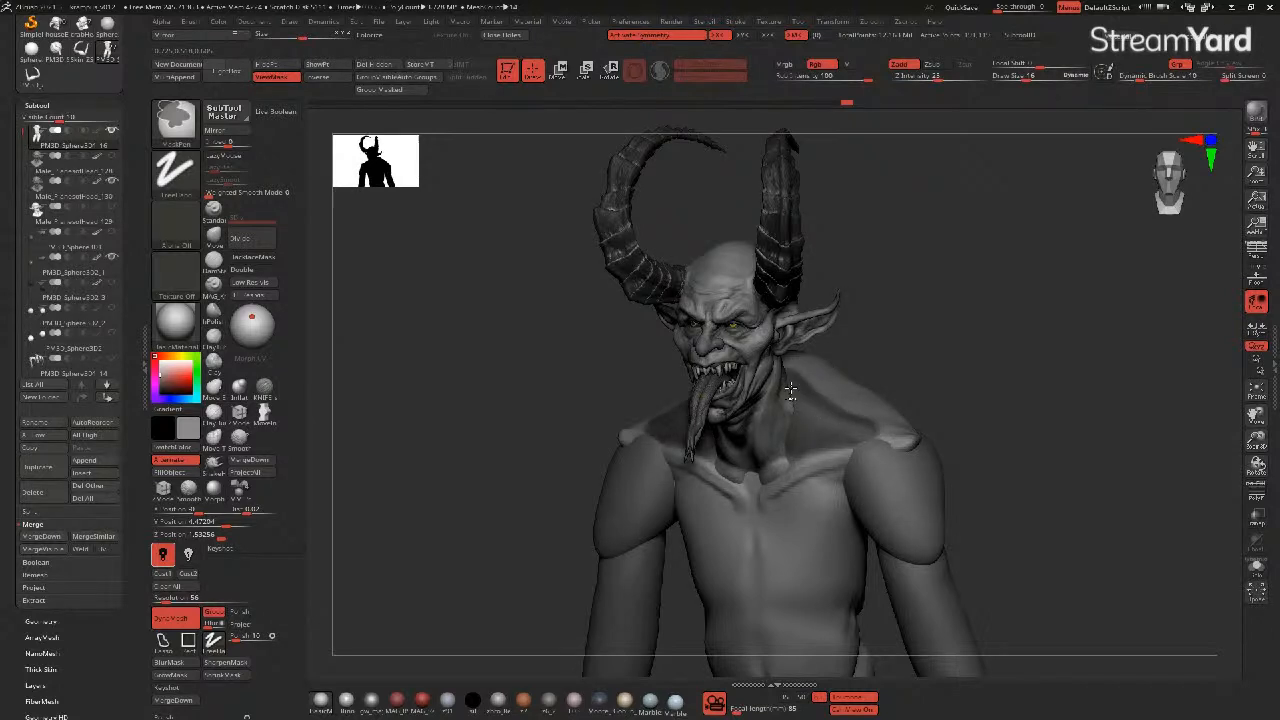
ctrl+click(540, 387)
- Sink the unmasked hollow behind the collarbones with the Move brush, clear the mask, and smooth the area
drag(790, 424, 806, 428)
drag(551, 340, 576, 344)
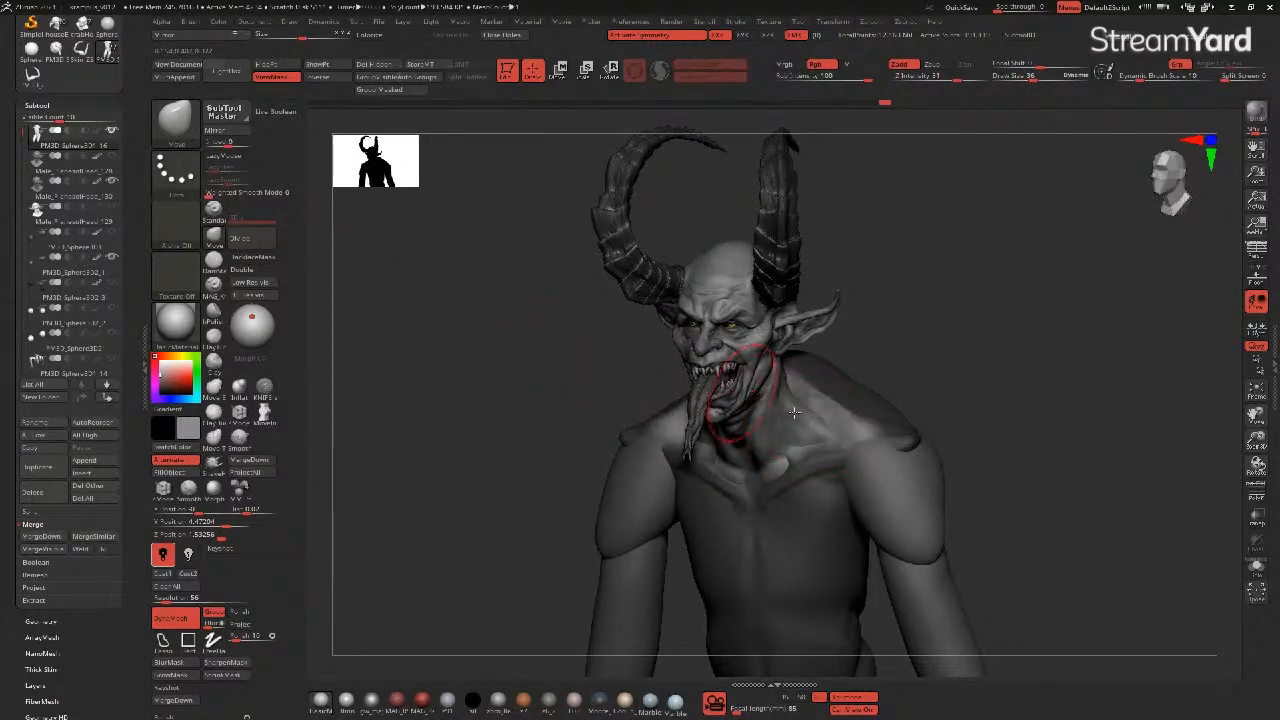
drag(648, 374, 560, 377)
mouse_move(545, 374)
ctrl+mouse_down()
mouse_move(580, 391)
mouse_move(588, 371)
ctrl+mouse_up()
mouse_move(838, 403)
shift+mouse_down()
mouse_move(848, 424)
mouse_move(838, 410)
shift+mouse_up()
- Select the bust and reshape its lower neck with the Move brush to meet the collarbones and sternum
alt+click(737, 423)
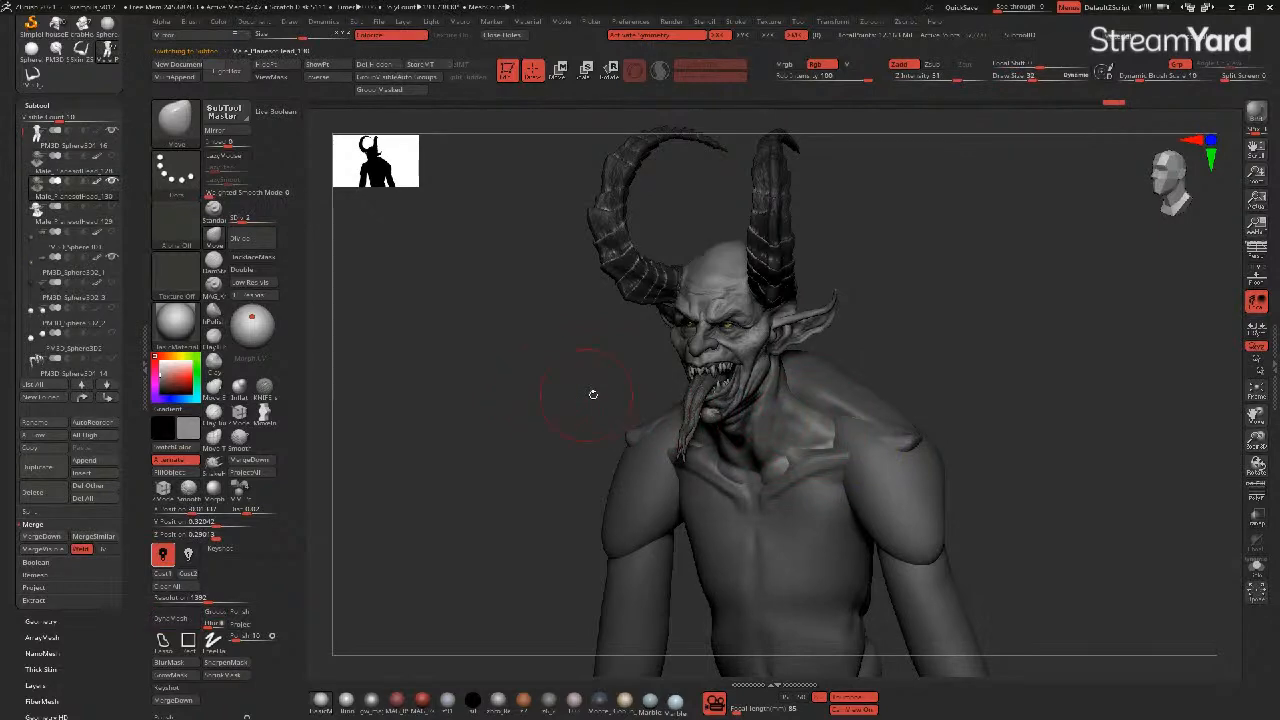
drag(584, 400, 713, 416)
drag(601, 395, 598, 390)
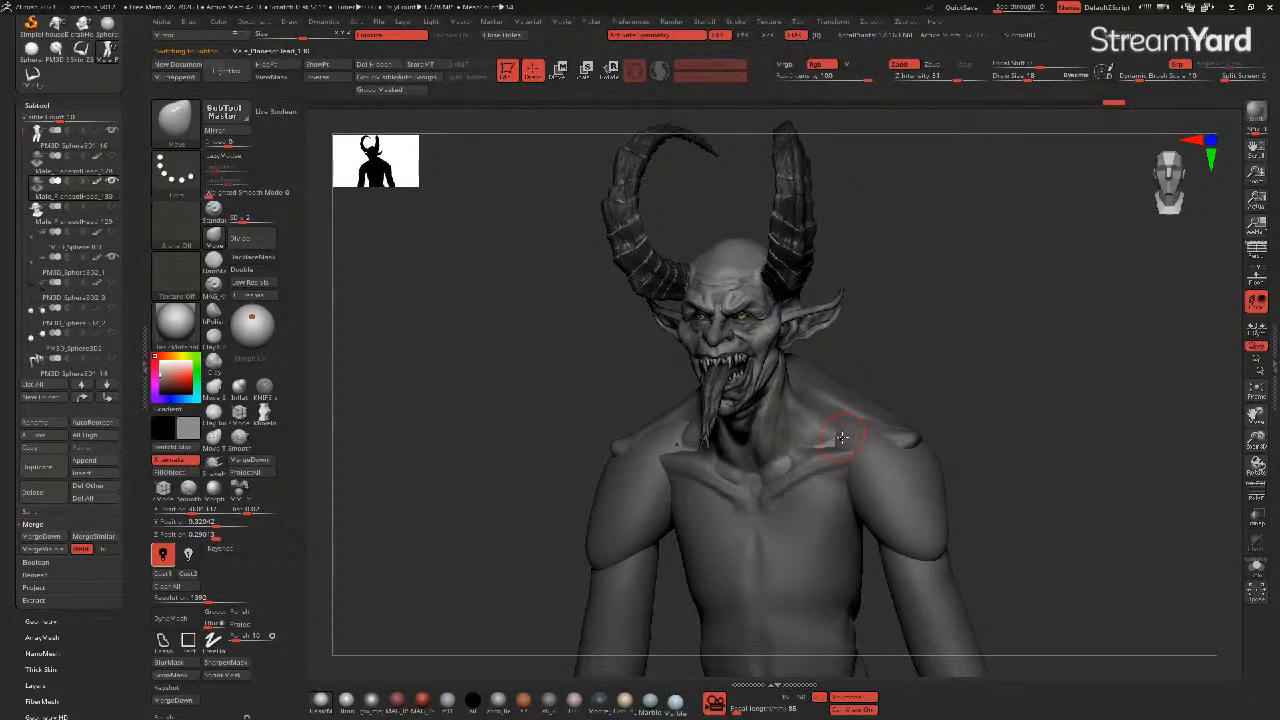
key(bracketright)
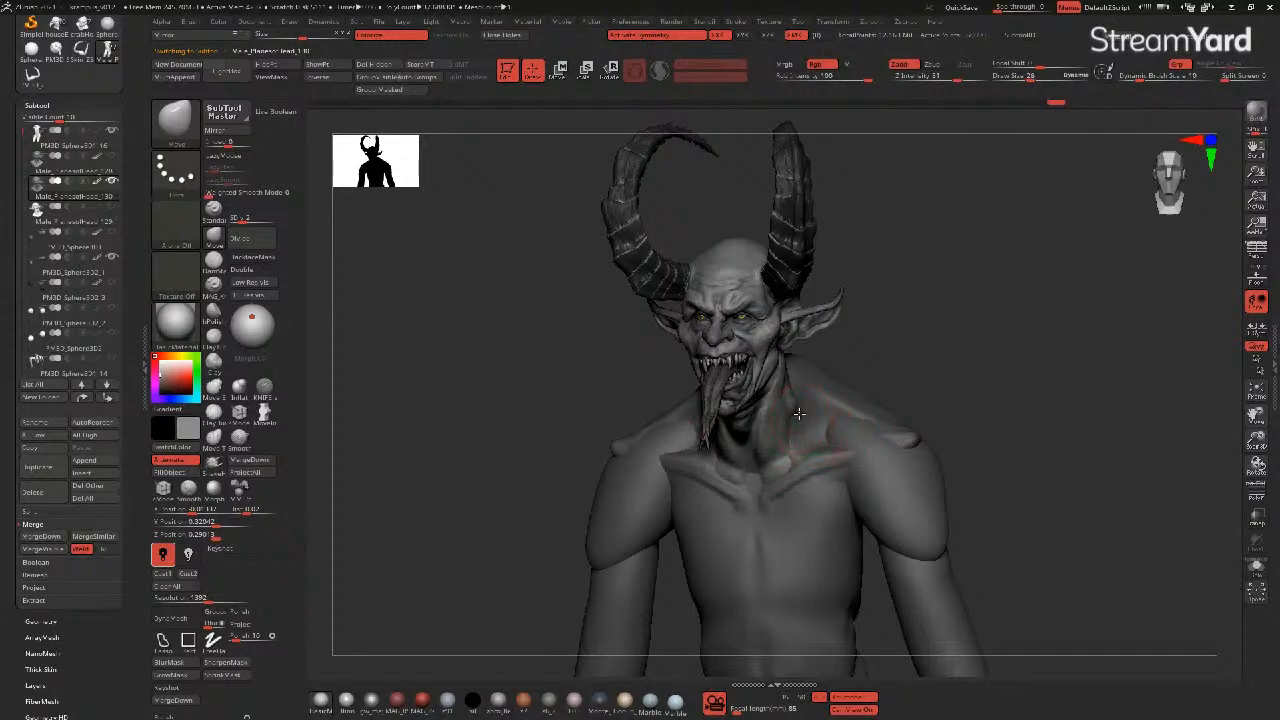
drag(590, 402, 708, 410)
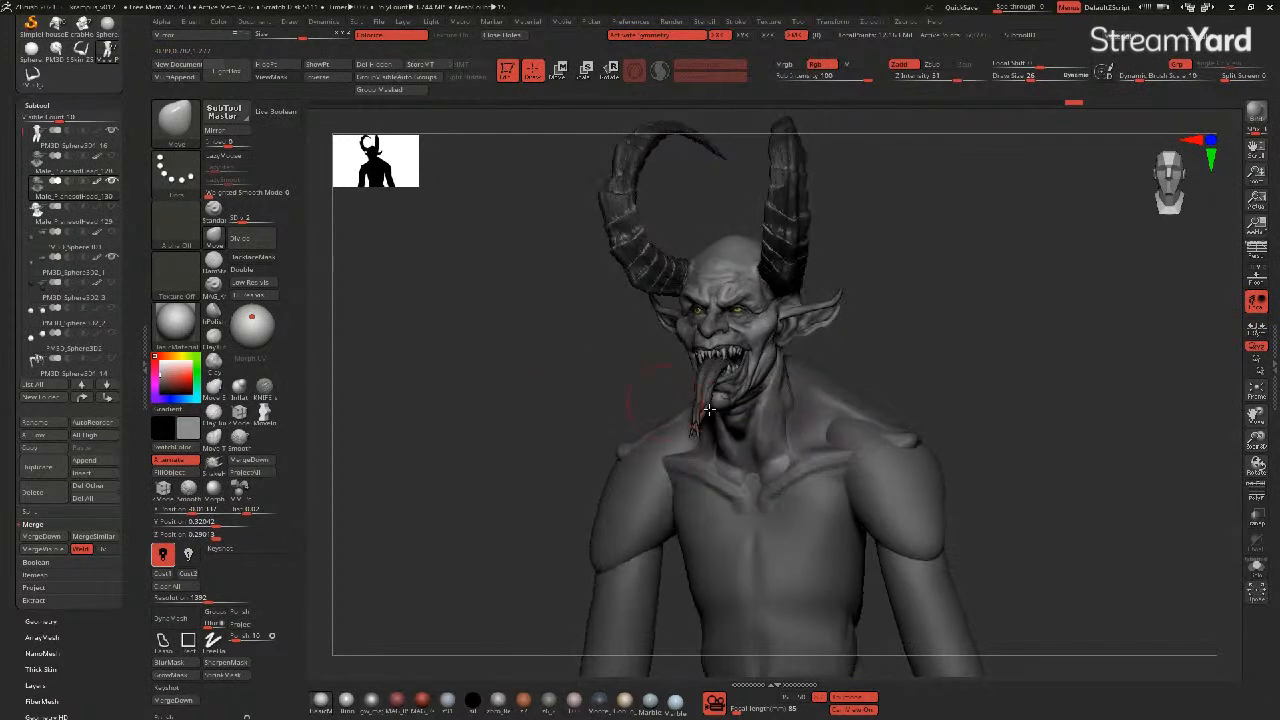
drag(552, 403, 620, 425)
drag(723, 476, 737, 499)
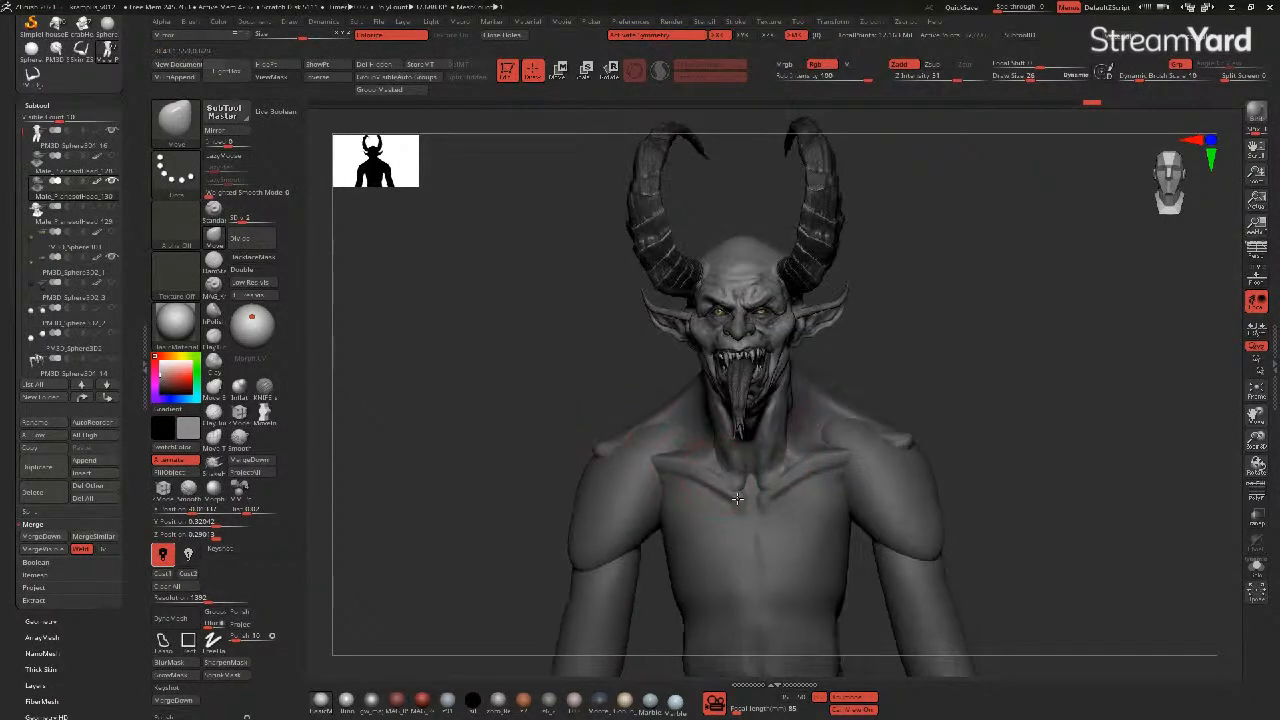
- Adjust the side of the bust's neck in profile with the Move brush to blend it into the shoulders
drag(543, 428, 736, 474)
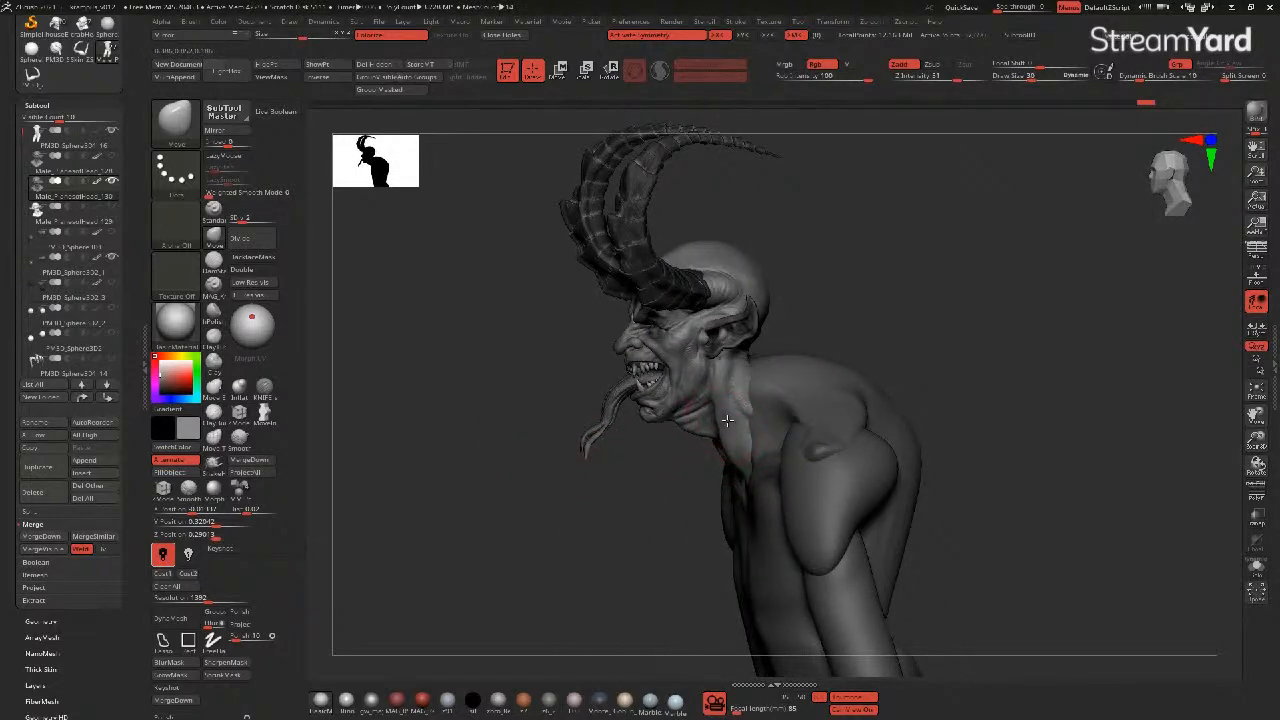
key(bracketright)
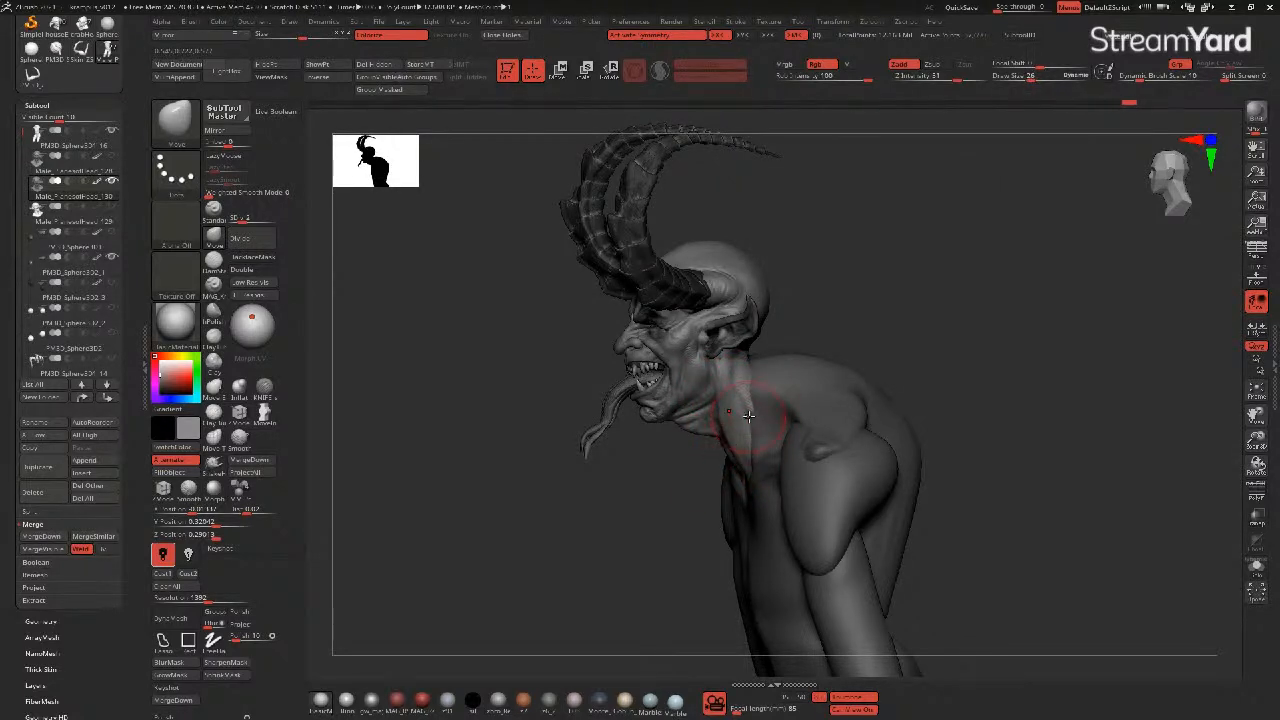
mouse_move(672, 440)
mouse_down()
mouse_move(517, 437)
mouse_move(563, 403)
mouse_move(569, 380)
mouse_move(525, 411)
mouse_move(560, 374)
mouse_move(543, 397)
mouse_move(560, 389)
mouse_move(510, 397)
mouse_move(659, 438)
mouse_up()
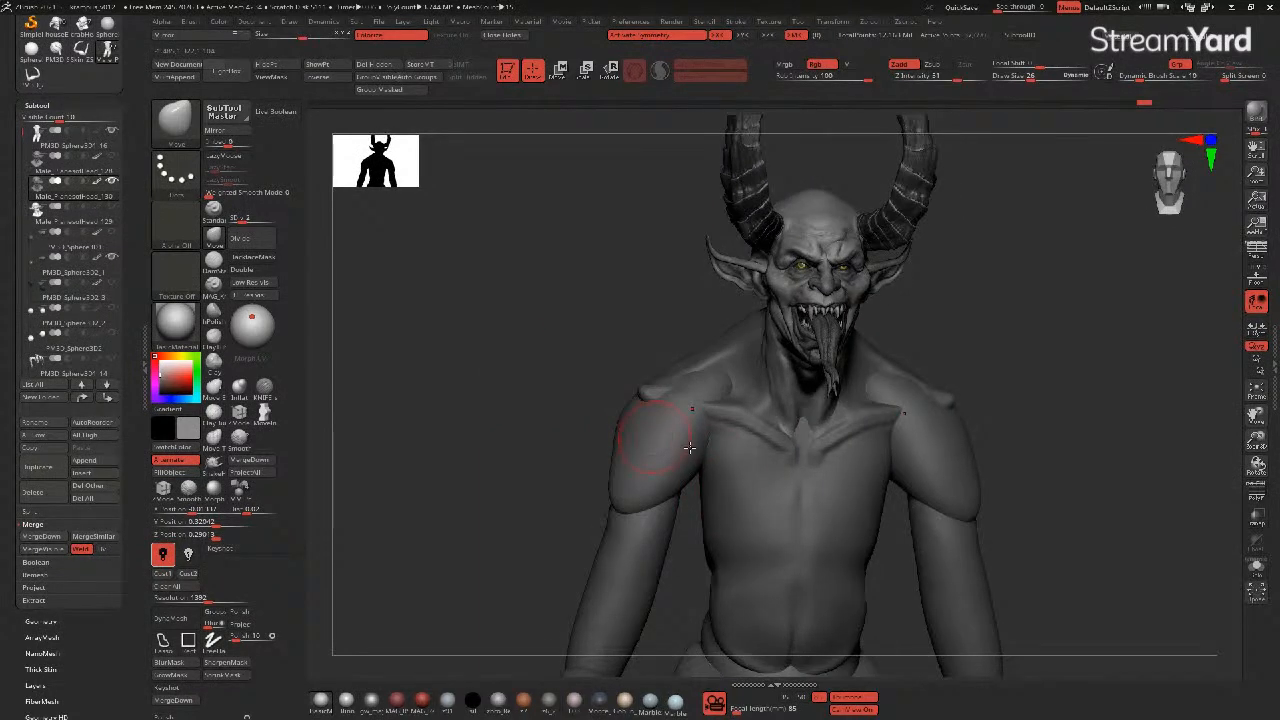
- Select the torso and reshape its waist and belly from the front and side, using the Move Topological brush
alt+click(737, 518)
ctrl+right_drag(655, 476, 557, 386)
drag(557, 386, 520, 420)
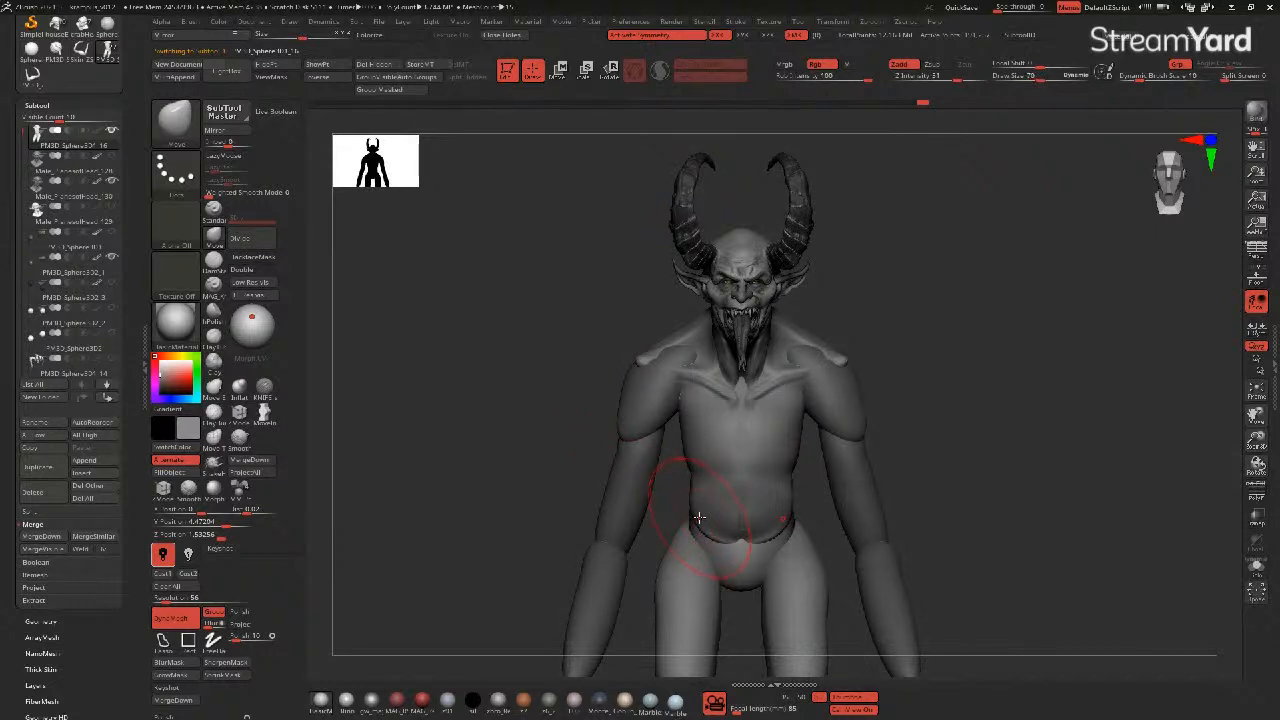
mouse_move(509, 446)
mouse_down()
mouse_move(457, 449)
mouse_move(565, 480)
mouse_move(518, 480)
mouse_up()
click(217, 438)
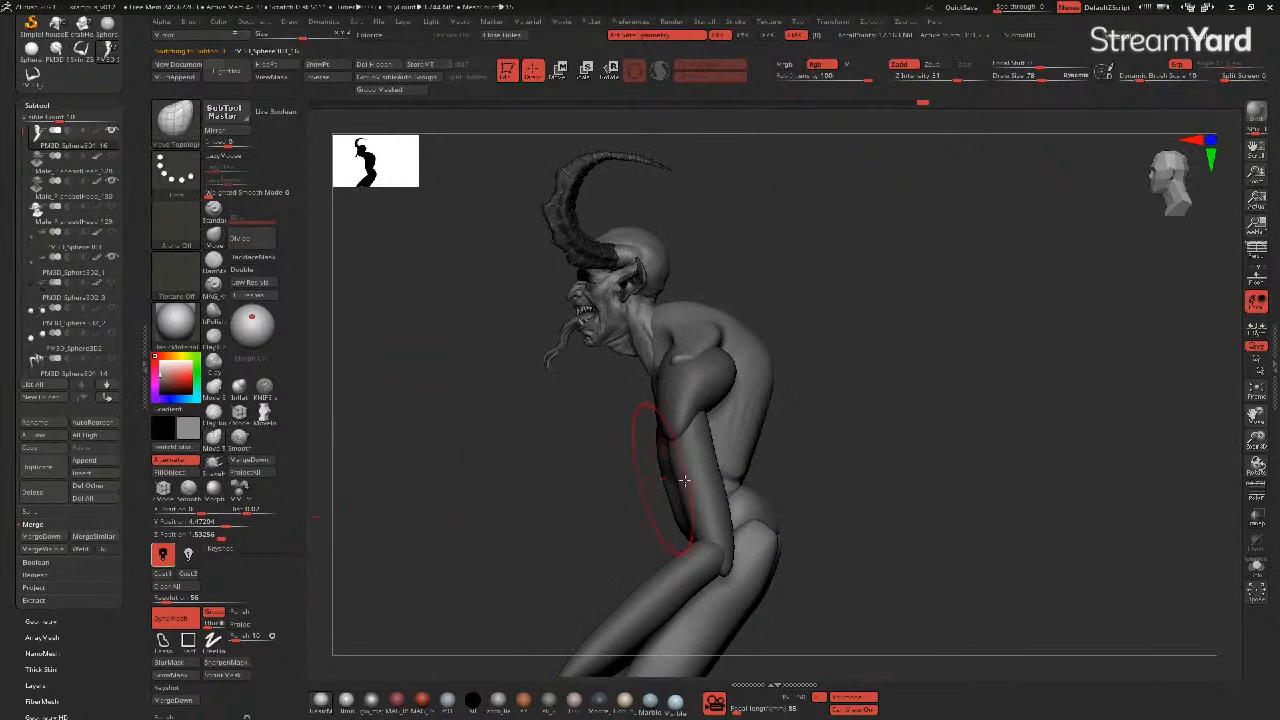
drag(637, 486, 712, 499)
ctrl+shift+click(737, 504)
ctrl+shift+click(738, 503)
ctrl+shift+click(739, 502)
ctrl+shift+click(741, 502)
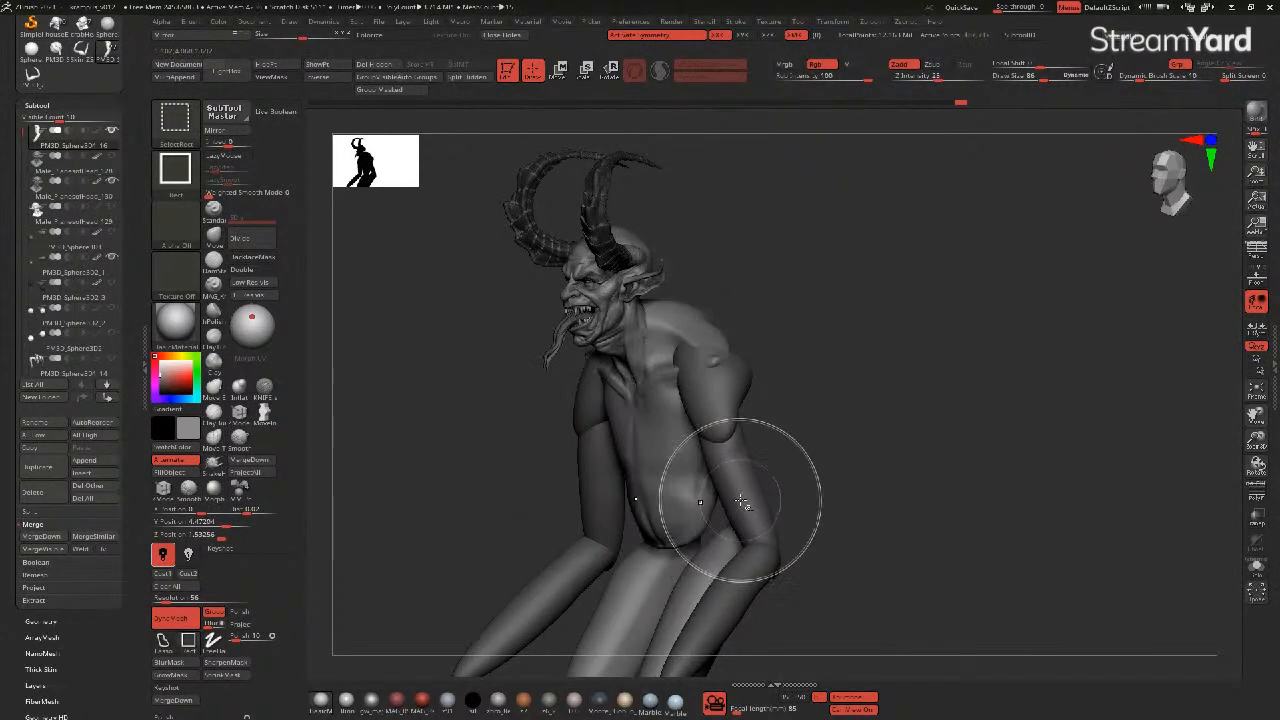
mouse_move(497, 460)
mouse_down()
mouse_move(530, 462)
mouse_move(345, 416)
mouse_up()
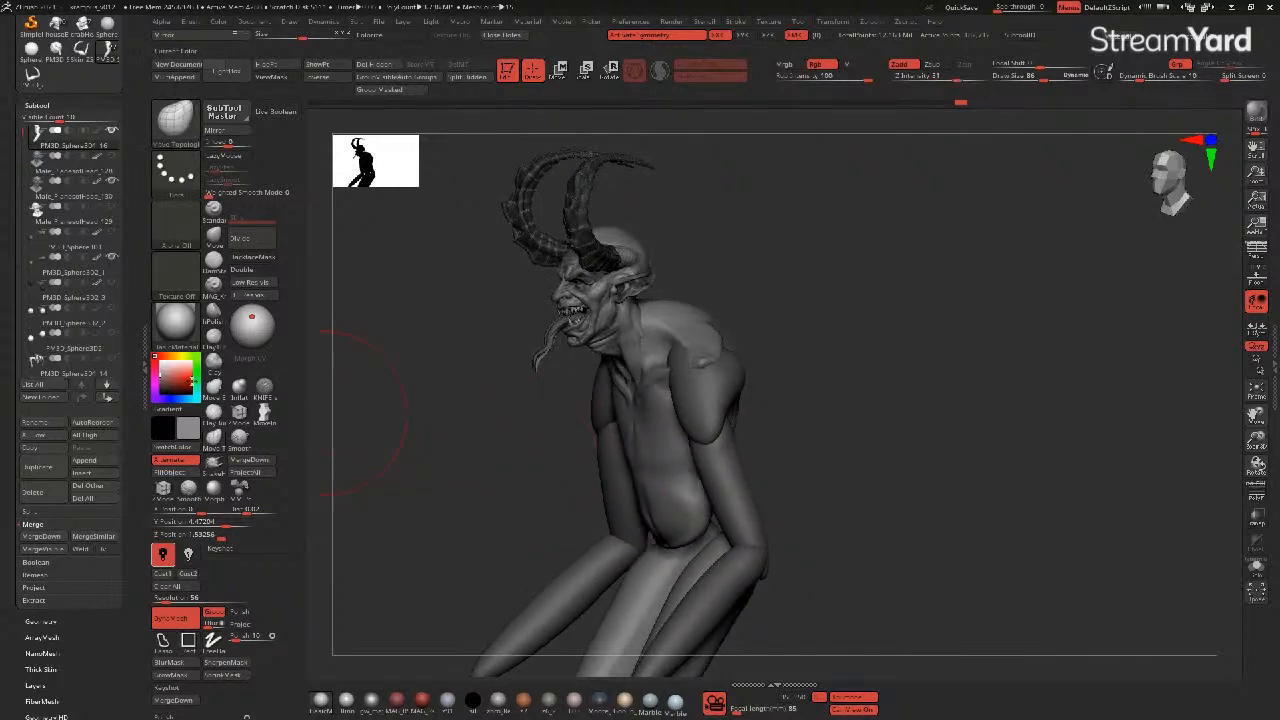
drag(497, 460, 440, 438)
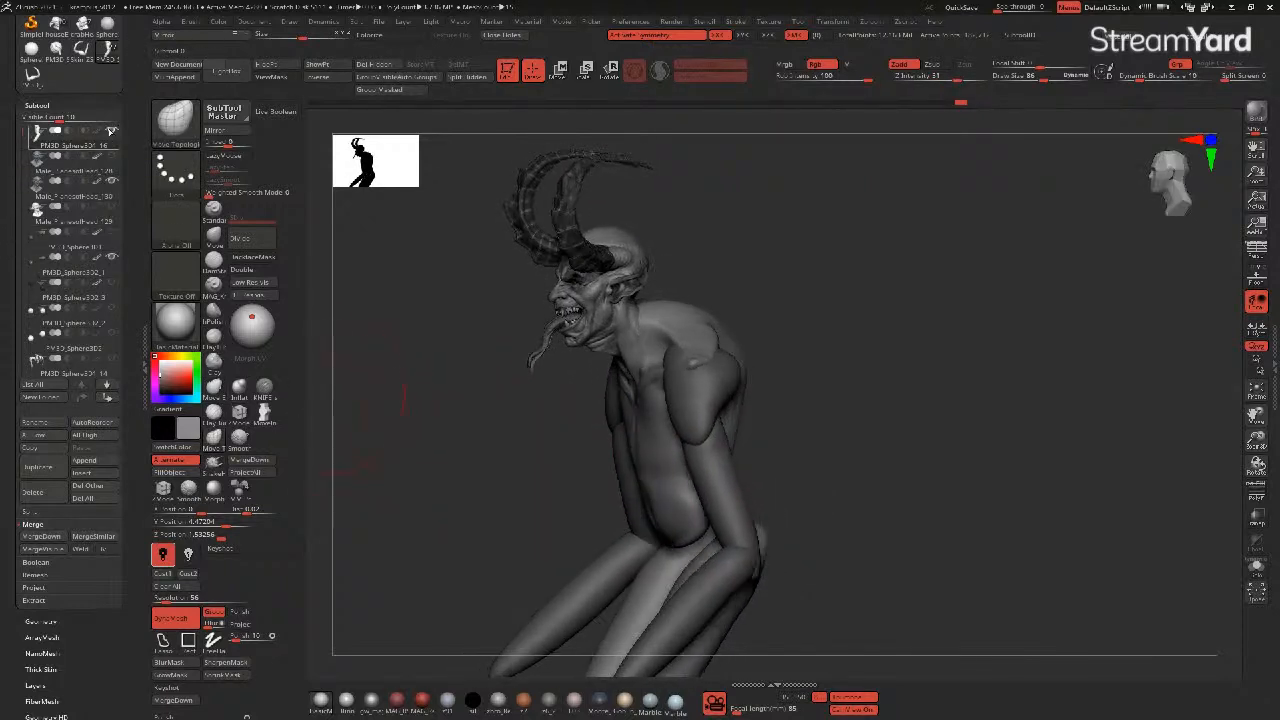
- Move the upper arms and the forearms up in the subtool order, taking the forearms above the hidden sphere subtools
alt+click(704, 482)
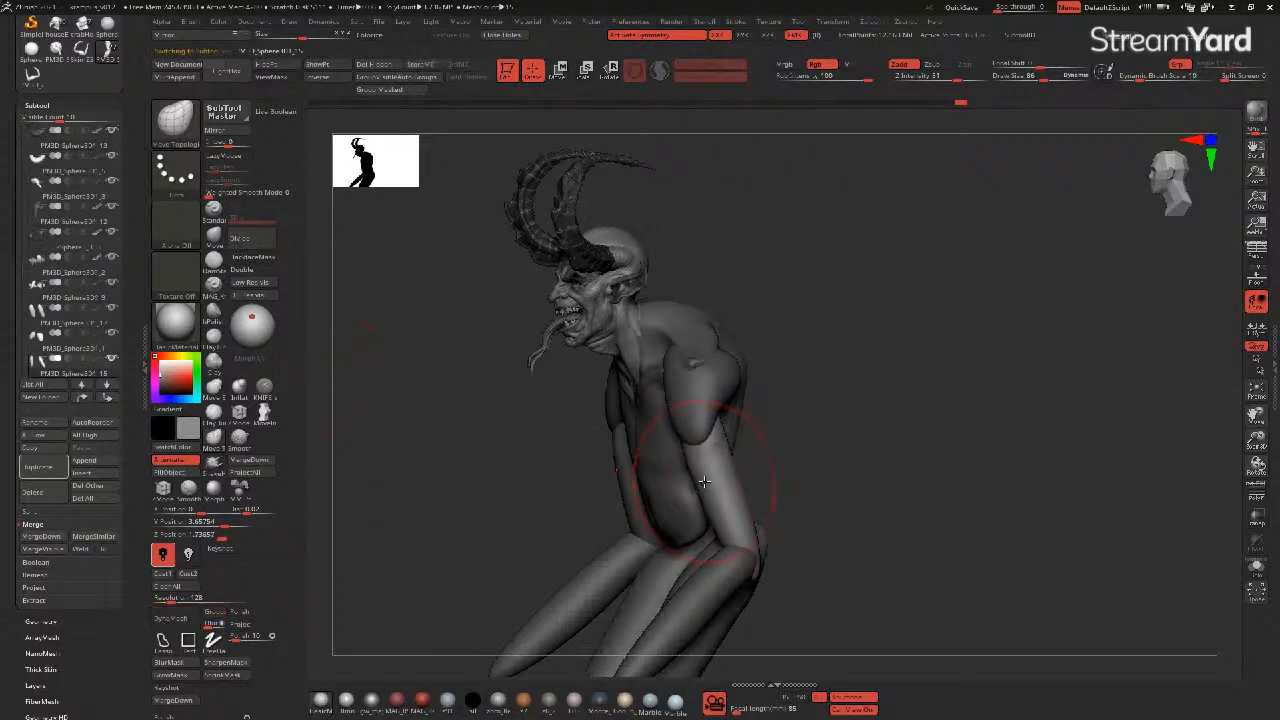
click(82, 398)
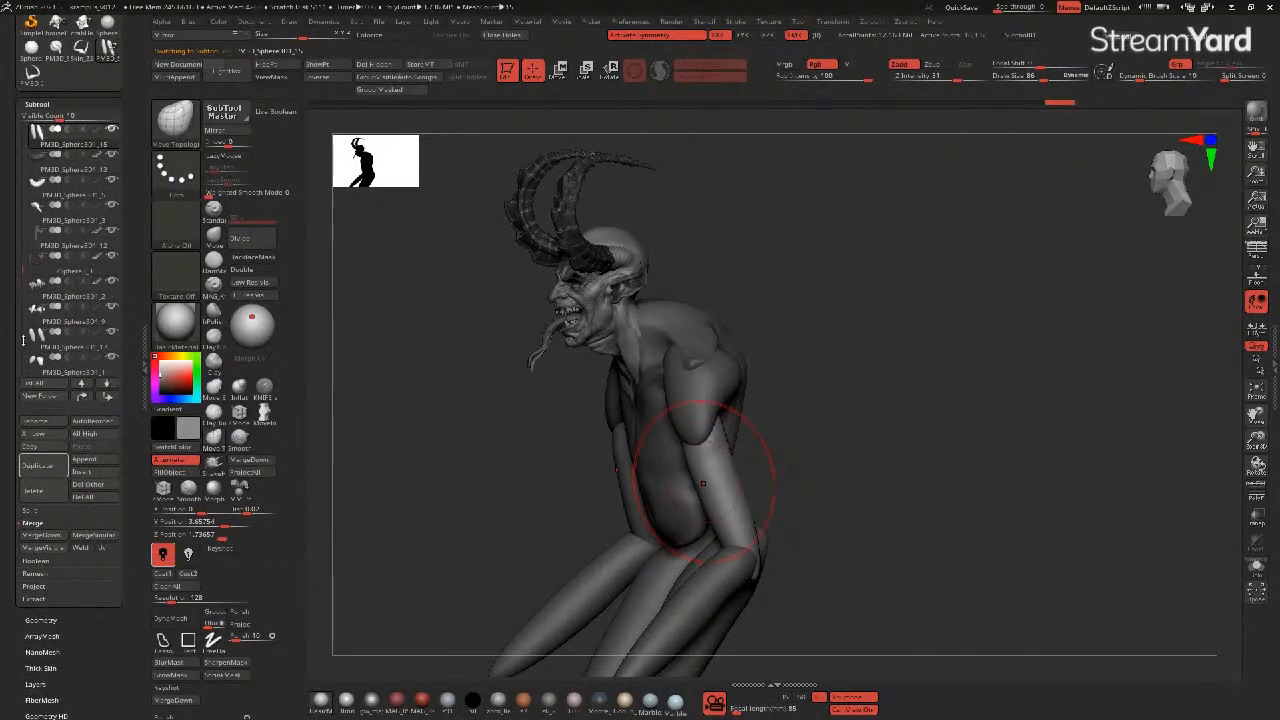
drag(19, 268, 21, 299)
click(60, 314)
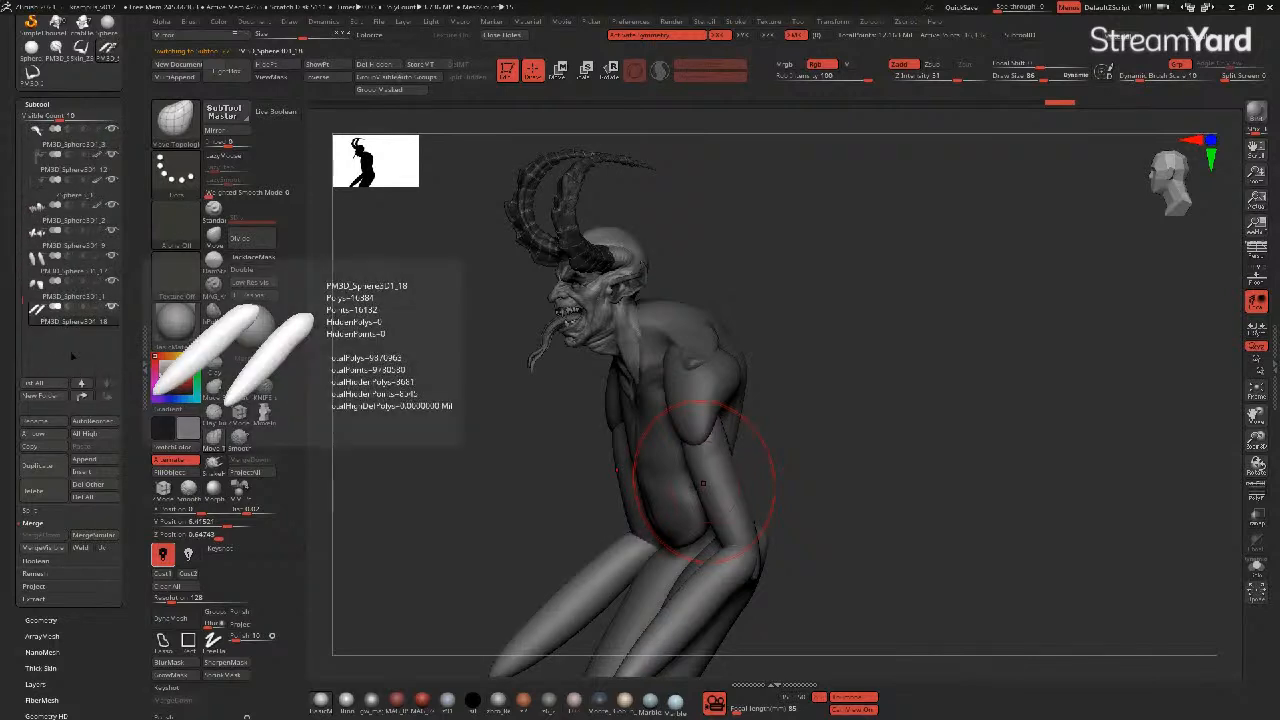
shift+click(84, 399)
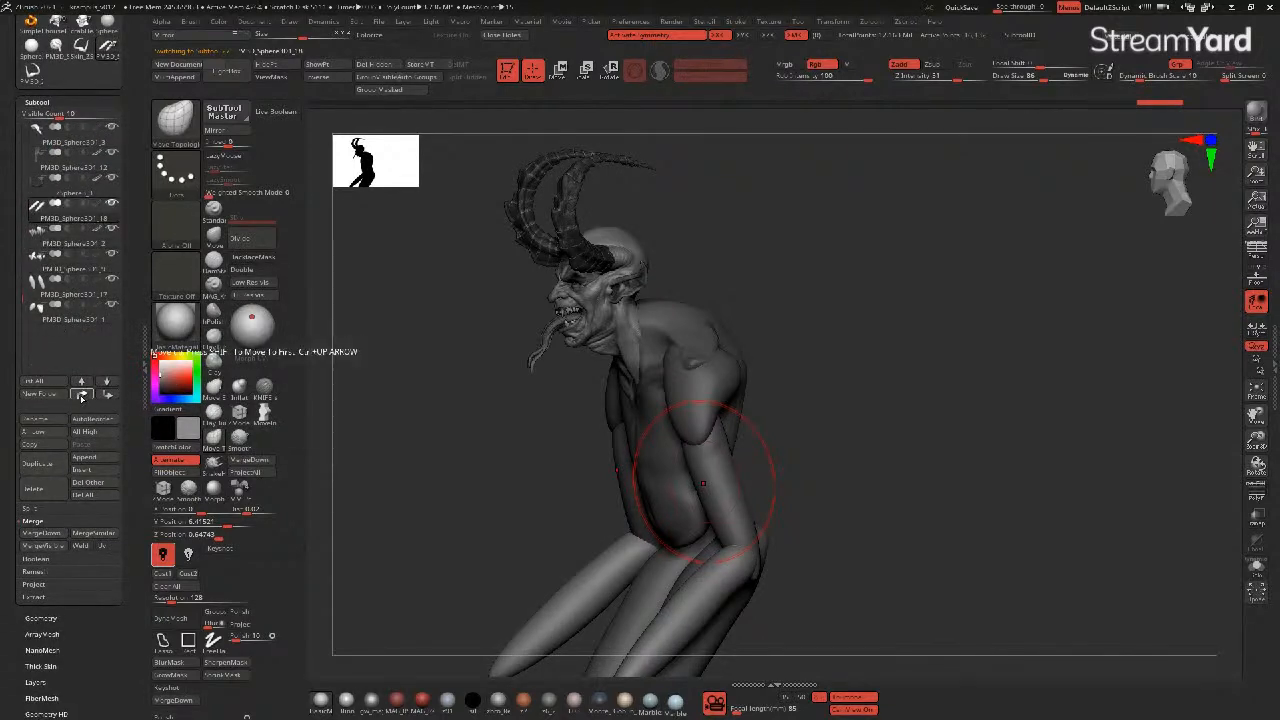
click(82, 398)
click(82, 398)
click(82, 398)
click(82, 398)
click(82, 398)
click(81, 398)
click(81, 398)
click(81, 398)
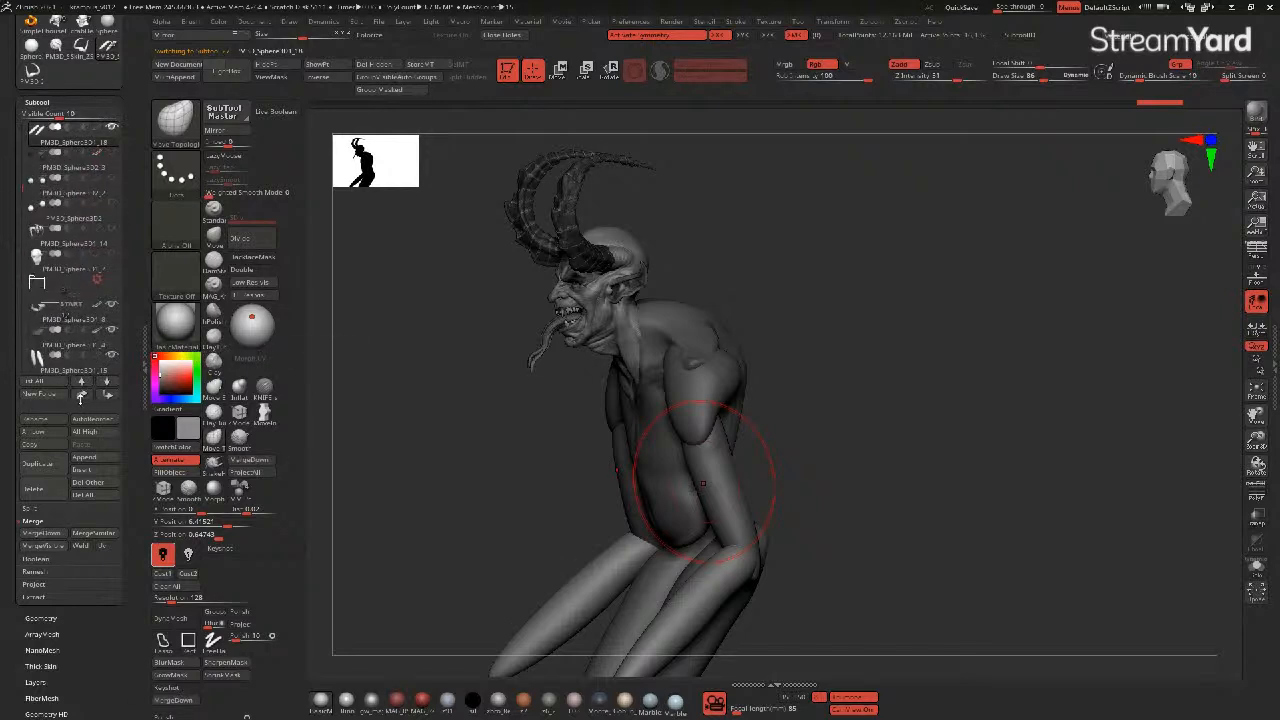
click(82, 398)
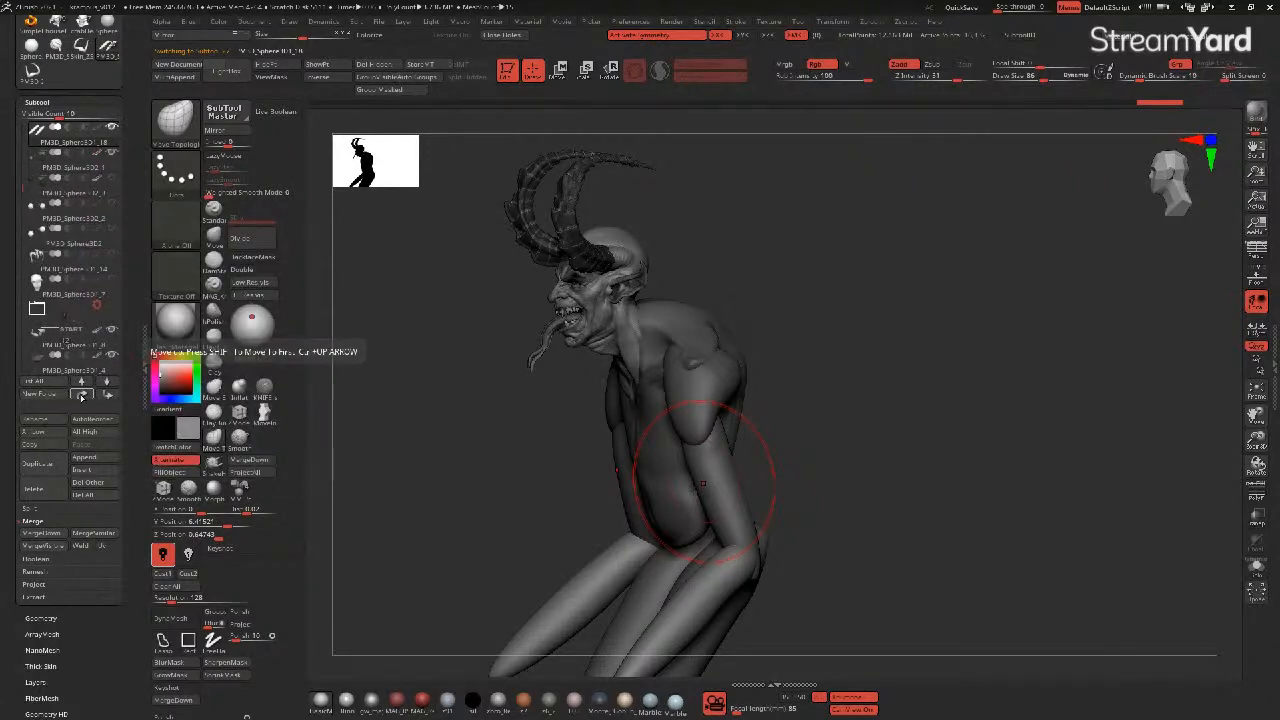
drag(434, 423, 546, 451)
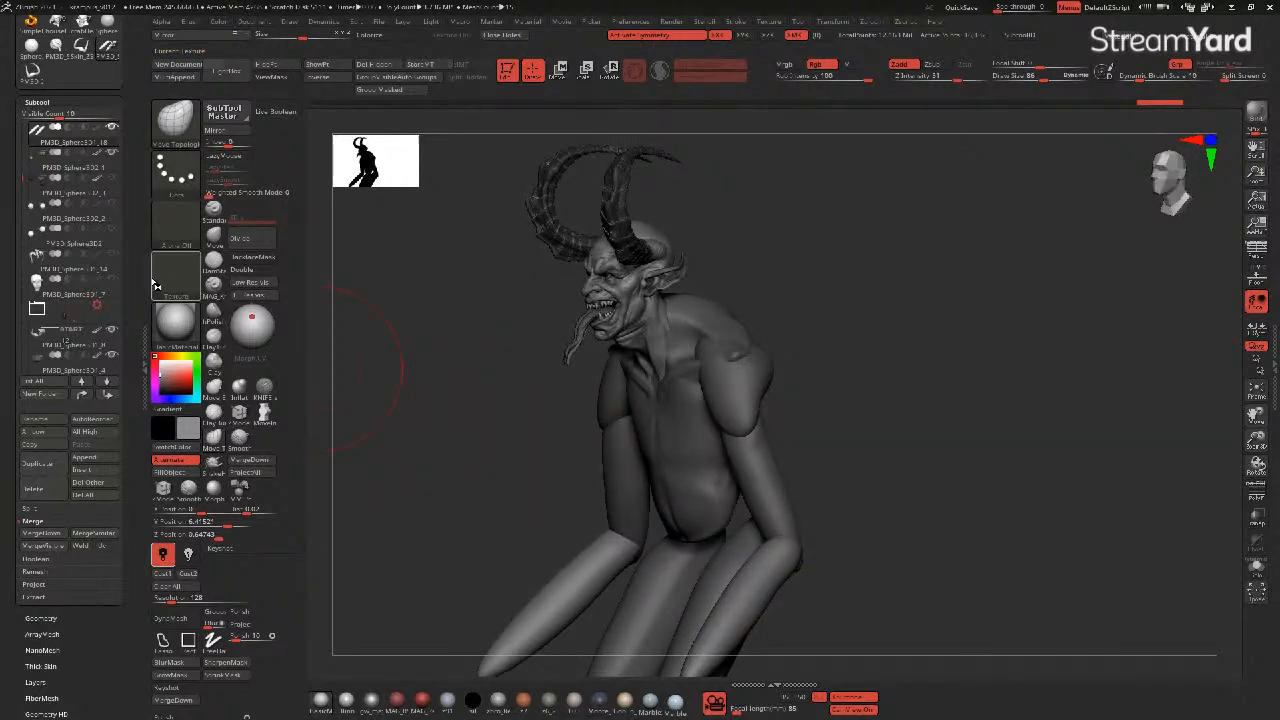
- Move the forearms to the top of the subtool order and try to merge them down with the torso
drag(19, 180, 20, 118)
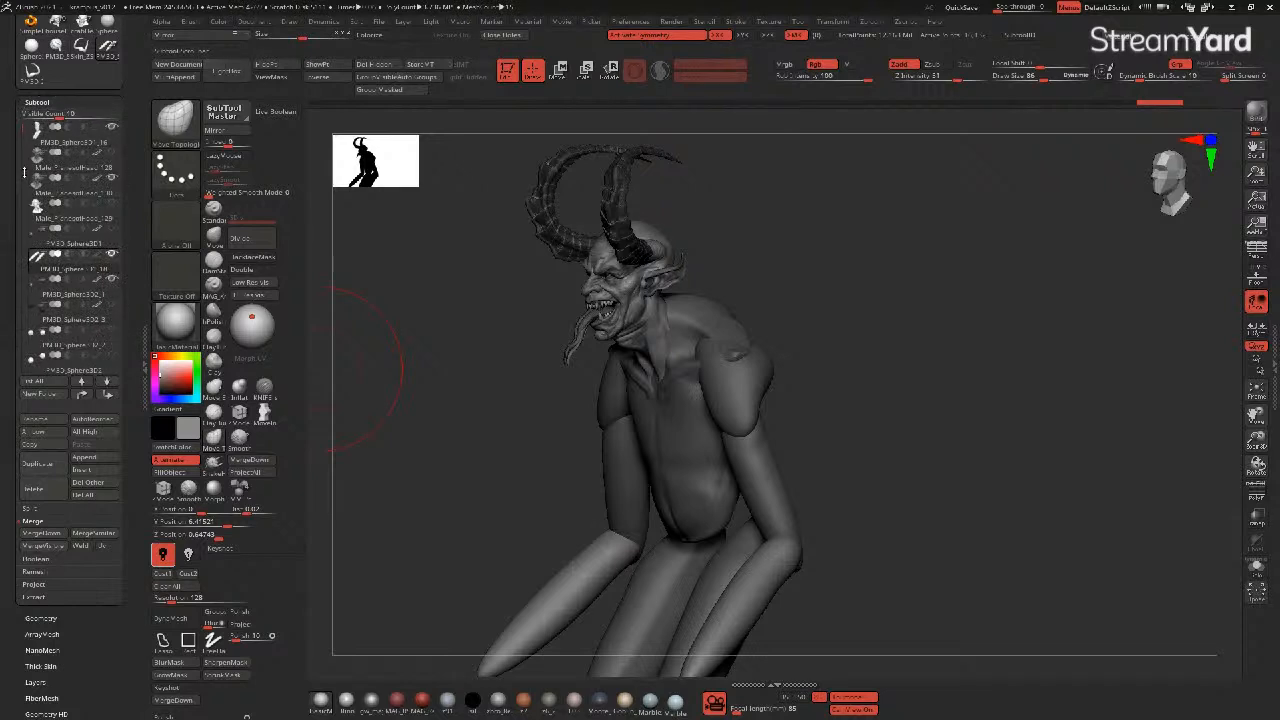
click(84, 395)
click(84, 395)
click(84, 395)
click(87, 398)
click(87, 398)
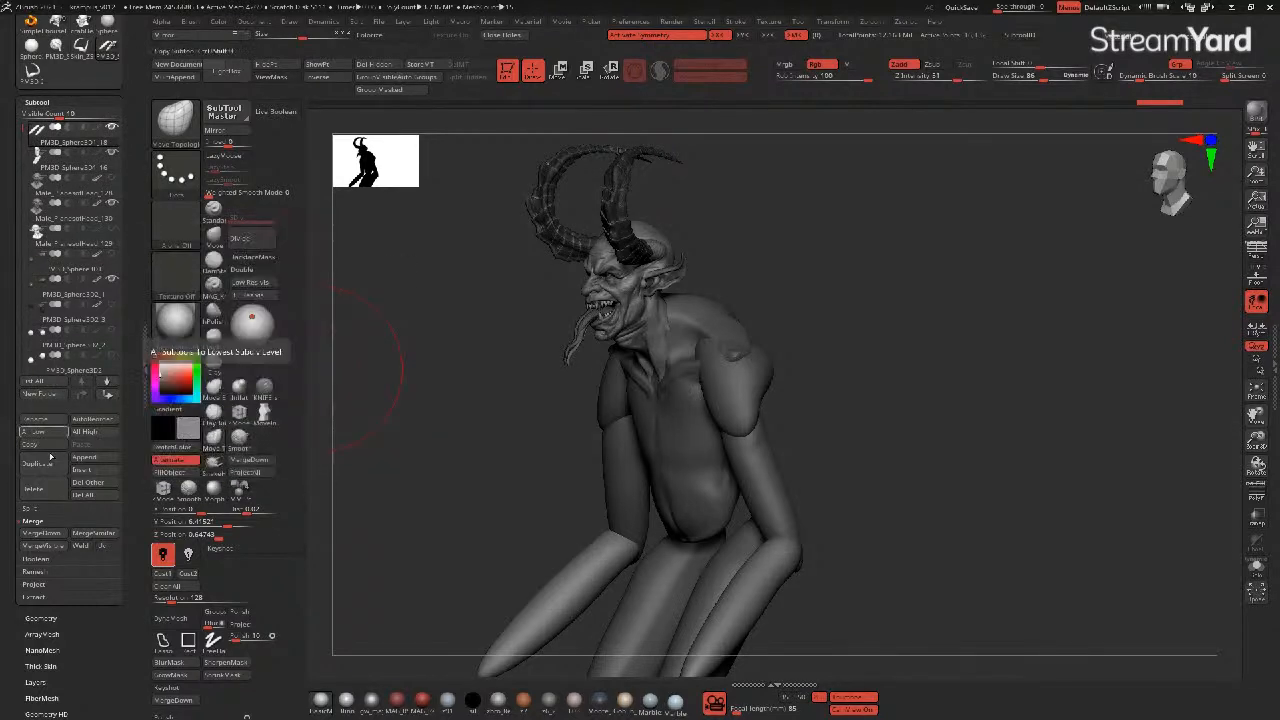
click(43, 532)
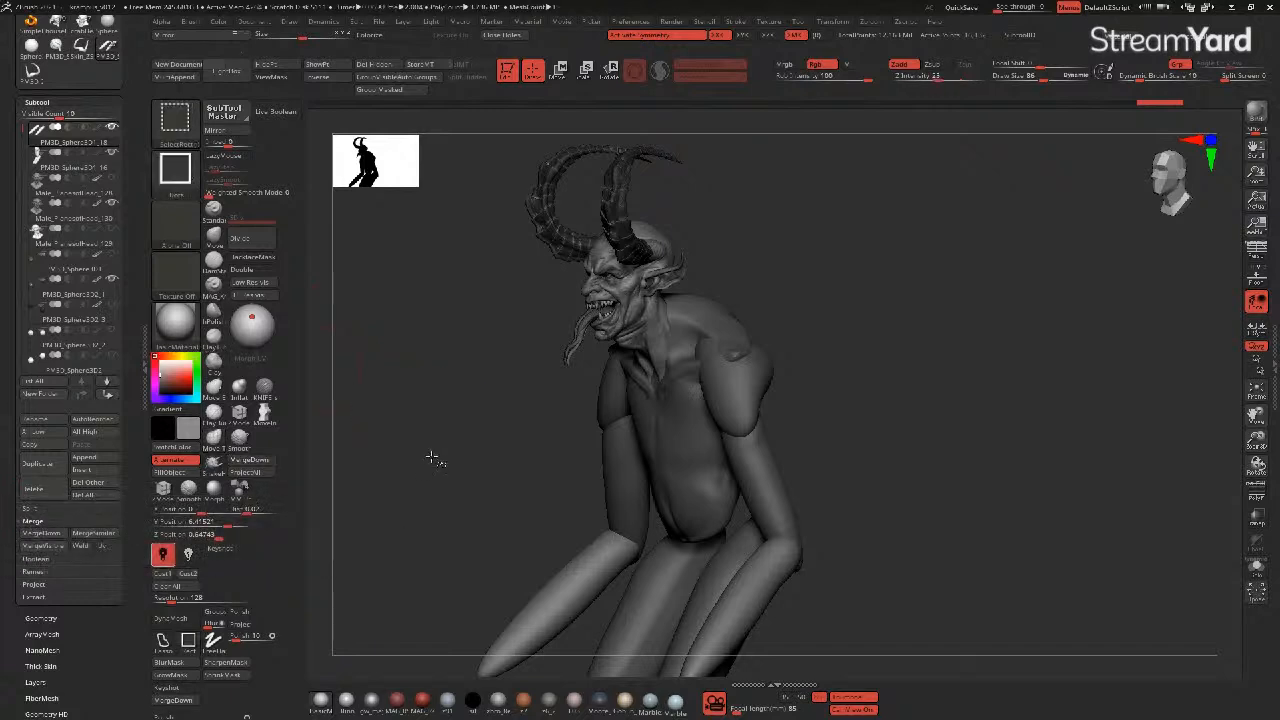
- Unhide the hidden parts of the torso mesh and merge the forearms down into it
drag(434, 457, 487, 409)
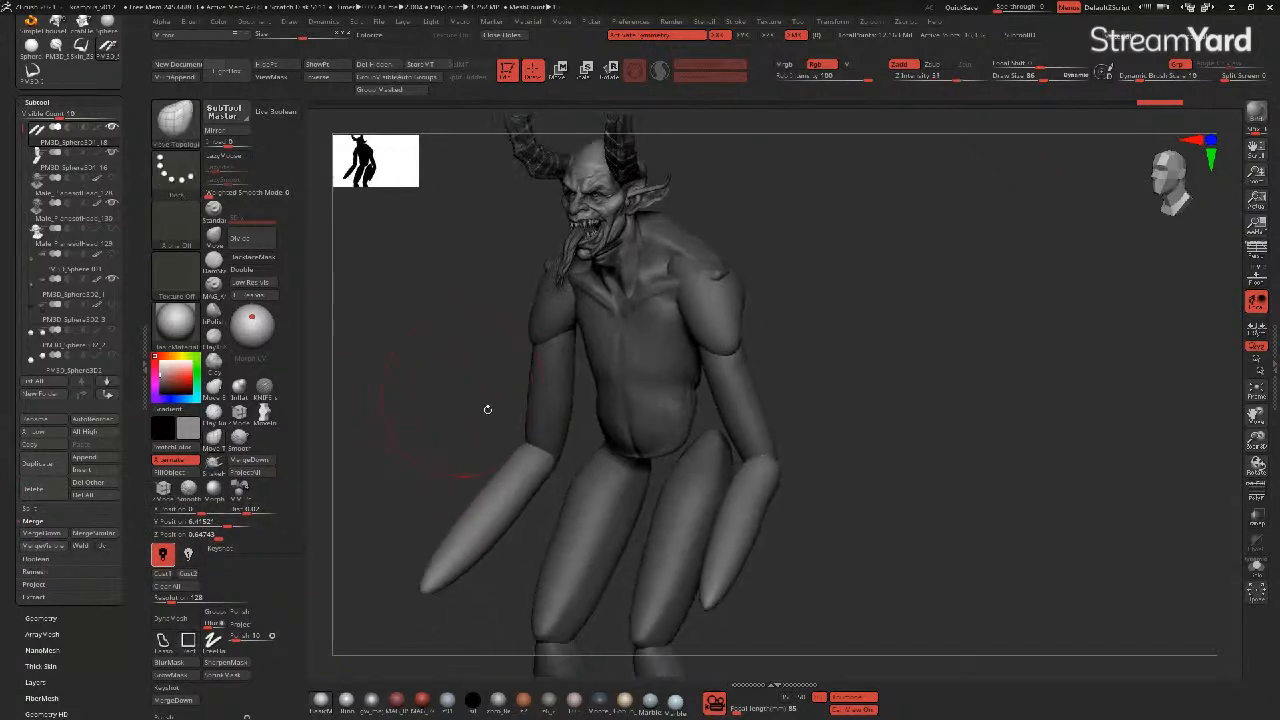
alt+click(627, 424)
ctrl+shift+click(420, 384)
drag(403, 400, 352, 390)
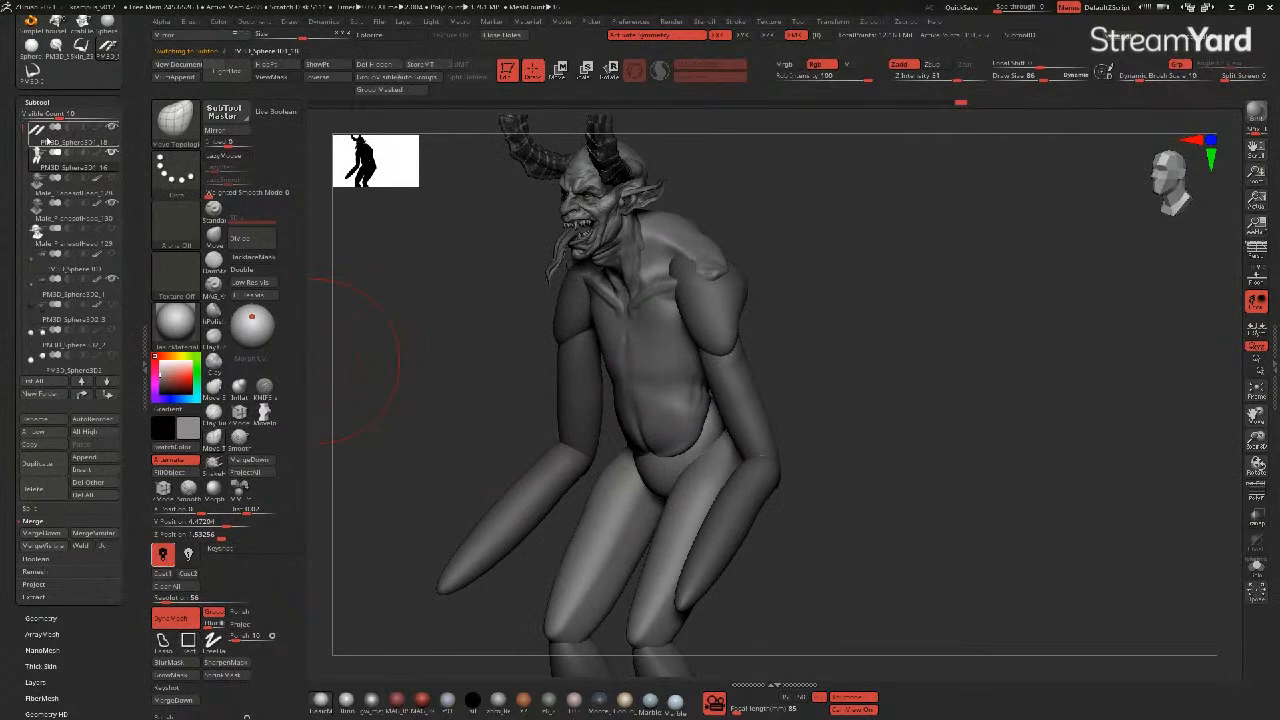
click(43, 535)
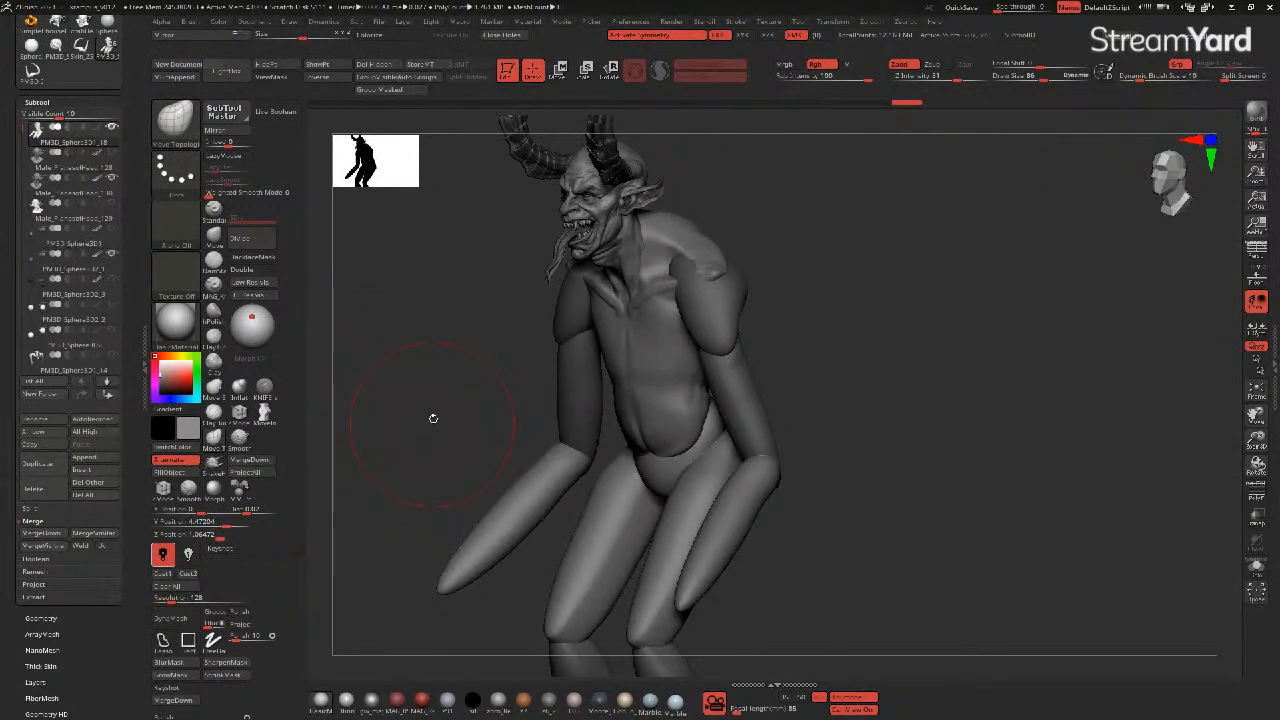
- Hide and isolate parts of the merged body in turn to check its polygroups
drag(433, 418, 443, 415)
ctrl+shift+click(737, 398)
ctrl+shift+click(737, 400)
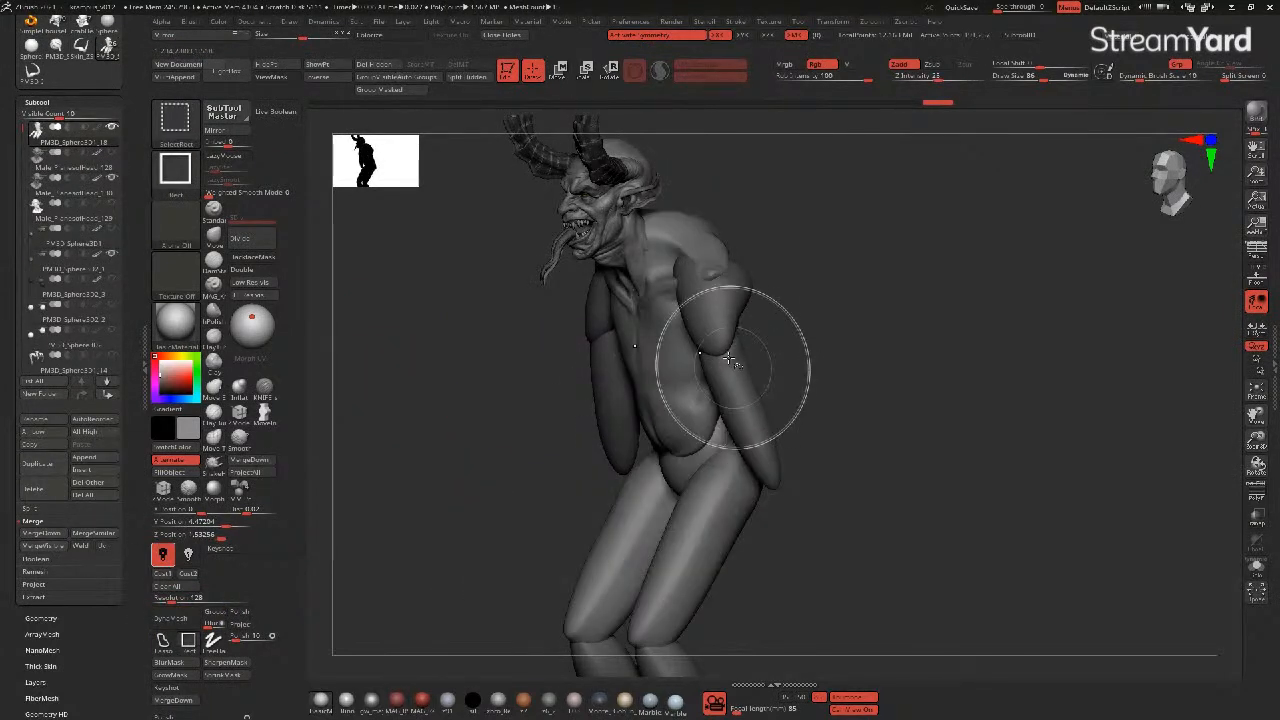
ctrl+shift+click(729, 381)
drag(545, 376, 628, 371)
ctrl+shift+click(734, 402)
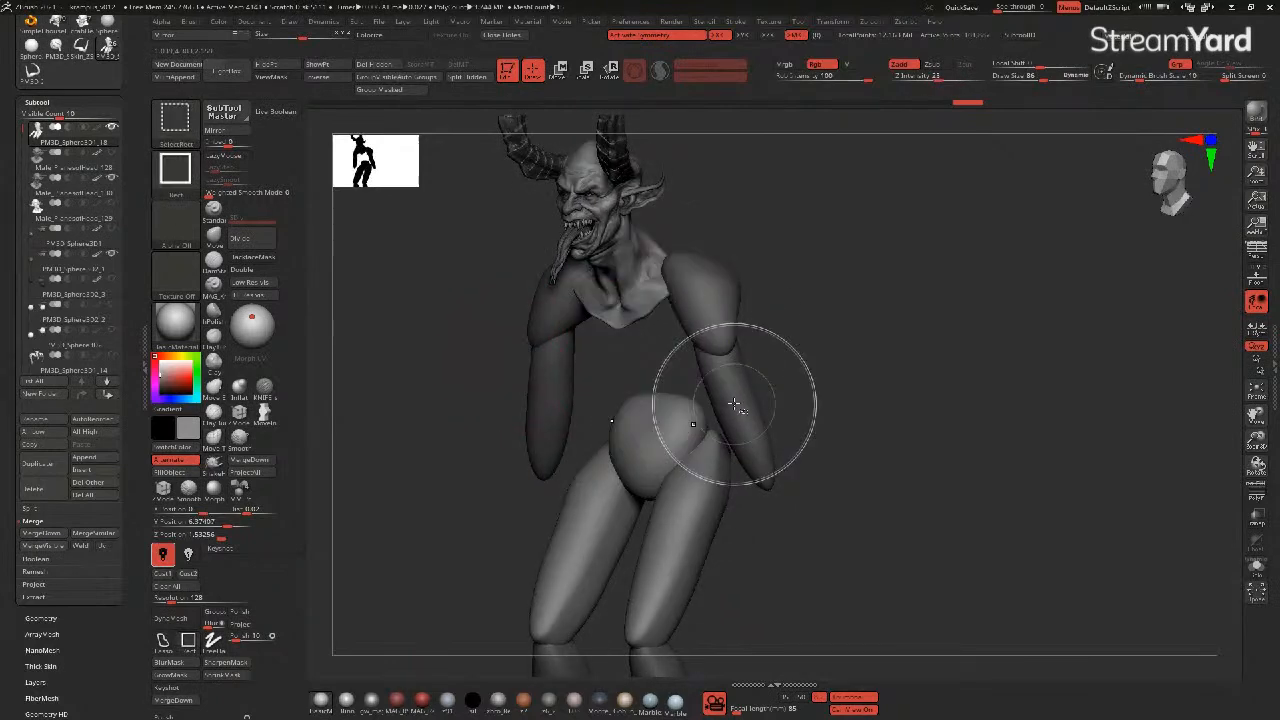
ctrl+shift+click(733, 405)
ctrl+shift+click(735, 397)
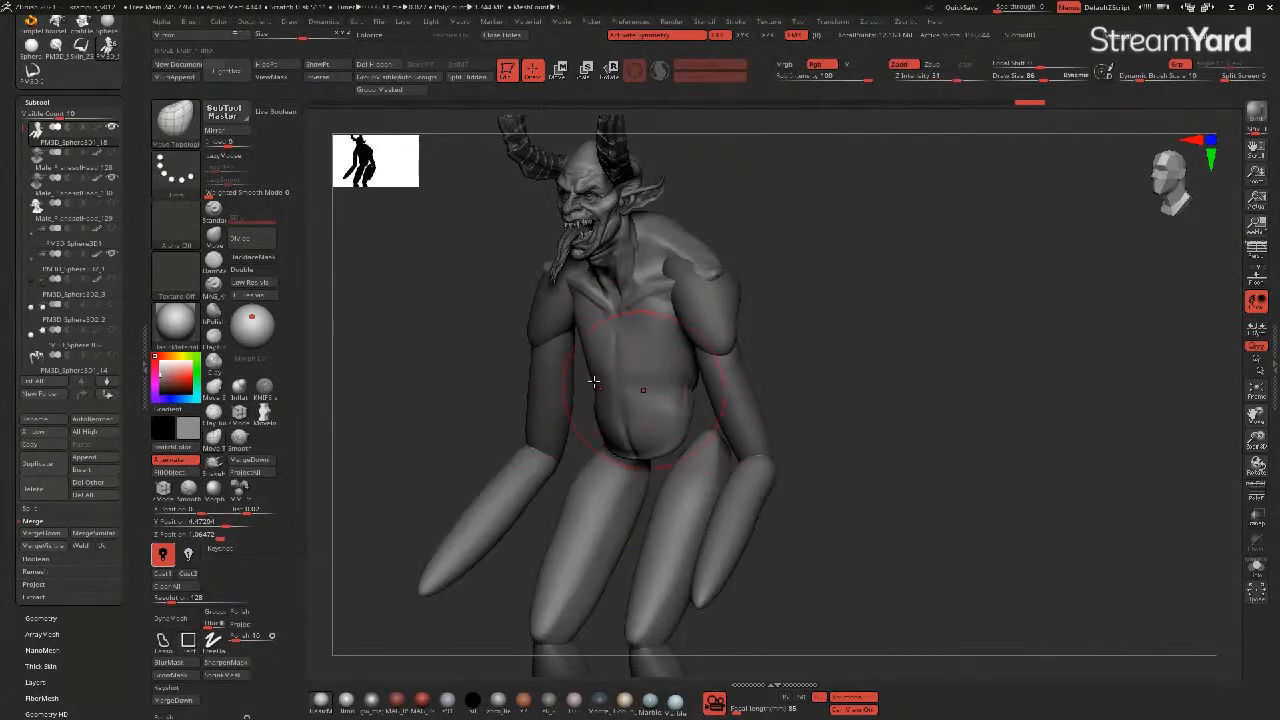
- Select the upper arms, move them to the top of the subtool order and try to merge them down with the body
alt+click(736, 398)
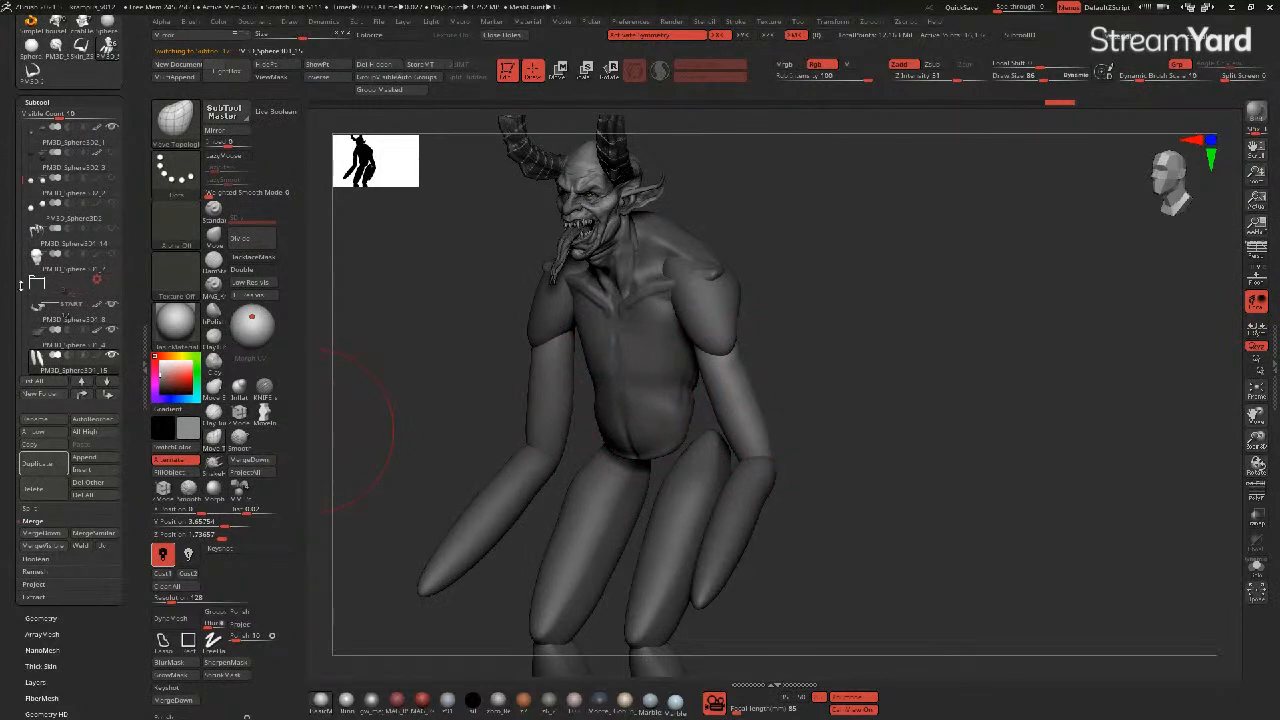
drag(24, 190, 17, 222)
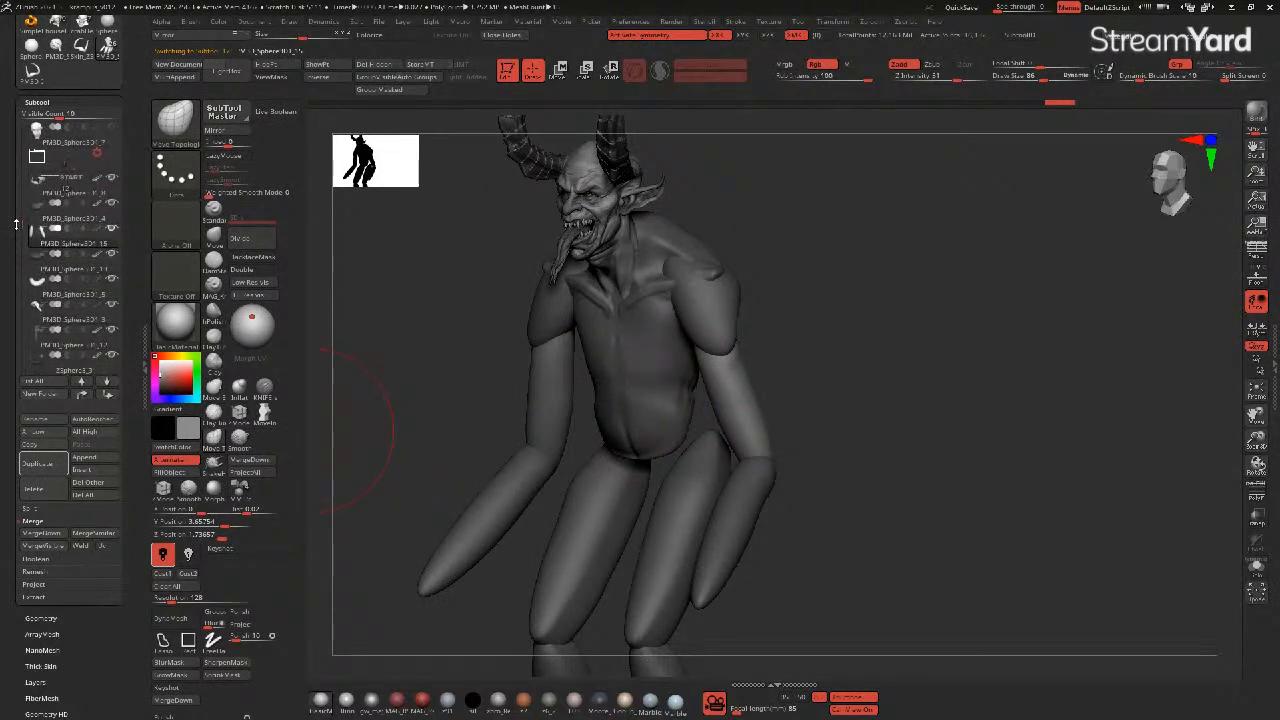
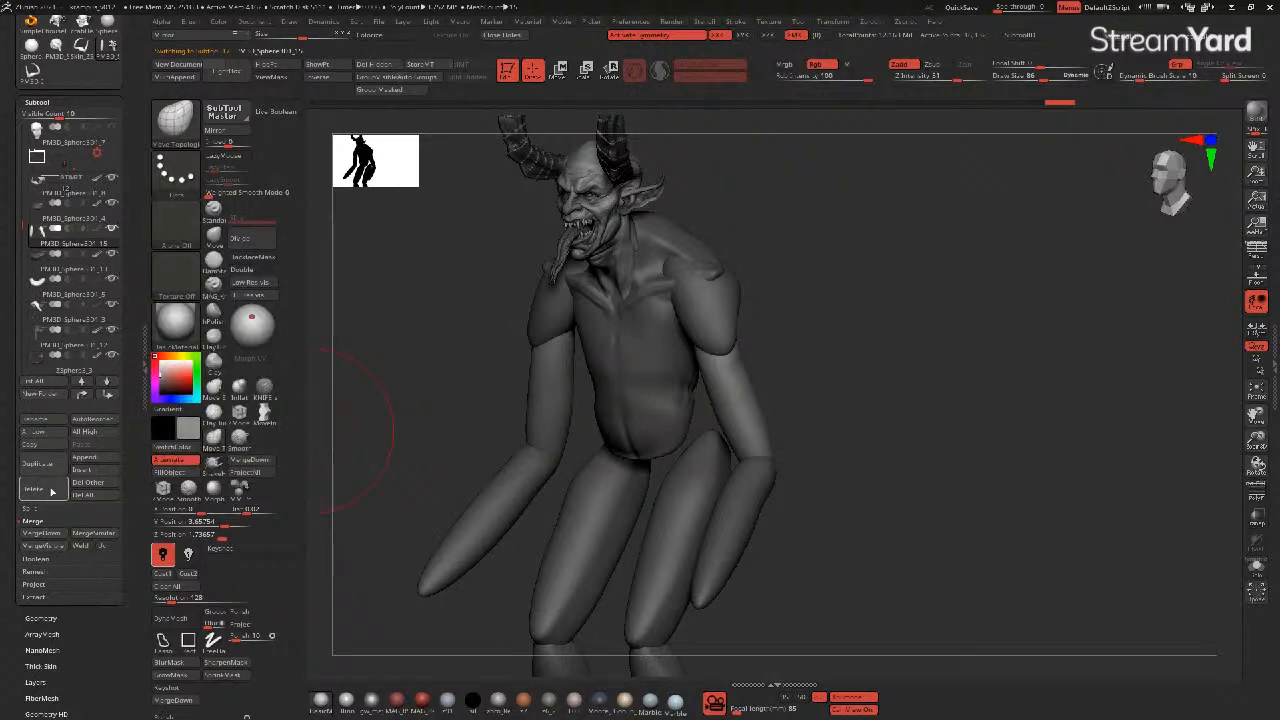
click(84, 396)
click(84, 396)
click(84, 396)
click(84, 396)
click(84, 396)
click(84, 396)
click(83, 395)
click(83, 395)
click(83, 395)
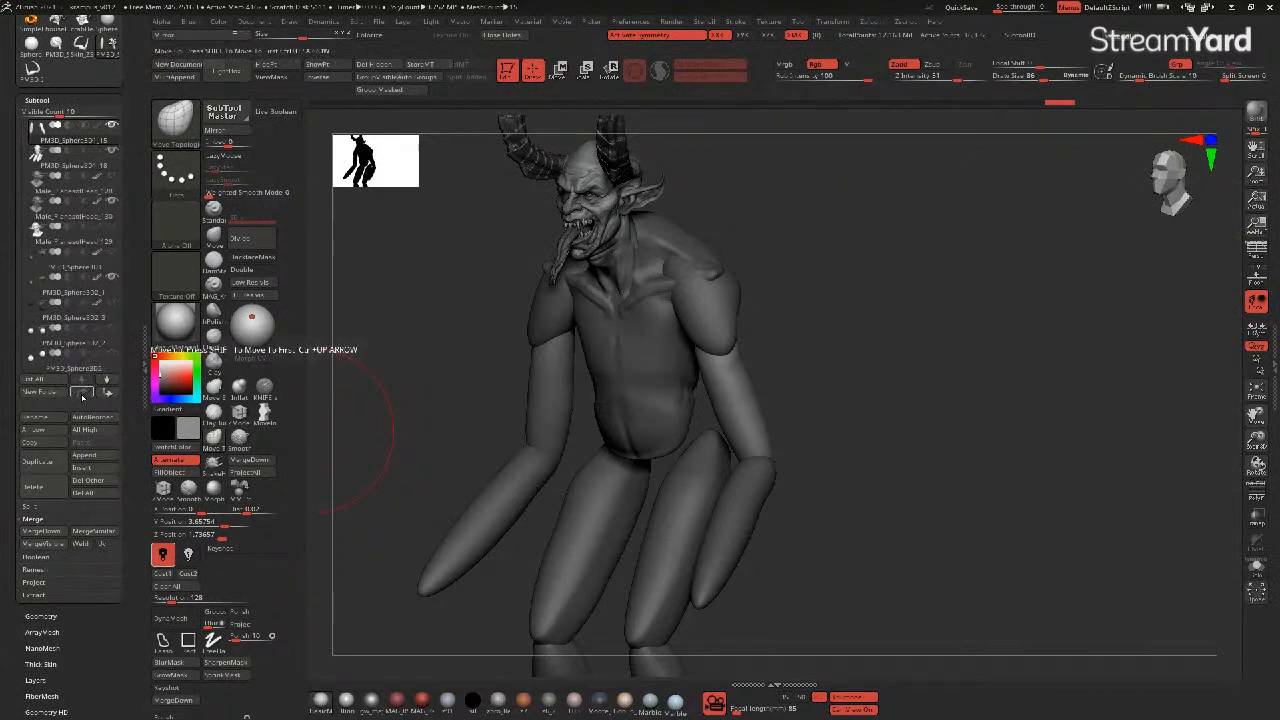
click(42, 531)
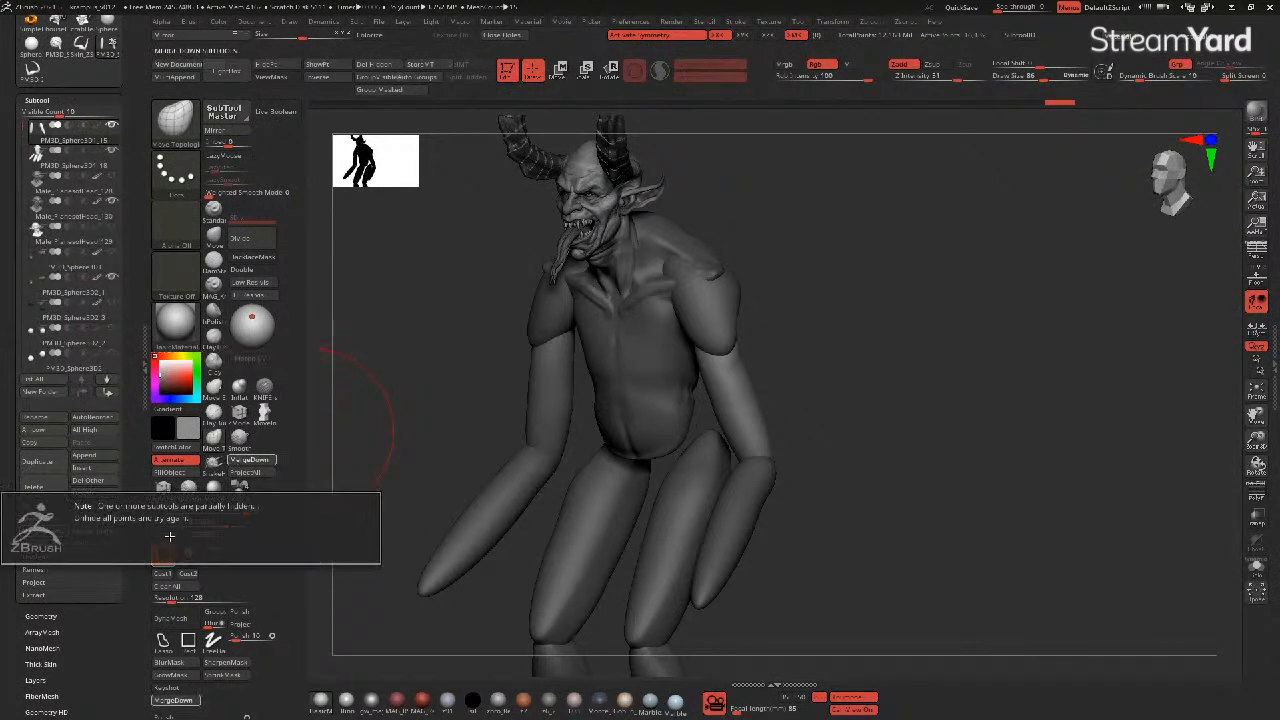
- Select the body, unhide its hidden parts and merge it down with the bust subtool below it
alt+click(622, 418)
ctrl+shift+click(415, 376)
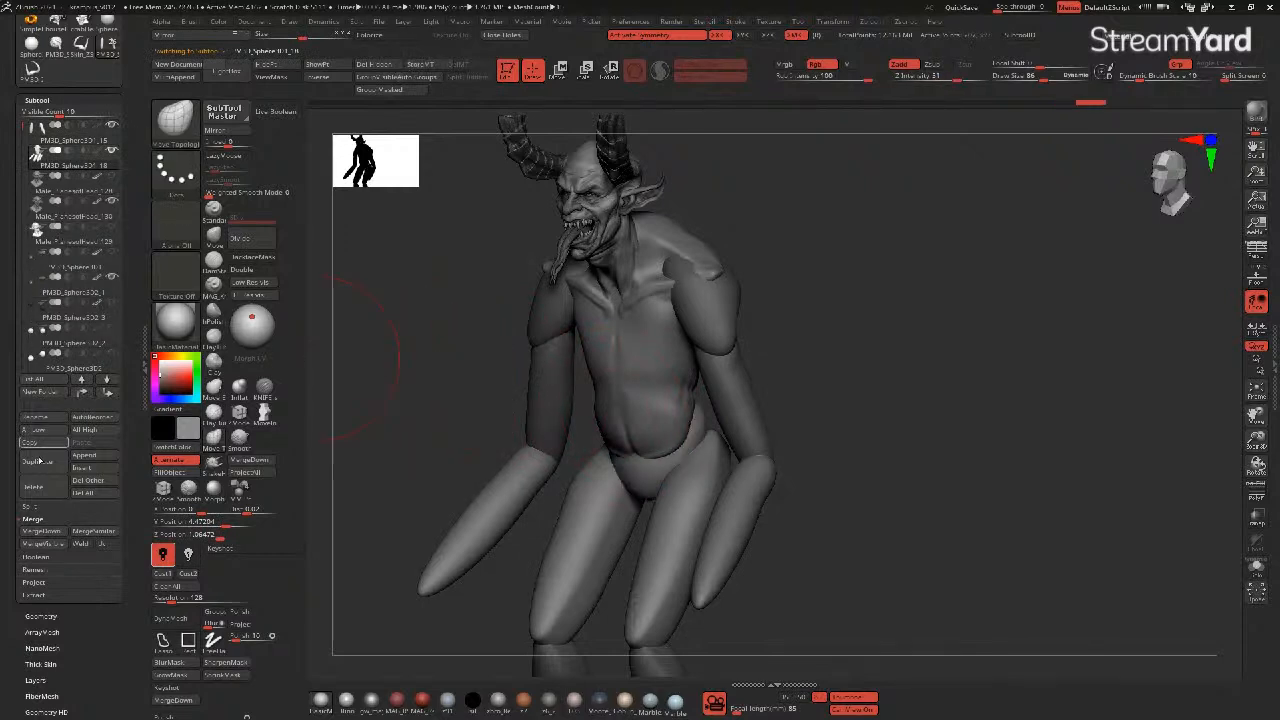
click(40, 530)
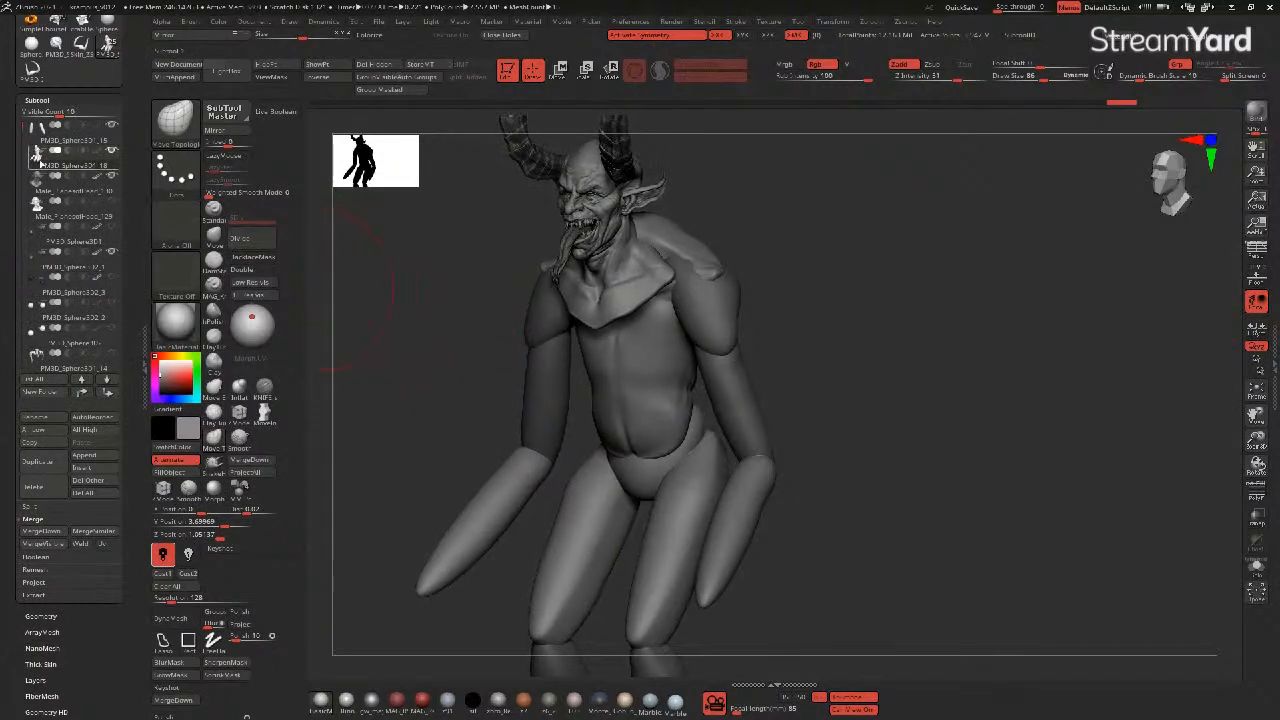
- Isolate the bust within the merged body, separate it with Split Hidden, and merge the body down again
drag(429, 332, 486, 332)
key(ctrl+shift)
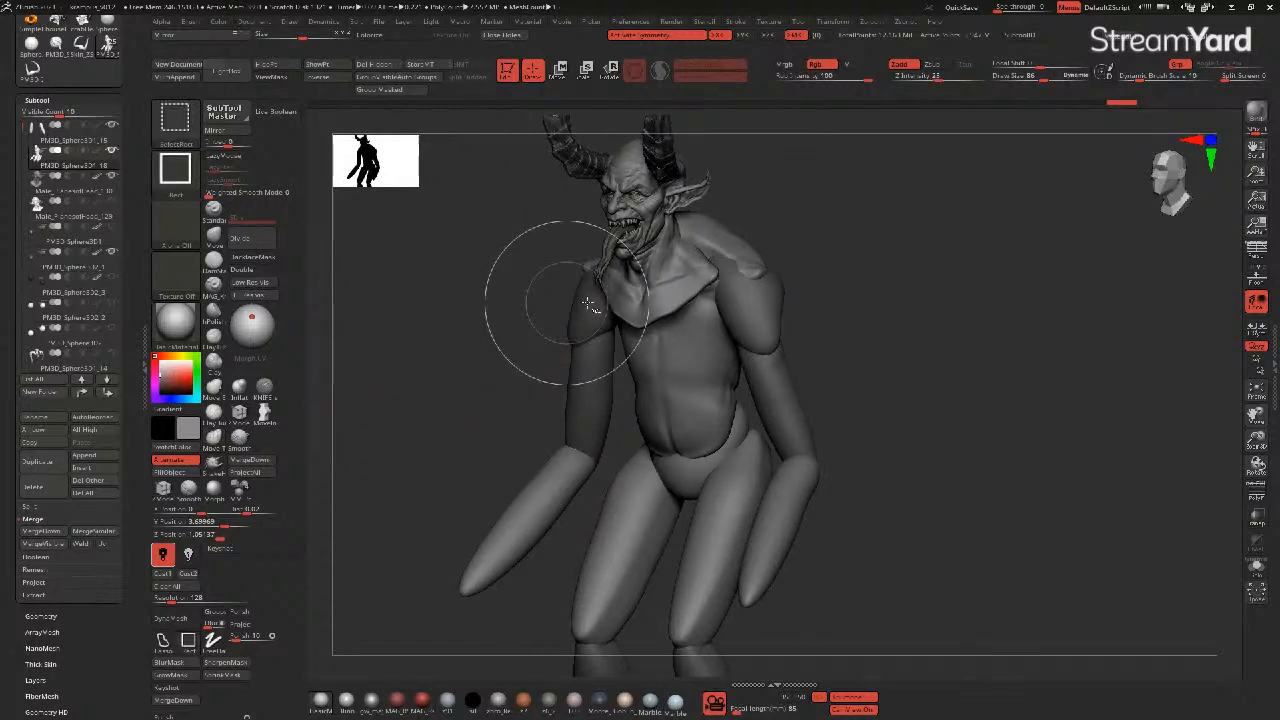
ctrl+shift+click(638, 294)
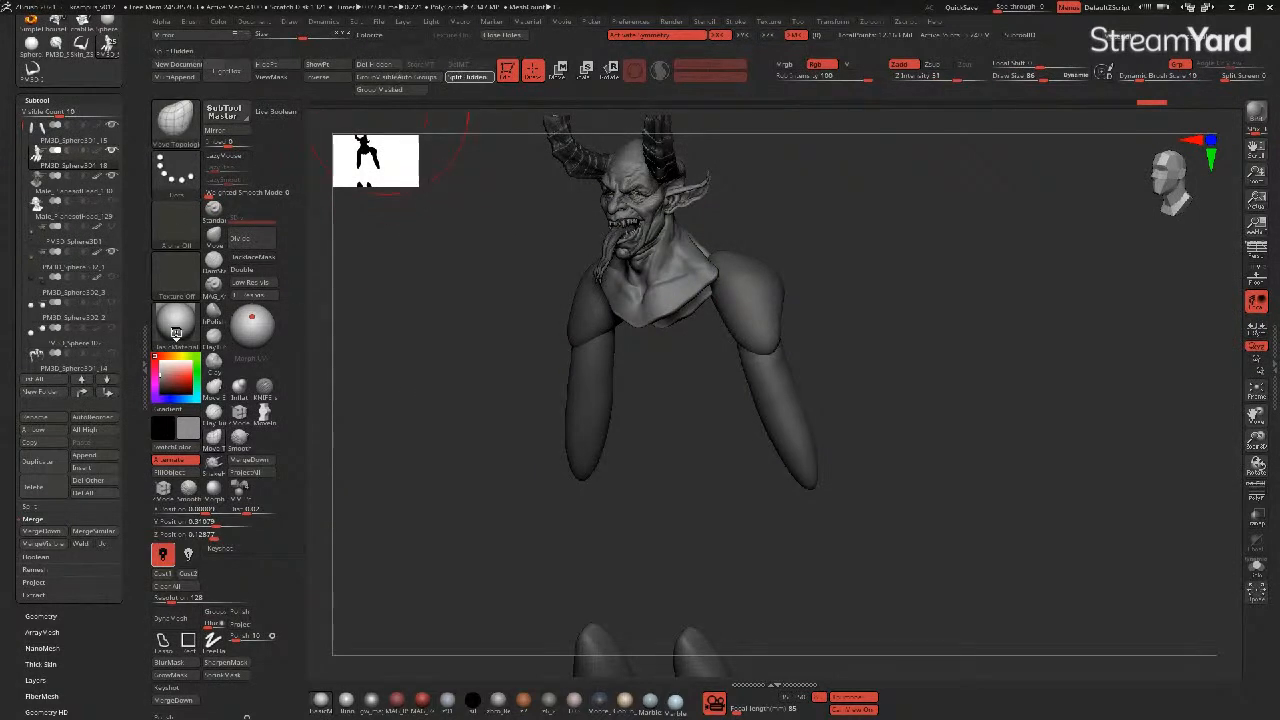
click(468, 76)
click(40, 531)
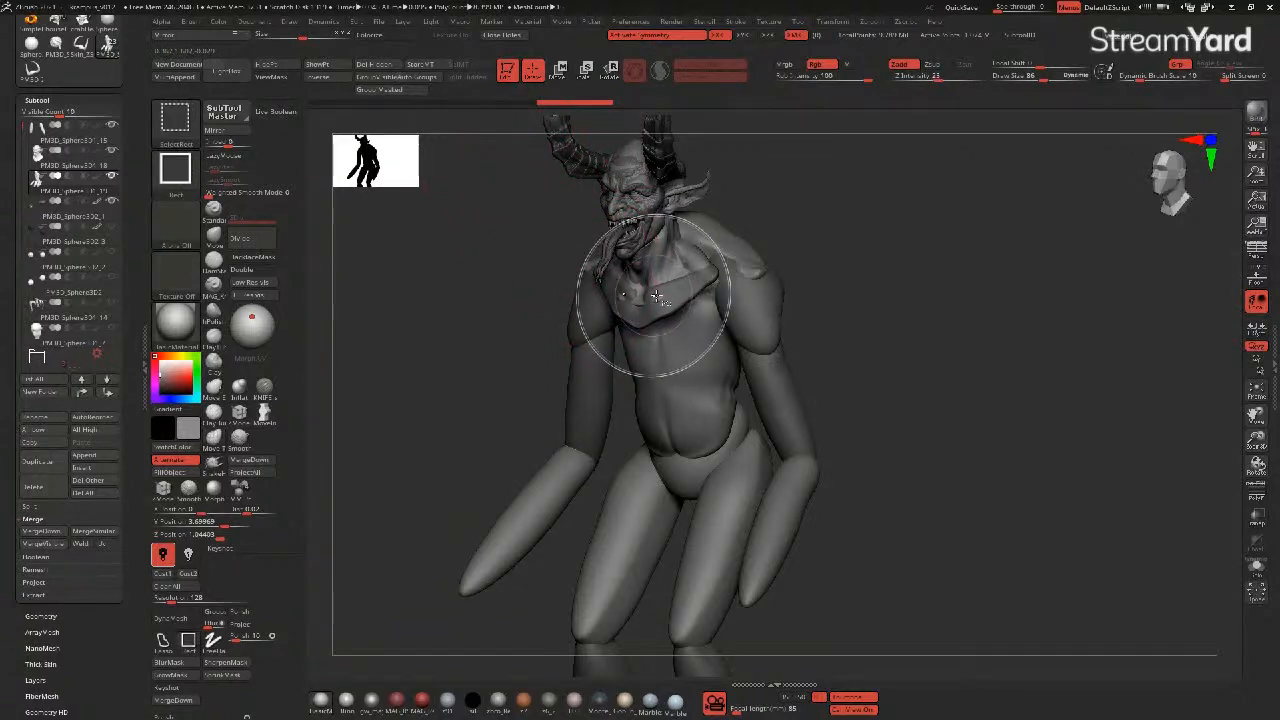
- Show the merged body alone and separate its two remaining bust copies one after the other with Split Hidden
click(1256, 568)
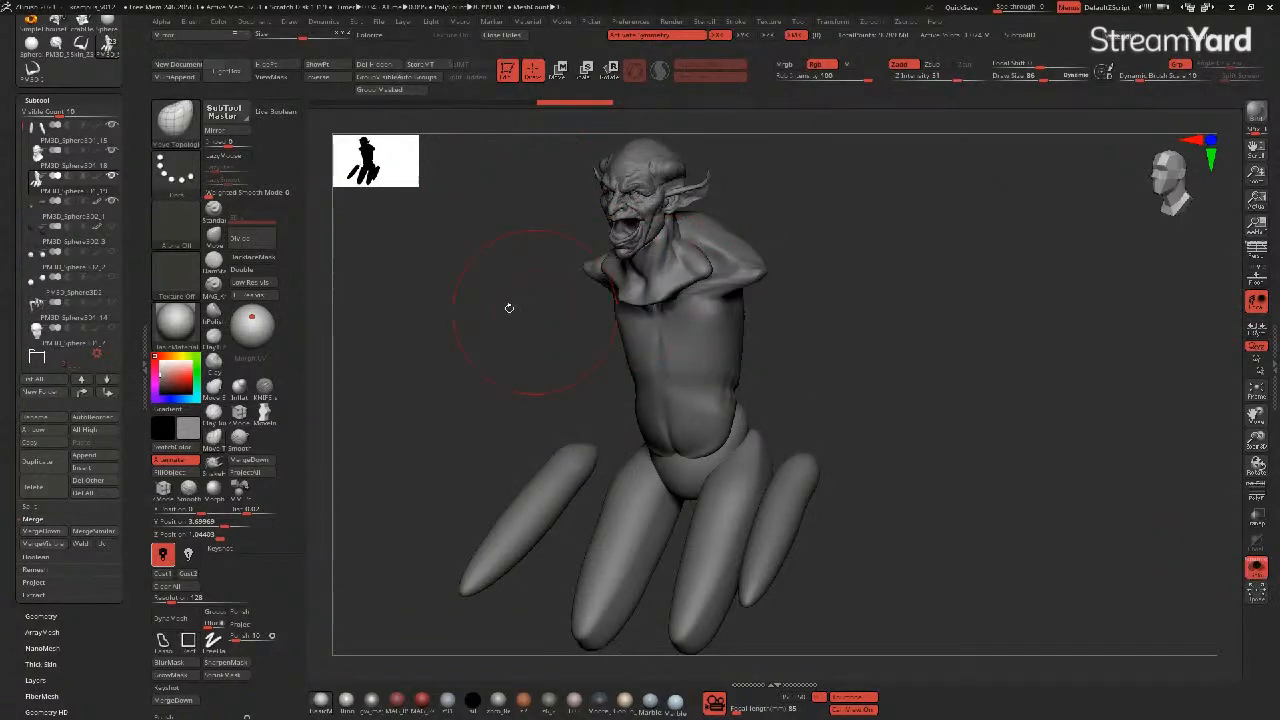
drag(508, 308, 562, 312)
ctrl+shift+click(704, 295)
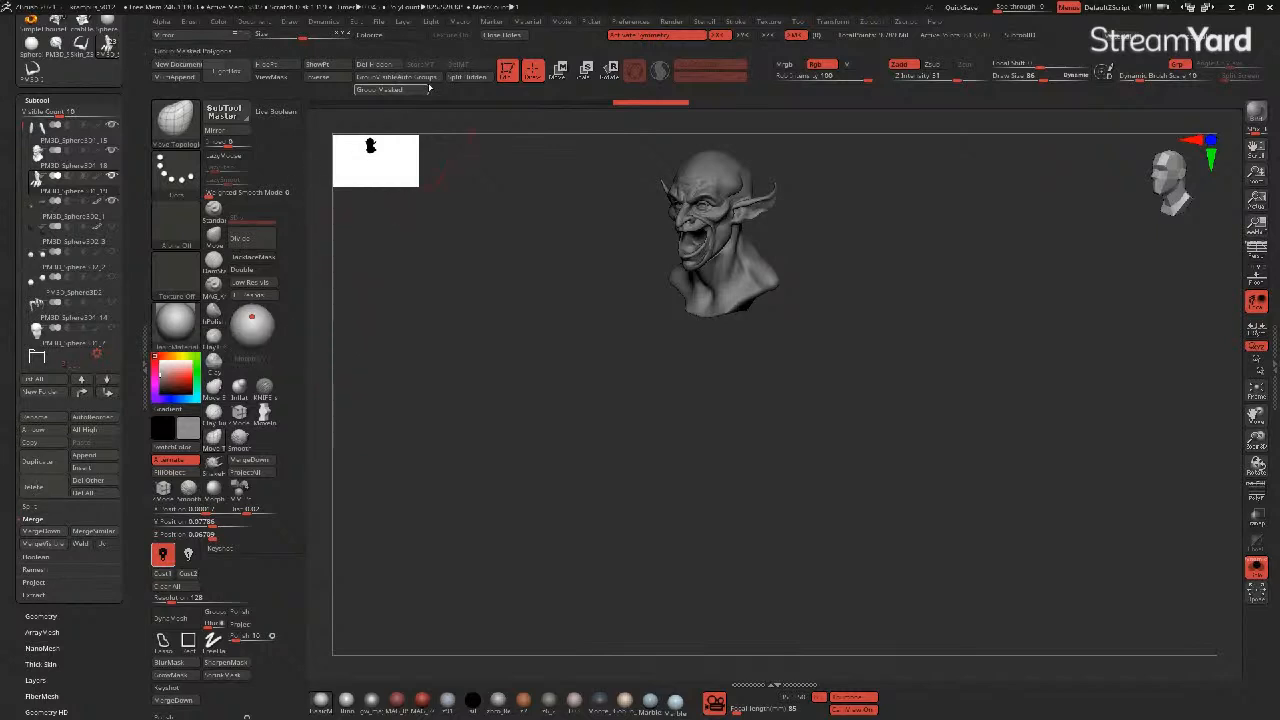
click(459, 78)
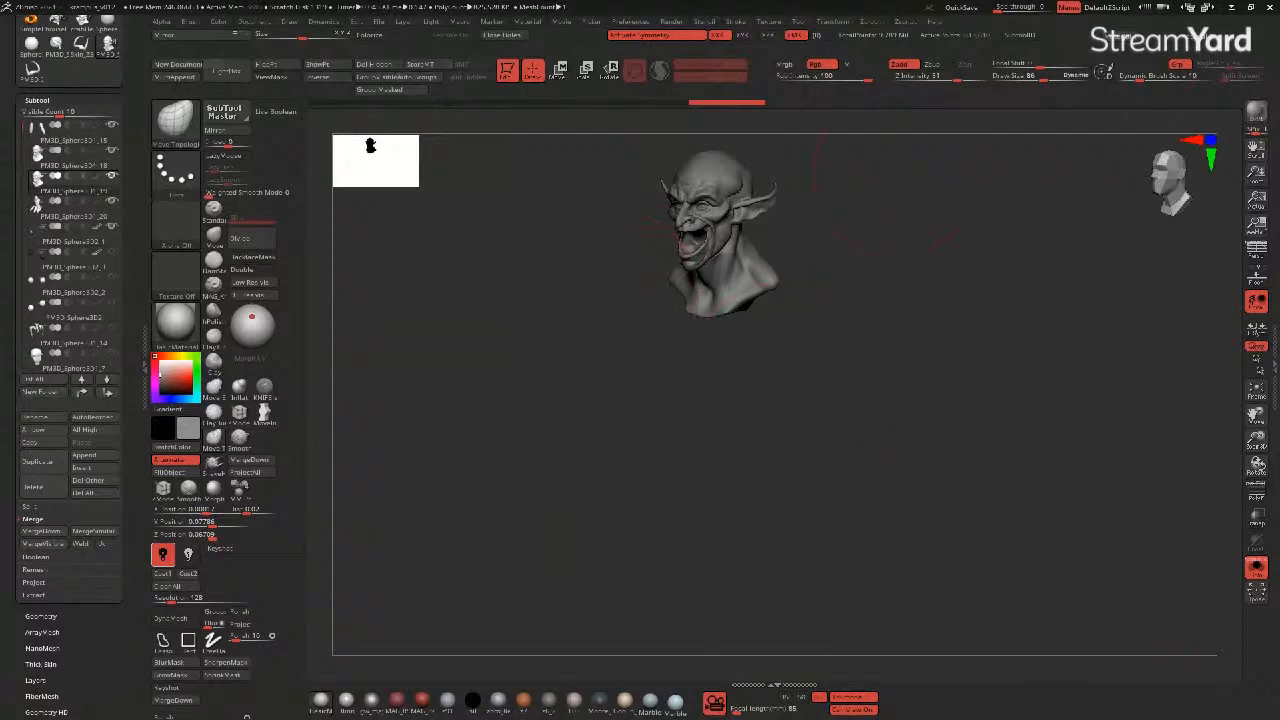
key(Down)
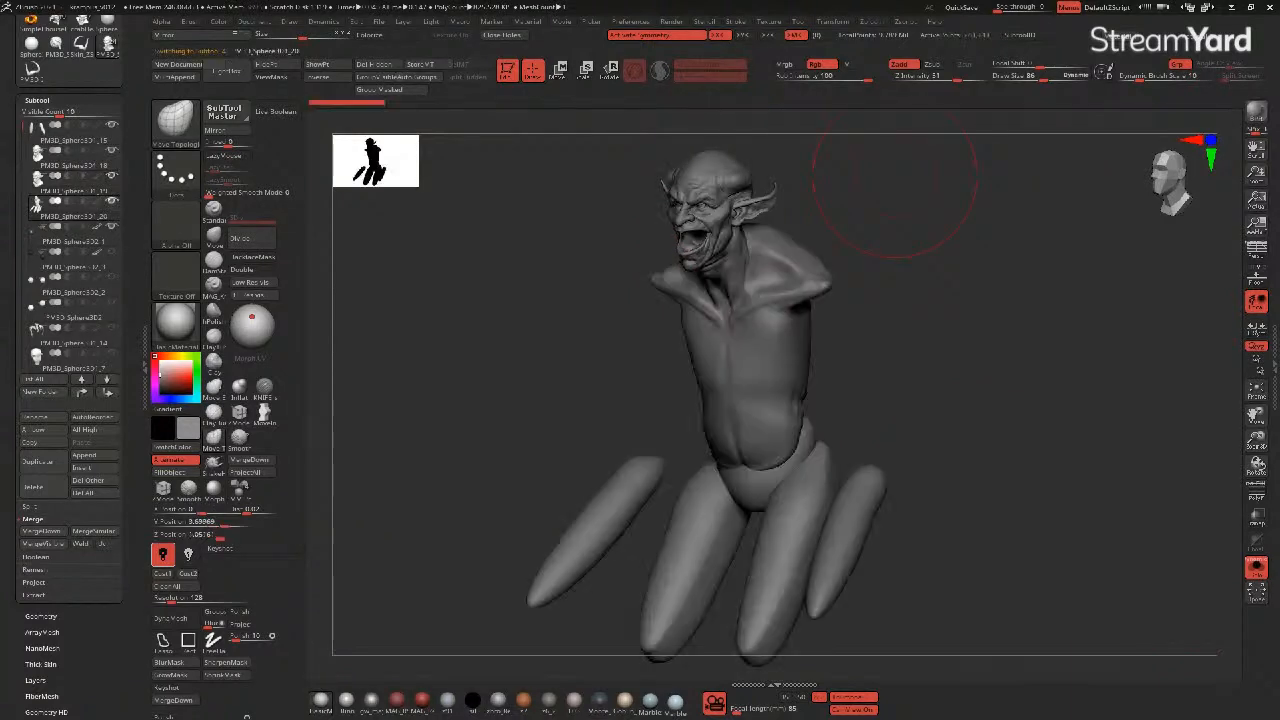
ctrl+shift+click(702, 256)
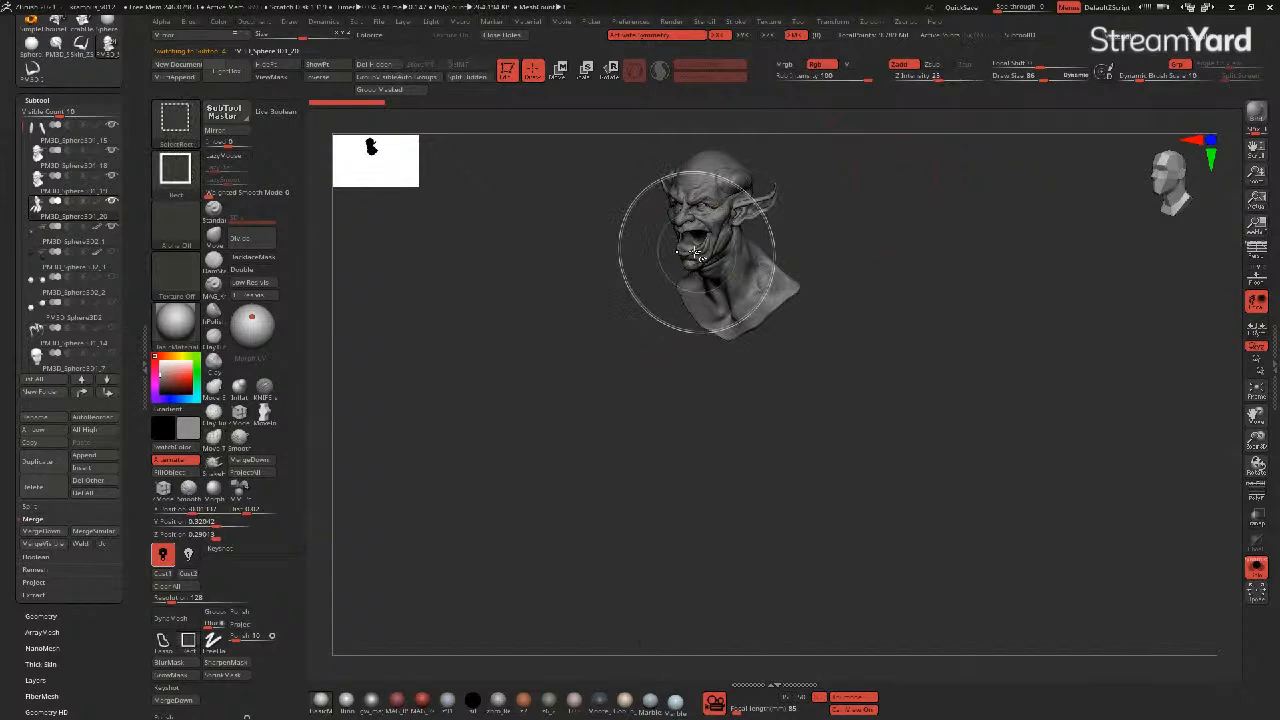
click(463, 79)
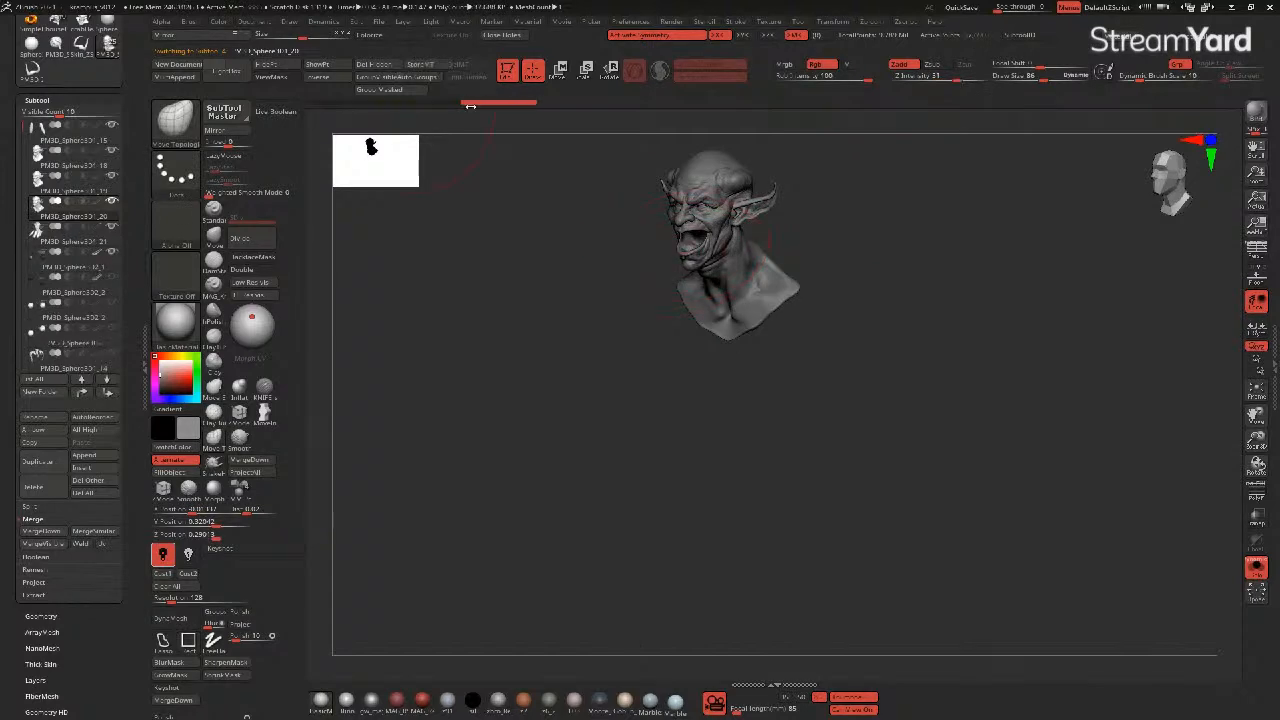
- Select the body, move it above the upper arms in the subtool order and merge it down with them
click(55, 238)
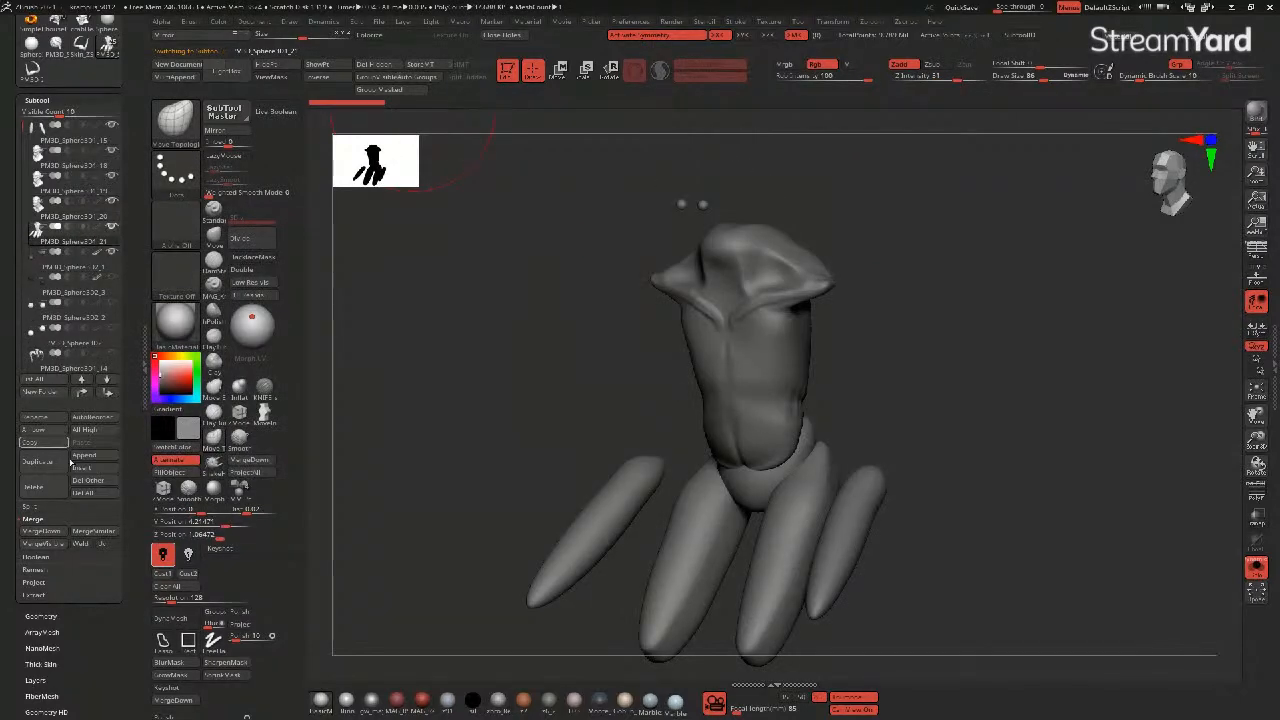
click(84, 394)
click(84, 394)
click(84, 394)
click(84, 394)
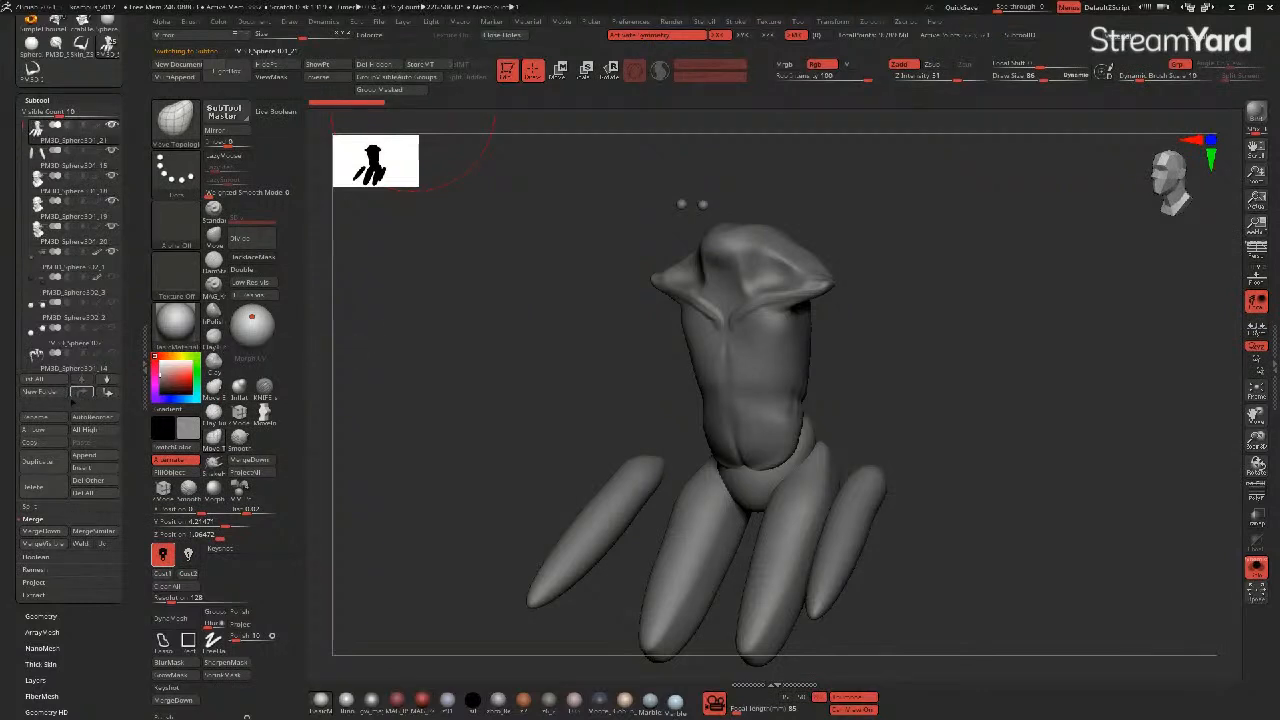
click(40, 534)
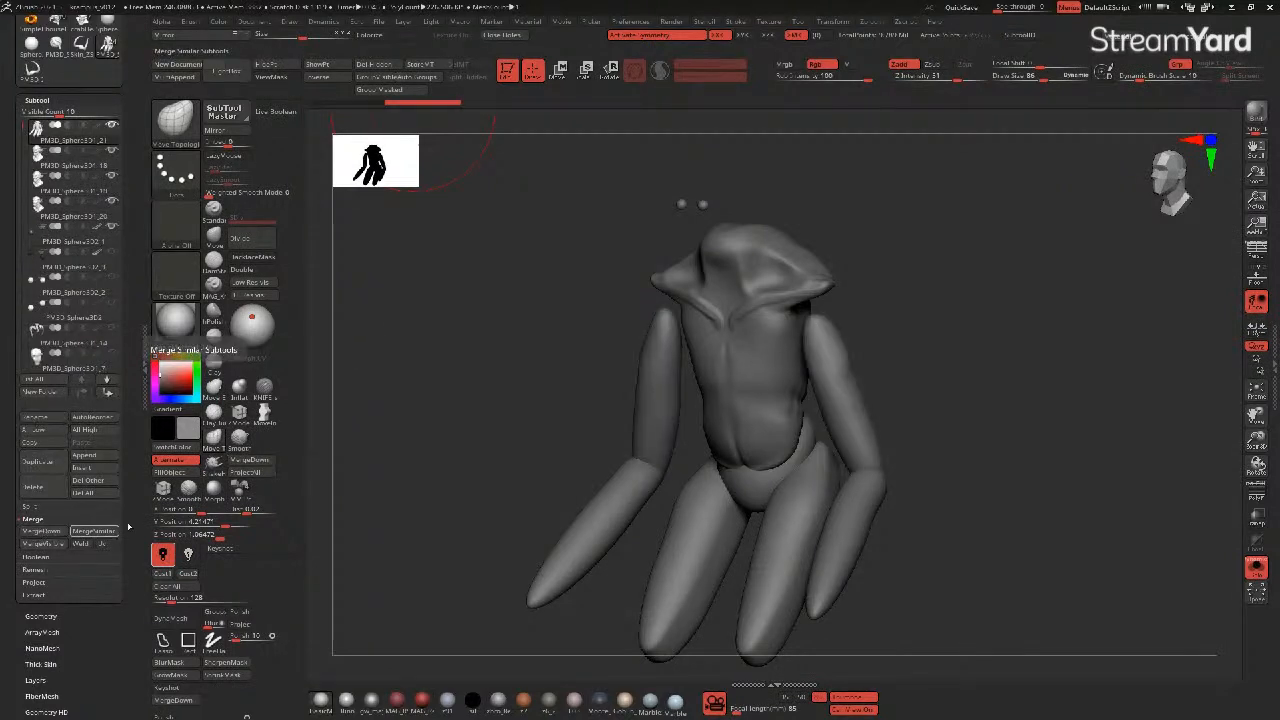
- Hide the first split bust, show the third bust copy instead and inspect it in Solo mode
drag(471, 420, 685, 337)
click(1257, 567)
alt+click(697, 330)
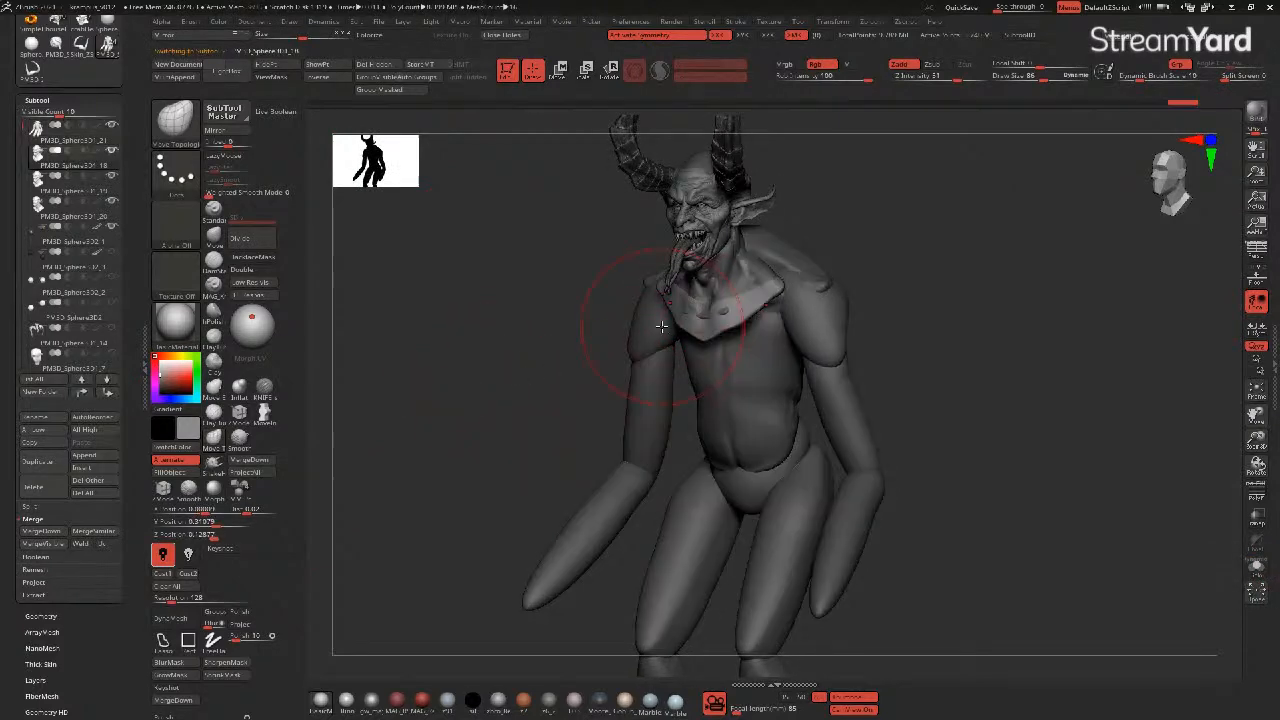
key(ctrl+d)
drag(440, 305, 638, 338)
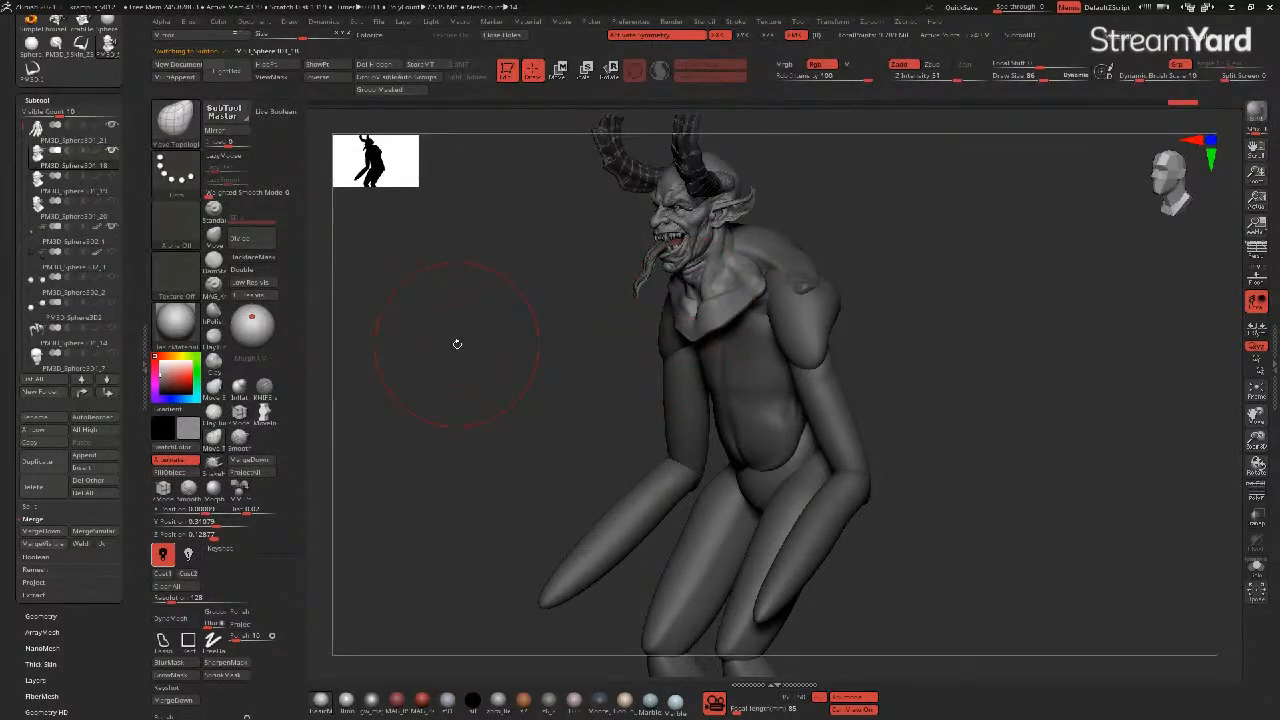
click(100, 190)
click(100, 214)
click(1256, 568)
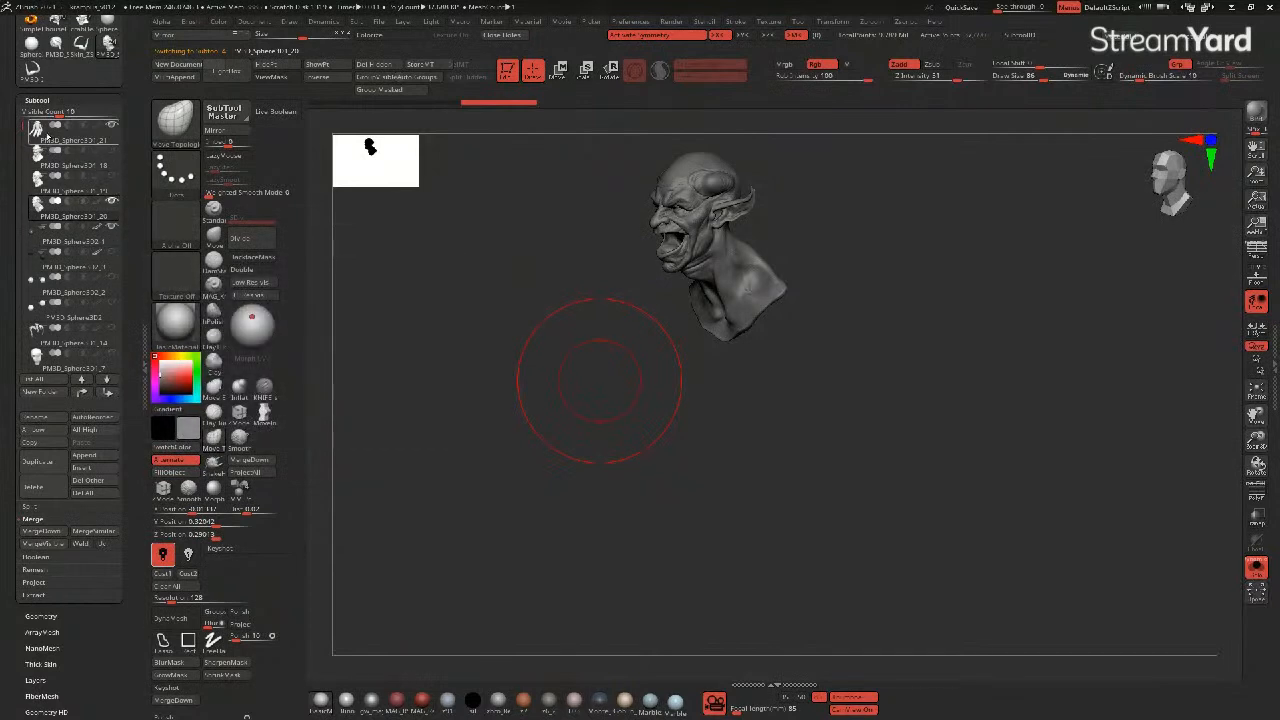
click(97, 215)
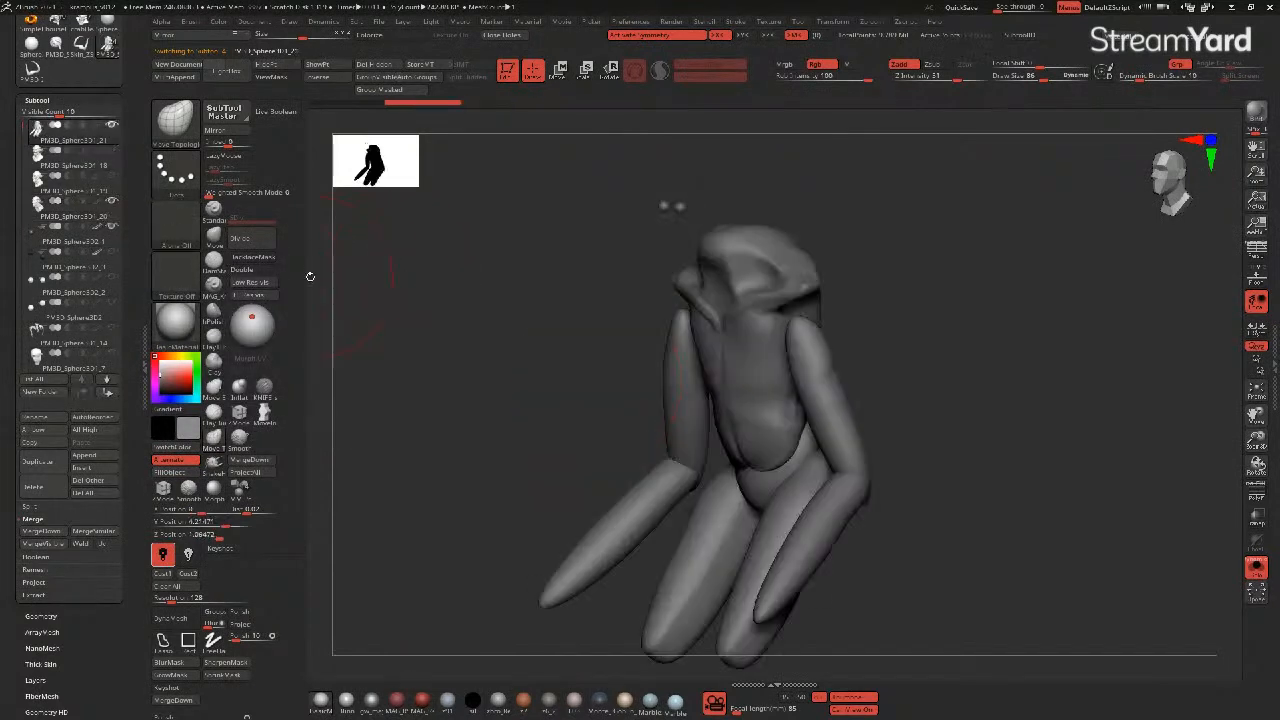
- Leave Solo mode to show the whole figure and give it a red material
click(1255, 567)
mouse_move(537, 363)
mouse_down()
mouse_move(464, 360)
mouse_move(511, 348)
mouse_up()
mouse_move(511, 348)
alt+right_down()
mouse_move(523, 363)
mouse_move(509, 369)
mouse_move(555, 391)
alt+right_up()
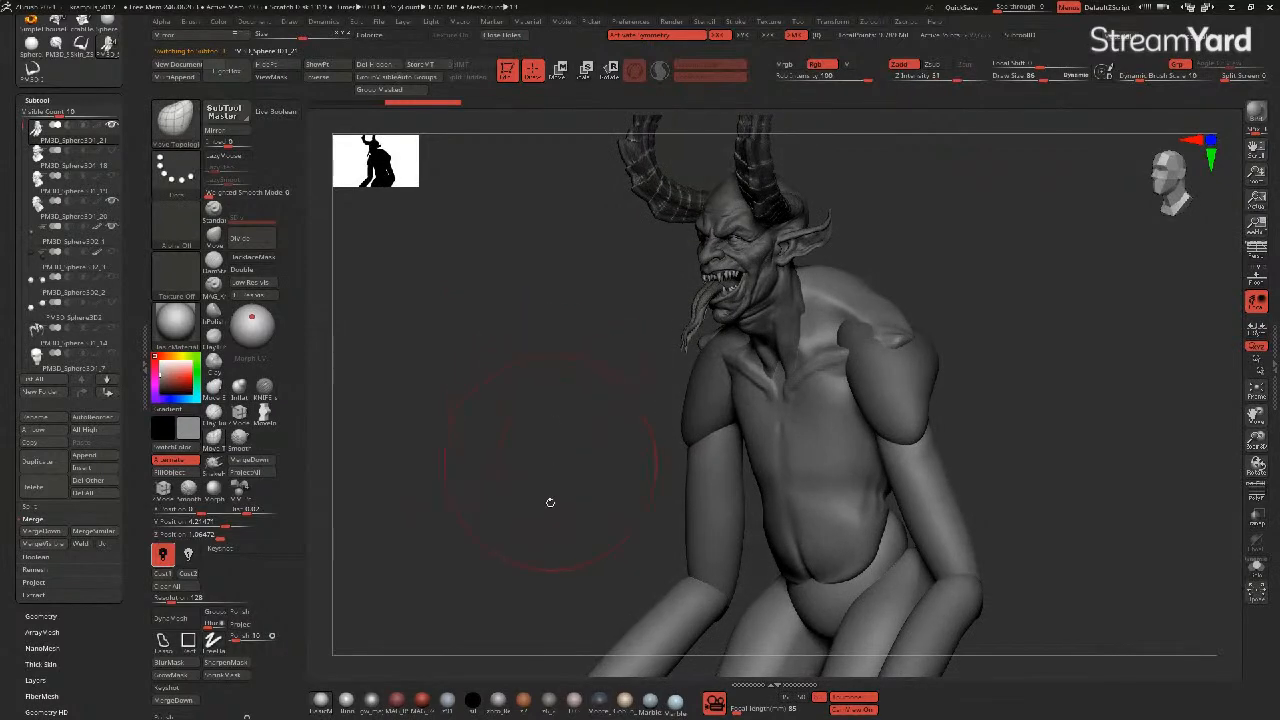
click(397, 701)
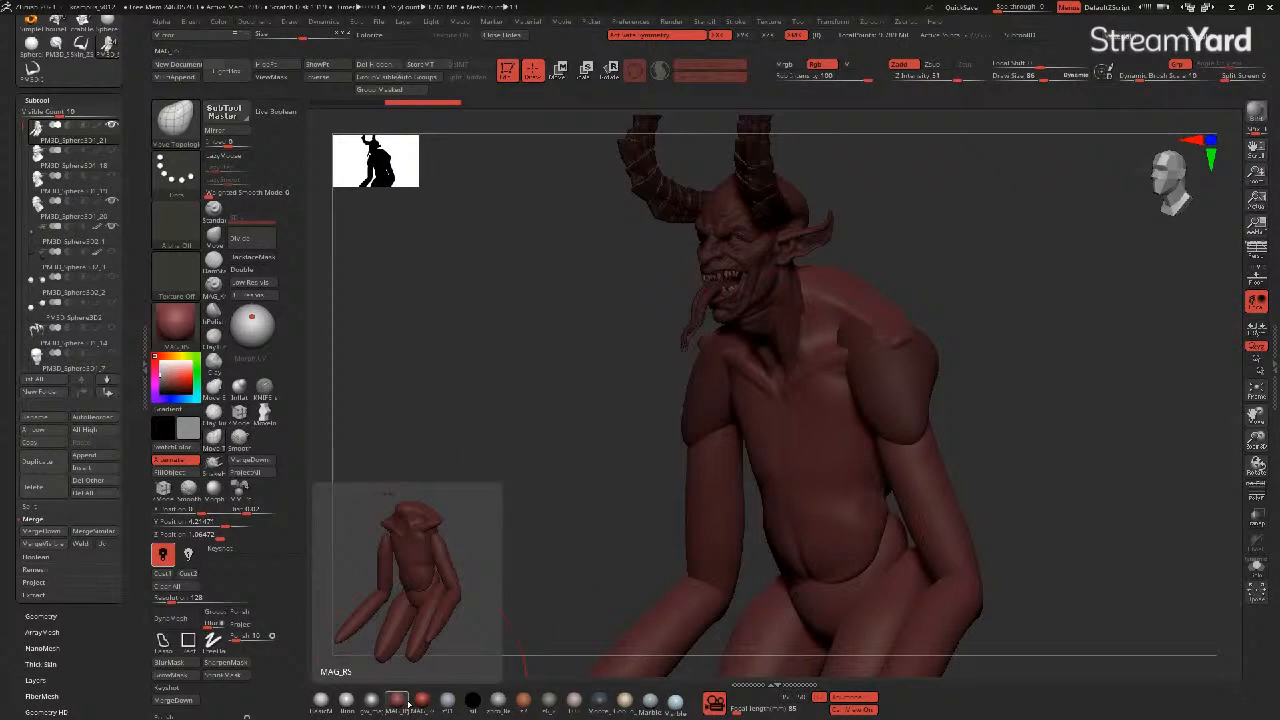
drag(496, 474, 504, 468)
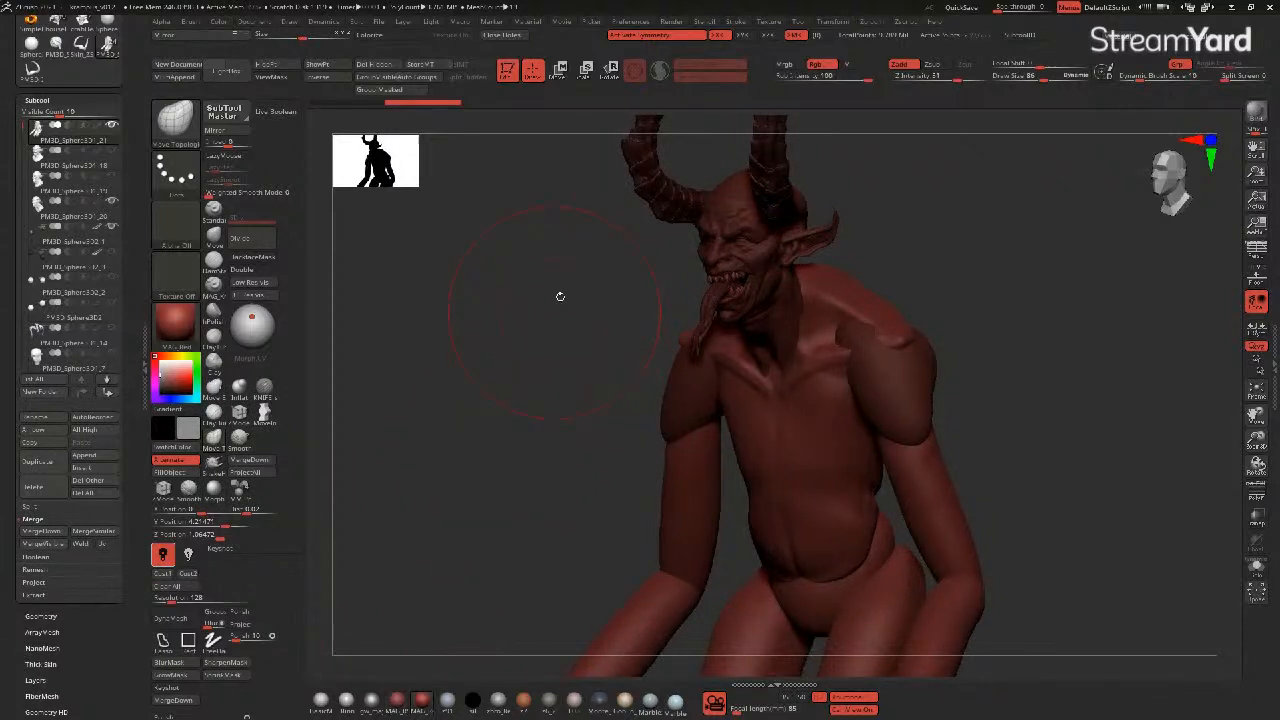
- Select the merged body subtool and hide its arm segments between the shoulder forms and the forearms
alt+click(711, 218)
click(369, 35)
drag(530, 268, 581, 326)
alt+click(765, 360)
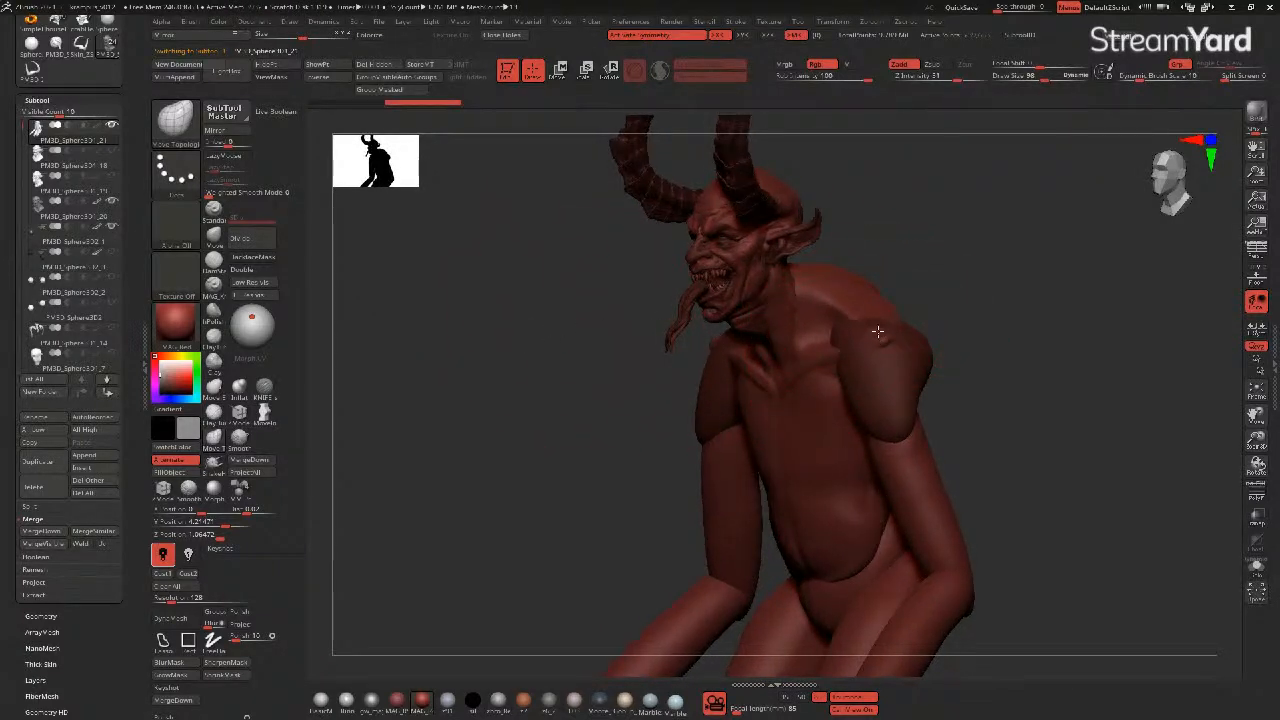
drag(477, 380, 517, 385)
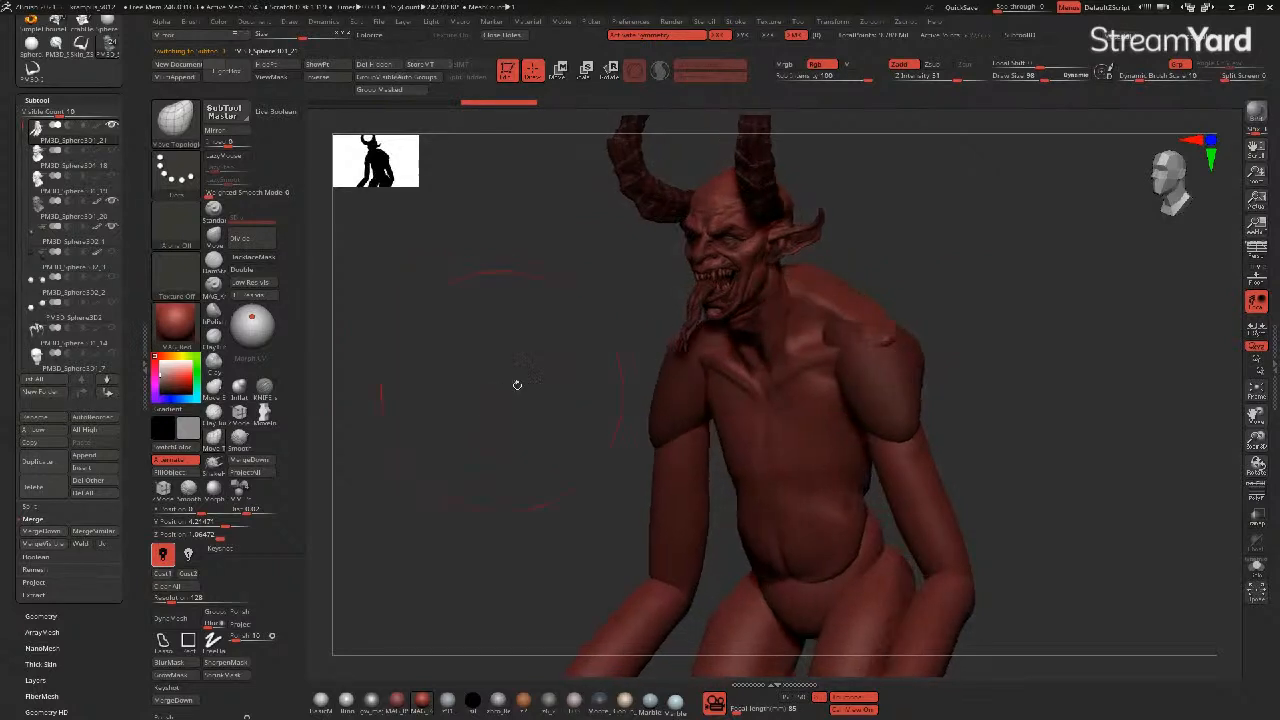
ctrl+shift+click(919, 498)
ctrl+shift+click(921, 500)
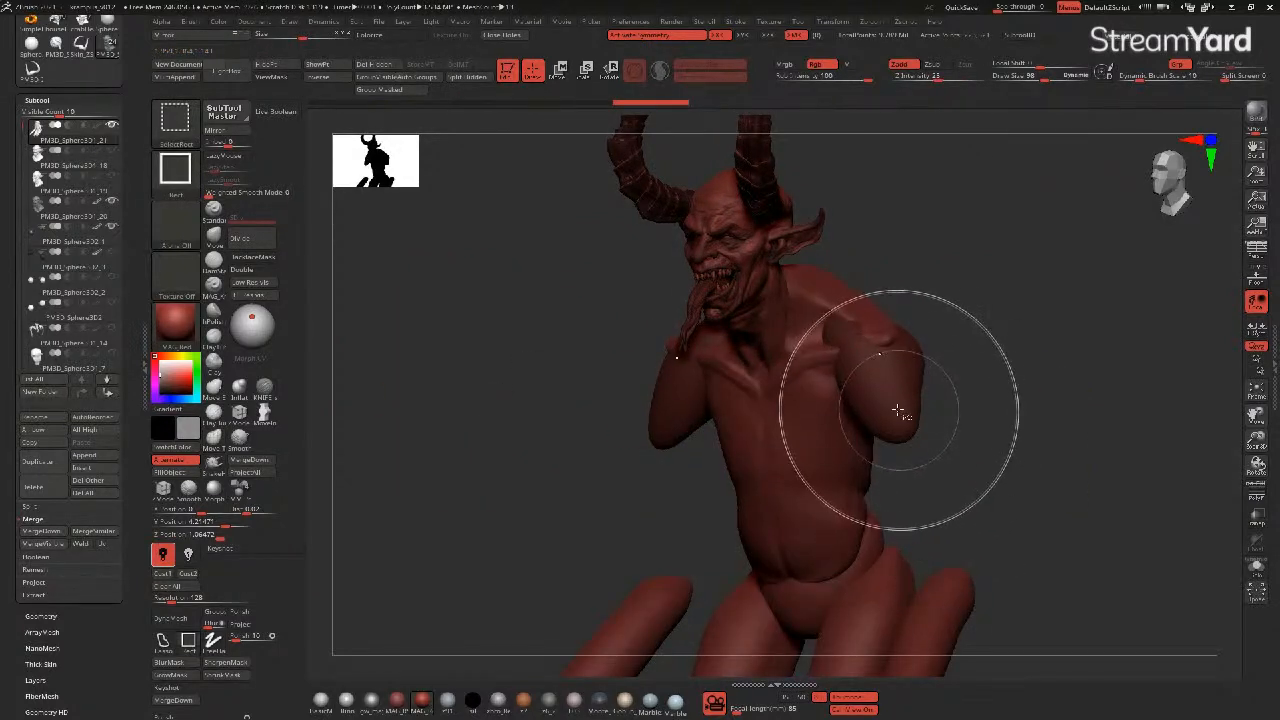
- Isolate and restore the torso parts, and hide all arm segments below the shoulder forms to expose the hips from the side
ctrl+shift+click(838, 422)
drag(700, 434, 644, 470)
ctrl+shift+click(549, 452)
ctrl+shift+click(788, 471)
drag(698, 425, 585, 435)
ctrl+shift+click(540, 426)
ctrl+shift+click(879, 472)
ctrl+shift+click(879, 472)
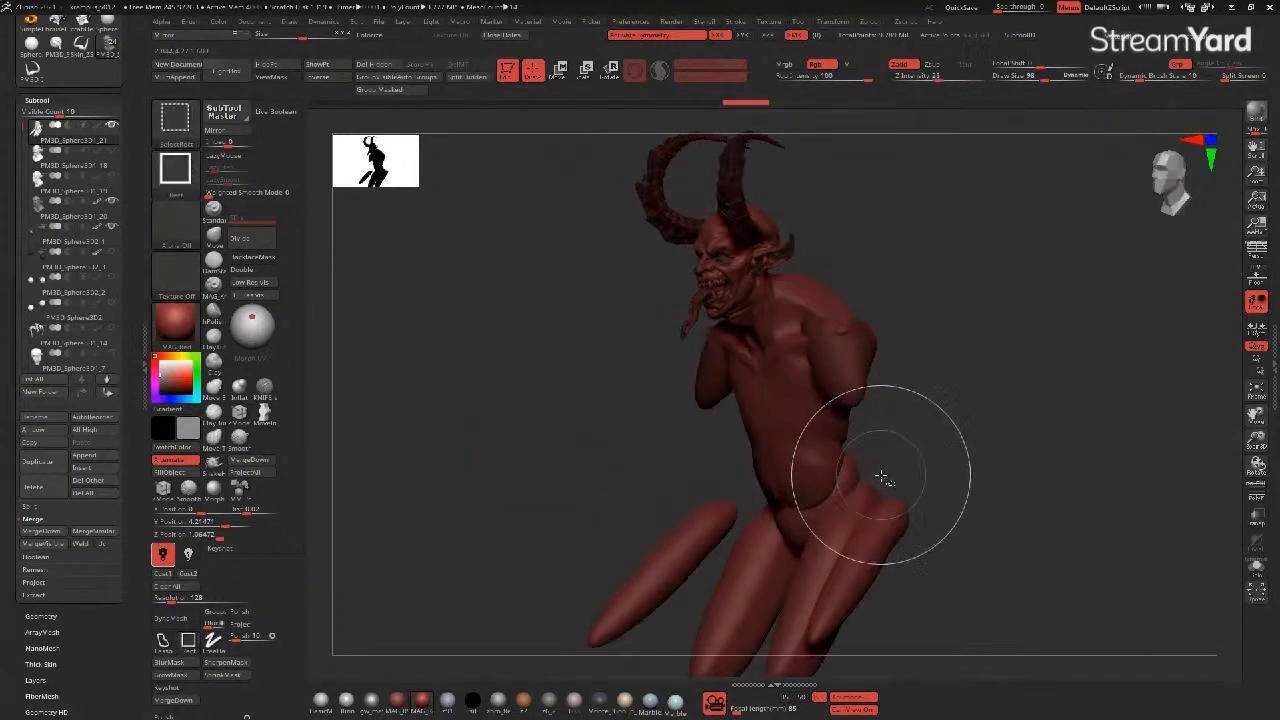
drag(886, 532, 521, 412)
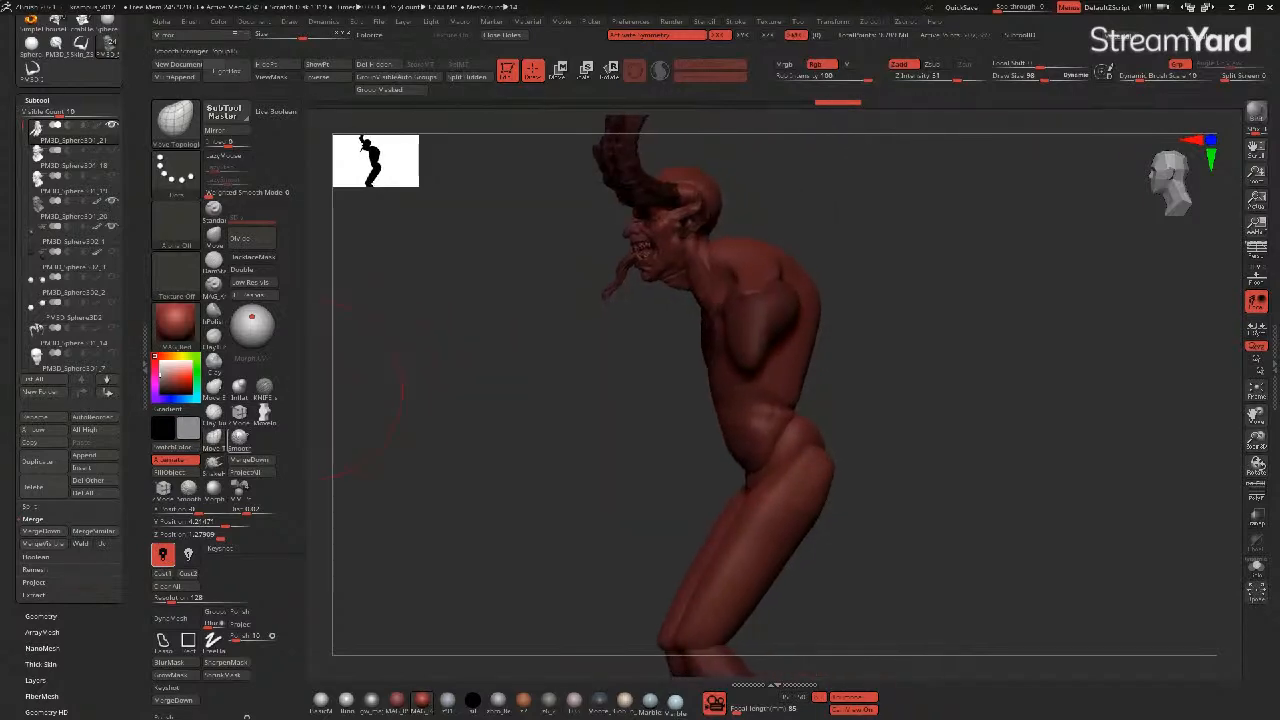
- Reshape the abdomen, lower back and hips in side view with the Move Topological brush
mouse_move(758, 463)
mouse_down()
mouse_move(748, 467)
mouse_move(752, 442)
mouse_up()
drag(662, 427, 622, 421)
drag(714, 371, 722, 372)
drag(734, 419, 826, 393)
mouse_move(770, 386)
mouse_down()
mouse_move(781, 385)
mouse_move(757, 371)
mouse_up()
drag(697, 414, 838, 423)
- Reduce the draw size to 70 and refine the curve from the waist into the buttocks
key(bracketleft)
key(bracketleft)
key(bracketleft)
key(bracketleft)
key(bracketleft)
key(bracketleft)
drag(794, 456, 812, 452)
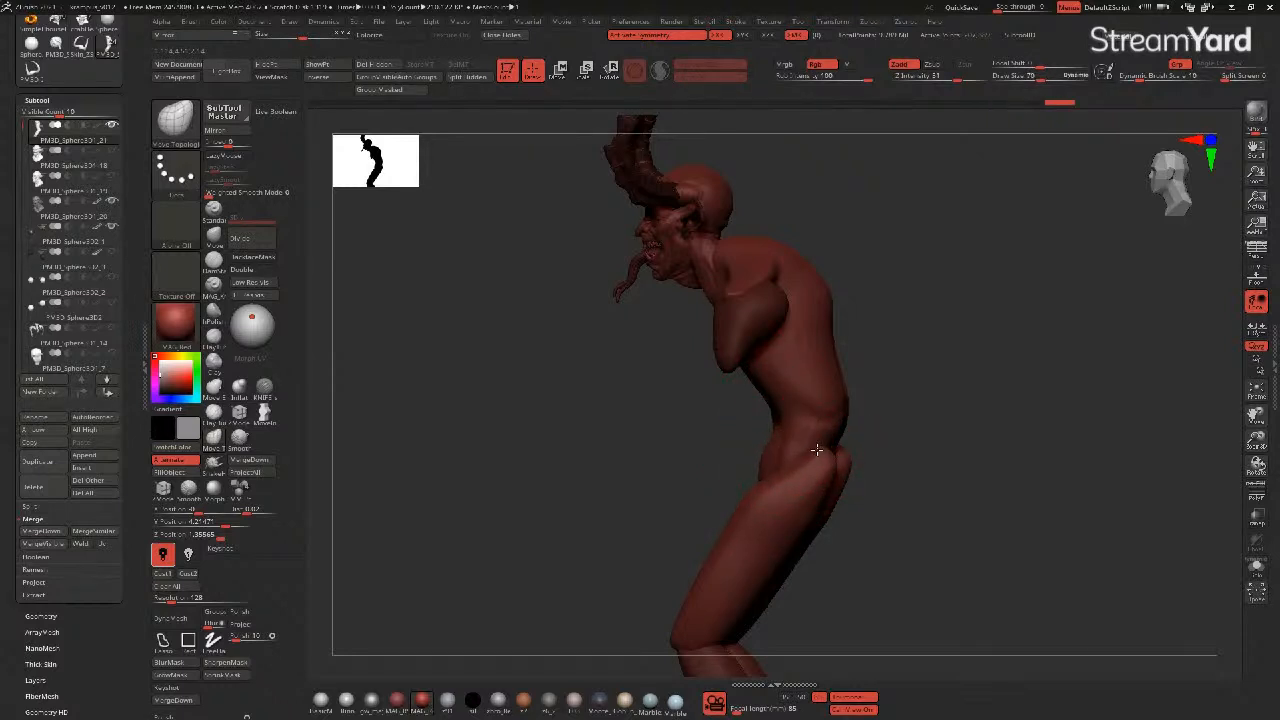
- Isolate the pelvis, mask all the other body parts around it and show the complete figure again
ctrl+alt+shift+click(751, 523)
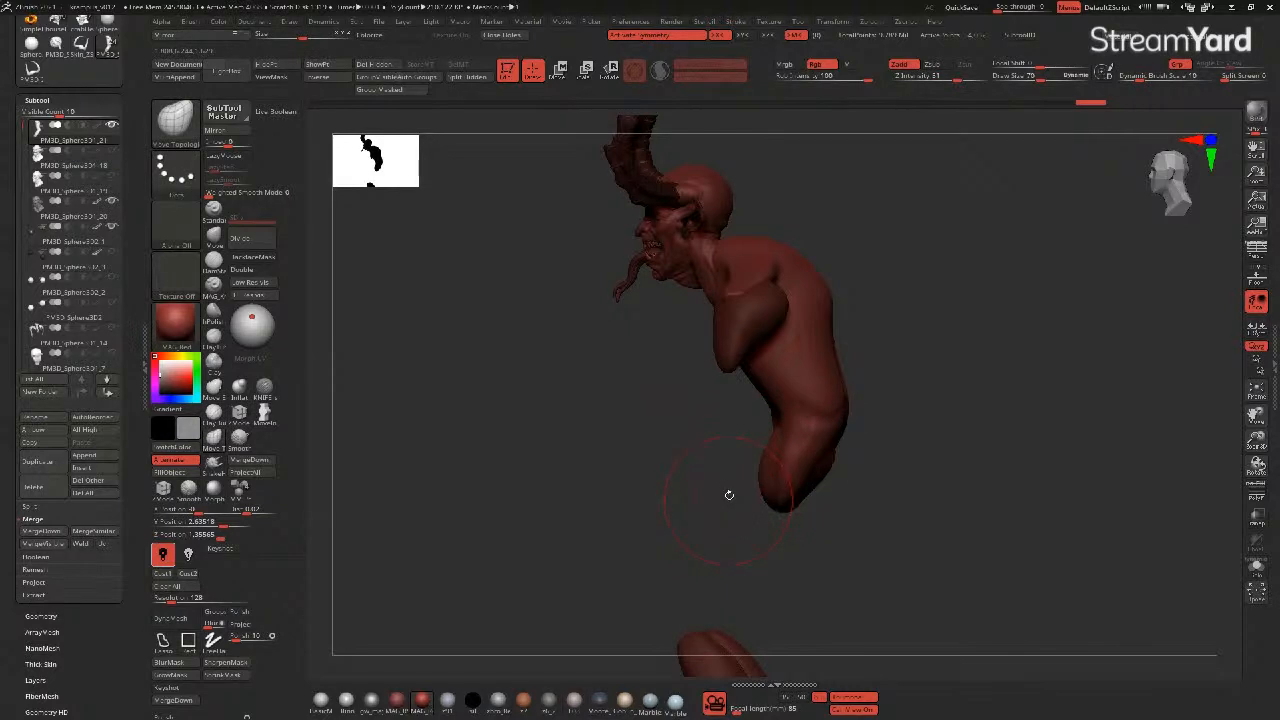
ctrl+shift+click(769, 471)
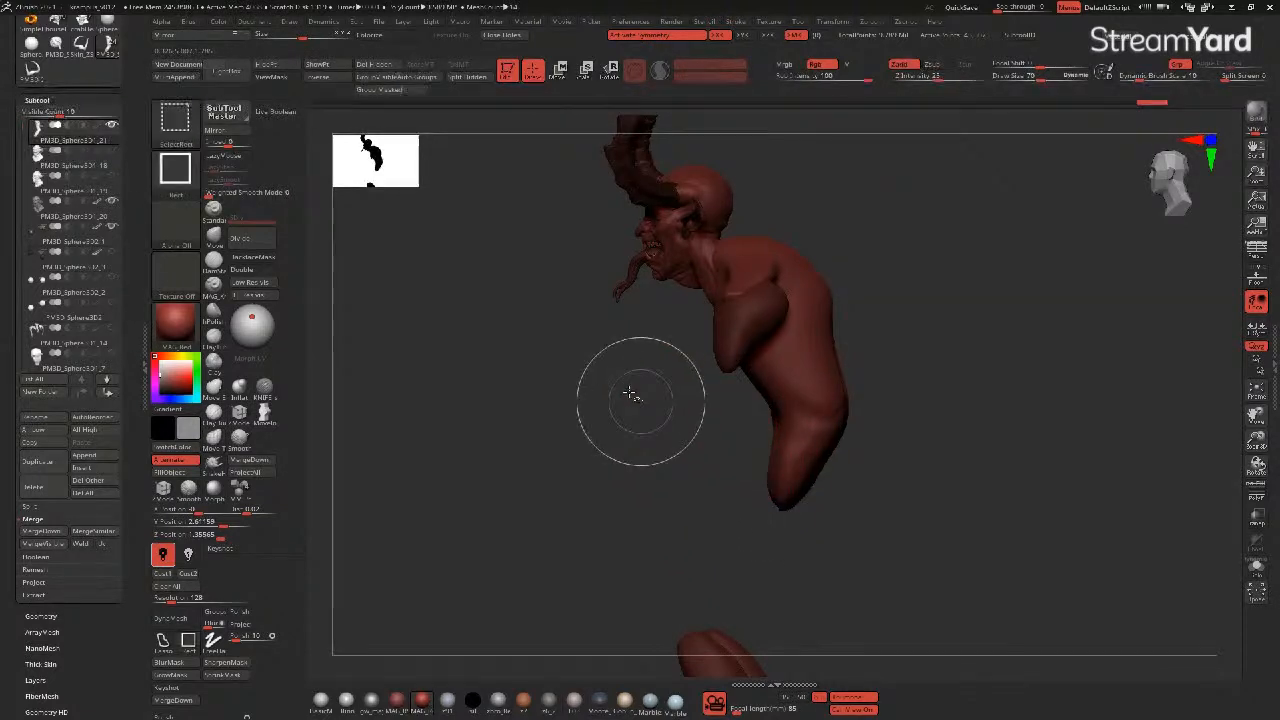
ctrl+shift+click(592, 401)
drag(614, 432, 849, 507)
ctrl+shift+click(734, 481)
ctrl+drag(673, 397, 840, 541)
ctrl+shift+click(843, 523)
drag(669, 446, 503, 415)
ctrl+click(511, 427)
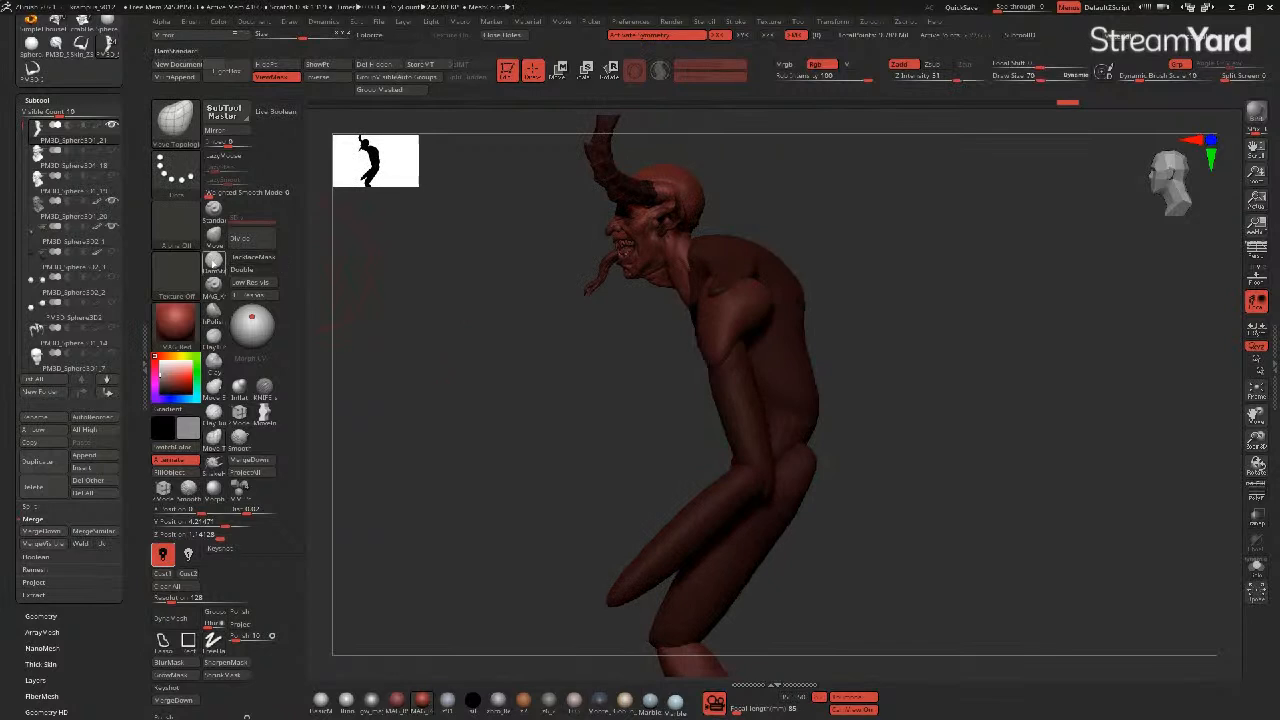
- Reshape the unmasked pelvis from the back, side and front with the Move brush, starting at draw size 86
click(214, 234)
key(bracketright)
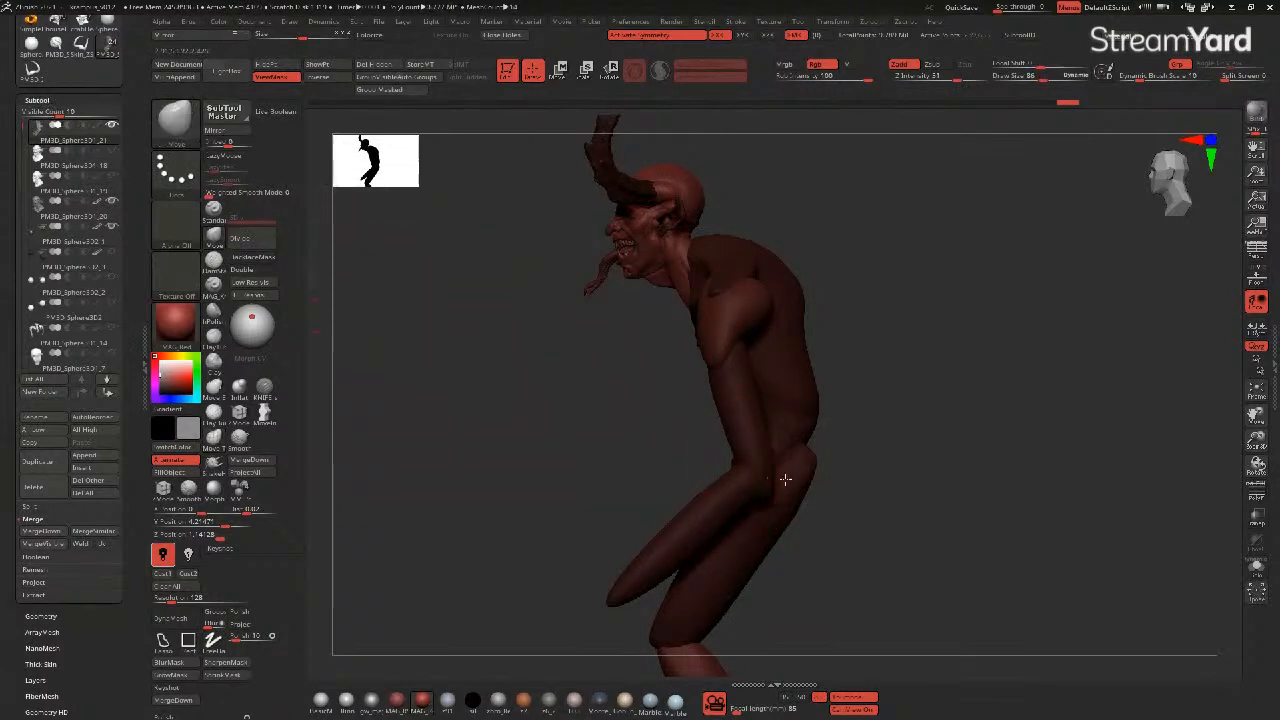
mouse_move(648, 453)
mouse_down()
mouse_move(600, 451)
mouse_move(791, 451)
mouse_move(783, 443)
mouse_up()
mouse_move(619, 421)
mouse_down()
mouse_move(634, 411)
mouse_move(770, 446)
mouse_up()
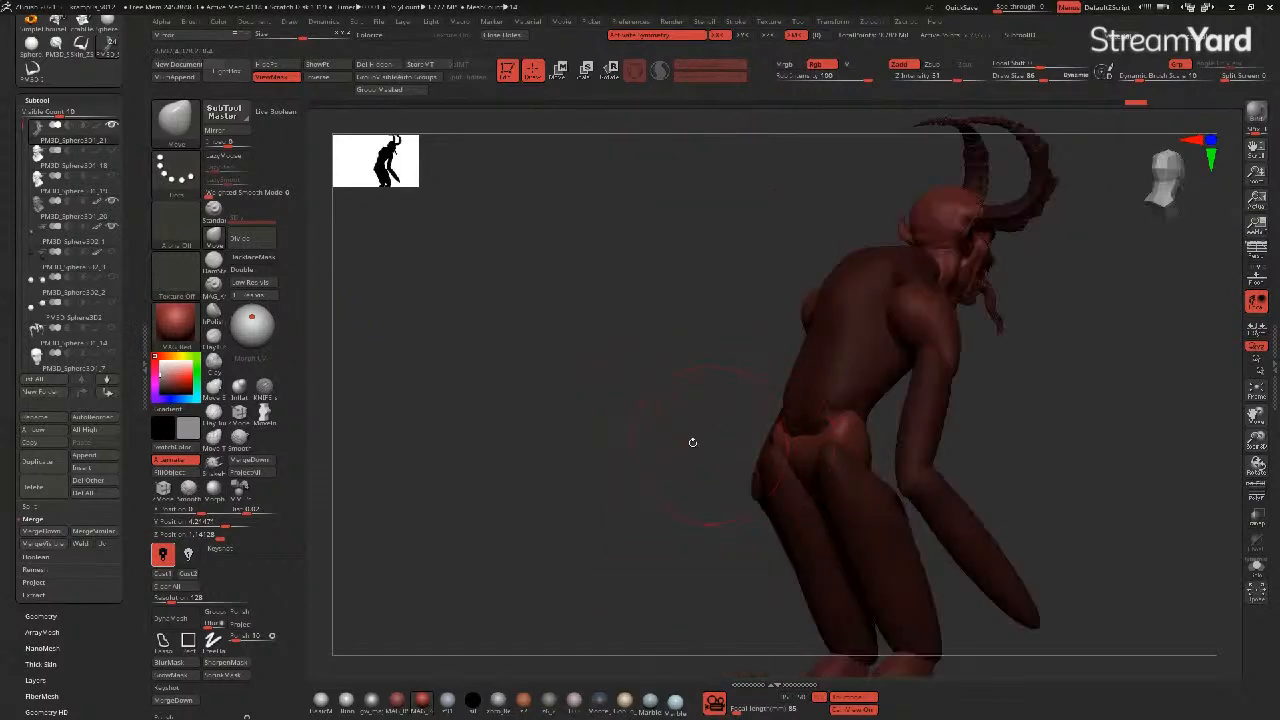
drag(692, 442, 709, 434)
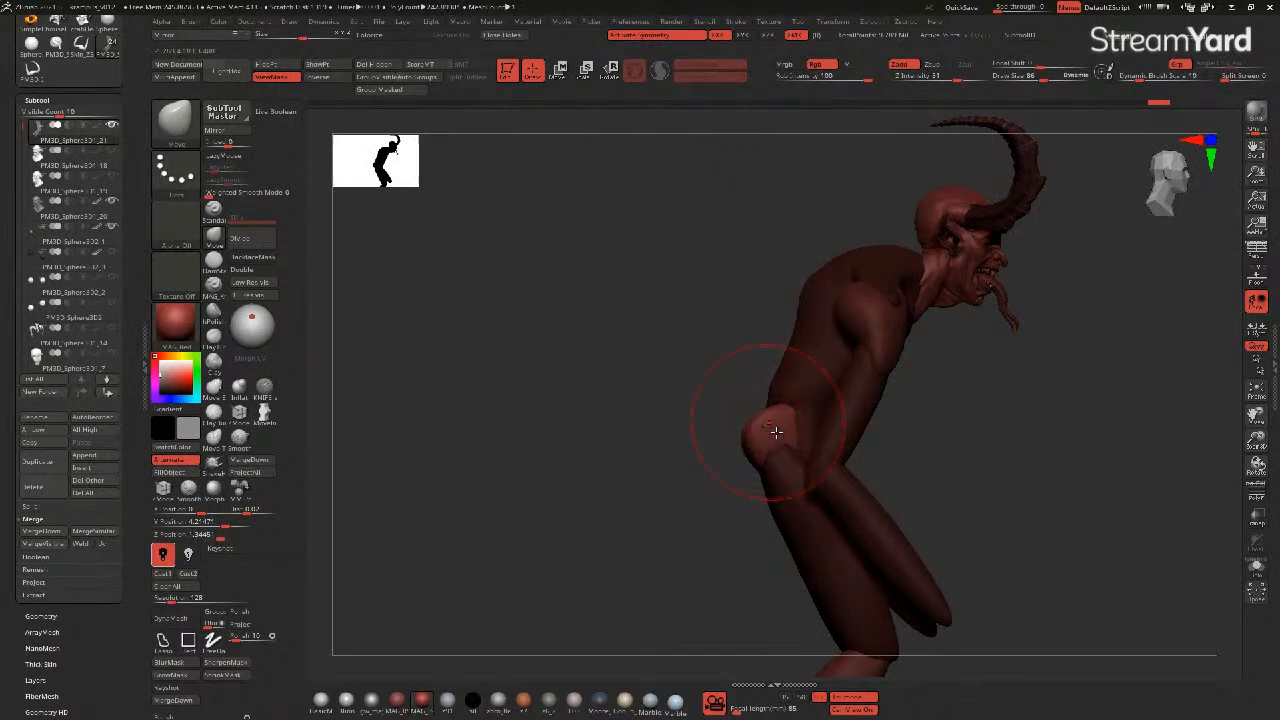
mouse_move(700, 440)
mouse_down()
mouse_move(623, 443)
mouse_move(814, 451)
mouse_move(852, 471)
mouse_move(603, 409)
mouse_move(808, 460)
mouse_up()
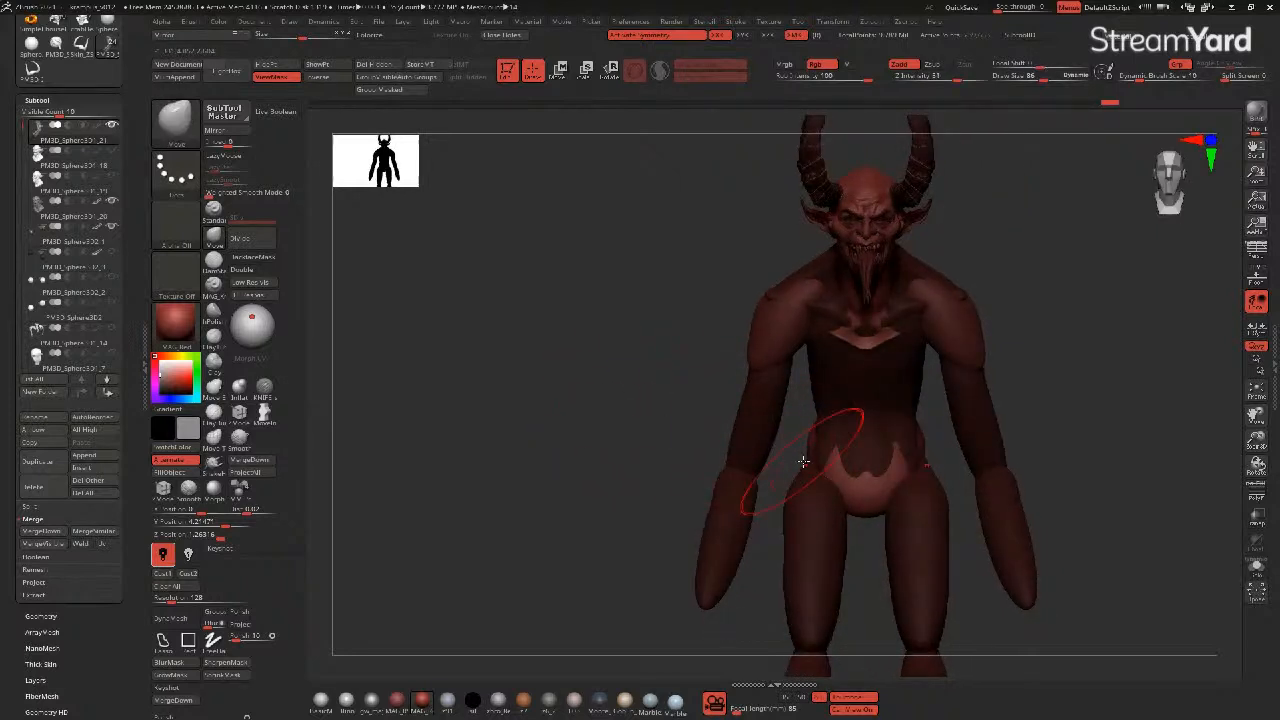
mouse_move(849, 417)
mouse_down()
mouse_move(803, 423)
mouse_move(781, 476)
mouse_move(789, 507)
mouse_up()
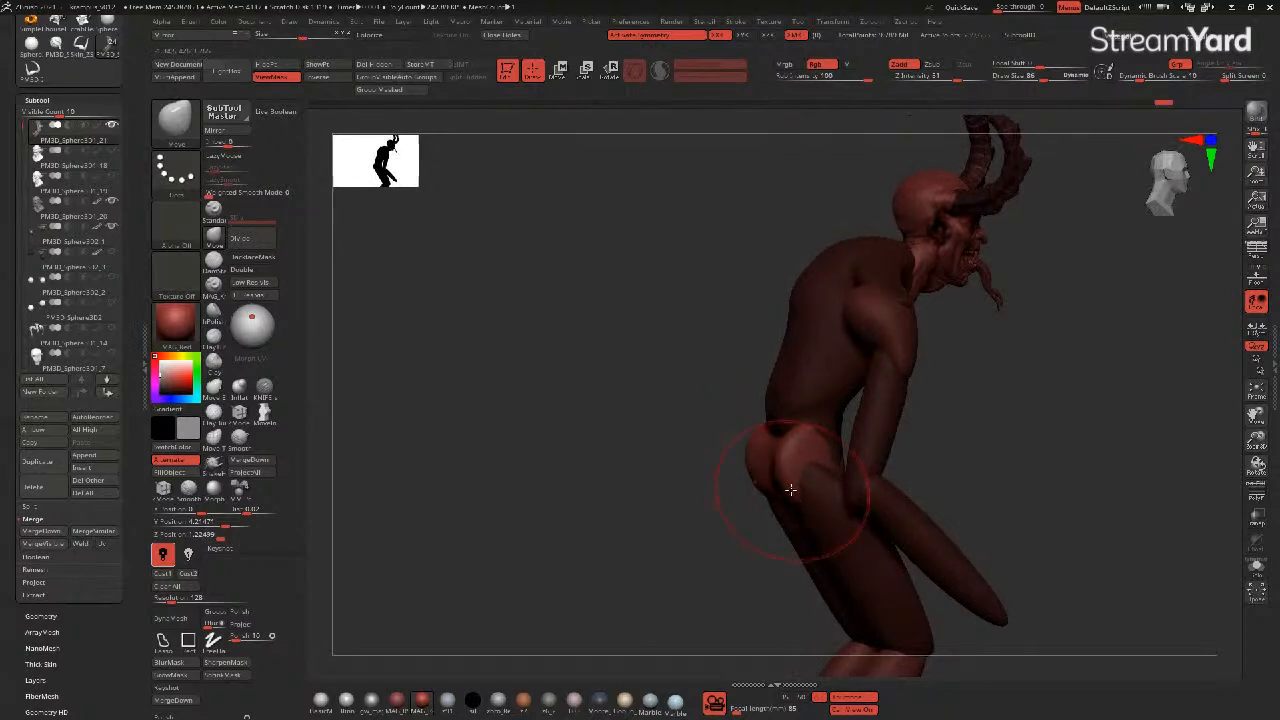
drag(683, 429, 805, 437)
mouse_move(660, 435)
mouse_down()
mouse_move(509, 420)
mouse_move(540, 421)
mouse_up()
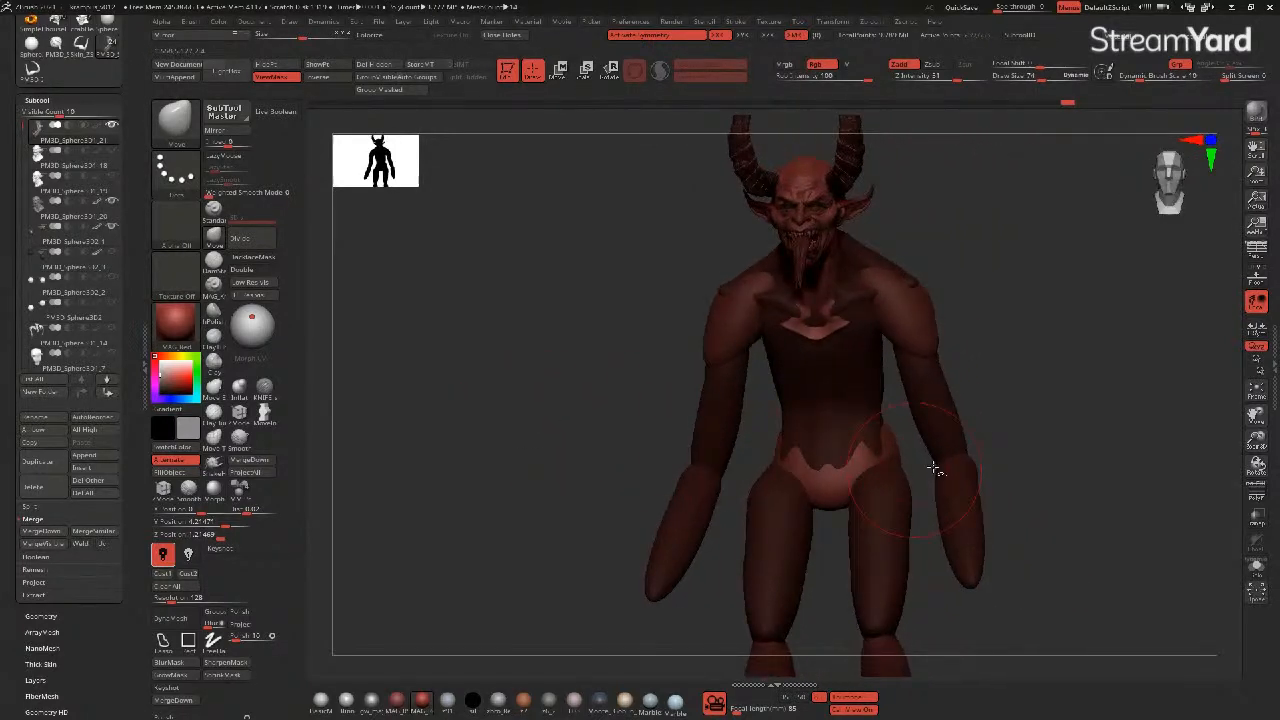
- Hide the arm segments below the shoulder forms and adjust the pelvis from a three-quarter view
ctrl+shift+click(946, 449)
ctrl+shift+click(946, 450)
ctrl+shift+click(954, 492)
drag(1003, 519, 928, 508)
alt+drag(842, 452, 680, 442)
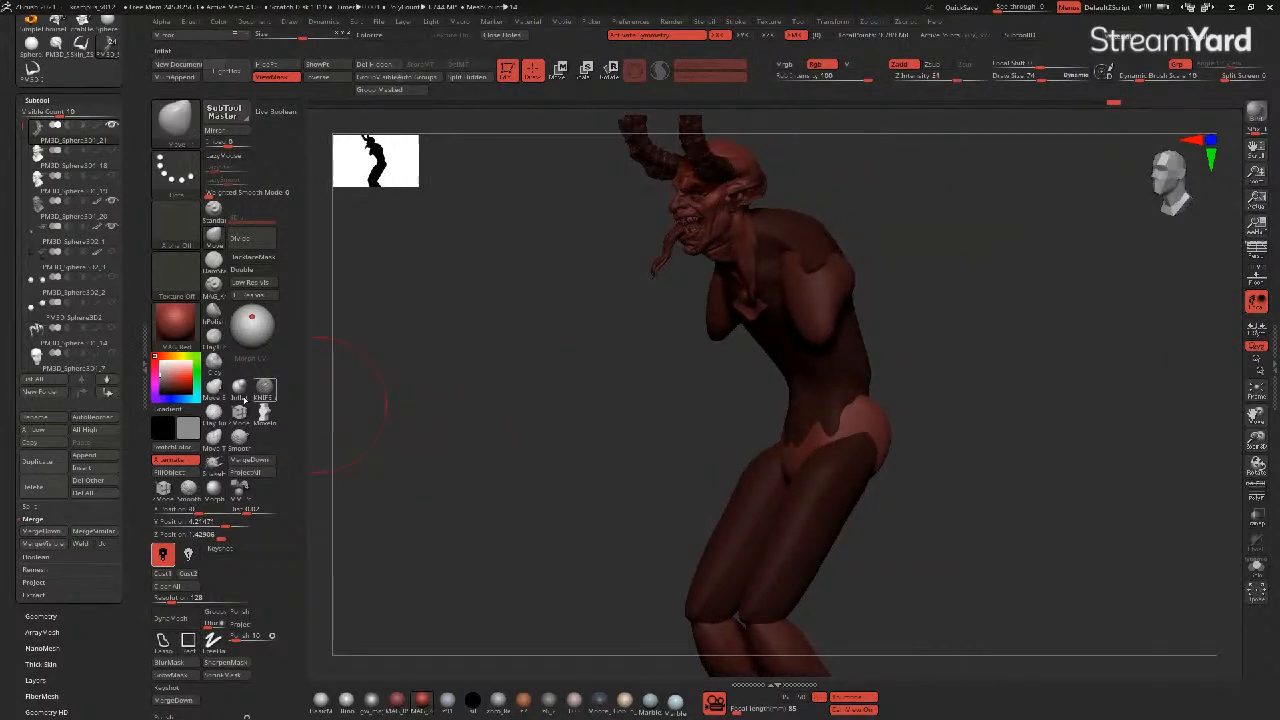
- Add clay to the side of the pelvis with ClayTubes at draw size 26 and turn off the mask display
click(214, 338)
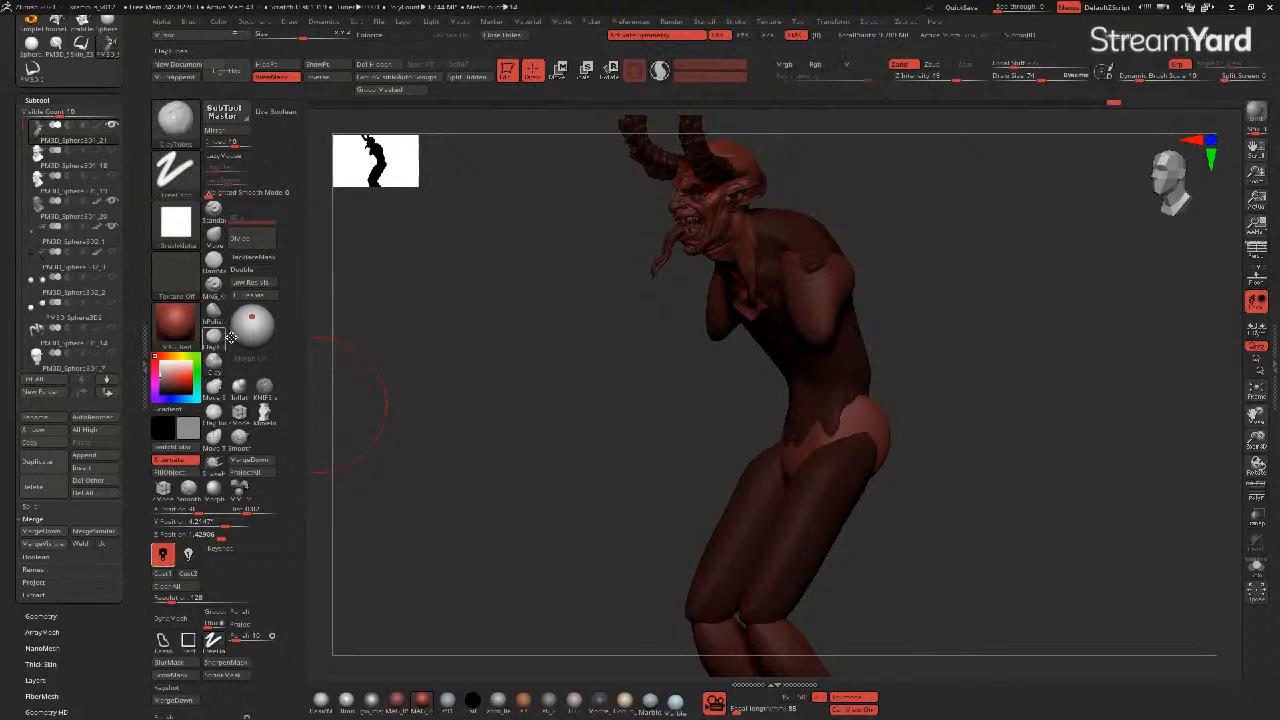
drag(832, 424, 826, 436)
drag(730, 388, 845, 408)
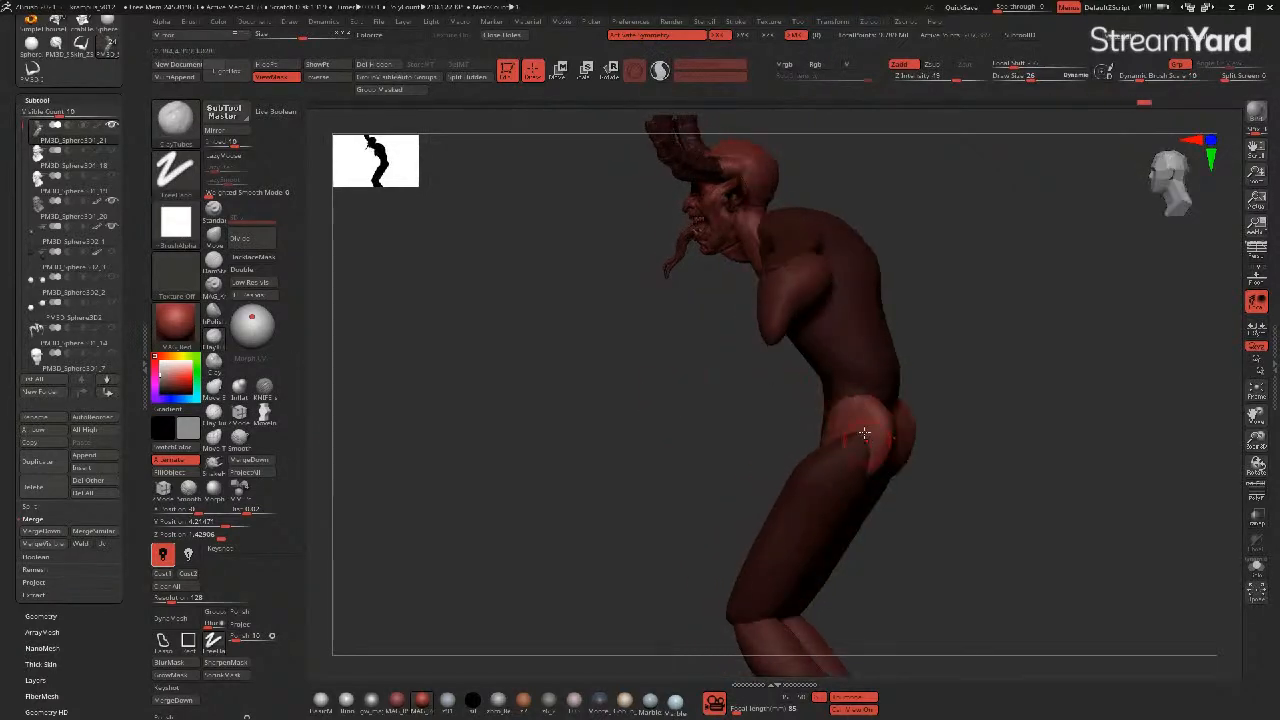
drag(682, 408, 851, 420)
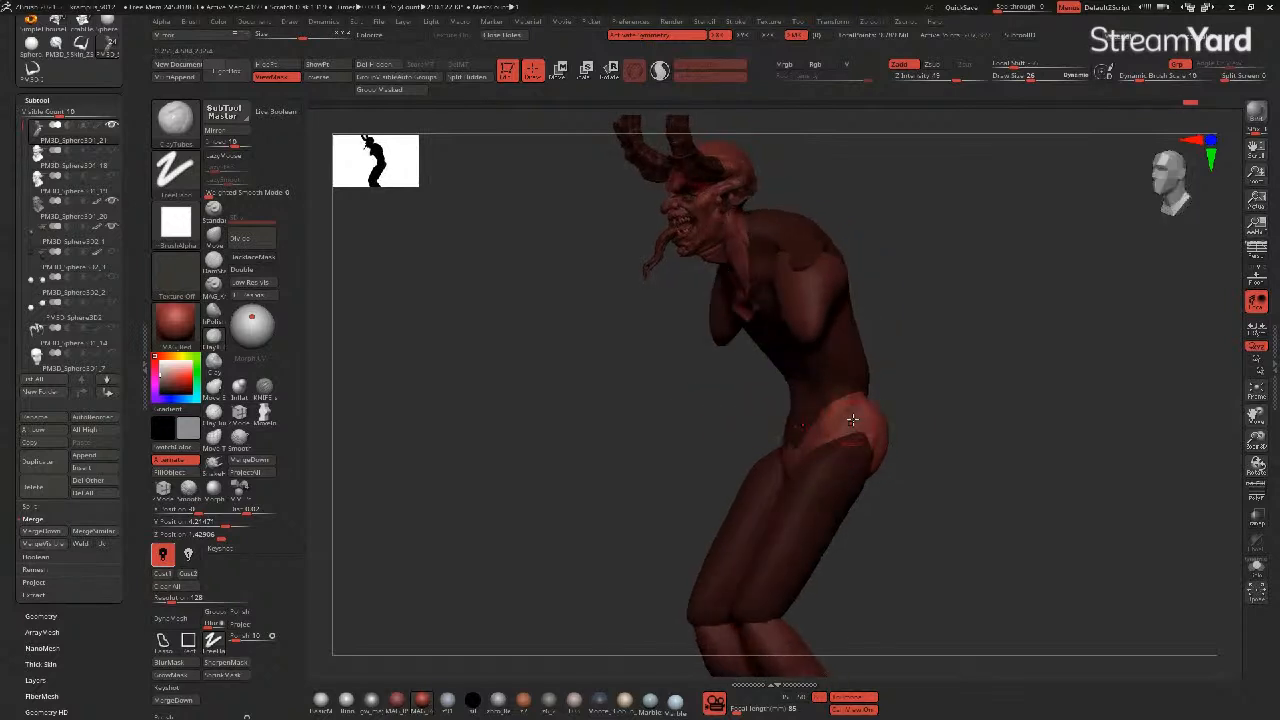
key(ctrl+h)
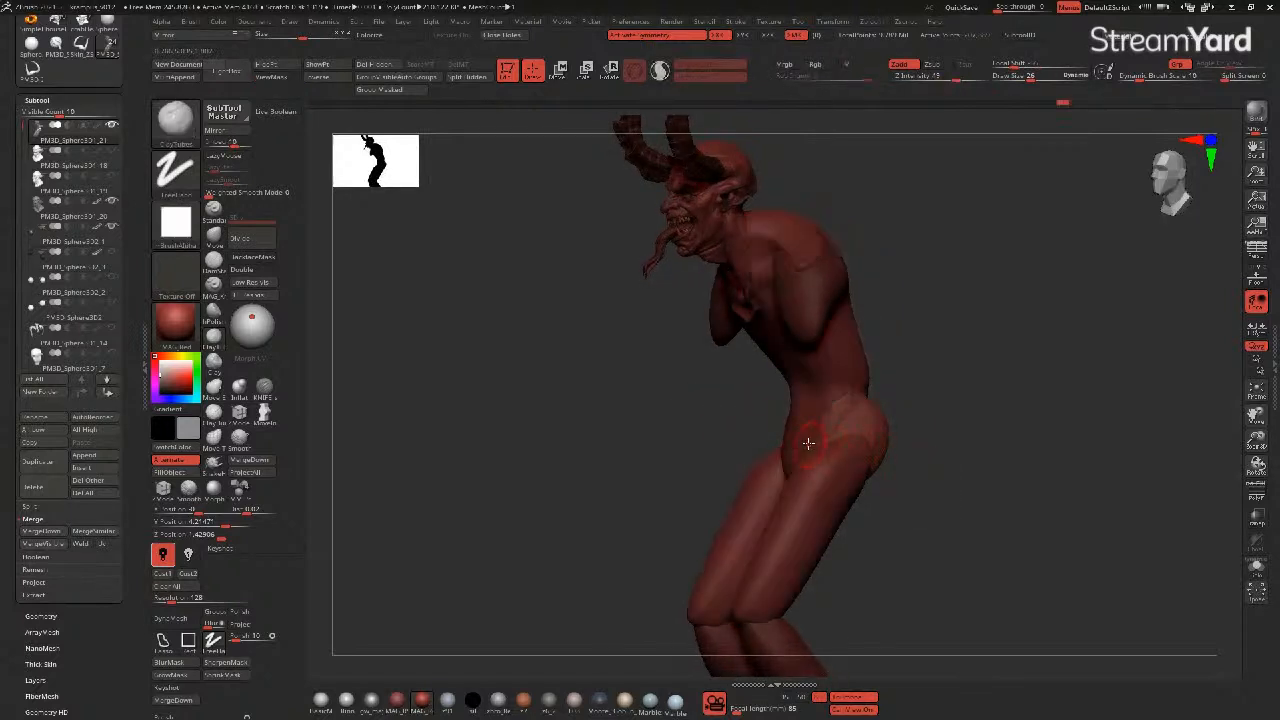
- Build up the hip-bone ridges and groin transitions with ClayTubes, and show the hidden arm segments again
right_drag(870, 433, 722, 419)
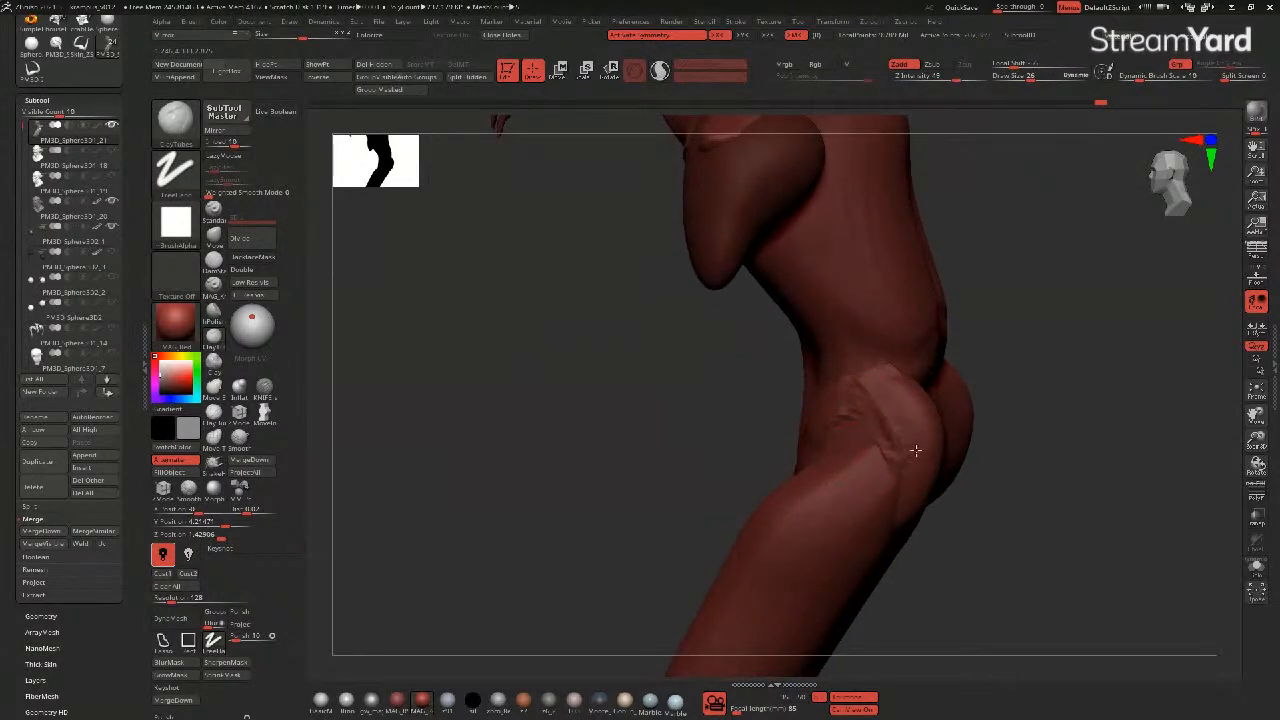
right_drag(857, 460, 822, 428)
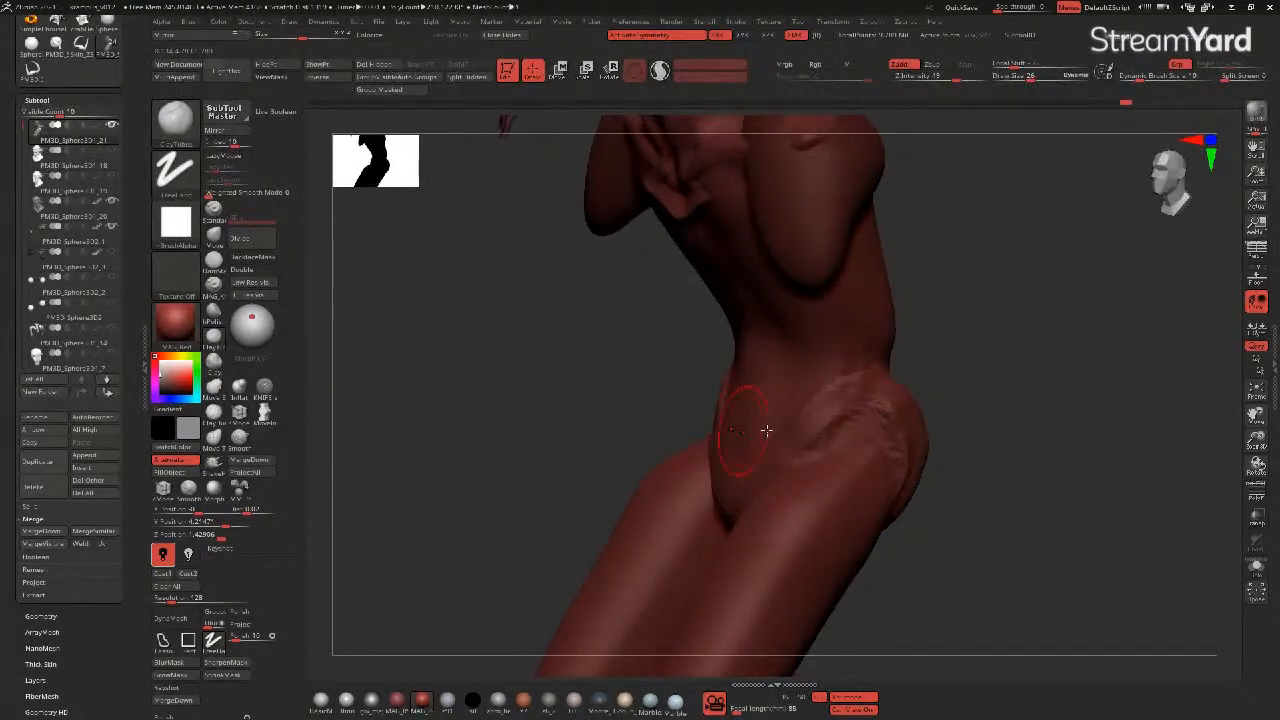
drag(778, 468, 748, 521)
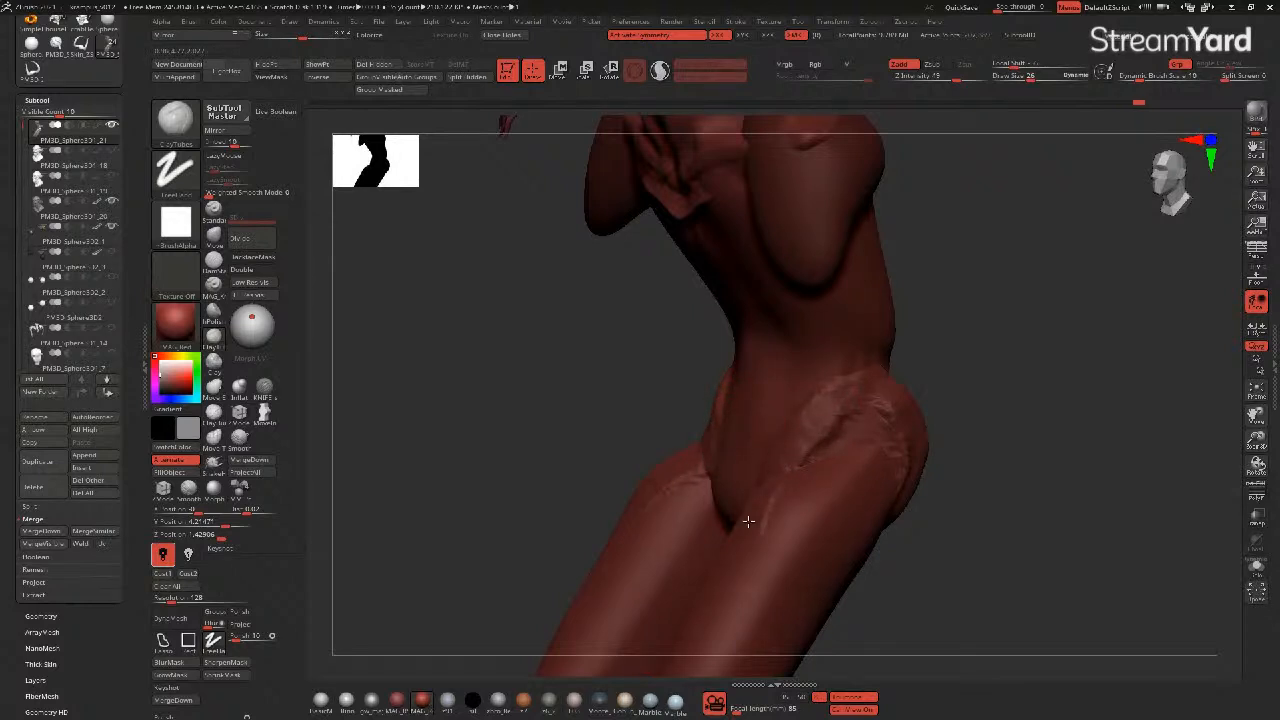
drag(851, 395, 877, 465)
mouse_move(568, 367)
right_down()
mouse_move(563, 377)
mouse_move(586, 383)
mouse_move(586, 423)
mouse_move(613, 431)
mouse_move(589, 429)
mouse_move(680, 471)
mouse_move(517, 394)
mouse_move(560, 429)
mouse_move(542, 401)
right_up()
key(shift)
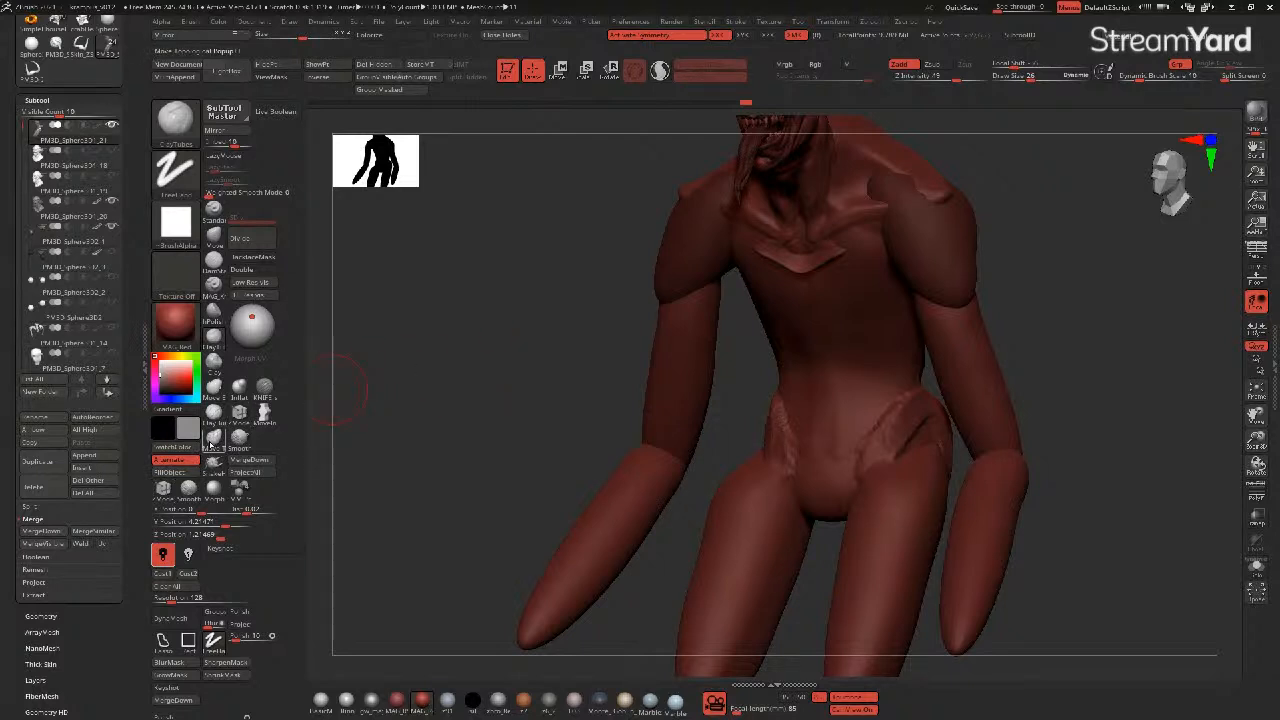
- Pull the hip-bone ridges and pelvis contours into shape with the Move Topological brush from the front and side
click(213, 438)
mouse_move(897, 457)
mouse_down()
mouse_move(897, 415)
mouse_move(909, 420)
mouse_move(887, 455)
mouse_up()
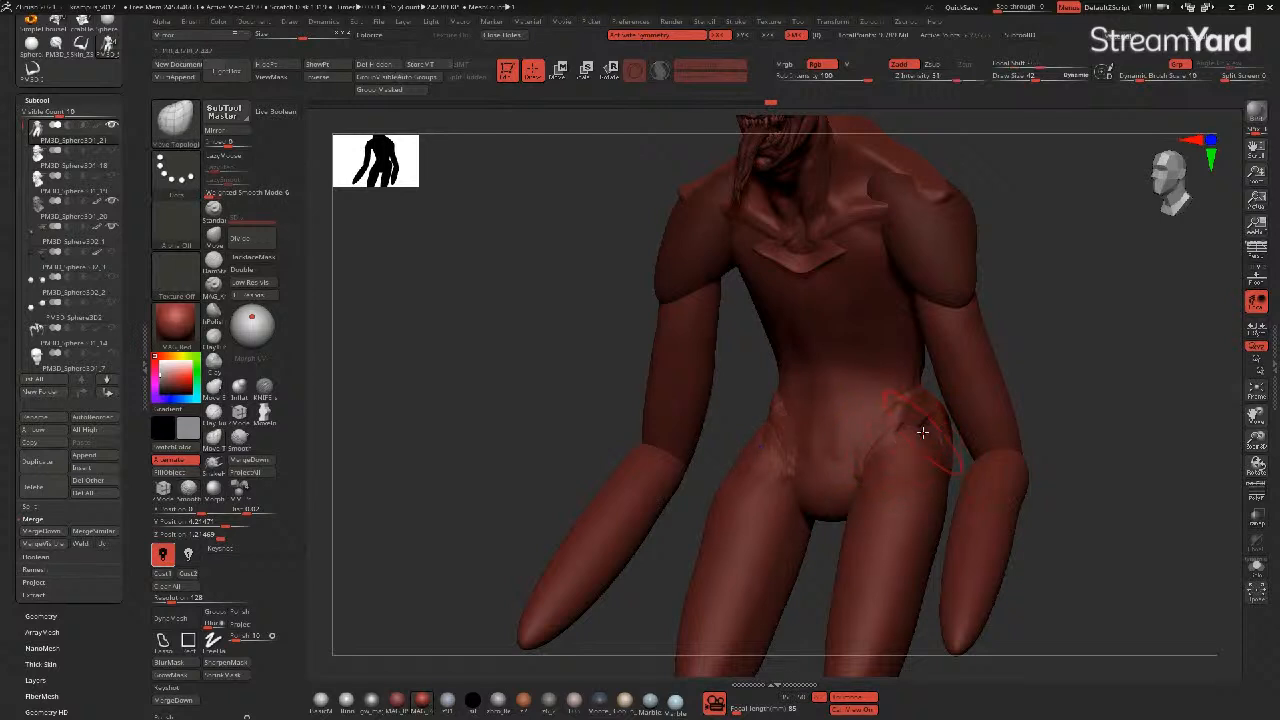
drag(899, 427, 914, 399)
drag(530, 375, 609, 389)
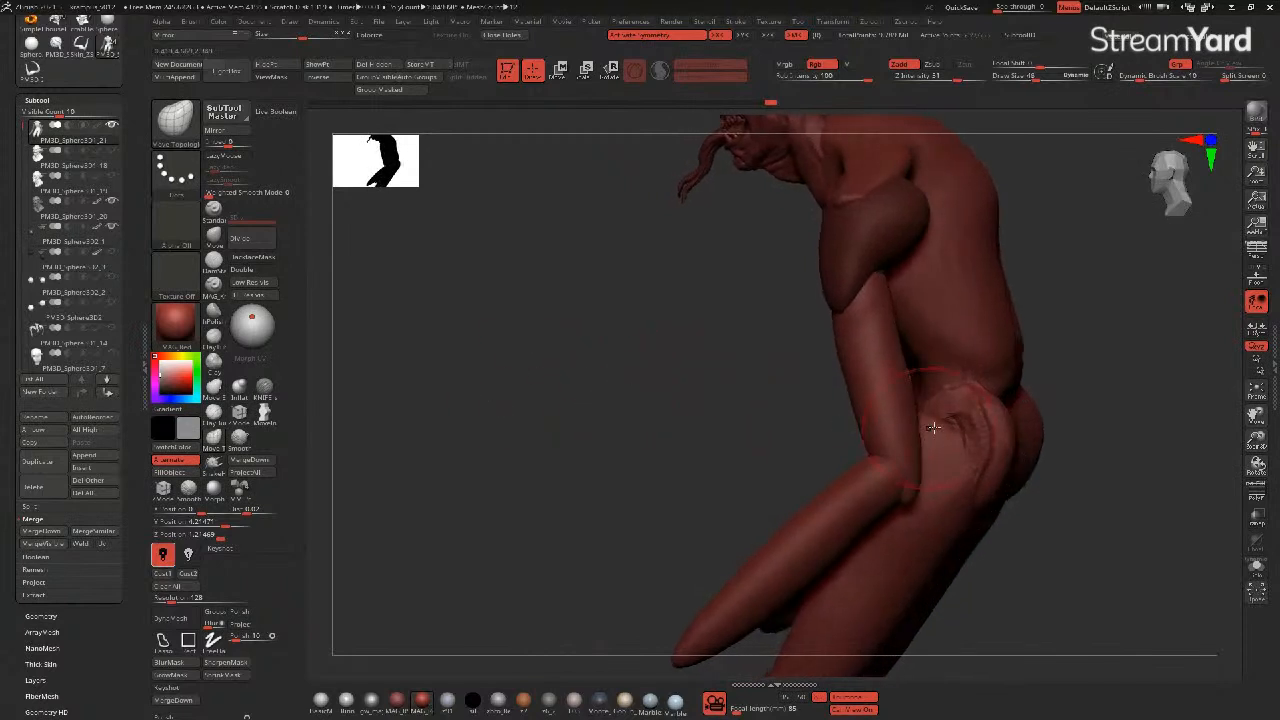
drag(929, 424, 968, 422)
drag(663, 391, 617, 358)
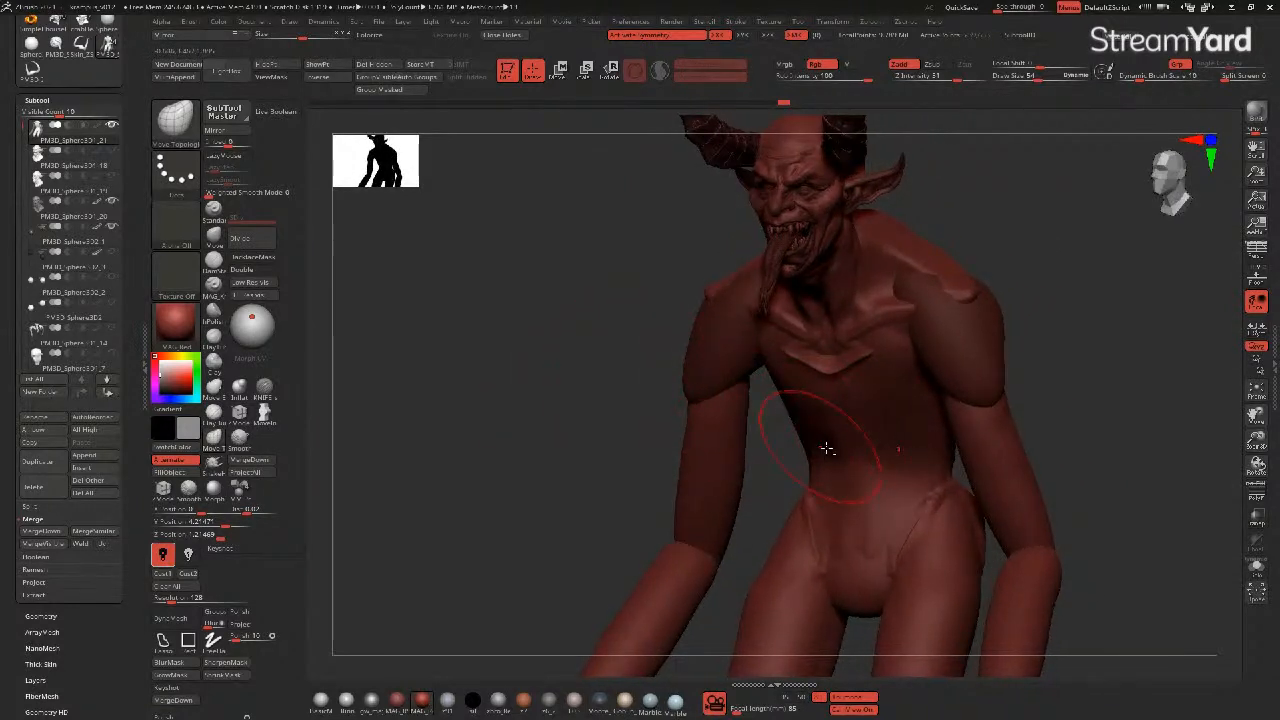
drag(719, 413, 614, 388)
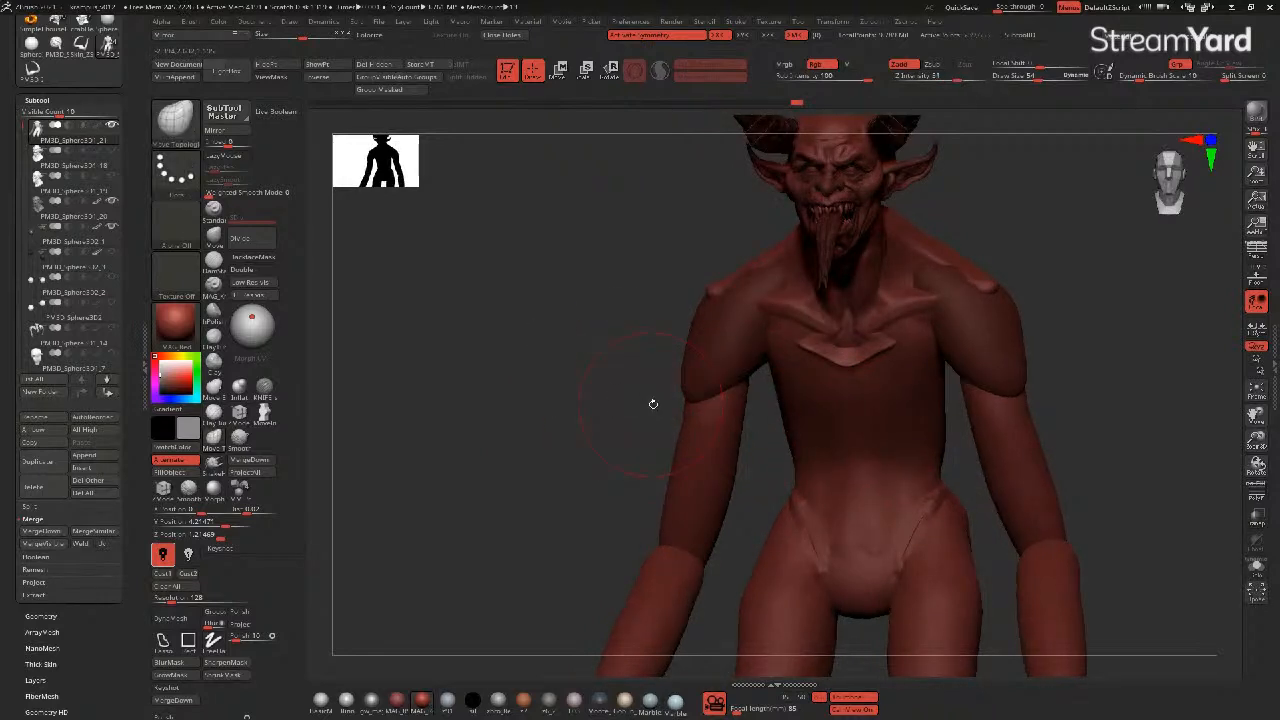
- Check the torso in isolation, restore the body and carve the rib cage arch above the abdomen with the KNIFE sharp brush
ctrl+shift+click(814, 443)
ctrl+shift+click(790, 436)
ctrl+shift+click(533, 411)
click(260, 392)
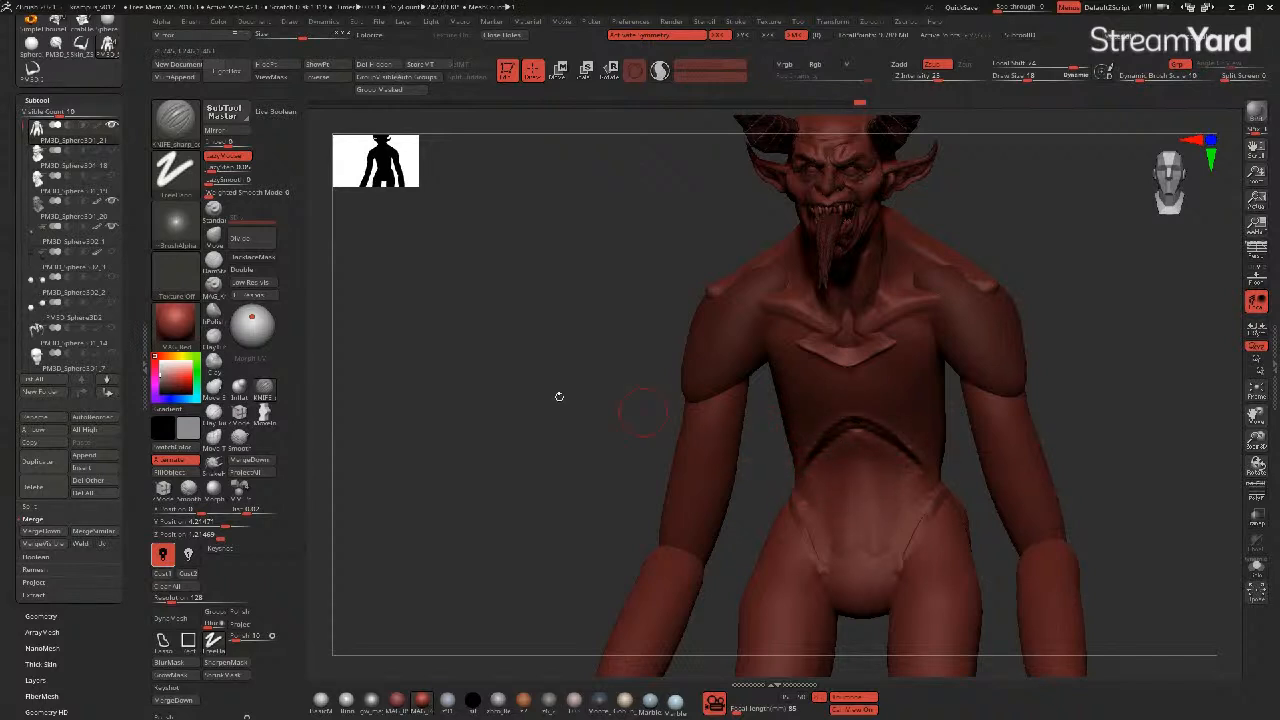
- Build up the lower rim of the rib cage around the torso's front, sides and back with the ClayTubes brush
click(213, 362)
drag(492, 392, 467, 392)
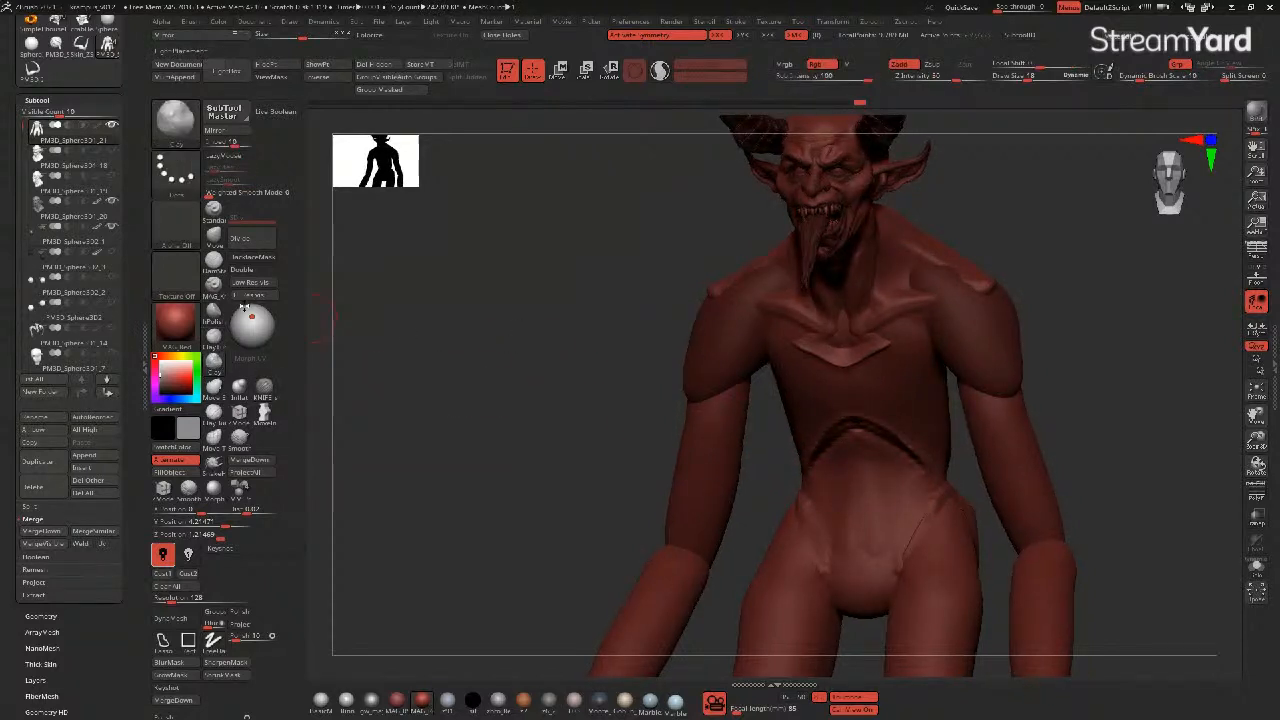
click(213, 312)
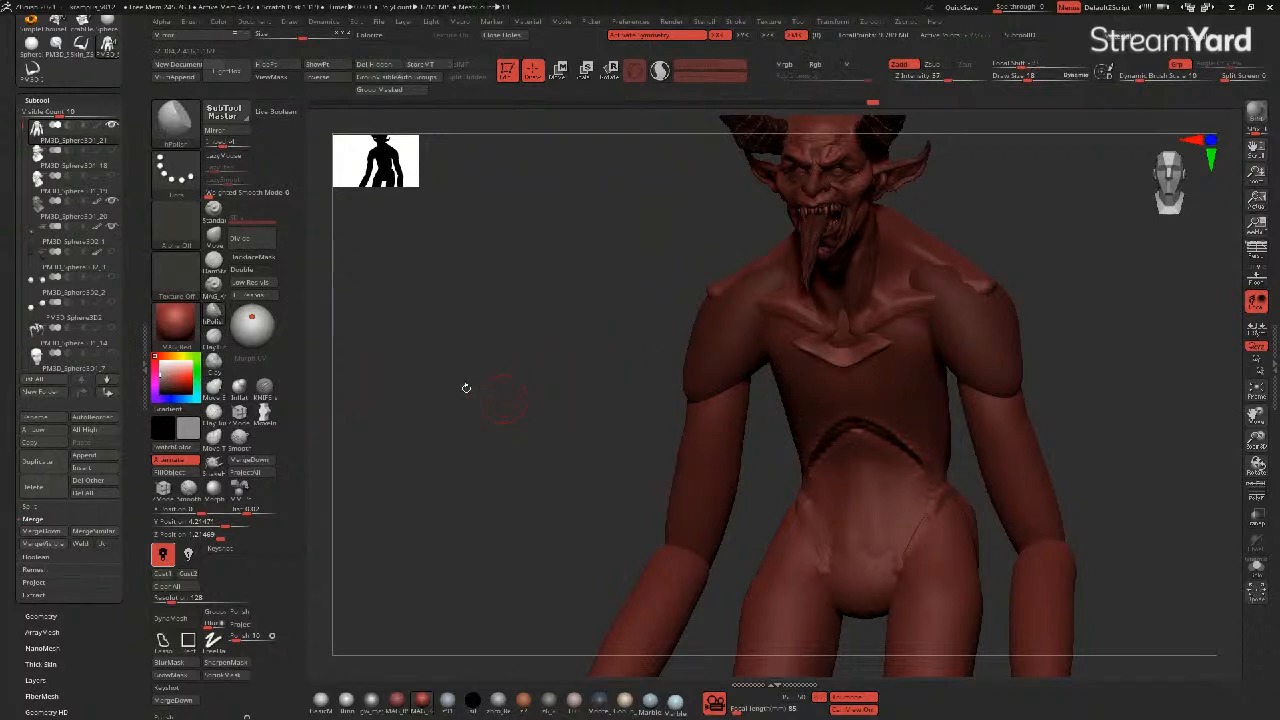
click(213, 337)
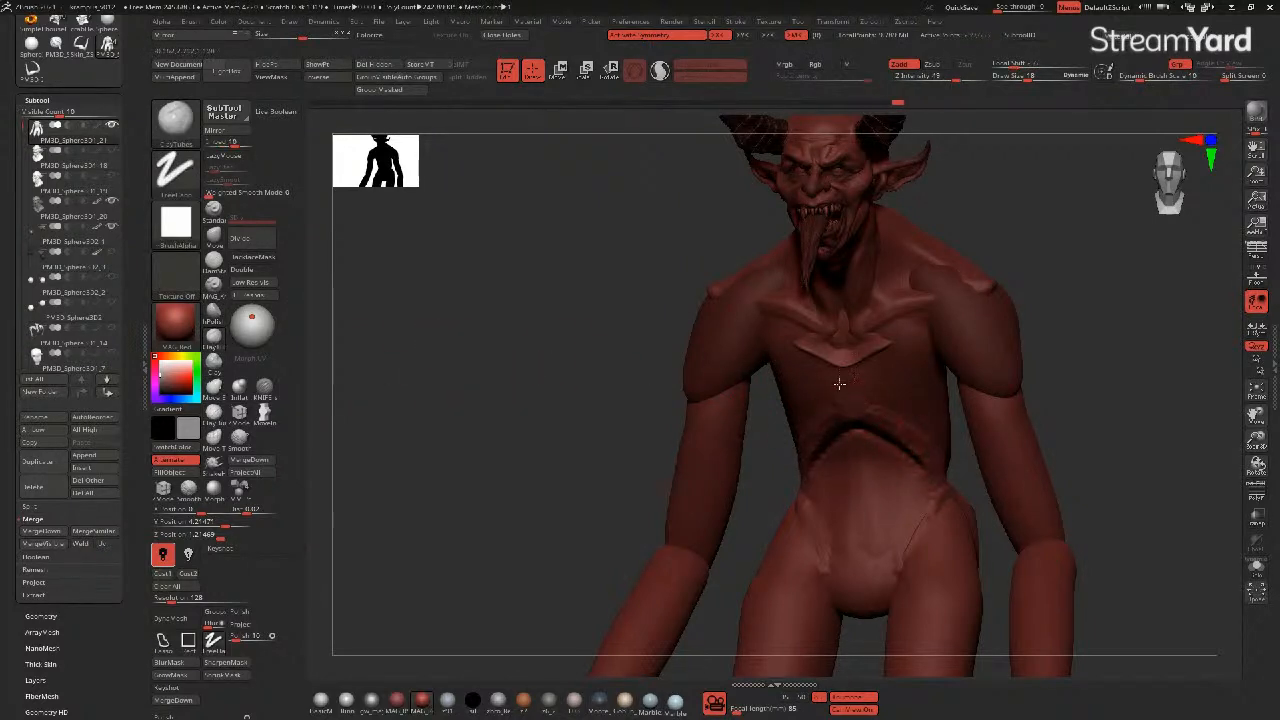
mouse_move(885, 415)
right_down()
mouse_move(589, 374)
mouse_move(603, 369)
right_up()
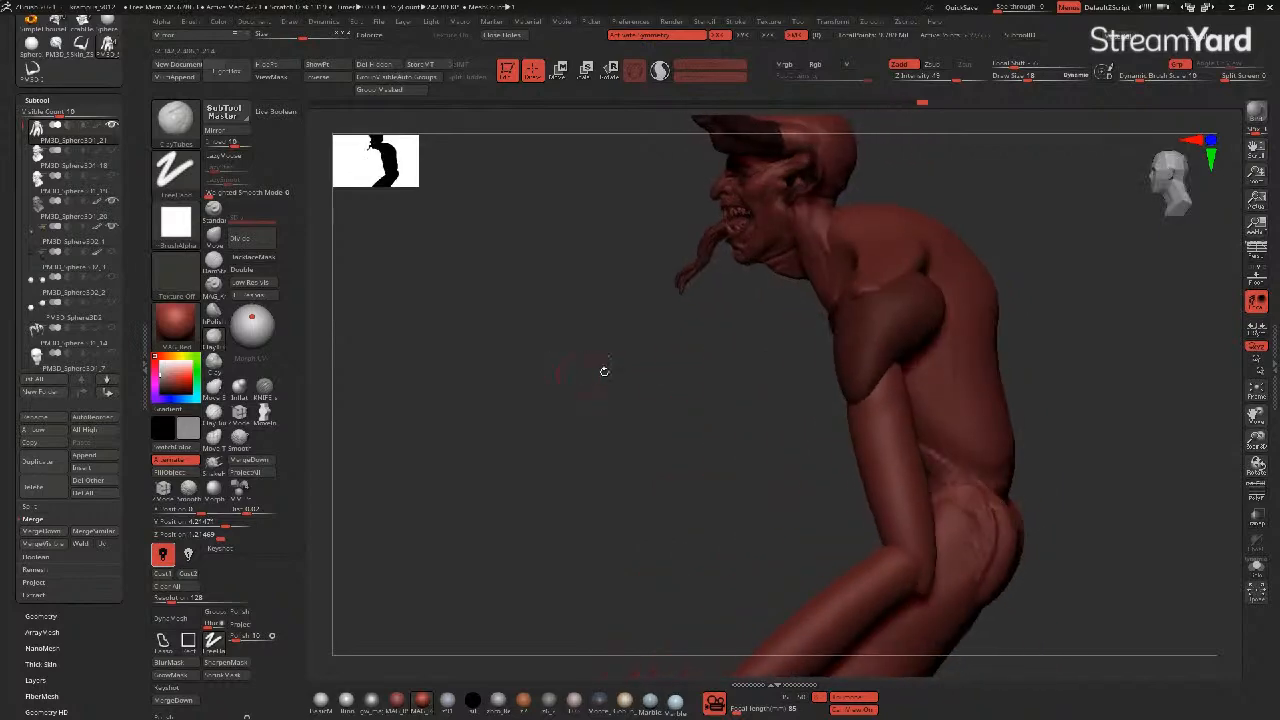
mouse_move(920, 430)
right_down()
mouse_move(848, 428)
mouse_move(904, 441)
right_up()
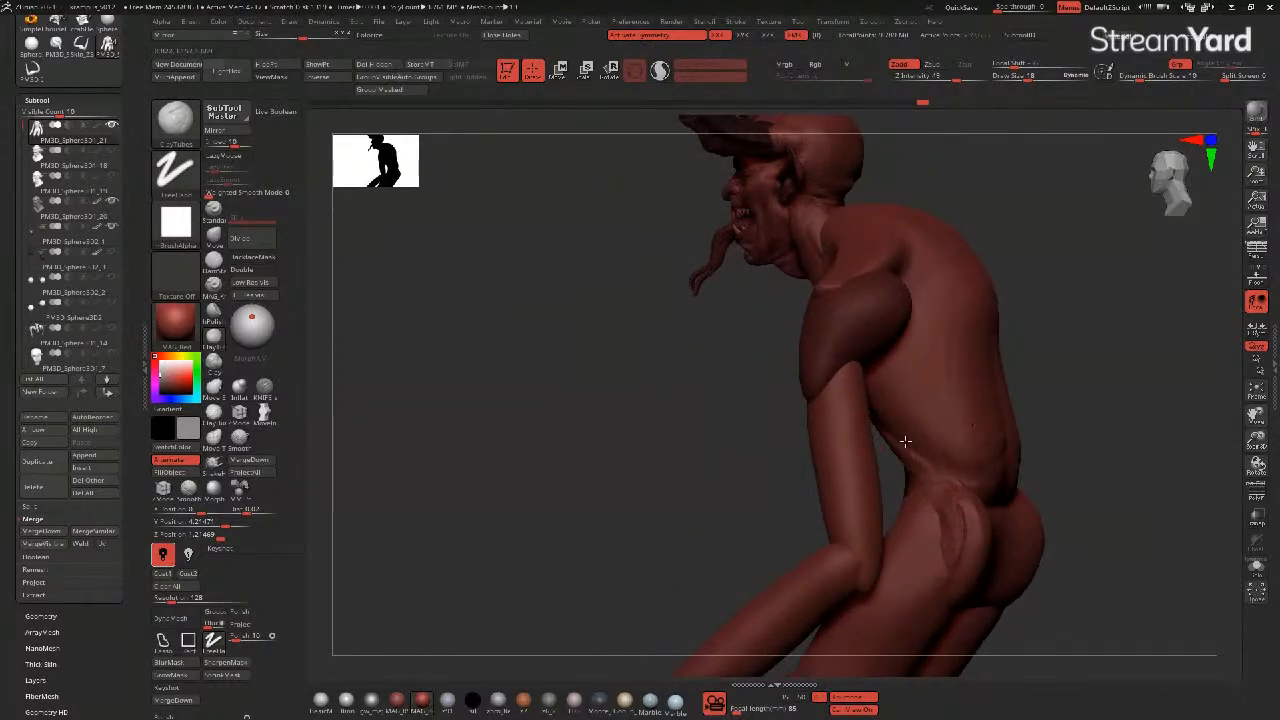
right_drag(978, 373, 762, 382)
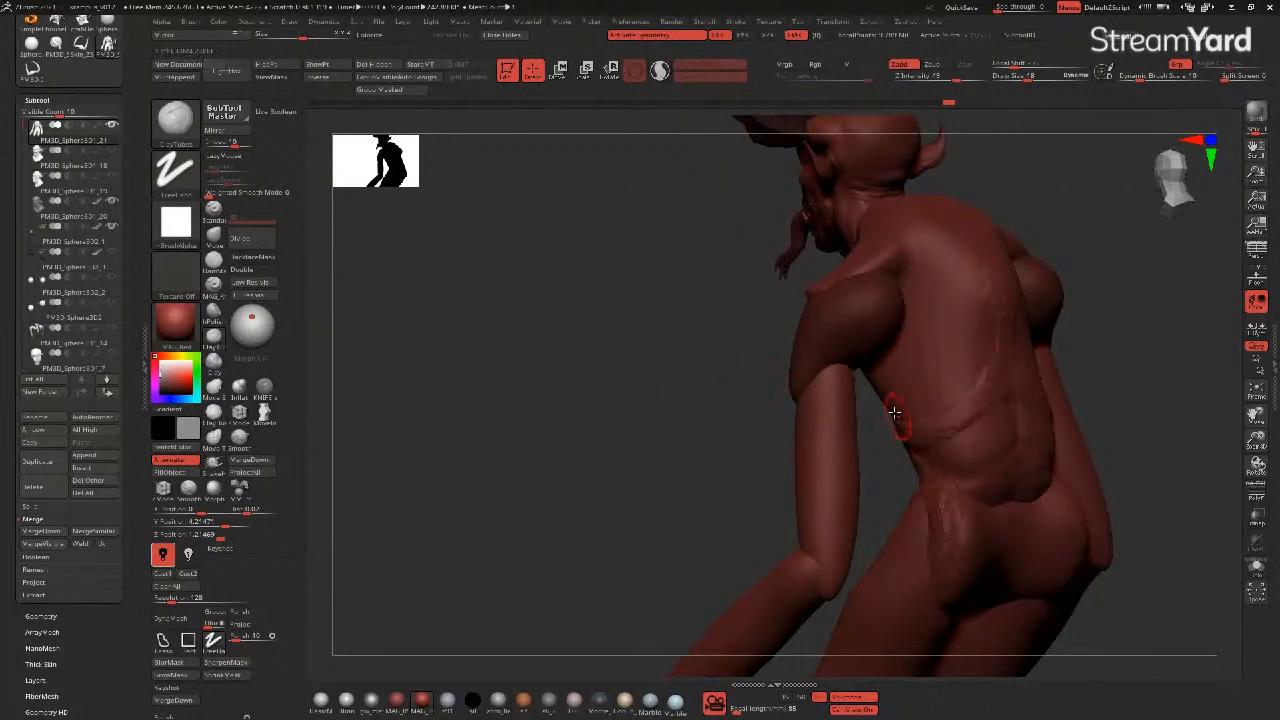
mouse_move(654, 354)
right_down()
mouse_move(778, 361)
mouse_move(523, 321)
right_up()
- Reshape the shoulder muscle forms with the Move brush, tucking their tops under the collarbones and pulling their outer and lower edges outward
click(215, 236)
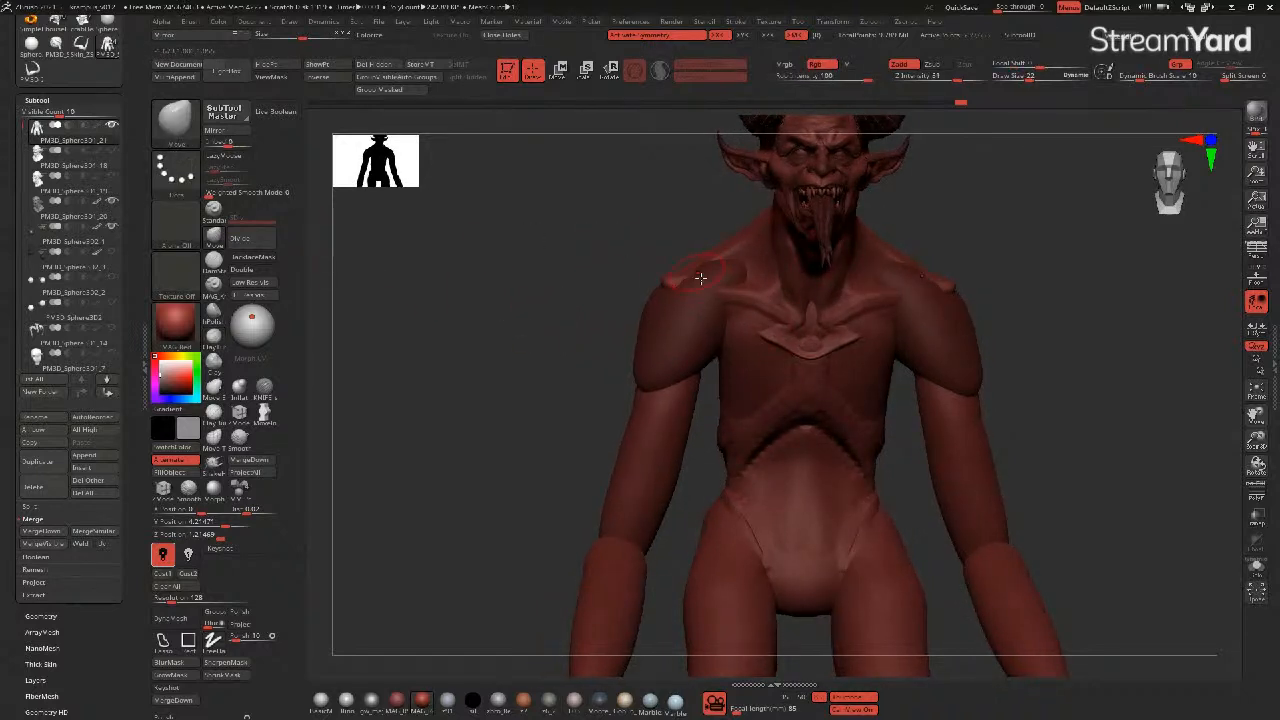
mouse_move(721, 315)
mouse_down()
mouse_move(748, 320)
mouse_move(734, 314)
mouse_up()
alt+click(669, 320)
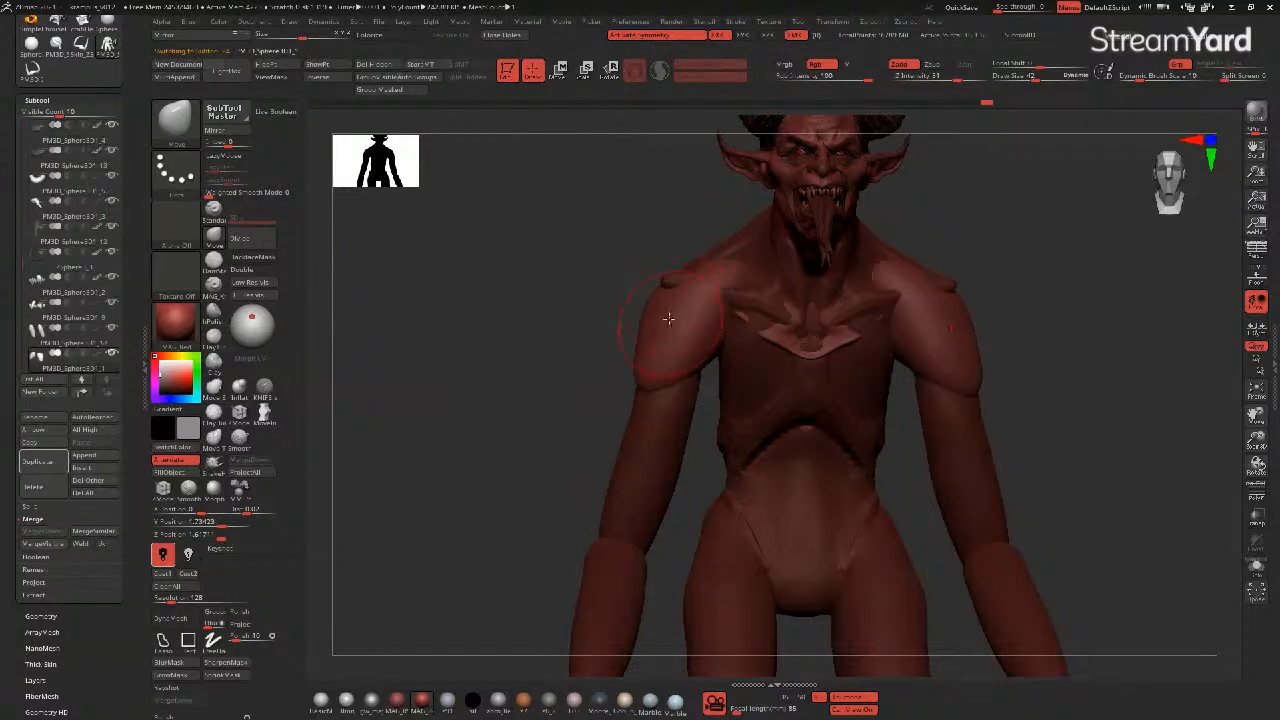
mouse_move(712, 269)
mouse_down()
mouse_move(692, 278)
mouse_move(727, 271)
mouse_move(710, 275)
mouse_up()
drag(648, 310, 636, 318)
drag(637, 386, 624, 415)
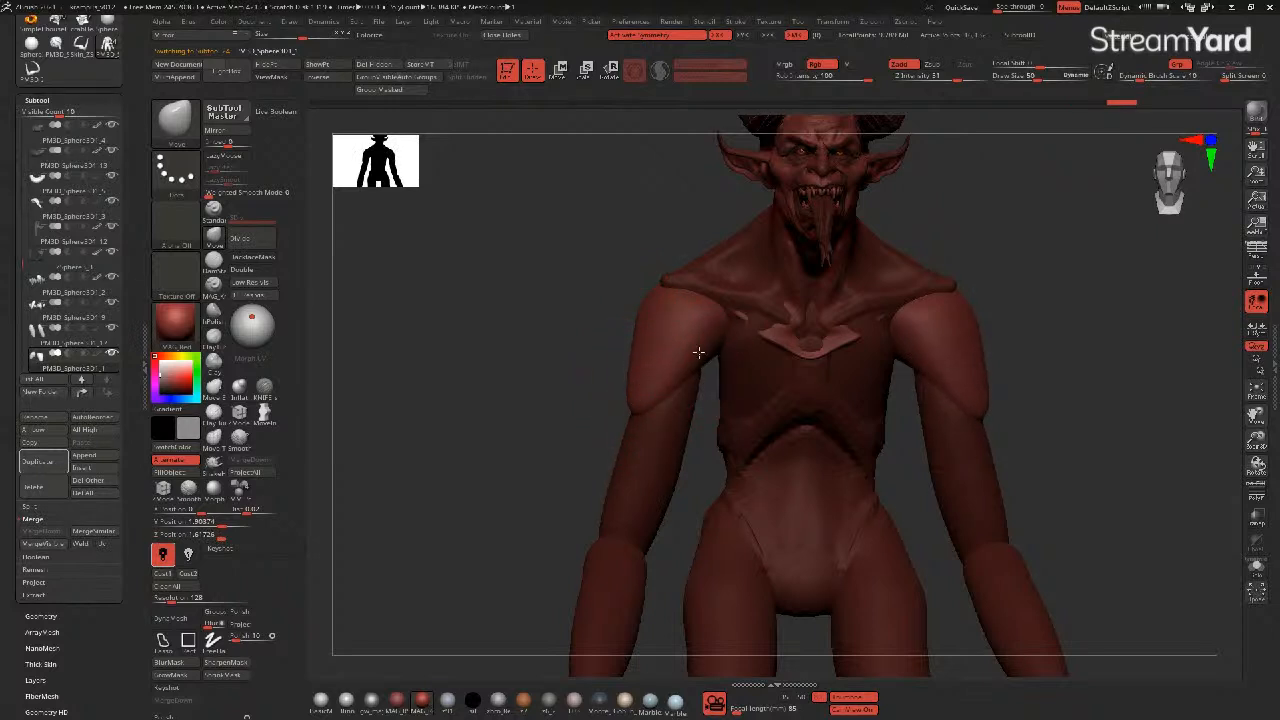
drag(702, 358, 703, 354)
mouse_move(583, 354)
mouse_down()
mouse_move(618, 347)
mouse_move(514, 349)
mouse_move(546, 323)
mouse_move(526, 357)
mouse_move(571, 363)
mouse_move(537, 394)
mouse_move(536, 382)
mouse_up()
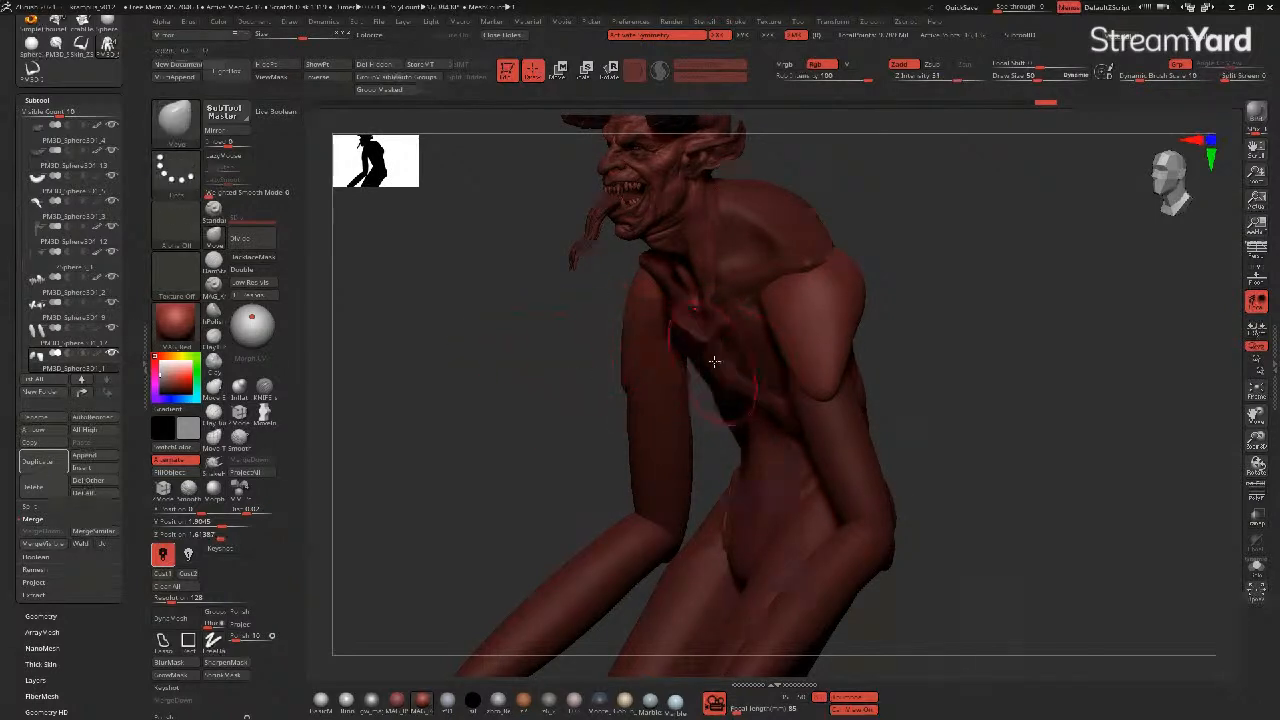
- Make the torso the active subtool and adjust its chest profile from the side with the Move brush at draw size 58
click(214, 238)
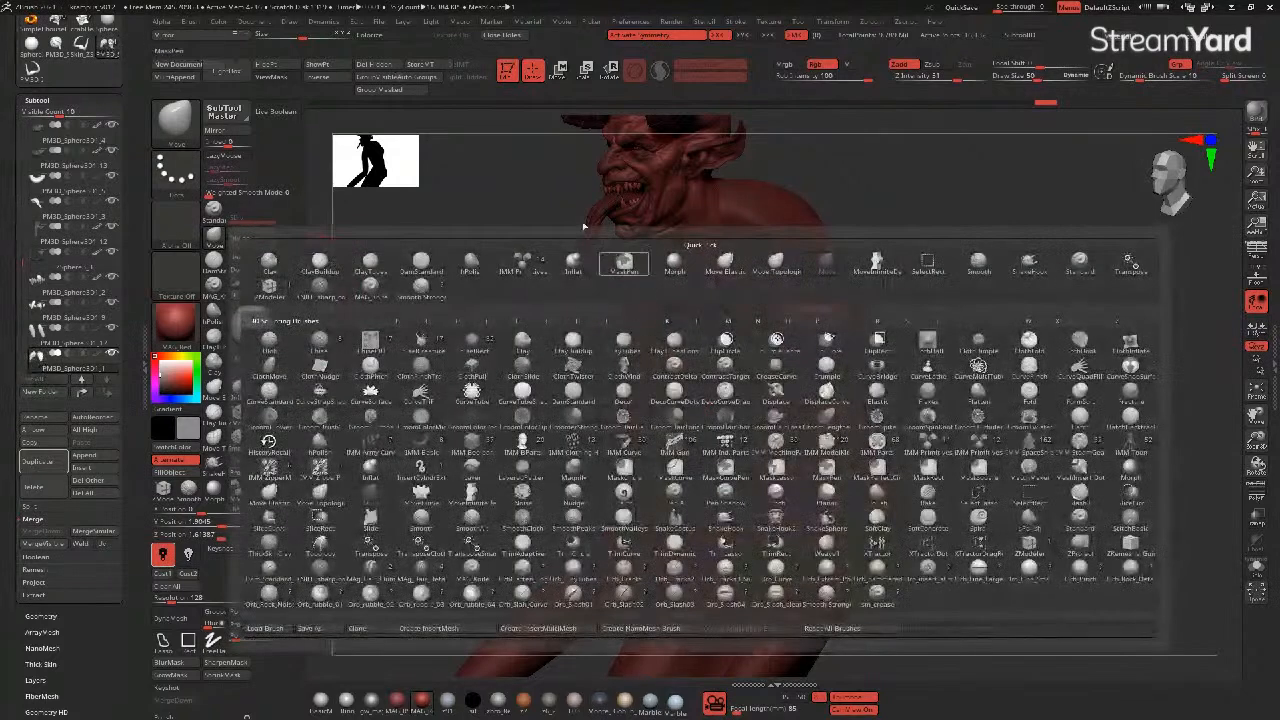
drag(566, 350, 529, 385)
alt+click(609, 375)
drag(673, 368, 651, 377)
key(])
mouse_move(686, 331)
mouse_down()
mouse_move(668, 343)
mouse_move(689, 416)
mouse_up()
mouse_move(498, 432)
mouse_down()
mouse_move(545, 455)
mouse_move(469, 434)
mouse_up()
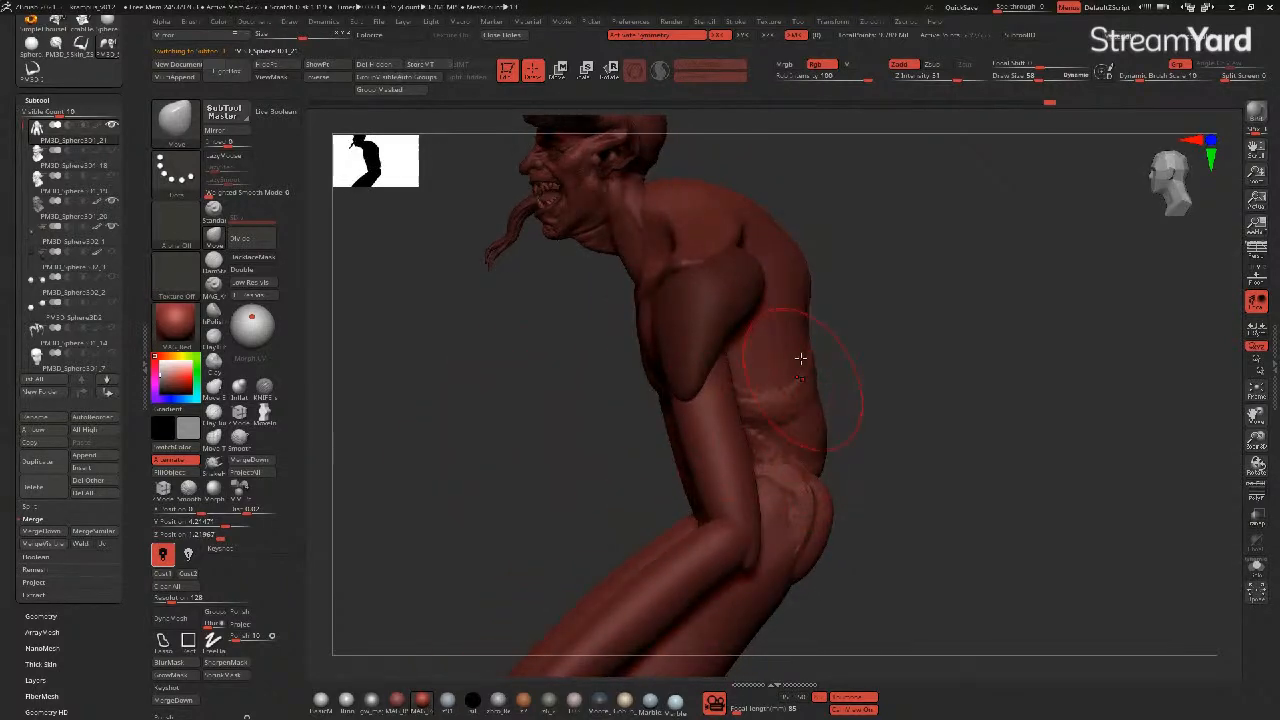
- Push the upper back's profile outward with the Move brush and check the shape around the neck and shoulders
drag(808, 343, 822, 335)
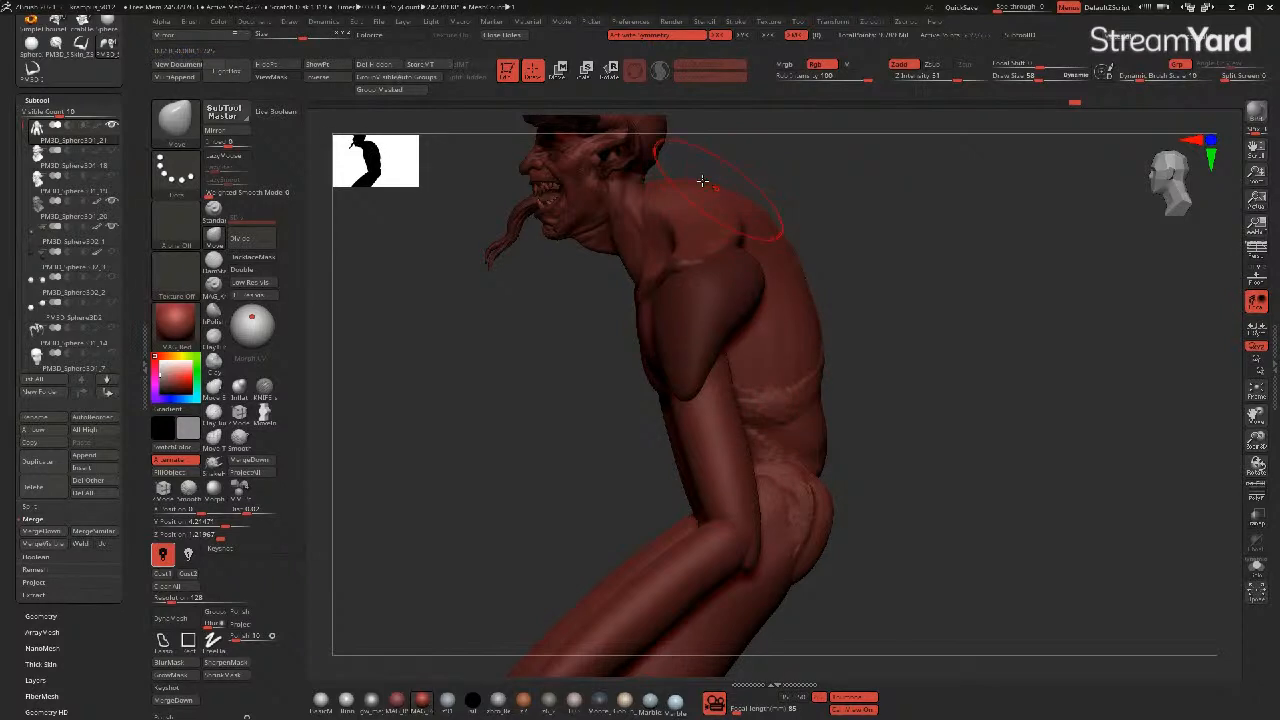
drag(564, 287, 653, 364)
alt+click(634, 269)
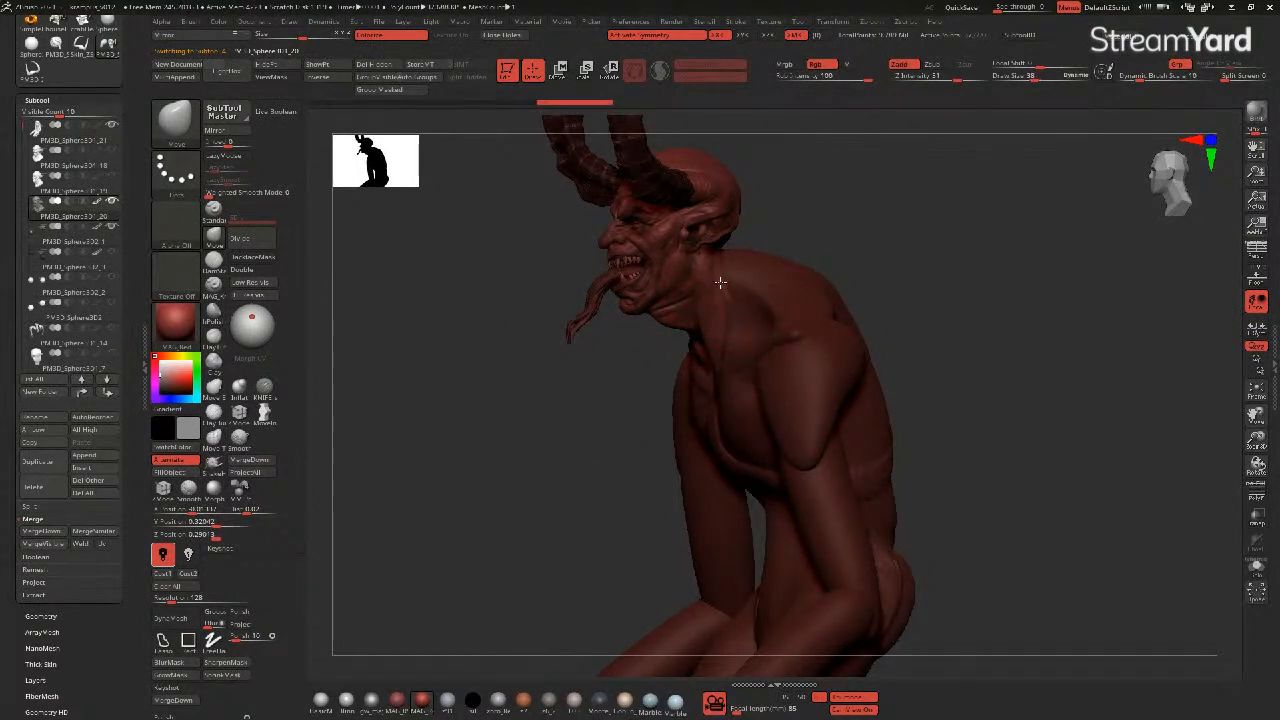
drag(720, 283, 512, 362)
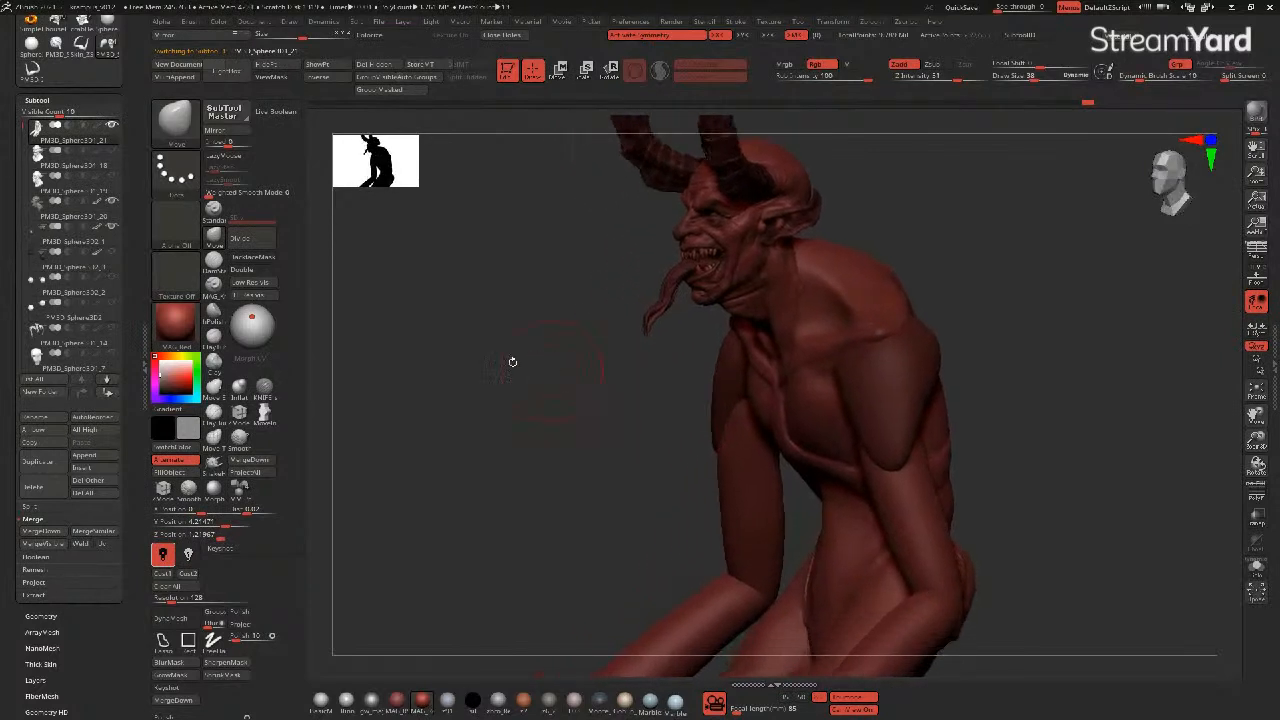
- Cut sharp creases along the top of the shoulder and the trapezius with the Knife brush
click(263, 389)
drag(588, 418, 586, 423)
mouse_move(699, 372)
mouse_down()
mouse_move(688, 403)
mouse_move(646, 426)
mouse_move(813, 339)
mouse_up()
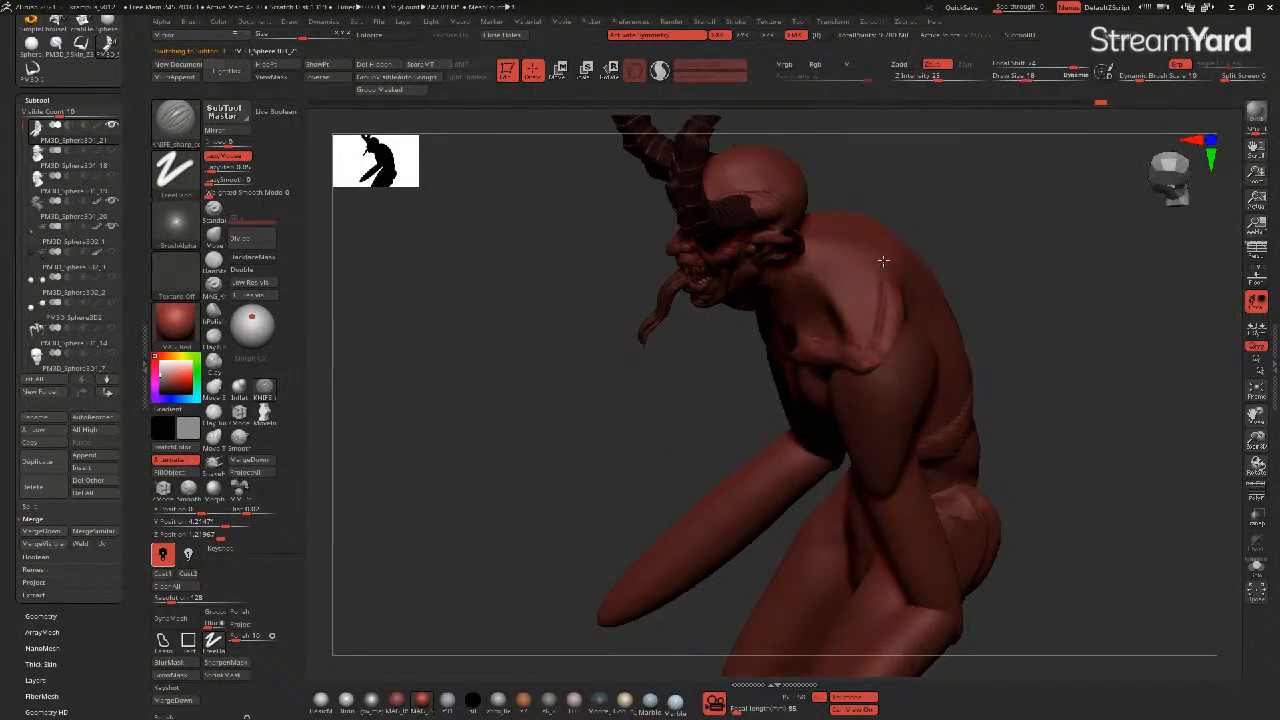
drag(638, 372, 668, 418)
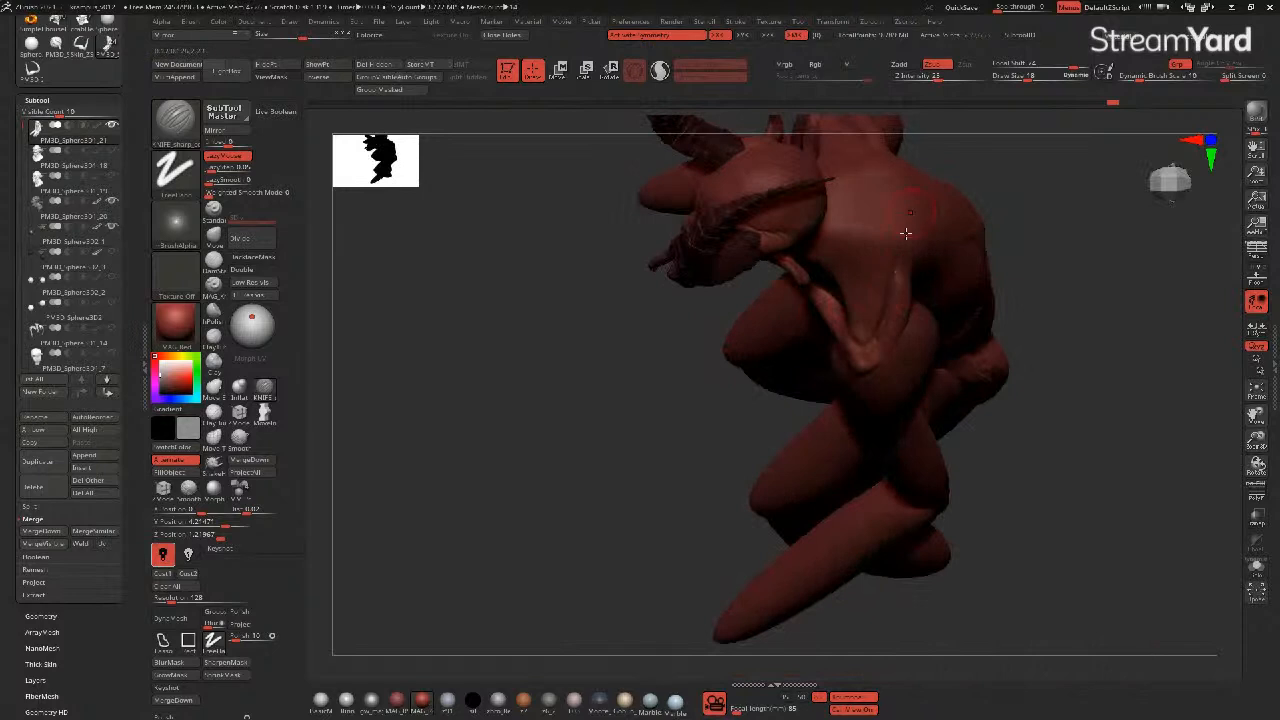
drag(660, 320, 764, 303)
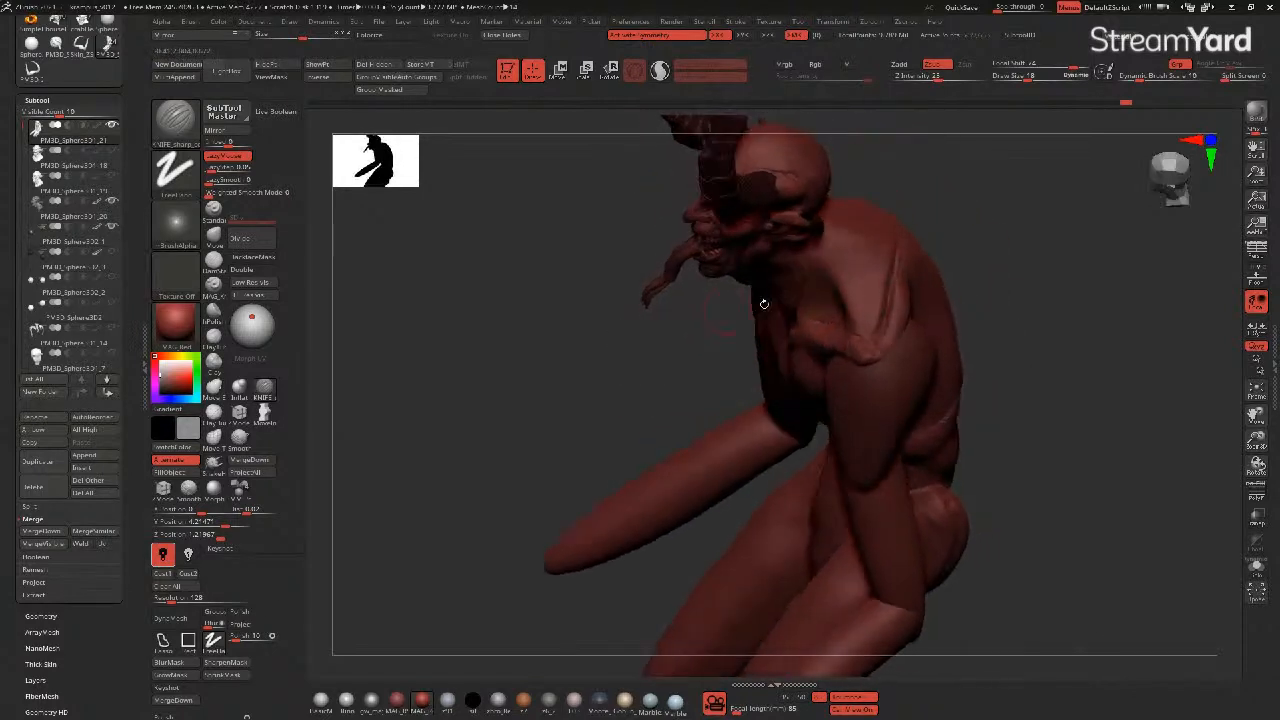
- Carve the line running from the side of the neck to the collarbone with the Knife brush
drag(680, 360, 803, 268)
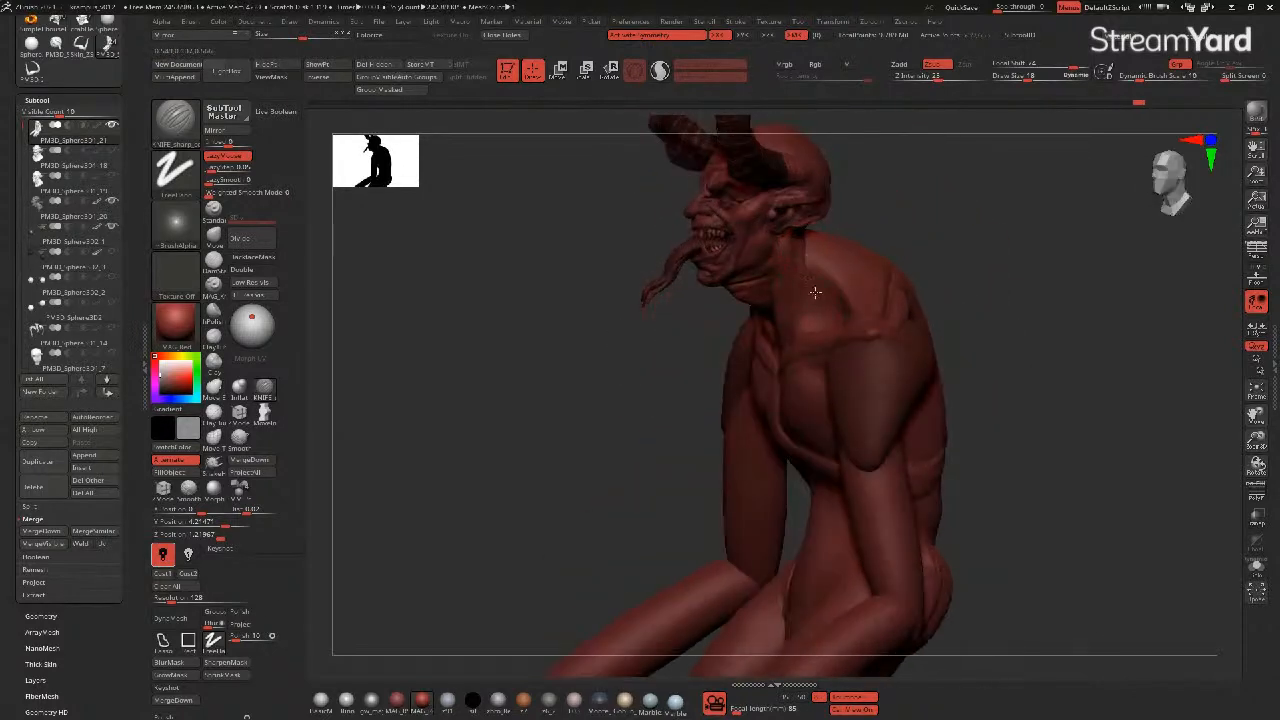
drag(832, 330, 807, 268)
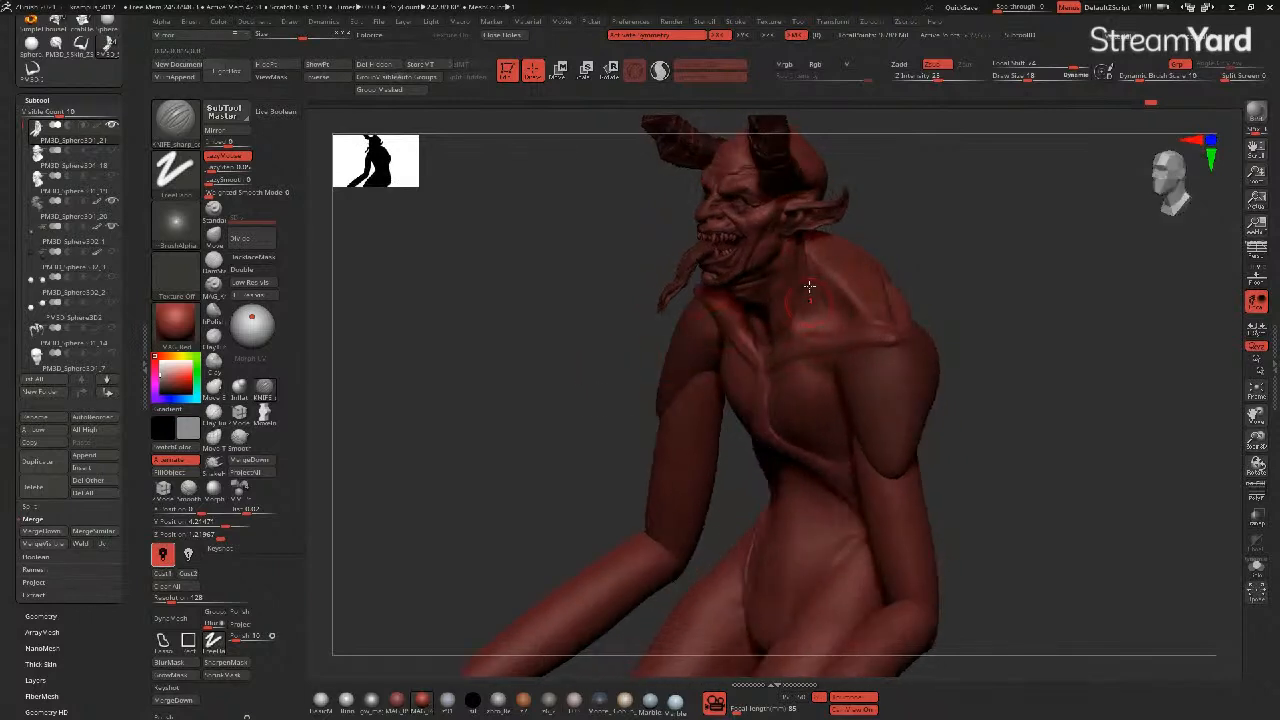
drag(674, 327, 645, 337)
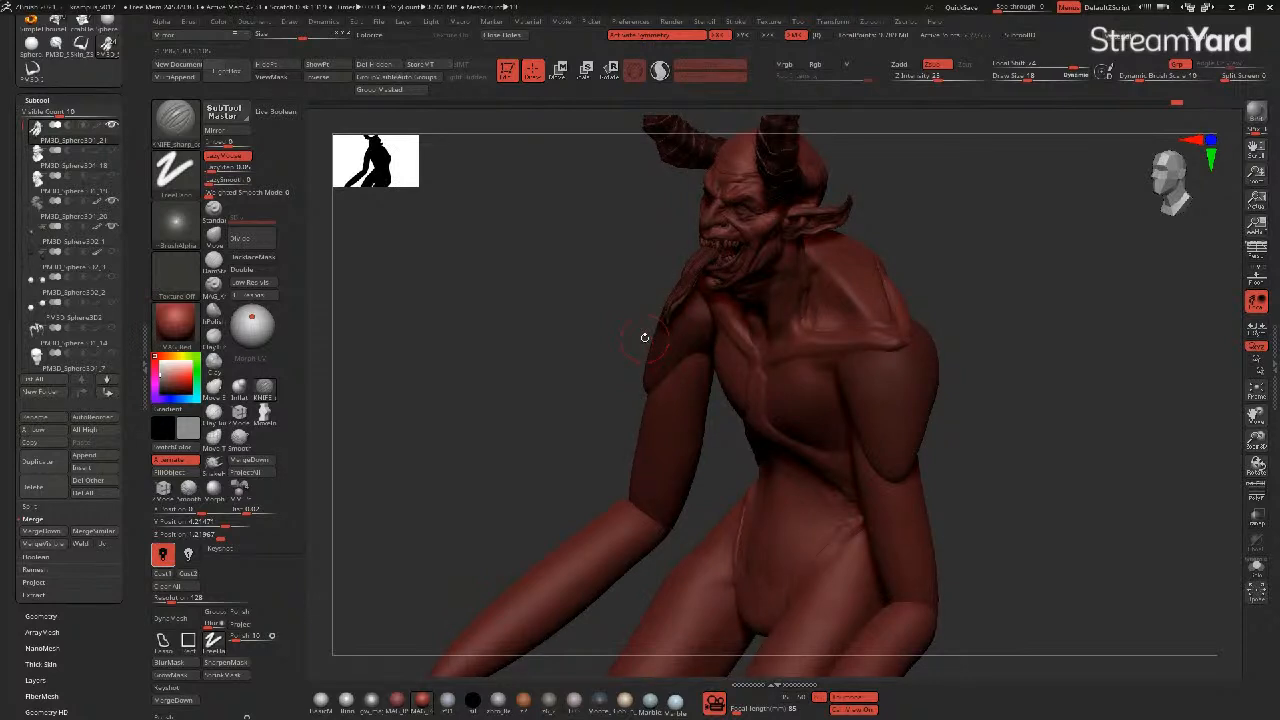
drag(645, 337, 572, 346)
- Carve the V-shaped lower edge of the trapezius across the upper back from the shoulders to the spine
drag(640, 318, 614, 411)
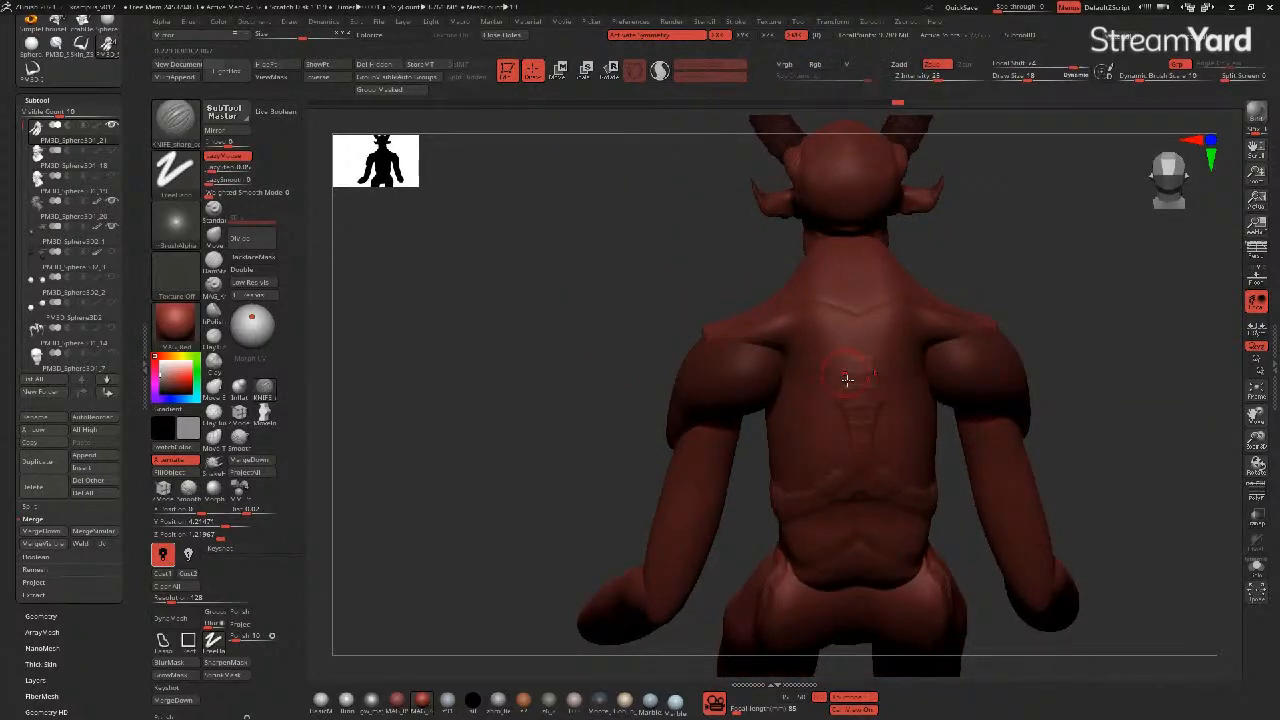
mouse_move(848, 395)
mouse_down()
mouse_move(838, 348)
mouse_move(719, 331)
mouse_up()
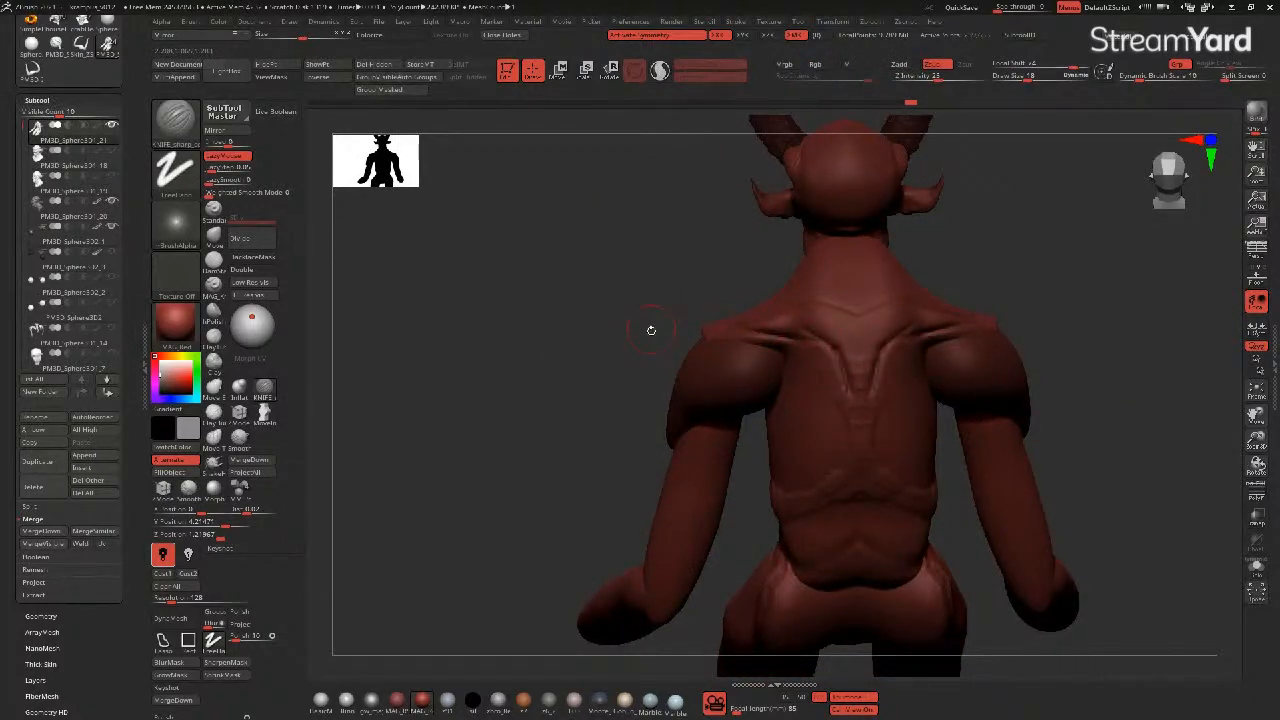
drag(590, 350, 578, 417)
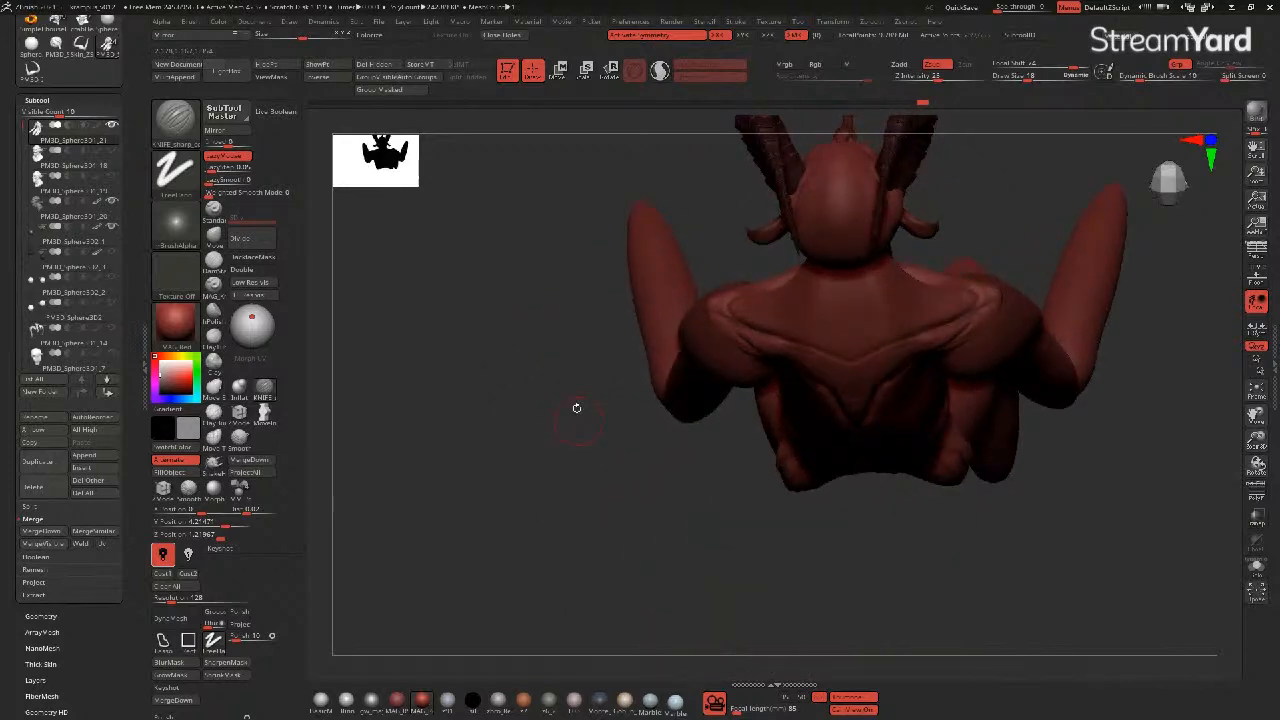
- Reshape the lower edge of the trapezius with the Move brush at draw size 58, widening it toward the shoulders
key(b)
key(m)
key(v)
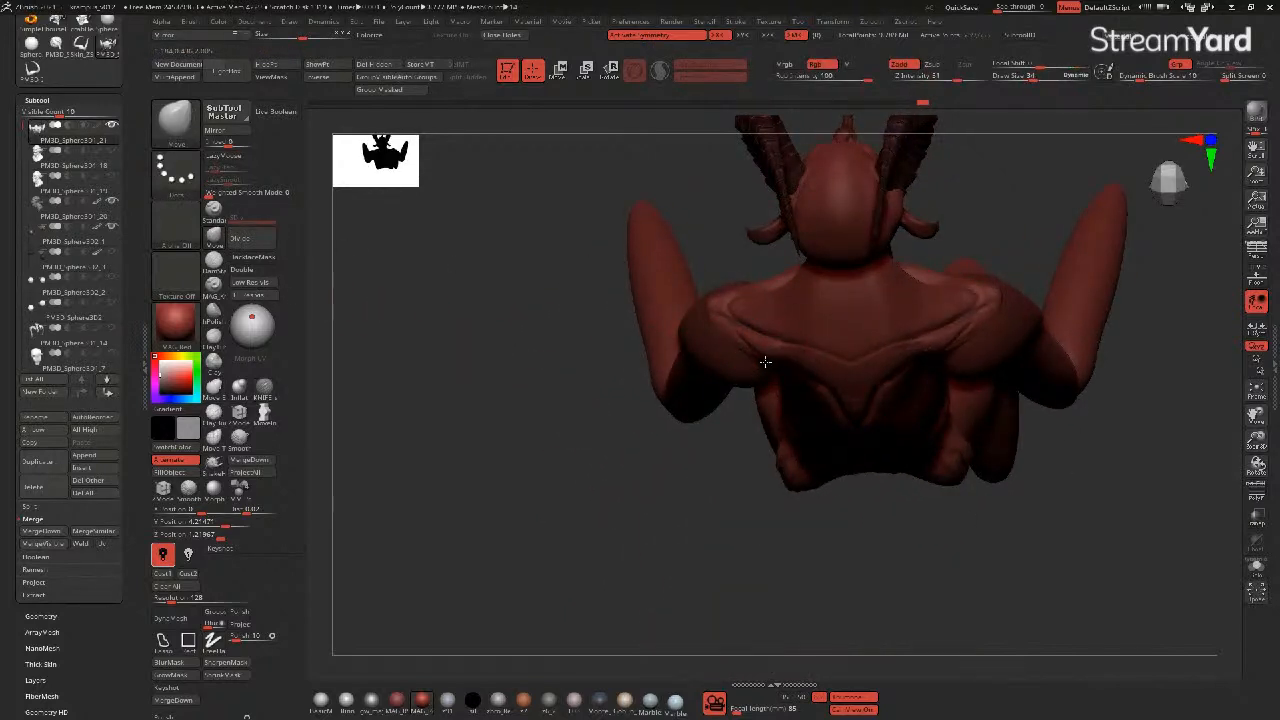
key(bracketright)
key(bracketright)
key(bracketright)
drag(803, 366, 793, 386)
mouse_move(750, 330)
mouse_down()
mouse_move(744, 356)
mouse_move(717, 338)
mouse_up()
drag(829, 392, 826, 414)
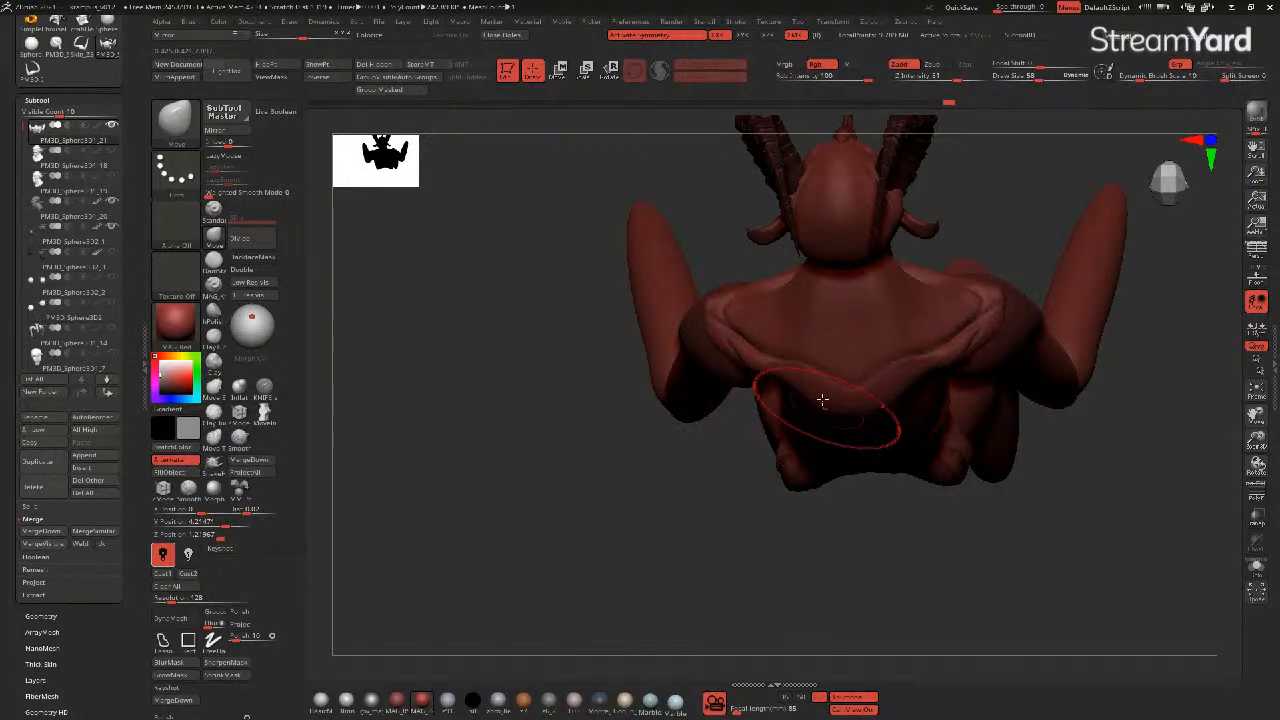
drag(623, 455, 760, 440)
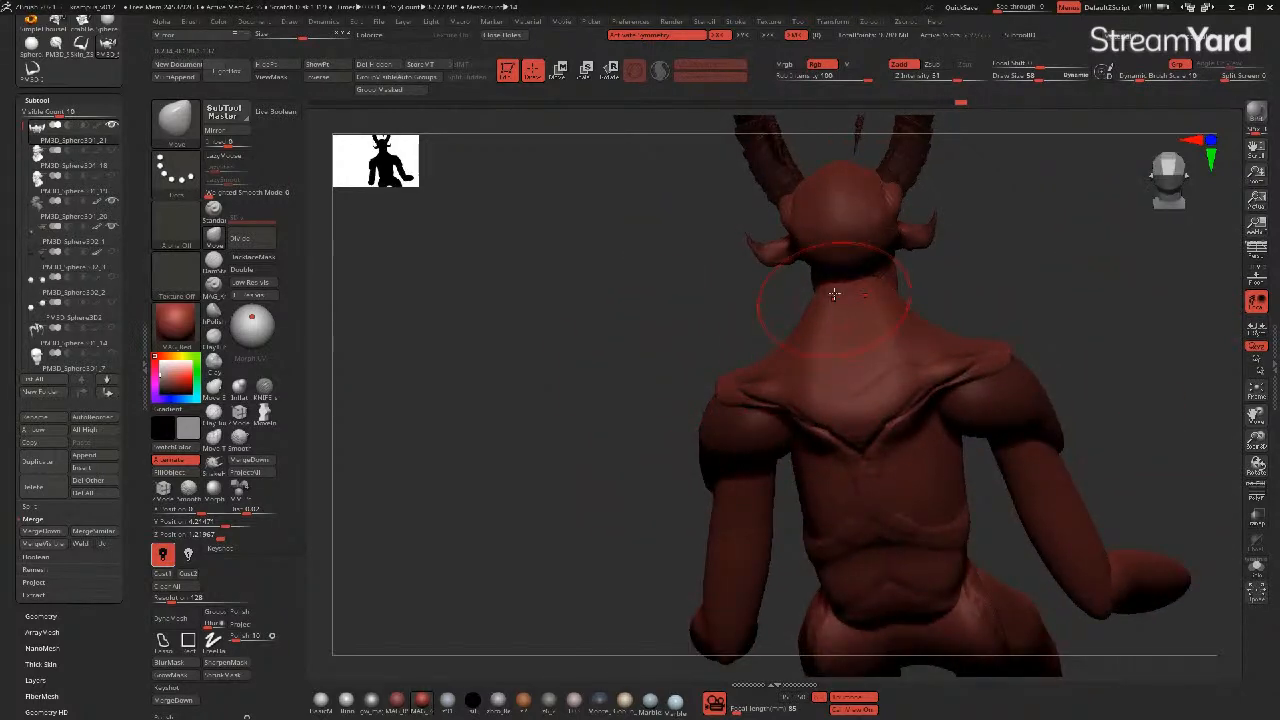
- Build up volume on the trapezius across the upper back at draw size 42 and intensity 10
key(bracketleft)
mouse_move(778, 315)
mouse_down()
mouse_move(717, 298)
mouse_move(588, 343)
mouse_up()
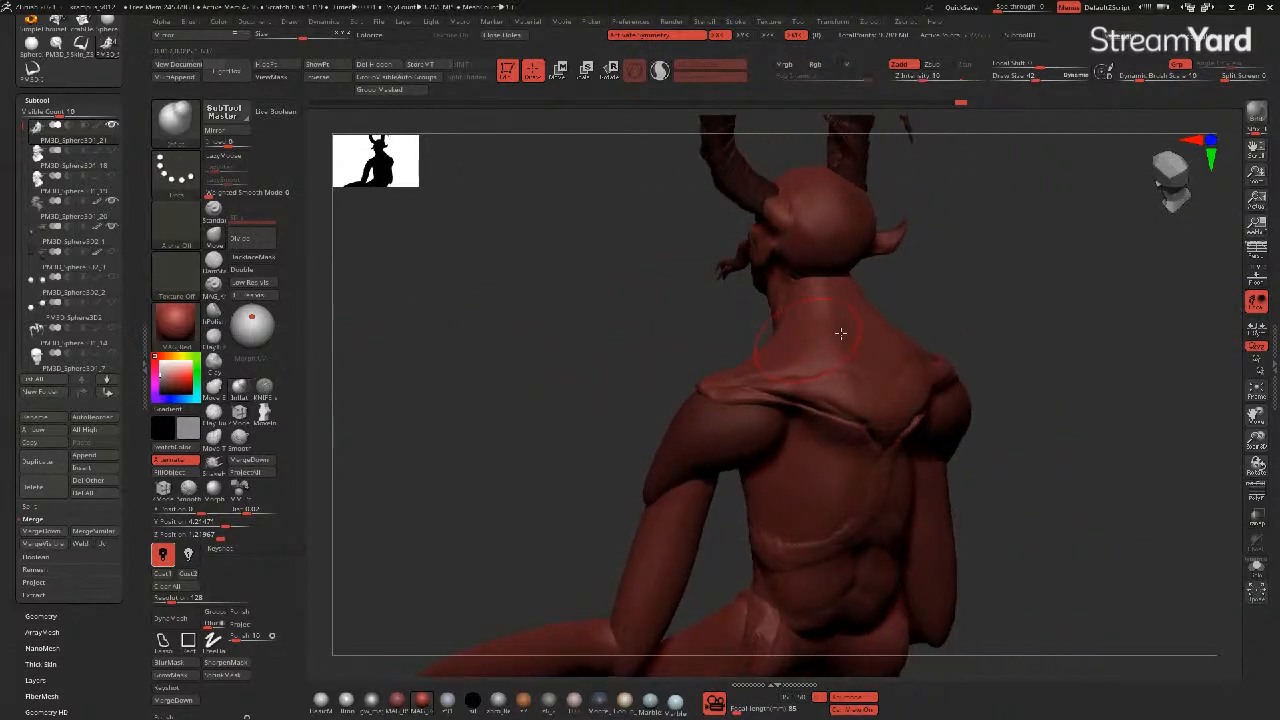
drag(886, 375, 848, 391)
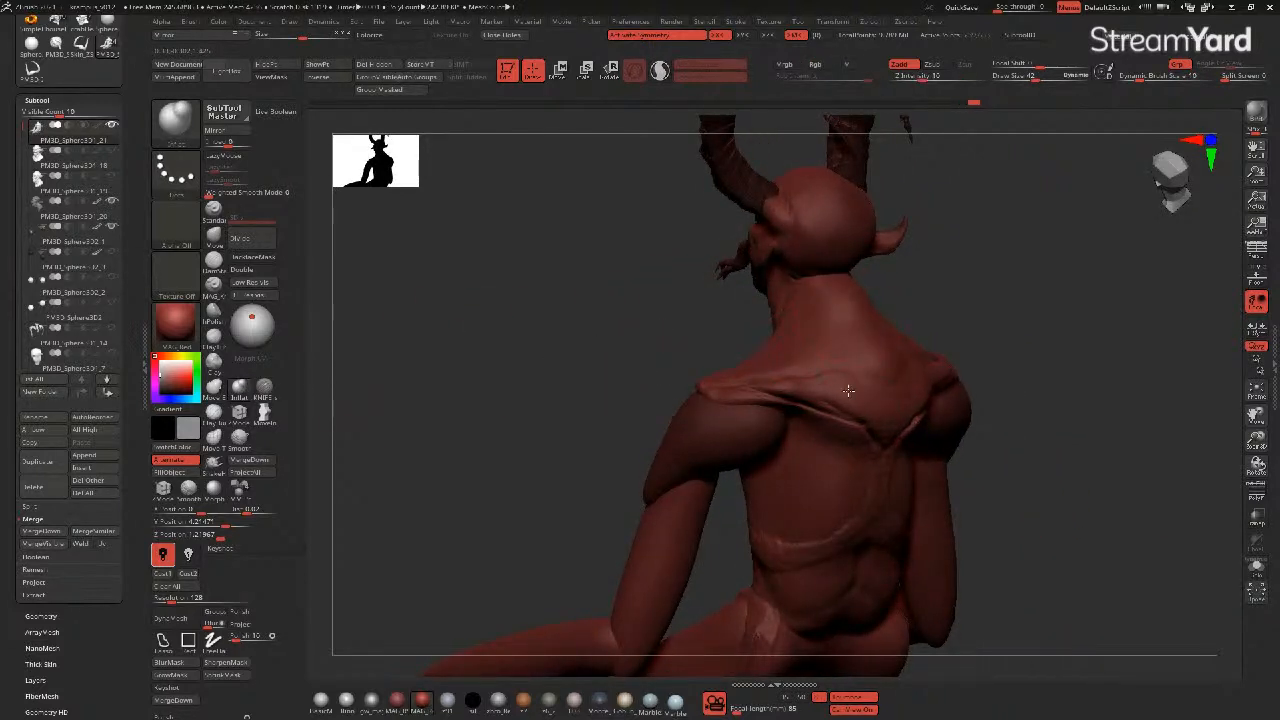
mouse_move(576, 369)
mouse_down()
mouse_move(577, 394)
mouse_move(534, 343)
mouse_move(491, 371)
mouse_up()
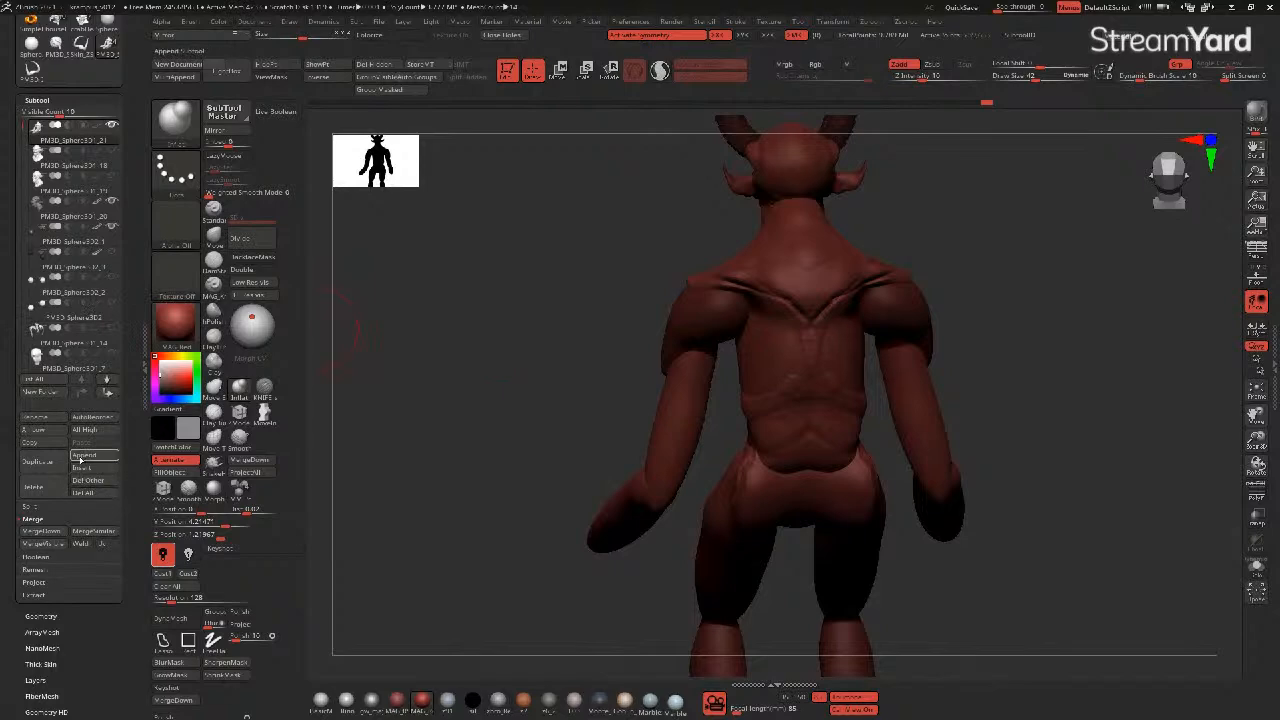
- Append a sphere as a new subtool and select it at the end of the subtool list
click(80, 457)
click(116, 510)
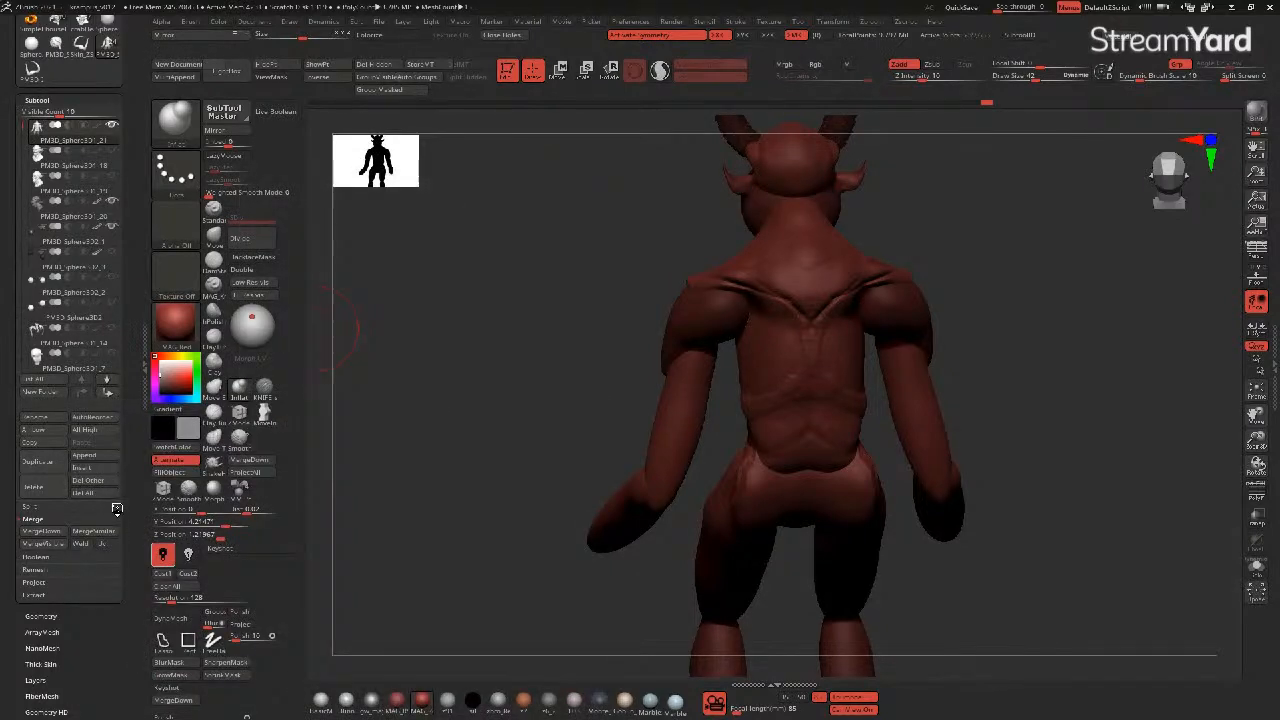
drag(483, 369, 529, 237)
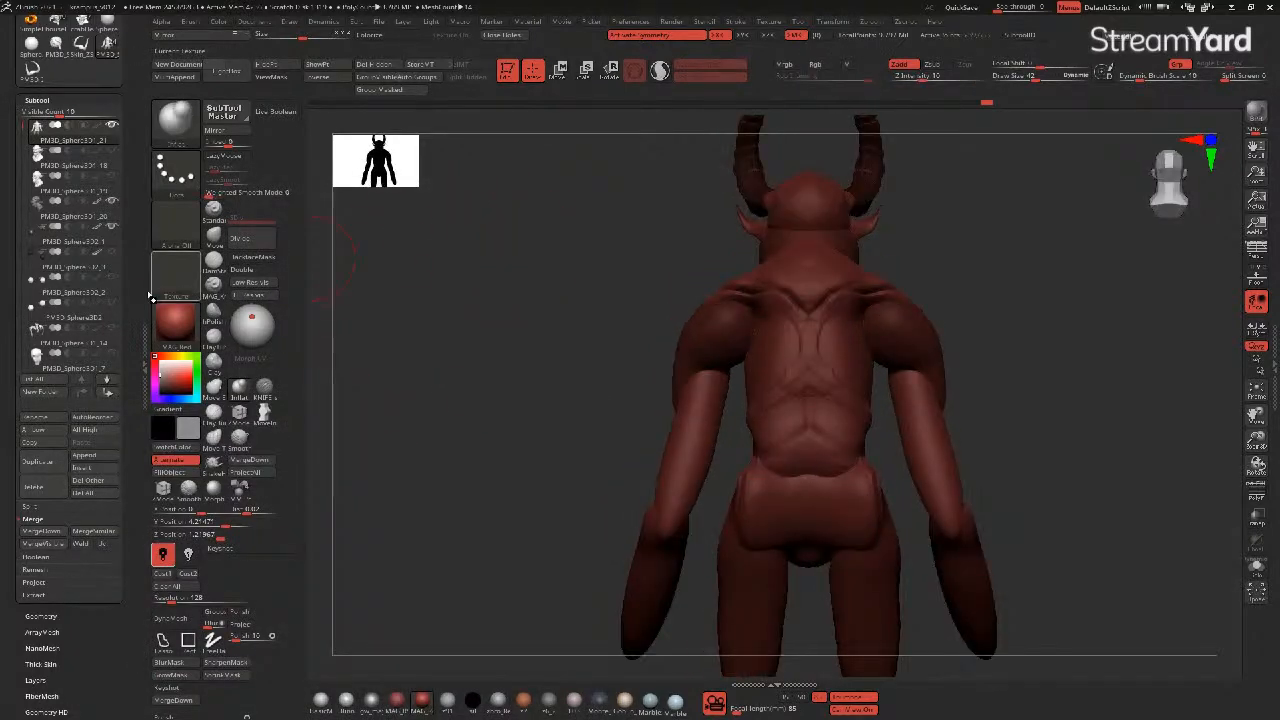
drag(24, 128, 22, 296)
click(49, 293)
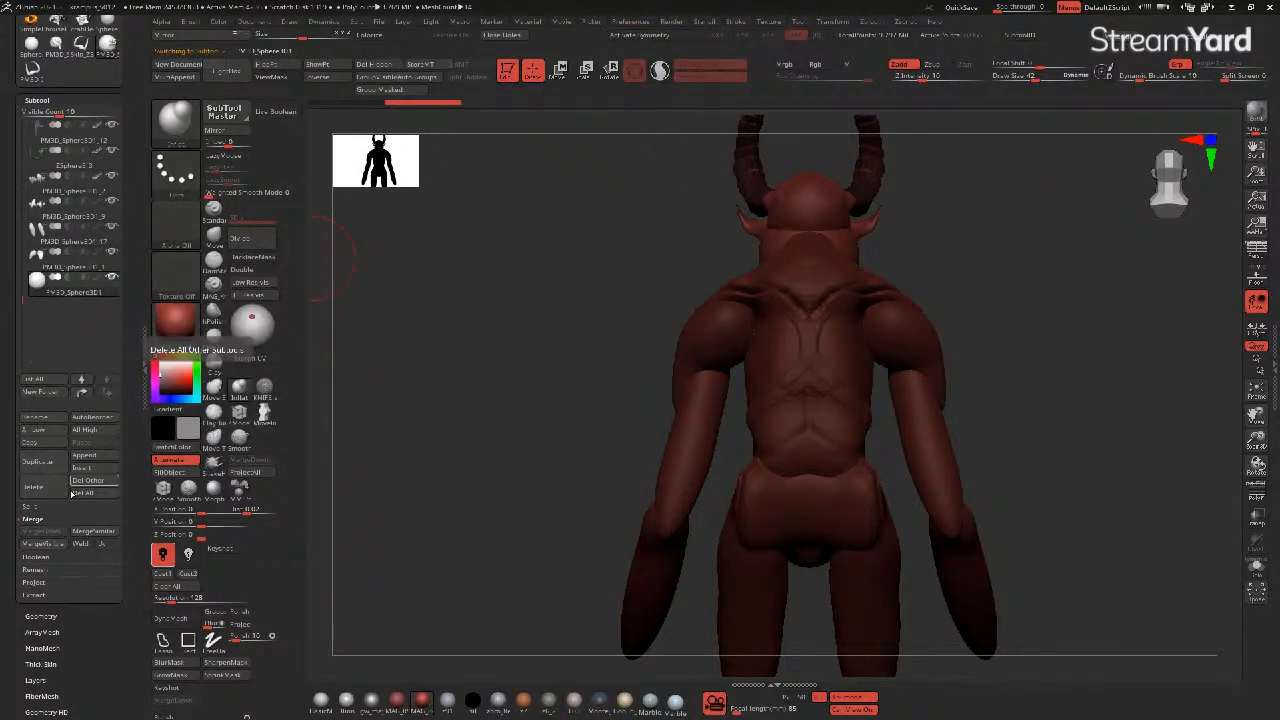
- Move the new sphere subtool up to the top of the subtool list
click(82, 390)
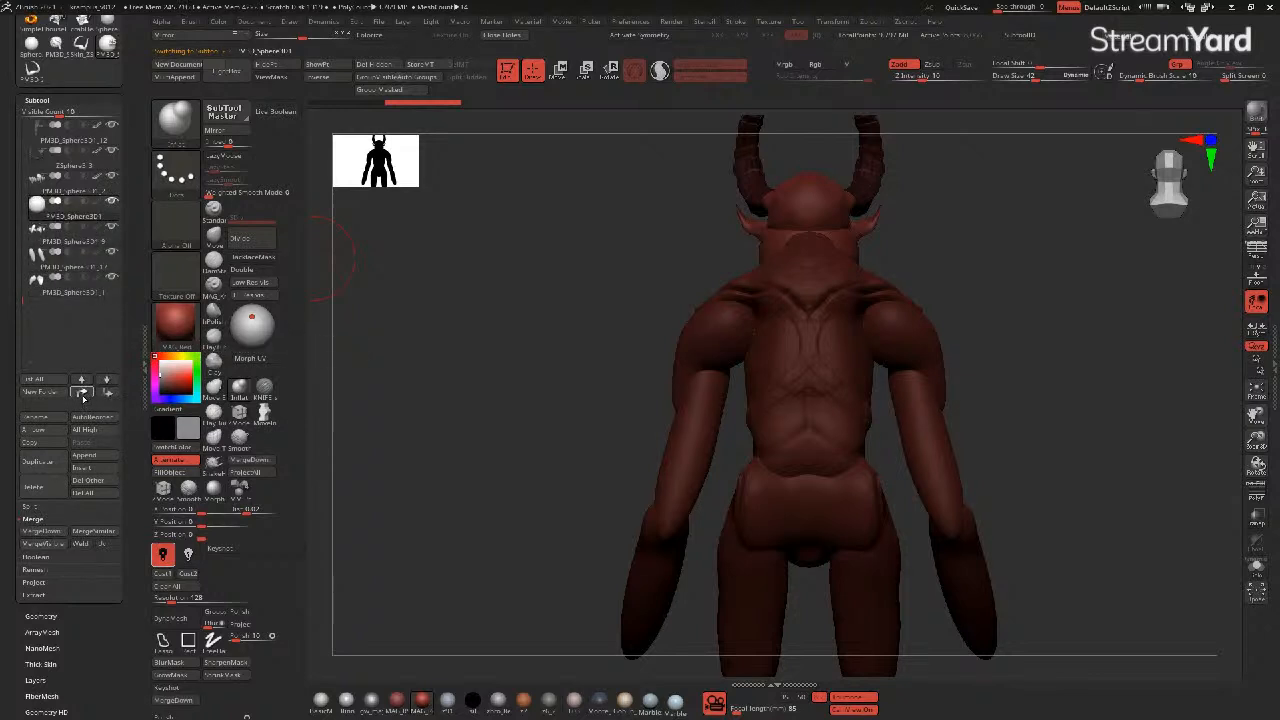
click(82, 397)
click(82, 397)
click(82, 397)
click(82, 397)
click(83, 397)
click(83, 397)
click(83, 397)
click(83, 397)
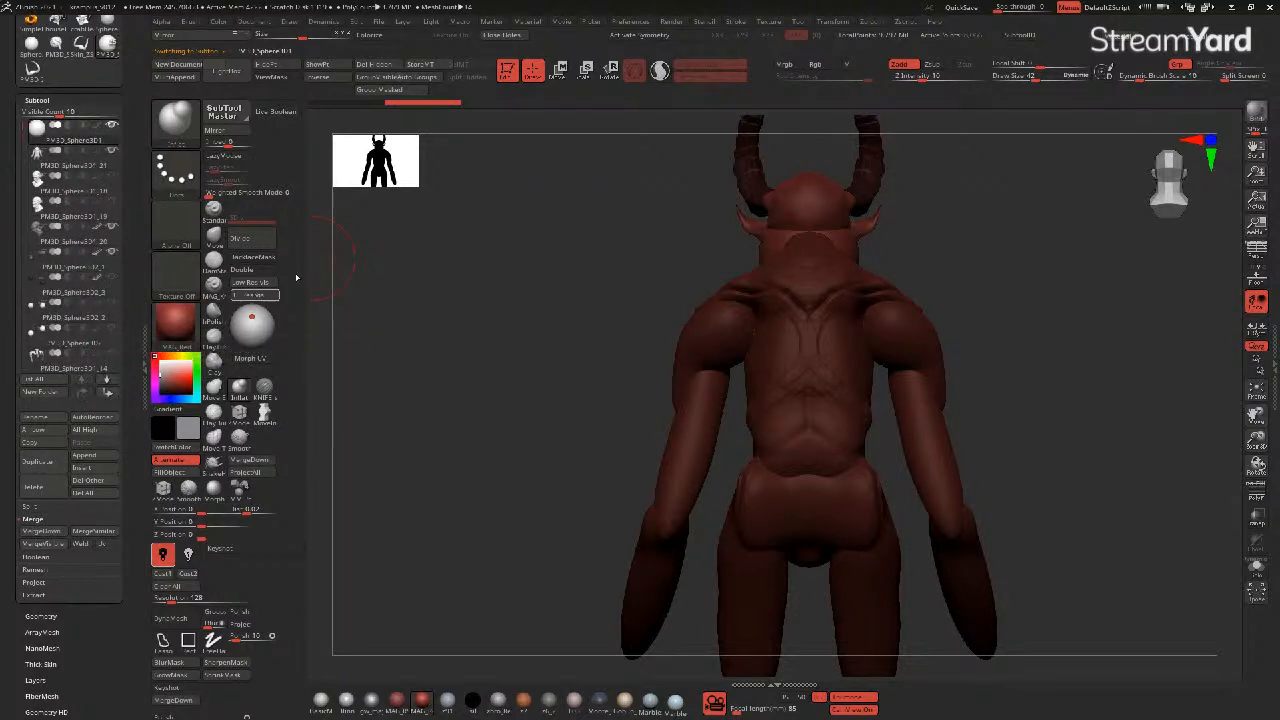
- Position the sphere over one side of the upper back, just below the shoulder, with the transform gizmo
click(558, 71)
drag(556, 280, 668, 298)
drag(759, 198, 905, 289)
shift+drag(686, 363, 600, 369)
drag(960, 349, 913, 347)
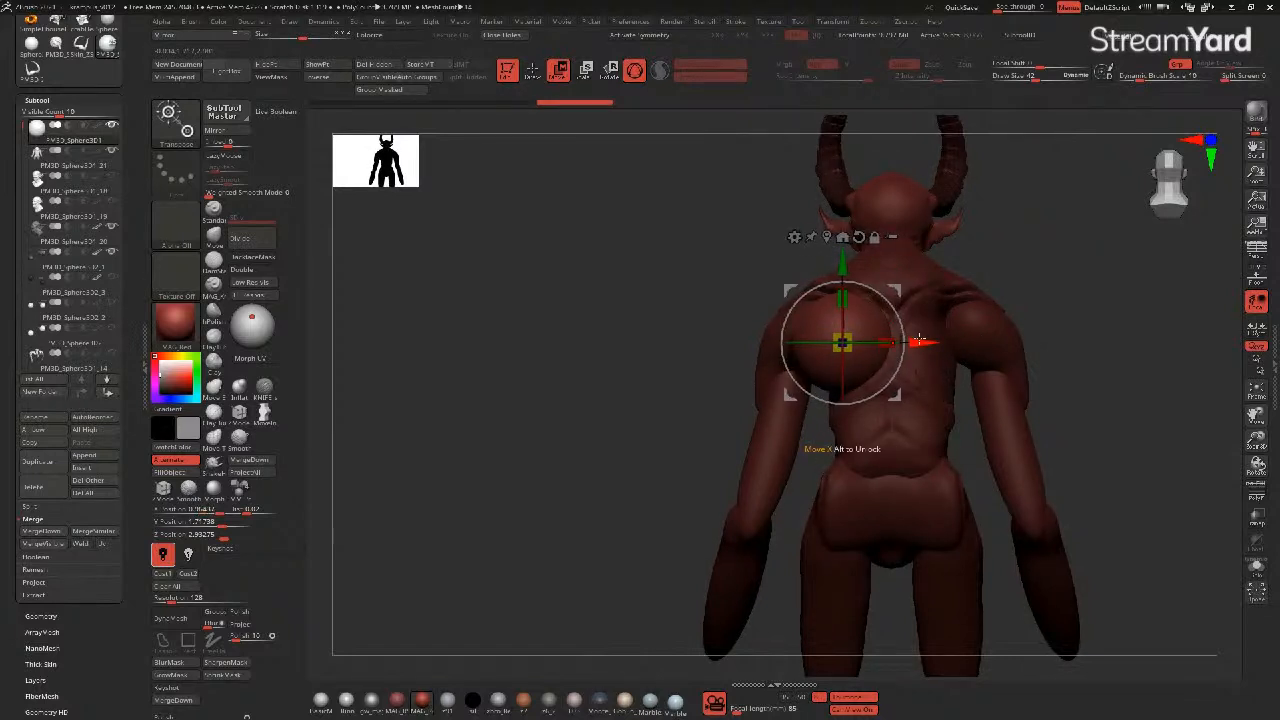
- Stretch the sphere downward along the back into an elongated muscle with the Move brush and smooth it
click(532, 72)
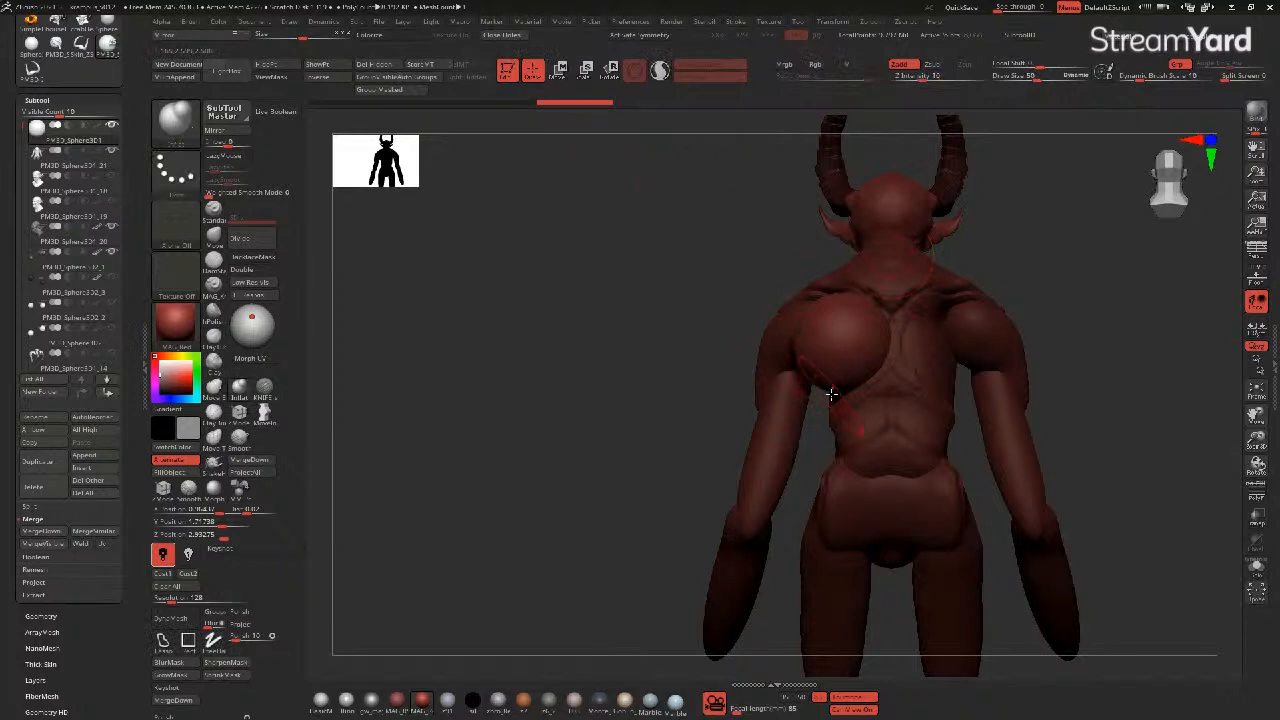
click(215, 237)
drag(602, 350, 637, 378)
mouse_move(833, 385)
mouse_down()
mouse_move(856, 449)
mouse_move(846, 441)
mouse_up()
shift+drag(686, 386, 740, 376)
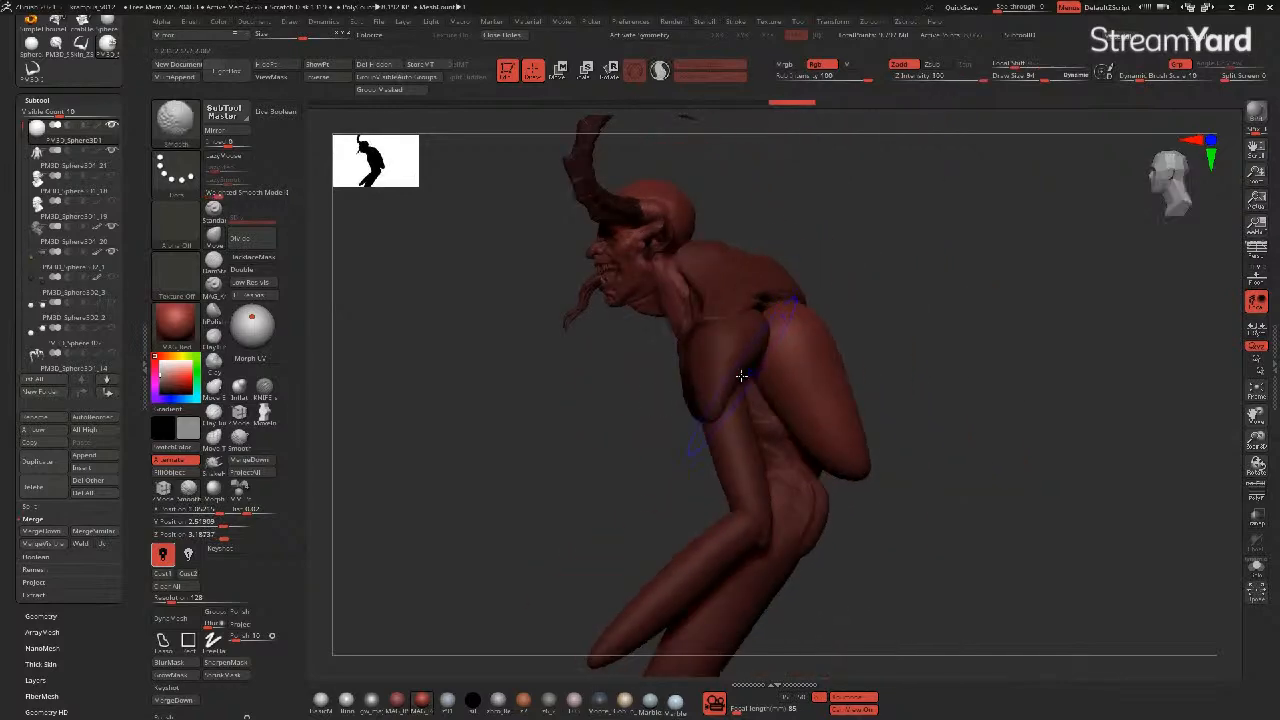
- Push the elongated back muscle in against the torso so it follows the ribcage in profile
mouse_move(617, 396)
shift+mouse_down()
mouse_move(617, 383)
mouse_move(746, 371)
shift+mouse_up()
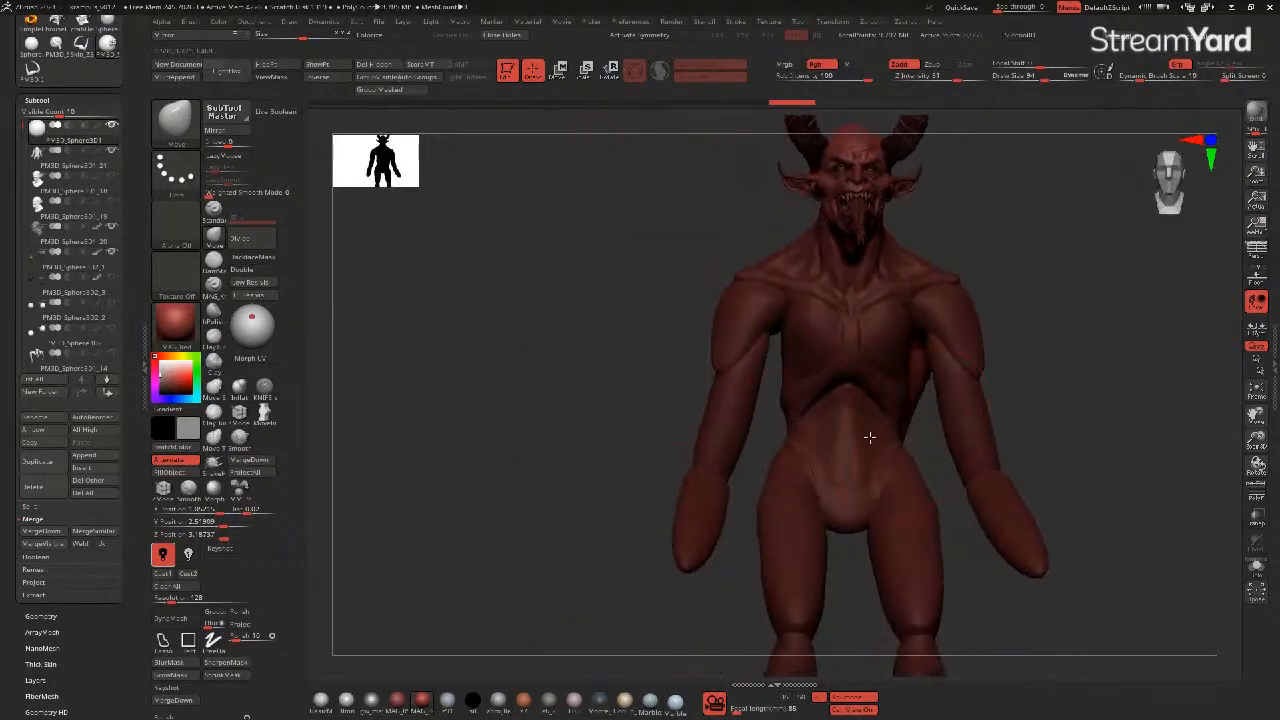
mouse_move(1045, 387)
mouse_down()
mouse_move(977, 391)
mouse_move(897, 349)
mouse_move(894, 297)
mouse_up()
mouse_move(983, 392)
mouse_down()
mouse_move(960, 397)
mouse_move(926, 451)
mouse_move(941, 443)
mouse_up()
mouse_move(955, 365)
mouse_down()
mouse_move(926, 363)
mouse_move(949, 346)
mouse_move(935, 322)
mouse_up()
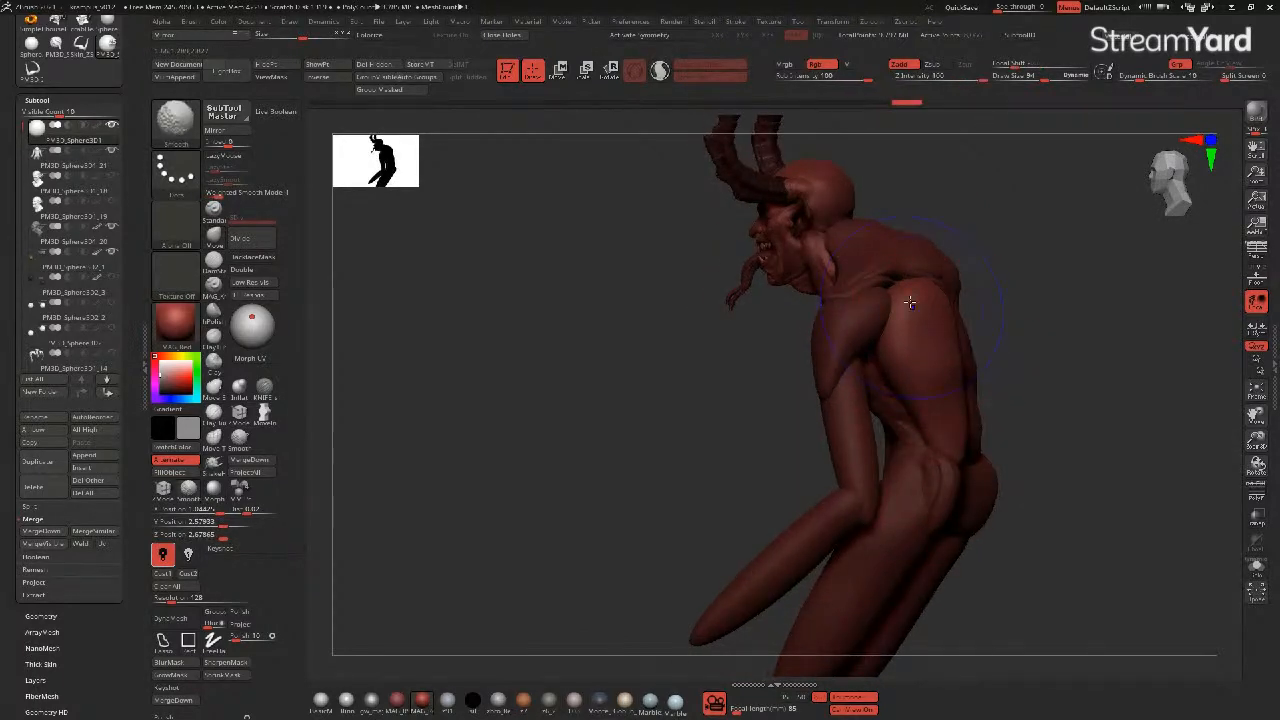
- Smooth the back muscle and remesh it with DynaMesh at resolution 88
shift+drag(950, 390, 953, 418)
click(167, 617)
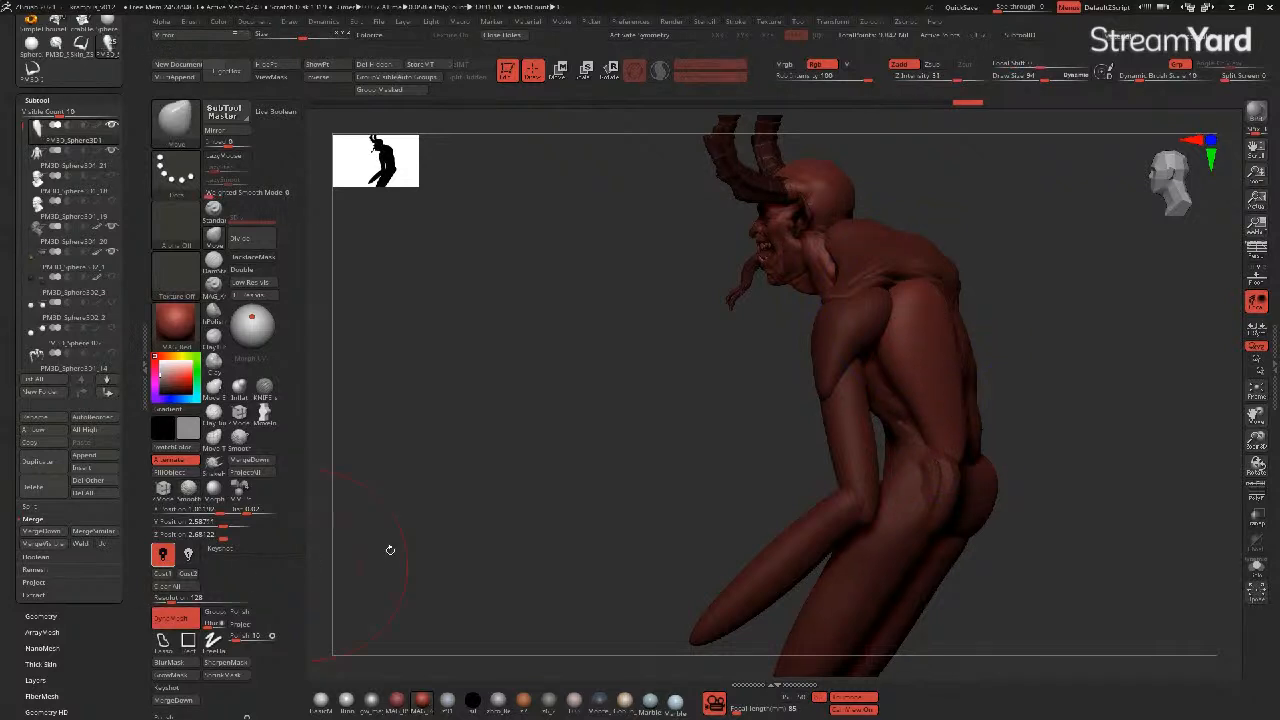
key(ctrl)
key(shift)
mouse_move(956, 403)
shift+mouse_down()
mouse_move(950, 438)
mouse_move(916, 439)
shift+mouse_up()
- Refine the back muscle's side contour beneath the armpit with the Move brush, checking it from several angles
mouse_move(650, 370)
mouse_down()
mouse_move(554, 369)
mouse_move(549, 380)
mouse_move(525, 357)
mouse_up()
drag(784, 352, 840, 366)
mouse_move(556, 407)
mouse_down()
mouse_move(603, 408)
mouse_move(540, 402)
mouse_up()
drag(854, 386, 840, 381)
drag(543, 346, 537, 309)
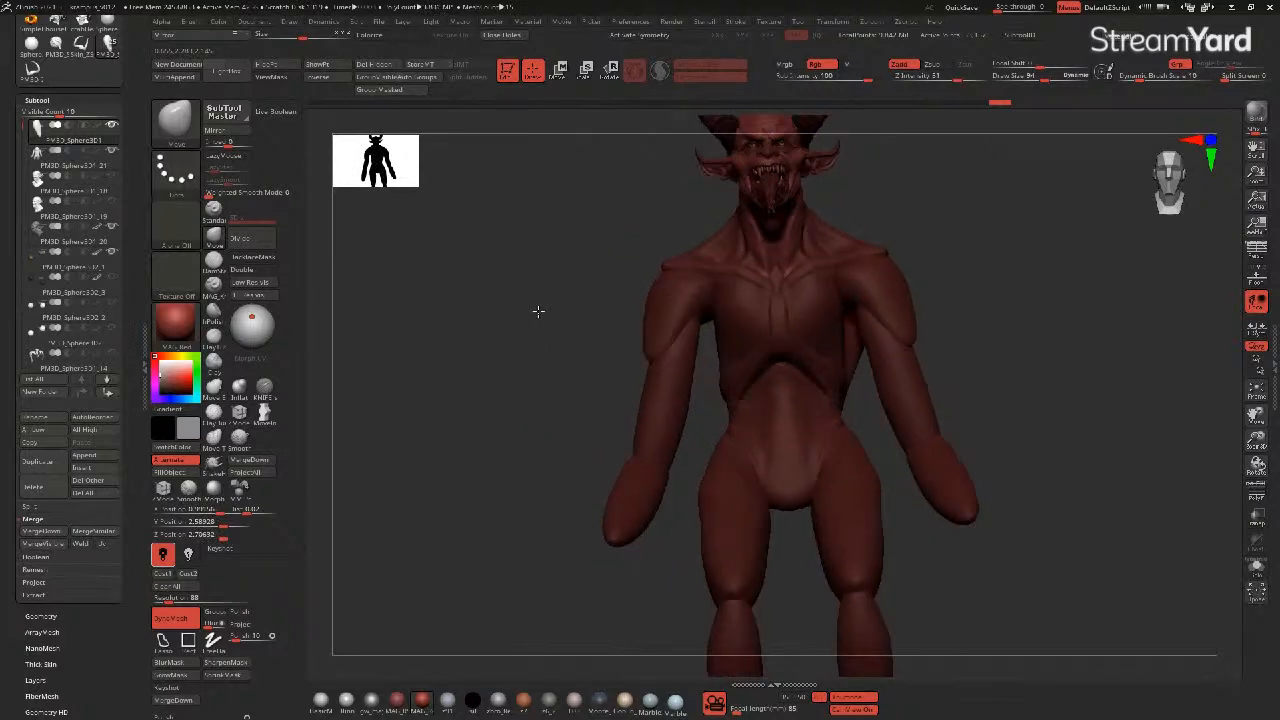
- Taper the back muscle from under the shoulder down toward the lower spine at draw size 90
drag(1006, 396, 934, 389)
drag(724, 273, 632, 271)
drag(897, 256, 891, 293)
drag(760, 277, 603, 274)
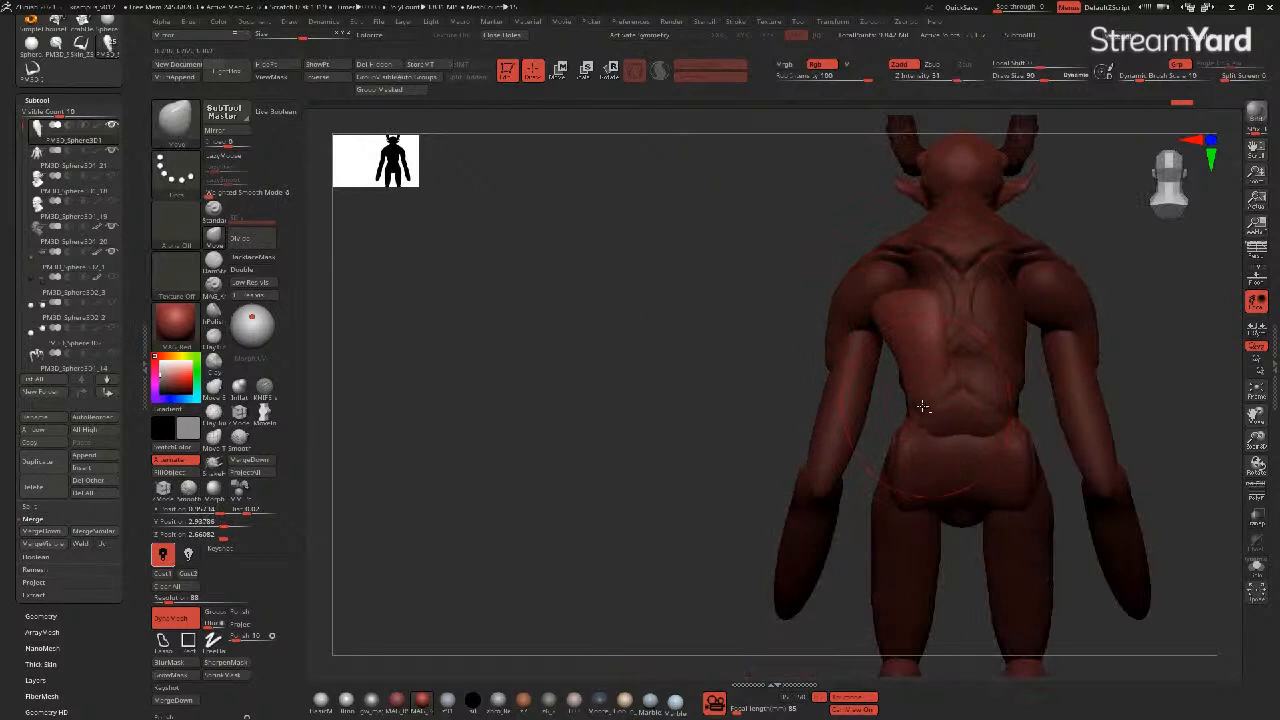
mouse_move(777, 363)
mouse_down()
mouse_move(950, 430)
mouse_move(939, 424)
mouse_up()
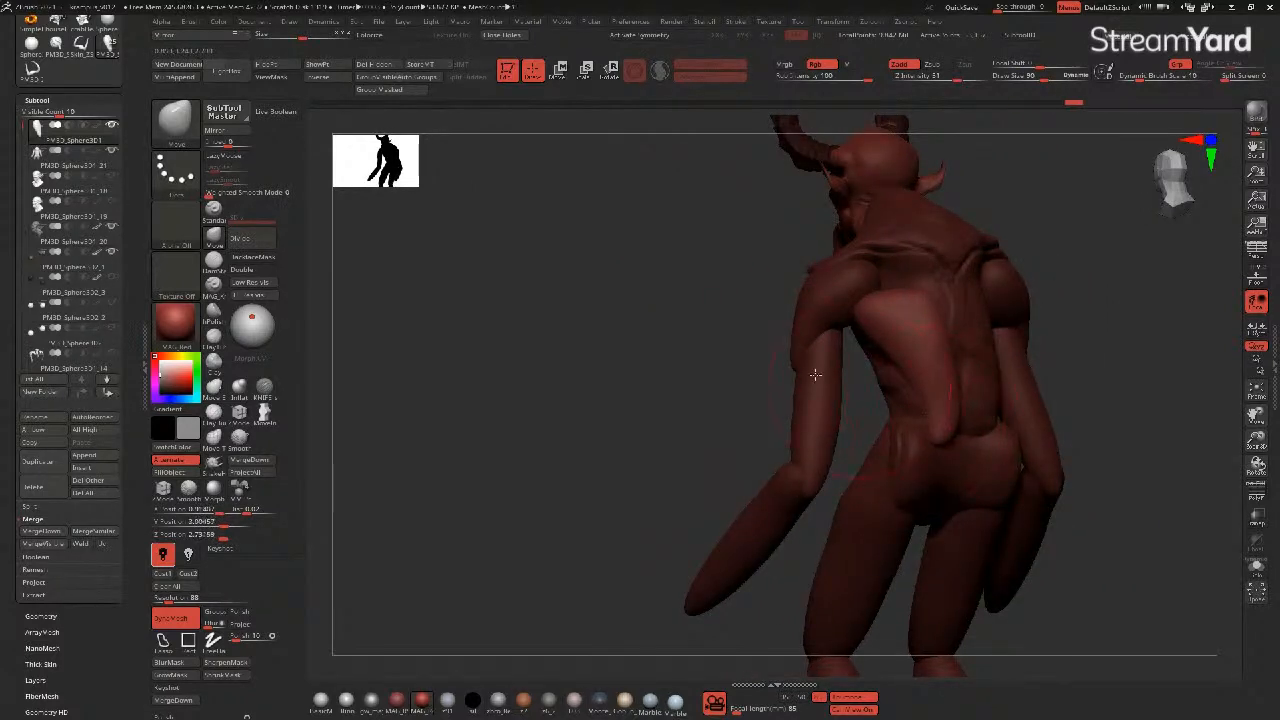
drag(760, 370, 646, 354)
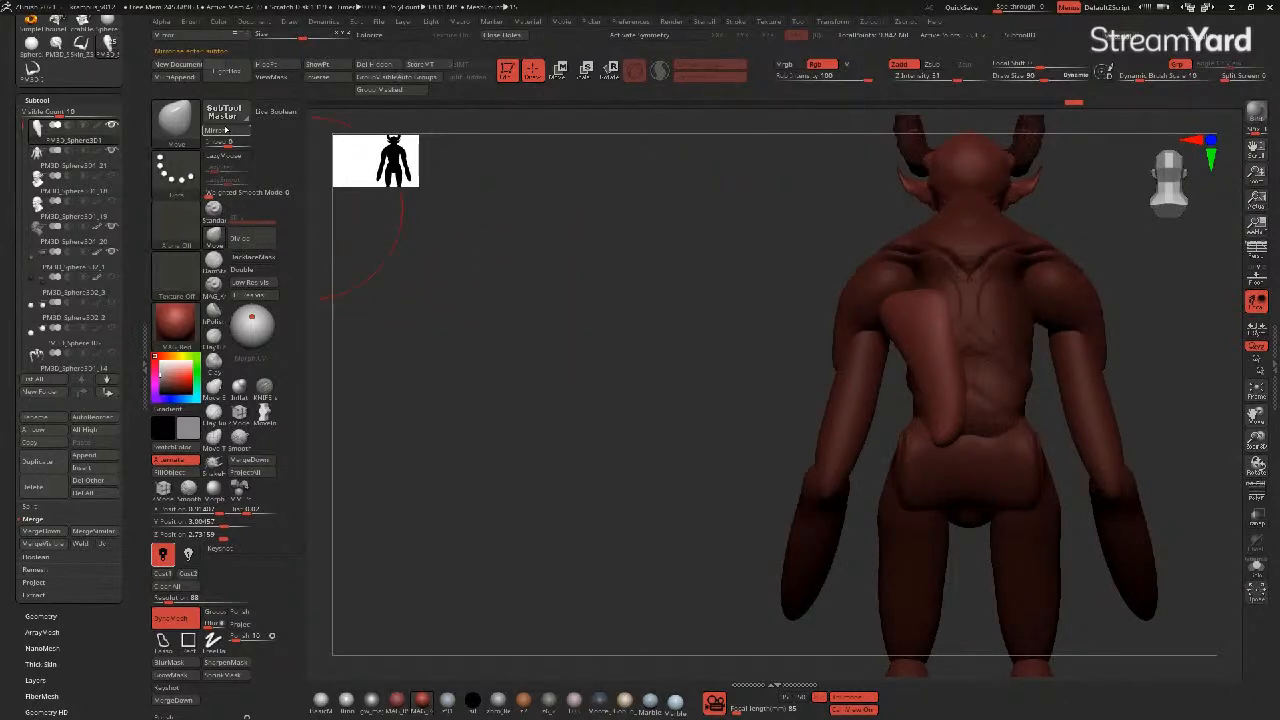
- Mirror the back muscle to the other side of the torso with SubTool Master and turn on X symmetry
click(225, 130)
click(563, 340)
drag(634, 394, 640, 393)
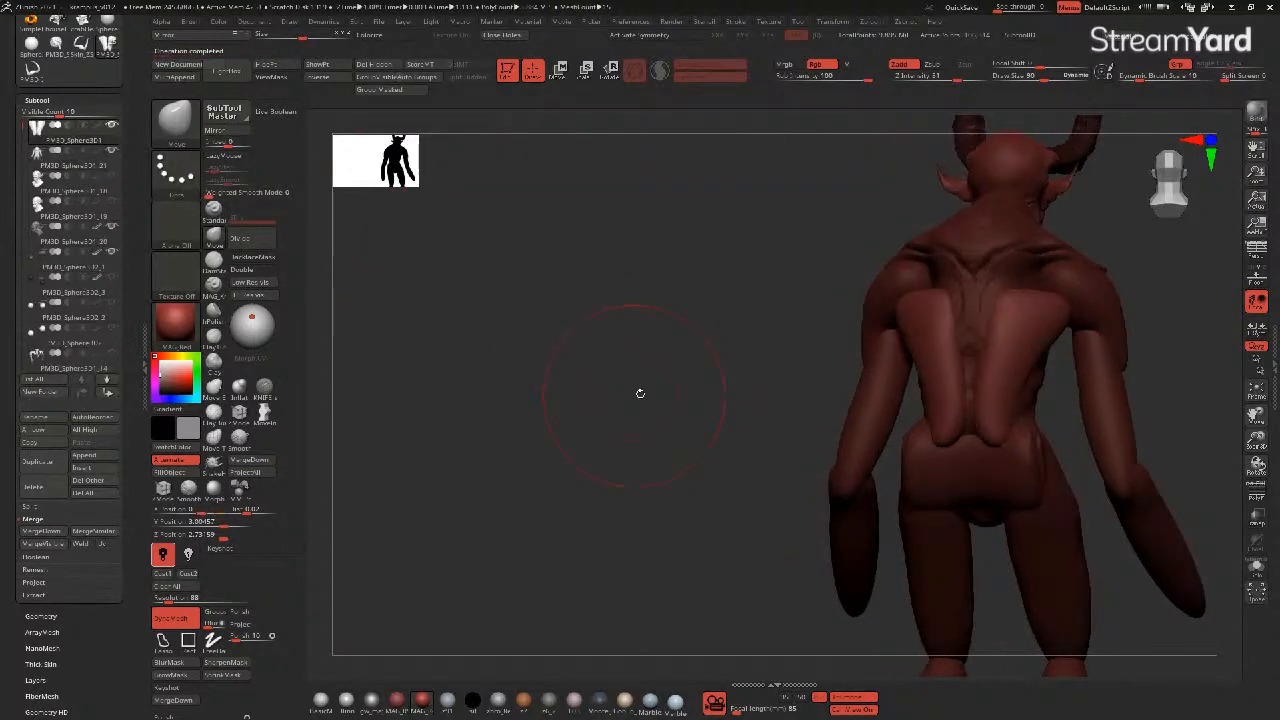
key(x)
mouse_move(720, 355)
mouse_down()
mouse_move(614, 363)
mouse_move(674, 343)
mouse_move(484, 360)
mouse_move(723, 310)
mouse_up()
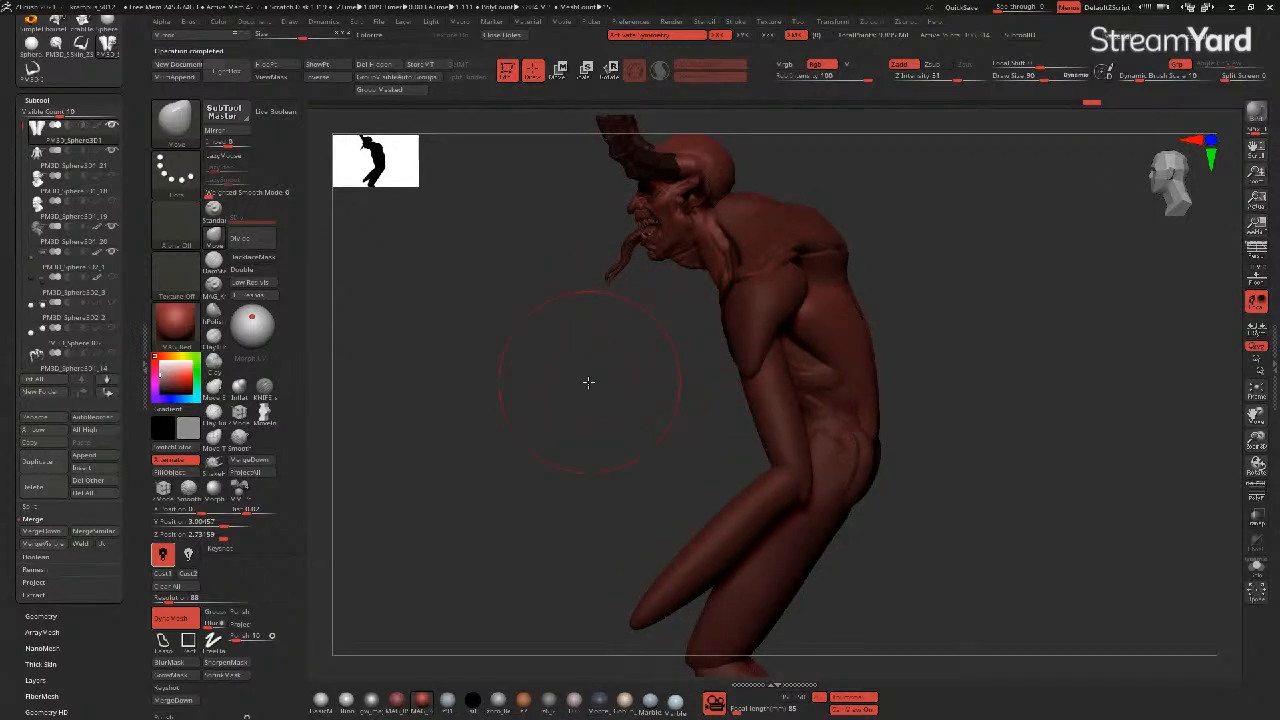
- Insert a mirrored pair of spheres on the upper back beneath the shoulder blades with the IMM Primitives brush
drag(589, 381, 574, 385)
click(176, 118)
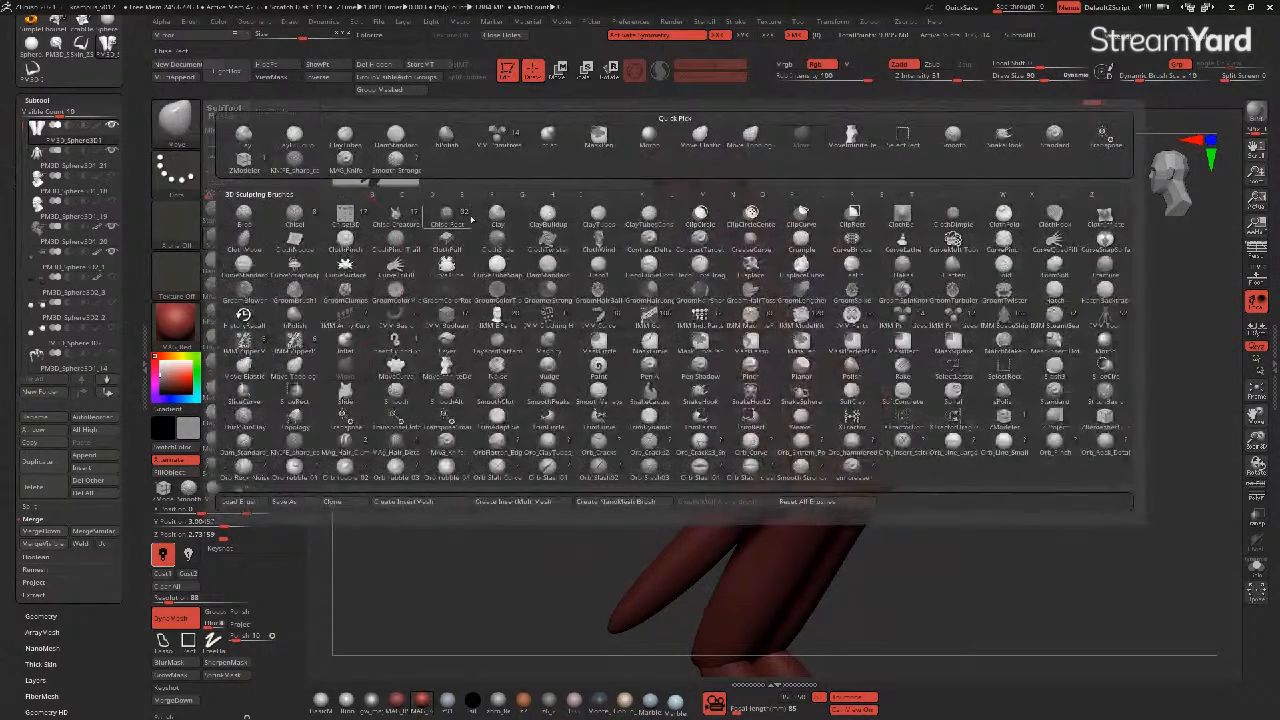
key(i)
click(898, 320)
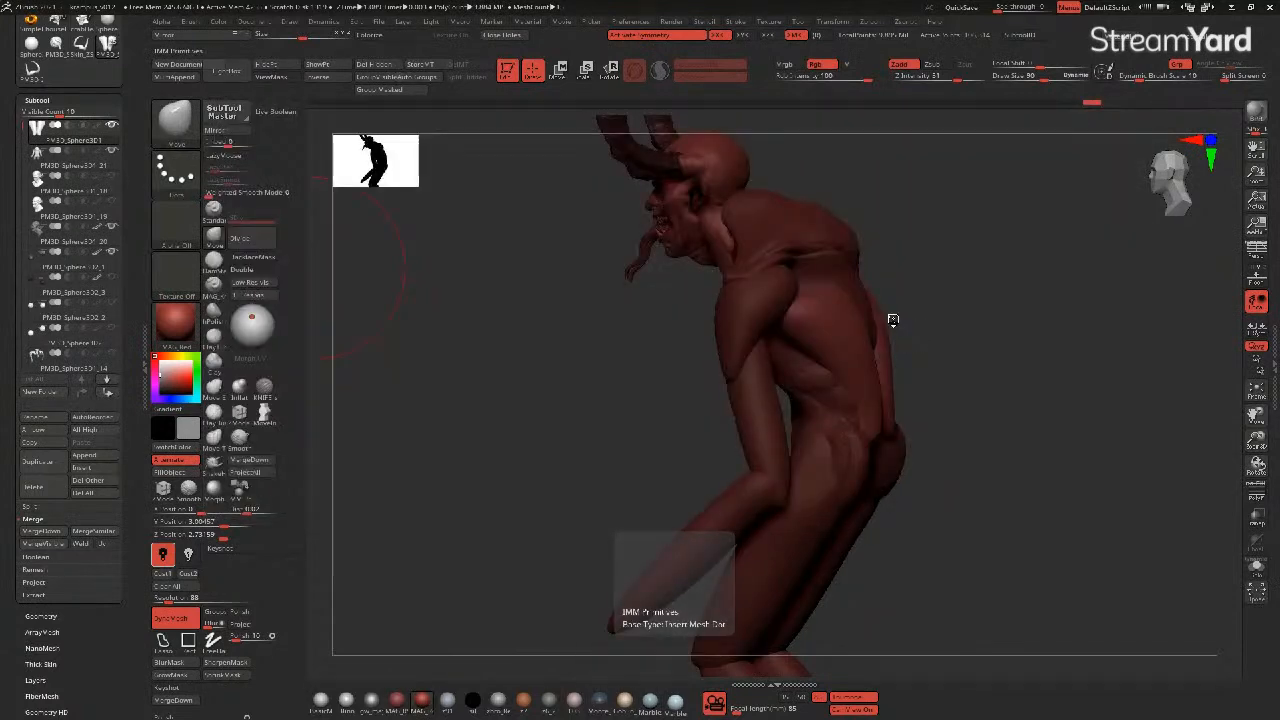
drag(800, 297, 812, 303)
mouse_move(609, 329)
shift+mouse_down()
mouse_move(523, 351)
mouse_move(417, 249)
shift+mouse_up()
- Stretch the upper-back spheres outward toward the armpits with the Move brush to form small muscles beneath the shoulder blades
key(b)
key(m)
key(v)
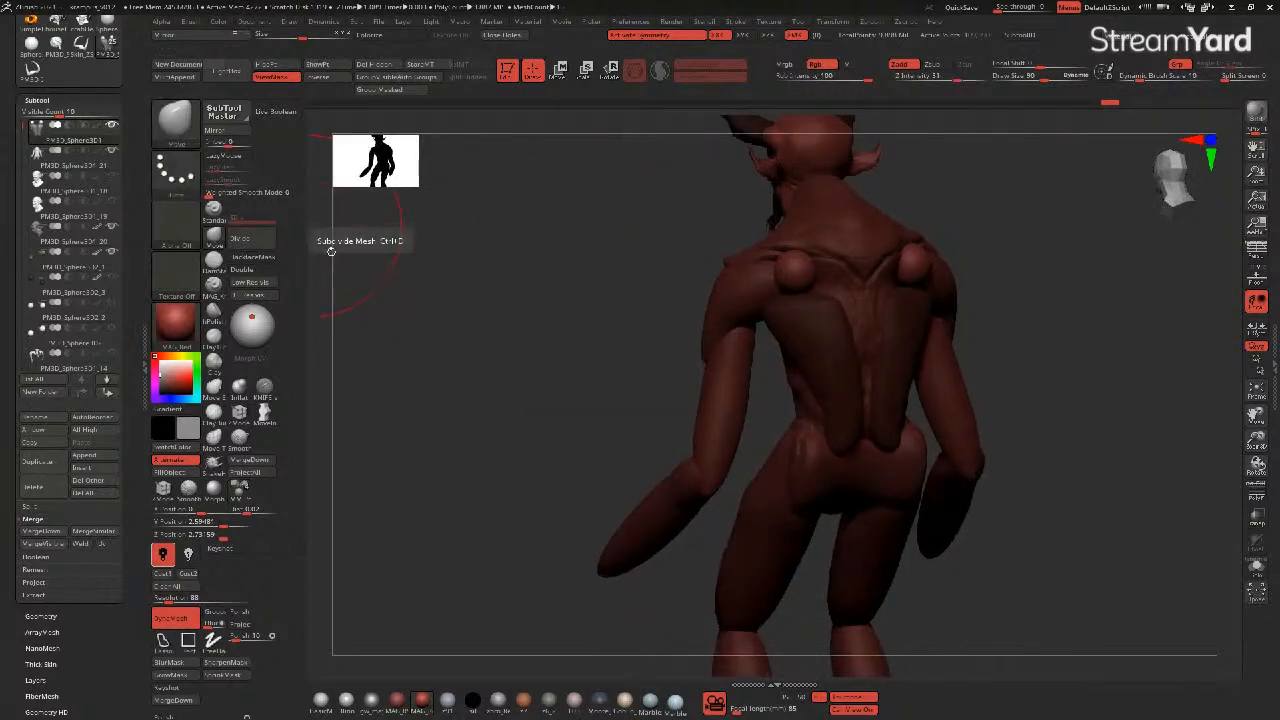
drag(806, 280, 824, 291)
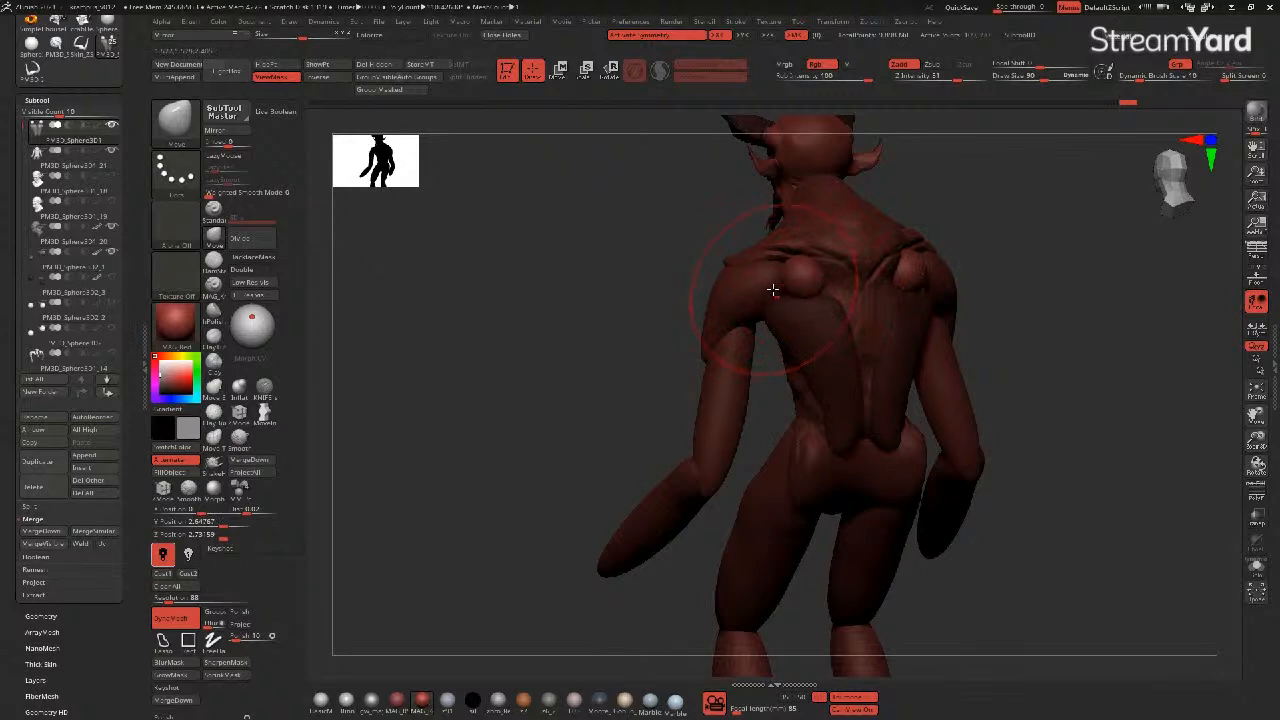
mouse_move(796, 277)
mouse_down()
mouse_move(787, 288)
mouse_move(842, 297)
mouse_move(770, 295)
mouse_up()
drag(678, 284, 600, 293)
- Check the new muscles against the shoulder and trapezius, then select the back muscle piece and clear its mask
alt+click(712, 293)
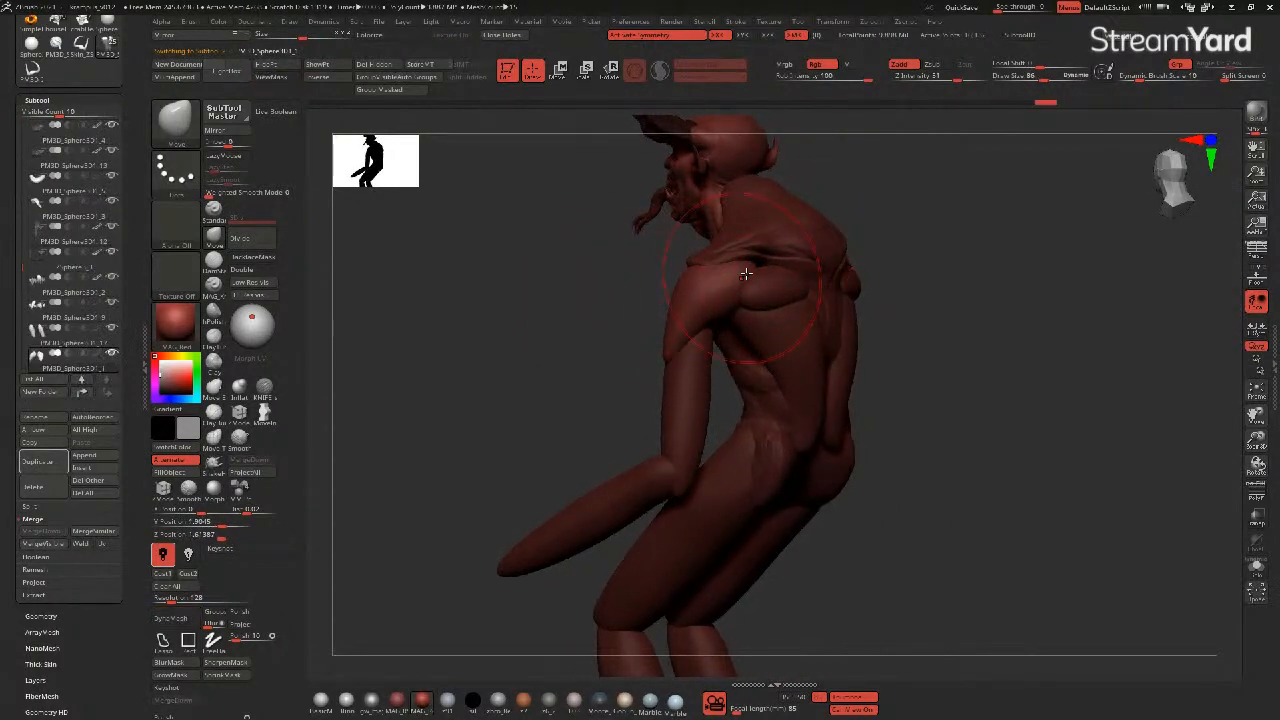
drag(580, 317, 596, 213)
alt+click(790, 252)
key(bracketleft)
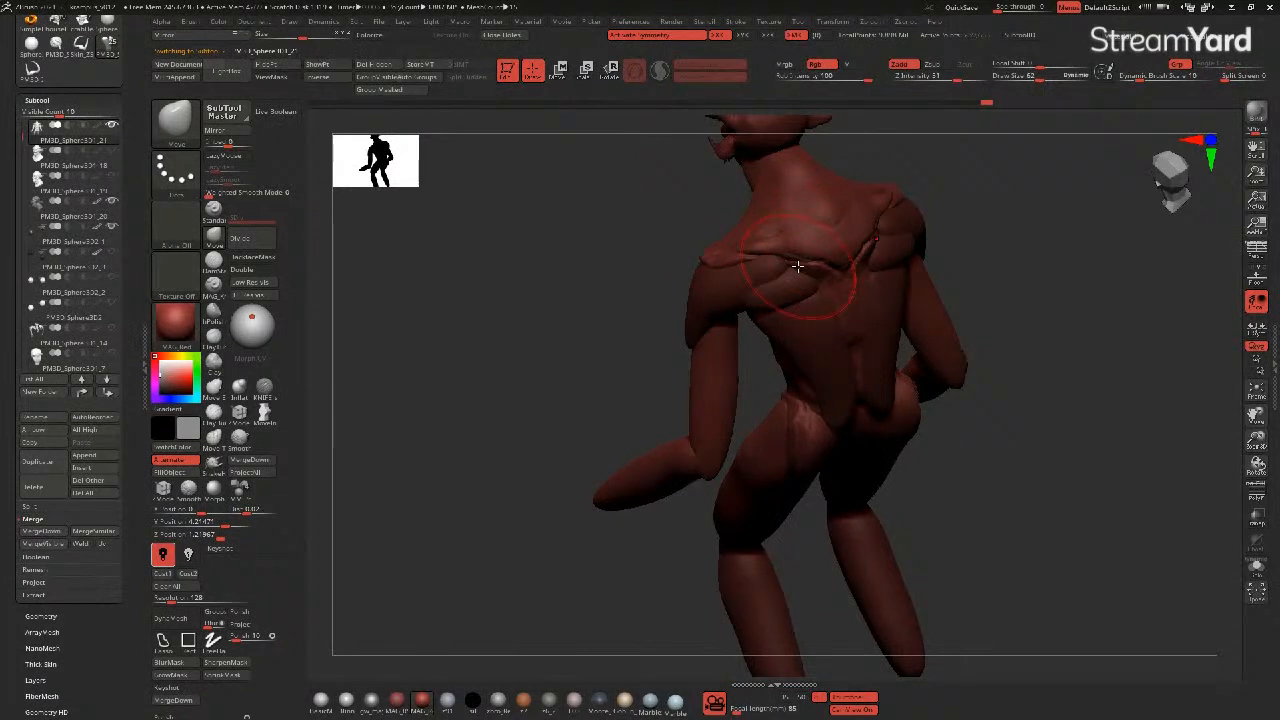
drag(635, 283, 732, 279)
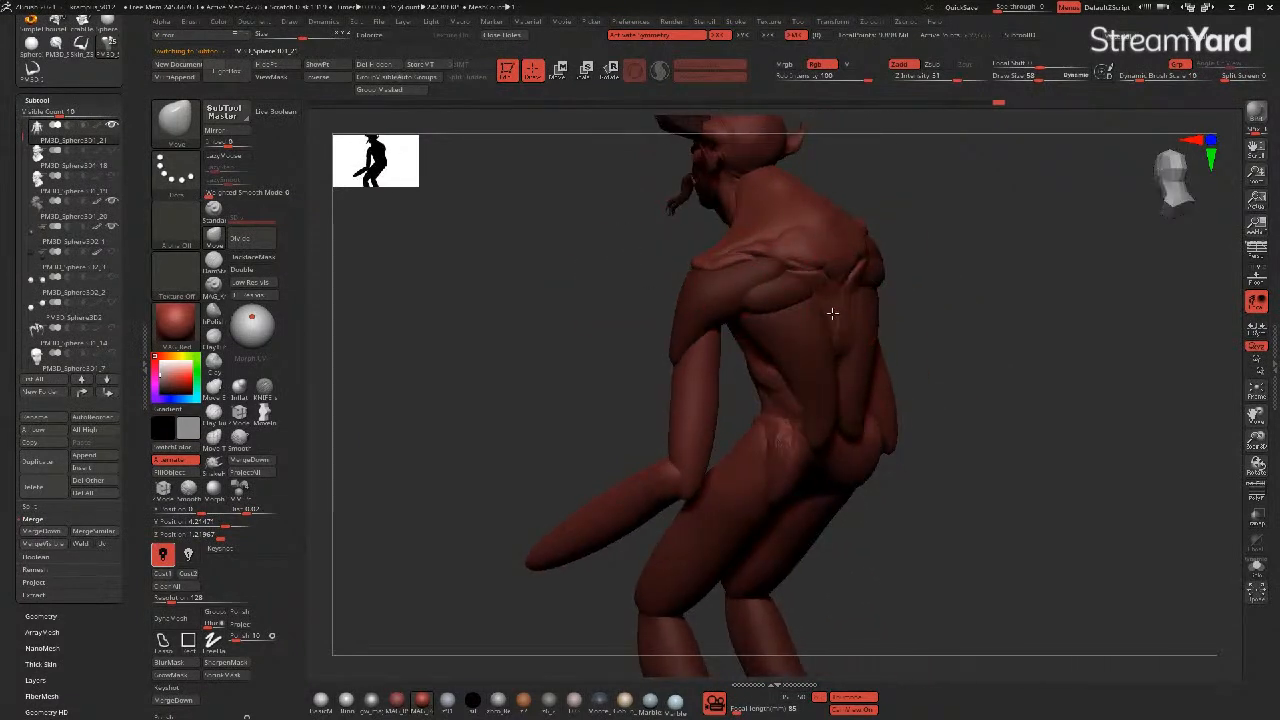
drag(679, 391, 640, 362)
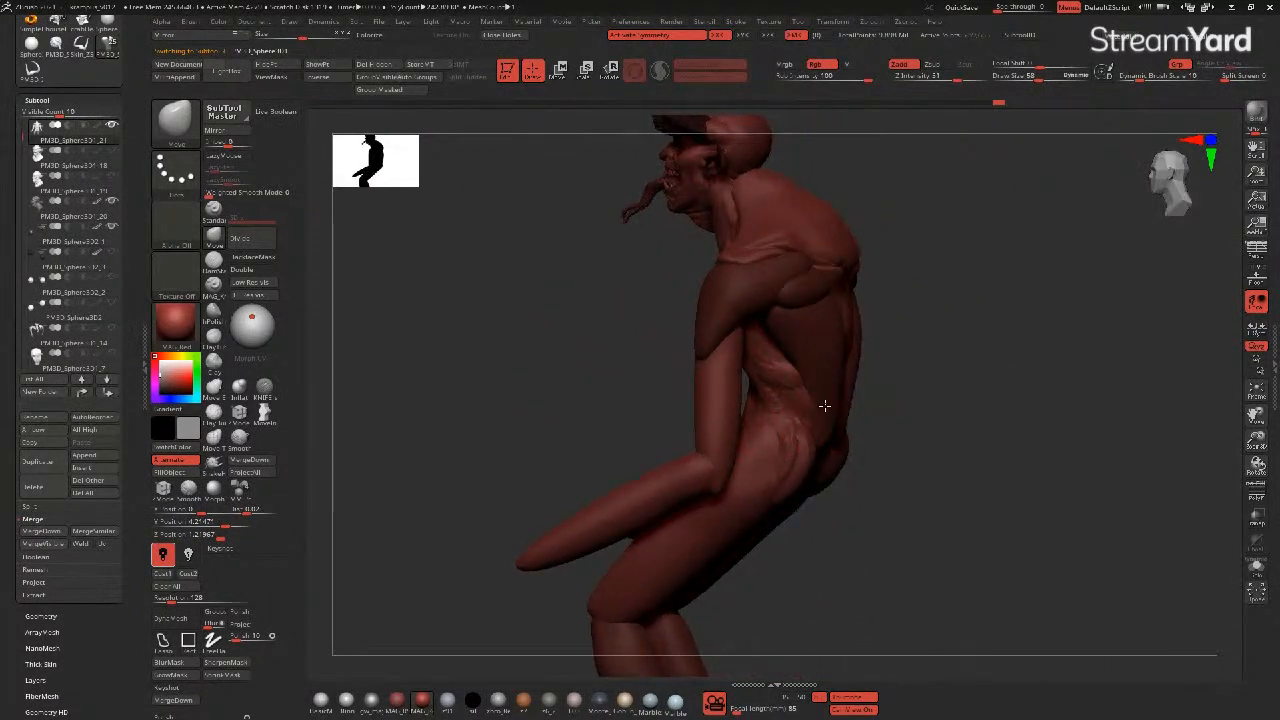
alt+click(828, 400)
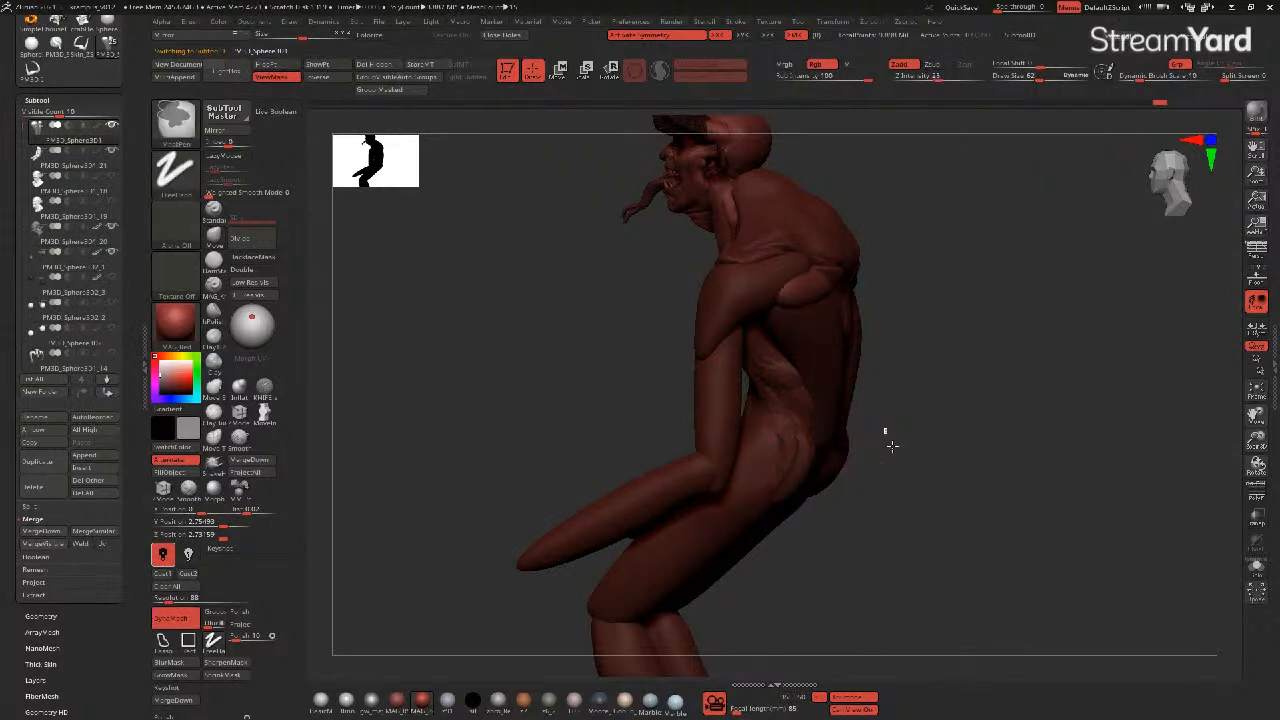
ctrl+drag(888, 437, 902, 446)
- Select the shoulder muscle piece and insert a mirrored pair of spheres on the chest with IMM Primitives
mouse_move(826, 420)
mouse_down()
mouse_move(600, 351)
mouse_move(599, 336)
mouse_move(531, 326)
mouse_up()
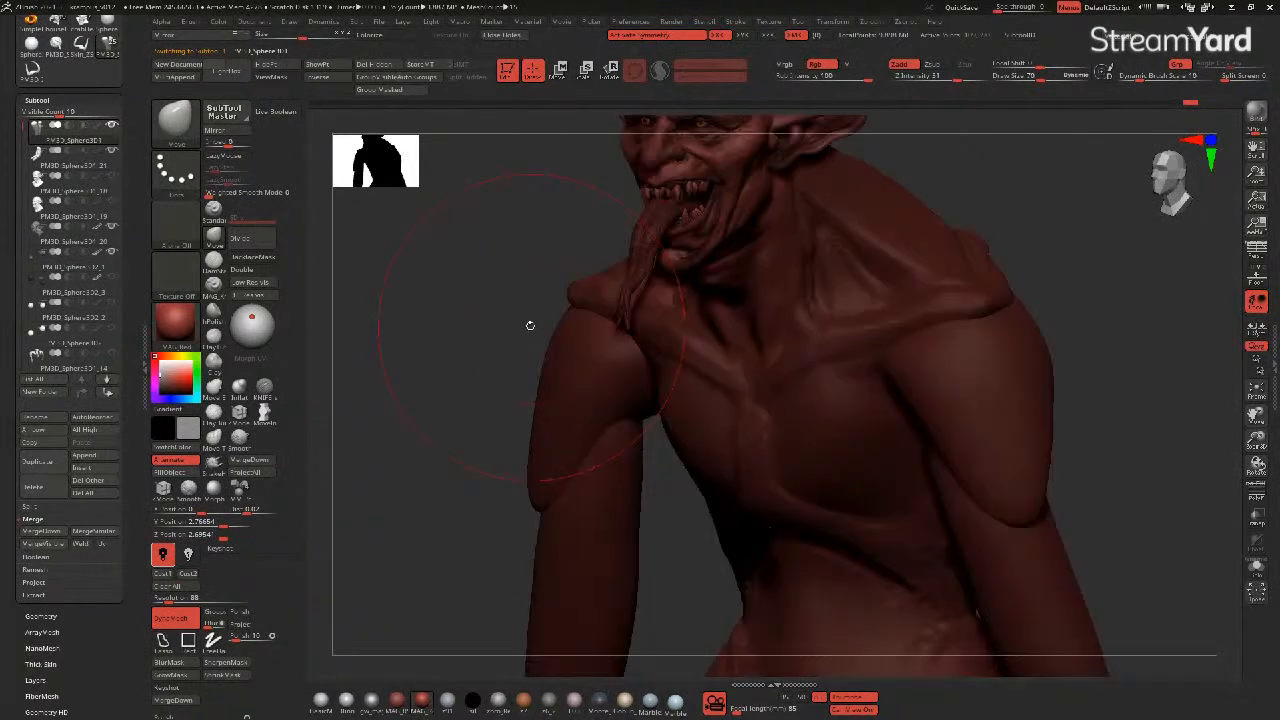
mouse_move(502, 336)
alt+right_down()
mouse_move(549, 363)
mouse_move(523, 357)
mouse_move(519, 451)
alt+right_up()
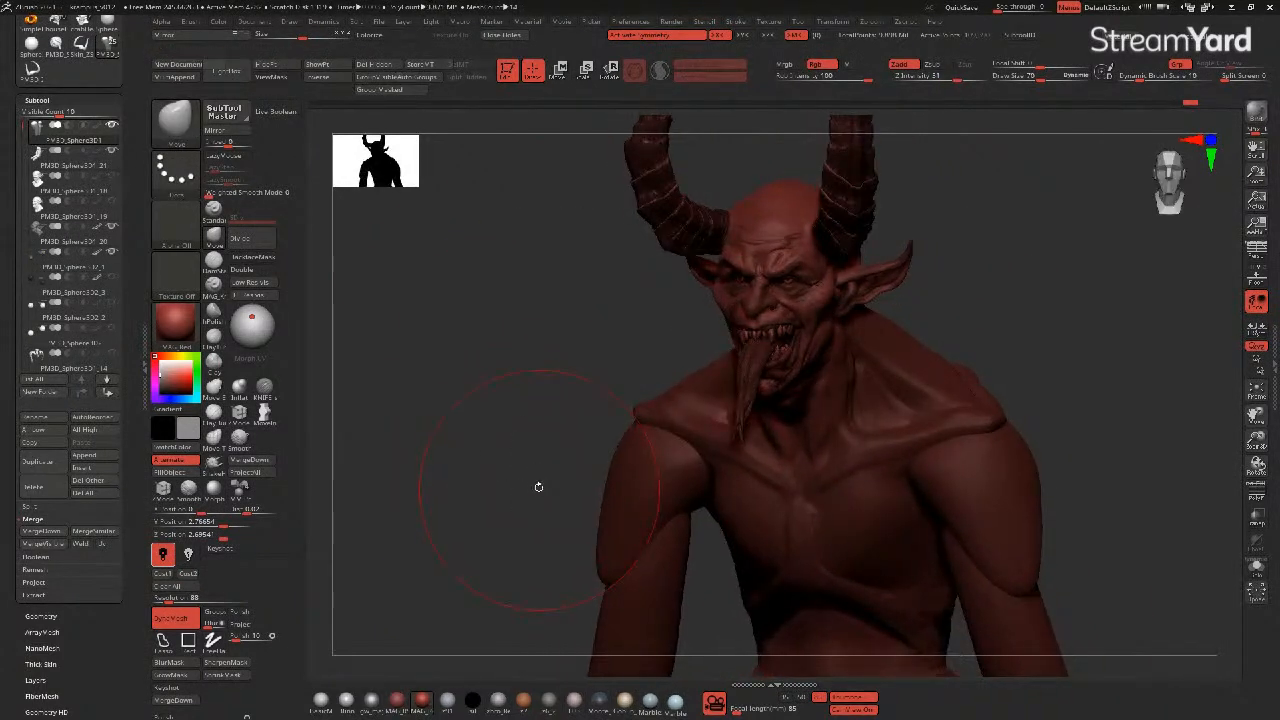
alt+right_drag(488, 410, 548, 418)
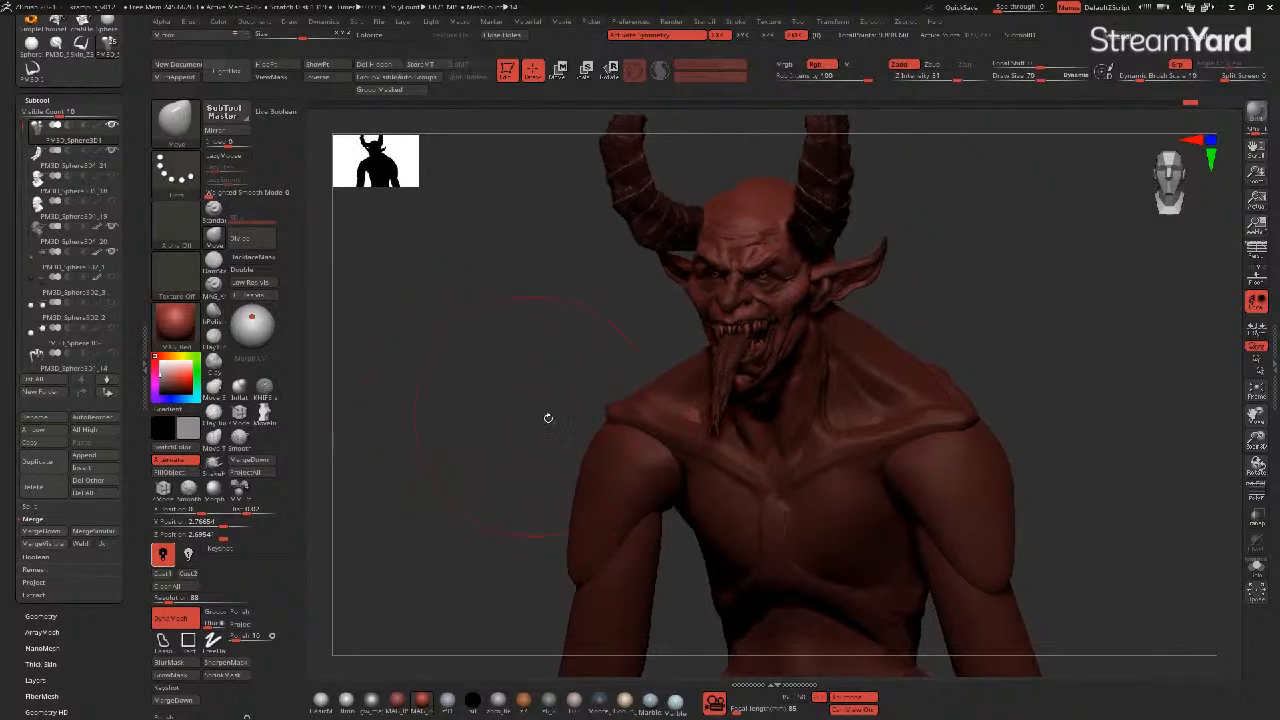
alt+click(583, 465)
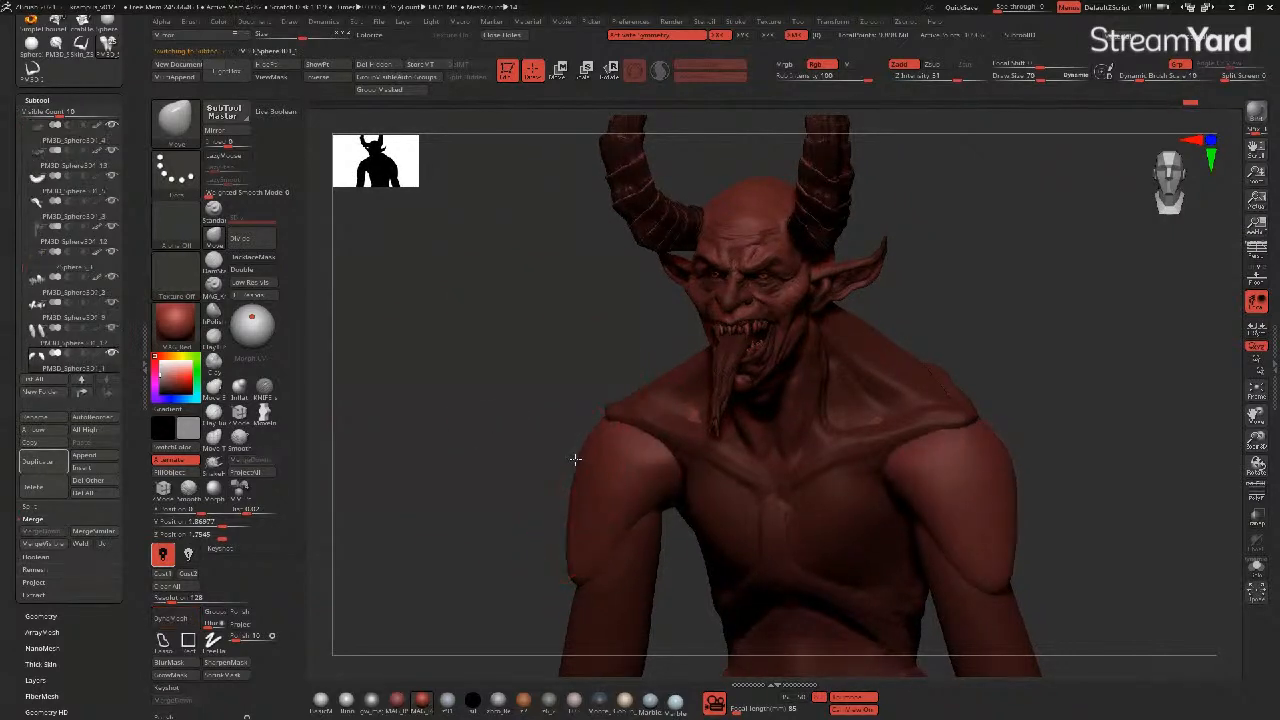
drag(497, 456, 593, 474)
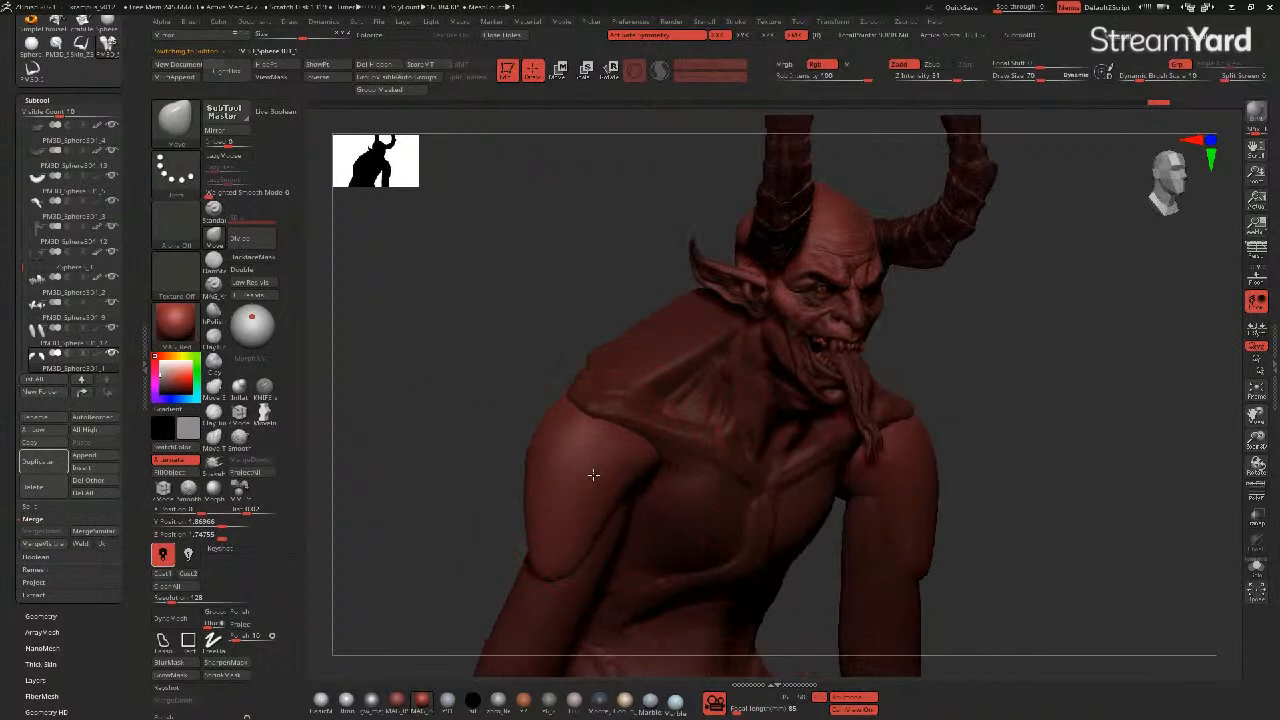
drag(465, 453, 500, 449)
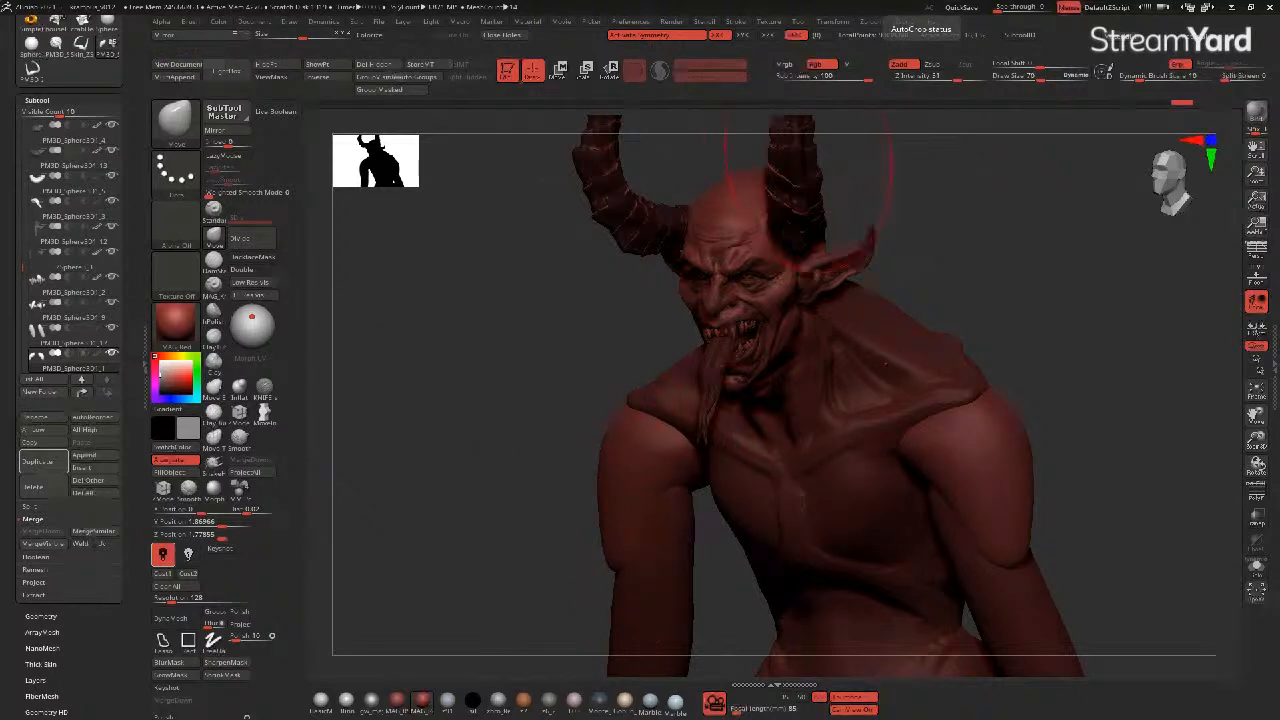
alt+drag(505, 425, 392, 376)
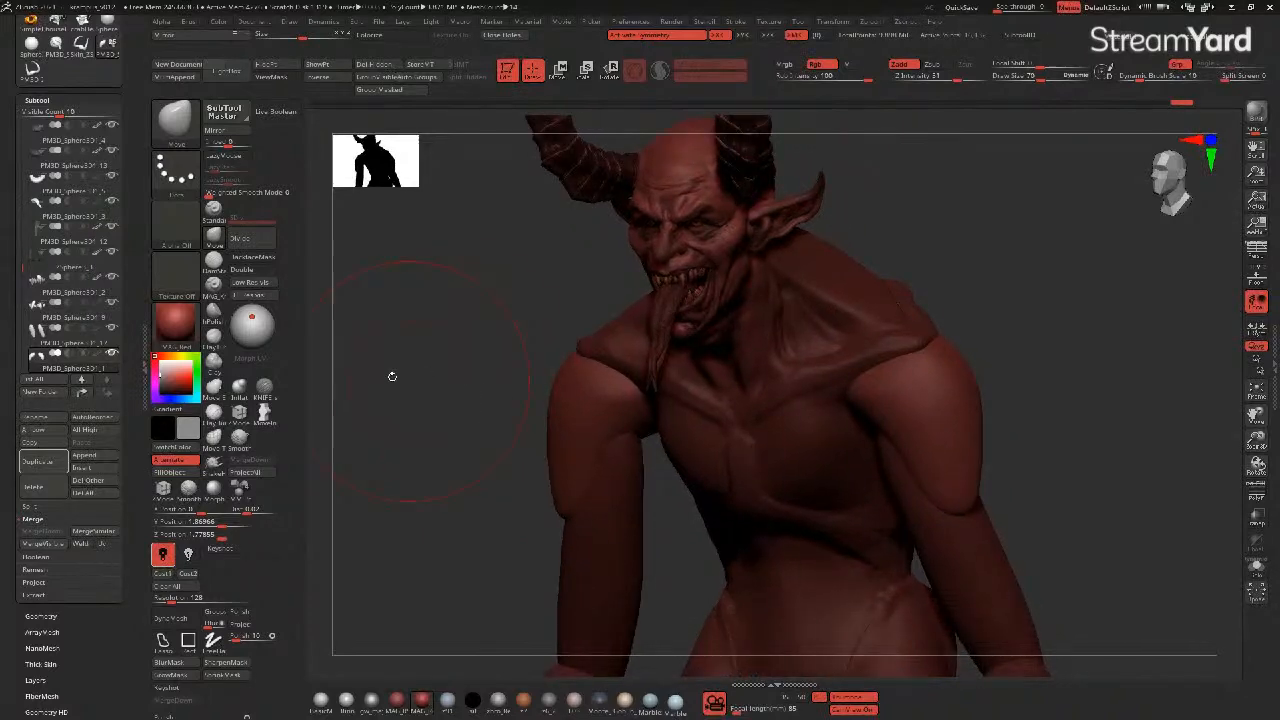
click(176, 118)
click(418, 141)
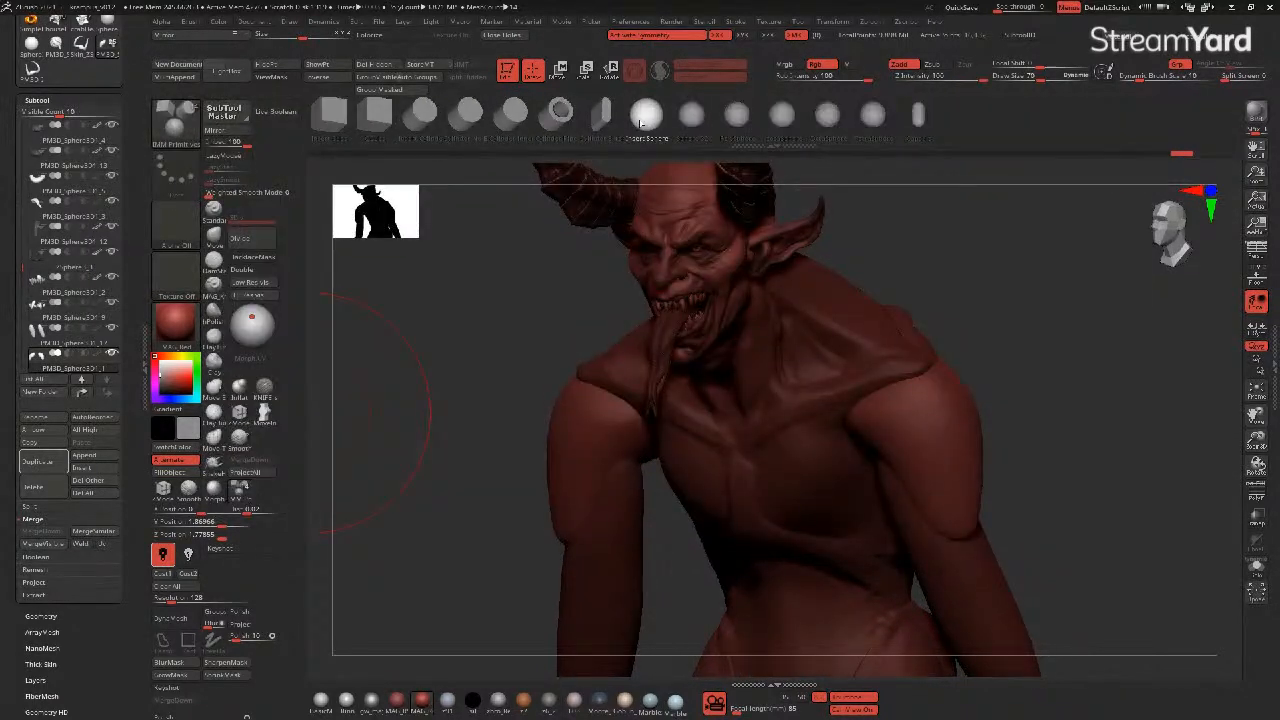
drag(823, 469, 823, 446)
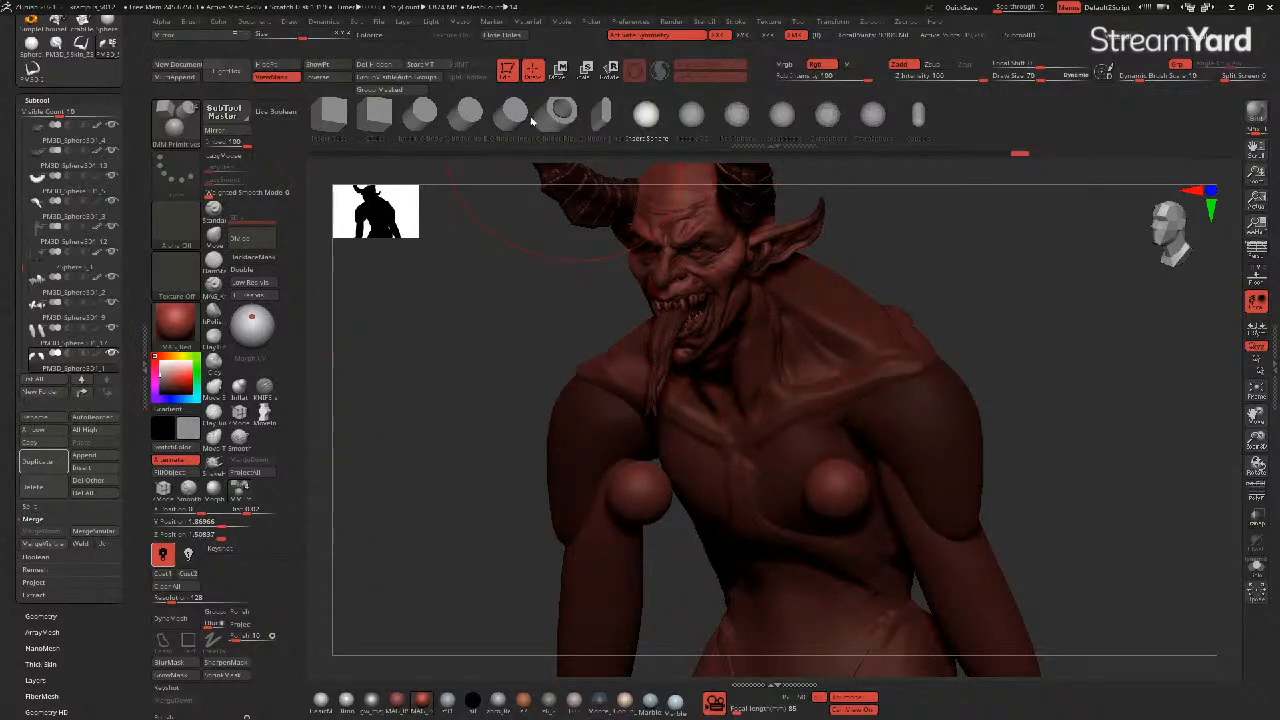
- Enlarge the chest spheres into broad rounded pectoral masses with the Move brush
click(214, 236)
drag(466, 374, 465, 474)
key(])
drag(832, 454, 804, 401)
drag(449, 410, 526, 349)
key([)
key([)
key([)
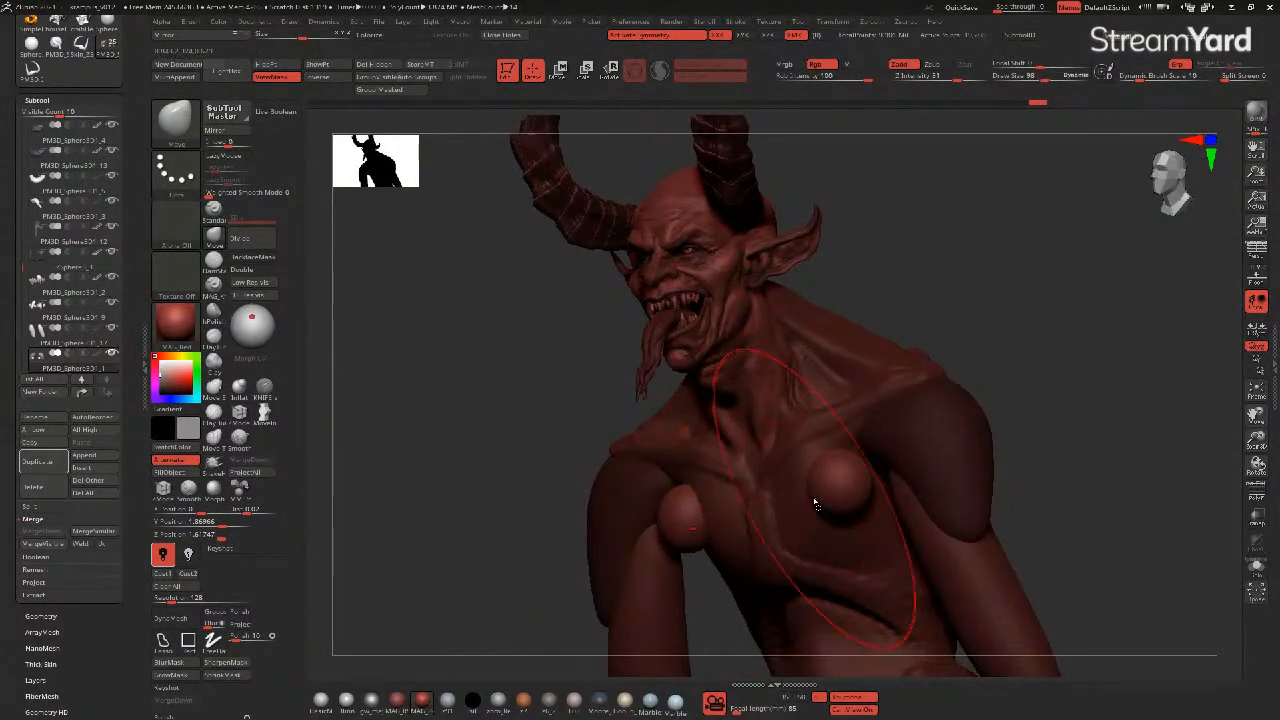
mouse_move(840, 488)
mouse_down()
mouse_move(893, 450)
mouse_move(806, 463)
mouse_move(774, 512)
mouse_move(846, 566)
mouse_up()
mouse_move(860, 520)
mouse_down()
mouse_move(877, 551)
mouse_move(869, 509)
mouse_move(903, 514)
mouse_move(894, 502)
mouse_up()
- Pull the inner edges of the pectorals toward the sternum with the Move brush
drag(514, 466, 760, 470)
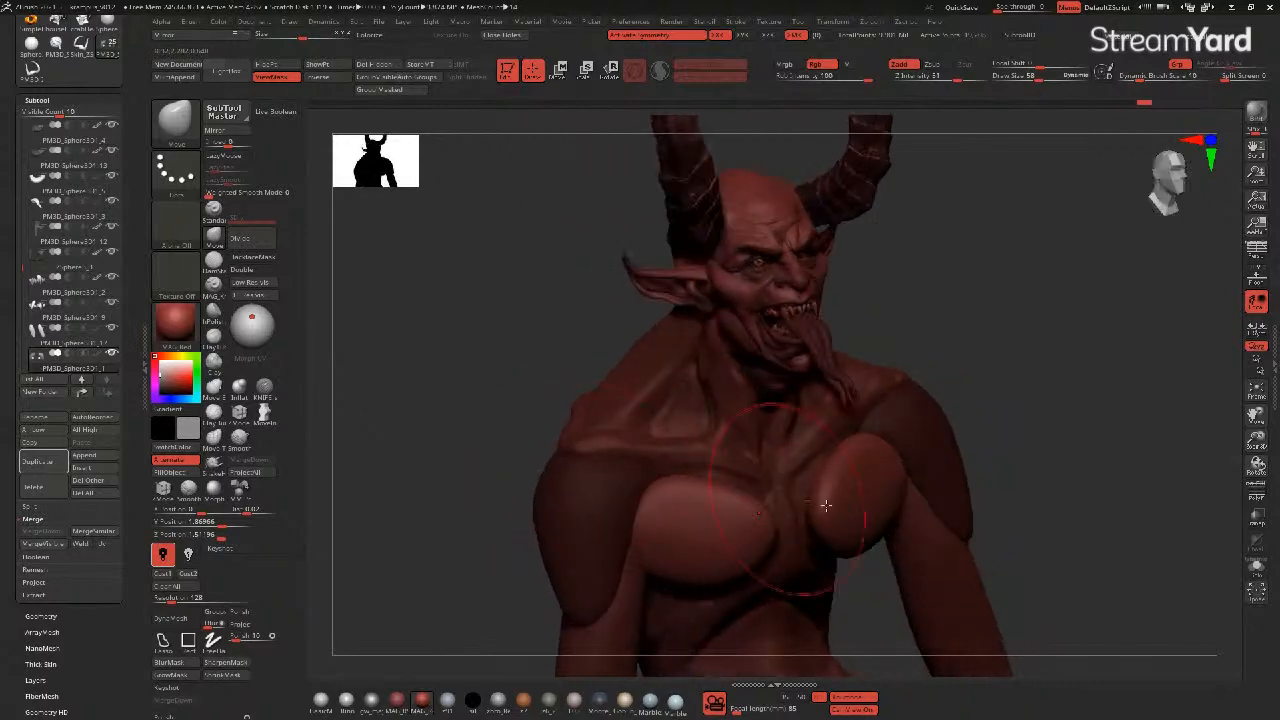
mouse_move(870, 530)
mouse_down()
mouse_move(857, 543)
mouse_move(808, 525)
mouse_up()
drag(535, 443, 430, 440)
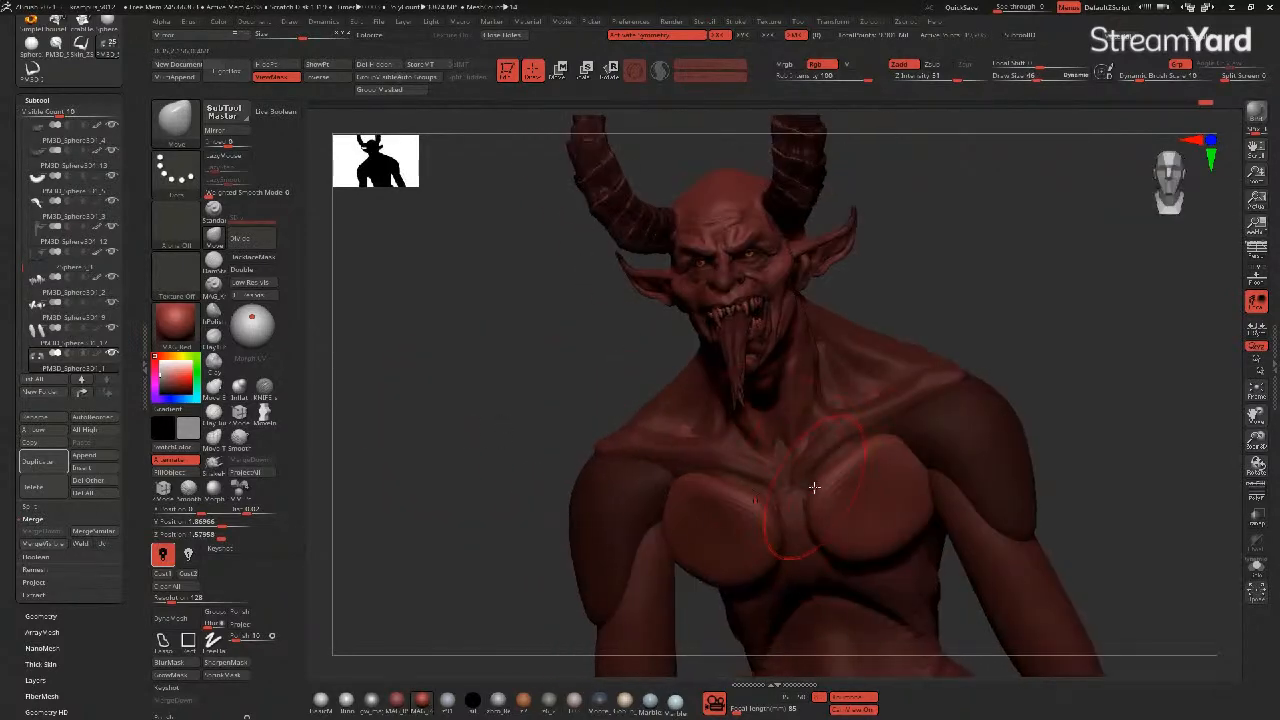
drag(814, 486, 788, 474)
mouse_move(808, 536)
mouse_down()
mouse_move(833, 570)
mouse_move(868, 563)
mouse_move(857, 551)
mouse_move(892, 532)
mouse_up()
- Refine the undersides and outer edges of the pectorals from low viewing angles with the Move brush at draw size 46
drag(604, 405, 534, 341)
drag(559, 416, 558, 350)
drag(923, 501, 944, 516)
drag(805, 537, 803, 528)
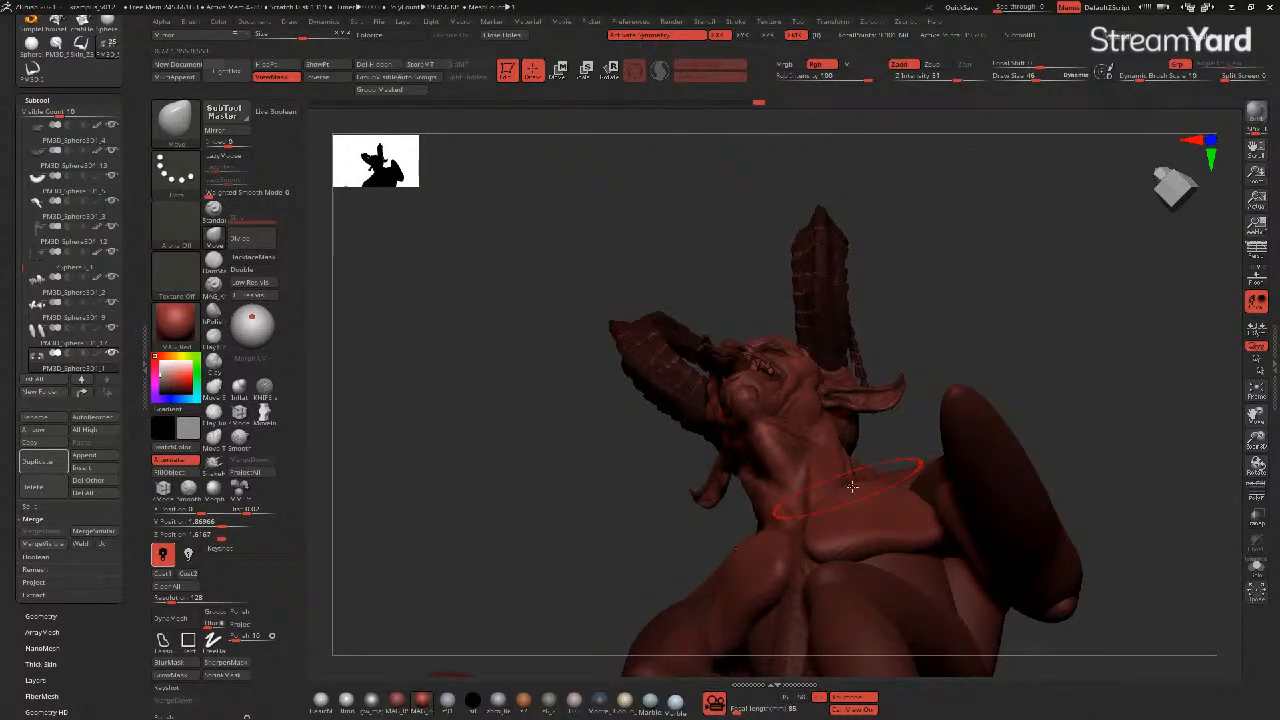
mouse_move(552, 408)
mouse_down()
mouse_move(549, 479)
mouse_move(523, 434)
mouse_move(549, 460)
mouse_move(857, 486)
mouse_move(855, 468)
mouse_move(877, 502)
mouse_move(901, 477)
mouse_up()
drag(525, 430, 563, 395)
drag(522, 436, 512, 358)
drag(823, 600, 829, 603)
mouse_move(915, 572)
mouse_down()
mouse_move(947, 586)
mouse_move(872, 580)
mouse_up()
- Remesh the pectoral and shoulder piece with DynaMesh at resolution 64
mouse_move(588, 532)
mouse_down()
mouse_move(591, 570)
mouse_move(509, 477)
mouse_move(514, 526)
mouse_move(386, 522)
mouse_up()
click(168, 600)
text(64)
key(Return)
click(172, 618)
- Smooth the pectorals and the torso surface beneath them, then make the pectoral piece active again
mouse_move(506, 486)
alt+mouse_down()
mouse_move(480, 446)
mouse_move(557, 440)
alt+mouse_up()
mouse_move(848, 498)
shift+mouse_down()
mouse_move(820, 491)
mouse_move(832, 508)
shift+mouse_up()
alt+click(822, 499)
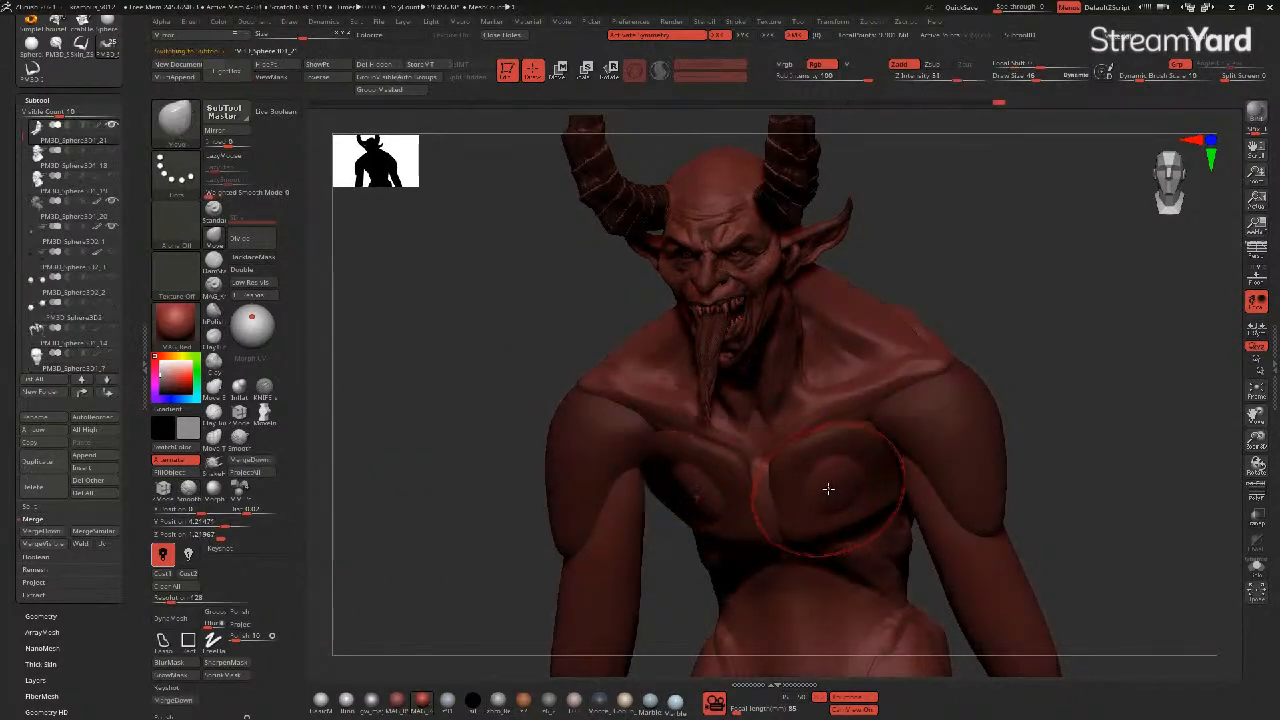
mouse_move(828, 487)
shift+mouse_down()
mouse_move(820, 480)
mouse_move(829, 503)
shift+mouse_up()
alt+click(825, 496)
- Adjust the upper outer corners of the pectorals where they meet the shoulders with the Move brush
drag(438, 415, 498, 450)
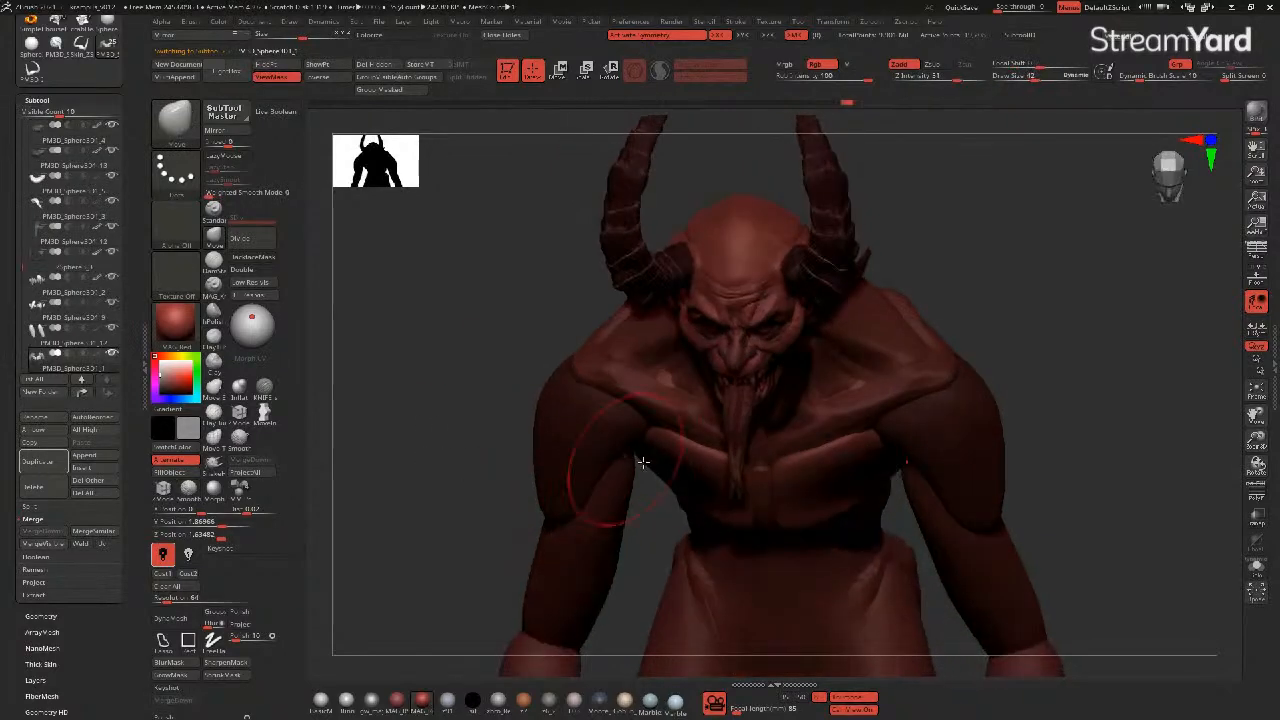
drag(869, 449, 860, 423)
mouse_move(482, 400)
mouse_down()
mouse_move(435, 340)
mouse_move(455, 402)
mouse_move(460, 380)
mouse_move(474, 414)
mouse_move(491, 380)
mouse_move(455, 411)
mouse_move(474, 423)
mouse_up()
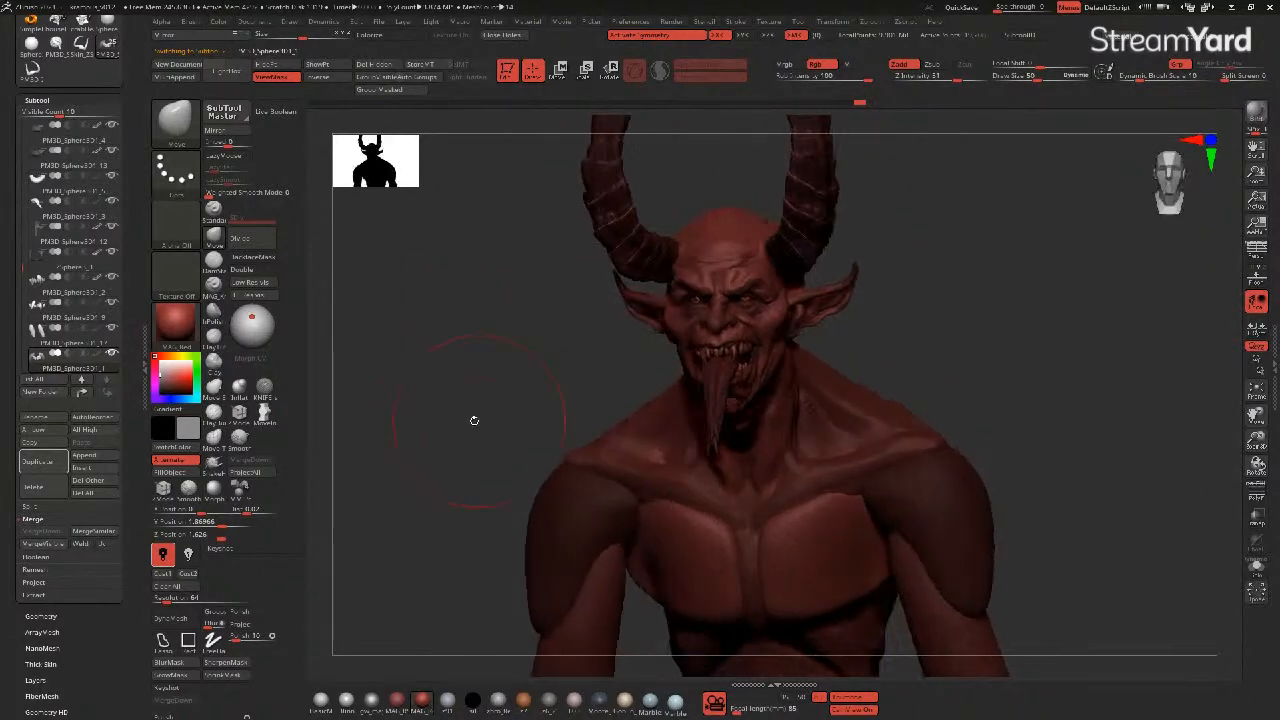
- Switch the model to a dark grey material and select the trapezius piece
click(547, 703)
drag(429, 480, 447, 431)
alt+click(690, 437)
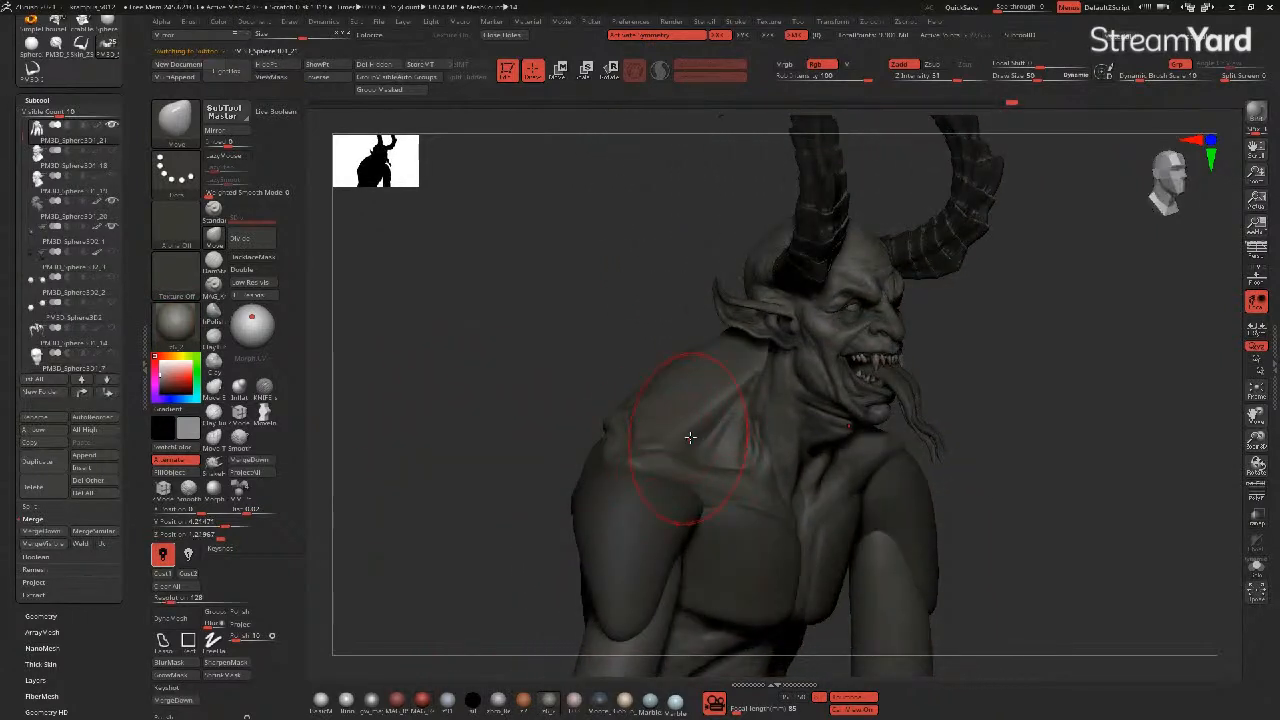
mouse_move(631, 379)
mouse_down()
mouse_move(587, 375)
mouse_move(623, 333)
mouse_move(637, 340)
mouse_move(506, 317)
mouse_up()
- Sharpen the trapezius creases from the neck down to the shoulder with the KNIFE brush
click(265, 389)
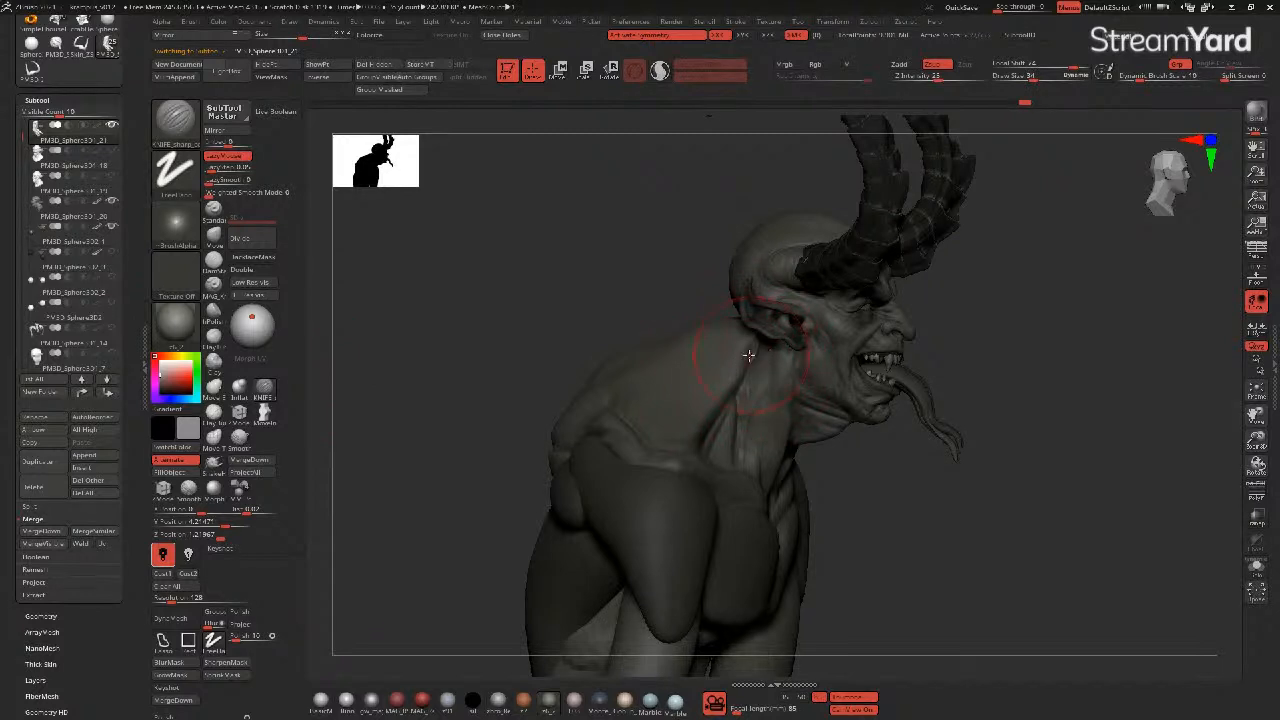
drag(515, 341, 531, 335)
drag(731, 384, 674, 450)
drag(507, 429, 531, 423)
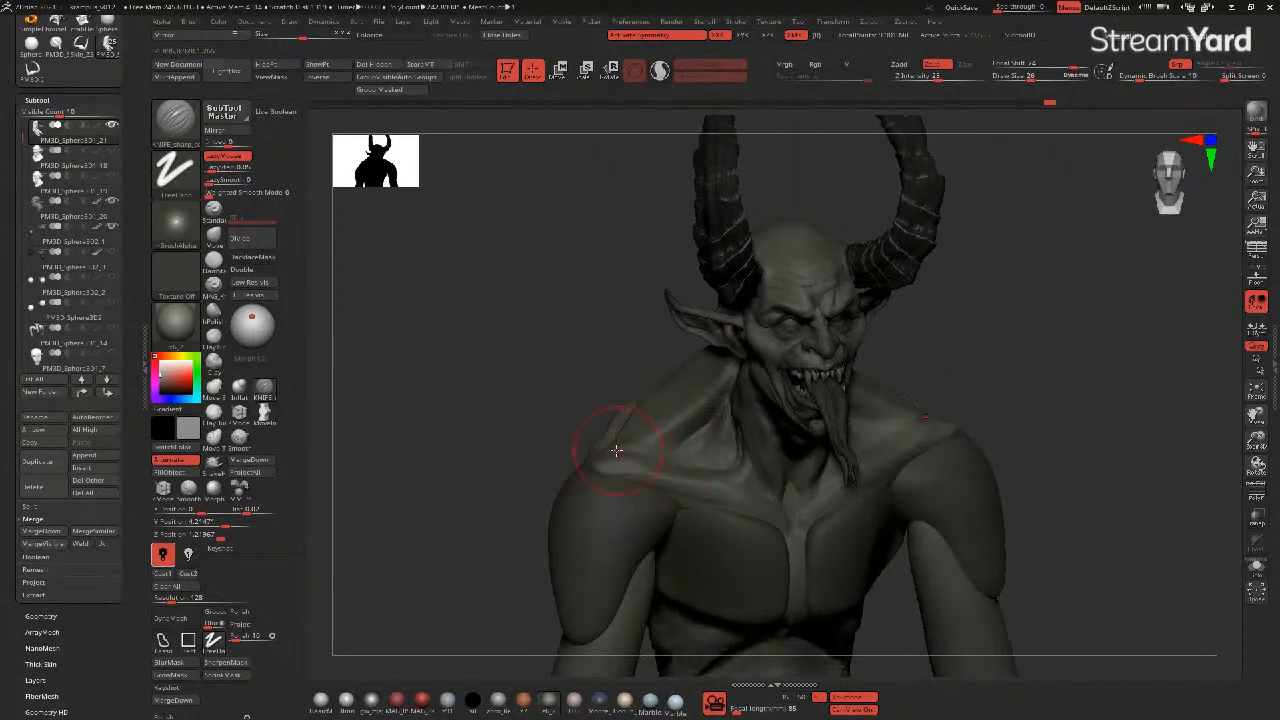
mouse_move(620, 455)
mouse_down()
mouse_move(662, 454)
mouse_move(797, 501)
mouse_move(556, 442)
mouse_up()
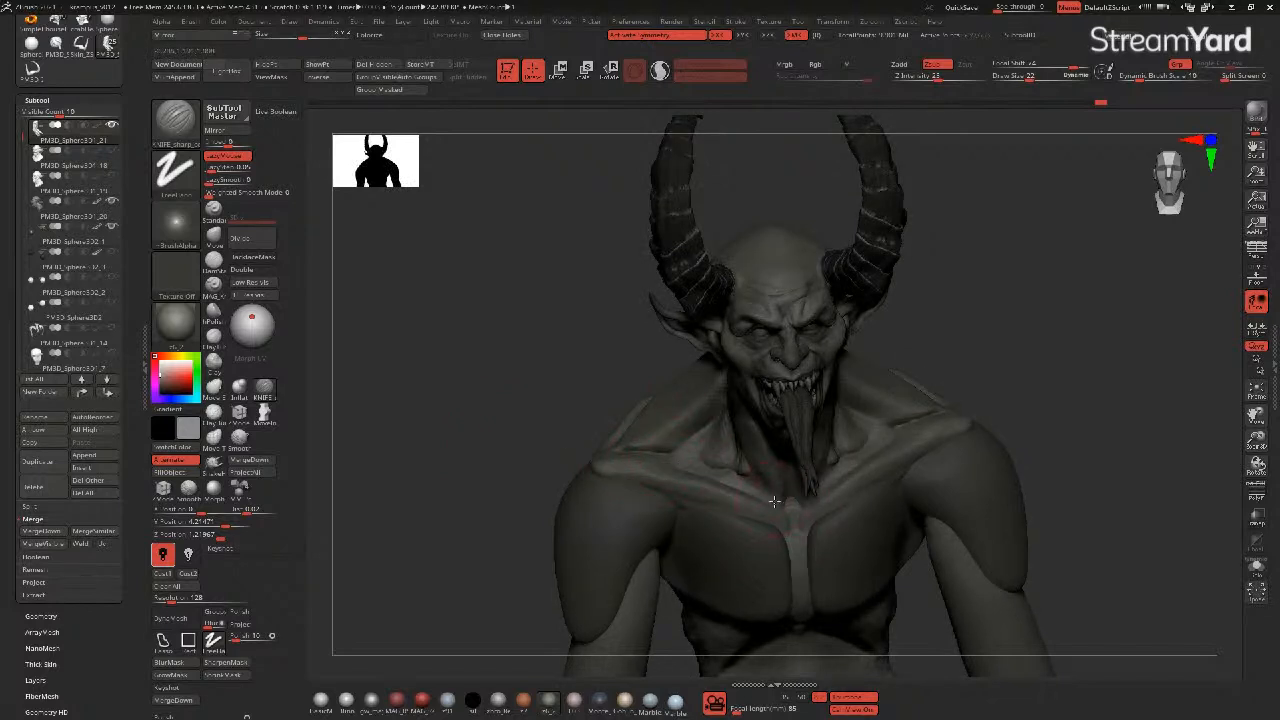
- Select the collarbone piece and carve a sharp crease along the collarbone toward the sternum with the KNIFE brush
drag(480, 425, 517, 417)
alt+click(686, 460)
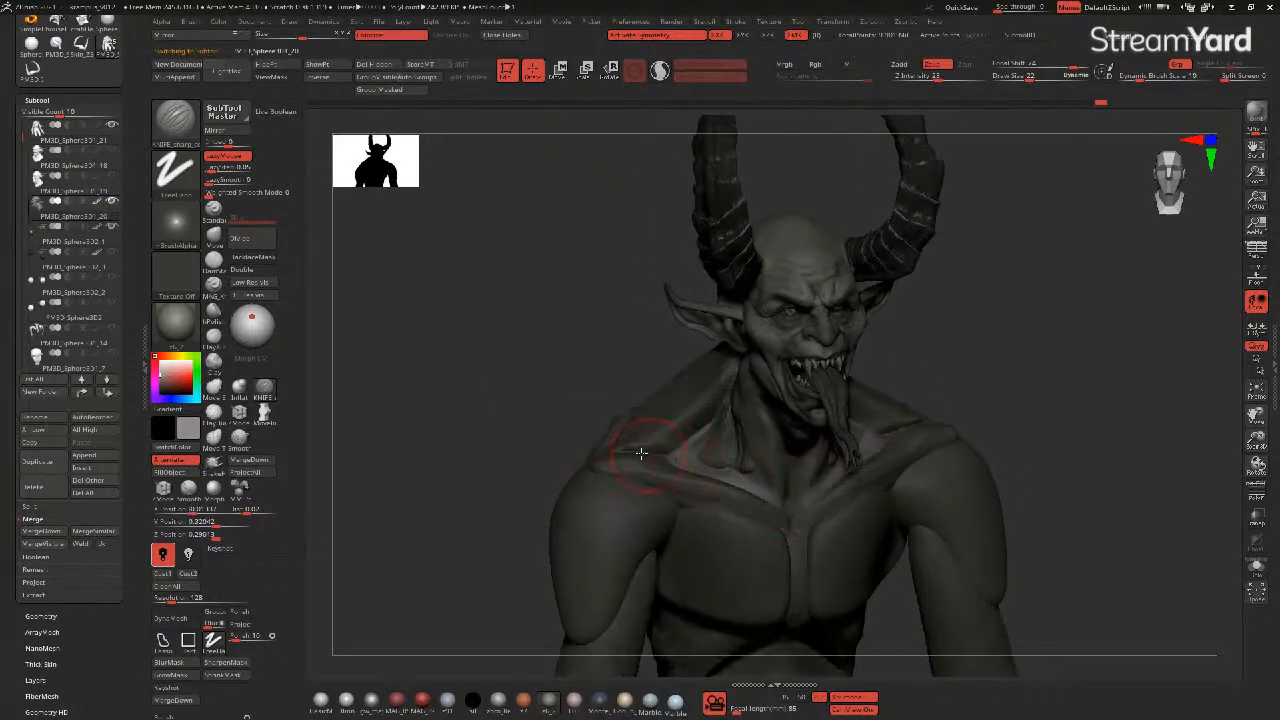
drag(673, 461, 781, 504)
drag(575, 421, 525, 430)
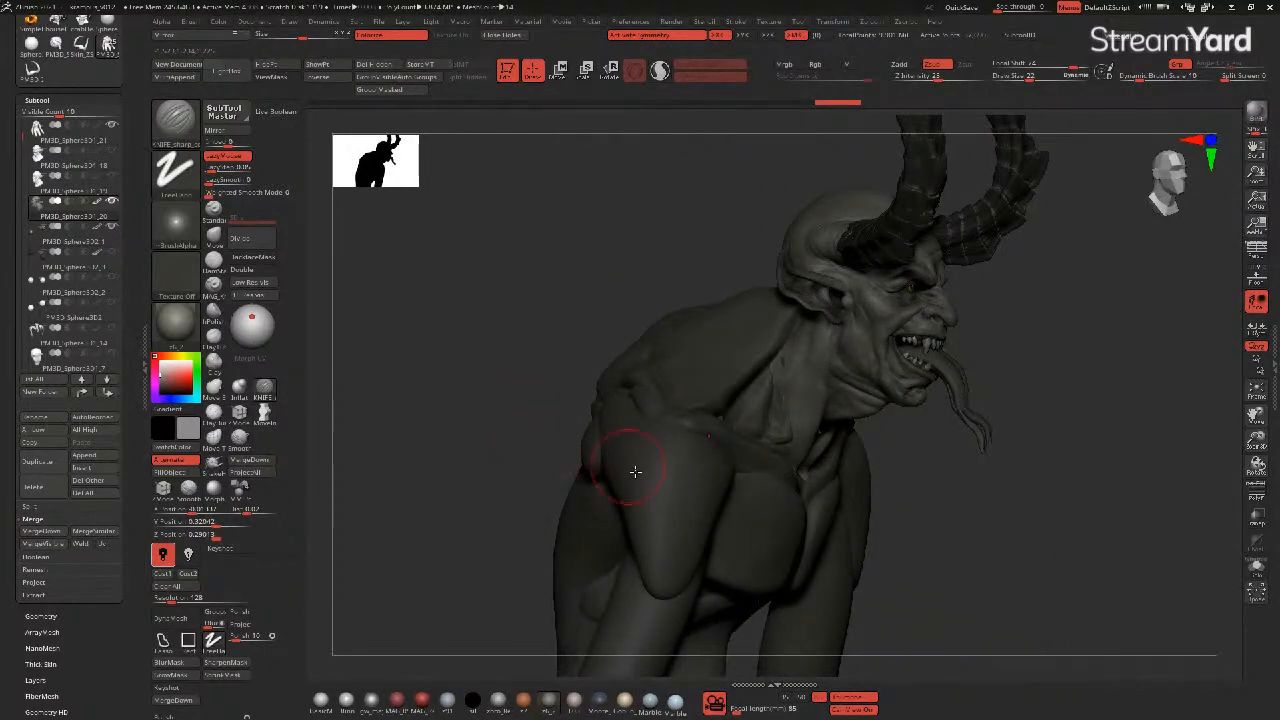
- Clear the shoulder and pectoral piece's mask, mask a spot on the upper shoulder muscle, and invert the mask
alt+click(650, 486)
mouse_move(471, 436)
mouse_down()
mouse_move(457, 429)
mouse_move(489, 409)
mouse_move(534, 449)
mouse_move(562, 444)
mouse_move(555, 419)
mouse_up()
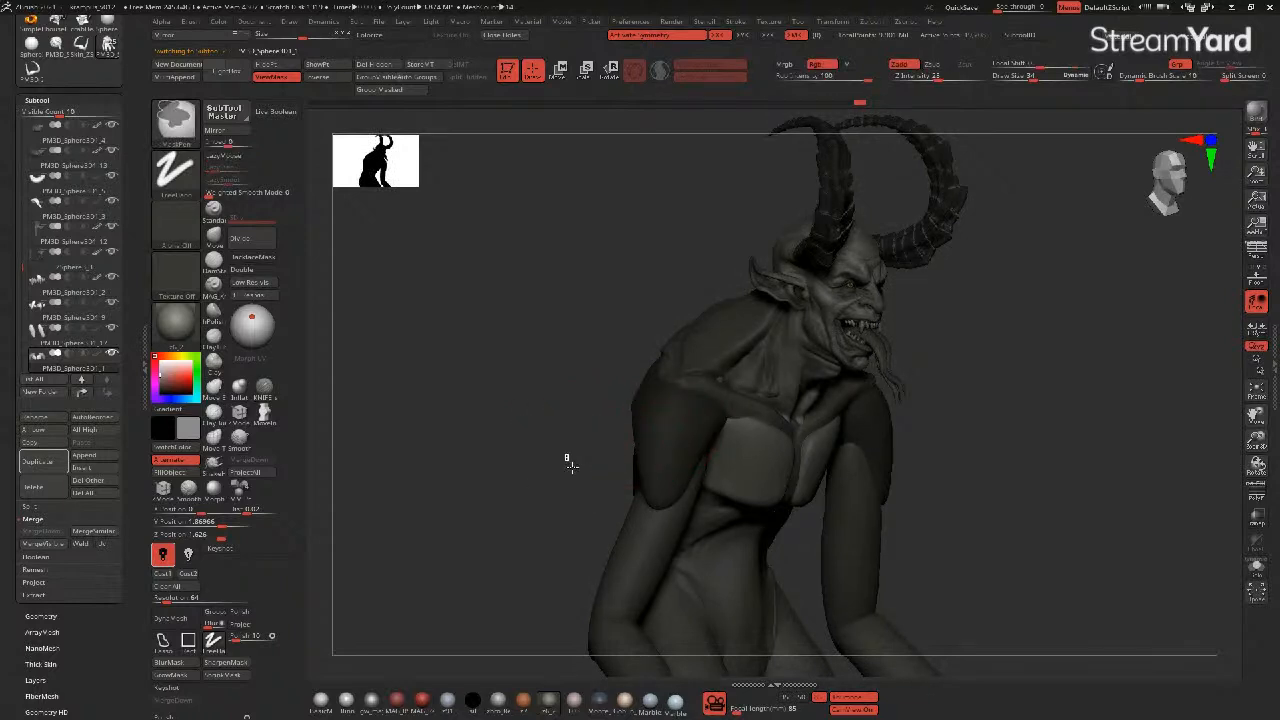
ctrl+click(567, 457)
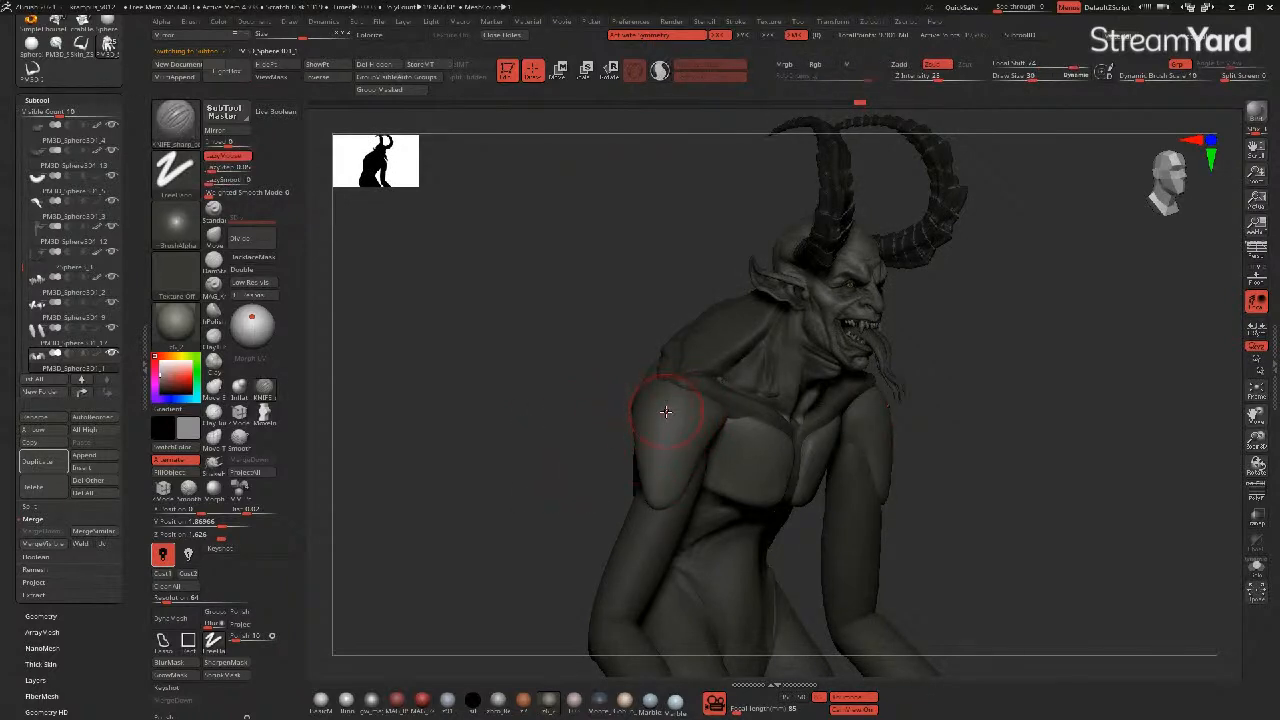
ctrl+drag(661, 428, 669, 426)
ctrl+click(597, 412)
key(shift)
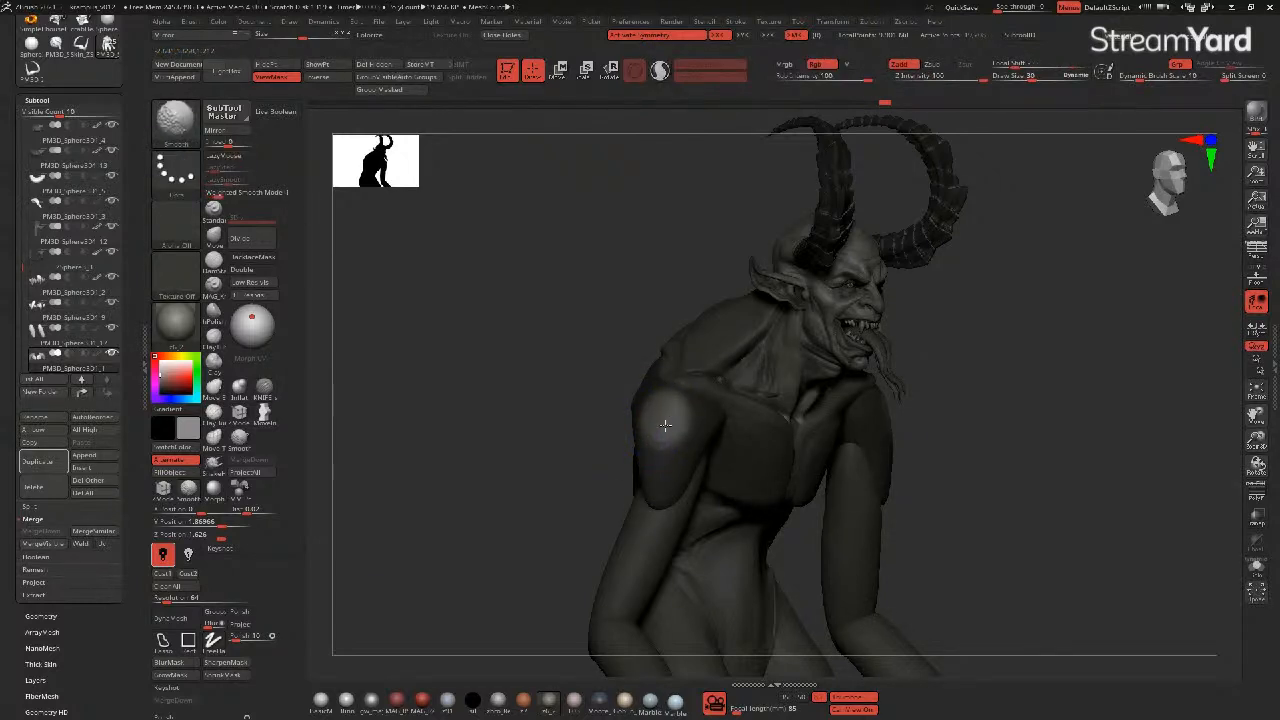
drag(543, 428, 575, 434)
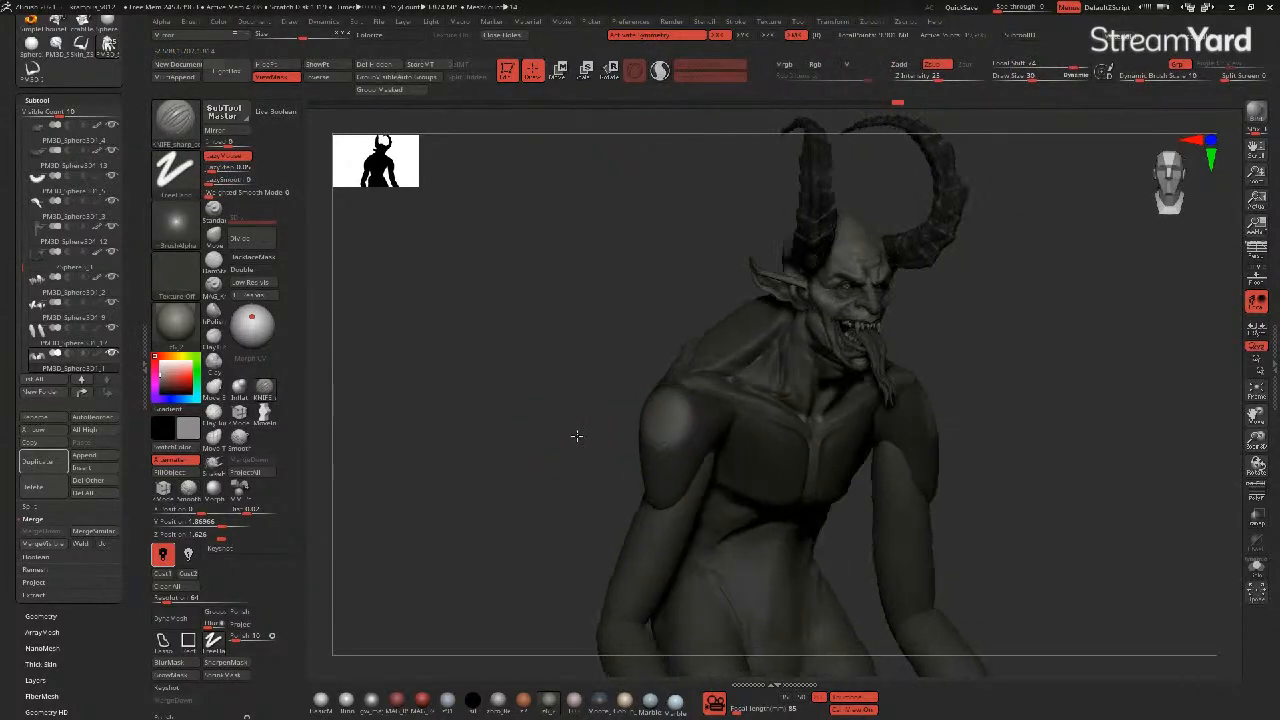
- Inflate the unmasked area of the shoulder muscle with the Inflate brush and clear the mask
click(239, 389)
drag(656, 400, 654, 422)
mouse_move(564, 427)
ctrl+mouse_down()
mouse_move(551, 457)
mouse_move(504, 408)
ctrl+mouse_up()
key(shift)
- Reshape the outer contour and lower end of the shoulder muscle with the Move brush, using a larger brush size
click(214, 238)
drag(578, 393, 682, 421)
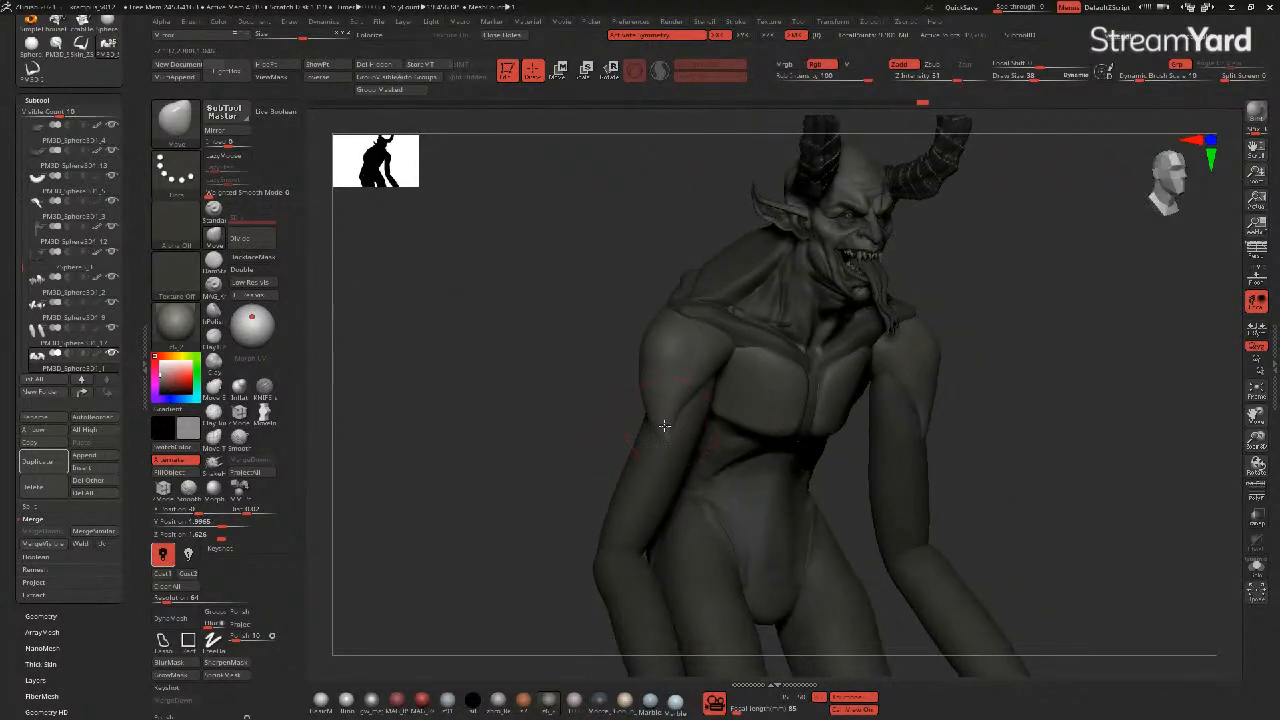
mouse_move(589, 429)
mouse_down()
mouse_move(668, 440)
mouse_move(484, 402)
mouse_up()
key(bracketright)
key(bracketright)
mouse_move(654, 433)
mouse_down()
mouse_move(671, 423)
mouse_move(571, 438)
mouse_move(589, 438)
mouse_move(557, 409)
mouse_move(571, 417)
mouse_move(491, 434)
mouse_move(509, 434)
mouse_move(497, 374)
mouse_move(449, 366)
mouse_move(514, 420)
mouse_move(508, 431)
mouse_up()
- Select the main body piece, raise the trapezius slope with the Move brush and smooth the upper back
alt+click(651, 483)
ctrl+right_drag(549, 400, 537, 421)
drag(535, 399, 537, 403)
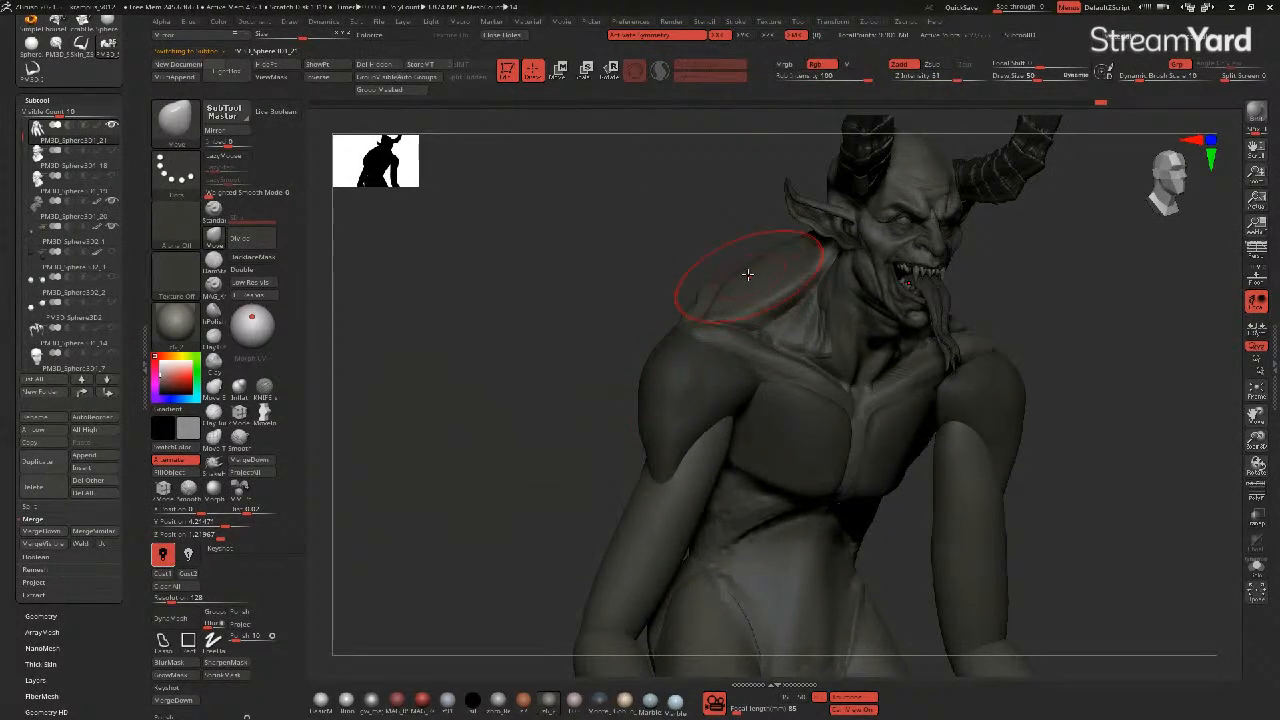
drag(771, 267, 760, 246)
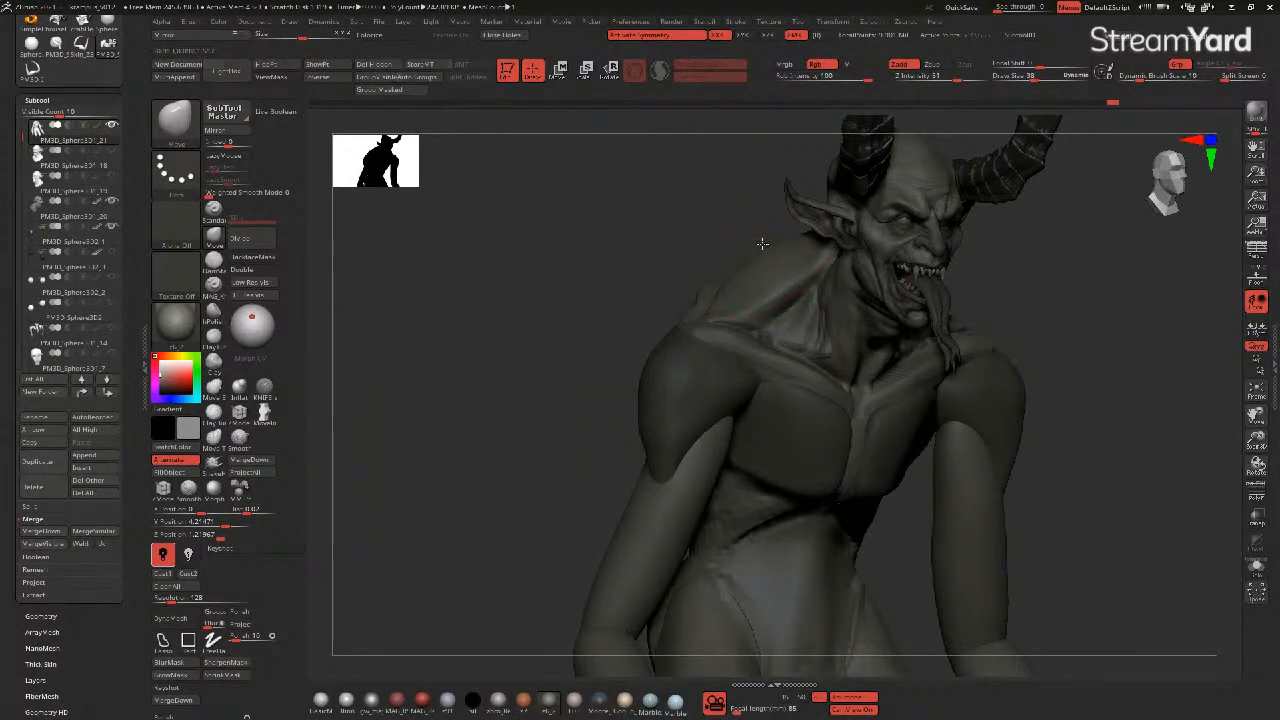
drag(717, 267, 526, 297)
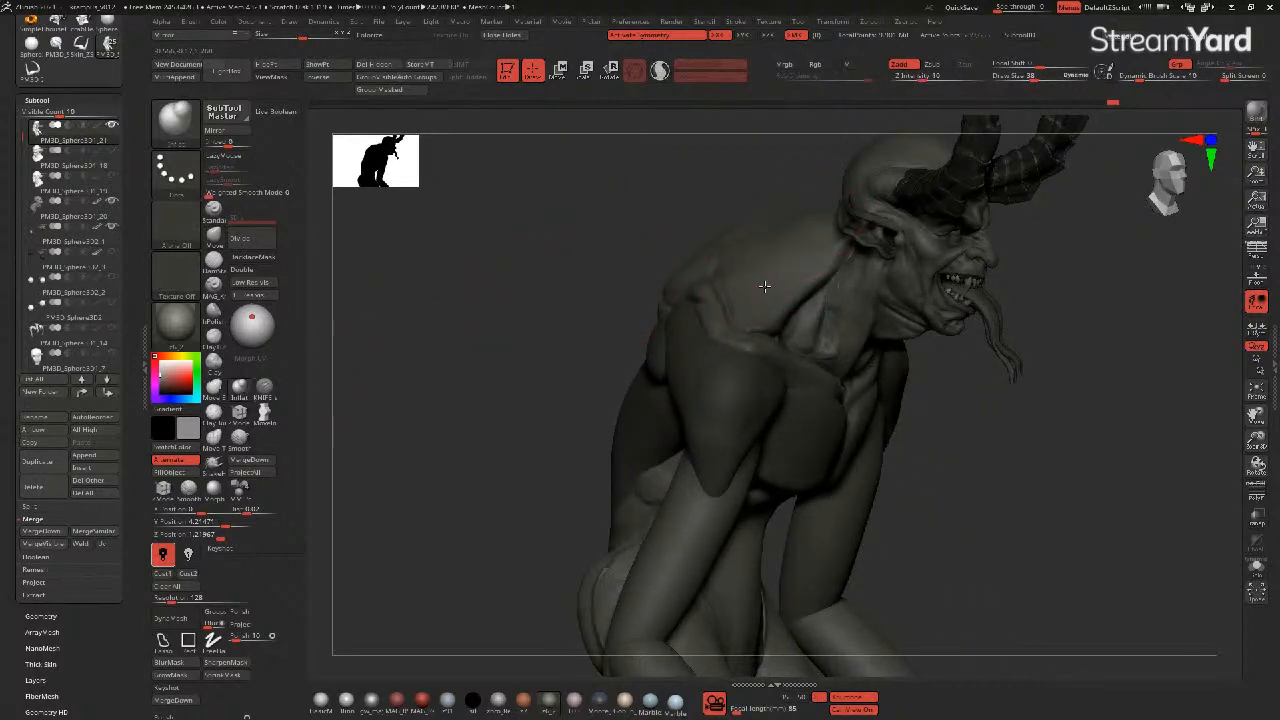
drag(546, 274, 603, 277)
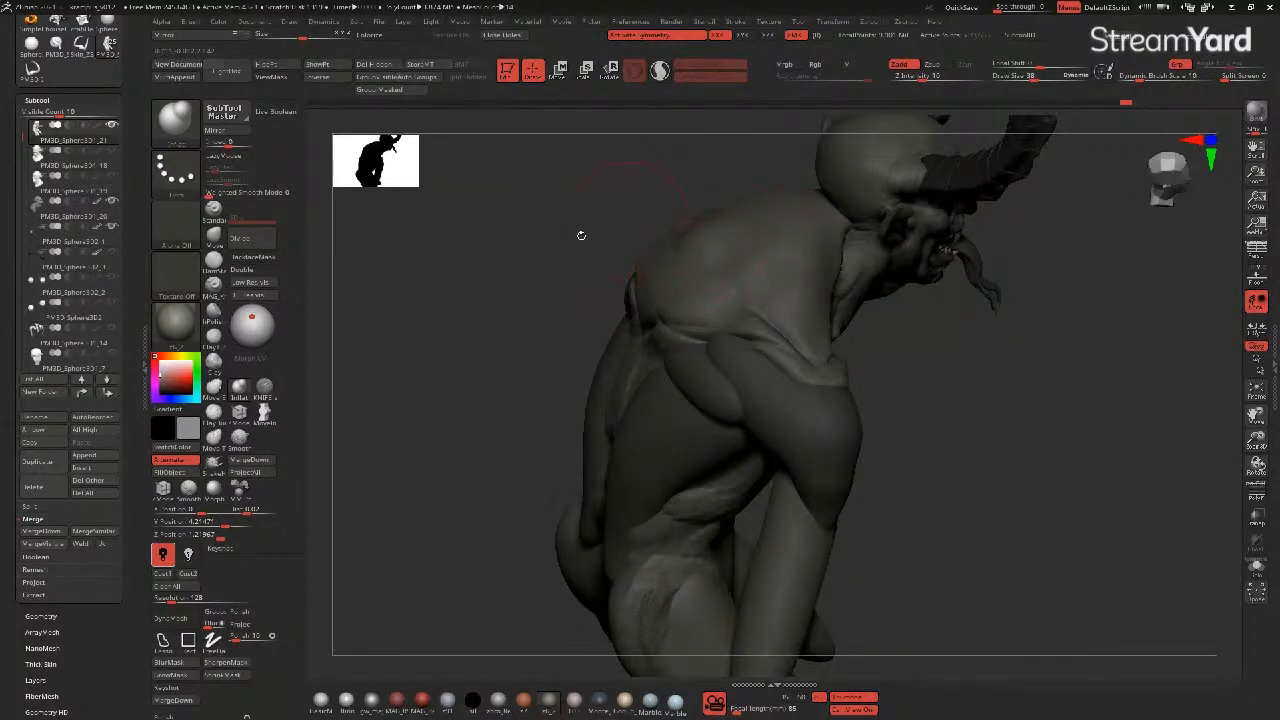
drag(581, 235, 563, 266)
- Save the project as a new file from a front view of the demon
drag(510, 306, 451, 417)
click(379, 23)
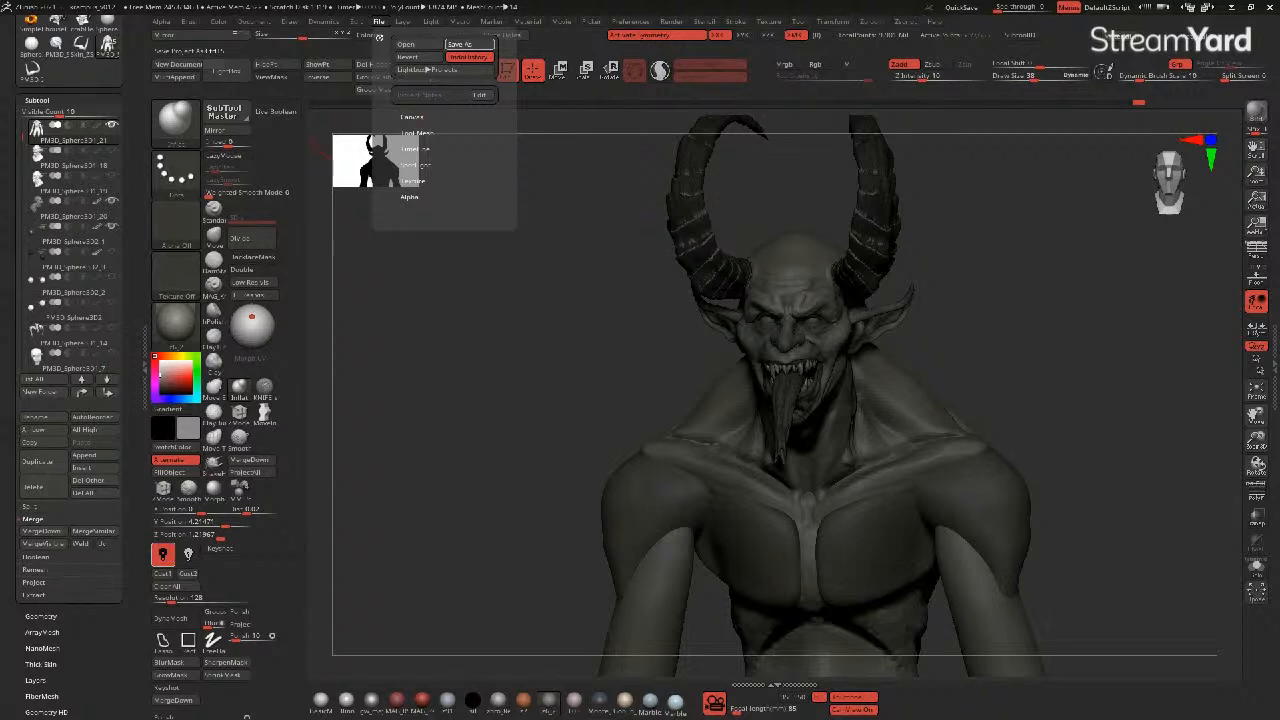
click(469, 44)
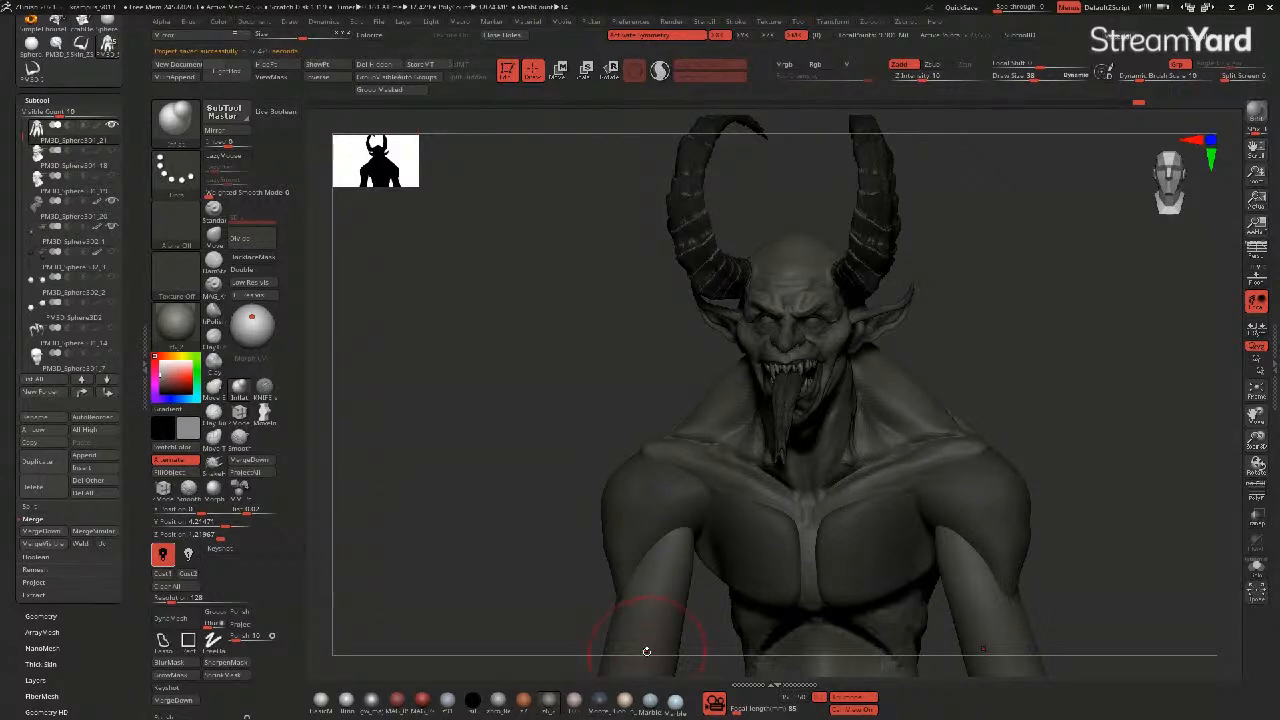
- Select the shoulder and pectoral piece and pull in the outer contour of the shoulder muscles with the Move brush
mouse_move(523, 371)
mouse_down()
mouse_move(517, 400)
mouse_move(534, 363)
mouse_move(505, 387)
mouse_move(523, 409)
mouse_move(614, 425)
mouse_move(517, 409)
mouse_move(551, 423)
mouse_up()
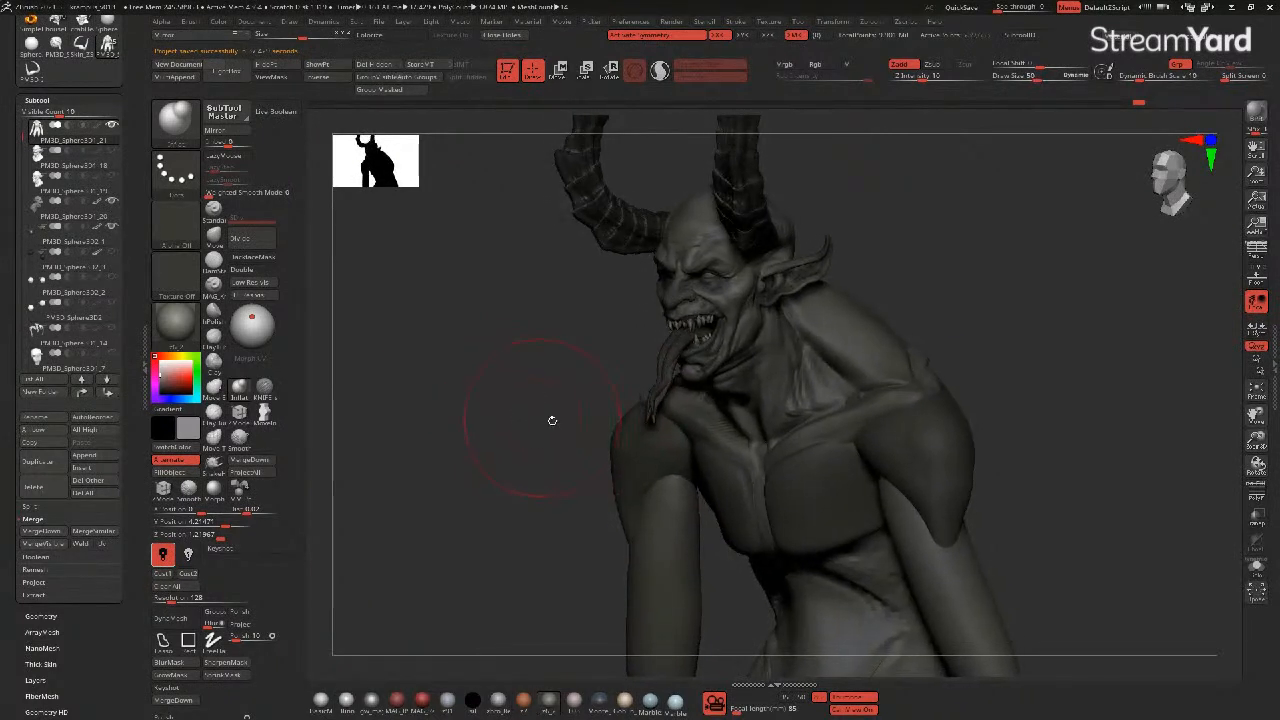
alt+click(615, 441)
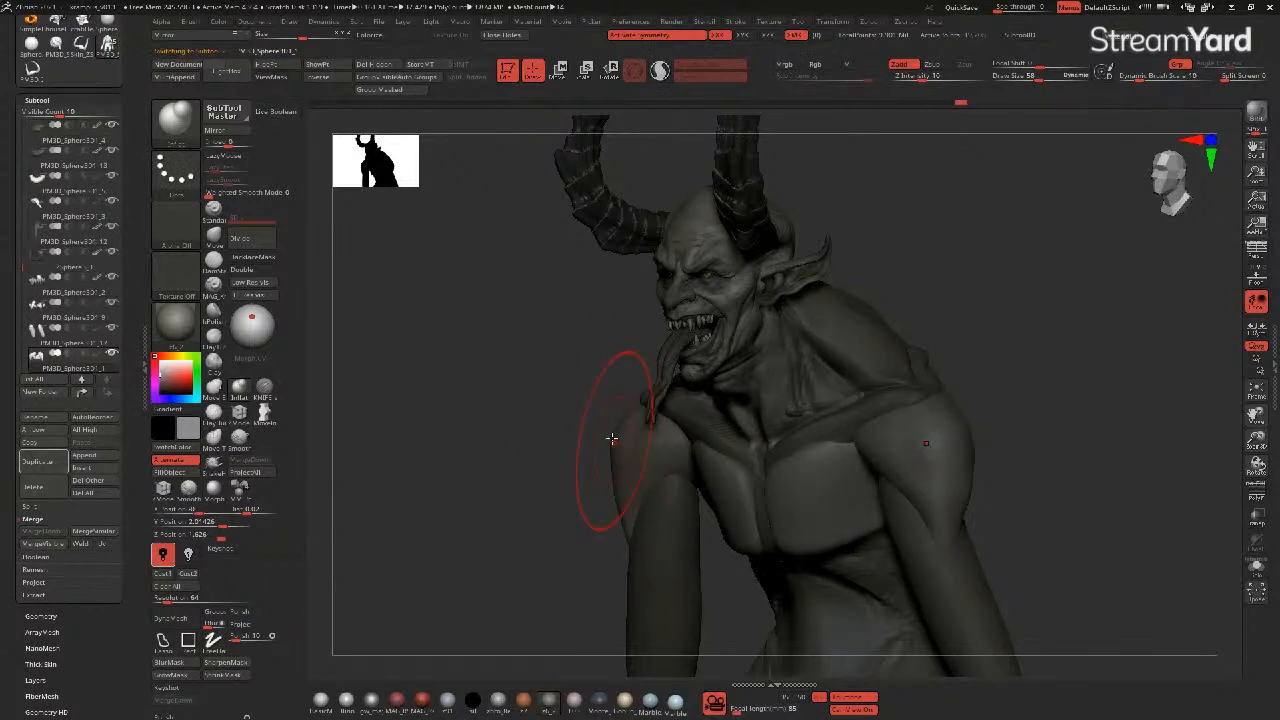
click(213, 209)
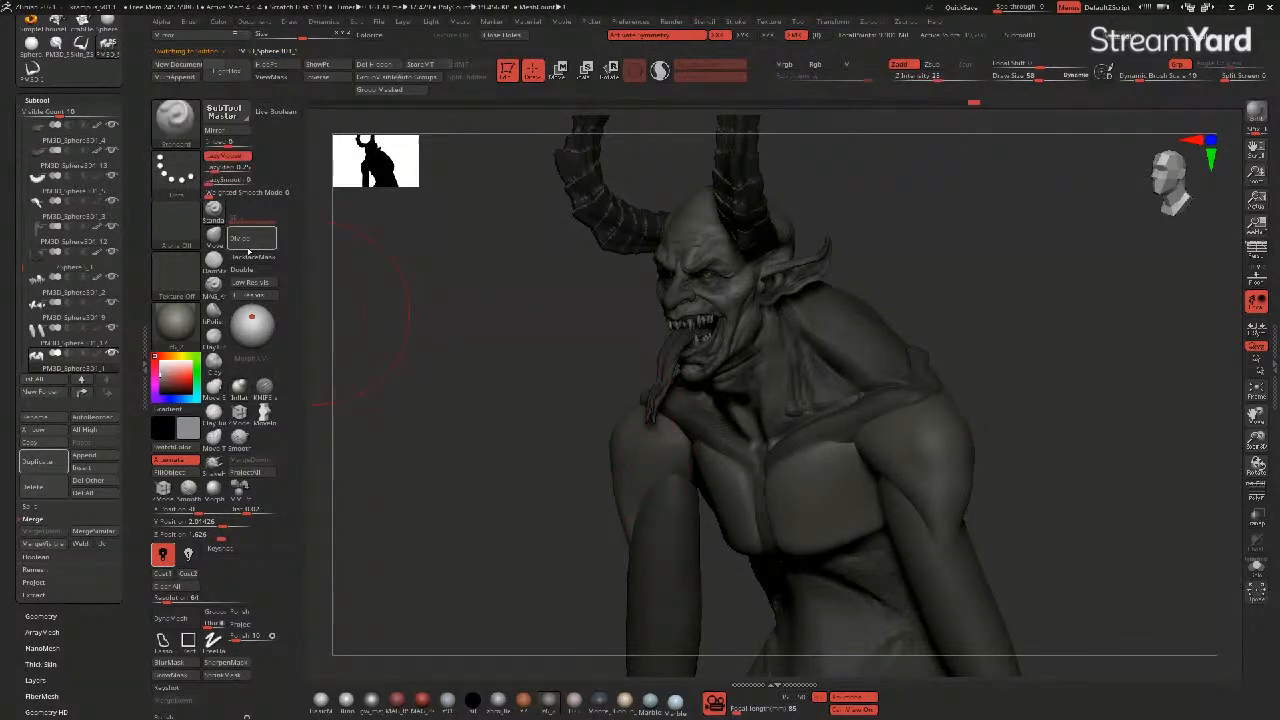
click(214, 238)
mouse_move(617, 434)
mouse_down()
mouse_move(632, 430)
mouse_move(634, 405)
mouse_up()
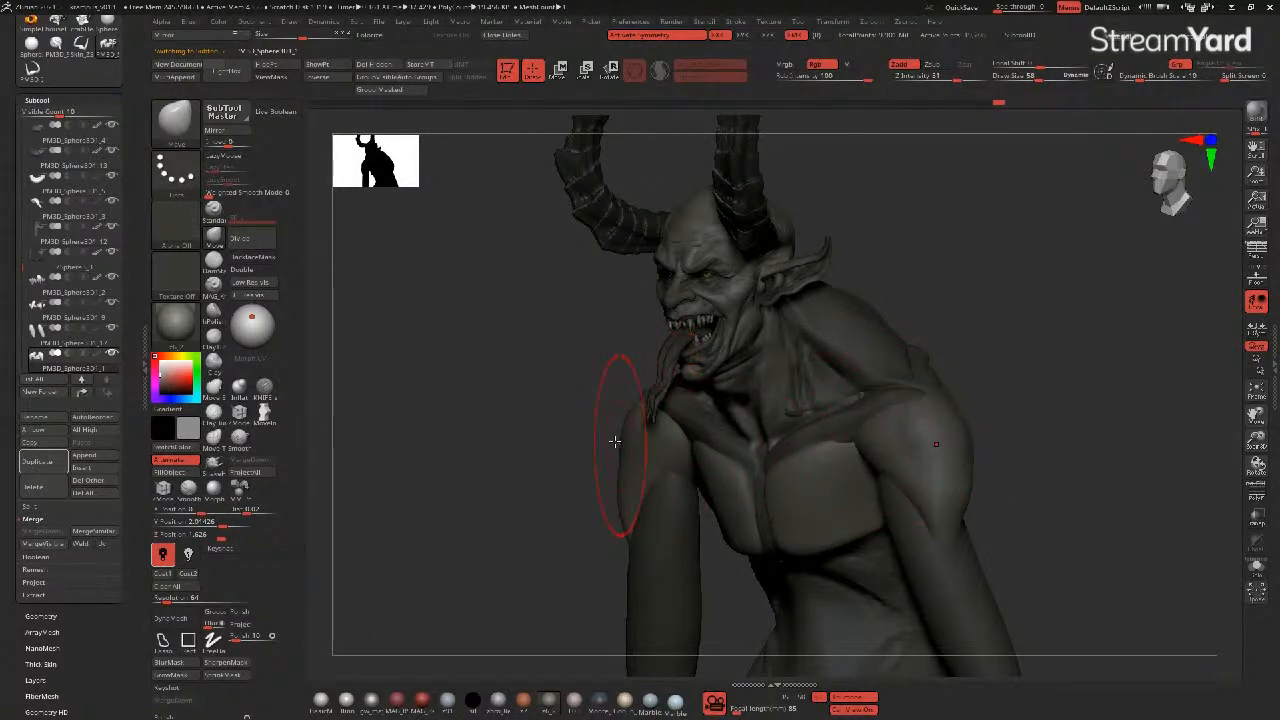
mouse_move(546, 426)
mouse_down()
mouse_move(534, 423)
mouse_move(543, 380)
mouse_move(652, 482)
mouse_move(597, 466)
mouse_move(784, 467)
mouse_up()
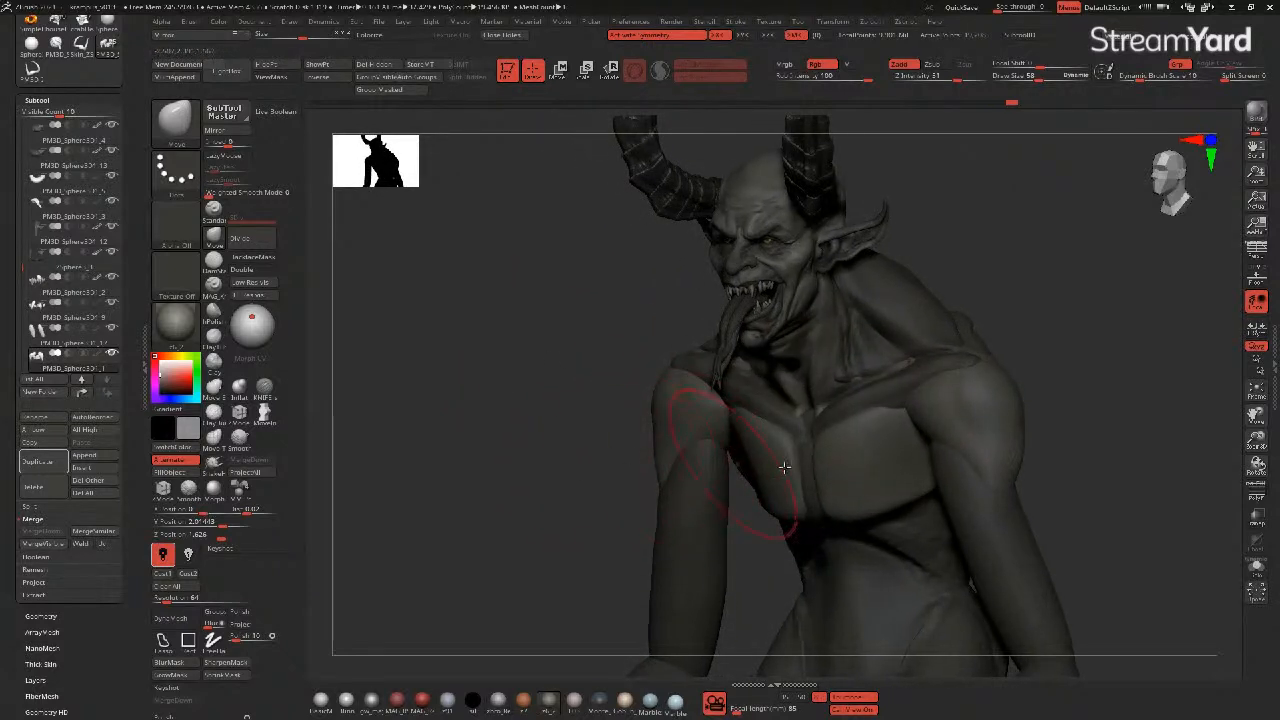
mouse_move(663, 447)
mouse_down()
mouse_move(546, 440)
mouse_move(569, 474)
mouse_move(560, 345)
mouse_move(537, 394)
mouse_move(543, 331)
mouse_up()
- Select the body piece, mask both forearms, soften the mask edge and invert it so only the forearms are editable
mouse_move(517, 389)
mouse_down()
mouse_move(521, 337)
mouse_move(543, 337)
mouse_move(566, 380)
mouse_move(660, 383)
mouse_move(657, 420)
mouse_move(736, 395)
mouse_move(821, 477)
mouse_up()
alt+click(786, 401)
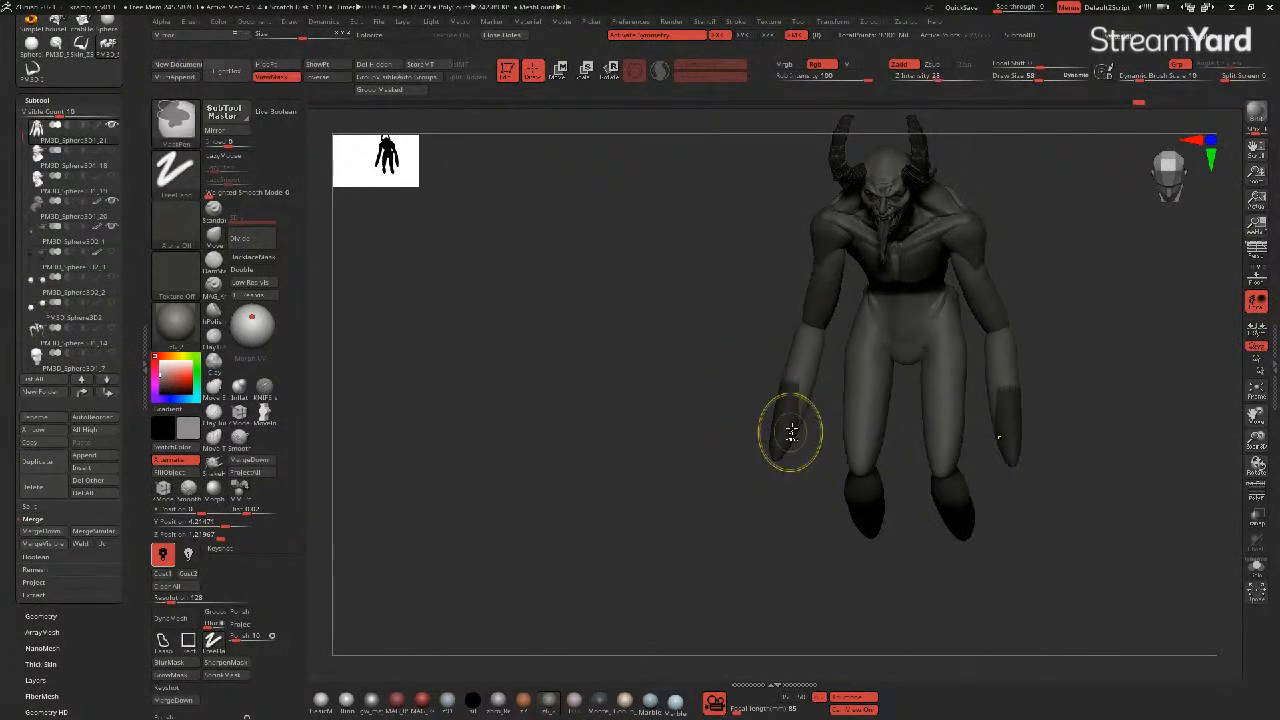
ctrl+drag(753, 384, 826, 493)
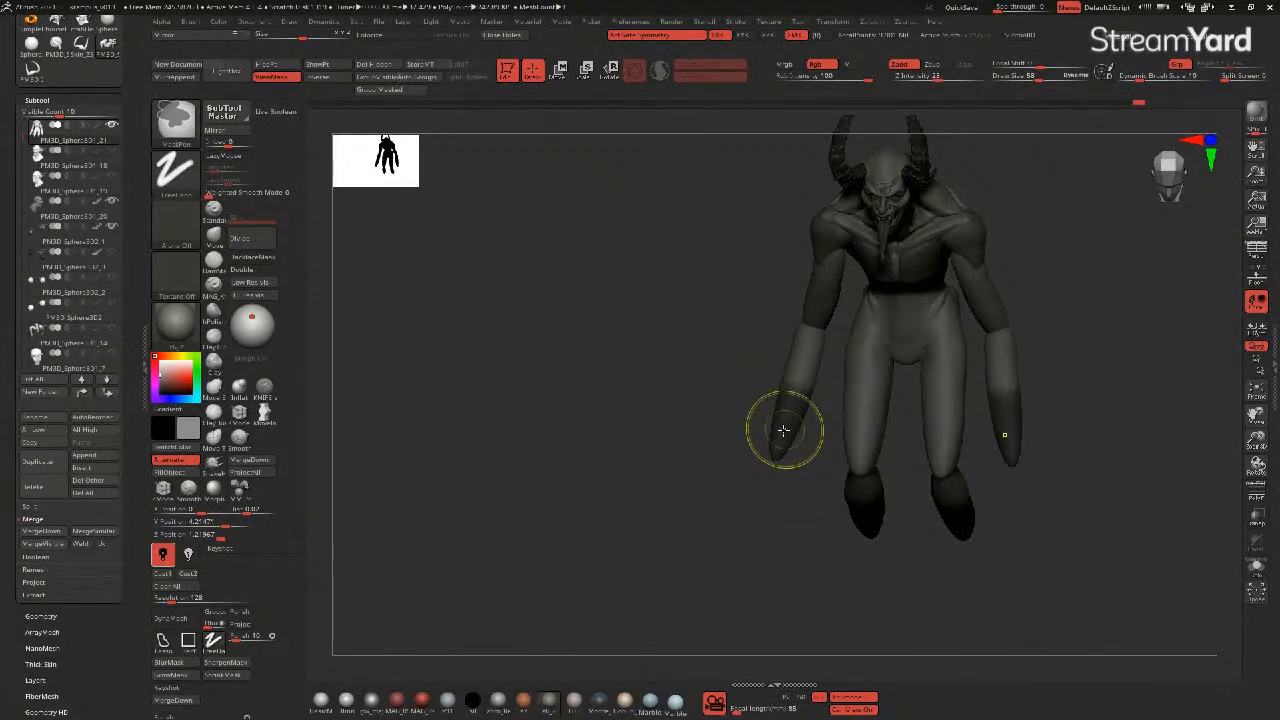
ctrl+click(783, 431)
ctrl+click(721, 418)
drag(703, 404, 669, 443)
- Lengthen the forearms by moving them down along the arm axis with the Move gizmo
click(559, 72)
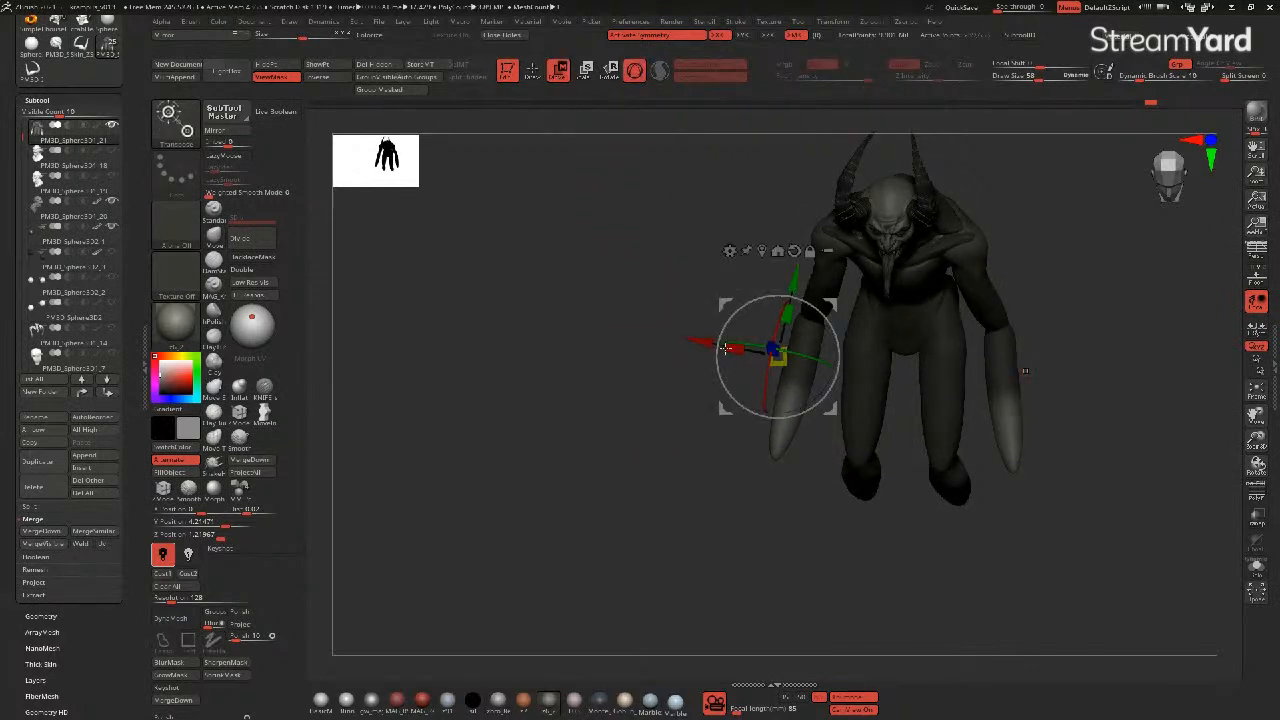
drag(792, 277, 786, 302)
drag(623, 289, 589, 366)
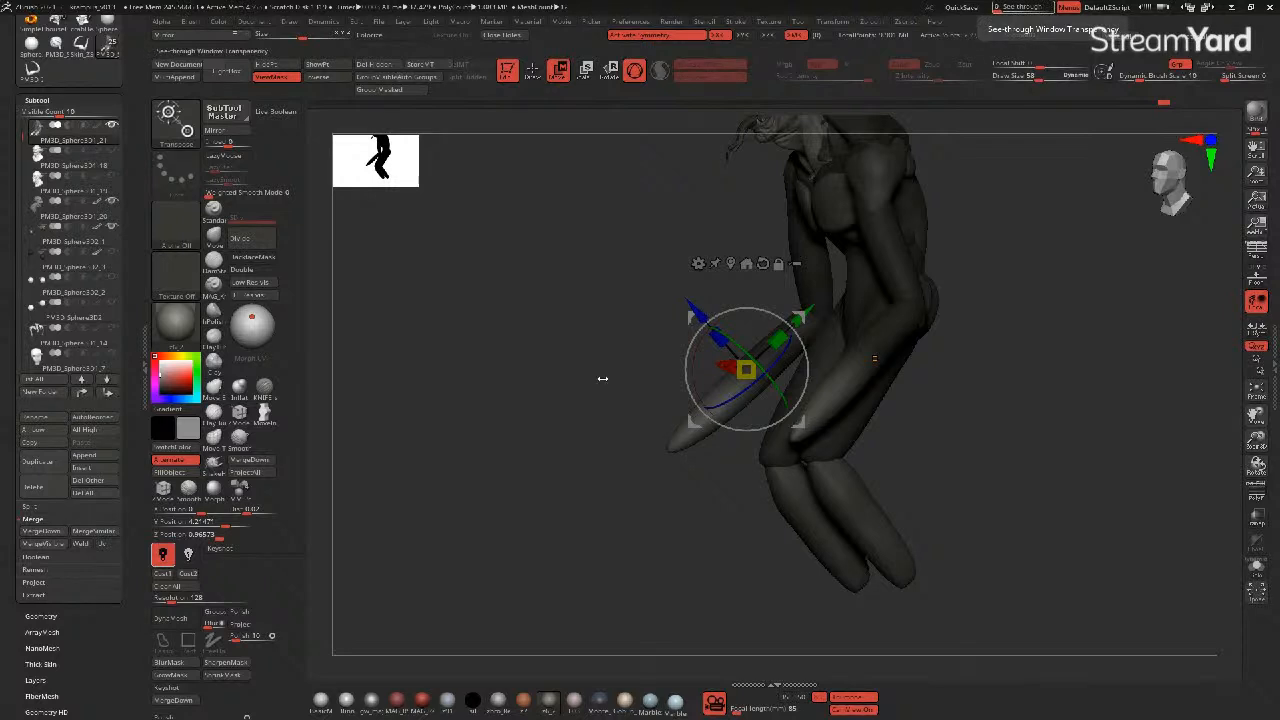
drag(586, 400, 623, 434)
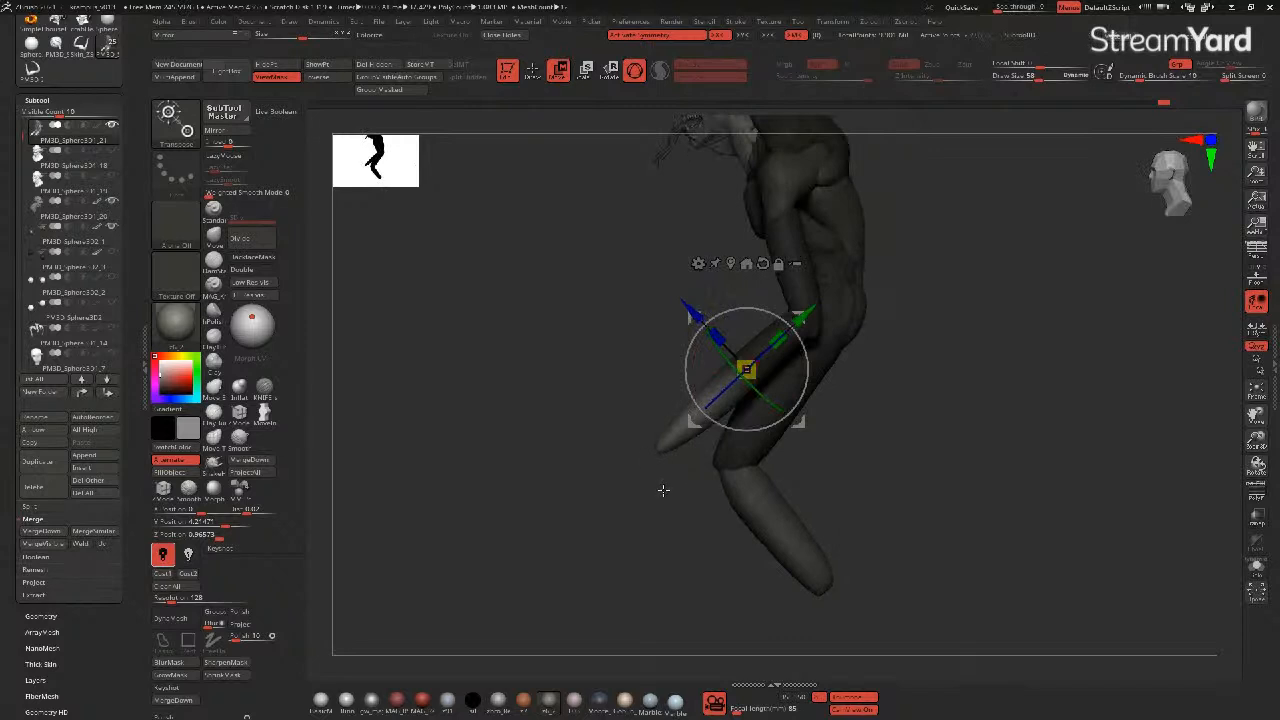
- Clear the forearm mask, isolate the thighs with a new mask and move the knees down to lengthen the thighs
key(ctrl)
ctrl+drag(640, 507, 656, 521)
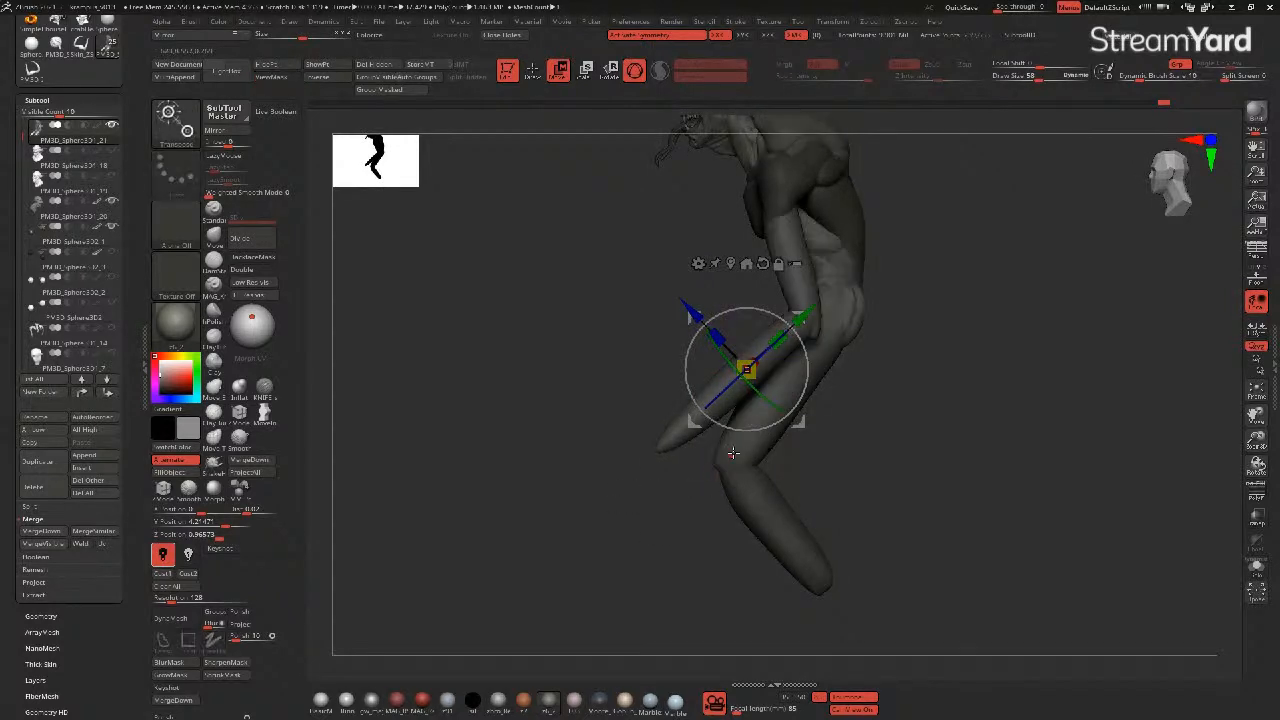
ctrl+click(733, 453)
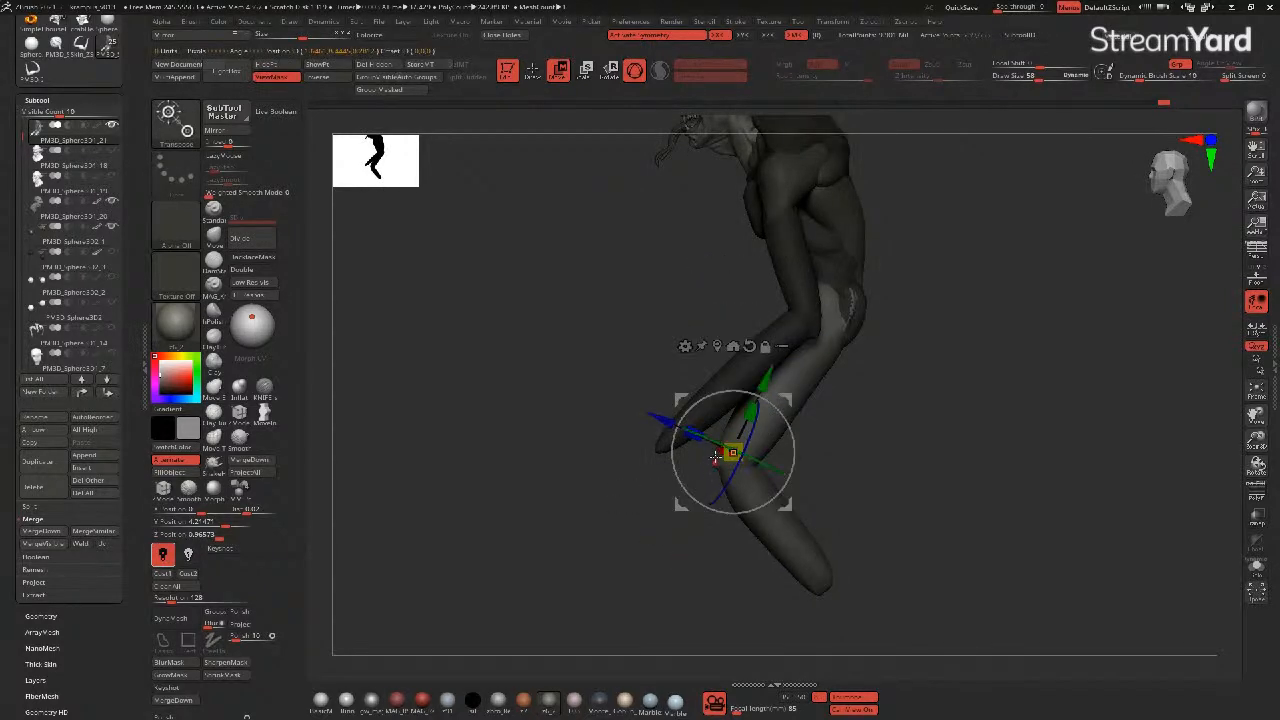
ctrl+click(752, 412)
ctrl+click(752, 412)
drag(682, 401, 672, 420)
- Select the lower-leg piece and move it down along the shin axis so it follows the lengthened thighs
click(532, 70)
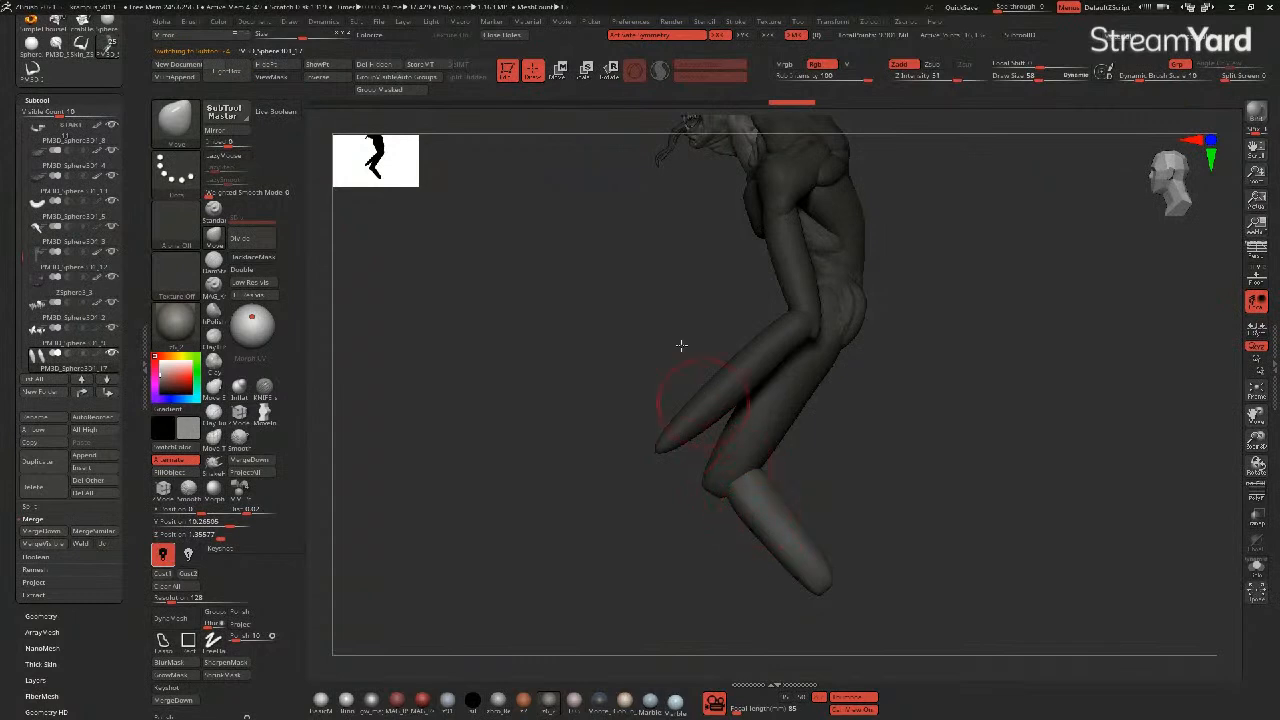
key(w)
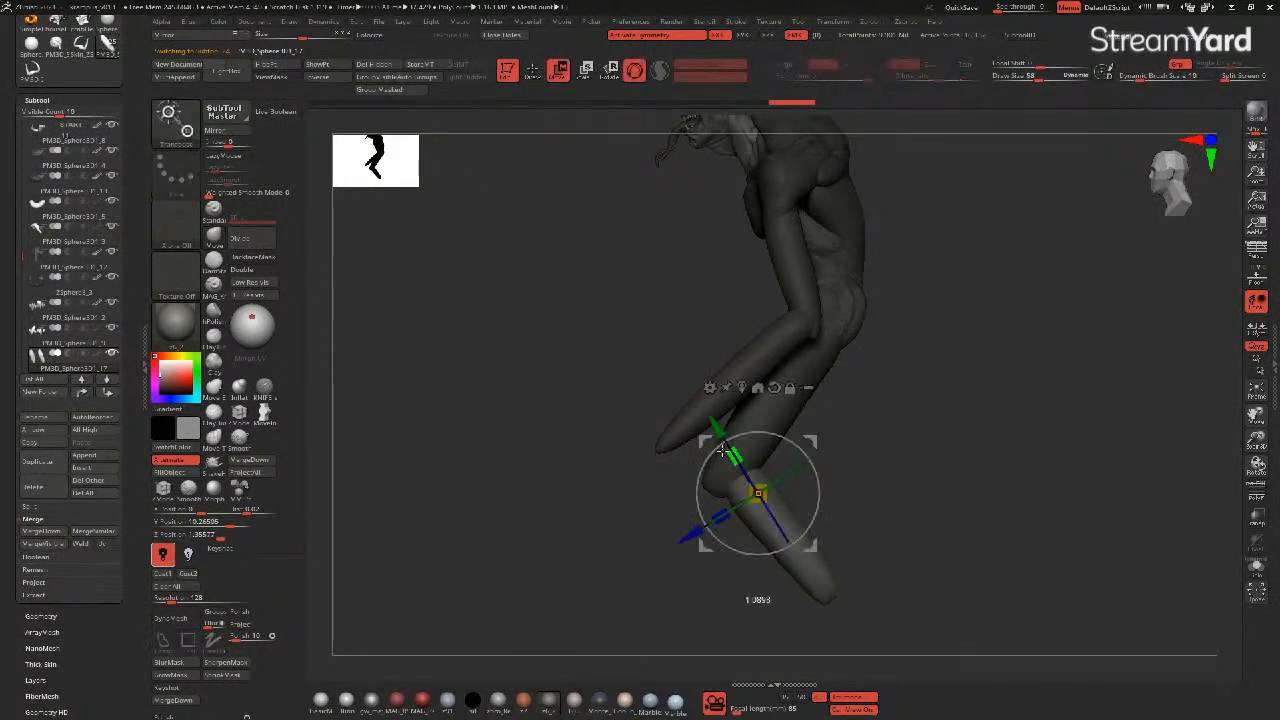
drag(712, 440, 688, 452)
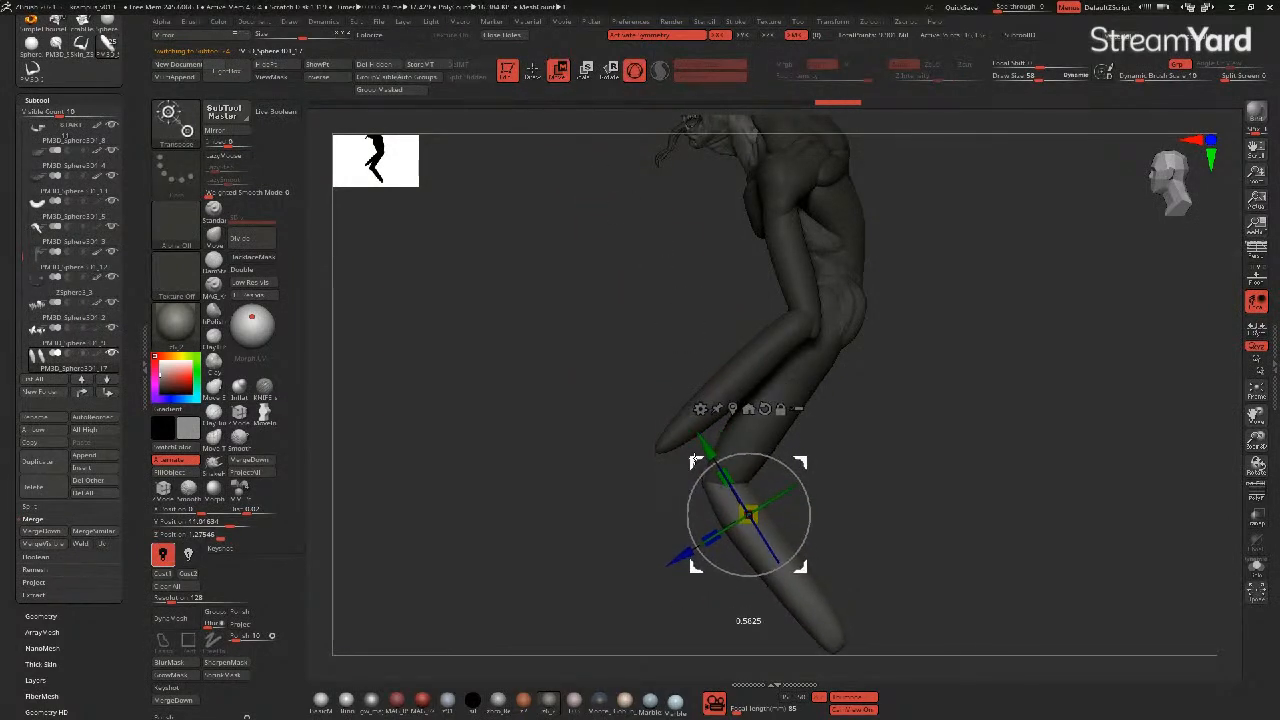
mouse_move(534, 400)
mouse_down()
mouse_move(586, 403)
mouse_move(542, 375)
mouse_move(557, 443)
mouse_move(541, 400)
mouse_up()
click(532, 68)
- Reshape the lower belly and hips of the body piece with the Move Topological brush
drag(560, 291, 346, 340)
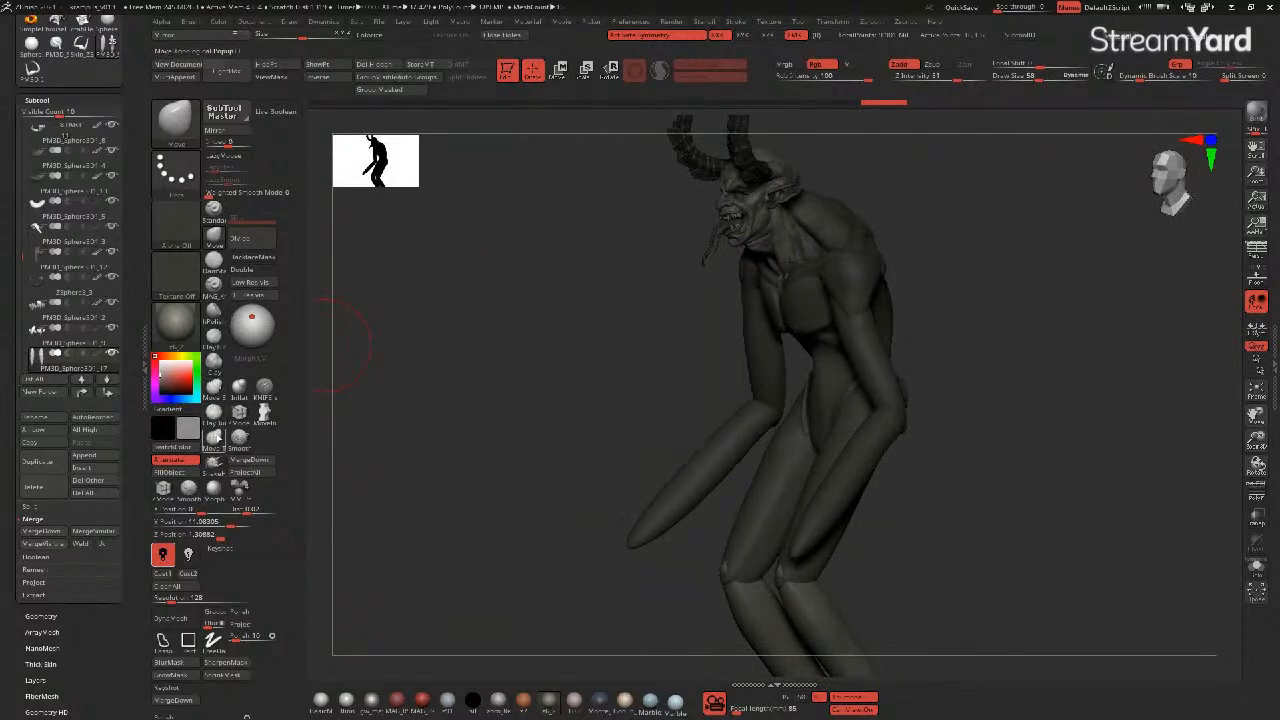
click(214, 438)
drag(468, 432, 650, 425)
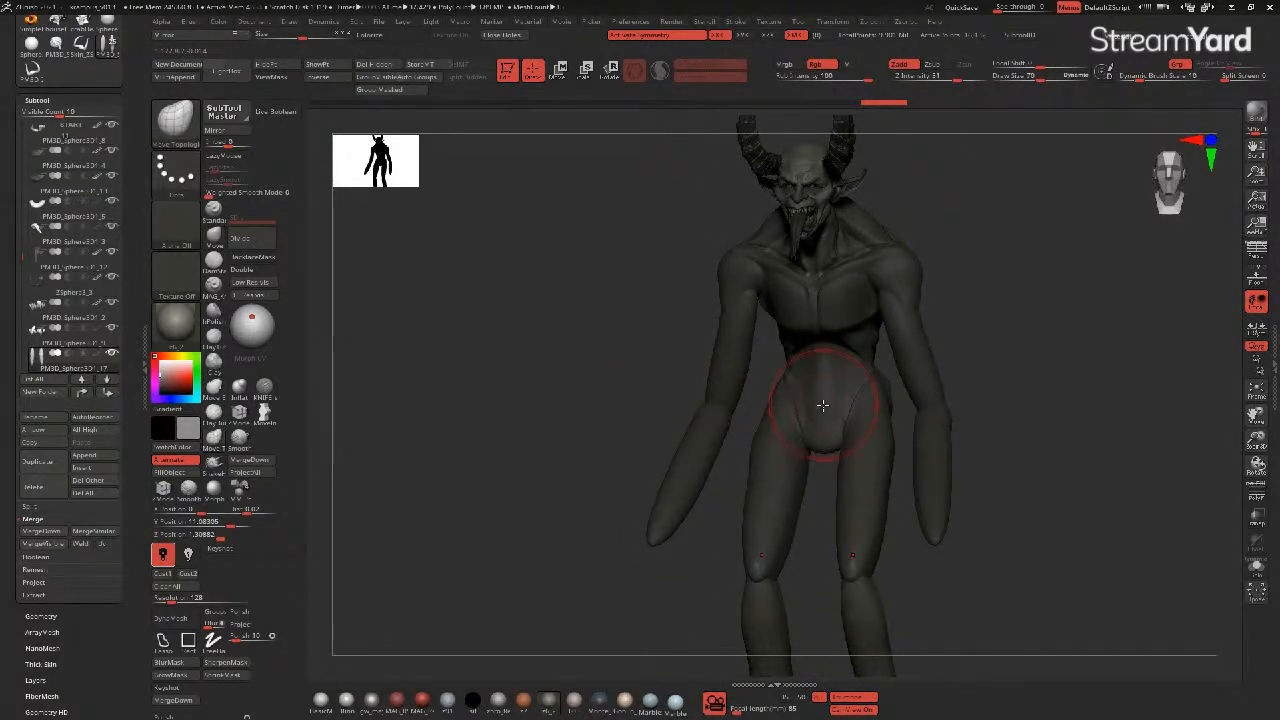
drag(822, 407, 824, 436)
alt+click(851, 443)
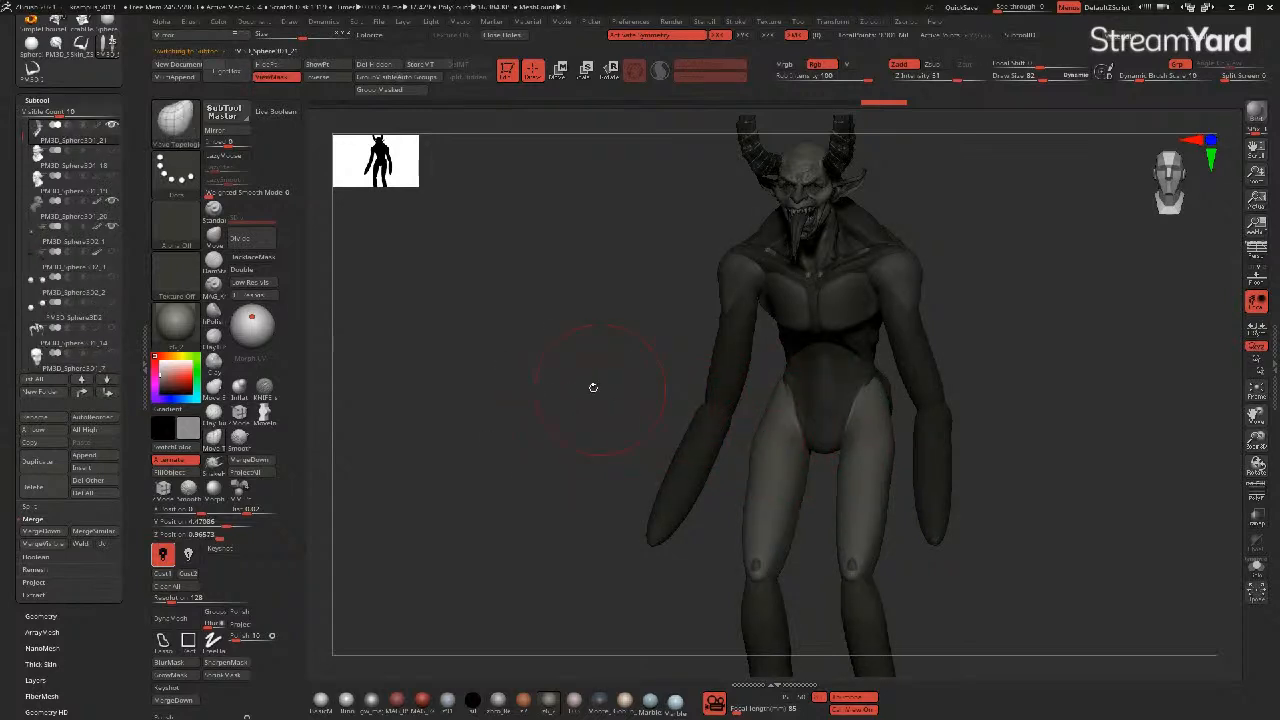
drag(823, 410, 822, 430)
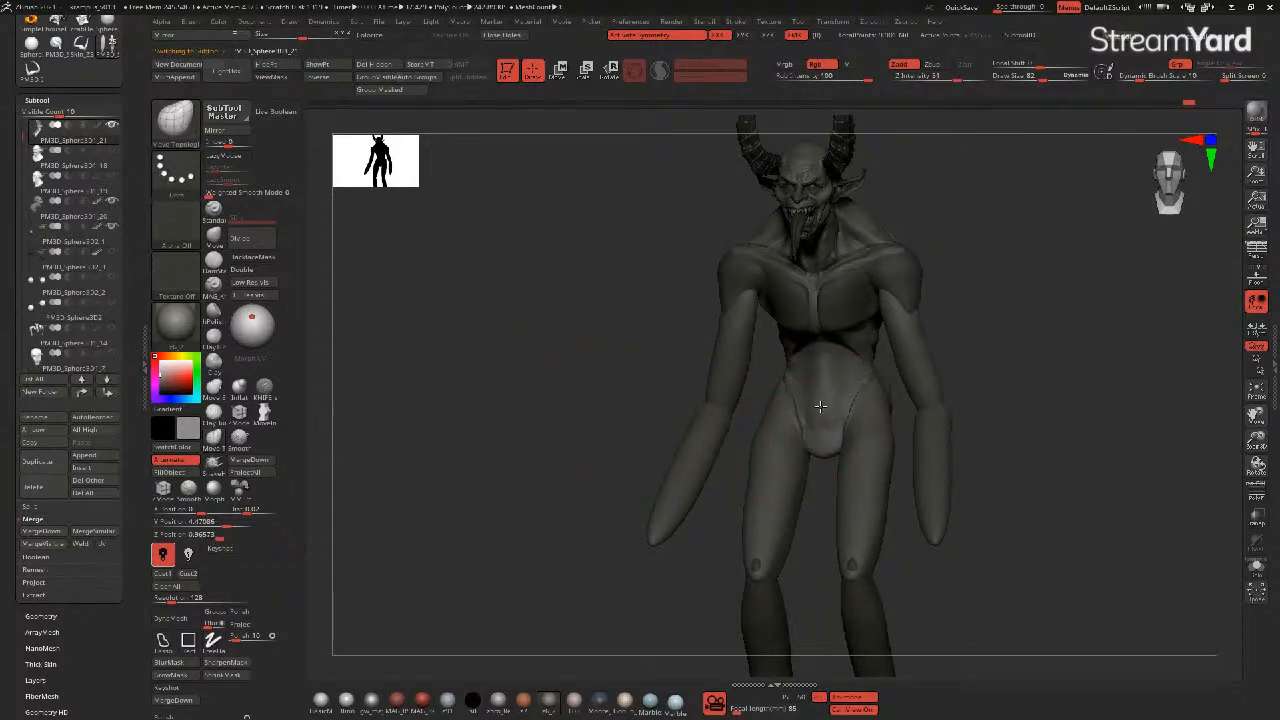
drag(625, 410, 578, 375)
mouse_move(863, 417)
mouse_down()
mouse_move(855, 445)
mouse_move(875, 407)
mouse_up()
- Smooth the hip and lower-back forms from behind and adjust the waist contour with the Move Topological brush
drag(517, 371, 706, 380)
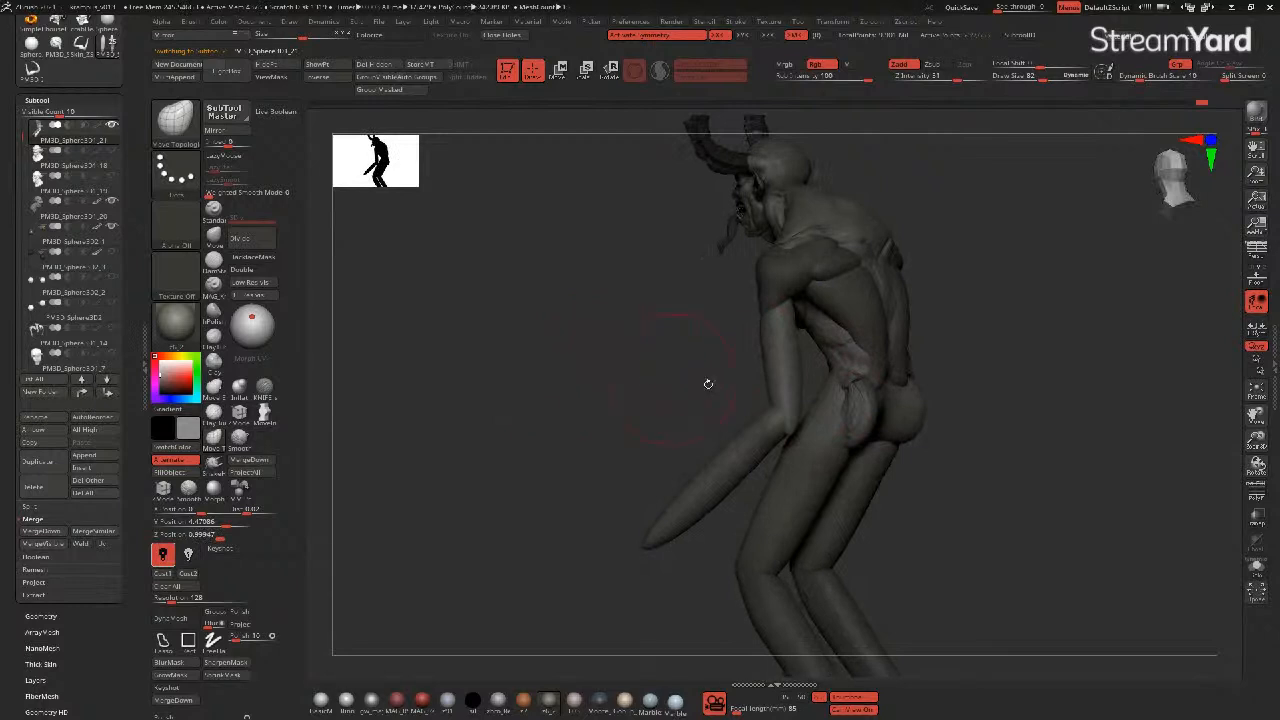
key(shift)
shift+drag(829, 411, 849, 405)
drag(629, 391, 652, 402)
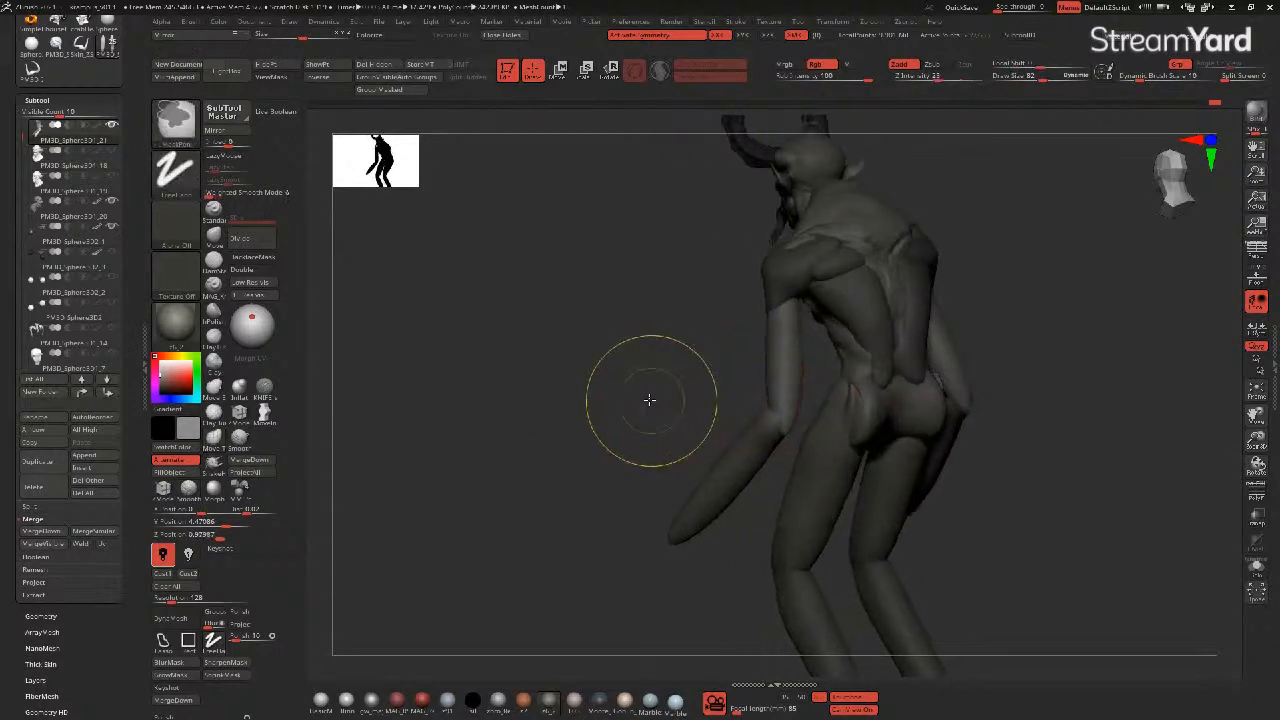
shift+drag(849, 384, 858, 408)
drag(651, 391, 737, 377)
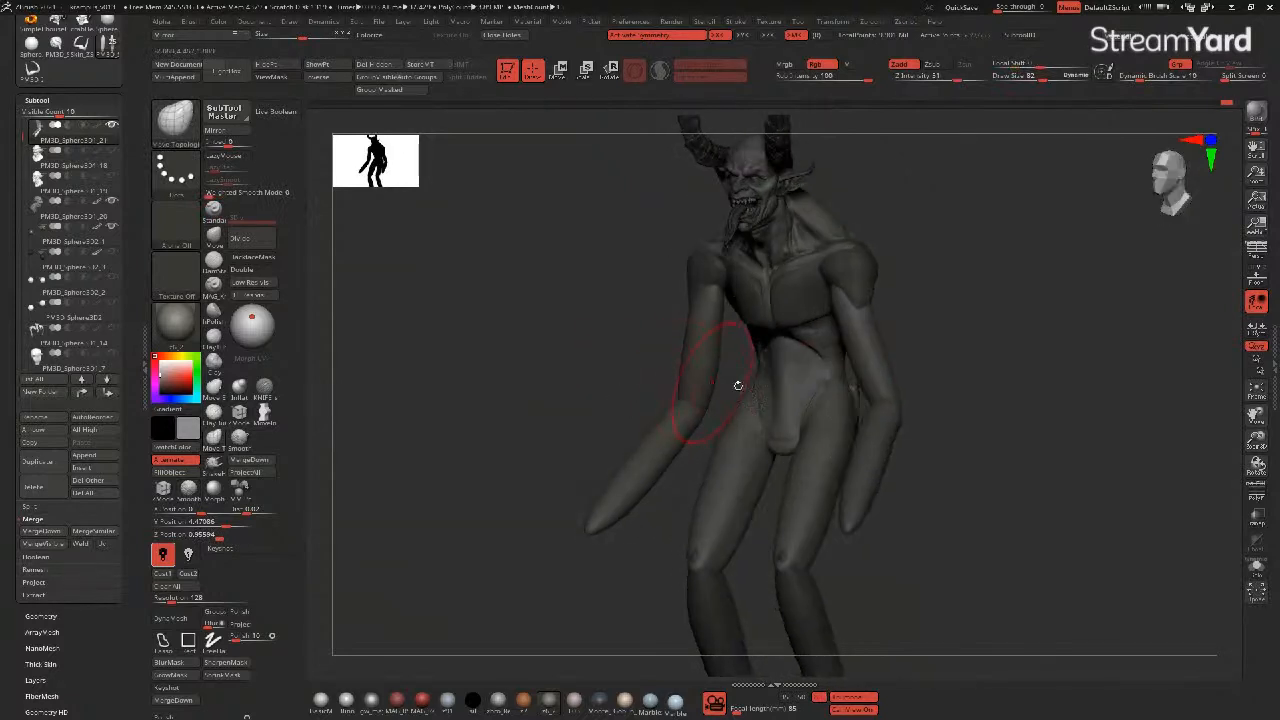
drag(551, 384, 605, 369)
drag(738, 354, 710, 357)
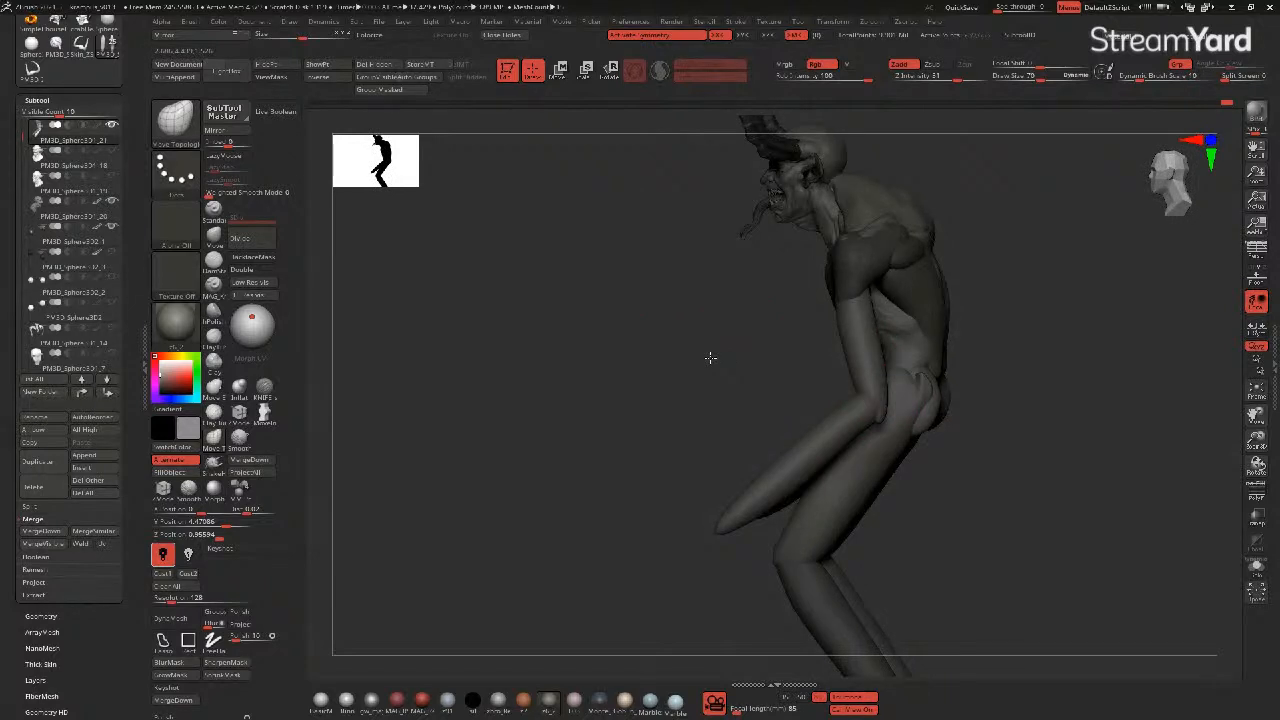
- Smooth the side of the neck above the collarbone and select the piece at the base of the neck
mouse_move(710, 357)
mouse_down()
mouse_move(620, 383)
mouse_move(639, 387)
mouse_move(623, 371)
mouse_move(563, 437)
mouse_move(606, 374)
mouse_move(574, 357)
mouse_move(590, 463)
mouse_move(637, 434)
mouse_up()
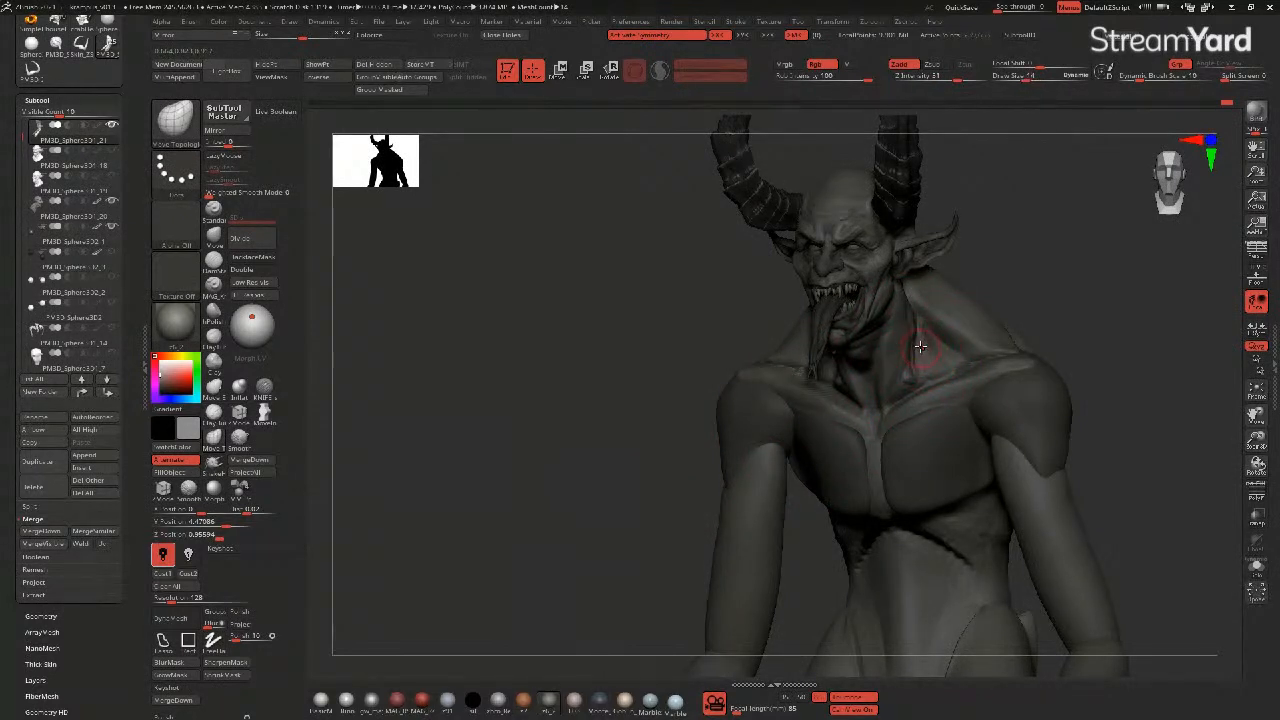
key(shift)
shift+drag(889, 372, 910, 357)
mouse_move(683, 320)
mouse_down()
mouse_move(646, 317)
mouse_move(646, 340)
mouse_move(611, 343)
mouse_move(634, 346)
mouse_move(646, 414)
mouse_move(519, 434)
mouse_move(534, 429)
mouse_move(503, 450)
mouse_up()
alt+click(894, 371)
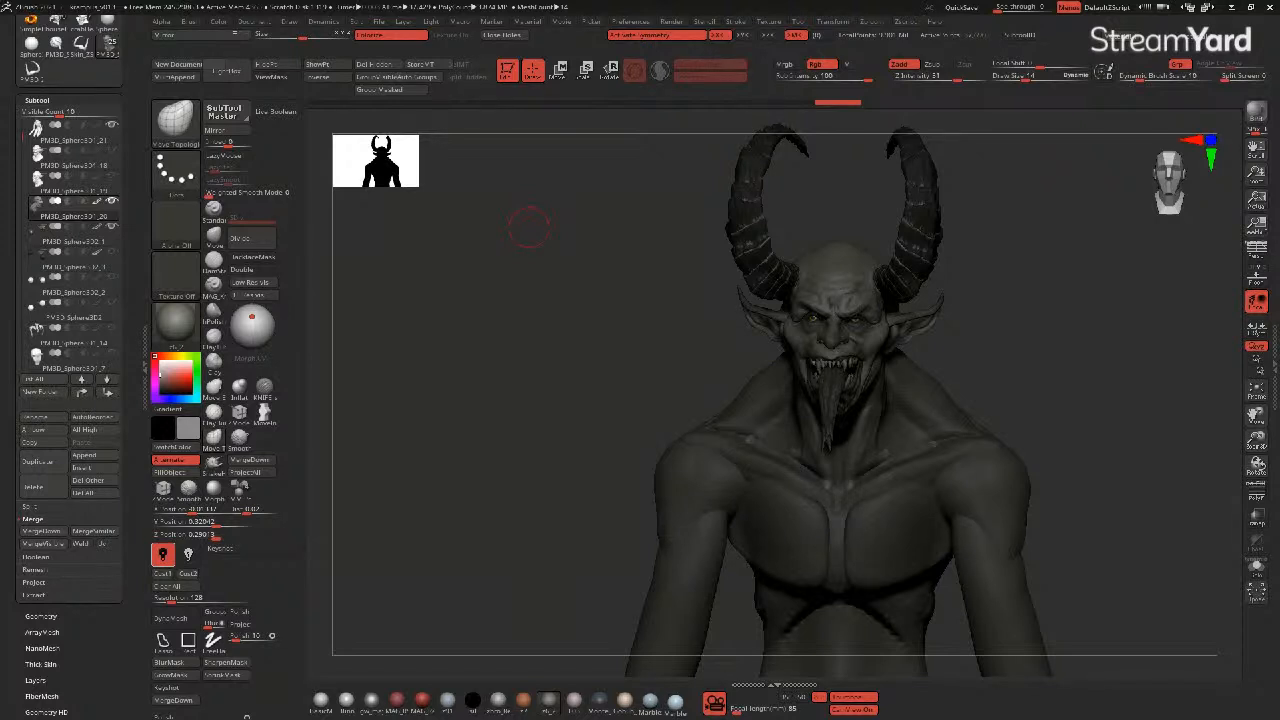
- Append a sphere as a new subtool at the head, select it and turn on symmetry
drag(484, 455, 463, 451)
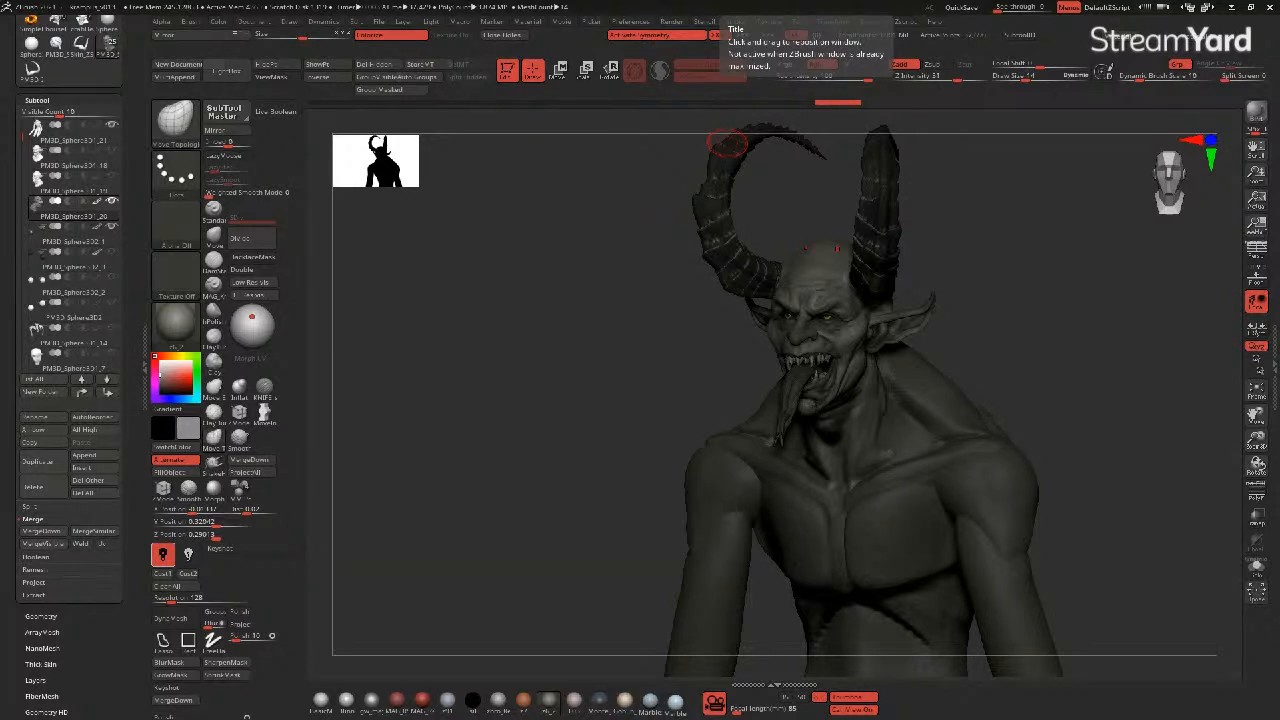
drag(543, 443, 440, 412)
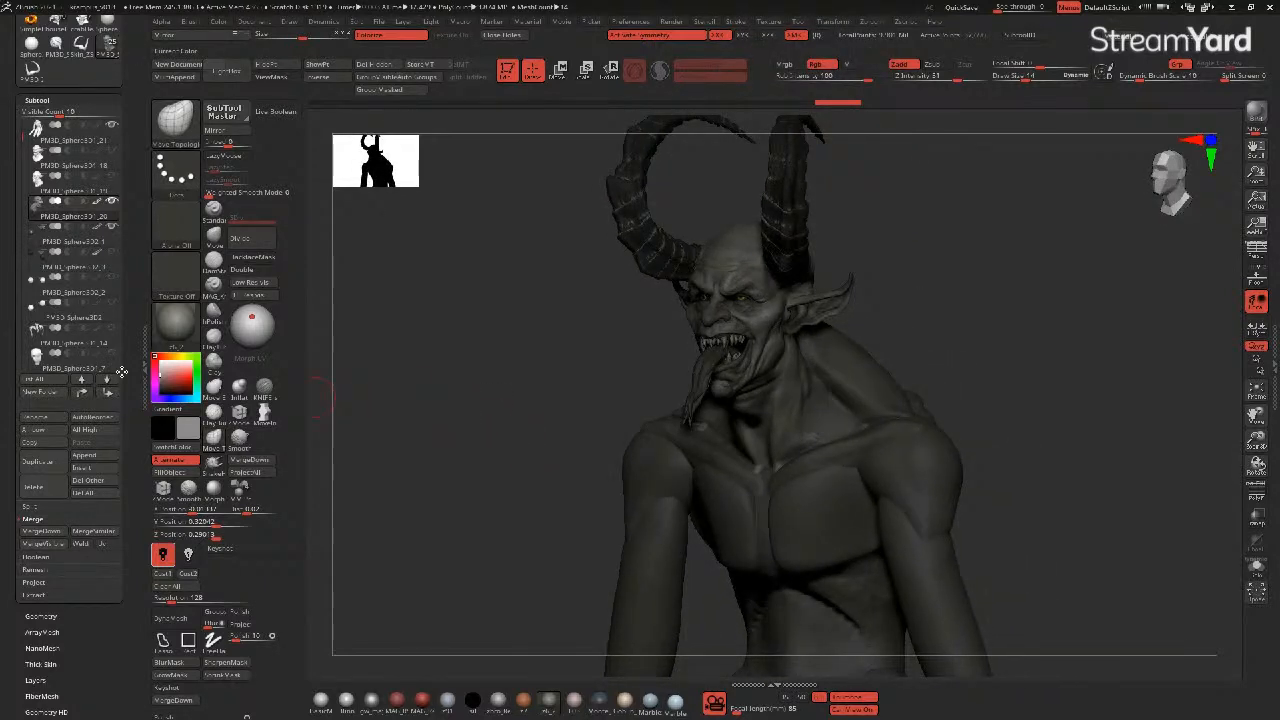
click(84, 456)
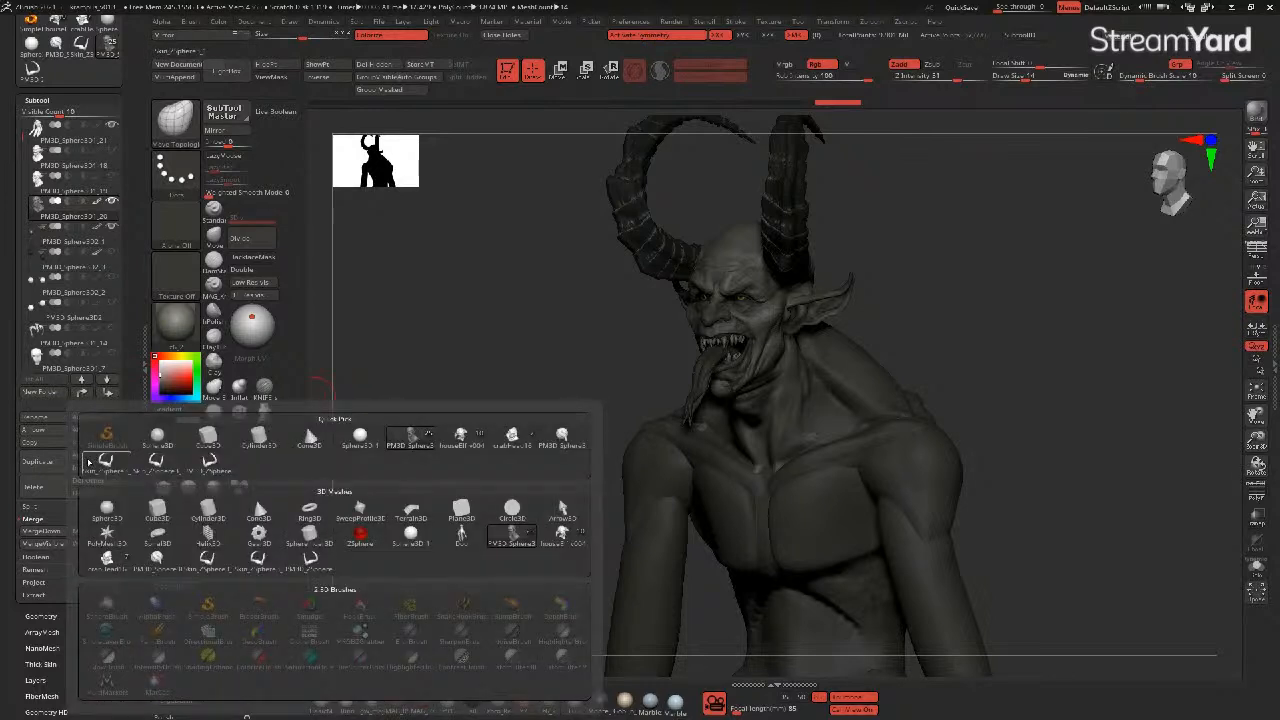
click(207, 440)
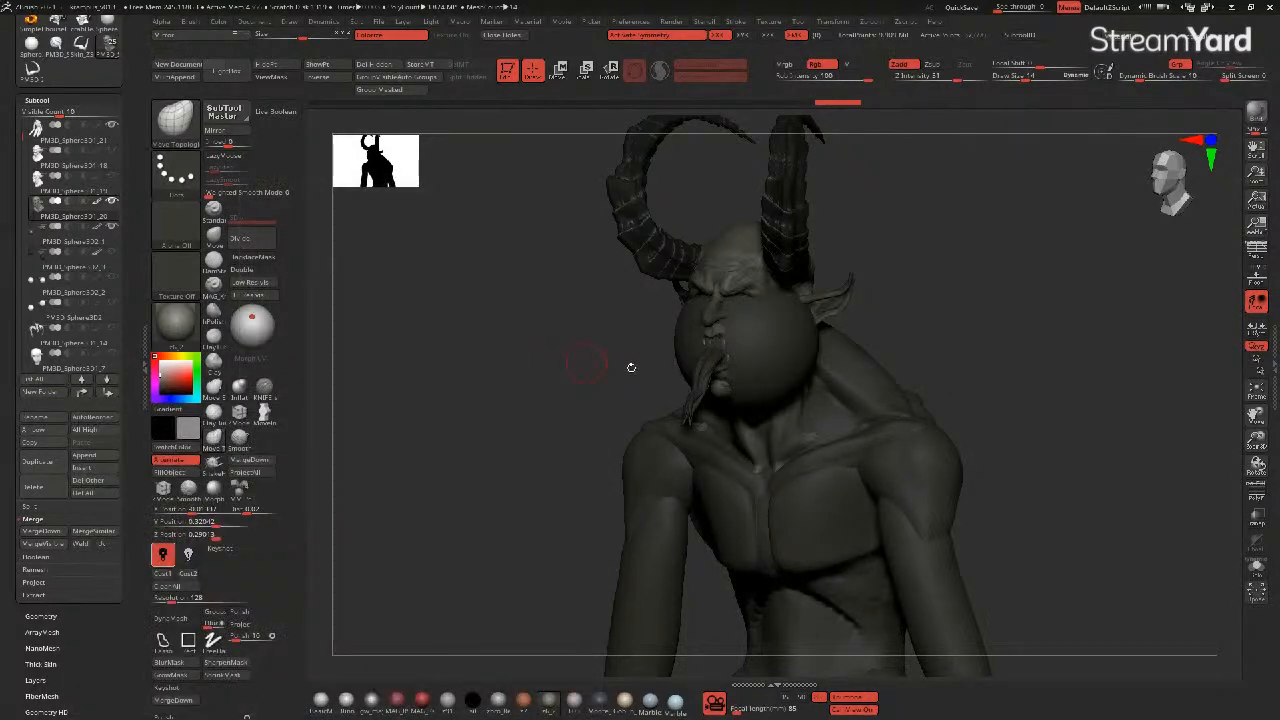
alt+click(678, 352)
shift+drag(543, 344, 574, 294)
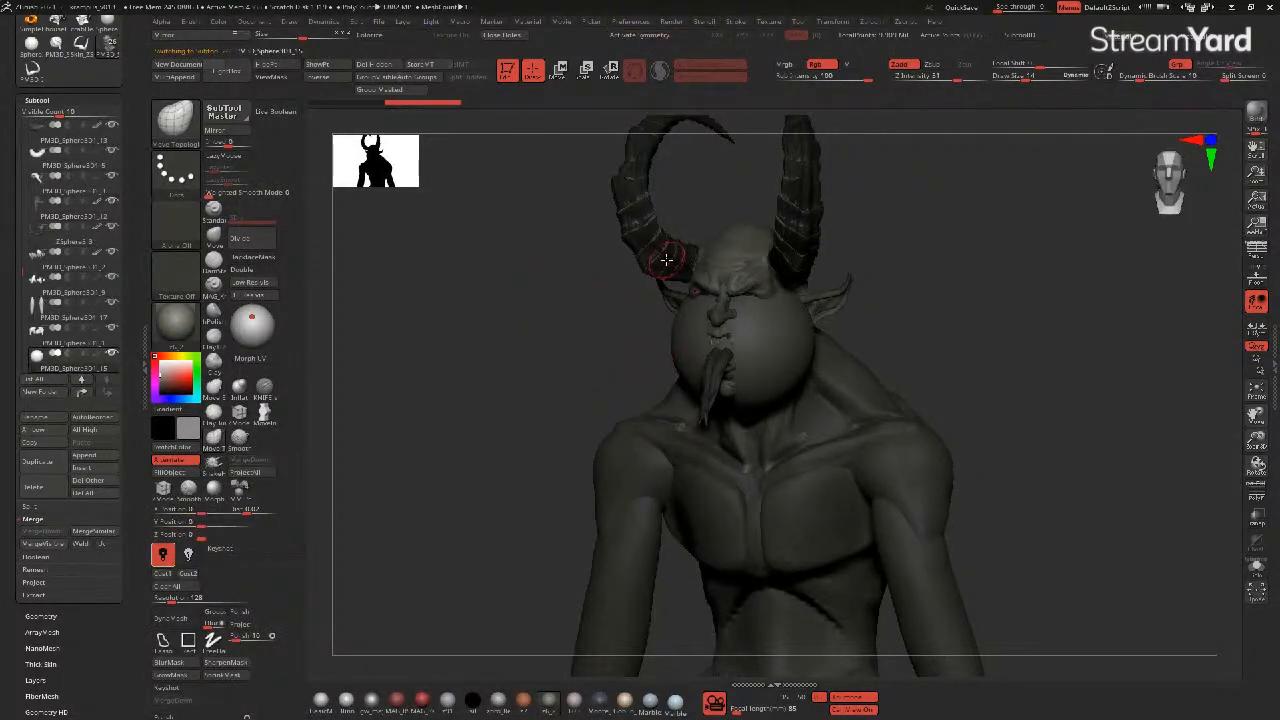
key(x)
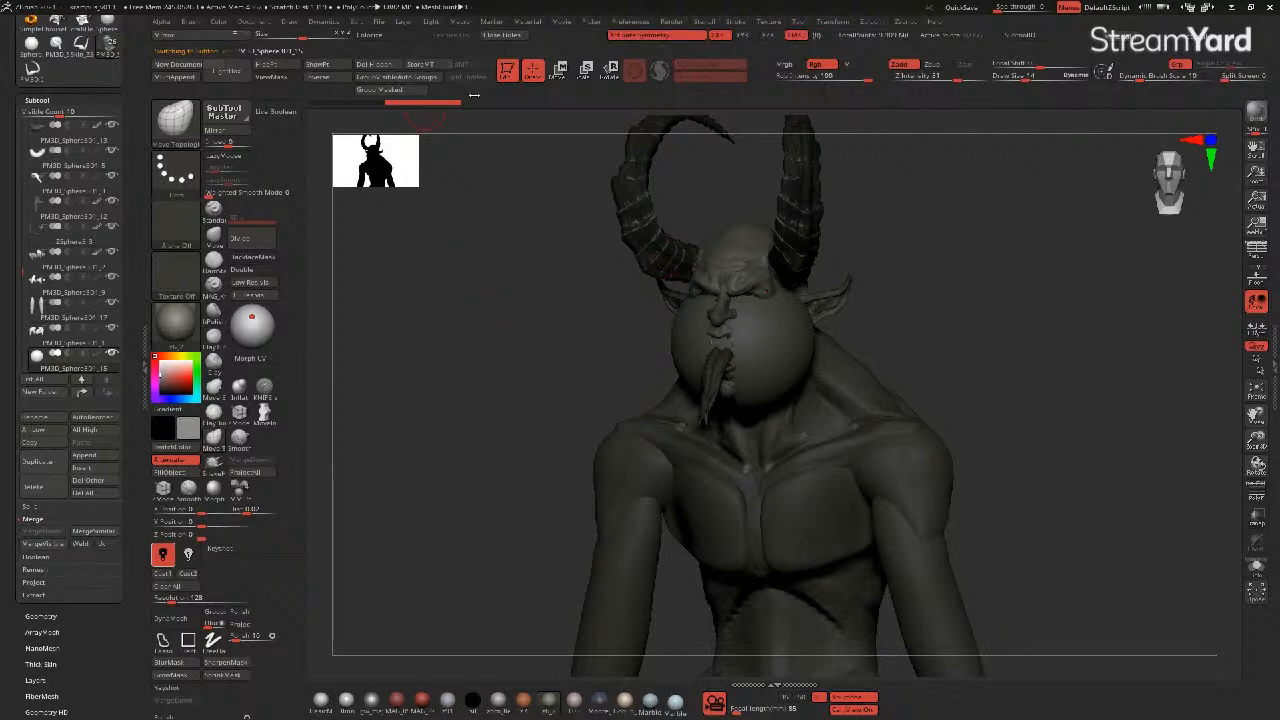
- Shape the new sphere with the Move brush into a beard mass running from the cheeks to below the chin
click(214, 234)
key(bracketright)
drag(719, 348, 714, 372)
drag(600, 346, 500, 348)
key(bracketleft)
key(bracketleft)
key(bracketleft)
key(bracketleft)
drag(728, 353, 772, 348)
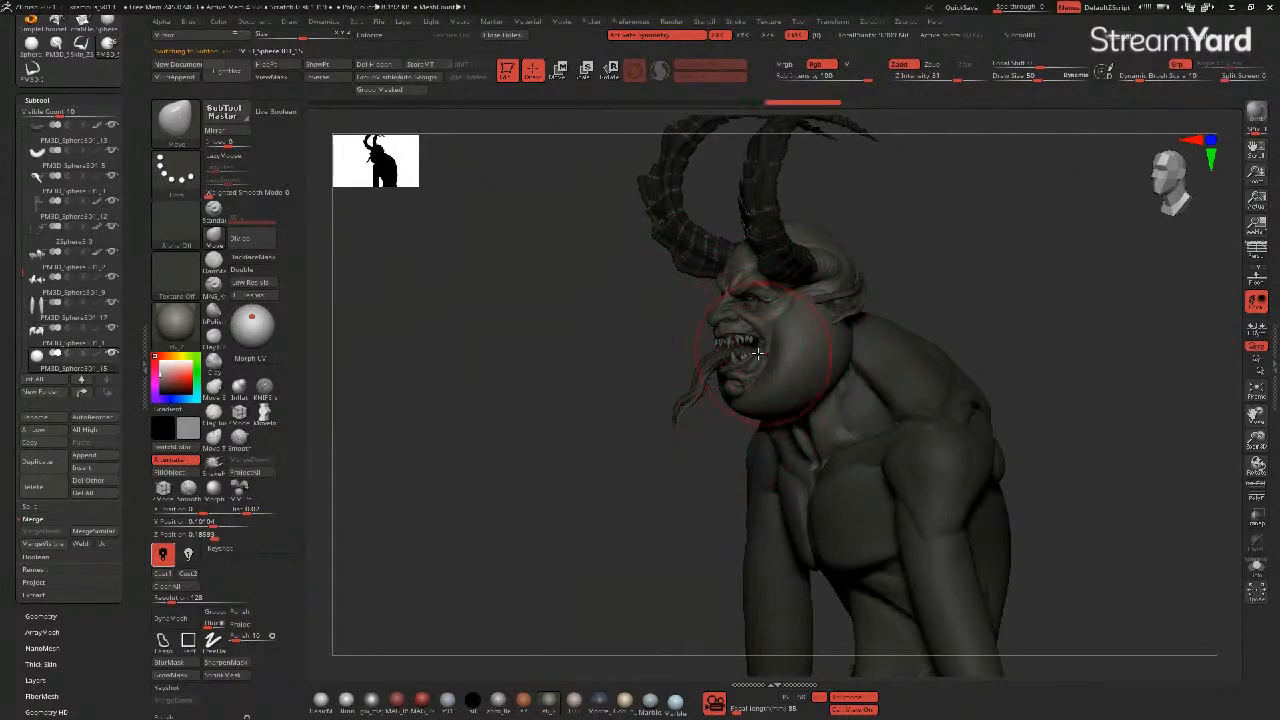
mouse_move(746, 413)
mouse_down()
mouse_move(774, 482)
mouse_move(742, 442)
mouse_up()
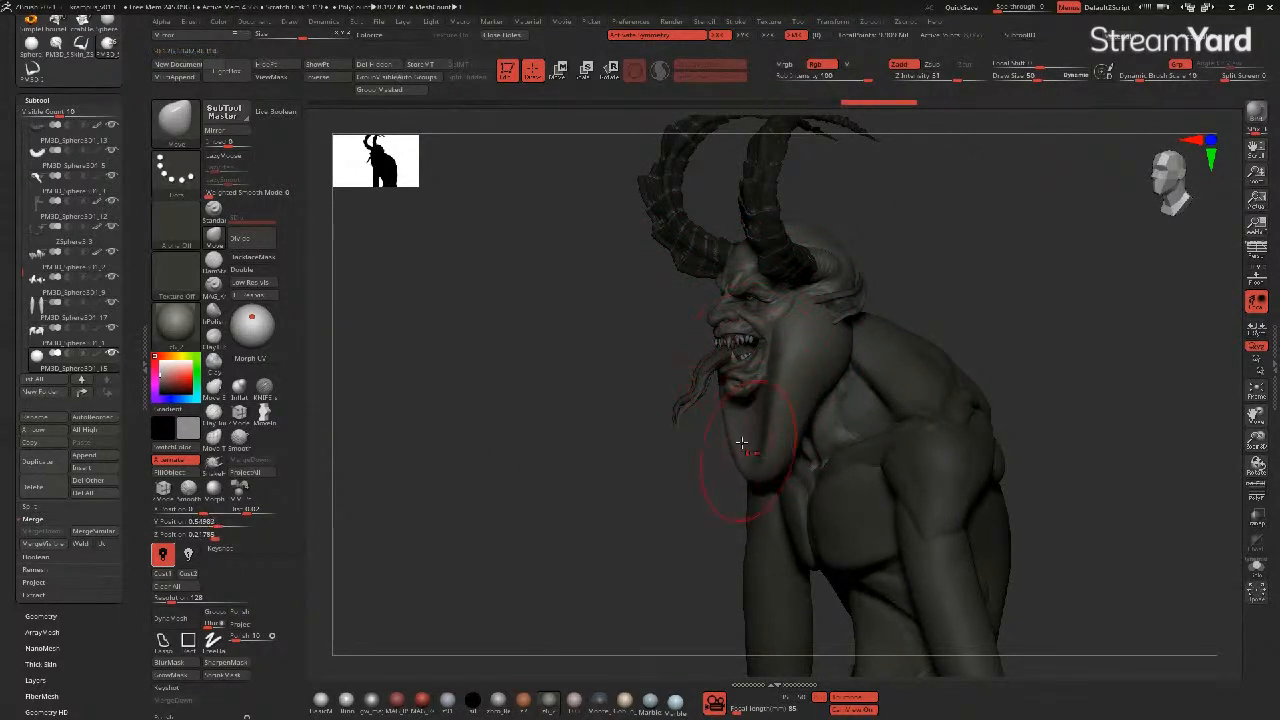
- DynaMesh the beard at resolution 128 and fit its upper sides along the jaw up to the ears
drag(623, 383, 608, 366)
drag(830, 352, 824, 358)
click(175, 618)
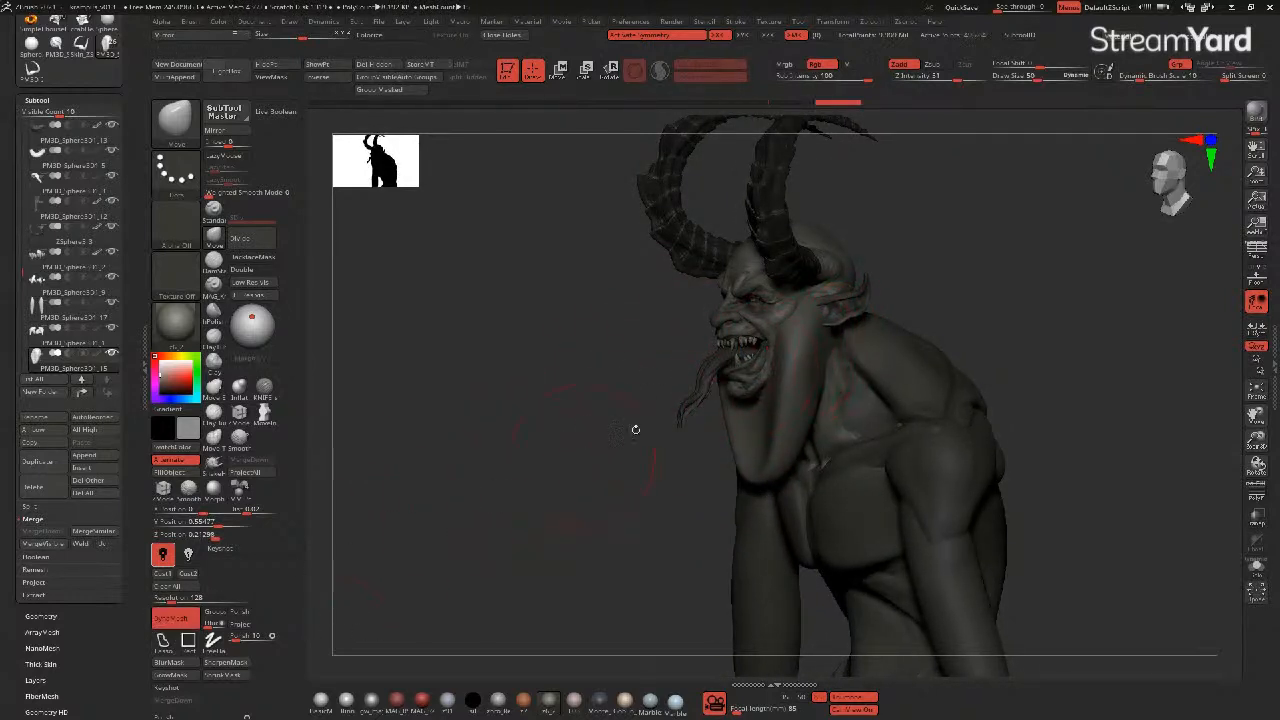
mouse_move(835, 347)
mouse_down()
mouse_move(811, 348)
mouse_move(819, 318)
mouse_move(801, 304)
mouse_up()
mouse_move(600, 328)
mouse_down()
mouse_move(738, 390)
mouse_move(757, 446)
mouse_move(753, 418)
mouse_up()
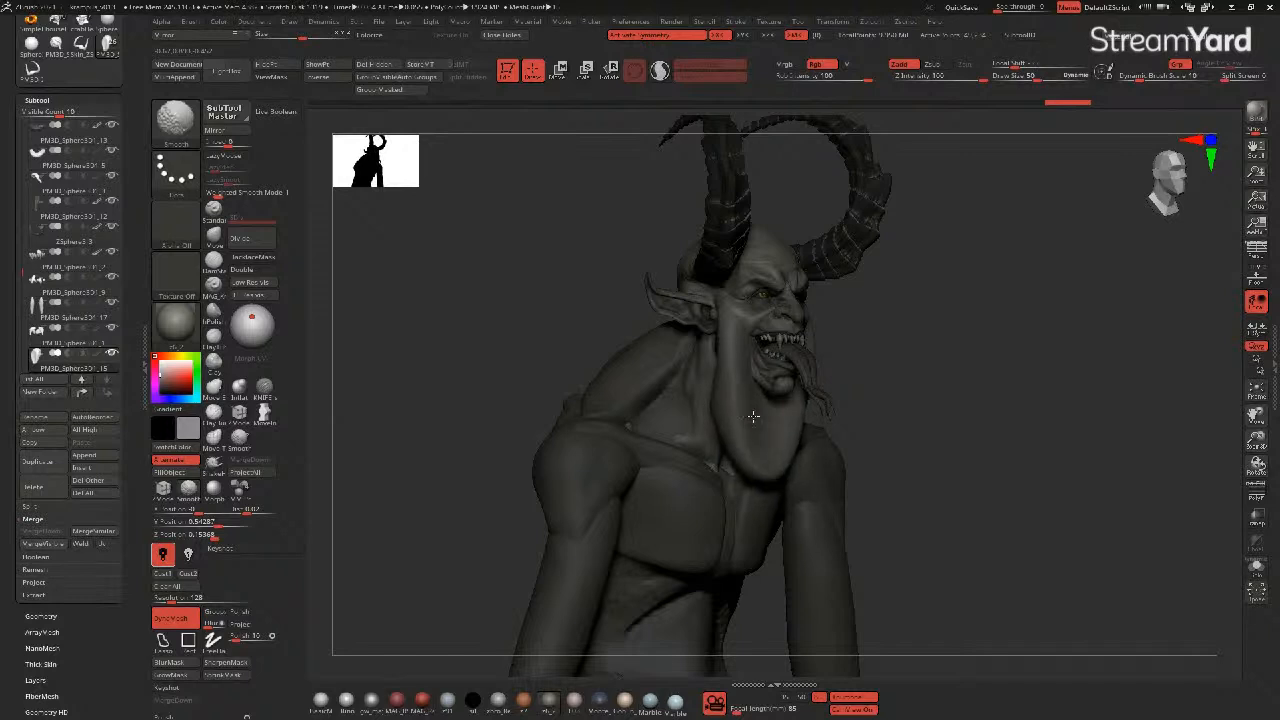
- Remesh the beard at DynaMesh resolution 80 and smooth its side below the ear
click(196, 599)
text(80)
key(Return)
ctrl+drag(443, 375, 500, 398)
mouse_move(728, 383)
shift+mouse_down()
mouse_move(727, 349)
mouse_move(727, 382)
mouse_move(710, 333)
shift+mouse_up()
drag(498, 359, 705, 276)
- Refine the beard's side contour and jaw edge with the Move brush
key(b)
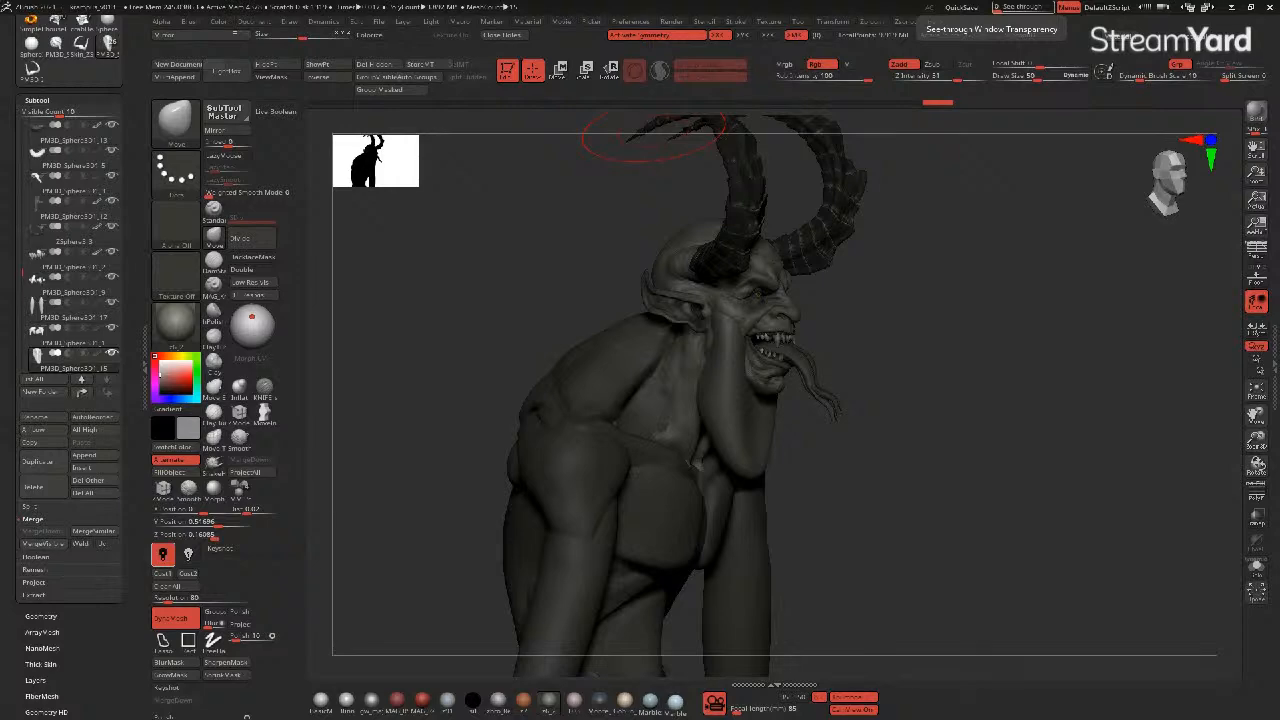
drag(489, 347, 460, 350)
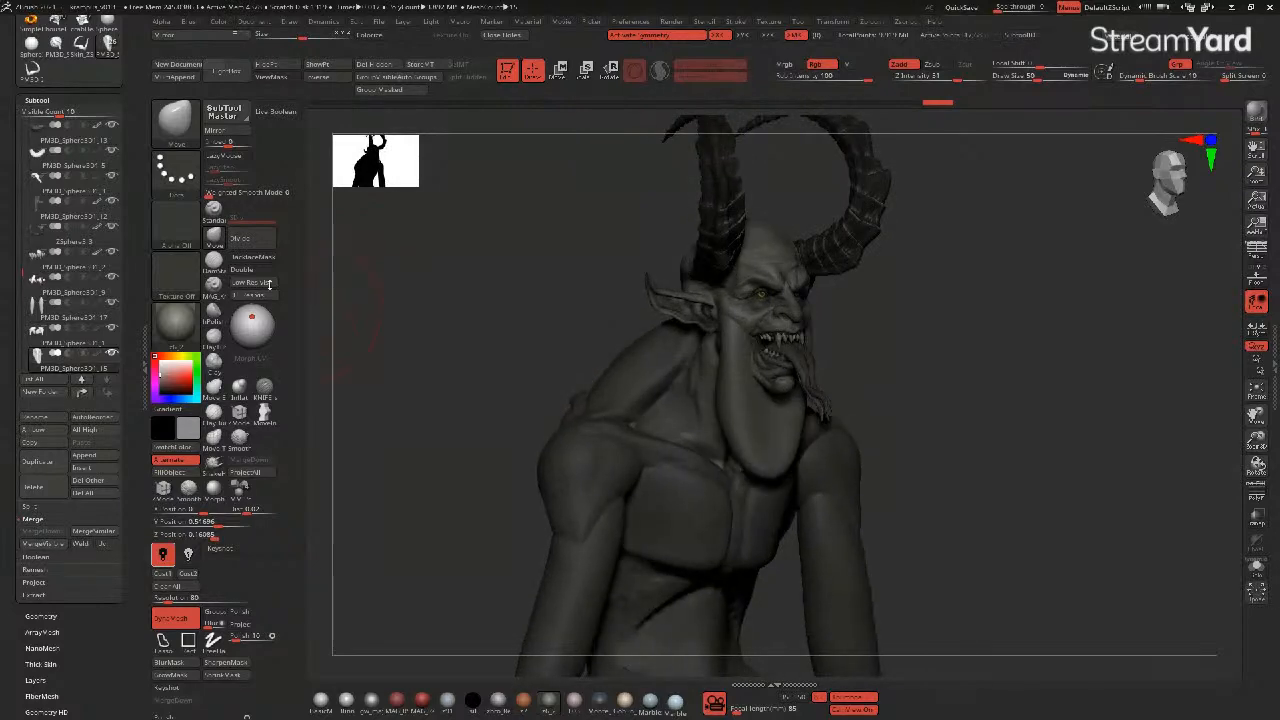
key(b)
key(m)
key(v)
drag(480, 300, 512, 302)
drag(724, 446, 761, 470)
drag(703, 384, 724, 336)
mouse_move(540, 318)
mouse_down()
mouse_move(463, 320)
mouse_move(569, 366)
mouse_move(524, 363)
mouse_up()
drag(712, 388, 729, 397)
- Pull the beard down into a long tapered point and adjust its chin and back edges around the jaw
drag(733, 477, 790, 606)
mouse_move(553, 433)
mouse_down()
mouse_move(480, 429)
mouse_move(791, 458)
mouse_move(750, 425)
mouse_move(768, 413)
mouse_move(791, 423)
mouse_move(774, 437)
mouse_move(643, 423)
mouse_up()
mouse_move(782, 420)
mouse_down()
mouse_move(757, 408)
mouse_move(766, 448)
mouse_up()
drag(640, 480, 606, 460)
drag(814, 421, 832, 424)
drag(612, 462, 674, 468)
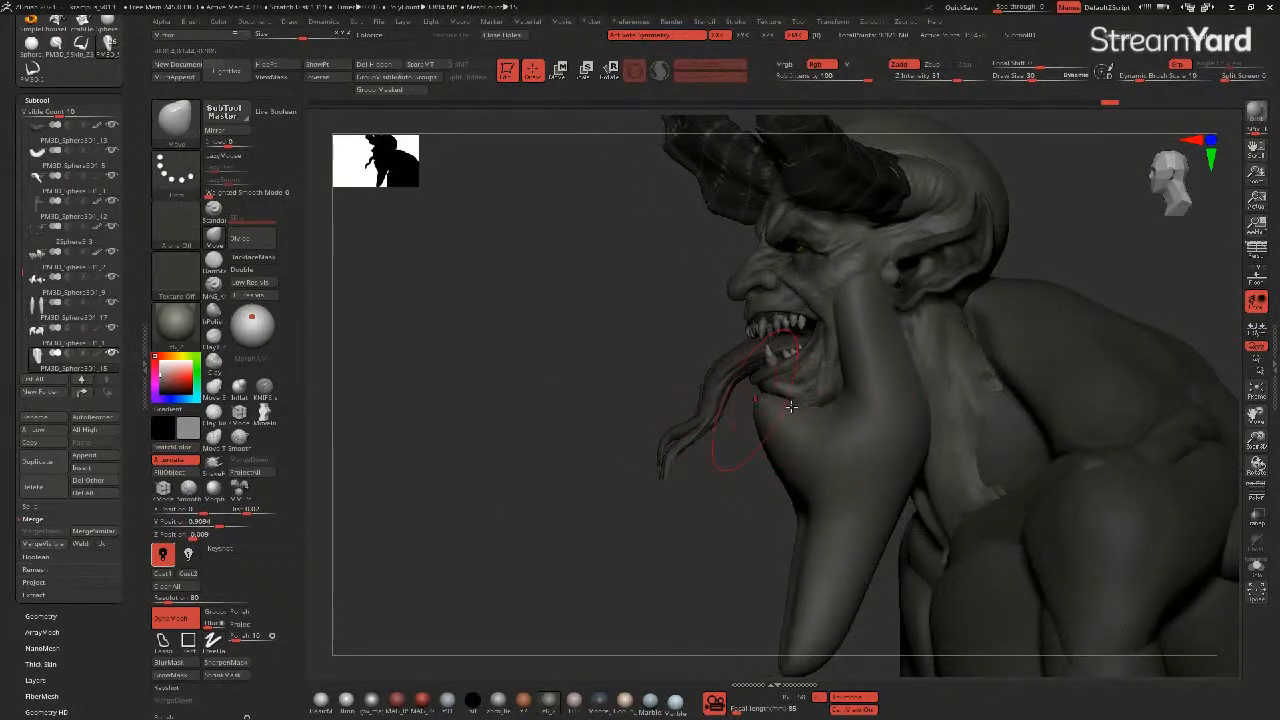
mouse_move(838, 316)
mouse_down()
mouse_move(886, 310)
mouse_move(875, 283)
mouse_move(885, 332)
mouse_up()
drag(915, 388, 904, 388)
drag(925, 437, 898, 437)
mouse_move(578, 355)
mouse_down()
mouse_move(600, 360)
mouse_move(528, 368)
mouse_move(512, 336)
mouse_move(784, 369)
mouse_up()
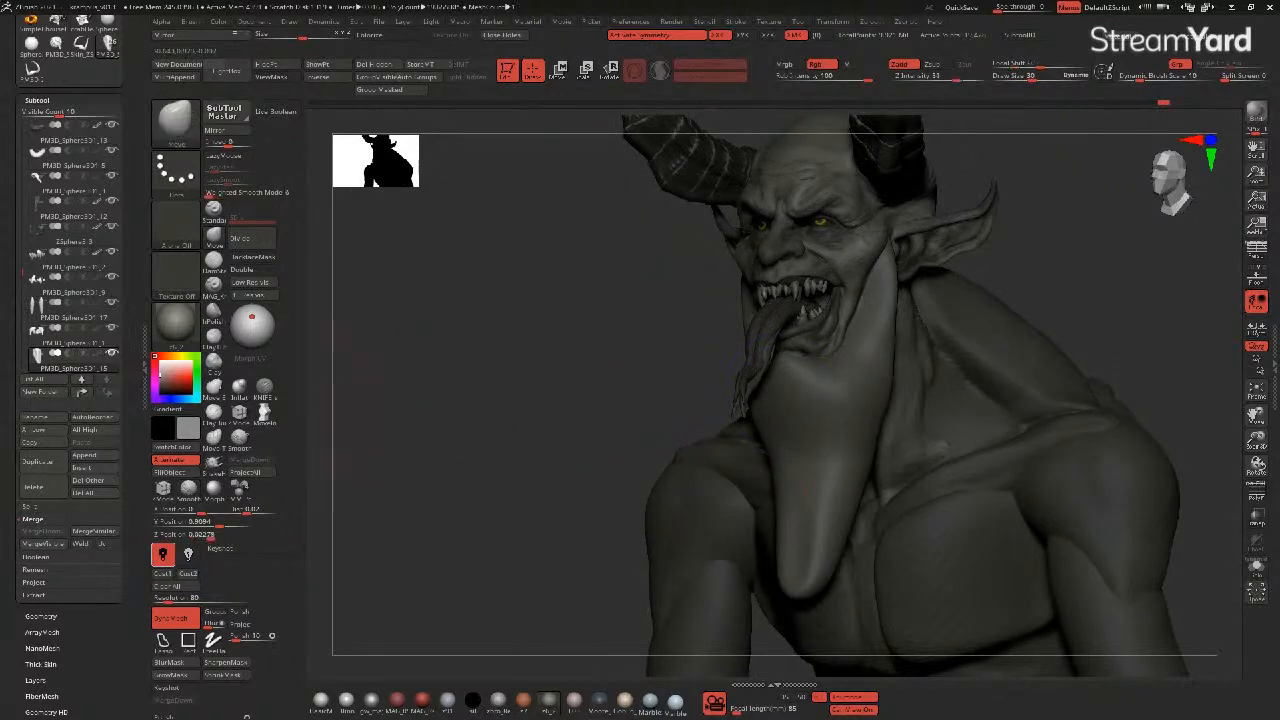
- Build up the front of the beard below the chin with the Inflate brush
click(238, 437)
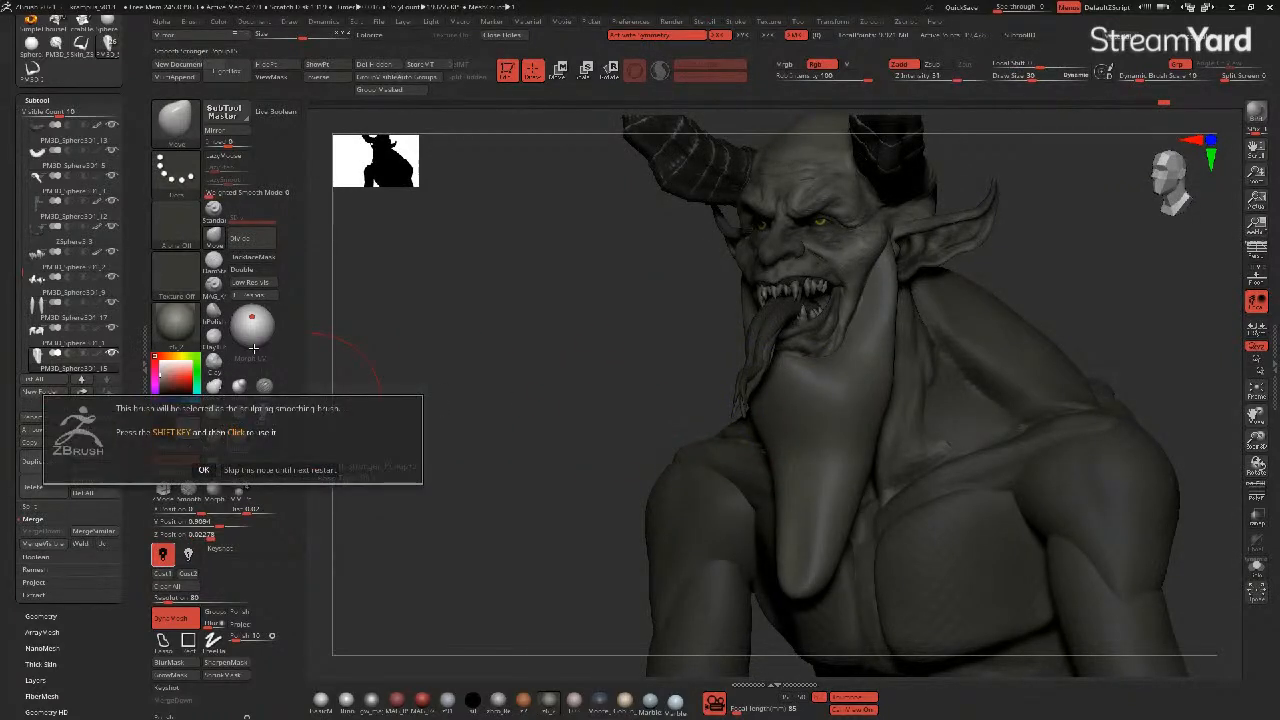
click(239, 388)
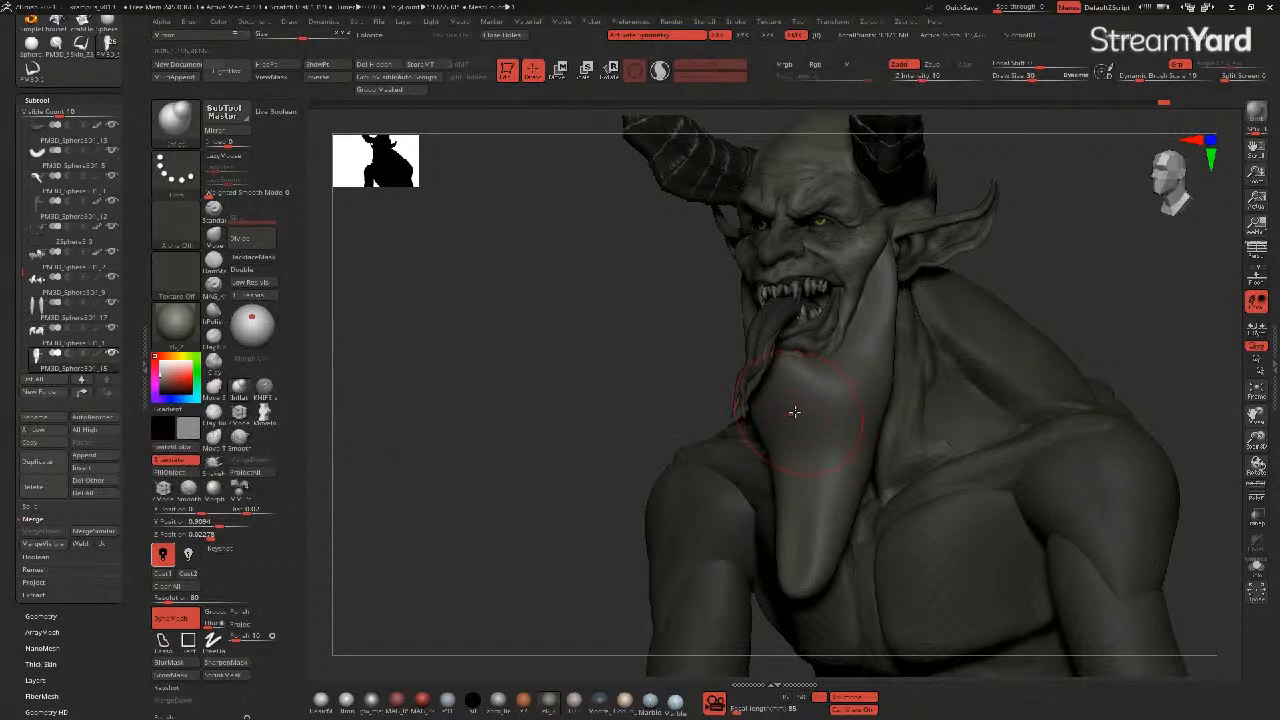
drag(795, 412, 785, 432)
key([)
drag(797, 552, 785, 409)
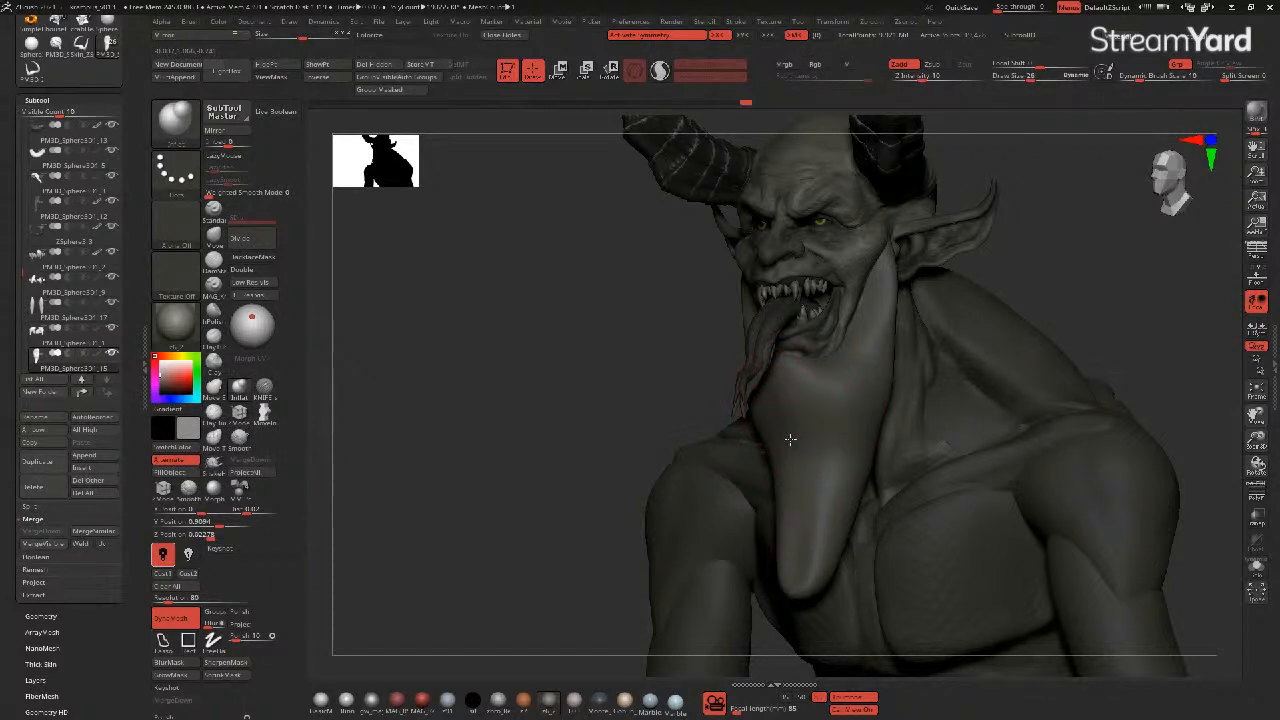
drag(798, 529, 786, 486)
drag(793, 567, 788, 461)
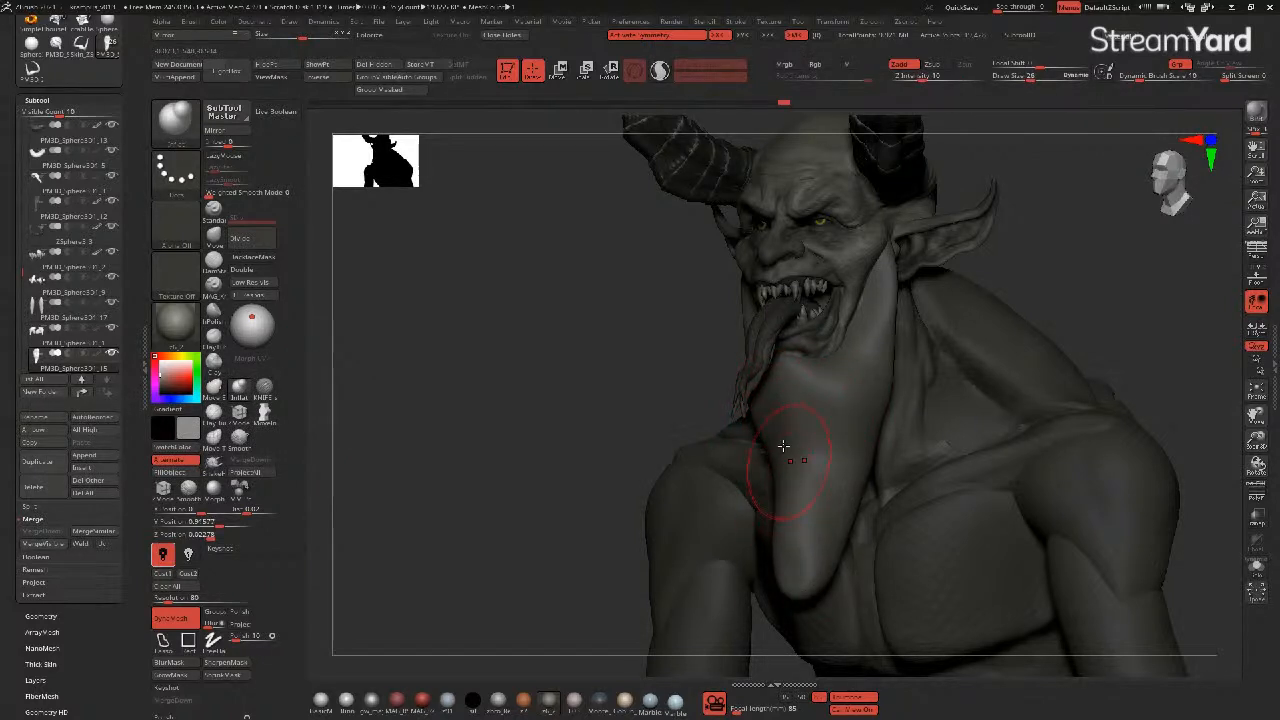
- Flatten the side planes of the beard with the hPolish brush
mouse_move(591, 389)
mouse_down()
mouse_move(480, 337)
mouse_move(485, 300)
mouse_move(509, 297)
mouse_move(360, 318)
mouse_up()
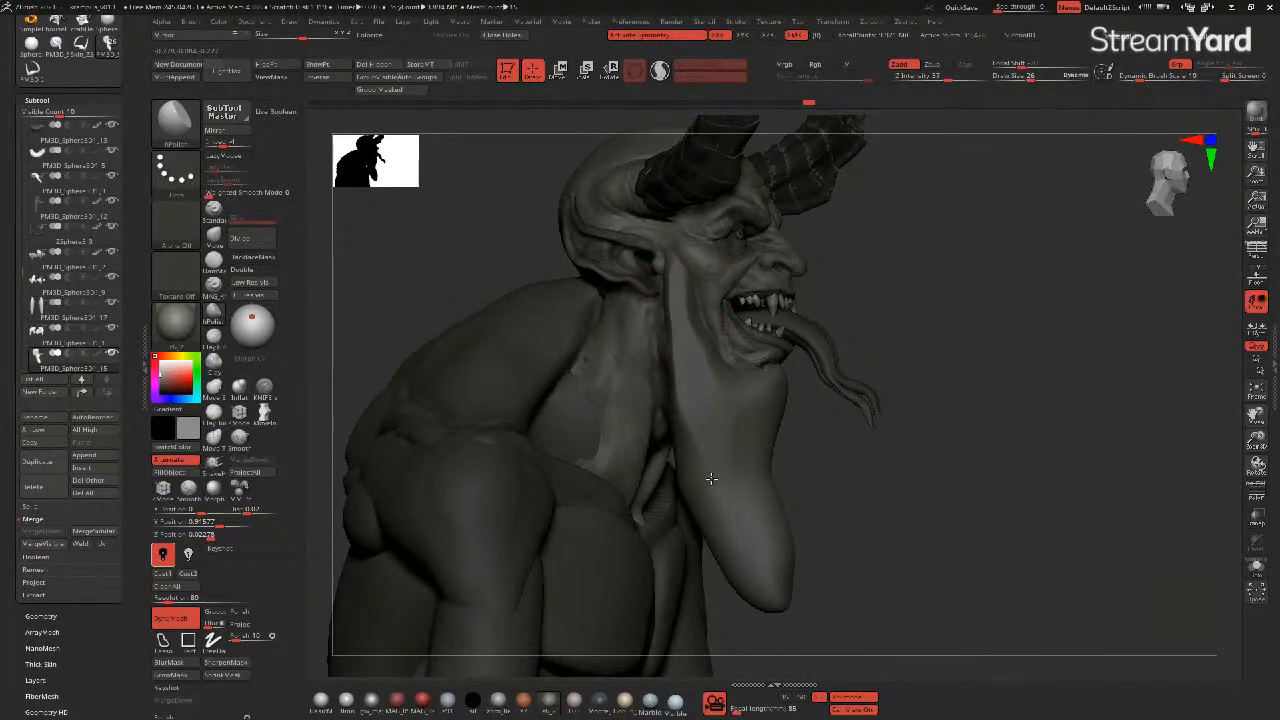
mouse_move(778, 545)
mouse_down()
mouse_move(831, 537)
mouse_move(628, 443)
mouse_up()
drag(481, 372, 558, 404)
mouse_move(580, 337)
mouse_down()
mouse_move(514, 349)
mouse_move(580, 354)
mouse_up()
drag(518, 308, 588, 299)
- Mask a strand running down the cheek below the ear, invert the mask and inflate the strand
mouse_move(749, 334)
ctrl+mouse_down()
mouse_move(752, 376)
mouse_move(754, 305)
mouse_move(760, 399)
ctrl+mouse_up()
ctrl+drag(757, 291, 754, 371)
ctrl+click(518, 266)
drag(489, 281, 310, 333)
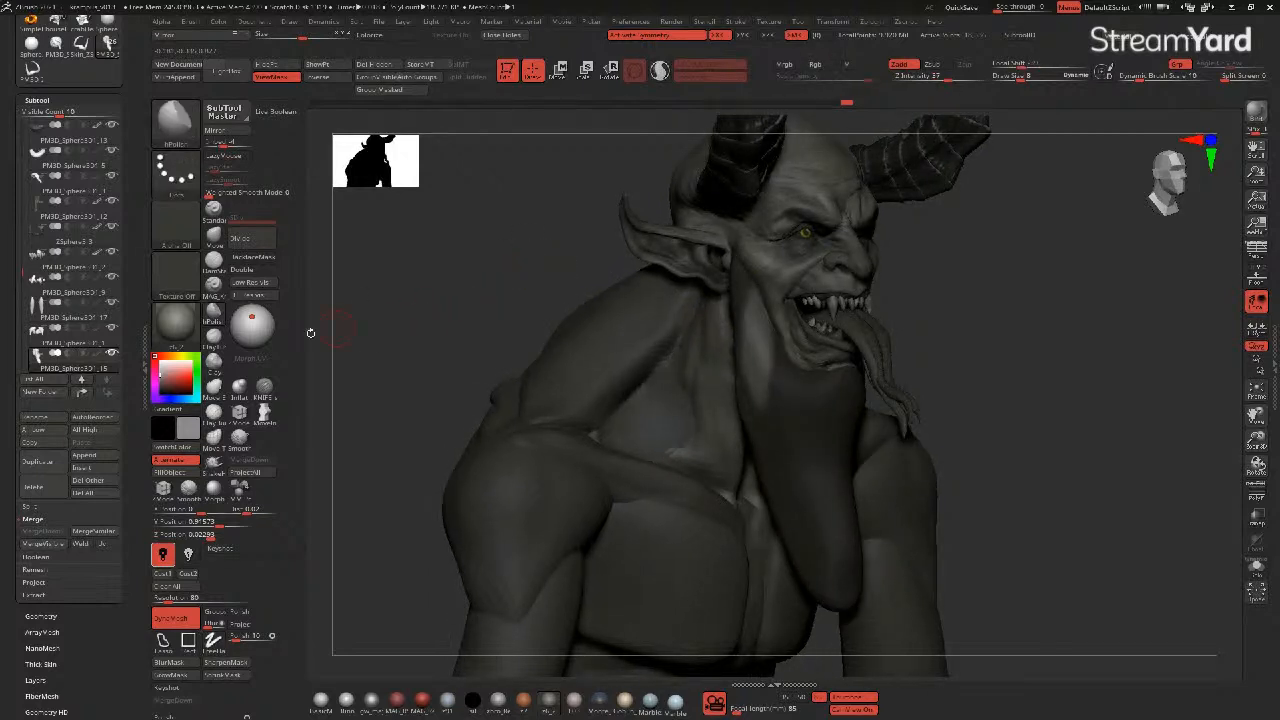
click(238, 390)
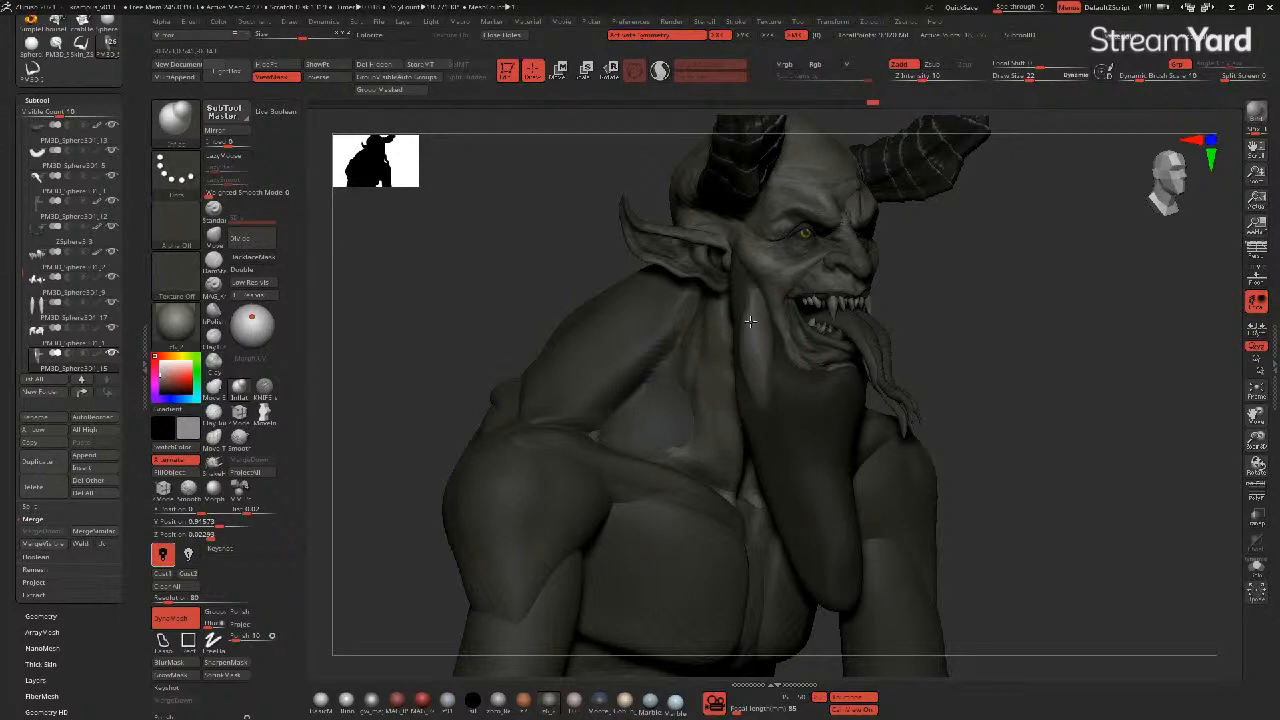
drag(489, 270, 480, 289)
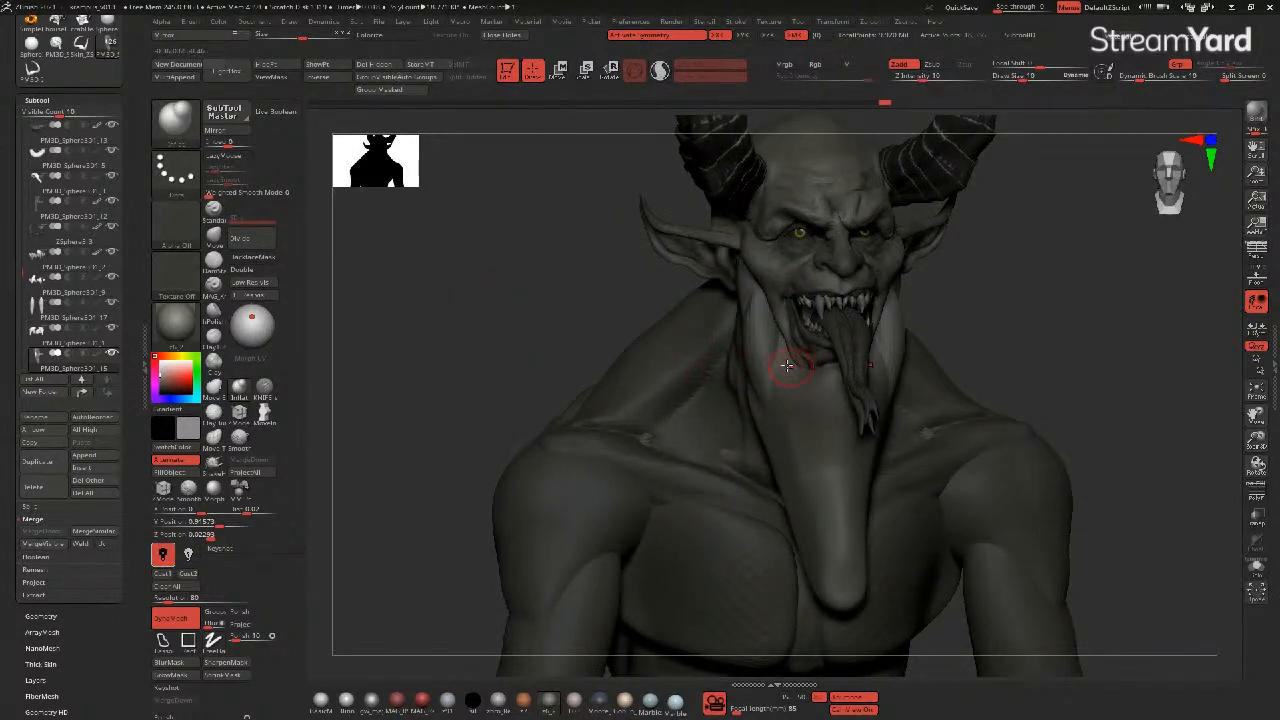
- Mask a strand beside the chin, invert the mask and inflate it into a raised beard lock
mouse_move(786, 382)
ctrl+mouse_down()
mouse_move(814, 472)
mouse_move(787, 357)
mouse_move(815, 449)
mouse_move(809, 412)
ctrl+mouse_up()
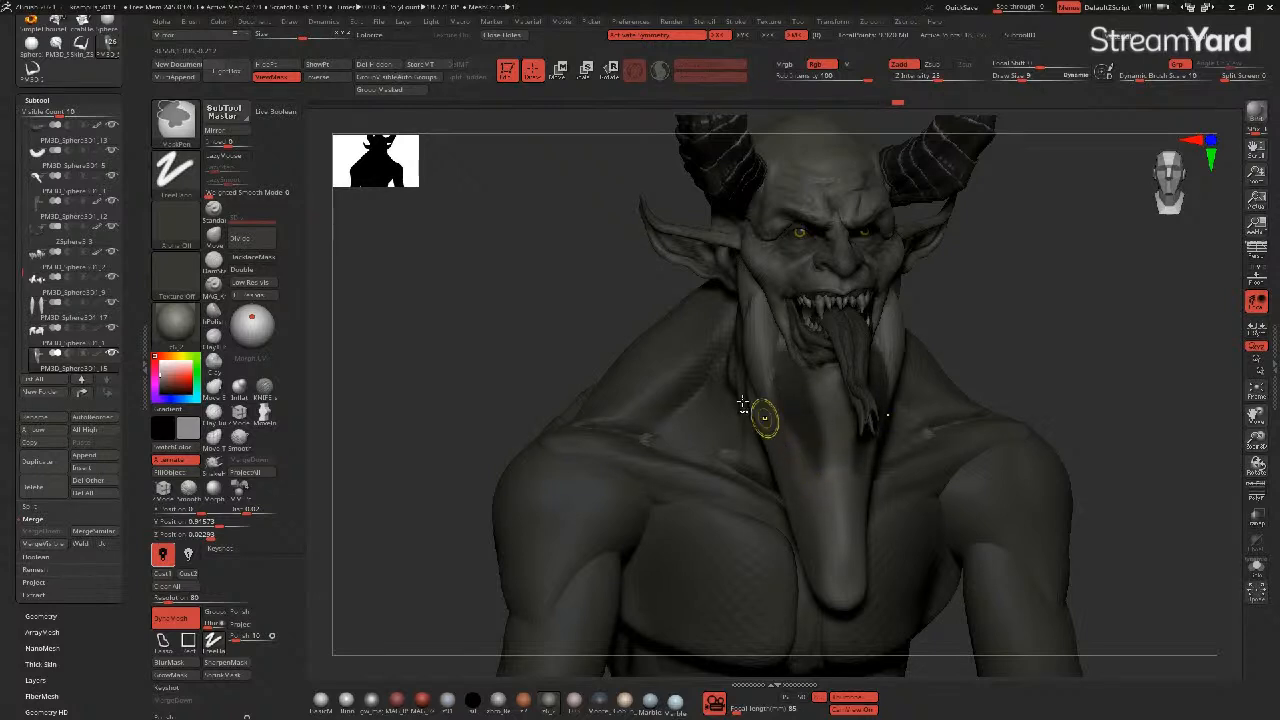
ctrl+click(596, 326)
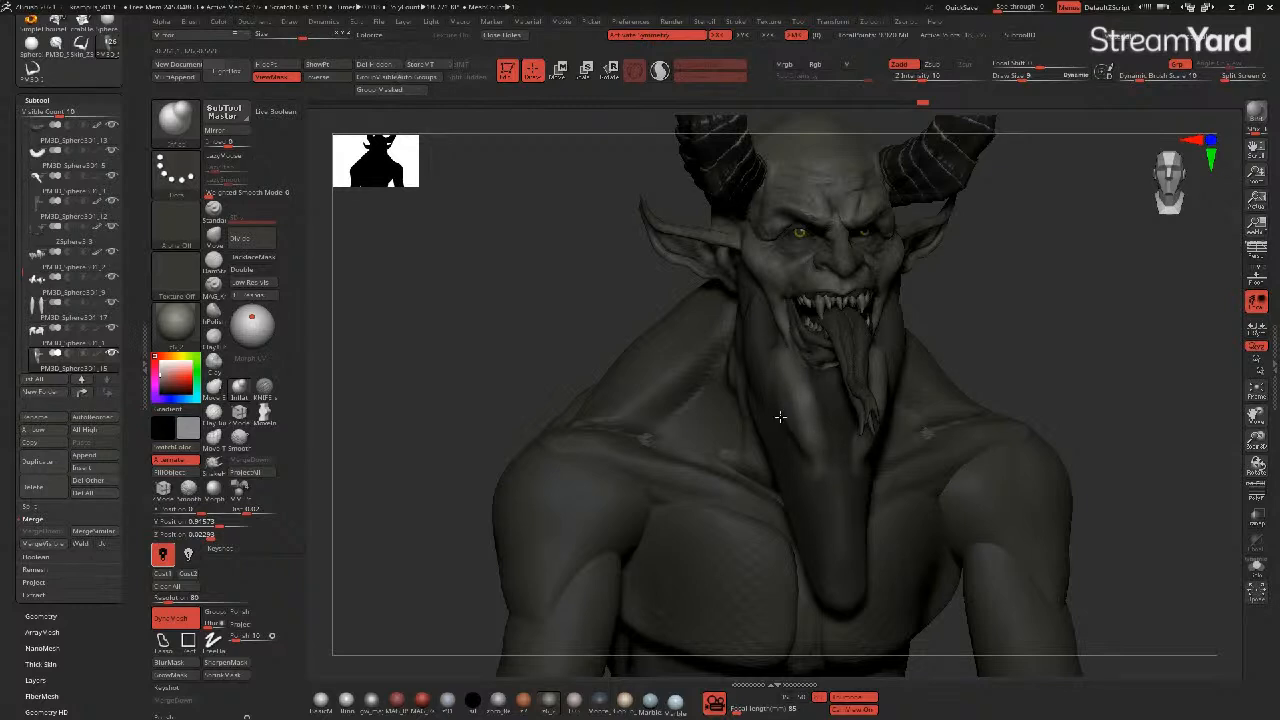
mouse_move(526, 351)
mouse_down()
mouse_move(509, 363)
mouse_move(755, 421)
mouse_up()
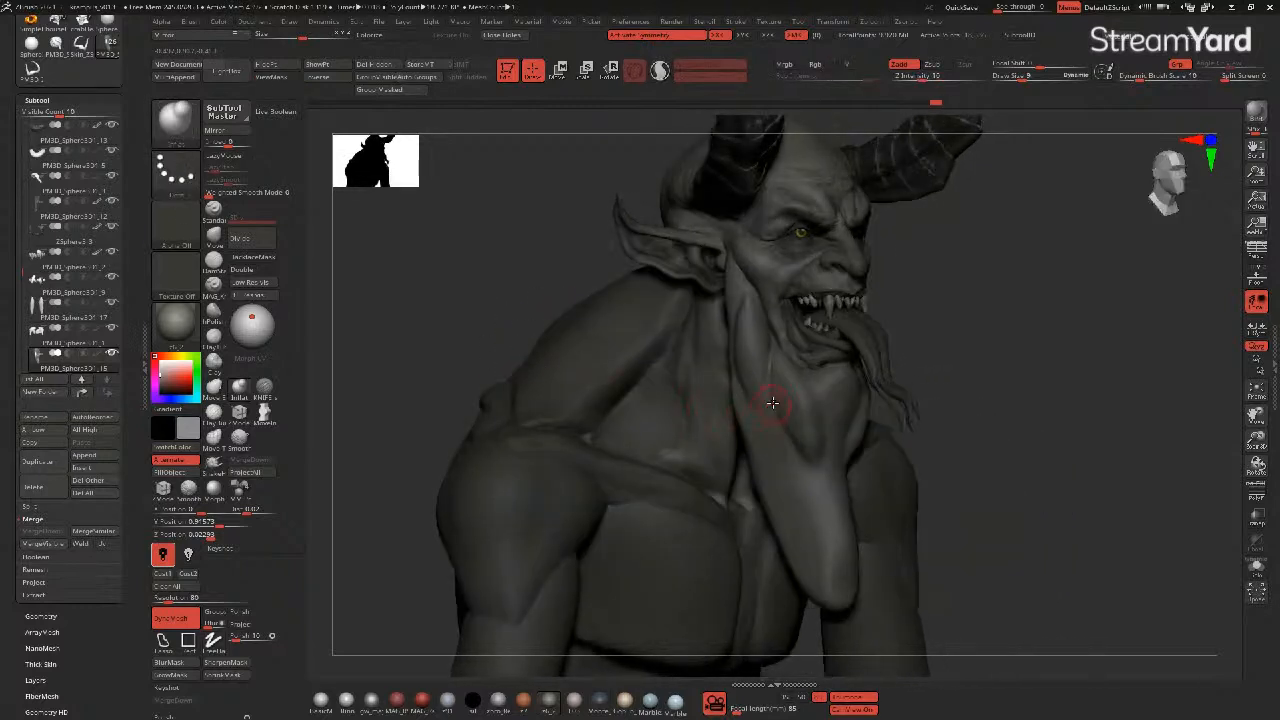
- Mask a long strand down the outer side of the beard, invert the mask and inflate it
mouse_move(757, 419)
ctrl+mouse_down()
mouse_move(767, 396)
mouse_move(797, 533)
ctrl+mouse_up()
ctrl+click(474, 332)
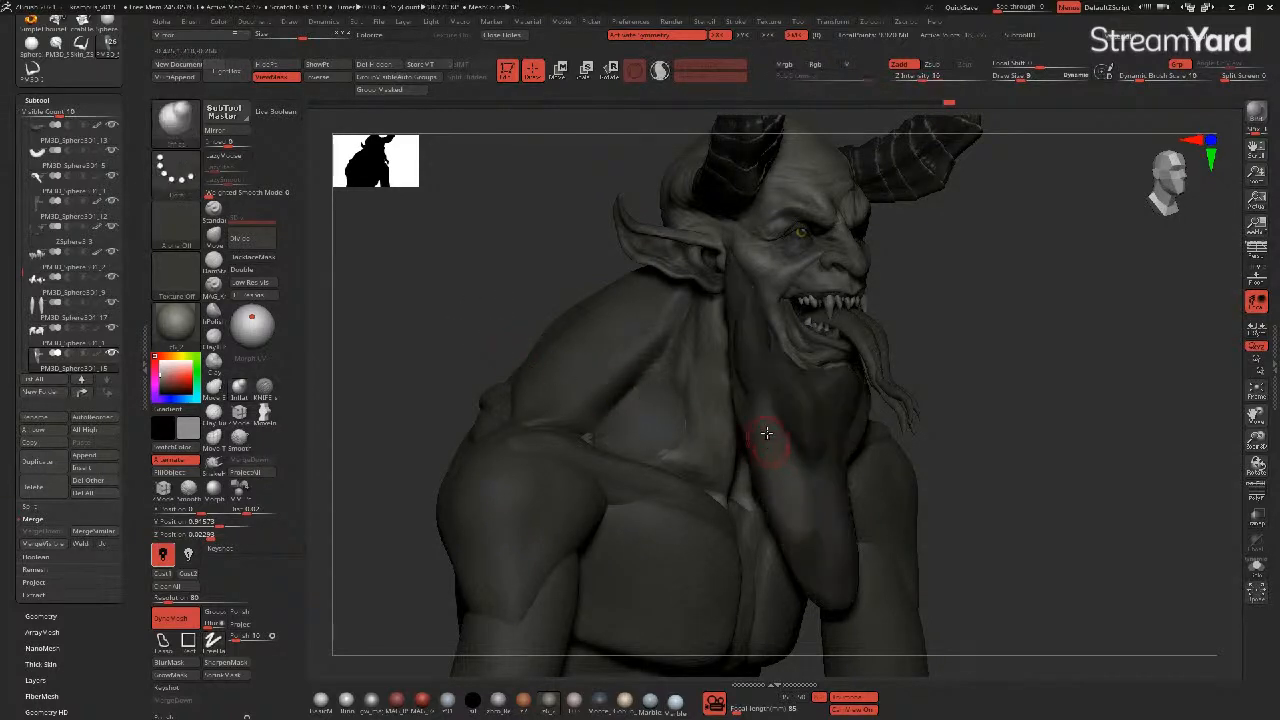
drag(767, 418, 786, 493)
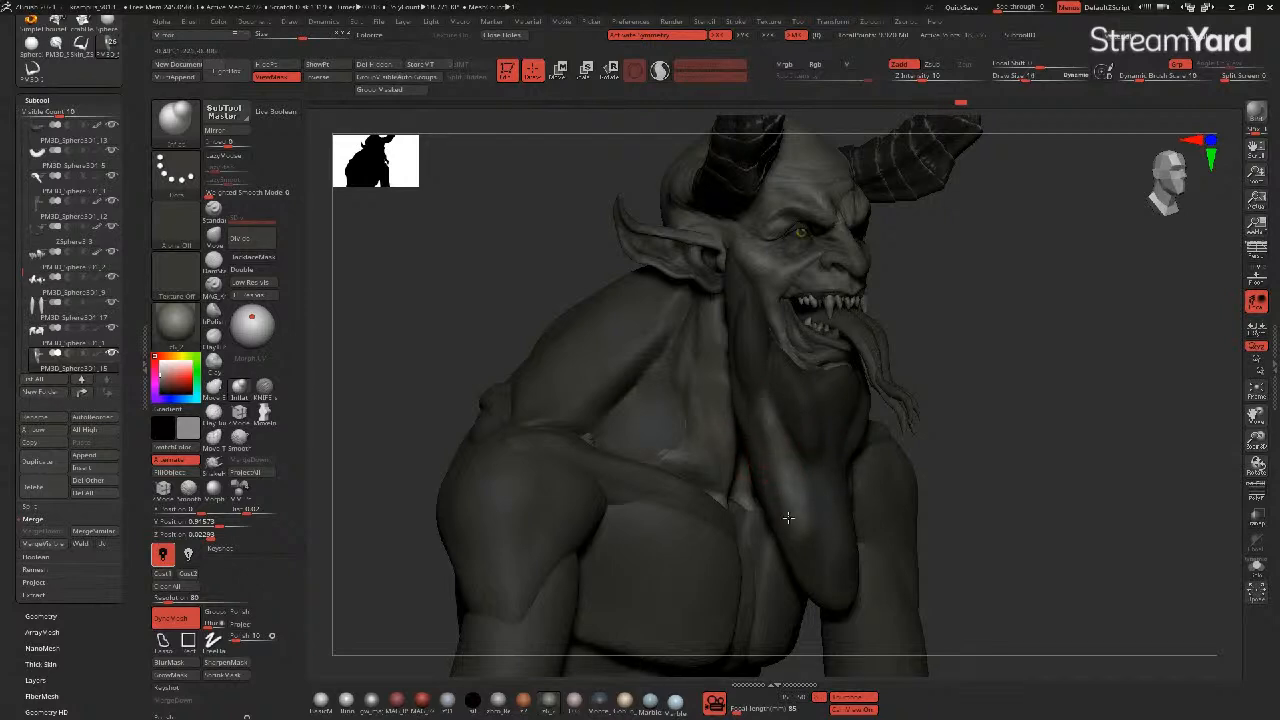
mouse_move(793, 505)
mouse_down()
mouse_move(756, 443)
mouse_move(797, 518)
mouse_move(755, 390)
mouse_up()
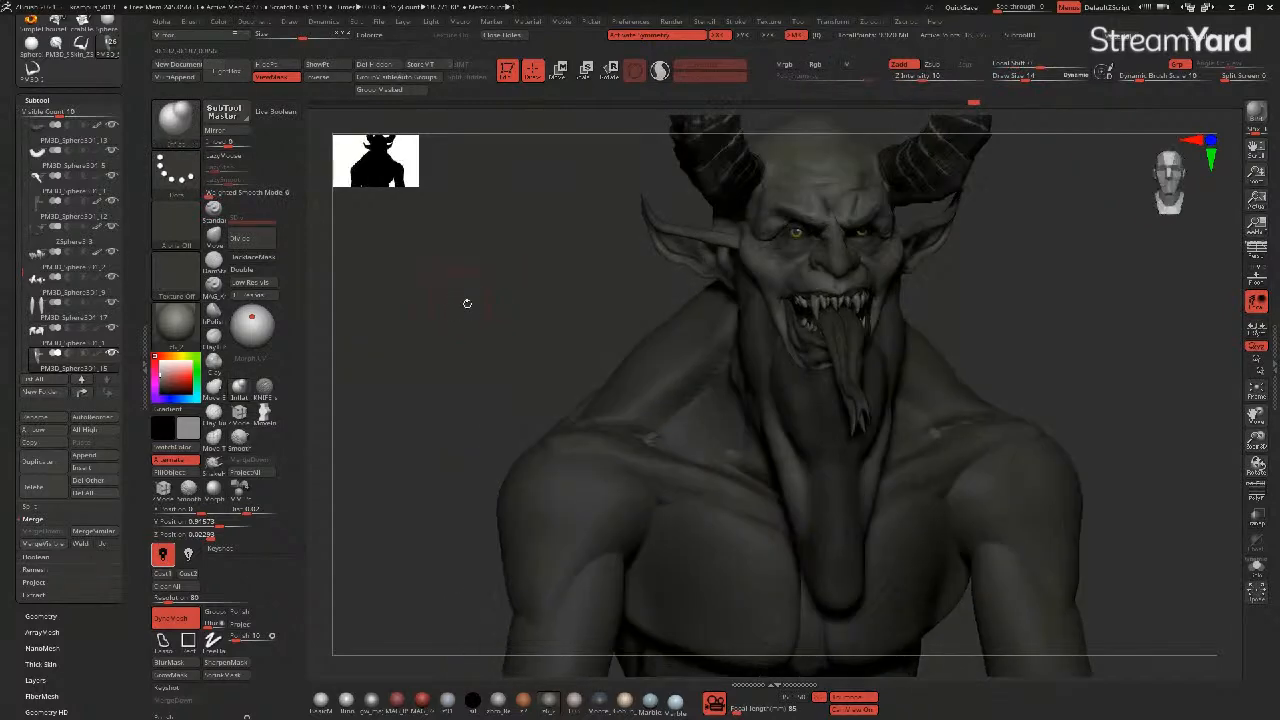
- Inflate a masked-off strand just below the ear and pull its upper end outward with the Move brush
mouse_move(500, 349)
mouse_down()
mouse_move(509, 337)
mouse_move(495, 316)
mouse_move(483, 326)
mouse_move(506, 351)
mouse_move(649, 337)
mouse_up()
drag(714, 270, 842, 280)
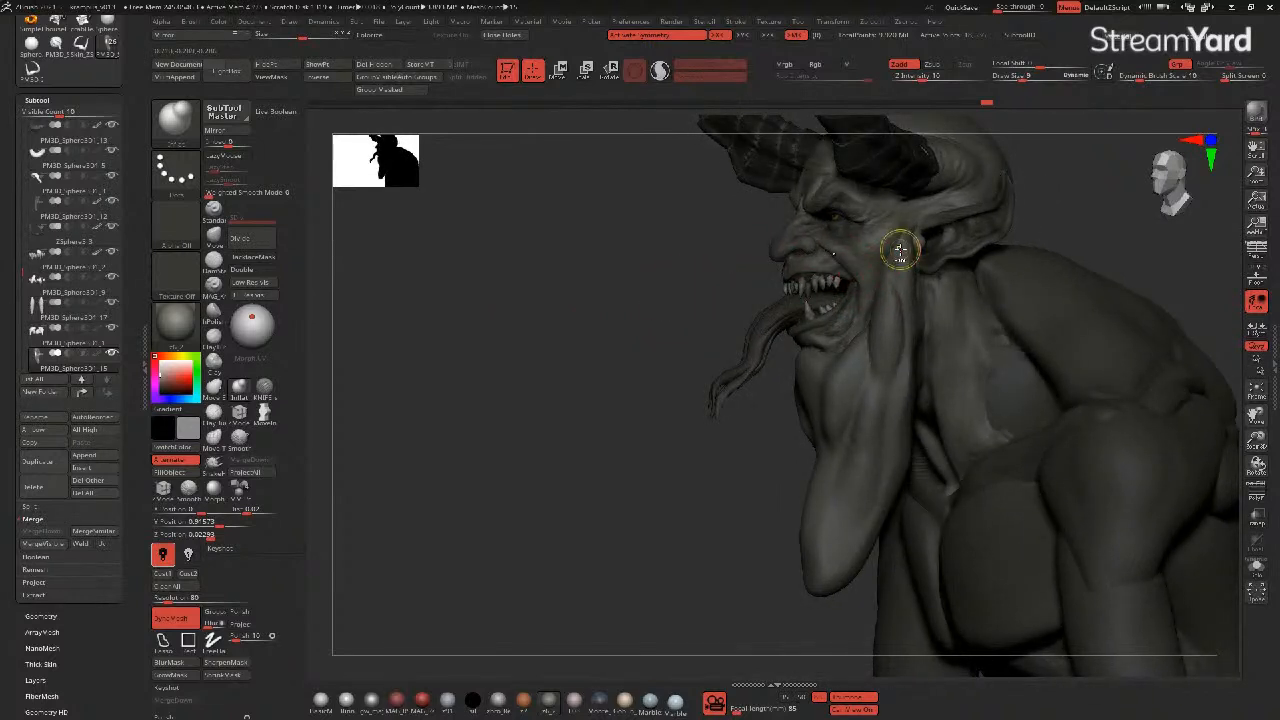
key(ctrl)
mouse_move(728, 250)
mouse_down()
mouse_move(580, 306)
mouse_move(497, 363)
mouse_up()
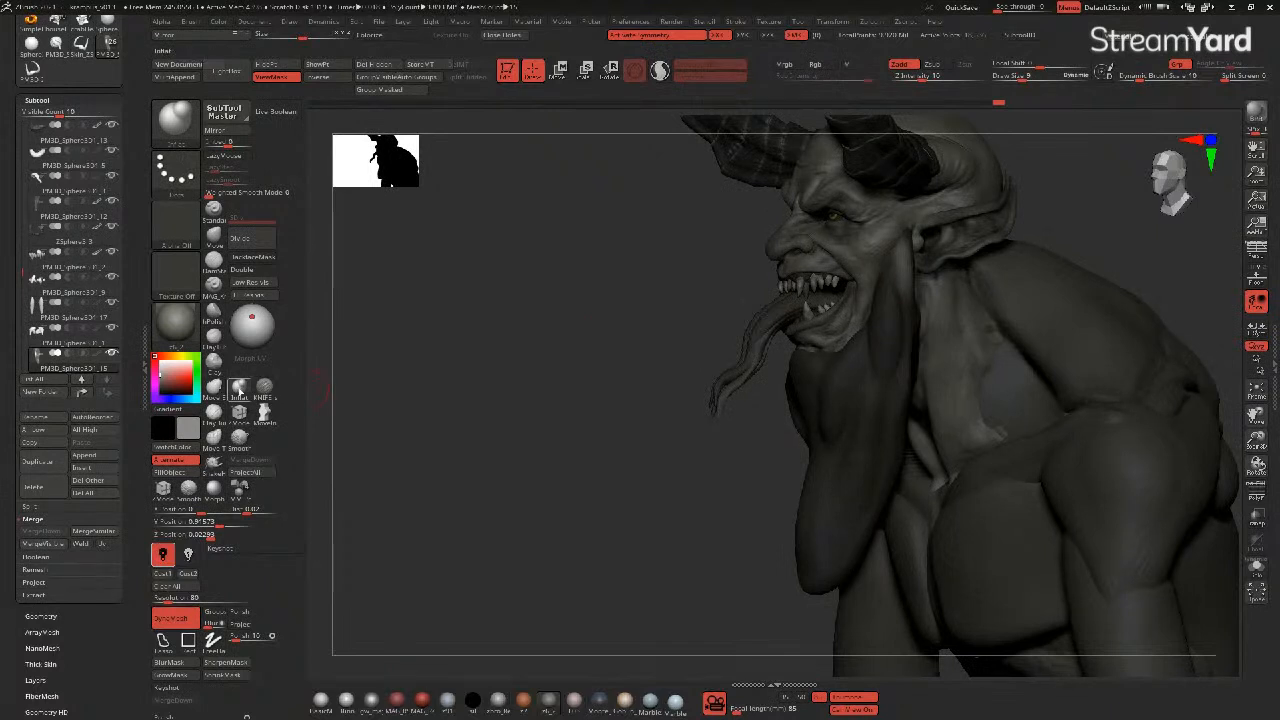
mouse_move(904, 305)
mouse_down()
mouse_move(947, 351)
mouse_move(911, 297)
mouse_move(914, 334)
mouse_move(917, 322)
mouse_up()
click(214, 238)
drag(910, 271, 921, 268)
drag(590, 344, 640, 358)
- Isolate another strand along the jaw with an inverted mask, inflate it and extend its tip with the Move brush
key(ctrl)
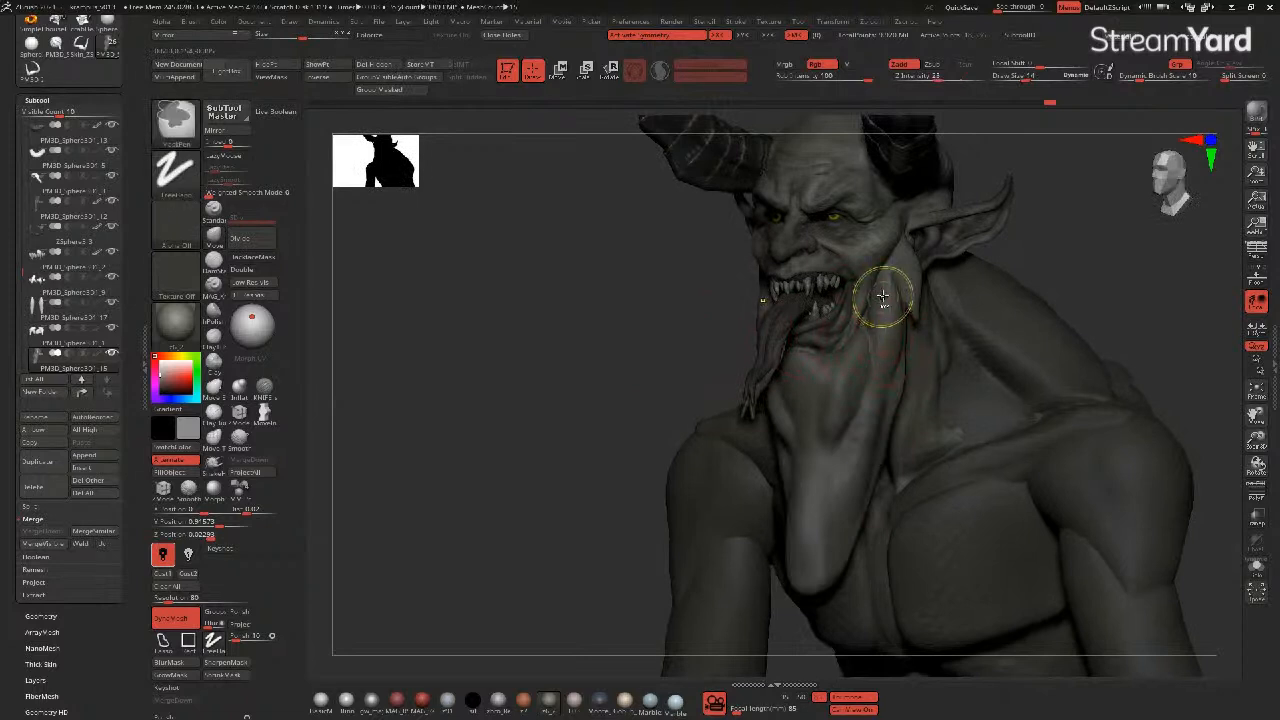
ctrl+drag(885, 326, 887, 359)
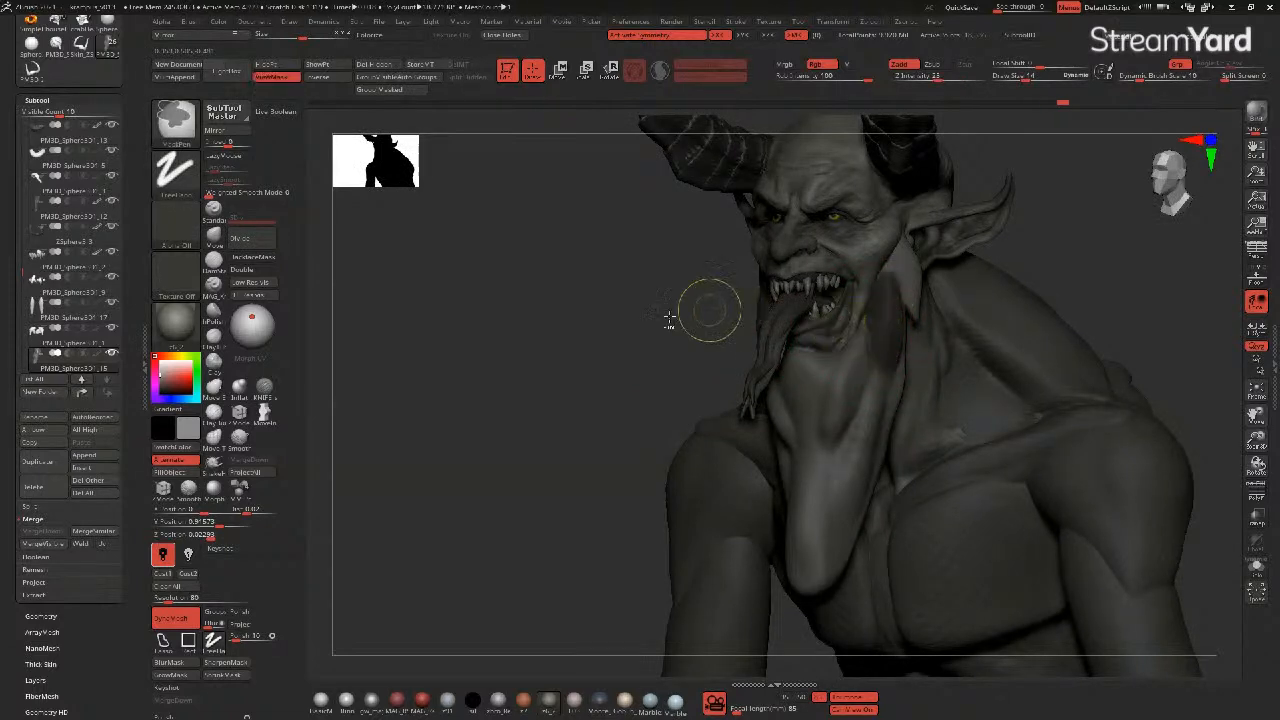
ctrl+click(655, 323)
drag(574, 343, 500, 359)
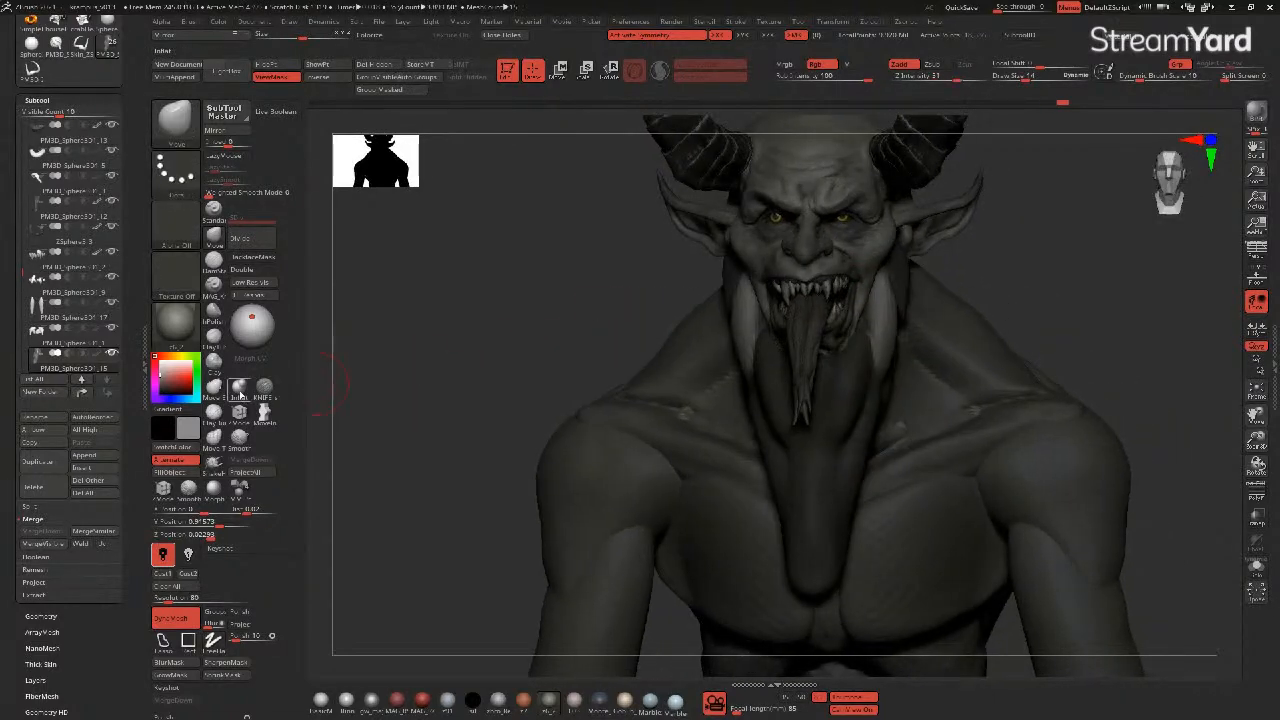
mouse_move(887, 352)
mouse_down()
mouse_move(898, 388)
mouse_move(903, 343)
mouse_up()
drag(640, 311, 549, 321)
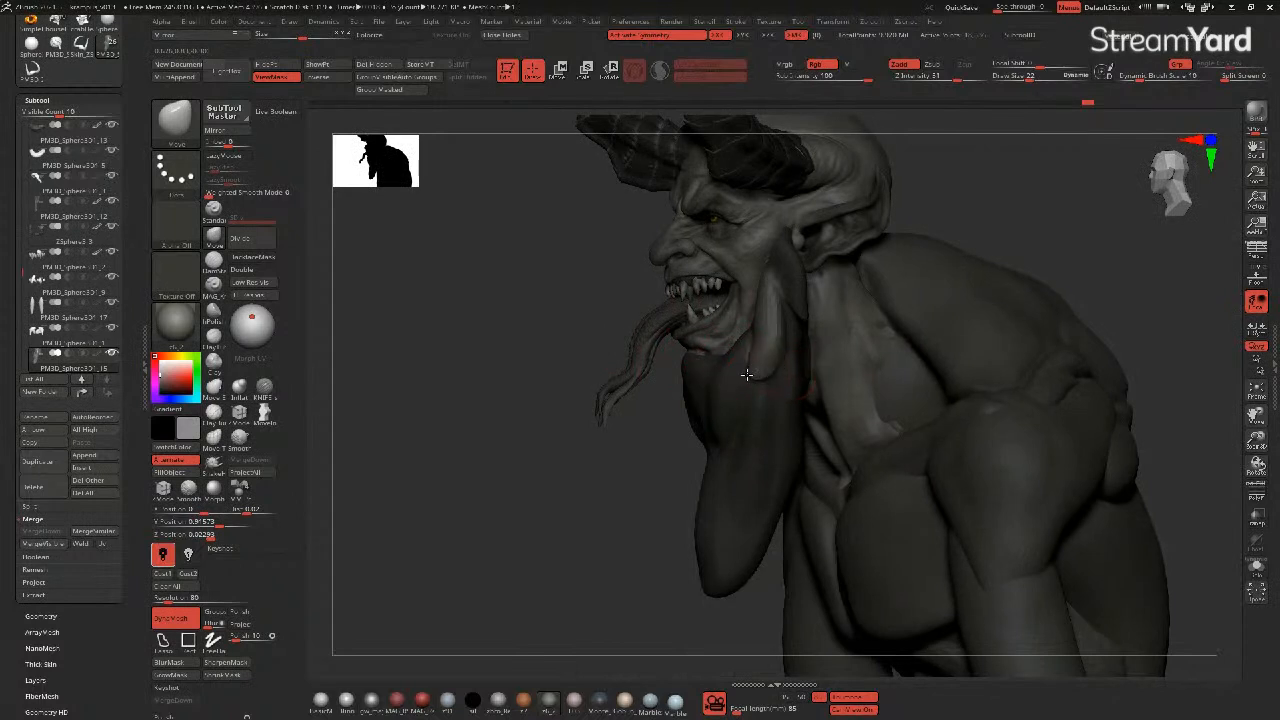
mouse_move(740, 333)
mouse_down()
mouse_move(752, 328)
mouse_move(769, 371)
mouse_move(754, 399)
mouse_up()
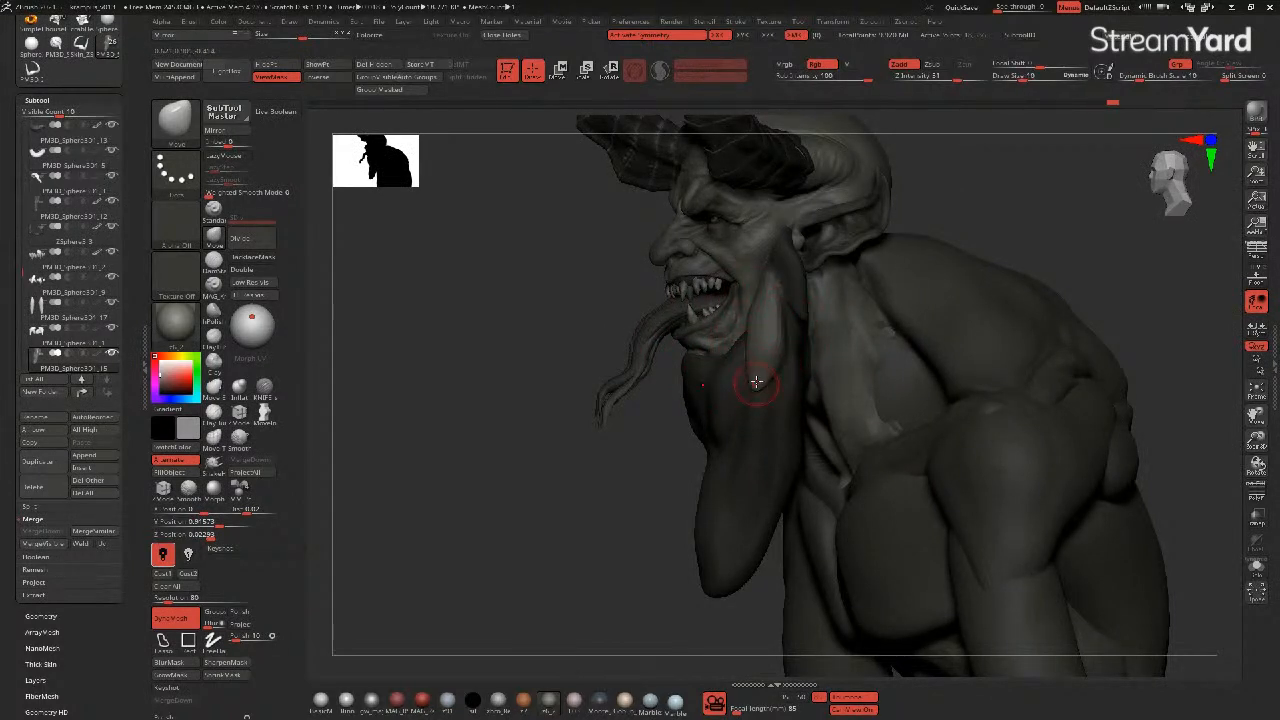
- Reshape the tip of the raised strand along the jaw with a larger Move brush
key(])
drag(771, 332, 778, 327)
drag(513, 313, 777, 400)
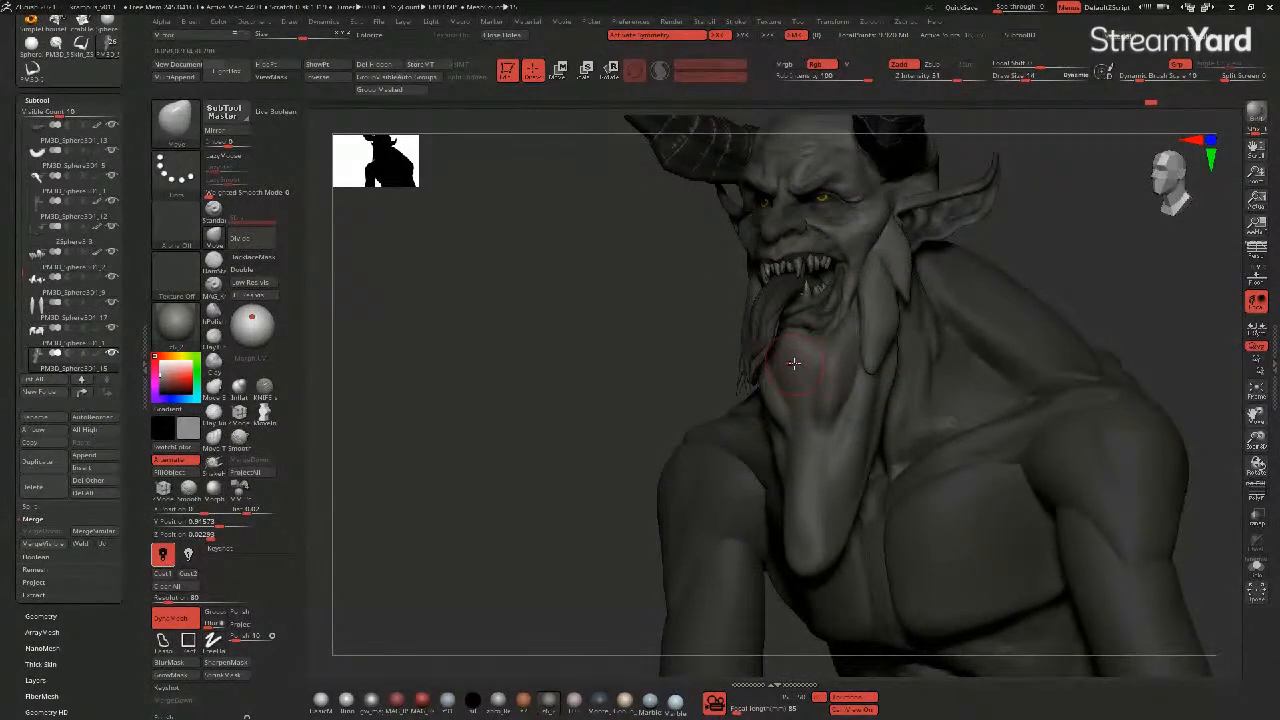
- Mask a long strand down the side of the lower beard, invert the mask and inflate it
mouse_move(854, 437)
ctrl+mouse_down()
mouse_move(843, 491)
mouse_move(852, 447)
mouse_move(852, 462)
ctrl+mouse_up()
ctrl+click(843, 503)
ctrl+click(583, 398)
drag(583, 398, 505, 400)
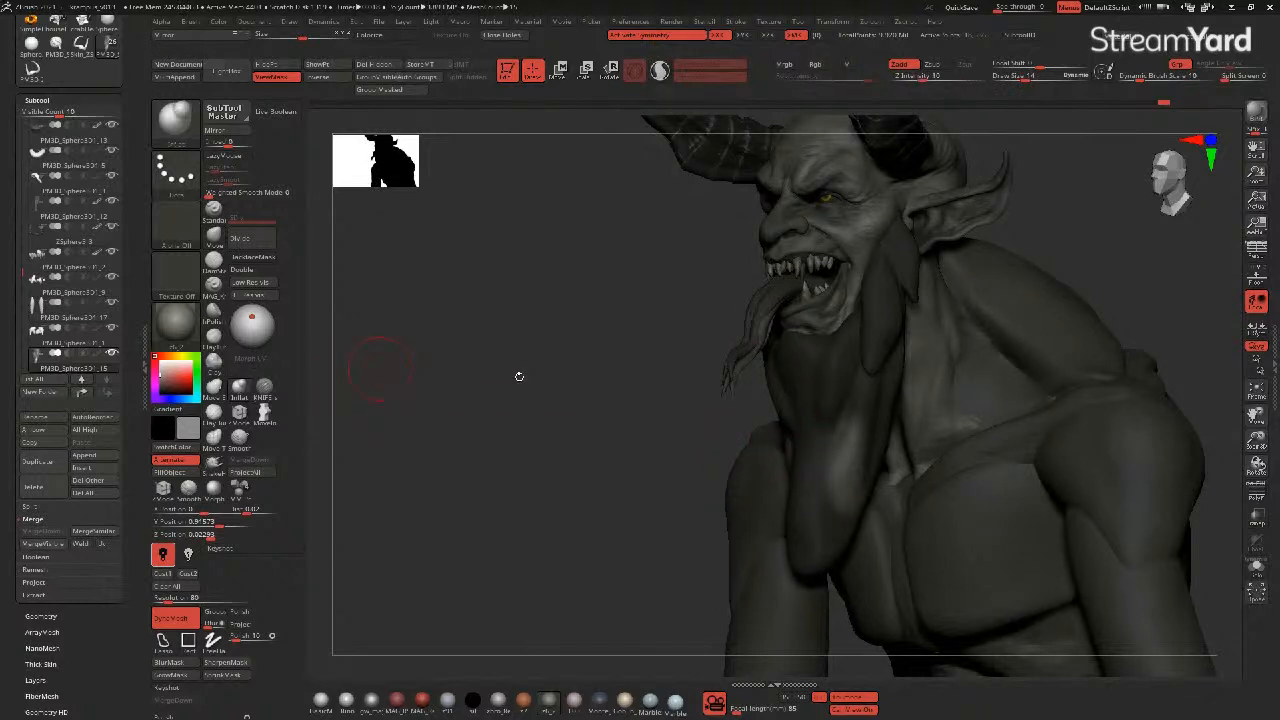
drag(568, 438, 688, 440)
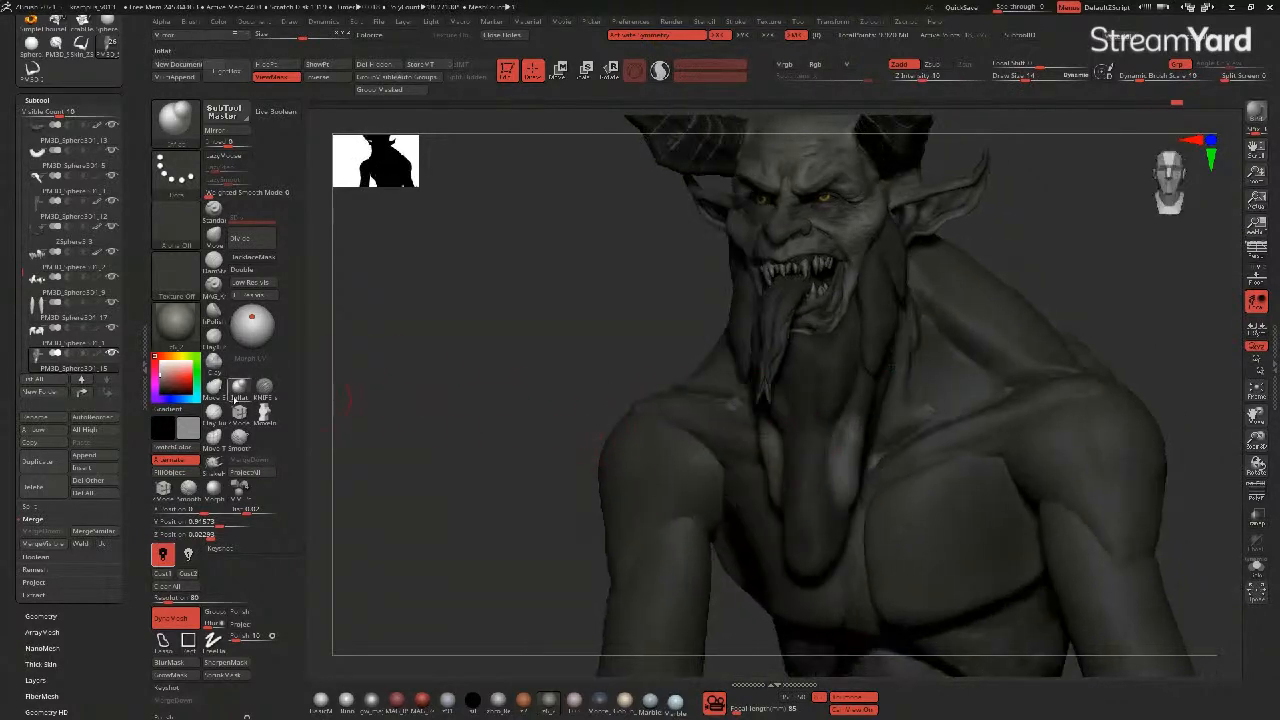
- Pull the side strand's lower end down into a point with the Move brush
click(213, 237)
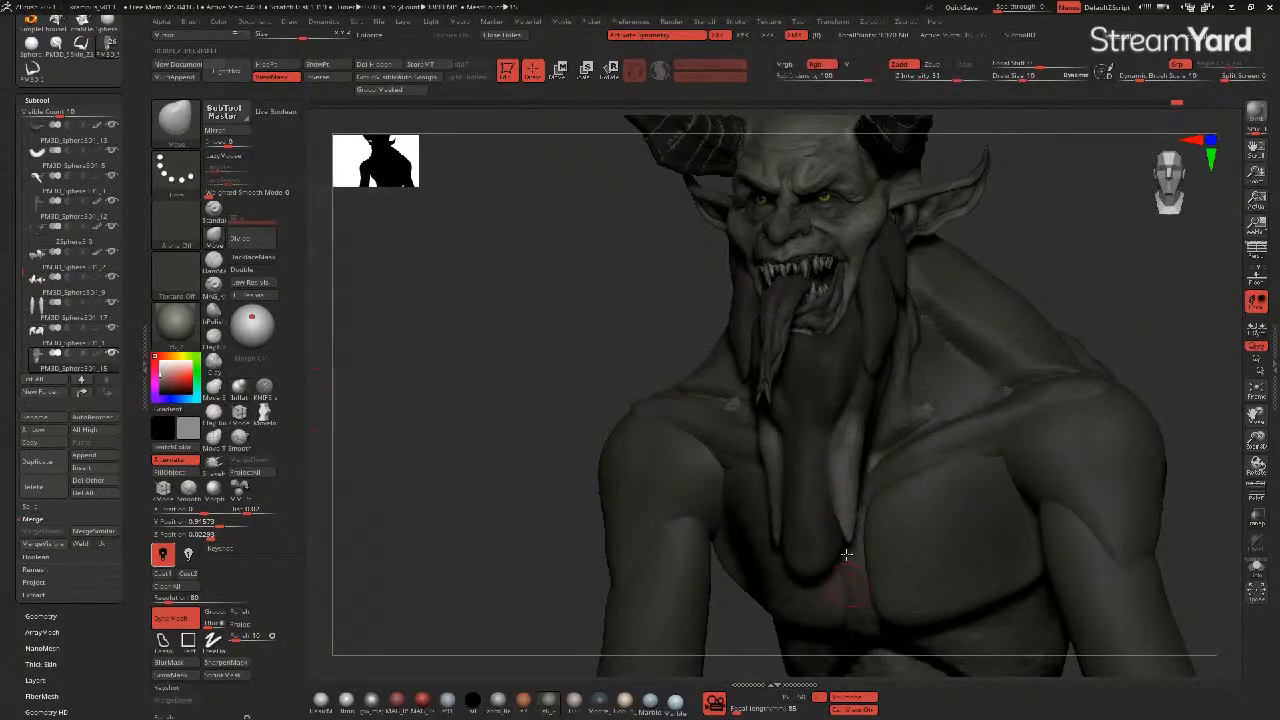
drag(542, 407, 622, 396)
mouse_move(847, 463)
mouse_down()
mouse_move(862, 464)
mouse_move(856, 441)
mouse_up()
- Mask the central strand on the beard's lower front, invert the mask and inflate it
mouse_move(484, 330)
mouse_down()
mouse_move(494, 354)
mouse_move(805, 446)
mouse_move(809, 519)
mouse_up()
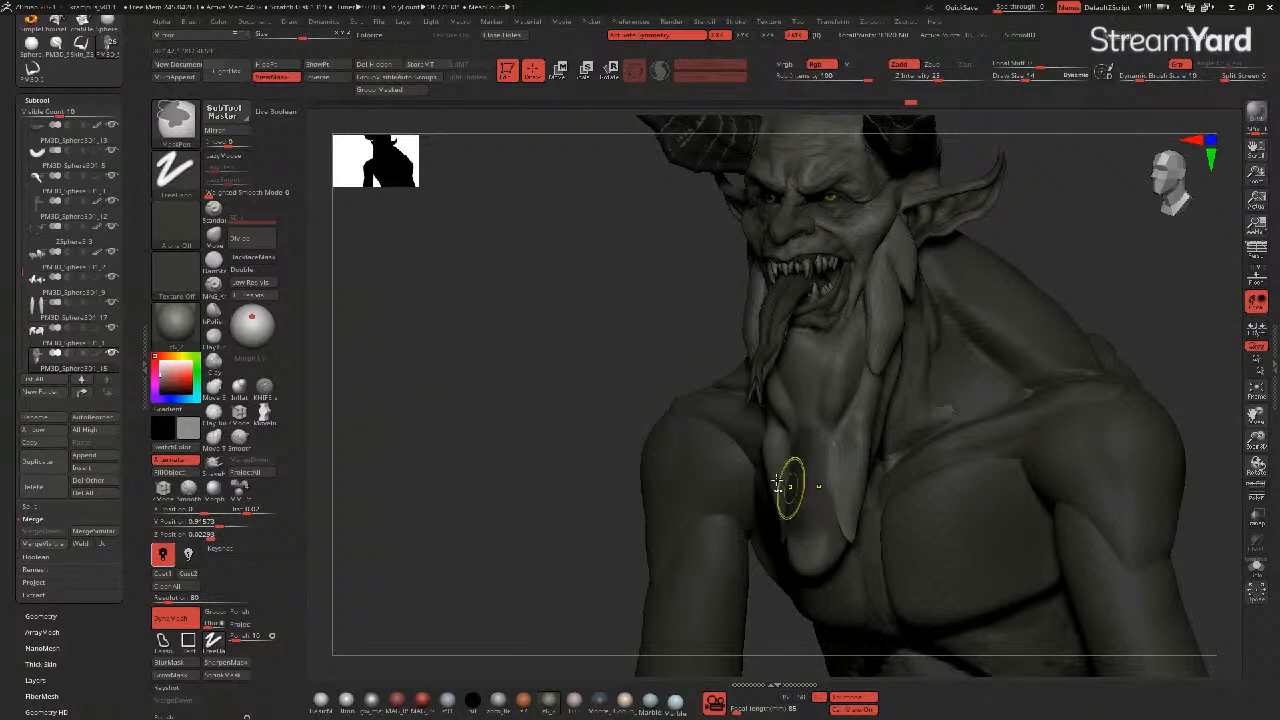
mouse_move(471, 400)
mouse_down()
mouse_move(471, 423)
mouse_move(500, 430)
mouse_up()
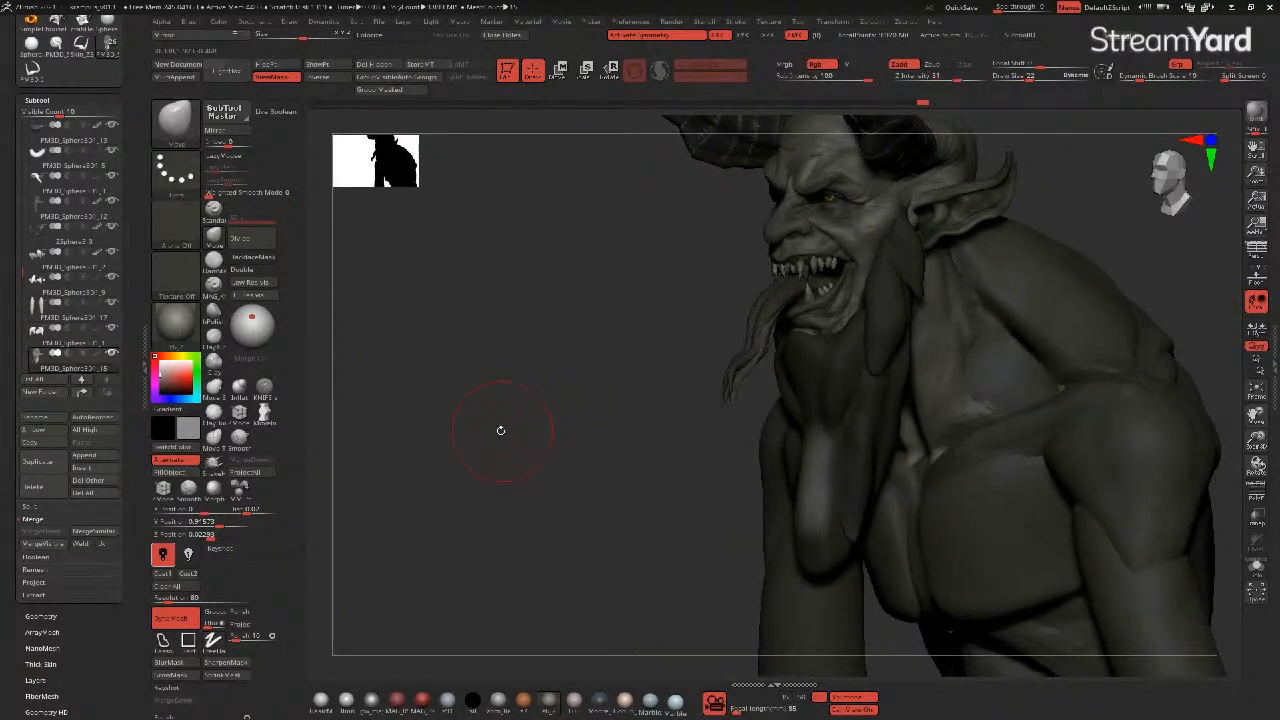
click(239, 387)
drag(474, 388, 530, 394)
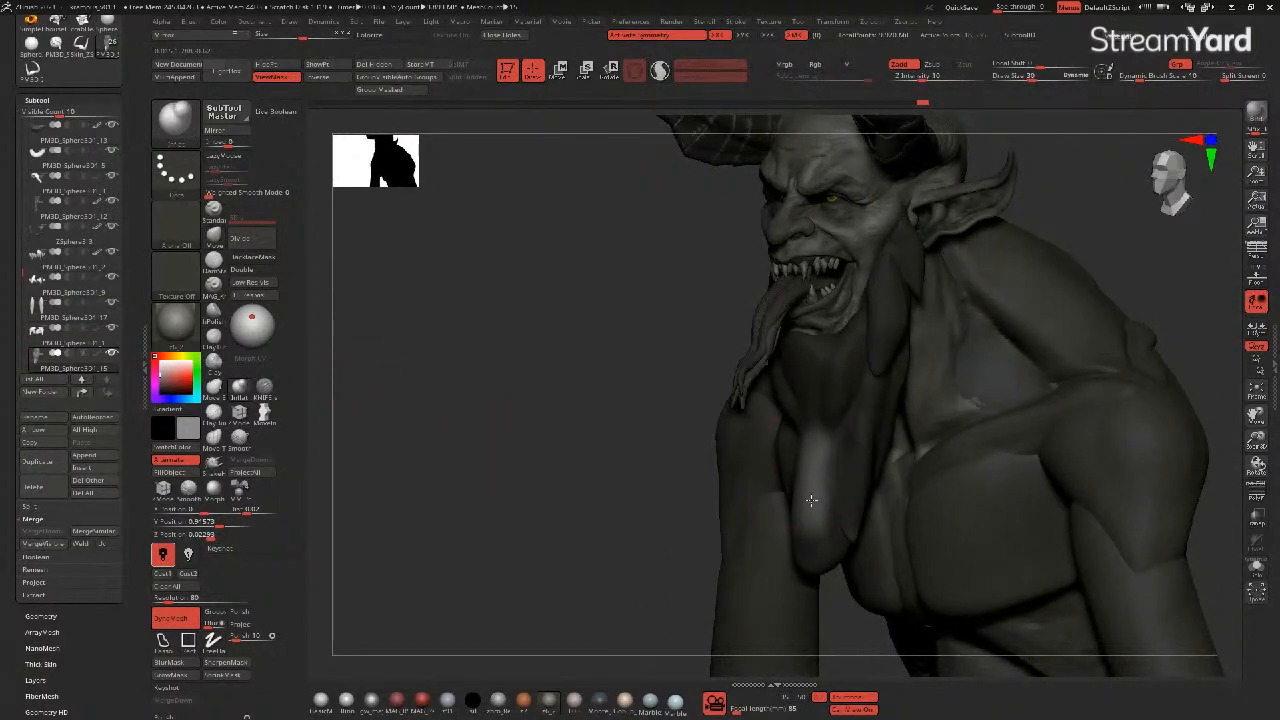
drag(812, 500, 800, 462)
drag(562, 440, 660, 448)
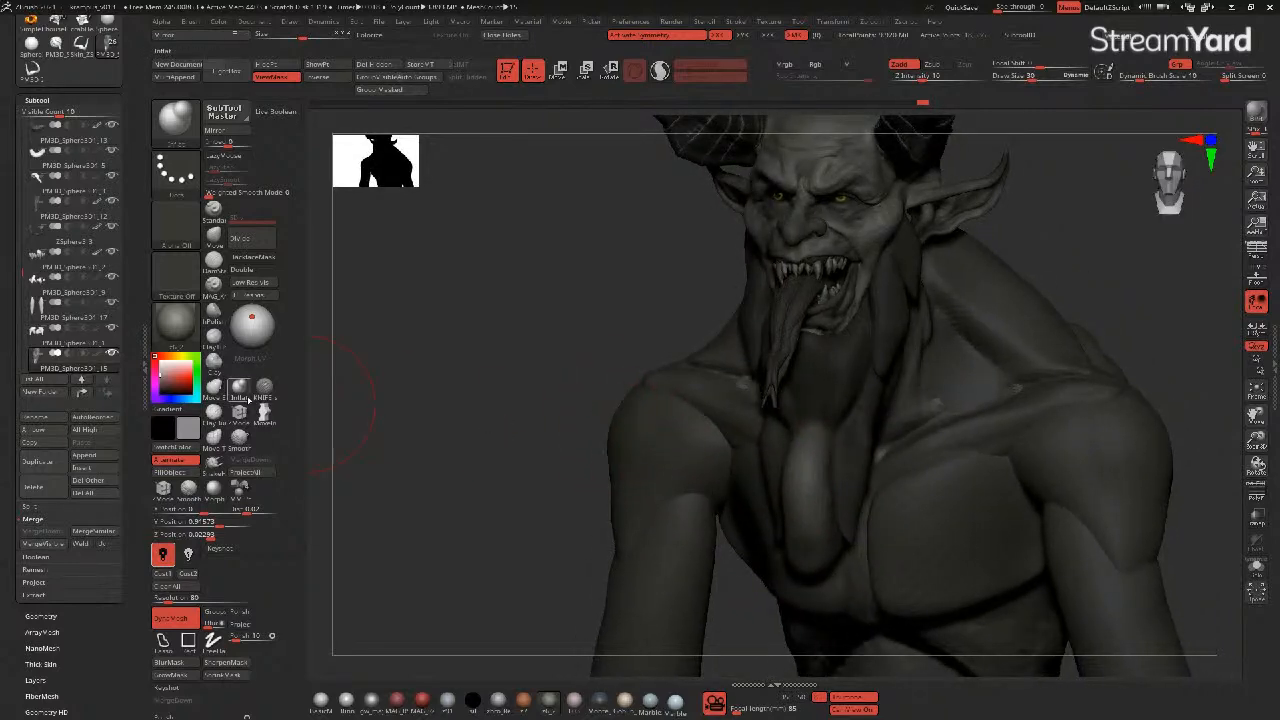
- Pull the central strand's lower end into a tapered tip with the Move brush and clear the mask
click(214, 236)
mouse_move(511, 397)
mouse_down()
mouse_move(749, 443)
mouse_move(796, 474)
mouse_up()
drag(798, 526, 790, 549)
drag(700, 531, 737, 529)
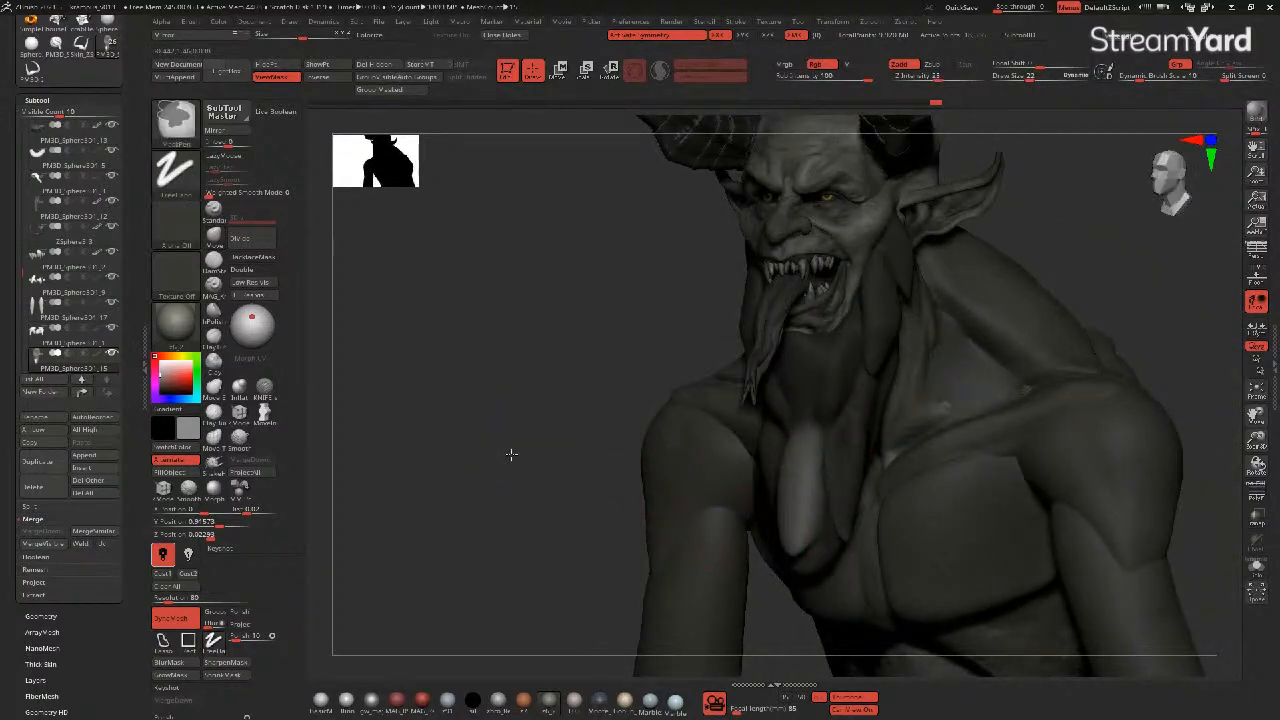
ctrl+drag(514, 454, 550, 480)
- Isolate a strand on the outer side of the lower beard with an inverted mask and inflate it
drag(560, 470, 449, 460)
mouse_move(894, 453)
ctrl+mouse_down()
mouse_move(889, 424)
mouse_move(886, 455)
ctrl+mouse_up()
ctrl+click(620, 427)
drag(611, 427, 498, 423)
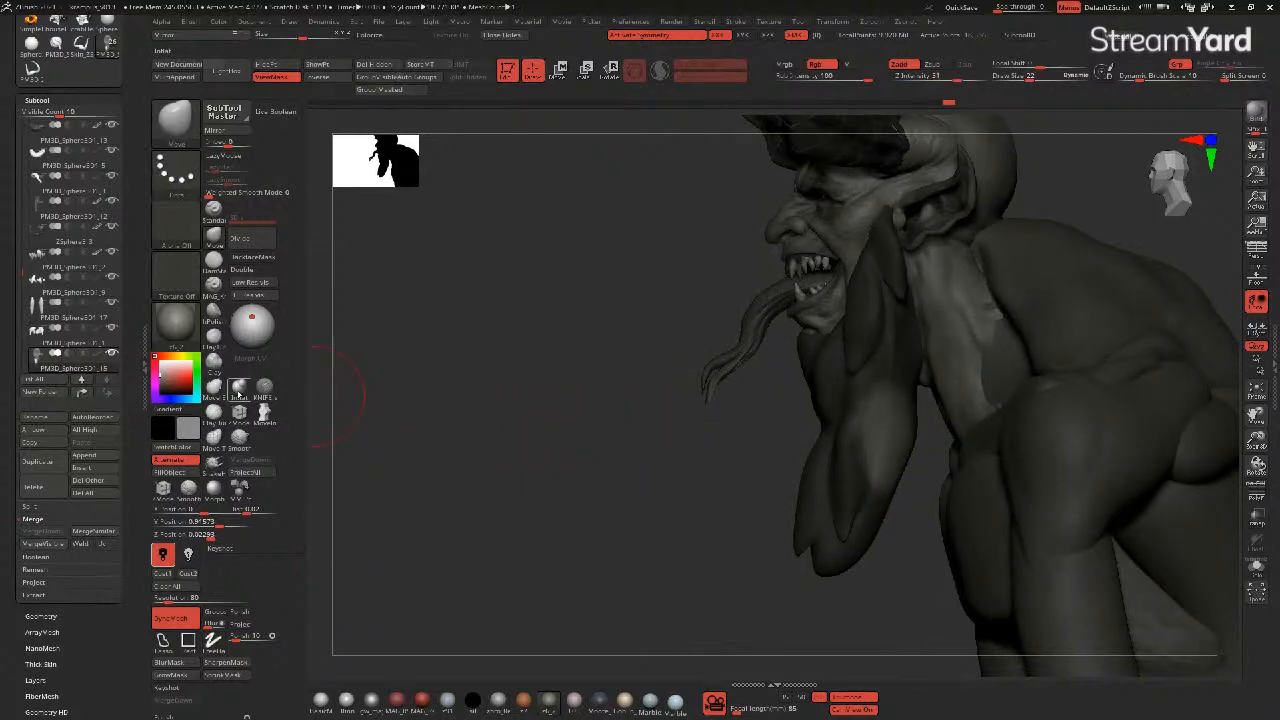
click(240, 389)
drag(891, 437, 898, 478)
drag(604, 405, 706, 404)
- Shape the outer strand and its tip with the Move brush, and clear the mask
click(214, 238)
drag(491, 394, 543, 386)
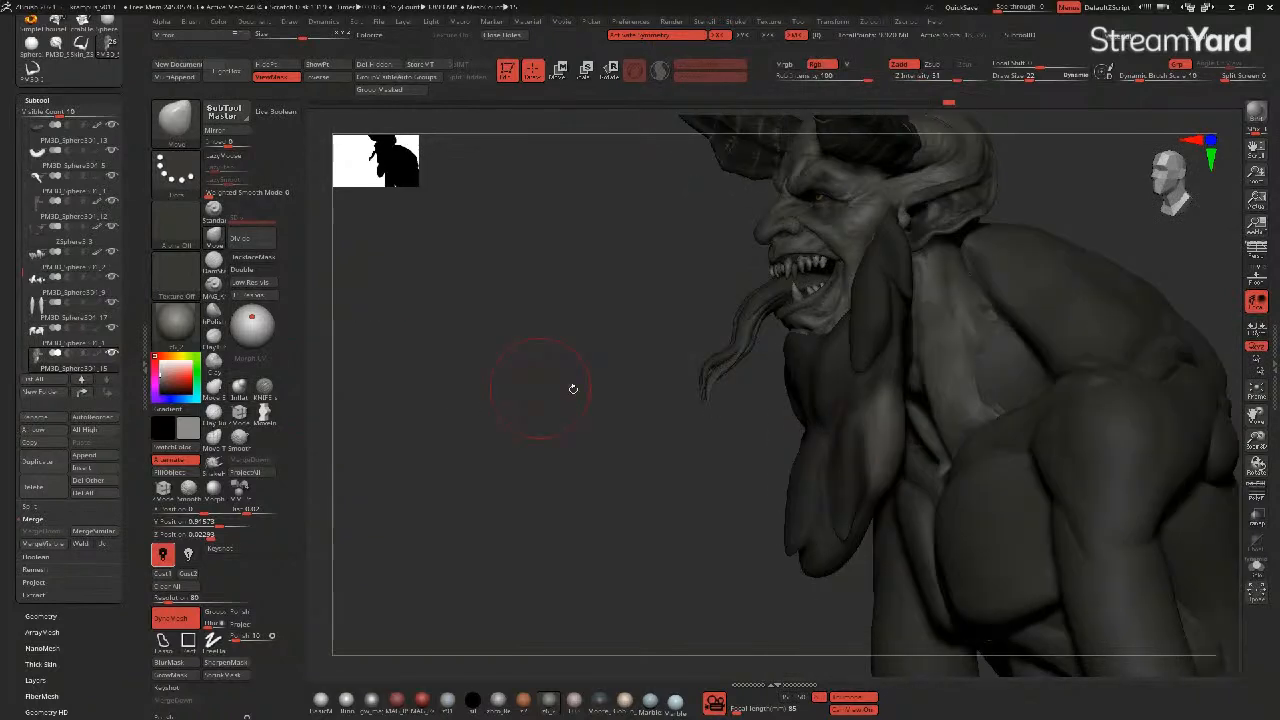
mouse_move(873, 480)
mouse_down()
mouse_move(881, 543)
mouse_move(894, 401)
mouse_up()
mouse_move(536, 396)
mouse_down()
mouse_move(557, 391)
mouse_move(491, 391)
mouse_move(494, 421)
mouse_move(511, 420)
mouse_move(449, 383)
mouse_move(637, 360)
mouse_up()
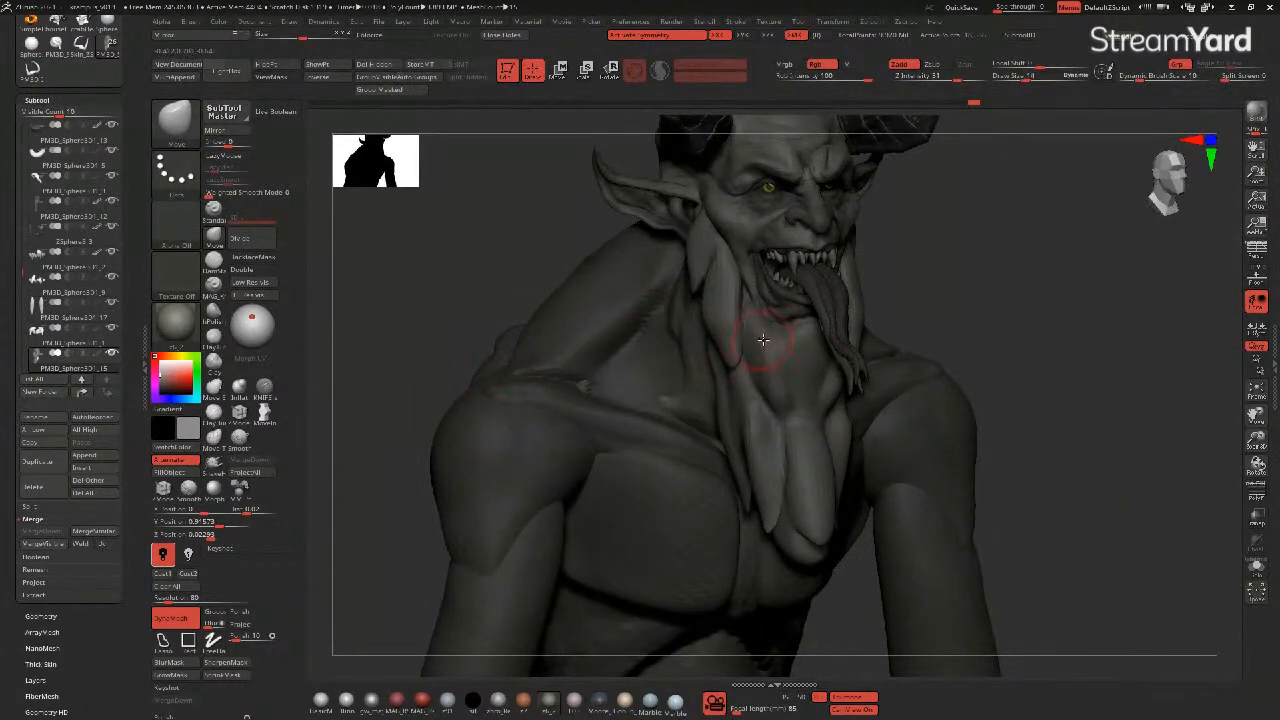
- Carve creases into the beard below the mouth with the Knife brush and remesh it at DynaMesh resolution 176
click(264, 386)
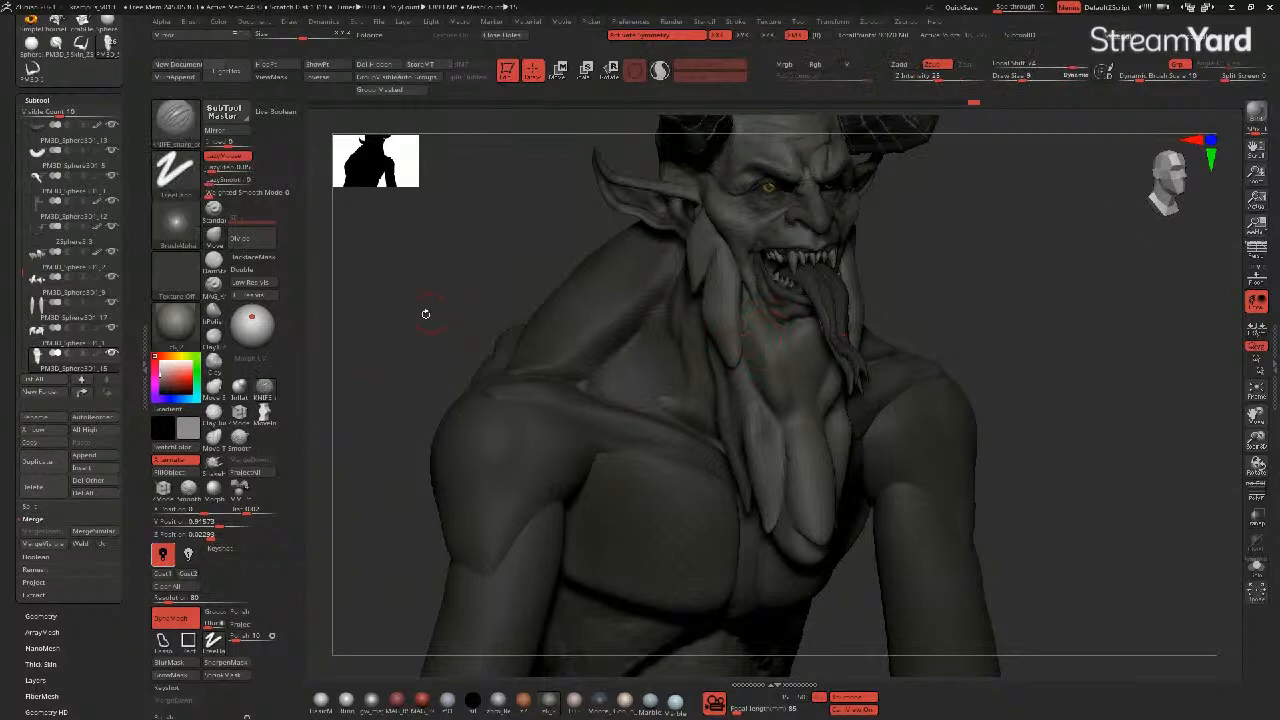
drag(779, 345, 776, 321)
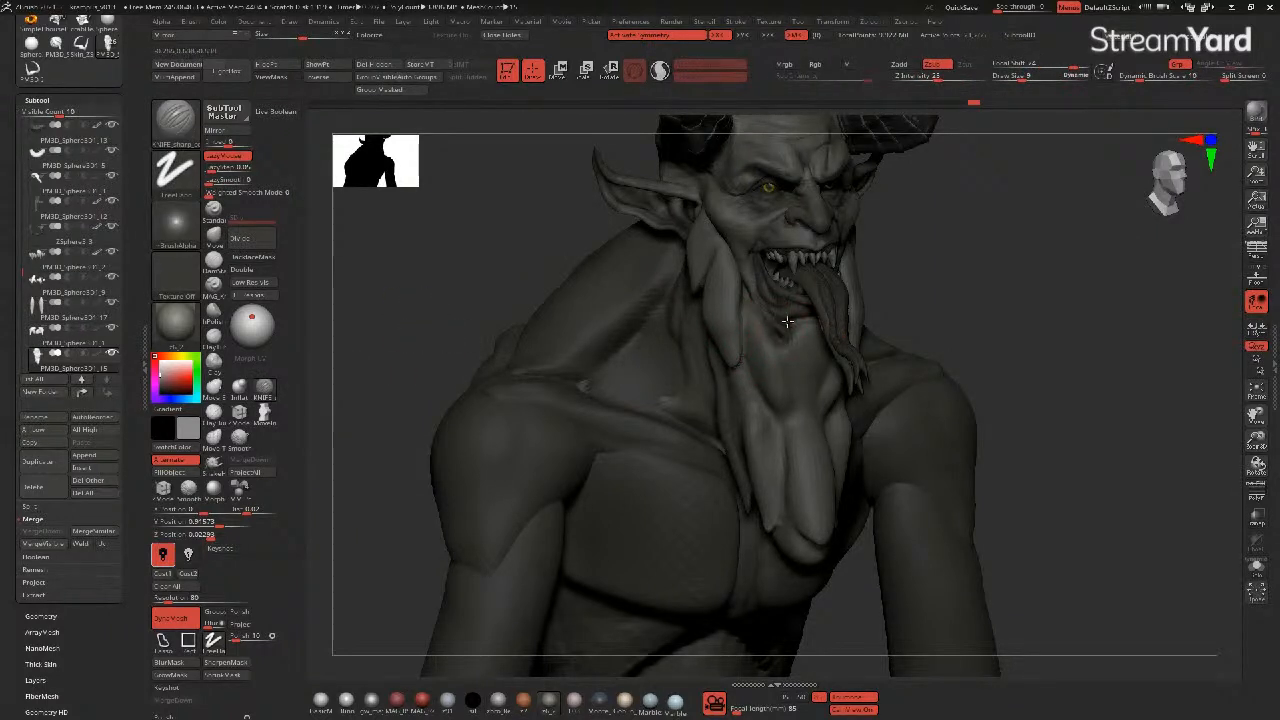
drag(486, 286, 520, 298)
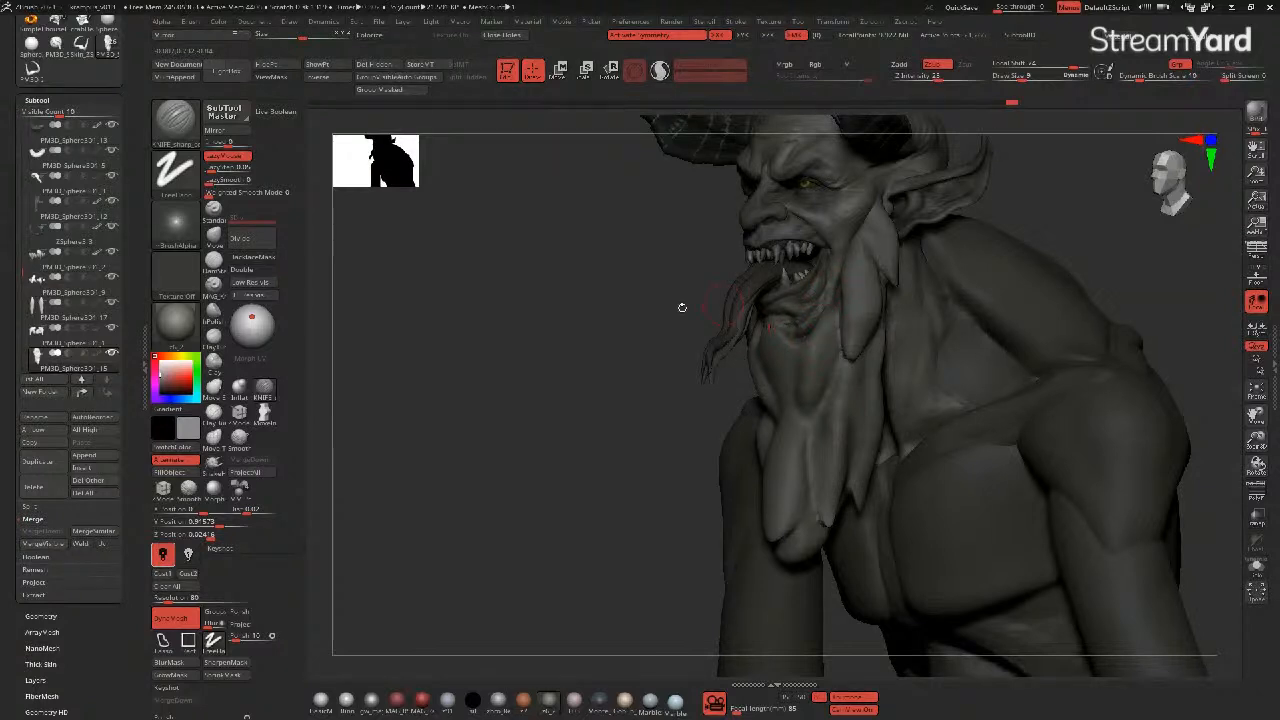
click(174, 600)
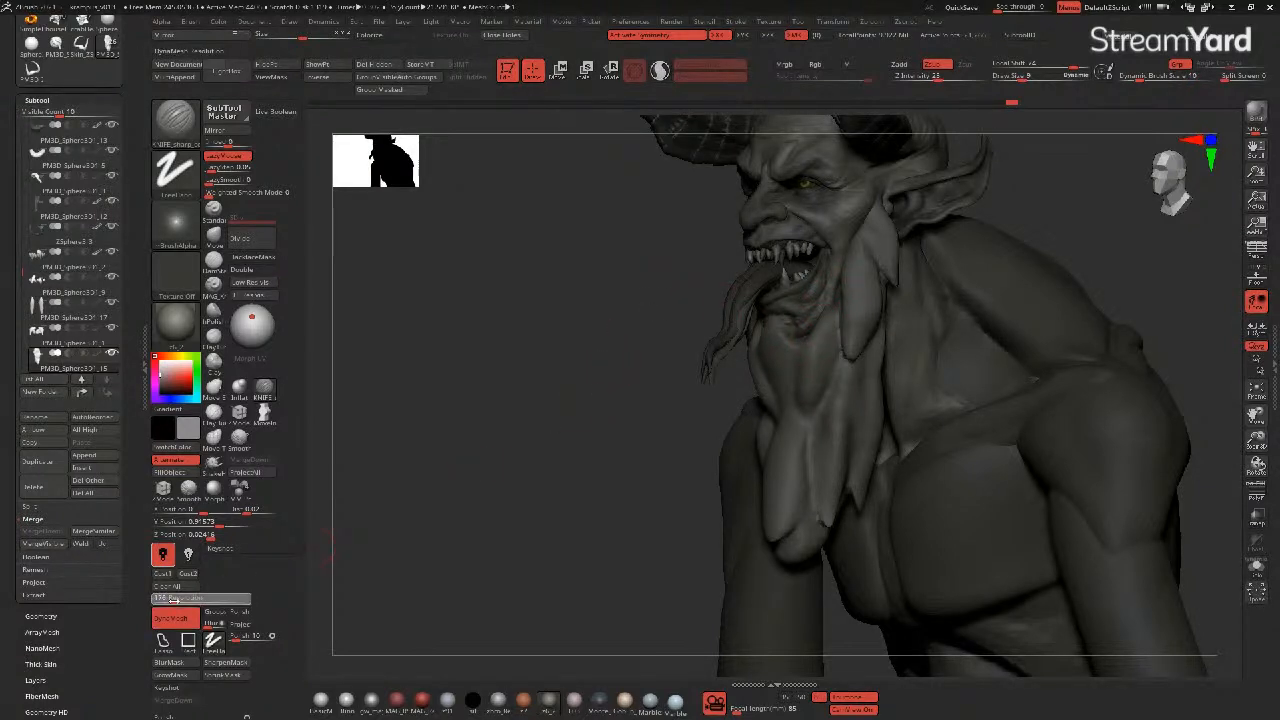
ctrl+drag(312, 599, 407, 577)
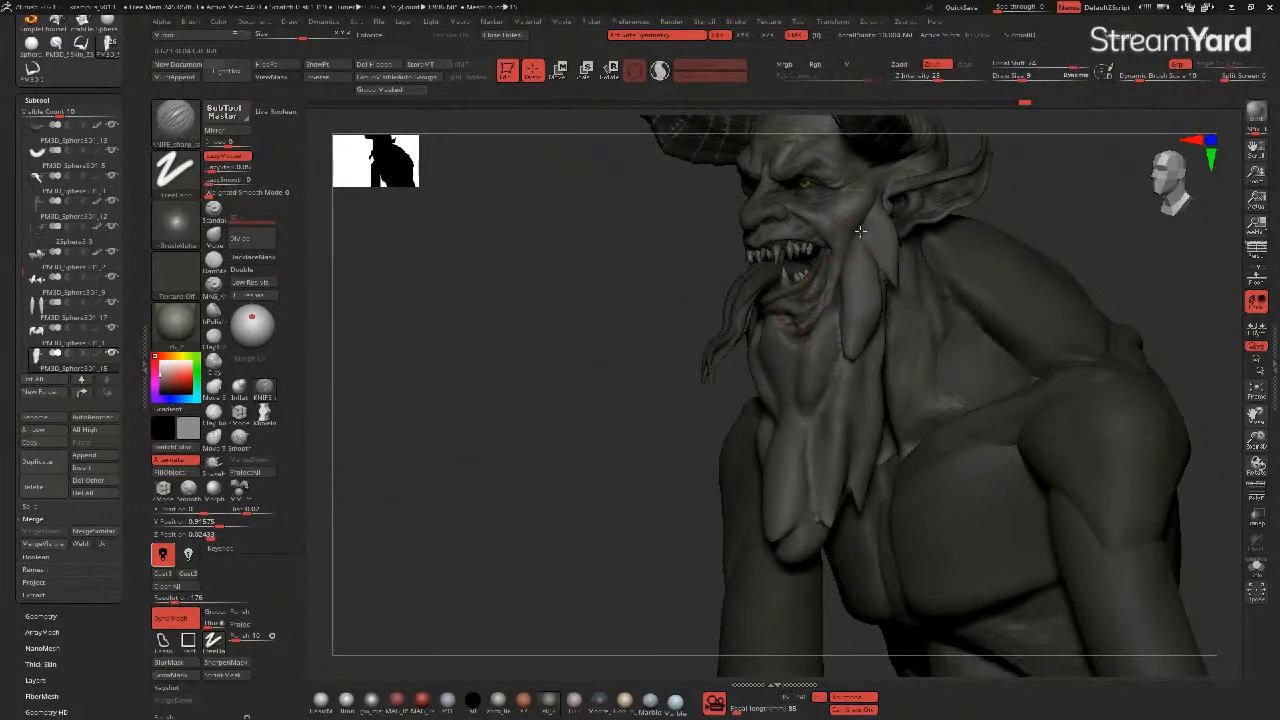
- Carve the beard's front edge along the cheek and mouth corner with the Knife brush
drag(718, 234, 744, 229)
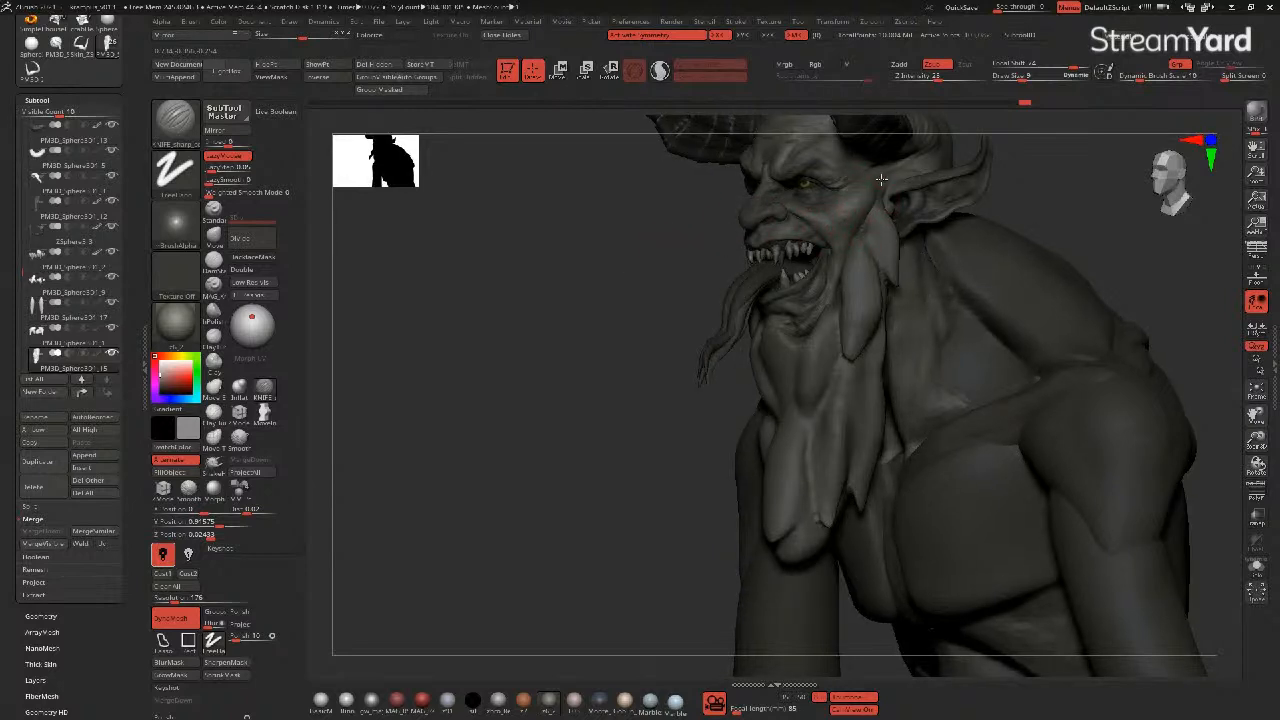
drag(842, 240, 844, 258)
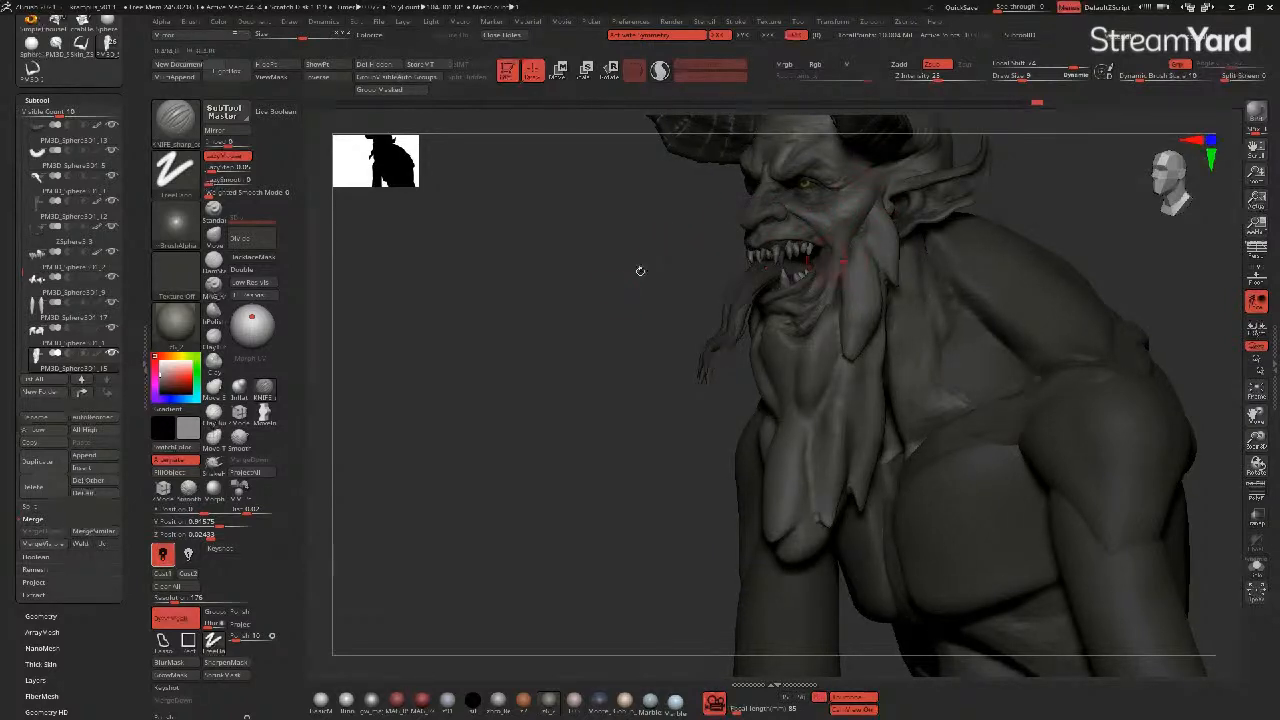
drag(600, 282, 686, 283)
shift+drag(554, 298, 566, 298)
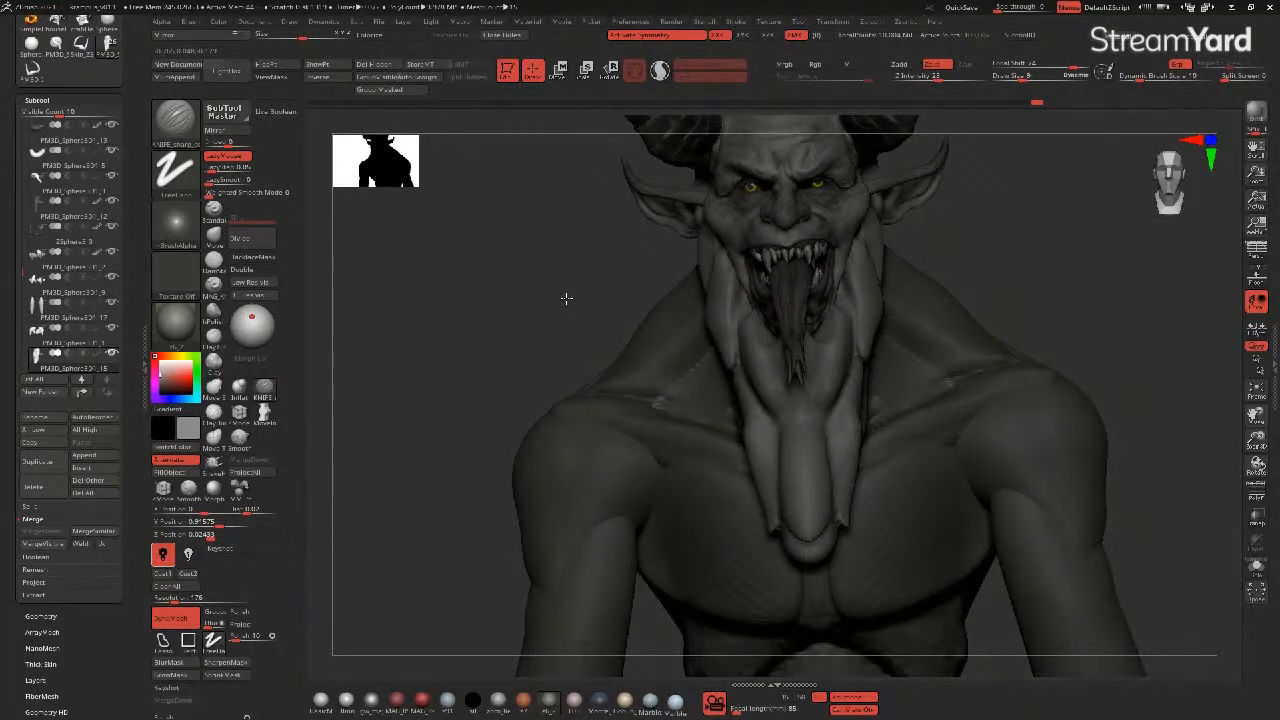
drag(566, 298, 515, 313)
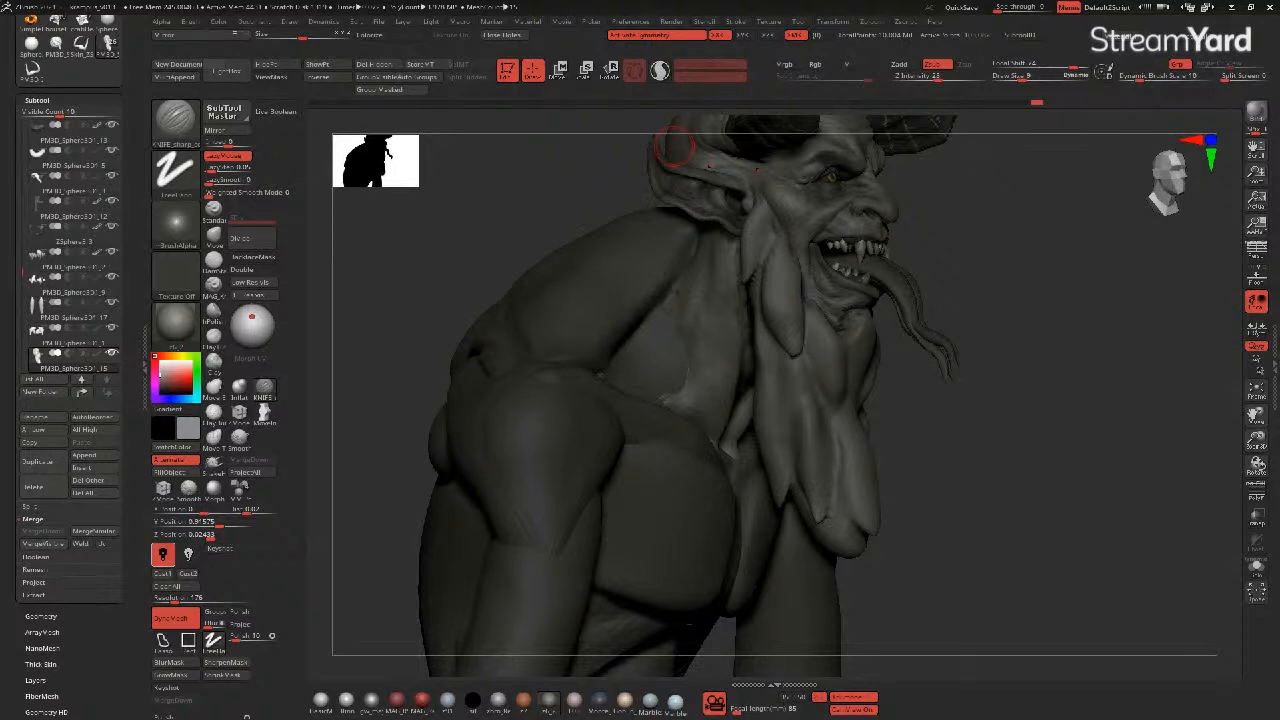
- Push the beard's front profile outward and reshape its lower tip with the Move brush
mouse_move(438, 256)
mouse_down()
mouse_move(483, 283)
mouse_move(483, 353)
mouse_move(786, 402)
mouse_move(606, 451)
mouse_move(402, 347)
mouse_up()
key(b)
key(m)
key(v)
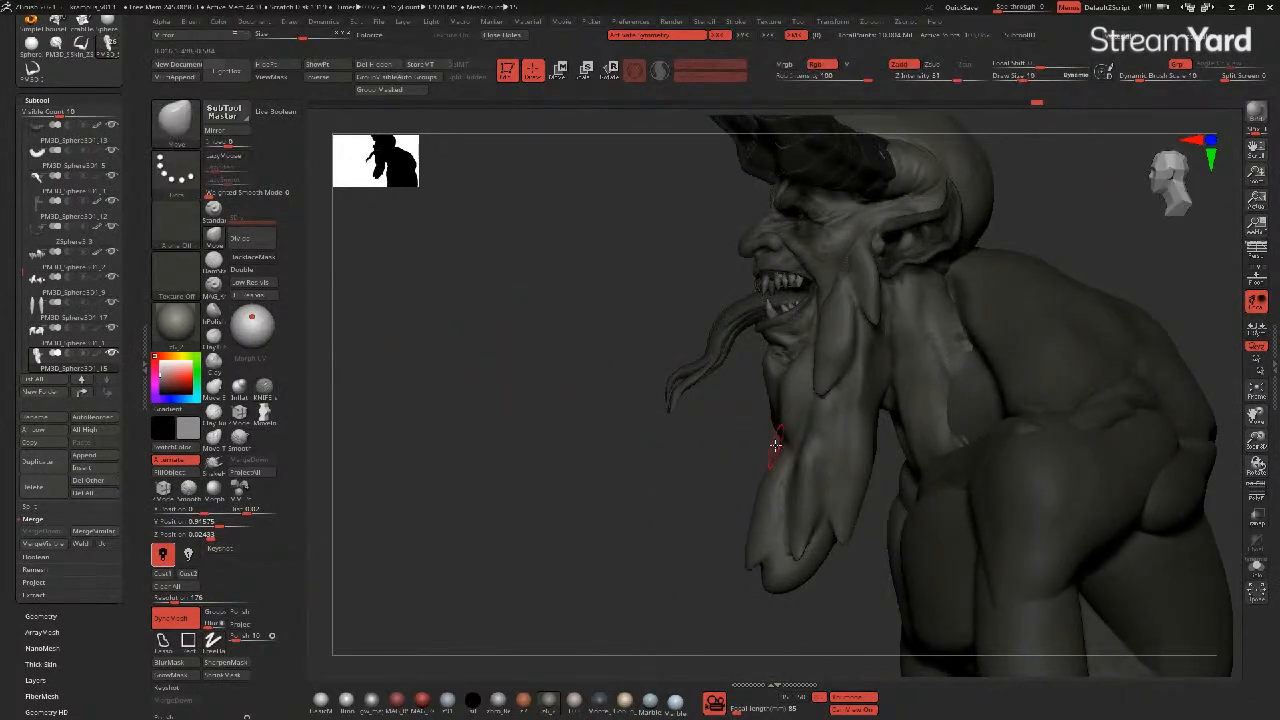
drag(775, 448, 760, 447)
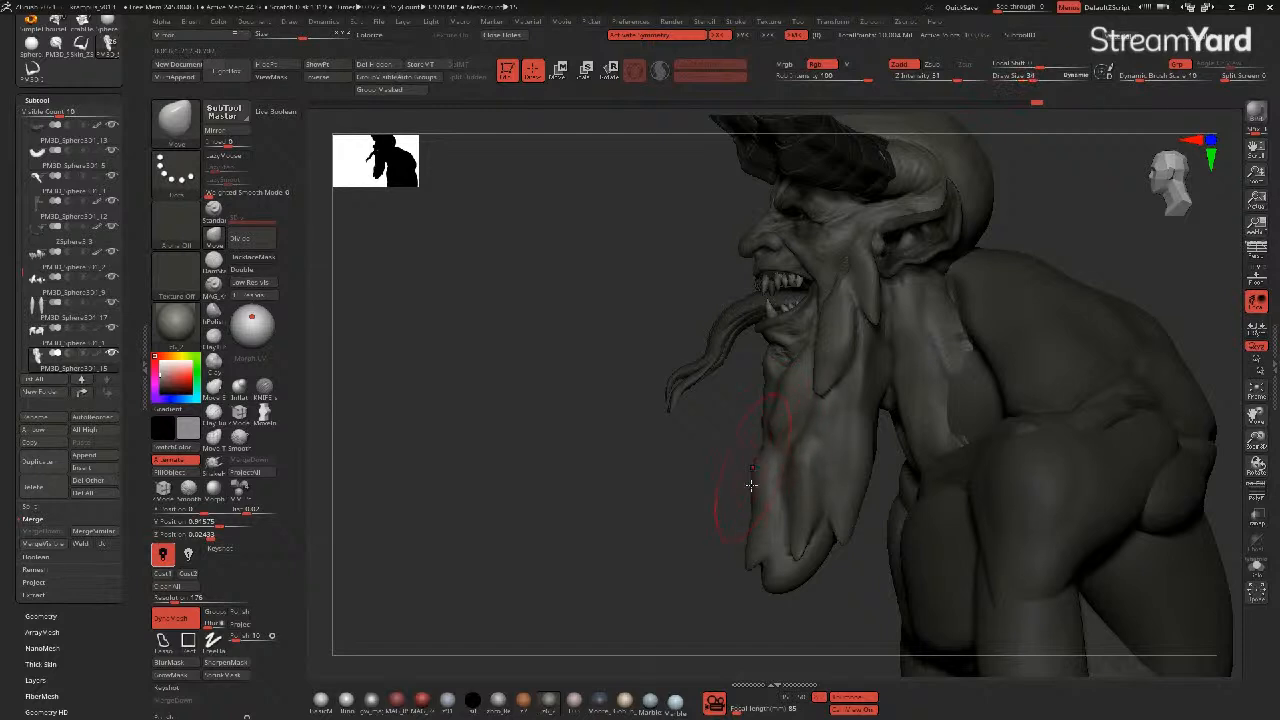
mouse_move(761, 592)
mouse_down()
mouse_move(802, 625)
mouse_move(783, 606)
mouse_move(806, 620)
mouse_move(820, 577)
mouse_up()
- Reshape the side strands of the beard into a longer, fuller form with a larger Move brush
key(])
drag(835, 513, 829, 504)
mouse_move(871, 440)
mouse_down()
mouse_move(860, 437)
mouse_move(842, 488)
mouse_up()
drag(869, 423, 863, 417)
mouse_move(700, 407)
mouse_down()
mouse_move(646, 446)
mouse_move(680, 434)
mouse_up()
drag(903, 399, 909, 397)
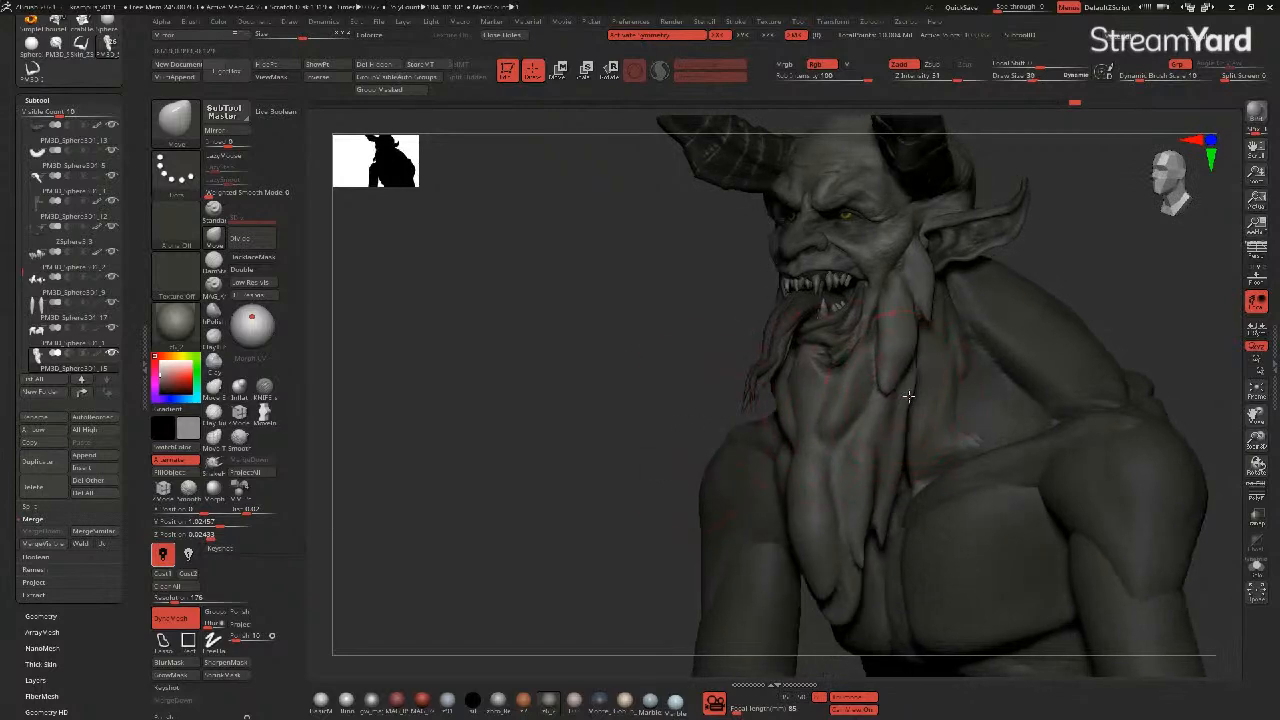
- Mask a strand on the beard's side behind the jaw lock, invert the mask and inflate it
drag(638, 394, 712, 390)
key(ctrl)
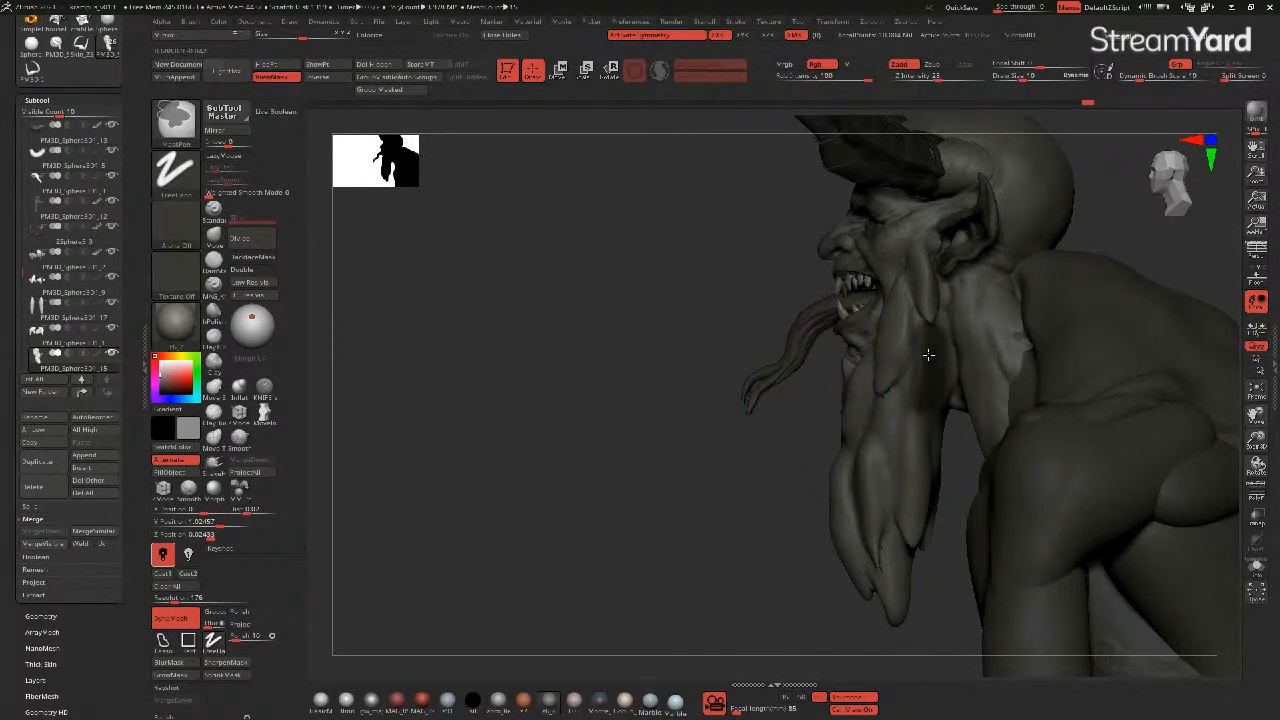
mouse_move(679, 383)
mouse_down()
mouse_move(623, 414)
mouse_move(603, 431)
mouse_move(611, 440)
mouse_move(308, 401)
mouse_up()
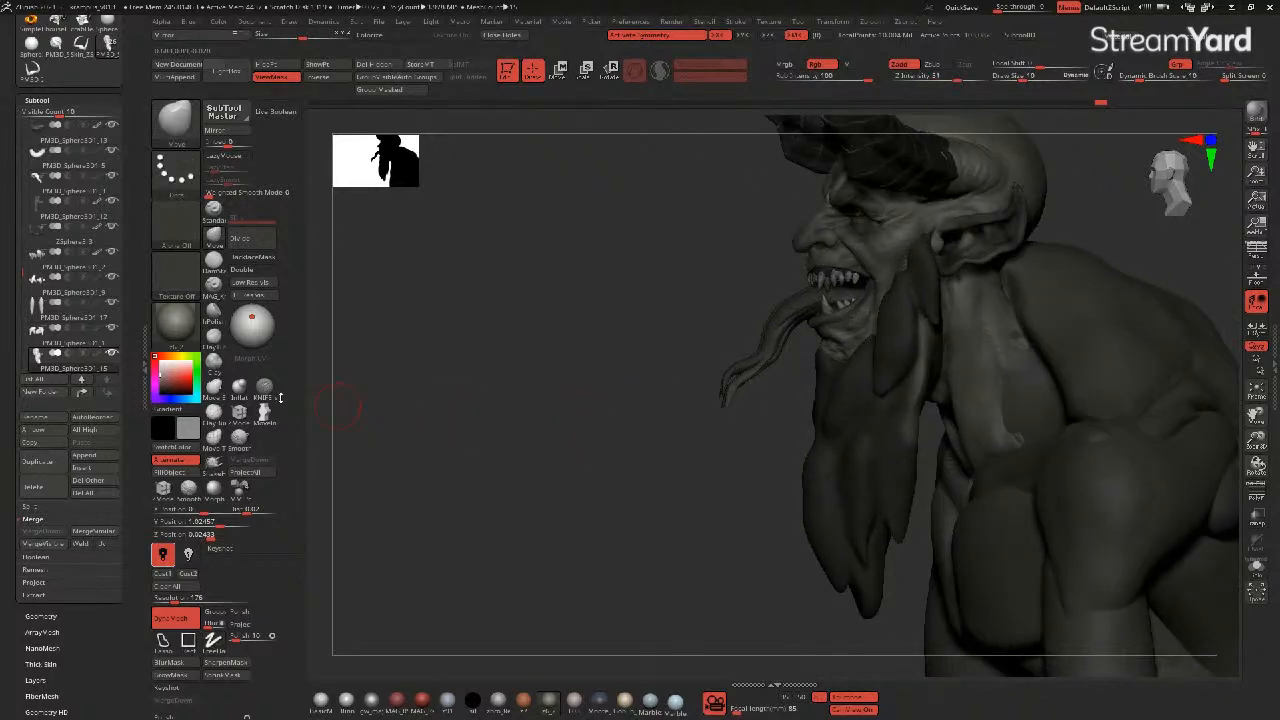
drag(420, 365, 651, 360)
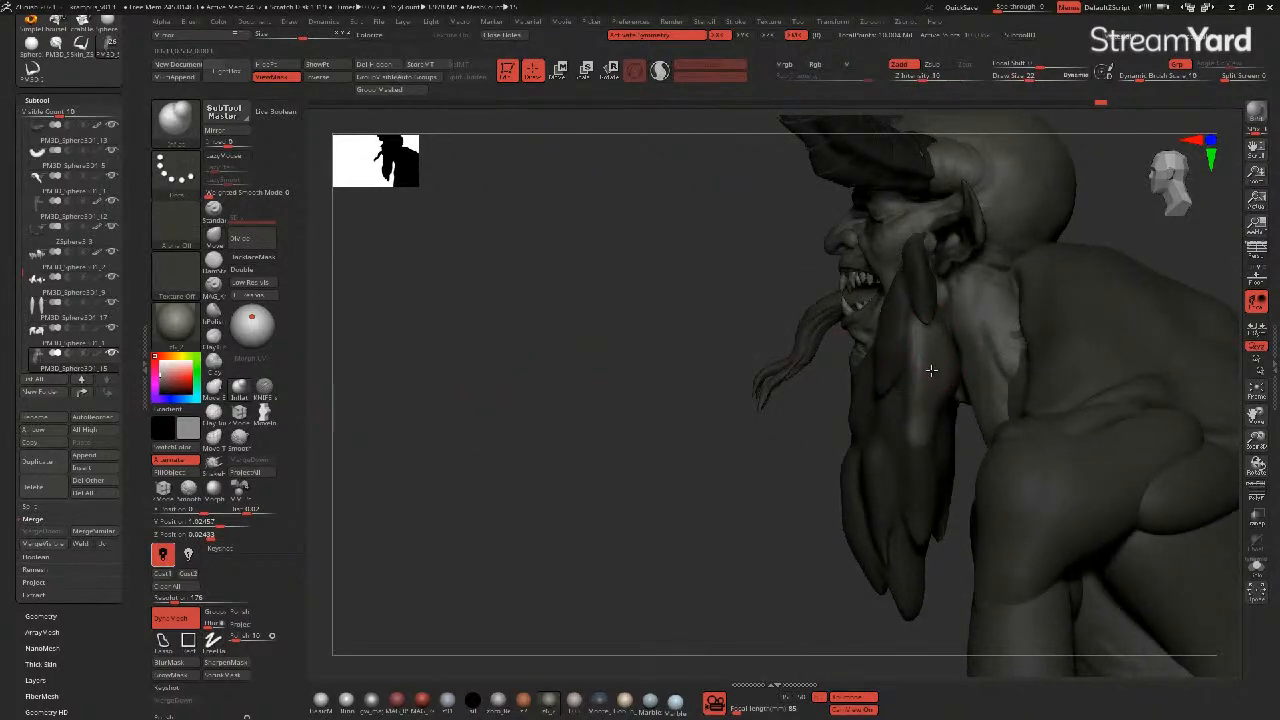
drag(720, 395, 420, 380)
- Shape the strand behind the jaw lock into a hanging, pointed lock with the Move brush
click(212, 265)
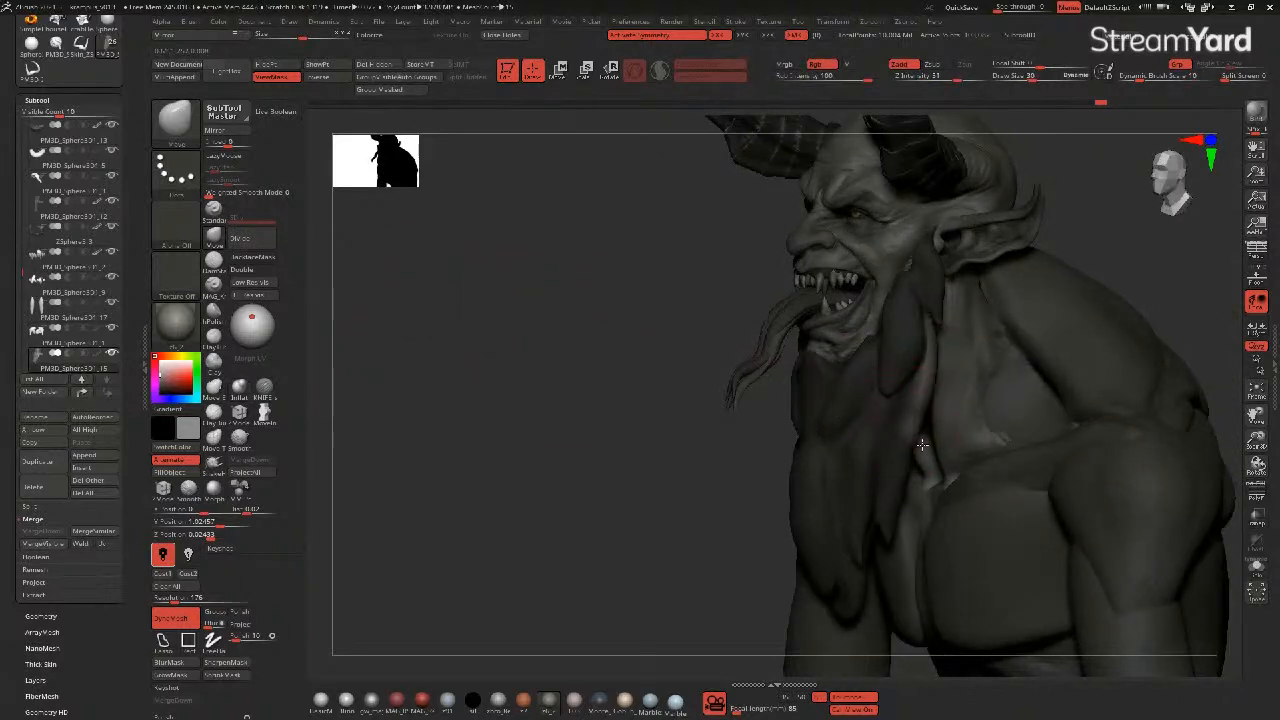
drag(879, 430, 849, 417)
drag(765, 400, 689, 380)
mouse_move(943, 372)
mouse_down()
mouse_move(906, 377)
mouse_move(909, 343)
mouse_up()
mouse_move(617, 370)
mouse_down()
mouse_move(642, 369)
mouse_move(546, 383)
mouse_up()
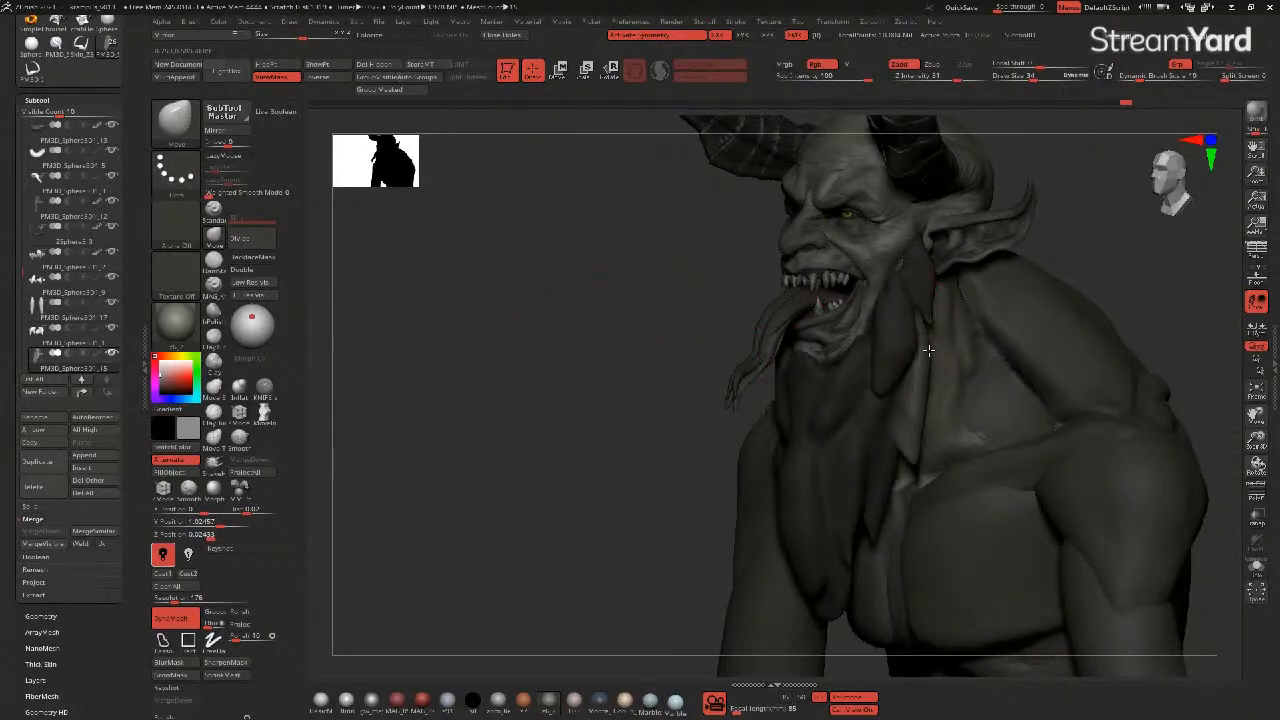
- Adjust the rear lock's position against the neck with the Move brush and clear the mask
mouse_move(603, 353)
mouse_down()
mouse_move(886, 366)
mouse_move(927, 352)
mouse_up()
drag(561, 430, 640, 434)
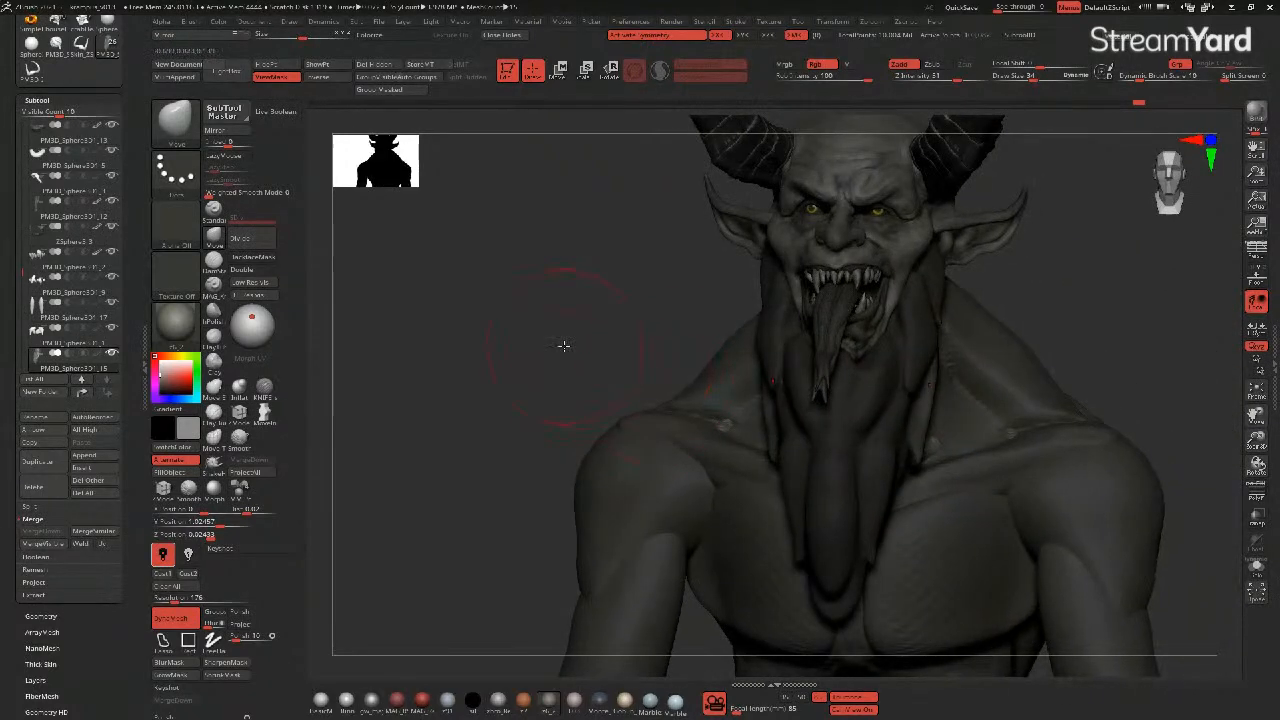
drag(560, 343, 754, 353)
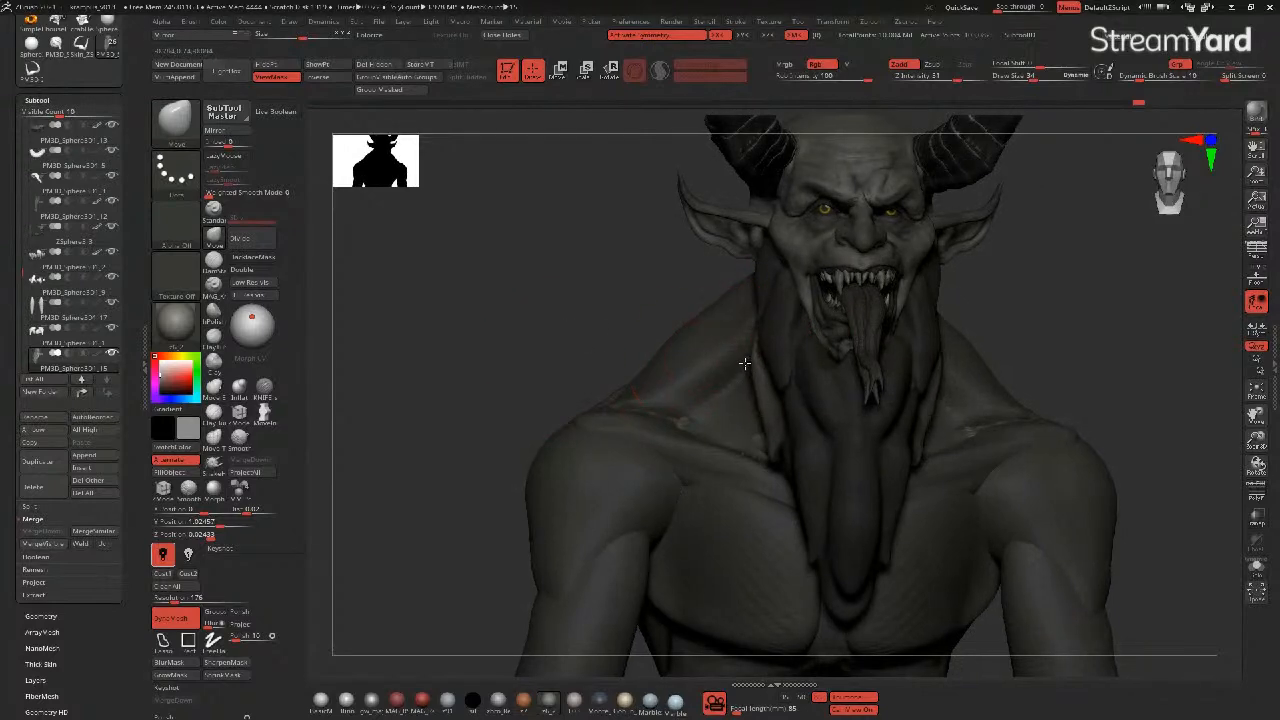
drag(587, 328, 717, 367)
mouse_move(586, 331)
mouse_down()
mouse_move(551, 326)
mouse_move(577, 380)
mouse_move(556, 395)
mouse_up()
- Refine the outer locks along the beard's lower side with the Move brush at varied sizes
key([)
drag(887, 474, 895, 472)
key(])
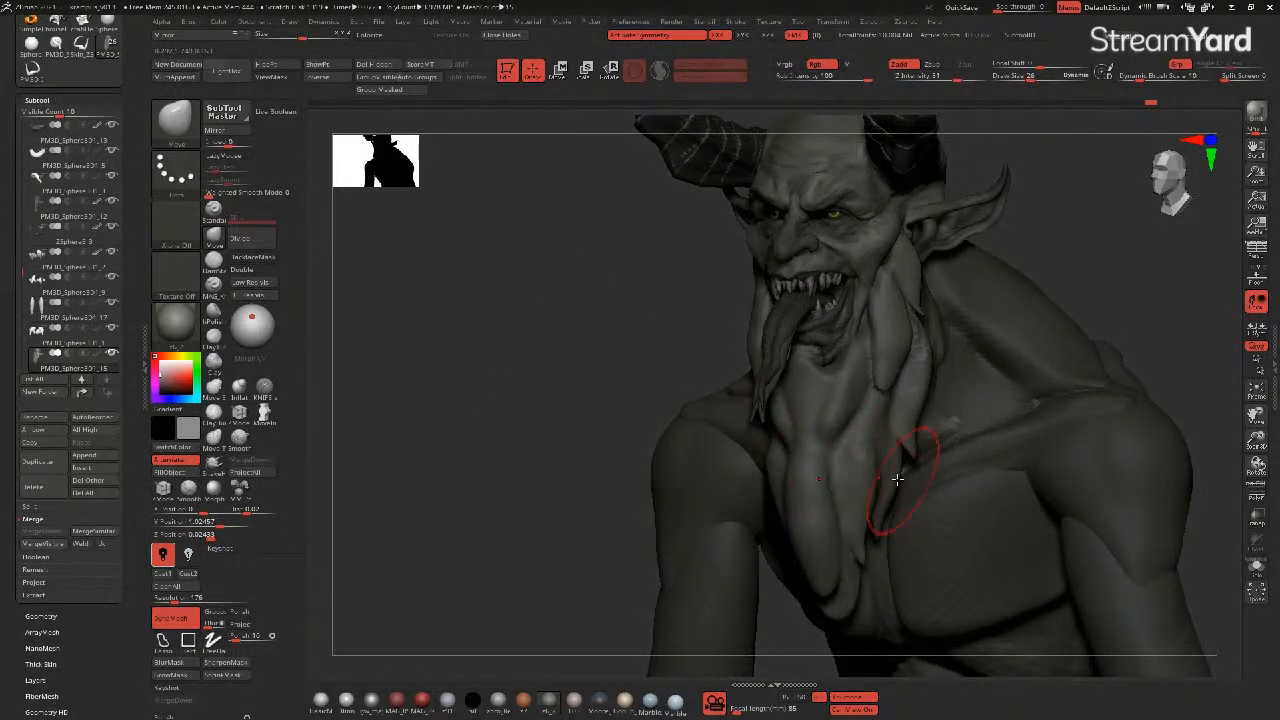
drag(608, 449, 621, 450)
drag(859, 546, 856, 502)
mouse_move(614, 386)
mouse_down()
mouse_move(560, 374)
mouse_move(503, 383)
mouse_up()
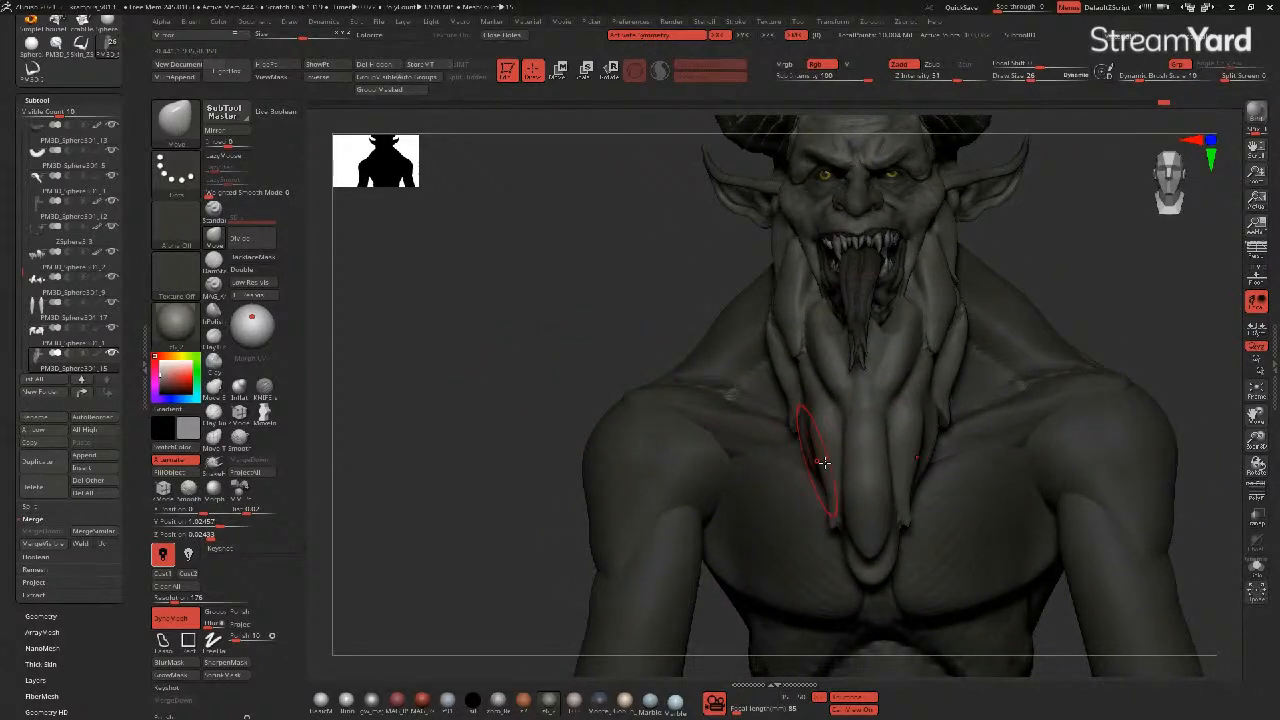
- Narrow the beard's lower tip with the Move brush and remesh the beard with DynaMesh
drag(859, 519, 872, 578)
drag(851, 483, 857, 486)
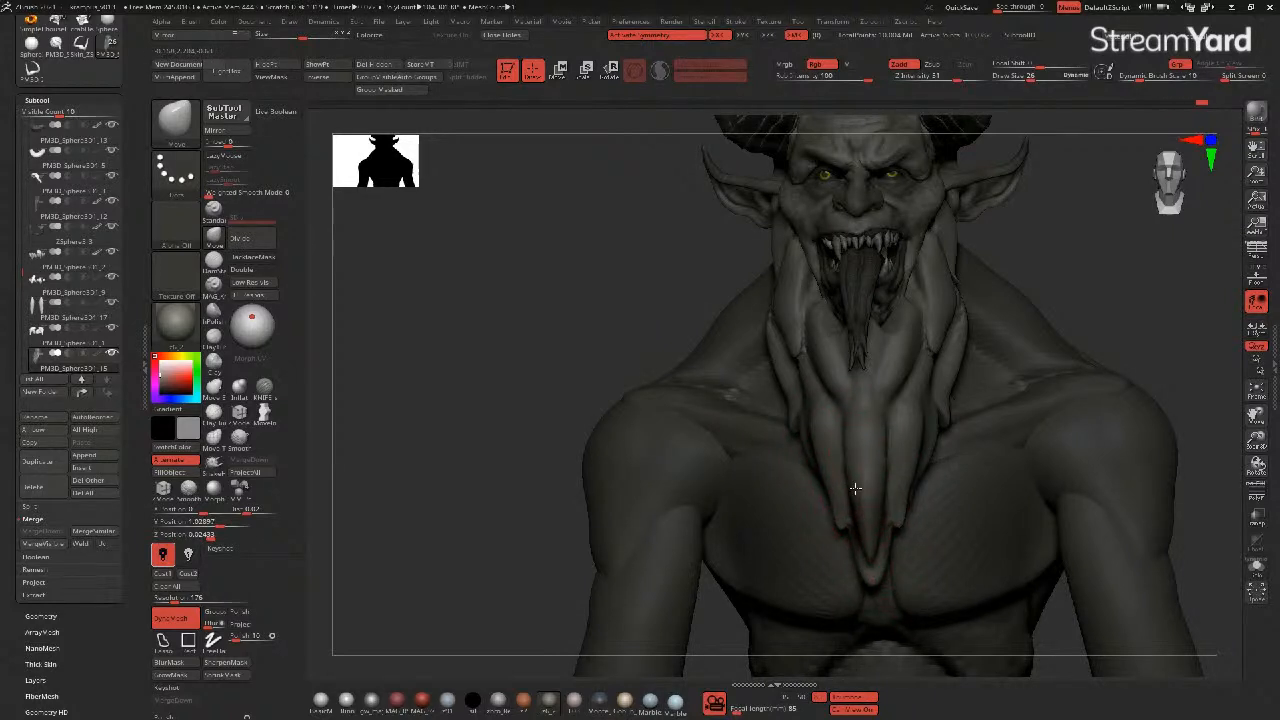
ctrl+drag(657, 351, 651, 323)
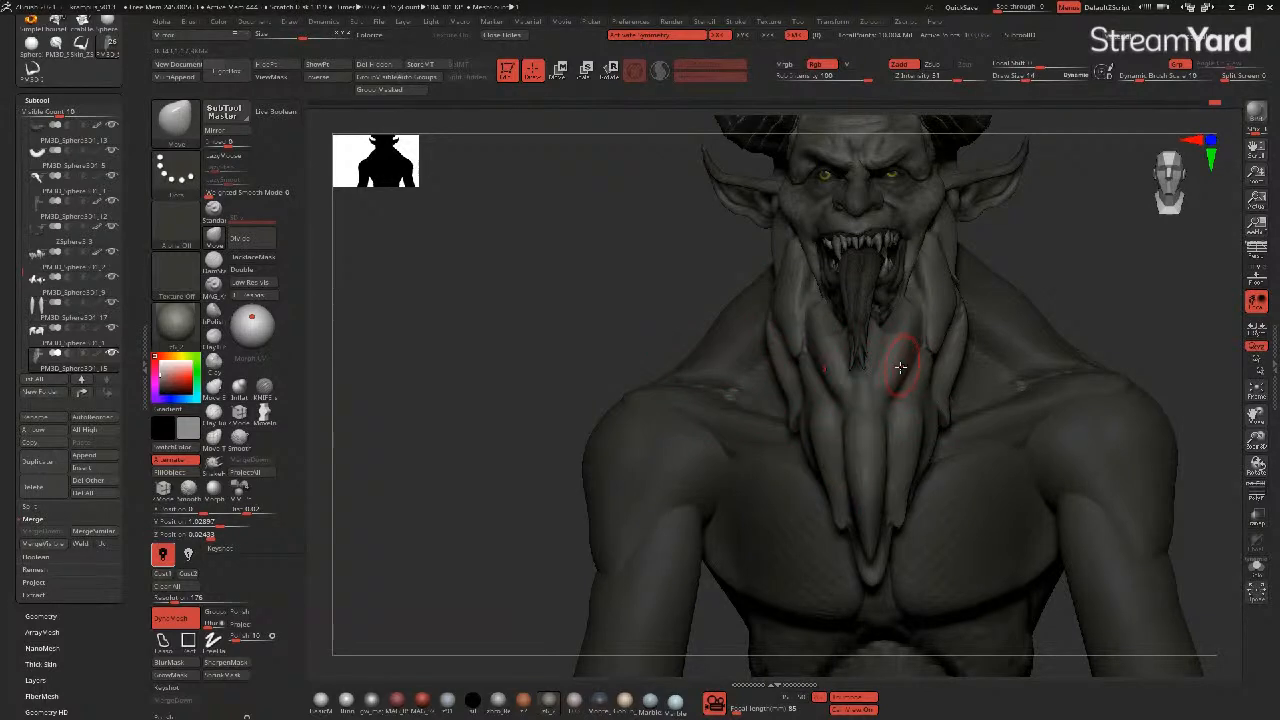
- Isolate the beard area on both sides of the tongue with an inverted mask and pull it down into locks with the Move brush
mouse_move(902, 330)
ctrl+mouse_down()
mouse_move(888, 394)
mouse_move(903, 349)
ctrl+mouse_up()
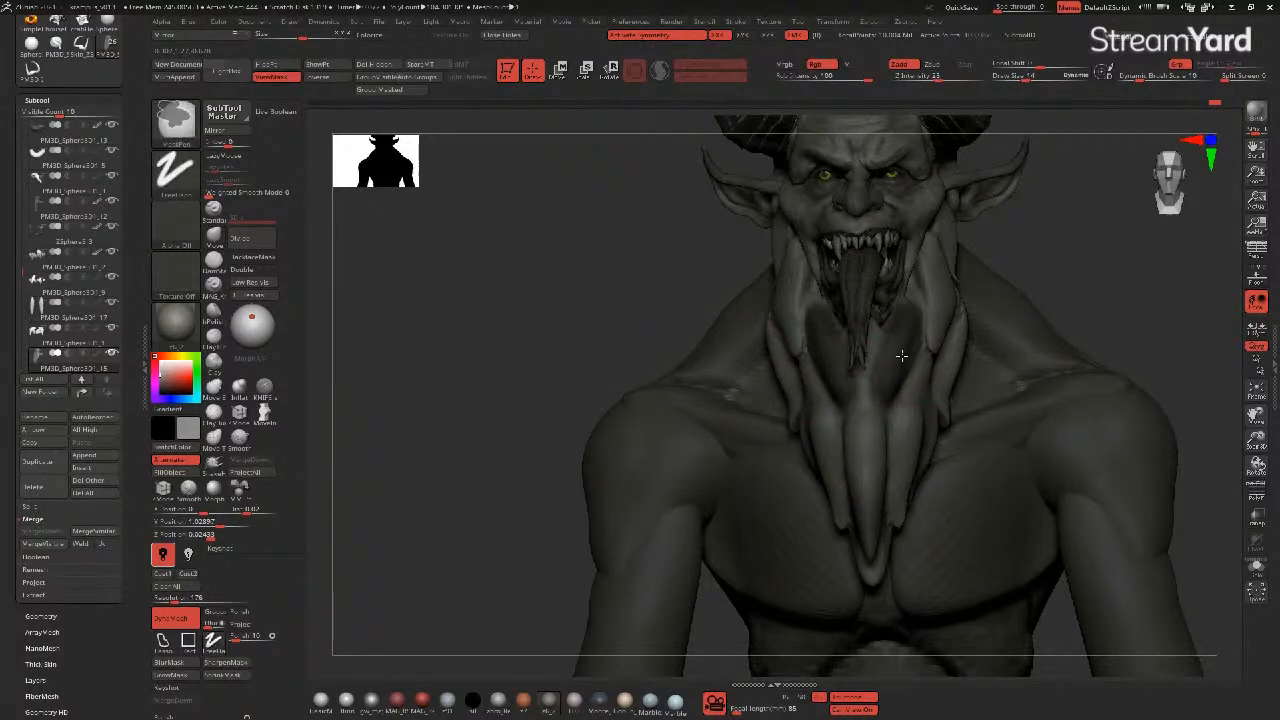
ctrl+click(545, 334)
mouse_move(545, 336)
mouse_down()
mouse_move(514, 357)
mouse_move(500, 346)
mouse_up()
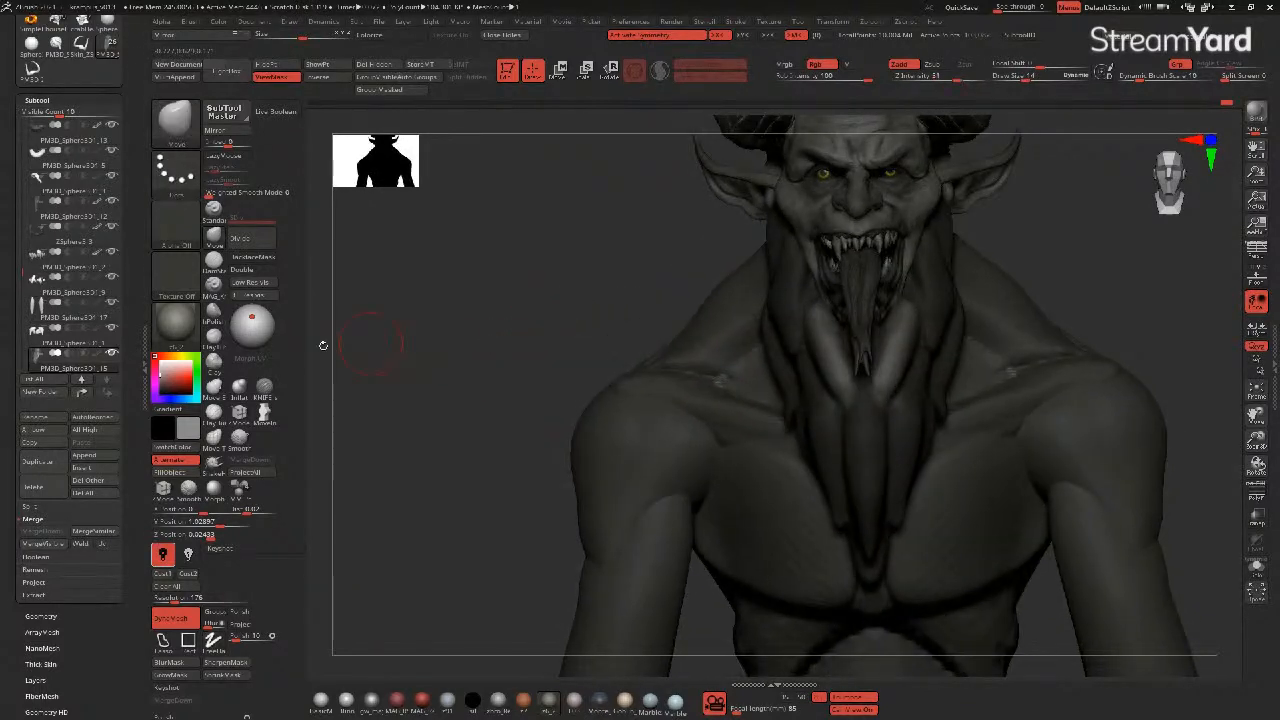
click(238, 388)
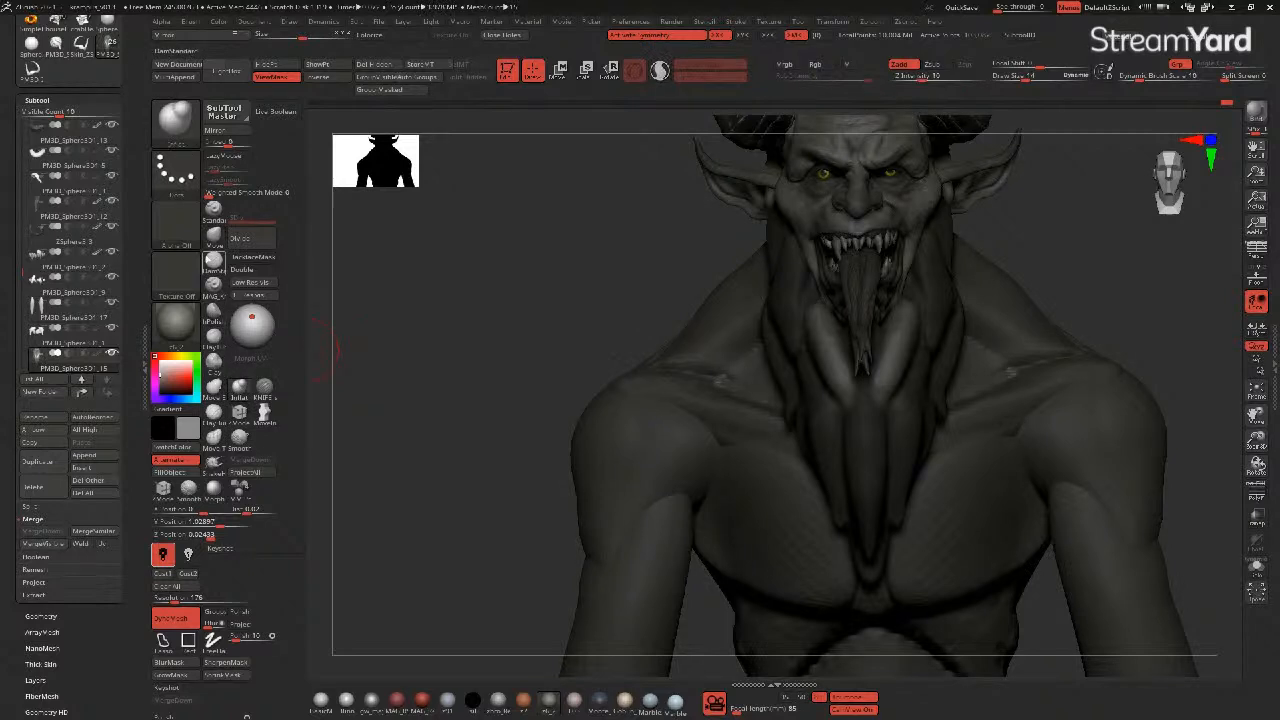
click(213, 238)
key(])
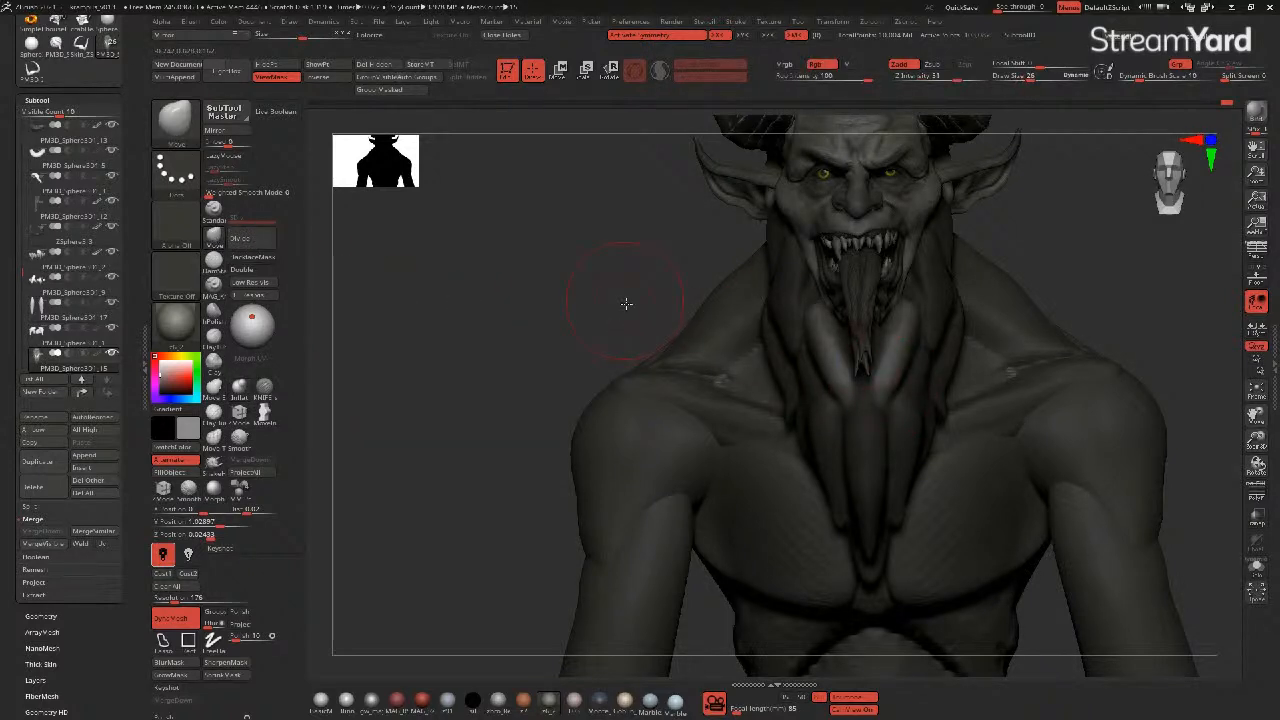
drag(627, 304, 663, 321)
drag(889, 380, 898, 454)
- Shape the unmasked inner locks below the mouth with the Move brush, refining their tips, upper edges and side profile
key([)
key(])
mouse_move(889, 374)
mouse_down()
mouse_move(895, 386)
mouse_move(903, 357)
mouse_up()
key(])
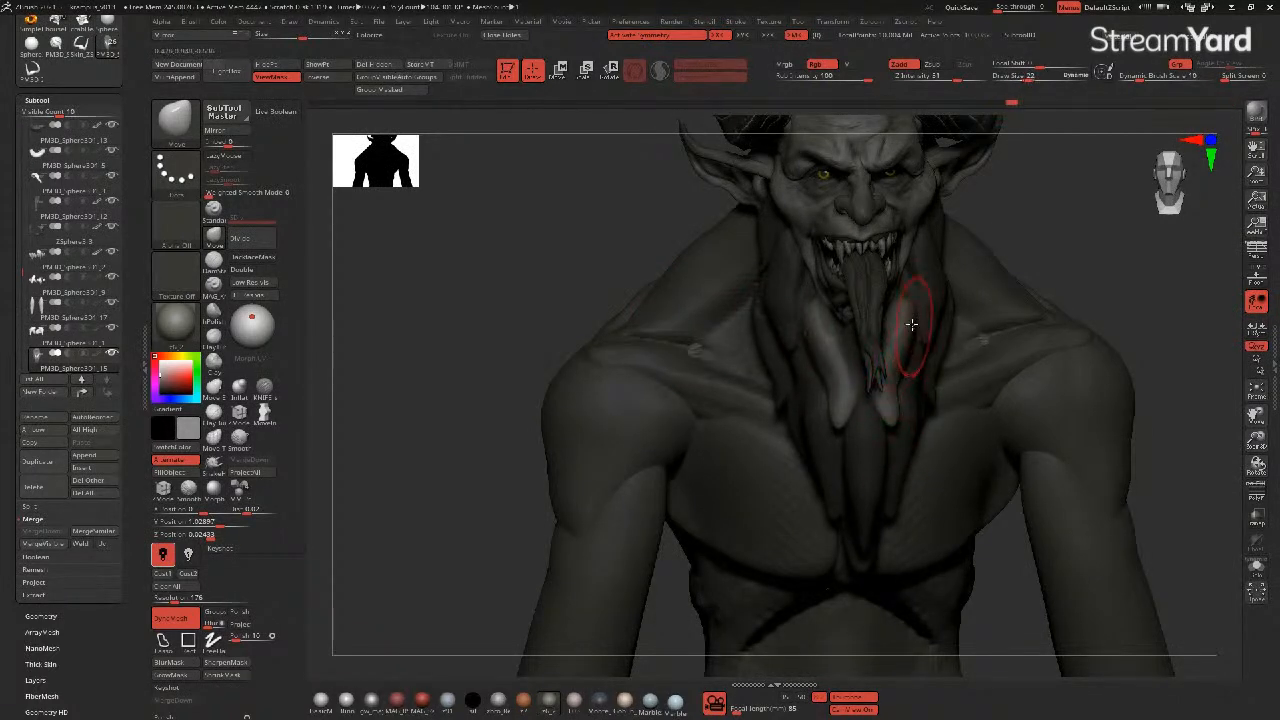
drag(900, 298, 900, 285)
drag(543, 263, 440, 268)
mouse_move(806, 391)
mouse_down()
mouse_move(711, 400)
mouse_move(855, 362)
mouse_move(737, 400)
mouse_up()
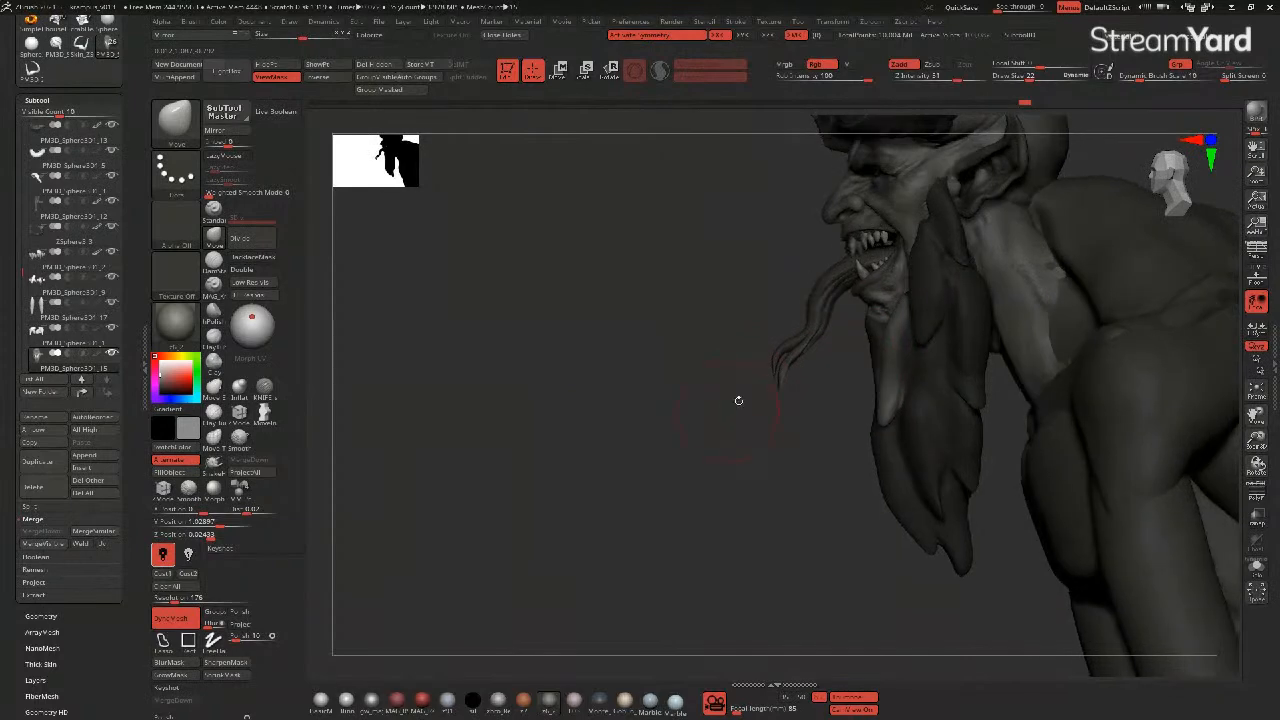
- Refine the edges of the beard's central lock beneath the inner locks with the Move brush
shift+drag(664, 358, 857, 414)
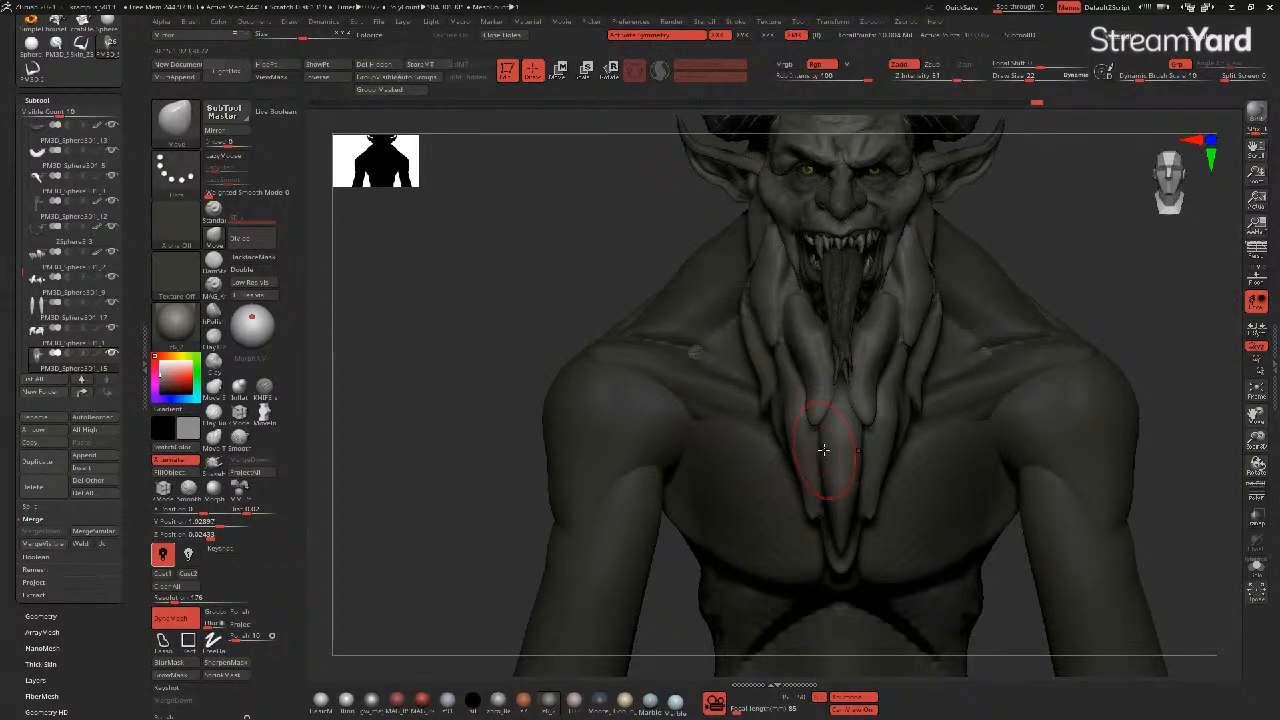
drag(821, 447, 815, 445)
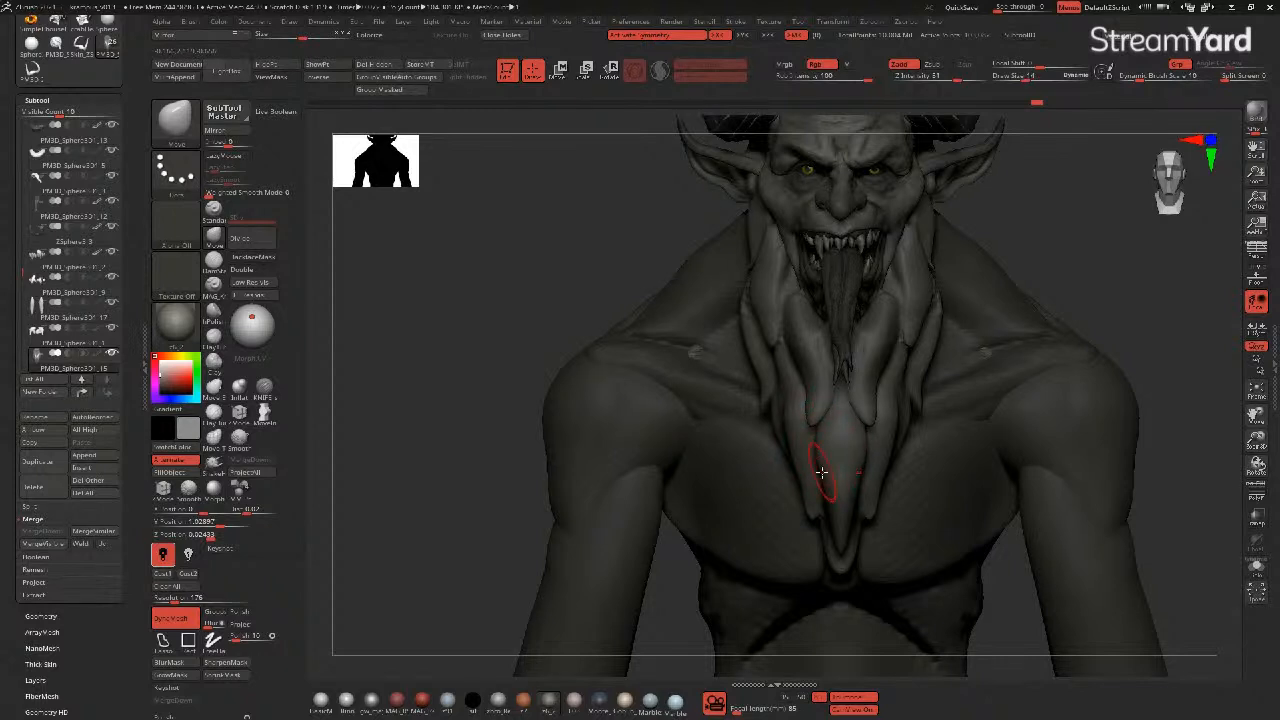
drag(829, 512, 823, 499)
mouse_move(500, 351)
mouse_down()
mouse_move(523, 320)
mouse_move(526, 337)
mouse_move(523, 320)
mouse_move(468, 306)
mouse_up()
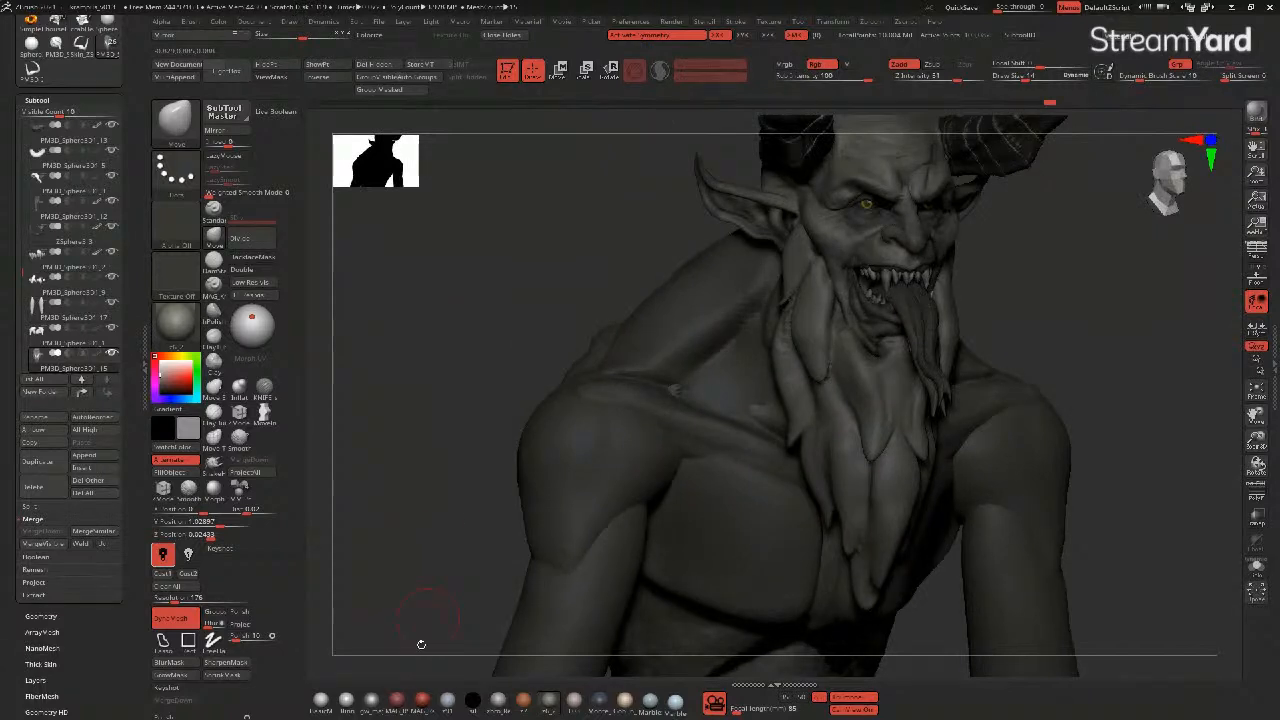
- Display the model with a red MatCap material and make the head the active subtool
click(421, 699)
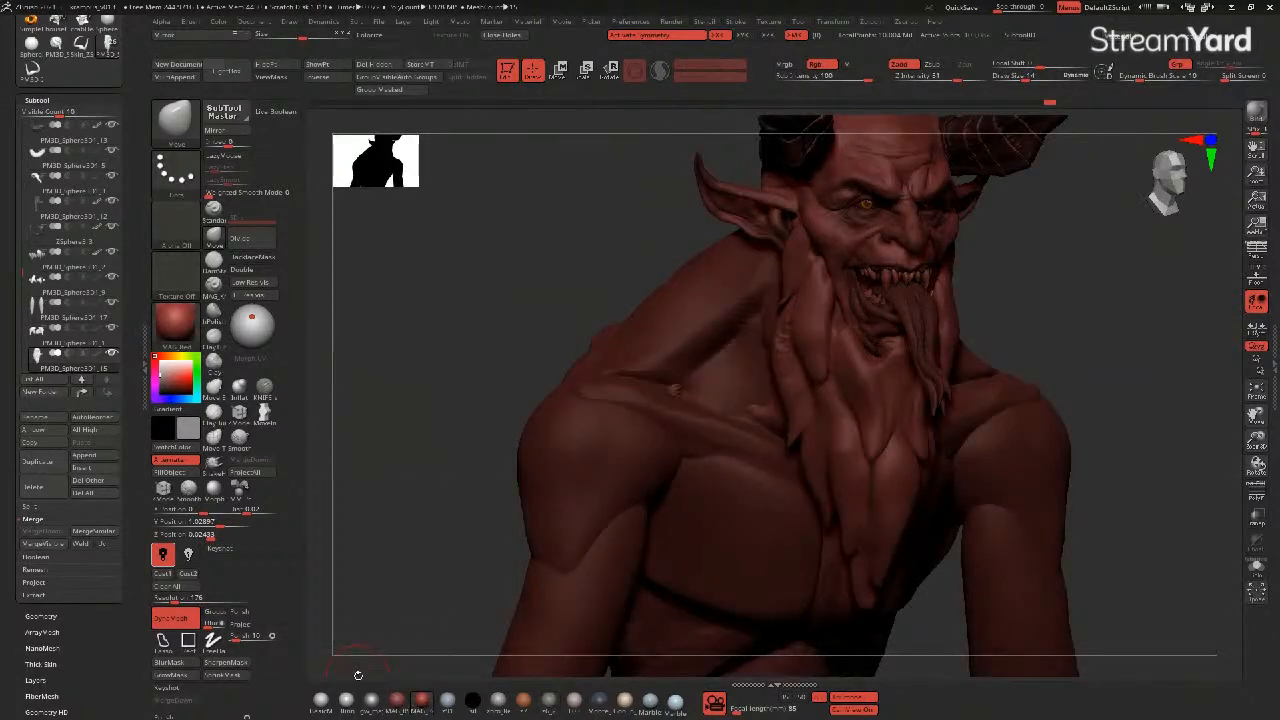
drag(511, 304, 503, 309)
alt+click(746, 206)
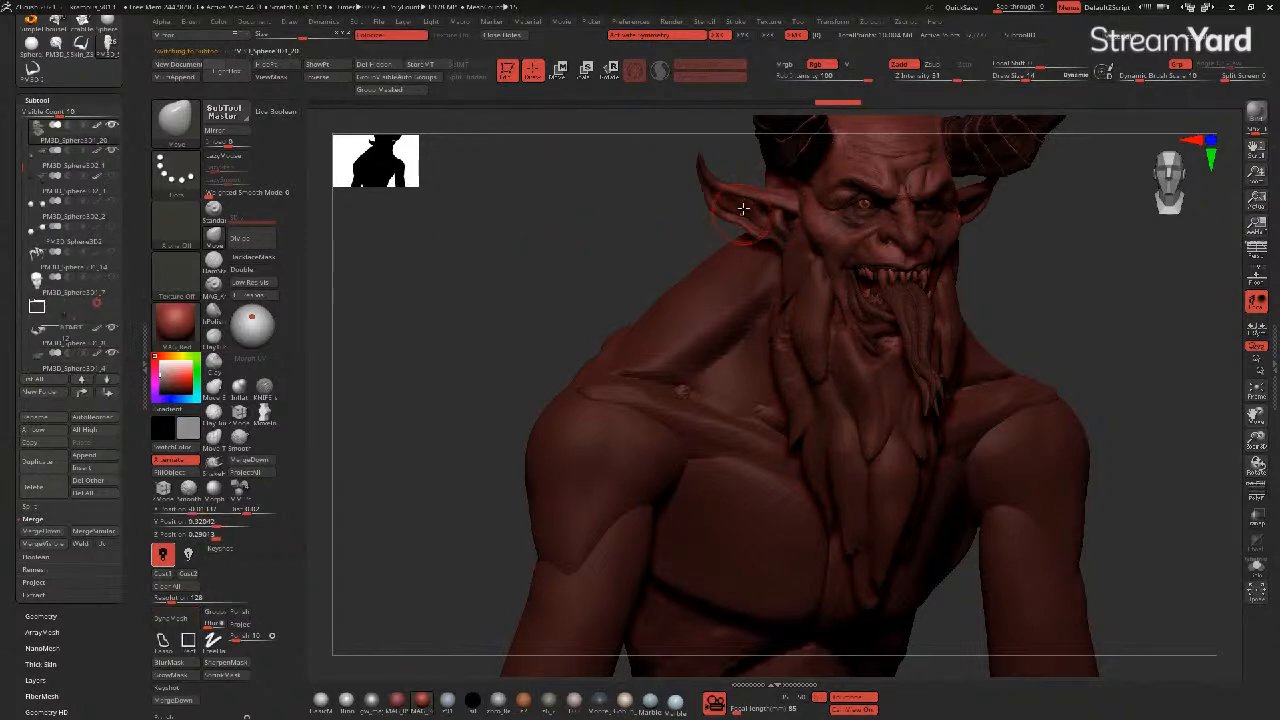
drag(609, 225, 570, 345)
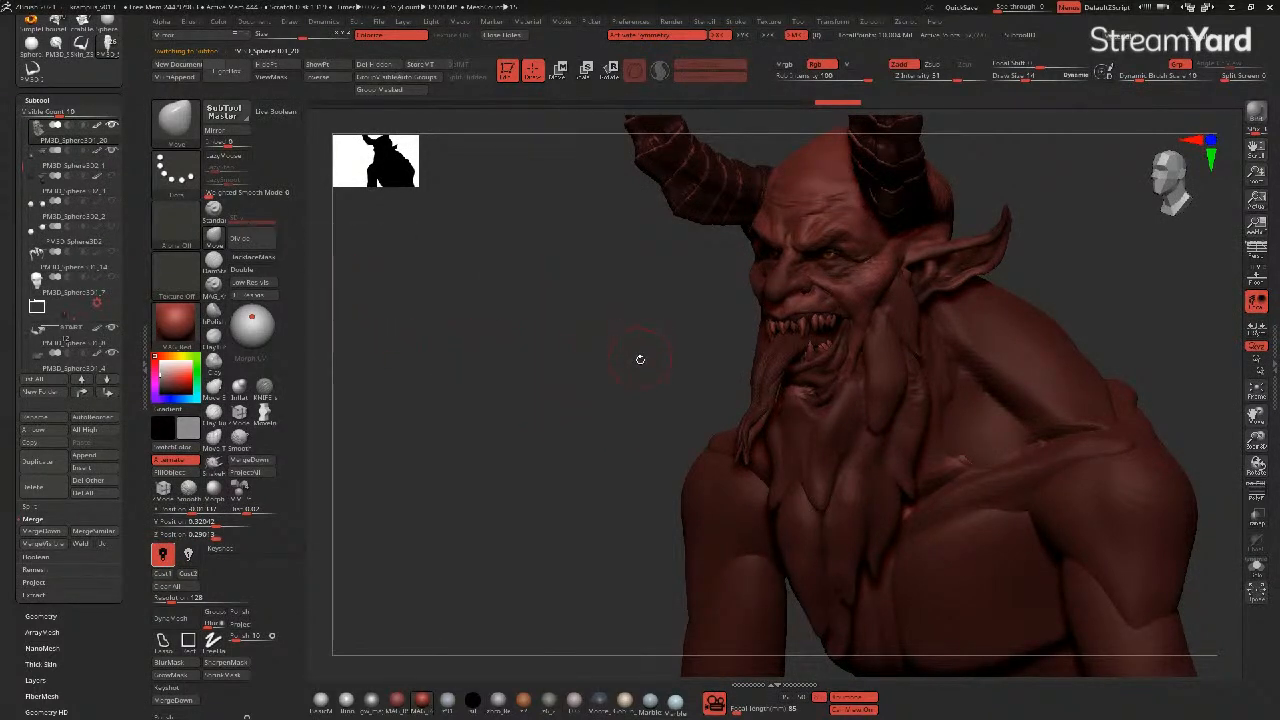
mouse_move(617, 357)
mouse_down()
mouse_move(629, 360)
mouse_move(606, 356)
mouse_up()
- Compare the head versions and delete the PM3D_Sphere3D1_20 and PM3D_Sphere3D1_19 subtools
drag(23, 167, 23, 126)
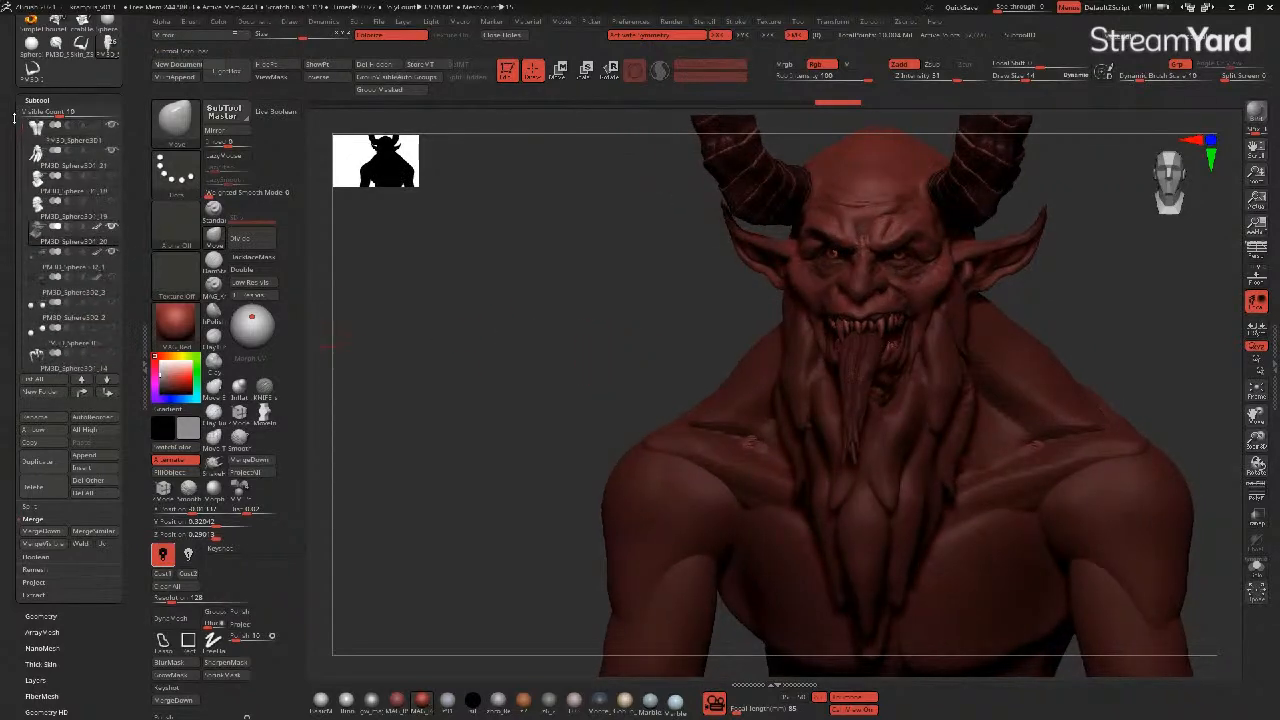
mouse_move(44, 190)
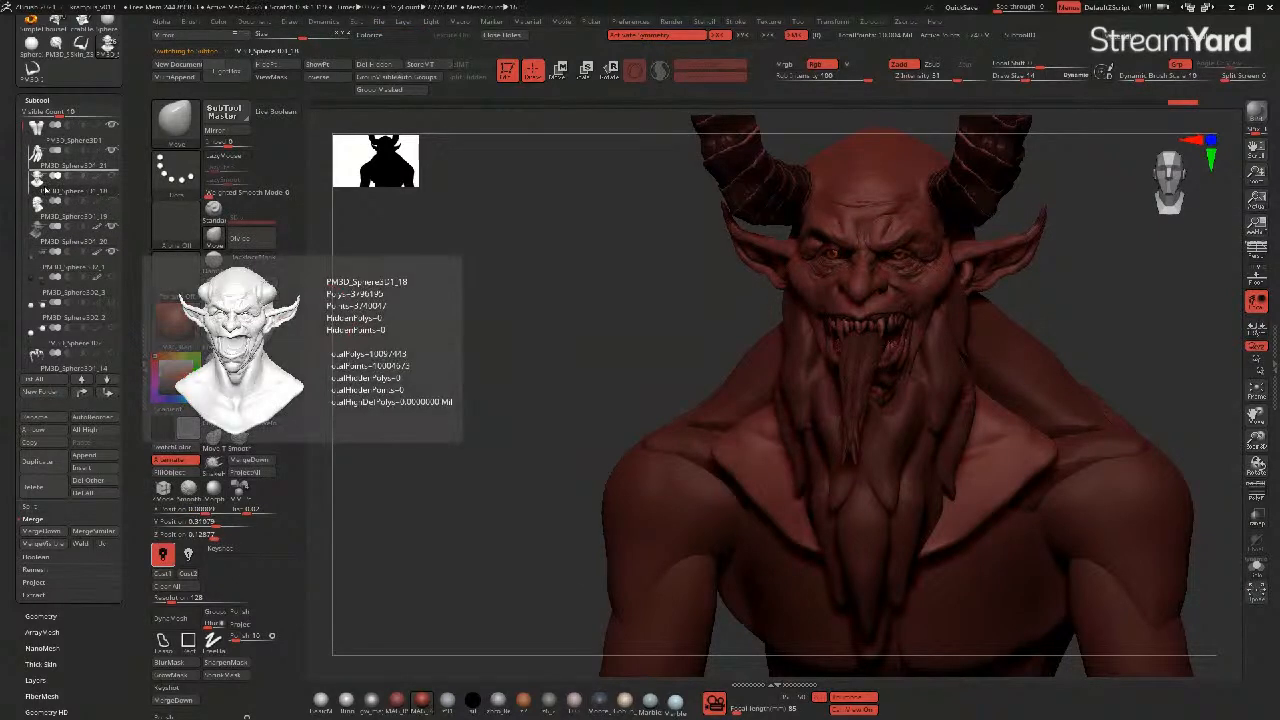
mouse_move(46, 238)
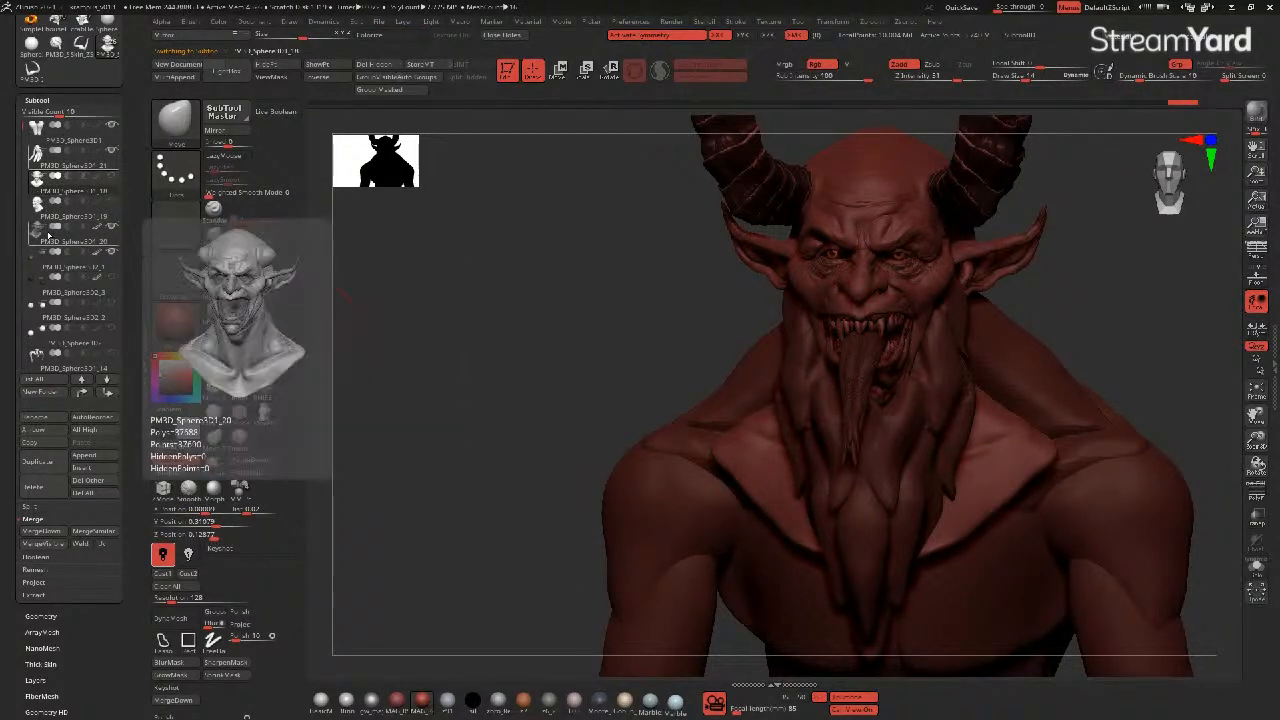
click(46, 238)
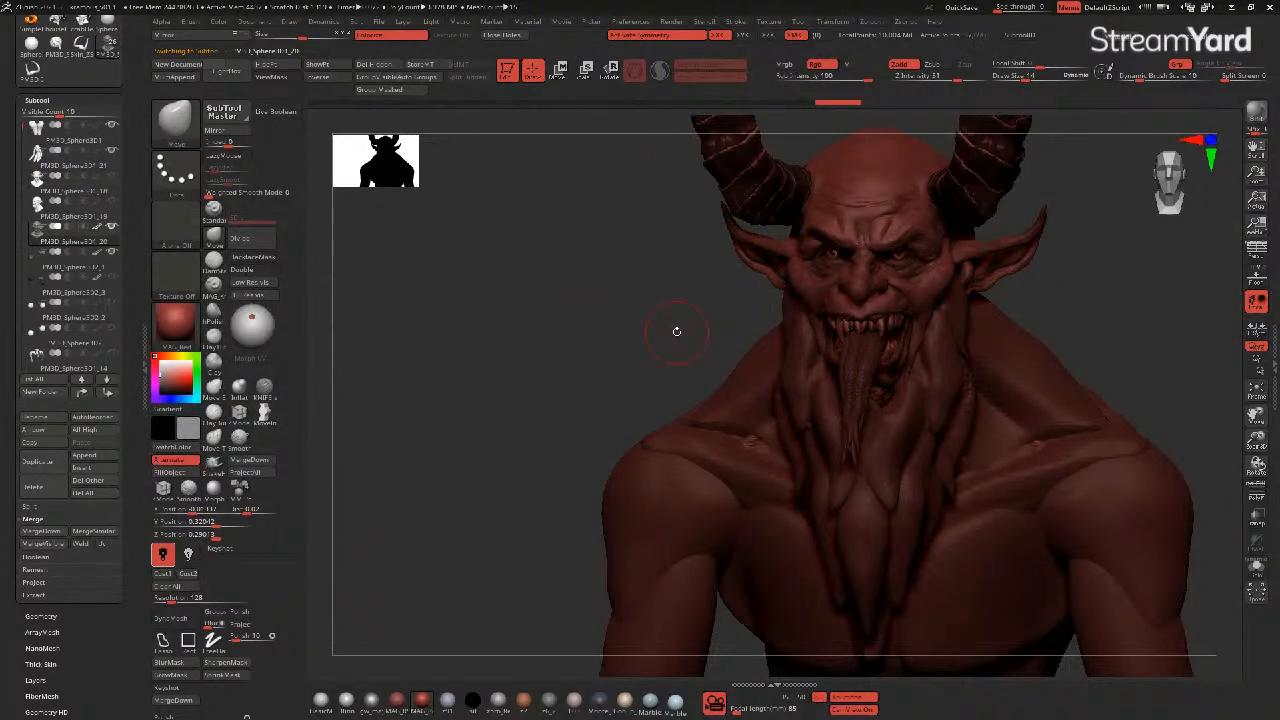
click(1257, 569)
click(1257, 569)
mouse_move(814, 108)
mouse_down()
mouse_move(309, 108)
mouse_move(843, 110)
mouse_up()
drag(534, 351, 509, 354)
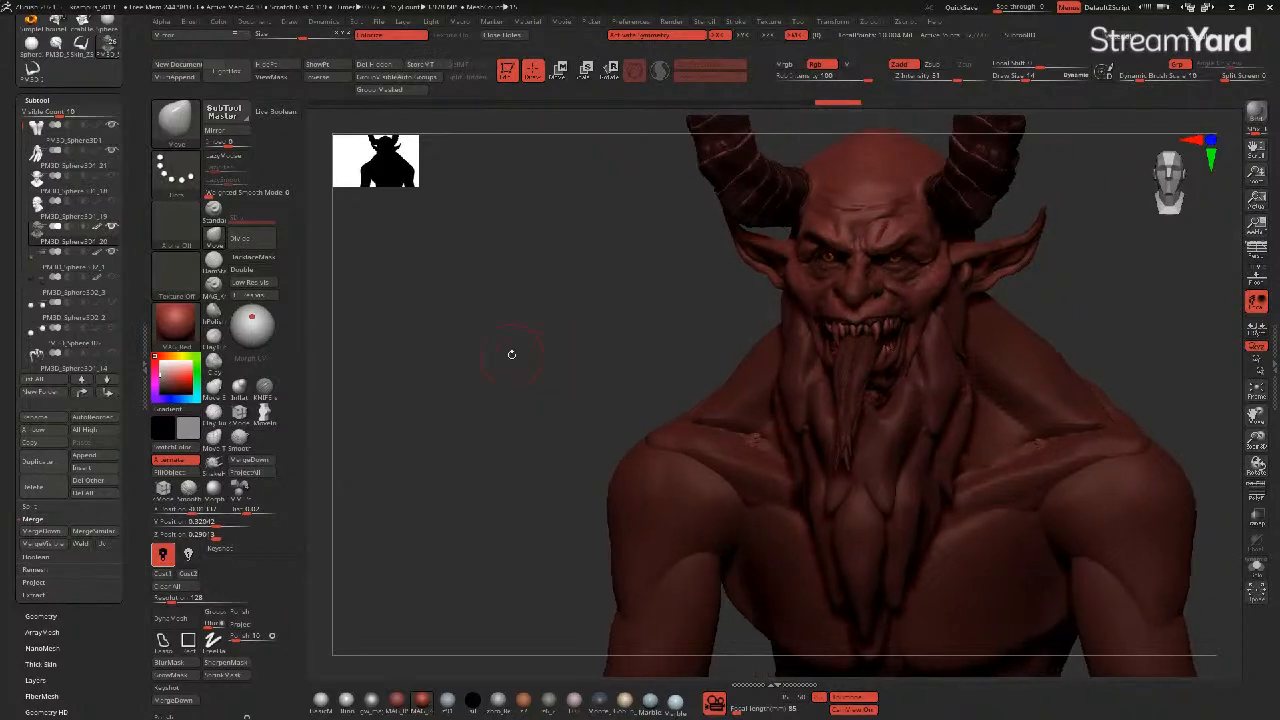
click(34, 490)
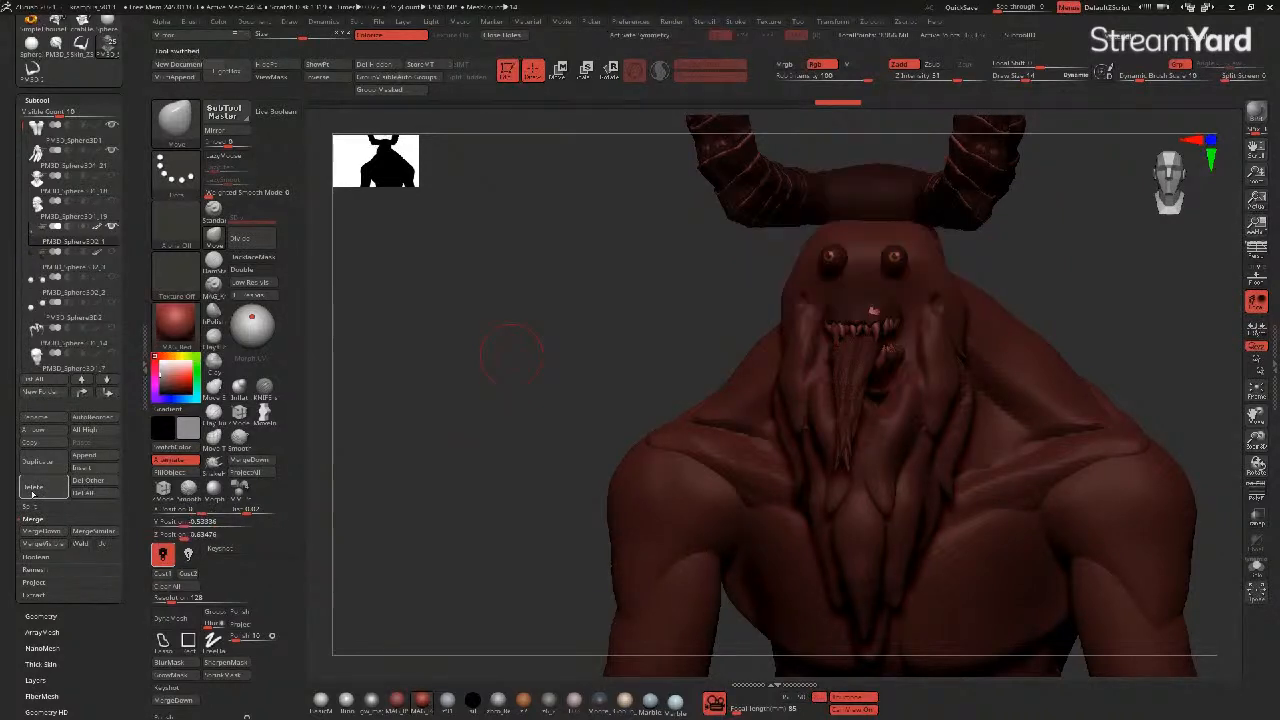
click(110, 202)
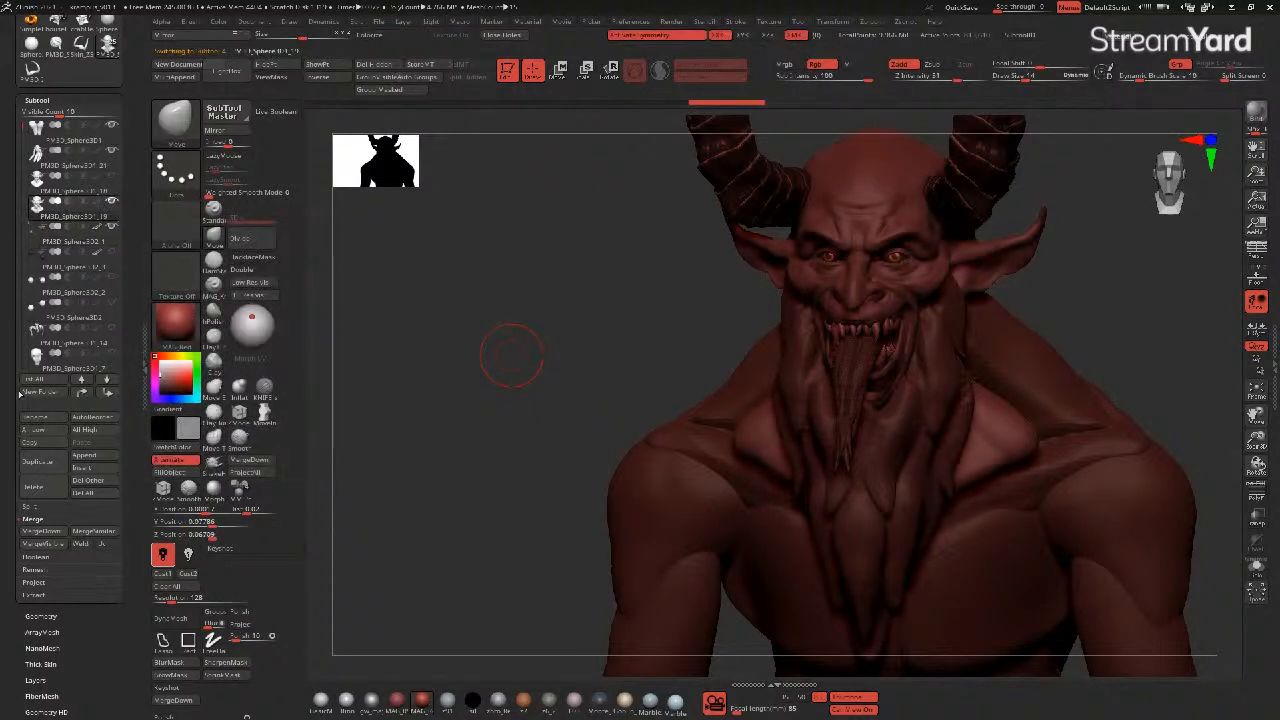
click(34, 490)
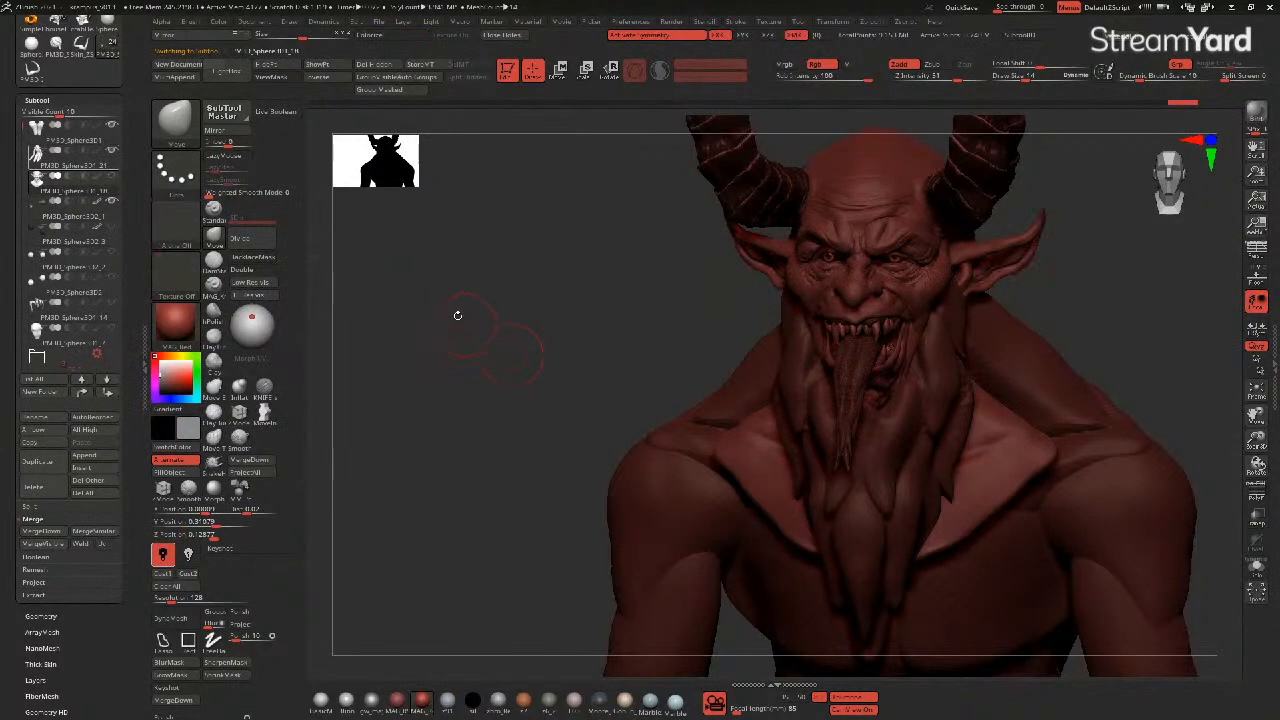
- Duplicate the PM3D_Sphere3D1_18 head with Colorize enabled and retopologize the duplicate with ZRemesher
click(382, 36)
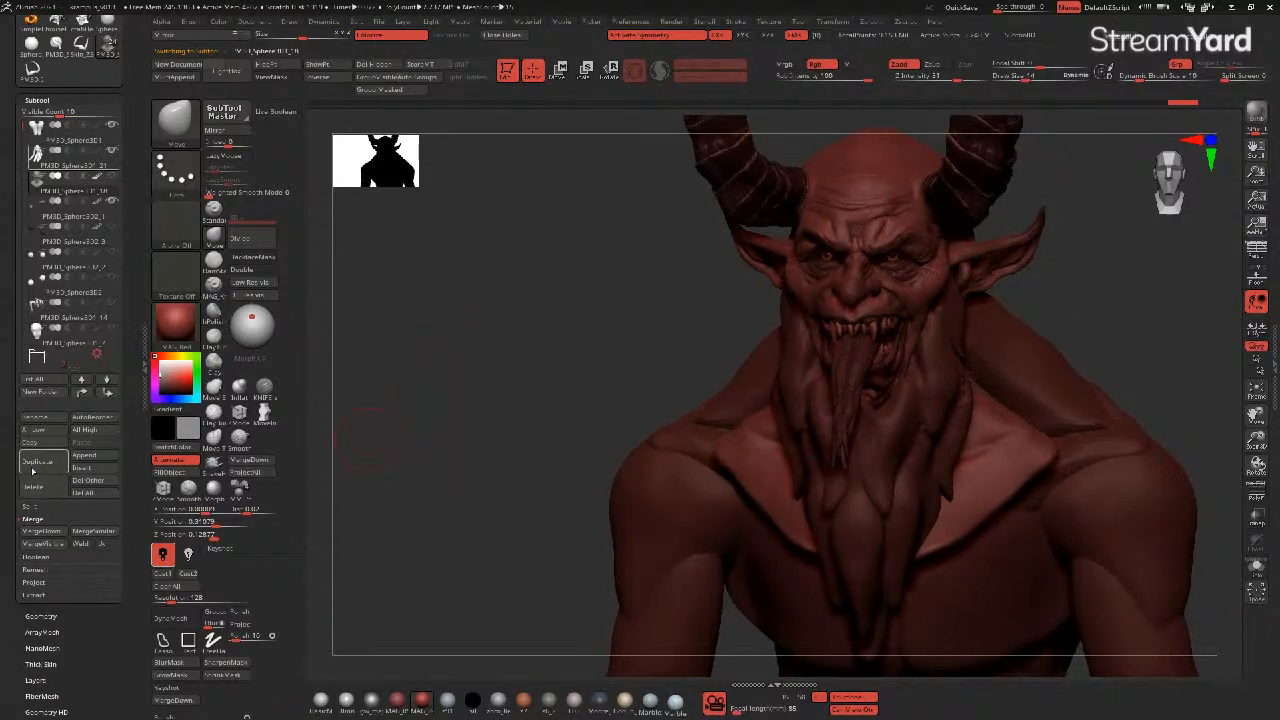
click(36, 461)
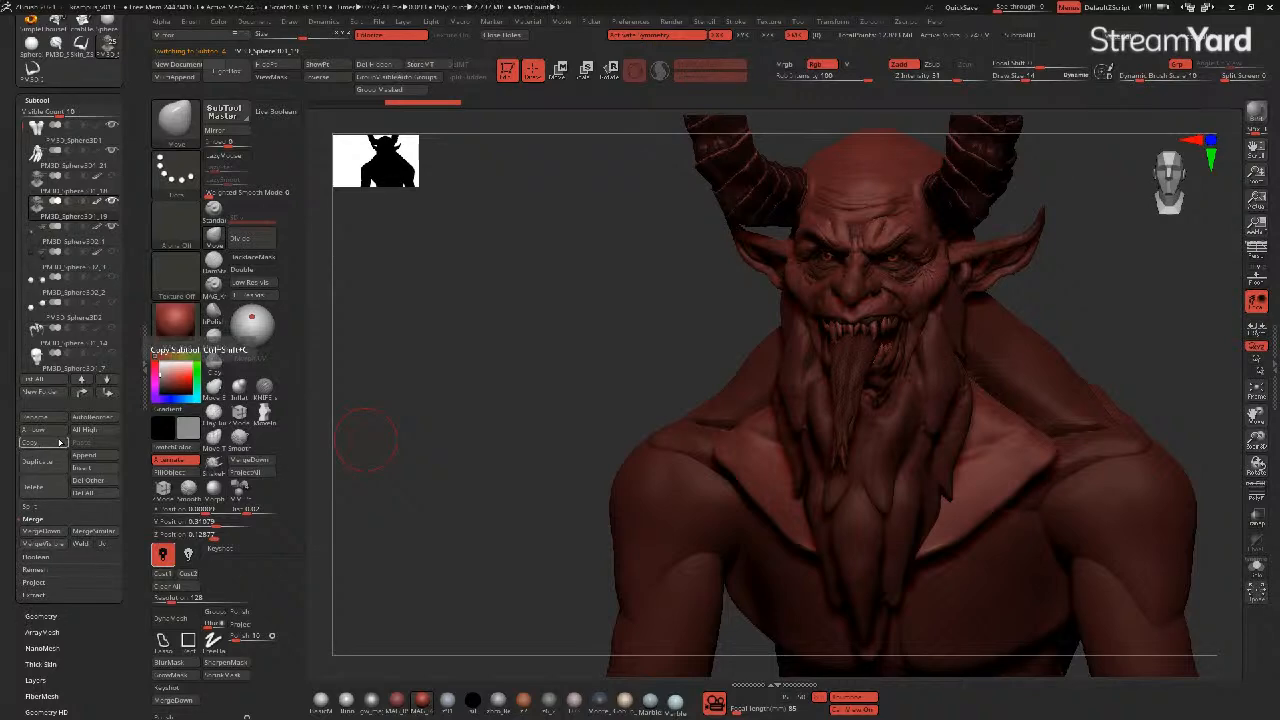
click(28, 617)
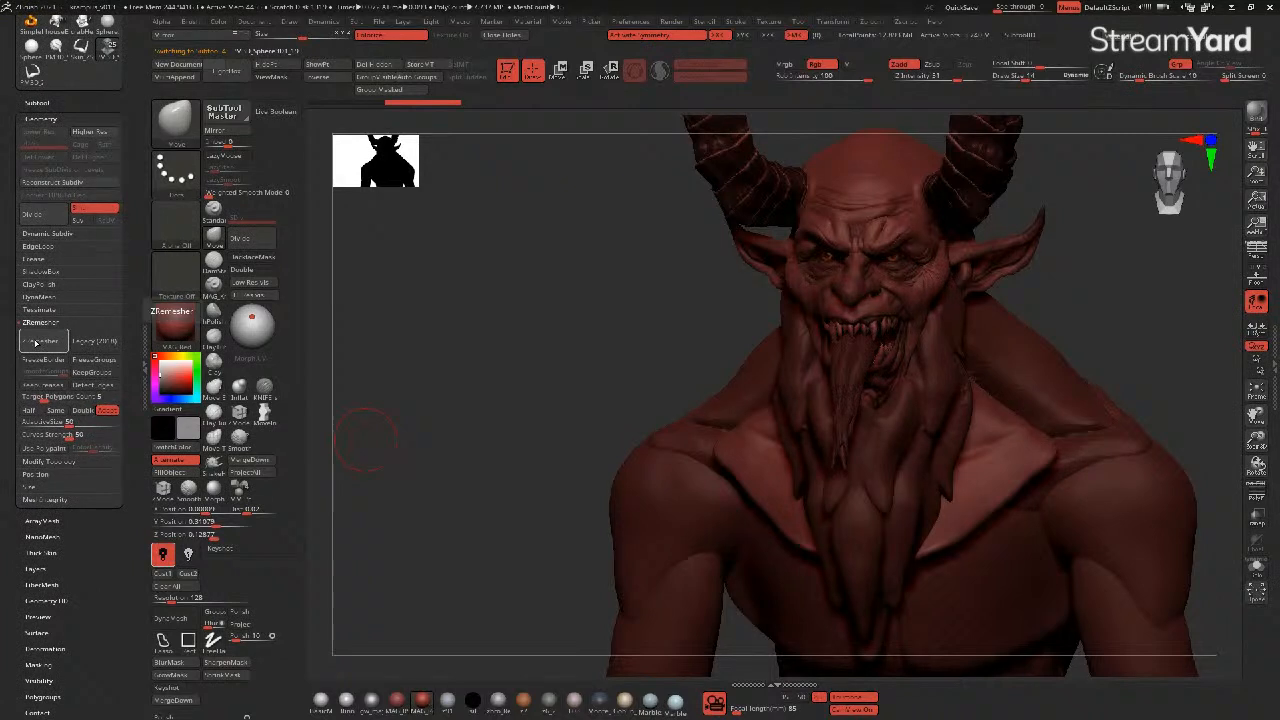
click(40, 342)
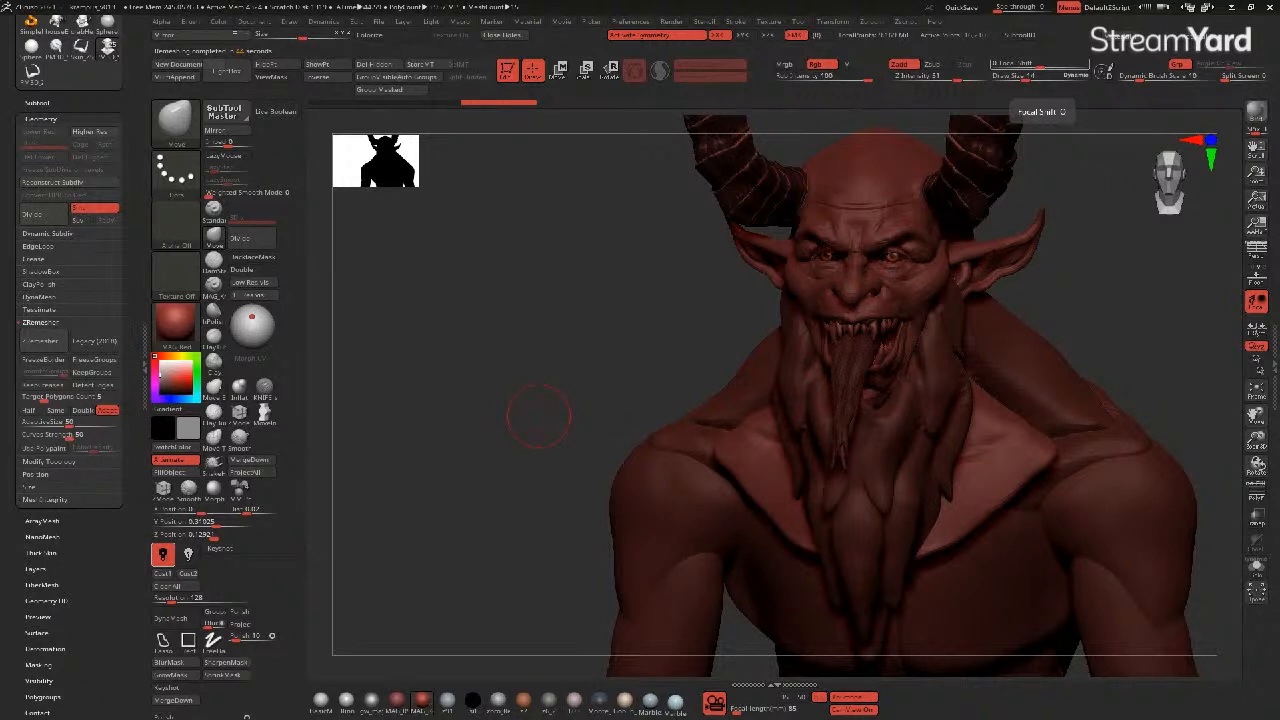
drag(474, 354, 421, 365)
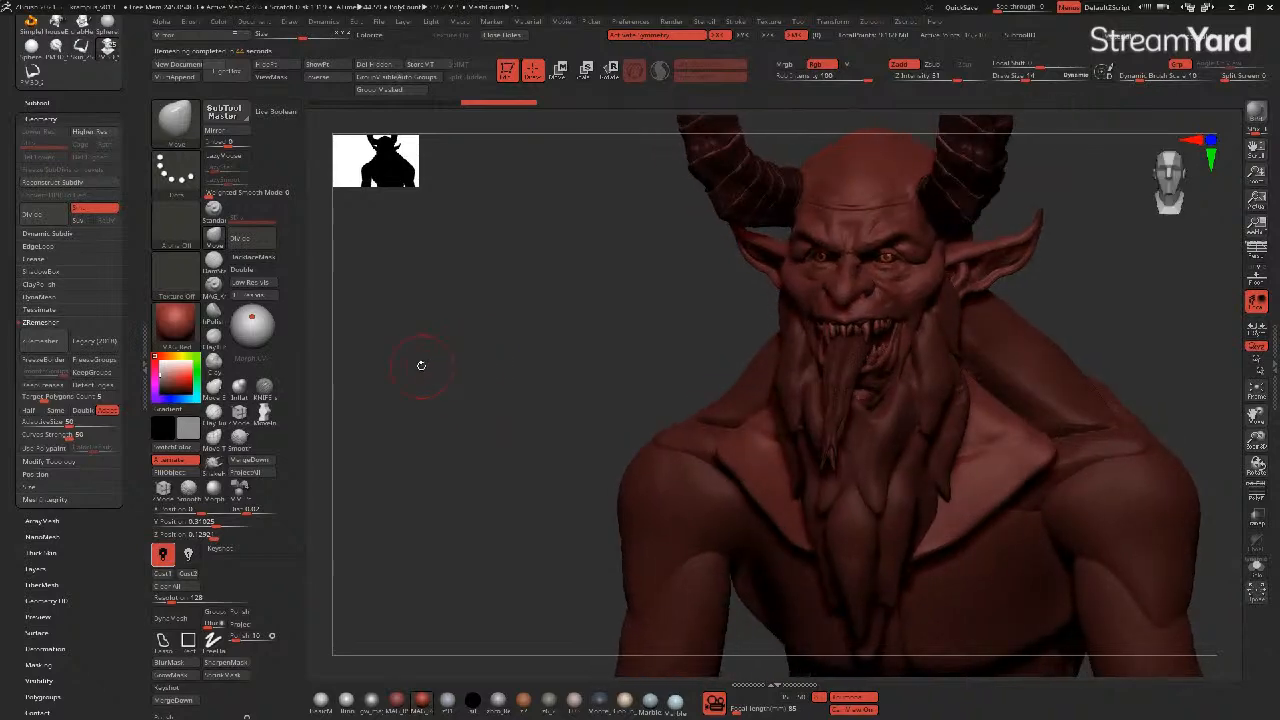
- Show the PM3D_Sphere3D1_18 head together with its remeshed copy and hide the detailed torso subtools
click(36, 117)
click(34, 102)
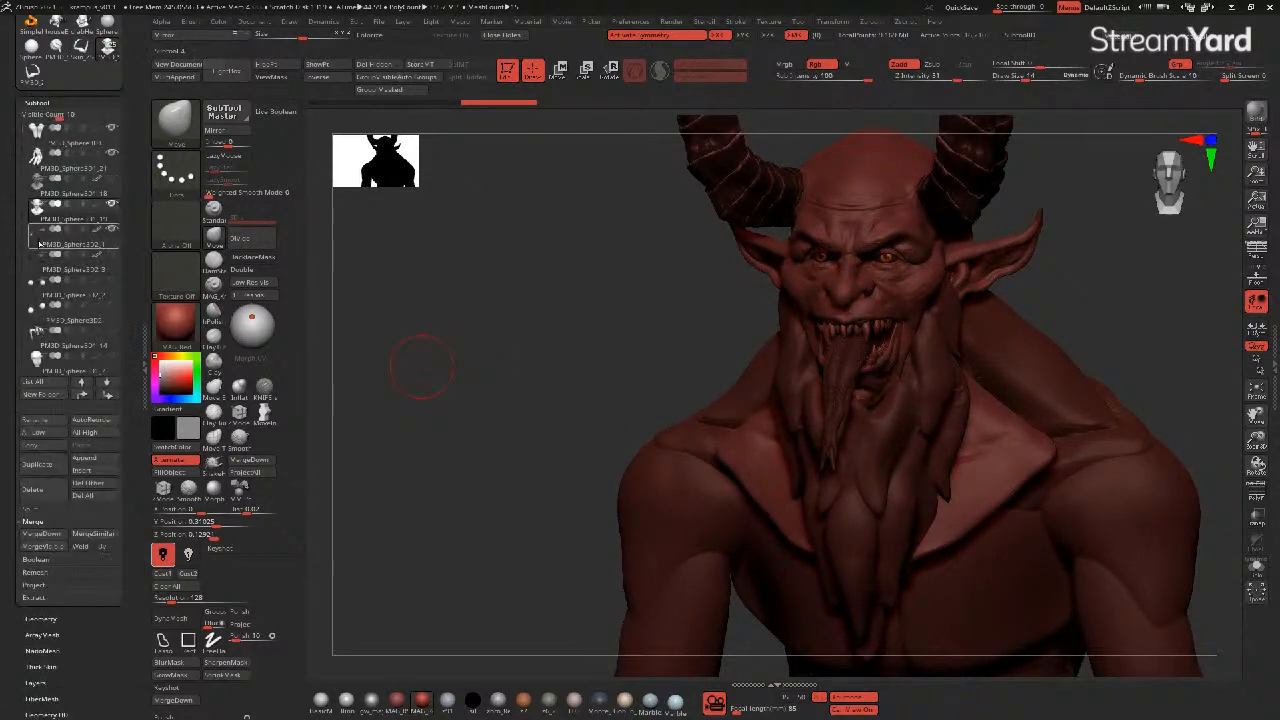
click(88, 195)
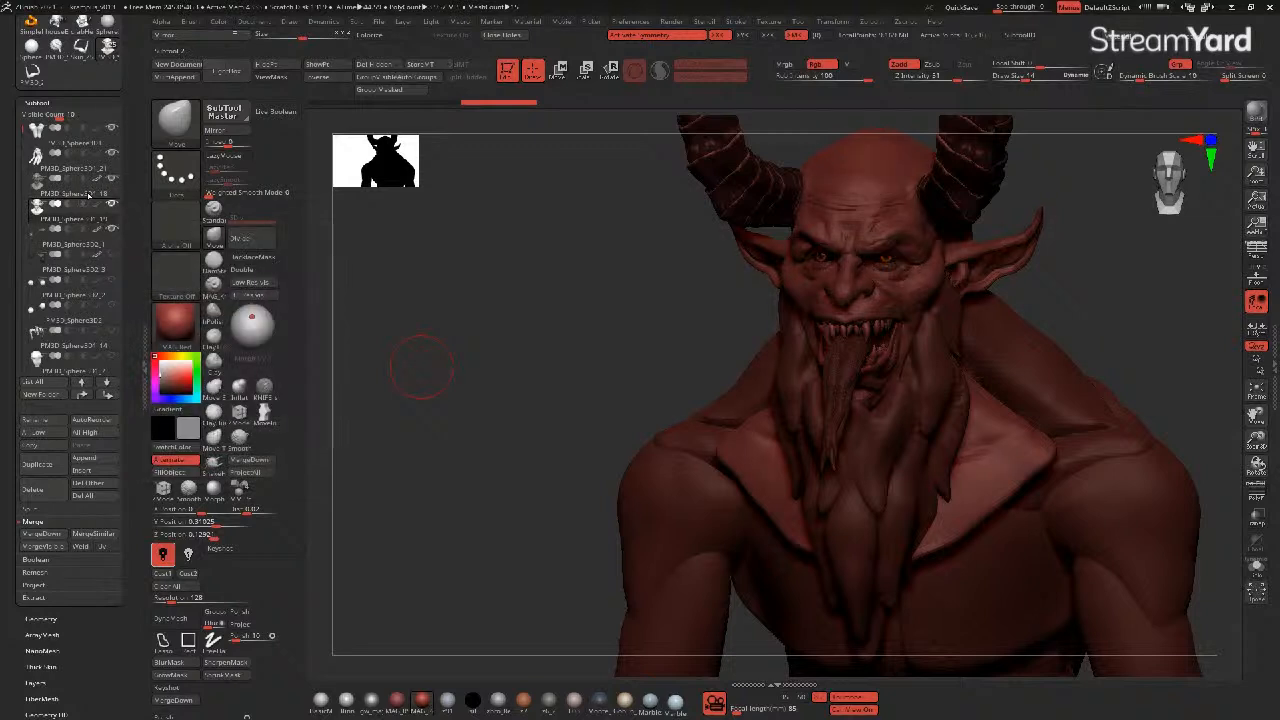
click(101, 156)
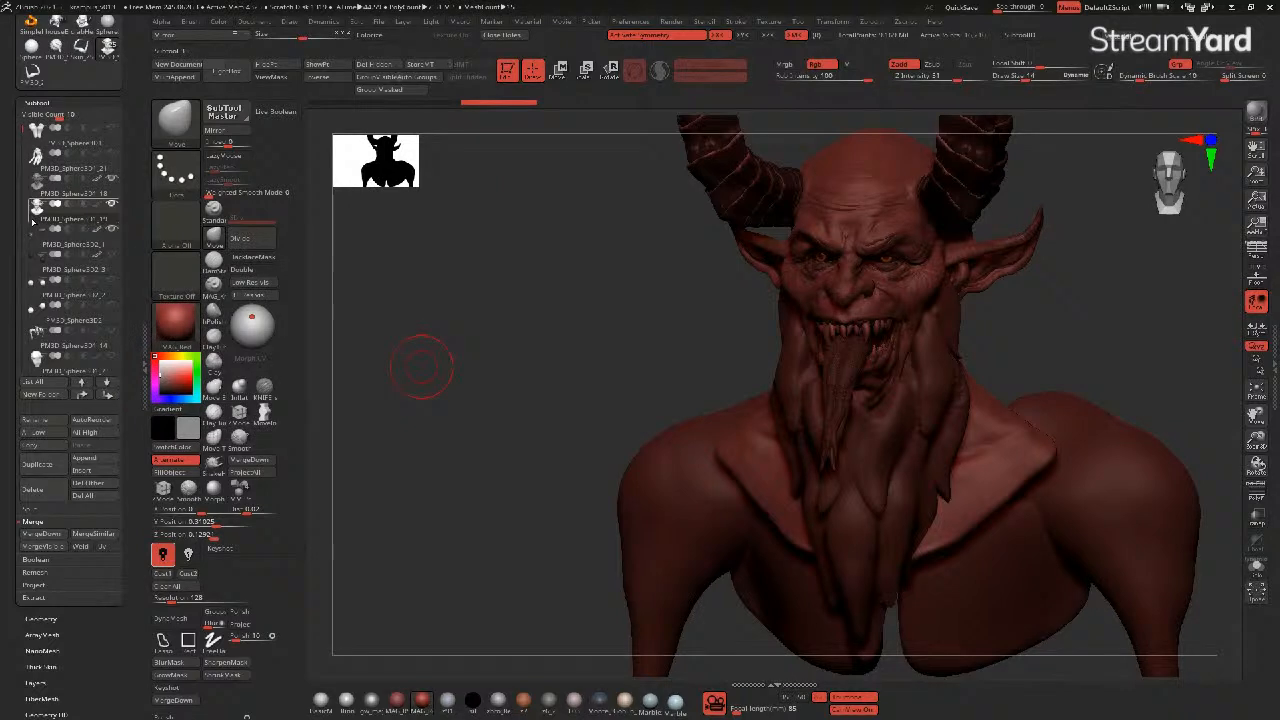
- Make the shoulder and chest muscle mesh active and hide the teeth subtools
alt+click(655, 491)
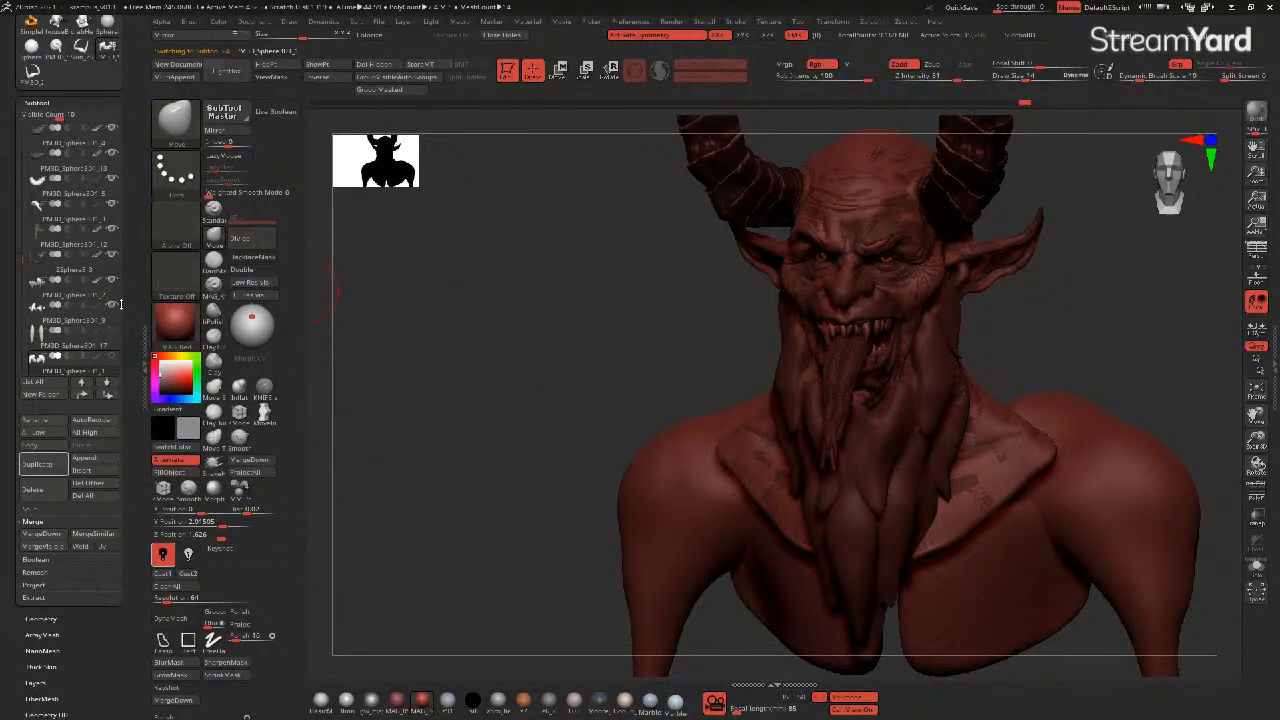
click(113, 281)
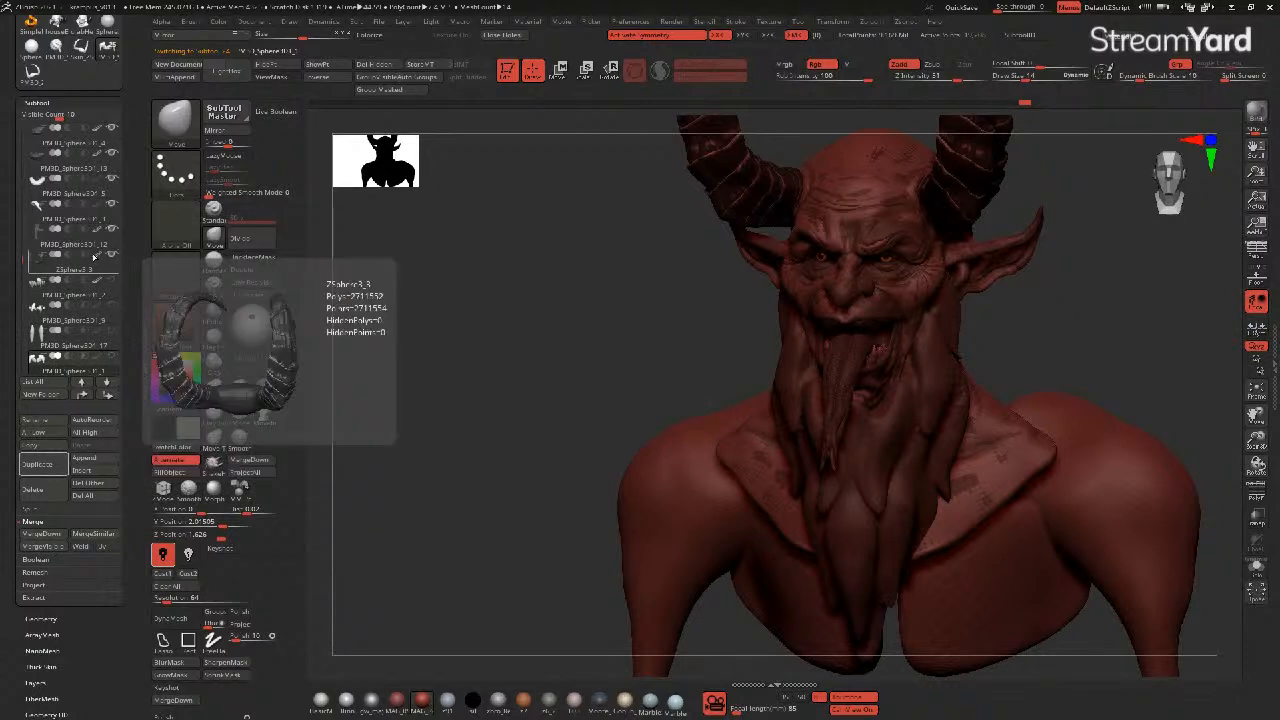
drag(19, 251, 13, 205)
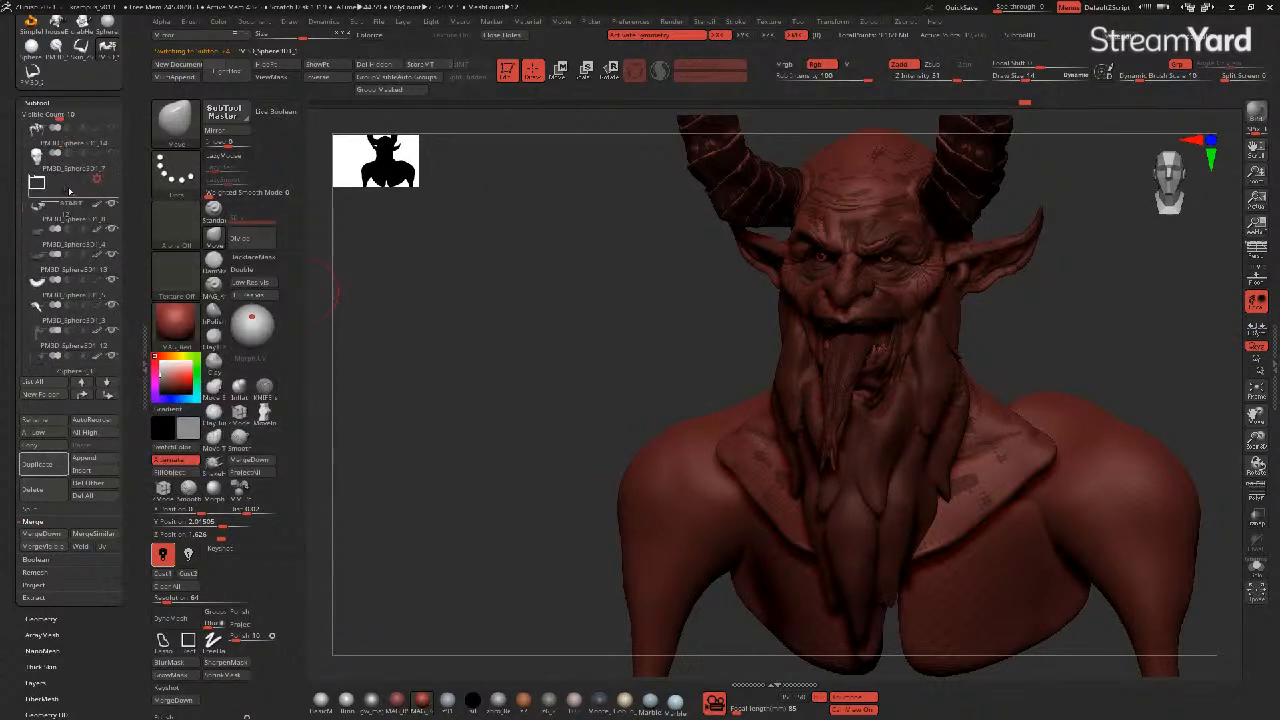
click(110, 181)
click(110, 181)
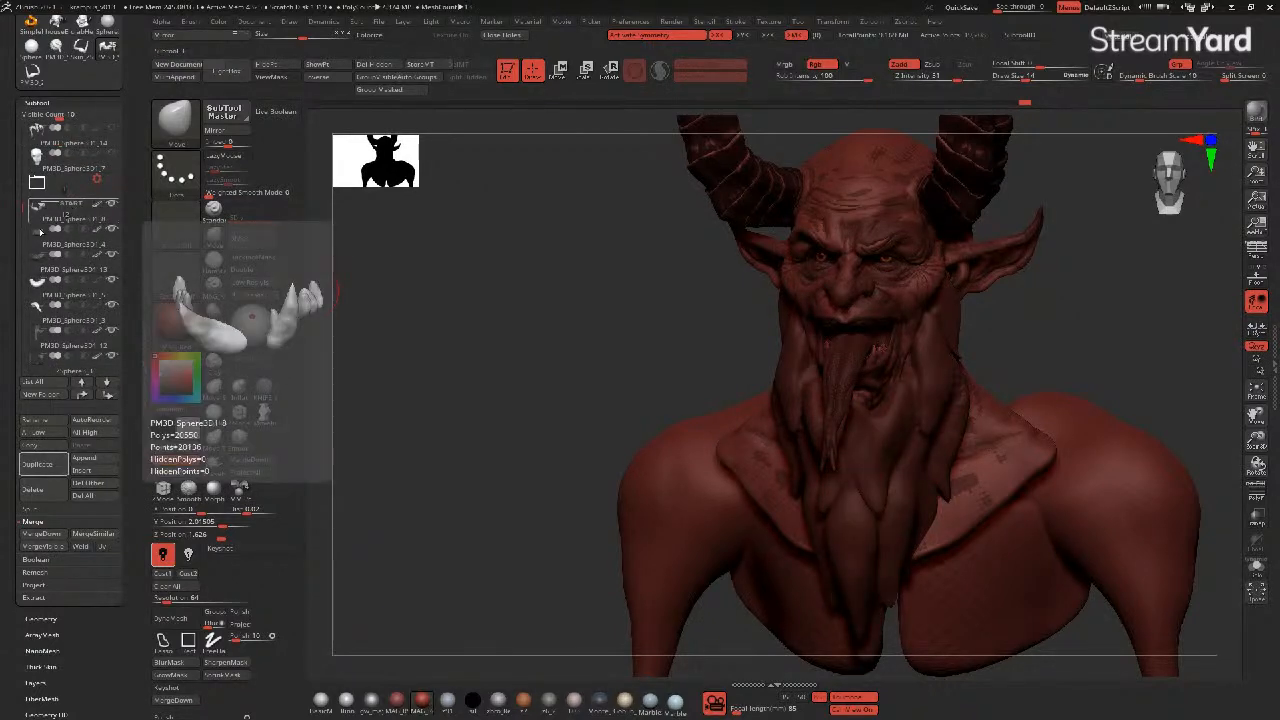
mouse_move(18, 204)
mouse_down()
mouse_move(18, 192)
mouse_move(18, 227)
mouse_up()
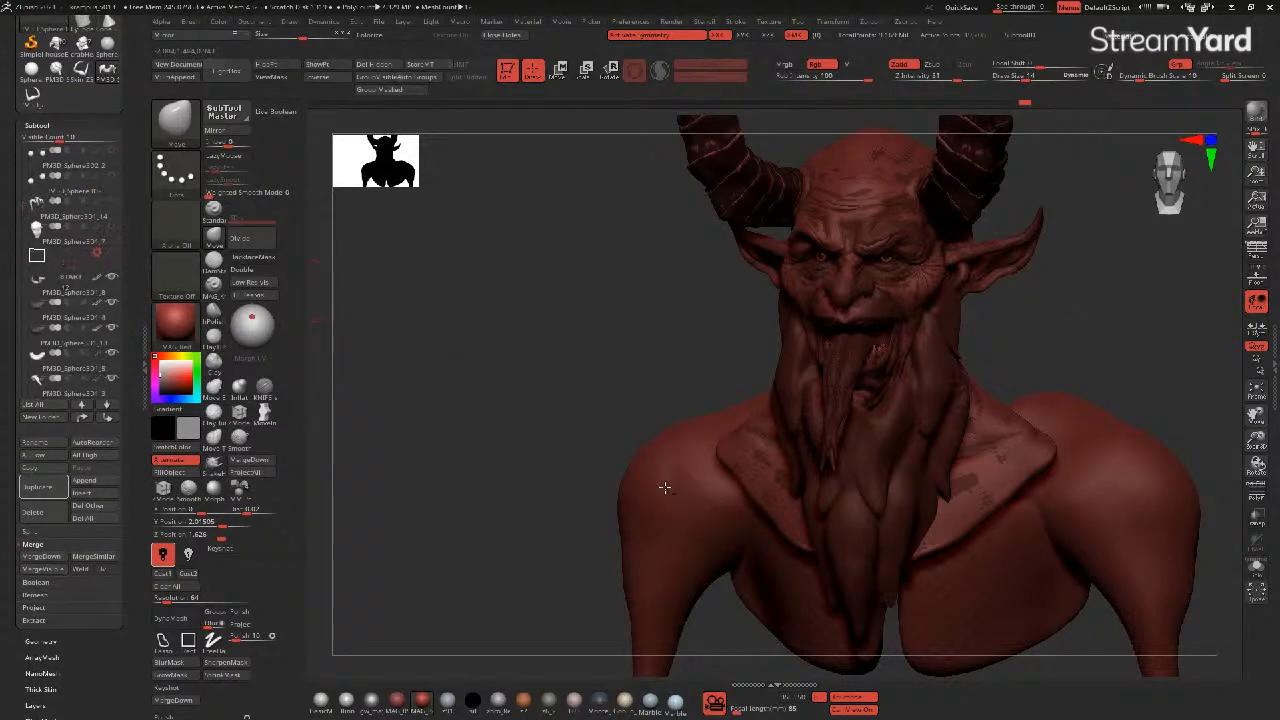
- Isolate the shoulder and chest muscle mesh to find its entry in the subtool list, and show all visible subtools again
drag(503, 451, 629, 449)
click(1256, 567)
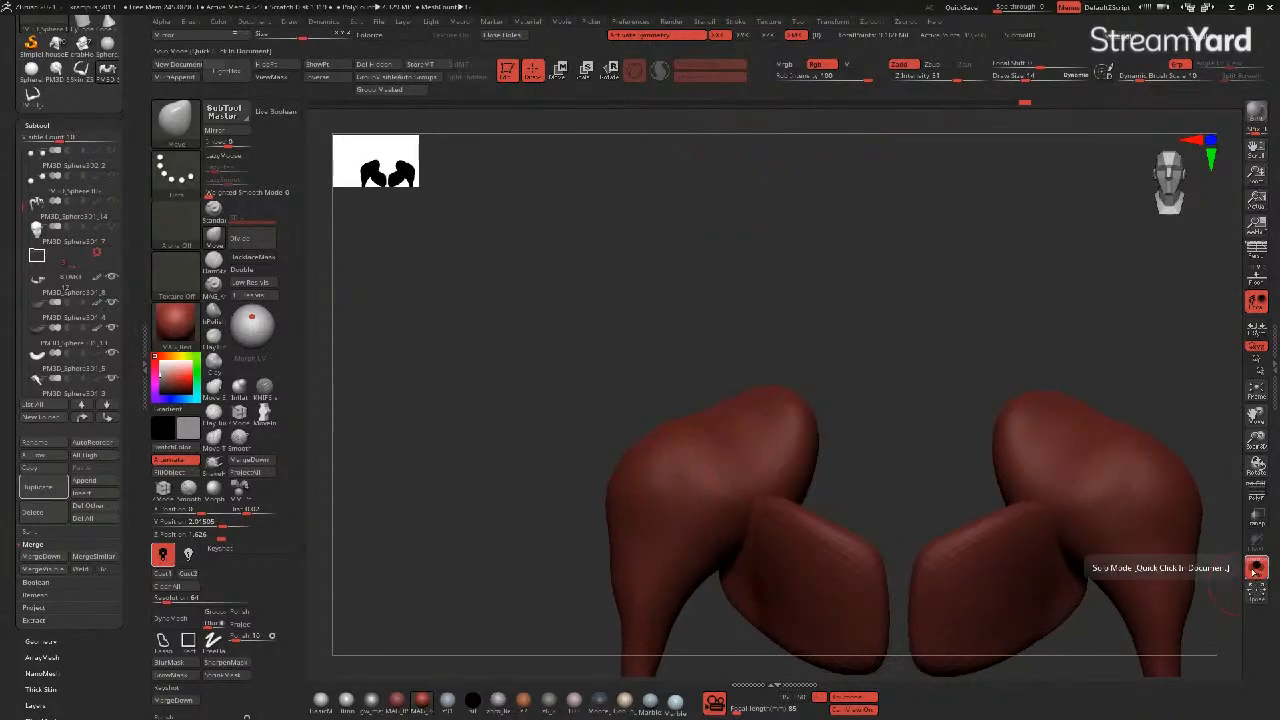
drag(21, 205, 24, 344)
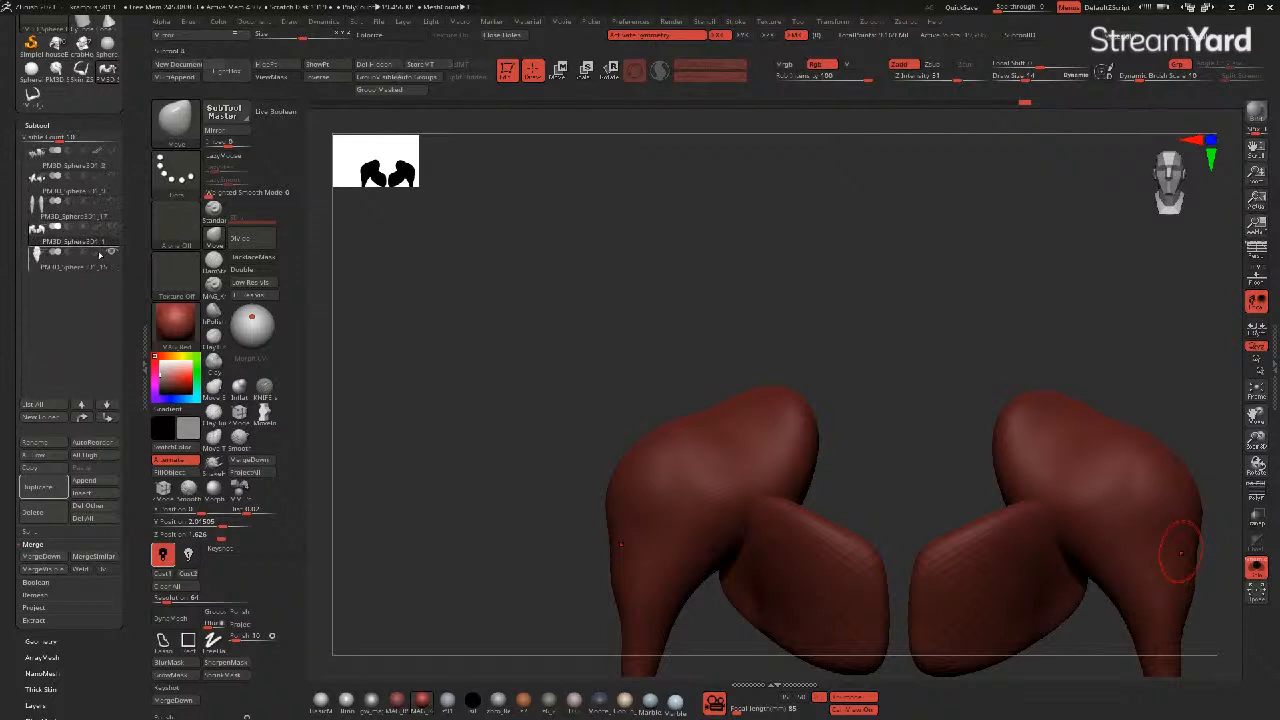
mouse_move(57, 237)
click(1254, 566)
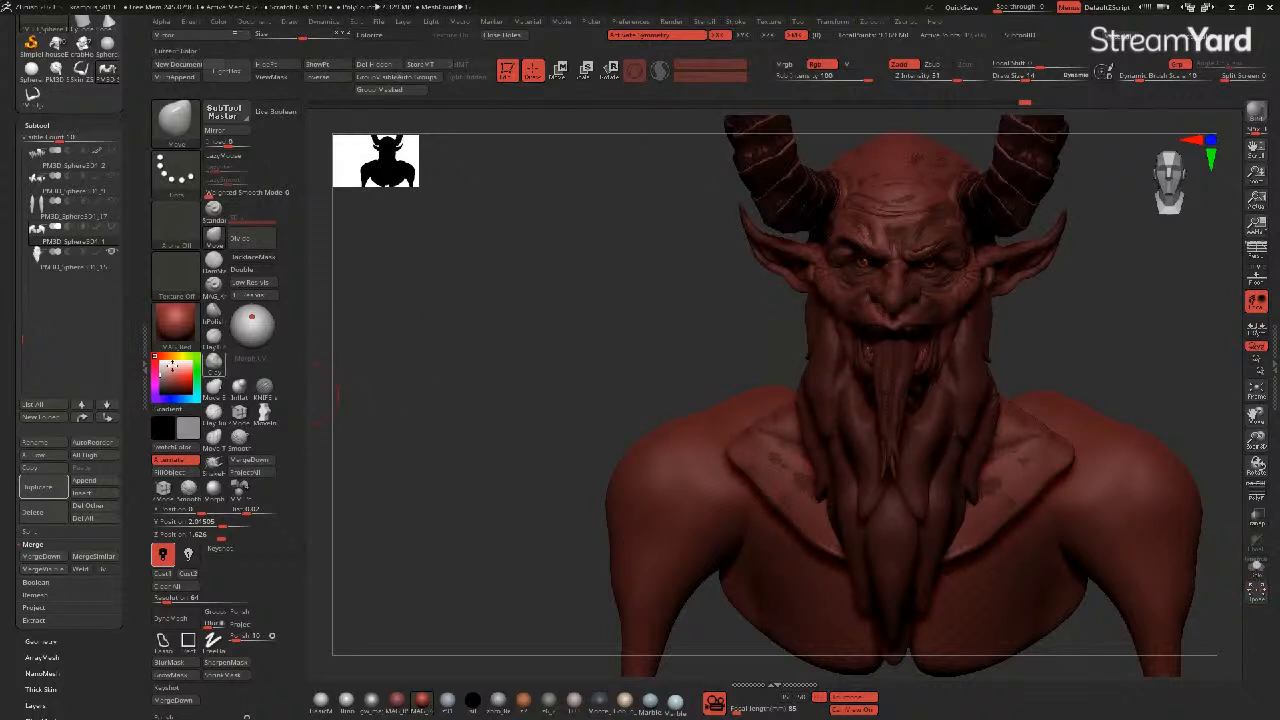
- Make the PM3D_Sphere3D1_19 head active and hide the shoulder and chest muscles and the beard, leaving the bare head bust
drag(22, 337, 12, 139)
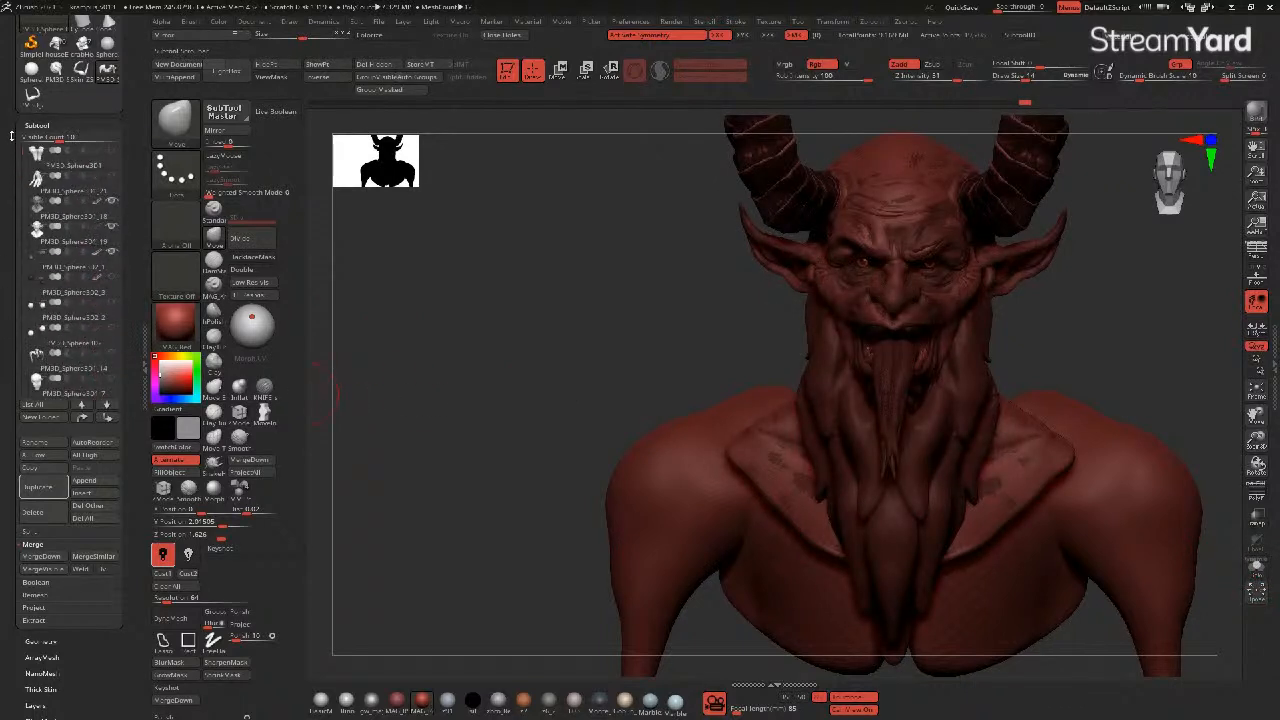
mouse_move(34, 219)
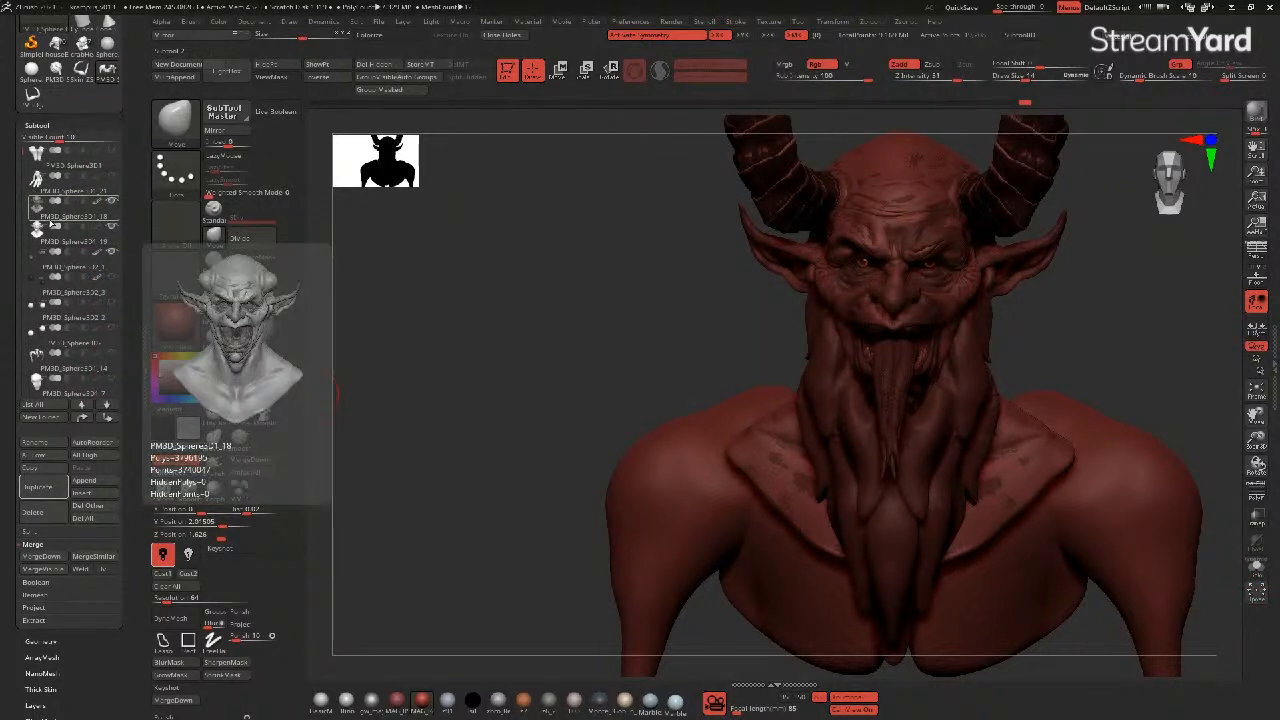
click(47, 238)
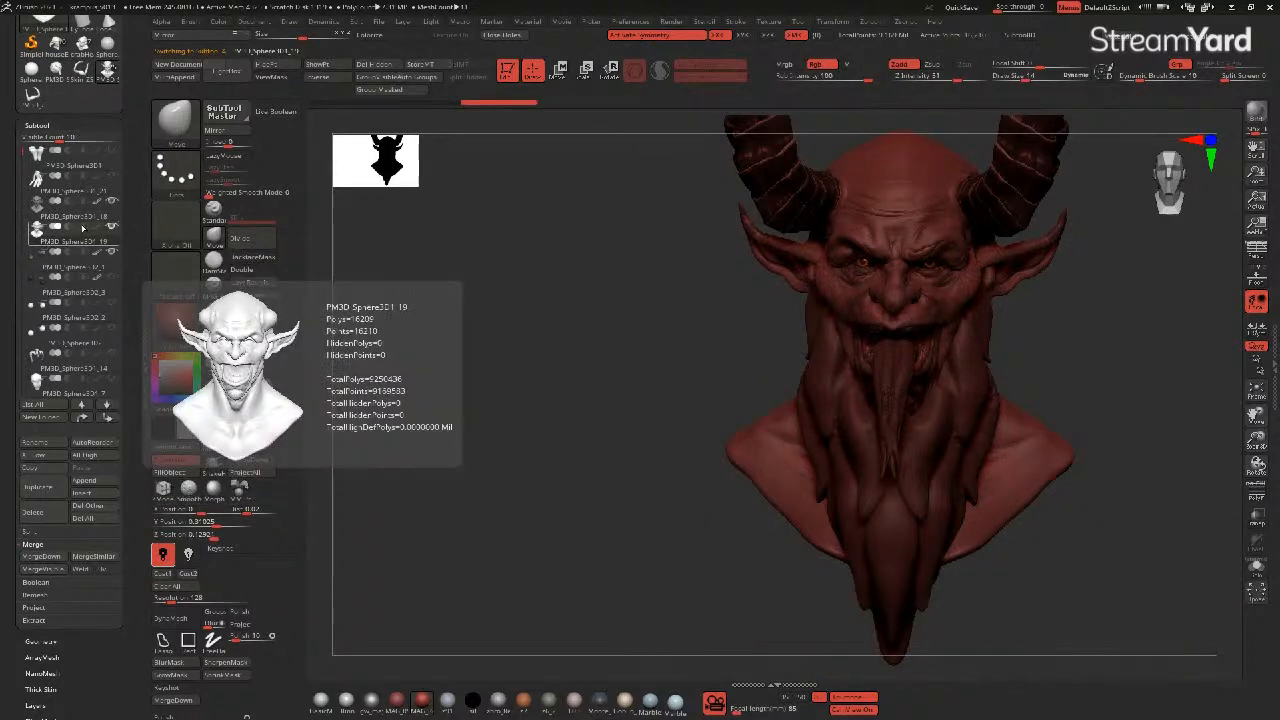
drag(534, 400, 510, 403)
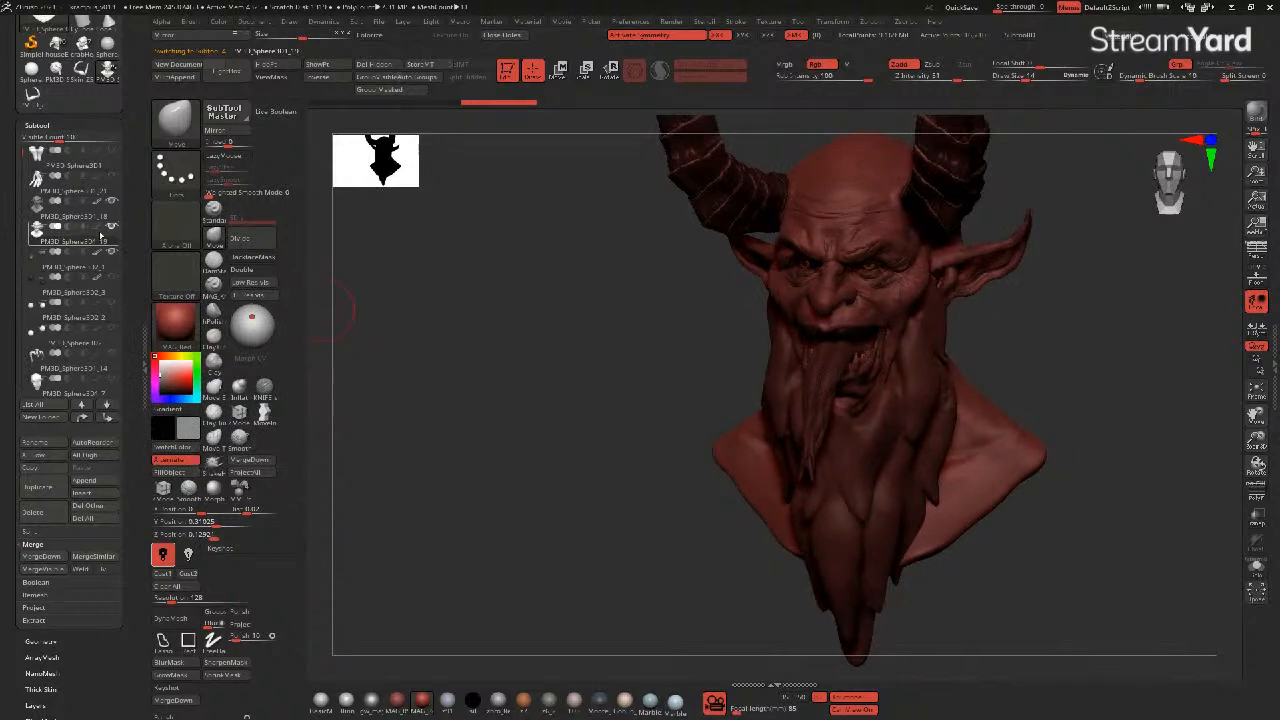
drag(22, 153, 18, 309)
click(112, 328)
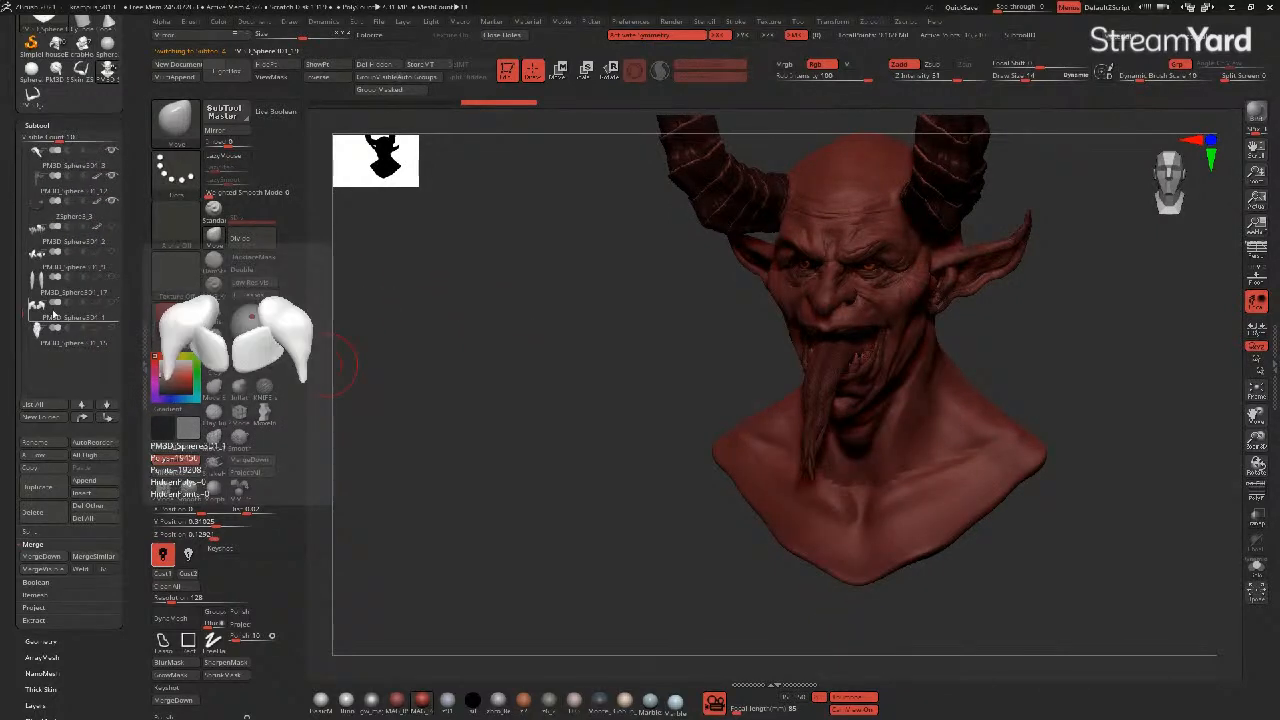
drag(18, 305, 22, 137)
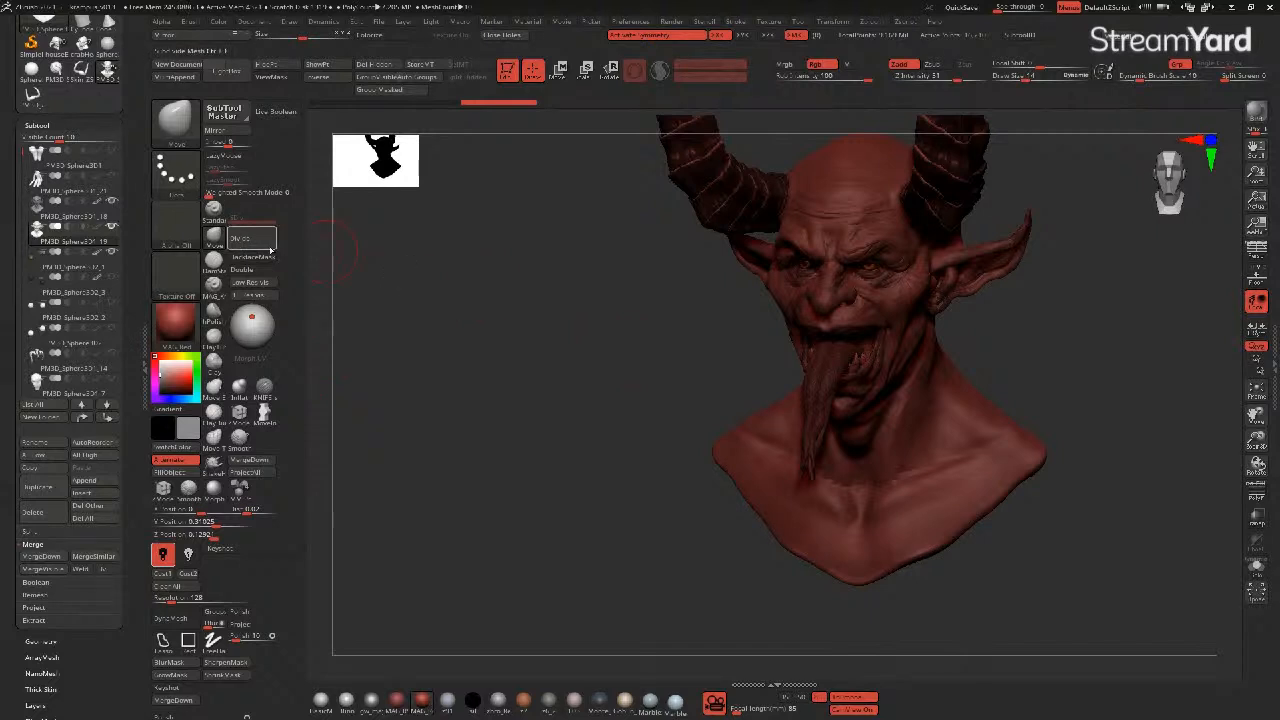
- Turn off symmetry and revert the PM3D_Sphere3D1_19 head to its history state before remeshing
key(x)
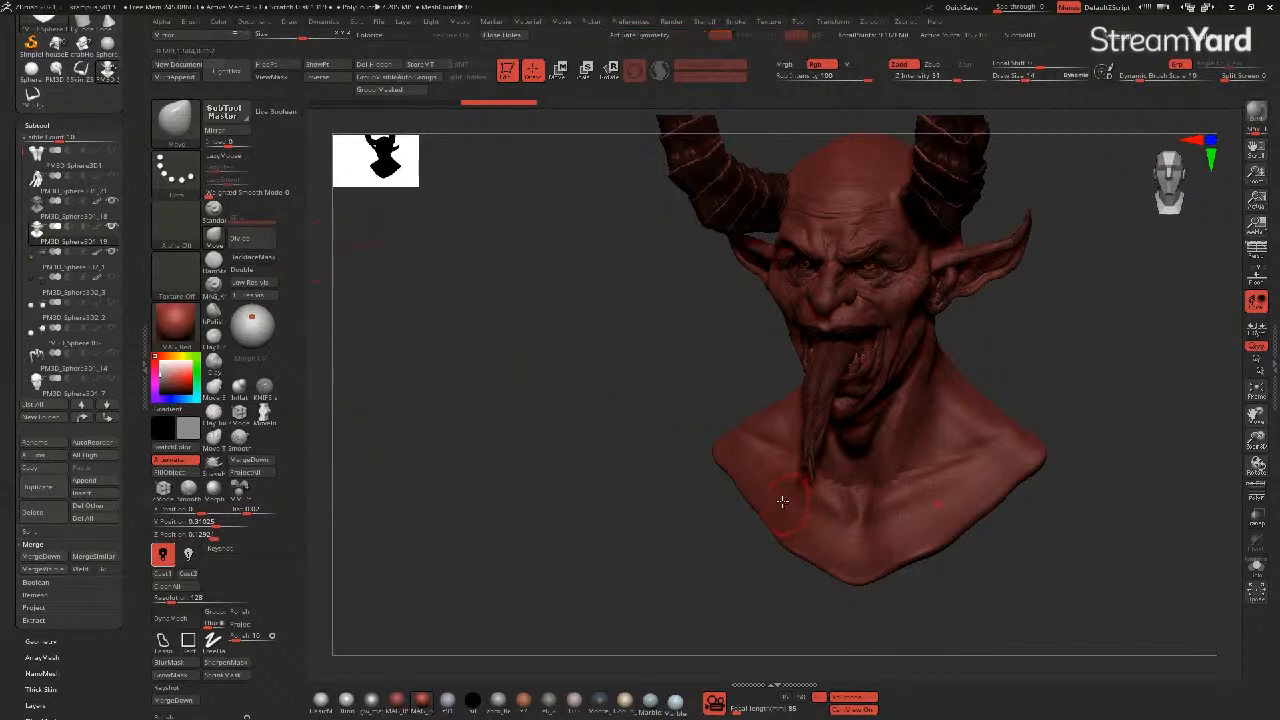
drag(600, 415, 603, 413)
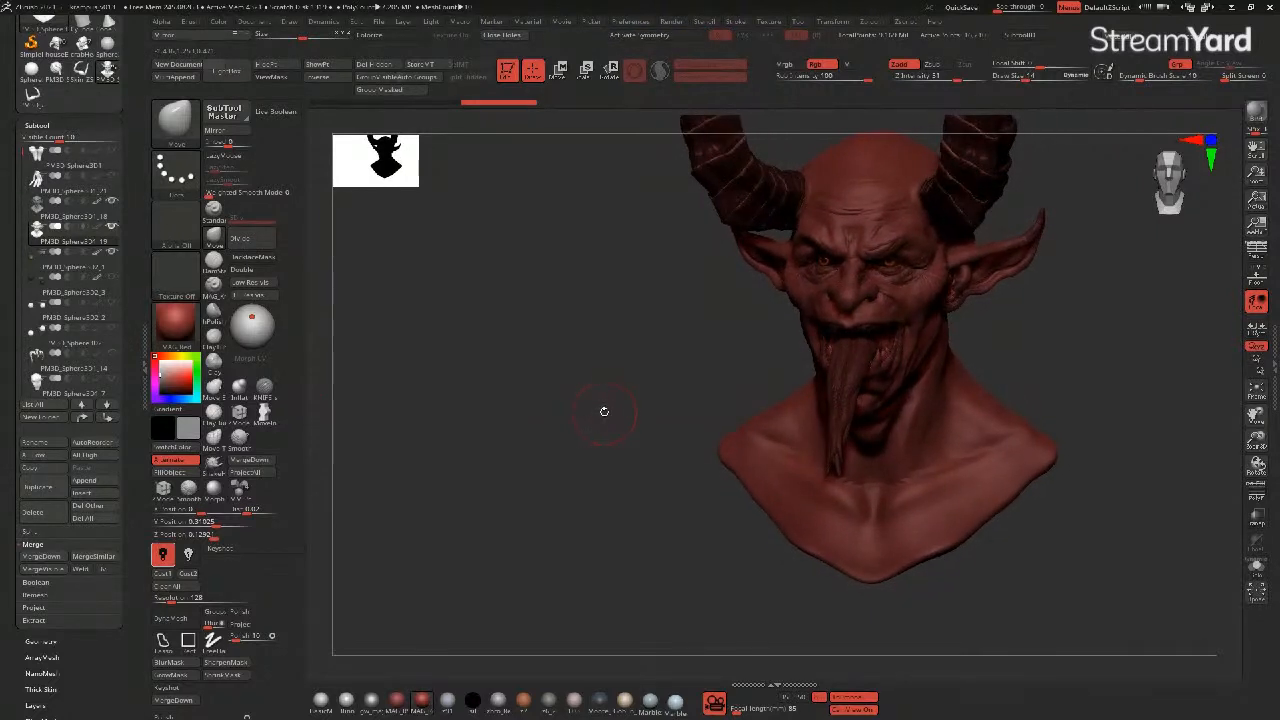
click(436, 104)
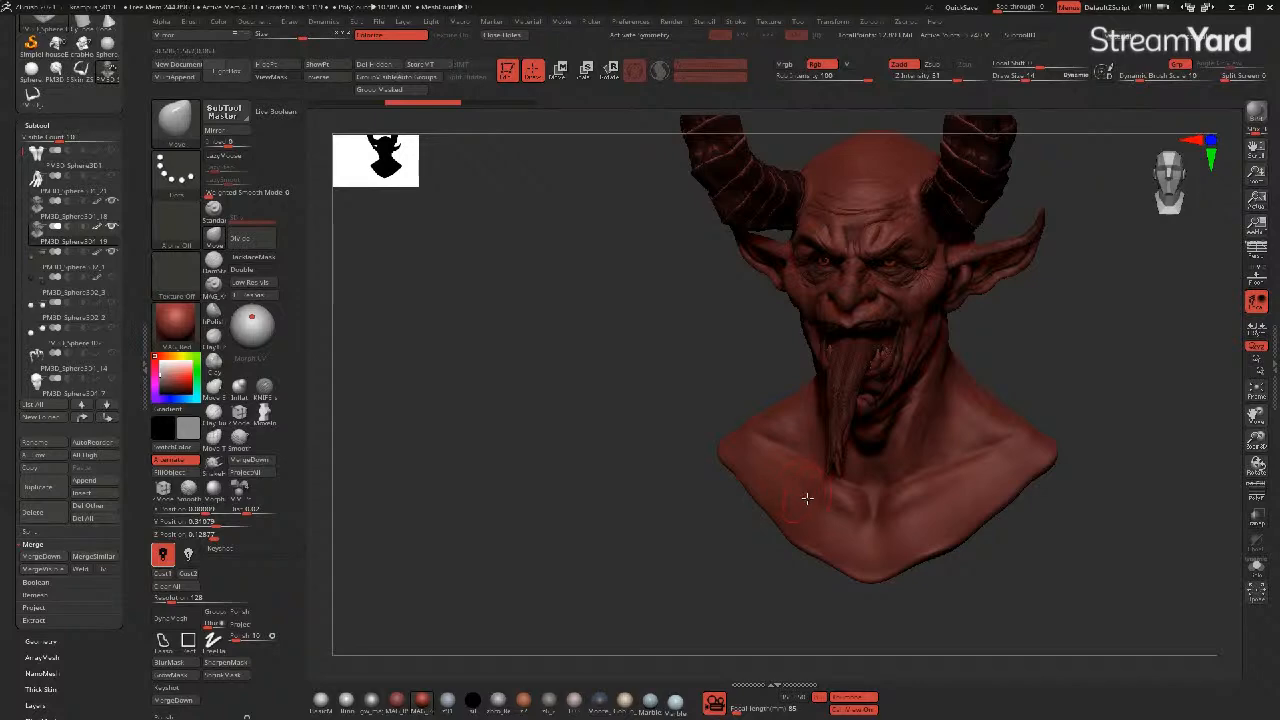
- Retopologize the PM3D_Sphere3D1_19 head with ZRemesher without symmetry
scroll(20, 602, down, 10)
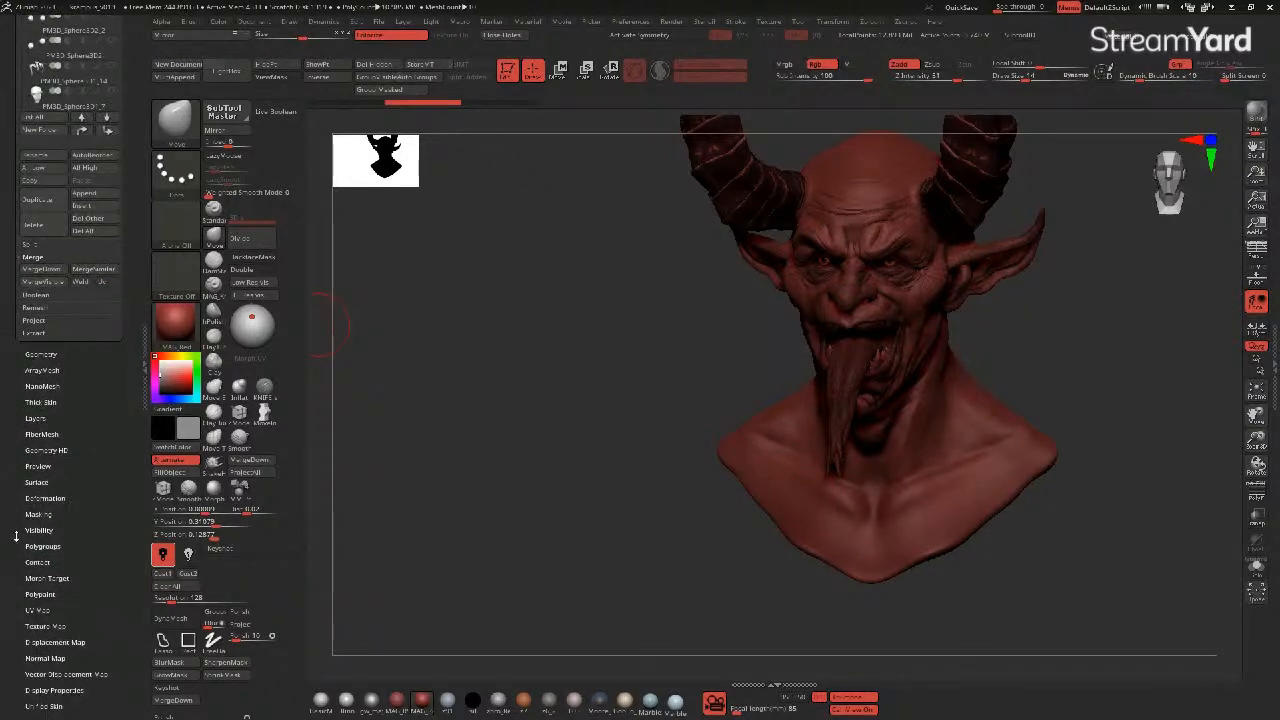
scroll(15, 538, down, 1)
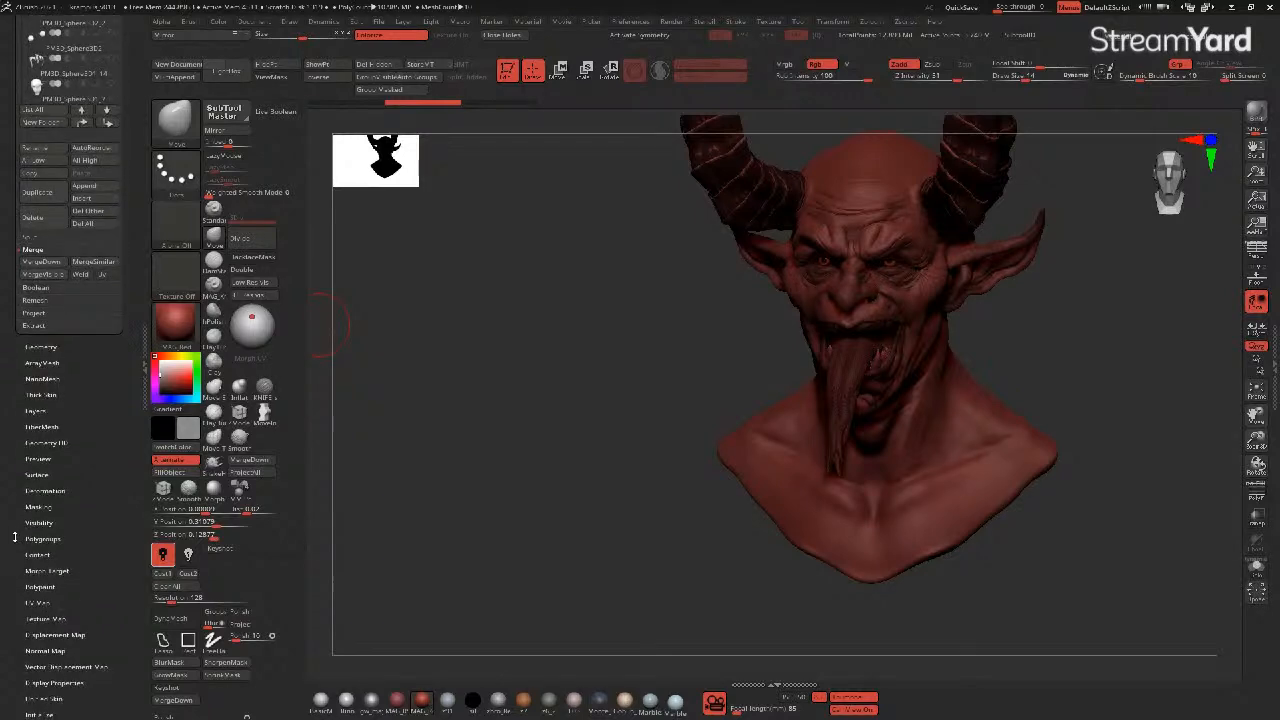
scroll(20, 540, up, 3)
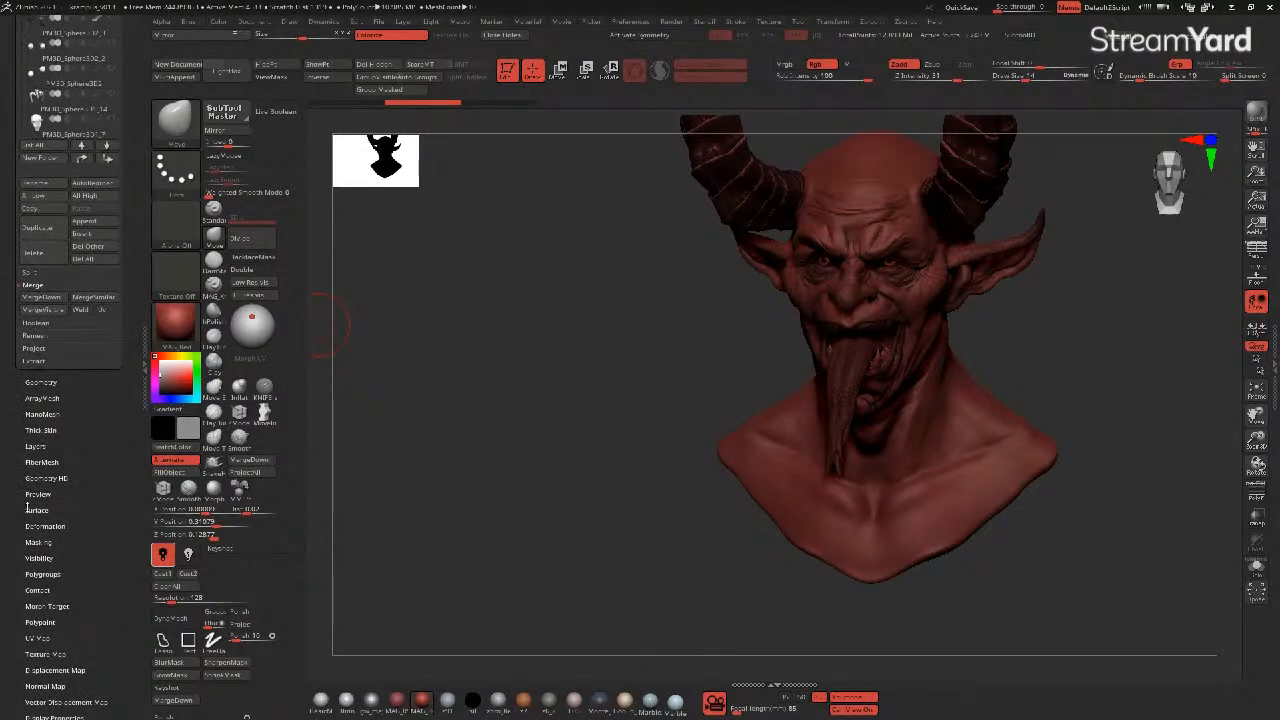
click(42, 382)
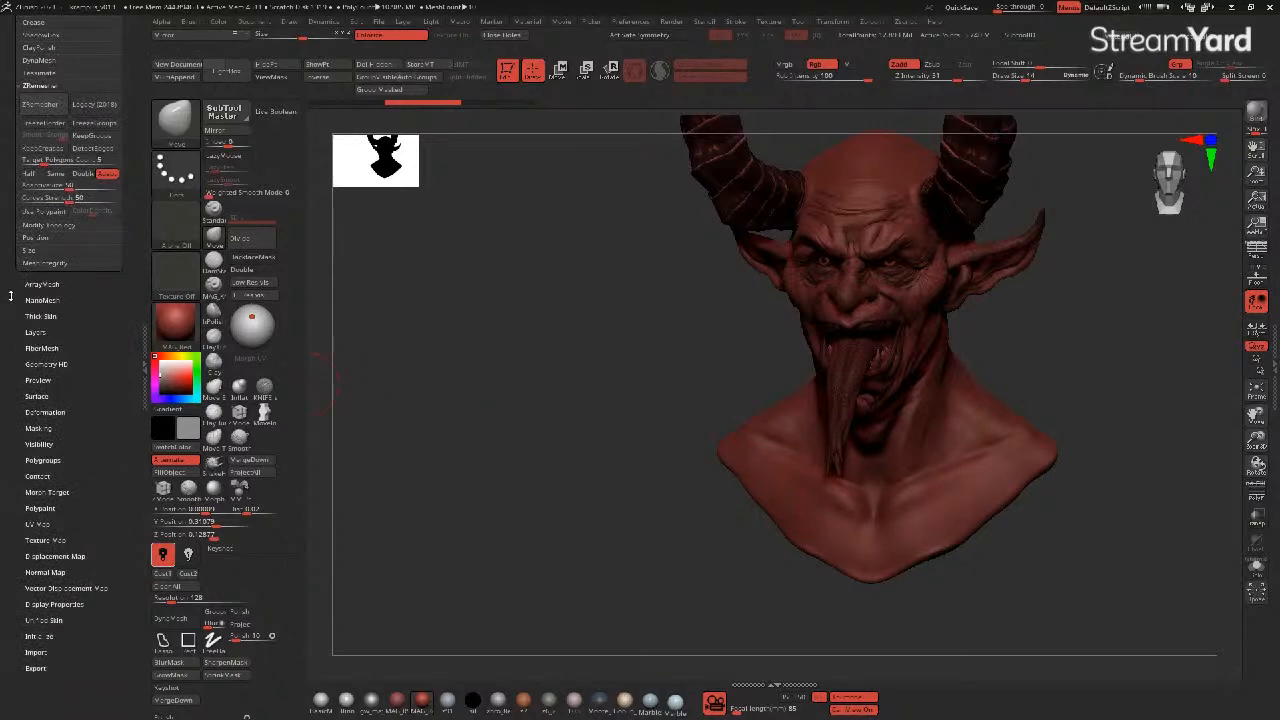
scroll(103, 327, up, 5)
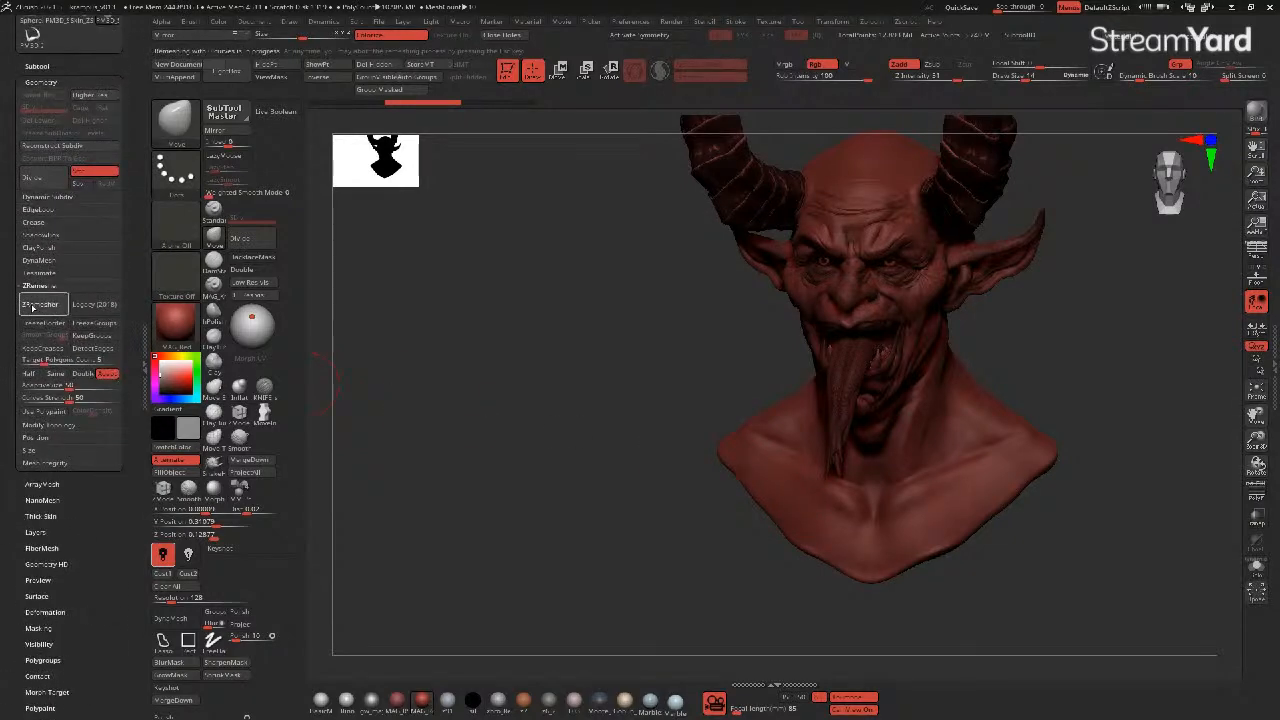
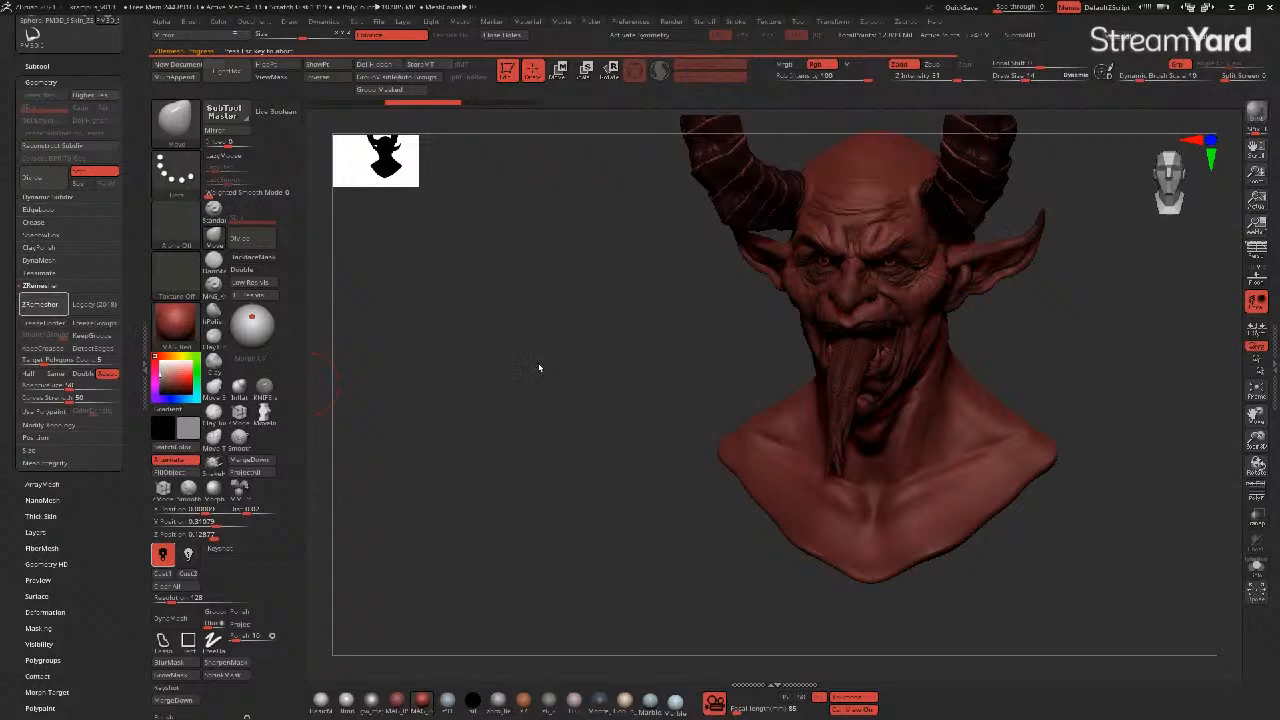
drag(541, 366, 538, 358)
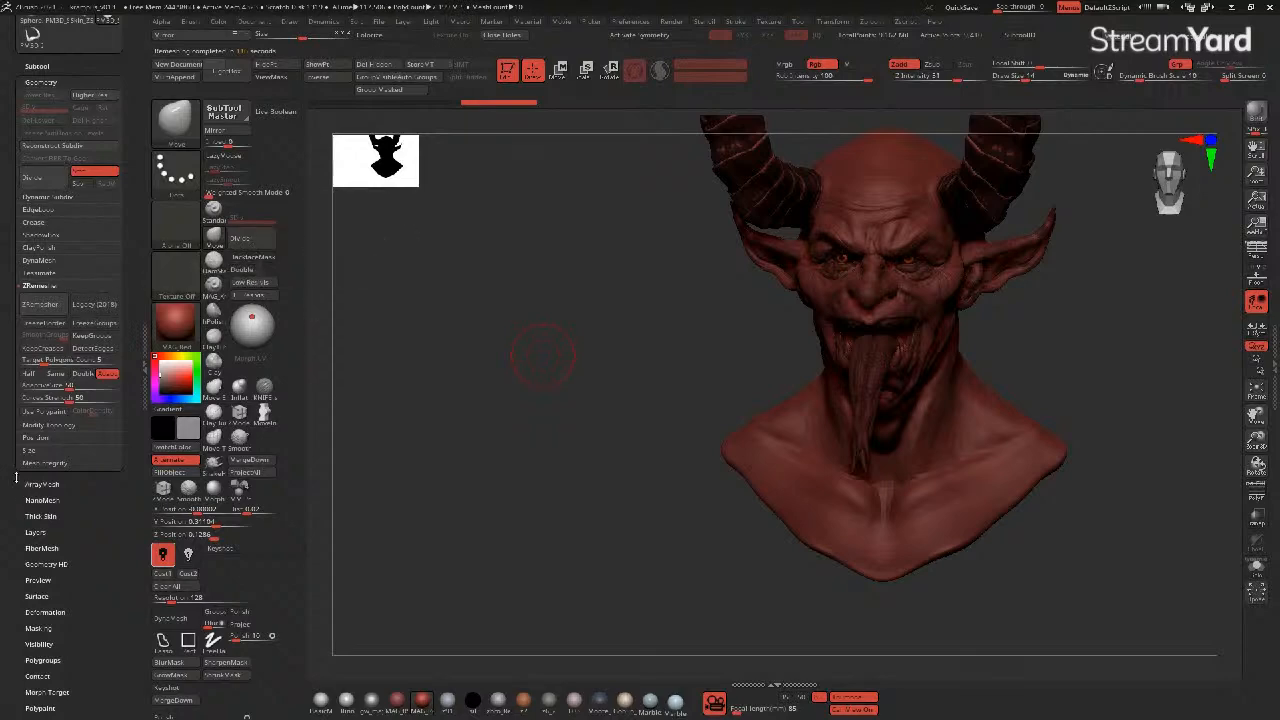
- Hide the horns and eyes and make the PM3D_Sphere3D1_18 head the active subtool
drag(16, 478, 10, 546)
click(37, 181)
drag(8, 253, 8, 250)
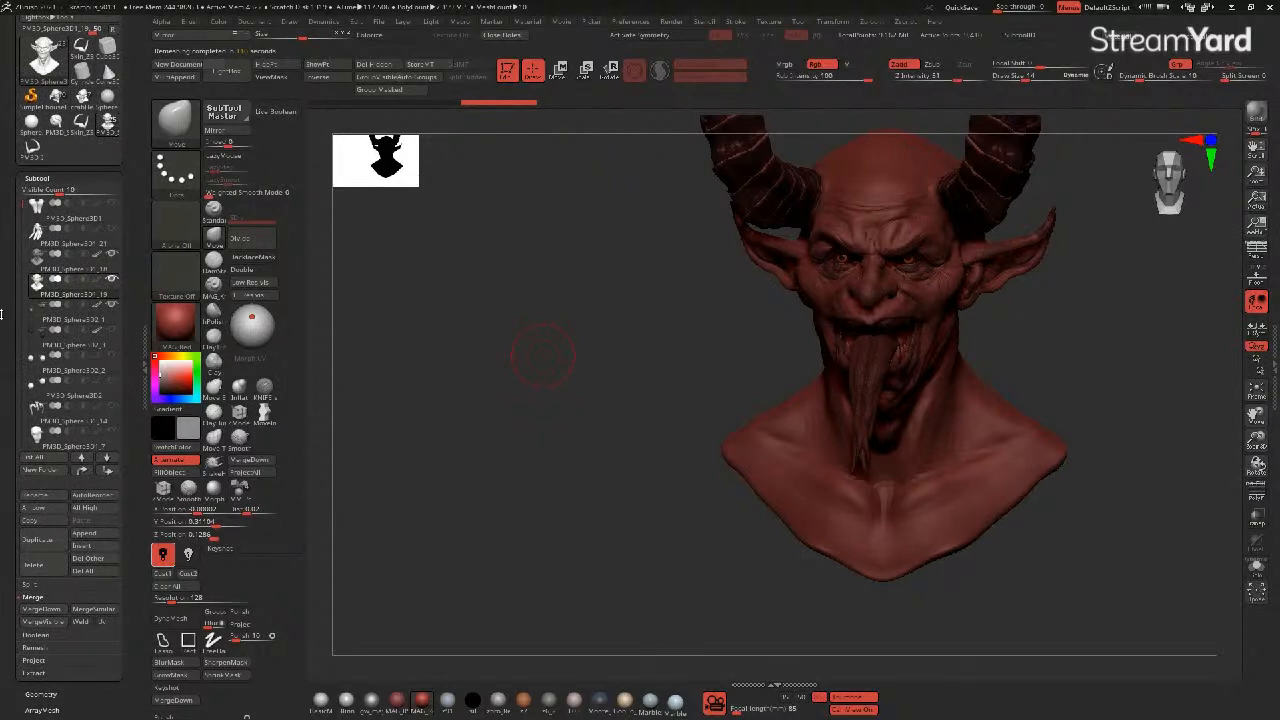
alt+click(725, 155)
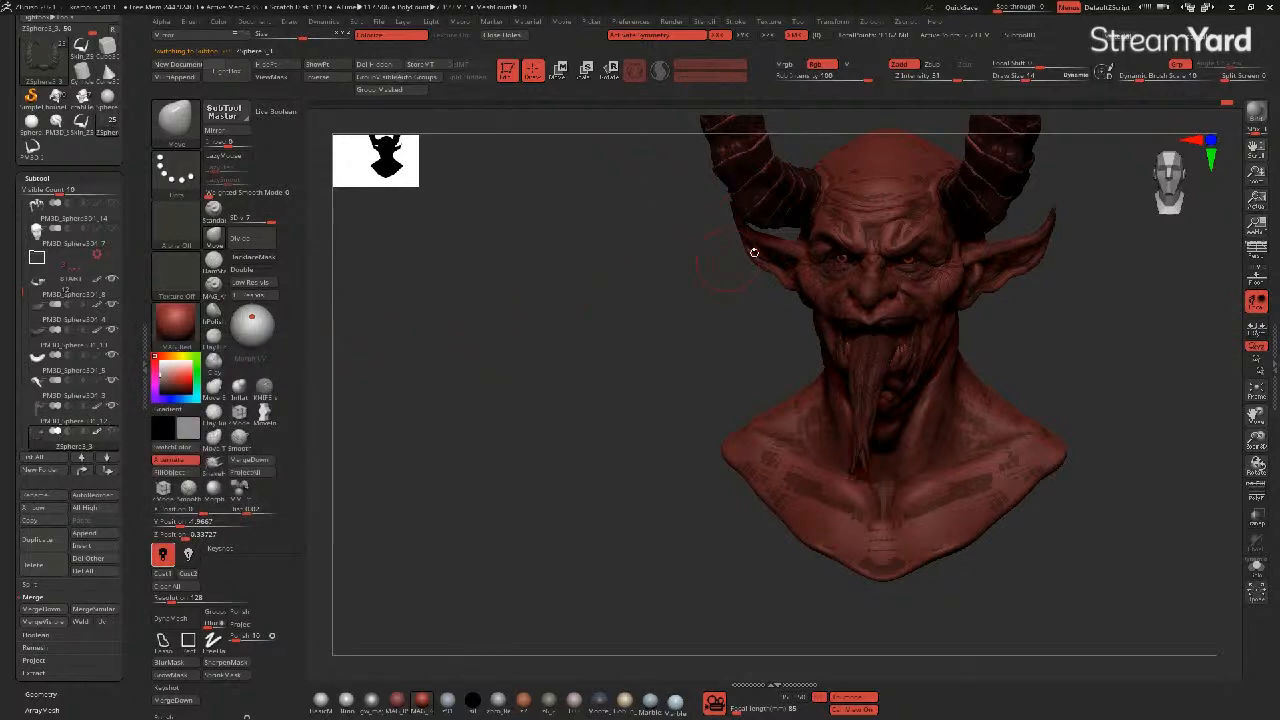
alt+click(842, 259)
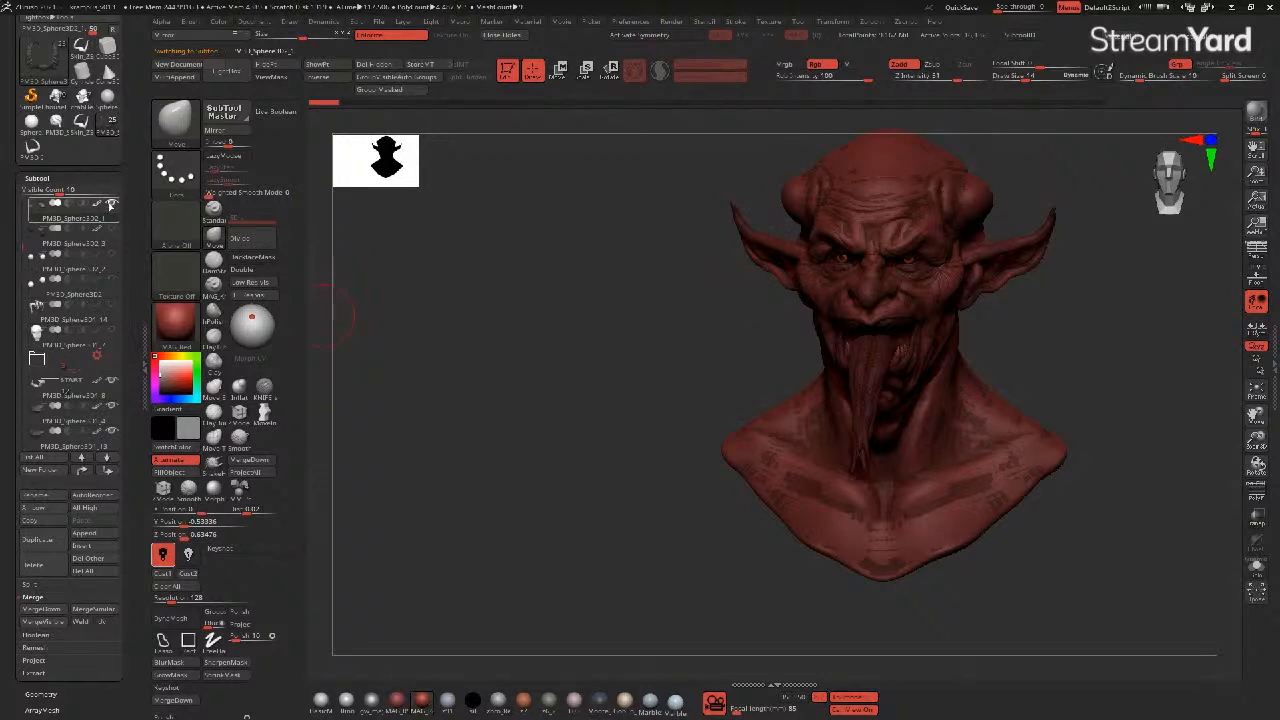
alt+click(795, 433)
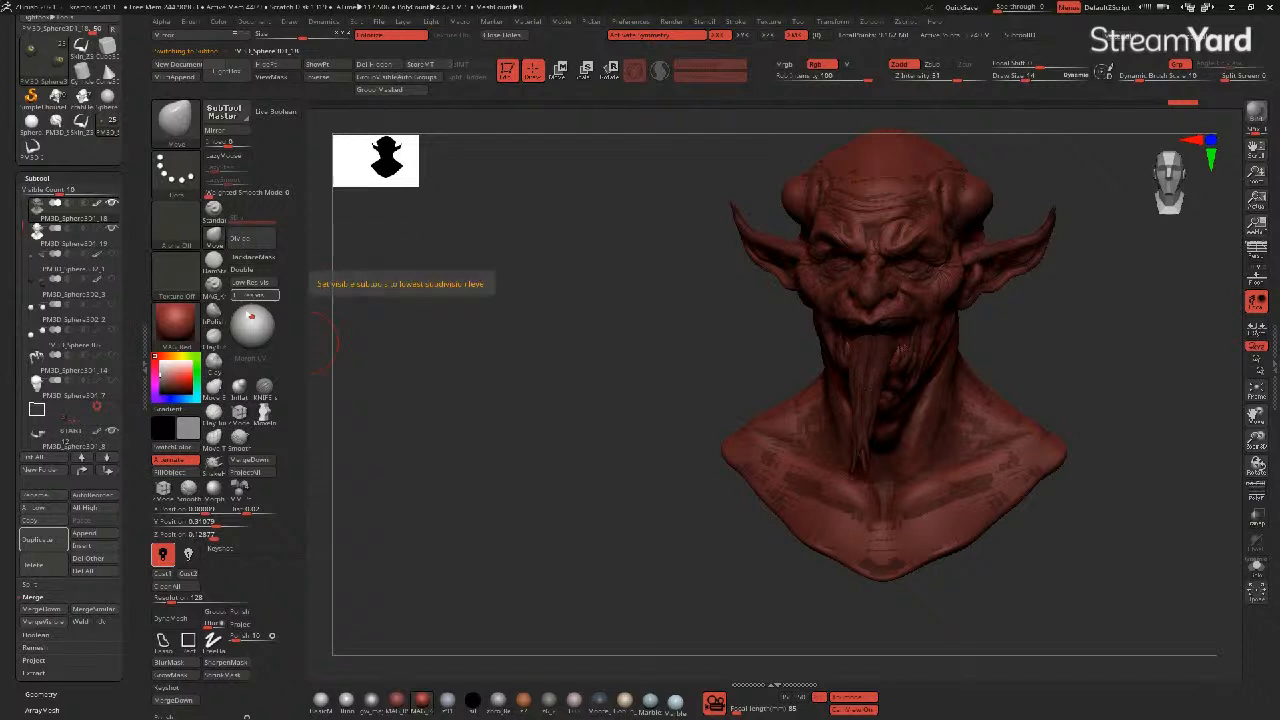
- Subdivide the PM3D_Sphere3D1_18 head up to subdivision level 3 and compare it in isolation with the overlapping head copy
click(252, 476)
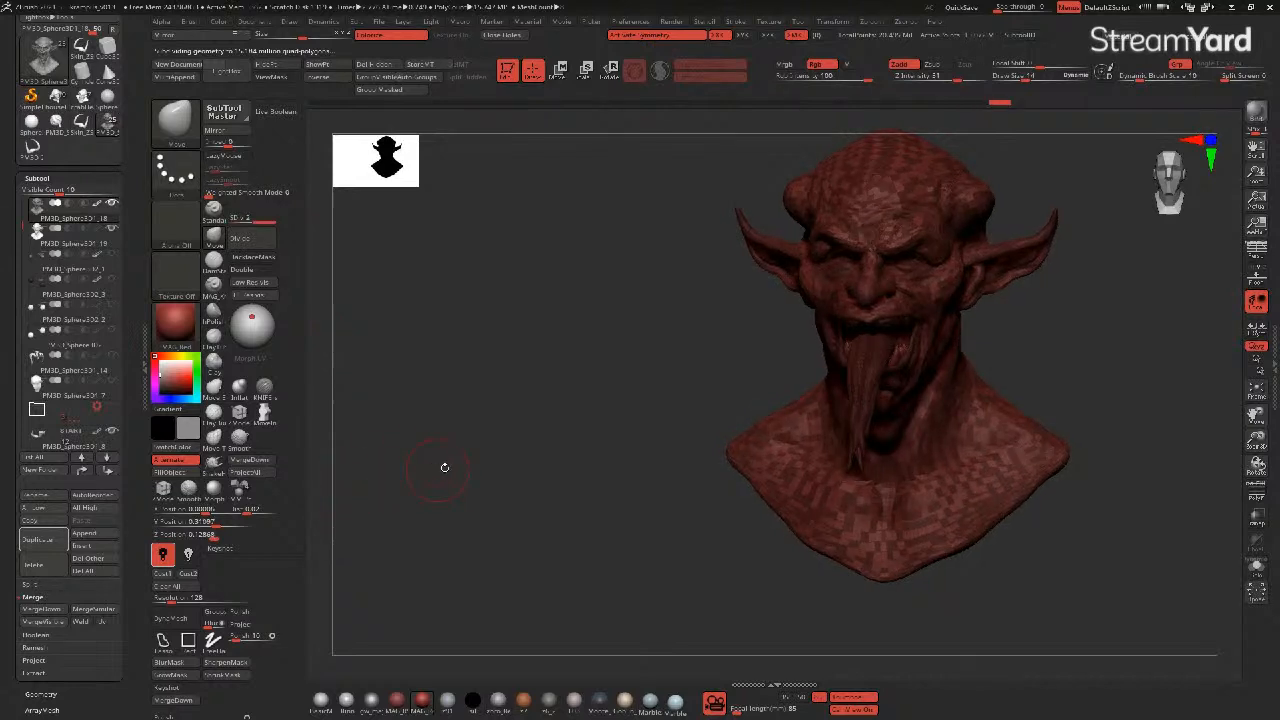
click(1257, 569)
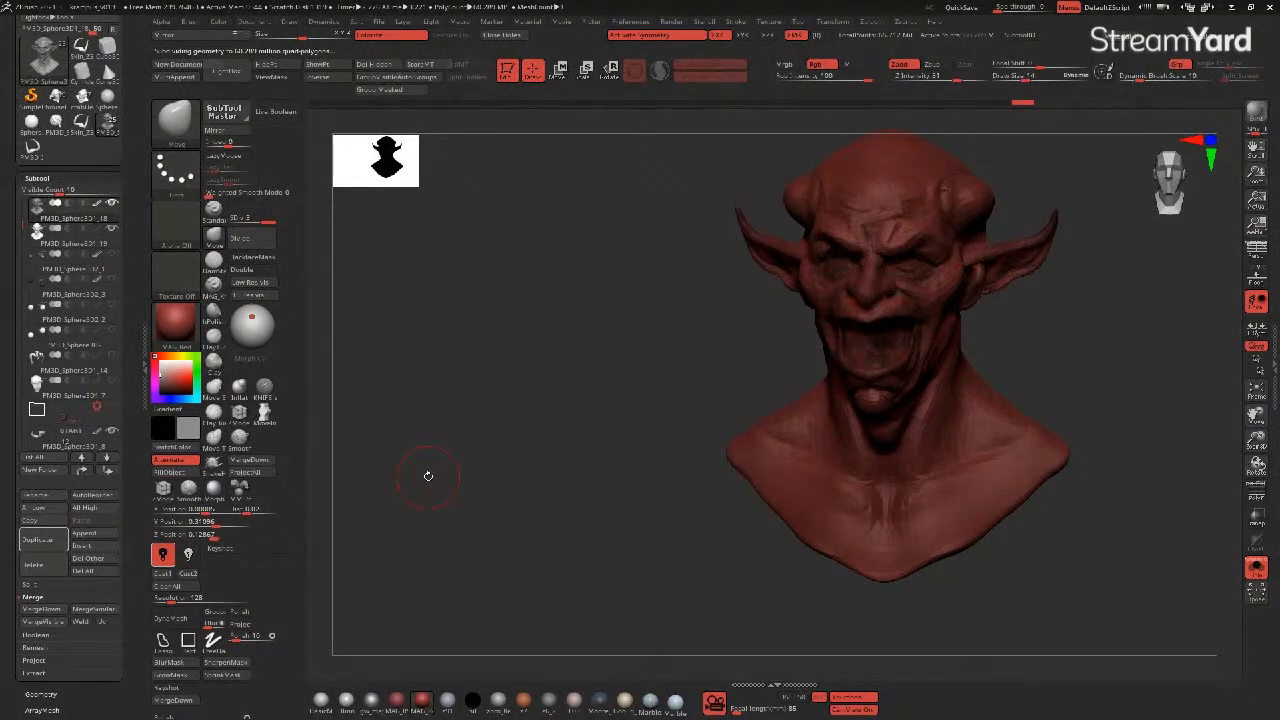
drag(427, 475, 492, 461)
click(1256, 571)
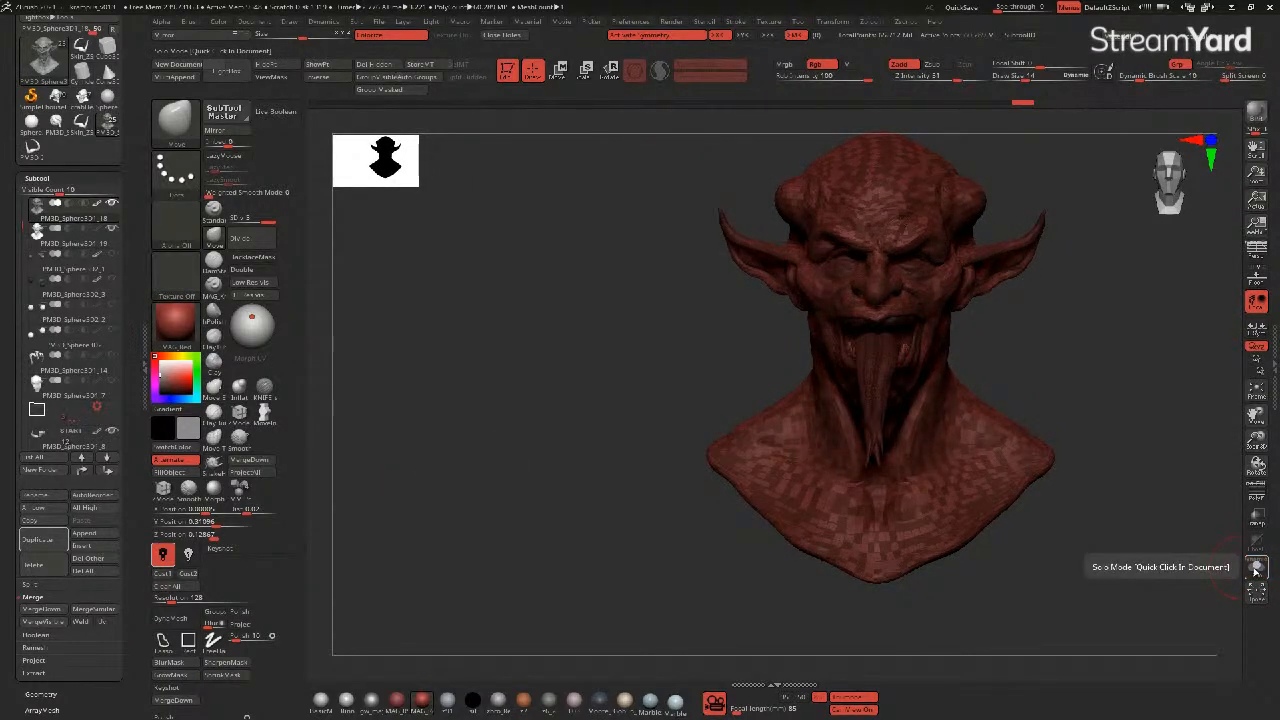
click(1256, 571)
drag(565, 400, 558, 398)
- Try to project the other head copy onto the subdivided PM3D_Sphere3D1_18 head with ProjectAll, waiting for the program to respond
mouse_move(50, 241)
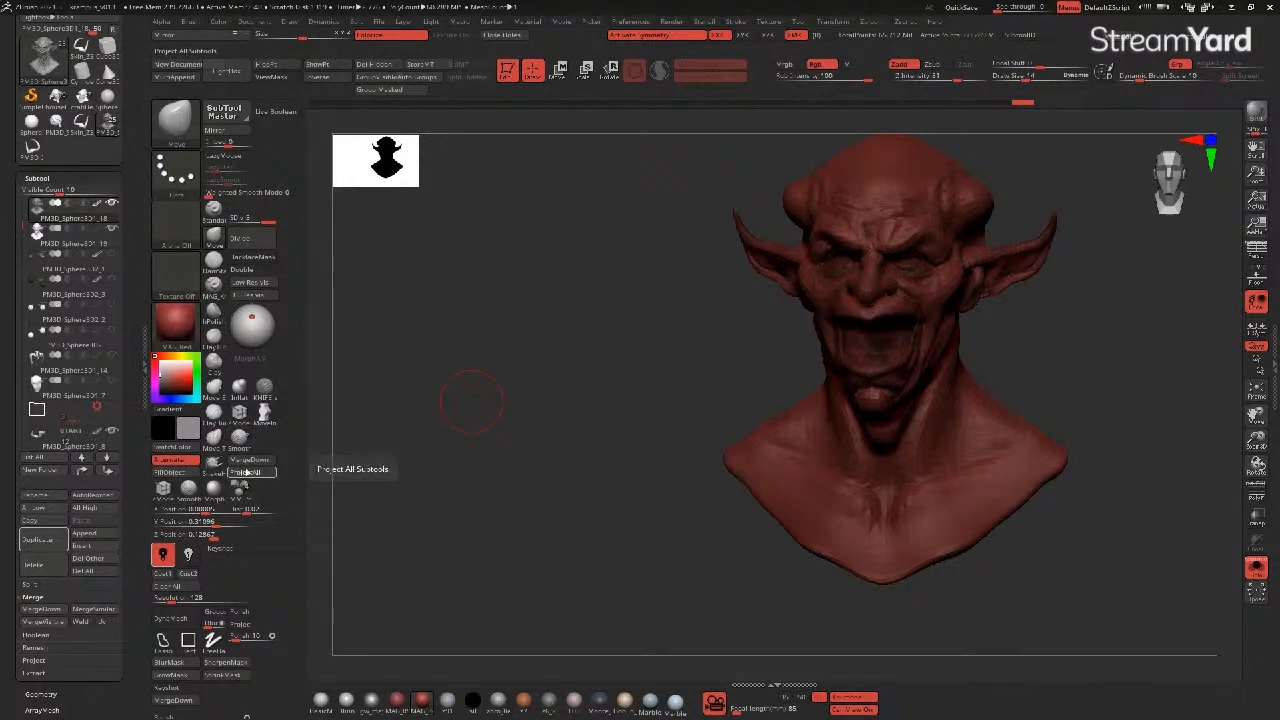
click(246, 472)
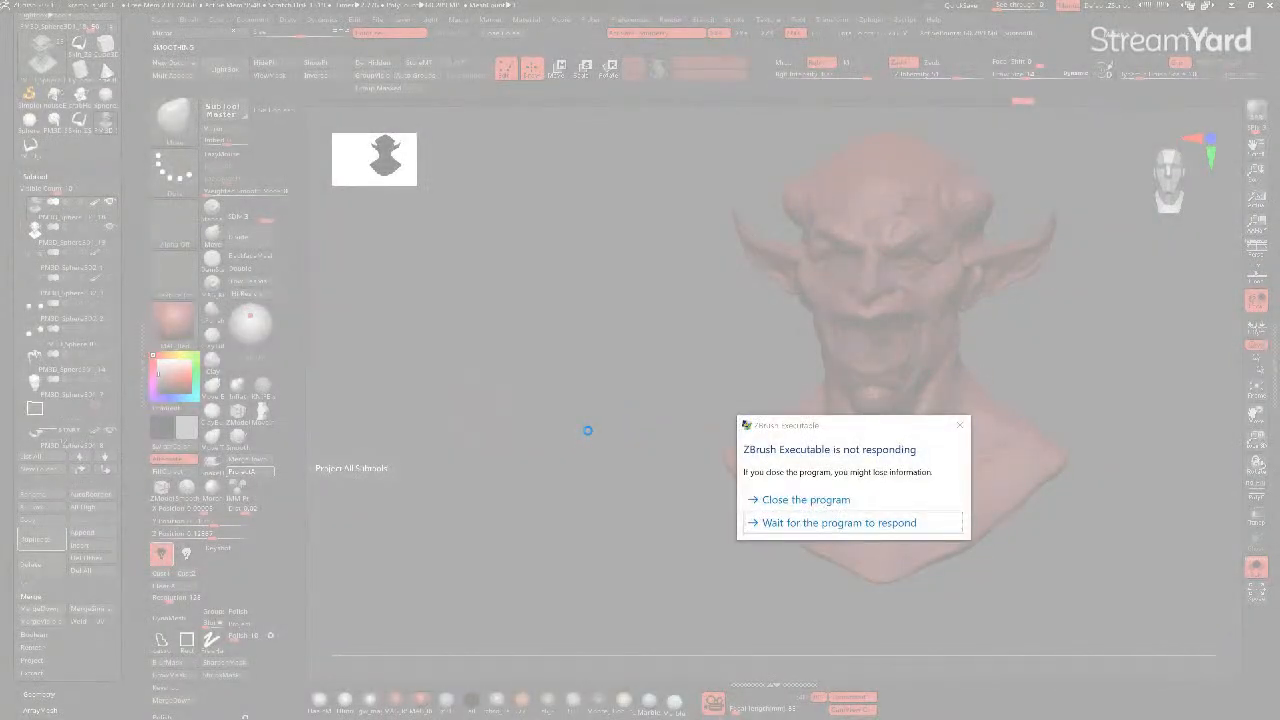
click(764, 522)
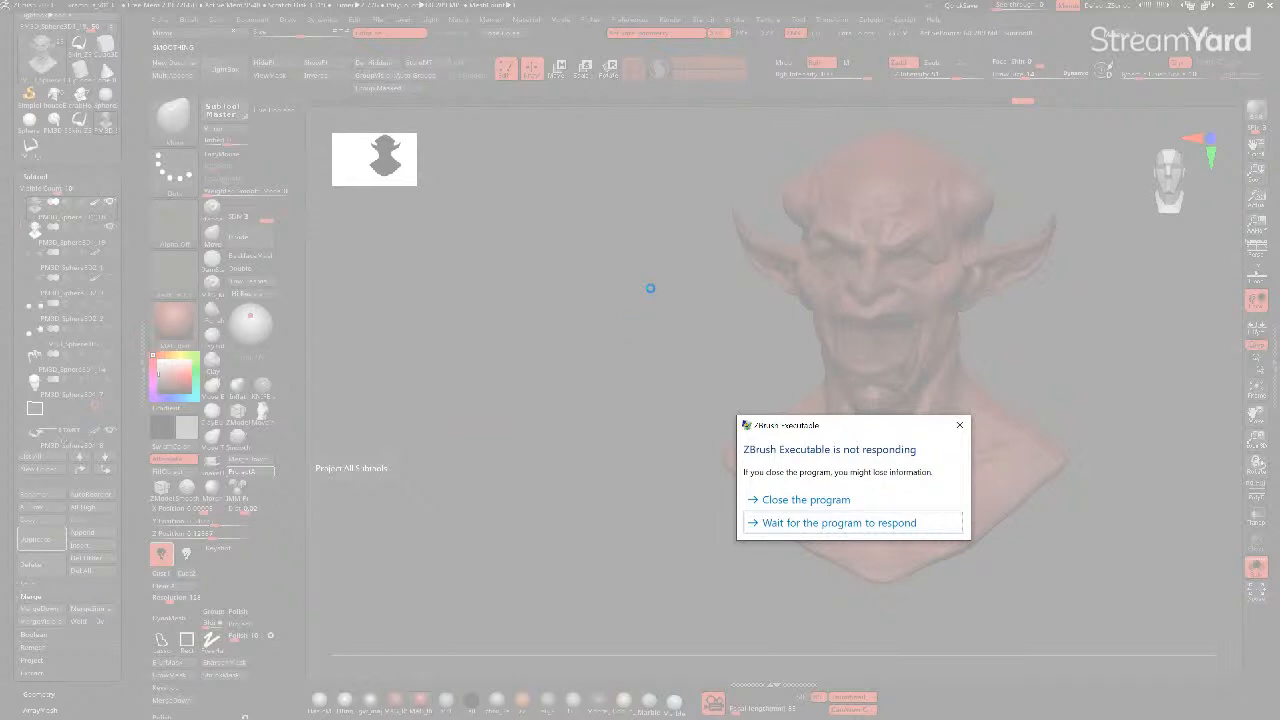
- Force the unresponsive ZBrush to close and cancel the problem report to Microsoft
drag(862, 420, 722, 335)
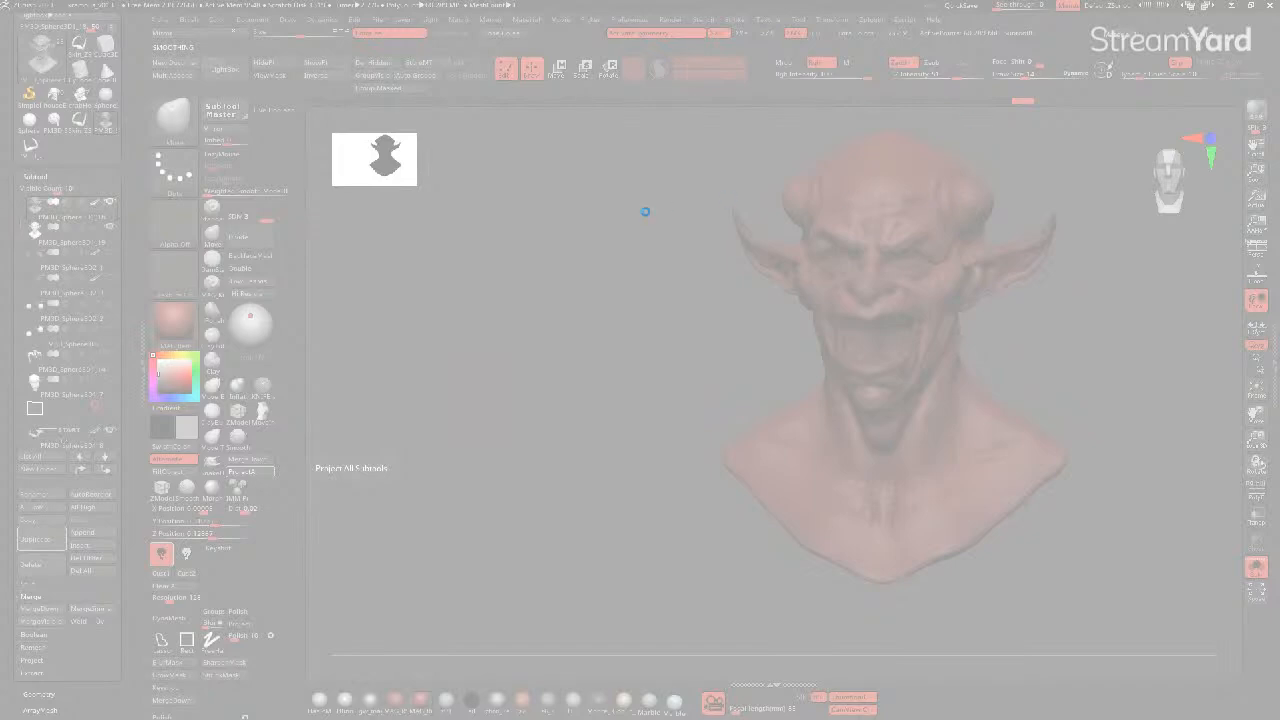
click(802, 500)
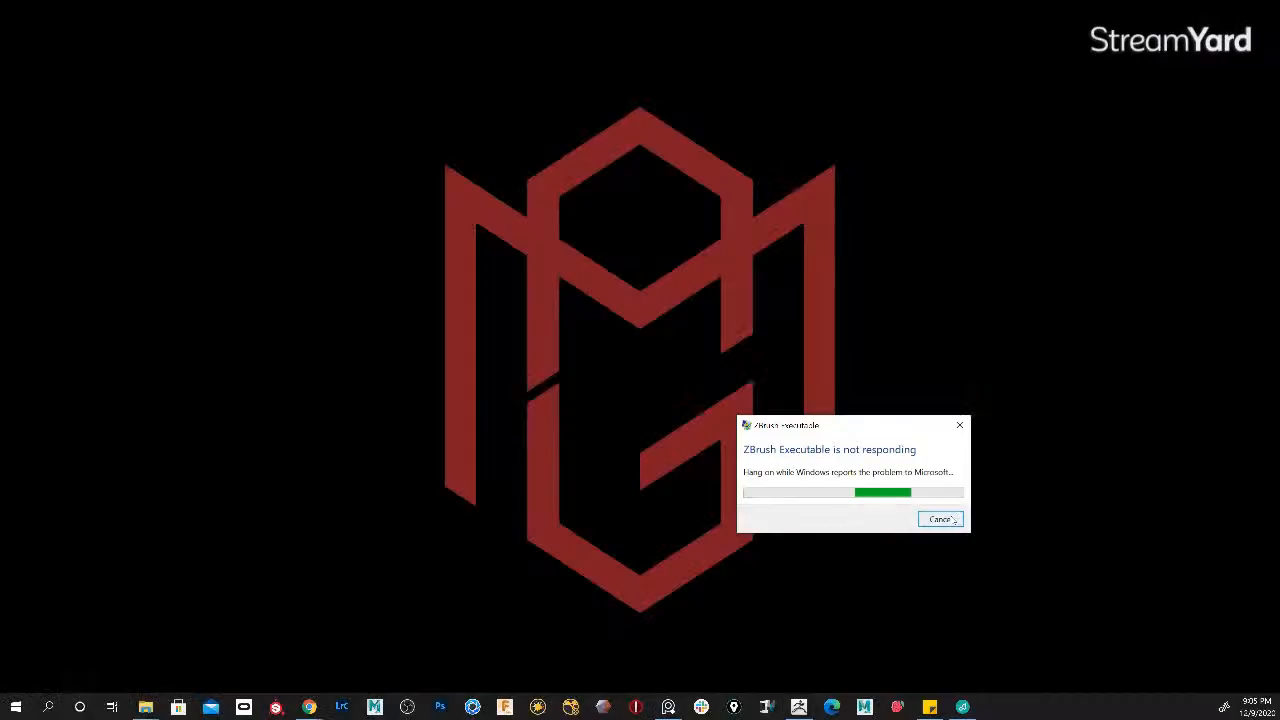
click(950, 519)
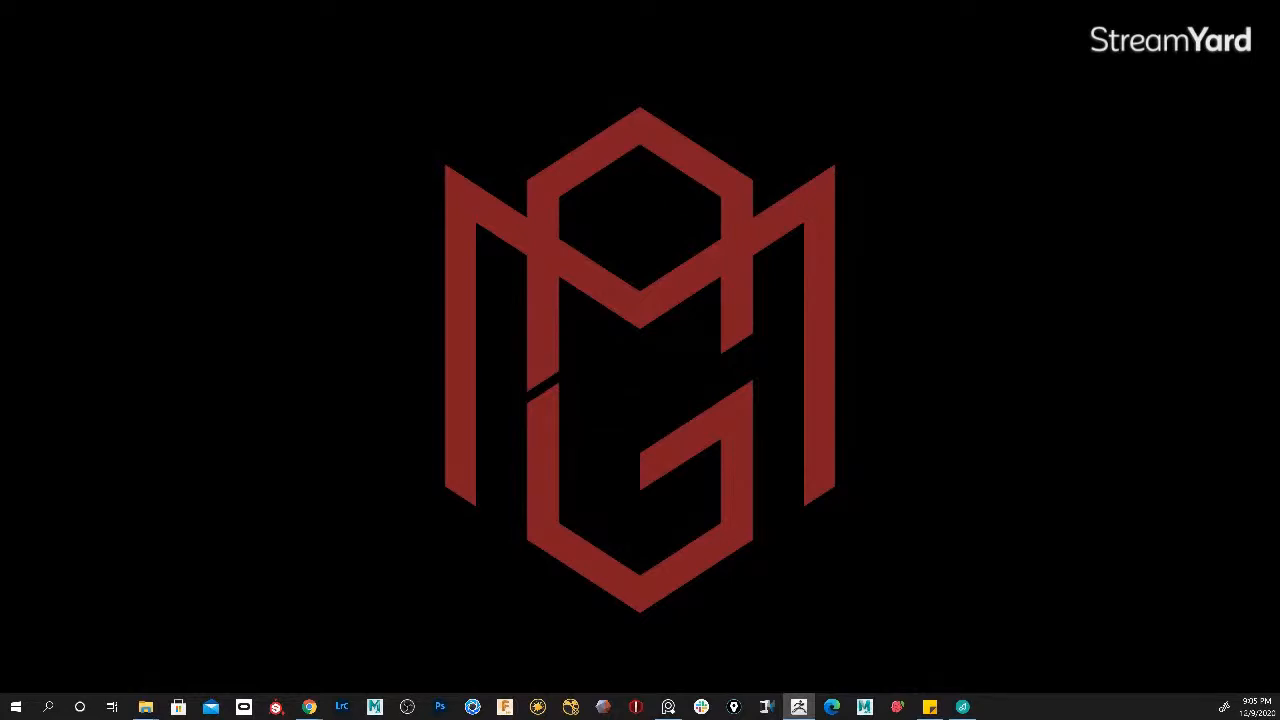
- Restart ZBrush in a maximized window and reopen the saved horned demon project
drag(430, 0, 349, 76)
click(408, 149)
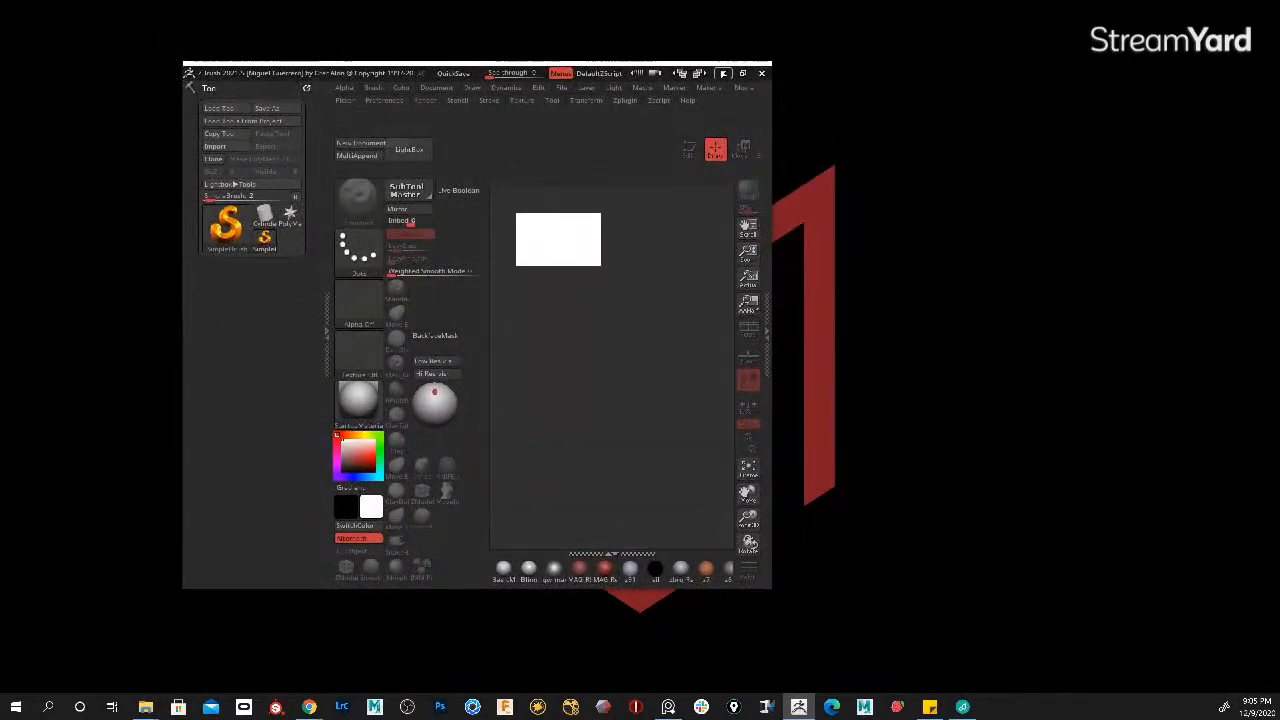
click(742, 73)
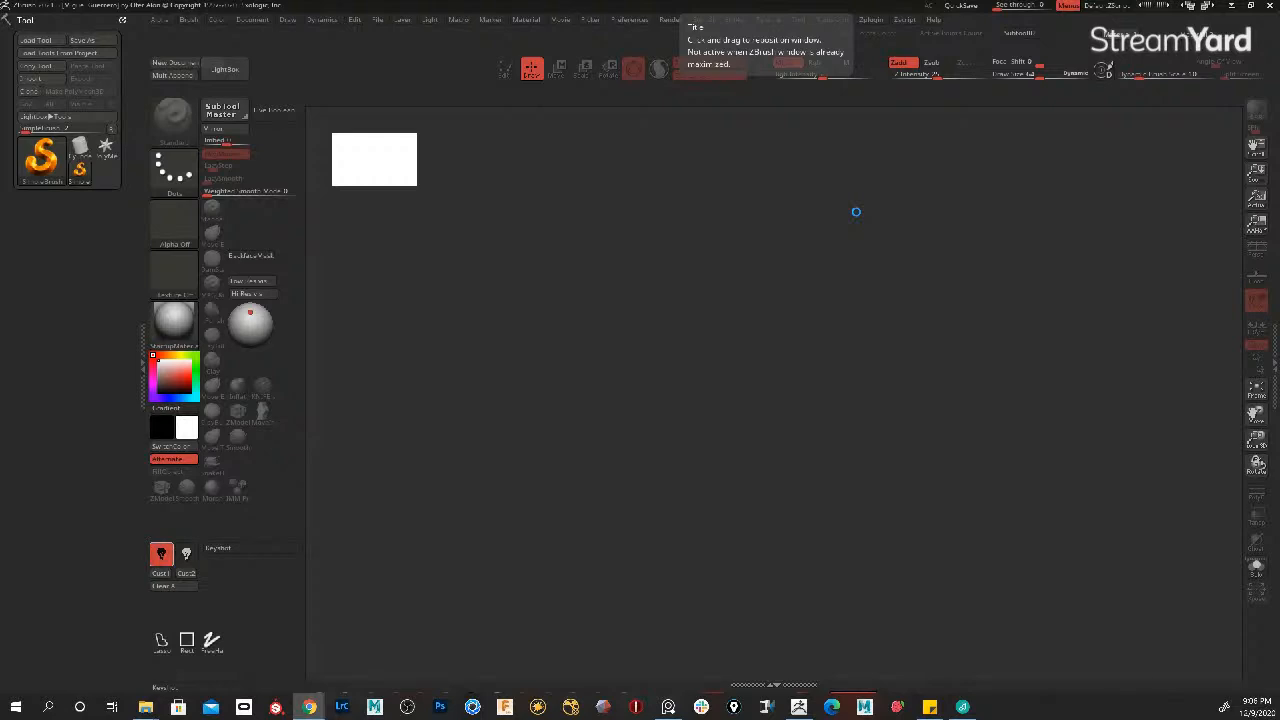
drag(580, 372, 443, 400)
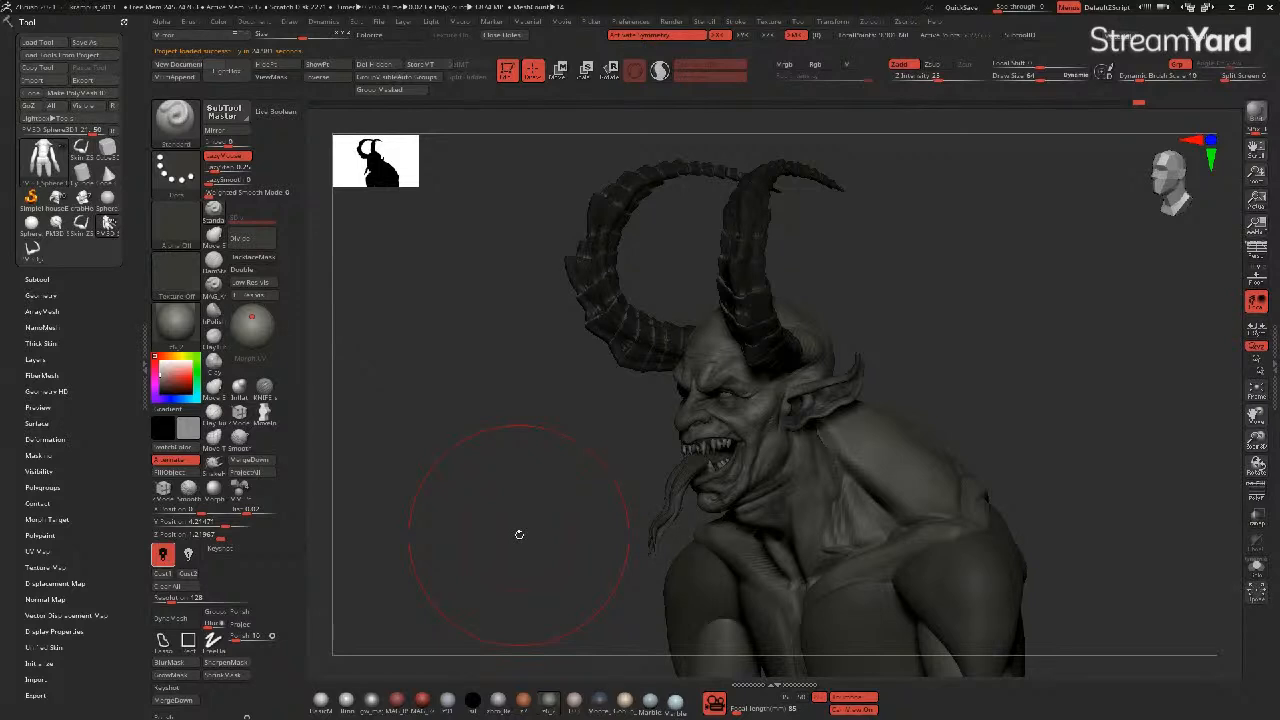
- Inspect the reopened demon's head and torso from the side, cancelling the request to locate Sculptris
click(112, 105)
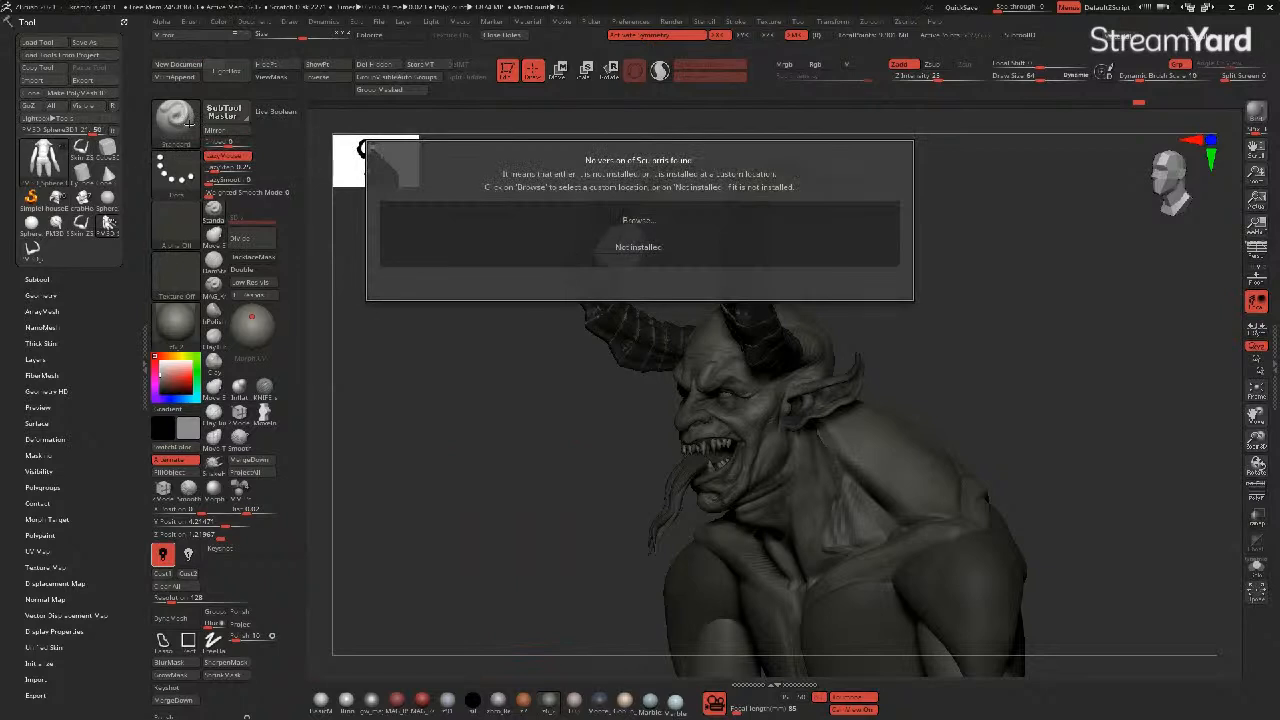
key(Escape)
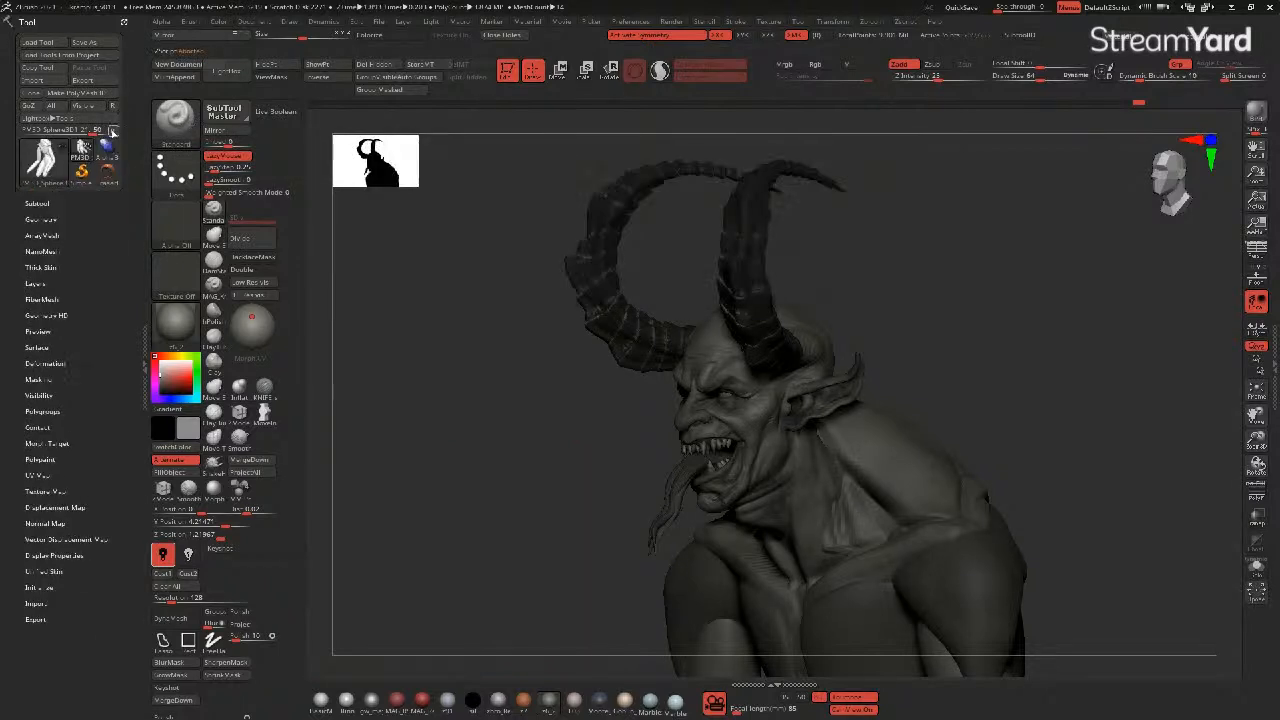
drag(472, 450, 701, 463)
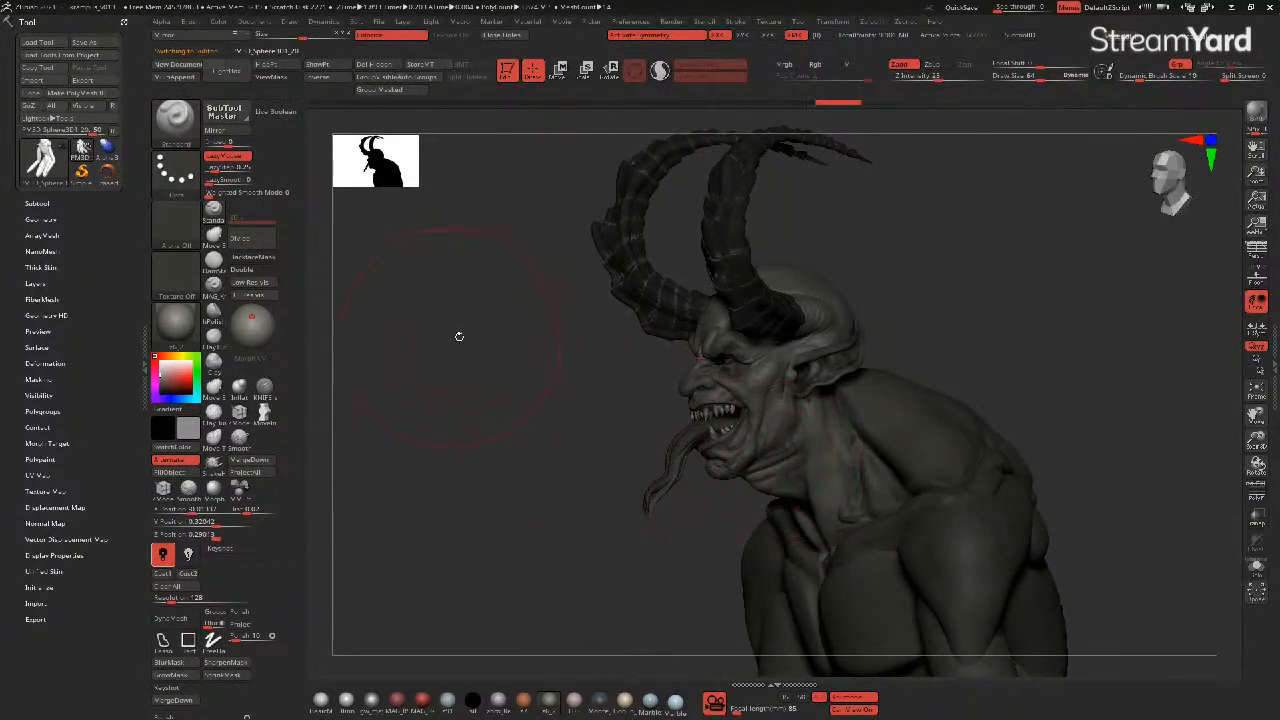
drag(471, 401, 354, 346)
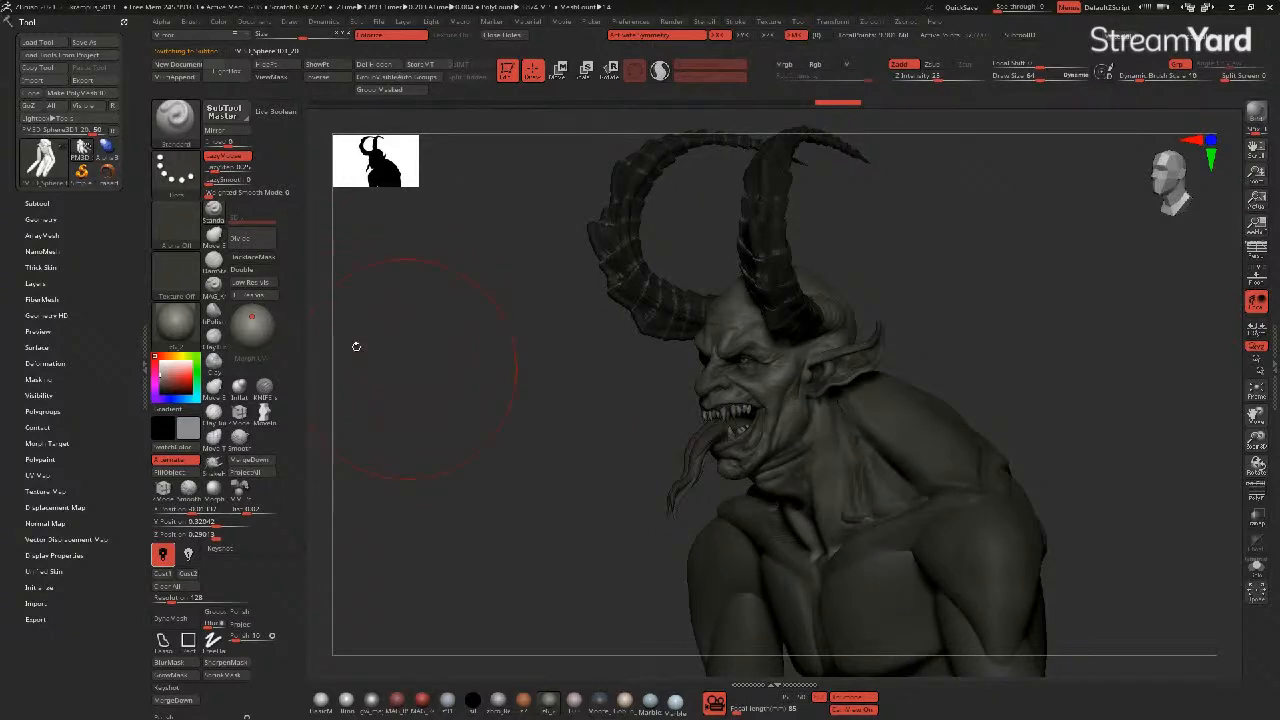
- Make the PM3D_Sphere3D1_18 head the active subtool and move it to the top of the subtool order
click(37, 203)
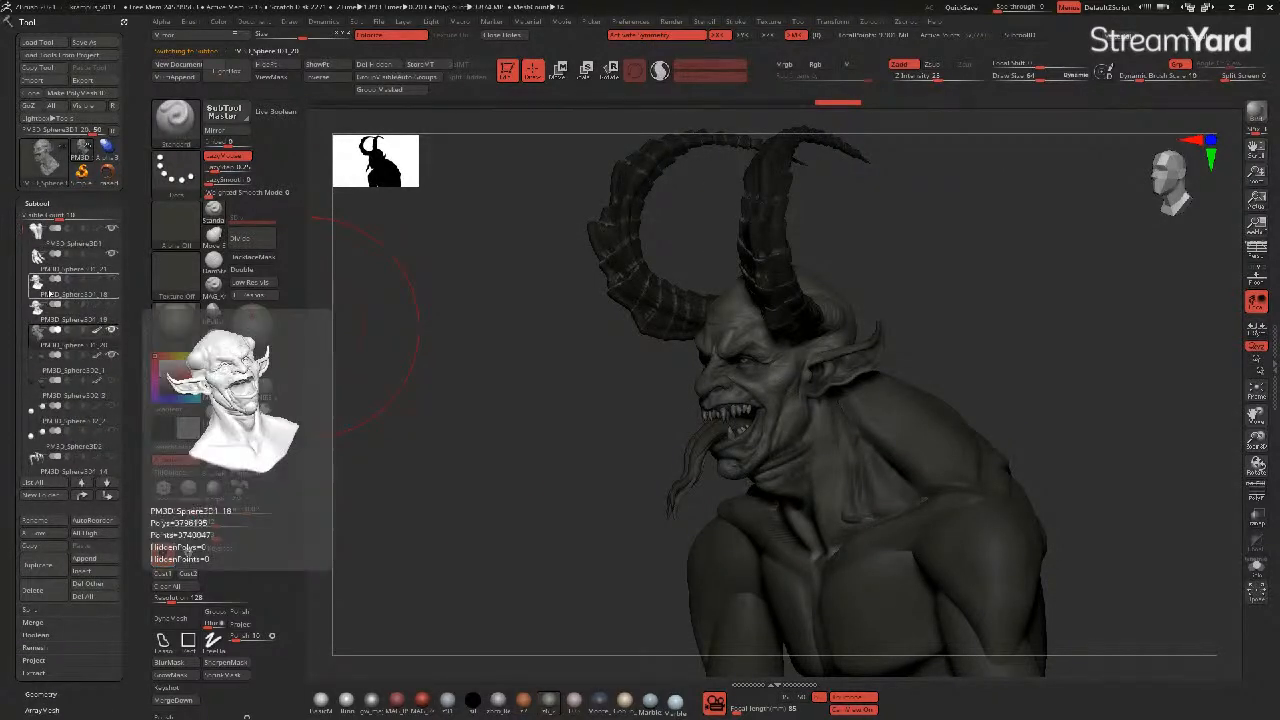
click(46, 294)
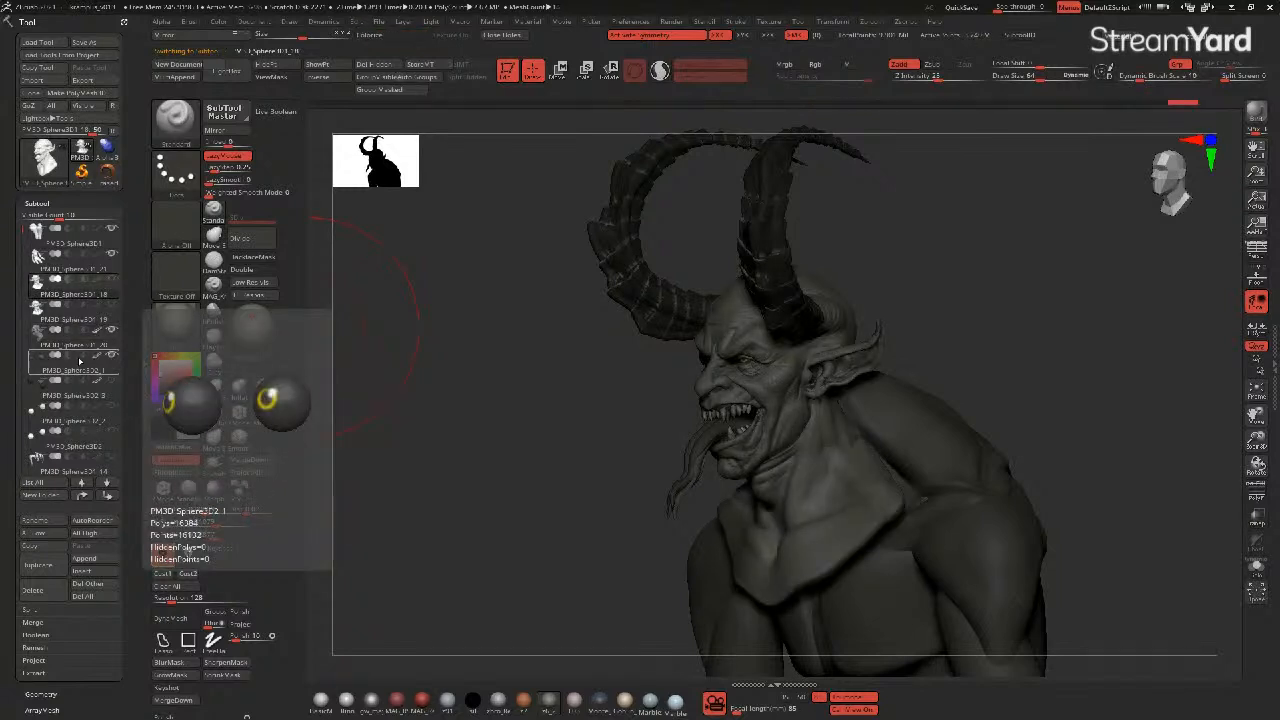
click(79, 498)
click(79, 498)
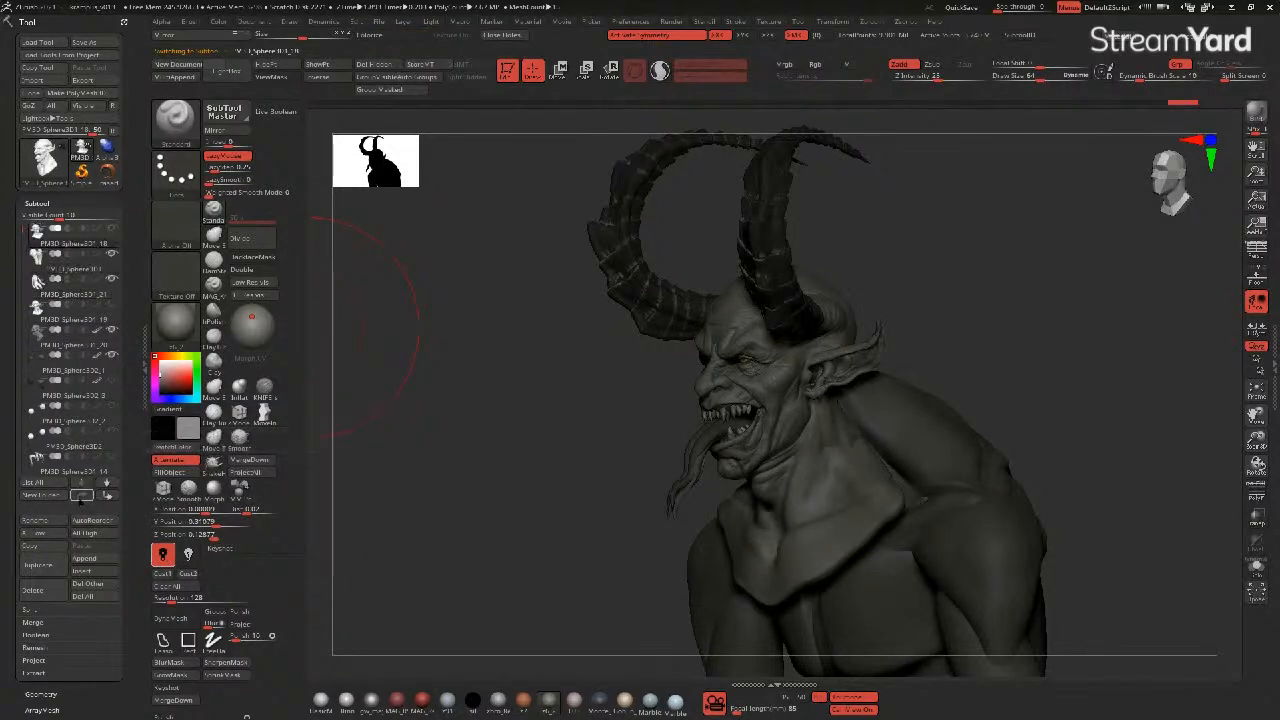
- Delete the PM3D_Sphere3D1_19 and PM3D_Sphere3D1_20 head copies and make the PM3D_Sphere3D1_18 head active and visible again
click(43, 312)
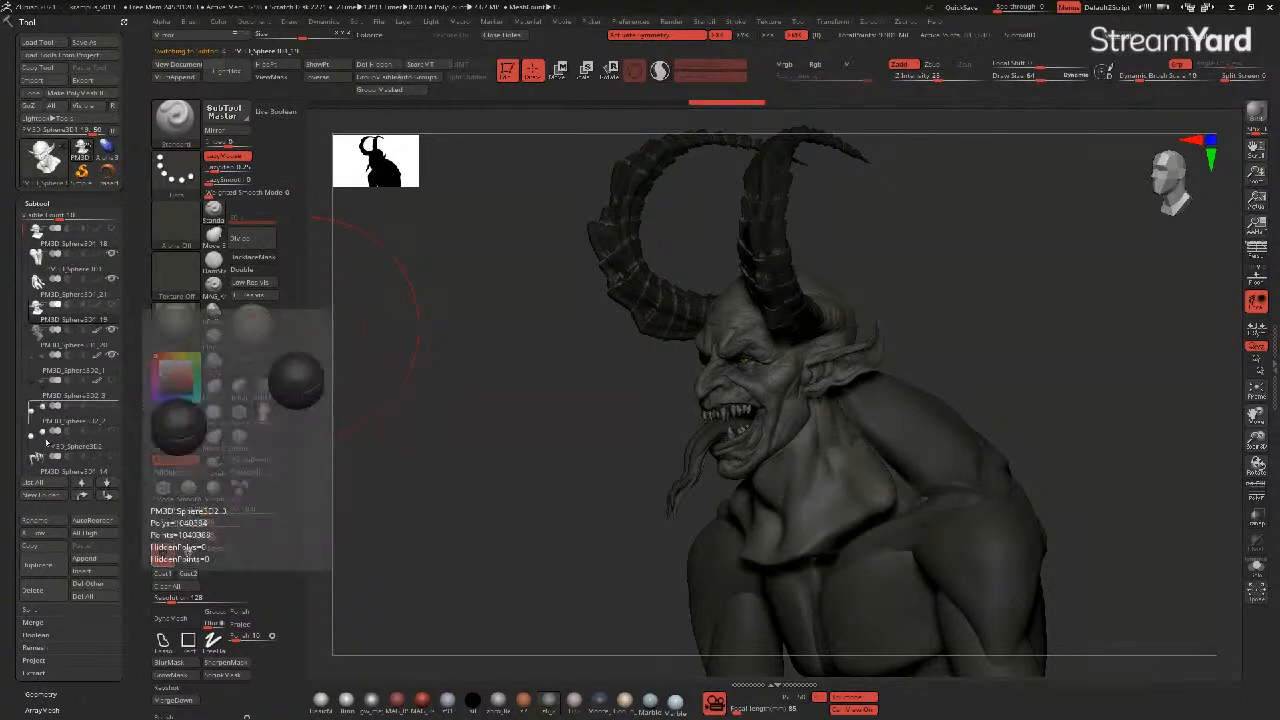
click(34, 589)
click(200, 618)
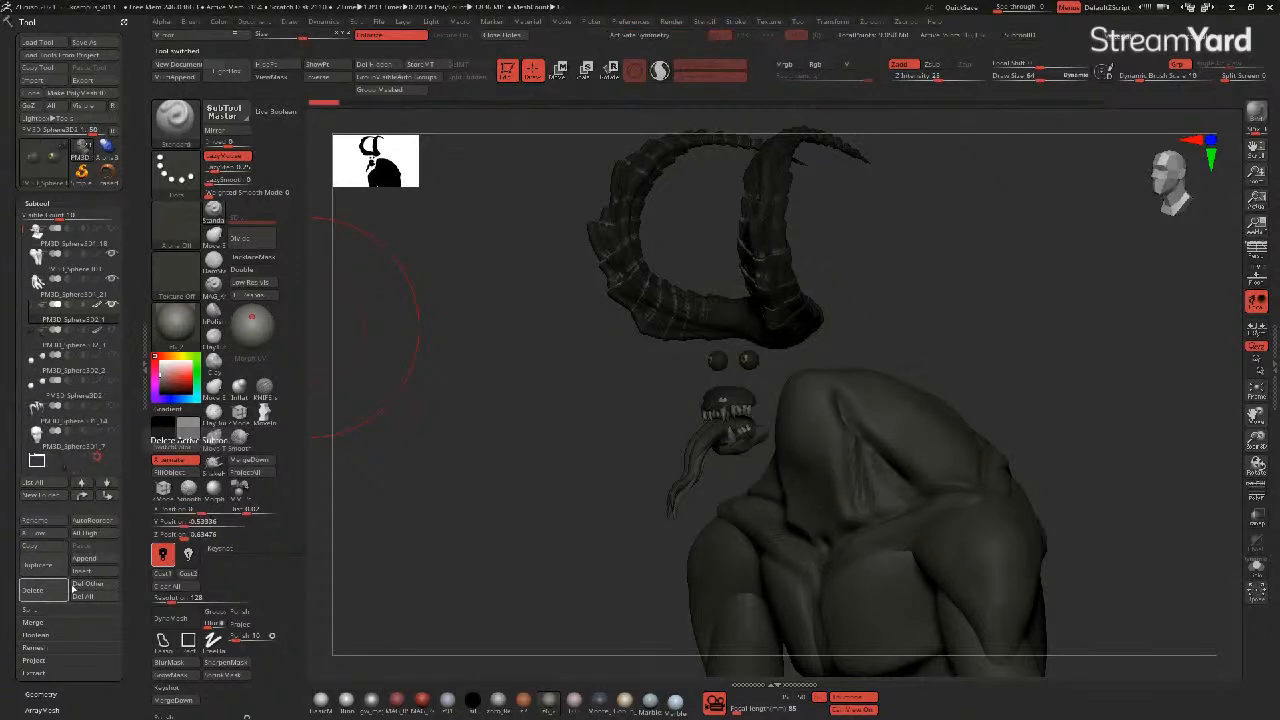
drag(443, 421, 363, 406)
click(47, 240)
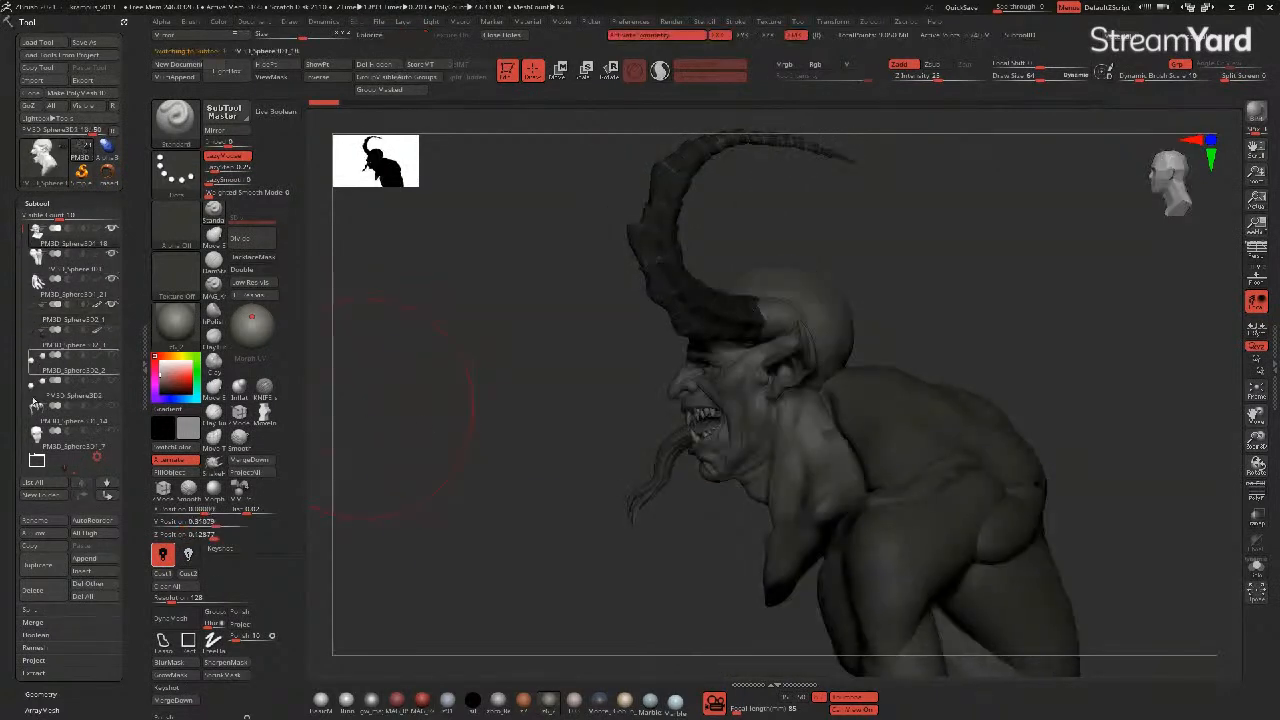
- Hide the horns, tongue, teeth and other accessory subtools around the demon's head
alt+click(652, 262)
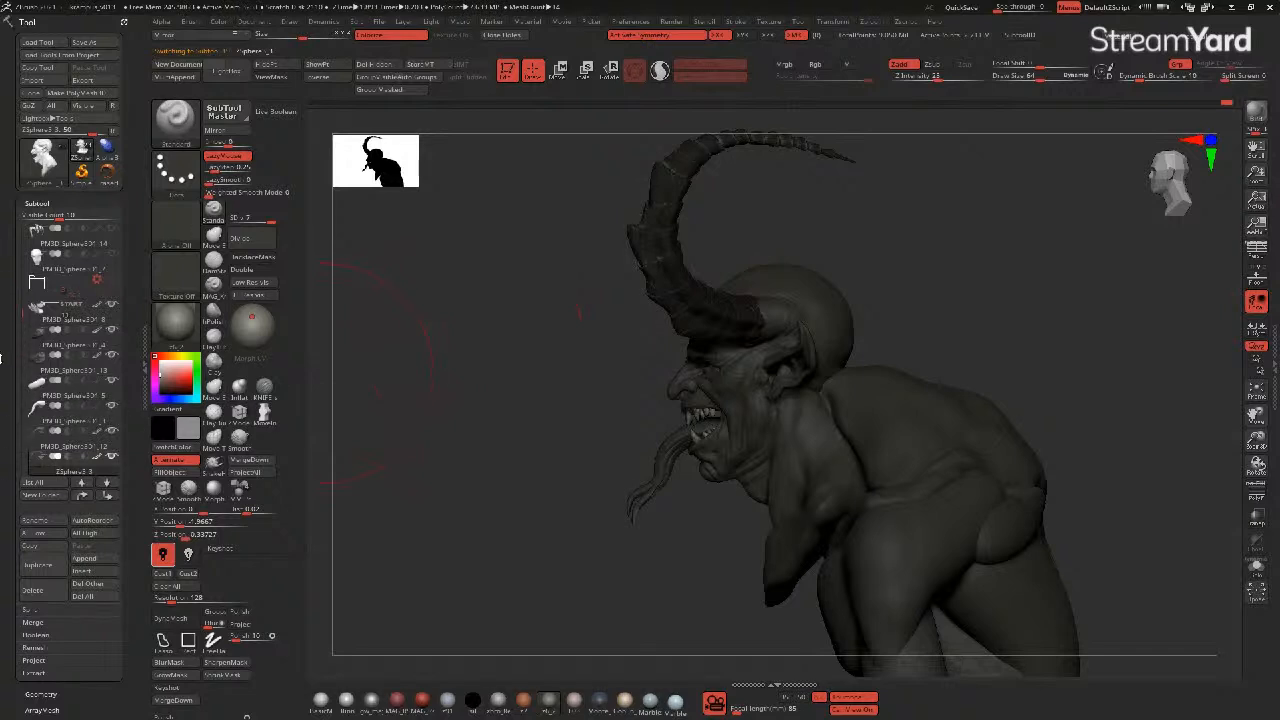
mouse_move(58, 302)
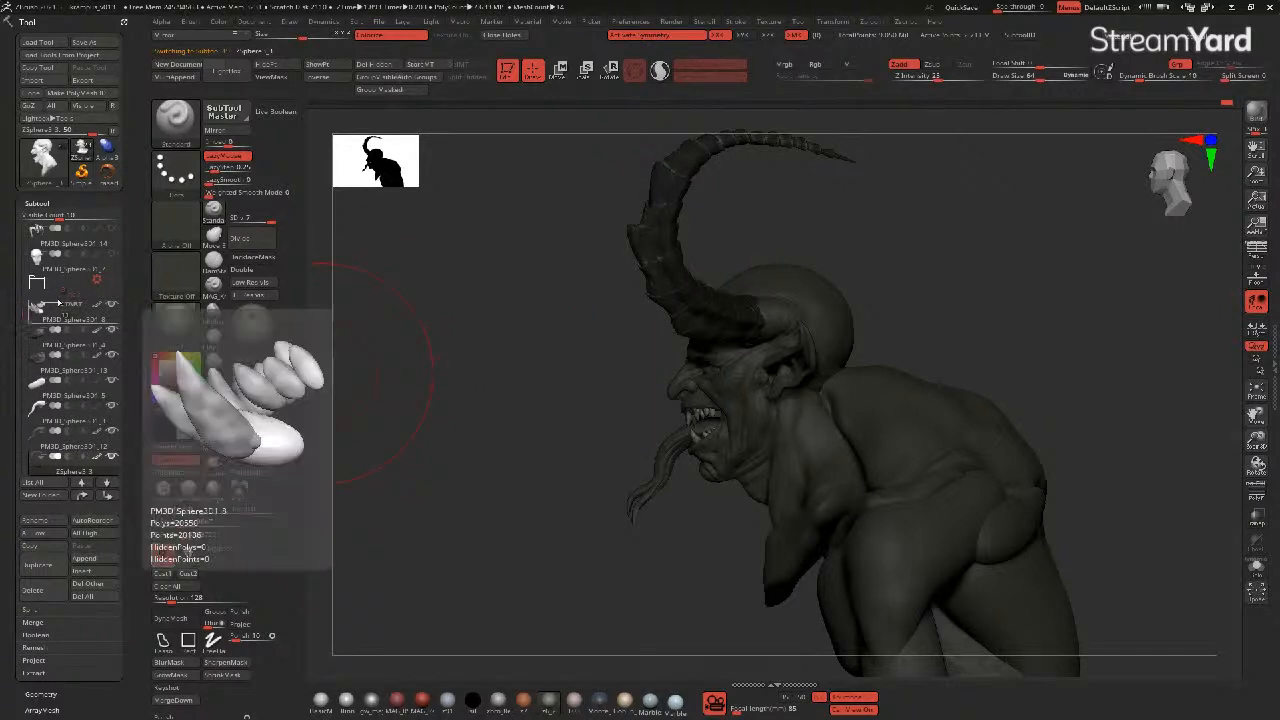
click(40, 288)
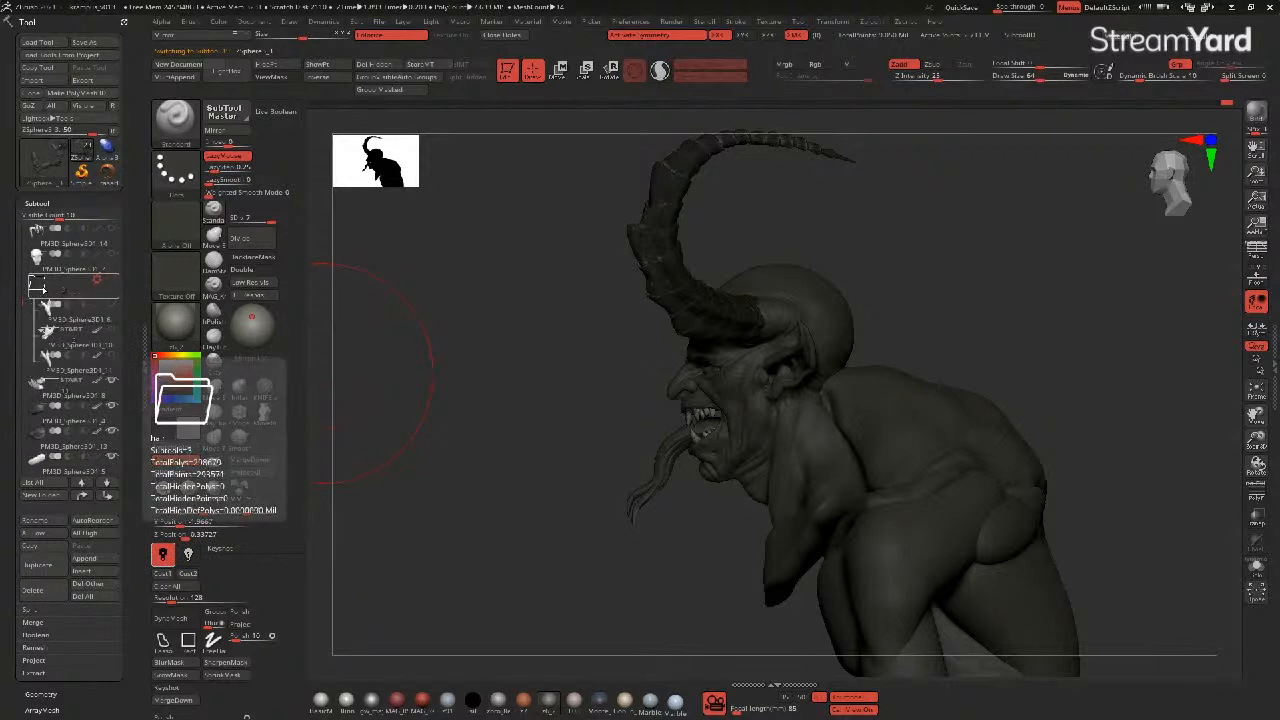
click(40, 288)
drag(20, 320, 20, 352)
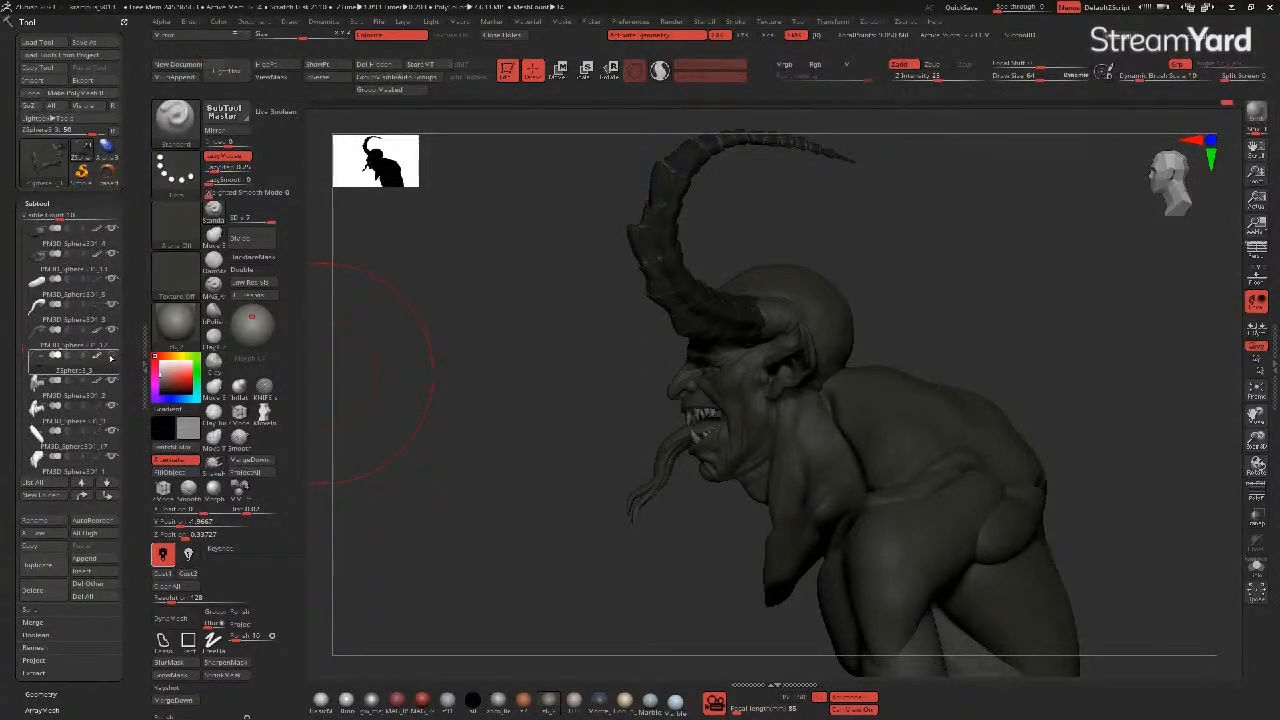
mouse_move(428, 384)
right_down()
mouse_move(577, 386)
mouse_move(643, 434)
mouse_move(636, 471)
right_up()
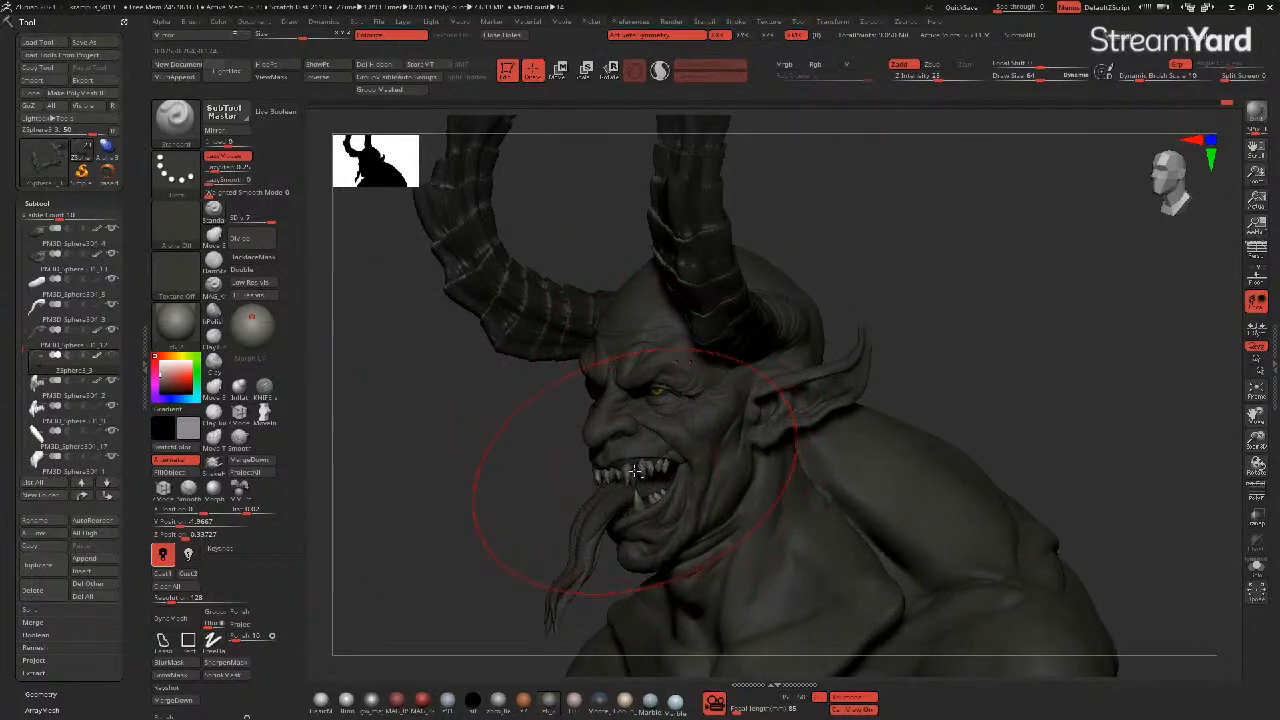
alt+click(635, 471)
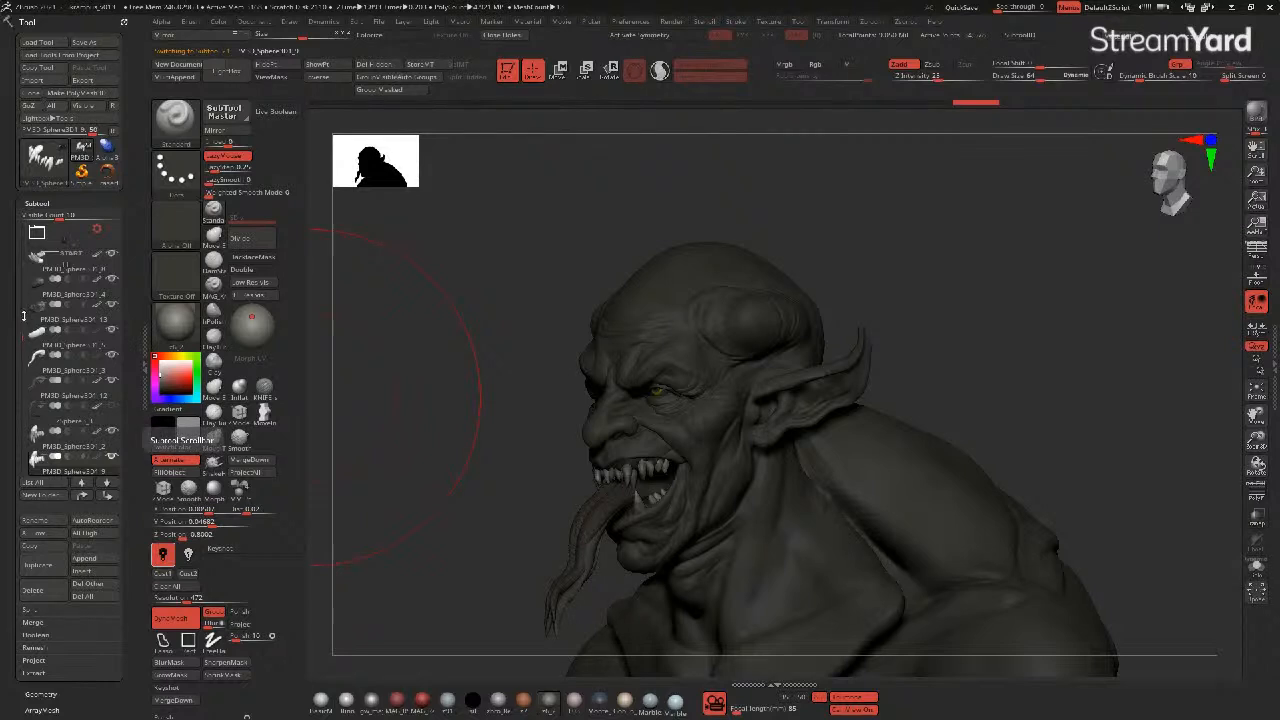
click(112, 257)
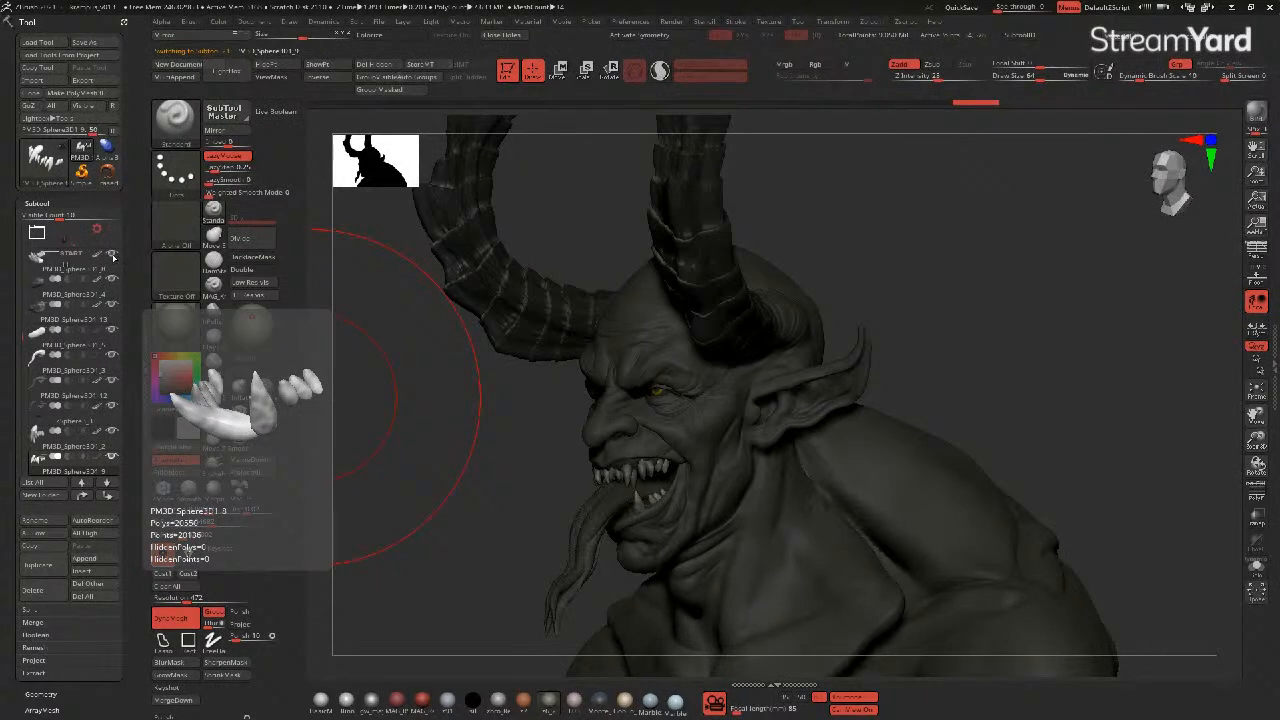
click(112, 257)
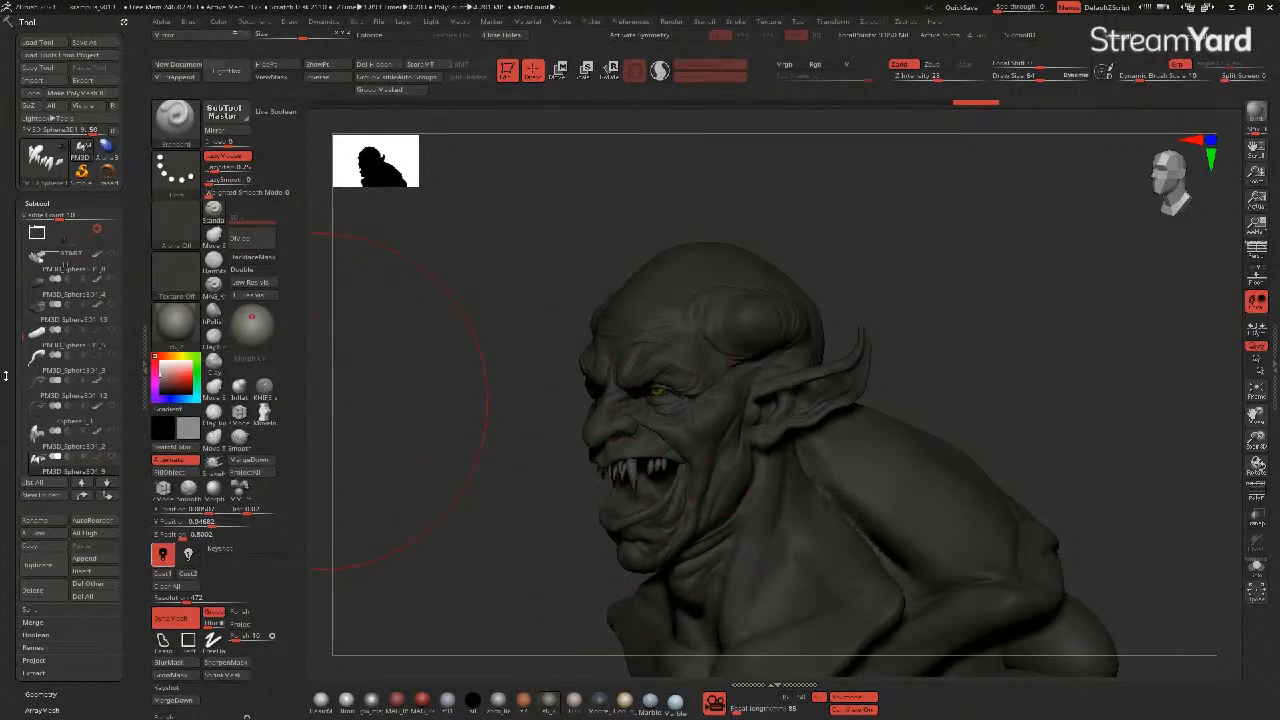
scroll(80, 380, down, 3)
mouse_move(110, 342)
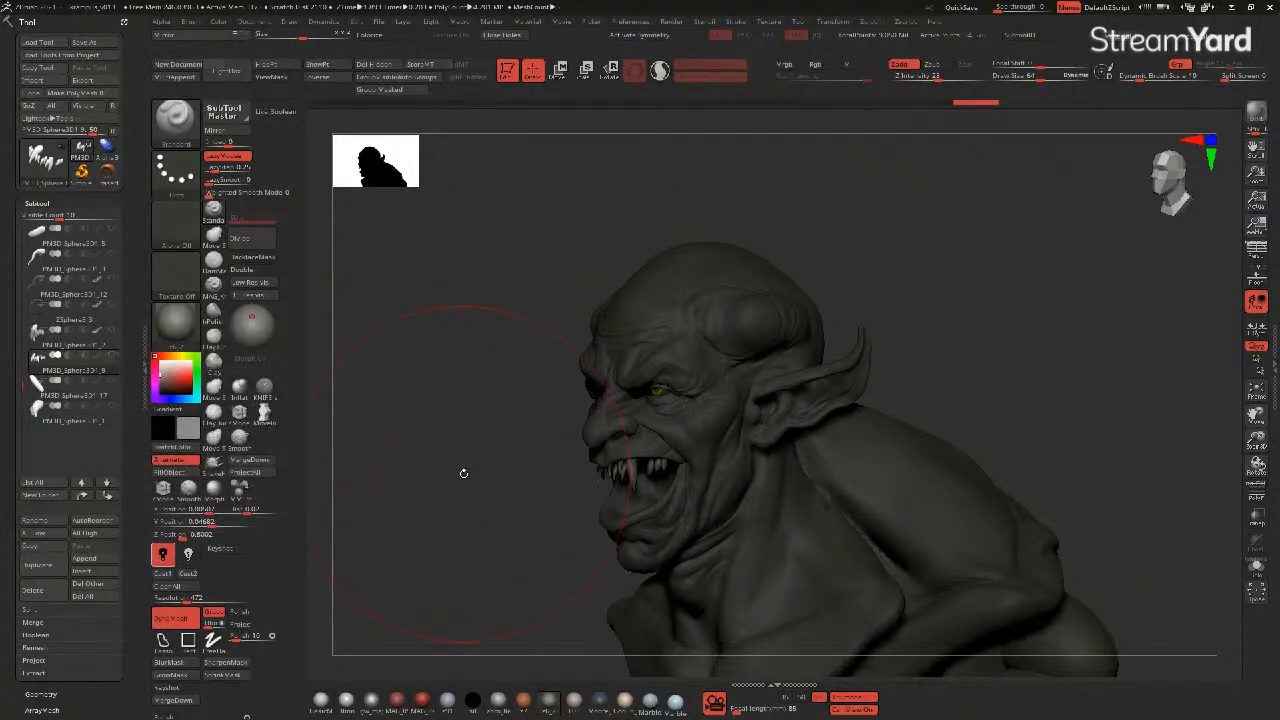
drag(463, 473, 486, 457)
- Hide the PM3D_Sphere3D1_21 body and the eyeballs, and make the PM3D_Sphere3D1_18 head active
alt+click(871, 515)
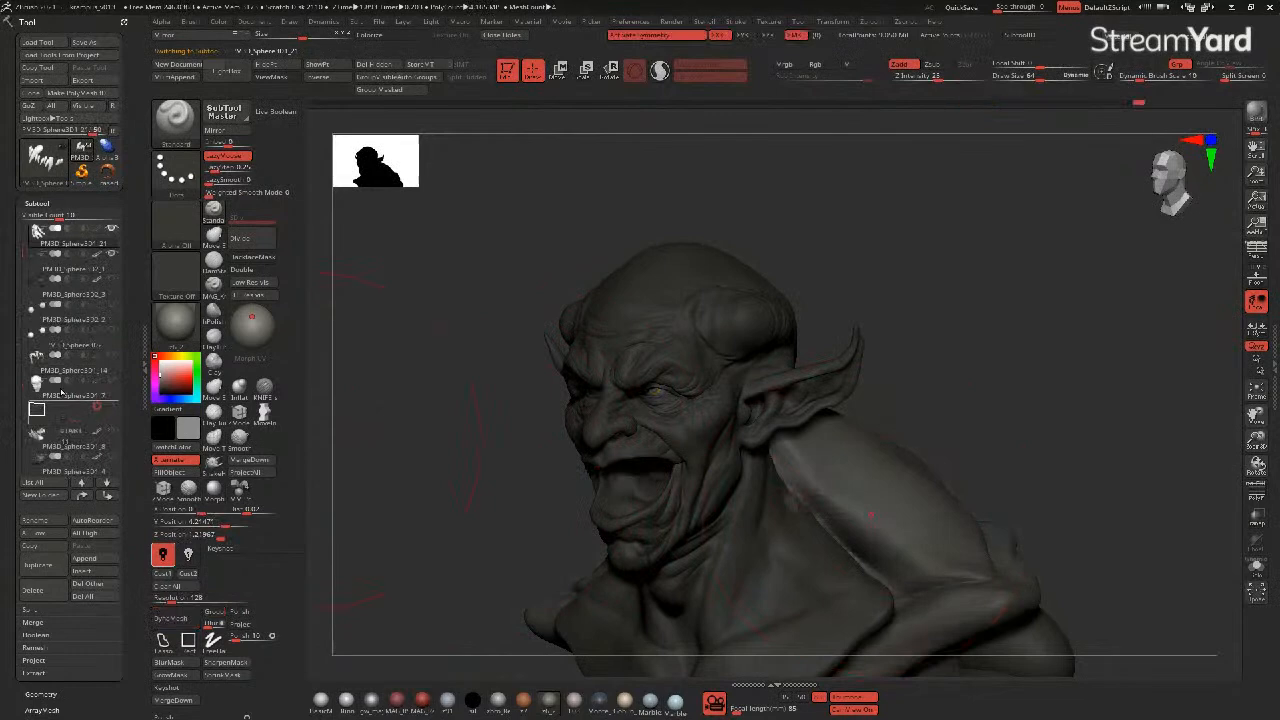
drag(466, 466, 492, 448)
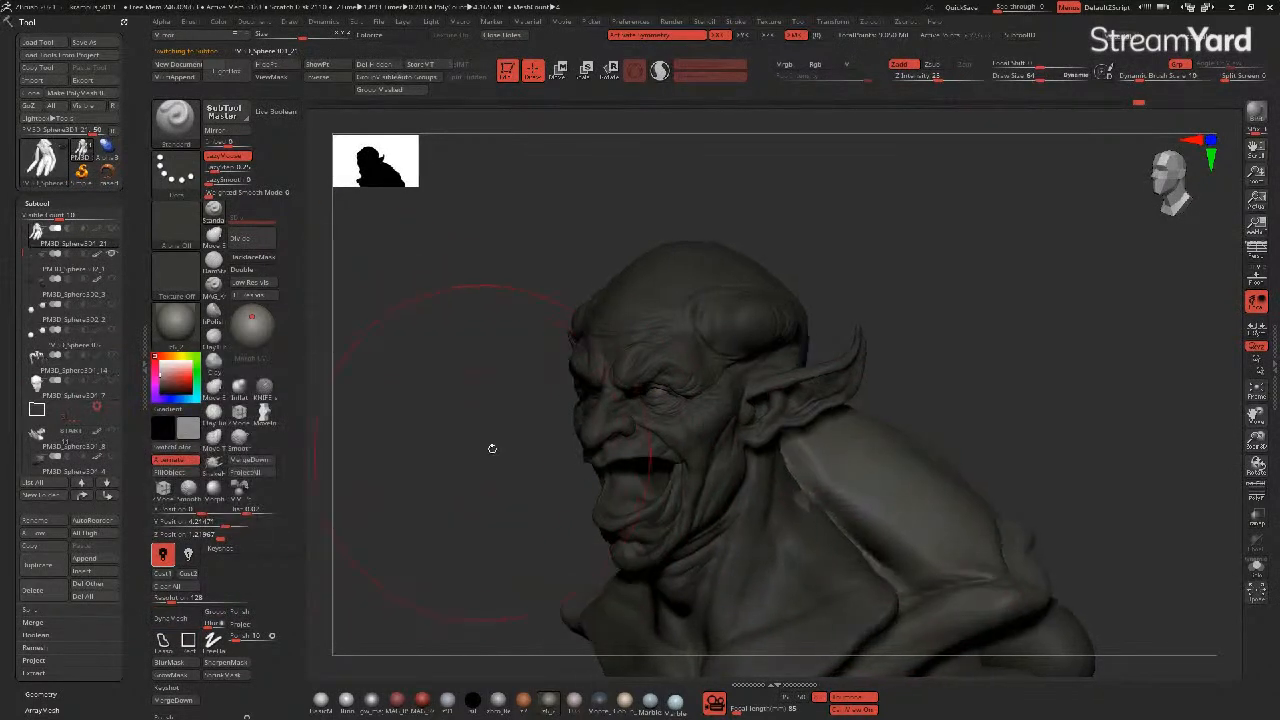
alt+click(607, 321)
ctrl+right_drag(466, 389, 471, 401)
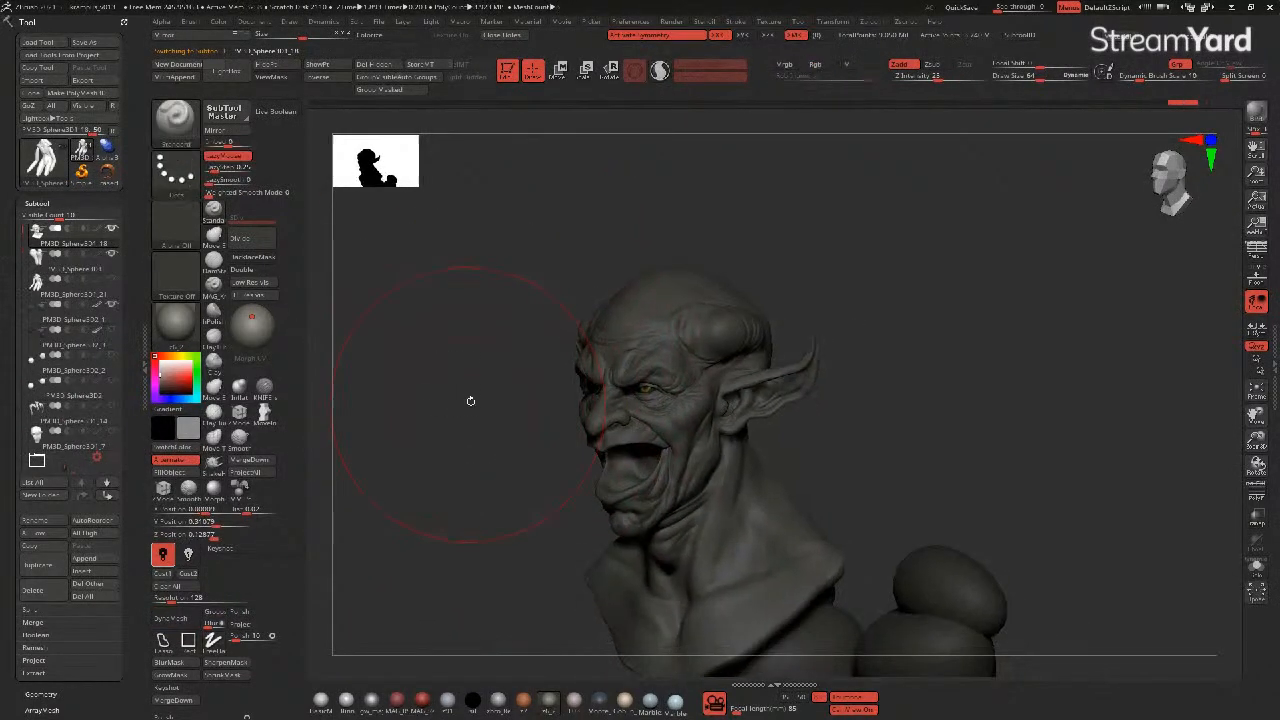
click(113, 309)
drag(454, 425, 497, 408)
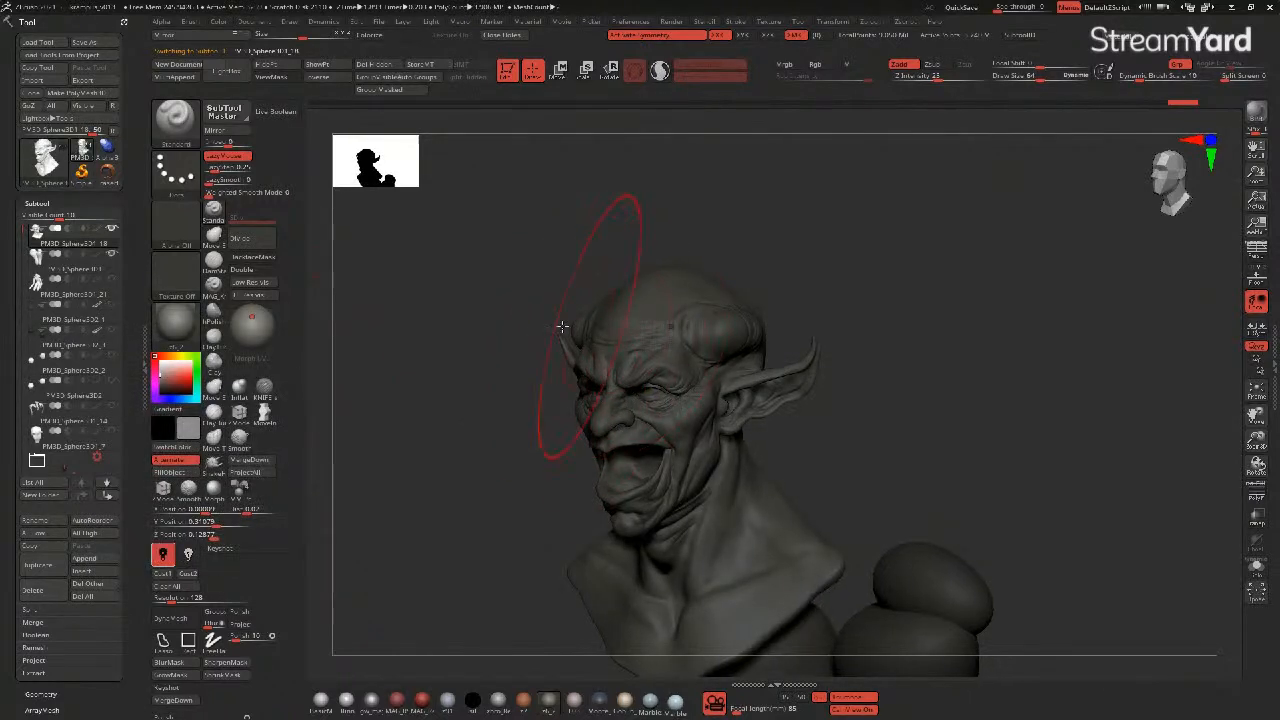
- Duplicate the PM3D_Sphere3D1_18 head and rename the copy "new"
click(44, 399)
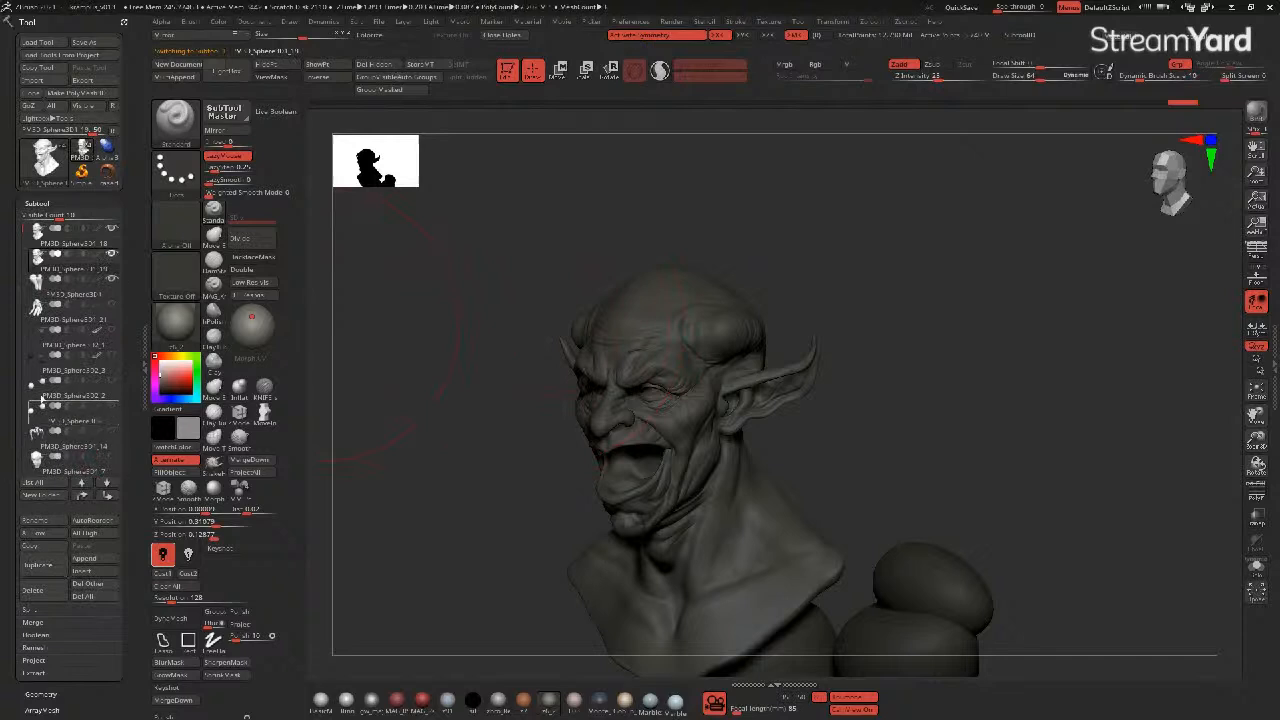
click(37, 521)
text(_new)
key(Return)
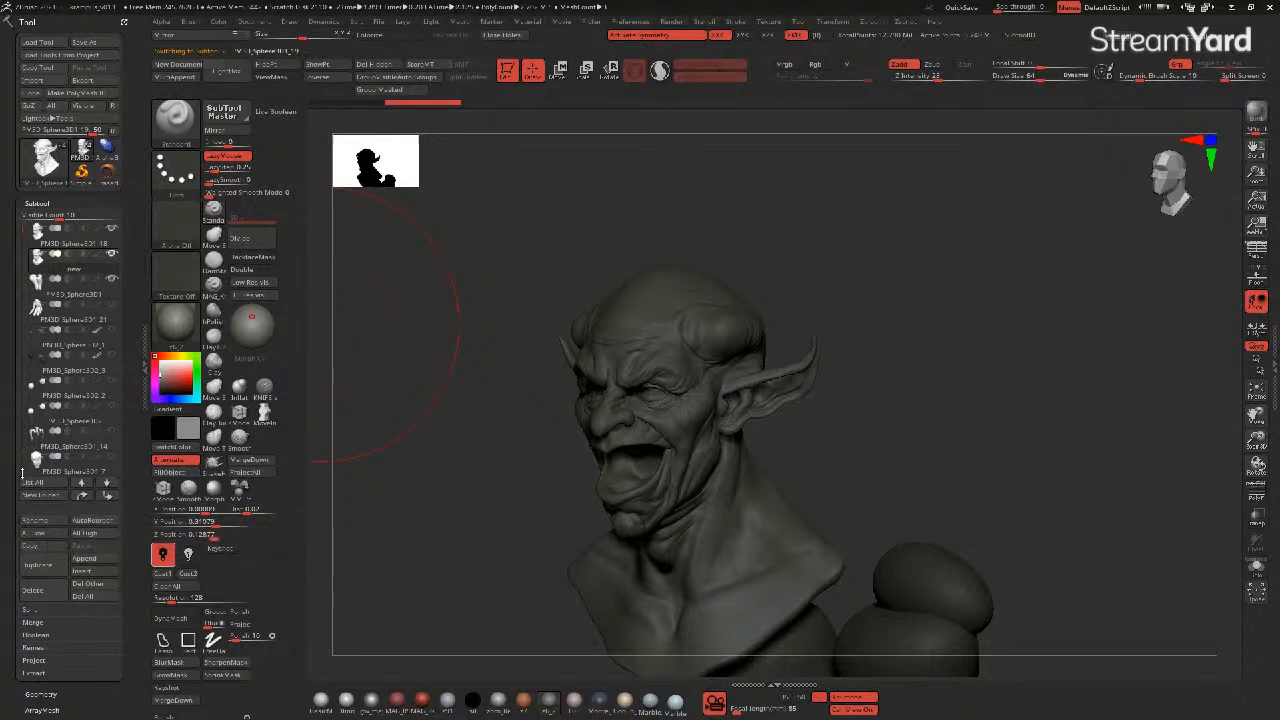
- Turn off symmetry and remesh the "new" head copy with ZRemesher
right_drag(579, 584, 601, 596)
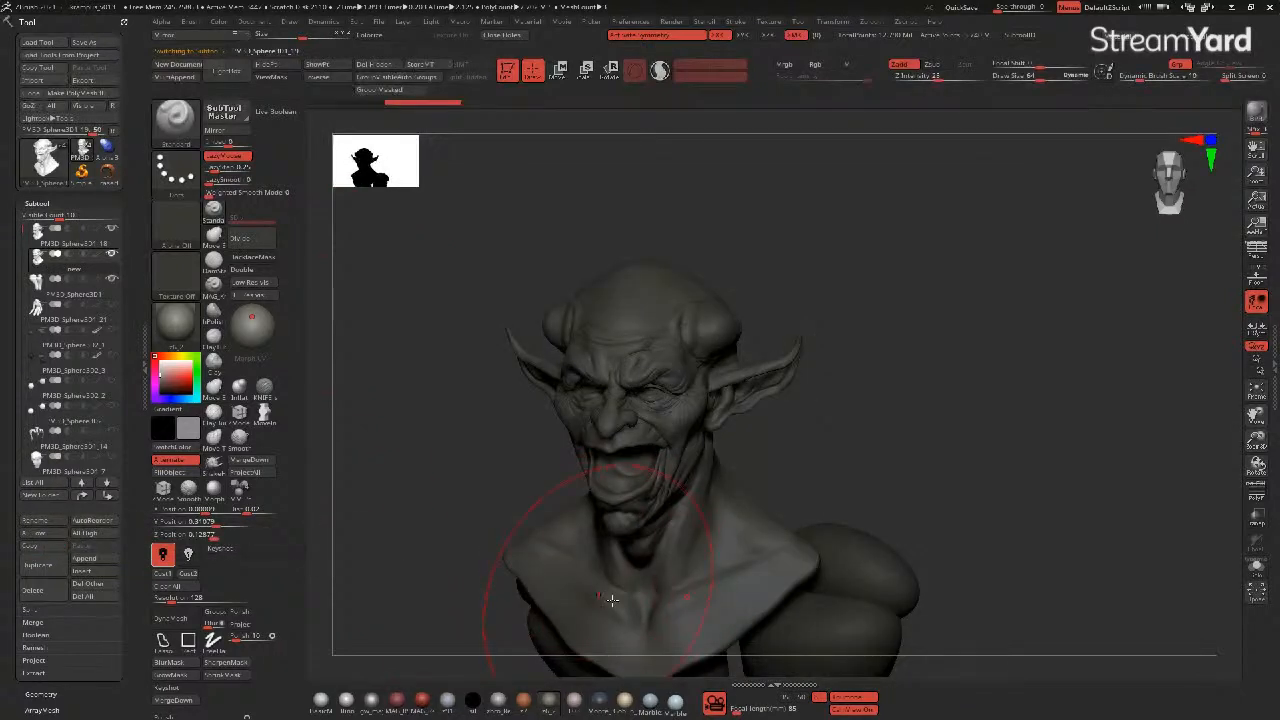
key(x)
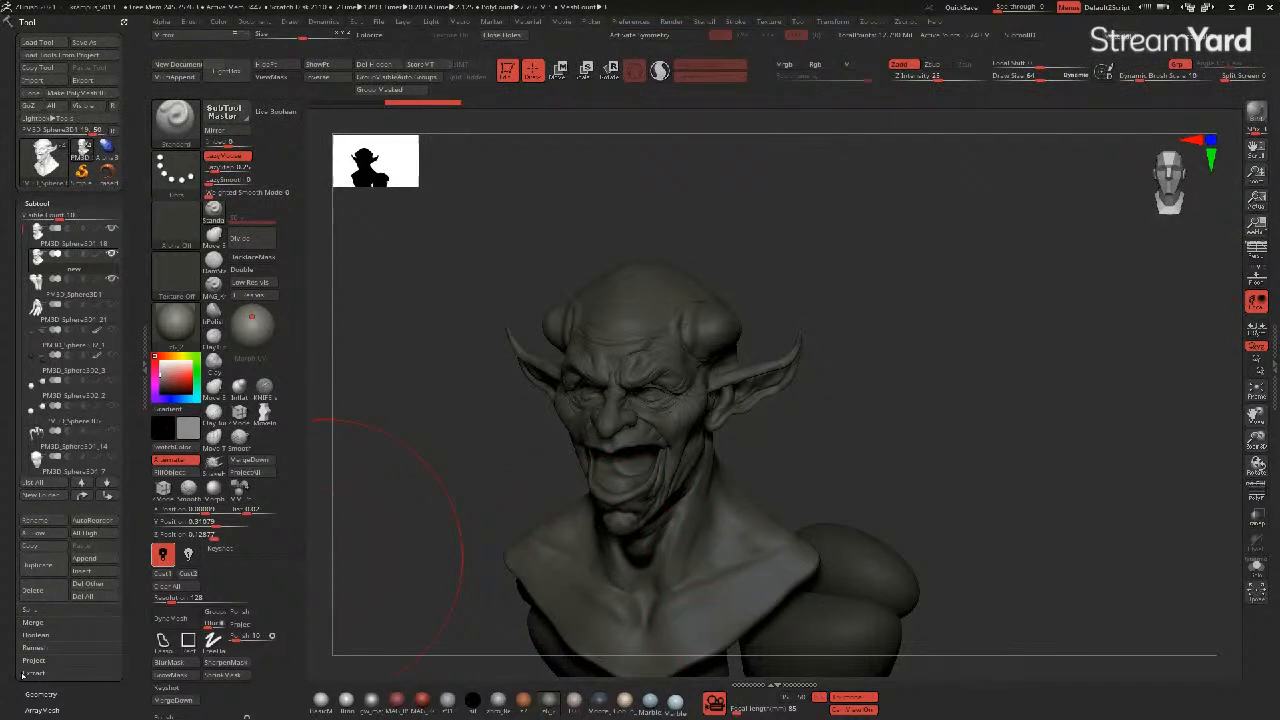
click(38, 693)
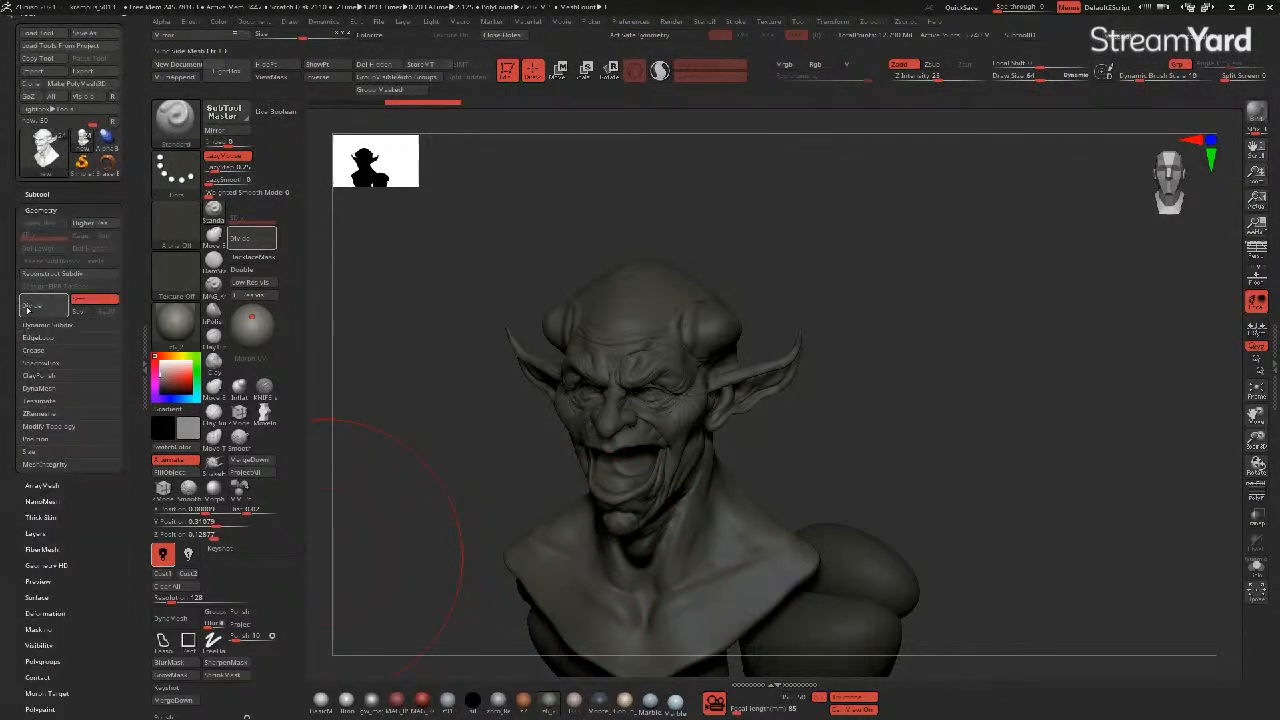
click(38, 414)
click(42, 433)
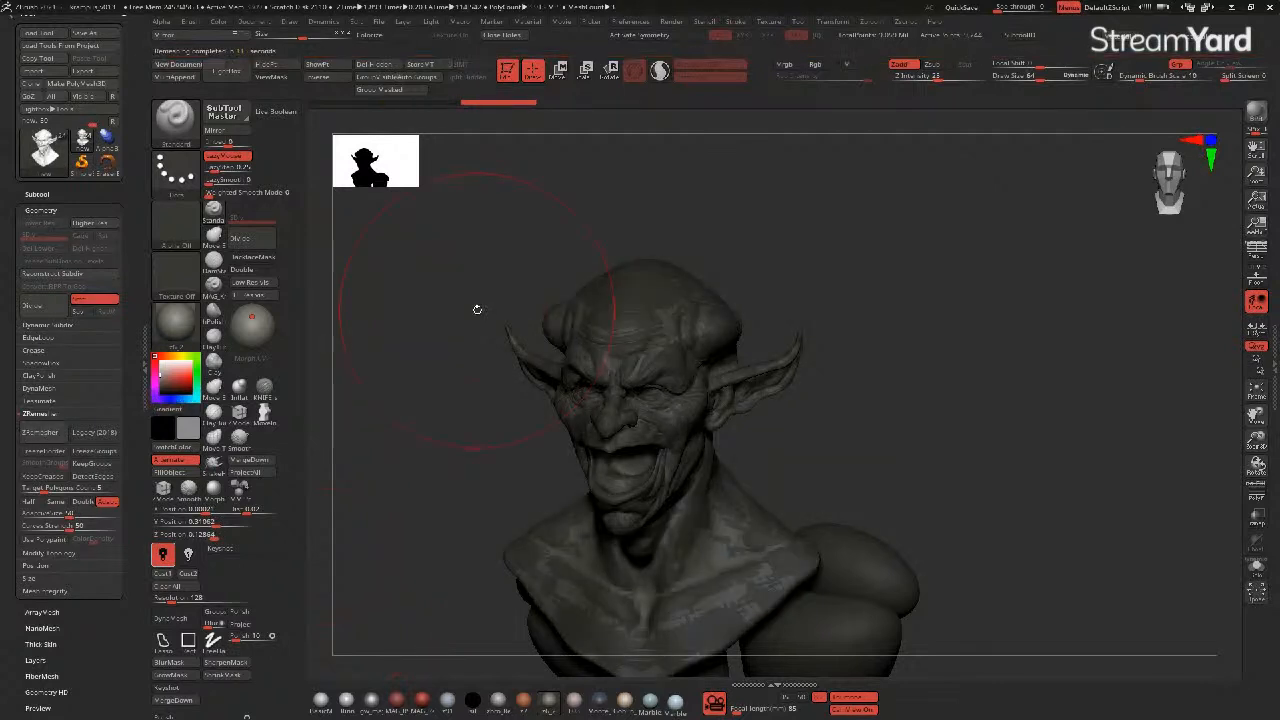
mouse_move(457, 457)
mouse_down()
mouse_move(549, 380)
mouse_move(546, 395)
mouse_move(523, 391)
mouse_up()
- Subdivide the "new" head level by level, projecting the PM3D_Sphere3D1_18 detail onto it with ProjectAll, and isolate it to check the surface
click(37, 194)
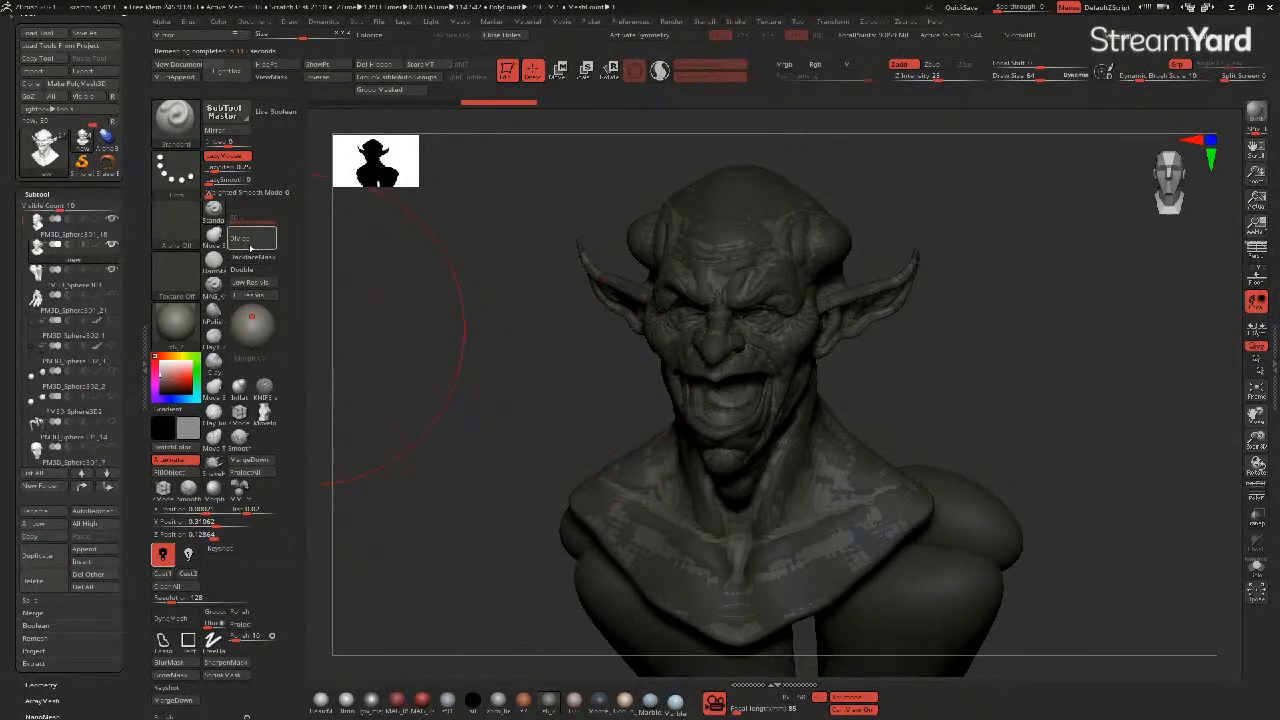
click(250, 240)
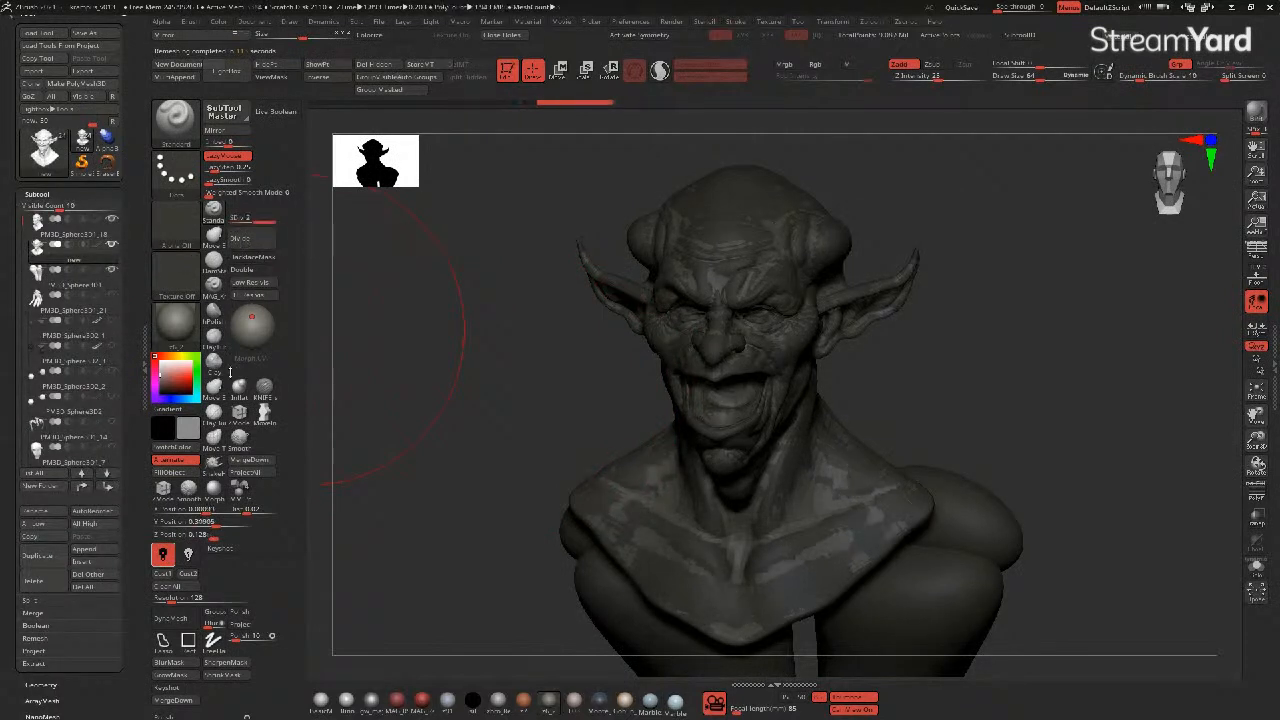
click(245, 478)
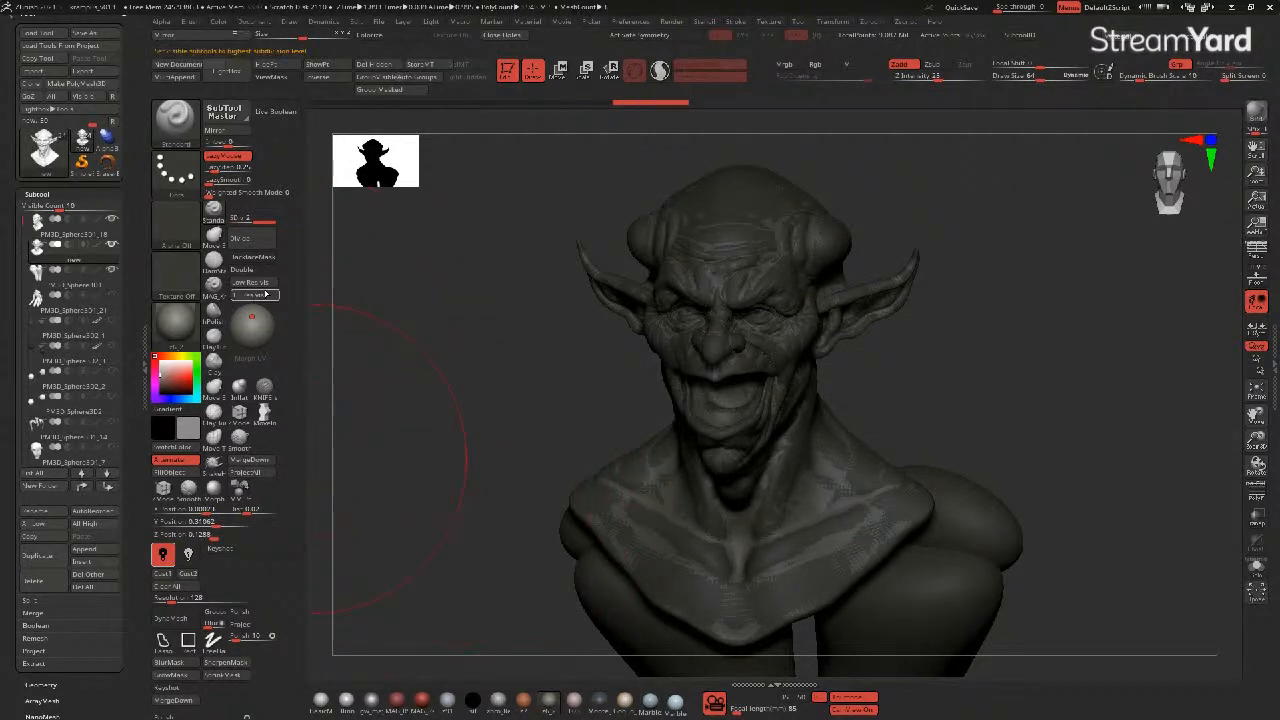
click(247, 245)
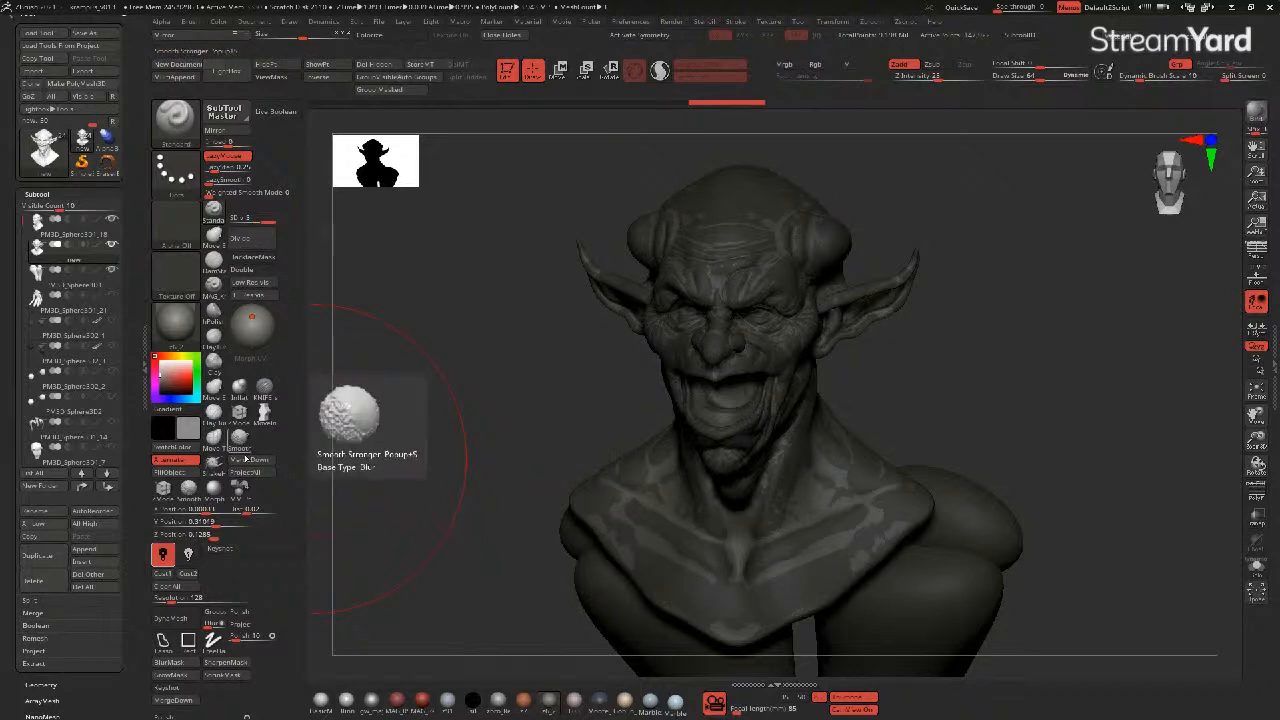
click(245, 472)
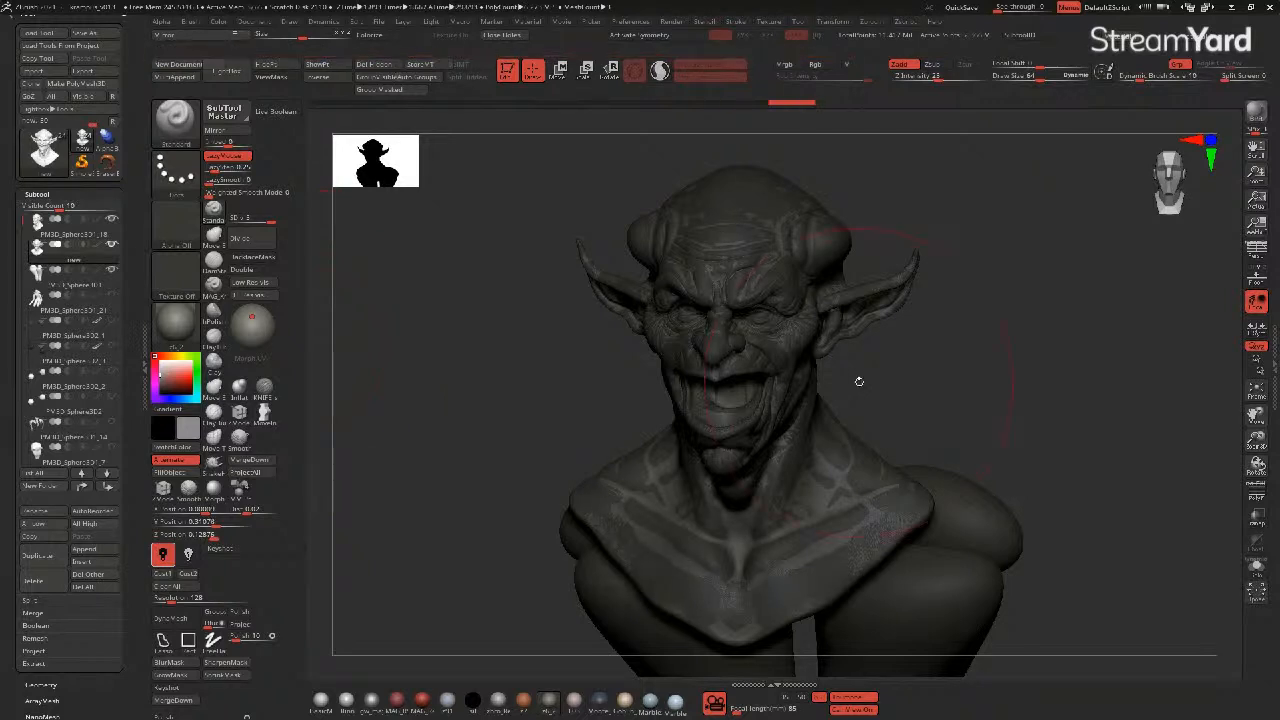
click(1254, 566)
drag(510, 400, 517, 397)
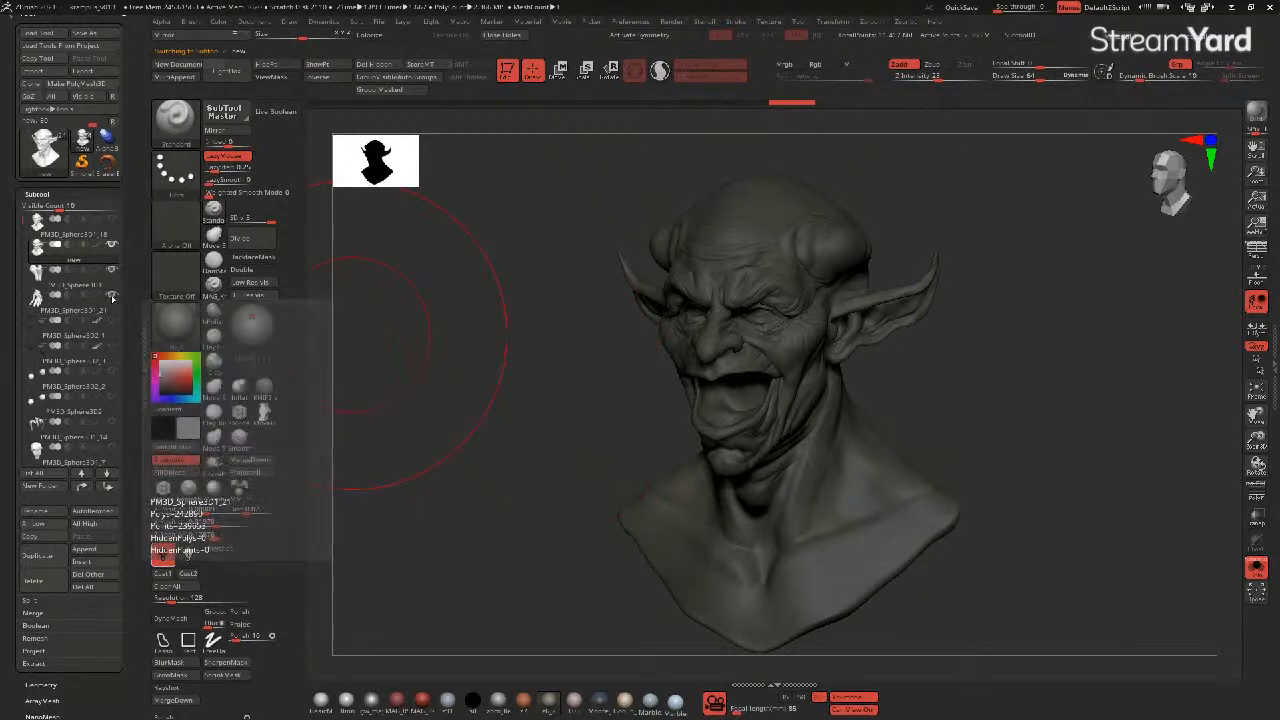
- Turn Solo off to show the full figure and hide the PM3D_Sphere3D1_14 hair strands
mouse_move(110, 297)
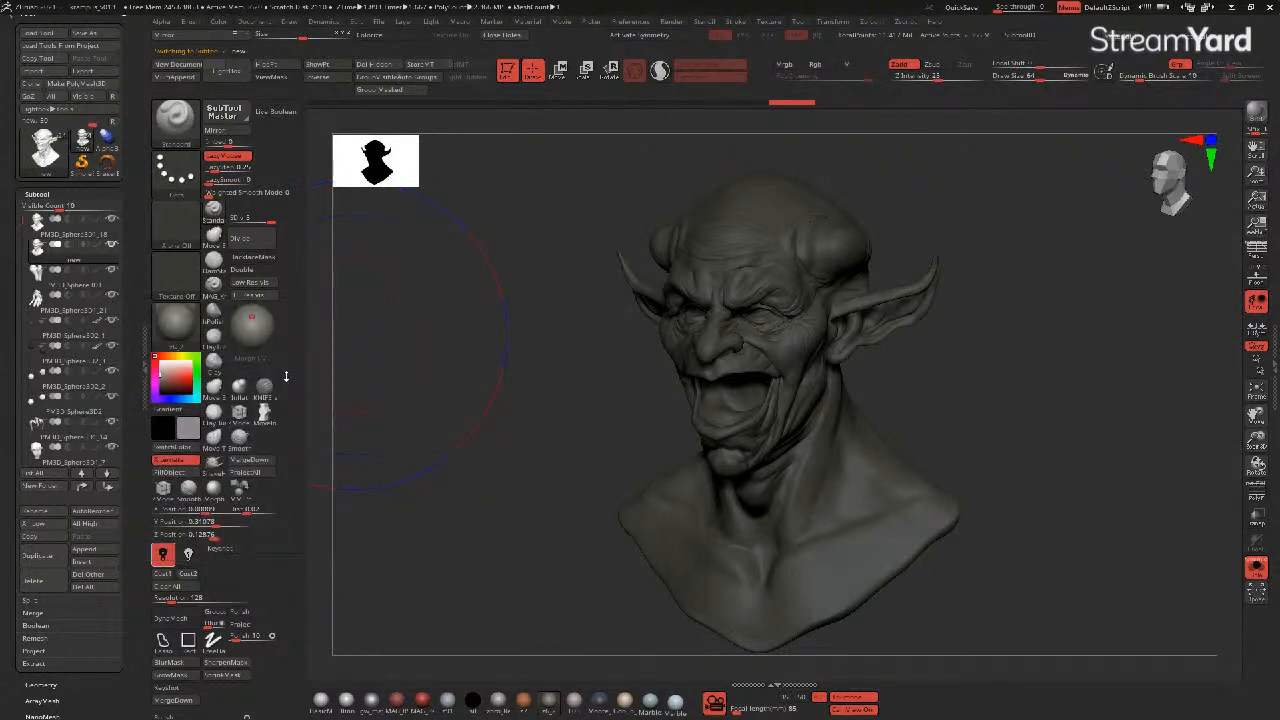
click(1252, 566)
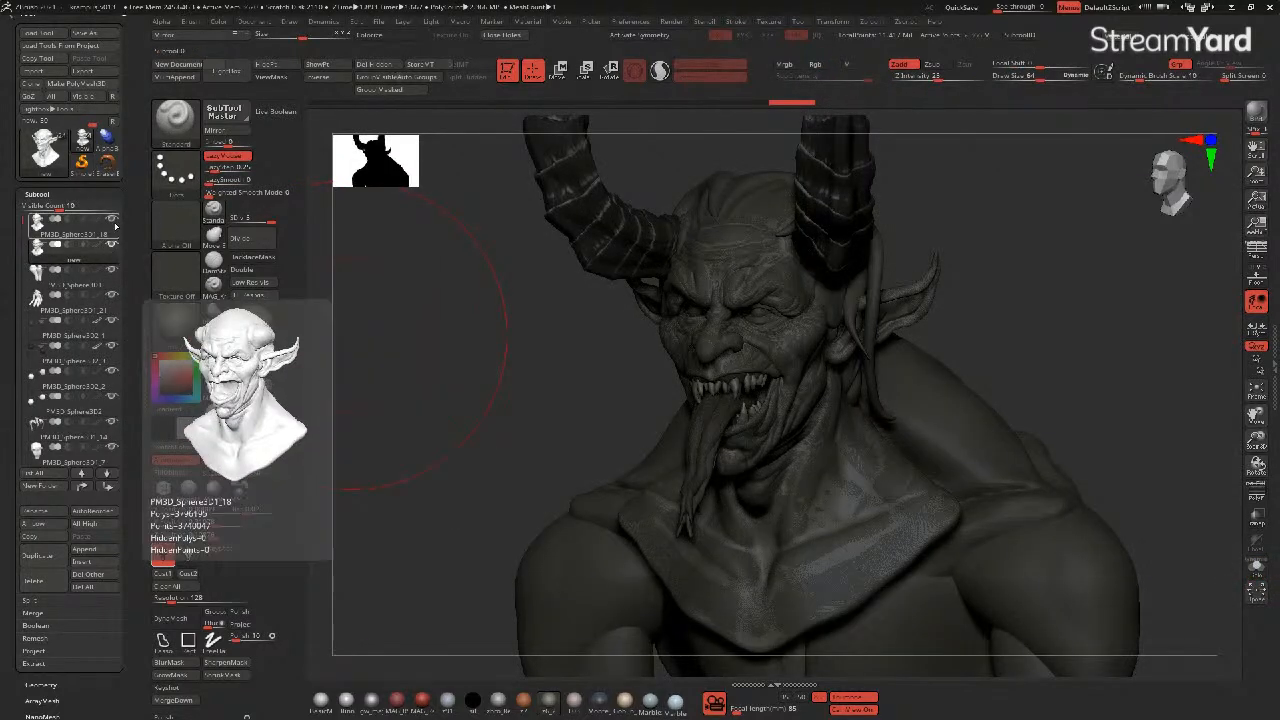
drag(498, 386, 517, 257)
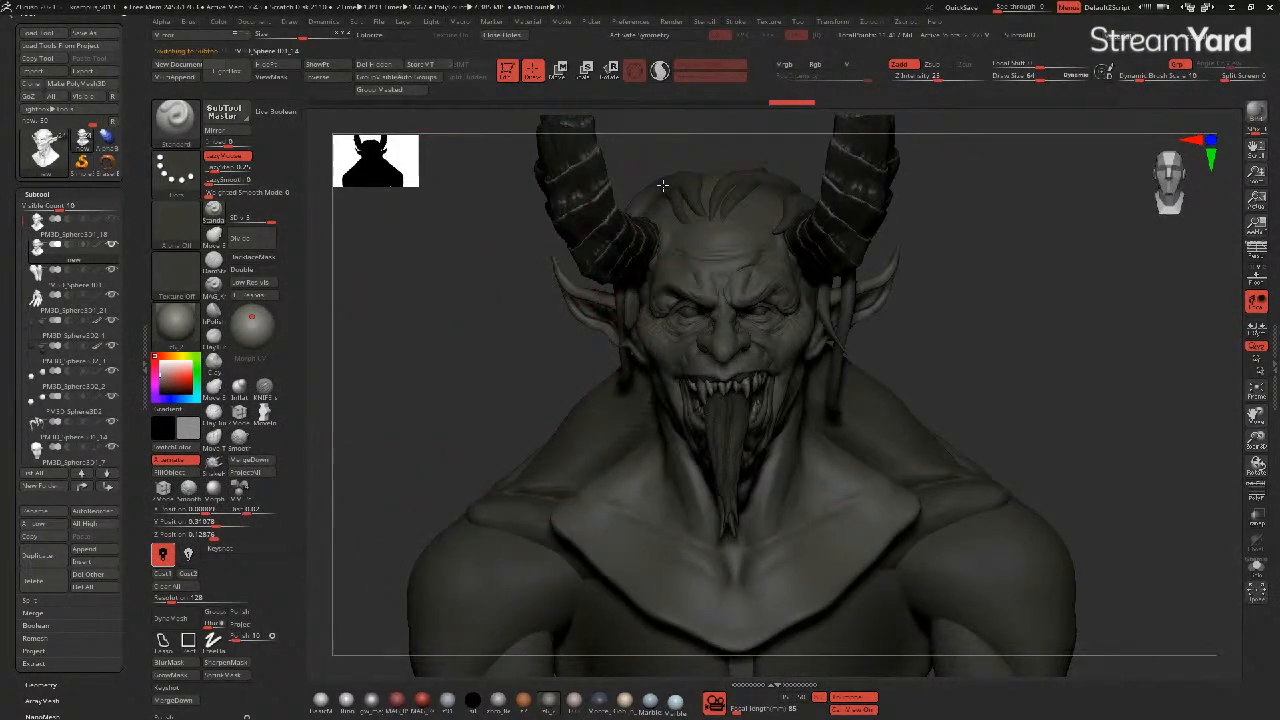
alt+click(660, 187)
mouse_move(112, 423)
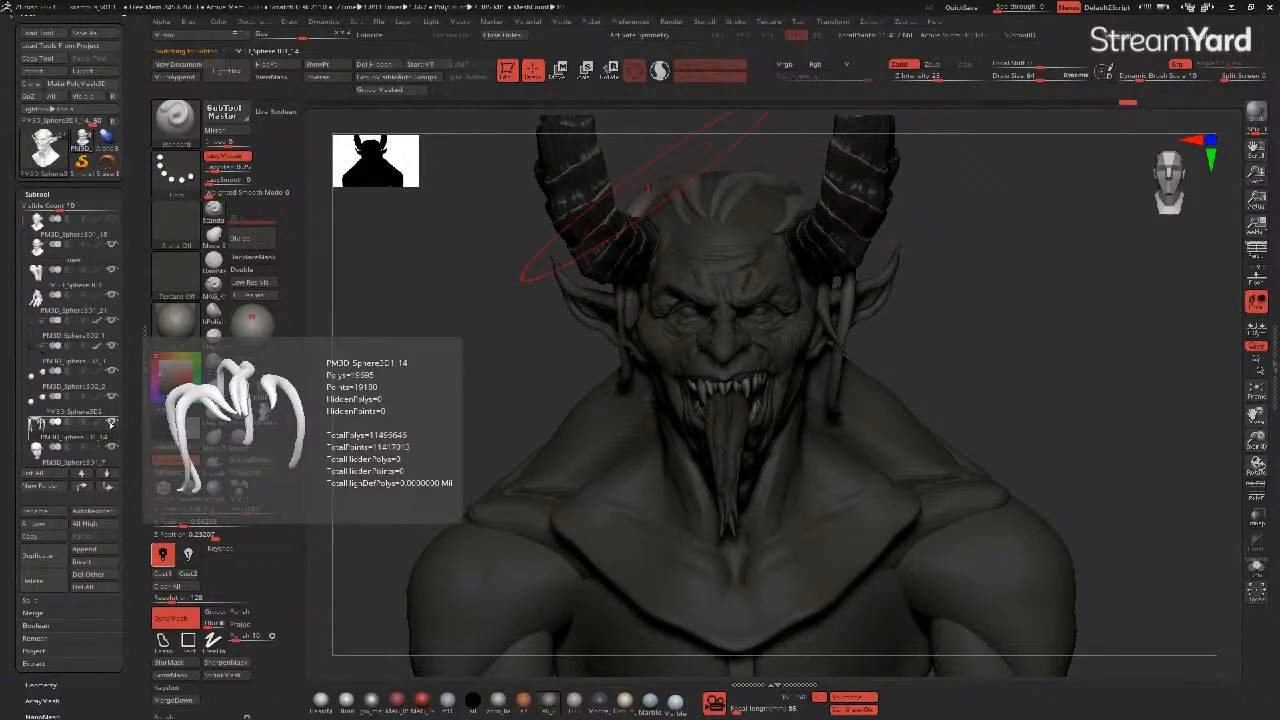
drag(457, 374, 493, 401)
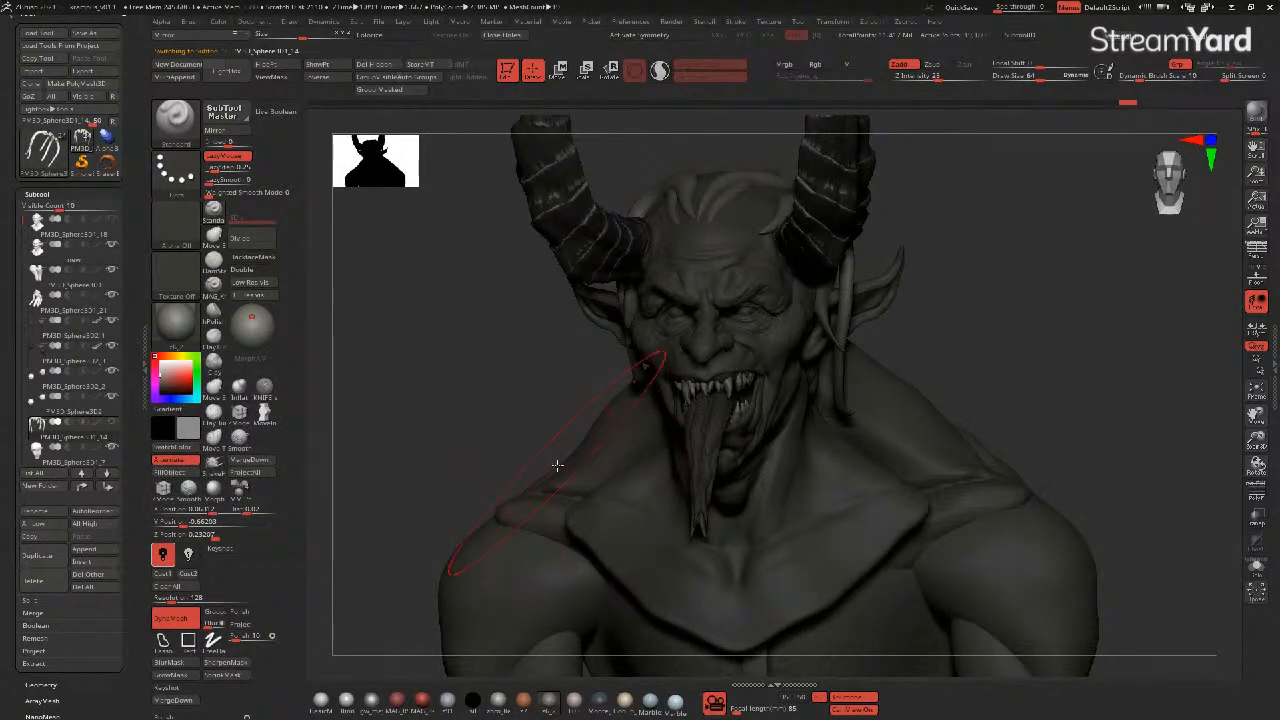
drag(560, 480, 453, 430)
right_drag(453, 430, 506, 409)
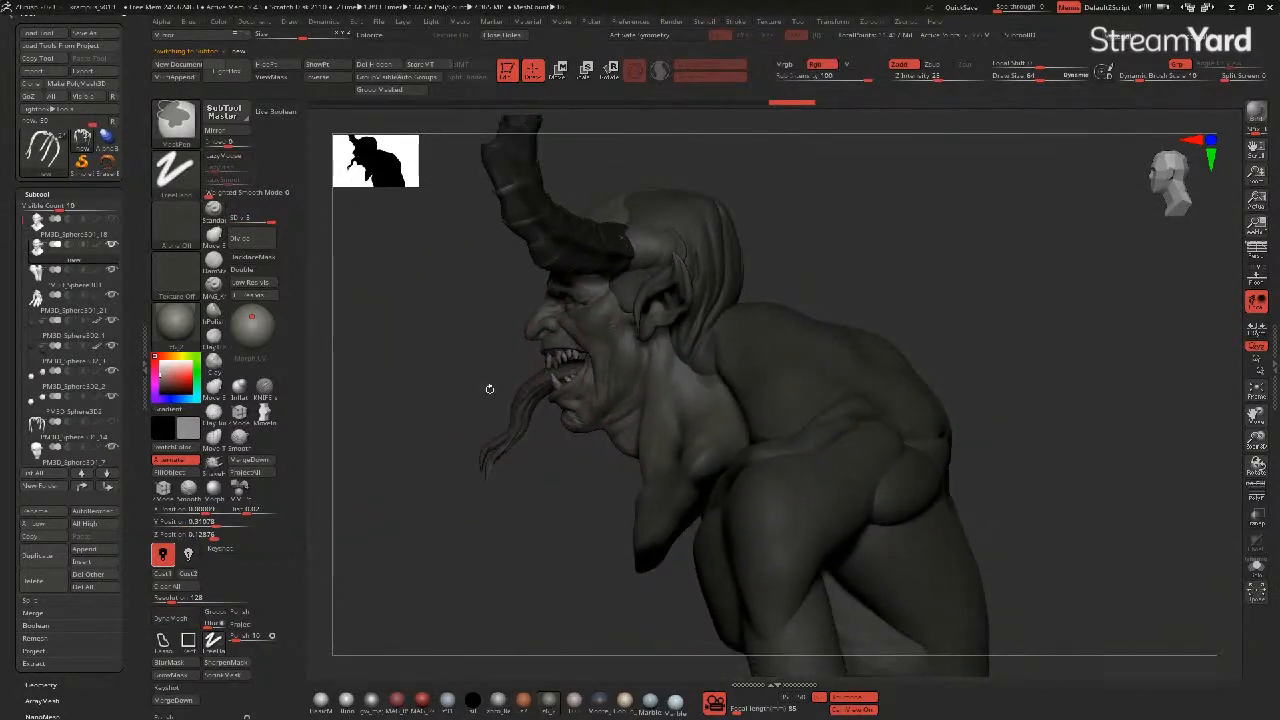
- Turn on Colorize for the "new" and PM3D_Sphere3D1_18 heads, leaving only these two subtools switched to visible
click(368, 36)
mouse_move(442, 335)
mouse_down()
mouse_move(483, 331)
mouse_move(419, 327)
mouse_up()
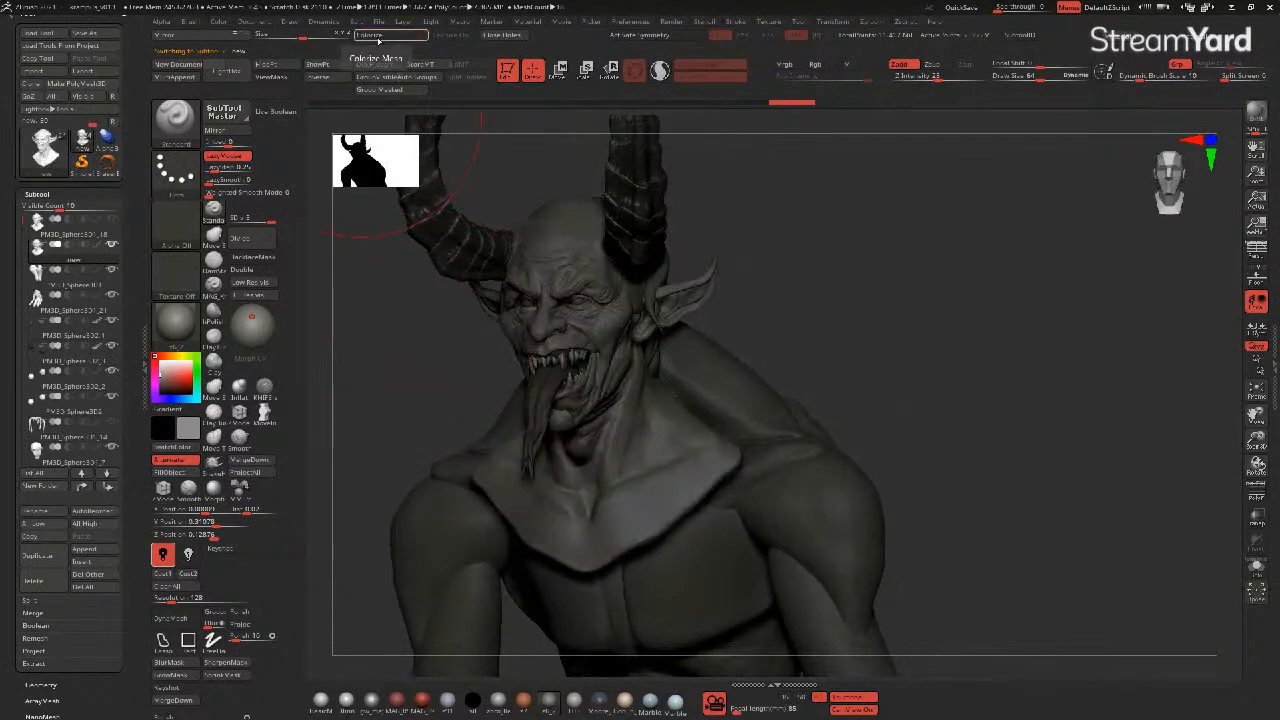
click(57, 233)
click(50, 260)
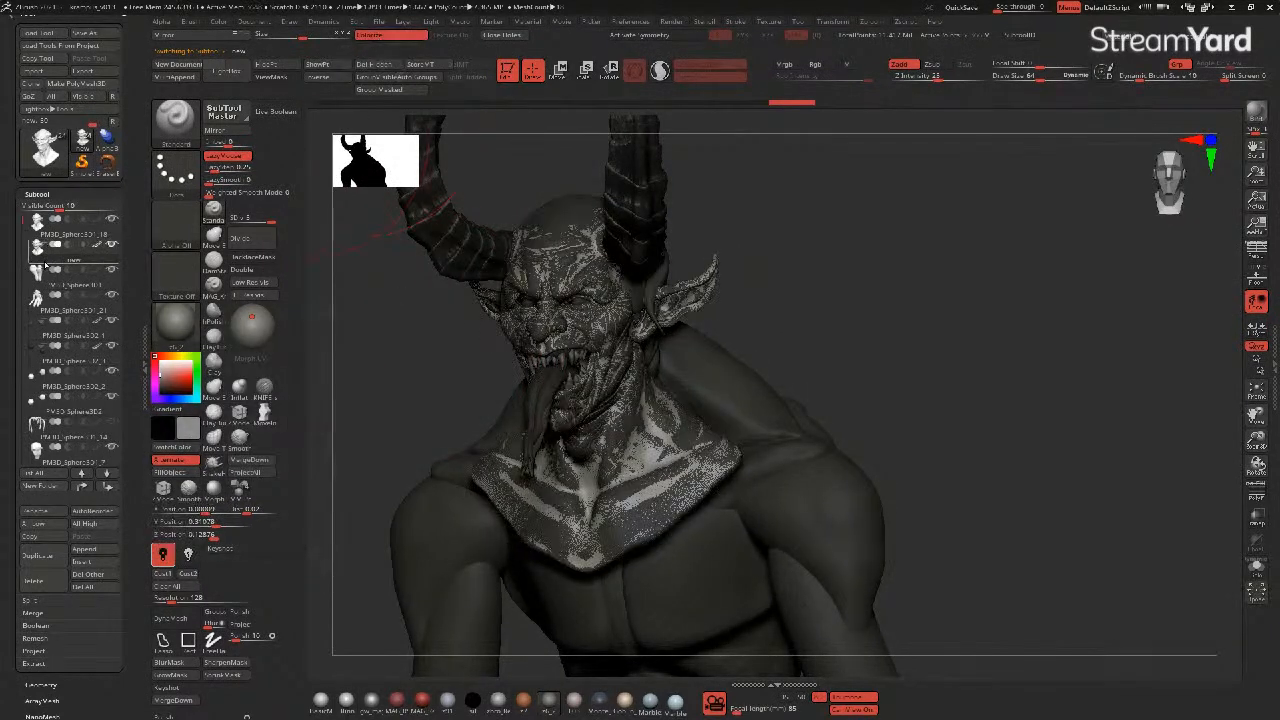
click(101, 226)
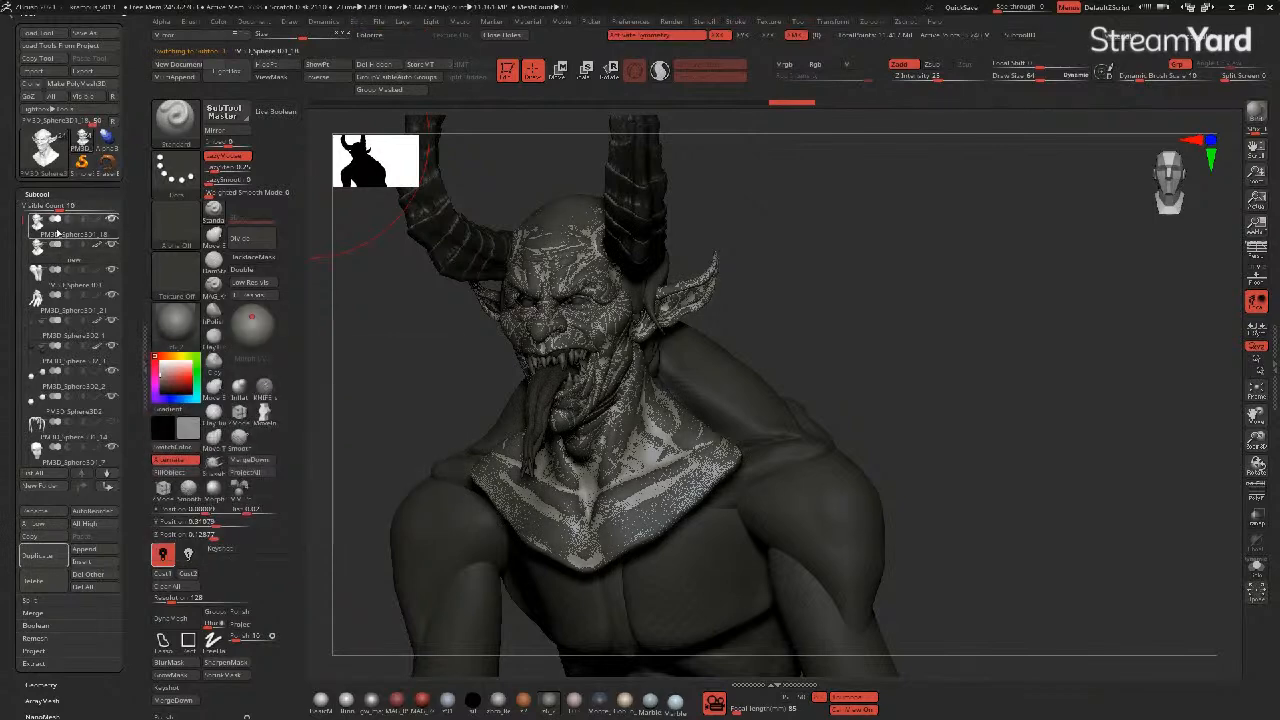
click(1256, 566)
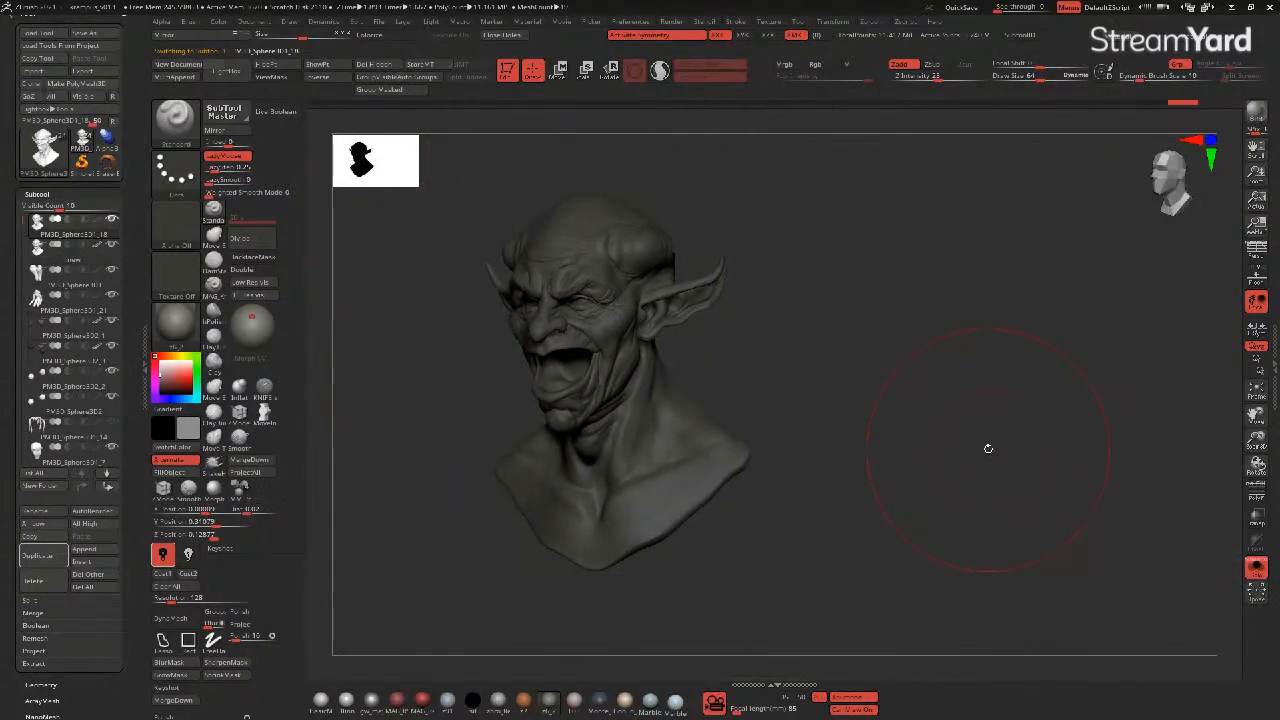
shift+click(112, 248)
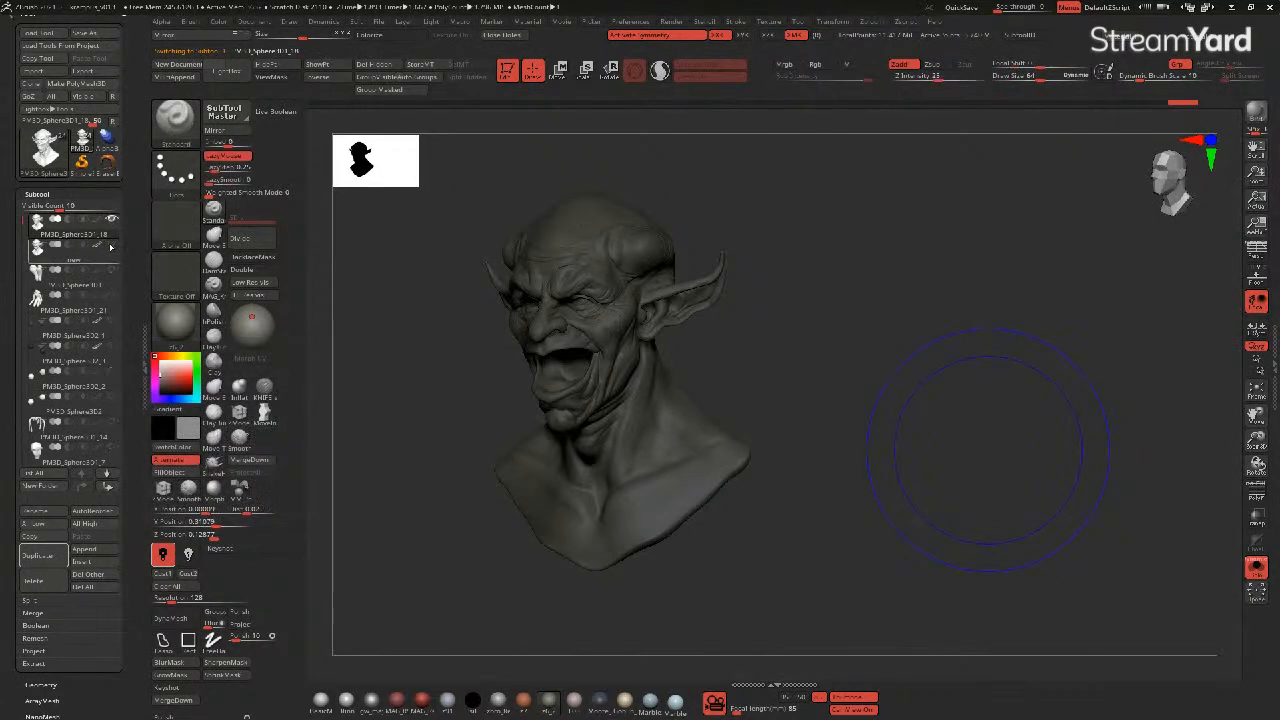
drag(399, 321, 413, 345)
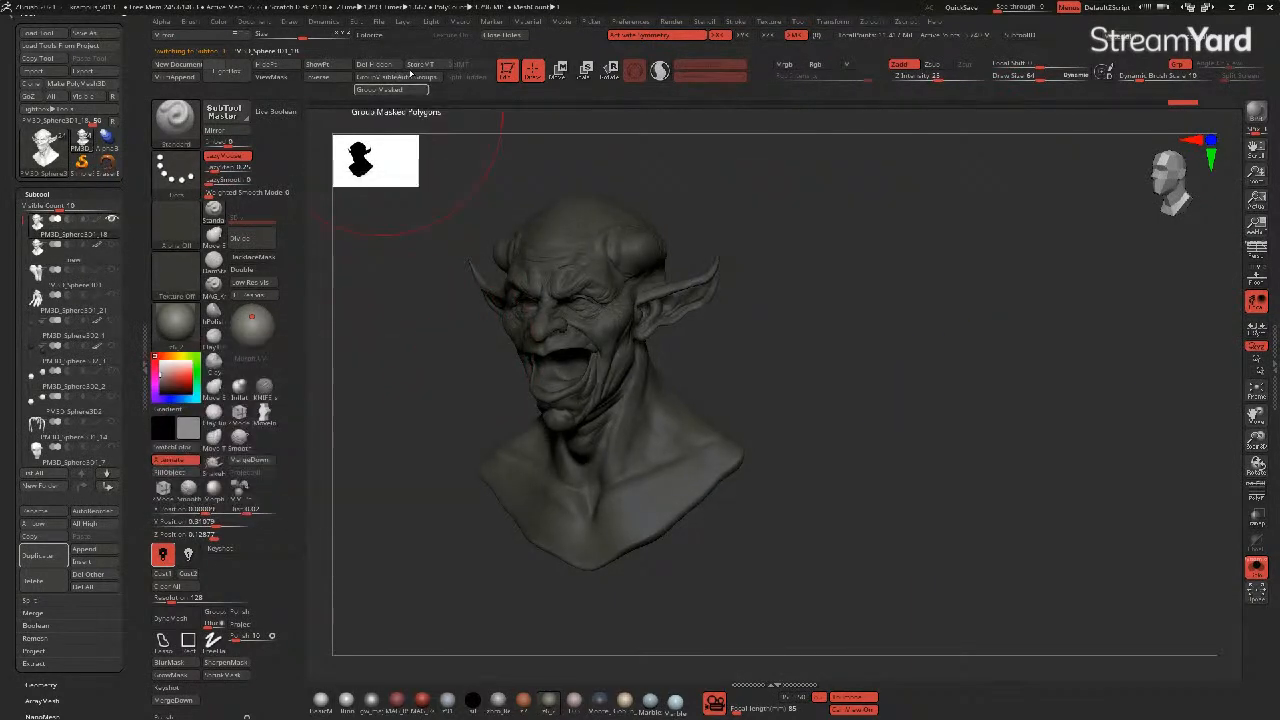
click(381, 37)
click(115, 256)
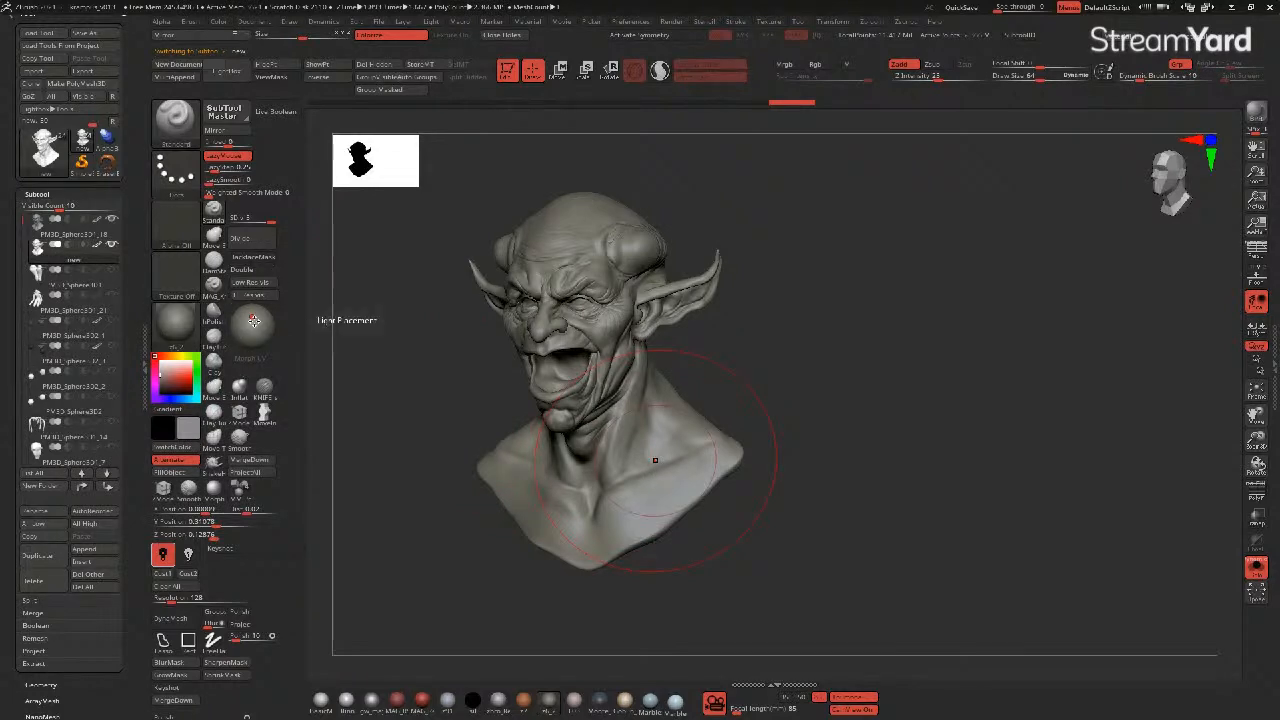
- Step back in the "new" head's undo history and reproject PM3D_Sphere3D1_18 onto it with ProjectAll, including the polypaint
click(759, 105)
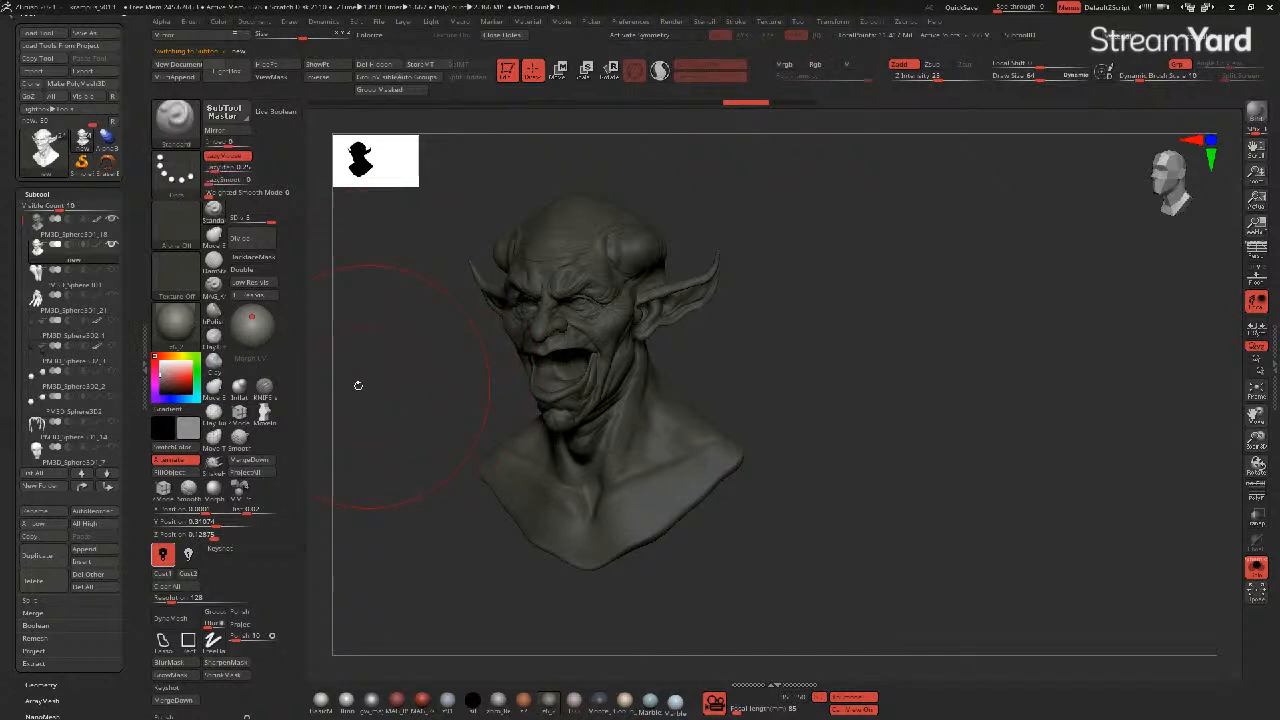
drag(371, 534, 410, 575)
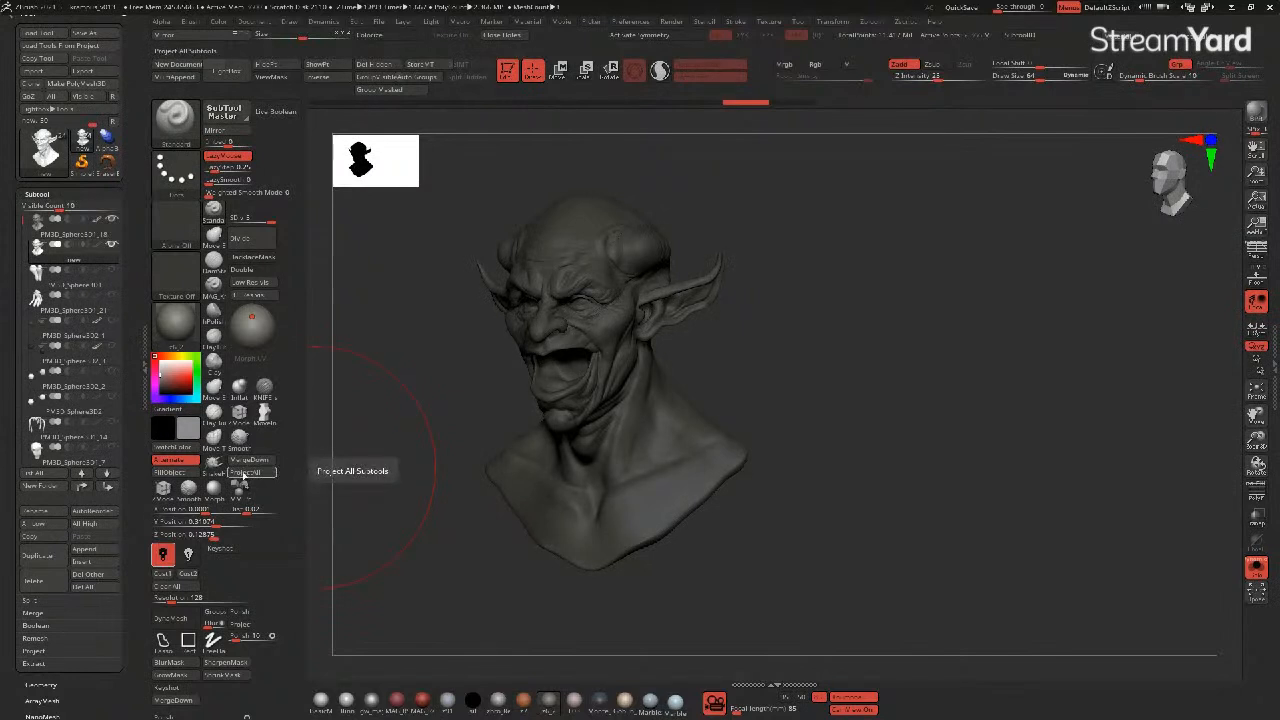
click(243, 473)
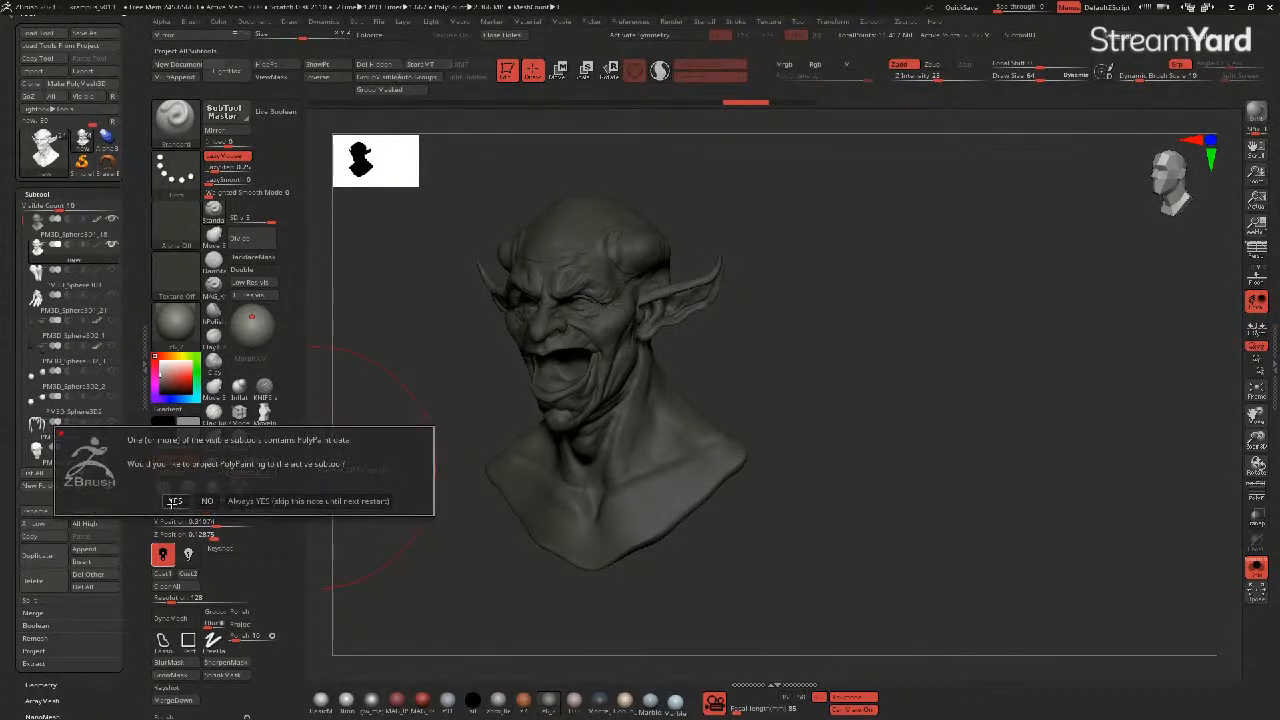
click(172, 502)
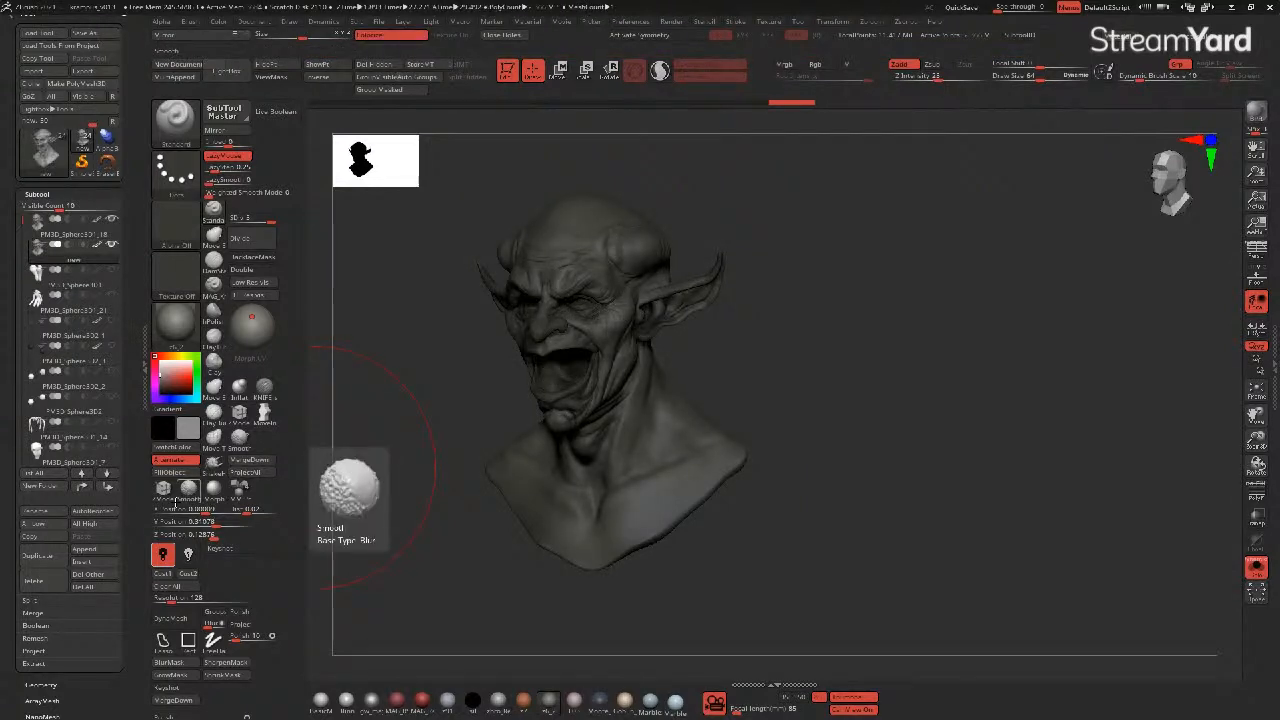
- Hide the PM3D_Sphere3D1_18 head and bring the body, horns and other subtools back into view around "new"
click(189, 488)
mouse_move(111, 252)
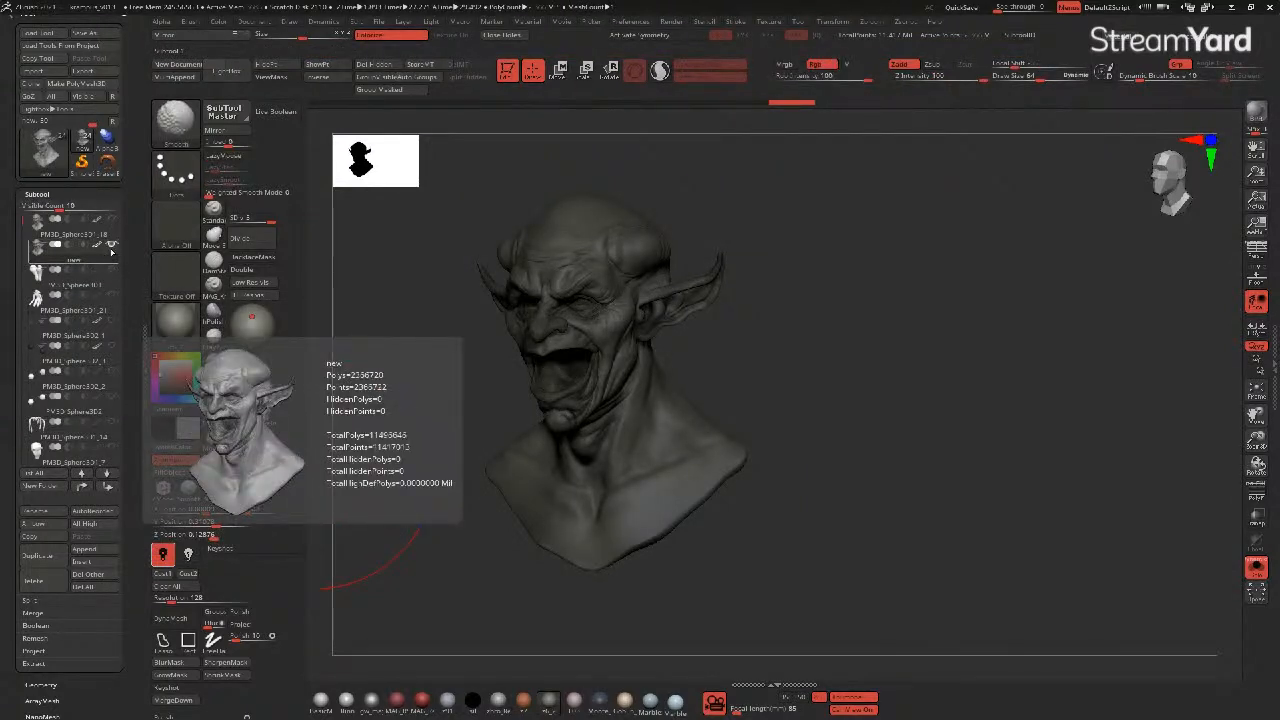
click(176, 320)
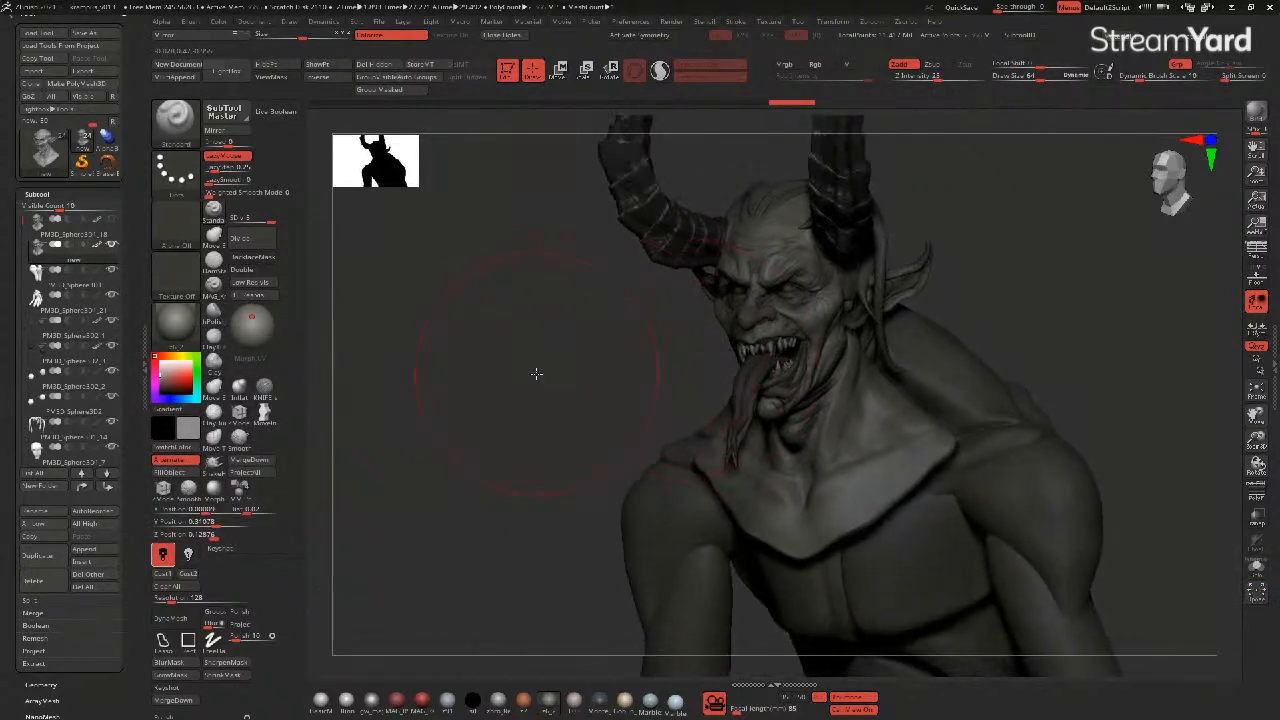
drag(536, 374, 554, 383)
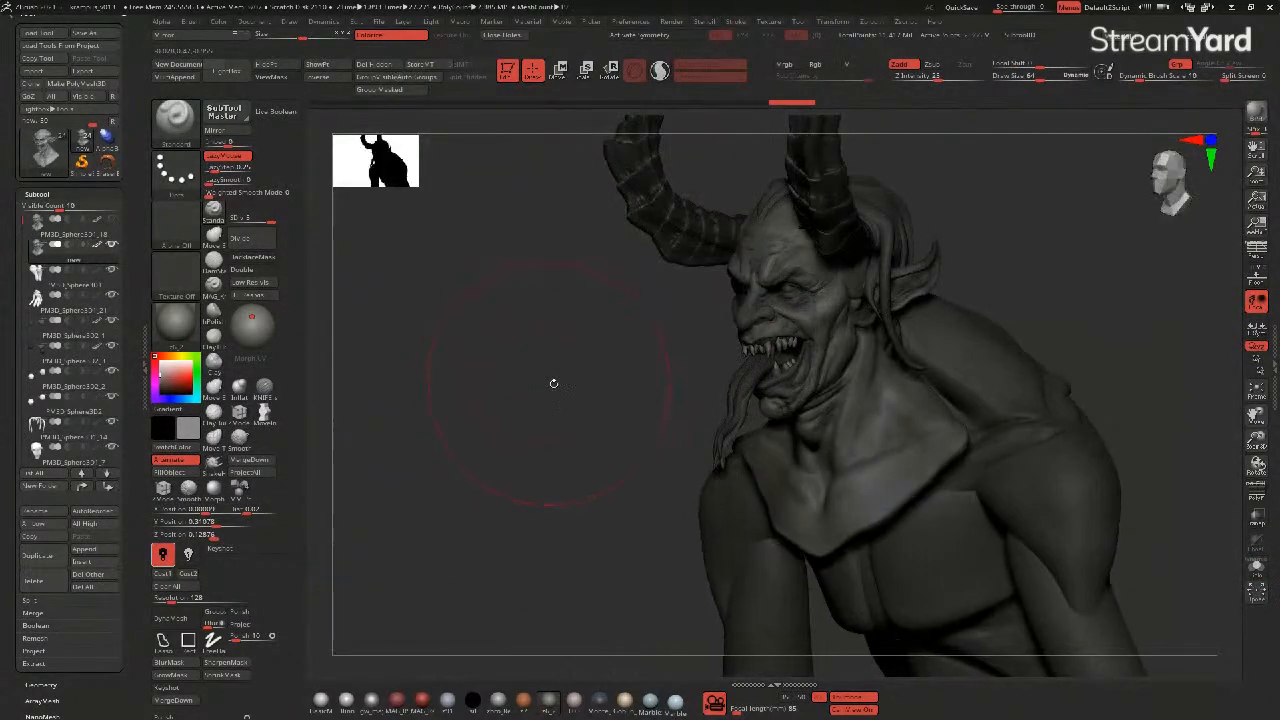
- Hide the PM3D_Sphere3D1_14 hair strands, the eyeballs and the PM3D_Sphere3D1_7 piece
alt+click(765, 198)
drag(522, 440, 560, 438)
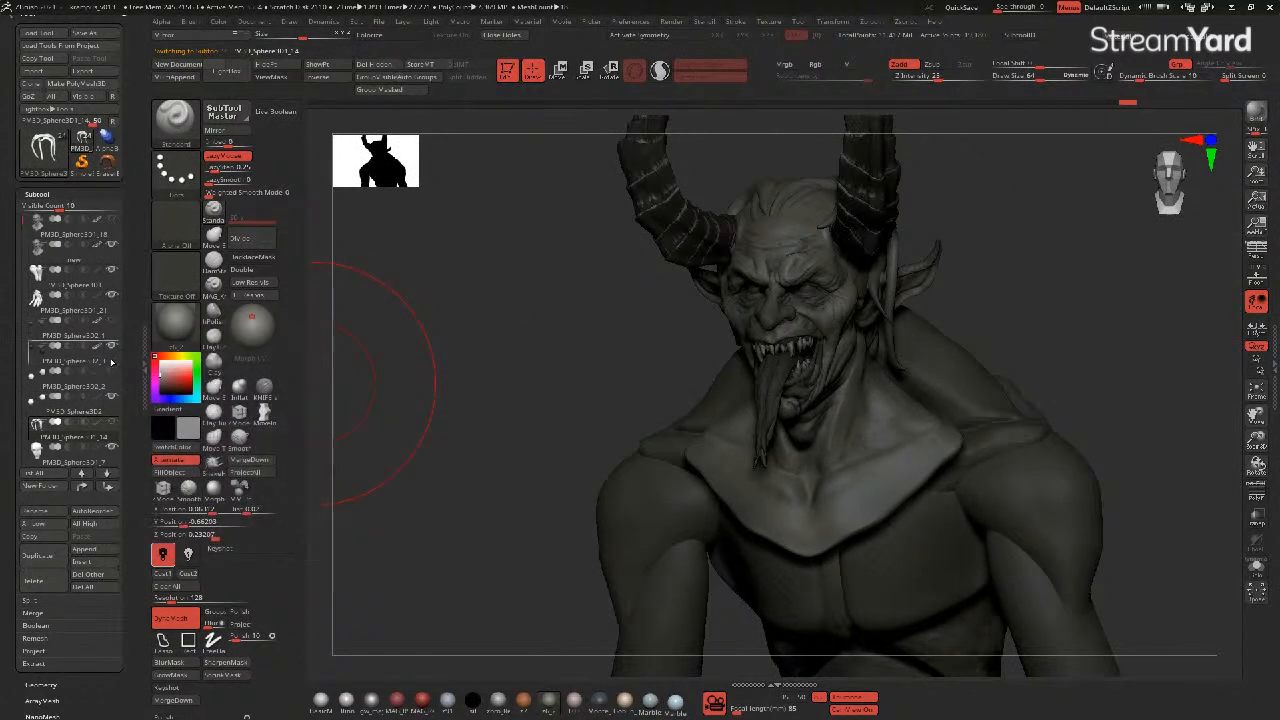
click(50, 360)
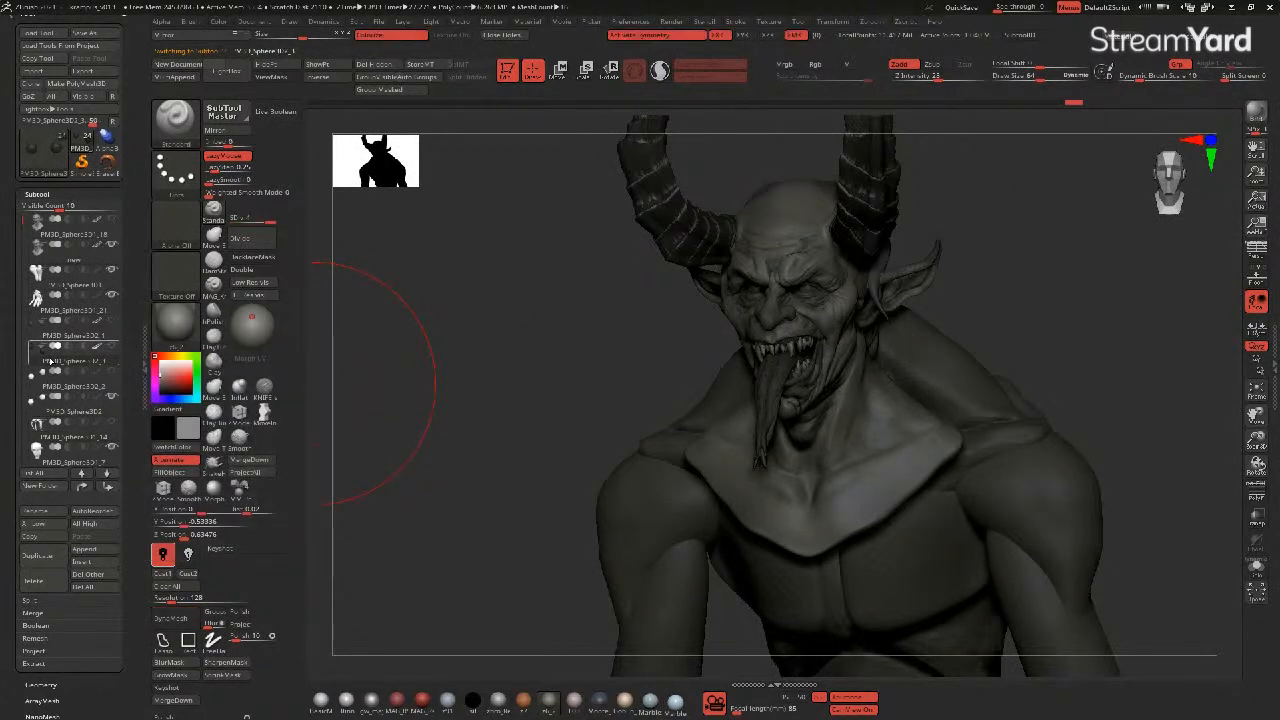
click(111, 398)
drag(414, 409, 434, 401)
mouse_move(434, 401)
ctrl+right_down()
mouse_move(405, 447)
mouse_move(483, 466)
mouse_move(486, 423)
mouse_move(680, 283)
ctrl+right_up()
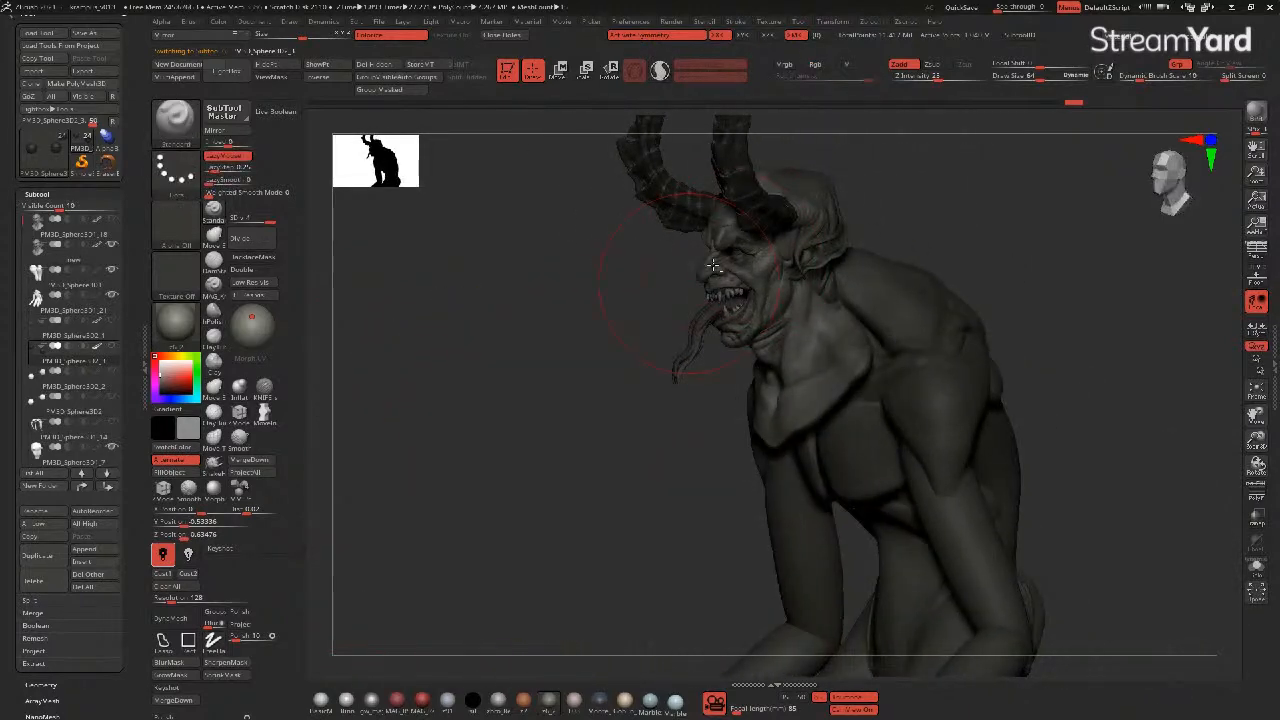
key(x)
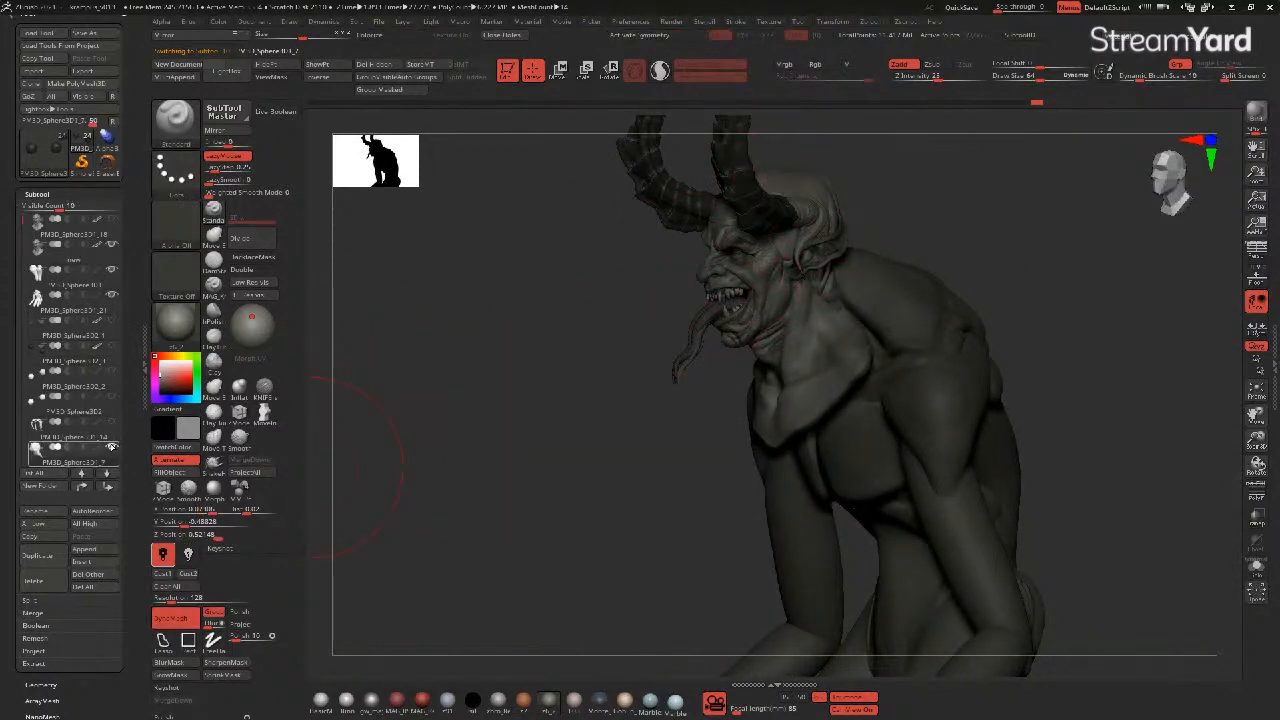
right_drag(546, 463, 477, 406)
- Select the PM3D_Sphere3D1_21 body part and move it to the top of the subtool list
alt+click(855, 449)
alt+click(760, 404)
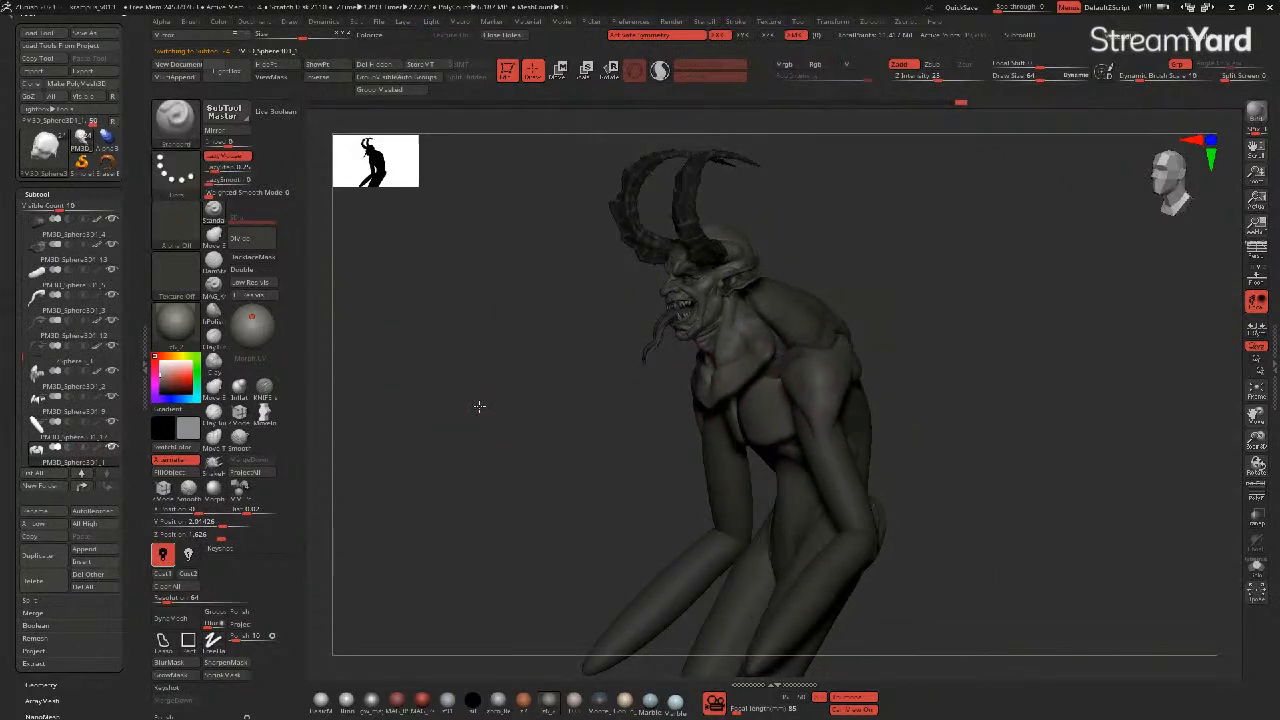
alt+click(797, 317)
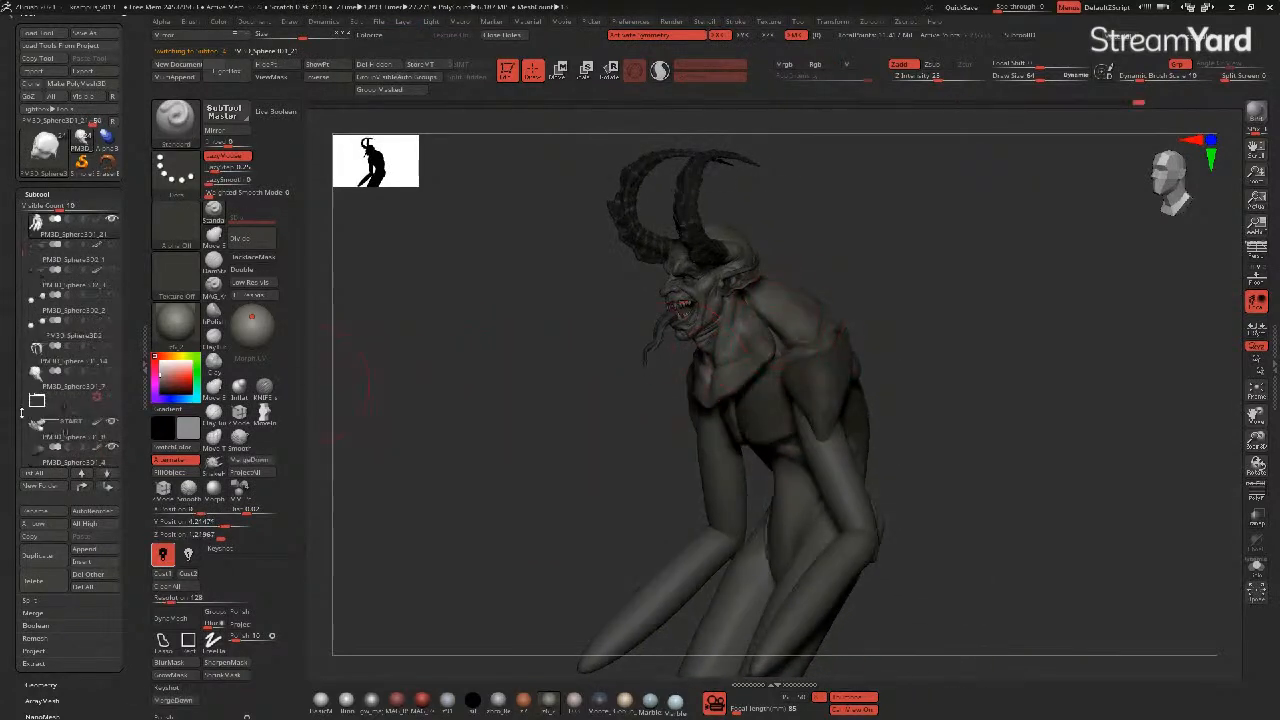
click(82, 486)
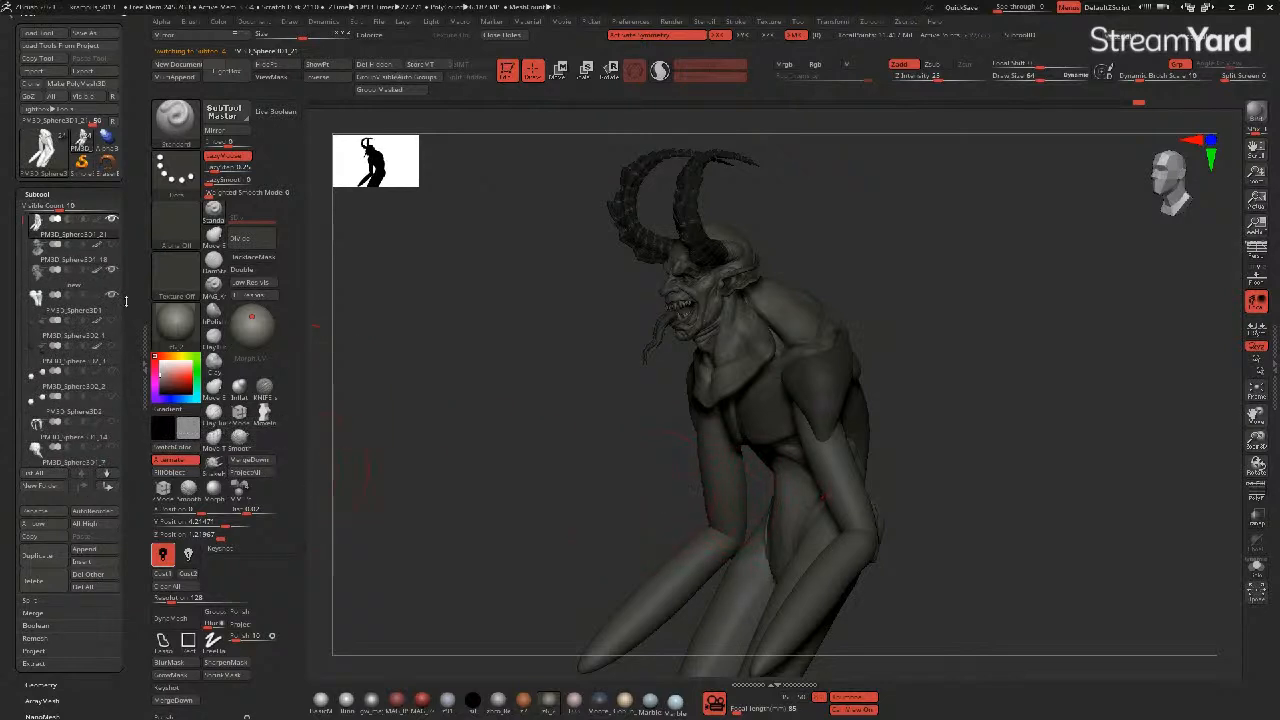
alt+right_drag(529, 443, 680, 517)
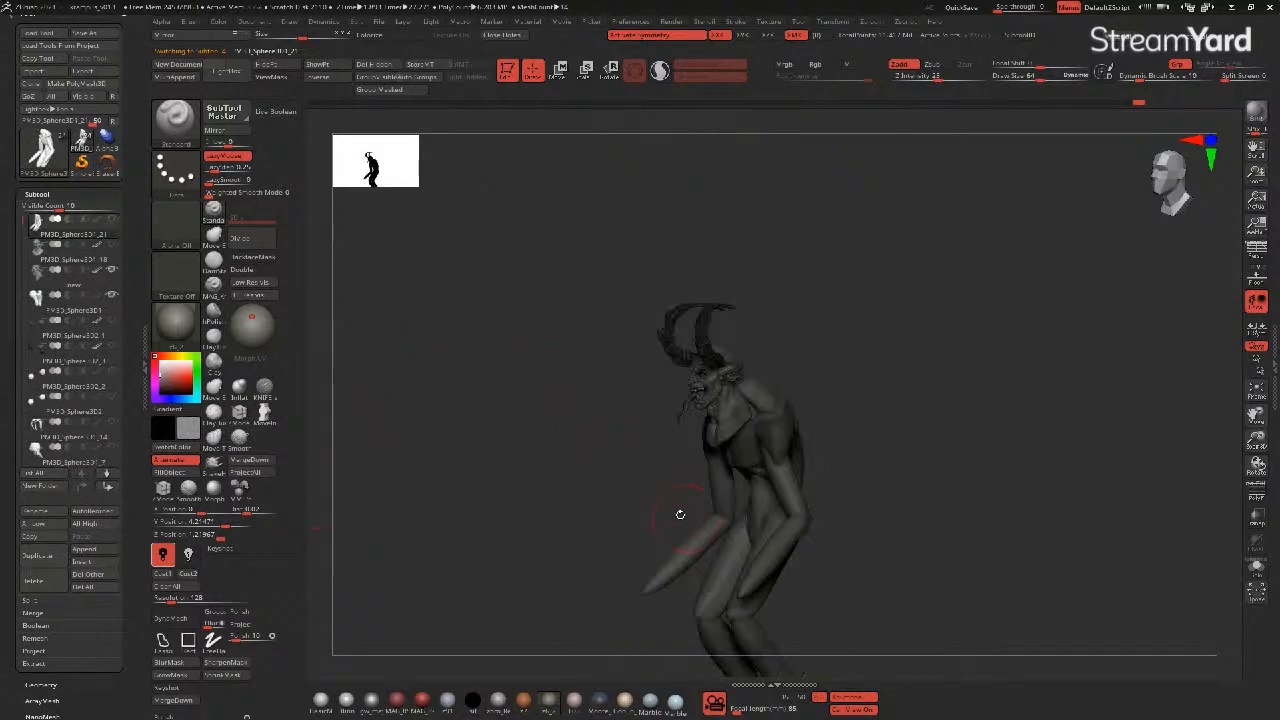
- Hide PM3D_Sphere3D1_21 and move the PM3D_Sphere3D1 body part to the top of the subtool list
click(46, 307)
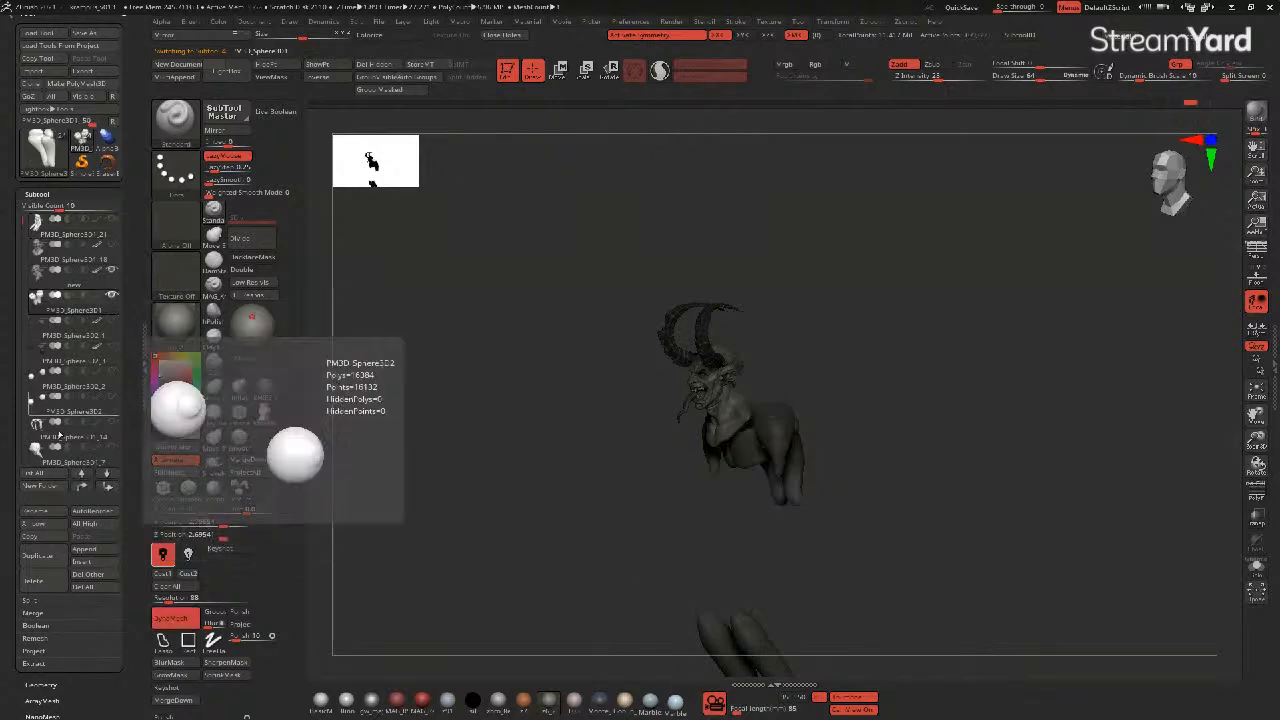
click(83, 487)
click(83, 487)
click(83, 487)
alt+right_drag(515, 508, 513, 340)
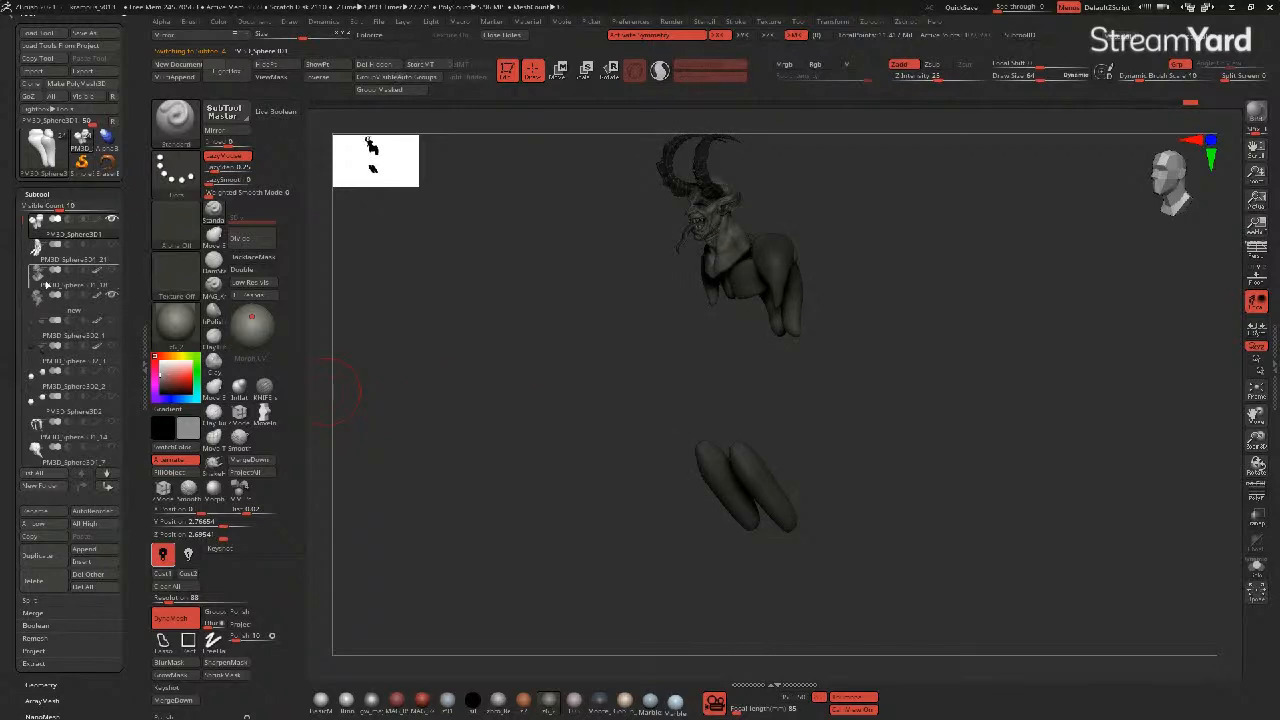
click(55, 288)
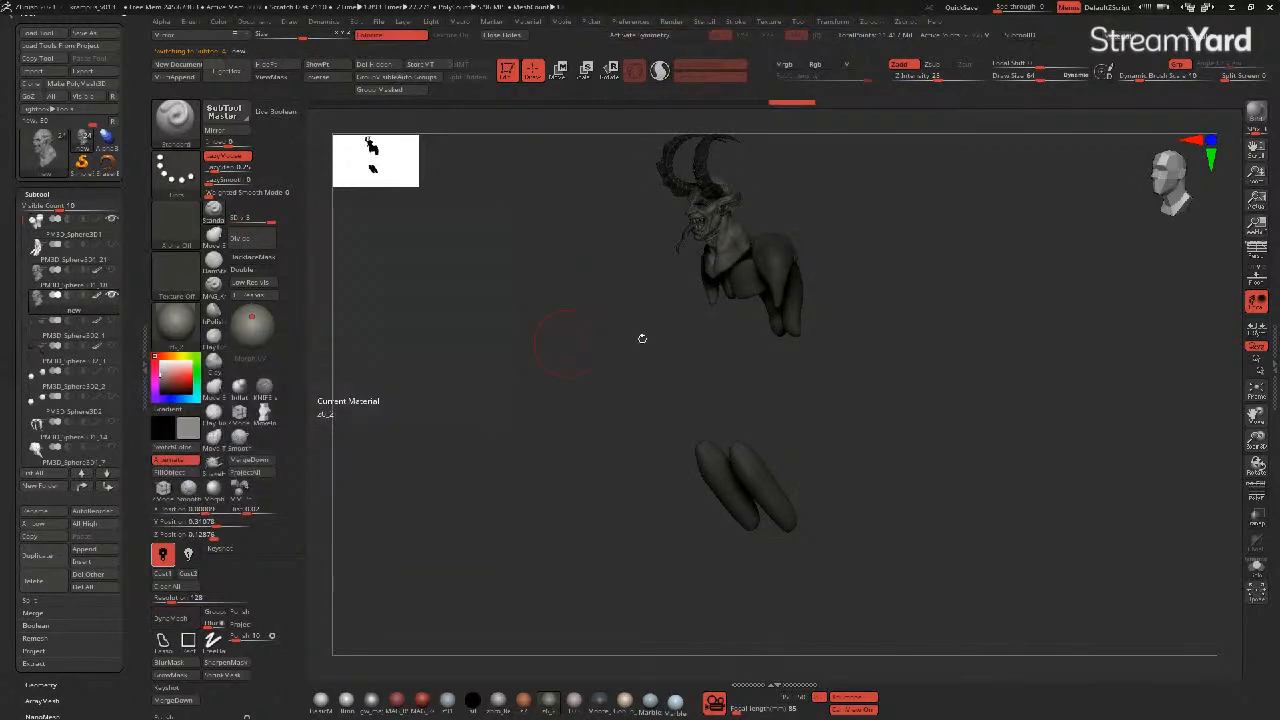
- Move the PM3D_Sphere3D1_1 torso and the PM3D_Sphere3D1_17 lower legs to the top of the subtool list
alt+click(756, 310)
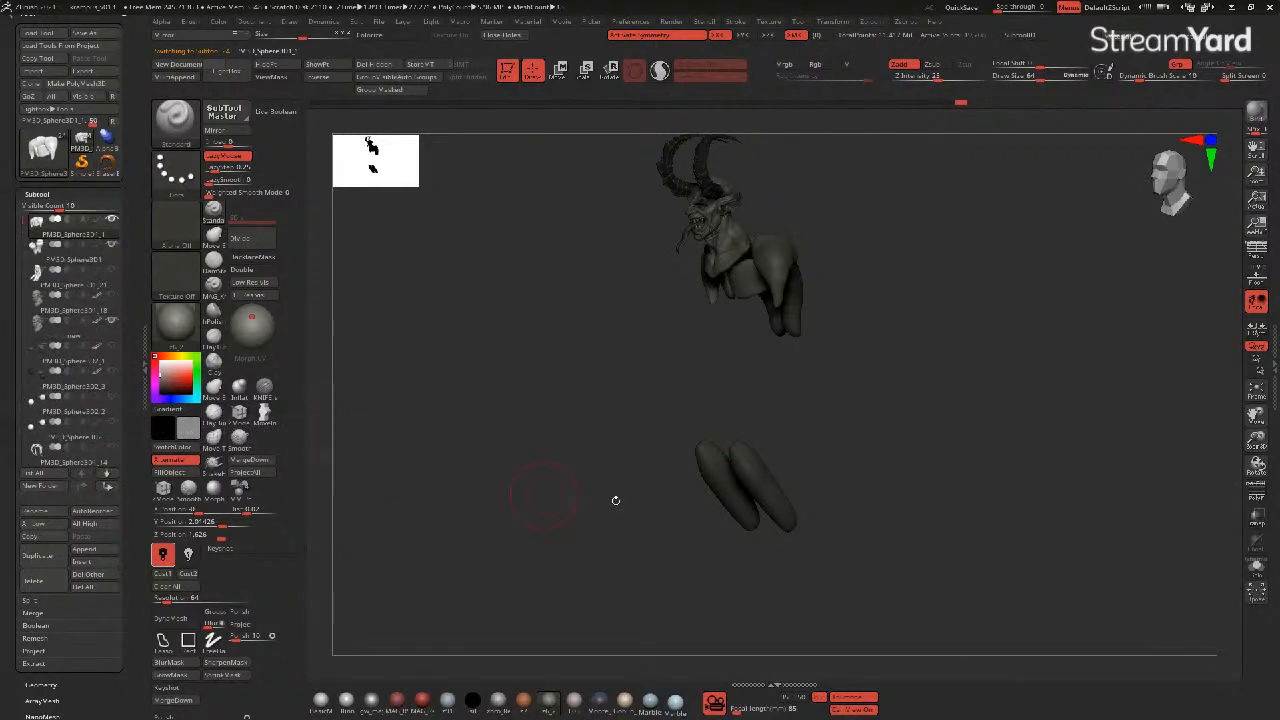
alt+click(717, 487)
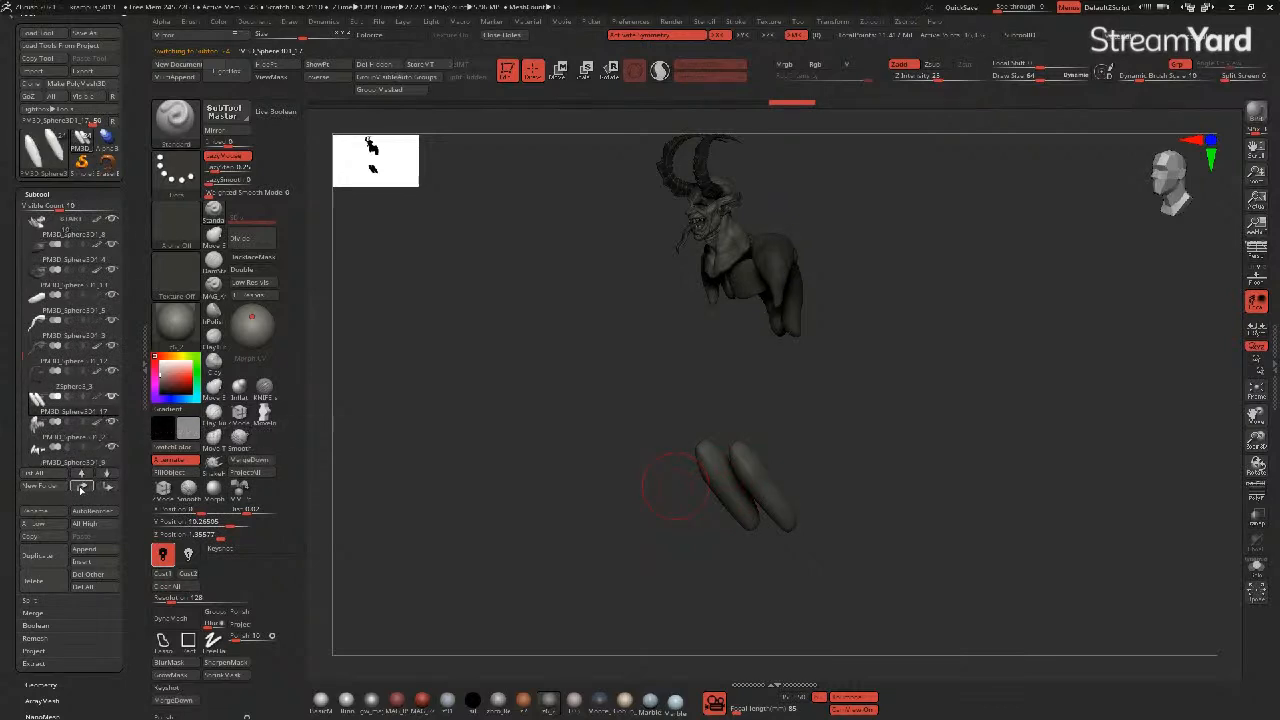
click(80, 489)
click(80, 489)
click(80, 489)
click(80, 489)
click(80, 490)
click(80, 490)
click(80, 491)
click(80, 491)
click(80, 491)
click(80, 491)
click(80, 491)
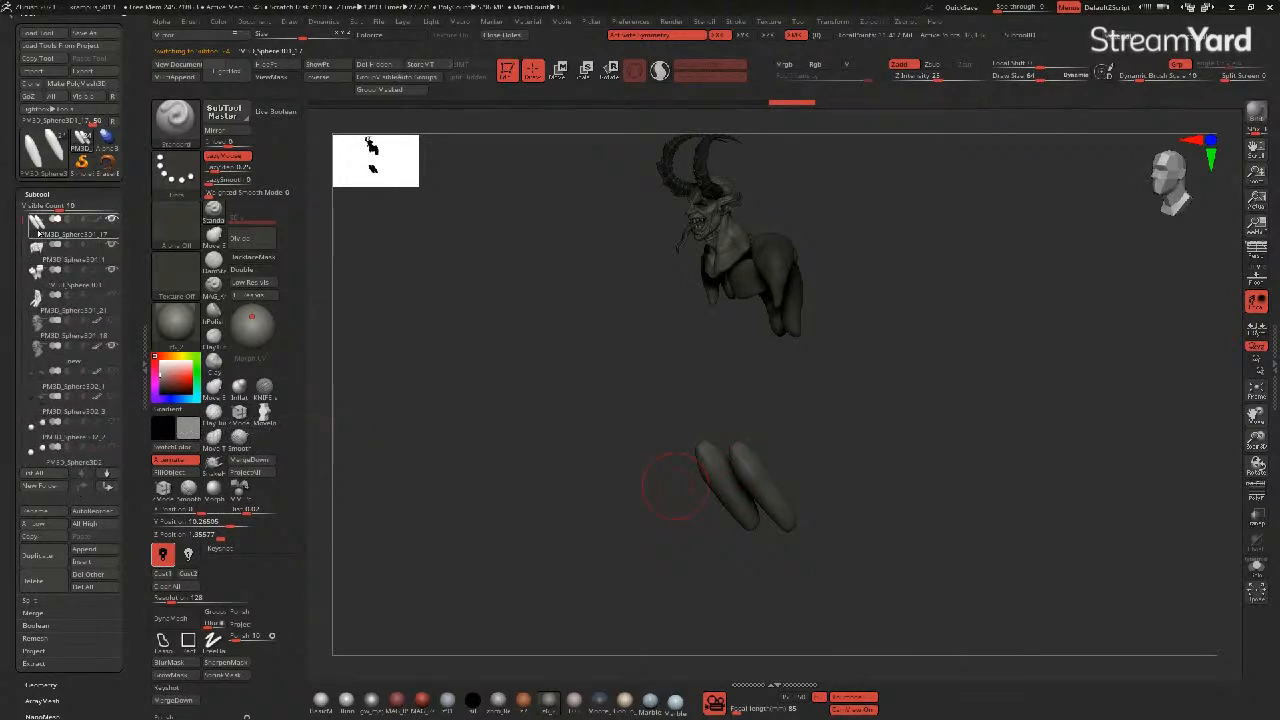
- Merge PM3D_Sphere3D1_17, PM3D_Sphere3D1_1, PM3D_Sphere3D1 and PM3D_Sphere3D1_21 into one body with MergeDown, skipping the confirmation until the next restart
click(33, 615)
click(41, 626)
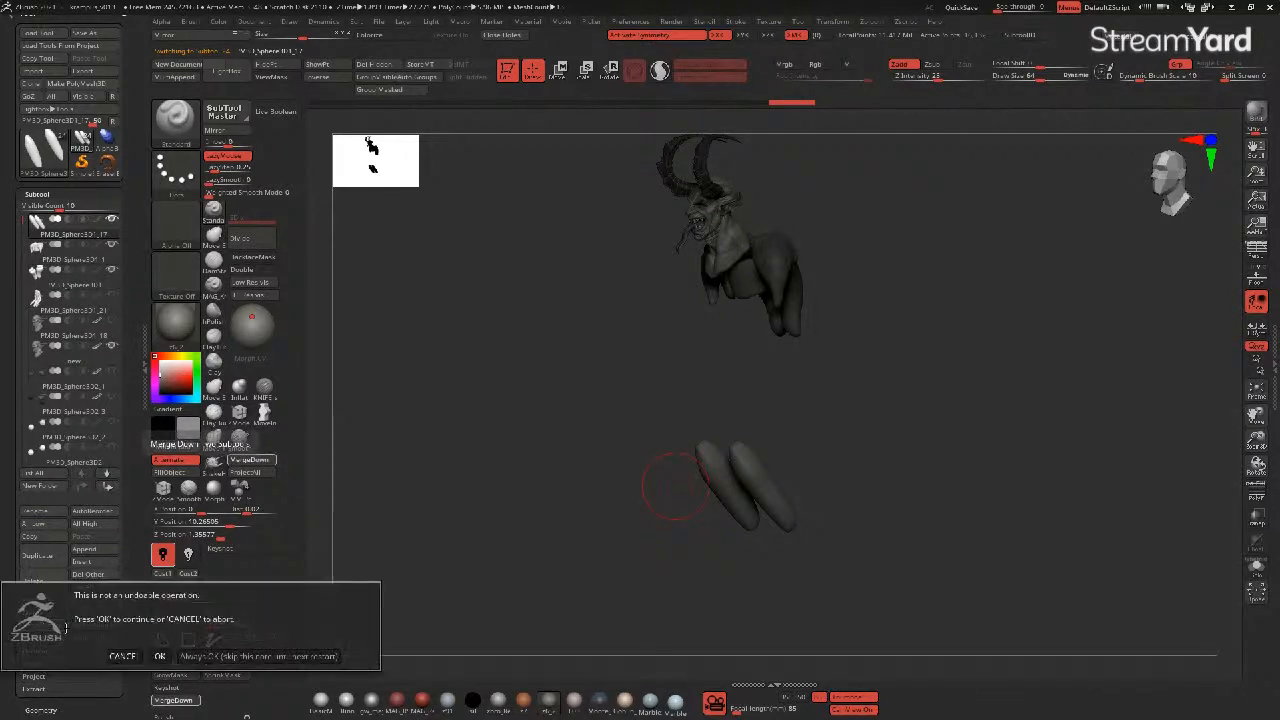
click(203, 657)
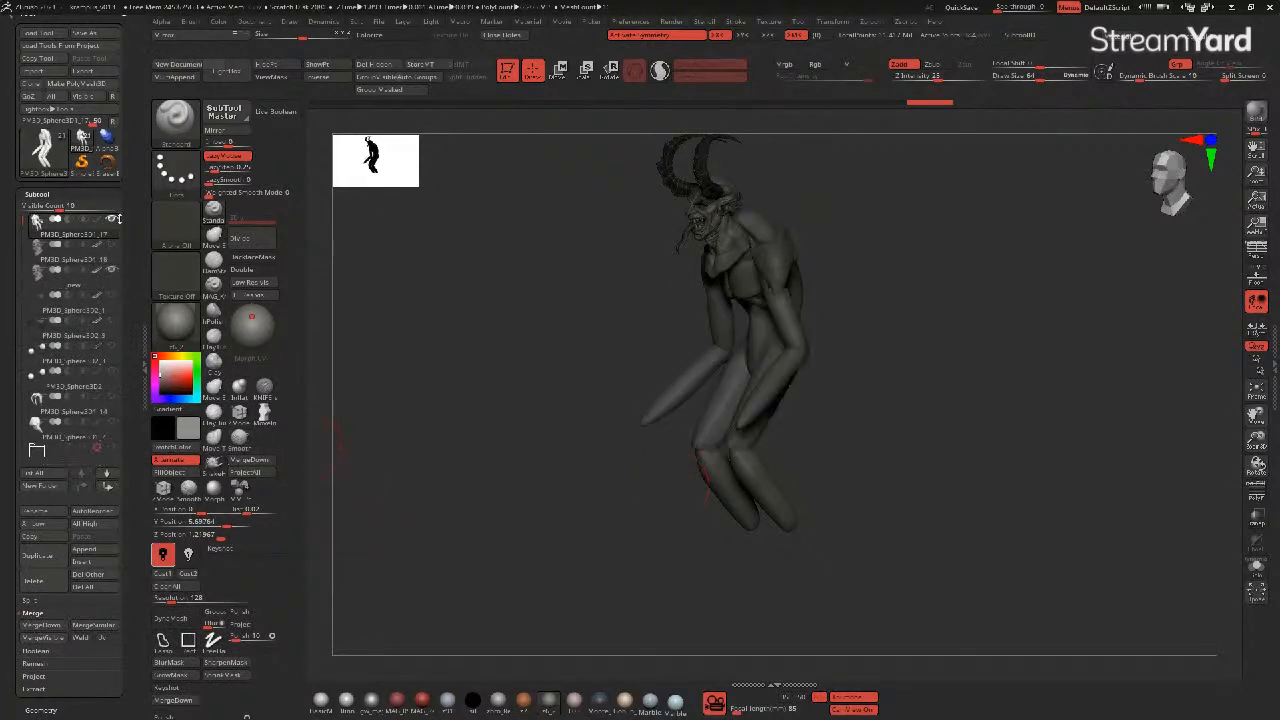
- Make the "new" head the active subtool and compare it with the merged body
mouse_move(103, 260)
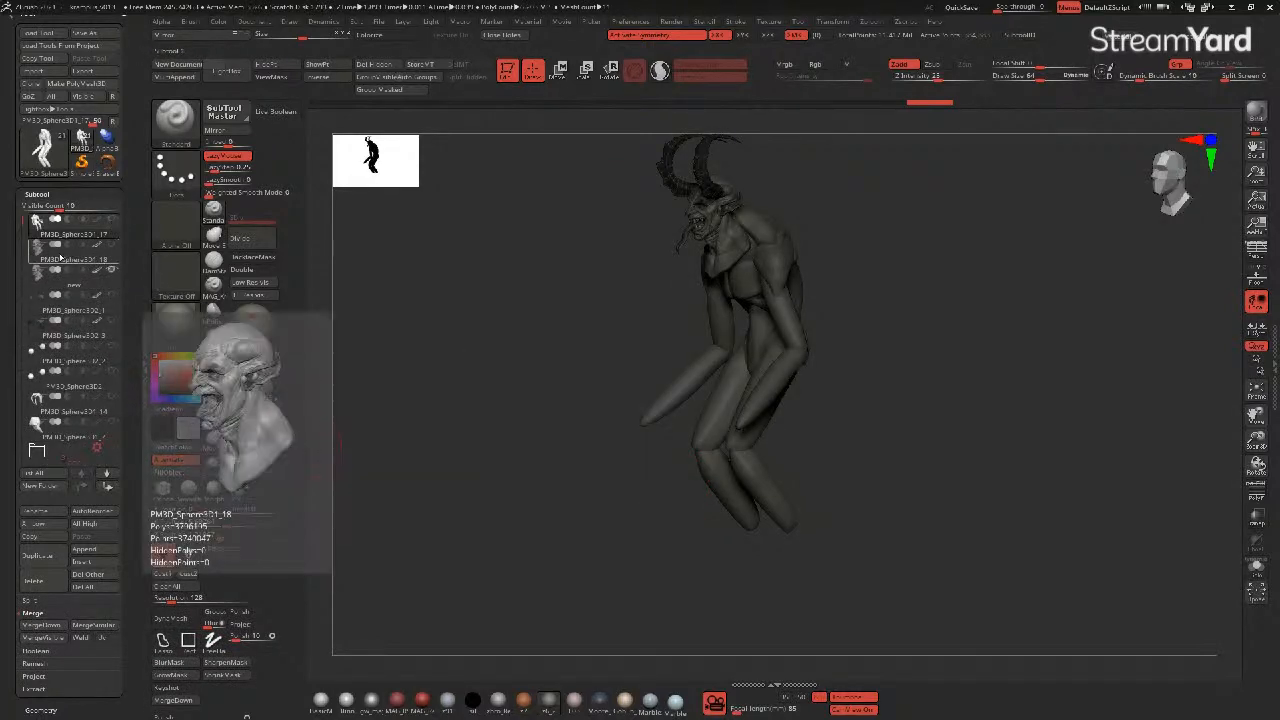
click(79, 283)
click(110, 222)
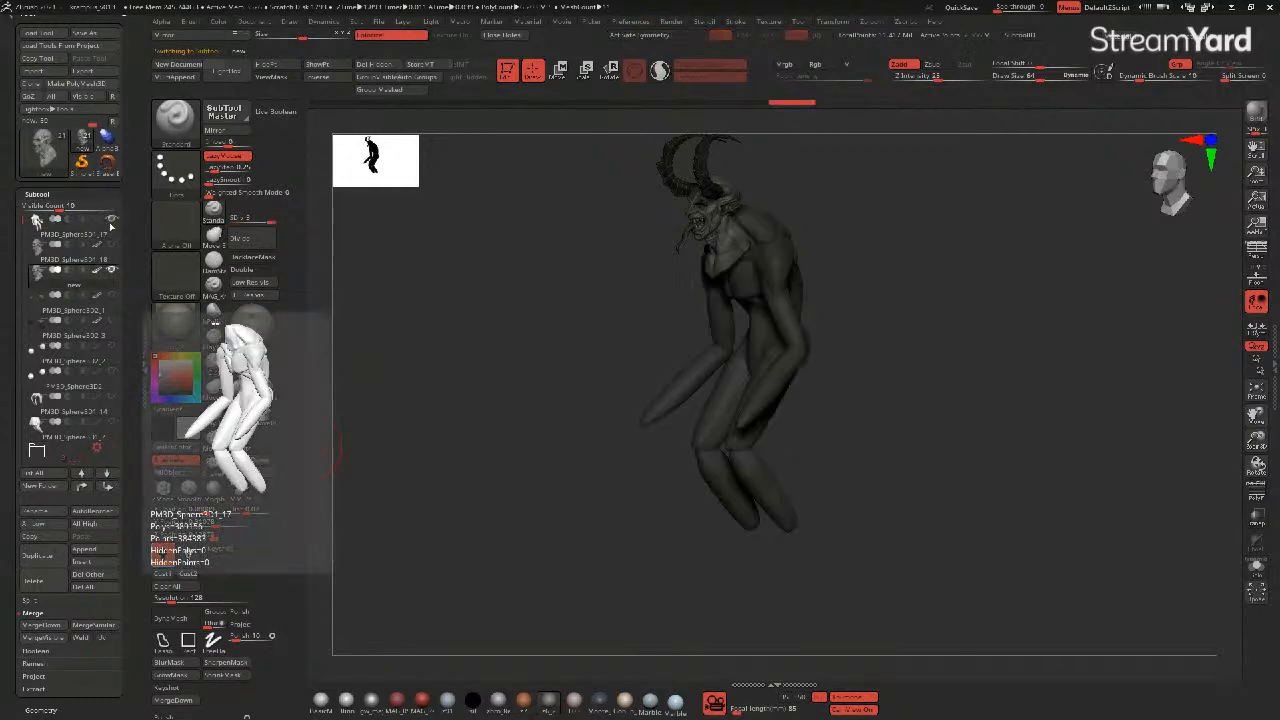
drag(497, 303, 514, 303)
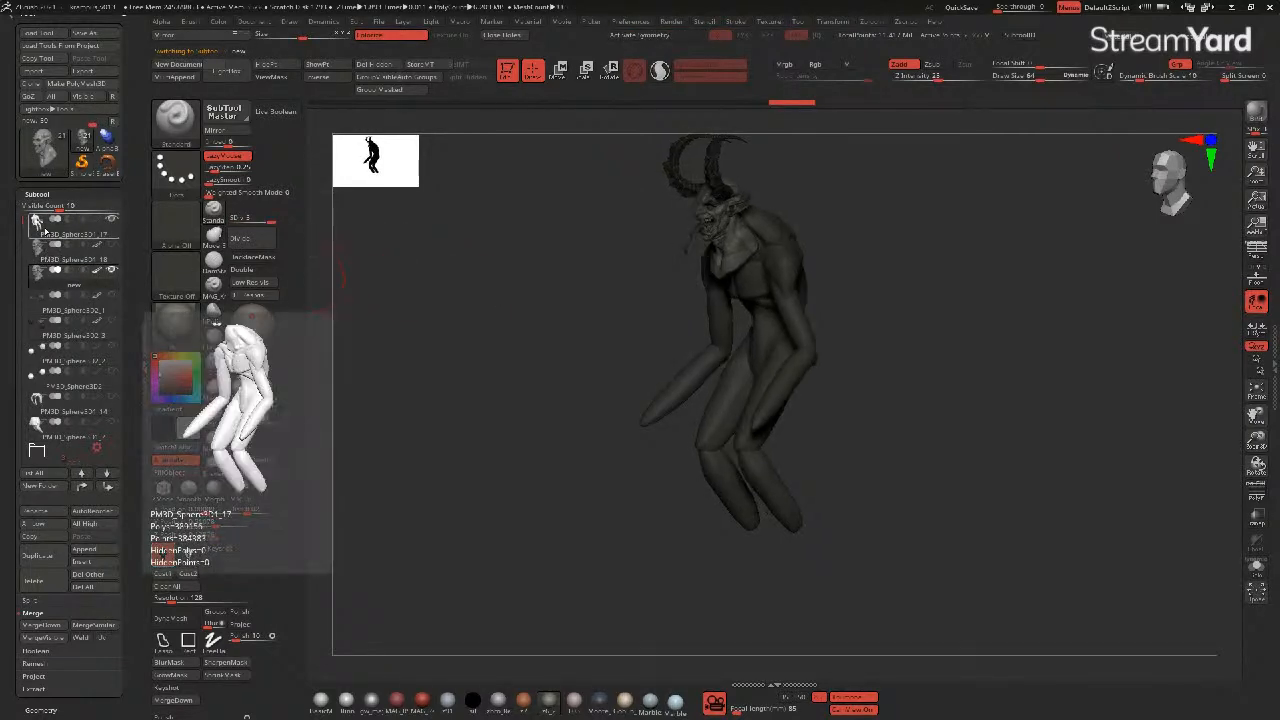
- Move the body subtool slightly down and forward beneath the horned head, using the Move gizmo in the side view
key(w)
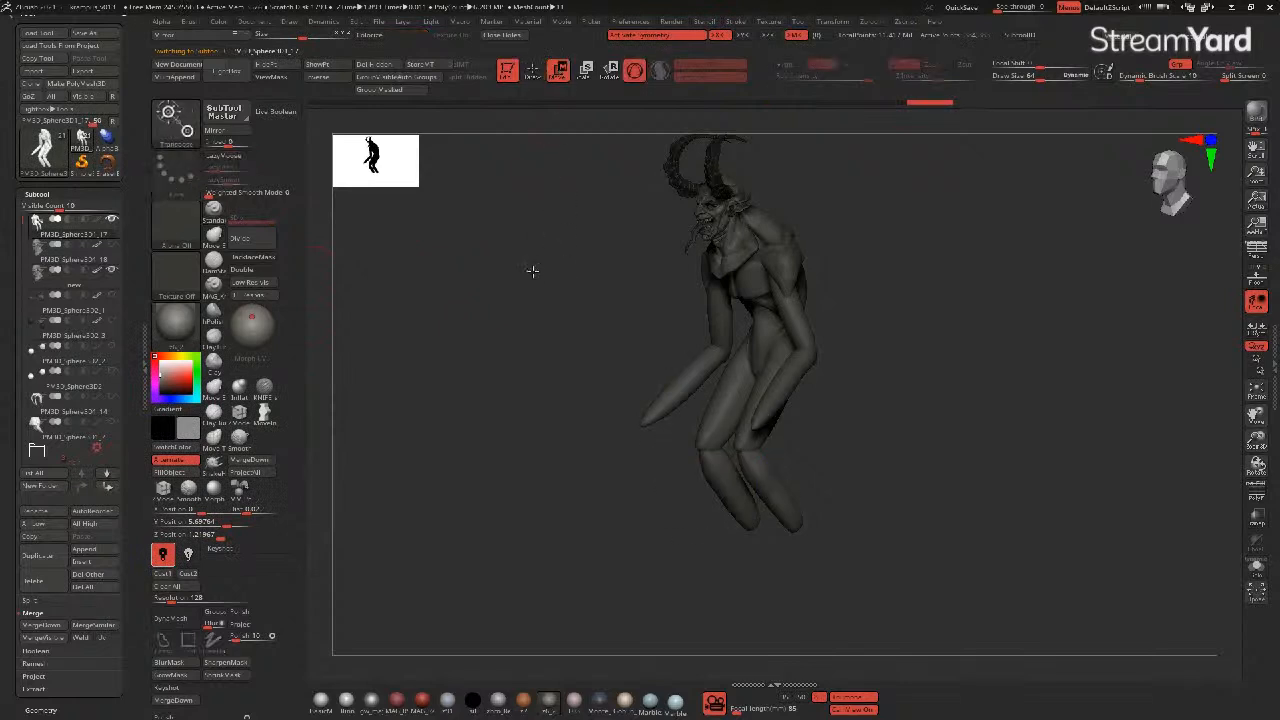
drag(532, 270, 574, 279)
click(697, 362)
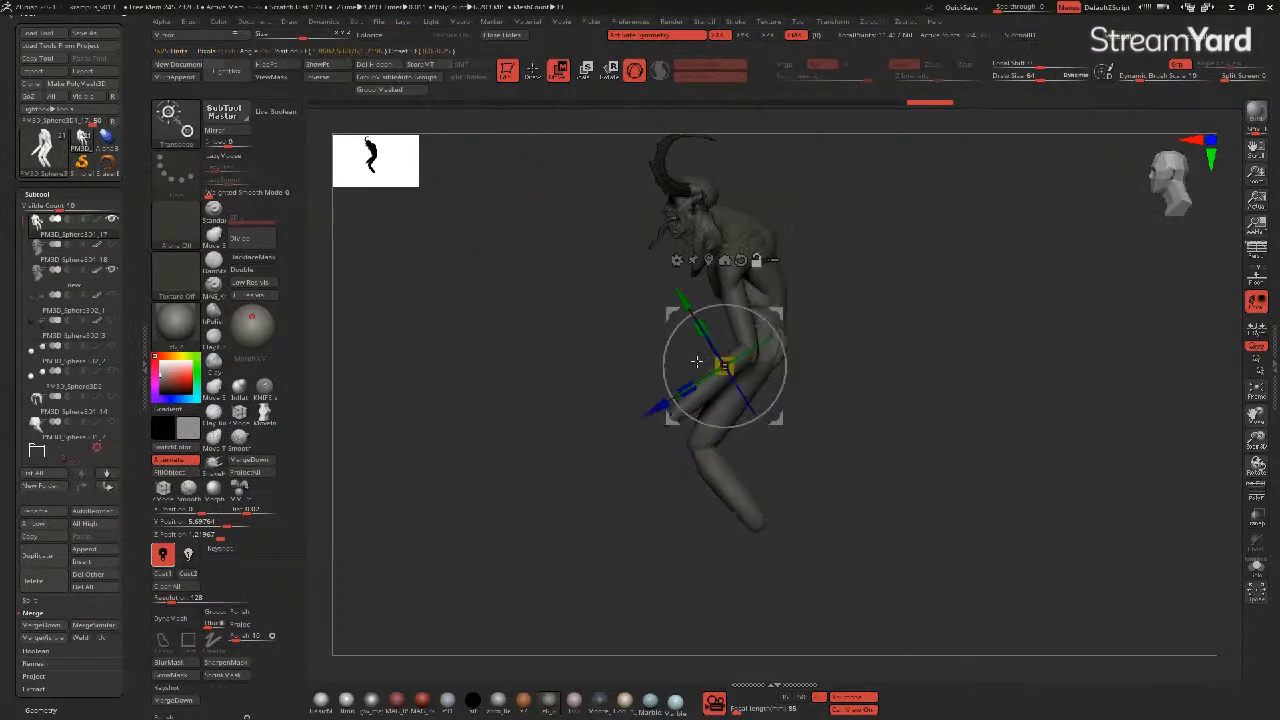
click(688, 214)
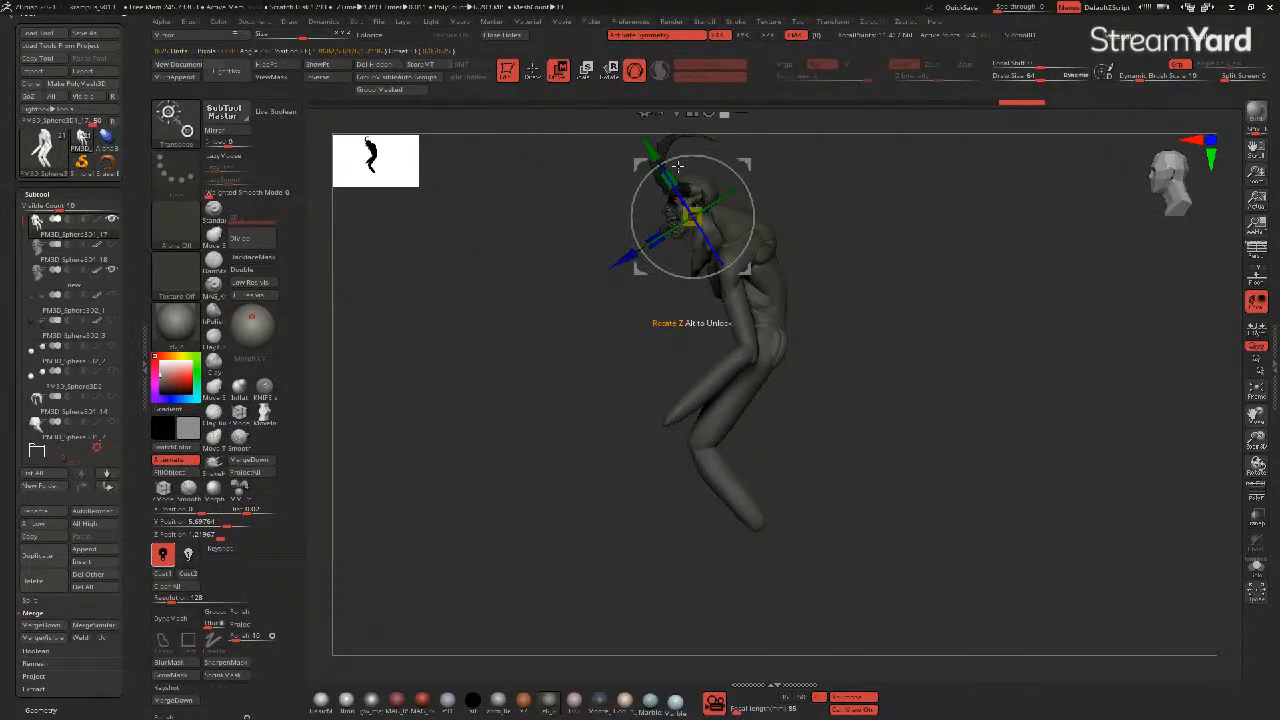
alt+drag(605, 254, 603, 345)
click(707, 201)
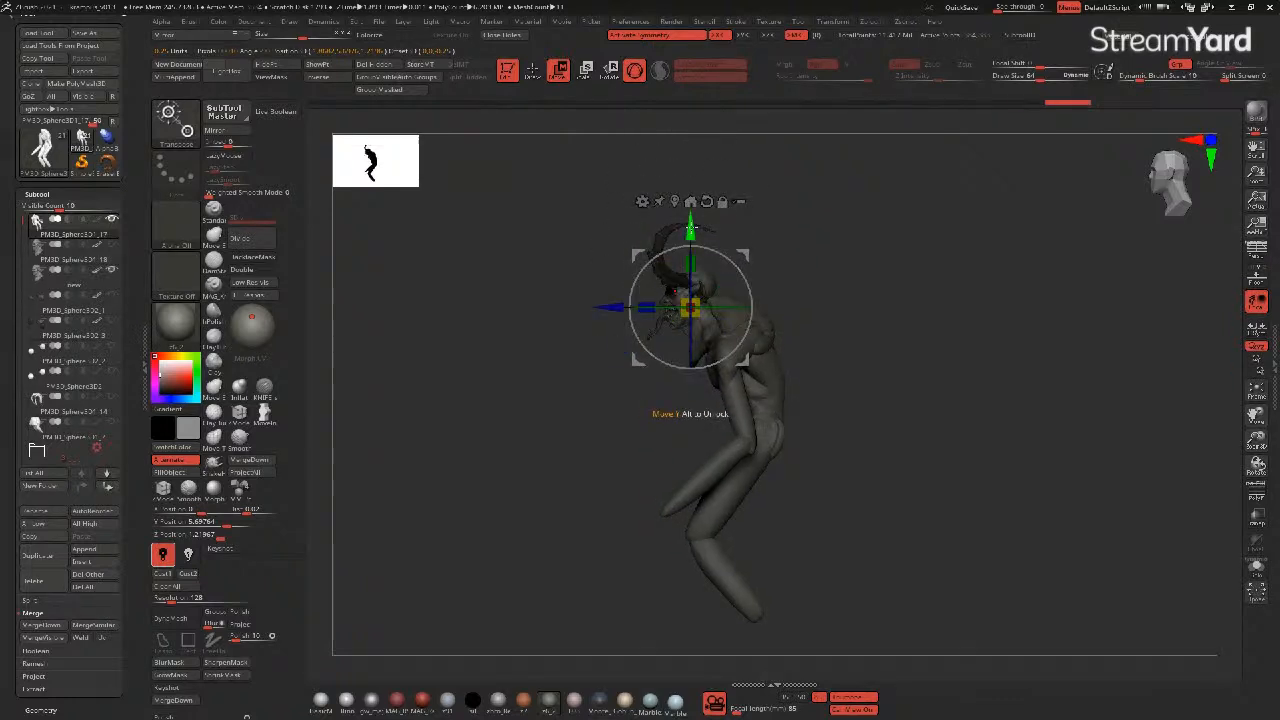
drag(690, 225, 690, 234)
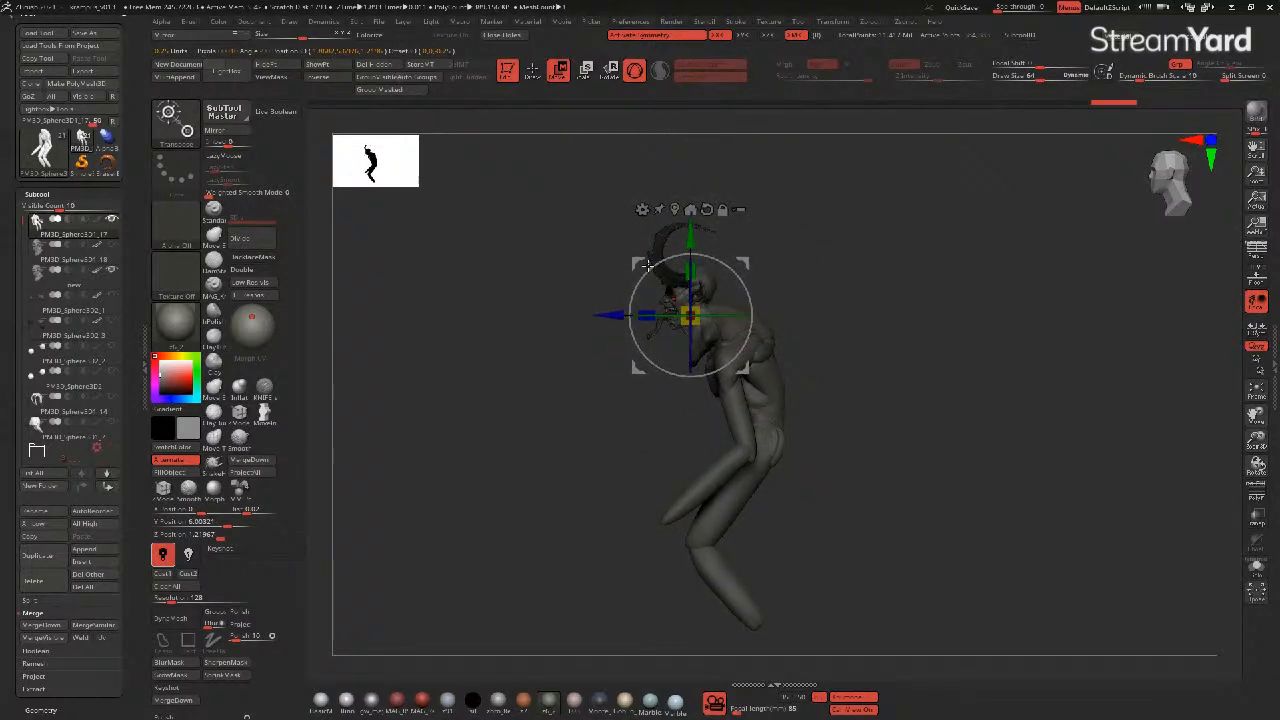
drag(616, 315, 614, 316)
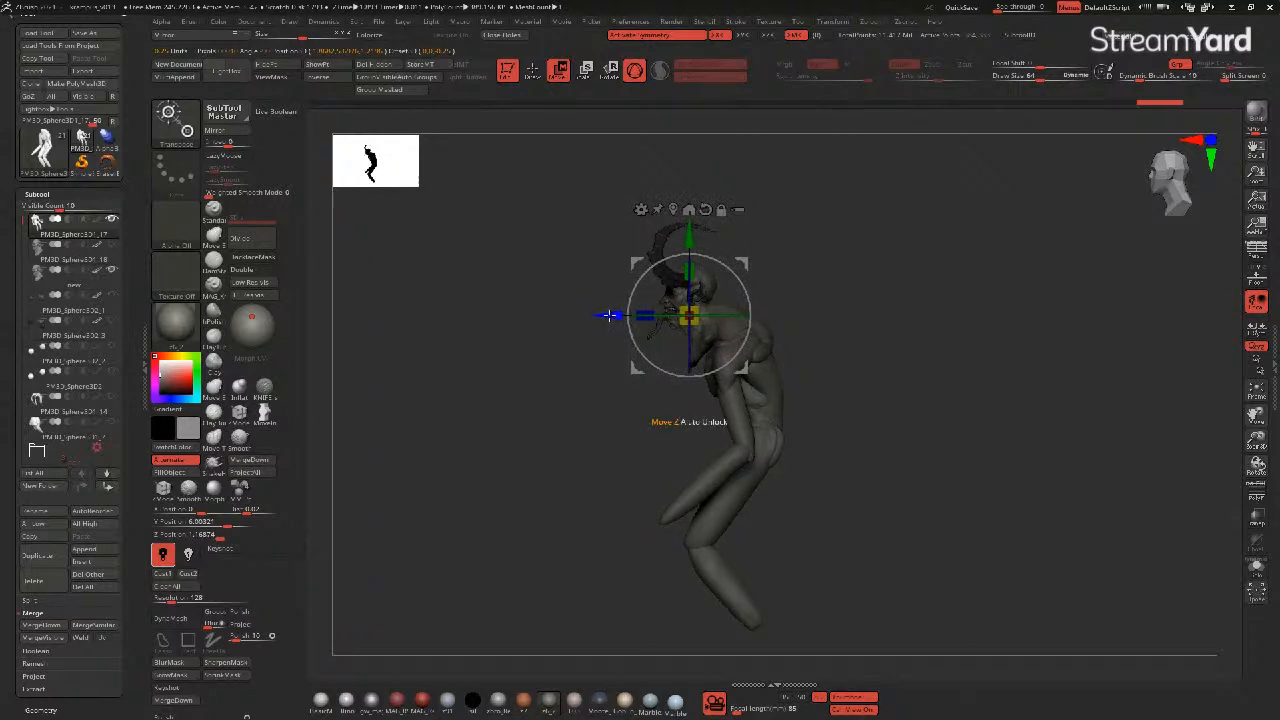
- Nudge the body a little further forward and down in side view to line its shoulders up with the neck
mouse_move(571, 362)
mouse_down()
mouse_move(603, 358)
mouse_move(537, 357)
mouse_move(574, 363)
mouse_move(534, 346)
mouse_move(529, 243)
mouse_up()
key(q)
mouse_move(519, 316)
mouse_down()
mouse_move(487, 336)
mouse_move(437, 337)
mouse_move(594, 366)
mouse_move(576, 393)
mouse_up()
click(559, 71)
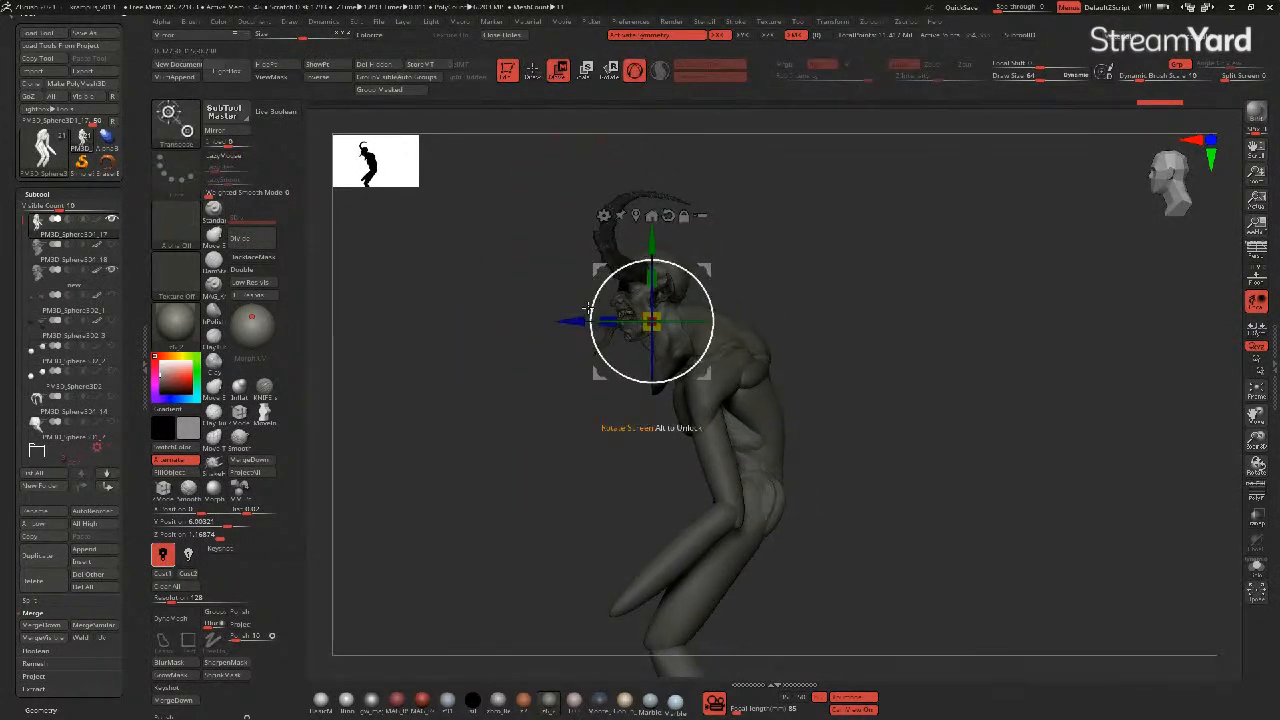
drag(597, 272, 586, 273)
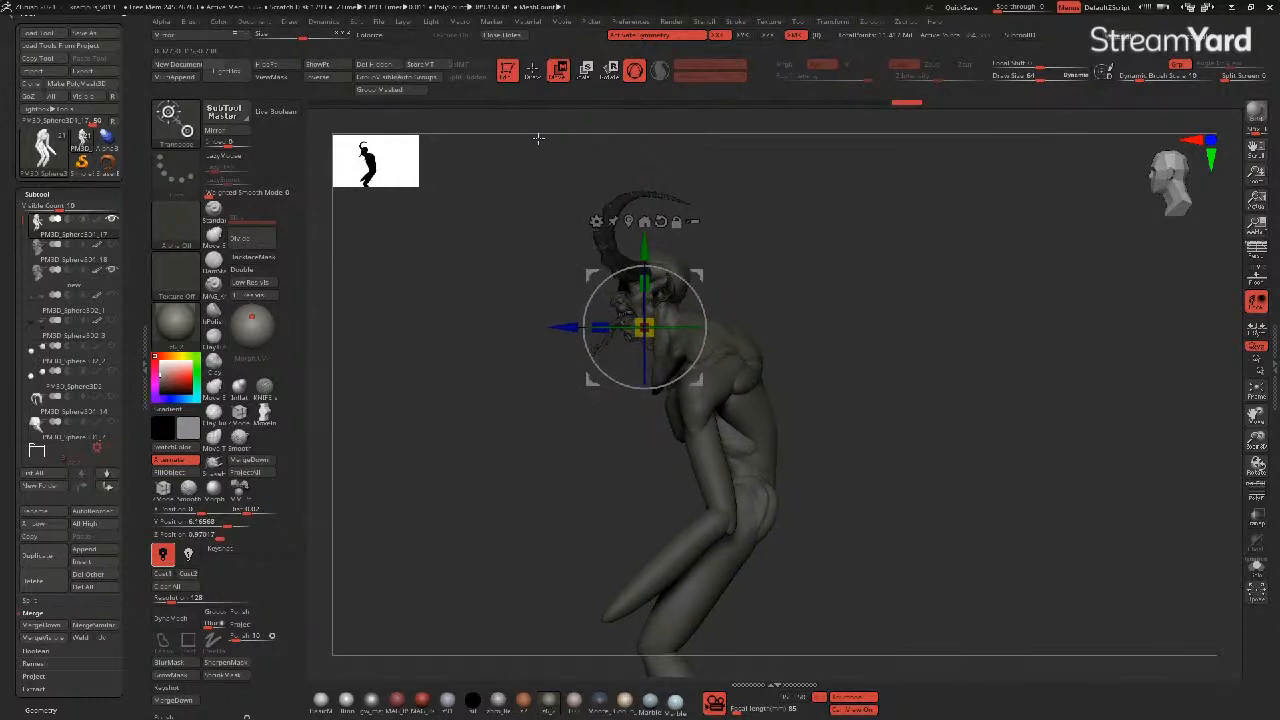
click(532, 72)
- Lower the head bust to subdivision level 1 and toggle its visibility to compare its fit with the body
shift+drag(494, 314, 550, 356)
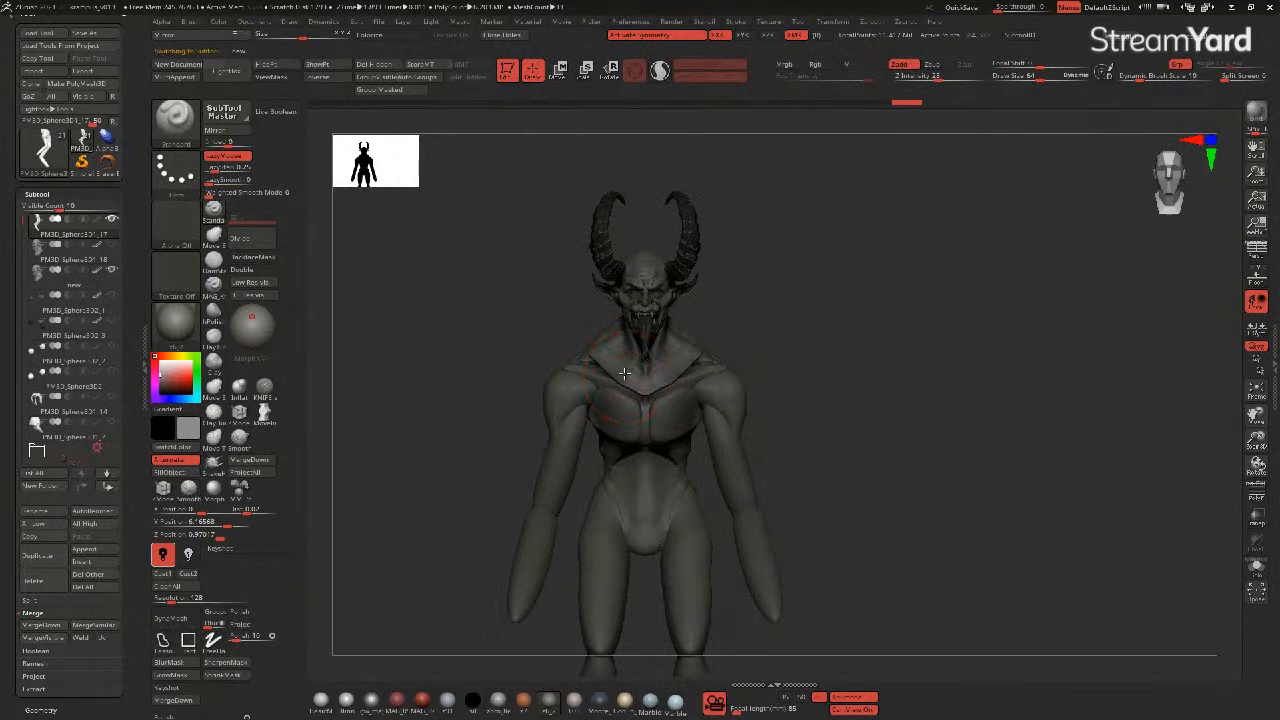
drag(466, 369, 345, 330)
mouse_move(110, 274)
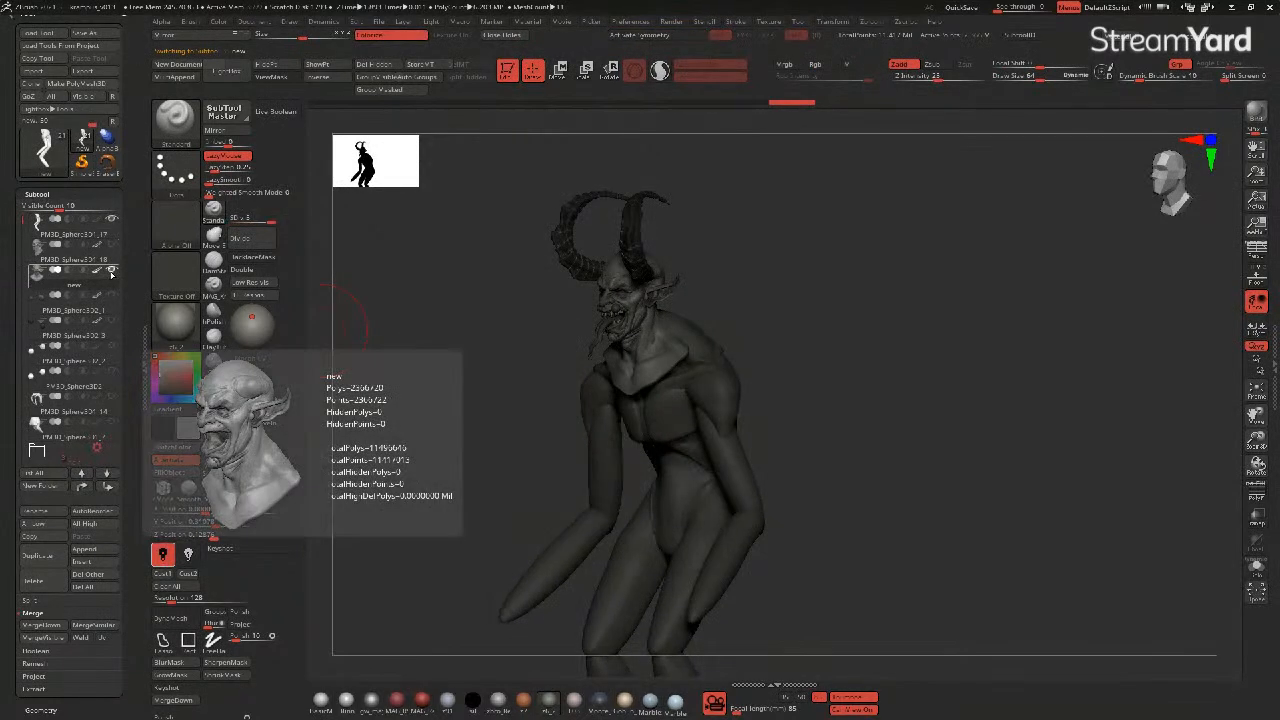
drag(430, 376, 575, 374)
right_drag(575, 374, 661, 394)
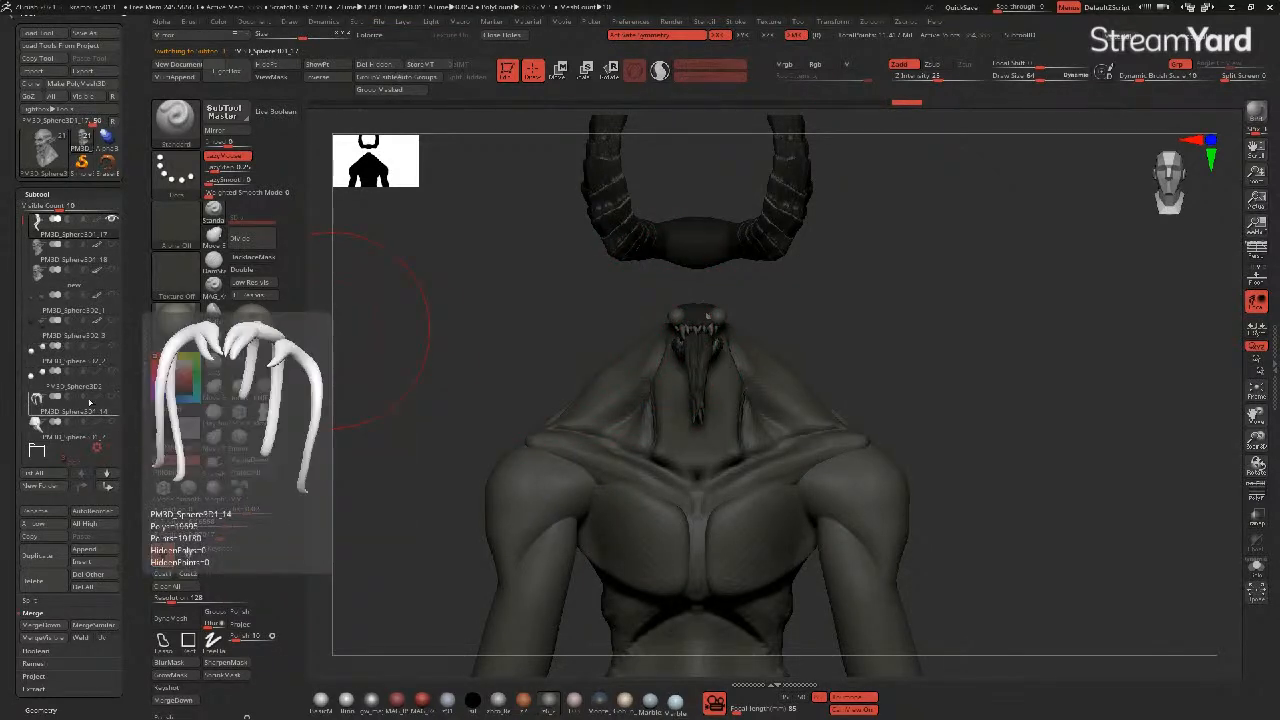
ctrl+click(447, 372)
ctrl+click(447, 371)
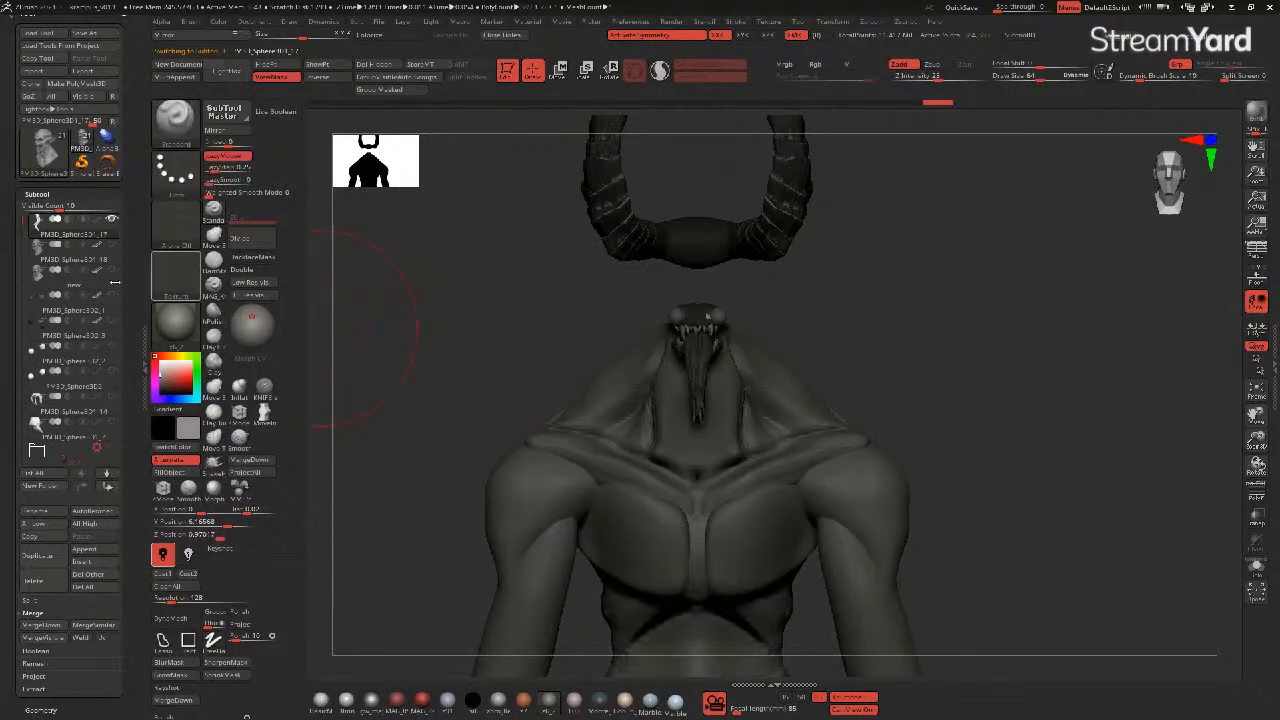
mouse_move(466, 346)
mouse_down()
mouse_move(454, 347)
mouse_move(644, 323)
mouse_up()
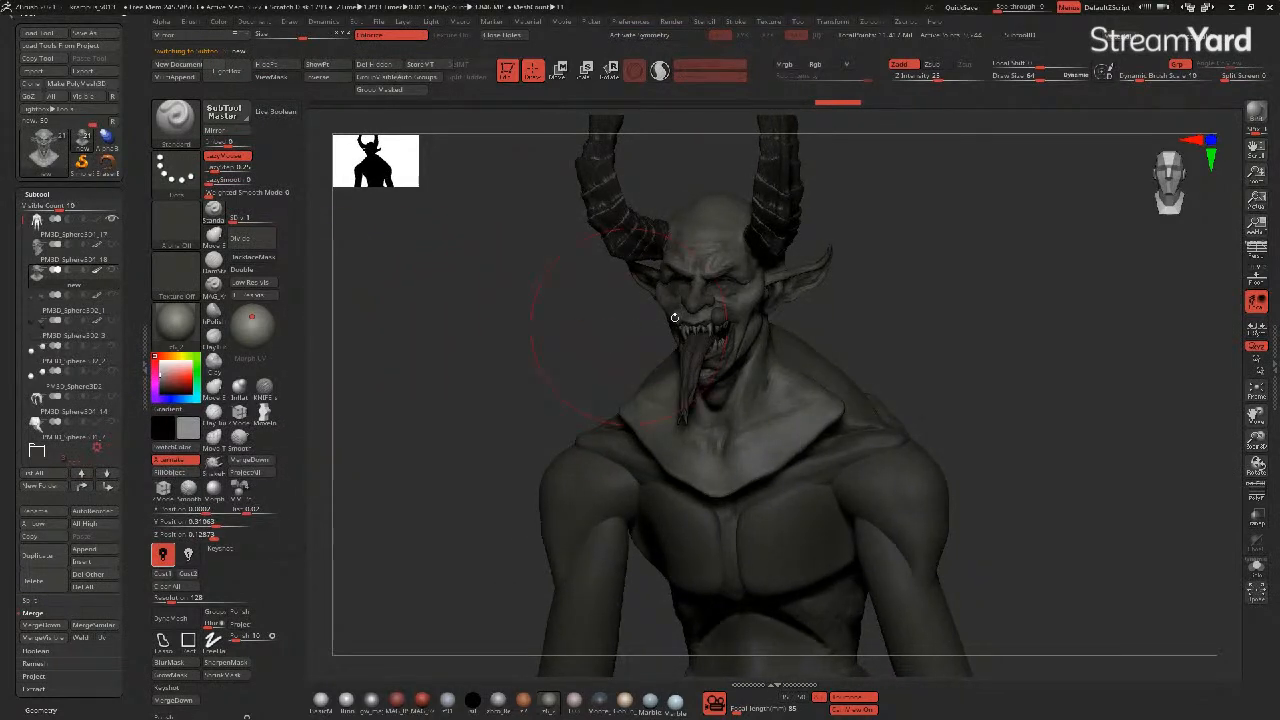
alt+click(719, 320)
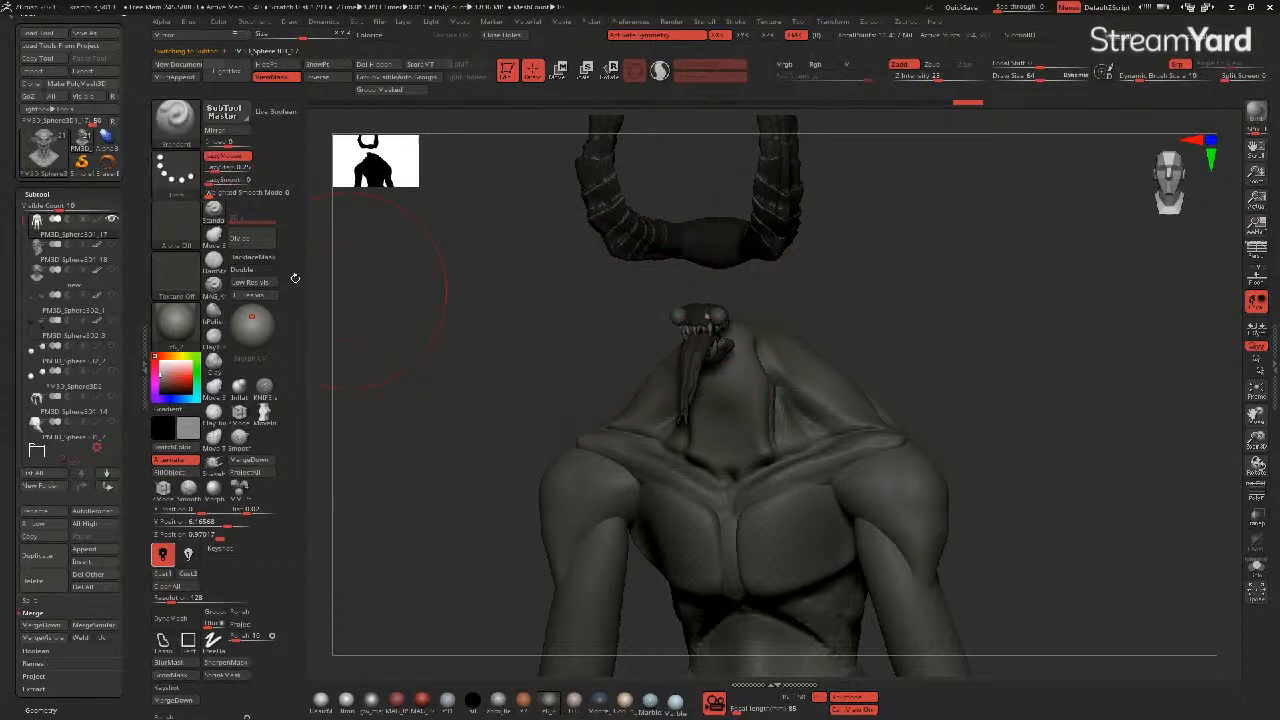
click(111, 273)
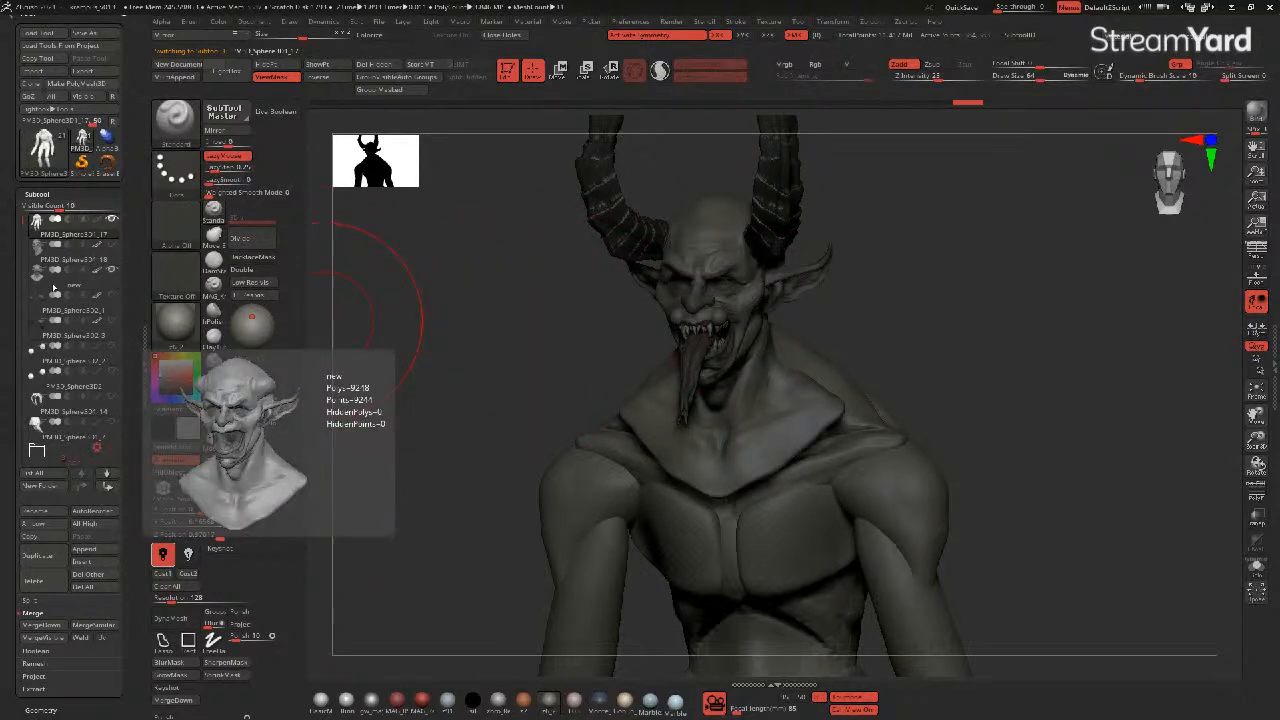
- Isolate the body subtool in Solo mode to examine its neck and shoulders from the side
drag(517, 379, 546, 406)
alt+click(857, 529)
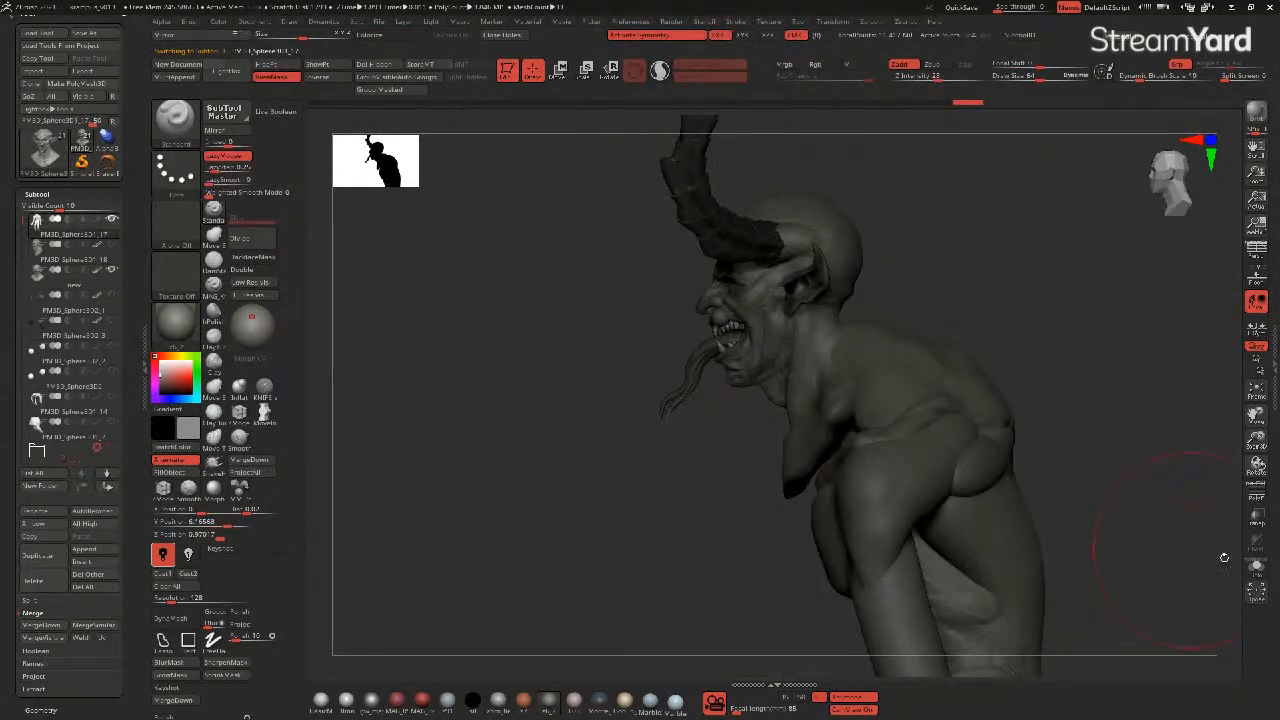
click(1256, 567)
ctrl+shift+drag(694, 297, 743, 346)
ctrl+shift+click(578, 373)
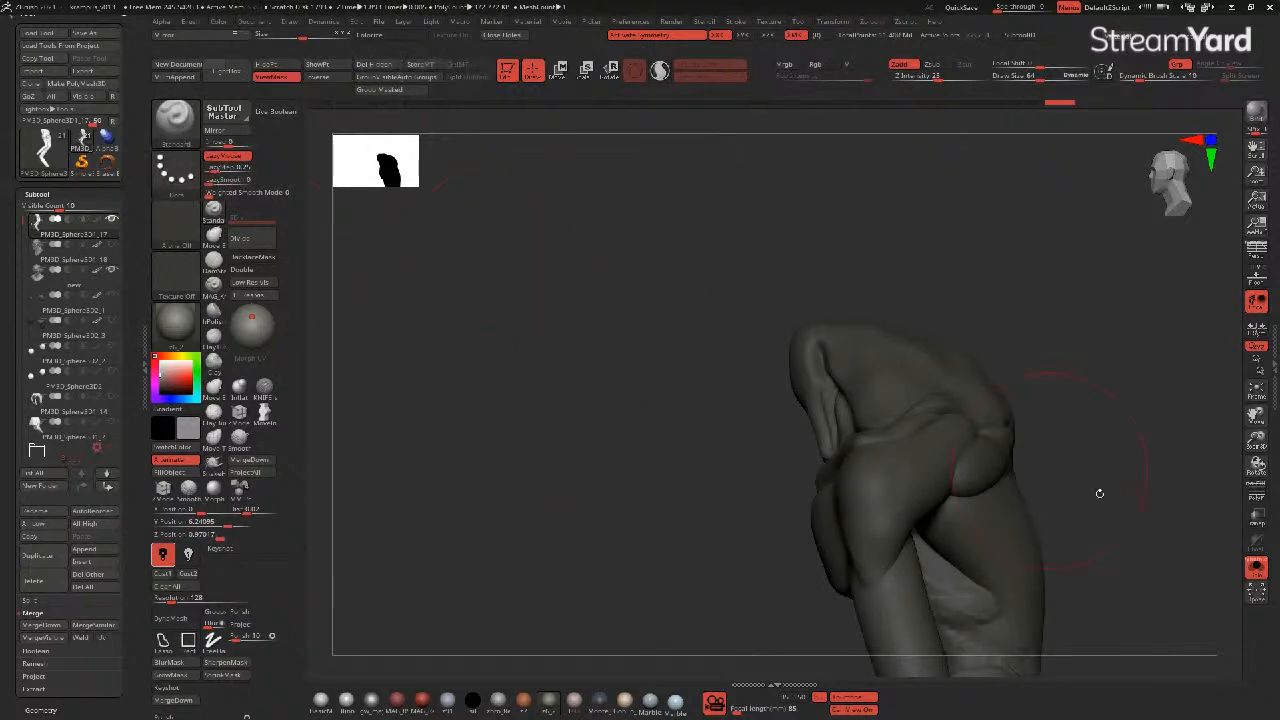
ctrl+shift+click(579, 383)
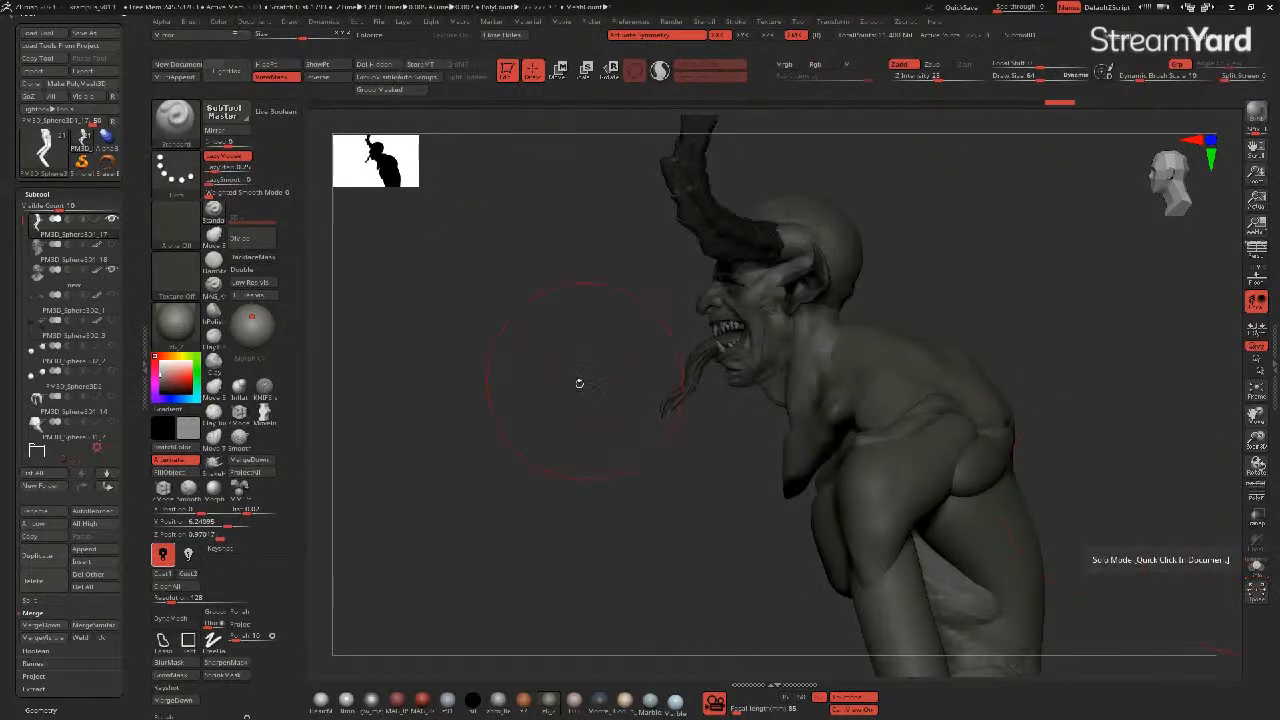
- Select the head bust subtool and turn on X symmetry
alt+click(793, 436)
mouse_move(721, 483)
right_down()
mouse_move(737, 457)
mouse_move(780, 465)
right_up()
key(x)
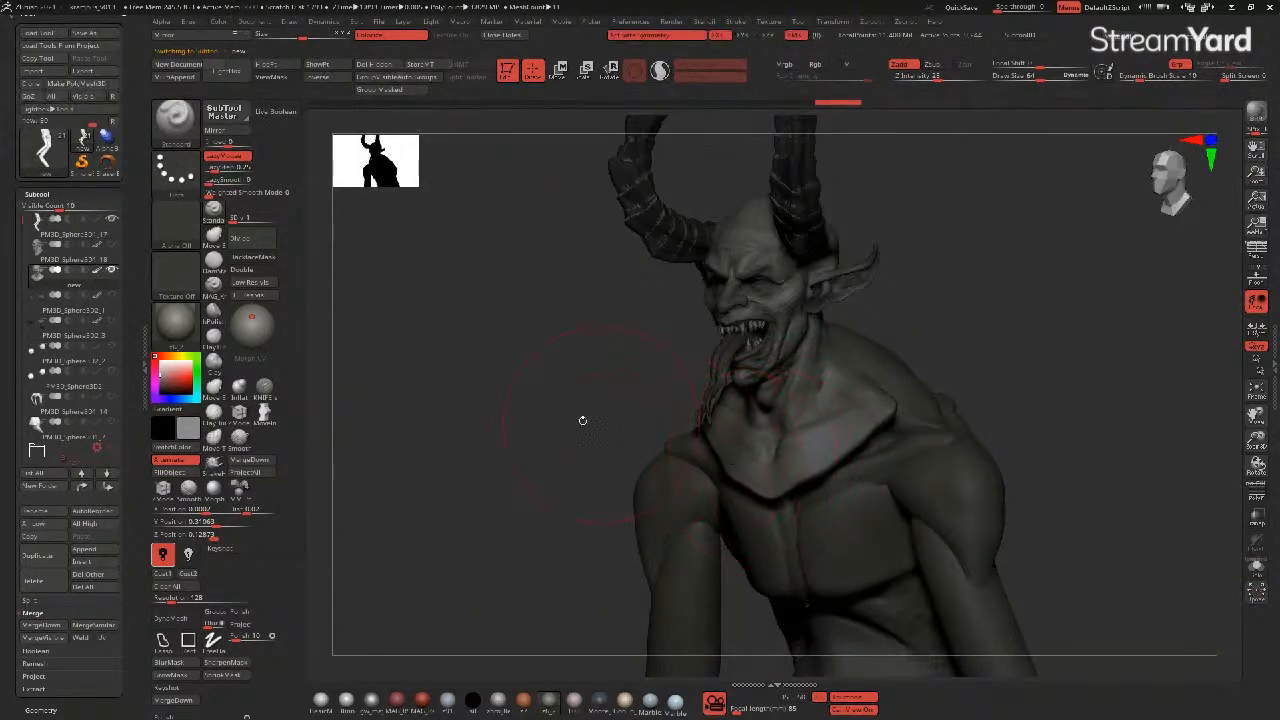
- Lasso-mask the lower chest flap of the head bust from the side and invert the mask so only the flap stays editable
right_drag(582, 420, 717, 417)
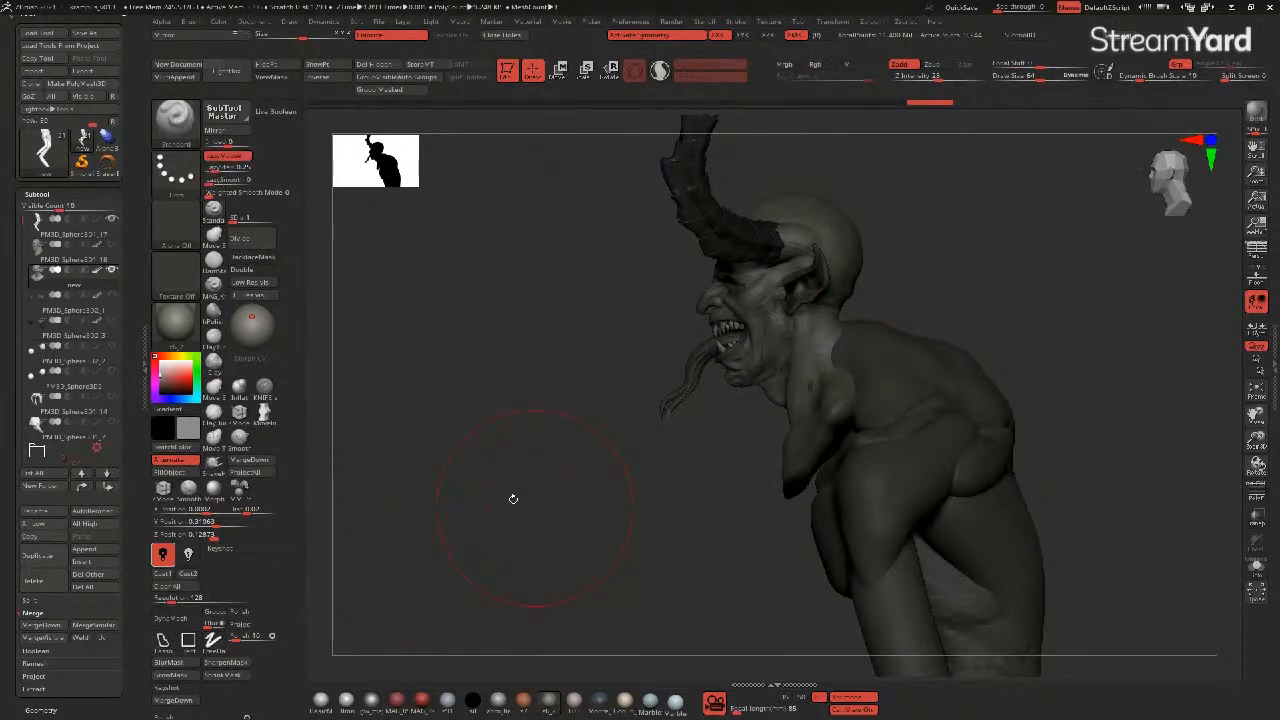
ctrl+drag(758, 446, 862, 327)
ctrl+drag(537, 533, 443, 563)
ctrl+click(163, 642)
mouse_move(764, 433)
ctrl+mouse_down()
mouse_move(830, 360)
mouse_move(820, 480)
mouse_move(785, 455)
ctrl+mouse_up()
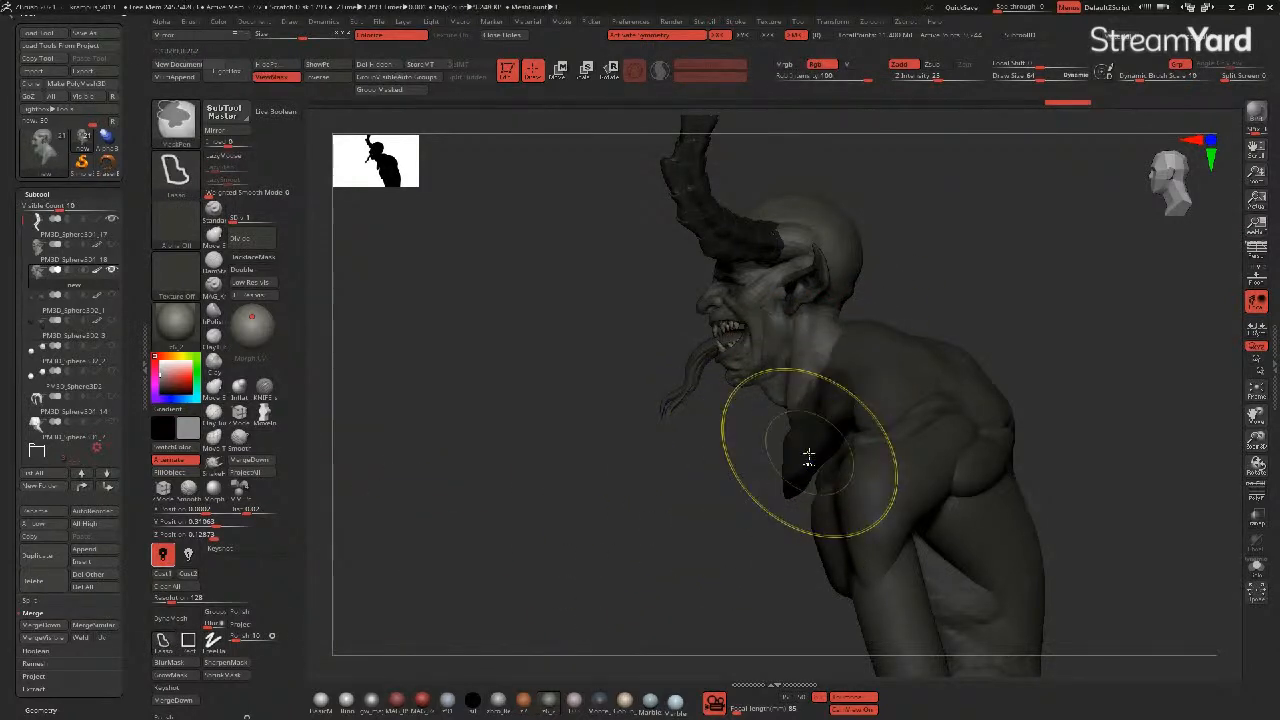
ctrl+click(671, 486)
- Place the gizmo at the neck with its orientation reset, and shift the bust's unmasked chest flap back into the body's chest
key(w)
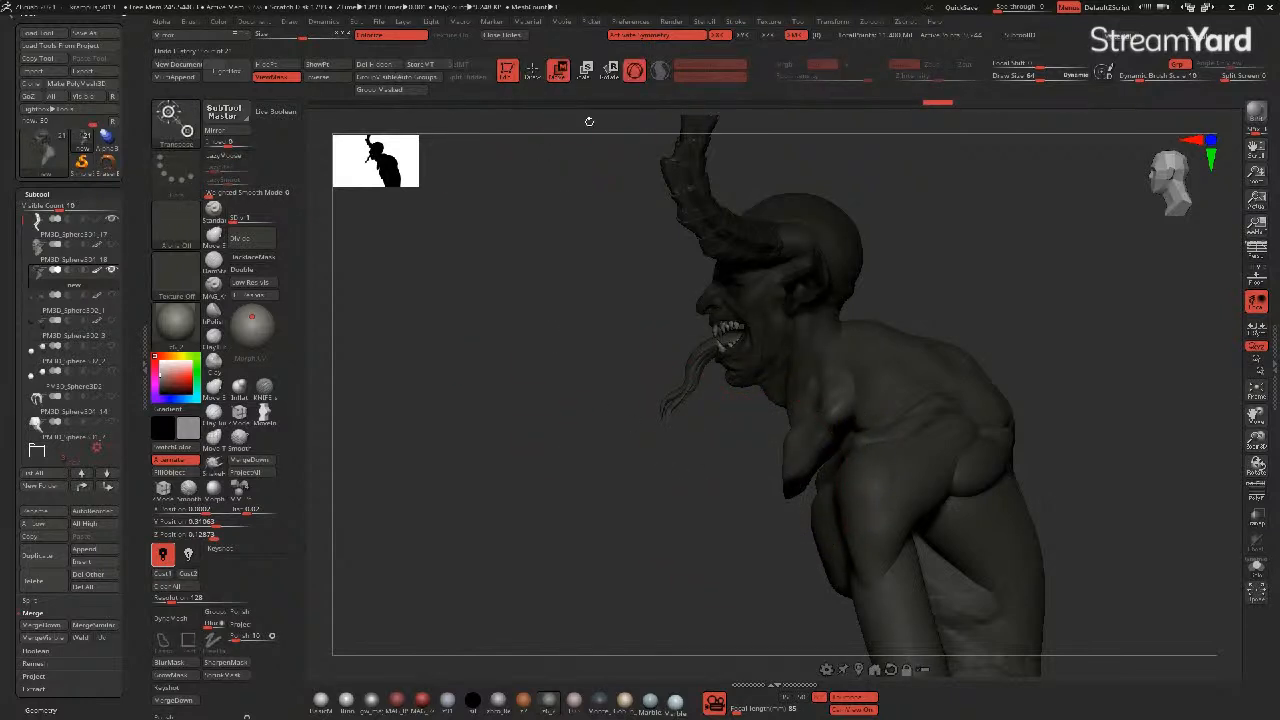
alt+drag(725, 440, 710, 426)
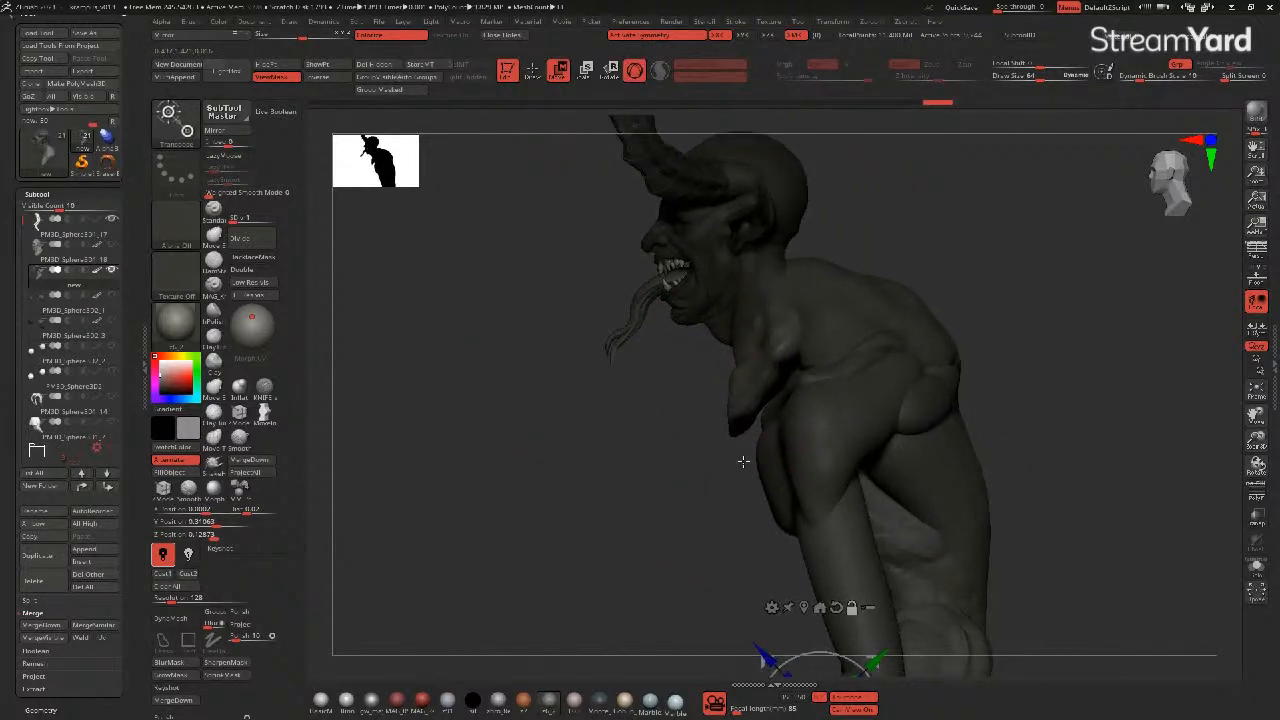
click(733, 260)
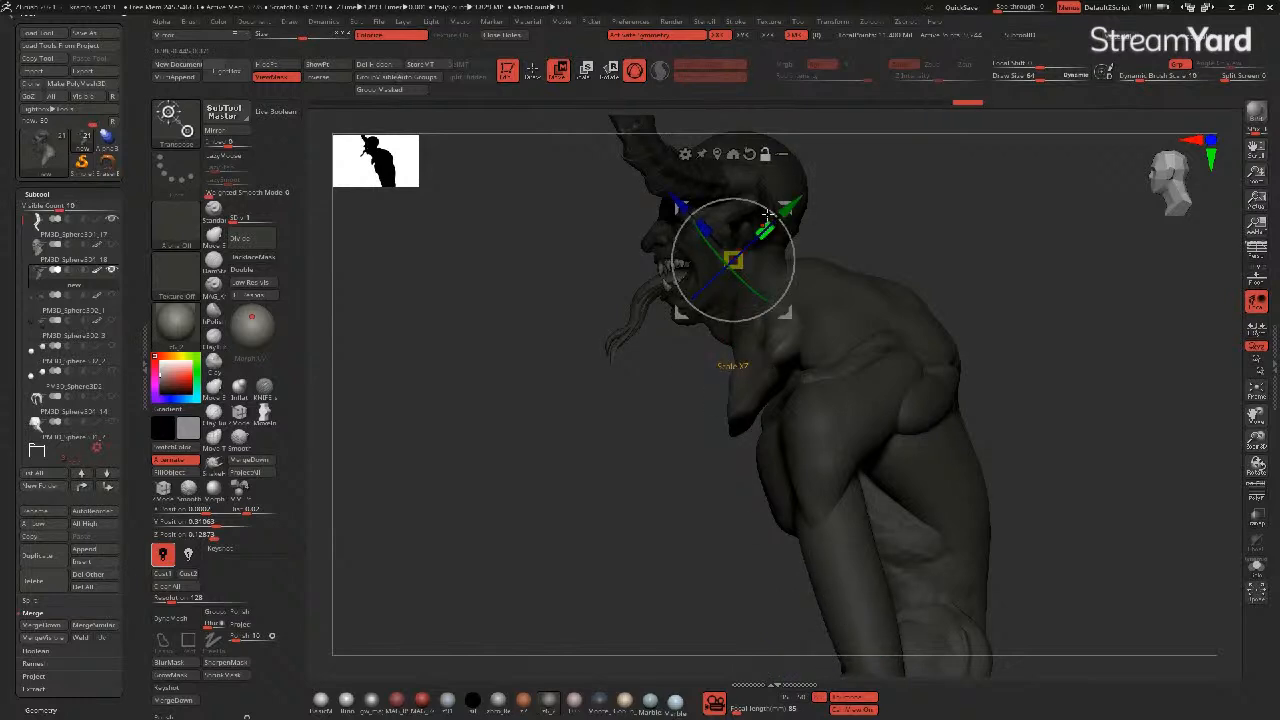
click(750, 153)
drag(650, 259, 697, 259)
drag(720, 205, 723, 209)
shift+drag(594, 358, 665, 307)
drag(777, 337, 580, 323)
drag(678, 261, 668, 259)
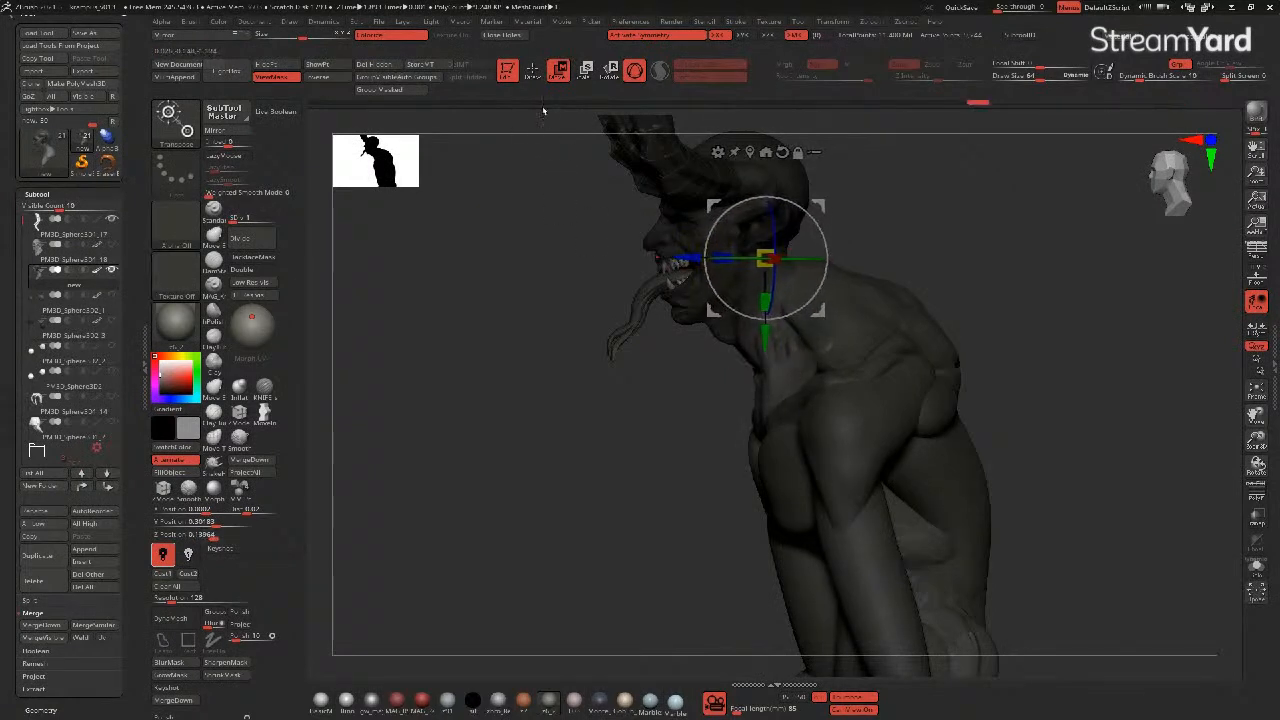
- Reshape the bust's lower collar edge to follow the body's collarbones, using the Move Elastic brush at draw size 24
click(533, 72)
drag(497, 350, 618, 357)
click(214, 238)
mouse_move(462, 352)
mouse_down()
mouse_move(553, 345)
mouse_move(511, 322)
mouse_up()
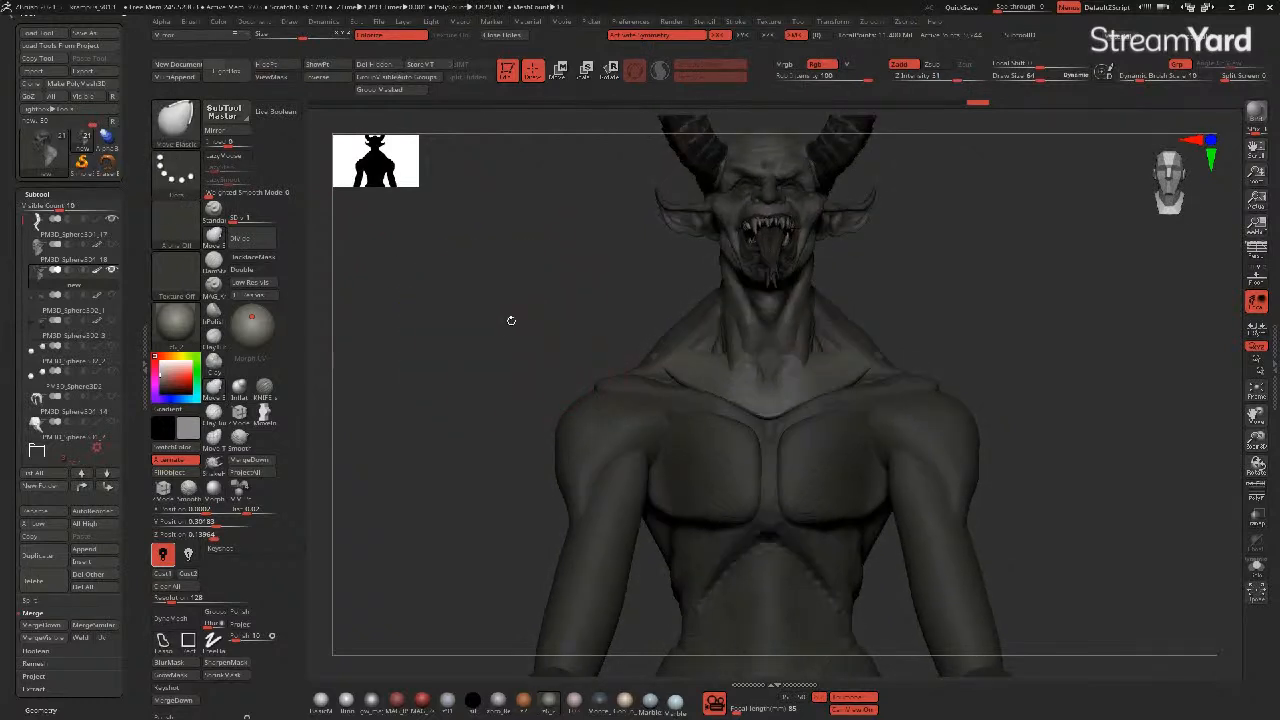
mouse_move(660, 357)
mouse_down()
mouse_move(661, 383)
mouse_move(660, 366)
mouse_move(674, 385)
mouse_move(674, 372)
mouse_move(703, 386)
mouse_up()
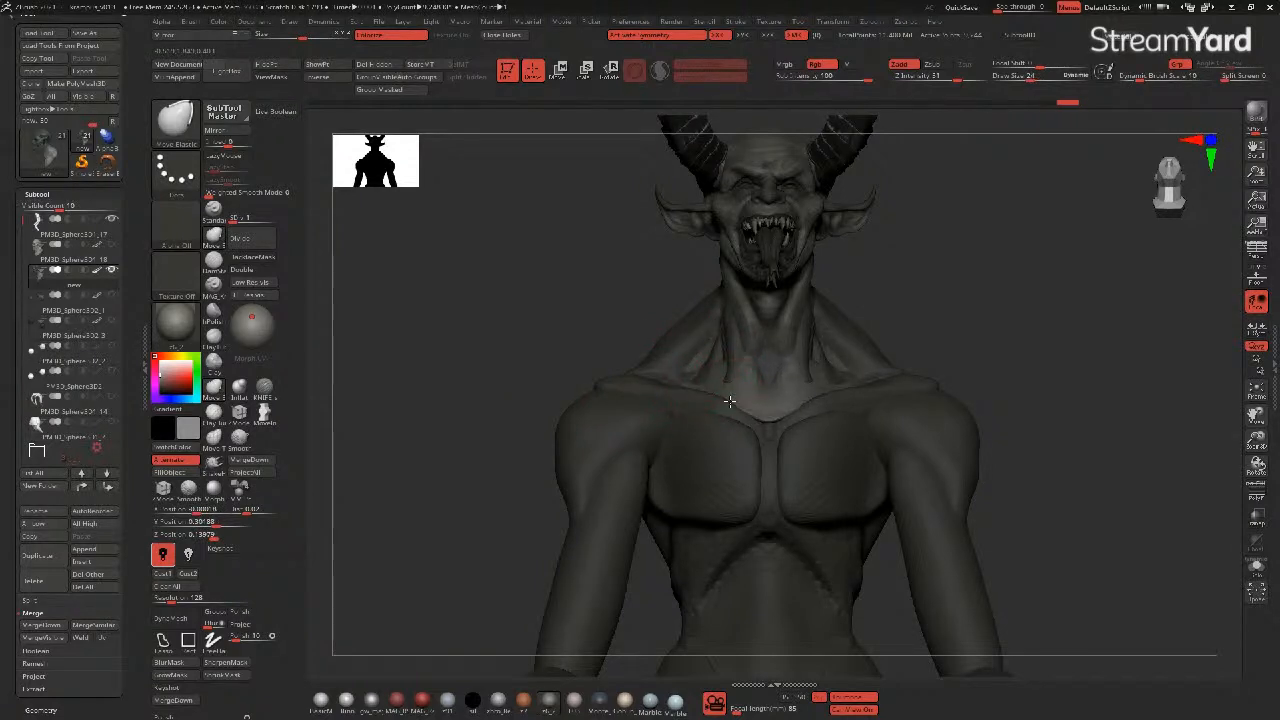
drag(771, 416, 765, 412)
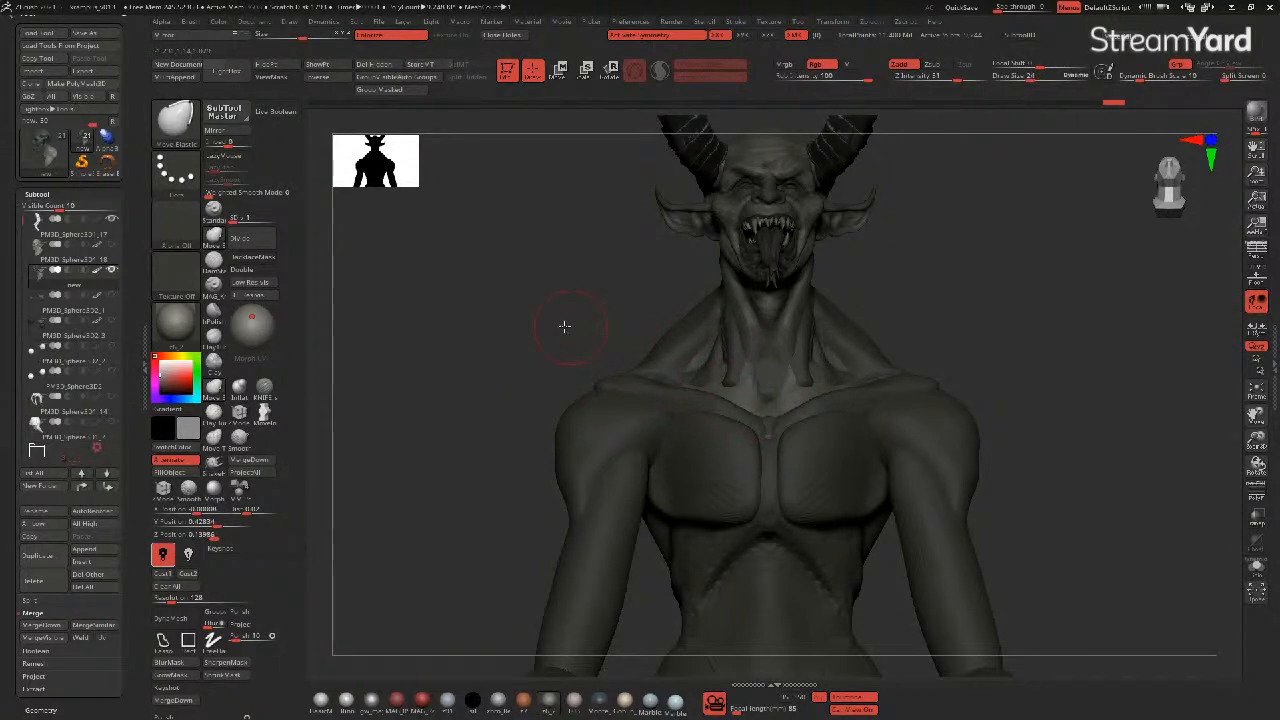
- Pull the bust's collar edge up toward the neck base with the Move brush
key(b)
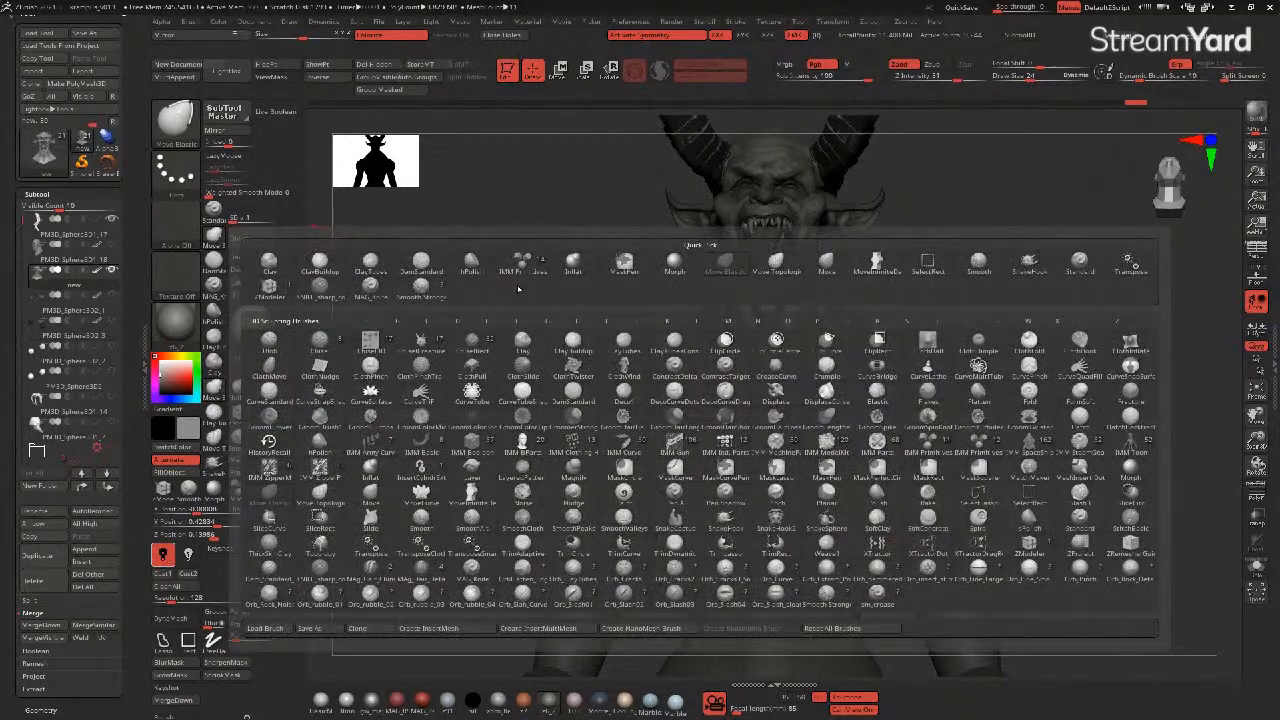
key(m)
key(v)
drag(746, 418, 737, 385)
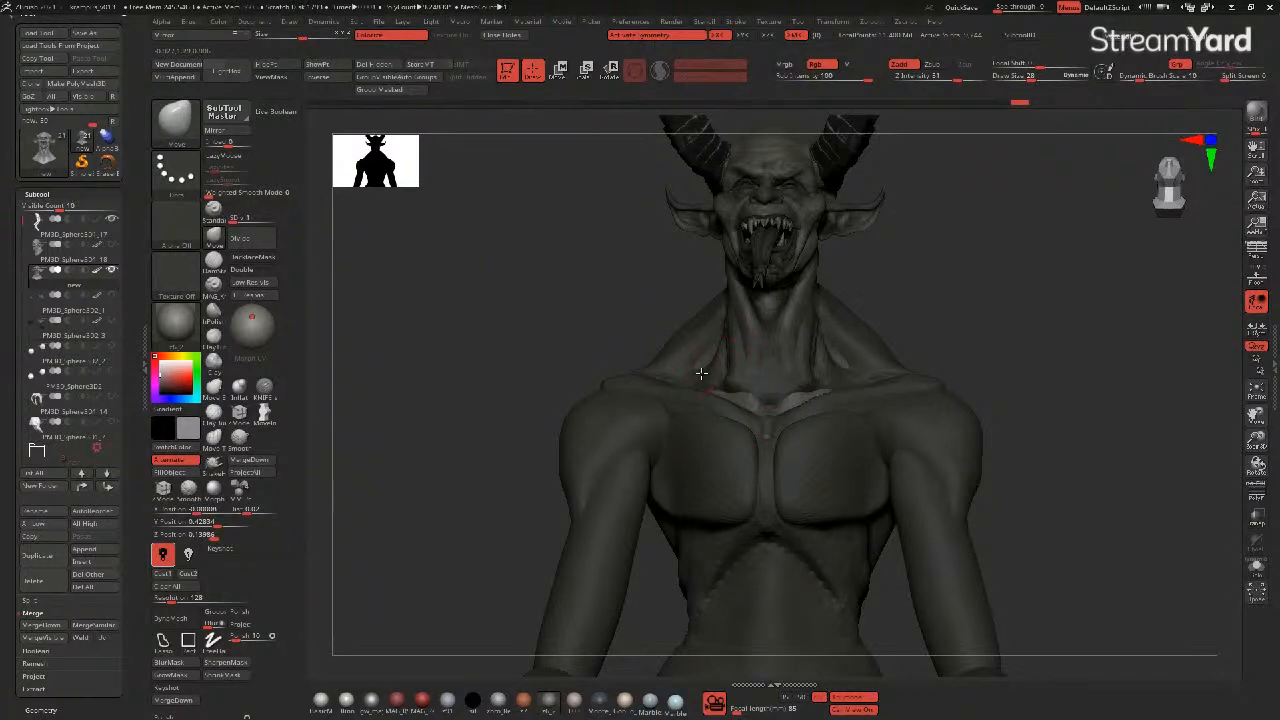
mouse_move(523, 323)
mouse_down()
mouse_move(480, 357)
mouse_move(520, 365)
mouse_up()
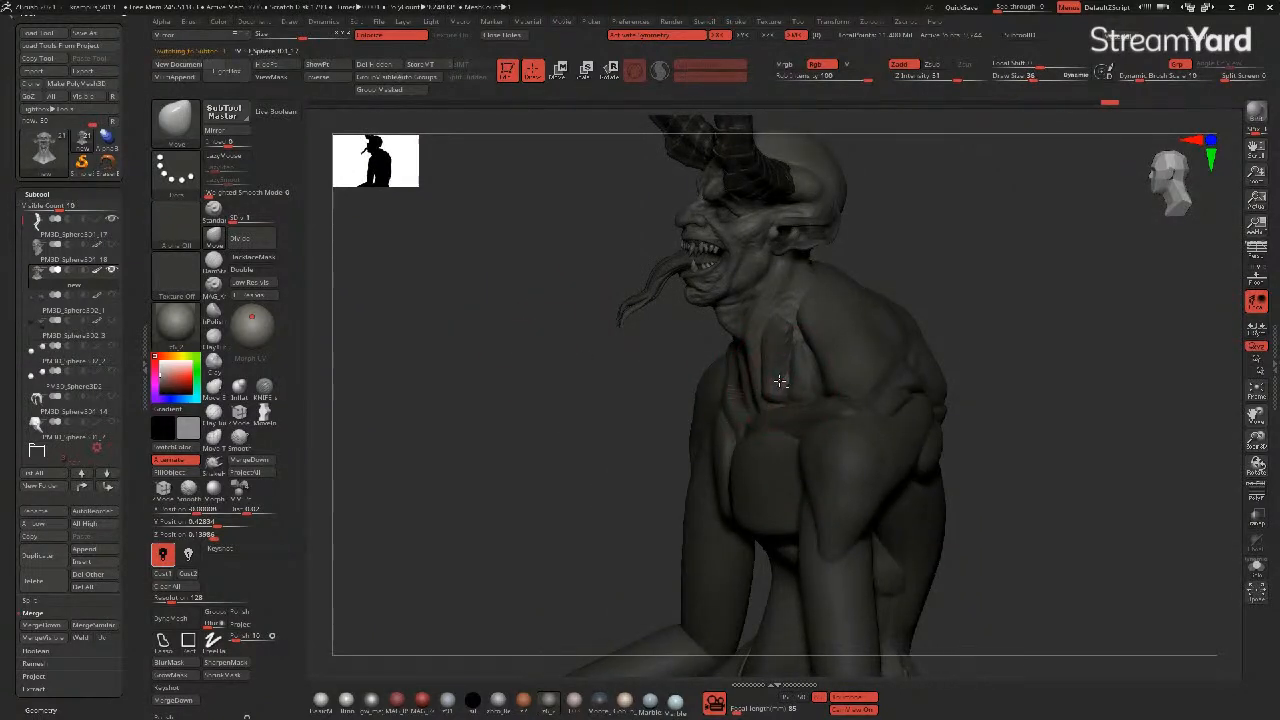
- Select the body subtool and adjust its throat and neck sides with the Move brush so they blend with the head's neck
alt+click(779, 381)
drag(789, 378, 773, 343)
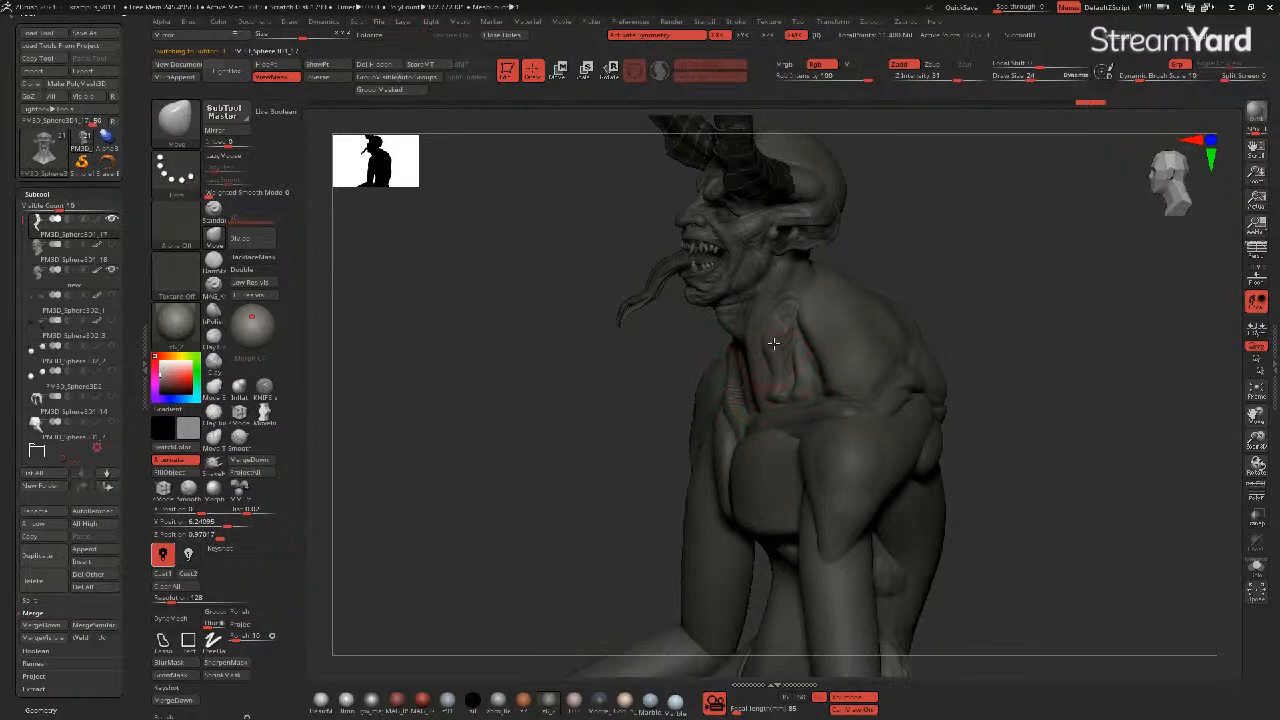
mouse_move(783, 338)
right_down()
mouse_move(651, 349)
mouse_move(760, 366)
right_up()
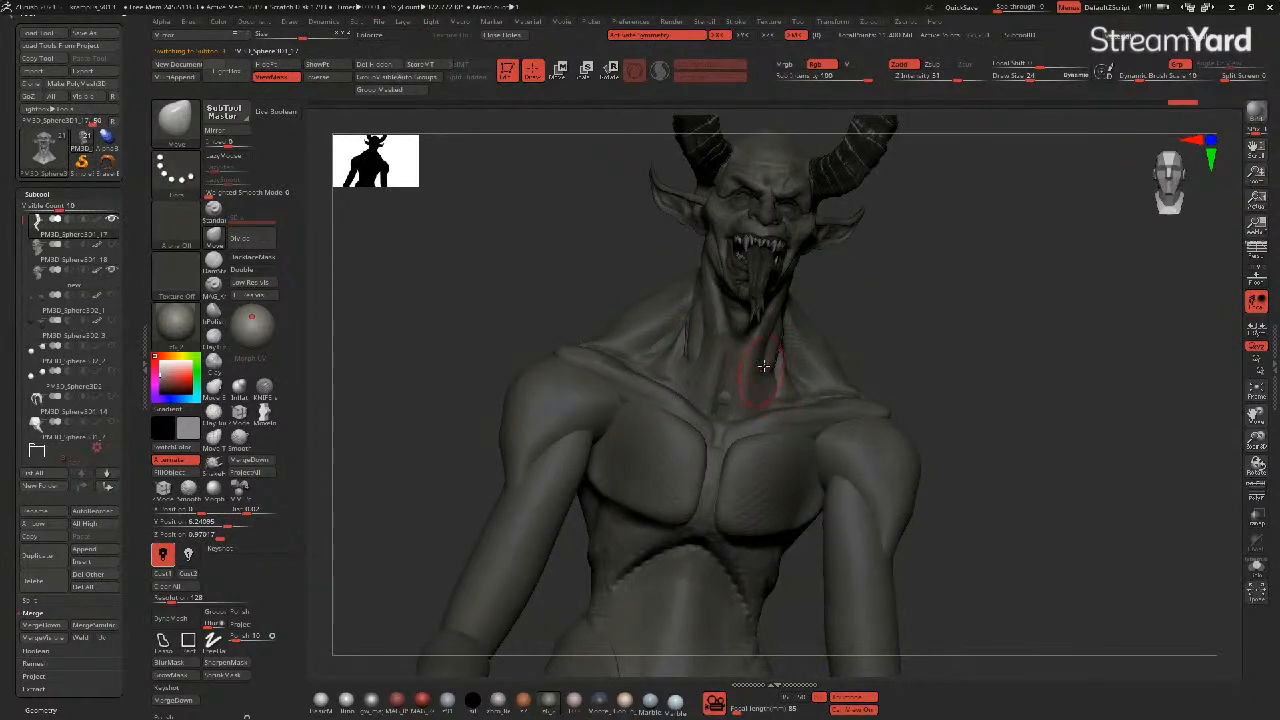
drag(770, 337, 766, 329)
drag(602, 289, 534, 281)
drag(776, 333, 783, 329)
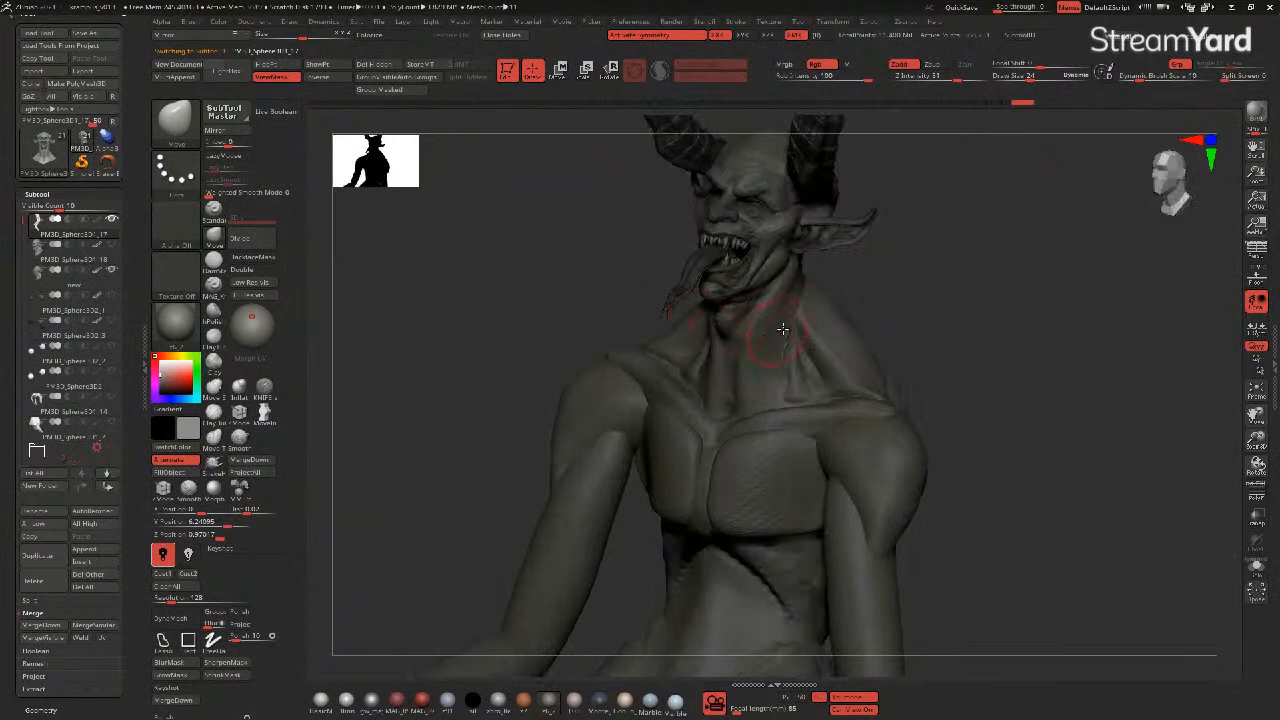
mouse_move(567, 321)
mouse_down()
mouse_move(577, 317)
mouse_move(546, 320)
mouse_move(560, 322)
mouse_up()
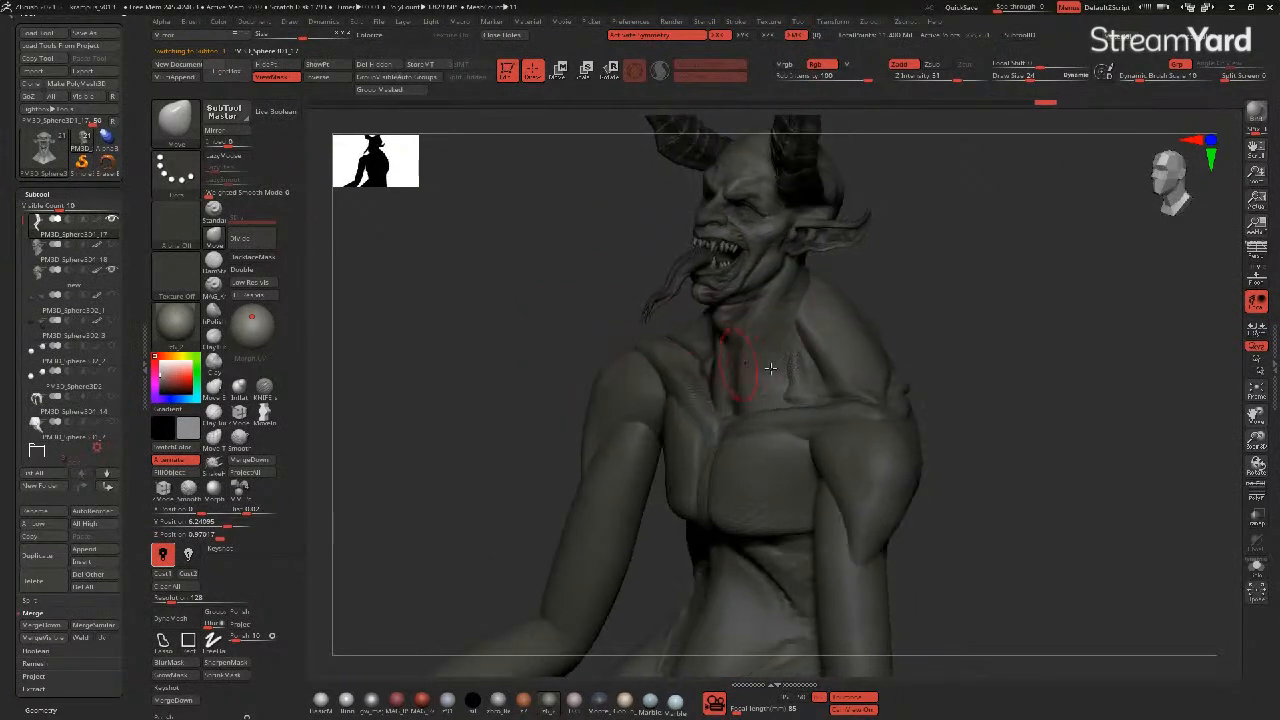
- Fit the body's neck side and the bust's neck edge closer together with the Move brush on each subtool
drag(797, 391, 791, 393)
drag(515, 319, 606, 338)
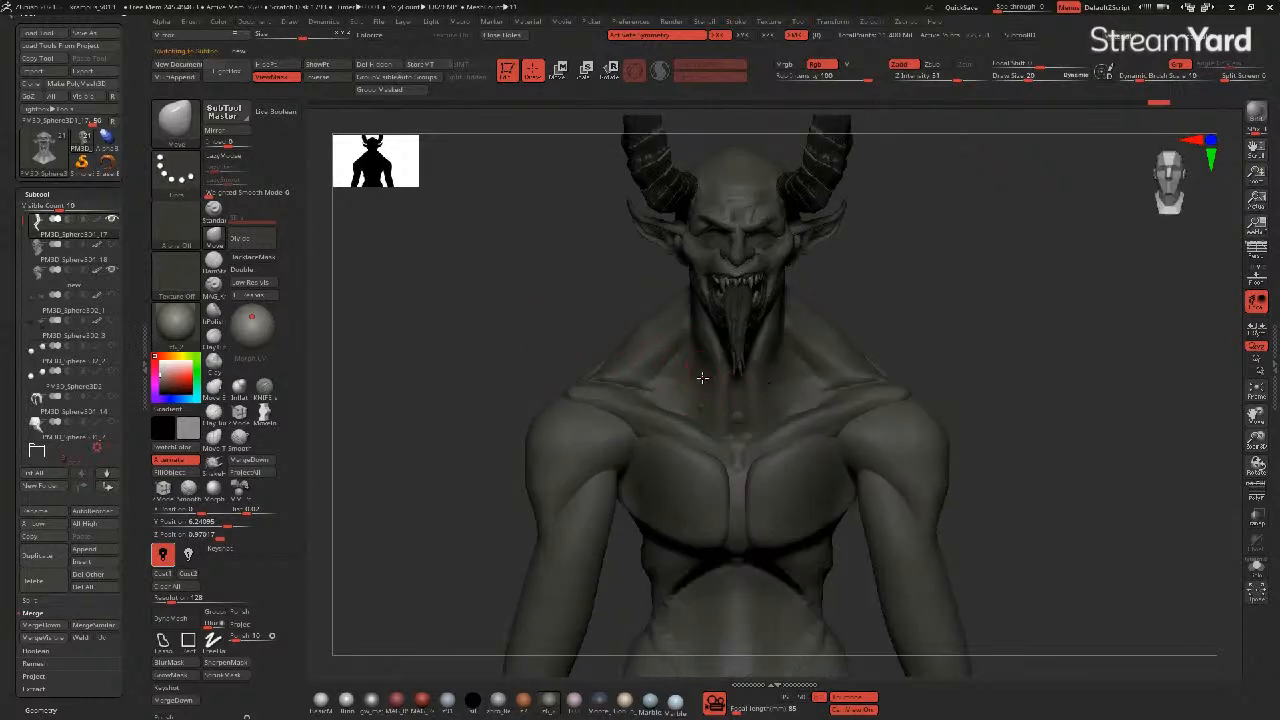
alt+click(702, 378)
mouse_move(477, 317)
mouse_down()
mouse_move(447, 330)
mouse_move(489, 328)
mouse_up()
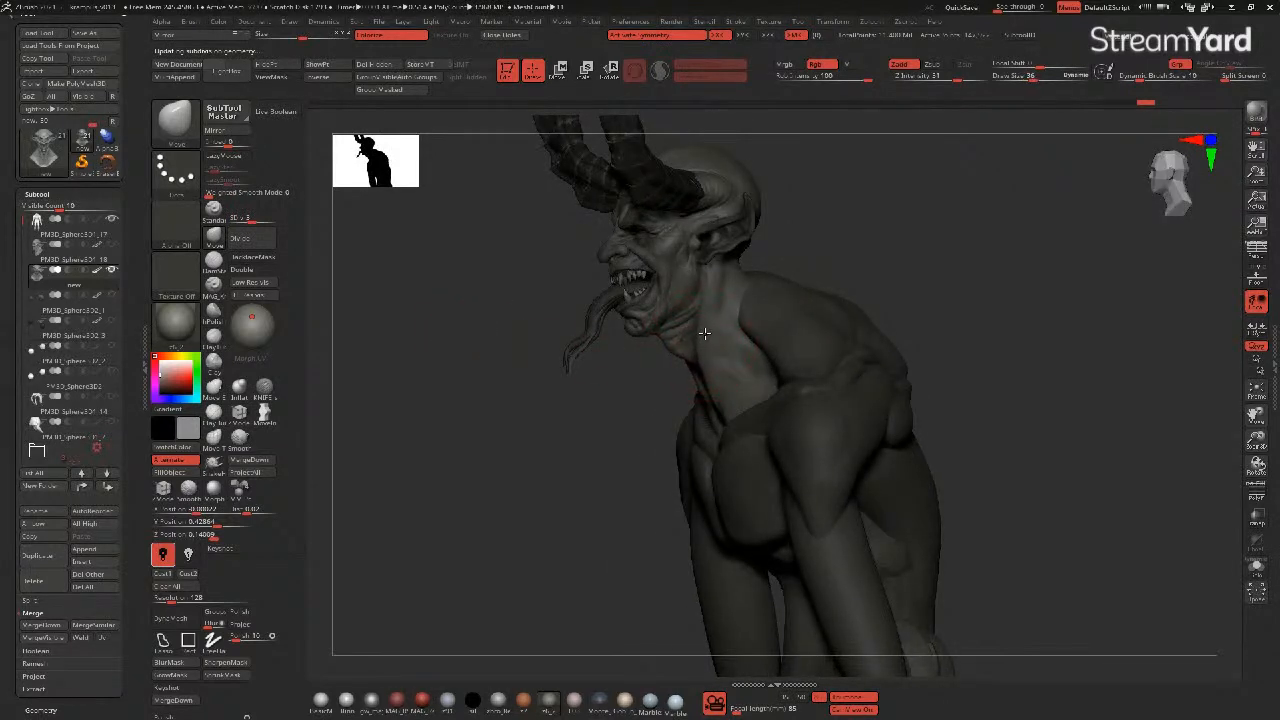
drag(536, 407, 684, 354)
- Select the body subtool and reshape its trapezius around the neck with the Move brush at draw size 52
alt+click(757, 340)
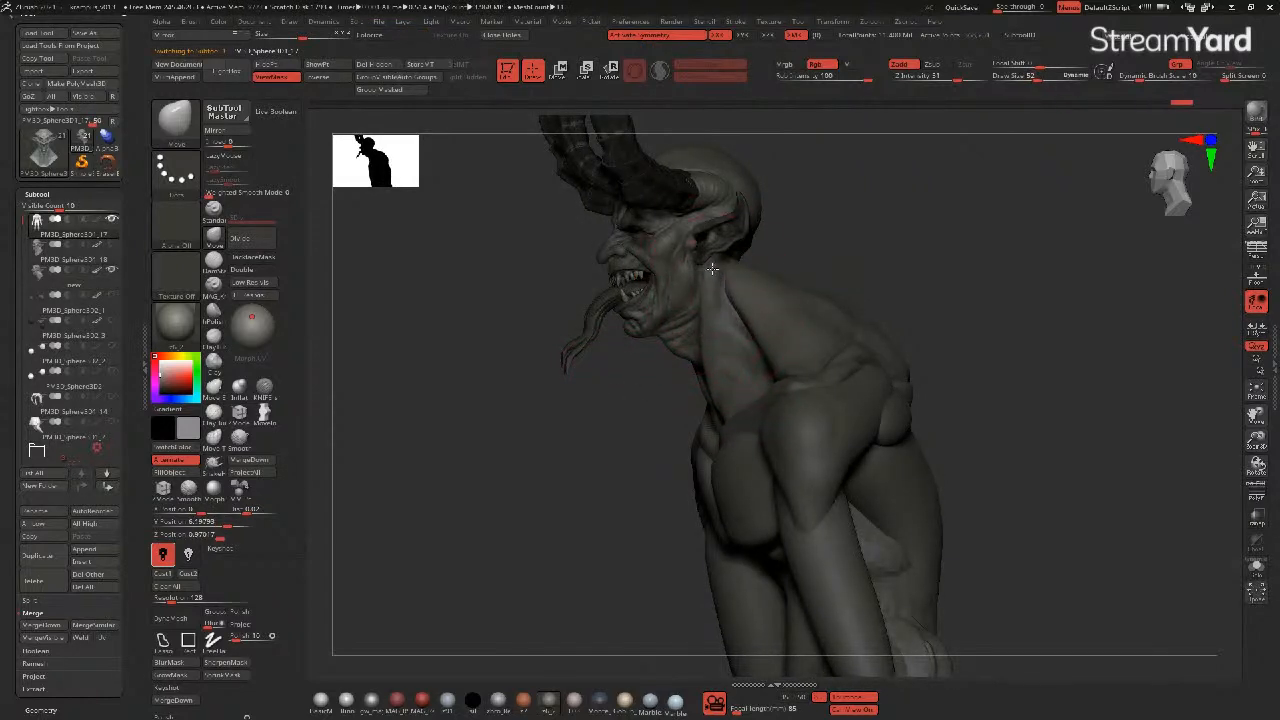
shift+drag(449, 320, 531, 333)
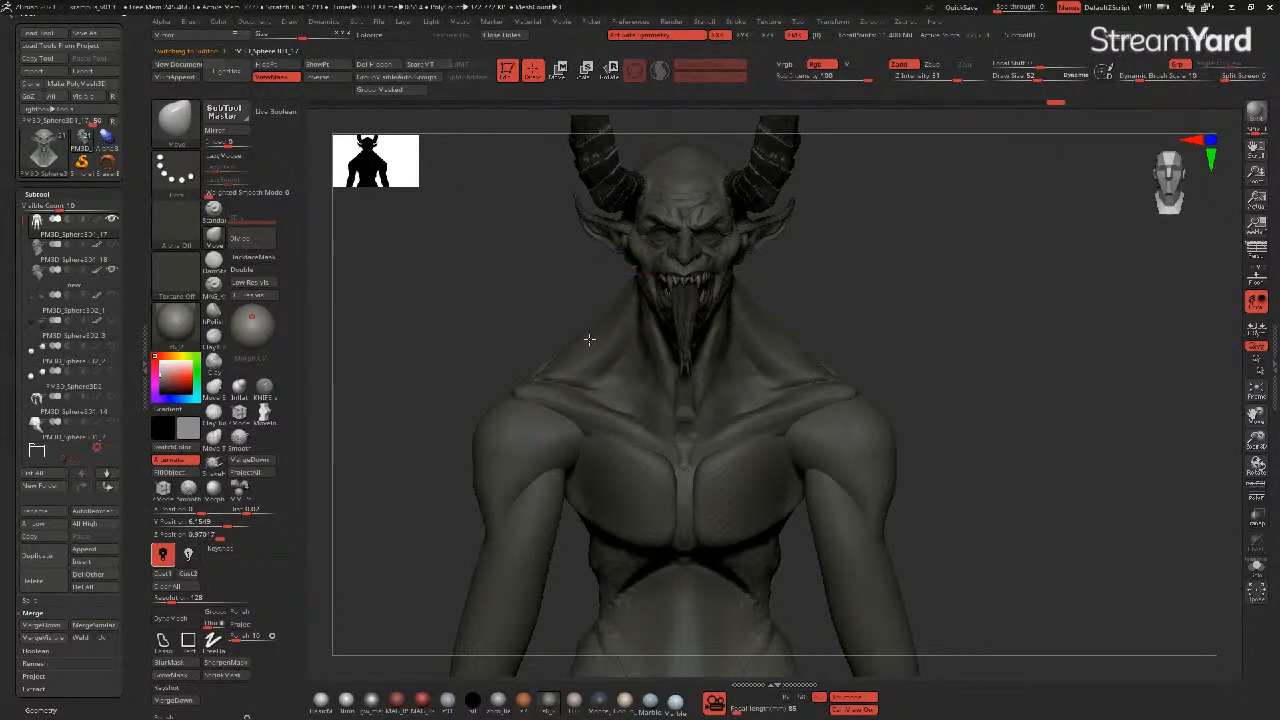
mouse_move(509, 366)
mouse_down()
mouse_move(404, 348)
mouse_move(612, 350)
mouse_up()
drag(512, 401, 532, 405)
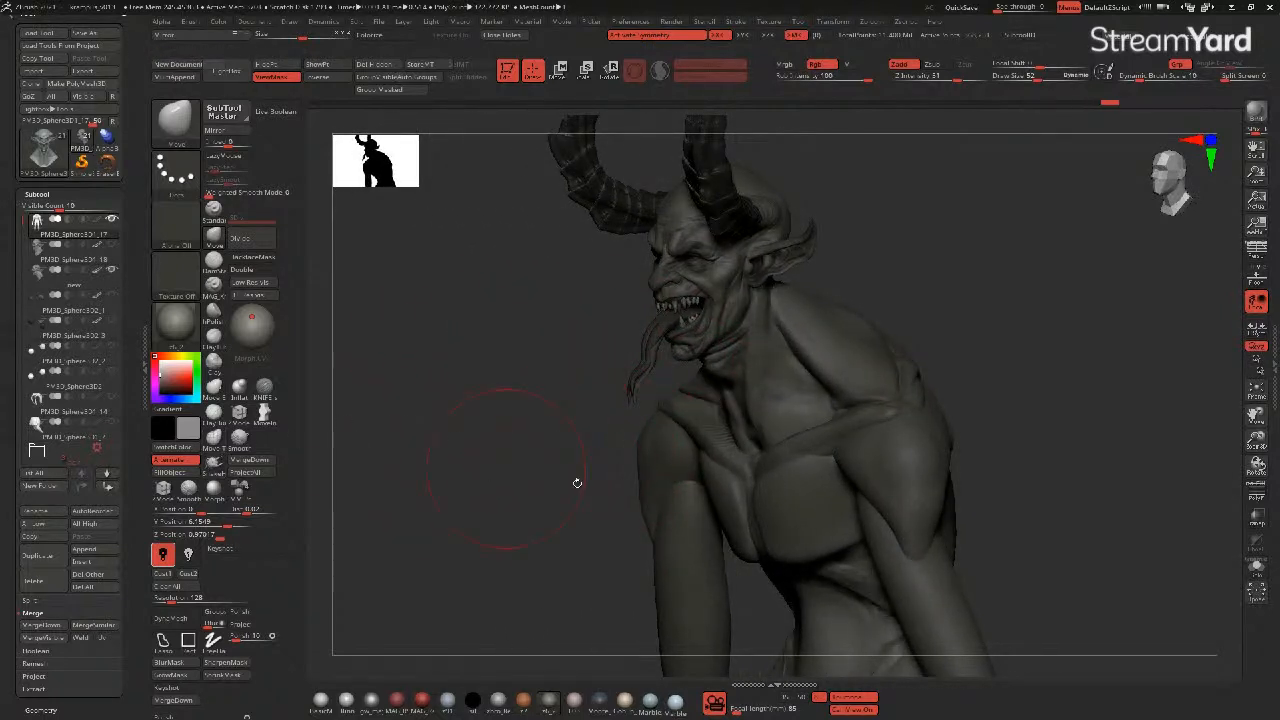
- Refine the body's shoulders and upper back behind the neck with the Move Topological brush
click(211, 442)
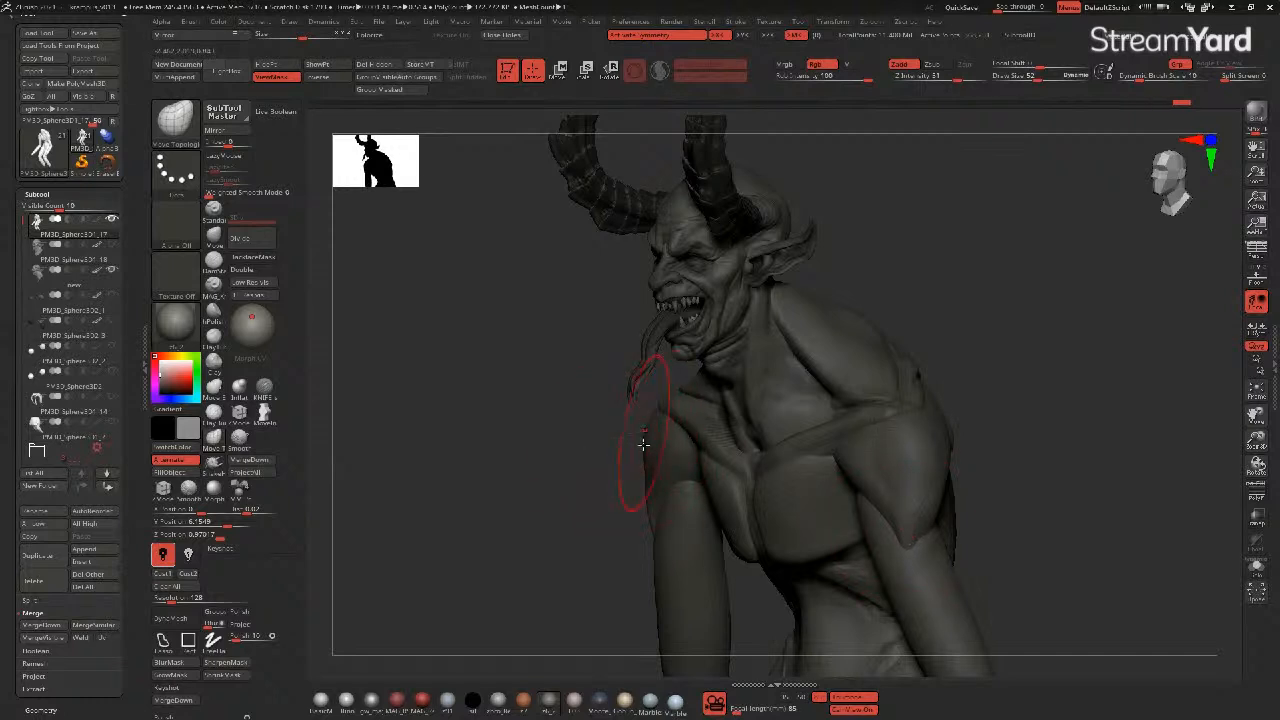
mouse_move(528, 422)
mouse_down()
mouse_move(558, 418)
mouse_move(522, 395)
mouse_up()
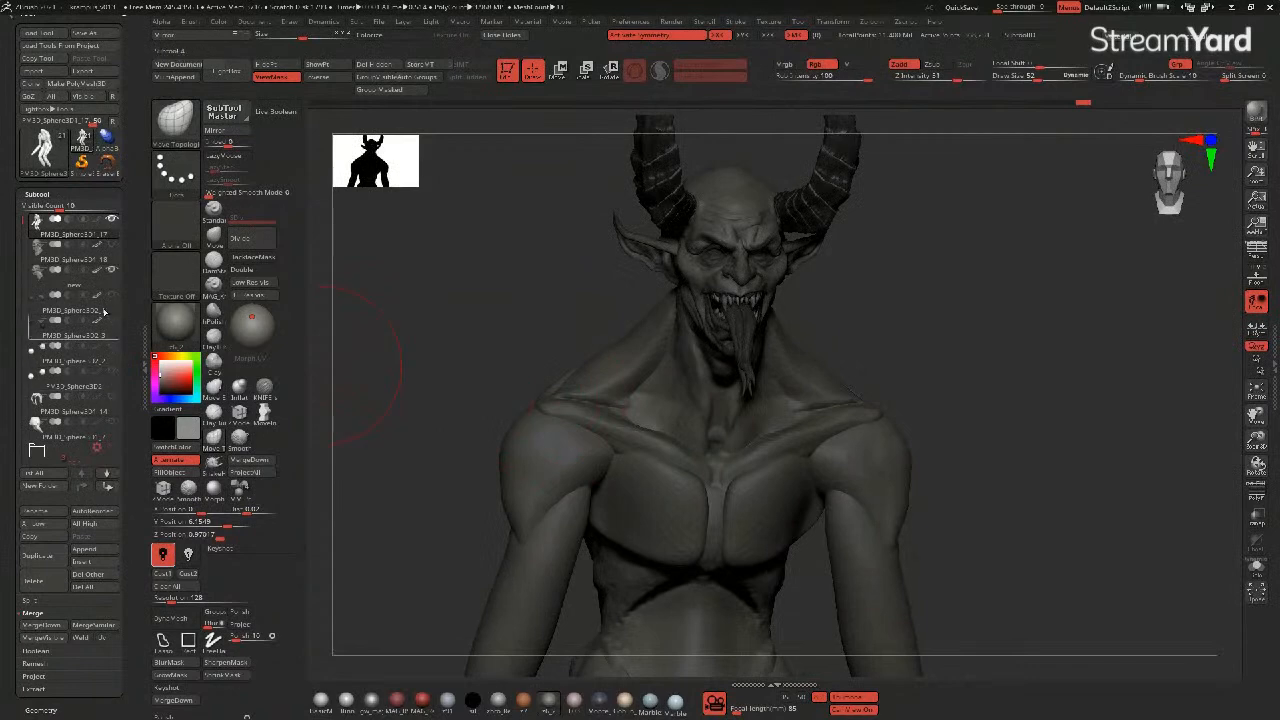
mouse_move(110, 298)
mouse_move(473, 352)
mouse_down()
mouse_move(537, 337)
mouse_move(480, 366)
mouse_move(437, 369)
mouse_move(480, 397)
mouse_move(505, 462)
mouse_up()
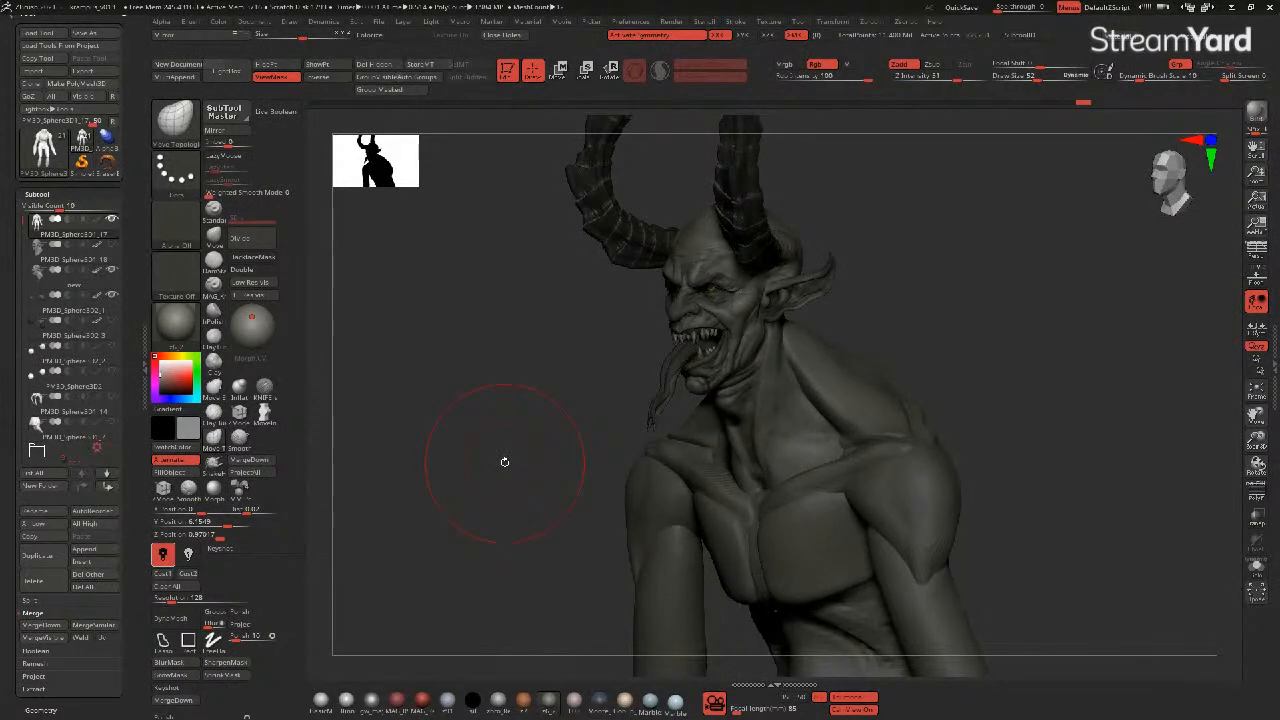
mouse_move(451, 369)
mouse_down()
mouse_move(494, 374)
mouse_move(520, 400)
mouse_move(486, 403)
mouse_move(609, 400)
mouse_move(492, 423)
mouse_move(521, 428)
mouse_up()
mouse_move(551, 487)
mouse_down()
mouse_move(523, 480)
mouse_move(598, 437)
mouse_up()
mouse_move(497, 449)
mouse_down()
mouse_move(463, 457)
mouse_move(860, 357)
mouse_up()
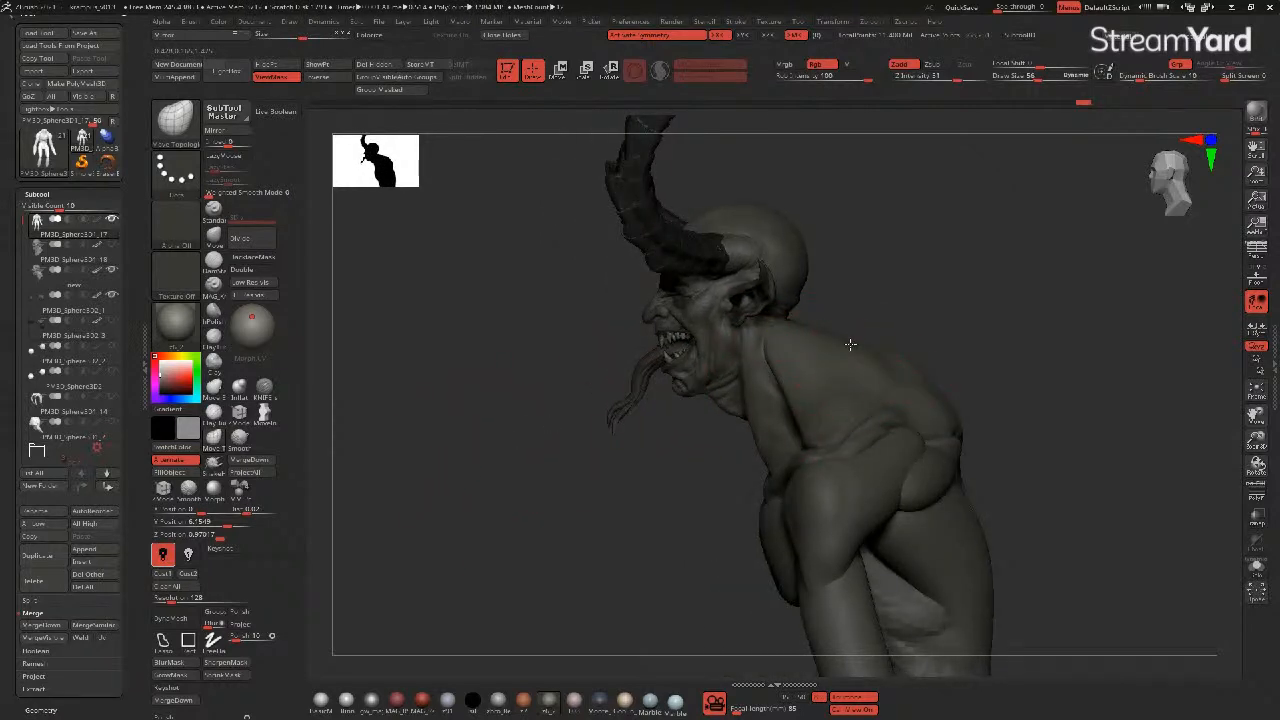
mouse_move(497, 383)
mouse_down()
mouse_move(486, 408)
mouse_move(520, 406)
mouse_move(500, 417)
mouse_move(493, 403)
mouse_move(429, 440)
mouse_up()
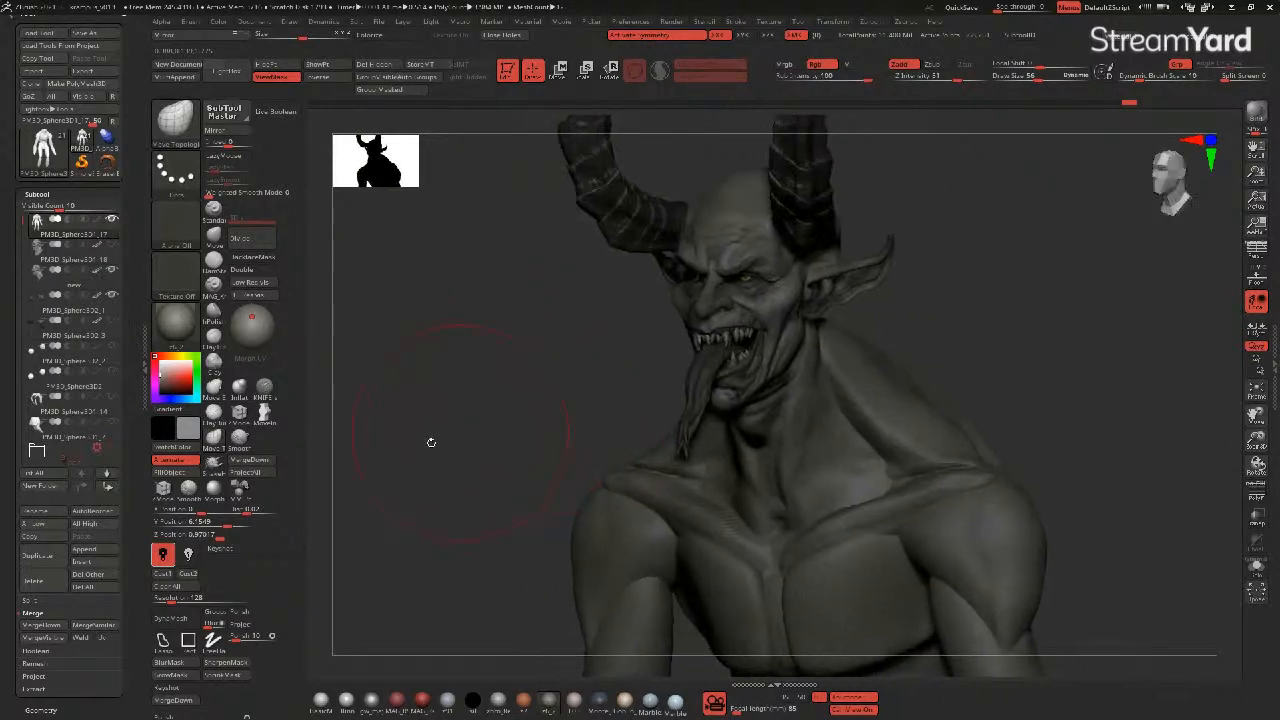
- Append a sphere as a new subtool and move it down below the demon's chin
click(90, 551)
click(111, 512)
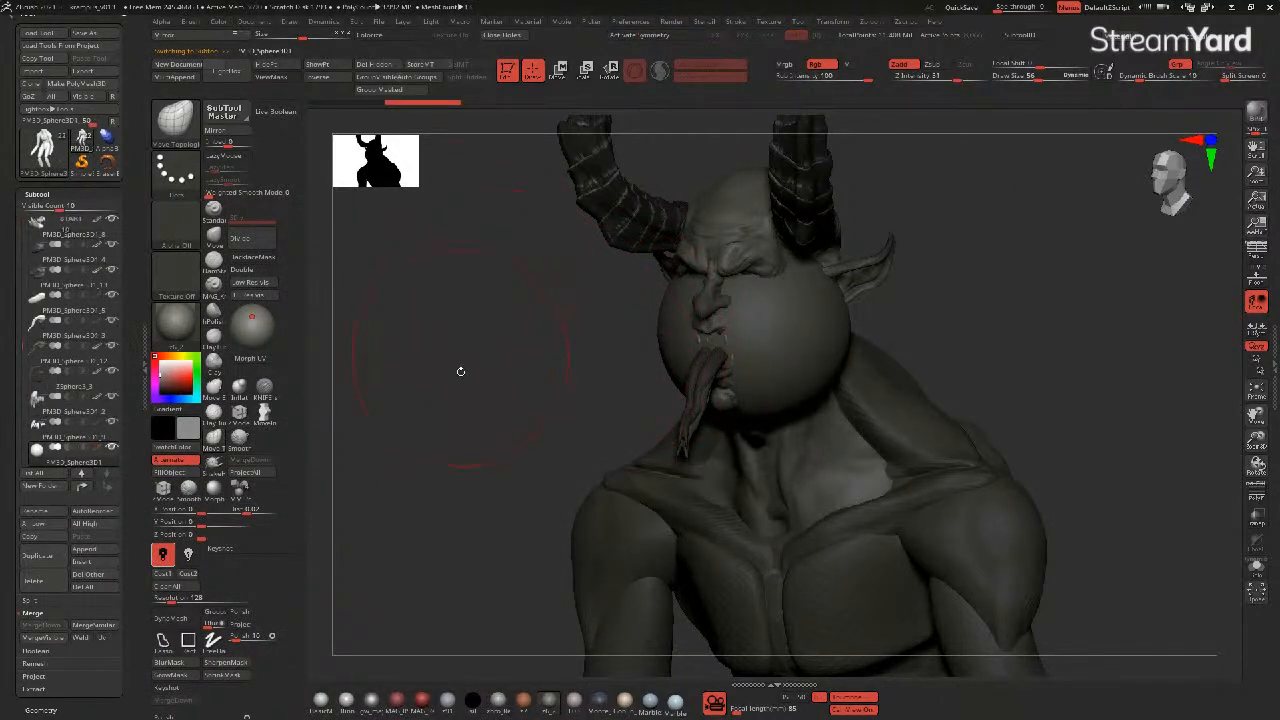
drag(460, 371, 520, 180)
key(w)
drag(749, 246, 750, 312)
shift+drag(597, 284, 550, 296)
drag(655, 398, 566, 248)
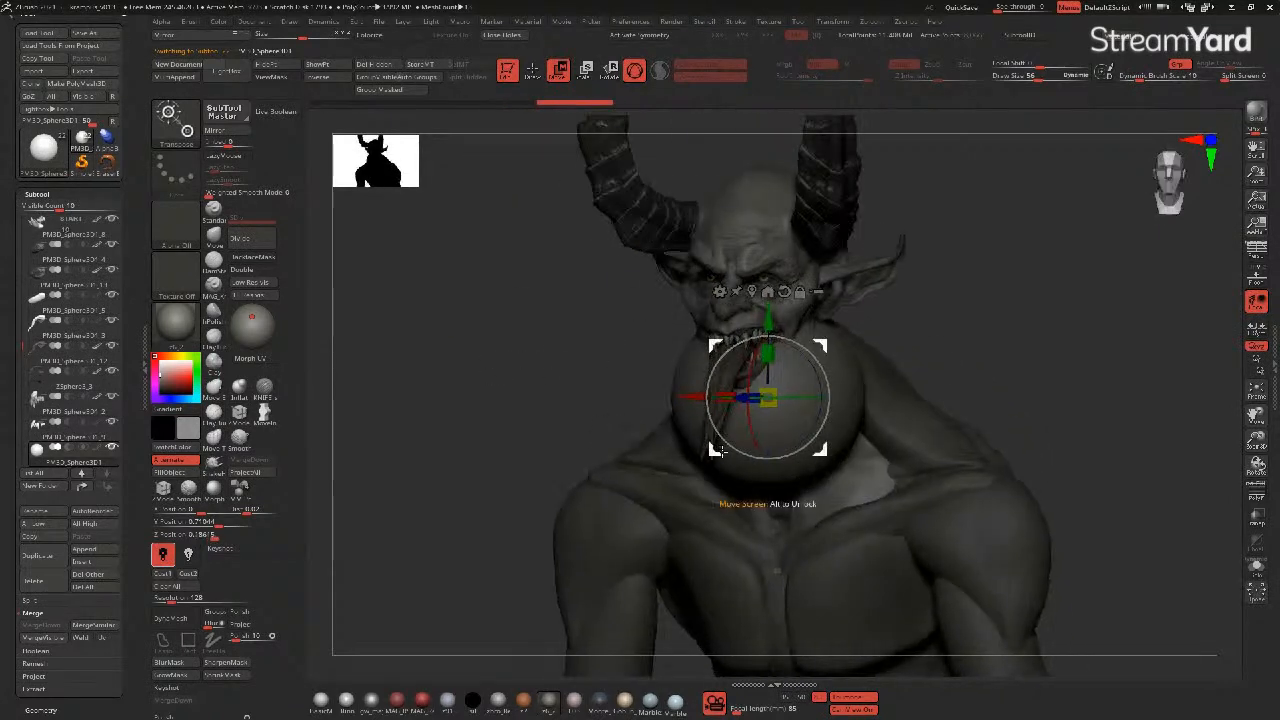
- Turn on symmetry and stretch the sphere down into a long hanging beard with the Move Topological brush
click(531, 72)
key(x)
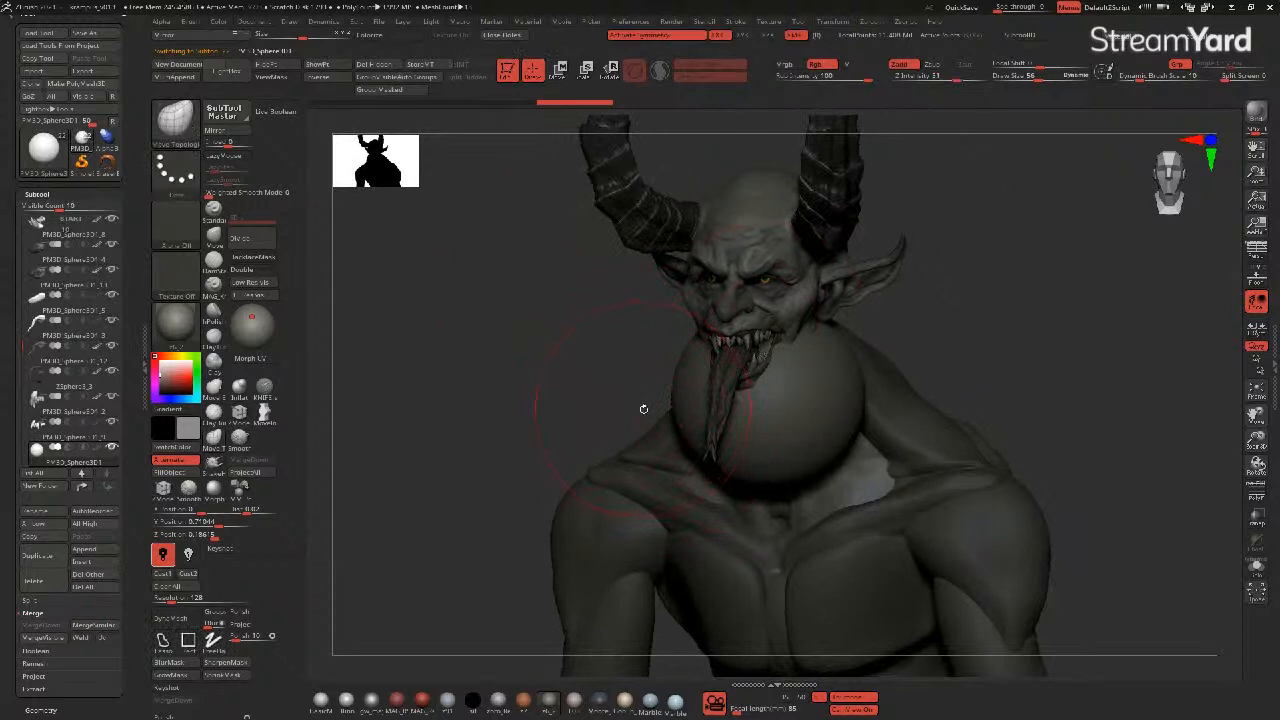
drag(538, 392, 588, 386)
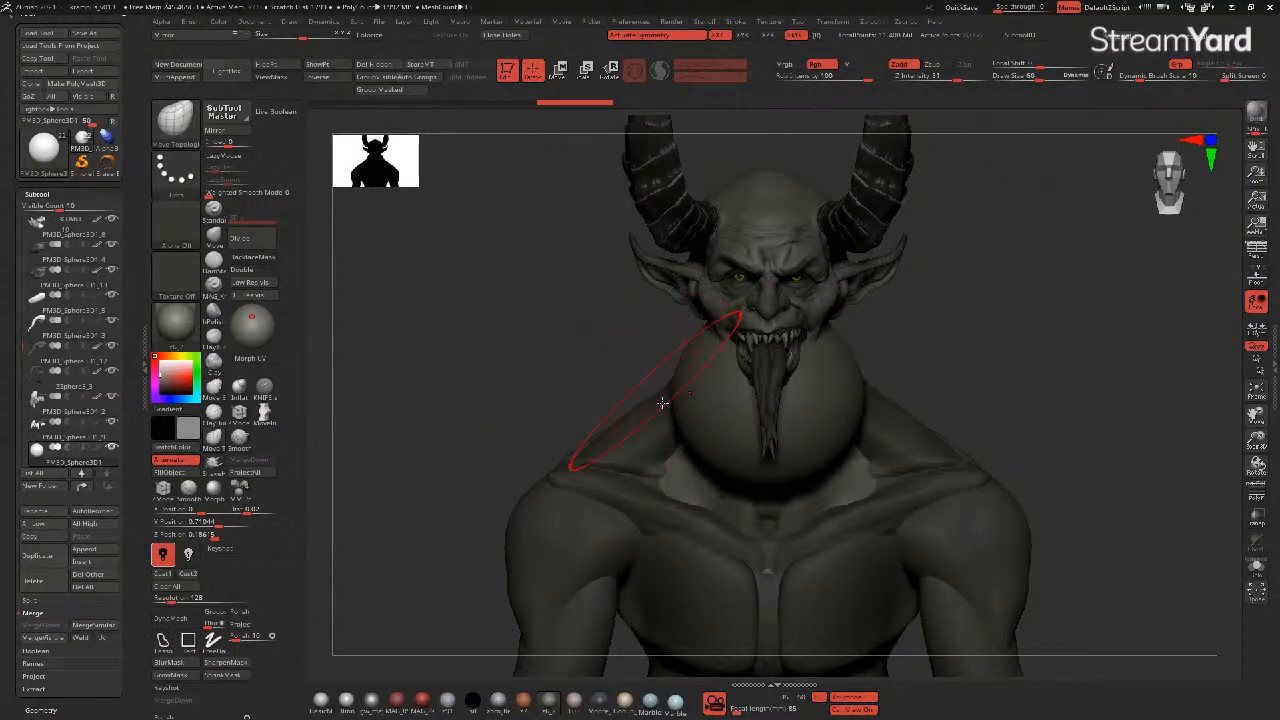
drag(748, 460, 752, 516)
drag(679, 398, 722, 396)
mouse_move(715, 335)
mouse_down()
mouse_move(613, 353)
mouse_move(674, 340)
mouse_up()
mouse_move(729, 381)
mouse_down()
mouse_move(707, 388)
mouse_move(688, 451)
mouse_up()
drag(694, 482, 674, 486)
drag(636, 537, 628, 567)
mouse_move(685, 366)
mouse_down()
mouse_move(673, 365)
mouse_move(690, 364)
mouse_move(661, 427)
mouse_up()
key(bracketleft)
drag(650, 547, 619, 547)
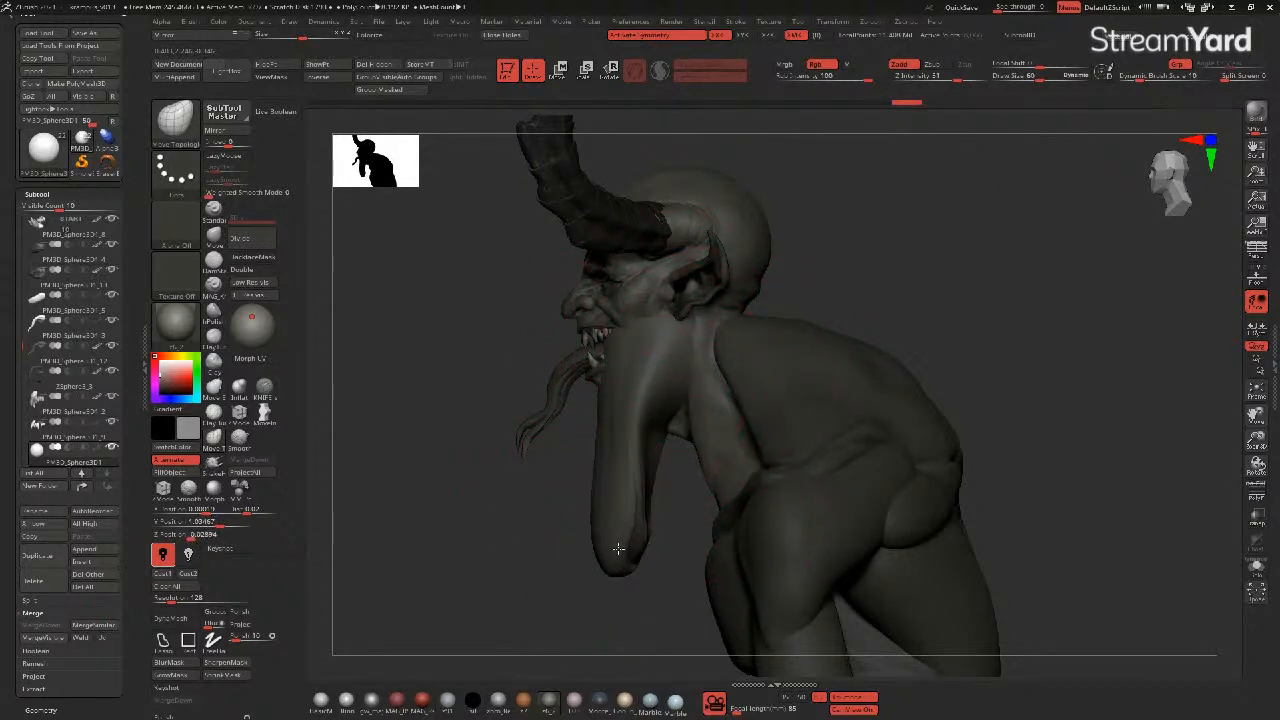
- Pull the beard's upper edge up along the cheek toward the ear as a sideburn, at draw size 24
key(bracketleft)
mouse_move(614, 337)
mouse_down()
mouse_move(632, 349)
mouse_move(641, 281)
mouse_up()
key(bracketleft)
drag(659, 326, 656, 290)
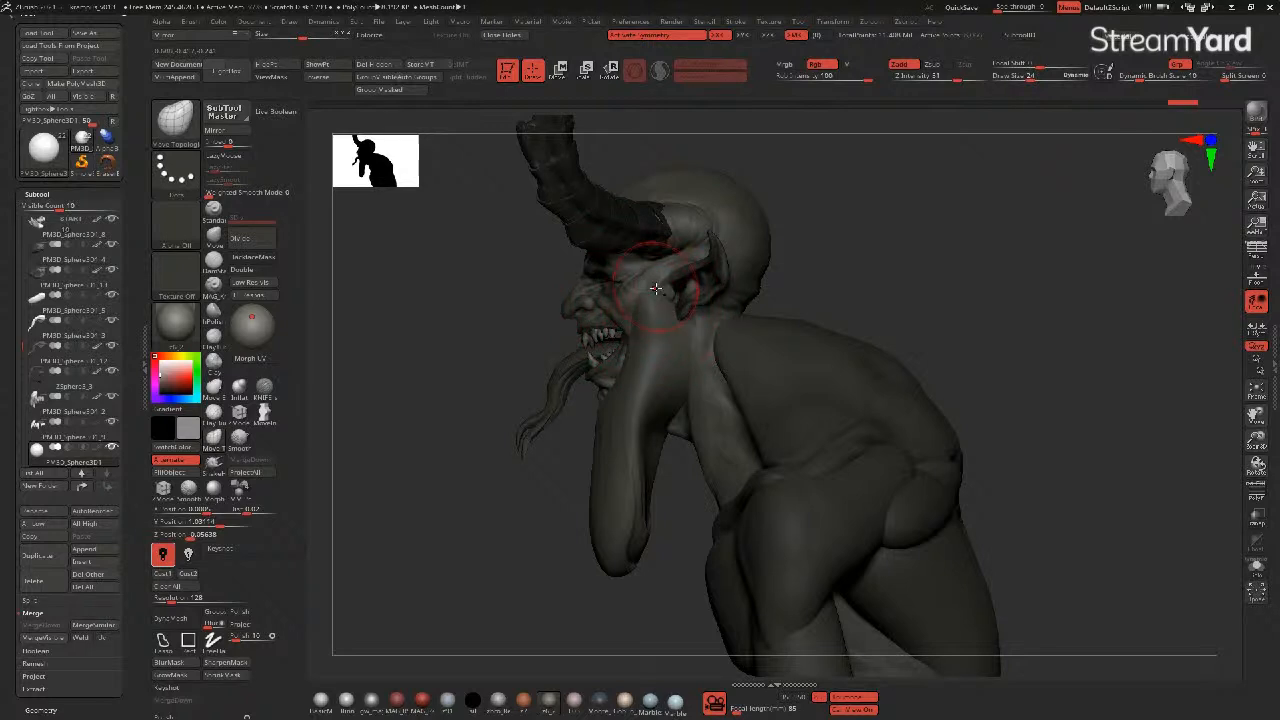
drag(484, 311, 590, 322)
alt+drag(390, 325, 557, 329)
drag(695, 309, 701, 312)
- Narrow the beard's sides and shape its lower end with the Move Topological brush at a larger draw size
key(bracketright)
key(bracketright)
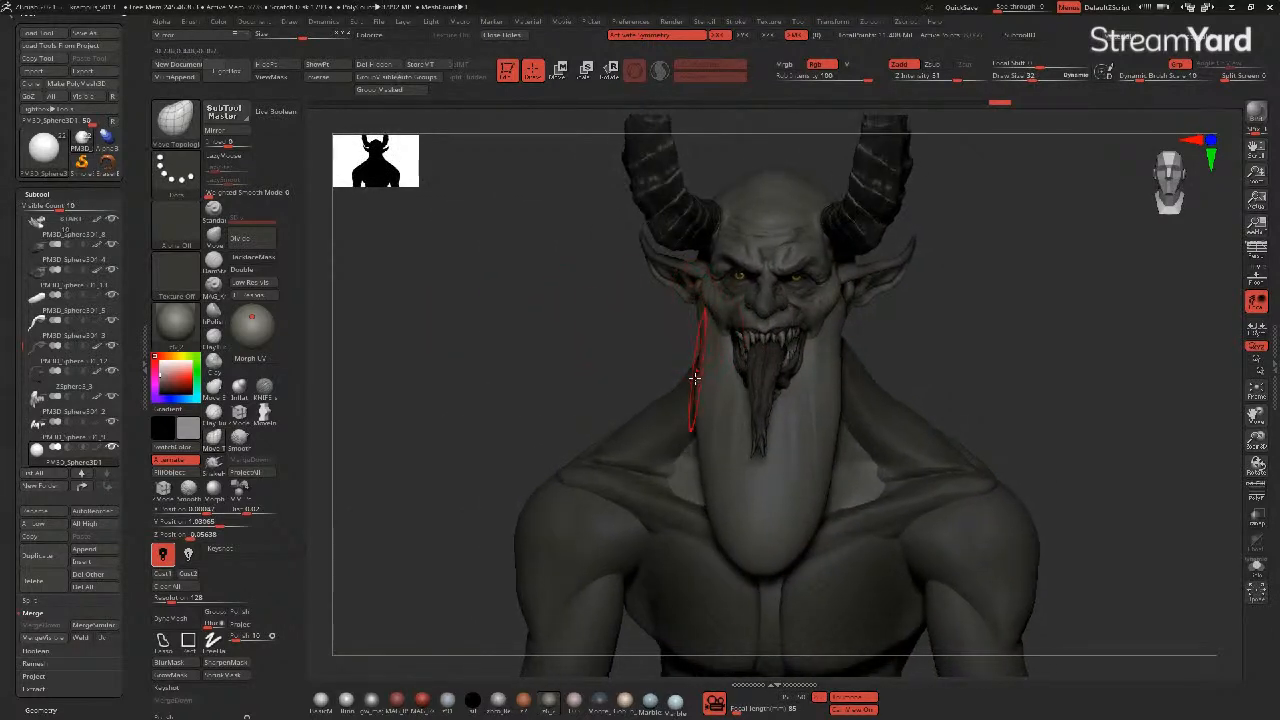
drag(694, 378, 708, 382)
drag(703, 442, 717, 445)
drag(709, 488, 761, 598)
key(bracketright)
drag(701, 415, 708, 418)
mouse_move(695, 345)
mouse_down()
mouse_move(564, 352)
mouse_move(586, 374)
mouse_move(743, 402)
mouse_up()
drag(574, 428, 488, 429)
- DynaMesh the beard at resolution 56 and fill out its thin rear edge by smoothing and inflating
click(241, 388)
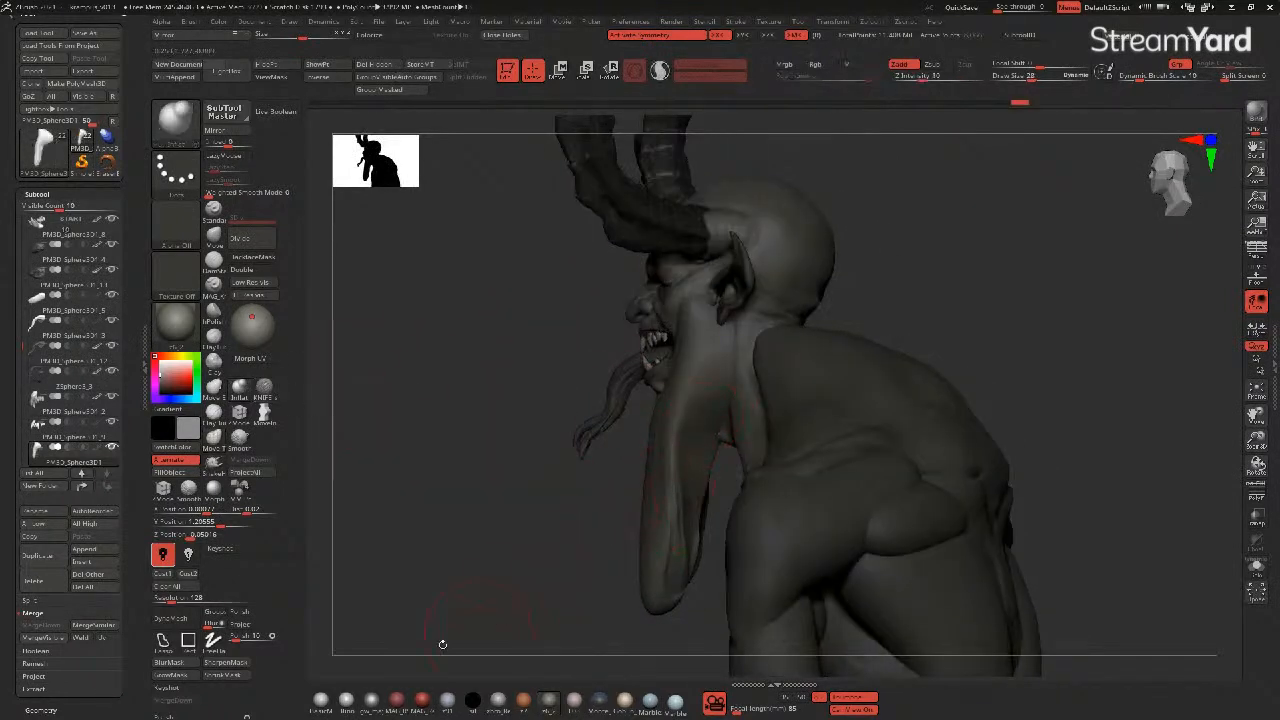
click(170, 617)
drag(169, 599, 165, 599)
ctrl+drag(415, 550, 449, 537)
shift+drag(697, 428, 713, 428)
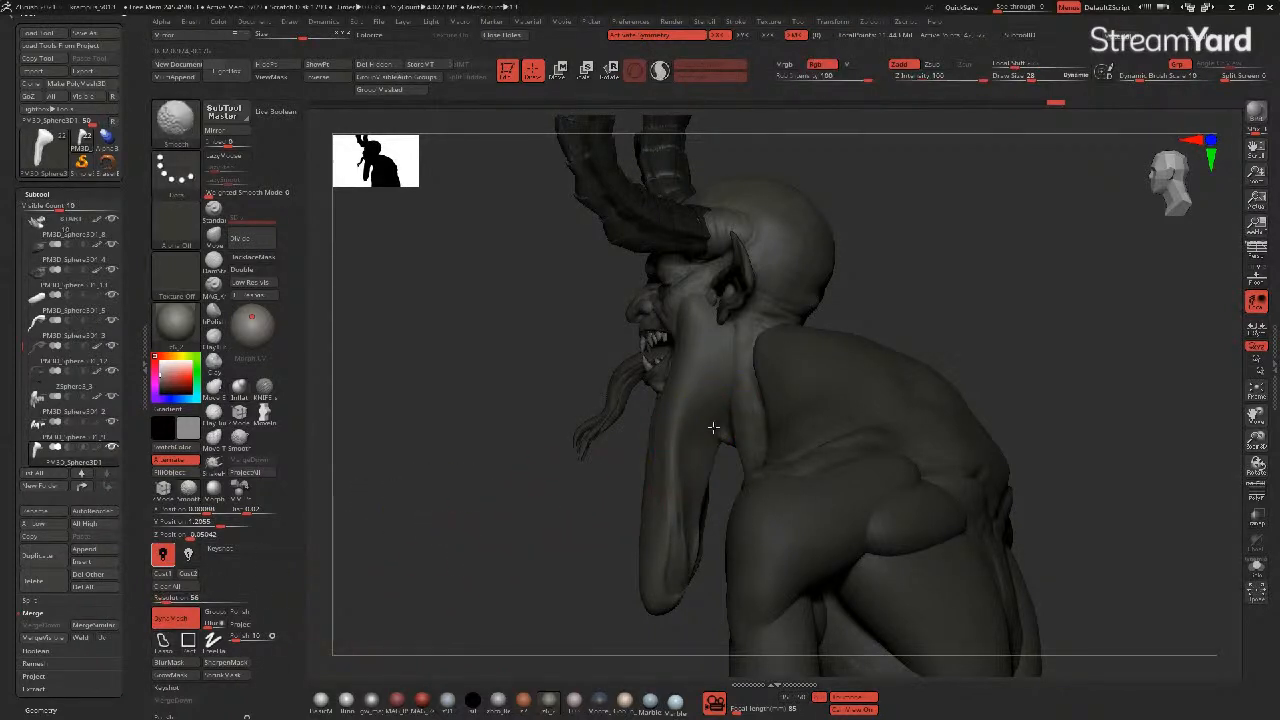
ctrl+drag(597, 520, 603, 543)
mouse_move(686, 514)
mouse_down()
mouse_move(704, 500)
mouse_move(687, 570)
mouse_up()
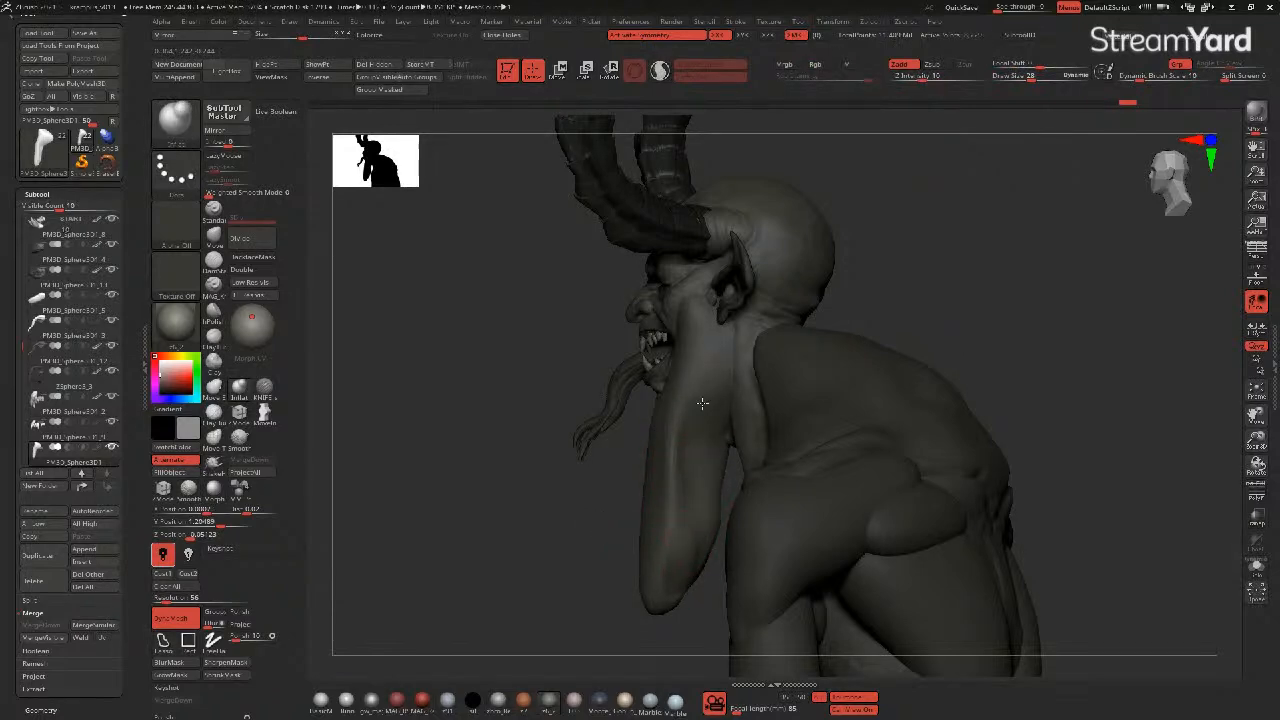
- Carve the beard's front edge along the cheek, mouth corner and chin with the knife brush at draw size 12
mouse_move(492, 425)
mouse_down()
mouse_move(463, 414)
mouse_move(530, 443)
mouse_move(483, 426)
mouse_up()
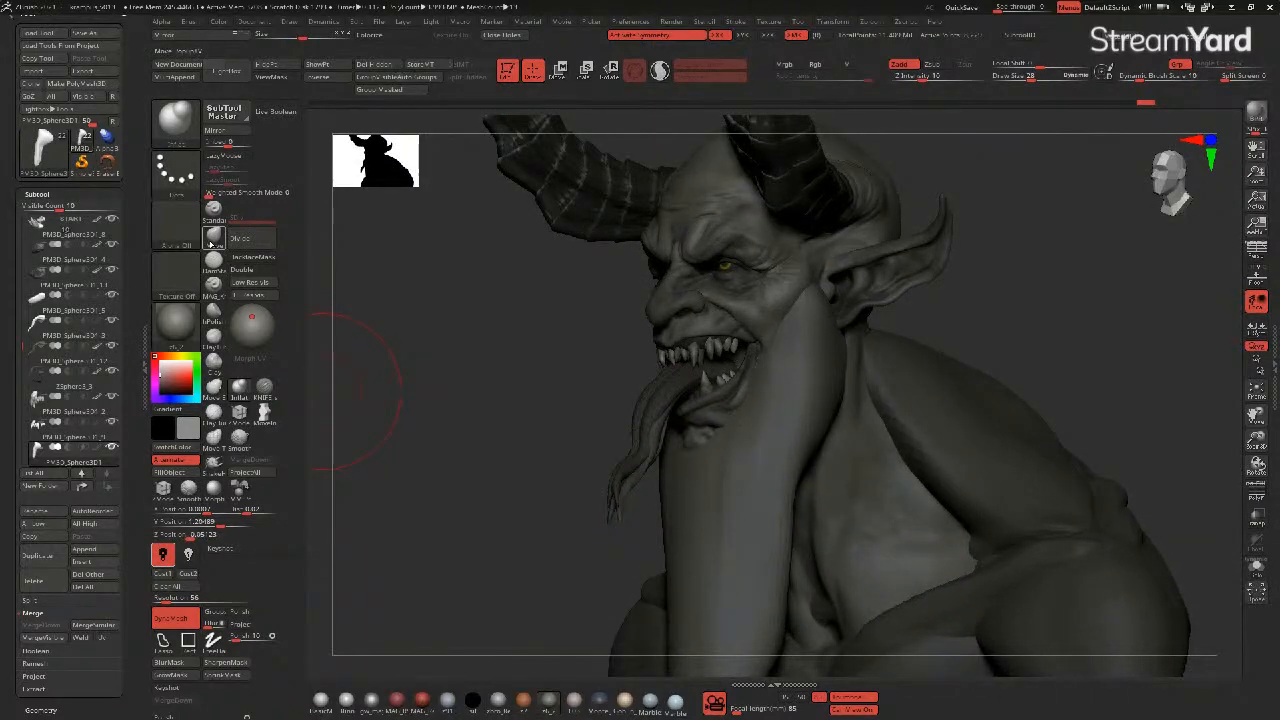
click(213, 290)
mouse_move(380, 430)
mouse_down()
mouse_move(486, 403)
mouse_move(499, 383)
mouse_move(651, 394)
mouse_move(503, 351)
mouse_move(766, 371)
mouse_up()
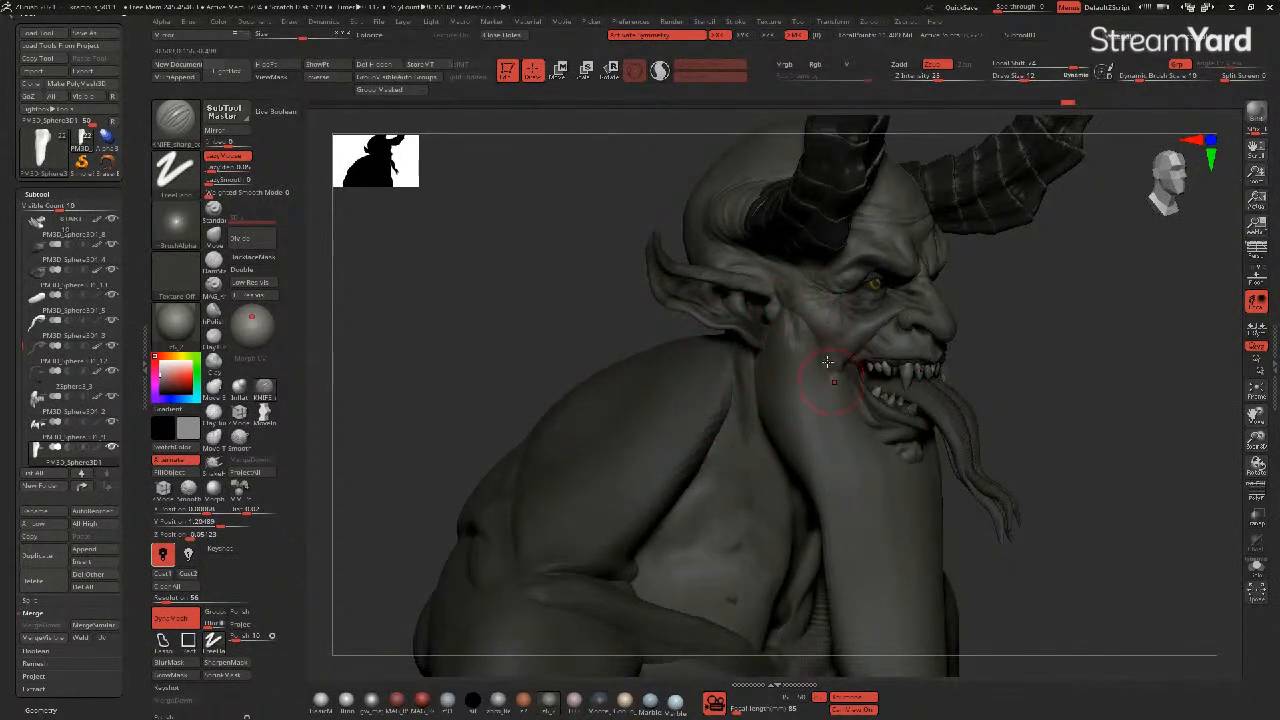
drag(835, 355, 859, 431)
drag(842, 386, 862, 431)
drag(695, 333, 610, 307)
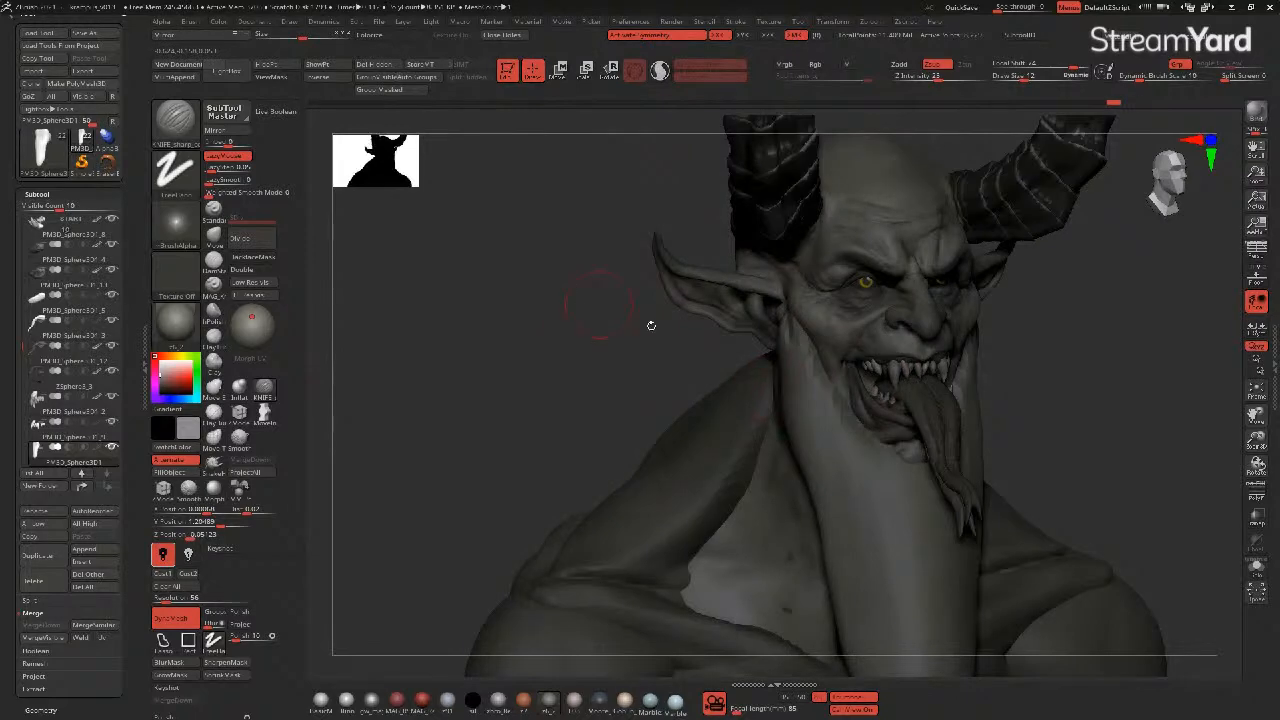
drag(837, 402, 884, 471)
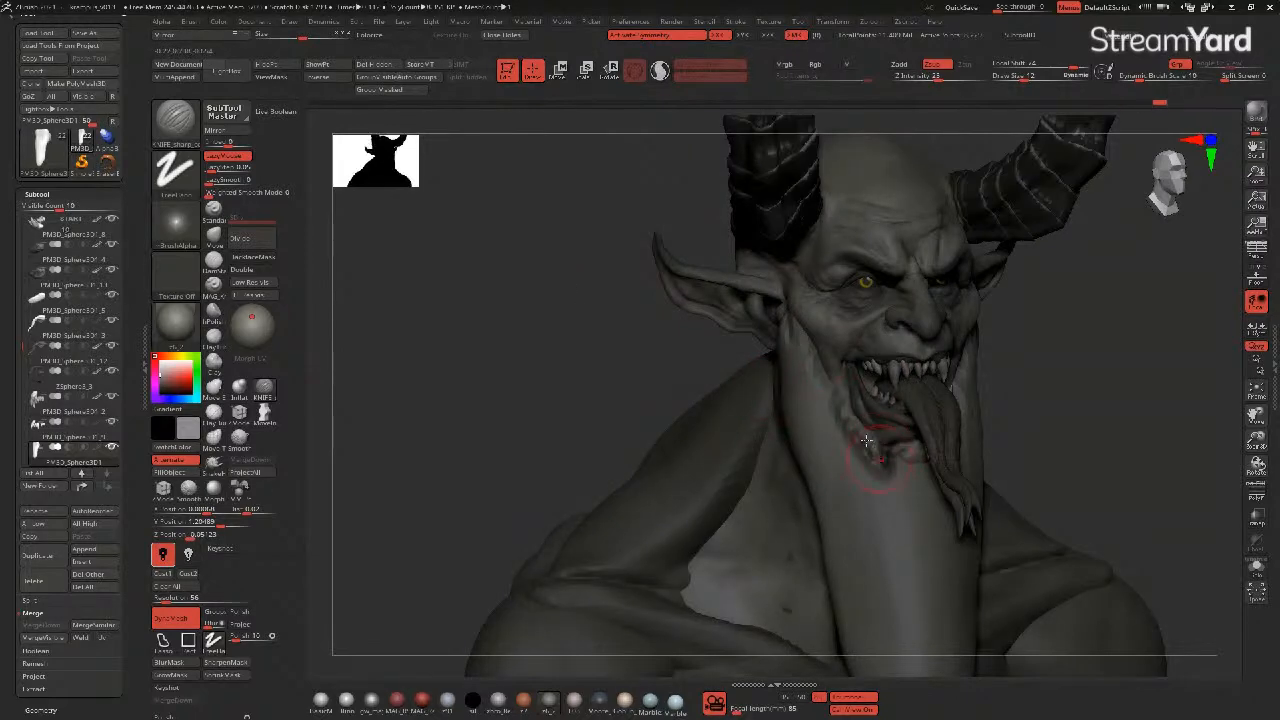
drag(586, 343, 648, 332)
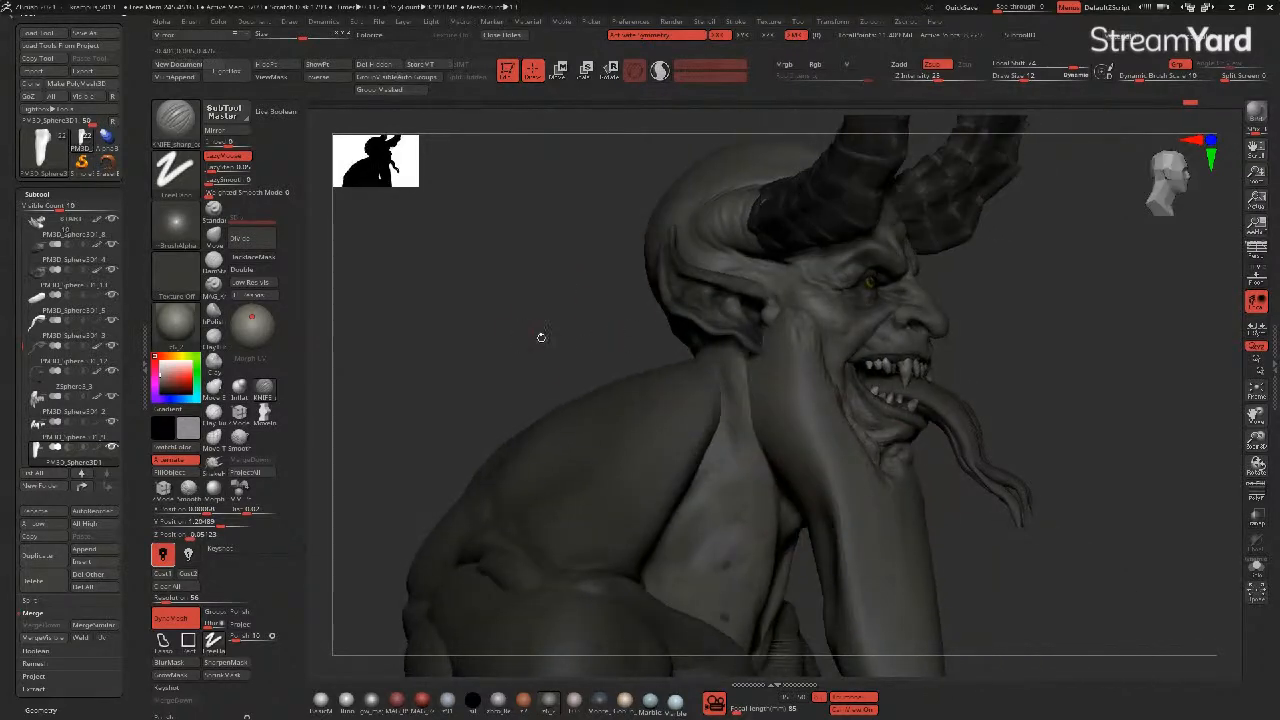
- Push the beard's rear edge forward along the jaw and below the ear with the Move brush at draw size 28
click(213, 240)
drag(457, 311, 521, 310)
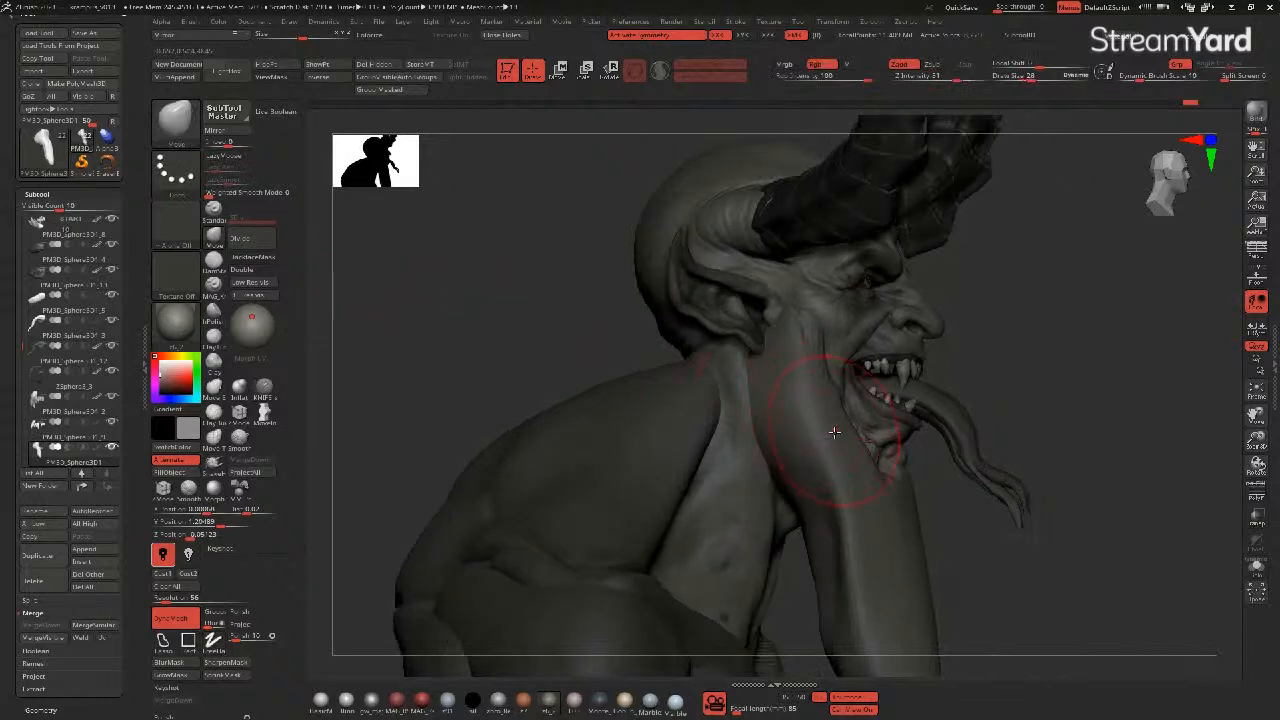
mouse_move(823, 577)
mouse_down()
mouse_move(800, 520)
mouse_move(767, 491)
mouse_up()
mouse_move(754, 410)
mouse_down()
mouse_move(771, 374)
mouse_move(763, 354)
mouse_move(774, 362)
mouse_up()
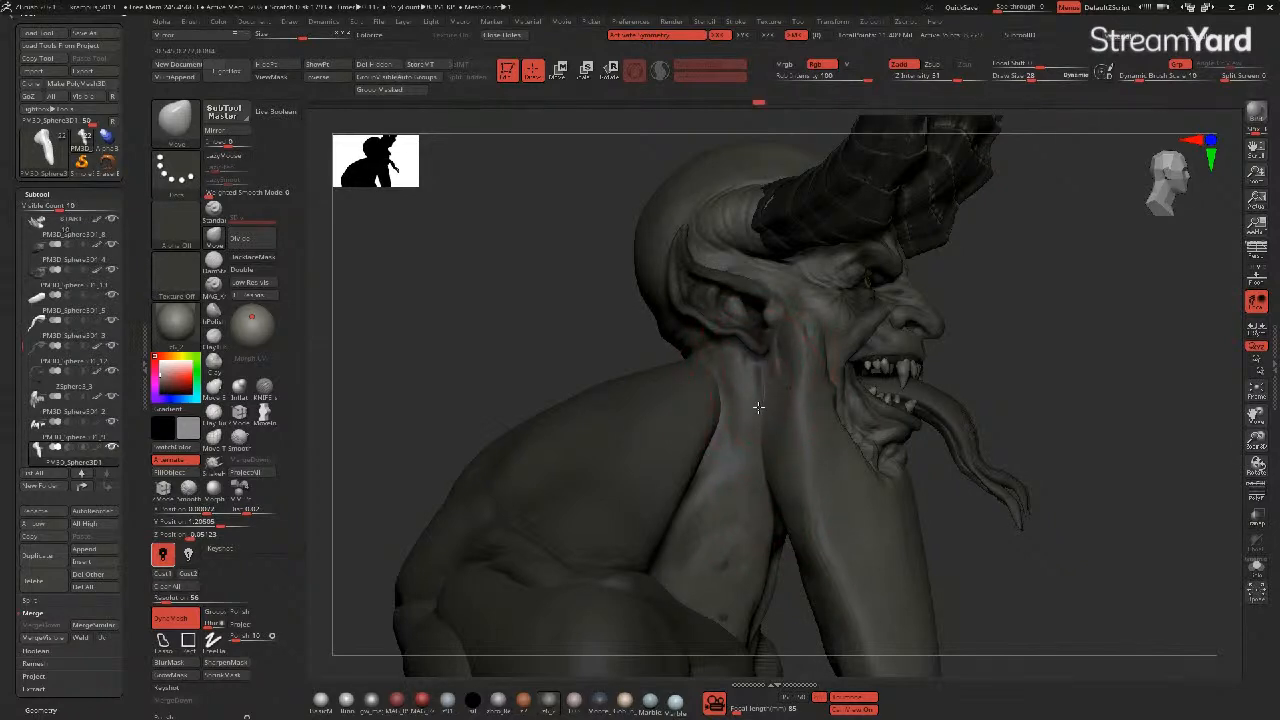
drag(505, 383, 408, 393)
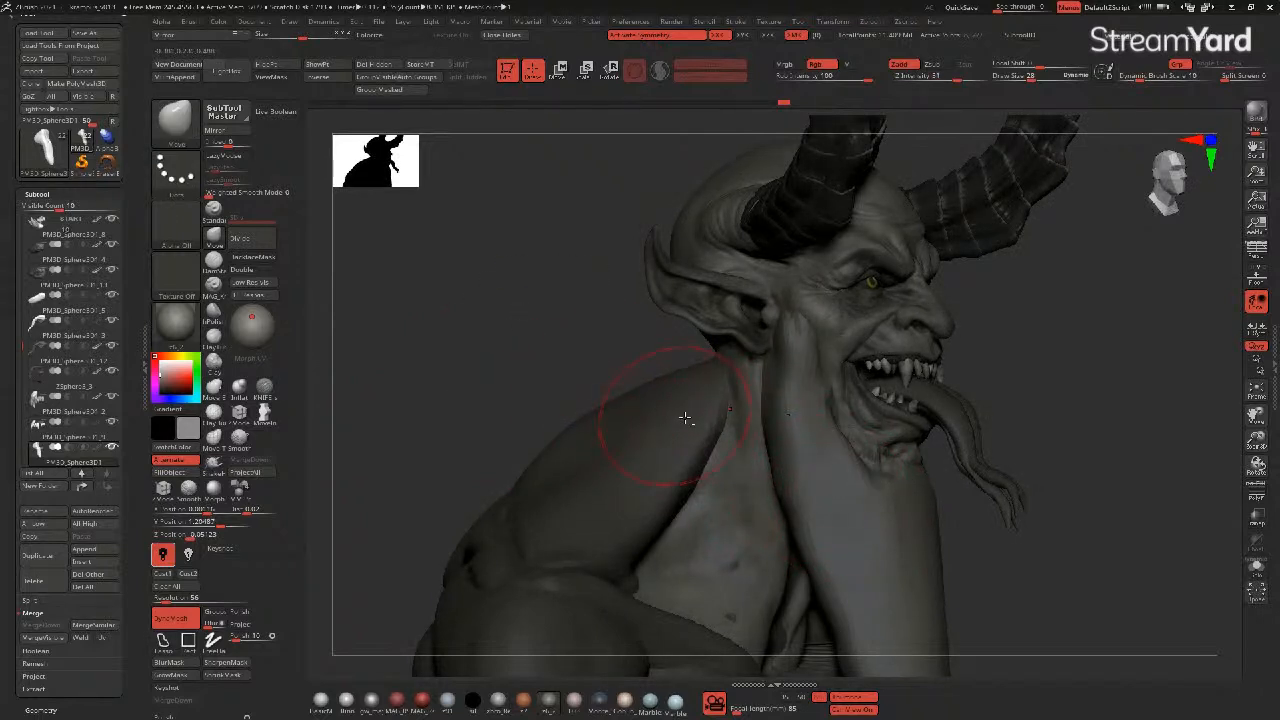
- Smooth the beard's surface beneath the cheek and undo the last change
alt+drag(563, 384, 534, 291)
shift+drag(833, 362, 831, 387)
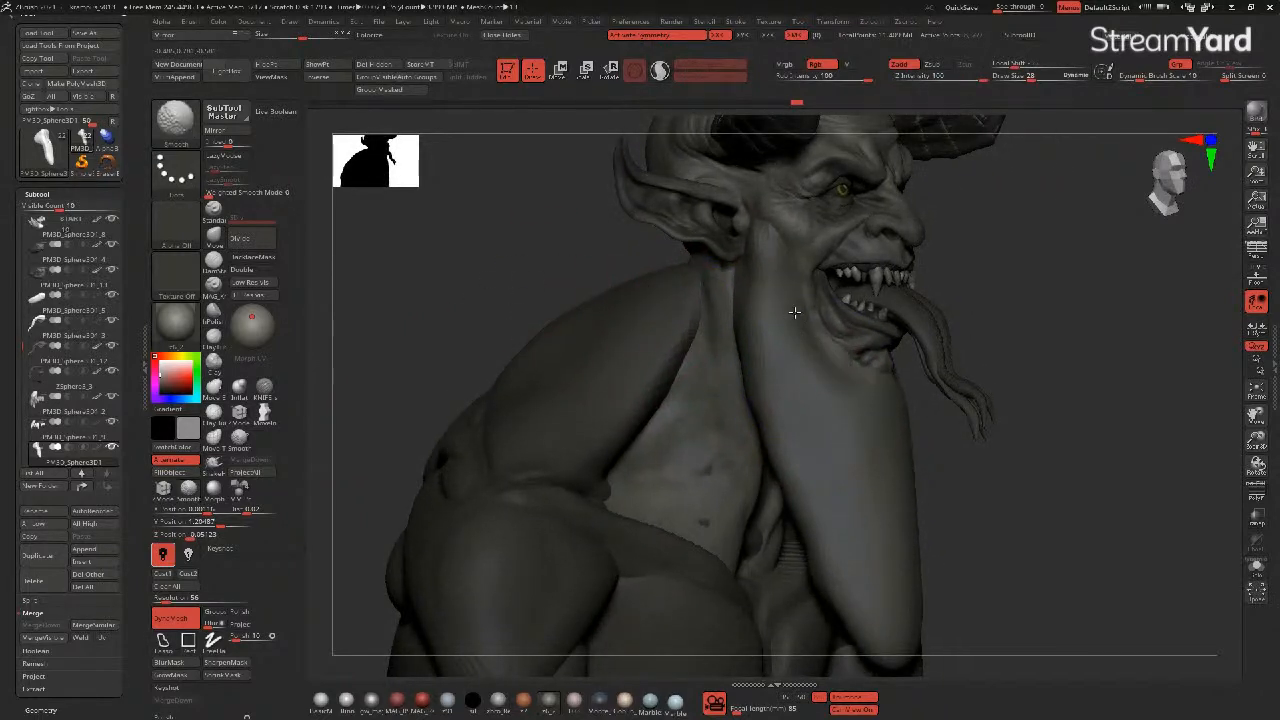
mouse_move(483, 286)
mouse_down()
mouse_move(483, 320)
mouse_move(529, 346)
mouse_move(601, 331)
mouse_move(576, 297)
mouse_up()
key([)
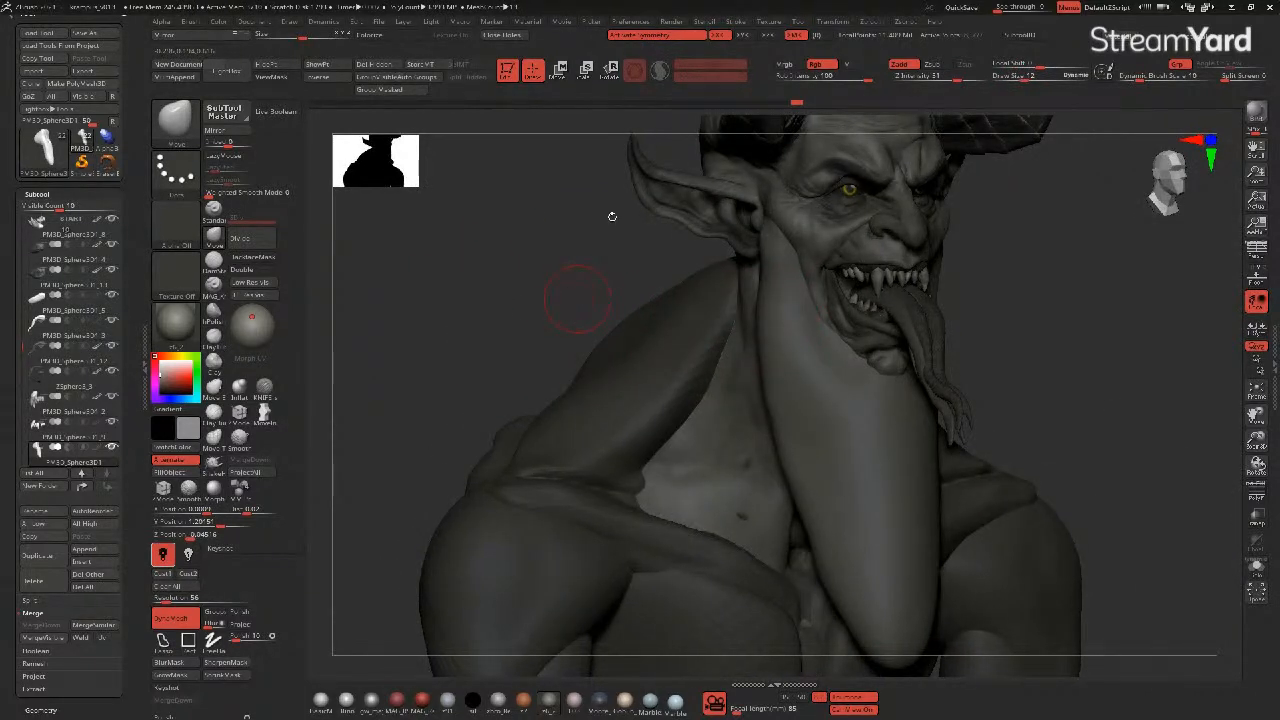
key(ctrl+z)
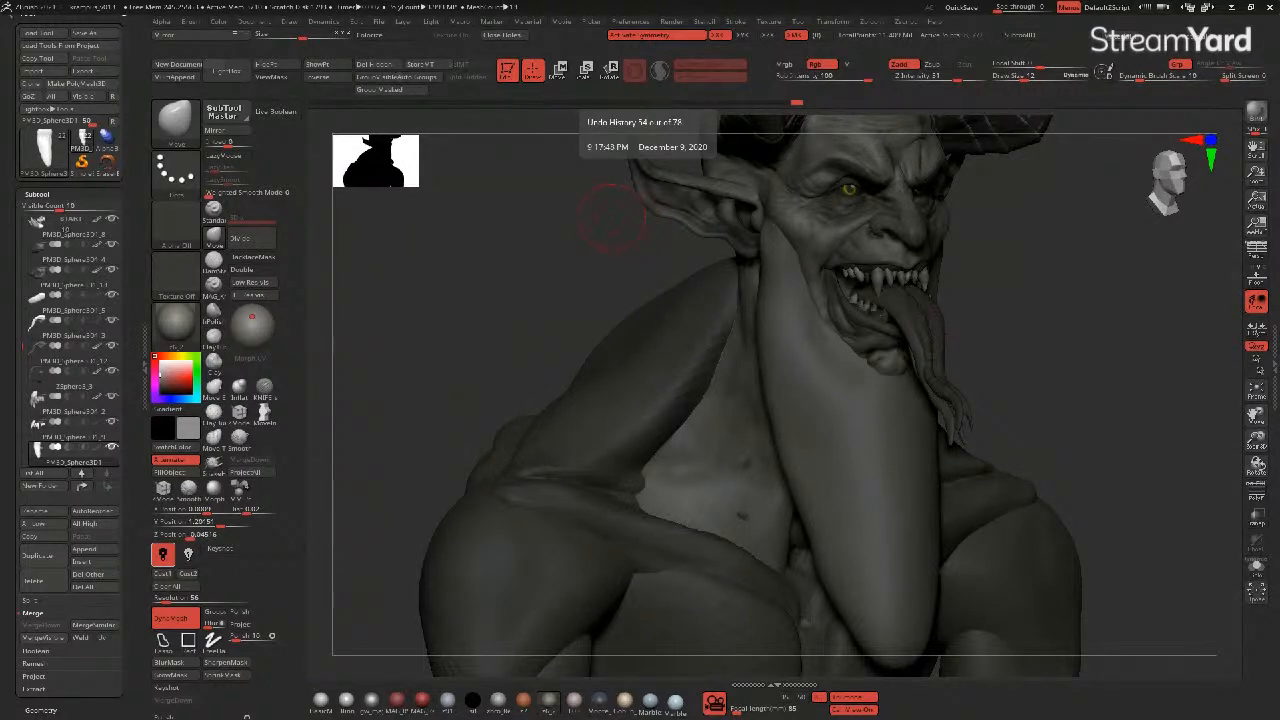
- Isolate a patch on the beard's cheek side with a freehand-painted, inverted mask and swell it with the Inflate brush
drag(476, 308, 456, 304)
ctrl+drag(806, 345, 801, 365)
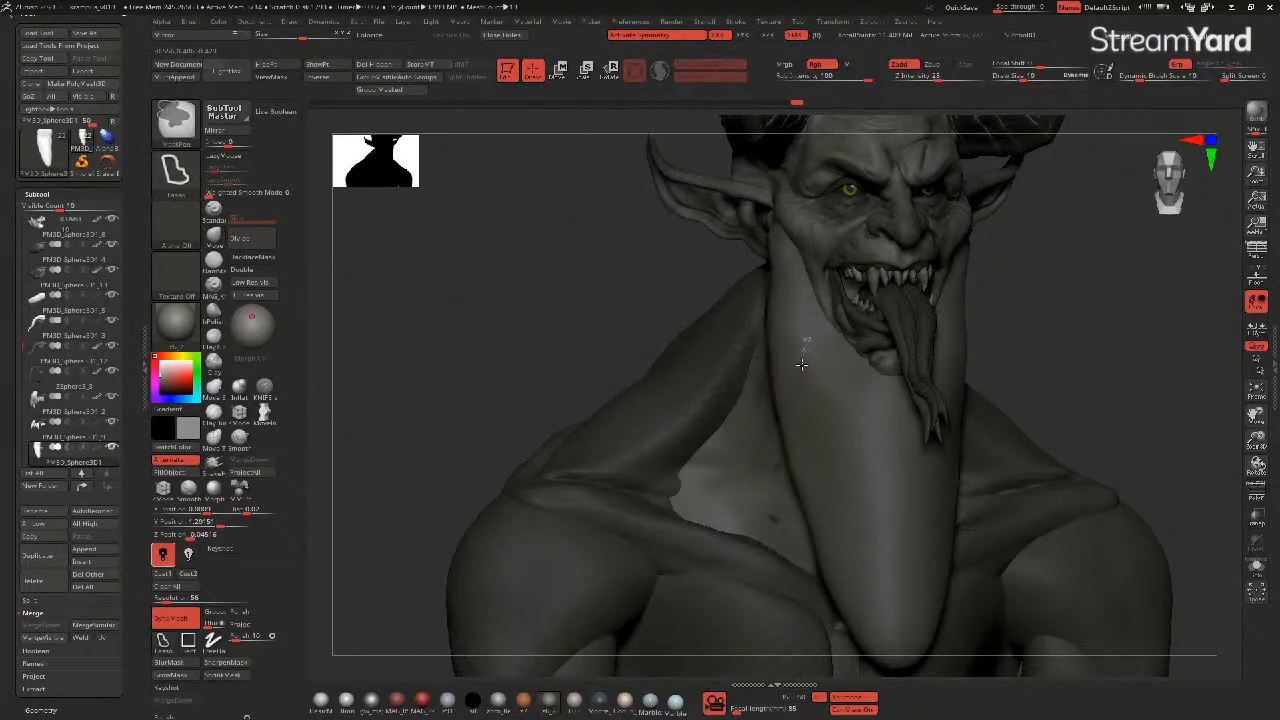
click(212, 640)
mouse_move(807, 322)
ctrl+mouse_down()
mouse_move(811, 312)
mouse_move(815, 374)
mouse_move(810, 302)
mouse_move(802, 343)
ctrl+mouse_up()
ctrl+click(615, 310)
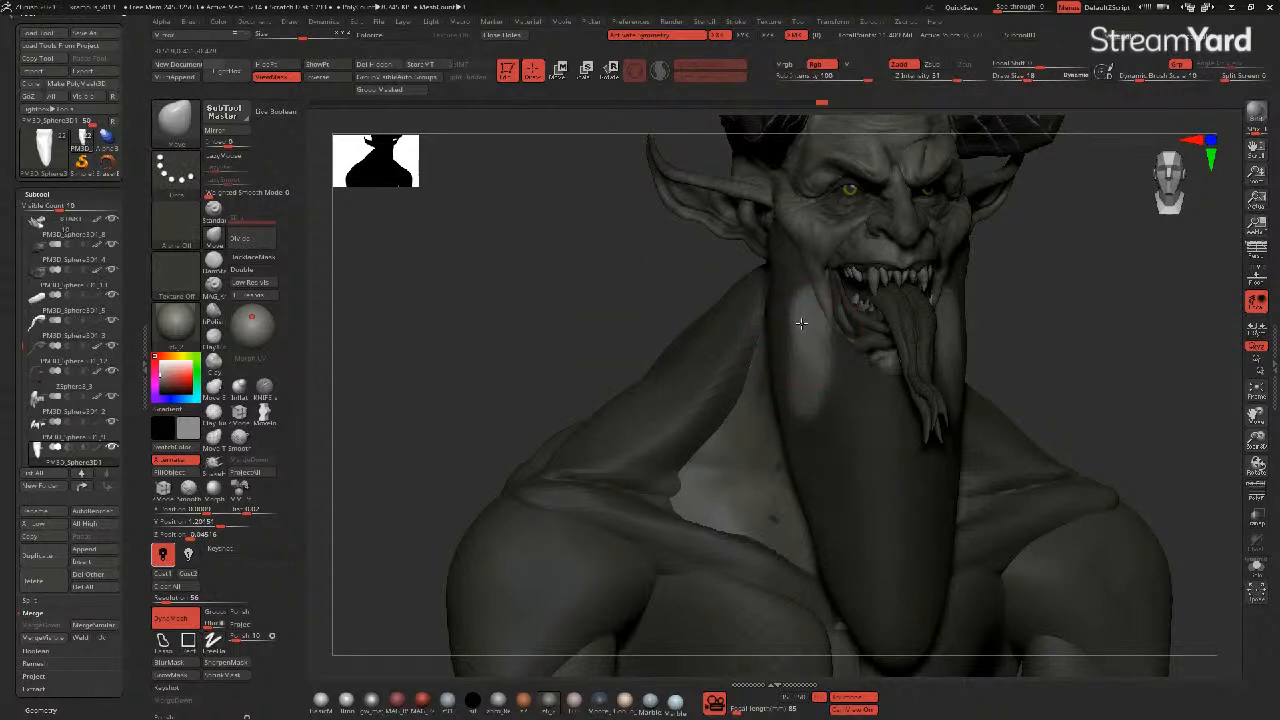
click(239, 388)
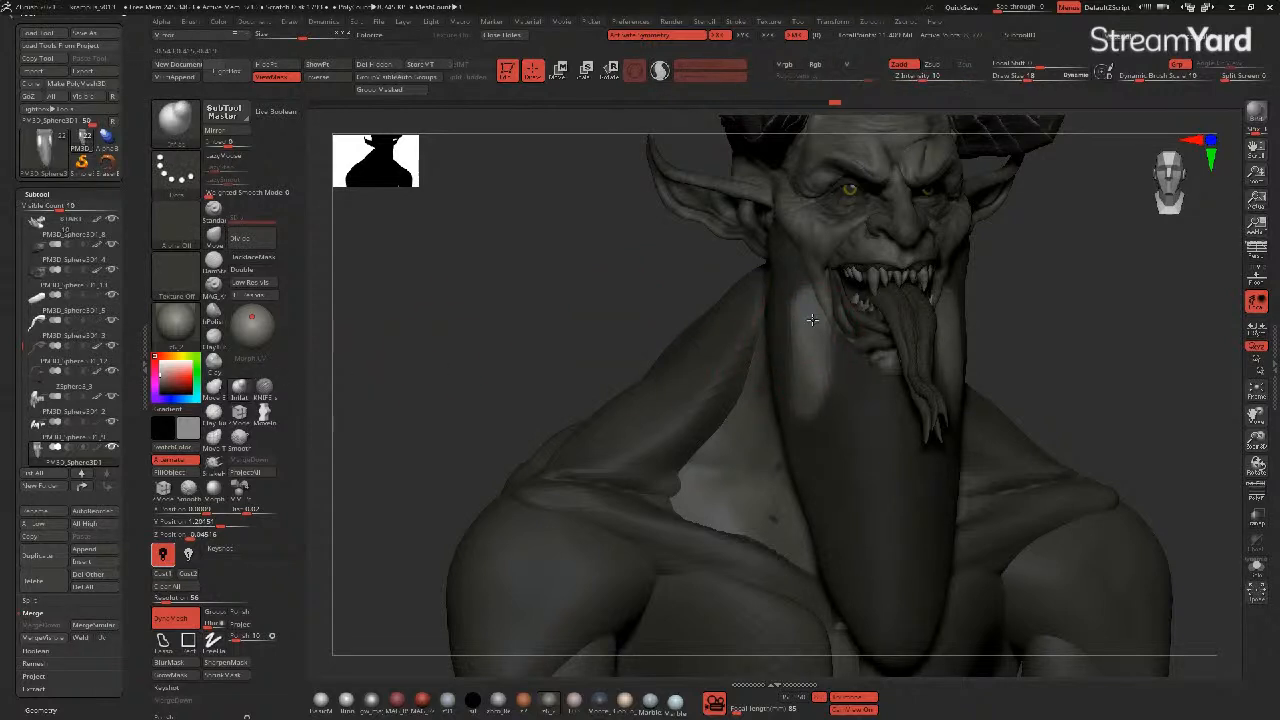
mouse_move(540, 343)
mouse_down()
mouse_move(560, 357)
mouse_move(549, 357)
mouse_move(585, 357)
mouse_up()
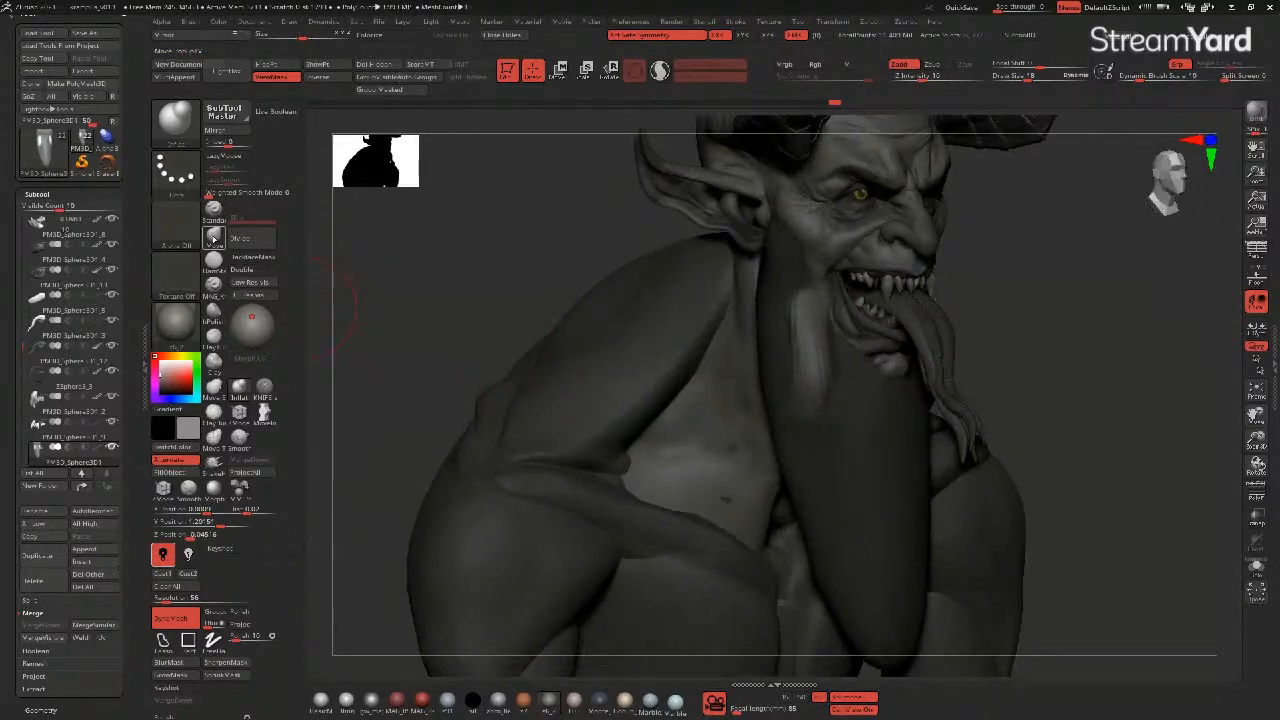
- Reshape the isolated lock on the beard's cheek side with the Move brush
click(214, 237)
drag(439, 268, 500, 285)
drag(788, 309, 815, 311)
drag(809, 379, 813, 462)
key(bracketleft)
drag(465, 278, 783, 346)
key(bracketright)
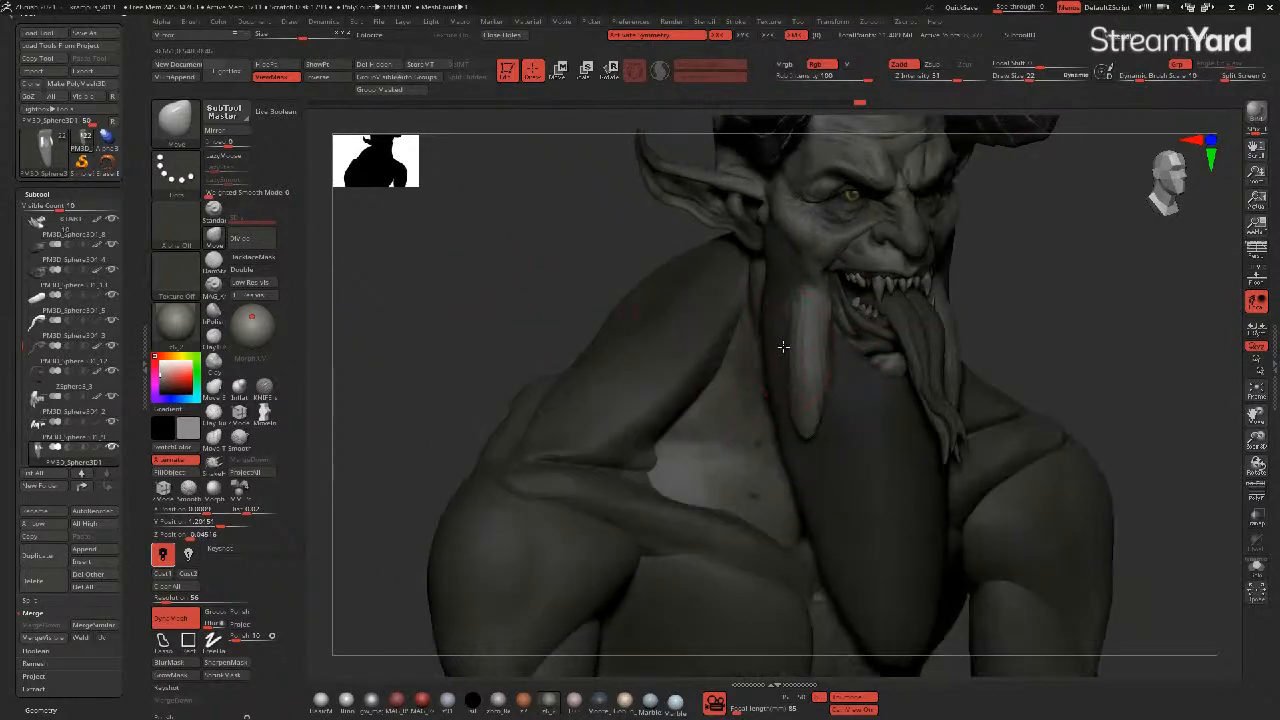
- Clear the mask, isolate a new lock beneath the mouth corner with an inverted painted mask, and swell it with the Inflate brush at draw size 22
ctrl+drag(529, 291, 556, 308)
mouse_move(851, 415)
ctrl+mouse_down()
mouse_move(852, 388)
mouse_move(875, 515)
mouse_move(849, 434)
mouse_move(846, 357)
mouse_move(846, 382)
ctrl+mouse_up()
ctrl+click(543, 306)
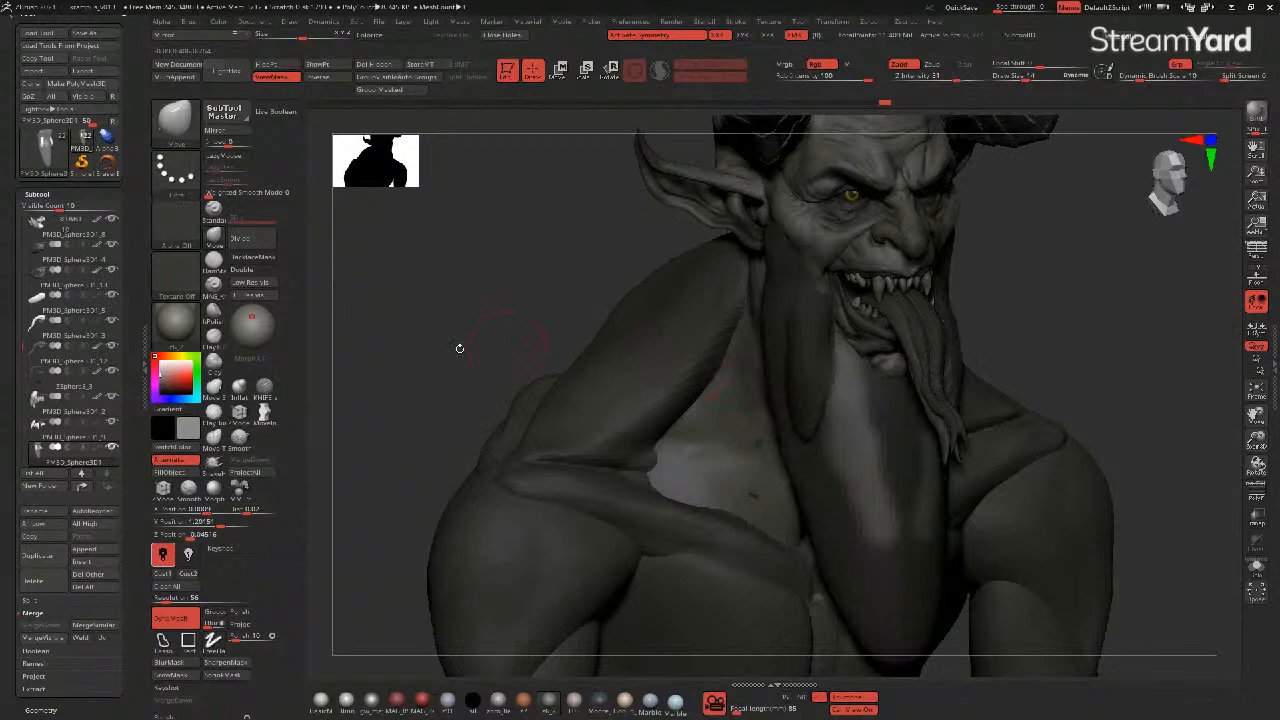
click(239, 397)
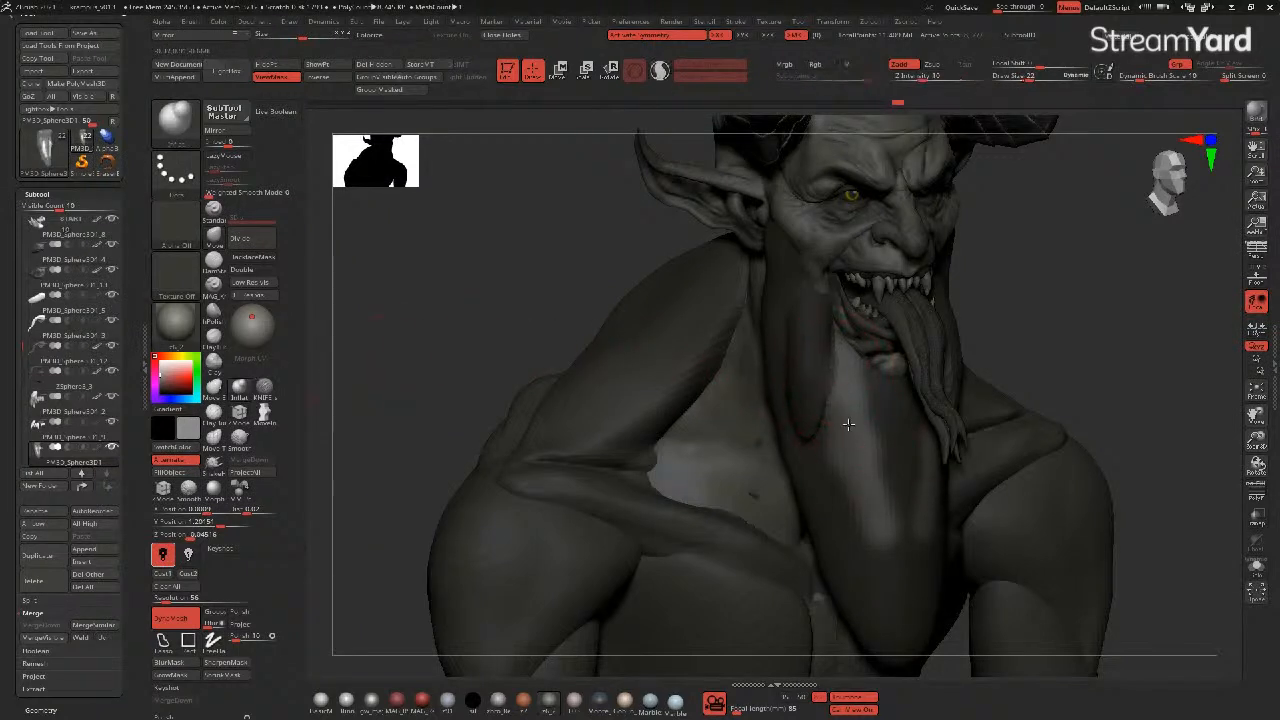
mouse_move(850, 420)
mouse_down()
mouse_move(865, 490)
mouse_move(860, 465)
mouse_up()
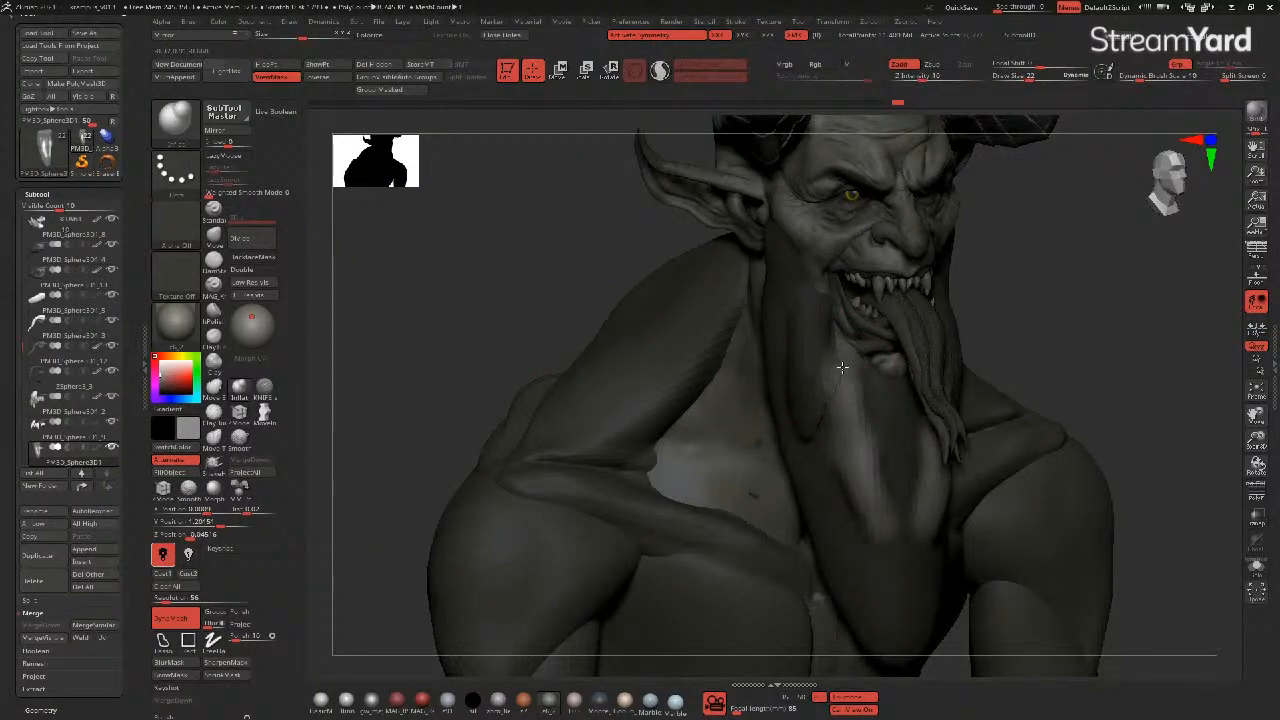
ctrl+click(505, 297)
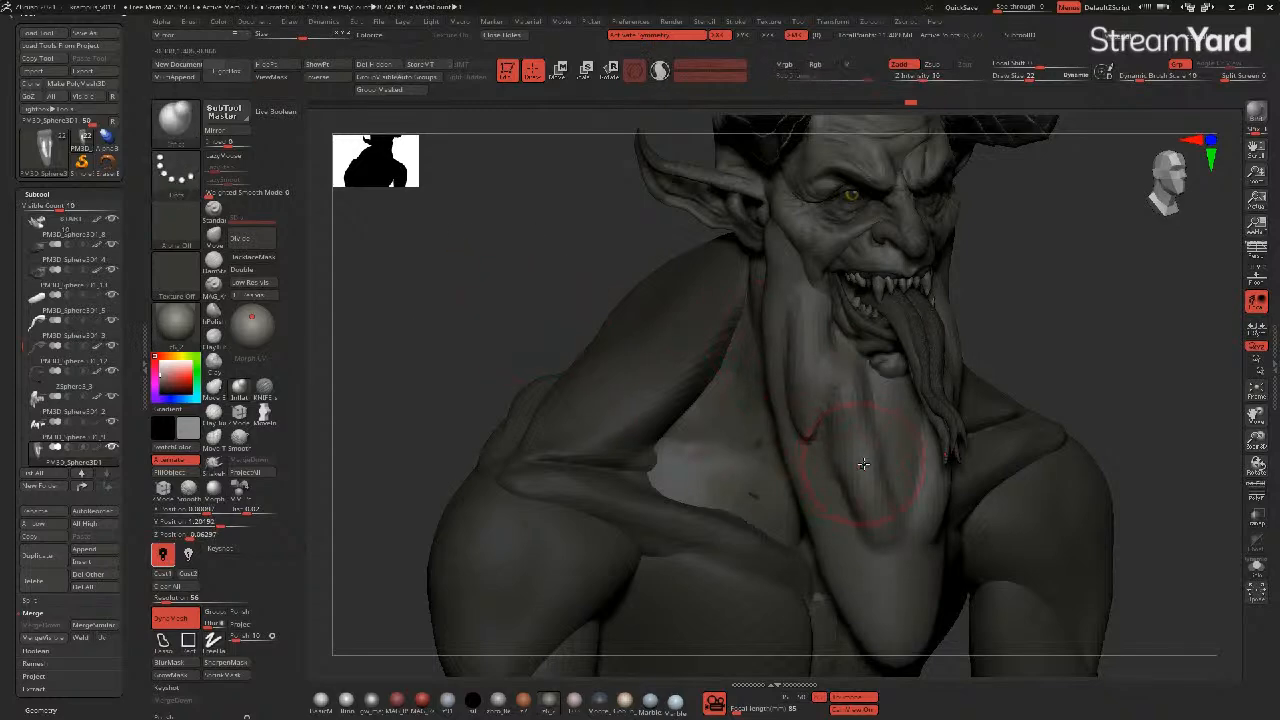
- Isolate a strip along the beard's rear edge below the ear with an inverted mask and swell it with the Inflate brush
drag(543, 334, 670, 305)
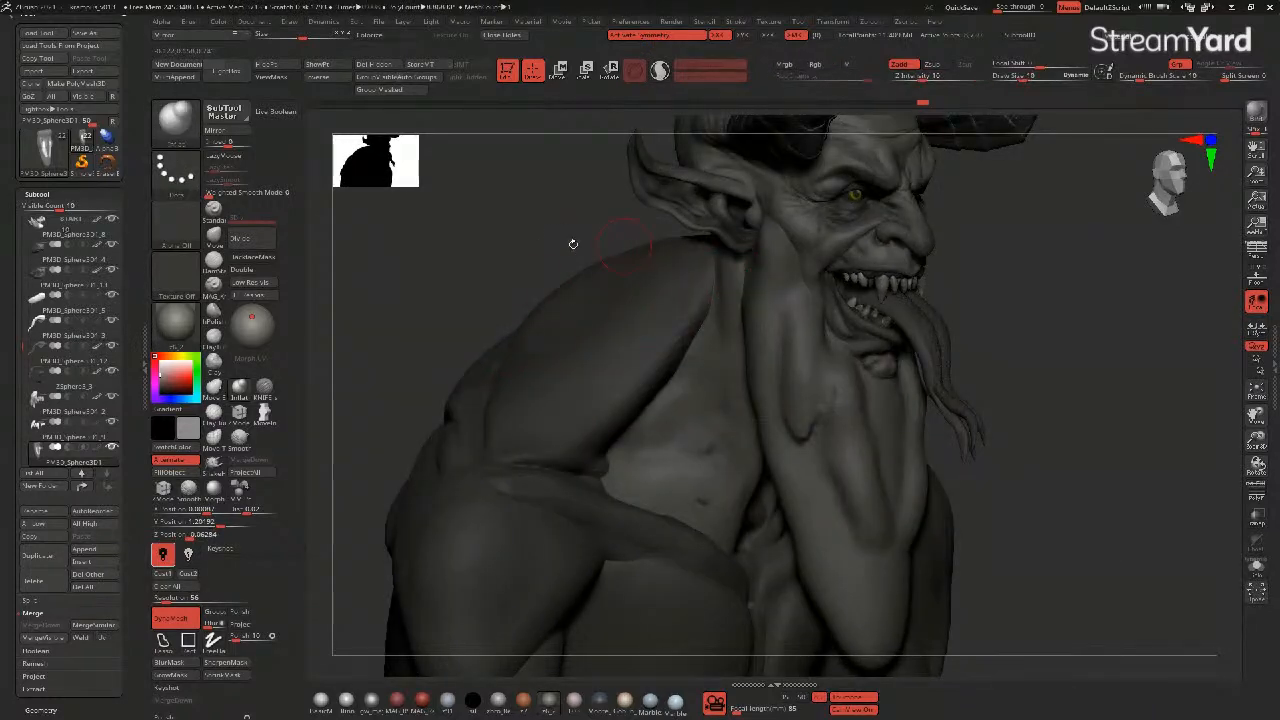
drag(573, 244, 534, 245)
mouse_move(746, 300)
ctrl+mouse_down()
mouse_move(748, 251)
mouse_move(749, 363)
ctrl+mouse_up()
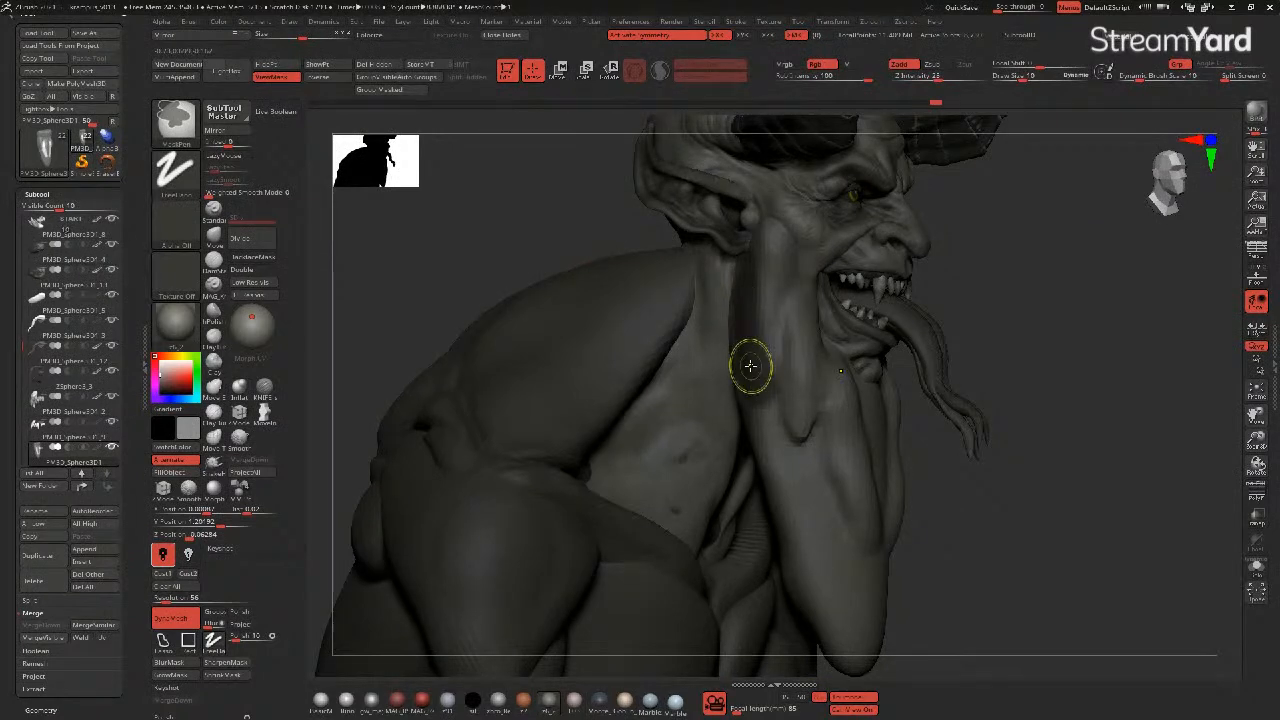
drag(457, 283, 395, 287)
click(240, 390)
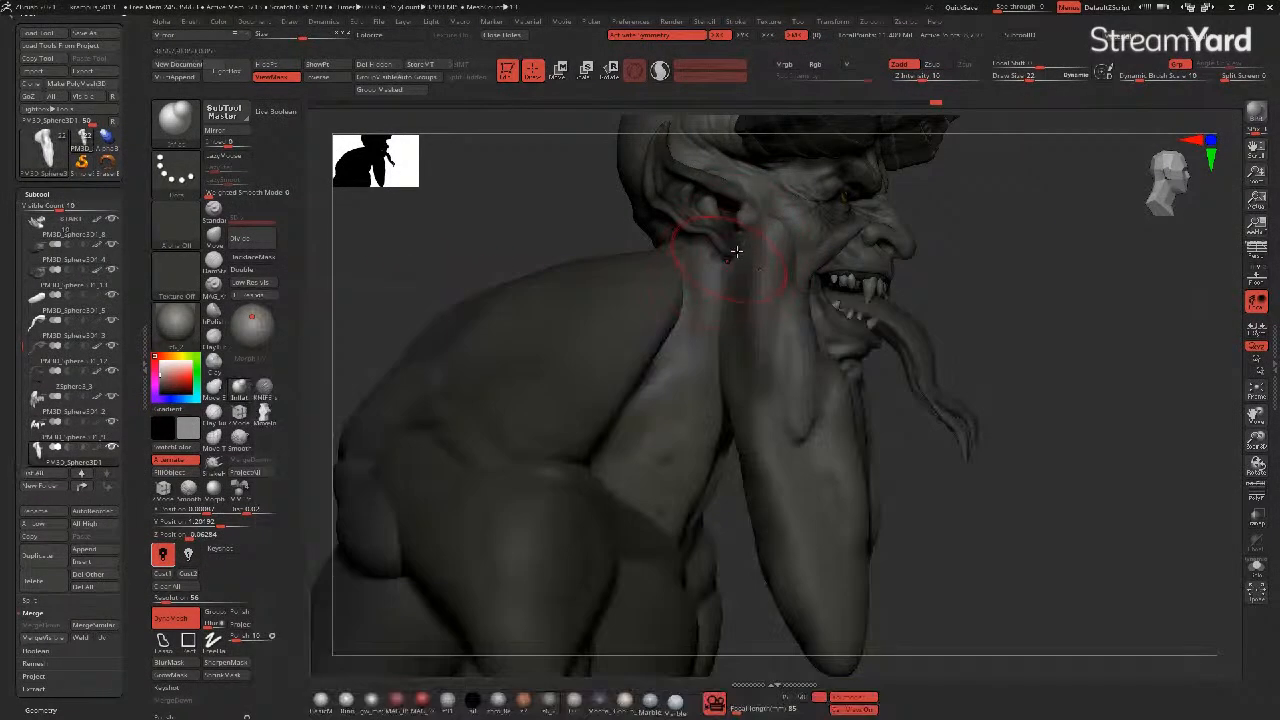
ctrl+click(603, 246)
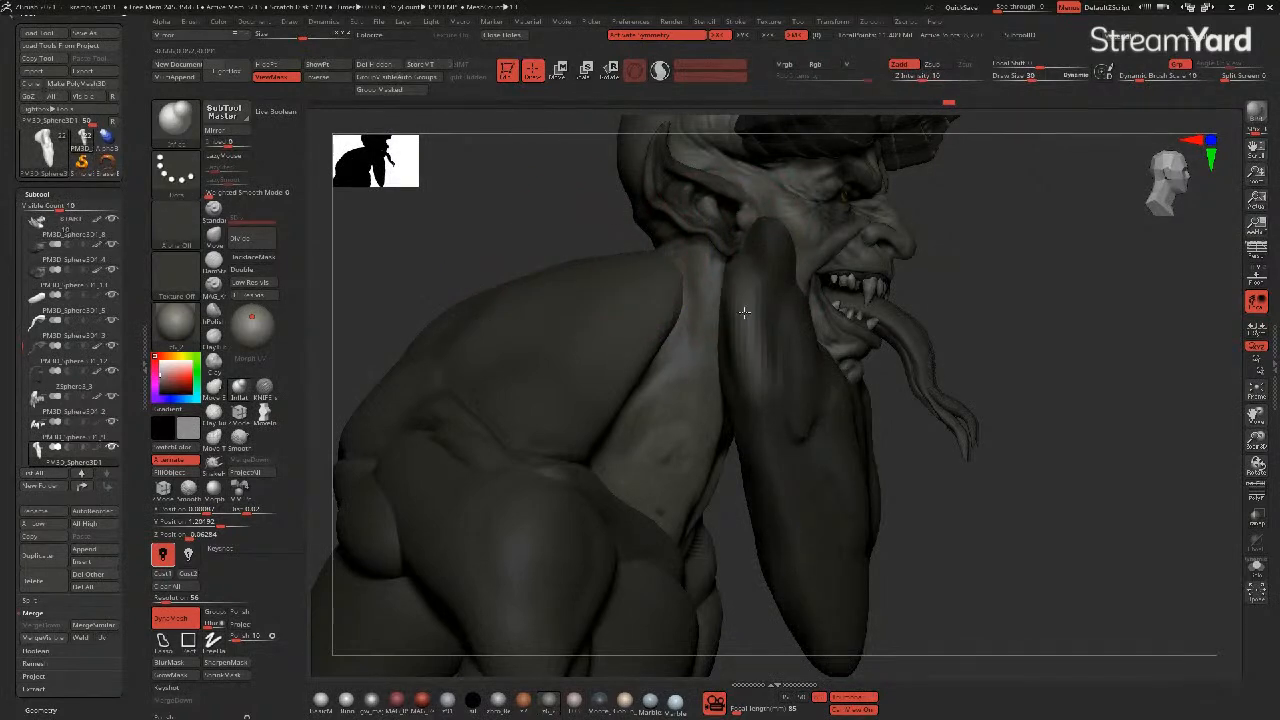
drag(957, 531, 830, 510)
drag(517, 350, 670, 338)
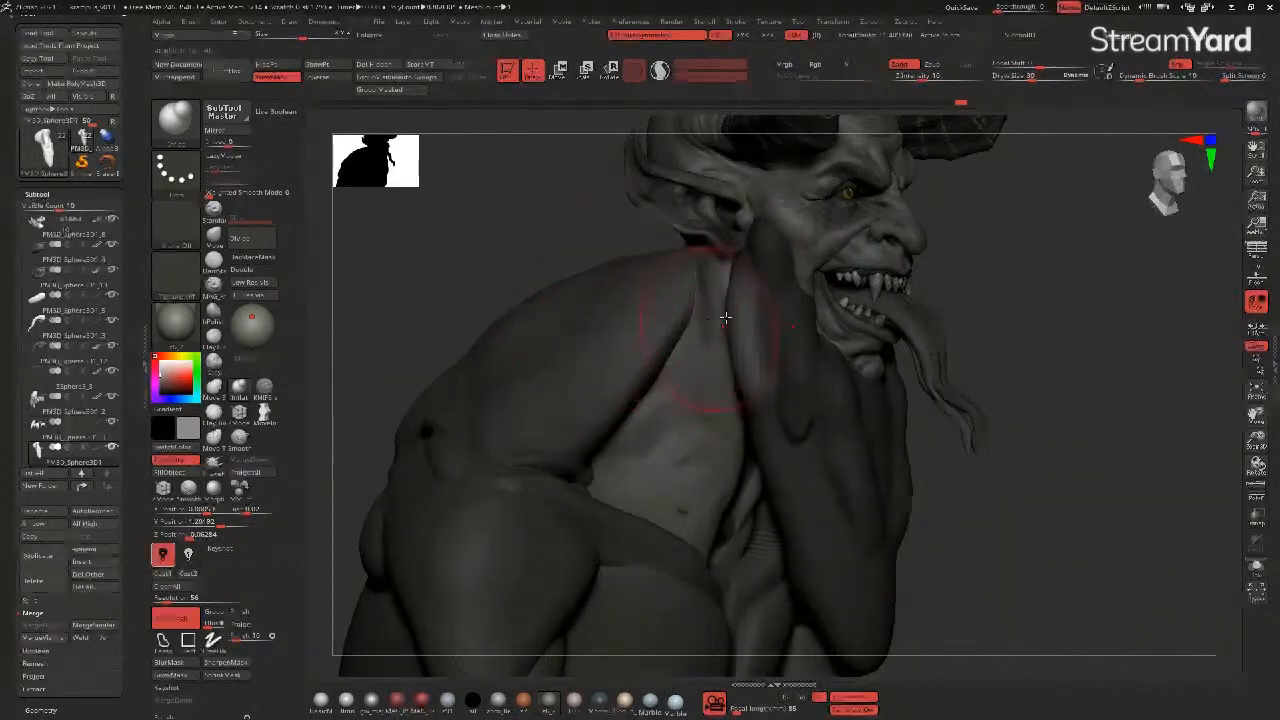
- Push the isolated rear strip forward below the ear with the Move brush at draw size 38
drag(510, 264, 543, 300)
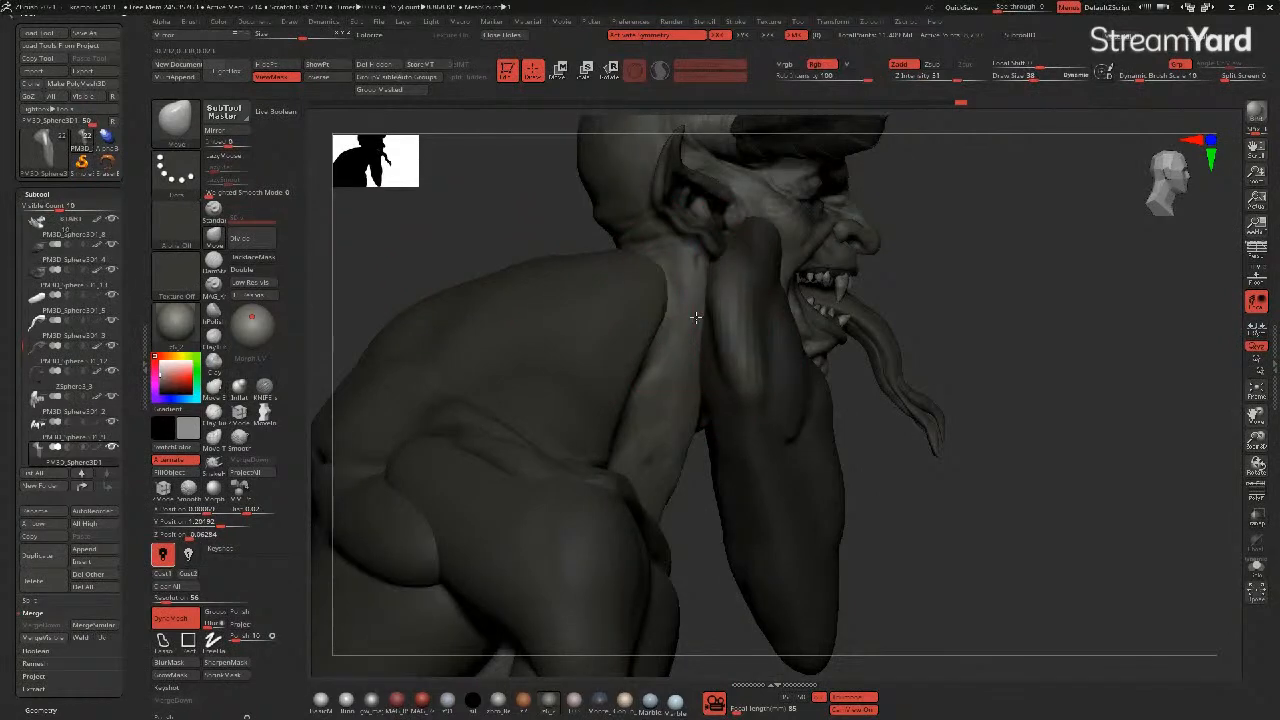
drag(701, 312, 785, 324)
drag(696, 345, 745, 365)
mouse_move(636, 246)
mouse_down()
mouse_move(457, 234)
mouse_move(518, 333)
mouse_move(494, 326)
mouse_move(517, 343)
mouse_move(488, 313)
mouse_move(531, 353)
mouse_up()
- Isolate a patch on the beard's lower side with an inverted mask and sculpt it into a raised lock
ctrl+drag(768, 463, 785, 506)
ctrl+click(425, 367)
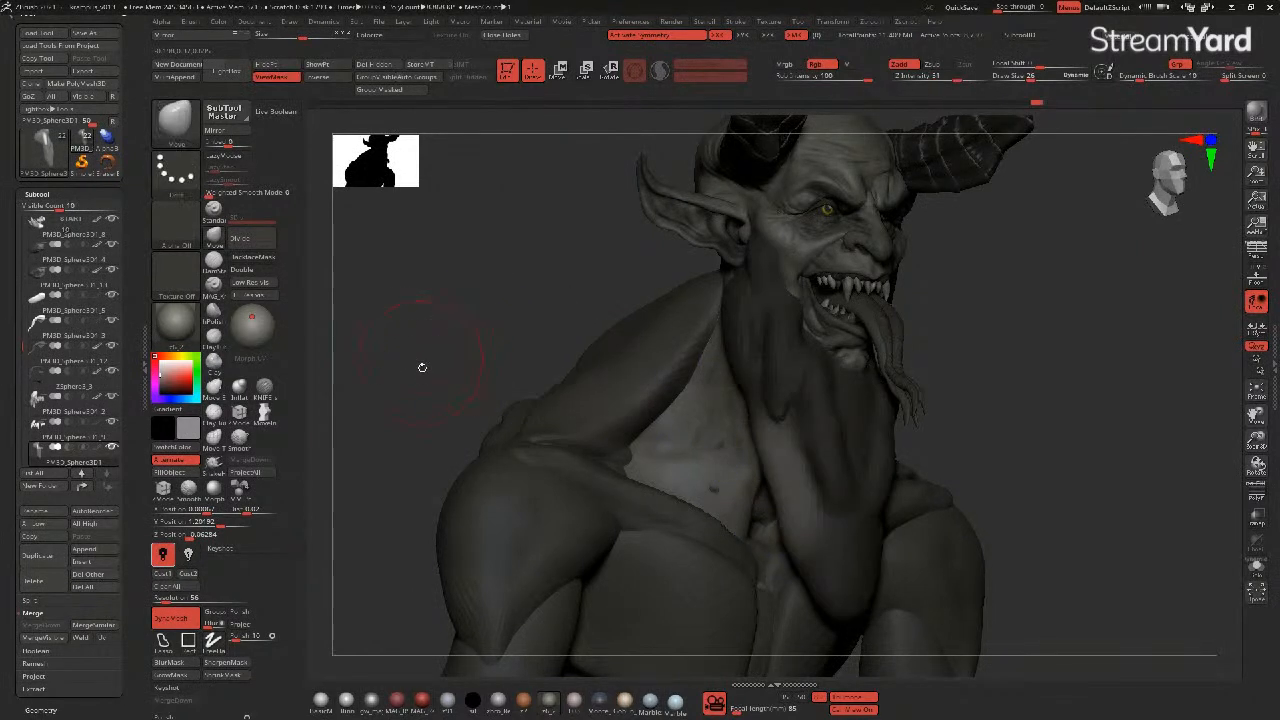
drag(422, 367, 620, 410)
mouse_move(766, 456)
mouse_down()
mouse_move(786, 491)
mouse_move(778, 510)
mouse_up()
mouse_move(510, 350)
mouse_down()
mouse_move(466, 346)
mouse_move(474, 377)
mouse_move(476, 354)
mouse_up()
- Refine the beard's side contour and taper its lower end from the front with the Move brush at draw size 46
click(214, 237)
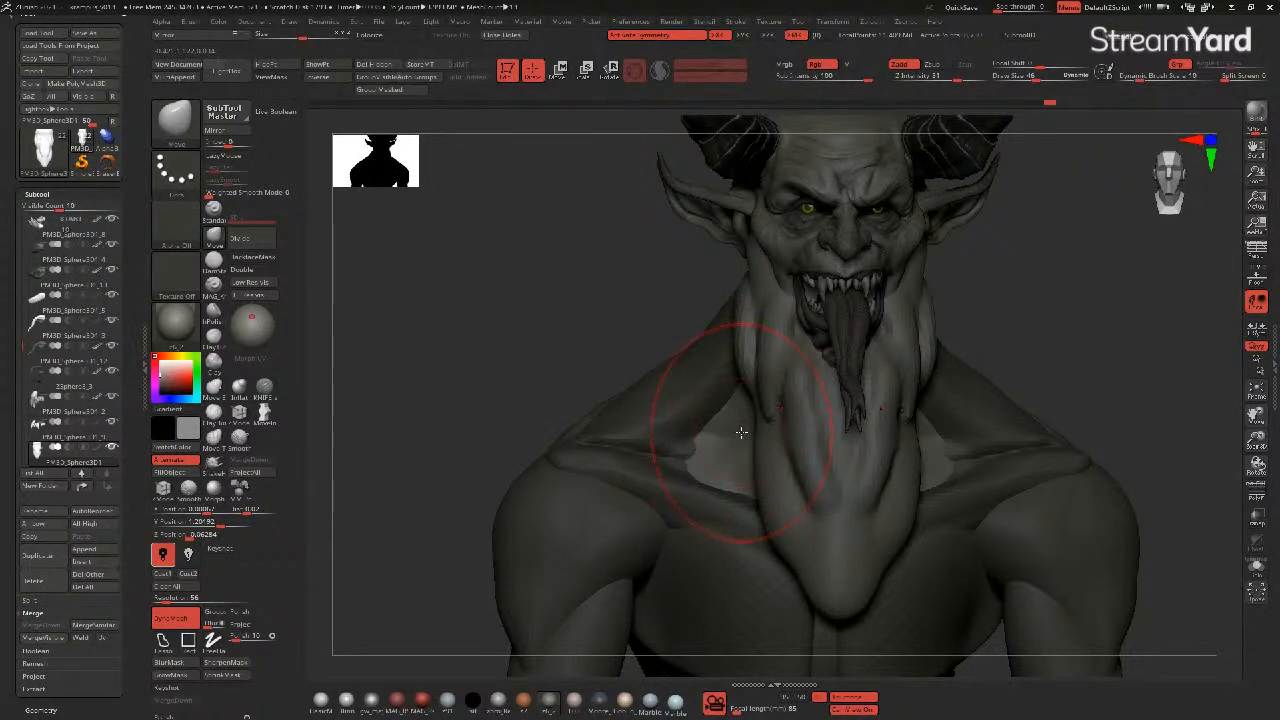
mouse_move(761, 418)
mouse_down()
mouse_move(740, 417)
mouse_move(735, 395)
mouse_up()
mouse_move(780, 530)
mouse_down()
mouse_move(794, 536)
mouse_move(782, 518)
mouse_up()
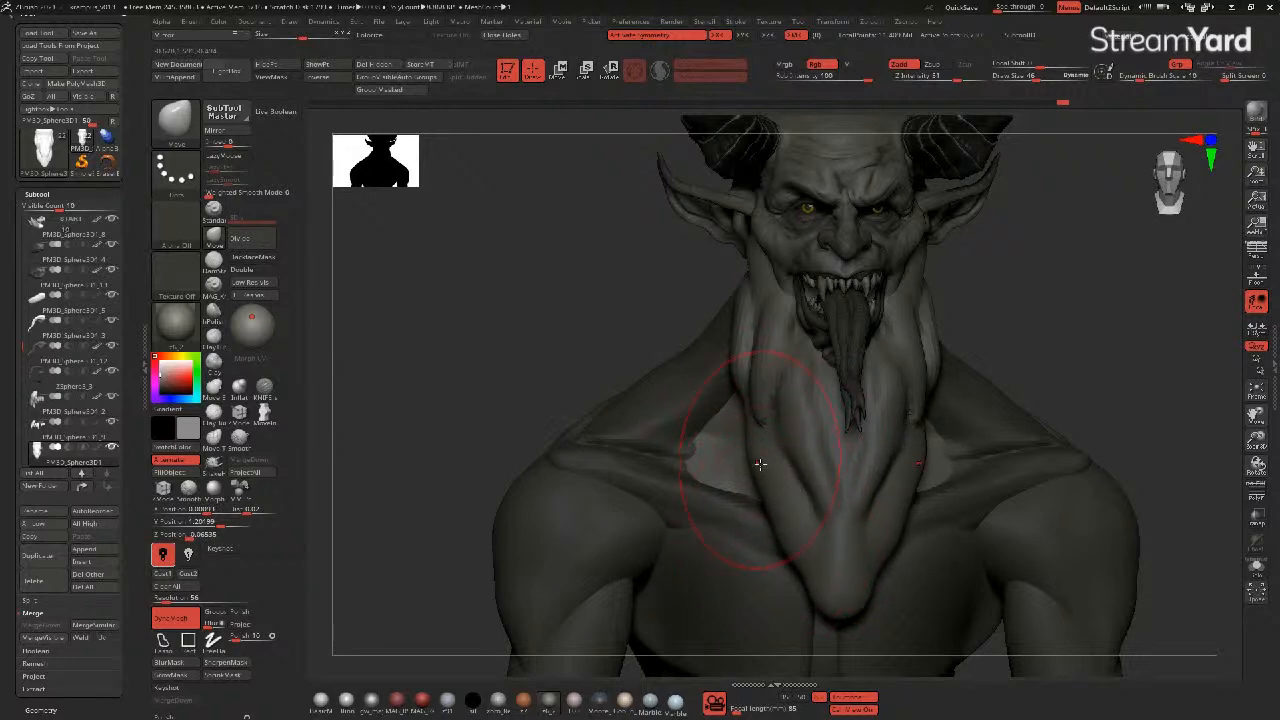
drag(760, 460, 777, 463)
mouse_move(543, 349)
mouse_down()
mouse_move(471, 300)
mouse_move(545, 322)
mouse_up()
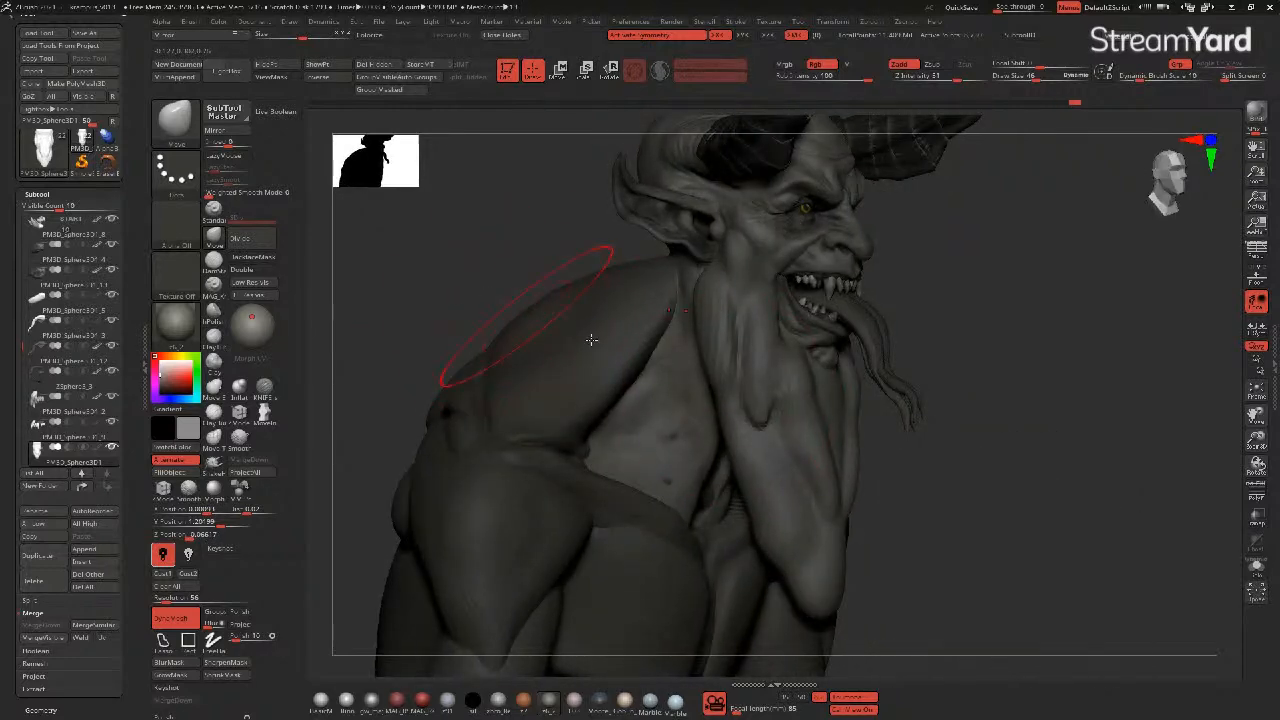
- Adjust the beard's front contour below the chin using a smaller Move brush
key(bracketleft)
key(bracketleft)
drag(831, 420, 840, 414)
key(bracketleft)
drag(928, 508, 766, 500)
- Isolate a lower side lock near the beard's tip with an inverted mask and swell it with the Inflate brush at draw size 30
drag(574, 366, 759, 408)
mouse_move(837, 449)
ctrl+mouse_down()
mouse_move(831, 437)
mouse_move(840, 484)
ctrl+mouse_up()
ctrl+click(520, 322)
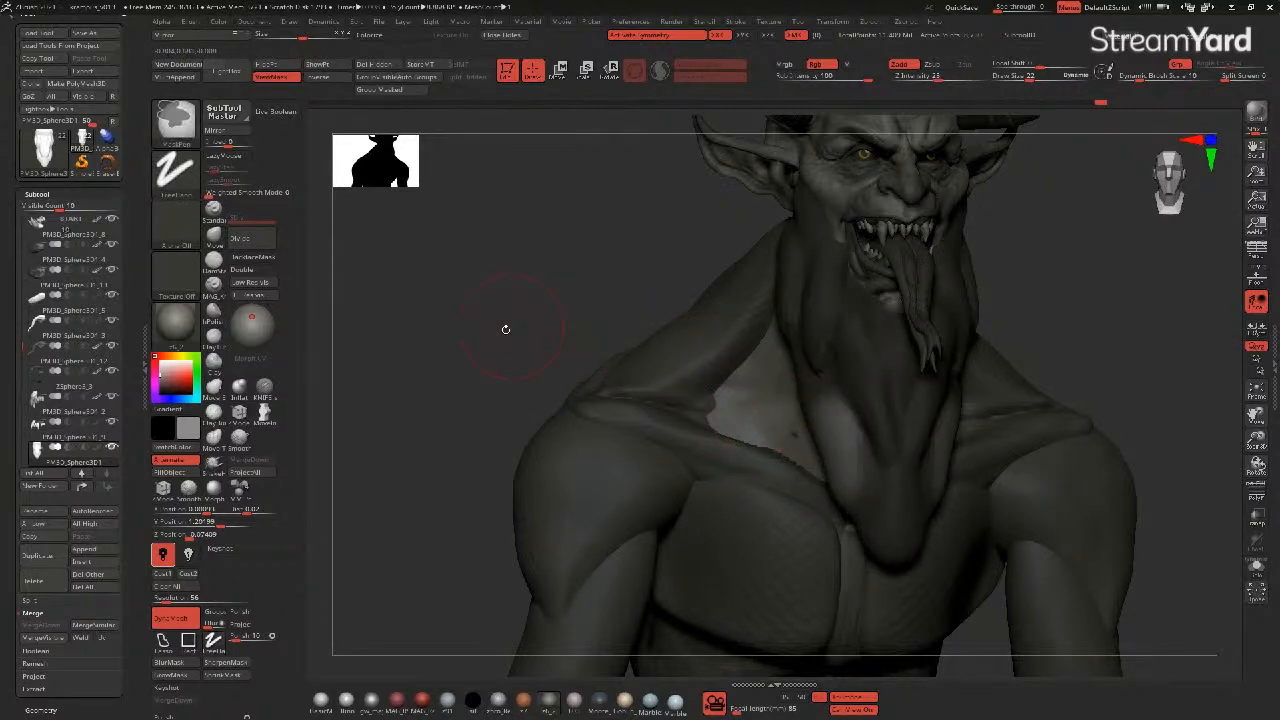
drag(520, 322, 443, 351)
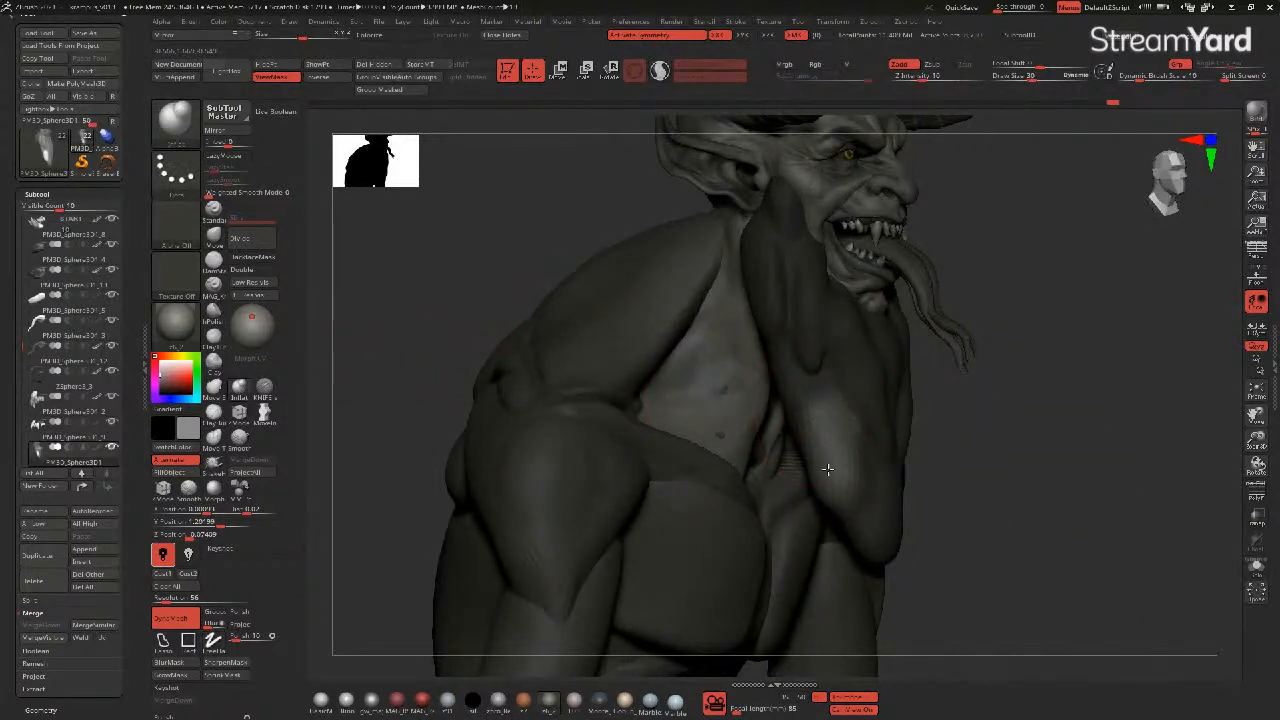
drag(950, 533, 700, 441)
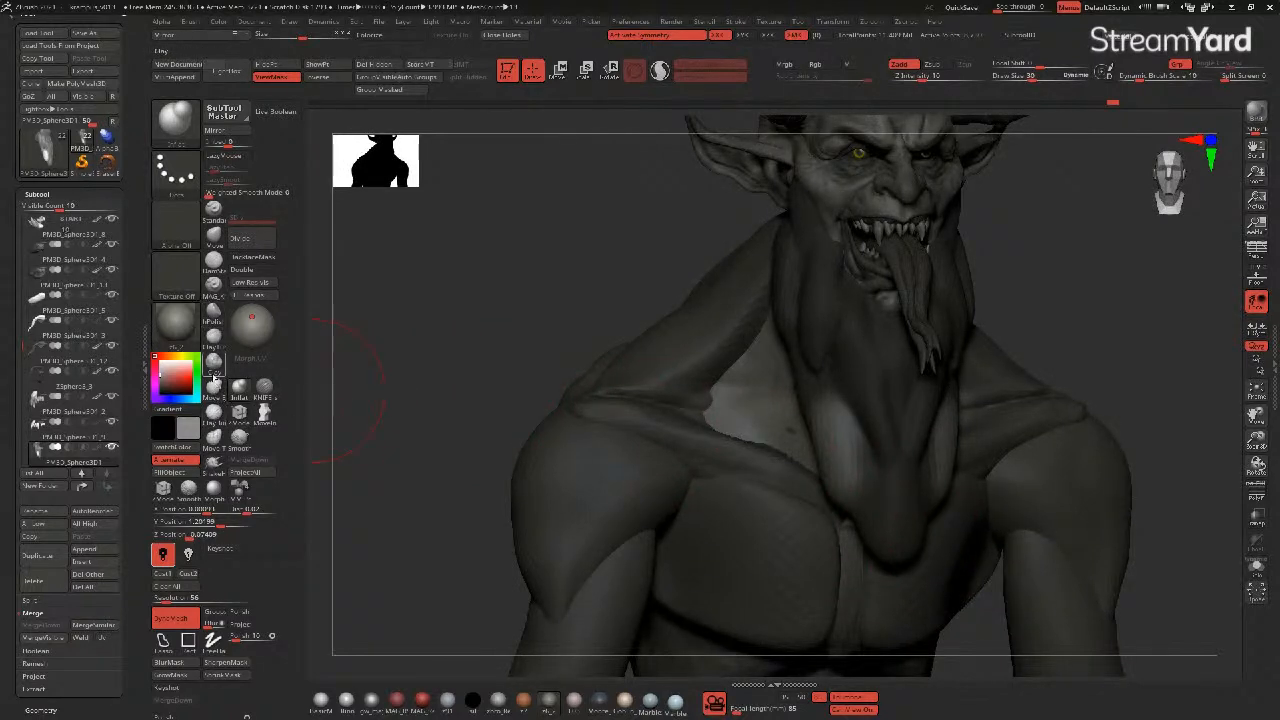
- Pull the lower side lock down into a separate pointed strand with the Move brush and clear the mask
click(213, 387)
mouse_move(843, 513)
mouse_down()
mouse_move(847, 553)
mouse_move(846, 532)
mouse_up()
key(bracketright)
drag(505, 330, 546, 326)
drag(824, 424, 811, 432)
ctrl+drag(670, 345, 643, 354)
drag(505, 345, 587, 328)
drag(494, 286, 589, 314)
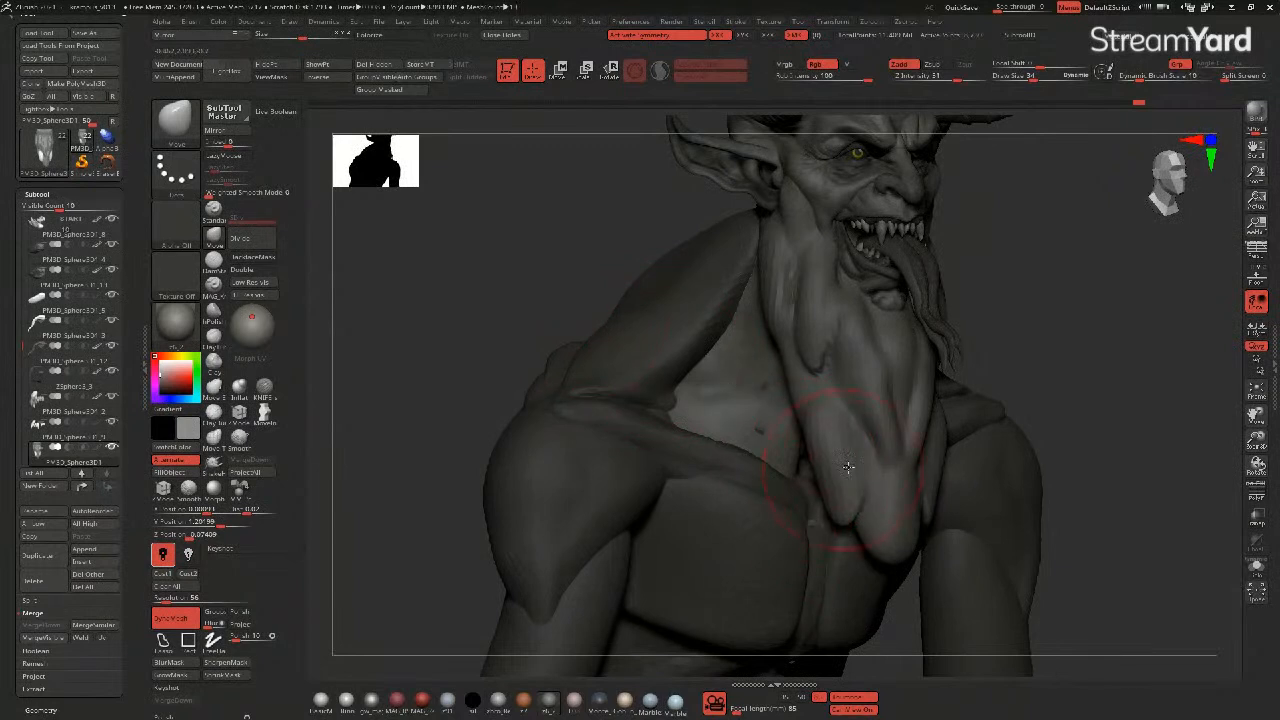
- Isolate a central strand above the beard's tip with an inverted painted mask and swell it with the Inflate brush at draw size 18
ctrl+drag(883, 481, 864, 435)
key(bracketleft)
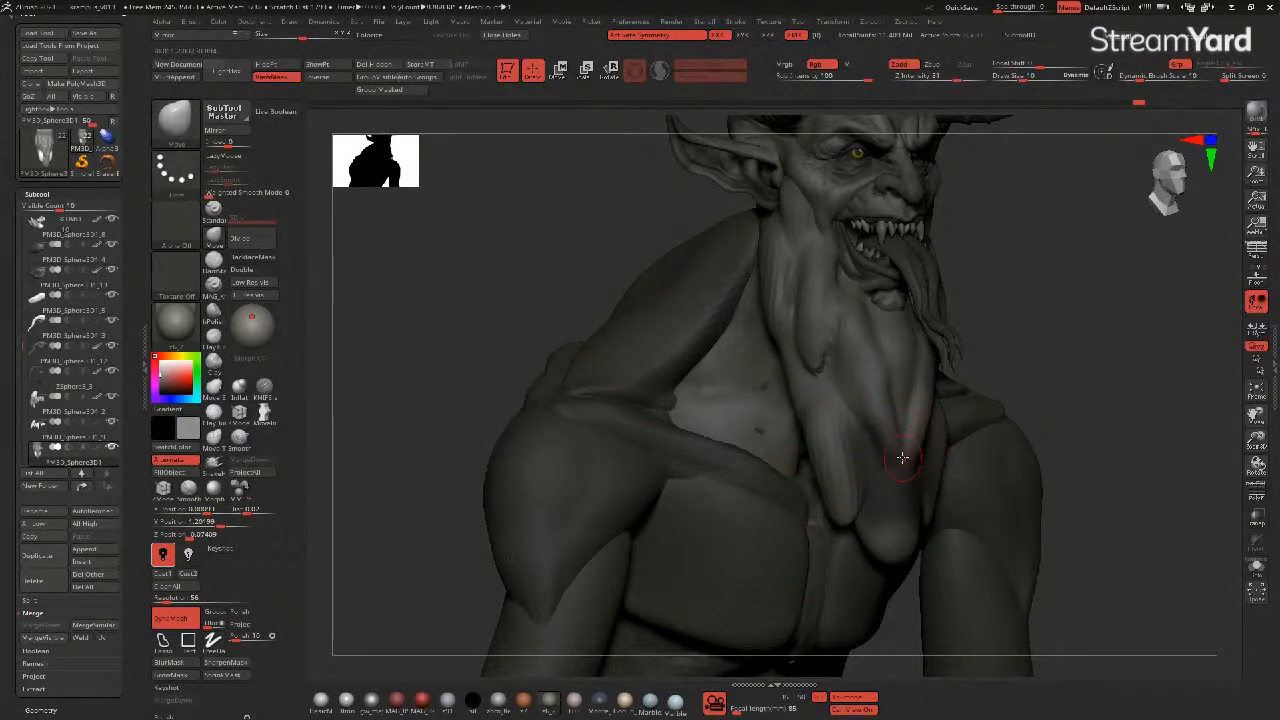
mouse_move(901, 456)
ctrl+mouse_down()
mouse_move(903, 491)
mouse_move(904, 438)
mouse_move(897, 504)
ctrl+mouse_up()
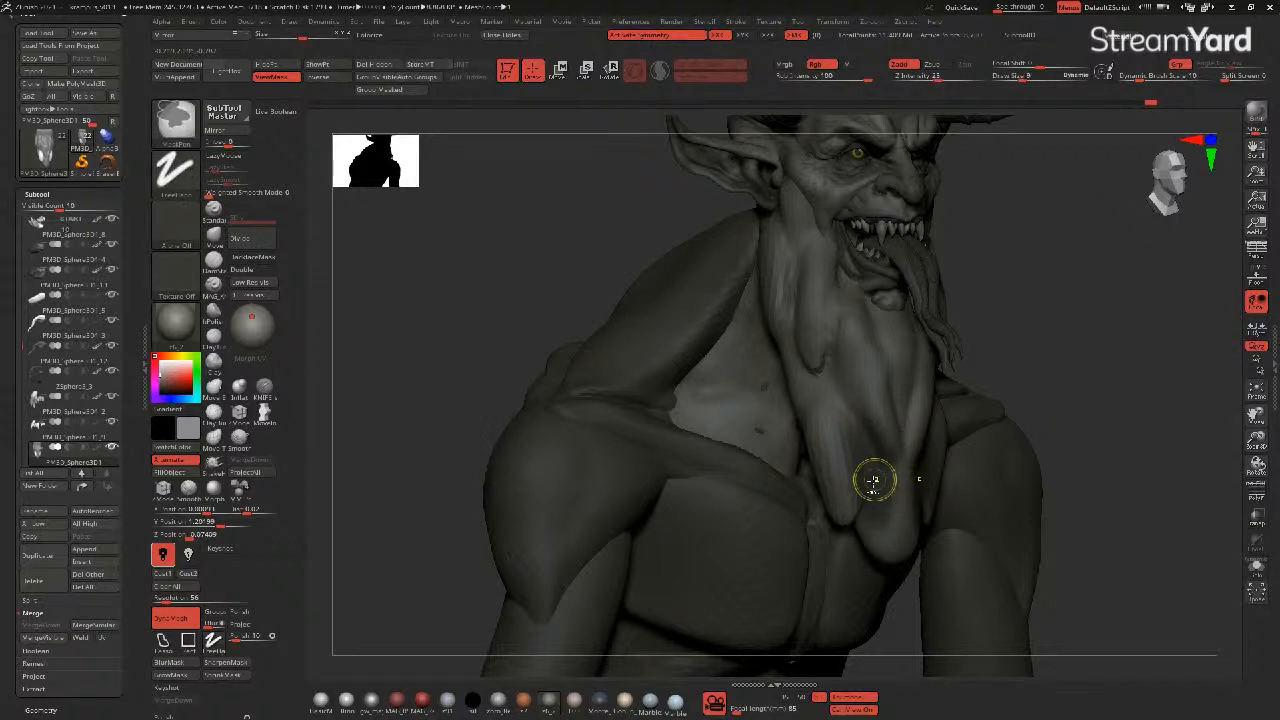
ctrl+click(498, 317)
drag(421, 340, 489, 357)
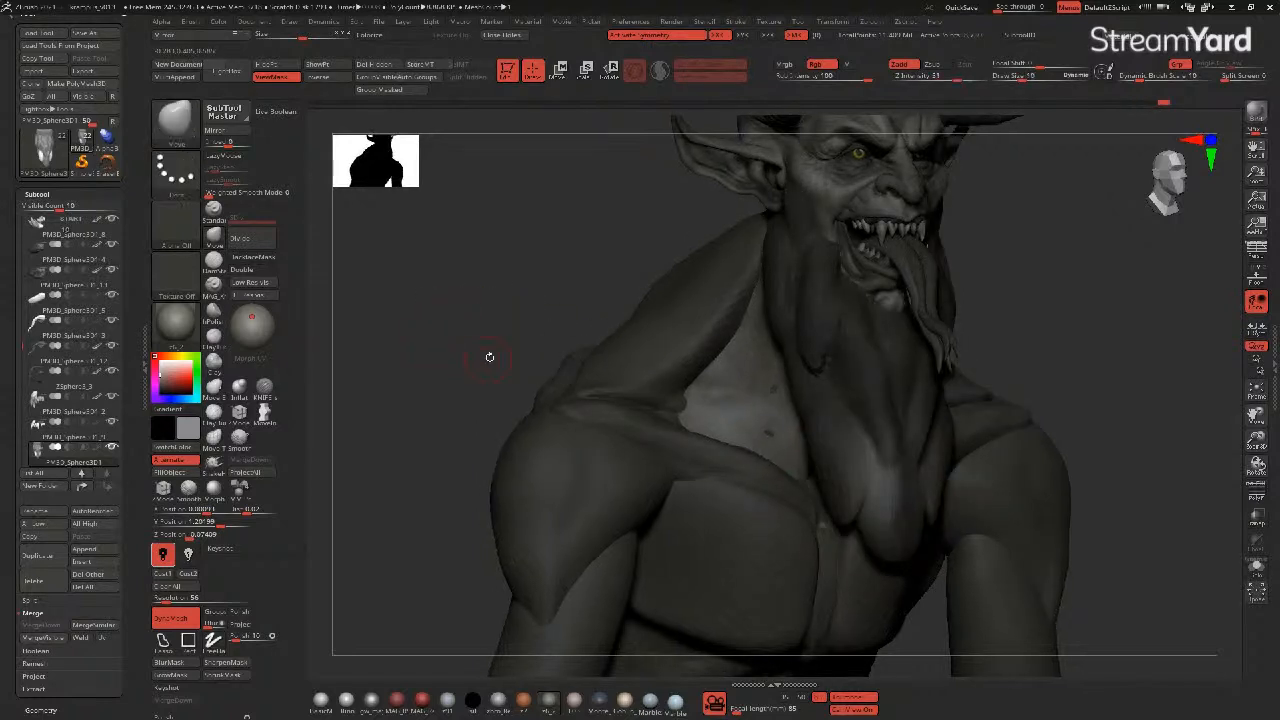
click(238, 390)
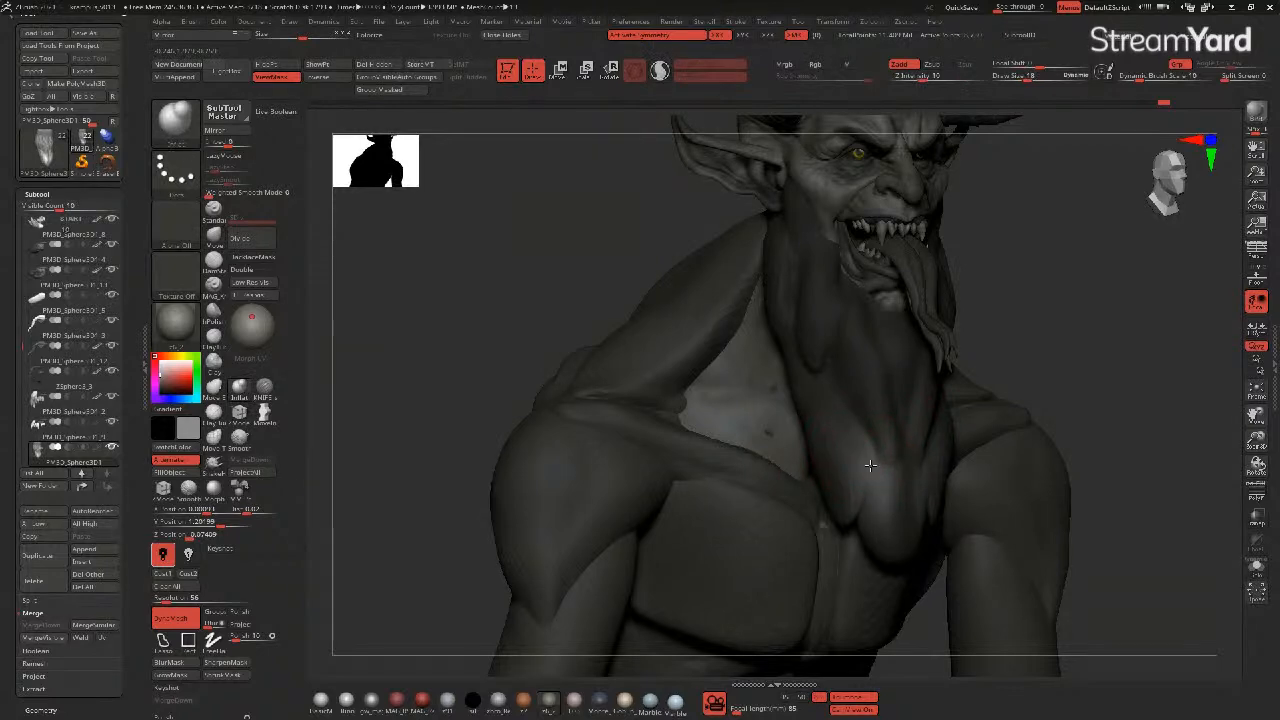
drag(528, 316, 479, 308)
- Pull the isolated central strand down over the beard's tip with the Move brush at draw size 22 and clear the mask
click(209, 245)
drag(869, 493, 879, 552)
mouse_move(501, 321)
shift+mouse_down()
mouse_move(465, 312)
mouse_move(857, 458)
shift+mouse_up()
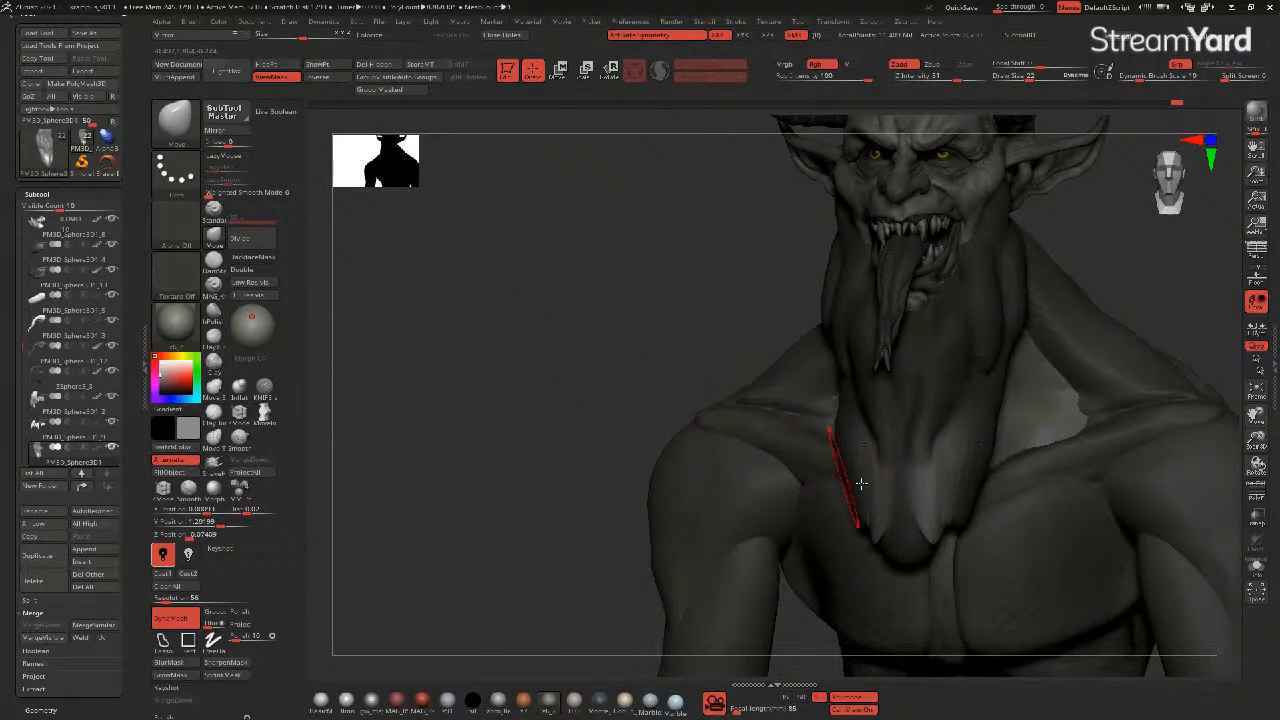
shift+right_drag(751, 413, 792, 430)
ctrl+drag(543, 334, 558, 349)
- Reshape the beard's side locks and lower tip from several angles with the Move brush
mouse_move(824, 395)
mouse_down()
mouse_move(812, 406)
mouse_move(832, 410)
mouse_move(802, 380)
mouse_up()
drag(574, 337, 651, 376)
mouse_move(895, 415)
mouse_down()
mouse_move(886, 406)
mouse_move(920, 349)
mouse_move(912, 413)
mouse_move(883, 457)
mouse_up()
mouse_move(944, 580)
mouse_down()
mouse_move(976, 588)
mouse_move(983, 557)
mouse_up()
drag(978, 512, 1005, 460)
drag(980, 543, 989, 547)
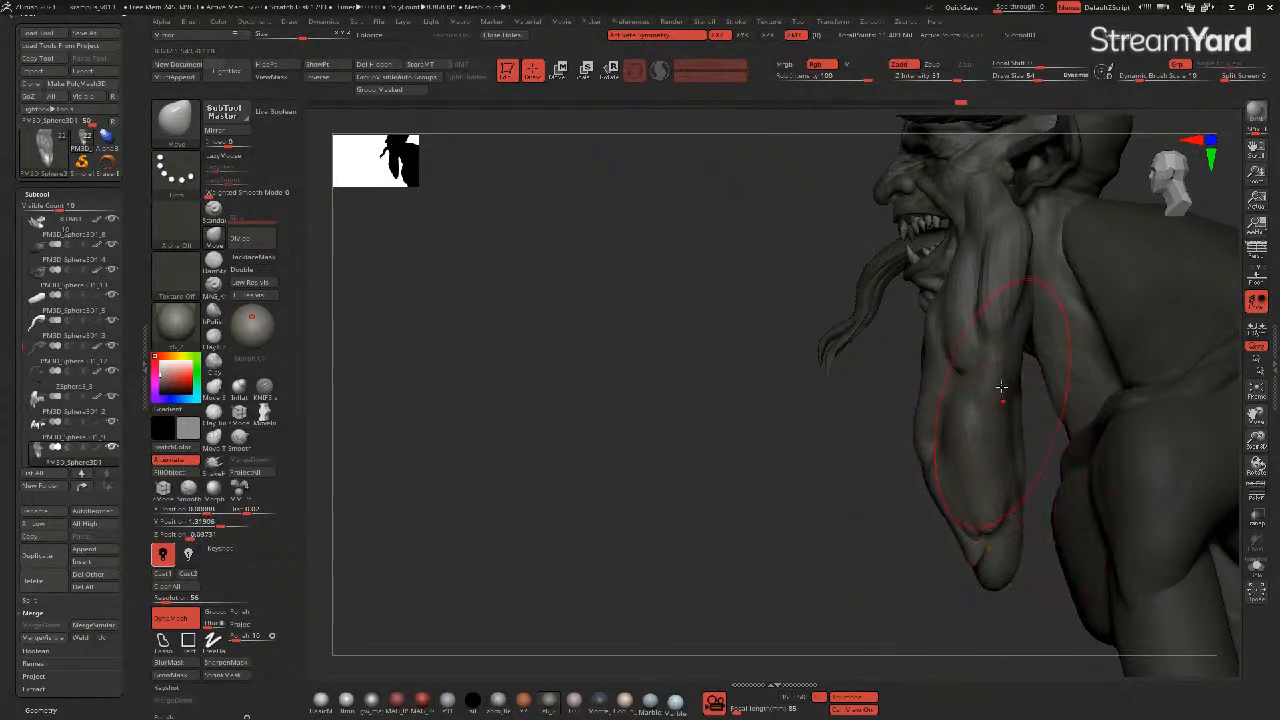
- Adjust the beard's rear profile from the jaw to the tip with the Move brush, first at draw size 54, then smaller
drag(1007, 392, 1015, 388)
key(bracketleft)
key(bracketleft)
mouse_move(1023, 289)
mouse_down()
mouse_move(1007, 238)
mouse_move(1014, 417)
mouse_up()
drag(1022, 467, 1011, 474)
drag(1018, 525, 1008, 528)
- Save the project with Save As
drag(880, 505, 485, 383)
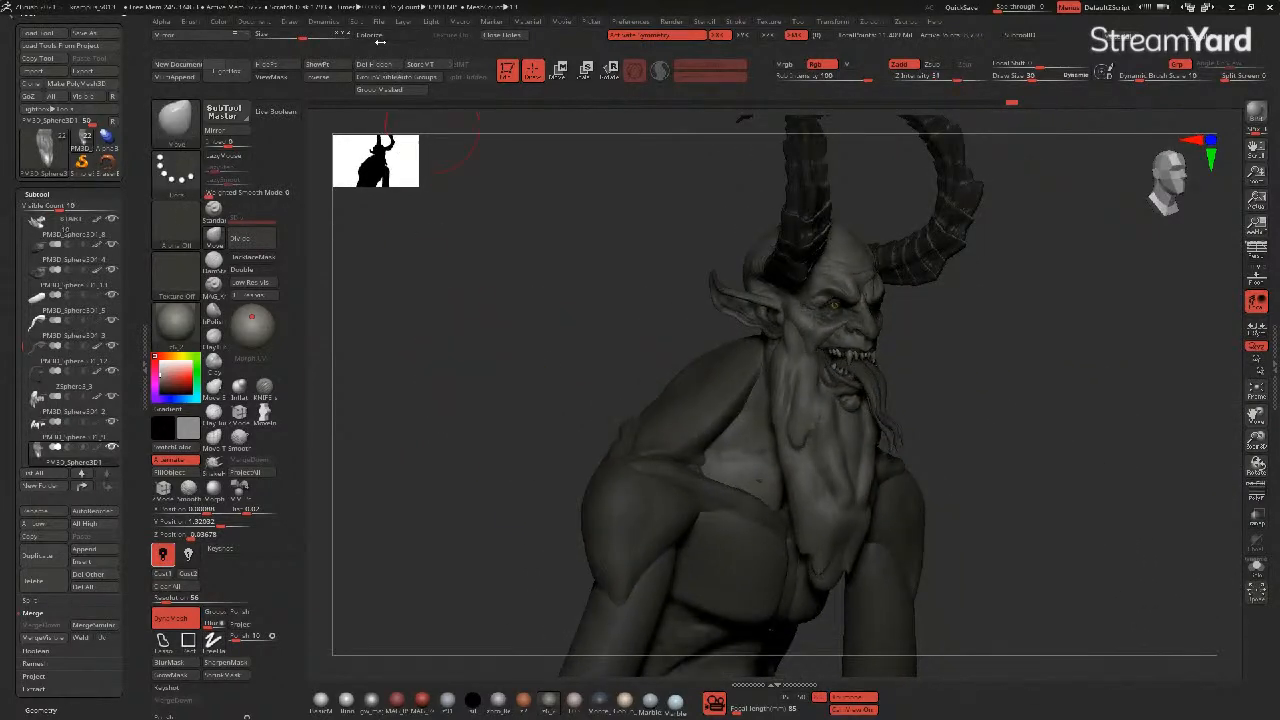
click(380, 22)
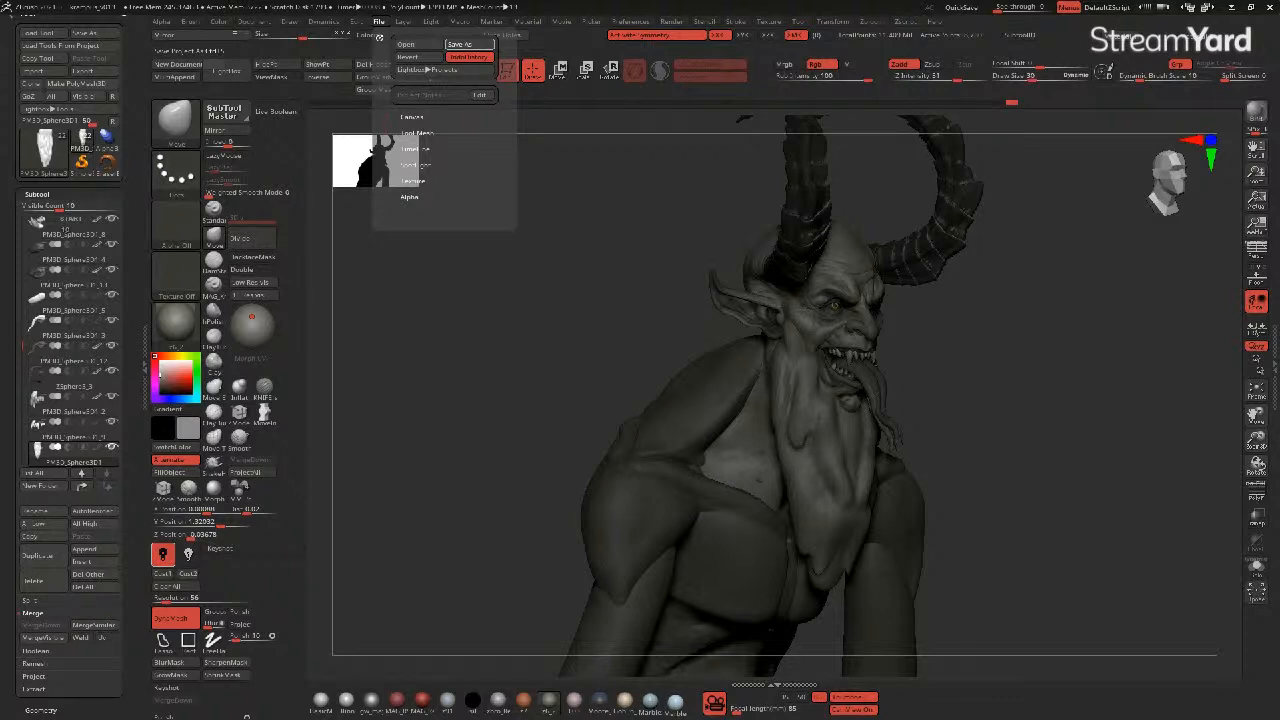
key(Return)
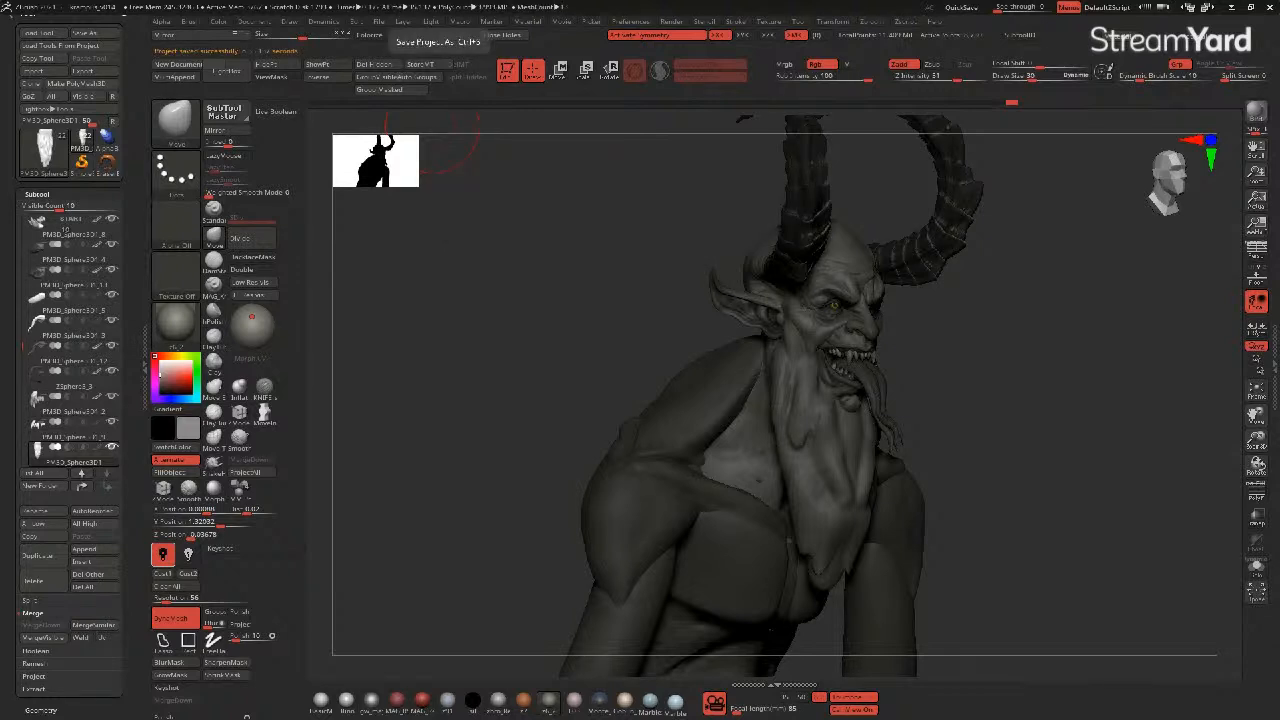
- Adjust the beard's side contour and front strands with the Move brush at draw sizes 34 and 22
mouse_move(500, 385)
mouse_down()
mouse_move(511, 389)
mouse_move(494, 366)
mouse_move(702, 374)
mouse_move(514, 336)
mouse_move(777, 351)
mouse_move(783, 450)
mouse_up()
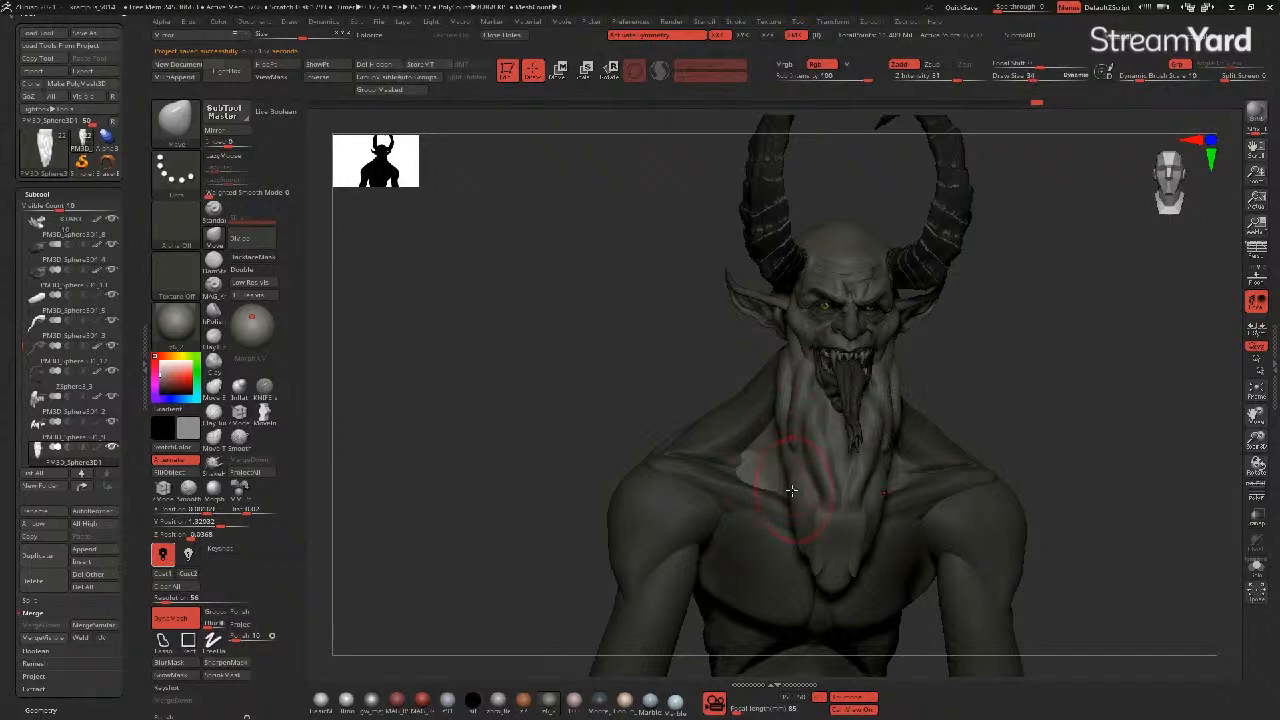
drag(609, 423, 812, 490)
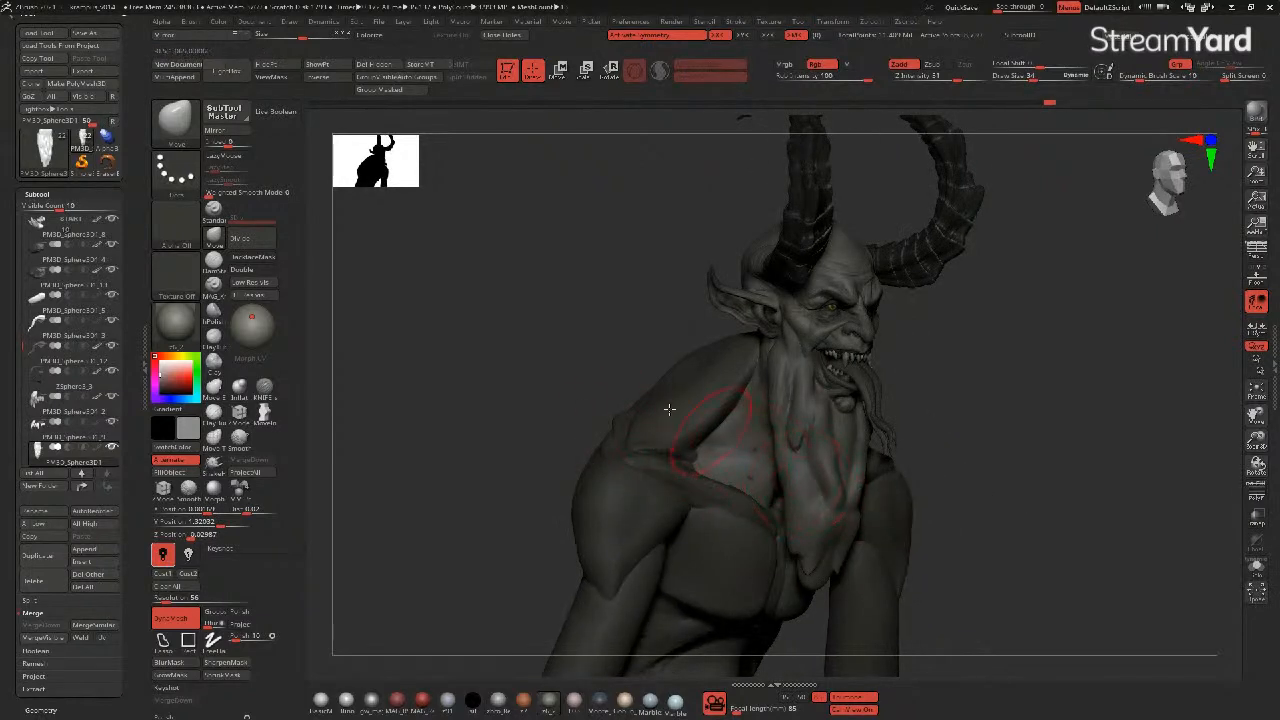
drag(585, 383, 724, 407)
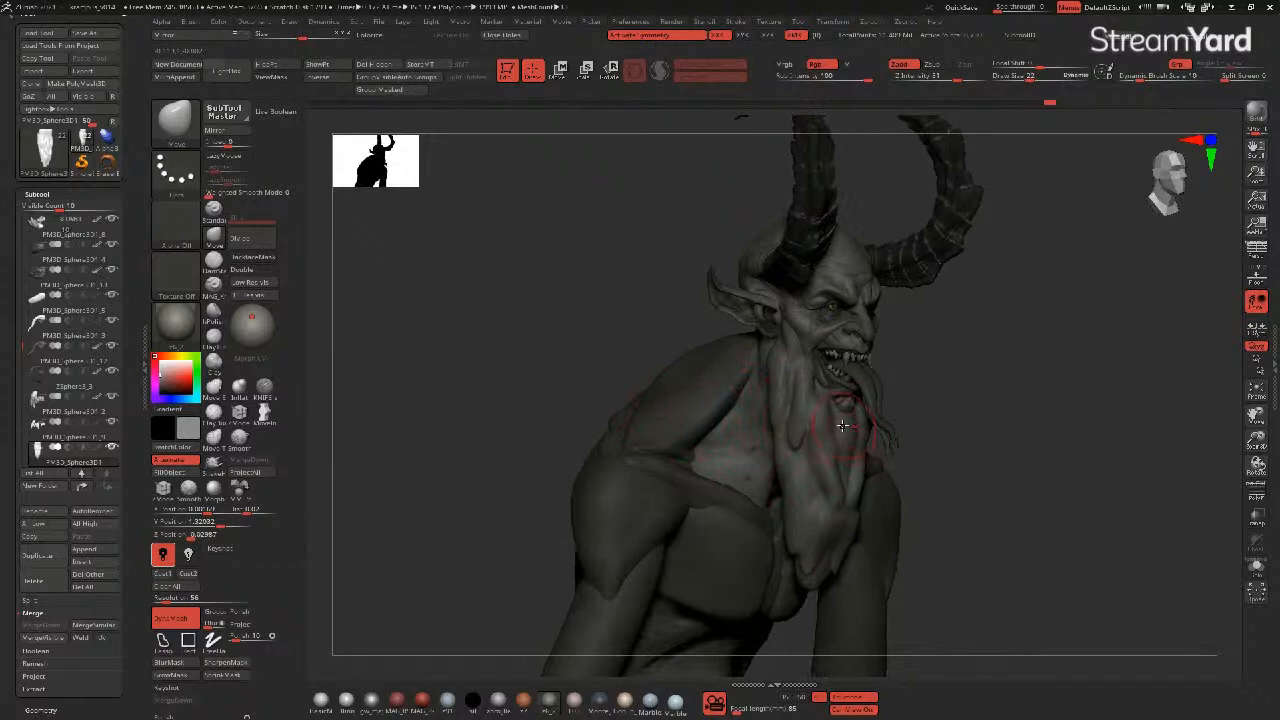
drag(842, 464, 844, 484)
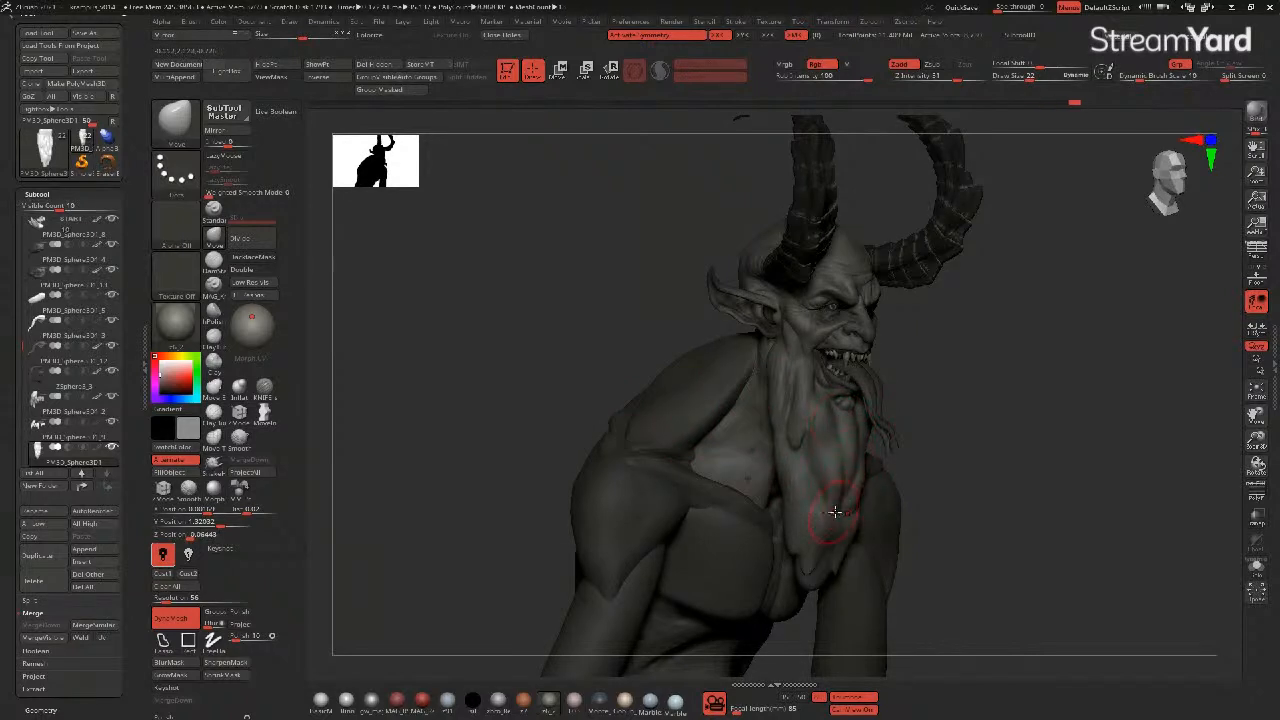
drag(841, 545, 840, 552)
- Reshape the strands at the beard's lower tip with the Move brush at draw size 26
drag(970, 555, 845, 530)
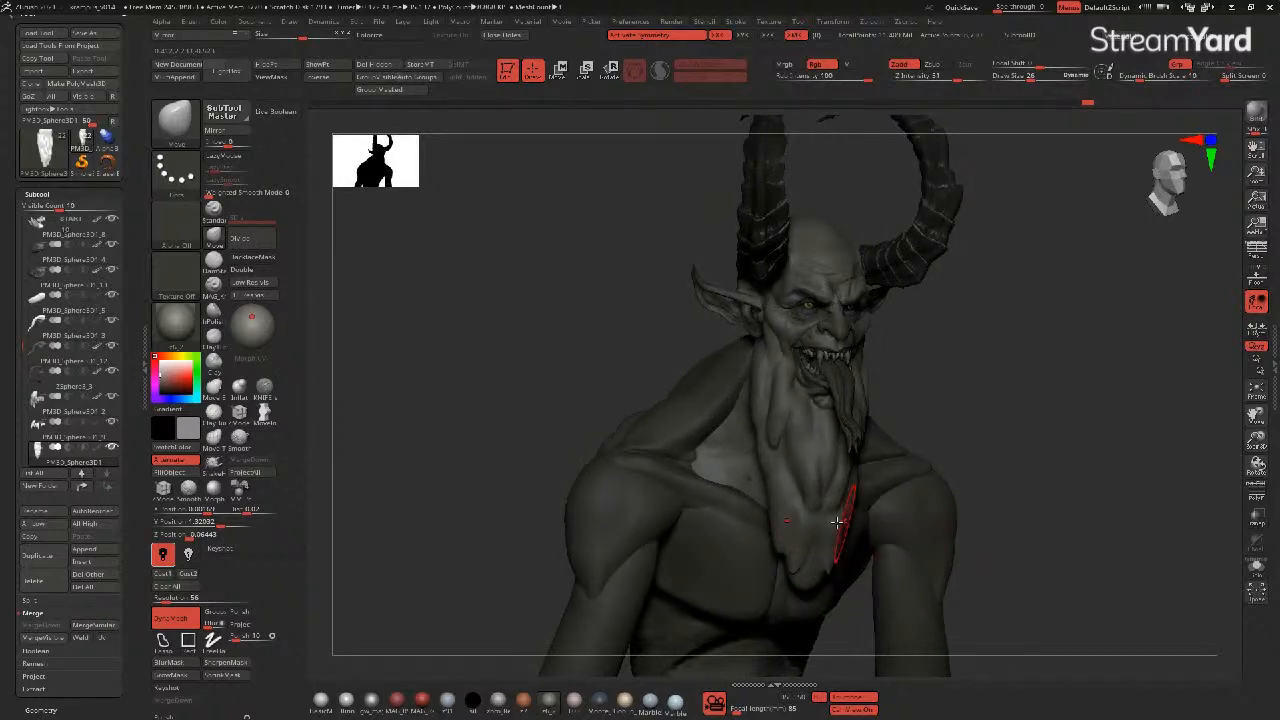
drag(829, 578, 787, 542)
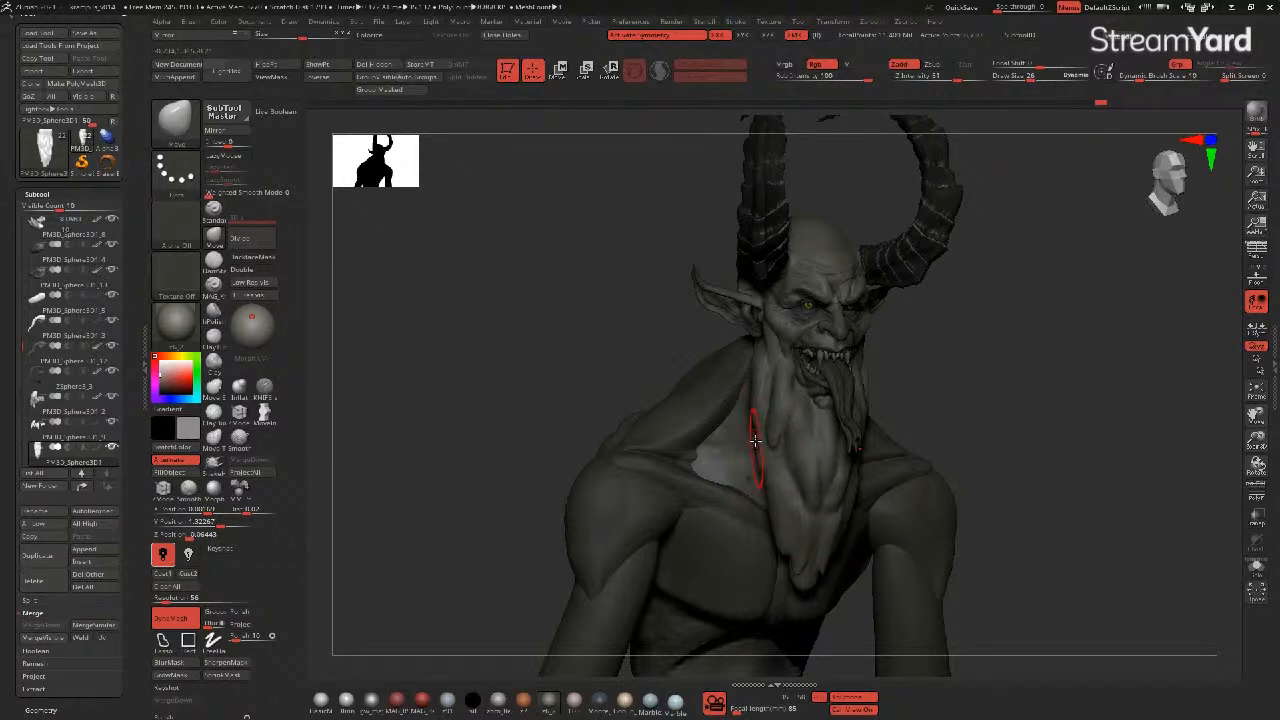
drag(618, 328, 760, 338)
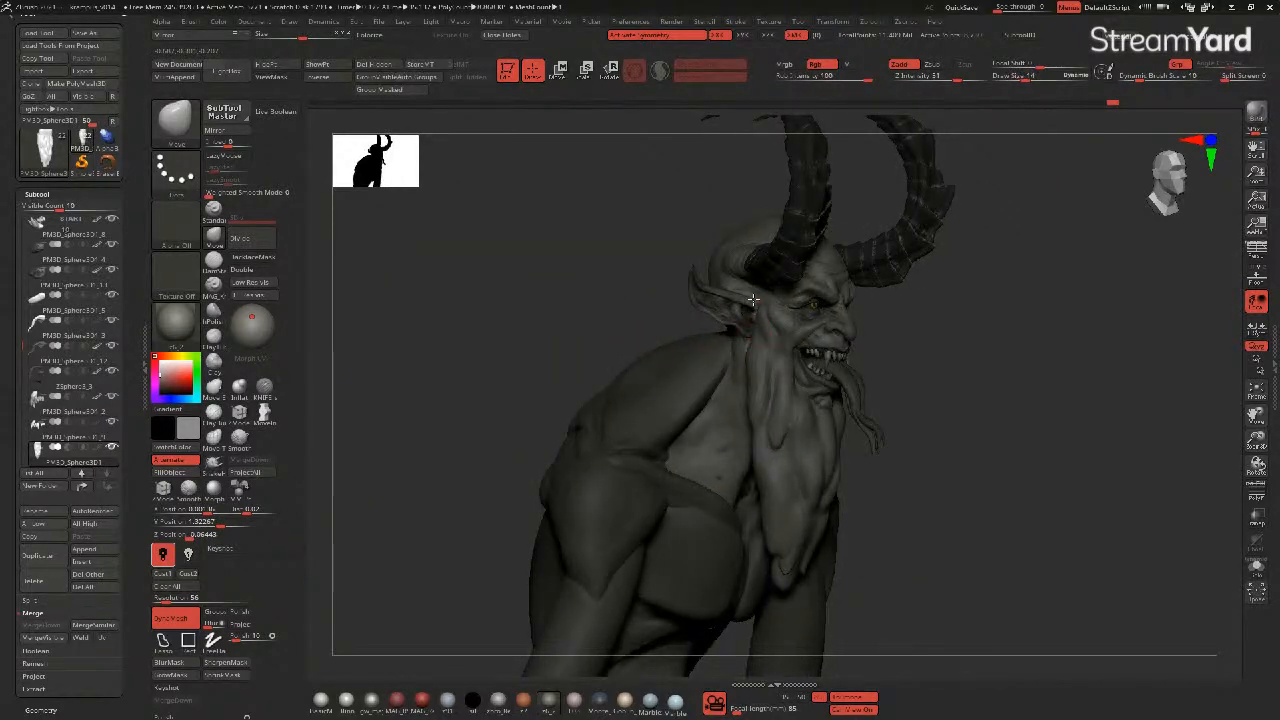
- Append a Sphere3D as a new subtool to the demon figure
mouse_move(654, 309)
mouse_down()
mouse_move(543, 325)
mouse_move(560, 357)
mouse_move(583, 346)
mouse_move(589, 323)
mouse_up()
key(ctrl)
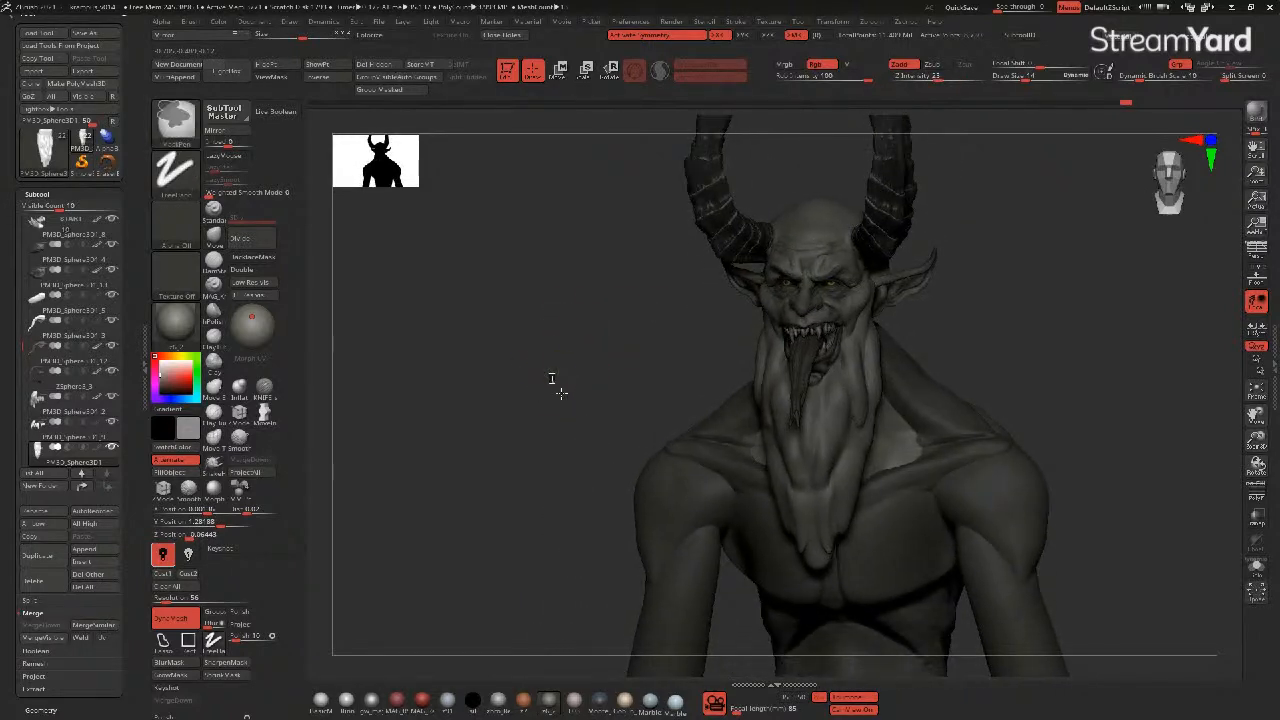
mouse_move(585, 375)
mouse_down()
mouse_move(551, 374)
mouse_move(563, 386)
mouse_move(541, 401)
mouse_move(594, 397)
mouse_move(512, 379)
mouse_move(511, 406)
mouse_move(323, 457)
mouse_up()
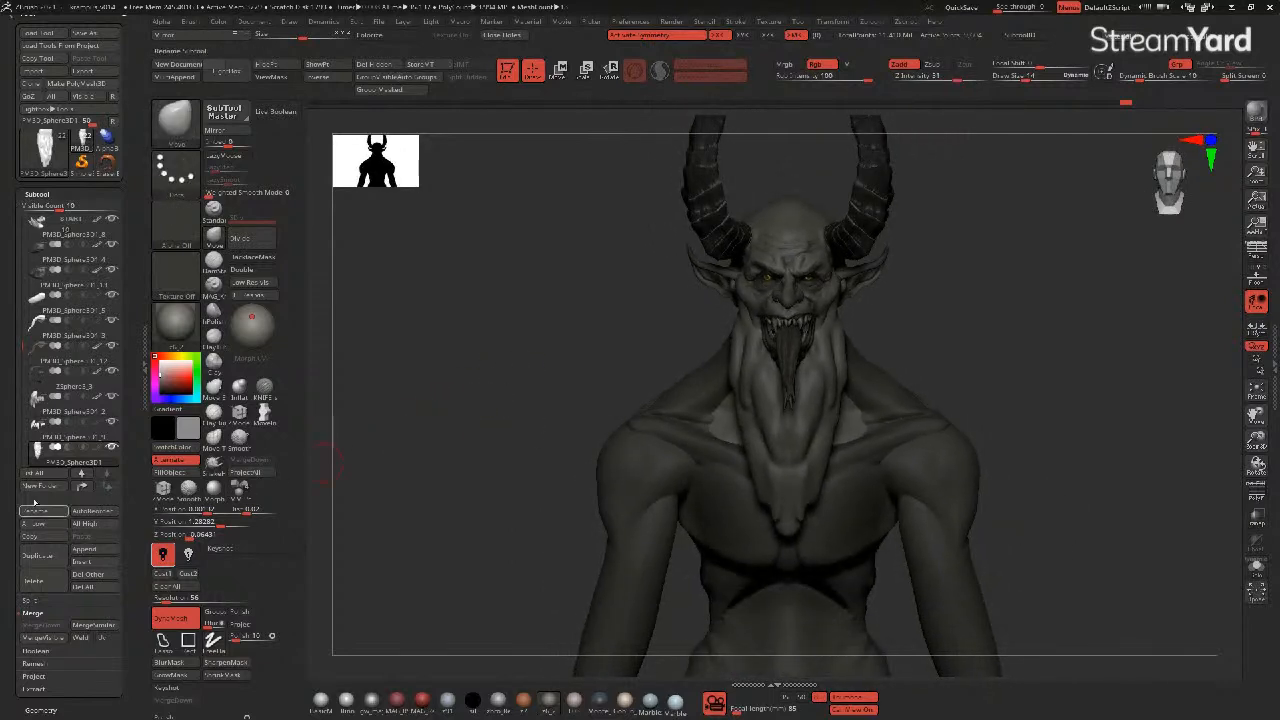
click(78, 551)
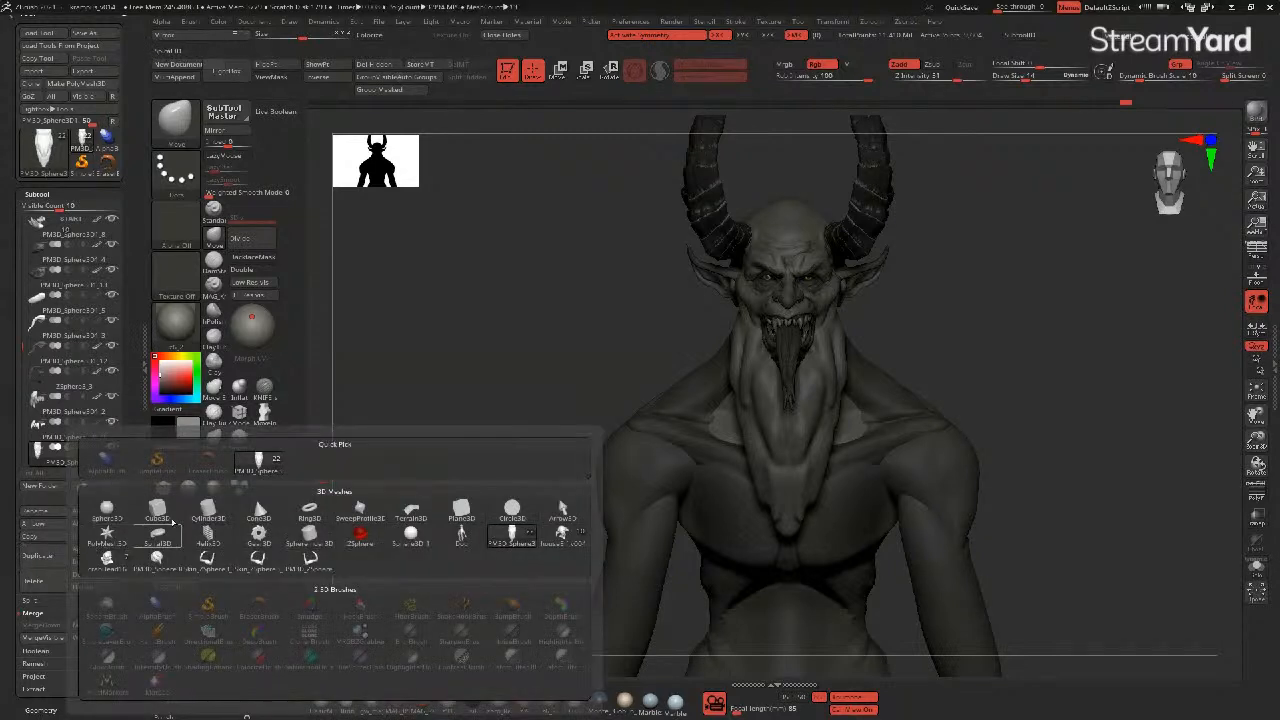
mouse_move(303, 516)
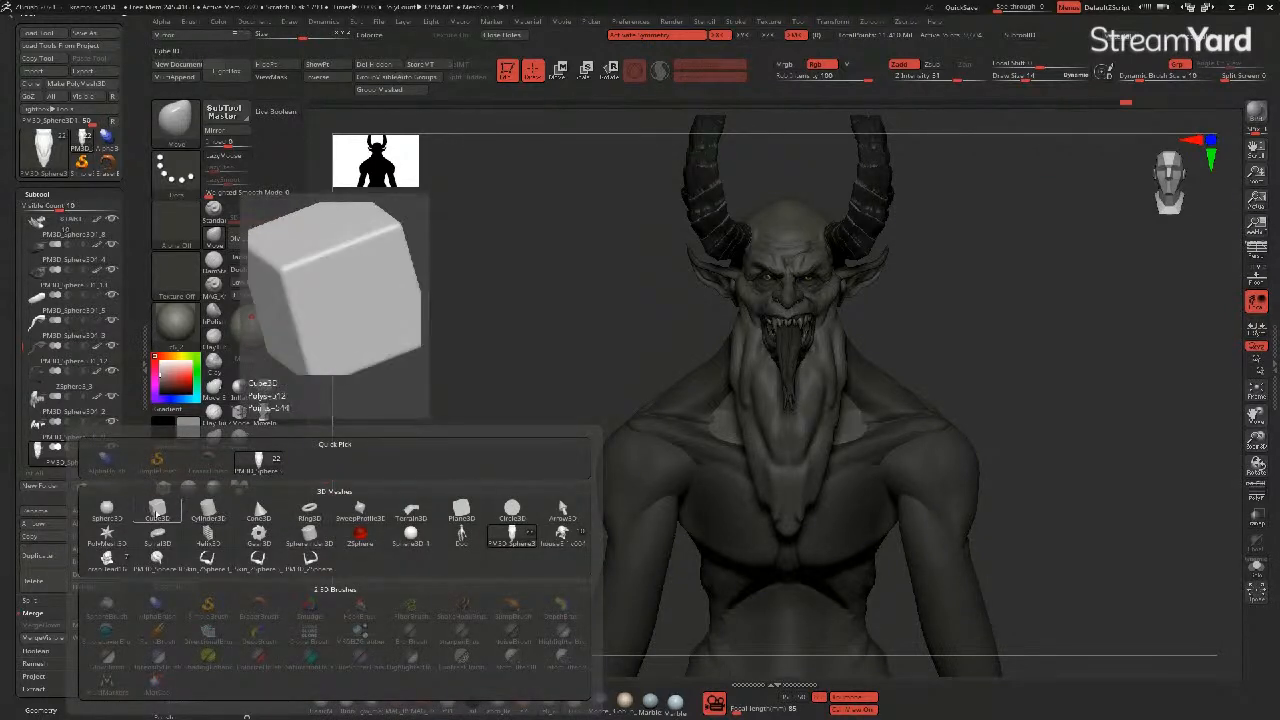
click(107, 510)
- Select the appended sphere and position it behind the demon's head, just above the upper back, with the move gizmo
ctrl+right_drag(593, 369, 530, 358)
alt+click(729, 307)
click(560, 74)
right_drag(715, 358, 660, 355)
drag(692, 305, 734, 304)
shift+right_drag(594, 297, 704, 281)
drag(810, 224, 810, 207)
right_drag(668, 285, 557, 297)
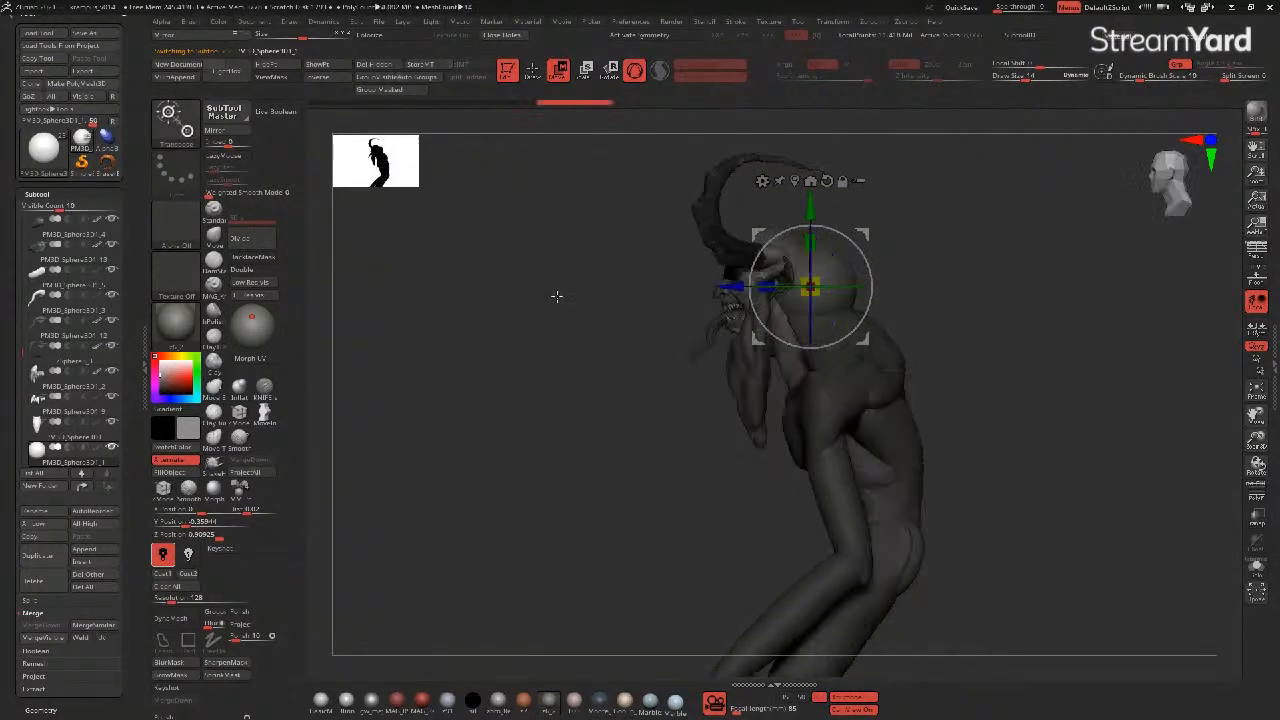
- Pull the sphere's upper front forward over the back of the skull with an enlarged Move brush
click(530, 74)
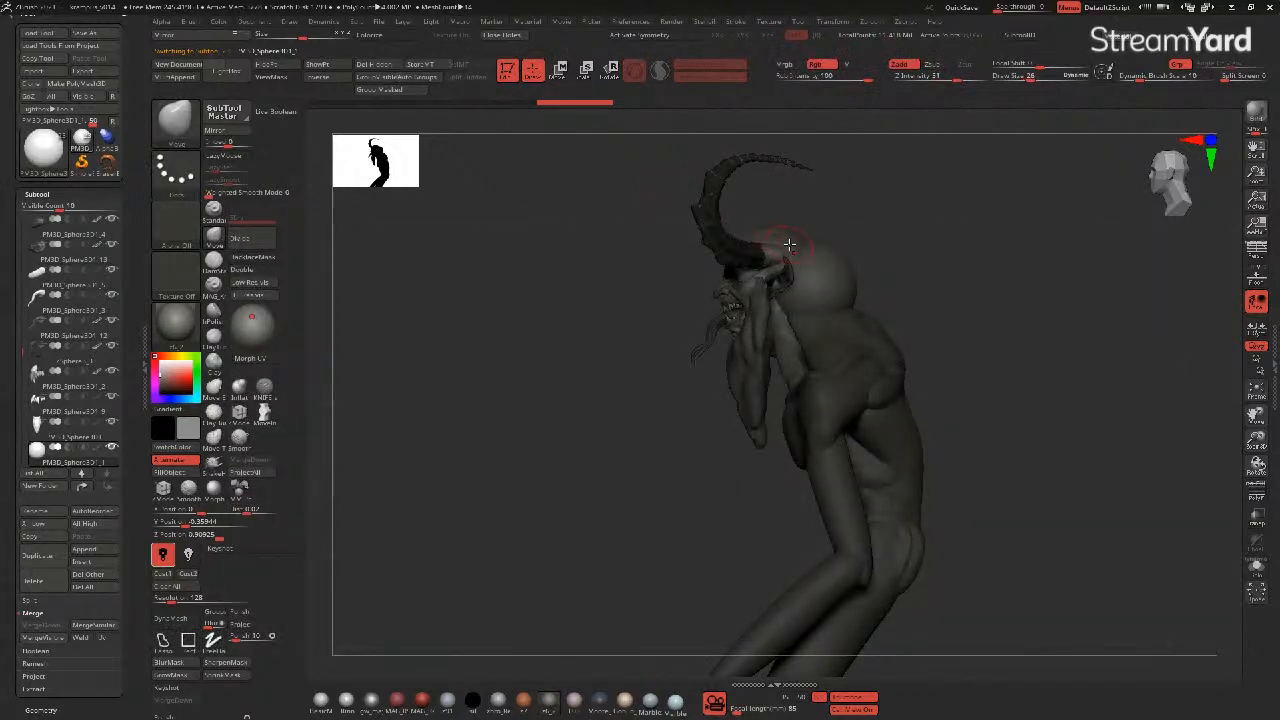
key(bracketright)
key(bracketright)
key(bracketright)
key(bracketright)
drag(797, 250, 771, 222)
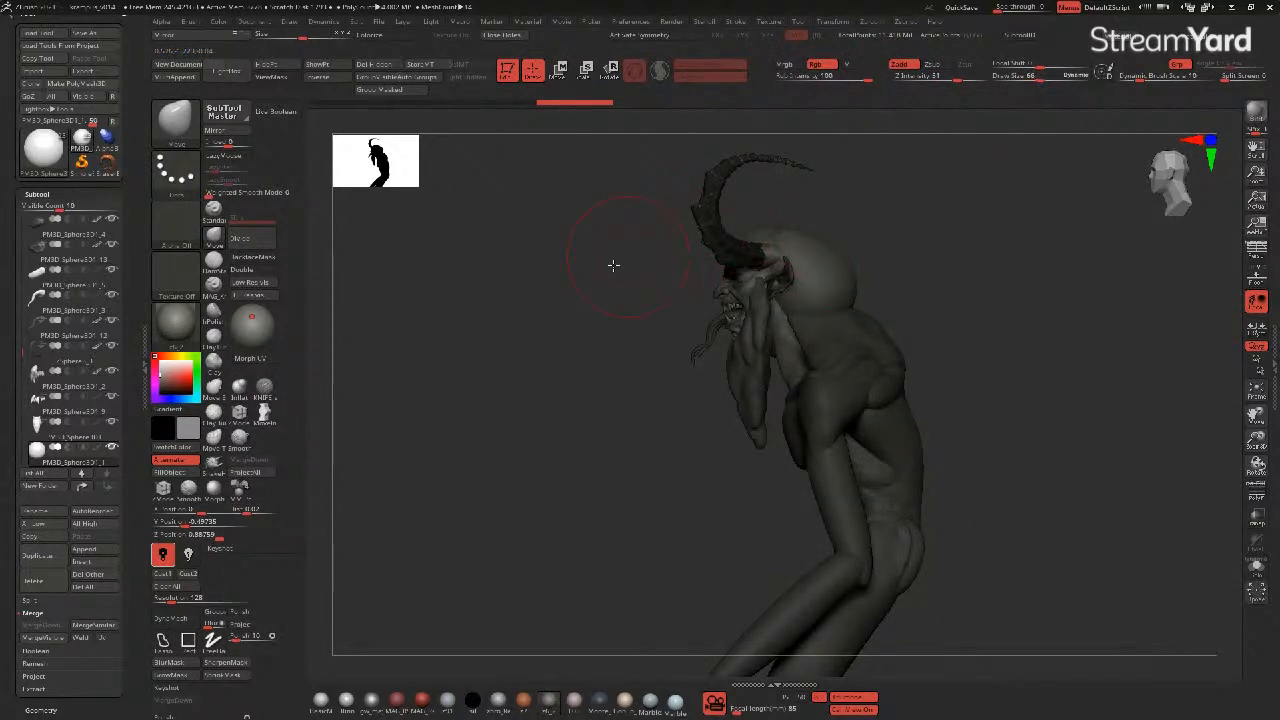
drag(614, 266, 552, 270)
- Activate symmetry and shape the sphere's top around the back of the head with the Move brush
right_drag(816, 249, 583, 229)
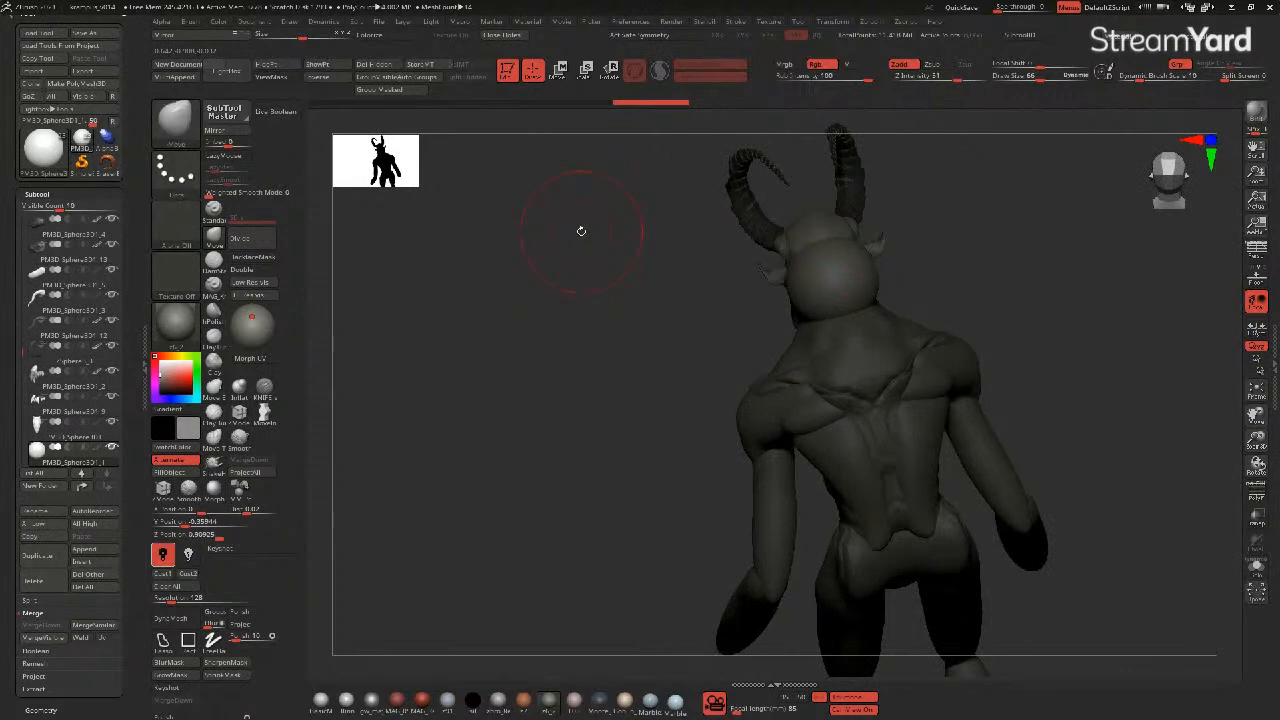
key(x)
right_drag(740, 253, 786, 218)
mouse_move(800, 242)
mouse_down()
mouse_move(788, 207)
mouse_move(791, 225)
mouse_up()
right_drag(634, 298, 688, 248)
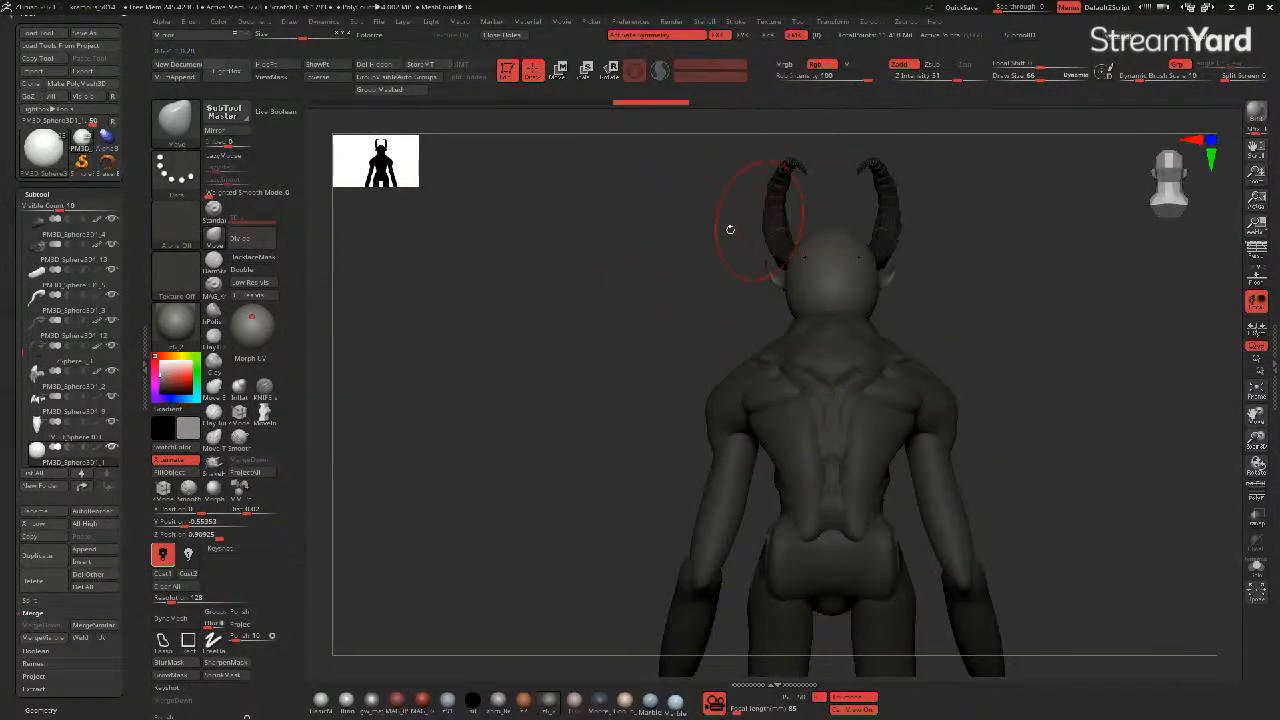
right_drag(754, 220, 740, 225)
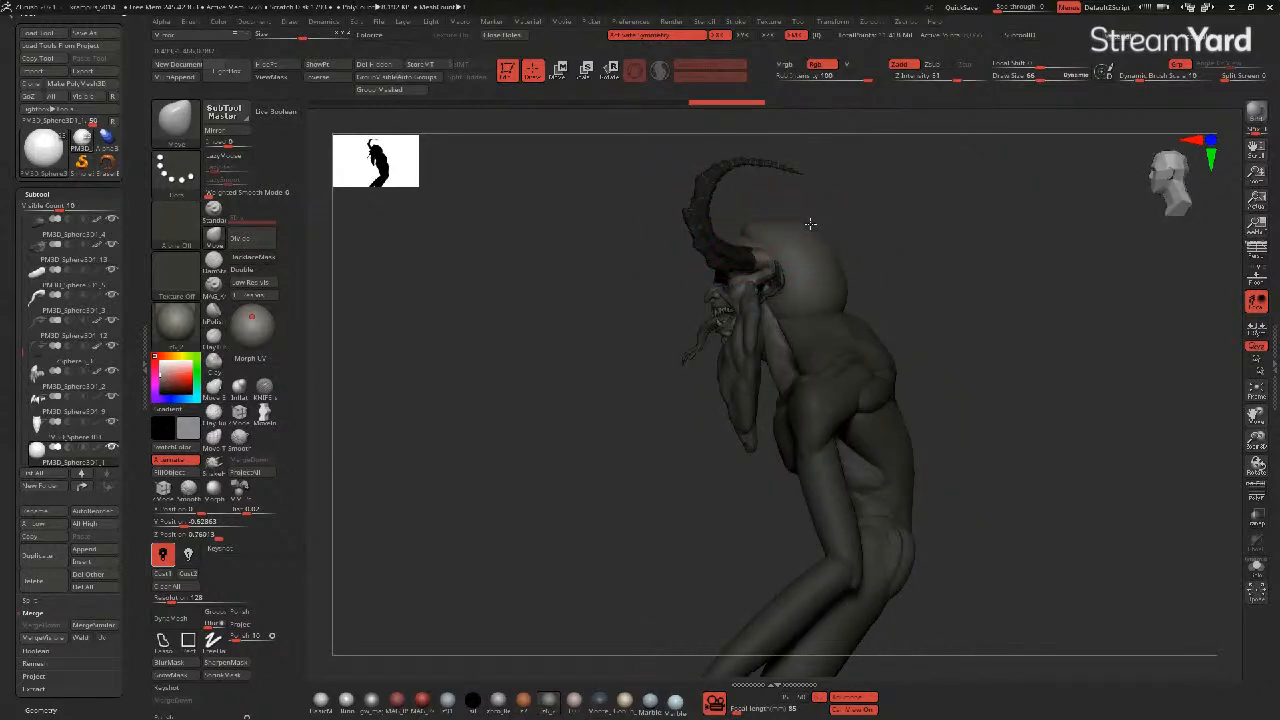
- Stretch the sphere down the back and around the shoulders with the Move brush to form a rough hooded cloak
mouse_move(846, 281)
mouse_down()
mouse_move(897, 323)
mouse_move(920, 466)
mouse_up()
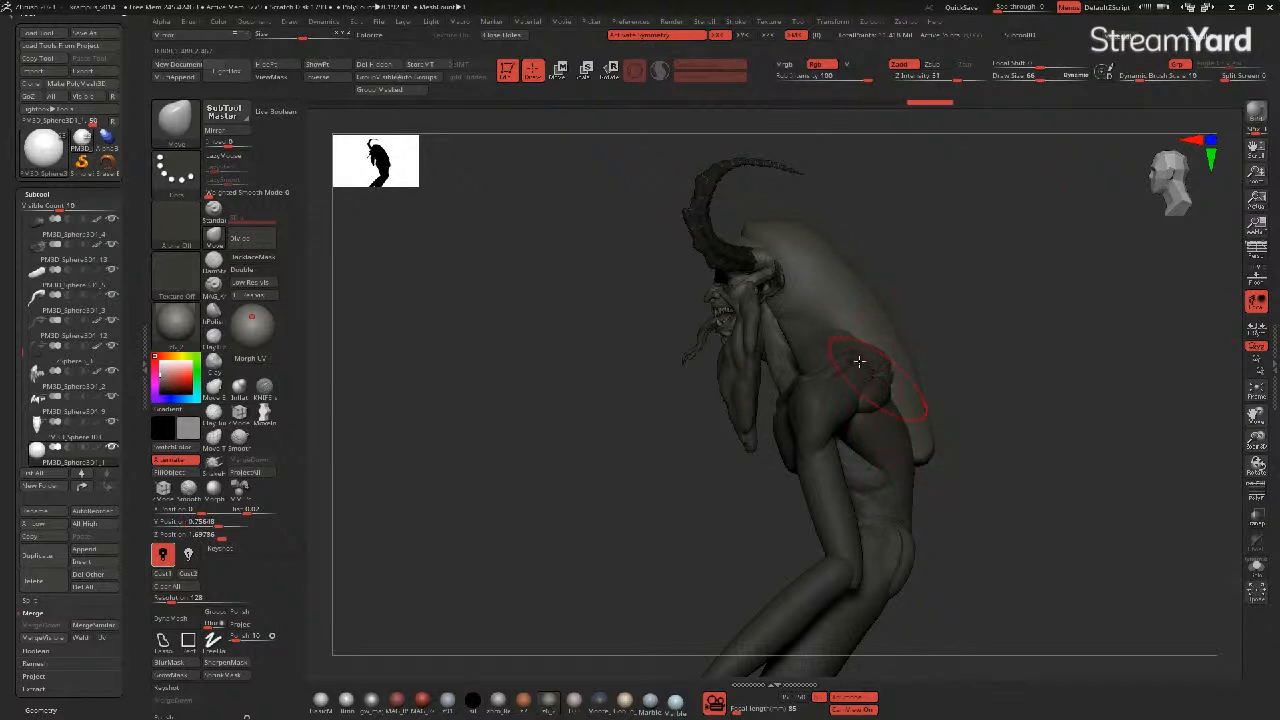
shift+drag(634, 313, 649, 311)
mouse_move(750, 309)
mouse_down()
mouse_move(600, 338)
mouse_move(688, 337)
mouse_up()
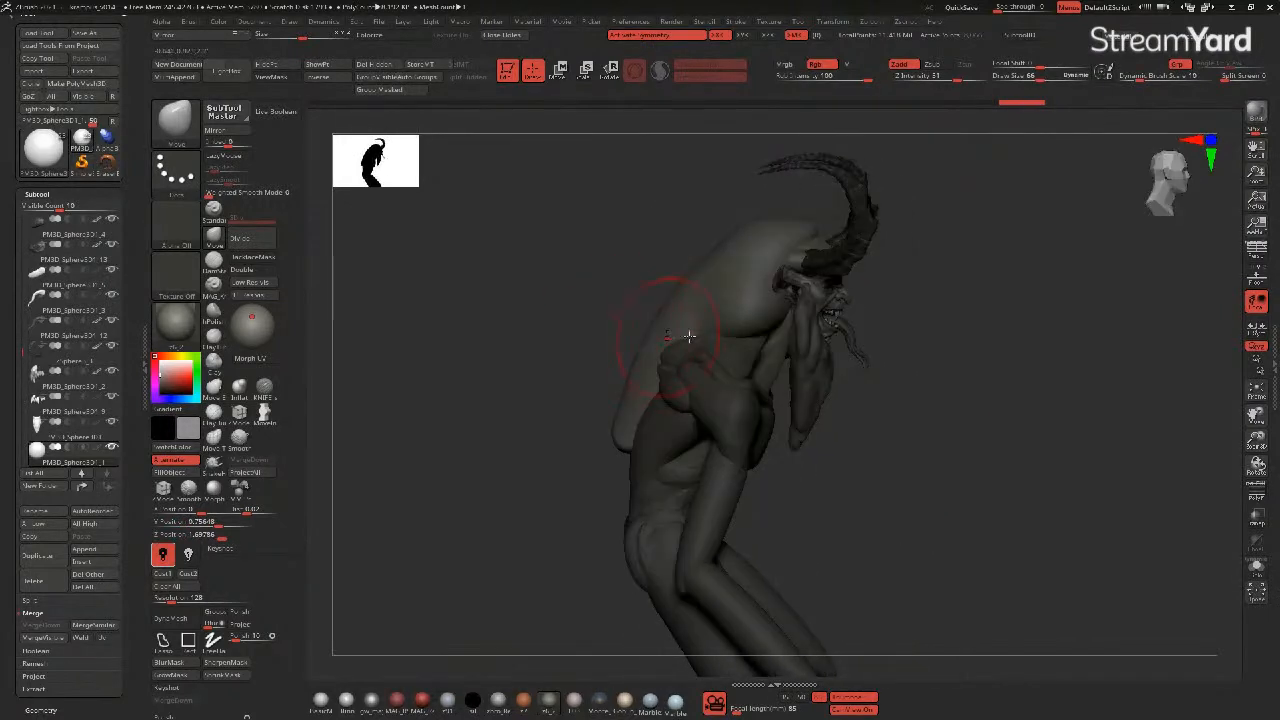
drag(589, 332, 651, 356)
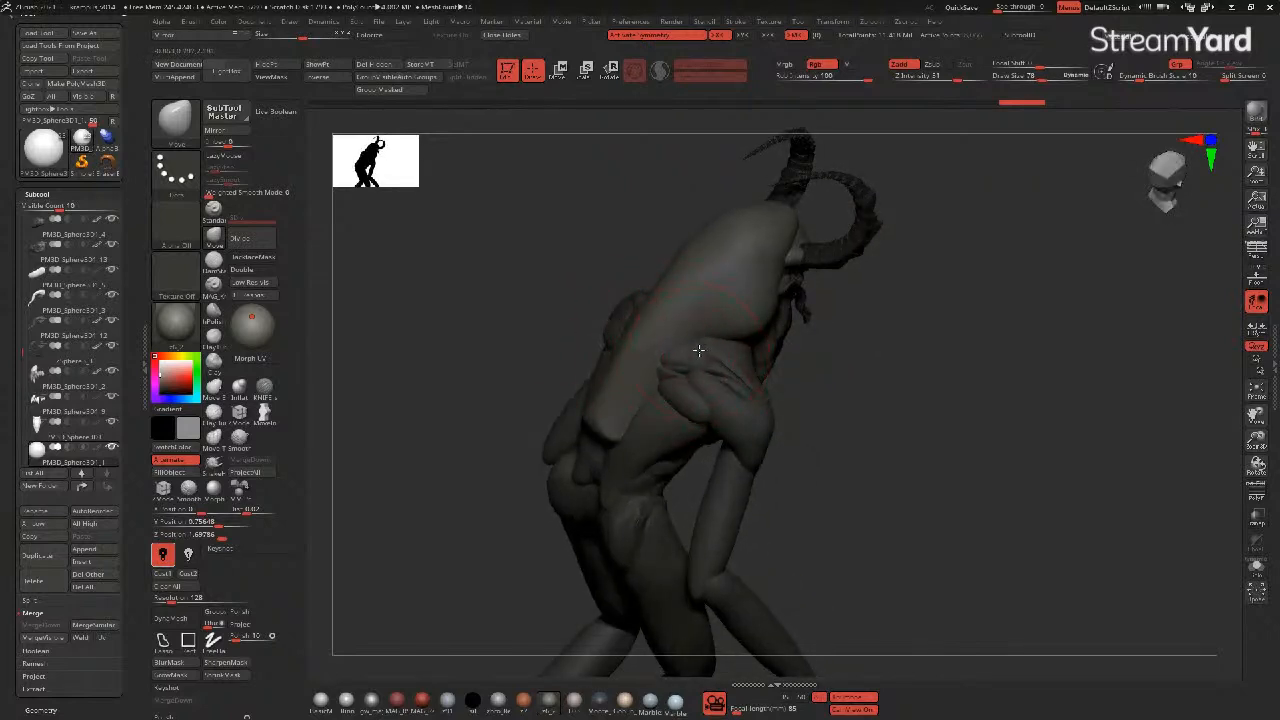
mouse_move(732, 396)
mouse_down()
mouse_move(714, 434)
mouse_move(668, 464)
mouse_up()
drag(683, 409, 787, 356)
mouse_move(857, 423)
mouse_down()
mouse_move(790, 378)
mouse_move(812, 370)
mouse_up()
drag(749, 351, 727, 339)
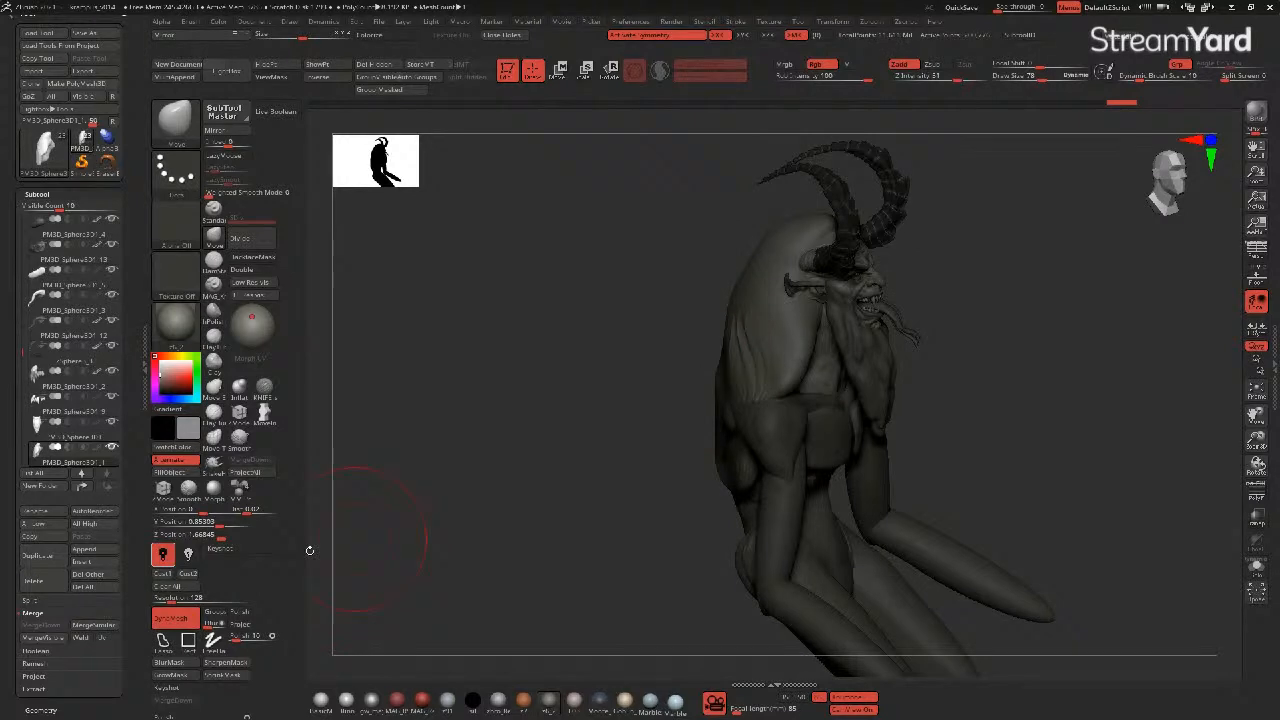
- Set the DynaMesh resolution to 32, remesh the stretched cloak and smooth its surface
click(188, 598)
text(32)
key(Return)
ctrl+drag(444, 462, 462, 482)
shift+drag(730, 398, 743, 394)
ctrl+drag(624, 378, 652, 408)
- Fill out the cloak's rear contour over the upper and middle back with a larger Move brush
drag(635, 372, 714, 340)
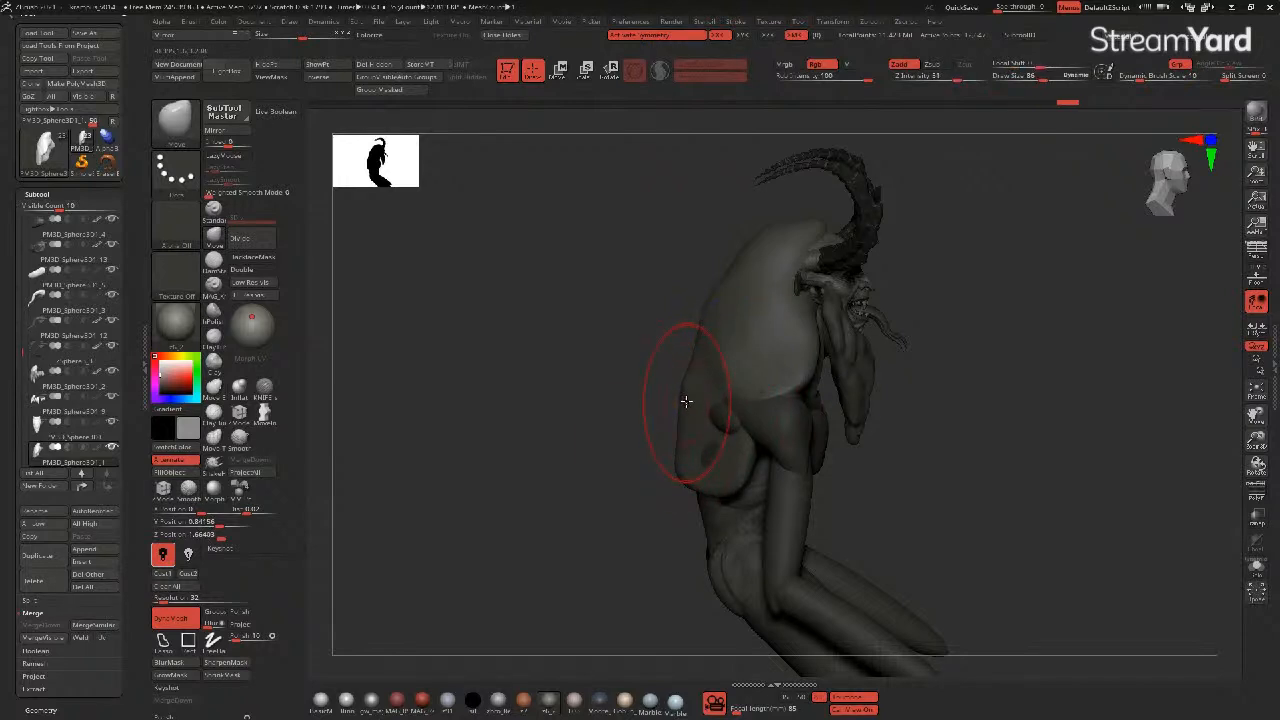
shift+drag(688, 395, 670, 390)
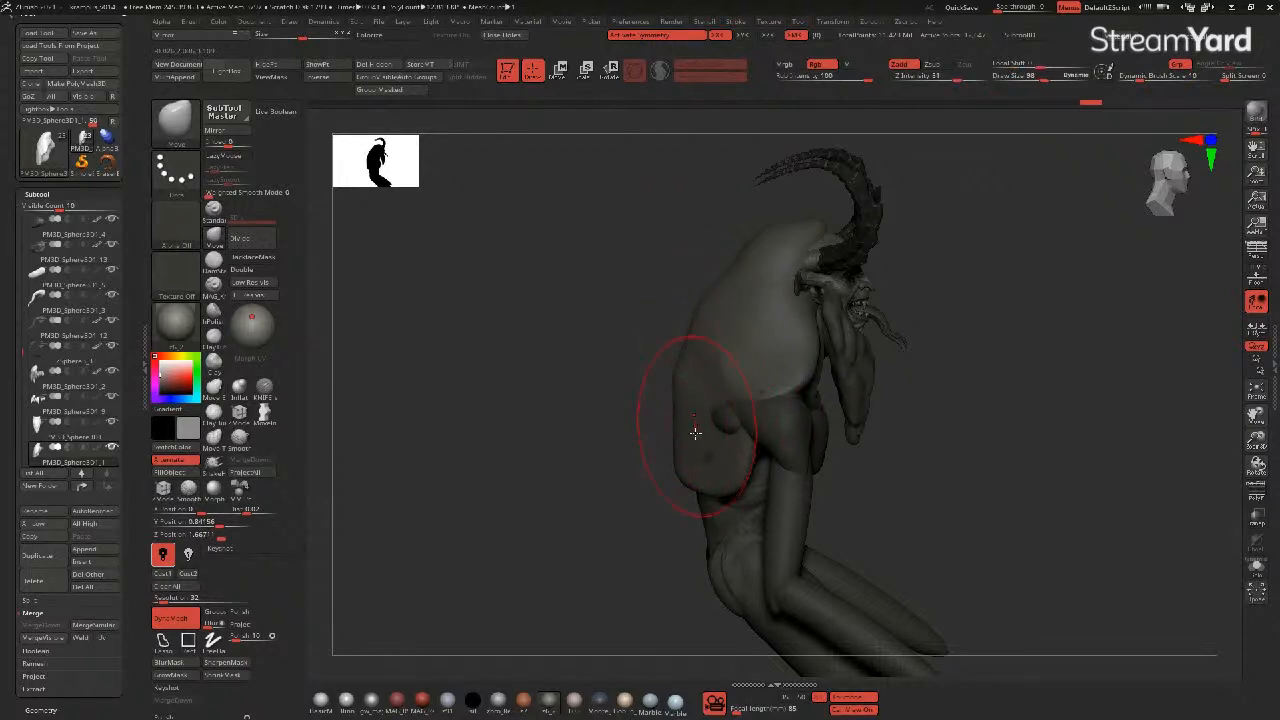
drag(623, 451, 741, 420)
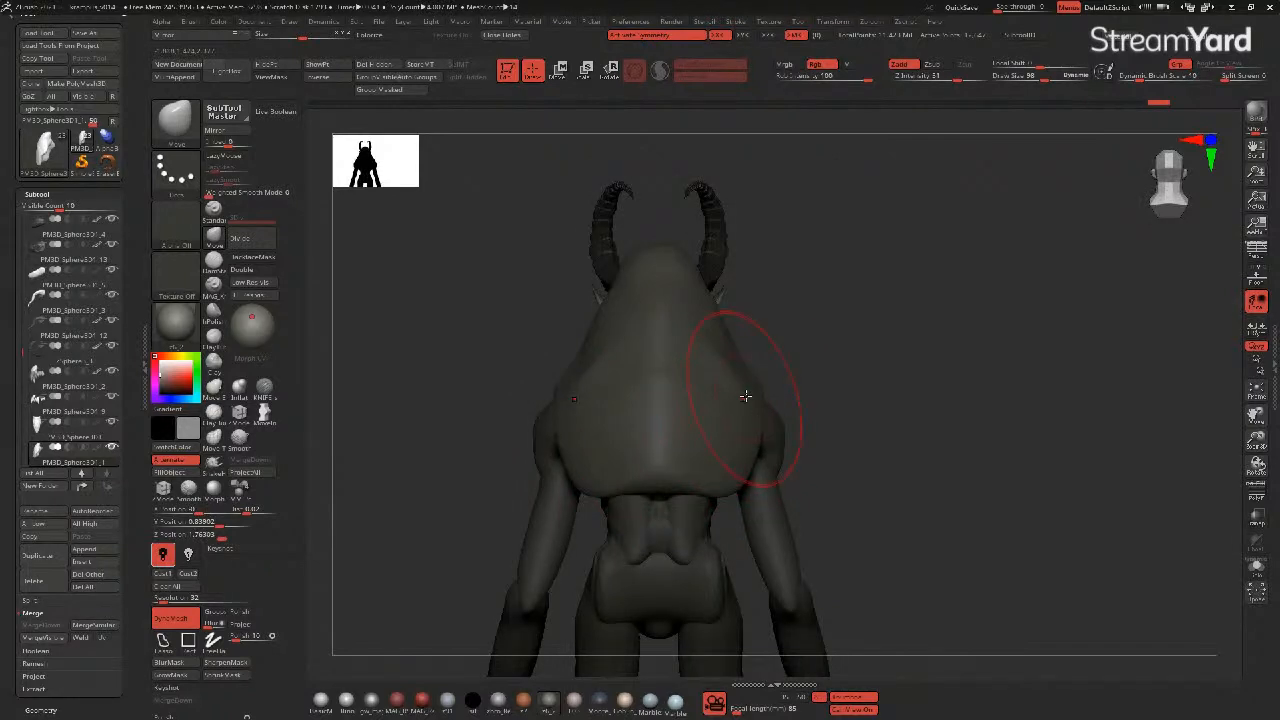
- Lengthen the cloak's lower edge down the back and pull its sides forward over the shoulders with the Move brush
drag(736, 491, 737, 560)
drag(654, 489, 661, 614)
mouse_move(578, 543)
mouse_down()
mouse_move(576, 590)
mouse_move(580, 604)
mouse_move(592, 598)
mouse_up()
drag(468, 524, 450, 476)
drag(668, 378, 702, 414)
drag(534, 342, 482, 341)
drag(728, 394, 718, 406)
- Shape the hood's front opening around the skull, horns and ears with the Move brush at draw sizes 54 and 38
mouse_move(600, 346)
right_down()
mouse_move(617, 334)
mouse_move(629, 346)
mouse_move(599, 342)
right_up()
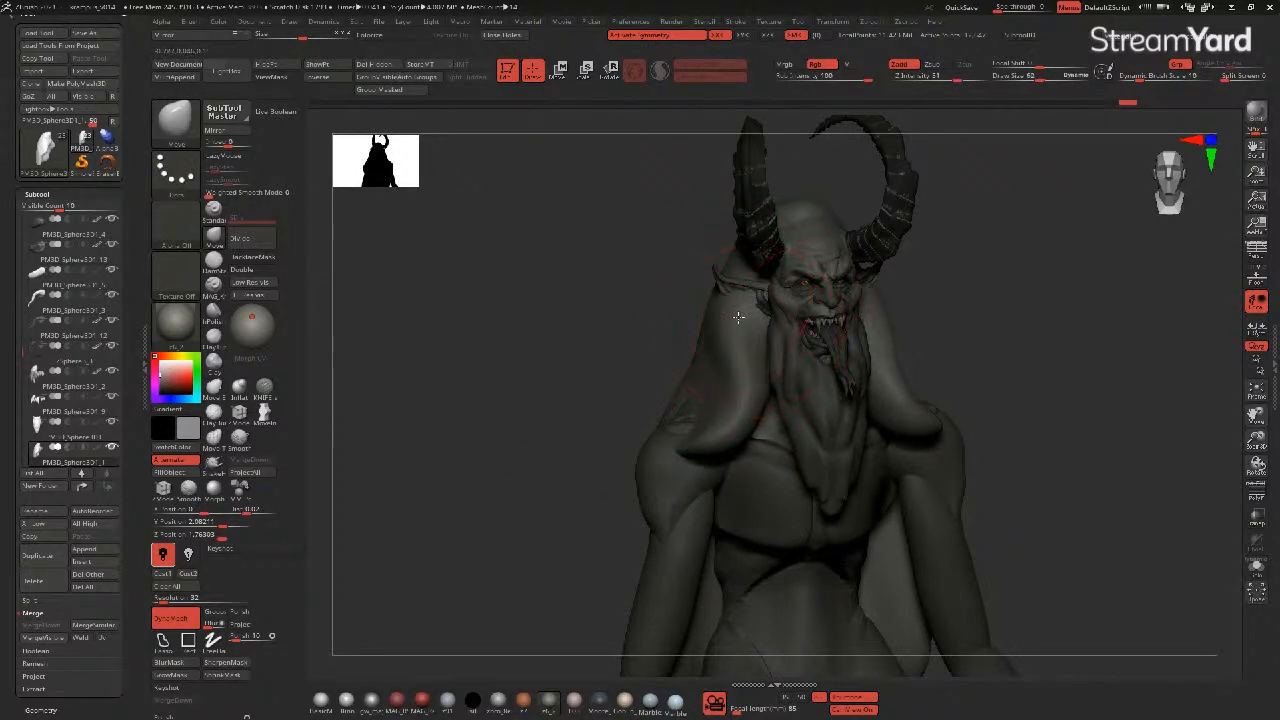
right_drag(652, 307, 728, 309)
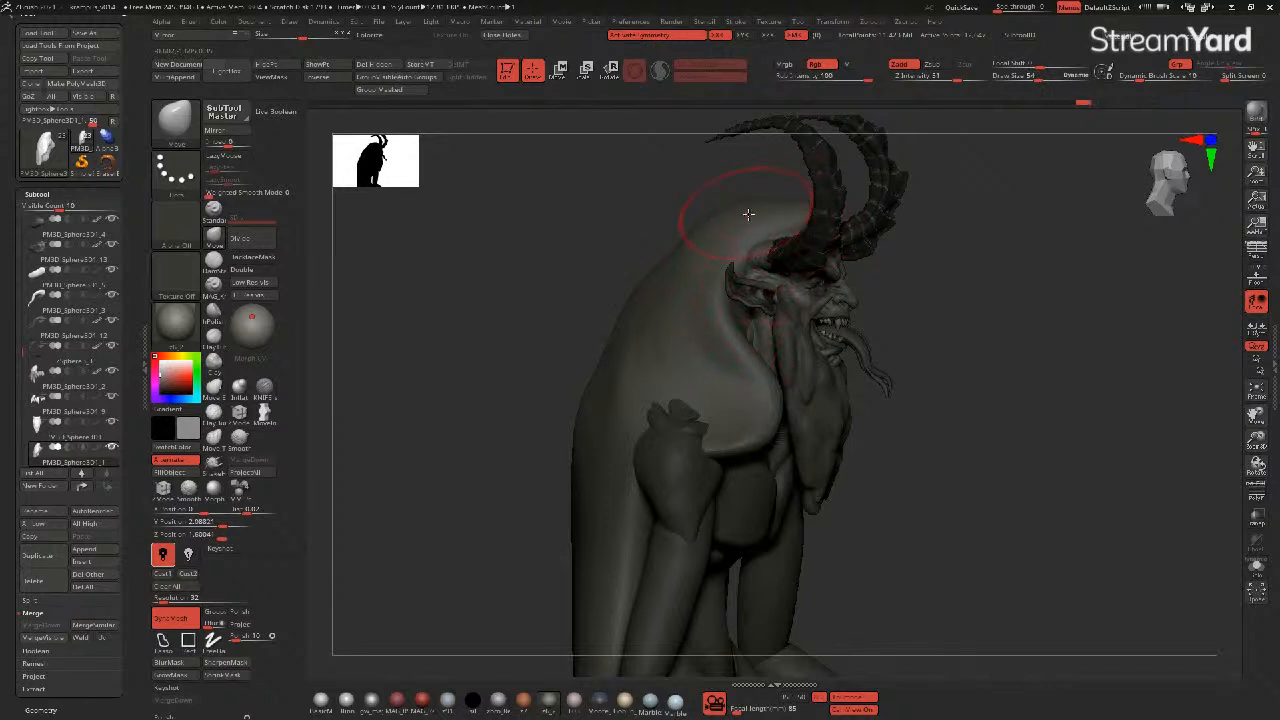
right_drag(734, 219, 620, 340)
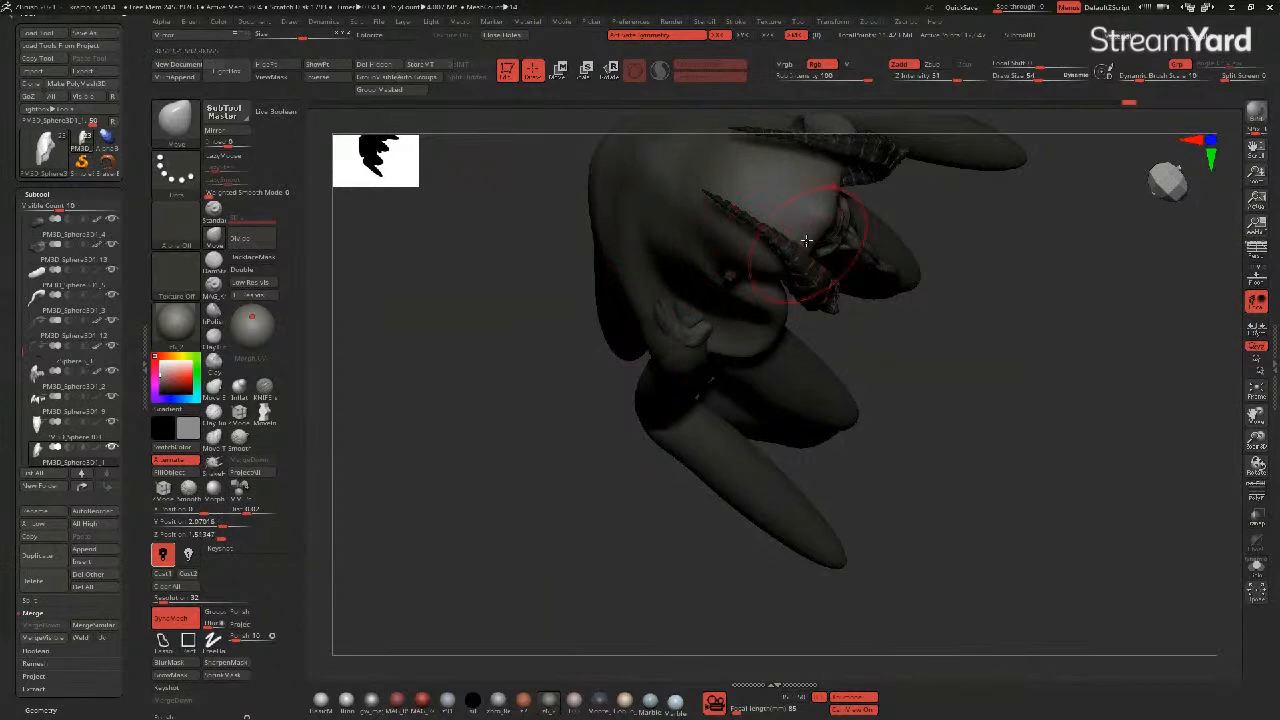
mouse_move(850, 265)
right_down()
mouse_move(500, 261)
mouse_move(466, 306)
mouse_move(569, 327)
mouse_move(620, 320)
right_up()
mouse_move(810, 280)
mouse_down()
mouse_move(812, 264)
mouse_move(843, 260)
mouse_move(844, 244)
mouse_move(800, 273)
mouse_move(797, 262)
mouse_move(846, 241)
mouse_up()
right_drag(620, 314, 590, 308)
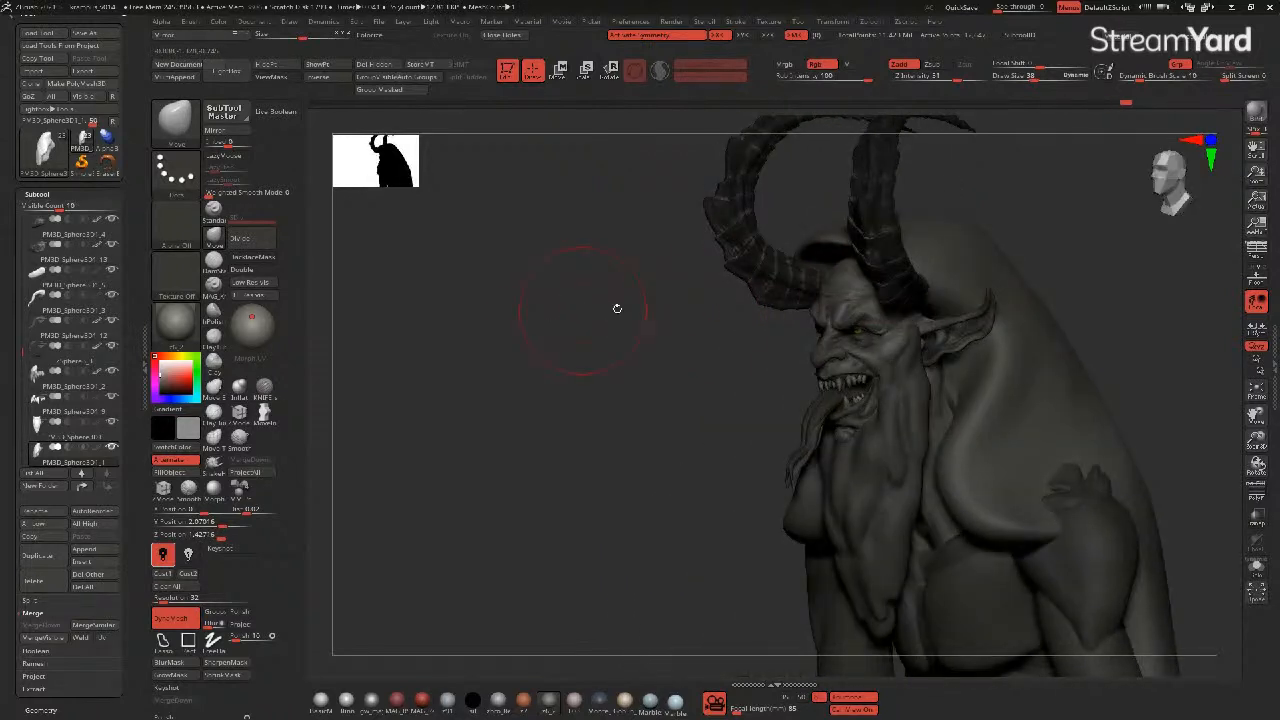
drag(935, 308, 922, 310)
drag(607, 362, 652, 366)
- Isolate the hooded cloak and mask everything except the rim of its front opening
click(265, 388)
click(243, 392)
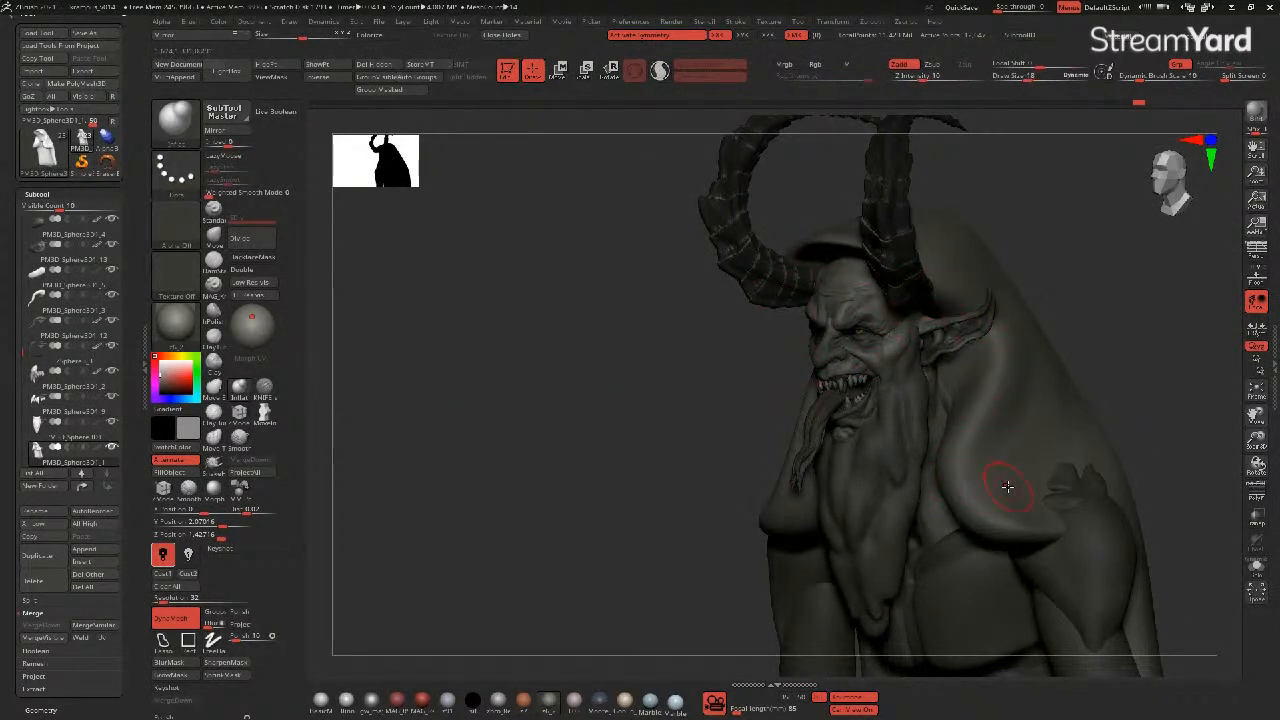
key(alt+shift+s)
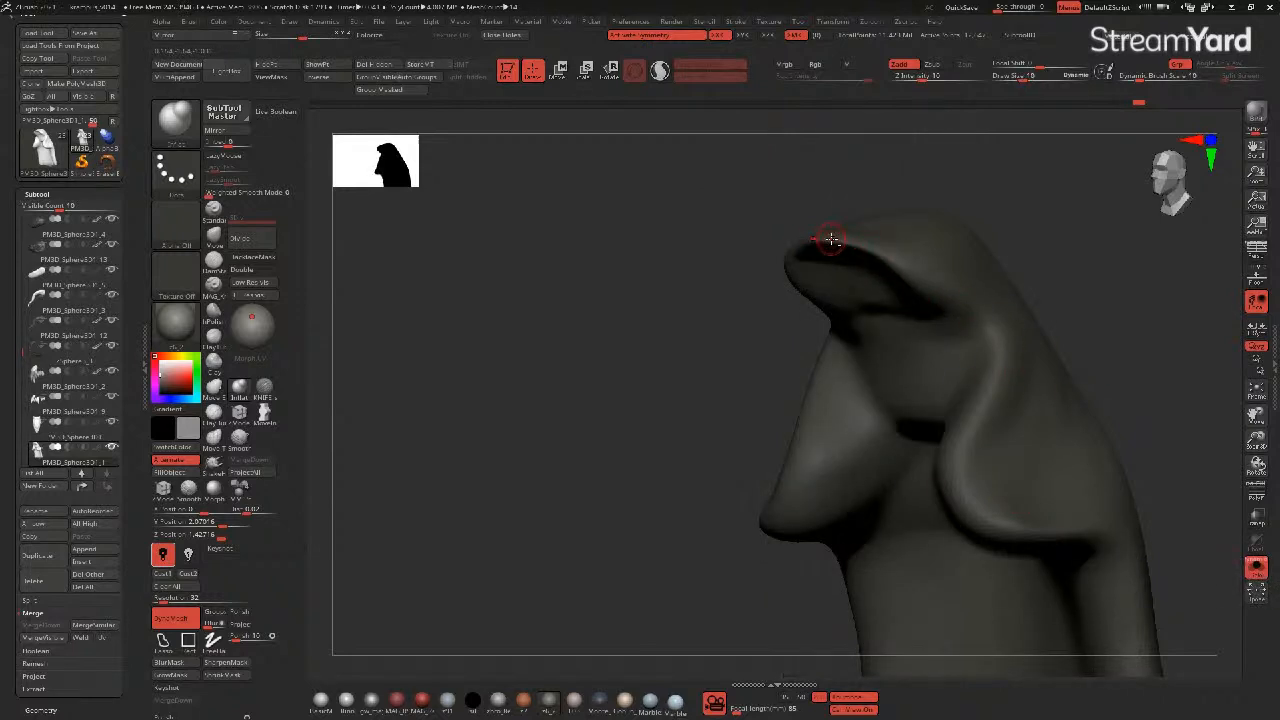
key(ctrl)
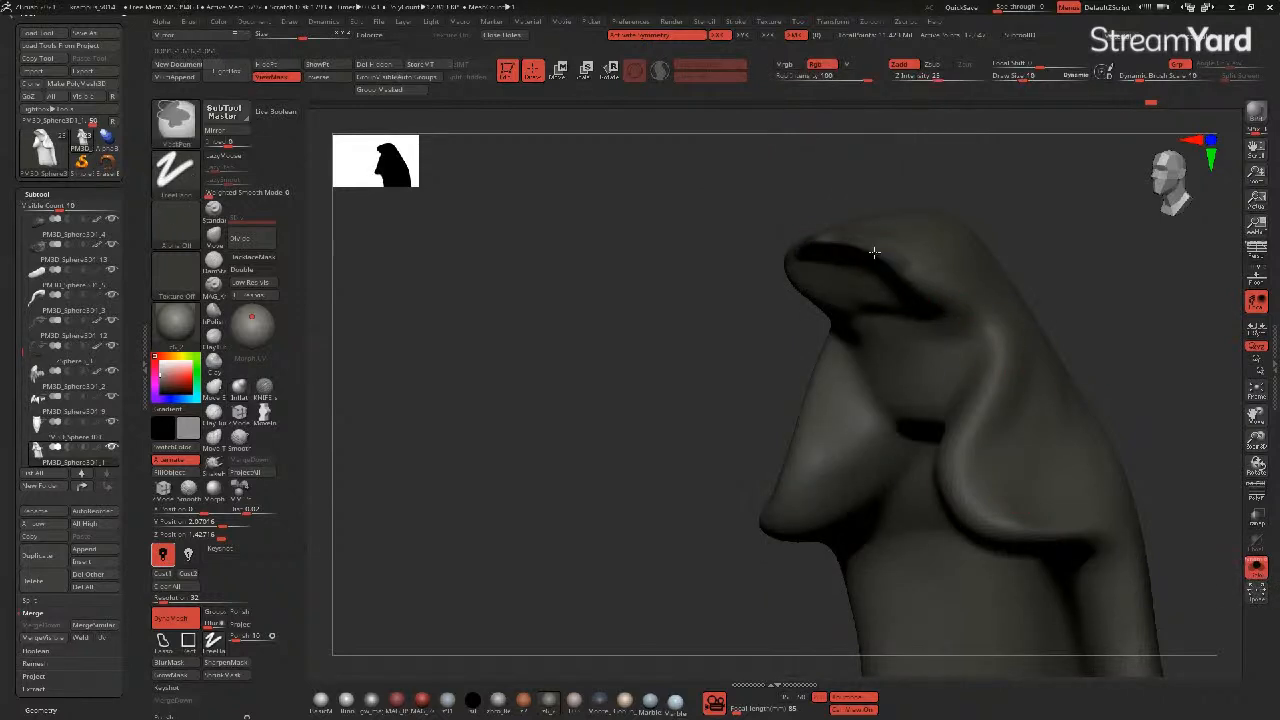
mouse_move(995, 348)
mouse_down()
mouse_move(975, 515)
mouse_move(1032, 537)
mouse_up()
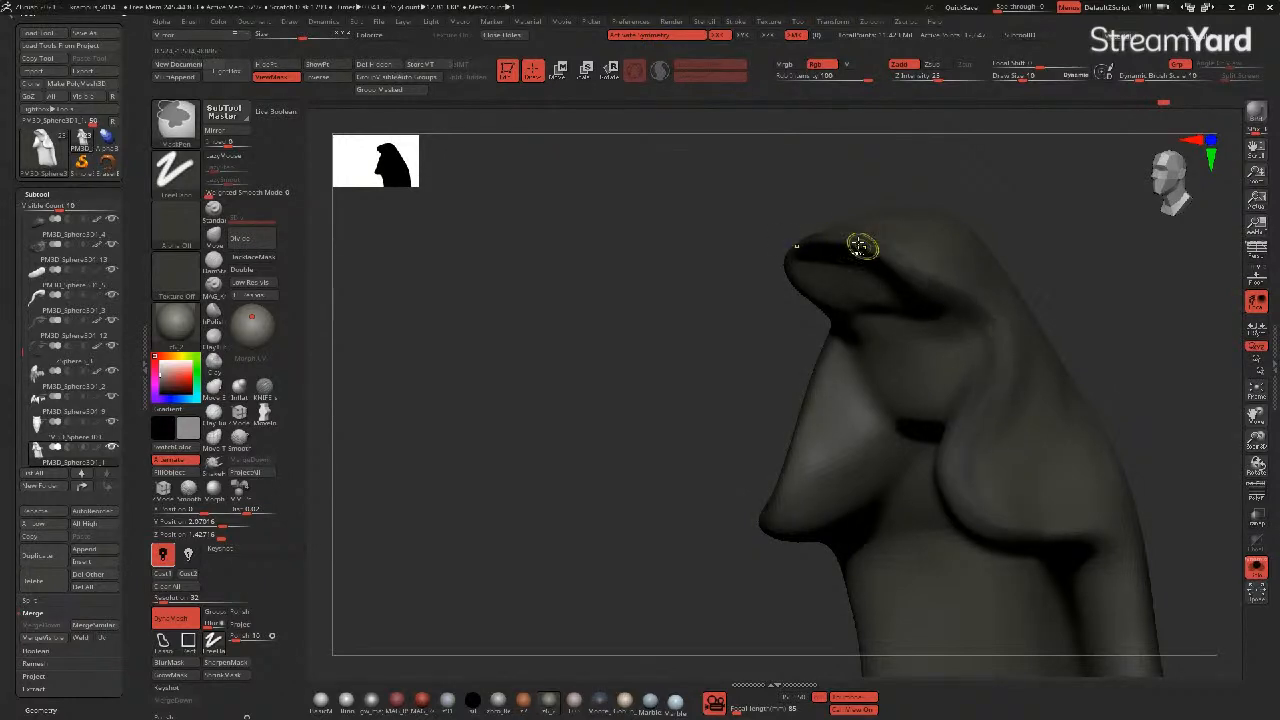
drag(623, 320, 491, 384)
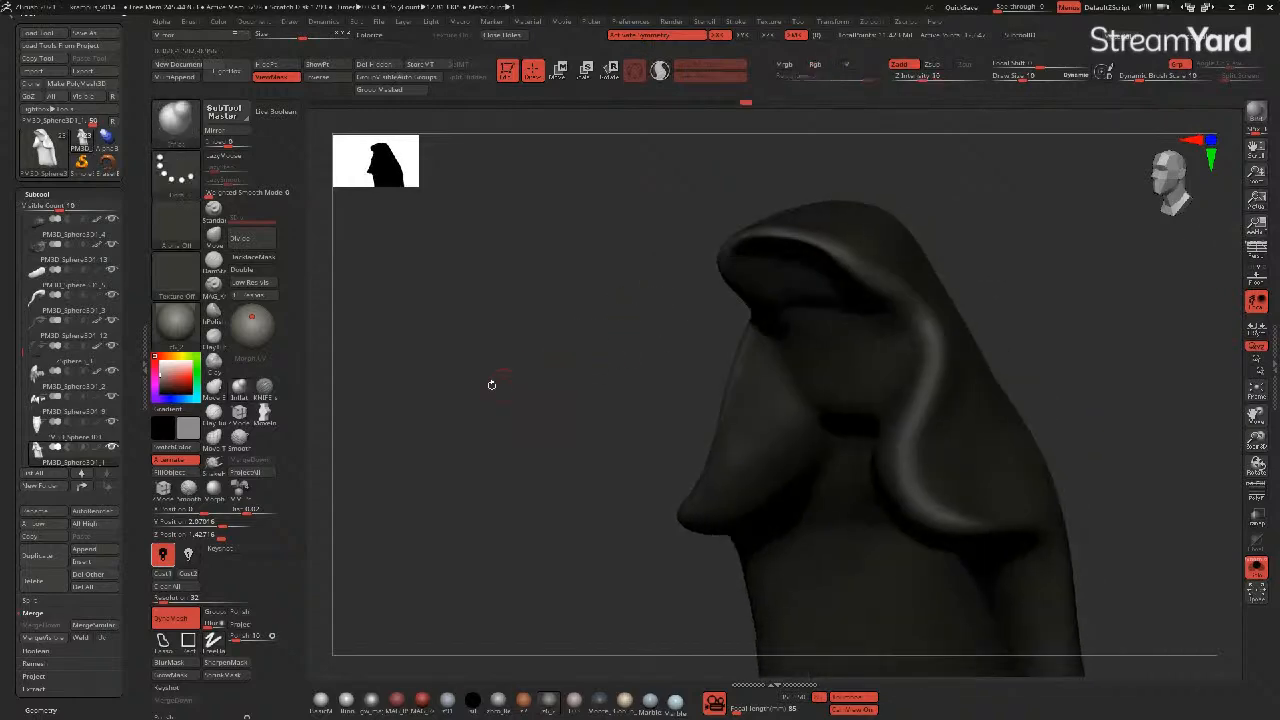
- Thicken the hood's unmasked rim with the Inflate brush, leave Solo mode and clear the mask
click(240, 391)
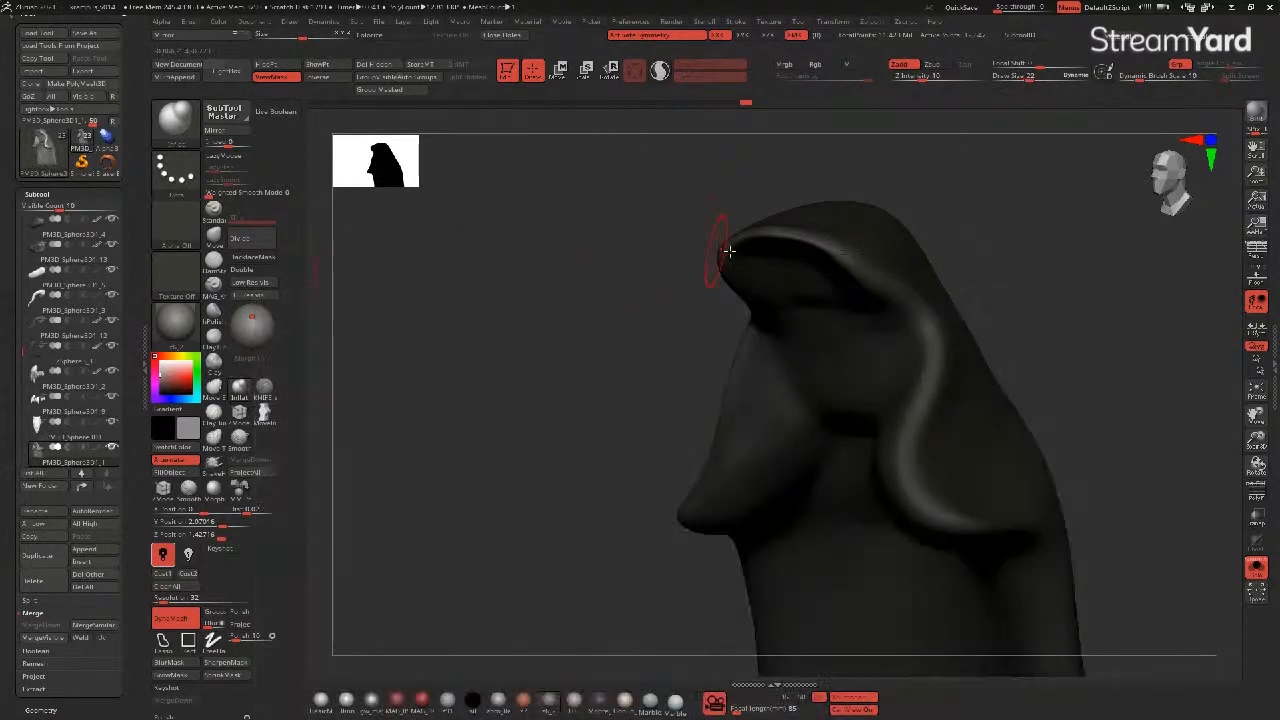
mouse_move(758, 236)
mouse_down()
mouse_move(787, 238)
mouse_move(756, 236)
mouse_up()
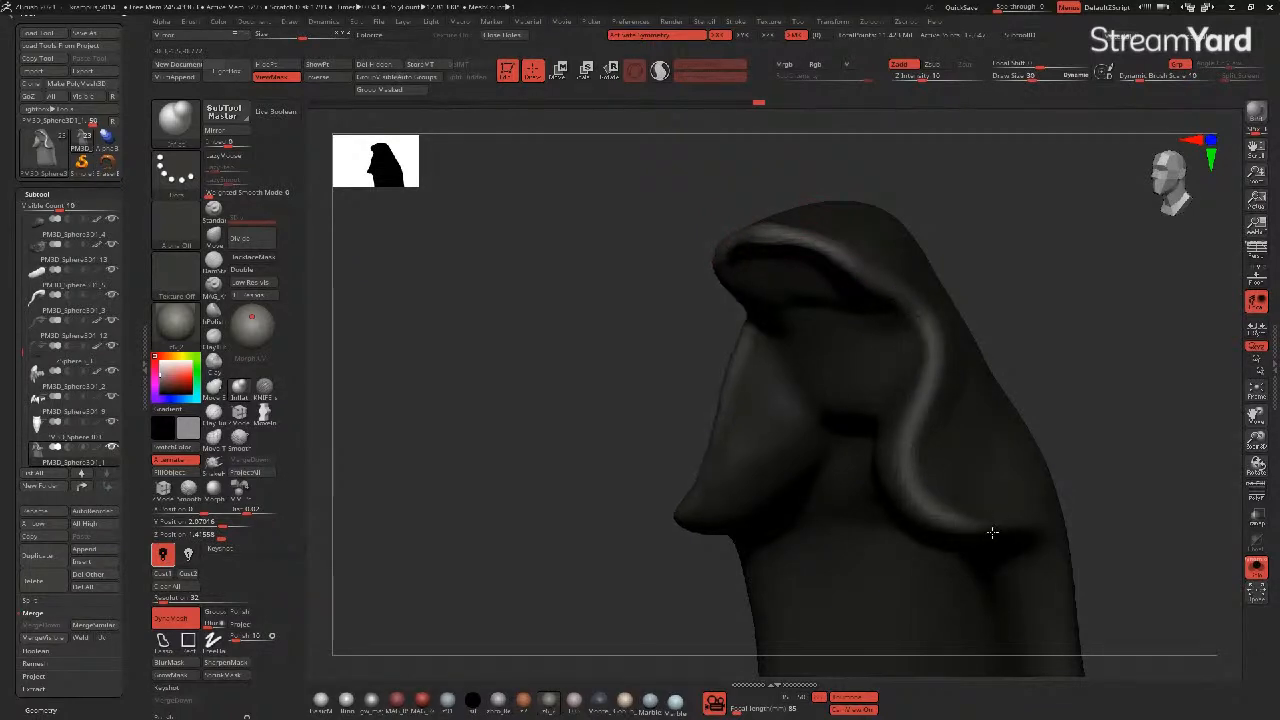
drag(838, 257, 757, 240)
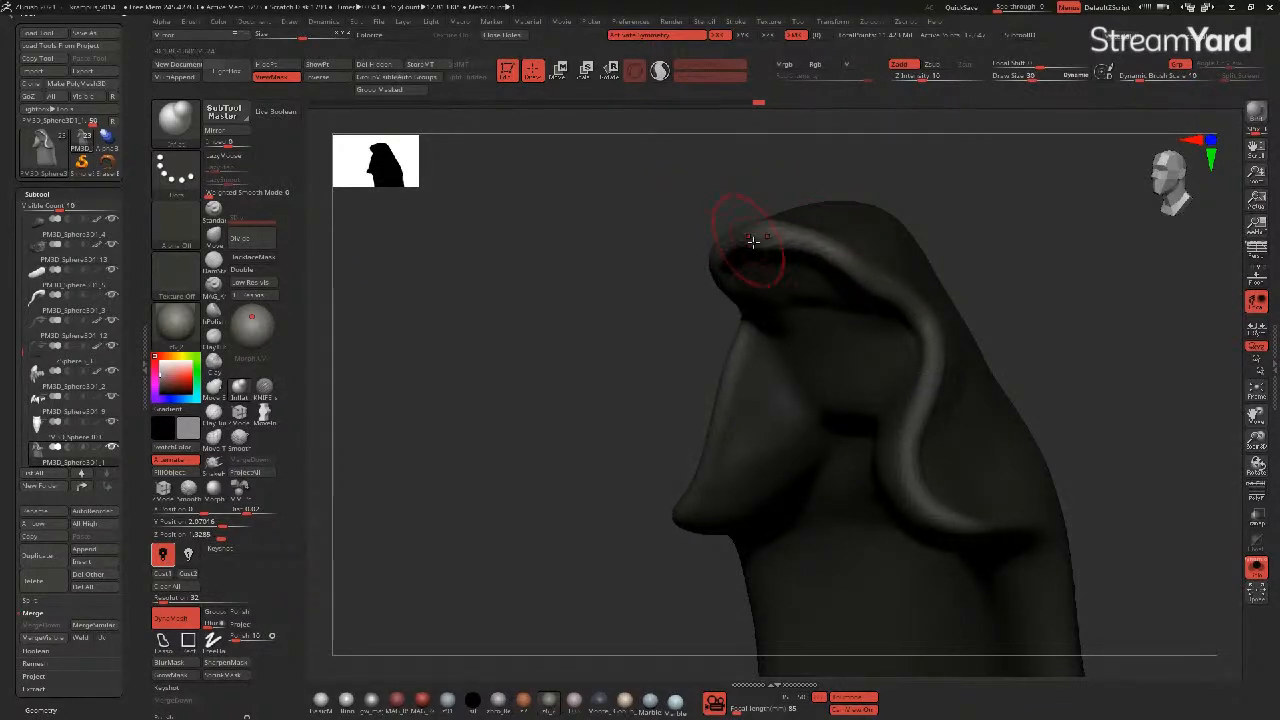
click(1256, 567)
mouse_move(562, 394)
mouse_down()
mouse_move(583, 397)
mouse_move(526, 374)
mouse_move(543, 366)
mouse_move(469, 363)
mouse_move(485, 367)
mouse_up()
- Draw the hood's side edges in around the ears and beard with the Move brush at draw sizes 42 and 54
click(213, 237)
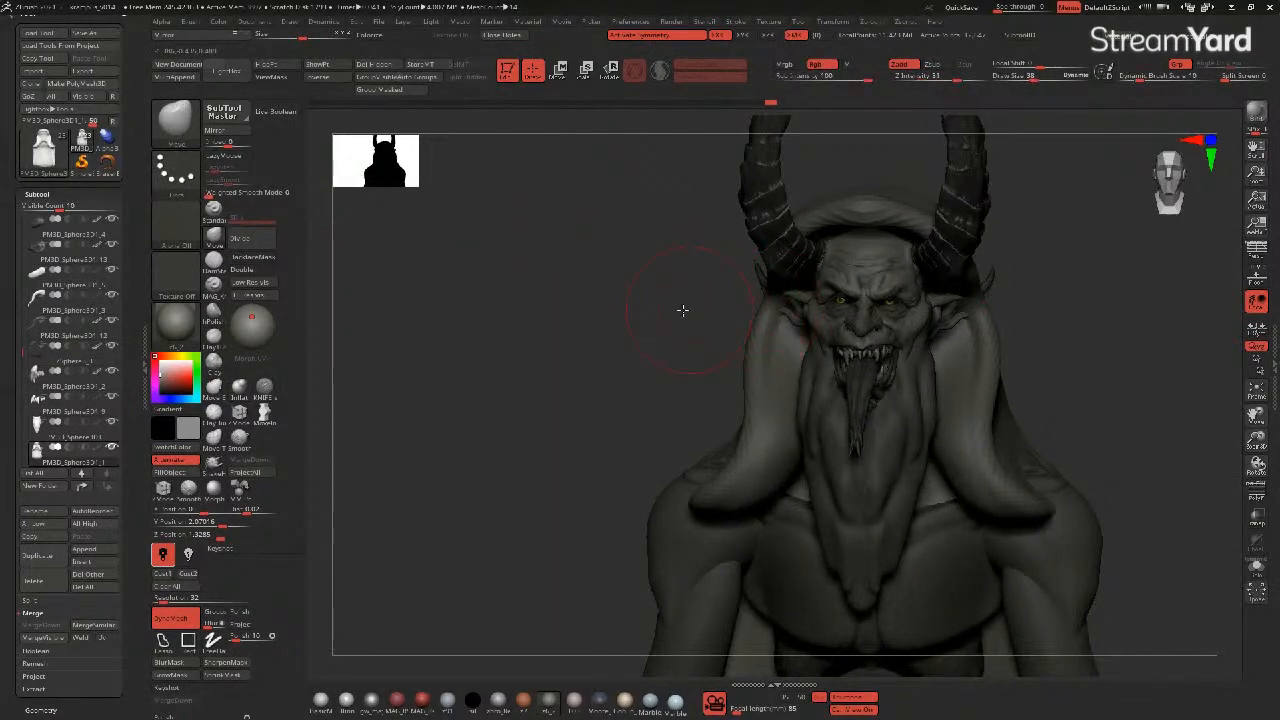
drag(688, 309, 651, 305)
mouse_move(940, 306)
mouse_down()
mouse_move(957, 298)
mouse_move(956, 310)
mouse_up()
drag(706, 341, 737, 345)
drag(962, 352, 952, 370)
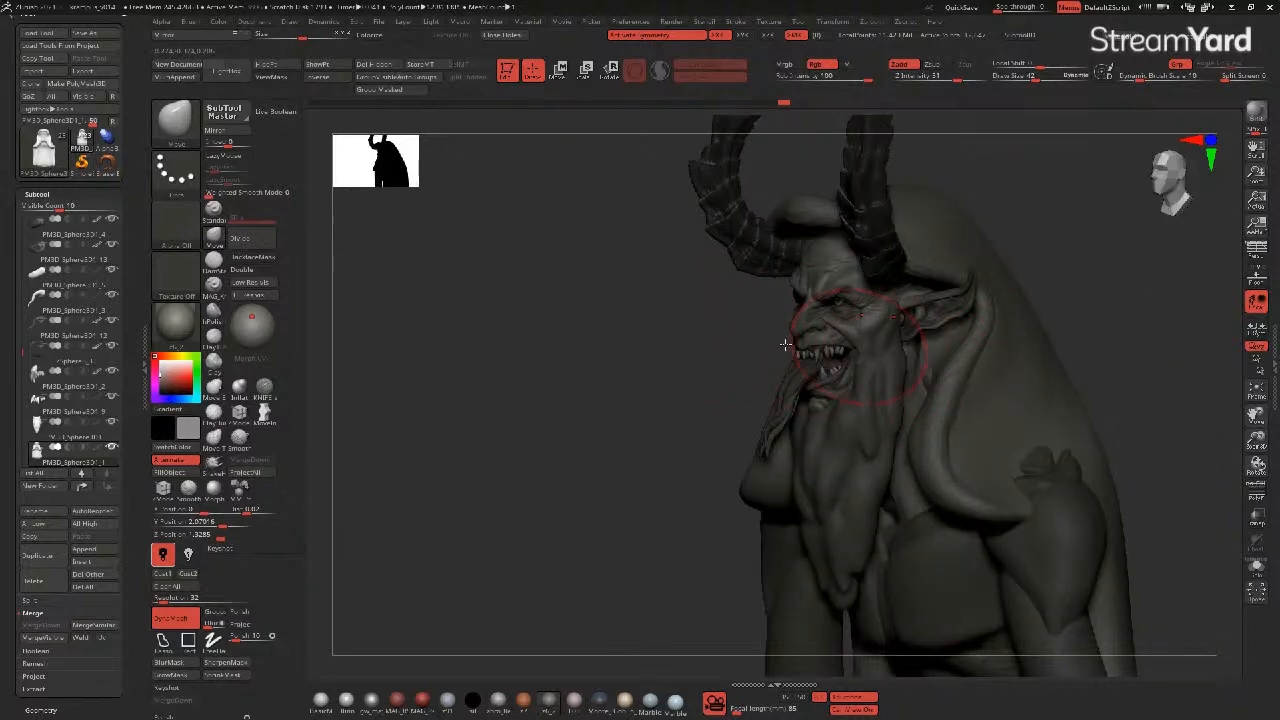
drag(658, 349, 692, 351)
drag(951, 336, 917, 363)
mouse_move(939, 407)
mouse_down()
mouse_move(919, 412)
mouse_move(911, 362)
mouse_move(918, 391)
mouse_up()
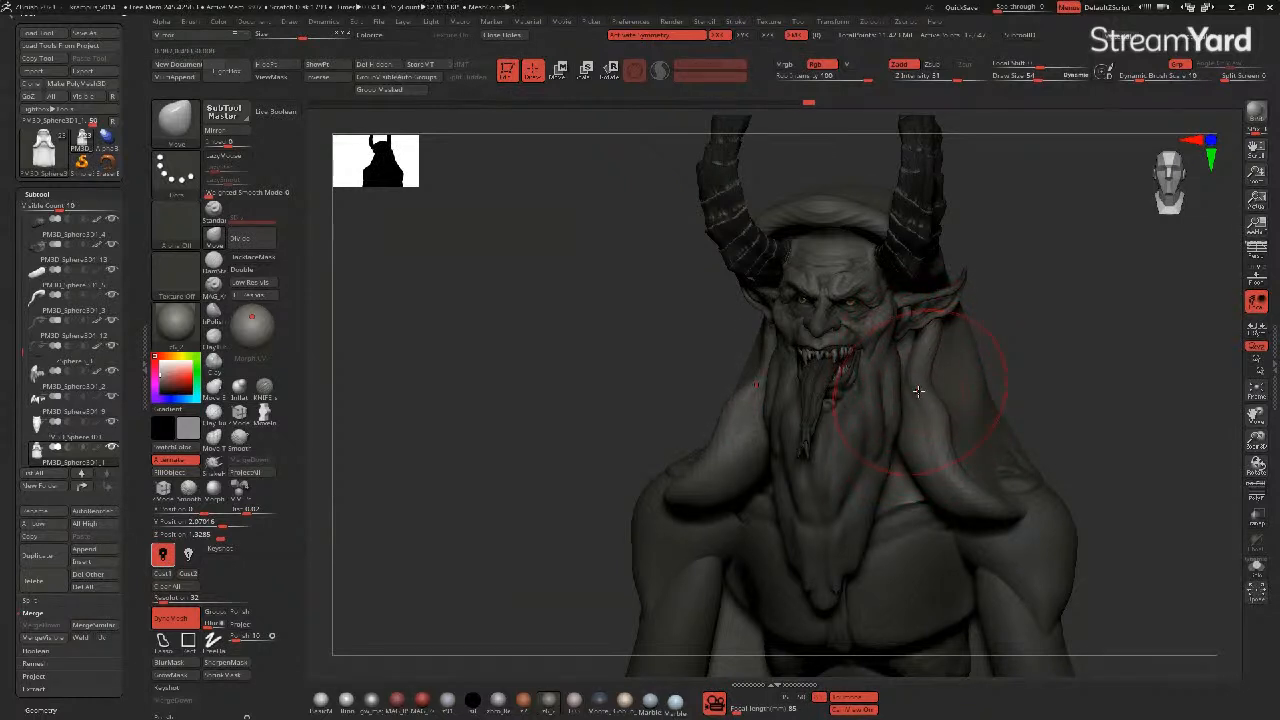
mouse_move(934, 467)
mouse_down()
mouse_move(932, 432)
mouse_move(919, 451)
mouse_move(913, 418)
mouse_move(917, 368)
mouse_up()
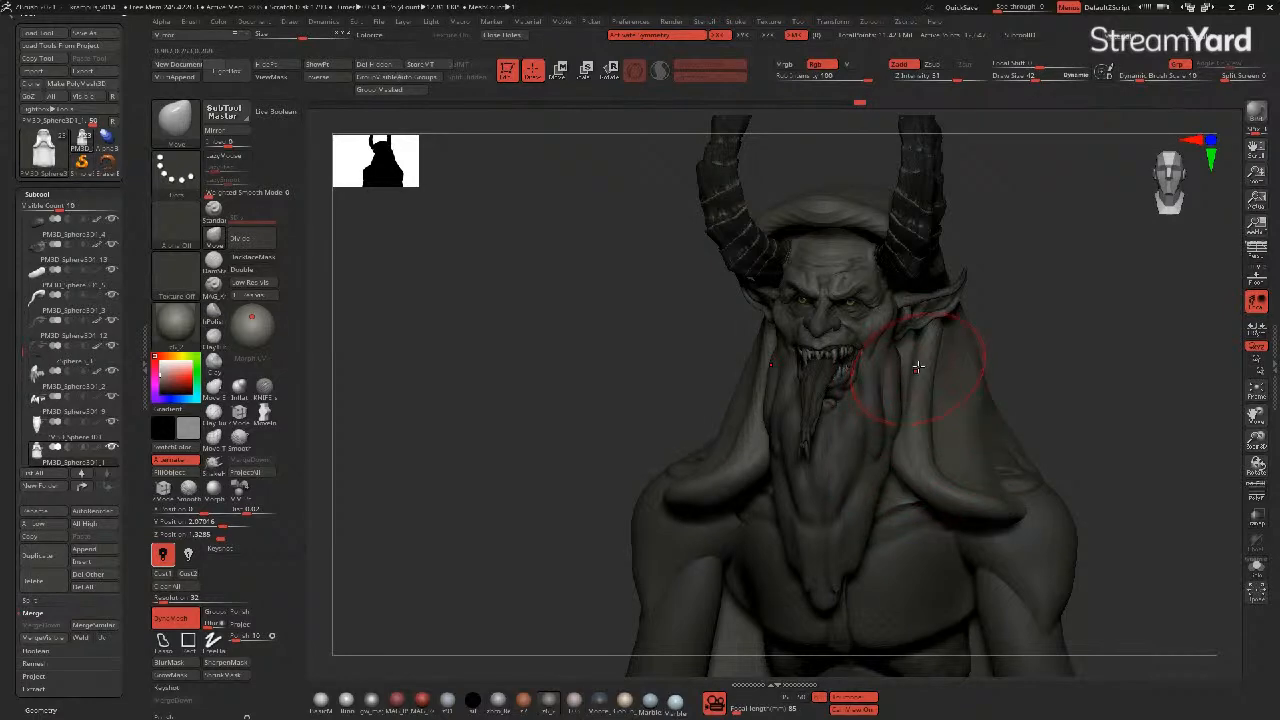
- Adjust the hood's front brim above the forehead and between the horns with the Move brush at draw size 50
mouse_move(637, 335)
mouse_down()
mouse_move(757, 281)
mouse_move(614, 251)
mouse_move(763, 220)
mouse_up()
mouse_move(640, 252)
mouse_down()
mouse_move(640, 180)
mouse_move(815, 184)
mouse_up()
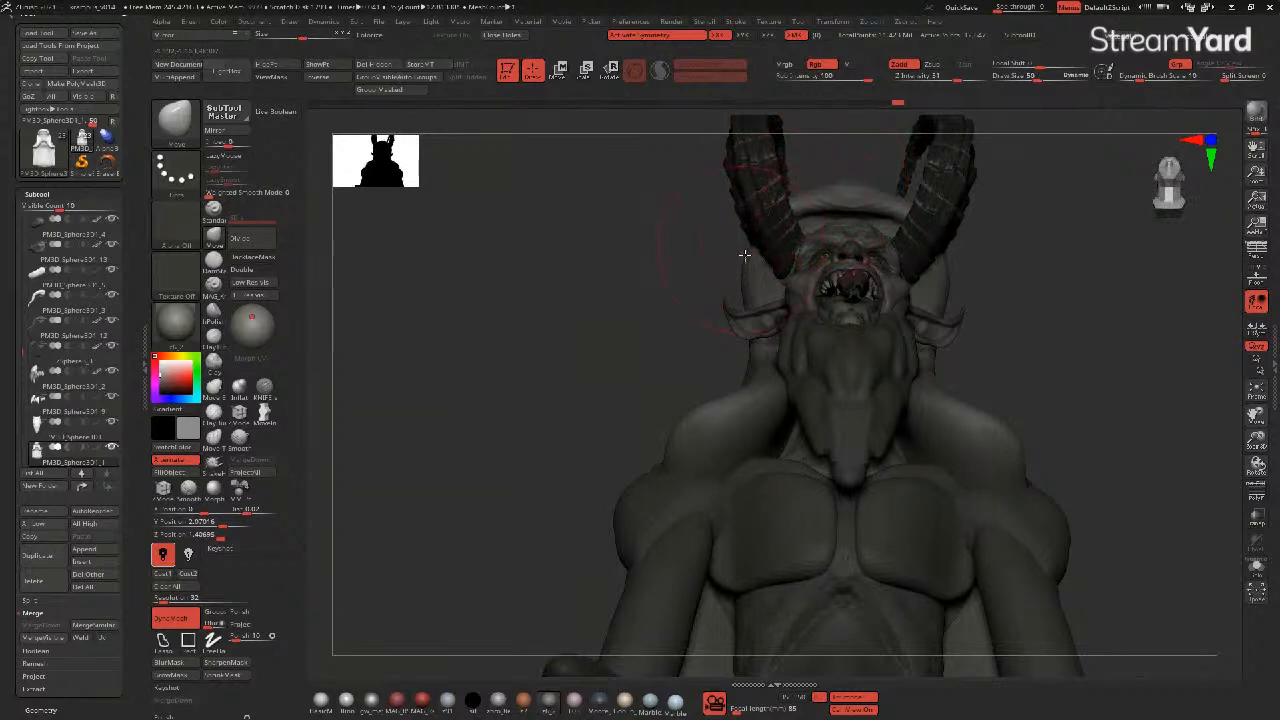
mouse_move(634, 234)
mouse_down()
mouse_move(557, 306)
mouse_move(611, 282)
mouse_up()
drag(846, 230, 860, 208)
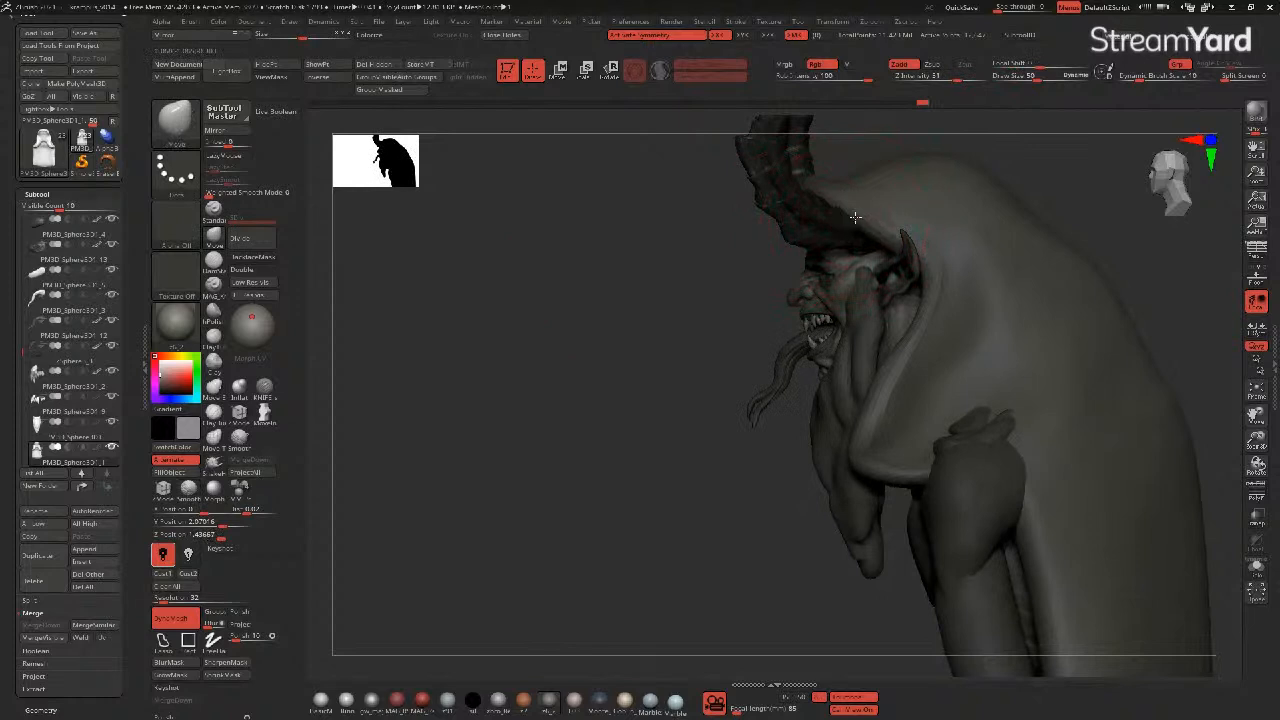
- Reshape the hood's crown and its drape over the shoulders with the Move brush at draw sizes 50 and 56
drag(955, 165, 1000, 193)
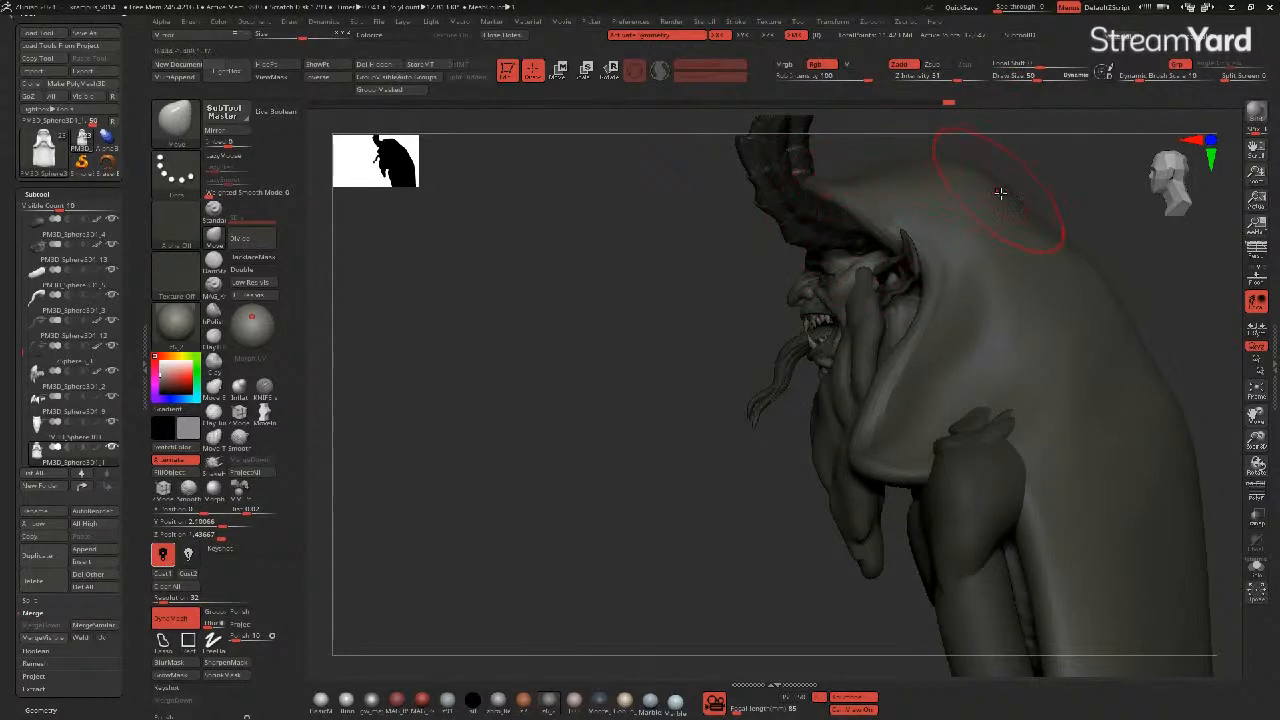
mouse_move(660, 380)
mouse_down()
mouse_move(617, 389)
mouse_move(720, 386)
mouse_move(504, 370)
mouse_move(569, 383)
mouse_move(549, 383)
mouse_move(543, 406)
mouse_move(731, 389)
mouse_up()
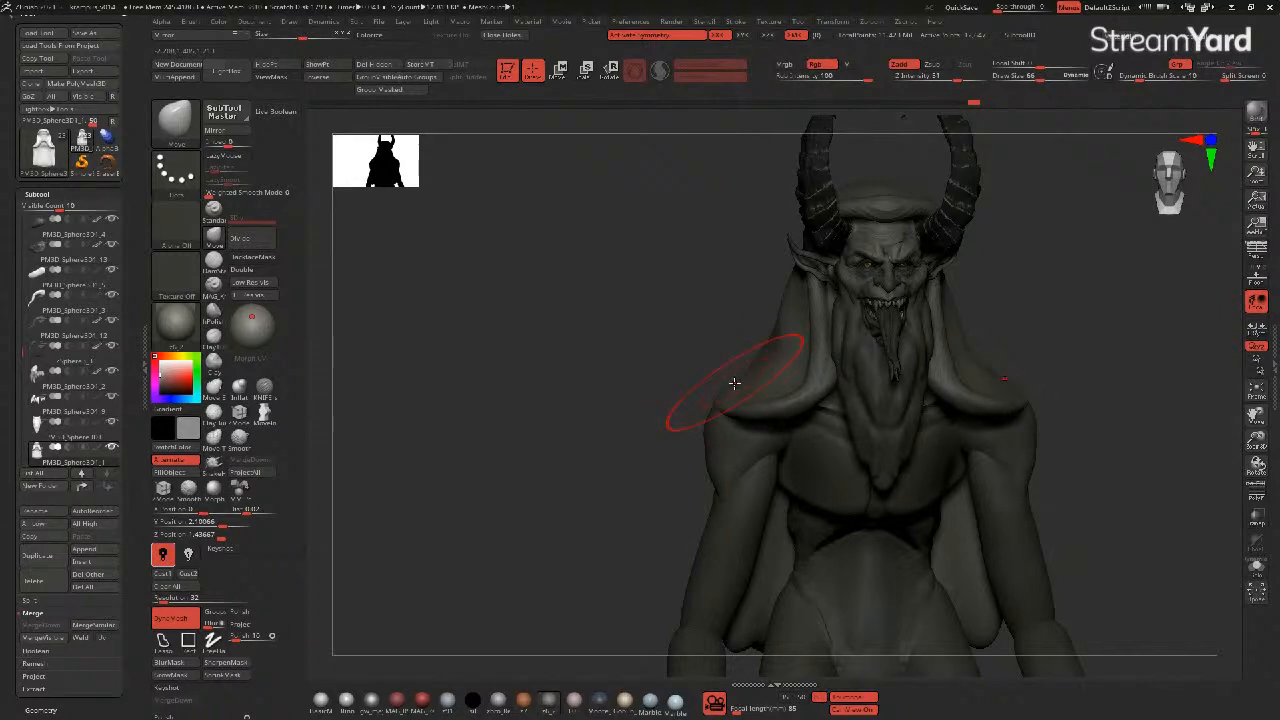
mouse_move(711, 383)
mouse_down()
mouse_move(657, 429)
mouse_move(593, 416)
mouse_up()
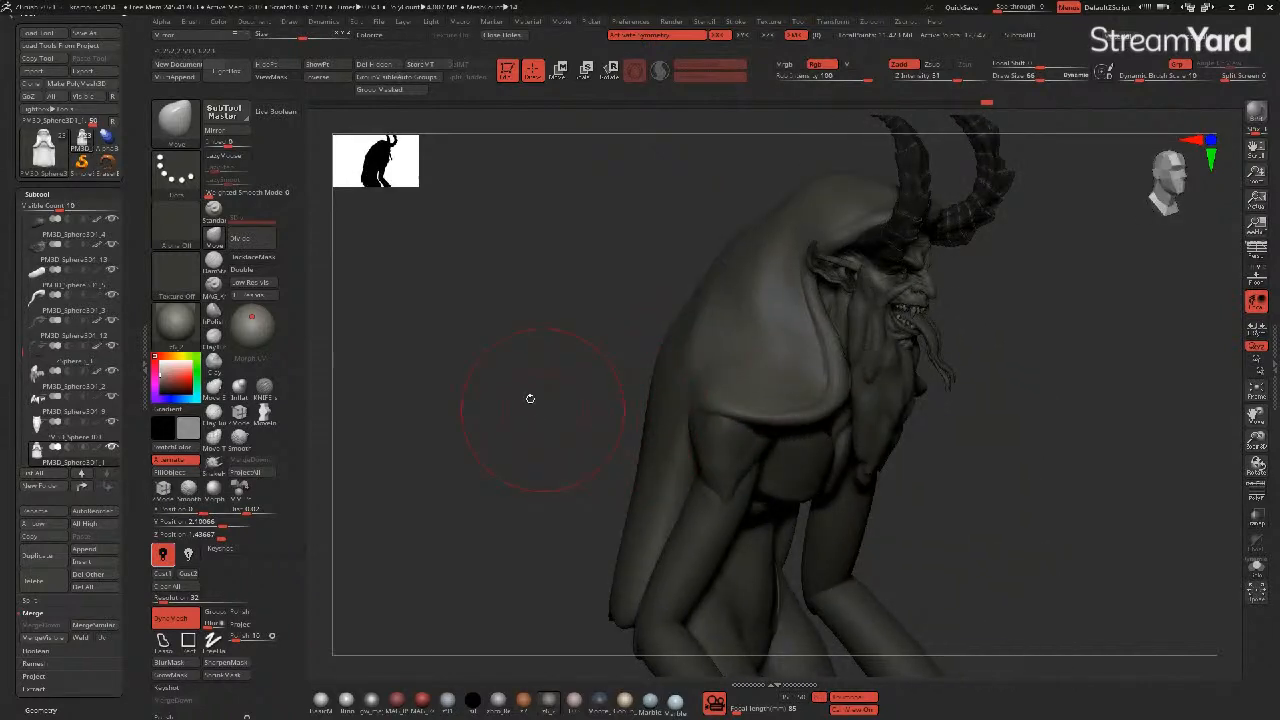
- Mask the cloak except its side edge beside the arm and reshape that unmasked edge with the Move brush
mouse_move(511, 431)
mouse_down()
mouse_move(486, 431)
mouse_move(540, 400)
mouse_move(516, 403)
mouse_move(705, 403)
mouse_move(589, 366)
mouse_move(777, 374)
mouse_move(709, 377)
mouse_move(817, 409)
mouse_move(860, 564)
mouse_move(784, 378)
mouse_move(731, 386)
mouse_move(812, 425)
mouse_up()
ctrl+click(974, 526)
mouse_move(589, 476)
mouse_down()
mouse_move(557, 474)
mouse_move(317, 337)
mouse_up()
key(b)
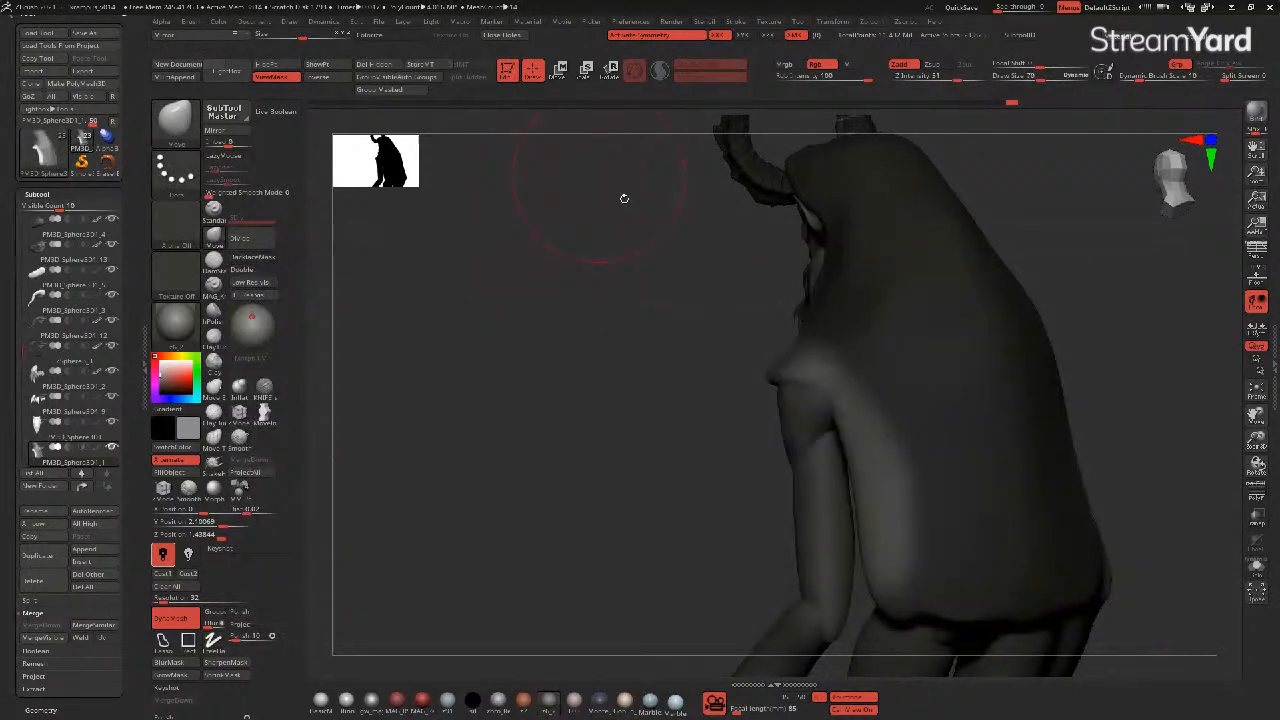
mouse_move(800, 412)
mouse_down()
mouse_move(743, 437)
mouse_move(745, 455)
mouse_move(842, 548)
mouse_move(857, 600)
mouse_up()
right_drag(648, 515, 657, 375)
right_drag(651, 344, 641, 312)
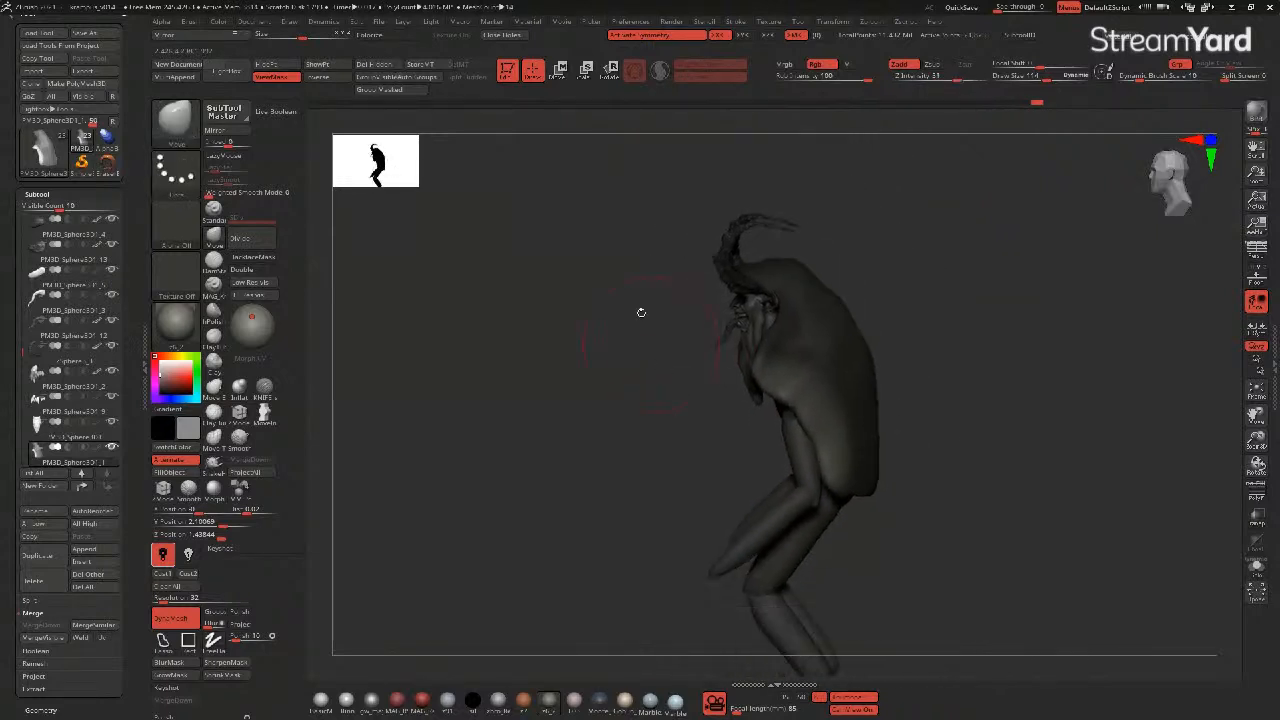
- Mask the whole cloak except the hem at its lower end
right_drag(832, 485, 743, 474)
ctrl+drag(747, 485, 977, 549)
right_drag(709, 457, 766, 471)
ctrl+drag(904, 549, 770, 473)
ctrl+click(655, 433)
alt+right_drag(769, 474, 735, 408)
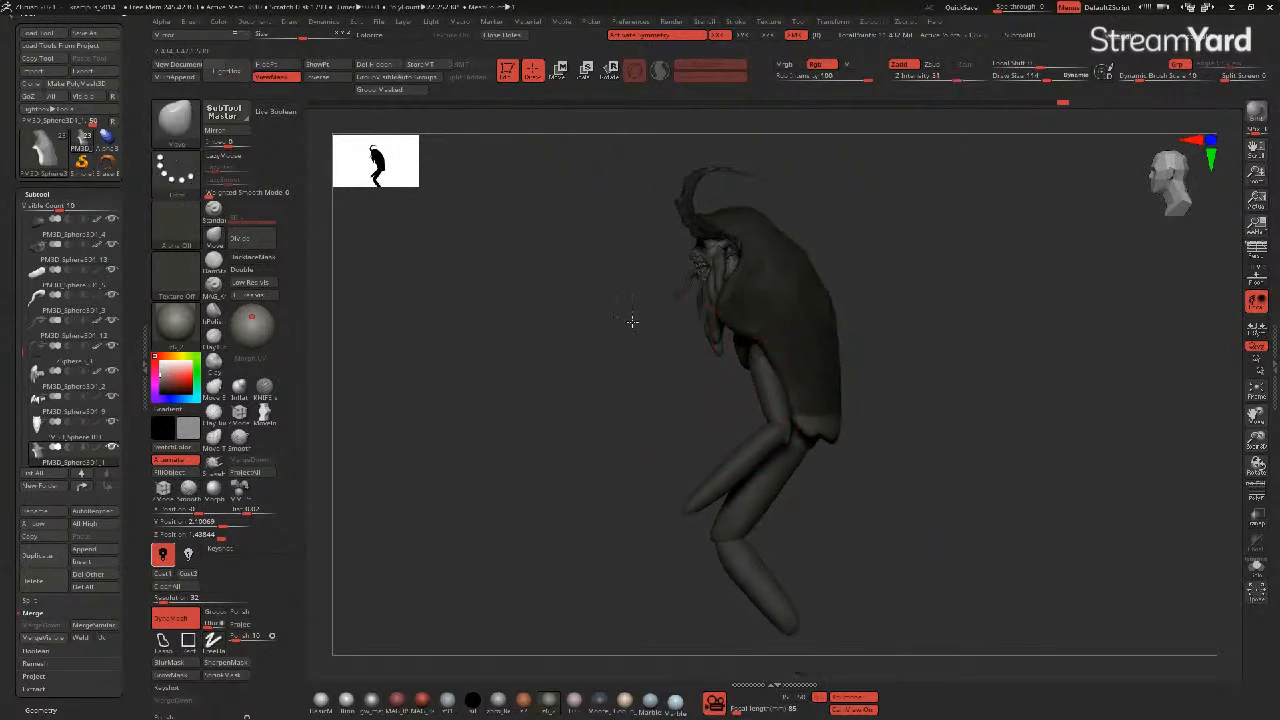
- Extend the cloak's unmasked hem down to the feet with Transpose Move and clear the mask
click(561, 76)
drag(750, 171, 750, 343)
key(q)
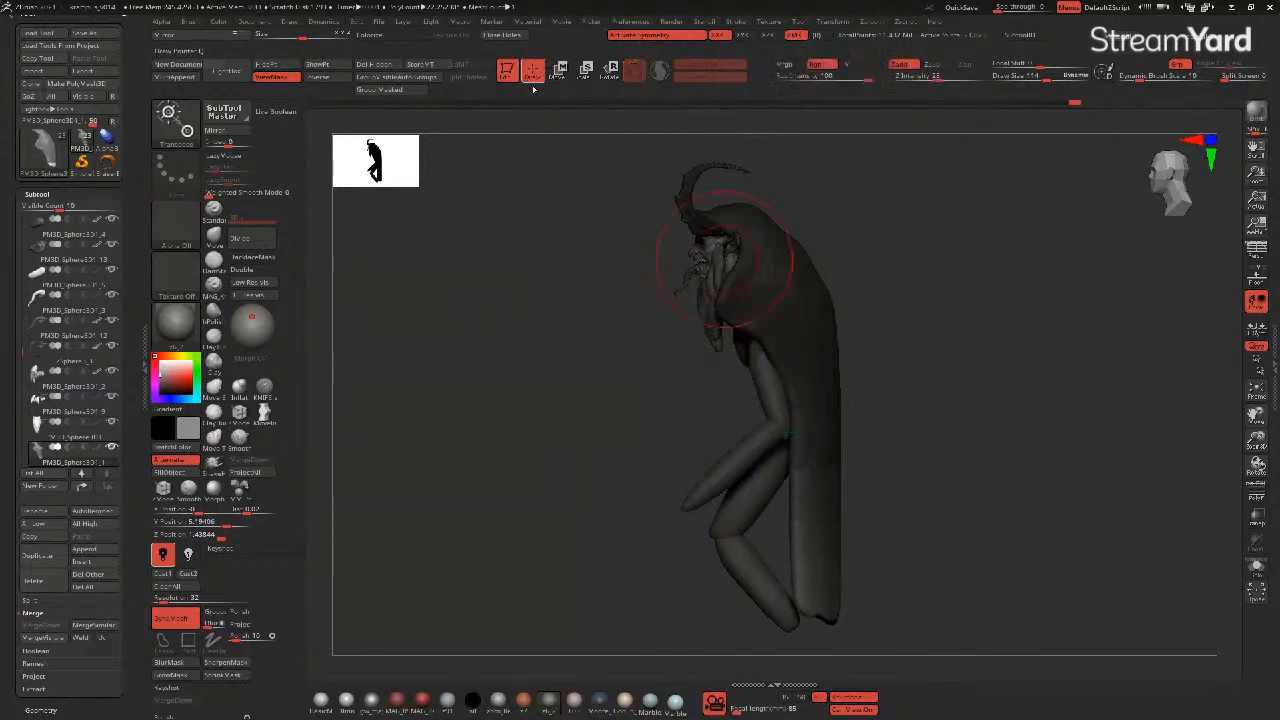
ctrl+click(627, 313)
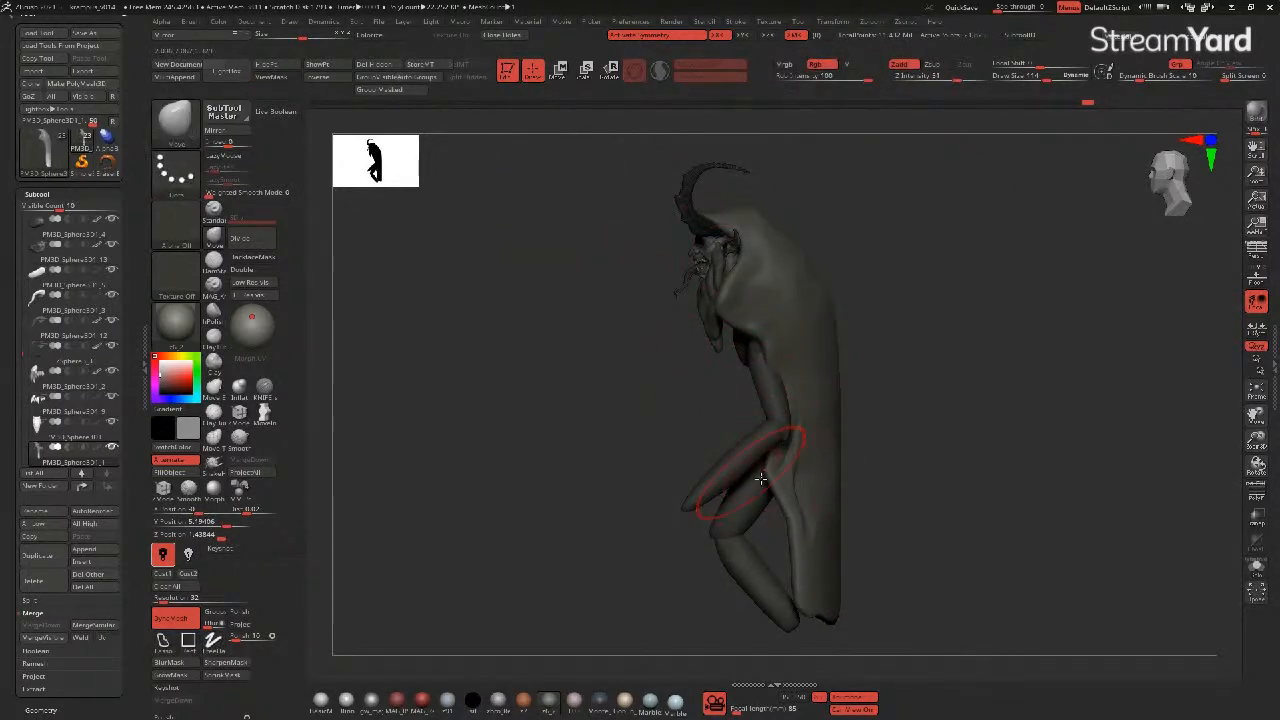
- Remesh the lengthened cloak with DynaMesh and pull its lower front edge toward the legs with the Move brush at draw size 114
ctrl+drag(574, 471, 592, 486)
drag(790, 568, 742, 562)
drag(776, 604, 700, 624)
drag(748, 555, 700, 552)
mouse_move(734, 508)
mouse_down()
mouse_move(489, 416)
mouse_move(591, 406)
mouse_move(580, 393)
mouse_up()
- Shape the cloak's shoulder drape around the upper arms with the Move brush at draw size 70
ctrl+right_drag(580, 393, 563, 458)
alt+right_drag(574, 357, 543, 545)
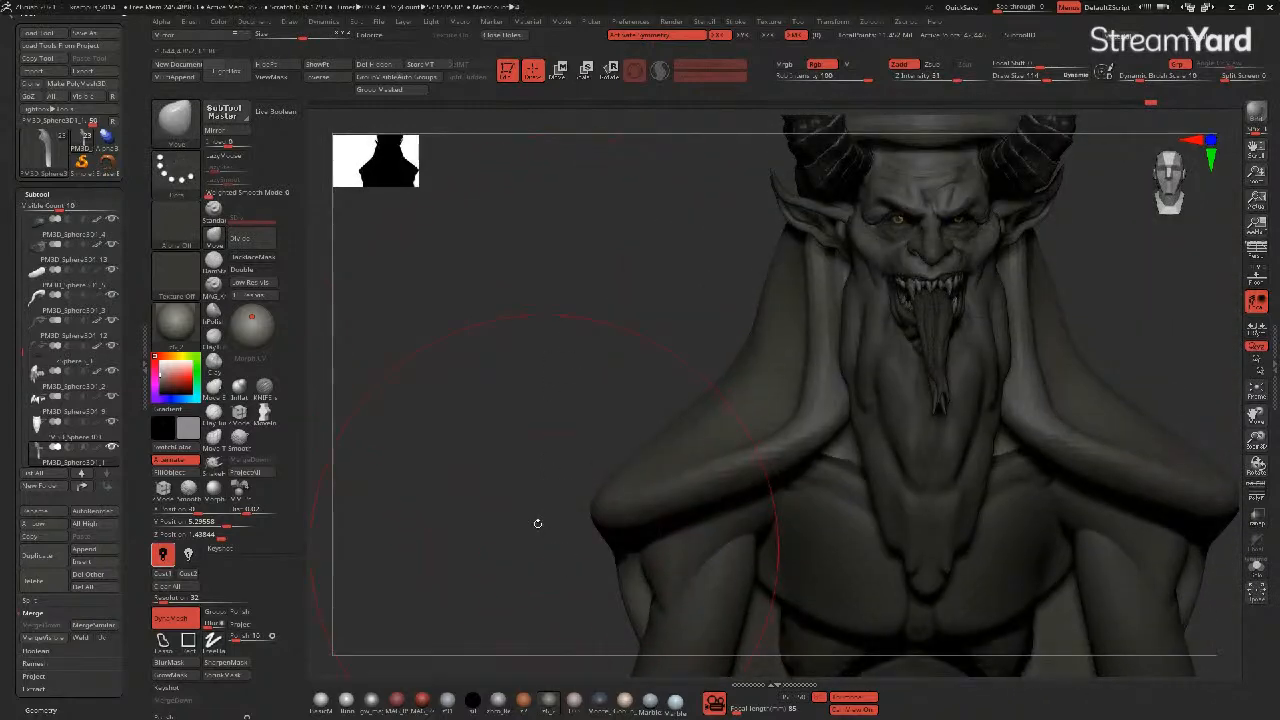
alt+right_drag(536, 402, 511, 394)
ctrl+right_drag(540, 475, 546, 400)
alt+right_drag(549, 320, 548, 230)
right_drag(541, 426, 611, 532)
mouse_move(610, 535)
mouse_down()
mouse_move(638, 584)
mouse_move(644, 564)
mouse_up()
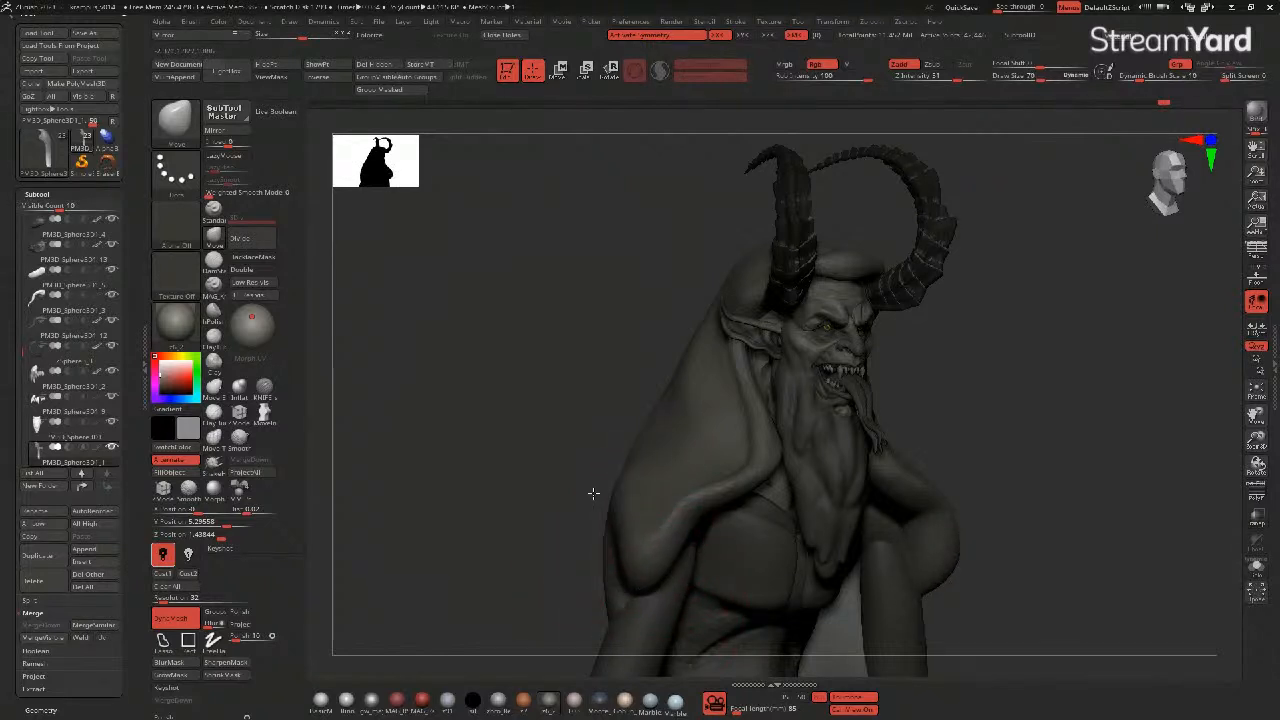
drag(604, 496, 598, 488)
- Fill out the hood's side between the ear and the shoulder at draw size 70 and smooth the drape
right_drag(612, 444, 683, 349)
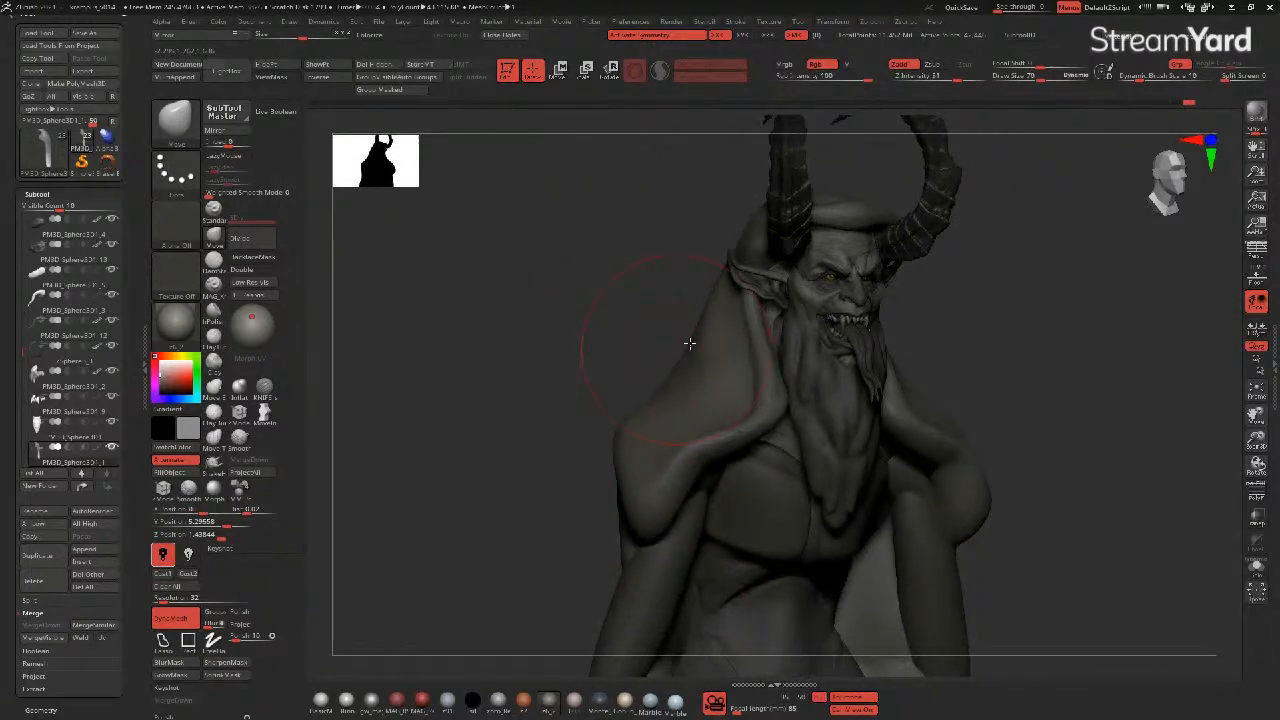
shift+right_drag(614, 309, 609, 306)
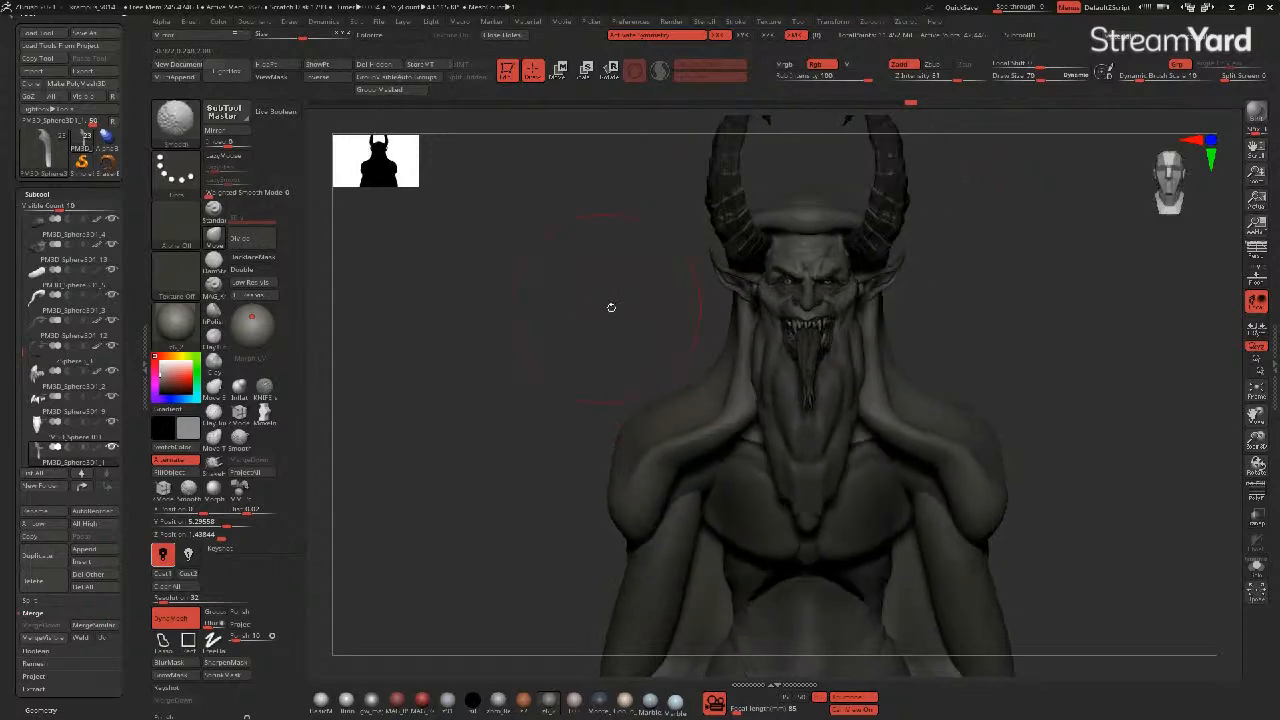
right_drag(923, 340, 915, 344)
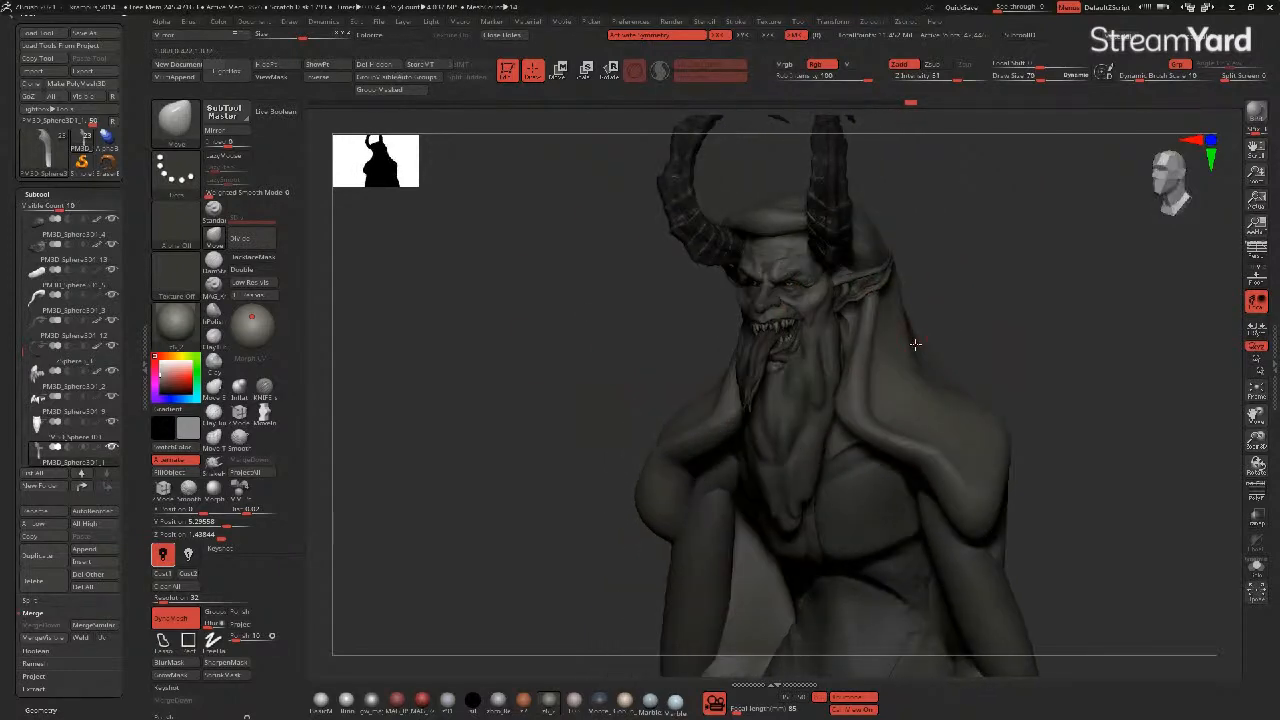
key(shift)
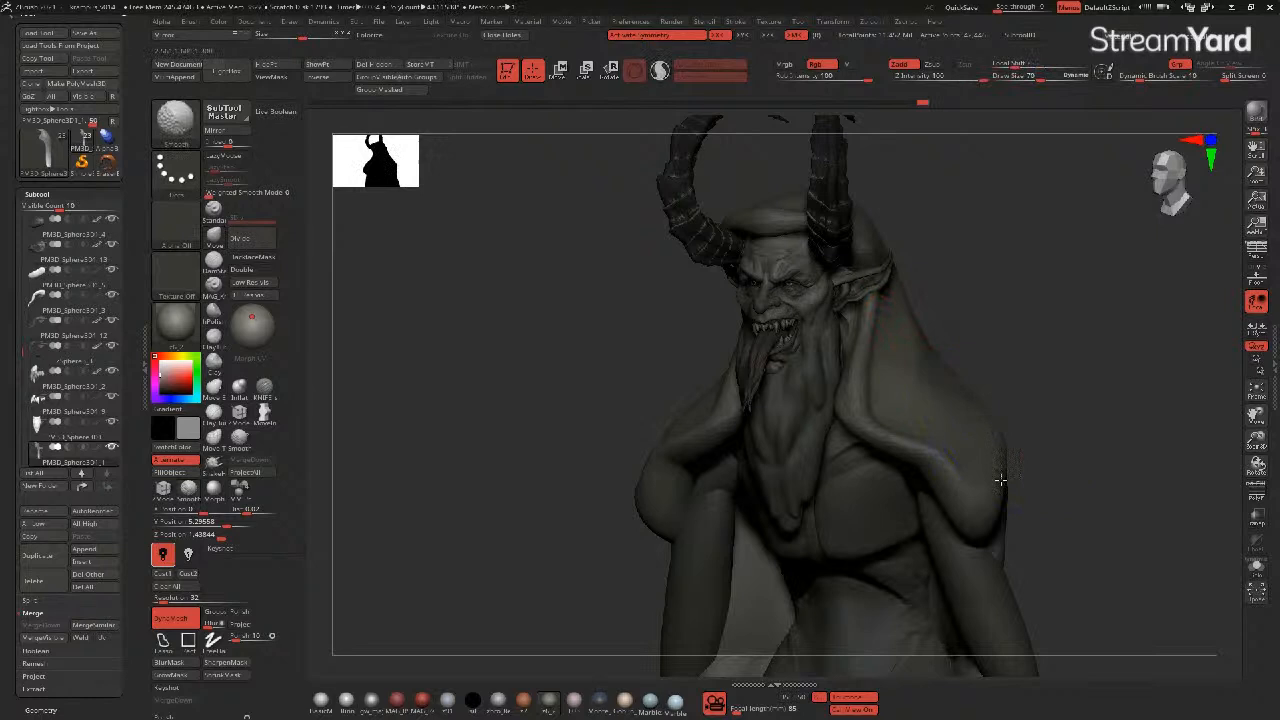
- Pull the back of the hood up into a peak behind the horns with the Move brush at draw sizes 38 and 50
right_drag(1006, 486, 775, 311)
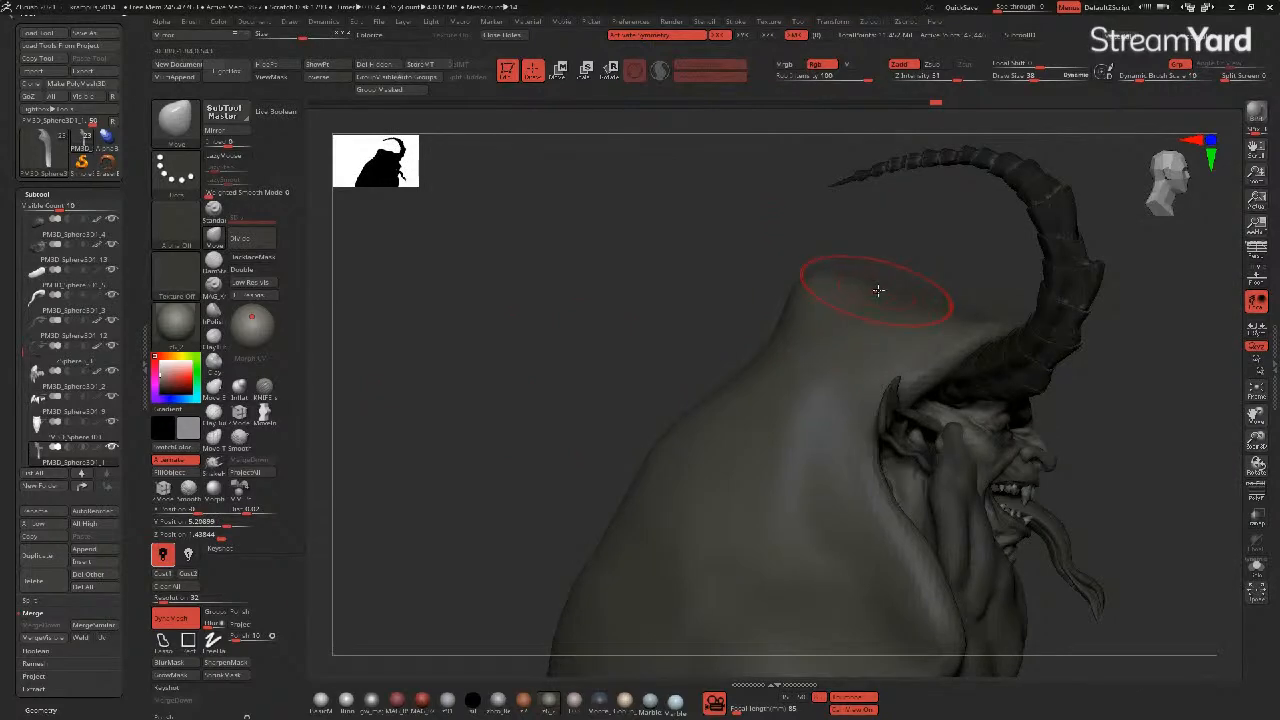
mouse_move(877, 276)
right_down()
mouse_move(609, 286)
mouse_move(600, 312)
mouse_move(582, 316)
right_up()
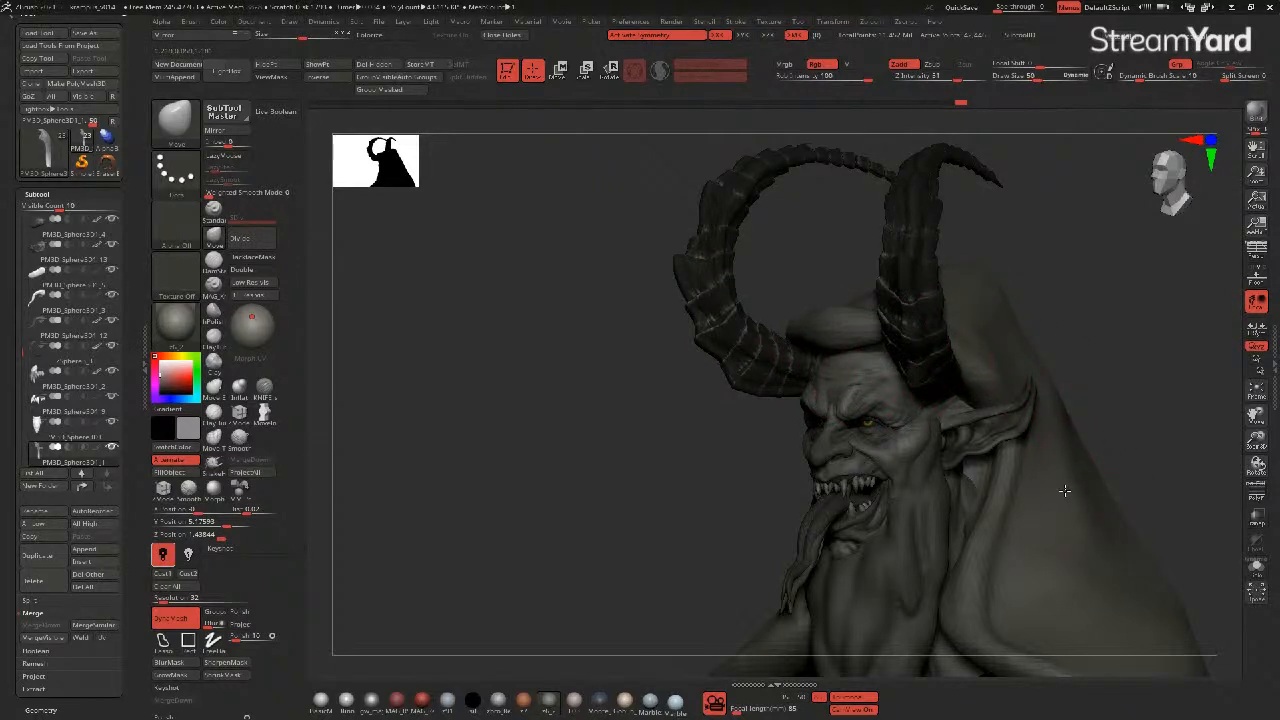
right_drag(814, 428, 544, 414)
- Refine the hood's front brim and side rim with the Move brush at draw sizes 38 and 30
drag(608, 561, 629, 597)
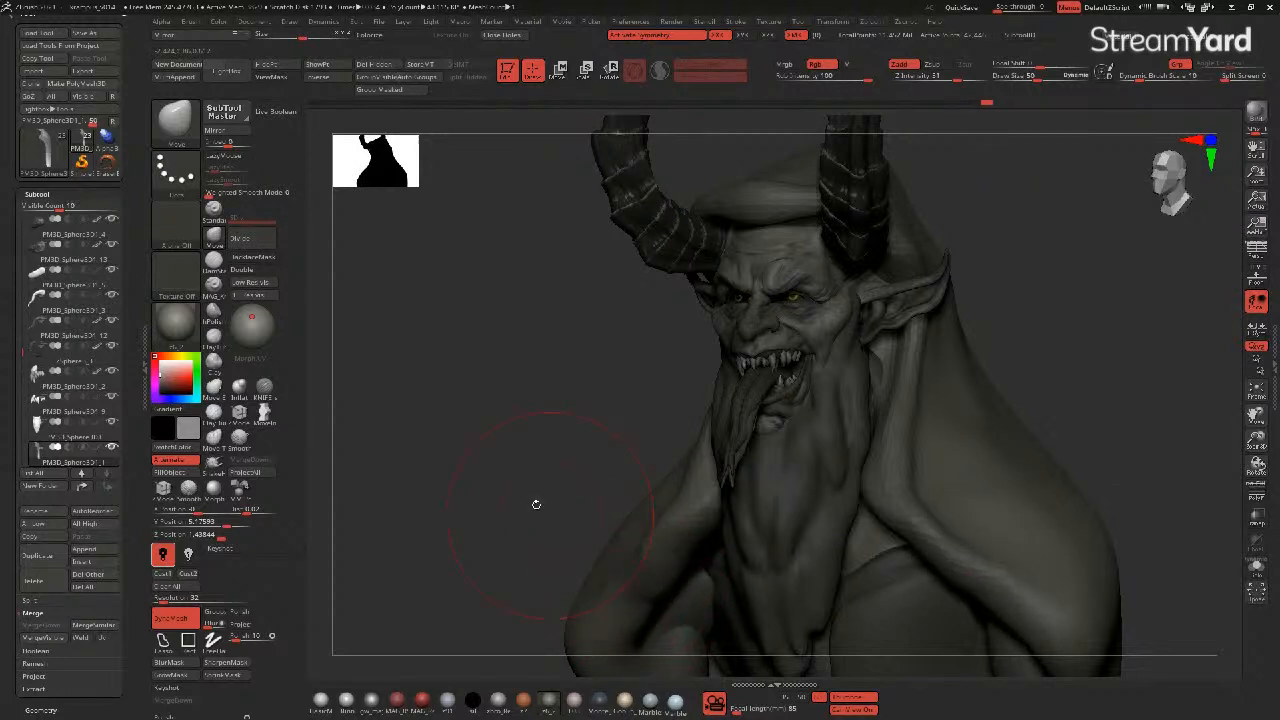
right_drag(498, 481, 491, 420)
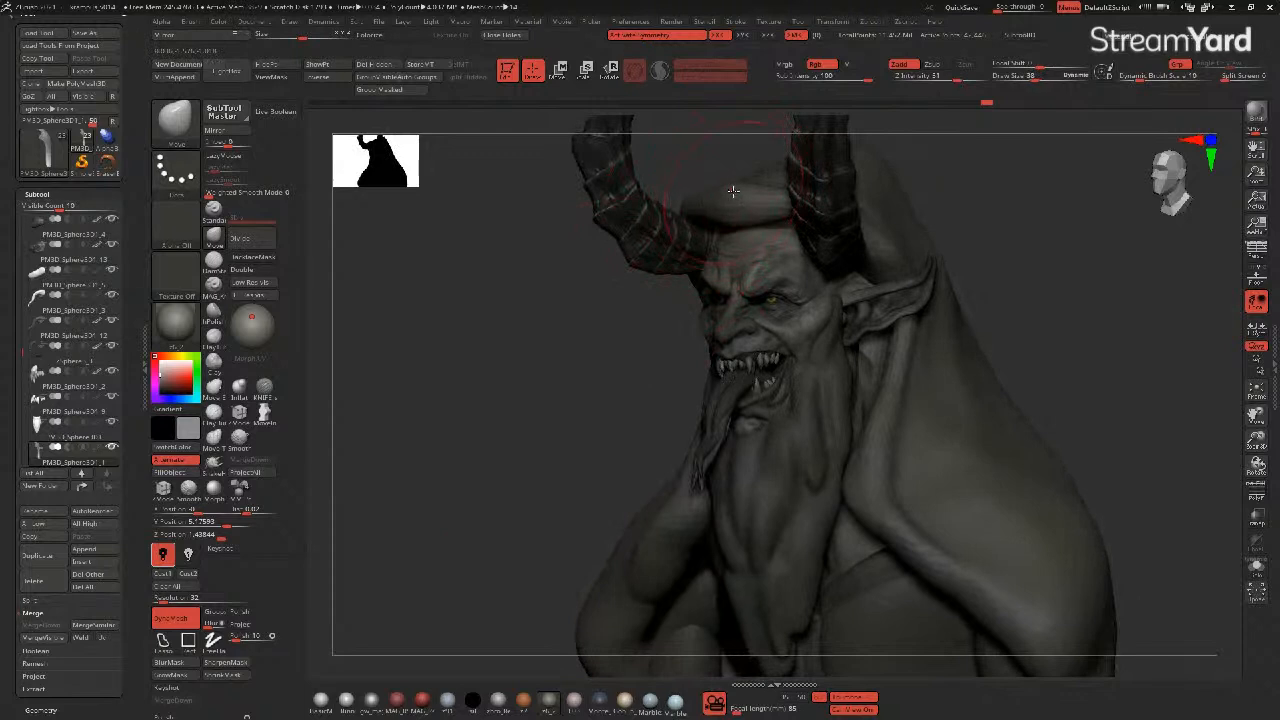
mouse_move(731, 188)
mouse_down()
mouse_move(734, 204)
mouse_move(783, 210)
mouse_up()
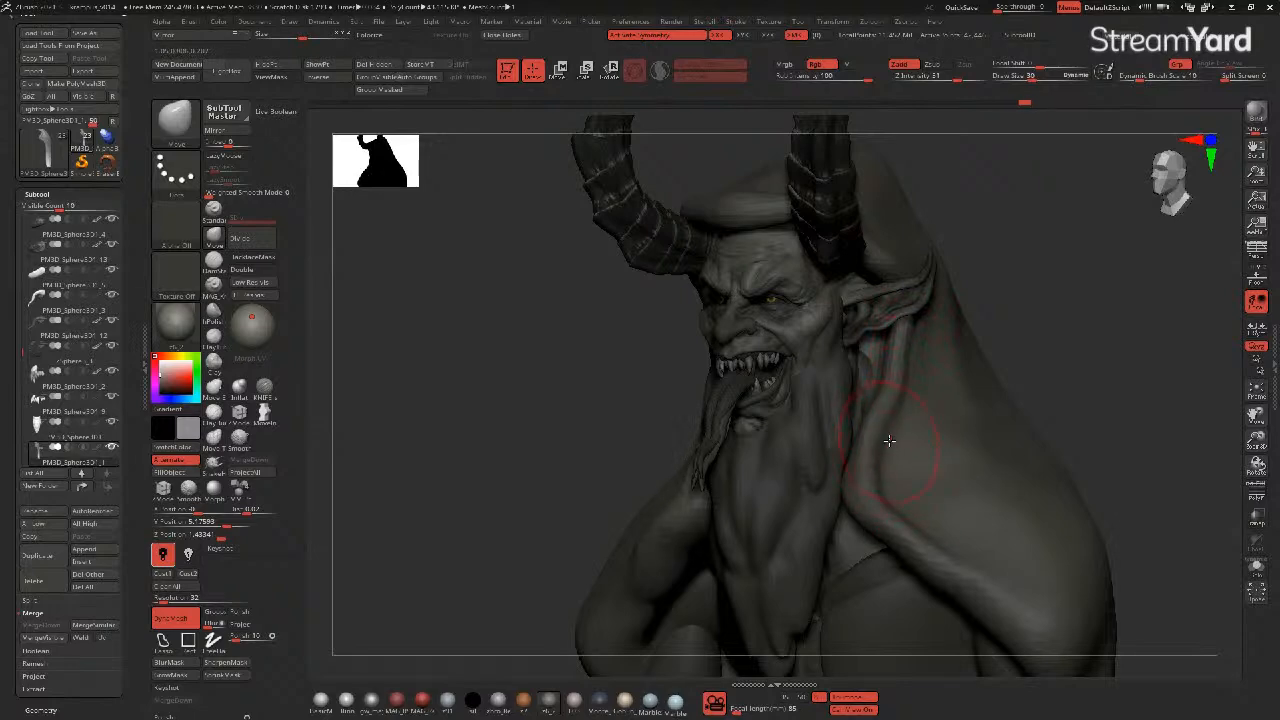
mouse_move(560, 417)
mouse_down()
mouse_move(571, 423)
mouse_move(523, 403)
mouse_move(546, 409)
mouse_move(545, 394)
mouse_up()
mouse_move(506, 398)
mouse_down()
mouse_move(543, 386)
mouse_move(509, 337)
mouse_move(503, 366)
mouse_up()
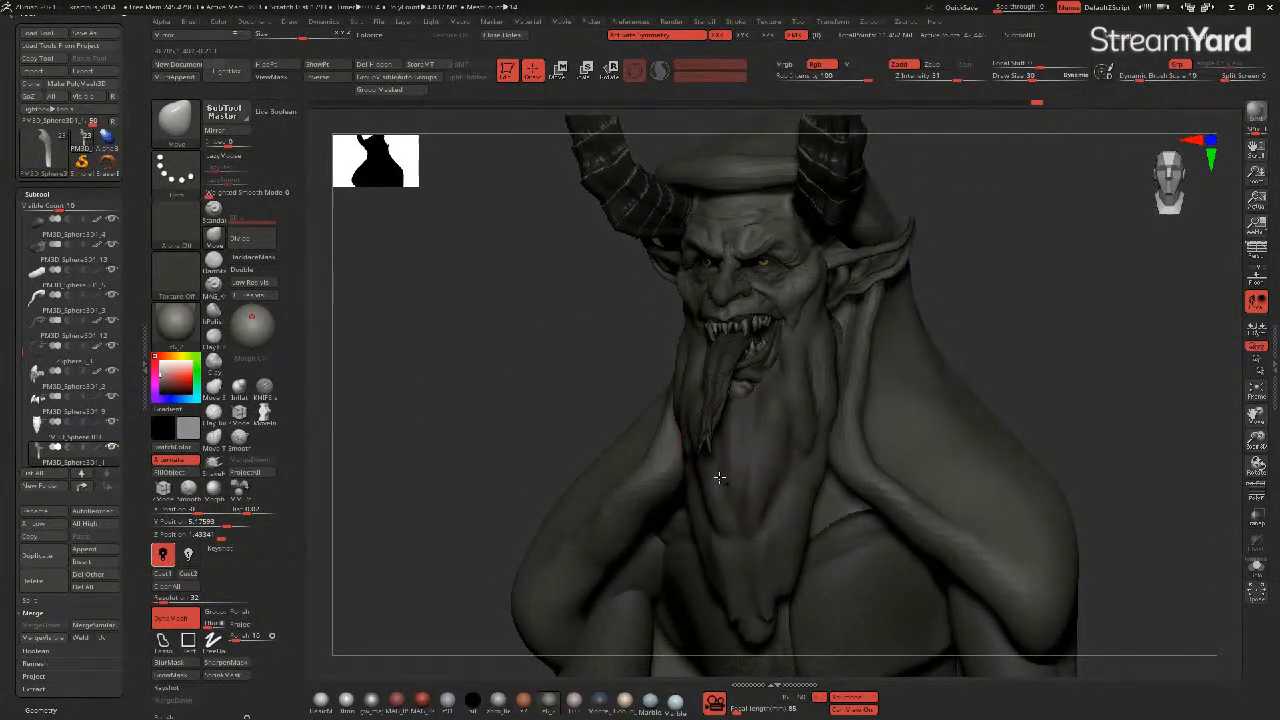
- Make the beard the active subtool and save the project file
alt+click(726, 470)
click(384, 24)
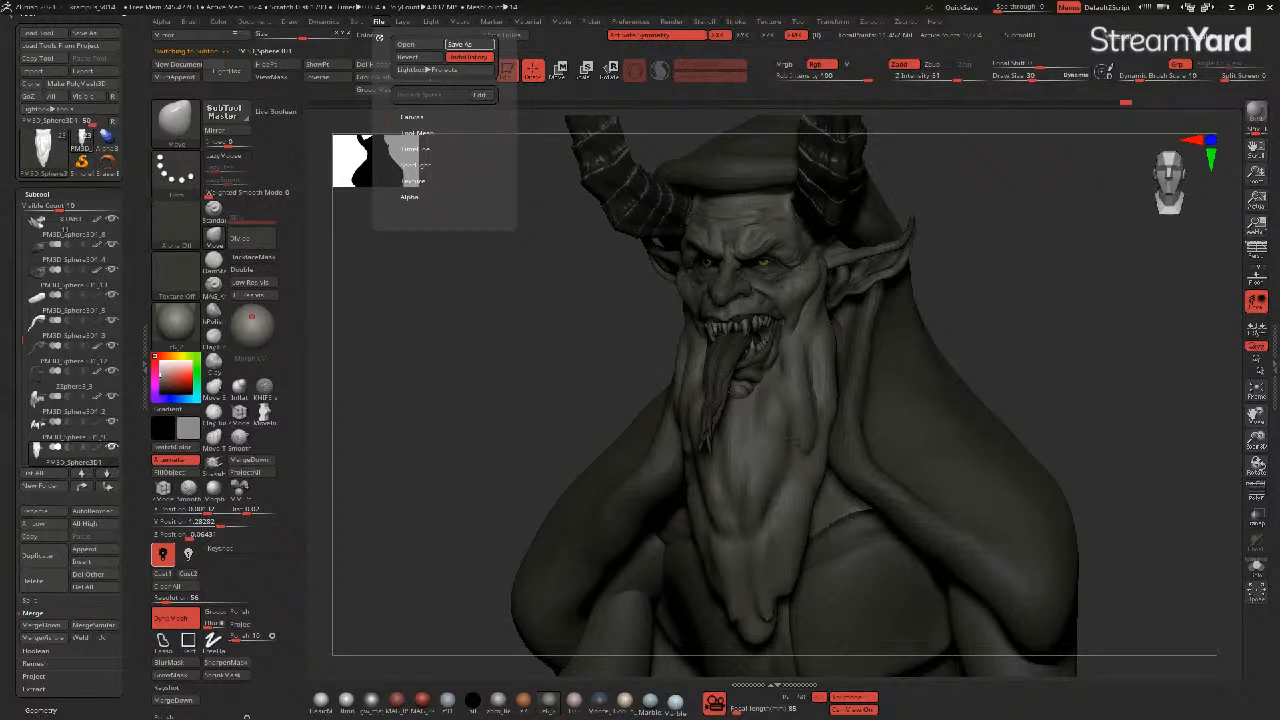
key(Return)
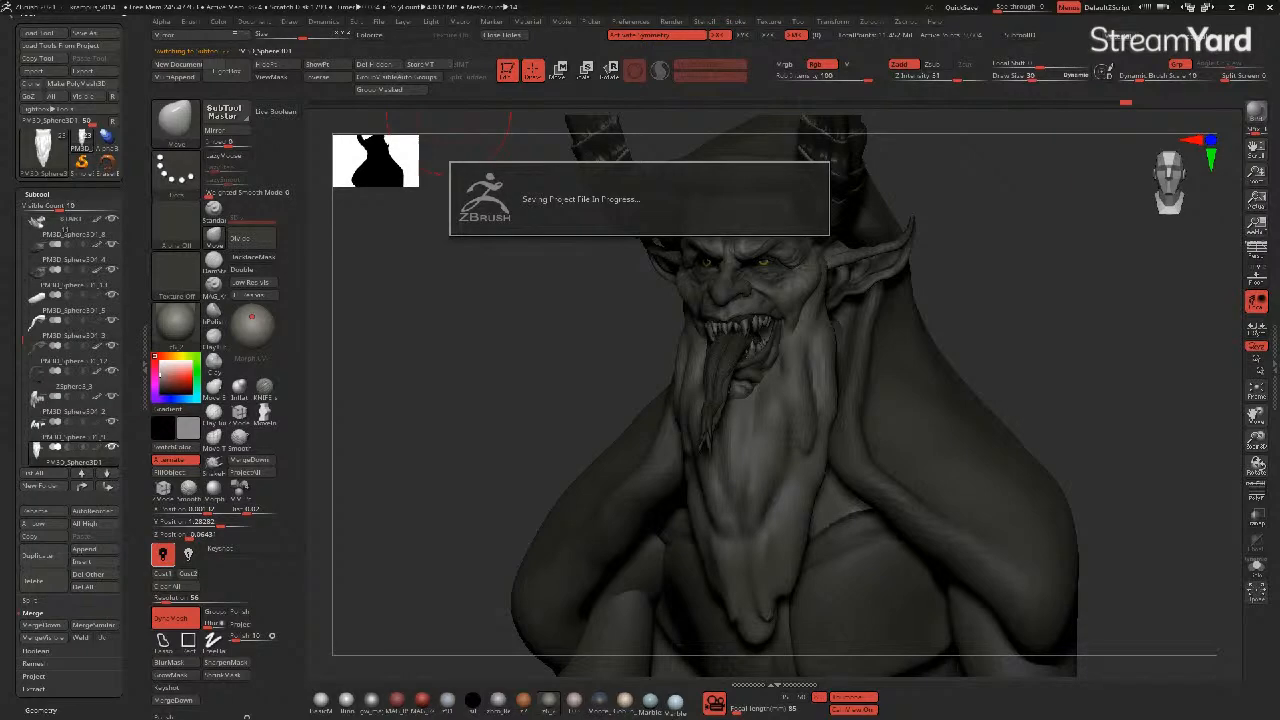
- Widen the beard and lengthen its tip with the Move brush at draw sizes 30 and 22
mouse_move(491, 355)
mouse_down()
mouse_move(508, 354)
mouse_move(407, 335)
mouse_move(458, 346)
mouse_up()
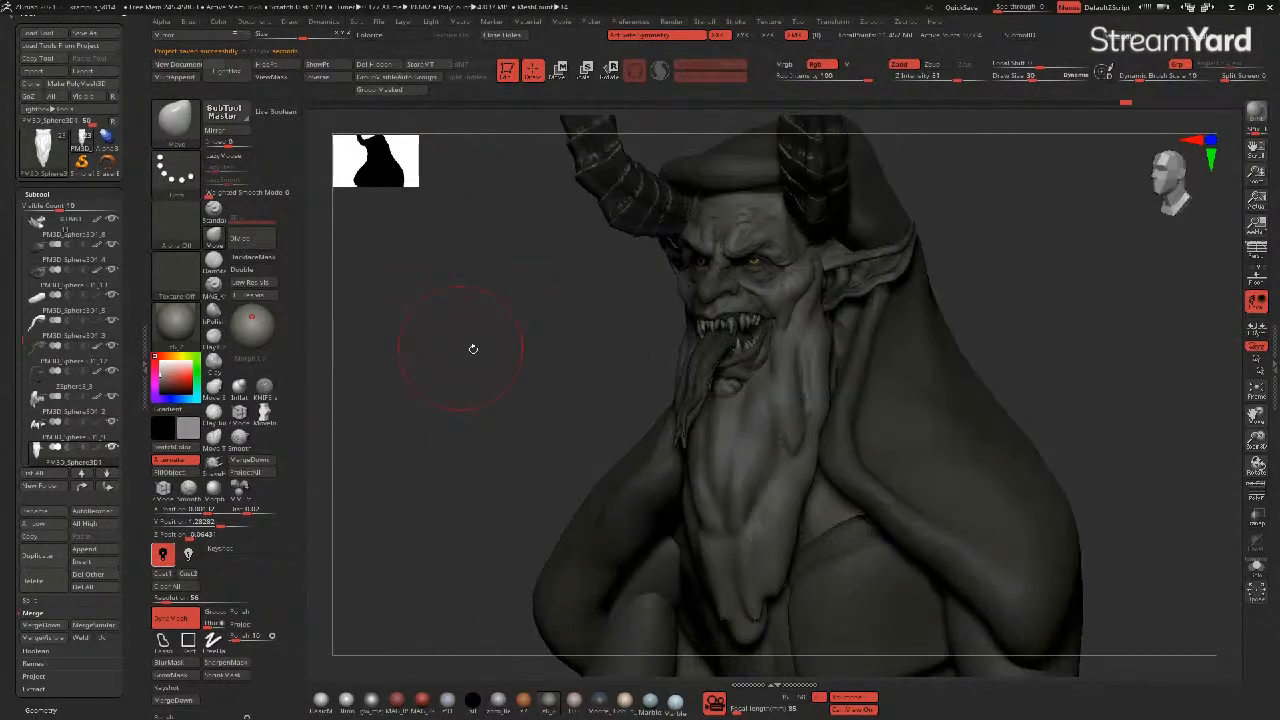
mouse_move(541, 408)
mouse_down()
mouse_move(530, 402)
mouse_move(571, 406)
mouse_move(509, 357)
mouse_move(611, 355)
mouse_up()
mouse_move(636, 431)
mouse_down()
mouse_move(623, 457)
mouse_move(645, 525)
mouse_up()
drag(661, 580, 675, 590)
drag(703, 638, 704, 655)
mouse_move(477, 405)
mouse_down()
mouse_move(443, 385)
mouse_move(497, 380)
mouse_move(477, 366)
mouse_move(549, 429)
mouse_up()
- Set the beard's DynaMesh resolution to 272 and remesh it
drag(168, 598, 179, 603)
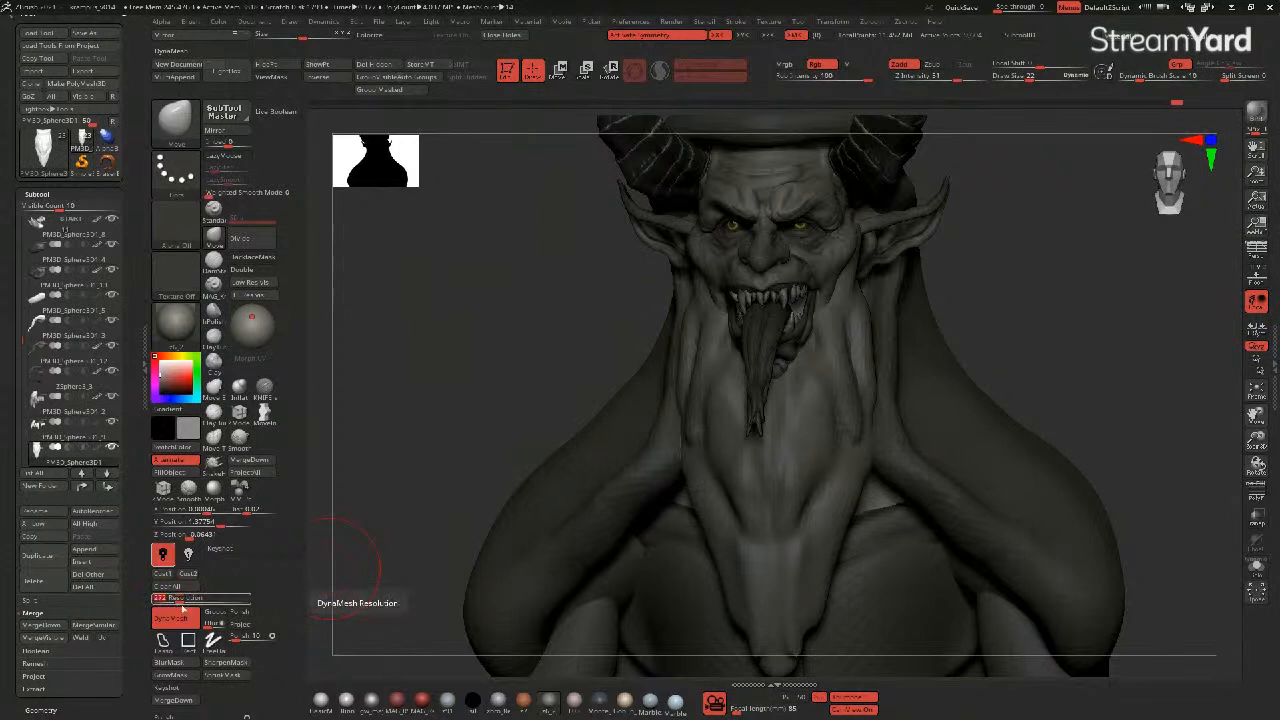
ctrl+drag(408, 461, 500, 466)
ctrl+drag(557, 366, 577, 371)
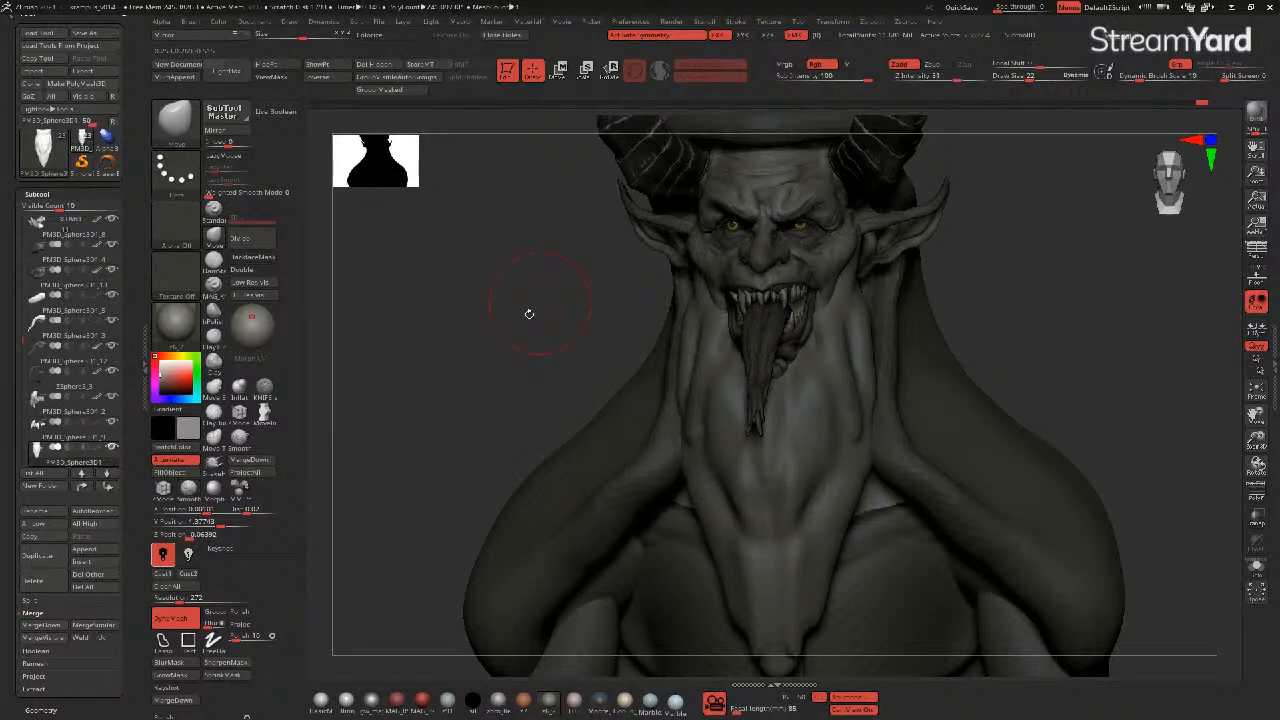
- Smooth the beard's side strands at draw size 22 and refine its edge at the cheek at draw size 10
drag(534, 303, 650, 337)
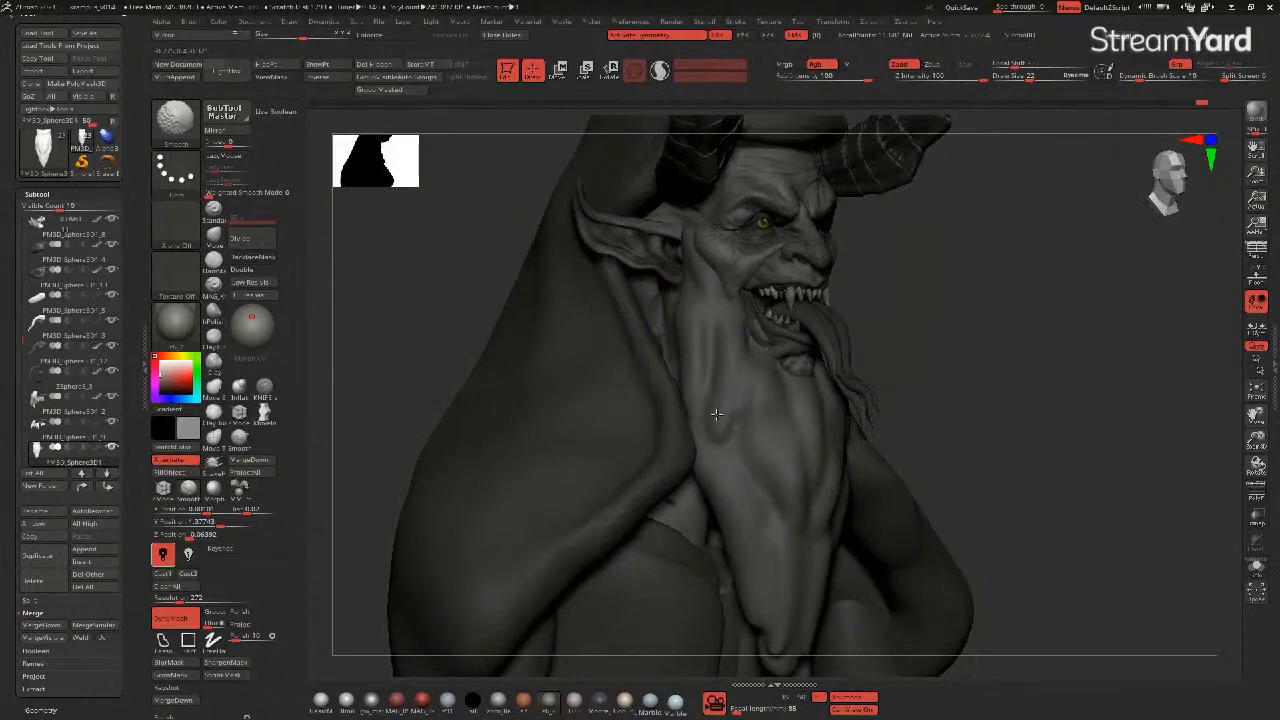
shift+drag(403, 317, 414, 334)
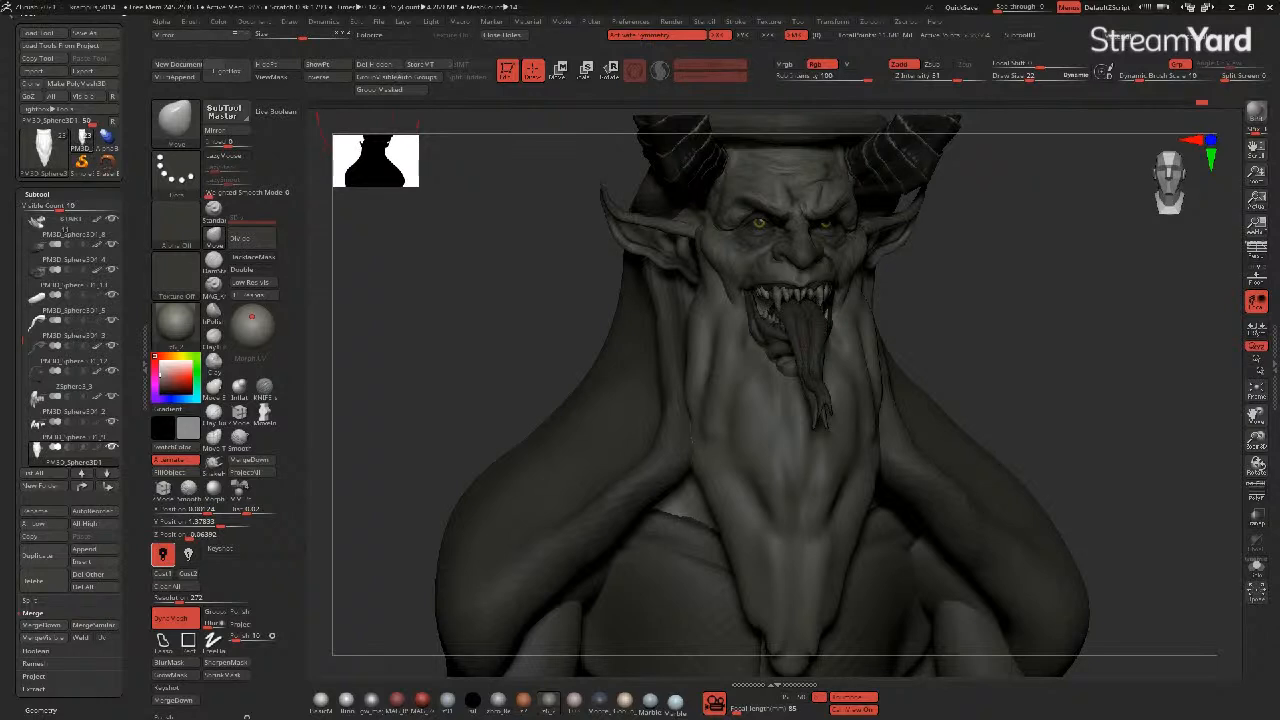
drag(498, 321, 560, 318)
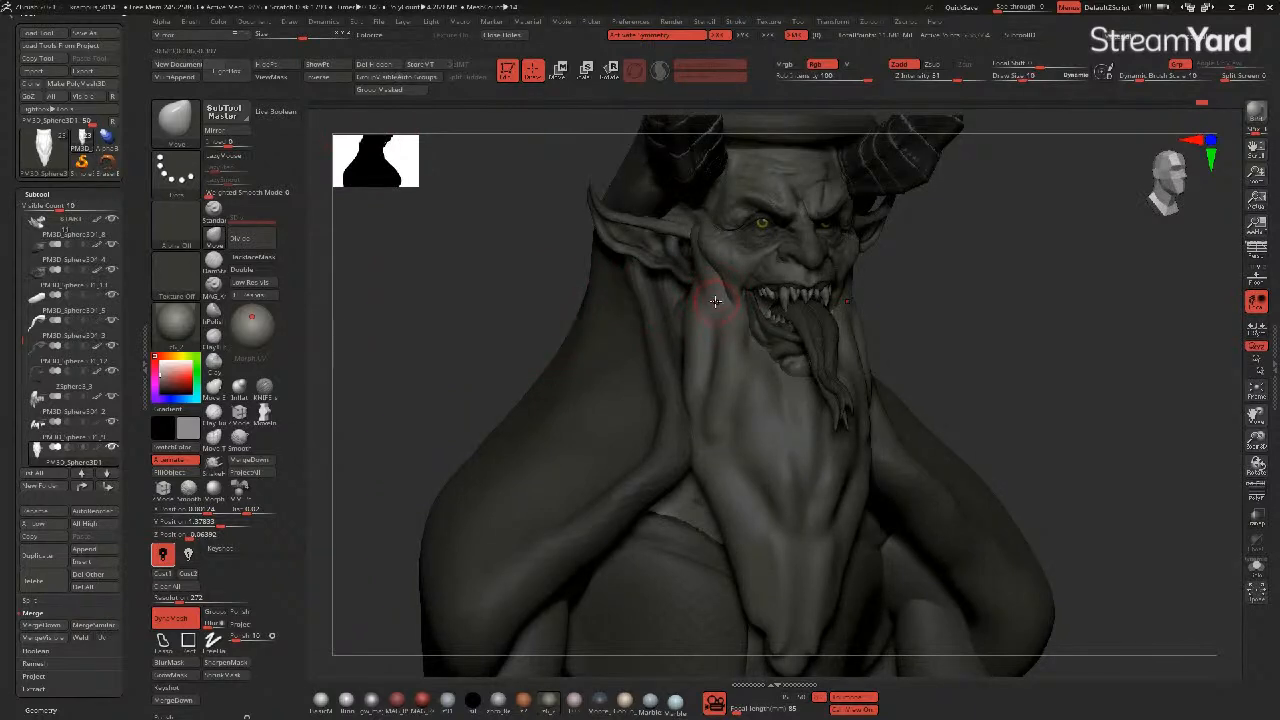
drag(488, 296, 511, 294)
- Mask narrow wavy strands down the beard from the cheeks to the tip at draw size 5 and invert the mask
mouse_move(707, 264)
ctrl+mouse_down()
mouse_move(734, 408)
mouse_move(726, 530)
mouse_move(720, 517)
ctrl+mouse_up()
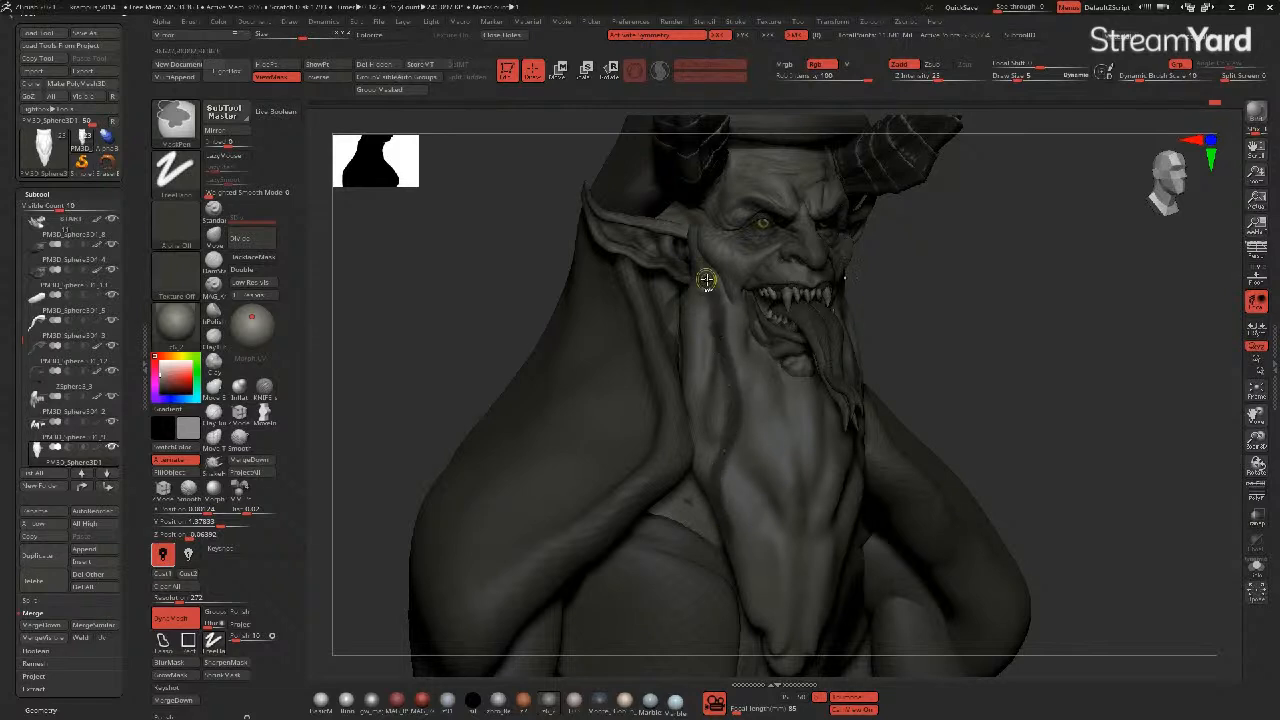
mouse_move(750, 335)
ctrl+mouse_down()
mouse_move(776, 432)
mouse_move(776, 650)
ctrl+mouse_up()
shift+drag(504, 296, 463, 297)
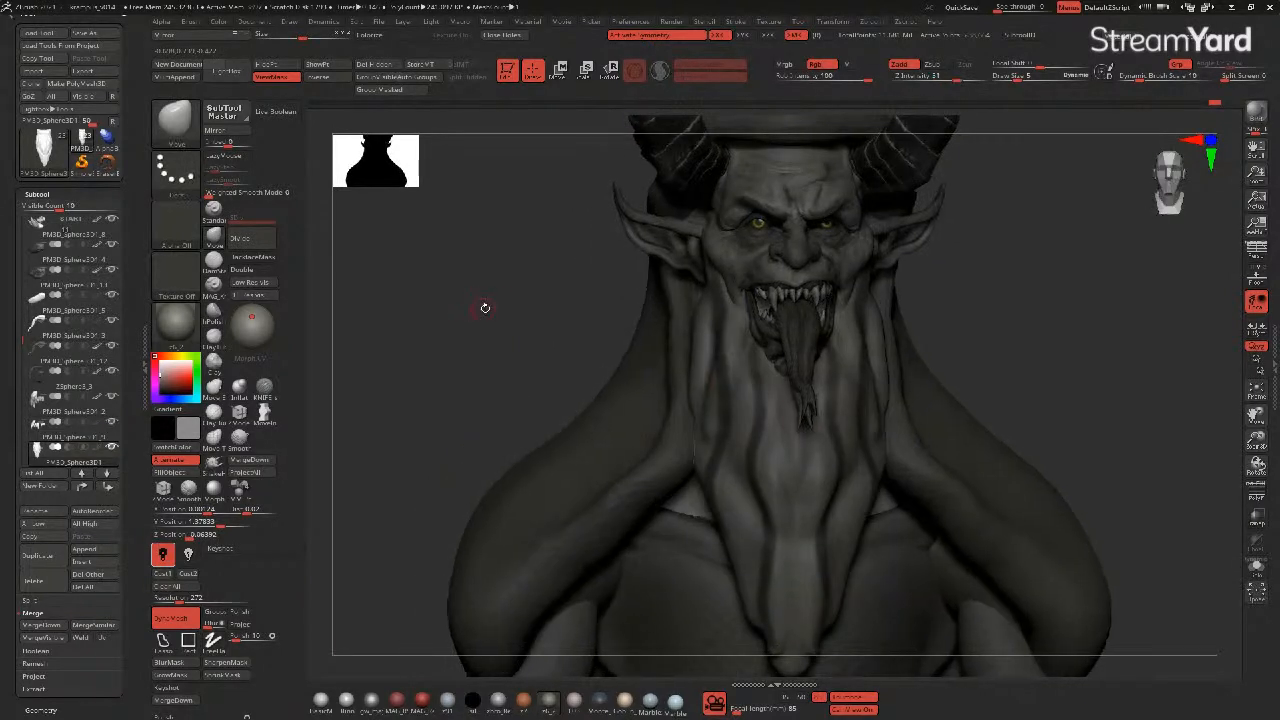
mouse_move(767, 358)
ctrl+mouse_down()
mouse_move(808, 525)
mouse_move(791, 655)
mouse_move(806, 540)
mouse_move(760, 350)
ctrl+mouse_up()
drag(520, 314, 645, 322)
drag(521, 283, 604, 287)
ctrl+drag(695, 257, 706, 480)
drag(520, 300, 362, 296)
ctrl+click(491, 326)
drag(428, 333, 498, 338)
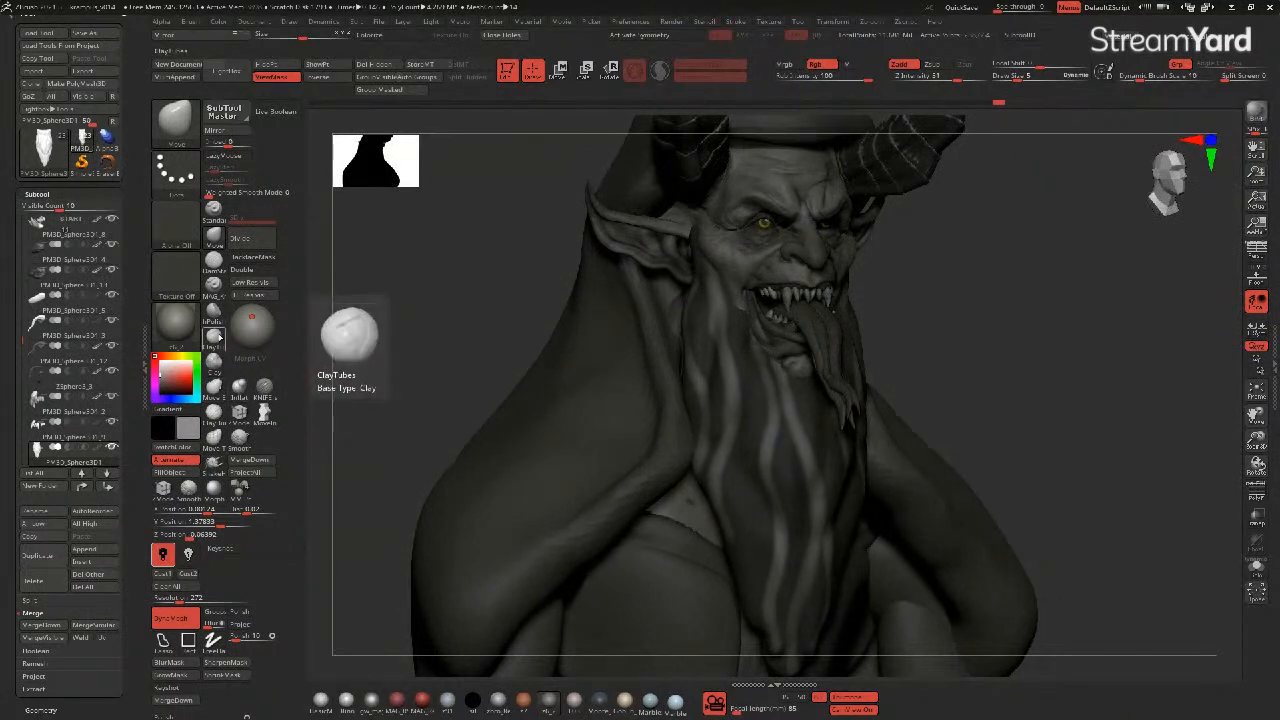
- Sculpt the unmasked wavy strands of the beard with the Clay brush at draw sizes 7 and 26
click(213, 312)
click(212, 345)
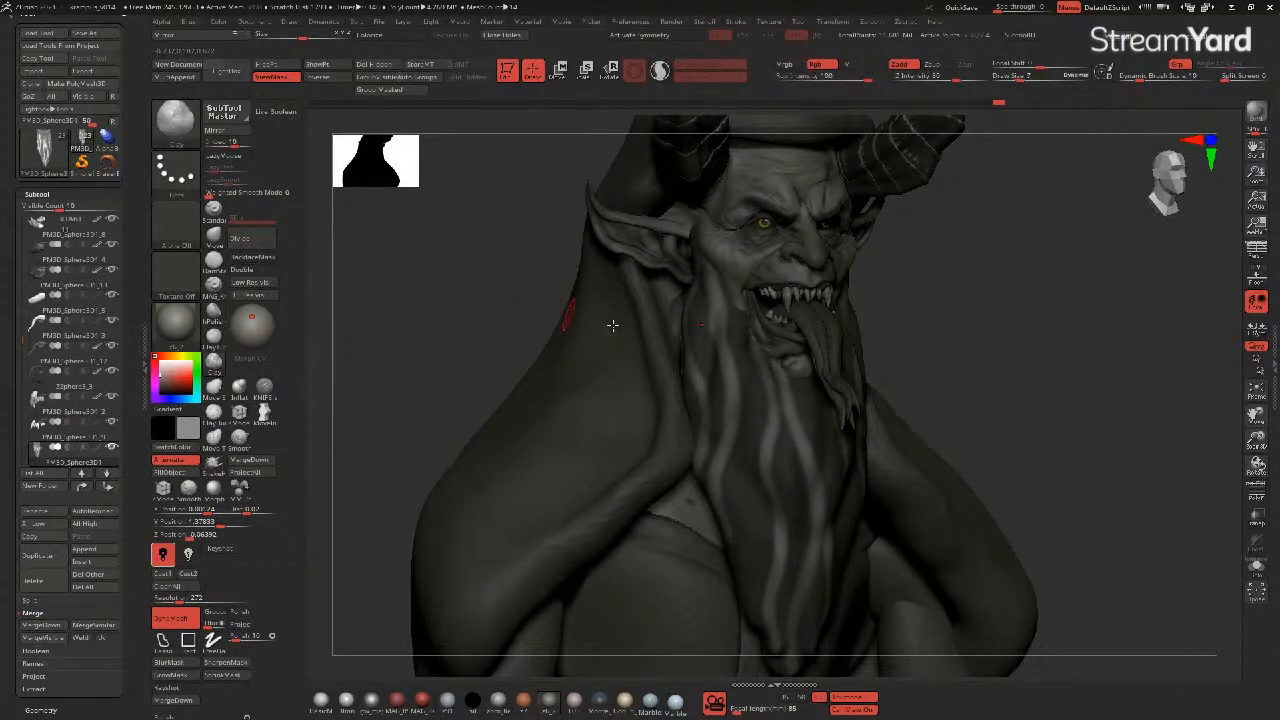
mouse_move(702, 277)
mouse_down()
mouse_move(714, 386)
mouse_move(780, 645)
mouse_up()
drag(793, 483, 775, 356)
mouse_move(469, 280)
mouse_down()
mouse_move(506, 309)
mouse_move(560, 318)
mouse_up()
drag(888, 308, 865, 430)
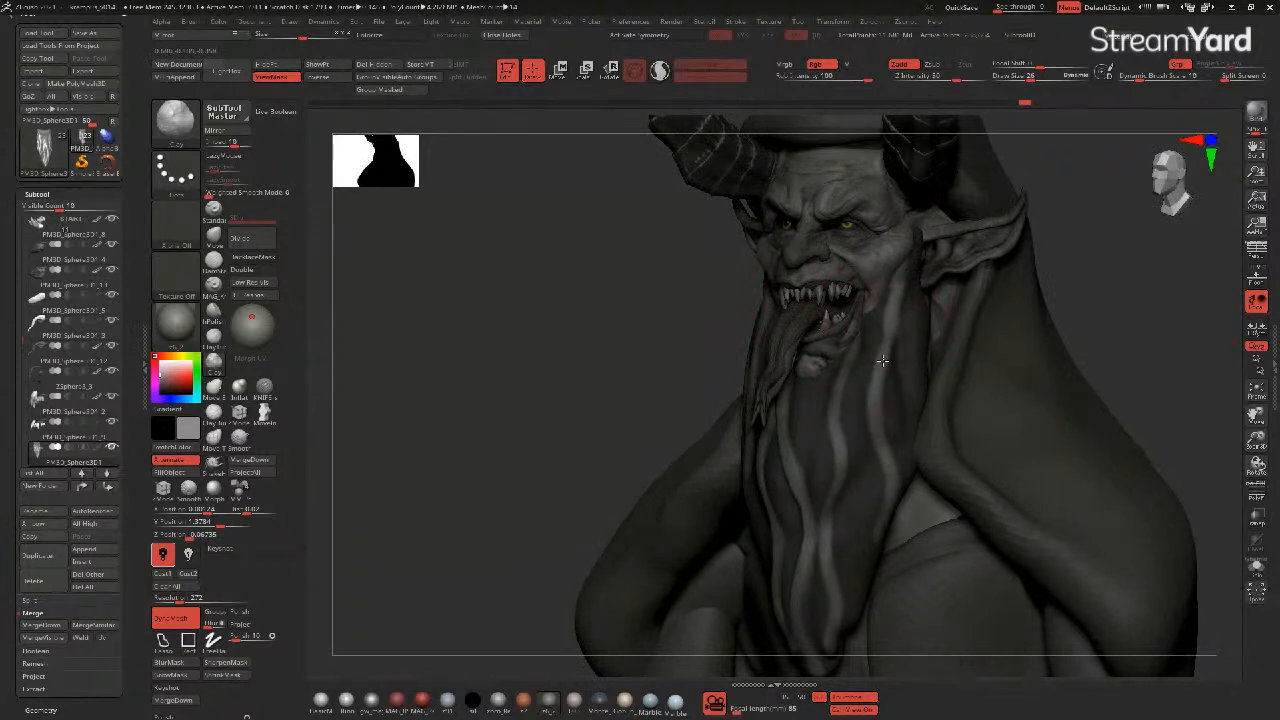
mouse_move(847, 383)
mouse_down()
mouse_move(833, 577)
mouse_move(846, 661)
mouse_up()
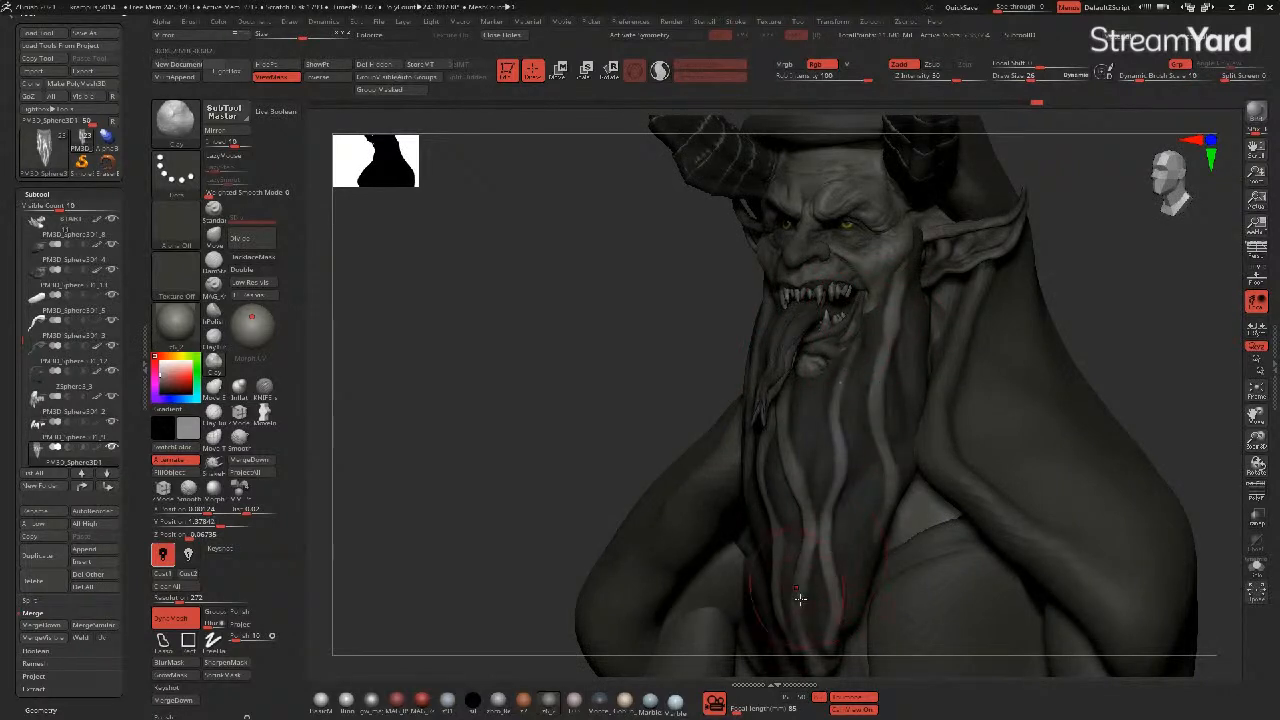
- Invert the beard's mask, sculpt the areas between the wavy strands with the Clay brush at draw size 26, and clear the mask
drag(654, 280, 711, 346)
drag(500, 309, 579, 312)
drag(743, 329, 760, 408)
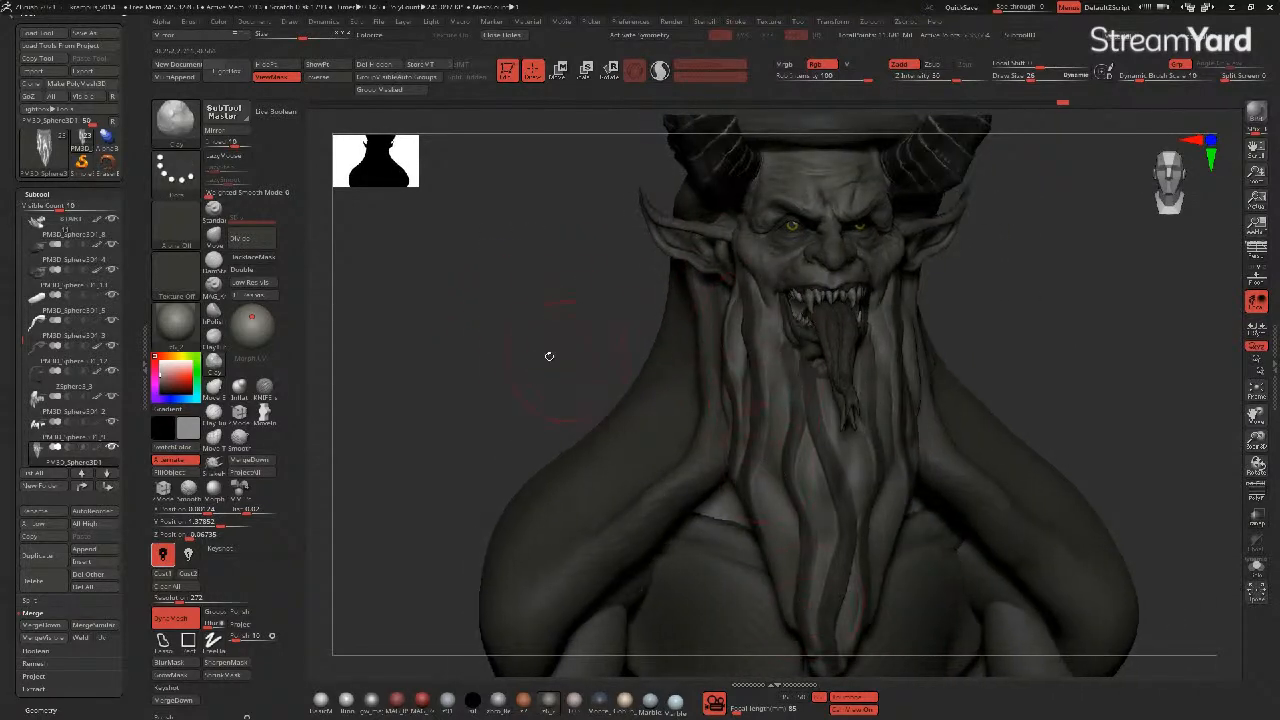
drag(549, 356, 643, 391)
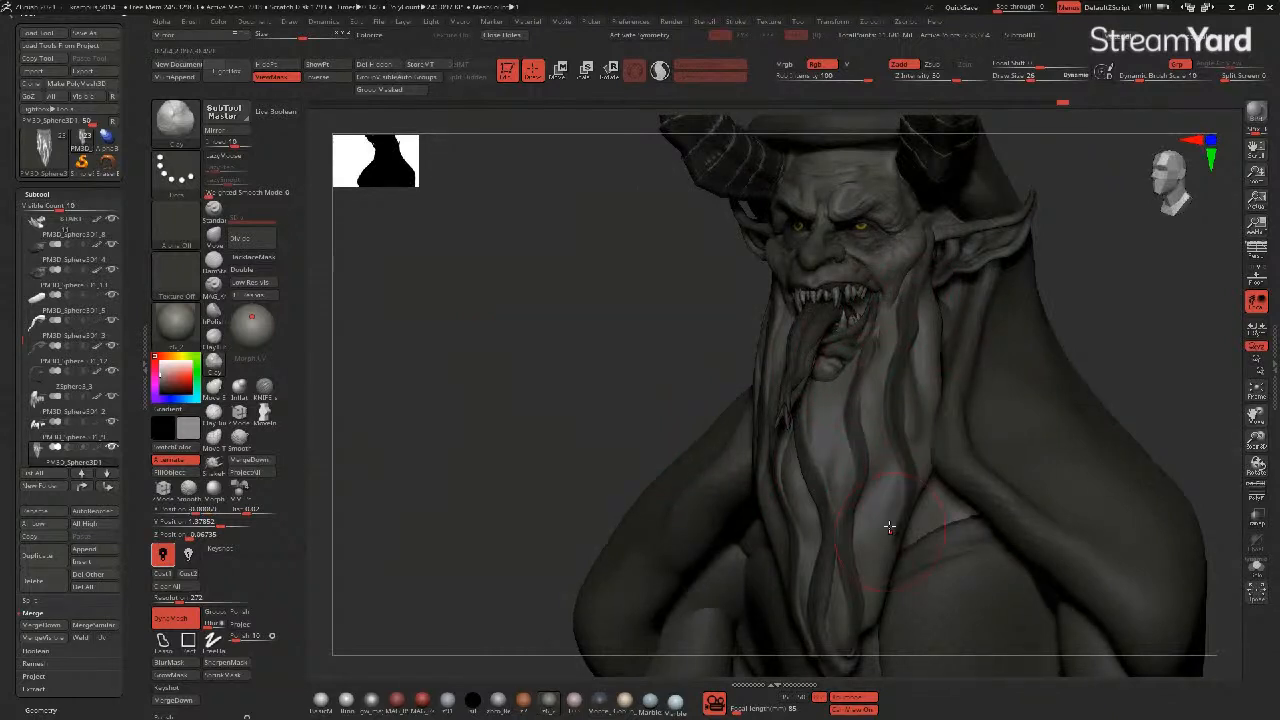
key(ctrl+h)
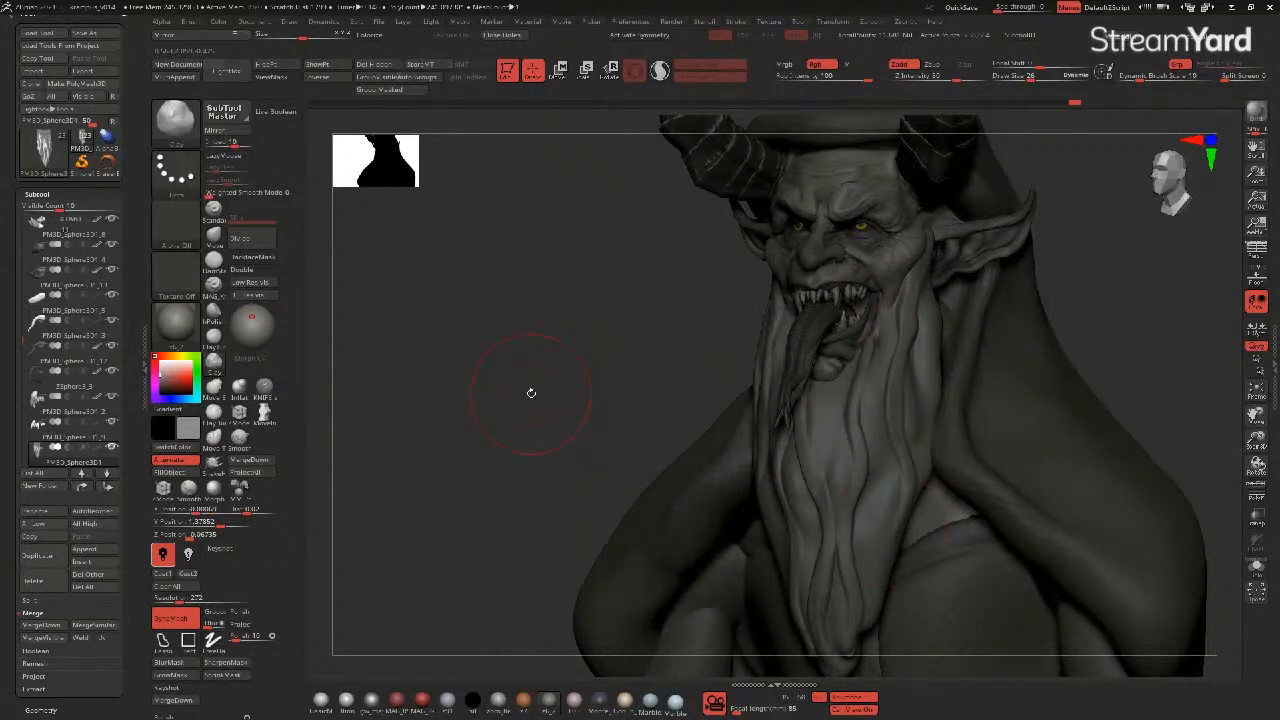
- Mask additional wavy strands down the side of the beard from the cheek toward the tip at draw sizes 7 and 6
mouse_move(531, 400)
mouse_down()
mouse_move(629, 367)
mouse_move(491, 340)
mouse_move(913, 296)
mouse_up()
ctrl+drag(938, 242, 950, 338)
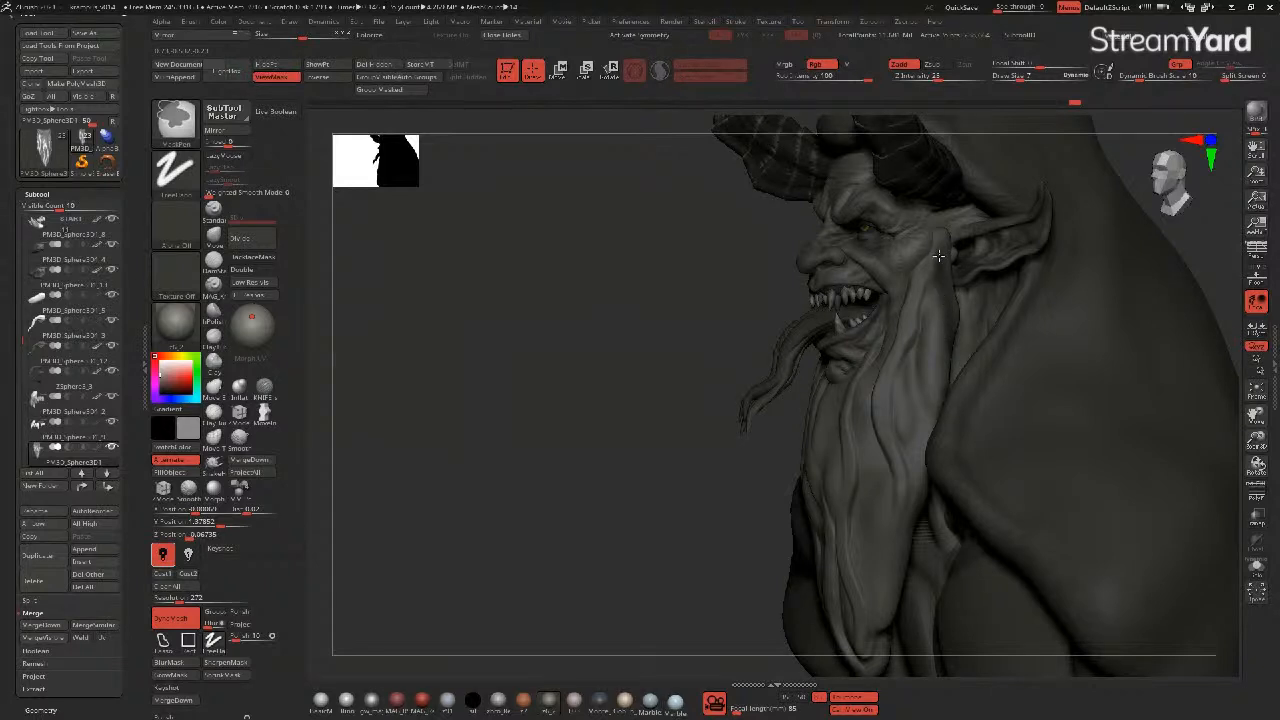
mouse_move(929, 293)
ctrl+mouse_down()
mouse_move(926, 383)
mouse_move(877, 540)
mouse_move(887, 612)
ctrl+mouse_up()
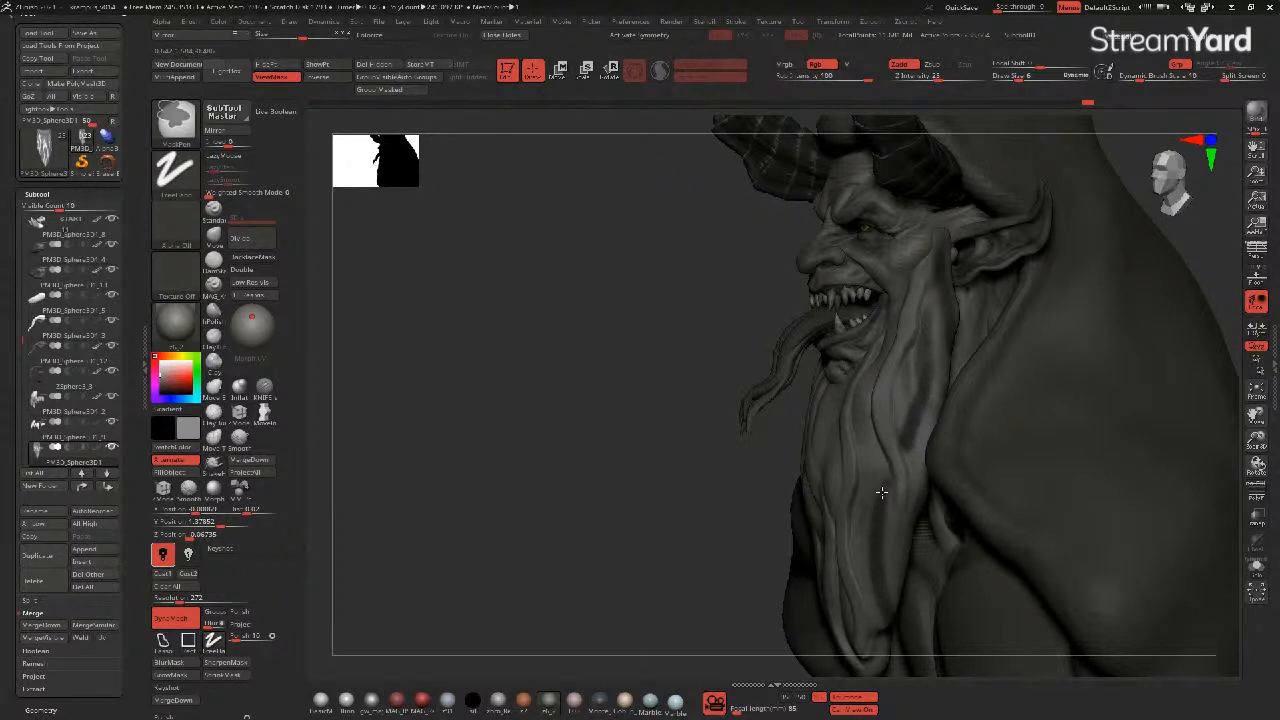
ctrl+drag(918, 441, 922, 292)
drag(672, 418, 704, 428)
ctrl+drag(908, 443, 913, 471)
ctrl+drag(922, 384, 923, 358)
mouse_move(887, 510)
ctrl+mouse_down()
mouse_move(880, 554)
mouse_move(885, 469)
mouse_move(882, 606)
ctrl+mouse_up()
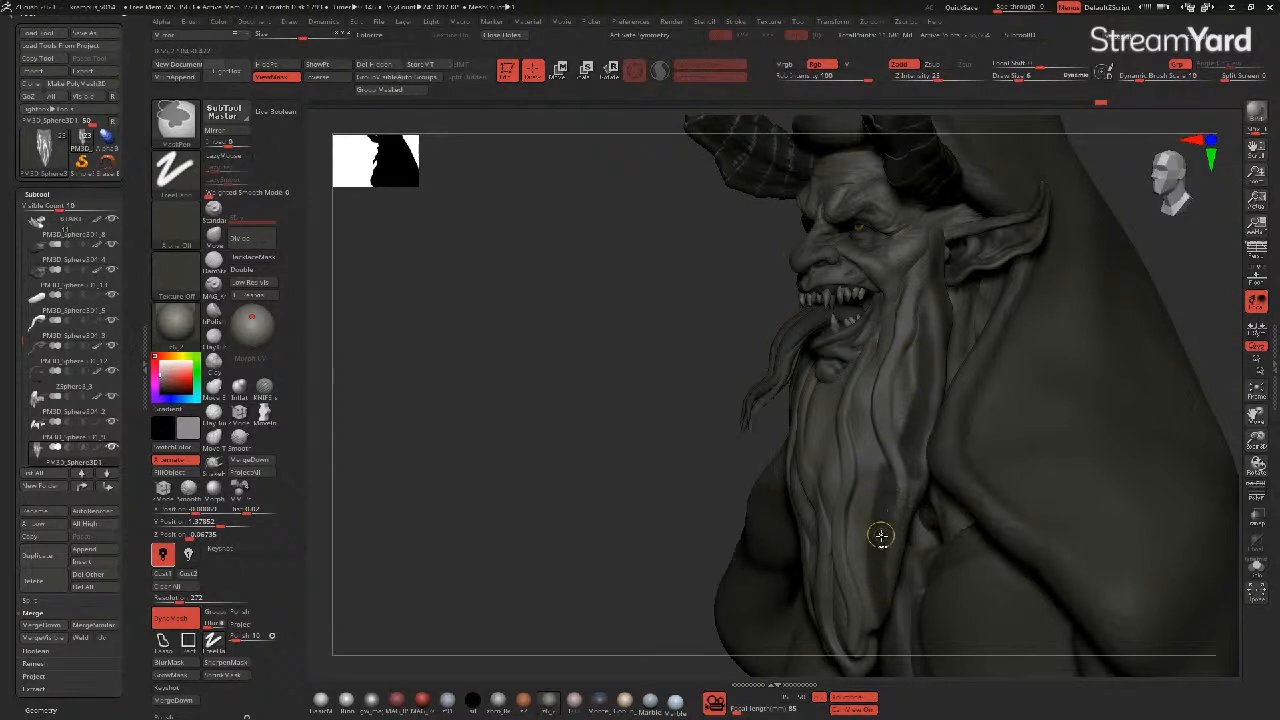
drag(703, 426, 717, 423)
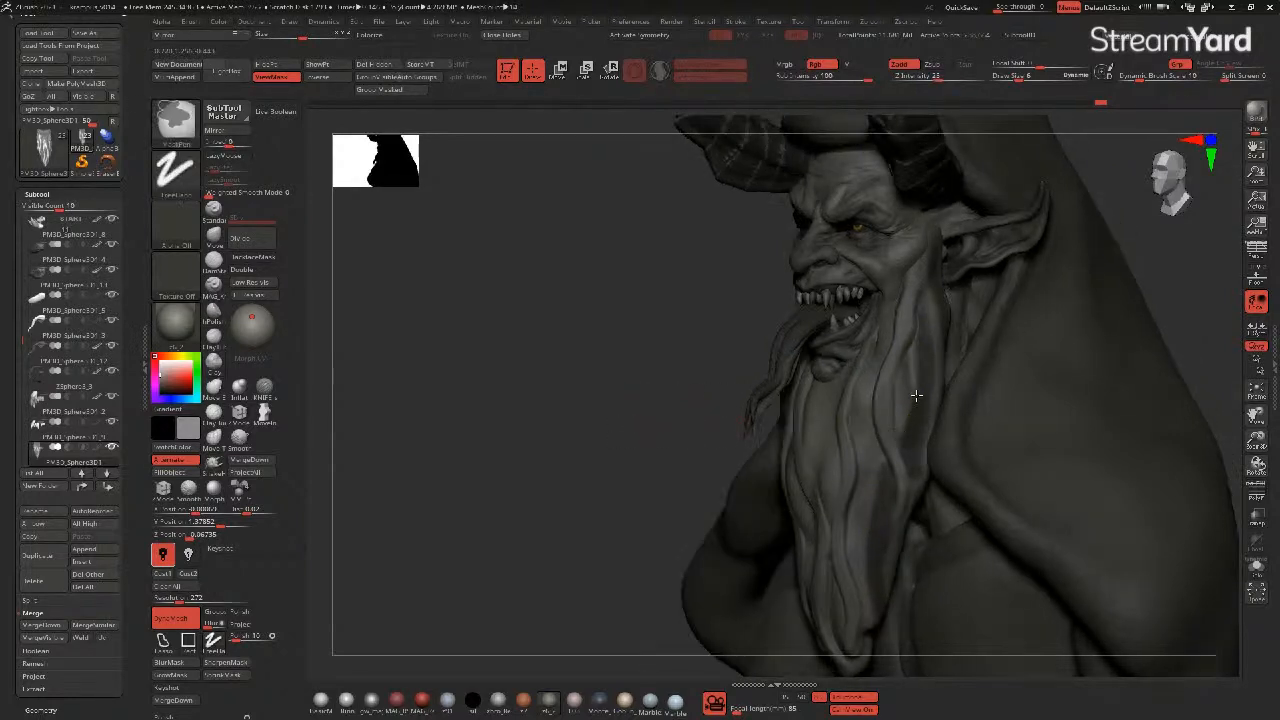
- Mask thinner strands across the beard's front and other side at draw size 4 and invert the mask
drag(650, 430, 763, 360)
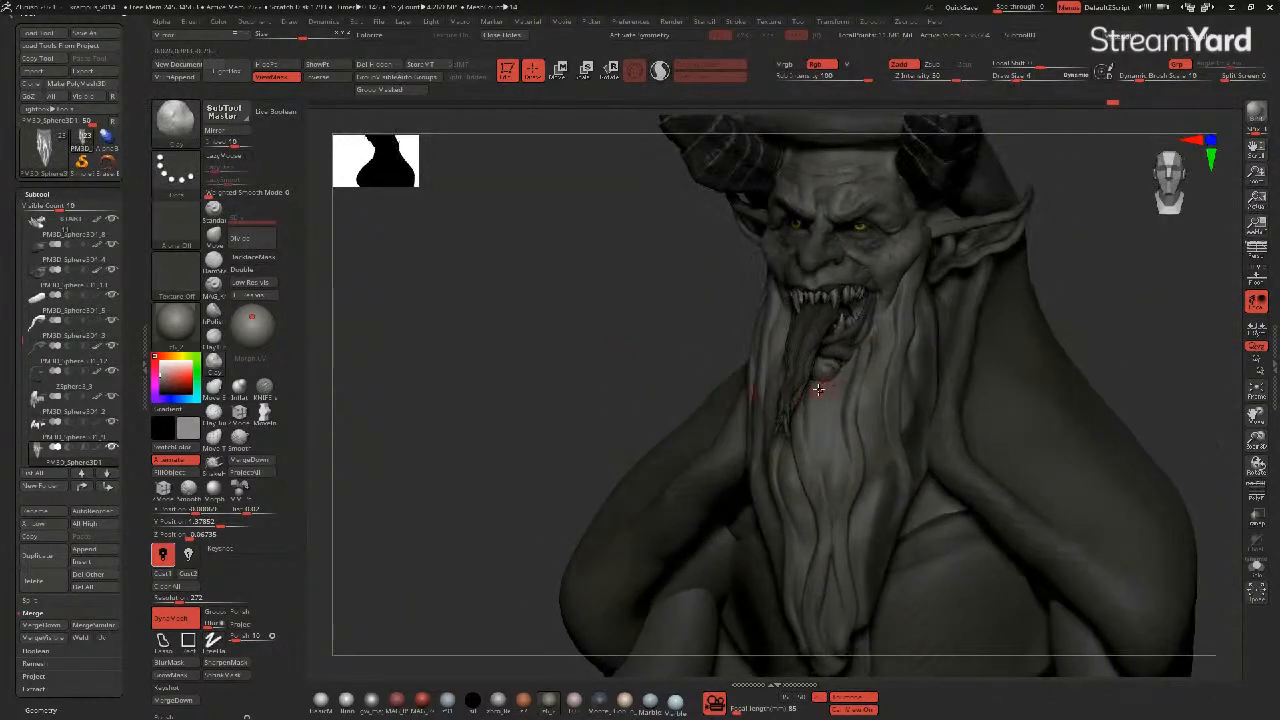
mouse_move(838, 427)
ctrl+mouse_down()
mouse_move(824, 411)
mouse_move(841, 468)
mouse_move(829, 603)
ctrl+mouse_up()
drag(600, 390, 517, 343)
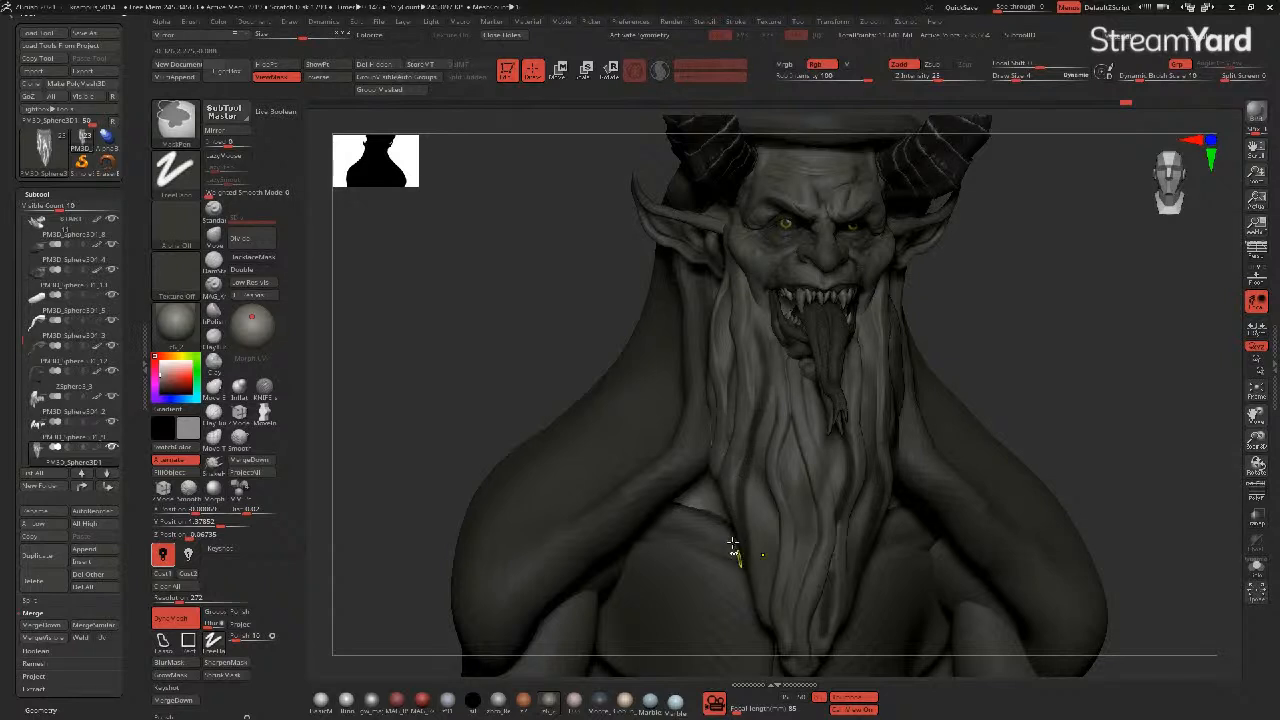
drag(500, 346, 645, 341)
ctrl+drag(712, 314, 739, 390)
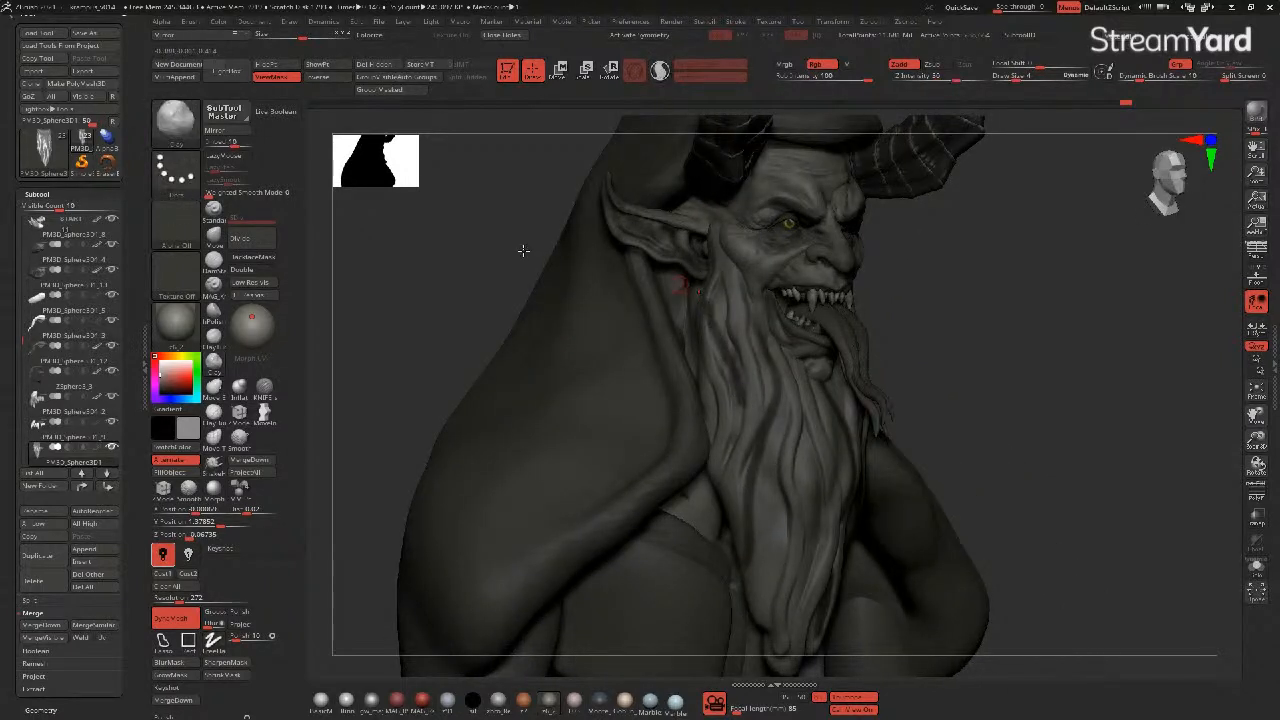
drag(523, 251, 460, 260)
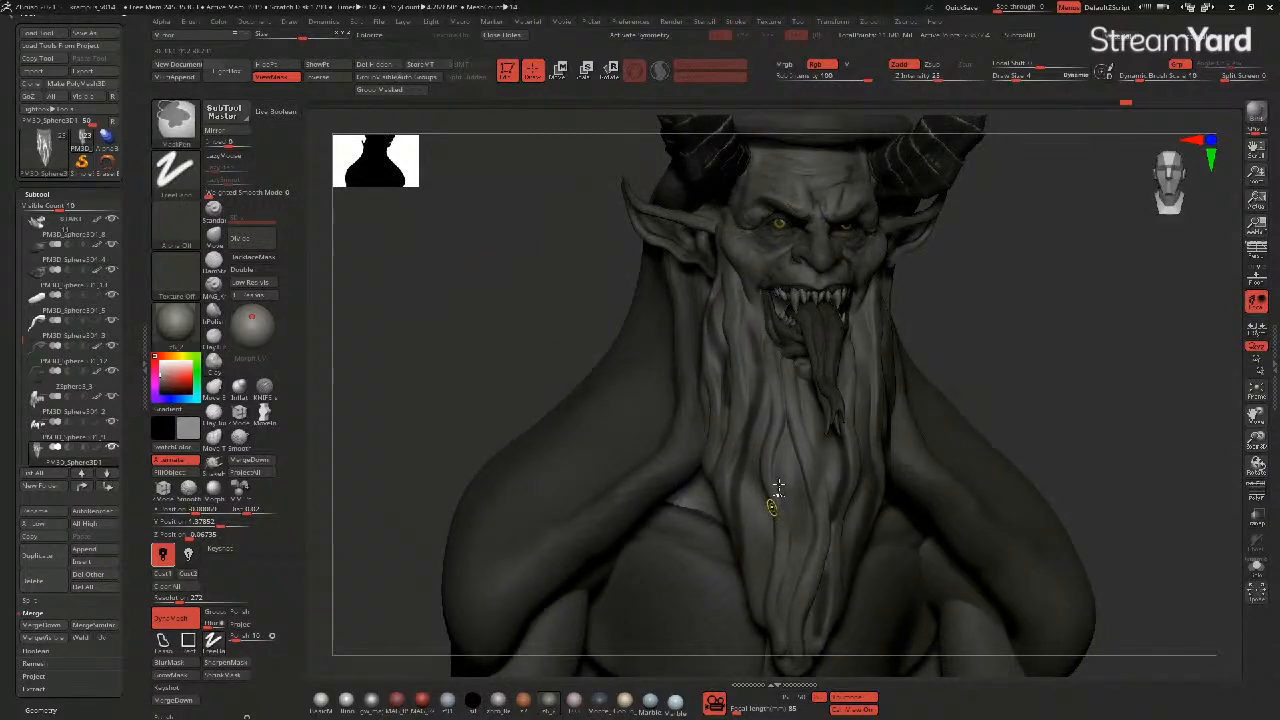
ctrl+drag(793, 474, 755, 575)
ctrl+drag(789, 508, 787, 442)
mouse_move(534, 315)
mouse_down()
mouse_move(485, 321)
mouse_move(480, 334)
mouse_up()
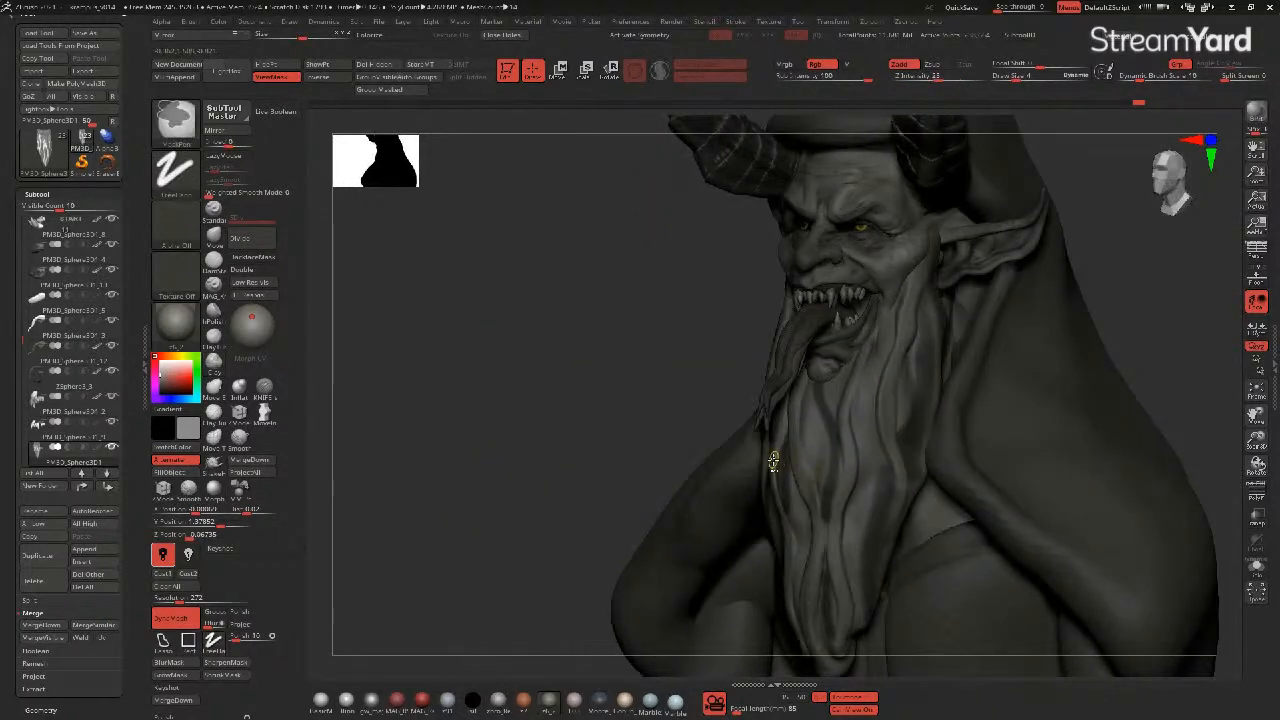
drag(620, 397, 506, 366)
drag(618, 416, 620, 389)
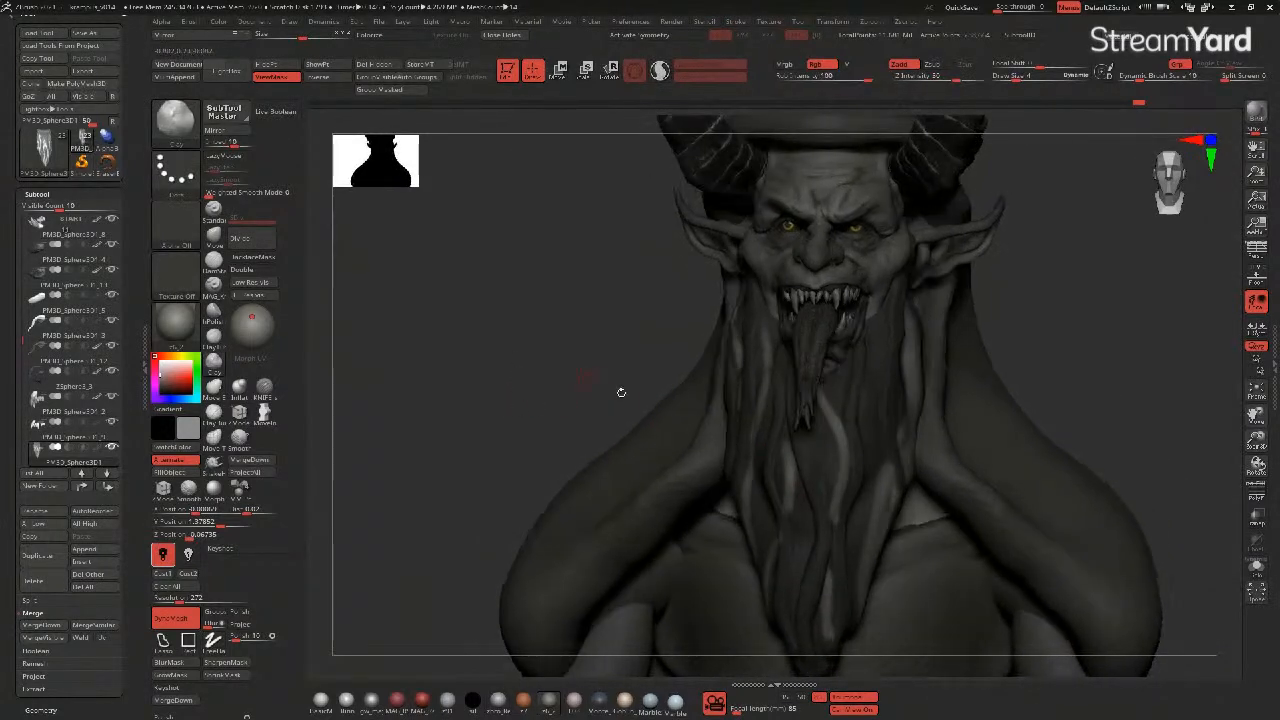
- Touch up the inverted mask around the strands on the beard's front and sides at draw size 4
ctrl+drag(839, 523, 833, 545)
mouse_move(608, 420)
mouse_down()
mouse_move(580, 411)
mouse_move(600, 408)
mouse_up()
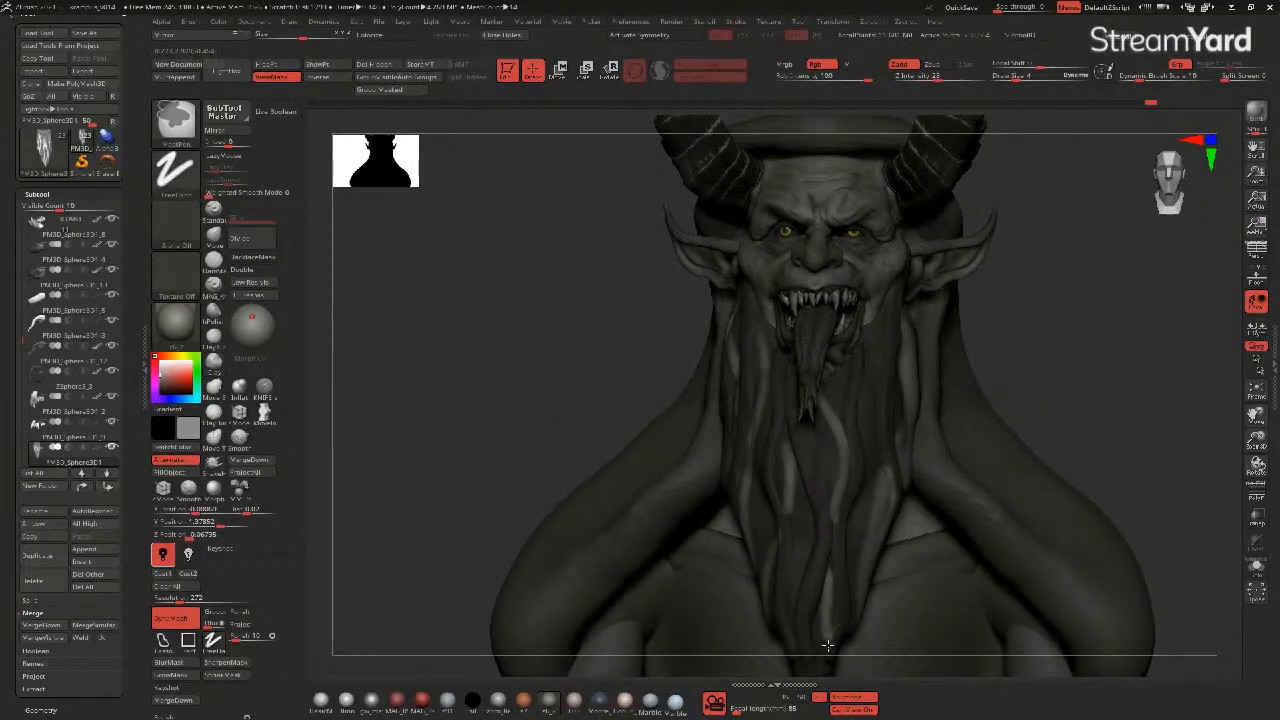
drag(505, 410, 791, 529)
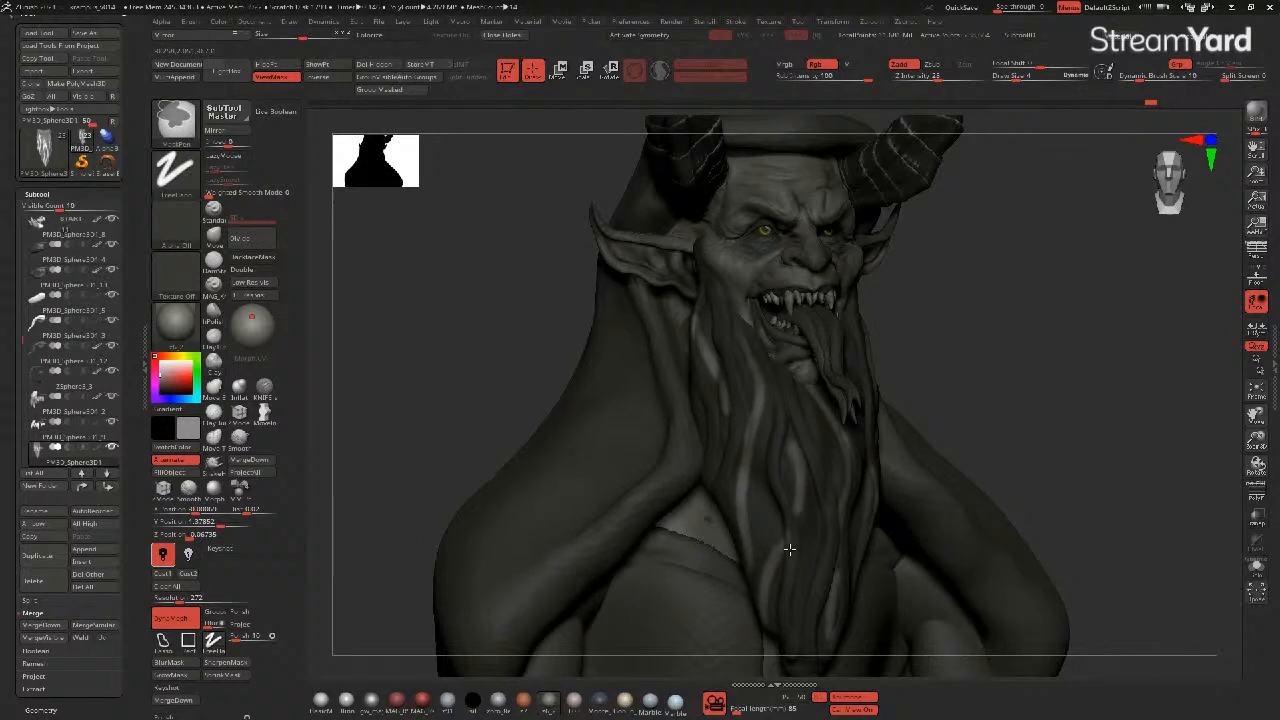
drag(500, 357, 609, 371)
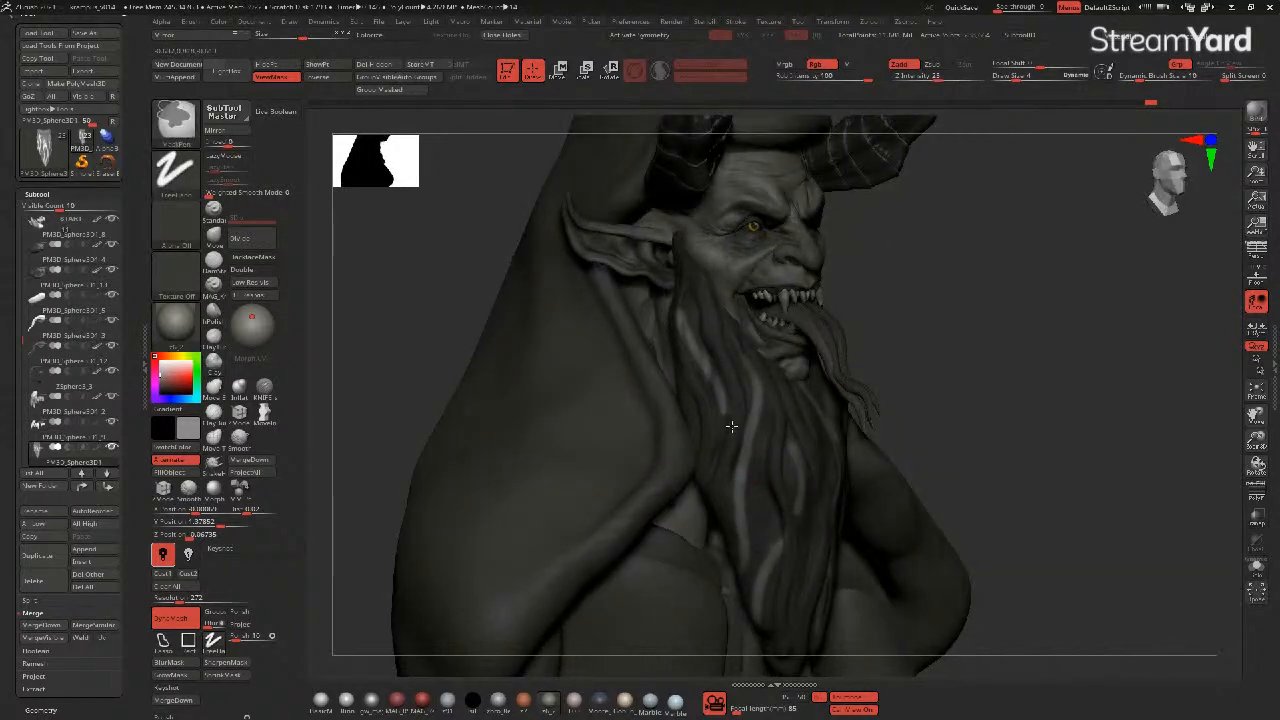
drag(449, 286, 480, 291)
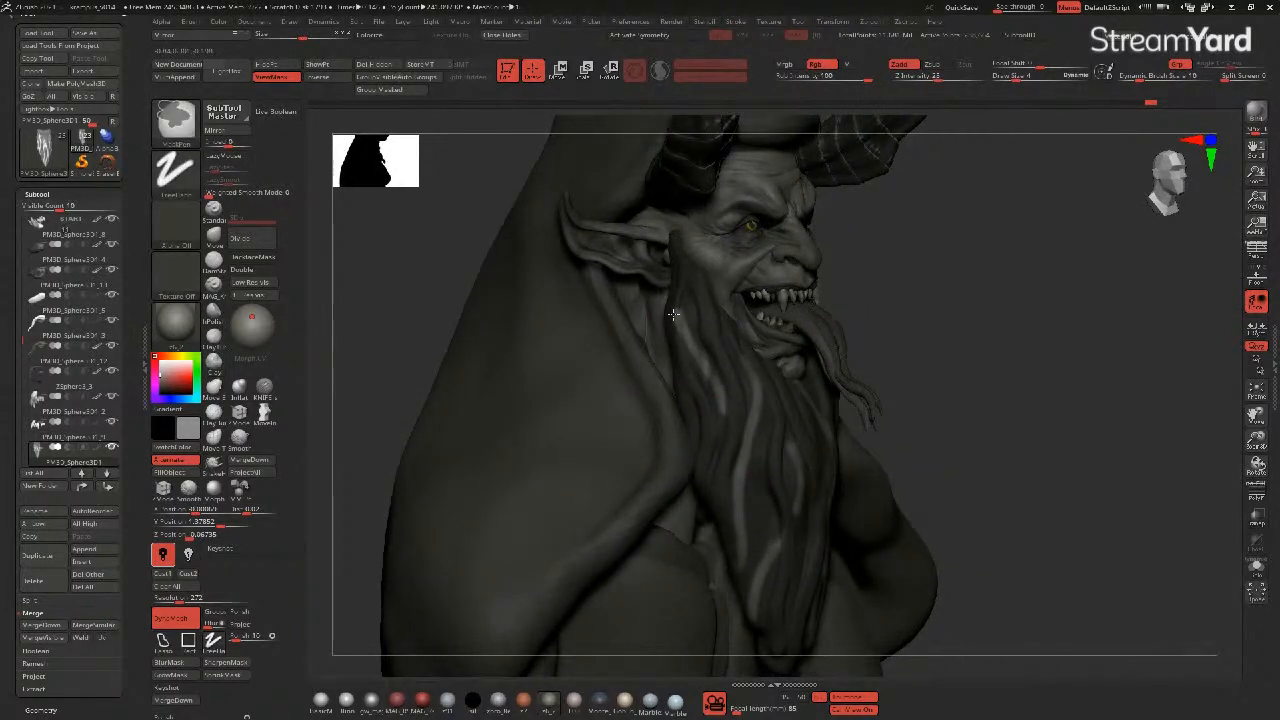
mouse_move(451, 231)
mouse_down()
mouse_move(483, 266)
mouse_move(540, 290)
mouse_up()
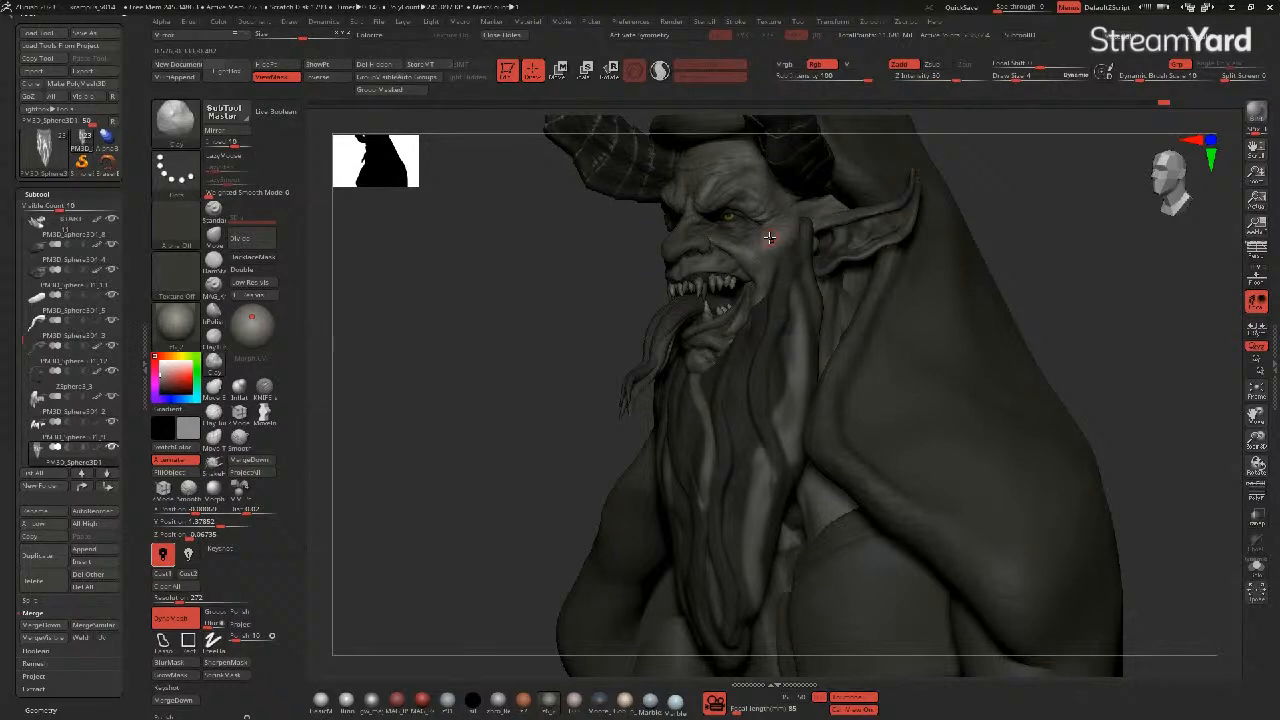
- Inflate the beard's unmasked strands with the Inflat brush at draw sizes 18 and 30 and intensity 10
drag(486, 403, 530, 405)
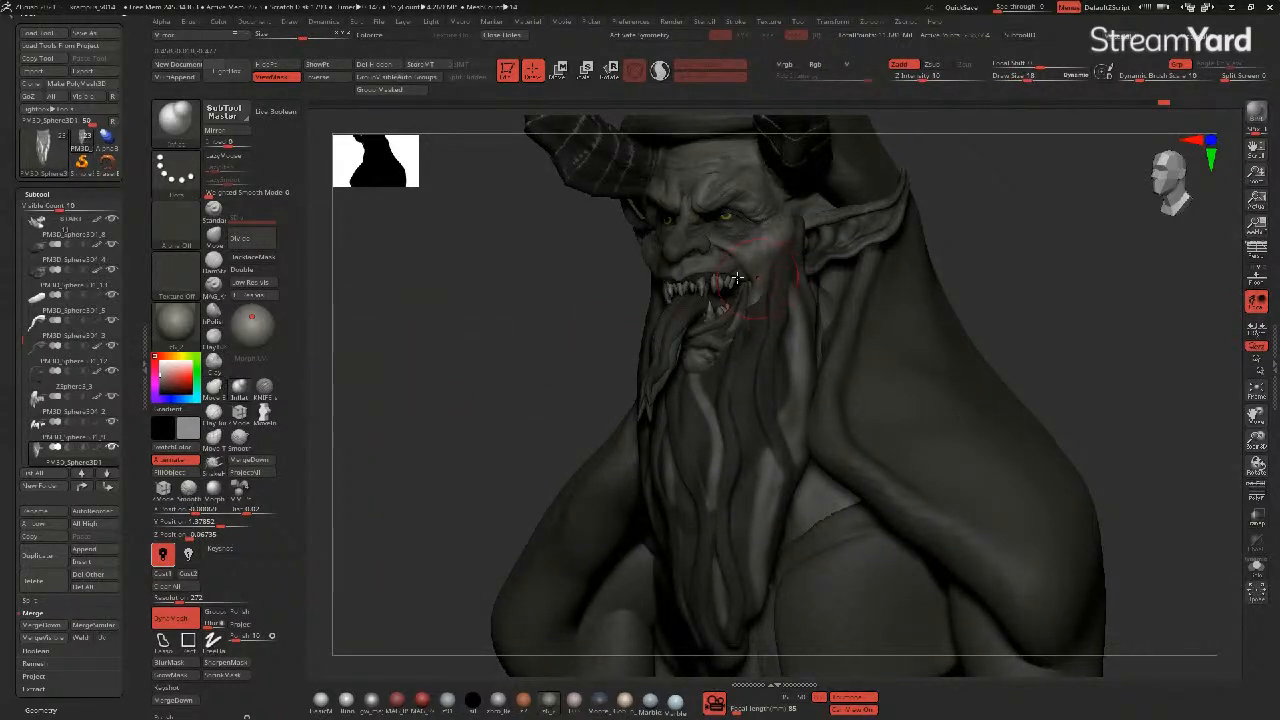
drag(480, 331, 615, 328)
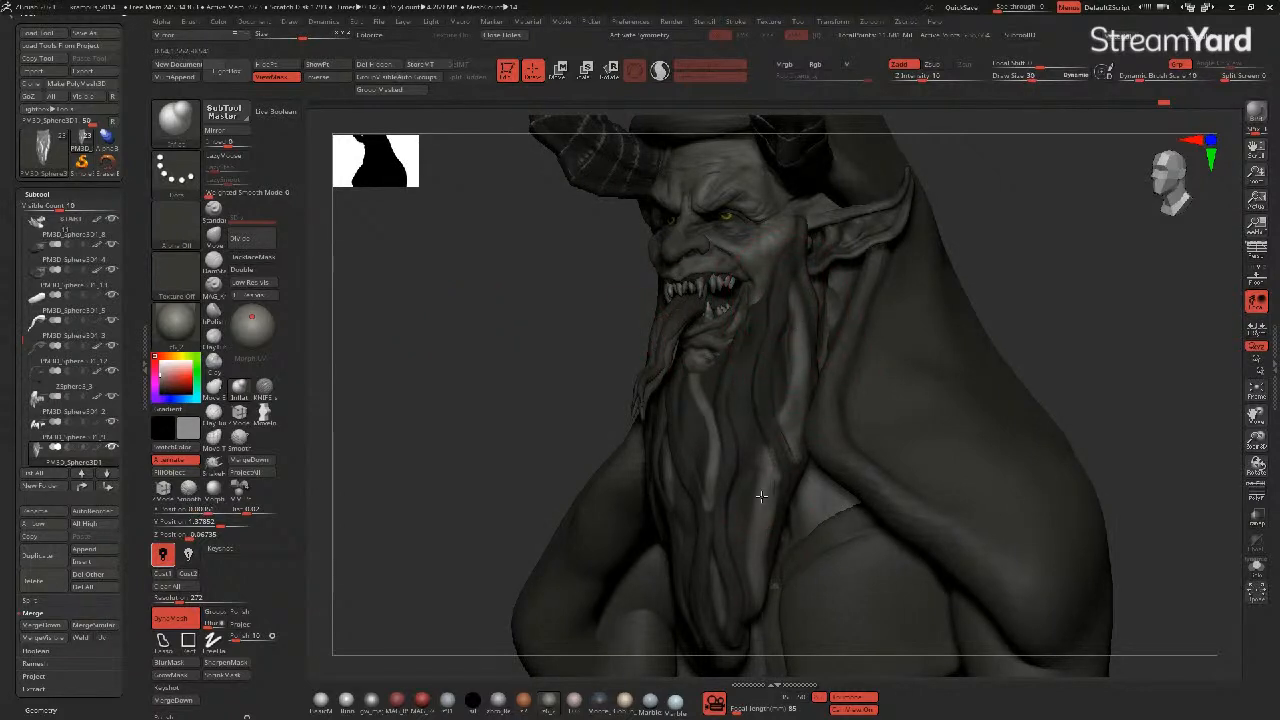
drag(543, 411, 477, 414)
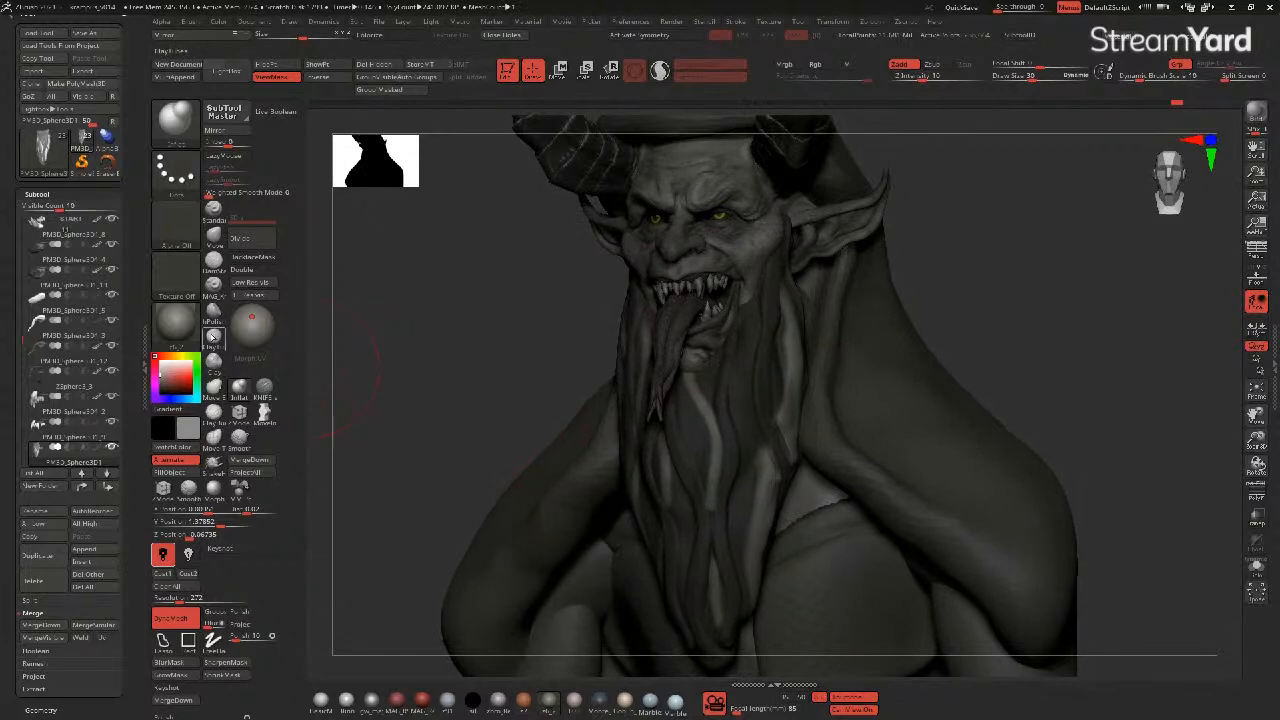
- Build up the unmasked strands on both sides and the front of the beard with the Clay brush at draw size 30
drag(406, 397, 767, 397)
key(shift)
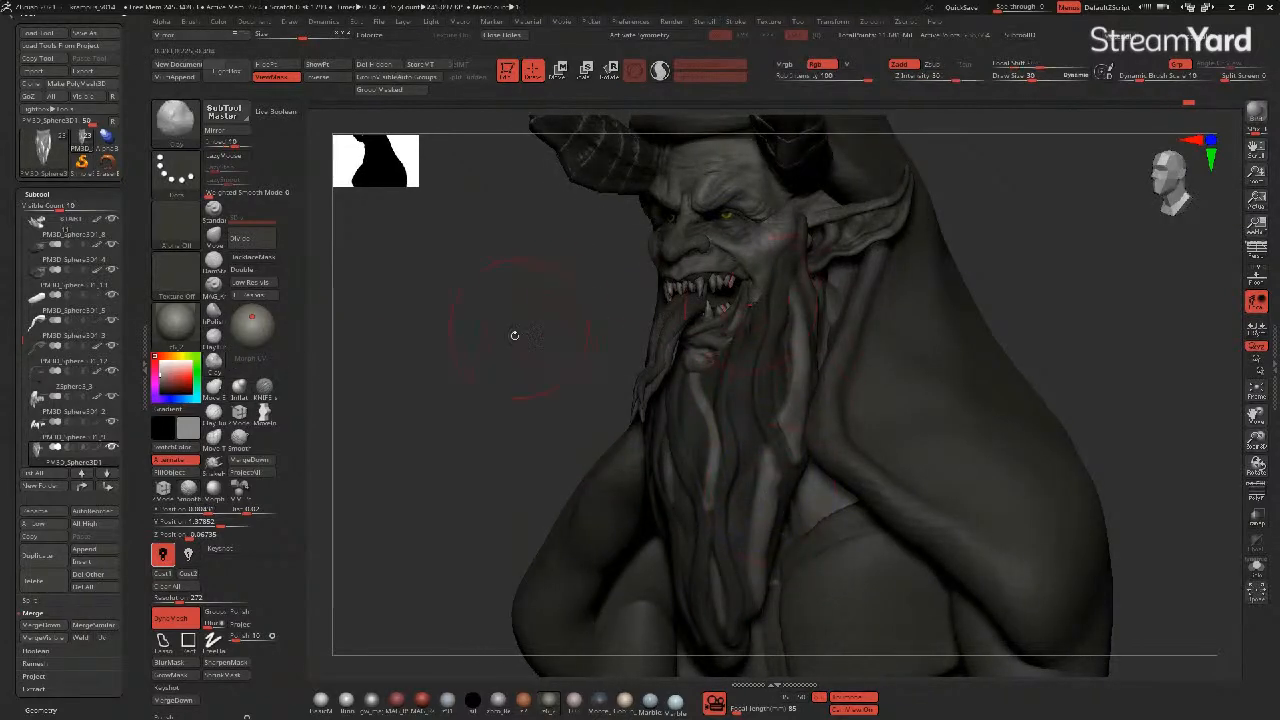
drag(514, 337, 567, 342)
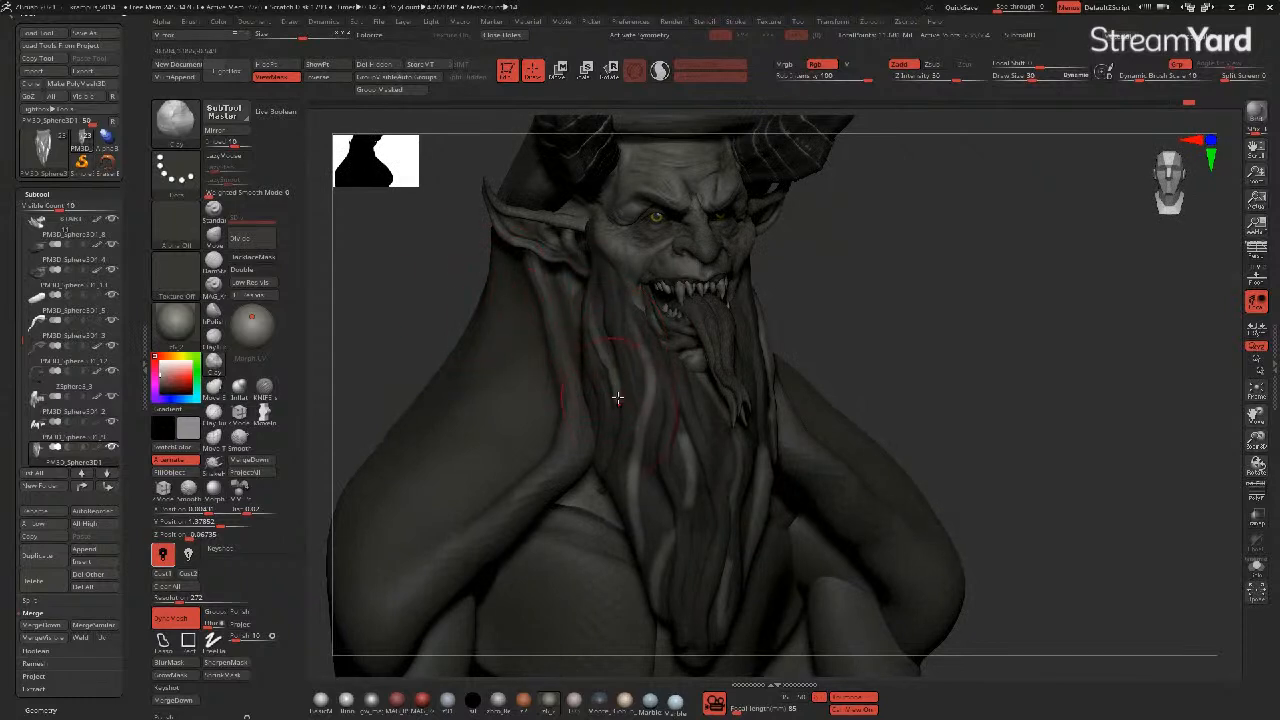
key(shift)
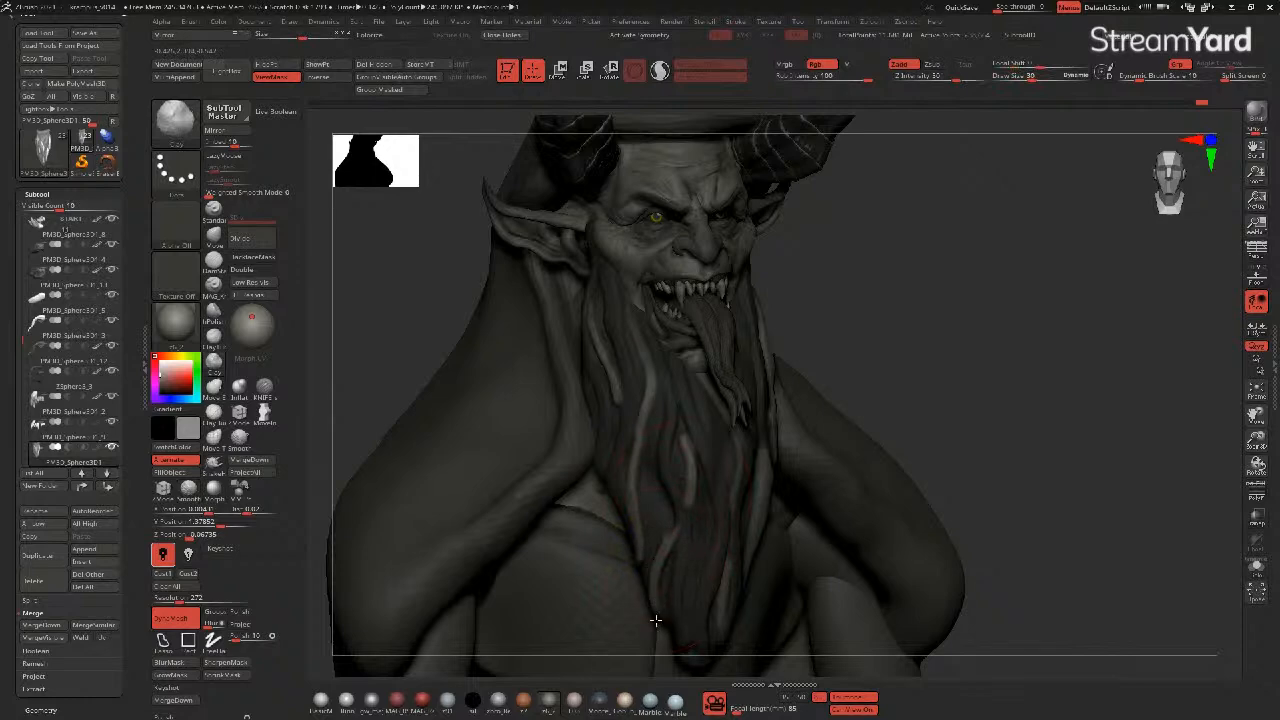
key(shift)
drag(963, 420, 883, 386)
drag(694, 367, 704, 435)
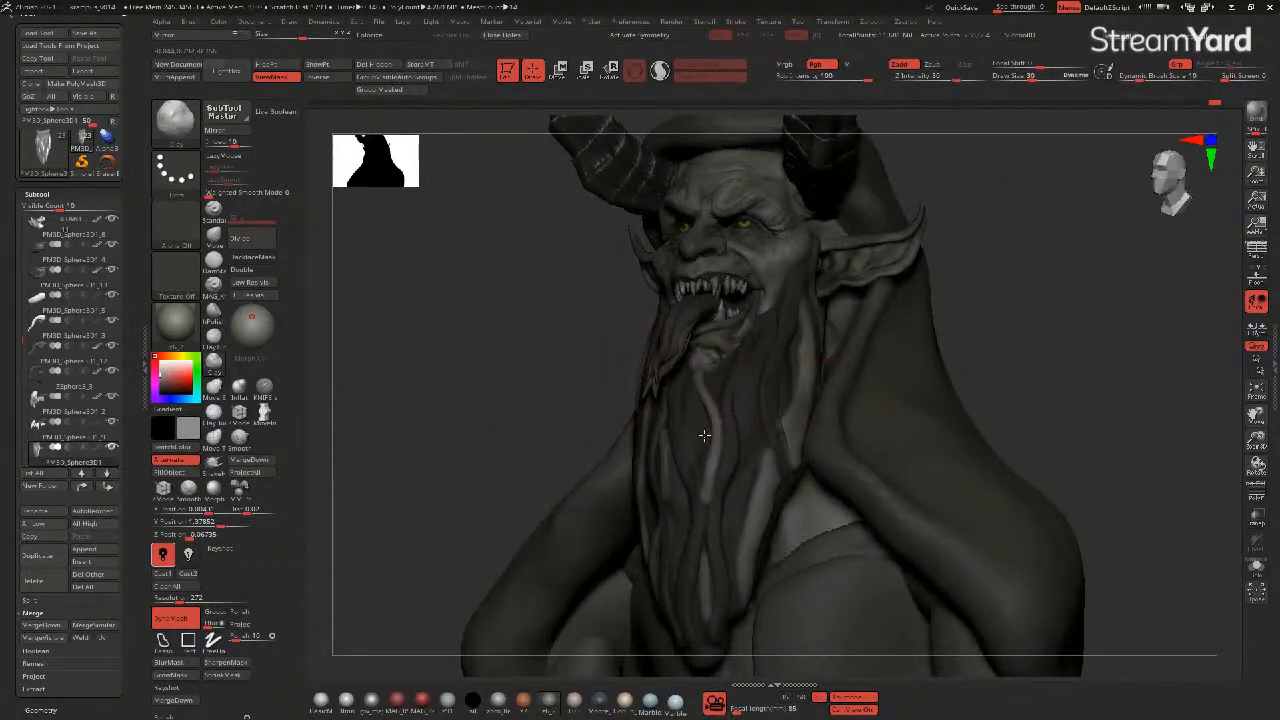
- Smooth the beard's unmasked strands at draw size 30 and clear the mask
key(shift)
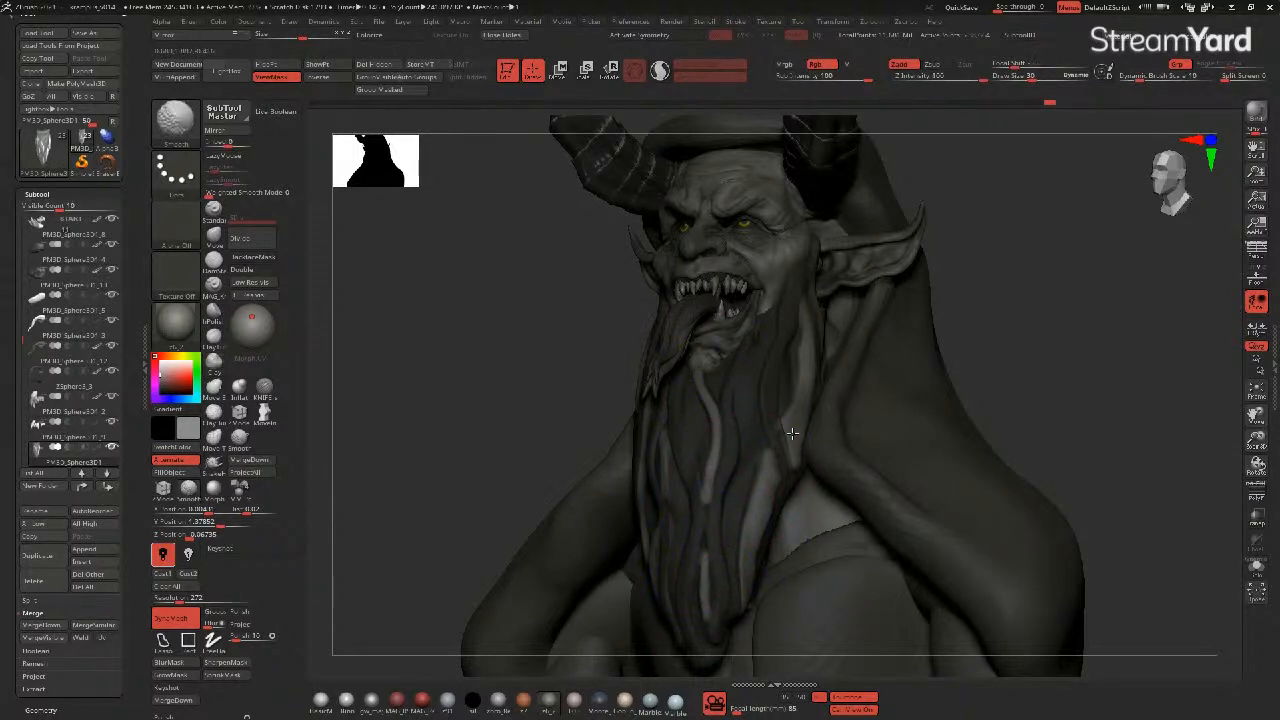
mouse_move(500, 314)
shift+mouse_down()
mouse_move(443, 326)
mouse_move(463, 329)
shift+mouse_up()
mouse_move(463, 329)
ctrl+right_down()
mouse_move(543, 343)
mouse_move(480, 337)
mouse_move(489, 330)
ctrl+right_up()
drag(489, 330, 517, 424)
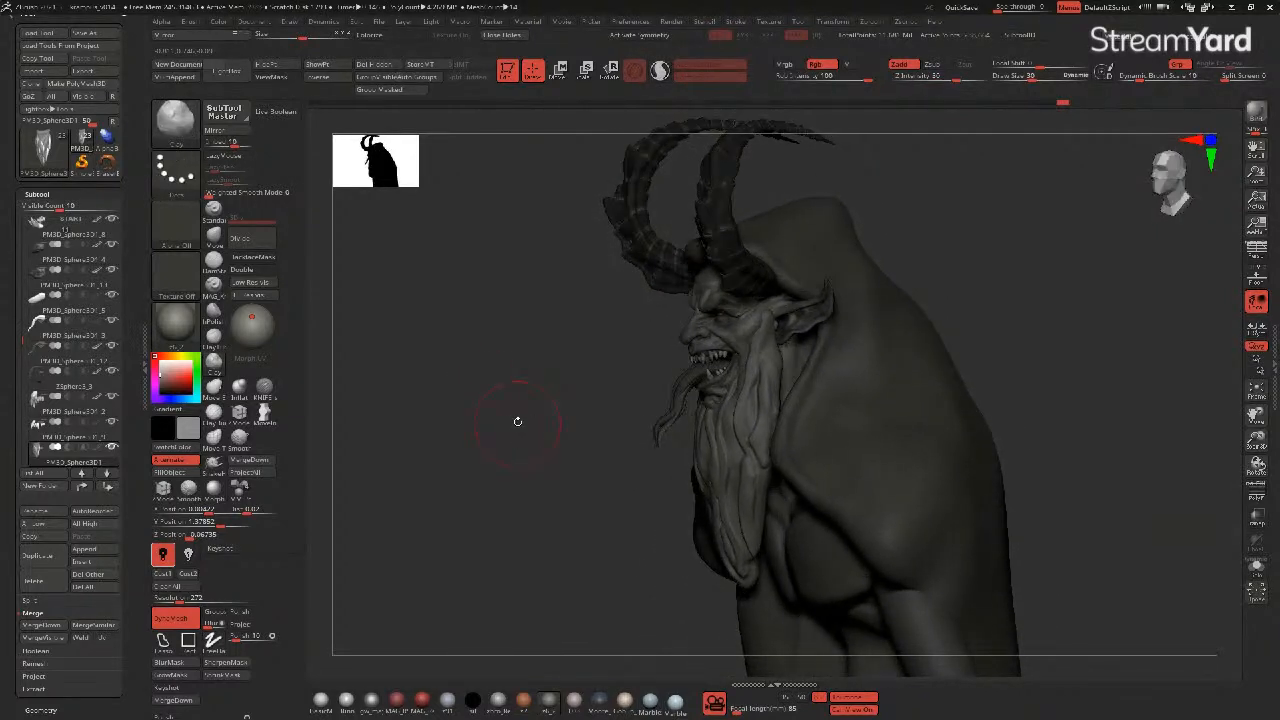
- Reshape the beard's front profile and lower end with the Move brush at draw size 22
drag(634, 491, 563, 491)
click(213, 238)
mouse_move(708, 529)
mouse_down()
mouse_move(695, 535)
mouse_move(699, 566)
mouse_up()
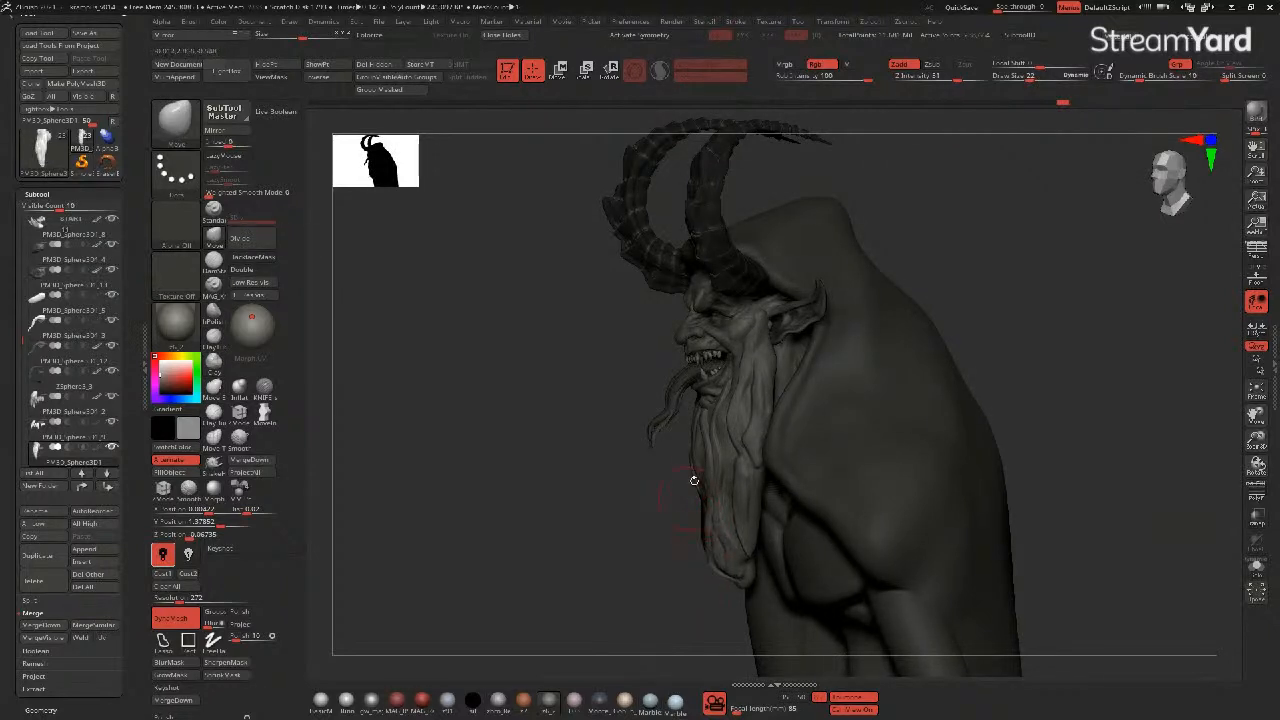
drag(634, 466, 580, 484)
drag(711, 491, 640, 478)
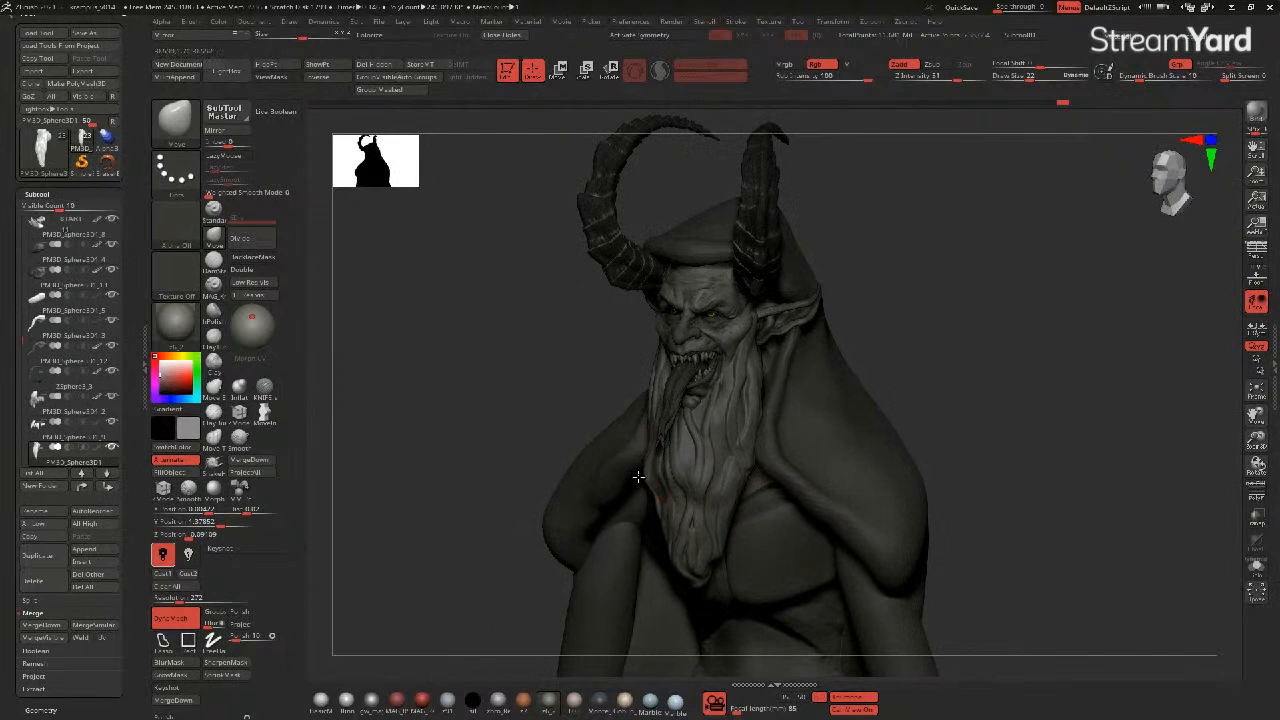
- Adjust the beard's side outline below the cheeks with the Move brush at draw sizes 22 and 30
drag(523, 409, 574, 409)
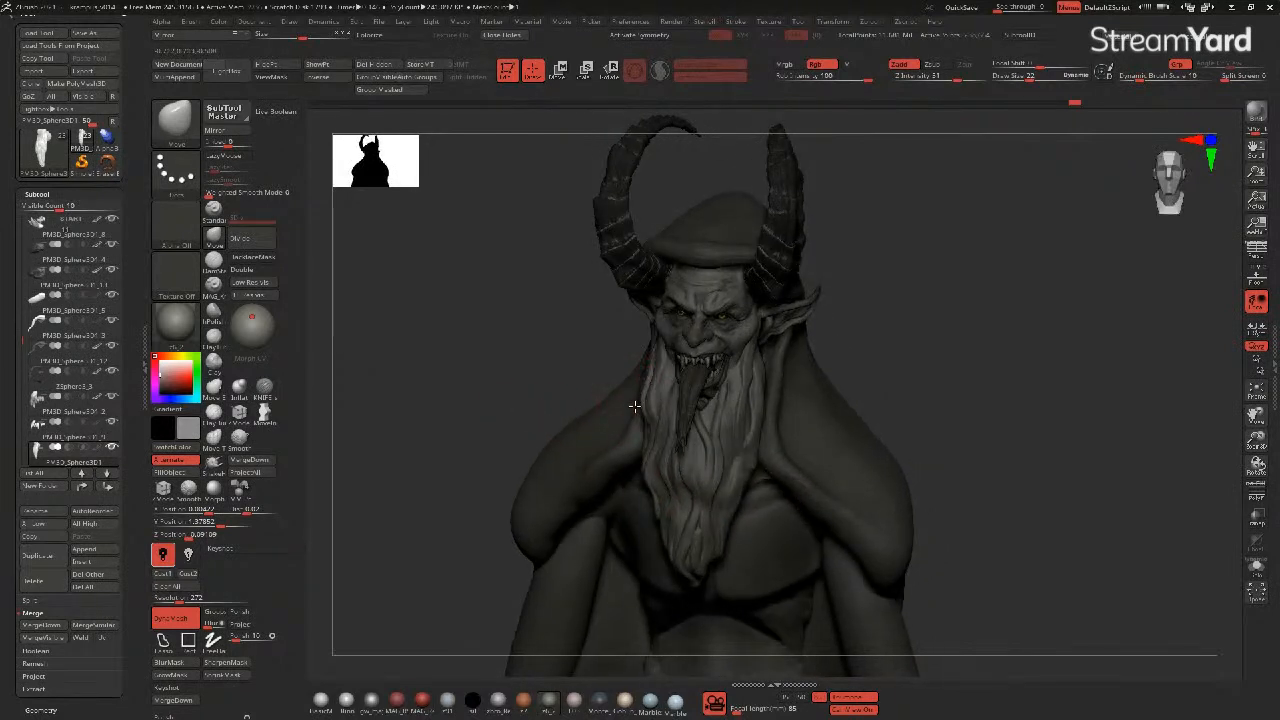
drag(544, 362, 494, 360)
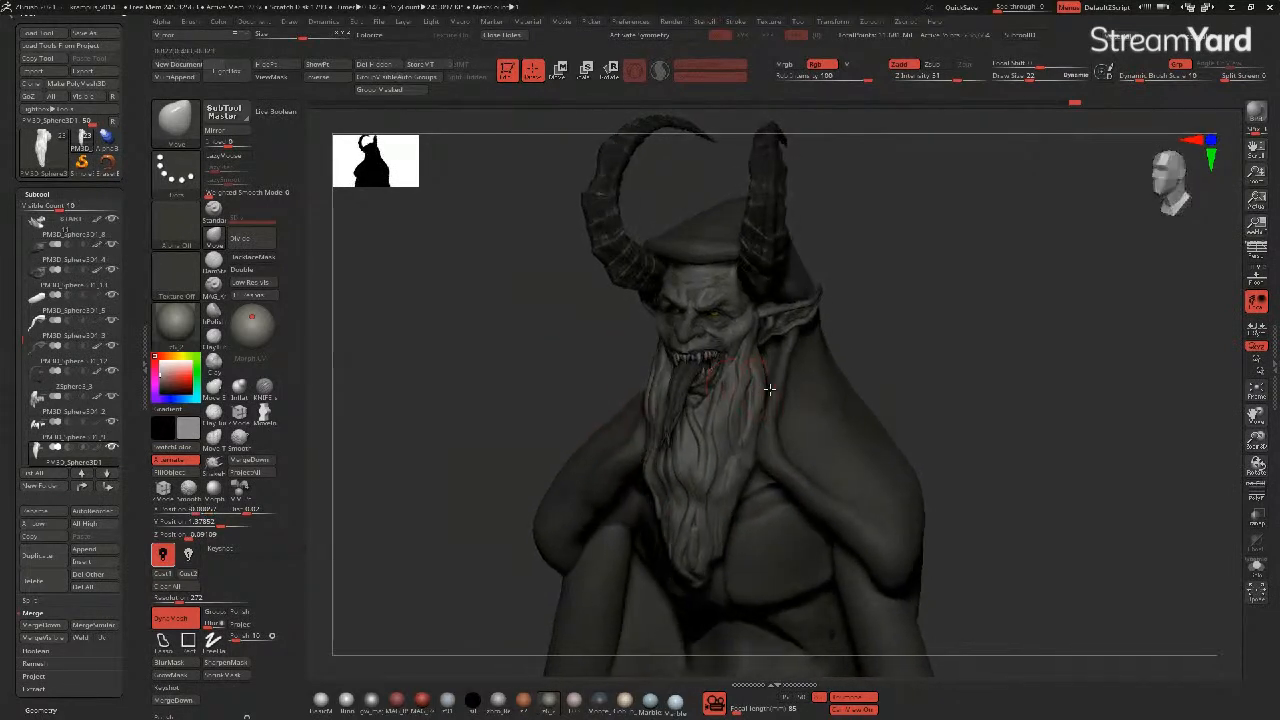
drag(757, 382, 768, 377)
key(bracketright)
drag(549, 376, 603, 377)
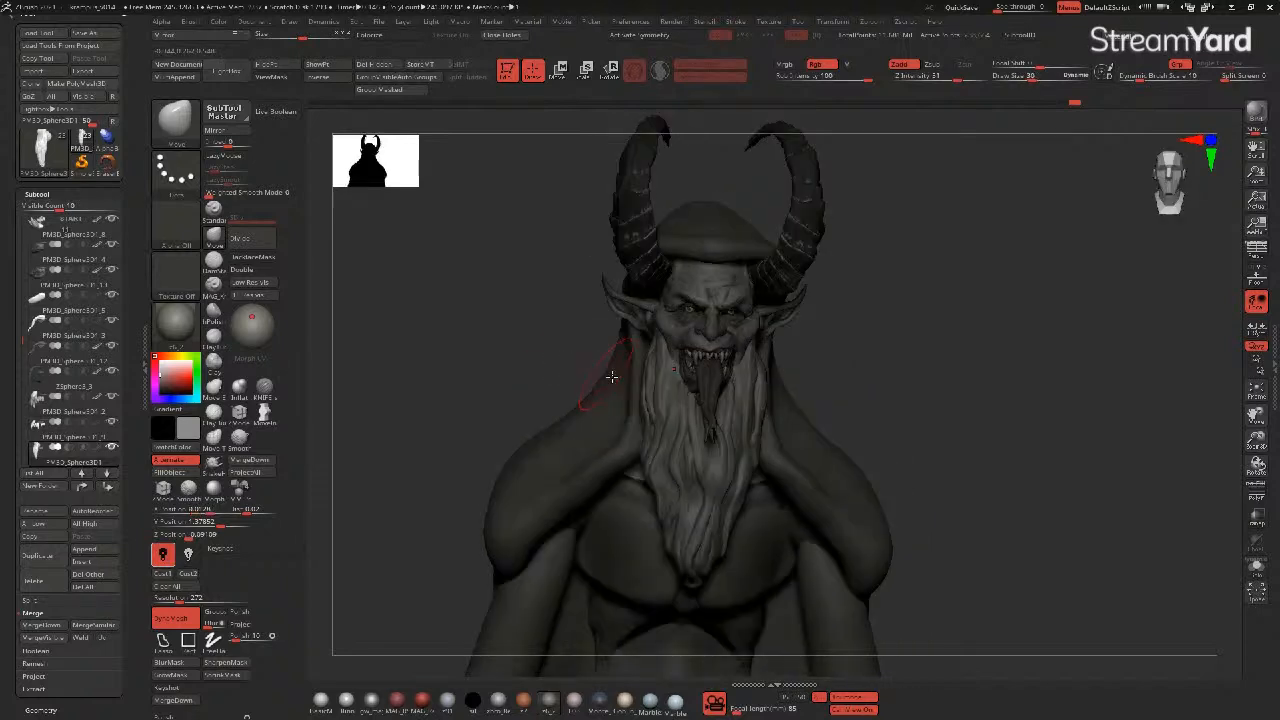
drag(517, 351, 505, 357)
alt+right_drag(505, 357, 533, 388)
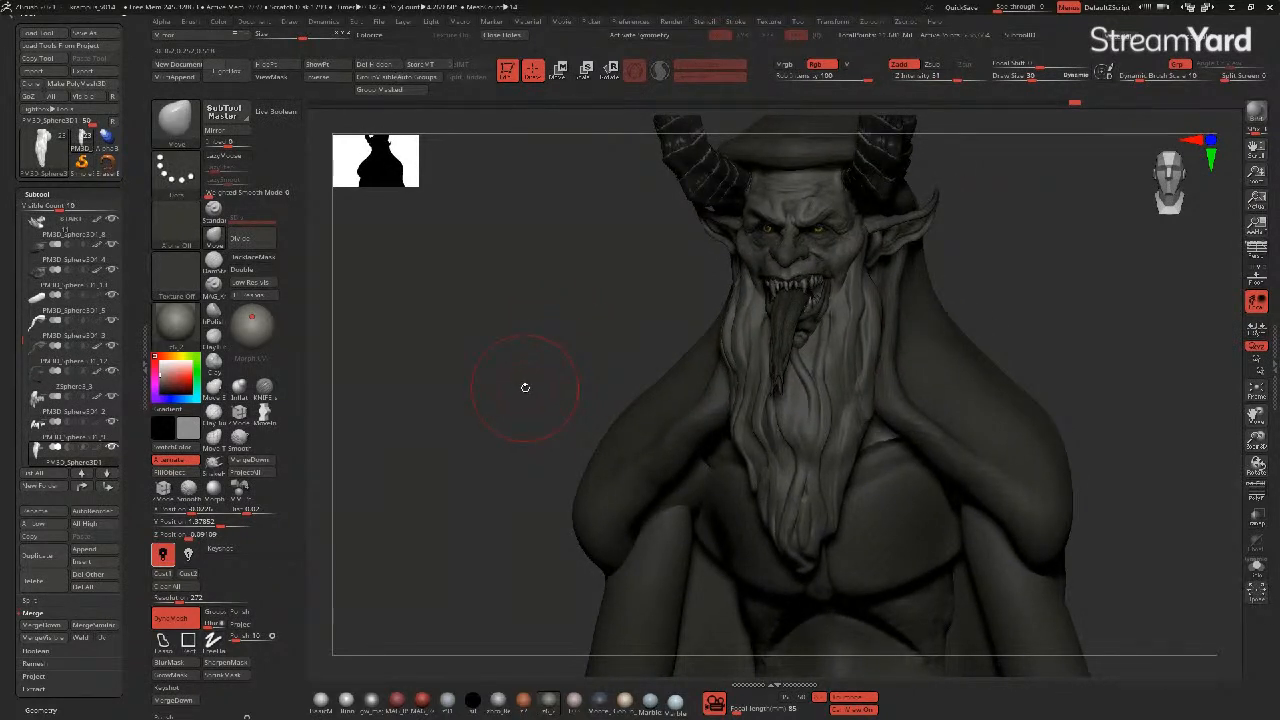
mouse_move(508, 356)
shift+right_down()
mouse_move(563, 358)
mouse_move(505, 350)
mouse_move(523, 360)
shift+right_up()
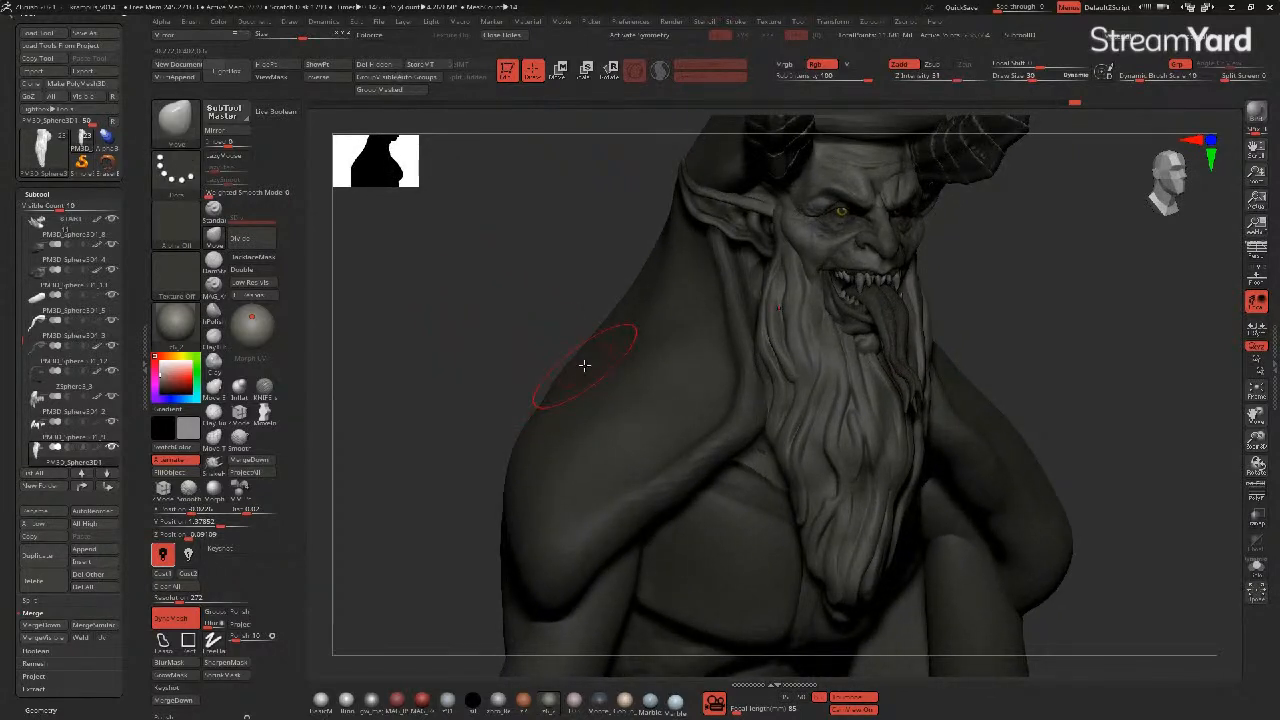
drag(1149, 466, 1112, 464)
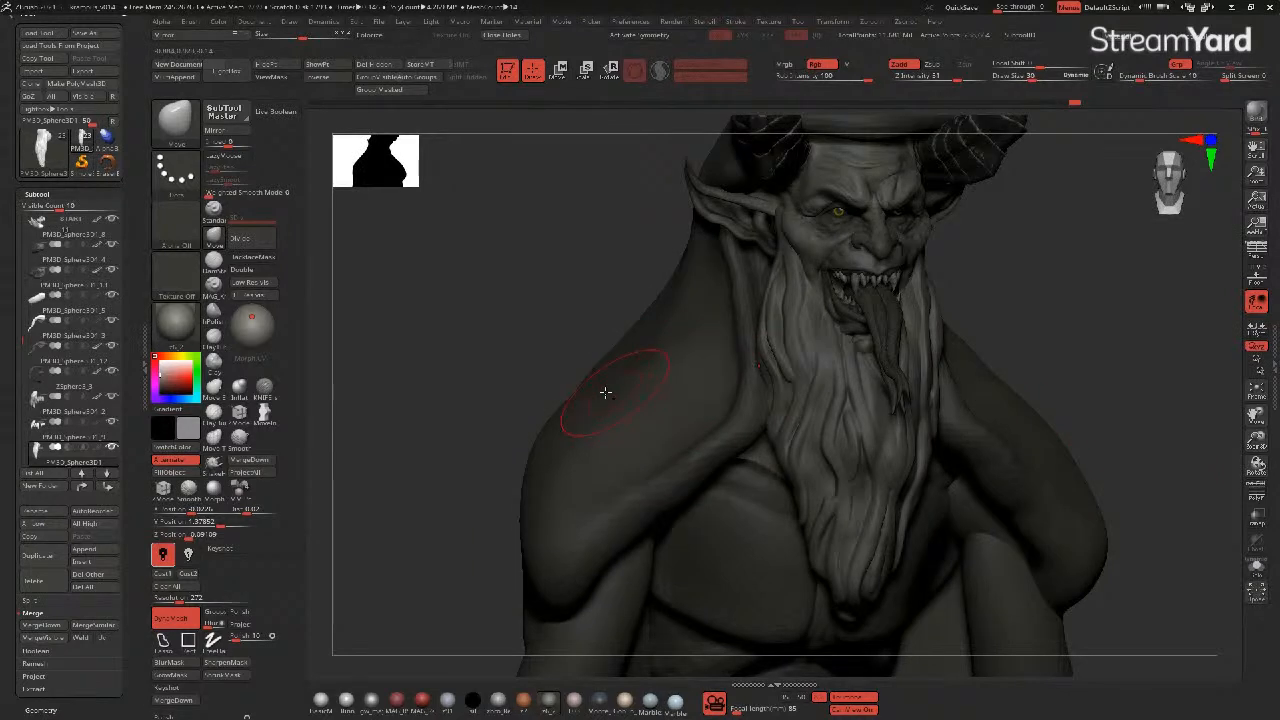
- Hide the cloak and make the beard the active subtool
alt+click(604, 400)
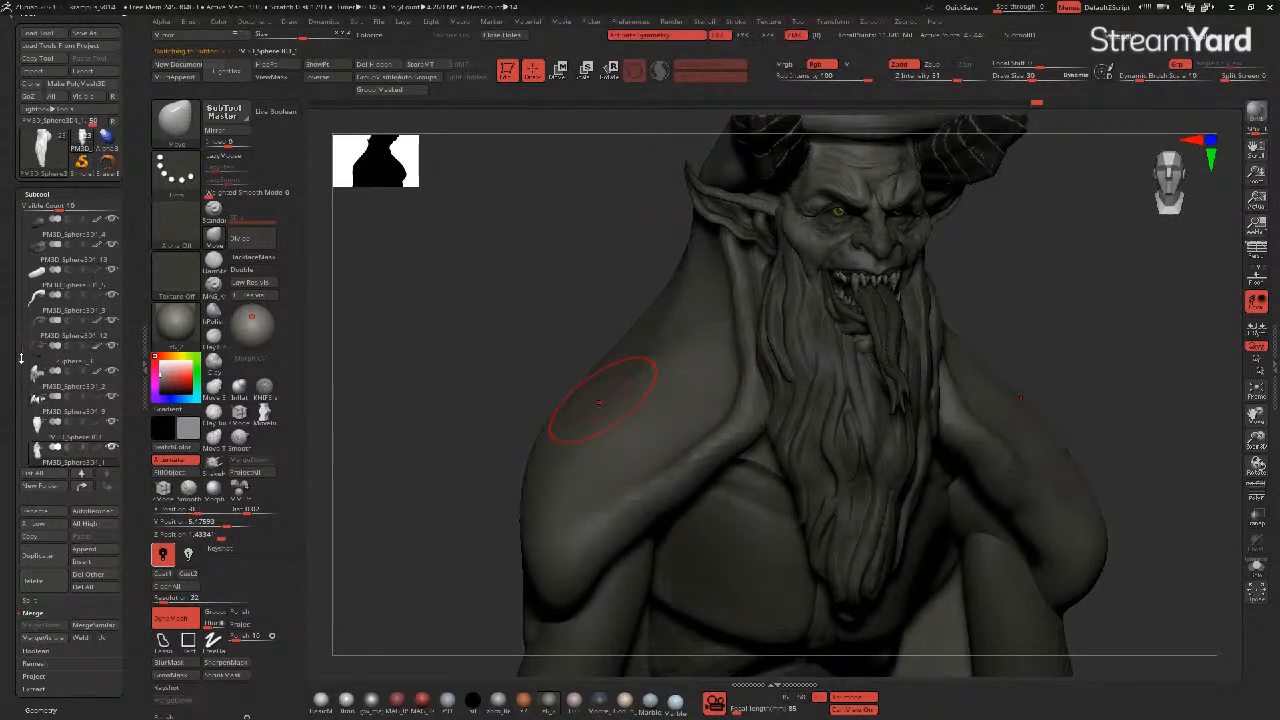
scroll(105, 452, up, 1)
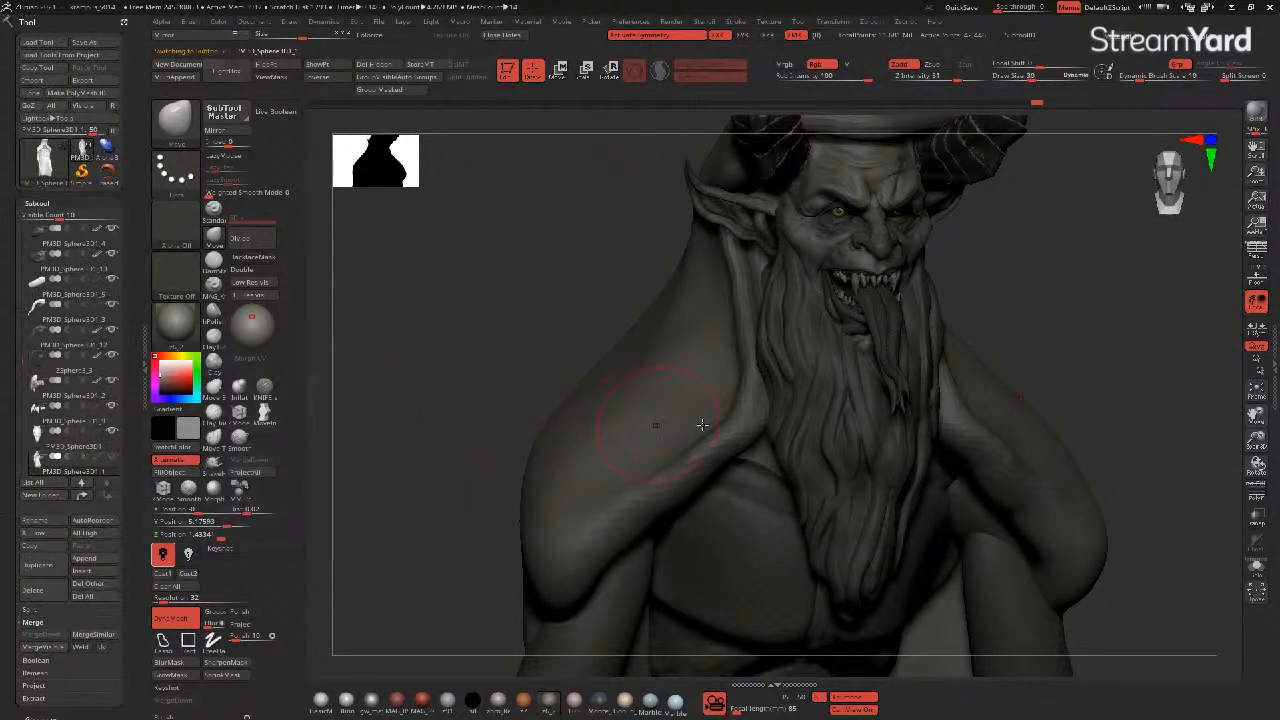
alt+click(812, 420)
mouse_move(500, 330)
right_down()
mouse_move(460, 329)
mouse_move(608, 365)
mouse_move(573, 374)
right_up()
- Carve strand grooves into the demon's left side of the beard below the cheek with the KNIFE brush at draw size 8
click(264, 386)
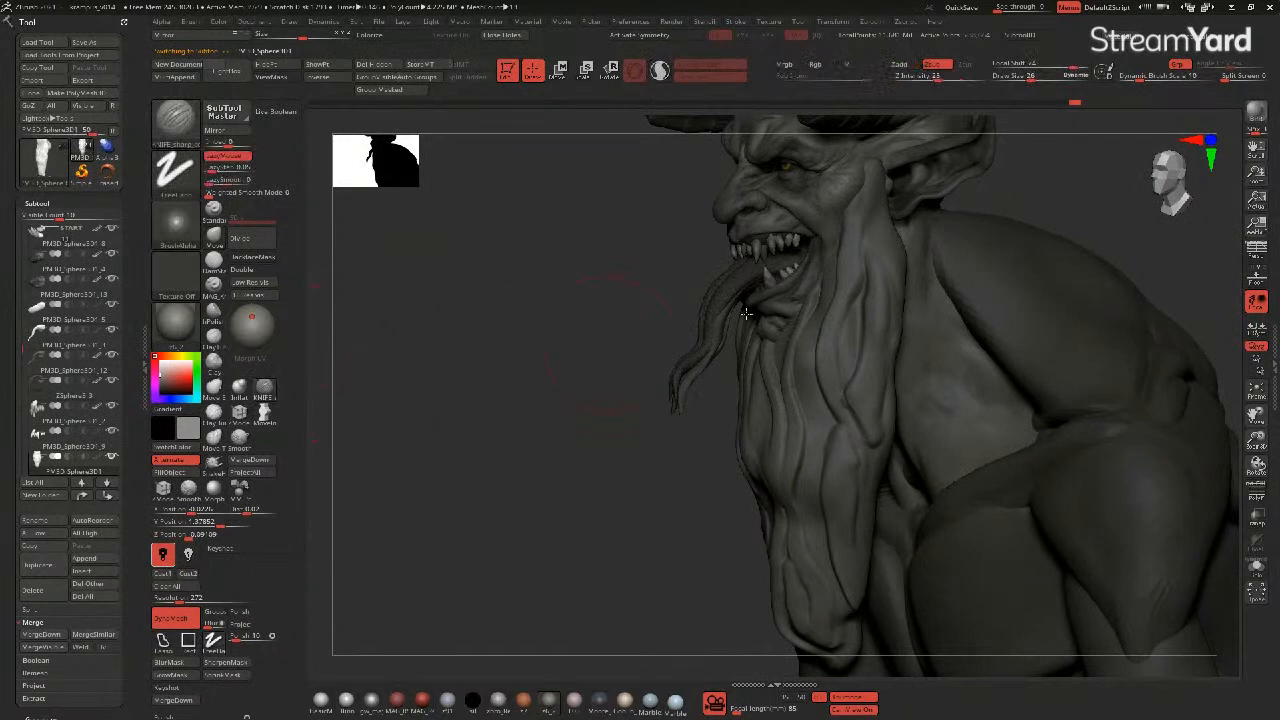
right_drag(764, 231, 574, 360)
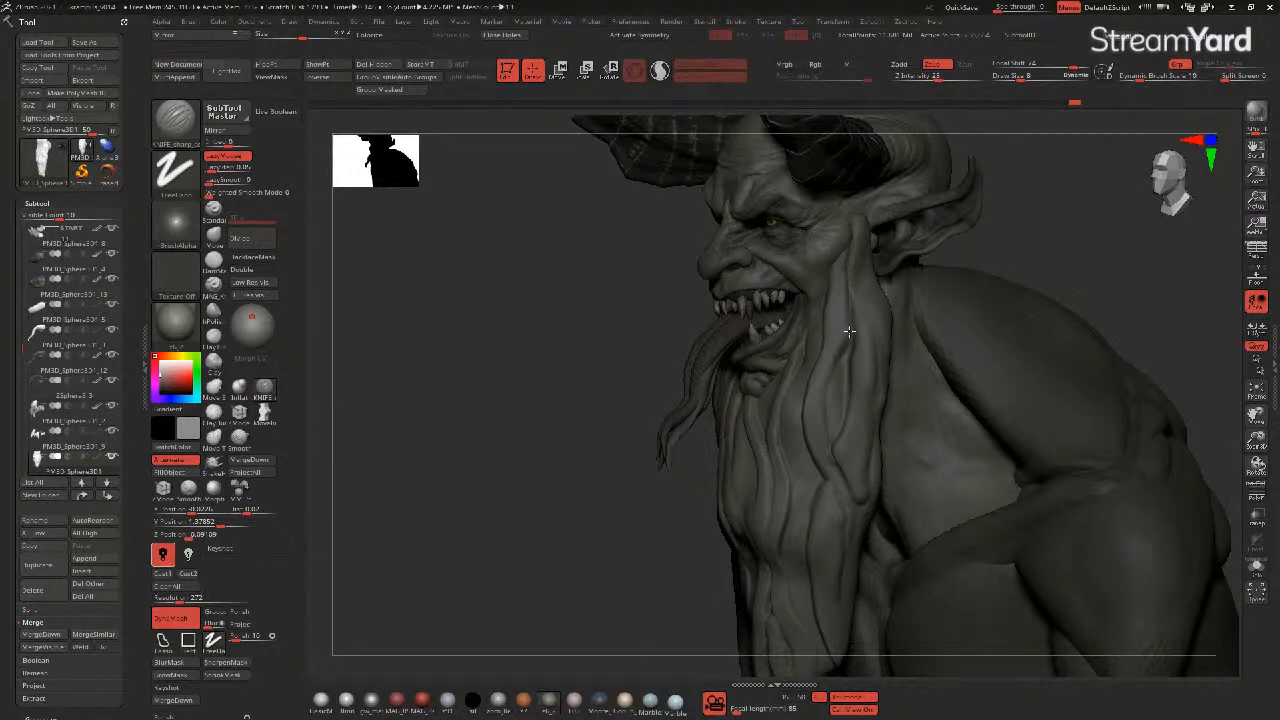
drag(826, 432, 864, 584)
drag(850, 244, 837, 291)
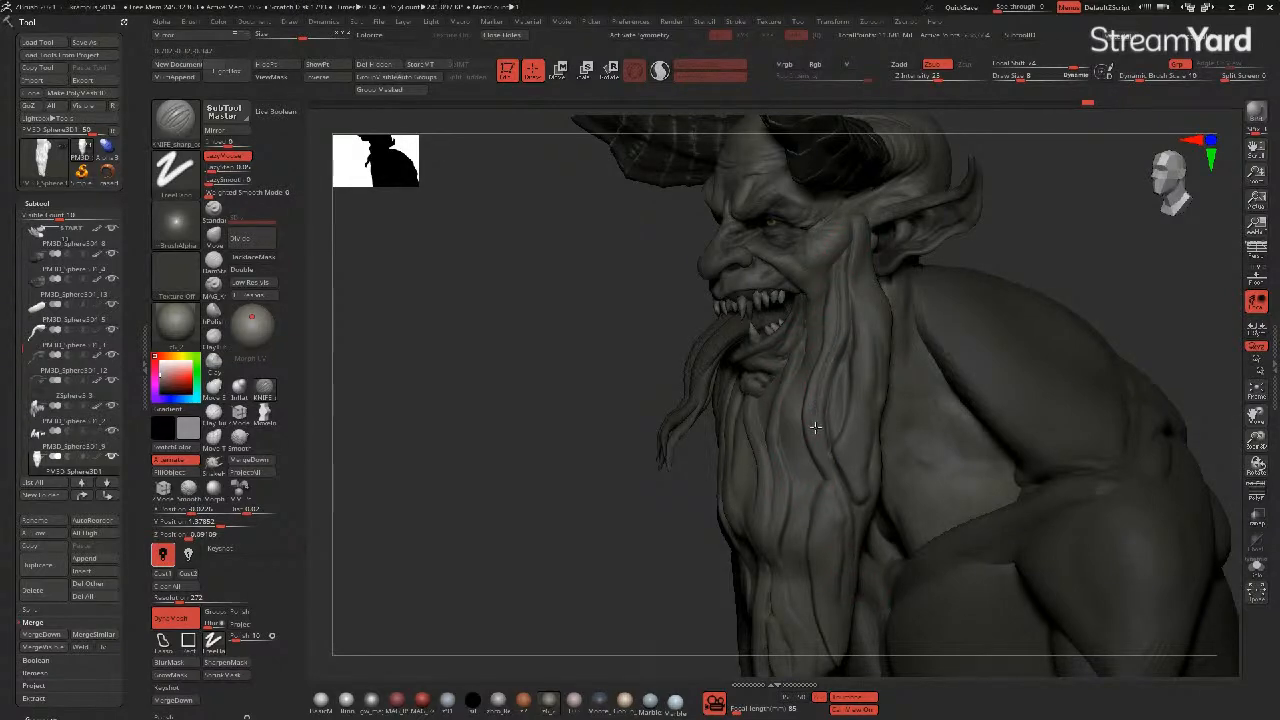
drag(654, 271, 631, 271)
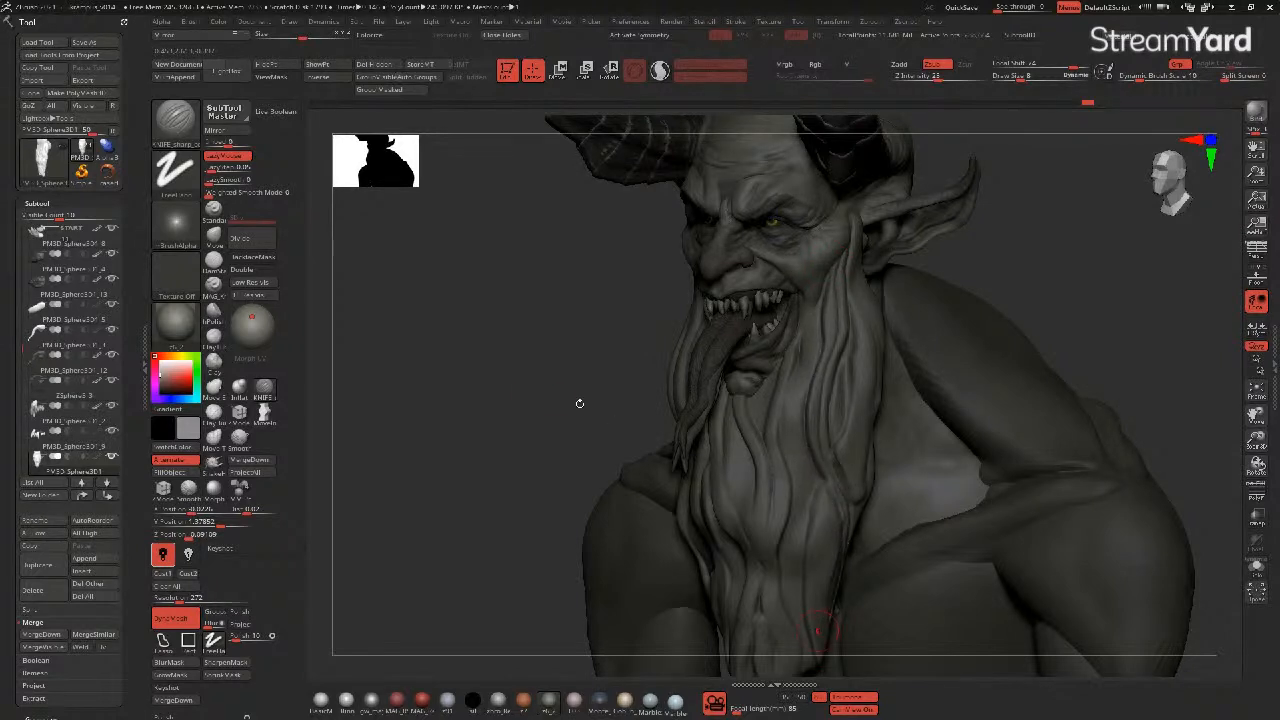
drag(609, 423, 571, 378)
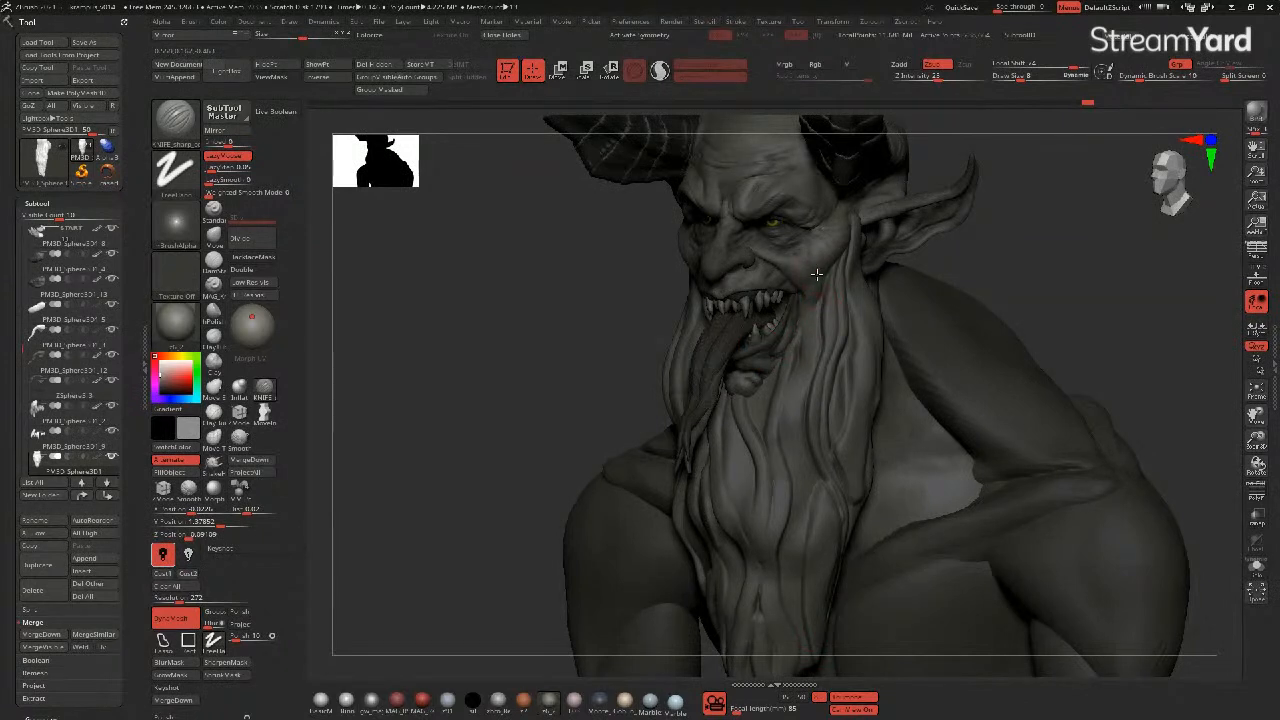
- Cut long wavy grooves down the middle and lower front of the beard with the KNIFE brush
drag(629, 286, 597, 306)
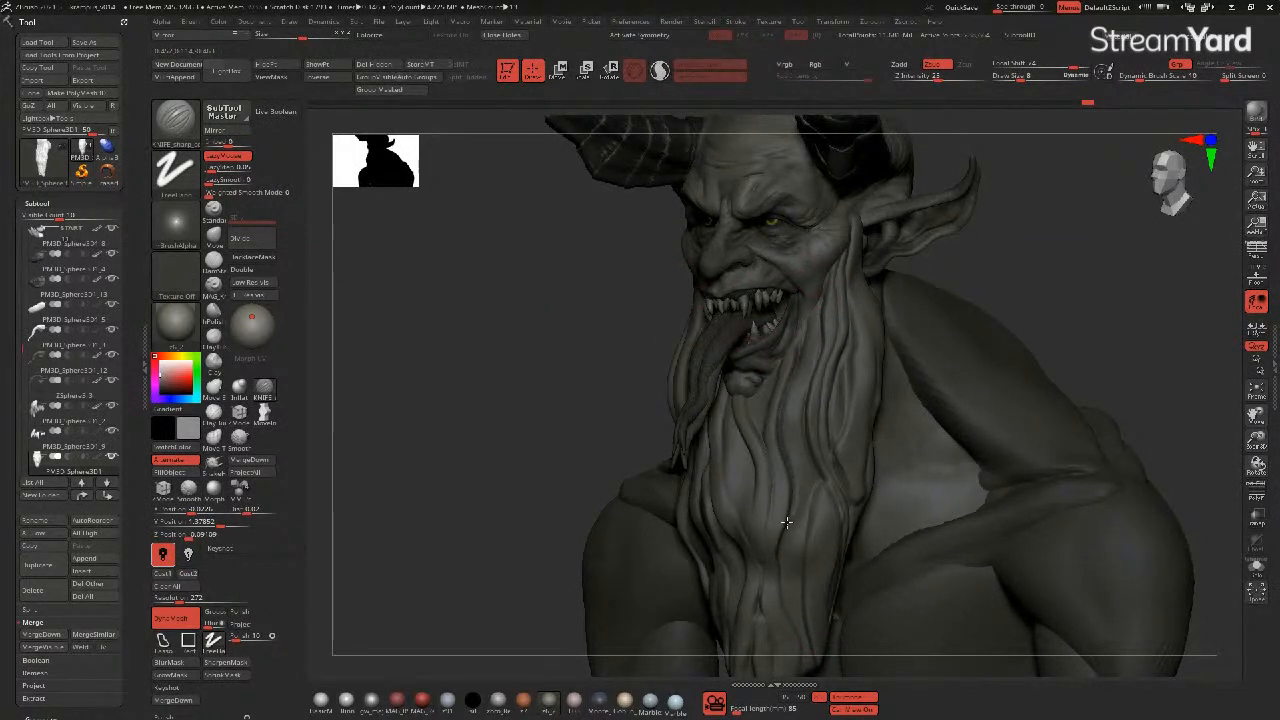
mouse_move(777, 563)
mouse_down()
mouse_move(793, 355)
mouse_move(782, 468)
mouse_up()
drag(809, 509, 798, 421)
mouse_move(814, 495)
mouse_down()
mouse_move(804, 546)
mouse_move(822, 676)
mouse_up()
mouse_move(531, 416)
shift+mouse_down()
mouse_move(545, 419)
mouse_move(423, 366)
mouse_move(489, 366)
mouse_move(853, 237)
shift+mouse_up()
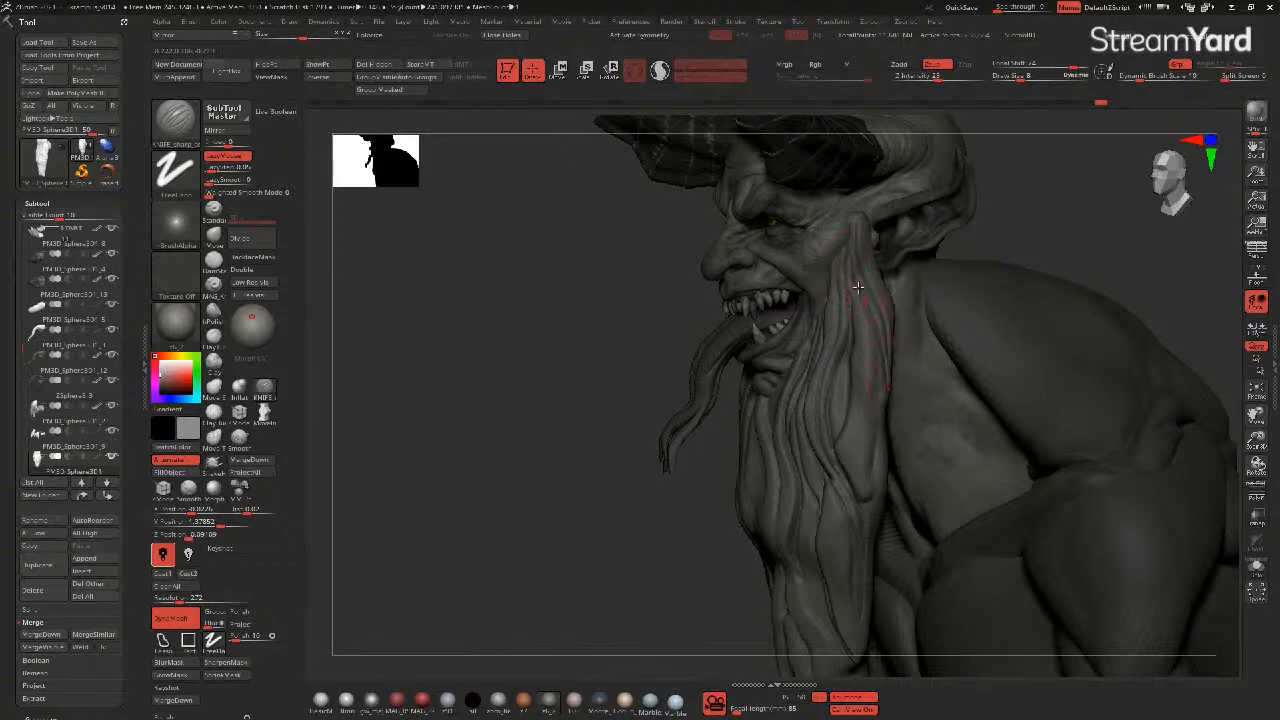
- Divide the outer strands along the demon's left jaw and below the ear with additional knife cuts
drag(867, 431, 875, 515)
drag(574, 271, 608, 266)
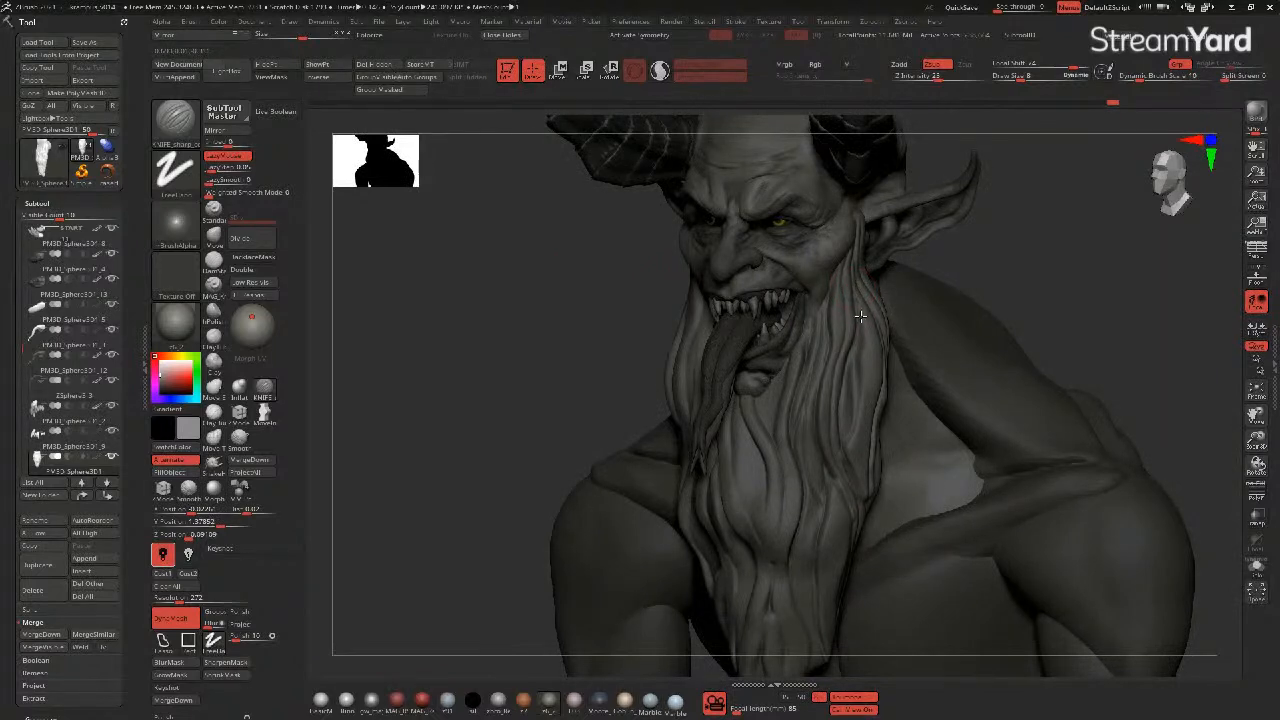
mouse_move(517, 314)
mouse_down()
mouse_move(540, 314)
mouse_move(497, 294)
mouse_move(679, 230)
mouse_up()
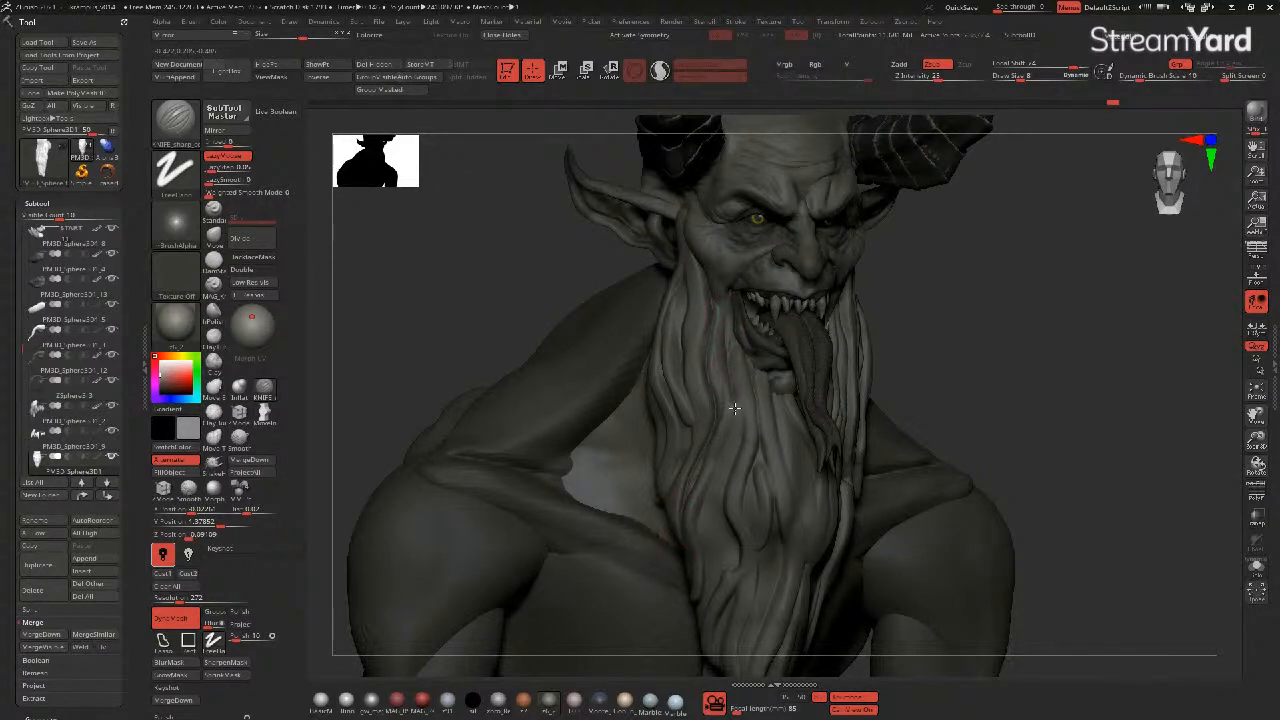
- Carve wavy strand grooves on the demon's right side of the beard and down to its lower end
mouse_move(719, 464)
mouse_down()
mouse_move(693, 536)
mouse_move(697, 591)
mouse_up()
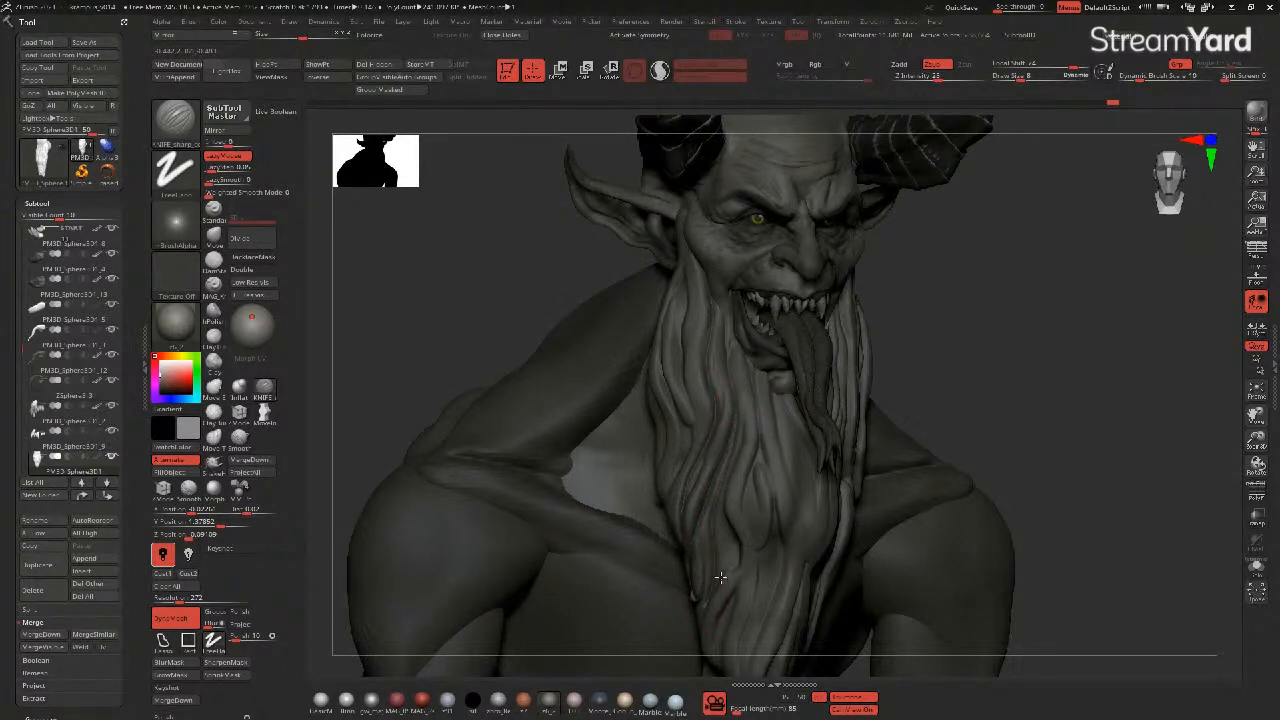
drag(716, 515, 718, 492)
drag(729, 536, 728, 581)
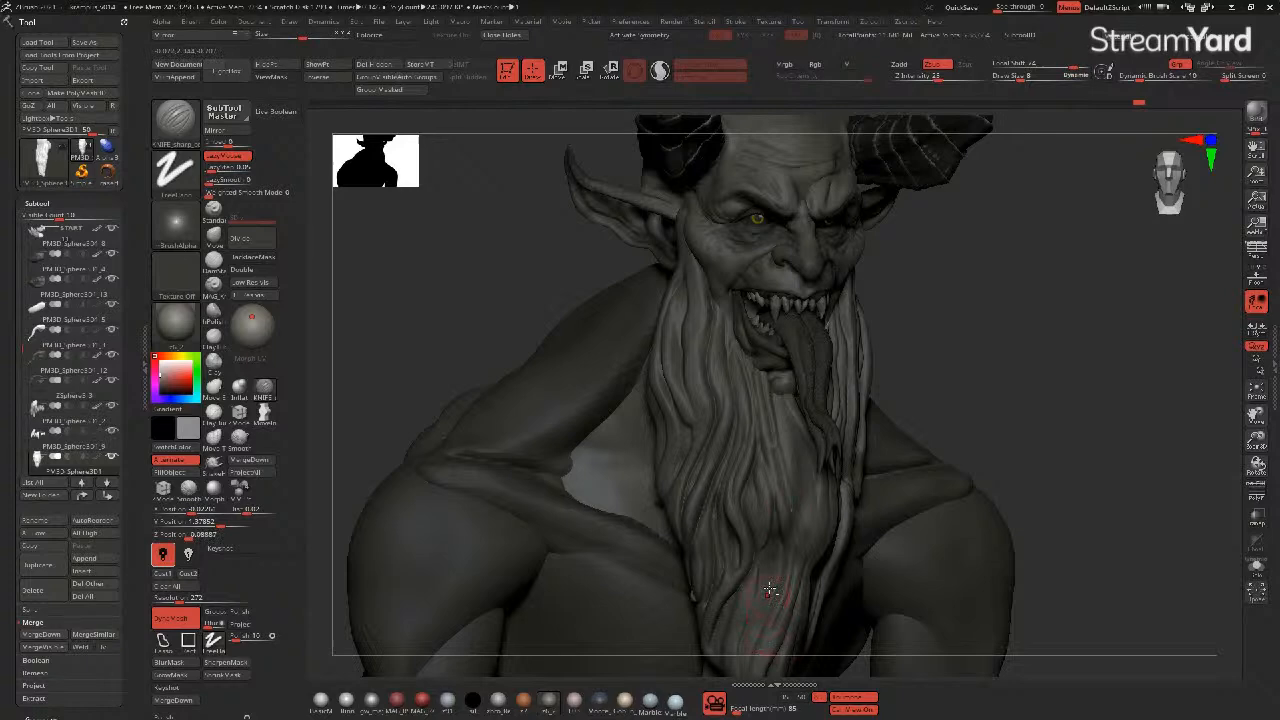
right_drag(776, 615, 807, 424)
mouse_move(776, 528)
right_down()
mouse_move(809, 586)
mouse_move(697, 365)
mouse_move(520, 286)
mouse_move(745, 313)
right_up()
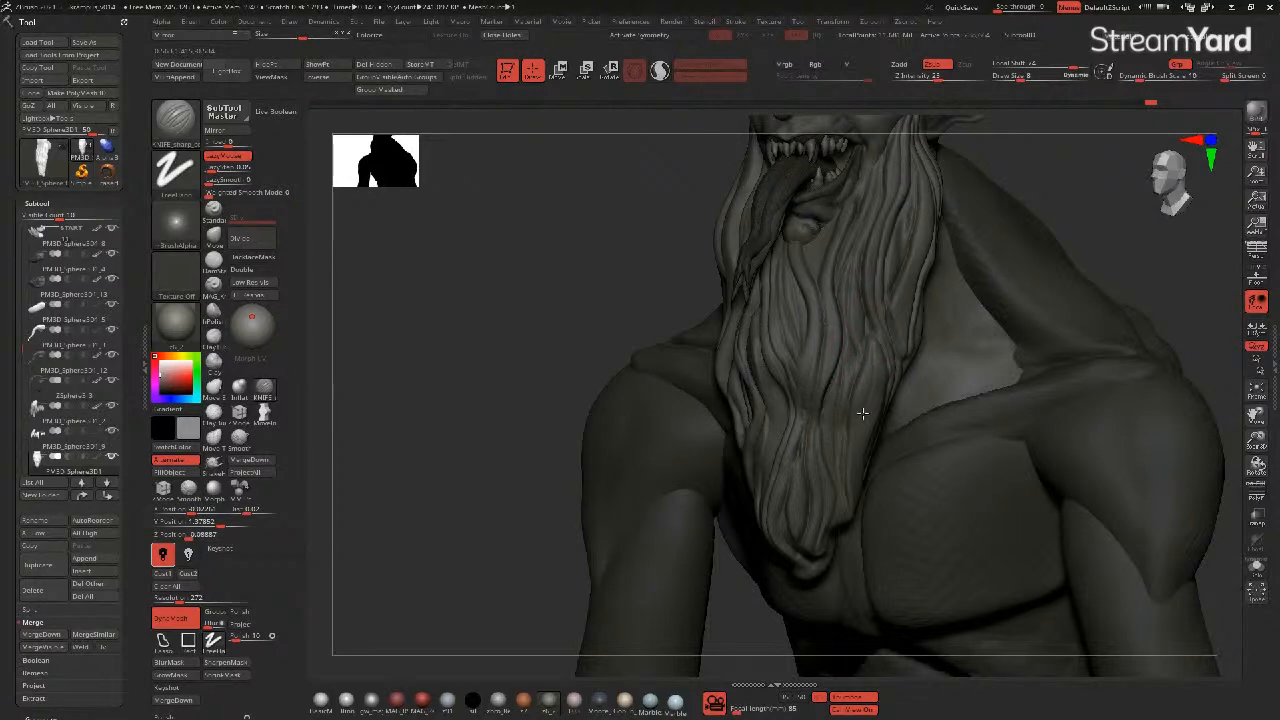
- Add finer grooves below the mouth and along the demon's left side of the beard at draw size 6
shift+drag(564, 280, 677, 361)
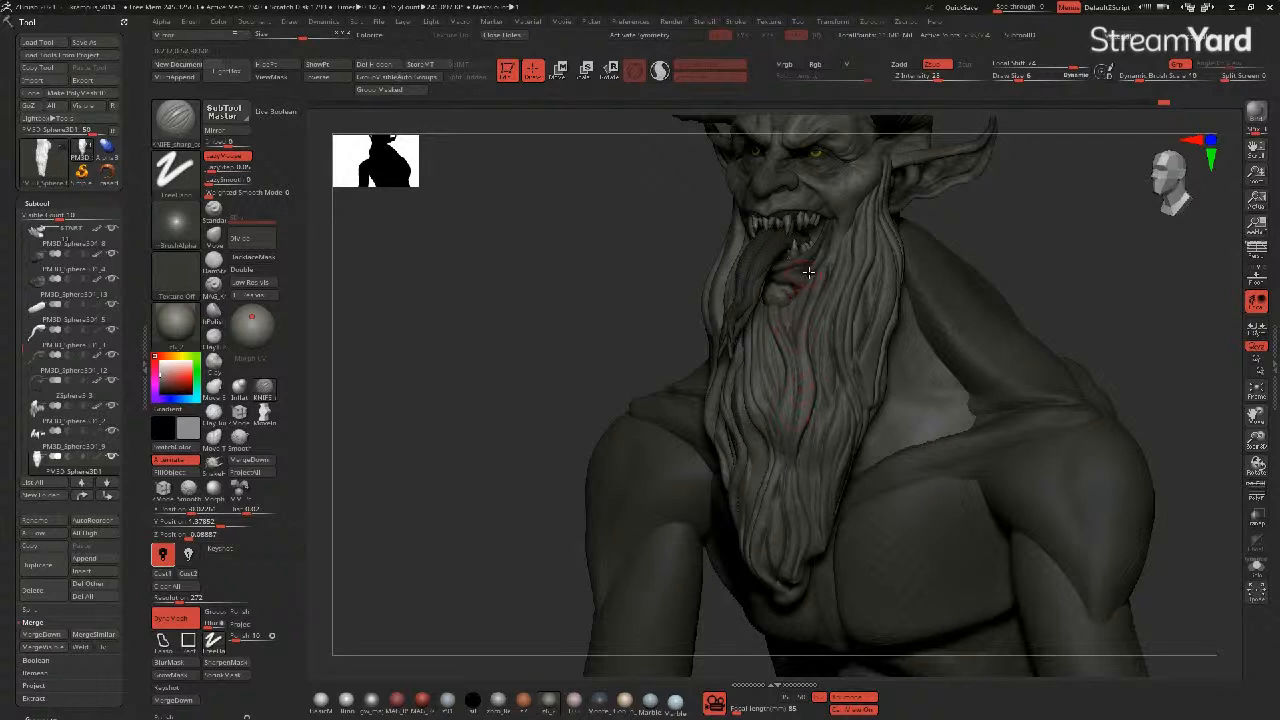
drag(801, 321, 869, 300)
right_drag(736, 212, 883, 230)
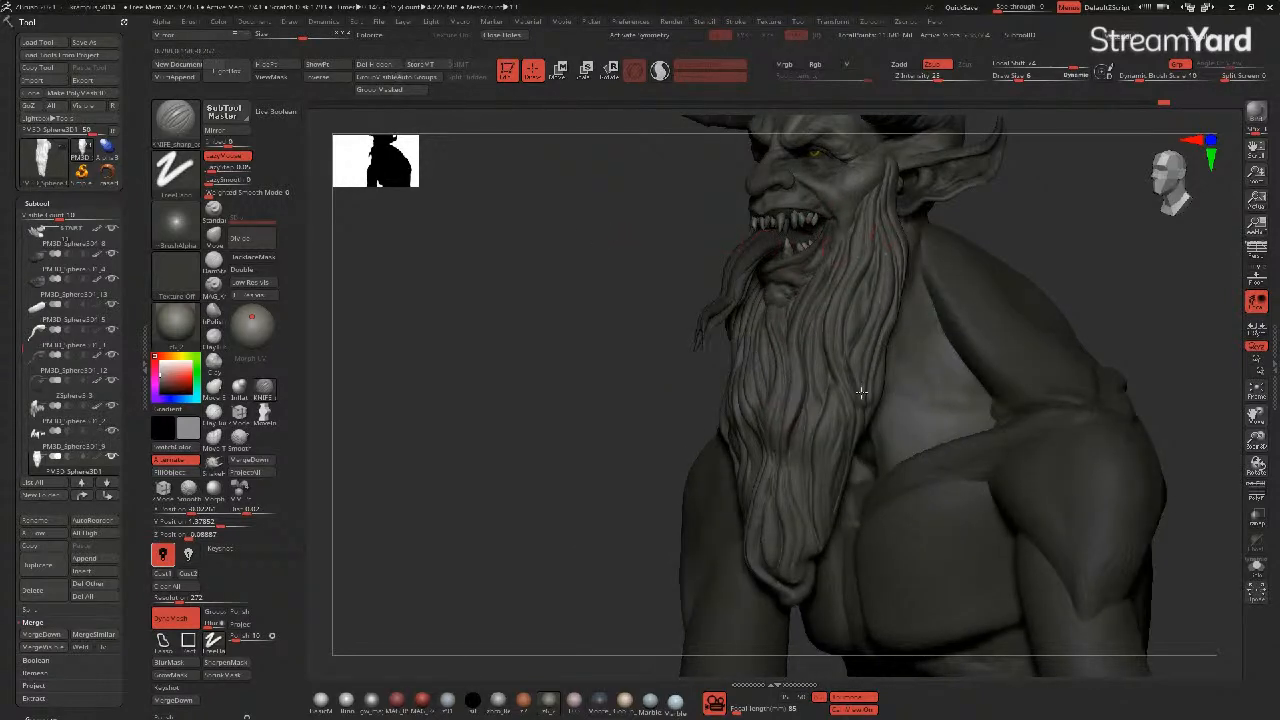
mouse_move(583, 323)
mouse_down()
mouse_move(626, 340)
mouse_move(697, 289)
mouse_up()
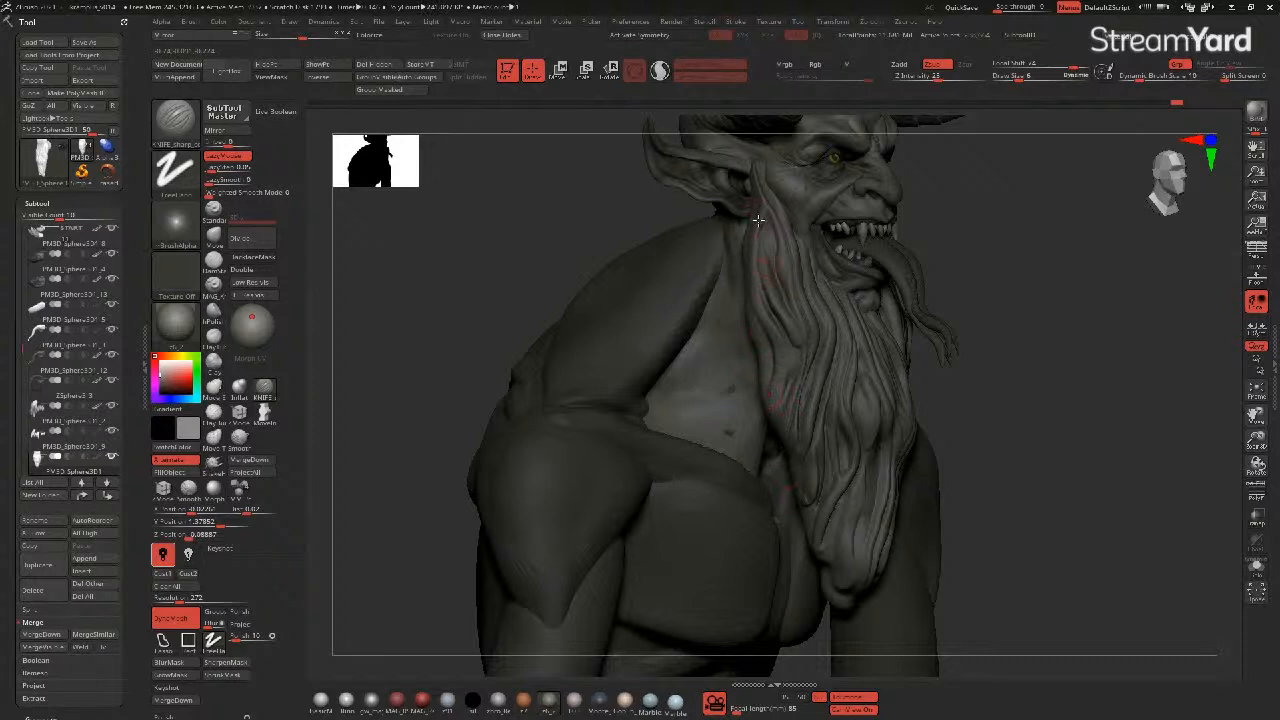
- Cut fine grooves along the beard's outer edge on the demon's right side, from below the ear to the lower end
drag(748, 241, 770, 413)
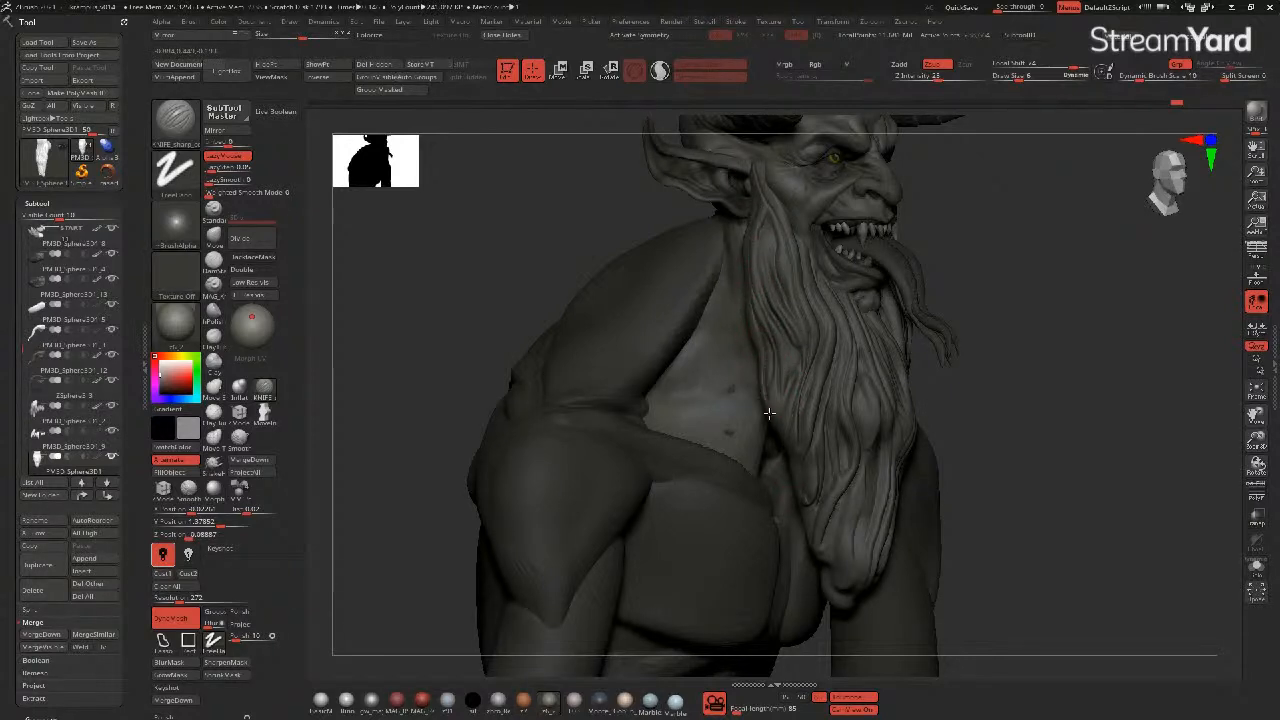
drag(789, 338, 784, 402)
drag(615, 256, 658, 297)
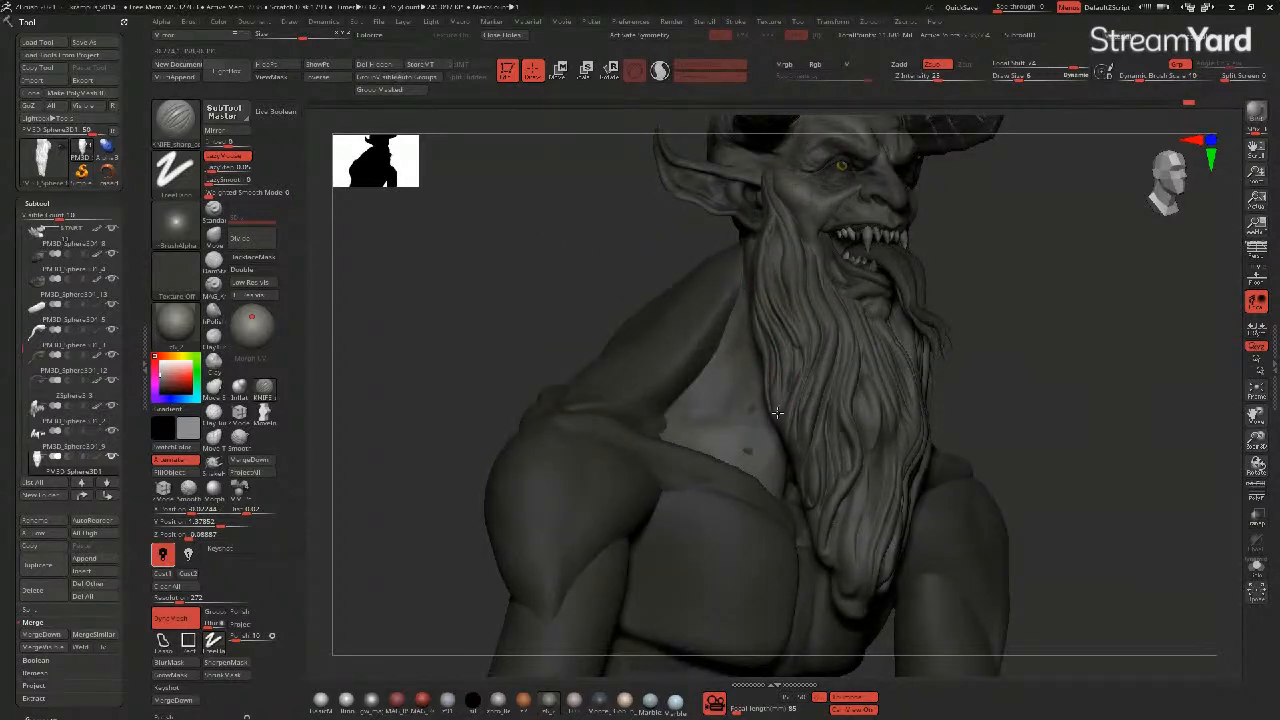
mouse_move(808, 430)
mouse_down()
mouse_move(802, 460)
mouse_move(826, 496)
mouse_move(822, 573)
mouse_up()
mouse_move(848, 497)
mouse_down()
mouse_move(843, 595)
mouse_move(856, 552)
mouse_move(843, 602)
mouse_up()
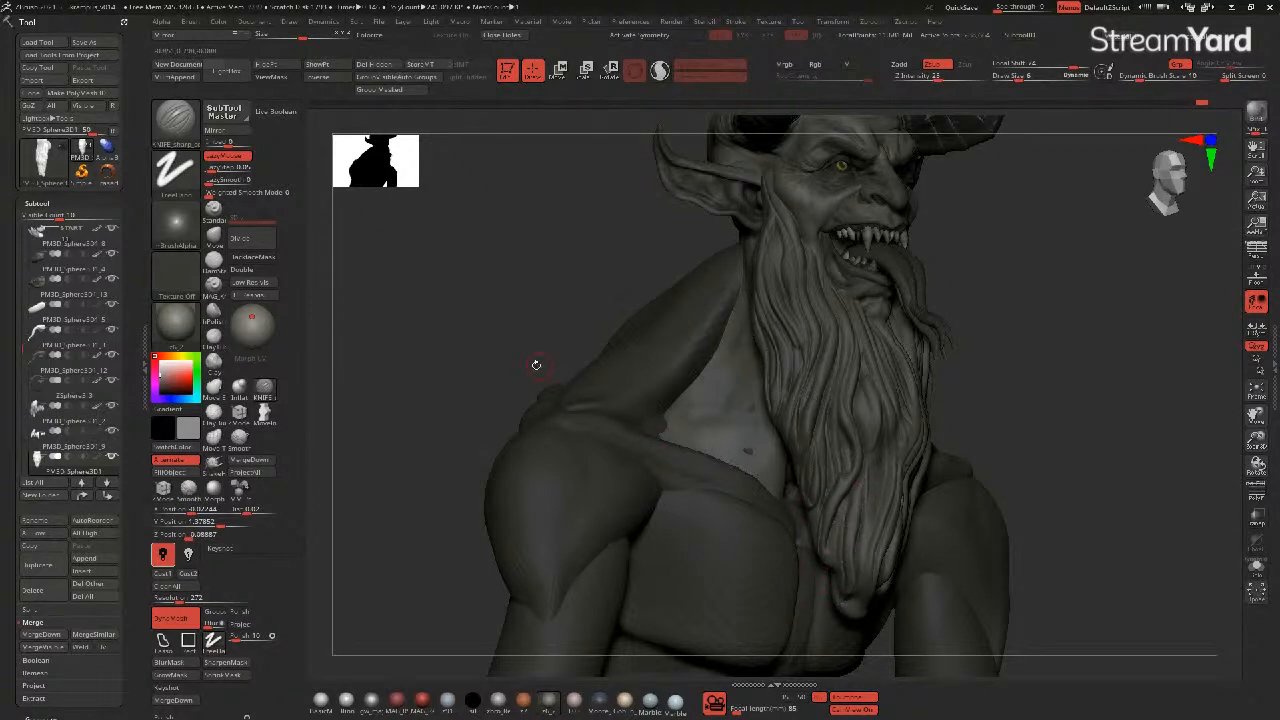
- Split the broad strands on the front and right of the beard into thinner ones with the KNIFE brush
drag(537, 363, 725, 410)
drag(883, 421, 869, 521)
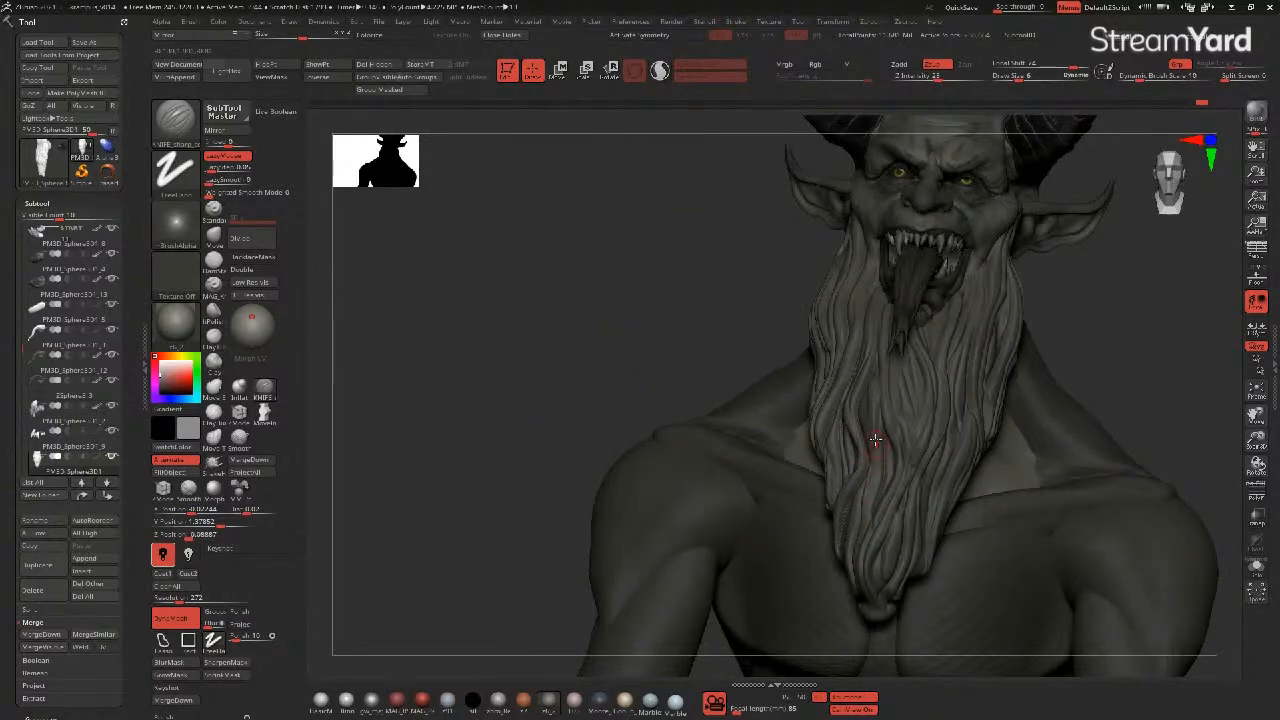
drag(655, 346, 730, 367)
drag(857, 384, 862, 449)
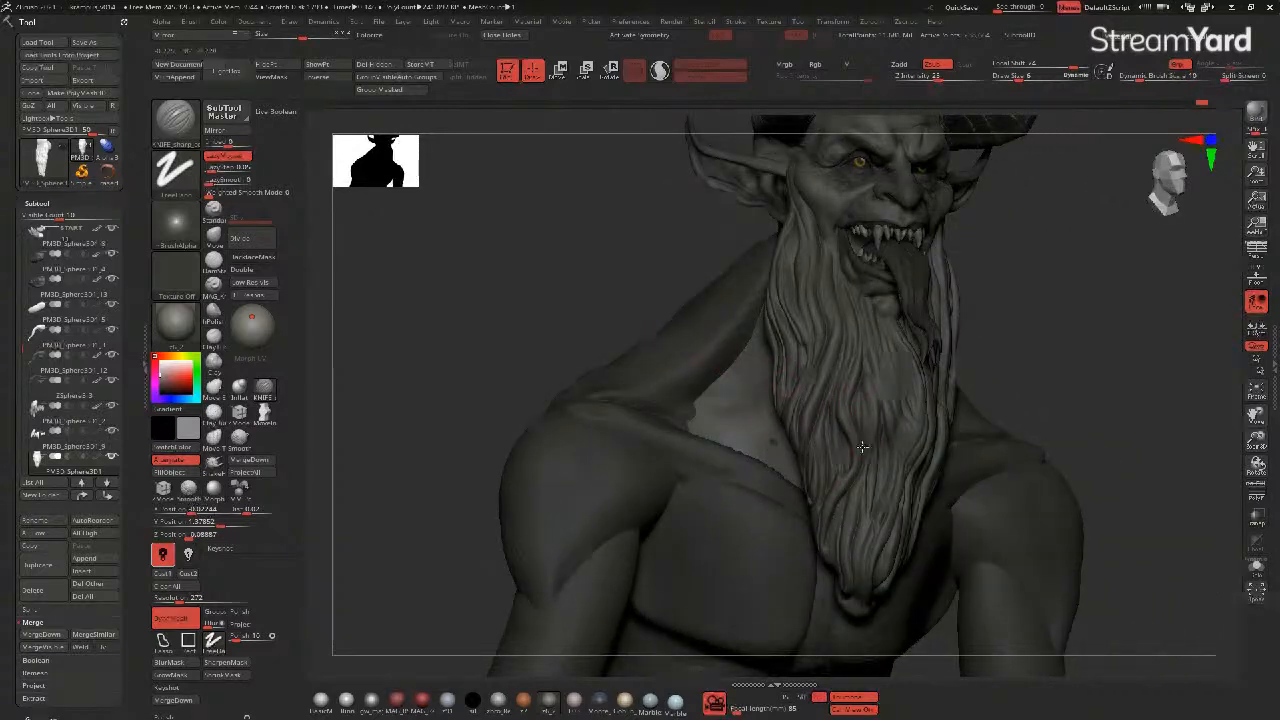
drag(588, 274, 851, 285)
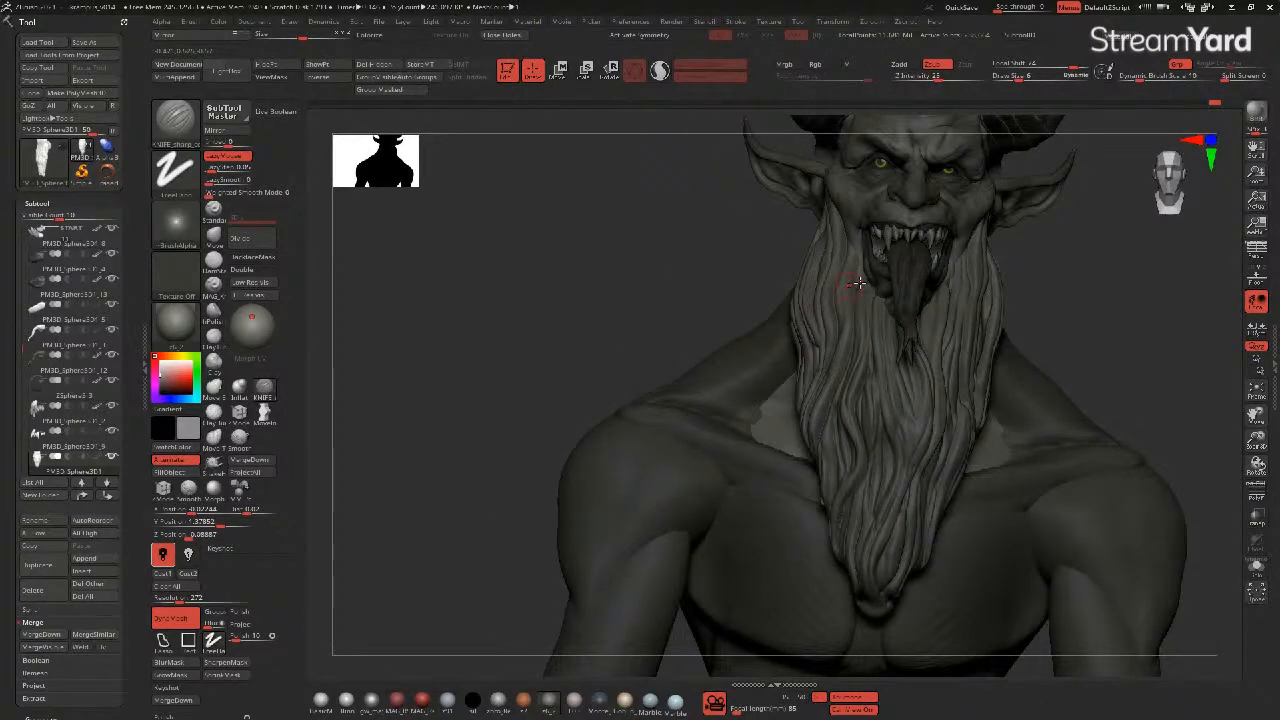
- Carve fine hair grooves into the beard's upper ends along both cheeks and in front of the ears
drag(636, 255, 587, 345)
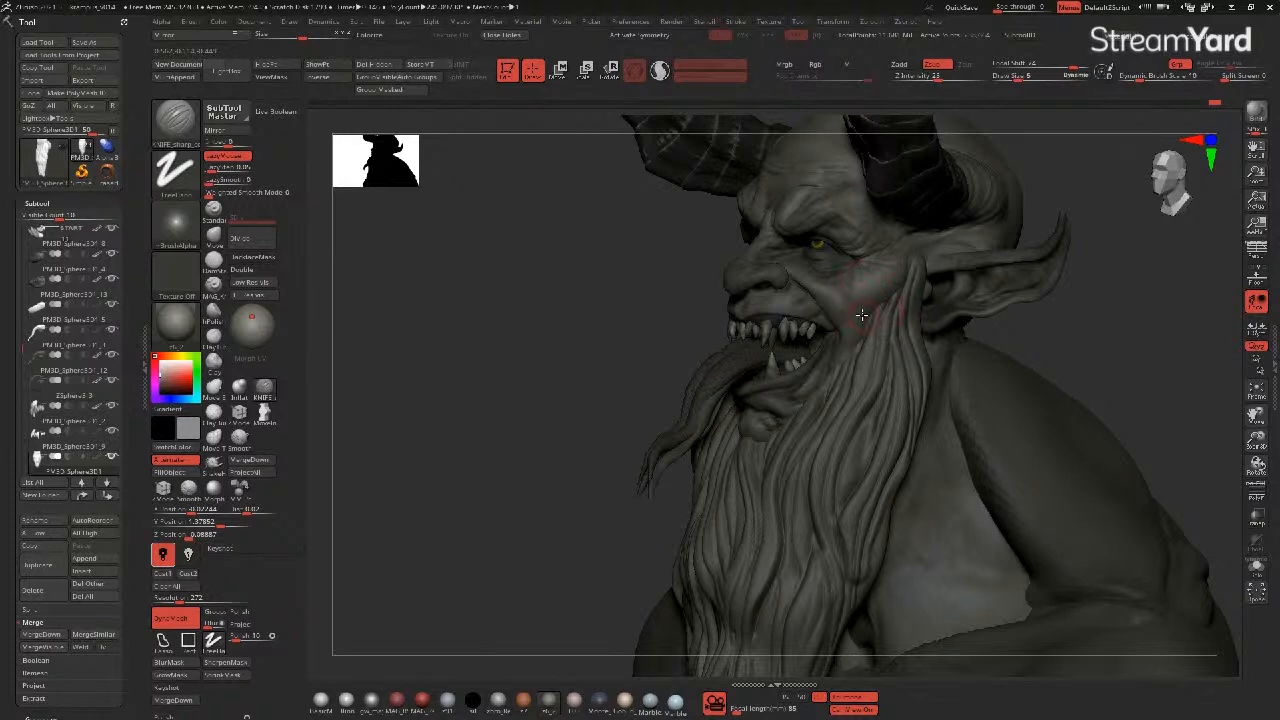
drag(918, 238, 917, 275)
mouse_move(609, 269)
mouse_down()
mouse_move(580, 314)
mouse_move(576, 302)
mouse_move(802, 338)
mouse_up()
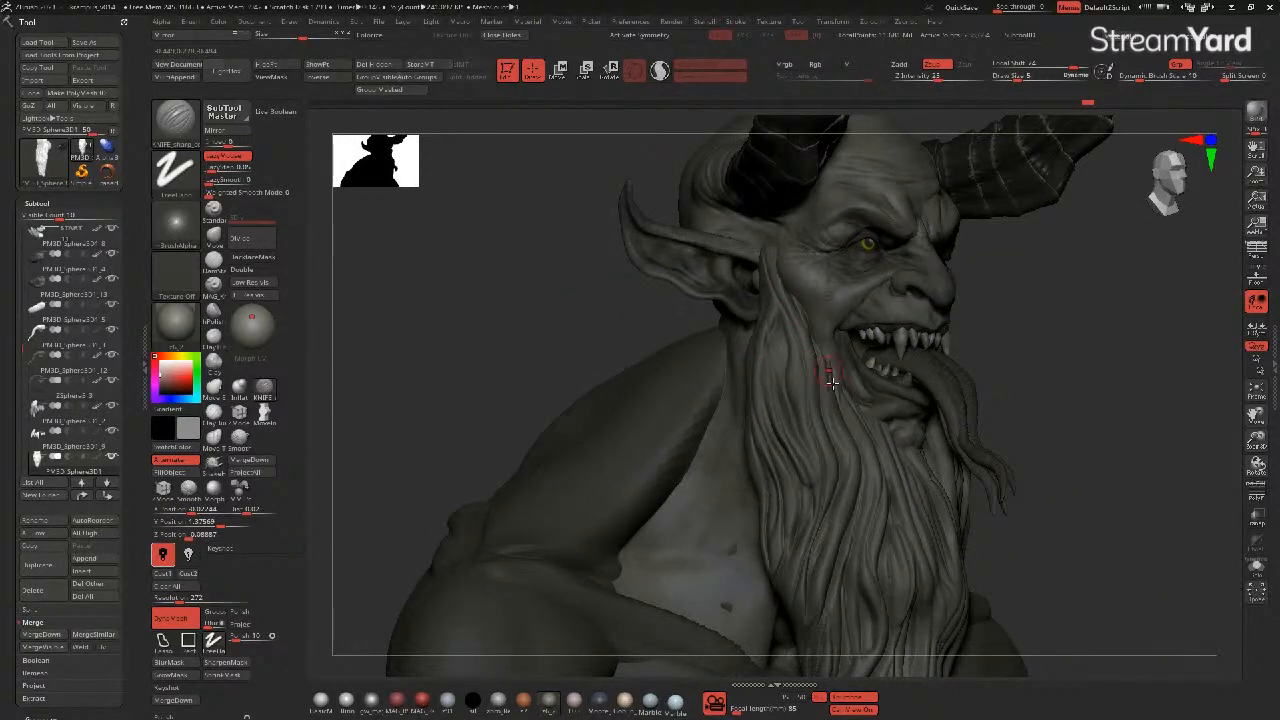
mouse_move(614, 282)
mouse_down()
mouse_move(580, 305)
mouse_move(640, 298)
mouse_up()
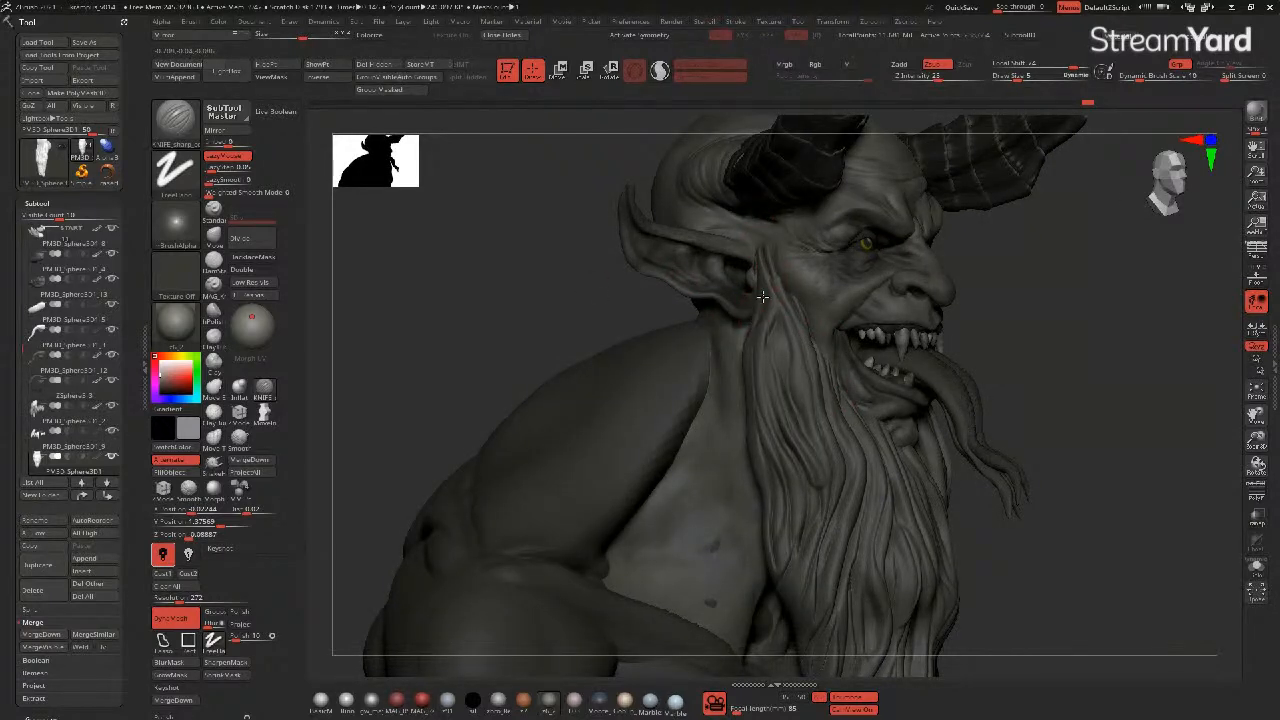
mouse_move(557, 328)
mouse_down()
mouse_move(523, 317)
mouse_move(527, 293)
mouse_move(546, 300)
mouse_up()
- Reshape the beard's upper edge beneath the lower lip with the Move brush at draw size 14
click(216, 240)
drag(900, 428, 908, 440)
key(bracketright)
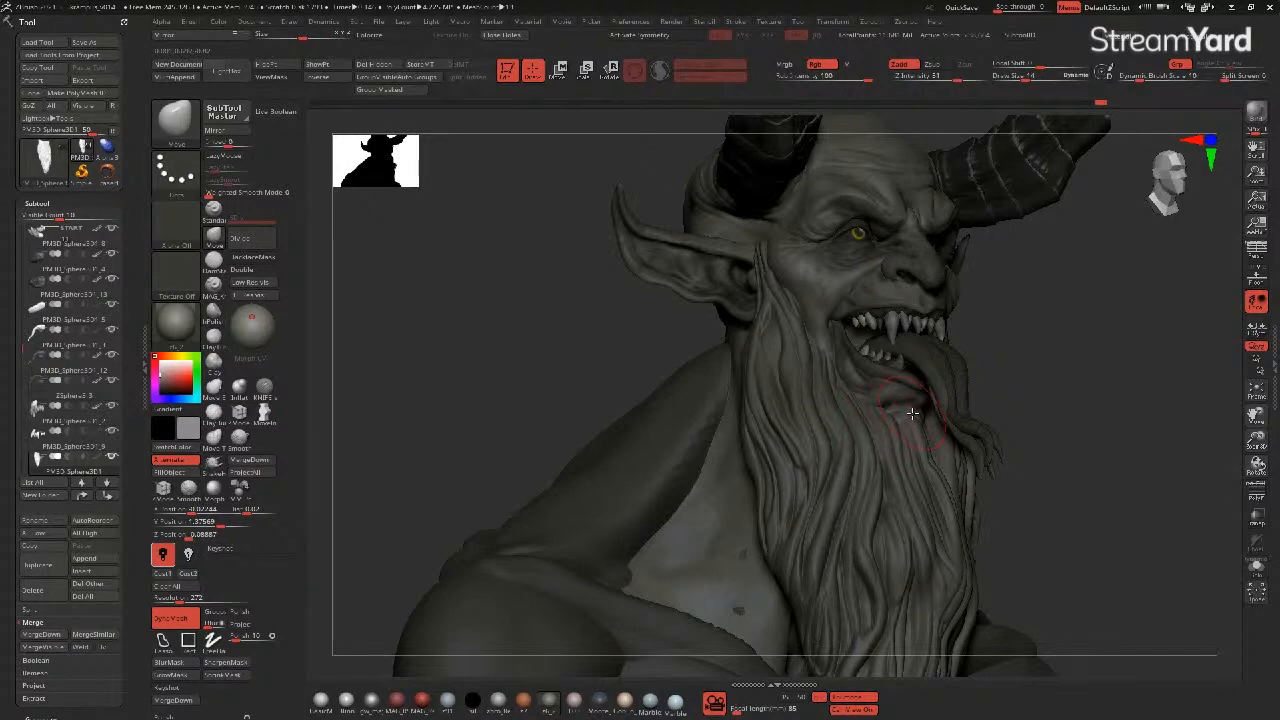
mouse_move(640, 362)
mouse_down()
mouse_move(546, 346)
mouse_move(641, 371)
mouse_up()
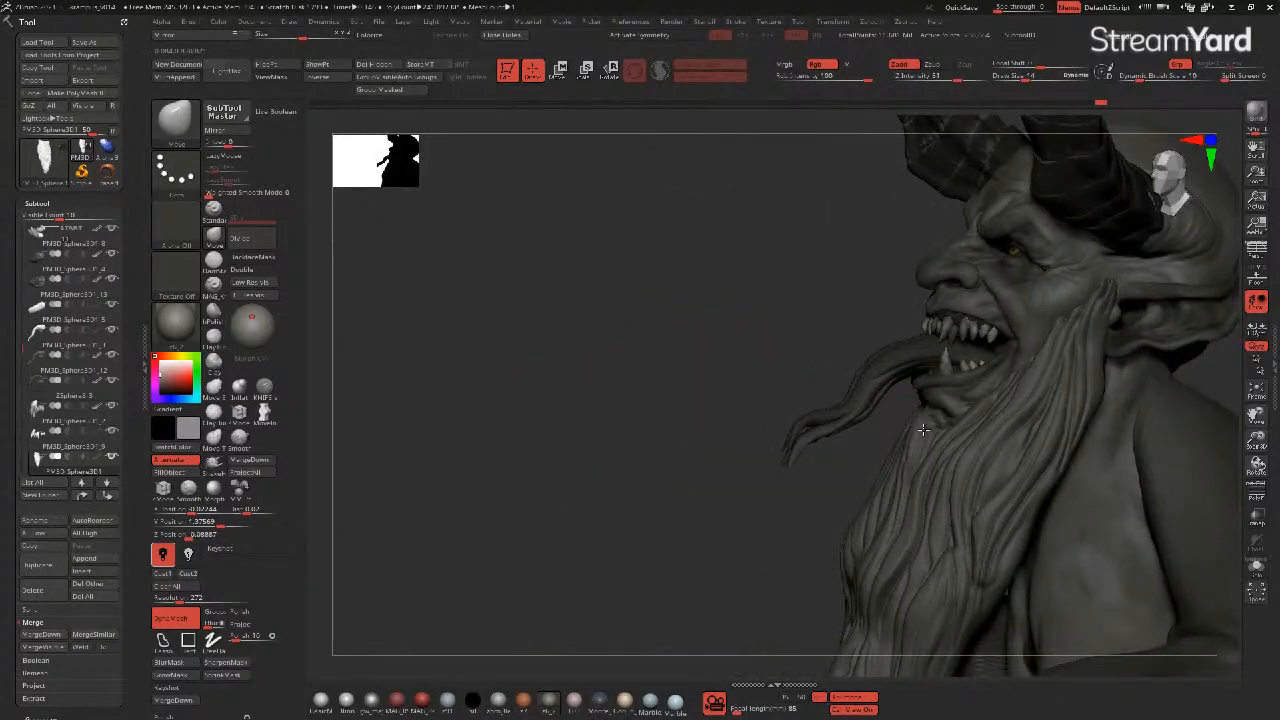
mouse_move(780, 400)
mouse_down()
mouse_move(586, 366)
mouse_move(612, 368)
mouse_up()
- Cut fine hair grooves into the beard just below the lower lip with the KNIFE brush at draw size 5
click(264, 389)
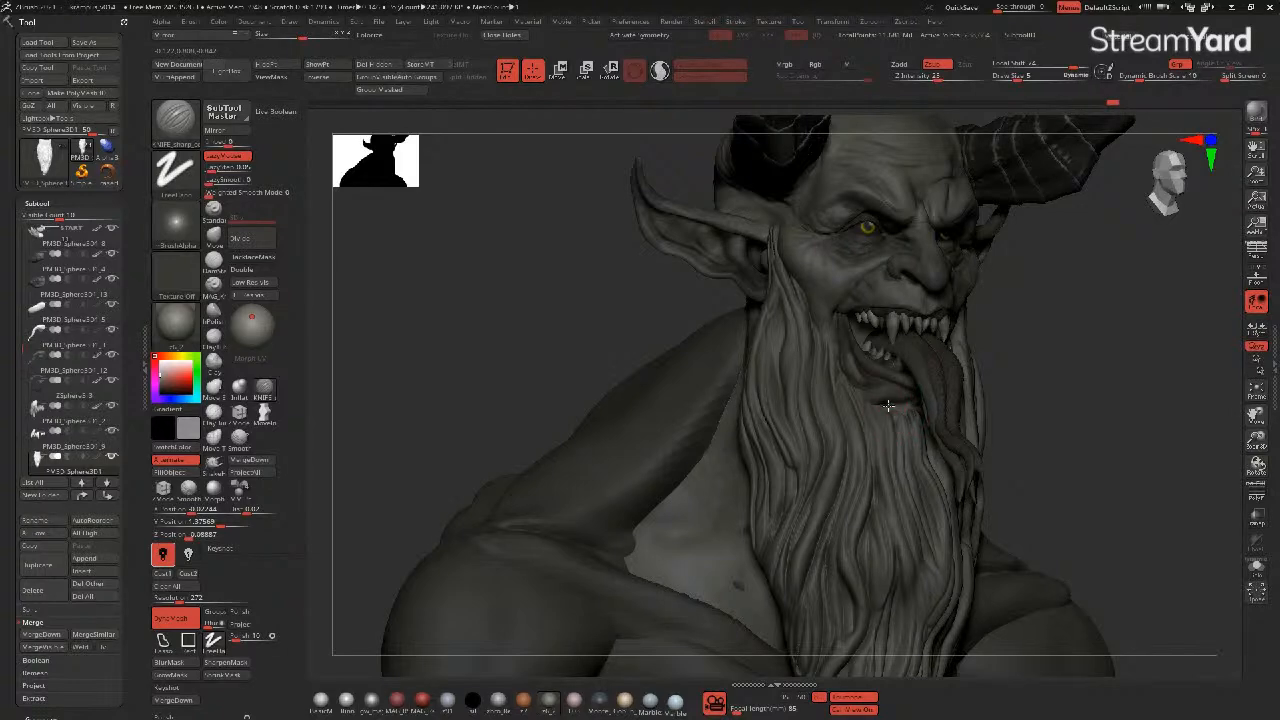
drag(610, 316, 510, 340)
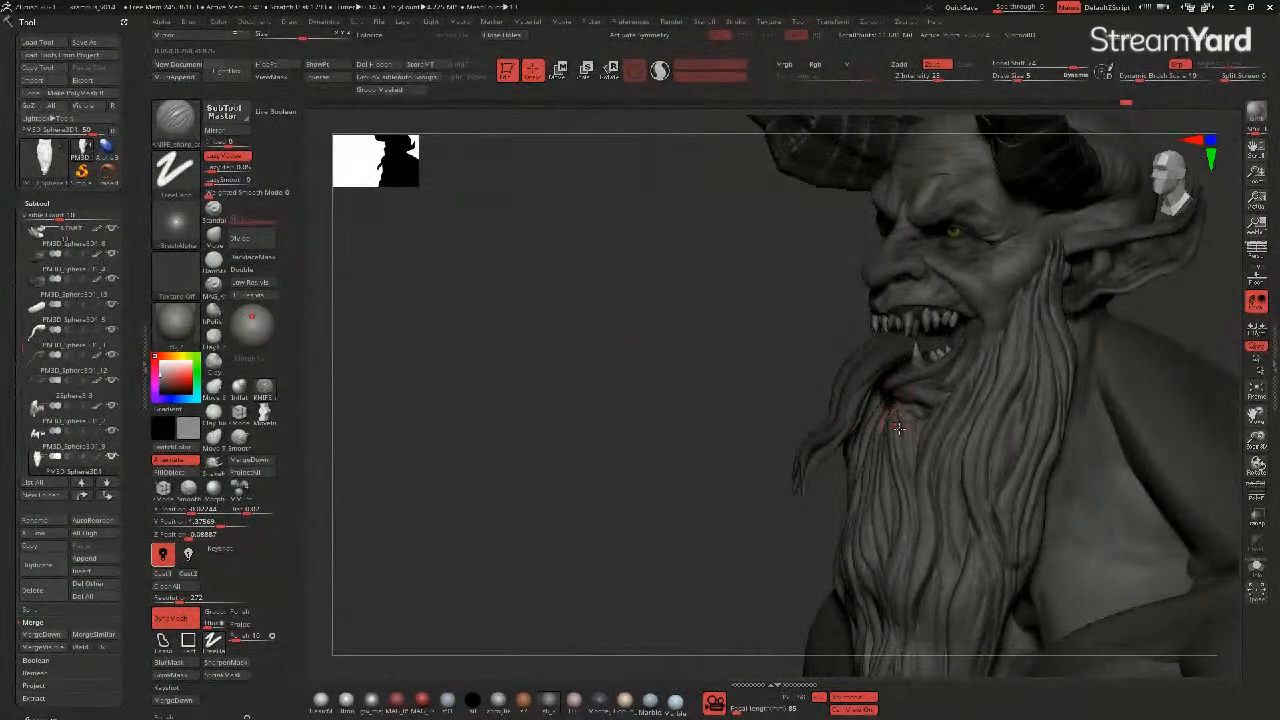
drag(646, 363, 537, 409)
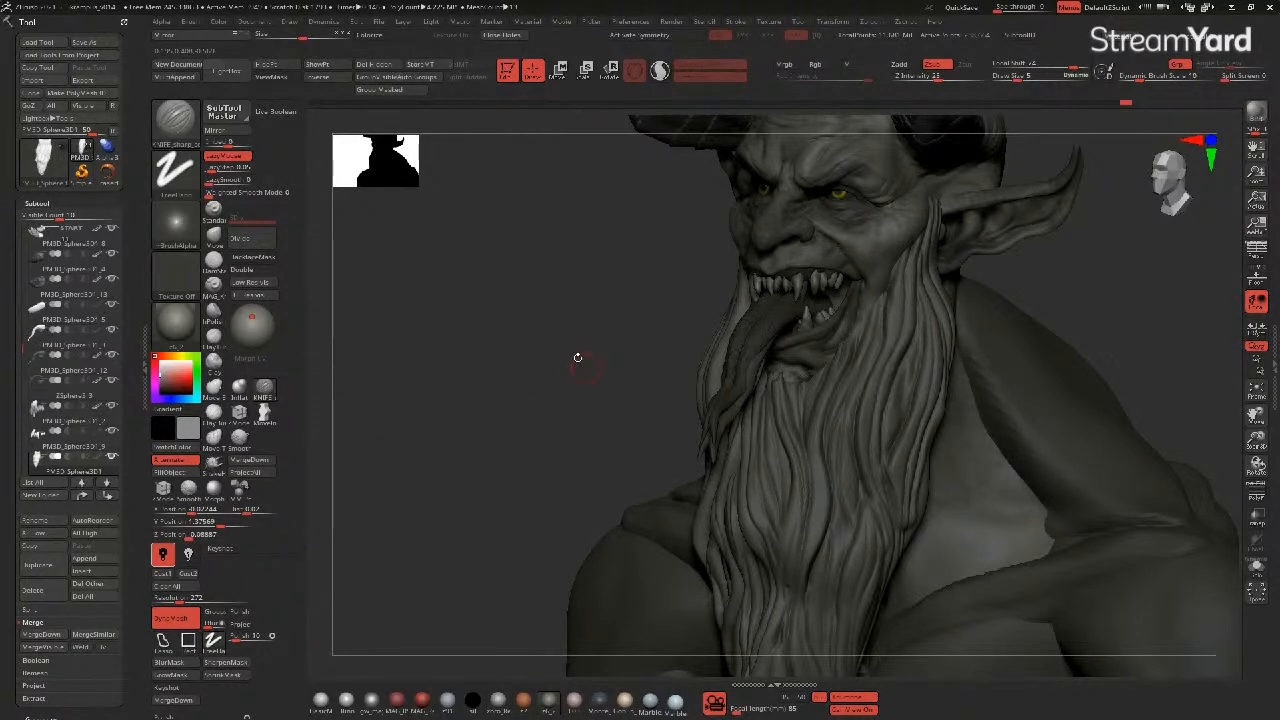
- Refine the strands on both sides and the front of the beard with thin knife cuts at draw sizes 5 and 3
shift+drag(537, 357, 720, 243)
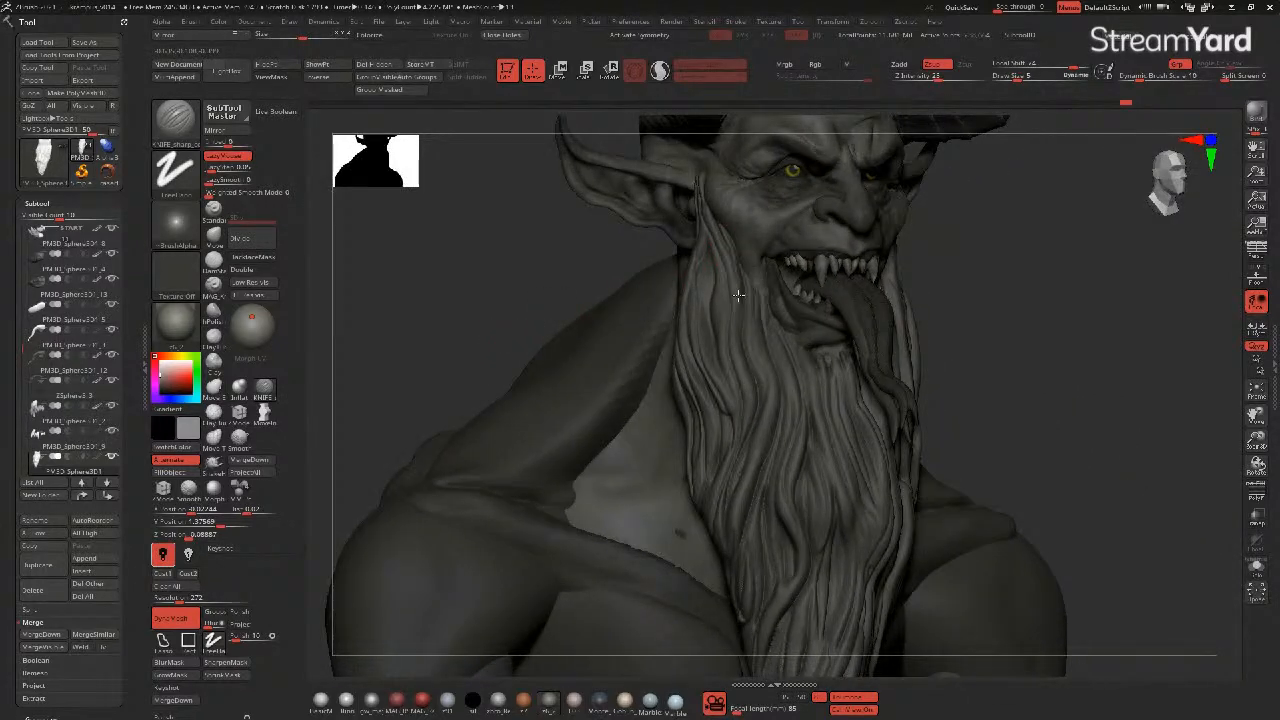
drag(512, 247, 704, 247)
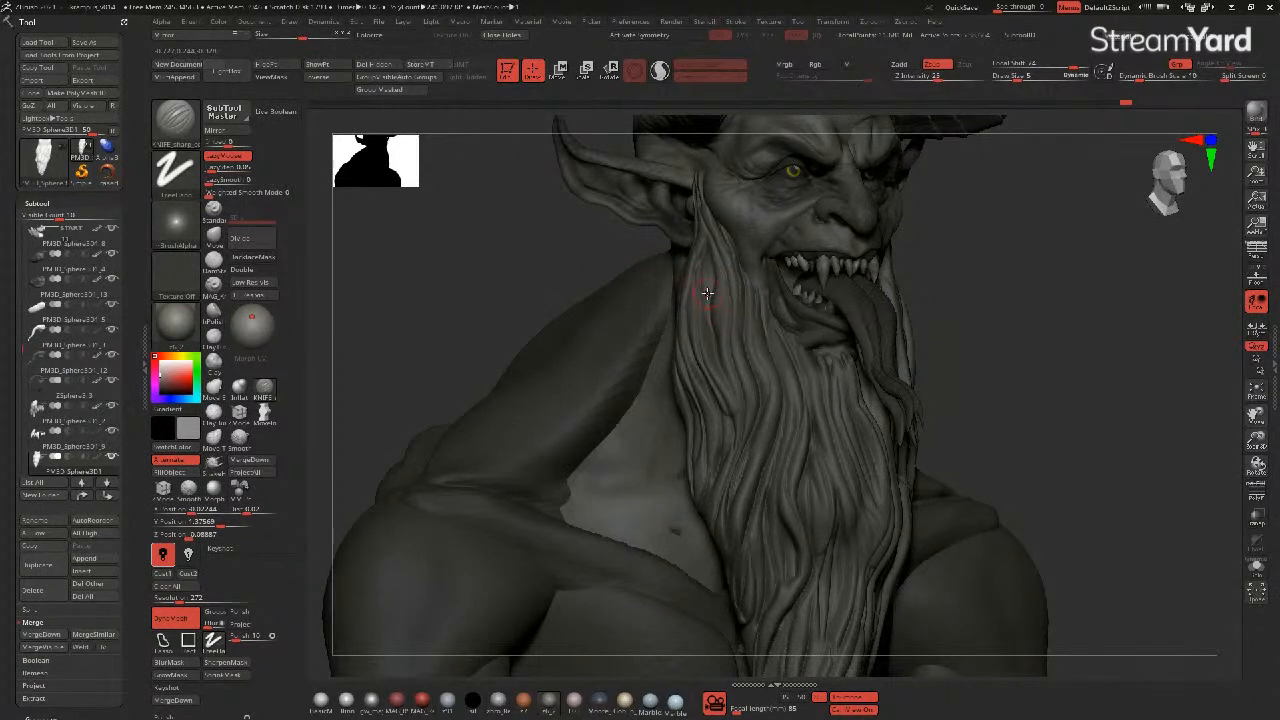
shift+drag(486, 265, 484, 284)
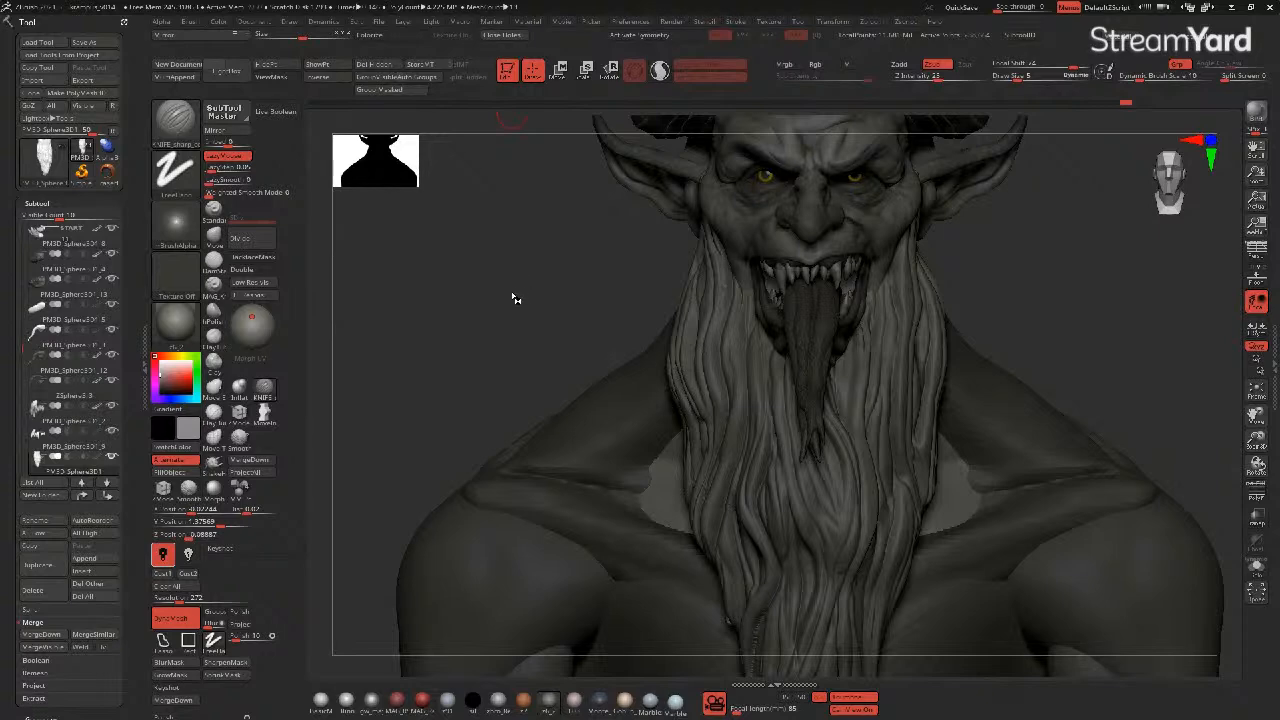
drag(505, 304, 526, 320)
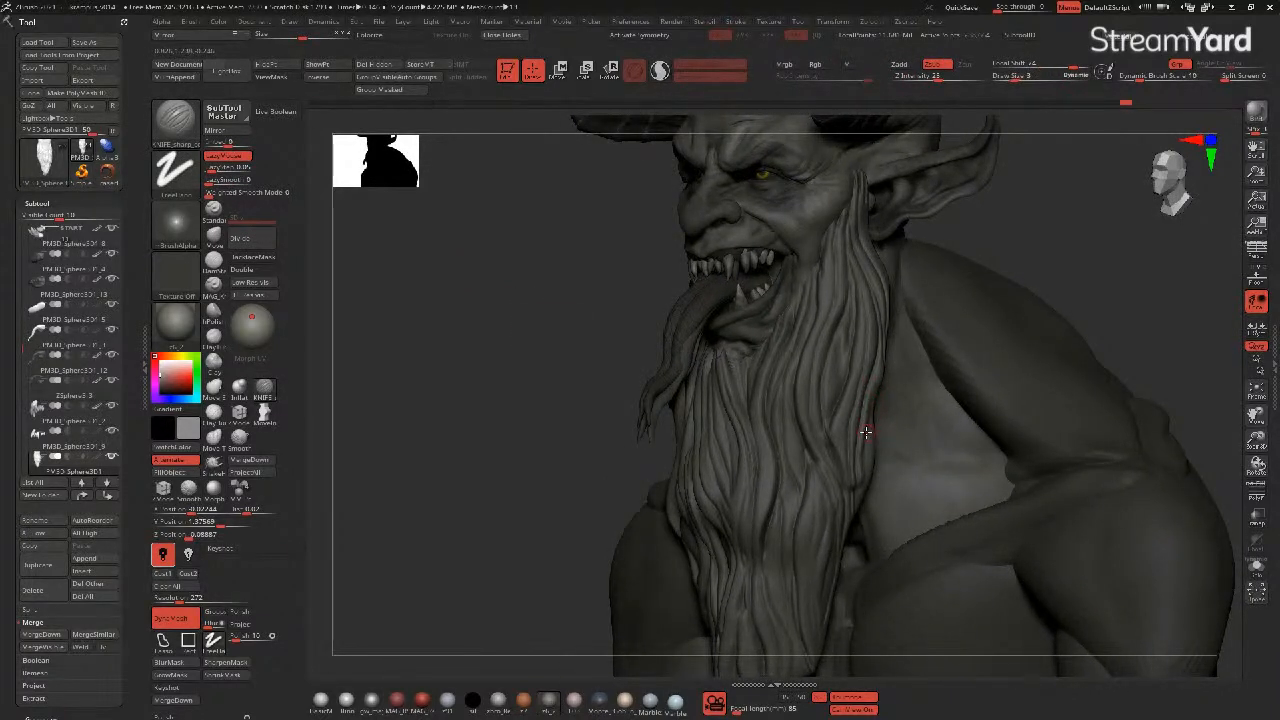
- Isolate a narrow strand on the beard's side edge at collarbone height by painting a mask and inverting it
key(ctrl)
key(ctrl+h)
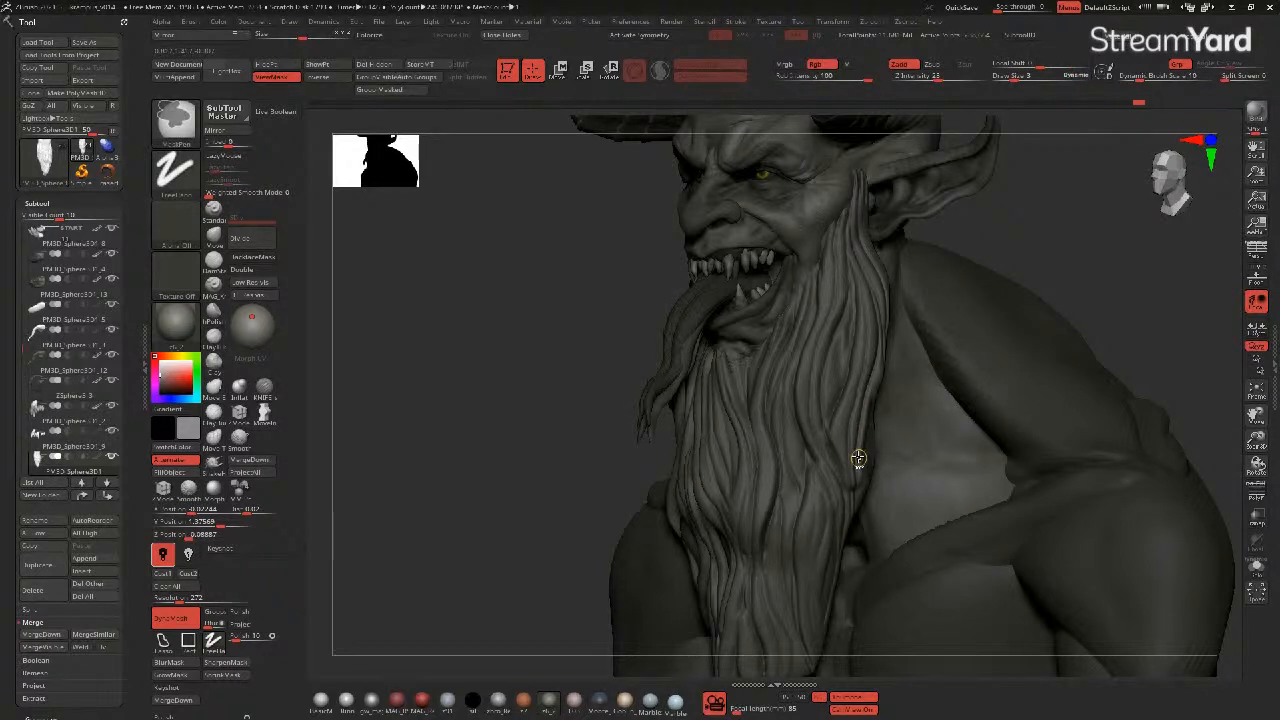
ctrl+click(562, 358)
mouse_move(506, 383)
mouse_down()
mouse_move(440, 420)
mouse_move(469, 426)
mouse_up()
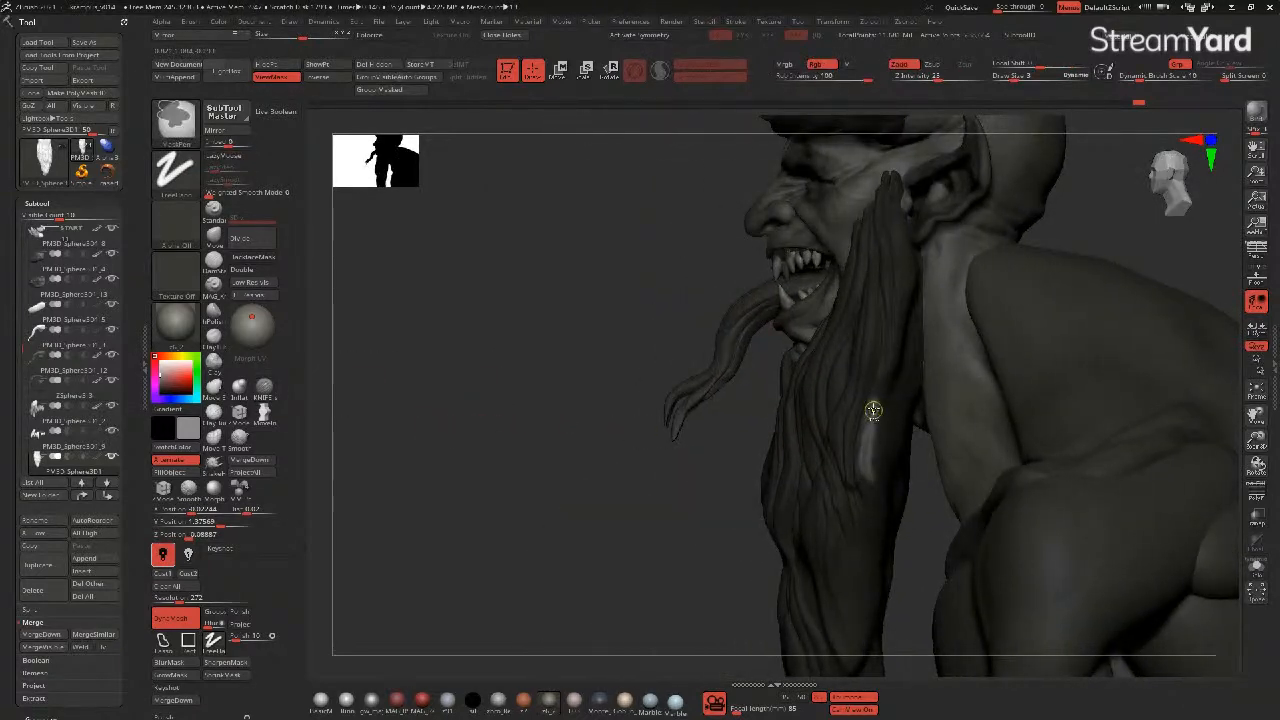
mouse_move(876, 457)
ctrl+alt+mouse_down()
mouse_move(880, 377)
mouse_move(875, 480)
ctrl+alt+mouse_up()
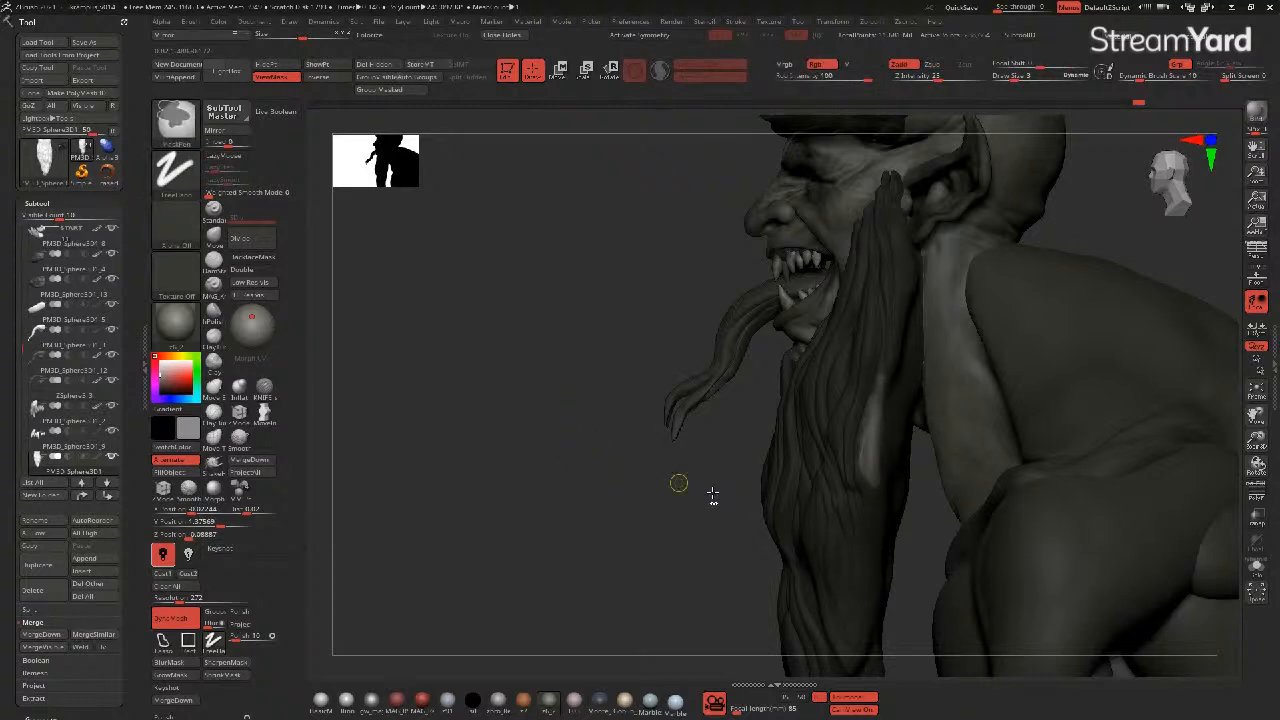
mouse_move(674, 486)
mouse_down()
mouse_move(600, 491)
mouse_move(509, 461)
mouse_move(669, 437)
mouse_up()
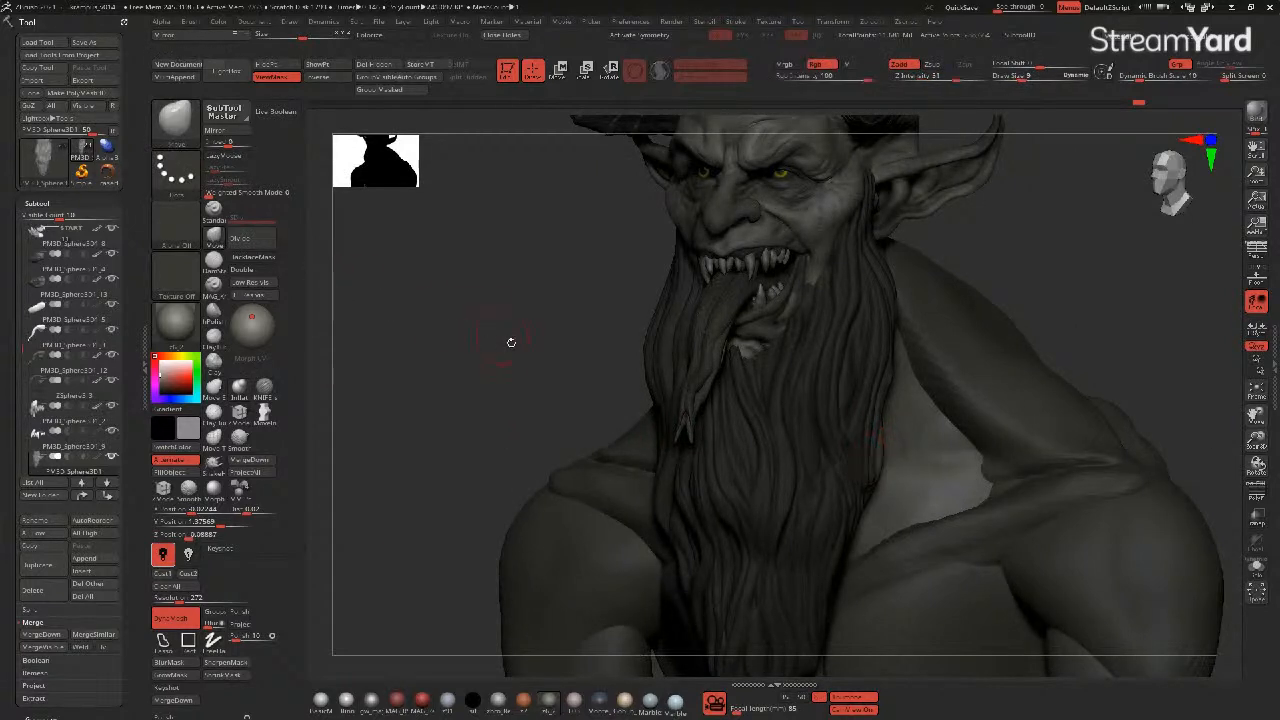
- Pull the isolated side strand out into a pointed lock with the Move brush at draw sizes 9 and 14, and clear the mask
drag(508, 340, 614, 369)
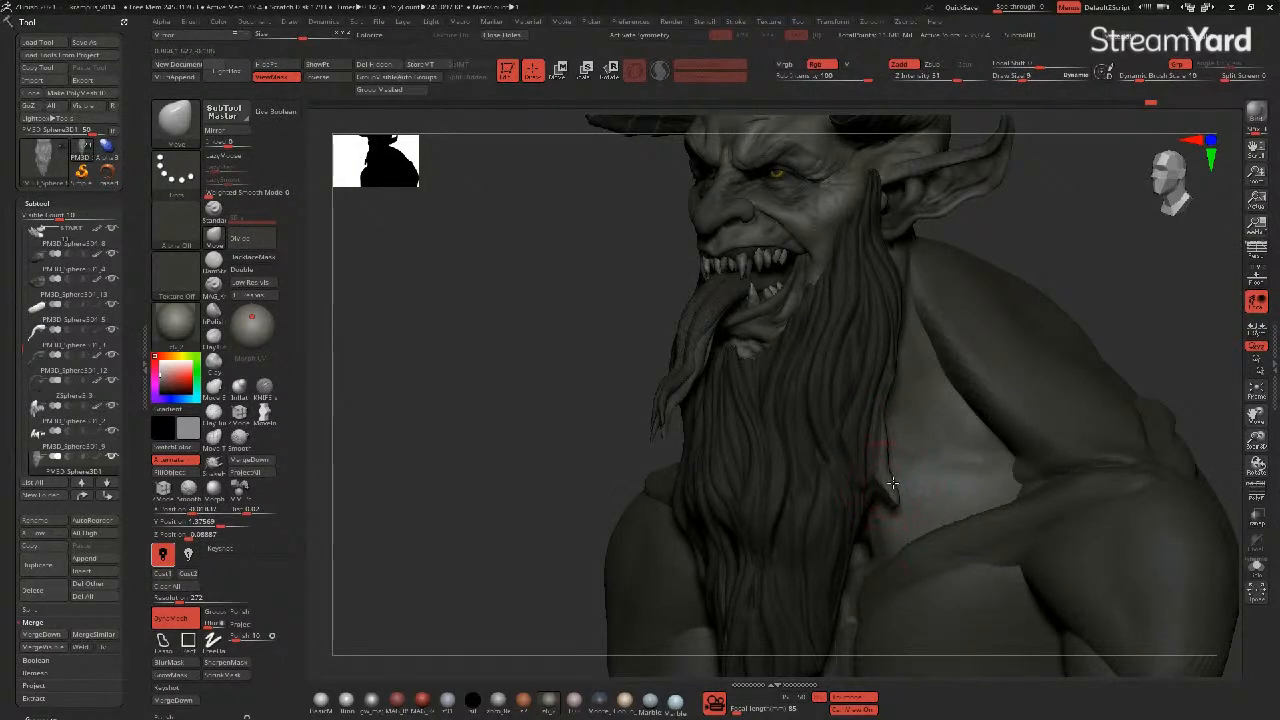
drag(892, 512, 882, 521)
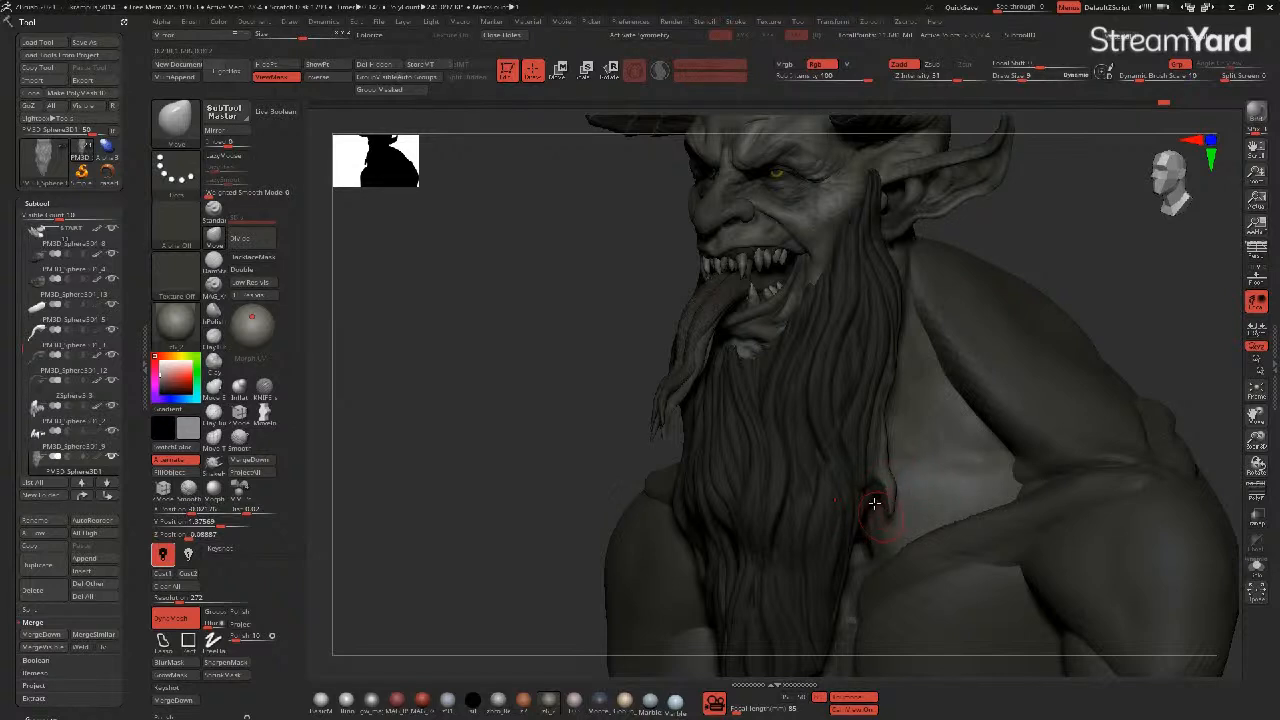
drag(590, 414, 573, 420)
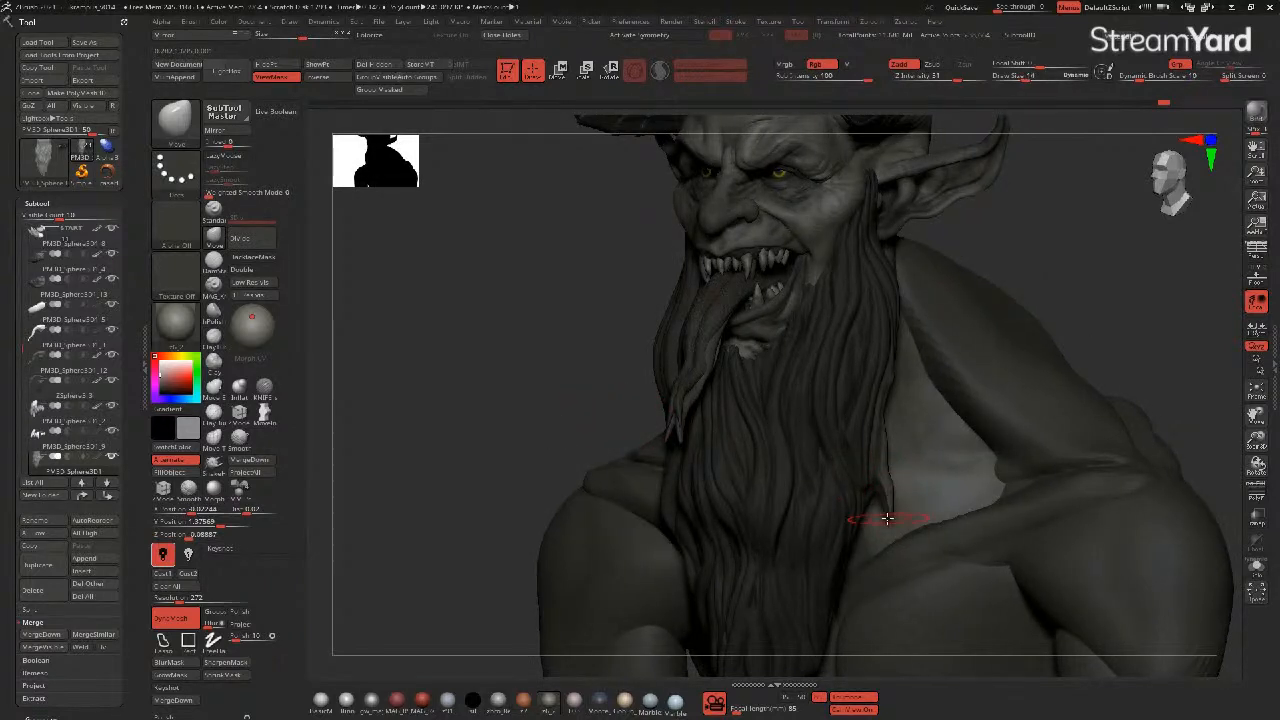
key(shift)
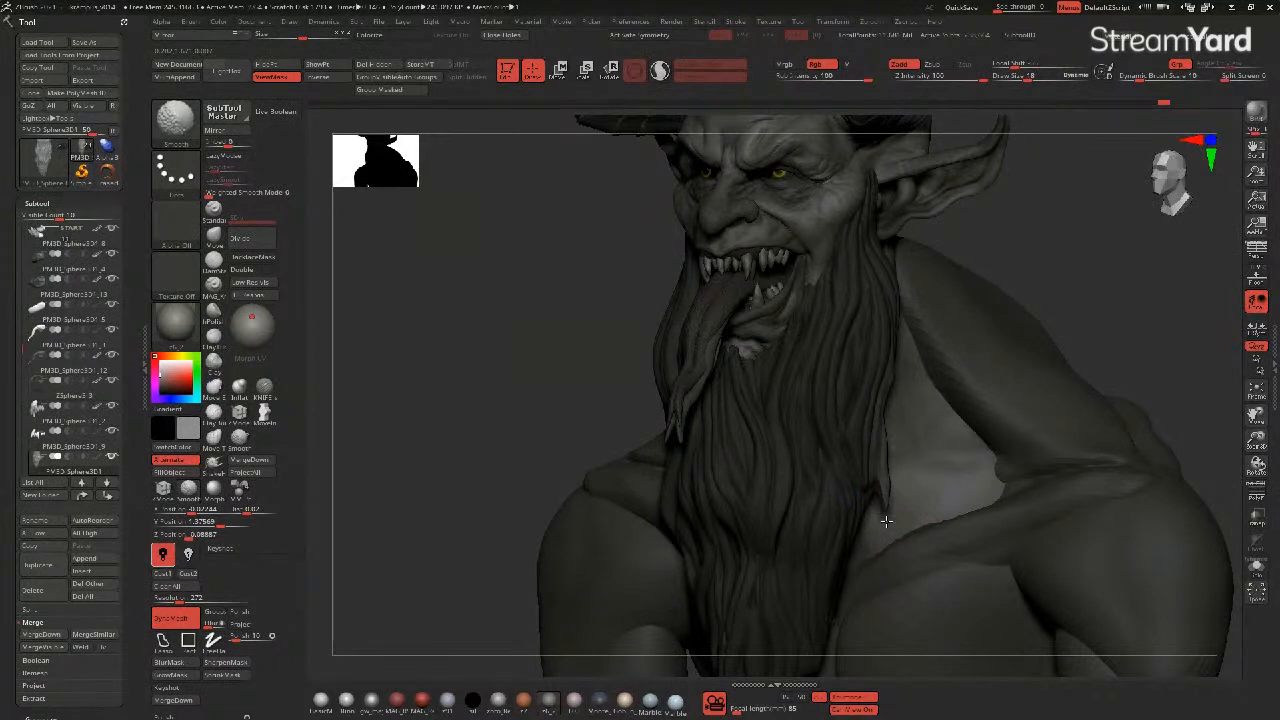
shift+click(217, 195)
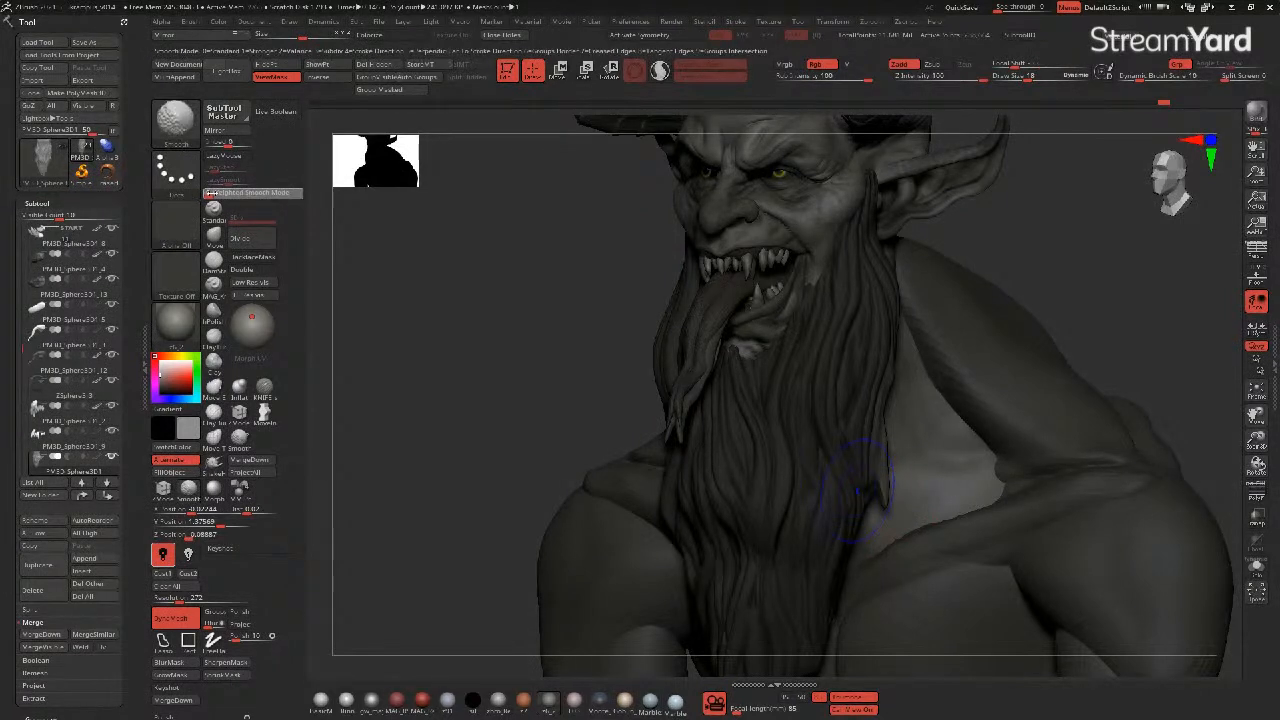
key(shift)
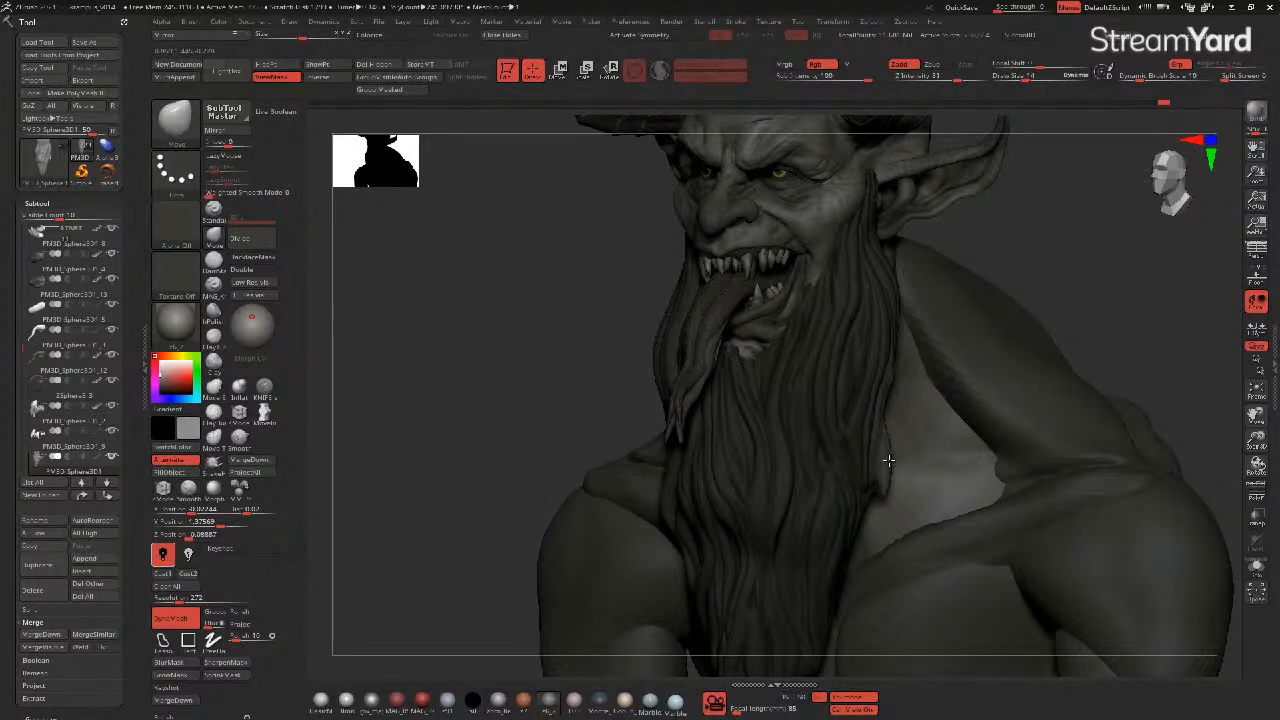
mouse_move(577, 374)
mouse_down()
mouse_move(503, 383)
mouse_move(666, 409)
mouse_up()
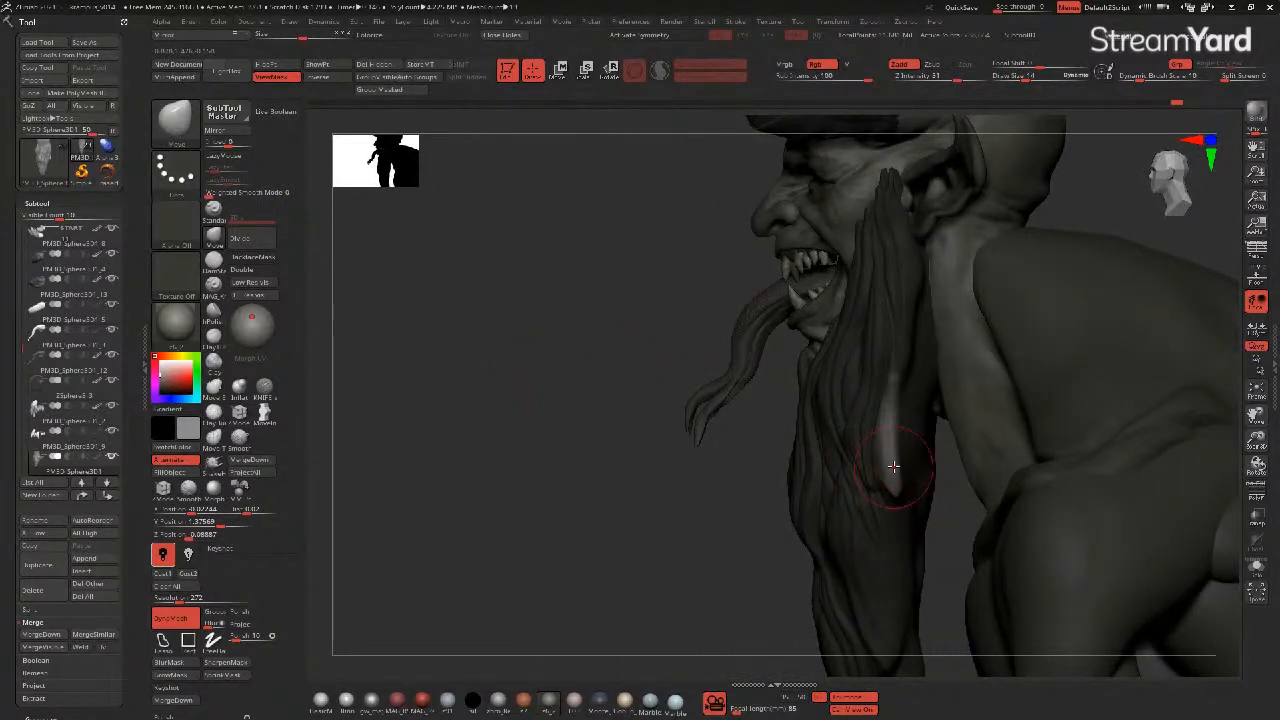
mouse_move(893, 497)
mouse_down()
mouse_move(906, 494)
mouse_move(895, 460)
mouse_up()
mouse_move(603, 474)
mouse_down()
mouse_move(556, 493)
mouse_move(600, 480)
mouse_move(454, 431)
mouse_move(463, 420)
mouse_move(647, 416)
mouse_up()
drag(543, 385, 713, 434)
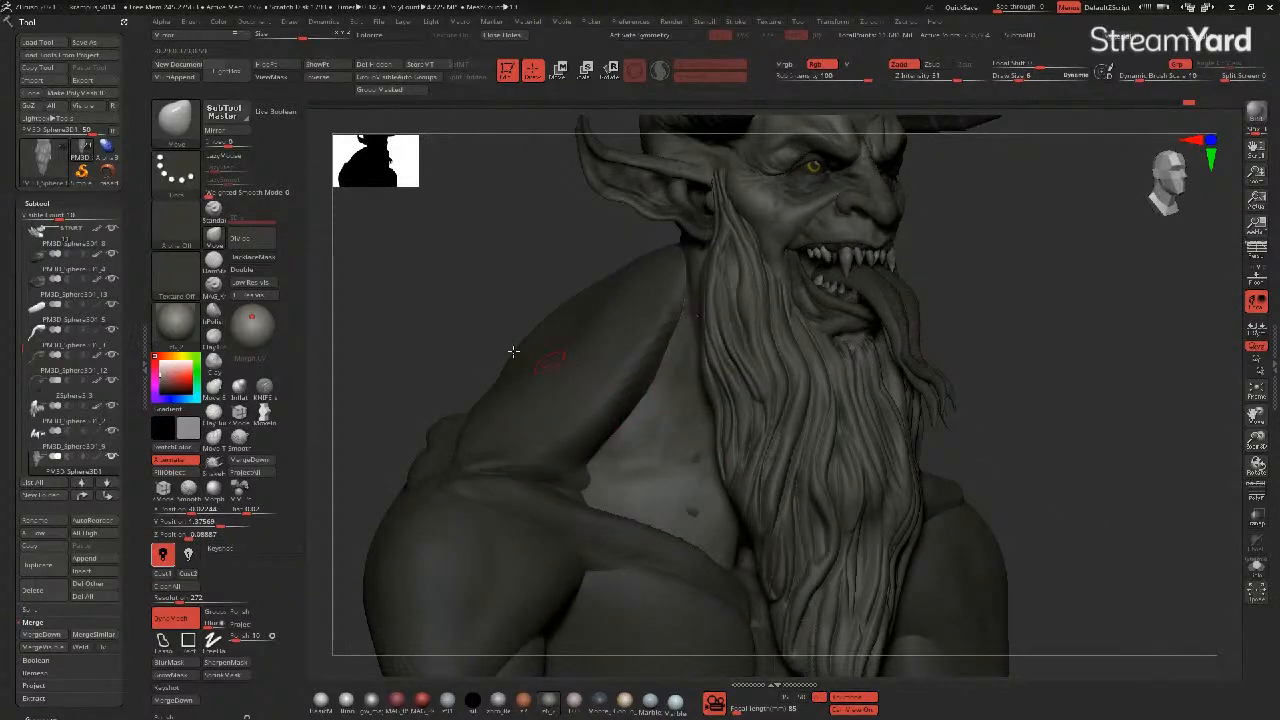
- Isolate a matching strand on the beard's opposite side with an inverted mask and pull it outward with the Move brush at draw sizes 14 and 22
key(ctrl)
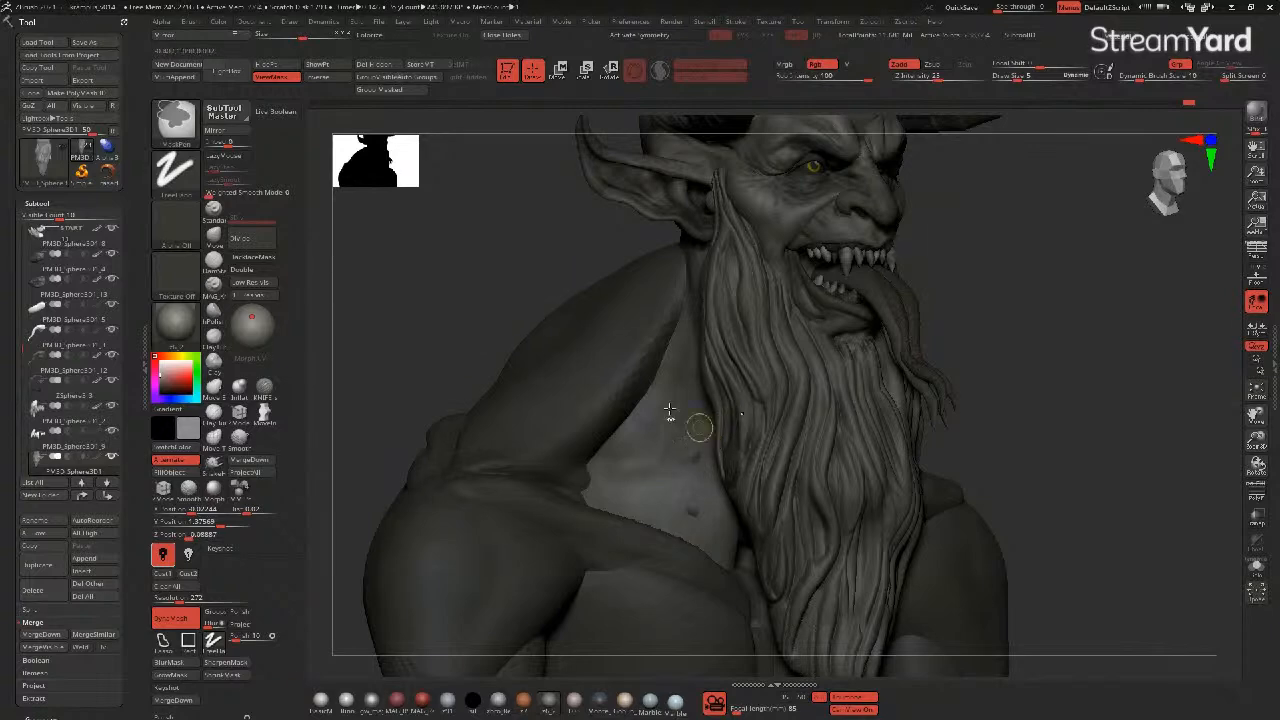
ctrl+click(466, 322)
drag(437, 339, 464, 350)
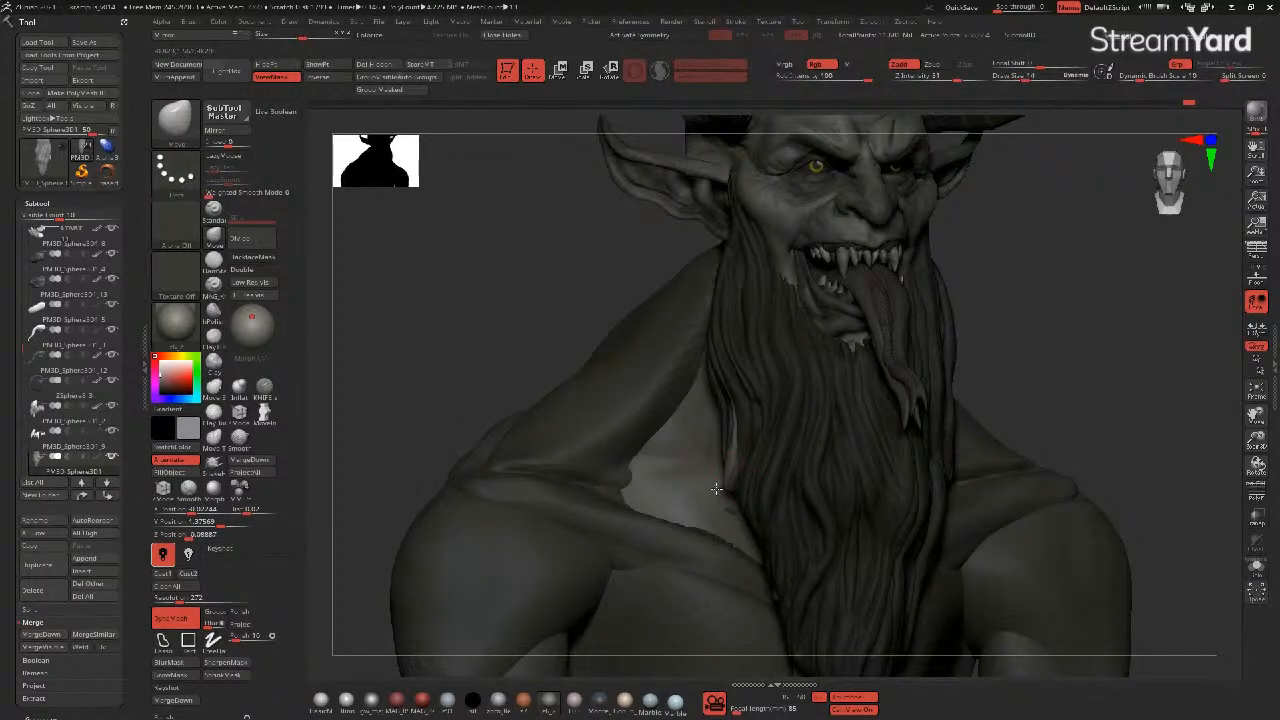
mouse_move(507, 344)
mouse_down()
mouse_move(714, 488)
mouse_move(714, 470)
mouse_up()
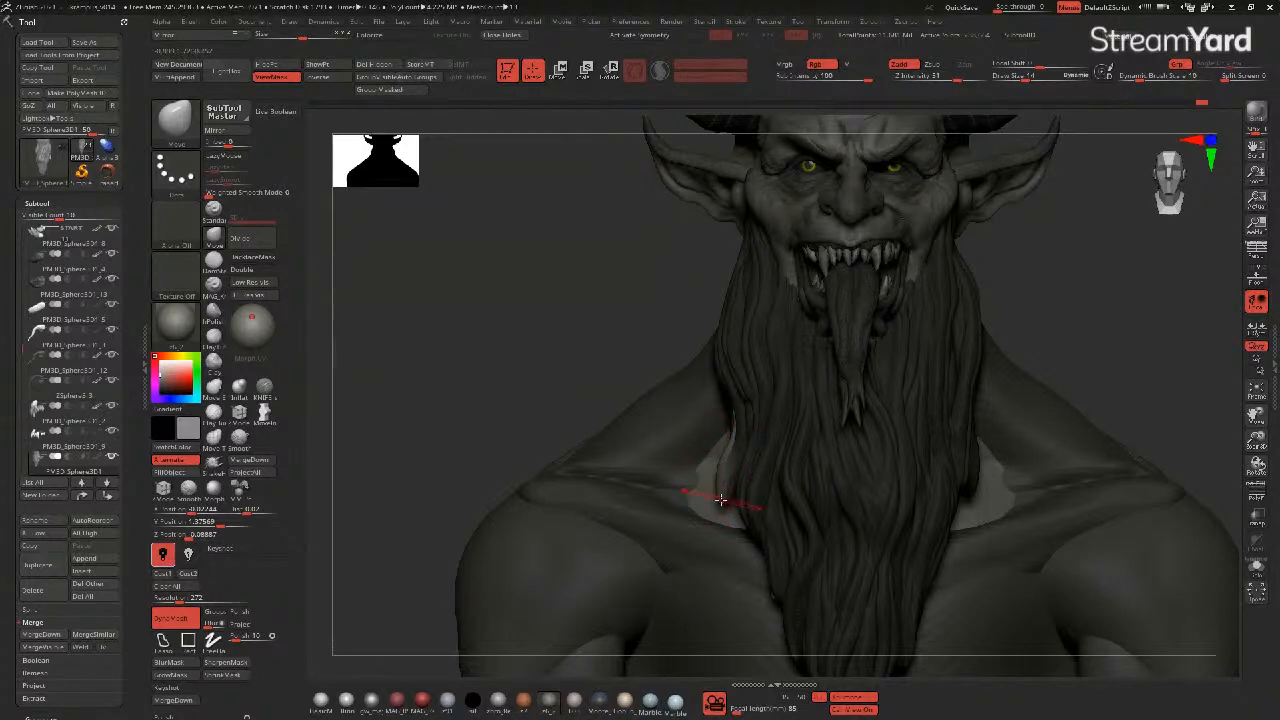
mouse_move(514, 380)
mouse_down()
mouse_move(488, 385)
mouse_move(457, 331)
mouse_move(730, 472)
mouse_up()
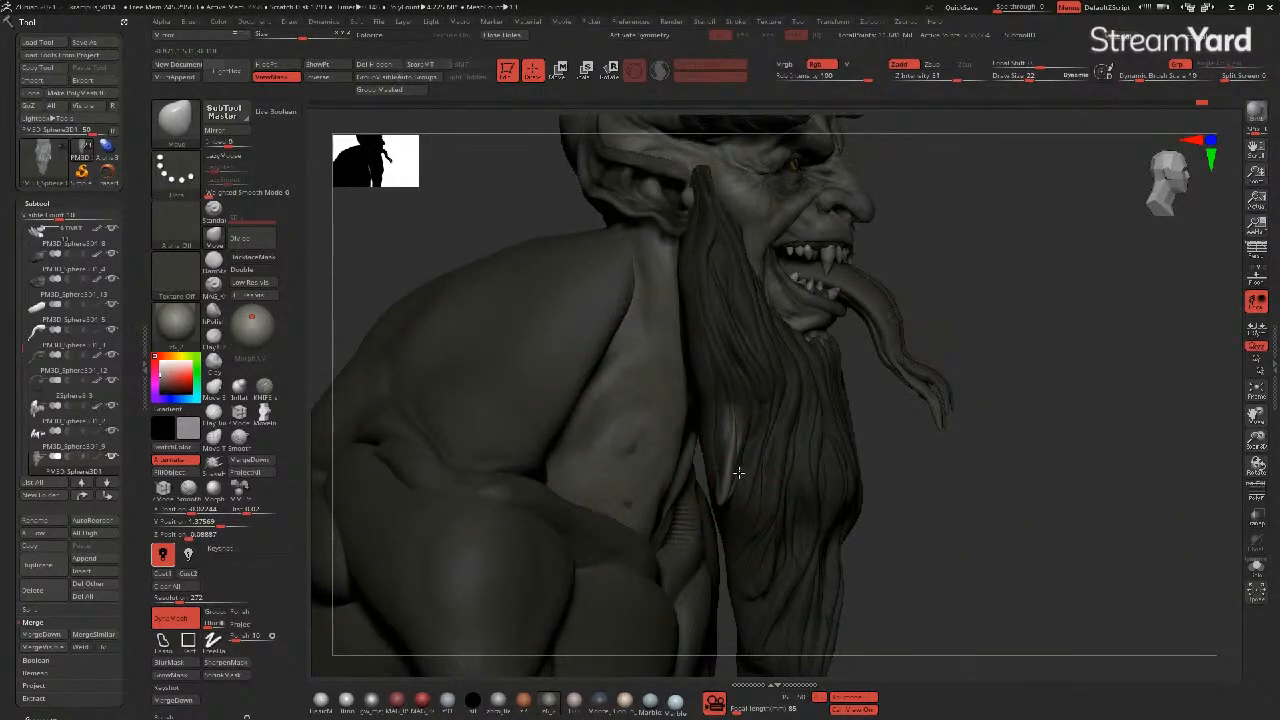
mouse_move(923, 514)
mouse_down()
mouse_move(929, 537)
mouse_move(895, 530)
mouse_move(846, 432)
mouse_up()
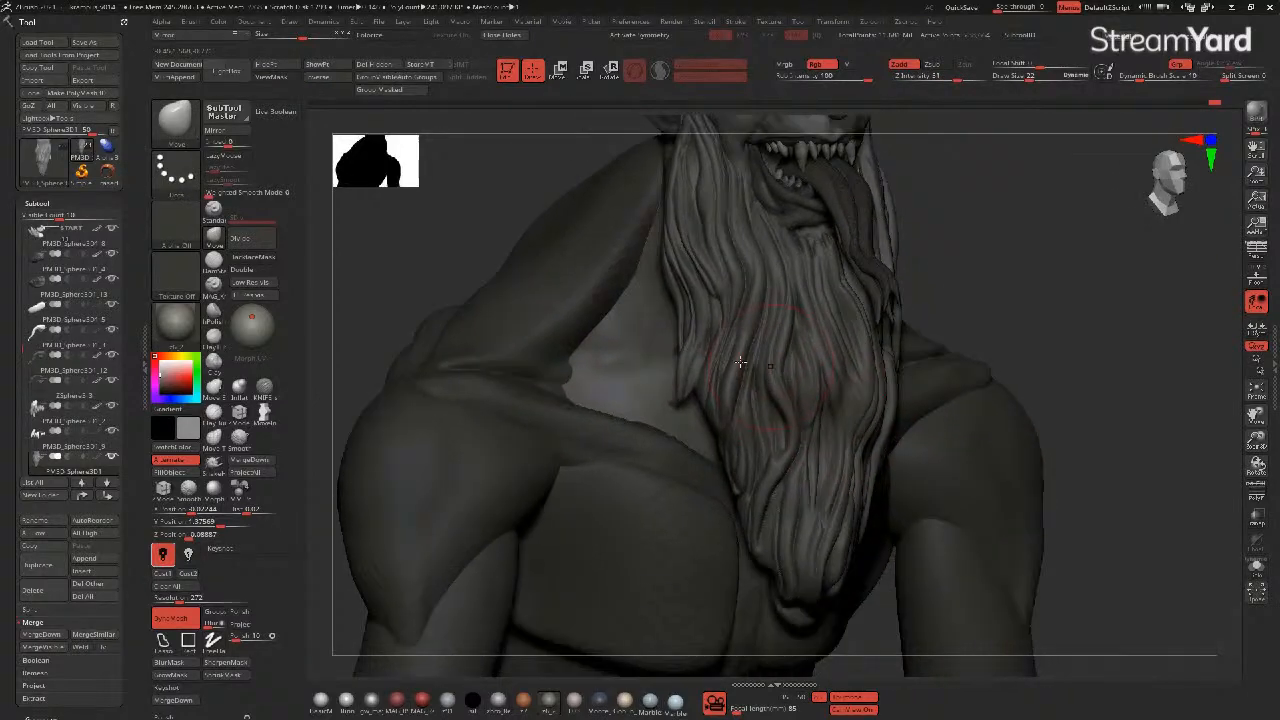
- Isolate a strand on the side of the beard's lower half, above the tip, with a painted and inverted mask
mouse_move(470, 272)
alt+mouse_down()
mouse_move(563, 306)
mouse_move(476, 257)
mouse_move(549, 257)
mouse_move(494, 263)
mouse_move(531, 302)
mouse_move(597, 291)
alt+mouse_up()
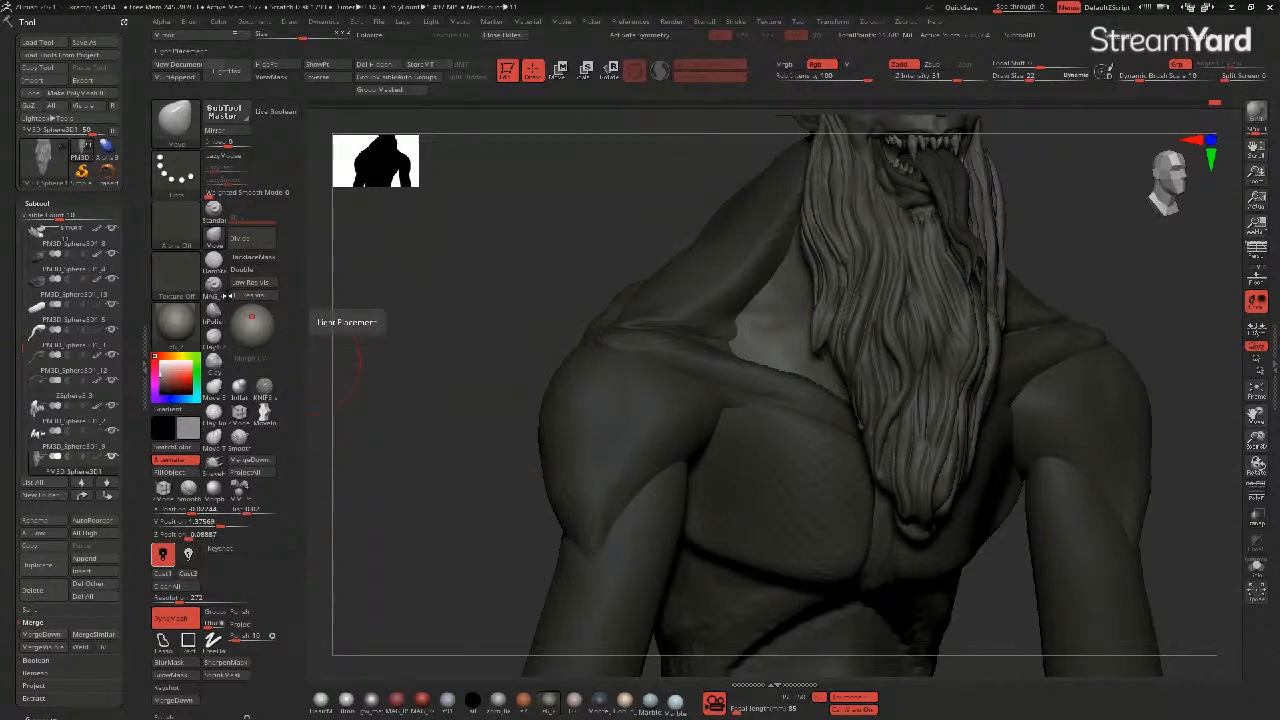
click(211, 265)
key(b)
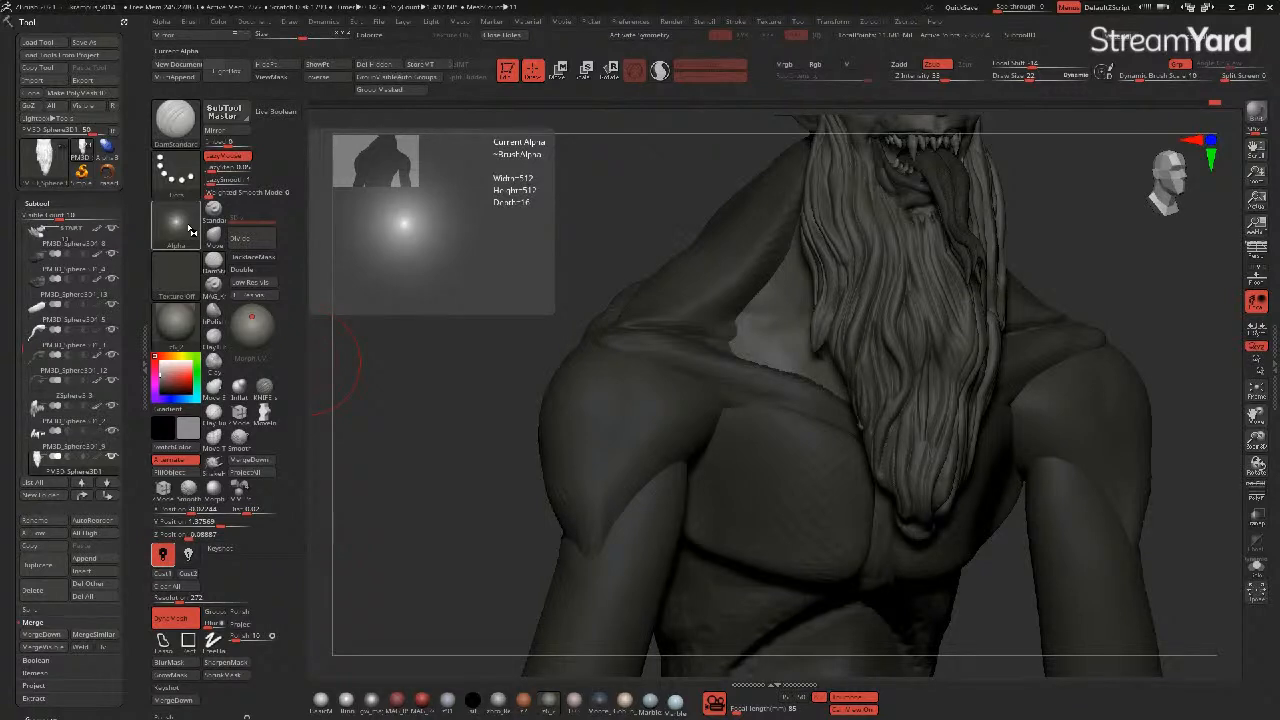
drag(438, 386, 542, 373)
mouse_move(578, 393)
mouse_down()
mouse_move(774, 395)
mouse_move(790, 427)
mouse_move(790, 402)
mouse_up()
key(ctrl)
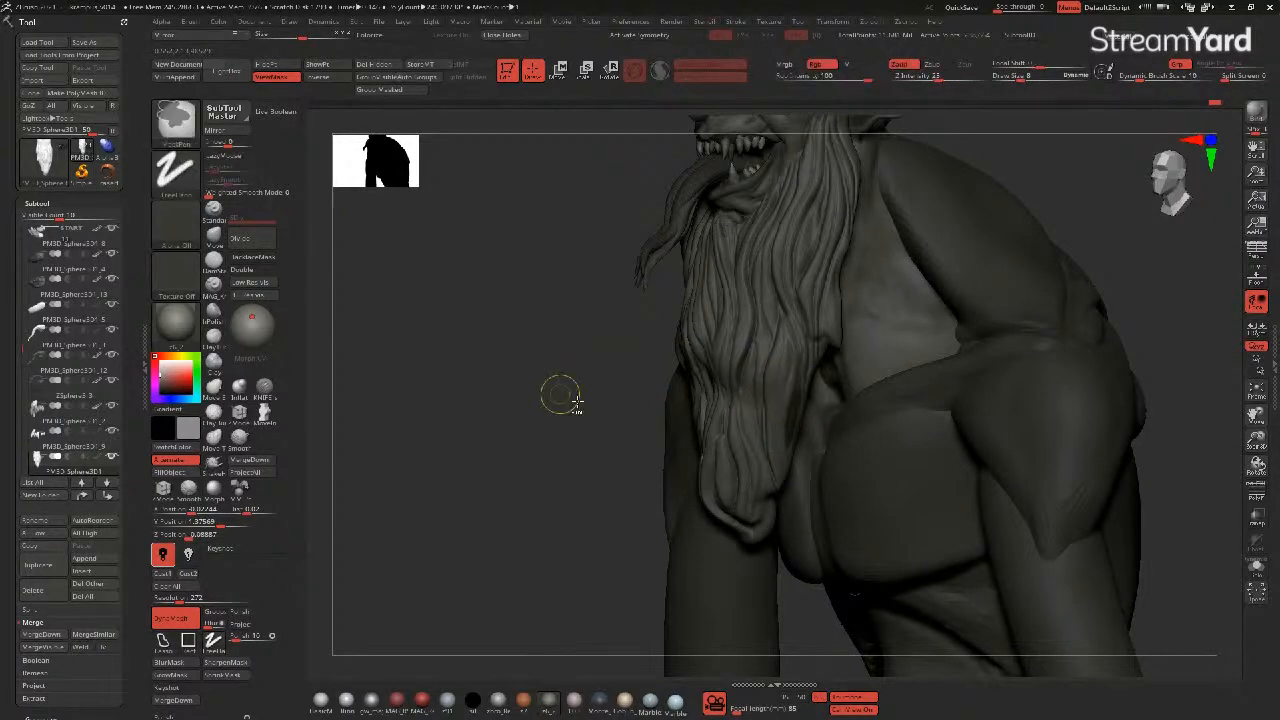
mouse_move(577, 396)
mouse_down()
mouse_move(534, 395)
mouse_move(600, 429)
mouse_move(693, 418)
mouse_up()
ctrl+click(572, 404)
ctrl+drag(800, 412, 792, 466)
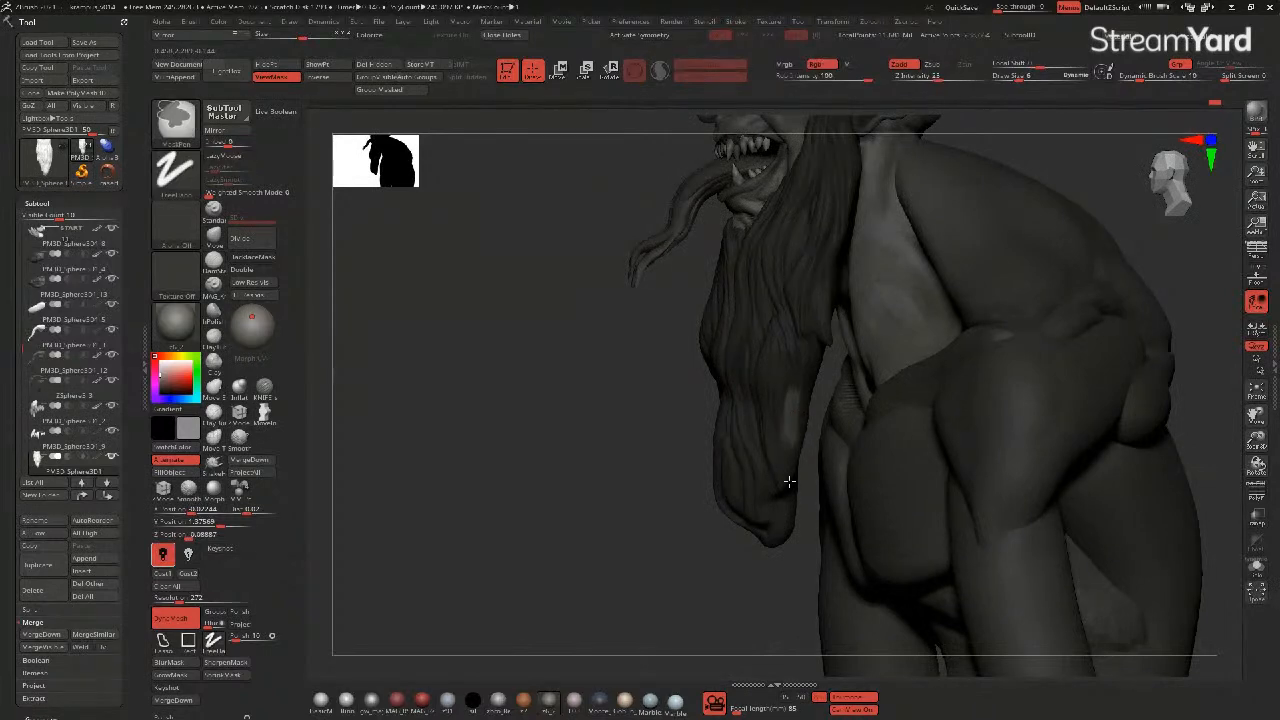
ctrl+click(566, 398)
- Pull the isolated lower side strand out into a separate lock with the Move brush, enlarging it to draw size 22, and clear the mask
mouse_move(566, 400)
mouse_down()
mouse_move(556, 428)
mouse_move(494, 409)
mouse_up()
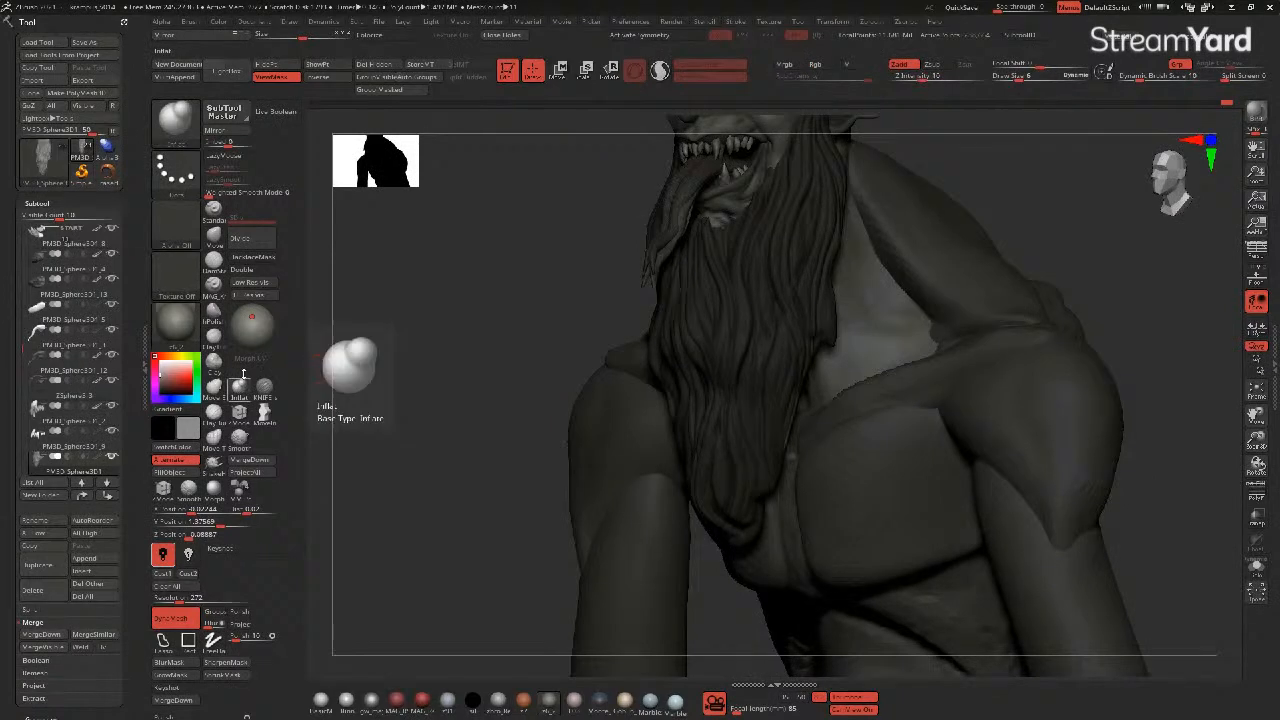
drag(475, 358, 437, 343)
click(215, 238)
drag(487, 406, 538, 406)
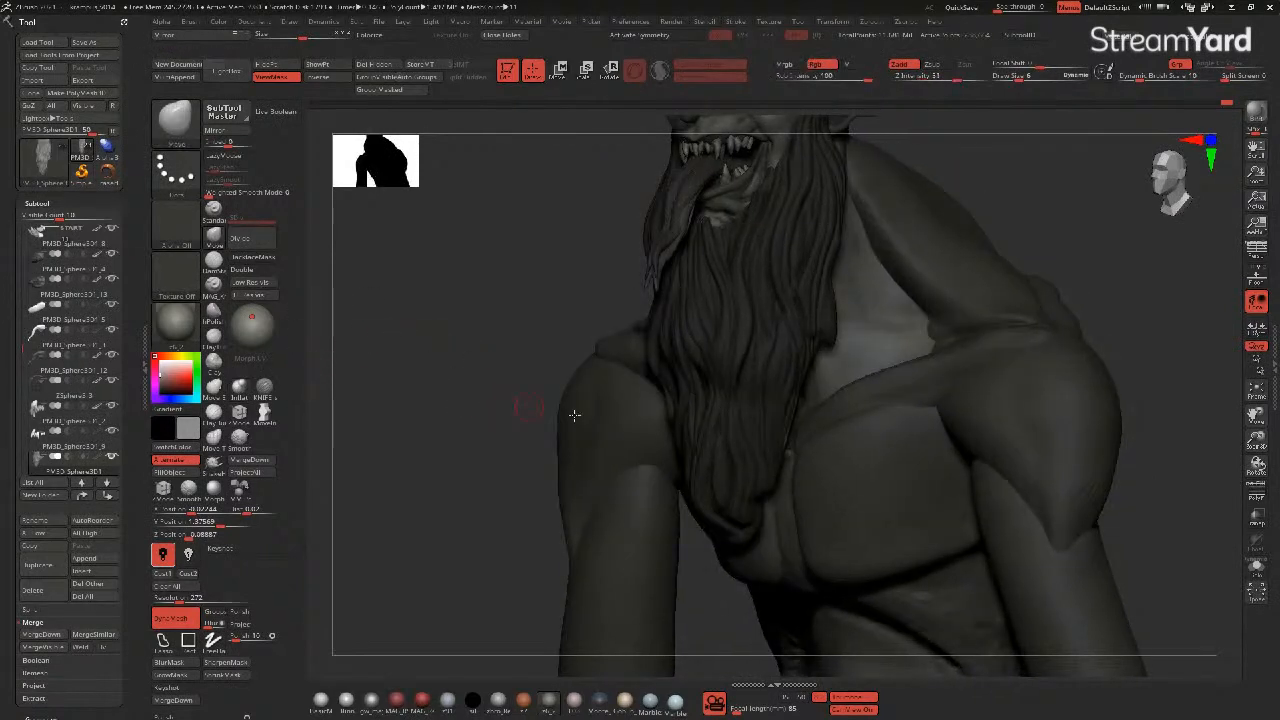
drag(795, 455, 791, 438)
key(ctrl+z)
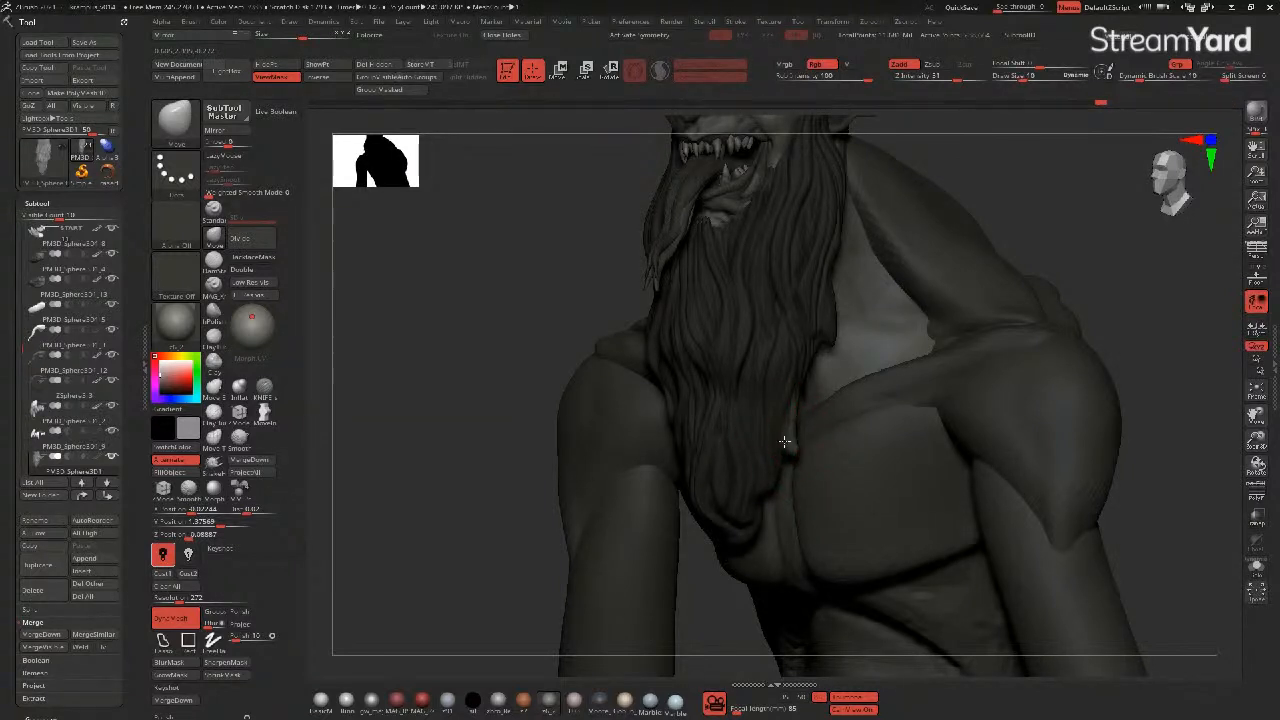
drag(499, 376, 474, 397)
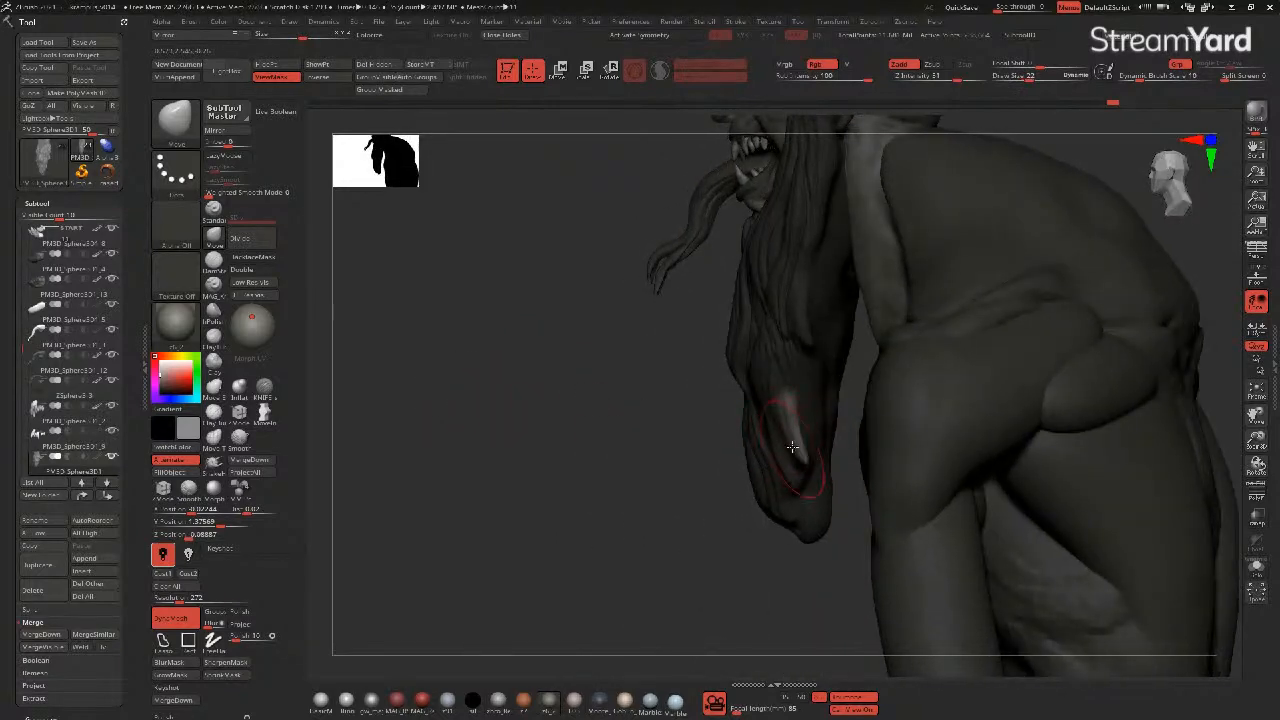
mouse_move(554, 420)
mouse_down()
mouse_move(503, 434)
mouse_move(566, 413)
mouse_move(554, 429)
mouse_move(537, 409)
mouse_up()
drag(437, 273, 498, 380)
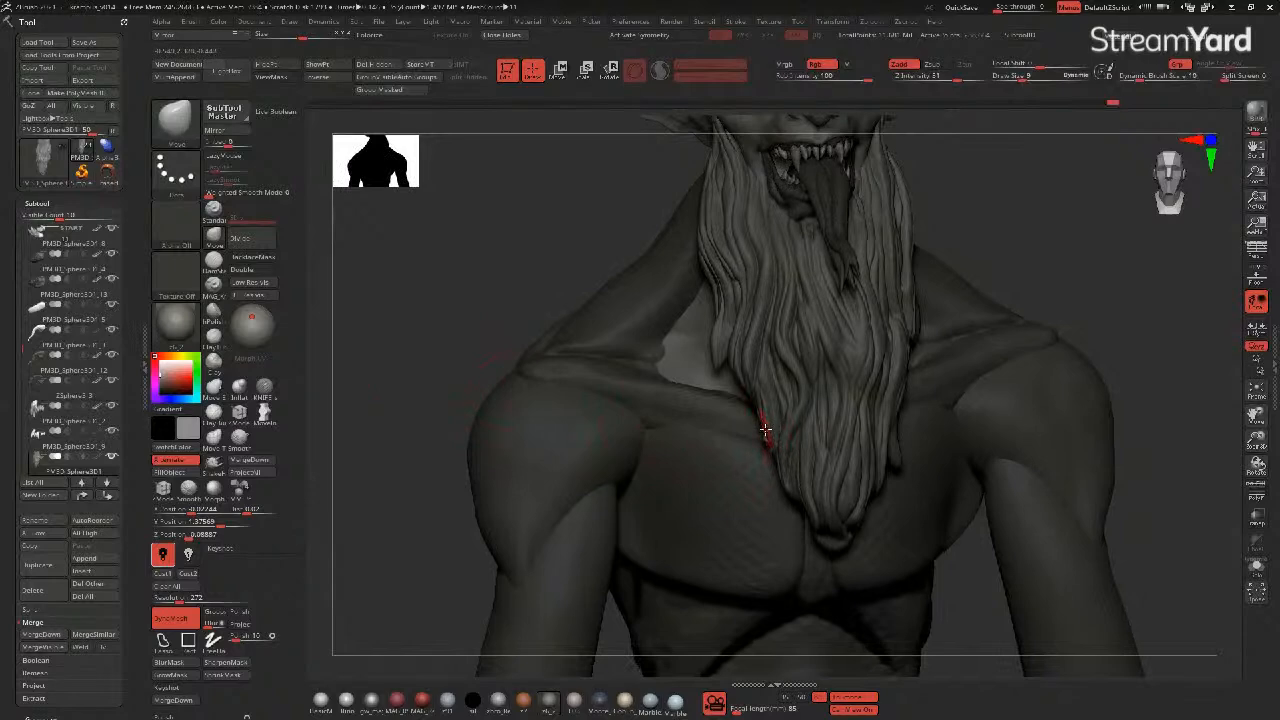
- Mask around a strand on the opposite side of the lower beard and pull it into a pointed lock with the Move brush at draw size 14
ctrl+drag(762, 432, 751, 429)
mouse_move(422, 330)
mouse_down()
mouse_move(480, 329)
mouse_move(761, 425)
mouse_move(757, 437)
mouse_up()
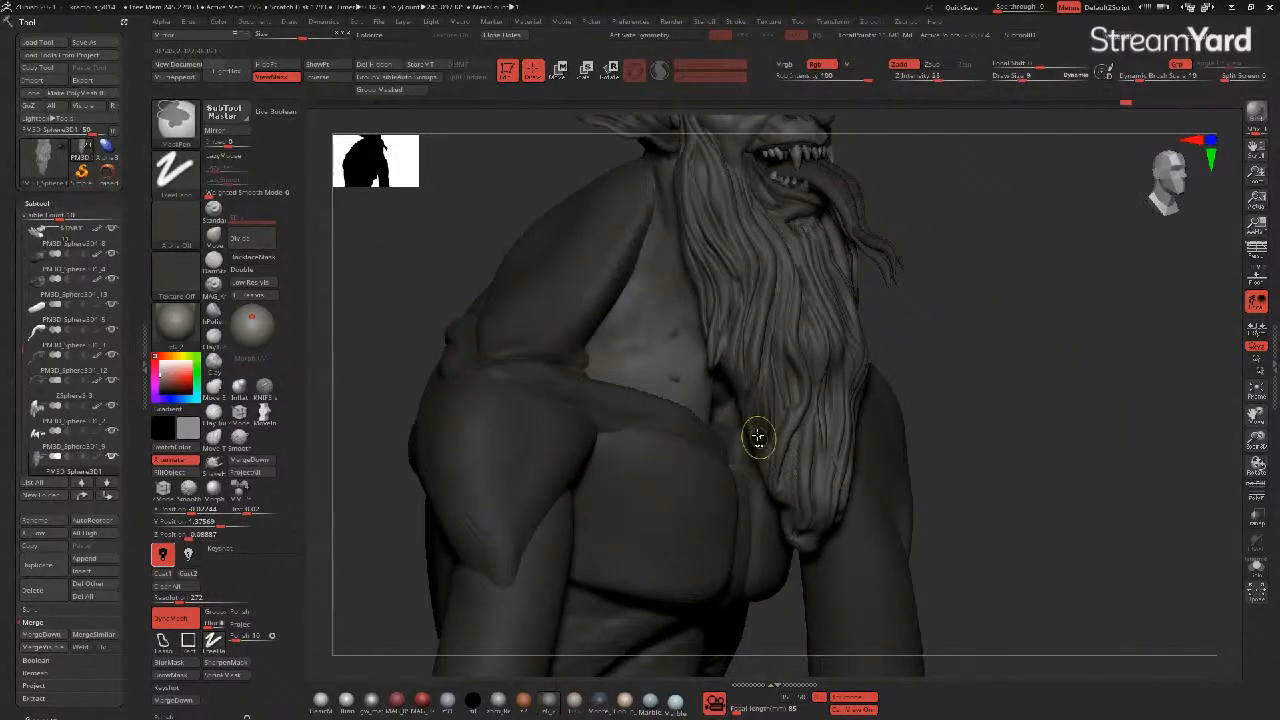
ctrl+click(1014, 520)
drag(1014, 520, 974, 517)
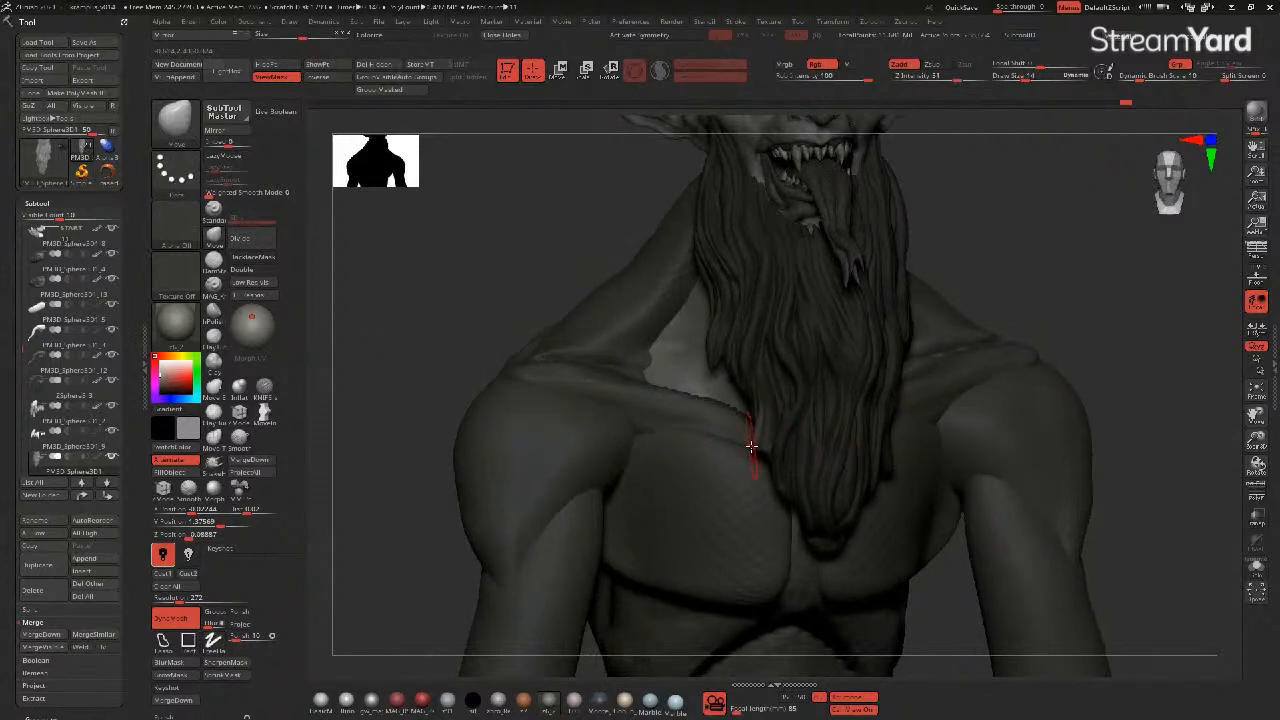
drag(752, 449, 757, 463)
click(264, 387)
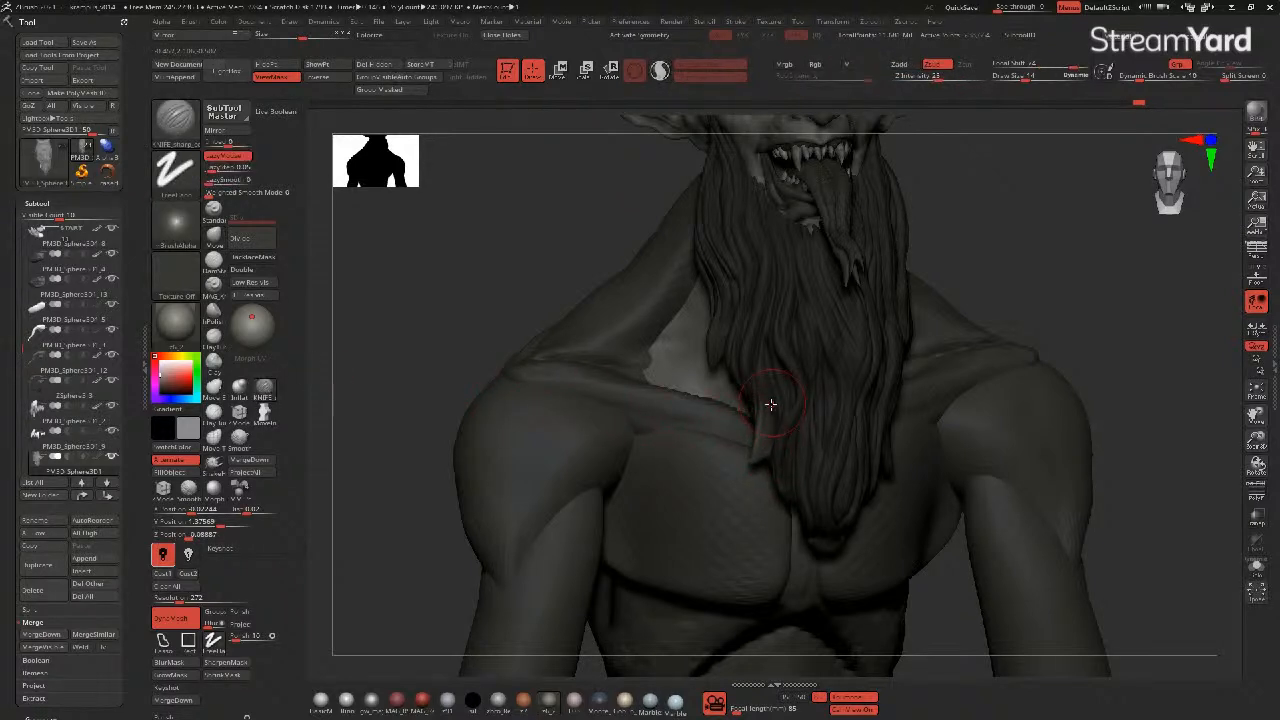
mouse_move(484, 340)
ctrl+mouse_down()
mouse_move(466, 331)
mouse_move(491, 343)
mouse_move(469, 343)
ctrl+mouse_up()
- Isolate a narrow strand at the front centre of the beard's tip with a painted and inverted mask
click(214, 237)
mouse_move(393, 303)
mouse_down()
mouse_move(470, 352)
mouse_move(457, 334)
mouse_up()
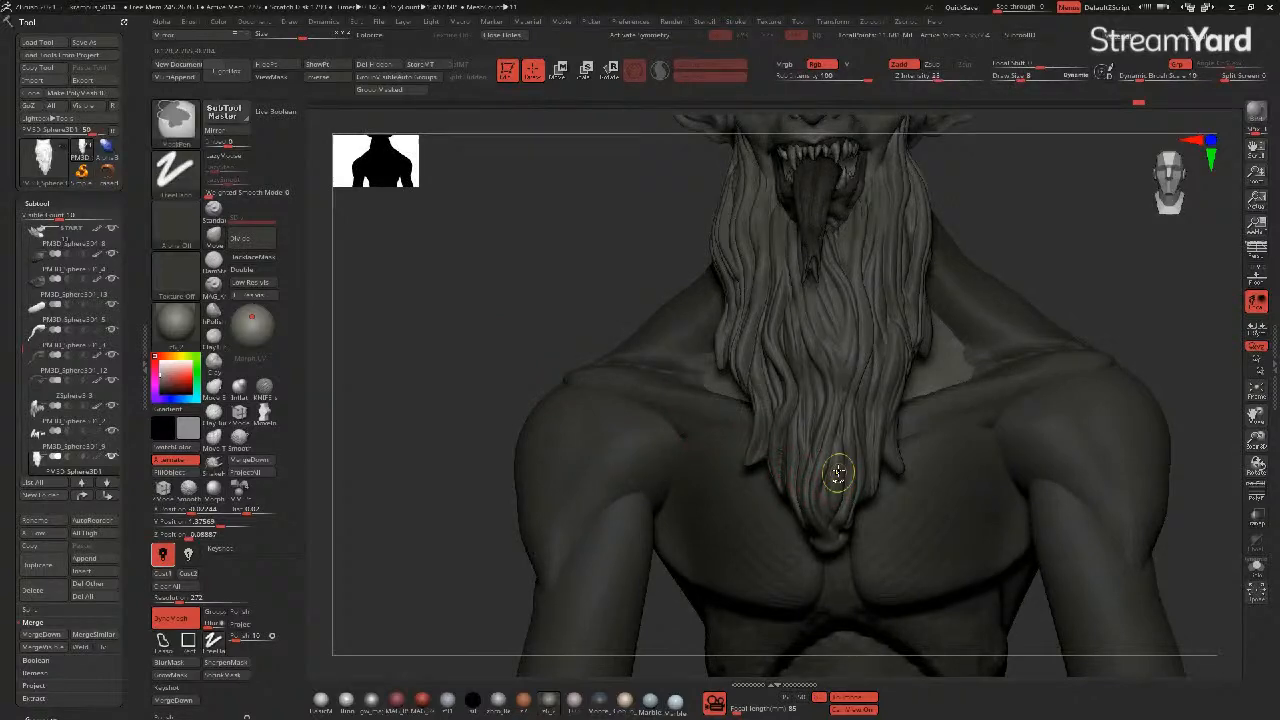
key(ctrl+h)
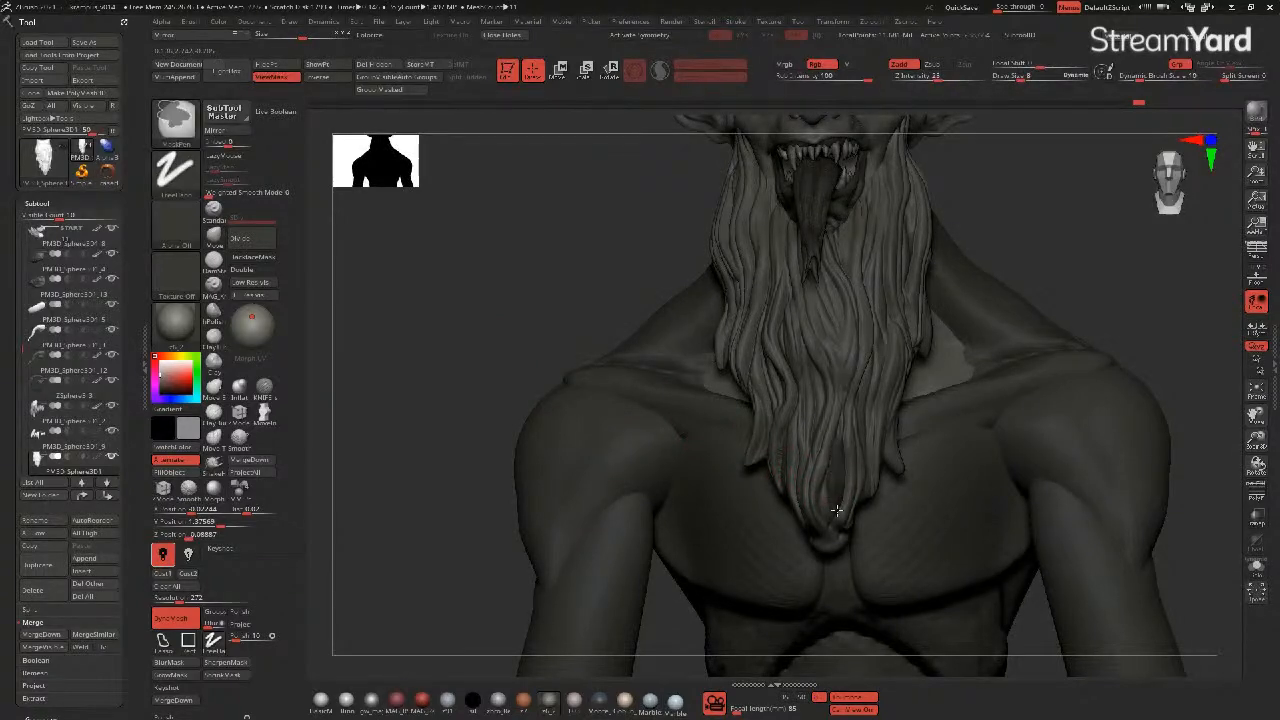
mouse_move(463, 386)
mouse_down()
mouse_move(400, 403)
mouse_move(557, 455)
mouse_up()
click(243, 318)
click(766, 340)
- Pull the isolated tip strand forward and downward with the Move brush at draw size 18, and clear the mask
mouse_move(838, 503)
mouse_down()
mouse_move(820, 517)
mouse_move(830, 523)
mouse_up()
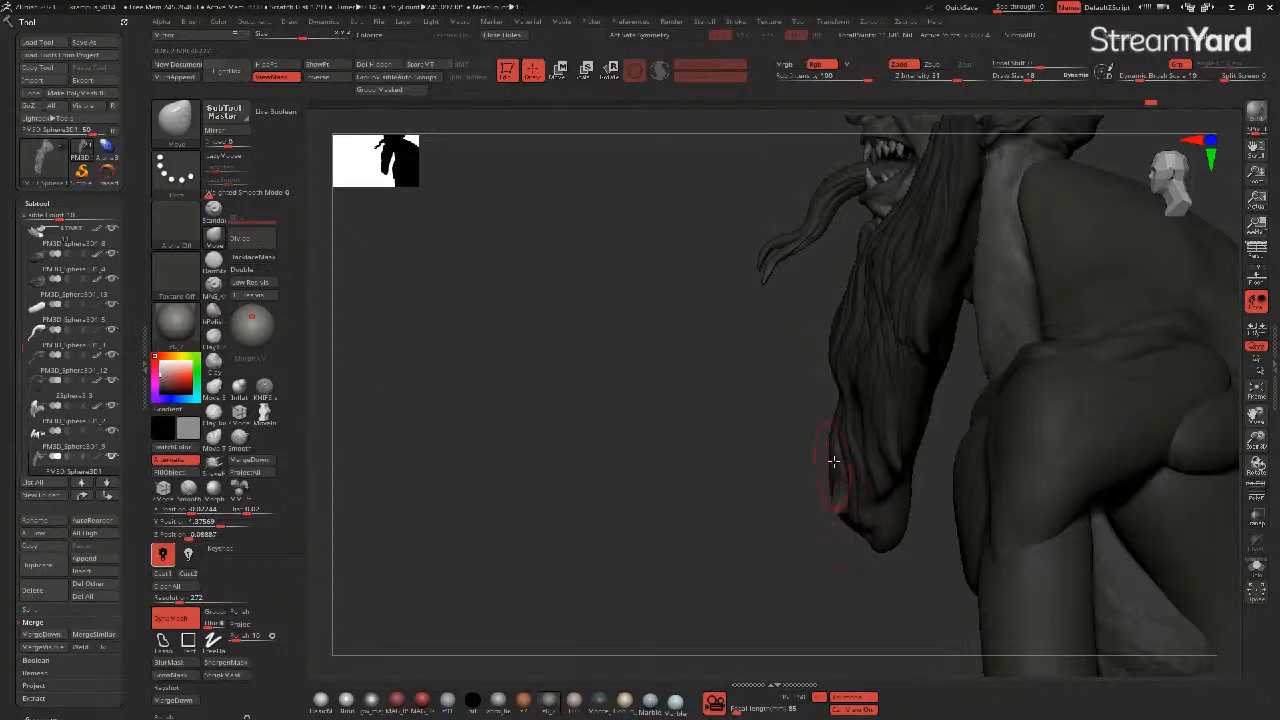
shift+drag(837, 471, 838, 500)
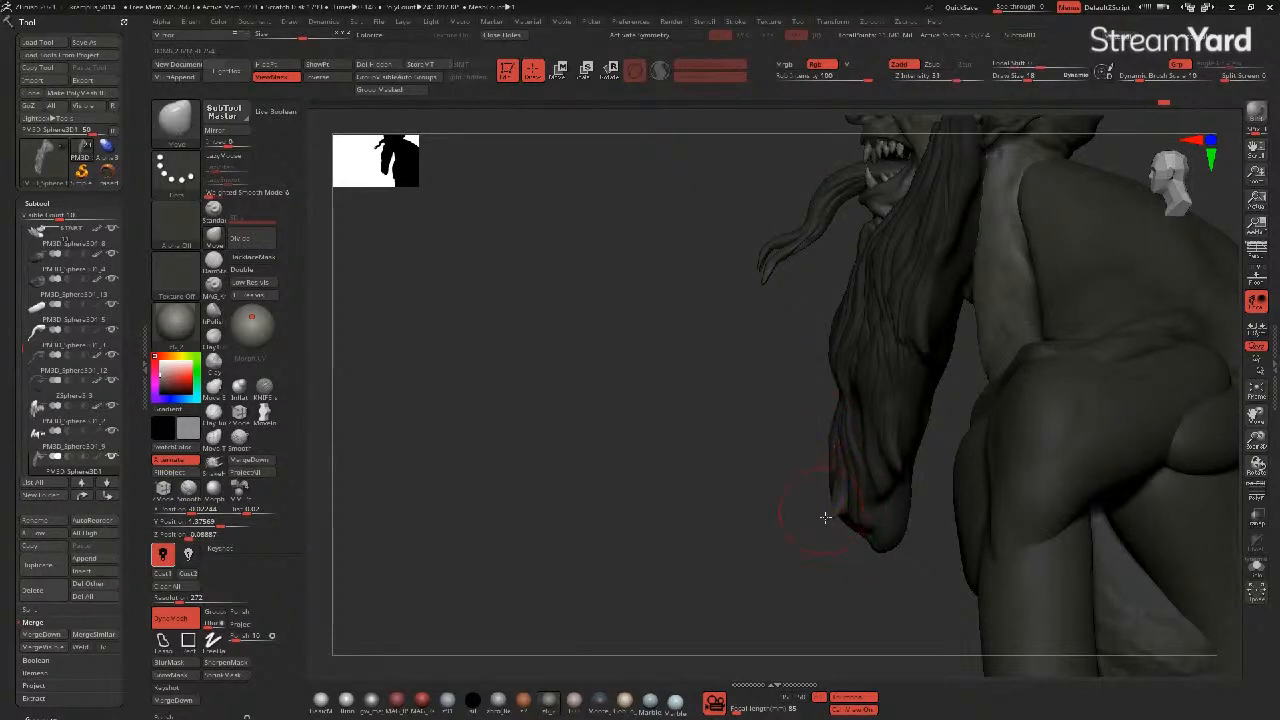
drag(740, 518, 829, 520)
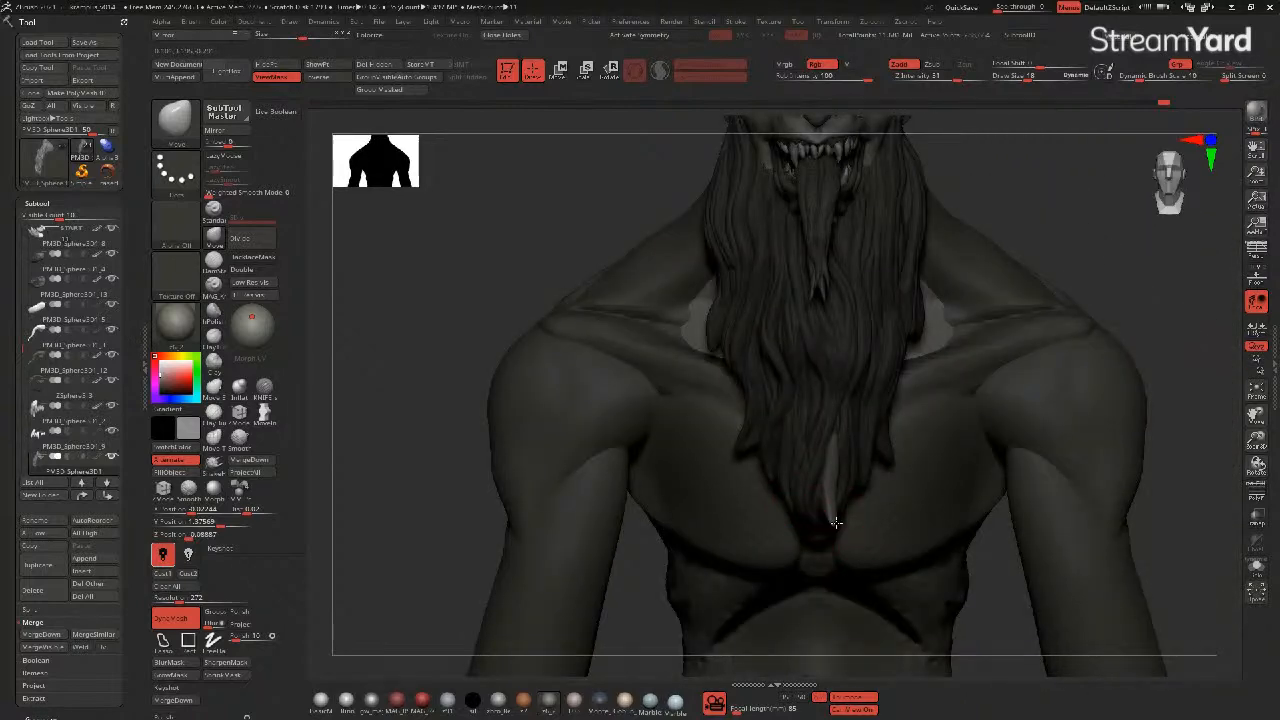
mouse_move(464, 376)
ctrl+mouse_down()
mouse_move(440, 369)
mouse_move(417, 333)
mouse_move(665, 405)
ctrl+mouse_up()
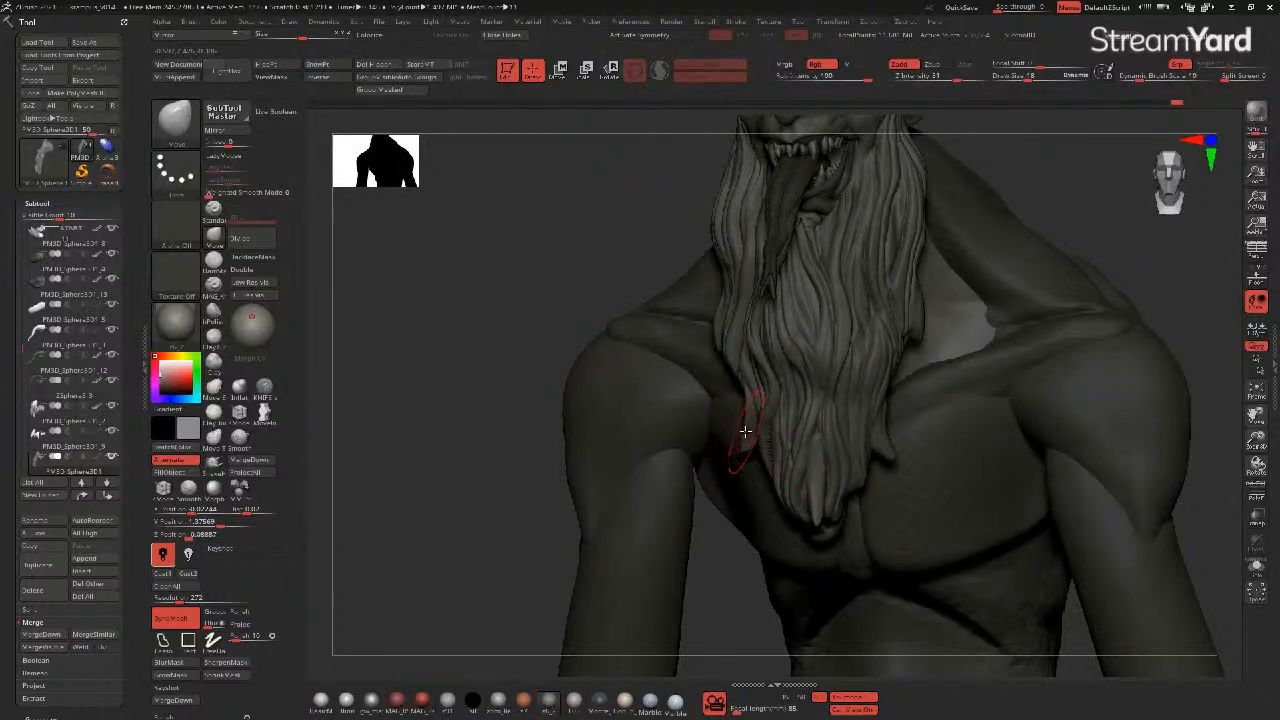
- Mask around a strand on the lower beard near its tip and pull it into a separate lock with the Move brush
drag(438, 324, 742, 342)
drag(529, 340, 804, 370)
ctrl+drag(877, 429, 878, 470)
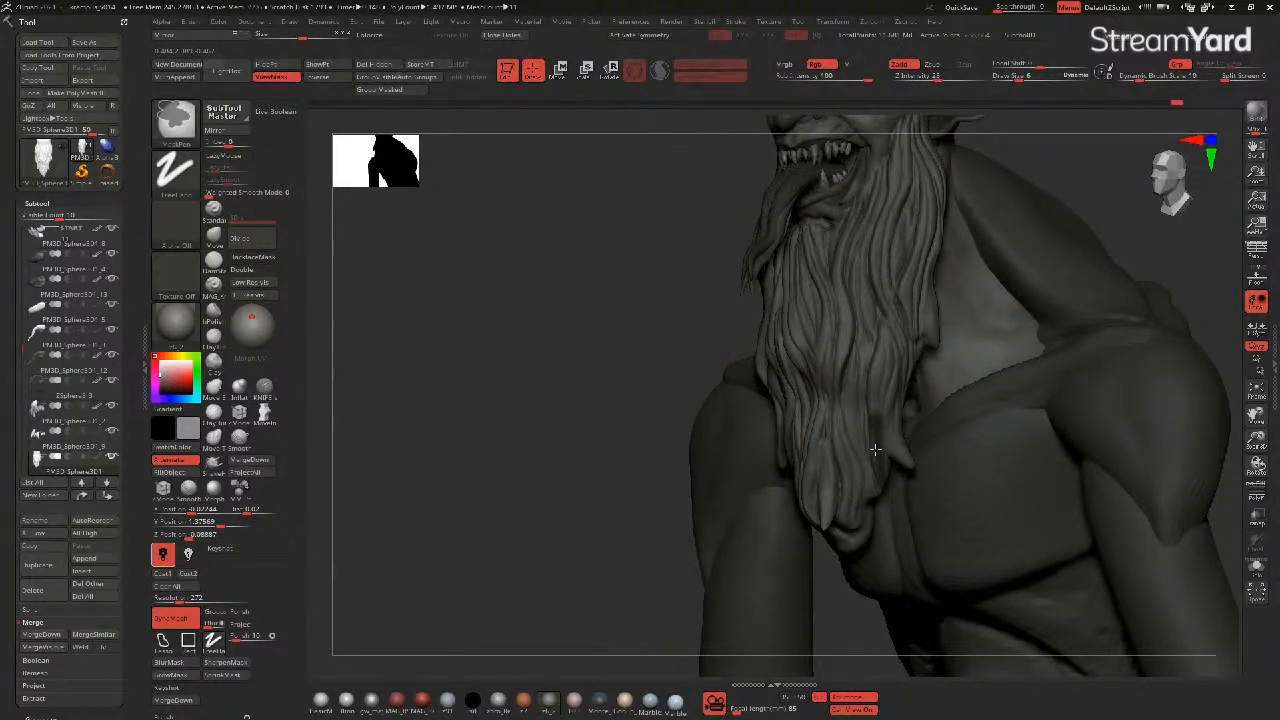
mouse_move(669, 389)
mouse_down()
mouse_move(540, 406)
mouse_move(545, 423)
mouse_move(484, 393)
mouse_up()
click(238, 388)
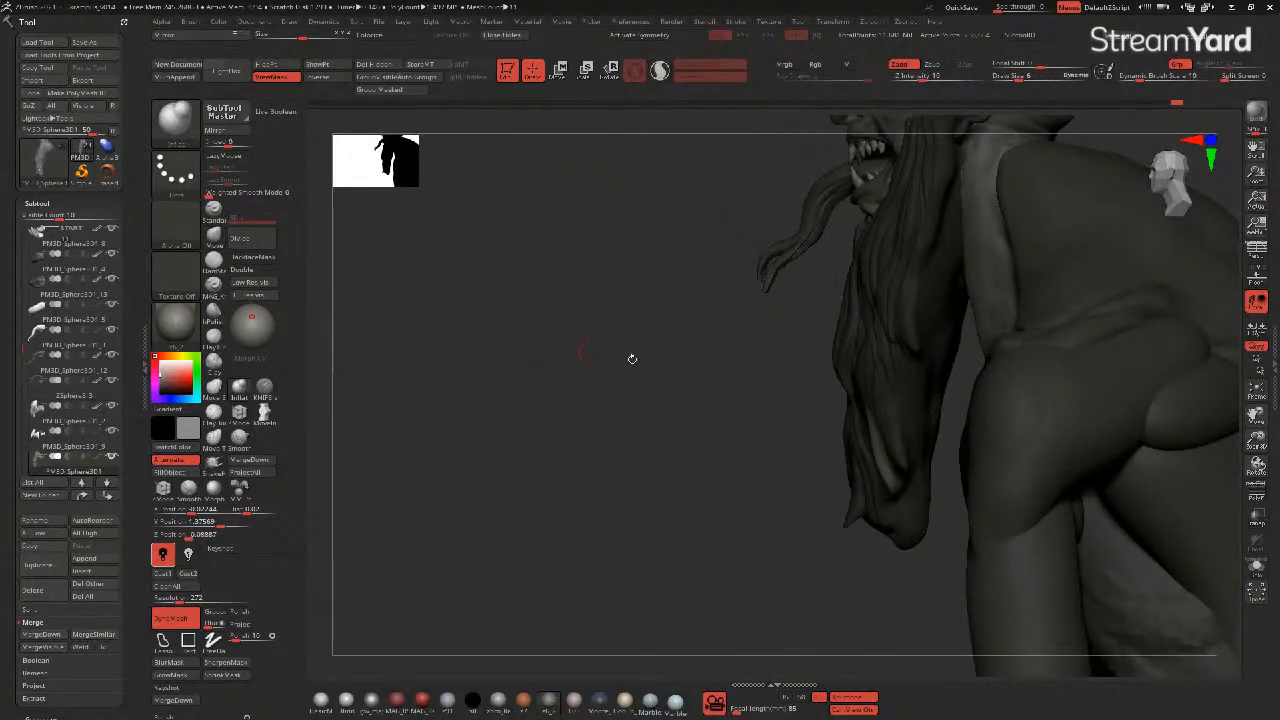
click(213, 236)
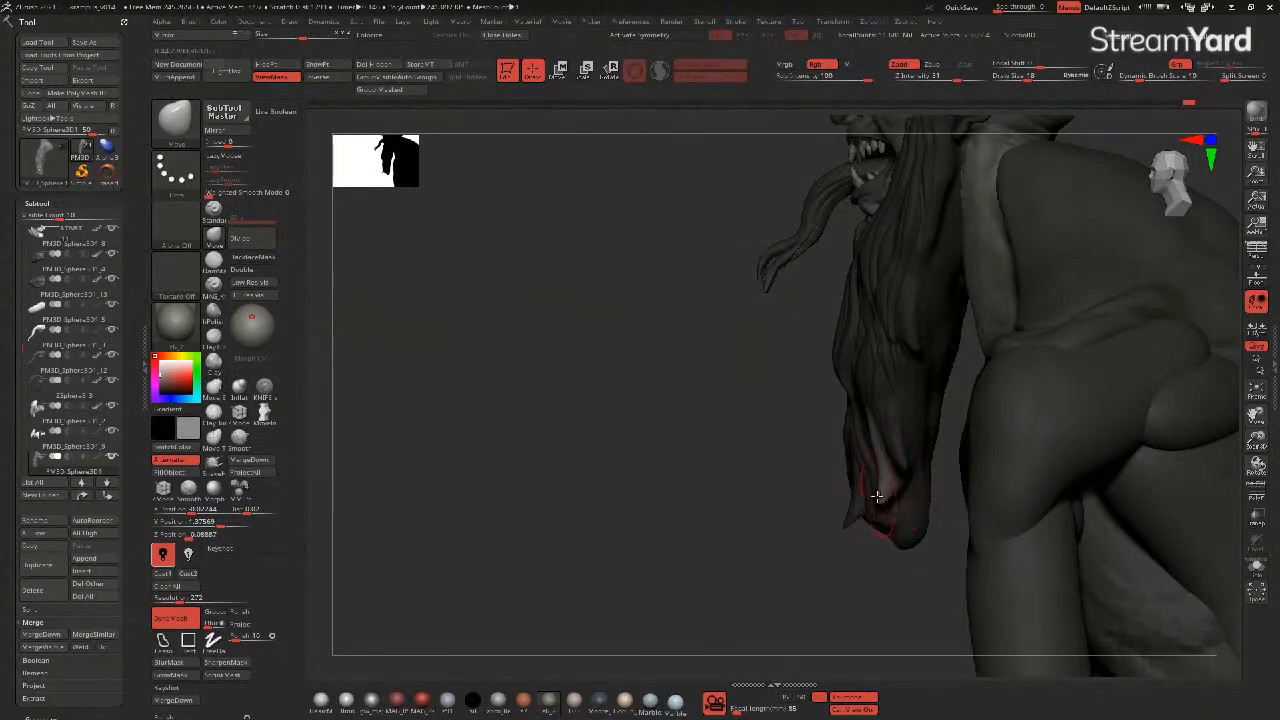
drag(752, 458, 874, 472)
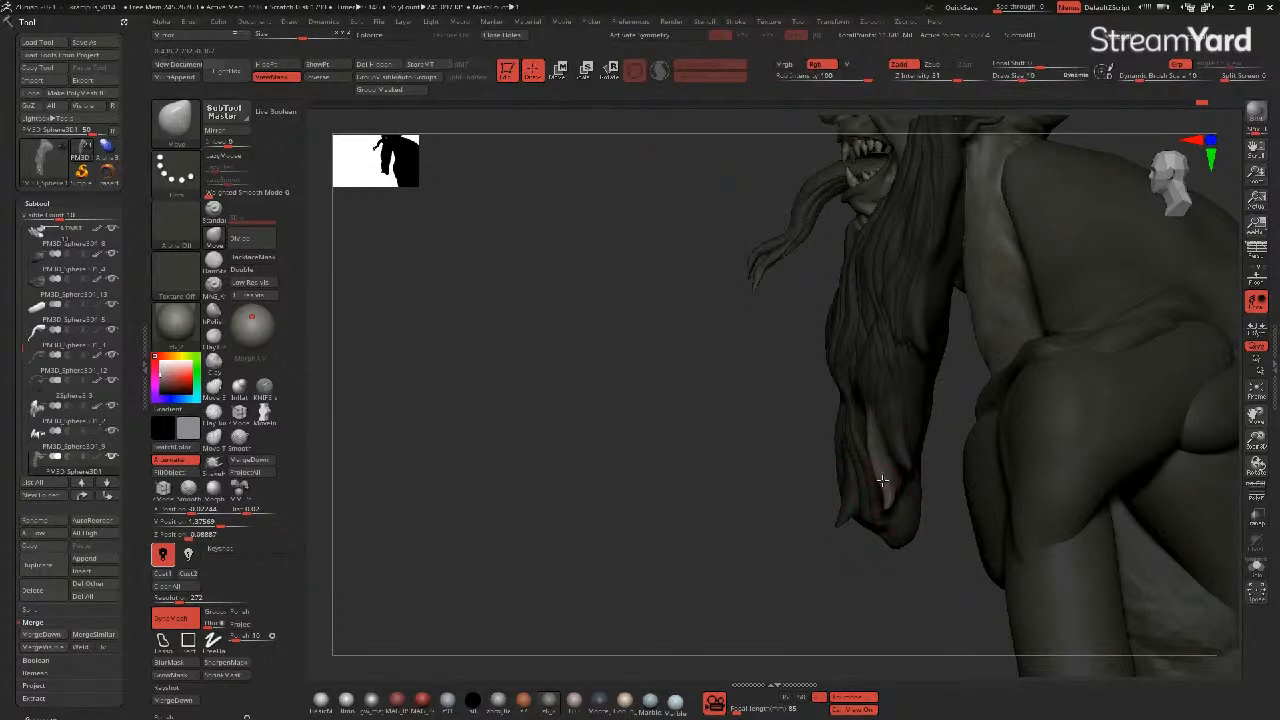
drag(697, 454, 737, 457)
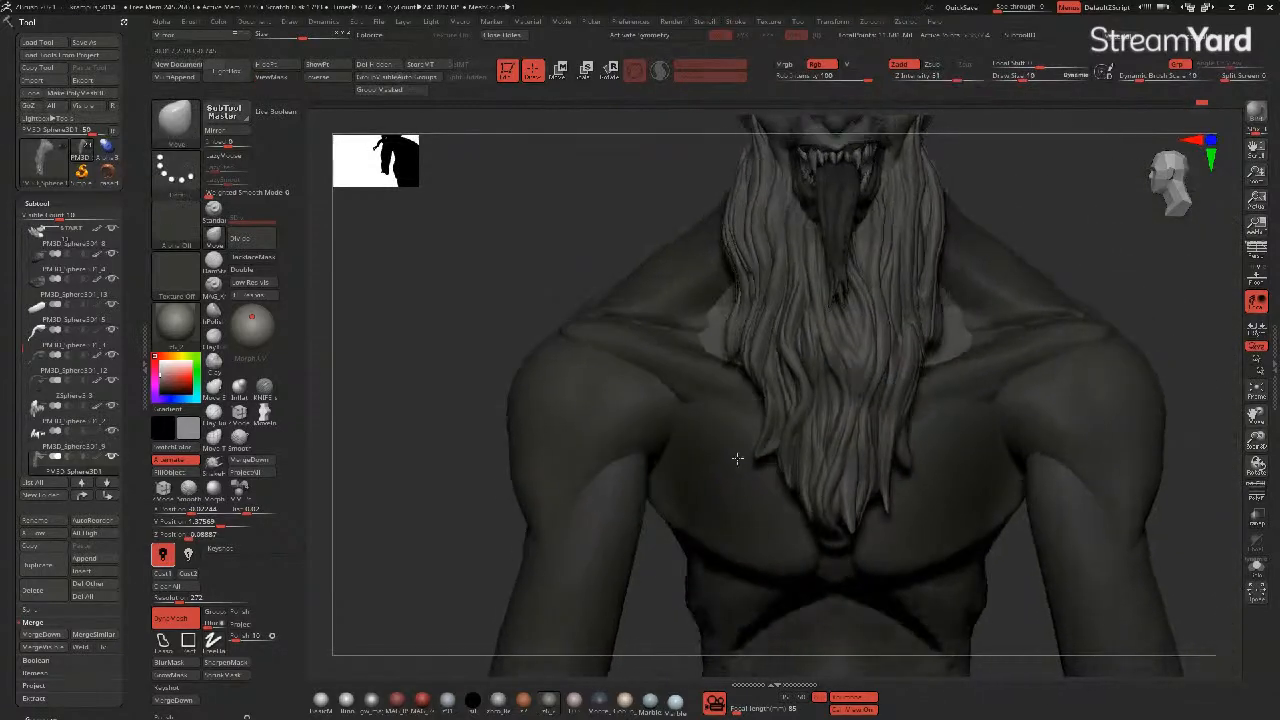
- Paint masks for long wavy locks on both sides of the beard and down its centre towards the tip
alt+drag(517, 314, 576, 396)
drag(569, 333, 585, 323)
mouse_move(585, 323)
alt+mouse_down()
mouse_move(593, 337)
mouse_move(589, 326)
mouse_move(814, 354)
mouse_move(660, 309)
mouse_move(531, 294)
mouse_move(561, 314)
alt+mouse_up()
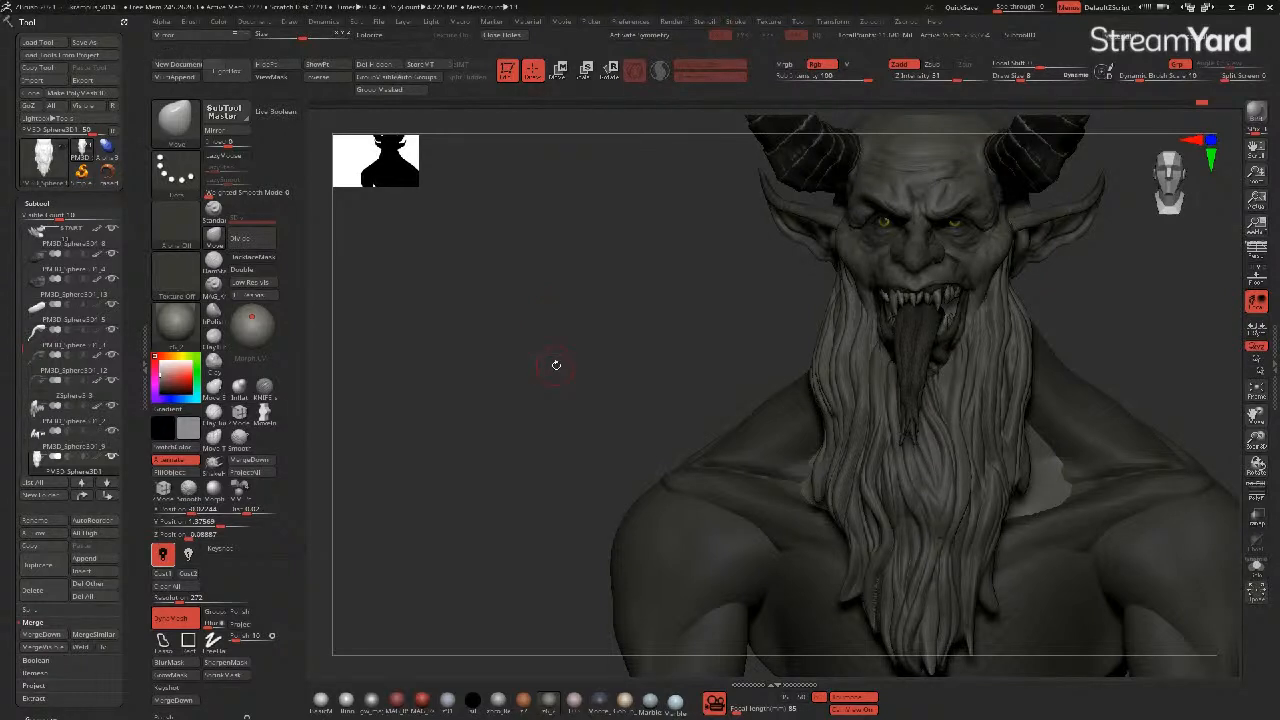
alt+drag(554, 363, 474, 374)
drag(454, 437, 384, 435)
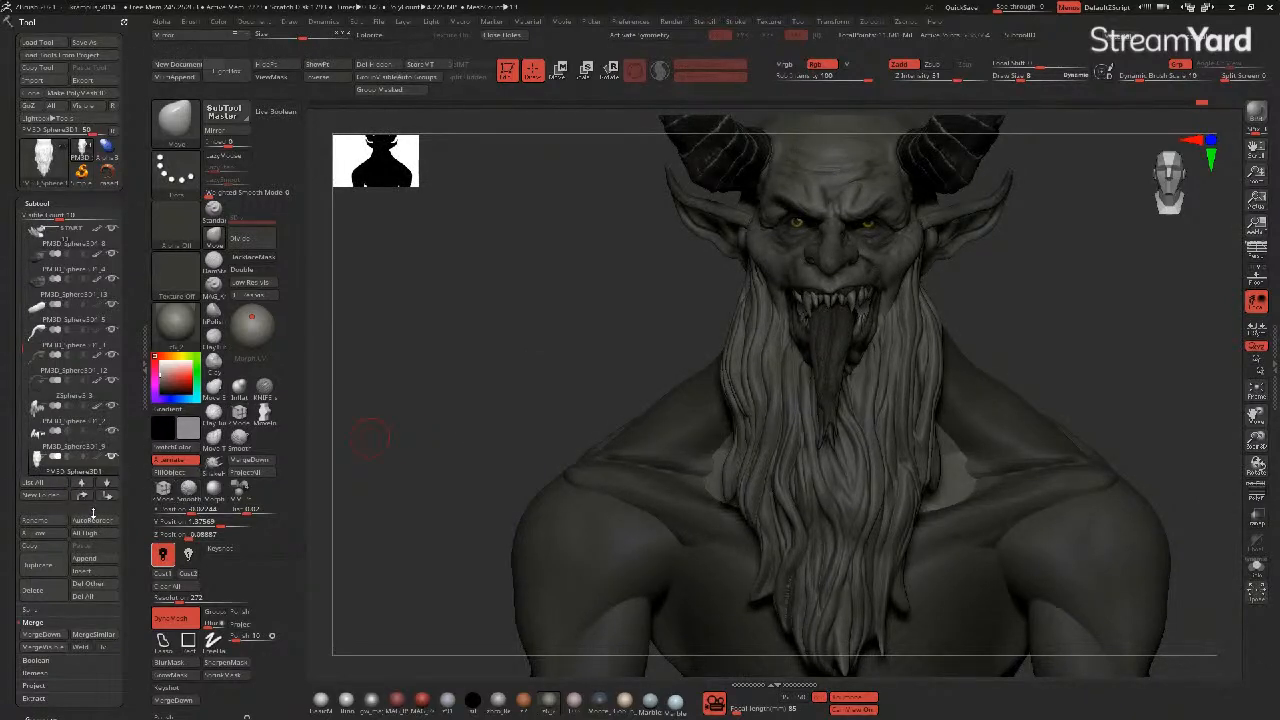
mouse_move(486, 363)
mouse_down()
mouse_move(709, 391)
mouse_move(543, 354)
mouse_up()
mouse_move(745, 308)
ctrl+mouse_down()
mouse_move(795, 421)
mouse_move(761, 350)
mouse_move(753, 284)
ctrl+mouse_up()
mouse_move(768, 368)
ctrl+mouse_down()
mouse_move(793, 445)
mouse_move(784, 456)
ctrl+mouse_up()
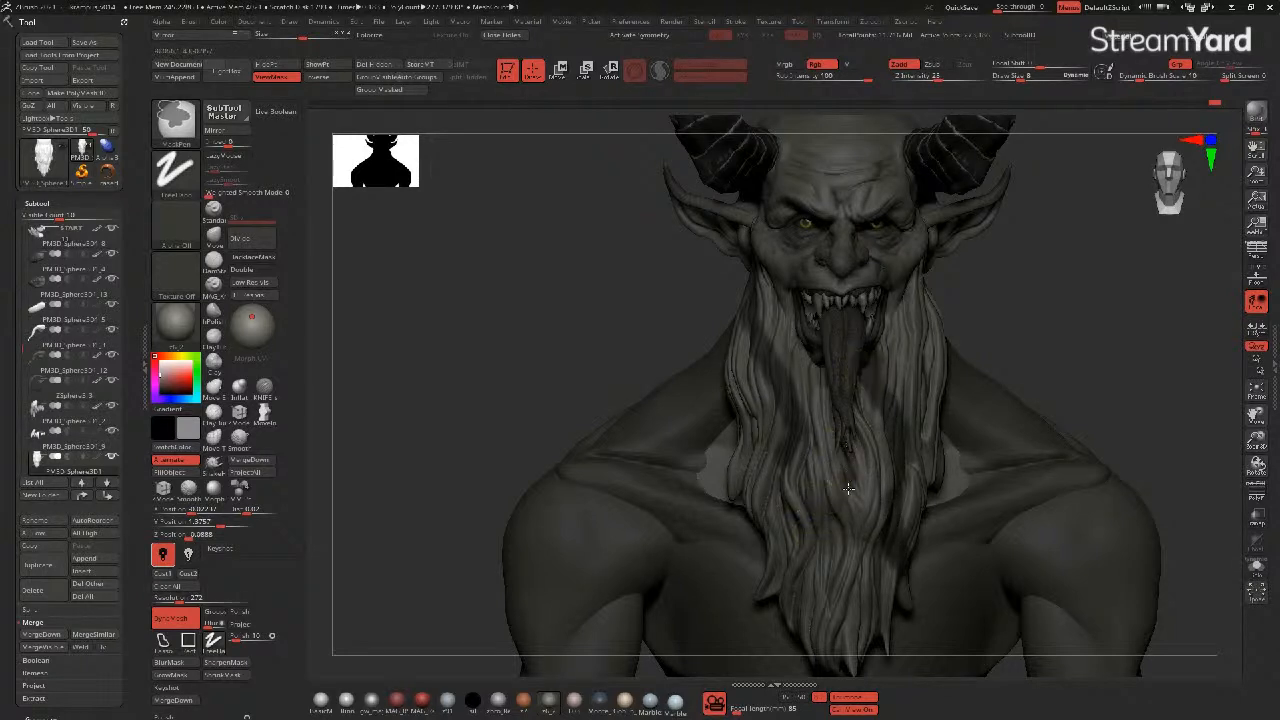
mouse_move(810, 565)
ctrl+mouse_down()
mouse_move(850, 478)
mouse_move(850, 430)
ctrl+mouse_up()
drag(520, 330, 555, 331)
mouse_move(864, 393)
ctrl+mouse_down()
mouse_move(867, 354)
mouse_move(872, 390)
ctrl+mouse_up()
mouse_move(881, 342)
ctrl+mouse_down()
mouse_move(894, 329)
mouse_move(887, 381)
mouse_move(889, 325)
ctrl+mouse_up()
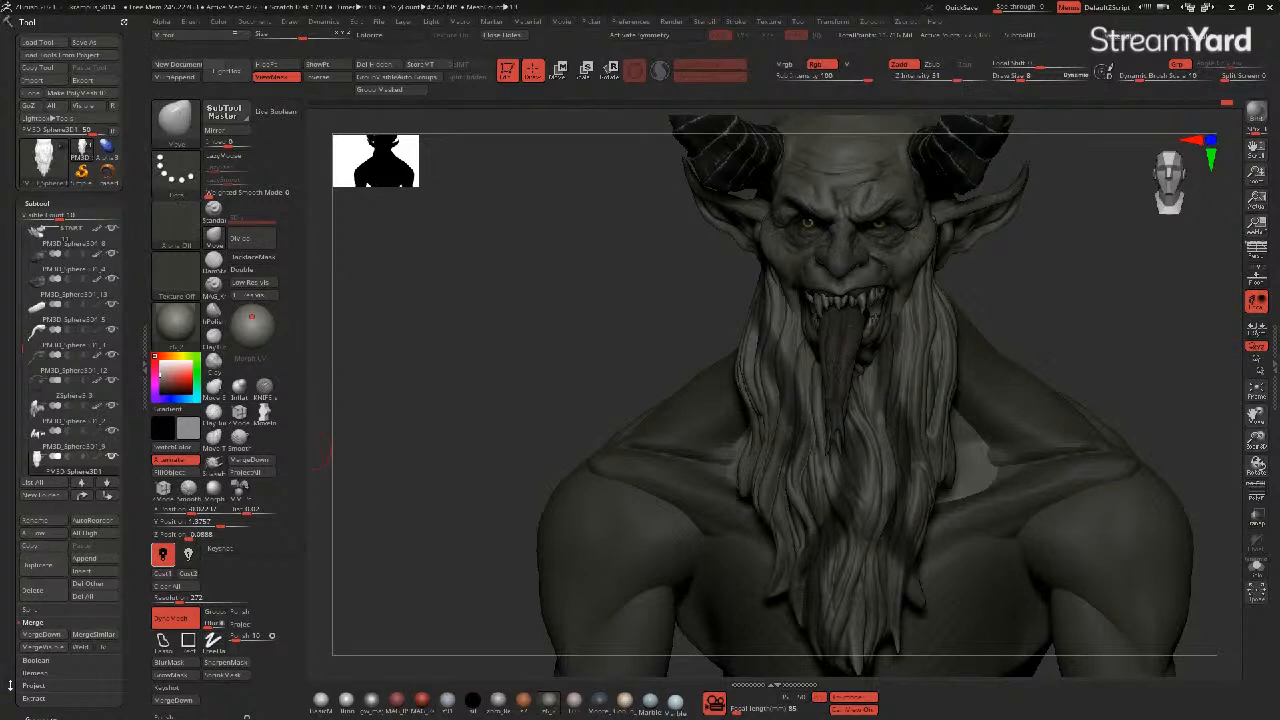
- Extract the masked locks as a new subtool, adjusting the extraction thickness before accepting the result
scroll(10, 685, down, 1)
click(32, 650)
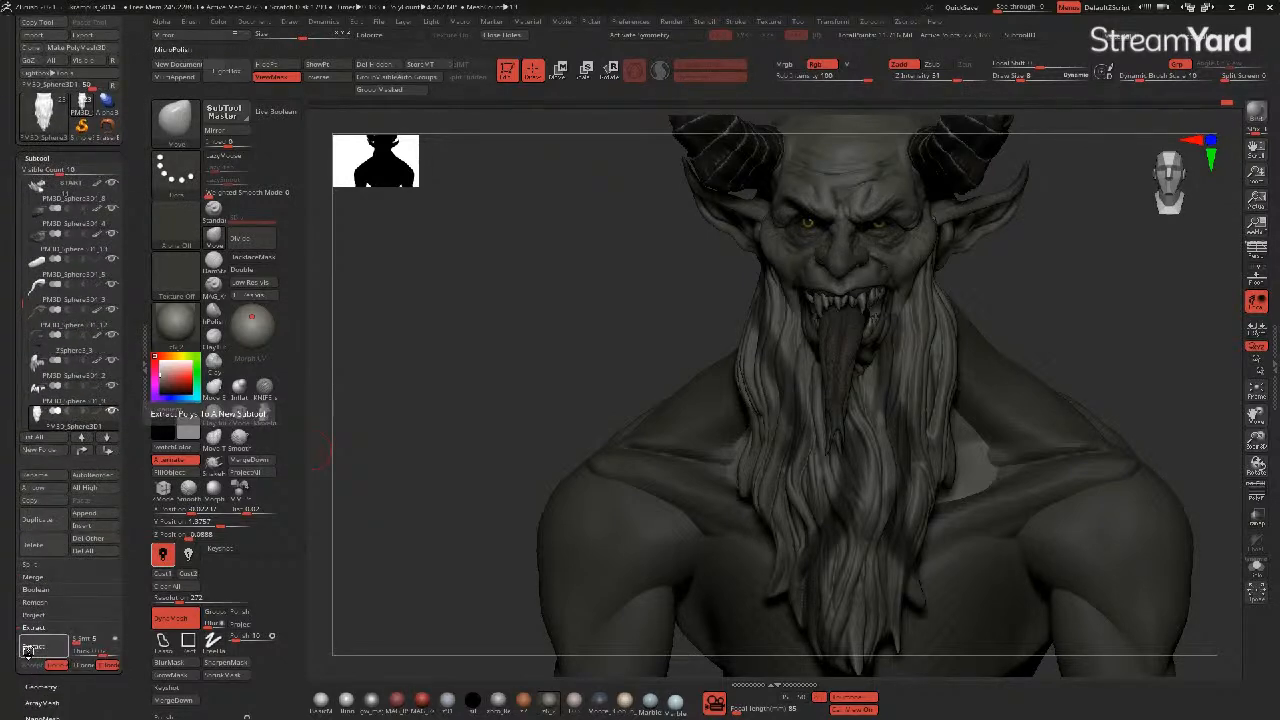
click(32, 647)
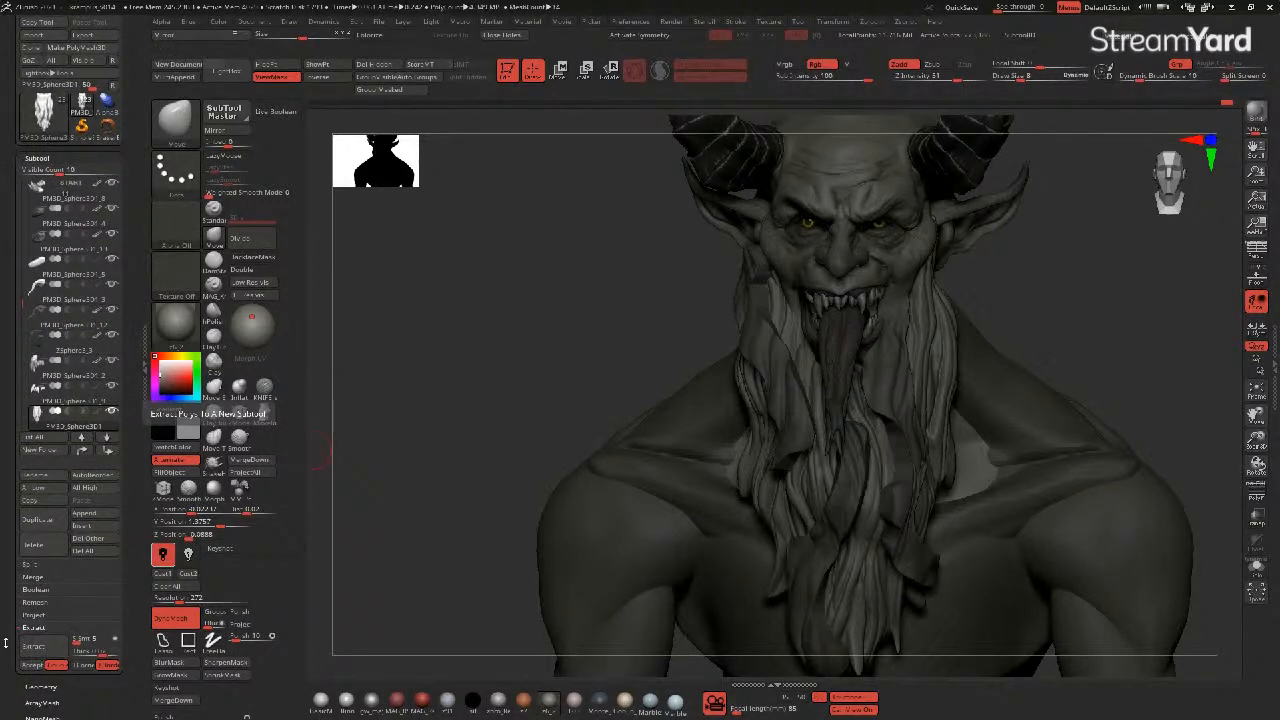
click(92, 653)
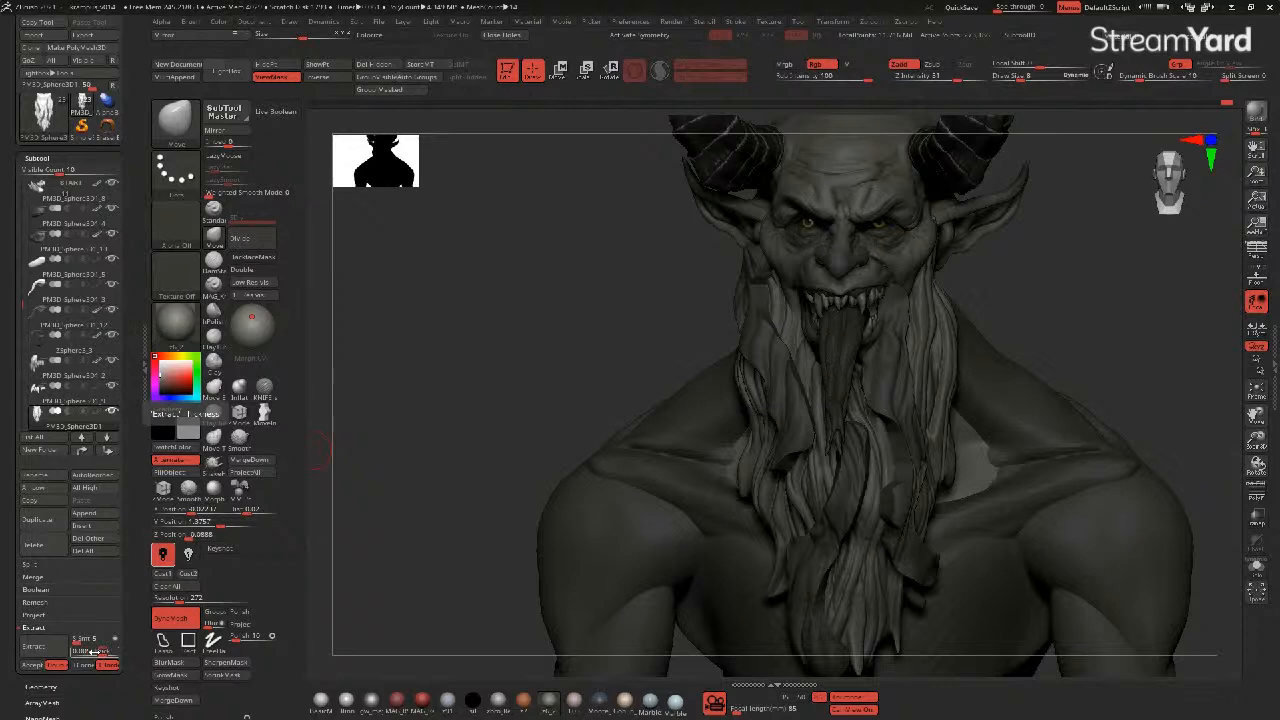
click(94, 652)
key(Return)
click(60, 648)
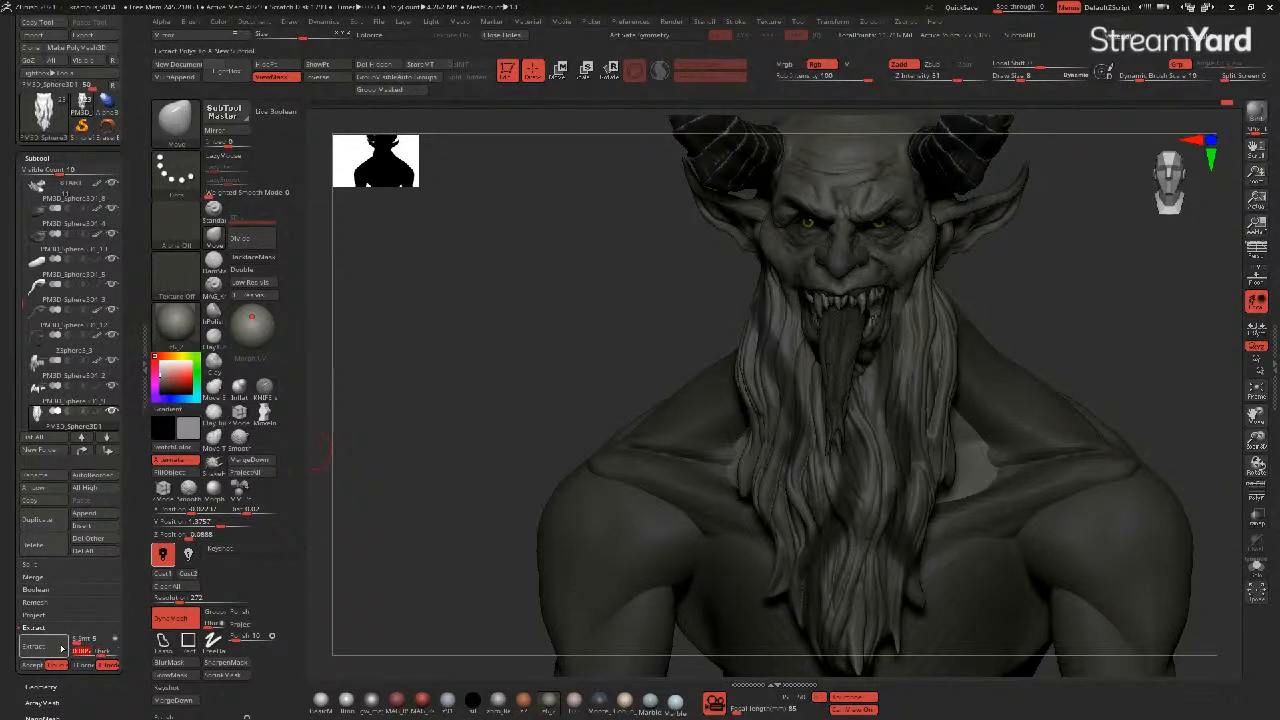
drag(449, 417, 426, 420)
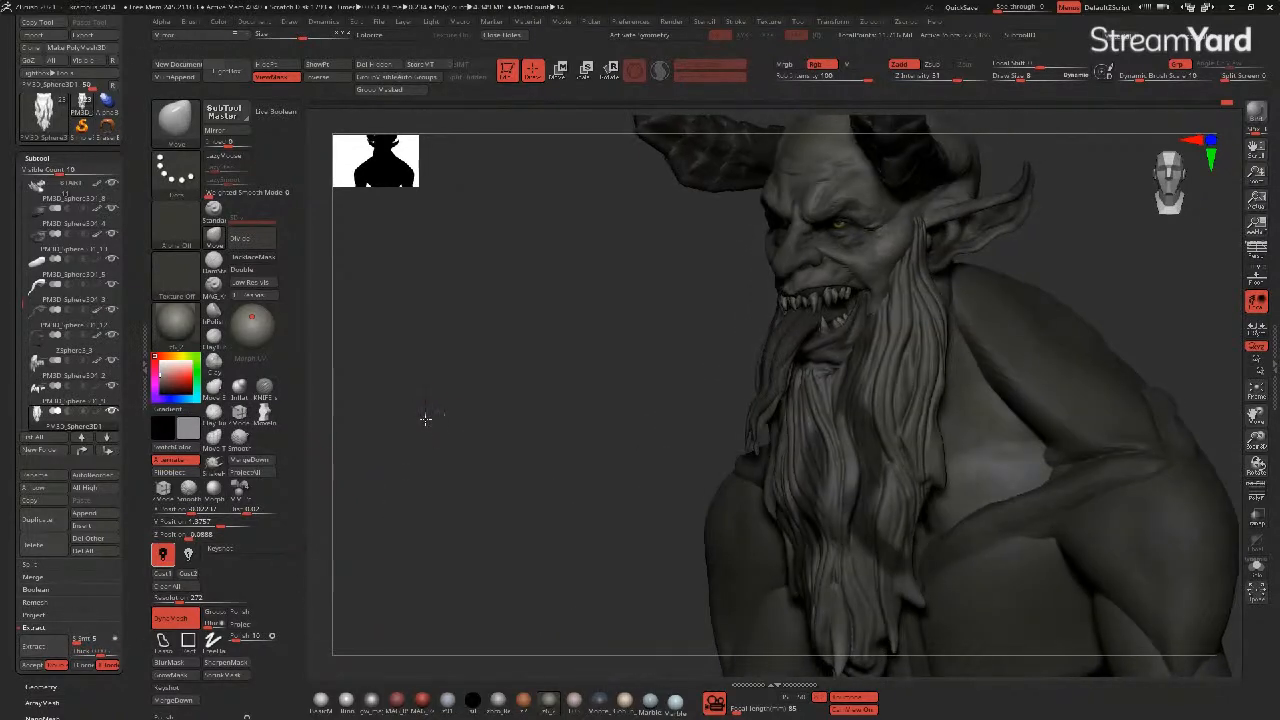
click(33, 665)
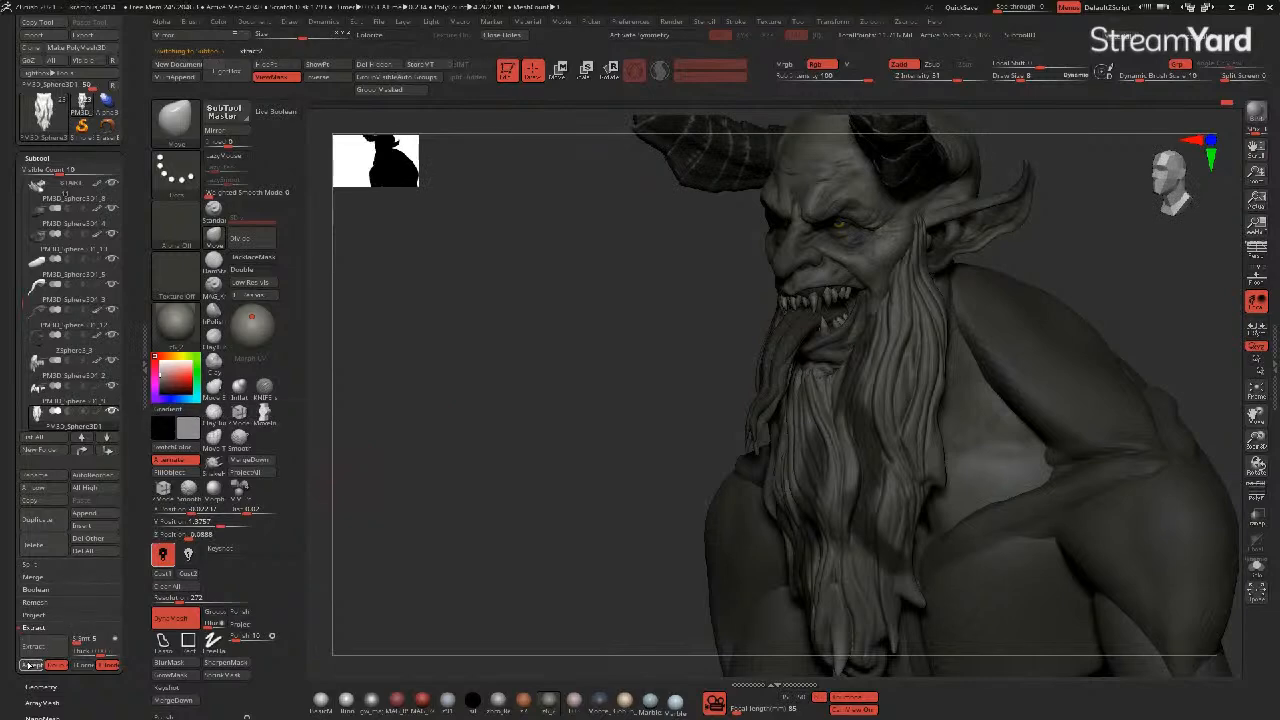
- Isolate the extracted locks in Solo mode, smooth their surfaces along their length, and show the whole bust again
drag(530, 410, 532, 378)
key(bracketright)
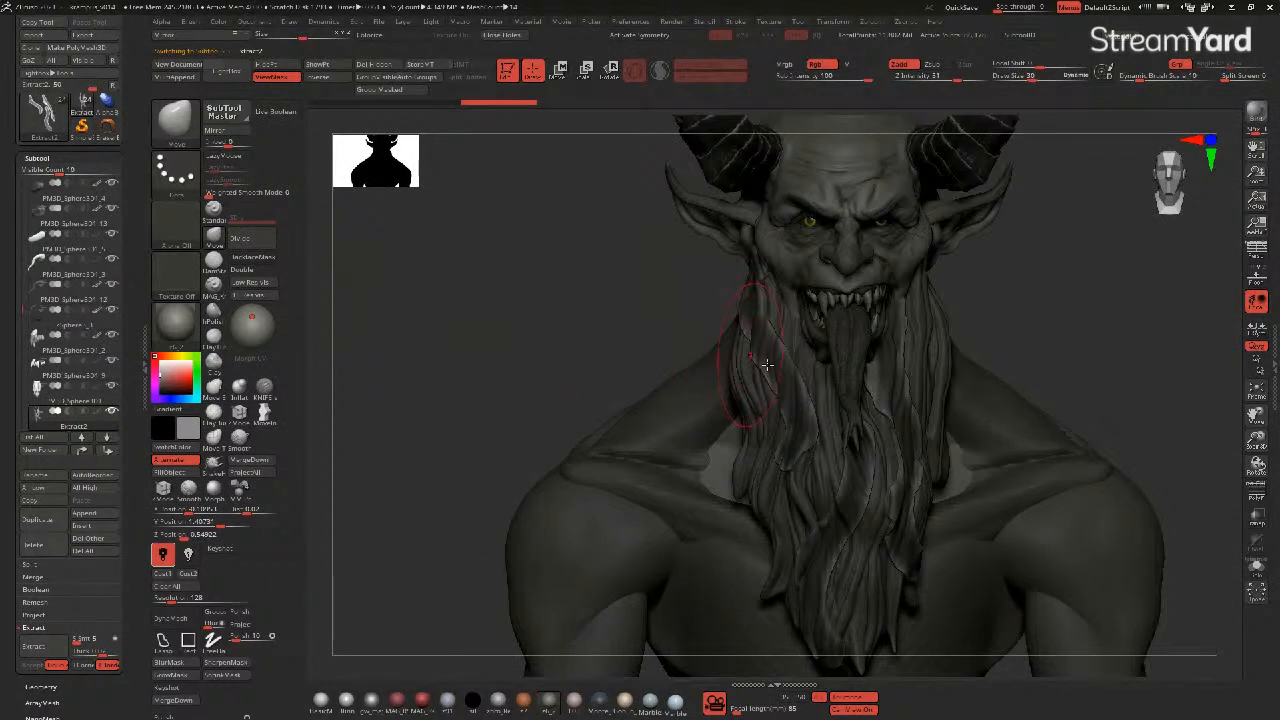
click(1250, 574)
mouse_move(622, 364)
mouse_down()
mouse_move(529, 363)
mouse_move(660, 351)
mouse_up()
key(shift)
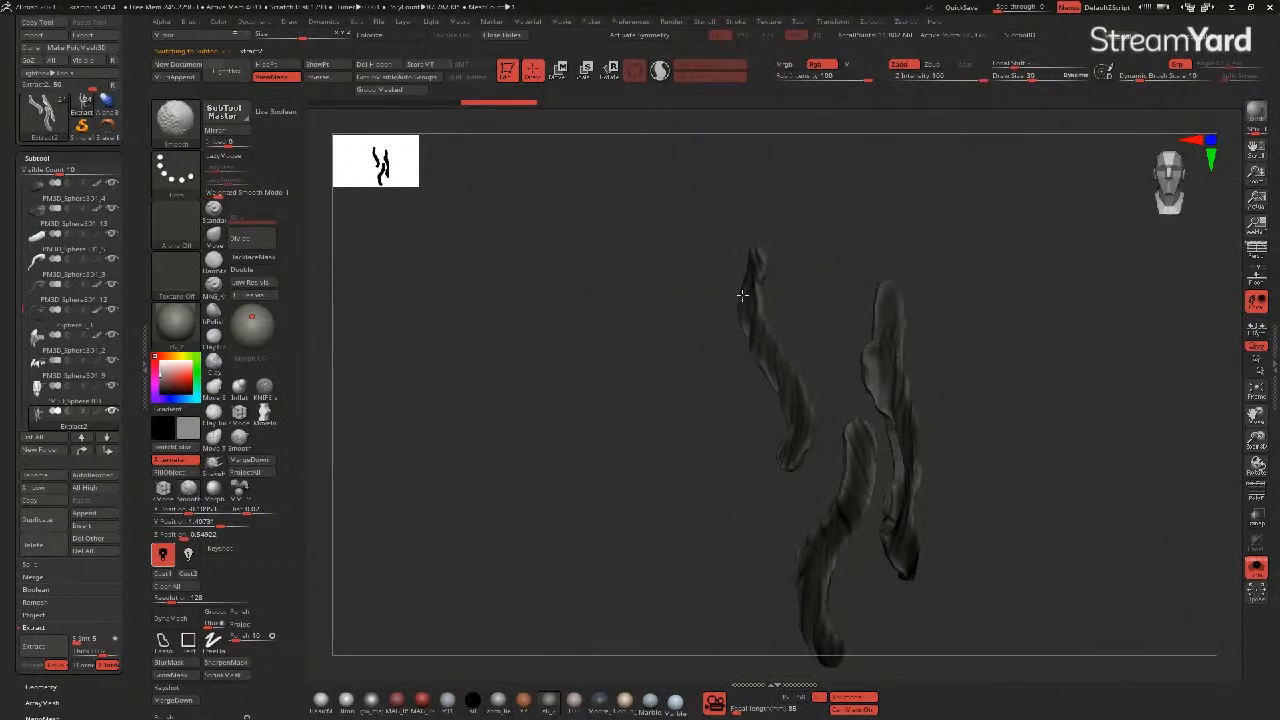
shift+drag(822, 462, 832, 540)
mouse_move(900, 570)
shift+mouse_down()
mouse_move(910, 390)
mouse_move(876, 295)
shift+mouse_up()
click(1255, 567)
mouse_move(512, 388)
mouse_down()
mouse_move(430, 378)
mouse_move(600, 380)
mouse_up()
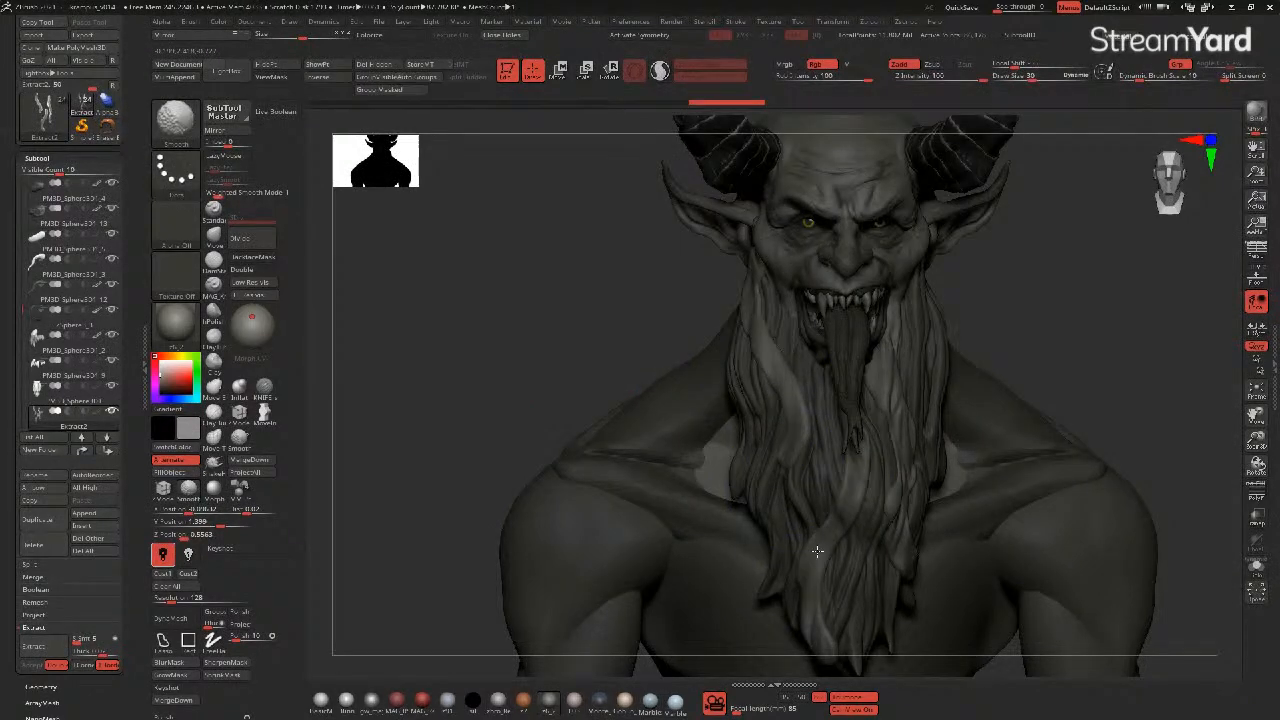
- Shape the extracted locks over the beard with the Move brush and thicken the central one with the Inflate brush at draw size 9
drag(606, 328, 515, 328)
mouse_move(642, 394)
mouse_down()
mouse_move(534, 399)
mouse_move(698, 438)
mouse_up()
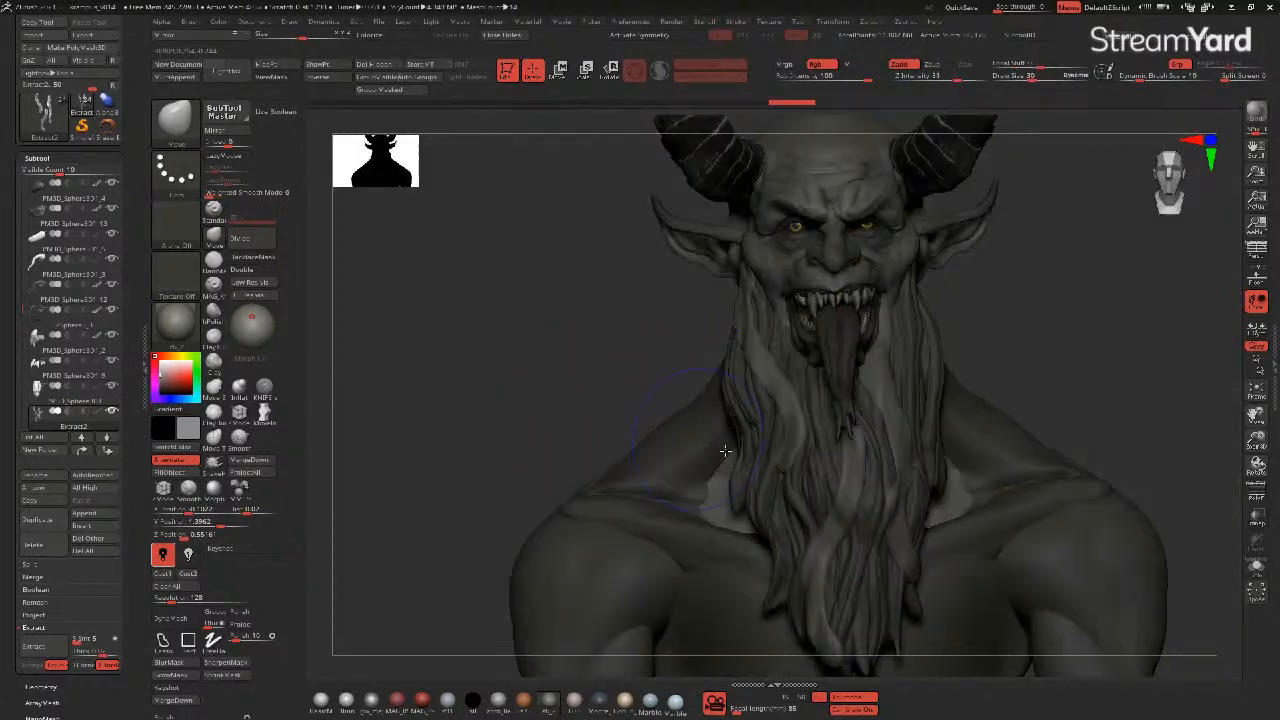
shift+drag(840, 489, 812, 621)
drag(534, 404, 560, 310)
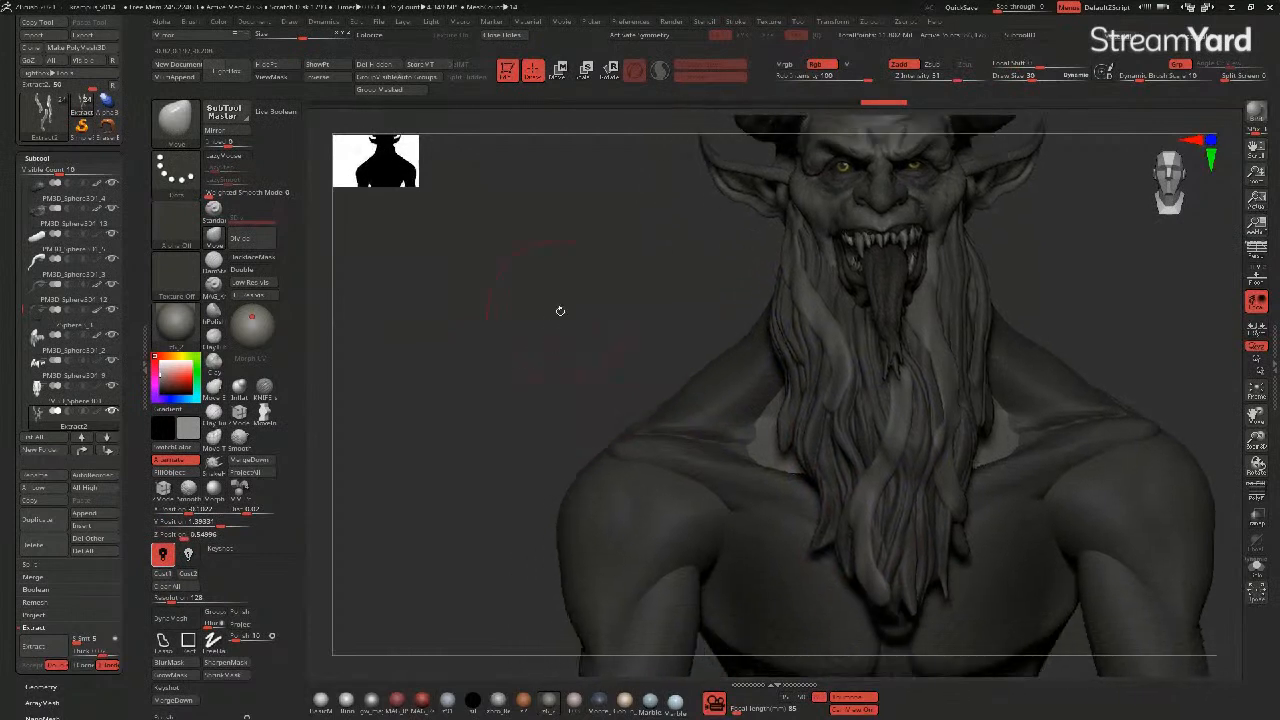
click(240, 387)
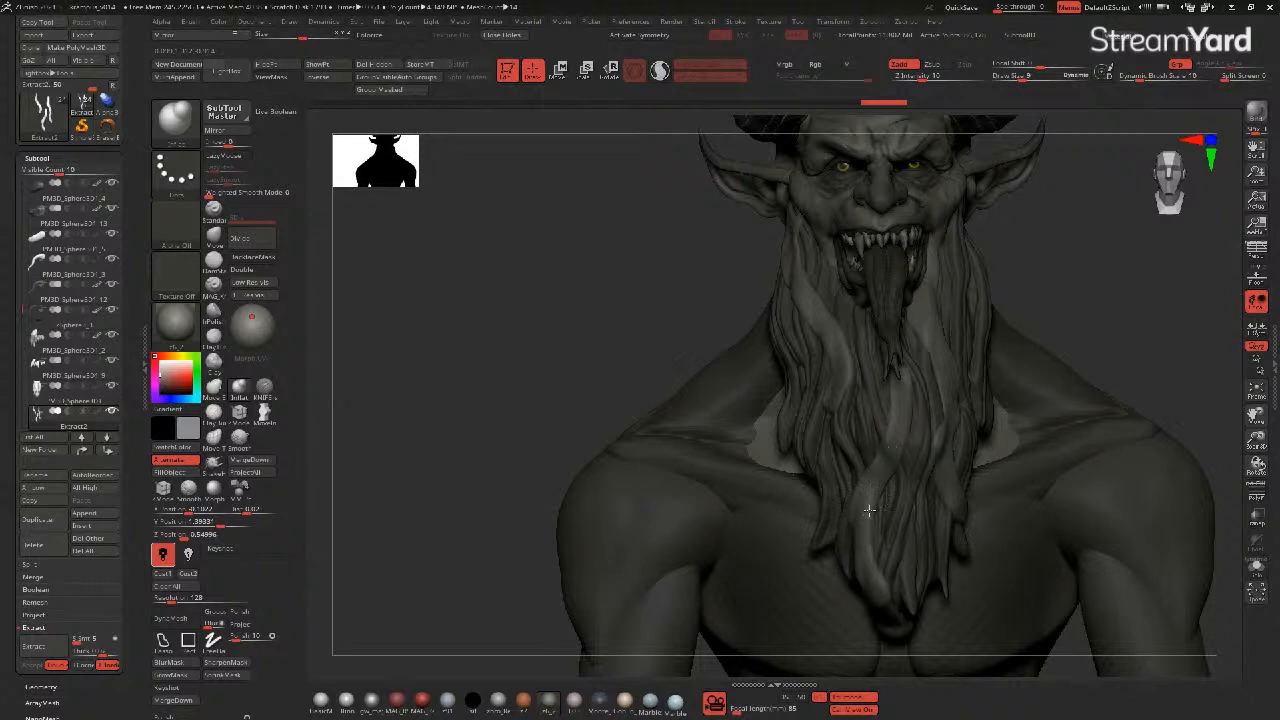
mouse_move(893, 441)
mouse_down()
mouse_move(866, 487)
mouse_move(885, 447)
mouse_up()
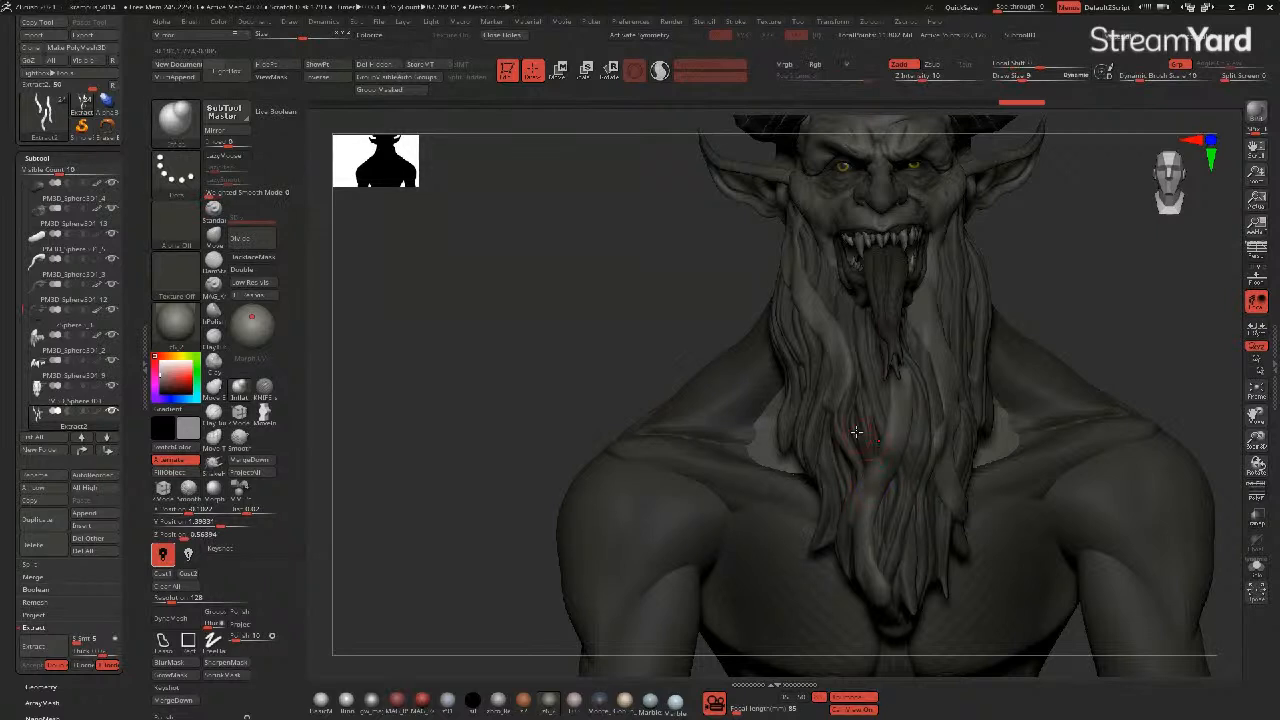
- Build up the central lock and the side lock below the ear with the Clay brush at draw size 9
click(214, 360)
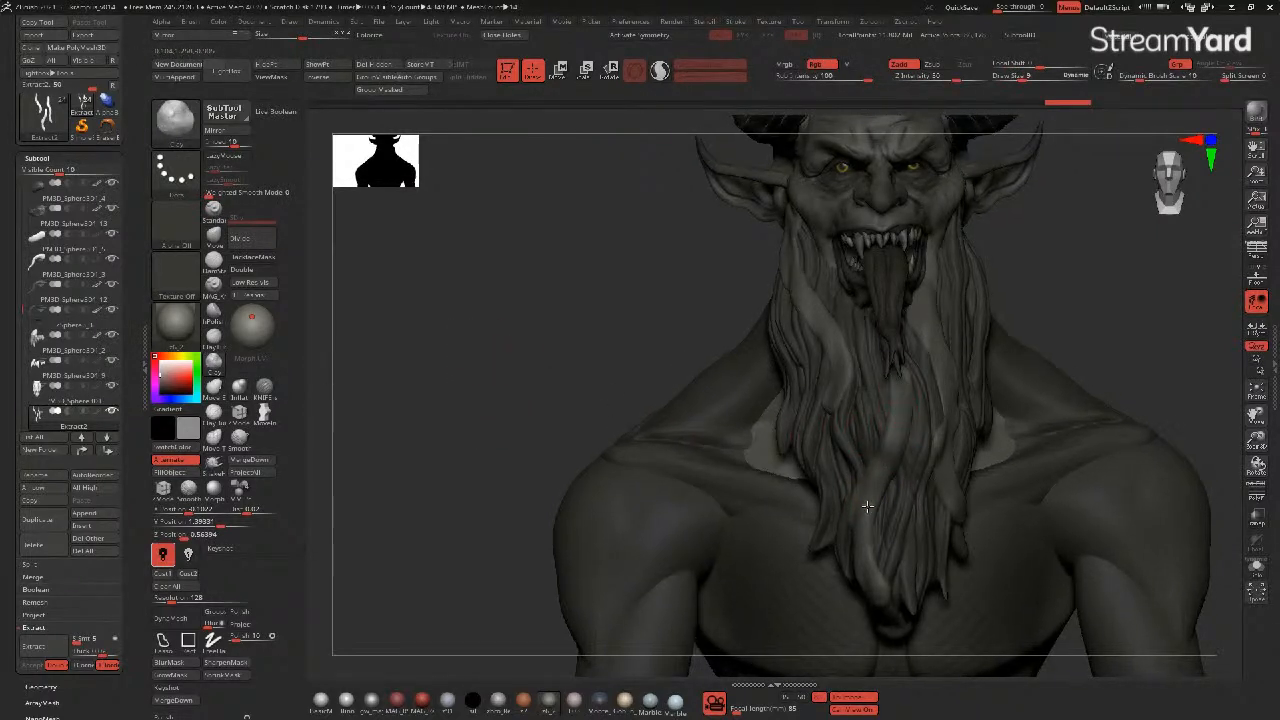
drag(867, 507, 857, 520)
drag(870, 476, 862, 565)
drag(861, 520, 877, 471)
drag(651, 337, 750, 256)
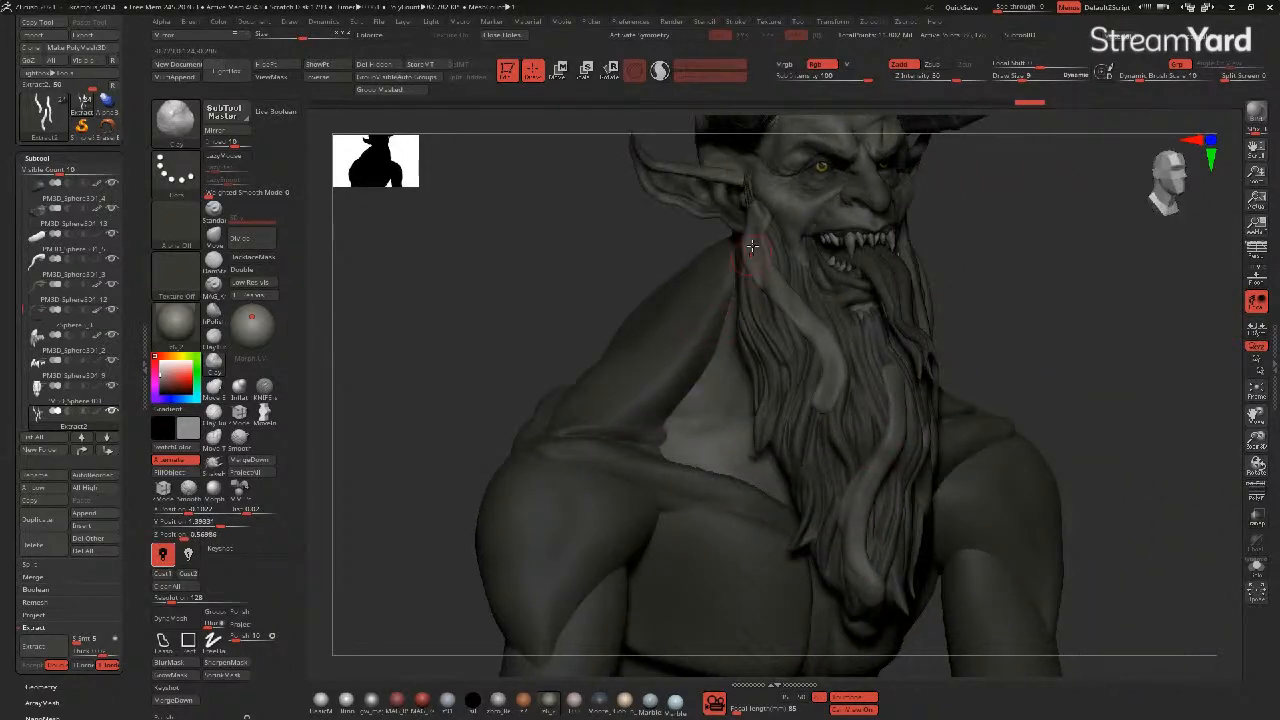
mouse_move(822, 396)
mouse_down()
mouse_move(800, 318)
mouse_move(754, 240)
mouse_up()
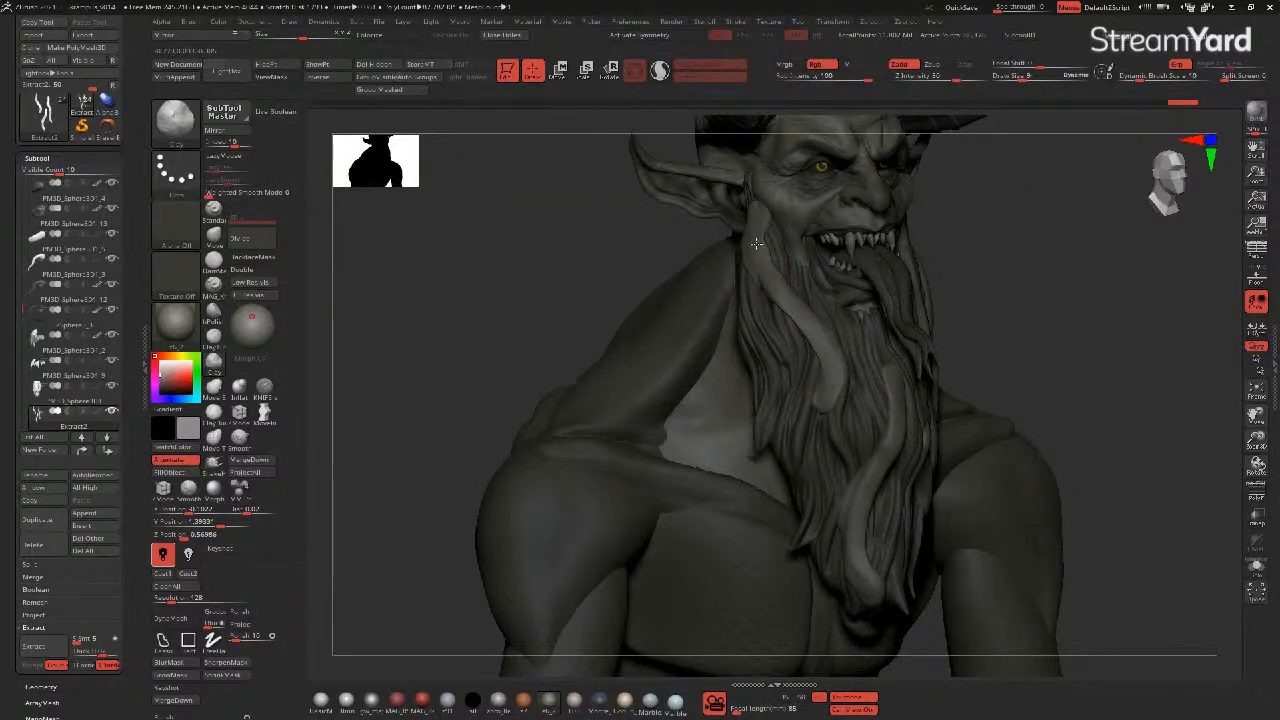
- Build up the opposite lock with the Clay brush, extending it from the corner of the mouth to its lower end
mouse_move(556, 282)
mouse_down()
mouse_move(526, 280)
mouse_move(551, 289)
mouse_up()
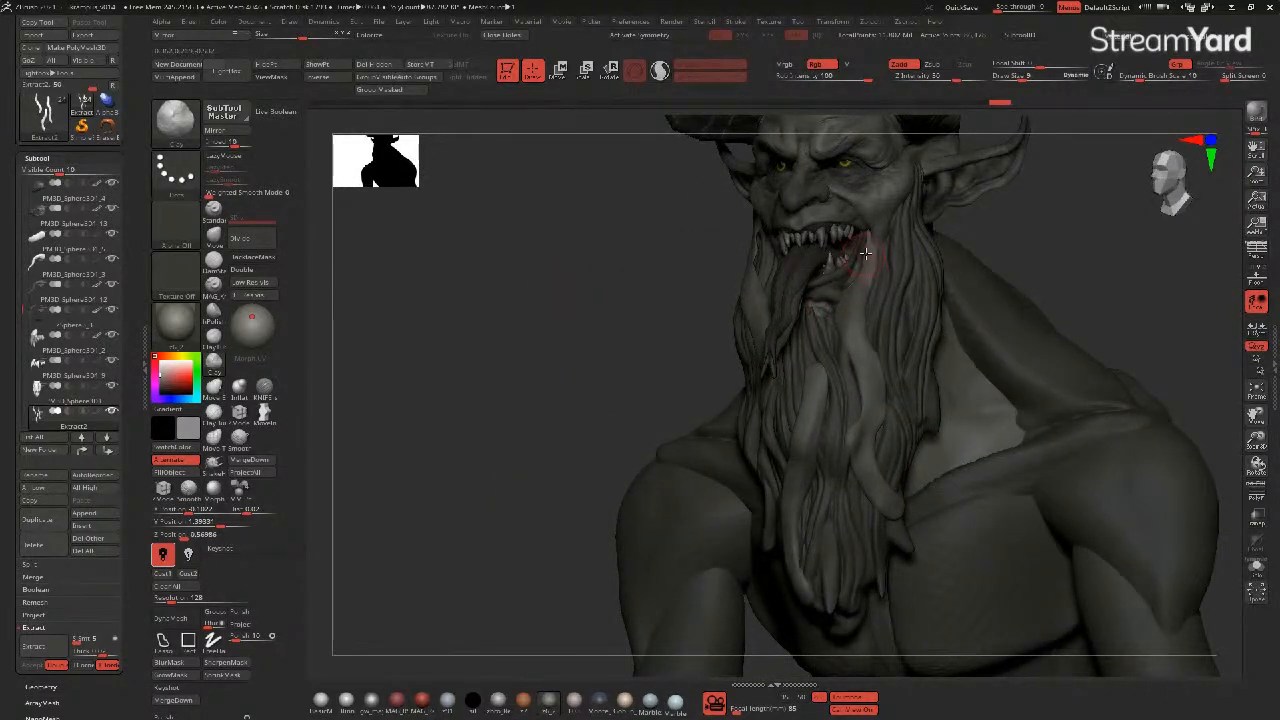
drag(856, 323, 857, 280)
drag(870, 421, 869, 414)
mouse_move(894, 519)
mouse_down()
mouse_move(864, 454)
mouse_move(867, 409)
mouse_up()
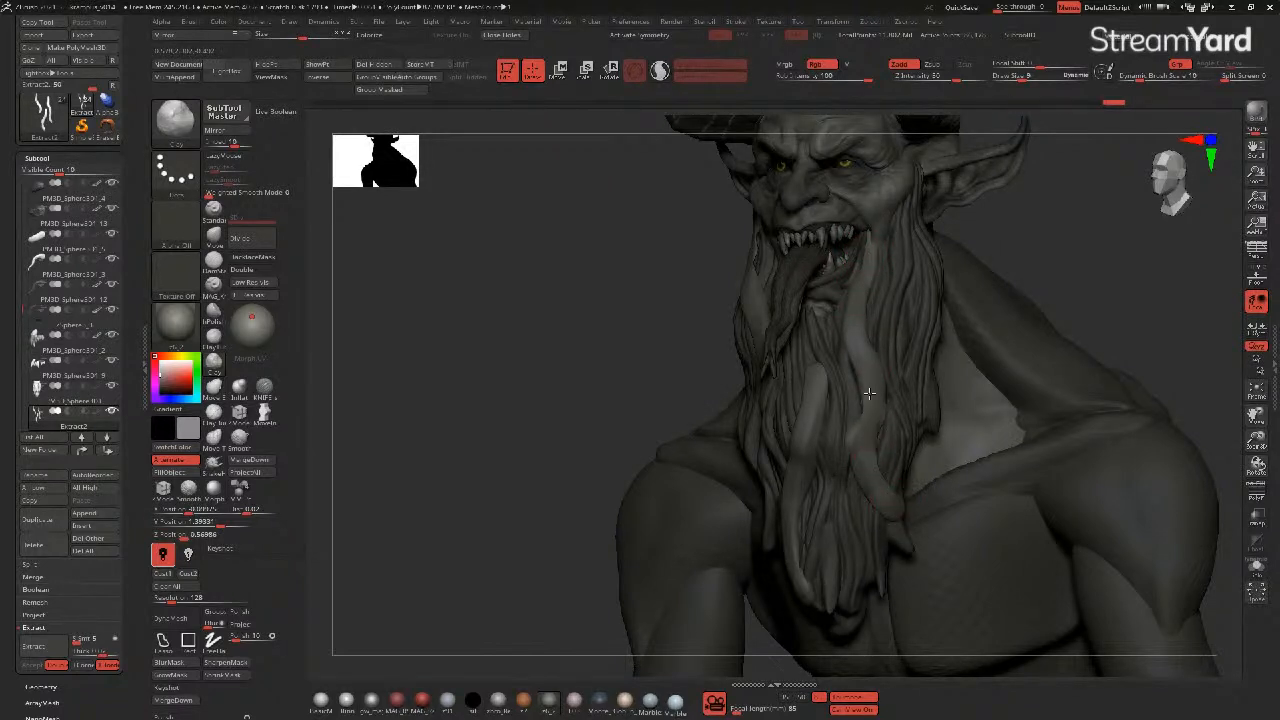
drag(850, 325, 867, 240)
mouse_move(601, 319)
shift+mouse_down()
mouse_move(517, 331)
mouse_move(513, 342)
mouse_move(532, 345)
shift+mouse_up()
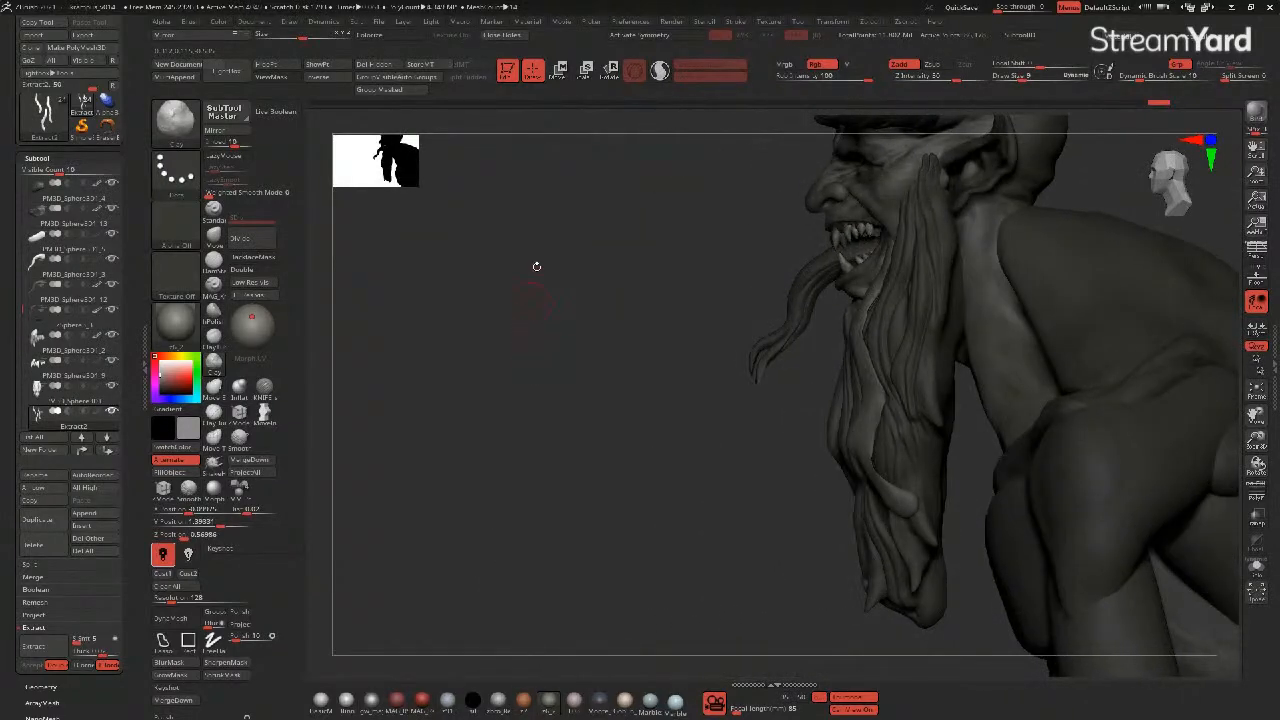
click(556, 80)
drag(866, 225, 862, 214)
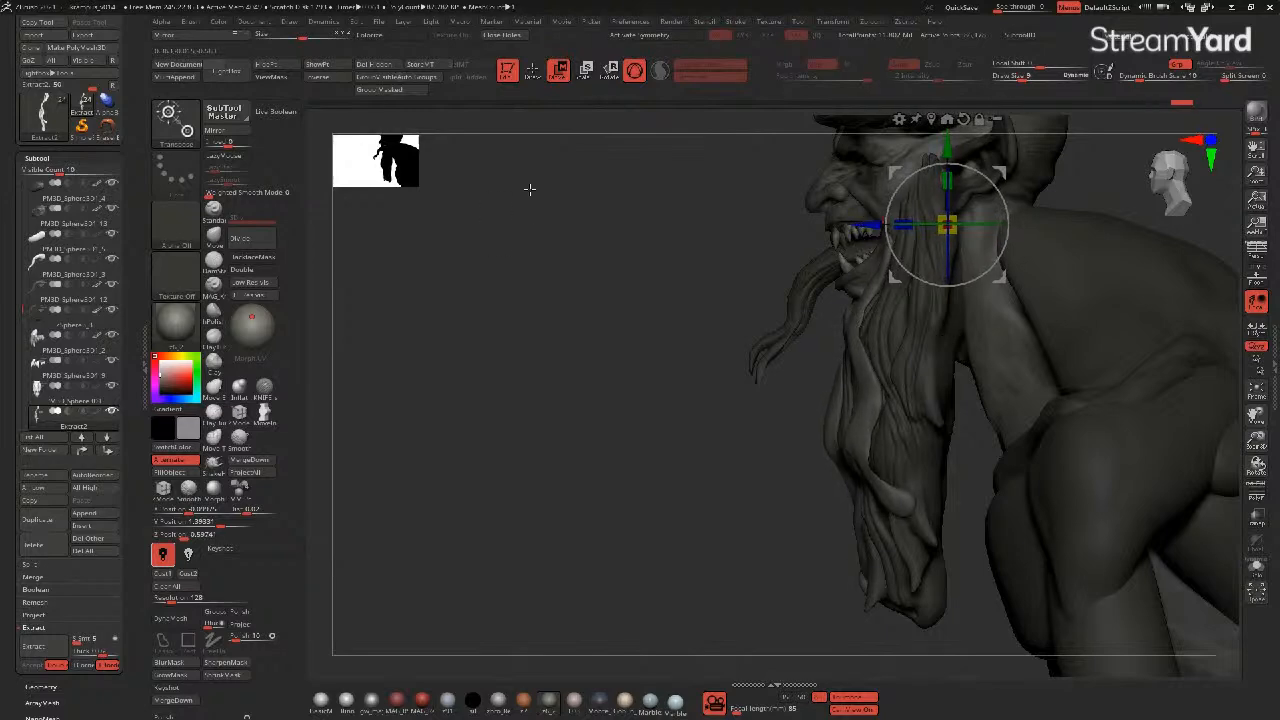
key(ctrl+z)
mouse_move(410, 447)
mouse_down()
mouse_move(482, 456)
mouse_move(560, 402)
mouse_up()
key(q)
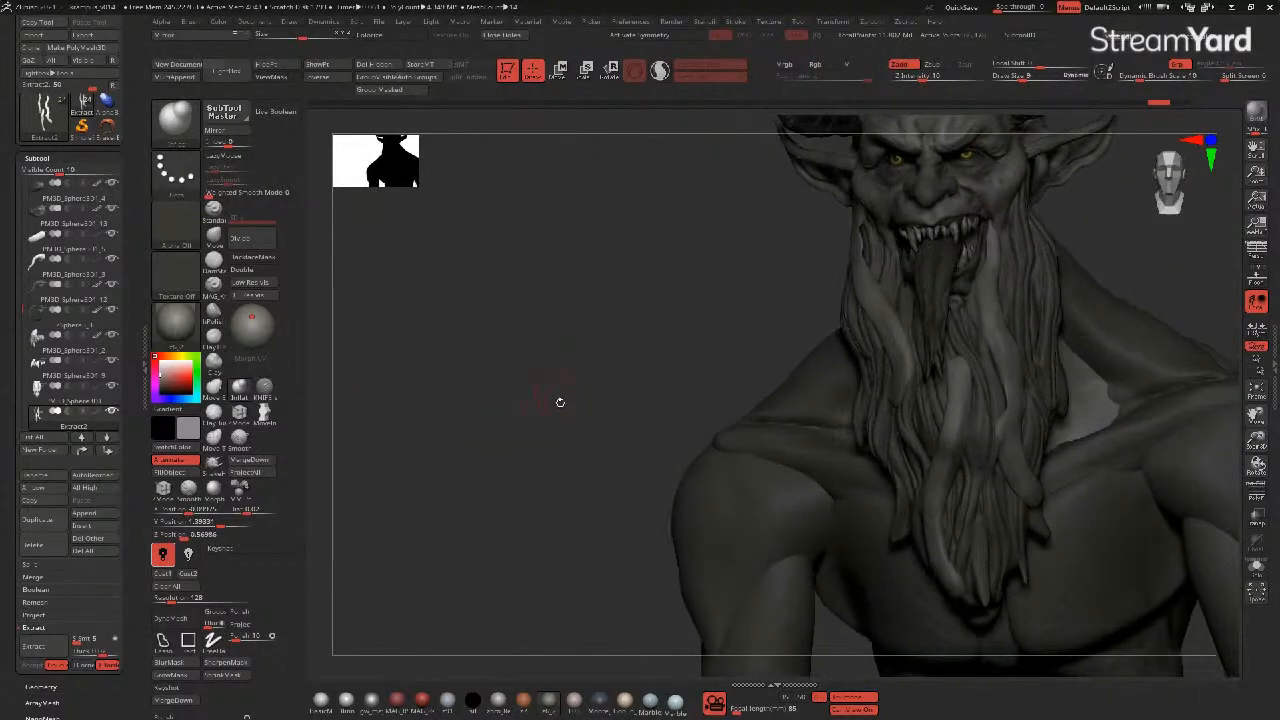
- DynaMesh the extracted locks at resolution 128 and thicken the side and central locks with the Inflate brush at draw size 22
click(170, 617)
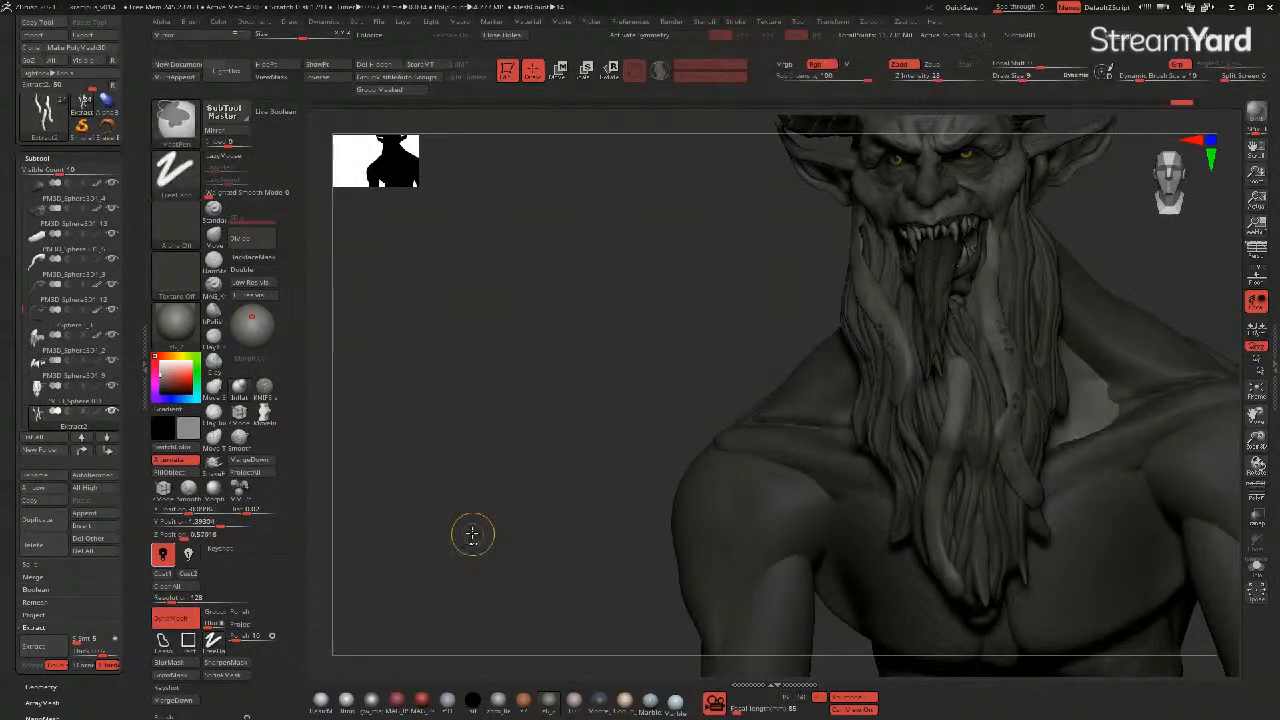
drag(634, 321, 732, 287)
key(])
drag(908, 330, 917, 362)
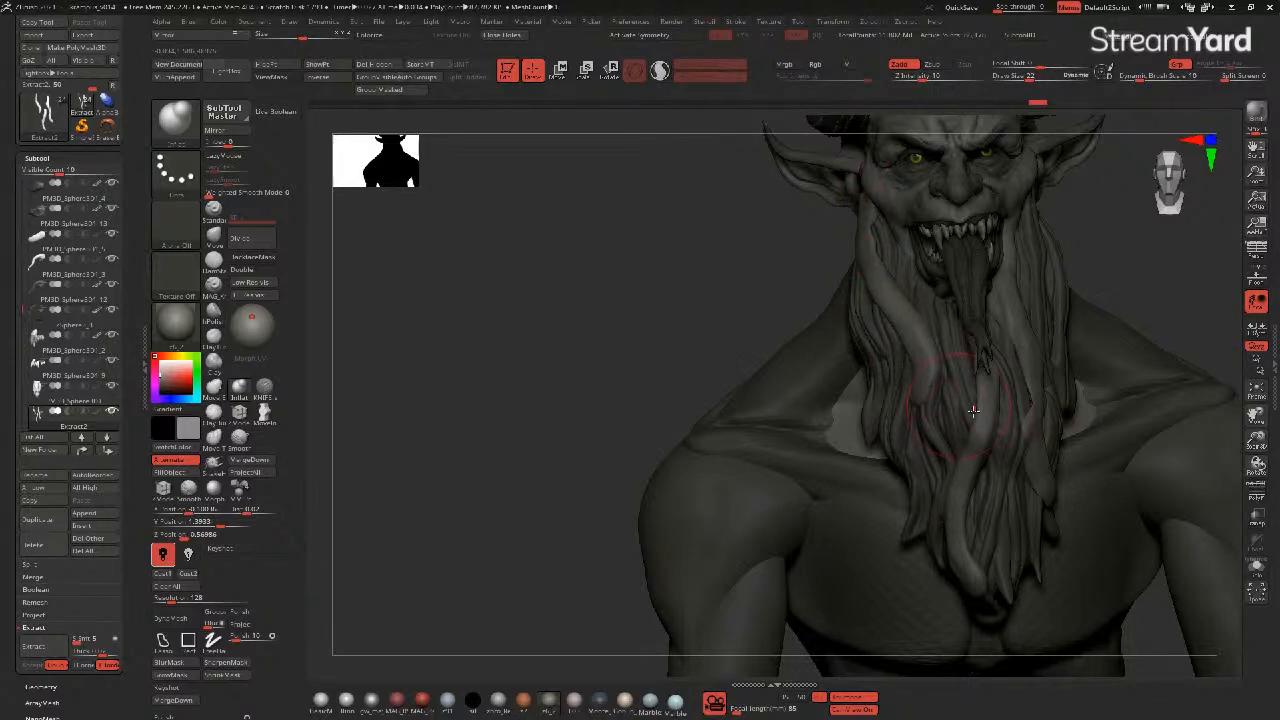
drag(969, 548, 963, 591)
- Inflate the lock hanging from the mouth corner along its length and remesh the extracted locks with DynaMesh
drag(808, 300, 660, 306)
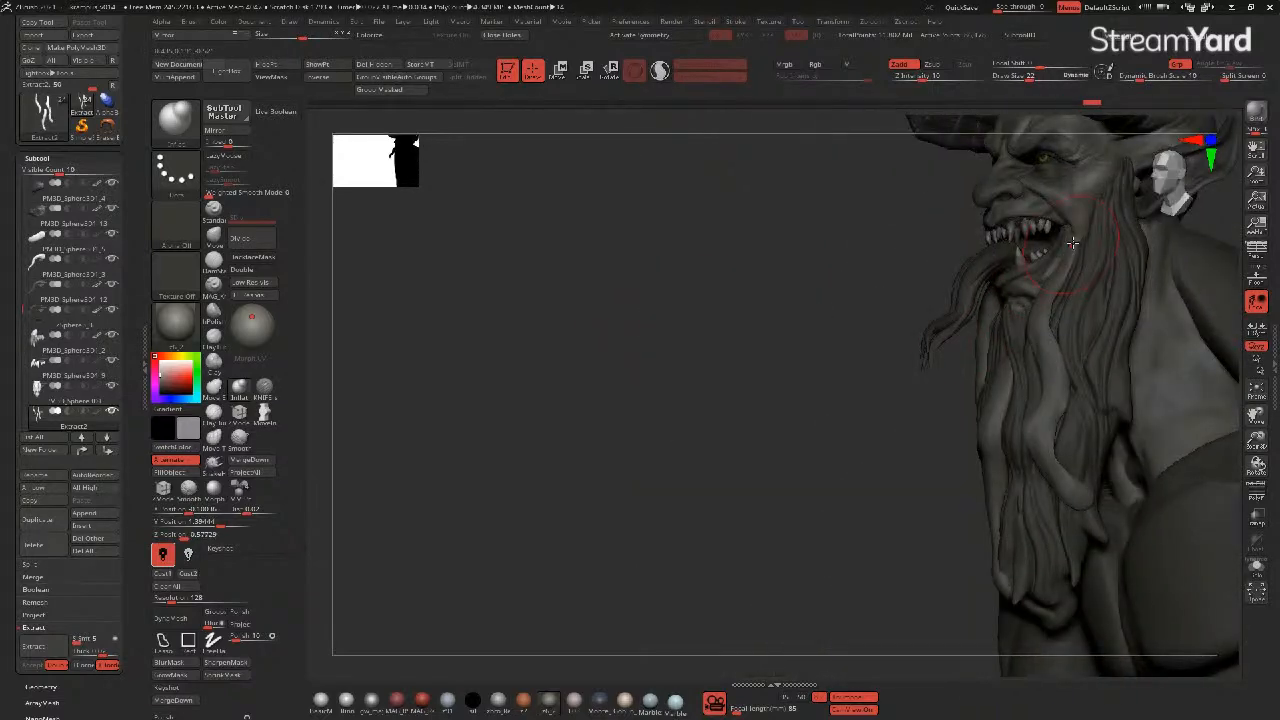
mouse_move(1043, 328)
mouse_down()
mouse_move(1049, 428)
mouse_move(1078, 508)
mouse_up()
drag(640, 466, 729, 471)
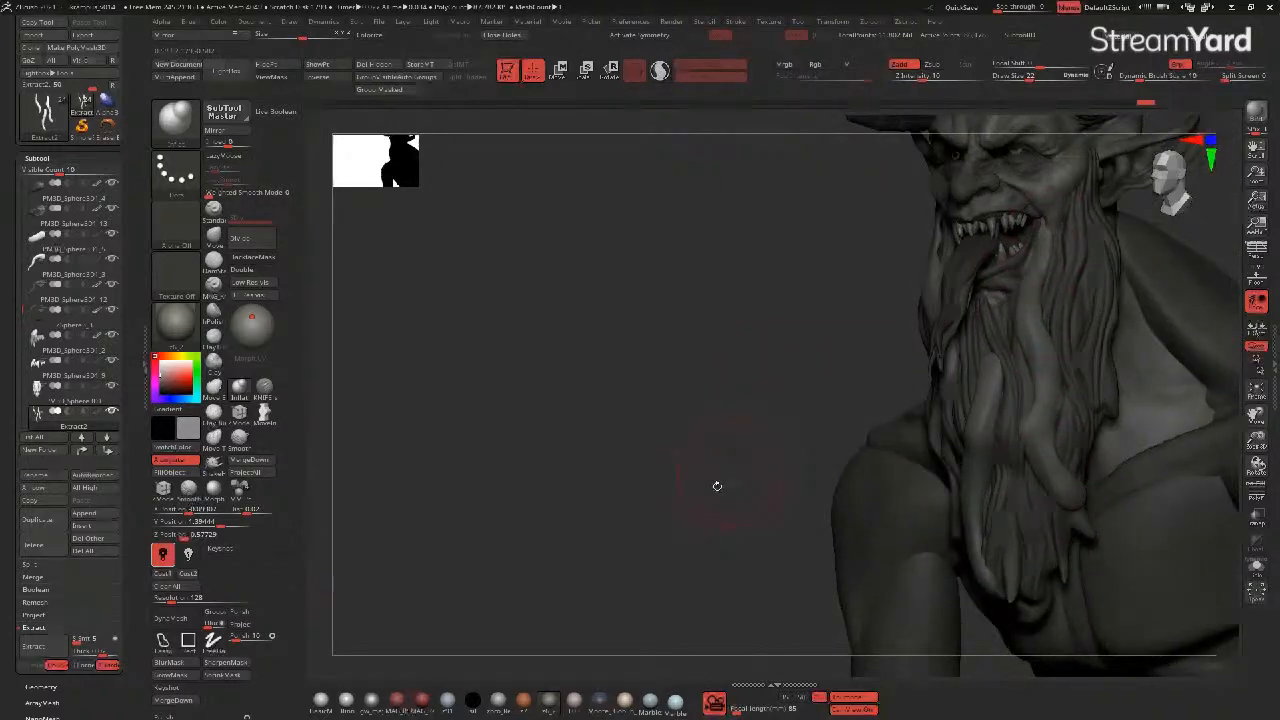
click(181, 613)
mouse_move(545, 523)
mouse_down()
mouse_move(560, 492)
mouse_move(517, 457)
mouse_move(489, 463)
mouse_move(509, 454)
mouse_move(531, 474)
mouse_up()
drag(519, 418, 512, 422)
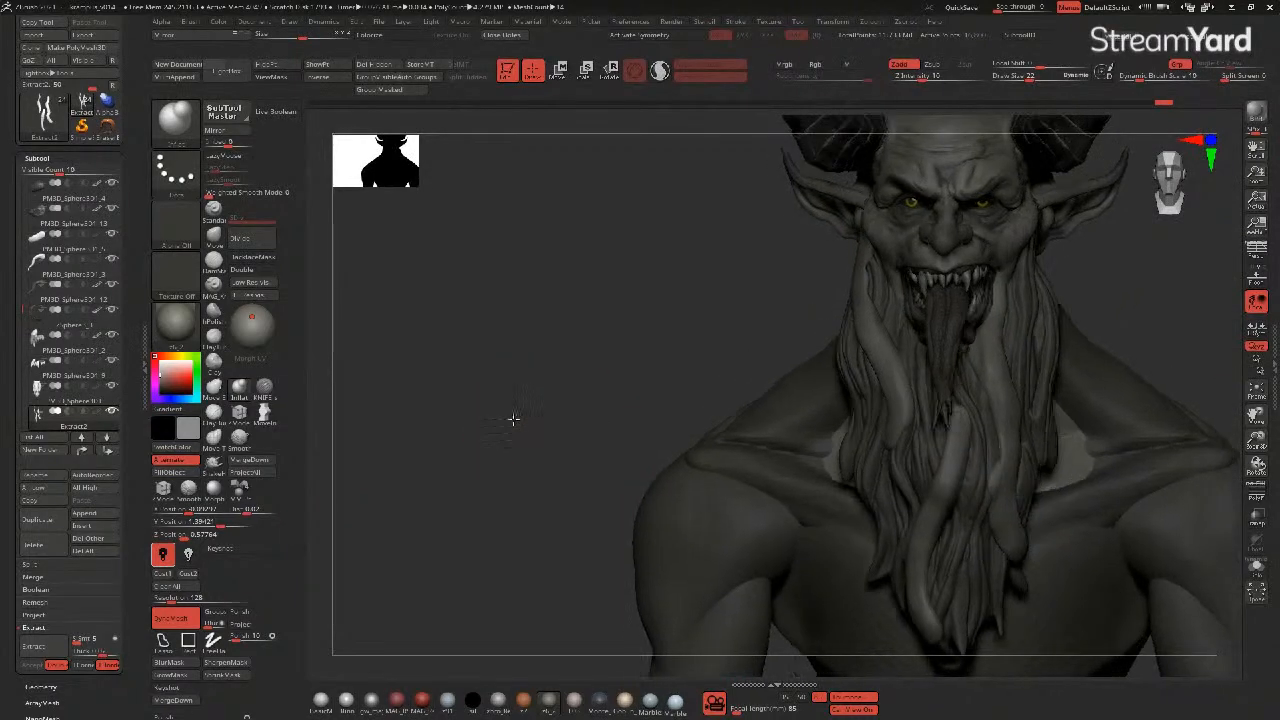
- Carve grooves with the DamStandard brush around the thick beard strand on the viewer's right side to separate it from the surrounding hair
click(264, 387)
click(214, 261)
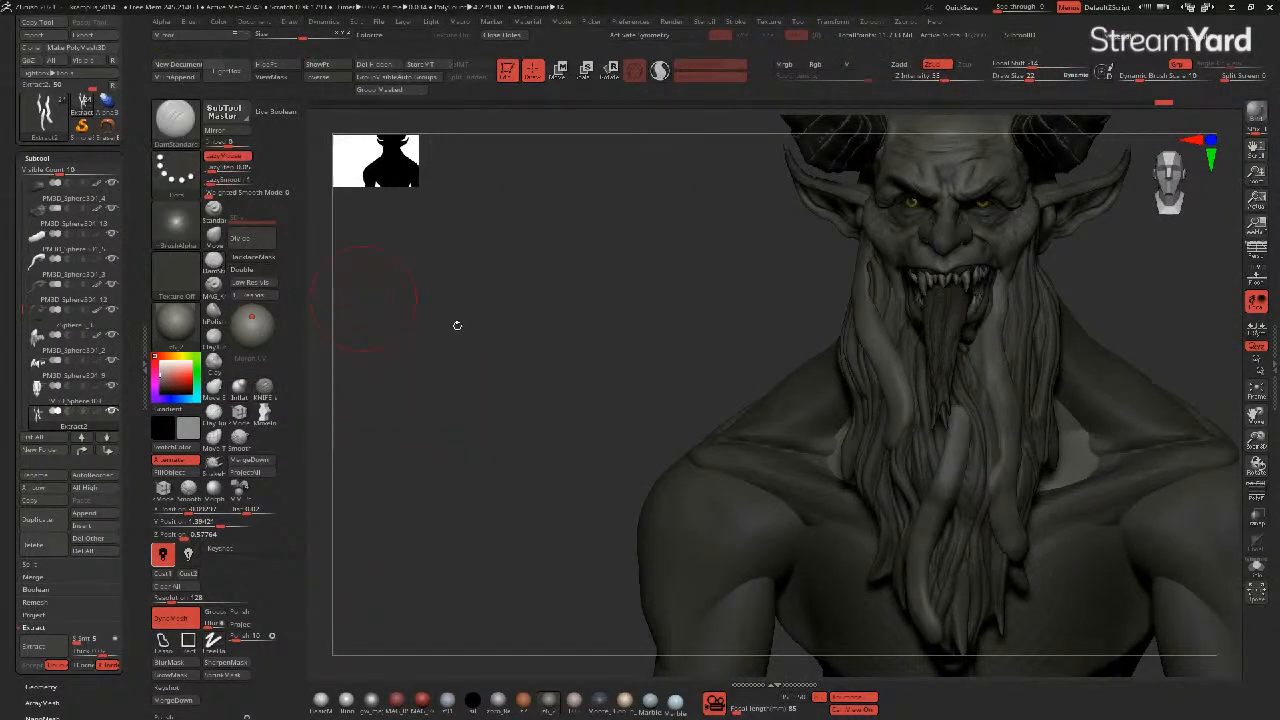
drag(502, 165, 751, 246)
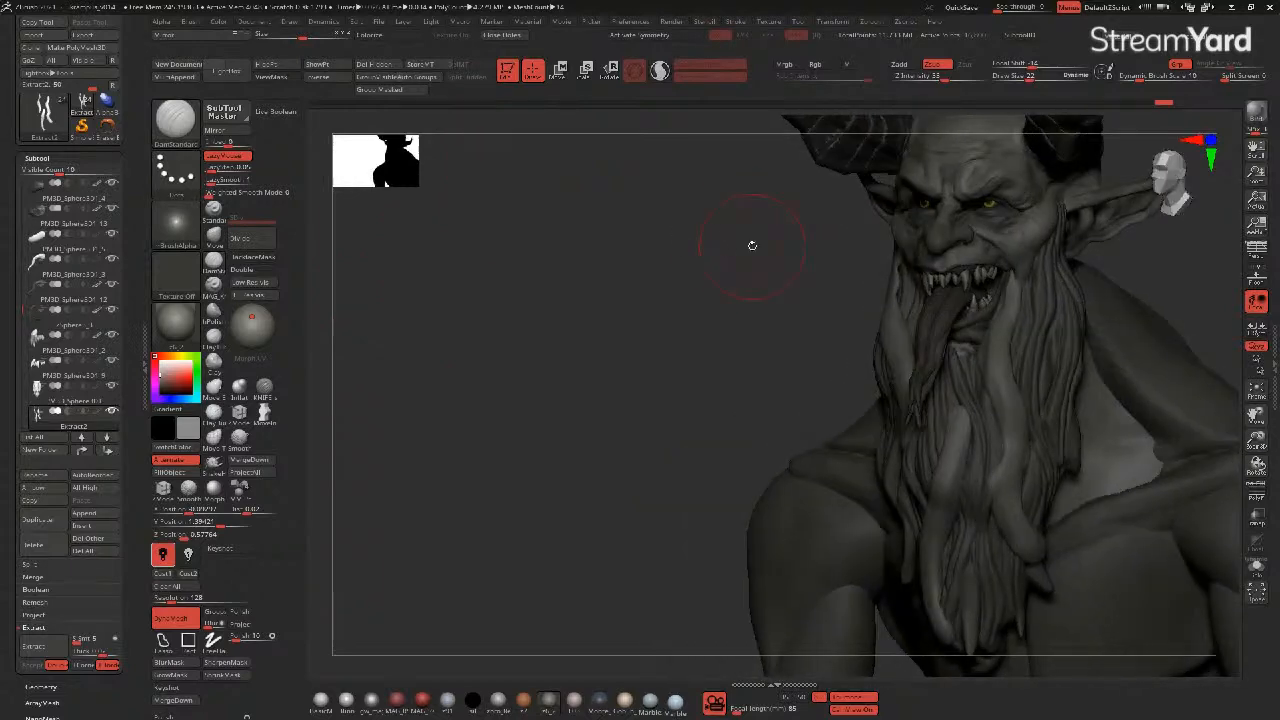
mouse_move(981, 325)
mouse_down()
mouse_move(964, 345)
mouse_move(1018, 382)
mouse_up()
mouse_move(1021, 312)
mouse_down()
mouse_move(1013, 355)
mouse_move(1032, 435)
mouse_up()
drag(1021, 490, 1008, 408)
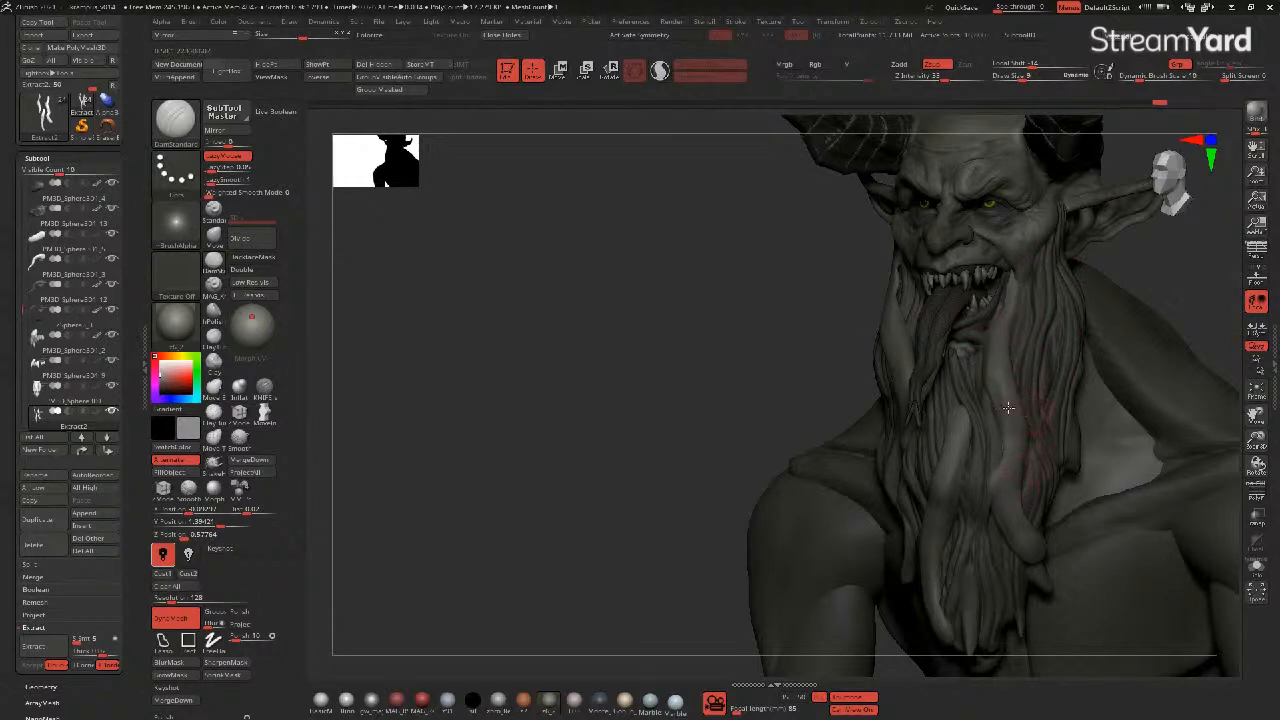
drag(990, 508, 997, 456)
drag(987, 514, 989, 484)
drag(816, 397, 902, 419)
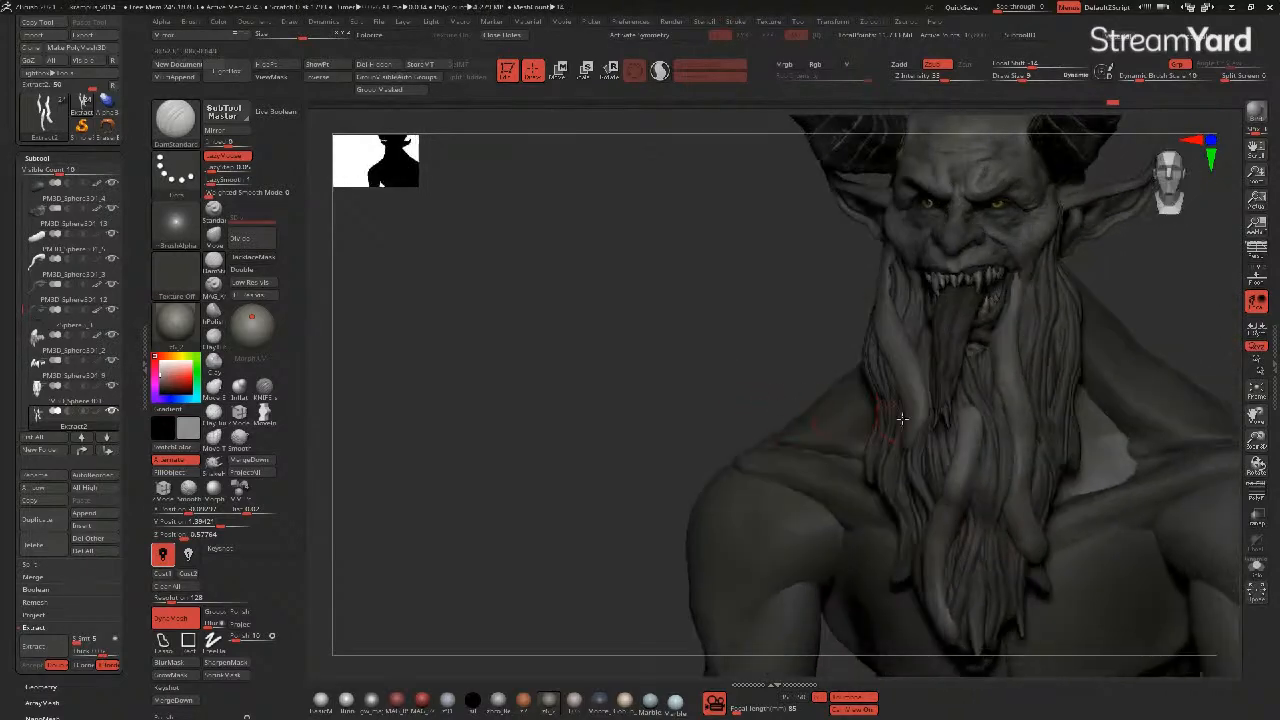
- Pull the root of the thick central beard strand toward the chin with the Move brush and thicken it with Inflate
click(212, 250)
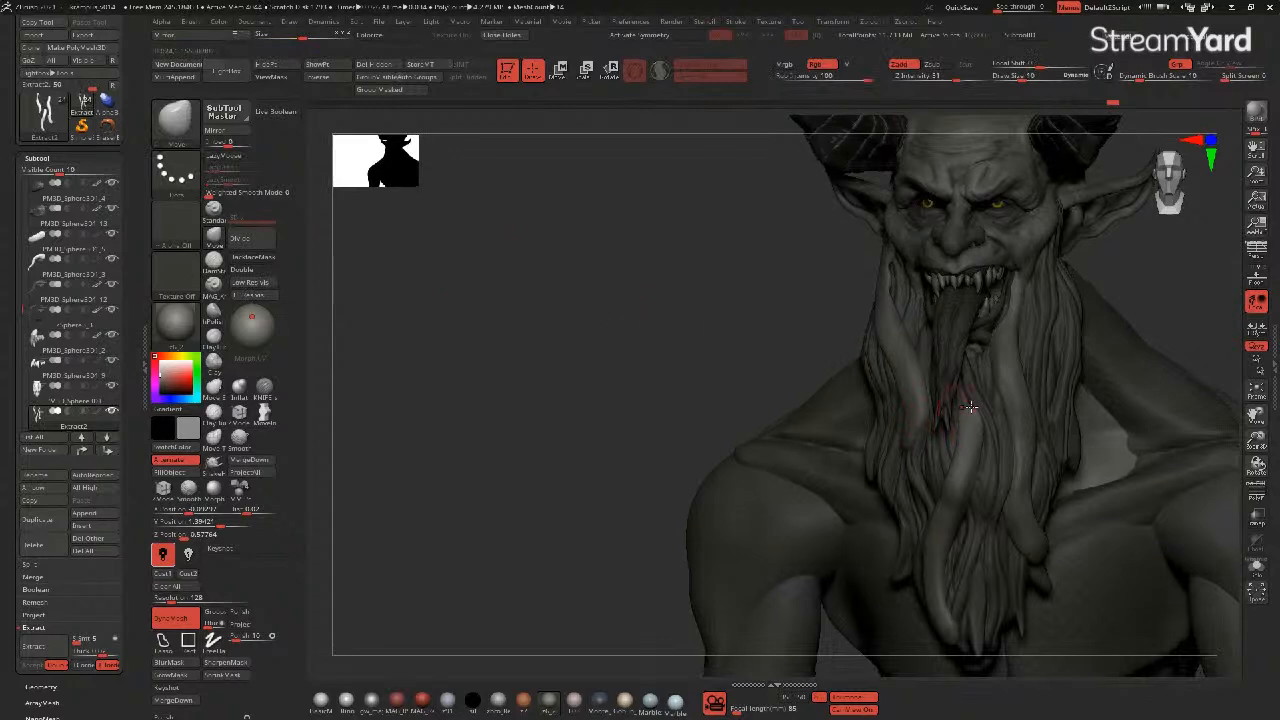
mouse_move(967, 407)
mouse_down()
mouse_move(958, 328)
mouse_move(966, 361)
mouse_up()
drag(742, 315, 820, 334)
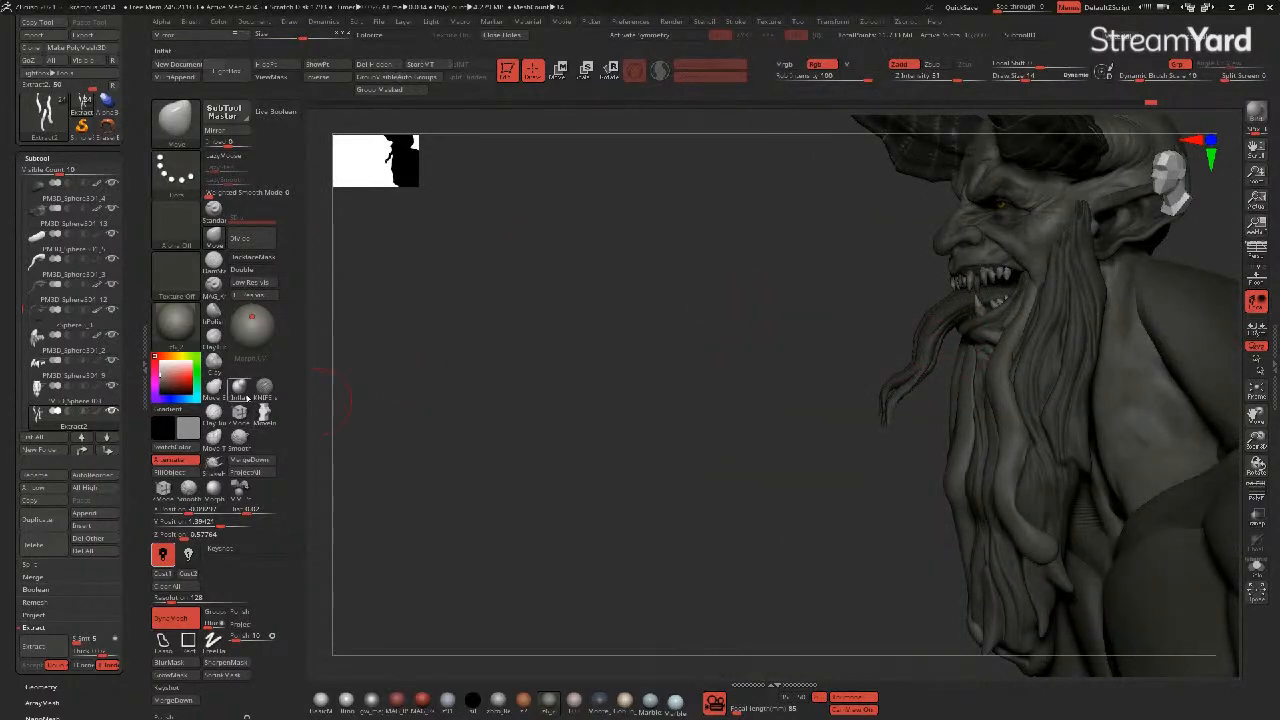
click(245, 395)
drag(965, 359, 957, 405)
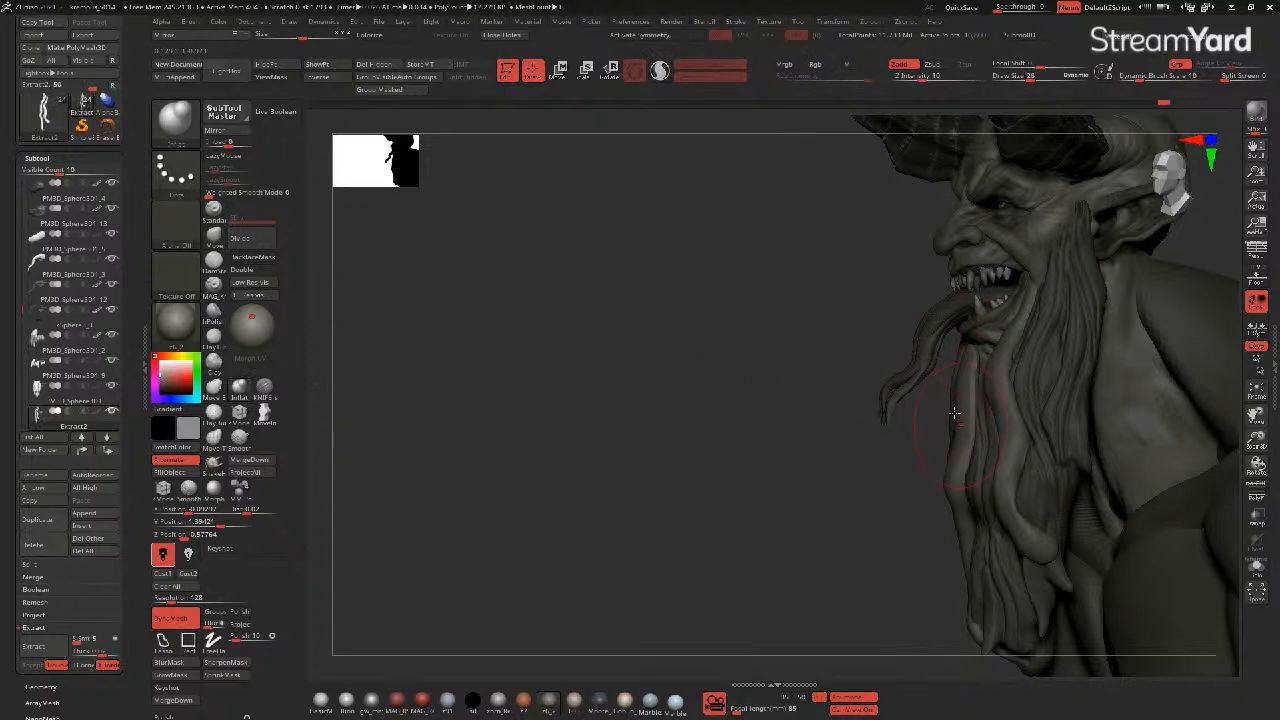
drag(753, 333, 663, 317)
- Shift the central strand's root in against the chin with the Move Topological brush
click(214, 238)
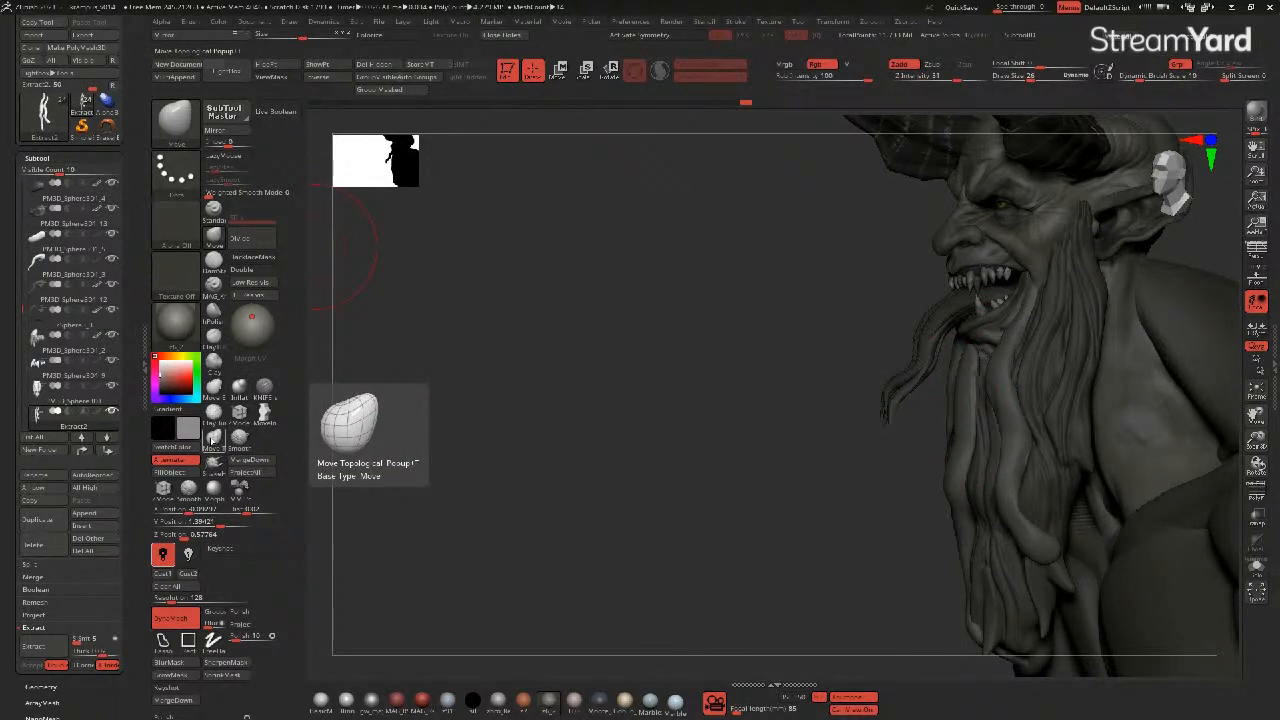
click(213, 437)
drag(963, 366, 981, 352)
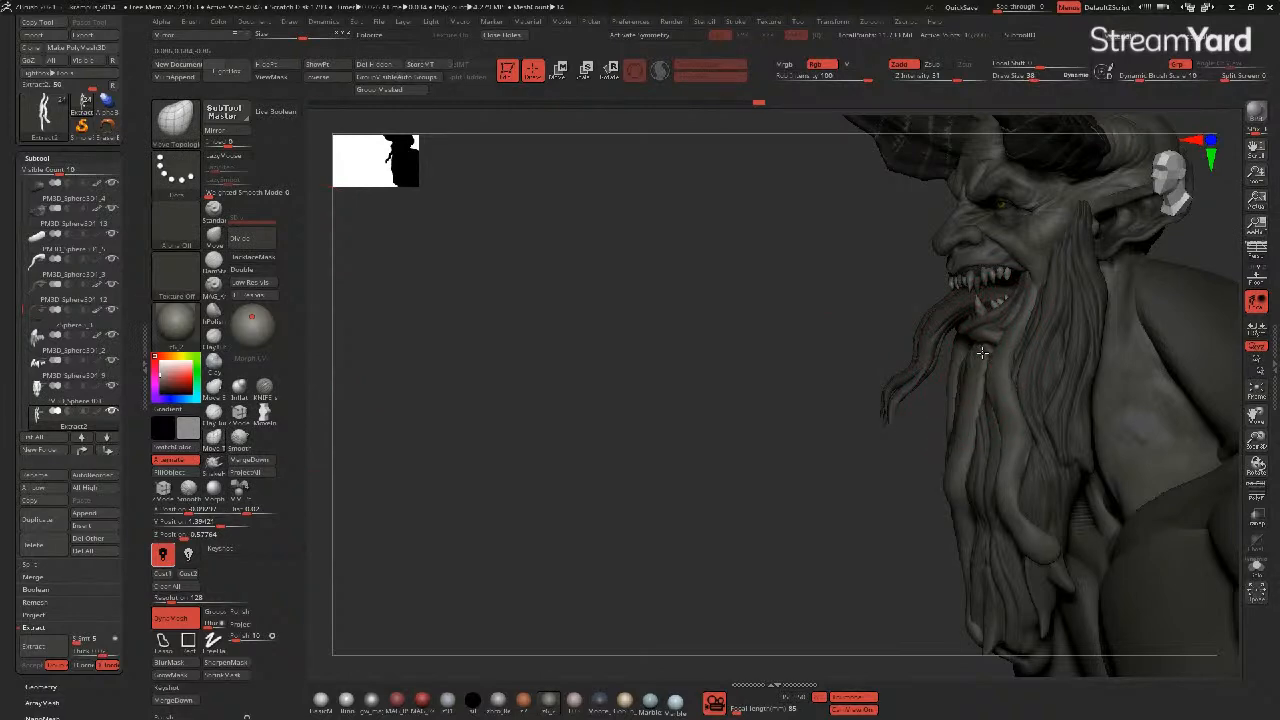
mouse_move(775, 377)
mouse_down()
mouse_move(794, 386)
mouse_move(663, 366)
mouse_move(967, 374)
mouse_up()
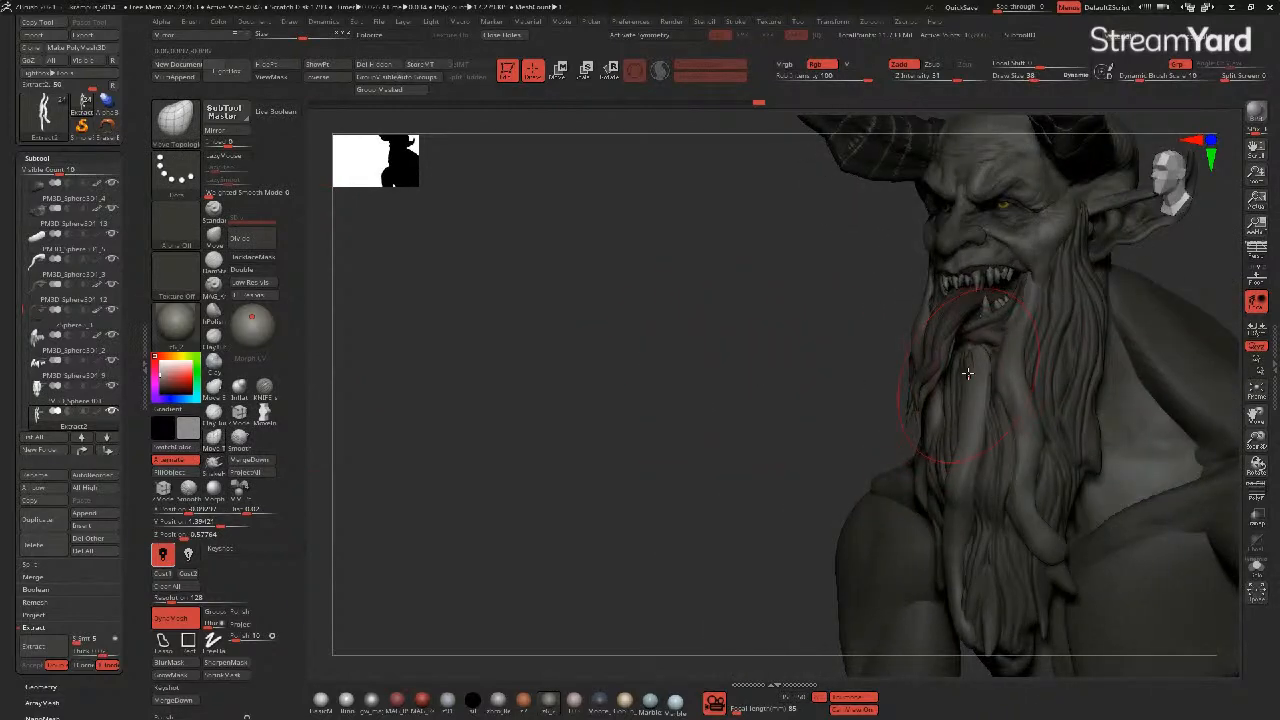
drag(880, 372, 820, 402)
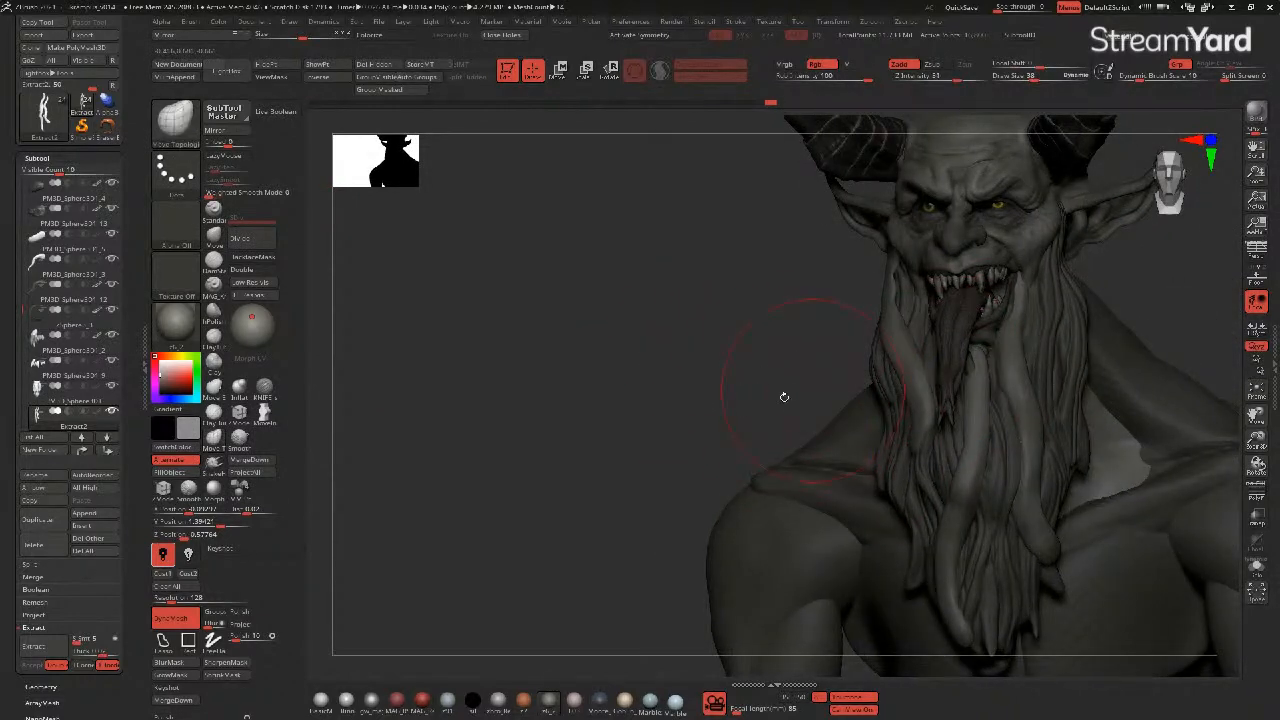
- Sharpen the edges between the thick strands and the surrounding beard hair with the KNIFE brush, using a smaller brush size
alt+drag(637, 391, 580, 308)
click(264, 388)
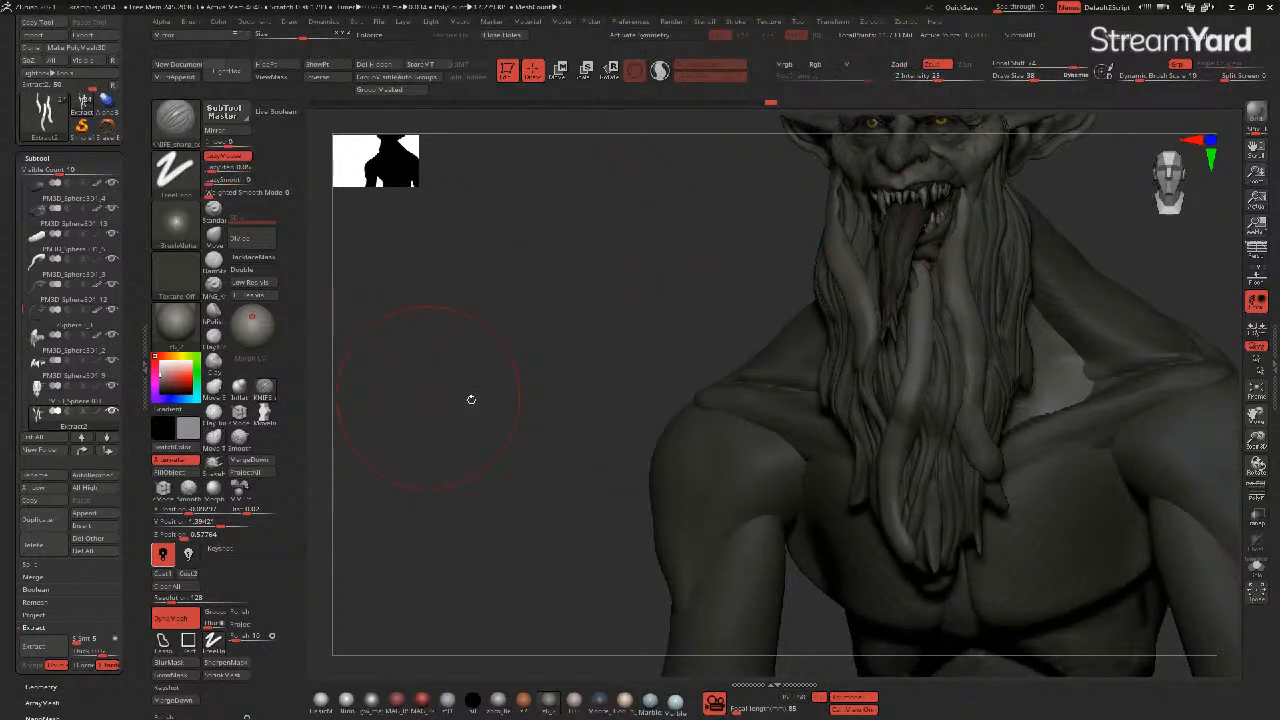
drag(570, 382, 523, 363)
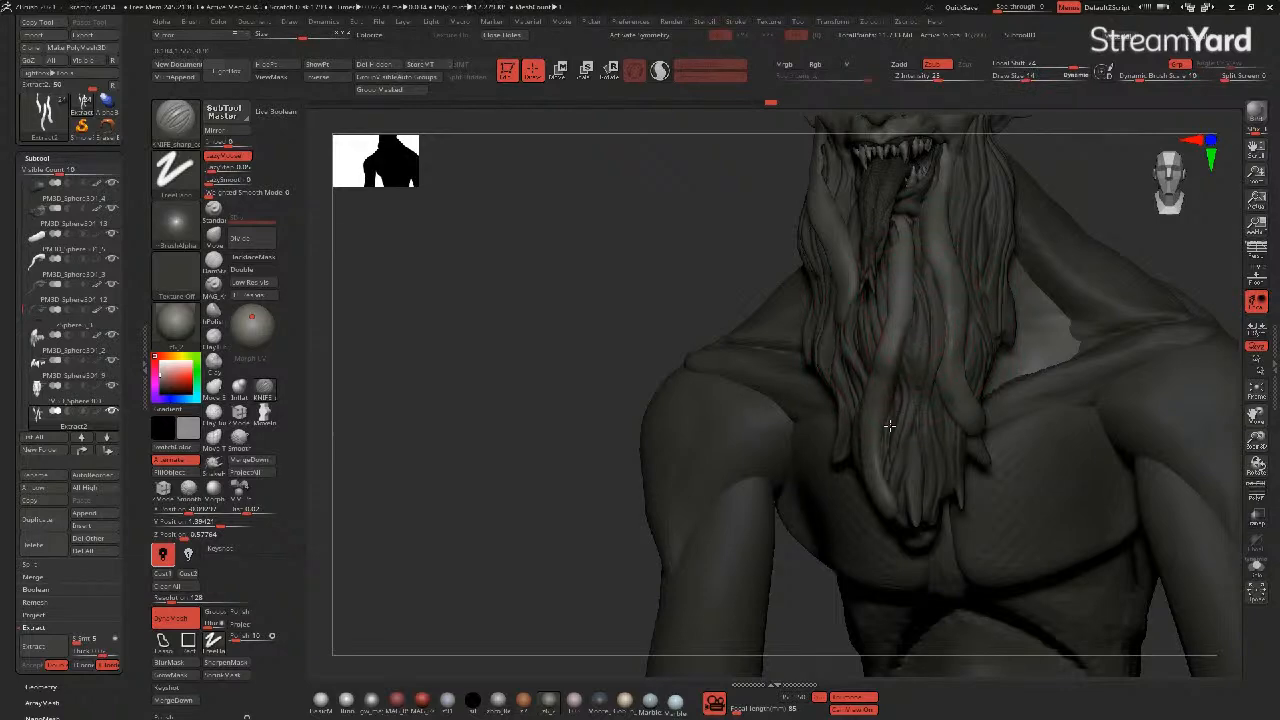
drag(631, 342, 671, 334)
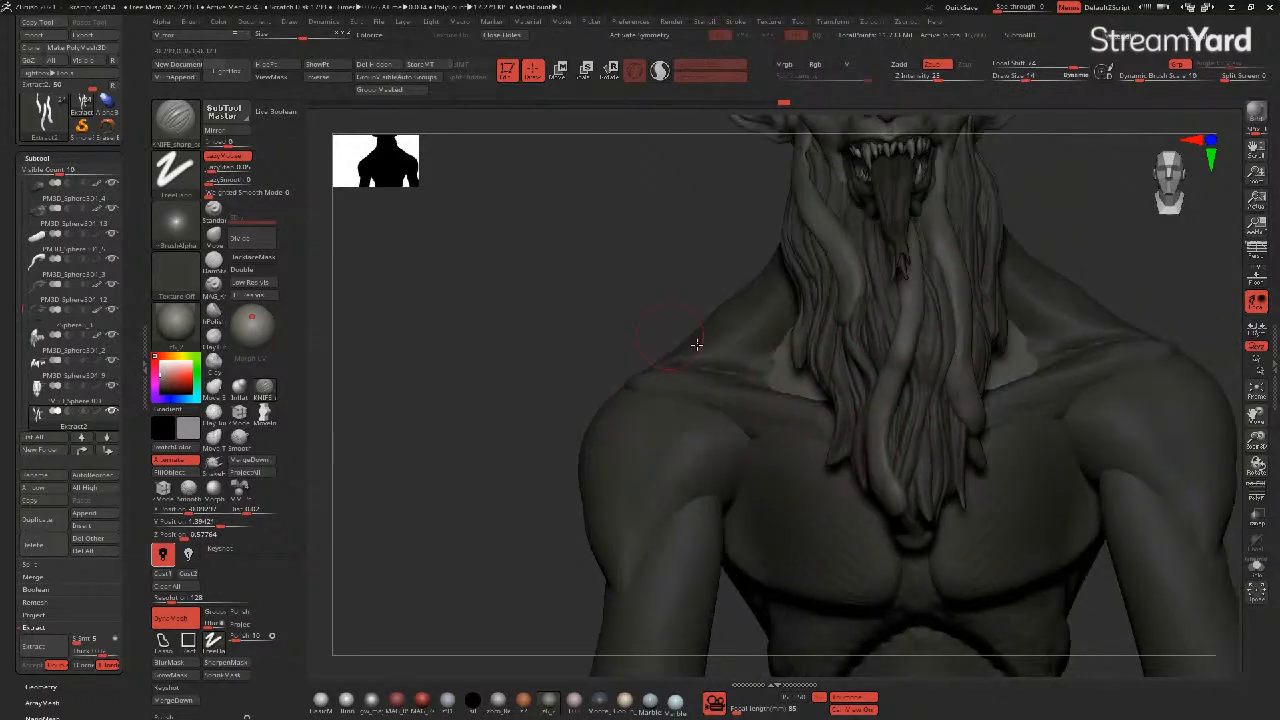
drag(607, 326, 668, 394)
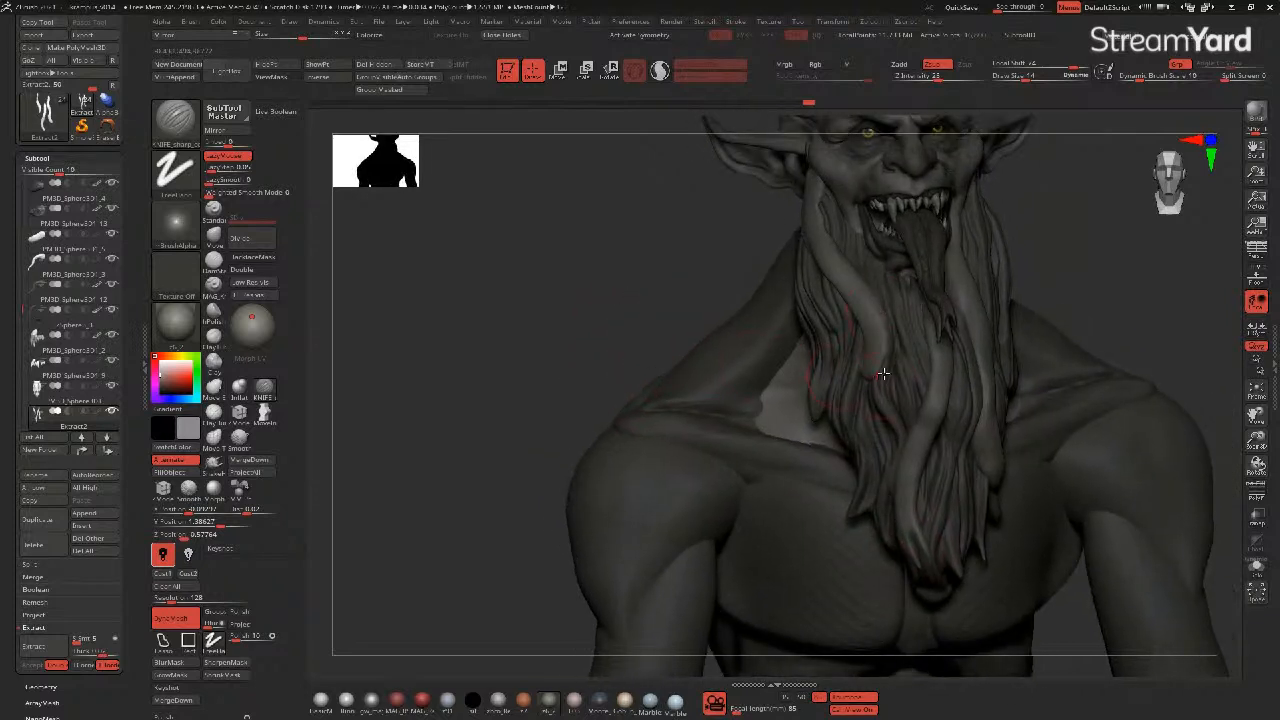
drag(861, 392, 859, 394)
- Raise the beard's DynaMesh resolution to 240 and cut grooves at the root of the thick strand below the viewer's left ear
drag(172, 601, 178, 601)
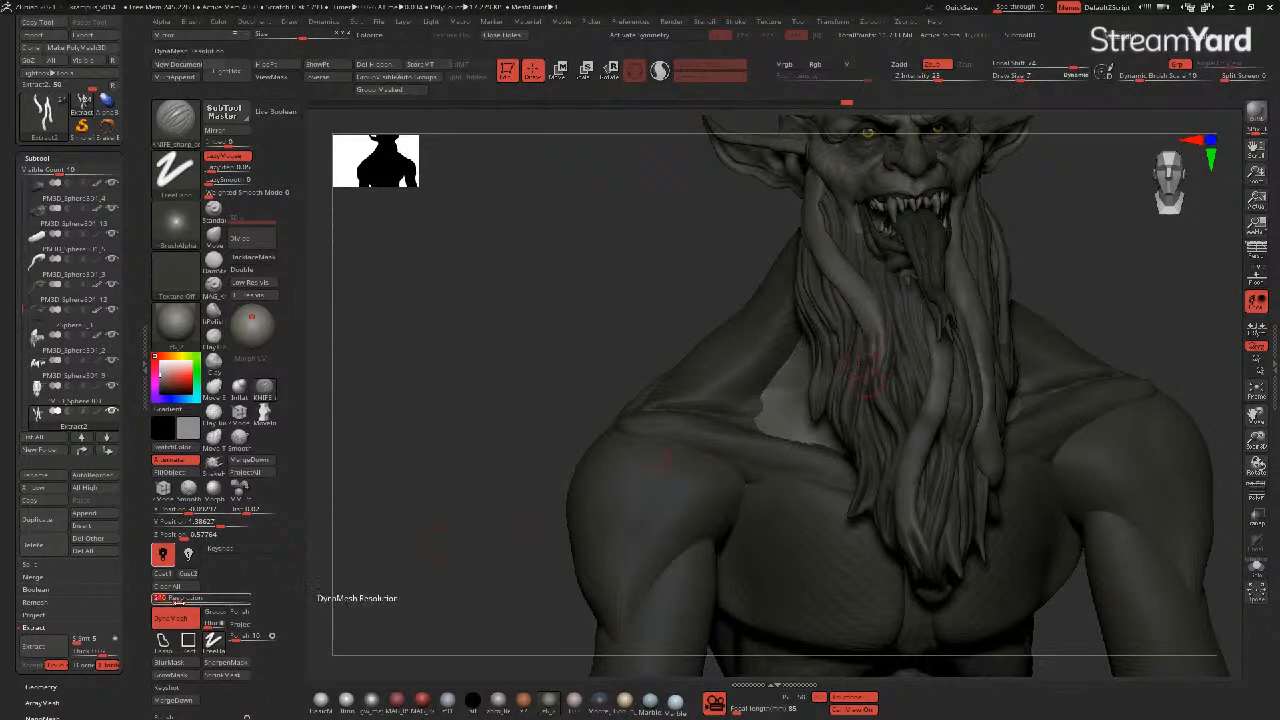
drag(862, 325, 862, 365)
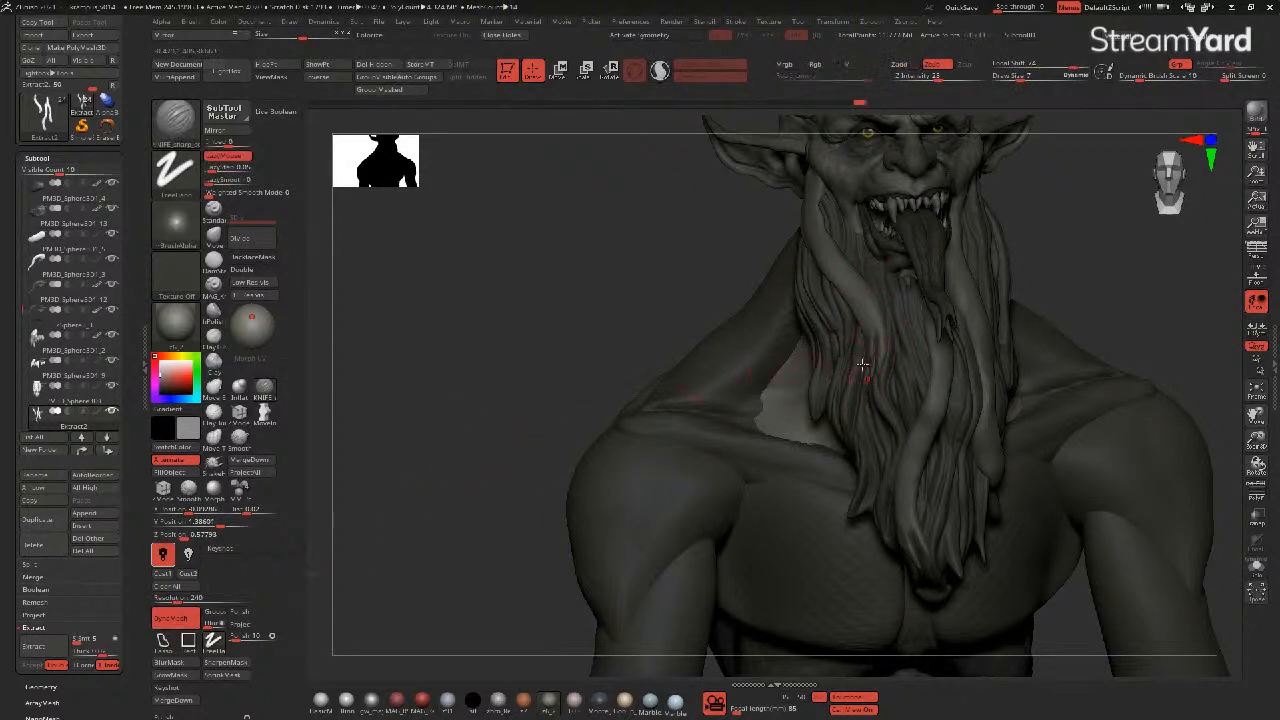
drag(679, 277, 651, 343)
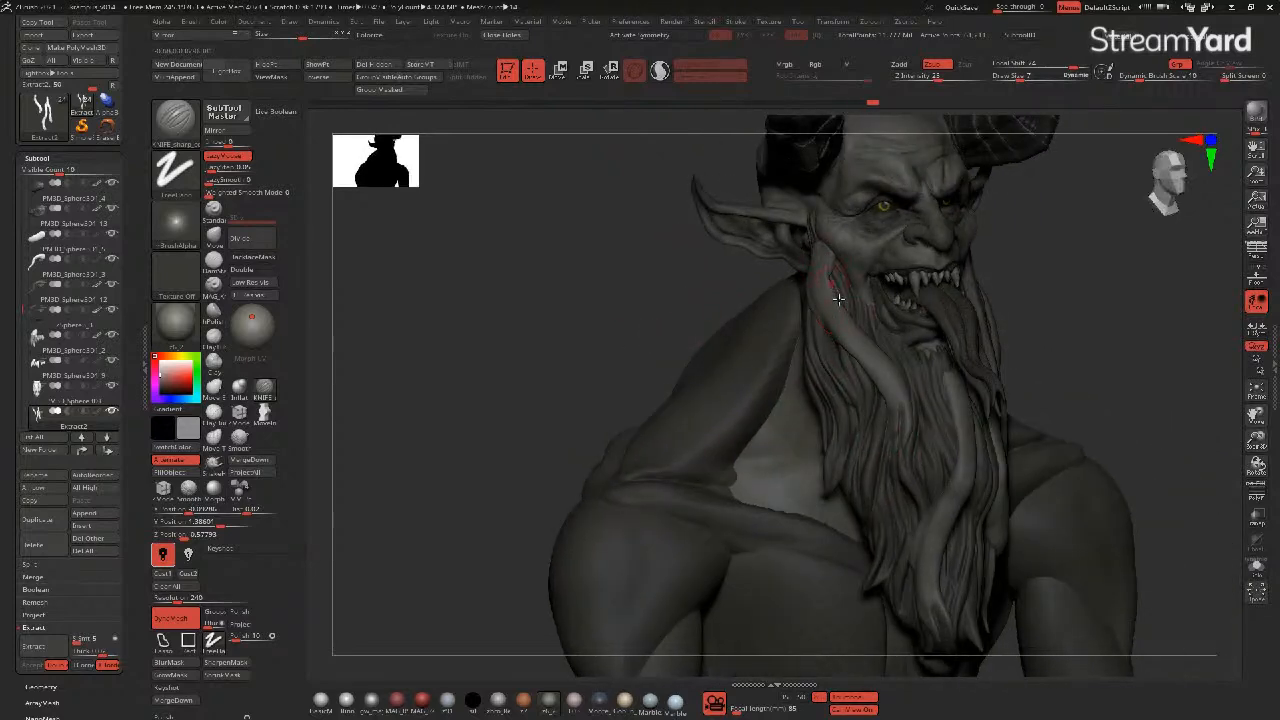
drag(833, 282, 830, 252)
drag(649, 309, 791, 288)
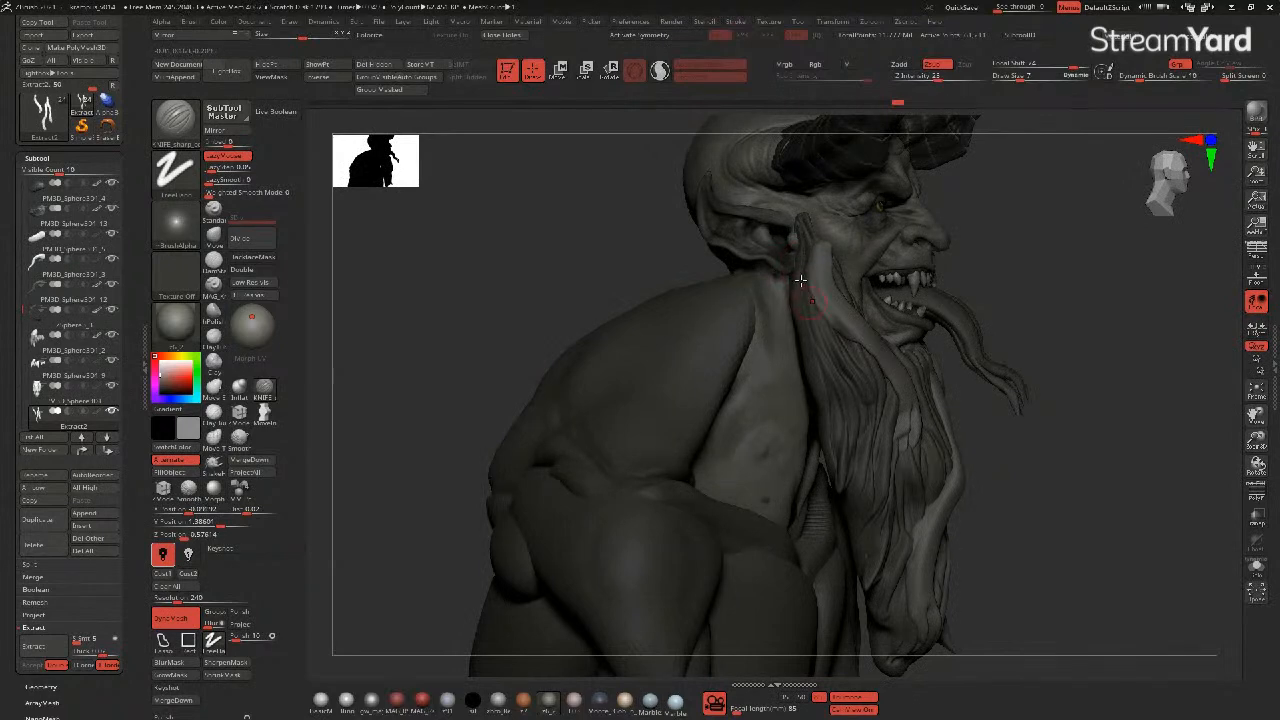
drag(654, 277, 795, 302)
- Carve fine hair grooves along the middle of the thick strand on the viewer's left side, working from several angles
drag(879, 386, 884, 397)
drag(635, 268, 440, 290)
drag(889, 304, 878, 330)
mouse_move(680, 343)
mouse_down()
mouse_move(890, 423)
mouse_move(884, 480)
mouse_up()
mouse_move(669, 417)
mouse_down()
mouse_move(603, 429)
mouse_move(569, 400)
mouse_move(610, 340)
mouse_move(554, 311)
mouse_move(569, 297)
mouse_move(777, 287)
mouse_up()
- Extend the fine KNIFE grooves down to the tip of the viewer's left strand and lightly smooth its upper part
click(263, 389)
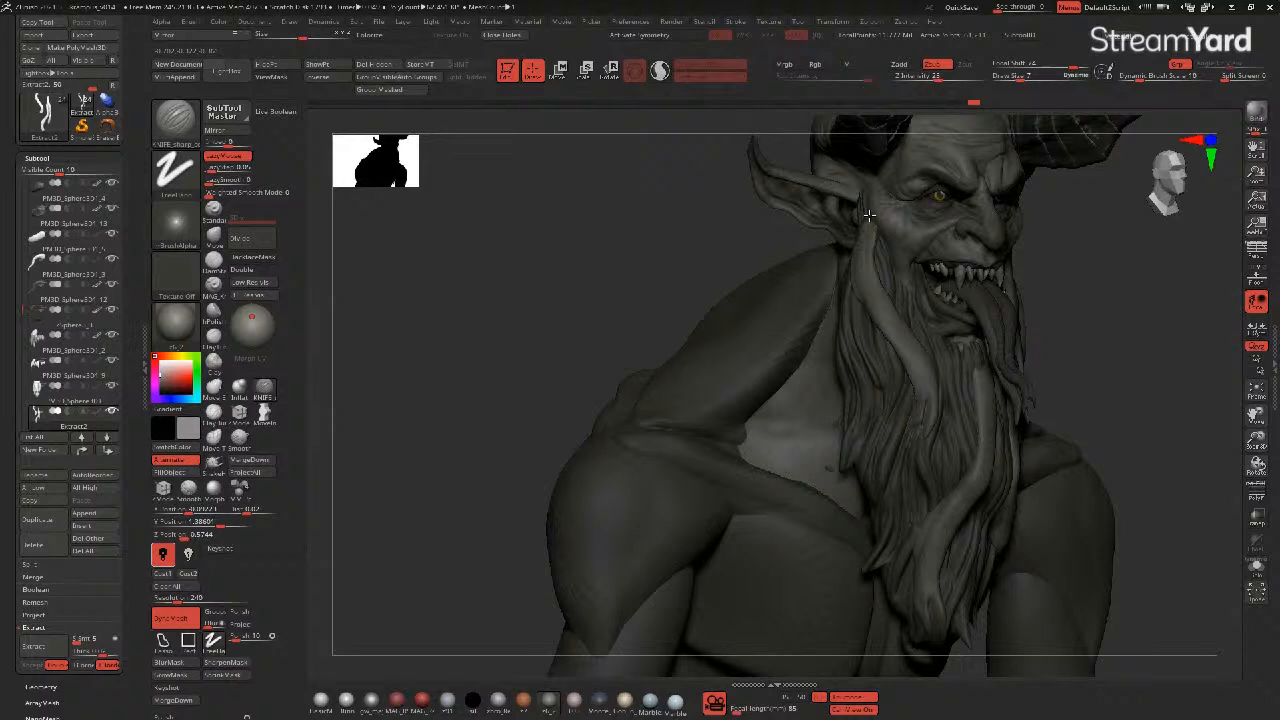
drag(916, 362, 922, 388)
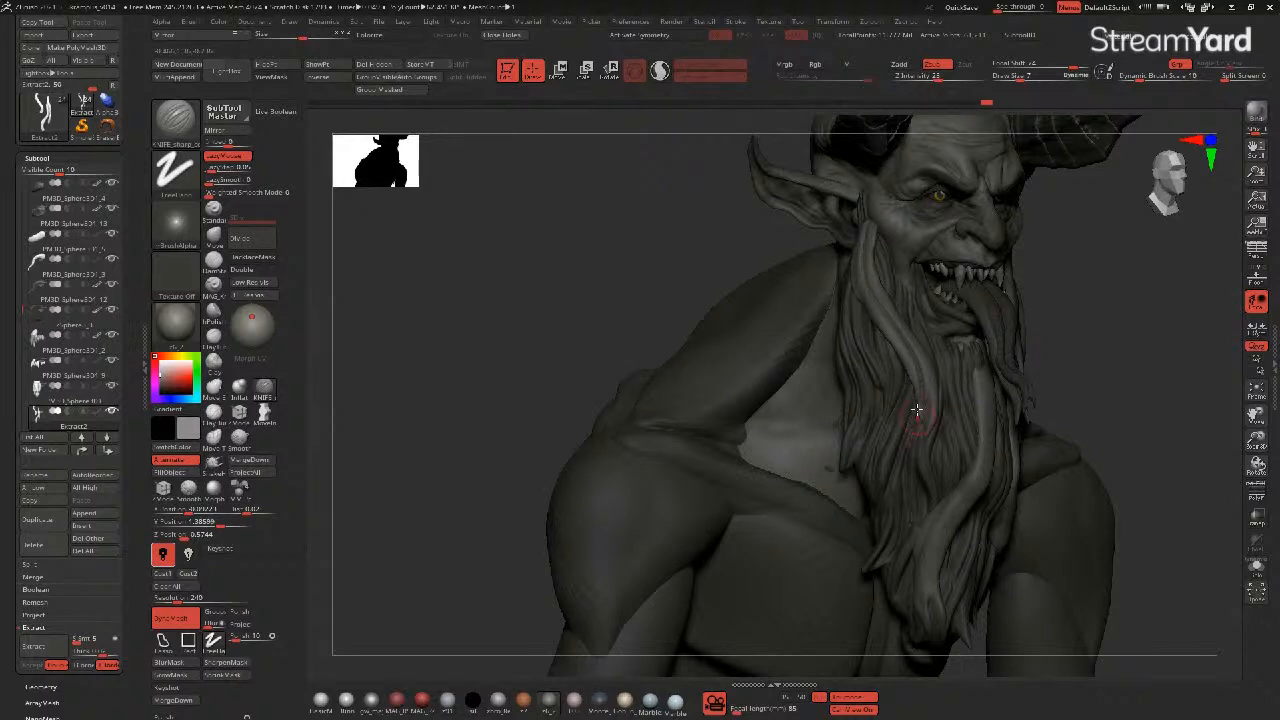
drag(891, 334, 915, 384)
drag(754, 261, 877, 320)
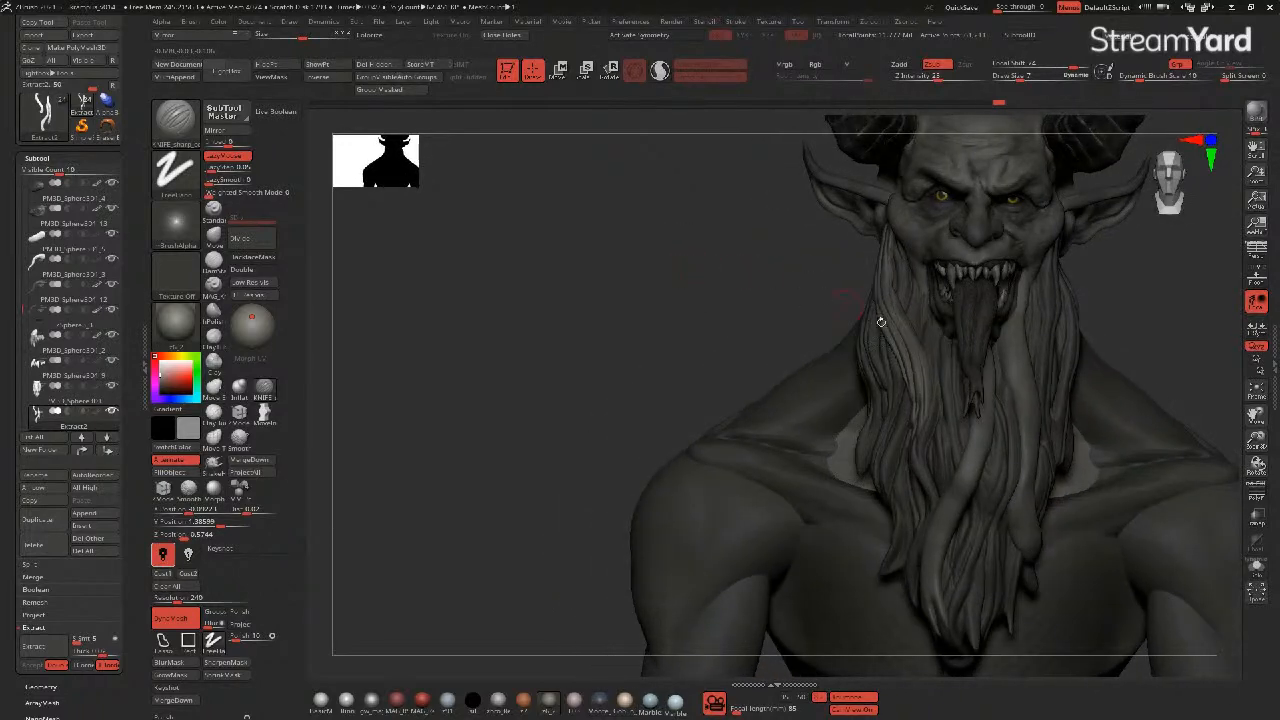
key(shift)
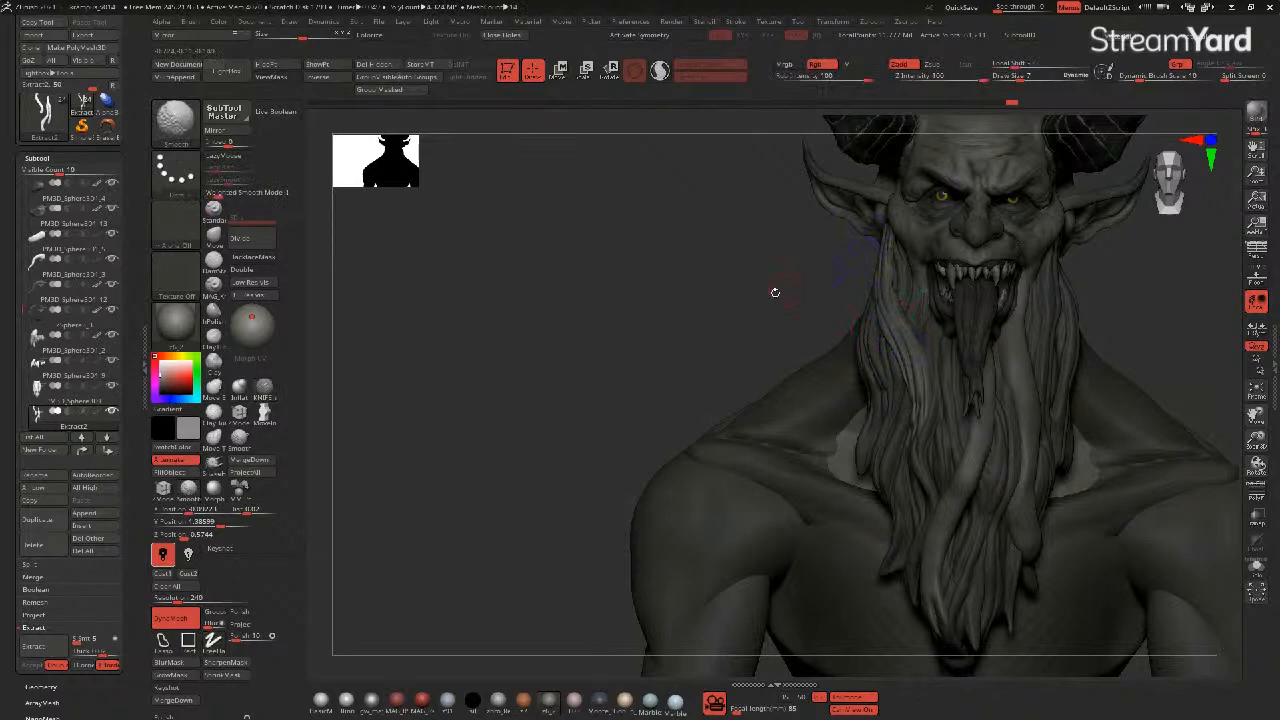
- Carve fine hair grooves with the KNIFE brush along the thick strands at the beard's centre and on the viewer's right side
drag(775, 292, 938, 318)
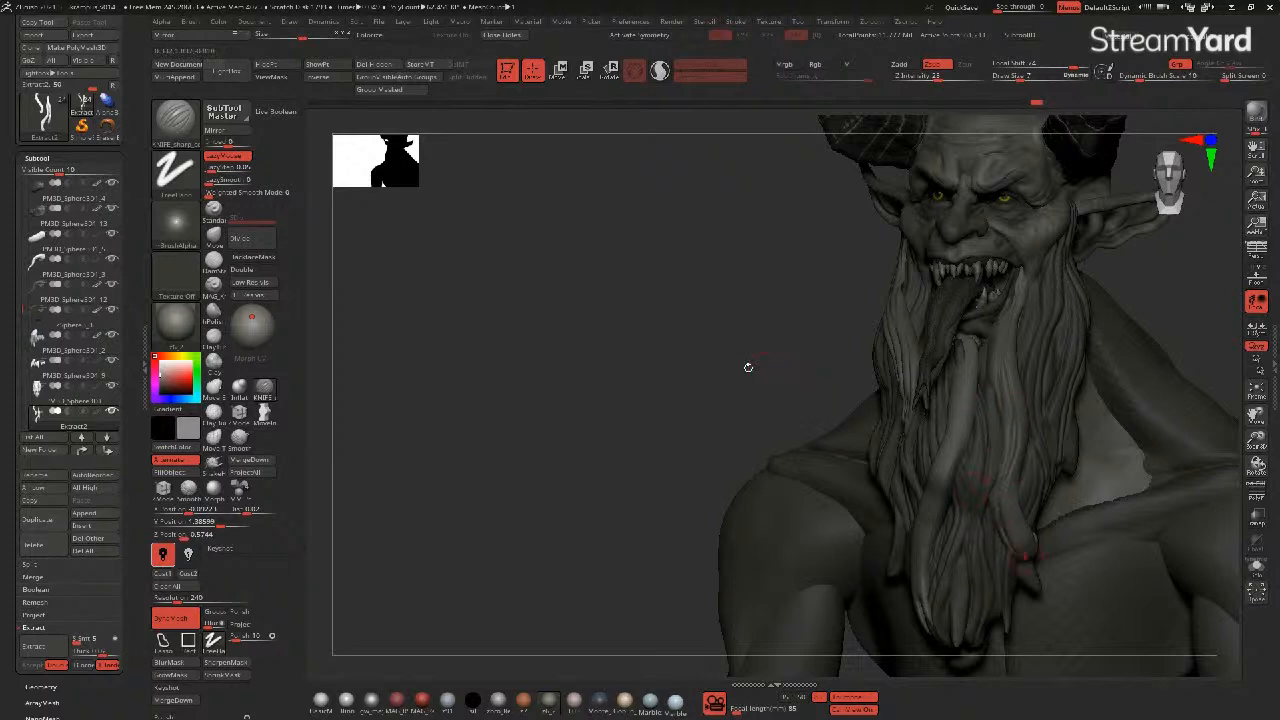
drag(748, 367, 1001, 364)
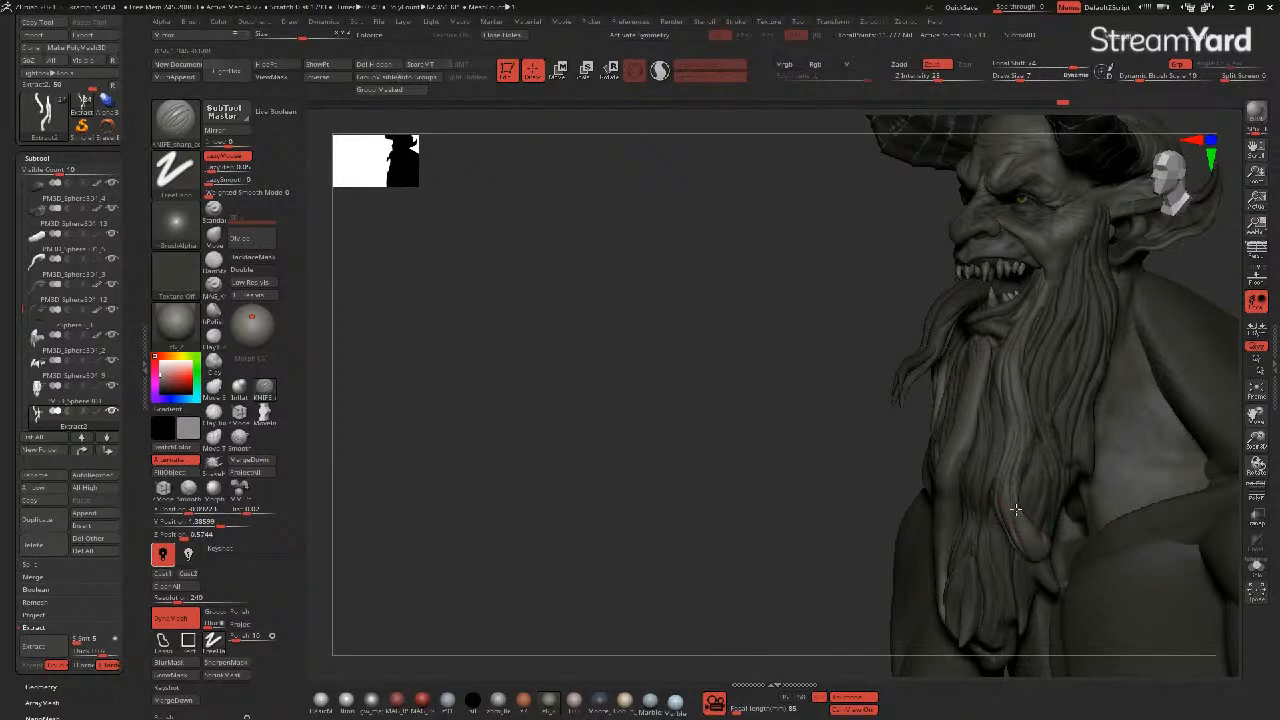
drag(789, 400, 820, 386)
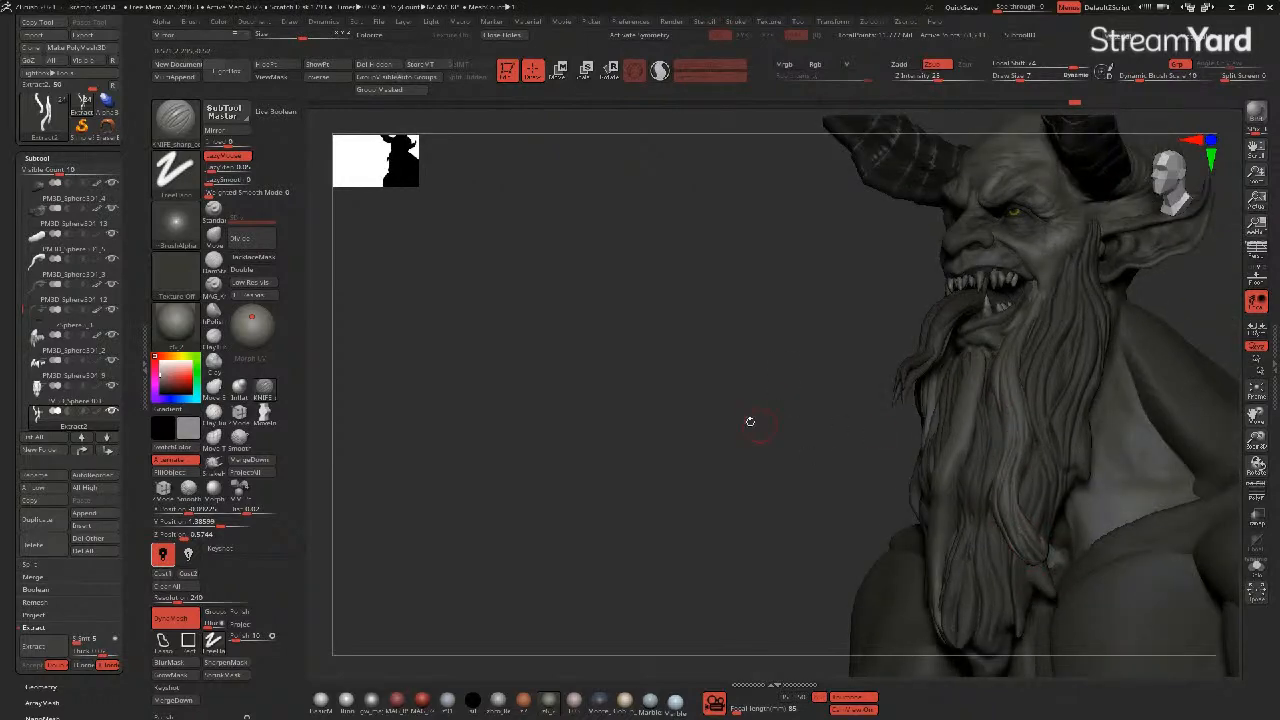
drag(760, 423, 905, 408)
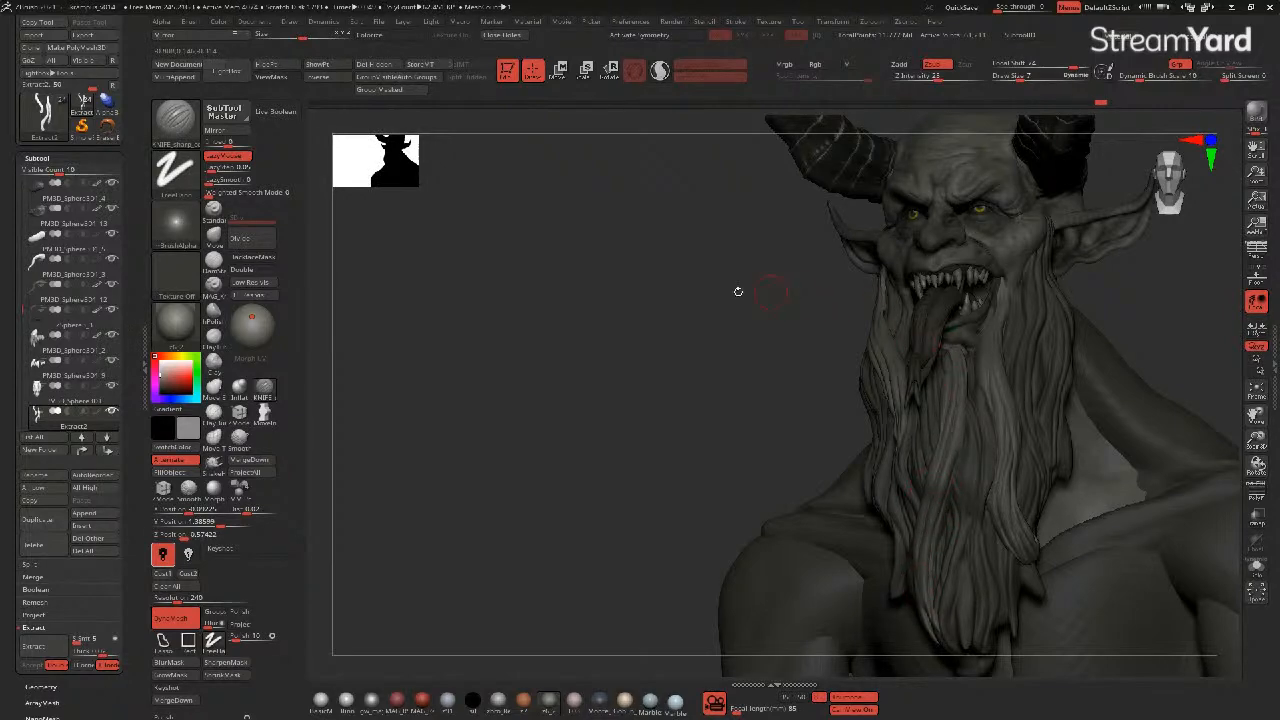
drag(760, 290, 901, 343)
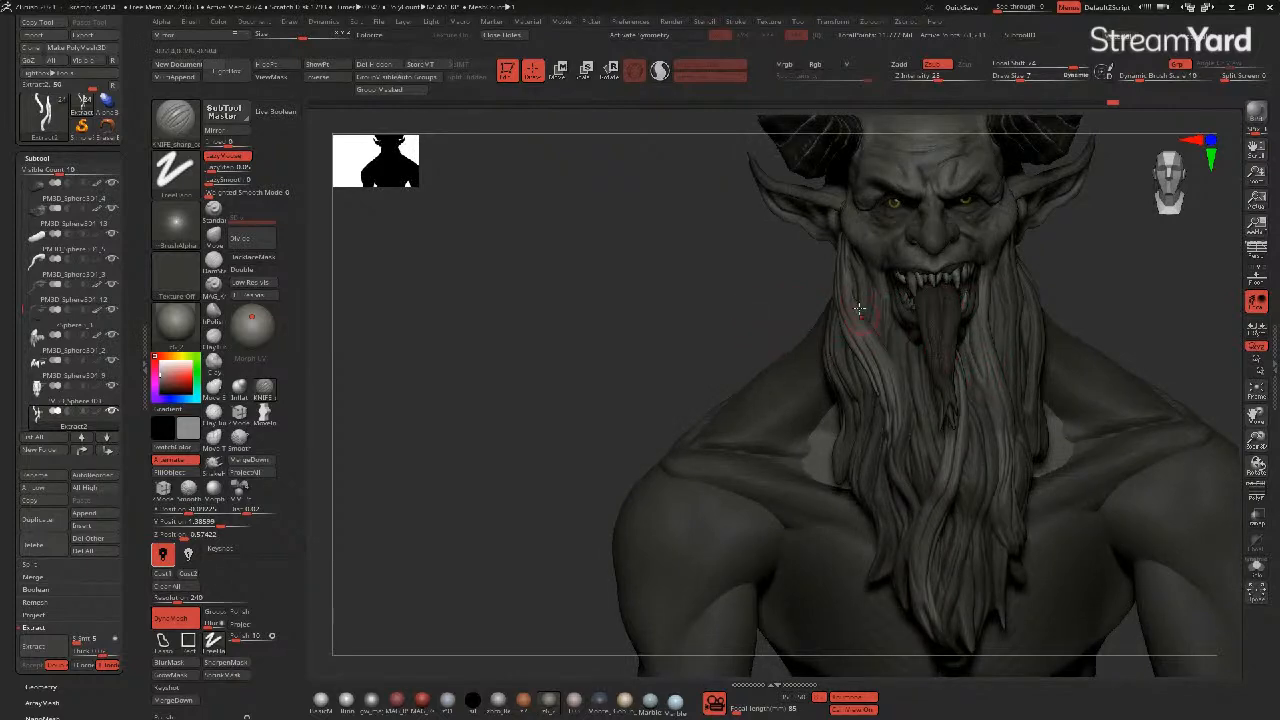
drag(700, 300, 515, 337)
ctrl+right_drag(516, 338, 502, 338)
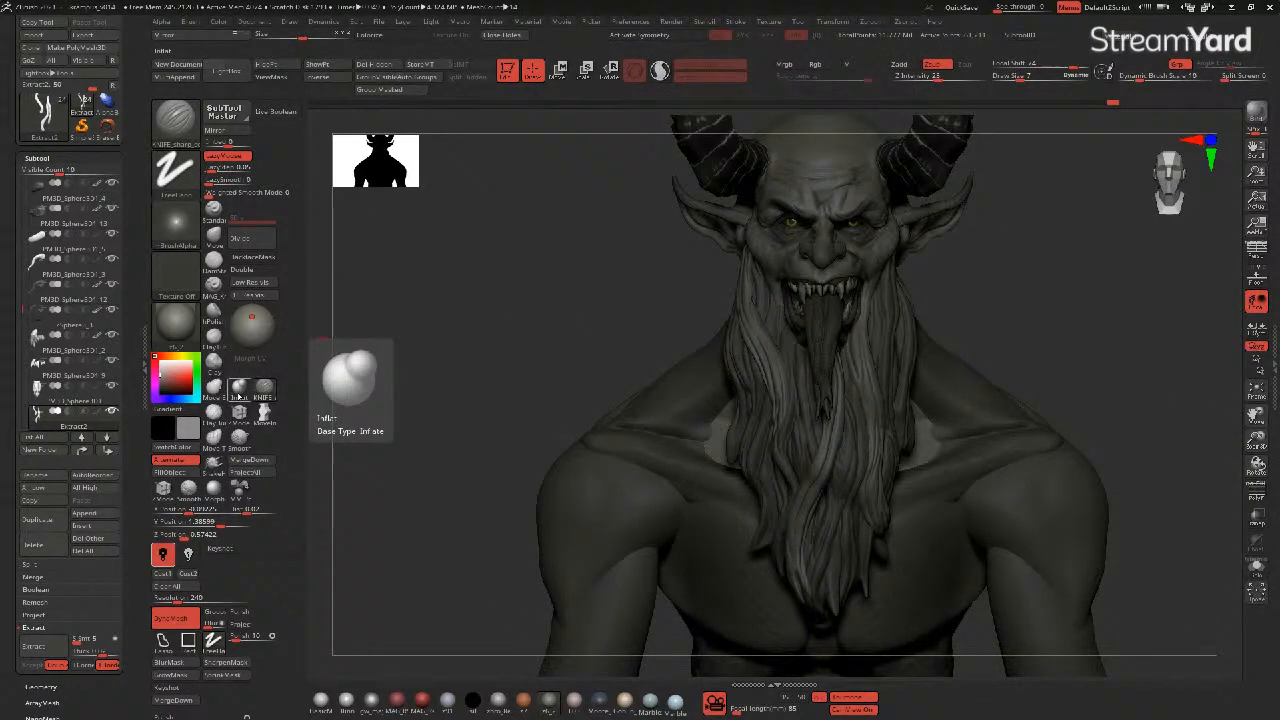
- Pull the tip of the viewer's right strand outward into a curl with the Snake Hook brush at a larger size
click(213, 460)
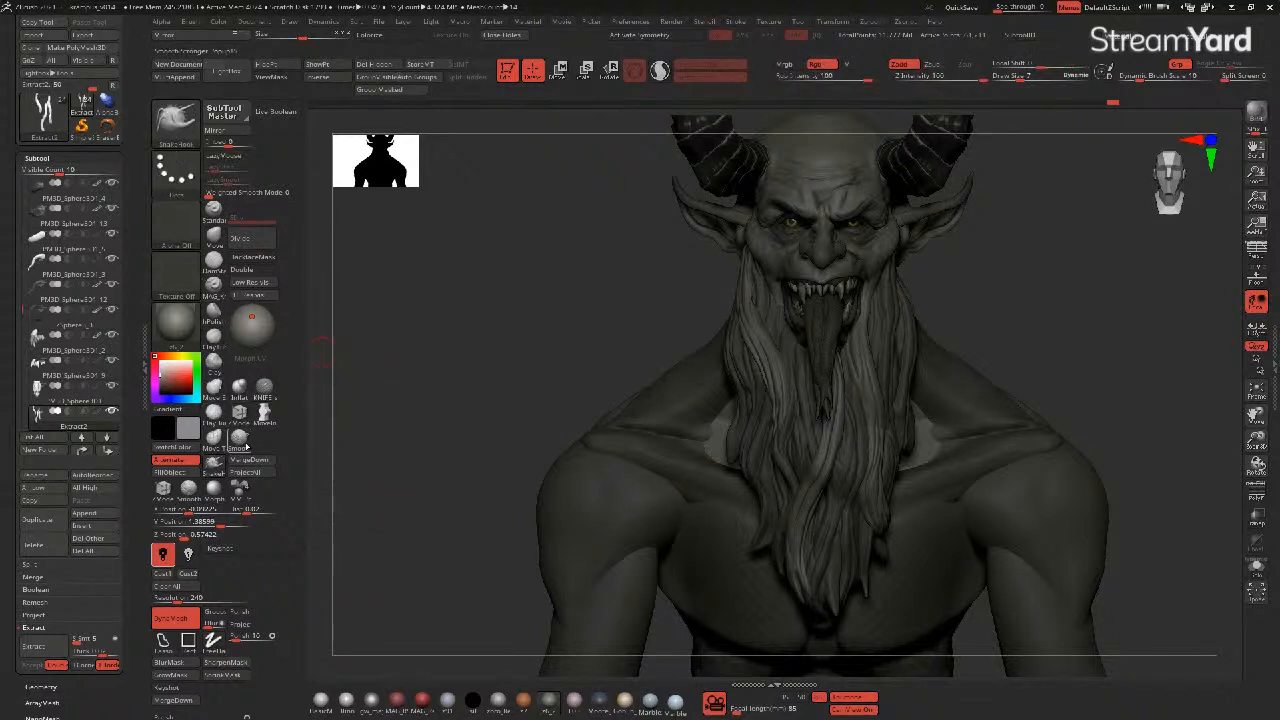
alt+right_drag(527, 434, 490, 365)
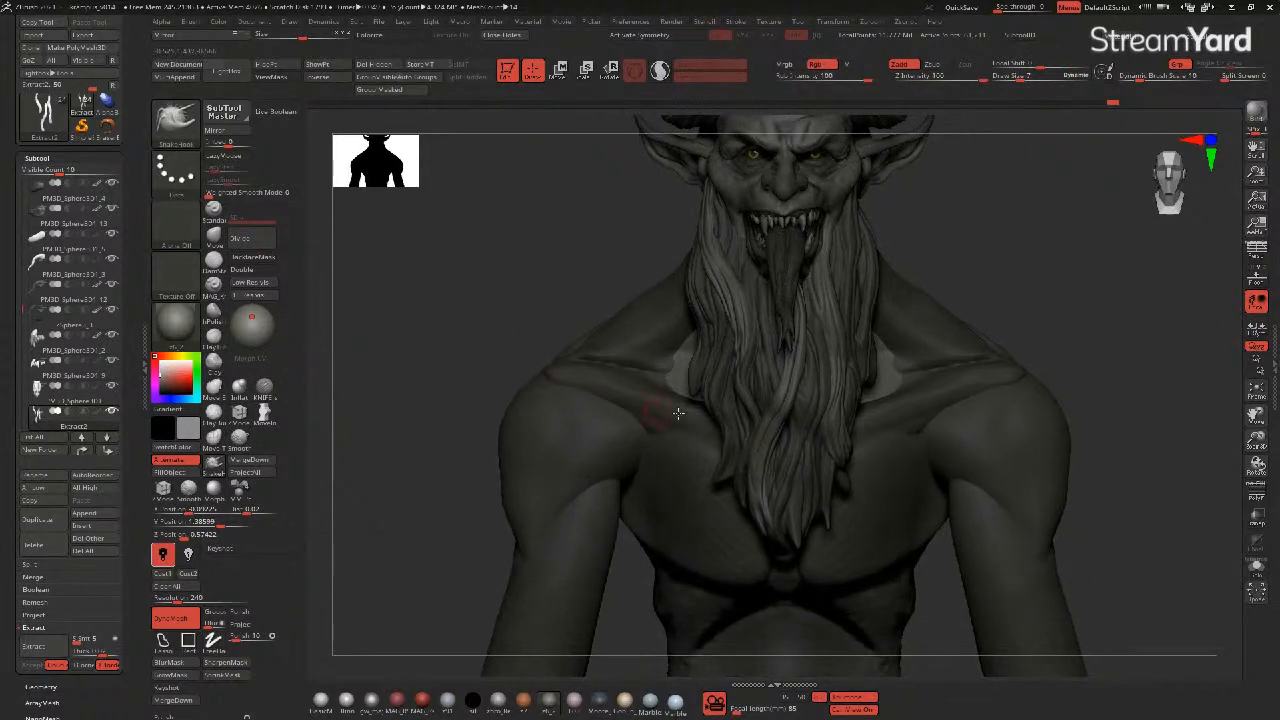
mouse_move(842, 456)
mouse_down()
mouse_move(865, 460)
mouse_move(853, 468)
mouse_up()
key(])
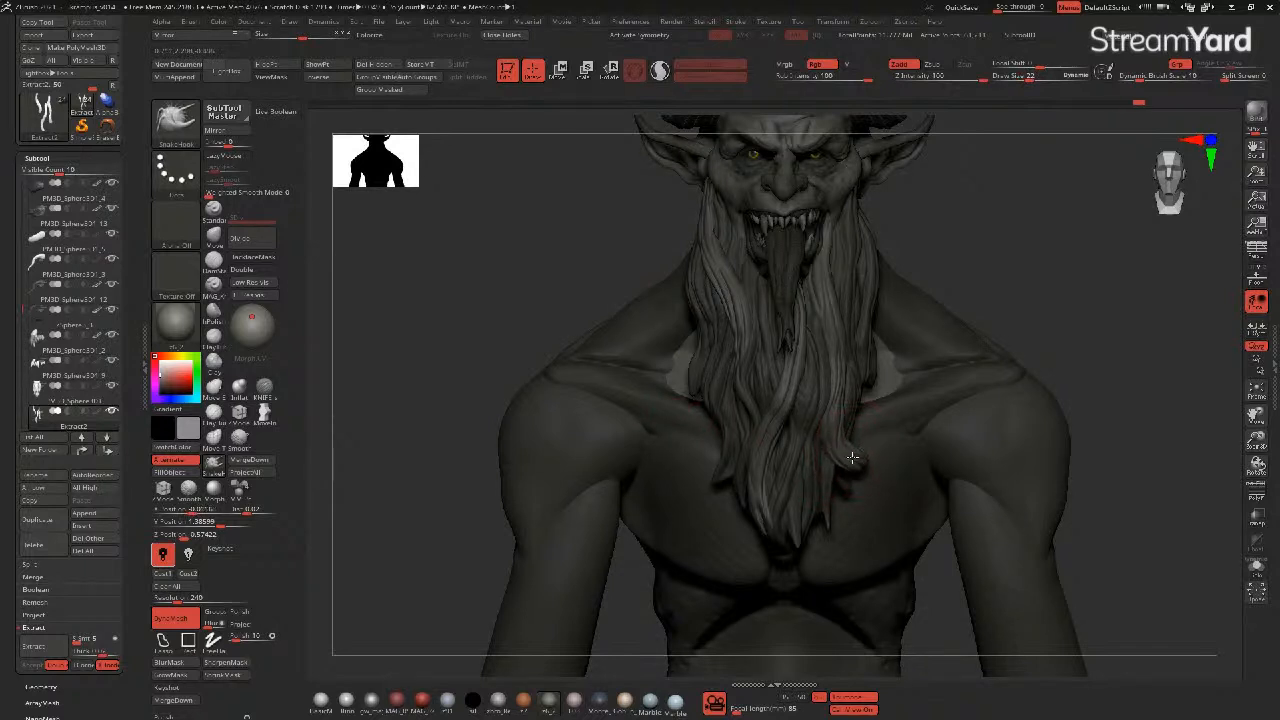
- Draw the lower tip of the central beard strand forward and downward with an enlarged Snake Hook brush
drag(485, 449, 398, 443)
key(])
drag(764, 521, 758, 537)
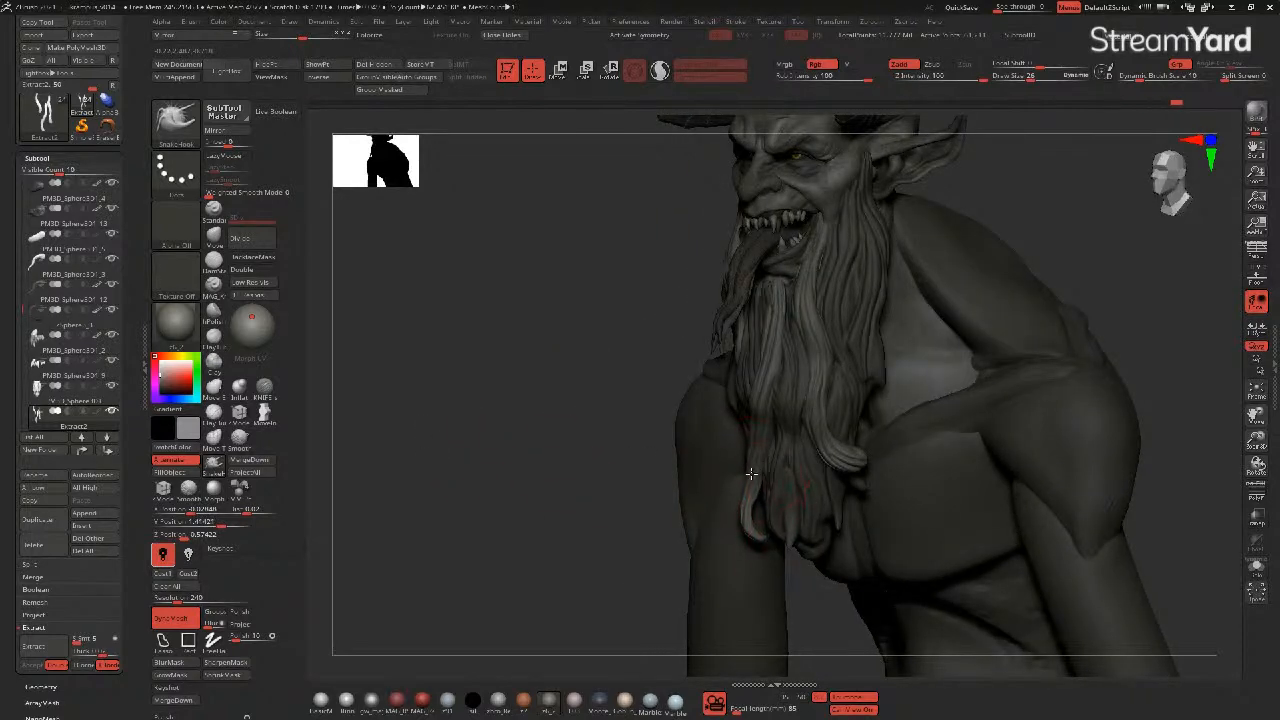
drag(632, 441, 720, 449)
drag(751, 527, 672, 455)
- Pull the tip of the viewer's left strand outward and adjust its root below the ear with the Snake Hook brush
drag(724, 369, 723, 367)
drag(532, 320, 622, 337)
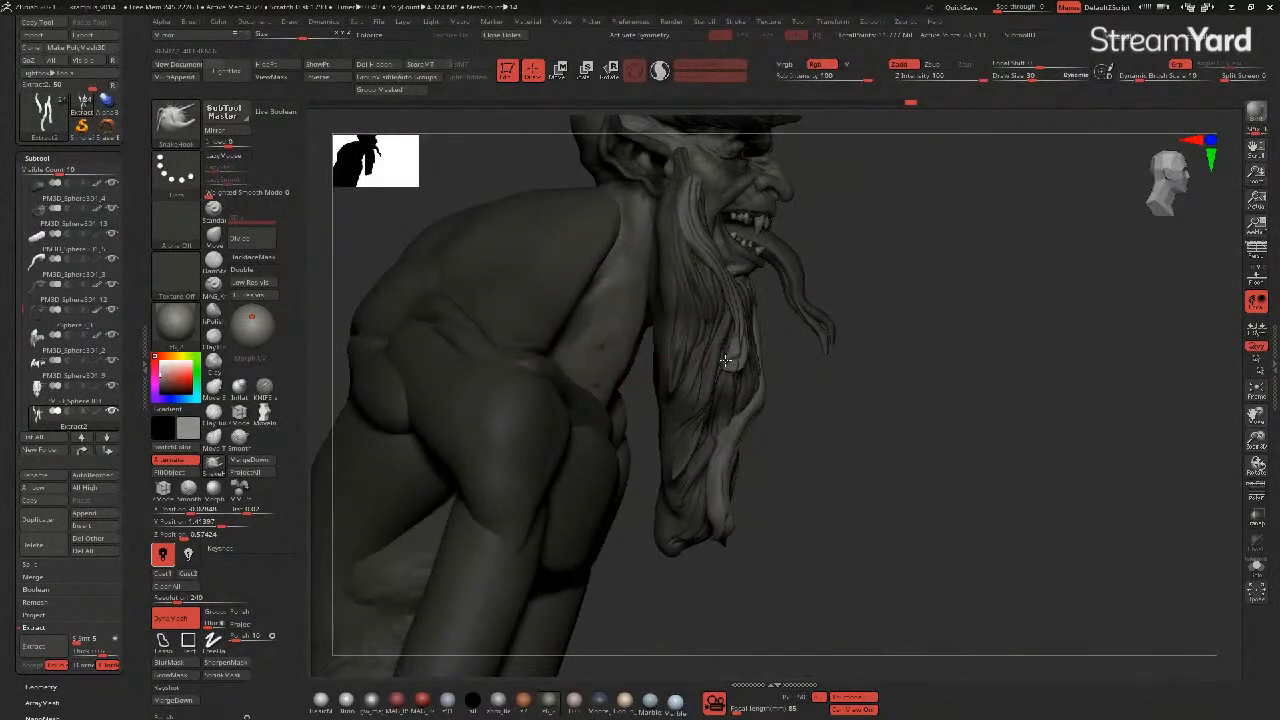
drag(725, 362, 736, 354)
drag(854, 423, 831, 434)
drag(666, 224, 674, 221)
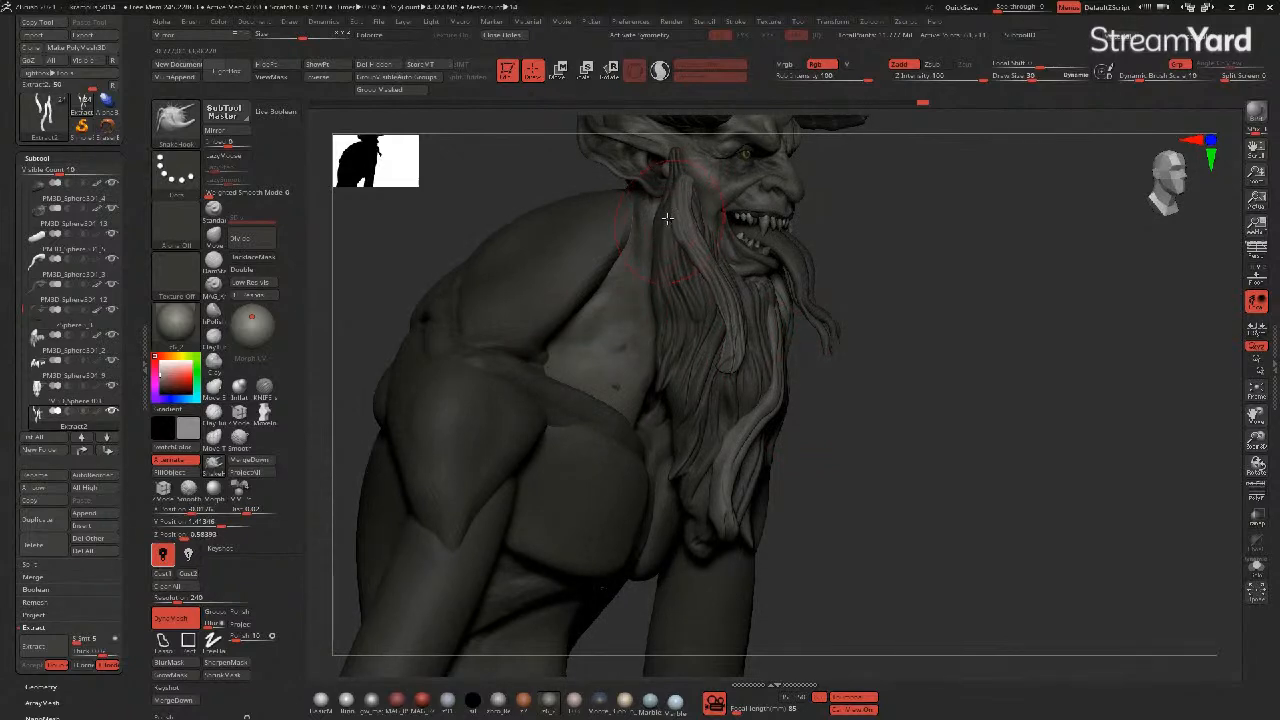
- Examine the beard's silhouette from the side, front and three-quarter views, including a best-quality preview render
drag(552, 193, 471, 191)
drag(582, 203, 500, 214)
mouse_move(517, 299)
mouse_down()
mouse_move(486, 289)
mouse_move(451, 303)
mouse_move(477, 309)
mouse_move(519, 369)
mouse_move(451, 383)
mouse_move(500, 423)
mouse_move(534, 500)
mouse_up()
alt+click(720, 423)
alt+click(563, 423)
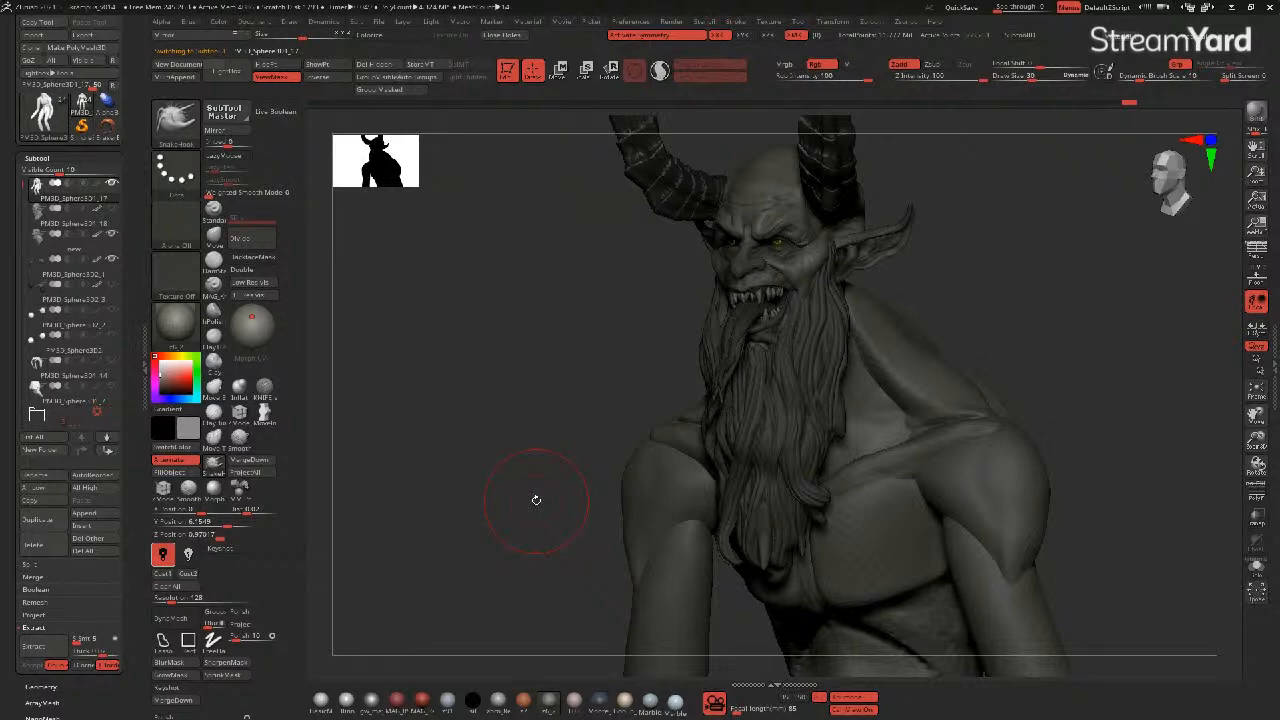
mouse_move(576, 420)
mouse_down()
mouse_move(635, 421)
mouse_move(571, 409)
mouse_move(568, 423)
mouse_up()
drag(587, 420, 589, 420)
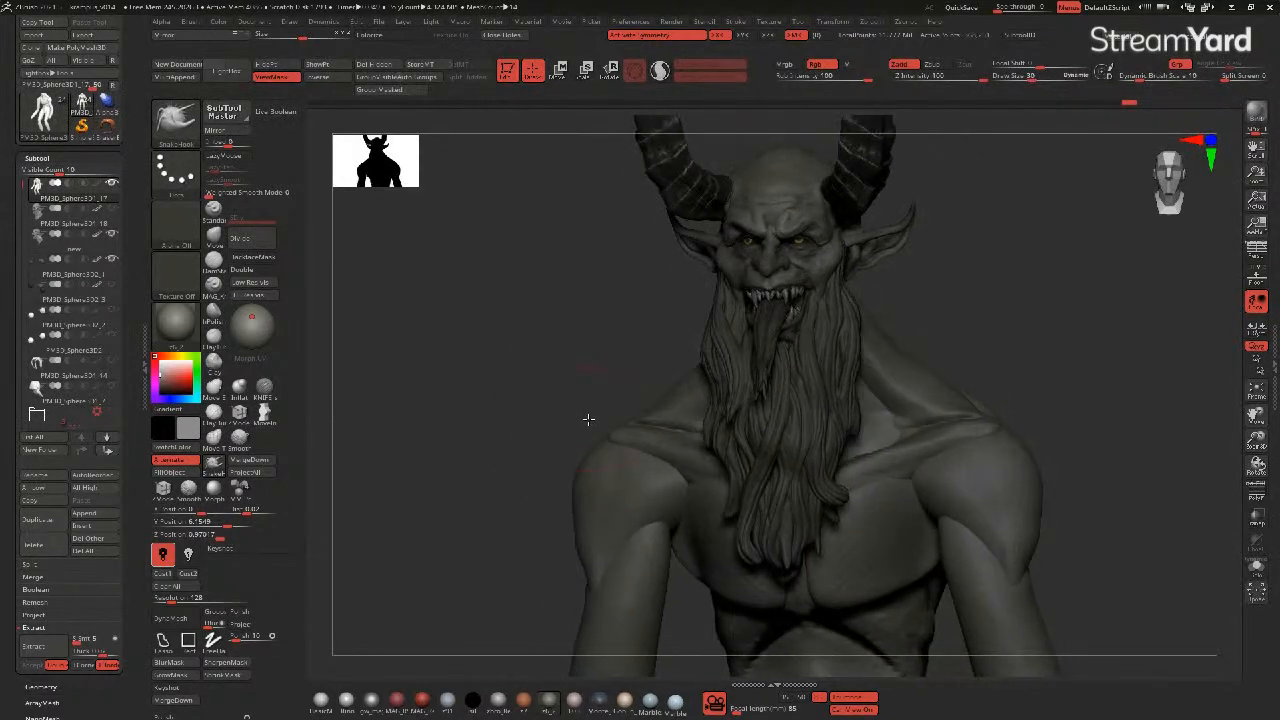
mouse_move(466, 436)
mouse_down()
mouse_move(508, 431)
mouse_move(456, 431)
mouse_up()
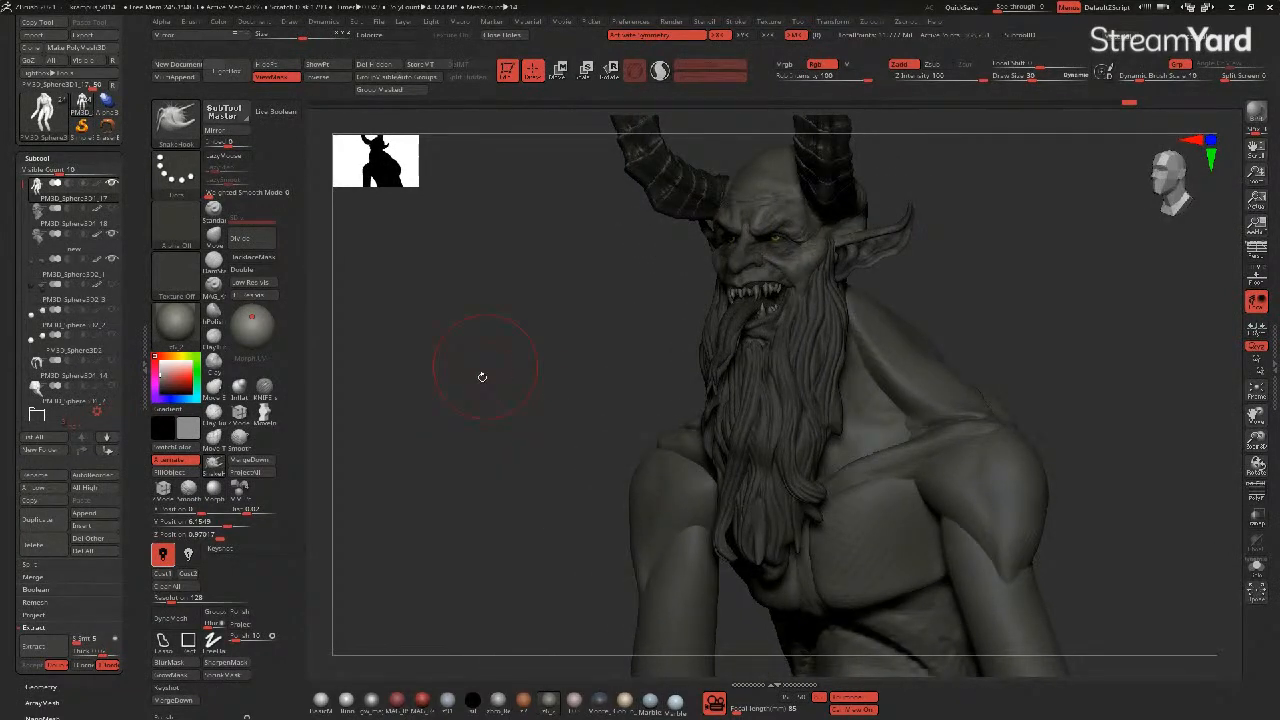
alt+drag(527, 381, 518, 437)
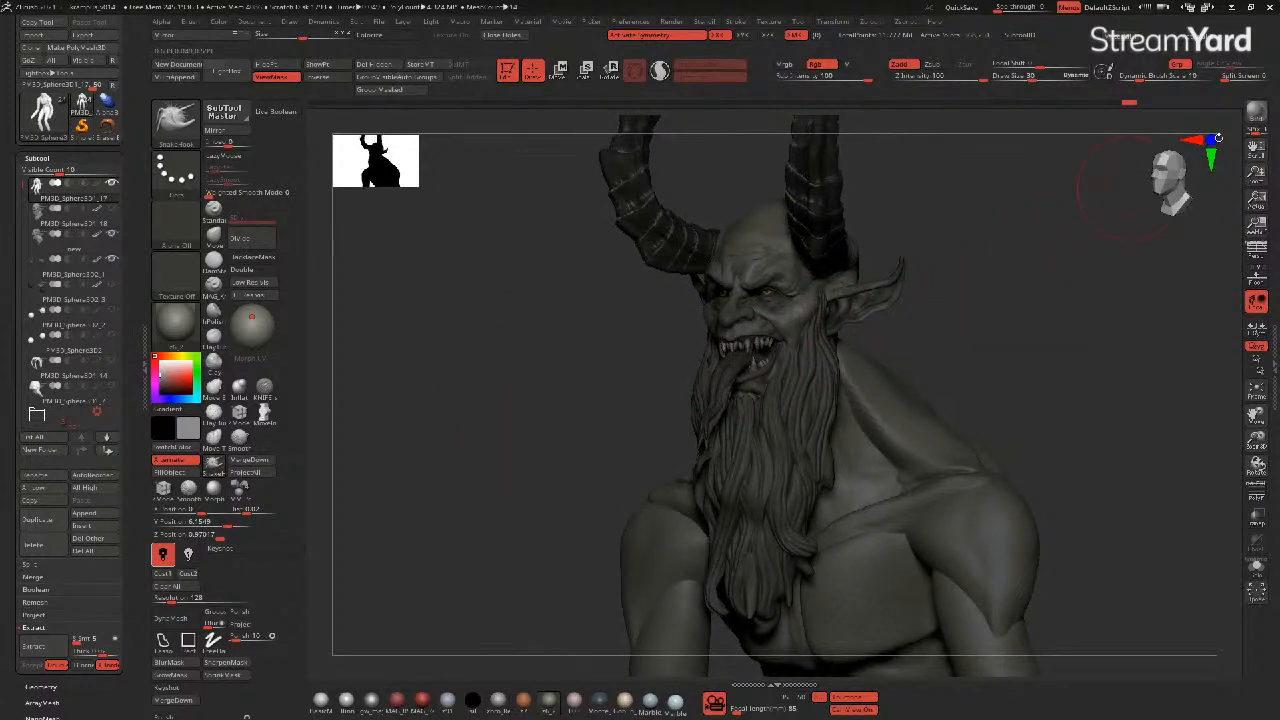
click(1256, 112)
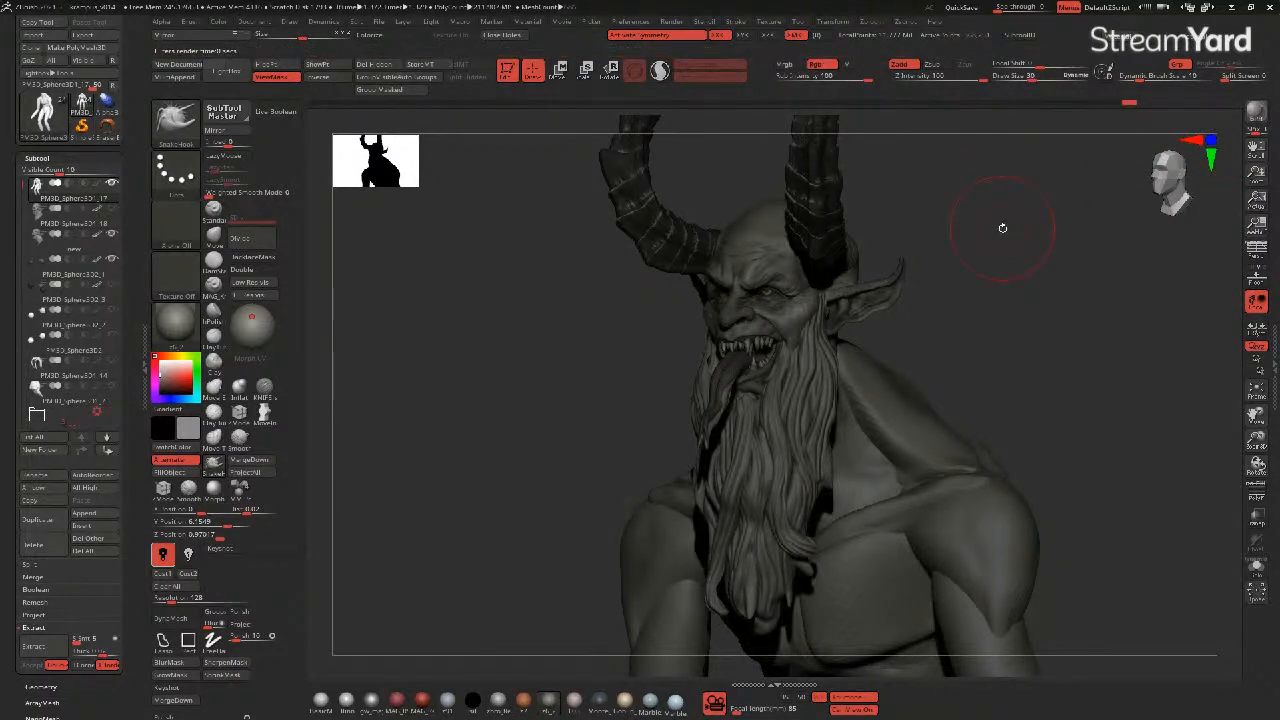
drag(1014, 234, 1026, 265)
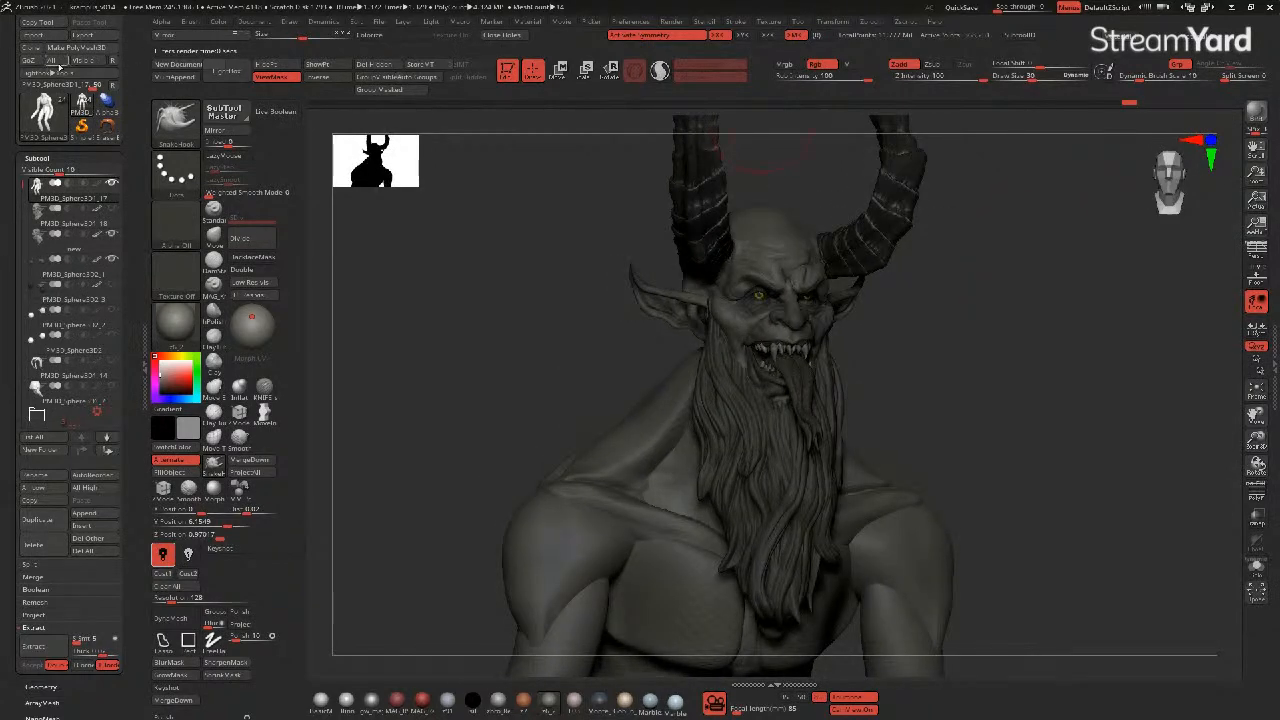
- Save the project as the next numbered version
click(380, 22)
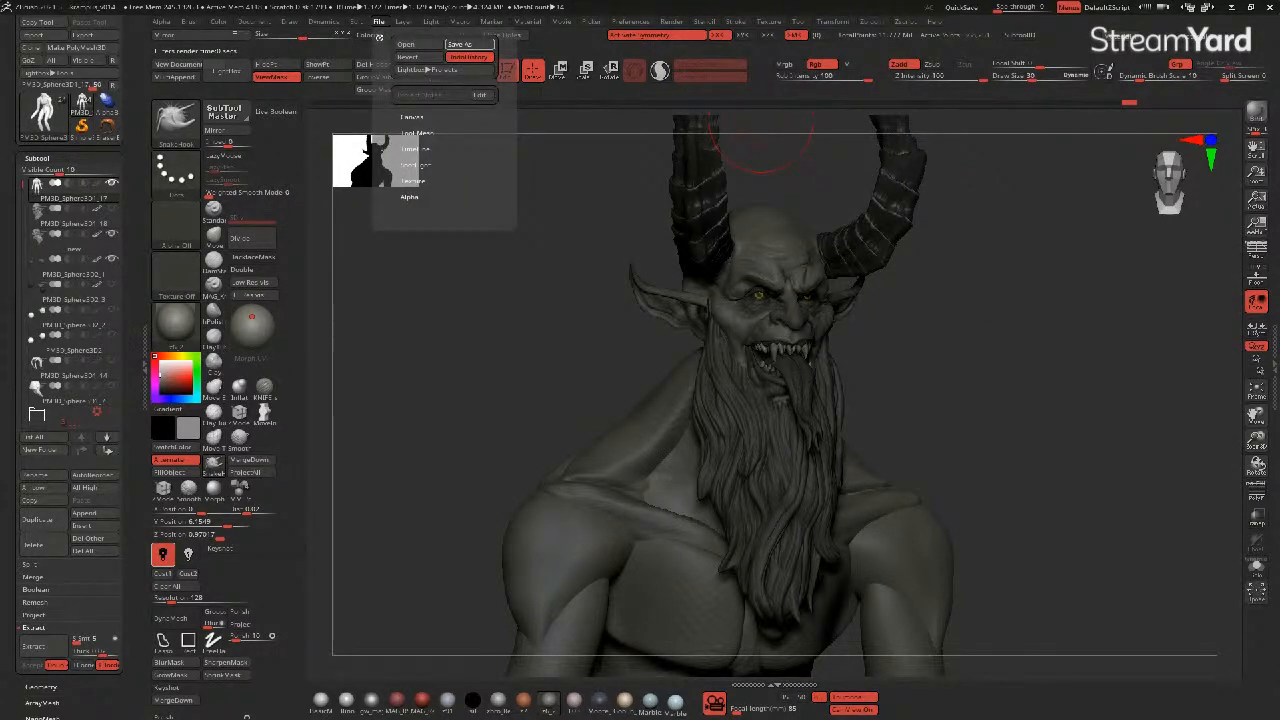
key(ctrl+s)
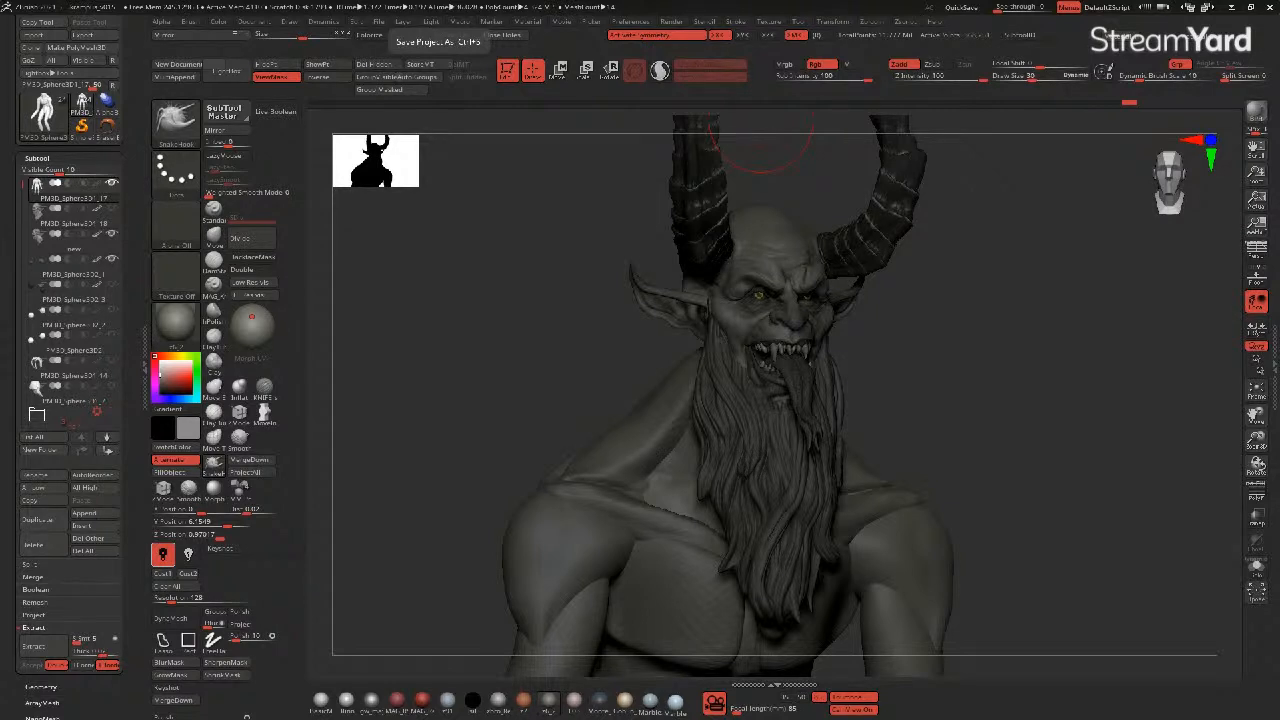
- Show the hidden hooded cloak around the demon's head and shoulders
drag(524, 375, 457, 414)
drag(15, 261, 26, 359)
click(111, 311)
mouse_move(483, 437)
mouse_down()
mouse_move(506, 437)
mouse_move(414, 408)
mouse_move(430, 418)
mouse_up()
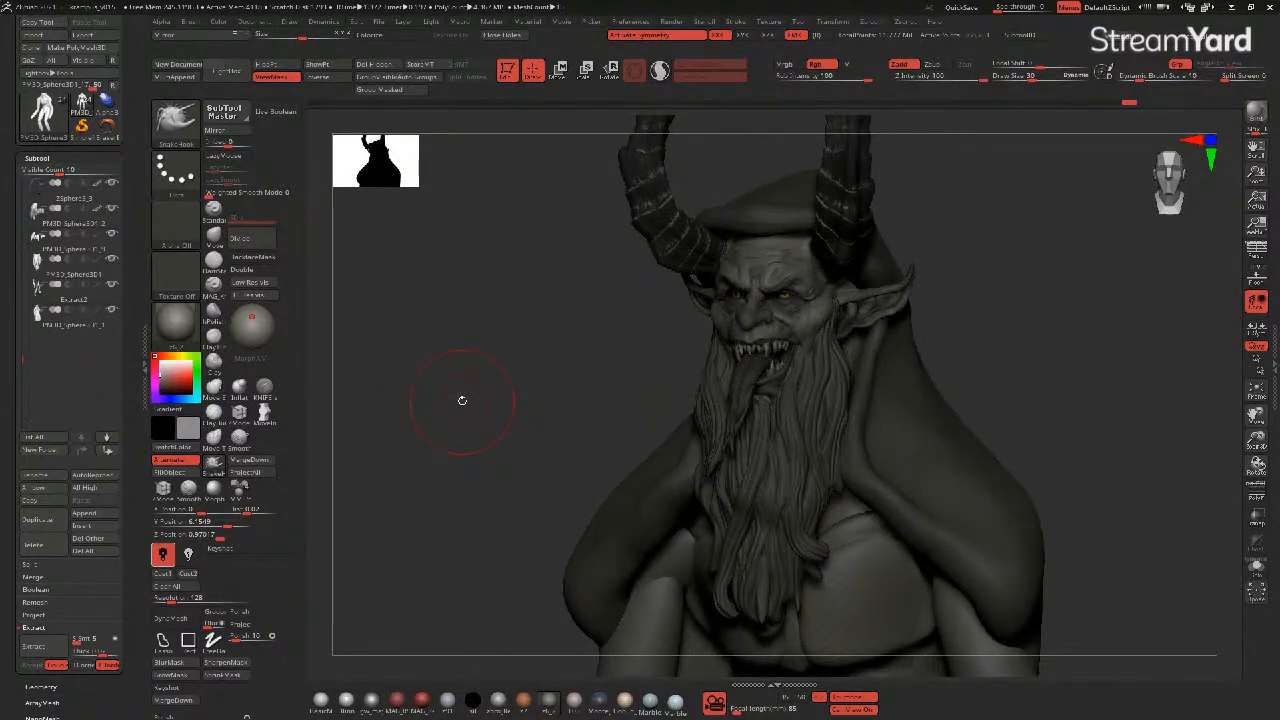
- Raise the demon's head mesh to its highest subdivision level
alt+click(728, 325)
click(275, 219)
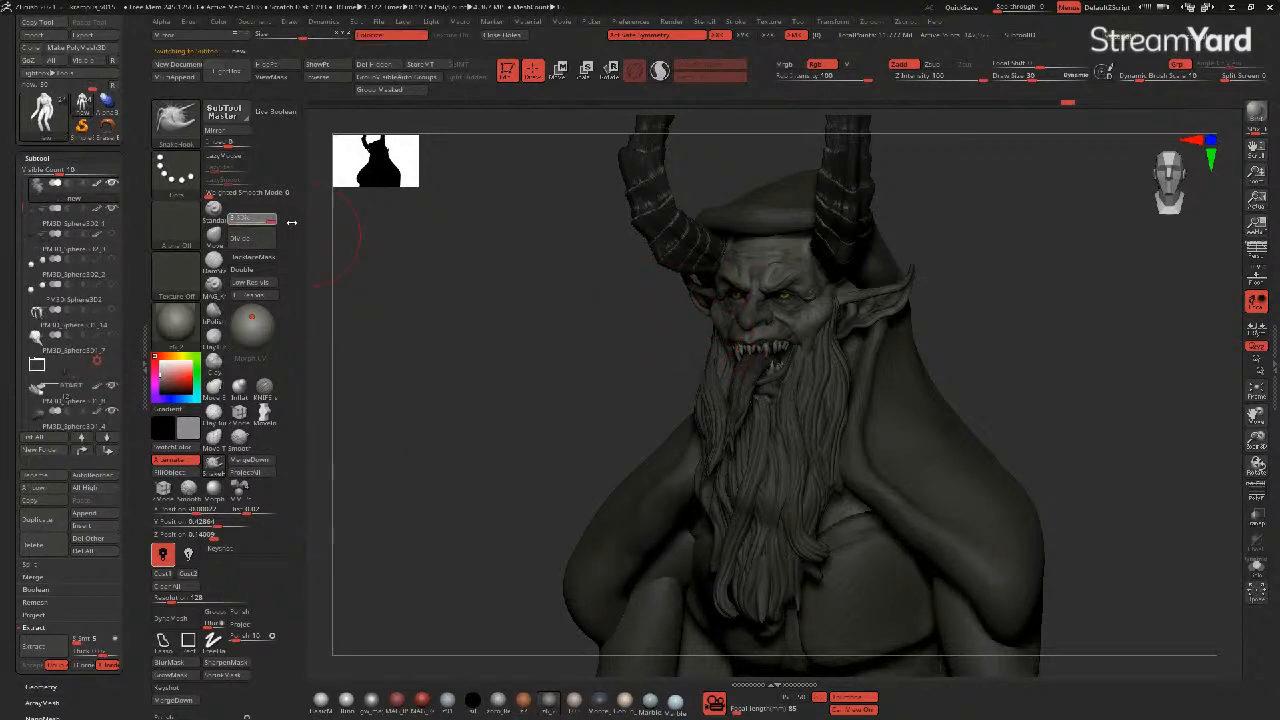
mouse_move(578, 388)
mouse_down()
mouse_move(617, 443)
mouse_move(523, 423)
mouse_move(566, 441)
mouse_move(471, 429)
mouse_move(503, 440)
mouse_move(466, 443)
mouse_move(486, 443)
mouse_move(530, 384)
mouse_move(666, 471)
mouse_up()
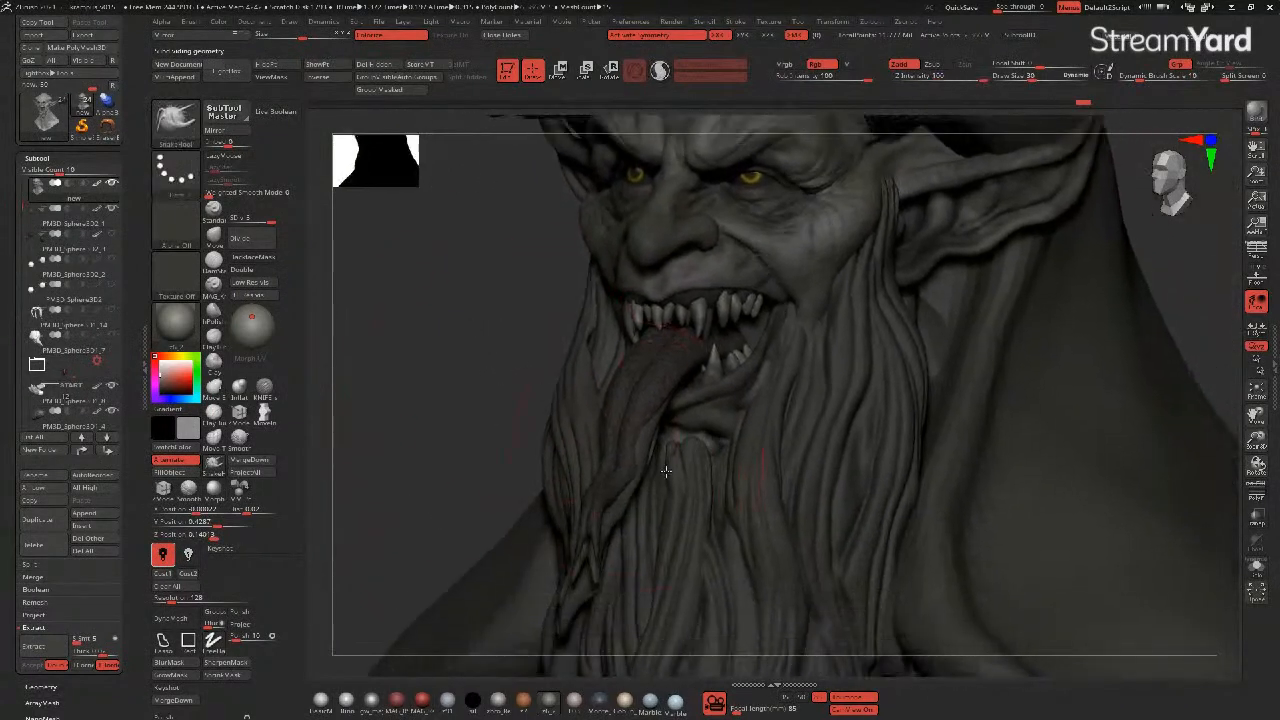
- Select the Extract2 subtool holding the thick beard strands and move it to the start of the subtool list
alt+click(748, 512)
mouse_move(472, 379)
ctrl+right_down()
mouse_move(490, 383)
mouse_move(480, 389)
ctrl+right_up()
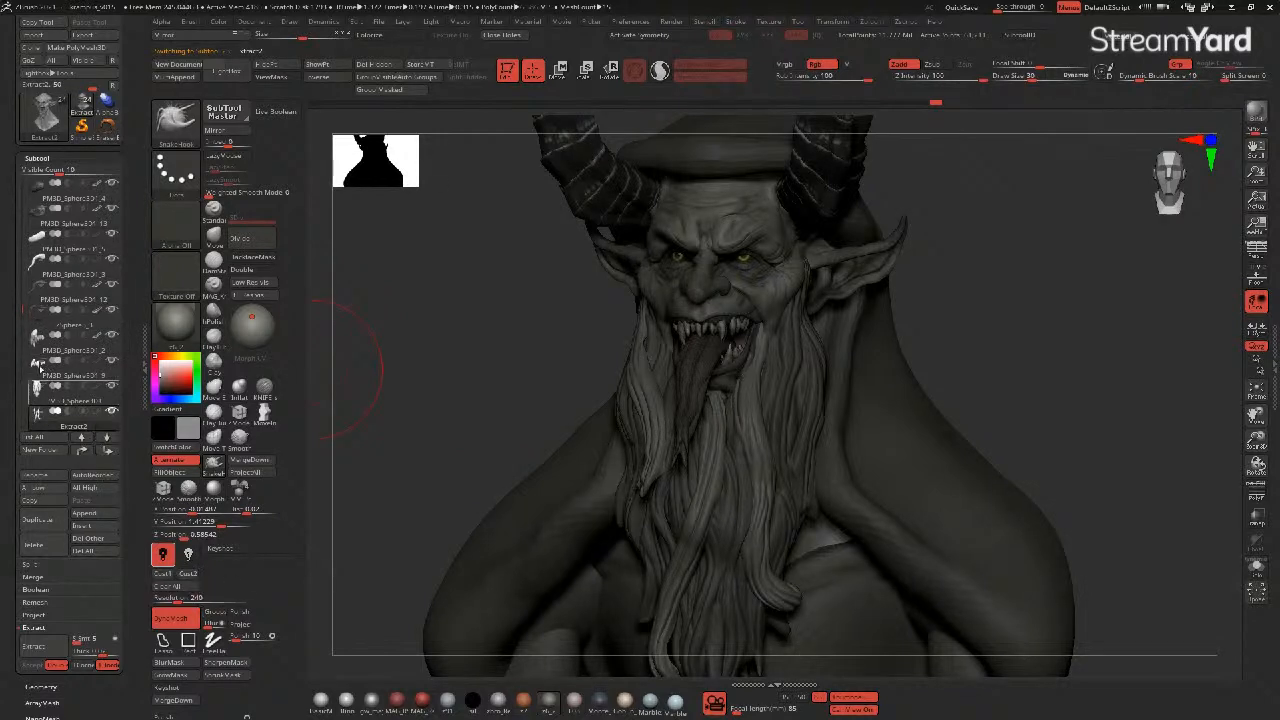
click(35, 304)
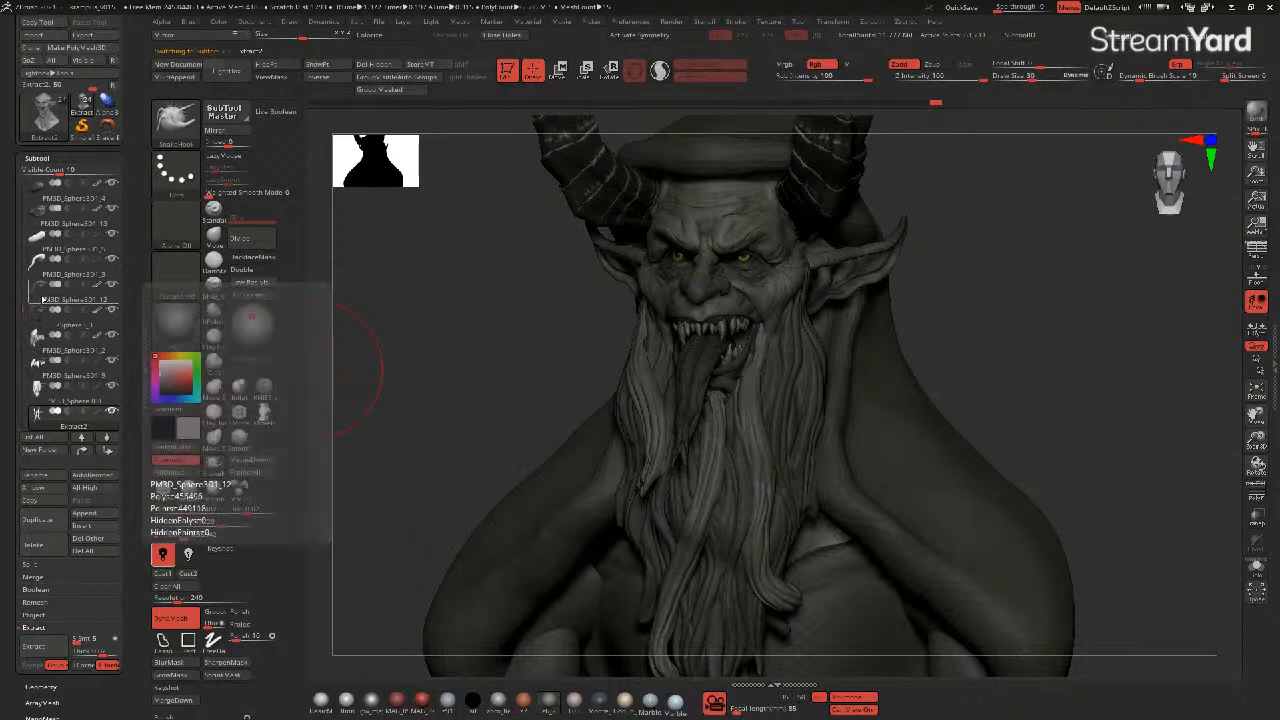
alt+click(651, 424)
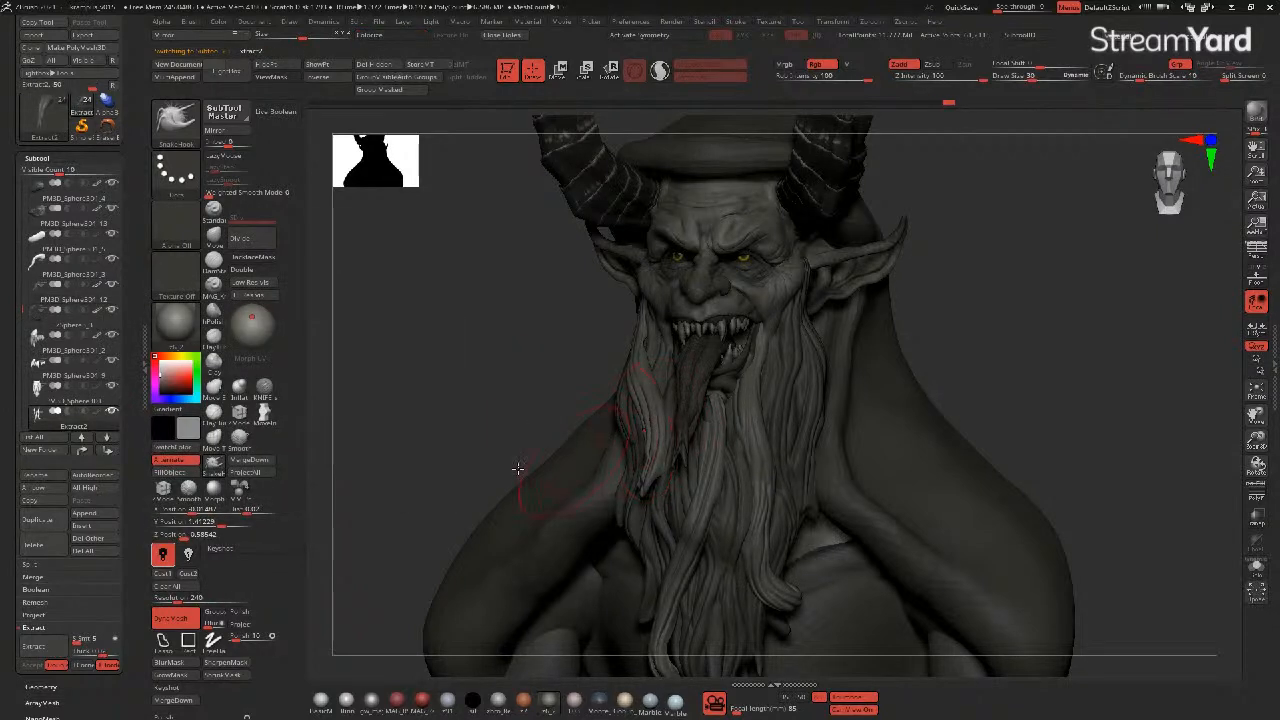
click(81, 452)
click(81, 452)
click(81, 452)
click(81, 452)
click(82, 453)
click(82, 453)
click(83, 454)
click(84, 455)
click(84, 455)
click(84, 455)
click(84, 455)
click(84, 454)
click(84, 454)
click(84, 454)
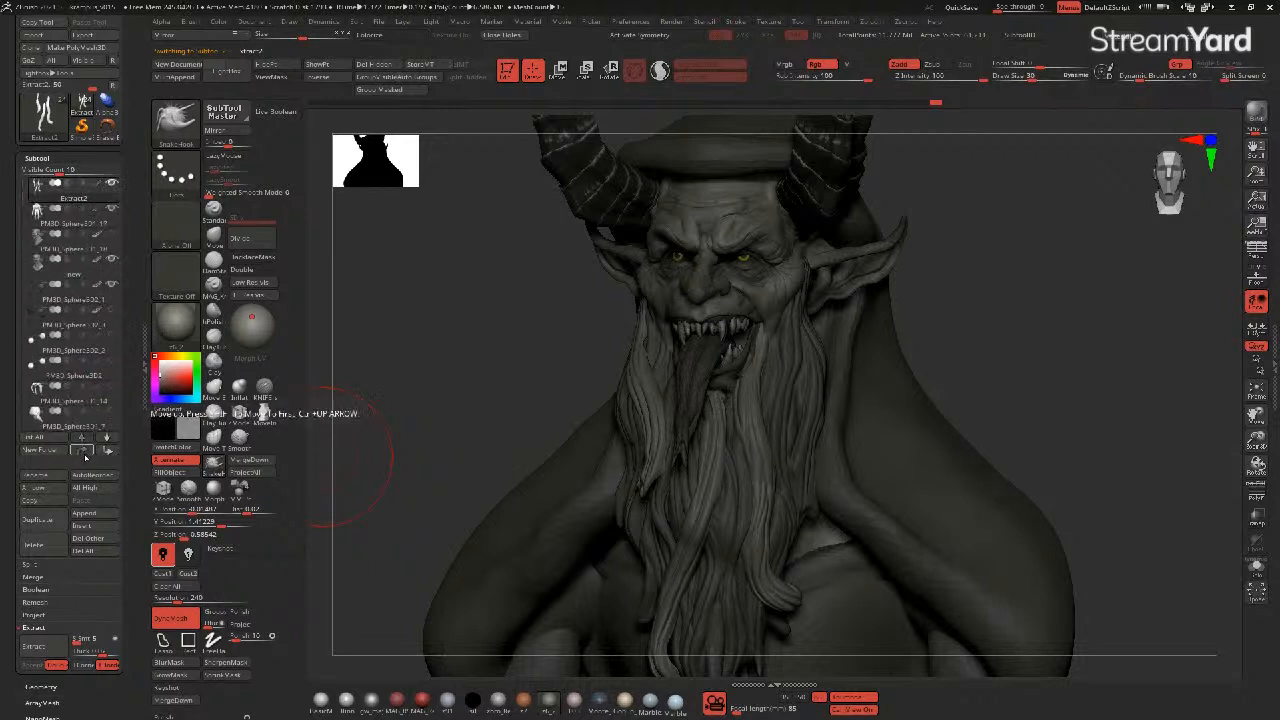
- Select the main beard subtool and move it directly above Extract2 in the subtool list
alt+click(783, 416)
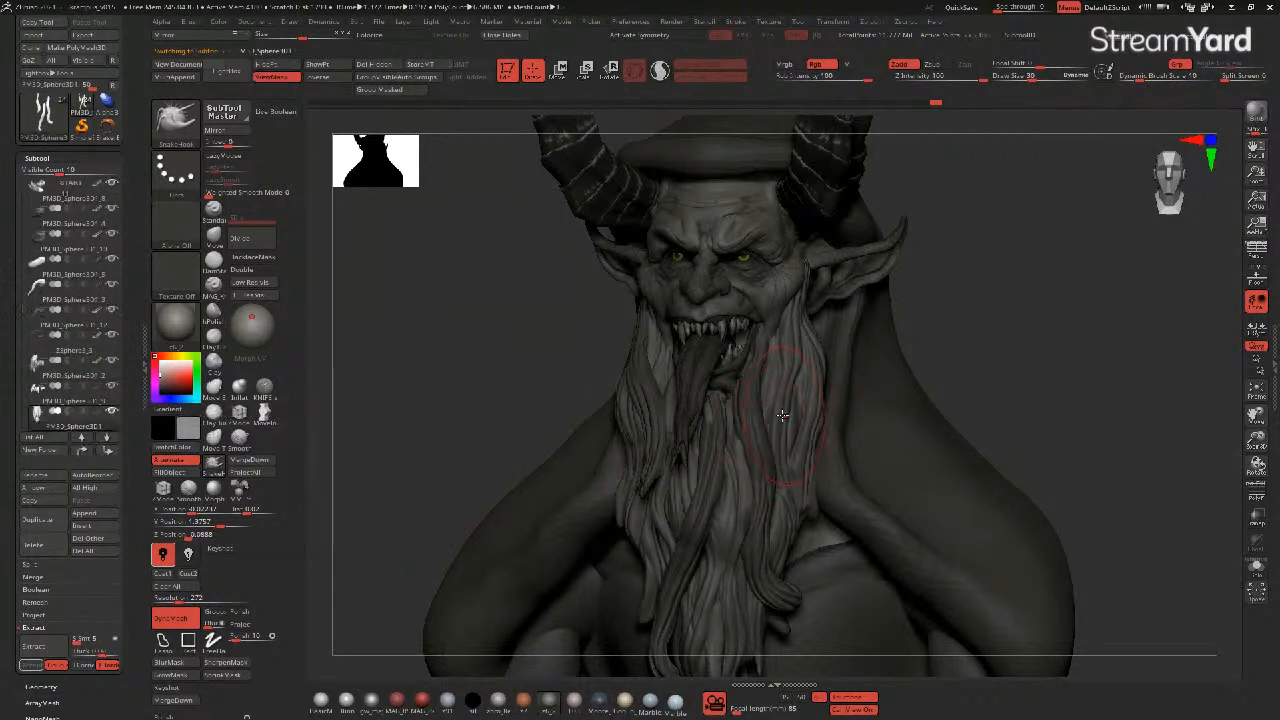
click(82, 452)
click(82, 452)
click(82, 452)
click(82, 452)
click(82, 452)
click(82, 452)
click(82, 452)
click(82, 452)
click(82, 453)
click(82, 453)
click(82, 453)
click(82, 453)
click(82, 453)
click(82, 453)
click(82, 453)
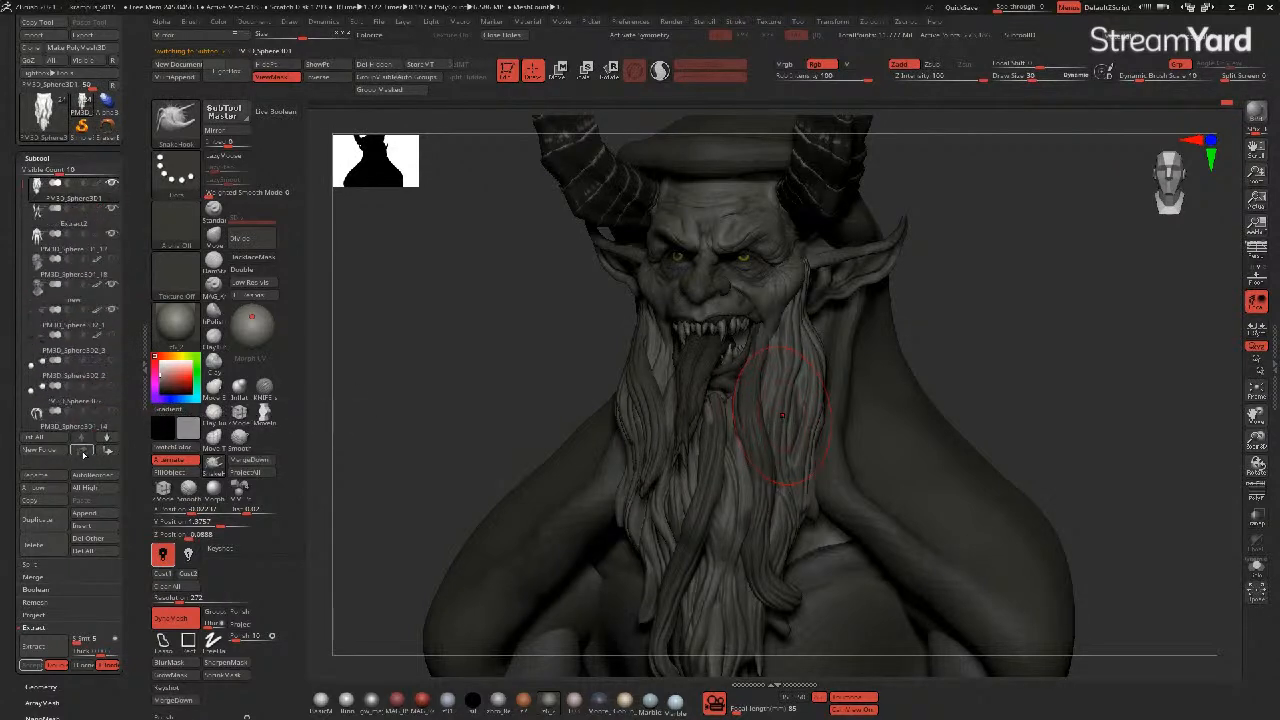
- Merge the main beard down with the thick strands into a single subtool
click(27, 566)
click(28, 568)
click(33, 577)
click(40, 589)
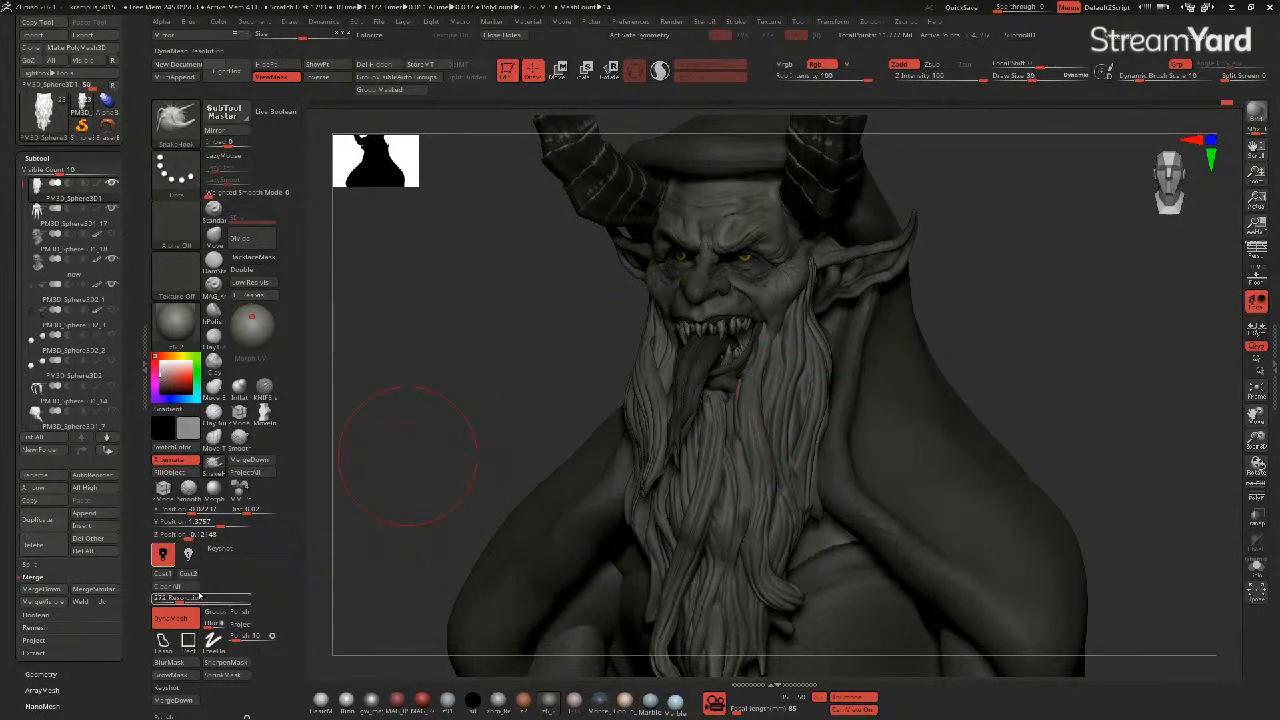
- Remesh the merged beard with DynaMesh at resolution 512 with Groups enabled, and check its polygroups in PolyFrame view
drag(180, 600, 188, 600)
key(ctrl+z)
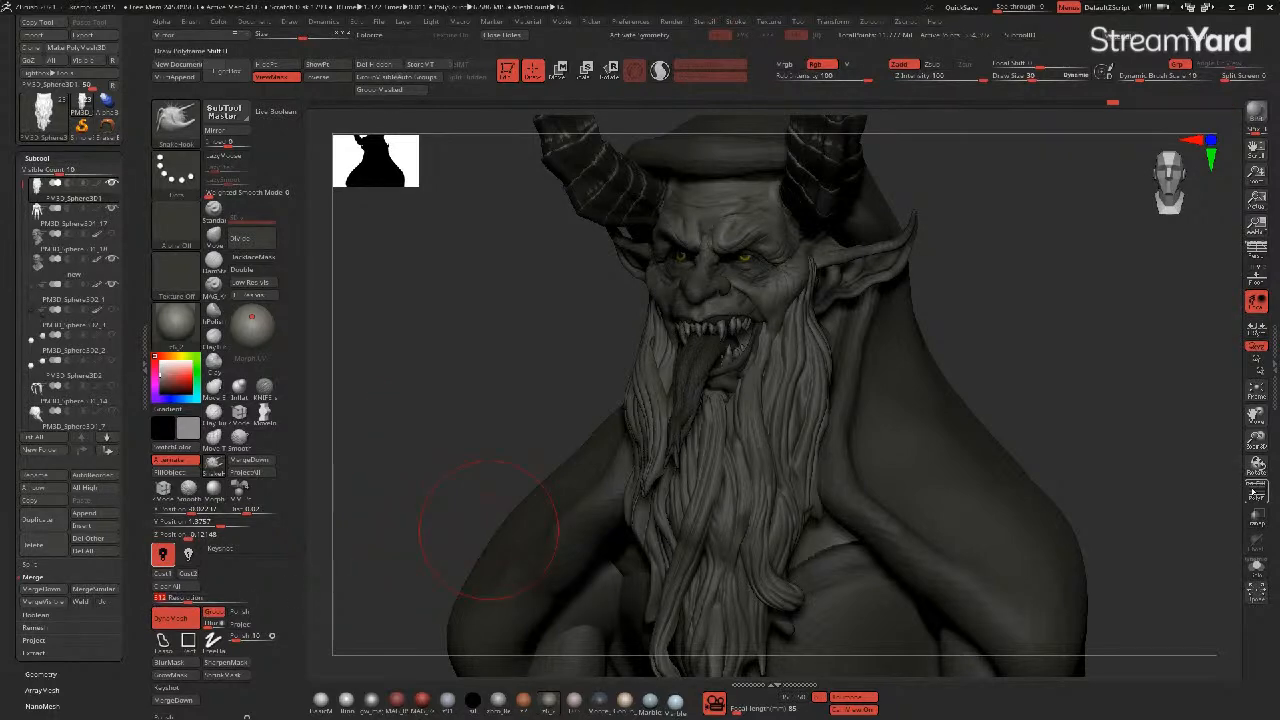
click(1257, 491)
ctrl+right_drag(594, 403, 527, 400)
ctrl+drag(455, 350, 506, 406)
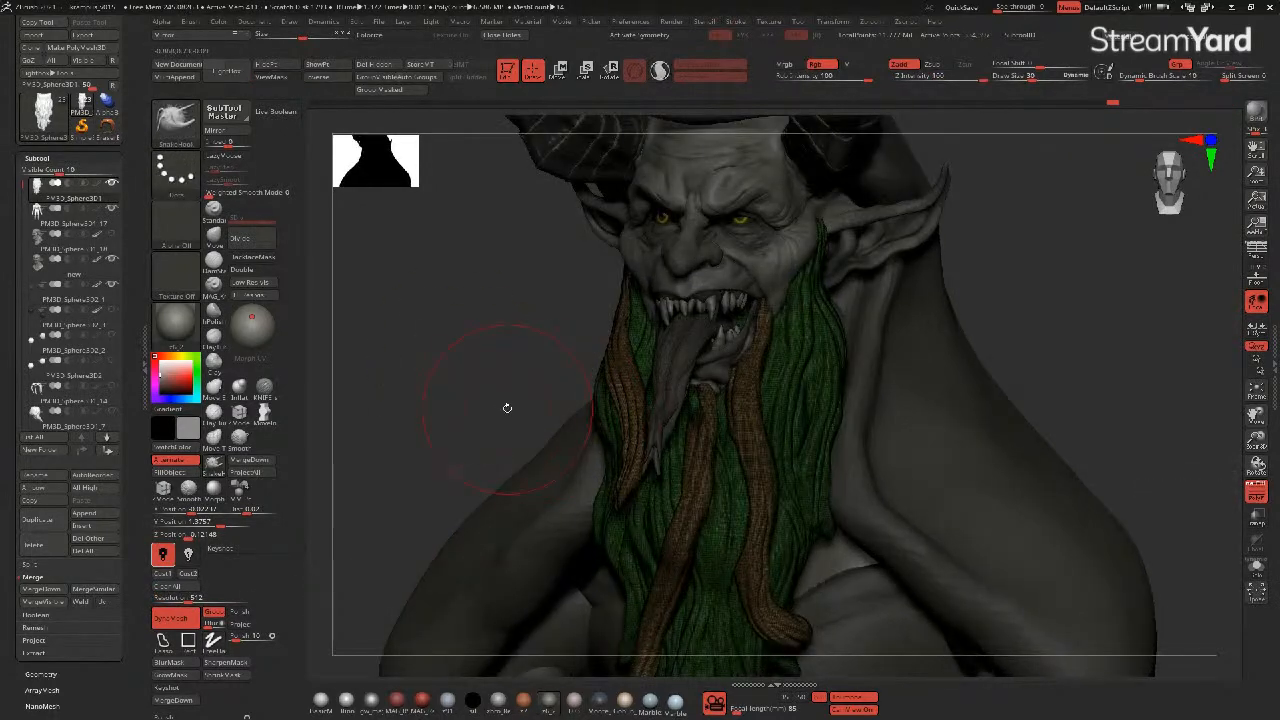
right_drag(506, 406, 429, 371)
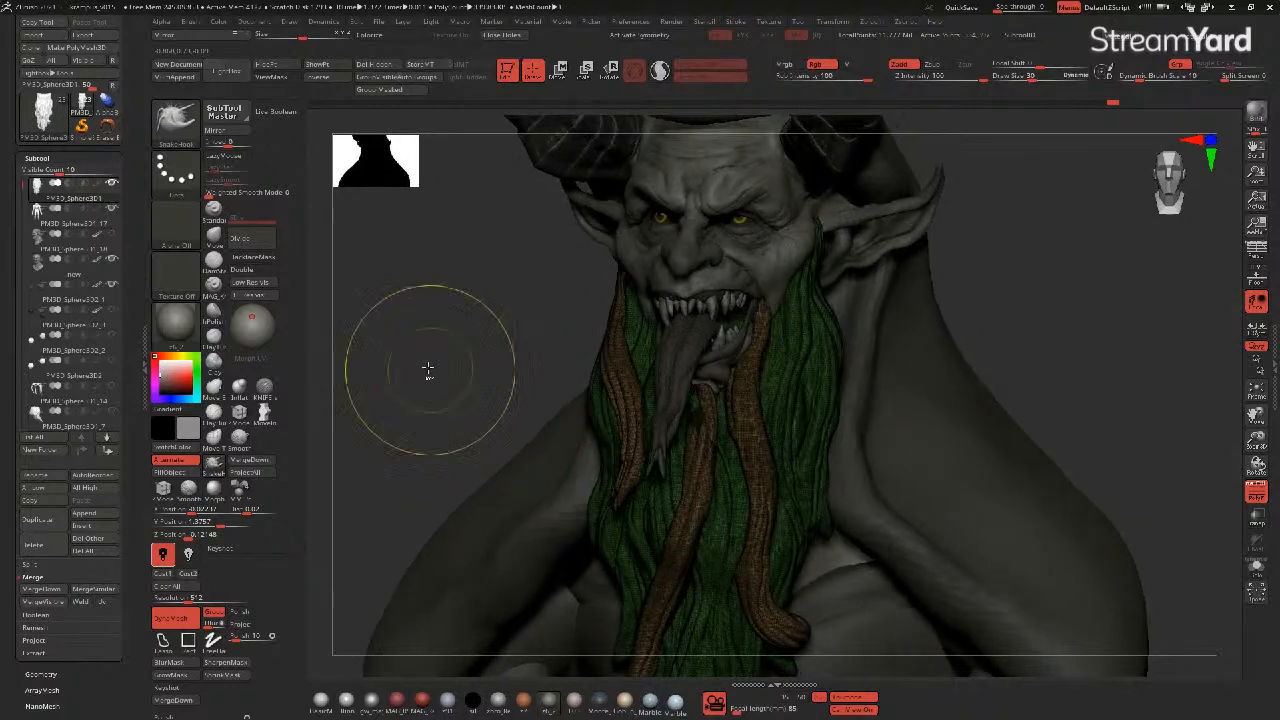
ctrl+click(598, 405)
right_drag(440, 357, 350, 370)
ctrl+right_drag(611, 403, 650, 366)
right_drag(490, 338, 551, 357)
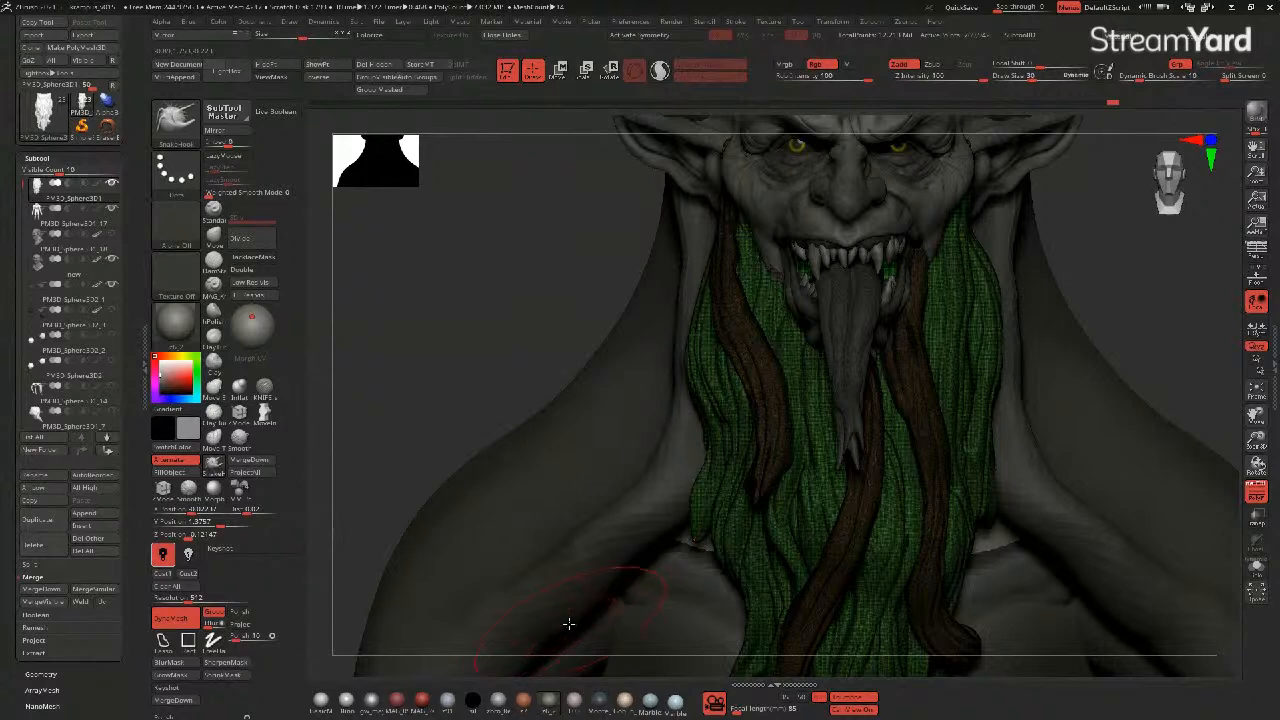
mouse_move(506, 294)
ctrl+right_down()
mouse_move(483, 290)
mouse_move(494, 334)
mouse_move(540, 314)
mouse_move(560, 371)
mouse_move(457, 383)
mouse_move(520, 374)
mouse_move(491, 386)
mouse_move(445, 358)
ctrl+right_up()
click(1254, 489)
- Adjust the beard's sides along the cheeks with the Move brush at draw size 42
click(215, 237)
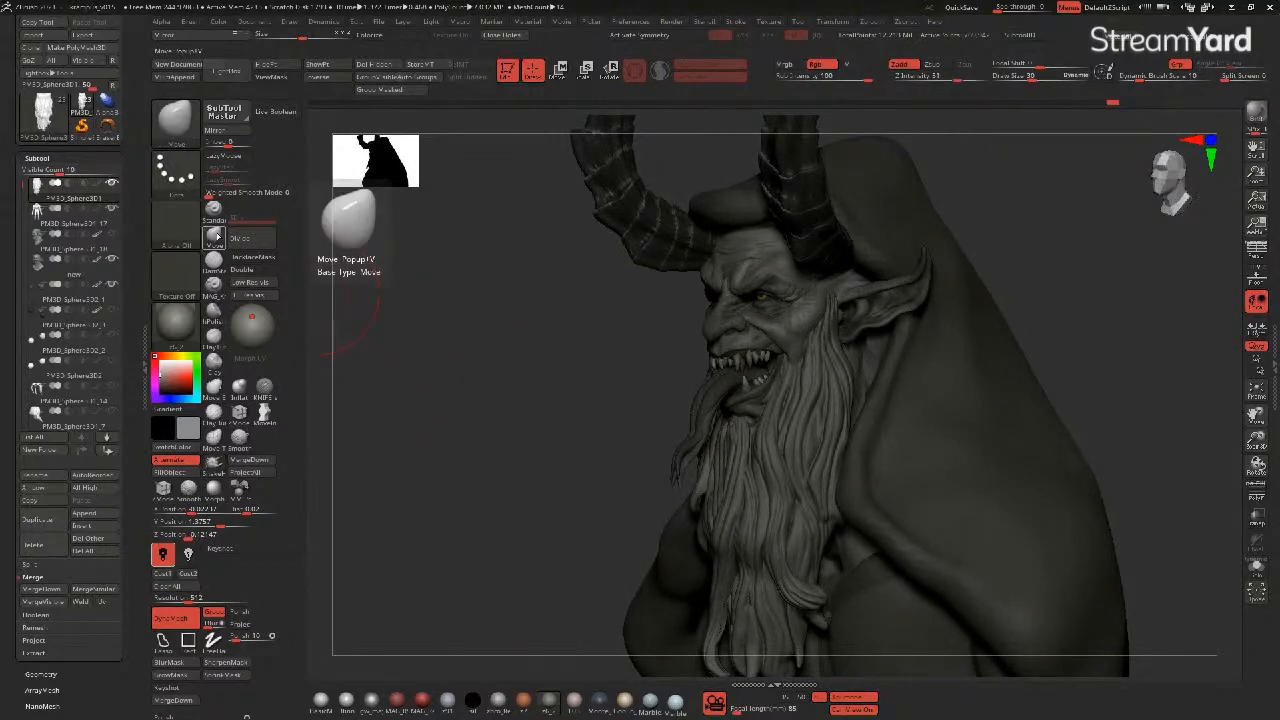
drag(768, 406, 781, 405)
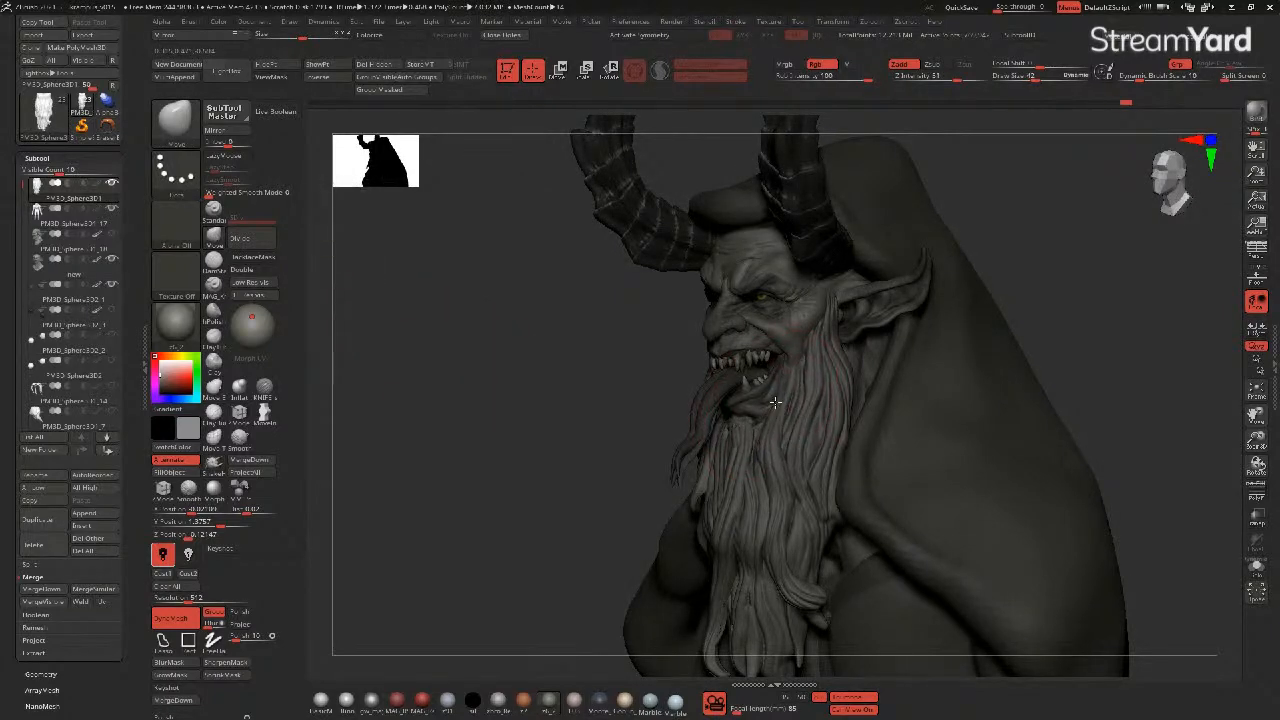
right_drag(645, 409, 684, 400)
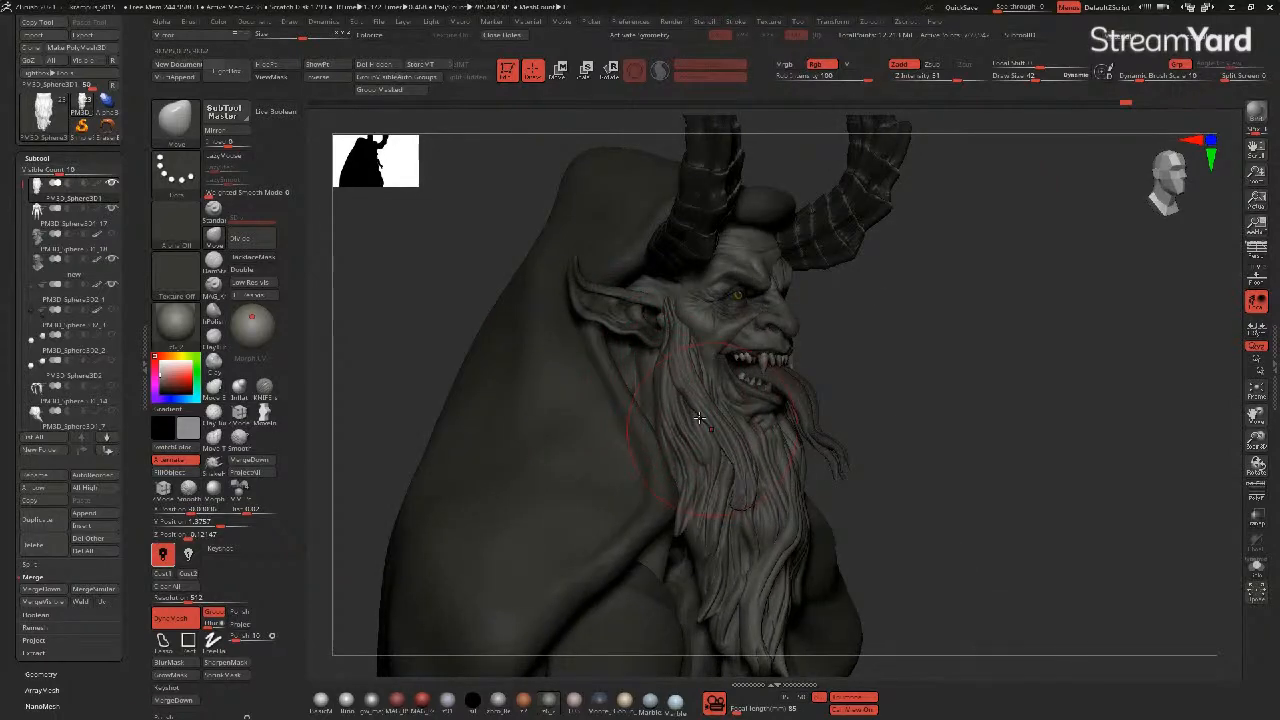
mouse_move(431, 329)
shift+right_down()
mouse_move(531, 363)
mouse_move(536, 392)
shift+right_up()
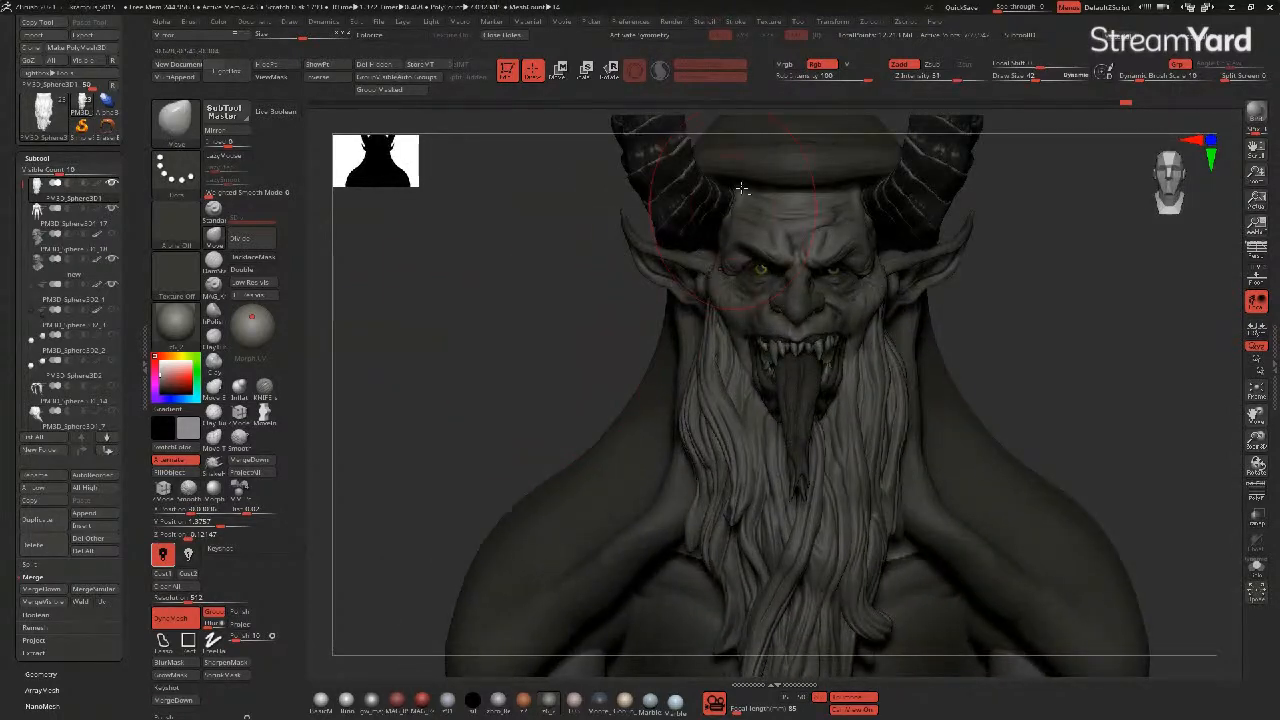
mouse_move(623, 320)
ctrl+right_down()
mouse_move(726, 297)
mouse_move(646, 251)
mouse_move(629, 383)
ctrl+right_up()
right_drag(523, 351, 525, 365)
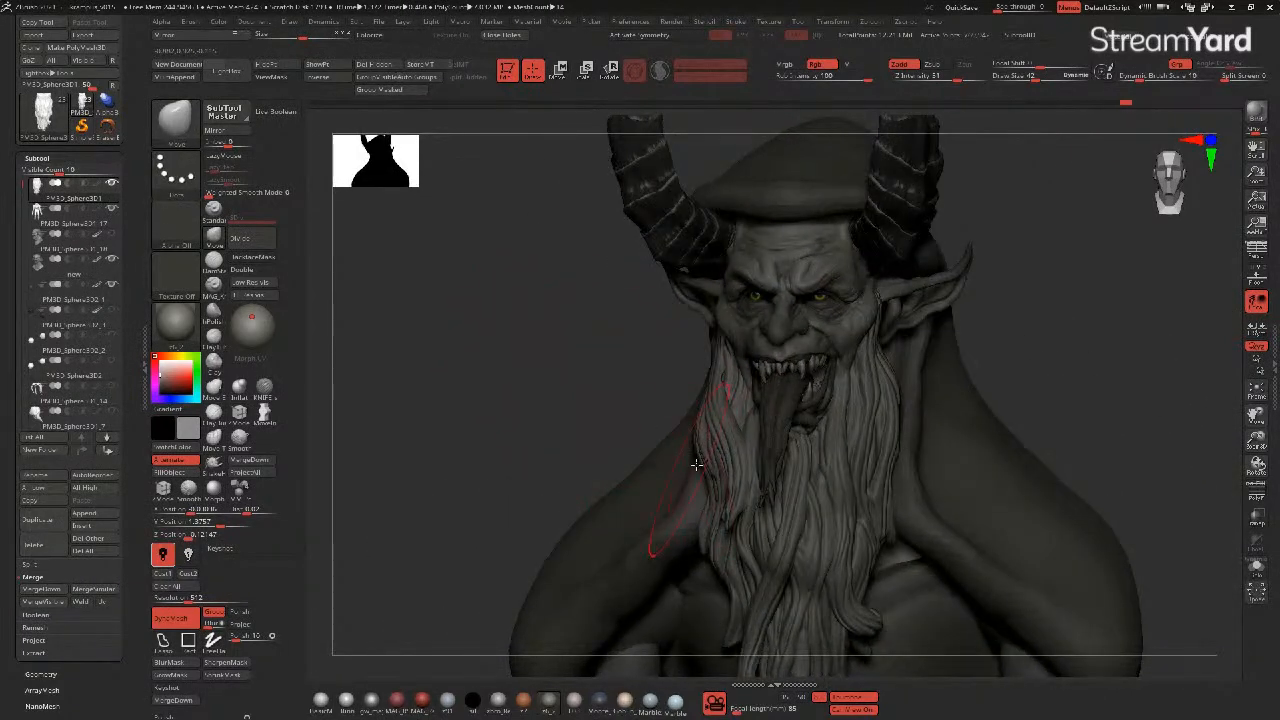
right_drag(529, 403, 432, 400)
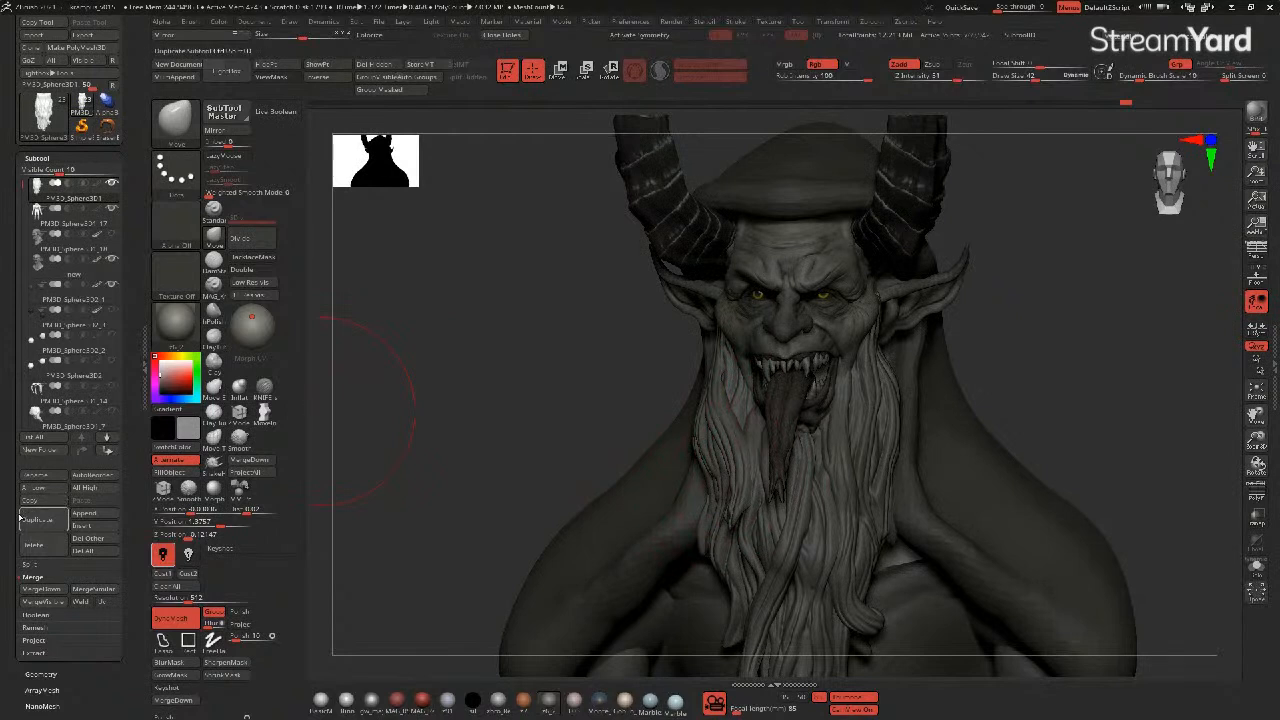
- Duplicate the merged beard subtool and hide the original copy
click(37, 521)
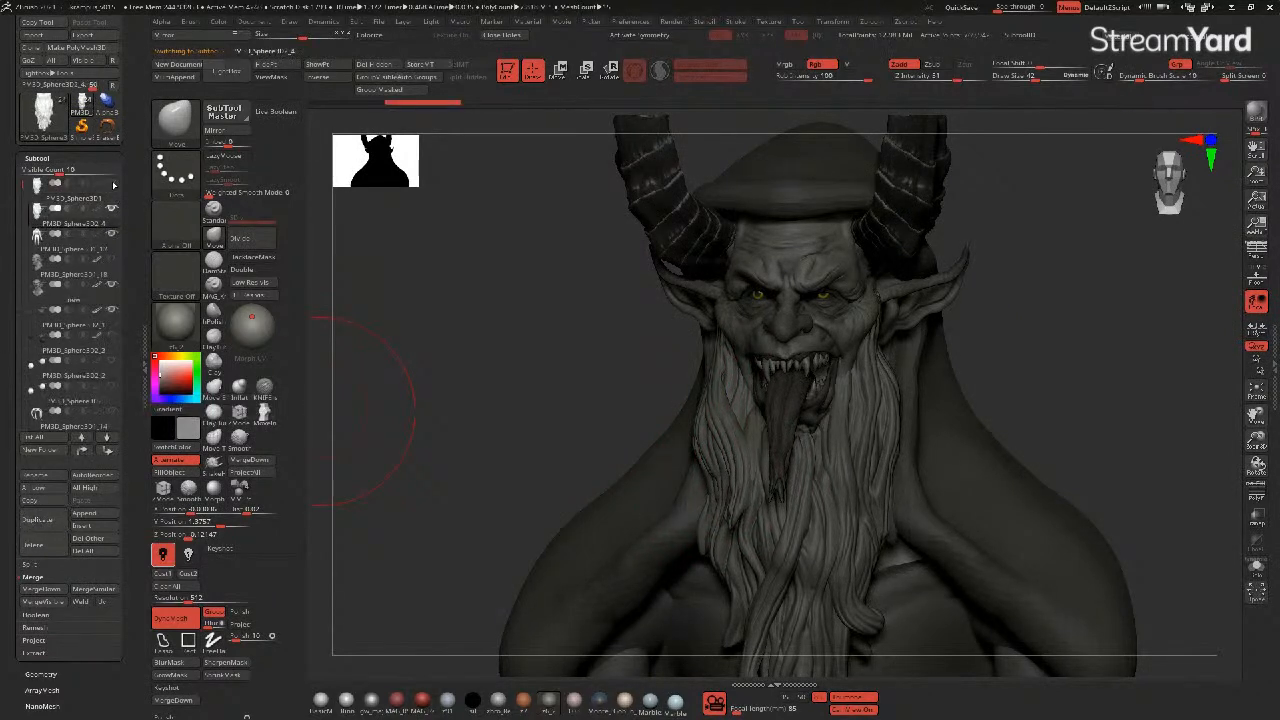
right_drag(586, 386, 577, 358)
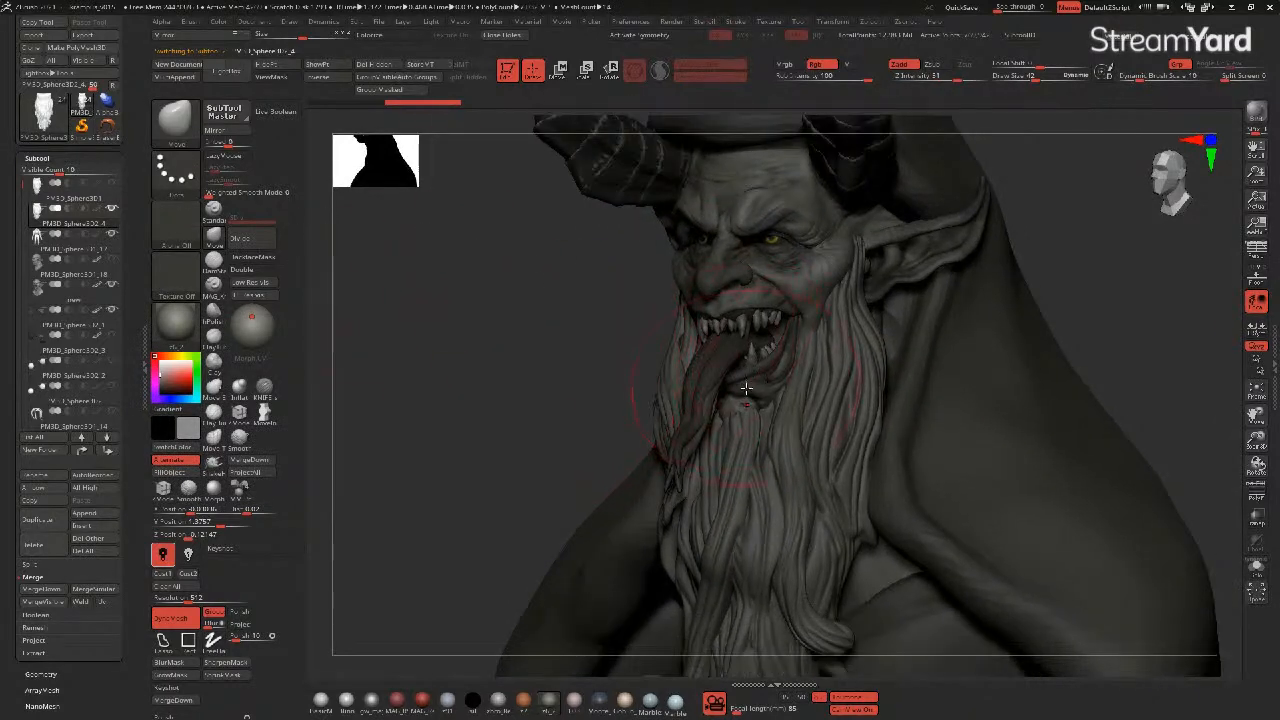
- Switch to the CurveMultiTube brush at draw size 4, ready for adding thin hairs at the beard's cheek side
click(178, 122)
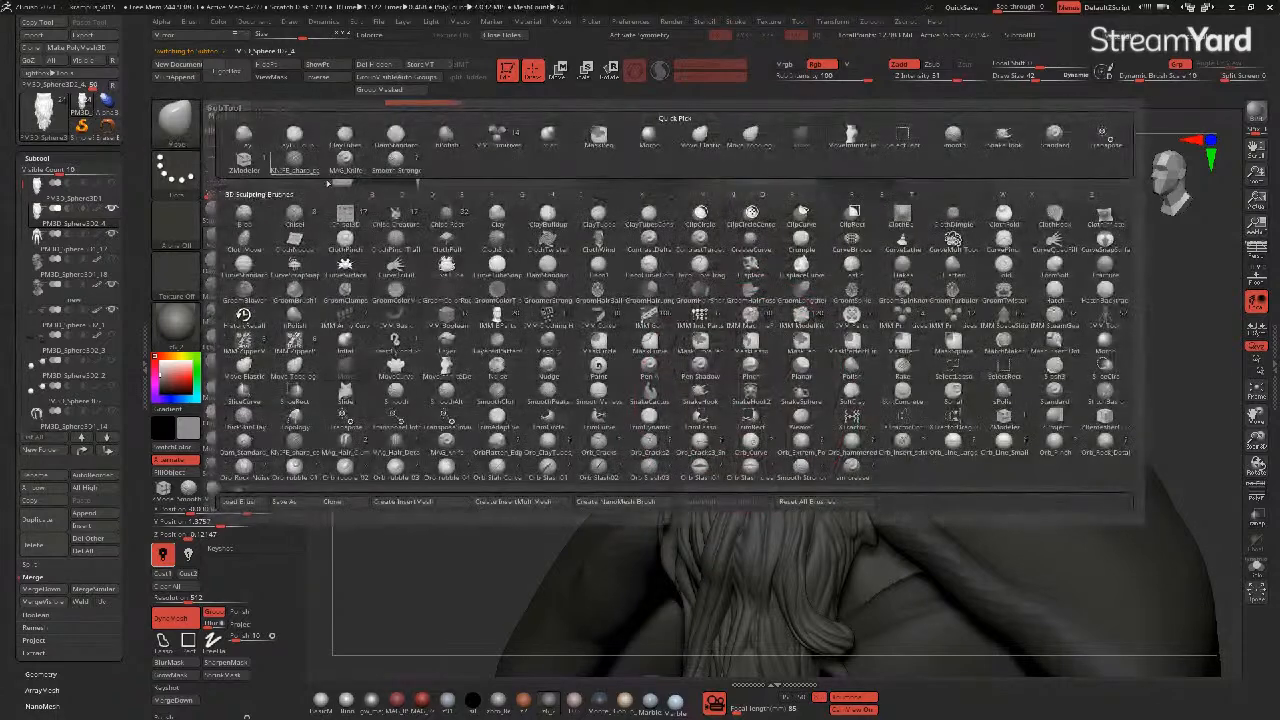
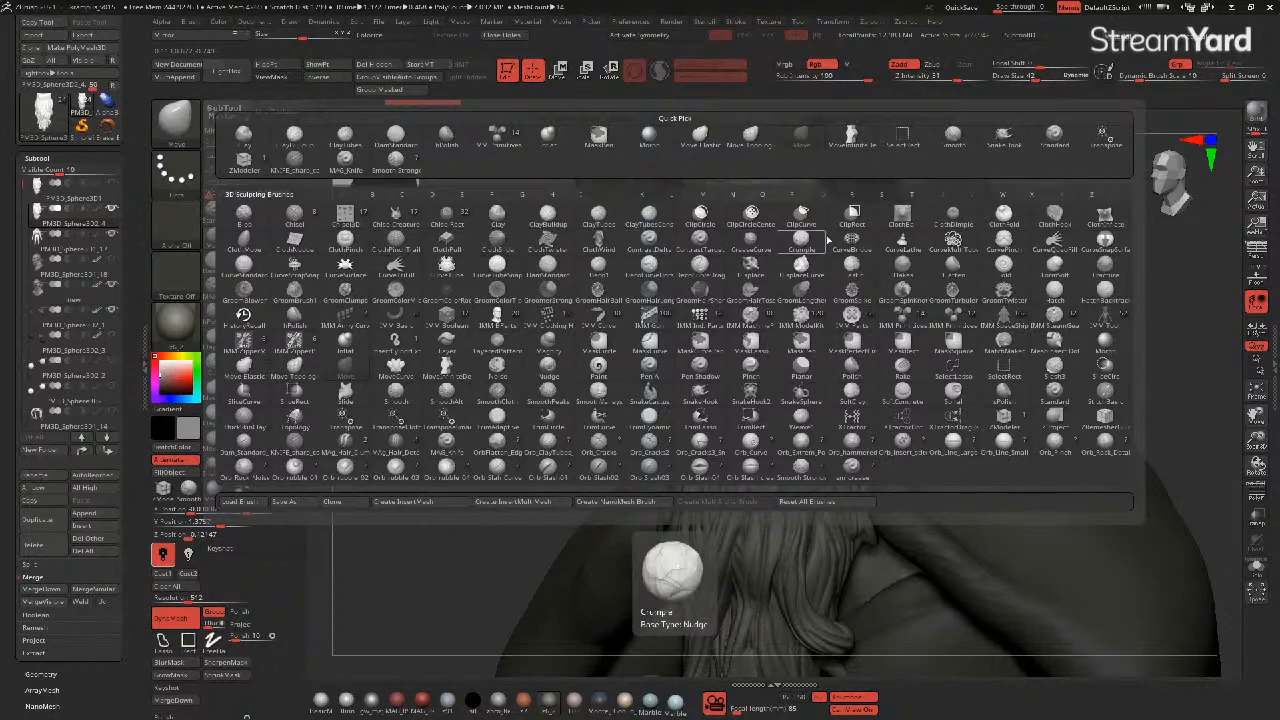
click(950, 240)
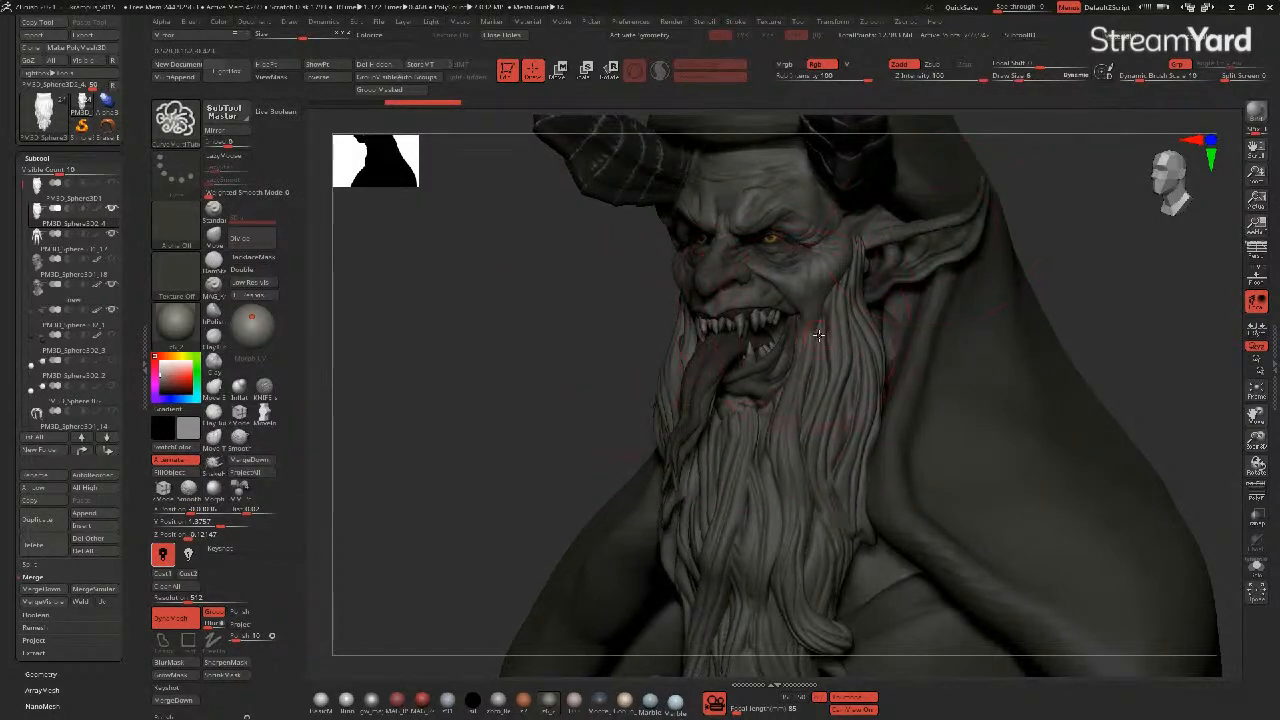
alt+right_drag(765, 350, 731, 317)
ctrl+right_drag(634, 323, 585, 351)
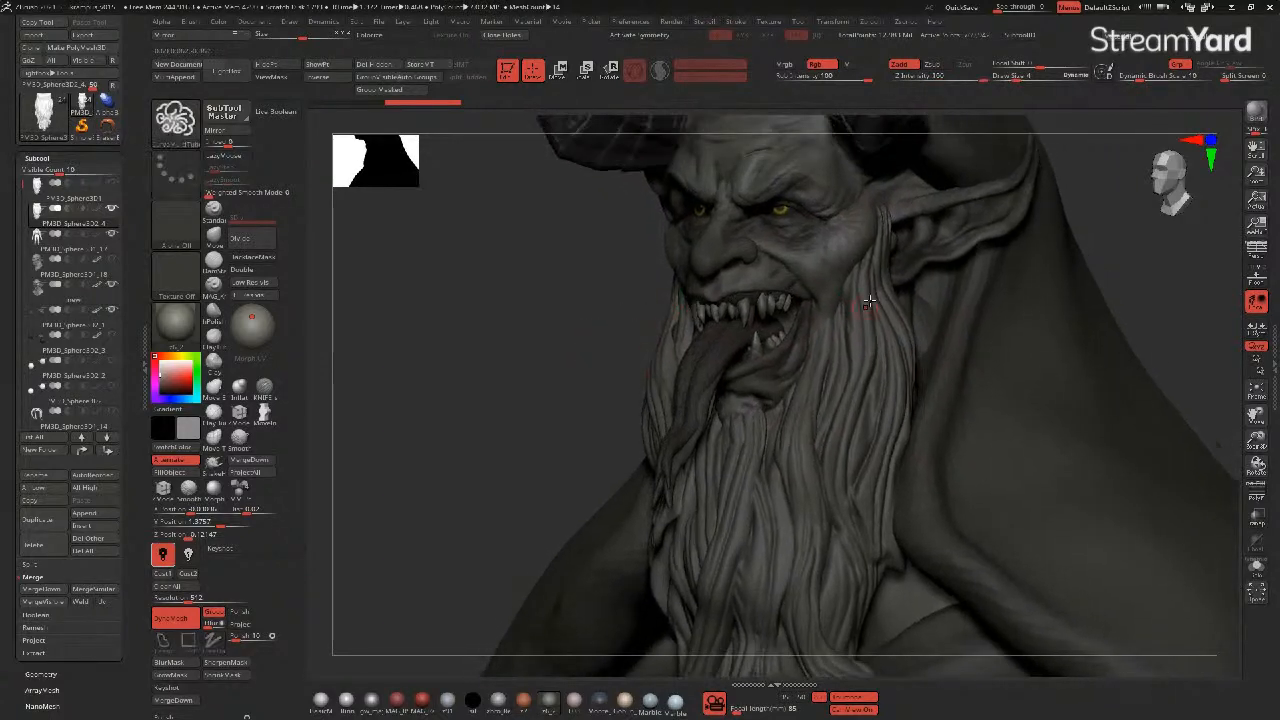
drag(857, 390, 845, 492)
right_drag(559, 384, 566, 376)
key(ctrl+z)
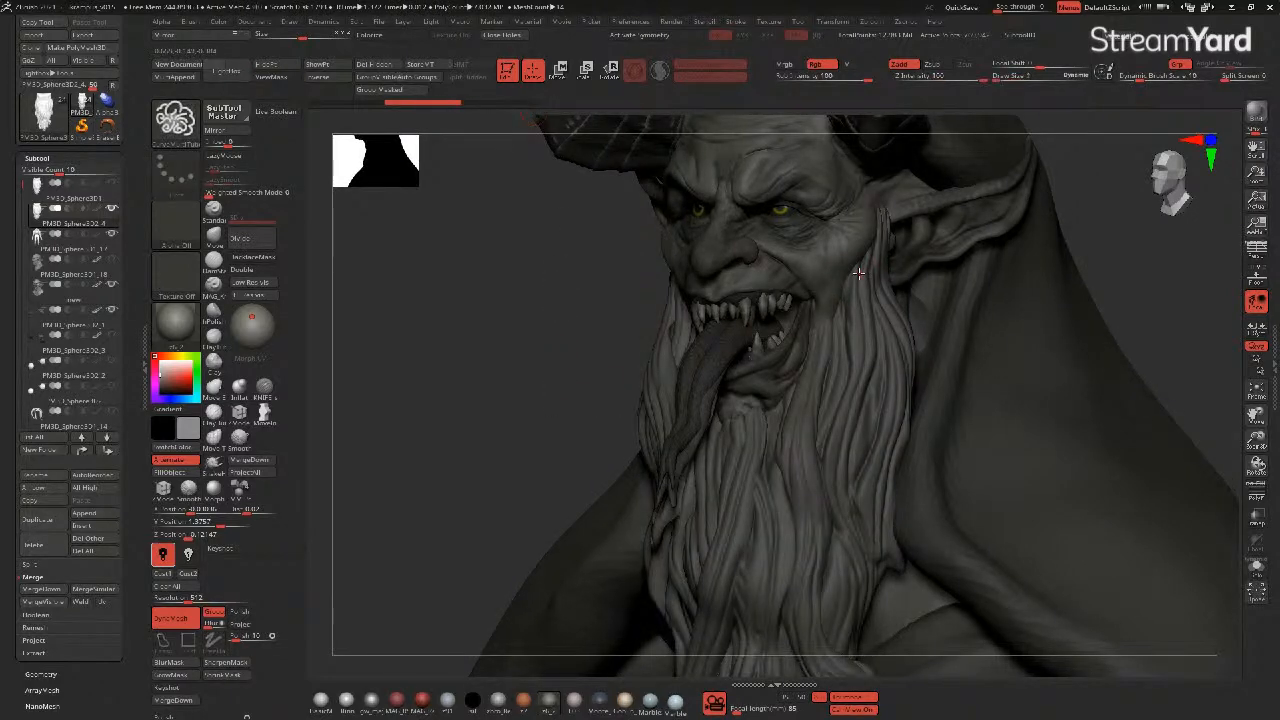
- Draw thin tube hairs from the cheek and mouth corner down the beard at draw size 1
right_drag(706, 275, 549, 314)
mouse_move(857, 268)
mouse_down()
mouse_move(860, 398)
mouse_move(828, 462)
mouse_up()
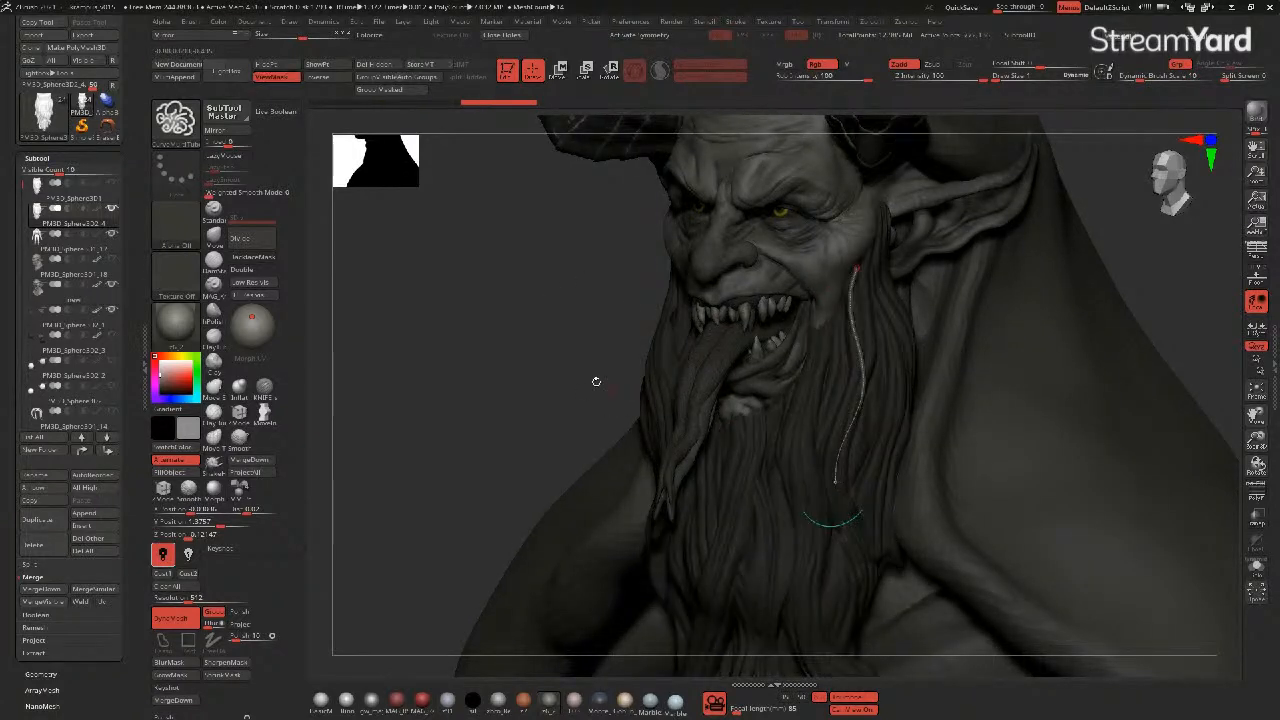
mouse_move(596, 380)
right_down()
mouse_move(531, 366)
mouse_move(520, 381)
mouse_move(548, 374)
right_up()
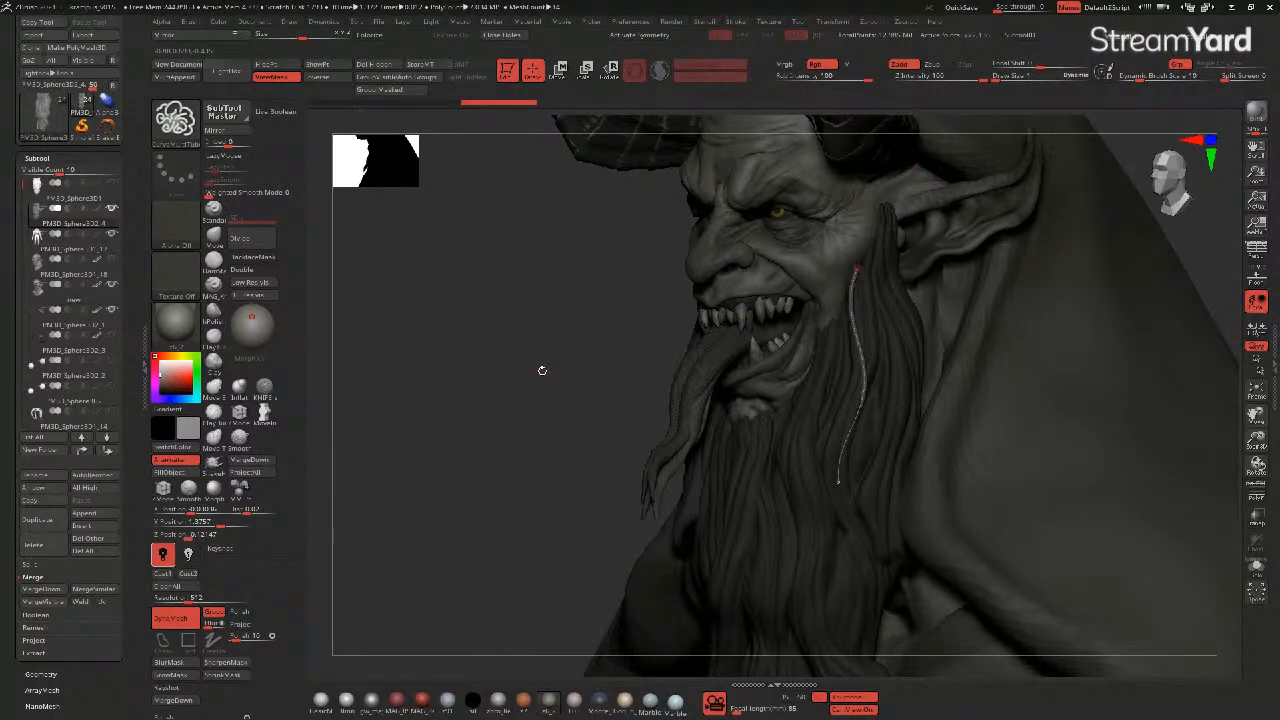
mouse_move(484, 388)
right_down()
mouse_move(611, 334)
mouse_move(731, 374)
mouse_move(506, 337)
mouse_move(830, 306)
right_up()
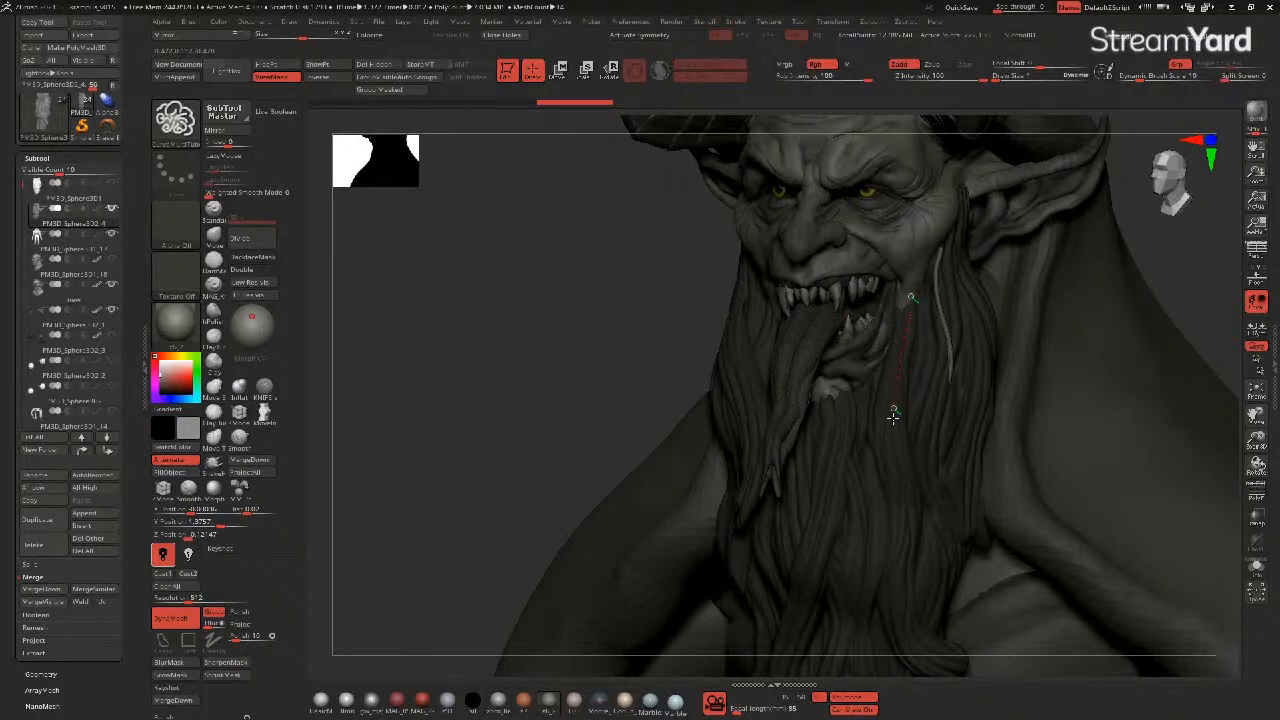
drag(907, 595, 908, 592)
click(861, 447)
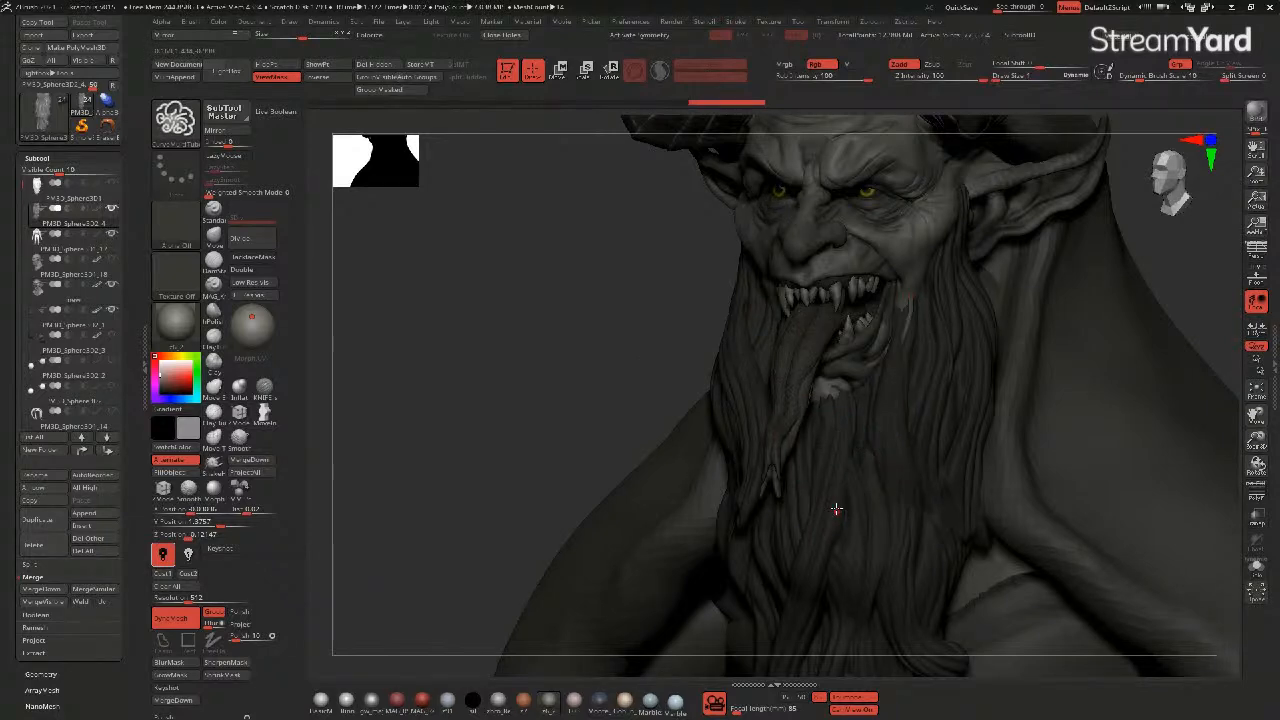
mouse_move(697, 437)
right_down()
mouse_move(566, 409)
mouse_move(550, 545)
right_up()
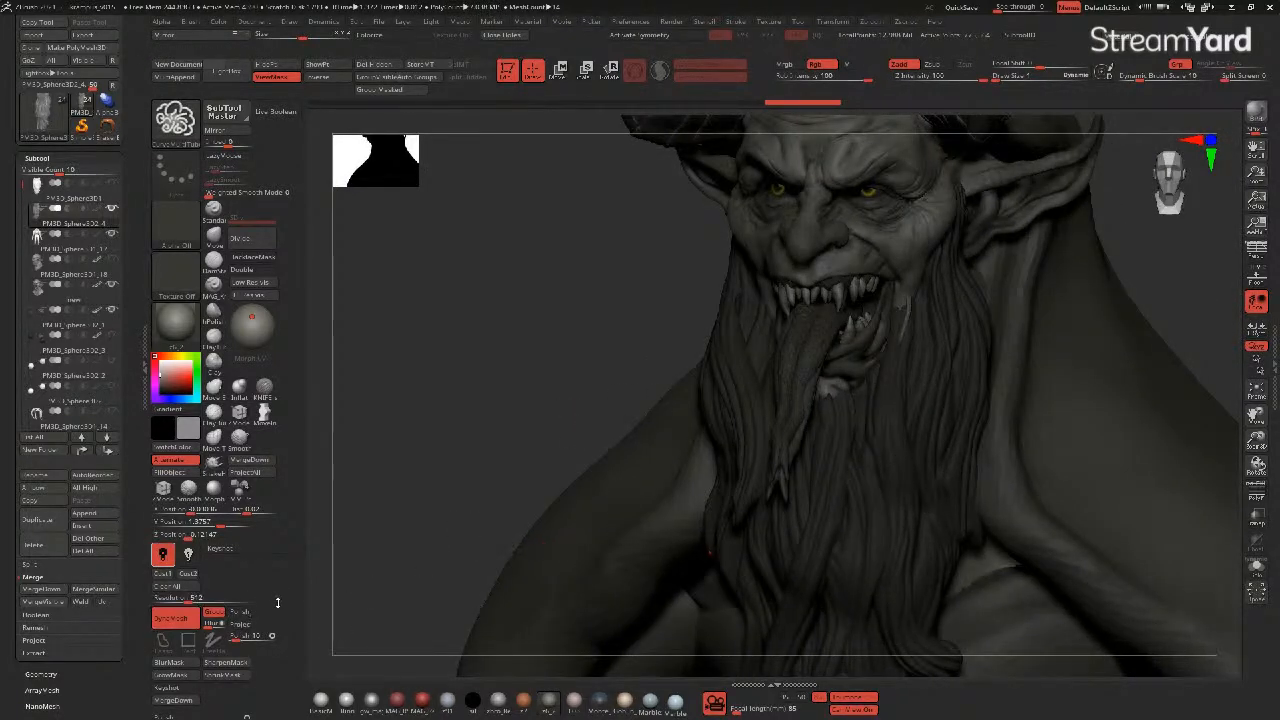
- Set the brush's Imbed depth to 15 and draw a hair from the mouth corner down the beard at draw size 2
scroll(280, 584, down, 5)
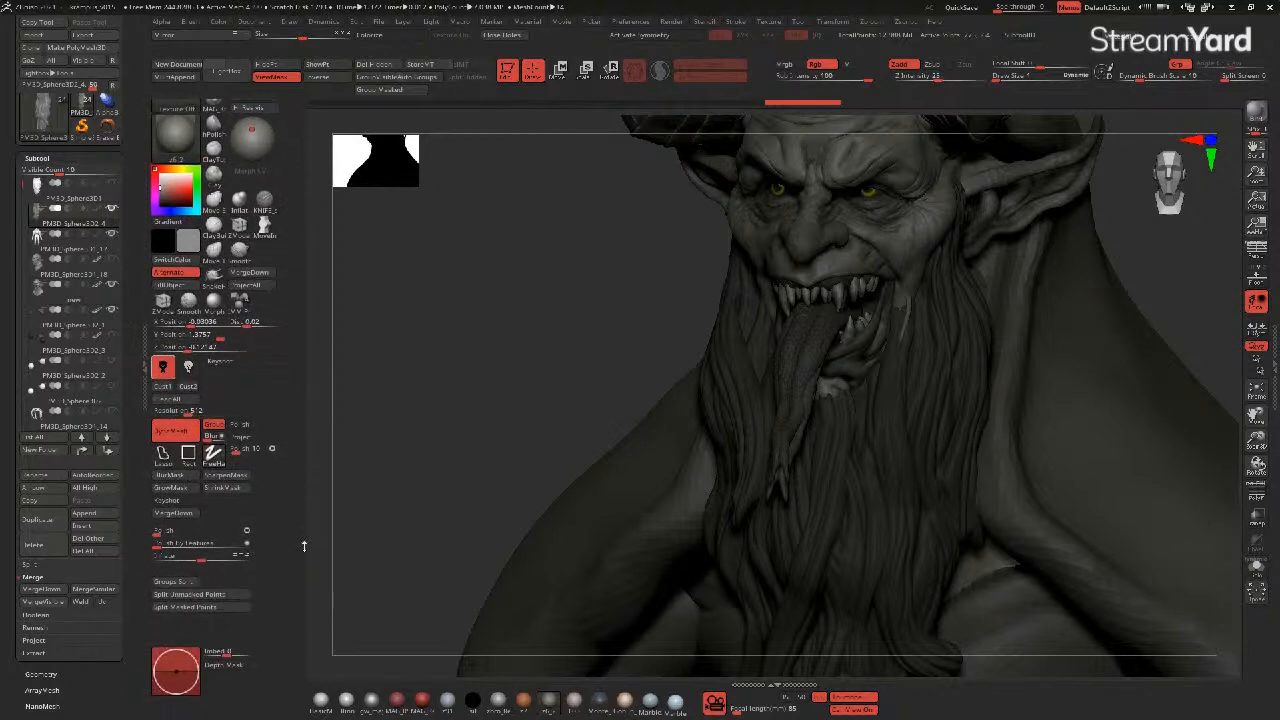
scroll(275, 630, down, 1)
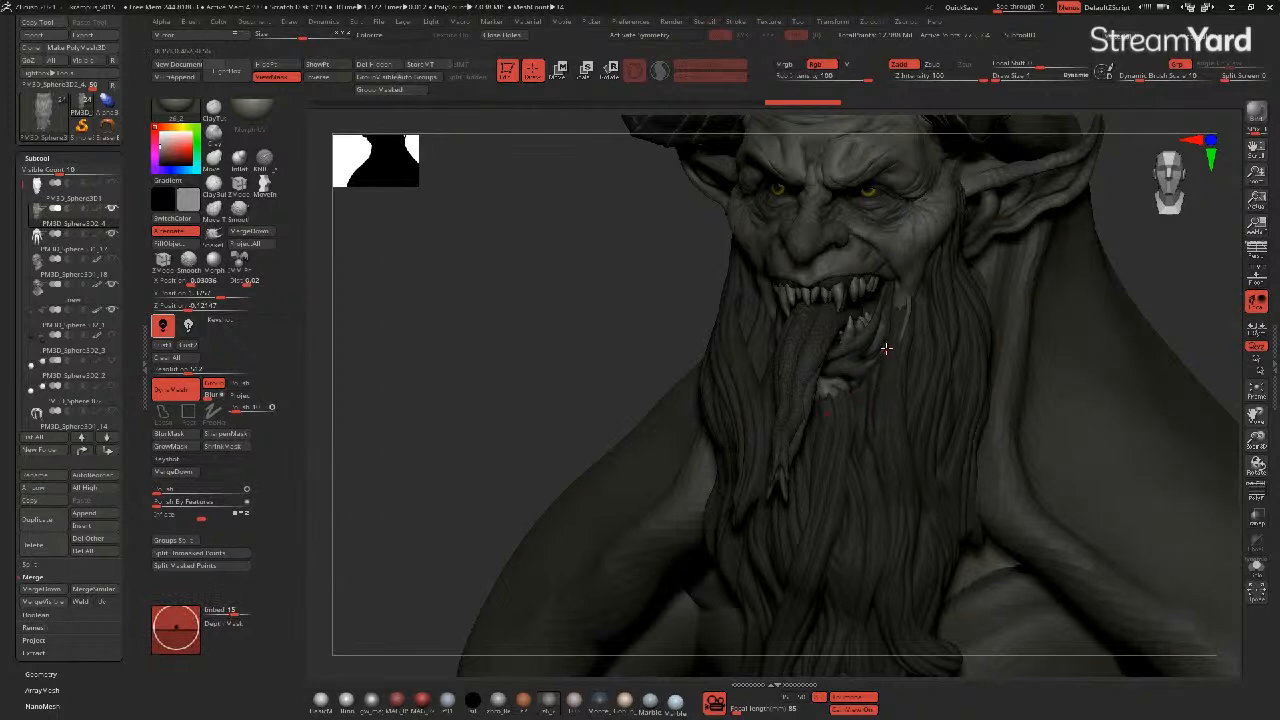
drag(876, 449, 901, 524)
drag(880, 583, 889, 587)
drag(543, 391, 611, 394)
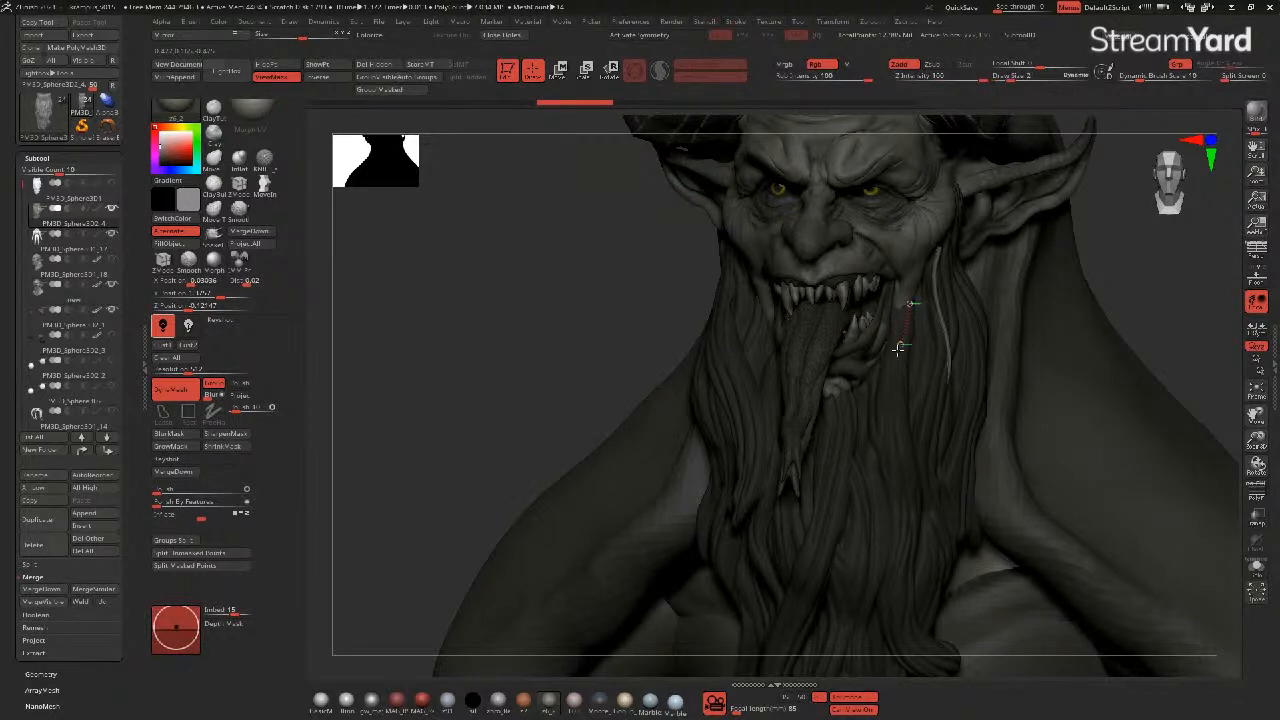
mouse_move(569, 363)
mouse_down()
mouse_move(577, 376)
mouse_move(557, 371)
mouse_move(600, 394)
mouse_move(617, 240)
mouse_up()
- Turn on the Elastic edit mode for the brush's curve stroke
mouse_move(738, 25)
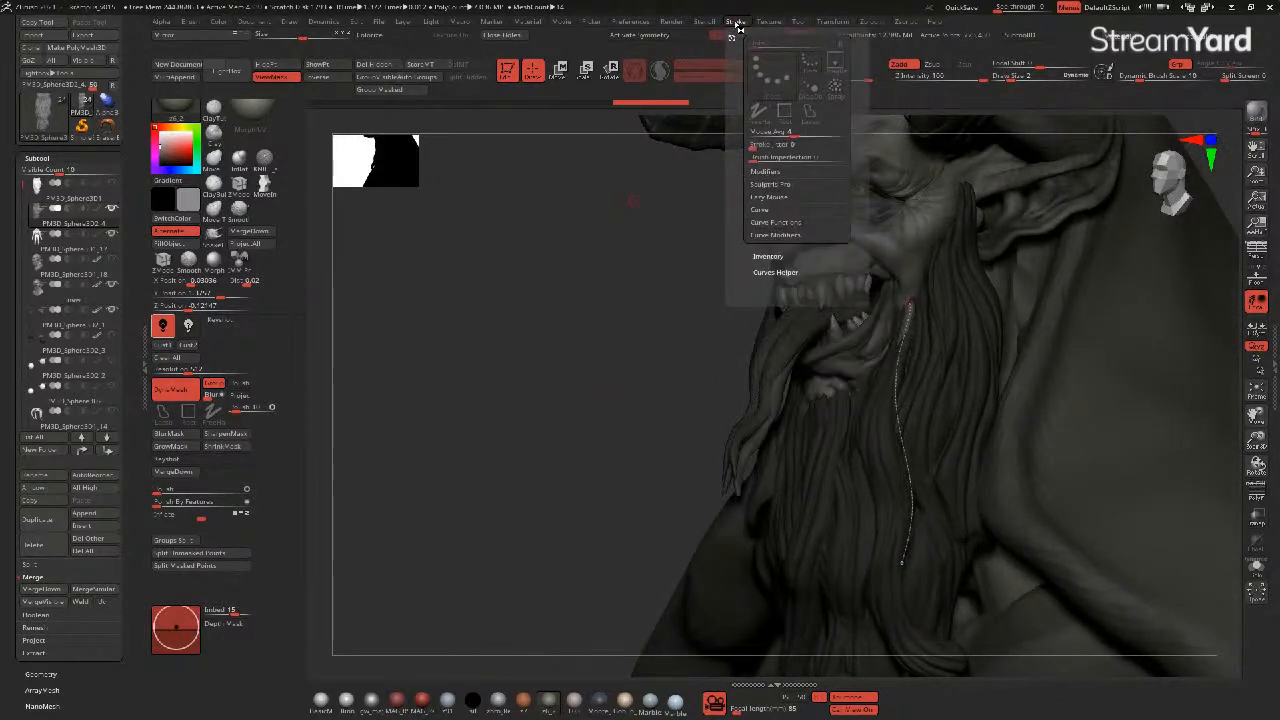
click(753, 233)
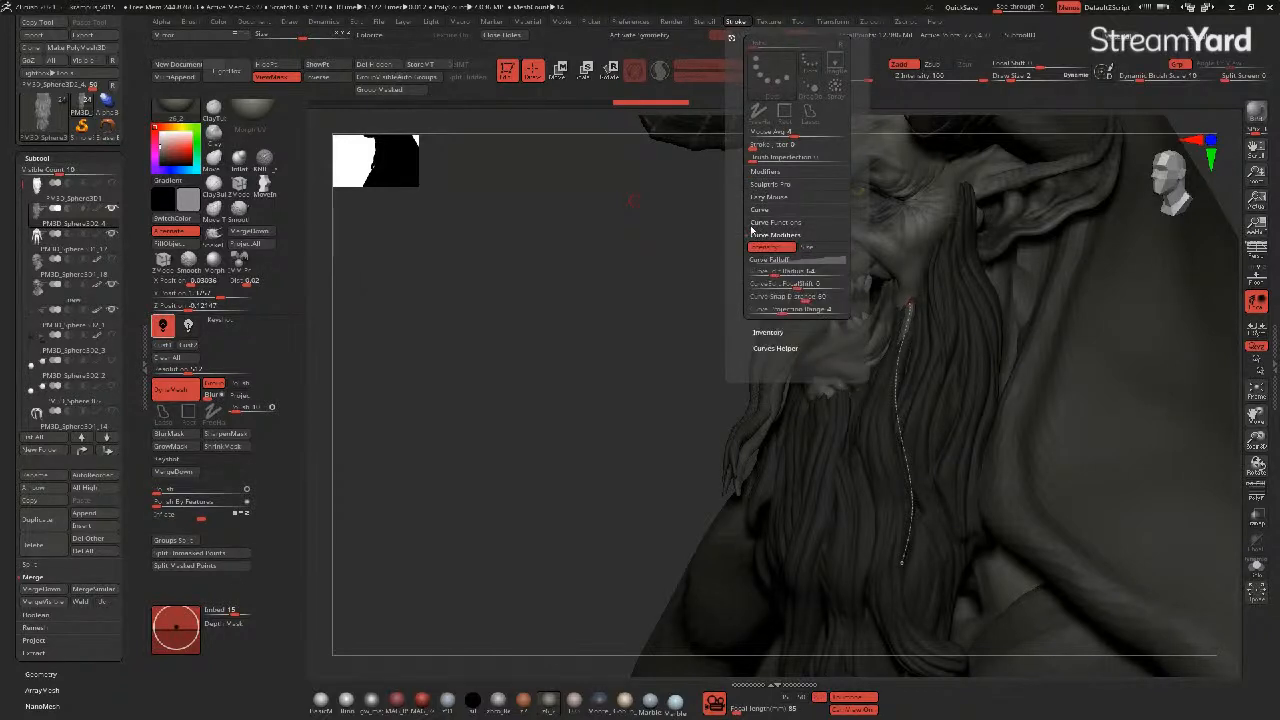
click(754, 225)
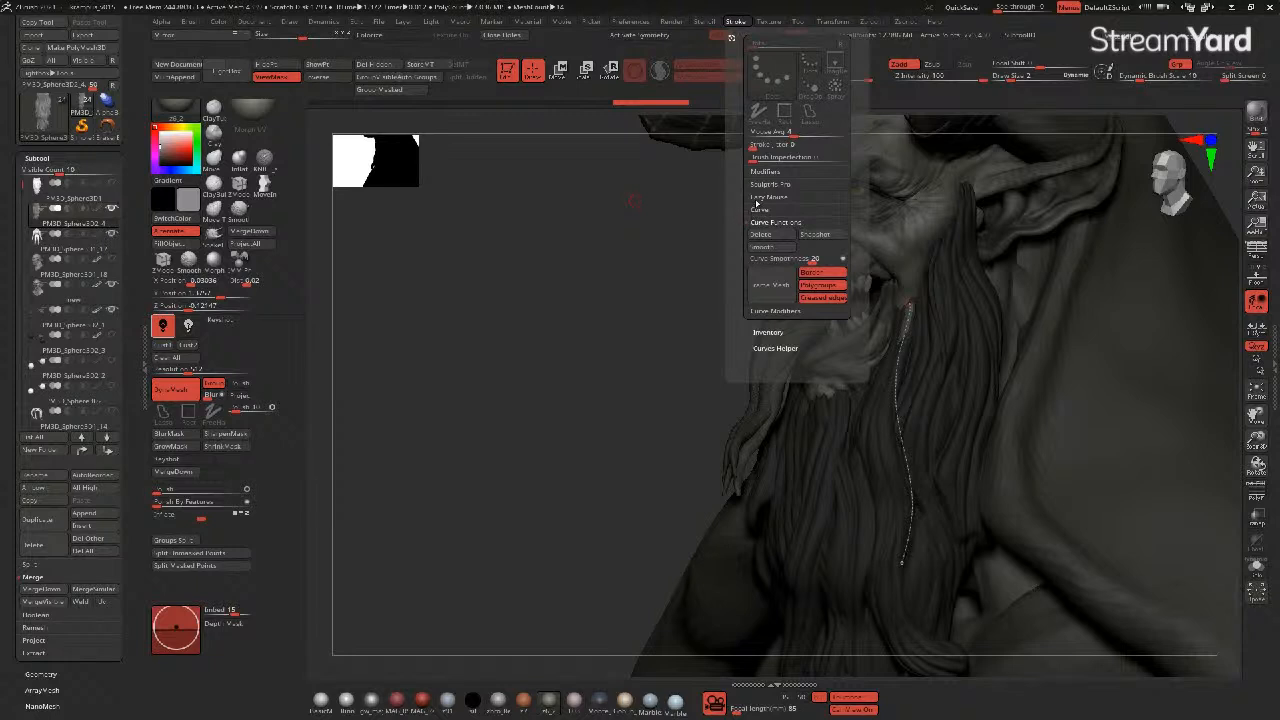
click(754, 175)
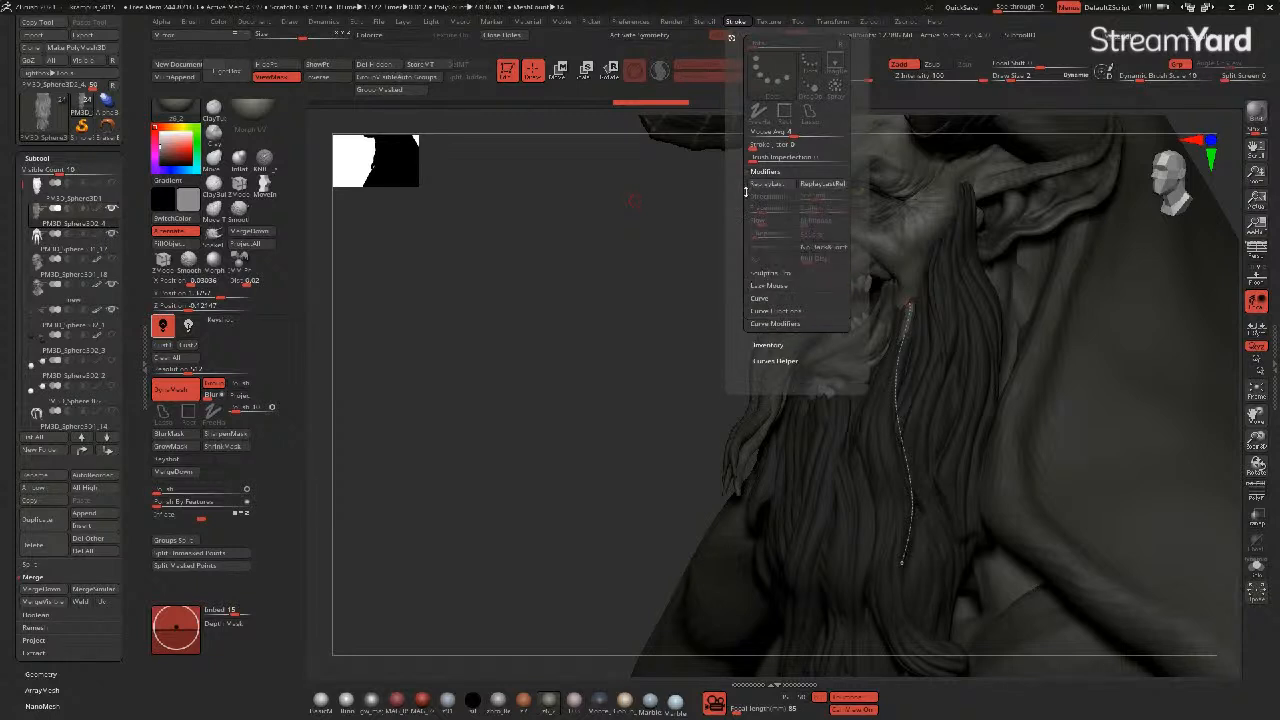
click(755, 298)
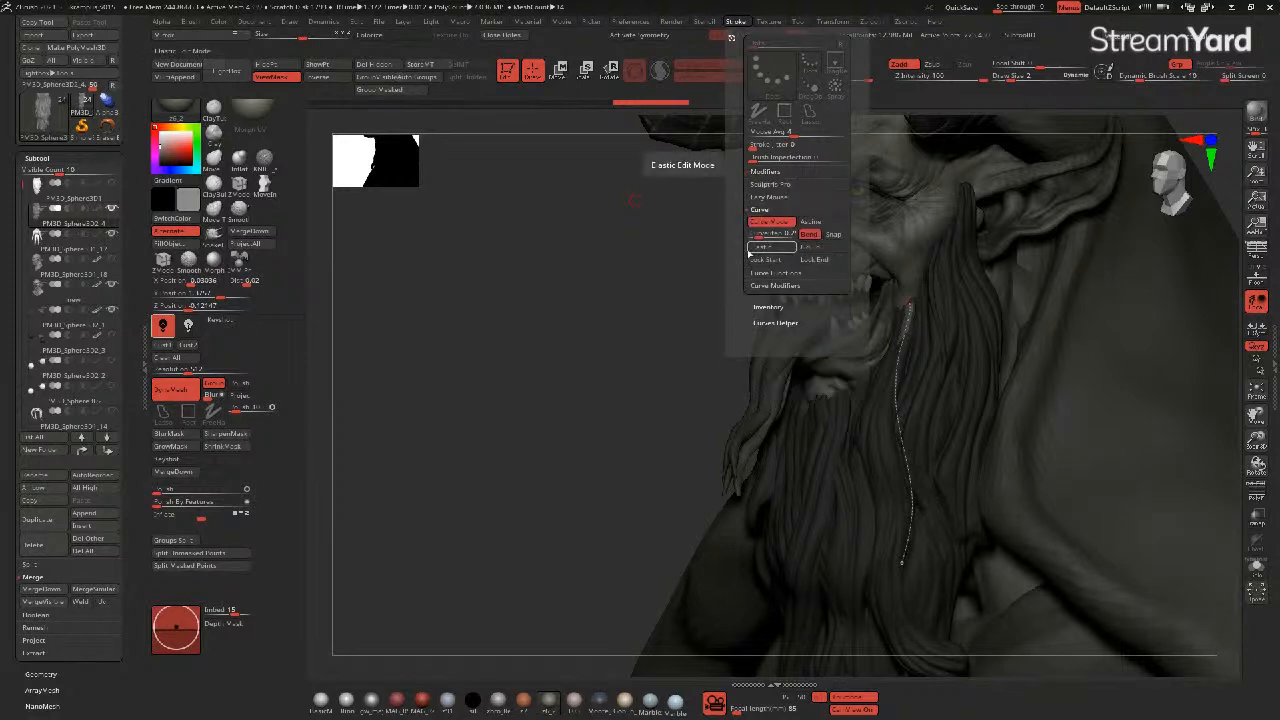
click(751, 251)
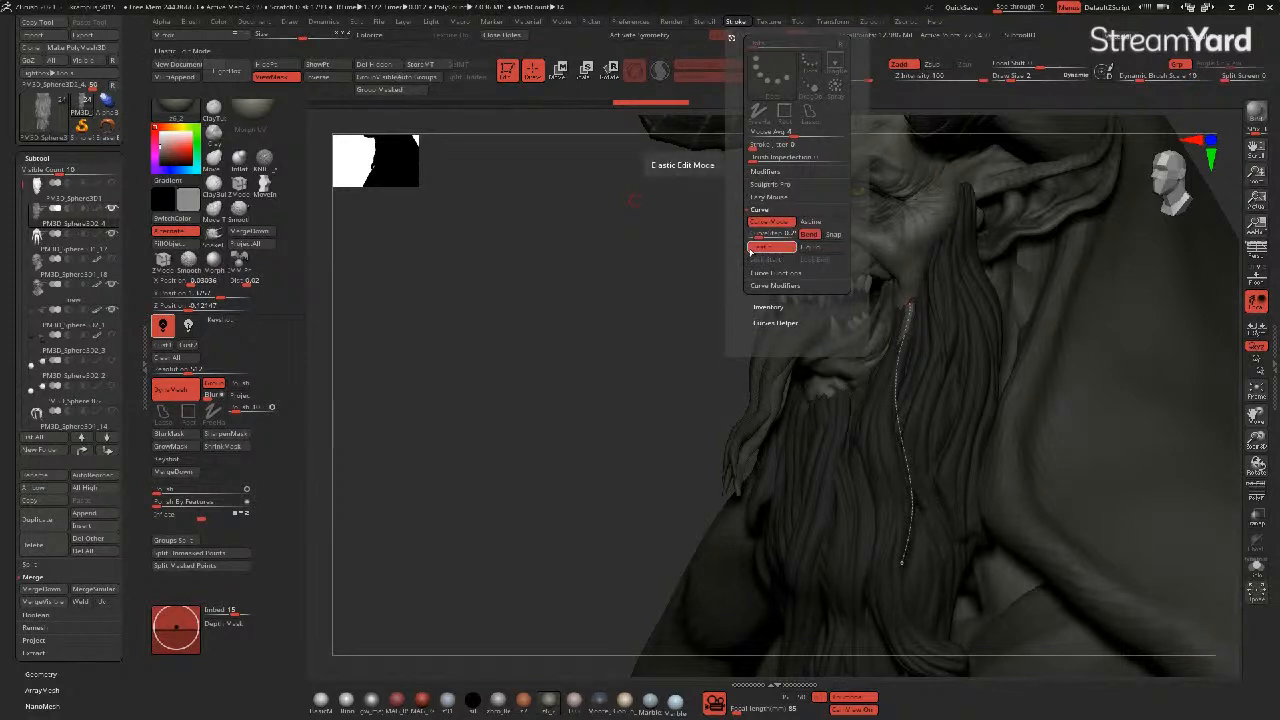
click(760, 272)
click(755, 310)
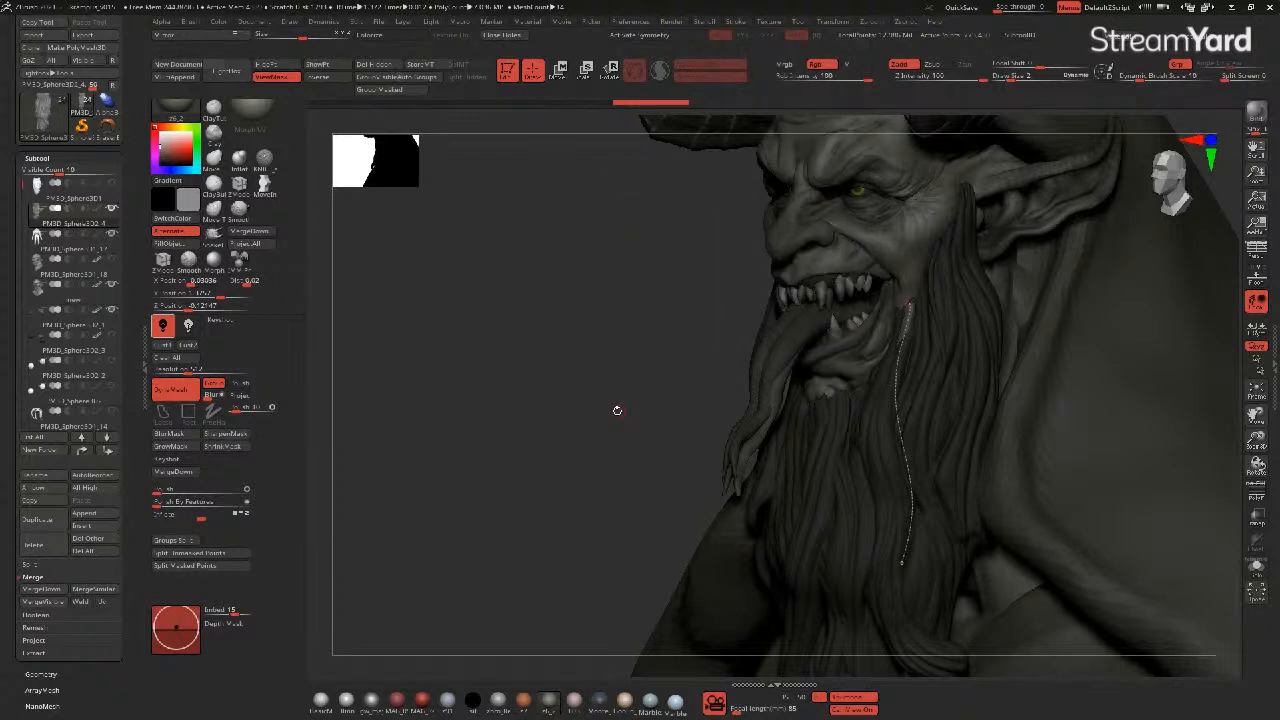
- Draw another tube hair from the cheek beside the mouth down to the lower side of the beard
click(834, 418)
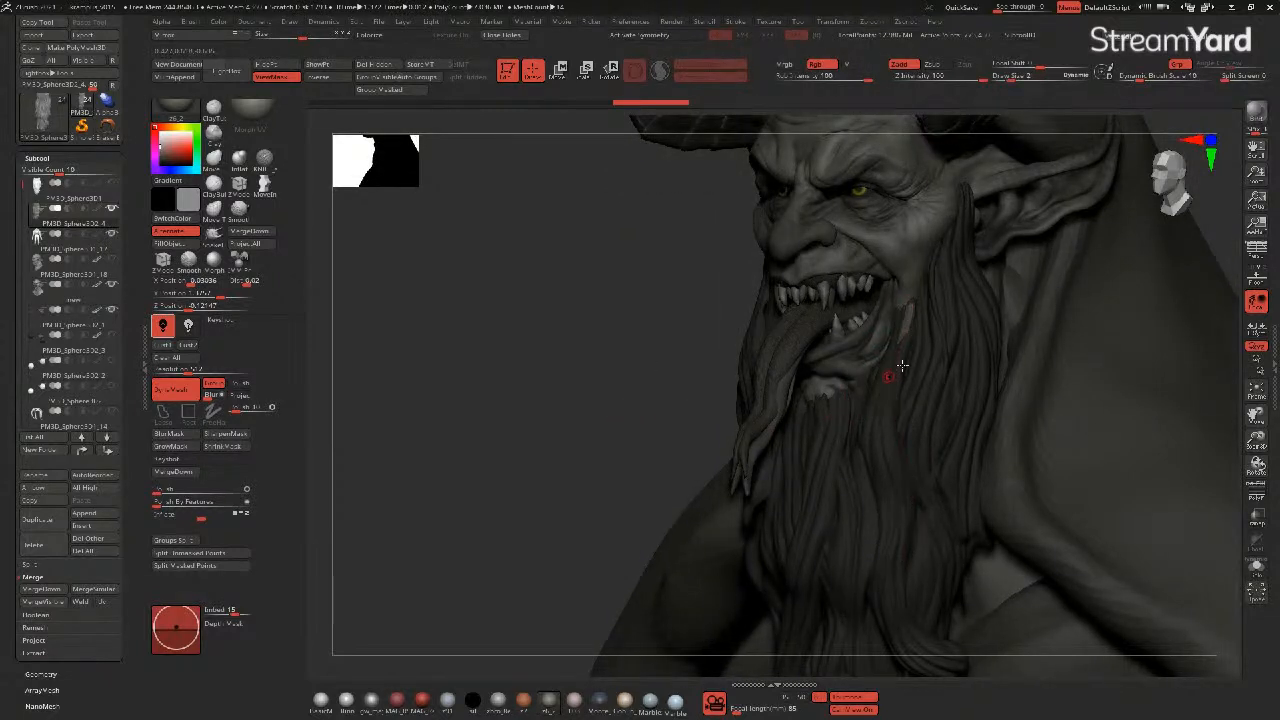
drag(927, 335, 934, 507)
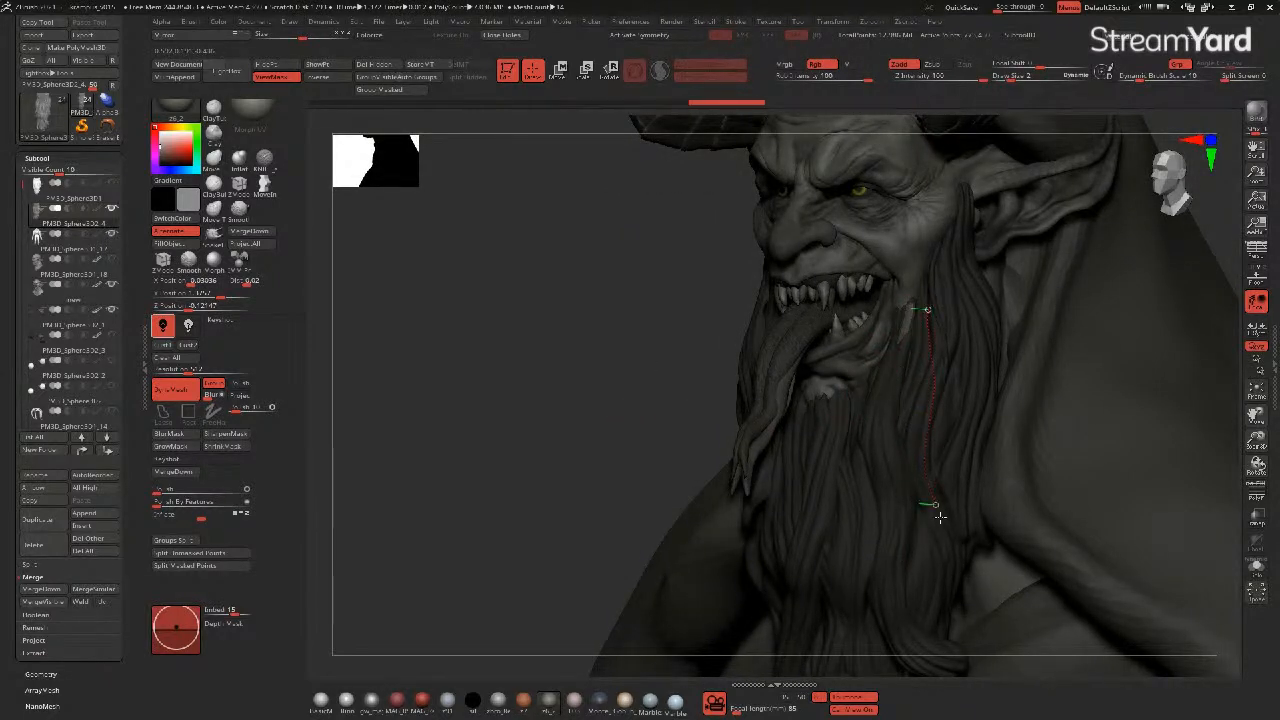
drag(948, 603, 948, 606)
mouse_move(623, 410)
mouse_down()
mouse_move(591, 394)
mouse_move(606, 397)
mouse_up()
click(810, 452)
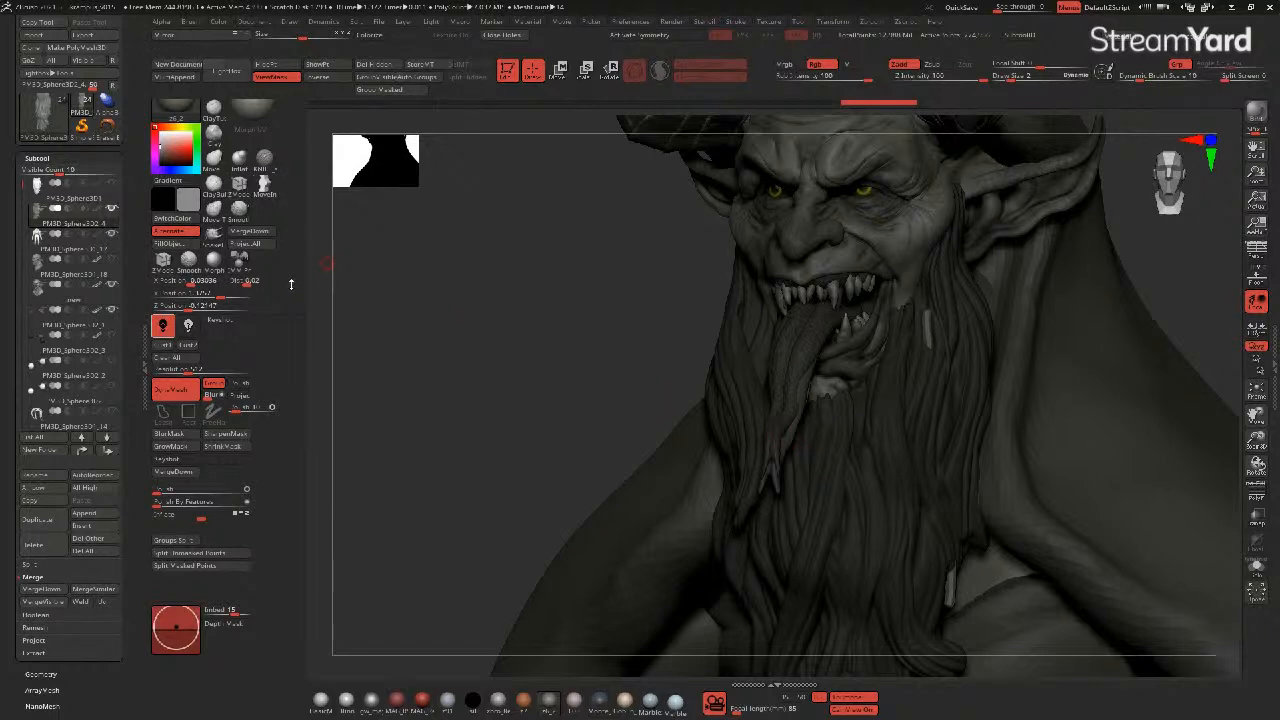
- Clear the beard's mask and nudge the strands below the cheek with the Move Topological brush at draw size 22
scroll(297, 329, up, 4)
scroll(285, 322, up, 2)
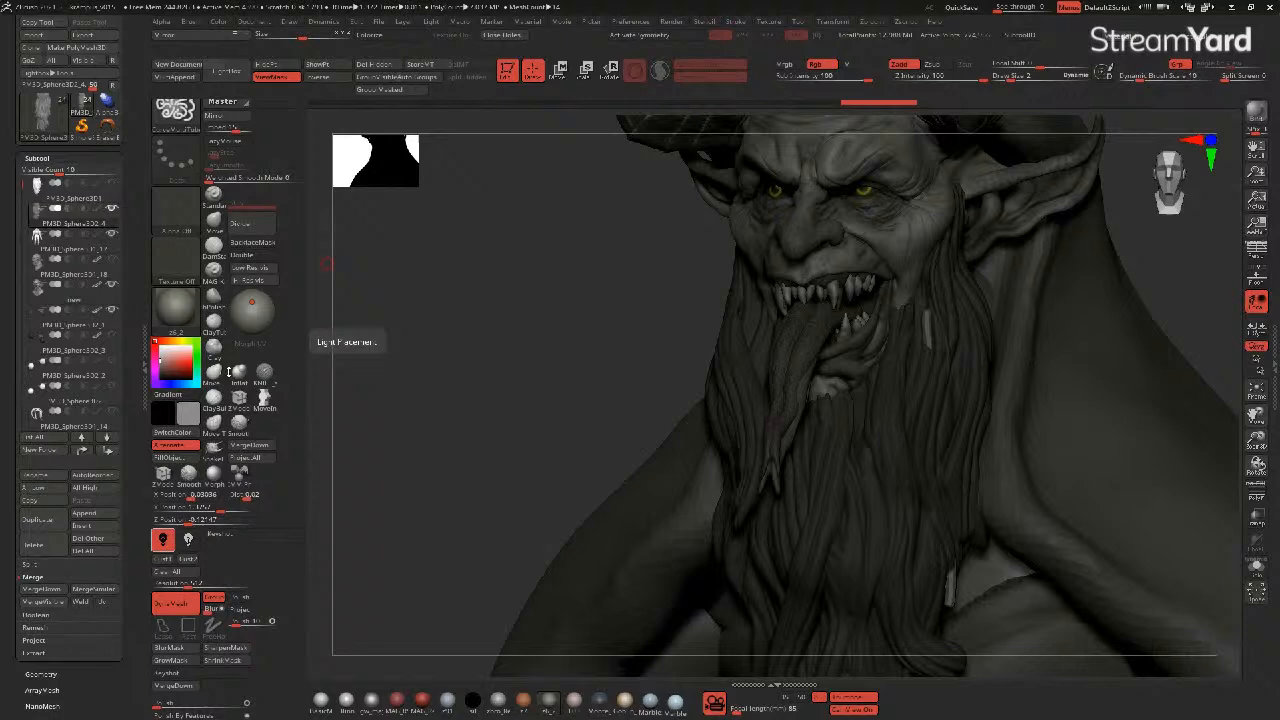
click(214, 424)
mouse_move(501, 400)
mouse_down()
mouse_move(480, 412)
mouse_move(569, 409)
mouse_up()
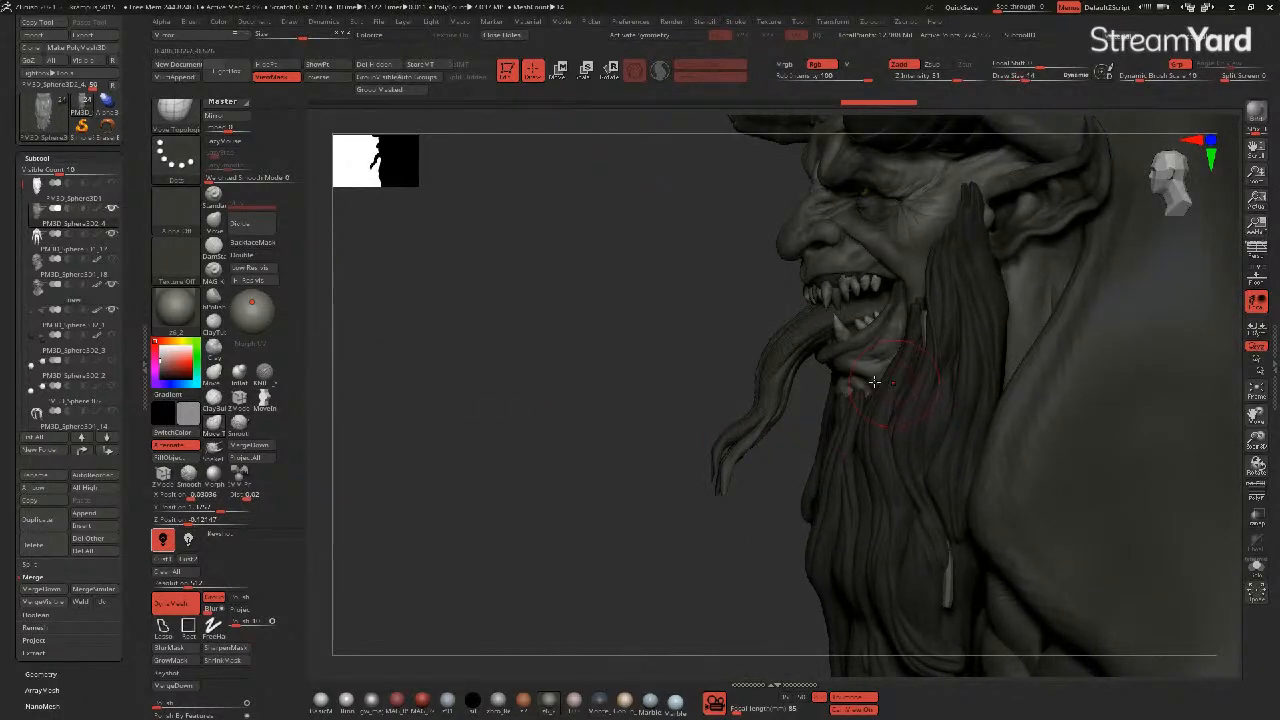
ctrl+drag(607, 371, 617, 382)
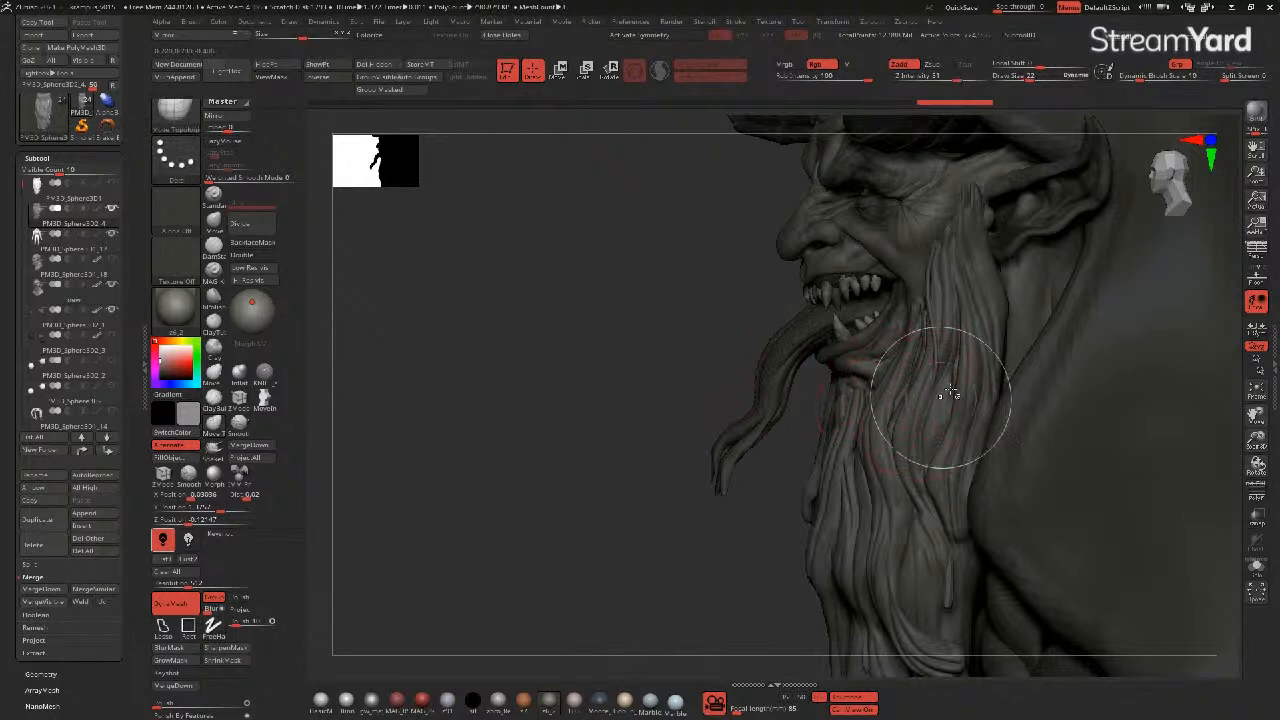
drag(943, 374, 962, 378)
- Isolate the main beard, mask it and show everything again, leaving only the loose hairs unmasked
ctrl+shift+click(962, 386)
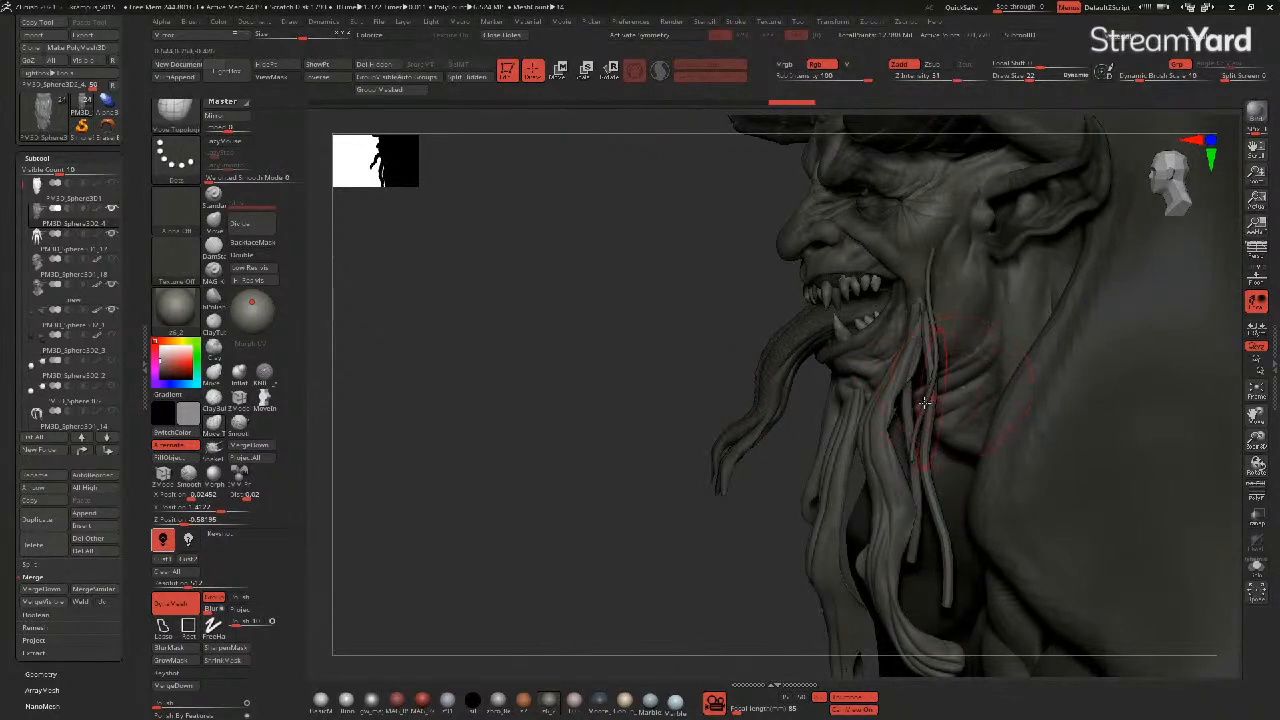
ctrl+shift+click(842, 441)
mouse_move(677, 380)
mouse_down()
mouse_move(693, 371)
mouse_move(629, 334)
mouse_move(671, 309)
mouse_up()
ctrl+shift+drag(655, 248, 1027, 613)
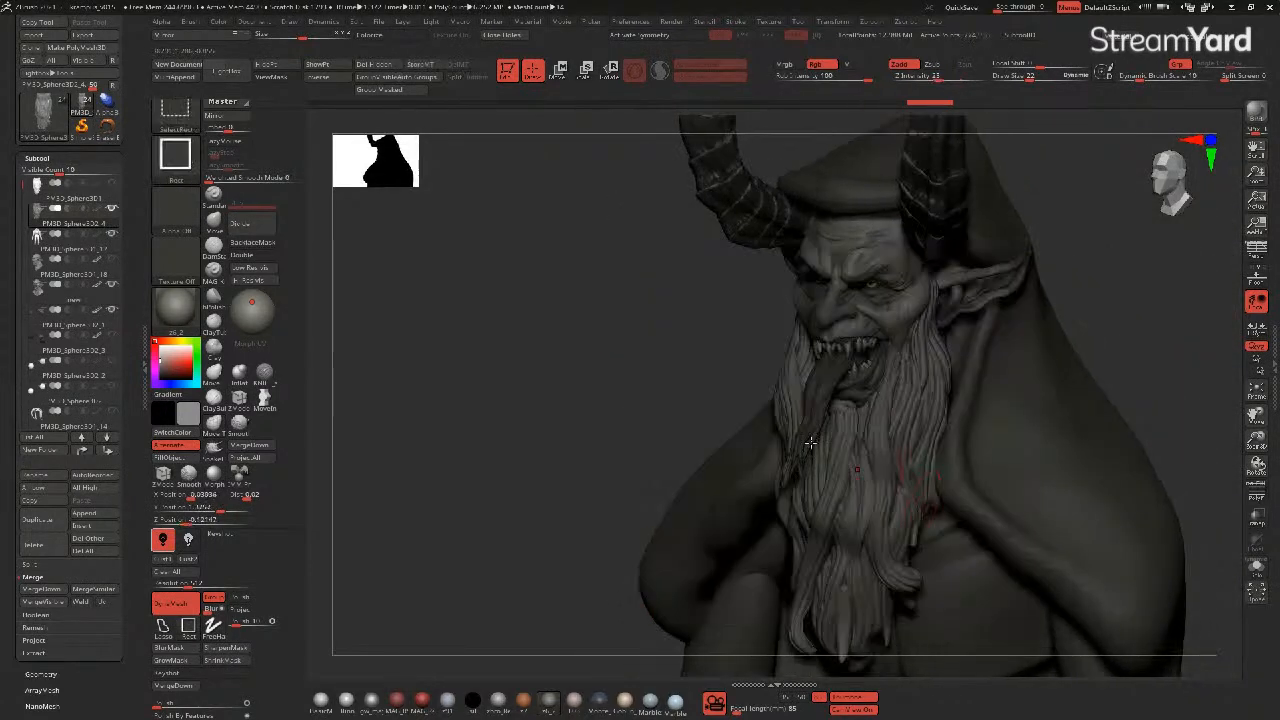
key(ctrl+z)
ctrl+shift+drag(686, 277, 1014, 634)
ctrl+shift+click(628, 389)
mouse_move(614, 394)
mouse_down()
mouse_move(586, 394)
mouse_move(824, 444)
mouse_up()
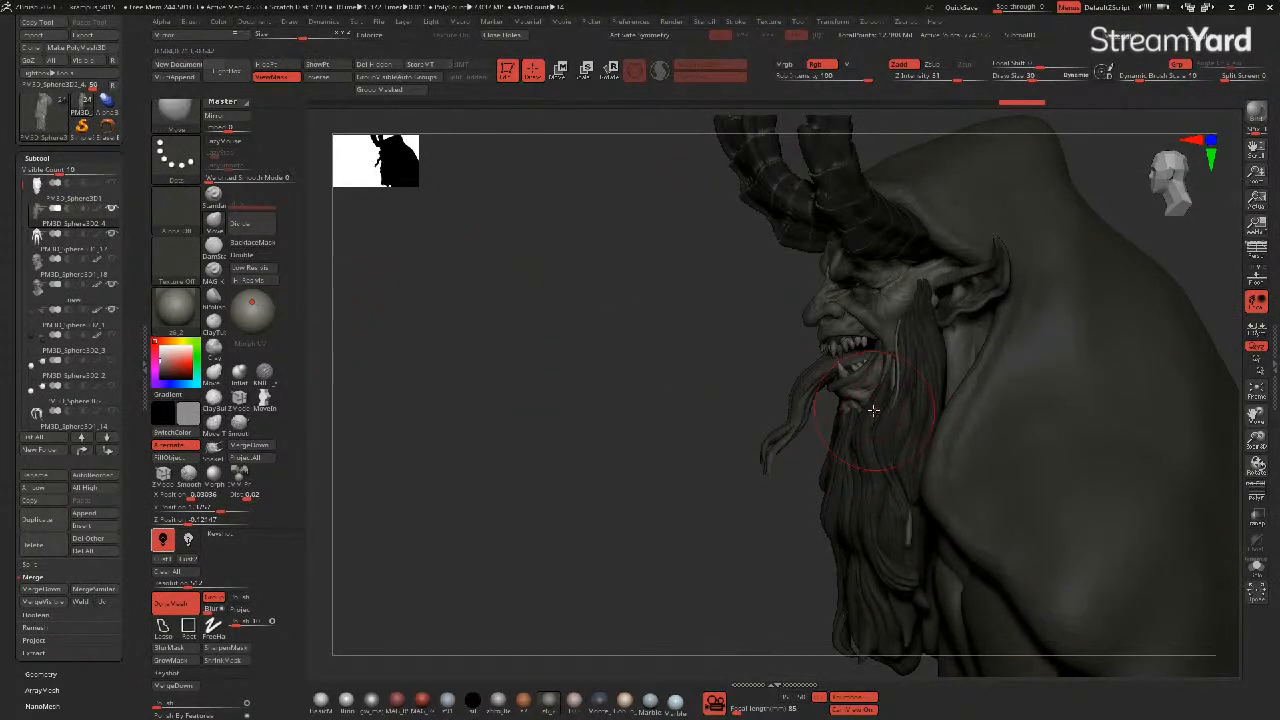
- Adjust the loose hairs with the Move brush at draw size 42 and hide the one starting highest on the cheek
click(213, 424)
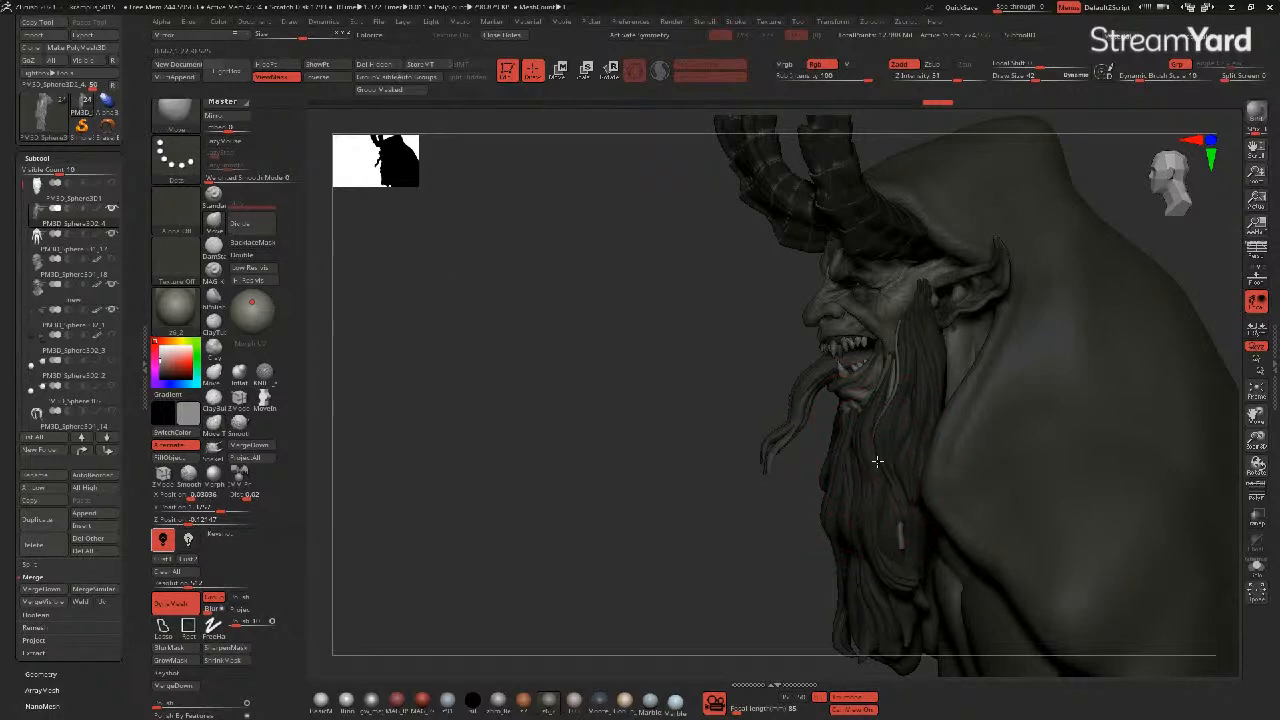
mouse_move(723, 426)
mouse_down()
mouse_move(694, 409)
mouse_move(618, 409)
mouse_up()
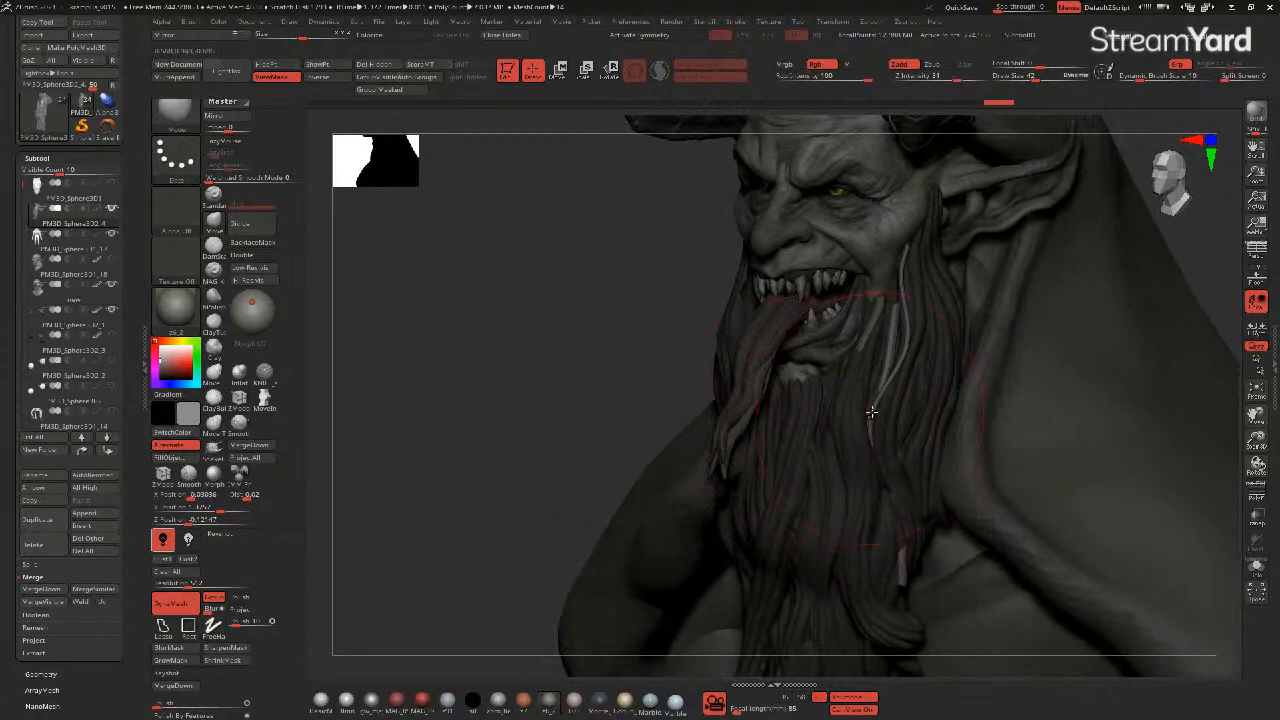
ctrl+shift+click(895, 272)
ctrl+shift+click(901, 270)
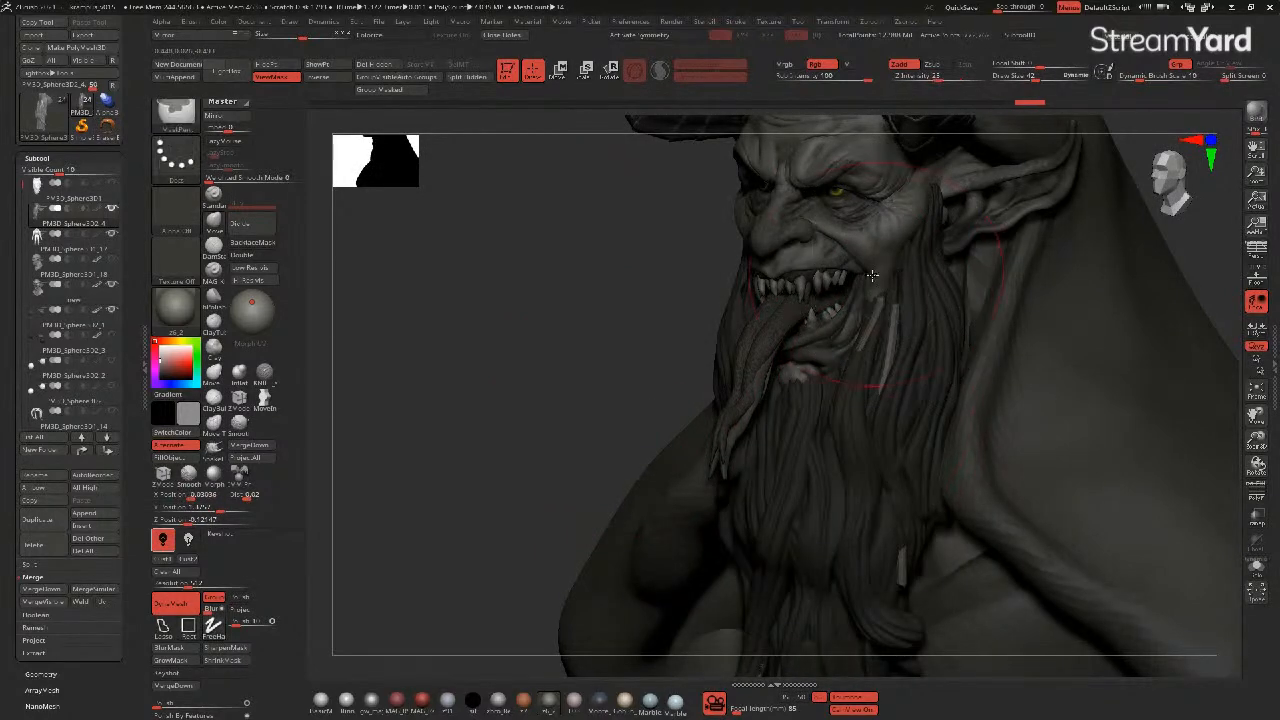
- Pull the long loose hair out of the beard along its whole length with the Move brush at draw size 42
mouse_move(545, 401)
mouse_down()
mouse_move(665, 409)
mouse_move(623, 423)
mouse_up()
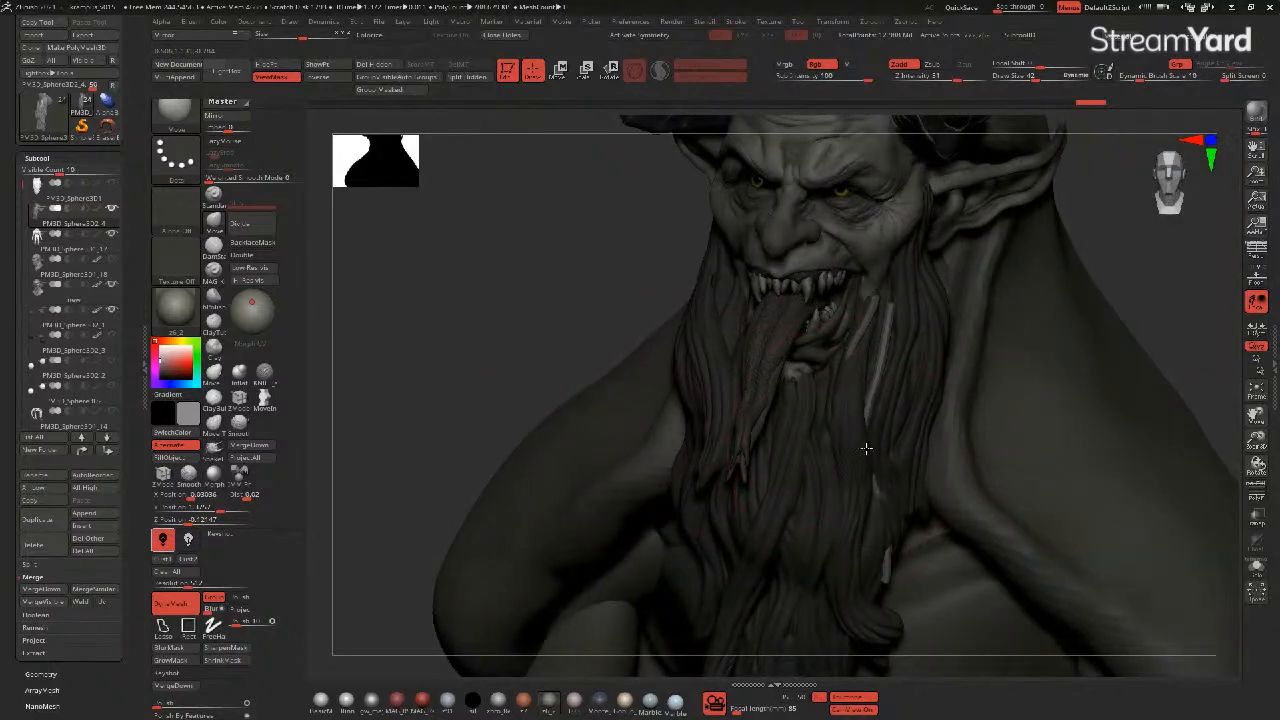
mouse_move(571, 354)
mouse_down()
mouse_move(500, 343)
mouse_move(530, 350)
mouse_up()
drag(546, 409, 597, 411)
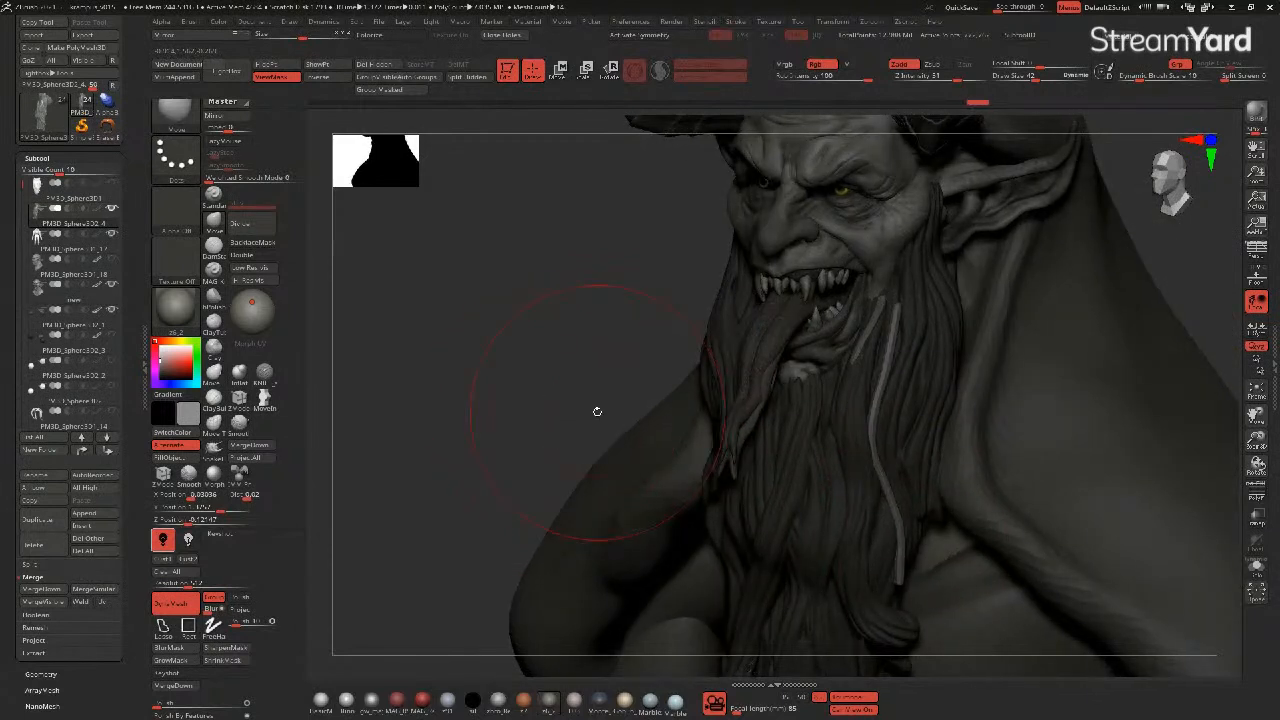
drag(505, 392, 498, 373)
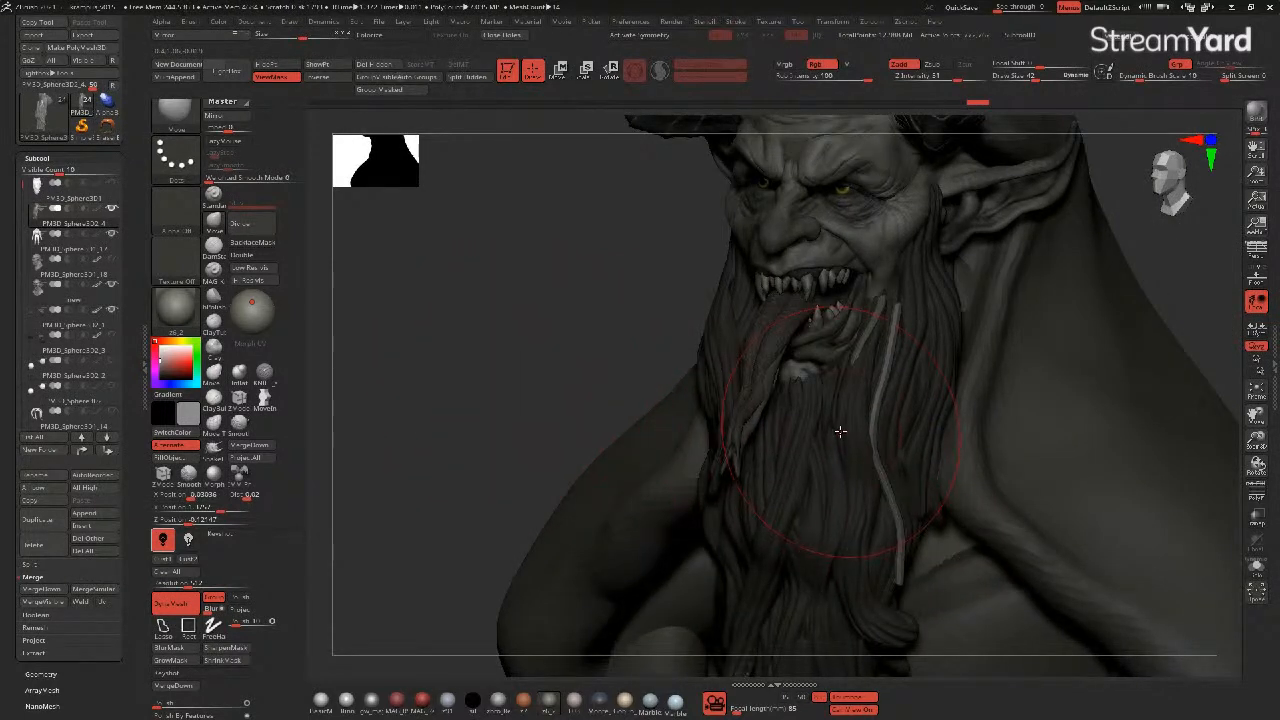
- Show all the loose hairs again and smooth the tips of the two longest ones at draw size 14
ctrl+shift+click(875, 450)
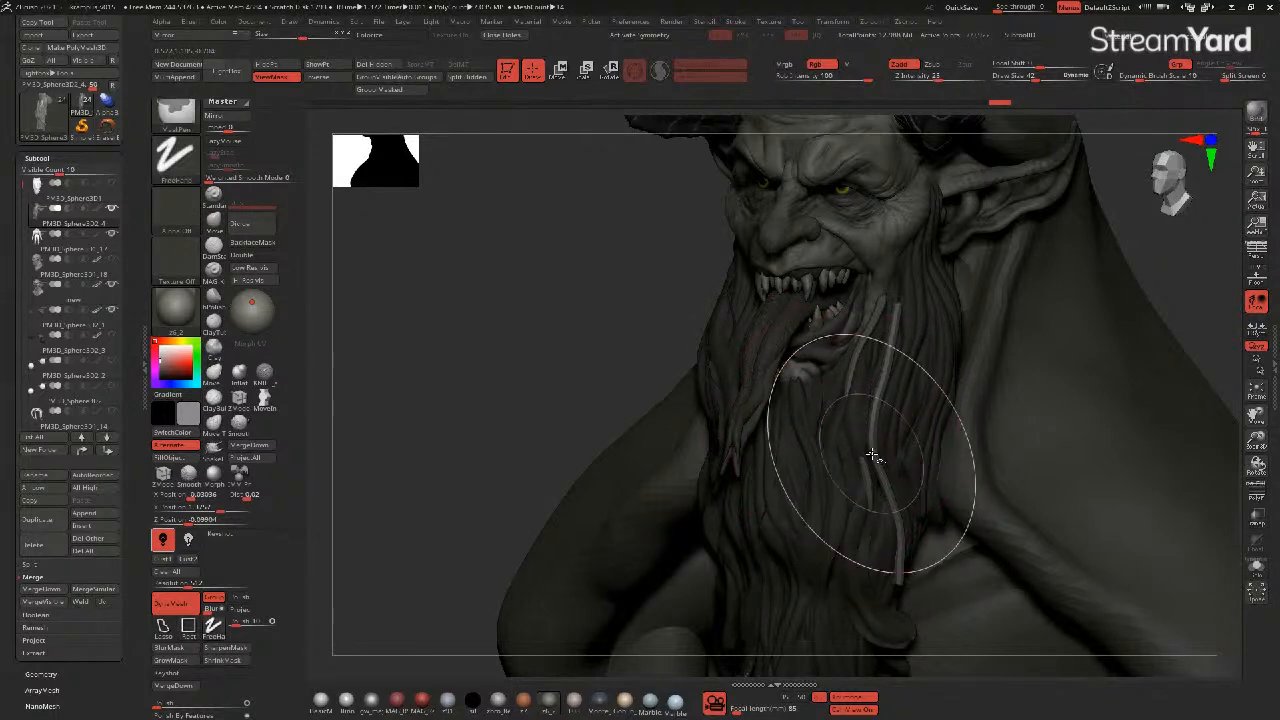
mouse_move(571, 380)
mouse_down()
mouse_move(851, 452)
mouse_move(837, 457)
mouse_move(851, 496)
mouse_up()
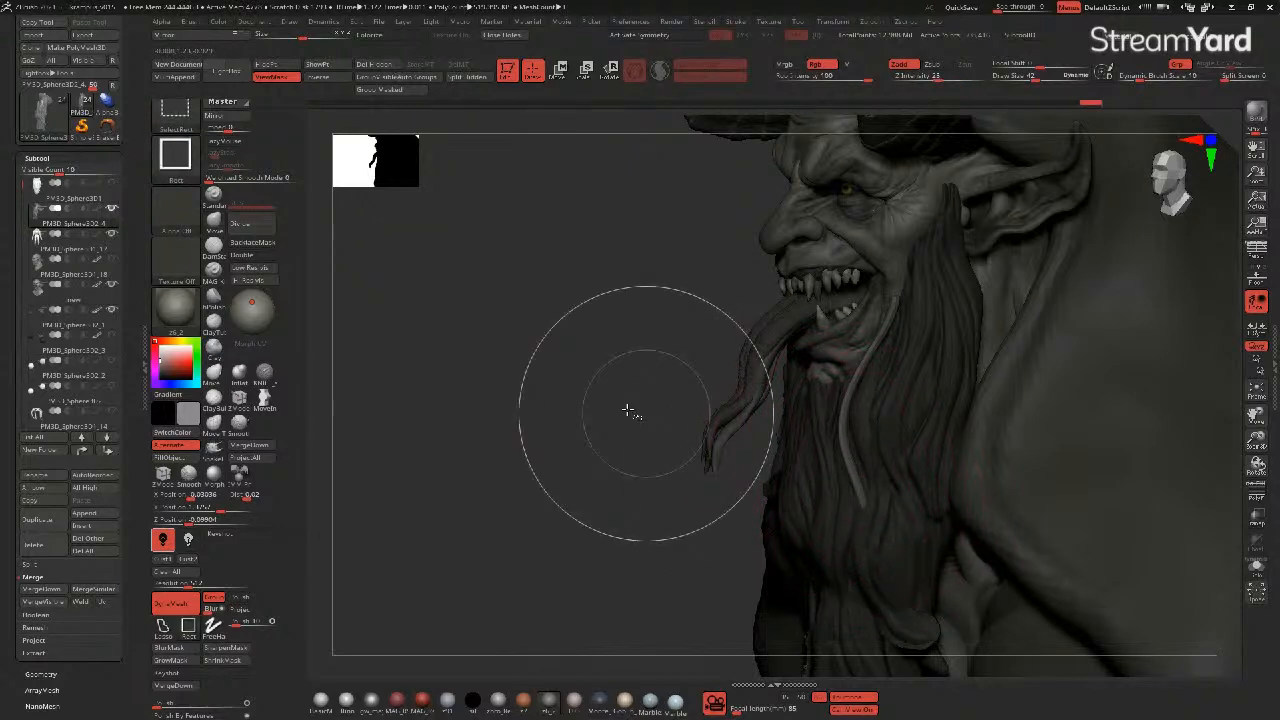
drag(508, 406, 832, 424)
key(bracketleft)
key(bracketleft)
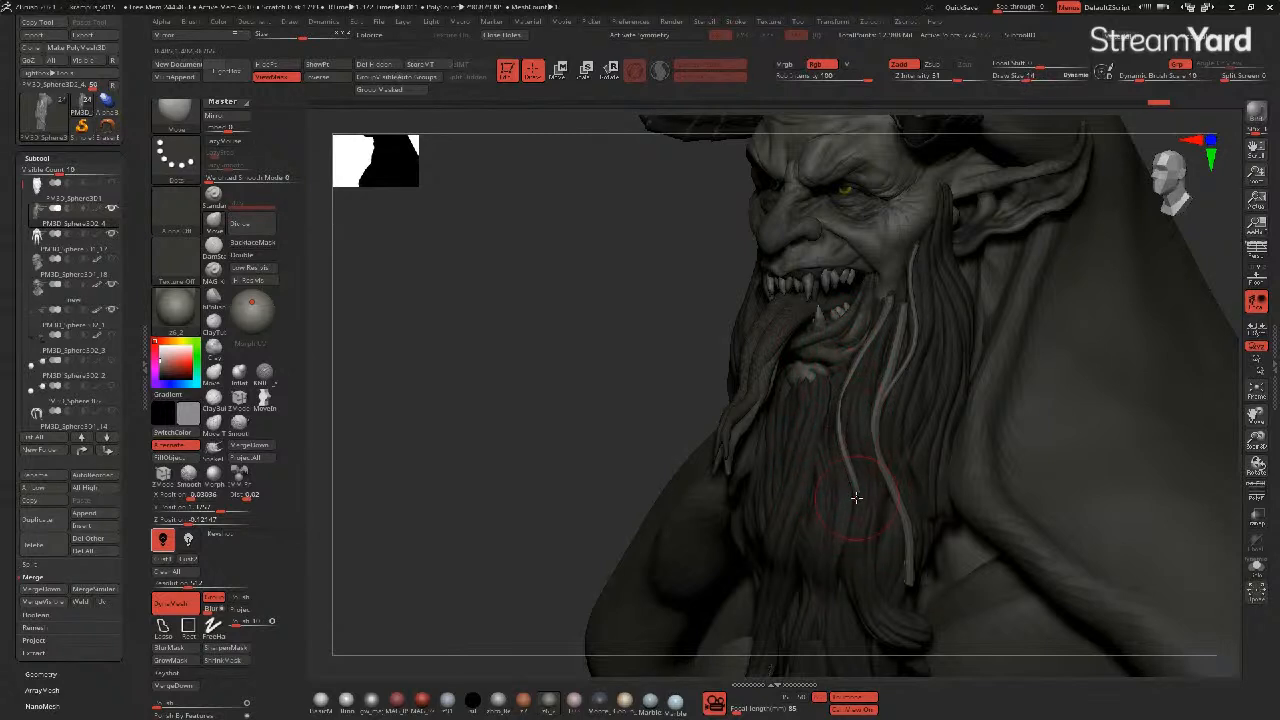
shift+drag(856, 478, 855, 508)
shift+drag(913, 560, 912, 579)
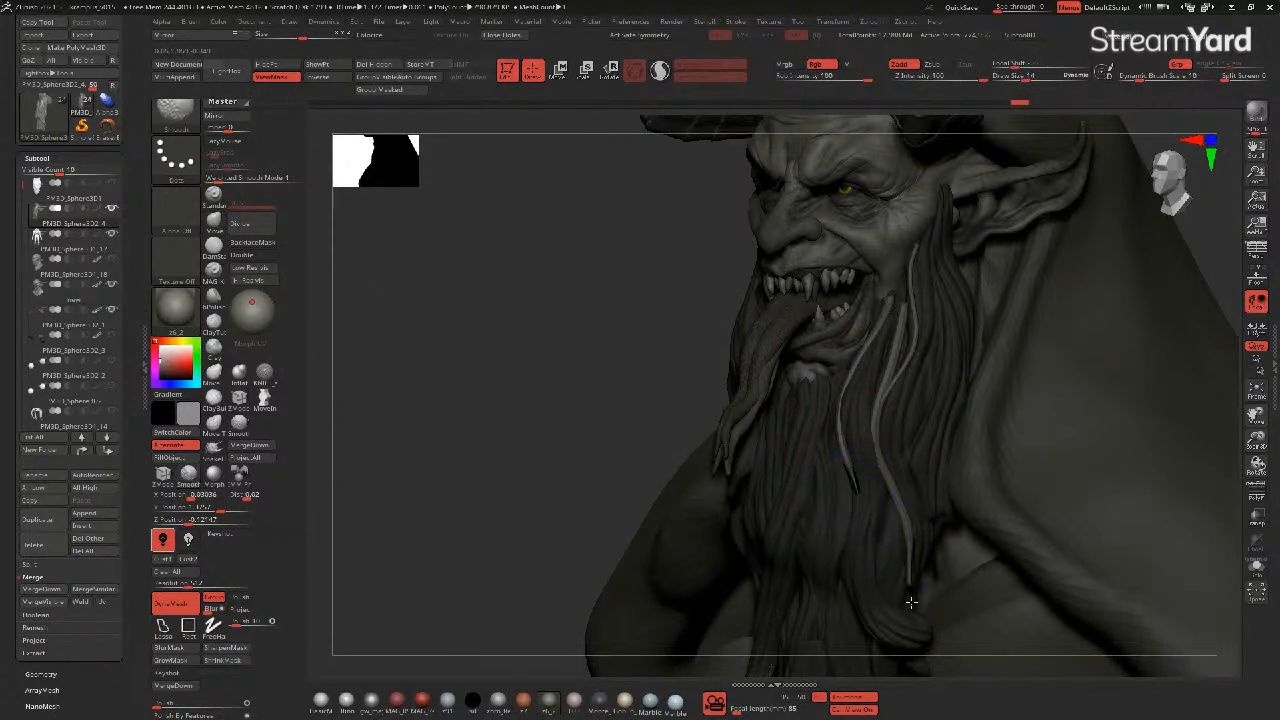
- Thin the loose hairs by smoothing them along their length, from the cheek down to their tips
drag(574, 431, 917, 563)
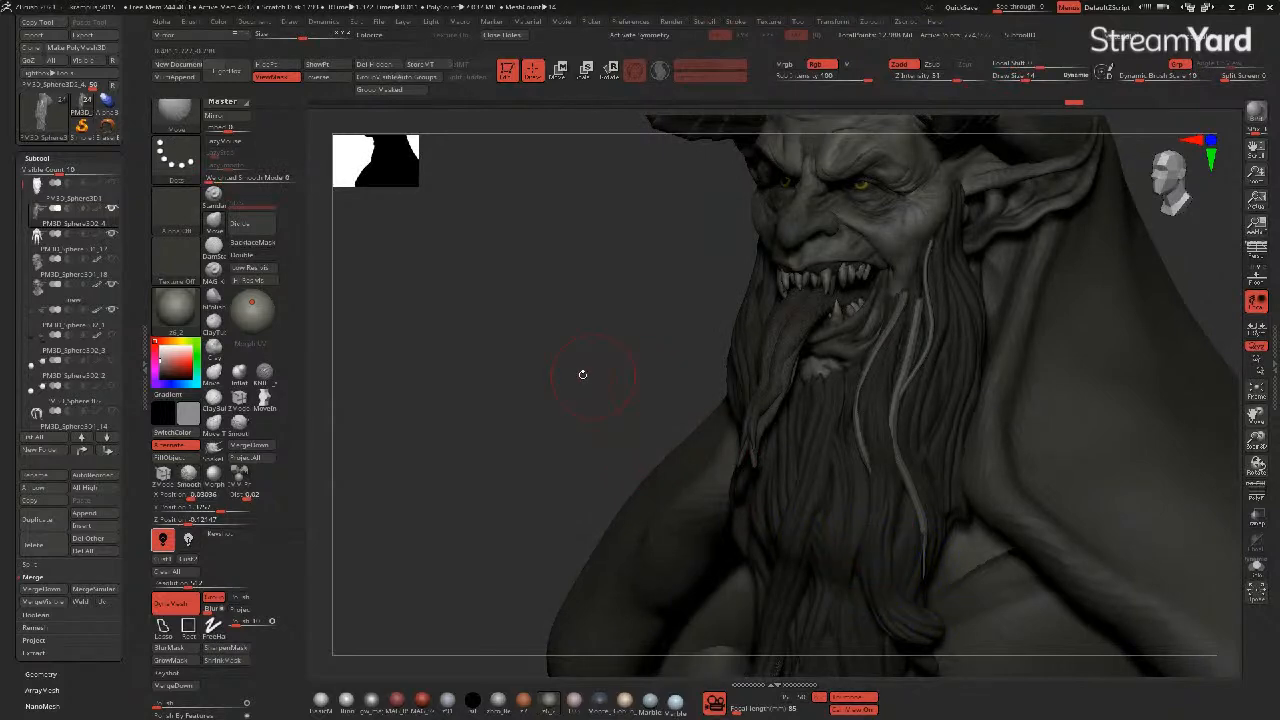
drag(593, 375, 849, 426)
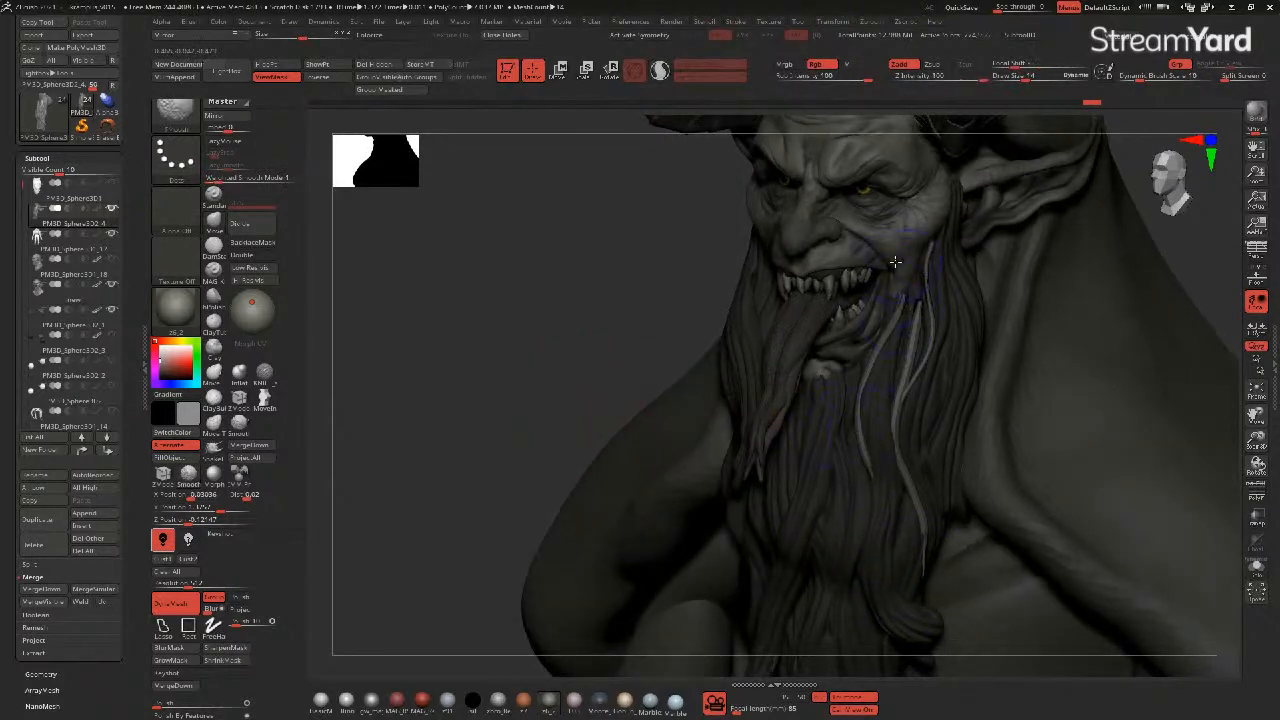
mouse_move(530, 310)
mouse_down()
mouse_move(557, 307)
mouse_move(494, 340)
mouse_move(463, 323)
mouse_move(480, 340)
mouse_move(544, 344)
mouse_move(563, 371)
mouse_move(509, 343)
mouse_move(871, 344)
mouse_up()
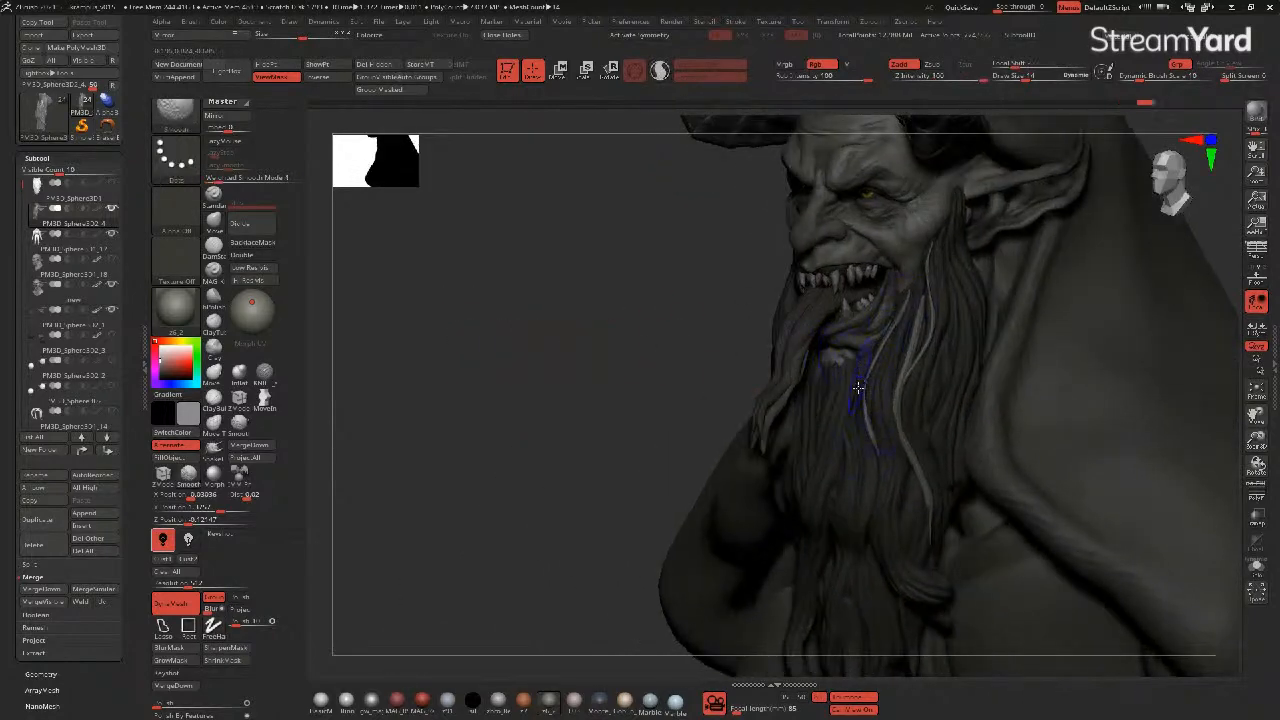
shift+drag(864, 428, 877, 451)
mouse_move(913, 333)
shift+mouse_down()
mouse_move(898, 454)
mouse_move(930, 519)
shift+mouse_up()
drag(604, 374, 648, 376)
shift+drag(900, 478, 908, 526)
drag(500, 396, 632, 402)
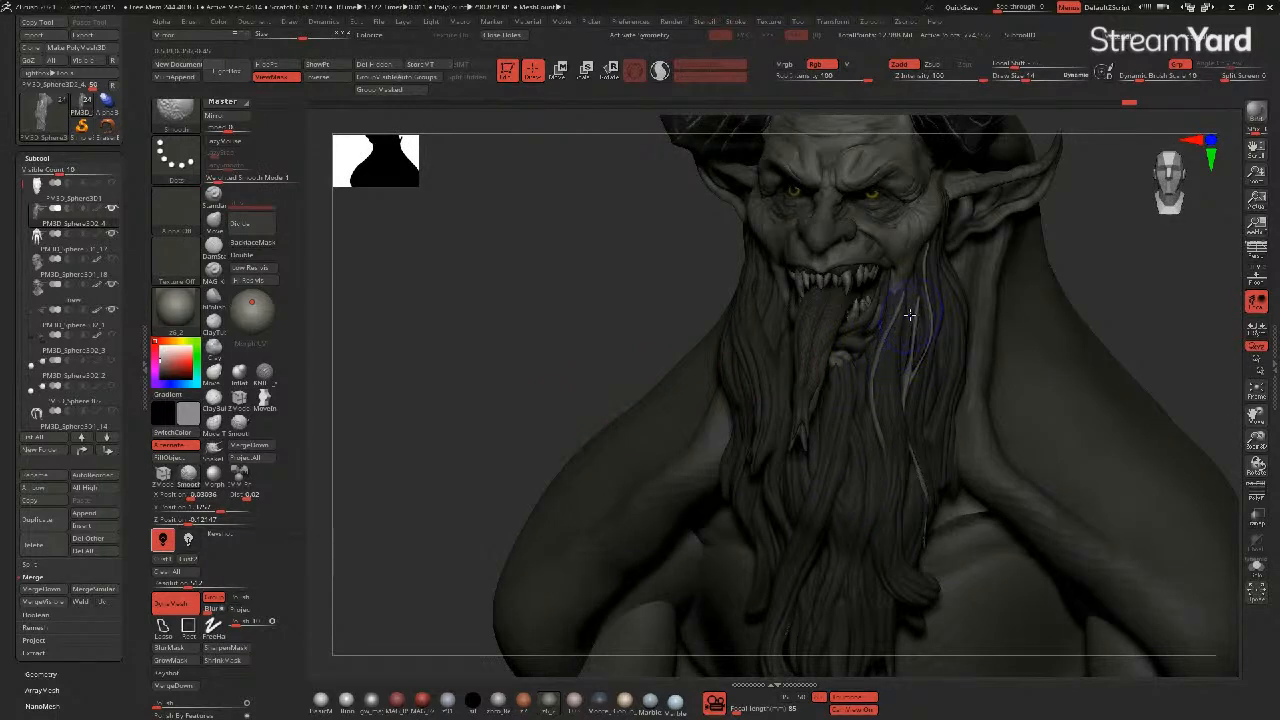
shift+drag(902, 381, 884, 396)
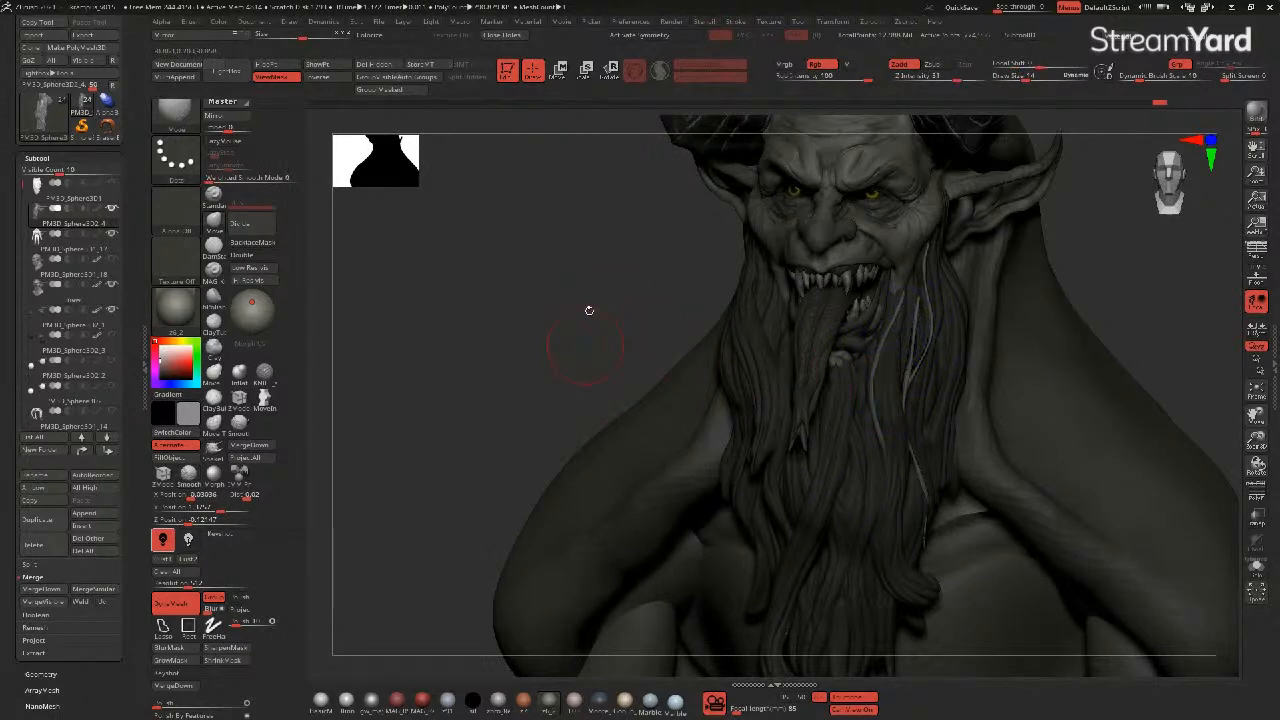
- Undo the last smoothing strokes on the loose hairs and set Weighted Smooth Mode to 0
key(ctrl+z)
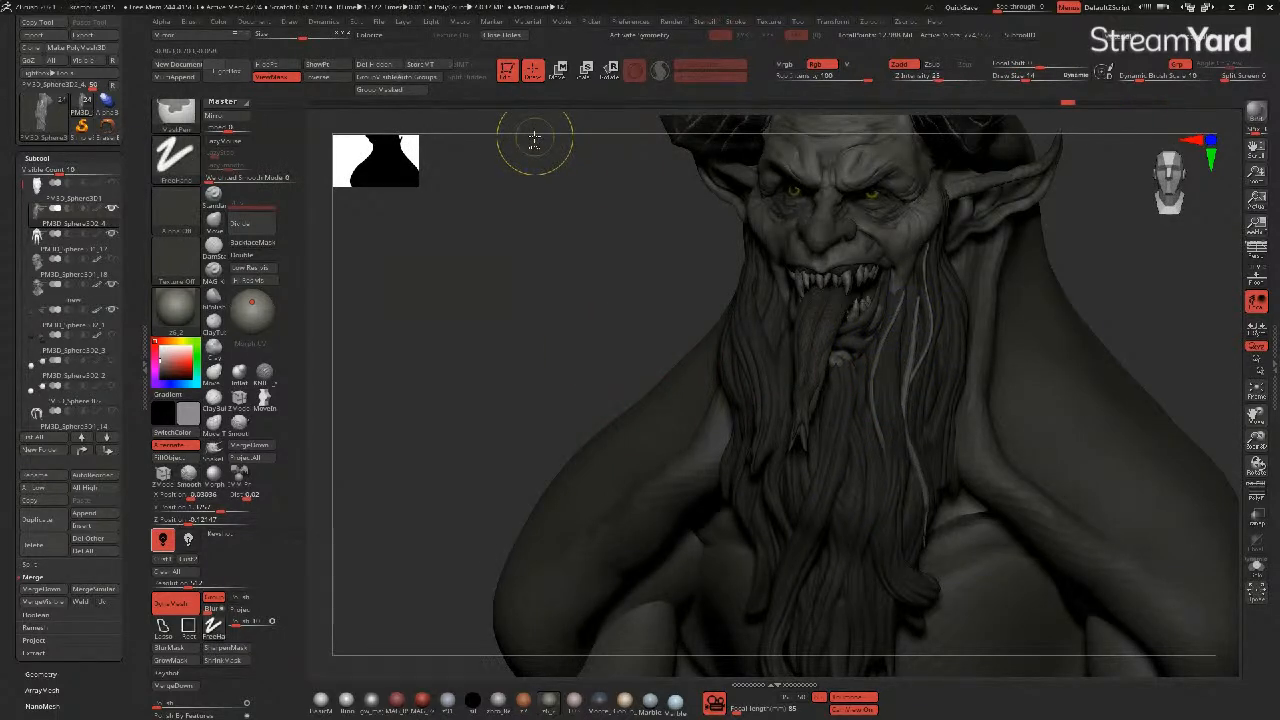
key(ctrl+z)
key(ctrl+z)
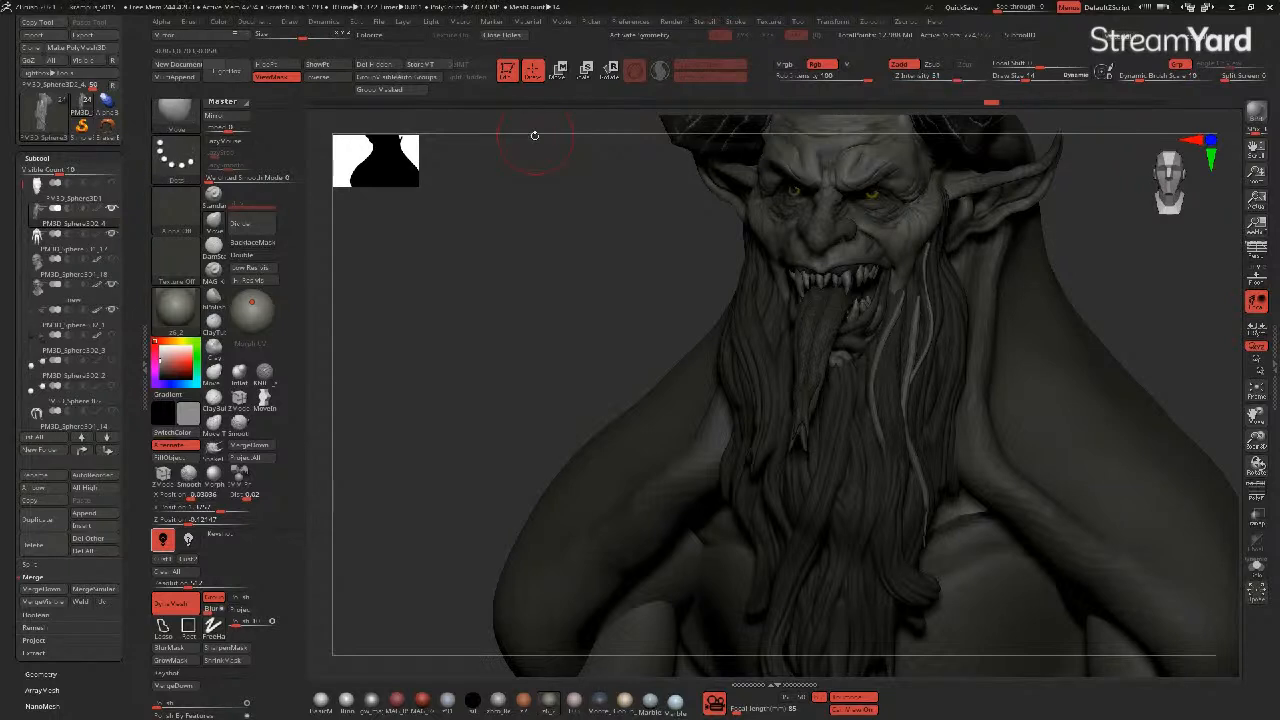
click(252, 178)
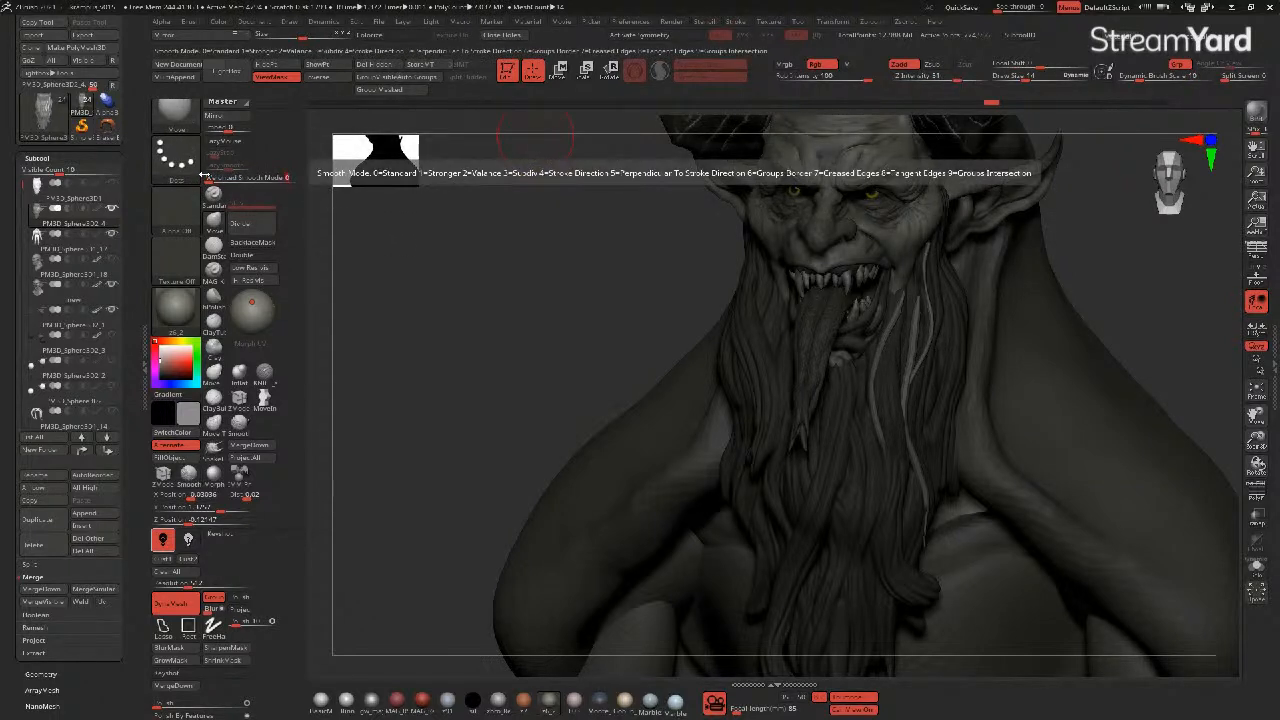
- Smooth the loose hairs gently from their roots on the cheek through the middle of the beard at draw size 14
shift+drag(877, 369, 880, 460)
drag(620, 322, 530, 315)
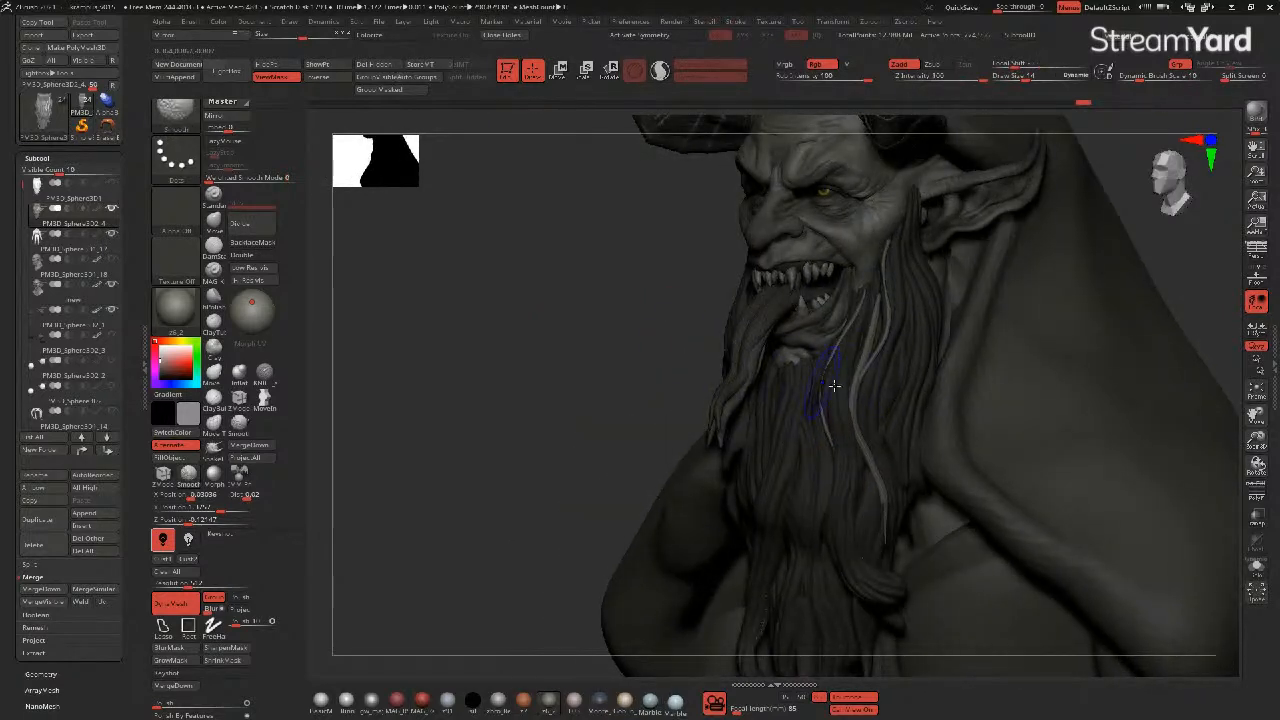
mouse_move(873, 324)
shift+mouse_down()
mouse_move(854, 422)
mouse_move(873, 488)
shift+mouse_up()
click(598, 366)
shift+drag(852, 366, 859, 425)
drag(650, 362, 540, 336)
shift+drag(868, 262, 883, 228)
- Turn to the beard's opposite side and choose the CurveMultiTube brush for adding loose hairs there
mouse_move(548, 318)
mouse_down()
mouse_move(491, 317)
mouse_move(434, 337)
mouse_move(466, 354)
mouse_move(523, 337)
mouse_move(444, 335)
mouse_up()
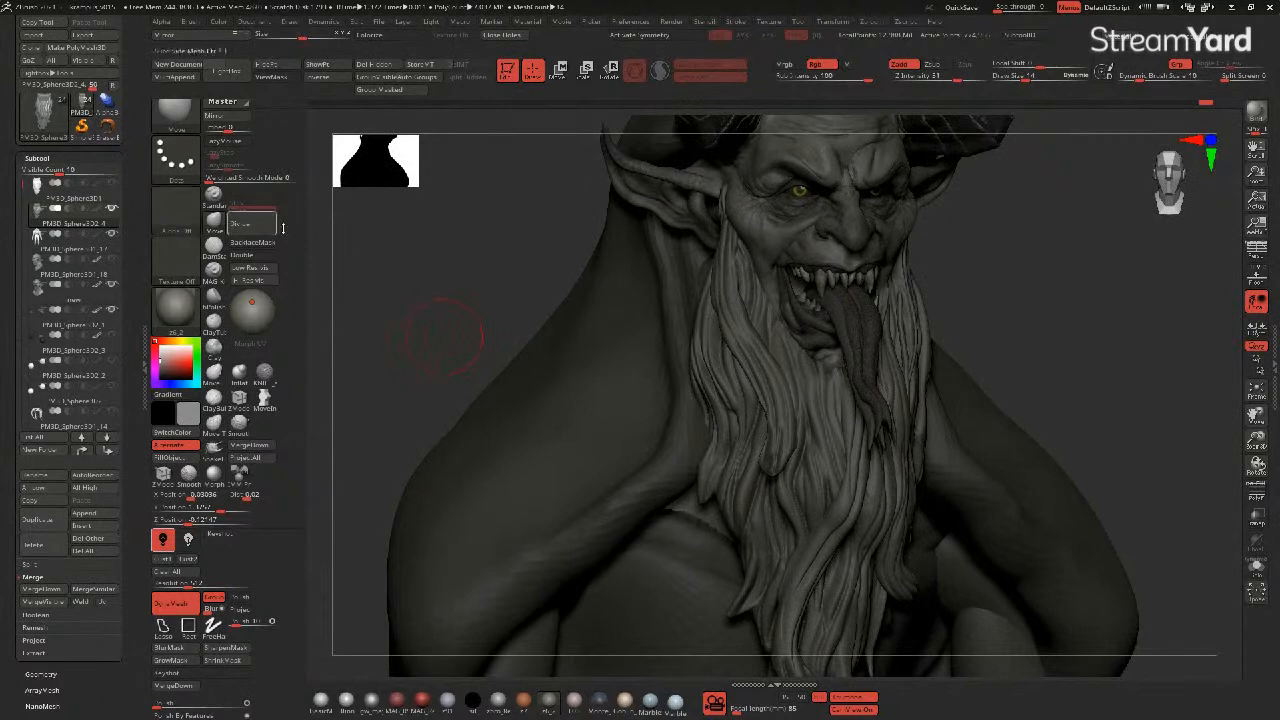
scroll(193, 214, up, 3)
click(193, 214)
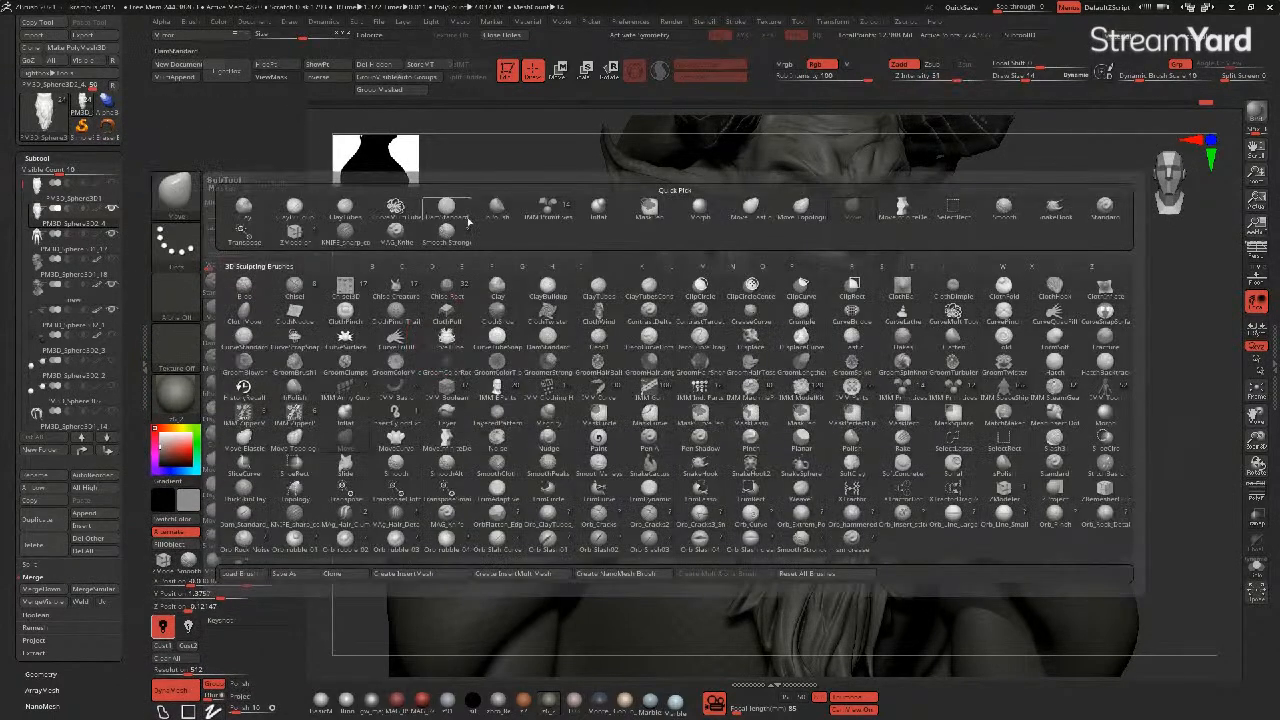
click(402, 215)
drag(418, 293, 613, 273)
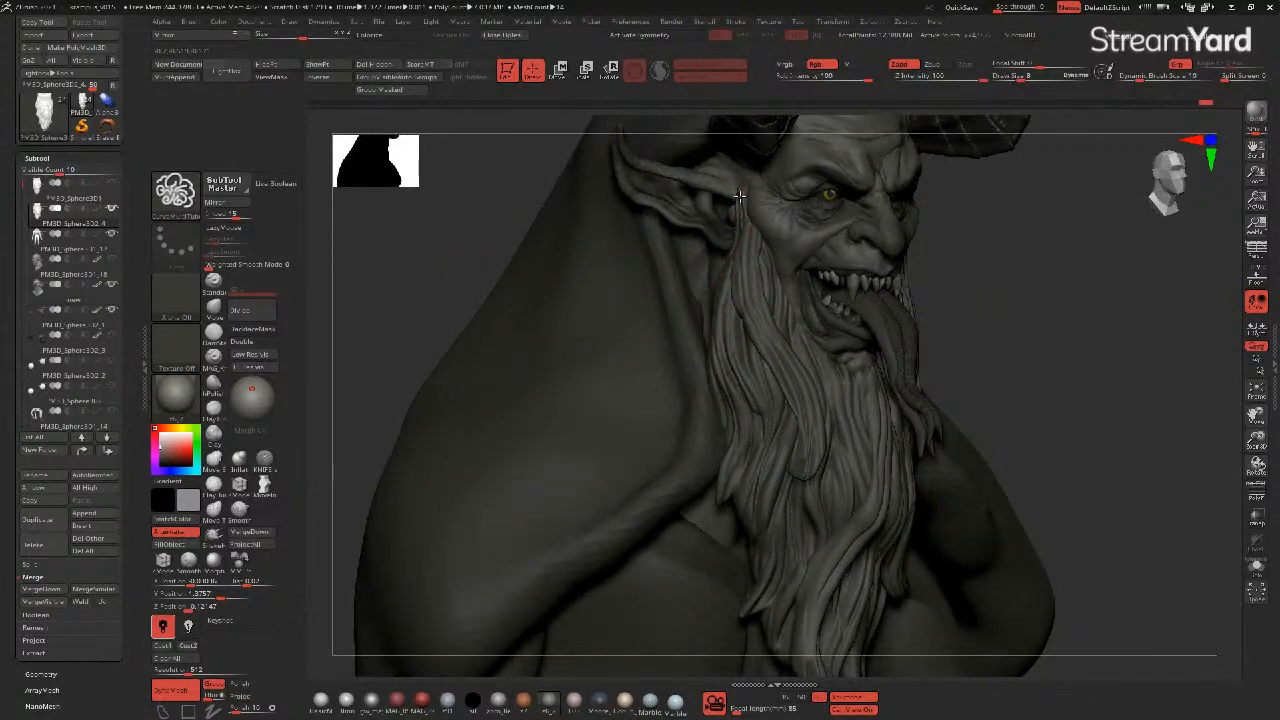
- Try a CurveMultiTube hair from in front of the ear down the side beard, adjusting its thickness to draw size 6
mouse_move(739, 192)
mouse_down()
mouse_move(762, 340)
mouse_move(794, 396)
mouse_move(802, 470)
mouse_move(788, 515)
mouse_up()
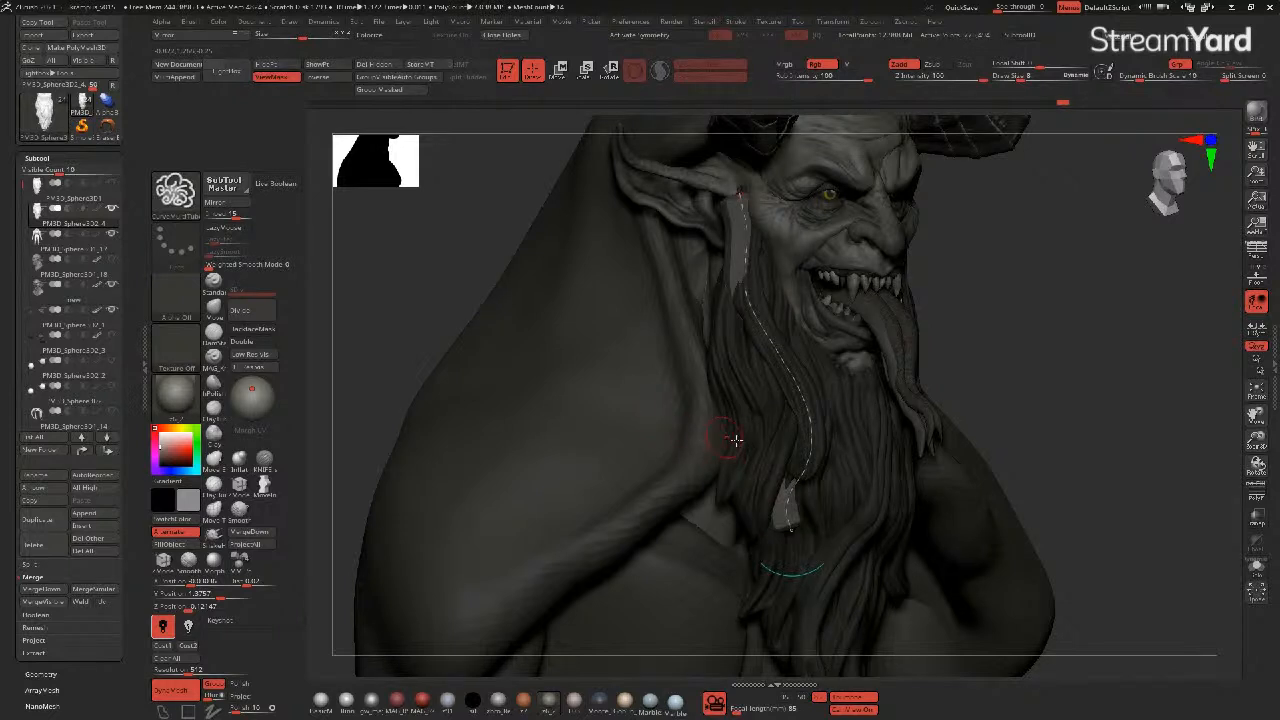
click(648, 172)
key([)
key([)
key([)
key([)
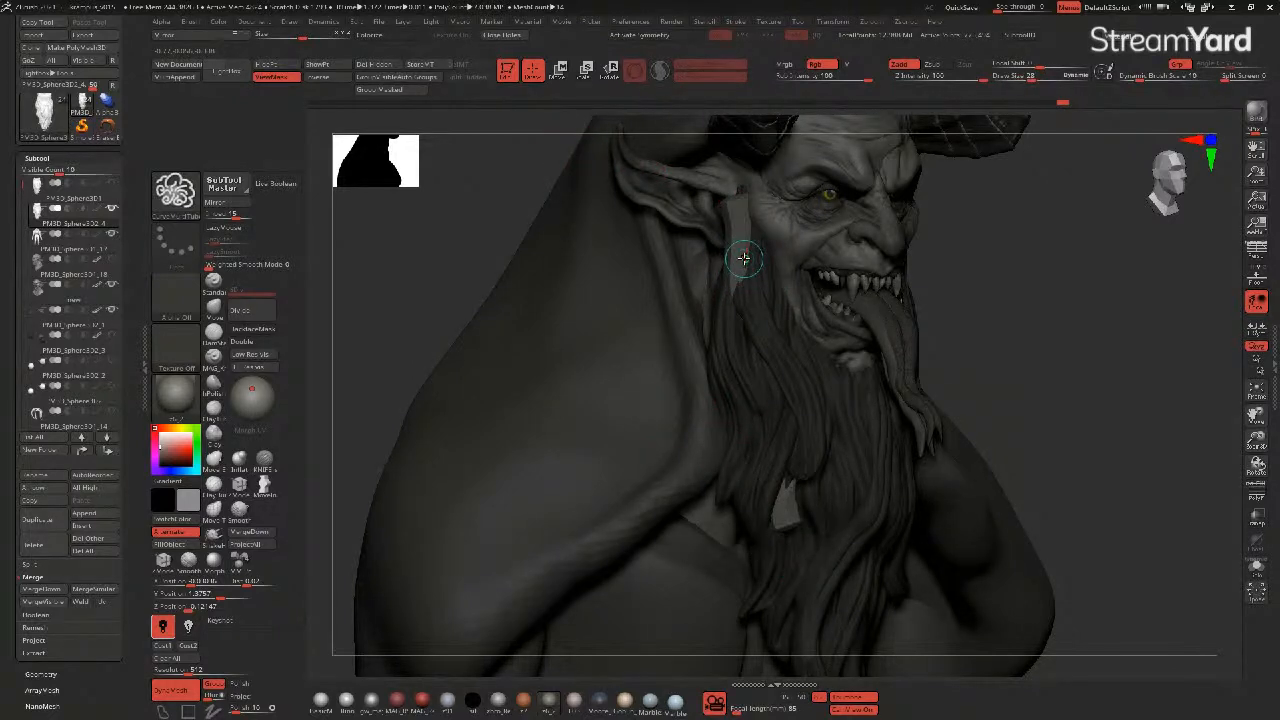
key([)
key([)
key([)
key([)
key([)
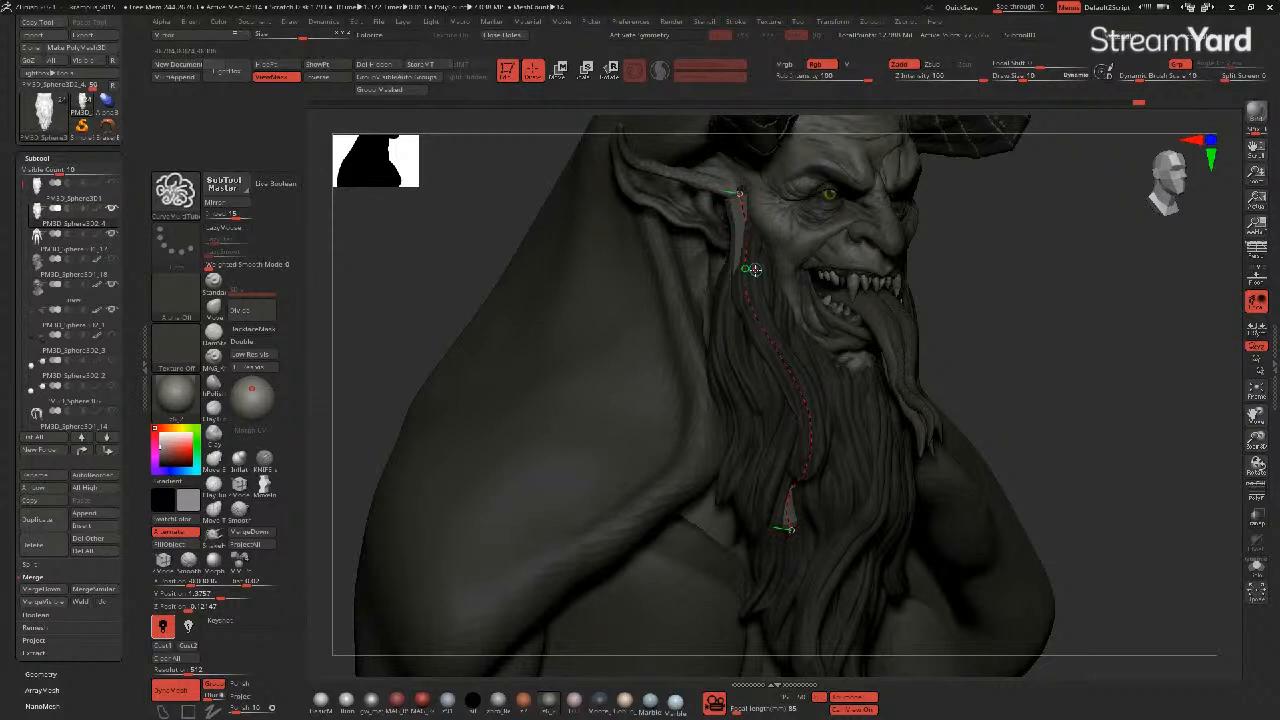
drag(486, 210, 644, 225)
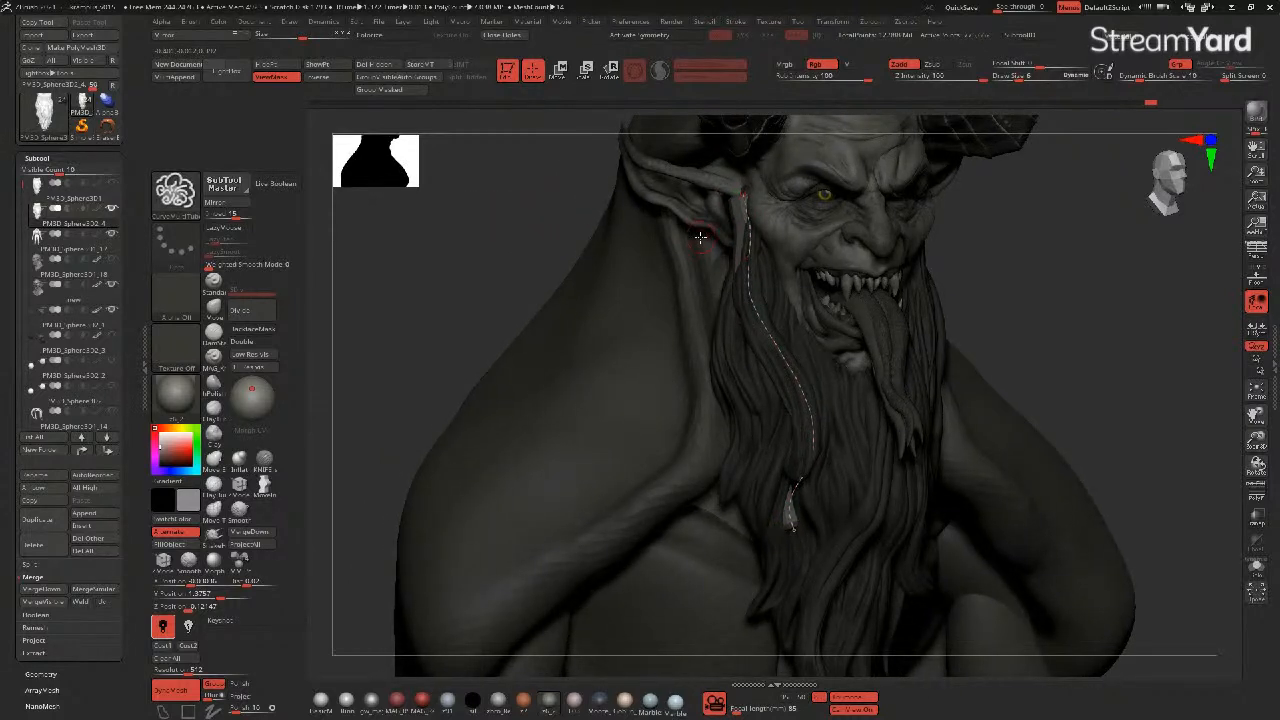
- Try further loose hairs from the cheek and jaw down the beard with CurveMultiTube and undo them
key(ctrl)
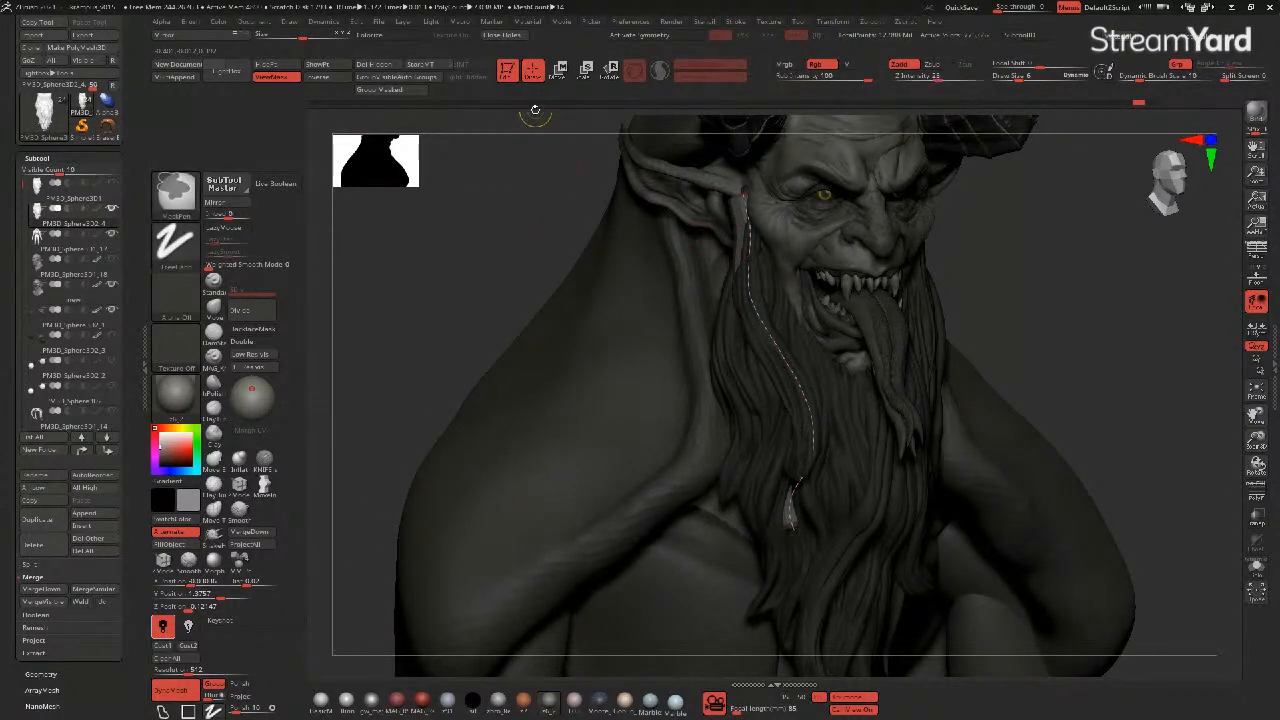
key(ctrl+z)
key(ctrl+z)
drag(494, 227, 462, 232)
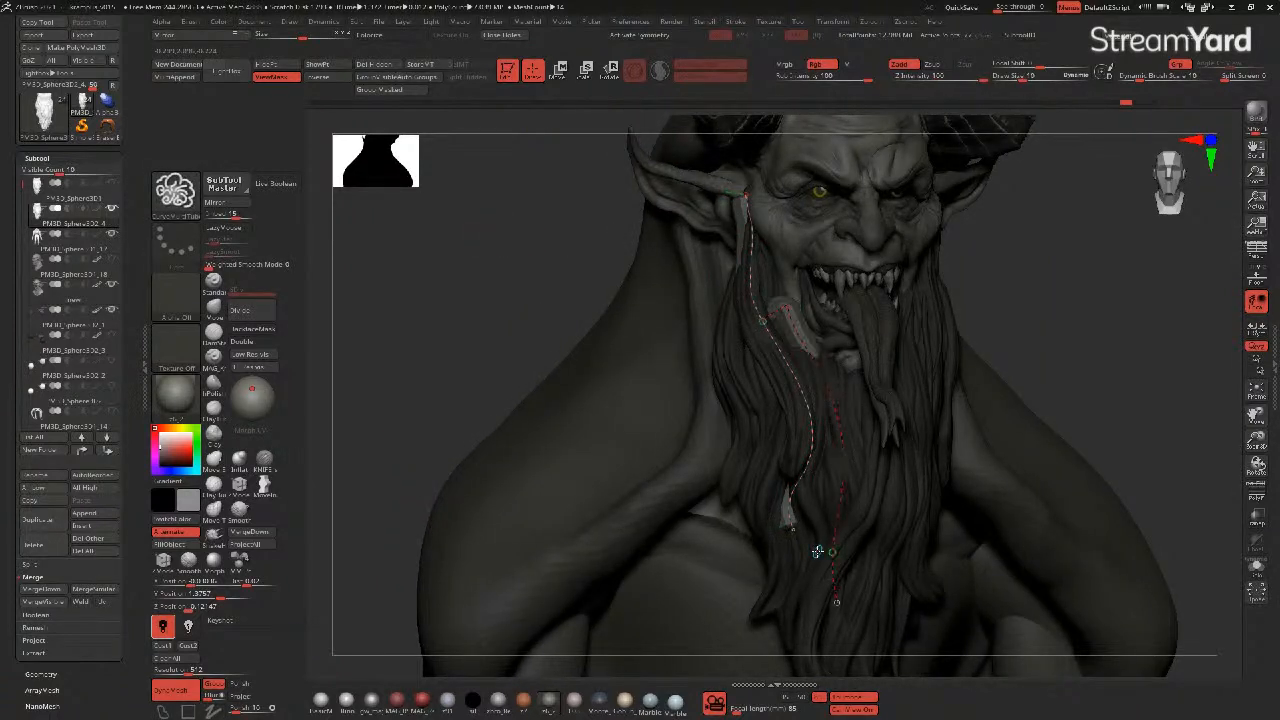
key(ctrl+z)
key(ctrl+z)
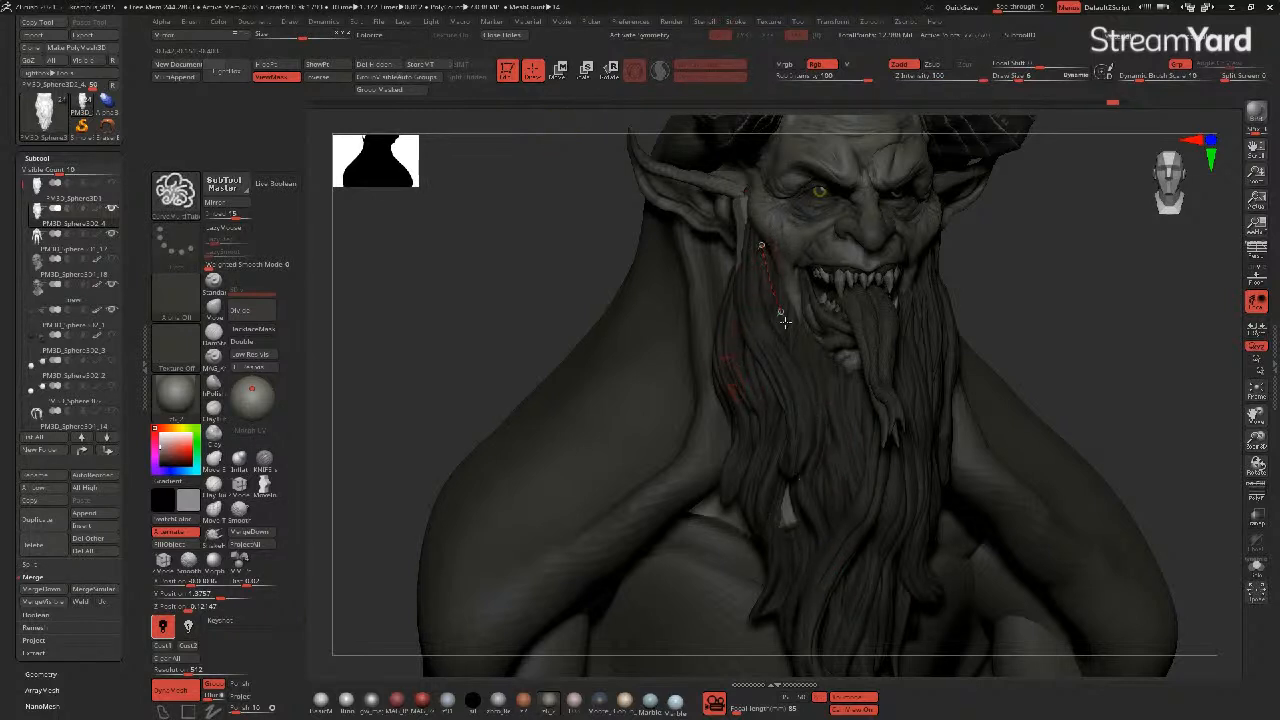
drag(814, 567, 819, 578)
mouse_move(505, 328)
mouse_down()
mouse_move(494, 326)
mouse_move(516, 324)
mouse_up()
key(ctrl+z)
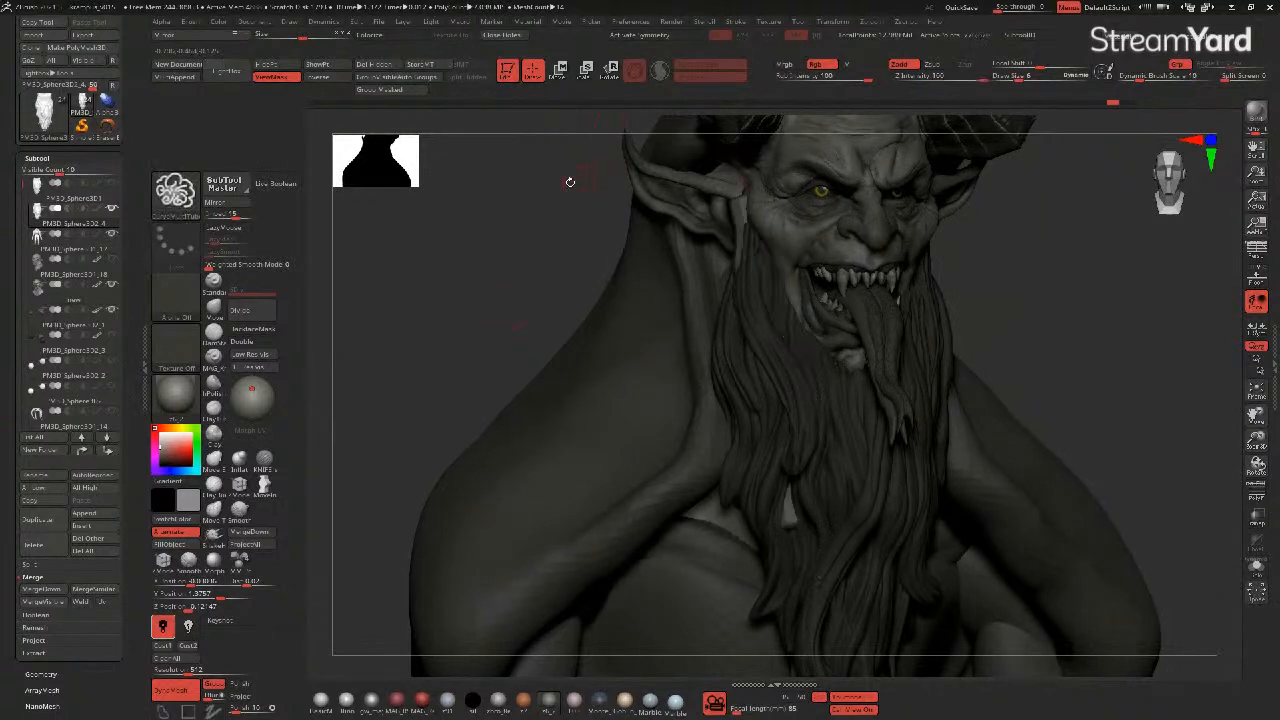
key(ctrl+z)
- Try loose hairs over the side beard and from the cheek beside the mouth with CurveMultiTube at draw size 6
mouse_move(733, 300)
mouse_down()
mouse_move(717, 342)
mouse_move(733, 396)
mouse_up()
drag(740, 268, 795, 413)
right_drag(795, 413, 797, 481)
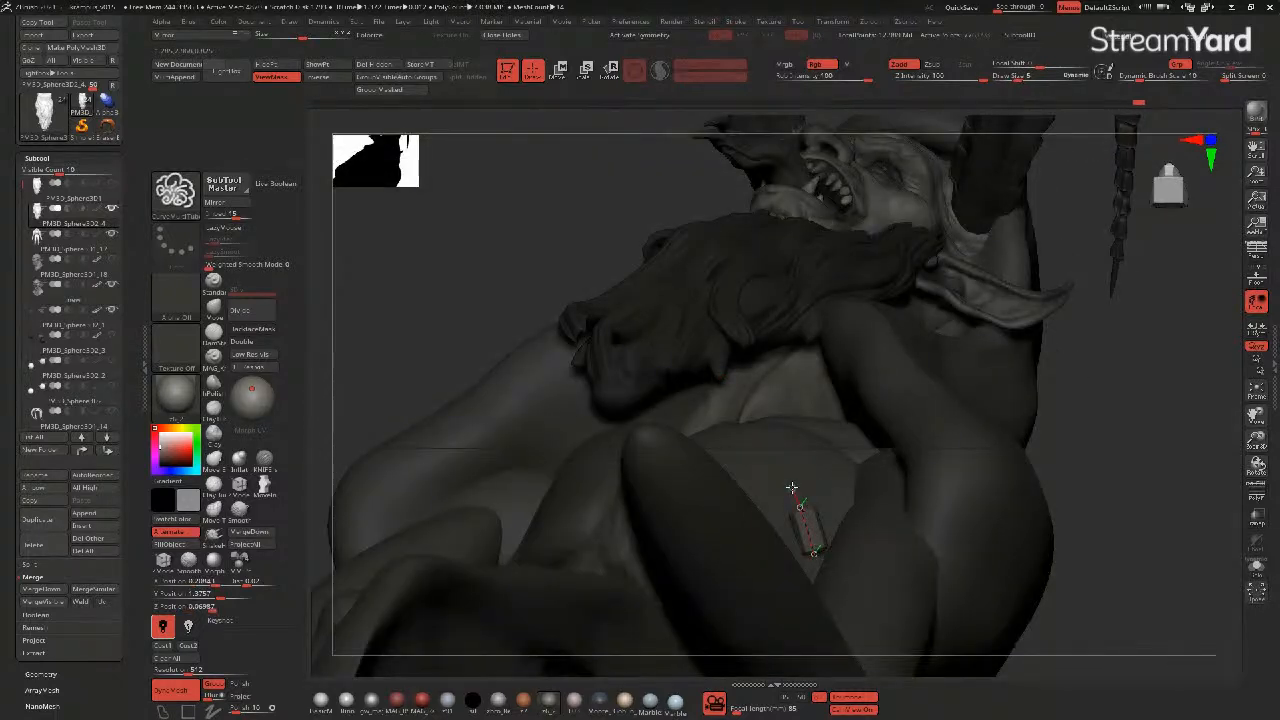
right_drag(1099, 392, 1119, 416)
right_drag(933, 265, 895, 309)
mouse_move(491, 297)
right_down()
mouse_move(554, 269)
mouse_move(583, 366)
mouse_move(544, 382)
mouse_move(486, 331)
mouse_move(592, 426)
mouse_move(543, 363)
mouse_move(457, 326)
mouse_move(545, 322)
right_up()
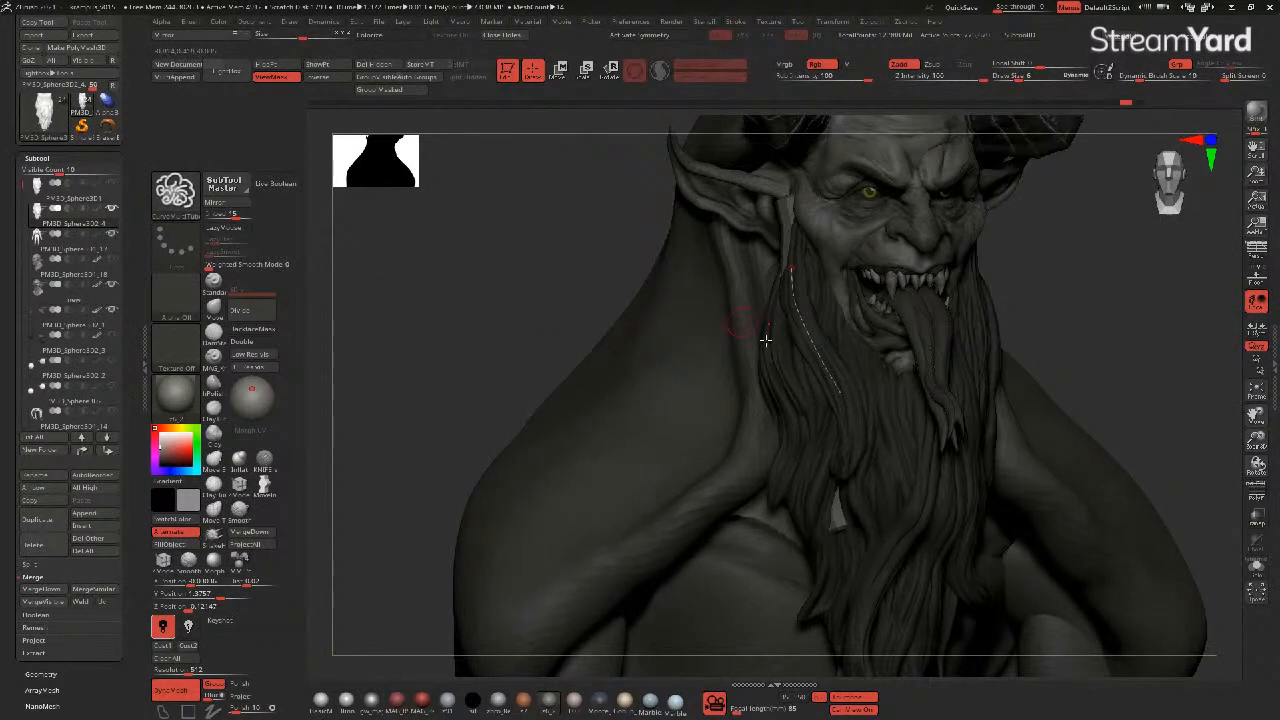
drag(813, 257, 819, 315)
drag(869, 540, 869, 538)
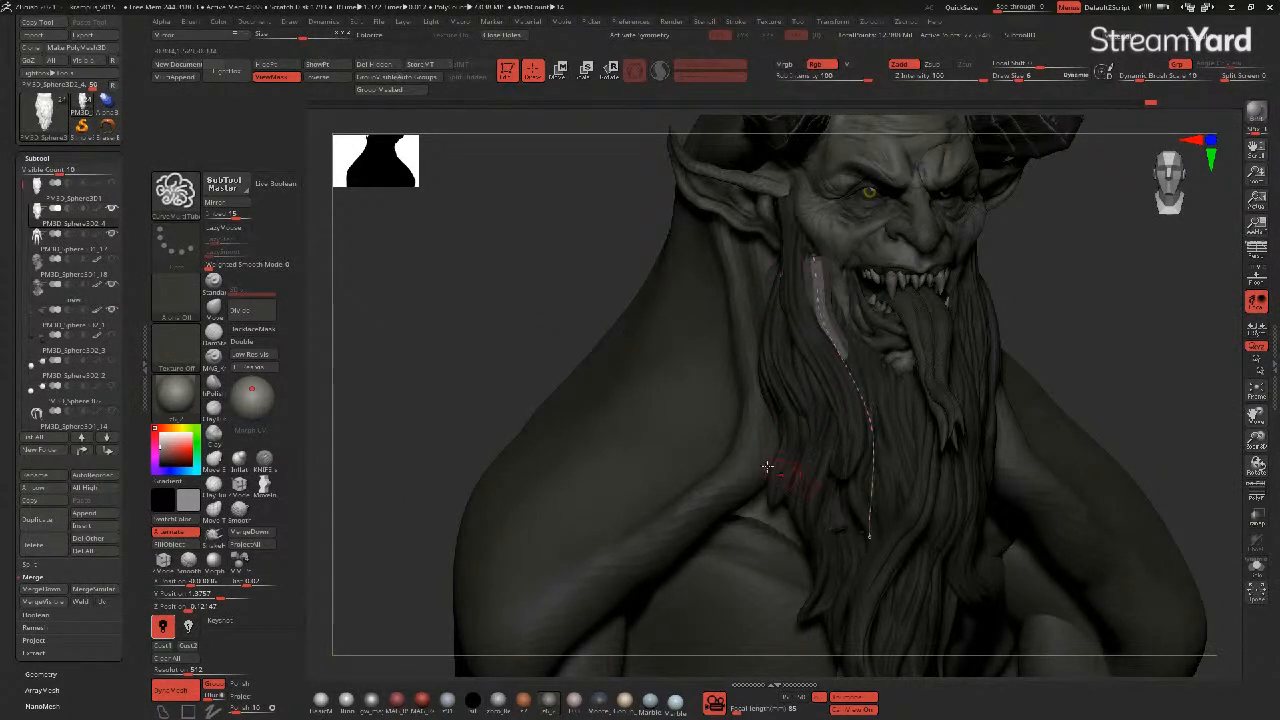
drag(505, 349, 517, 321)
- Undo all the trial hairs on this side of the beard, back to before the first one
key(ctrl+z)
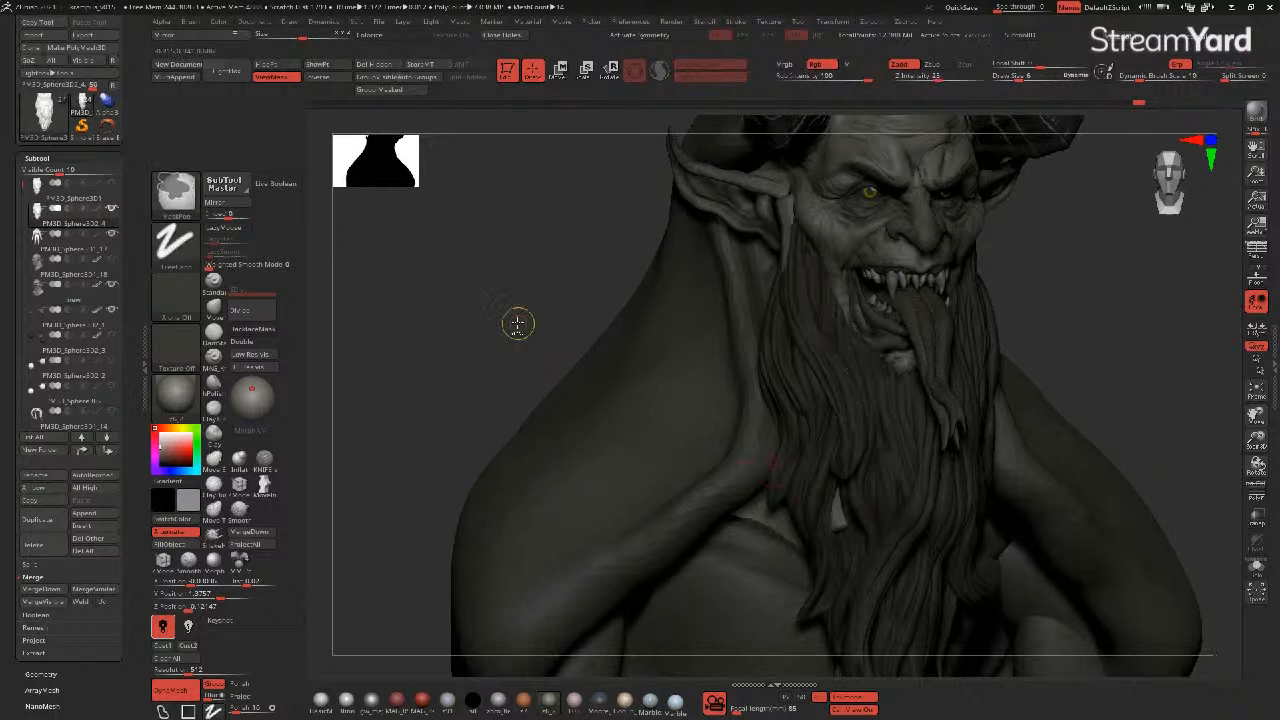
key(ctrl+z)
key(ctrl+z)
key(ctrl+z)
key(ctrl+z)
key(ctrl+z)
key(ctrl+z)
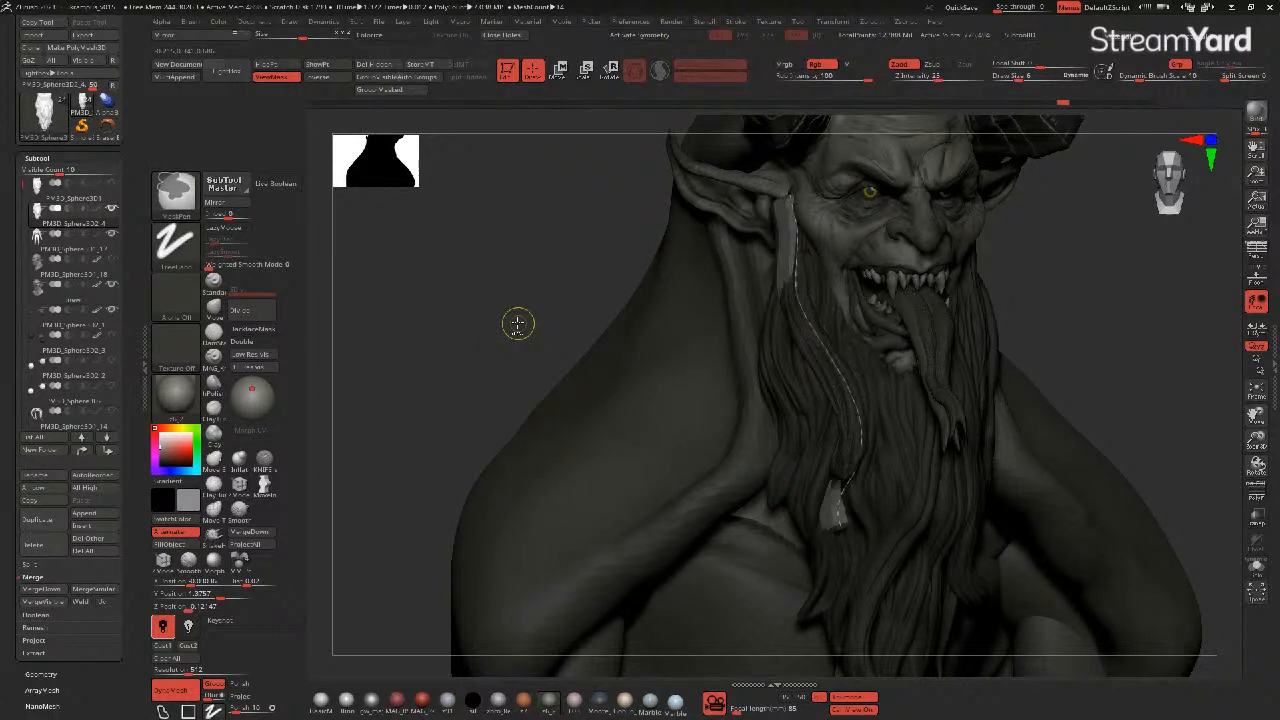
key(ctrl+z)
- Add a thin loose hair from in front of the ear down the side beard with CurveMultiTube at draw size 3
drag(481, 295, 510, 299)
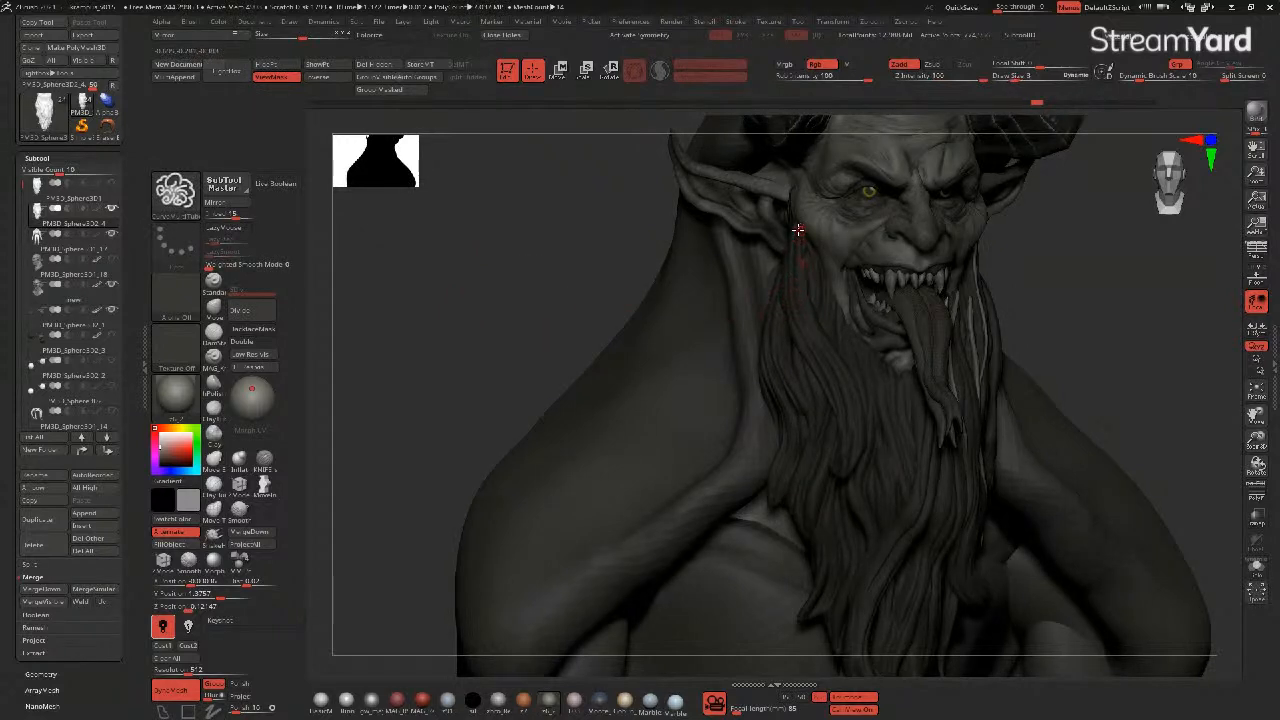
drag(848, 476, 845, 528)
drag(517, 336, 511, 340)
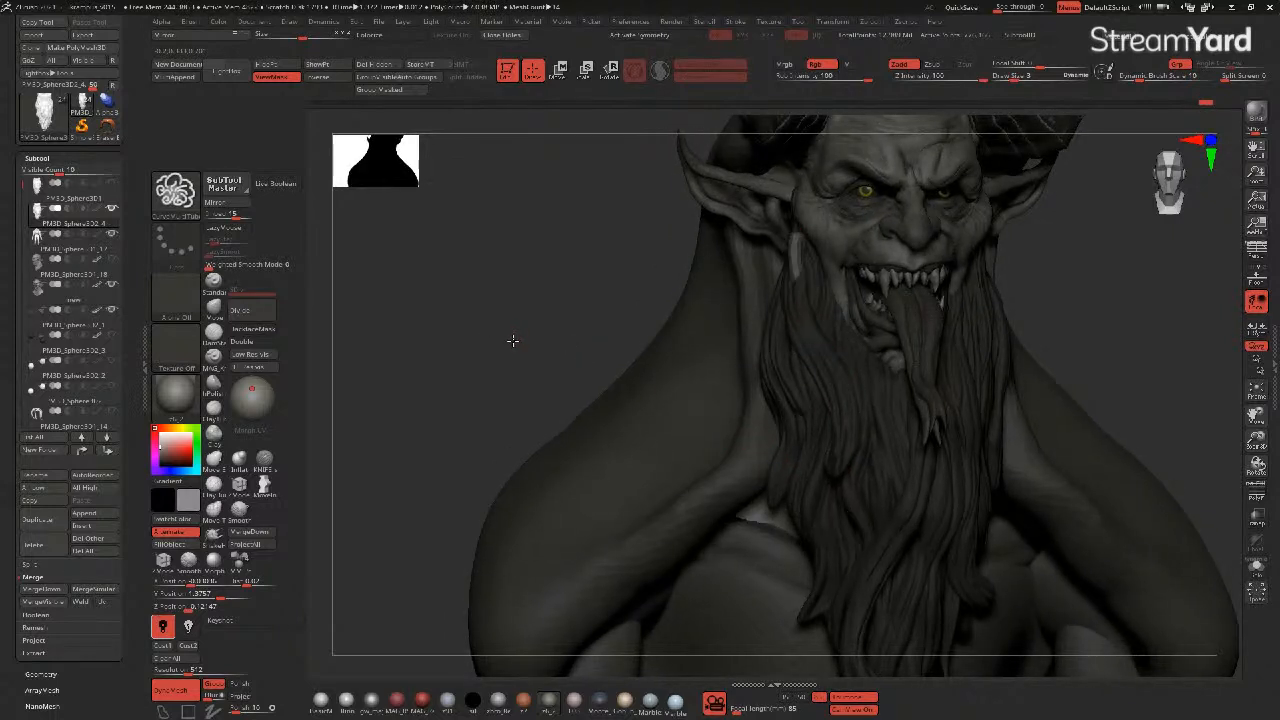
click(789, 433)
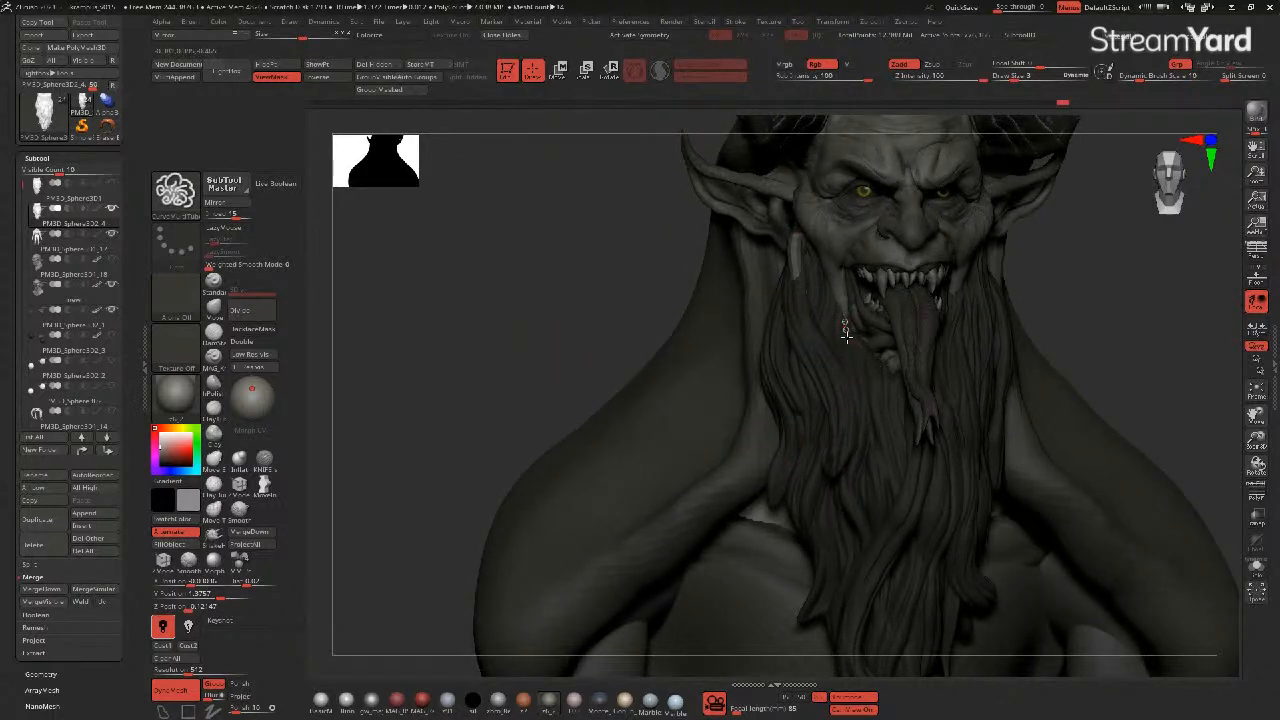
- Add two long thin hairs, one from below the mouth corner and one along the side beard's outer edge
drag(885, 601, 871, 667)
click(808, 492)
drag(774, 317, 802, 462)
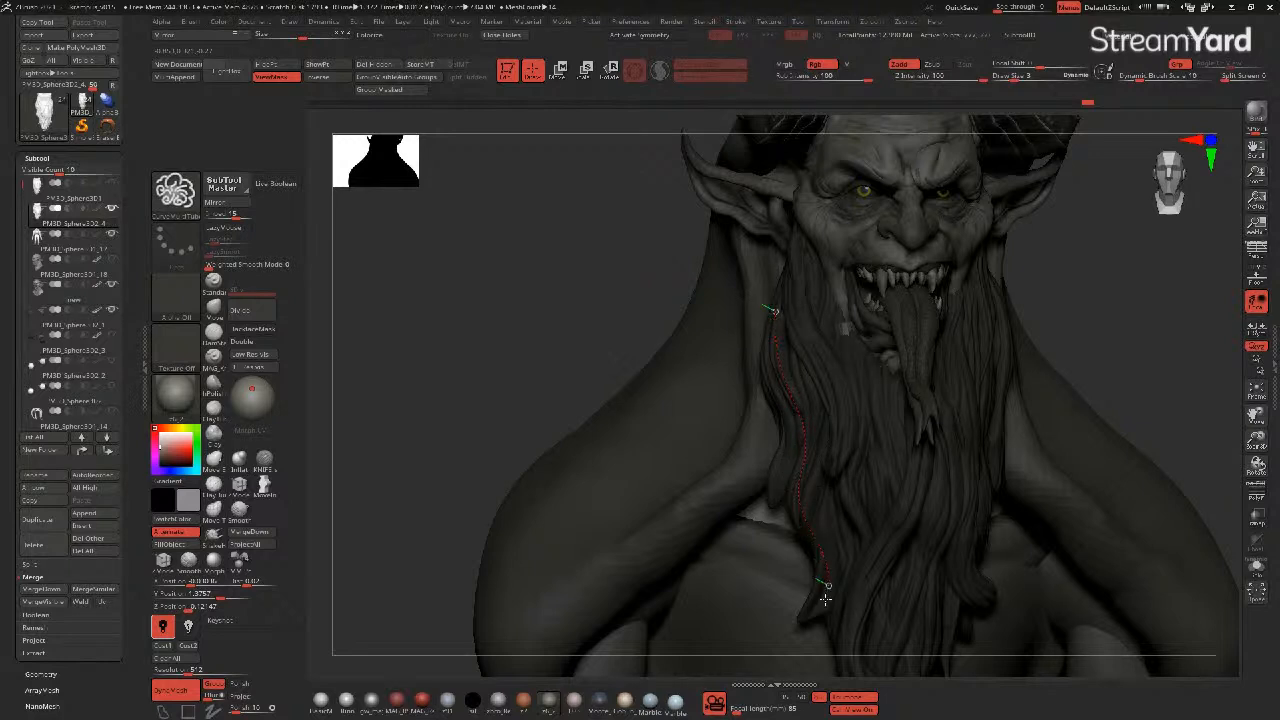
click(827, 518)
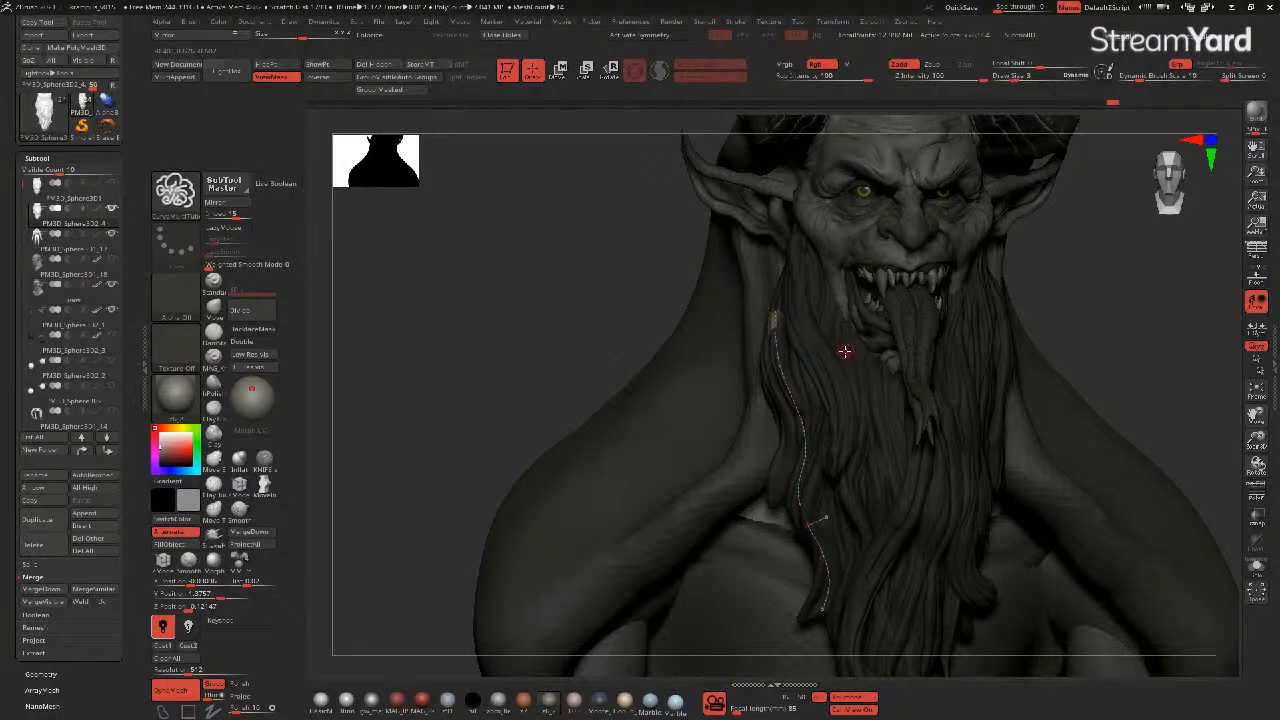
- Add a thin loose hair from the upper cheek diagonally down to the middle of the beard
mouse_move(794, 231)
mouse_down()
mouse_move(790, 284)
mouse_move(836, 403)
mouse_up()
click(874, 454)
drag(609, 320, 617, 334)
click(939, 493)
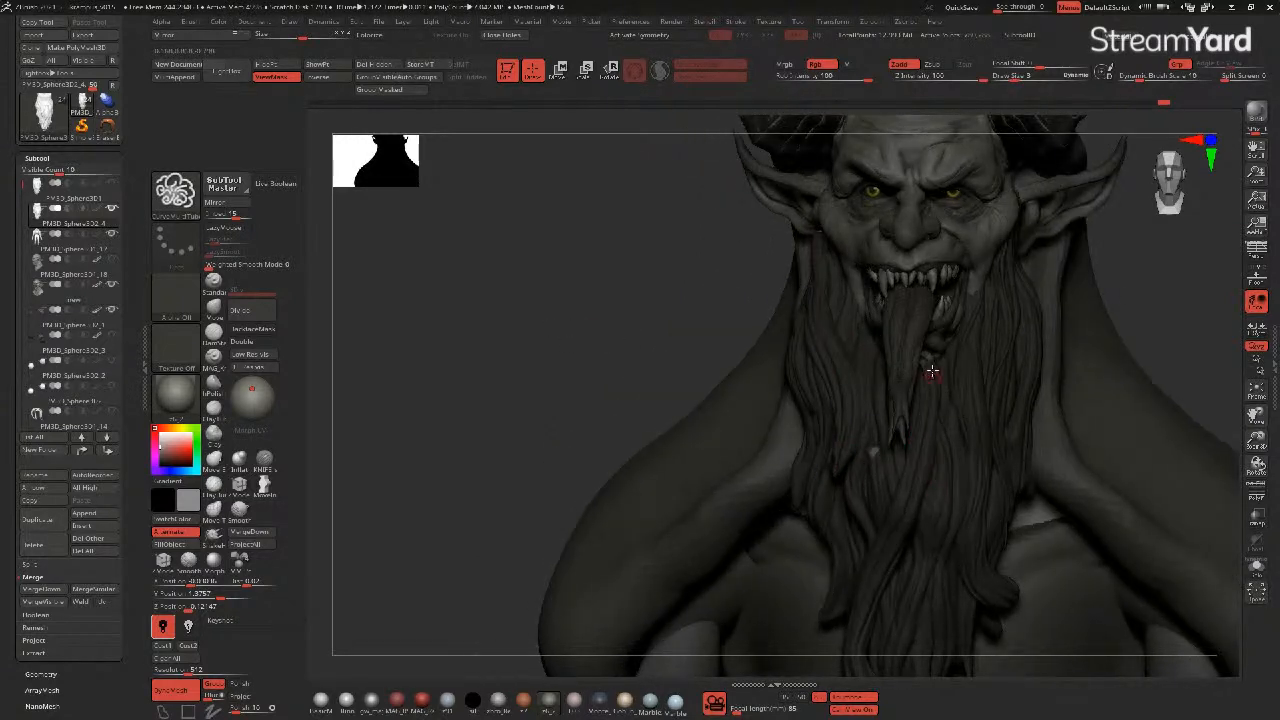
- Add two thin hairs with CurveMultiTube, one below the chin down the beard's middle and one along the strand ending in the curled tip
drag(930, 362, 918, 472)
click(966, 568)
alt+drag(623, 354, 550, 304)
drag(630, 268, 885, 316)
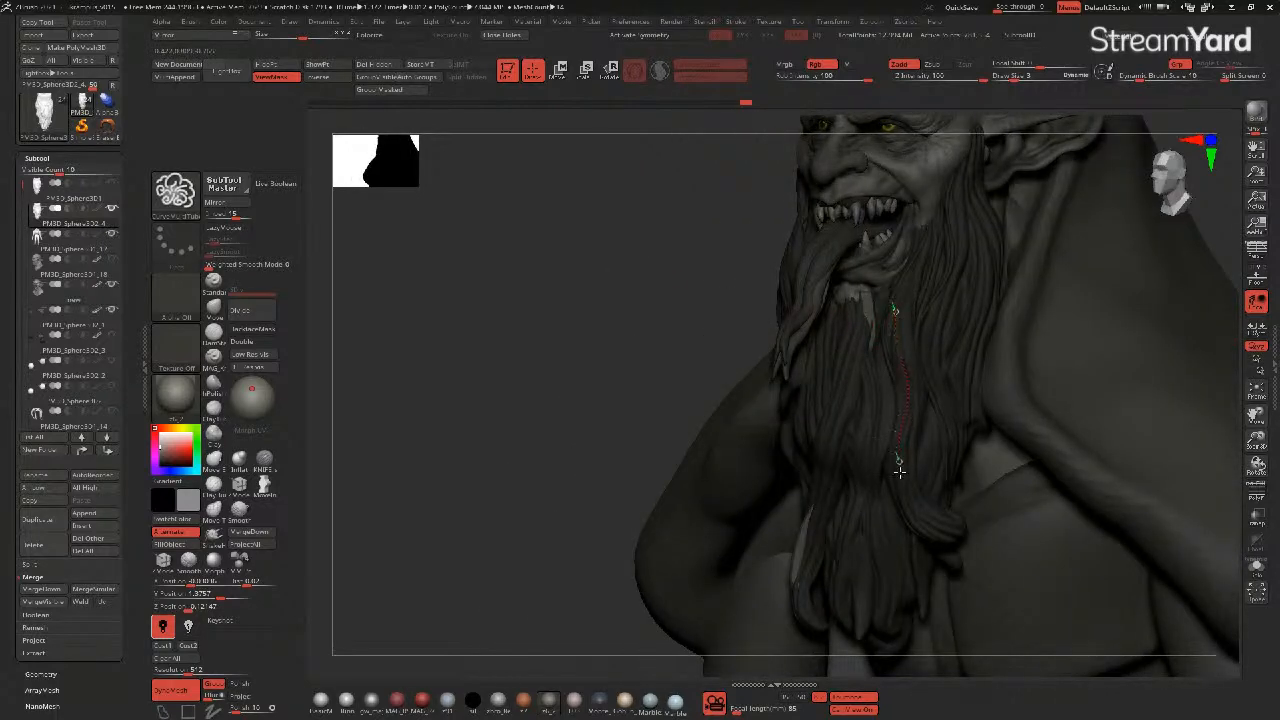
drag(959, 533, 960, 536)
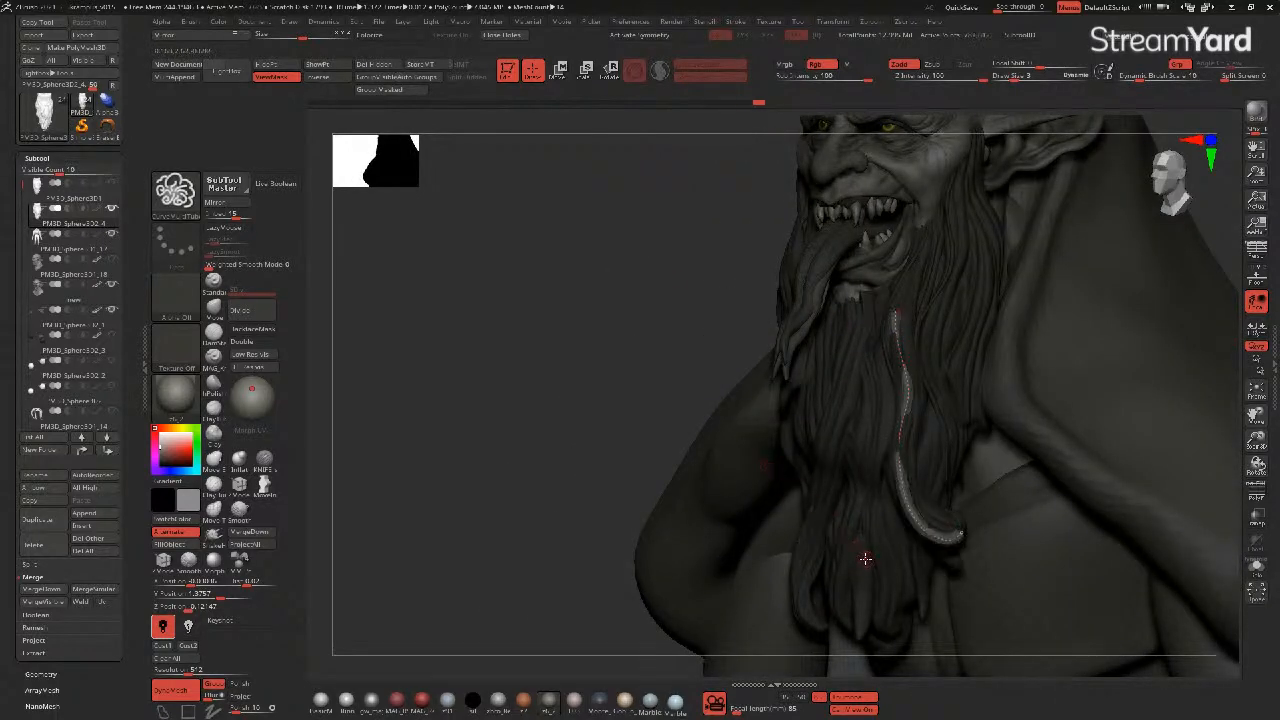
- Add two long thin hairs running to the beard's bottom, one from mid-beard and one from beside the tongue
alt+right_drag(771, 489, 730, 380)
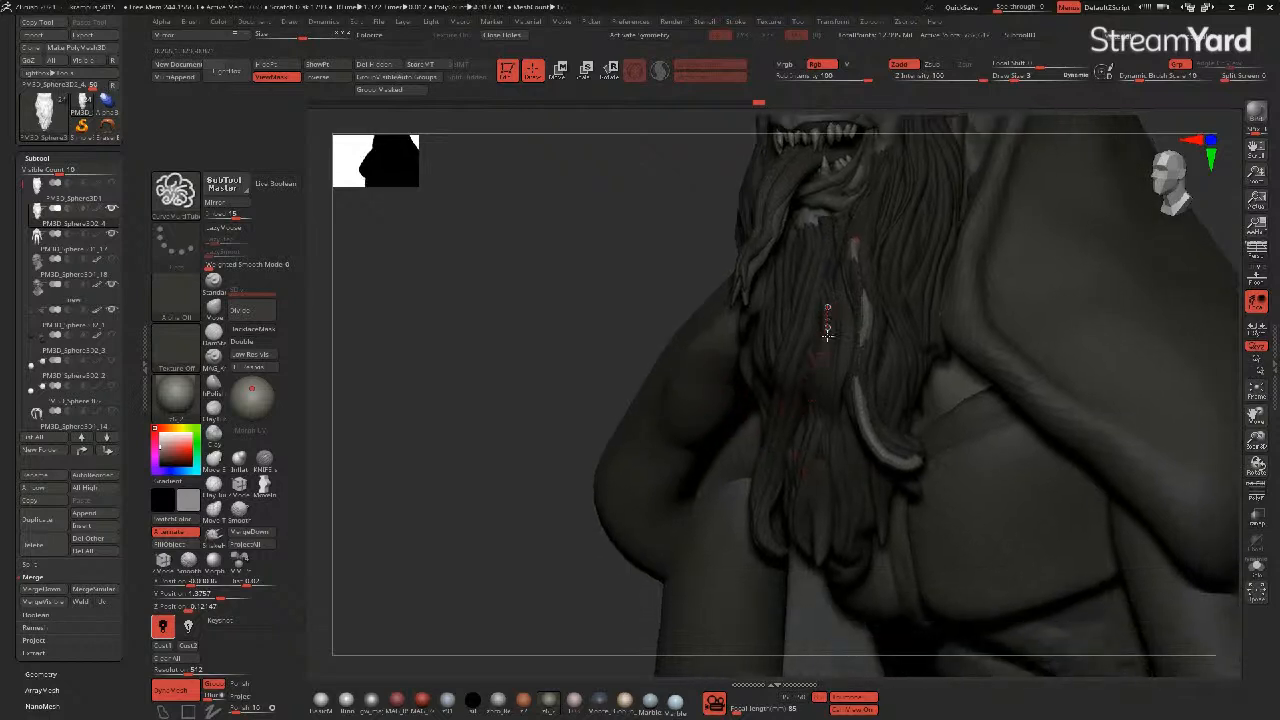
drag(820, 552, 821, 554)
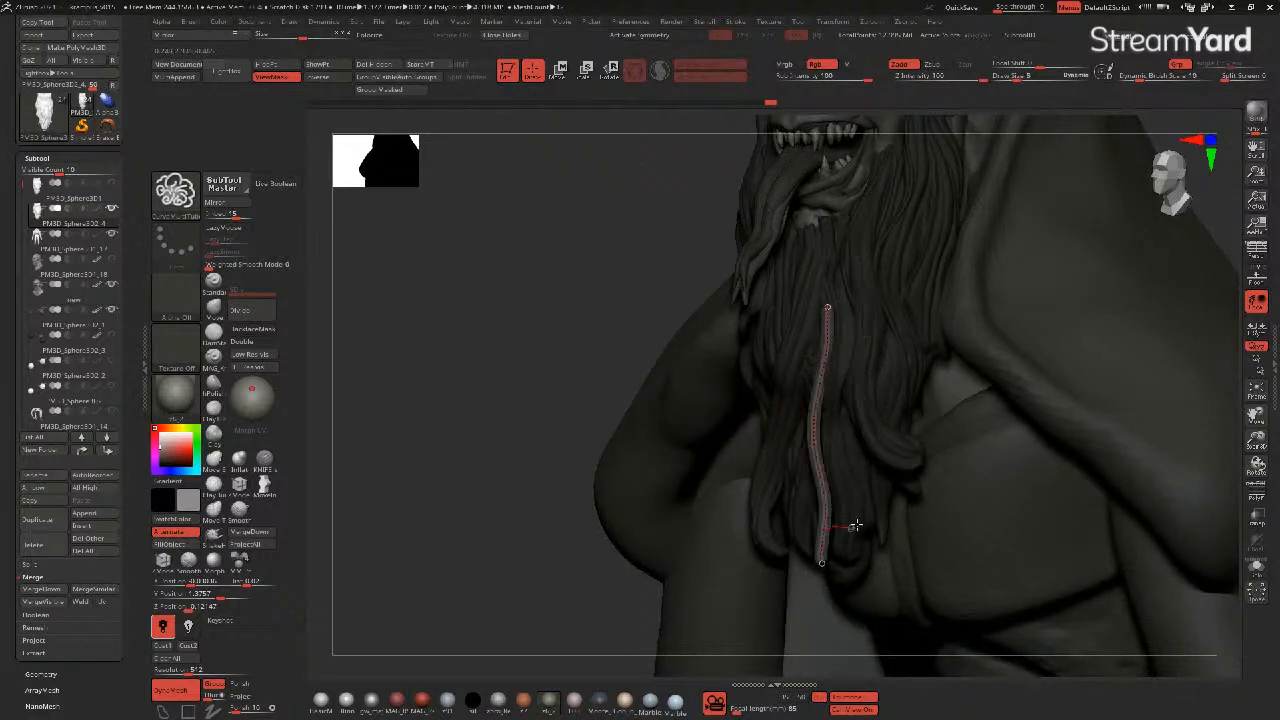
drag(545, 322, 567, 320)
mouse_move(638, 251)
alt+mouse_down()
mouse_move(646, 271)
mouse_move(606, 263)
alt+mouse_up()
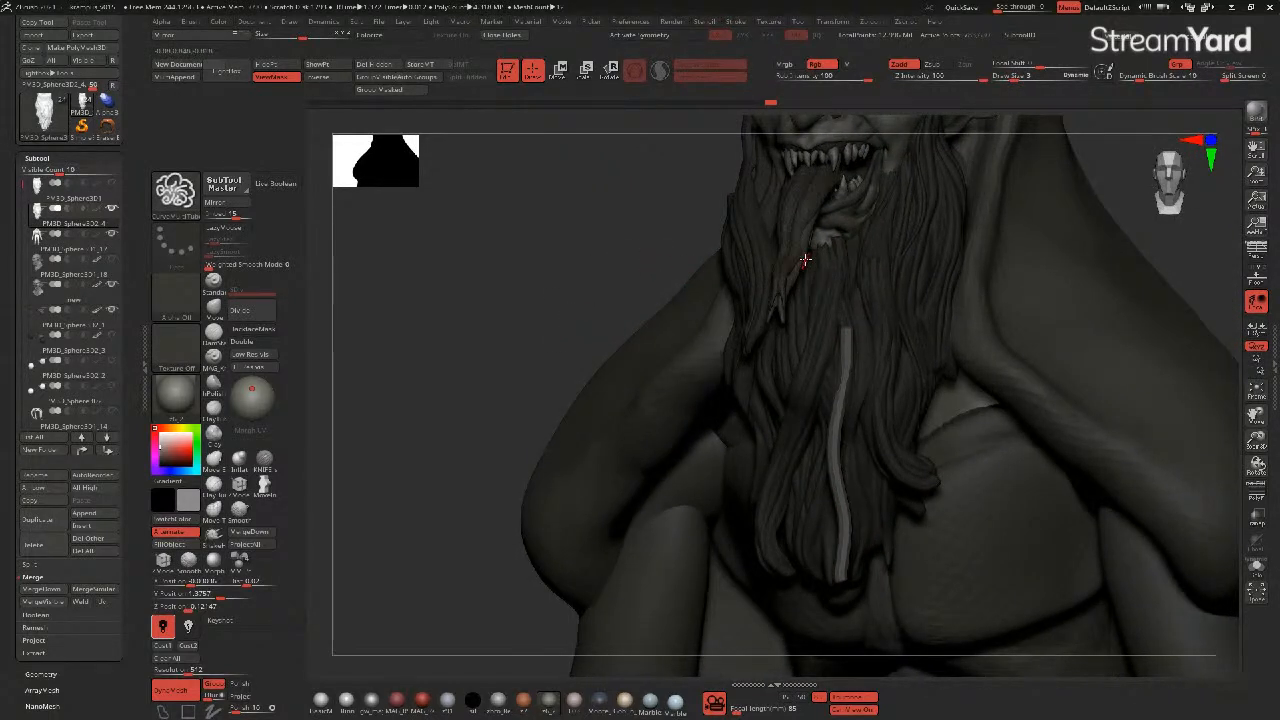
drag(804, 261, 793, 296)
drag(808, 412, 814, 575)
click(772, 475)
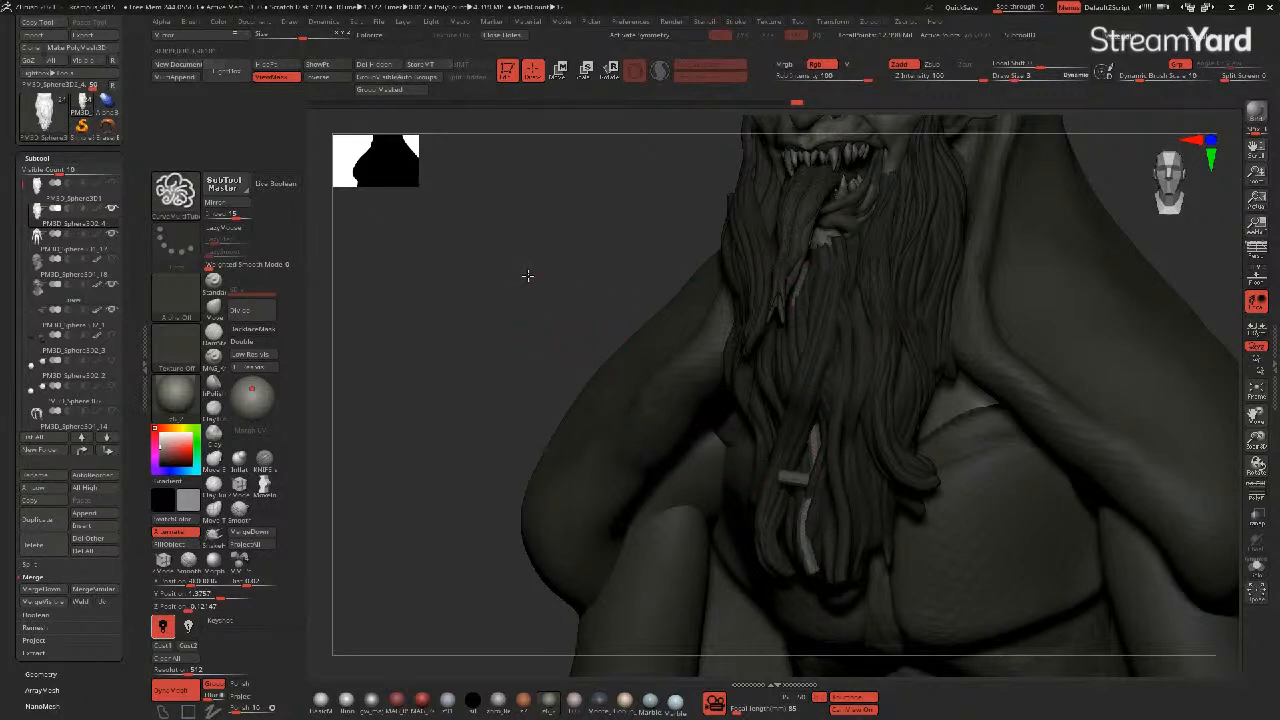
- Add thin loose hairs down the opposite side of the beard, starting from the cheek, below the ear and the side beard's middle
drag(526, 274, 663, 270)
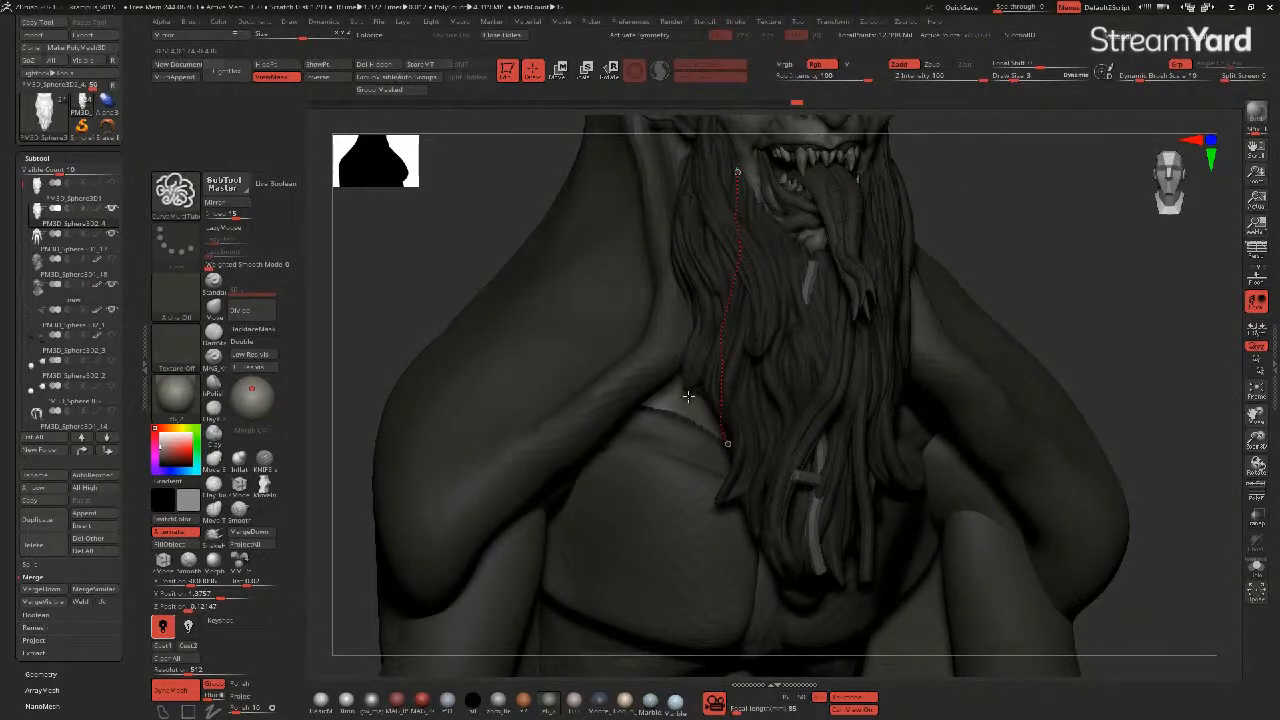
click(769, 384)
mouse_move(515, 262)
alt+mouse_down()
mouse_move(649, 305)
mouse_move(571, 243)
mouse_move(585, 227)
mouse_move(578, 209)
alt+mouse_up()
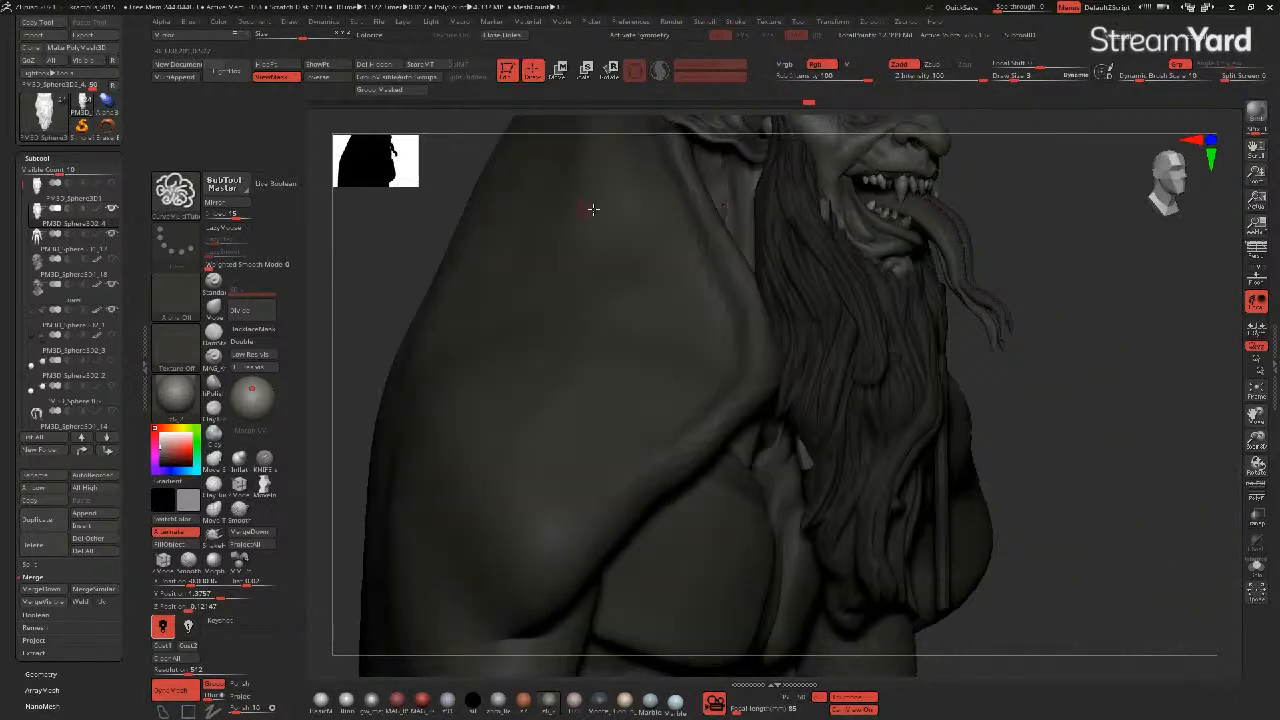
drag(769, 157, 764, 200)
drag(778, 408, 780, 410)
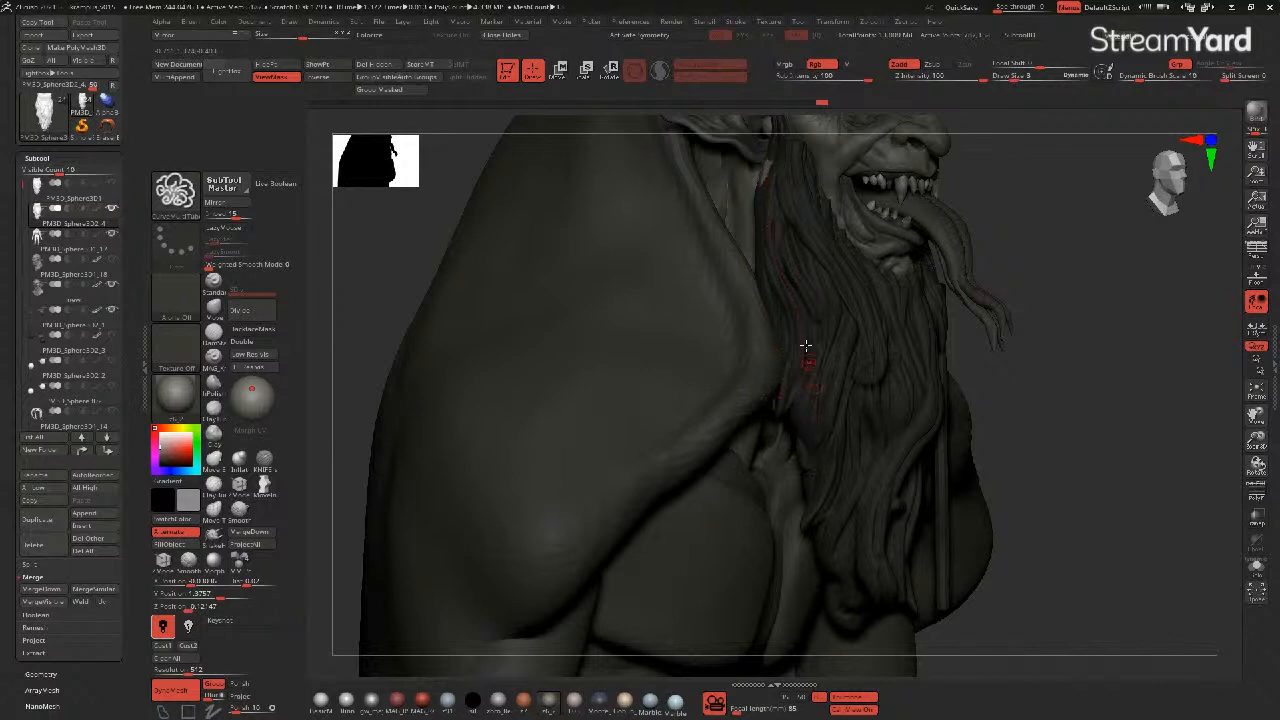
drag(809, 289, 826, 360)
click(858, 442)
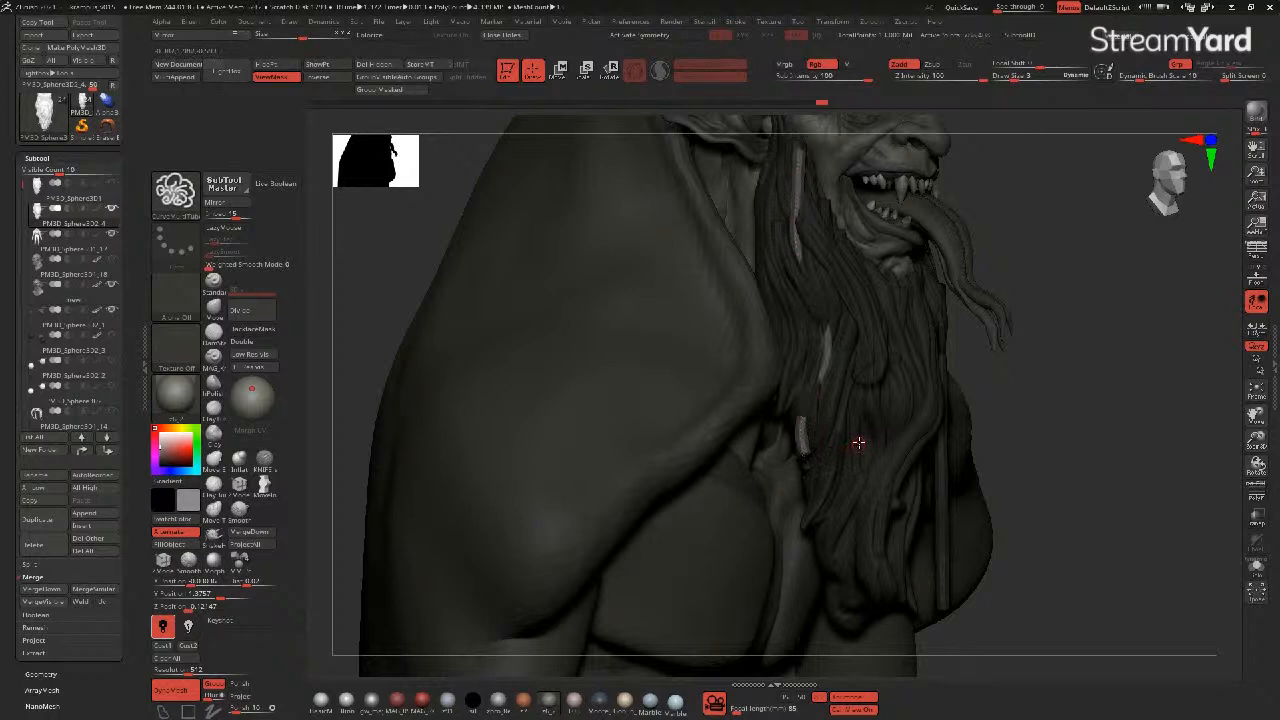
- Add two long thin hairs on this side, one from below the mouth corner and one from the cheek, both reaching the lower beard
drag(1091, 493, 952, 428)
drag(839, 229, 862, 276)
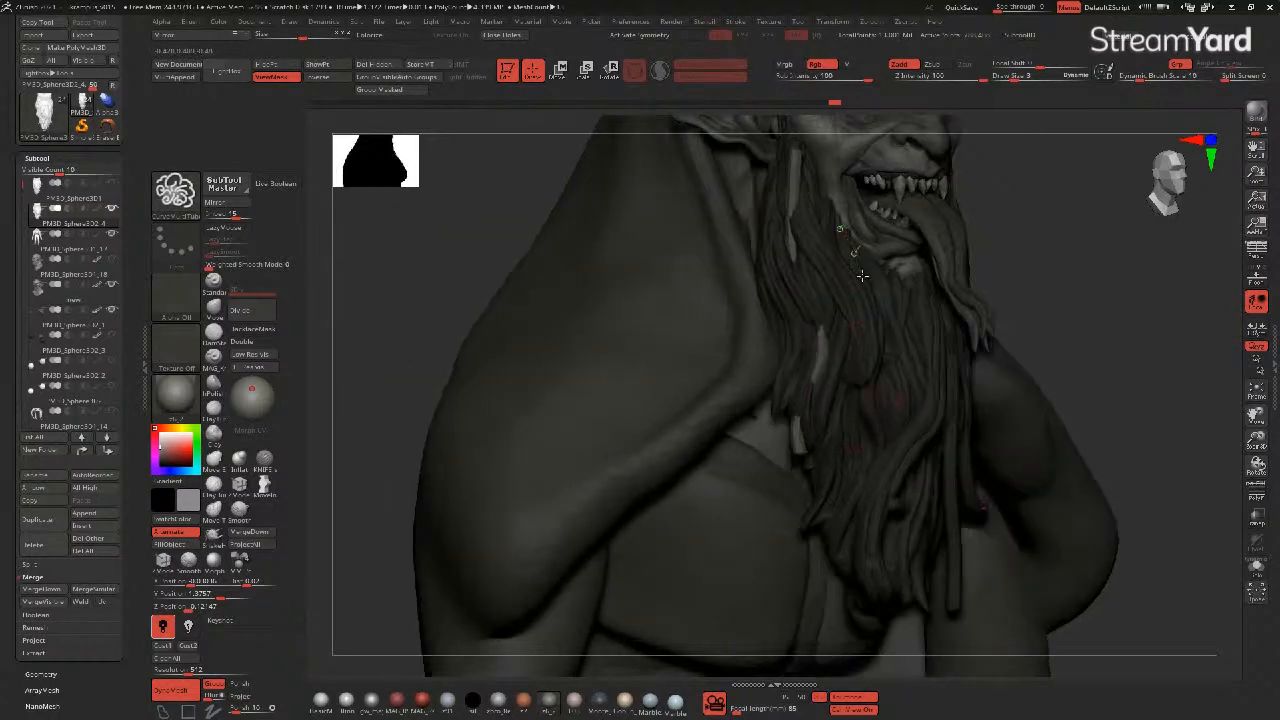
drag(855, 384, 861, 472)
drag(837, 572, 838, 575)
click(905, 496)
mouse_move(449, 299)
mouse_down()
mouse_move(434, 302)
mouse_move(465, 296)
mouse_up()
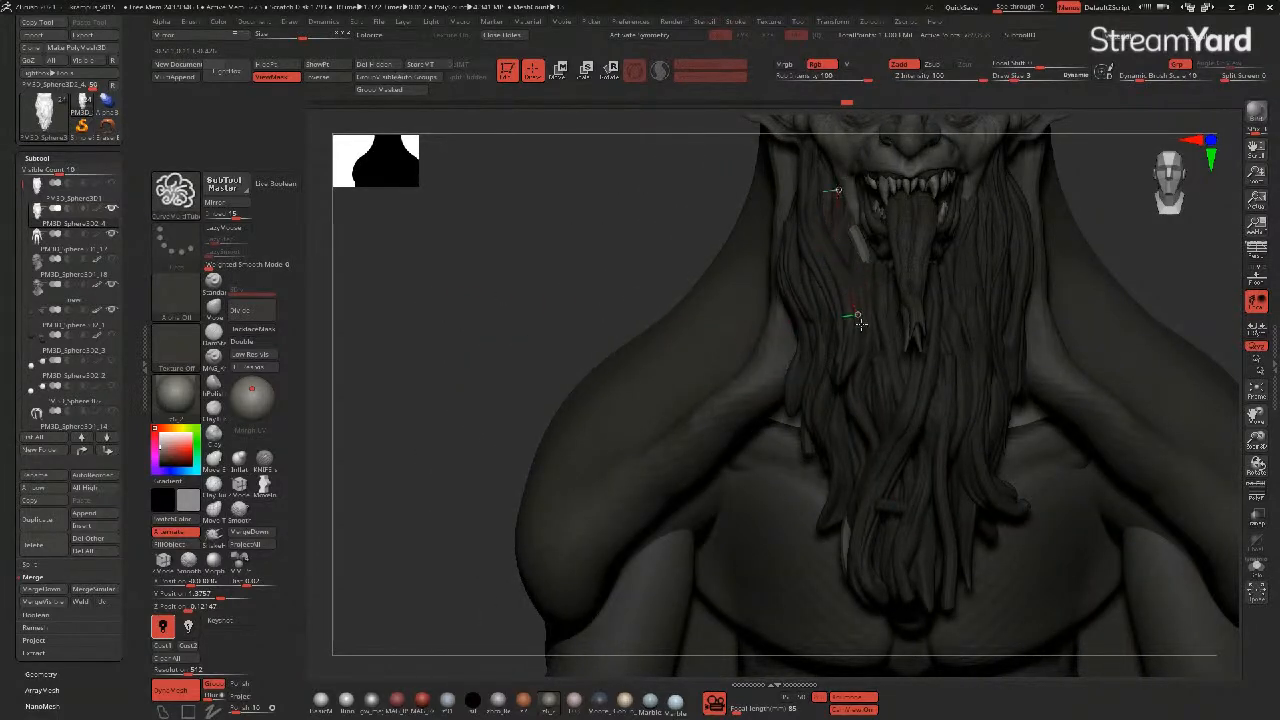
drag(880, 558, 883, 571)
- Add a long straight hair on the curled-tip side from the mouth corner down past the beard's lower edge
mouse_move(553, 325)
mouse_down()
mouse_move(511, 323)
mouse_move(777, 306)
mouse_up()
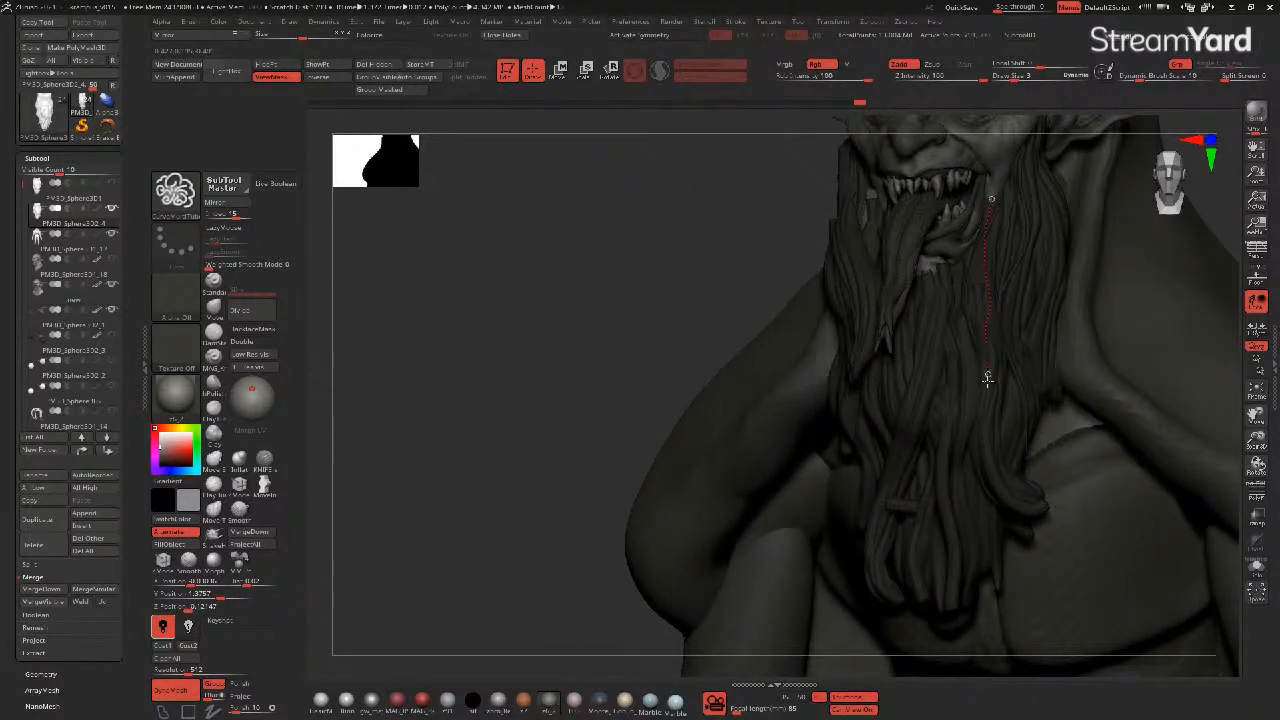
drag(995, 589, 997, 596)
drag(952, 507, 984, 487)
mouse_move(631, 348)
mouse_down()
mouse_move(663, 347)
mouse_move(560, 363)
mouse_move(475, 275)
mouse_up()
click(800, 375)
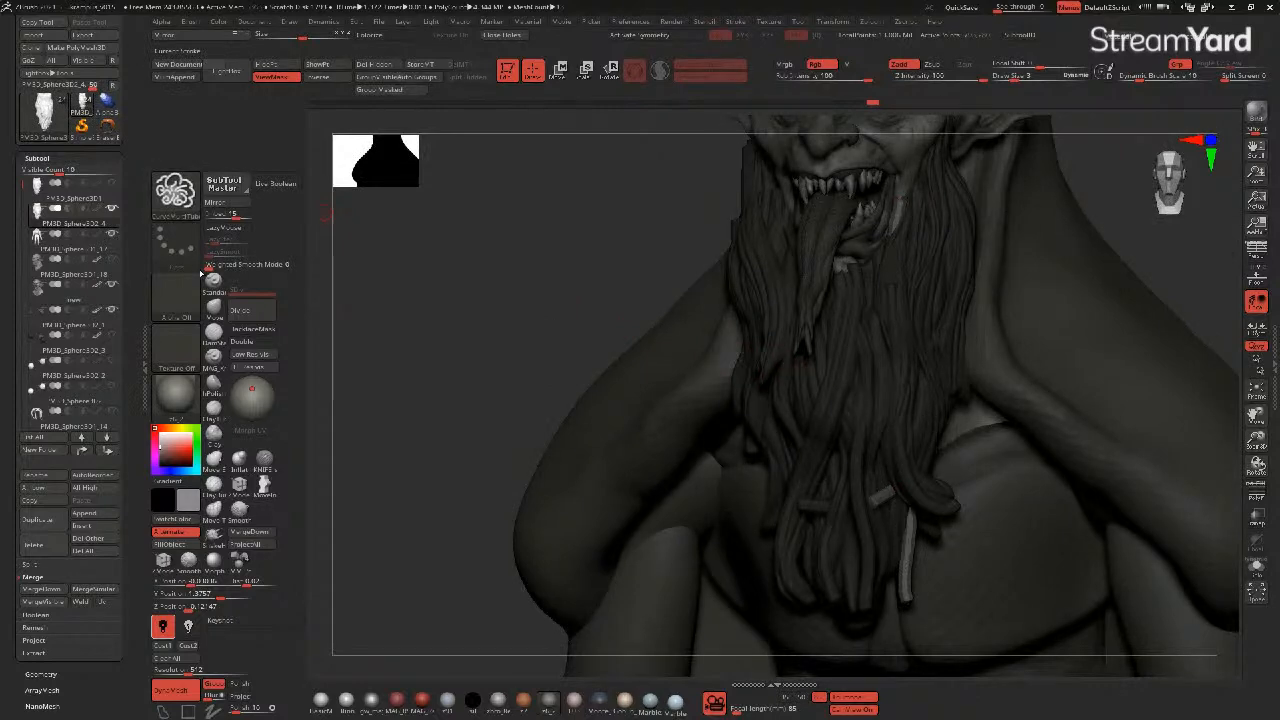
- Switch to the Move brush and hide the main beard mass so the loose tube hairs are isolated
mouse_move(133, 291)
ctrl+mouse_down()
mouse_move(131, 235)
mouse_move(131, 284)
ctrl+mouse_up()
ctrl+drag(281, 228, 286, 163)
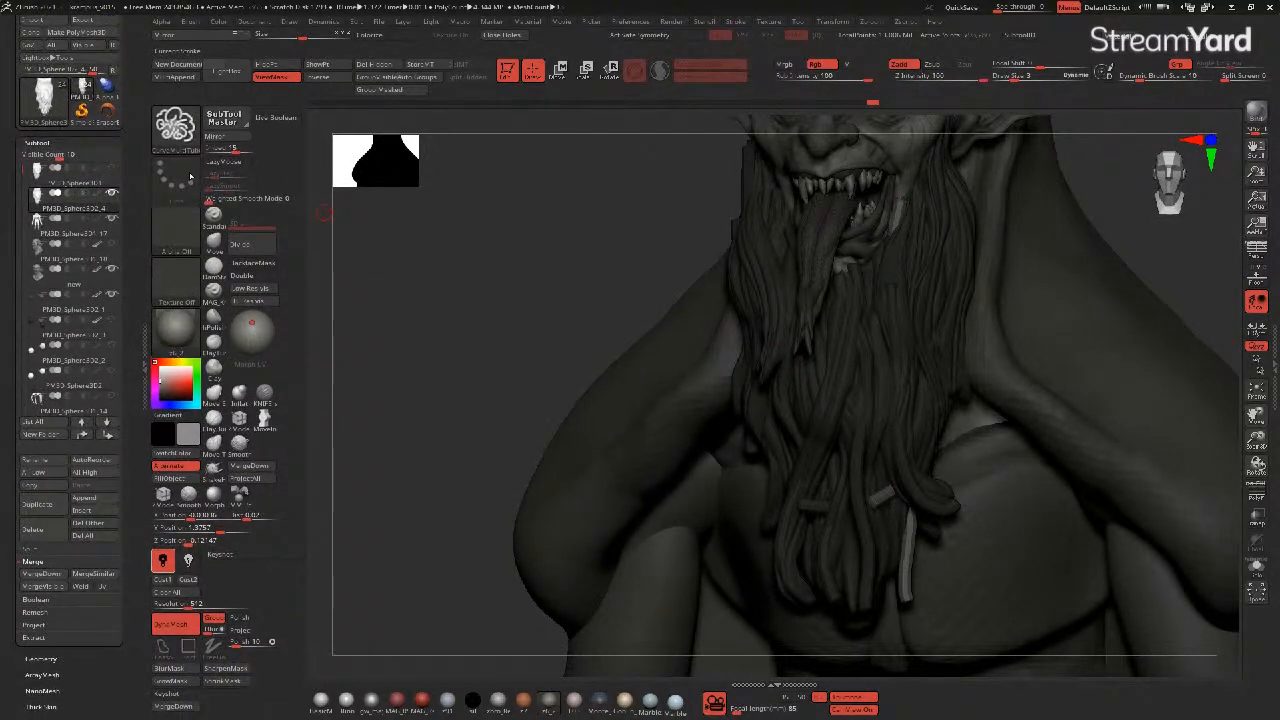
click(198, 142)
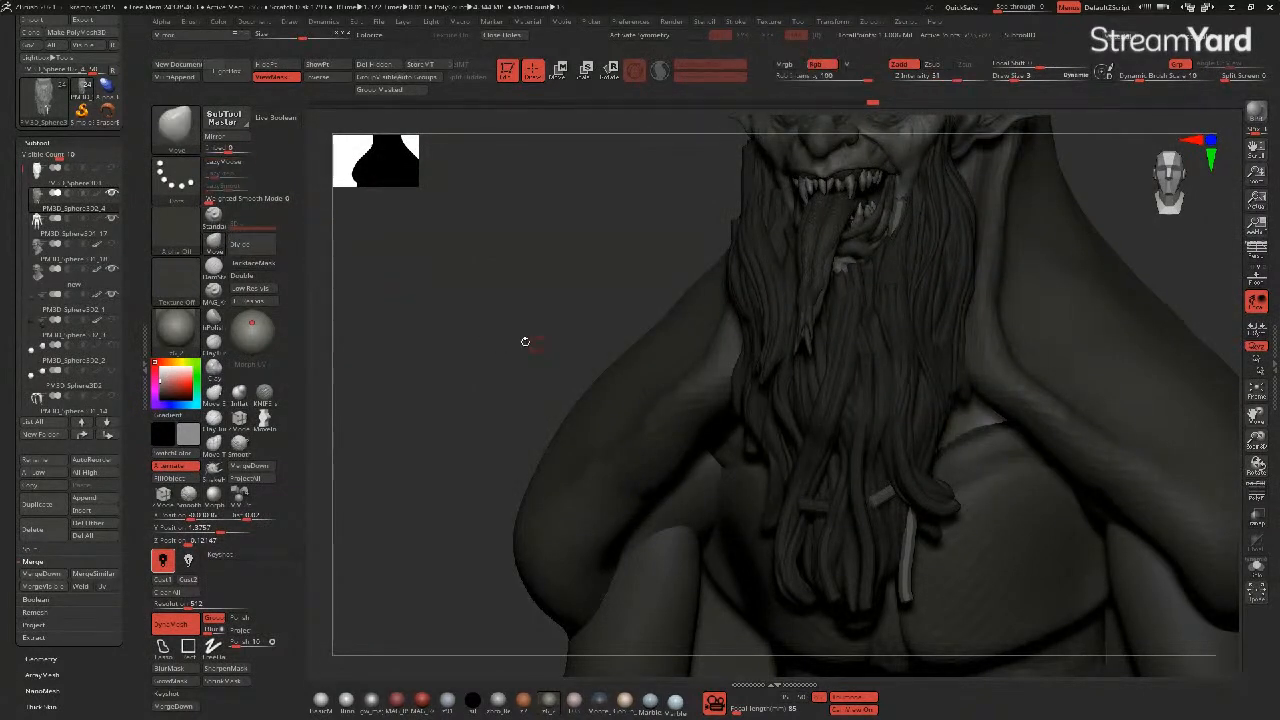
drag(533, 343, 750, 373)
key(ctrl+shift)
ctrl+shift+click(827, 412)
ctrl+shift+click(826, 410)
ctrl+shift+click(825, 406)
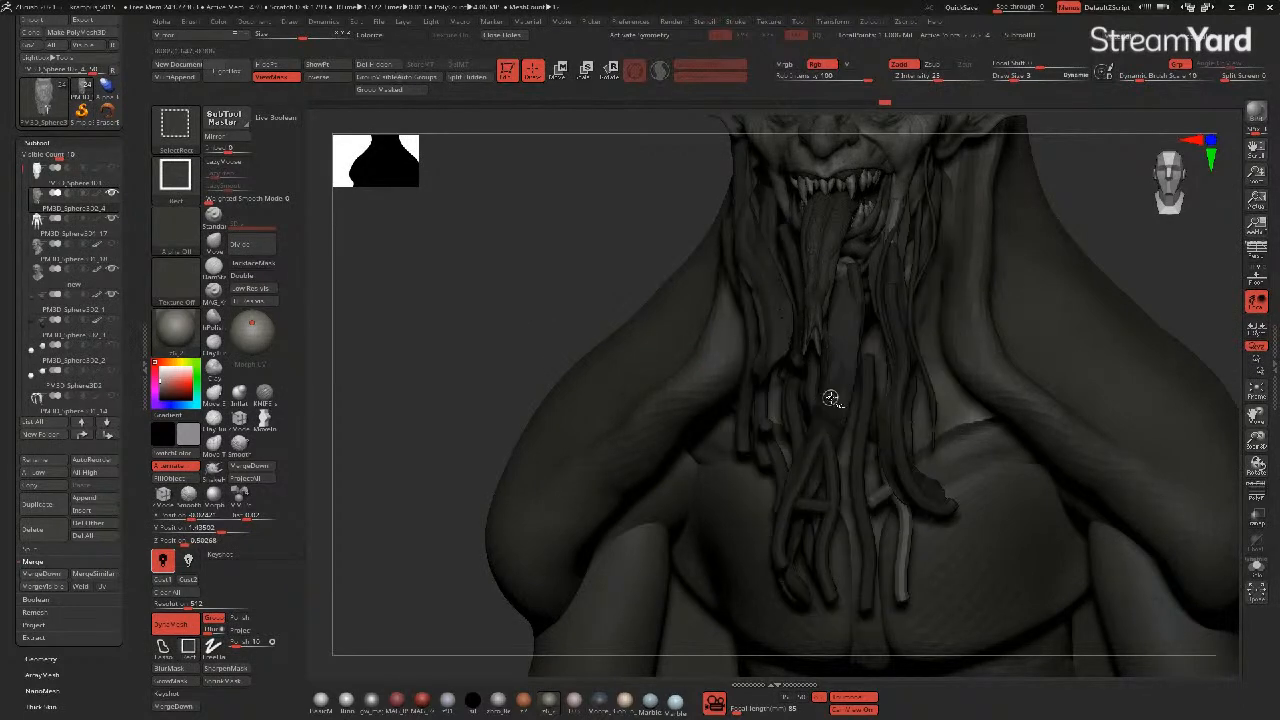
ctrl+shift+click(831, 400)
- Hide the leftover pieces around the side beard and the short stray stubs among the isolated hairs
drag(603, 308, 478, 293)
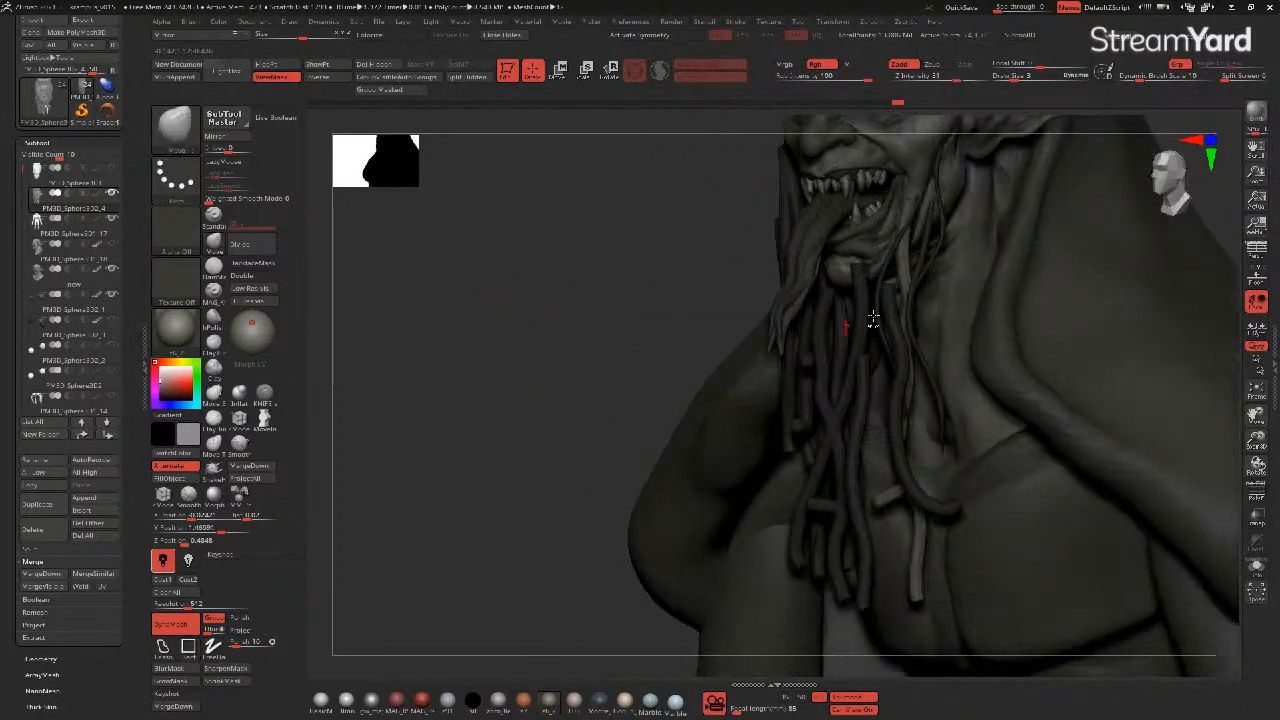
ctrl+shift+click(920, 258)
ctrl+shift+click(920, 257)
ctrl+shift+click(898, 250)
drag(560, 308, 616, 305)
mouse_move(449, 261)
mouse_down()
mouse_move(443, 251)
mouse_move(440, 262)
mouse_up()
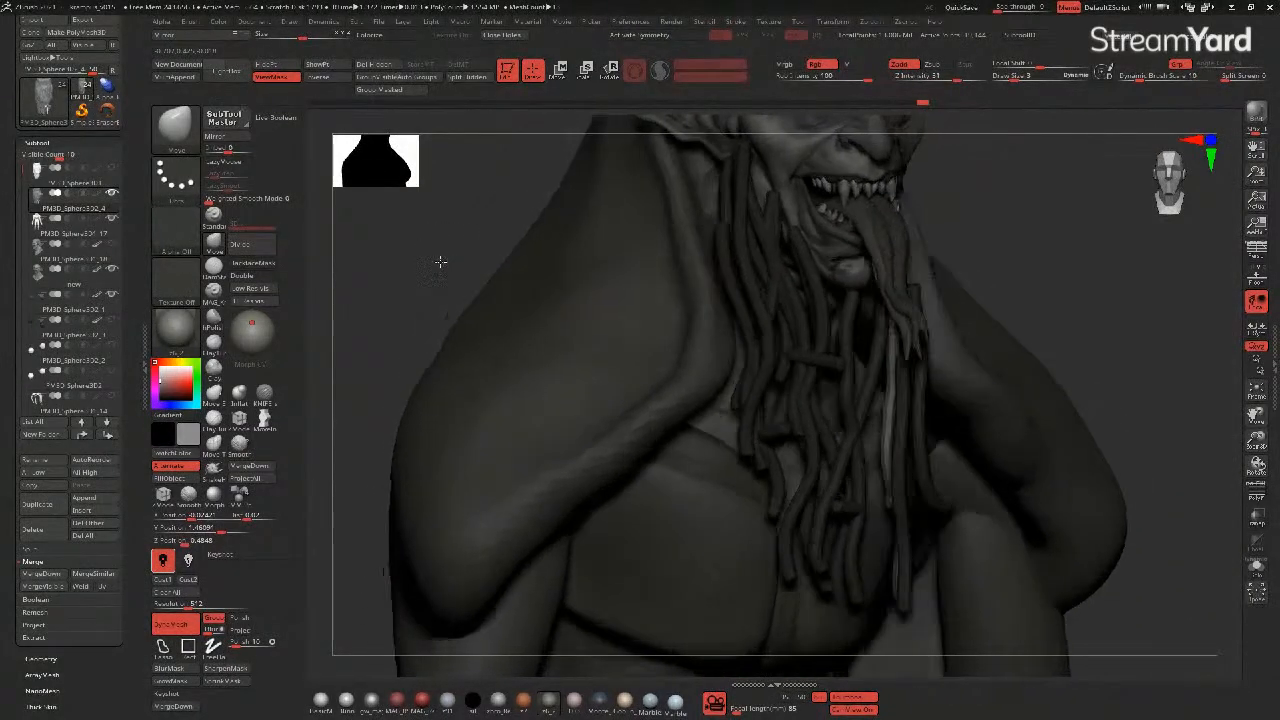
ctrl+shift+click(816, 364)
ctrl+shift+click(770, 433)
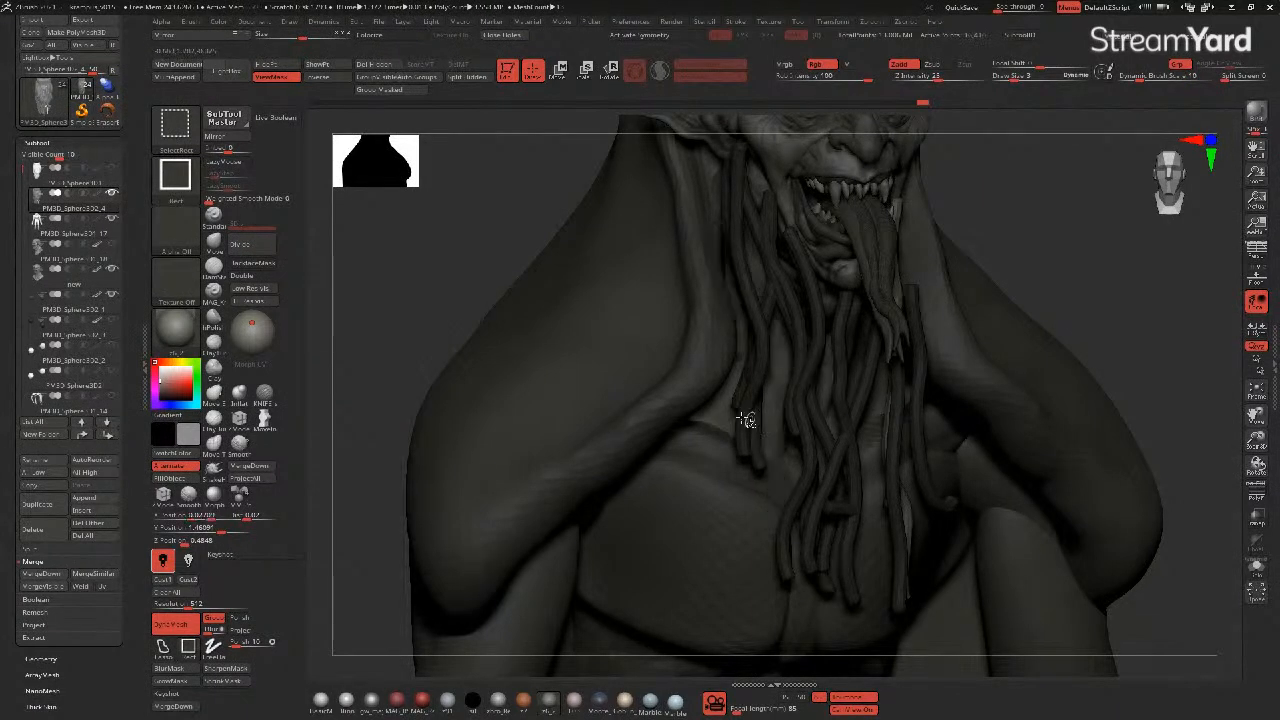
ctrl+shift+click(836, 509)
- Invert the mask and thin the isolated loose hairs with a negative Inflate deformation
mouse_move(494, 280)
mouse_down()
mouse_move(417, 243)
mouse_move(517, 277)
mouse_move(511, 302)
mouse_up()
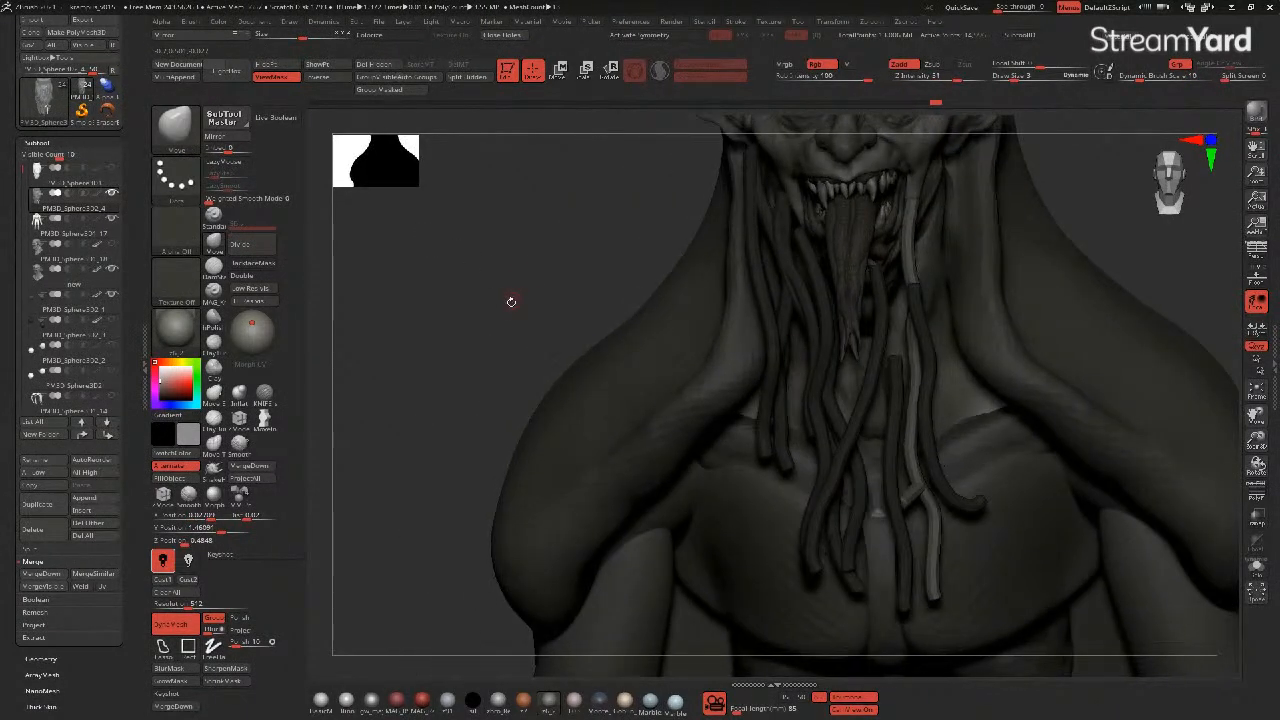
ctrl+shift+click(499, 317)
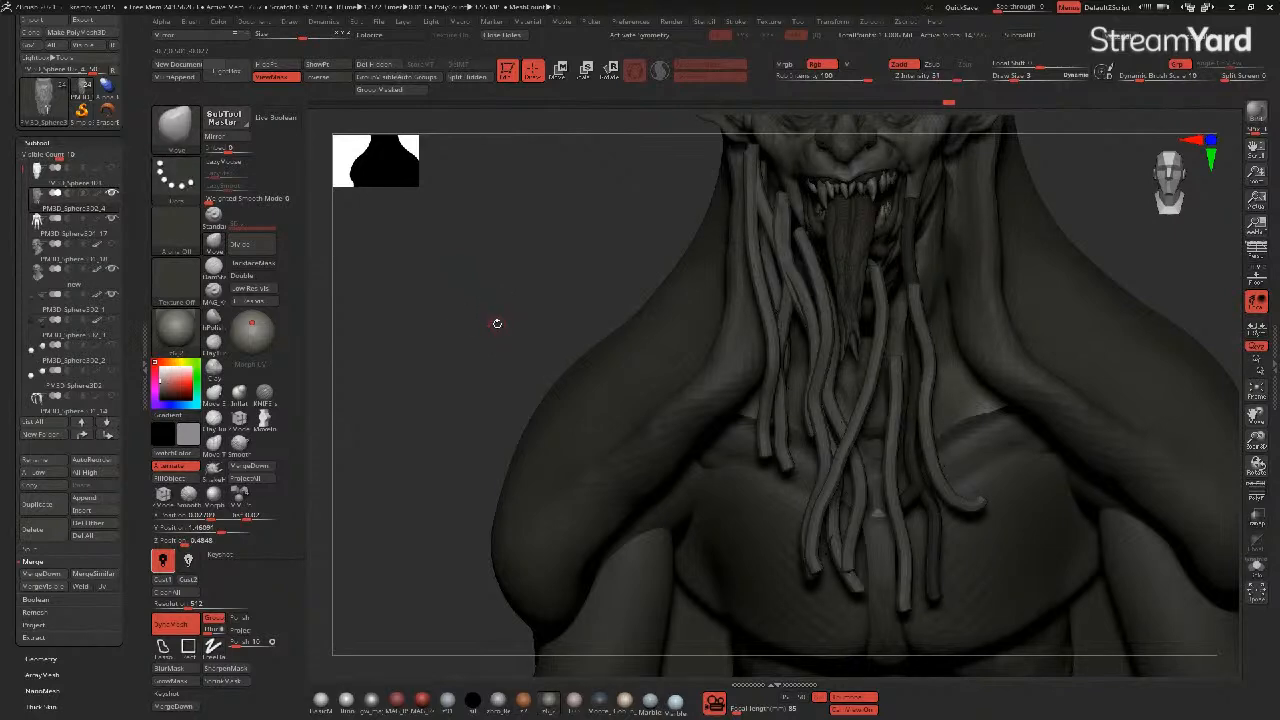
scroll(81, 673, down, 5)
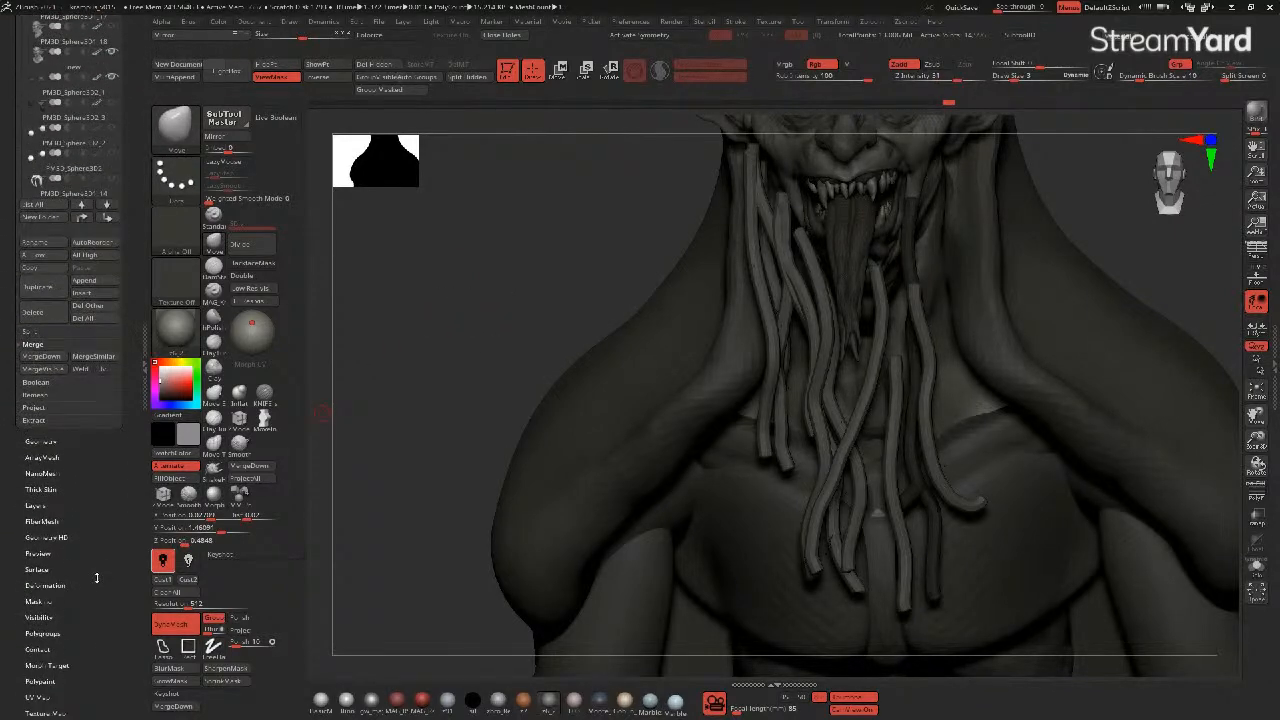
click(60, 537)
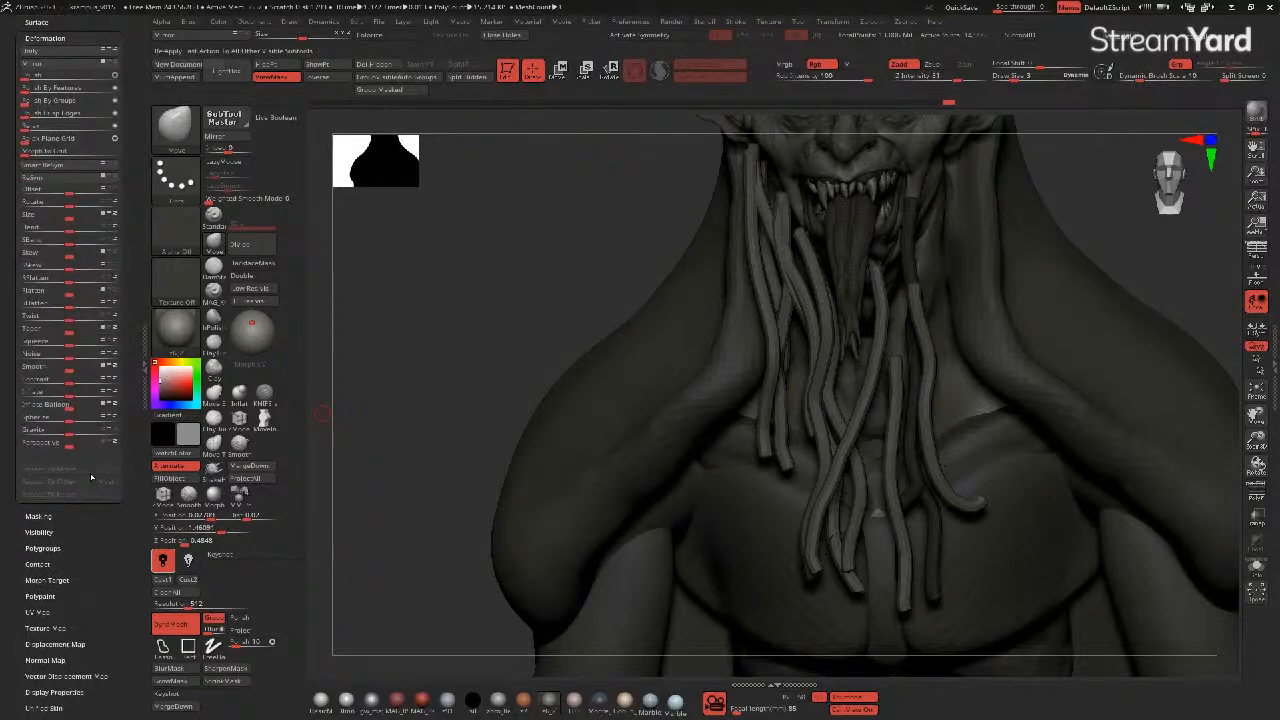
click(62, 395)
drag(59, 395, 60, 394)
mouse_move(415, 338)
mouse_down()
mouse_move(391, 337)
mouse_move(416, 338)
mouse_up()
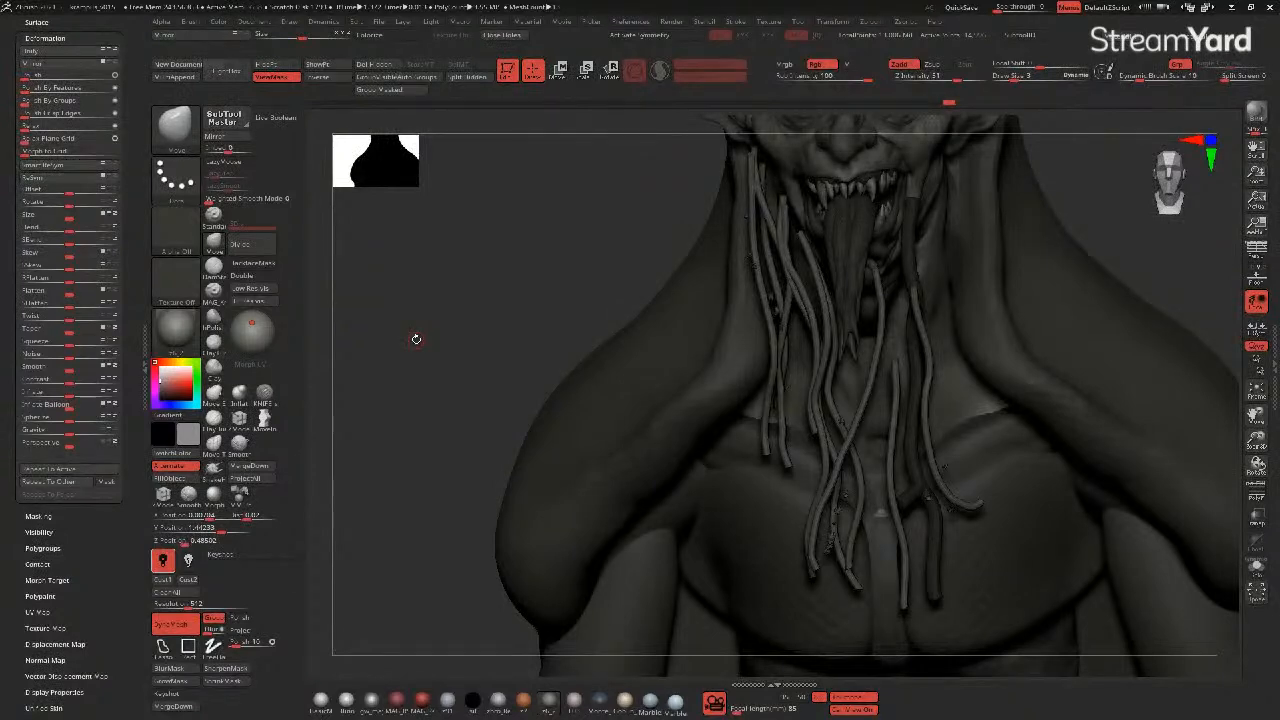
- Show the whole beard again, keeping the thinned hairs unmasked and the main beard masked
drag(553, 315, 512, 307)
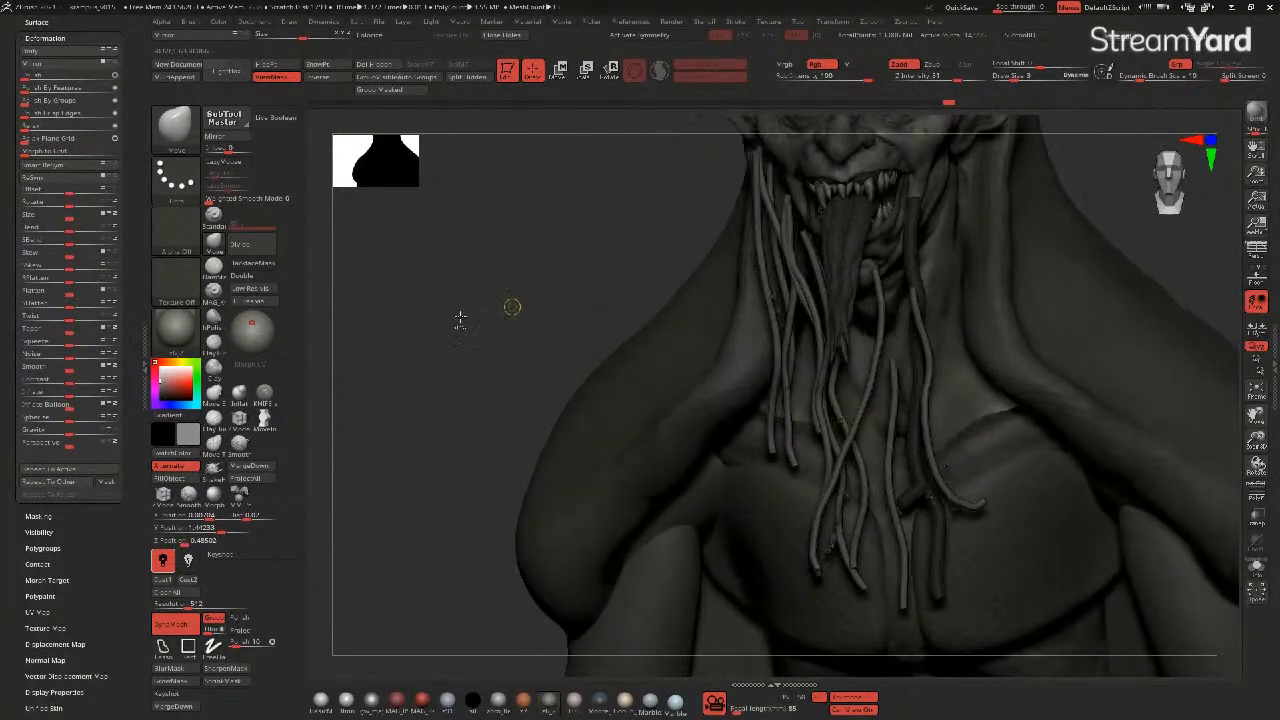
ctrl+click(459, 323)
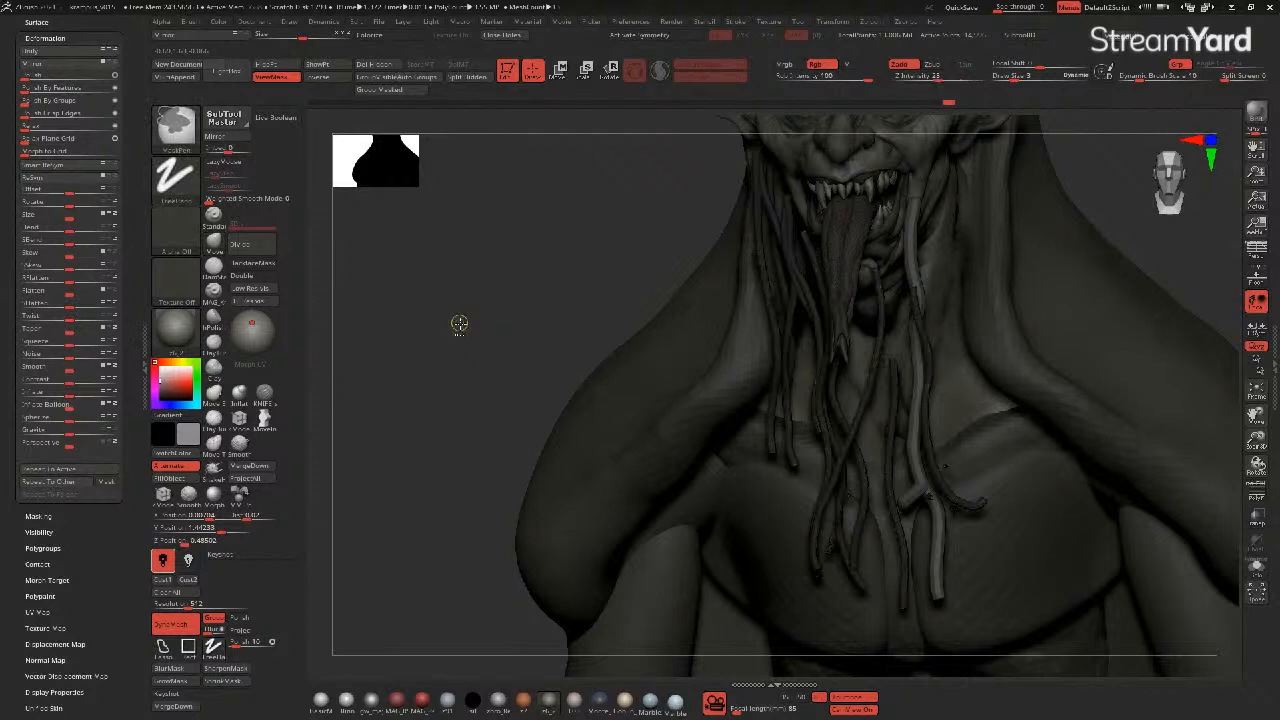
ctrl+click(567, 190)
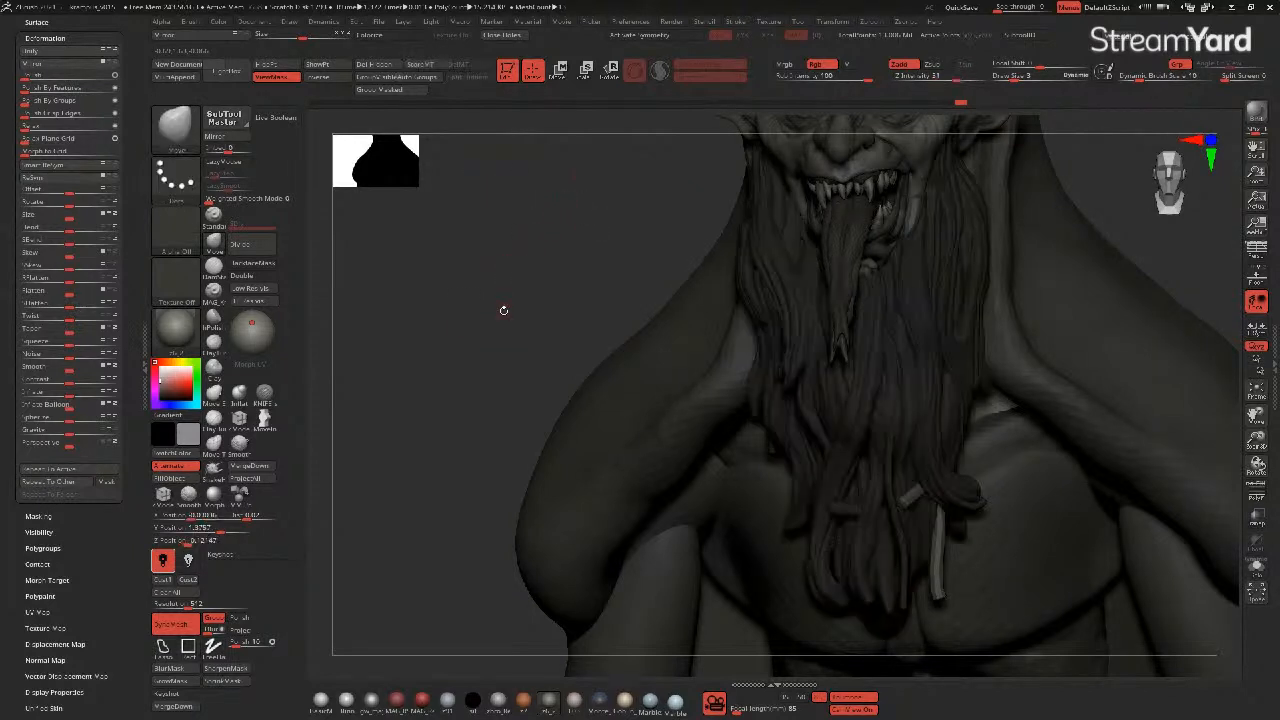
key(ctrl+z)
ctrl+click(499, 287)
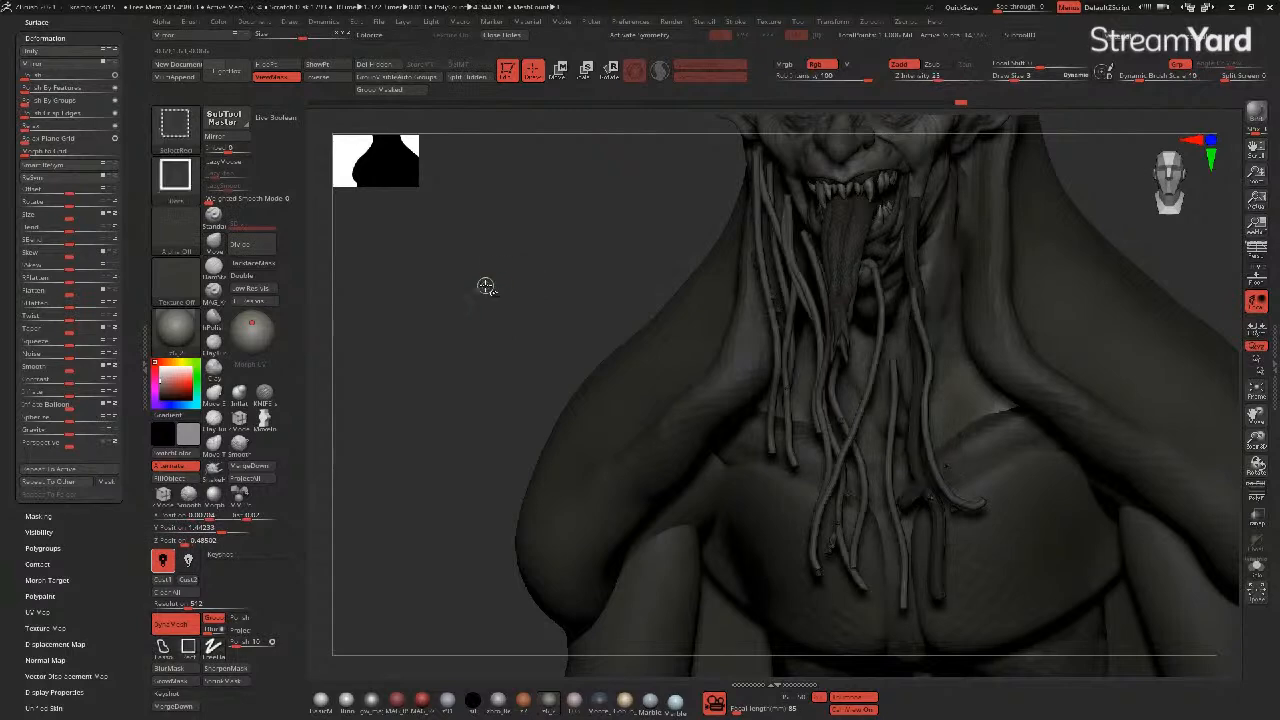
ctrl+shift+click(486, 287)
- Switch to the Move Topological brush, reduce its size and nudge a loose hair near the beard's lower end
mouse_move(482, 289)
mouse_down()
mouse_move(509, 286)
mouse_move(414, 263)
mouse_move(346, 214)
mouse_move(389, 205)
mouse_move(459, 236)
mouse_up()
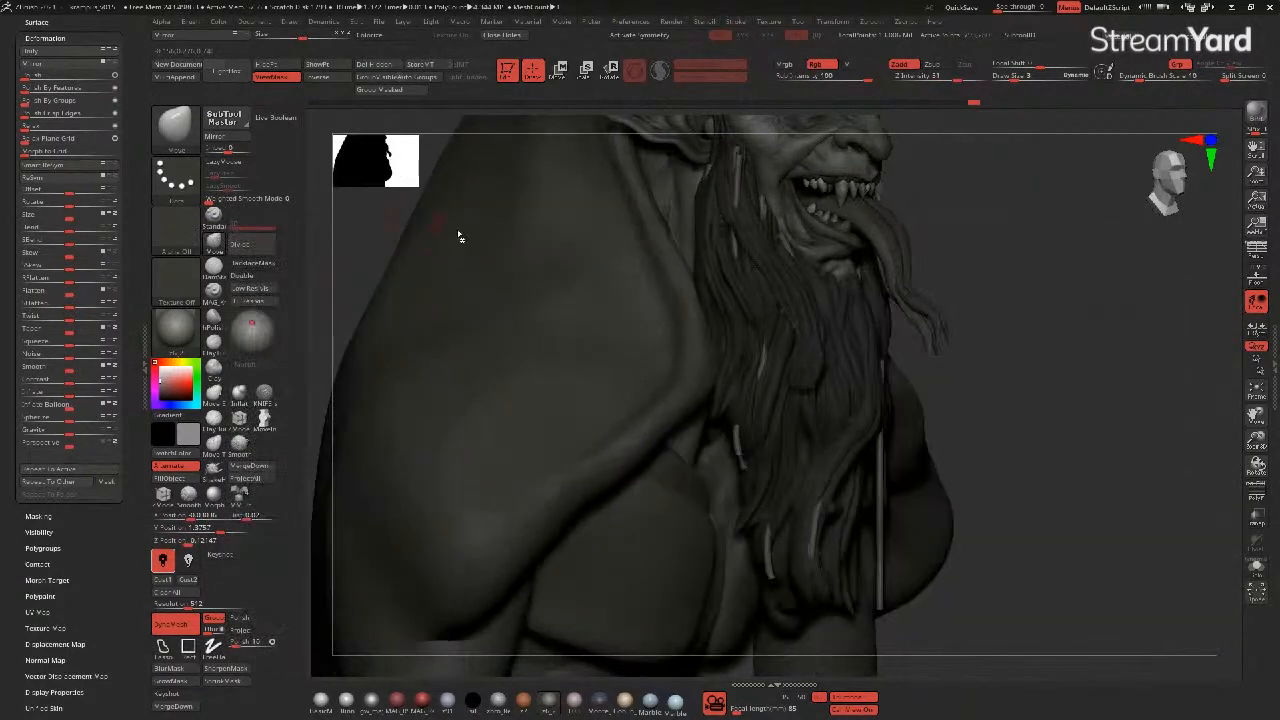
mouse_move(938, 506)
mouse_down()
mouse_move(1008, 523)
mouse_move(763, 491)
mouse_move(848, 508)
mouse_move(868, 494)
mouse_up()
key(bracketleft)
click(215, 445)
drag(848, 580, 855, 577)
drag(683, 530, 745, 526)
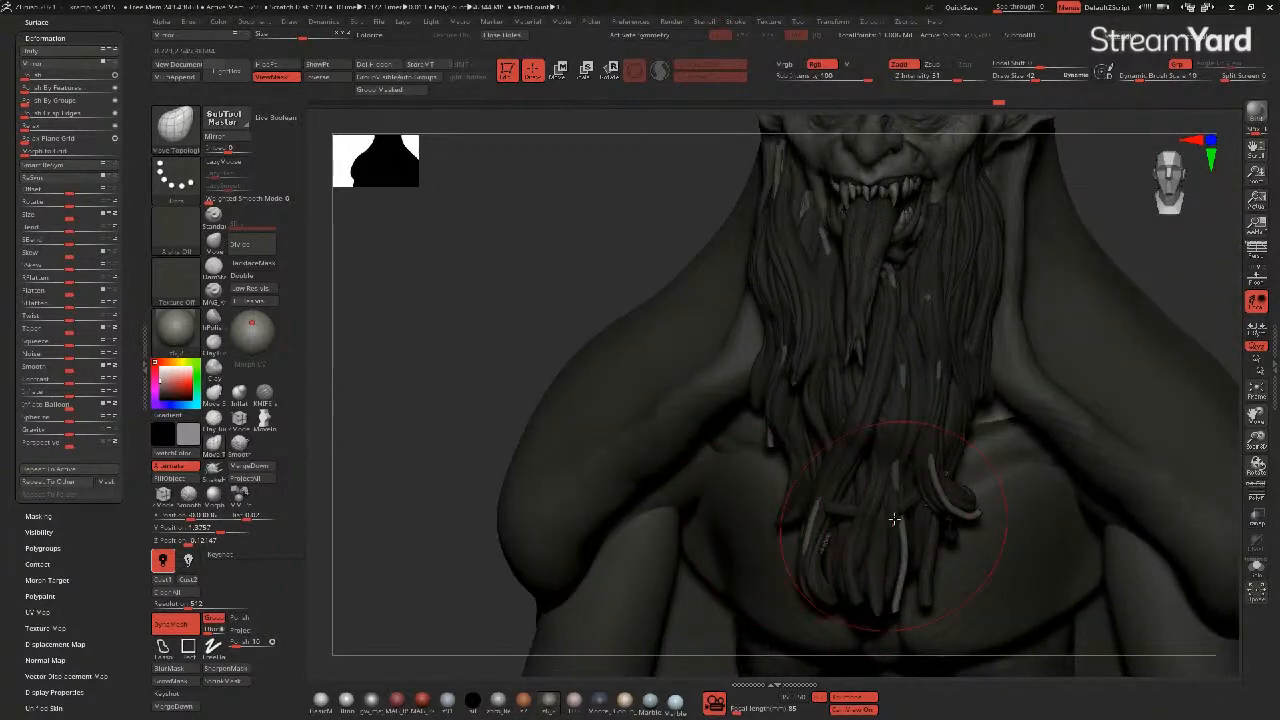
- Reposition the loose hairs hanging at the beard's bottom tip so they follow the main strands
drag(904, 516, 906, 528)
drag(892, 599, 870, 595)
drag(446, 419, 523, 428)
drag(881, 596, 854, 582)
- Shape the long loose hair along the curled strand in side view with Move Topological
drag(1035, 626, 573, 376)
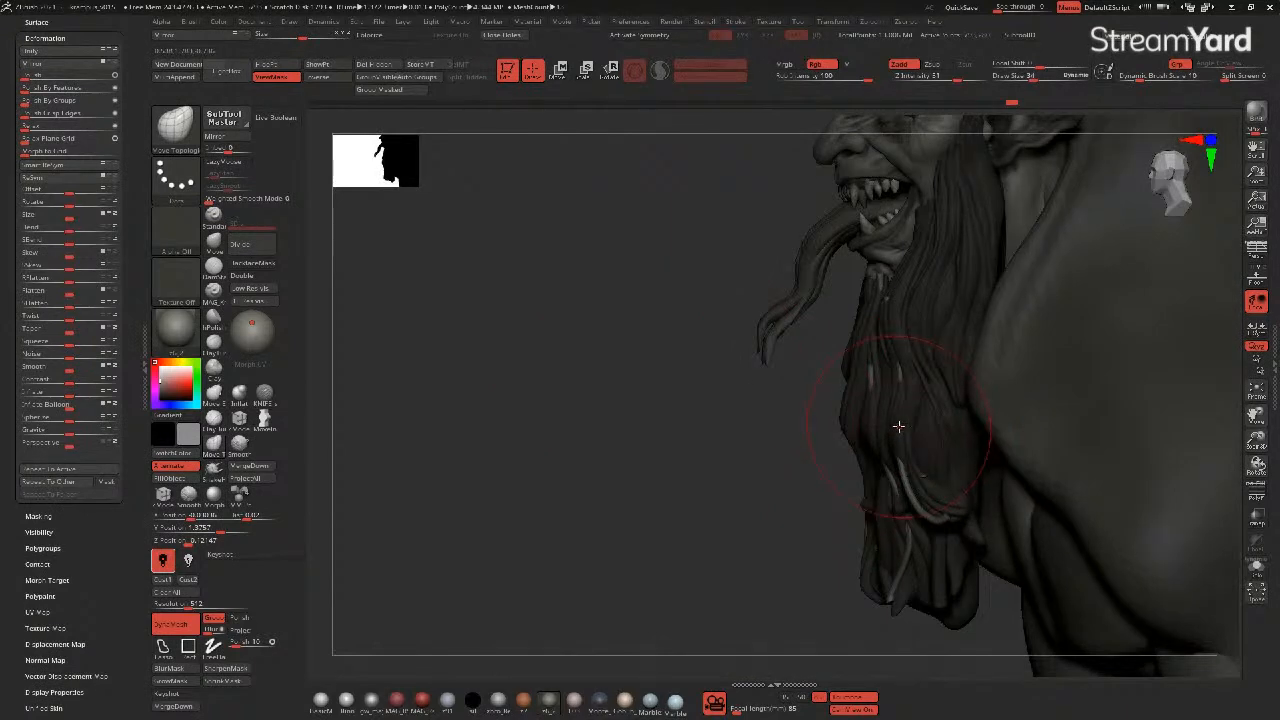
drag(895, 468, 881, 432)
drag(902, 482, 928, 502)
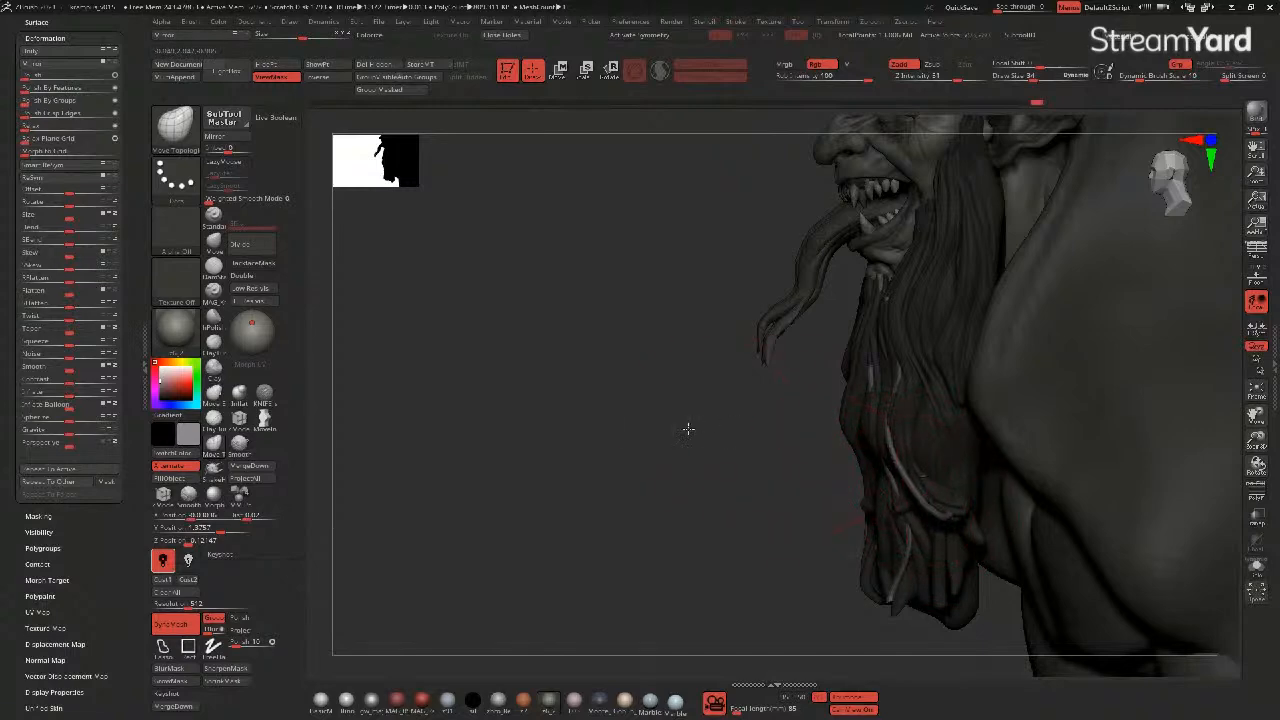
drag(892, 434, 885, 433)
- Adjust the loose hairs on the opposite side of the beard, then change to the regular Move brush
drag(723, 422, 780, 426)
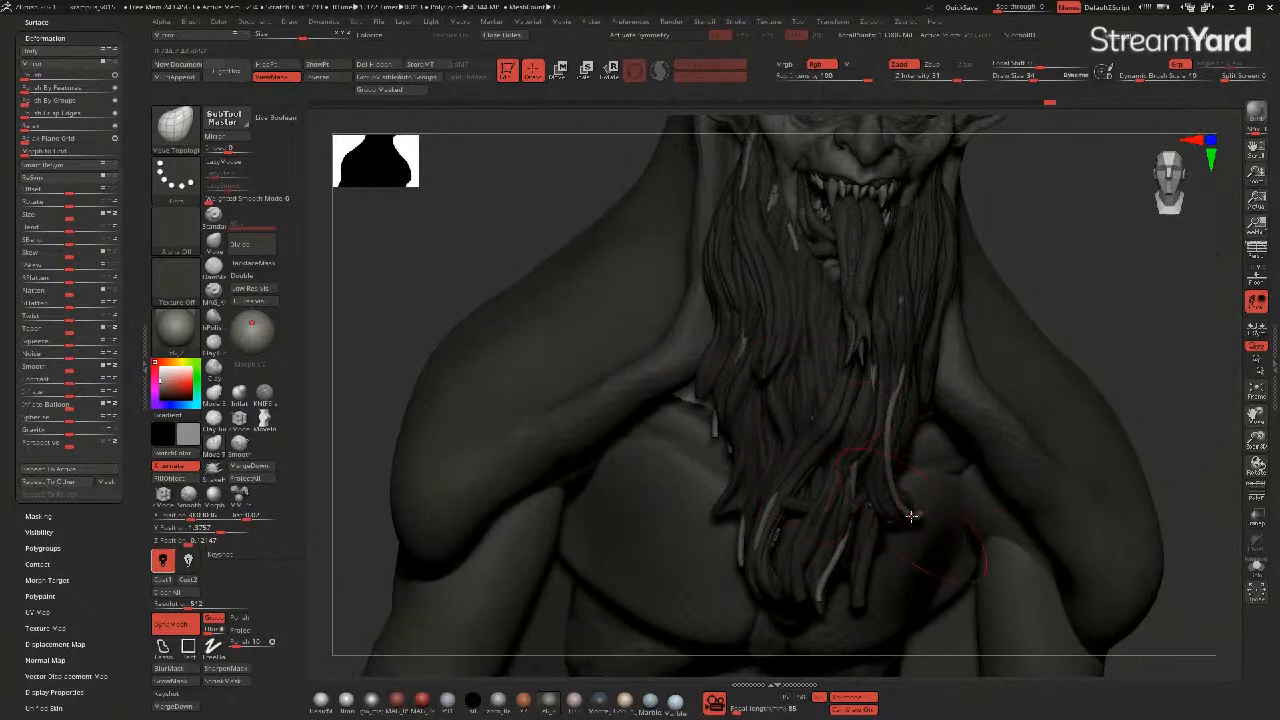
drag(455, 256, 540, 264)
drag(886, 336, 878, 352)
drag(838, 426, 832, 439)
click(213, 243)
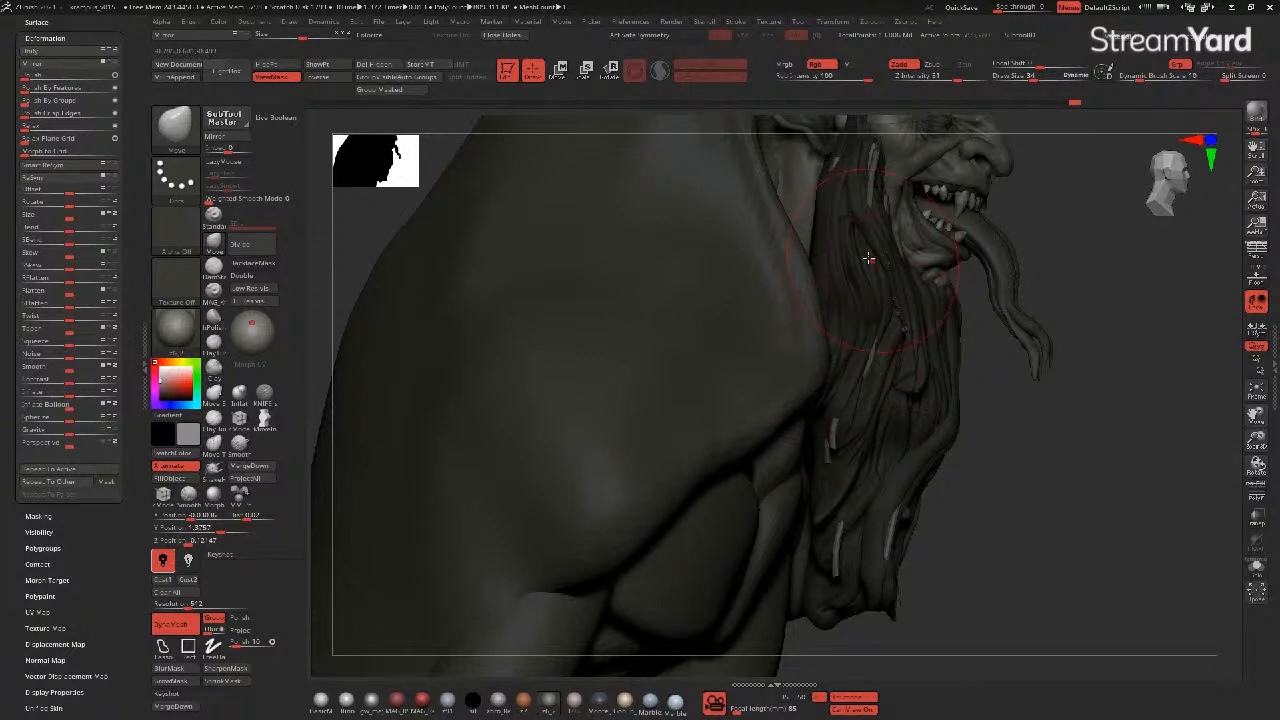
- Reposition the loose hairs along the beard's outer side with the Move brush so they sit against the neighbouring strands
mouse_move(848, 379)
mouse_down()
mouse_move(859, 385)
mouse_move(843, 420)
mouse_up()
drag(1031, 509, 905, 500)
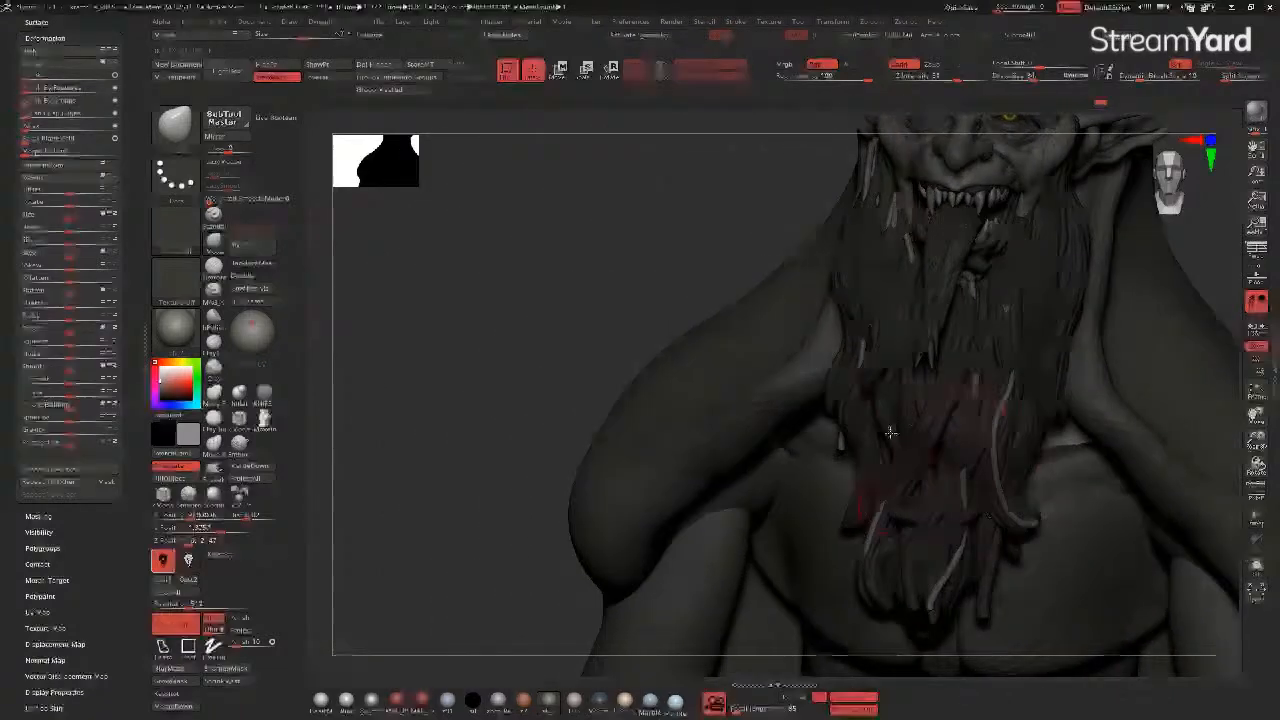
drag(828, 407, 840, 397)
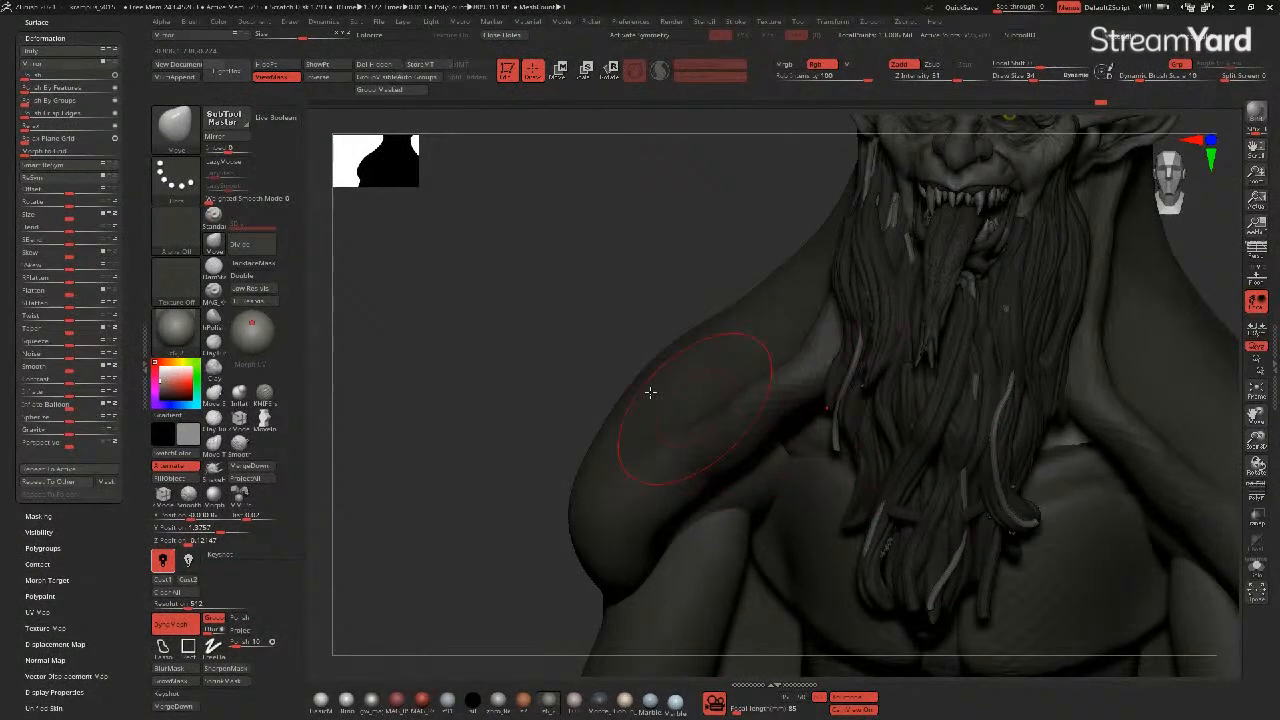
drag(609, 377, 689, 403)
alt+click(840, 456)
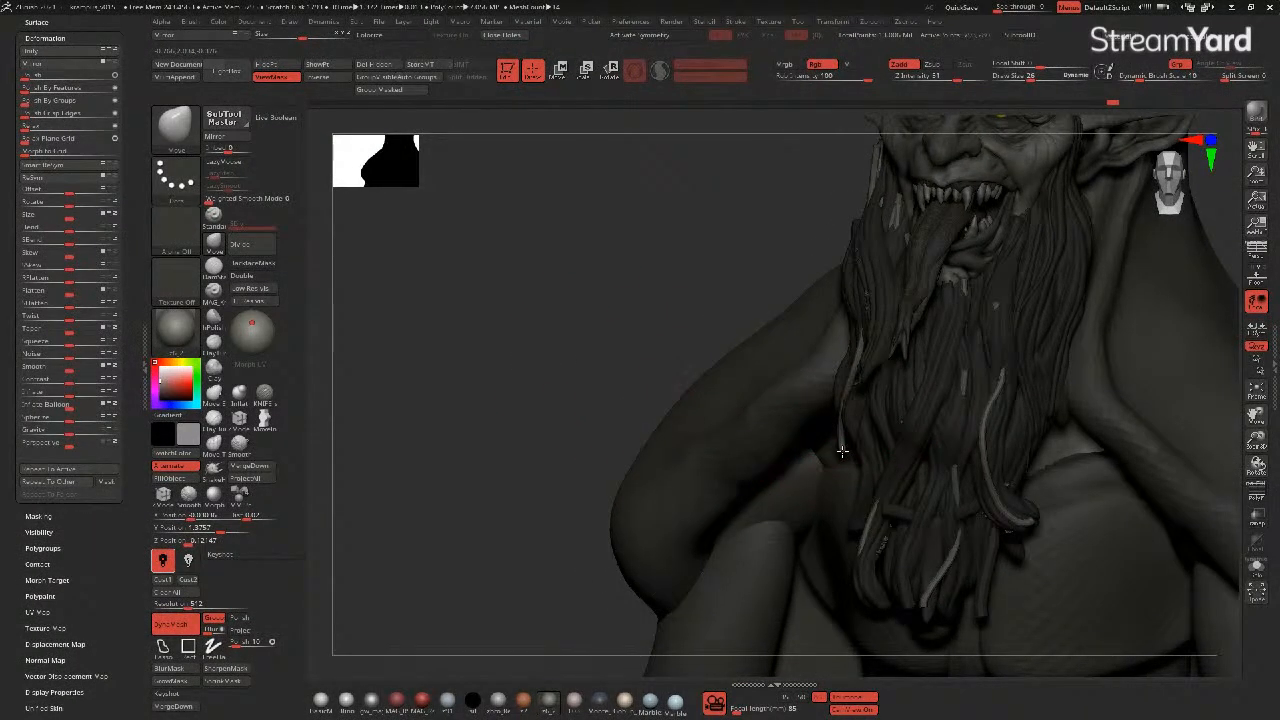
alt+click(845, 441)
drag(857, 449, 833, 420)
drag(564, 318, 615, 295)
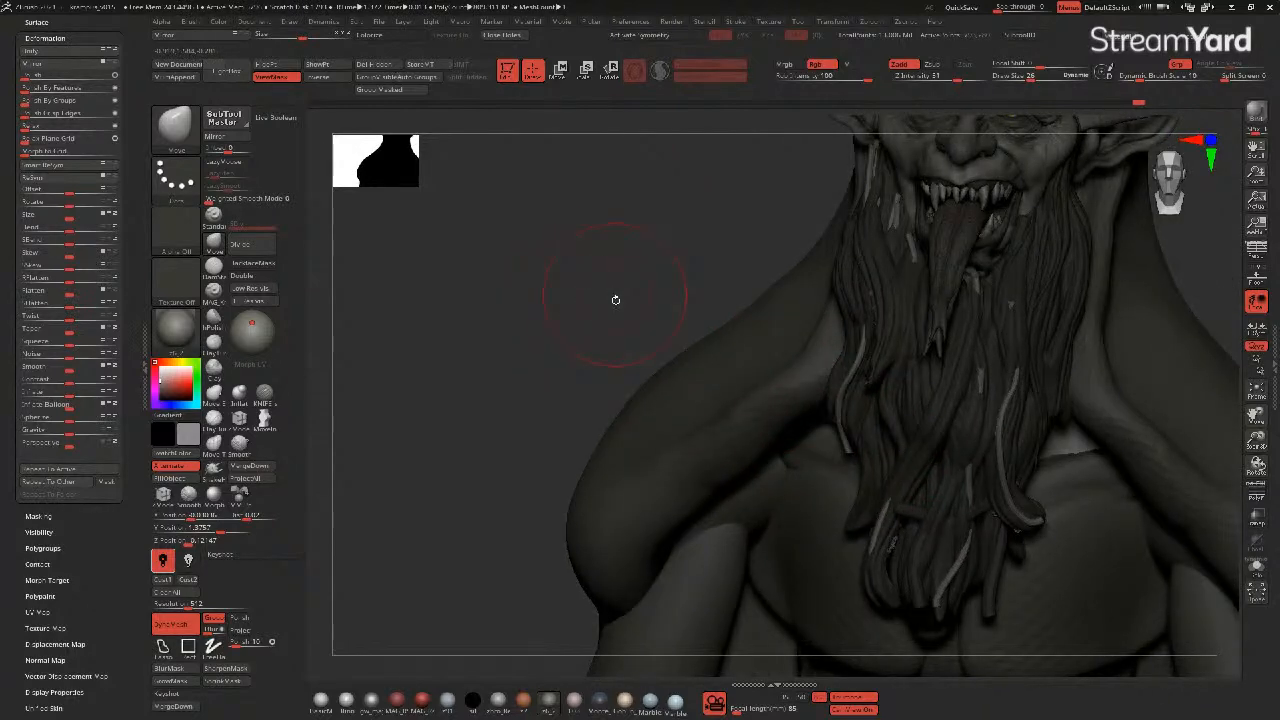
- Isolate the long central loose hair below the chin and mask the rest of the beard so only this hair is editable
mouse_move(520, 291)
mouse_down()
mouse_move(534, 286)
mouse_move(500, 311)
mouse_move(511, 321)
mouse_move(879, 336)
mouse_up()
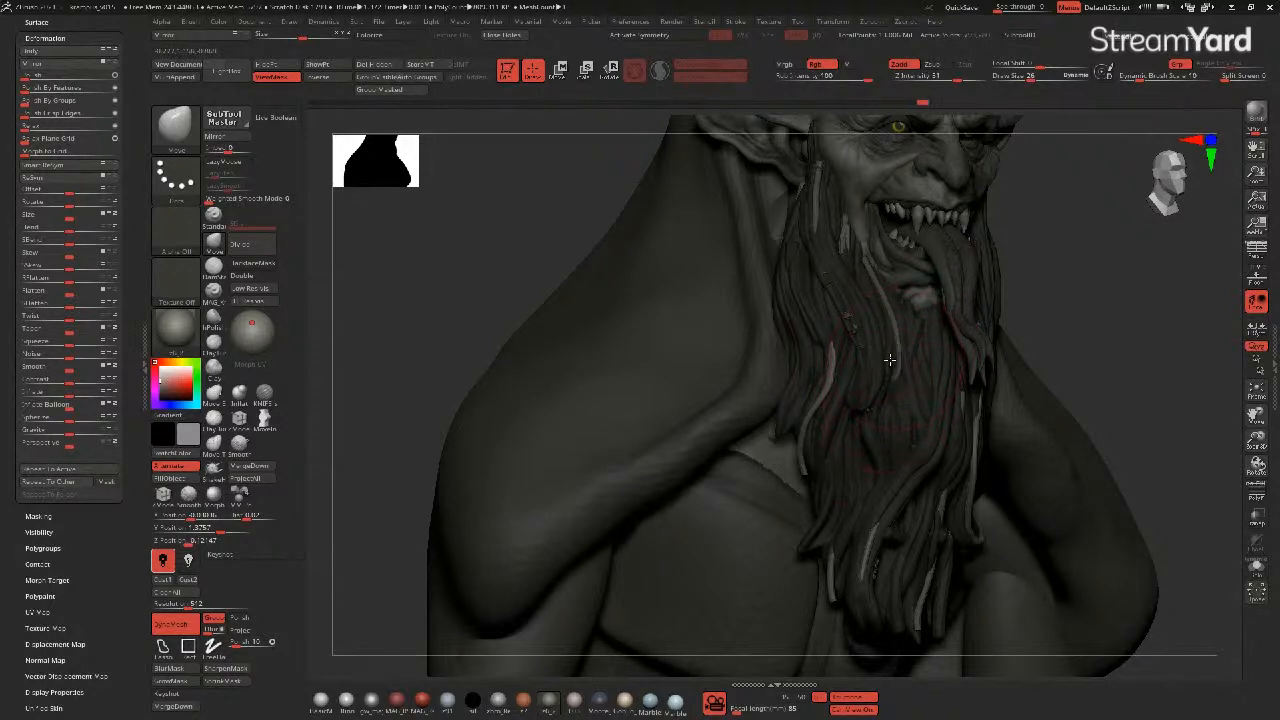
mouse_move(575, 266)
mouse_down()
mouse_move(517, 260)
mouse_move(545, 285)
mouse_up()
ctrl+alt+shift+click(916, 347)
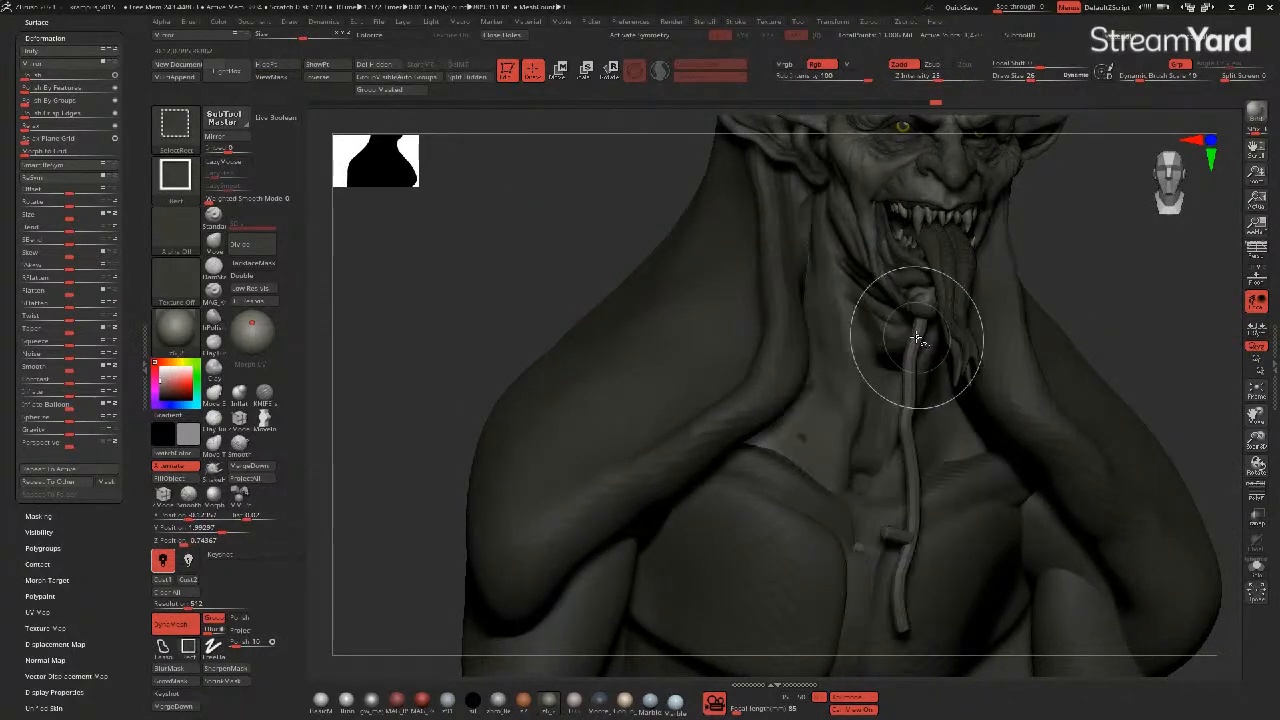
mouse_move(528, 212)
ctrl+shift+mouse_down()
mouse_move(676, 305)
mouse_move(995, 665)
ctrl+shift+mouse_up()
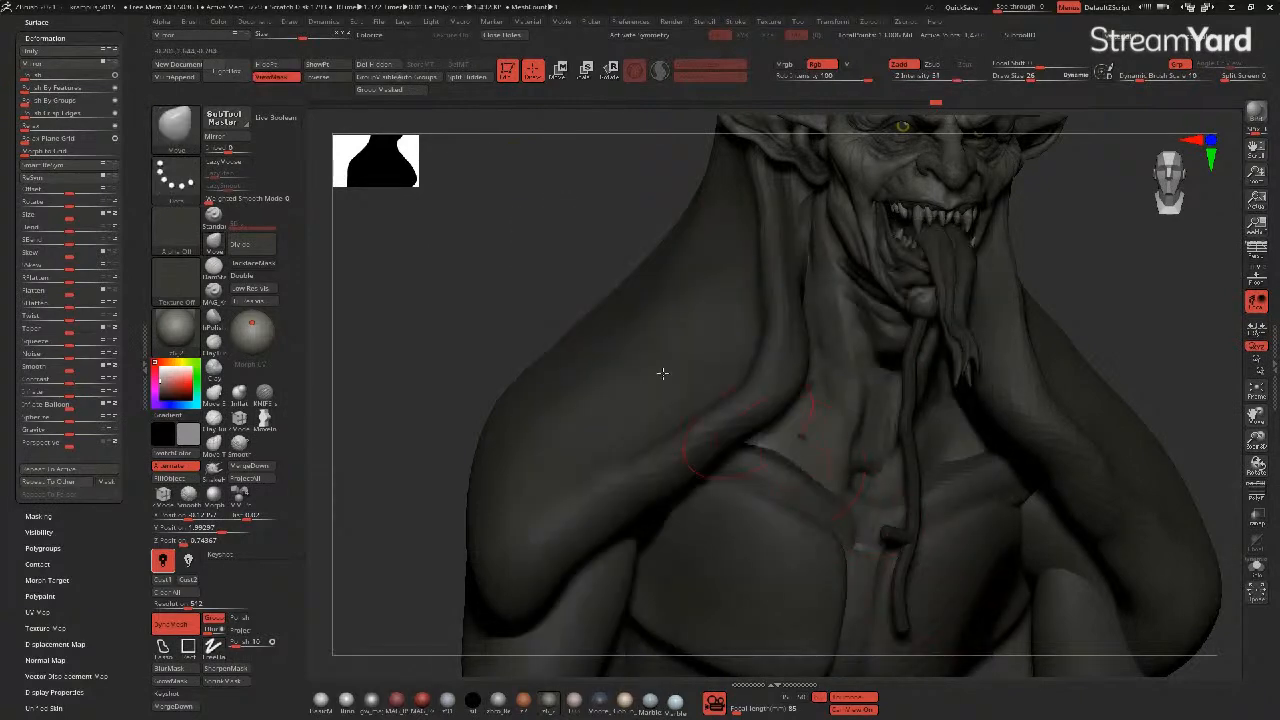
ctrl+shift+click(458, 290)
ctrl+click(528, 286)
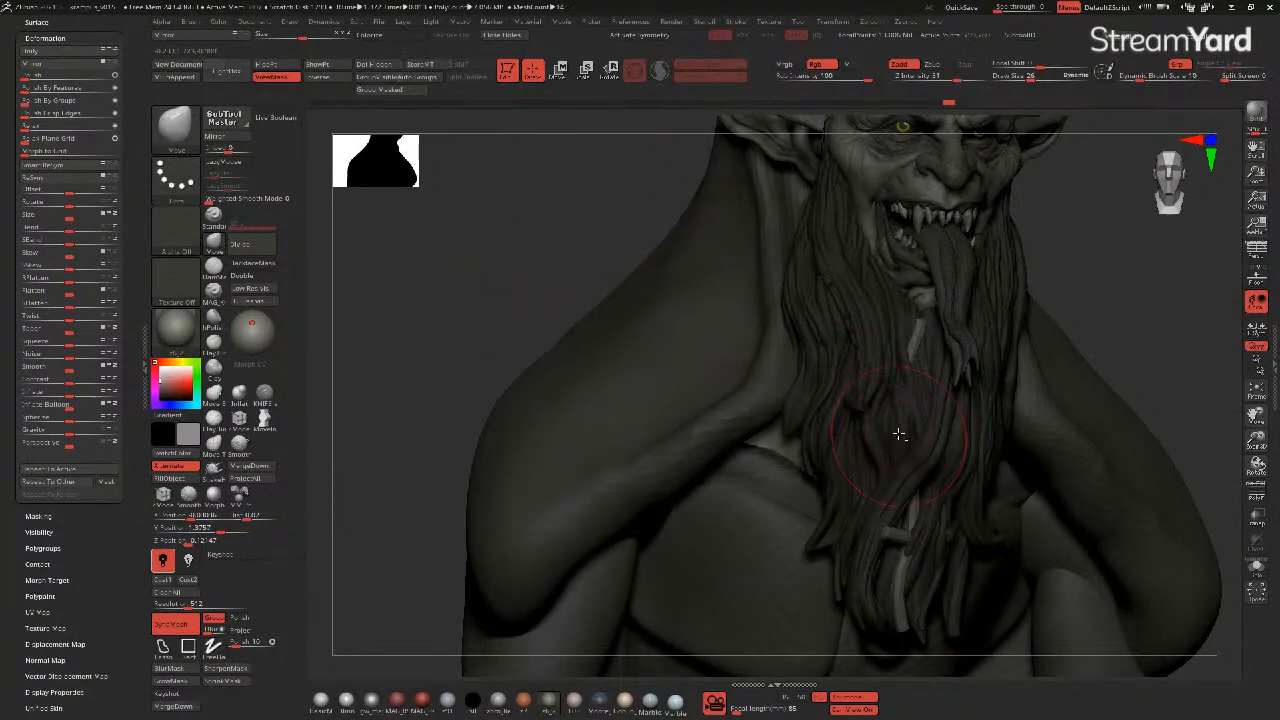
- Pull the upper part of the unmasked central hair out of the main beard and smooth it into a curve below the chin
drag(919, 428, 927, 416)
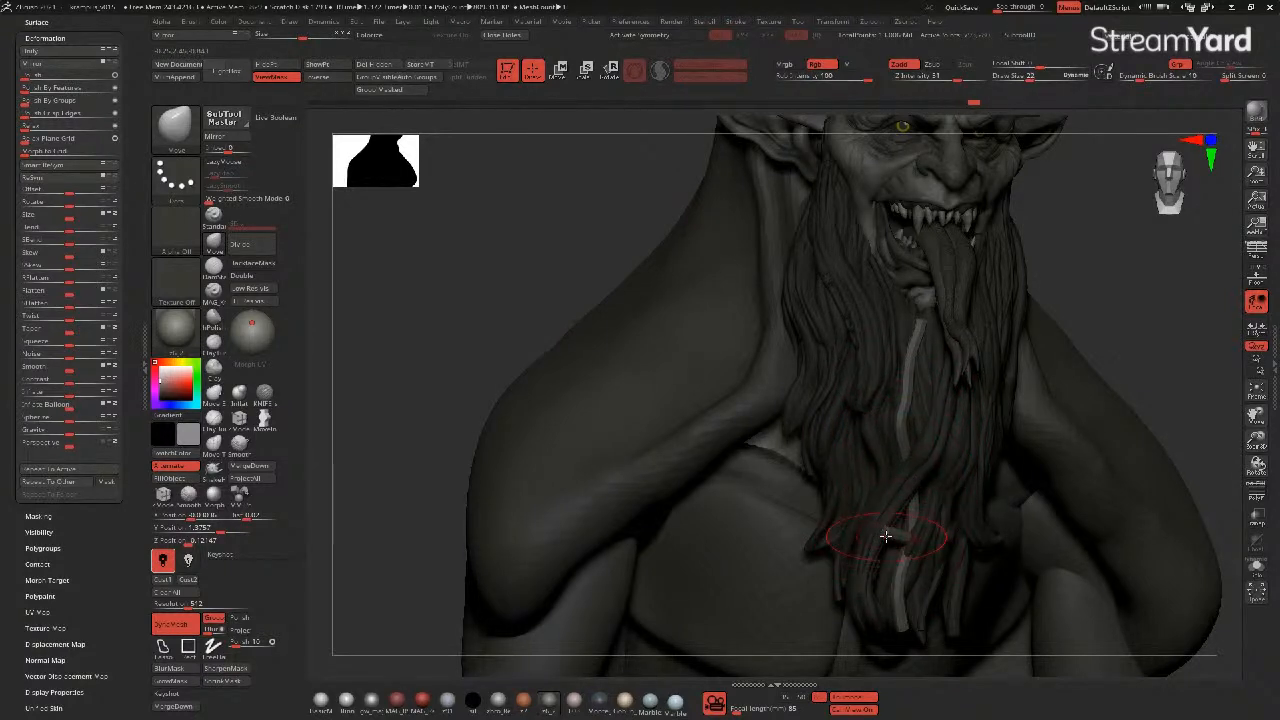
key(shift)
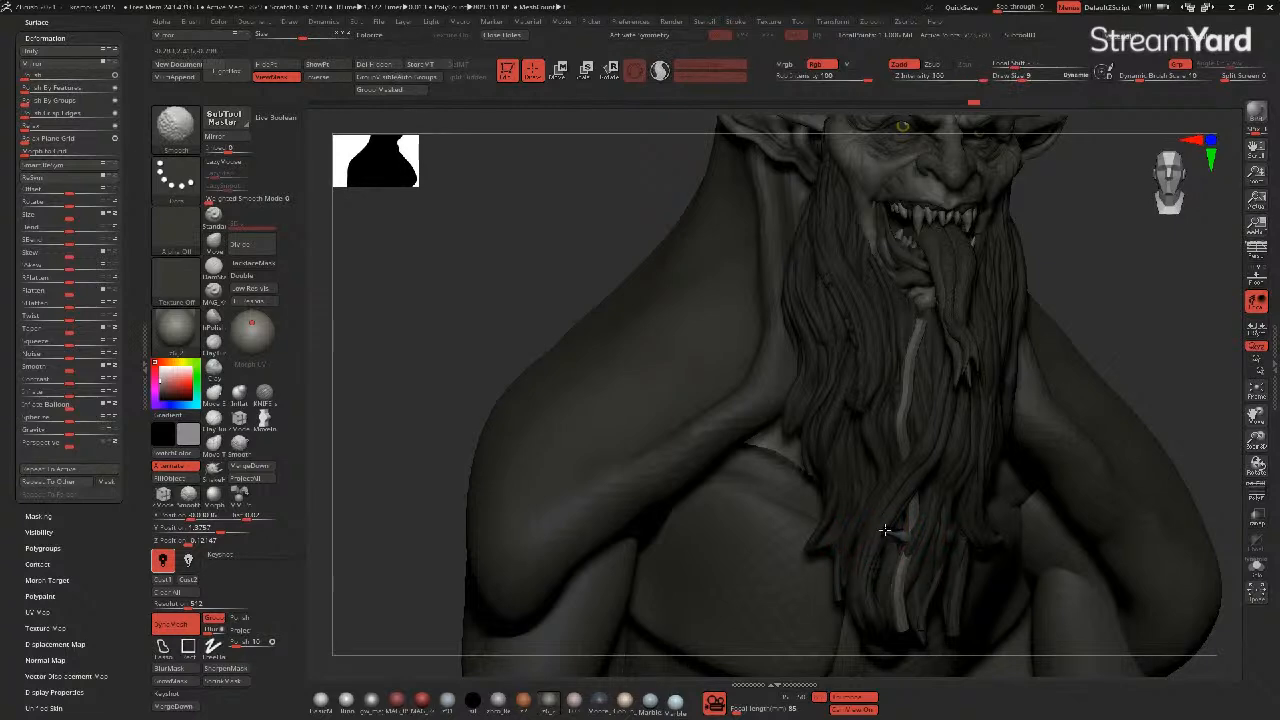
drag(551, 351, 506, 366)
drag(590, 324, 632, 322)
mouse_move(890, 338)
shift+mouse_down()
mouse_move(894, 323)
mouse_move(892, 338)
shift+mouse_up()
mouse_move(878, 400)
shift+mouse_down()
mouse_move(878, 438)
mouse_move(892, 335)
shift+mouse_up()
drag(571, 284, 663, 306)
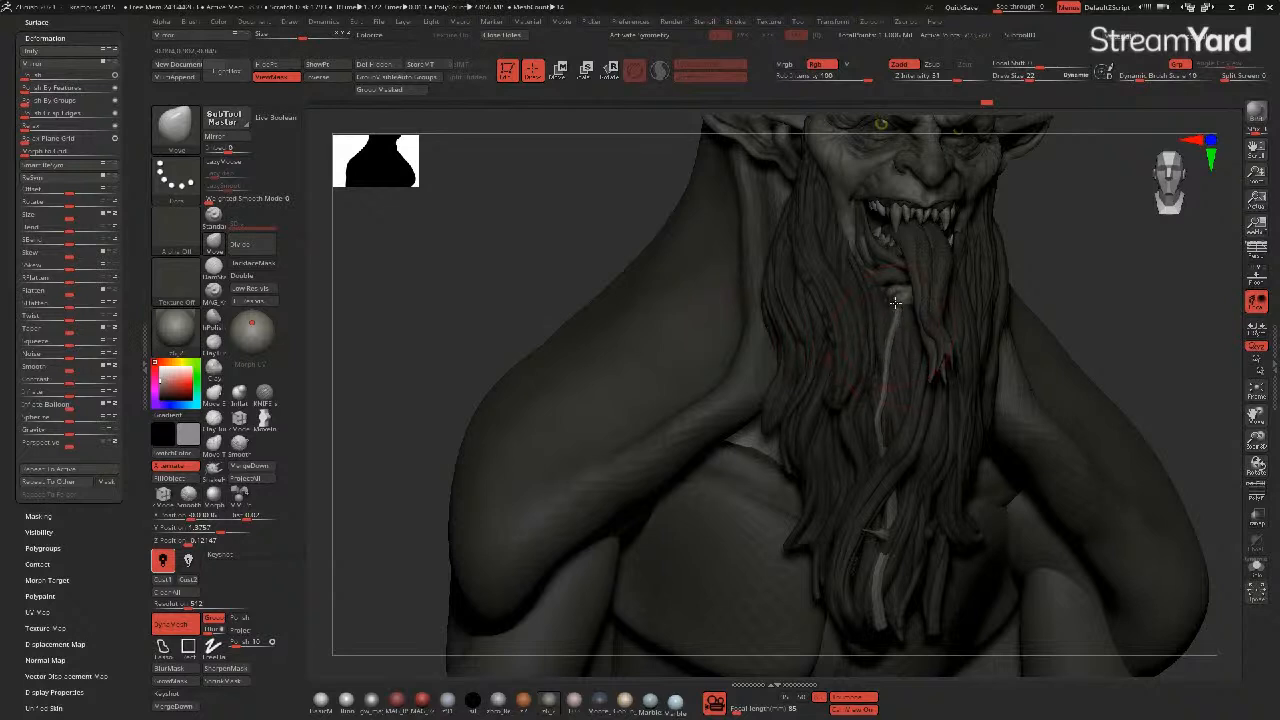
drag(890, 318, 898, 293)
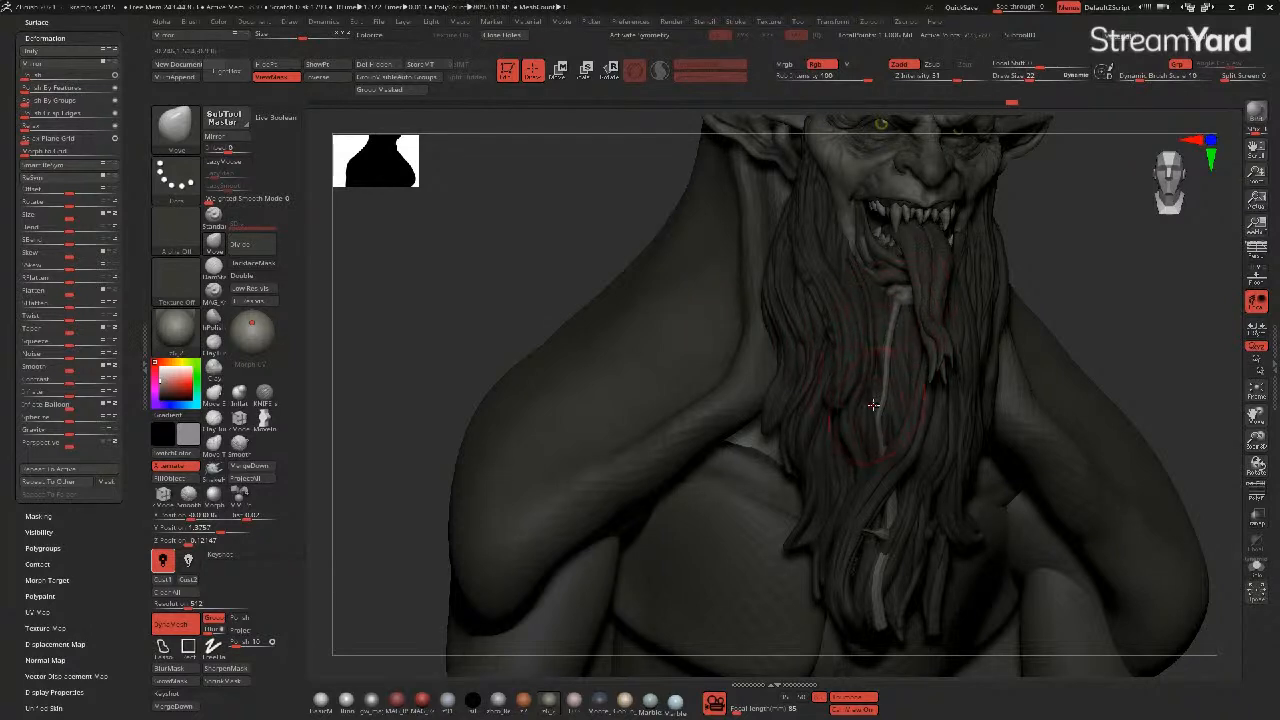
- Adjust the middle and lower parts of the central hair so it passes beneath the crossing strand, and smooth its bend
drag(472, 312, 889, 454)
mouse_move(893, 515)
mouse_down()
mouse_move(890, 612)
mouse_move(887, 580)
mouse_up()
drag(500, 312, 610, 325)
shift+drag(886, 504, 812, 512)
drag(505, 370, 460, 364)
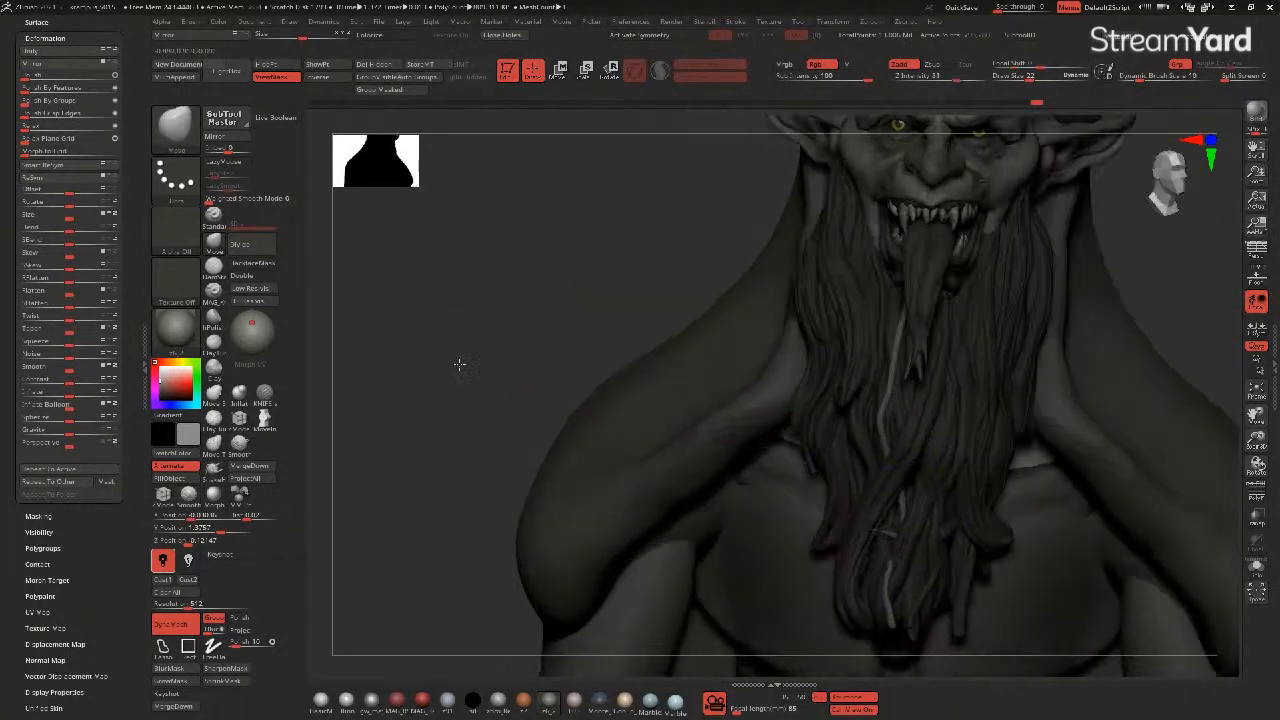
drag(502, 402, 725, 468)
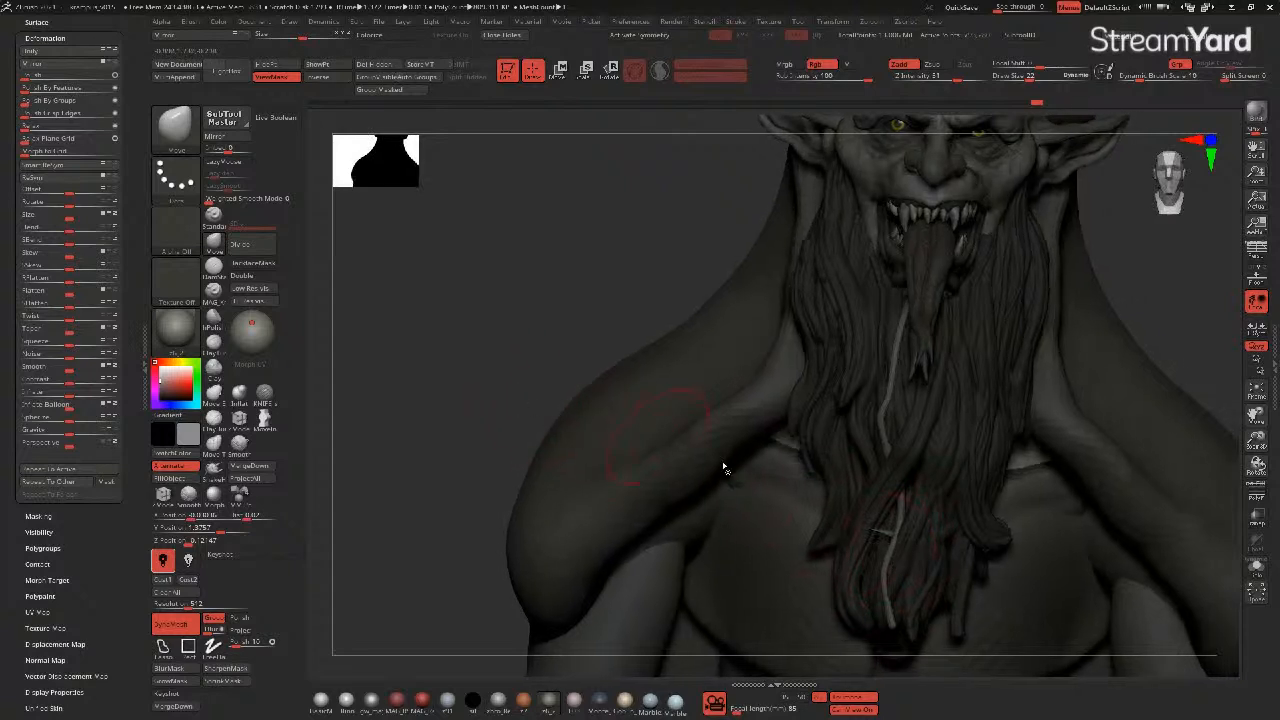
- Solo the beard and try to smooth away the short stub branching off the lower central hair
click(1256, 566)
mouse_move(1189, 558)
ctrl+right_down()
mouse_move(754, 326)
mouse_move(786, 466)
mouse_move(783, 346)
mouse_move(810, 424)
mouse_move(800, 470)
ctrl+right_up()
mouse_move(663, 446)
right_down()
mouse_move(766, 491)
mouse_move(730, 328)
right_up()
mouse_move(650, 387)
ctrl+right_down()
mouse_move(674, 406)
mouse_move(645, 418)
mouse_move(653, 361)
ctrl+right_up()
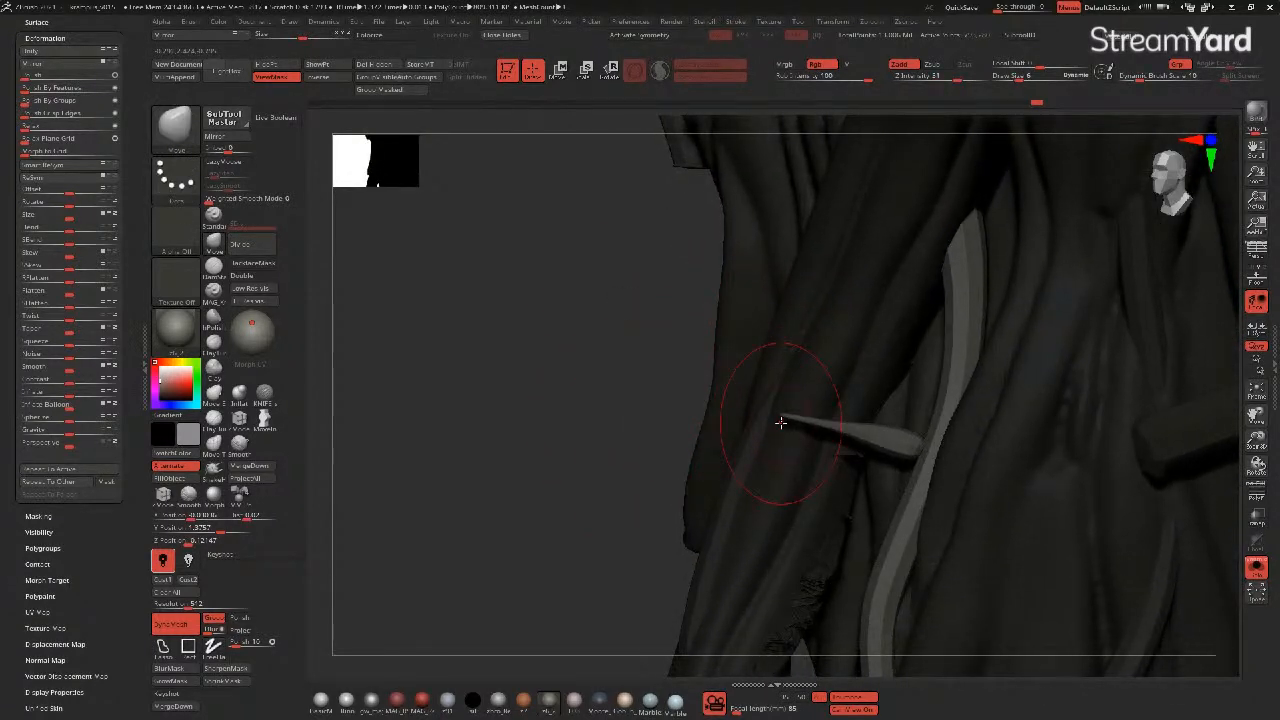
key(shift)
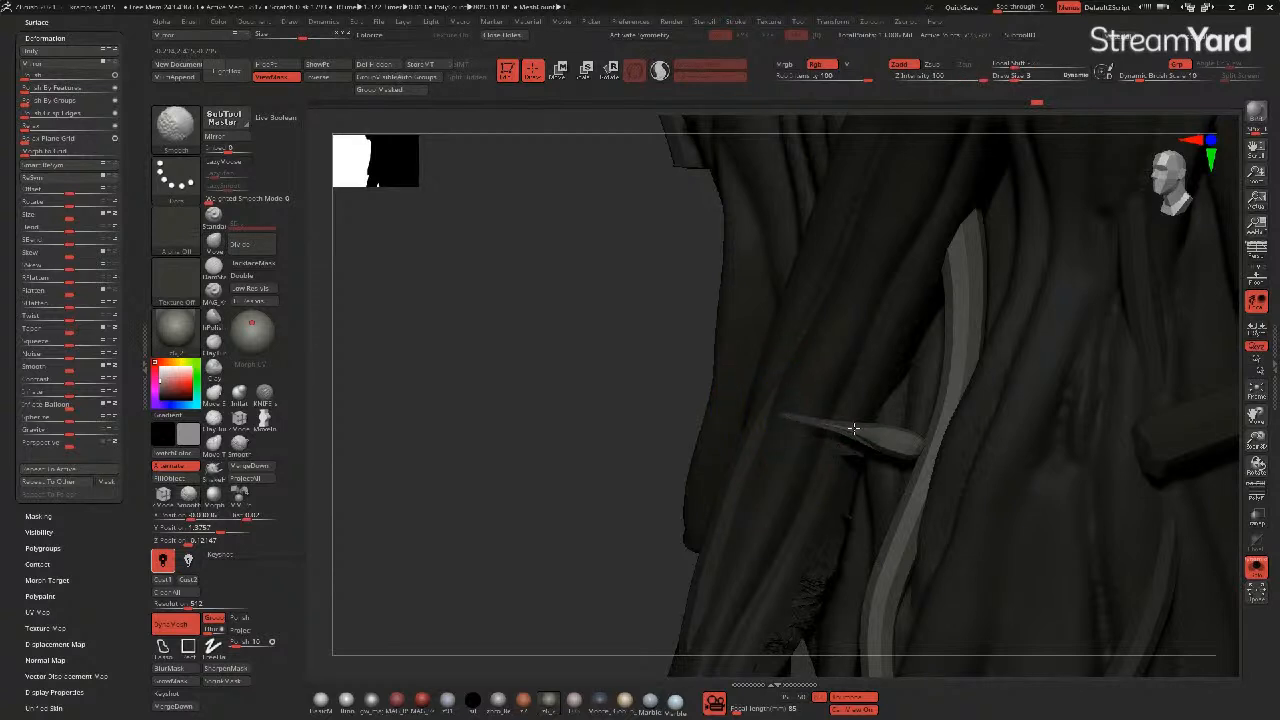
right_drag(589, 390, 614, 391)
shift+drag(817, 423, 866, 435)
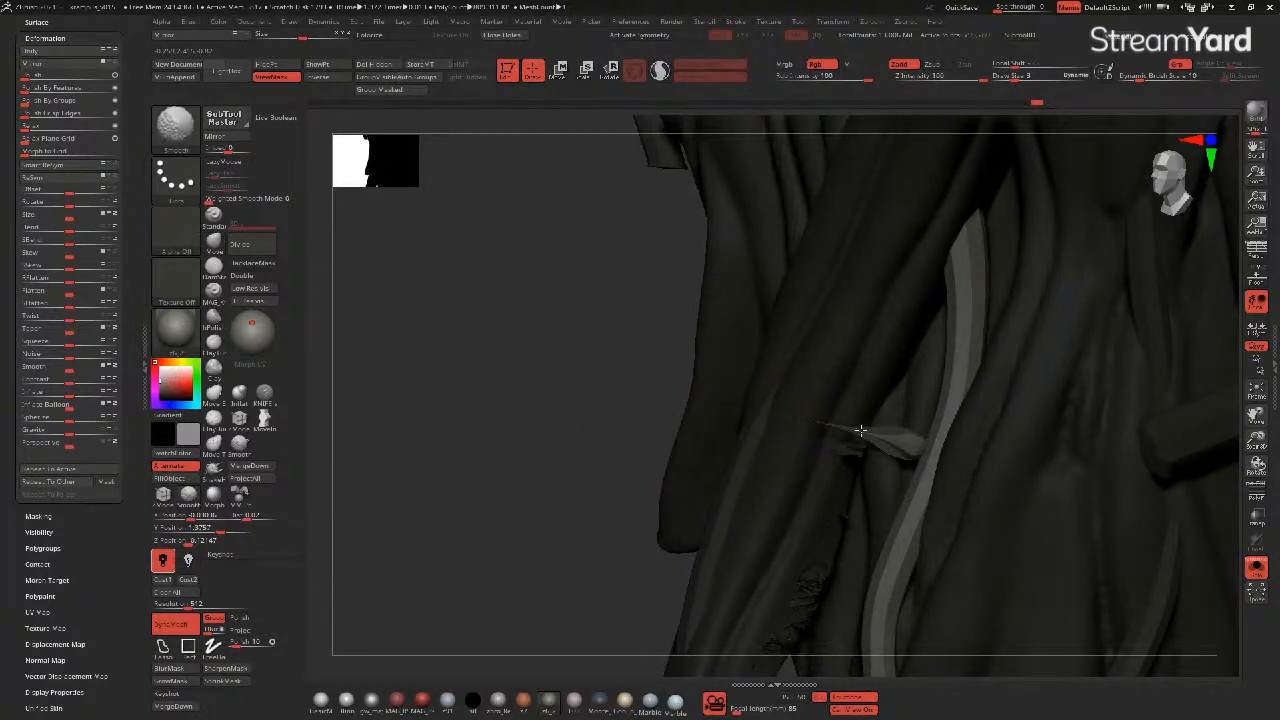
right_drag(634, 397, 711, 423)
- Split the central hair's stub into its own polygroup, hide it and delete the hidden geometry
ctrl+shift+click(897, 450)
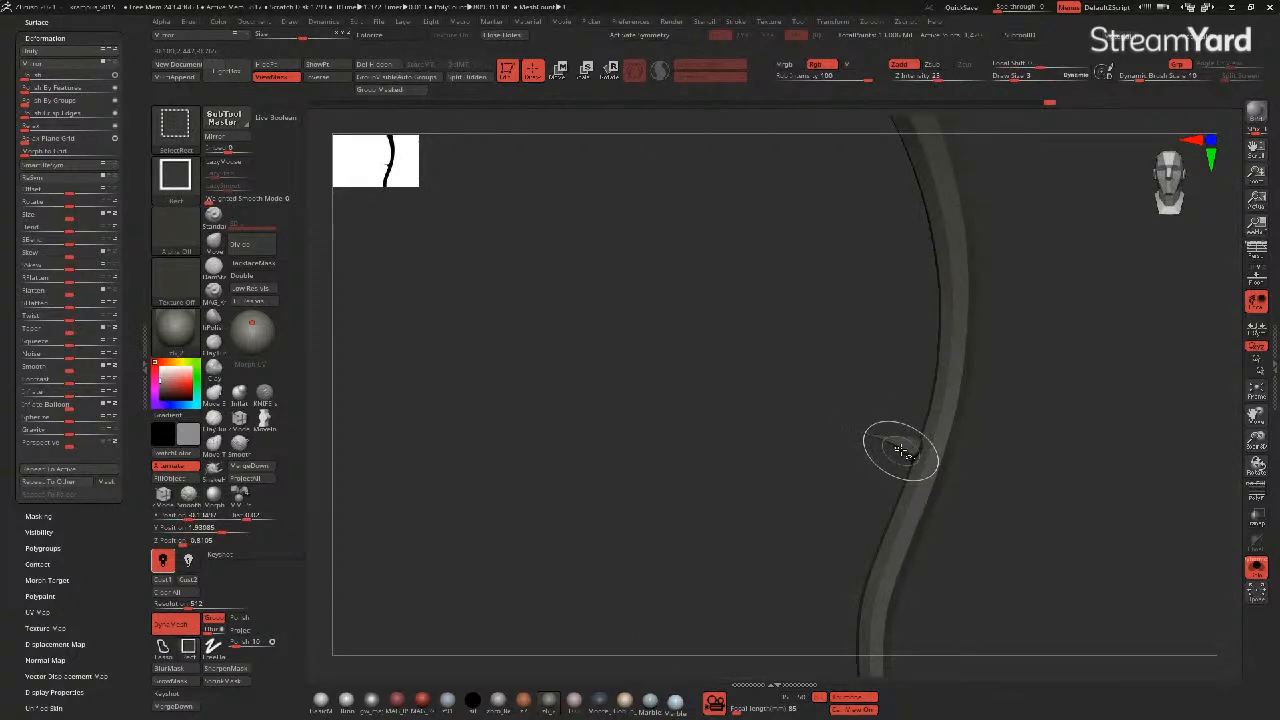
key(shift+f)
right_drag(1020, 523, 563, 338)
click(420, 78)
mouse_move(689, 409)
right_down()
mouse_move(603, 403)
mouse_move(723, 434)
mouse_move(763, 466)
right_up()
ctrl+shift+click(742, 473)
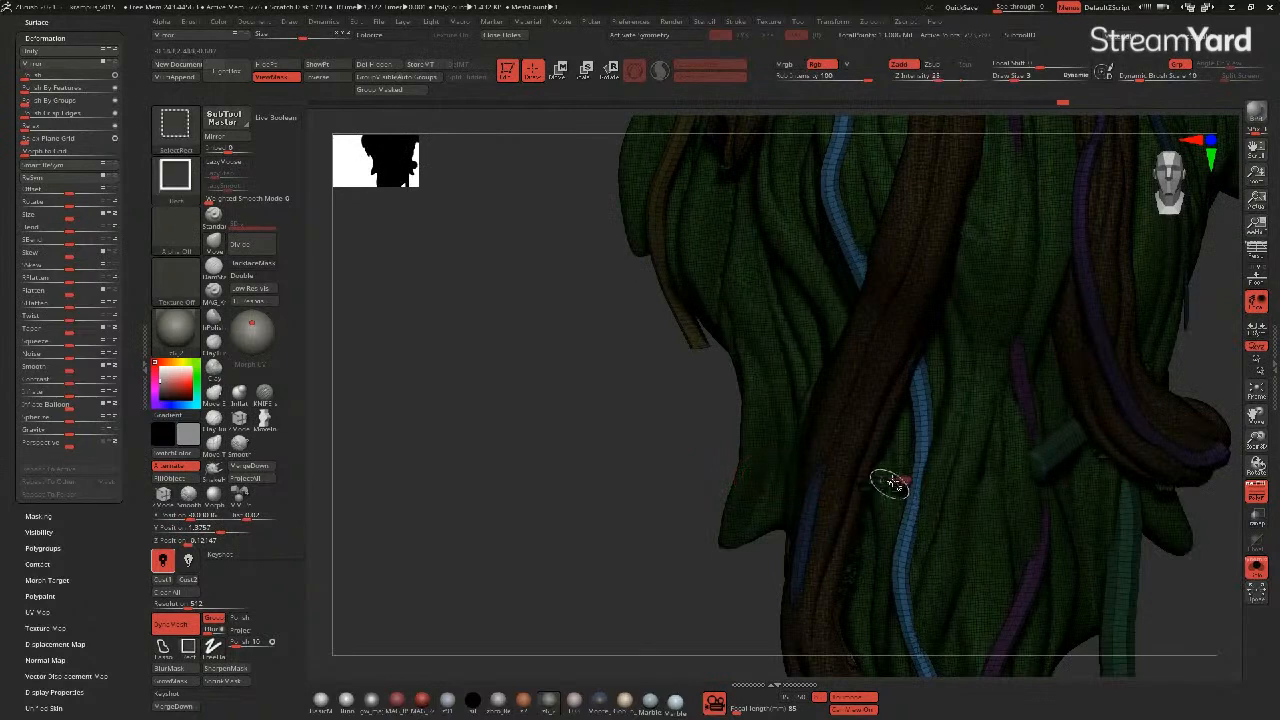
ctrl+shift+click(898, 481)
ctrl+shift+click(700, 480)
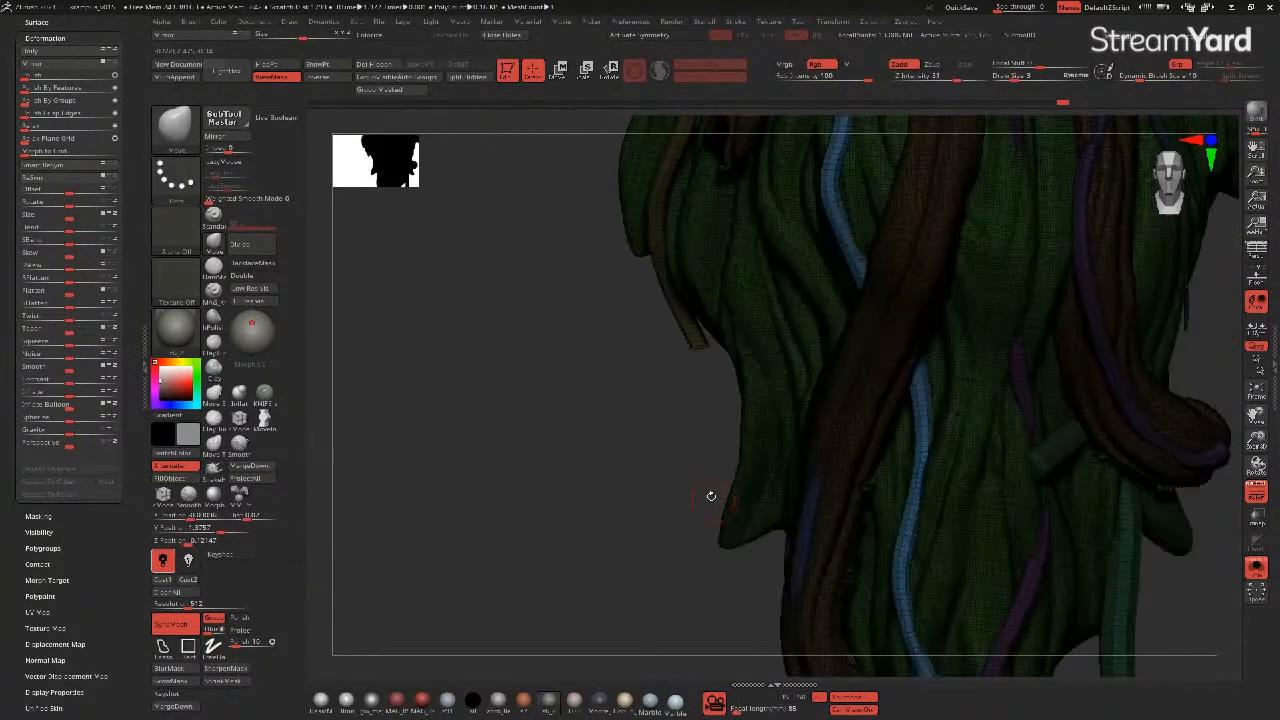
click(373, 66)
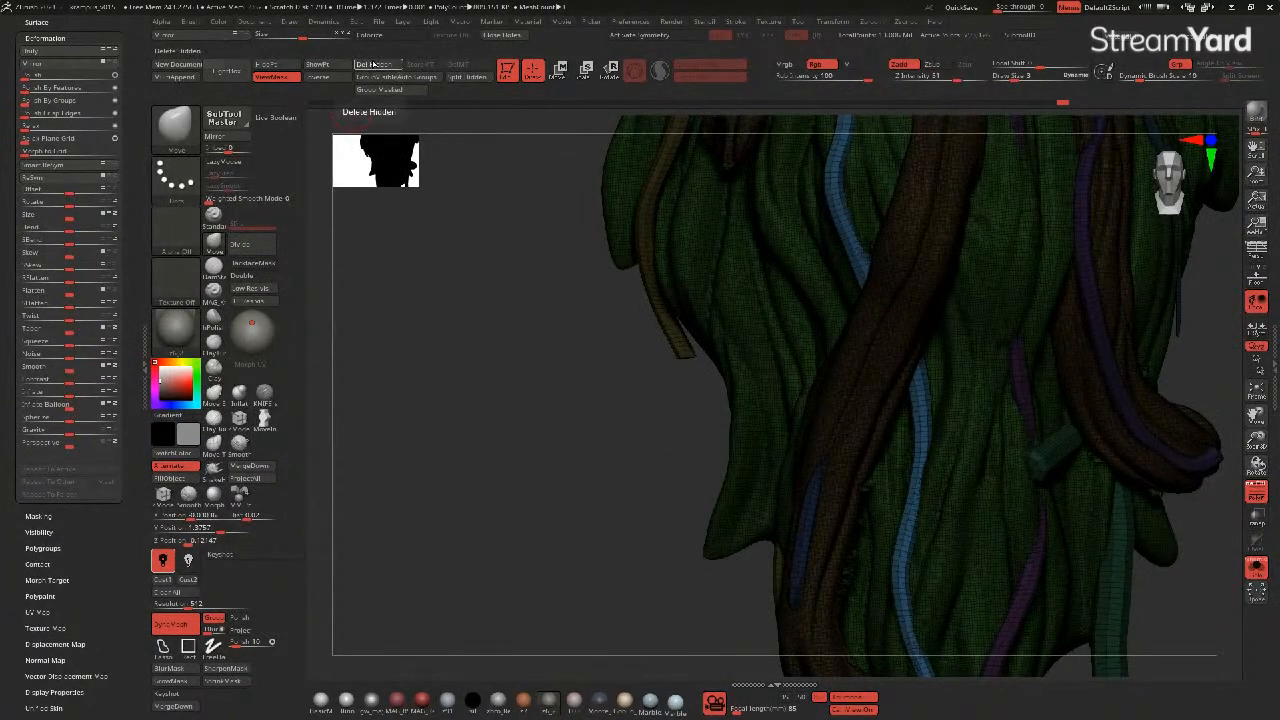
- Isolate the loose hair beside the curled strand, separate its short side branch into a polygroup and delete that branch
mouse_move(626, 425)
ctrl+right_down()
mouse_move(560, 423)
mouse_move(569, 451)
ctrl+right_up()
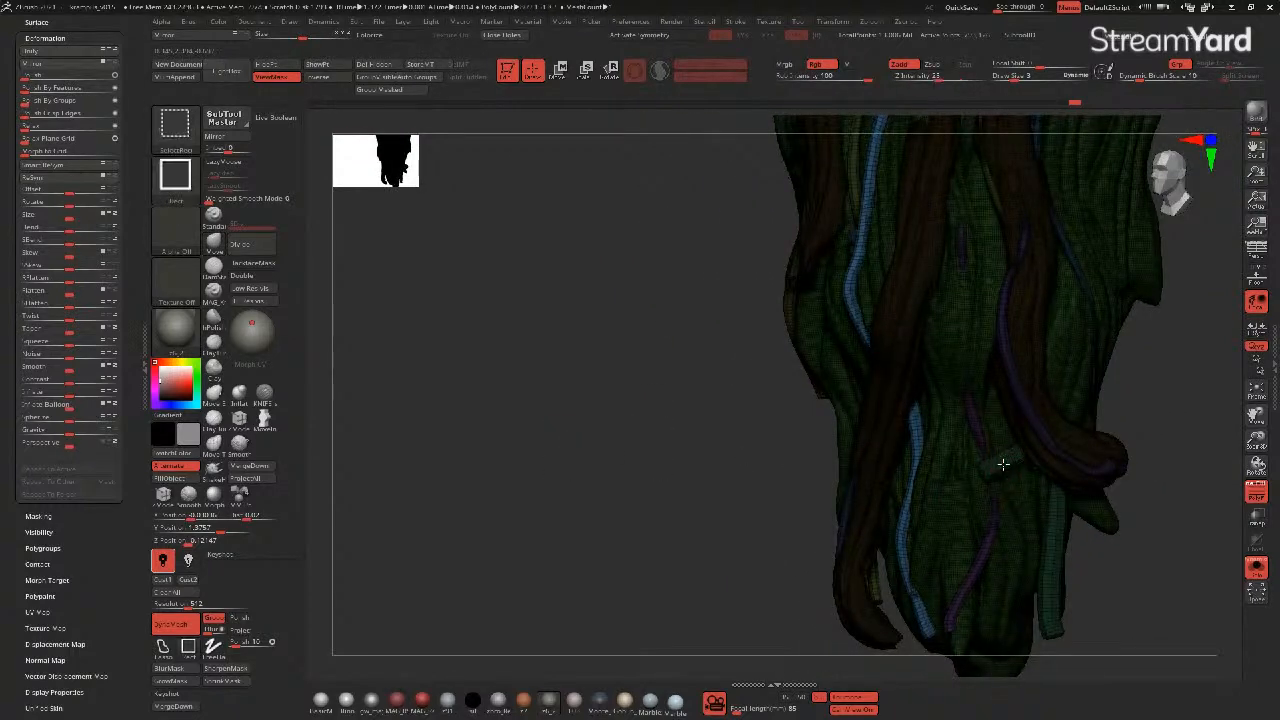
ctrl+shift+click(1001, 462)
alt+right_drag(662, 333, 519, 341)
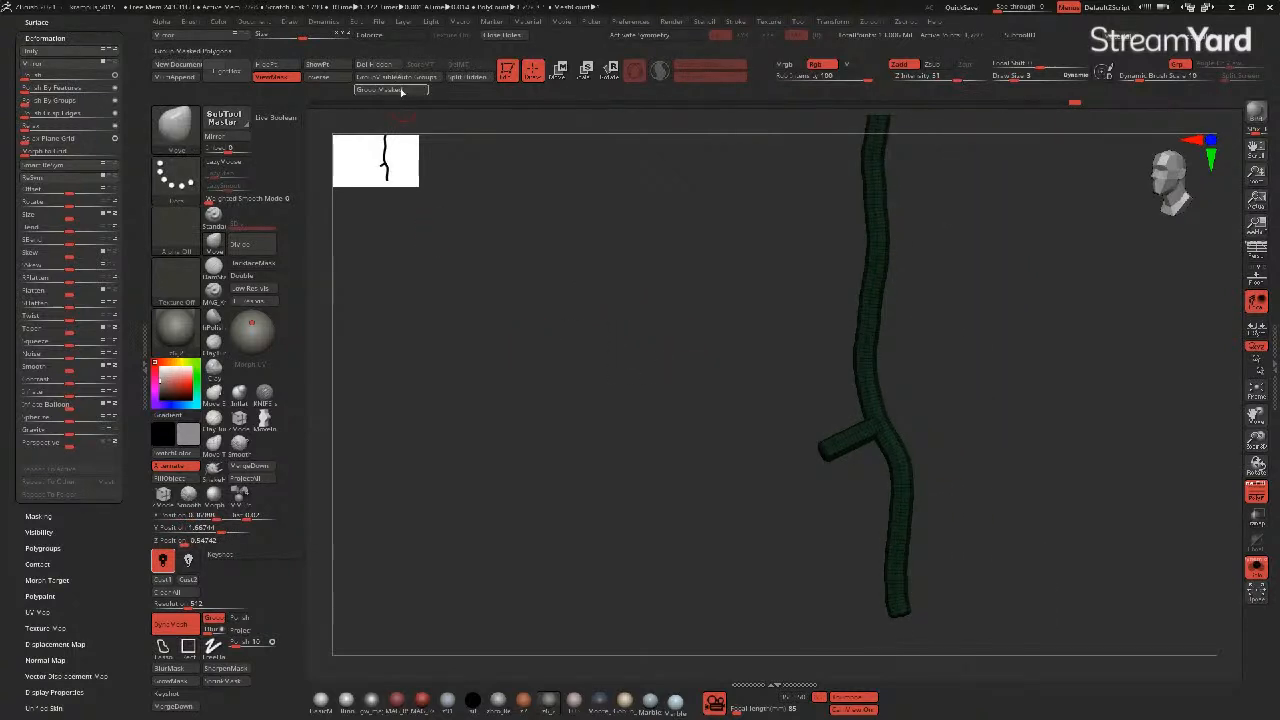
key(ctrl+shift)
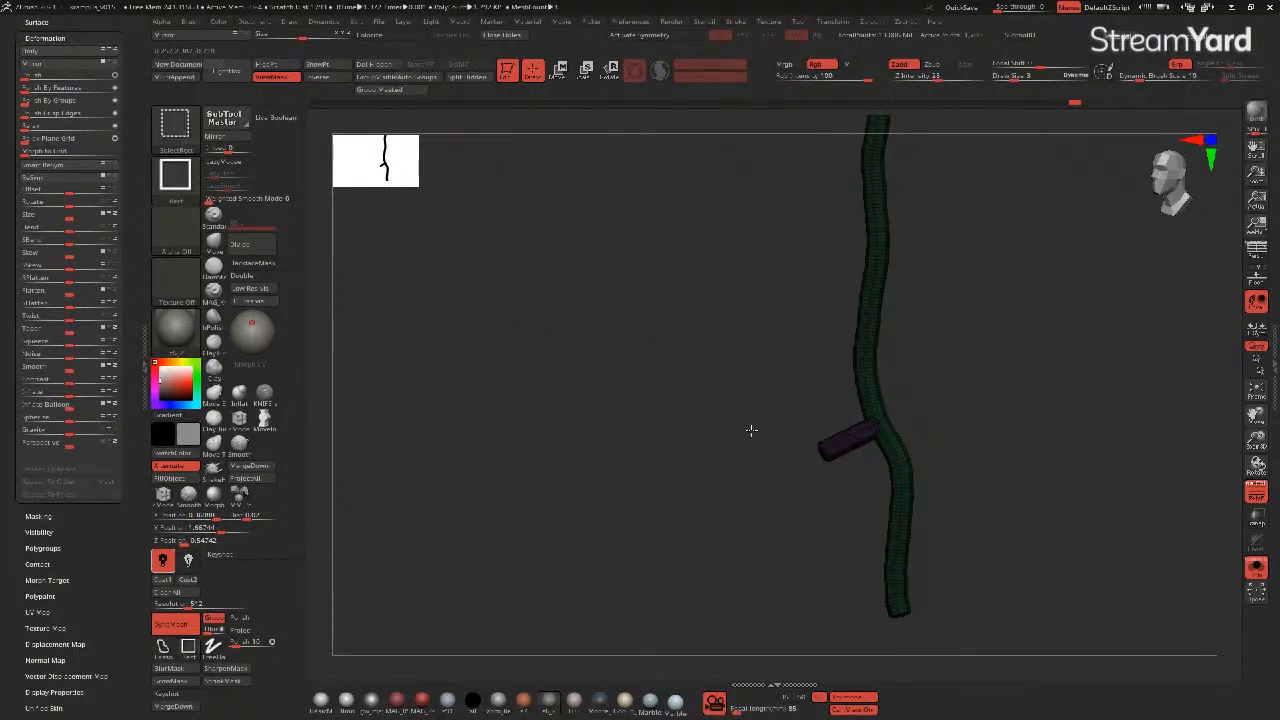
ctrl+shift+click(835, 445)
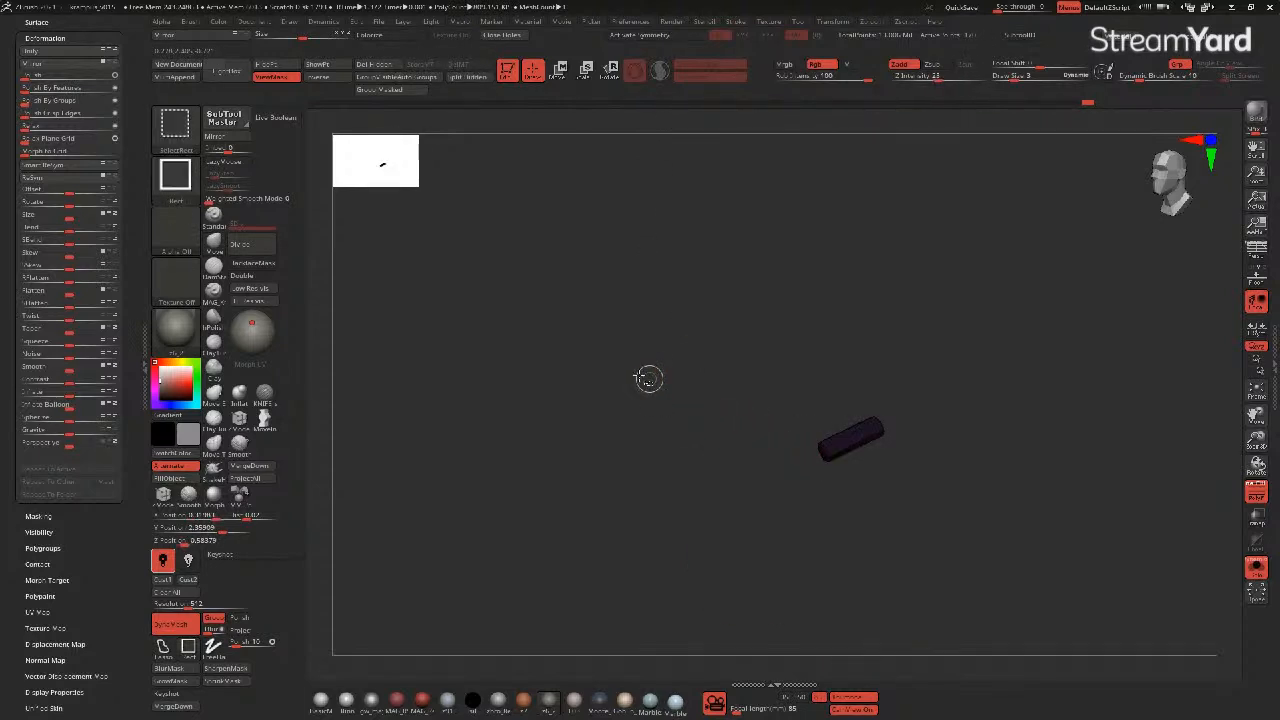
ctrl+shift+click(491, 223)
click(387, 70)
- Isolate the branched hair on the beard's other side, regroup its short side branch and delete that branch
drag(480, 350, 600, 436)
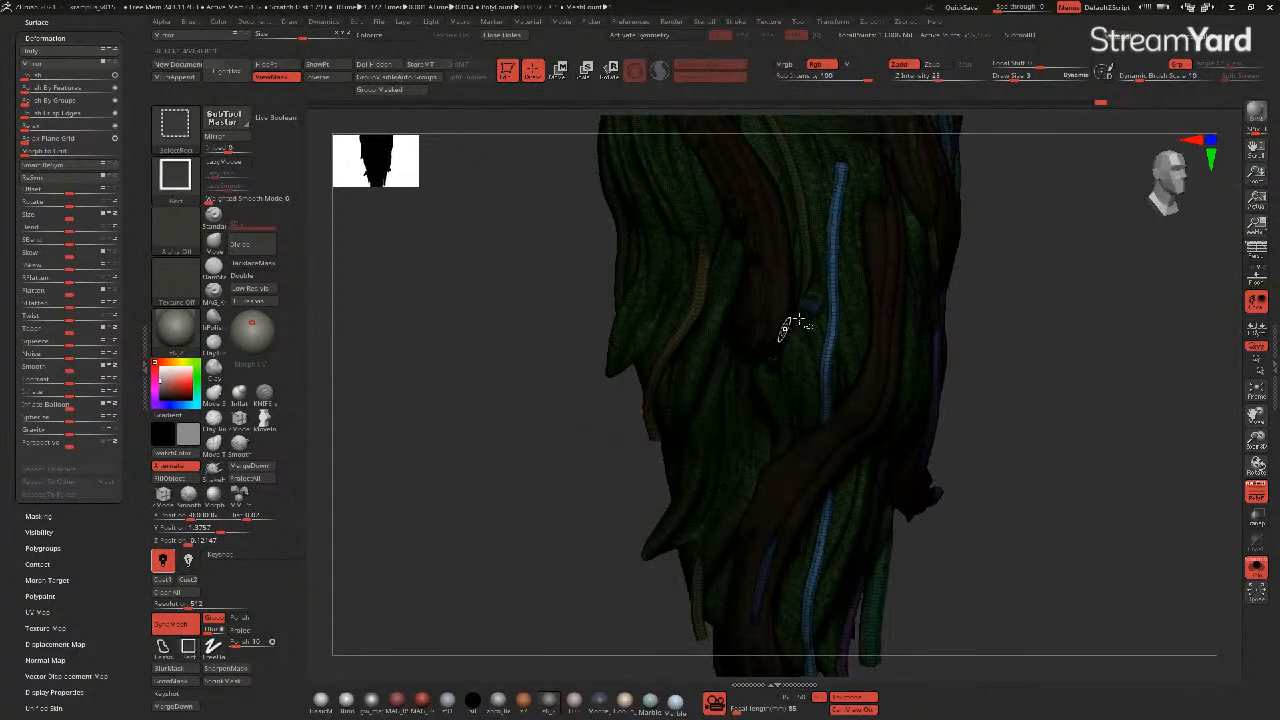
ctrl+shift+click(809, 308)
alt+drag(686, 331, 765, 425)
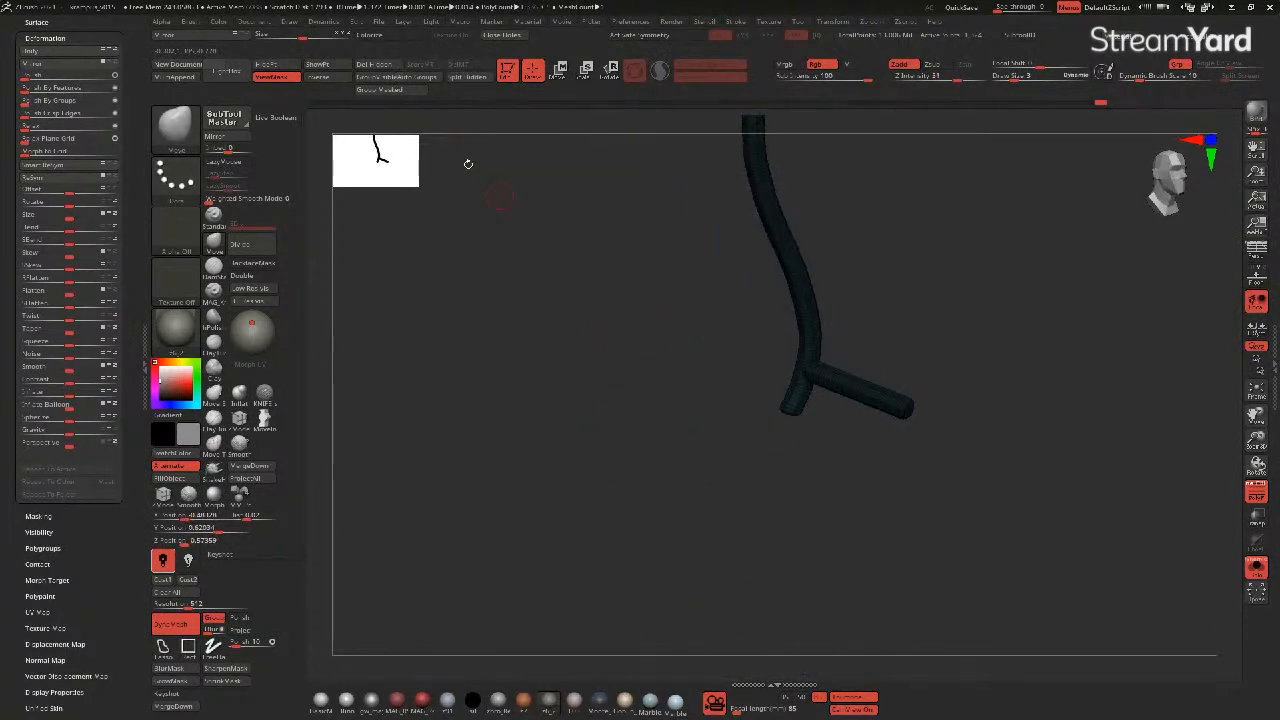
key(shift+f)
ctrl+shift+click(853, 385)
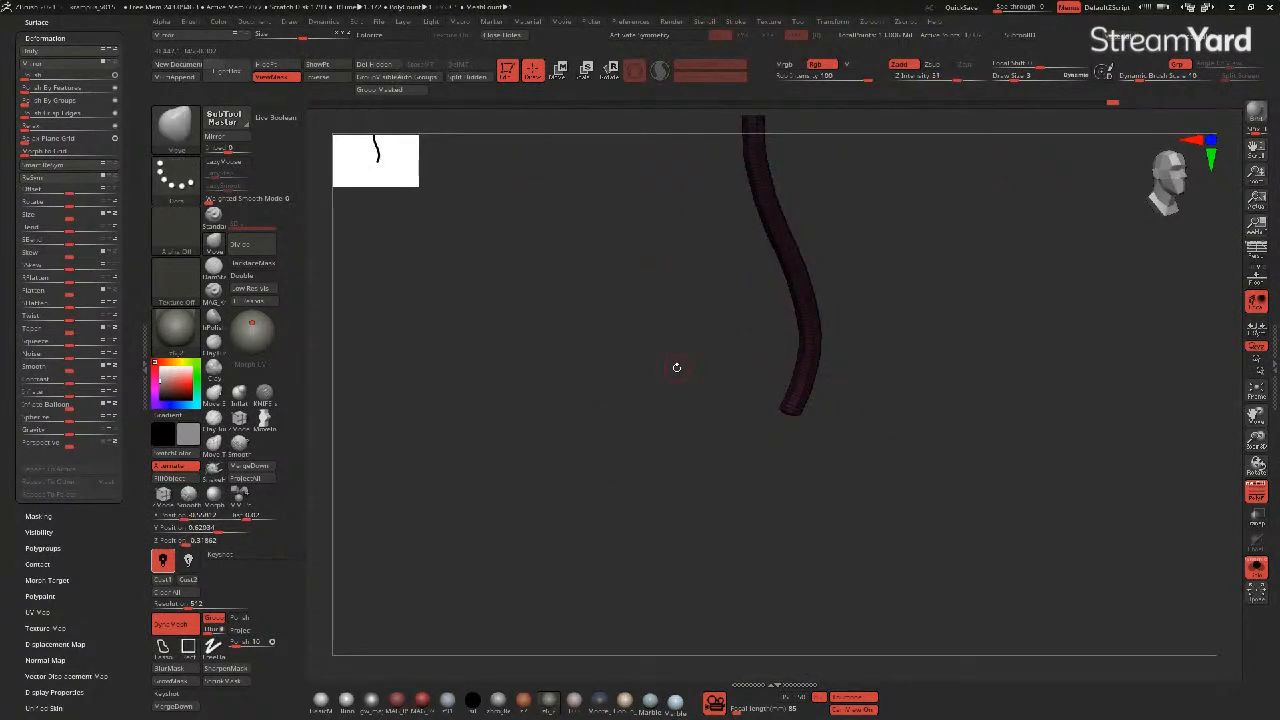
drag(677, 367, 648, 354)
ctrl+shift+click(659, 341)
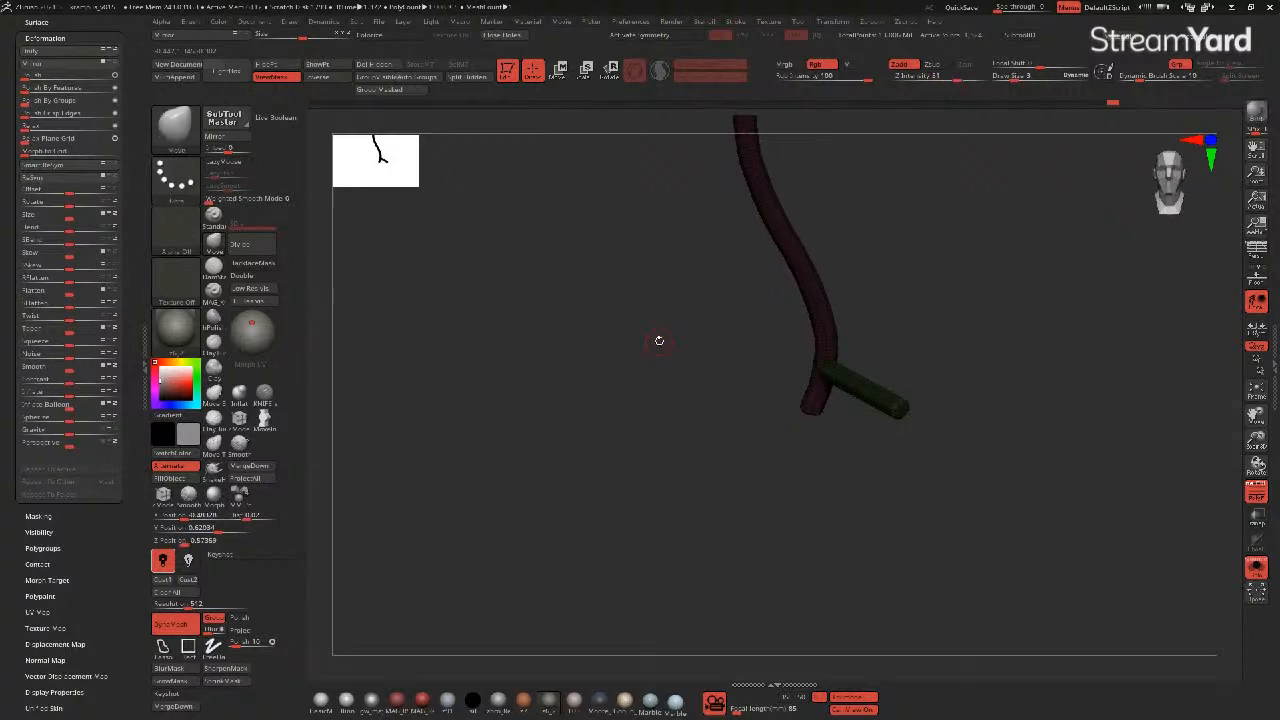
ctrl+shift+click(848, 389)
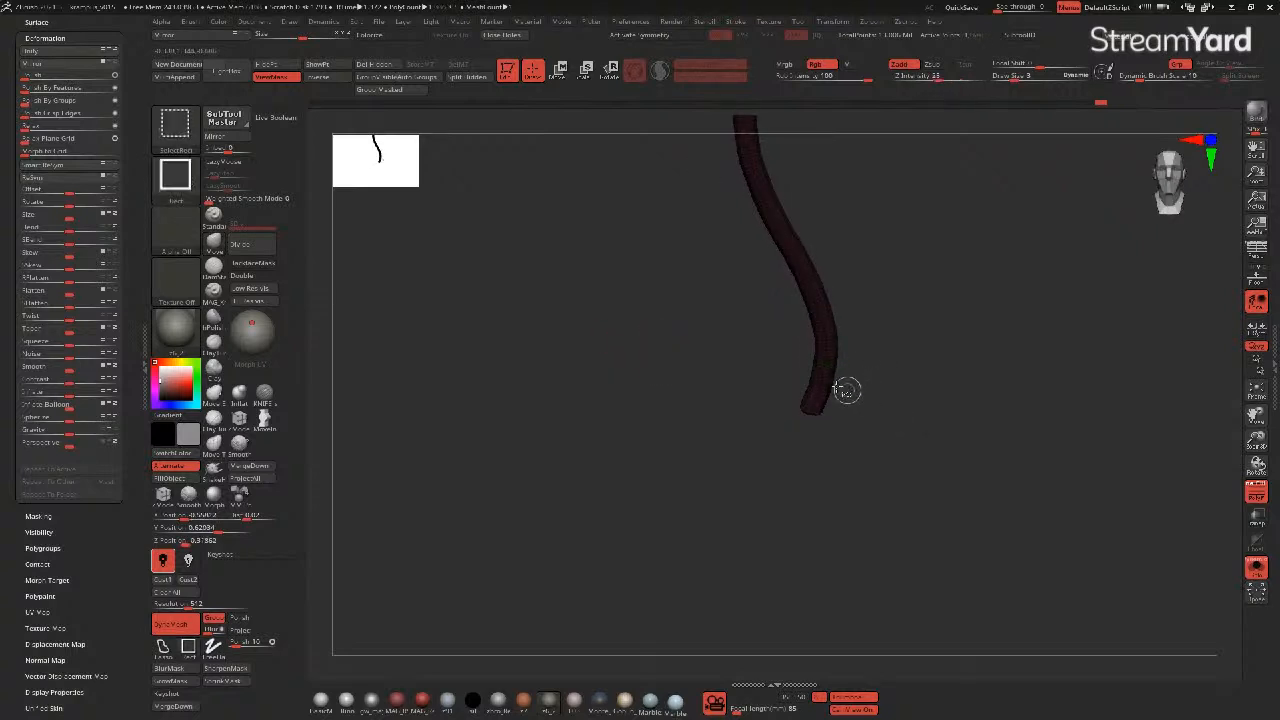
ctrl+shift+click(740, 343)
ctrl+shift+click(815, 317)
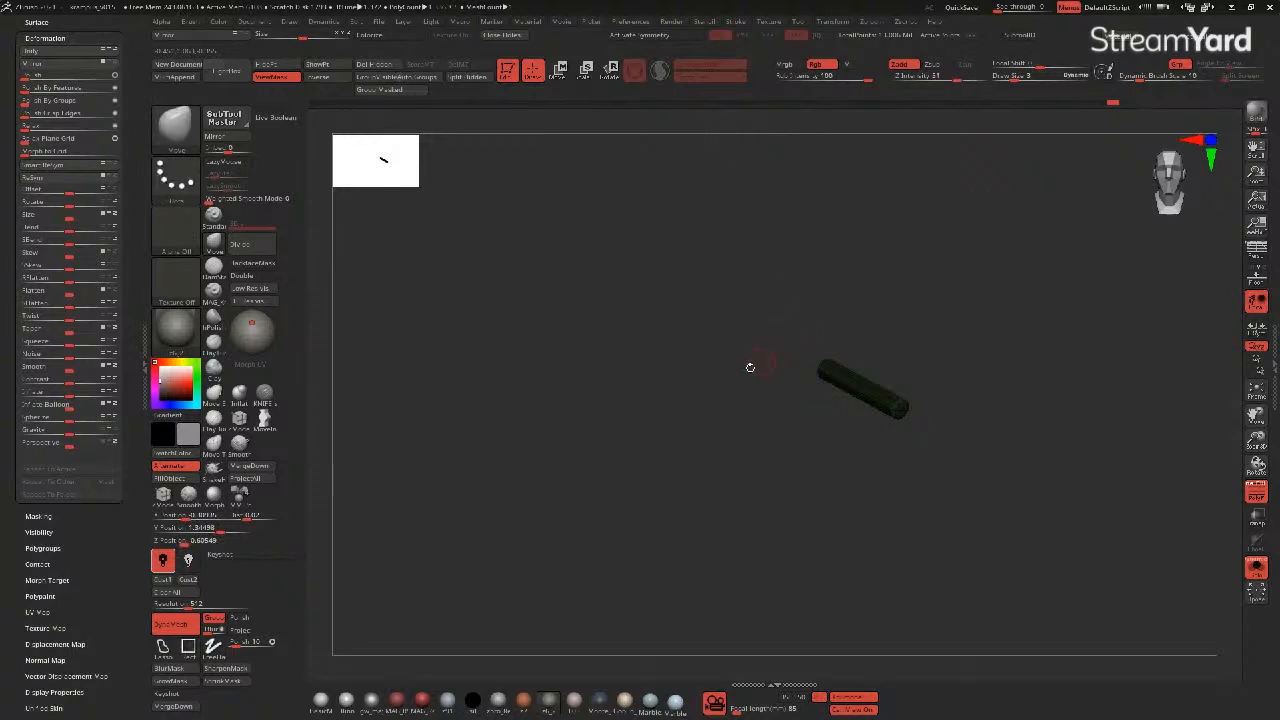
ctrl+shift+click(584, 320)
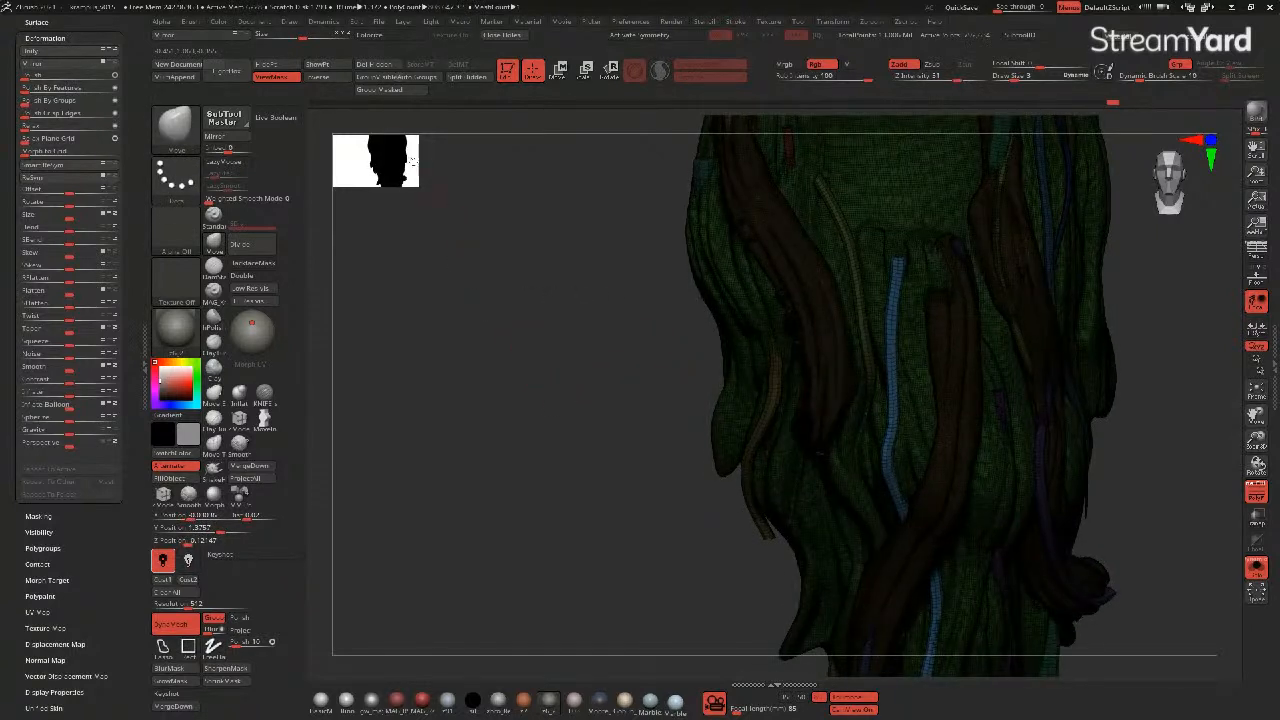
click(371, 67)
- Show the whole character again and inspect the cleaned-up loose hairs with polygroup colours displayed
right_drag(577, 331, 629, 374)
click(1256, 566)
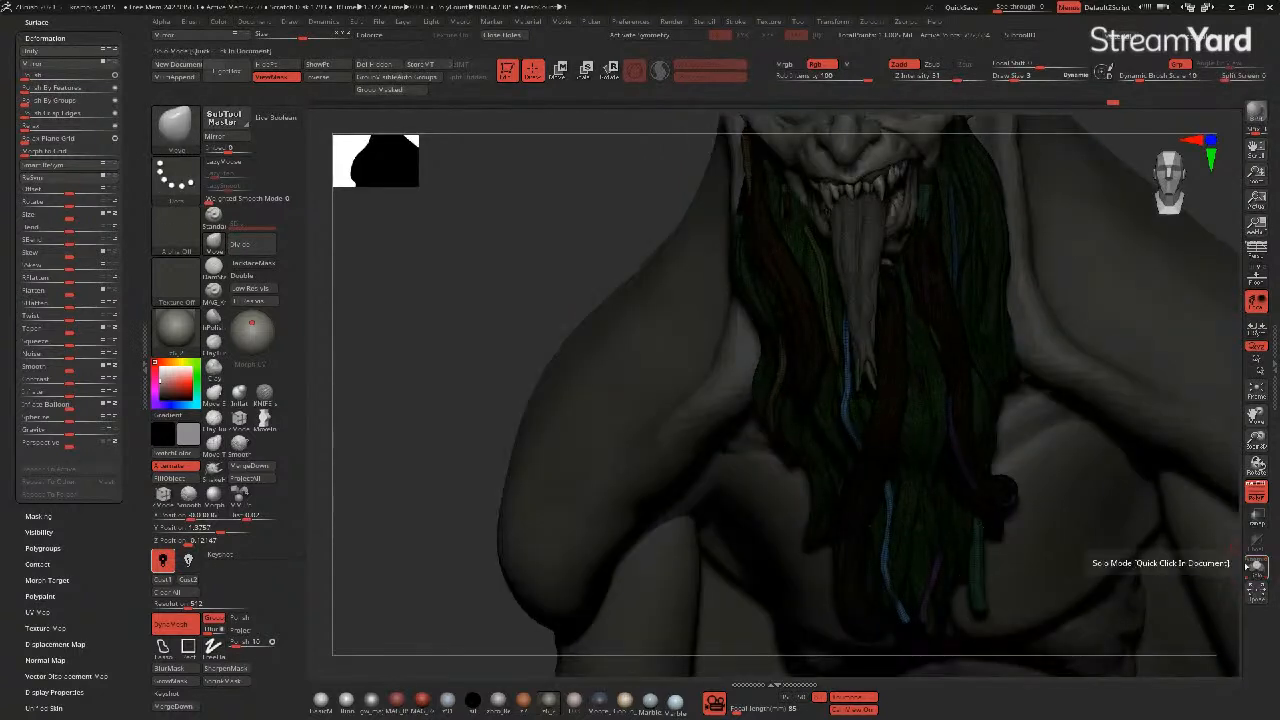
click(1256, 492)
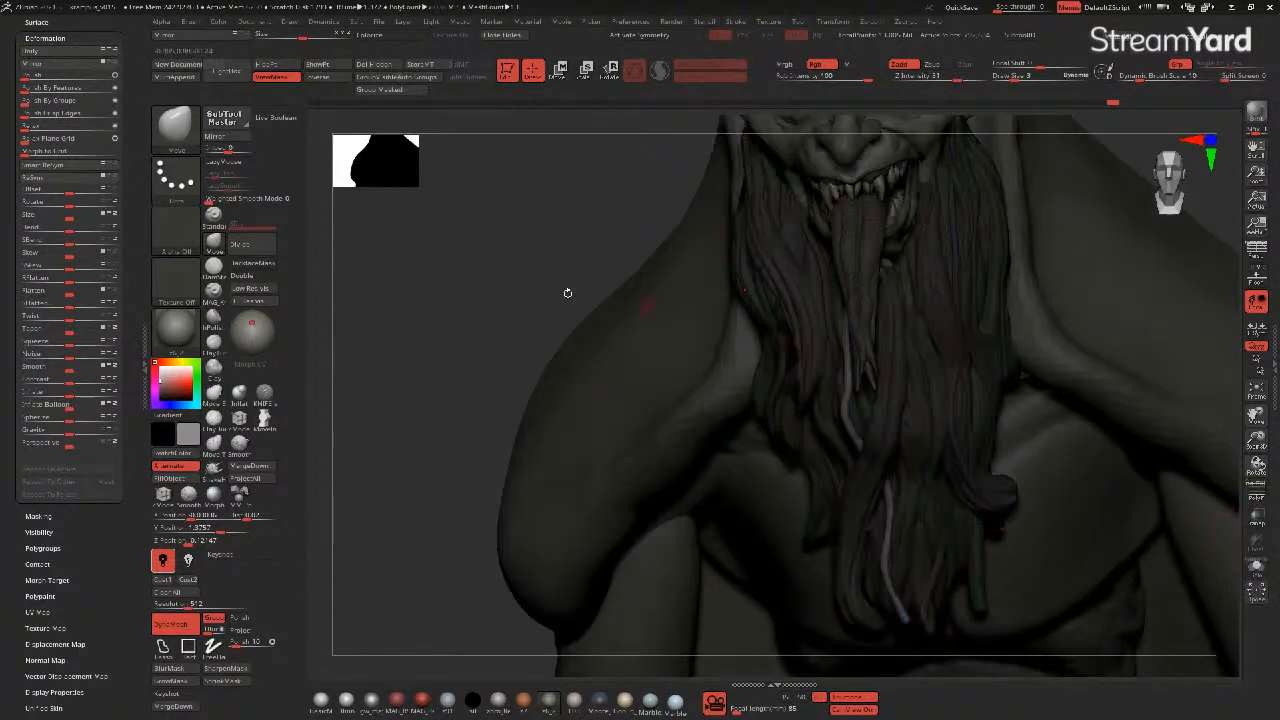
click(1256, 492)
right_drag(449, 306, 482, 306)
drag(454, 317, 457, 317)
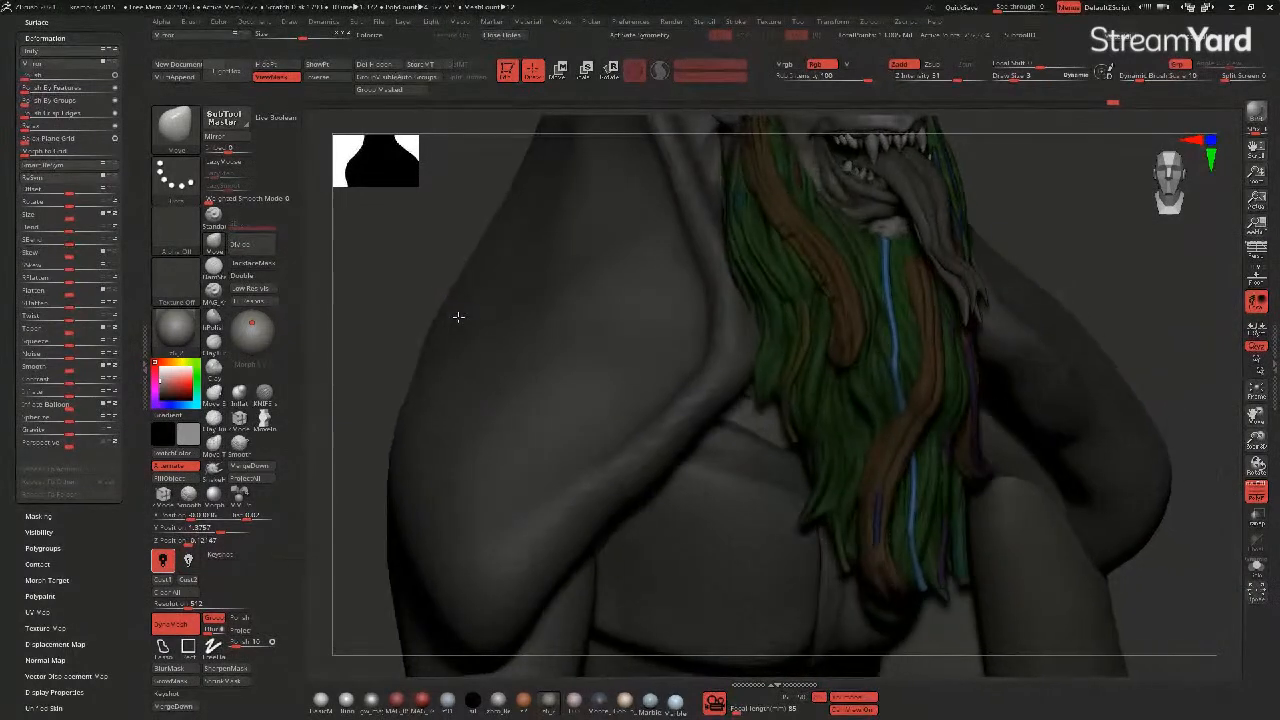
- Reposition the central blue hair along the beard's front with the Move Topological brush, then clear the mask
click(212, 453)
drag(385, 242, 405, 234)
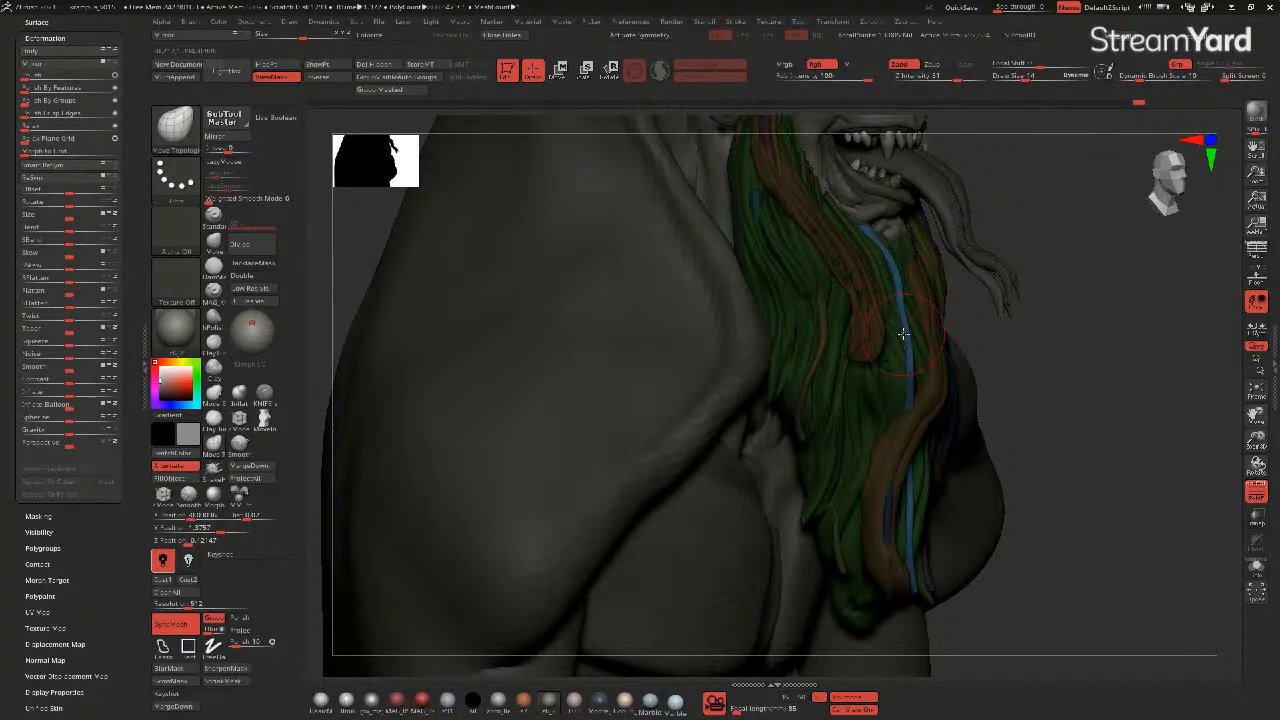
drag(1005, 411, 910, 396)
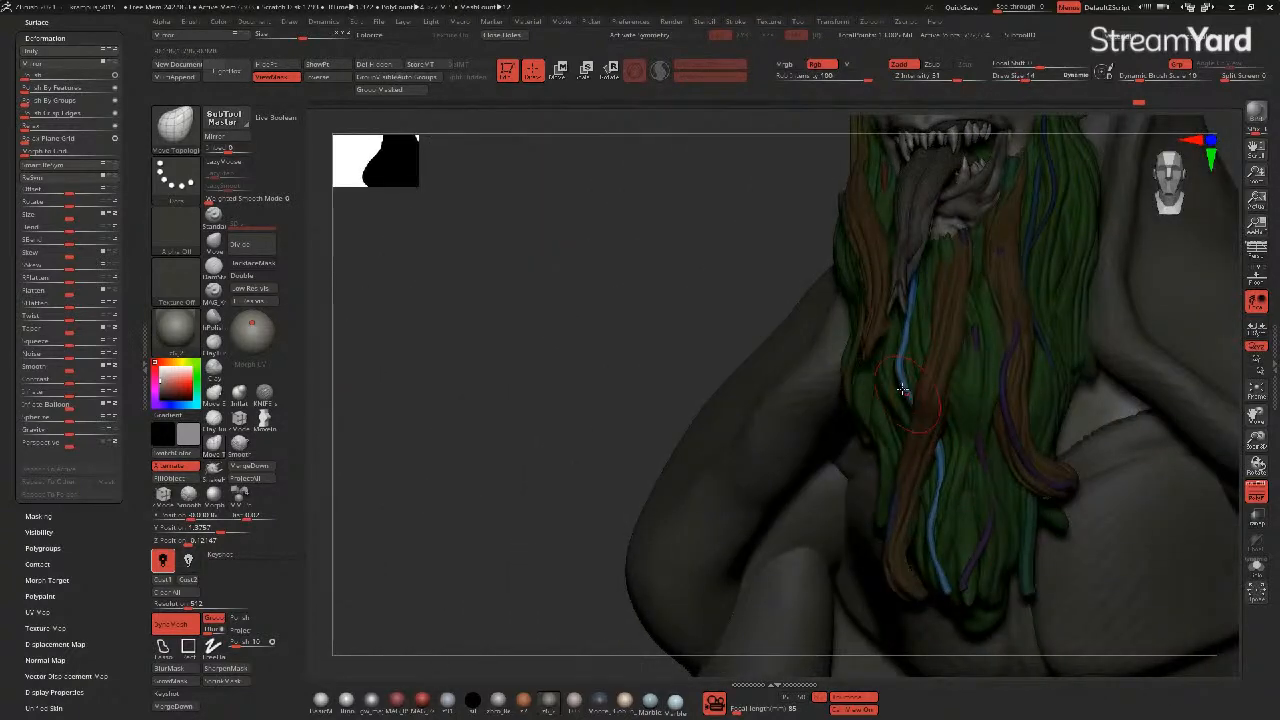
drag(731, 329, 632, 336)
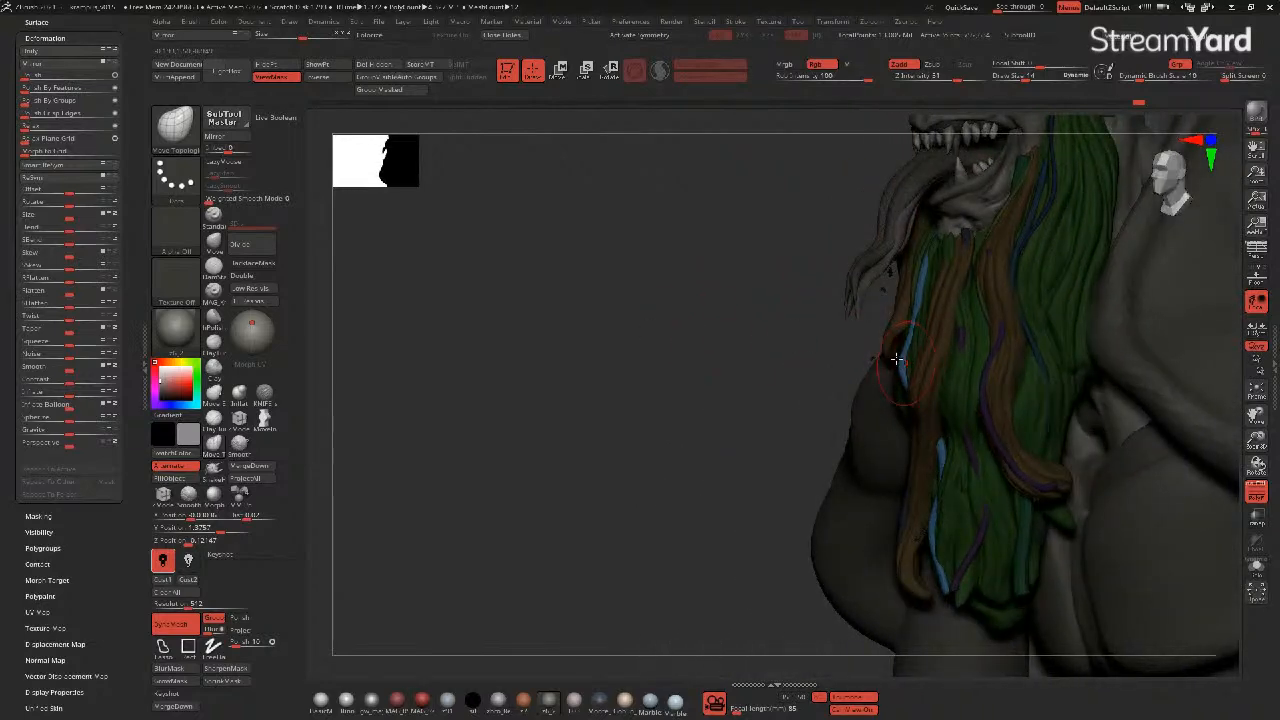
mouse_move(840, 368)
mouse_down()
mouse_move(637, 366)
mouse_move(659, 325)
mouse_move(824, 394)
mouse_up()
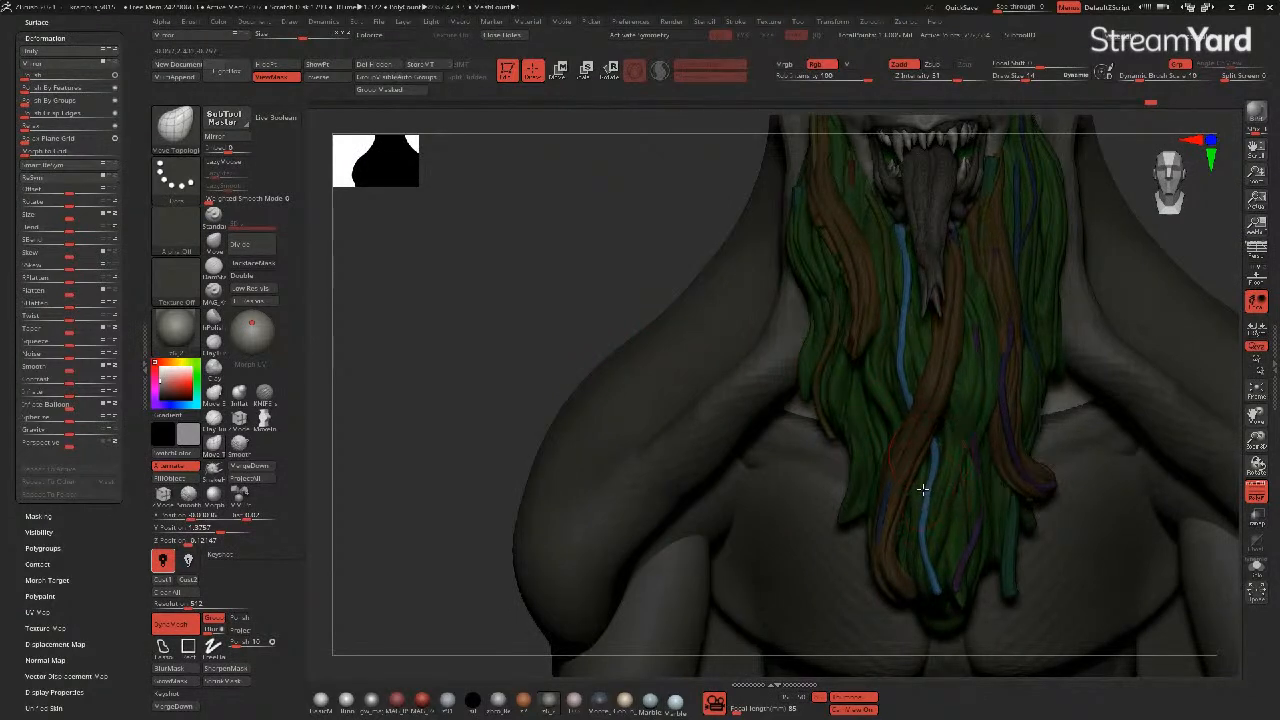
mouse_move(568, 398)
mouse_down()
mouse_move(511, 366)
mouse_move(517, 294)
mouse_move(574, 417)
mouse_move(560, 489)
mouse_move(549, 423)
mouse_move(580, 432)
mouse_up()
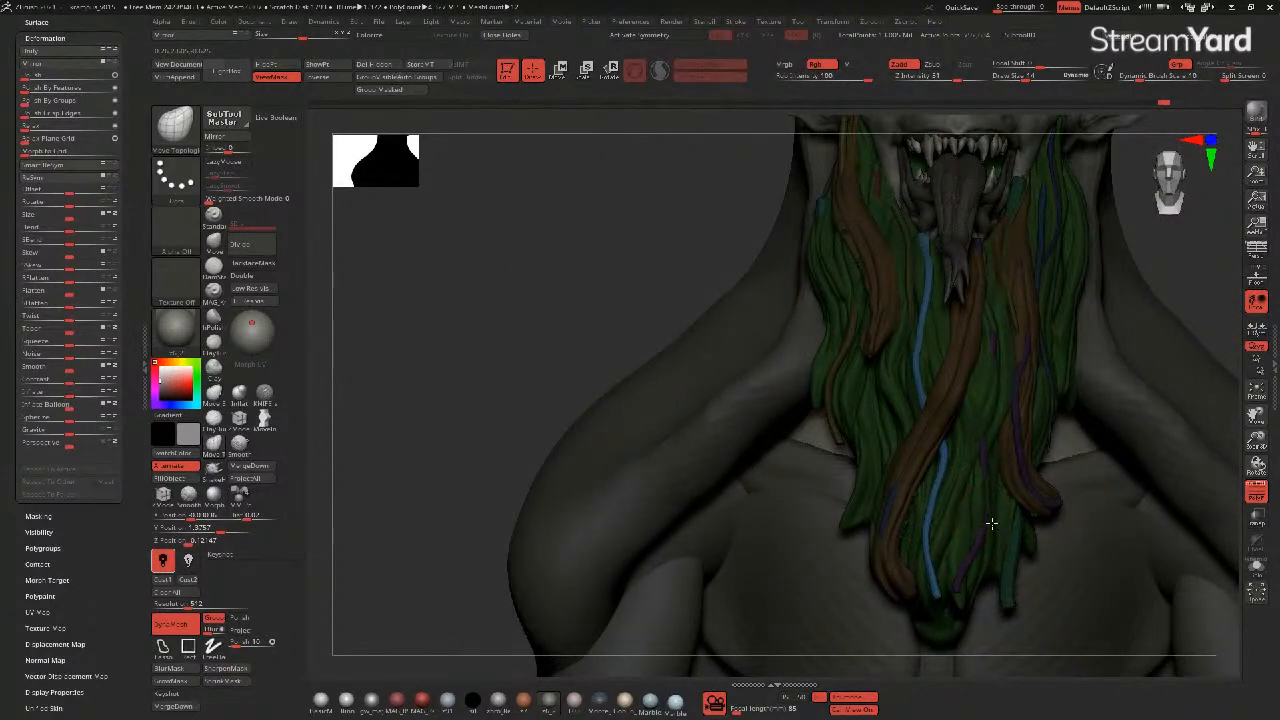
drag(706, 385, 985, 528)
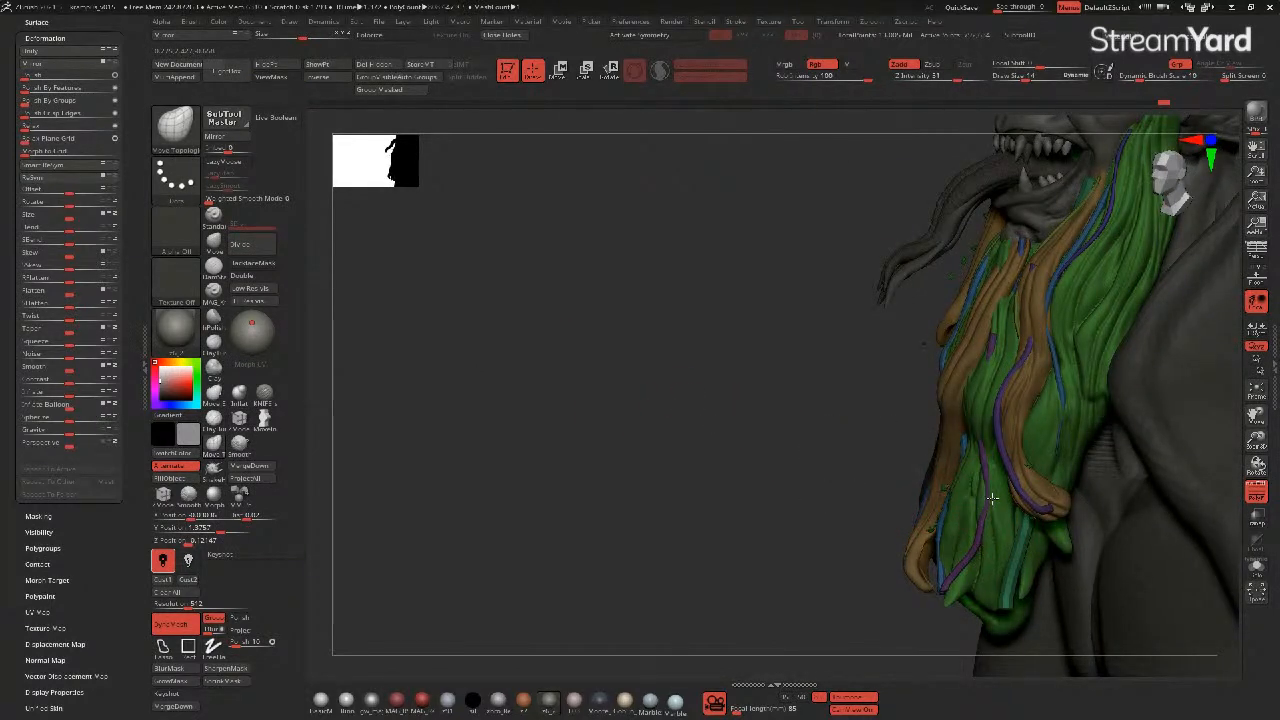
- Isolate the purple hair on the lower beard and mask everything else with the whole character shown again
drag(859, 449, 869, 437)
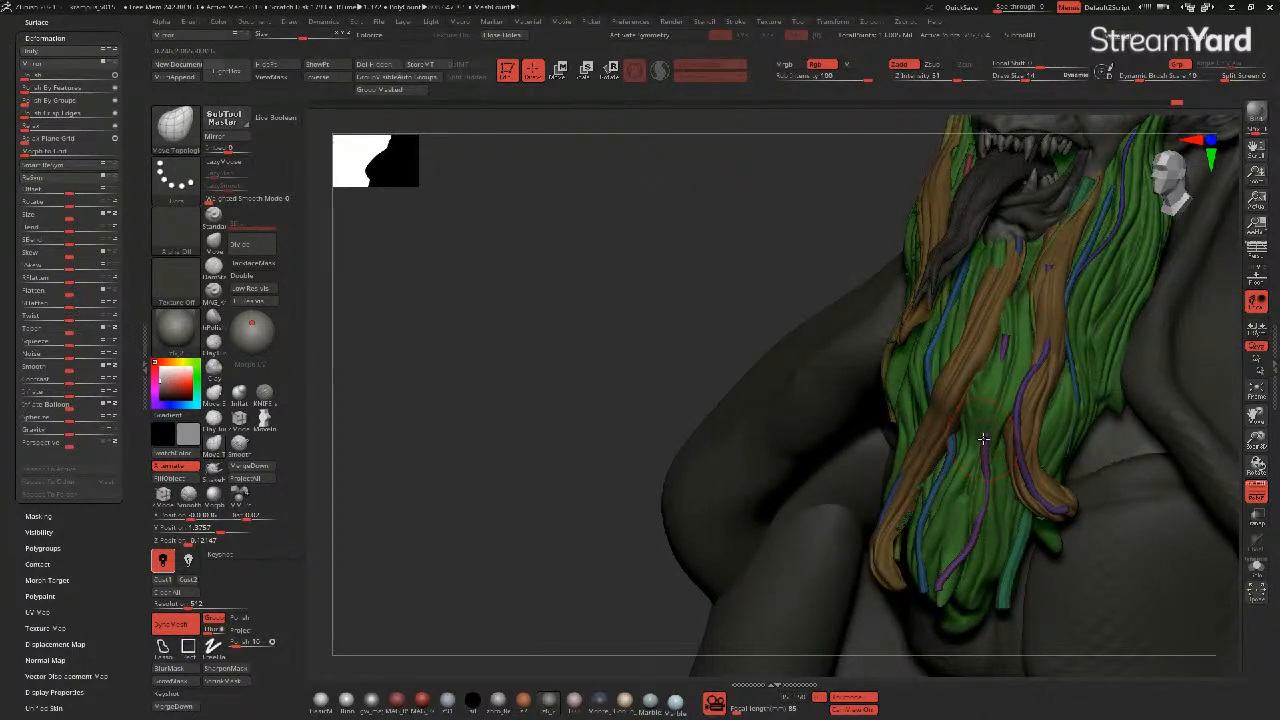
ctrl+shift+click(988, 440)
ctrl+drag(713, 230, 1082, 654)
ctrl+shift+click(609, 366)
ctrl+click(575, 363)
drag(571, 363, 817, 365)
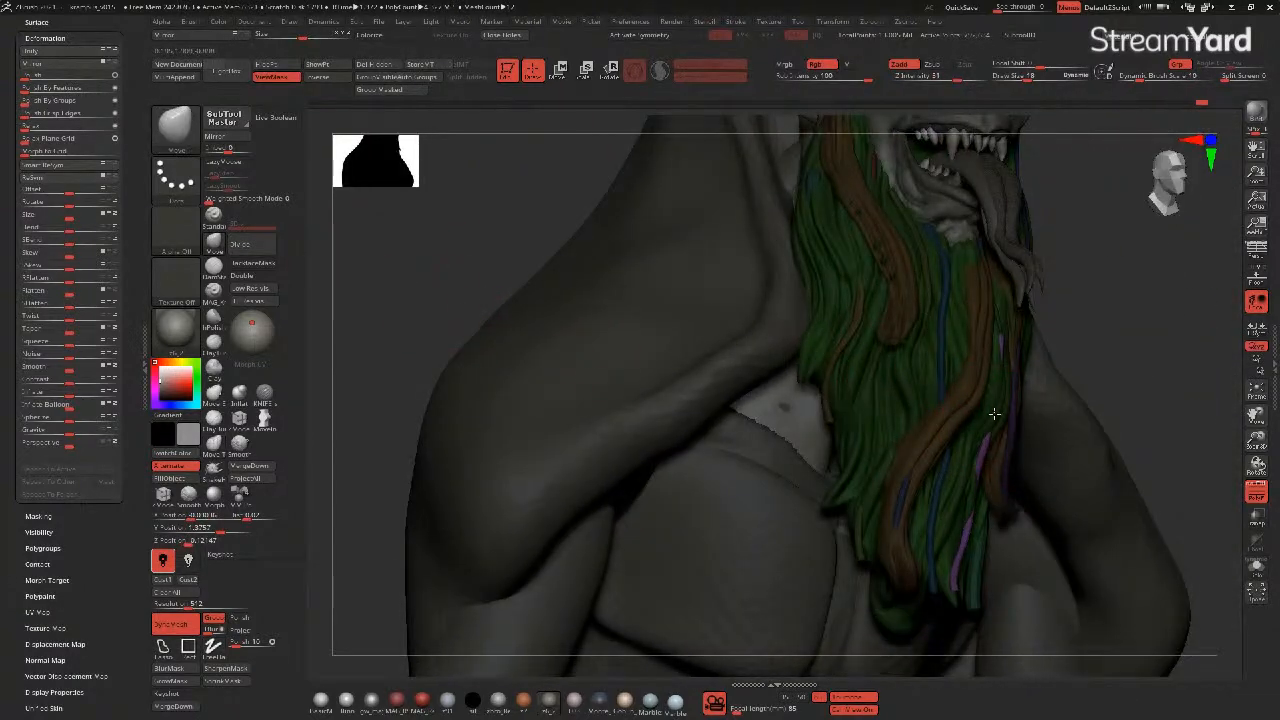
- Pull the purple hair out over the beard between the two brown strands with the Move brush, then clear the mask
drag(998, 400, 993, 394)
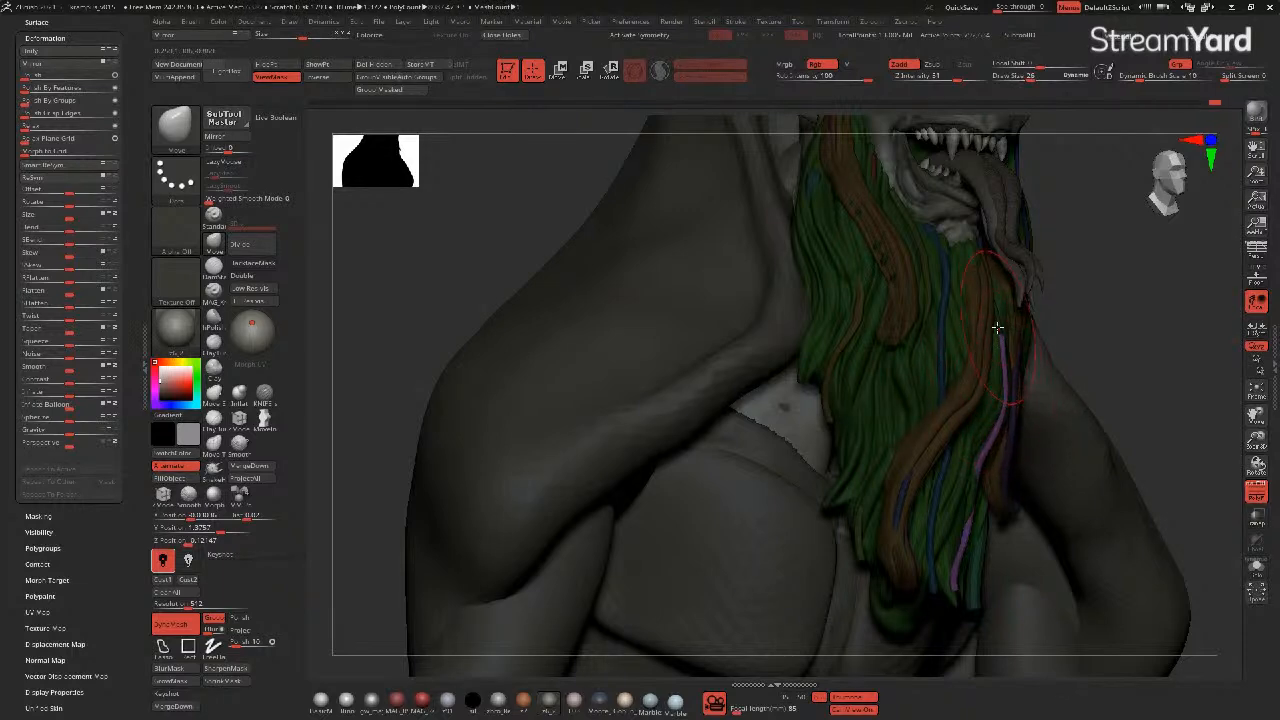
right_drag(994, 293, 884, 324)
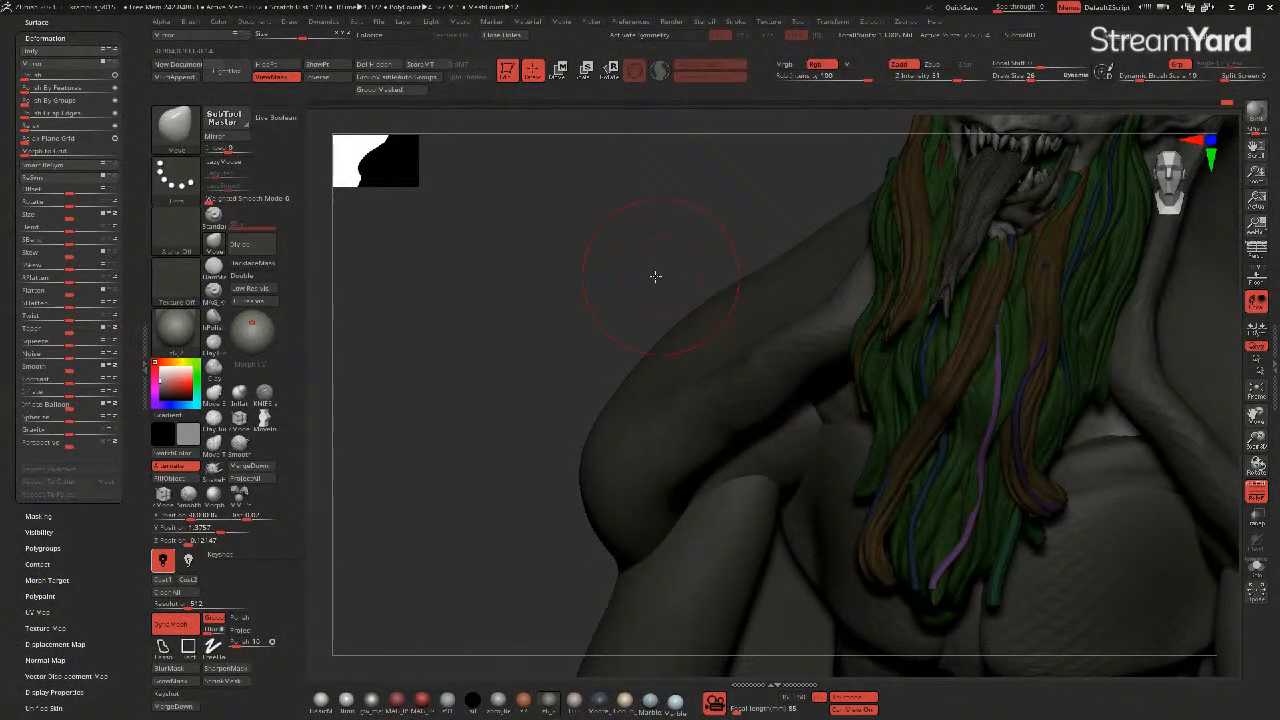
right_drag(660, 275, 612, 276)
mouse_move(677, 330)
right_down()
mouse_move(560, 326)
mouse_move(580, 349)
mouse_move(592, 340)
mouse_move(548, 303)
right_up()
alt+click(748, 317)
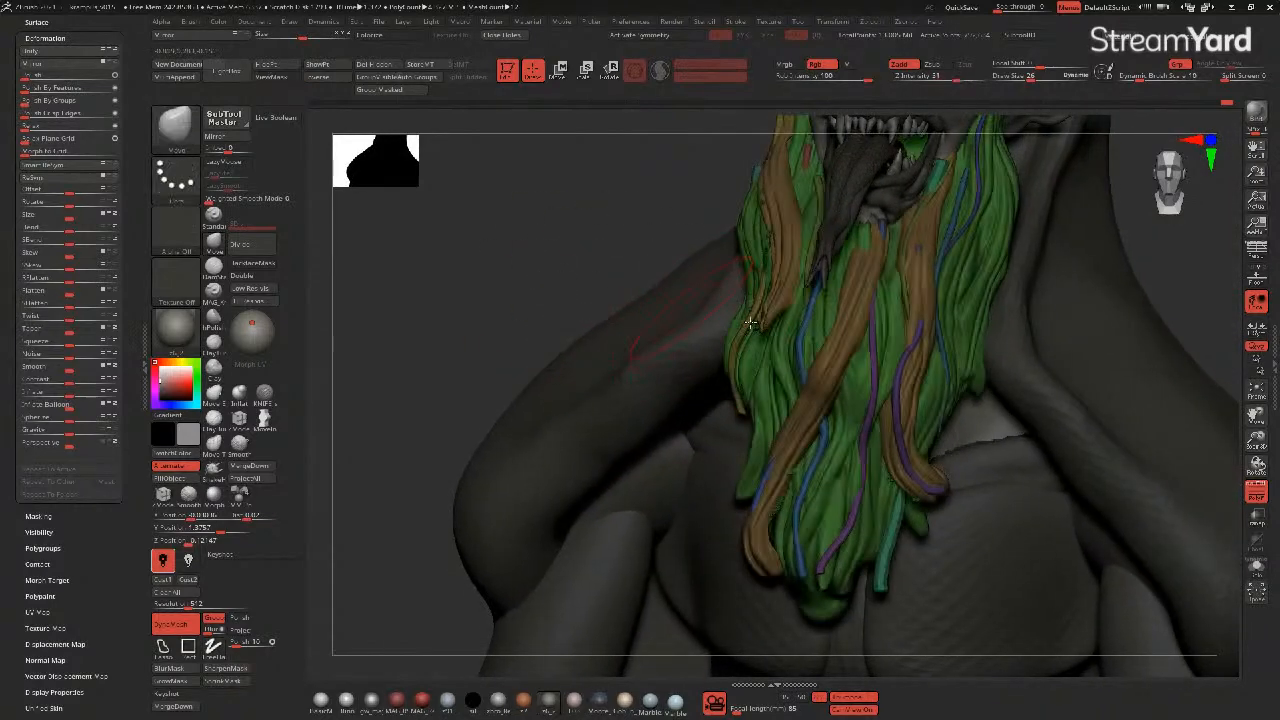
- Isolate the purple hair beside the curled brown strand and mask everything else with the whole character shown again
ctrl+shift+click(899, 371)
ctrl+drag(555, 203, 1110, 558)
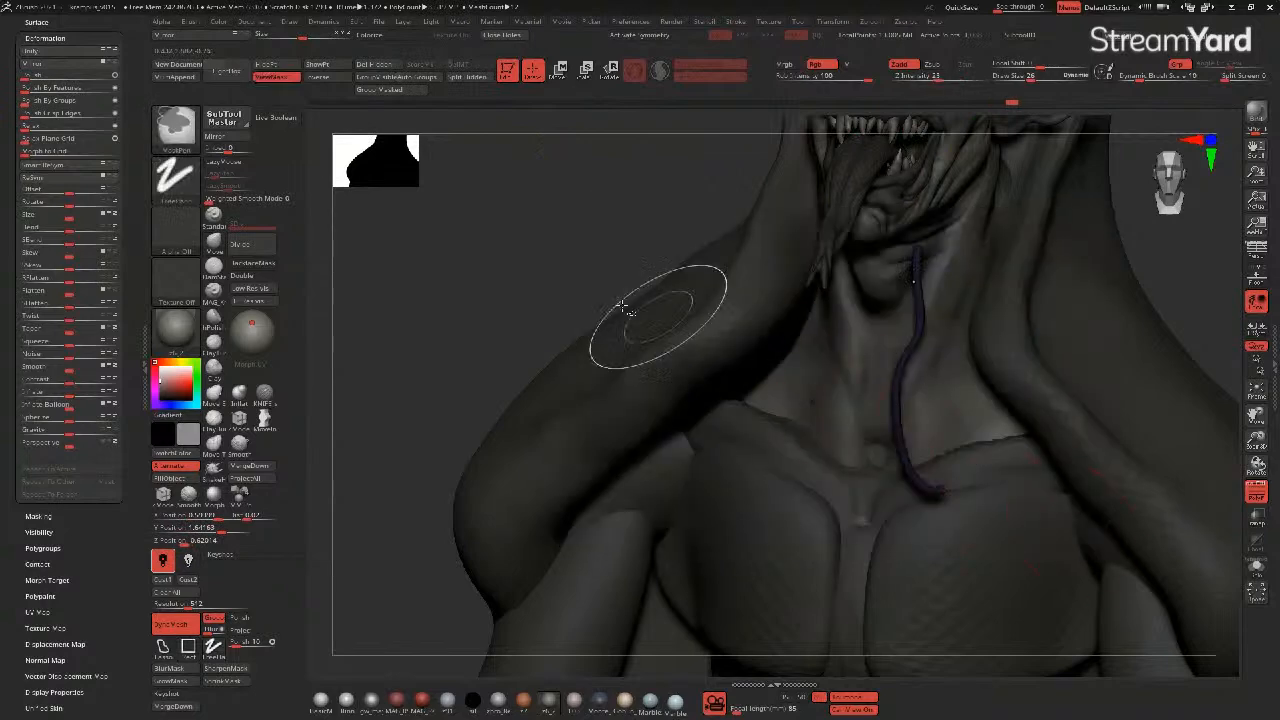
ctrl+shift+click(500, 260)
right_drag(494, 263, 843, 303)
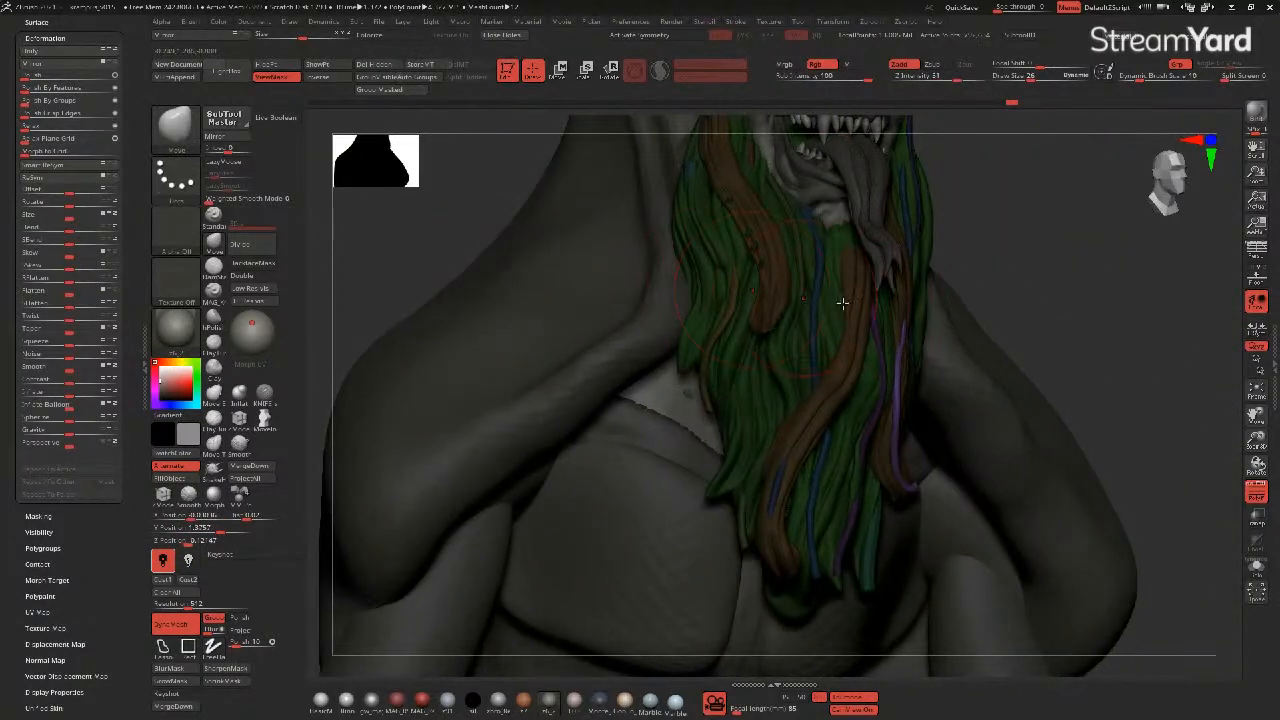
- Move the upper part of the purple hair out over the curled brown strand and adjust its middle bend
right_drag(1057, 291, 899, 242)
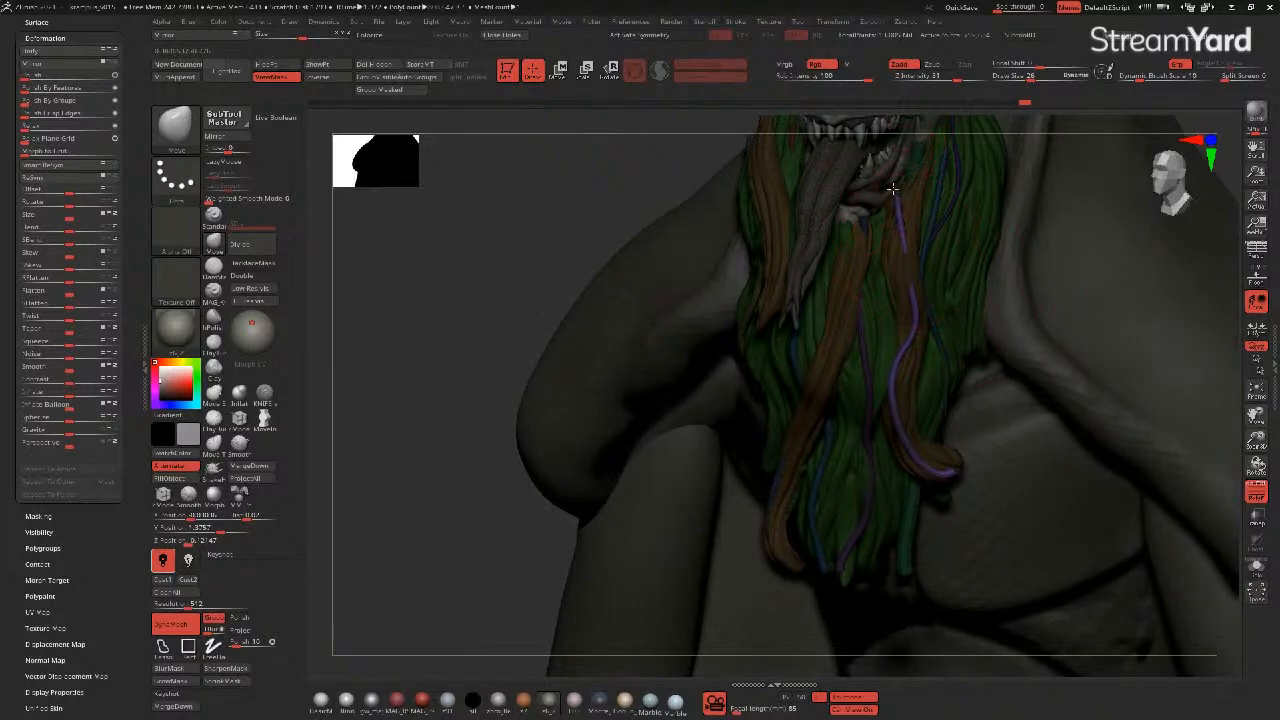
right_drag(594, 207, 554, 231)
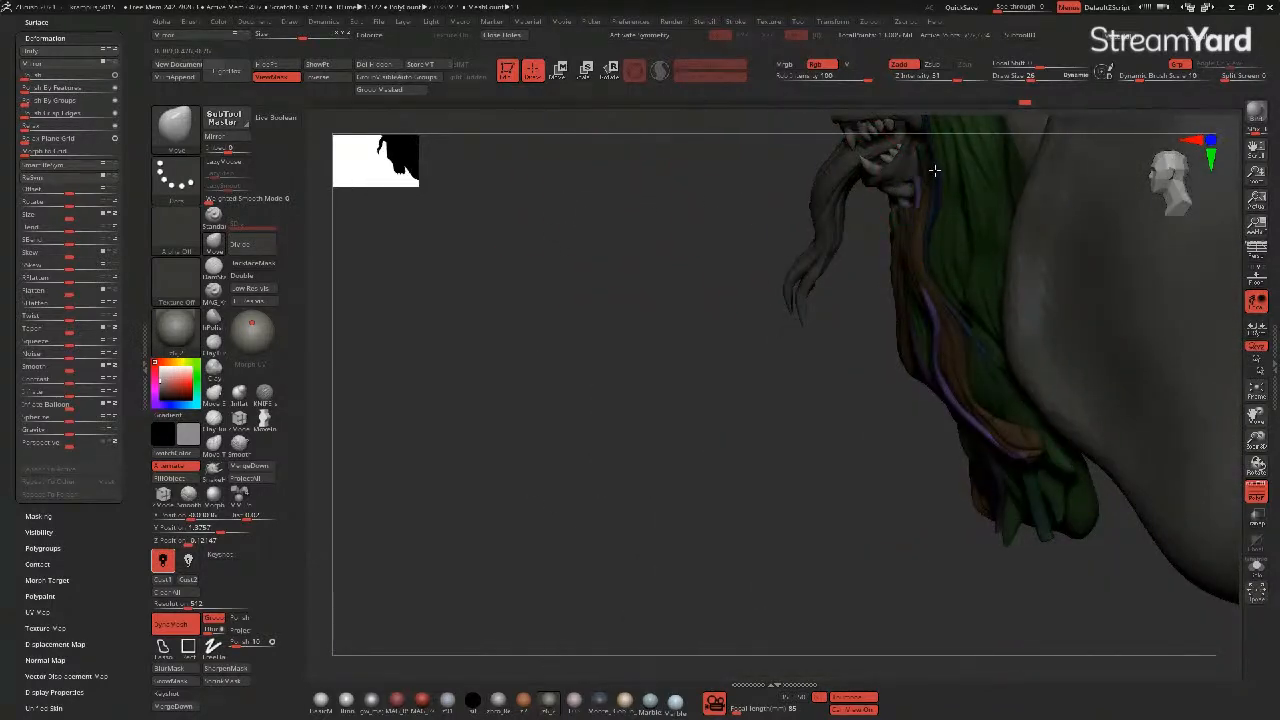
drag(915, 261, 901, 259)
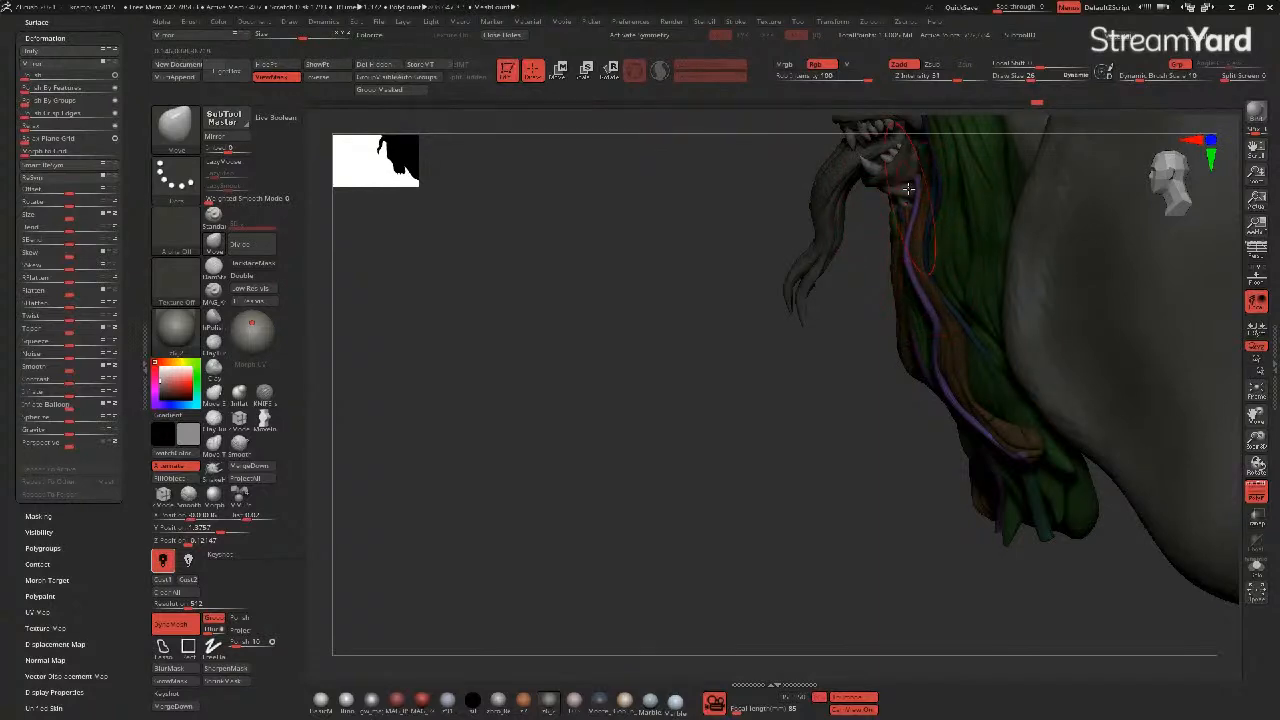
mouse_move(890, 226)
right_down()
mouse_move(709, 263)
mouse_move(729, 234)
mouse_move(603, 289)
mouse_move(622, 268)
mouse_move(665, 266)
right_up()
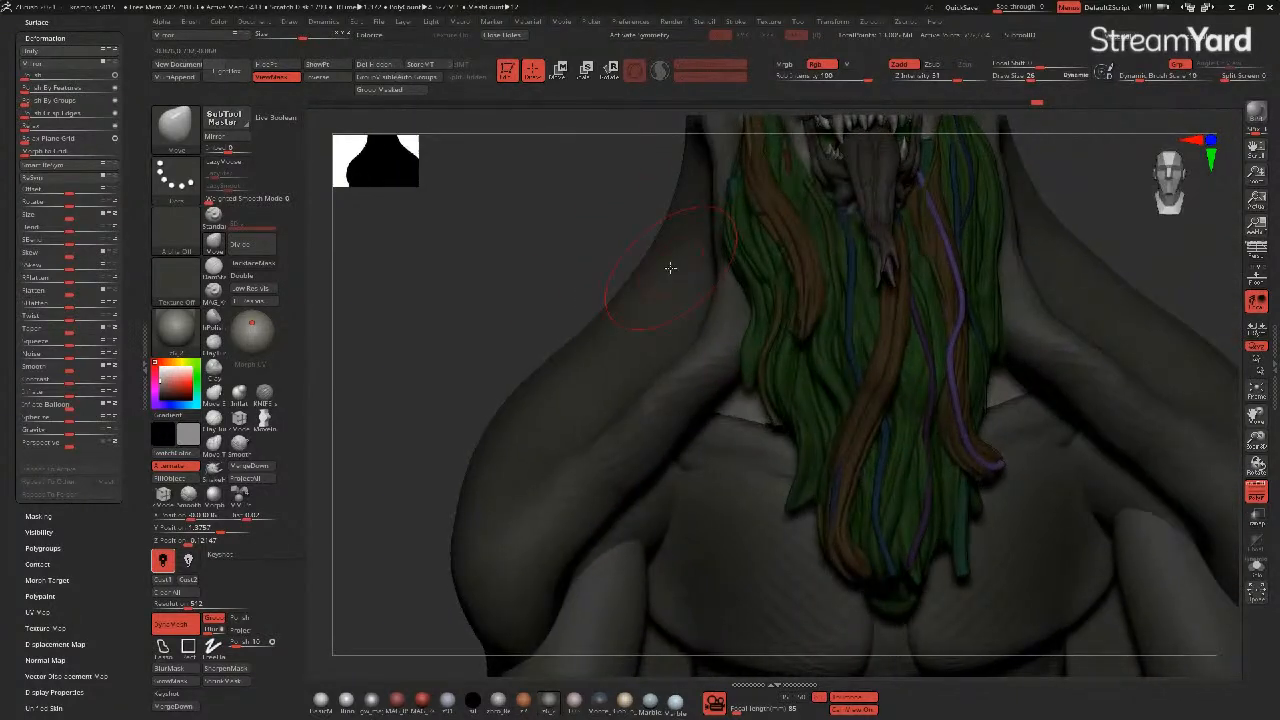
mouse_move(952, 390)
mouse_down()
mouse_move(943, 400)
mouse_move(939, 375)
mouse_up()
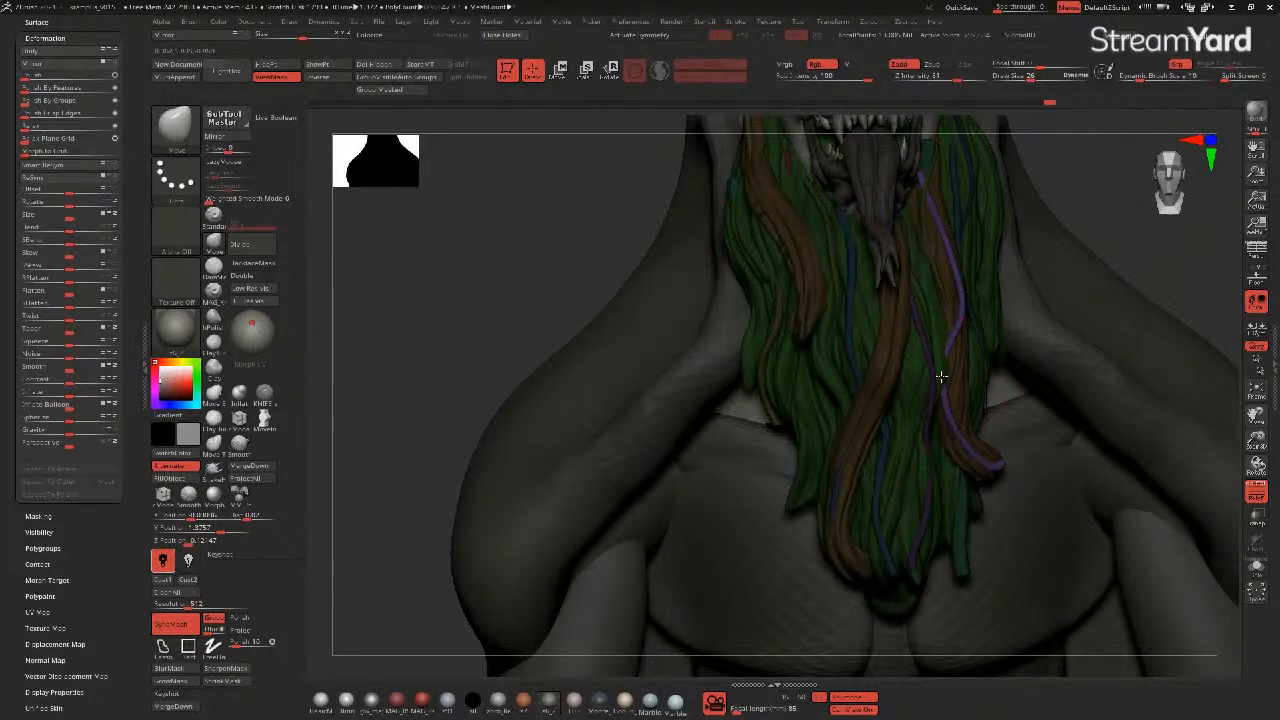
- Fit the purple hair's lower end around the brown strand's curl, smooth its tip and clear the mask
right_drag(793, 322, 505, 280)
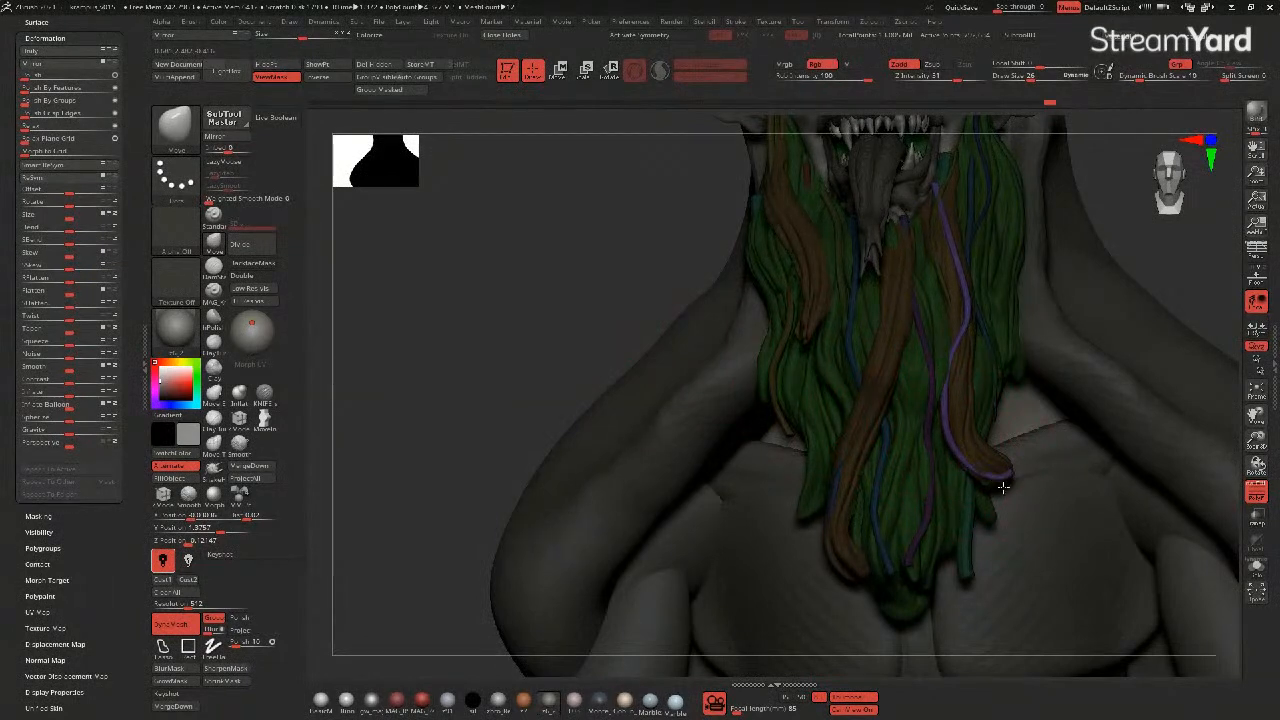
right_drag(620, 323, 700, 370)
key(shift)
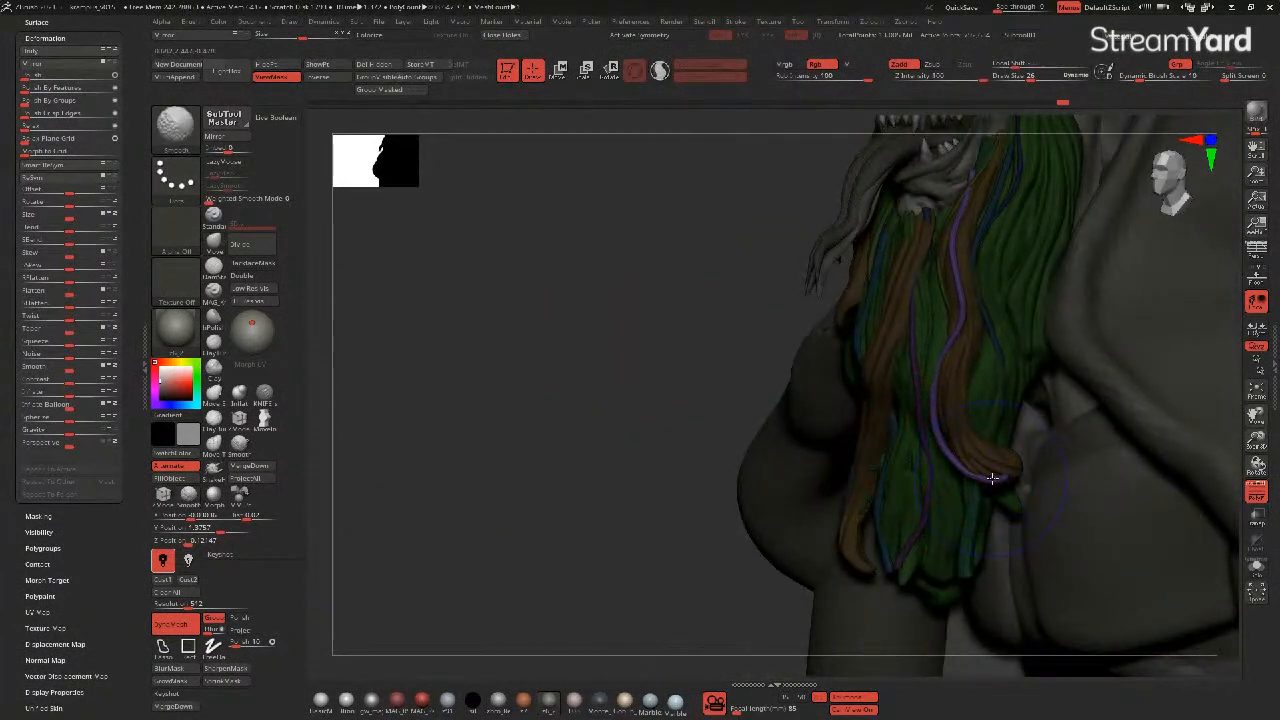
right_drag(720, 397, 897, 434)
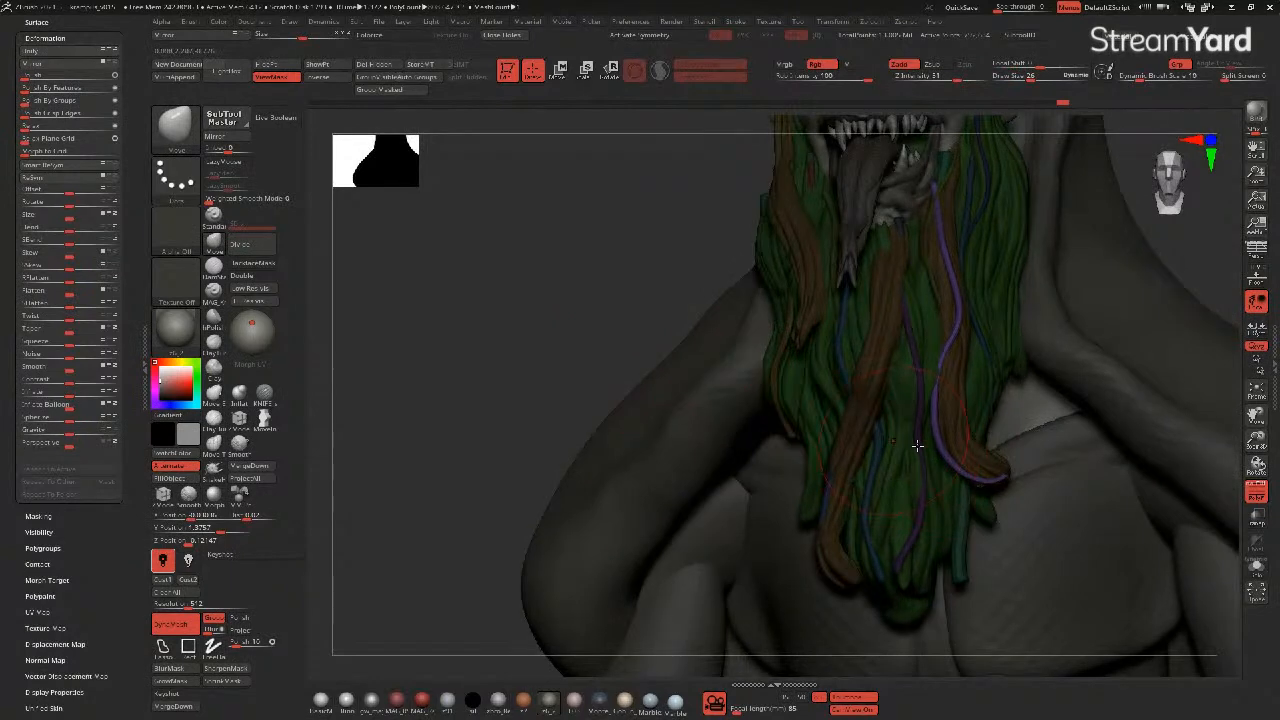
right_drag(724, 357, 614, 373)
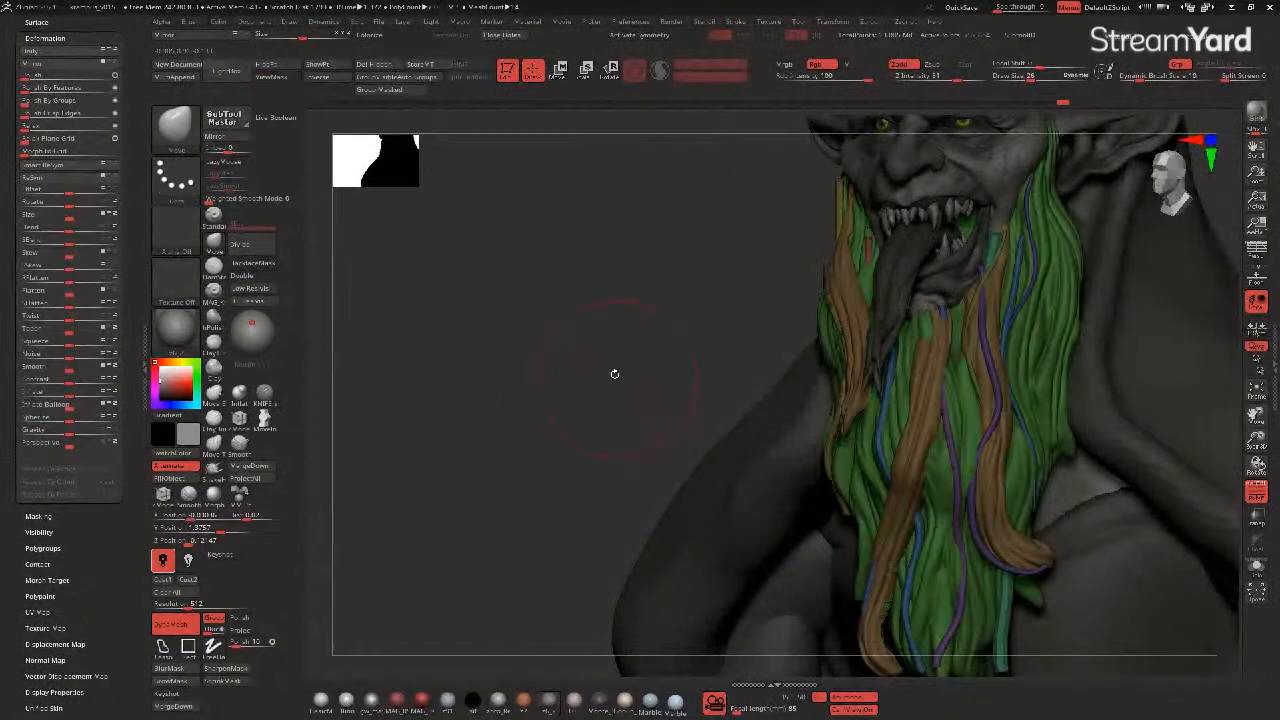
ctrl+shift+click(1030, 295)
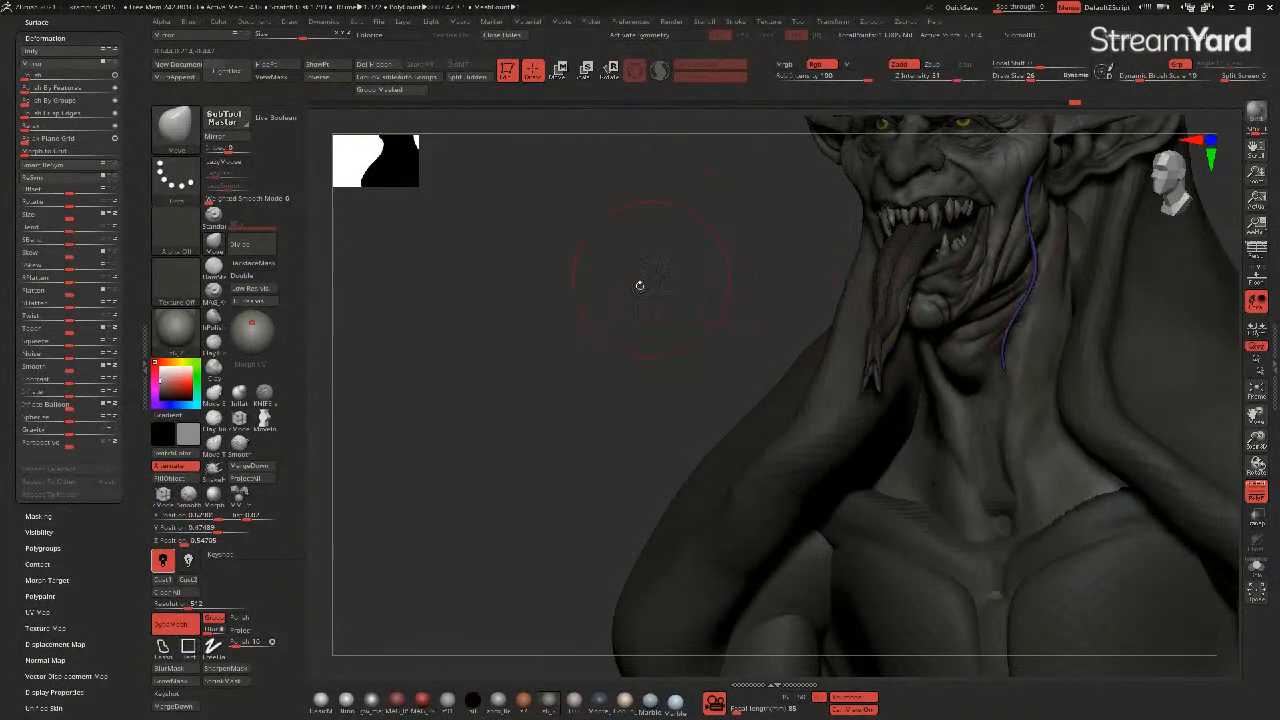
ctrl+shift+click(603, 306)
mouse_move(603, 306)
right_down()
mouse_move(571, 314)
mouse_move(586, 314)
right_up()
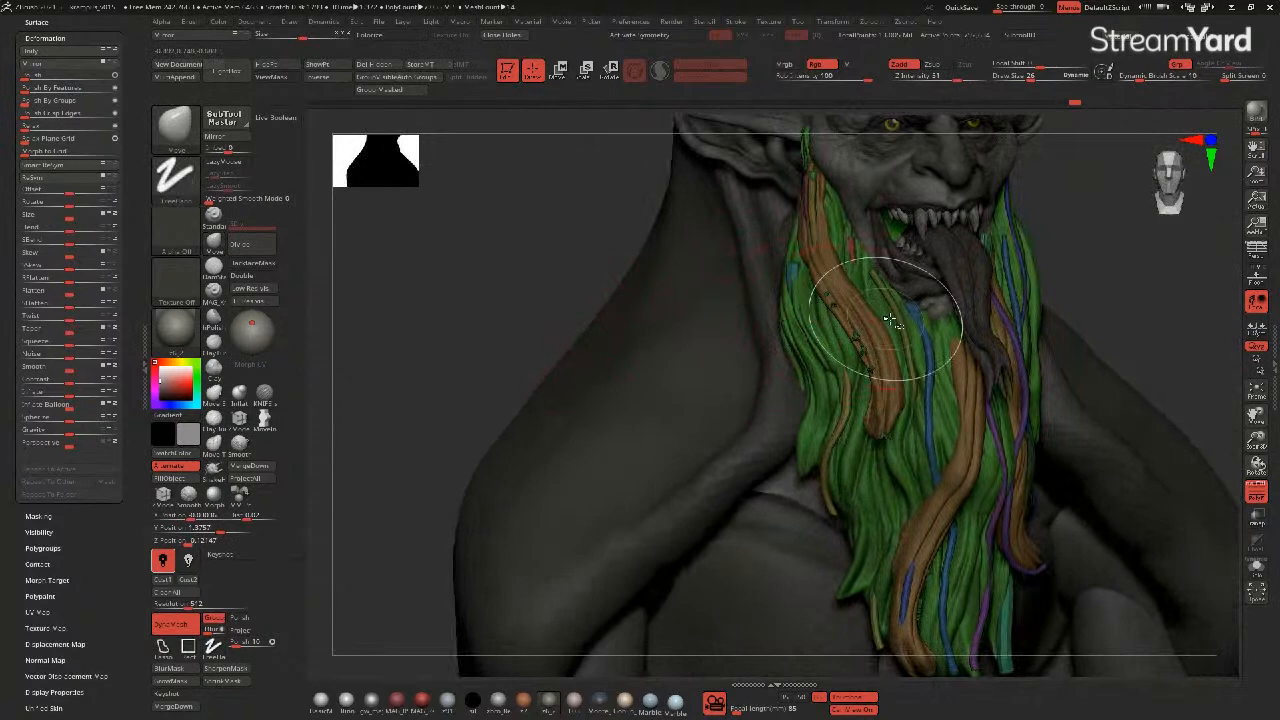
ctrl+shift+click(922, 348)
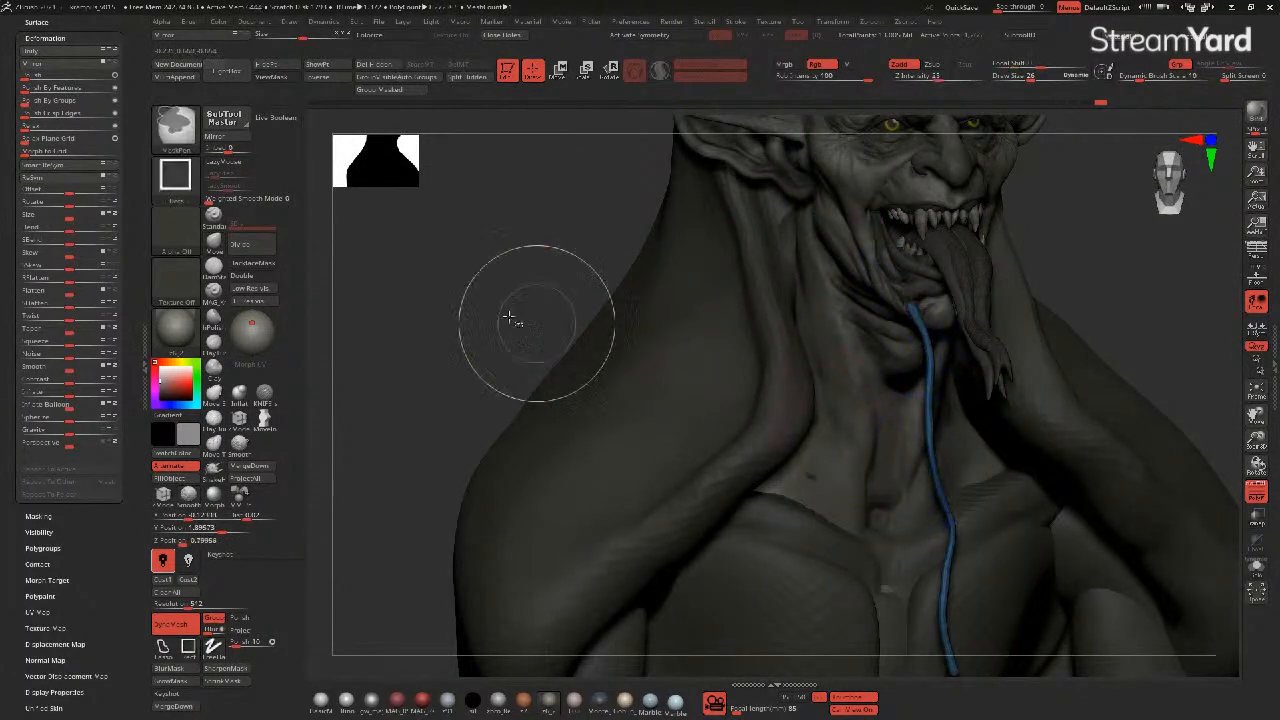
ctrl+shift+click(463, 320)
right_drag(463, 320, 554, 352)
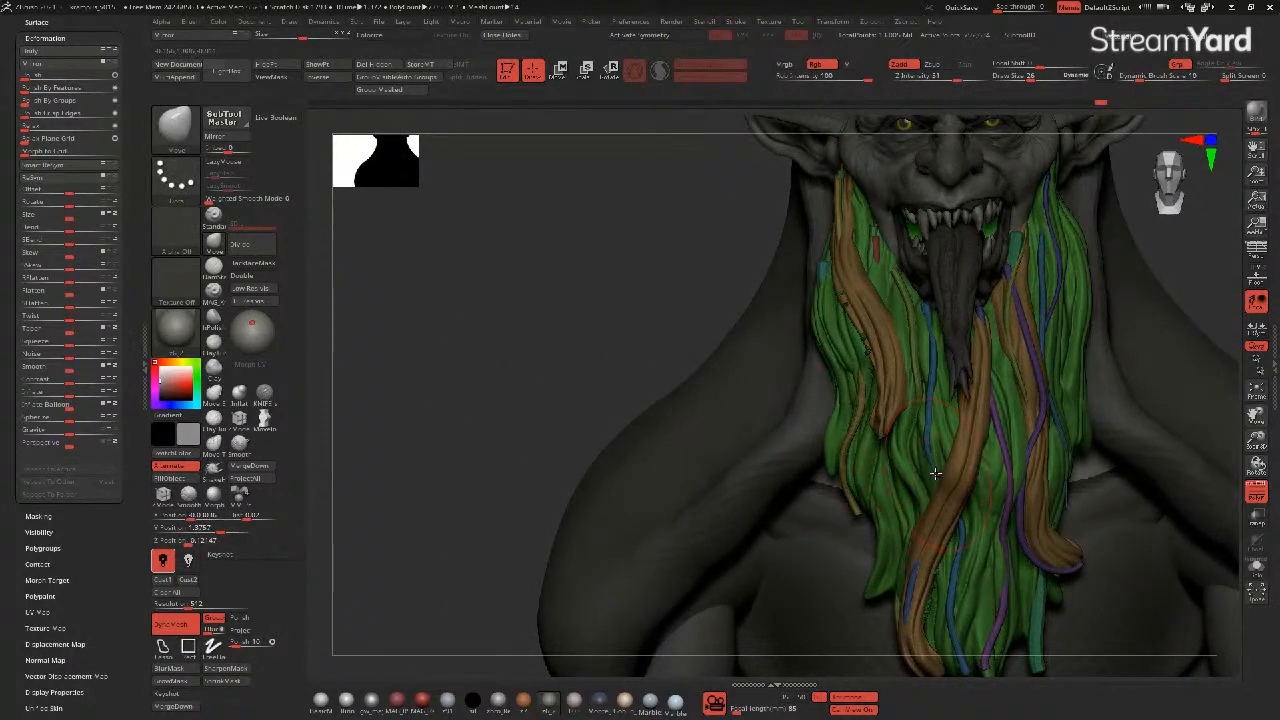
- Isolate the long central blue hair and mask everything else with the whole character shown again
key(ctrl+shift)
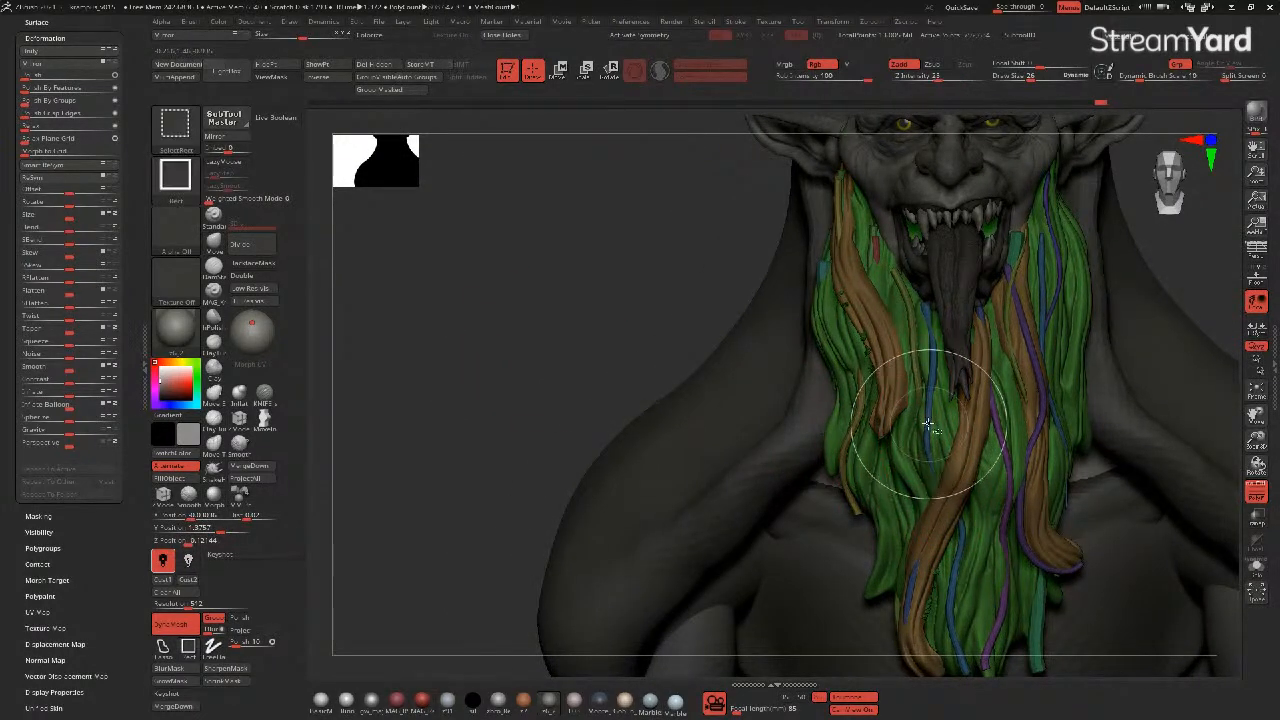
ctrl+shift+click(928, 425)
ctrl+shift+drag(632, 206, 1096, 678)
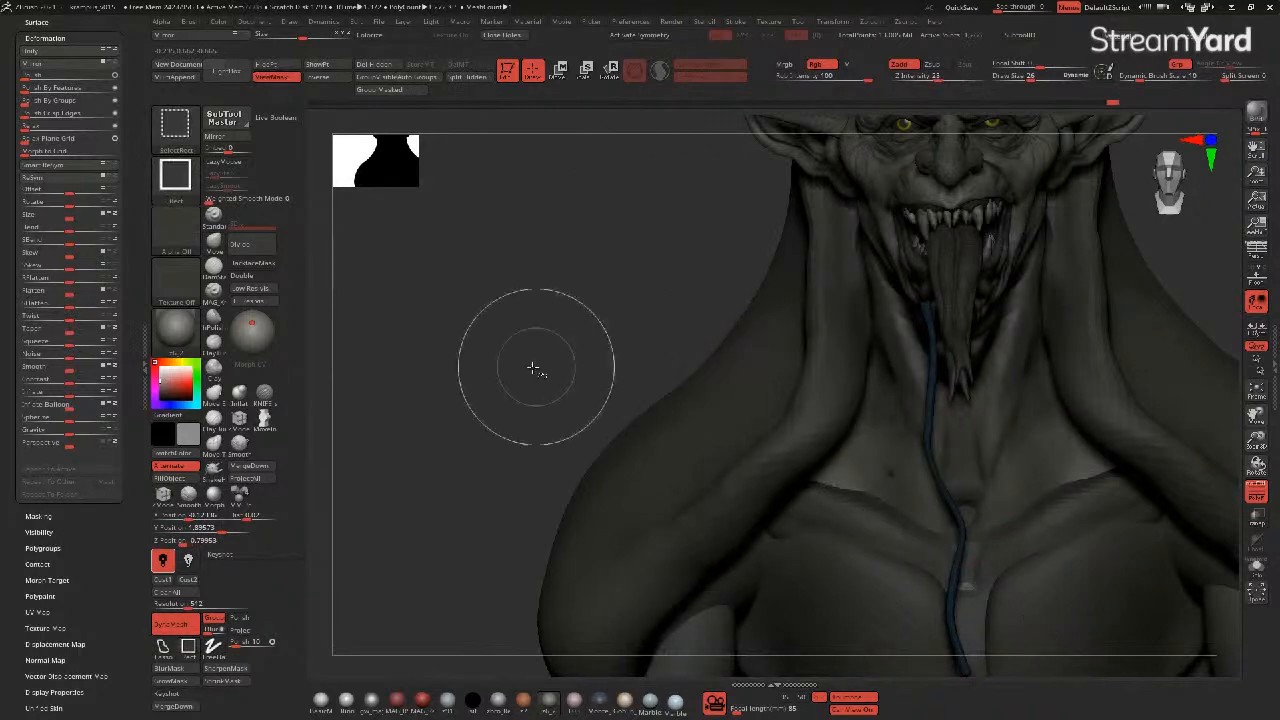
ctrl+shift+click(535, 368)
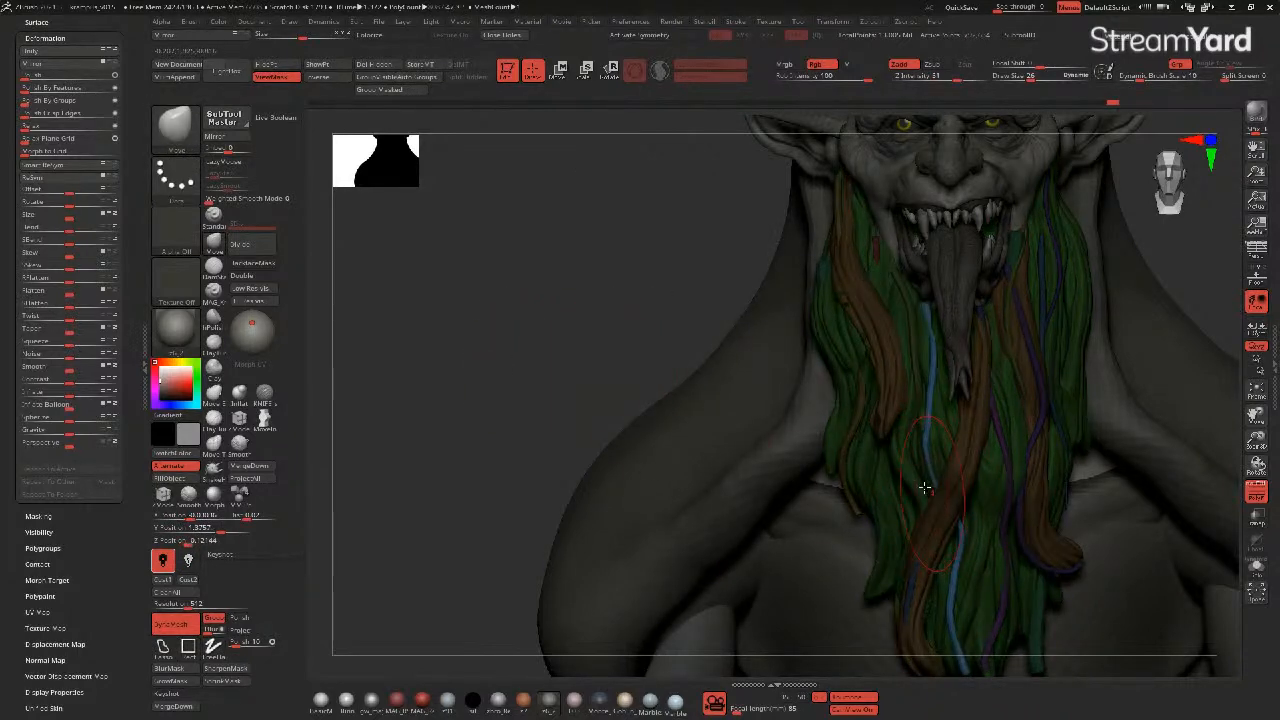
- Reshape the central blue hair's curve behind the crossing brown strand and smooth its lower tip
drag(597, 400, 915, 473)
drag(600, 455, 803, 420)
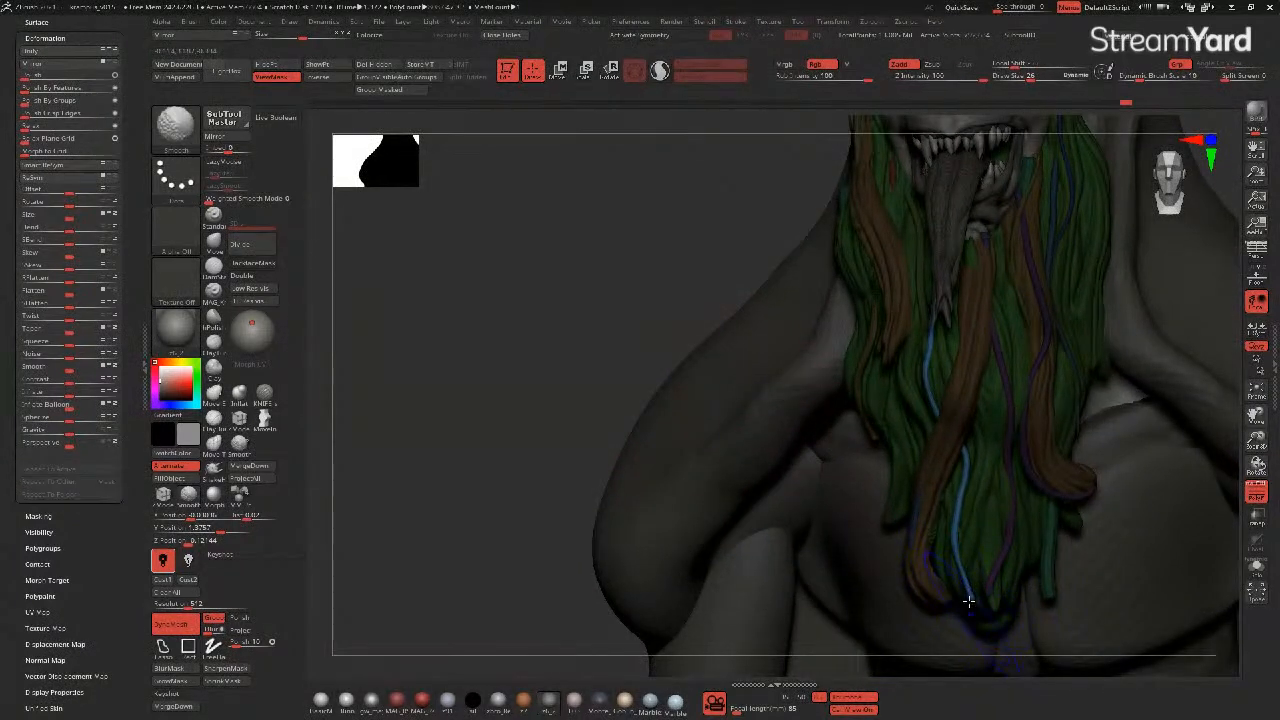
drag(600, 400, 788, 481)
drag(614, 394, 631, 343)
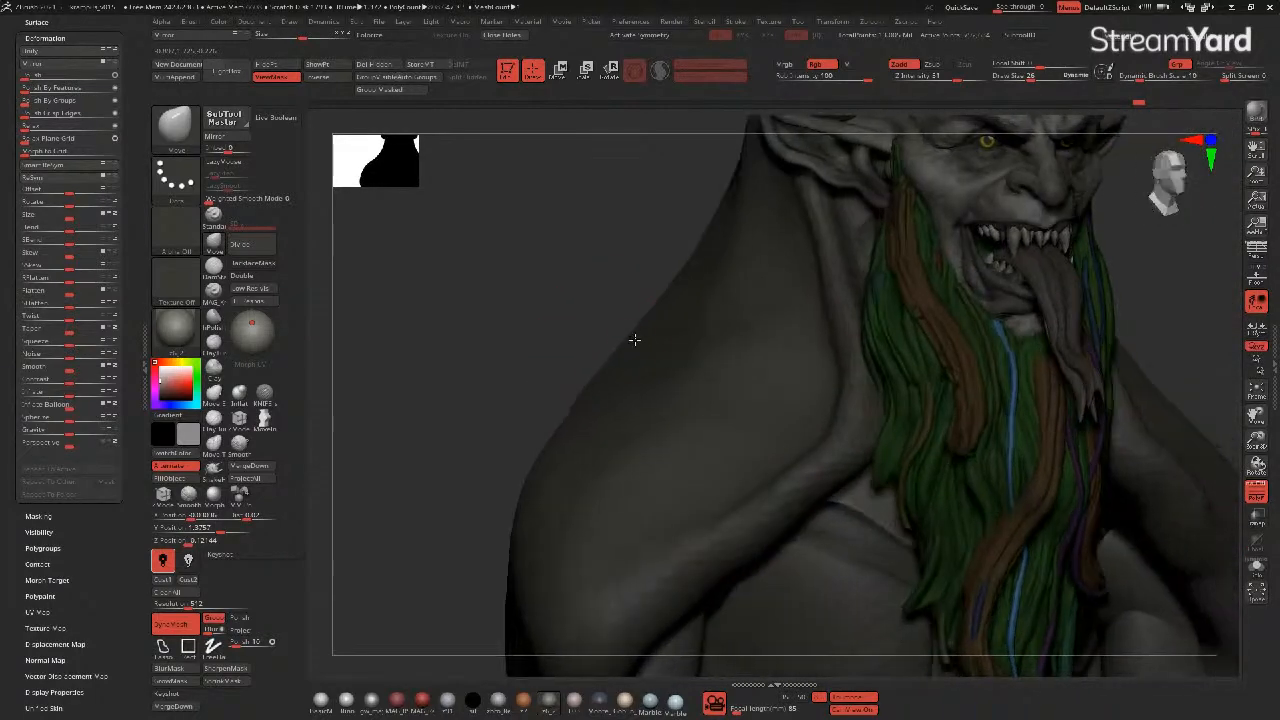
- Isolate the yellow hair on the beard's character-right side and mask everything else with the whole character shown again
ctrl+shift+click(915, 420)
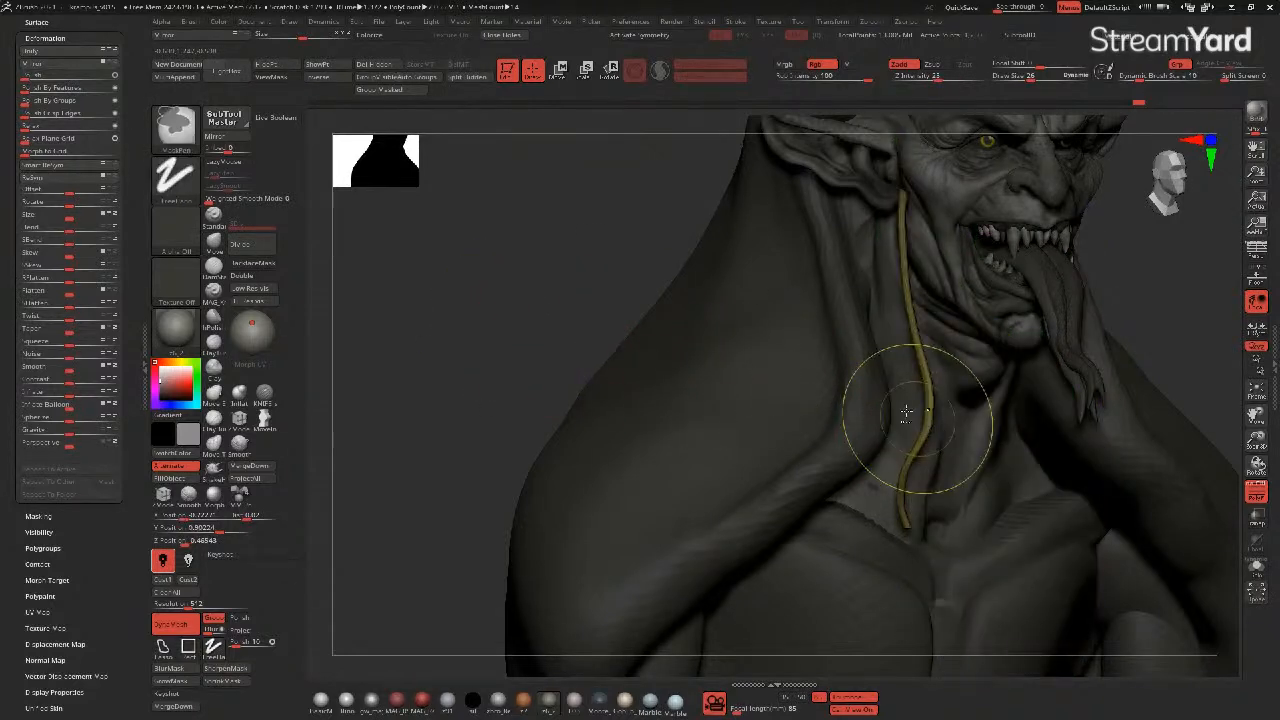
ctrl+shift+drag(570, 166, 1018, 554)
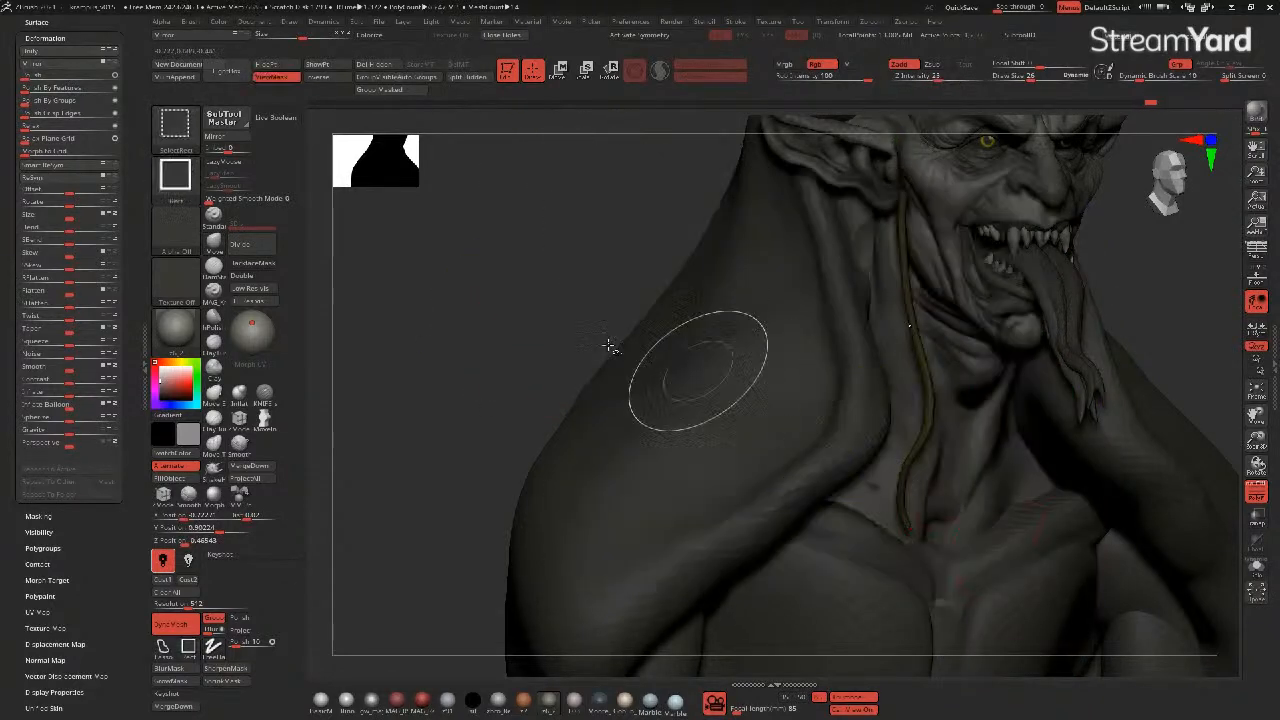
ctrl+shift+click(530, 340)
mouse_move(514, 338)
mouse_down()
mouse_move(498, 348)
mouse_move(525, 356)
mouse_up()
ctrl+click(503, 347)
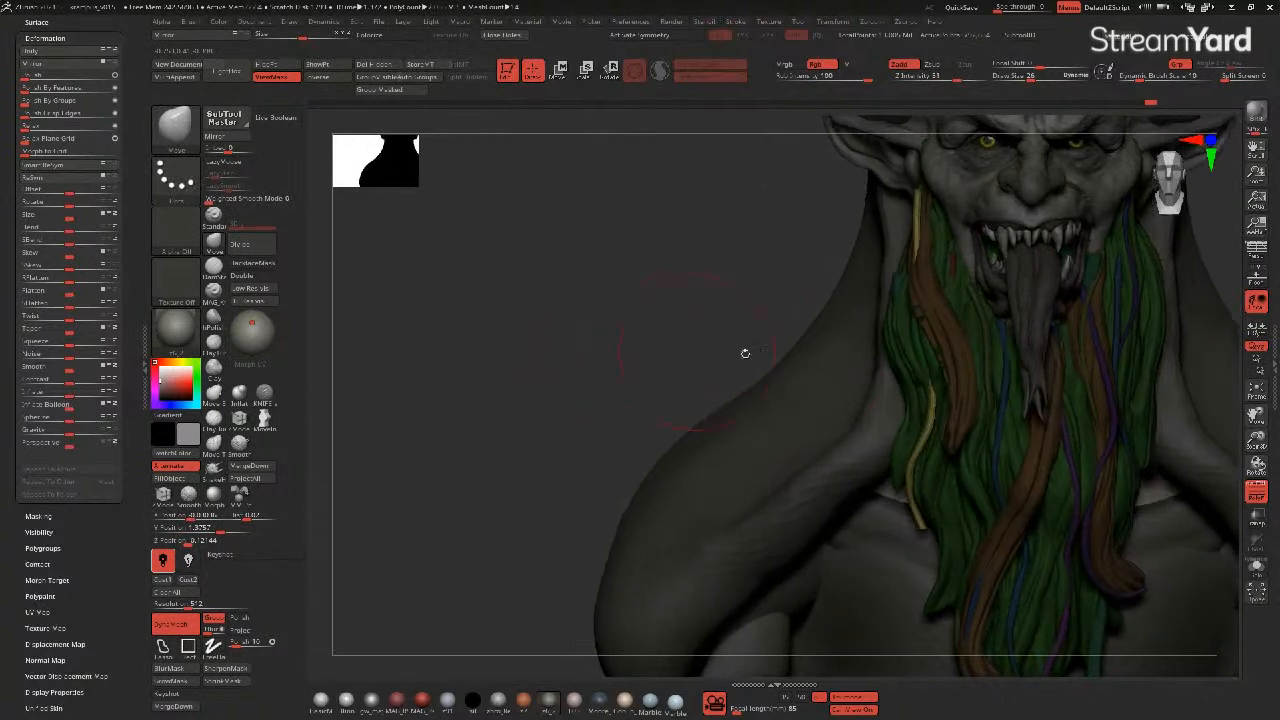
- Raise the yellow hair's root toward the ear and pull its upper part outward over the green strands
drag(913, 302, 907, 289)
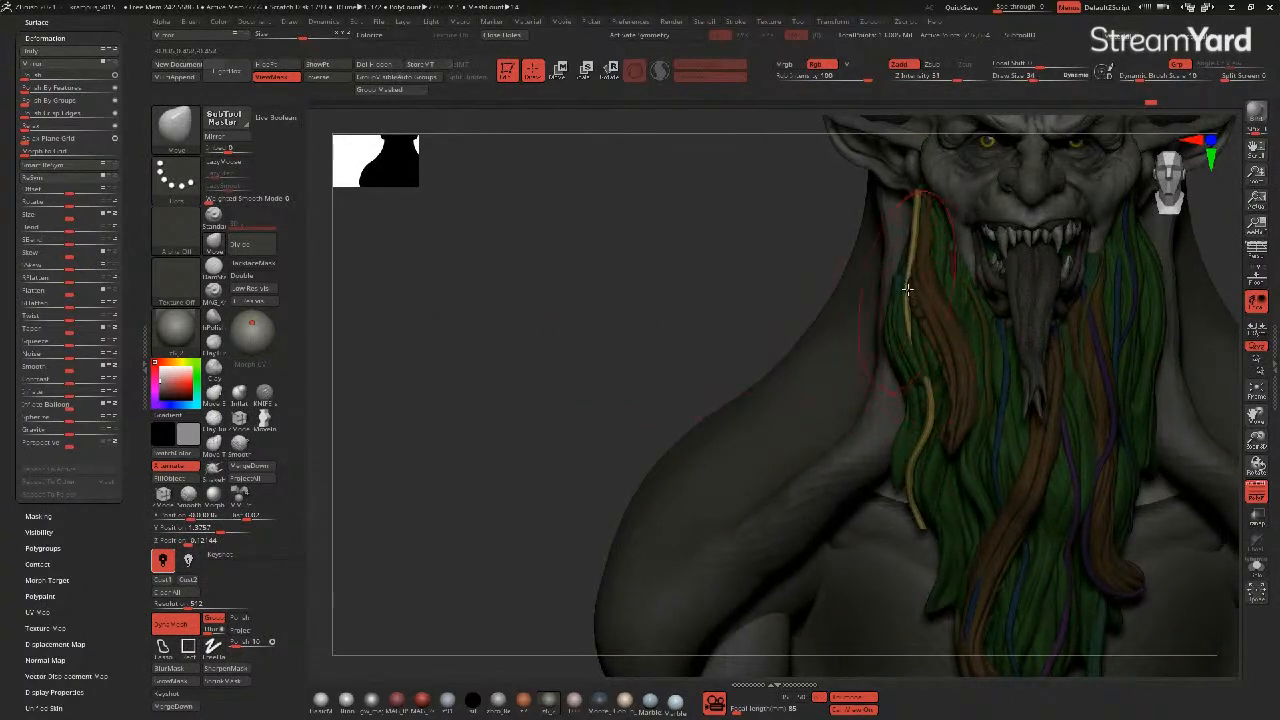
drag(697, 294, 803, 279)
drag(912, 190, 933, 167)
drag(917, 217, 912, 226)
drag(909, 288, 903, 298)
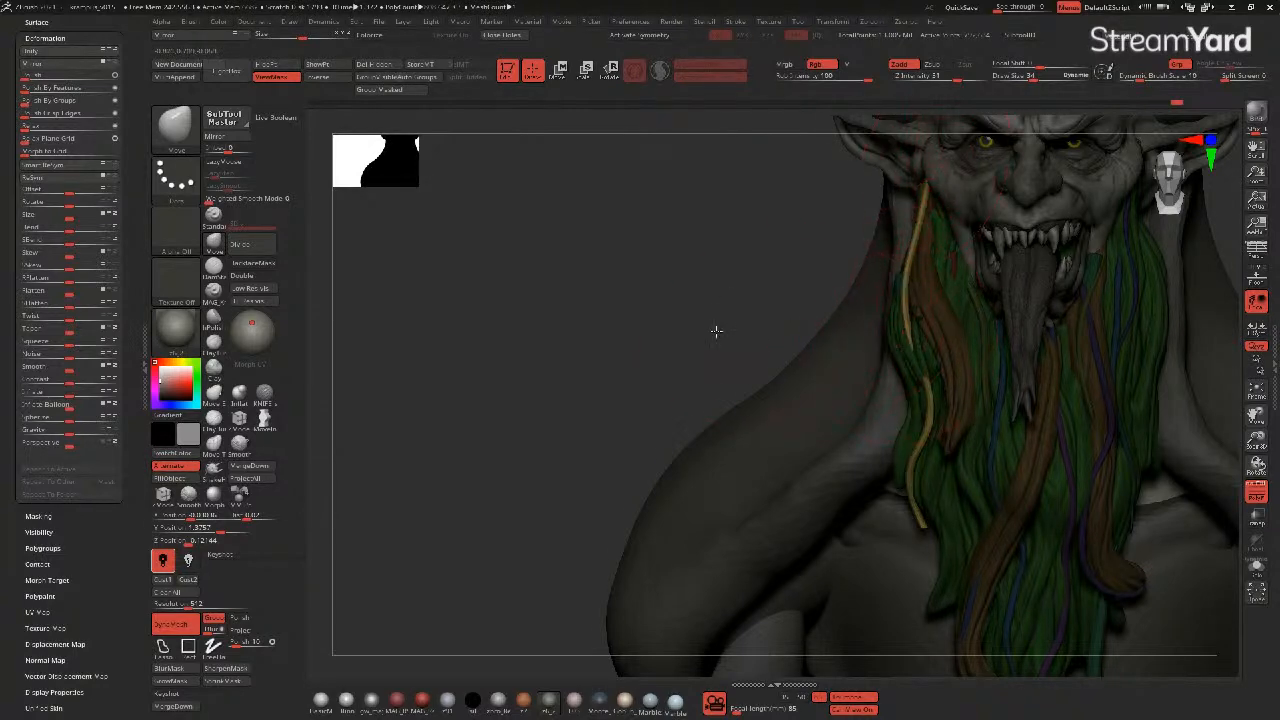
- Bend the yellow hair's middle and lower part so it lies on the side of the beard, and clear the mask
drag(716, 331, 800, 340)
drag(904, 361, 917, 364)
drag(907, 423, 912, 371)
drag(895, 466, 885, 464)
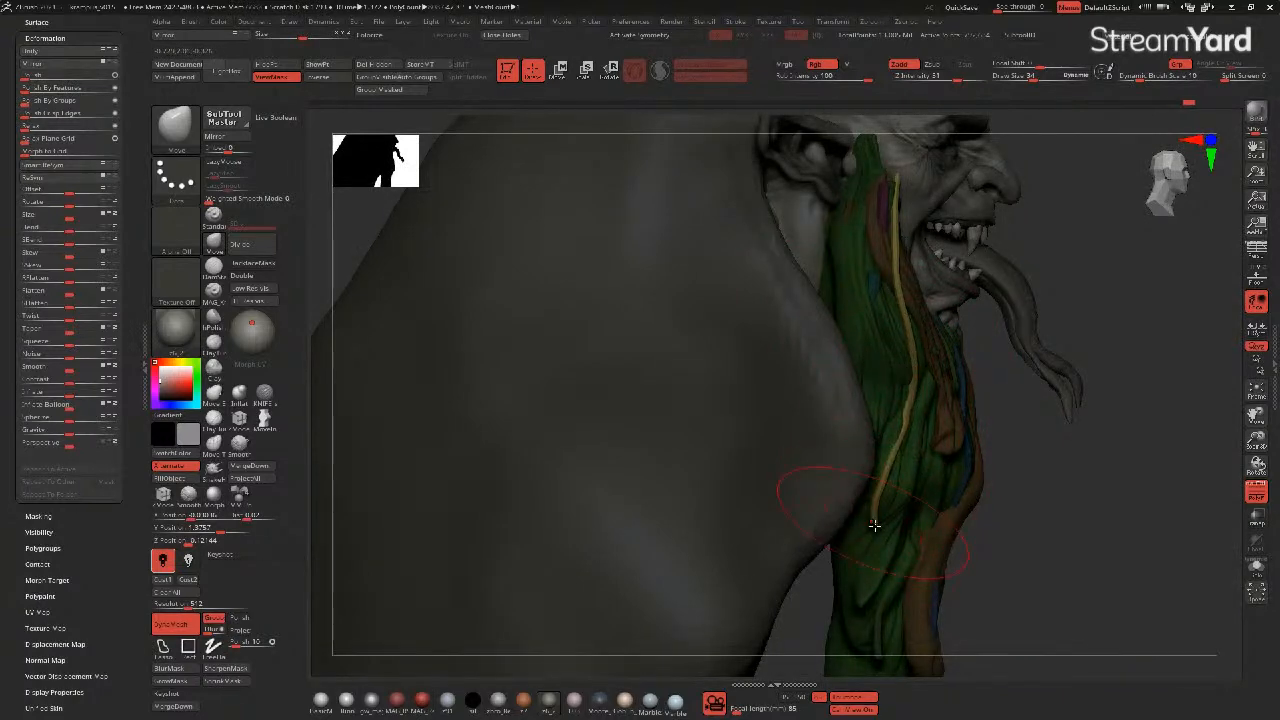
drag(1014, 591, 923, 530)
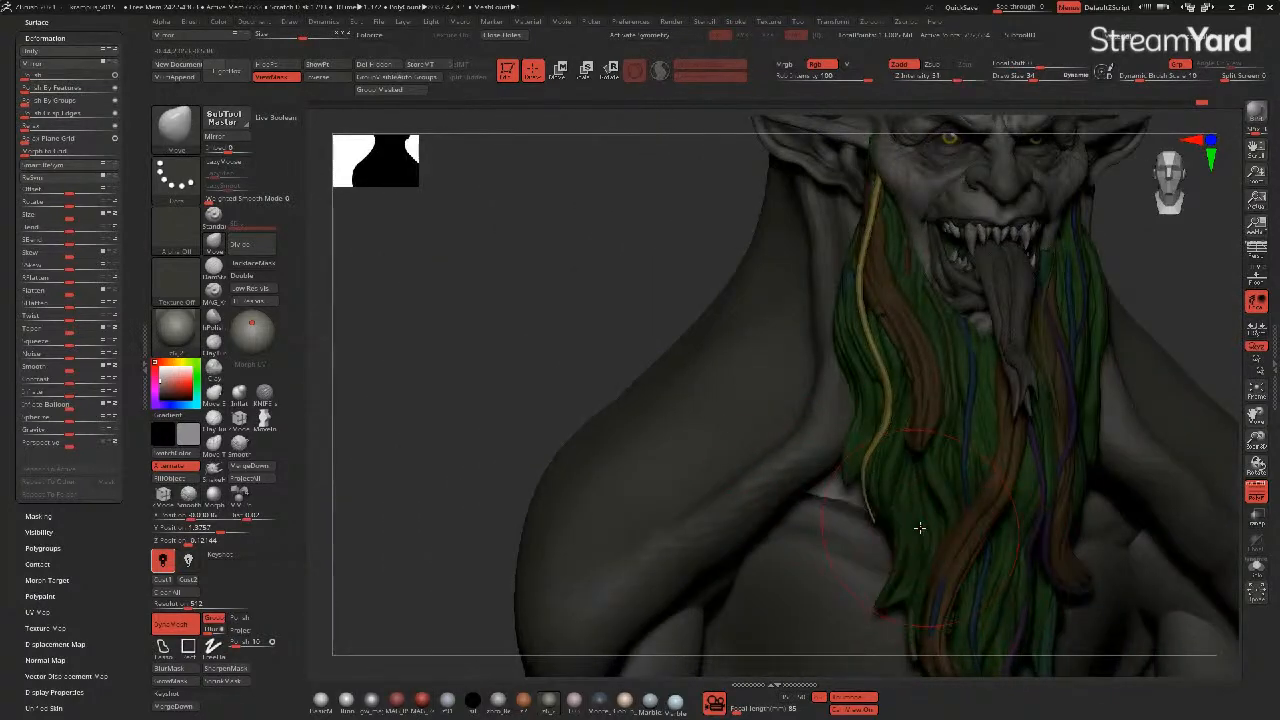
mouse_move(571, 348)
alt+mouse_down()
mouse_move(548, 383)
mouse_move(546, 369)
alt+mouse_up()
ctrl+click(545, 368)
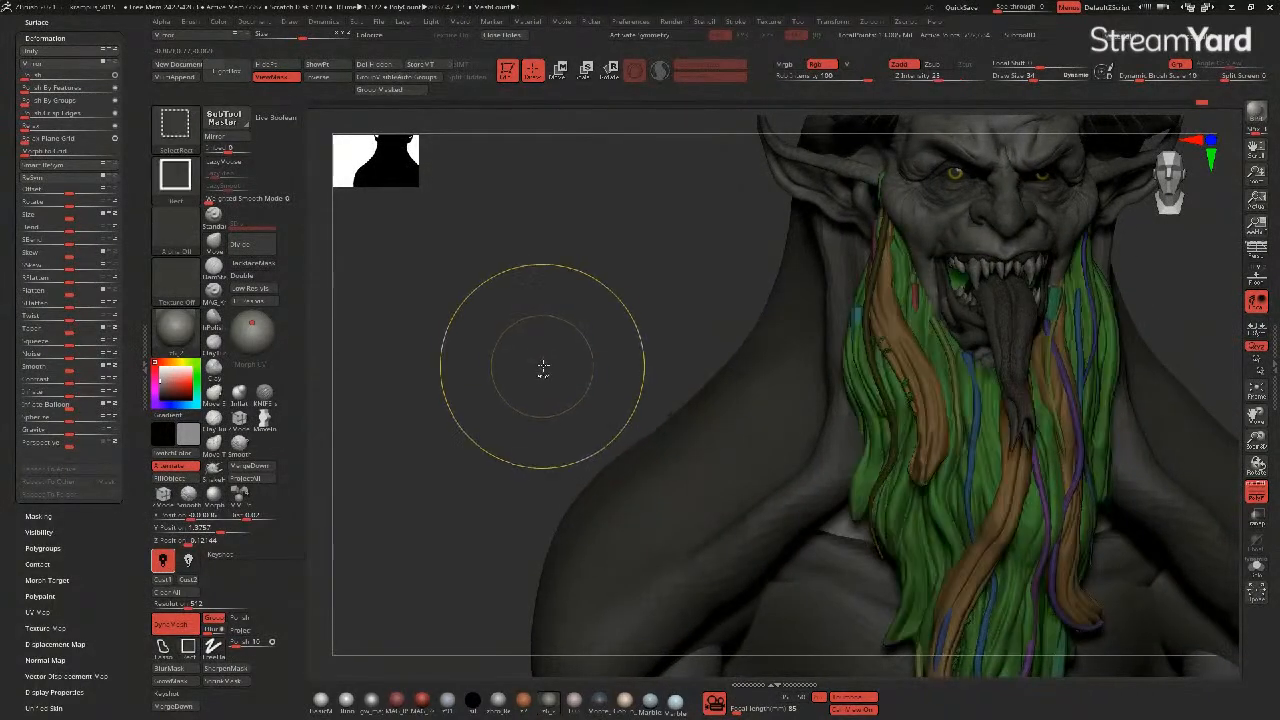
- Isolate the teal hair at the beard's outer edge, mask the rest with the character shown, and shift its root outward
ctrl+shift+click(855, 313)
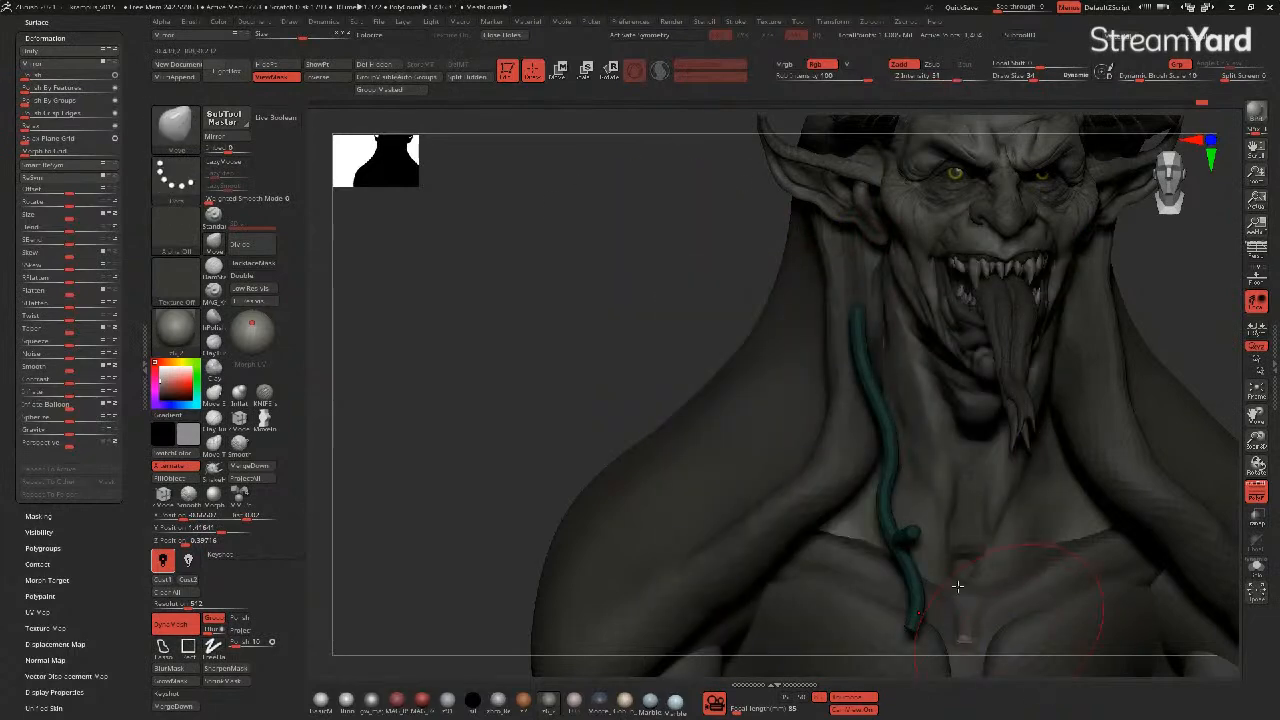
ctrl+shift+click(533, 385)
drag(514, 371, 544, 359)
ctrl+click(537, 366)
mouse_move(854, 306)
mouse_down()
mouse_move(856, 287)
mouse_move(839, 301)
mouse_up()
drag(652, 324, 700, 322)
- Add the yellow hair to the mask so only the teal hair stays editable, with the whole character shown
ctrl+shift+click(877, 264)
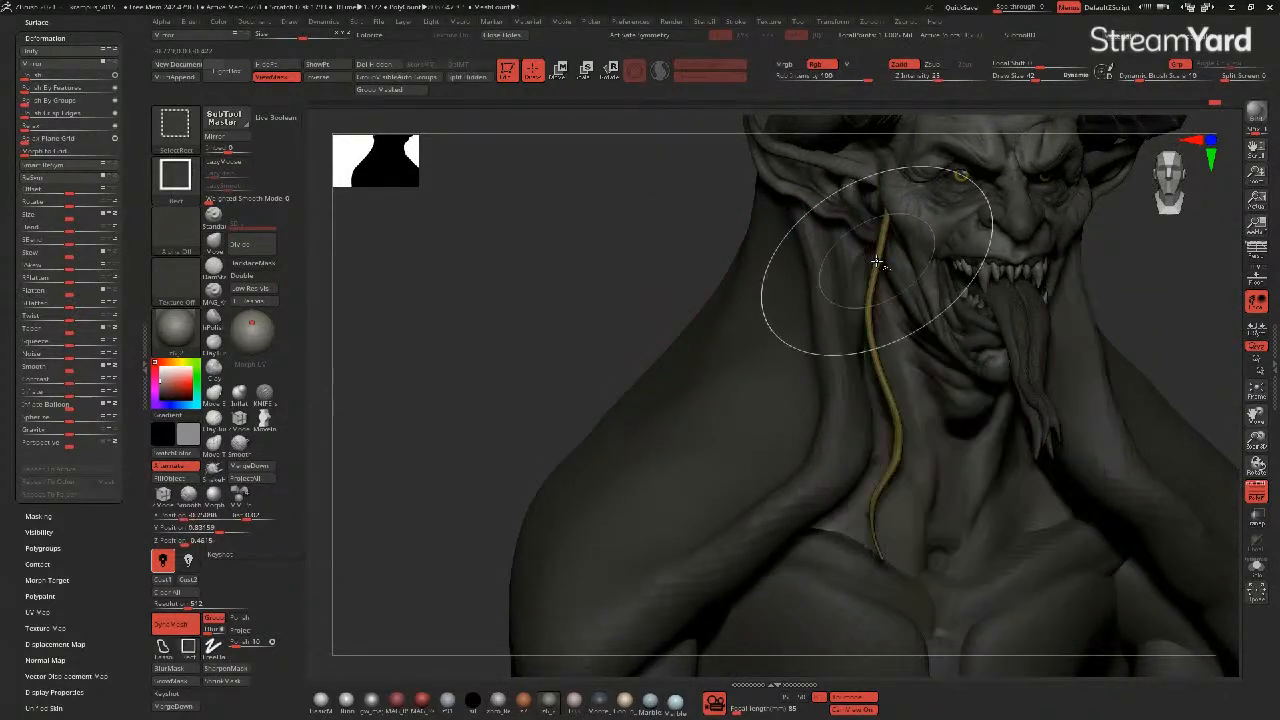
ctrl+drag(585, 167, 1107, 652)
ctrl+shift+click(546, 348)
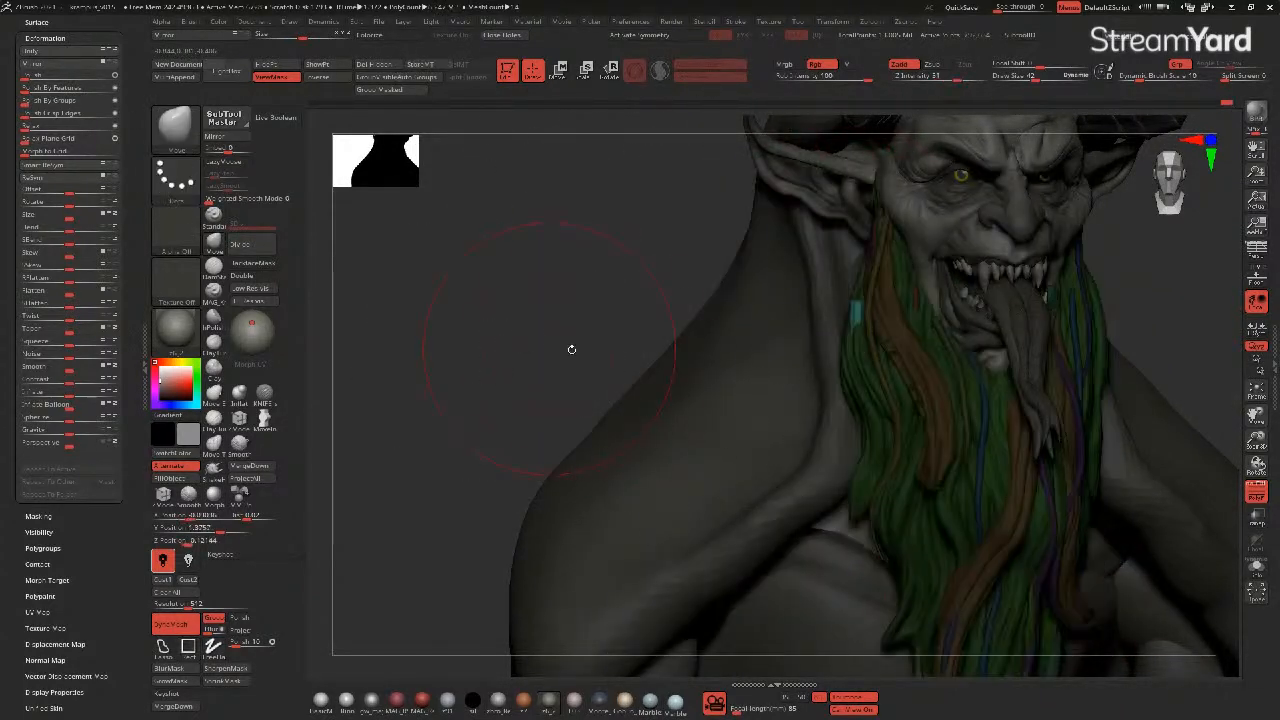
- Pull the teal hair's middle section outward along the beard's outer contour
mouse_move(869, 363)
mouse_down()
mouse_move(846, 371)
mouse_move(849, 396)
mouse_up()
drag(632, 350, 705, 353)
mouse_move(842, 410)
mouse_down()
mouse_move(866, 426)
mouse_move(874, 469)
mouse_up()
drag(428, 281, 338, 294)
drag(893, 463, 860, 464)
drag(595, 389, 606, 396)
- Fit the teal hair's lower half along the beard's edge and smooth its branched lower end
drag(861, 468, 861, 509)
mouse_move(875, 560)
mouse_down()
mouse_move(897, 606)
mouse_move(879, 573)
mouse_up()
drag(852, 466, 860, 463)
drag(834, 385, 841, 383)
drag(840, 300, 886, 566)
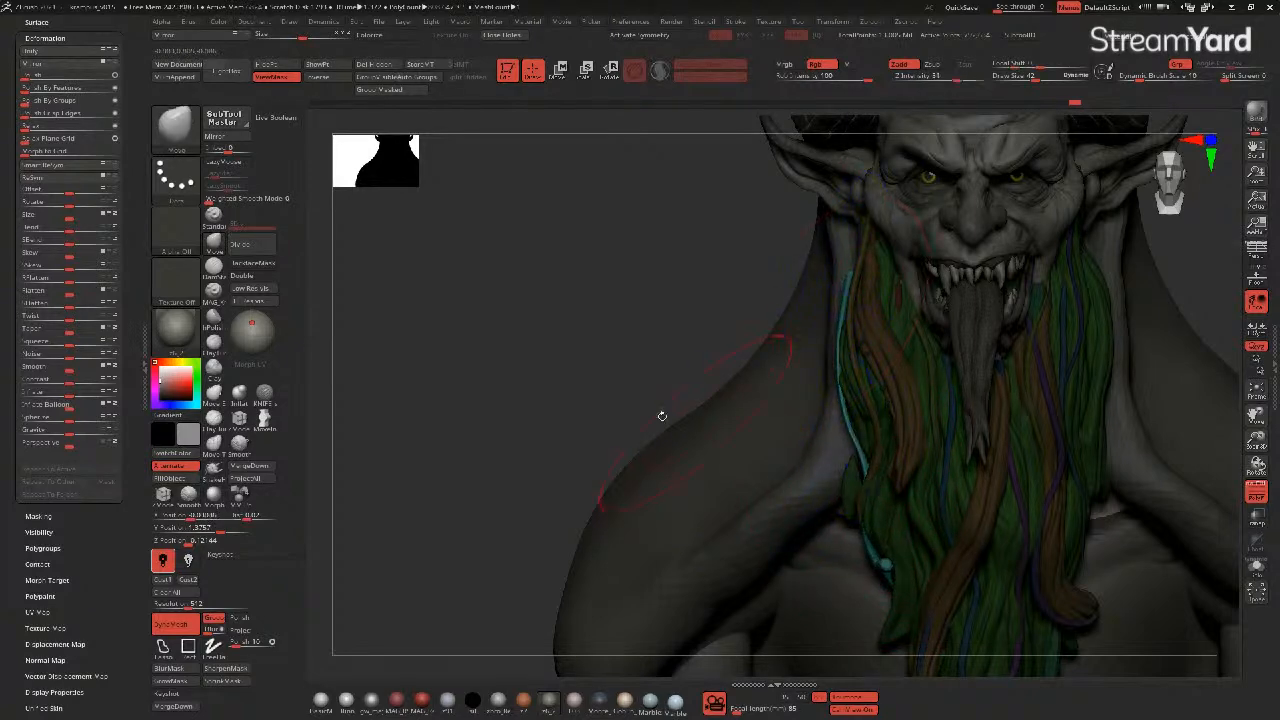
drag(559, 397, 669, 419)
shift+drag(872, 560, 886, 603)
drag(525, 382, 564, 359)
- Settle the teal hair's upper end against the outer green strands and clear the mask
drag(489, 280, 859, 281)
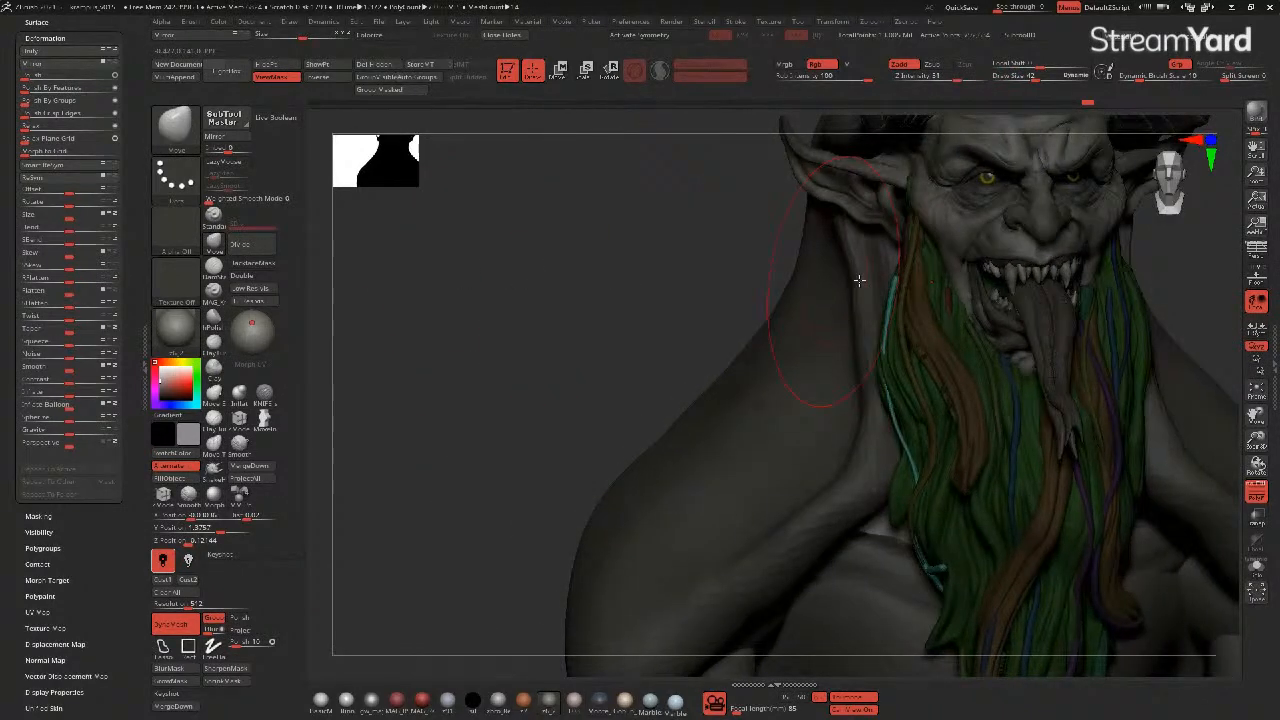
drag(621, 267, 600, 272)
drag(878, 300, 897, 292)
drag(871, 350, 857, 348)
drag(892, 284, 884, 282)
drag(870, 339, 868, 340)
drag(606, 305, 657, 300)
drag(1118, 488, 1163, 523)
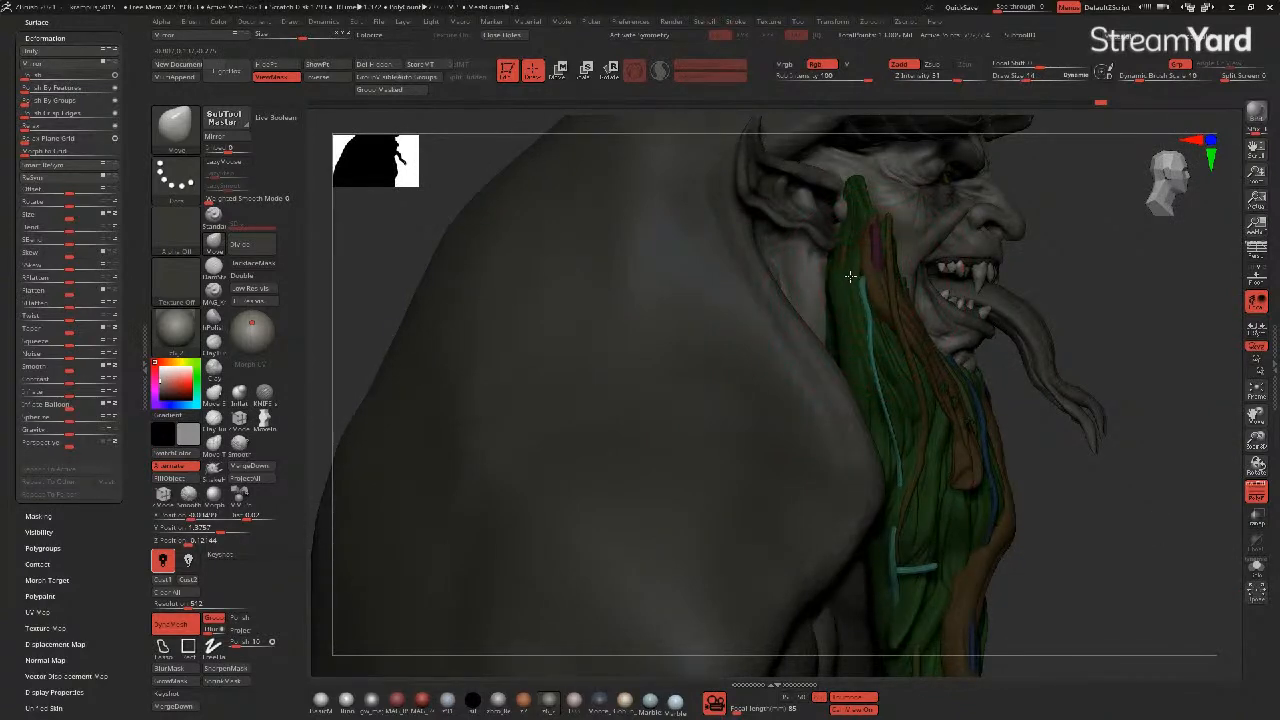
drag(364, 235, 620, 261)
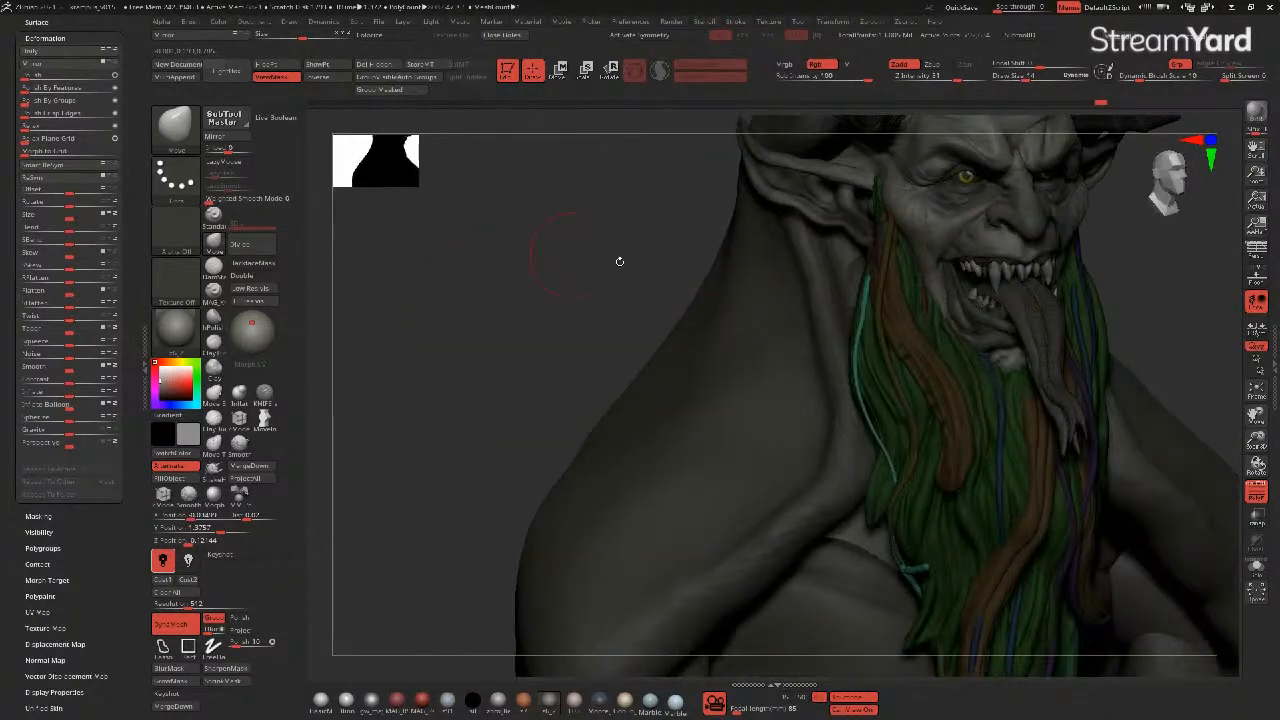
drag(719, 283, 469, 380)
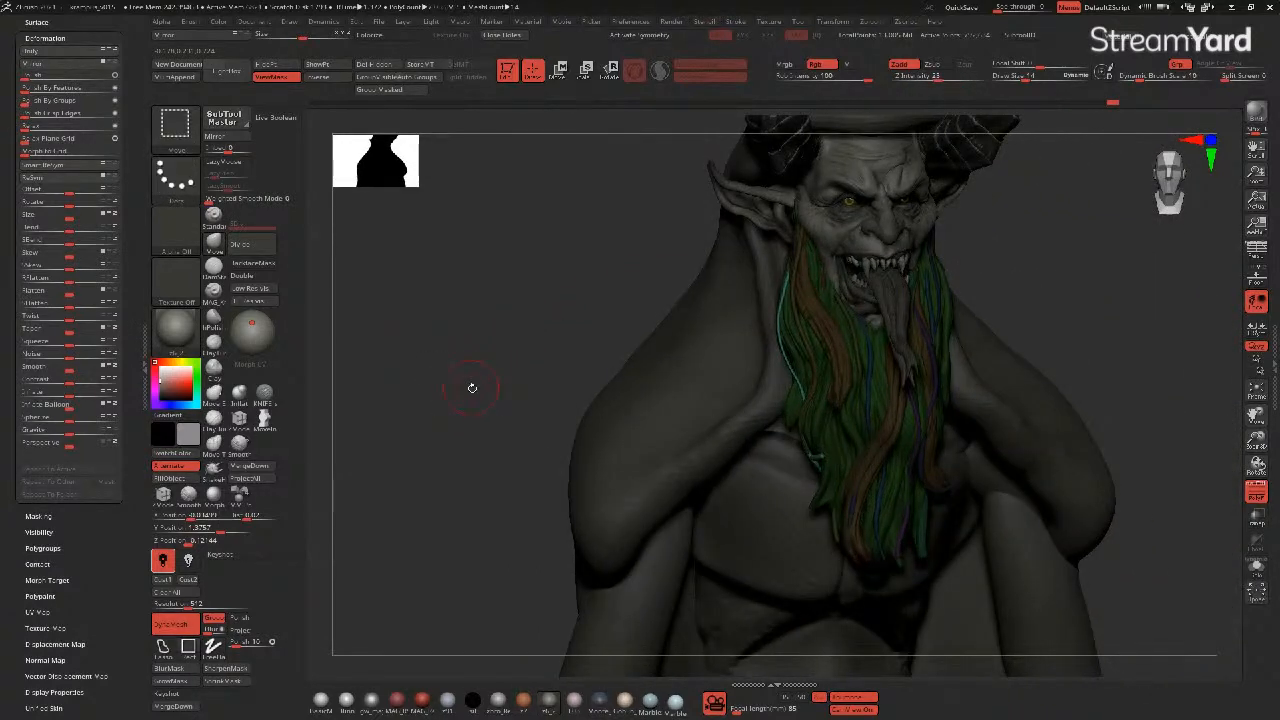
mouse_move(458, 347)
ctrl+mouse_down()
mouse_move(469, 397)
mouse_move(457, 397)
ctrl+mouse_up()
- Isolate the long hair near the character's left cheek, smooth it thinner along its length, and show the whole character again
drag(563, 391, 614, 430)
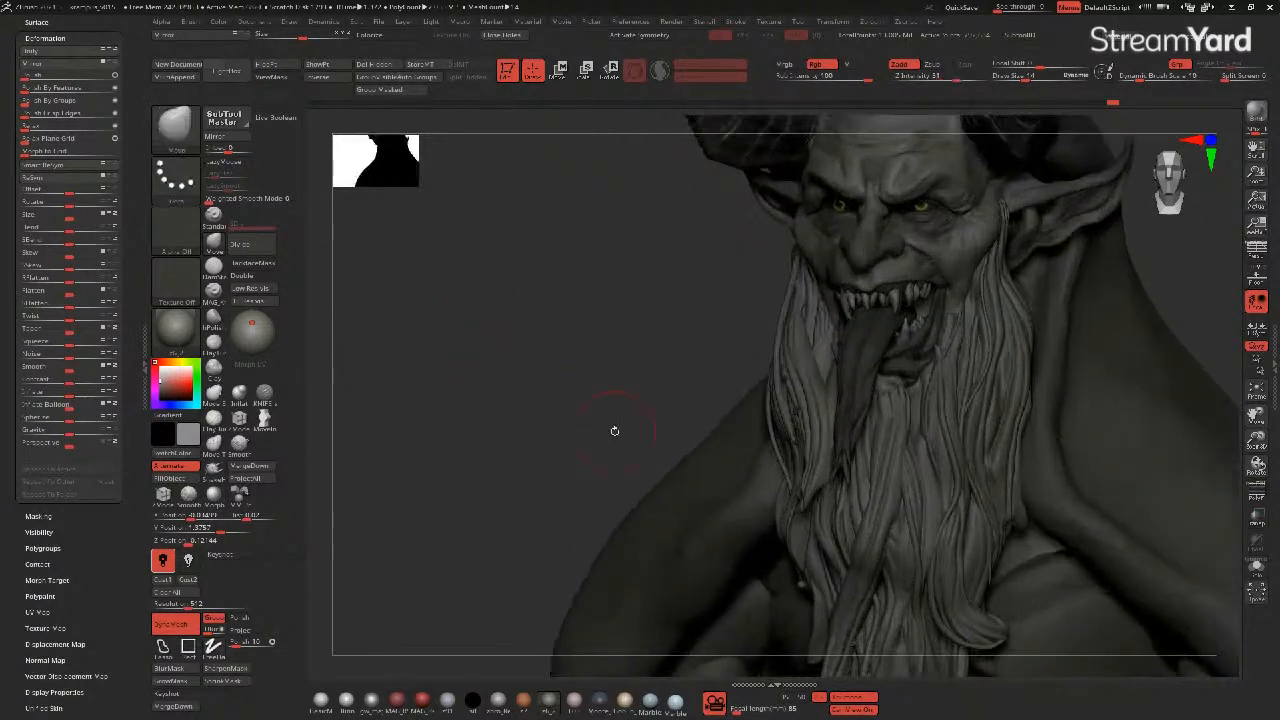
ctrl+shift+click(950, 321)
mouse_move(735, 317)
alt+mouse_down()
mouse_move(580, 317)
mouse_move(607, 329)
alt+mouse_up()
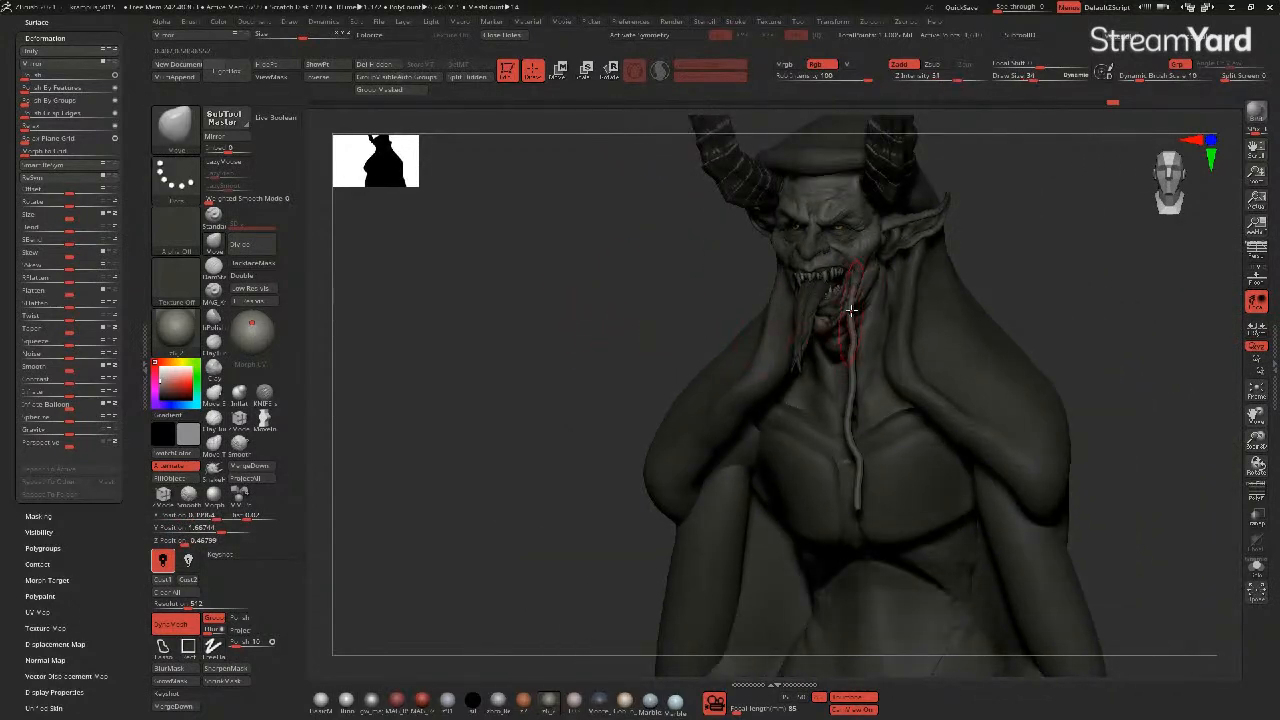
shift+drag(850, 287, 847, 398)
shift+drag(867, 489, 854, 517)
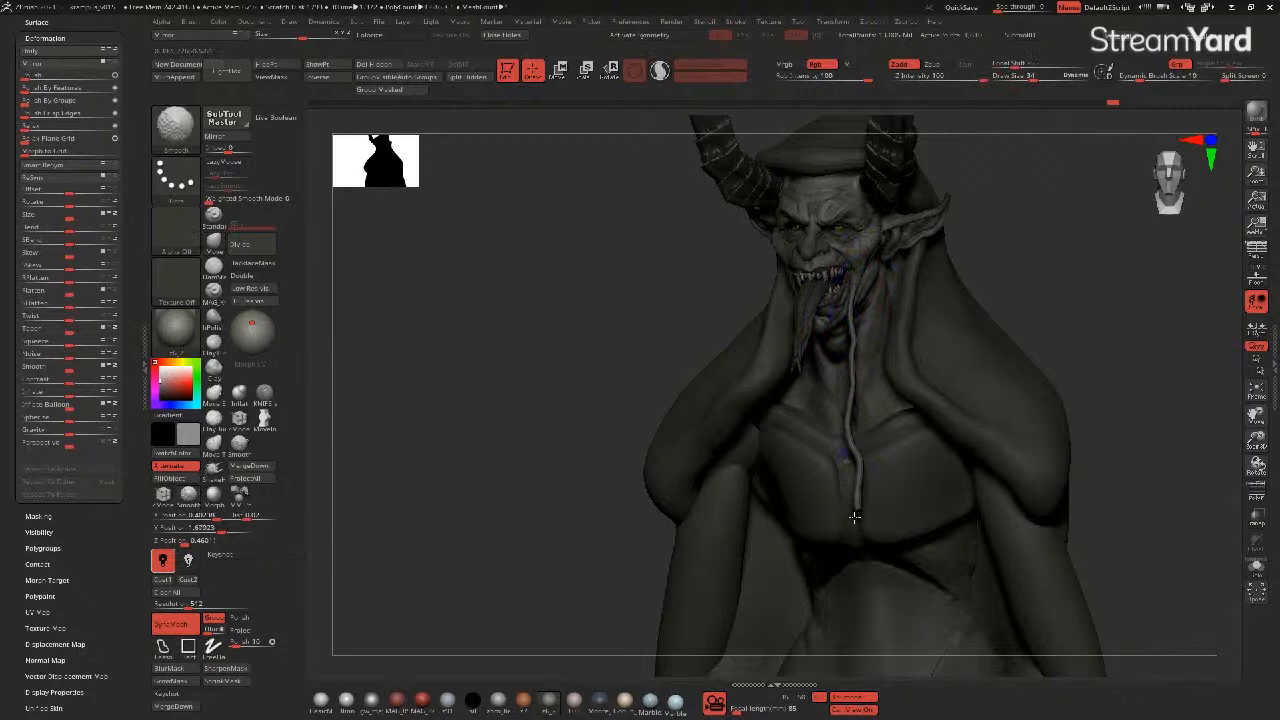
mouse_move(849, 342)
shift+mouse_down()
mouse_move(851, 330)
mouse_move(862, 503)
shift+mouse_up()
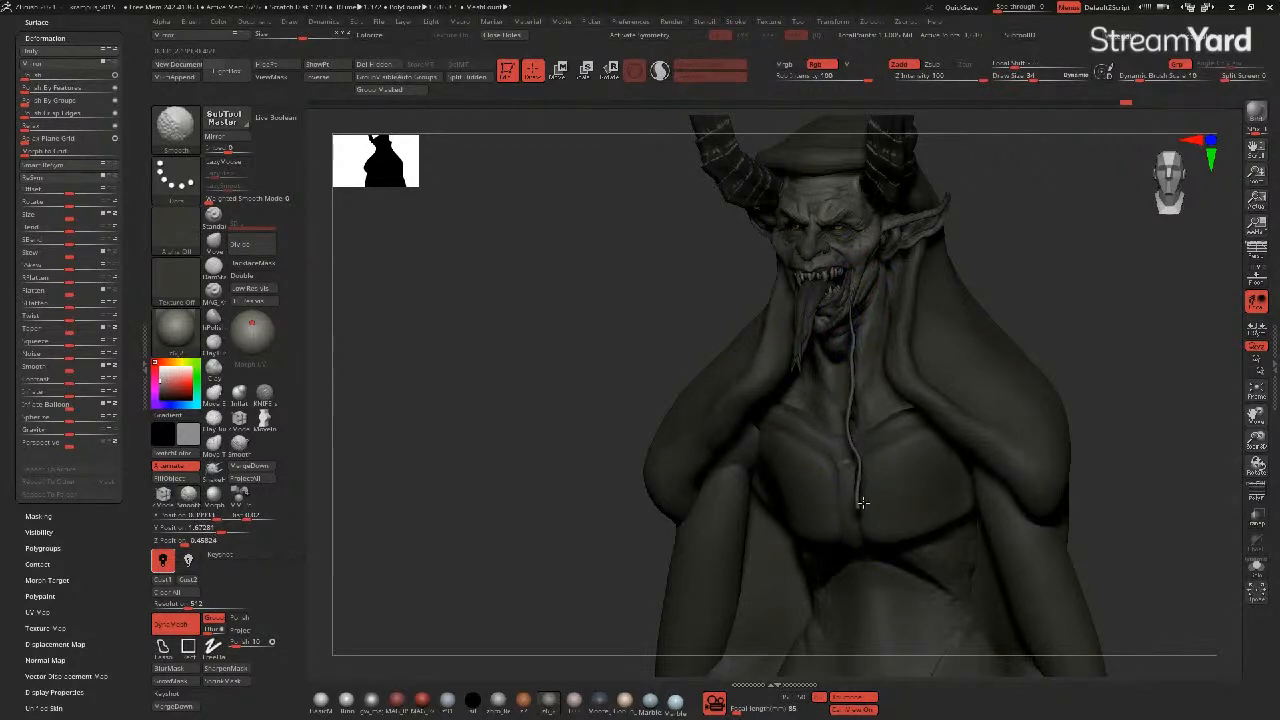
ctrl+shift+click(1177, 534)
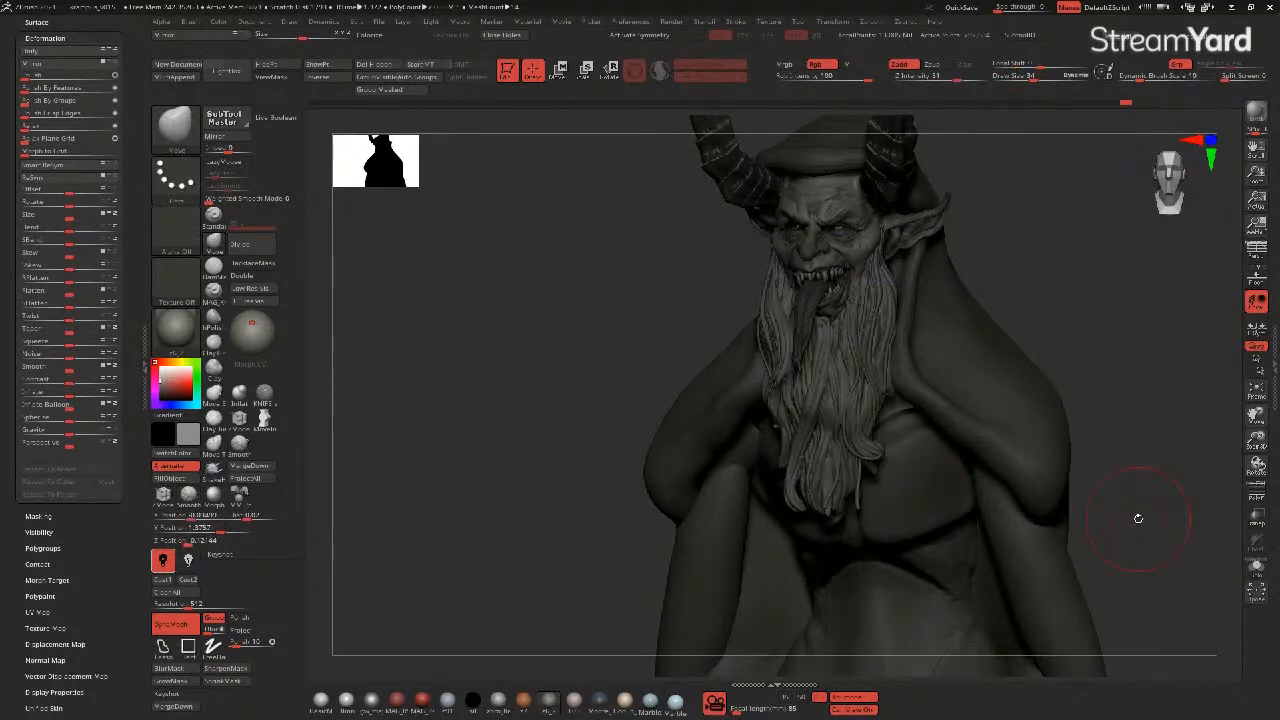
- Nudge the hair roots on the character's left cheek into place with the Move Topological brush
drag(508, 342, 563, 341)
ctrl+right_drag(563, 341, 645, 628)
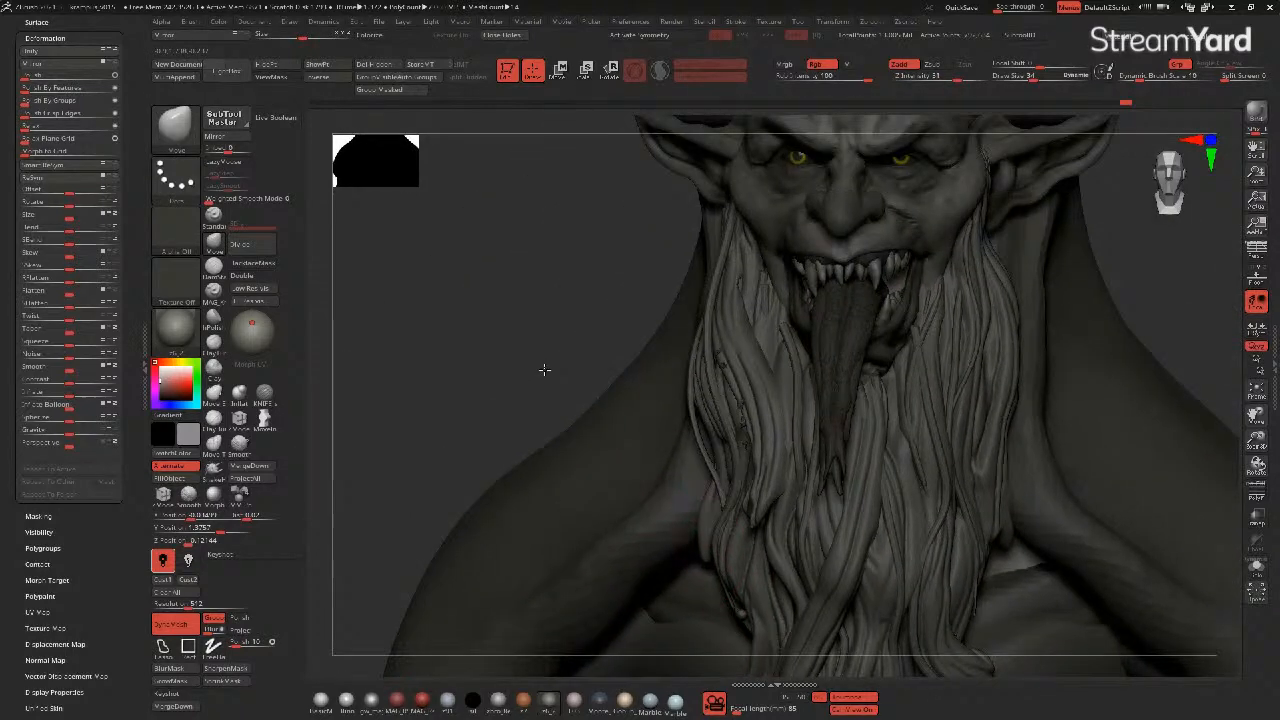
mouse_move(508, 327)
alt+right_down()
mouse_move(513, 436)
mouse_move(397, 403)
alt+right_up()
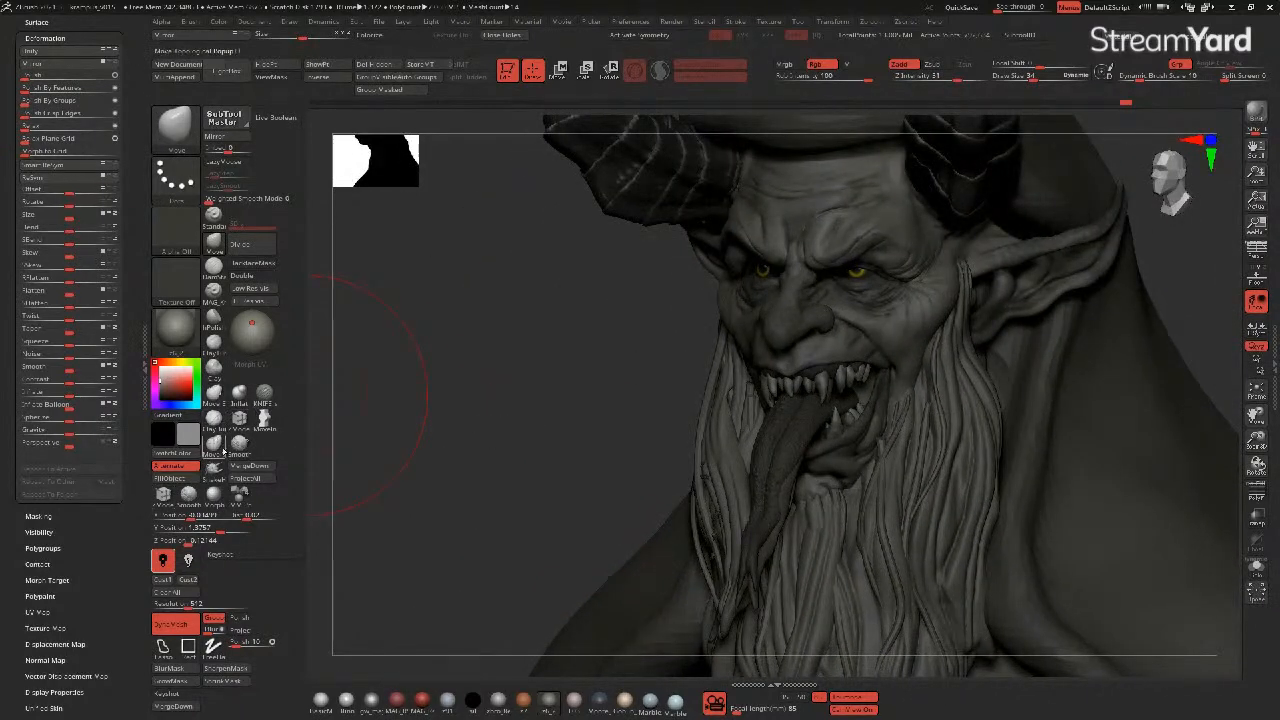
click(213, 442)
right_drag(540, 373, 573, 361)
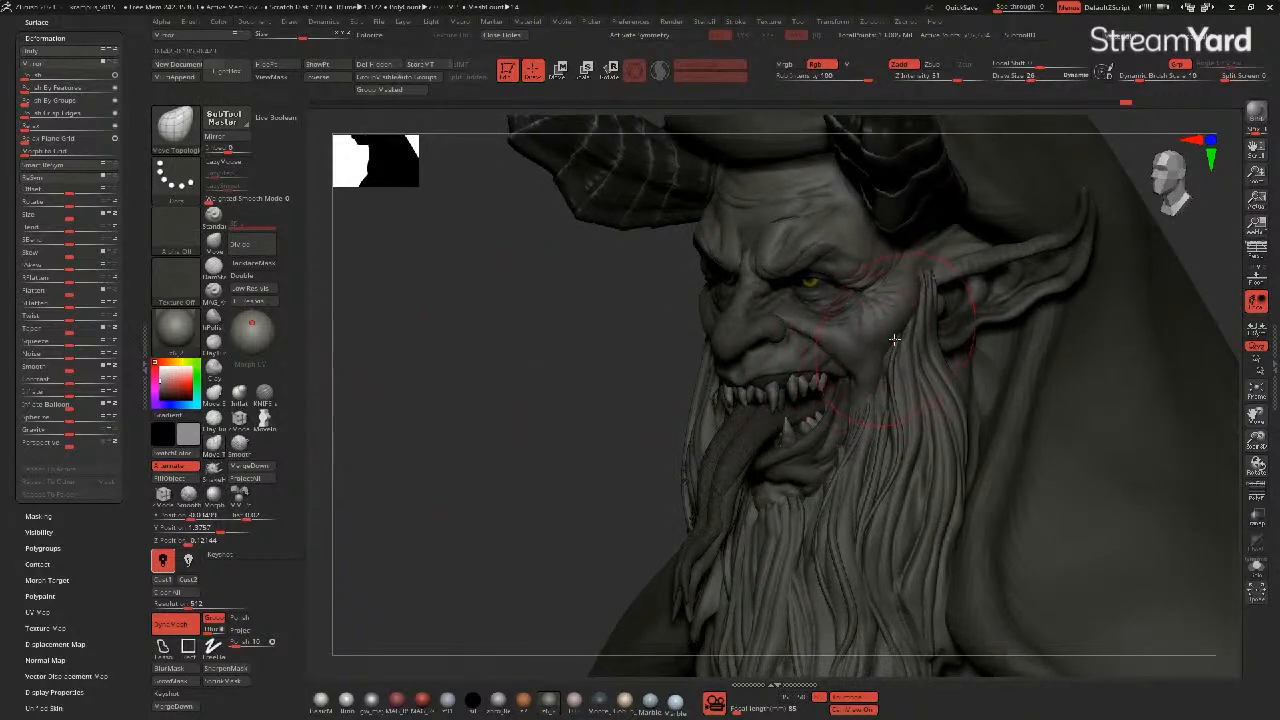
drag(896, 322, 892, 330)
mouse_move(651, 346)
right_down()
mouse_move(560, 374)
mouse_move(600, 372)
mouse_move(629, 363)
mouse_move(503, 363)
mouse_move(606, 374)
right_up()
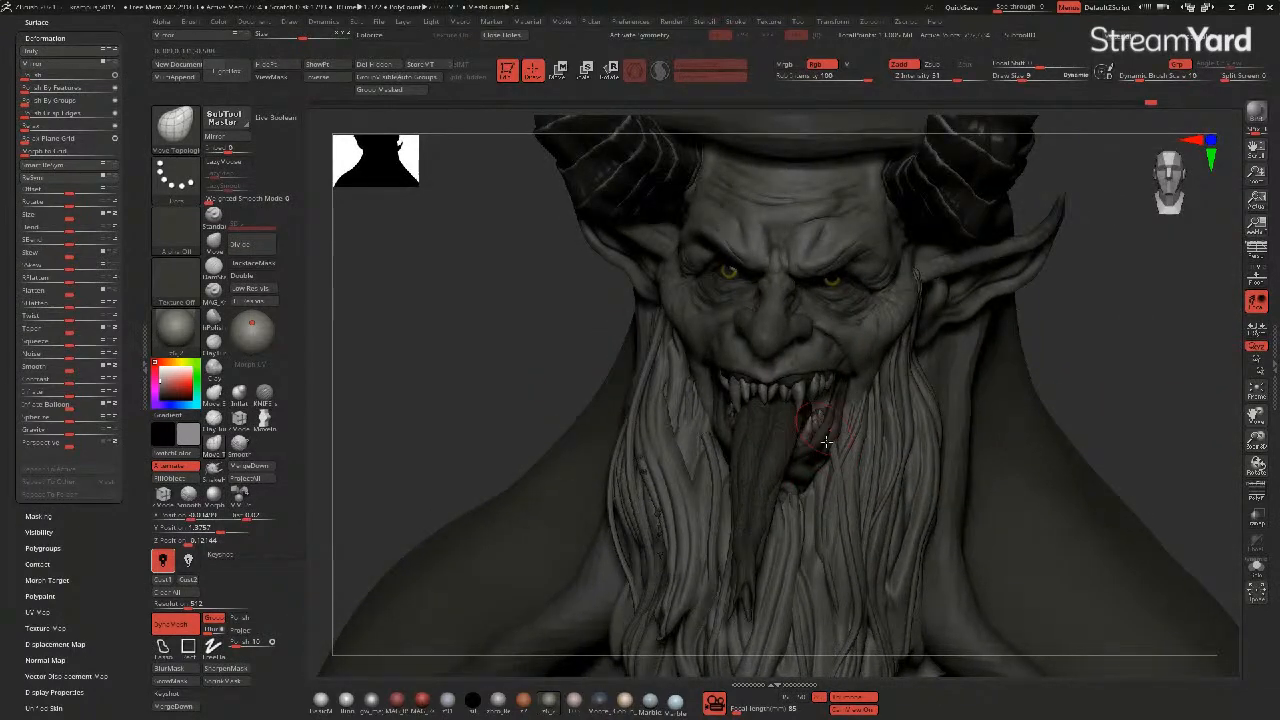
- Smooth the beard strands beside the mouth on the character's left side
key(shift)
shift+drag(849, 483, 857, 429)
right_drag(442, 360, 488, 358)
key(shift)
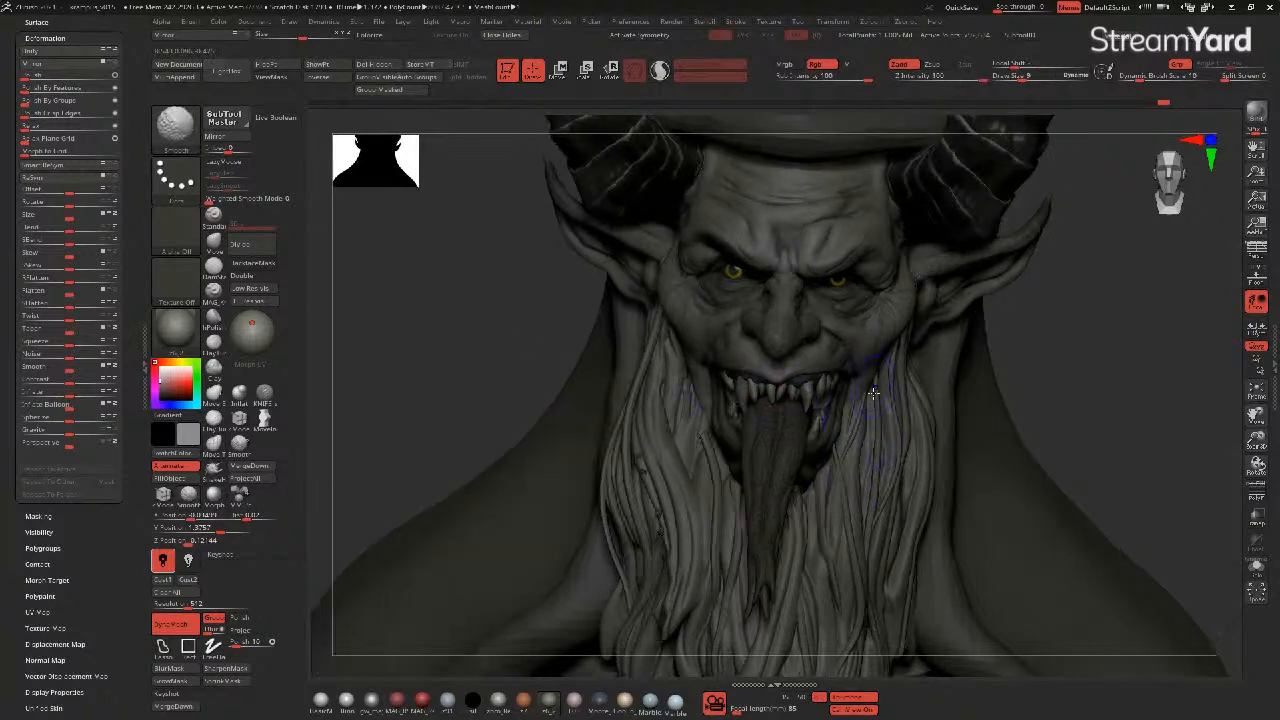
shift+drag(878, 471, 870, 462)
- Adjust the hair strands beside the mouth on the character's right side with the Move Topological brush
alt+right_drag(425, 335, 535, 355)
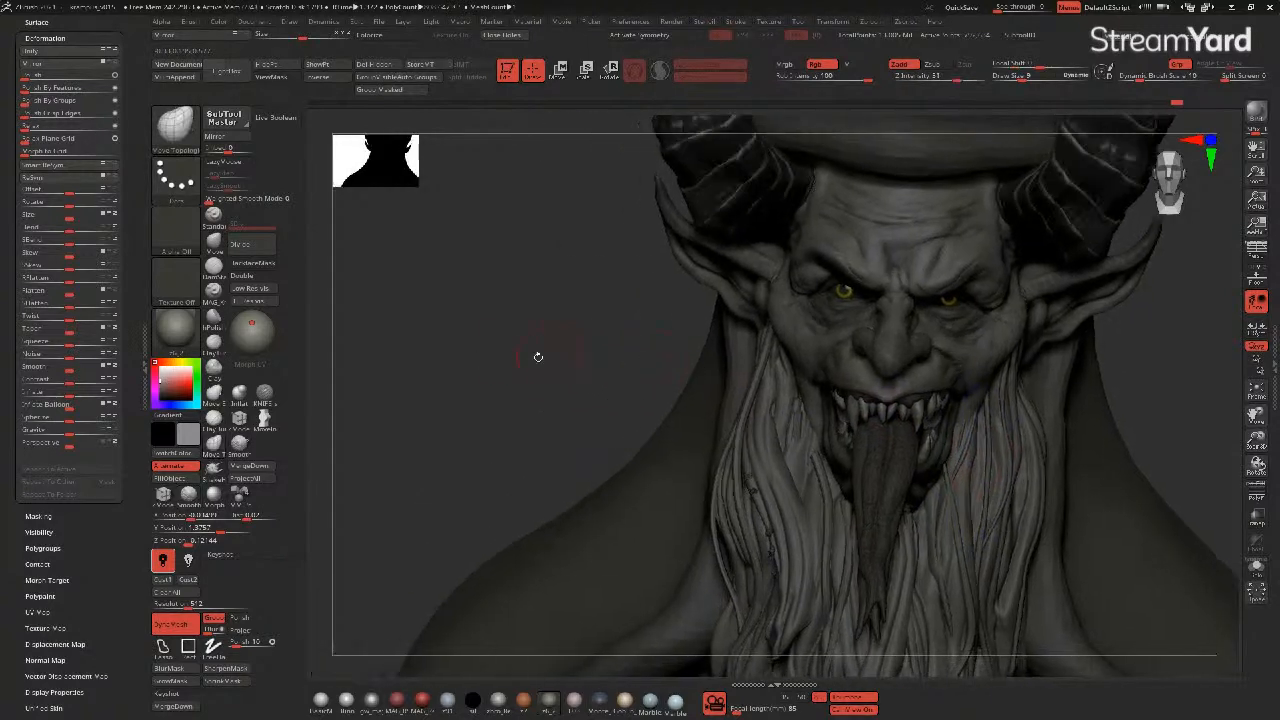
drag(816, 428, 818, 431)
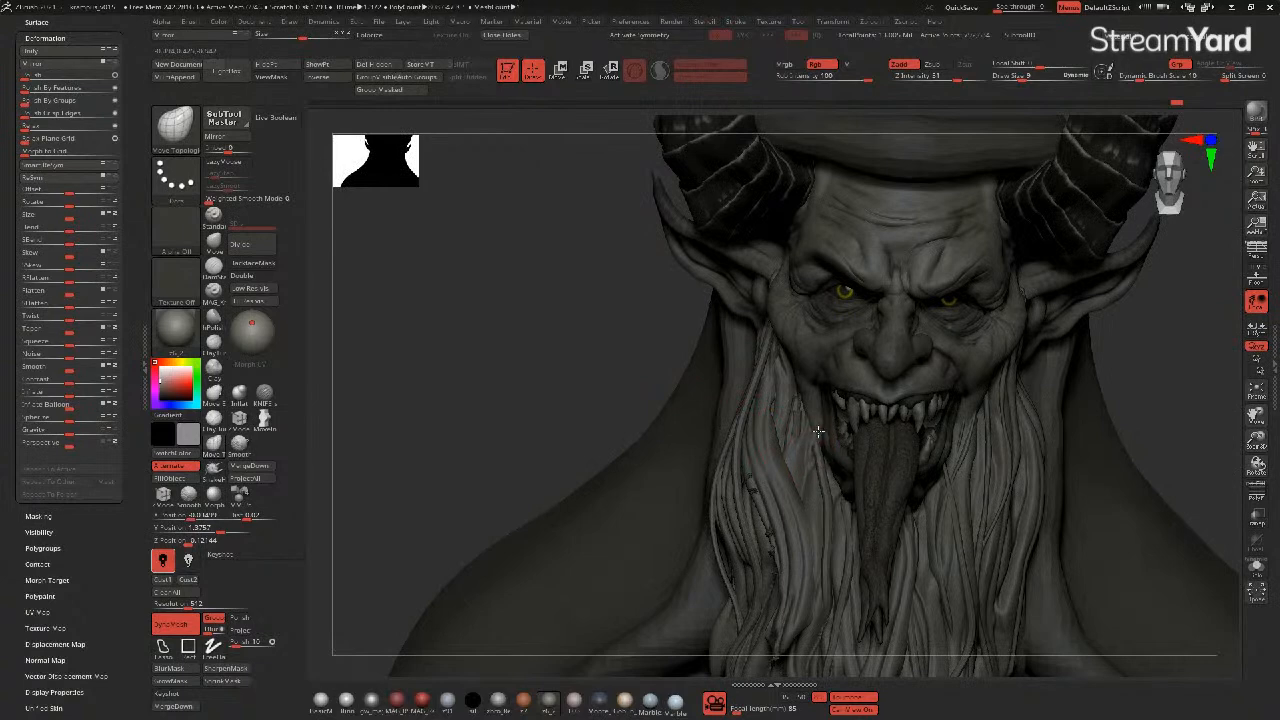
mouse_move(820, 426)
right_down()
mouse_move(606, 366)
mouse_move(760, 413)
right_up()
mouse_move(832, 431)
right_down()
mouse_move(995, 480)
mouse_move(829, 408)
right_up()
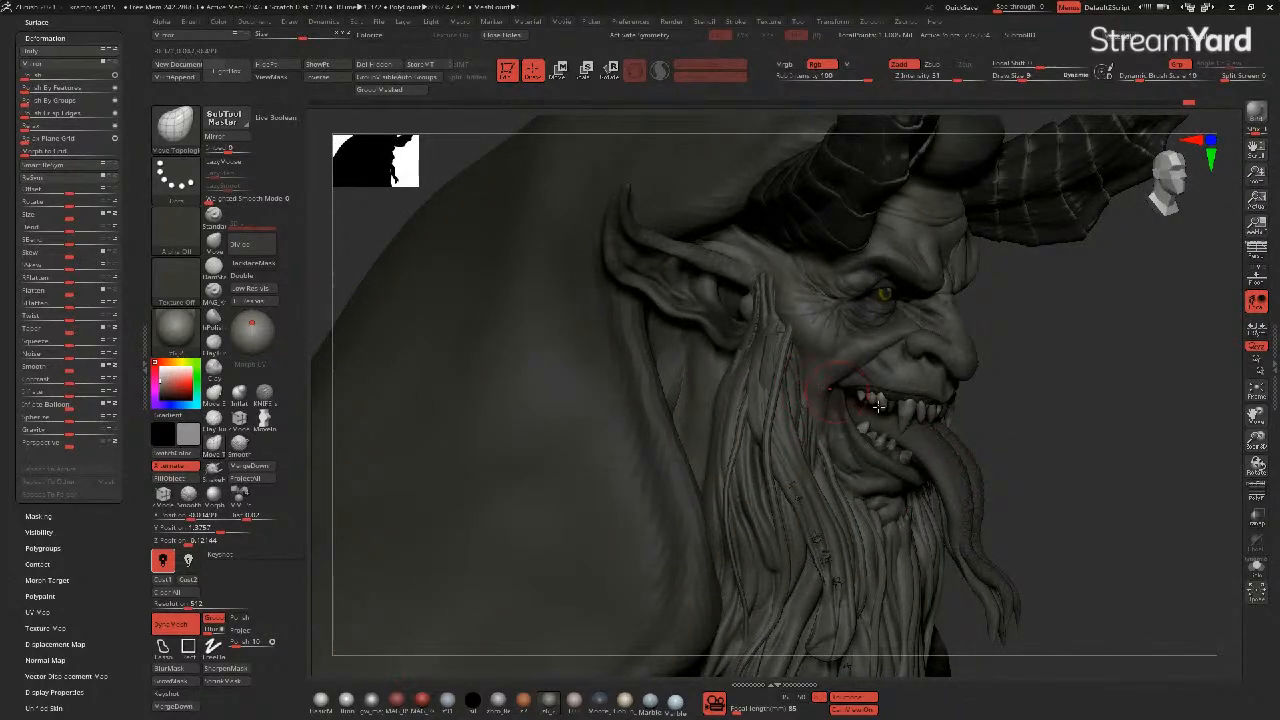
mouse_move(1065, 430)
right_down()
mouse_move(1049, 434)
mouse_move(851, 289)
right_up()
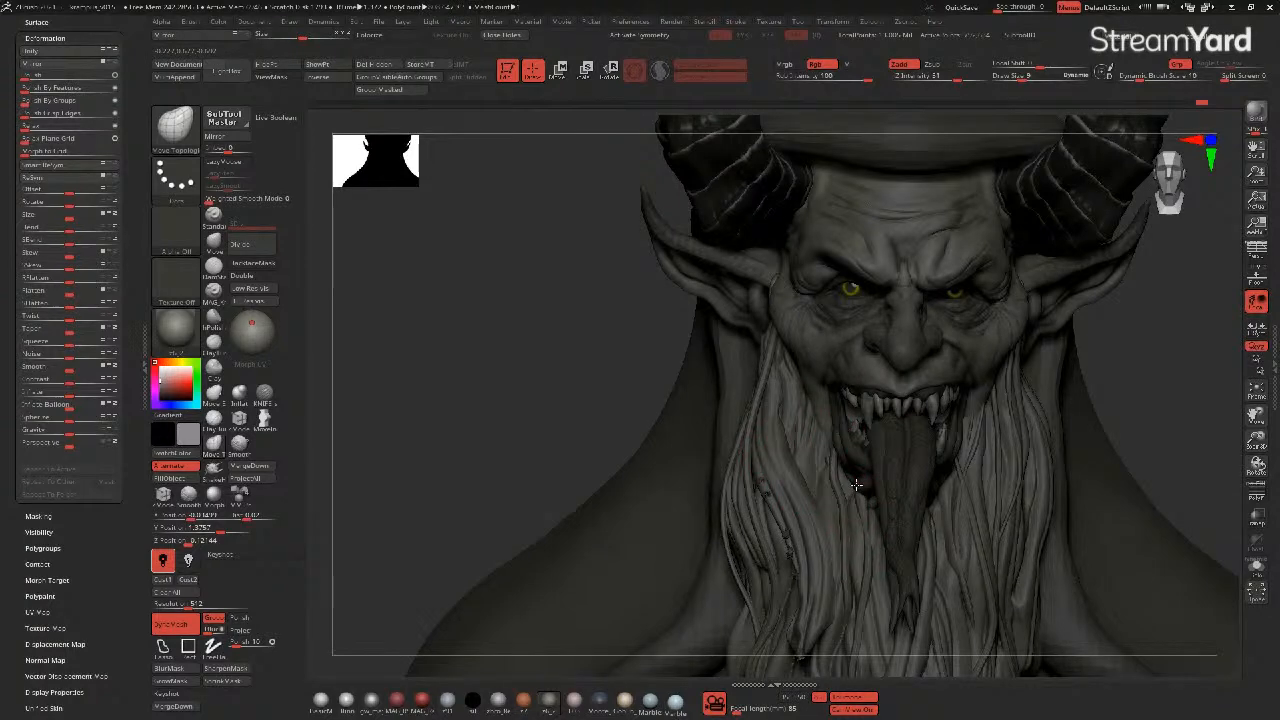
- Reposition the hair strands around the chin and lower lip with the Move Topological brush
mouse_move(589, 423)
mouse_down()
mouse_move(570, 379)
mouse_move(598, 391)
mouse_move(575, 358)
mouse_move(577, 391)
mouse_move(491, 403)
mouse_up()
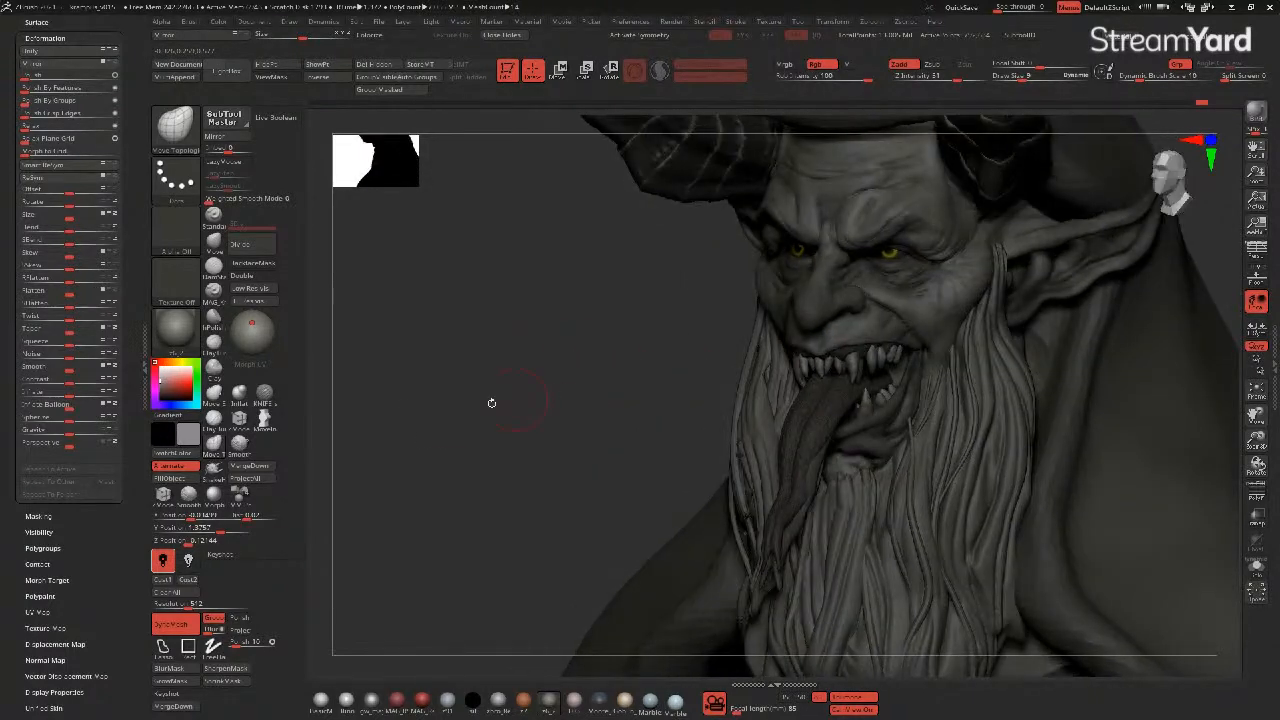
click(211, 453)
drag(540, 348, 587, 361)
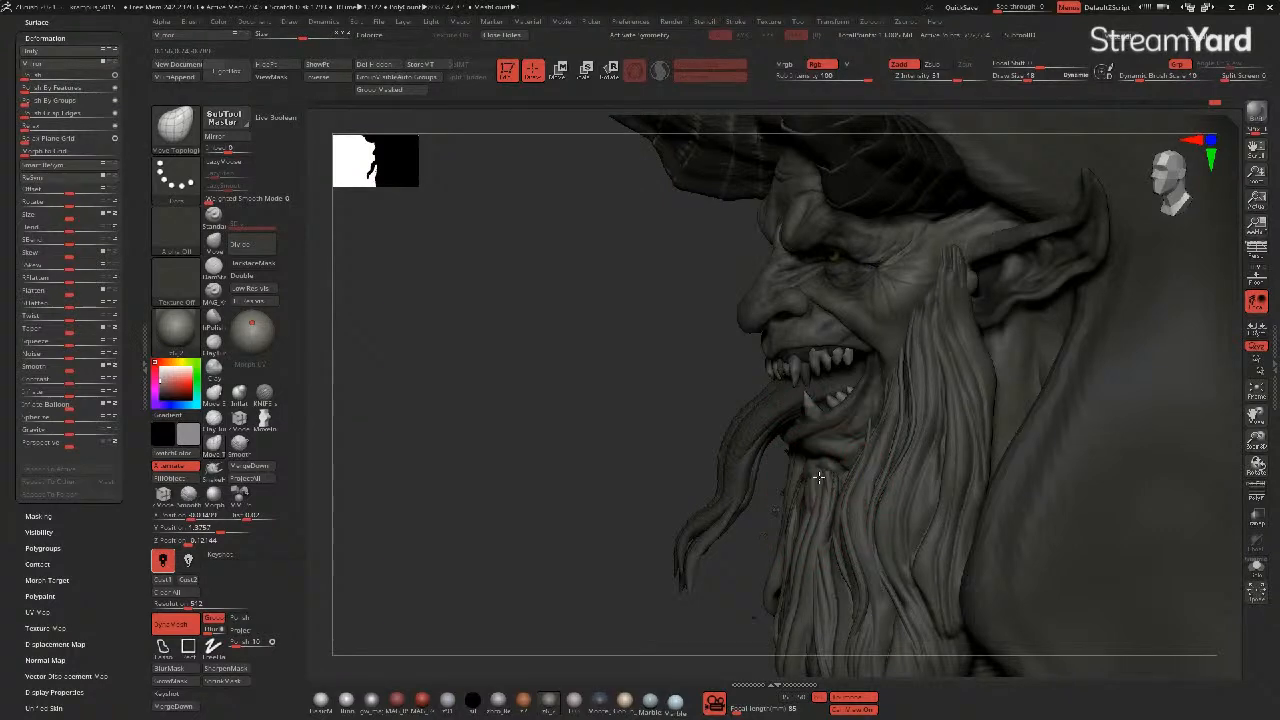
drag(613, 431, 827, 465)
drag(1180, 415, 930, 448)
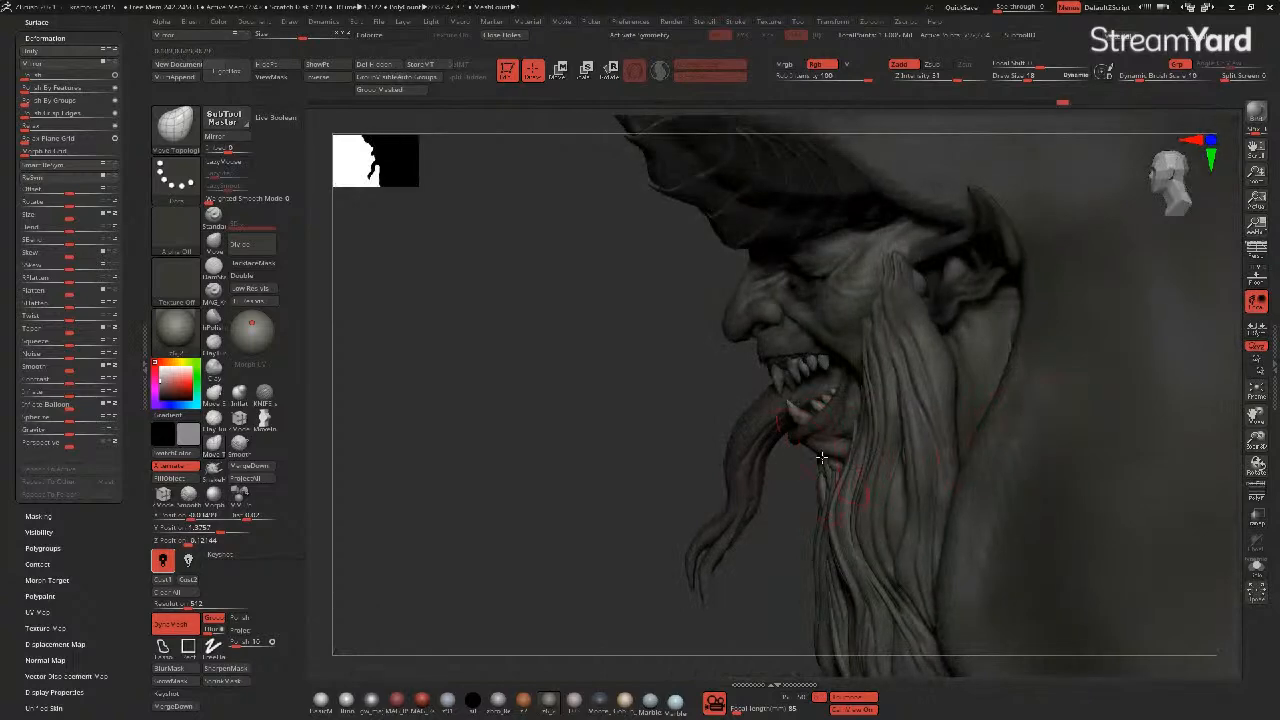
mouse_move(822, 455)
mouse_down()
mouse_move(611, 420)
mouse_move(640, 403)
mouse_move(554, 400)
mouse_move(594, 386)
mouse_move(577, 377)
mouse_move(557, 400)
mouse_move(875, 459)
mouse_up()
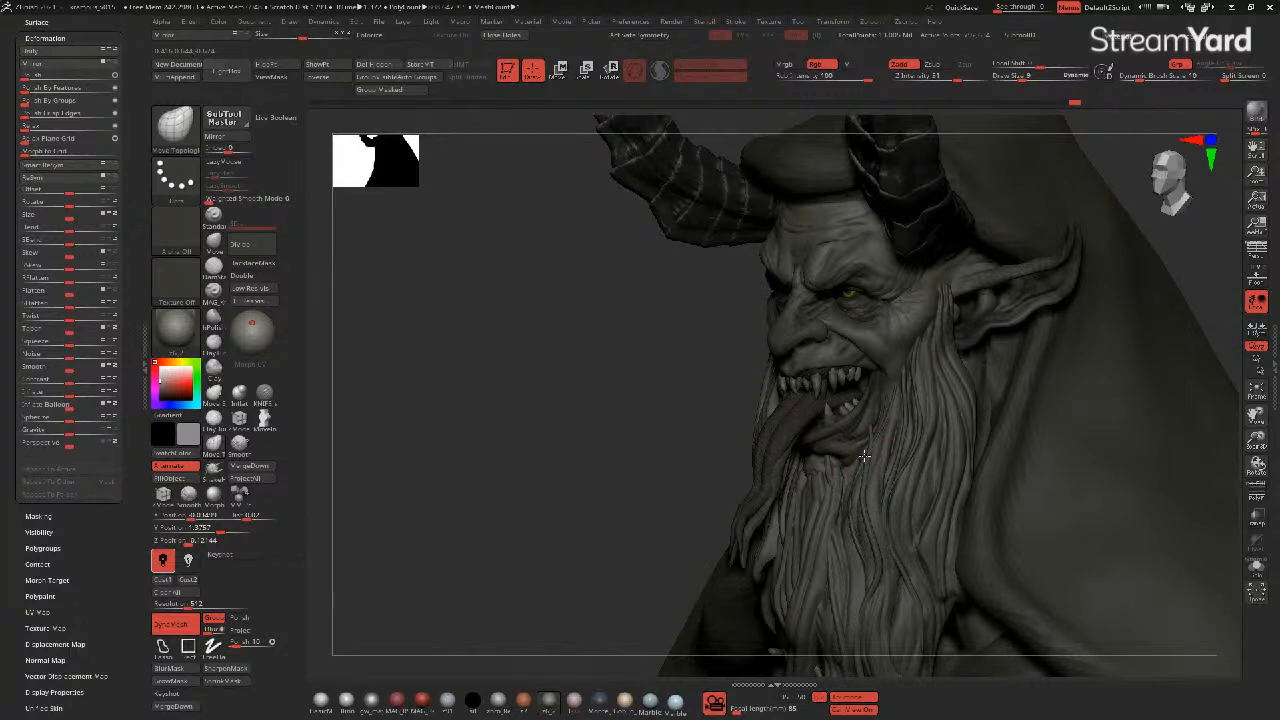
mouse_move(606, 420)
mouse_down()
mouse_move(523, 394)
mouse_move(521, 407)
mouse_up()
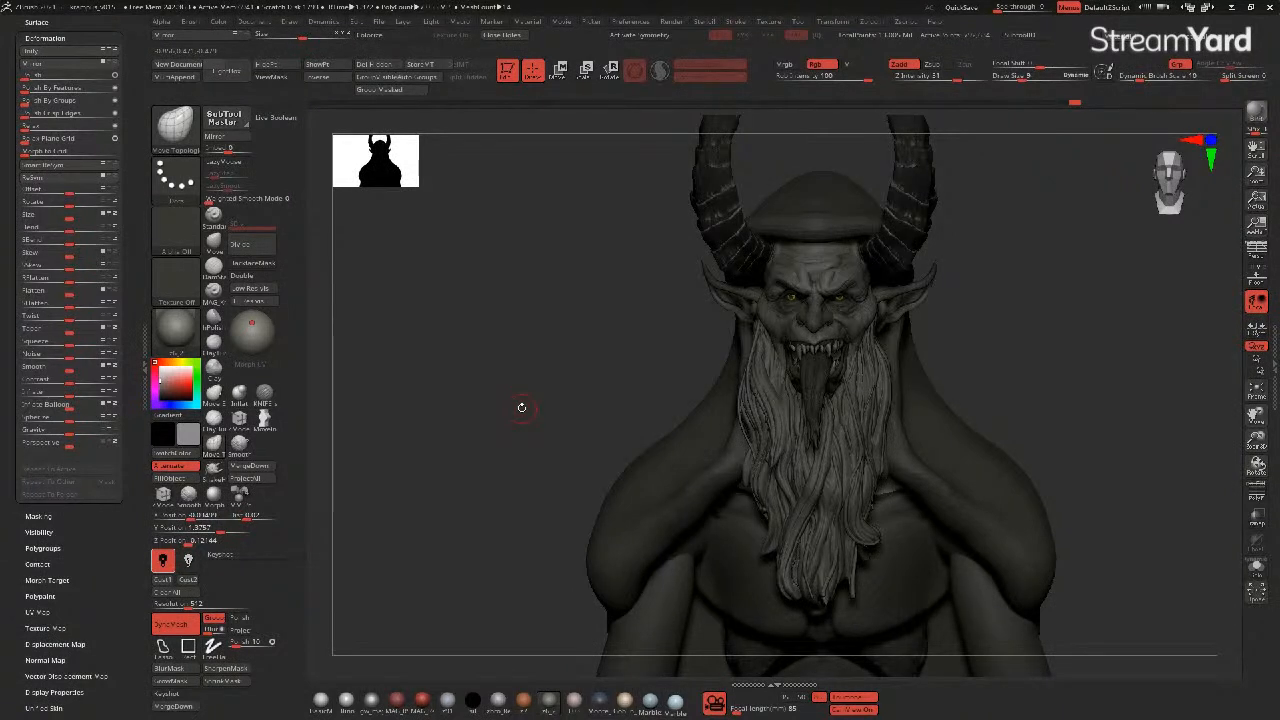
- Hide the stray hair pieces on the side of the beard and delete the hidden geometry
mouse_move(474, 520)
mouse_down()
mouse_move(457, 523)
mouse_move(487, 524)
mouse_up()
ctrl+right_drag(519, 466, 571, 523)
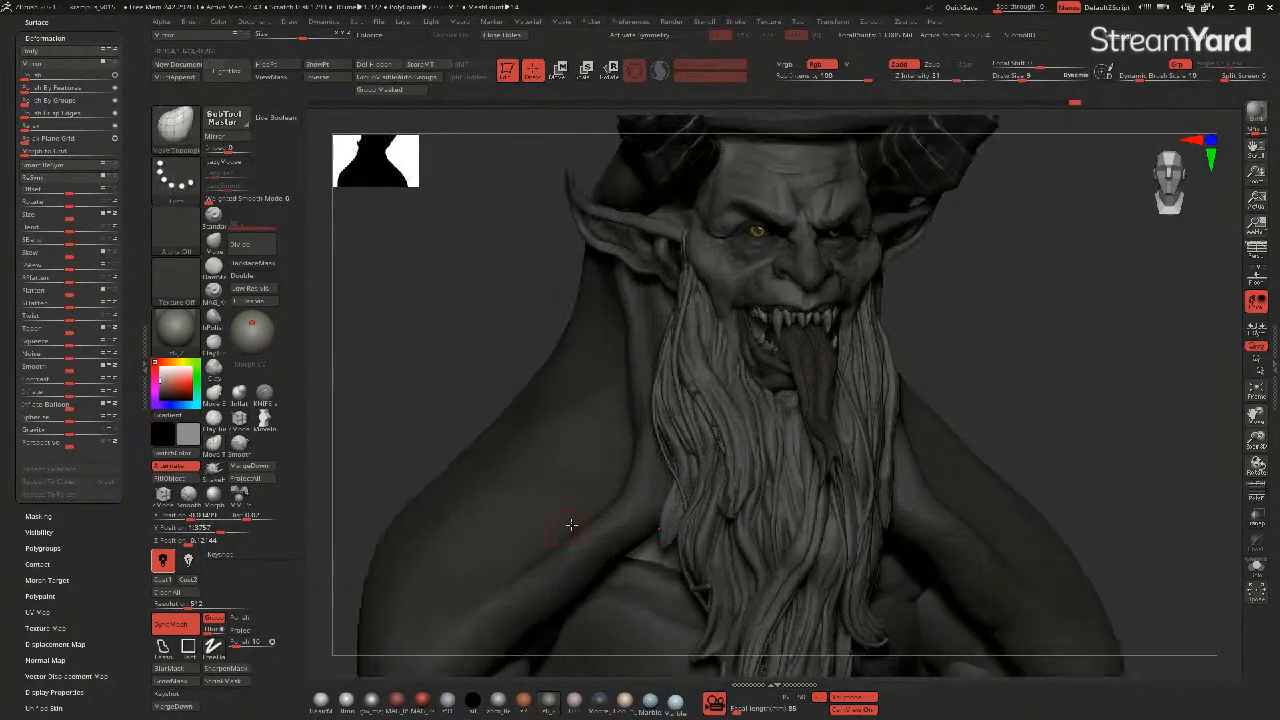
ctrl+alt+shift+click(715, 438)
mouse_move(449, 357)
mouse_down()
mouse_move(526, 214)
mouse_move(443, 286)
mouse_move(472, 280)
mouse_up()
ctrl+shift+drag(1023, 491, 993, 507)
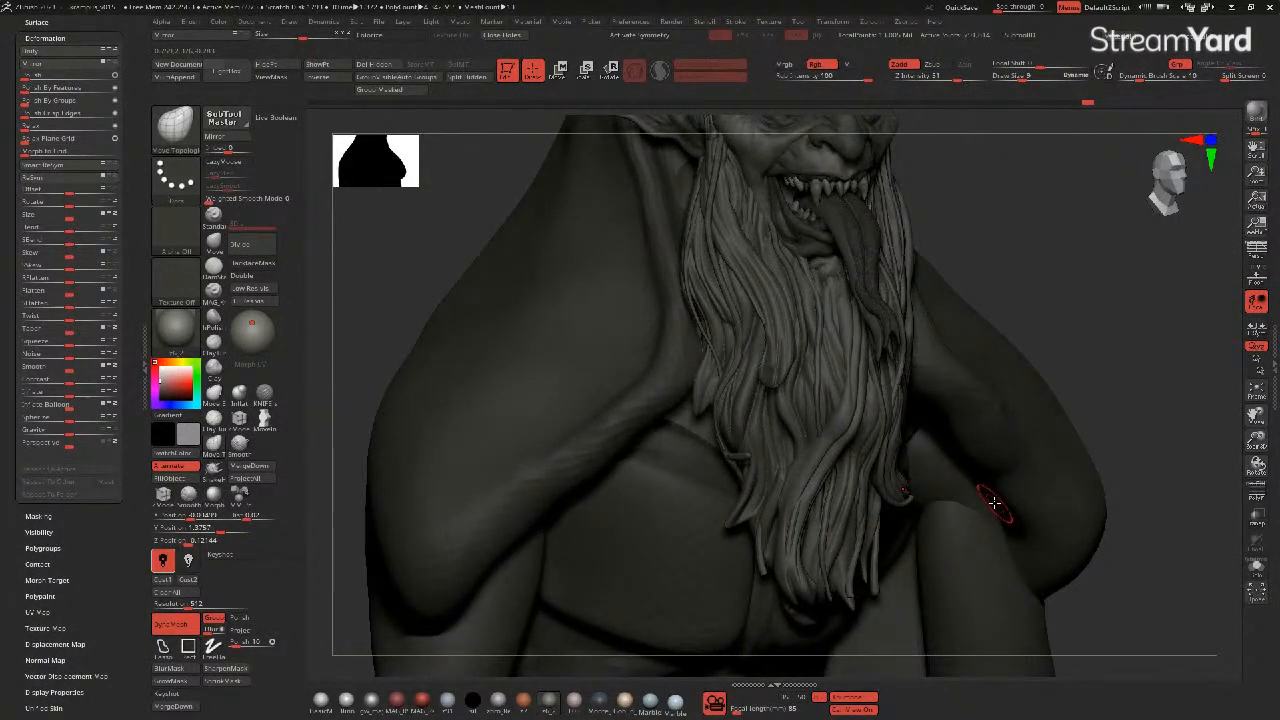
click(369, 70)
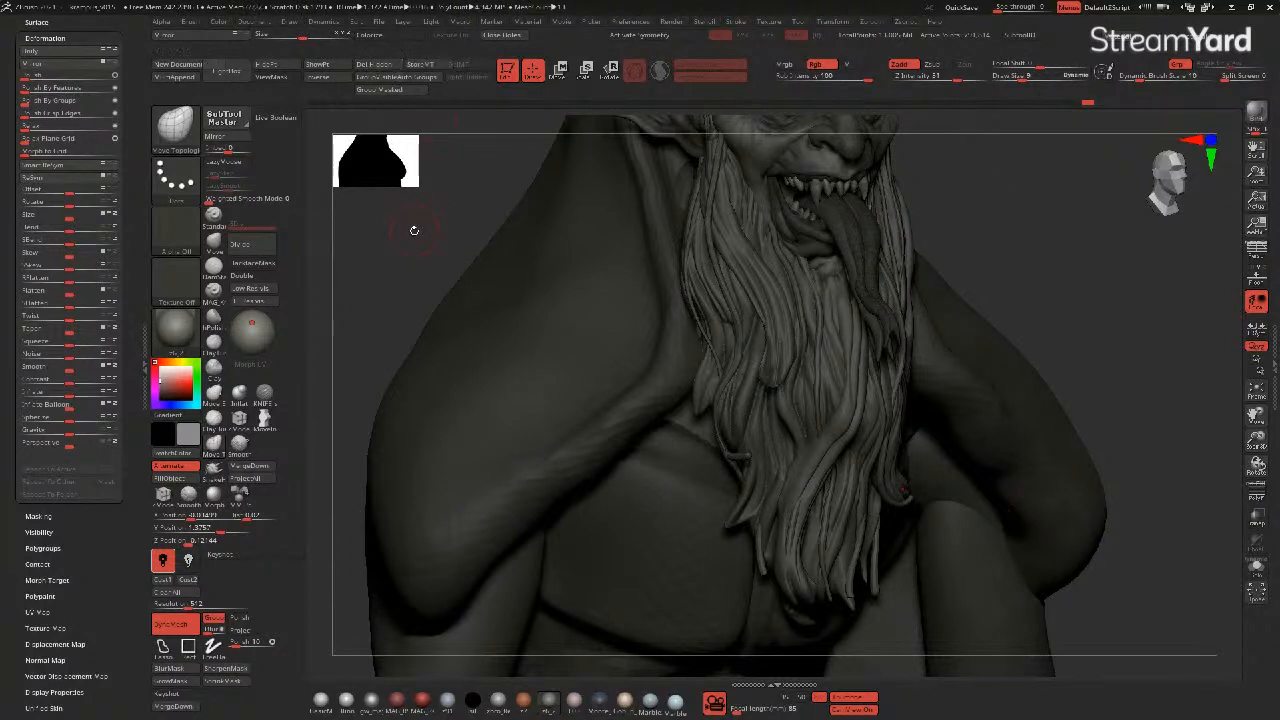
- Display the polygroup colours and smooth the jagged edge of the wide brown strand on the side of the beard
drag(417, 237, 443, 243)
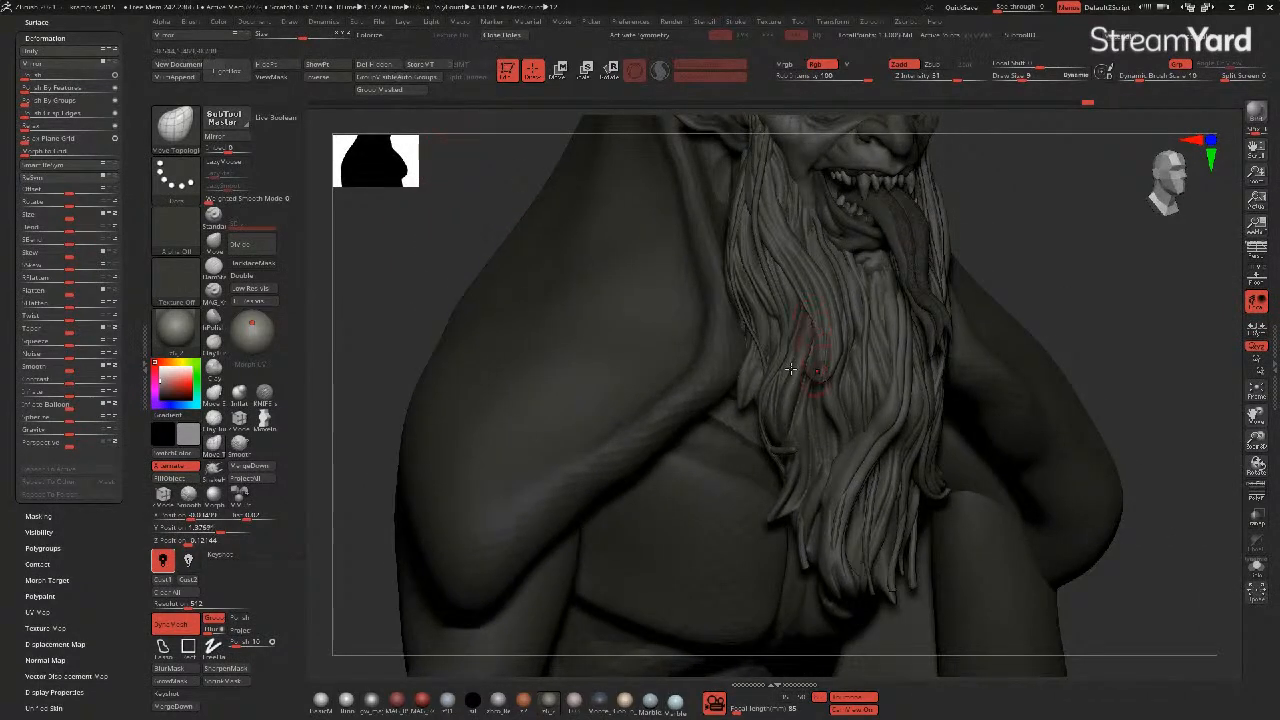
drag(418, 264, 446, 262)
ctrl+right_drag(786, 316, 886, 506)
ctrl+right_drag(850, 290, 840, 324)
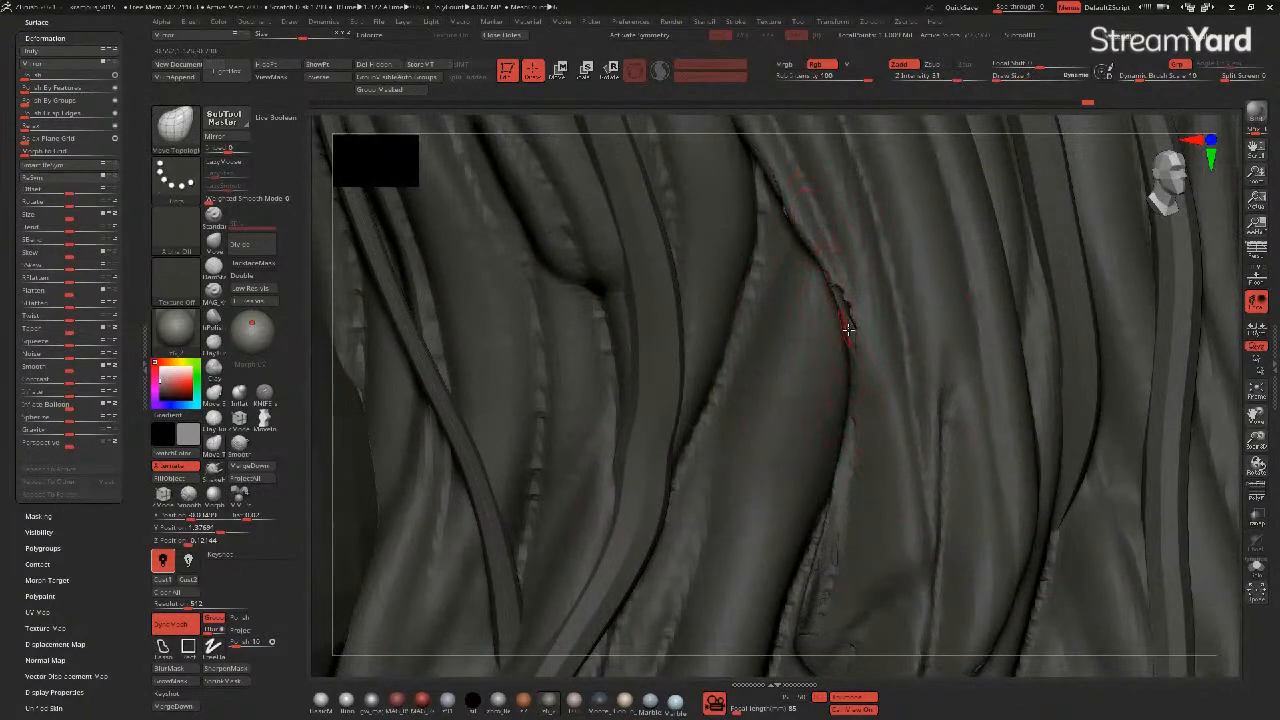
key(shift+f)
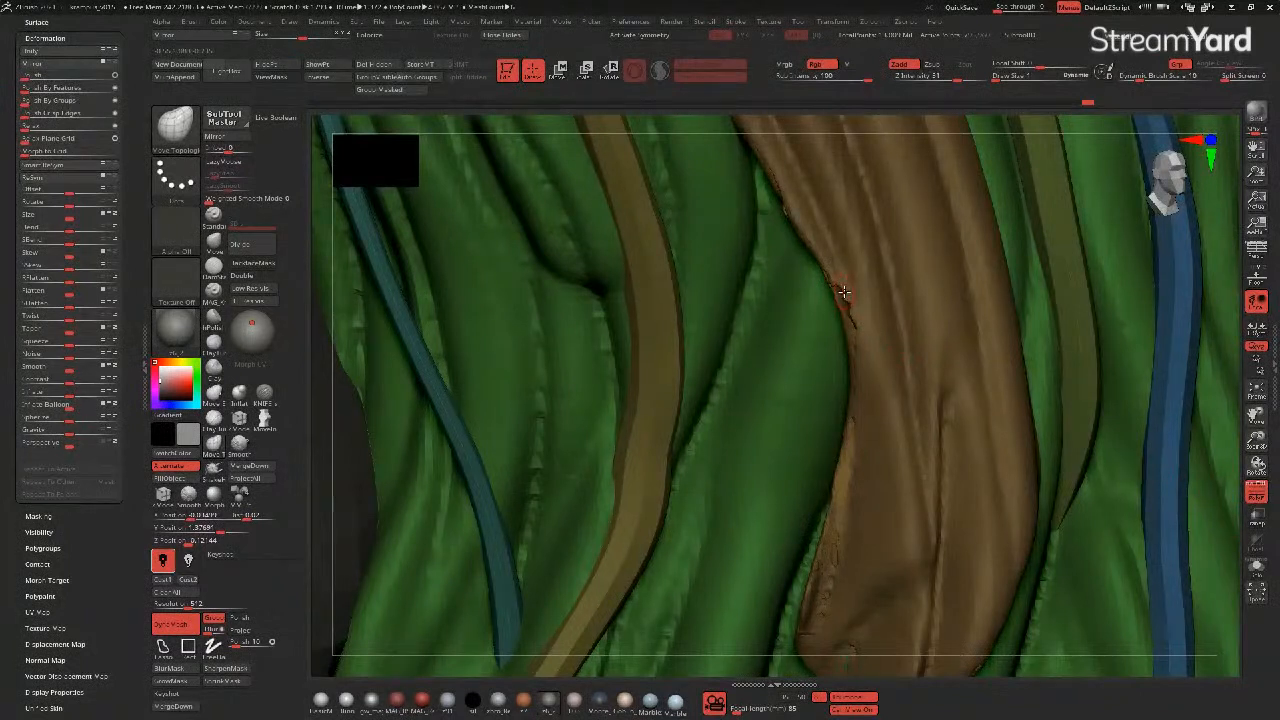
key(shift)
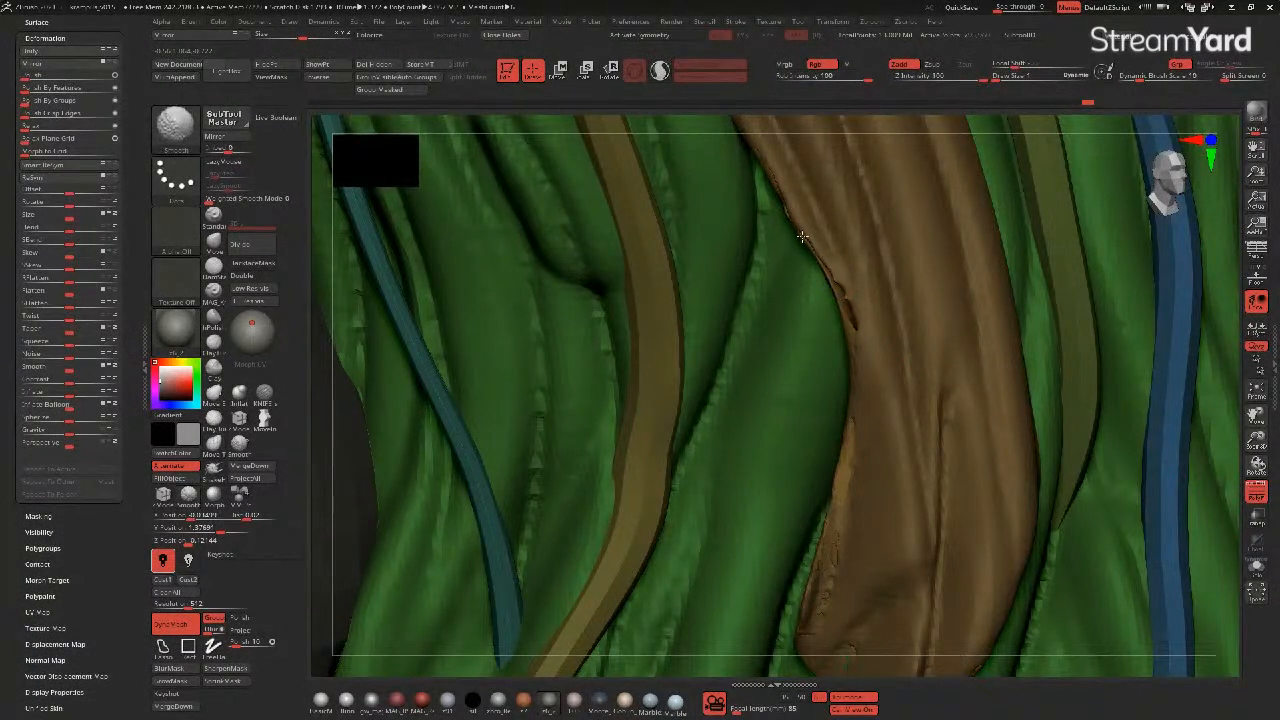
key(ctrl)
key(ctrl)
mouse_move(819, 495)
ctrl+right_down()
mouse_move(773, 465)
mouse_move(831, 497)
ctrl+right_up()
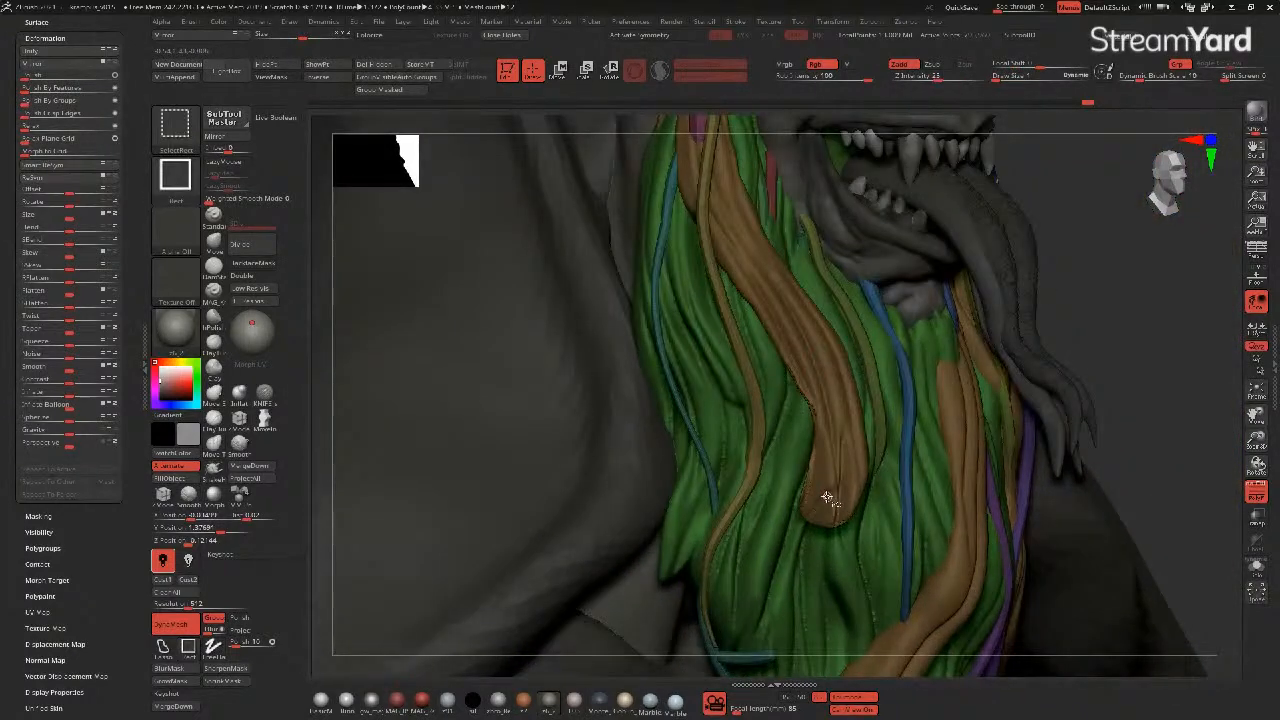
- Isolate the strands of the brown polygroup, regroup them as a green polygroup, and show the whole beard again
ctrl+shift+click(824, 500)
ctrl+shift+click(825, 502)
ctrl+shift+click(825, 502)
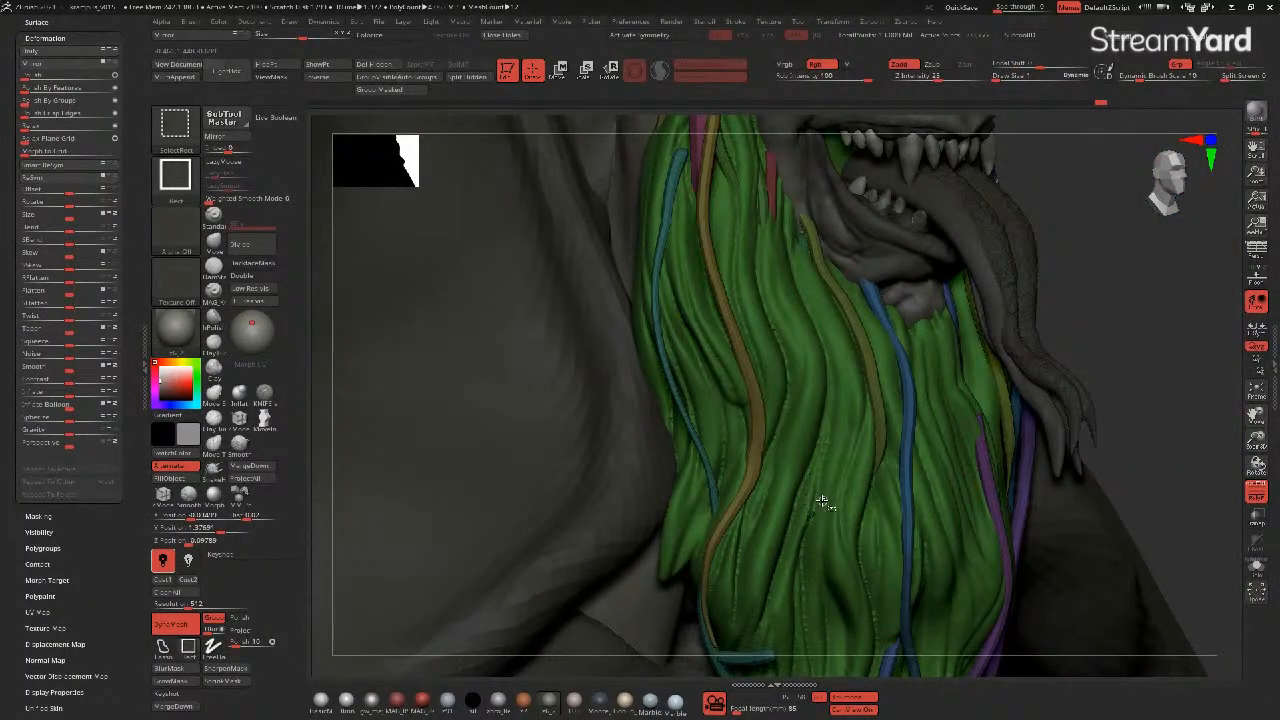
ctrl+right_drag(845, 495, 735, 408)
drag(1097, 489, 995, 481)
mouse_move(650, 400)
mouse_down()
mouse_move(637, 440)
mouse_move(600, 443)
mouse_move(712, 432)
mouse_move(529, 383)
mouse_move(563, 409)
mouse_move(563, 374)
mouse_move(580, 379)
mouse_move(447, 126)
mouse_up()
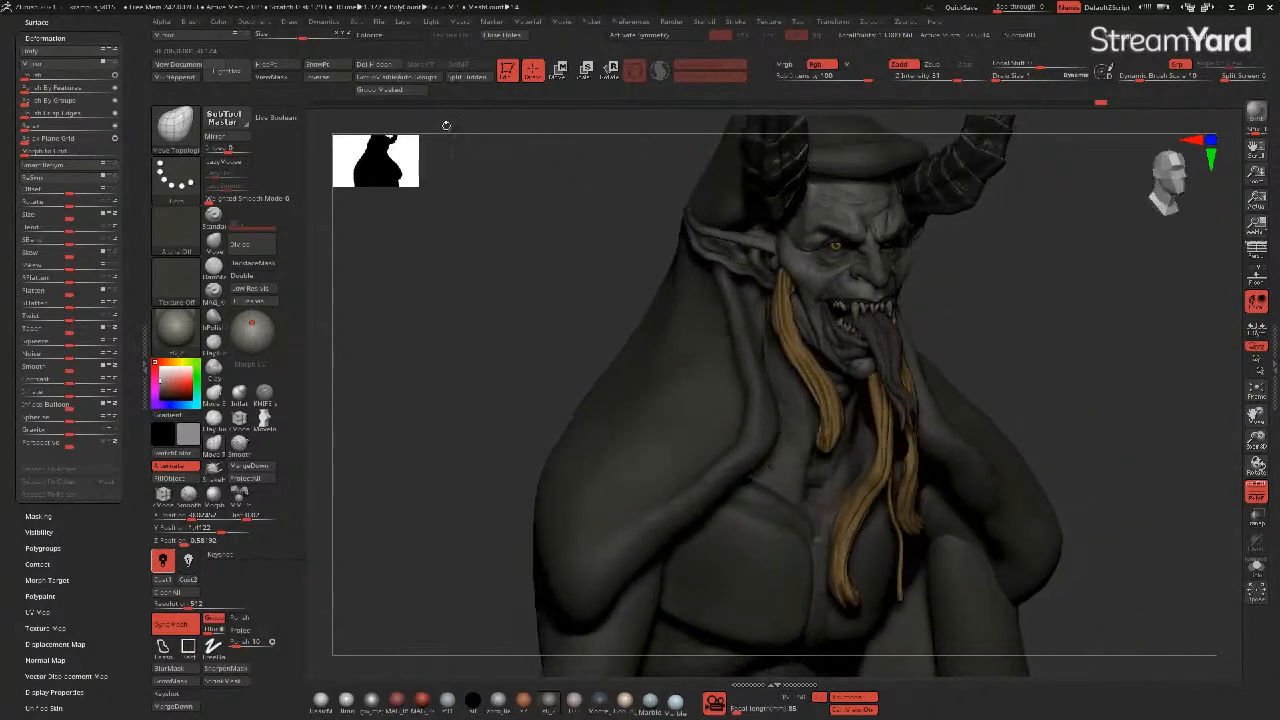
click(380, 90)
mouse_move(500, 302)
mouse_down()
mouse_move(471, 389)
mouse_move(491, 400)
mouse_up()
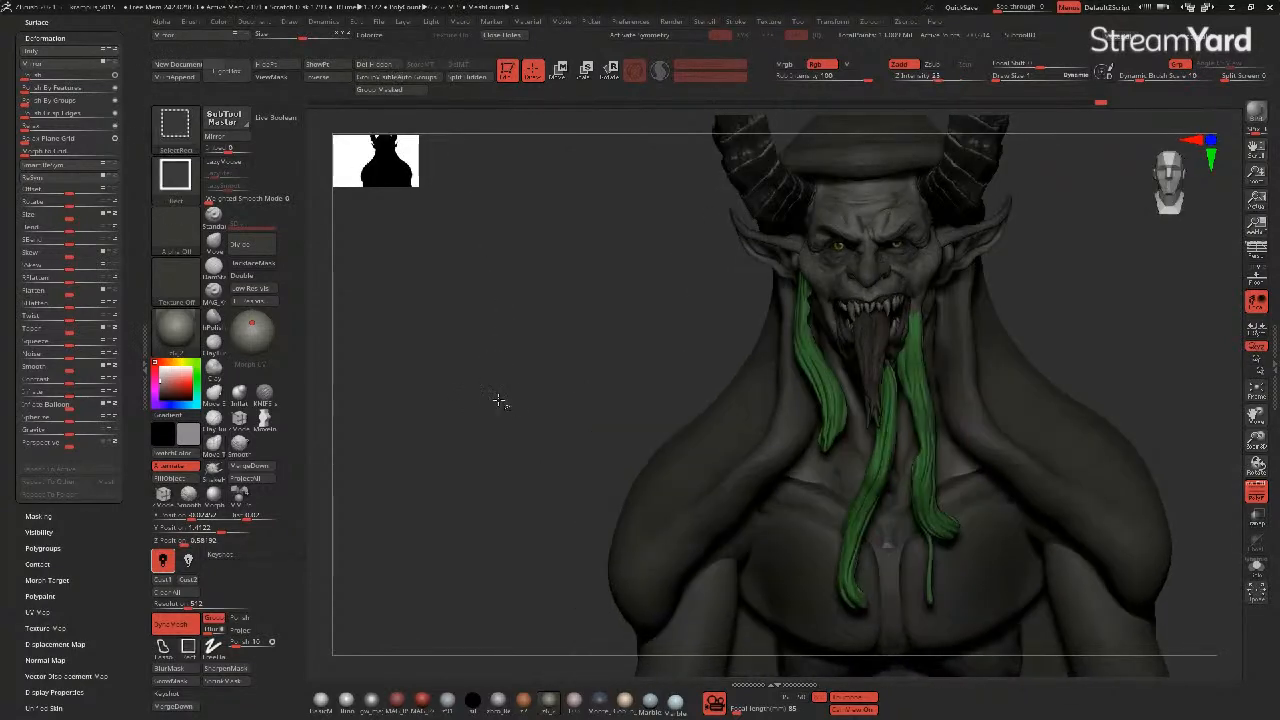
key(ctrl)
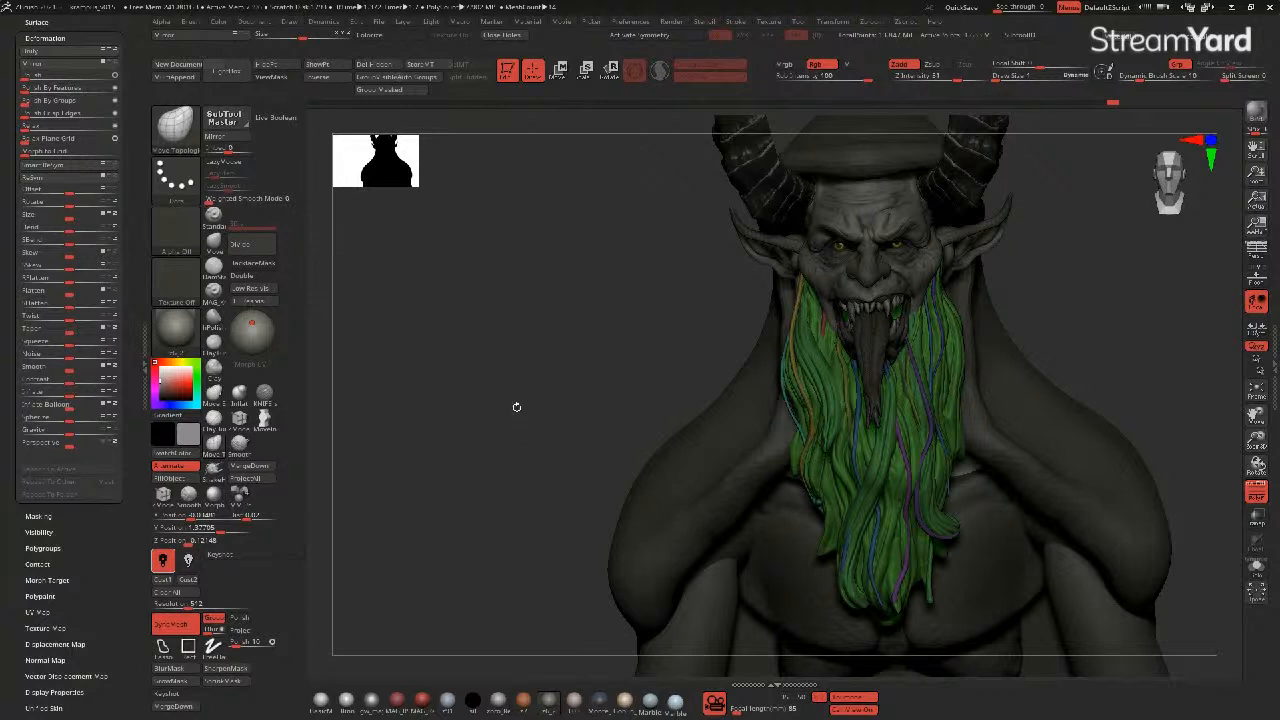
- Turn off the polygroup colours and make the hooded cloak the active subtool
drag(521, 418, 500, 411)
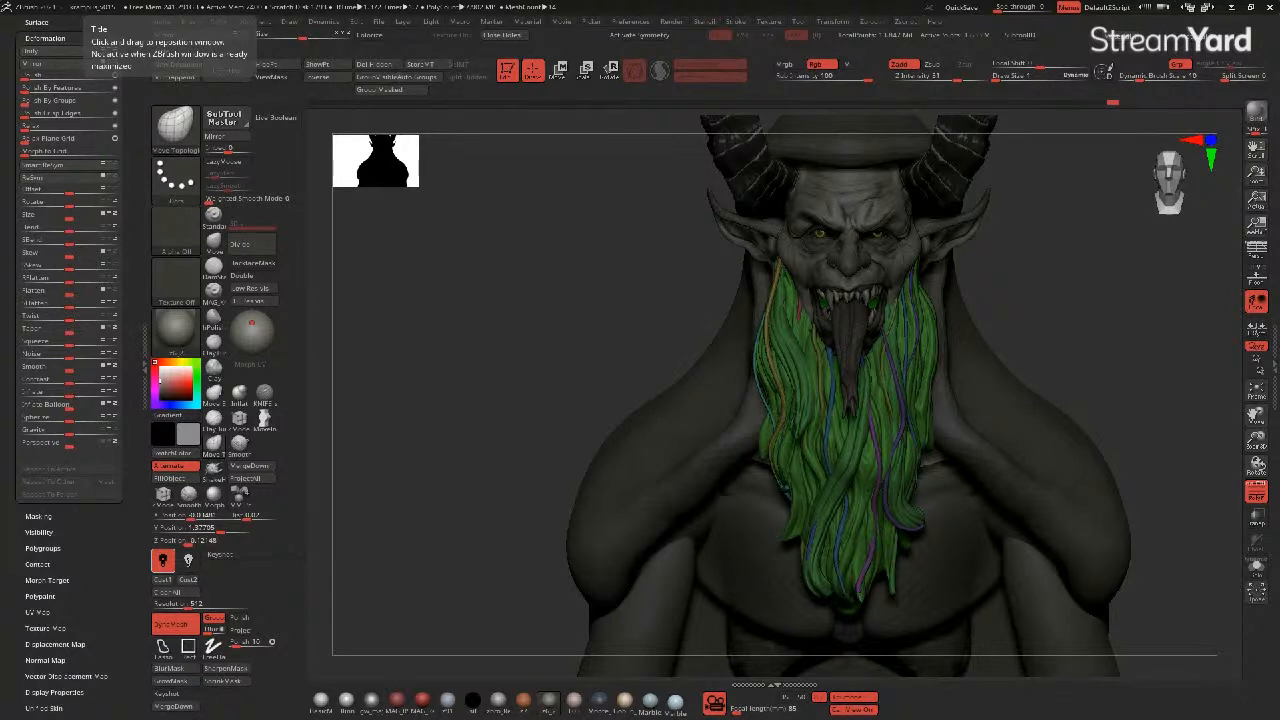
mouse_move(519, 365)
mouse_down()
mouse_move(497, 366)
mouse_move(535, 398)
mouse_move(560, 377)
mouse_move(640, 371)
mouse_up()
click(1256, 490)
drag(540, 340, 565, 463)
drag(449, 412, 468, 410)
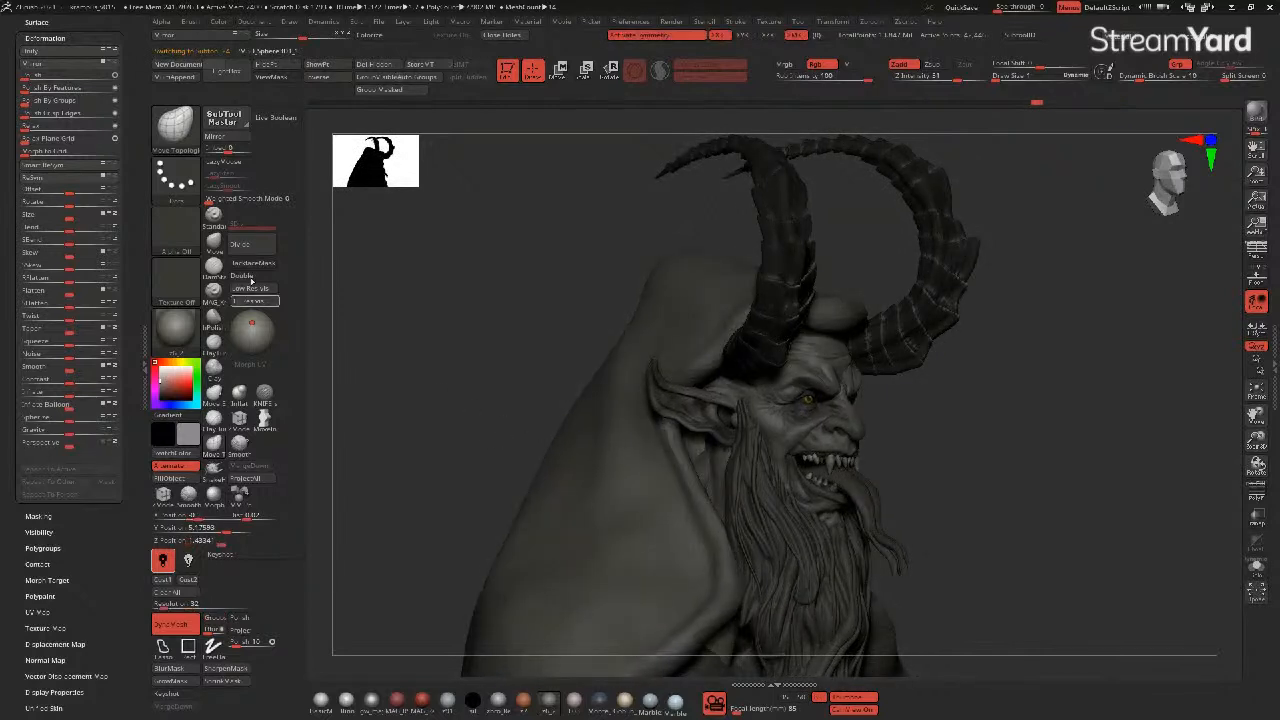
- Reshape the back and sides of the hood with the Move brush at draw size 50
mouse_move(545, 267)
mouse_down()
mouse_move(642, 265)
mouse_move(627, 259)
mouse_up()
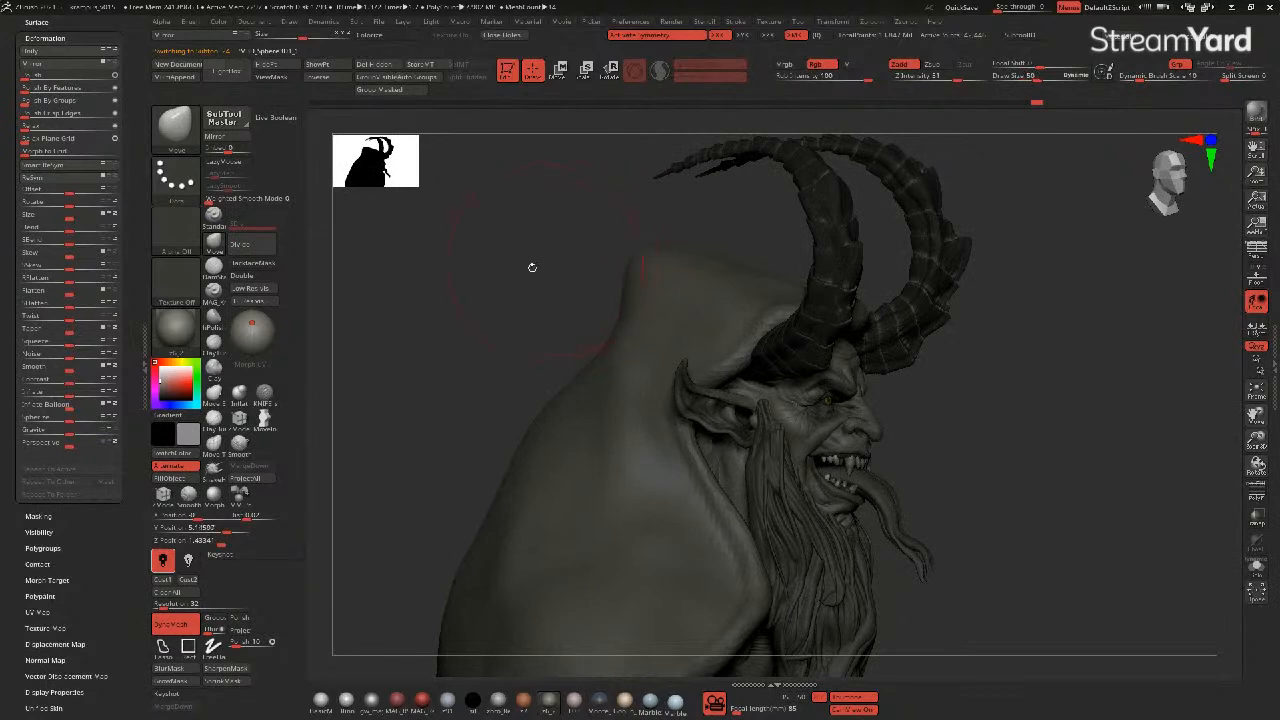
drag(532, 267, 602, 277)
drag(566, 226, 523, 289)
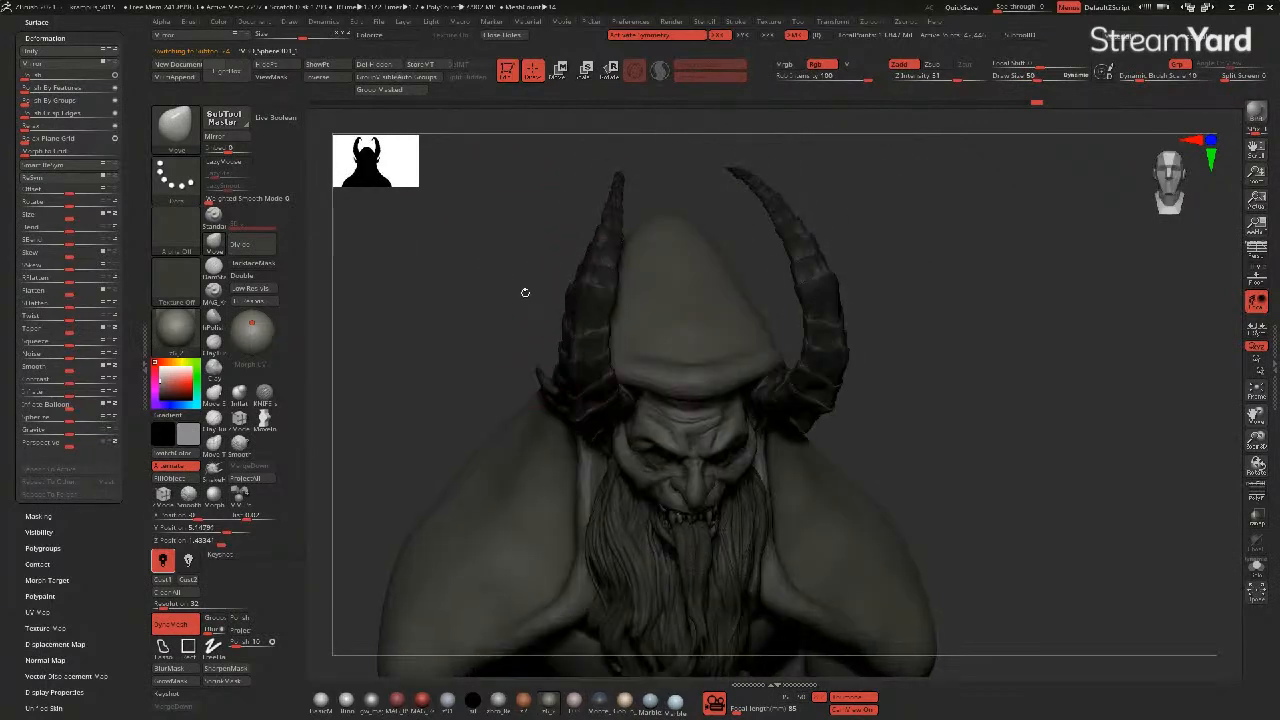
drag(931, 344, 851, 334)
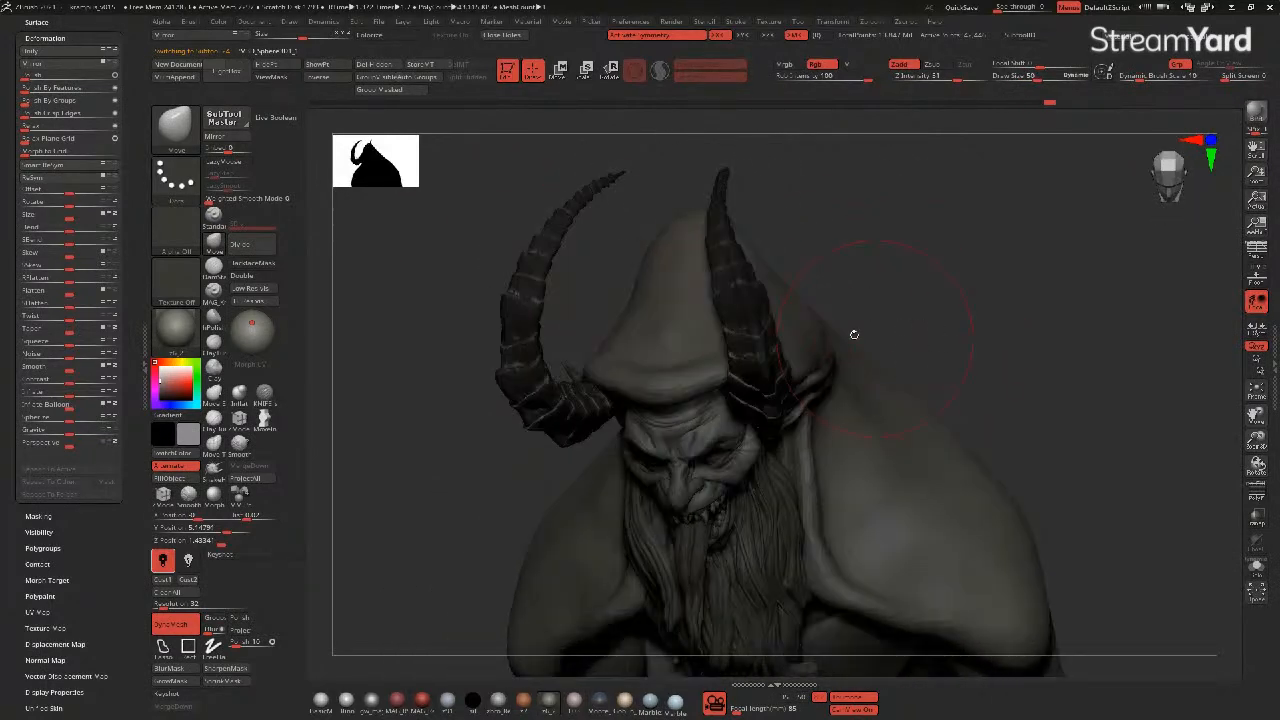
drag(1070, 345, 960, 385)
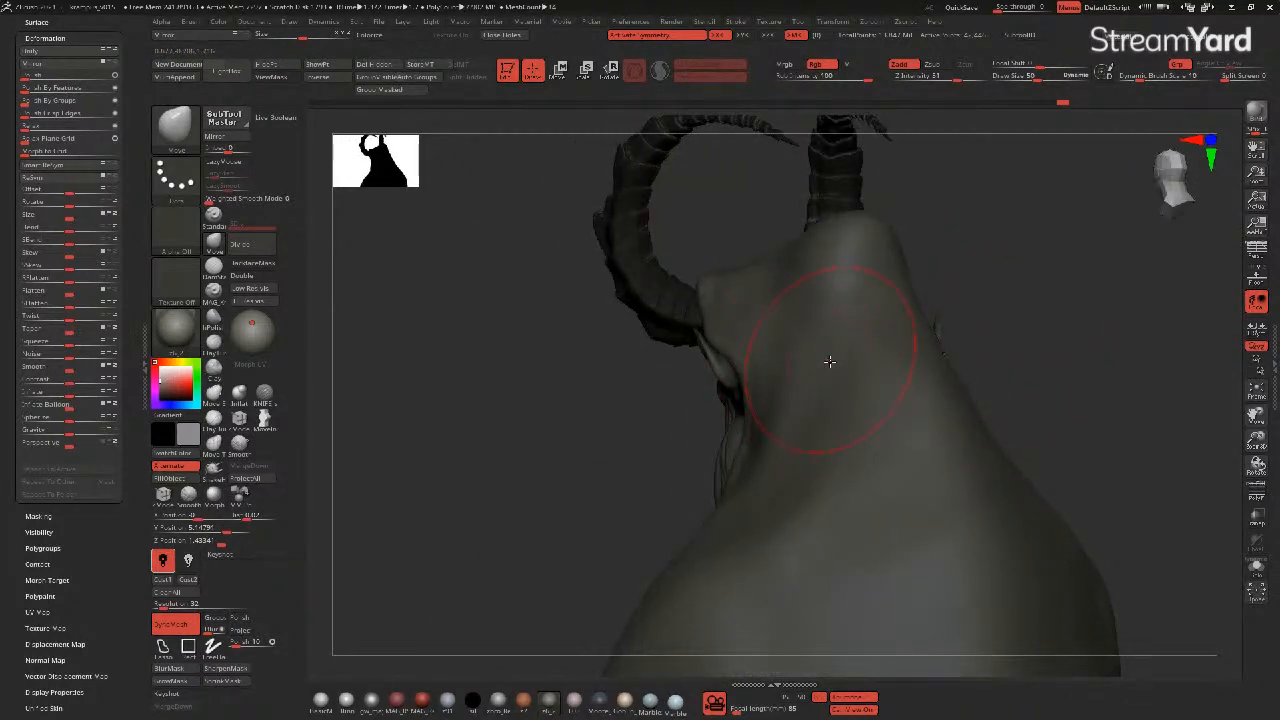
drag(674, 371, 488, 425)
drag(777, 391, 794, 375)
drag(797, 426, 812, 430)
drag(583, 404, 690, 408)
drag(870, 418, 848, 442)
drag(814, 373, 802, 382)
alt+drag(483, 425, 557, 371)
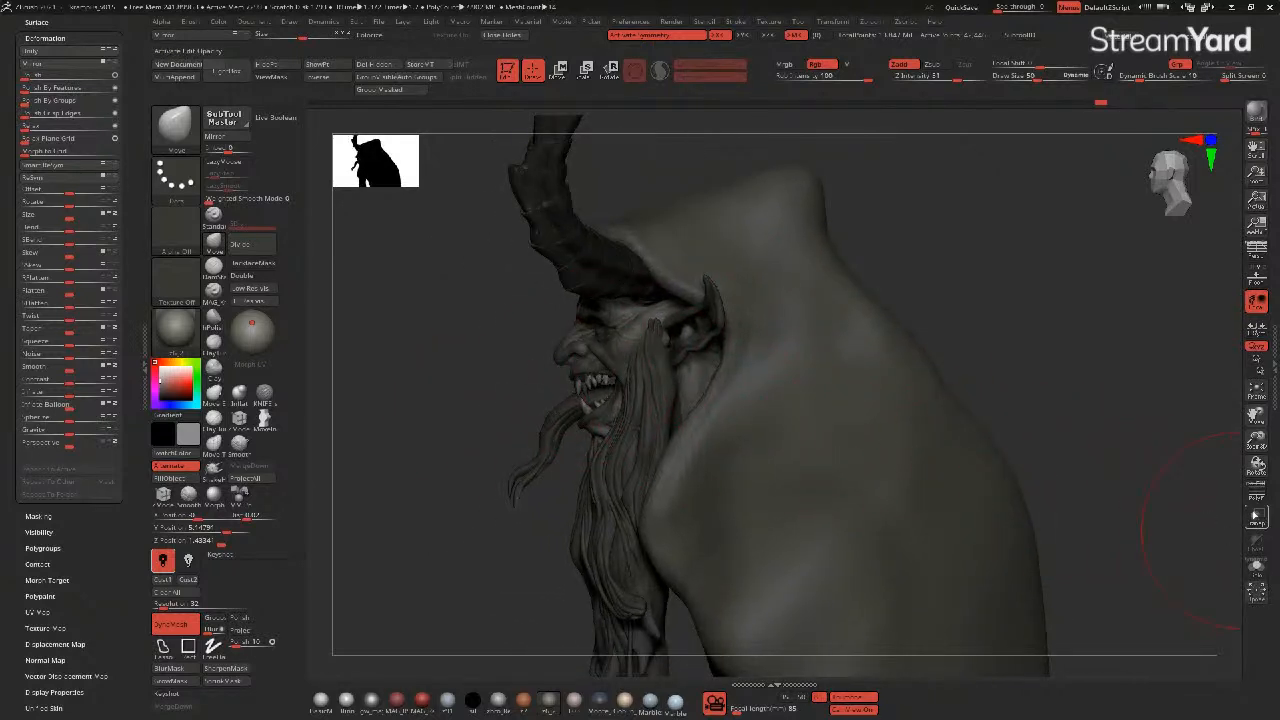
- With transparency and polygroup colours displayed, reshape the cloak's nape, upper back and hood peak using the Move brush at draw size 70
click(1256, 495)
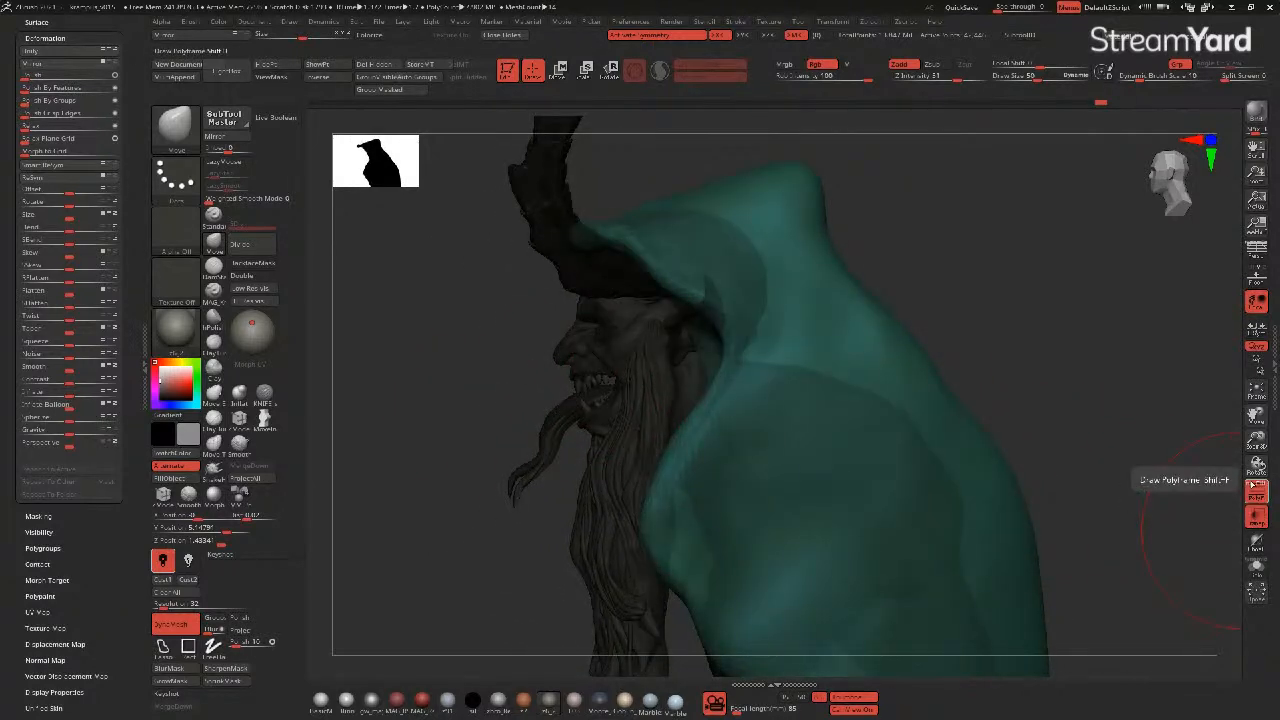
drag(879, 313, 840, 332)
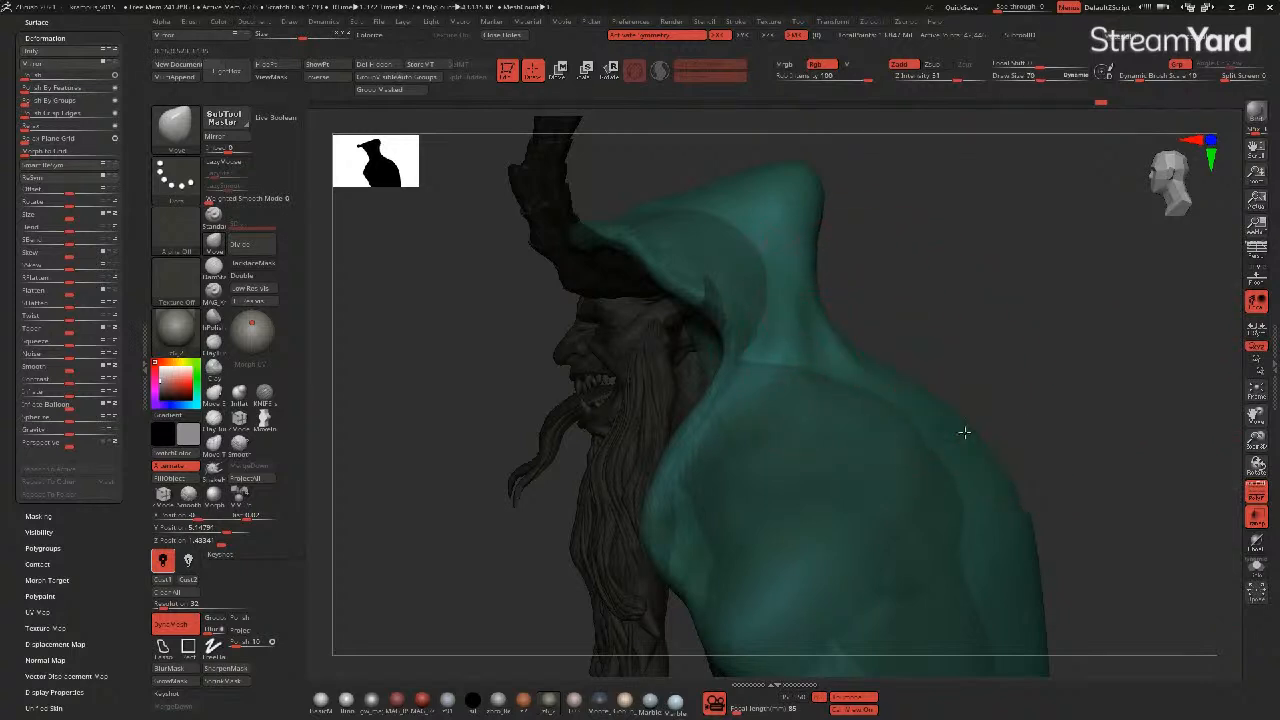
drag(1040, 554, 1003, 560)
right_drag(1025, 557, 992, 550)
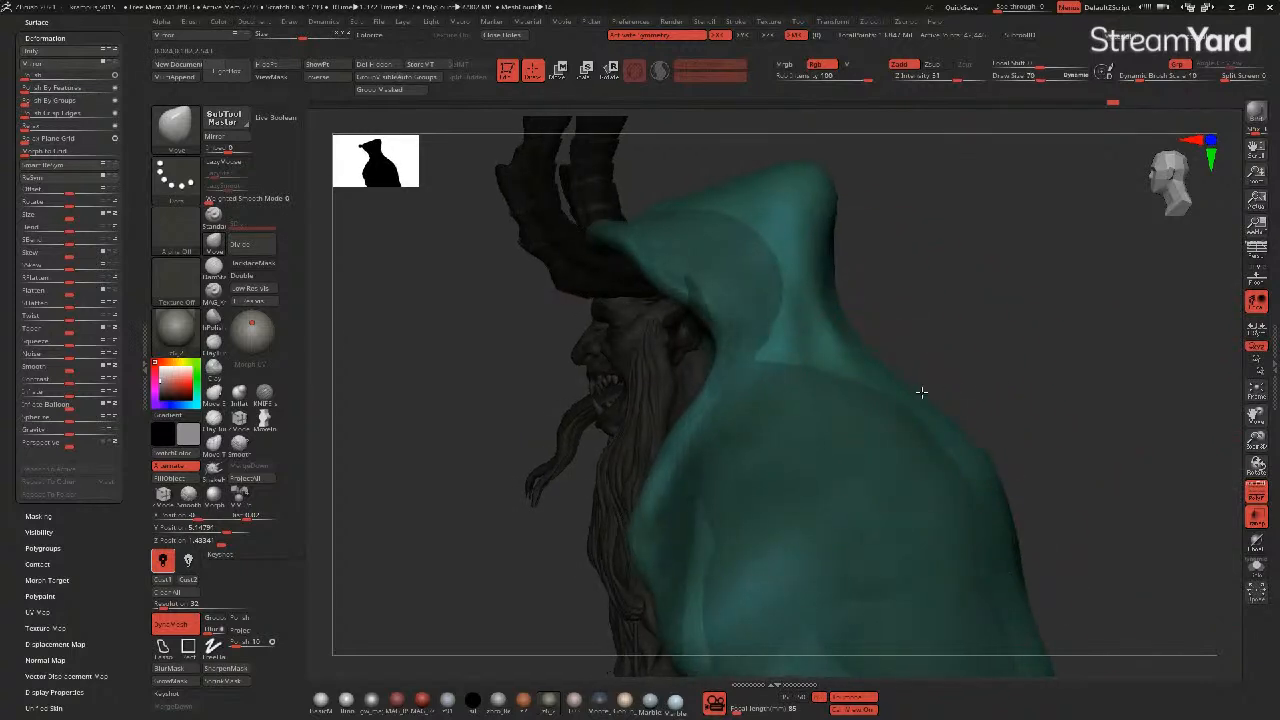
right_drag(979, 457, 823, 240)
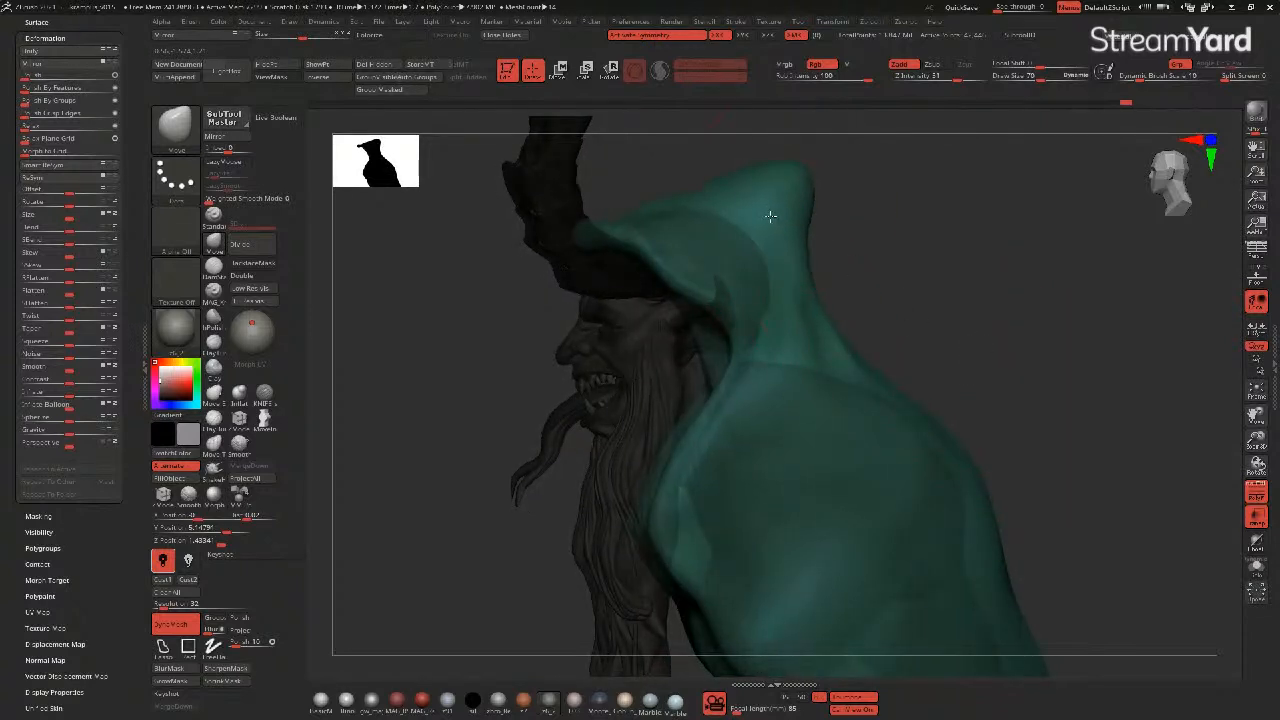
drag(786, 222, 767, 237)
shift+drag(906, 307, 934, 312)
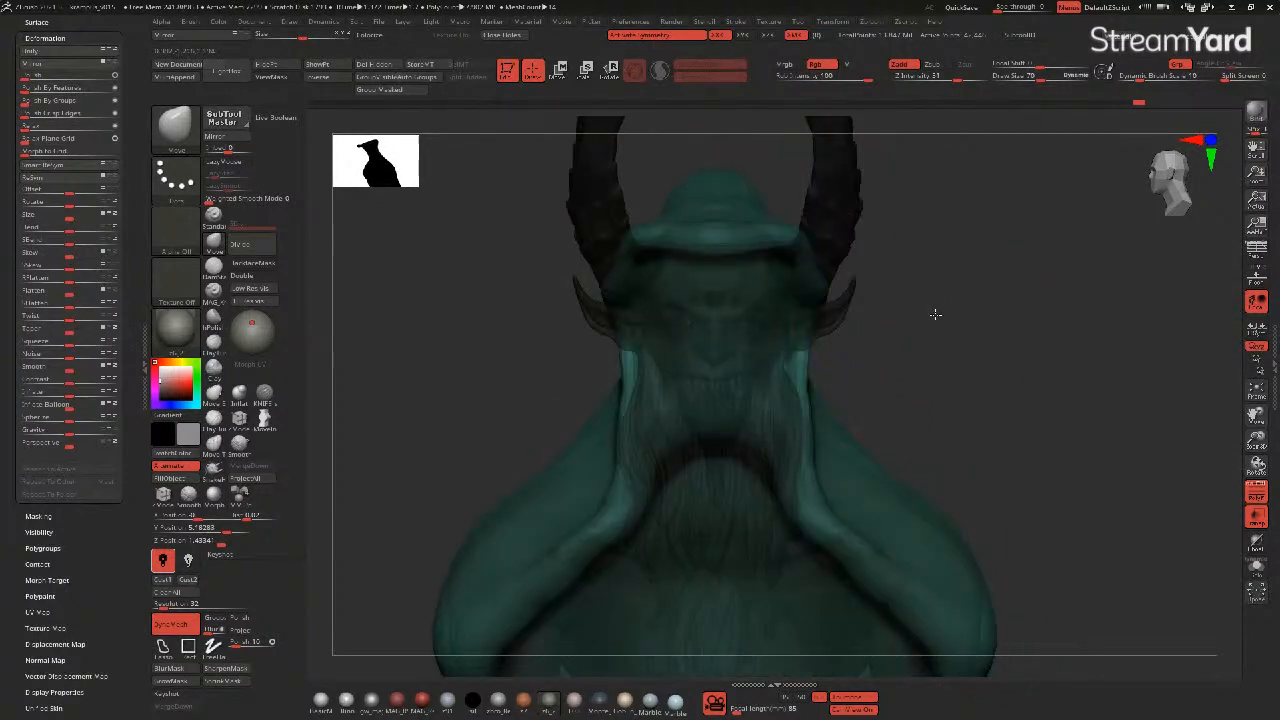
click(1256, 490)
- Try pulling the hood's side edge forward over the ear, and undo that change
mouse_move(1036, 440)
mouse_down()
mouse_move(943, 414)
mouse_move(966, 420)
mouse_up()
mouse_move(959, 424)
mouse_down()
mouse_move(911, 434)
mouse_move(660, 409)
mouse_up()
drag(696, 344, 652, 350)
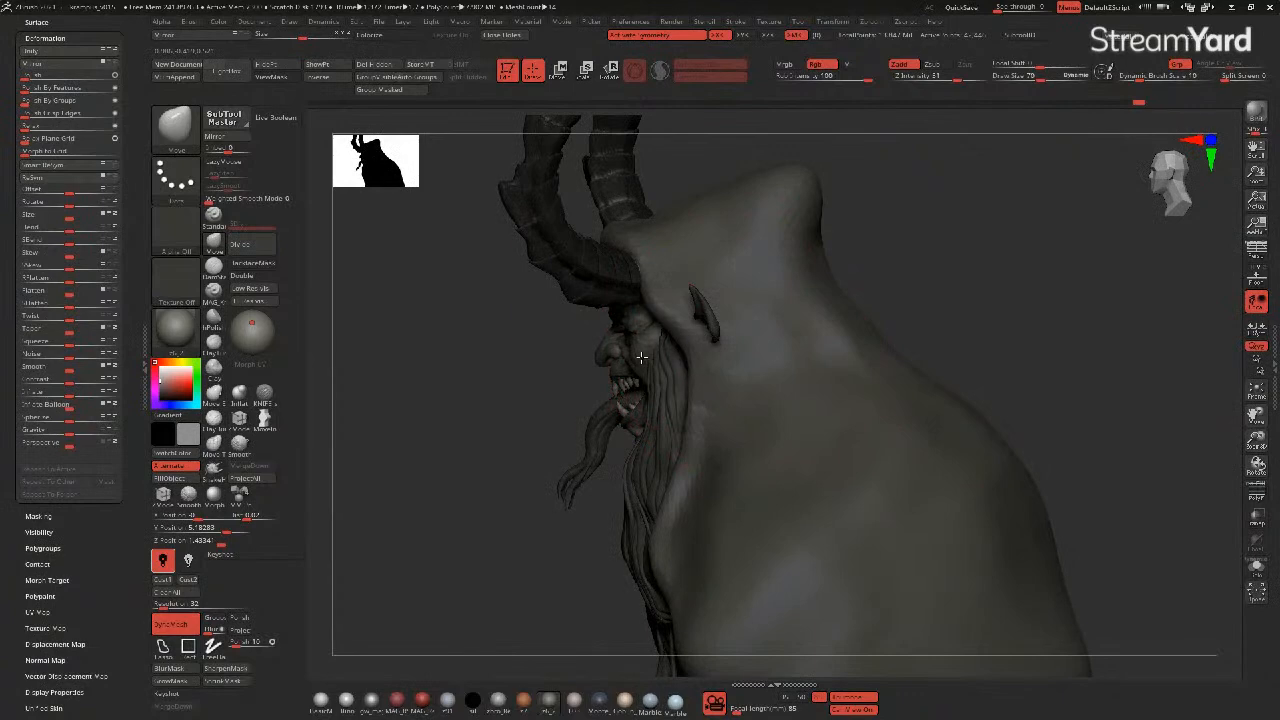
mouse_move(520, 381)
mouse_down()
mouse_move(592, 374)
mouse_move(591, 360)
mouse_up()
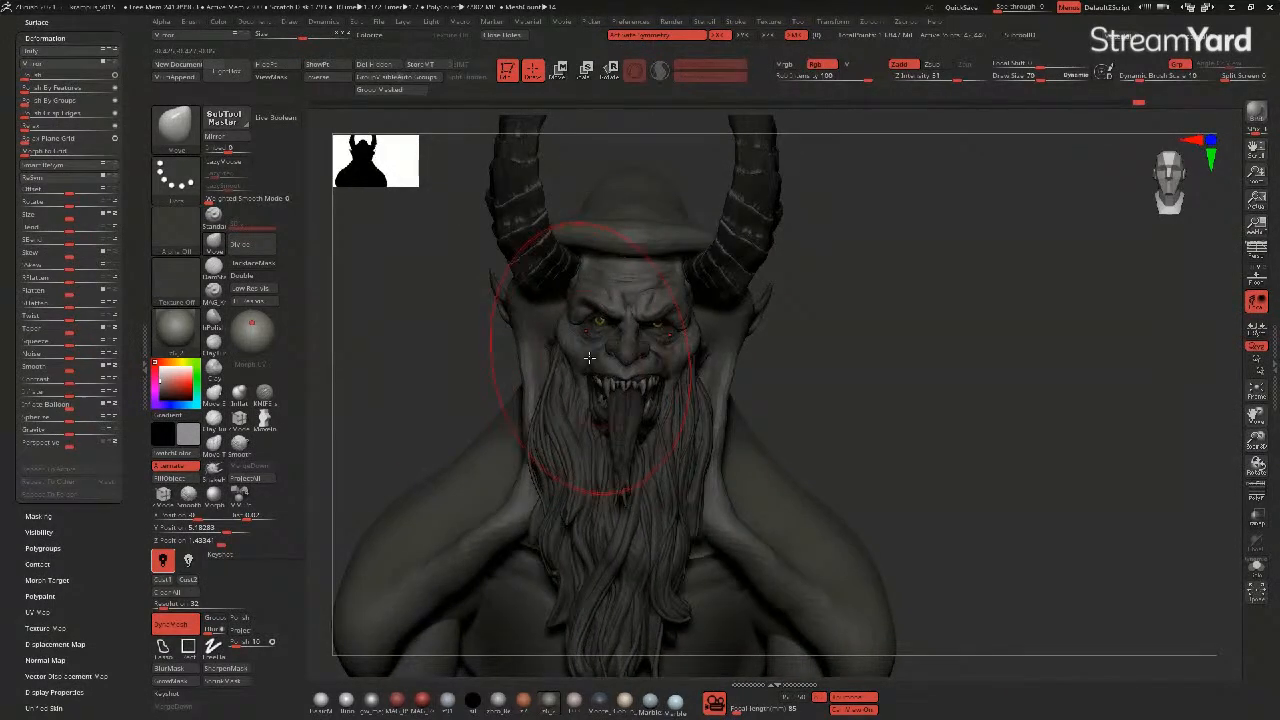
key(ctrl+z)
- Isolate the hooded cloak in Solo mode and switch to the sharp Knife brush with a smaller draw size
mouse_move(910, 426)
mouse_down()
mouse_move(880, 417)
mouse_move(1012, 420)
mouse_move(985, 414)
mouse_up()
click(1256, 567)
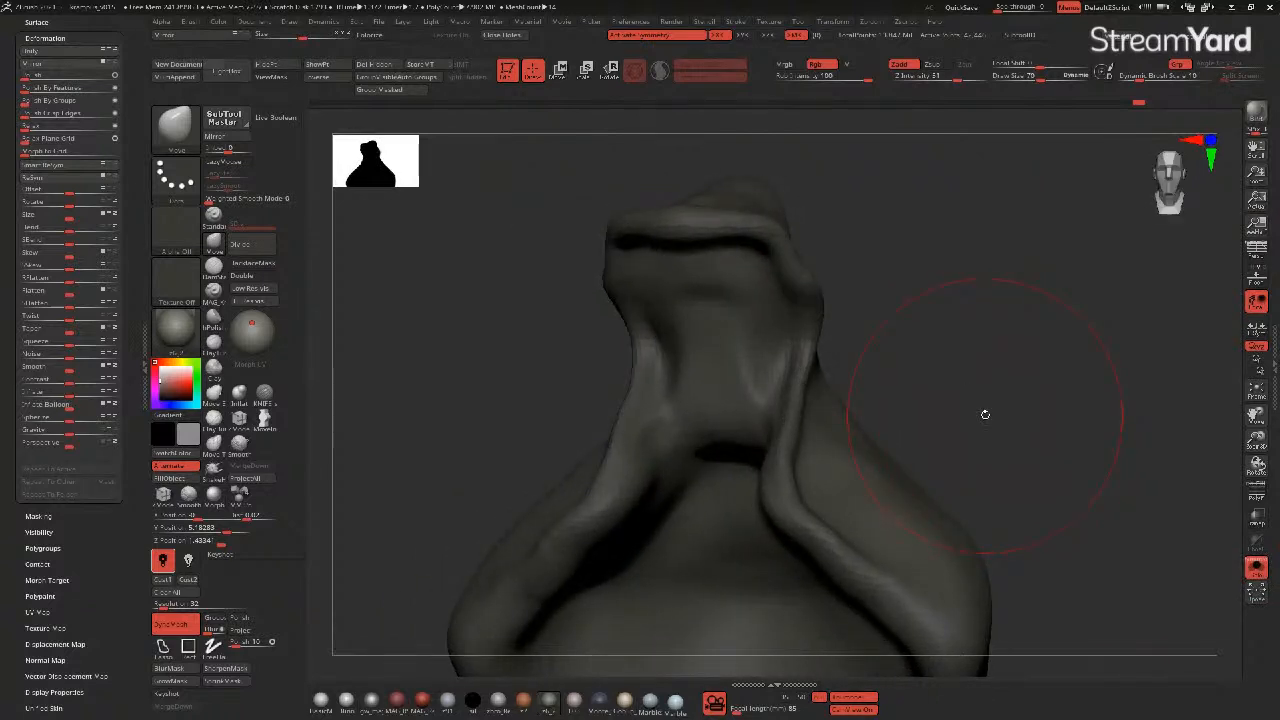
click(265, 396)
key(bracketleft)
key(bracketleft)
key(bracketleft)
drag(561, 377, 534, 383)
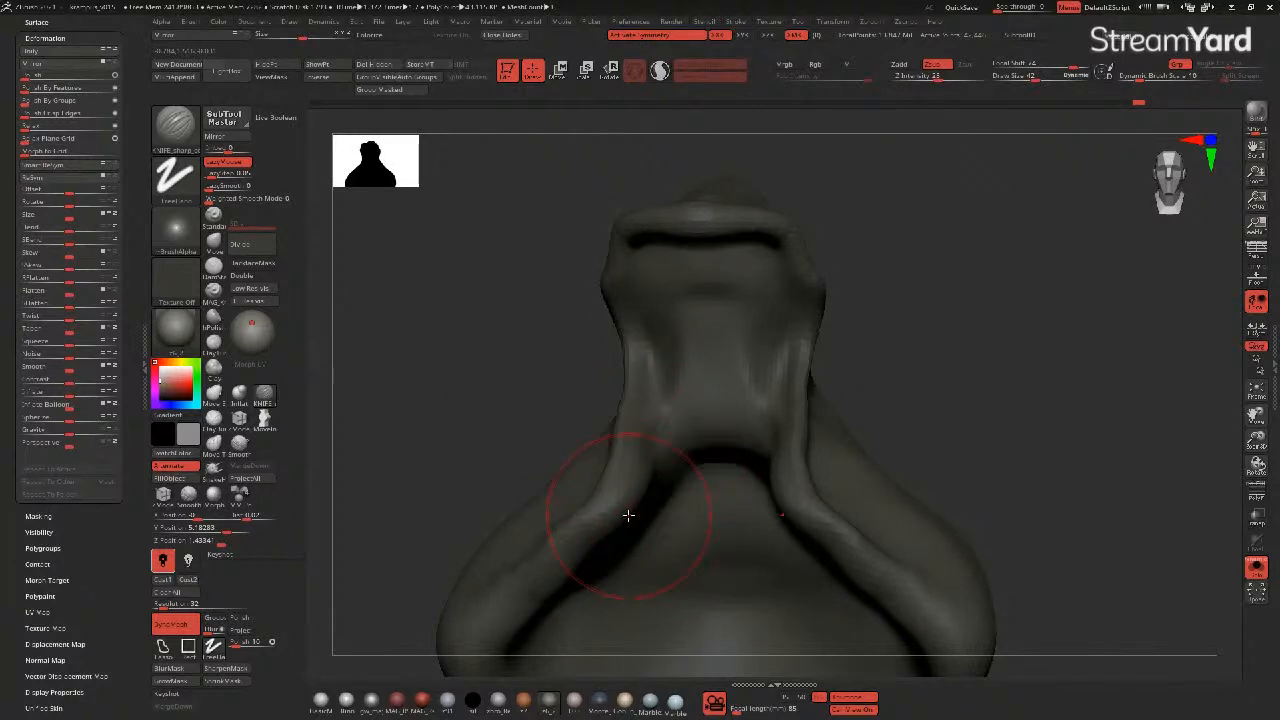
key(bracketleft)
key(bracketleft)
key(bracketleft)
- Carve a deep crease along the inner edge of the hood opening, down both sides to the neck
mouse_move(651, 450)
mouse_down()
mouse_move(653, 370)
mouse_move(626, 263)
mouse_move(686, 240)
mouse_move(732, 242)
mouse_up()
mouse_move(637, 243)
mouse_down()
mouse_move(626, 280)
mouse_move(623, 263)
mouse_move(651, 466)
mouse_up()
drag(552, 352, 501, 327)
mouse_move(637, 406)
mouse_down()
mouse_move(629, 446)
mouse_move(594, 493)
mouse_move(582, 486)
mouse_move(651, 346)
mouse_move(623, 275)
mouse_up()
mouse_move(526, 277)
mouse_down()
mouse_move(580, 286)
mouse_move(626, 251)
mouse_move(629, 303)
mouse_move(668, 234)
mouse_move(652, 224)
mouse_move(663, 288)
mouse_move(658, 264)
mouse_move(684, 301)
mouse_move(686, 378)
mouse_up()
key(])
key(])
drag(492, 301, 554, 306)
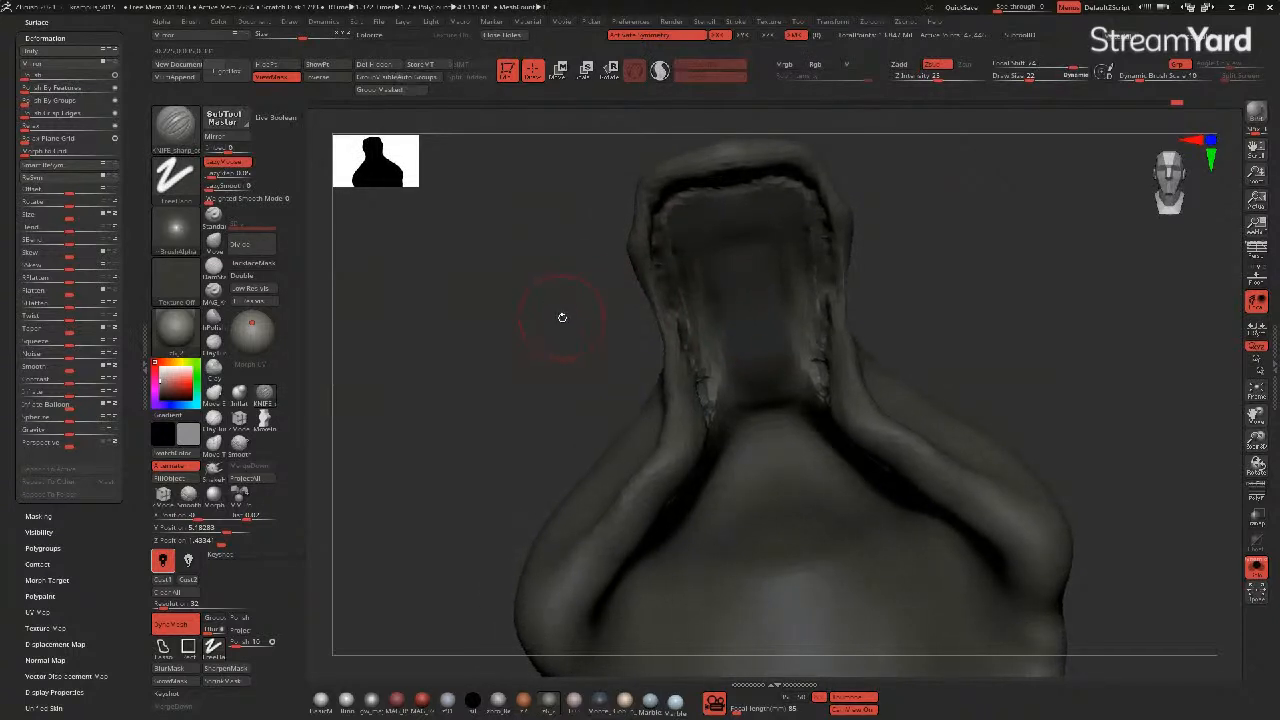
- Mask the hood's inner surface, invert the mask so only that area can be edited, and switch to the Inflate brush
mouse_move(757, 384)
ctrl+mouse_down()
mouse_move(794, 420)
mouse_move(791, 260)
ctrl+mouse_up()
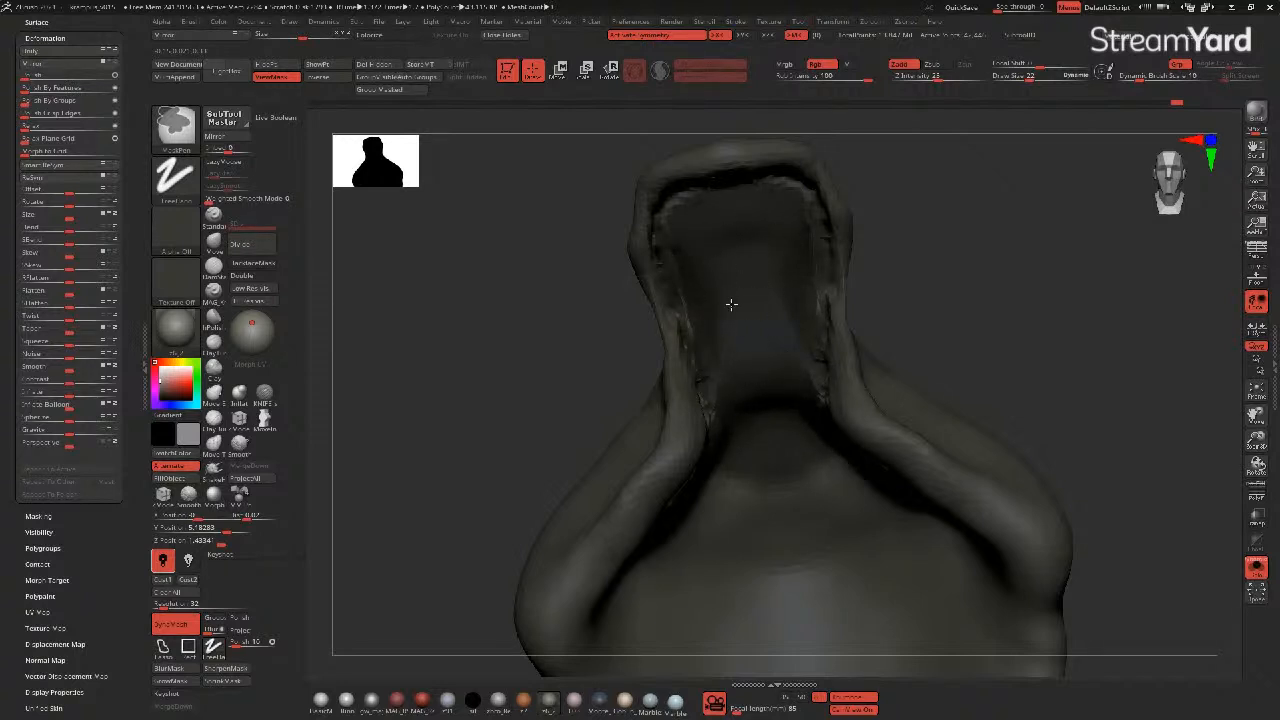
ctrl+click(519, 373)
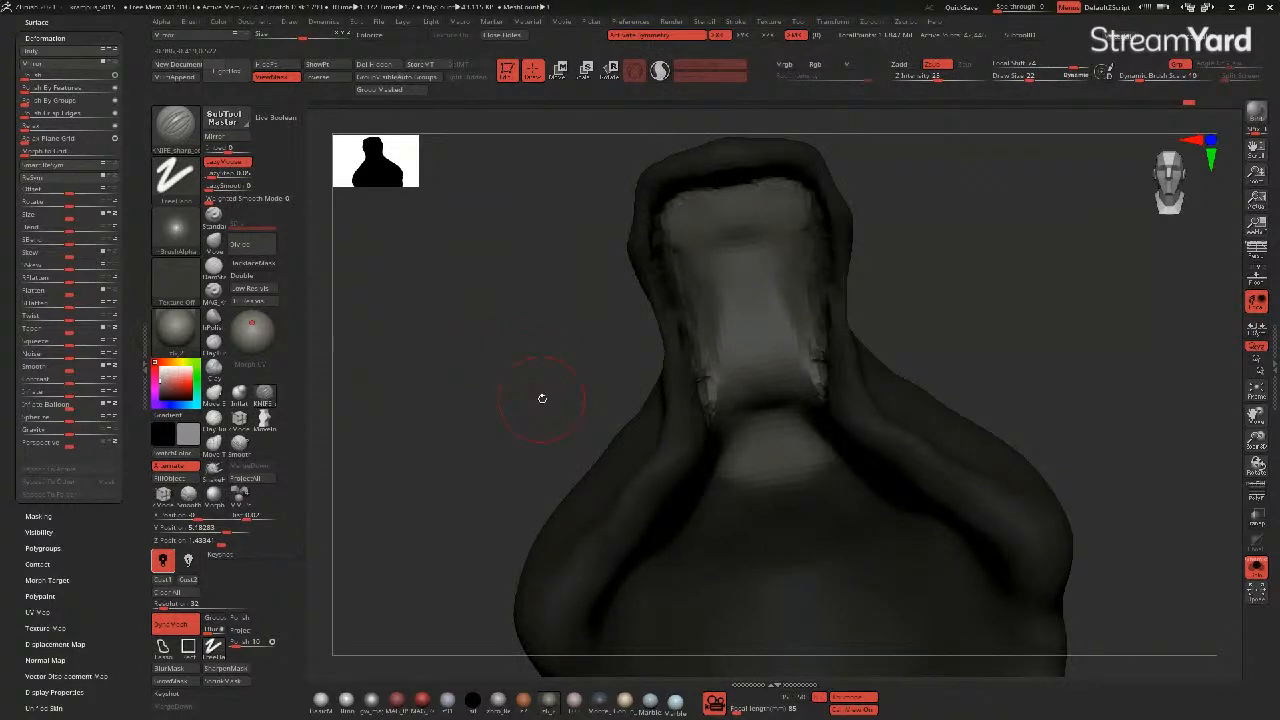
click(239, 393)
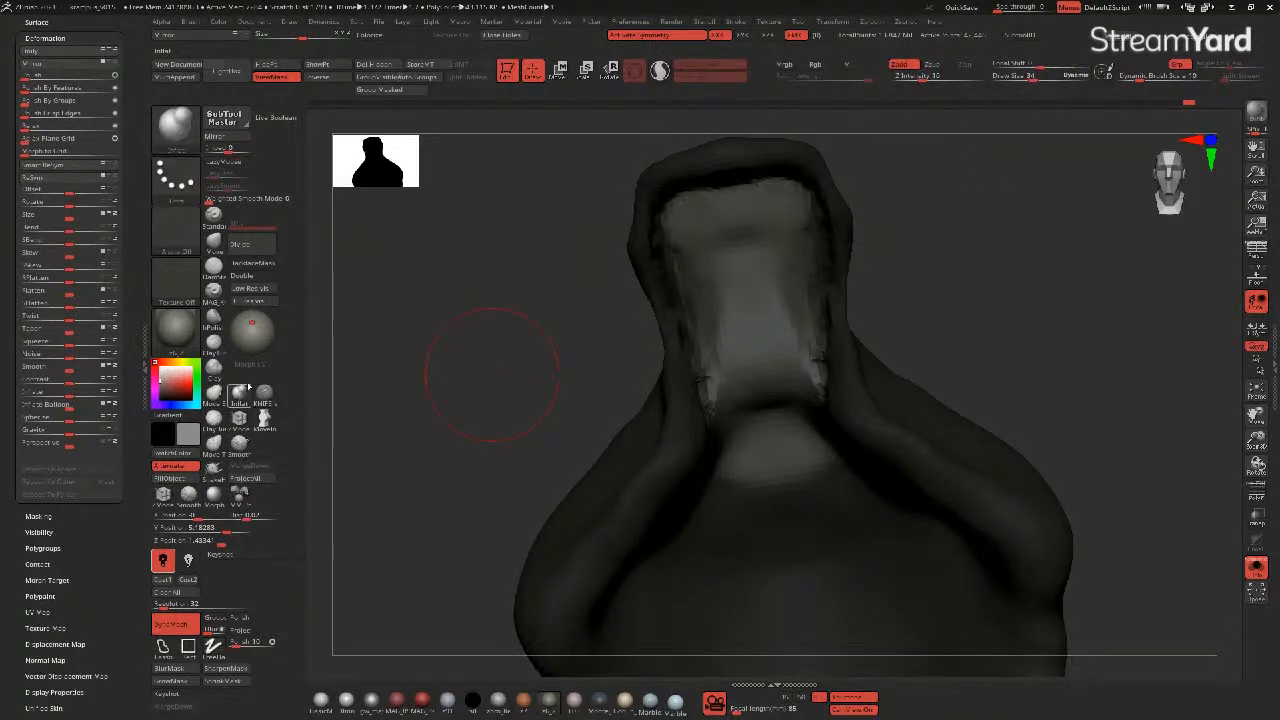
- Reshape the unmasked inner surface of the hood with the Inflate brush at Z intensity 10 and smooth it down to the neck
mouse_move(743, 340)
mouse_down()
mouse_move(761, 391)
mouse_move(738, 212)
mouse_move(732, 290)
mouse_move(712, 202)
mouse_move(713, 392)
mouse_up()
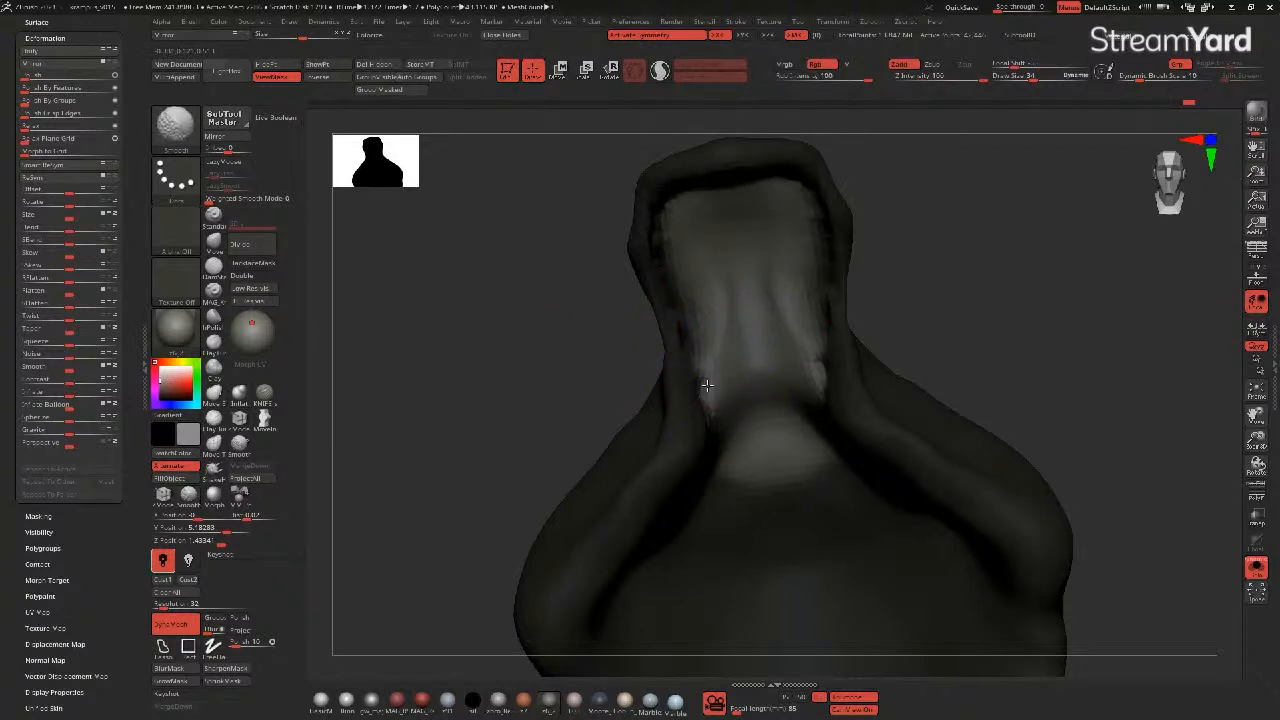
mouse_move(760, 357)
mouse_down()
mouse_move(737, 380)
mouse_move(746, 386)
mouse_move(749, 338)
mouse_up()
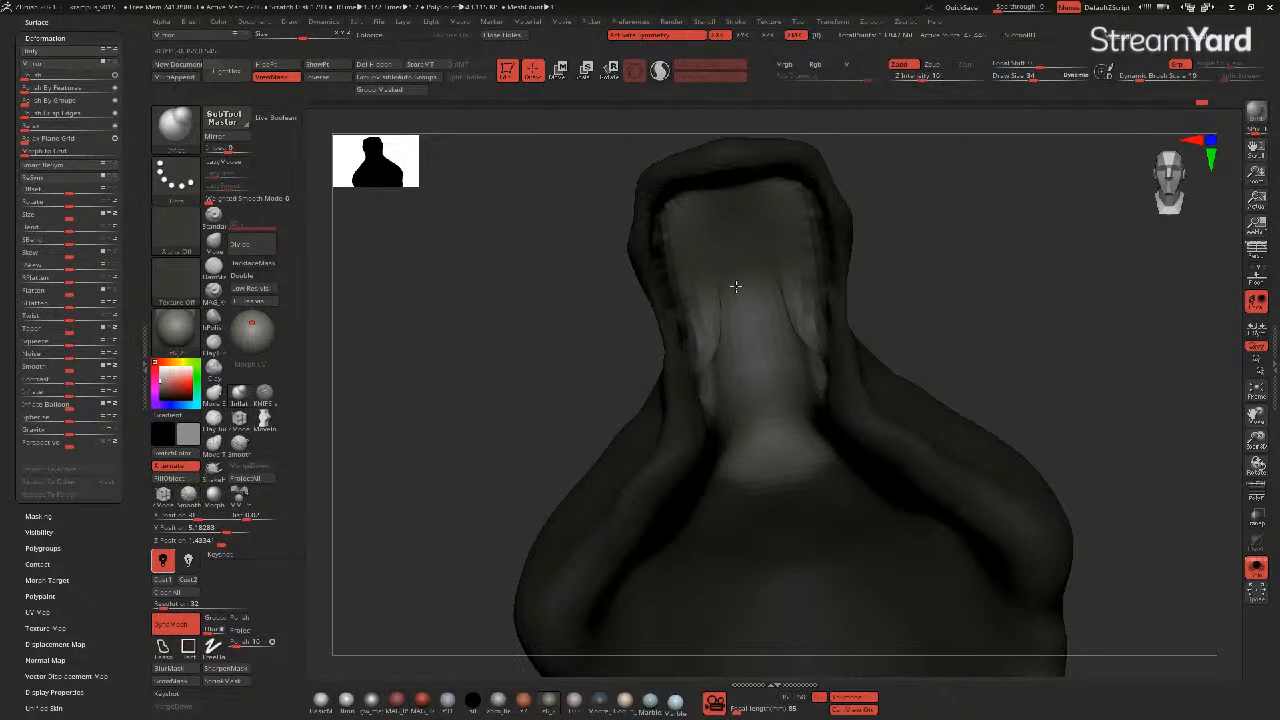
drag(537, 323, 516, 338)
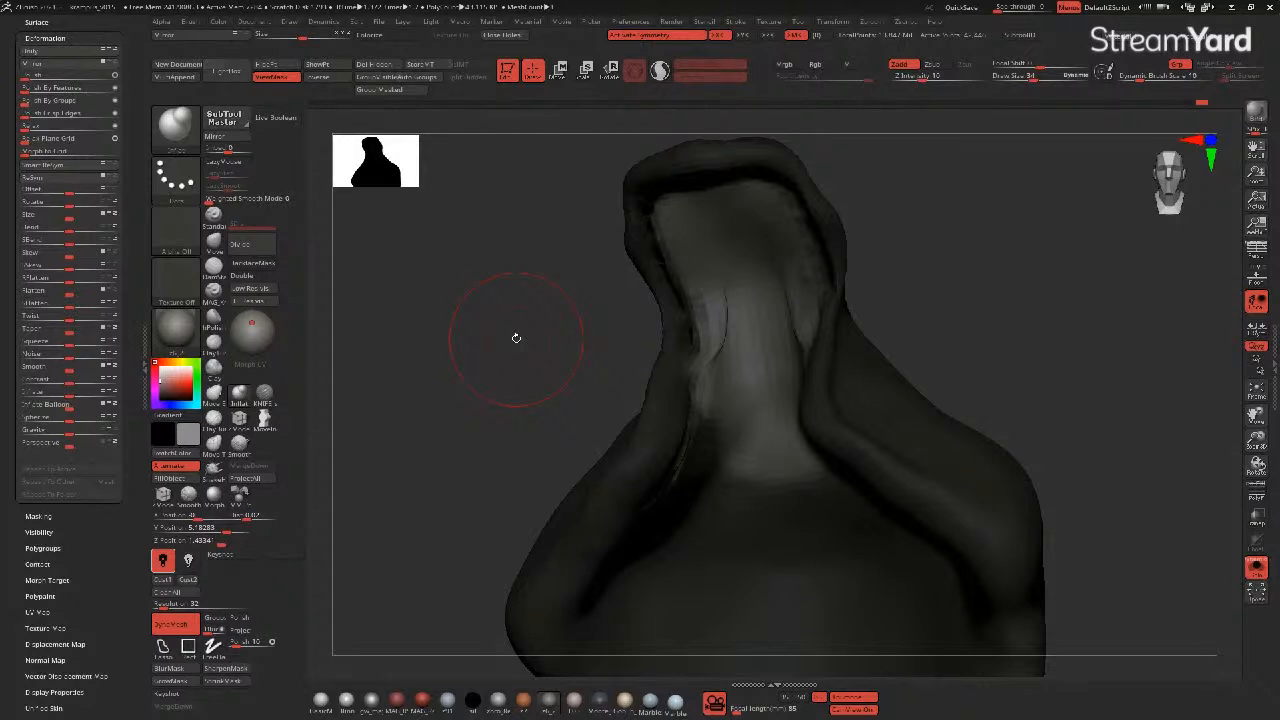
drag(484, 383, 485, 375)
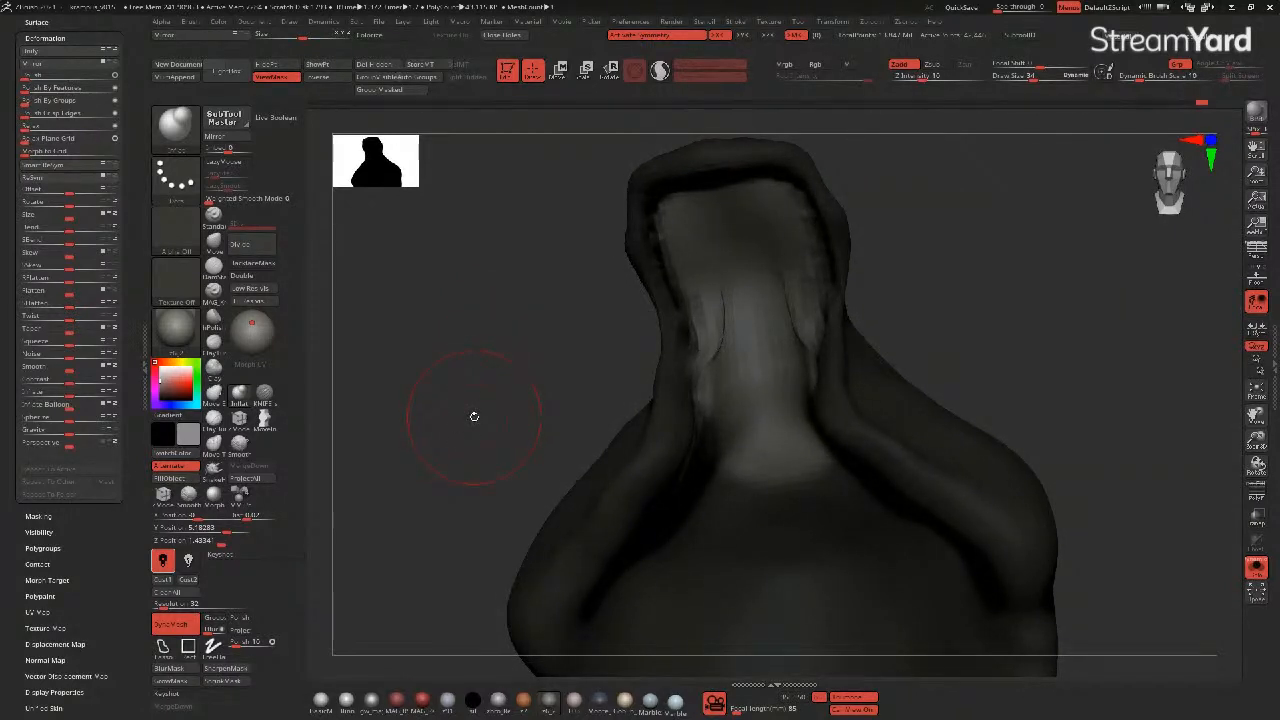
key(shift)
mouse_move(712, 281)
shift+mouse_down()
mouse_move(751, 402)
mouse_move(717, 261)
mouse_move(742, 324)
shift+mouse_up()
- Smooth the rough crease along the inner edge of the hood opening, from the peak down to the shoulder
mouse_move(526, 331)
mouse_down()
mouse_move(527, 347)
mouse_move(494, 346)
mouse_move(546, 334)
mouse_up()
drag(551, 289, 600, 259)
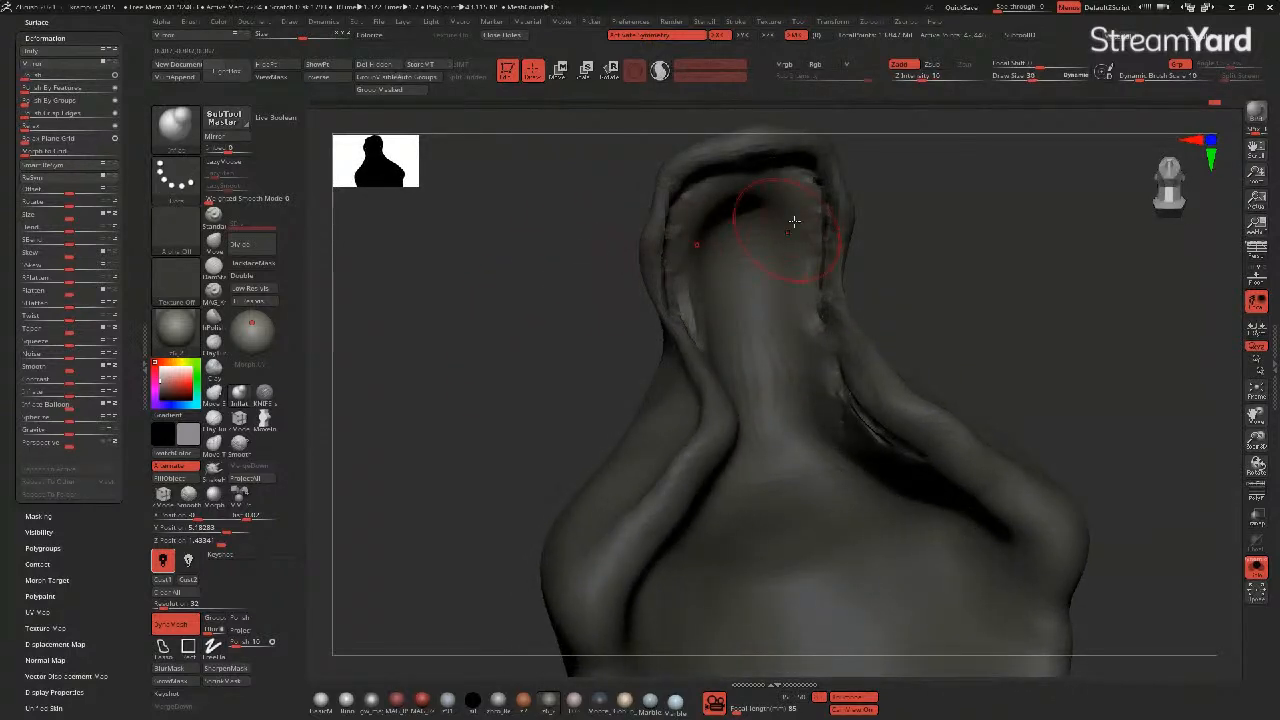
mouse_move(812, 190)
shift+mouse_down()
mouse_move(813, 340)
mouse_move(906, 460)
shift+mouse_up()
drag(514, 306, 517, 331)
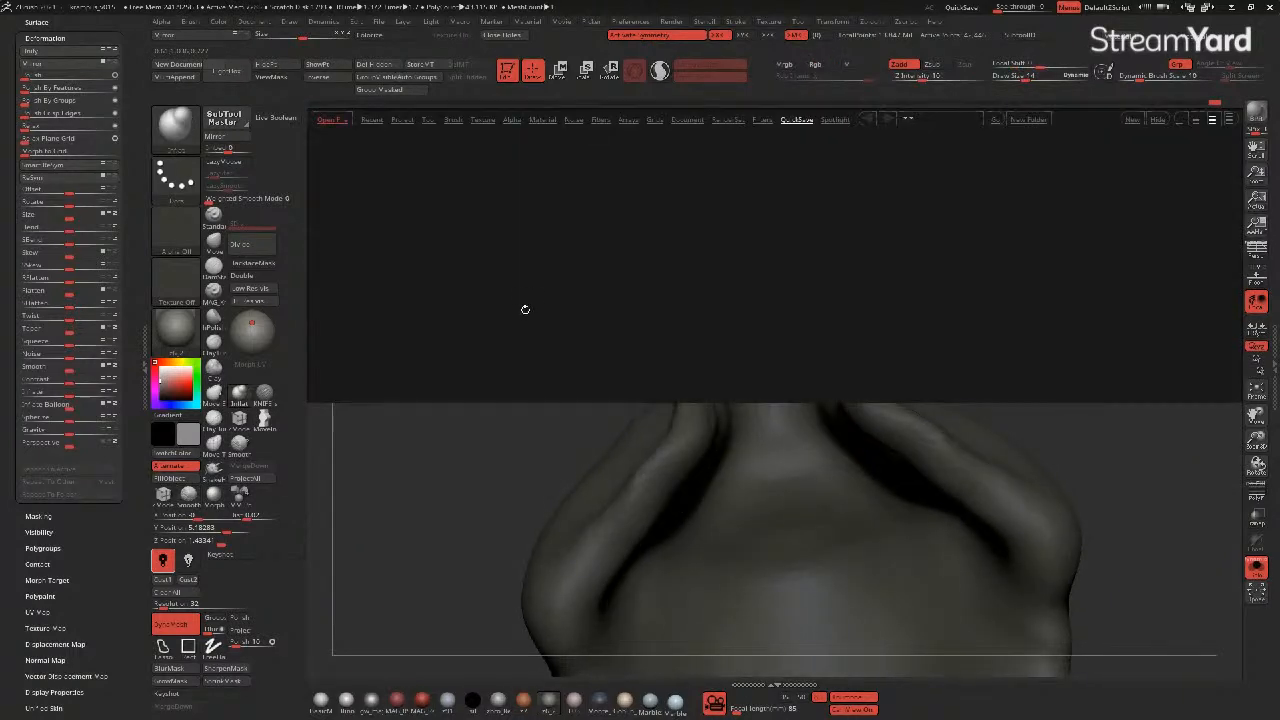
- Browse the LightBox project files and open the folder with the HeadPlanes projects
click(387, 131)
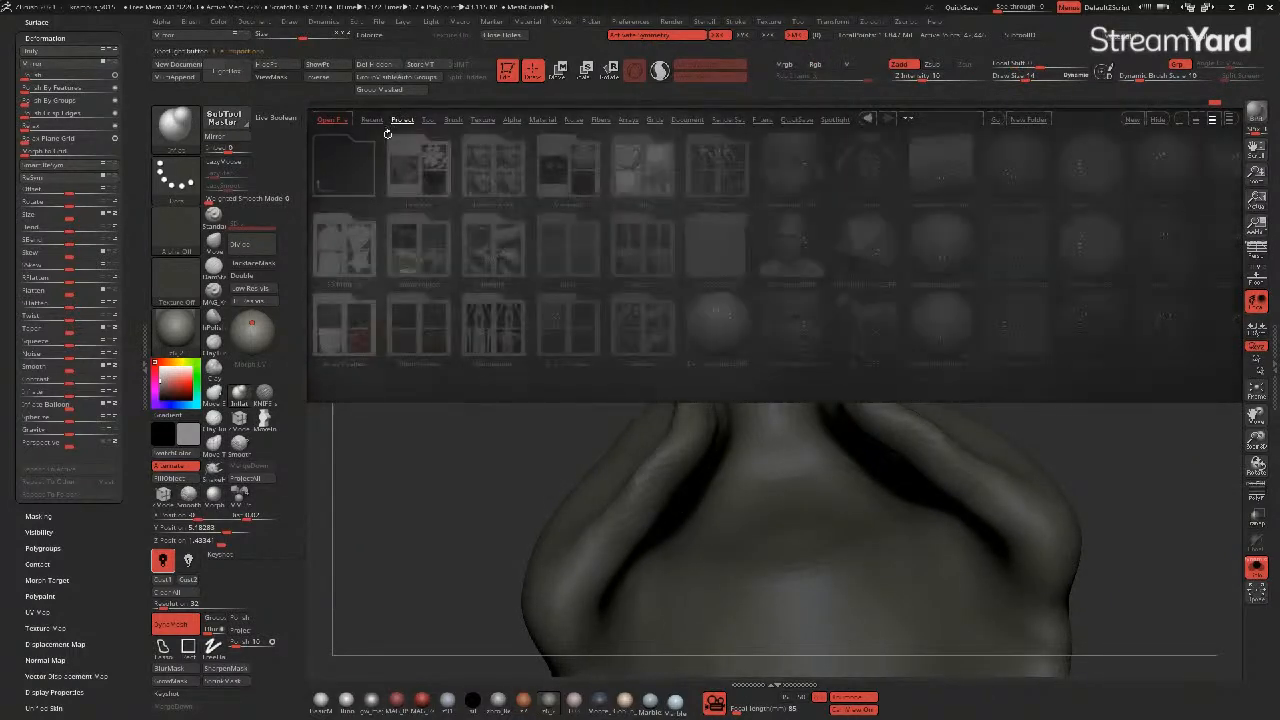
click(486, 170)
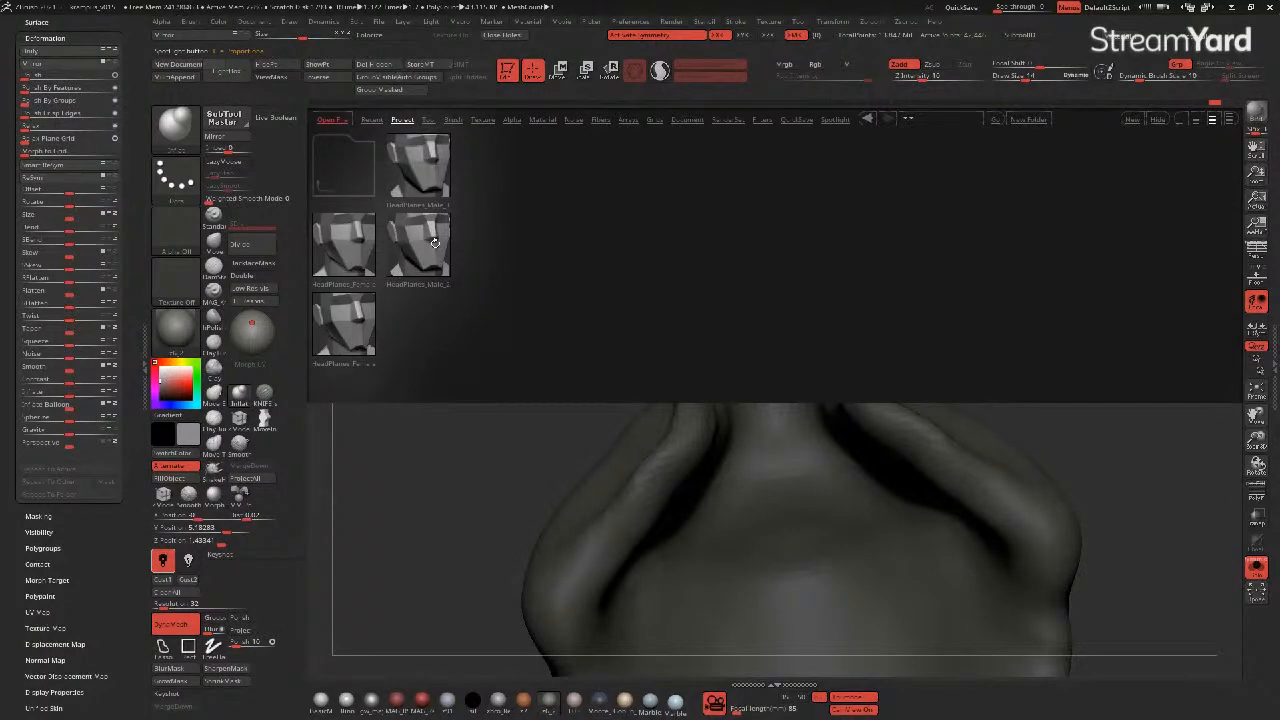
- Leave Solo mode to show the whole demon bust and save the project file
click(1252, 565)
drag(545, 384, 460, 454)
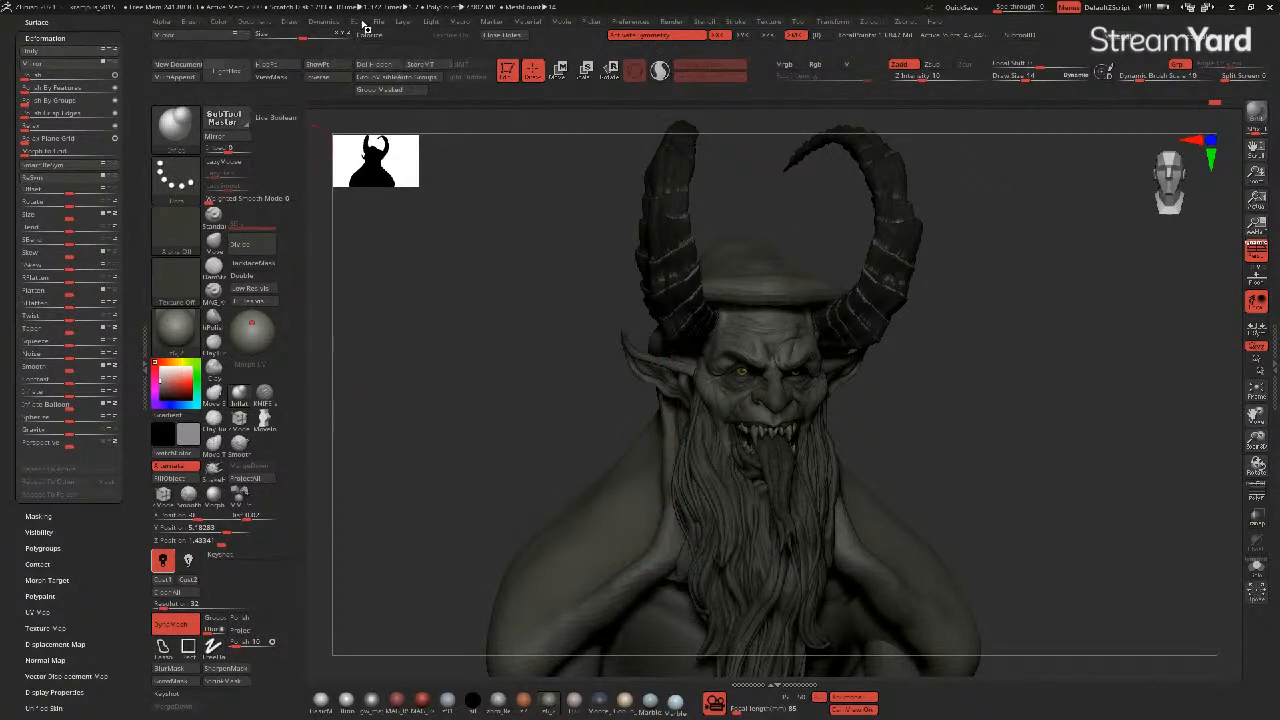
click(379, 21)
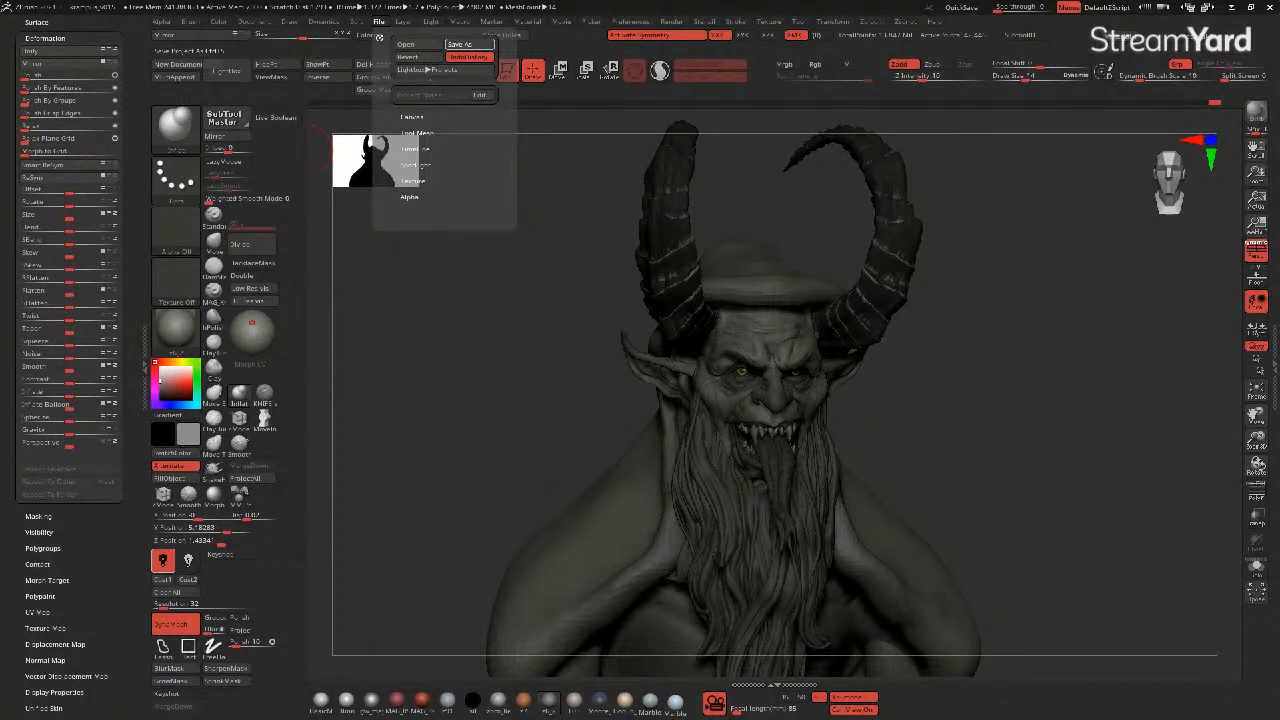
key(Return)
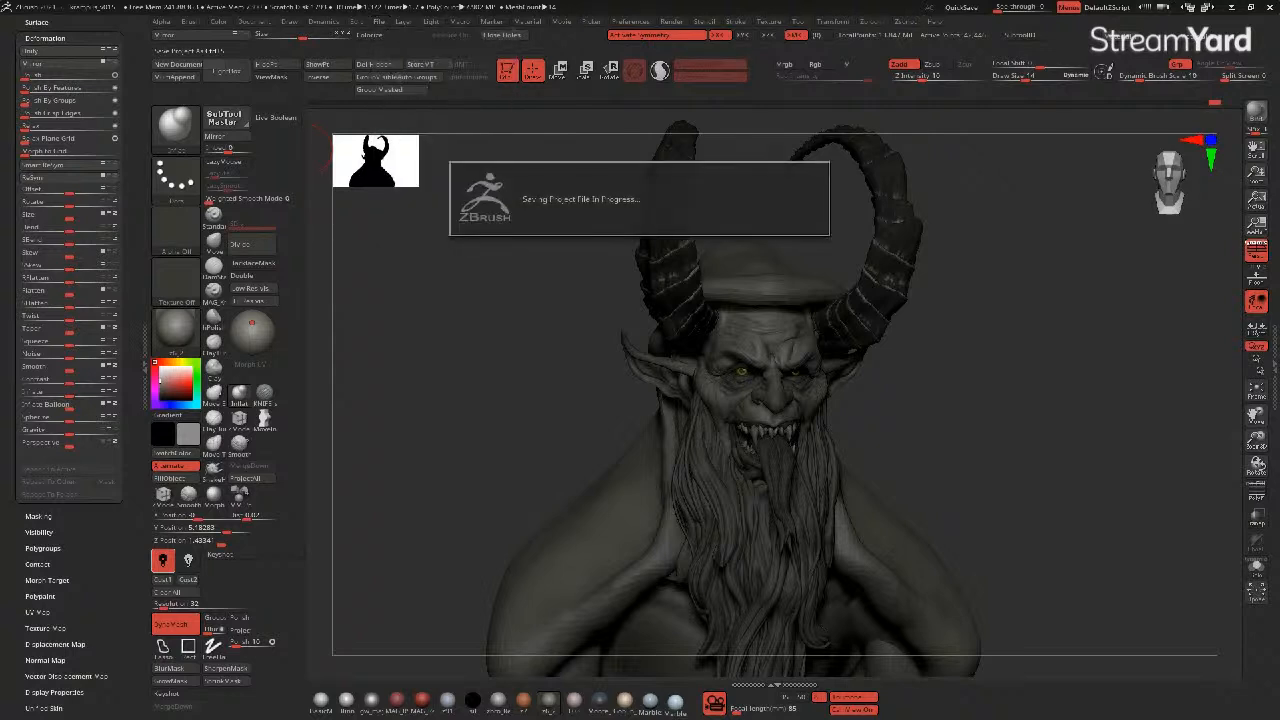